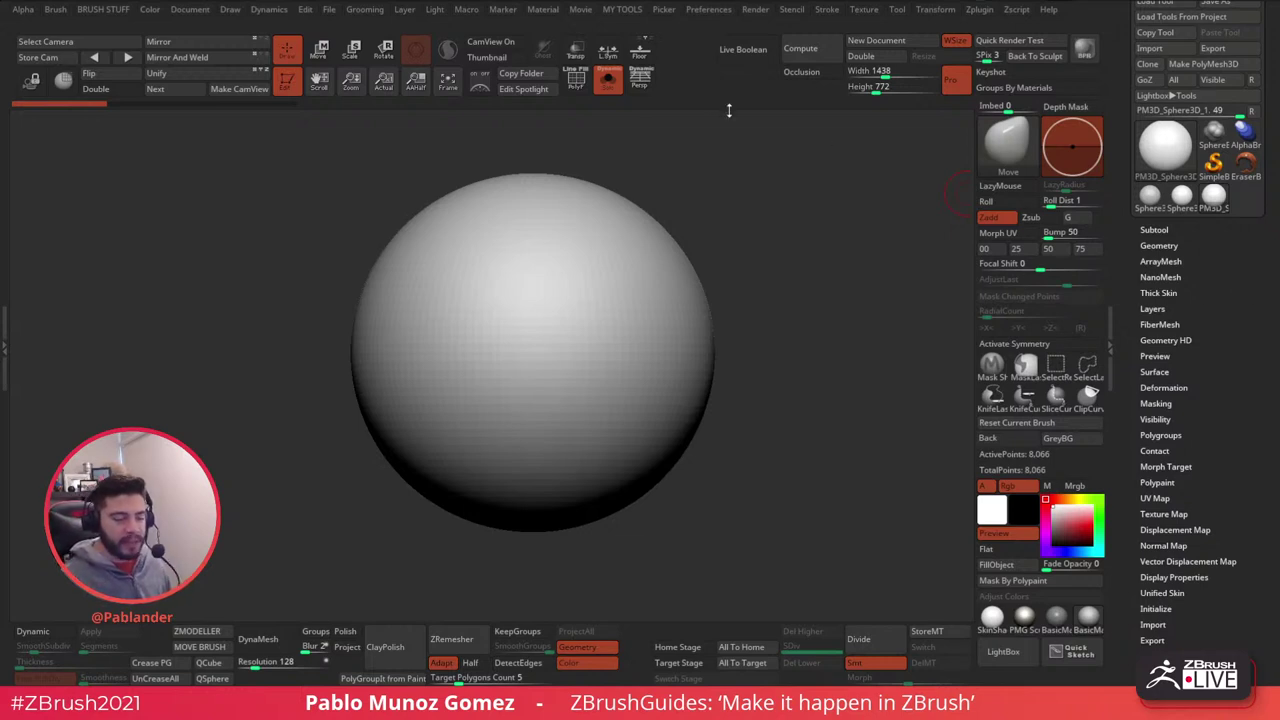
left_click_drag(736, 139, 773, 174)
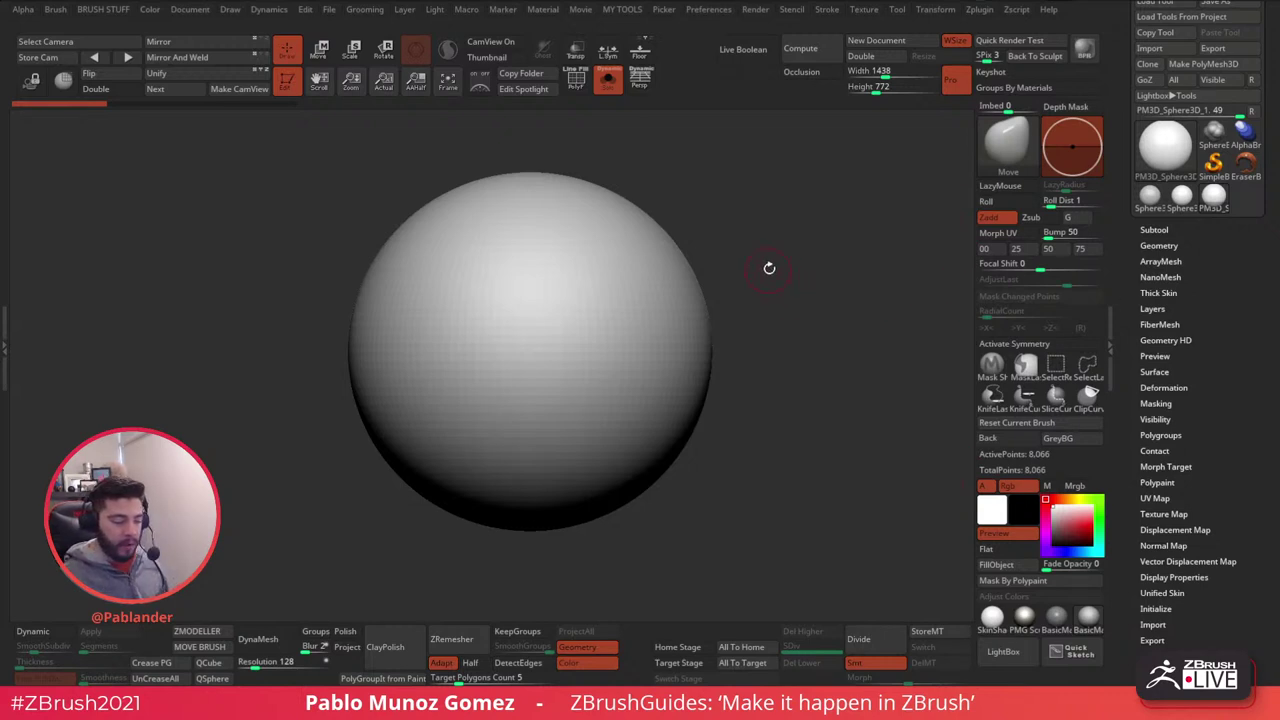
left_click_drag(766, 266, 773, 265)
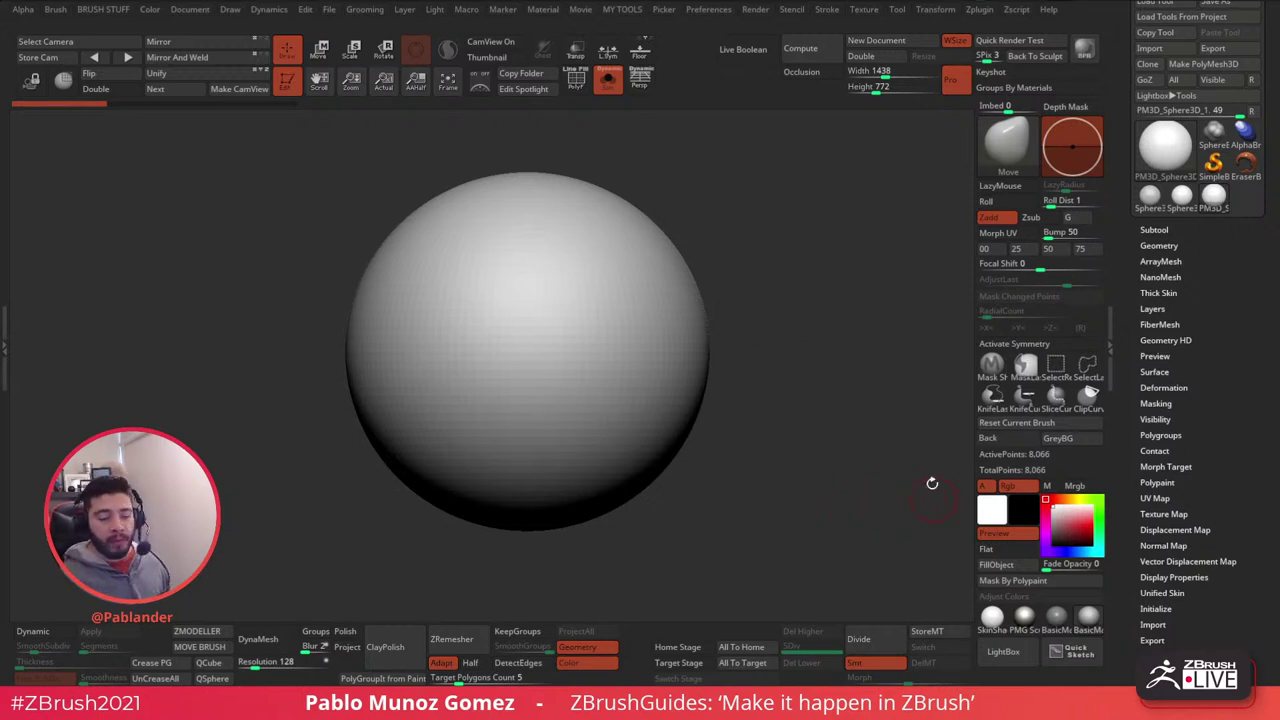
key("space")
key("space")
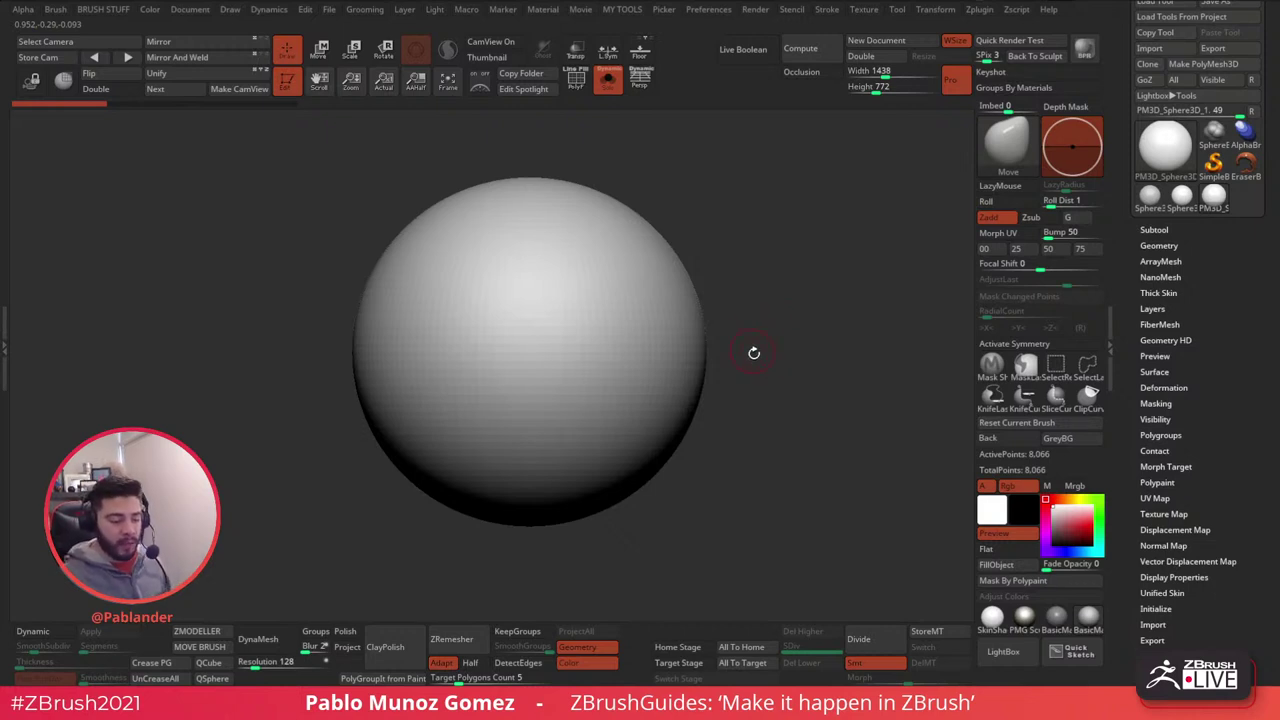
left_click_drag(789, 377, 763, 329, "alt")
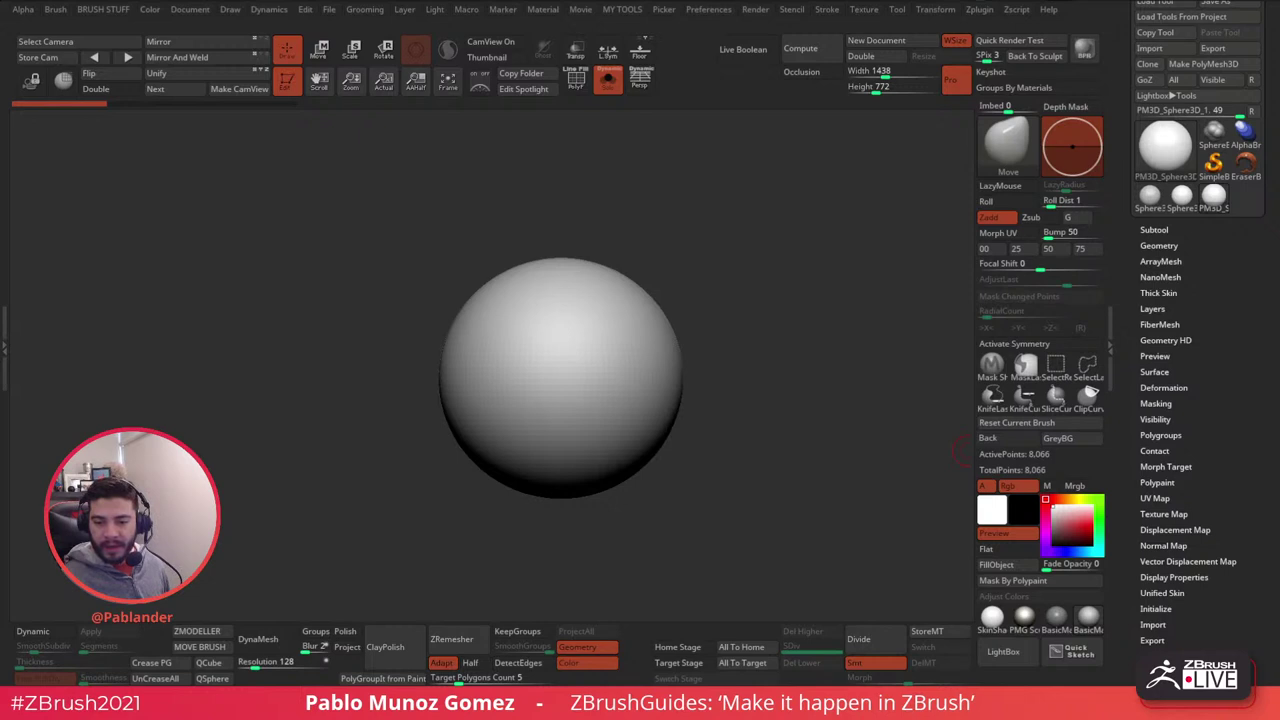
left_click_drag(727, 158, 804, 274)
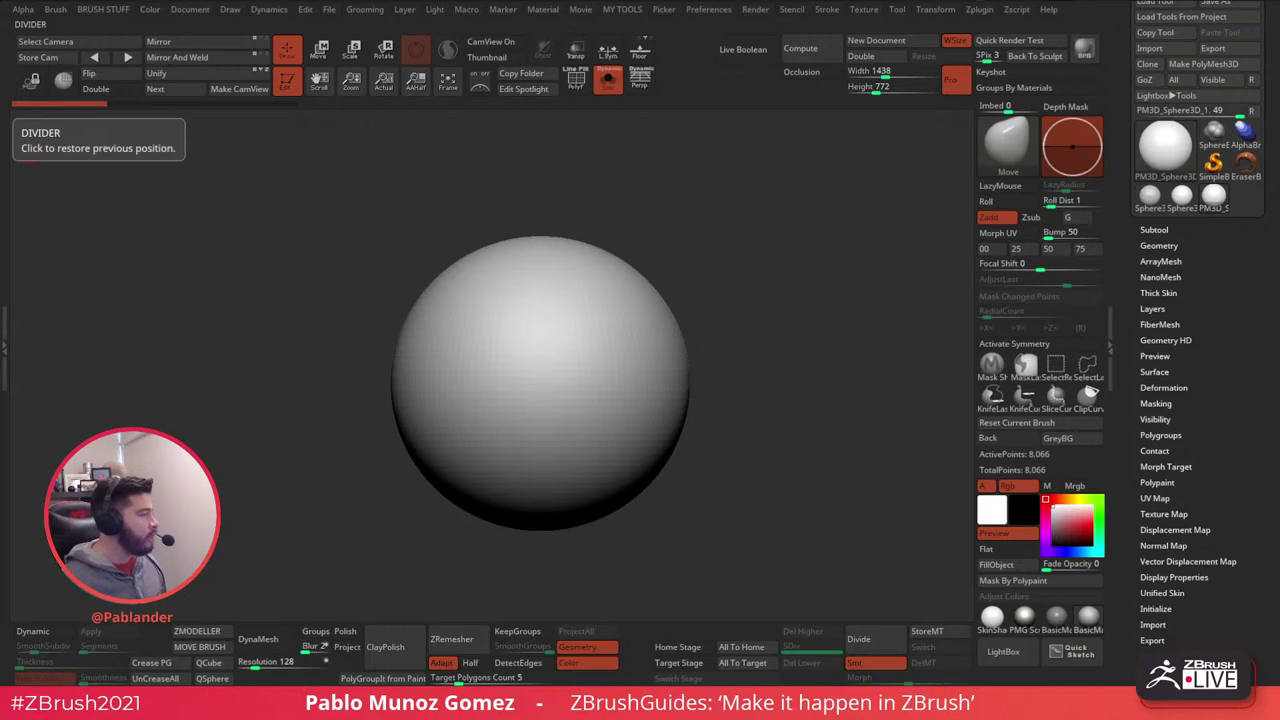
- Bring up the reference board and examine the Rings of Power posters and the Swords of Discord challenge poster
right_click_drag(4, 240, 600, 132)
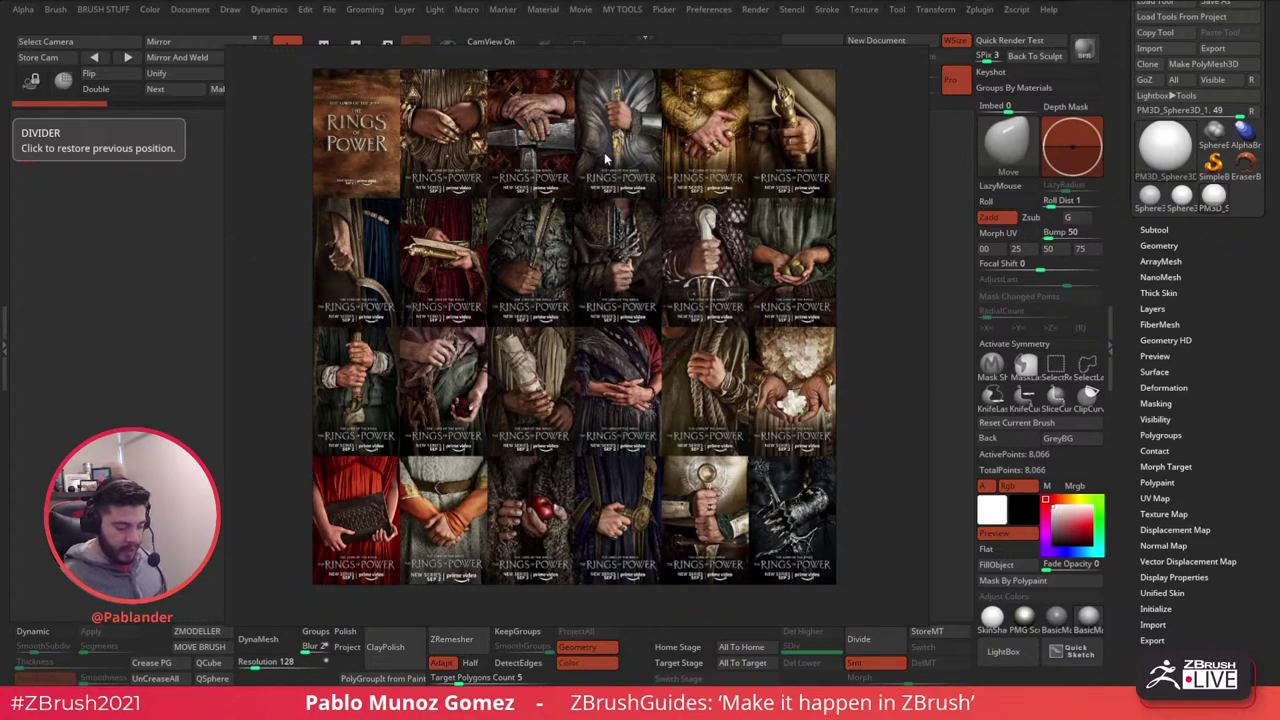
scroll(530, 210, "up", 2)
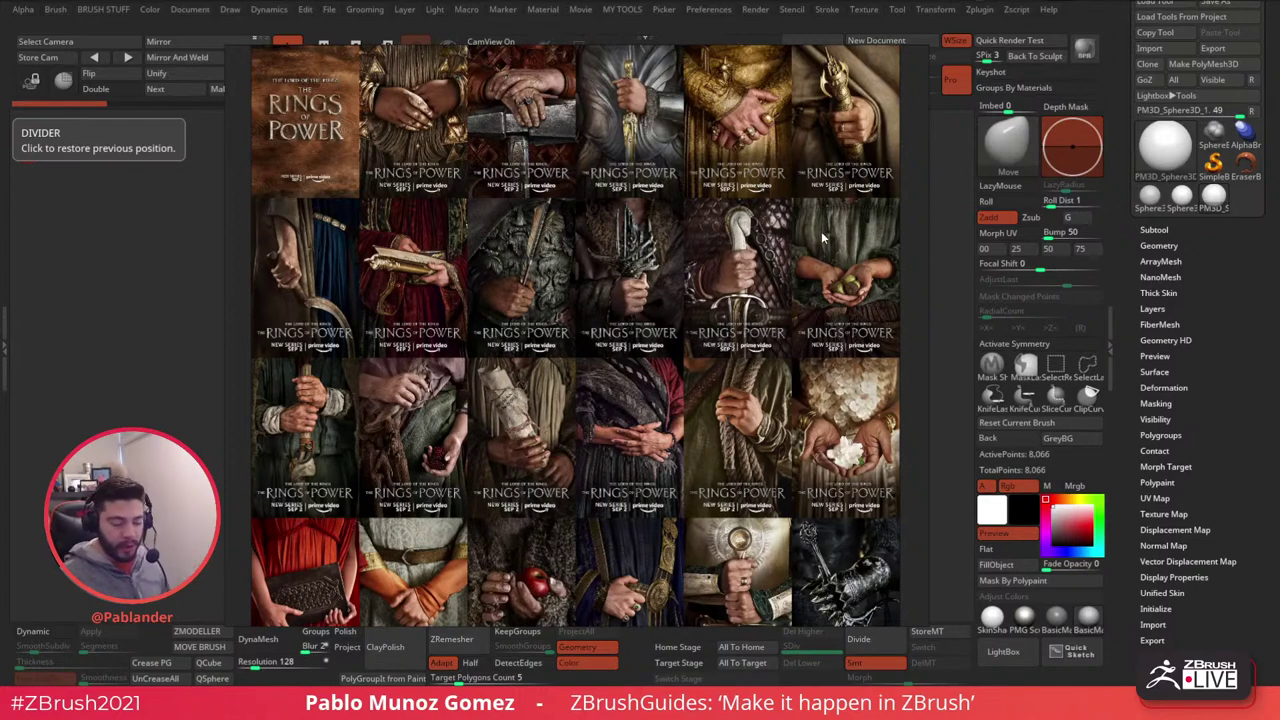
middle_click_drag(843, 270, 565, 236)
middle_click_drag(811, 254, 511, 243)
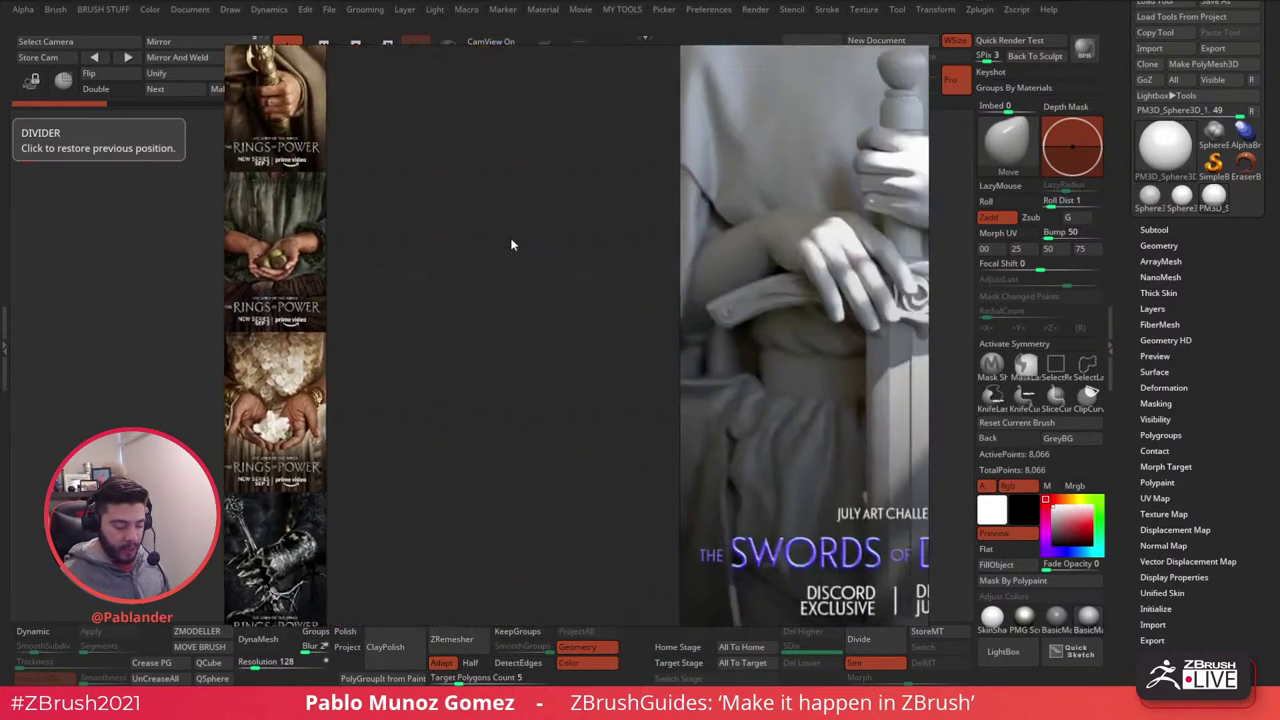
middle_click_drag(664, 256, 433, 244)
scroll(705, 254, "down", 3)
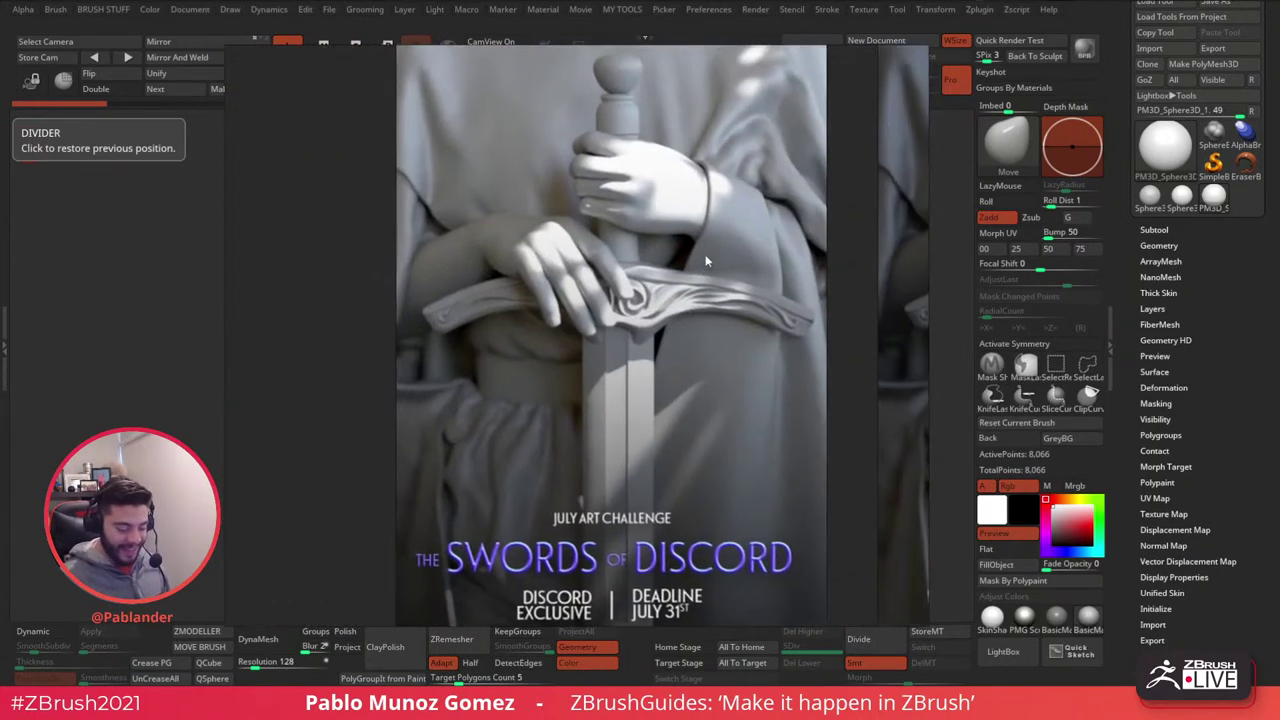
middle_click_drag(690, 263, 661, 254)
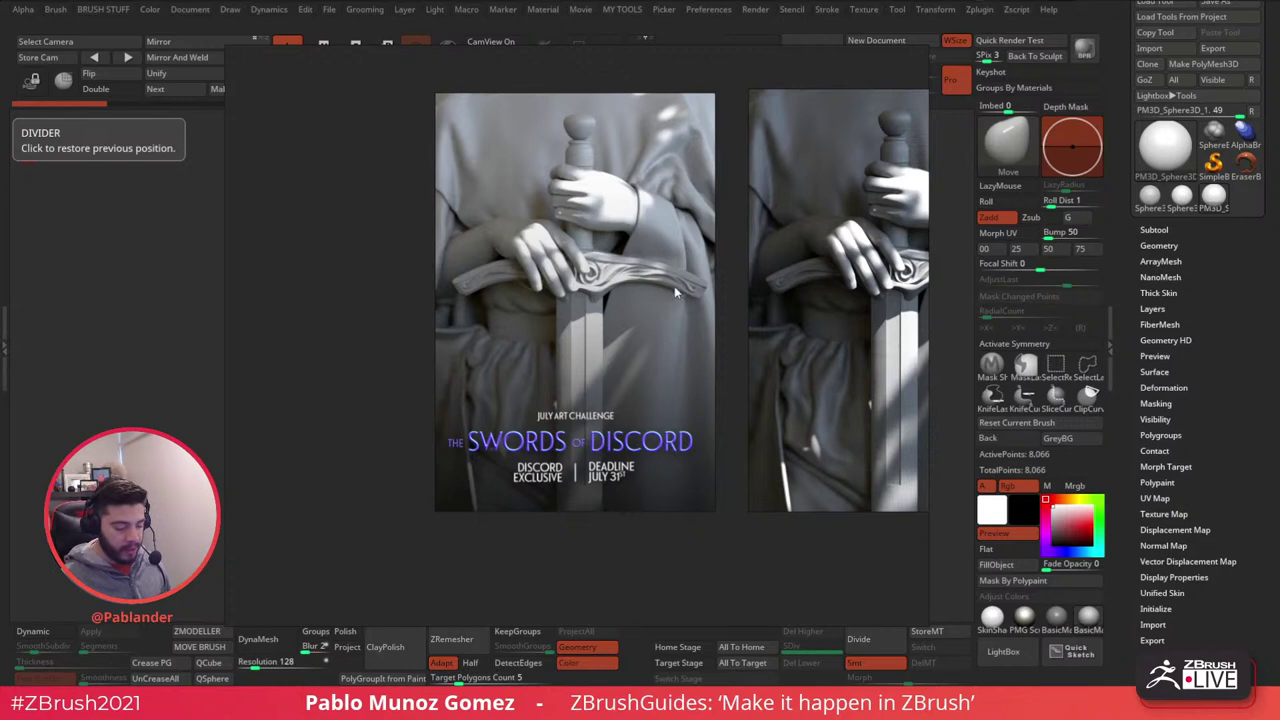
middle_click_drag(693, 245, 673, 257)
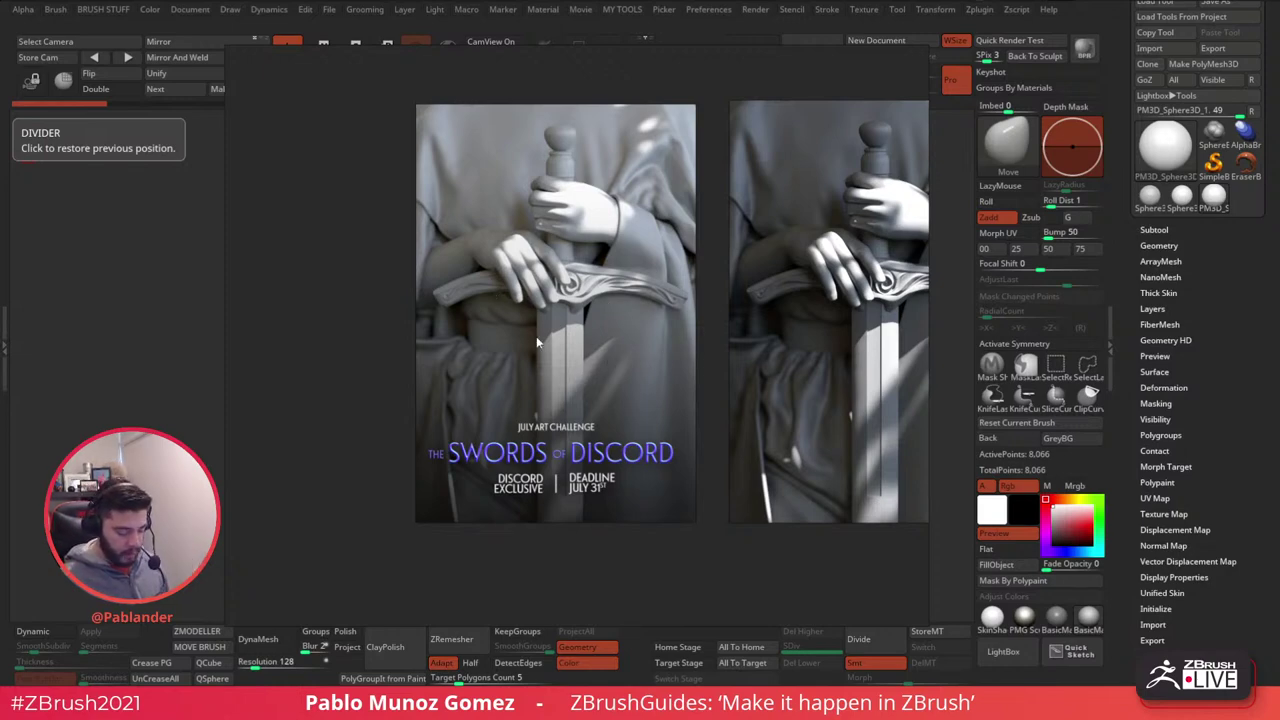
- Compare the hands on the sword in the text-free artwork with the coloured arm-pose meshes, and return to ZBrush
middle_click_drag(780, 291, 558, 279)
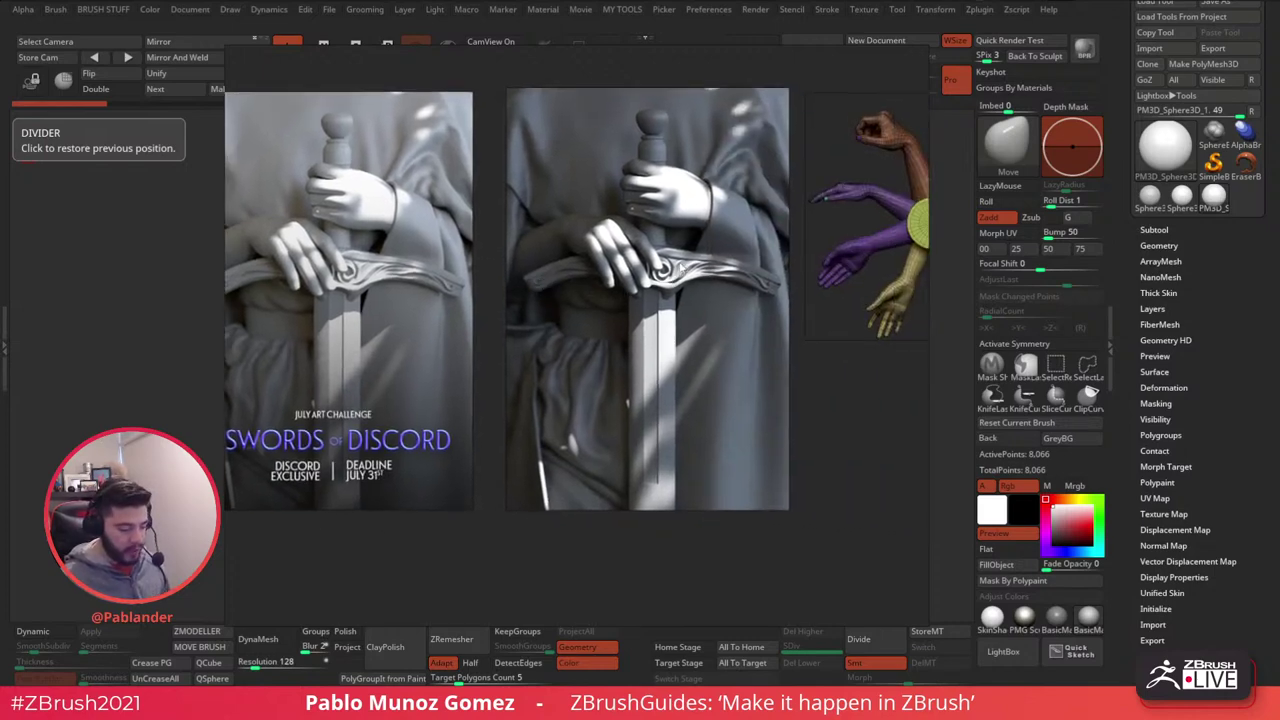
left_click_drag(737, 258, 741, 276)
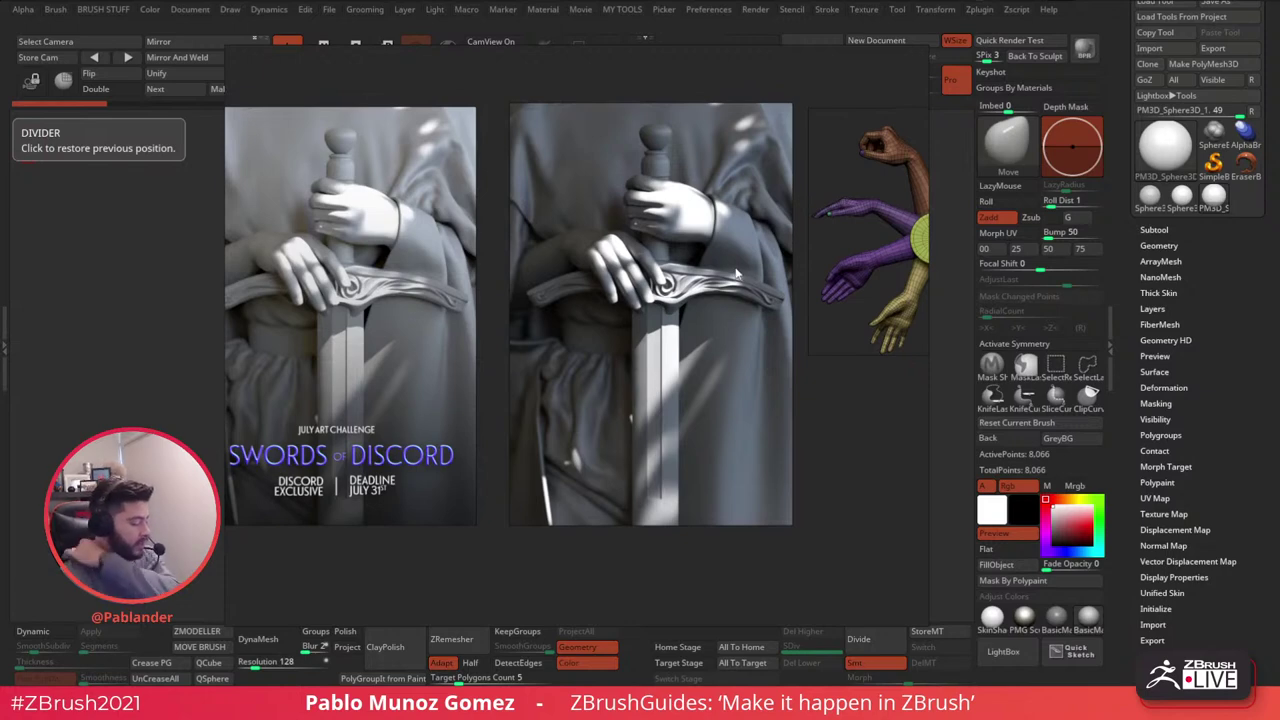
left_click_drag(752, 201, 497, 217)
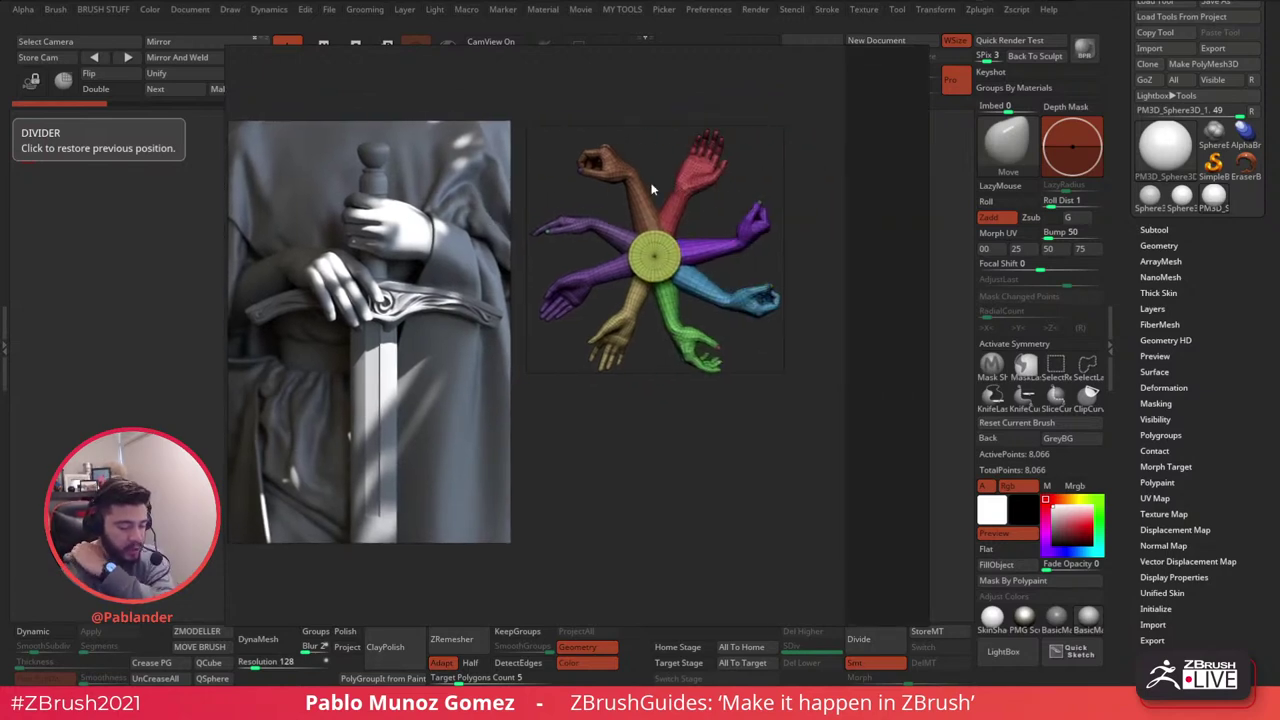
scroll(695, 214, "up", 3)
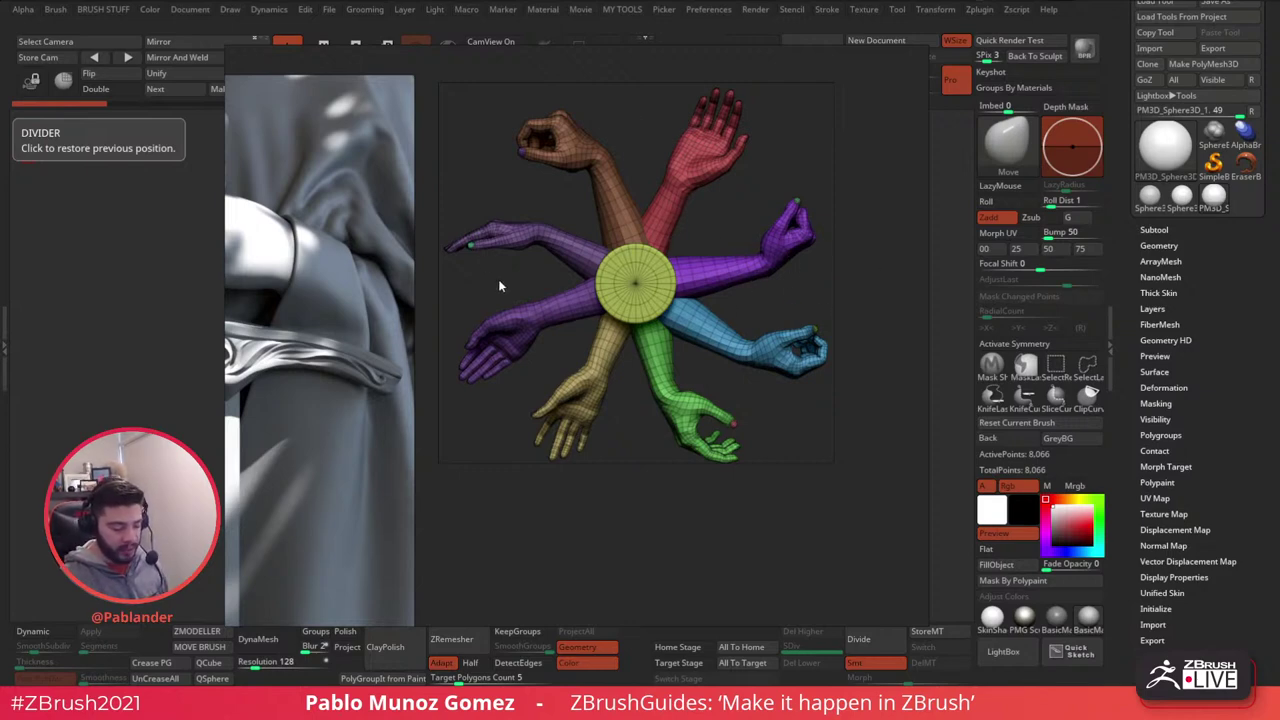
middle_click_drag(385, 258, 817, 266)
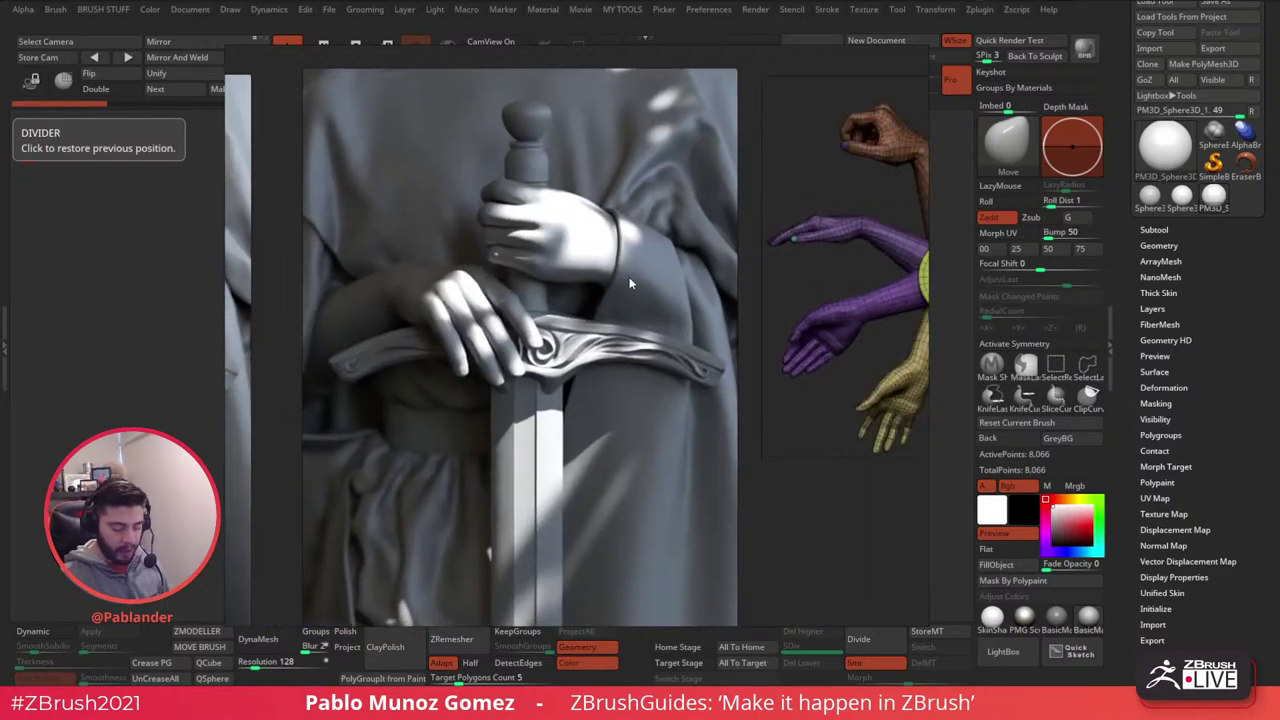
middle_click_drag(636, 277, 423, 262)
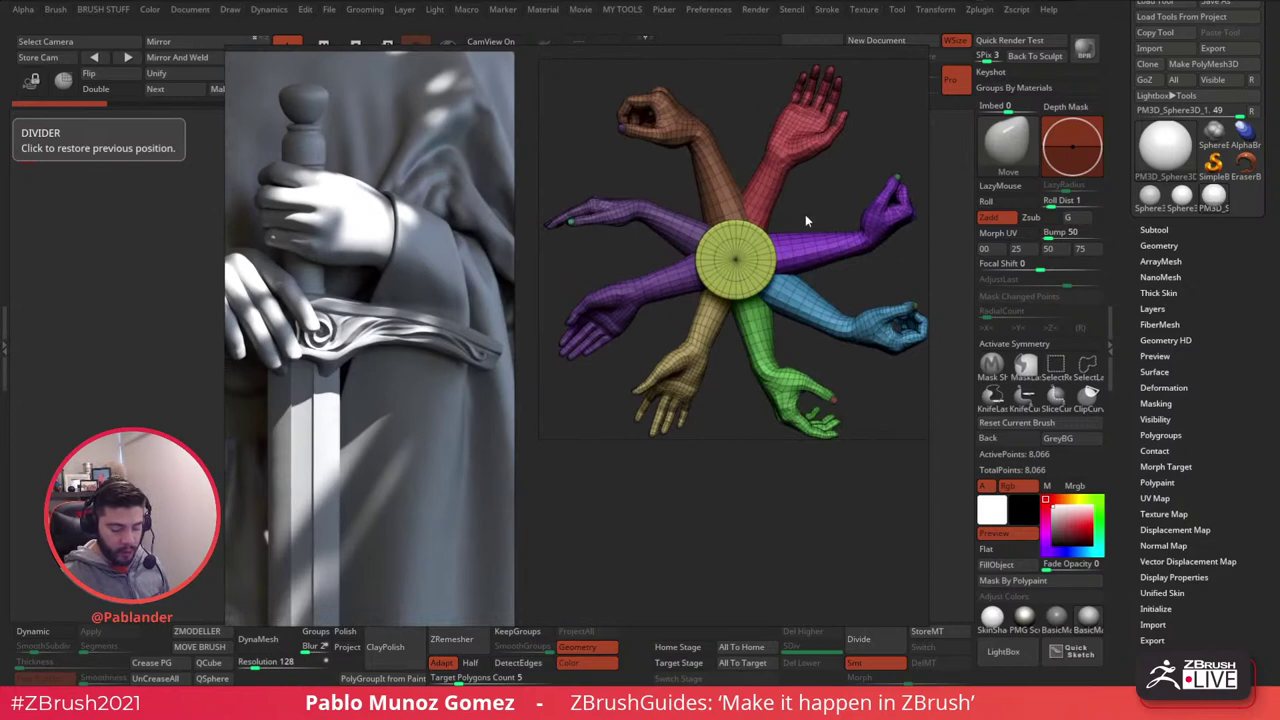
middle_click_drag(626, 230, 778, 255)
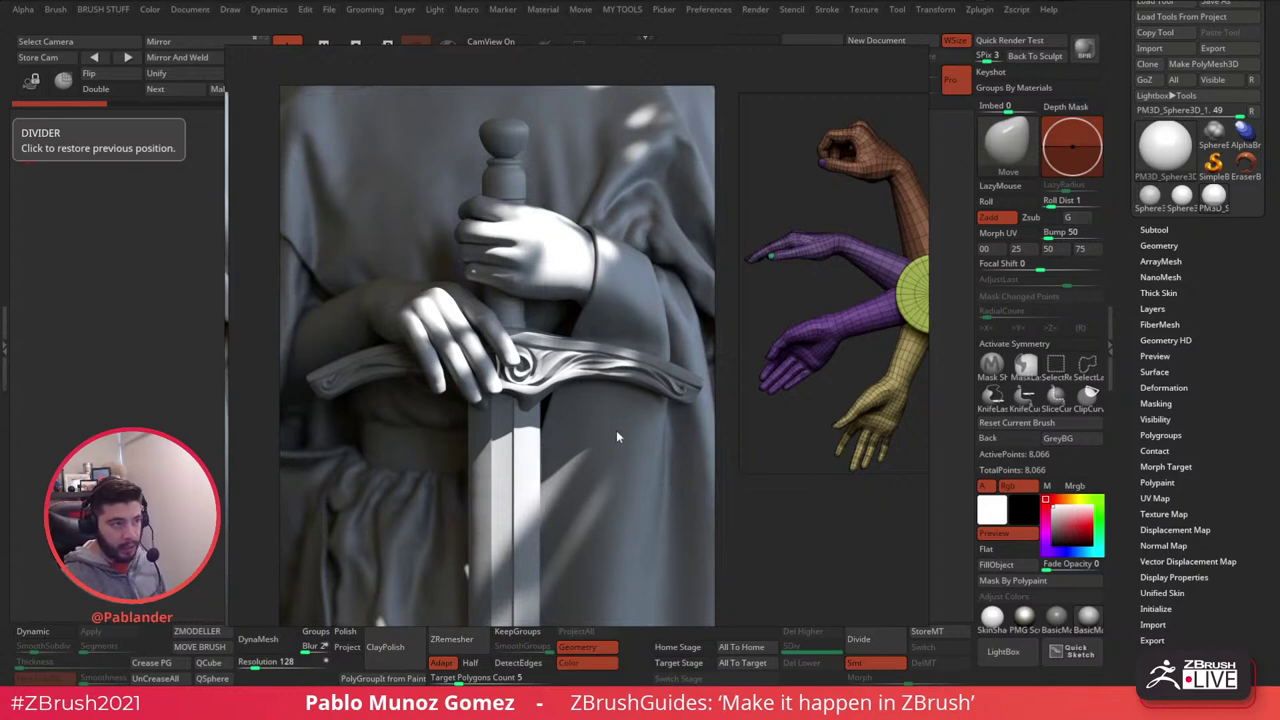
middle_click_drag(617, 377, 625, 345)
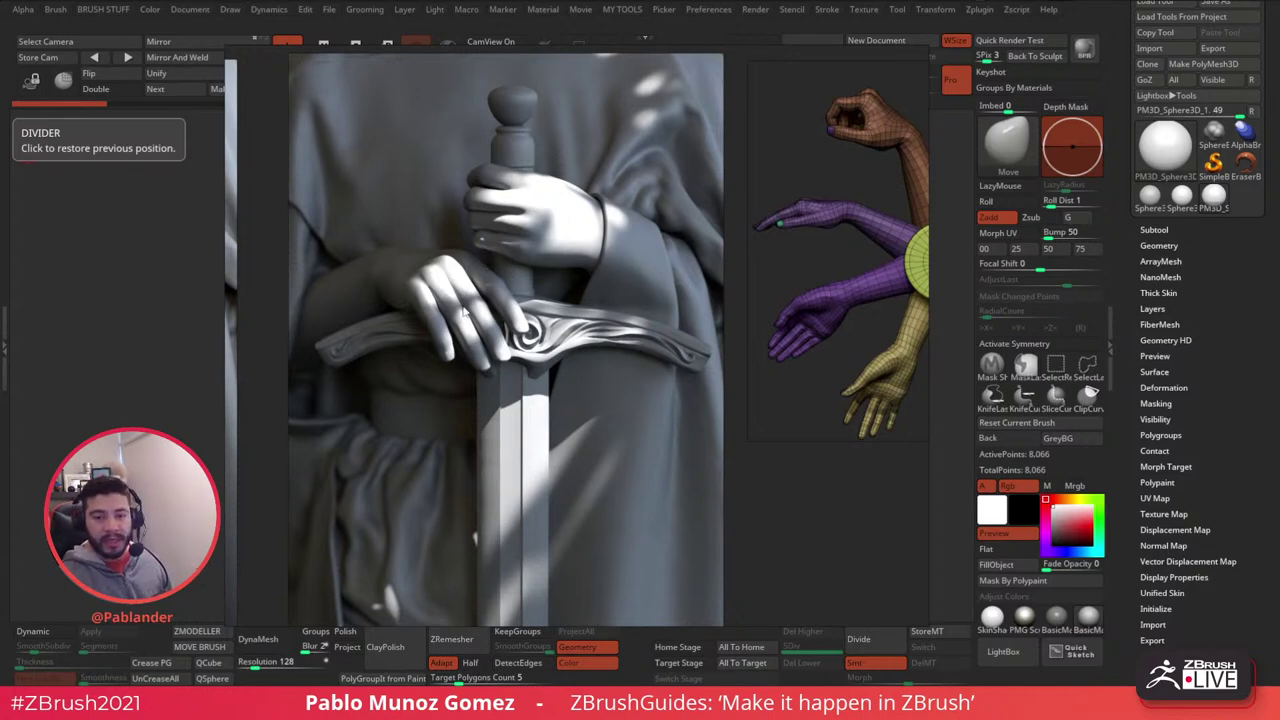
key("alt+Tab")
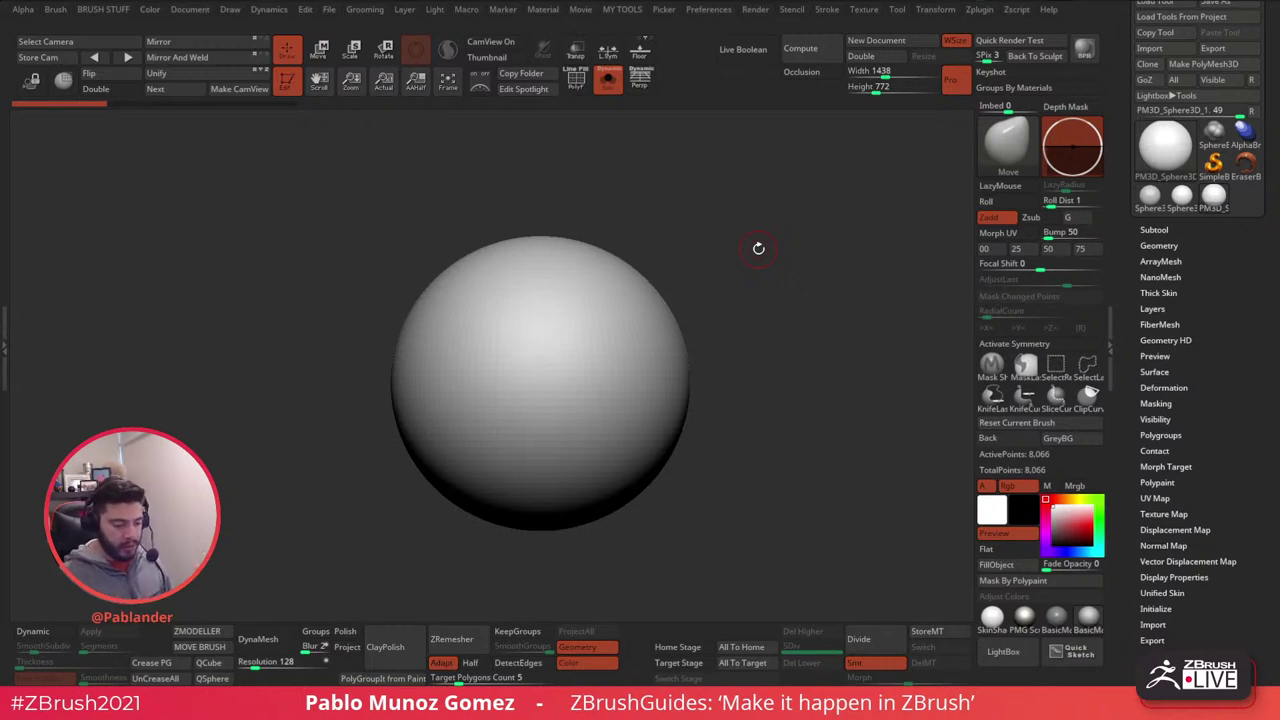
mouse_move(703, 378)
left_mouse_down("alt")
mouse_move(717, 317)
mouse_move(733, 384)
left_mouse_up("alt")
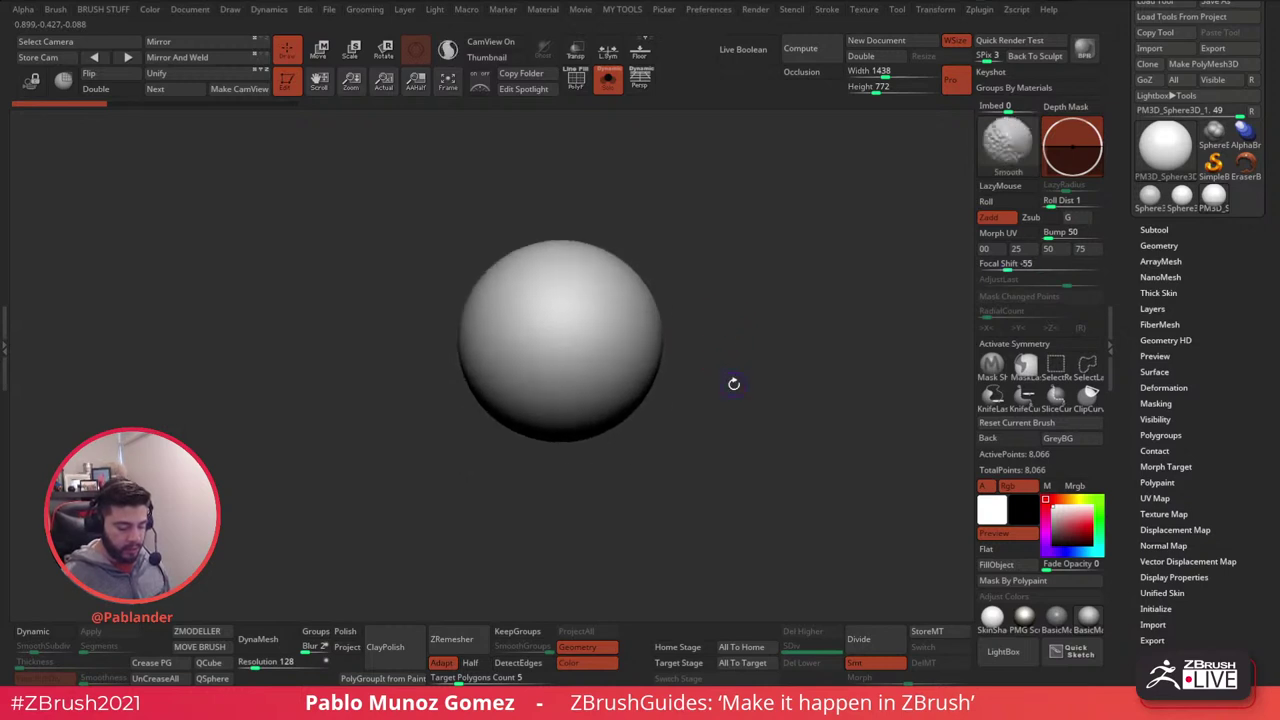
mouse_move(733, 384)
right_mouse_down("ctrl")
mouse_move(706, 346)
mouse_move(717, 363)
right_mouse_up("ctrl")
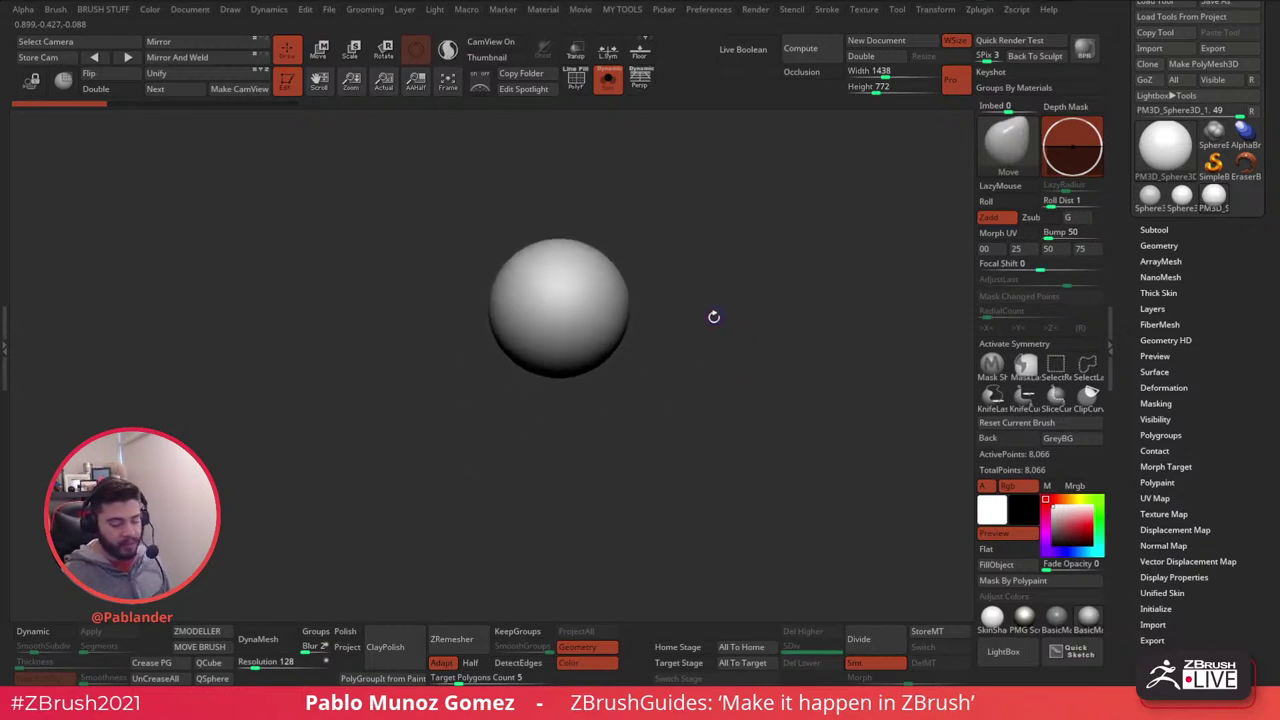
left_click_drag(714, 311, 714, 300)
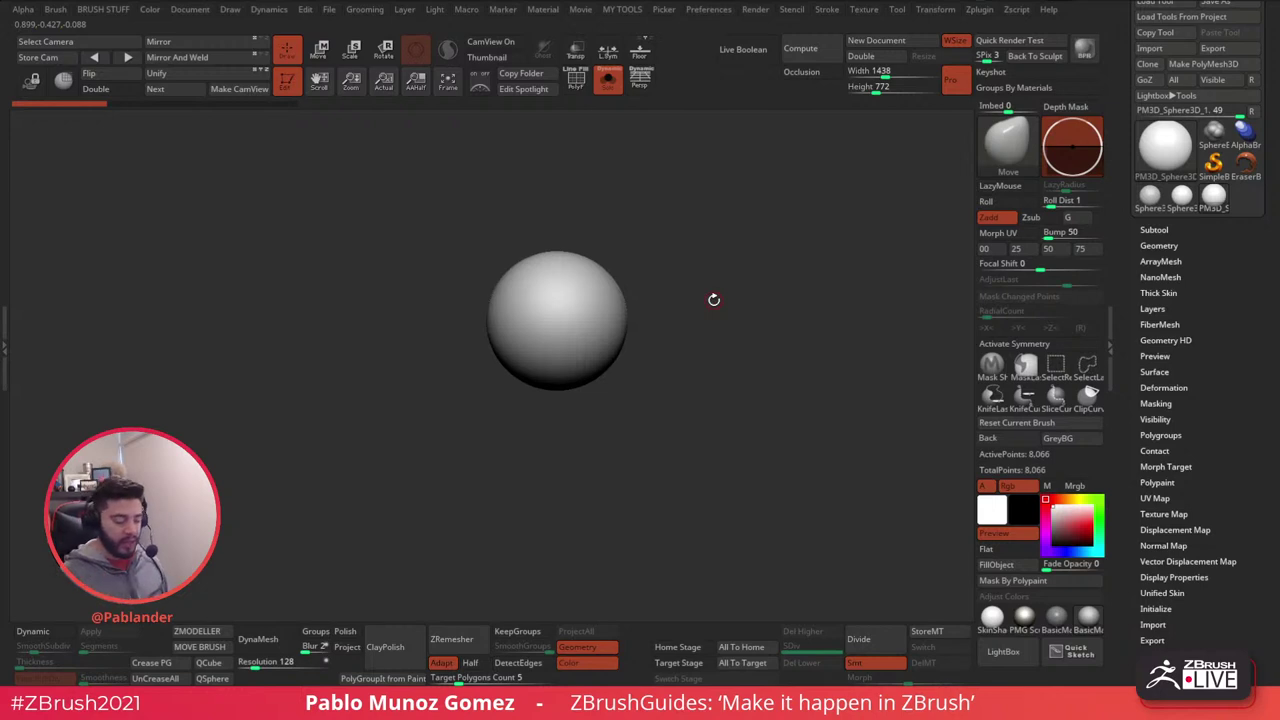
right_click_drag(737, 417, 729, 411, "alt")
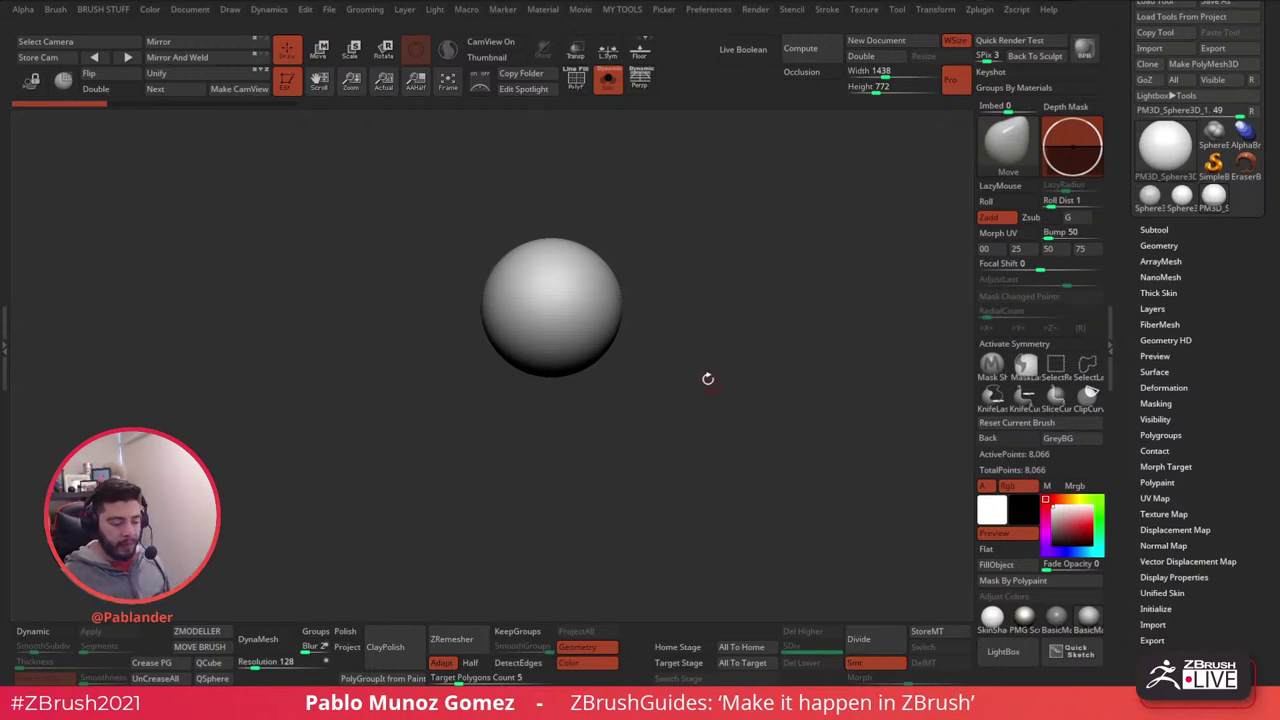
left_click_drag(766, 374, 714, 318, "alt")
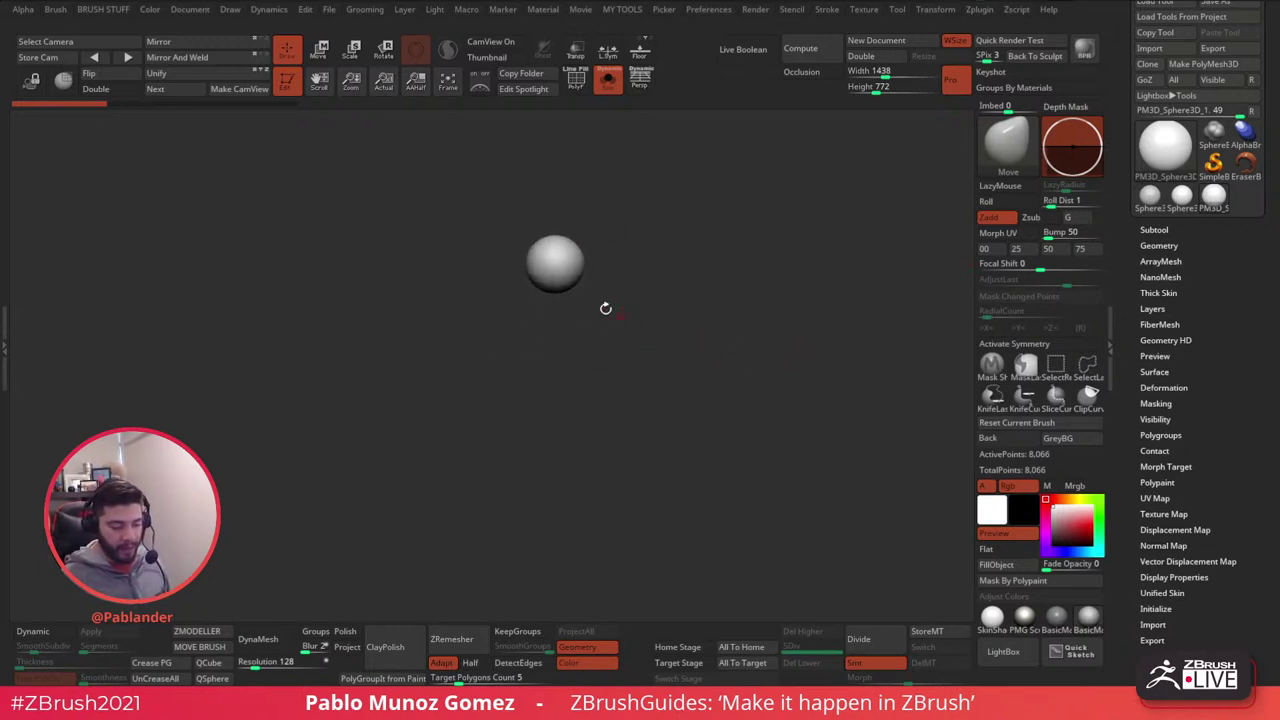
- Show the sphere's Subtool list and cancel the choice of a GoZ application
left_click(1154, 231)
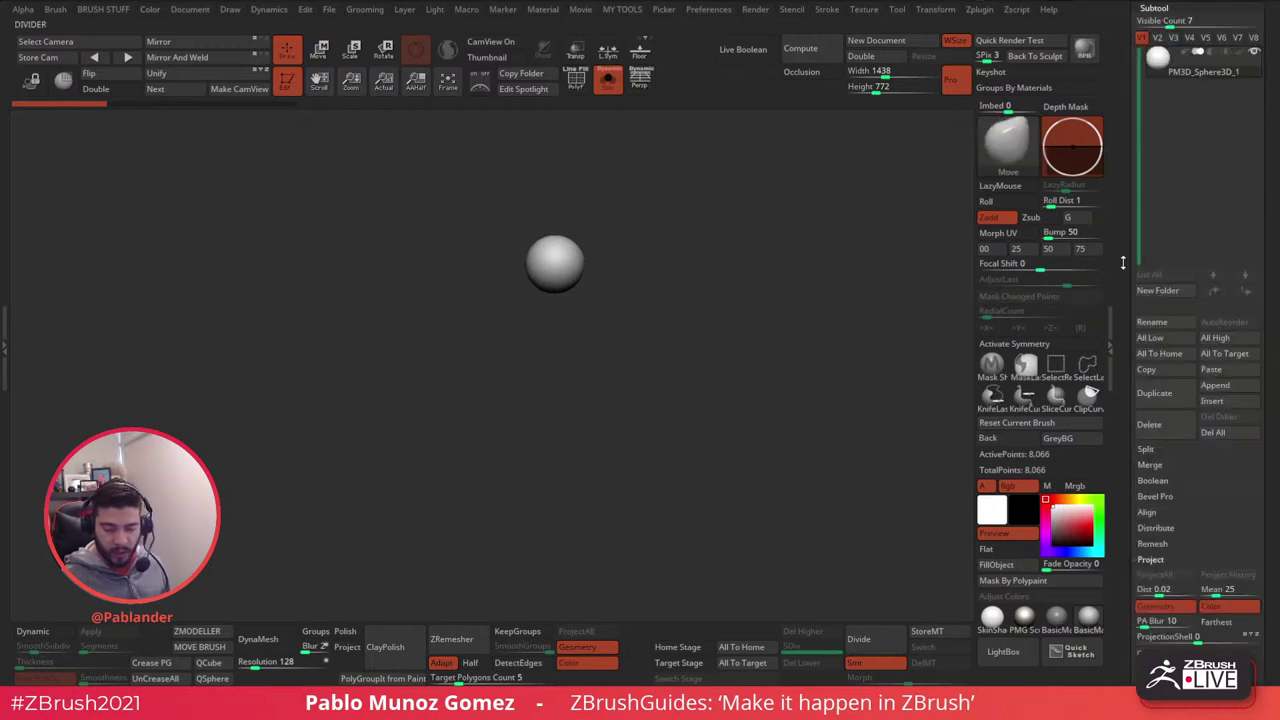
left_click(1252, 125)
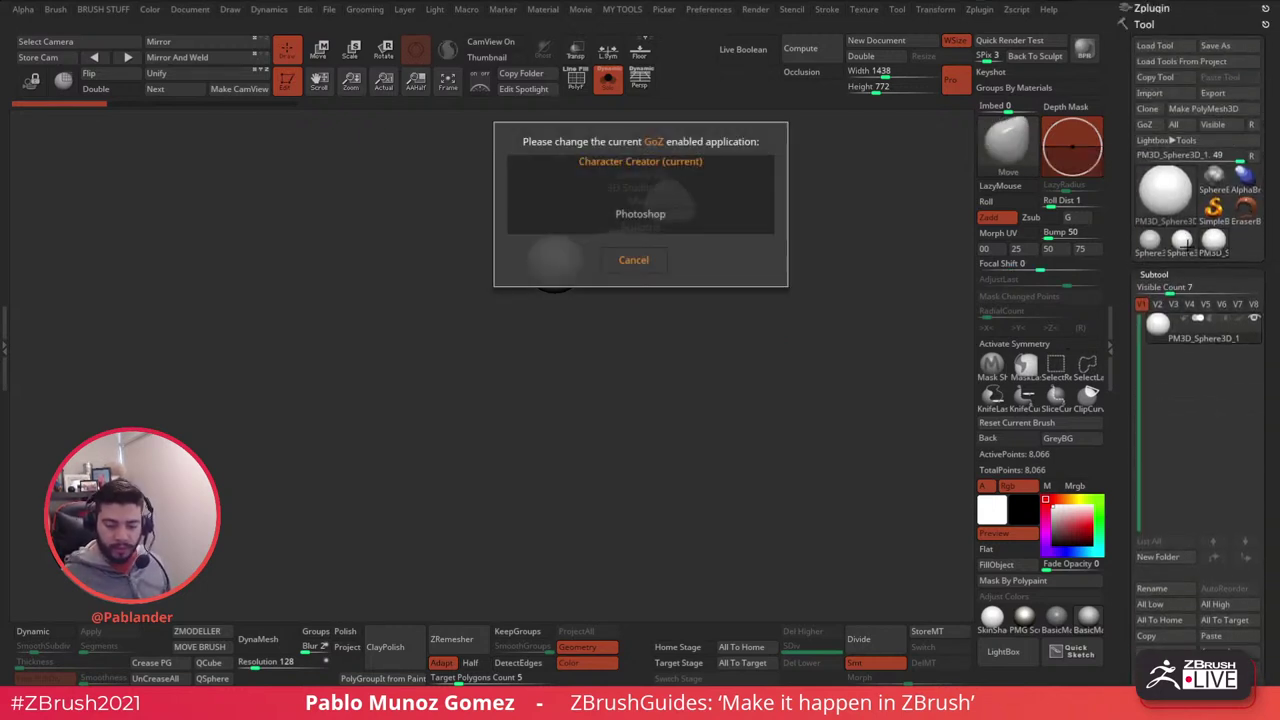
left_click(633, 260)
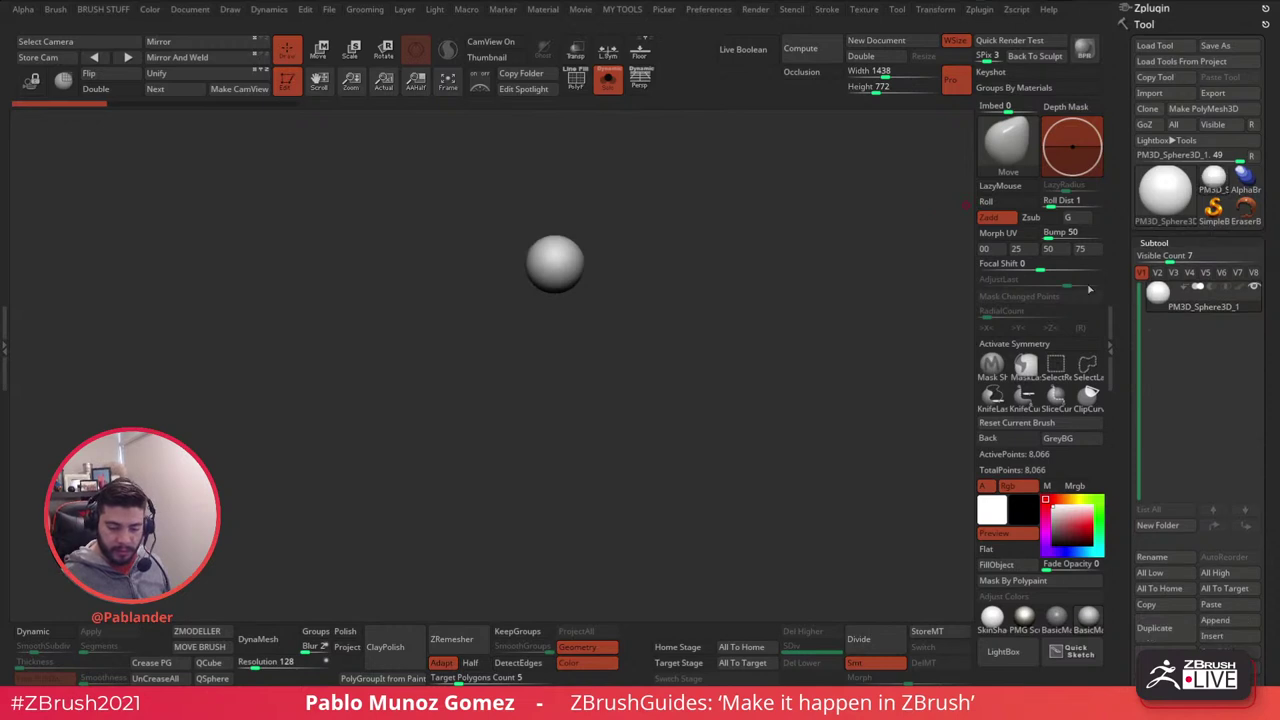
- Display the sphere's polyframe and rebuild the mesh with DynaMesh at resolution 40
left_click_drag(794, 371, 612, 331)
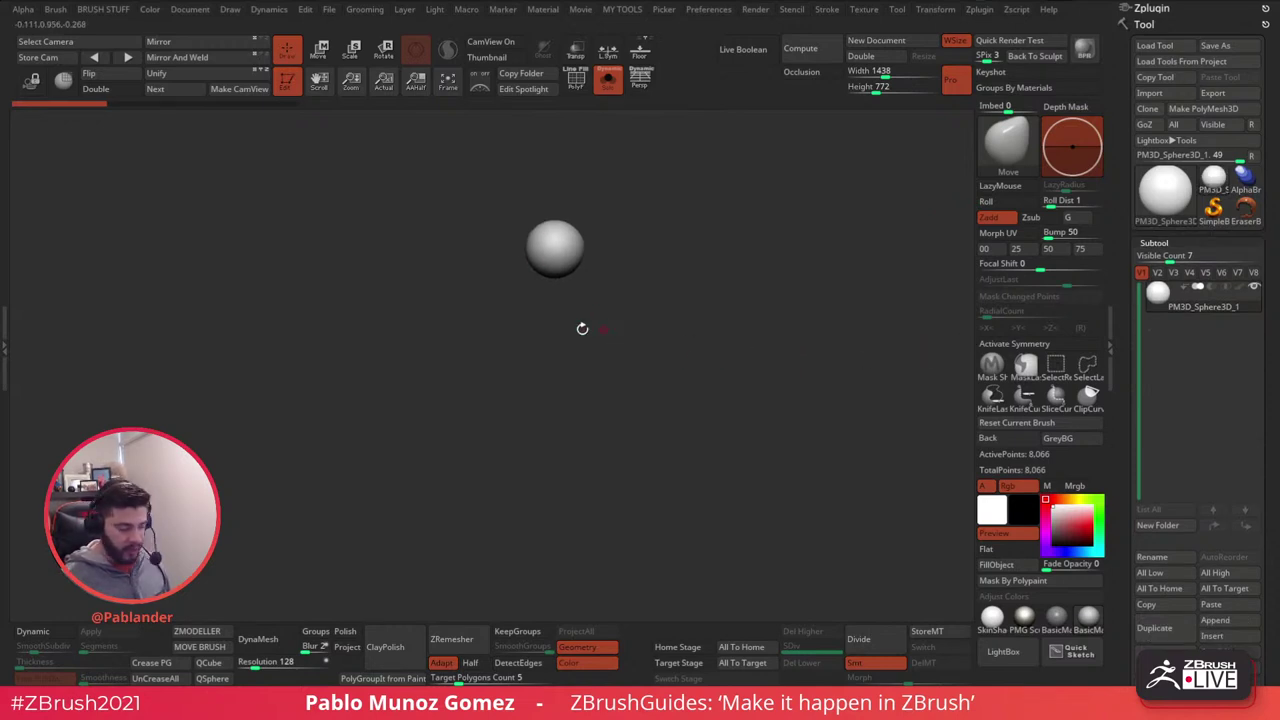
left_click(573, 84)
left_click_drag(376, 466, 385, 519, "alt")
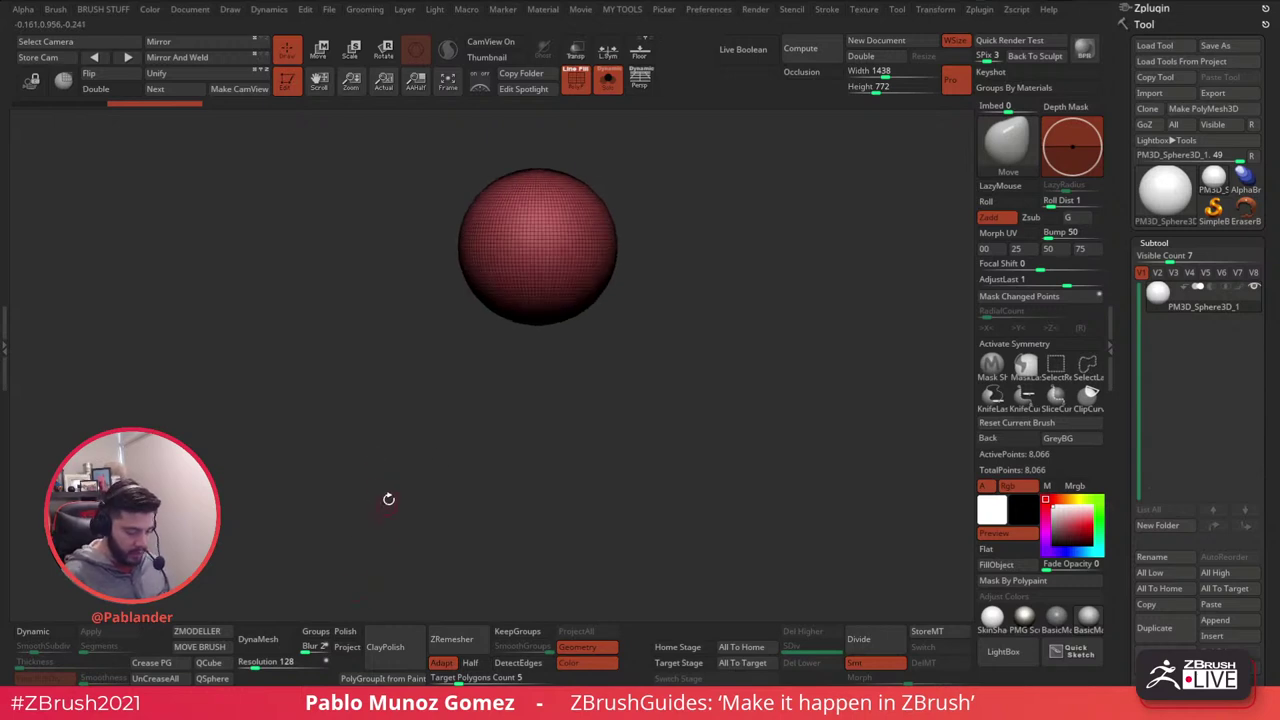
left_click(259, 658)
left_click_drag(258, 660, 250, 660)
left_click(261, 644)
left_click(258, 639)
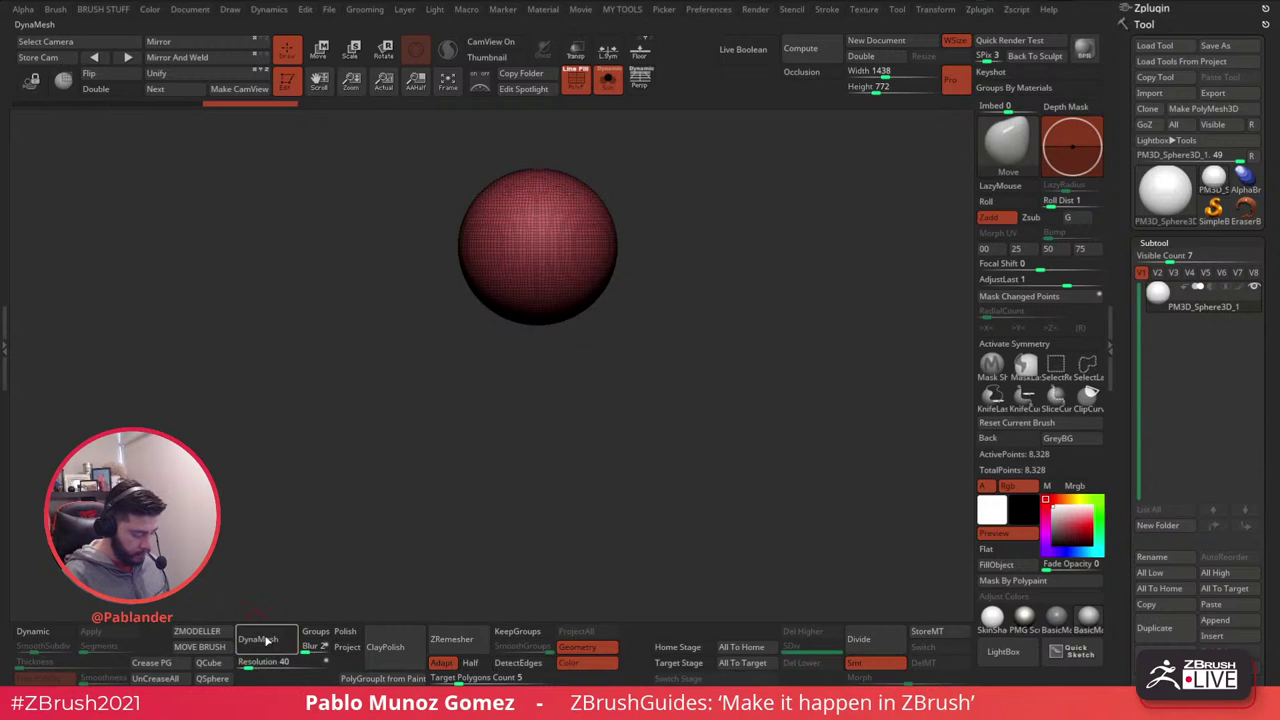
- Nudge the surface at the sphere's lower front with short Move brush strokes
key("ctrl")
left_click_drag(525, 360, 523, 404)
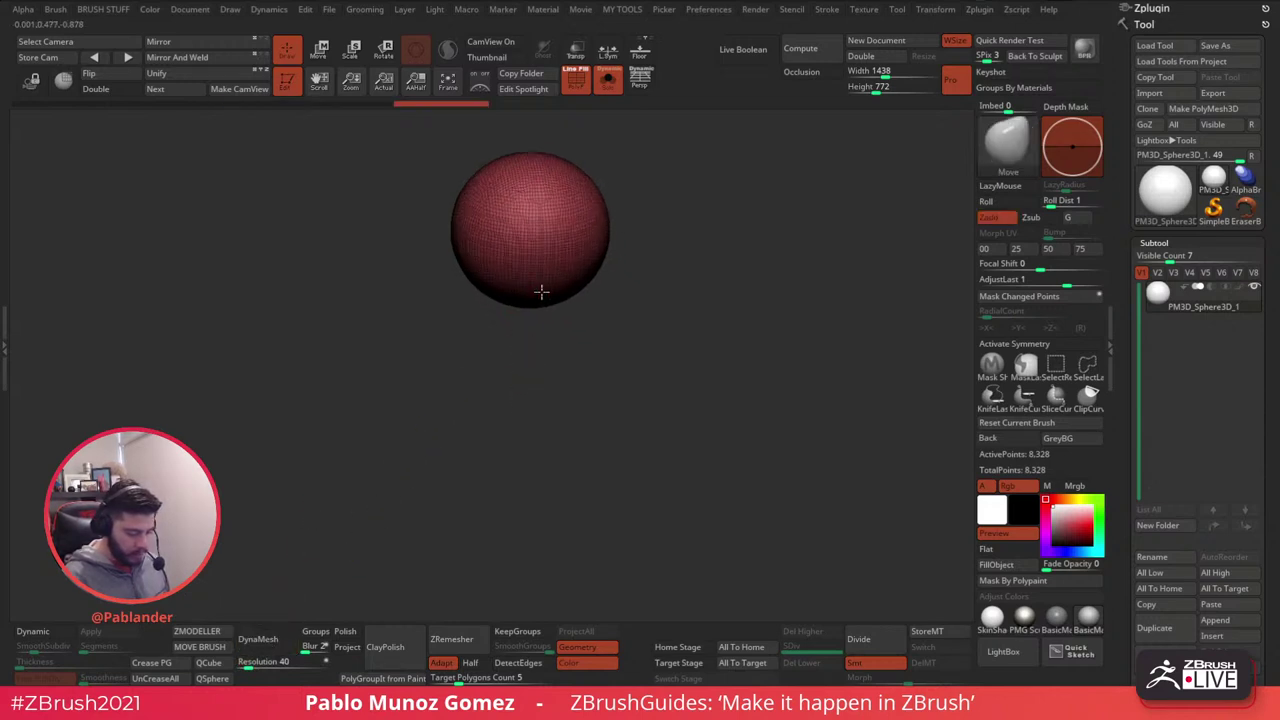
left_click_drag(540, 292, 540, 315)
left_click_drag(543, 363, 541, 349)
- Mirror and weld the sphere with X symmetry activated, and smooth the nudged spot at its lower front
left_click(1014, 343)
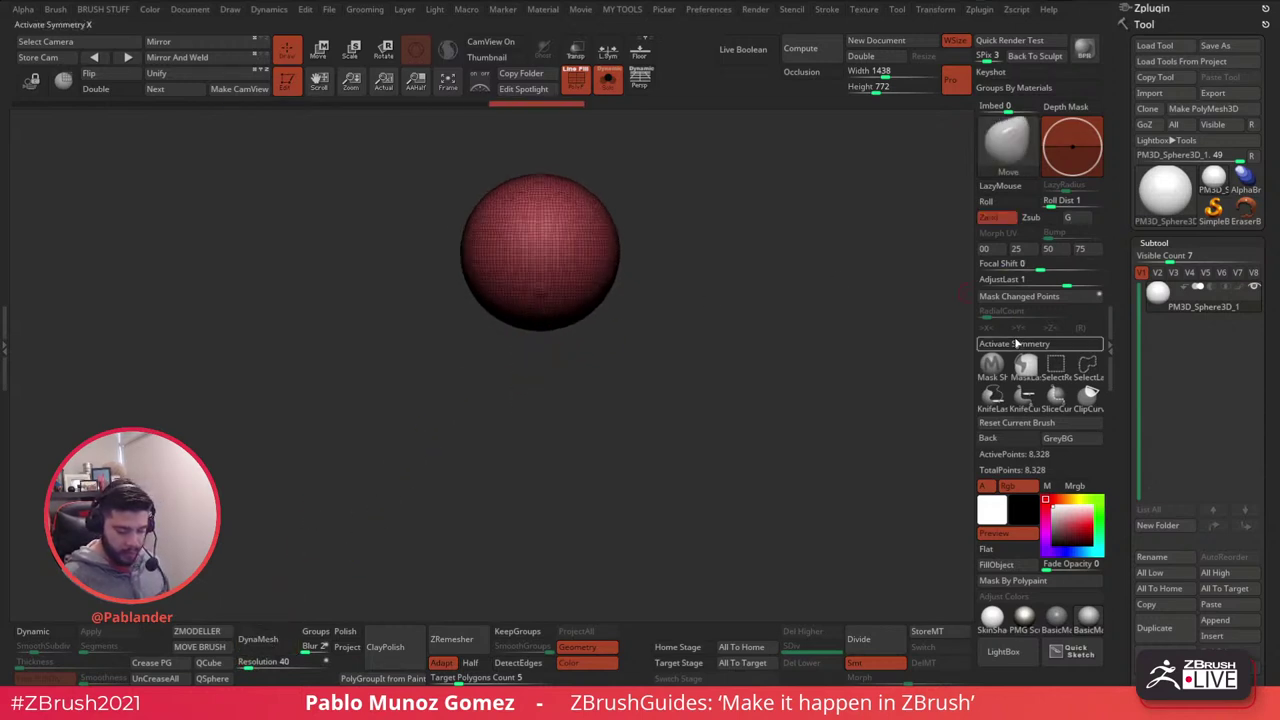
left_click(211, 79)
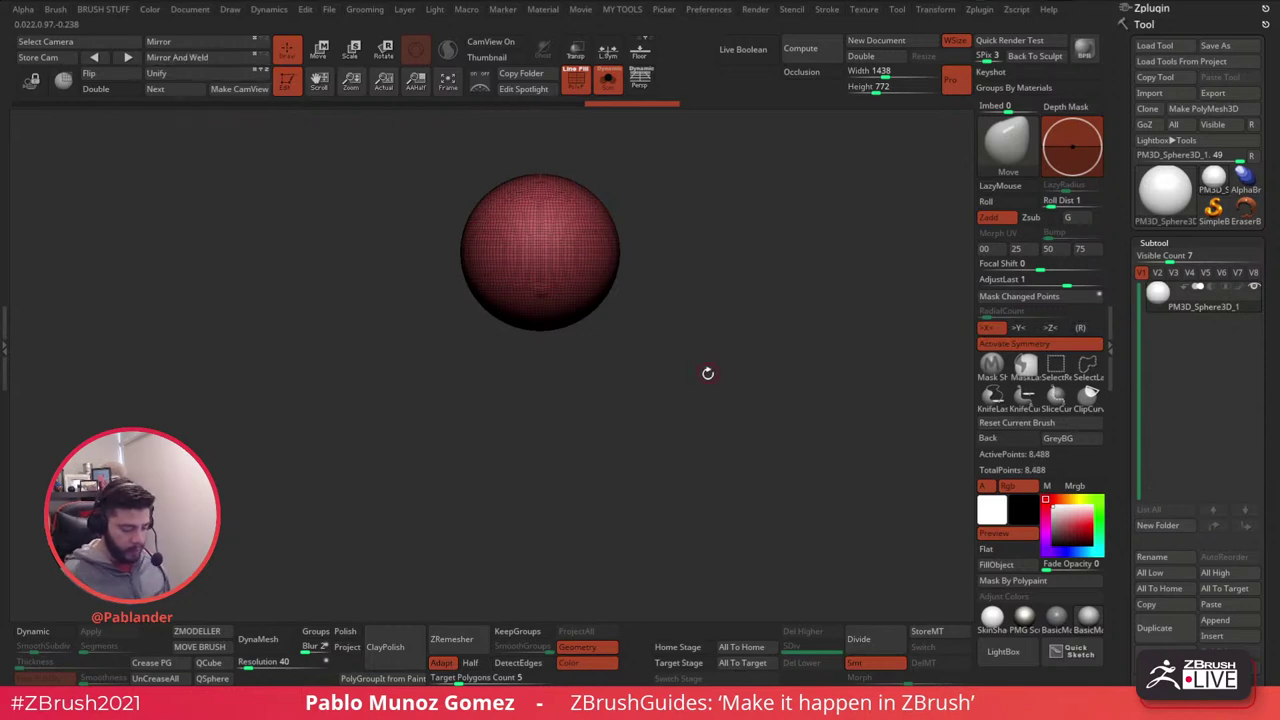
left_click(708, 373)
left_click_drag(537, 291, 539, 297, "shift")
left_click_drag(688, 316, 695, 351, "ctrl")
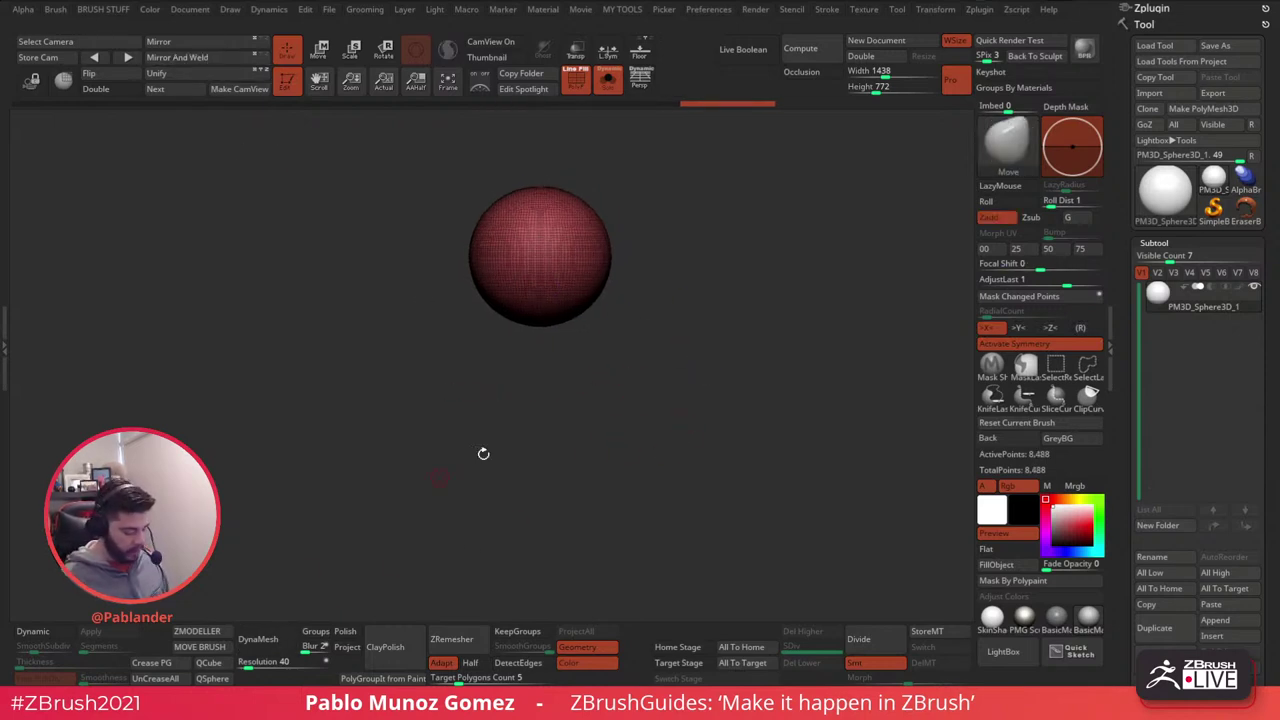
- Turn off the sphere's polyframe display and view it smaller in the upper part of the canvas
left_click_drag(751, 405, 721, 347, "alt")
left_click_drag(711, 415, 721, 377, "alt")
left_click(577, 82)
left_click_drag(687, 305, 671, 252, "alt")
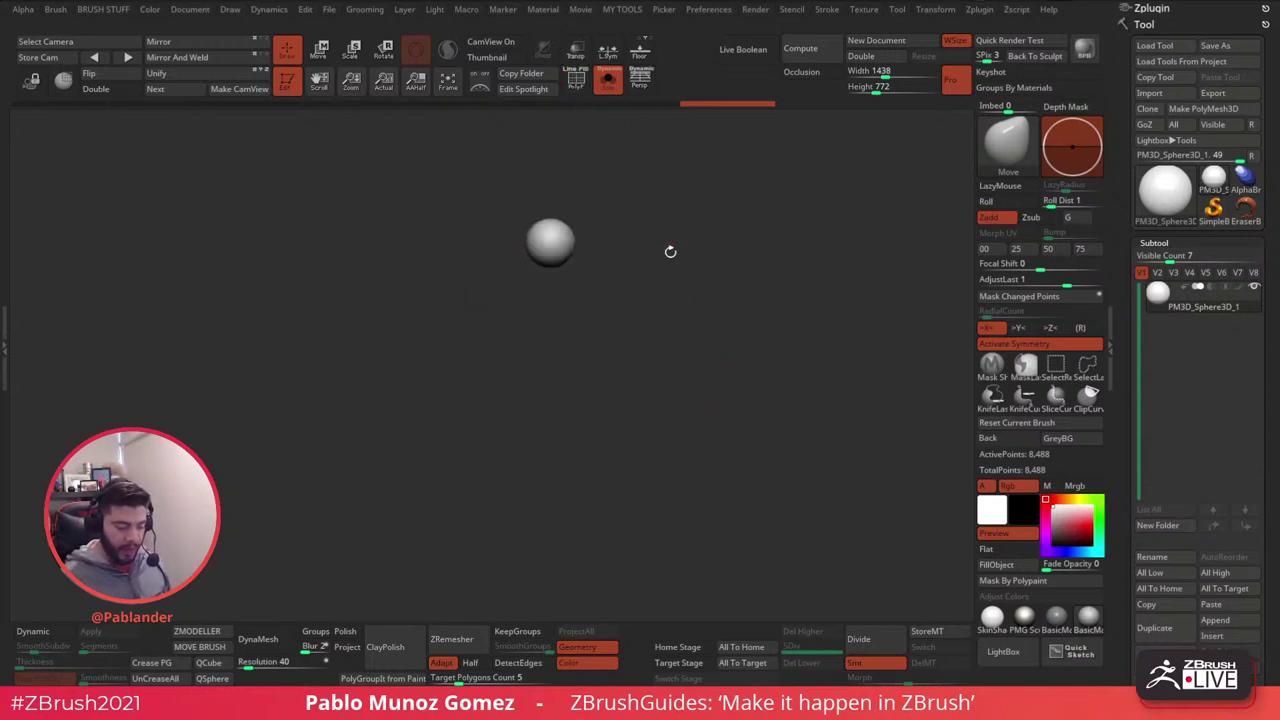
right_click_drag(670, 251, 677, 241, "alt")
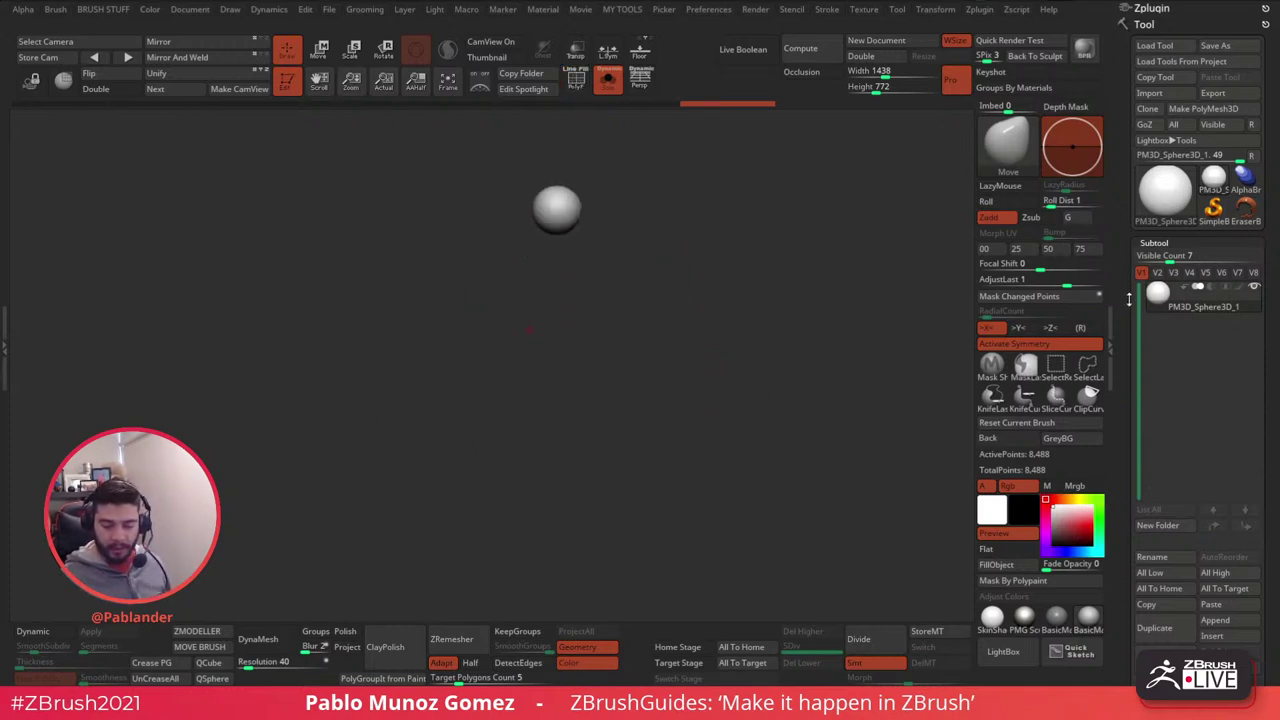
- Append a Cube3D to the sphere's subtool list
left_click_drag(1129, 300, 1133, 228)
left_click_drag(802, 422, 775, 413, "alt")
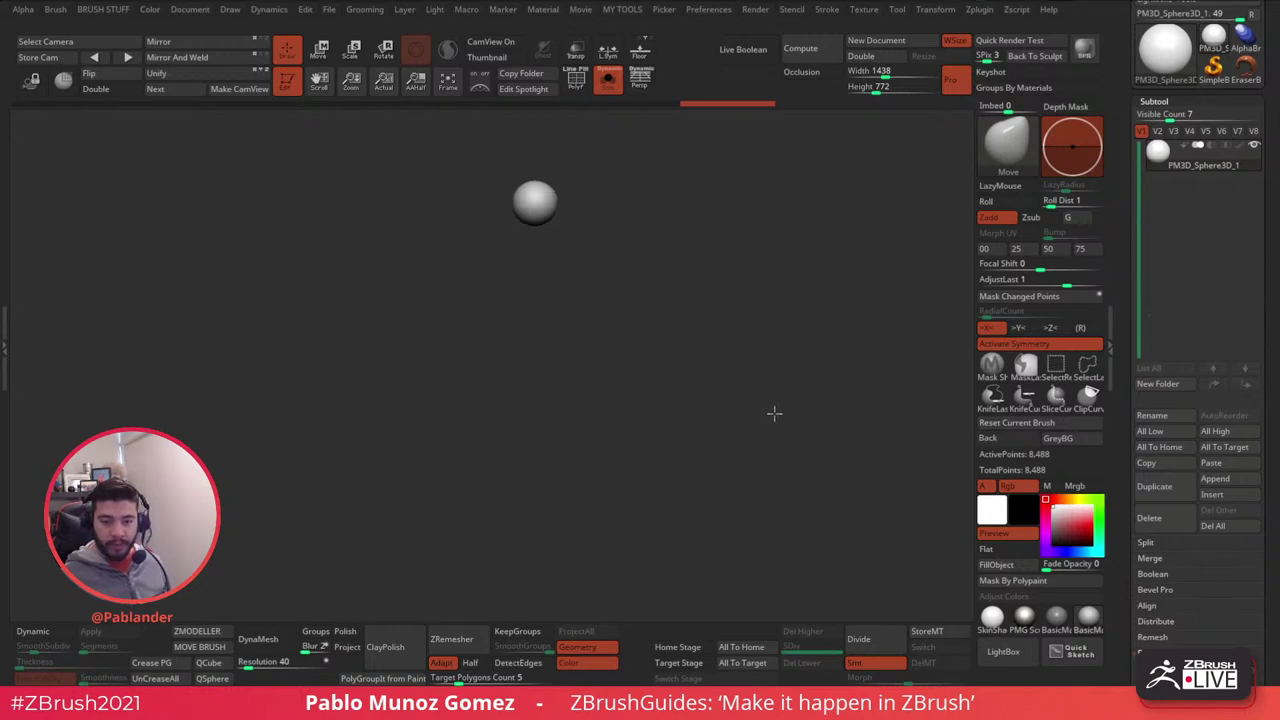
right_click_drag(774, 413, 783, 376, "alt")
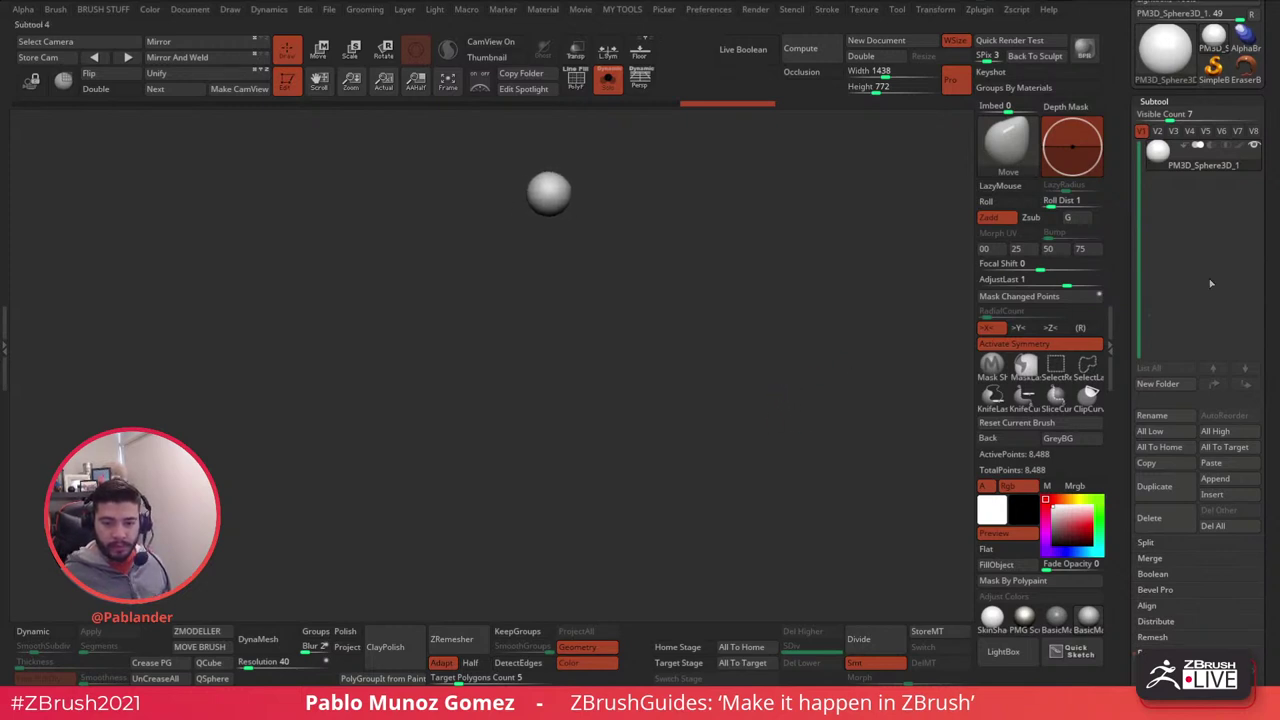
scroll(1260, 228, "down", 2)
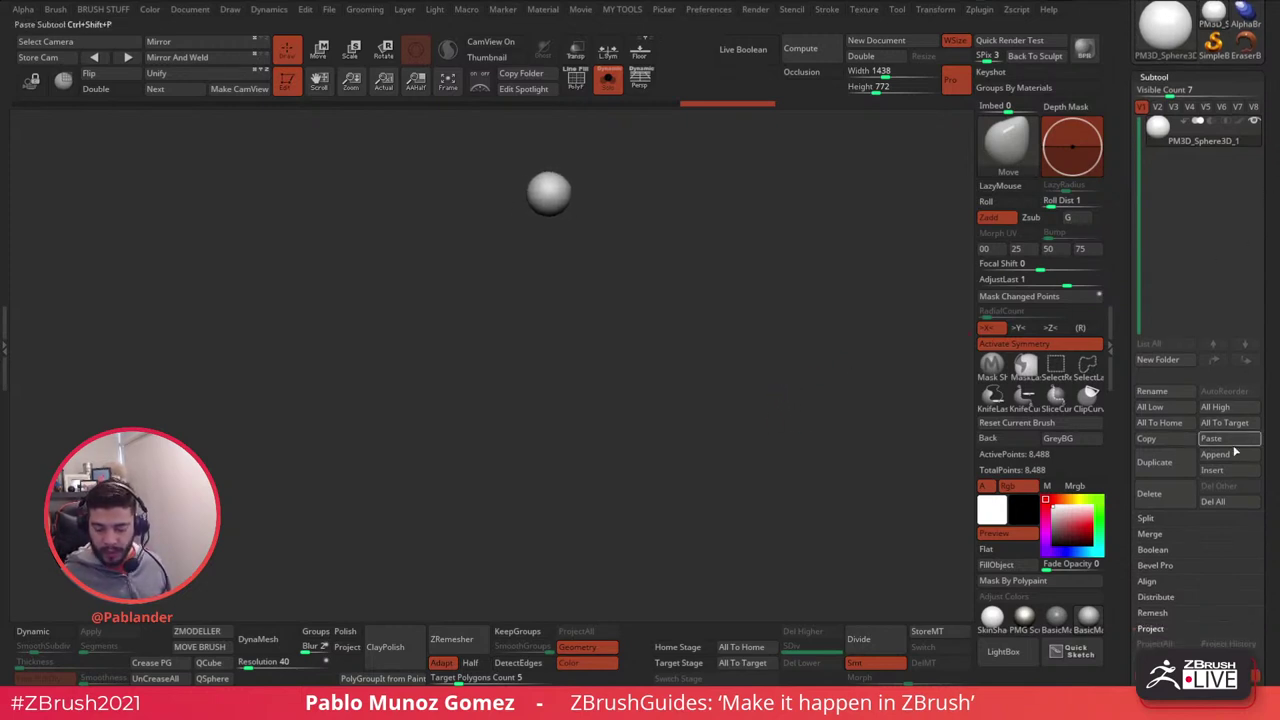
left_click(1215, 455)
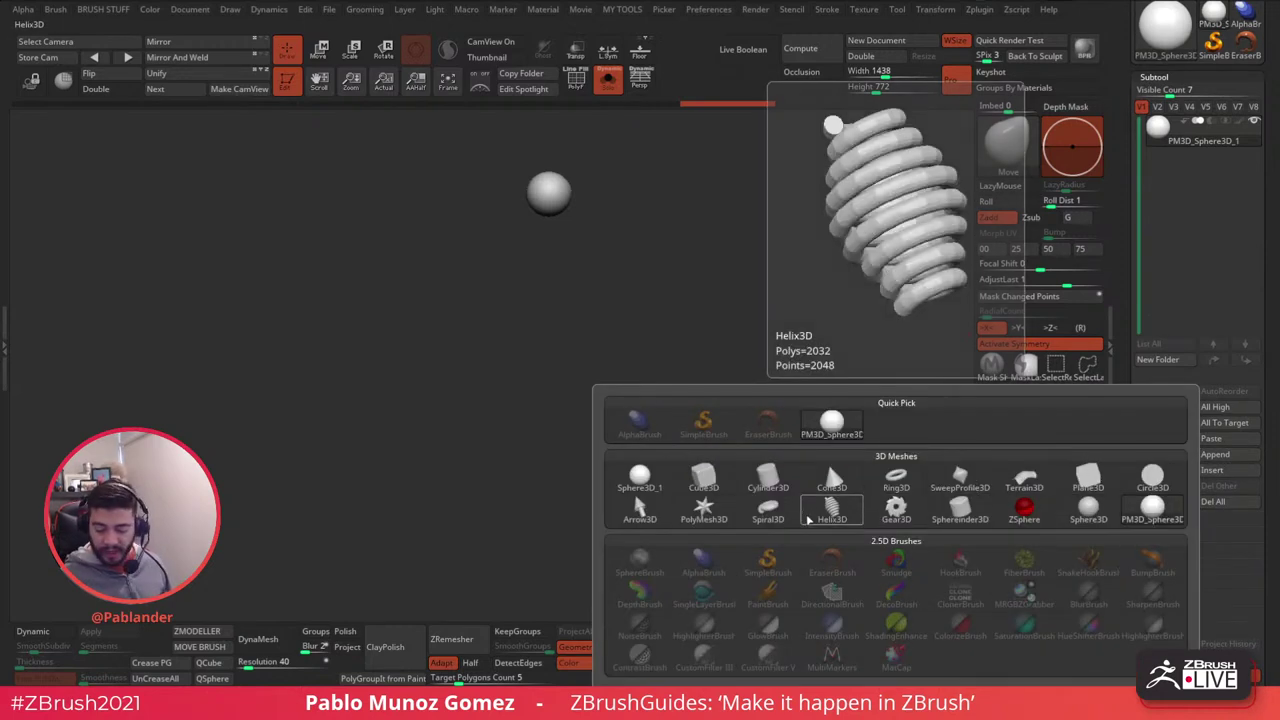
mouse_move(792, 503)
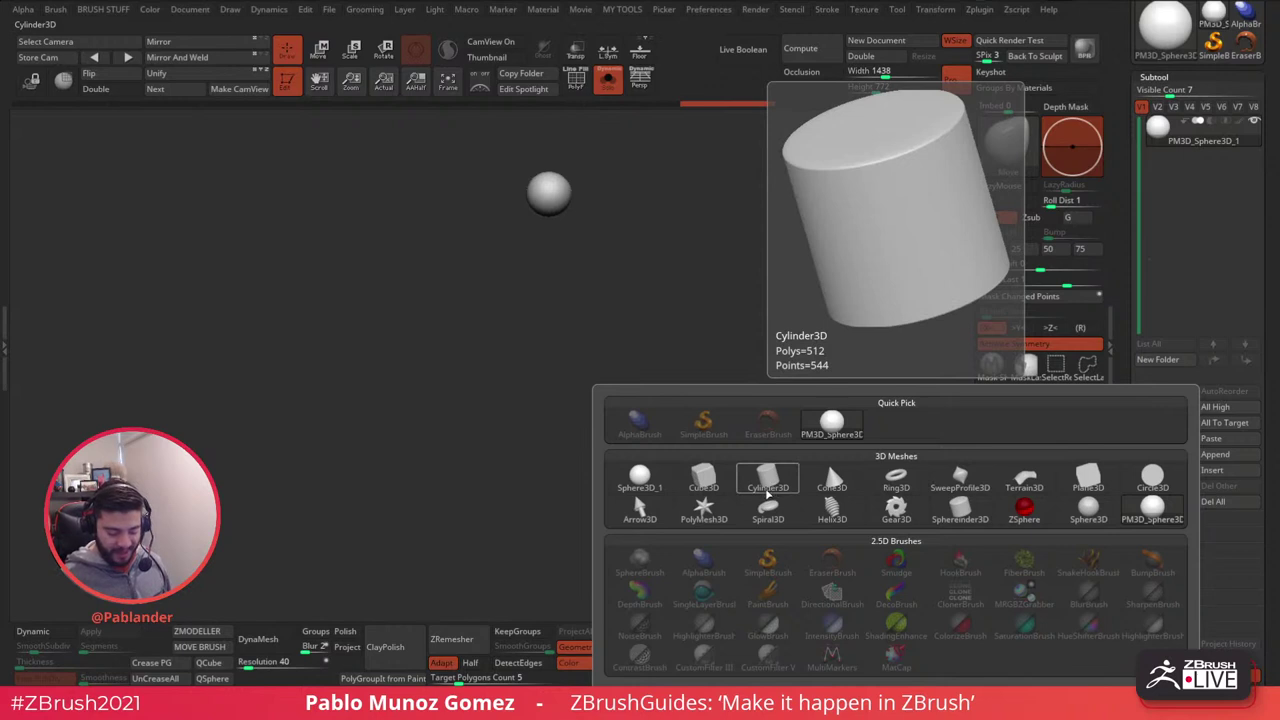
left_click(712, 484)
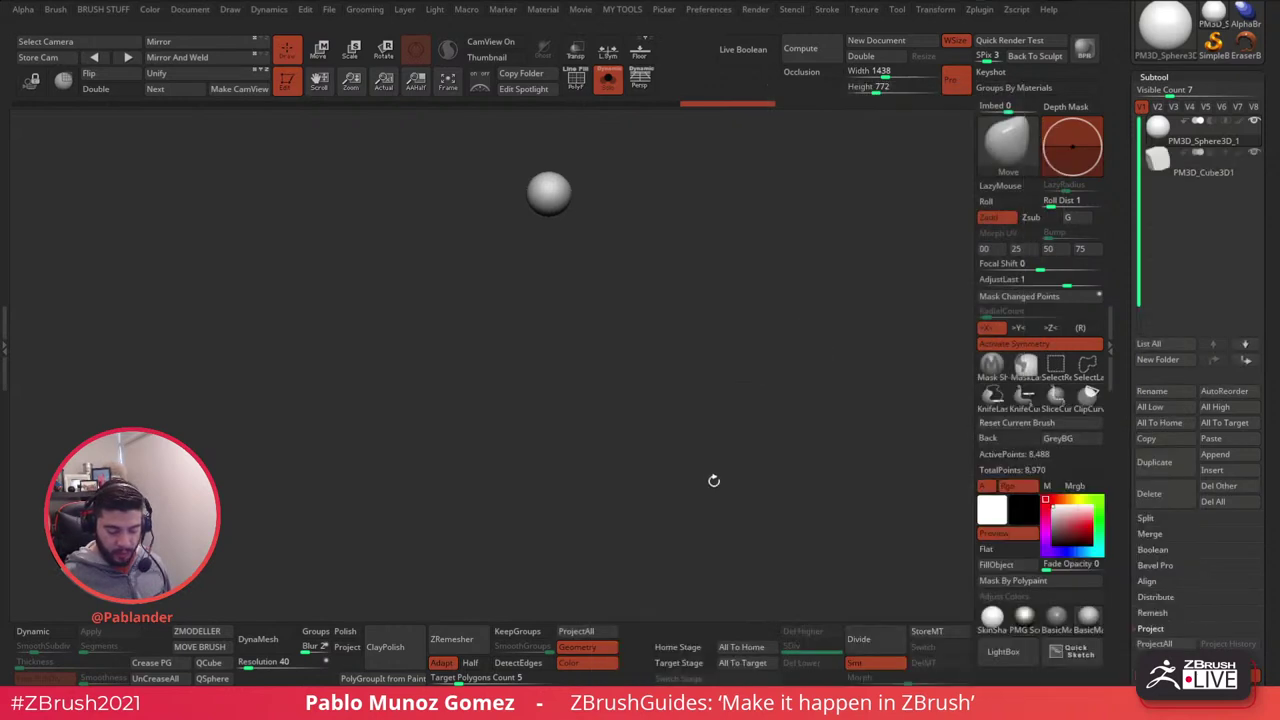
- Select the cube subtool with Solo turned off and move the cube straight down beneath the sphere
left_click(1201, 172)
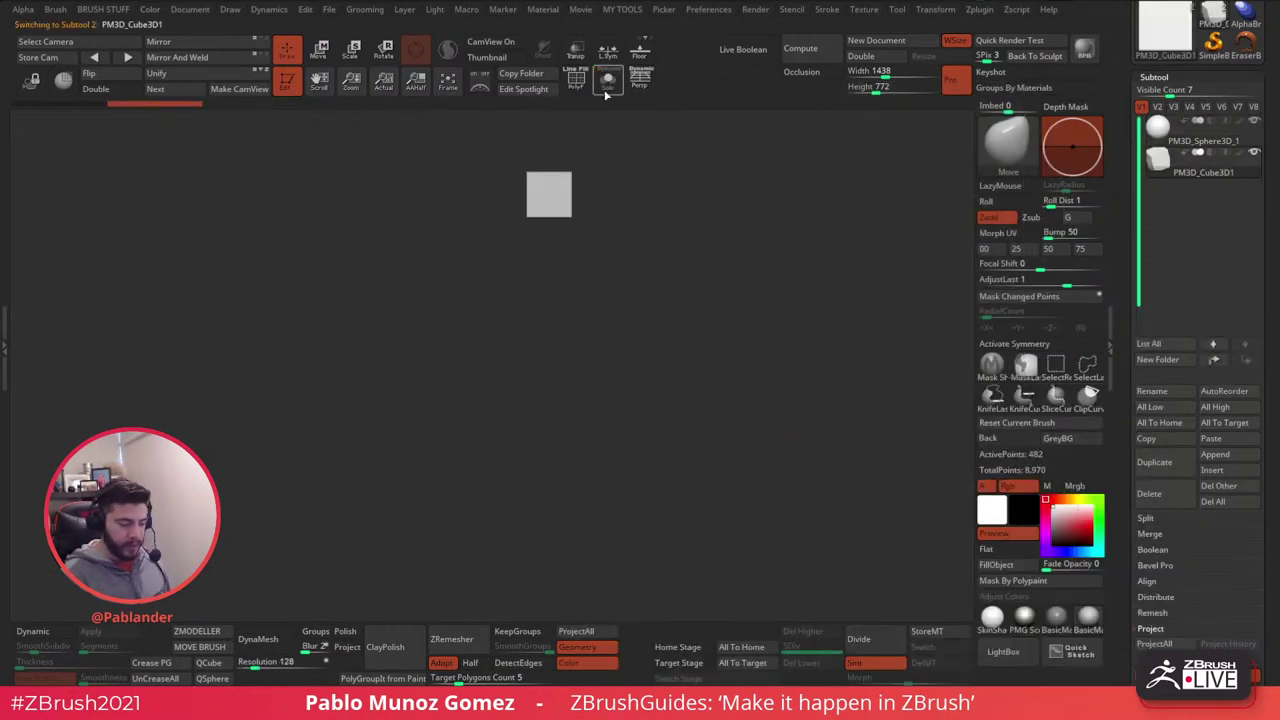
key("w")
left_click_drag(548, 122, 548, 166)
left_click_drag(676, 223, 688, 251, "alt")
left_click_drag(560, 190, 560, 294)
left_click_drag(697, 352, 719, 334, "alt")
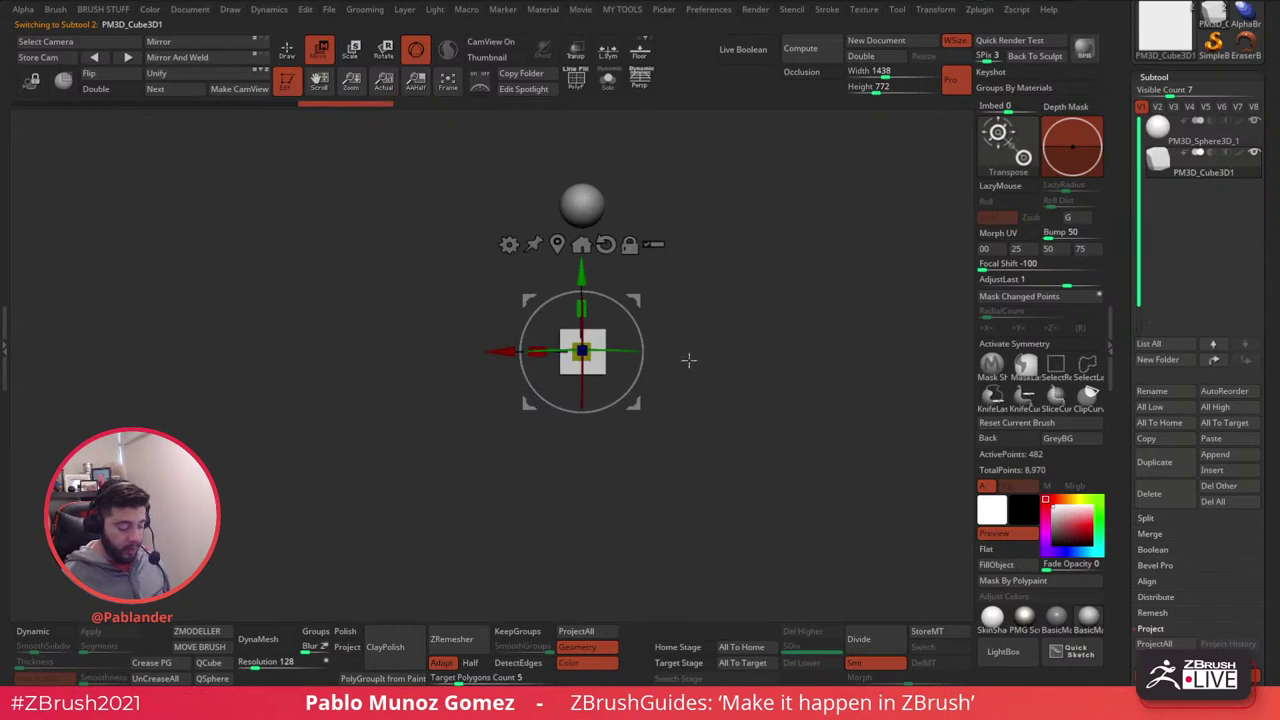
- Stretch the cube along X and flatten its height into a thin horizontal crossguard bar, placed slightly lower
left_click_drag(537, 351, 386, 386)
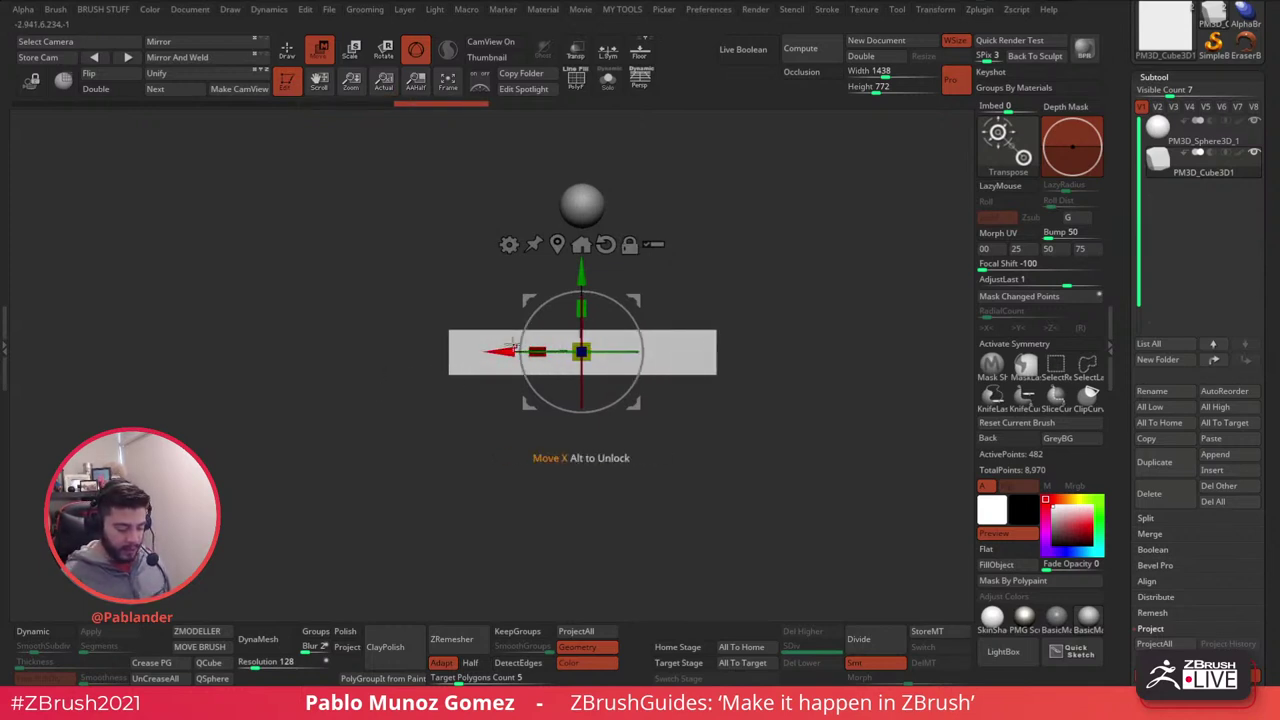
left_click_drag(537, 350, 540, 351)
left_click_drag(584, 308, 587, 326)
left_click_drag(580, 272, 582, 323)
left_click_drag(537, 362, 549, 361)
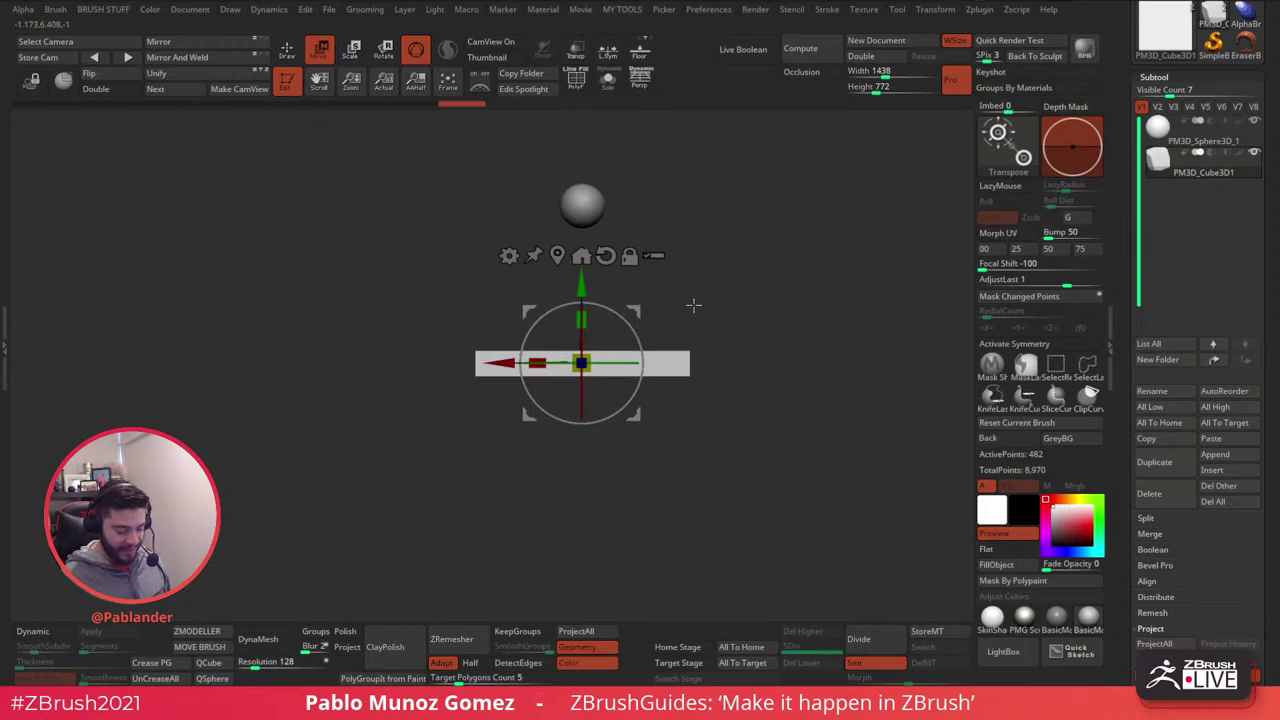
- Reduce the crossguard bar's depth in the side view and return to Draw mode in the front view
left_click_drag(756, 320, 808, 325, "shift")
left_click_drag(625, 361, 597, 363)
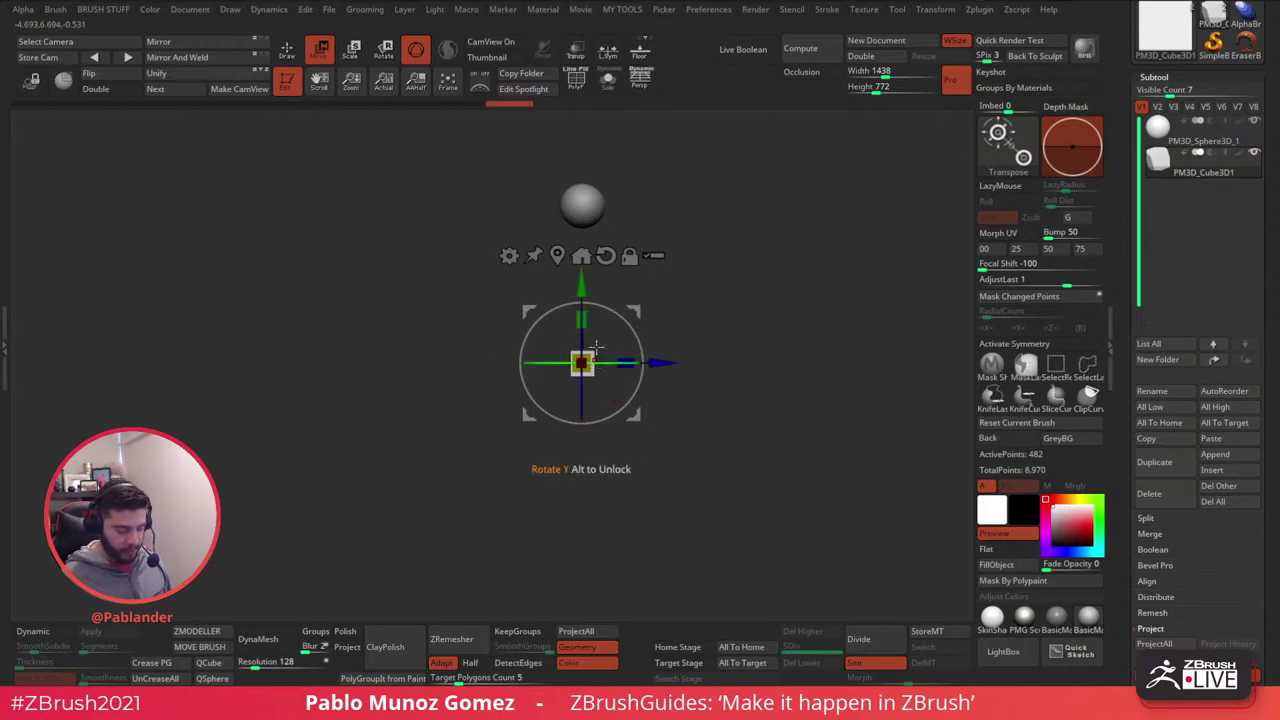
left_click(288, 52)
left_click_drag(817, 402, 768, 403, "shift")
left_click_drag(699, 464, 706, 407, "alt")
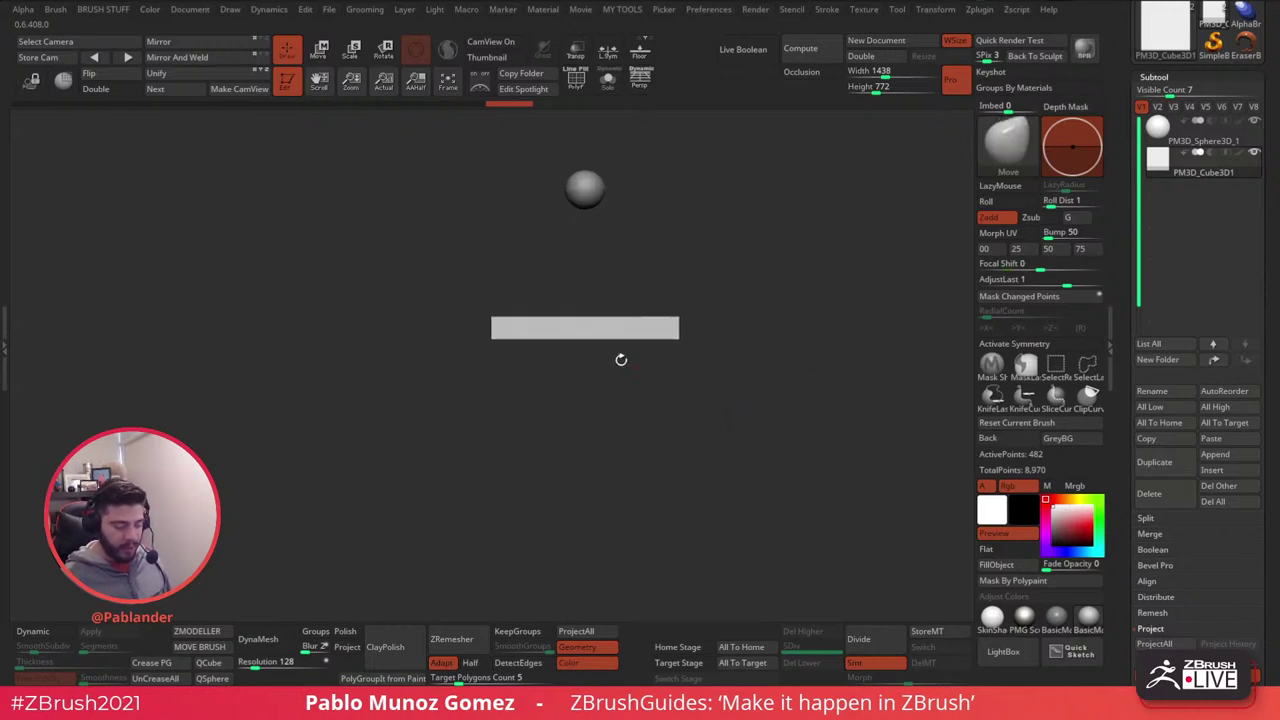
left_click_drag(702, 361, 731, 363)
mouse_move(854, 434)
left_mouse_down()
mouse_move(814, 423)
mouse_move(835, 420)
left_mouse_up()
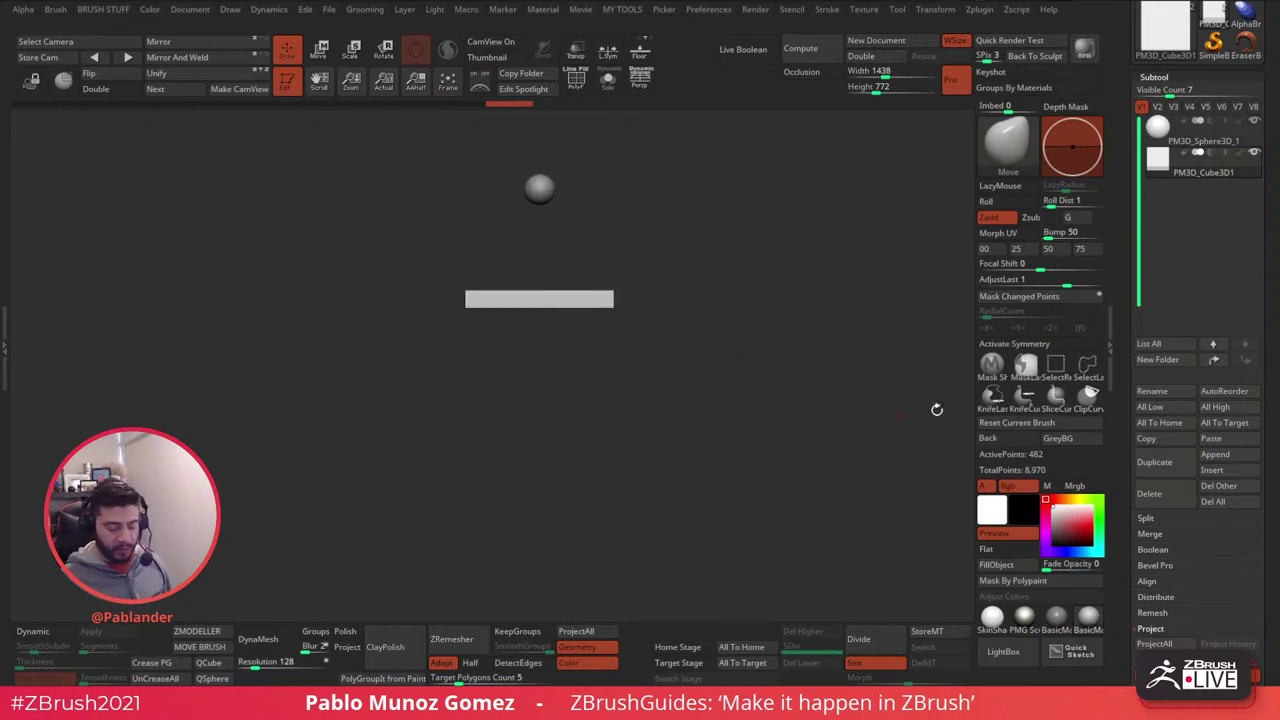
- Duplicate the horizontal crossguard bar and rotate the copy -90 degrees so it stands vertically
left_click(1158, 462)
left_click(318, 52)
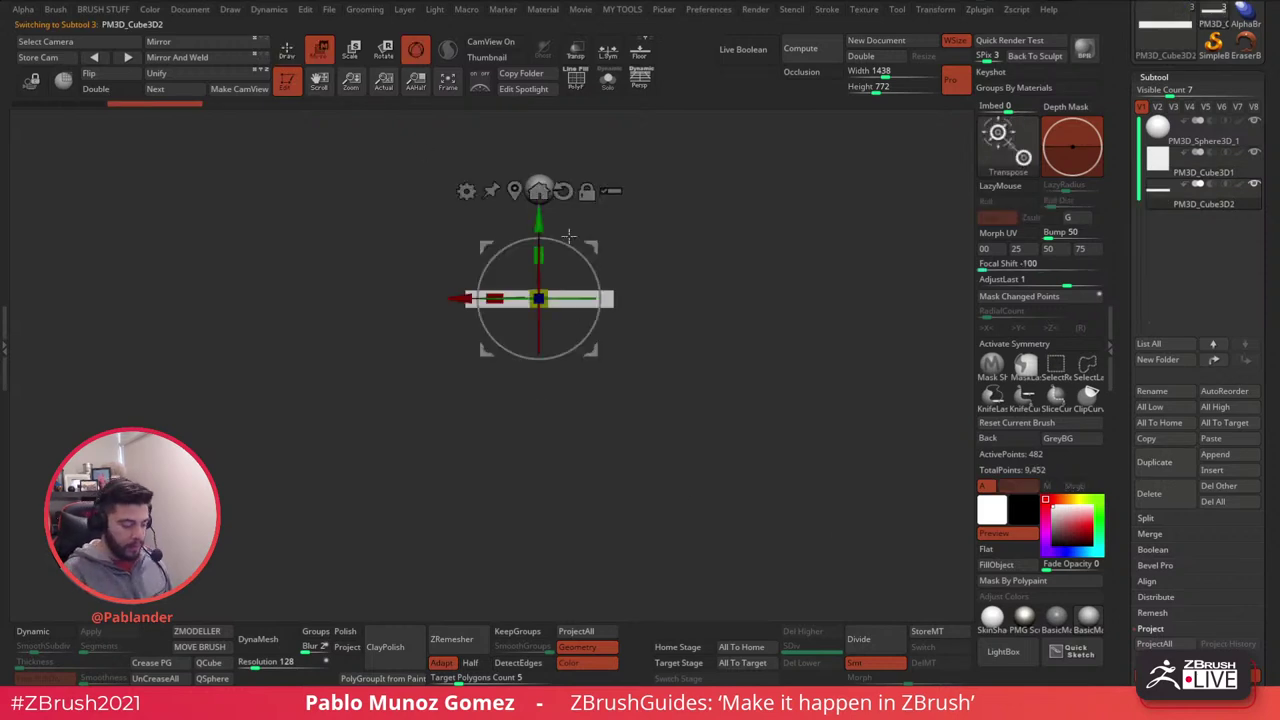
left_click_drag(575, 248, 588, 323)
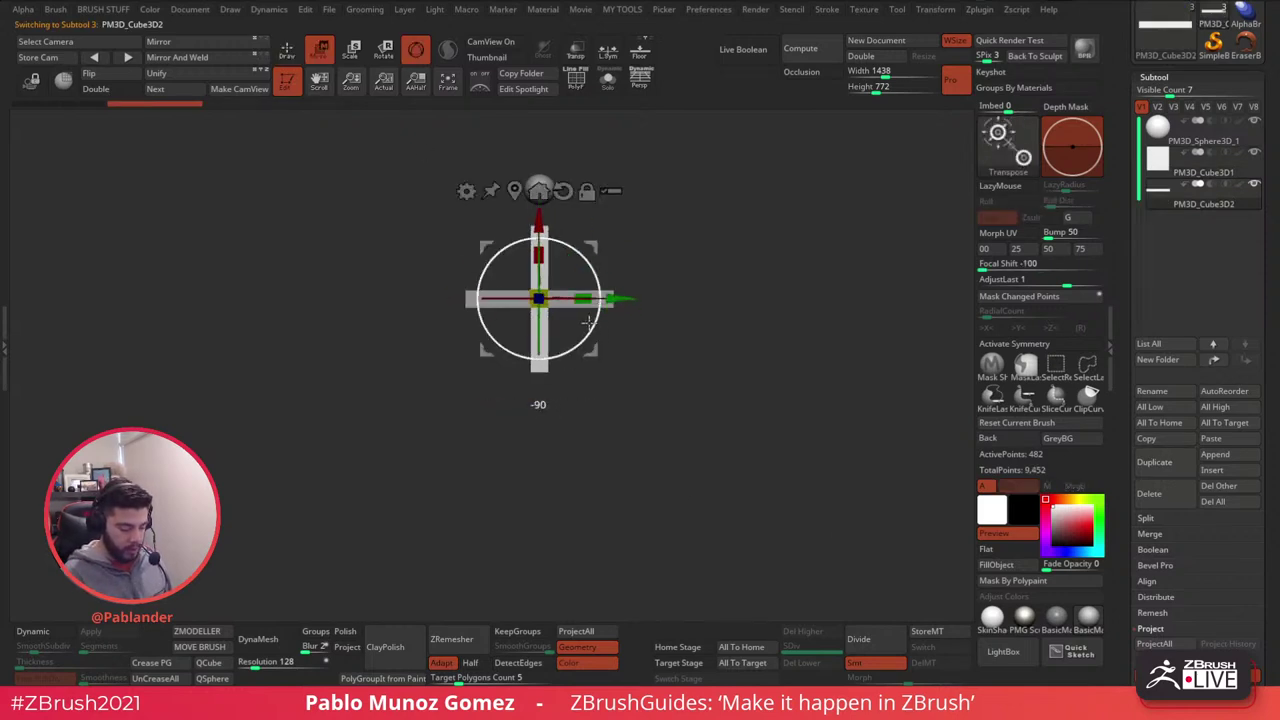
- Enlarge the vertical bar uniformly and move it down from the crossguard to serve as the blade
mouse_move(541, 255)
left_mouse_down()
mouse_move(545, 222)
mouse_move(540, 242)
left_mouse_up()
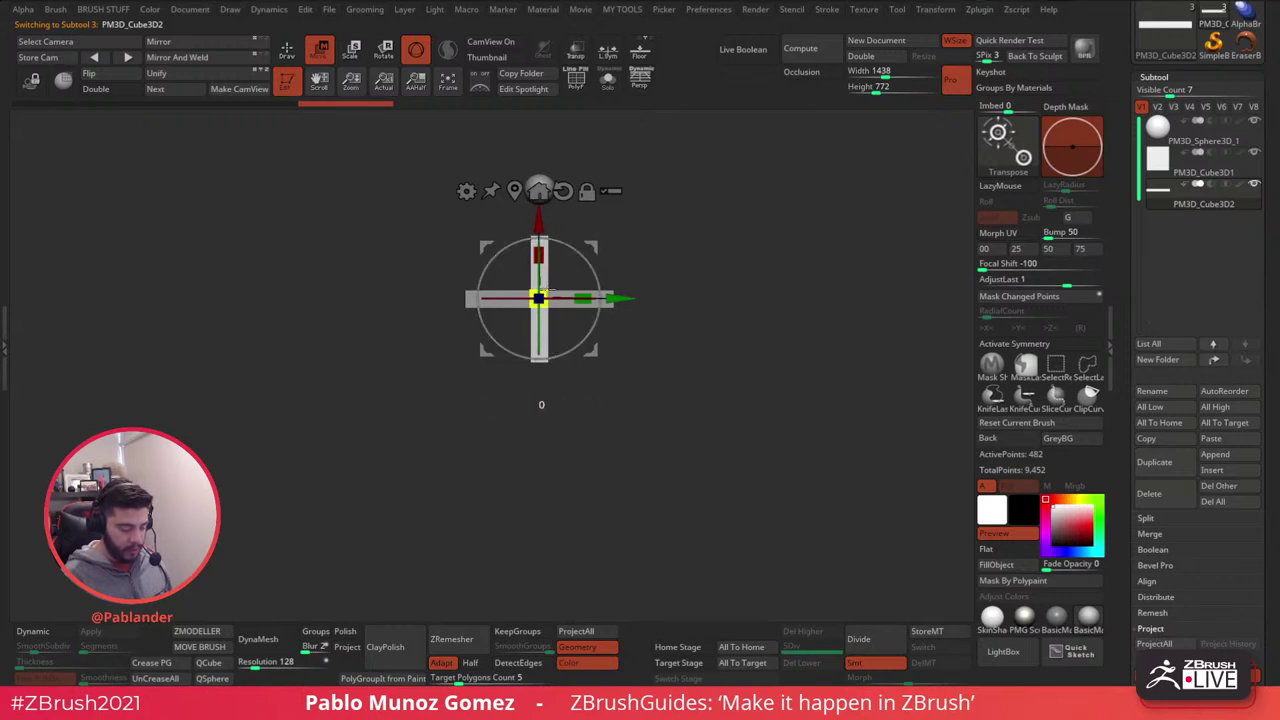
left_click_drag(538, 297, 545, 269)
right_click_drag(660, 290, 688, 288, "ctrl")
left_click_drag(550, 204, 560, 300)
- Thin the blade's depth in the side view and shift it down below the crossguard
left_click_drag(593, 402, 701, 397)
right_click_drag(691, 393, 684, 327, "alt")
right_click_drag(684, 327, 755, 328)
left_click_drag(588, 332, 563, 328)
left_click_drag(542, 257, 543, 283)
right_click_drag(686, 266, 617, 275, "shift")
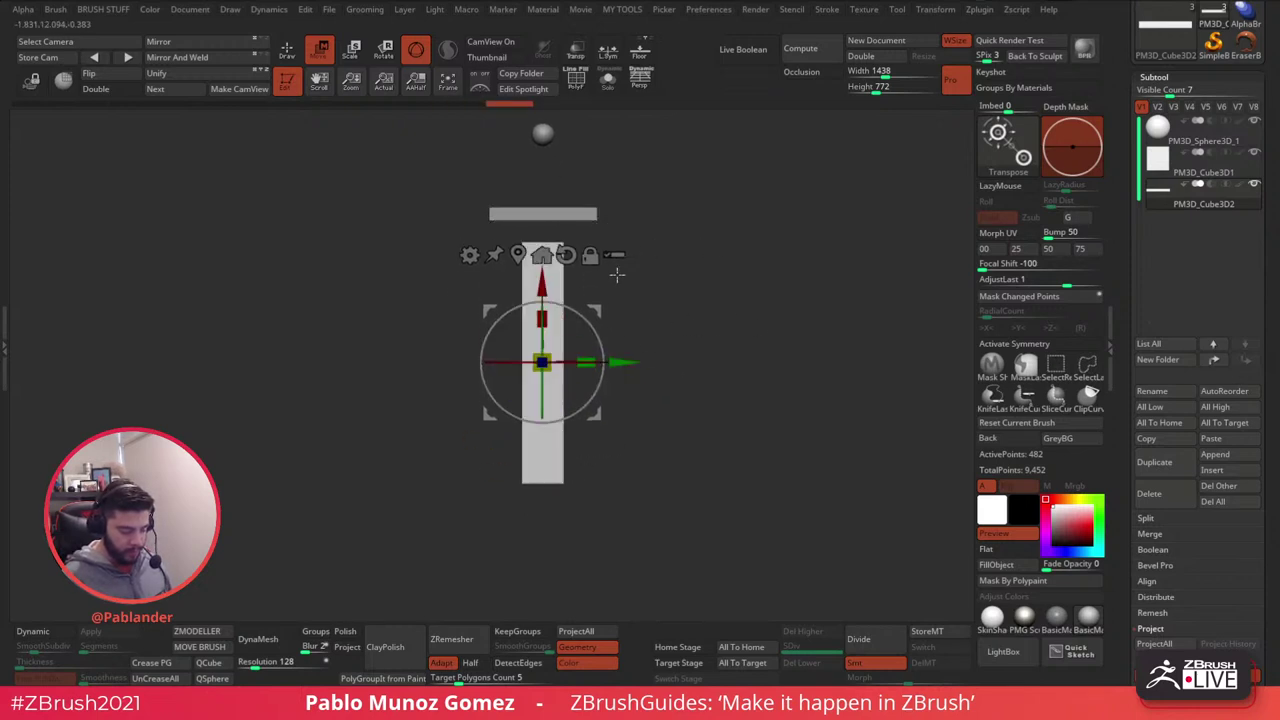
- Lengthen the blade along its axis and lower it to leave a gap beneath the crossguard
left_click_drag(541, 318, 549, 307)
right_click_drag(672, 293, 684, 315, "alt")
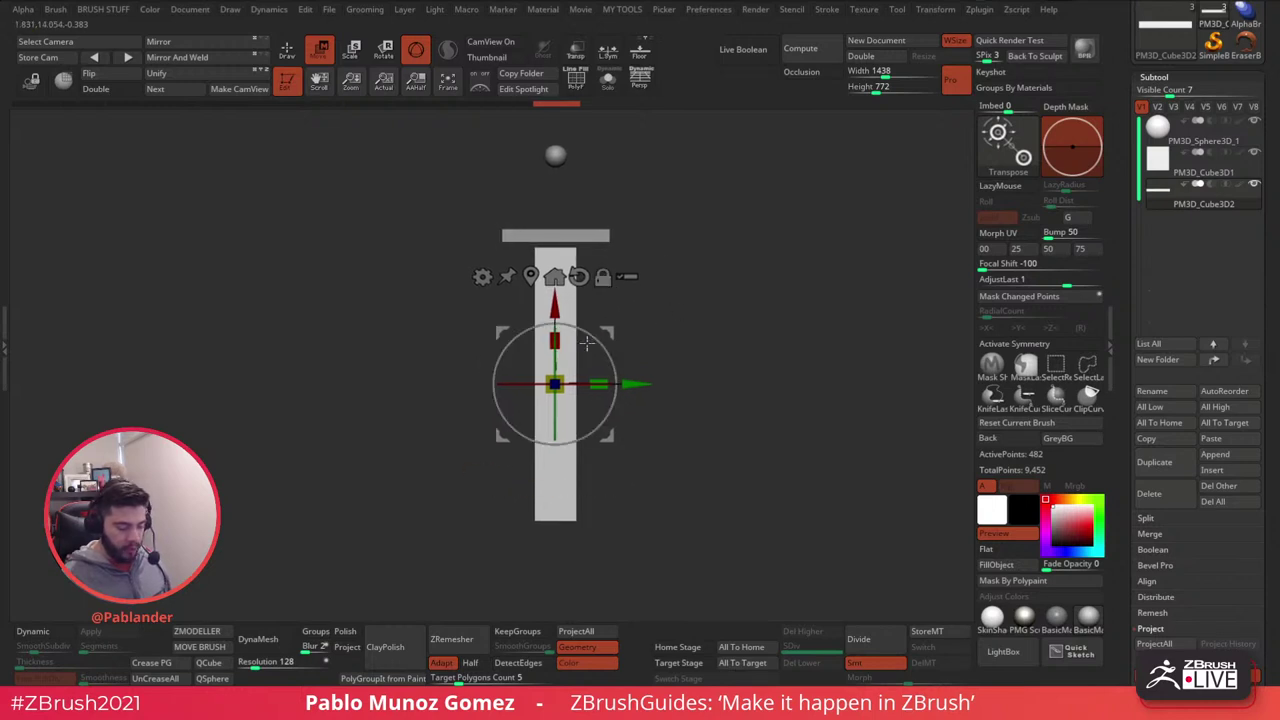
left_click_drag(555, 300, 555, 332)
right_click_drag(712, 280, 726, 297, "alt")
left_click_drag(728, 320, 747, 289, "alt")
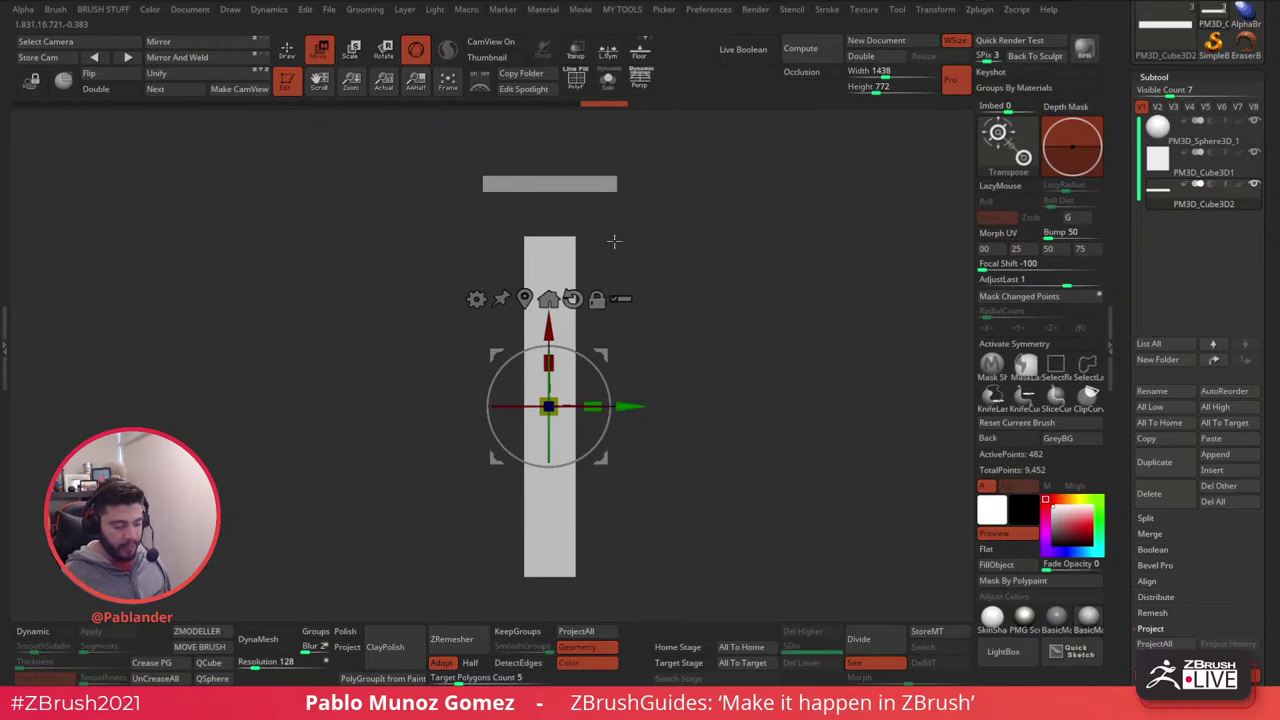
- Mask the blade's upper section, invert the mask to center the gizmo on its top end, and clear the mask
key("ctrl")
key("ctrl")
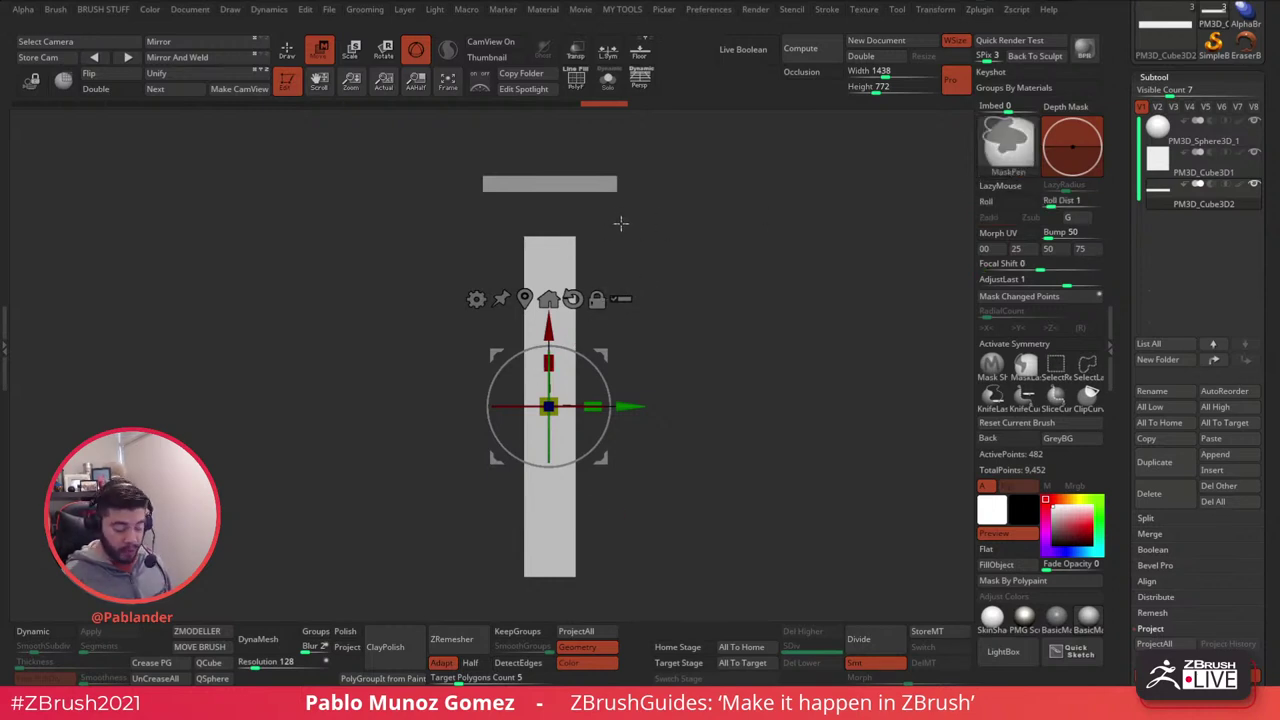
left_click_drag(620, 218, 470, 276, "ctrl")
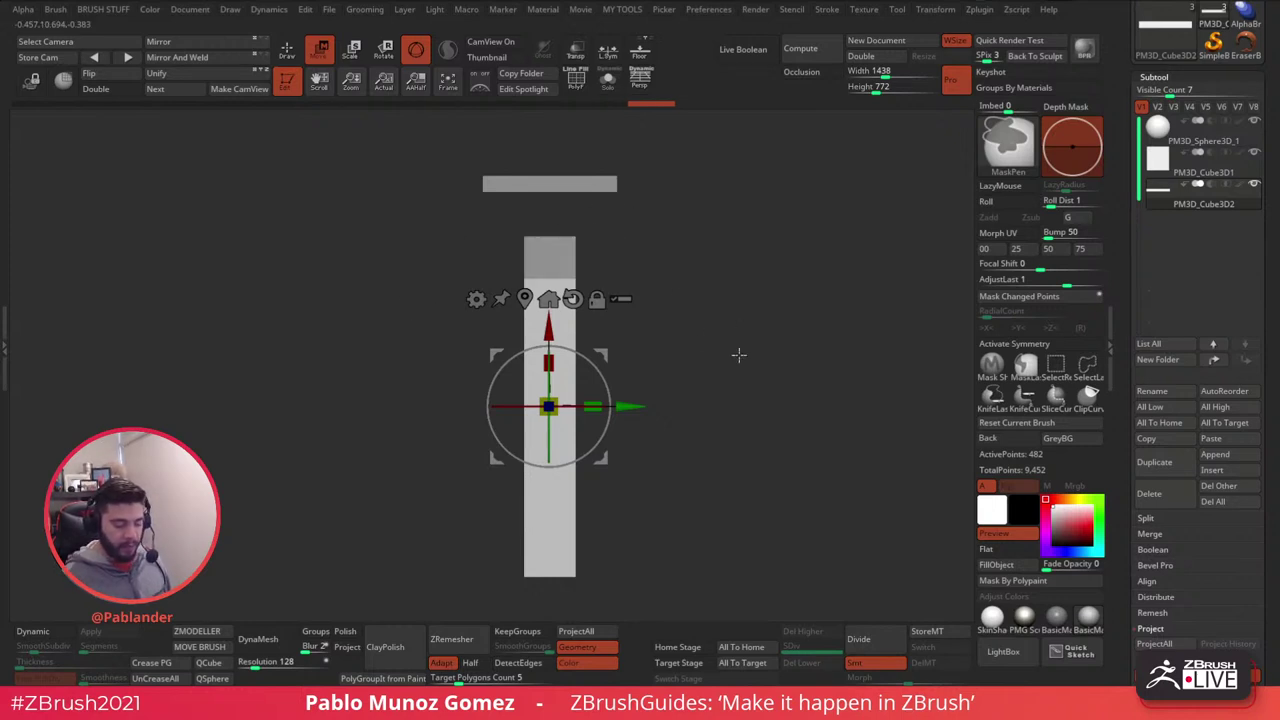
left_click(738, 354, "ctrl")
left_click(524, 297)
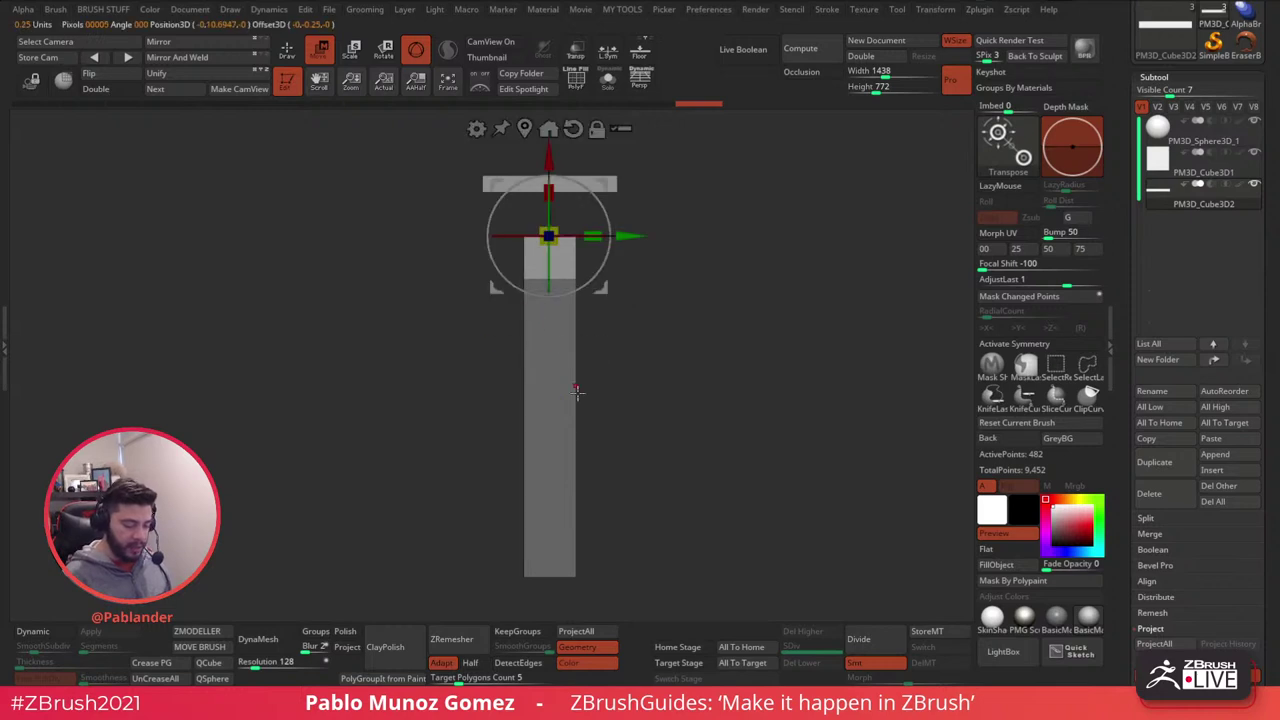
left_click_drag(692, 332, 743, 292, "ctrl")
- Raise the blade until its top end meets the crossguard and return to Draw mode
left_click_drag(650, 192, 728, 542, "alt")
left_click_drag(742, 360, 755, 335, "shift")
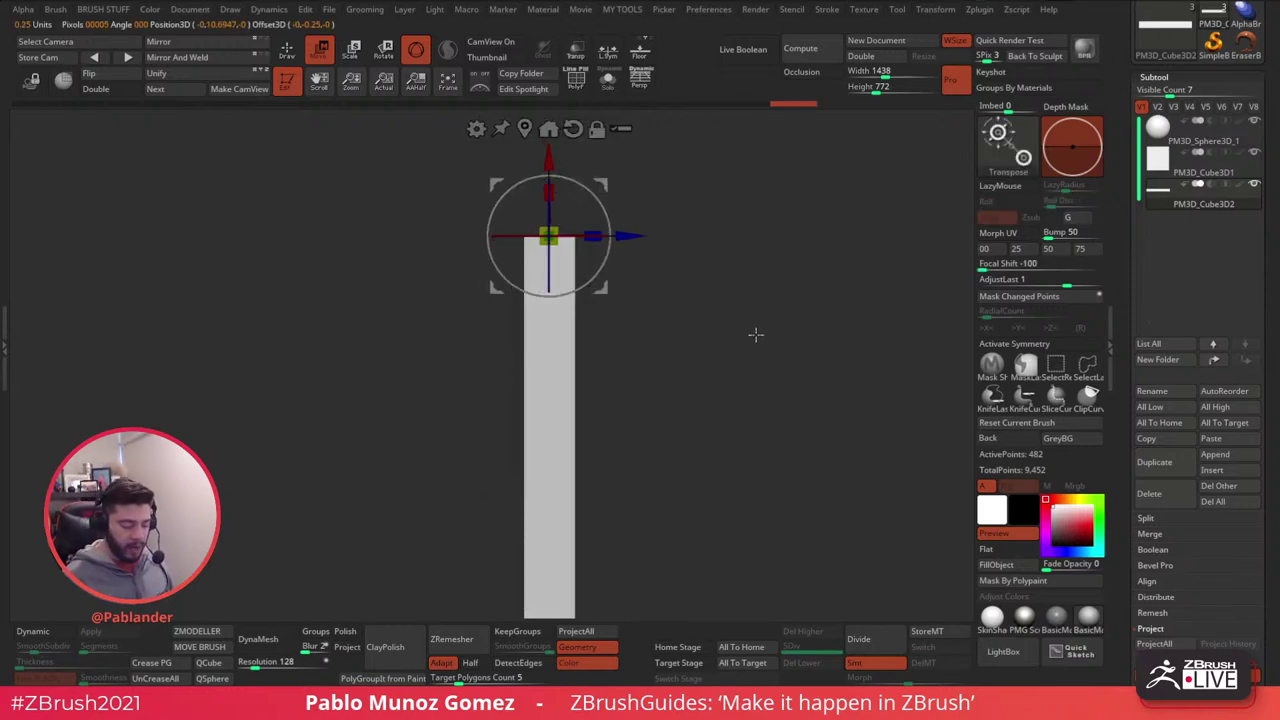
left_click_drag(745, 264, 780, 493, "alt")
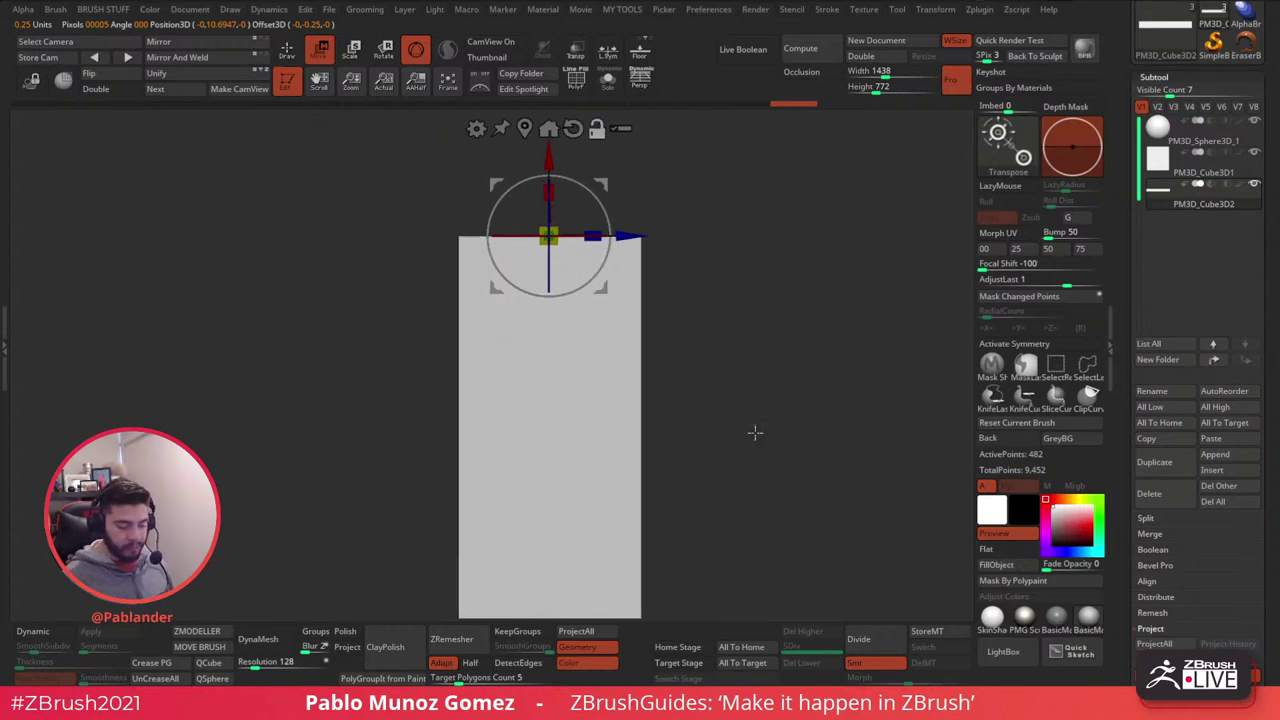
left_click_drag(677, 431, 711, 310)
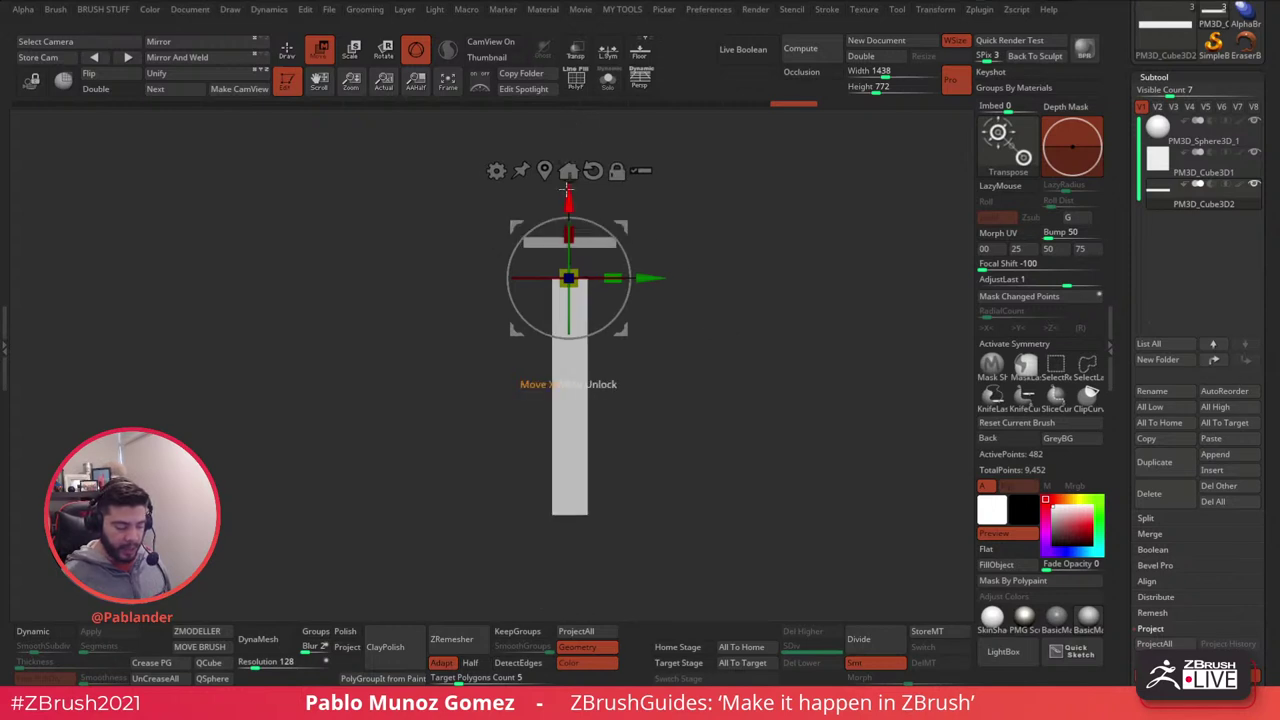
left_click_drag(569, 214, 574, 172)
left_click_drag(718, 297, 723, 292, "alt")
left_click_drag(575, 198, 577, 181)
left_click_drag(758, 351, 740, 346, "alt")
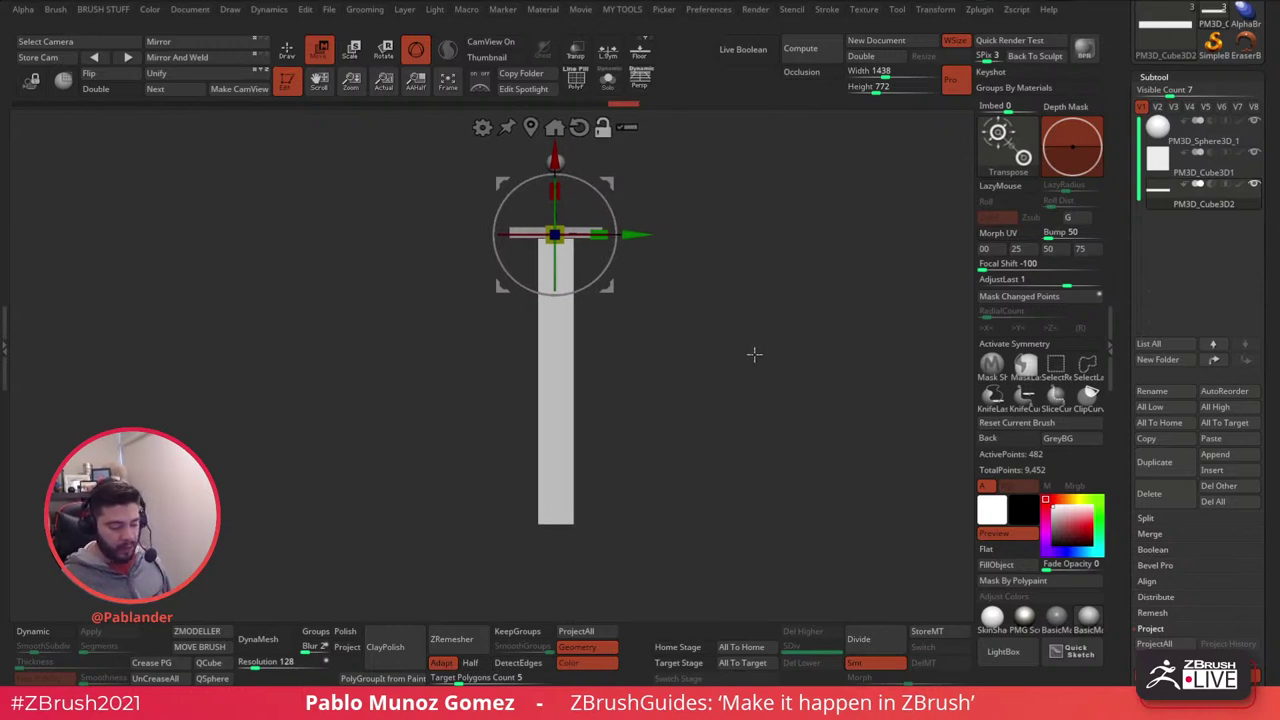
left_click(290, 55)
- Append a Cylinder3D for the grip and move it down from the sphere toward the crossguard
left_click_drag(749, 276, 739, 292, "alt")
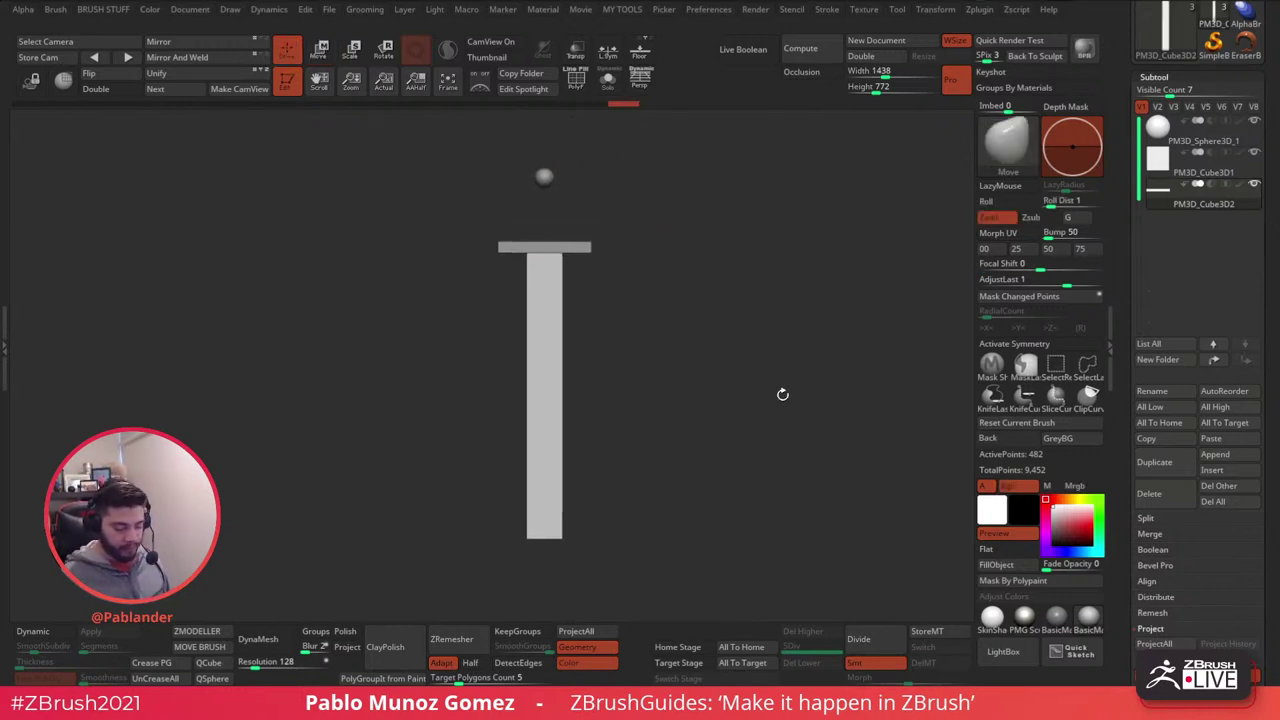
left_click_drag(783, 395, 771, 398, "alt")
left_click_drag(635, 385, 706, 406)
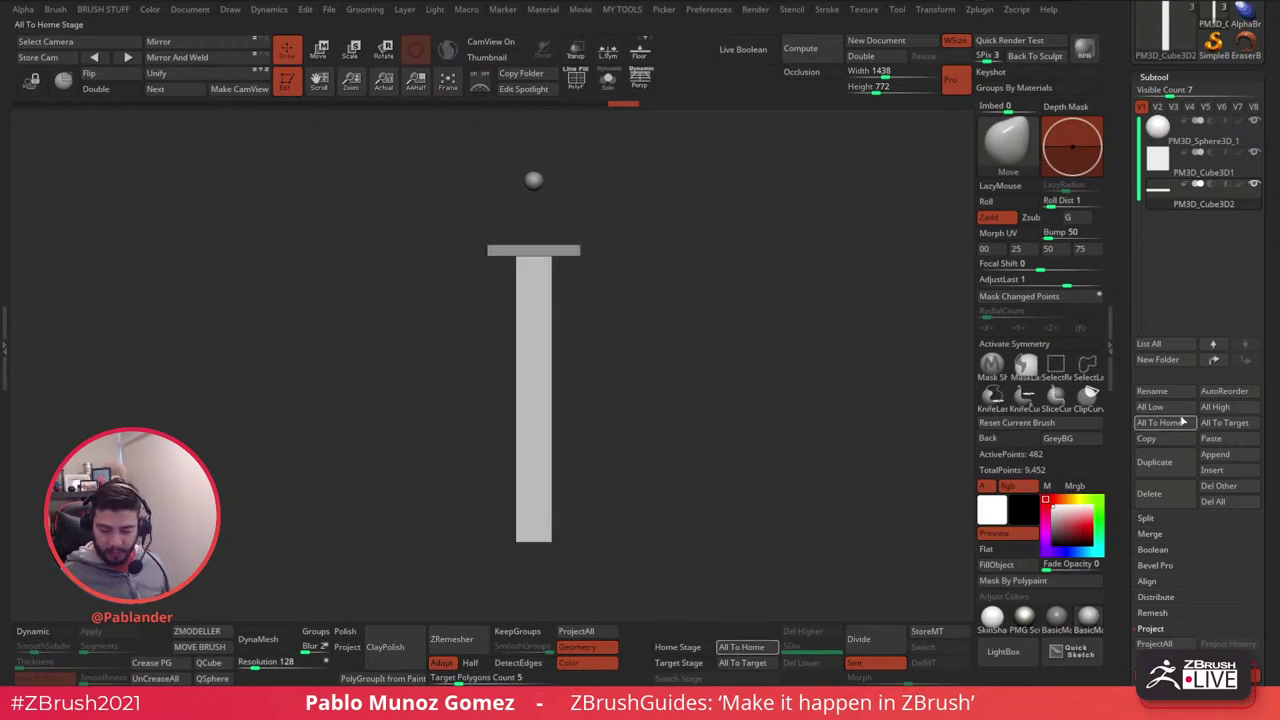
left_click(1237, 459)
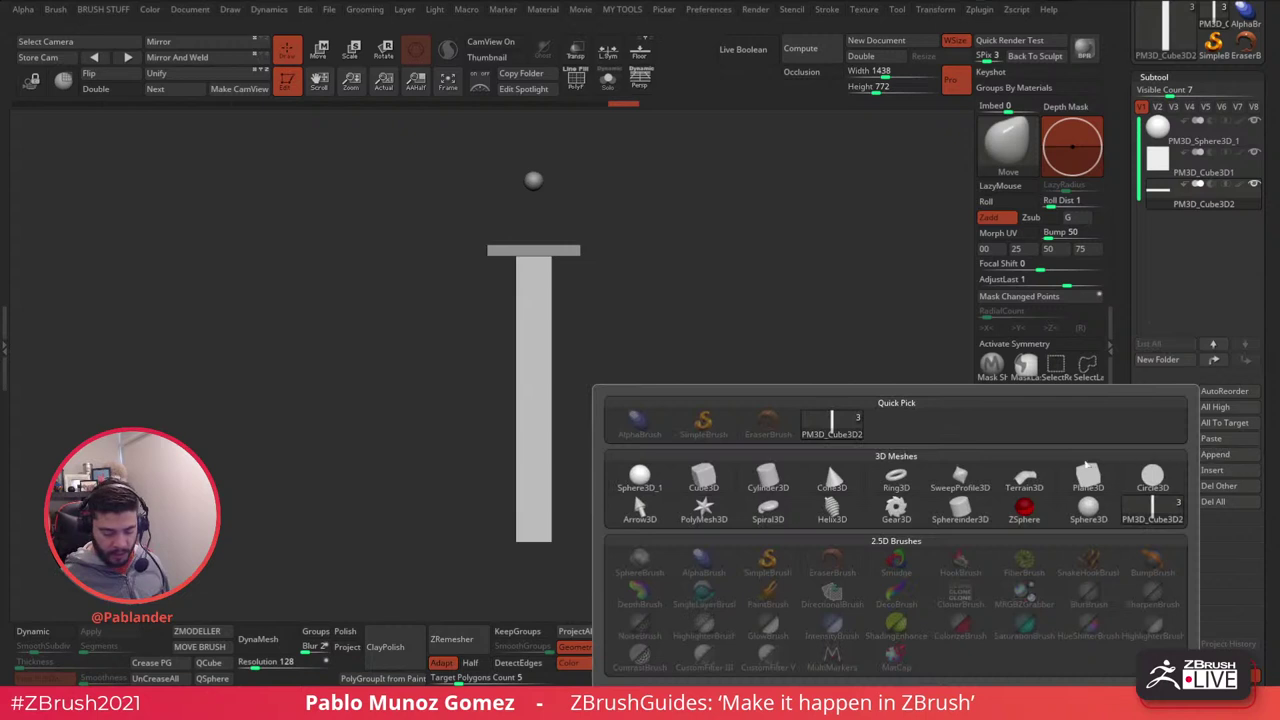
left_click(768, 476)
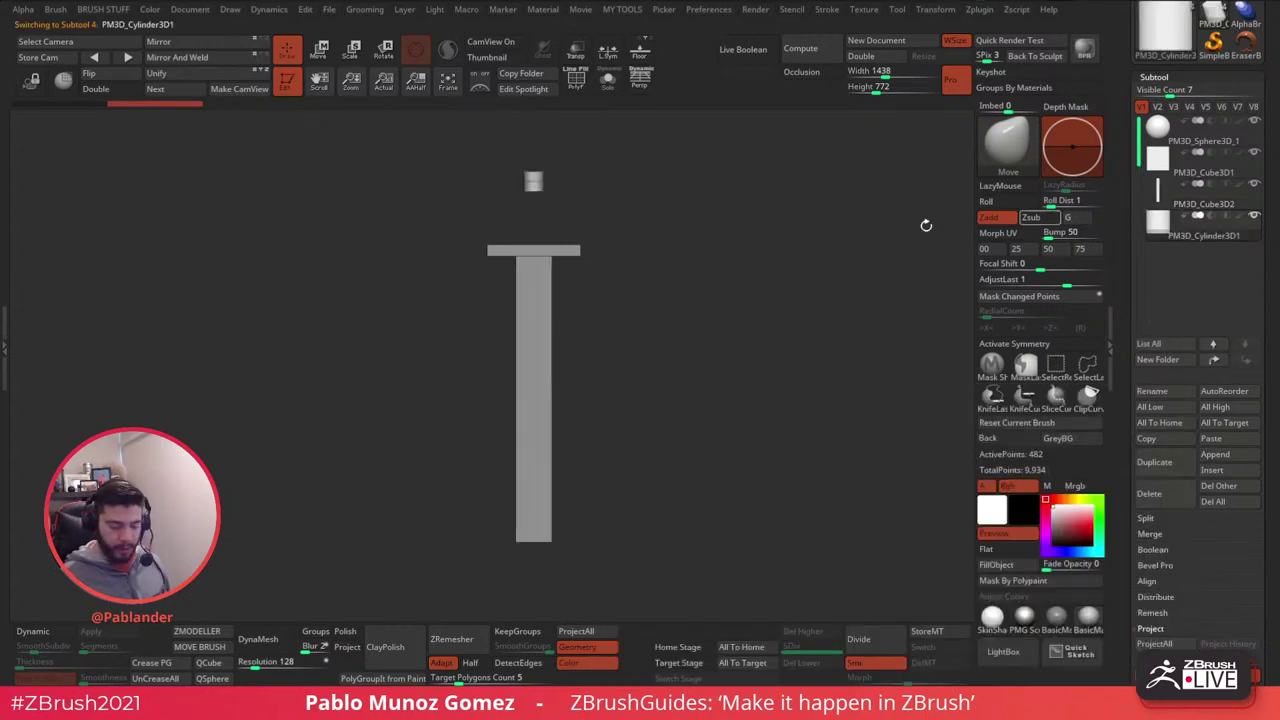
left_click(321, 52)
left_click_drag(660, 200, 687, 314, "alt")
left_click_drag(630, 157, 640, 244, "alt")
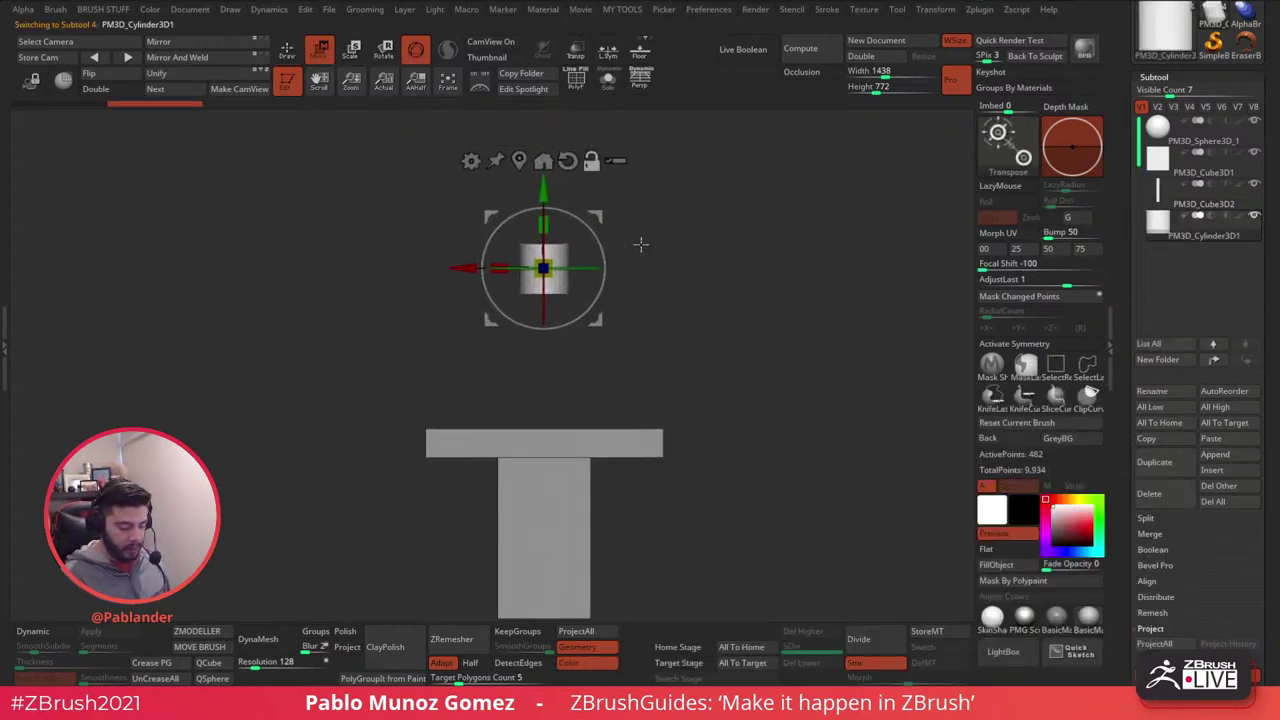
left_click_drag(543, 190, 543, 245)
- Place the gizmo at the cylinder's lower end using a mask, seat that end on the crossguard and stretch the cylinder upward
left_click_drag(608, 357, 646, 344, "ctrl")
left_click(683, 296, "ctrl")
left_click(519, 215)
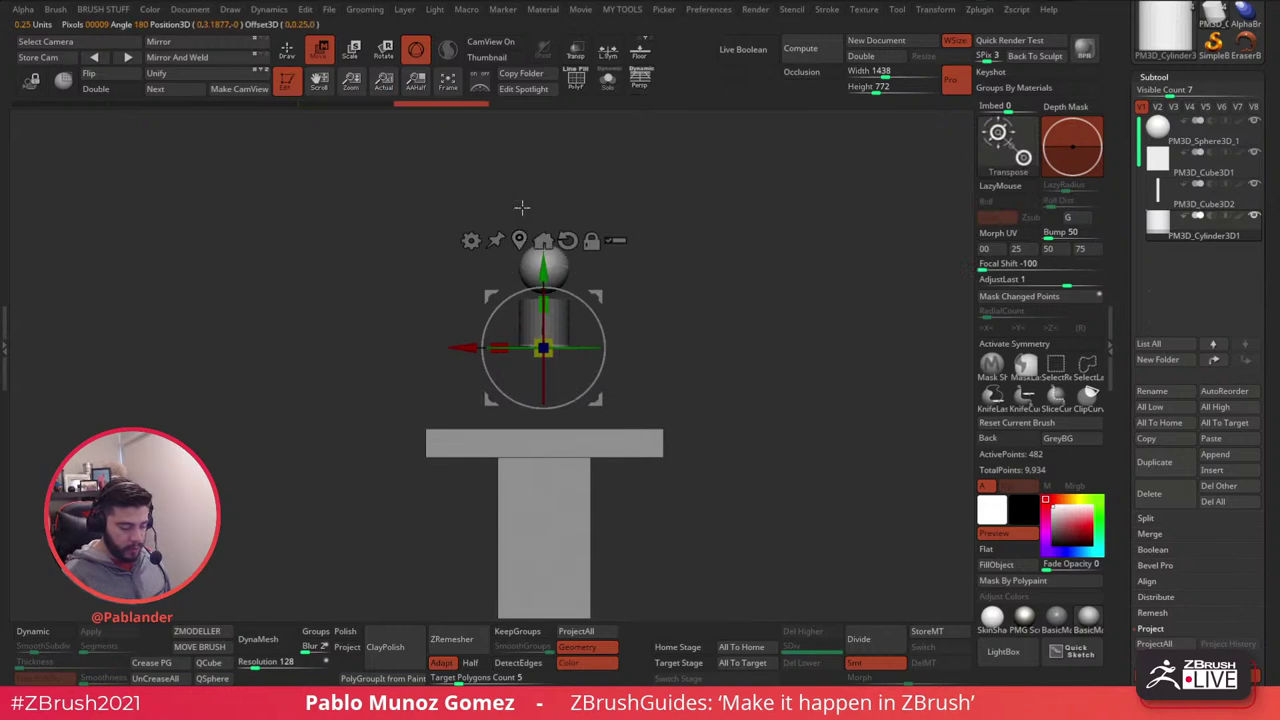
left_click_drag(670, 254, 702, 270, "ctrl")
left_click_drag(543, 263, 574, 301)
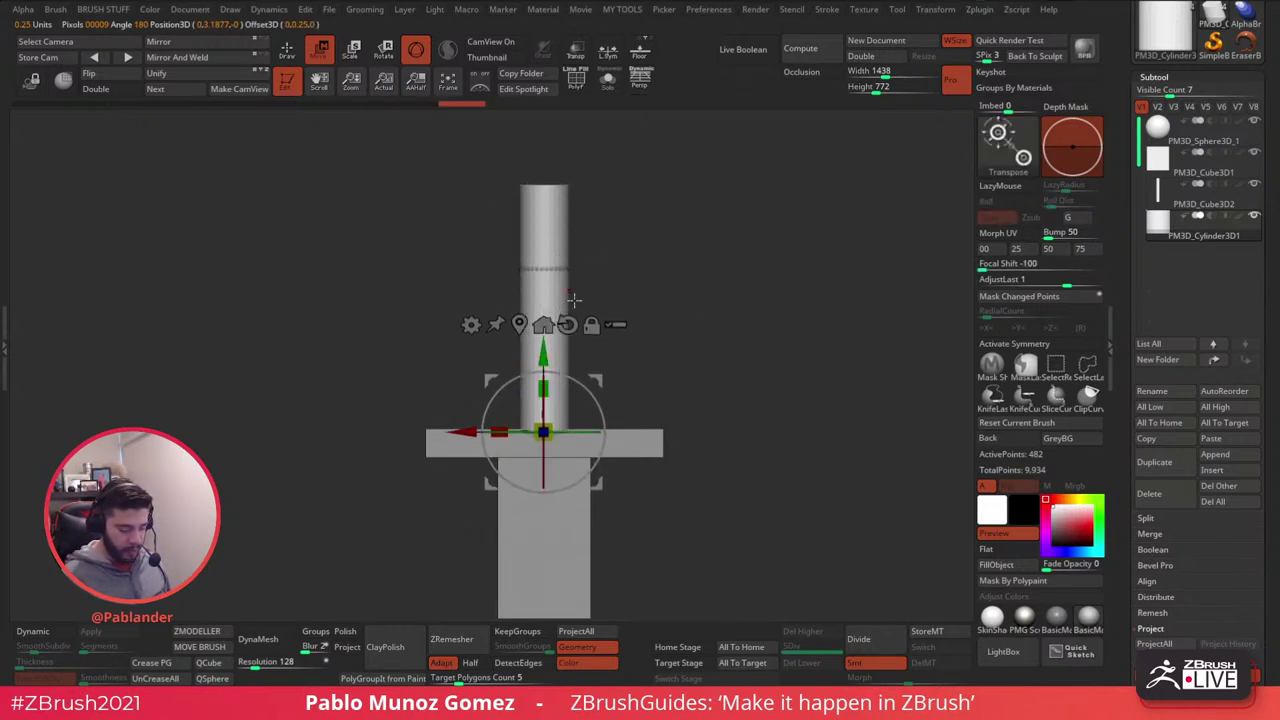
- Scale the grip cylinder to a slimmer thickness and shorten it so it spans from the crossguard to the sphere pommel
left_click_drag(548, 428, 541, 433)
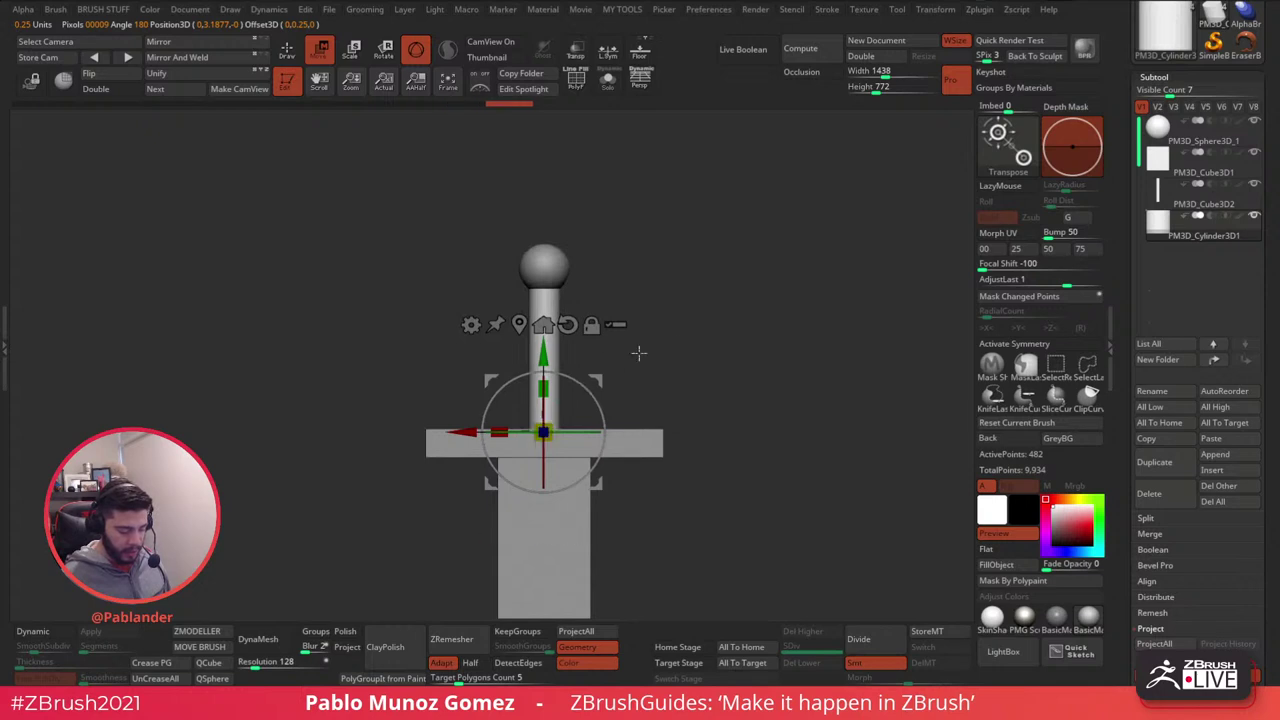
mouse_move(634, 354)
left_mouse_down()
mouse_move(729, 414)
mouse_move(711, 371)
mouse_move(726, 355)
mouse_move(761, 355)
mouse_move(638, 361)
left_mouse_up()
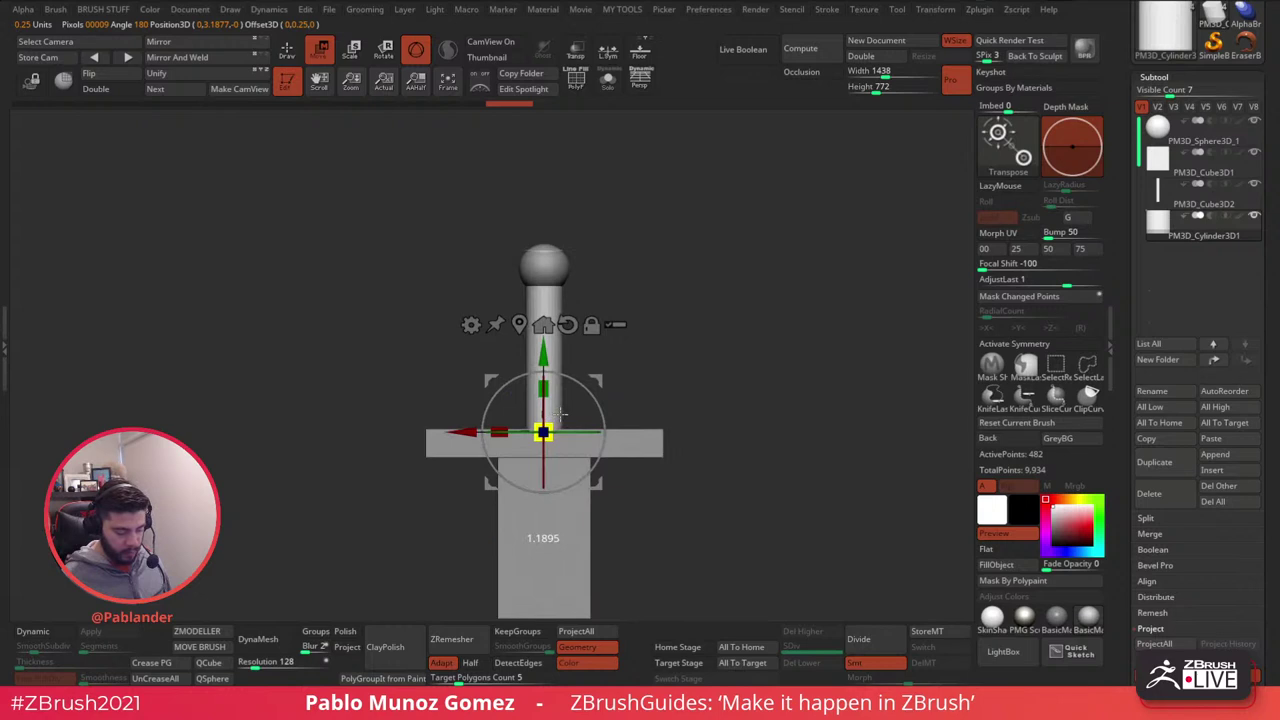
left_click_drag(560, 413, 555, 419)
left_click_drag(642, 348, 718, 339)
left_click_drag(544, 389, 553, 392)
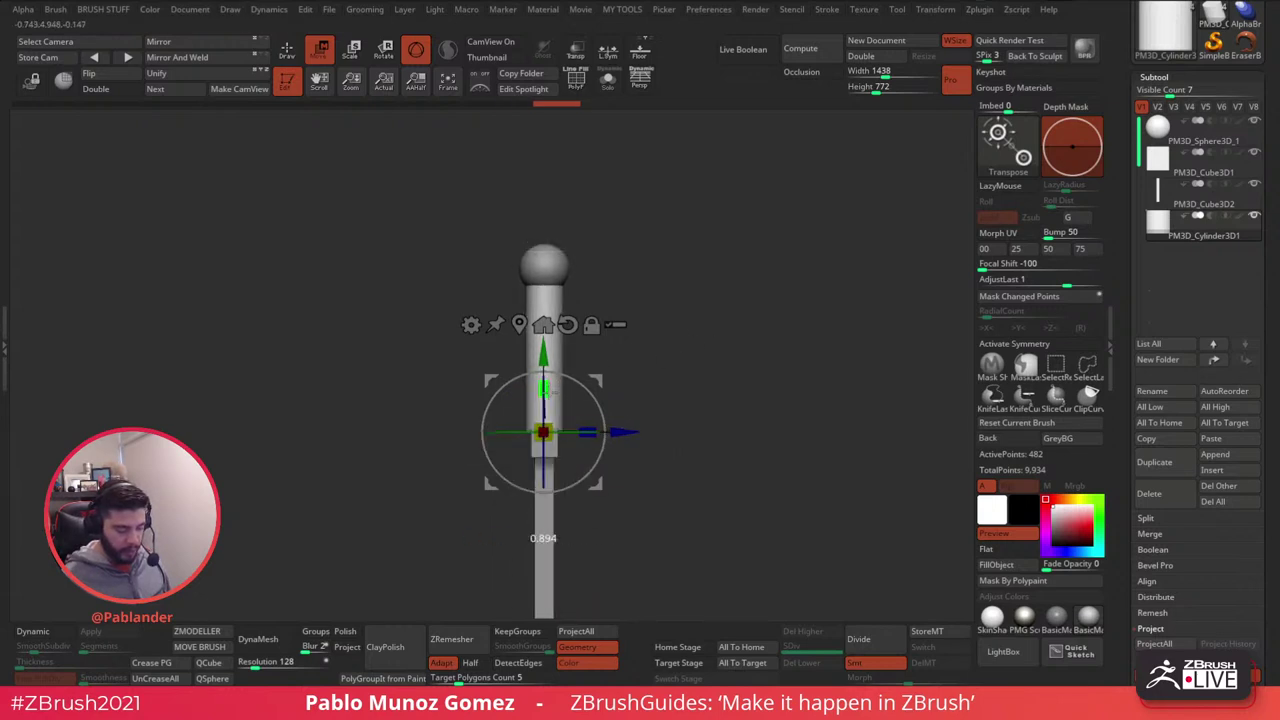
left_click_drag(714, 357, 673, 357, "shift")
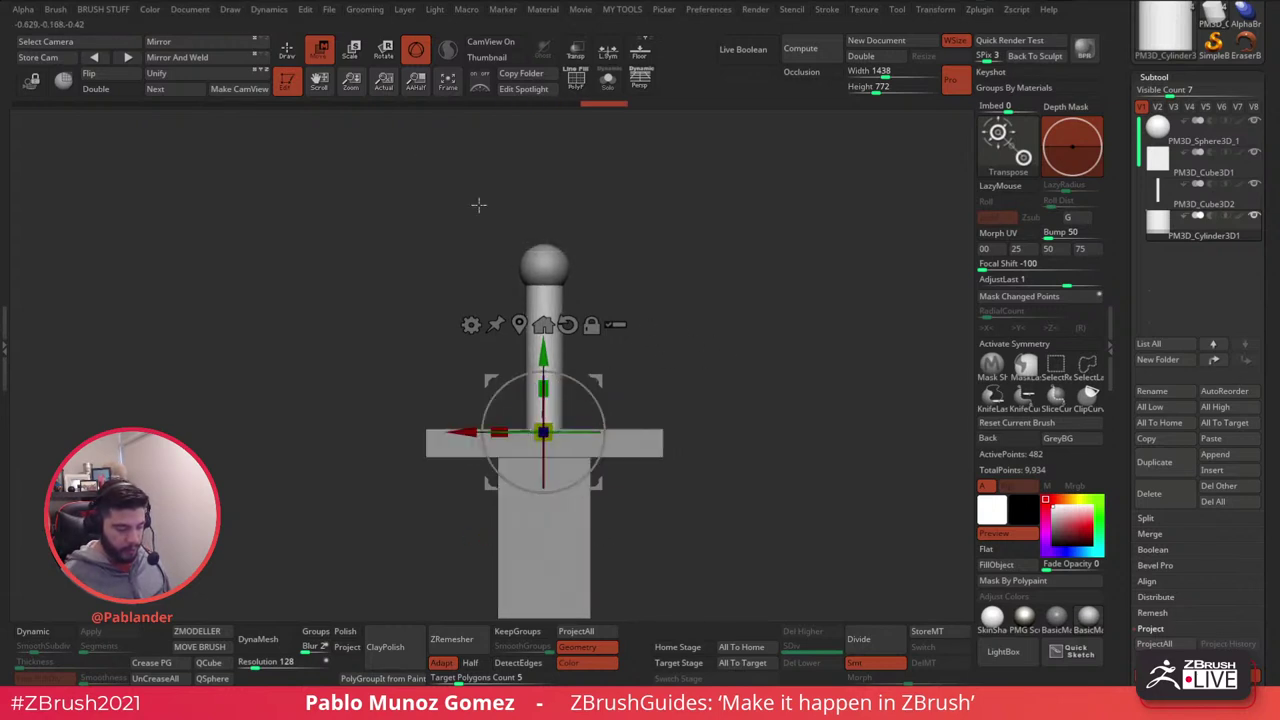
- Select the sphere pommel, raise it slightly onto the grip's upper end, and return to Draw mode
left_click(288, 50)
left_click(1203, 133)
left_click(322, 52)
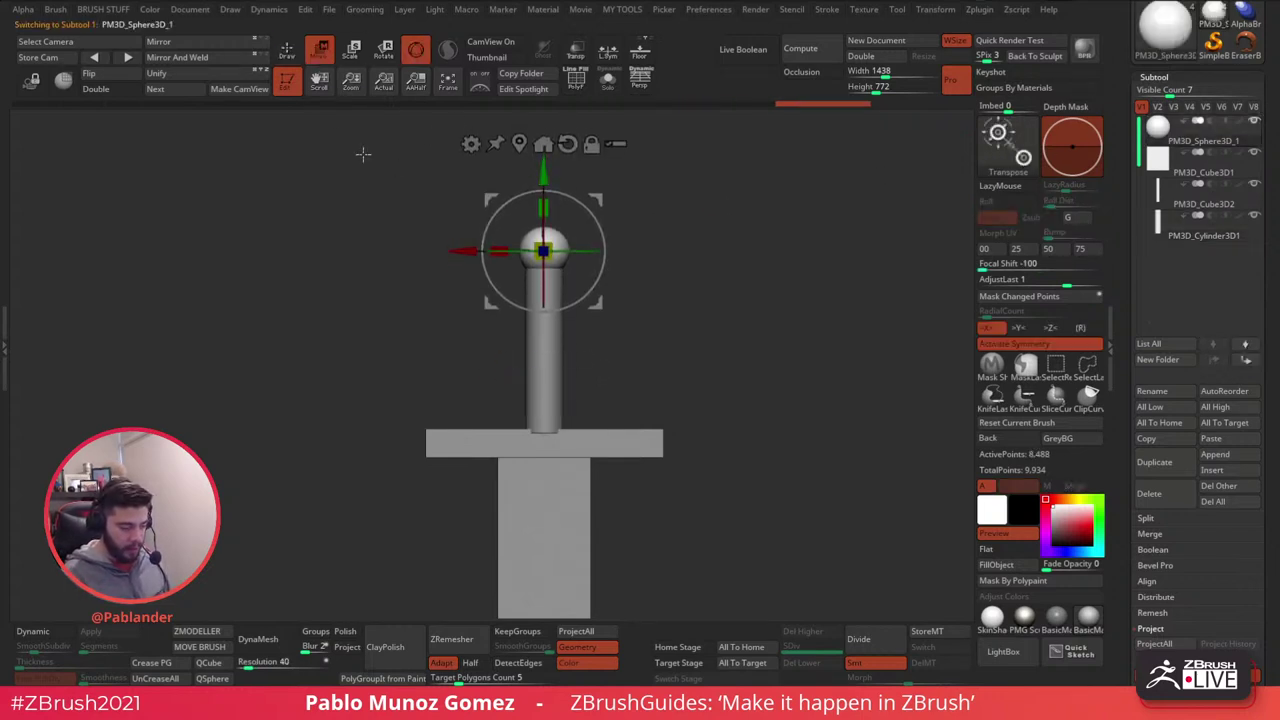
key("q")
left_click_drag(687, 270, 677, 480)
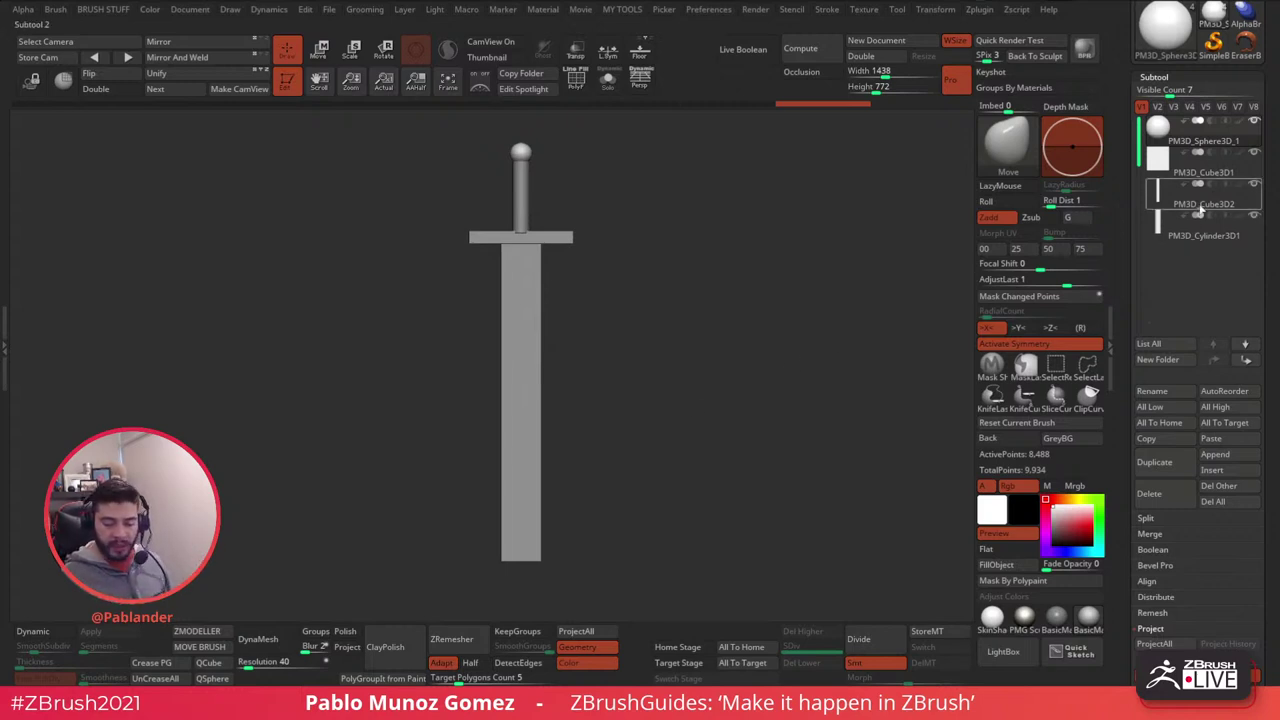
- Select the blade, try a narrower width, widen it to about half the crossguard's width, and return to Draw mode
left_click(1215, 236)
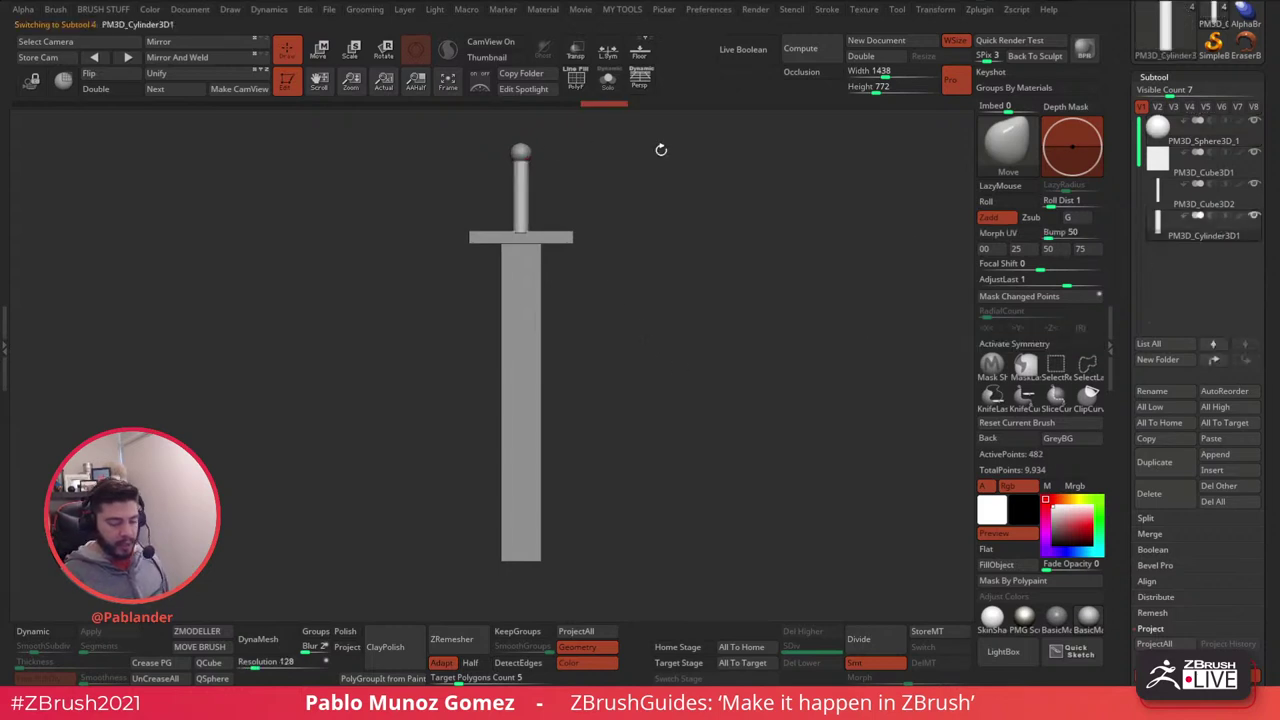
key("w")
mouse_move(678, 215)
left_mouse_down("alt")
mouse_move(700, 220)
mouse_move(662, 224)
left_mouse_up("alt")
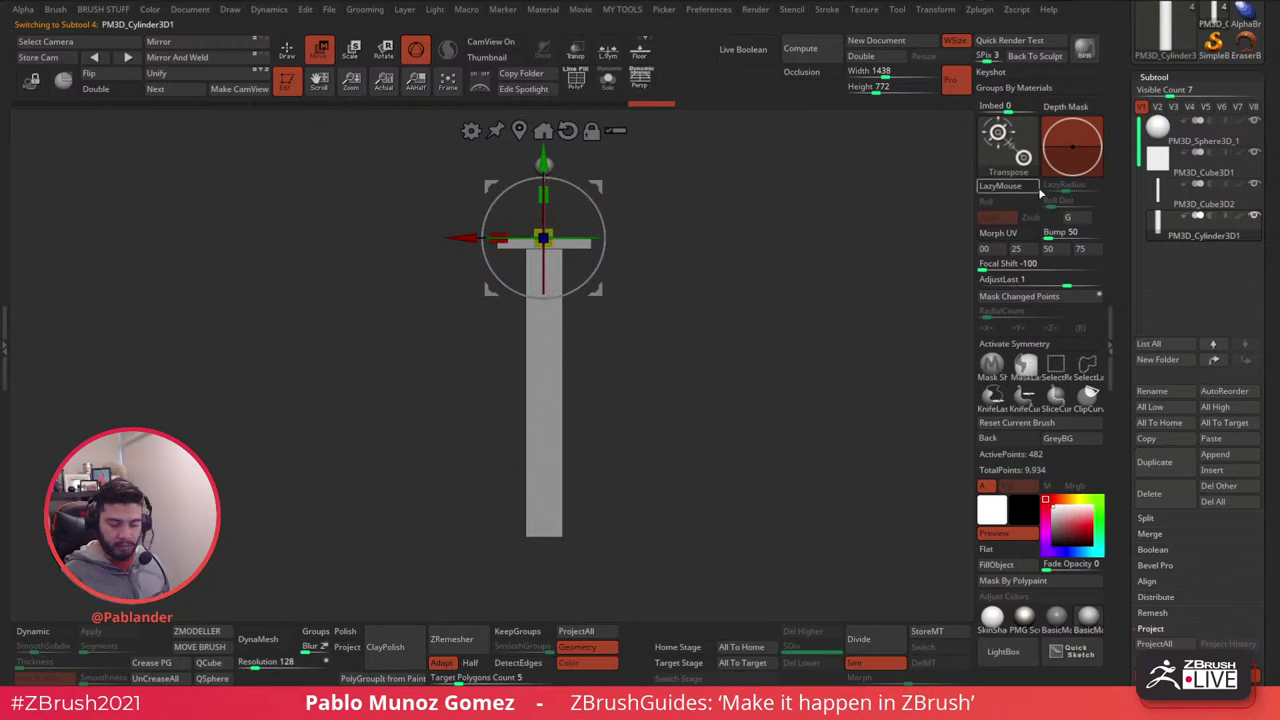
left_click(546, 242, "alt")
left_click_drag(543, 245, 546, 243)
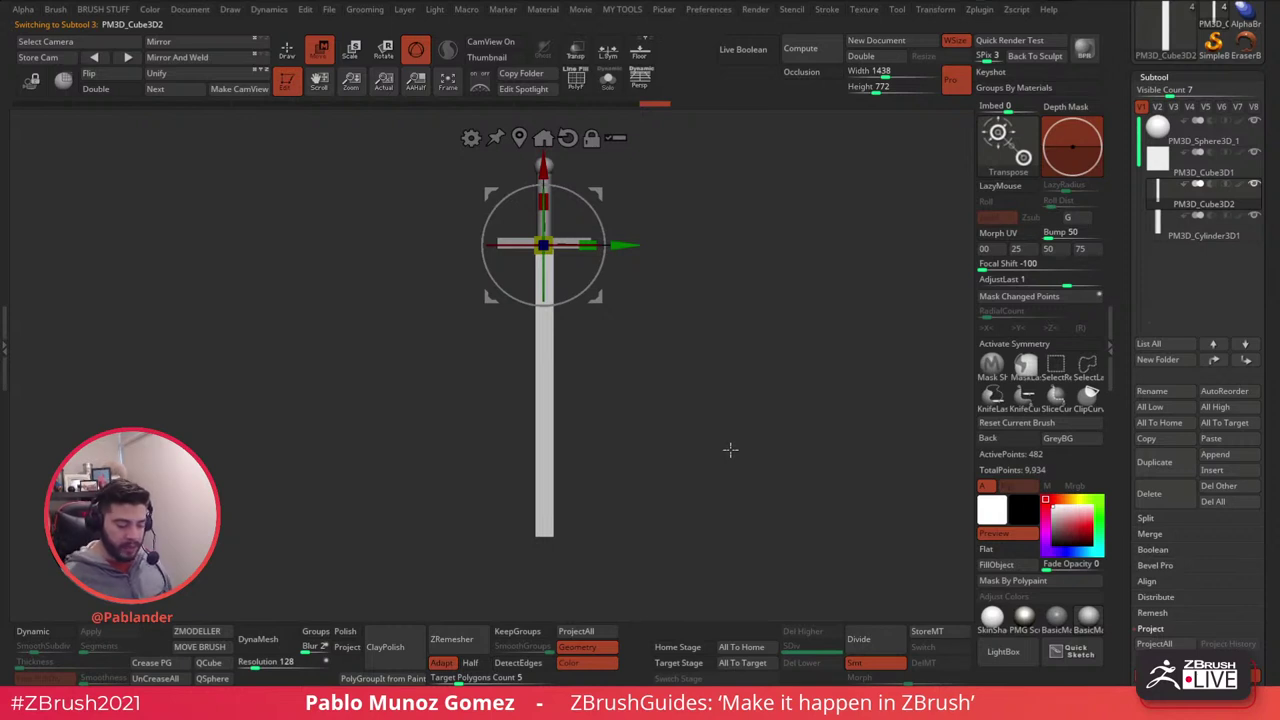
mouse_move(693, 212)
left_mouse_down()
mouse_move(723, 209)
mouse_move(694, 212)
left_mouse_up()
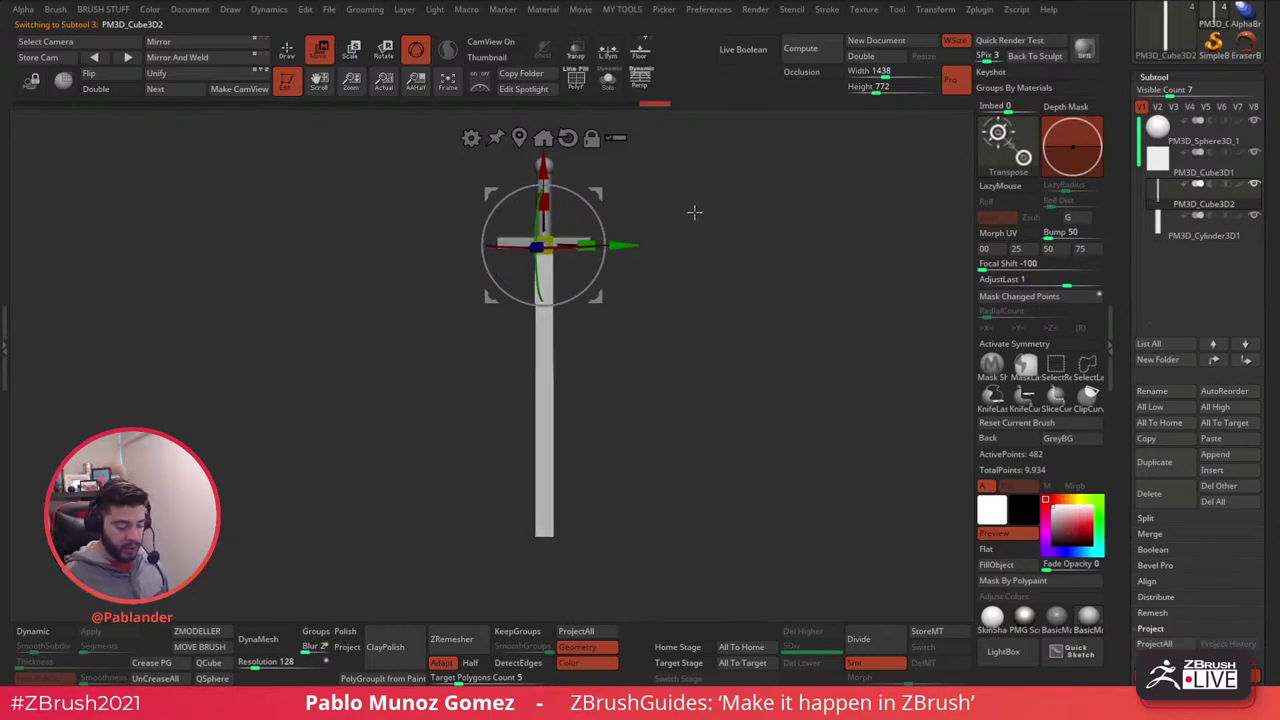
left_click_drag(587, 241, 729, 214)
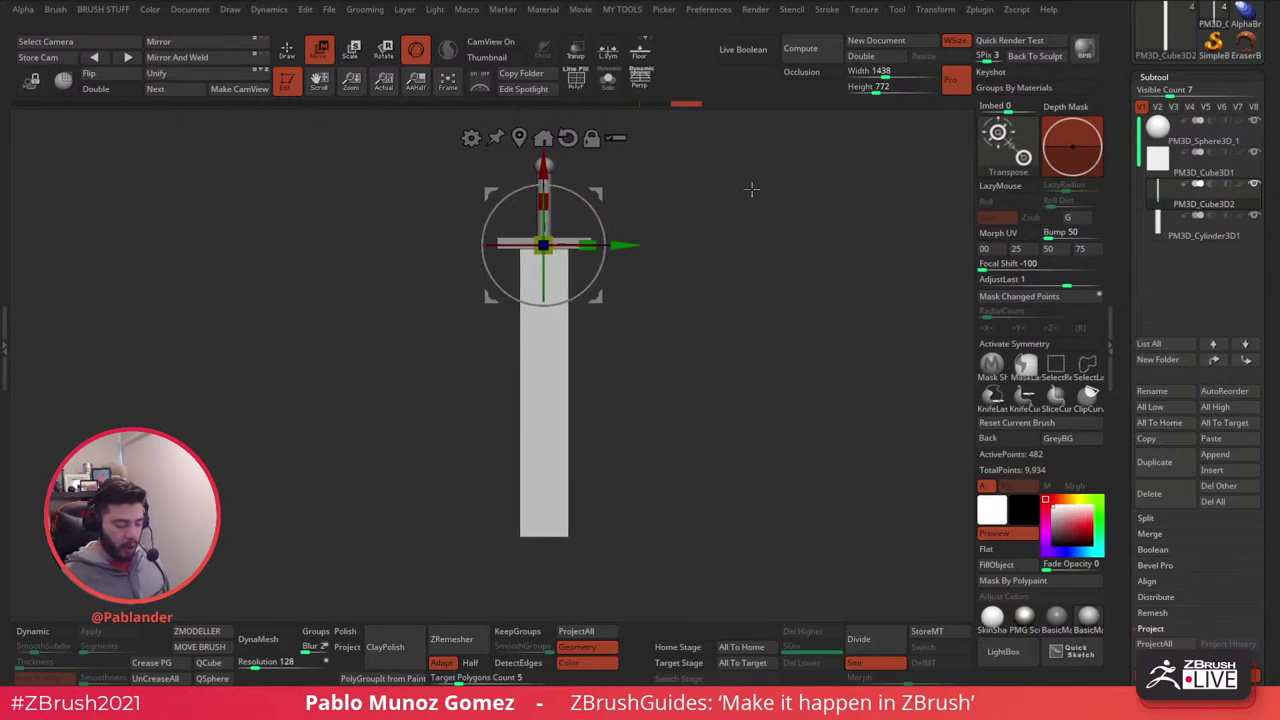
left_click_drag(590, 244, 578, 262)
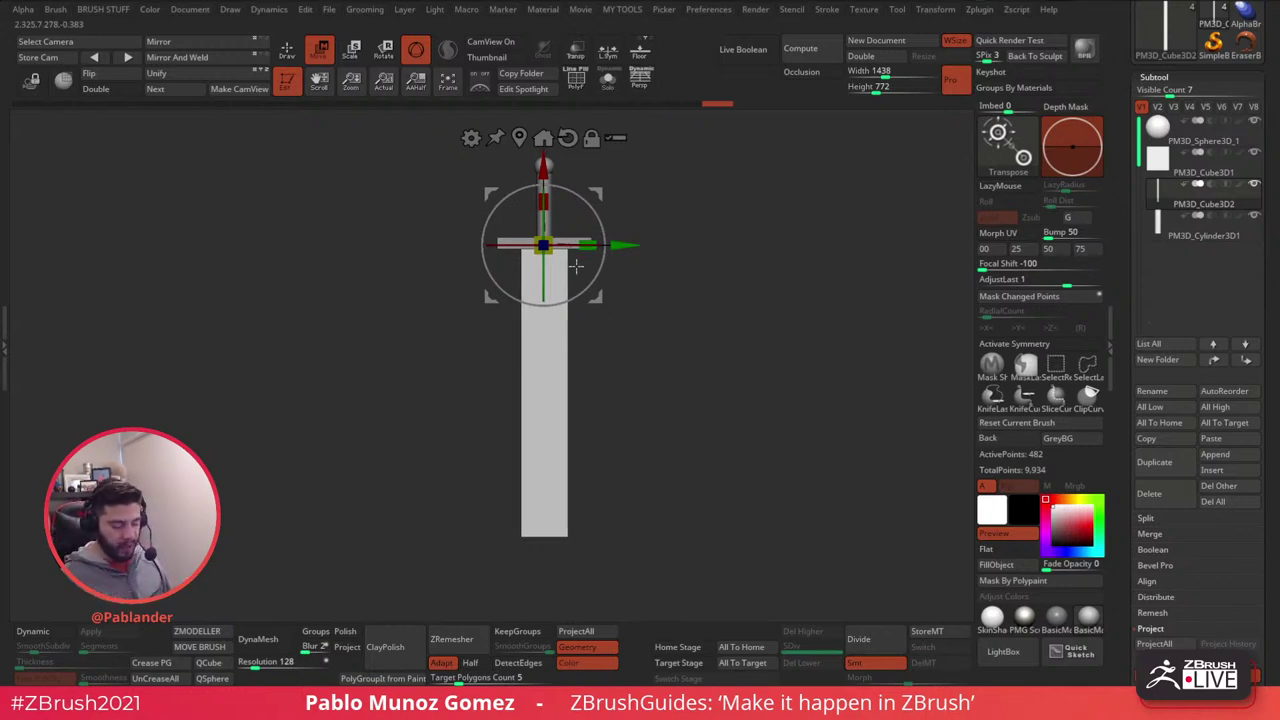
left_click_drag(680, 295, 676, 262)
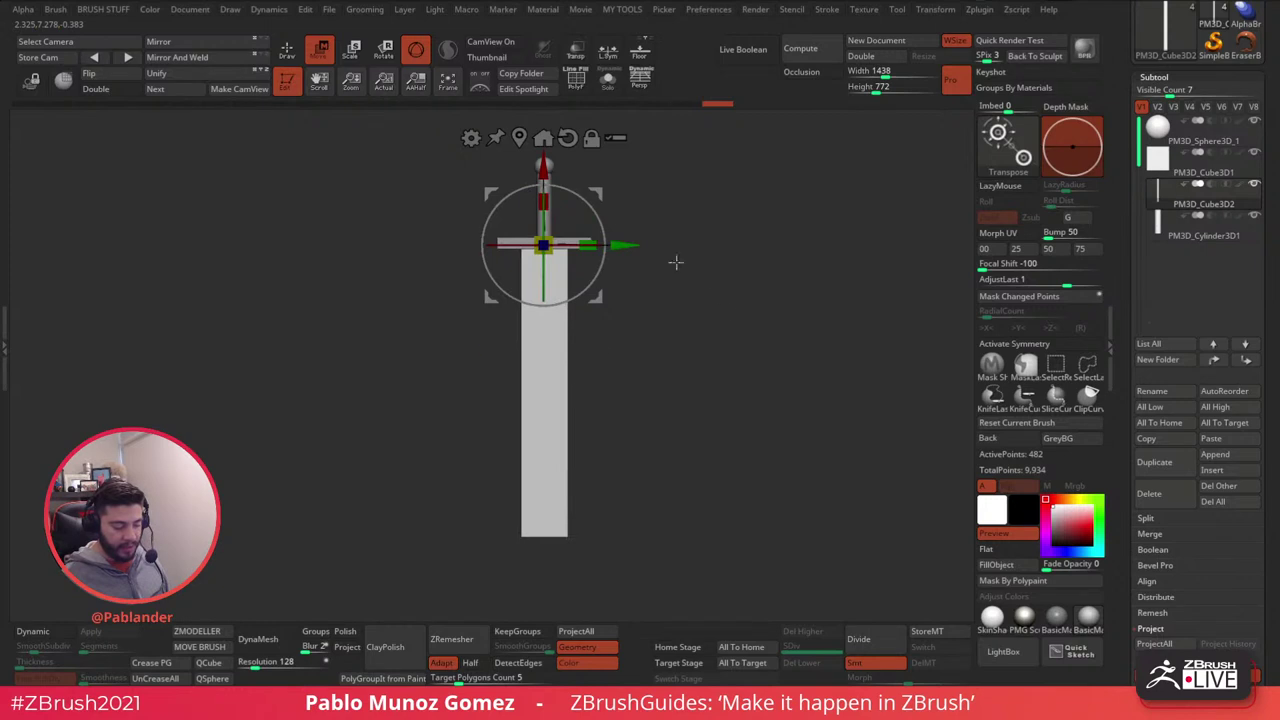
key("q")
mouse_move(763, 394)
left_mouse_down()
mouse_move(743, 400)
mouse_move(750, 387)
left_mouse_up()
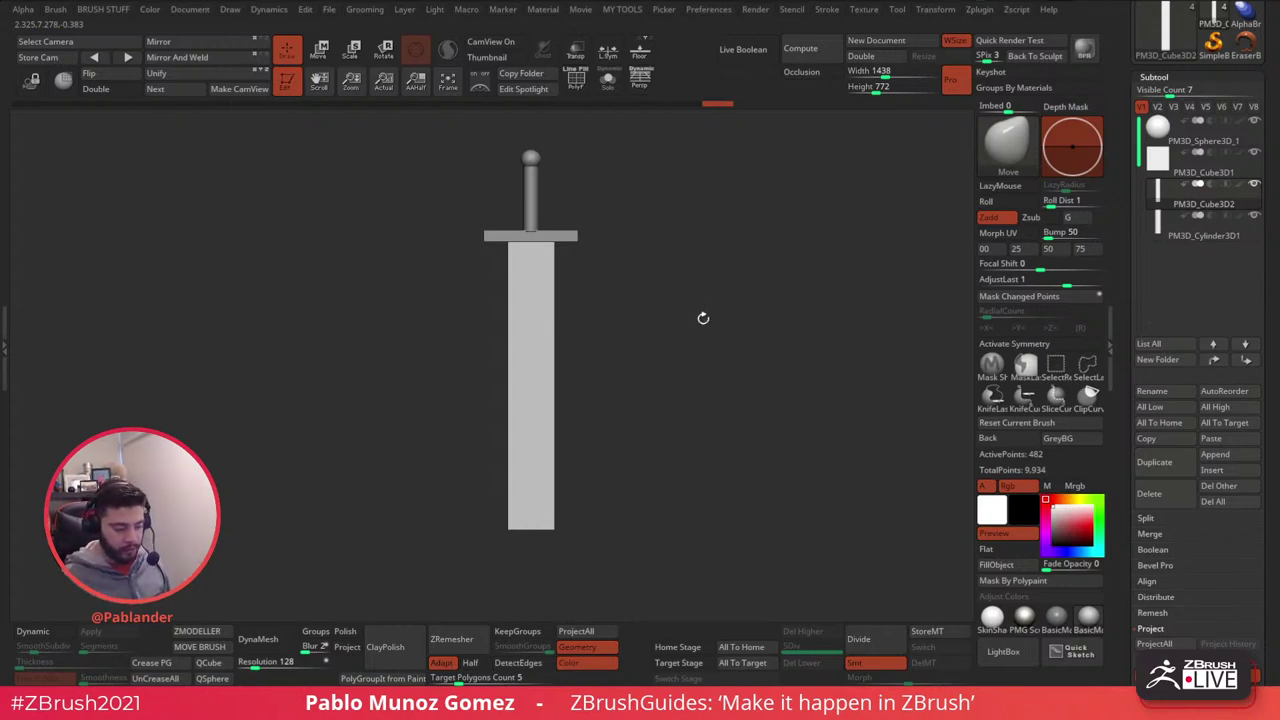
- Show the silhouette thumbnail of the sword and expand the Thumbnail settings in the preferences, toggling the thumbnail off and on
left_click_drag(691, 324, 691, 333, "alt")
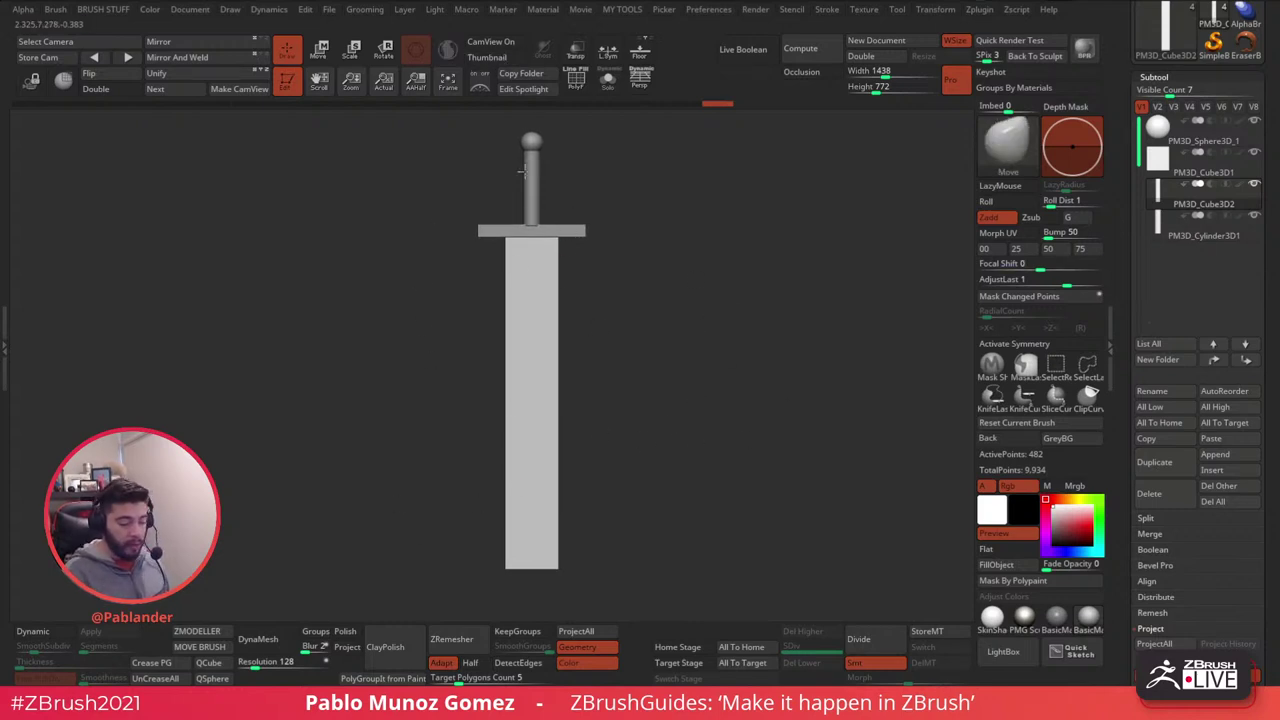
left_click(488, 58)
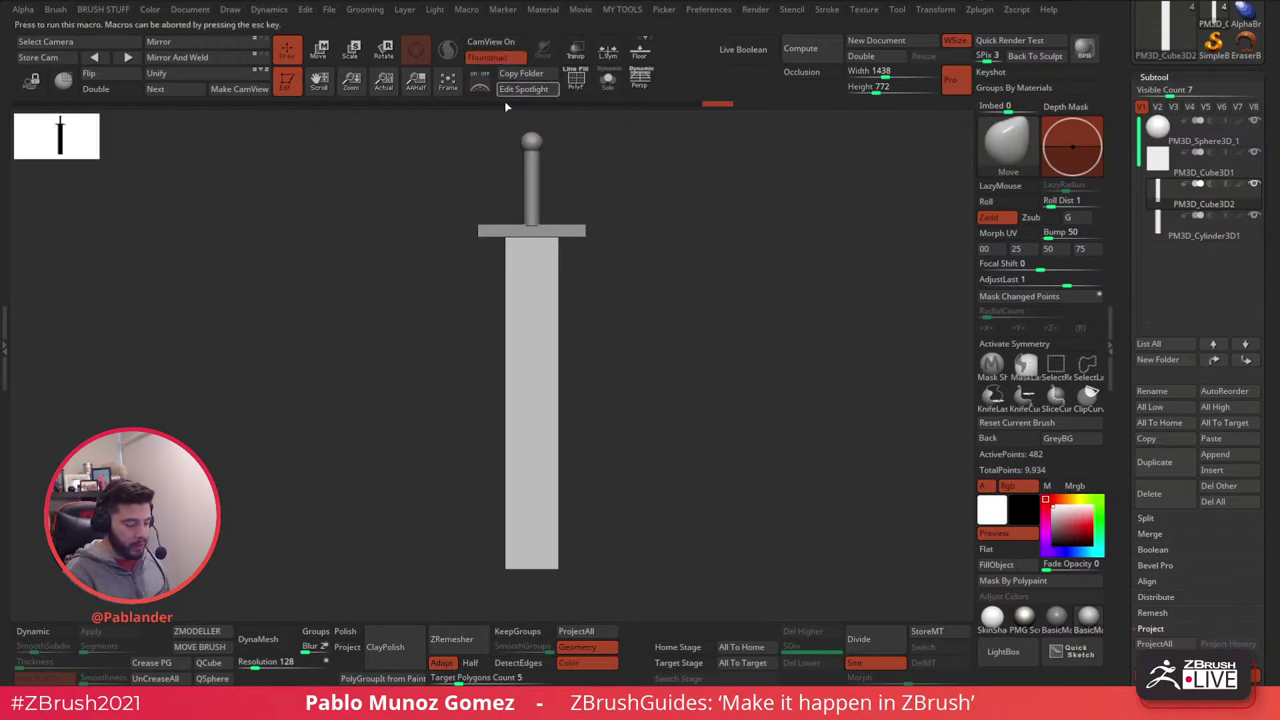
left_click(709, 10)
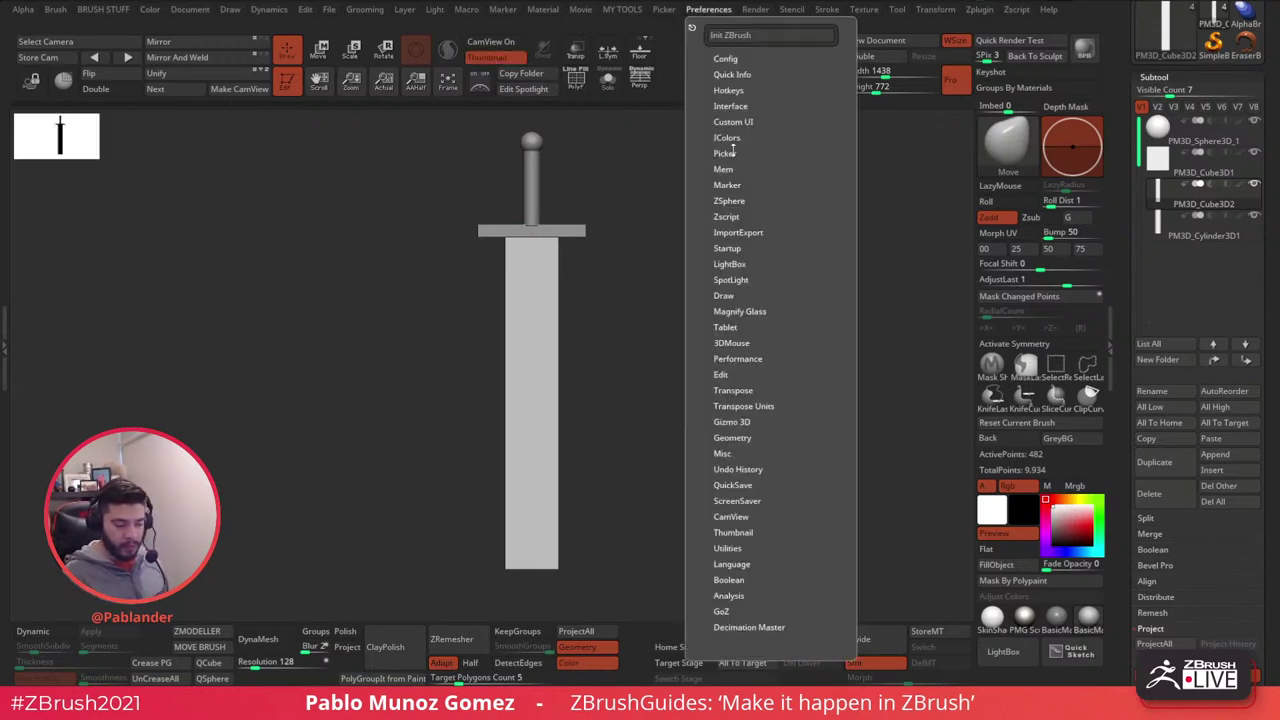
left_click(706, 10)
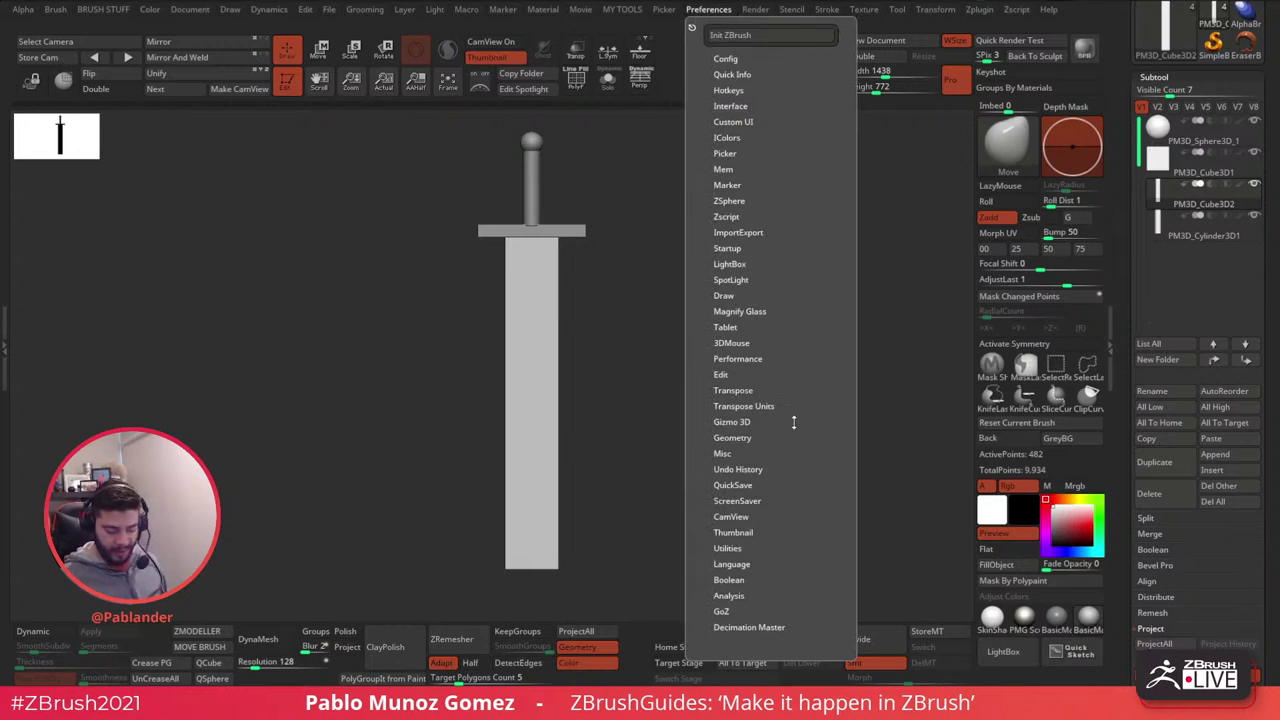
left_click_drag(777, 501, 784, 382)
left_click(735, 480)
left_click(760, 423)
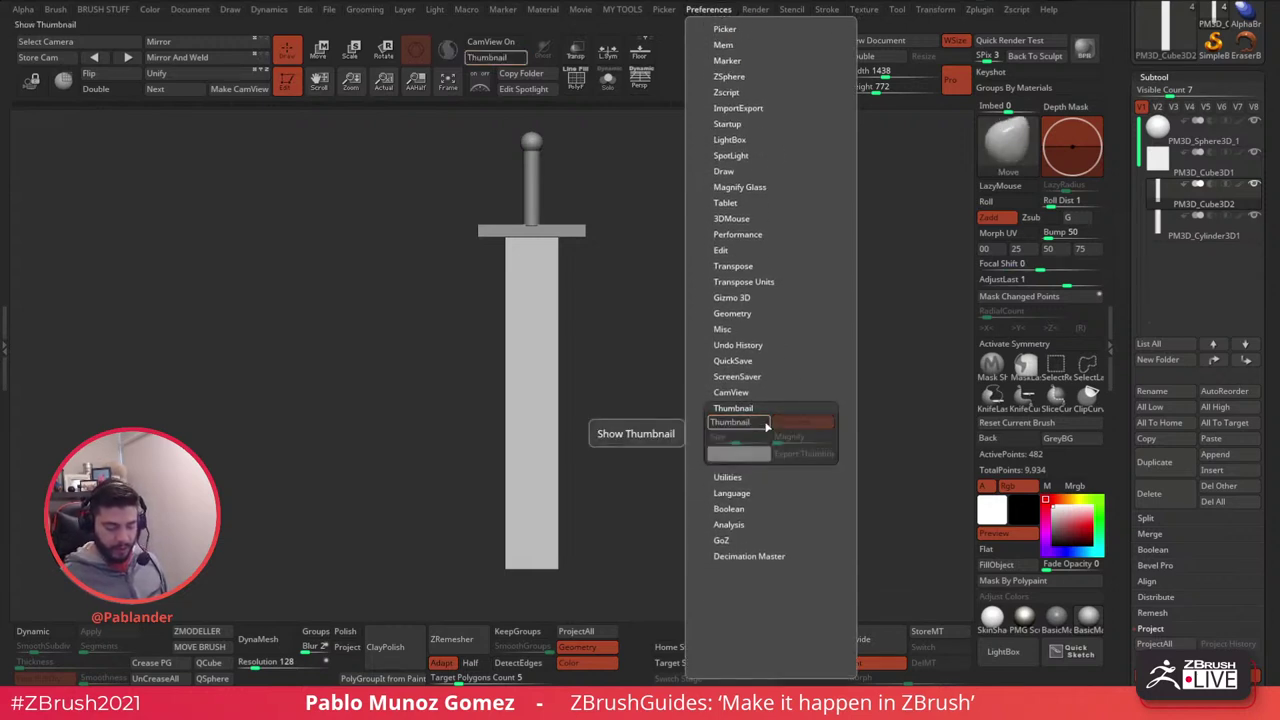
left_click(753, 423)
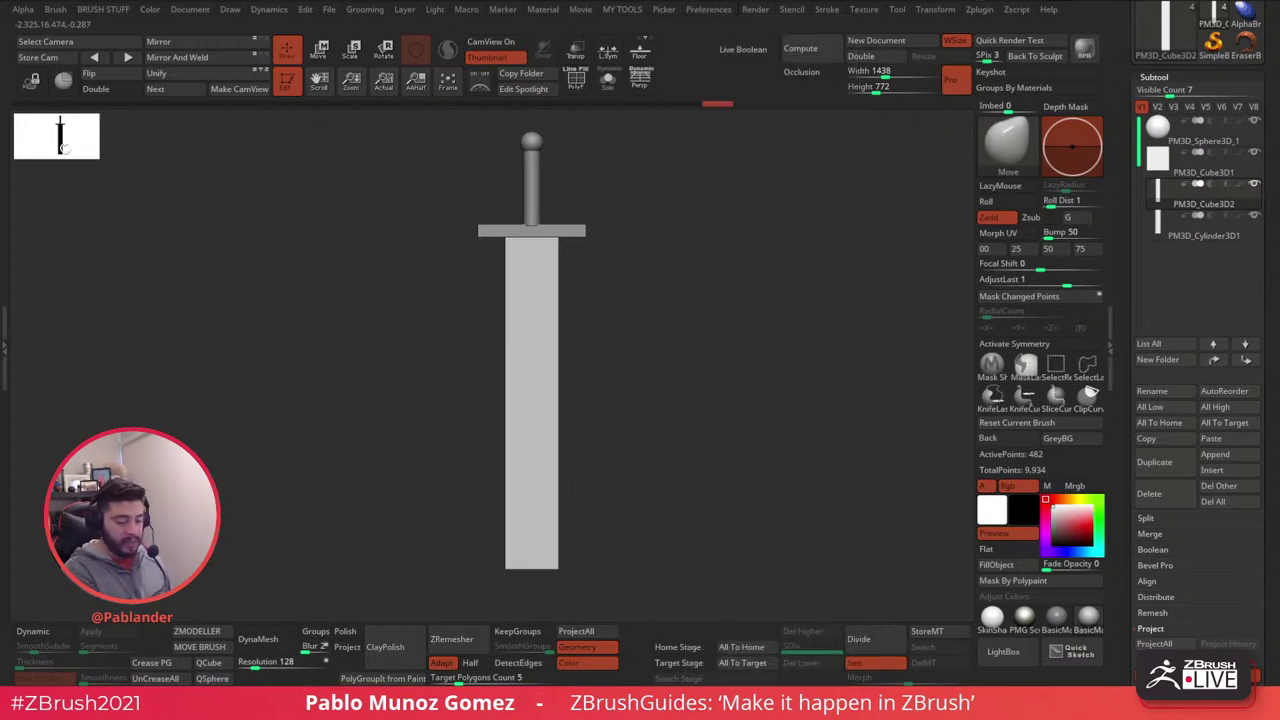
- Change the silhouette thumbnail's background colour to black
left_click(720, 14)
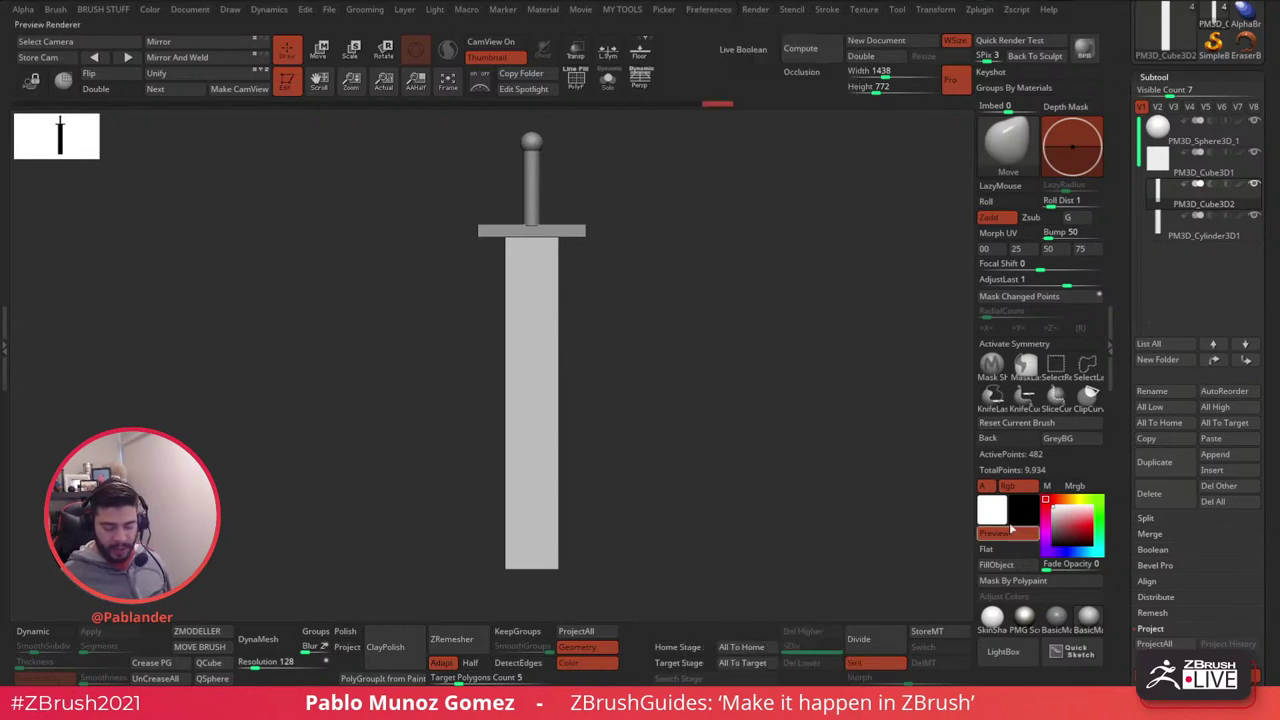
left_click(719, 12)
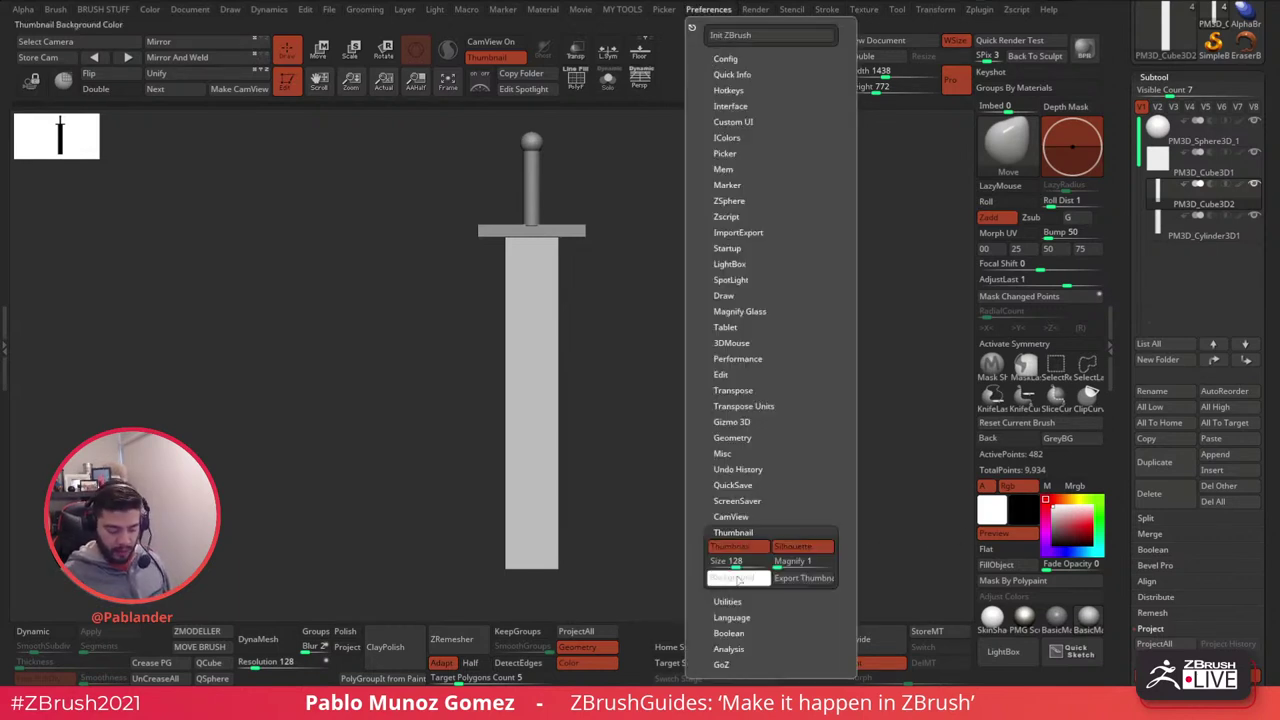
left_click_drag(738, 579, 1022, 514)
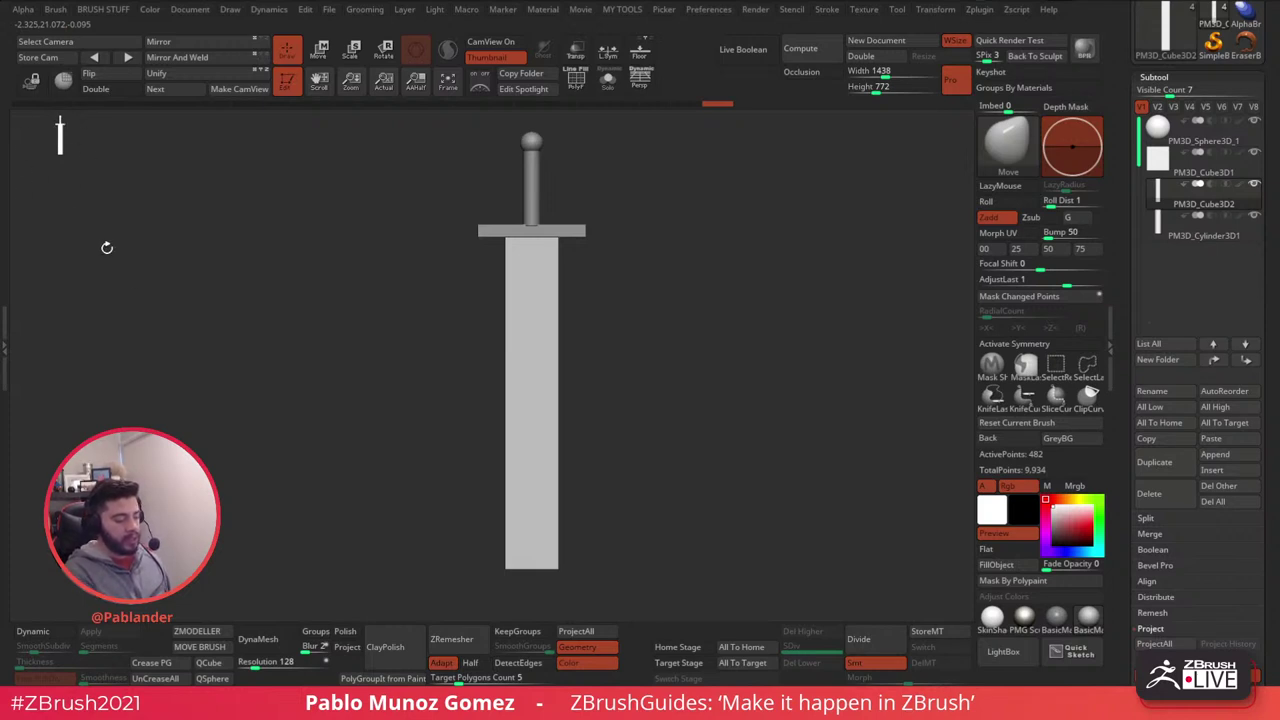
left_click_drag(767, 415, 523, 368, "alt")
left_click_drag(688, 479, 881, 402, "alt")
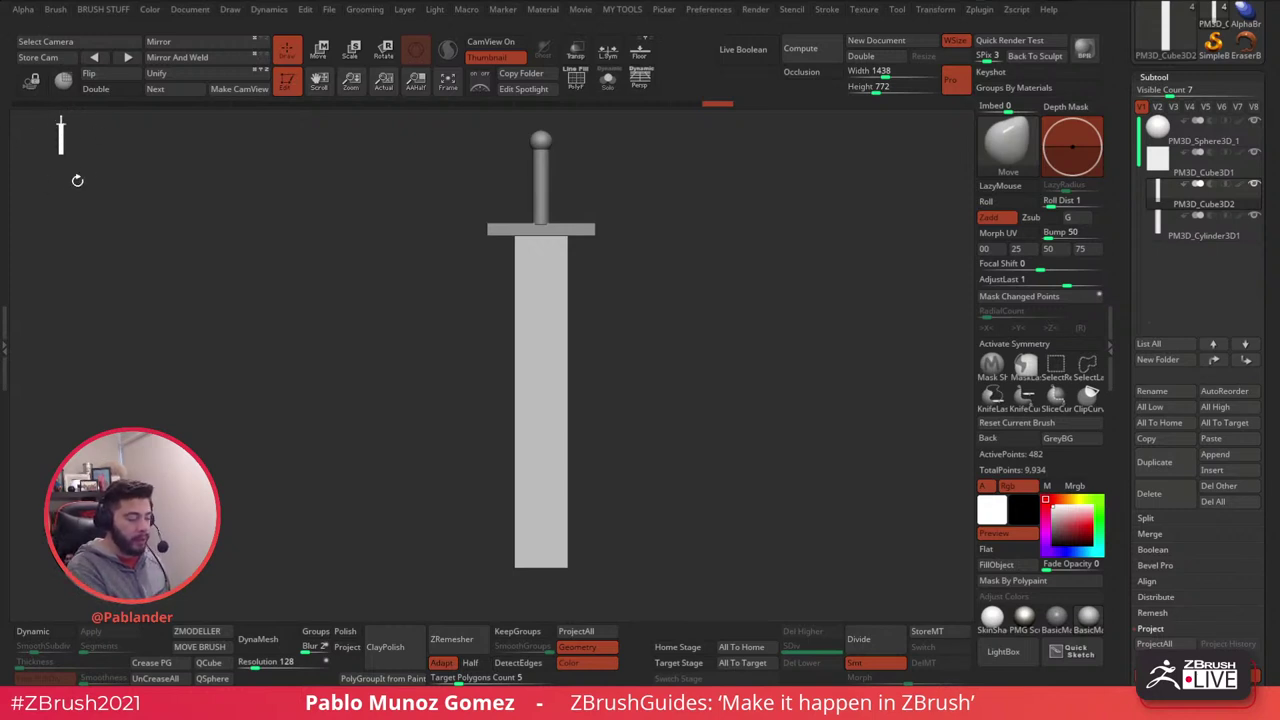
- Enlarge the silhouette thumbnail, trying different sizes to check the sword's overall shape
left_click_drag(59, 149, 157, 203)
left_click(722, 12)
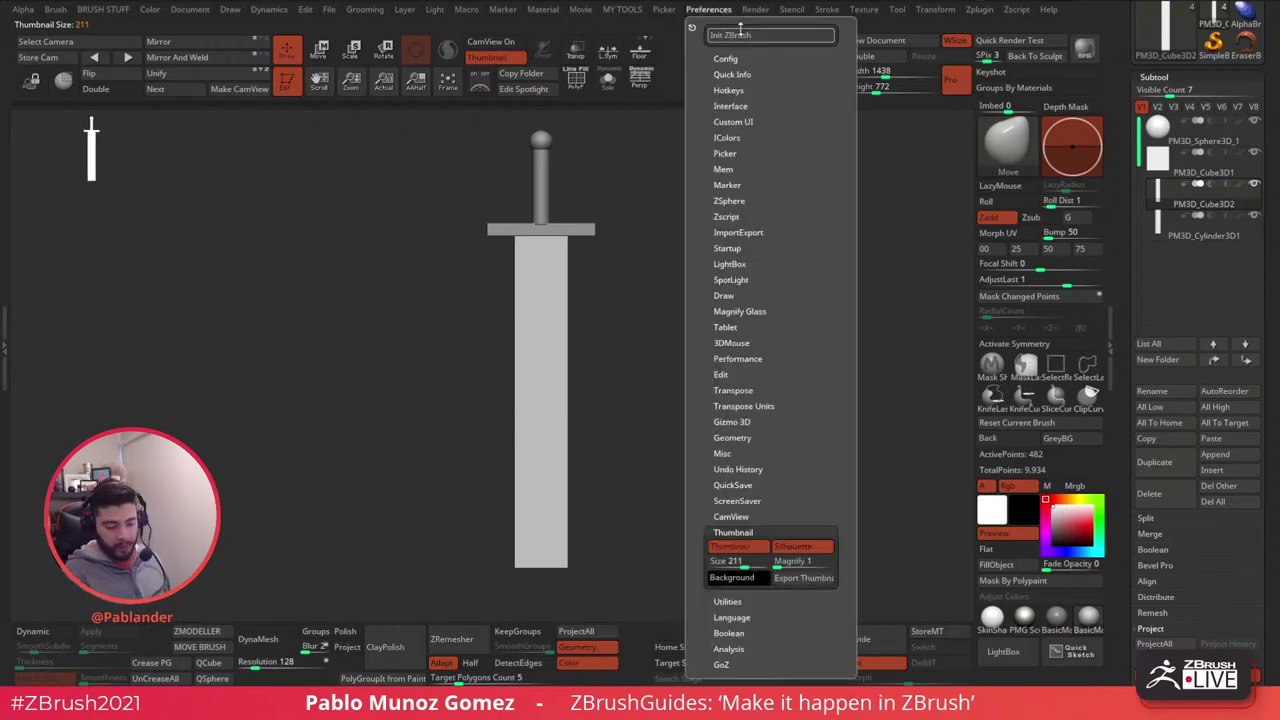
mouse_move(757, 566)
left_mouse_down()
mouse_move(802, 565)
mouse_move(748, 565)
mouse_move(768, 563)
left_mouse_up()
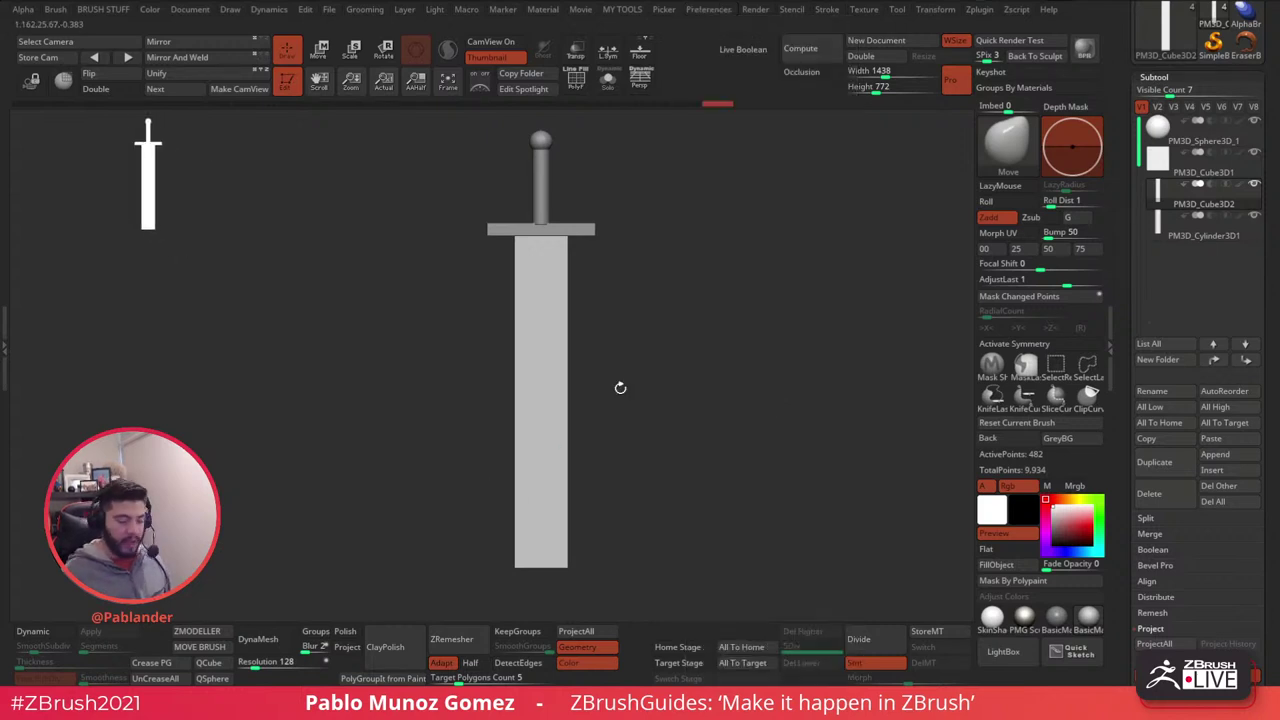
left_click_drag(132, 170, 732, 381)
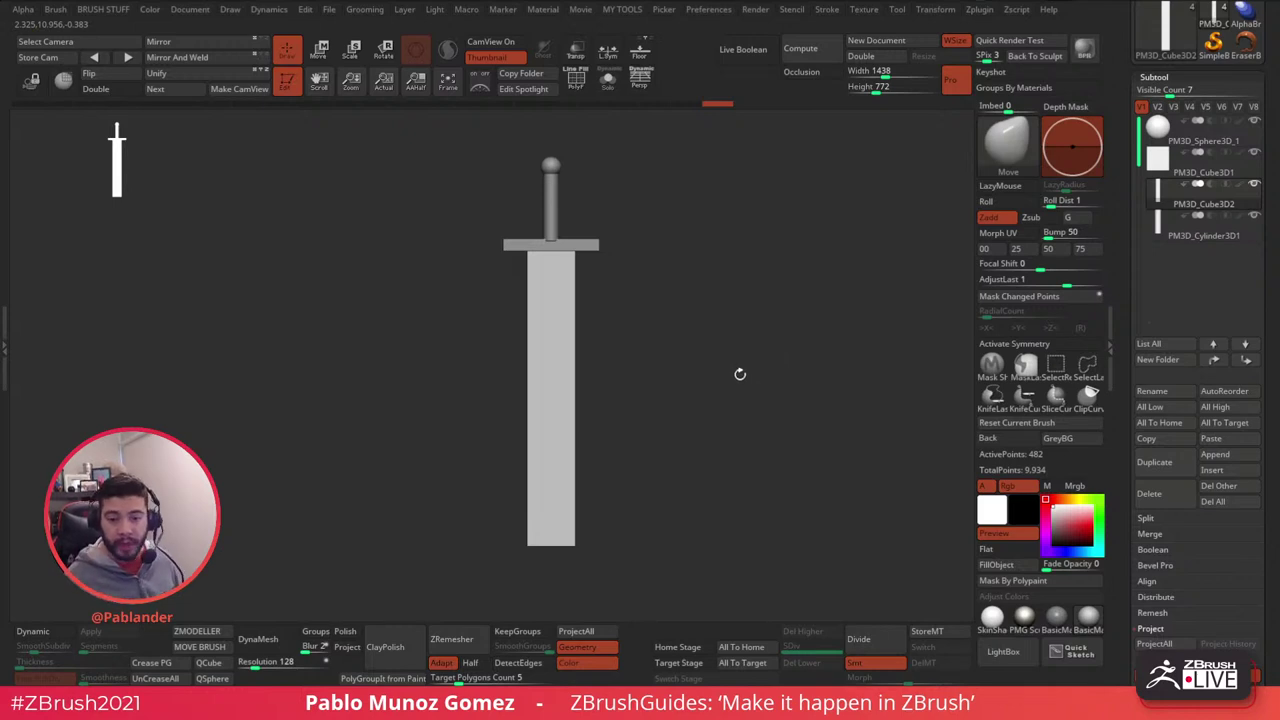
left_click_drag(740, 374, 751, 357)
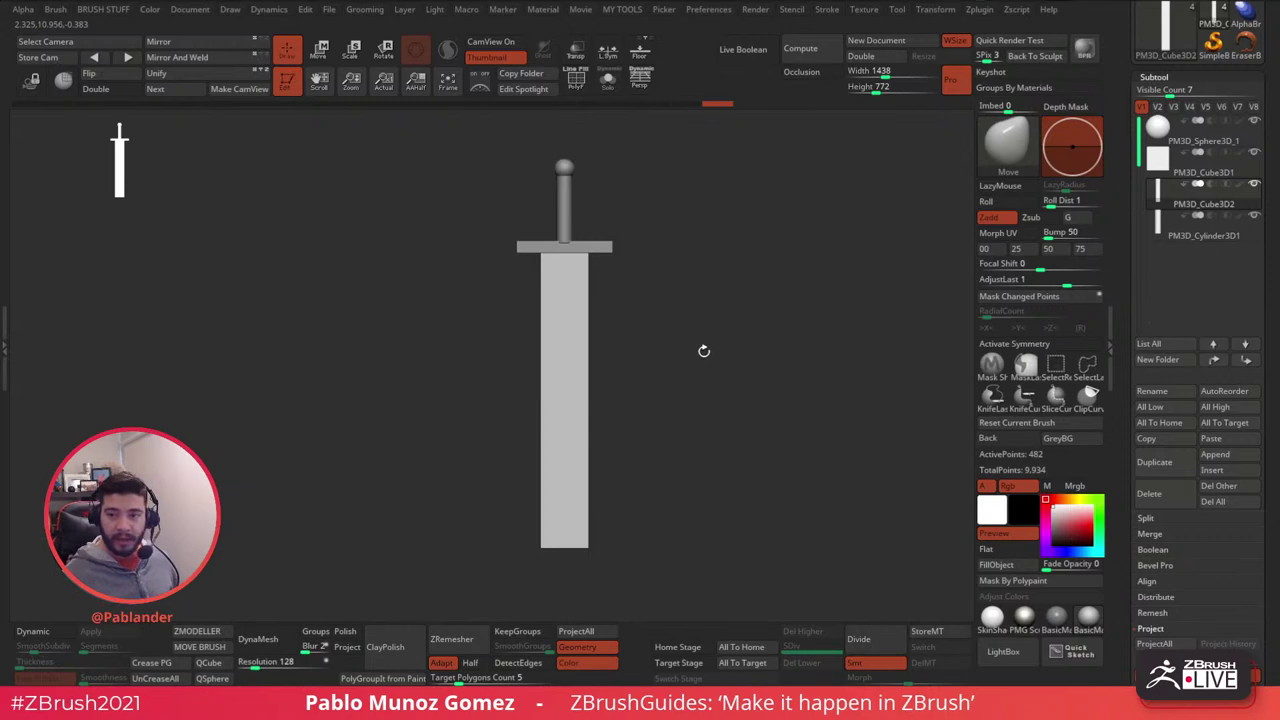
mouse_move(730, 366)
left_mouse_down()
mouse_move(760, 363)
mouse_move(734, 371)
left_mouse_up()
- Select the sphere subtool, group the sword parts in a new folder named "or", and collapse the folder
left_click_drag(1163, 326, 1163, 331)
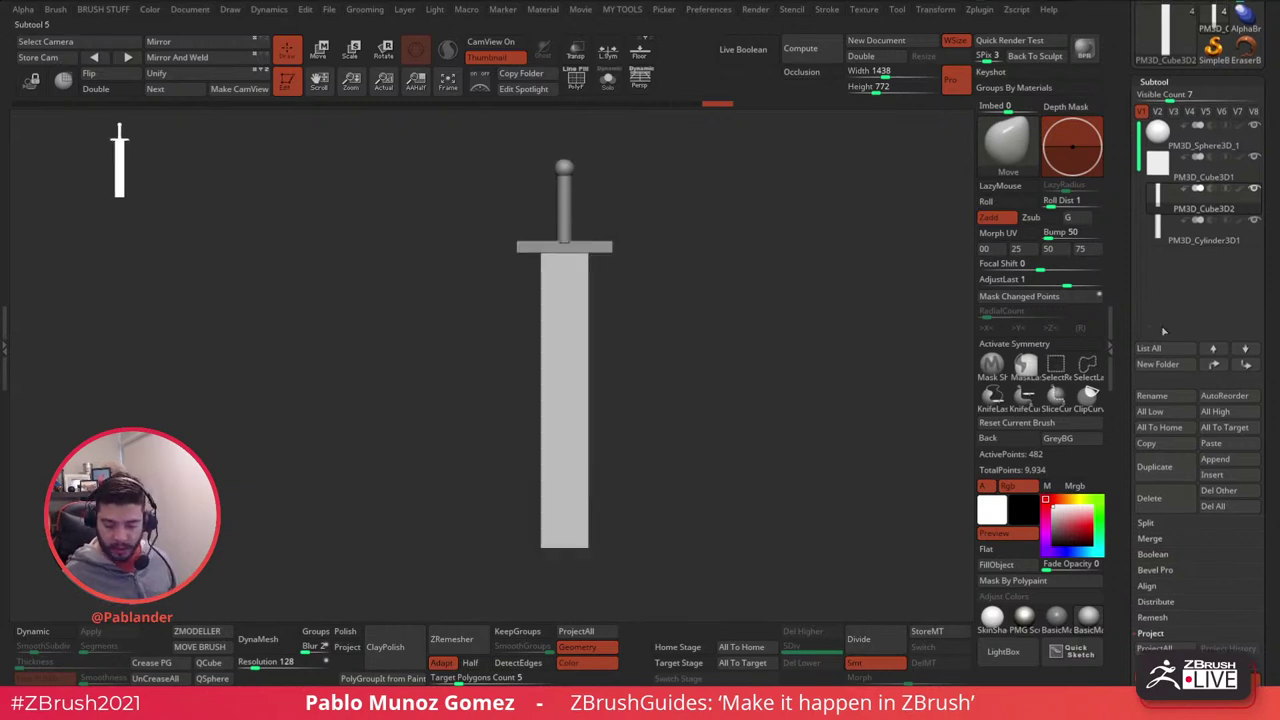
left_click(1180, 143)
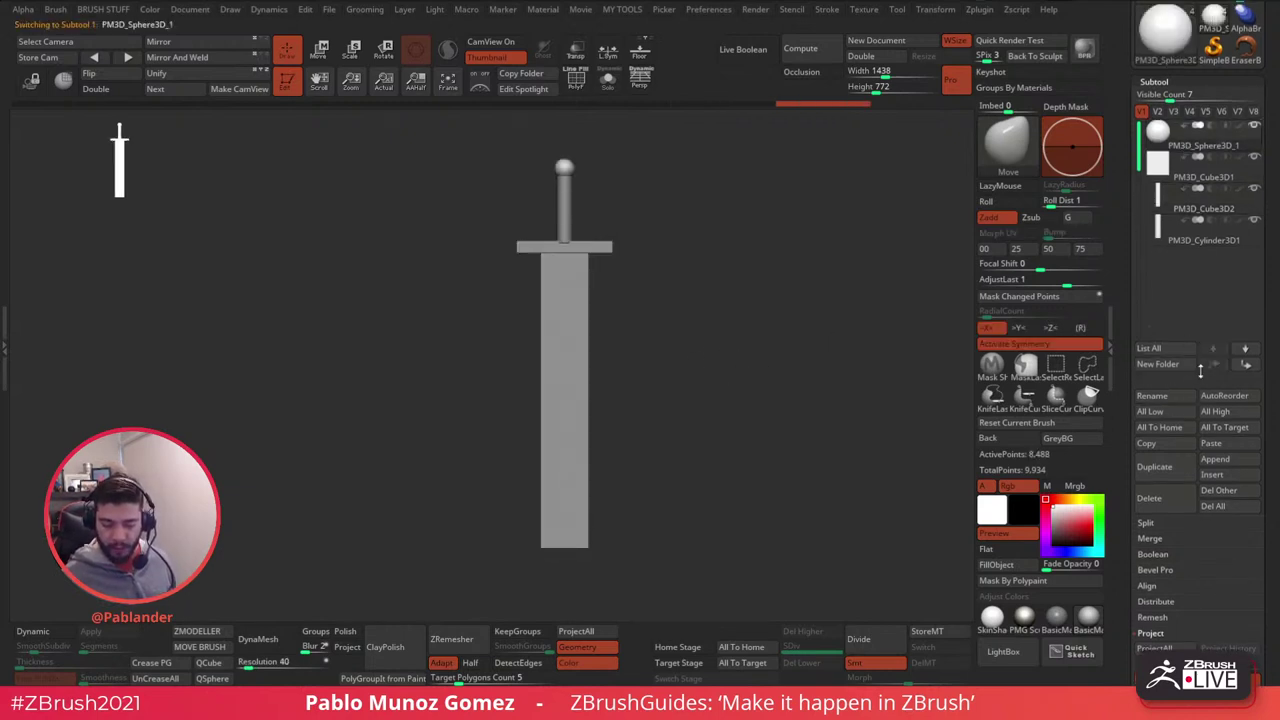
left_click(1170, 366)
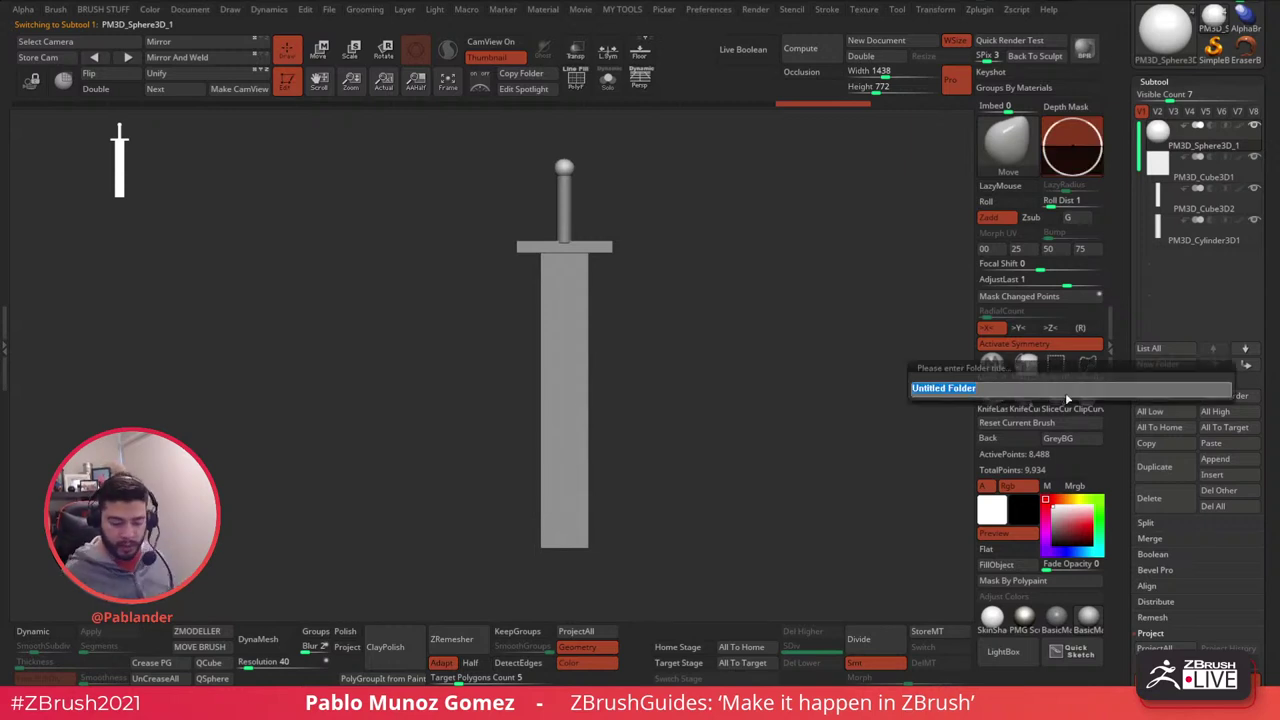
key("Return")
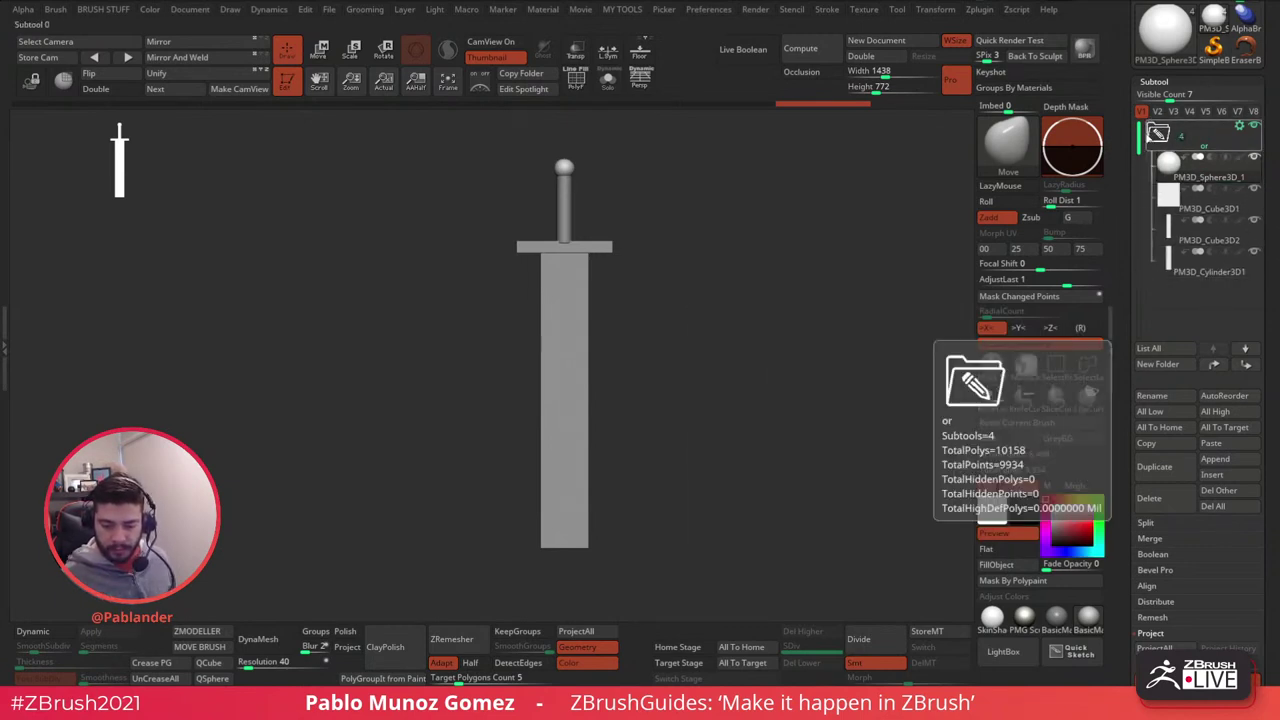
left_click(1158, 133)
- Merge the subtools of the "or" folder into a single subtool using Merge Folder
left_click_drag(820, 308, 807, 296, "alt")
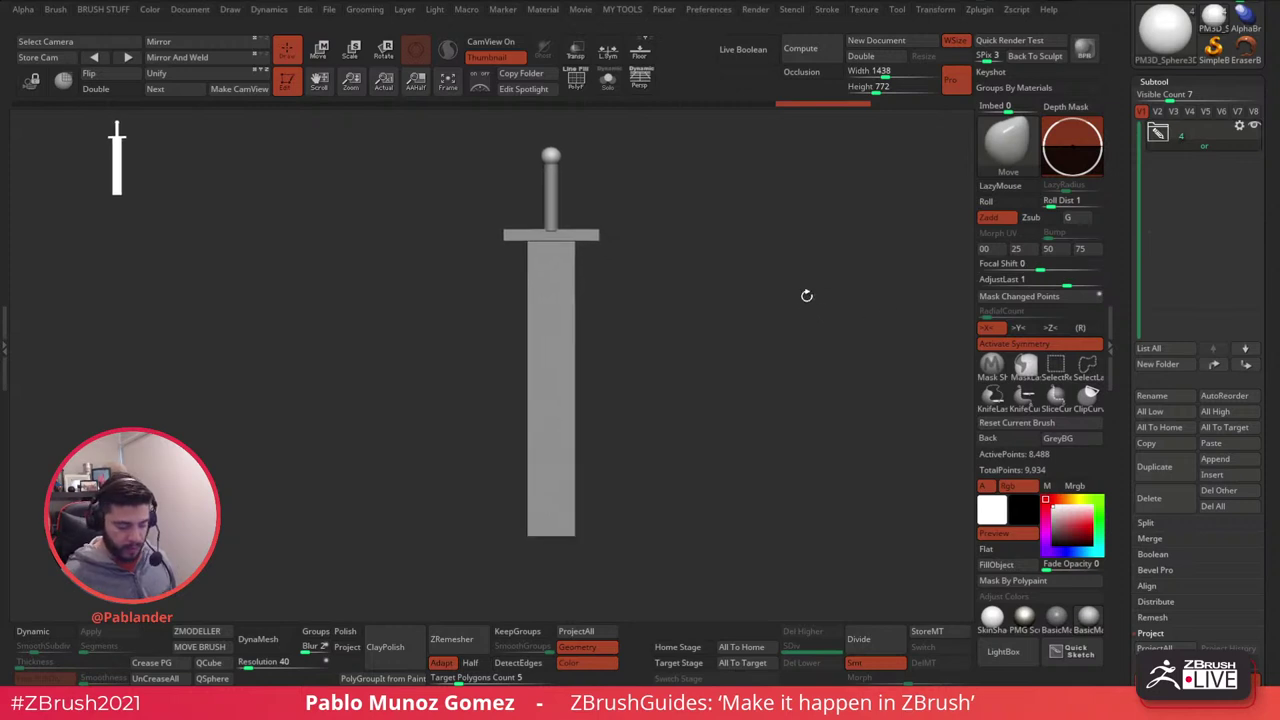
left_click(1240, 128)
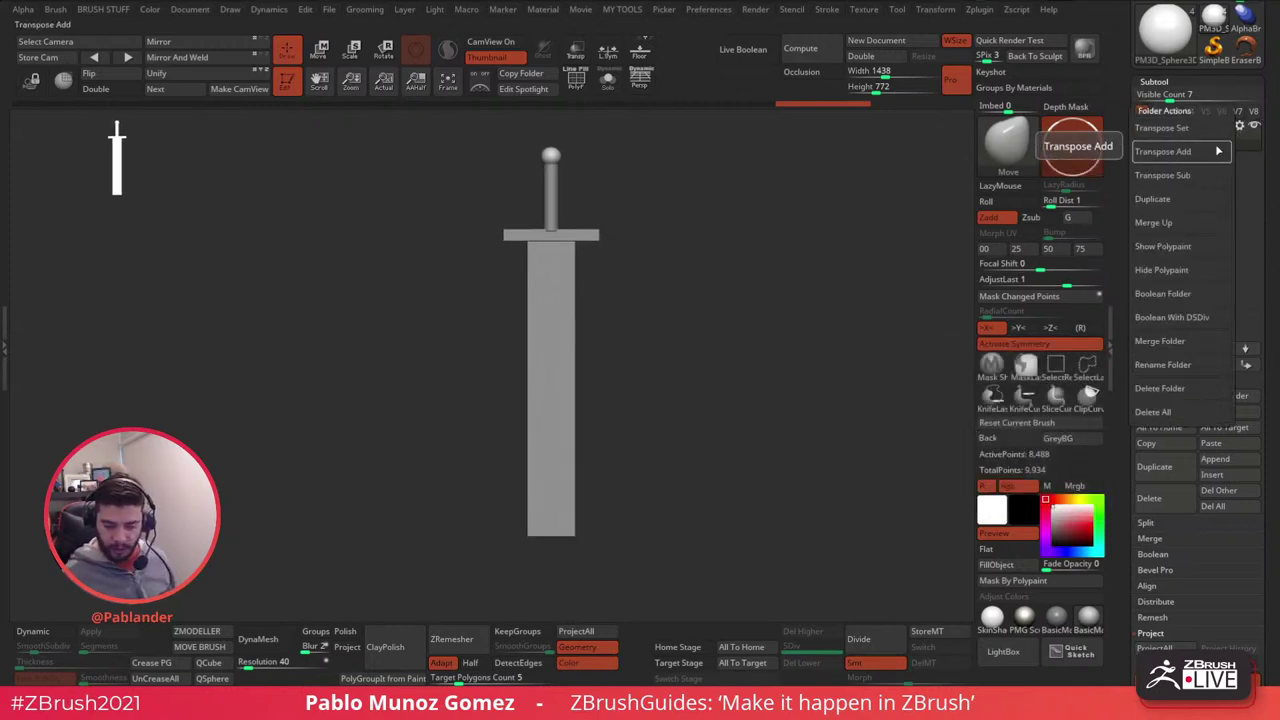
left_click(1190, 342)
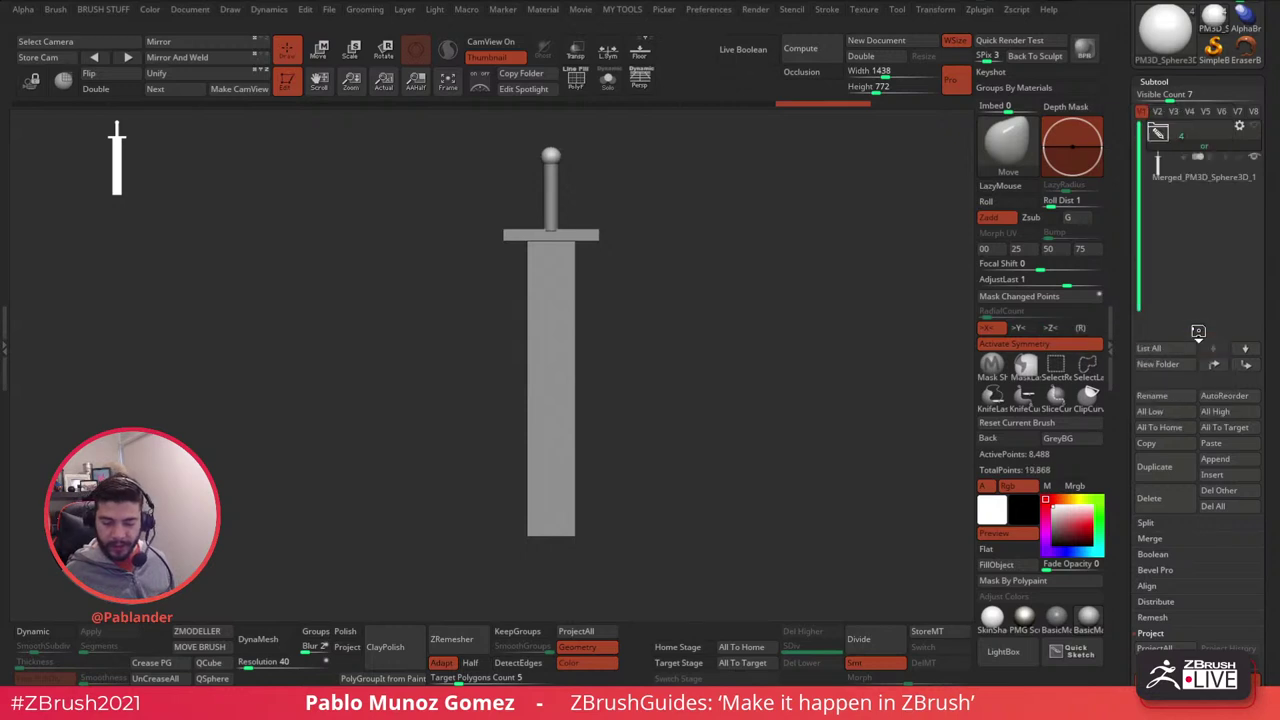
- Select the merged sword subtool, show its polyframe, and regroup the pommel, grip, guard and blade as separate polygroups
left_click(1230, 199)
left_click(580, 86)
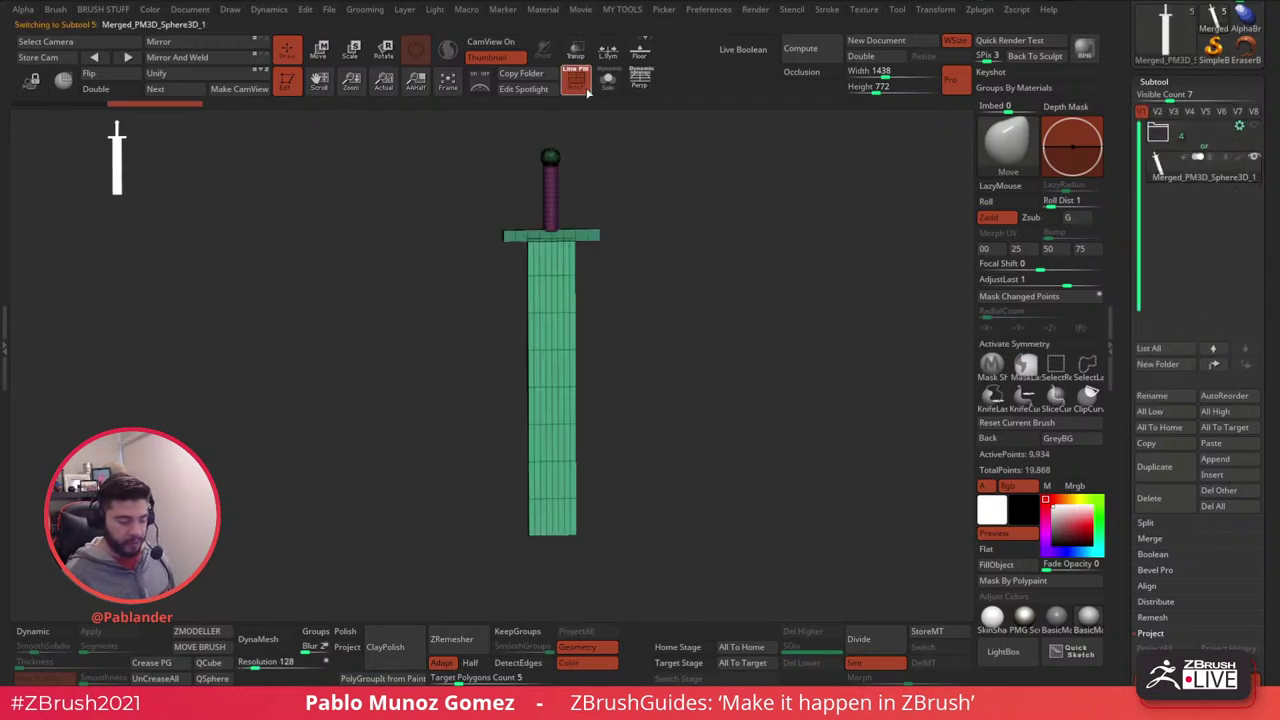
left_click_drag(708, 291, 754, 333)
key("3")
left_click(762, 376)
key("3")
left_click(756, 375)
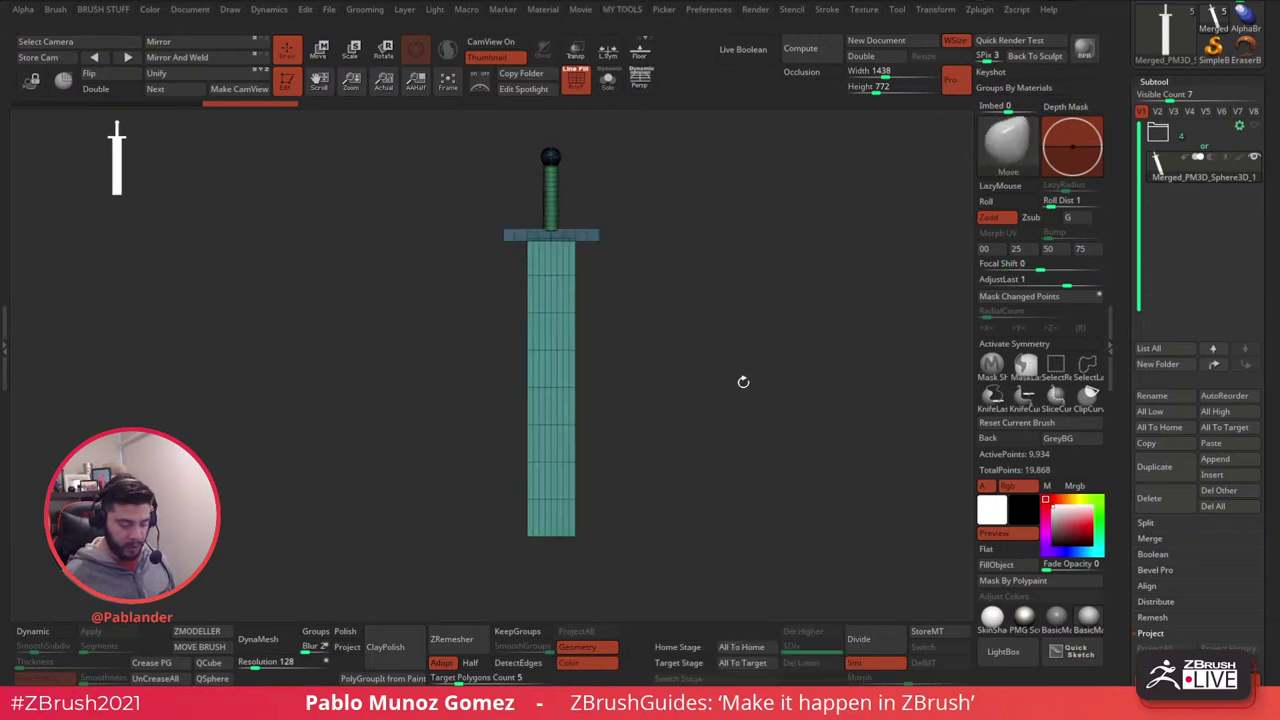
mouse_move(743, 381)
left_mouse_down()
mouse_move(803, 340)
mouse_move(851, 343)
mouse_move(791, 334)
mouse_move(773, 353)
left_mouse_up()
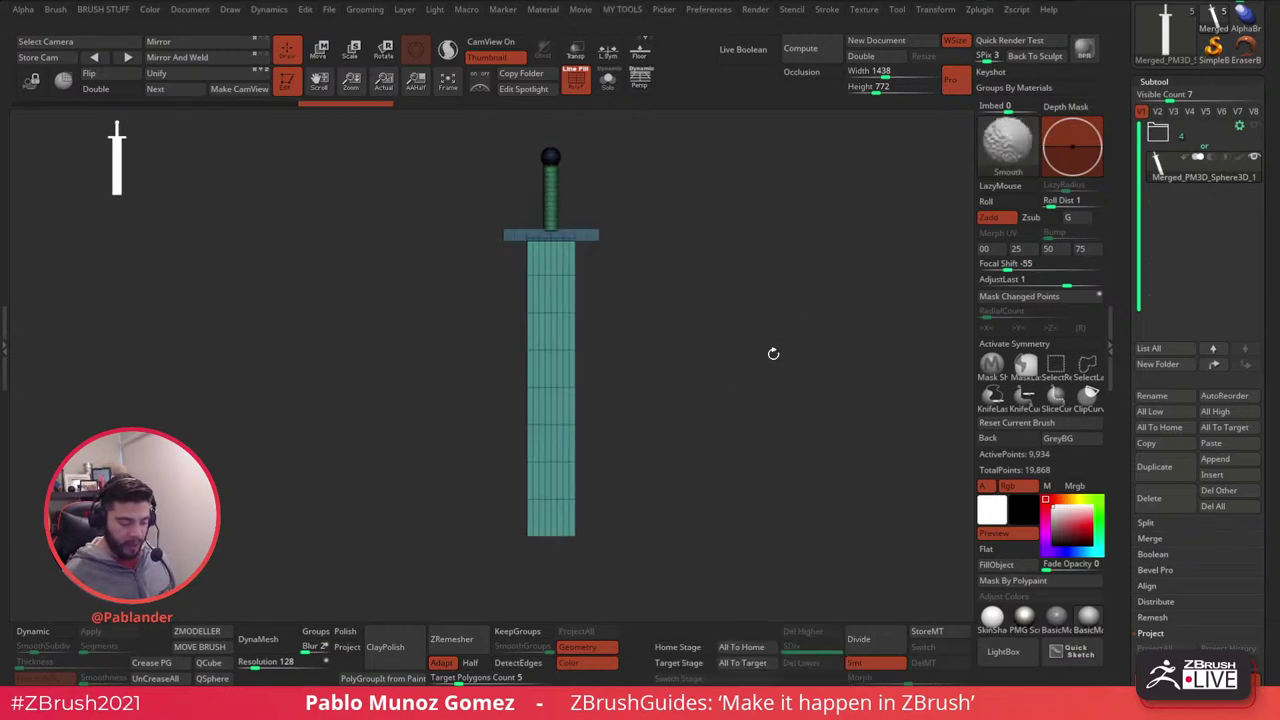
left_click_drag(694, 366, 726, 380, "alt")
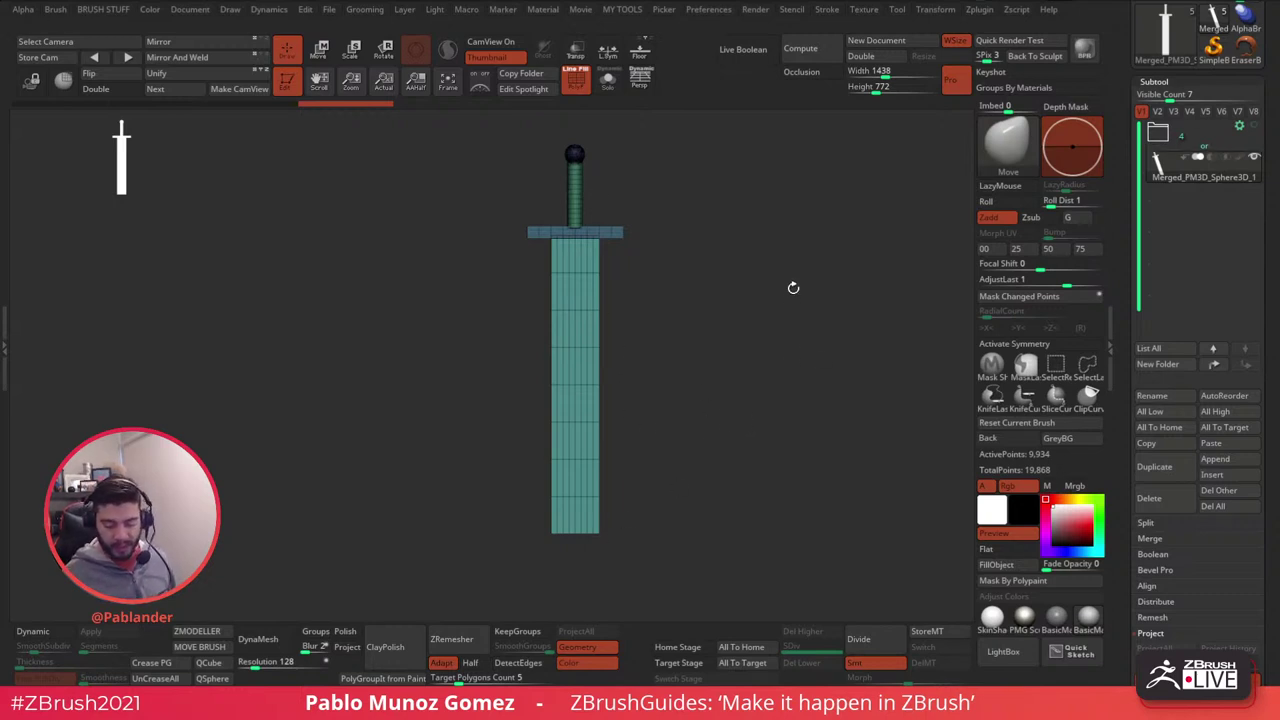
- Split the merged sword into separate subtools by polygroup using Groups Split
left_click(1146, 522)
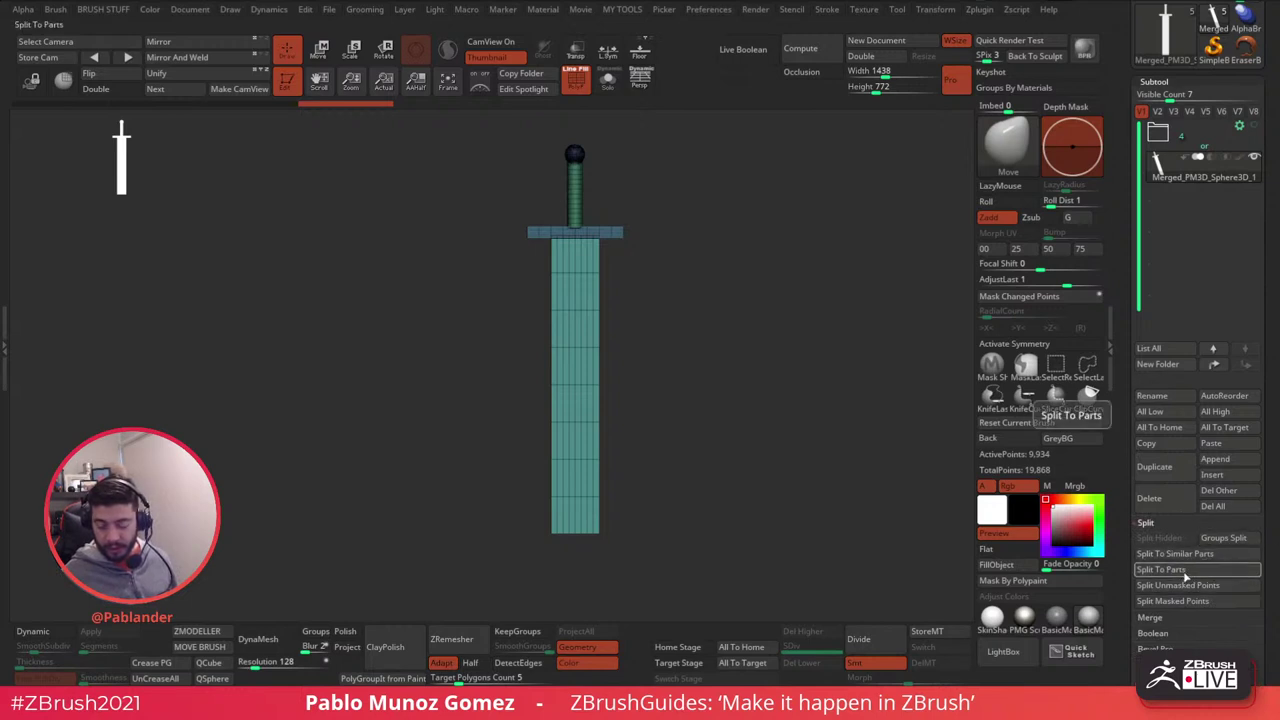
left_click(1237, 540)
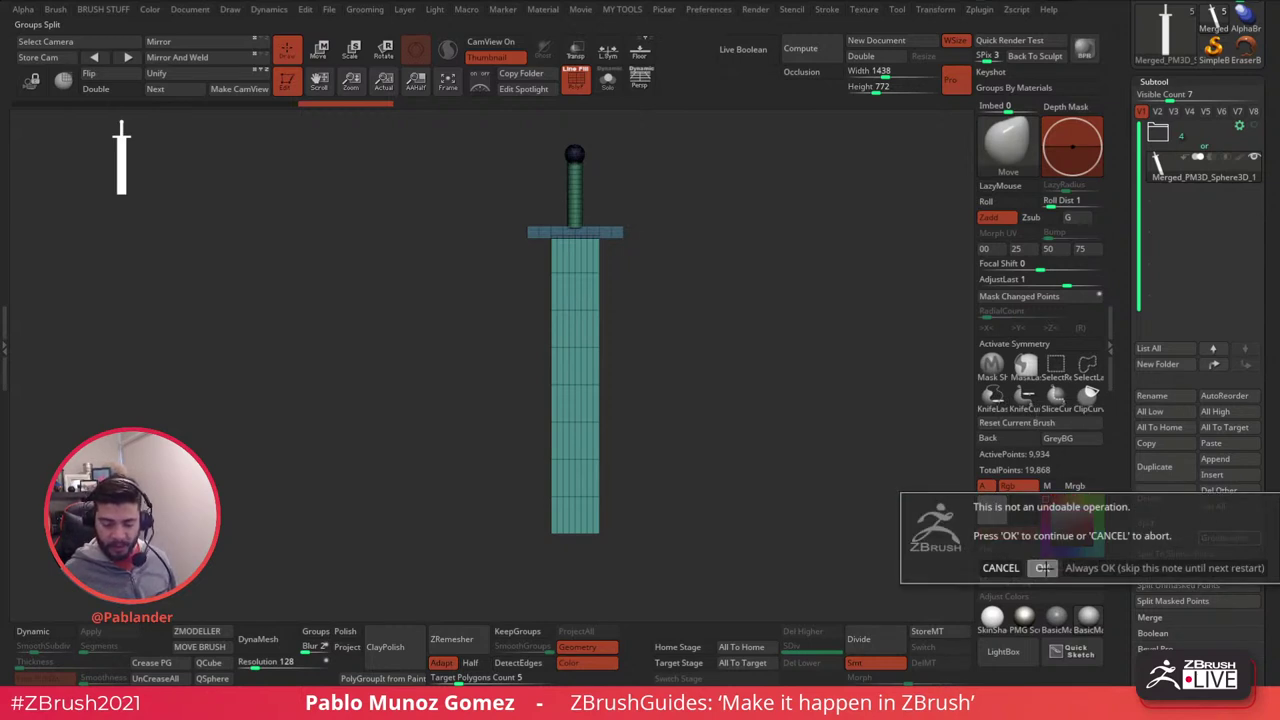
left_click(1043, 567)
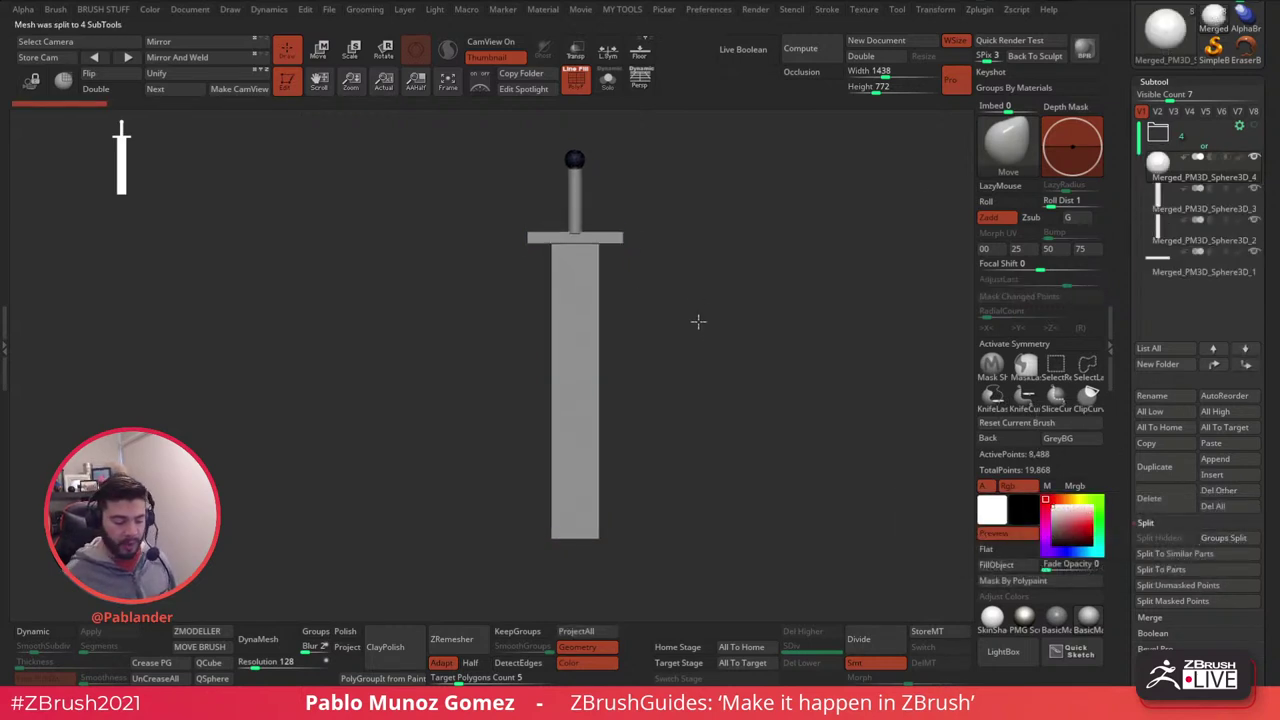
- Select the grip subtool and try DynaMesh on it at resolution 128
mouse_move(698, 321)
left_mouse_down()
mouse_move(748, 351)
mouse_move(729, 354)
left_mouse_up()
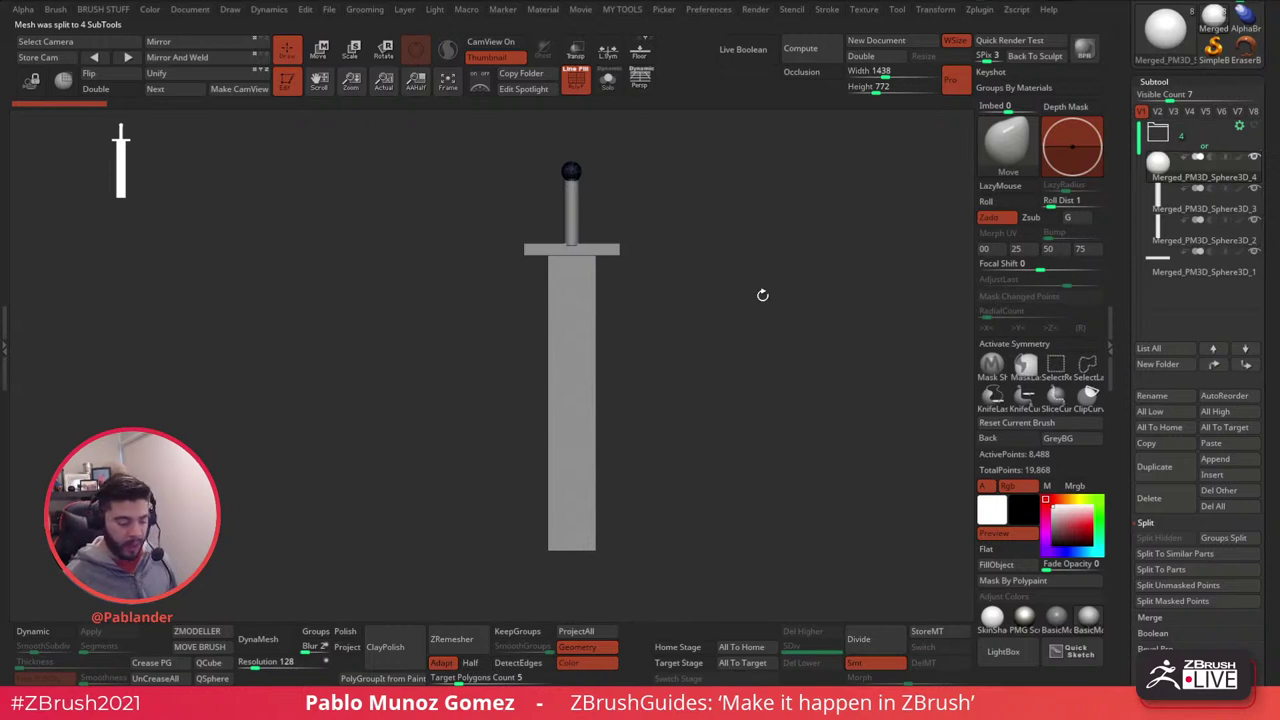
left_click_drag(722, 291, 720, 387, "alt")
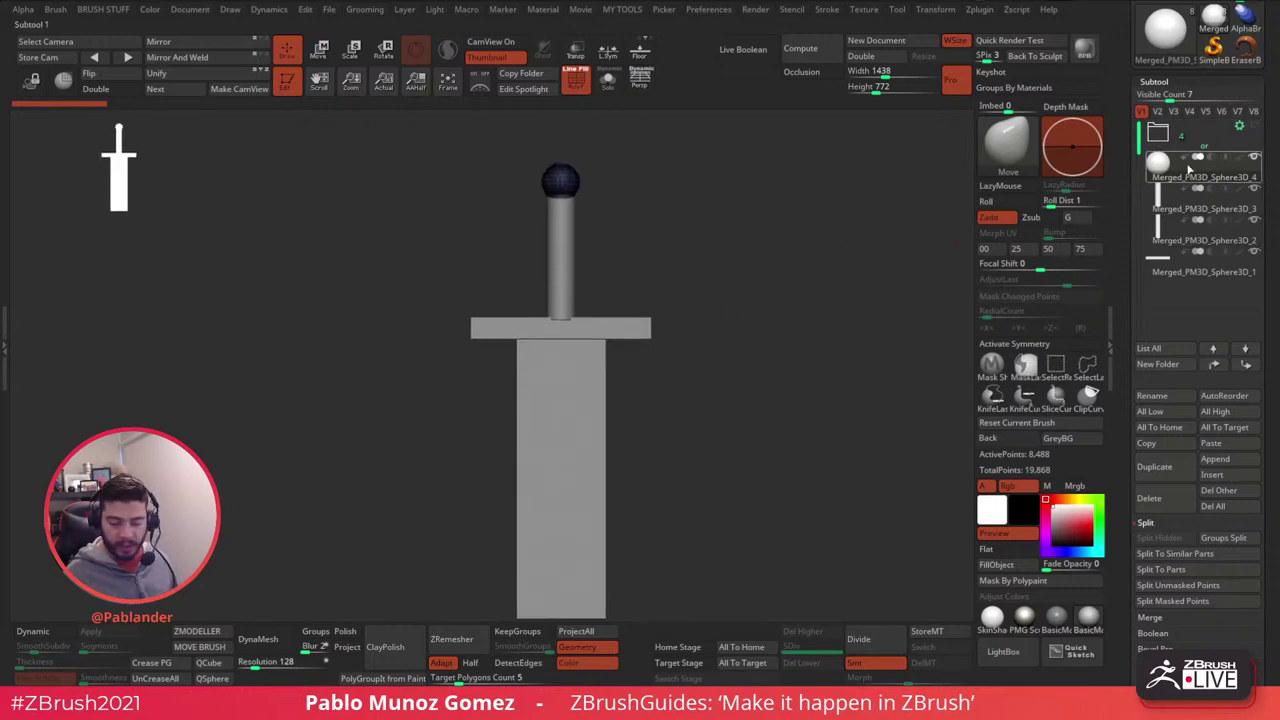
right_click_drag(700, 402, 663, 351, "alt")
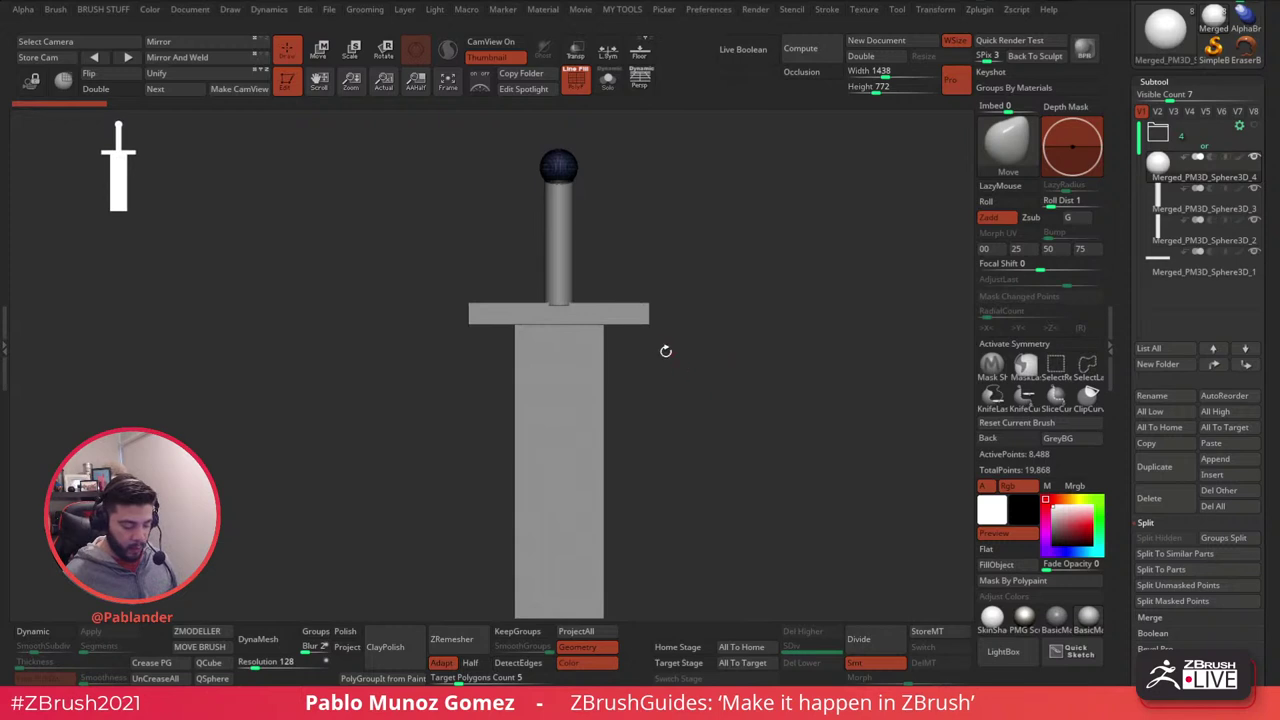
left_click(561, 213, "alt")
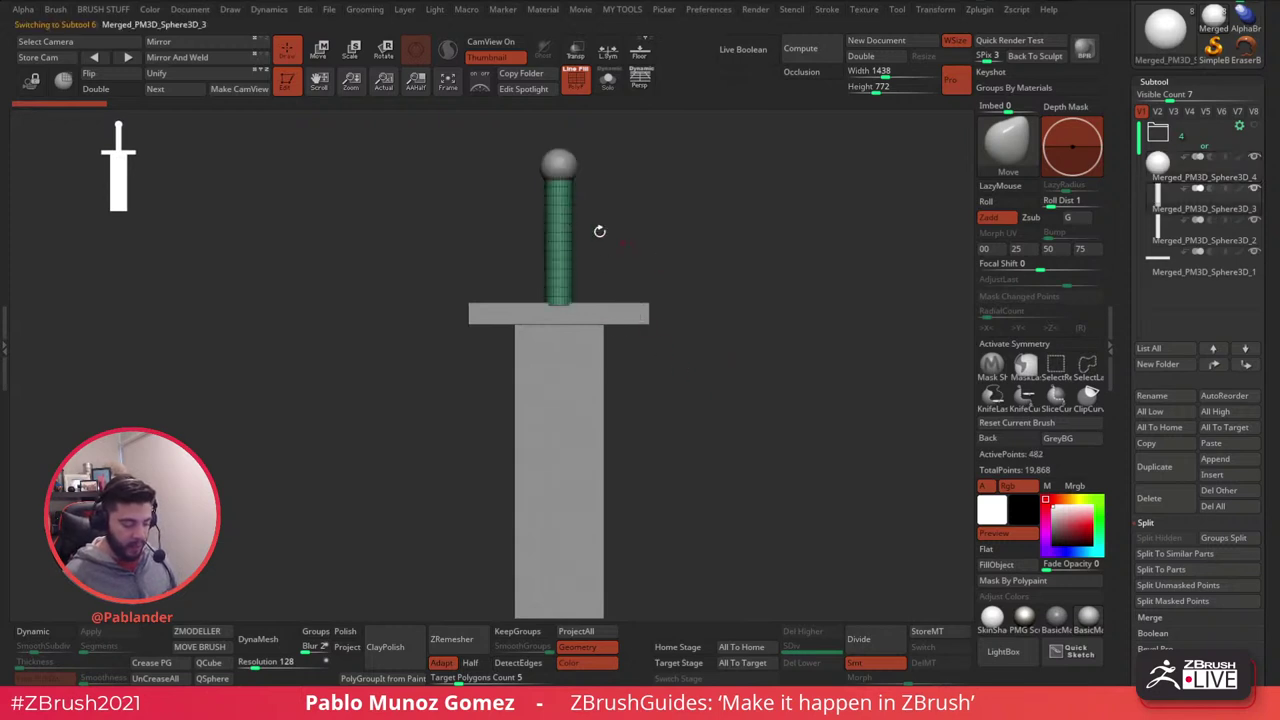
right_click_drag(600, 231, 574, 246, "ctrl")
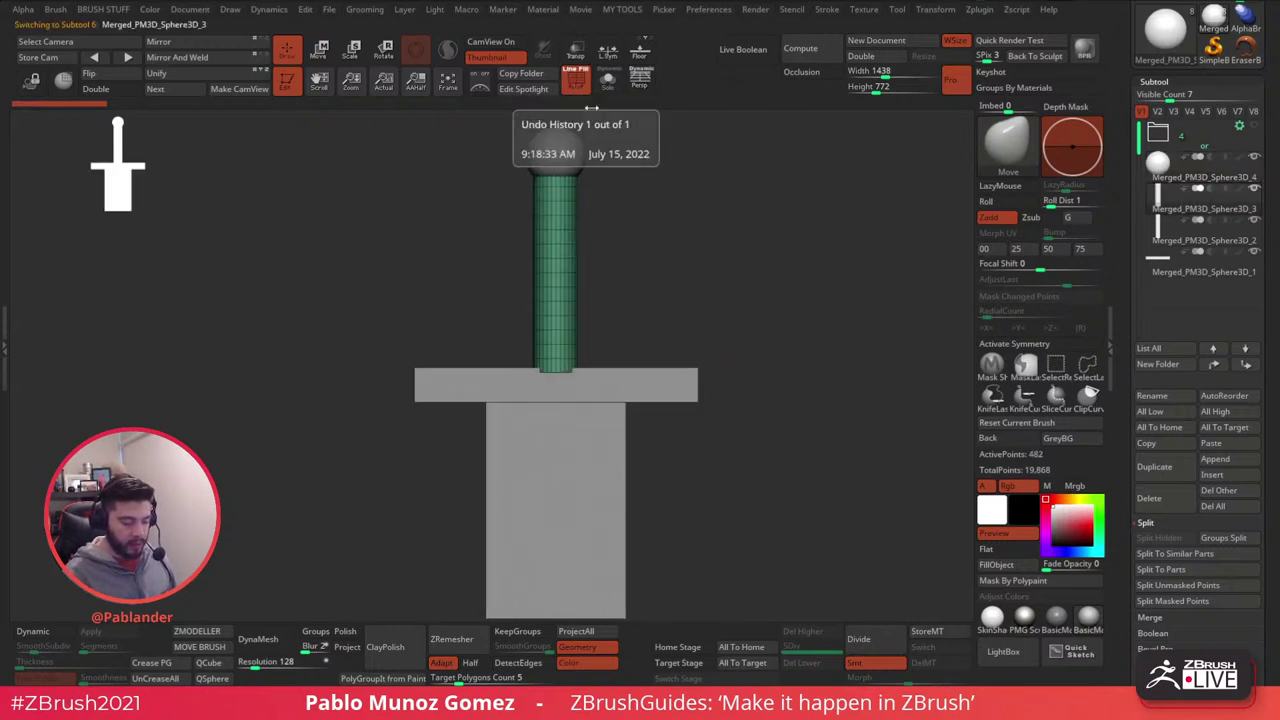
right_click_drag(620, 171, 627, 201, "alt")
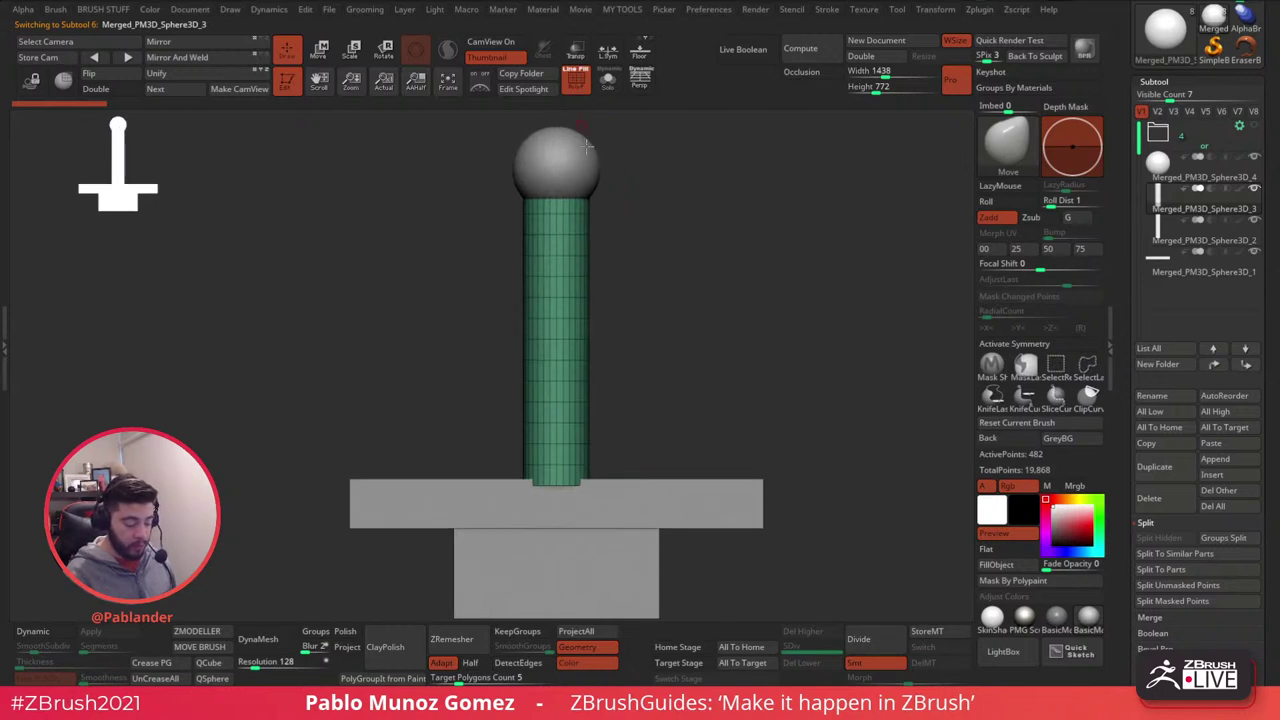
right_click_drag(728, 317, 725, 308, "alt")
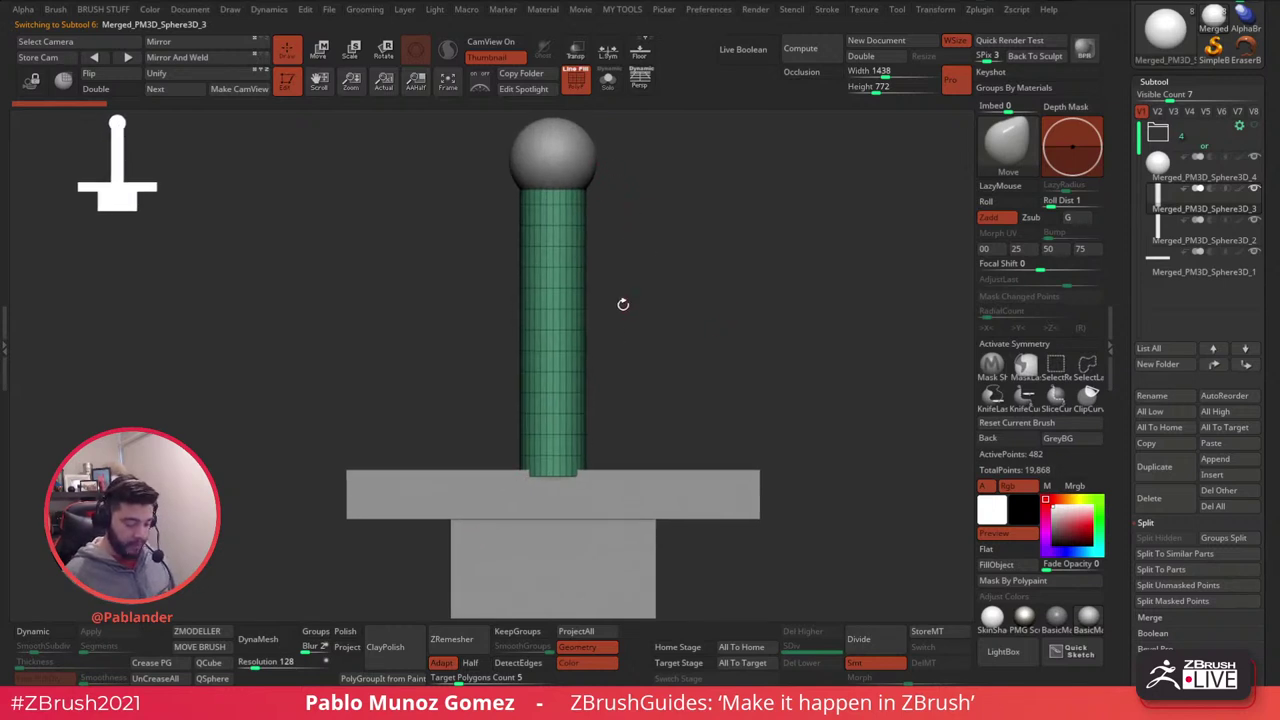
left_click(258, 639)
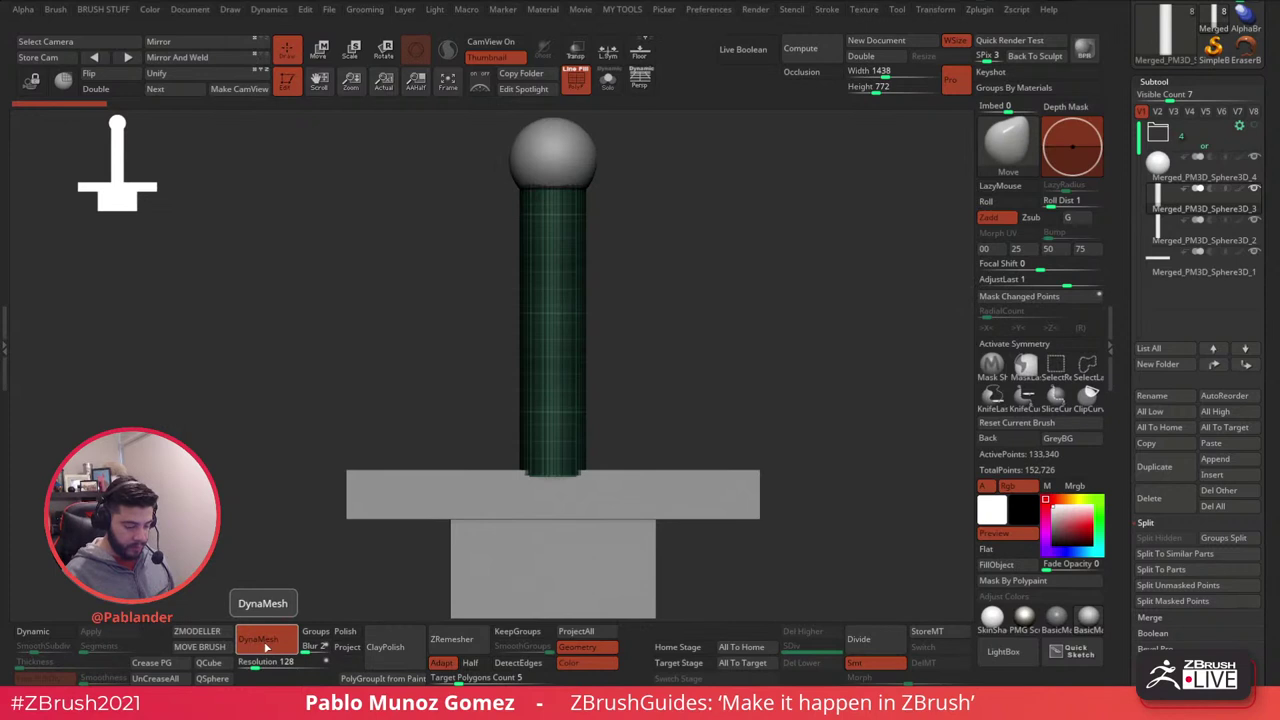
key("ctrl+z")
- Try DynaMesh on the grip at resolution 64
left_click(258, 661)
type("64")
key("Return")
left_click(269, 645)
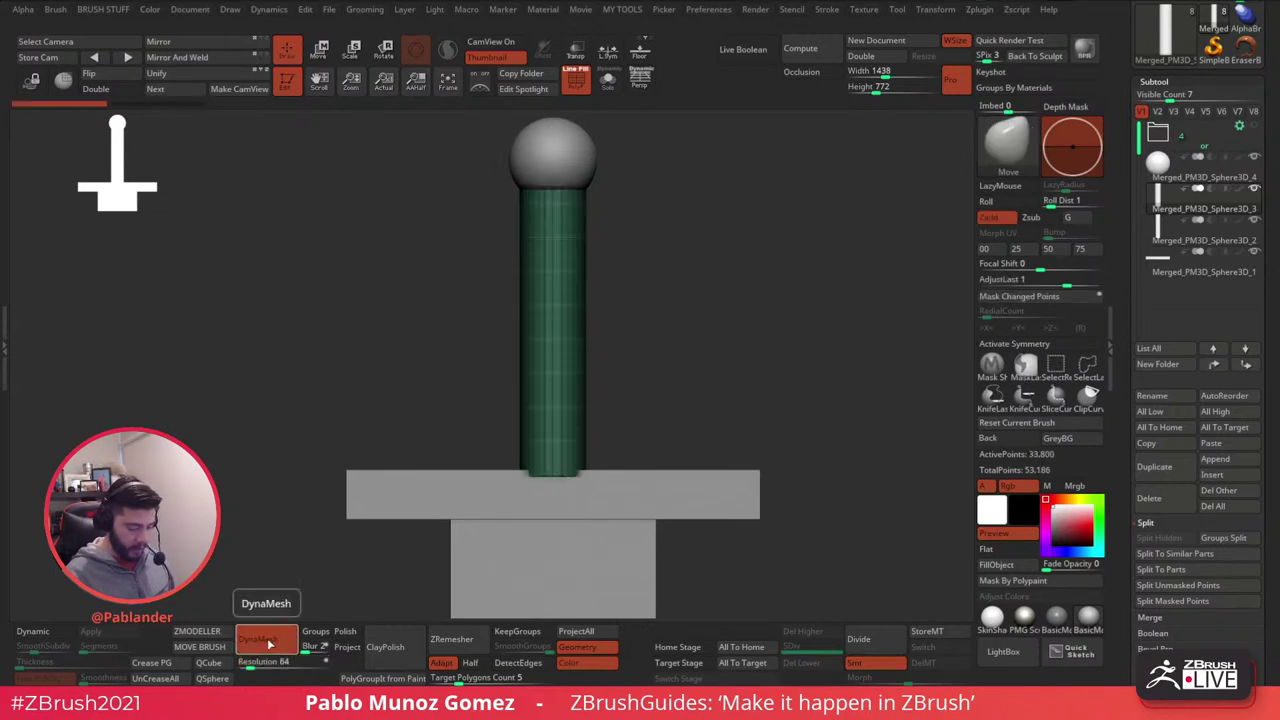
key("ctrl+z")
- Set the grip's DynaMesh resolution to 80
left_click(267, 662)
type("80")
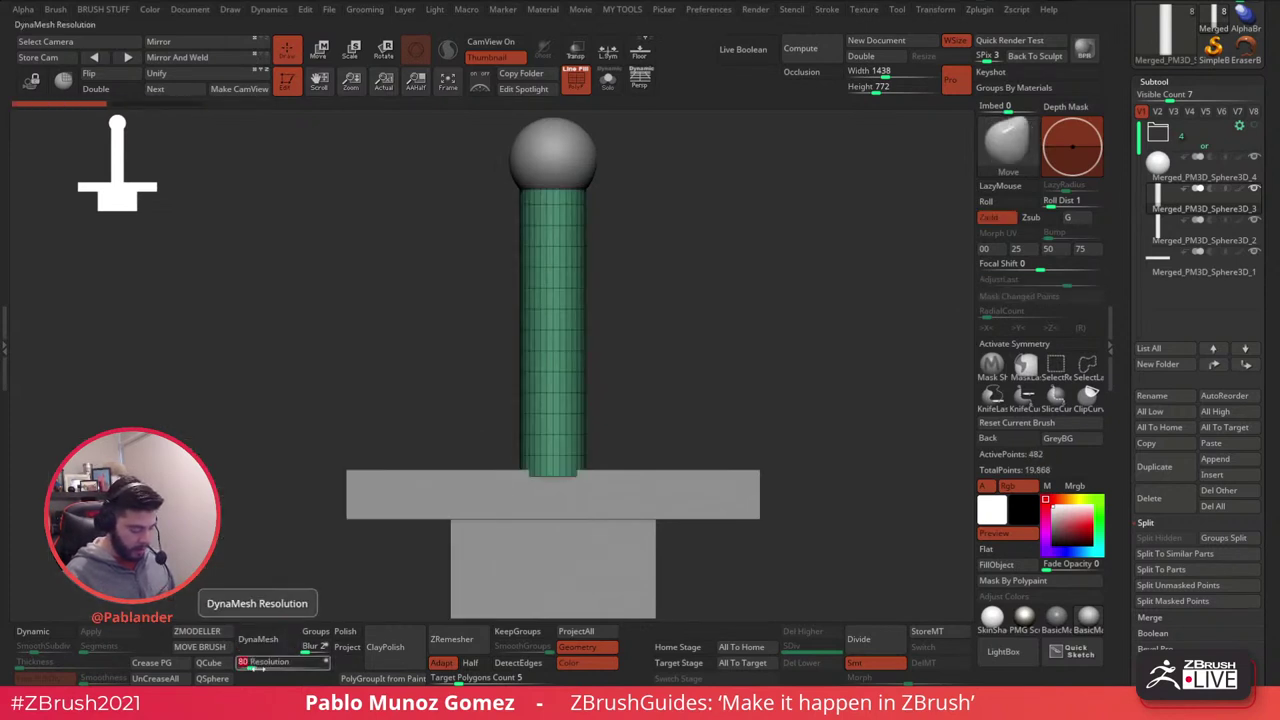
key("Return")
left_click_drag(738, 405, 672, 317, "alt")
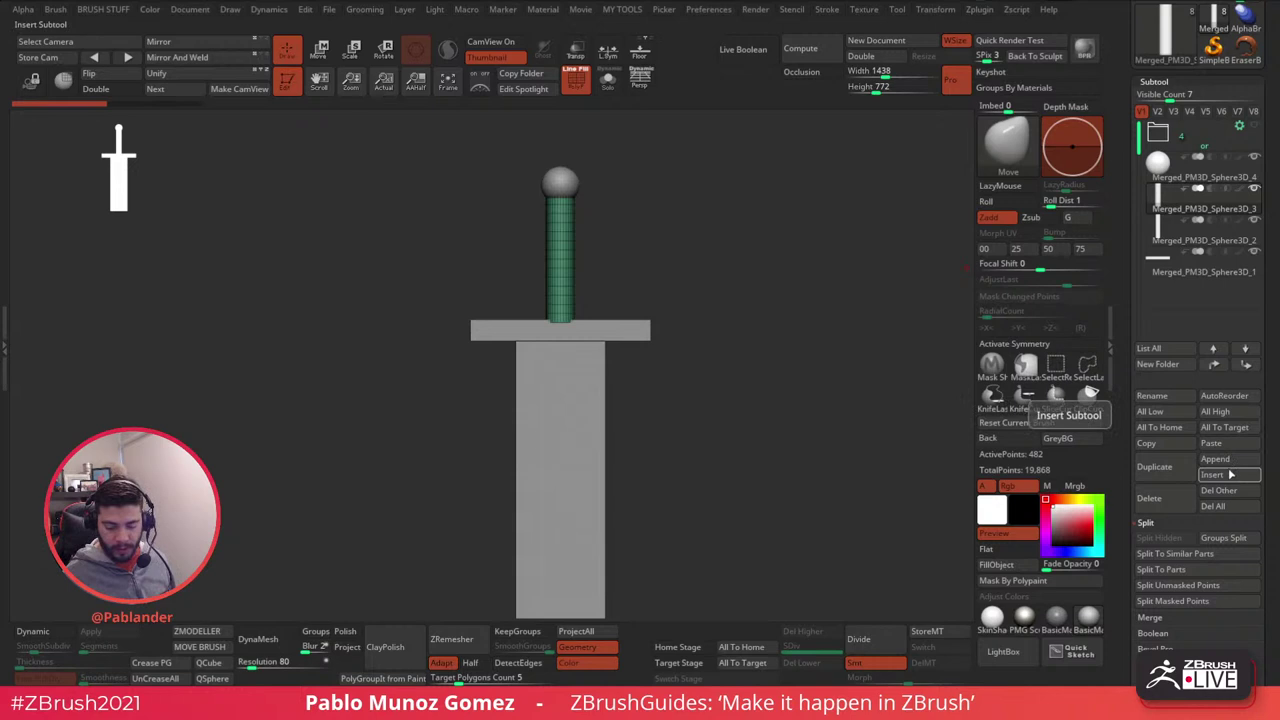
left_click_drag(817, 488, 694, 437, "alt")
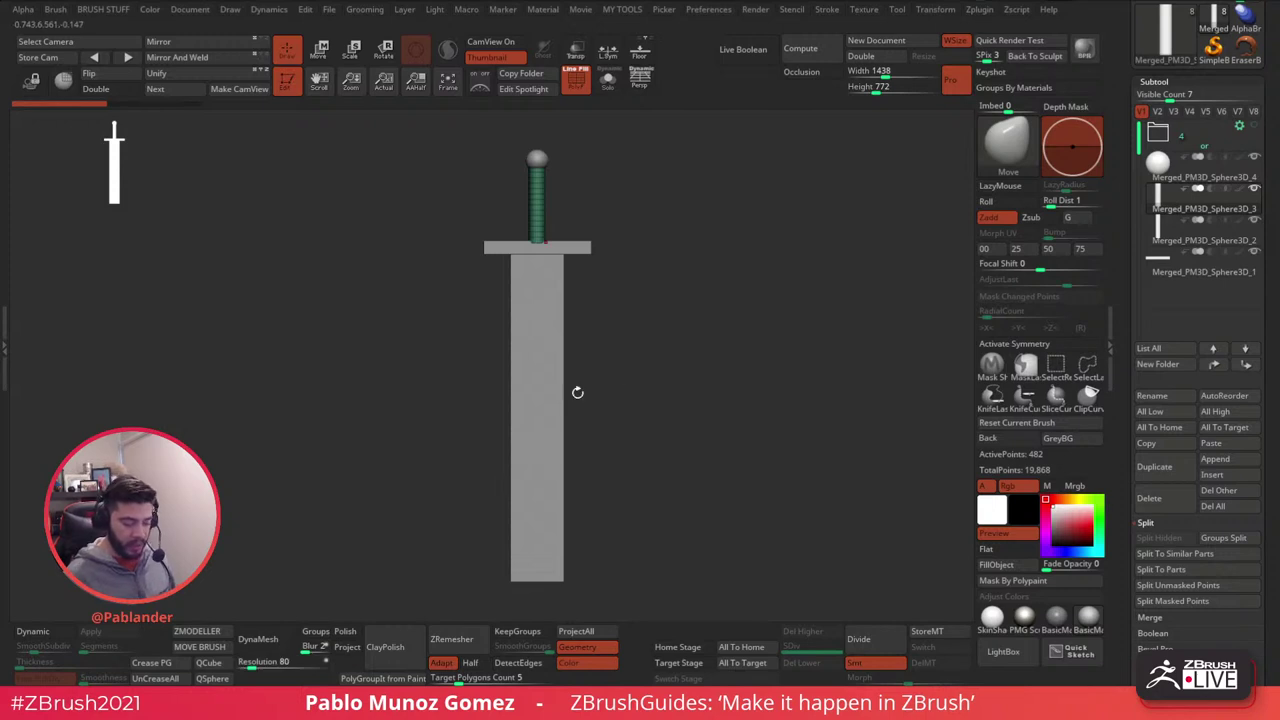
key("space")
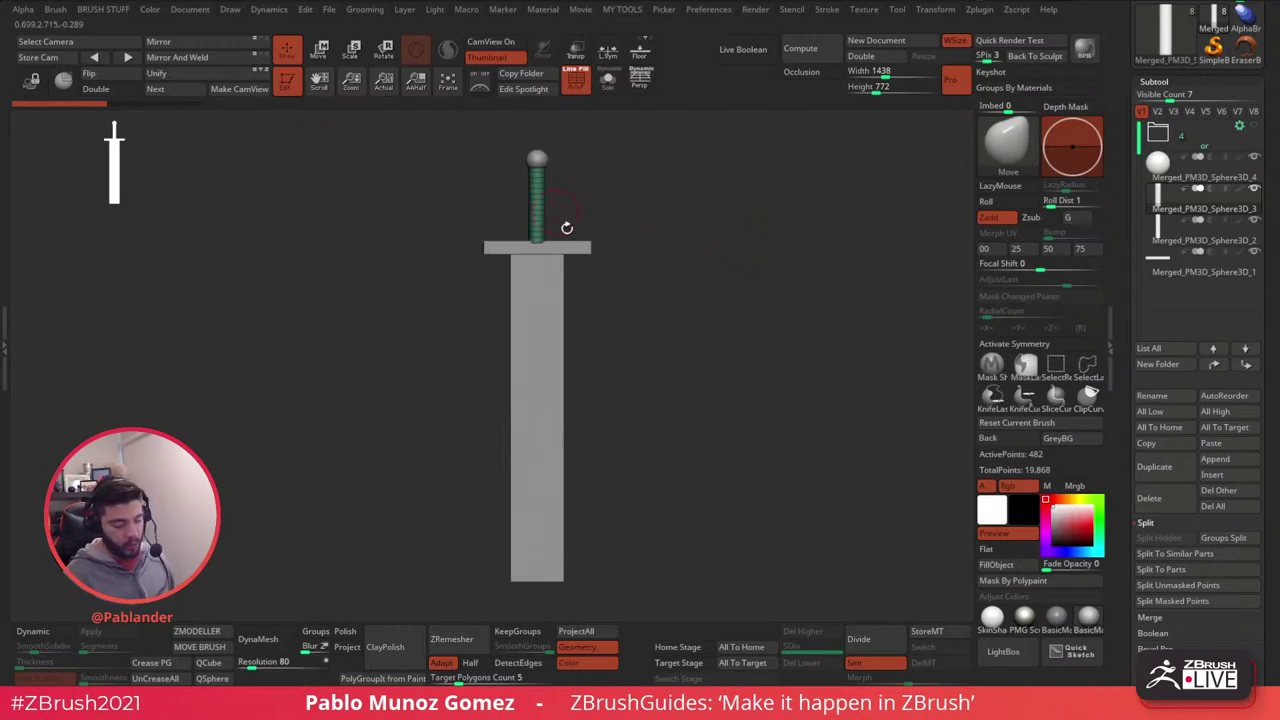
key("space")
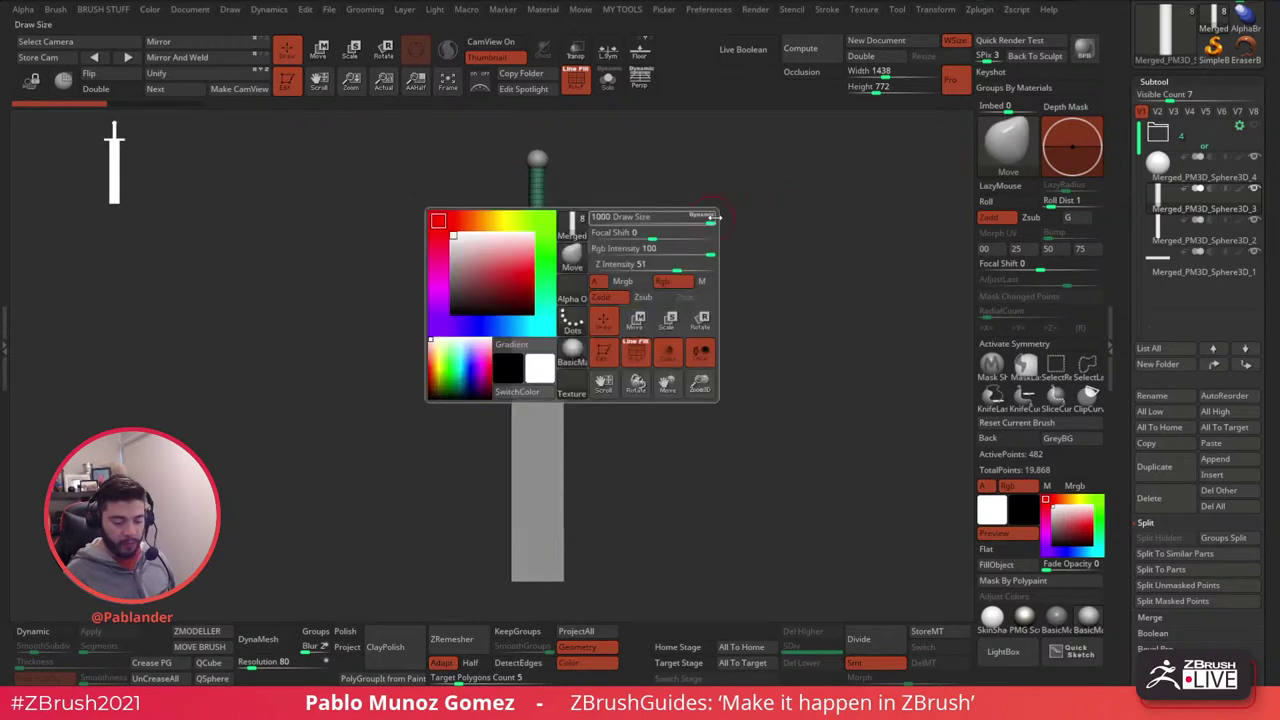
left_click_drag(783, 244, 708, 249, "alt")
key("space")
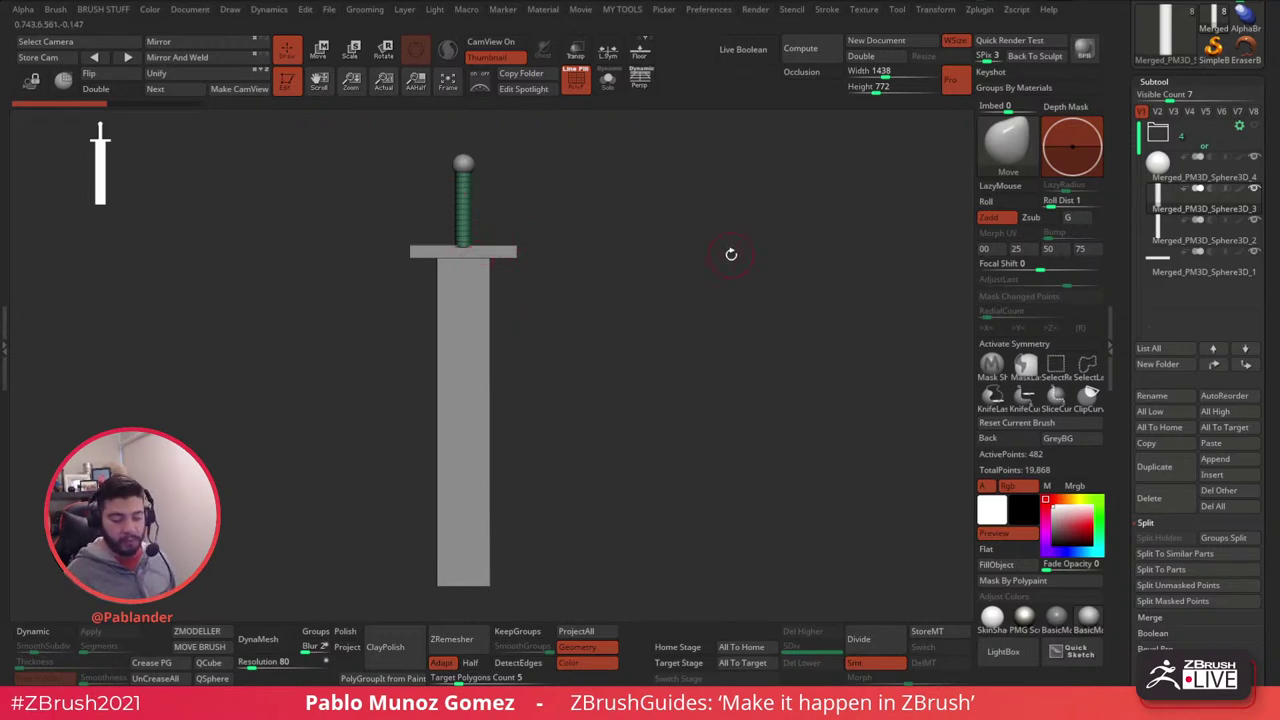
left_click_drag(729, 329, 787, 322, "alt")
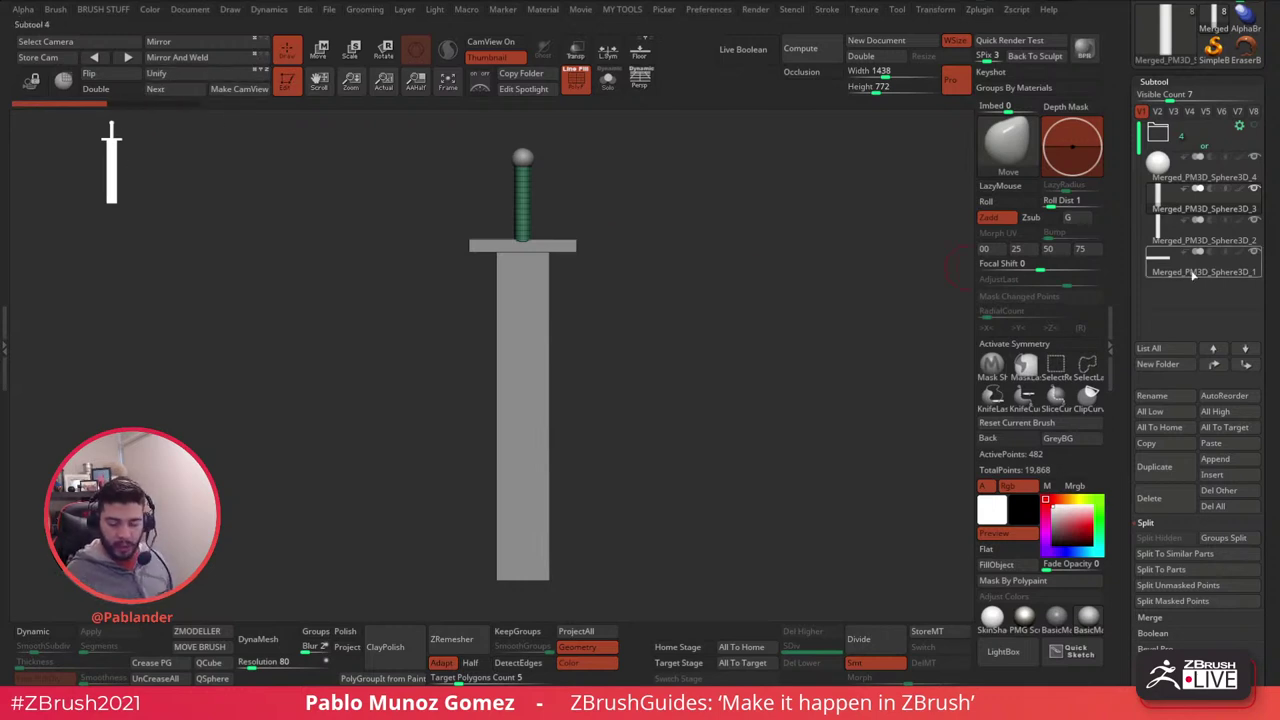
- Try Unify on the blade subtool and check its size relative to the other parts using Solo mode
left_click(547, 354, "alt")
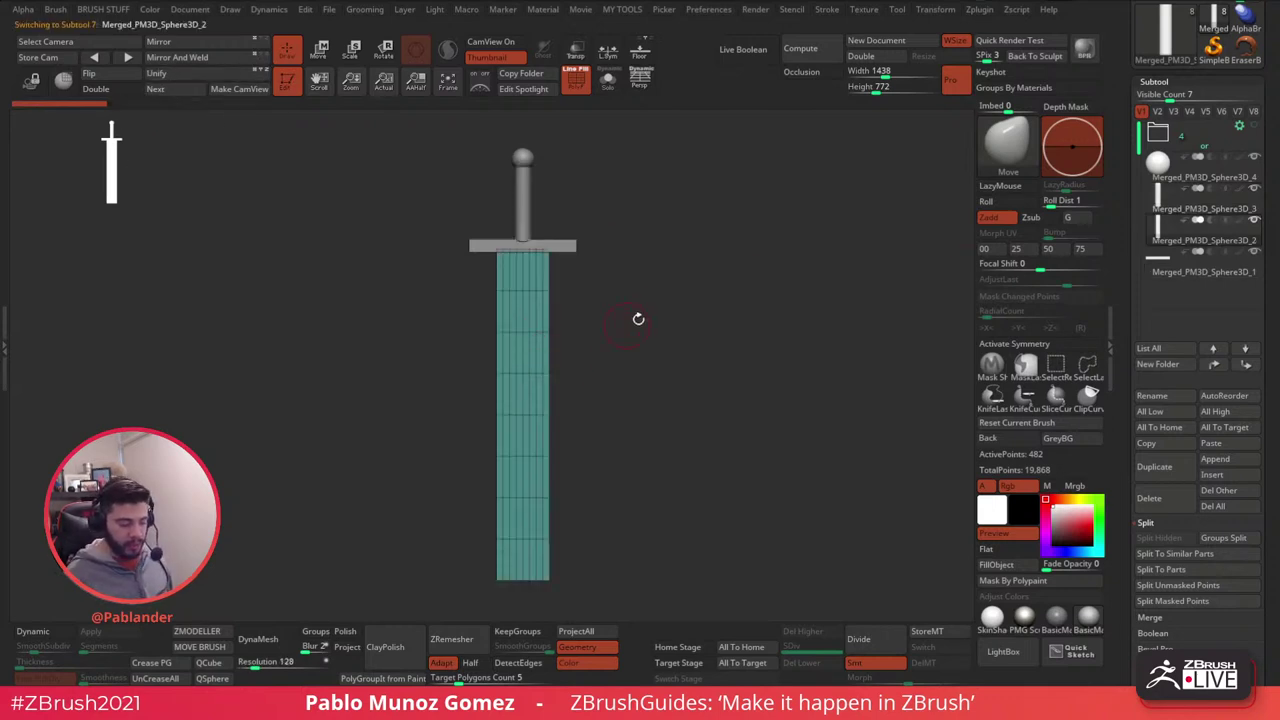
left_click(191, 72)
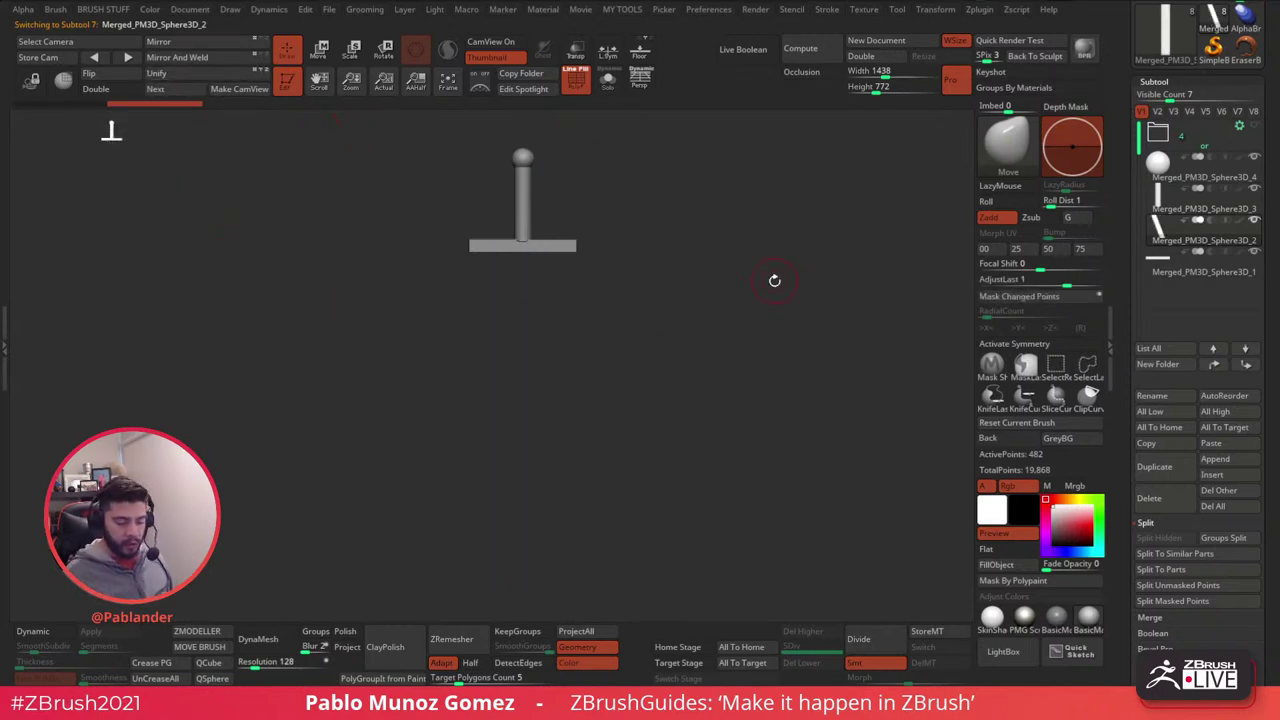
left_click(607, 84)
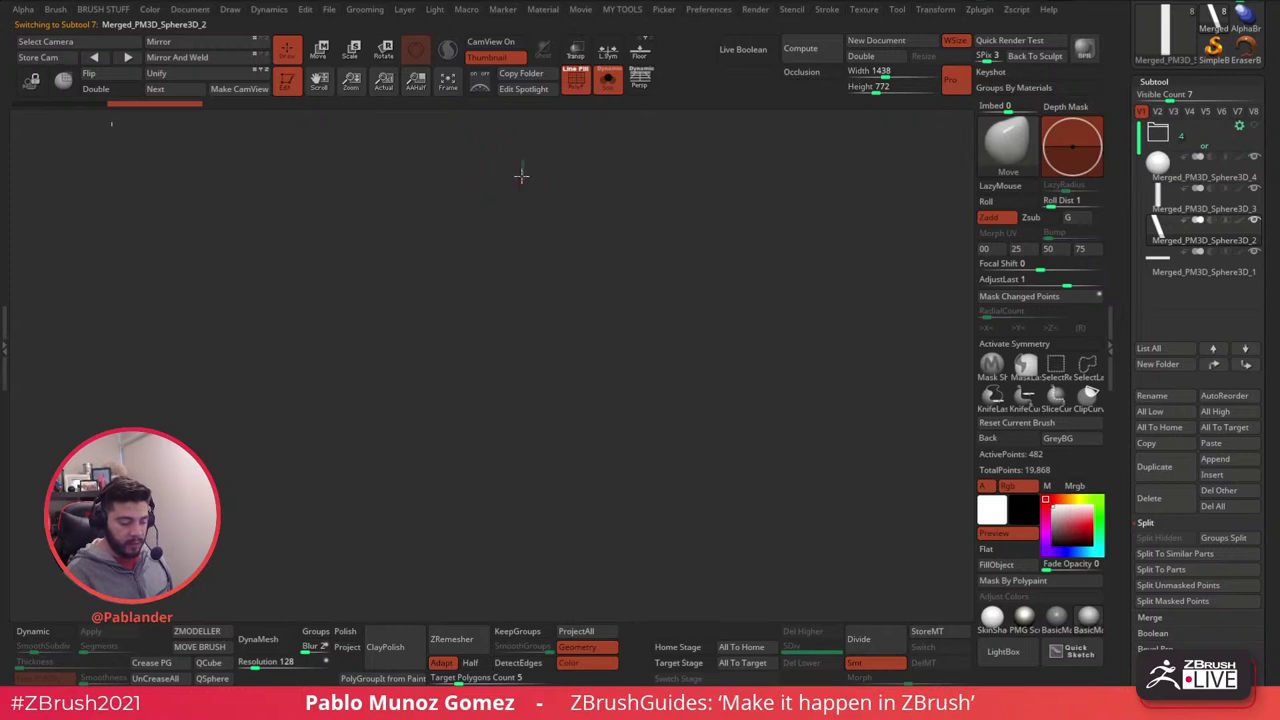
left_click_drag(521, 175, 583, 412)
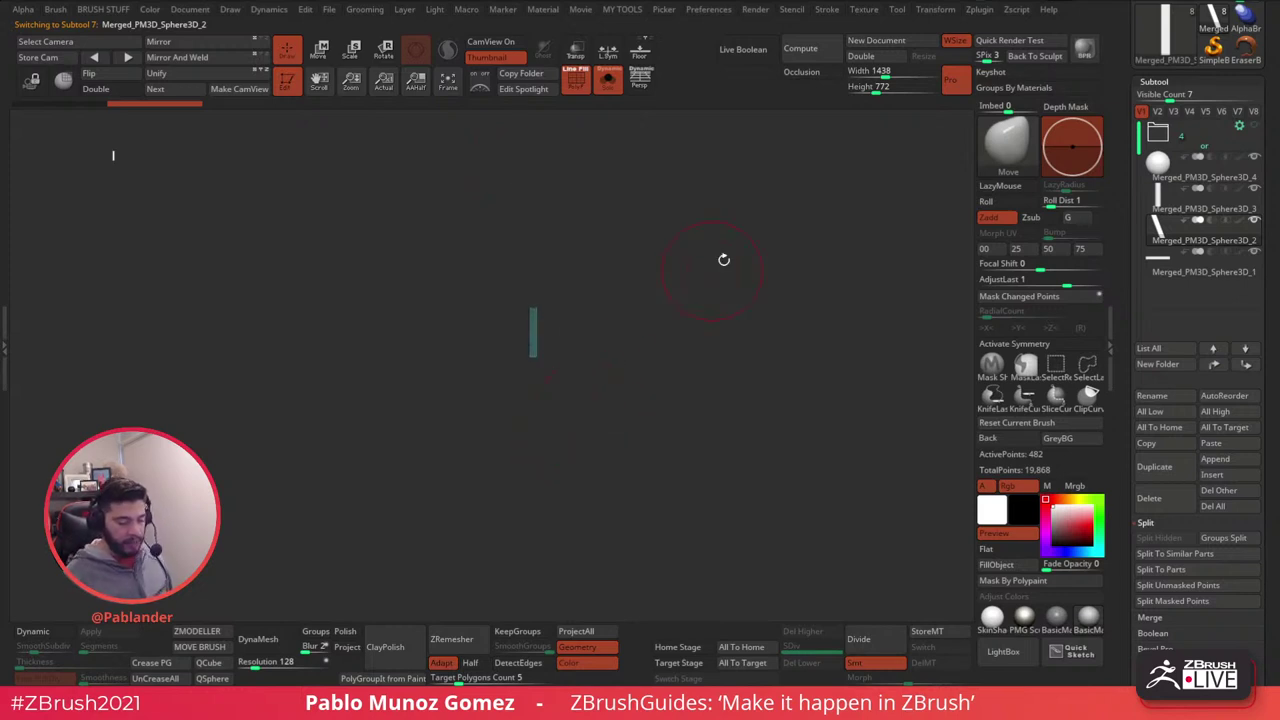
left_click(607, 84)
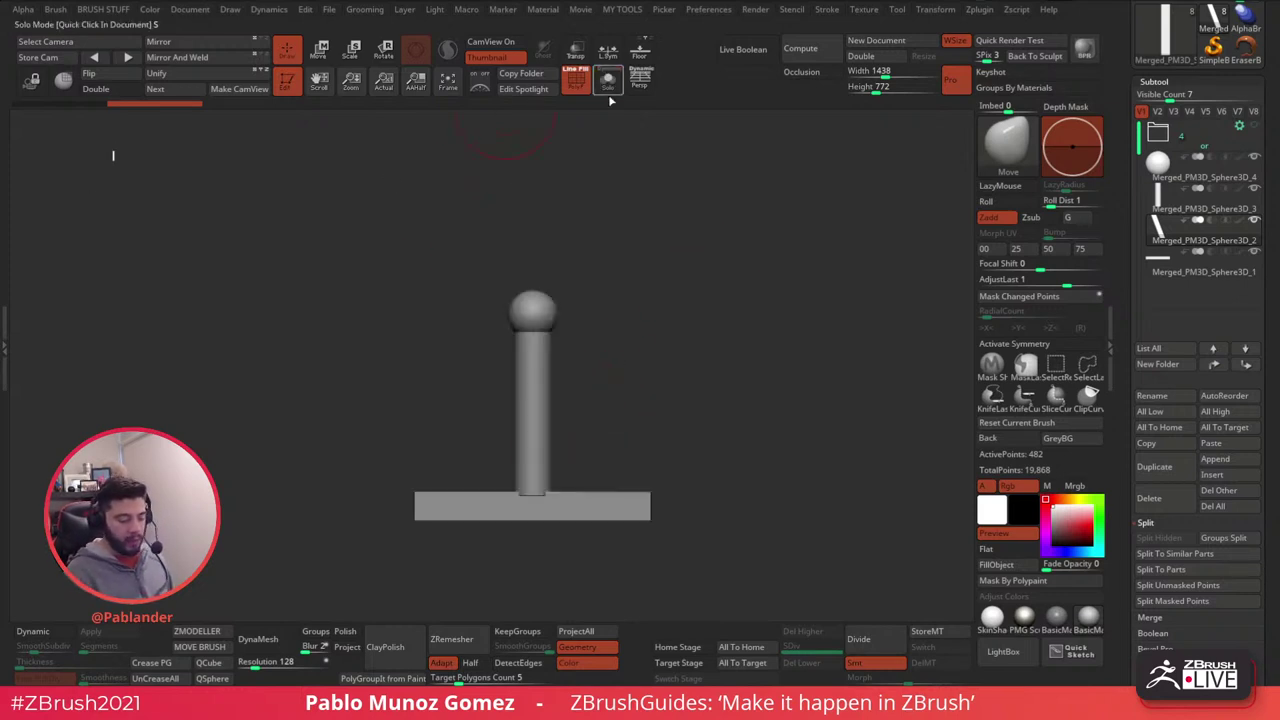
key("ctrl+z")
- Combine the sword's subtools into one temporary mesh using Transpose Master's TPoseMesh
left_click_drag(745, 383, 708, 298, "alt")
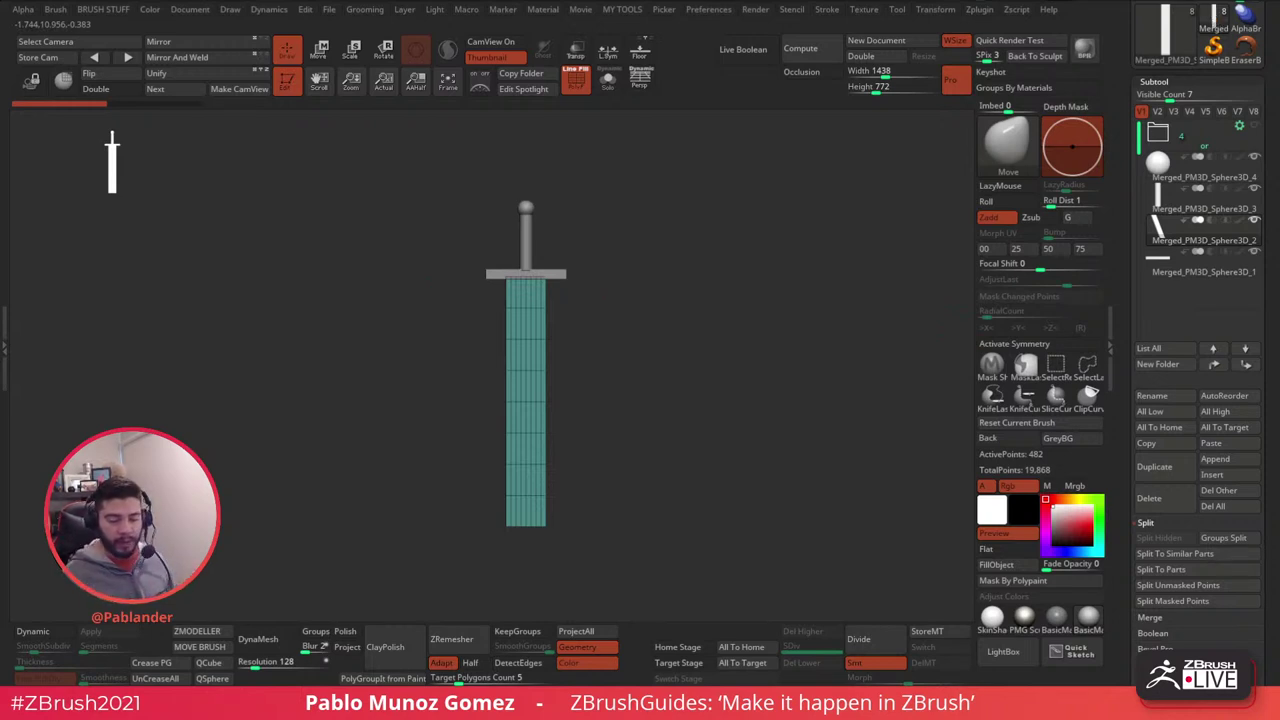
left_click_drag(1127, 187, 1126, 272)
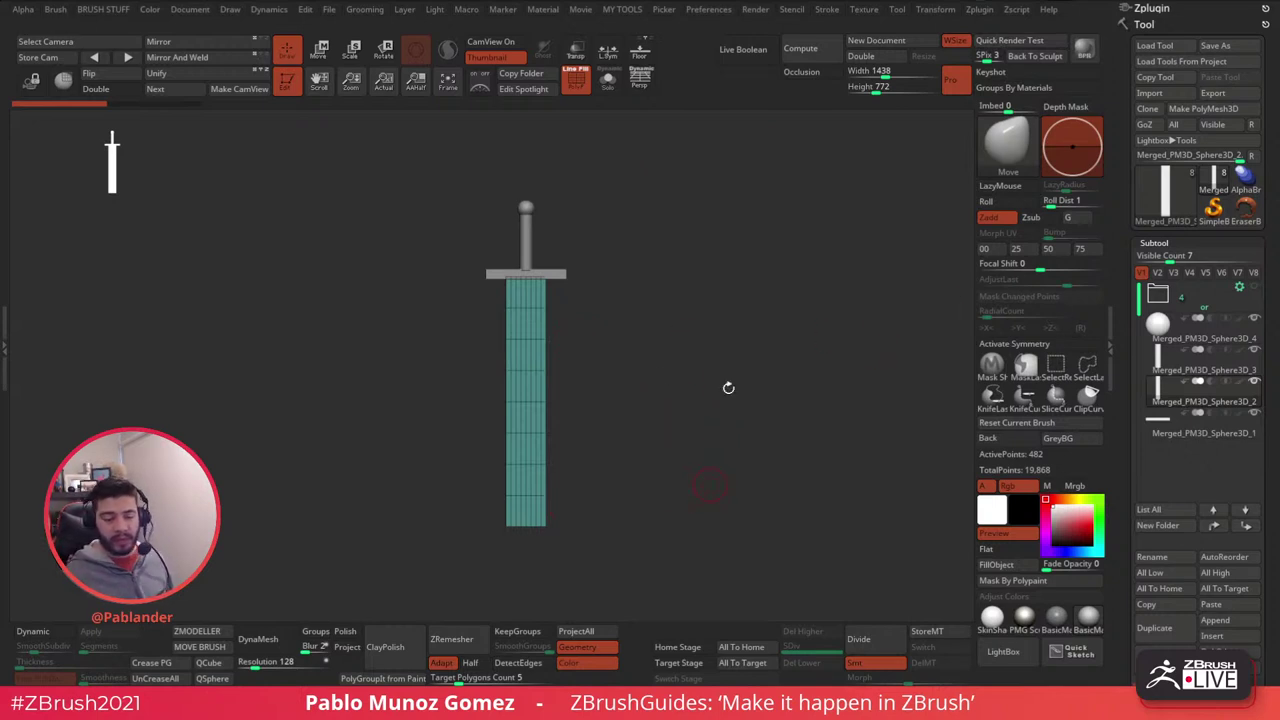
left_click(982, 10)
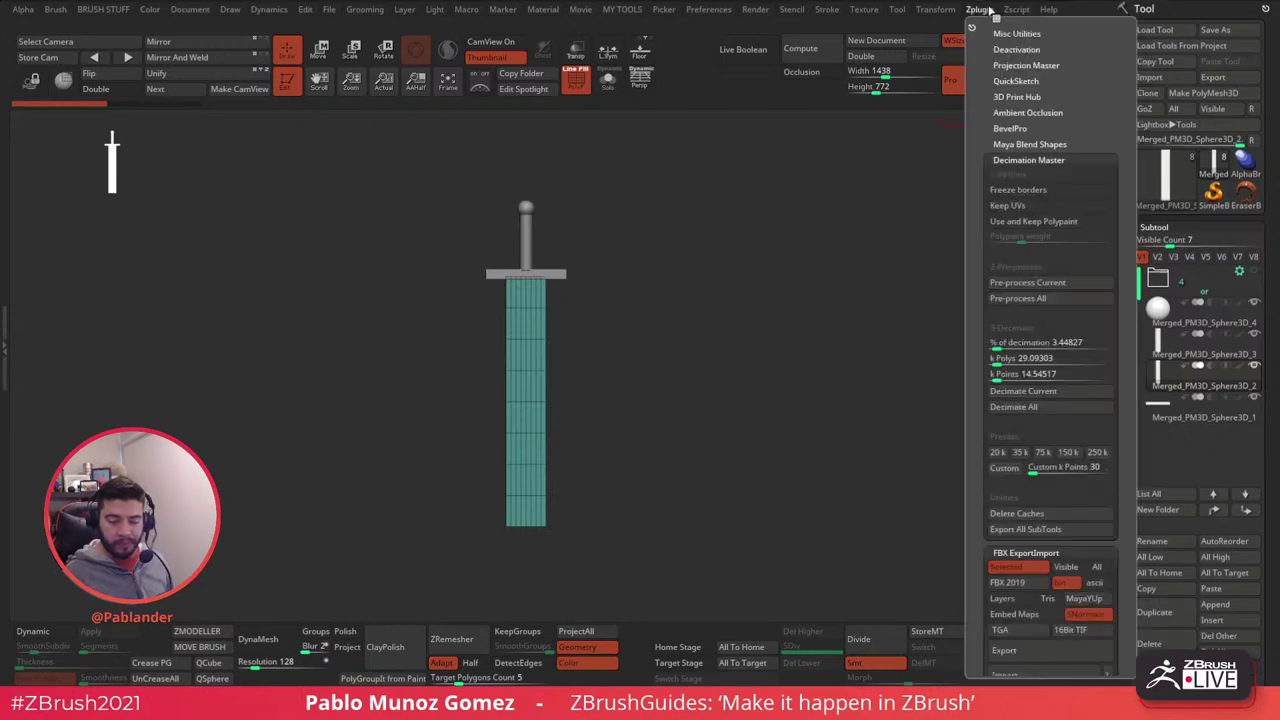
left_click(1030, 158)
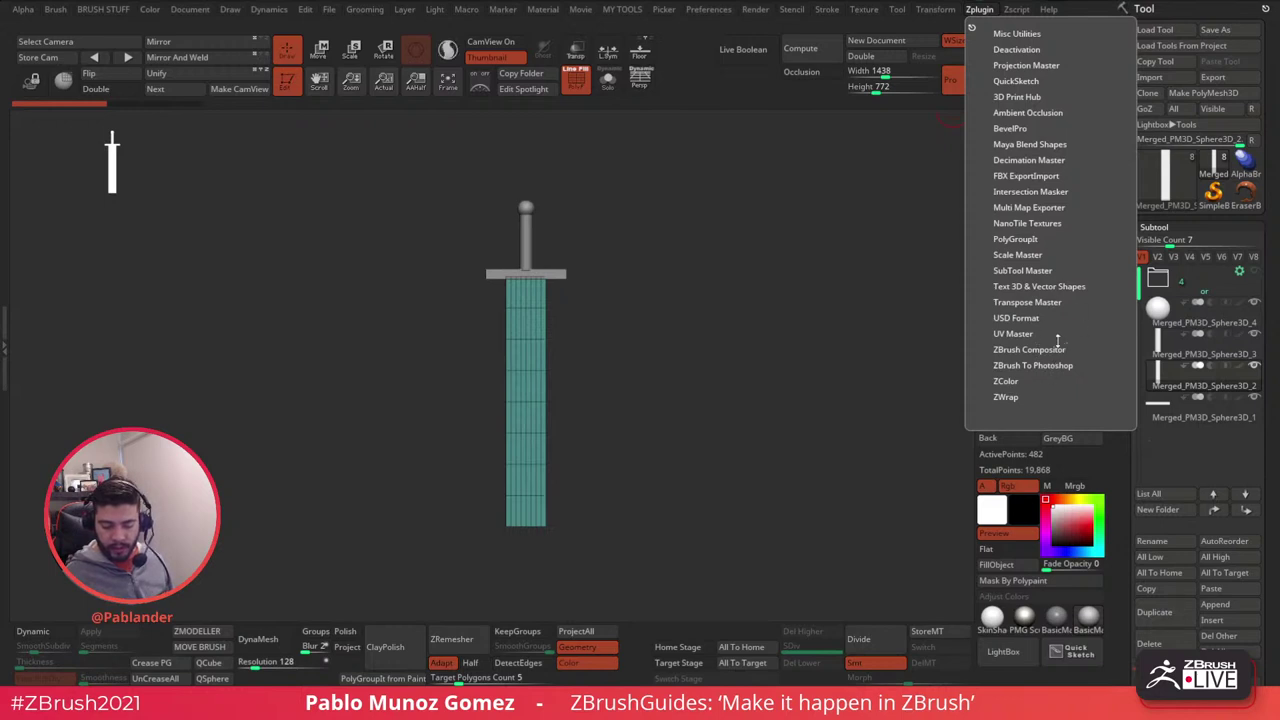
left_click(1027, 302)
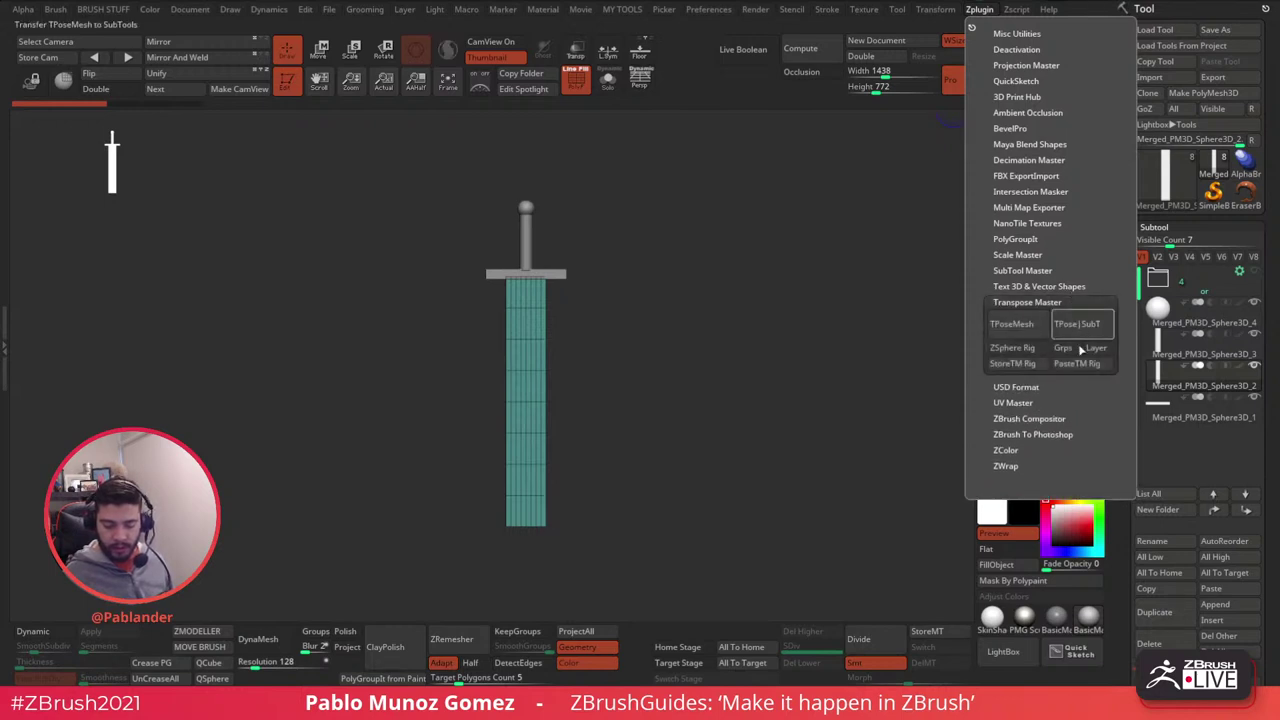
left_click(1019, 323)
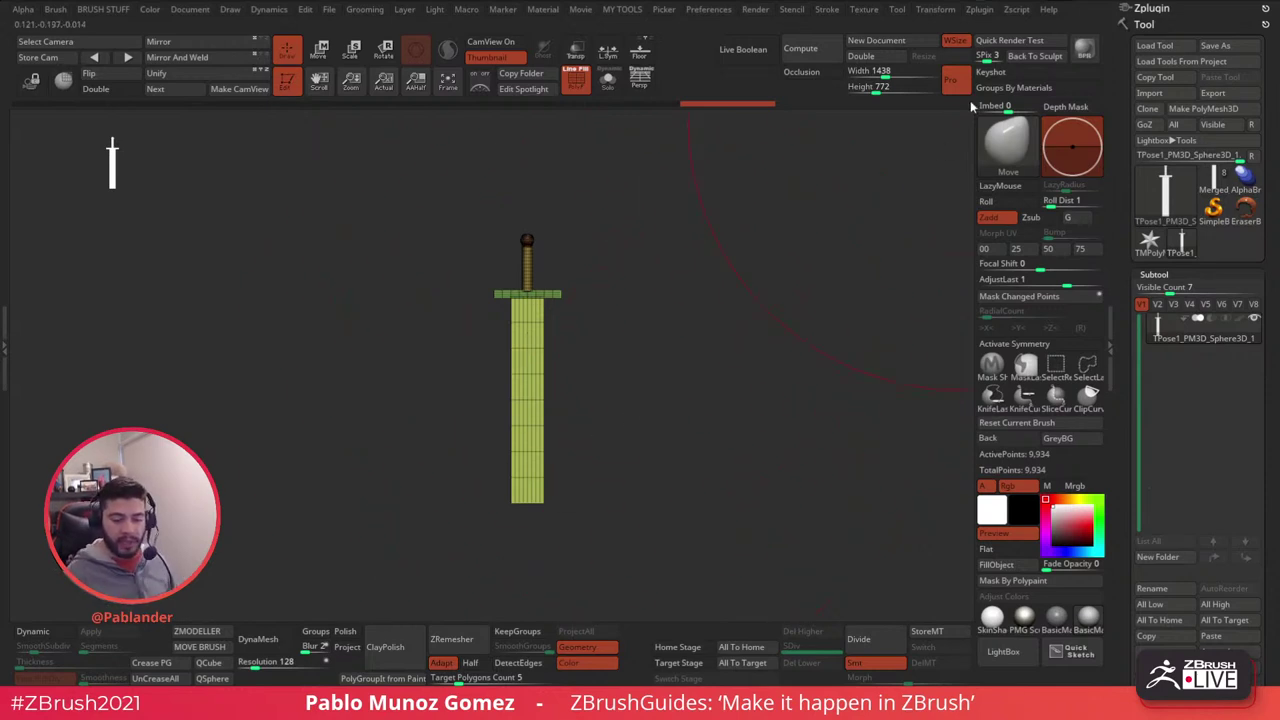
- Transfer the TPoseMesh changes back to the sword's subtools with Transpose Master's TPose|SubT
left_click(982, 10)
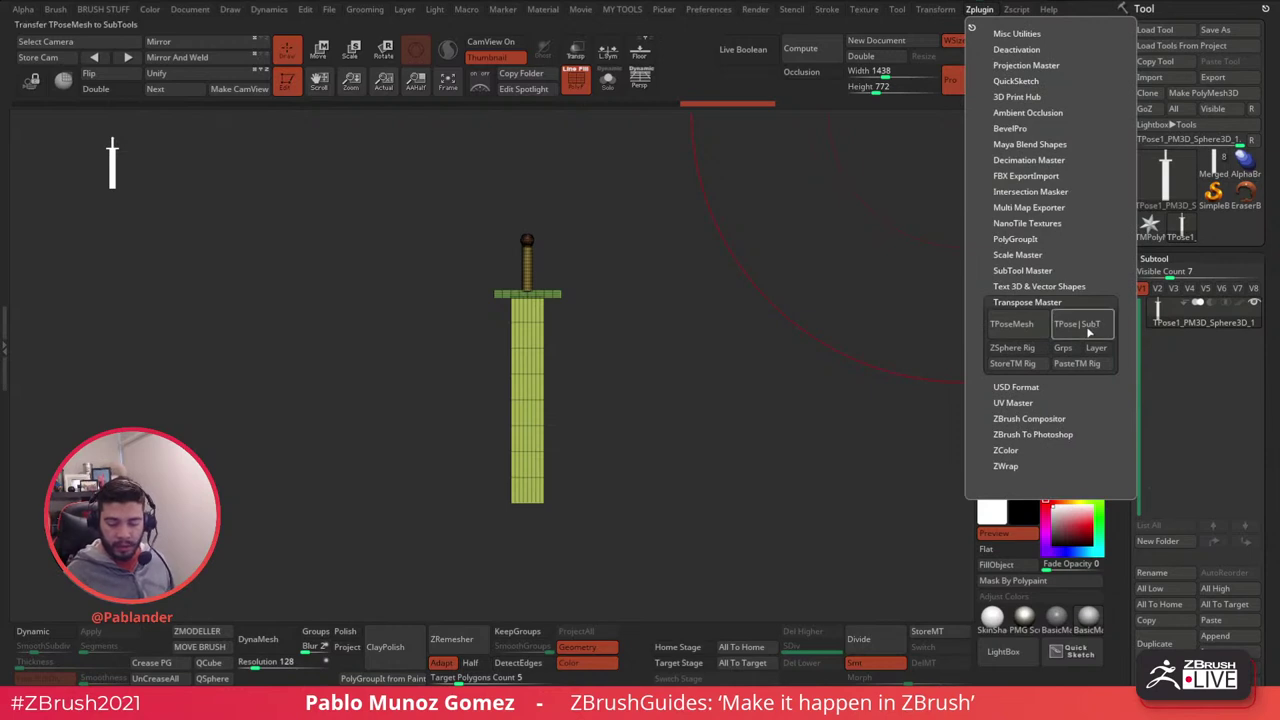
left_click(1084, 324)
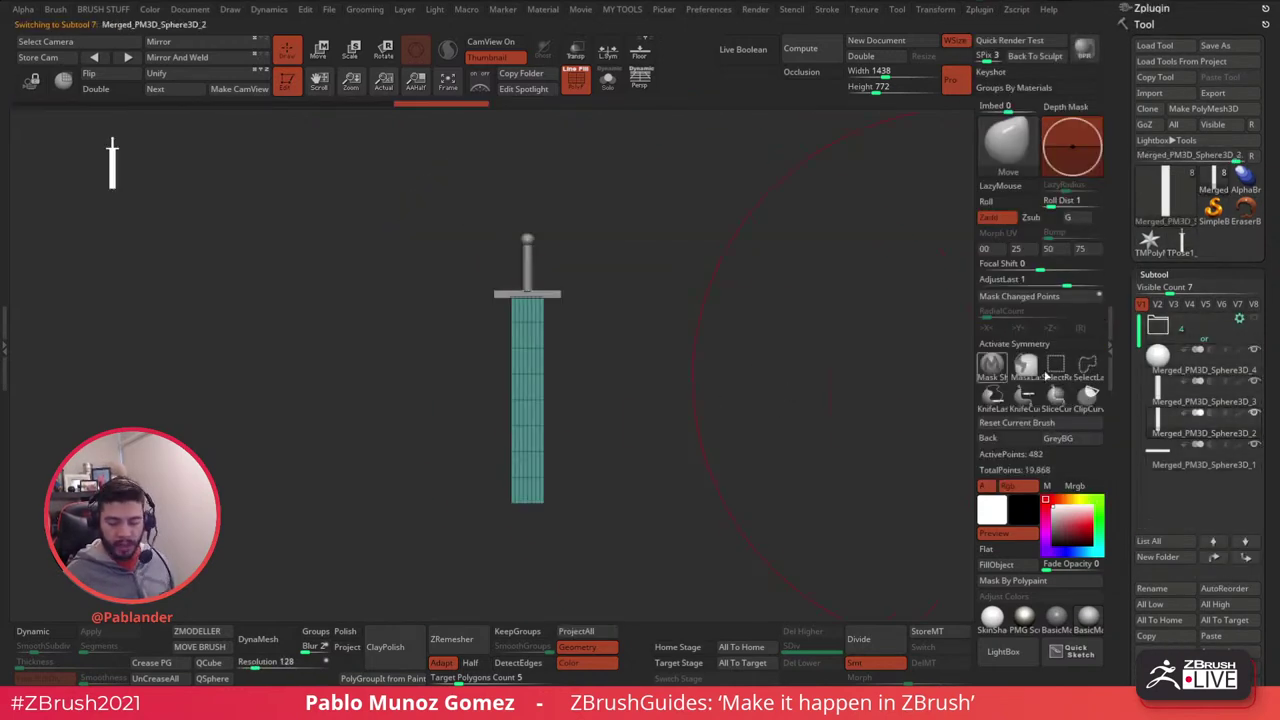
- Try different draw sizes for the Move brush, test a stroke beside the blade, and undo it
key("space")
left_click_drag(725, 325, 703, 325)
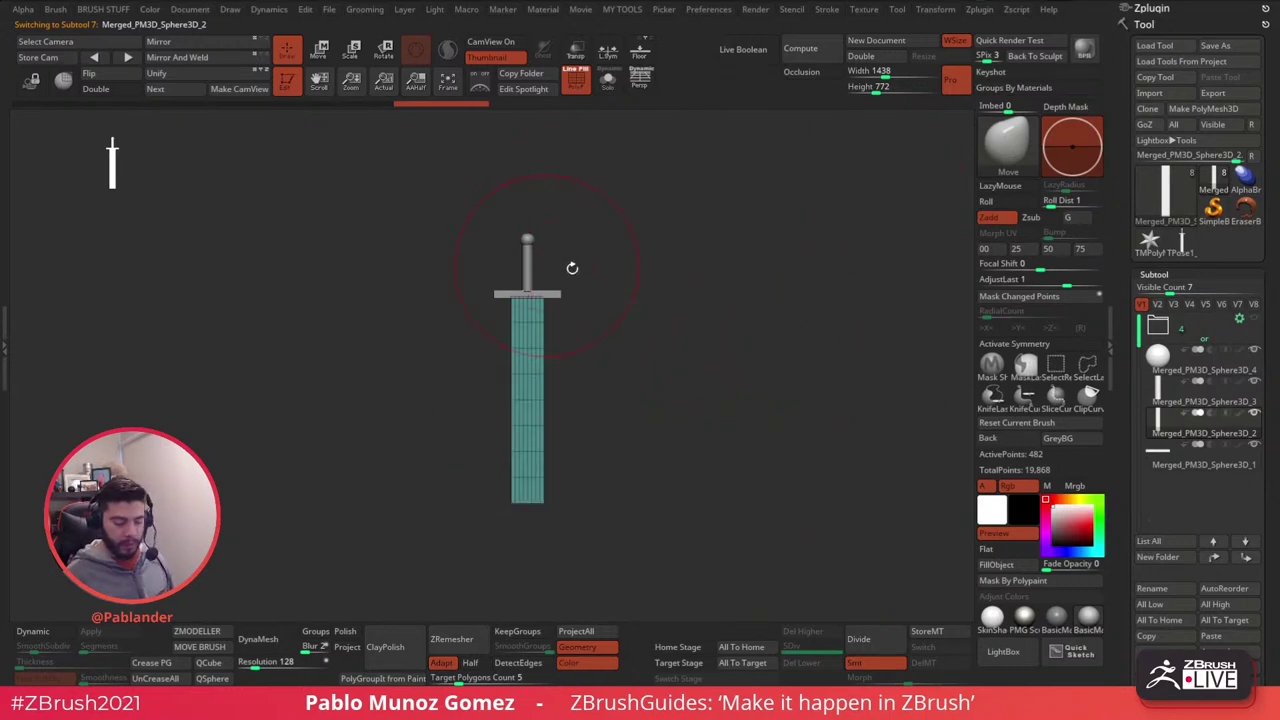
key("space")
left_click_drag(613, 258, 682, 262)
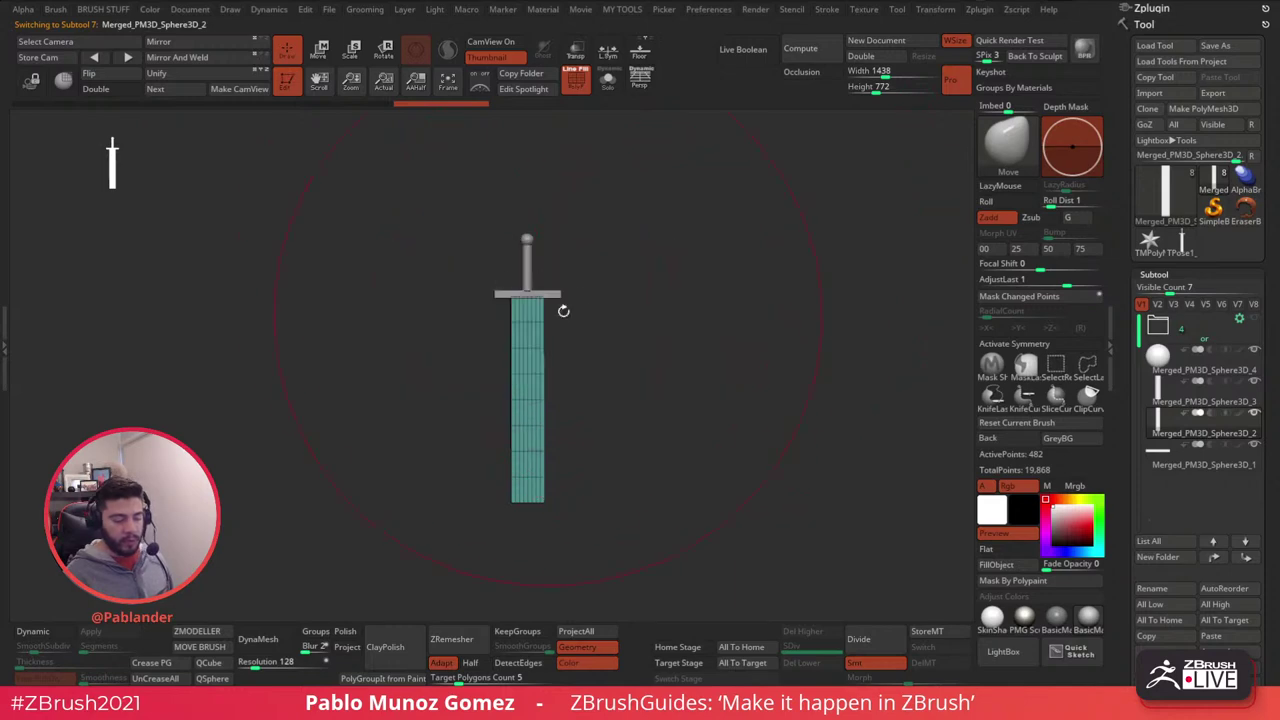
mouse_move(620, 310)
left_mouse_down()
mouse_move(640, 349)
mouse_move(423, 389)
mouse_move(643, 363)
mouse_move(570, 340)
left_mouse_up()
key("ctrl+z")
key("space")
left_click(655, 291)
mouse_move(642, 292)
left_mouse_down()
mouse_move(606, 292)
mouse_move(686, 397)
mouse_move(700, 376)
left_mouse_up()
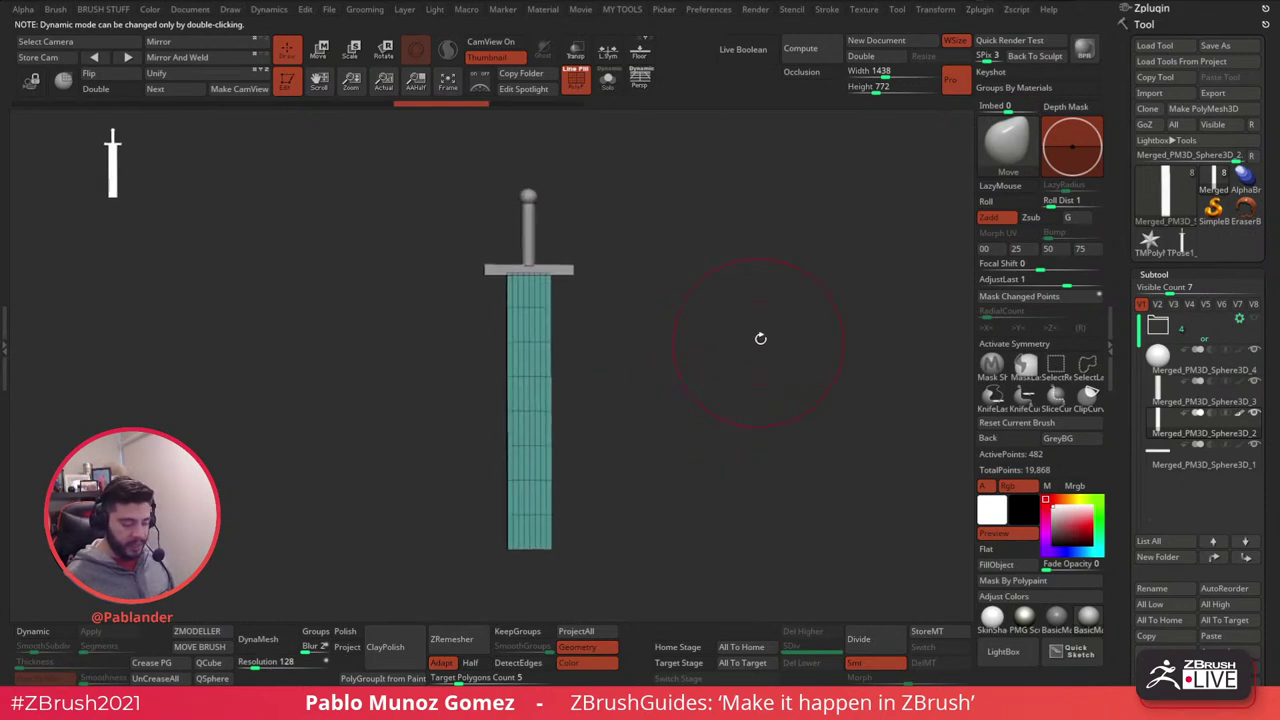
left_click_drag(760, 340, 763, 327, "alt")
left_click_drag(771, 454, 751, 425, "alt")
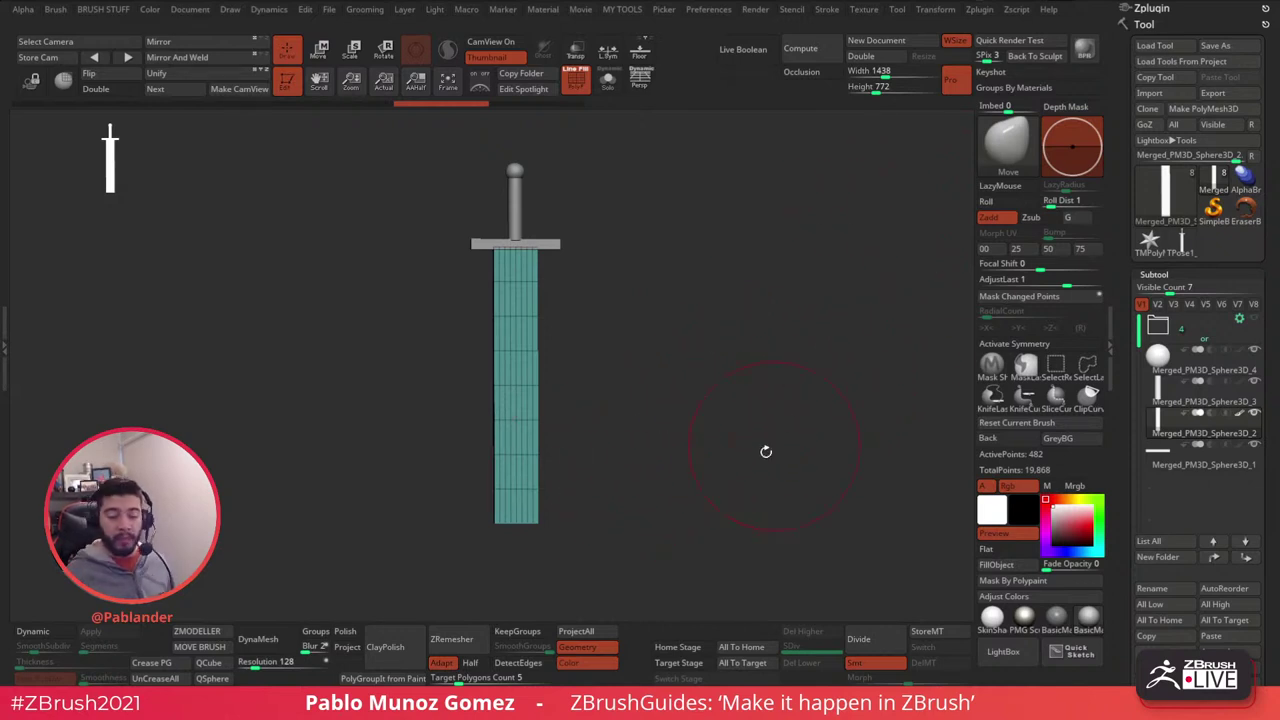
left_click_drag(767, 391, 756, 384, "alt")
key("space")
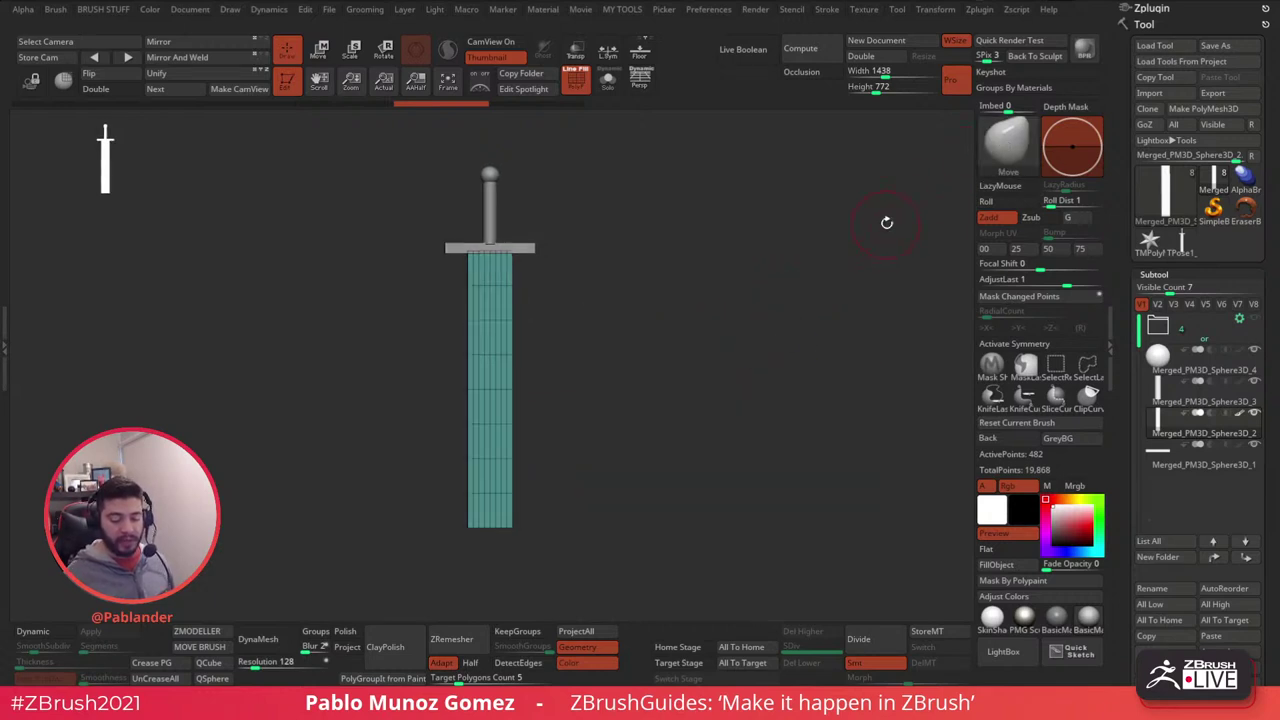
- Raise Max Brush Size to 5000 and Dynamic Brush Scale to 50 in the Draw preferences and test the brush size
left_click(710, 10)
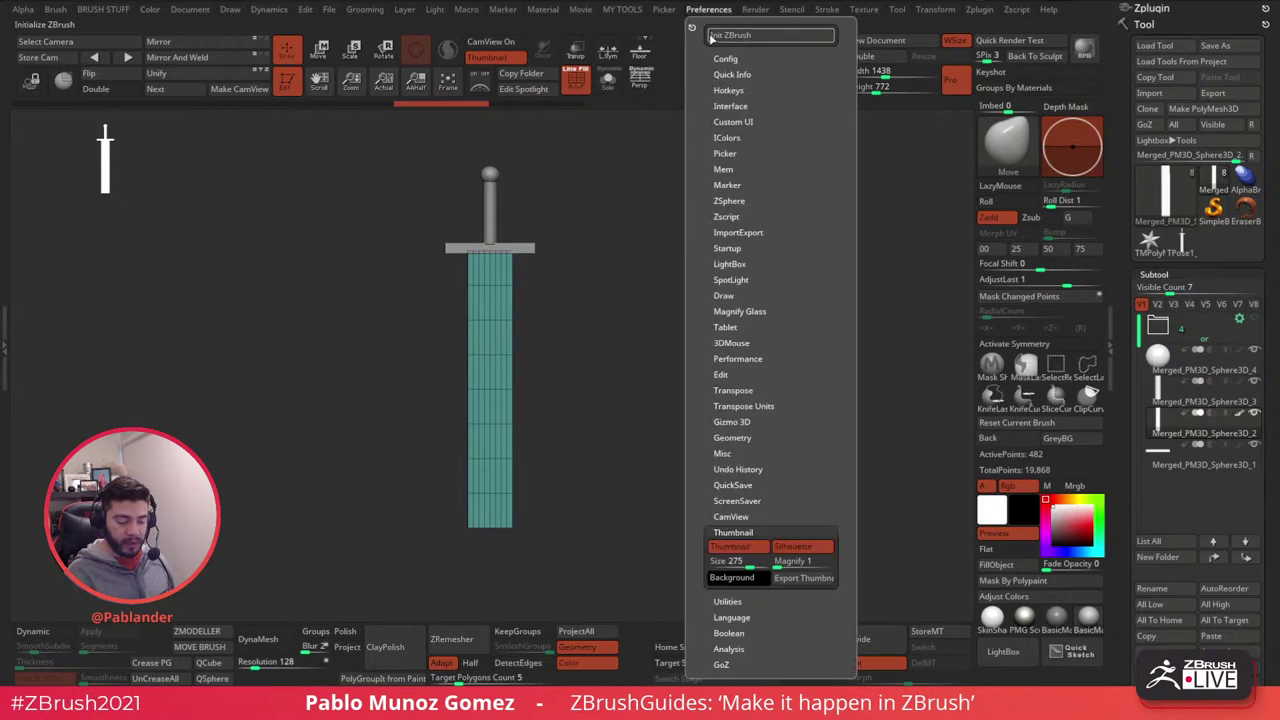
left_click(740, 296)
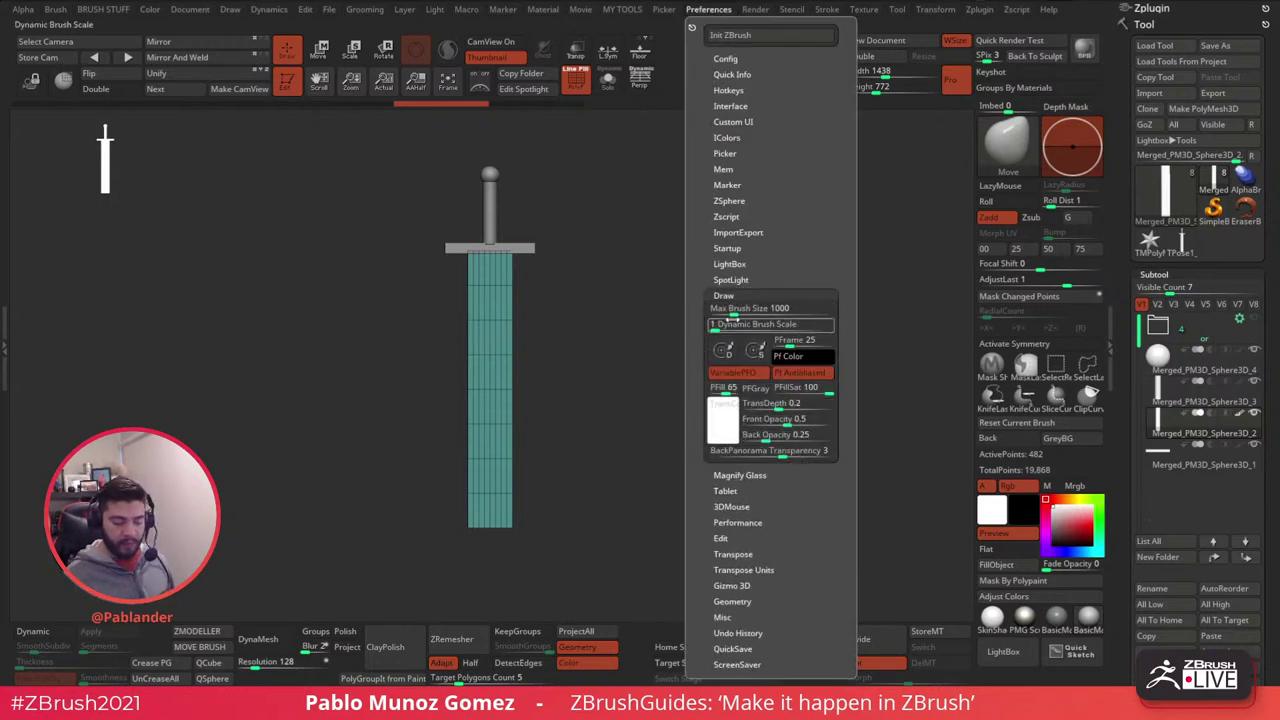
left_click(806, 305)
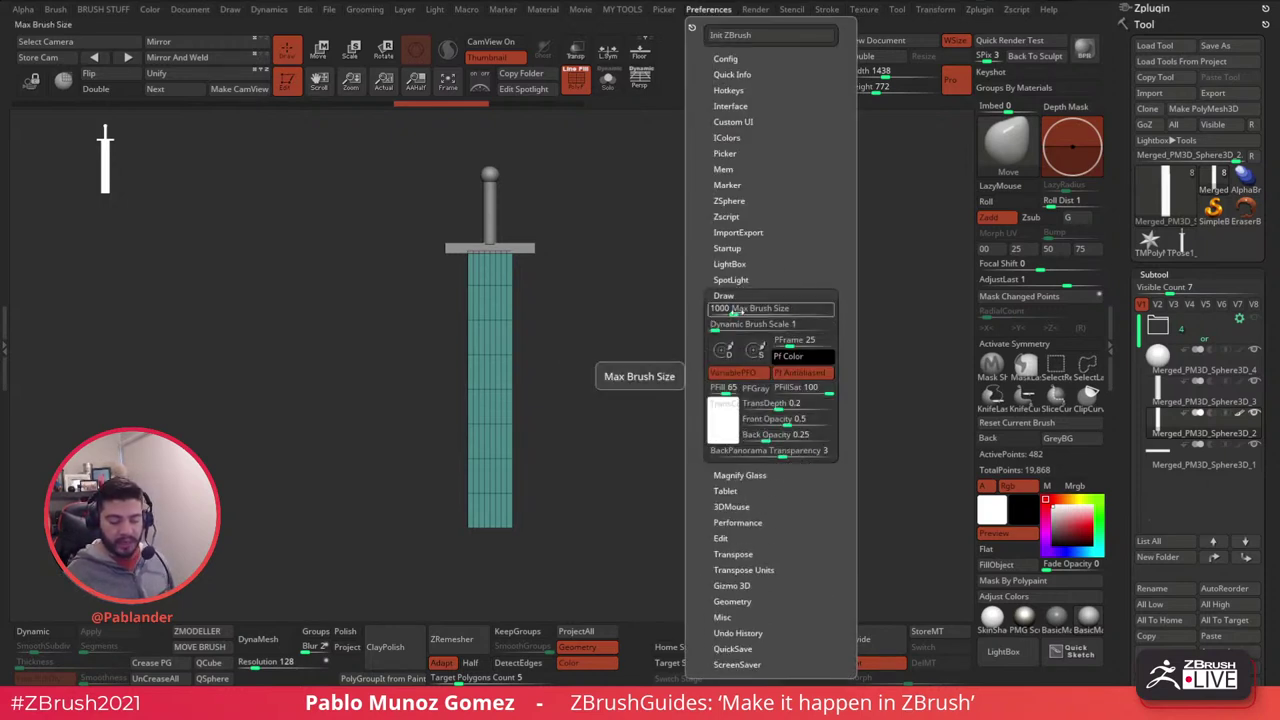
left_click(728, 326)
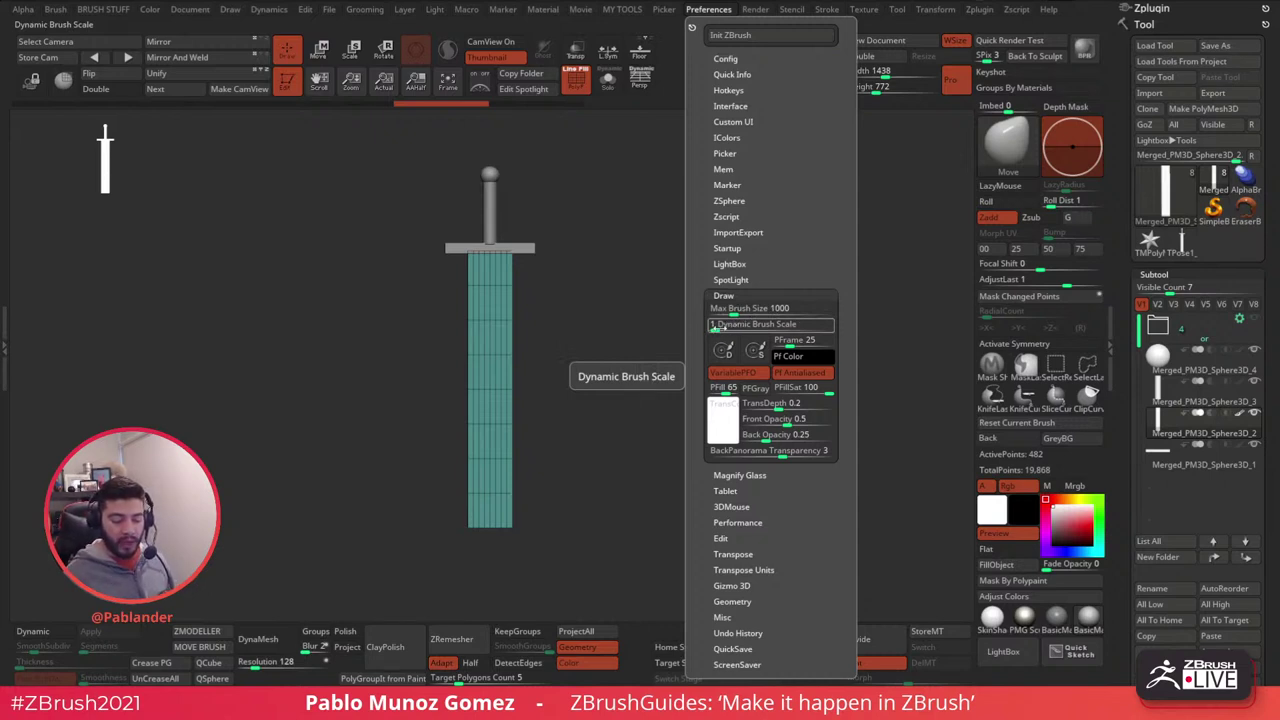
left_click(734, 310)
left_click_drag(741, 310, 839, 315)
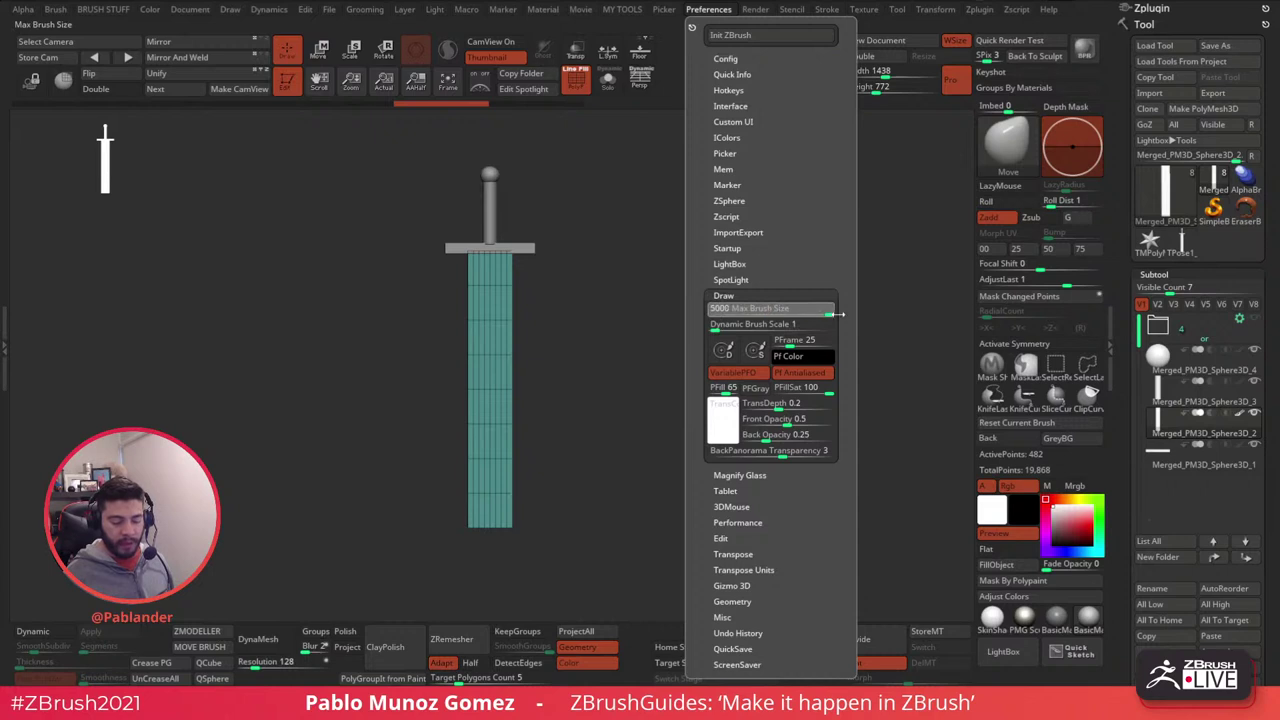
left_click_drag(720, 328, 842, 329)
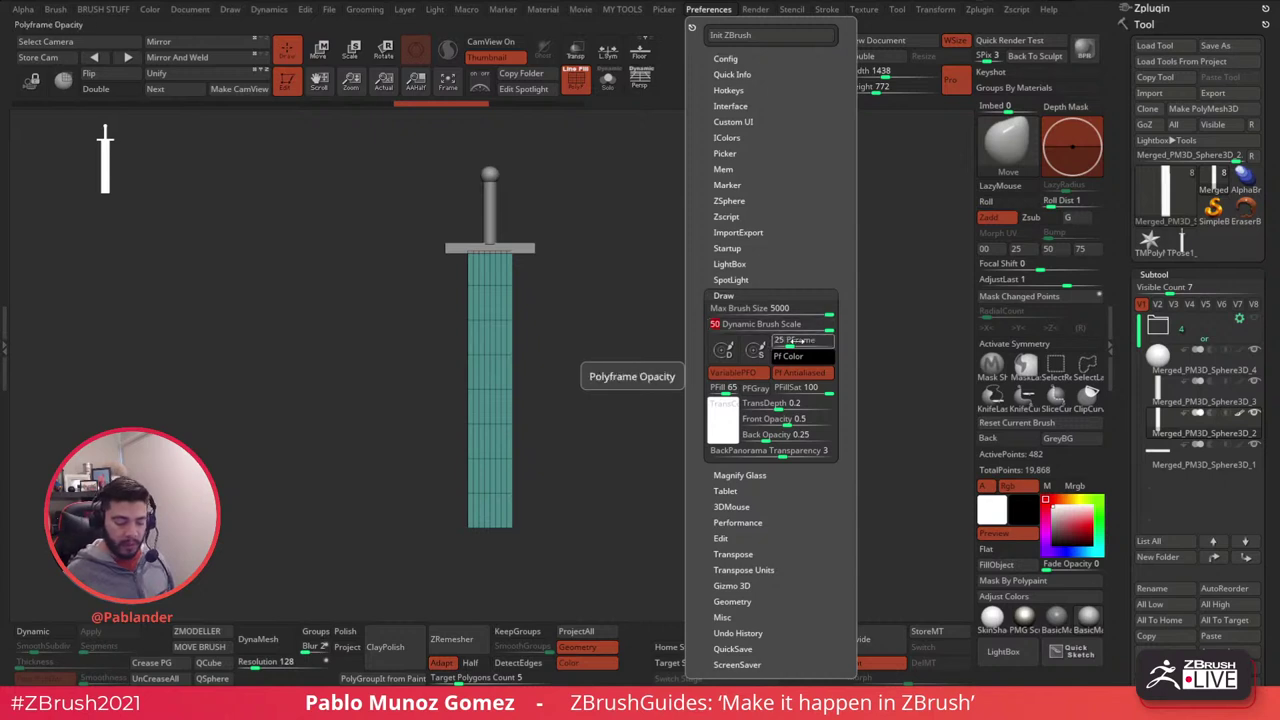
key("space")
mouse_move(700, 298)
left_mouse_down()
mouse_move(686, 299)
mouse_move(700, 301)
left_mouse_up()
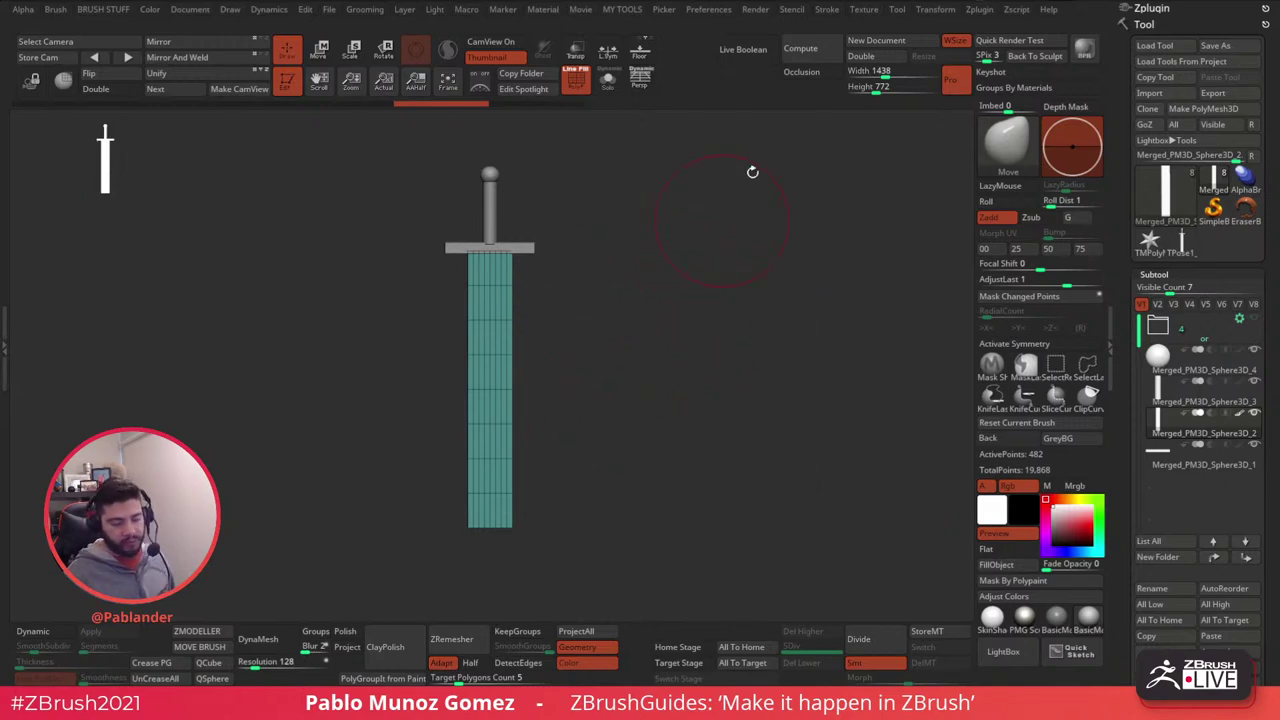
- Set Max Brush Size to 1000 and Dynamic Brush Scale to 1 in the Draw preferences
left_click(708, 9)
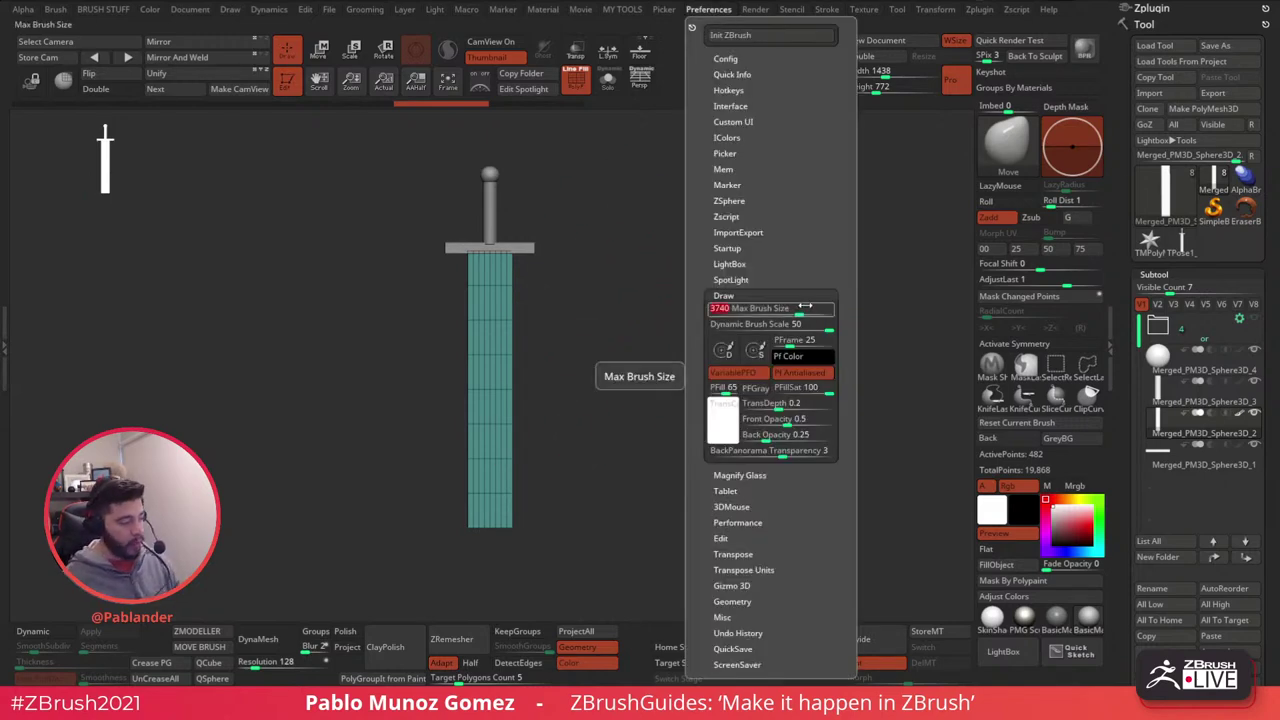
type("100")
key("Return")
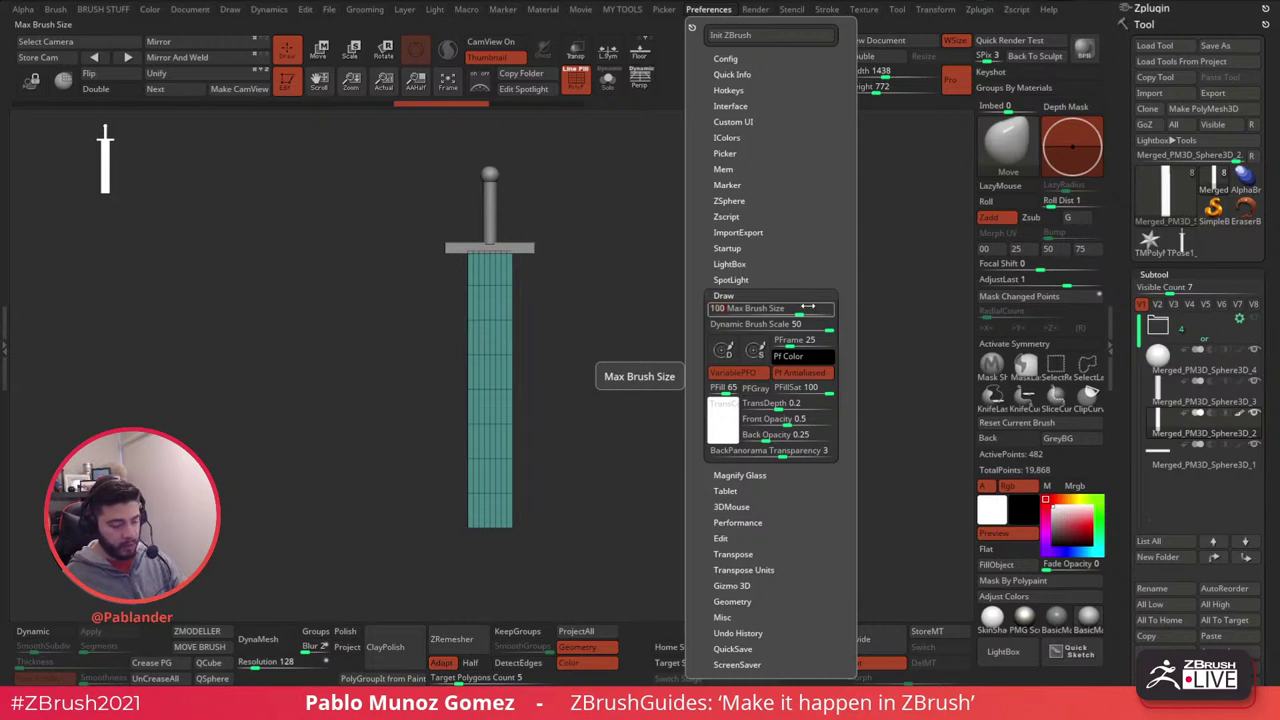
type("0")
left_click(802, 324)
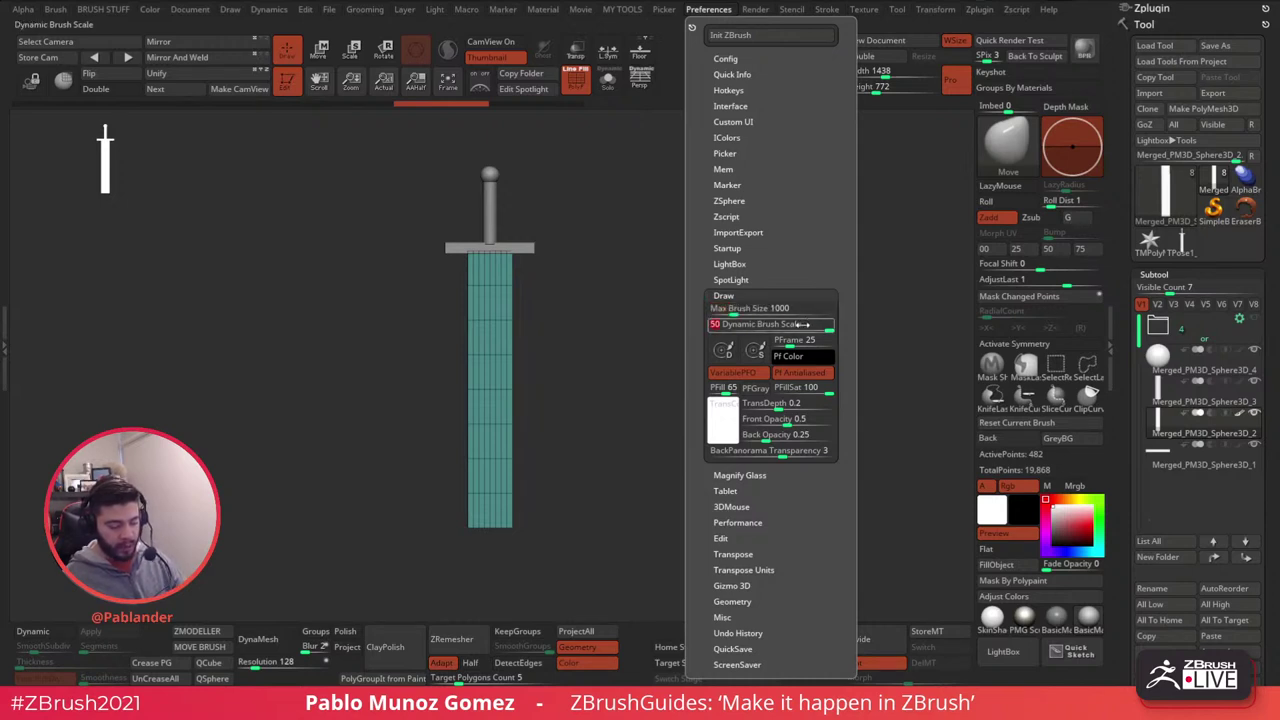
type("1")
key("Return")
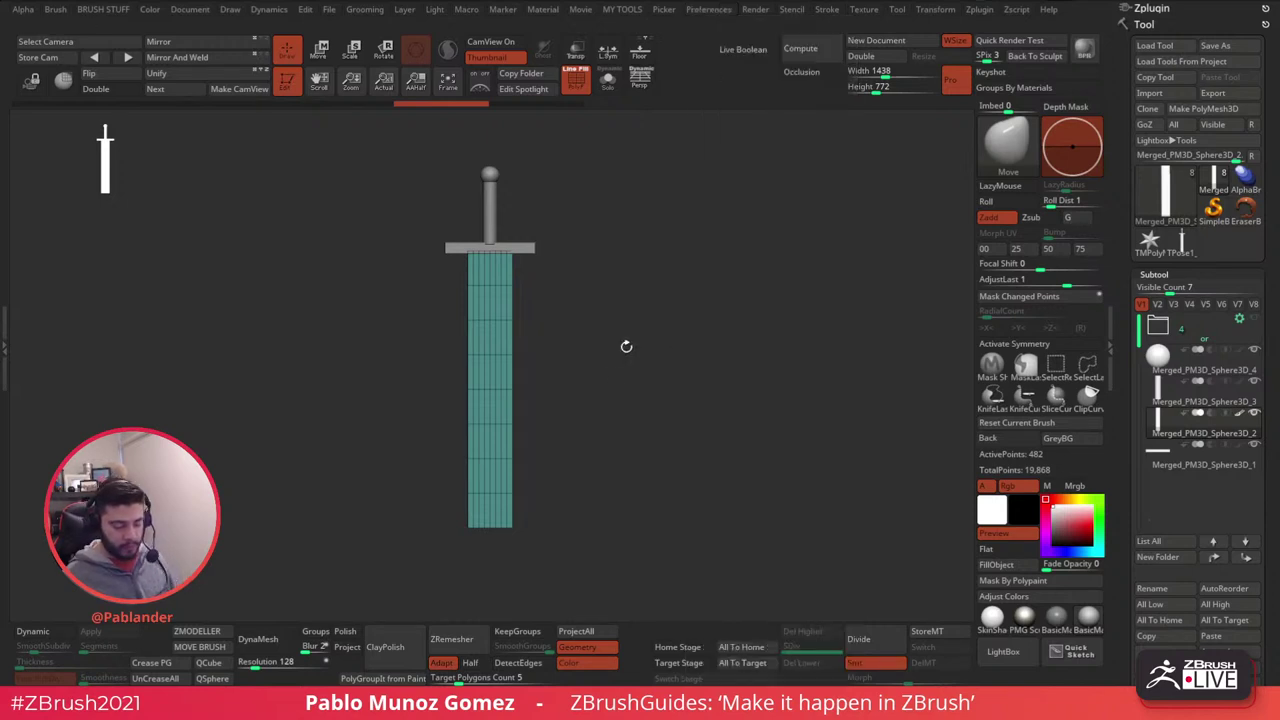
key("space")
left_click_drag(651, 289, 722, 294, "alt")
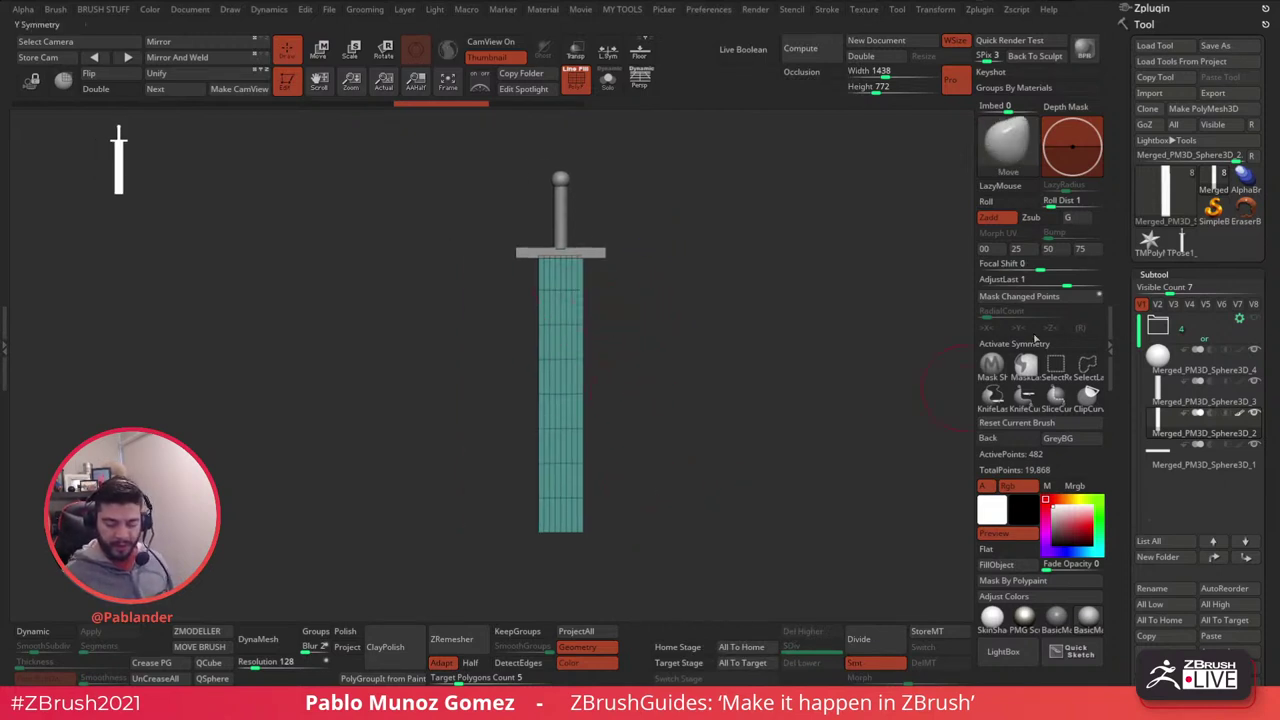
- Activate X symmetry and apply DynaMesh to the blade at resolution 128
left_click(1034, 343)
left_click_drag(686, 383, 660, 407, "alt")
left_click(258, 639)
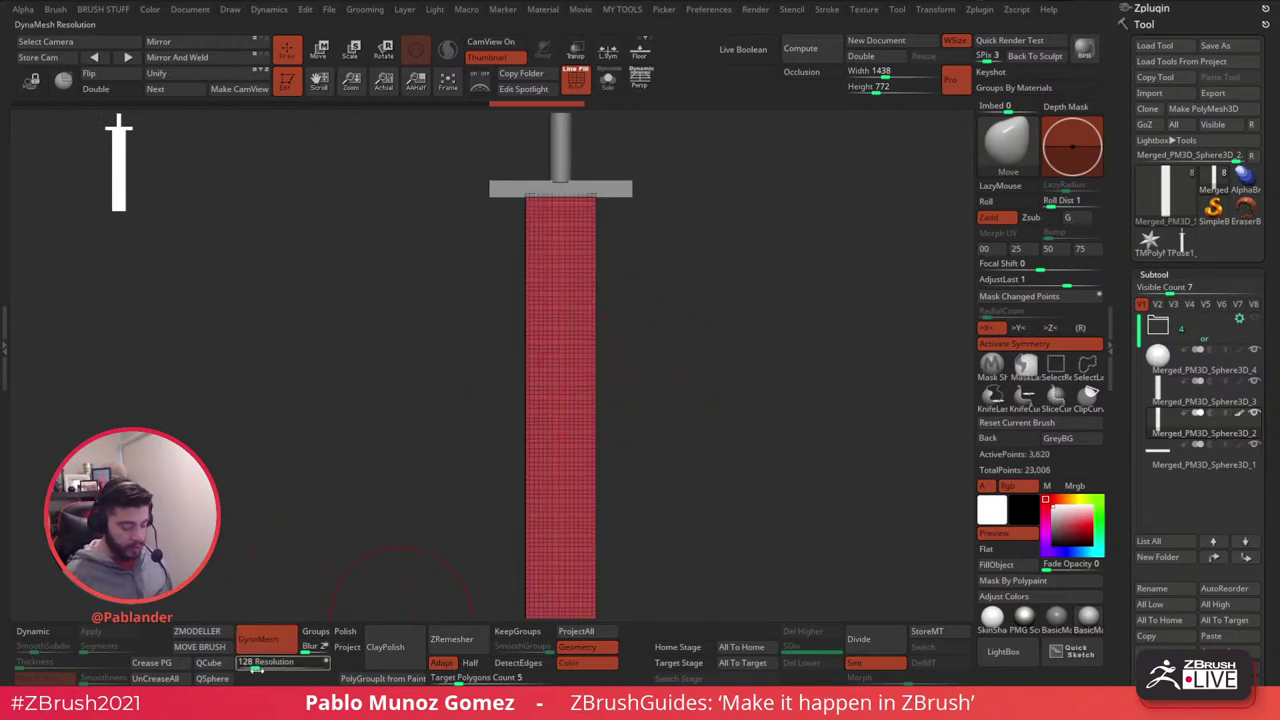
left_click_drag(622, 351, 678, 377, "alt")
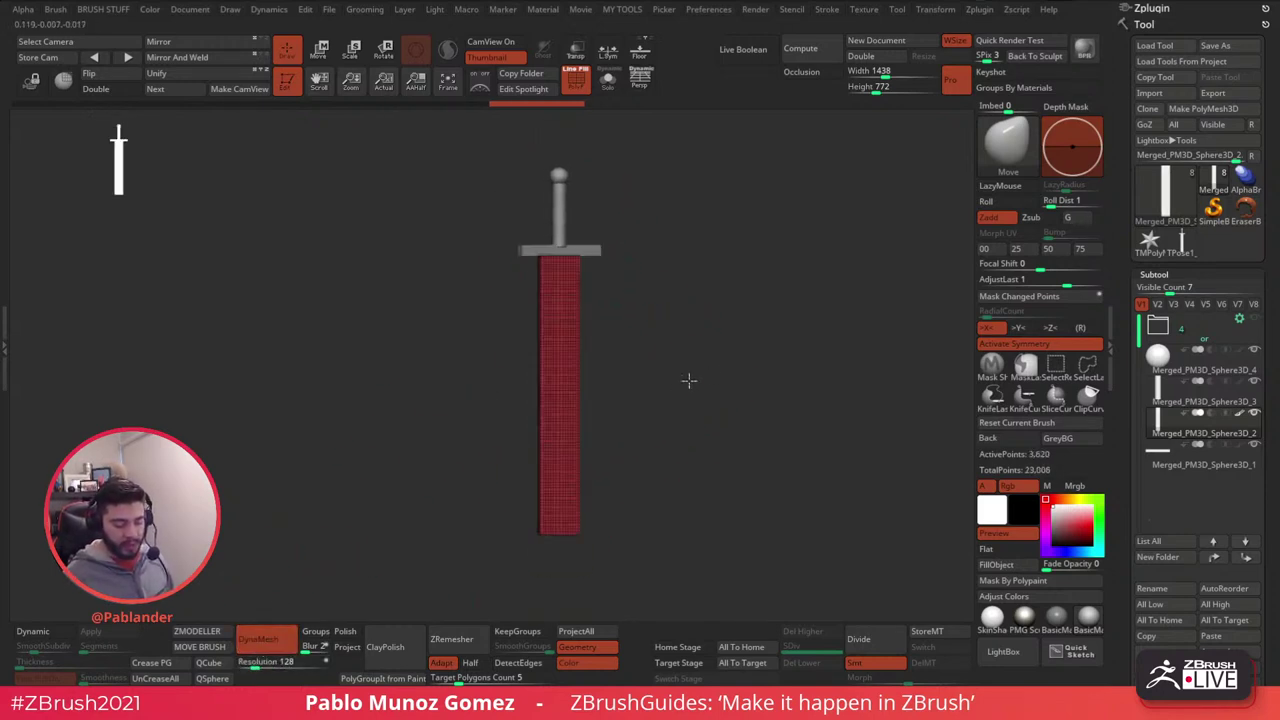
left_click_drag(593, 237, 671, 385, "alt")
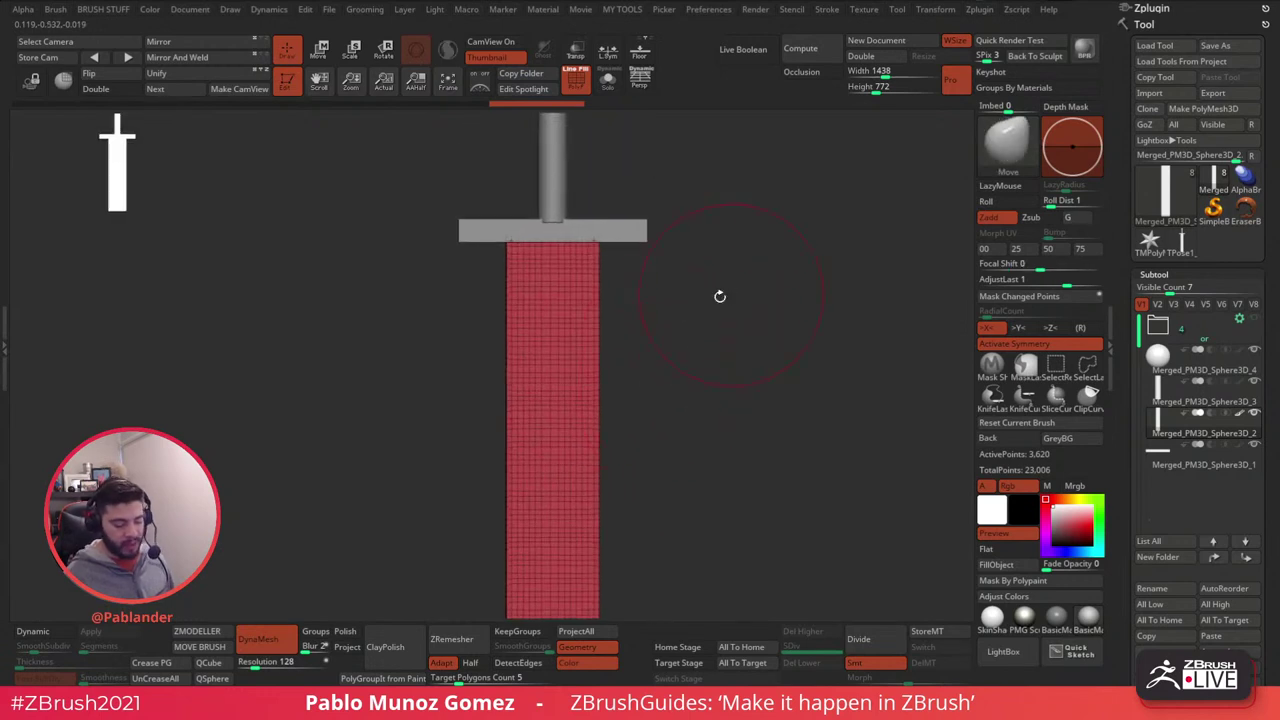
- Undo a first DynaMesh attempt on the crossguard and reapply it at a resolution of about 208
key("space")
left_click_drag(728, 281, 743, 380, "alt")
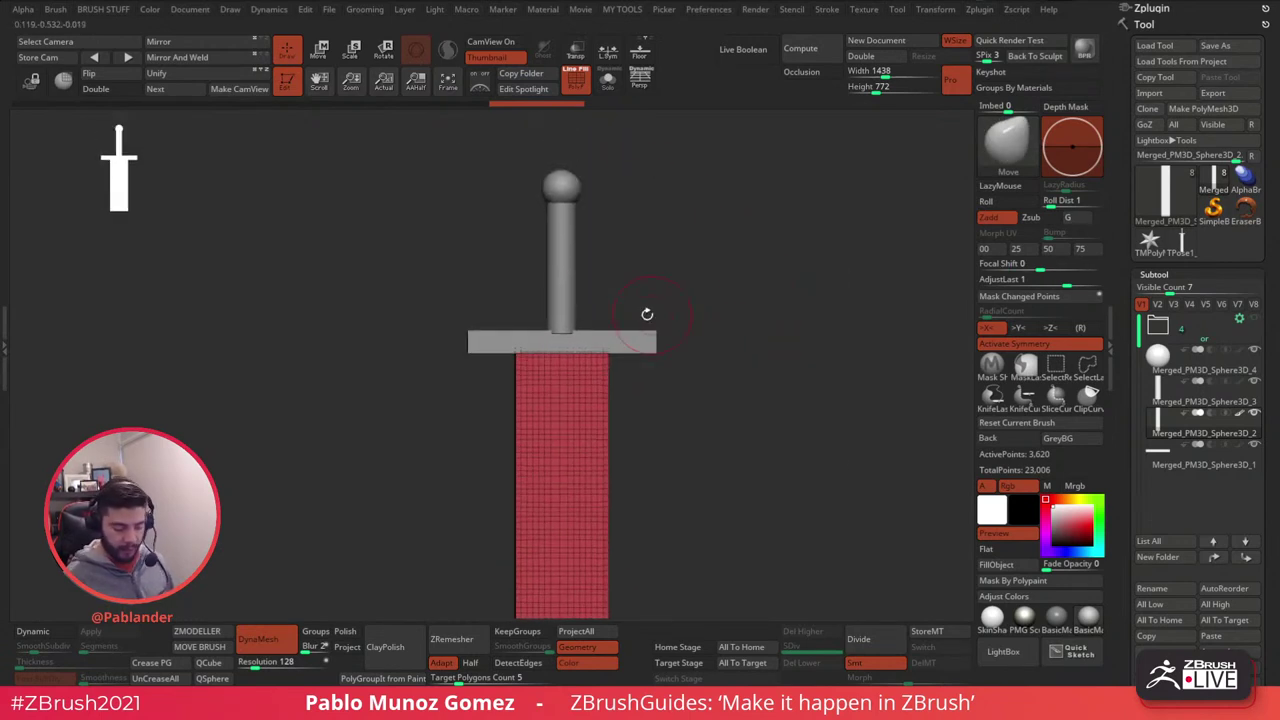
left_click(640, 340, "alt")
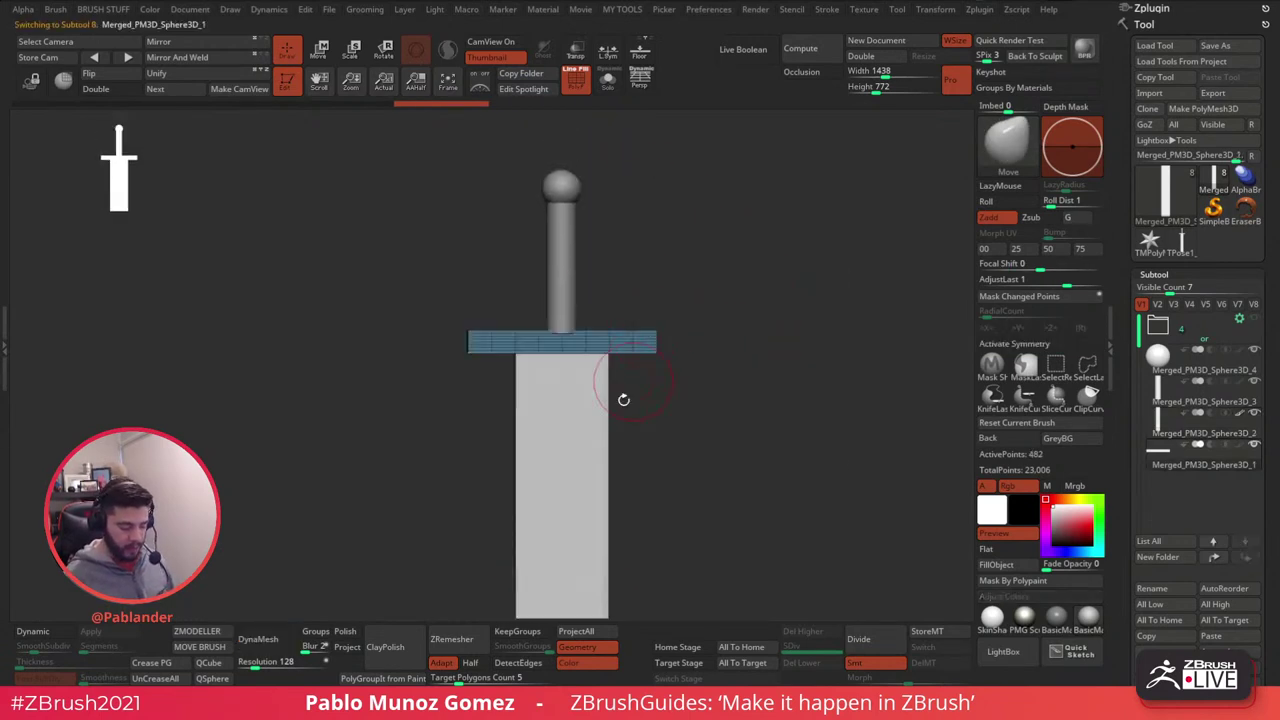
left_click(268, 646)
key("ctrl+z")
left_click(260, 666)
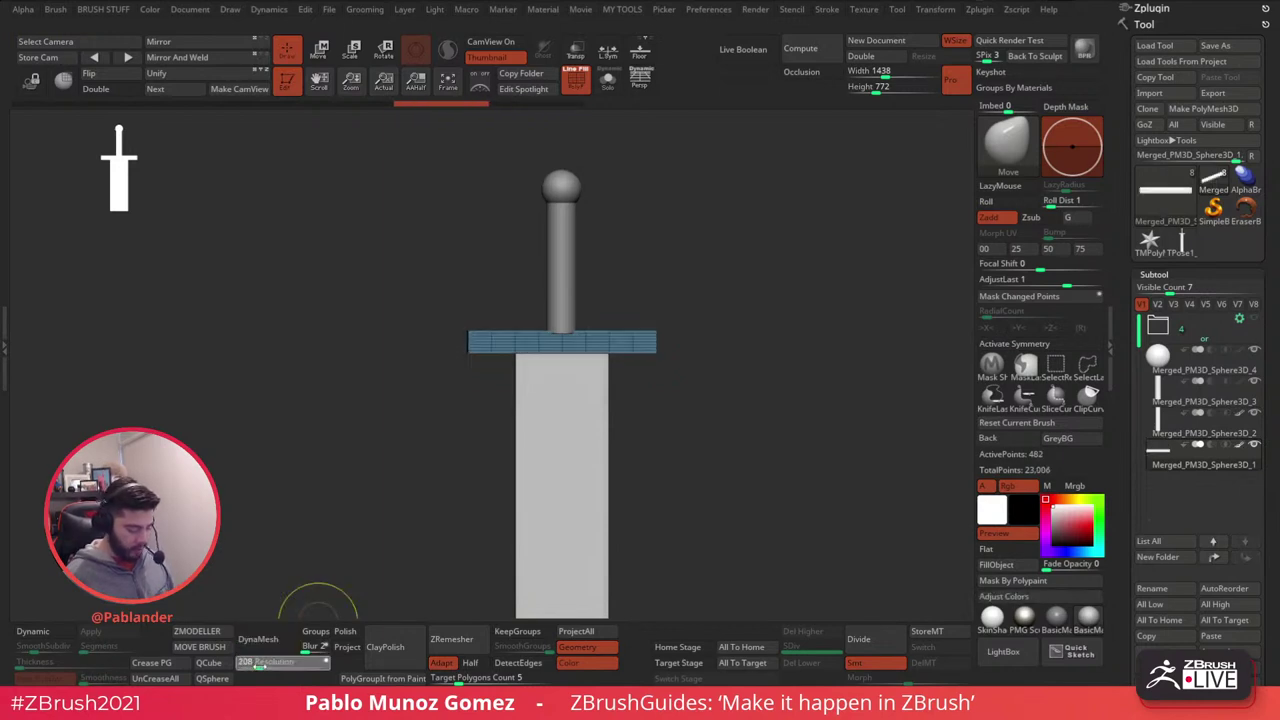
left_click(267, 638)
- Apply DynaMesh to the grip at resolution 360
left_click(560, 308, "alt")
left_click(266, 666)
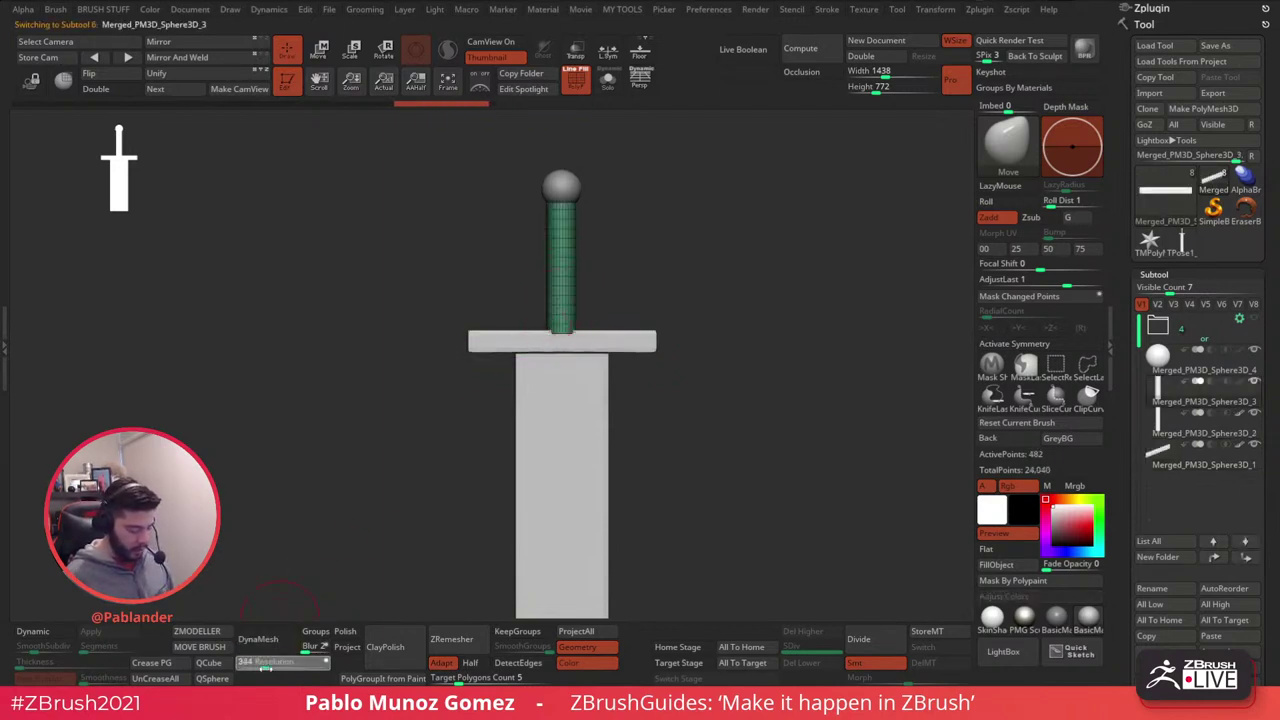
left_click(258, 638)
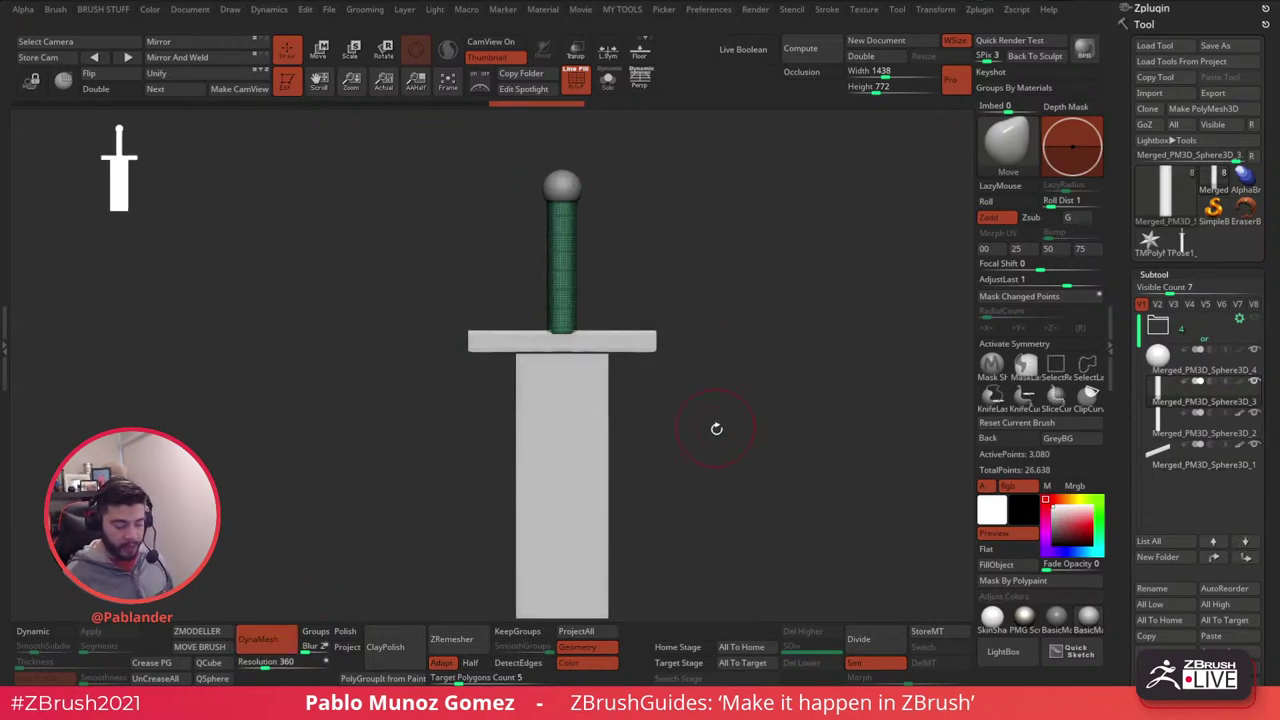
left_click_drag(716, 428, 667, 379, "alt")
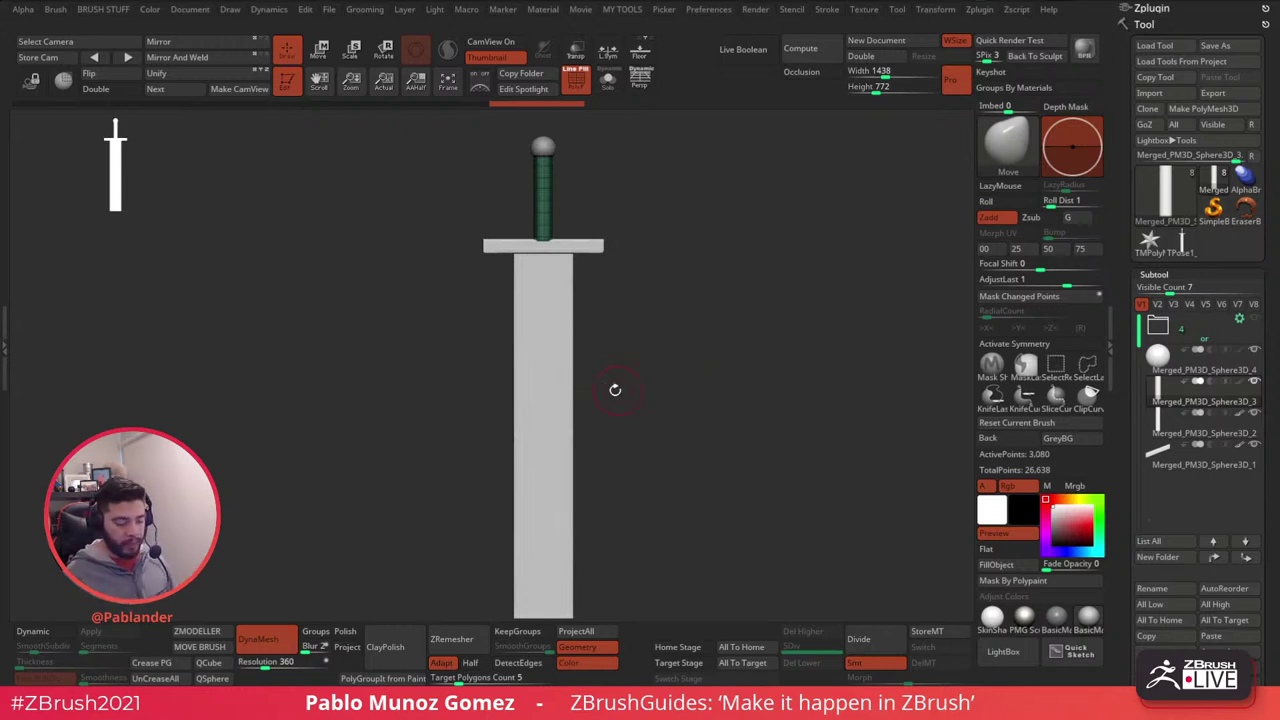
- Select the blade, turn off symmetry, and centre the Gizmo 3D on its mesh
left_click(565, 392, "alt")
mouse_move(654, 400)
left_mouse_down("alt")
mouse_move(644, 380)
mouse_move(659, 390)
left_mouse_up("alt")
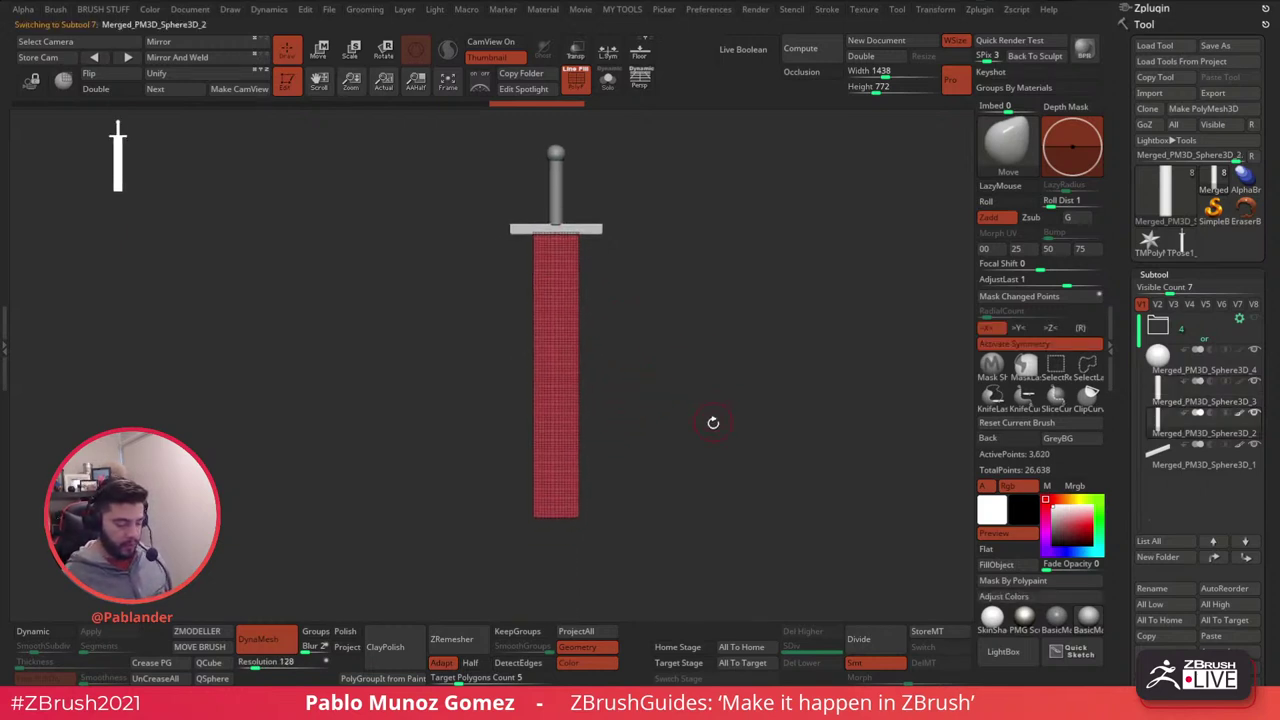
mouse_move(713, 422)
left_mouse_down()
mouse_move(771, 400)
mouse_move(717, 420)
left_mouse_up()
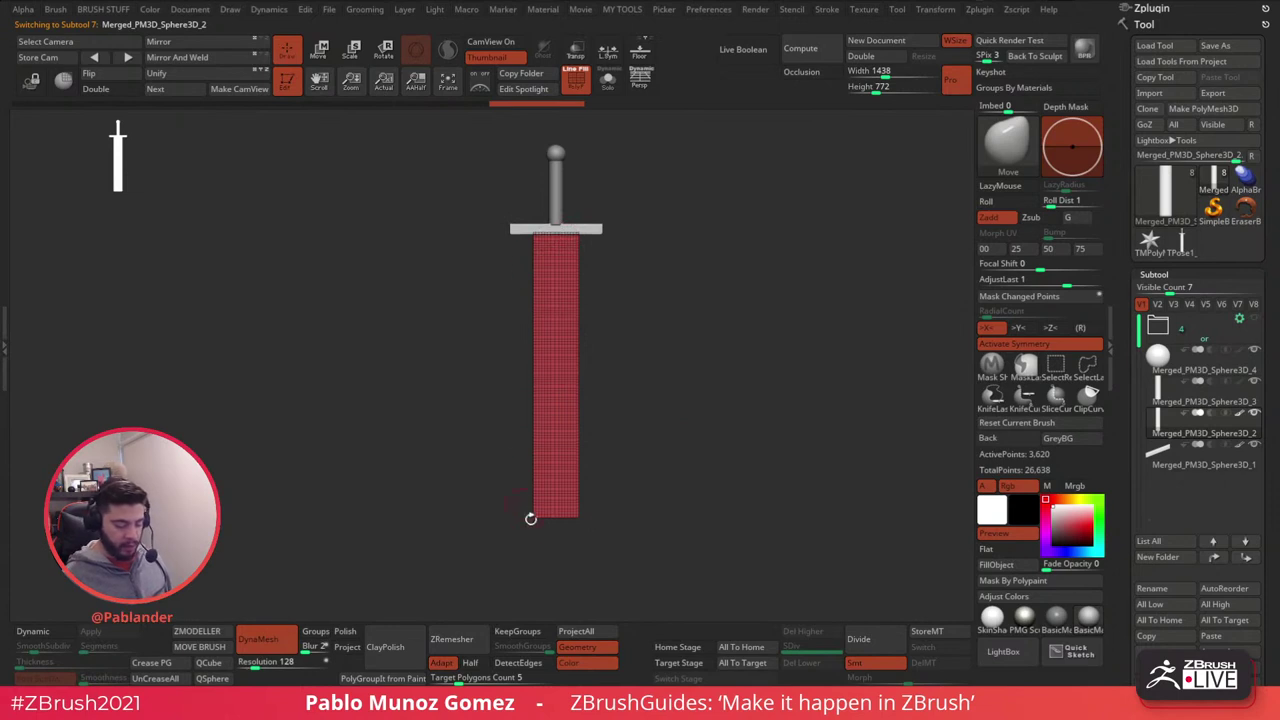
left_click_drag(624, 283, 680, 361)
left_click_drag(766, 435, 750, 425, "alt")
left_click(318, 55)
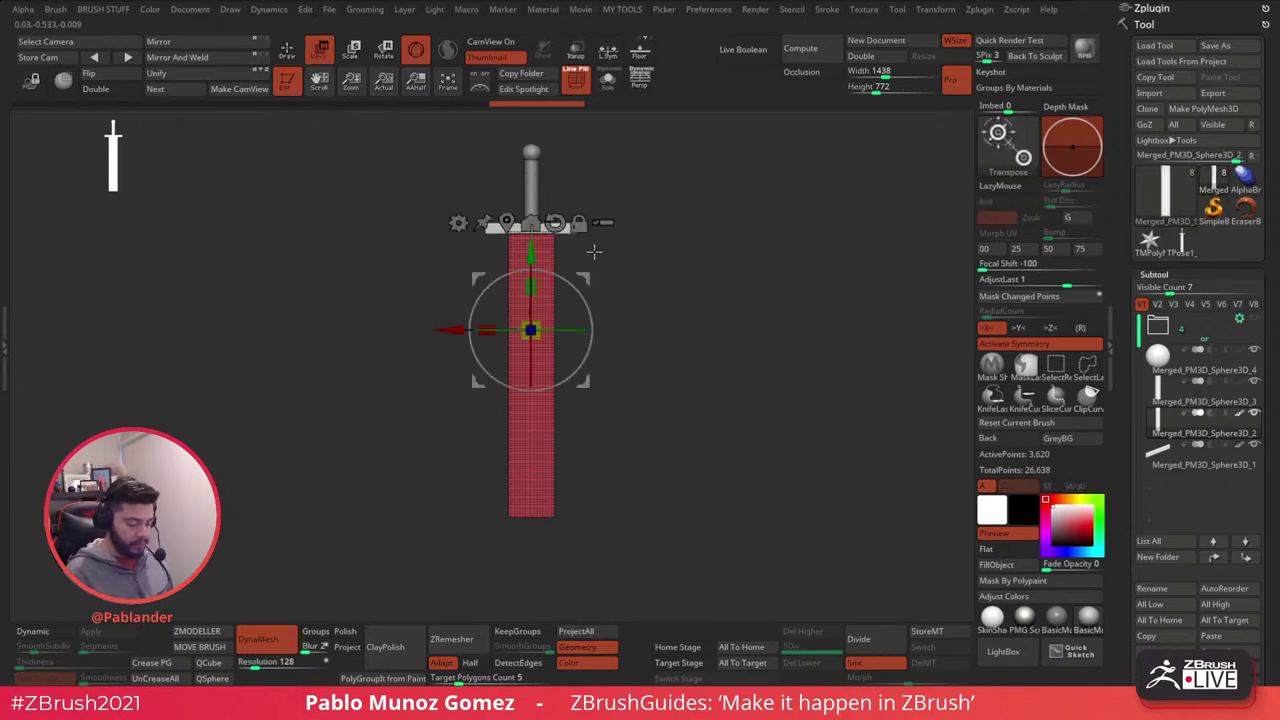
left_click(506, 222)
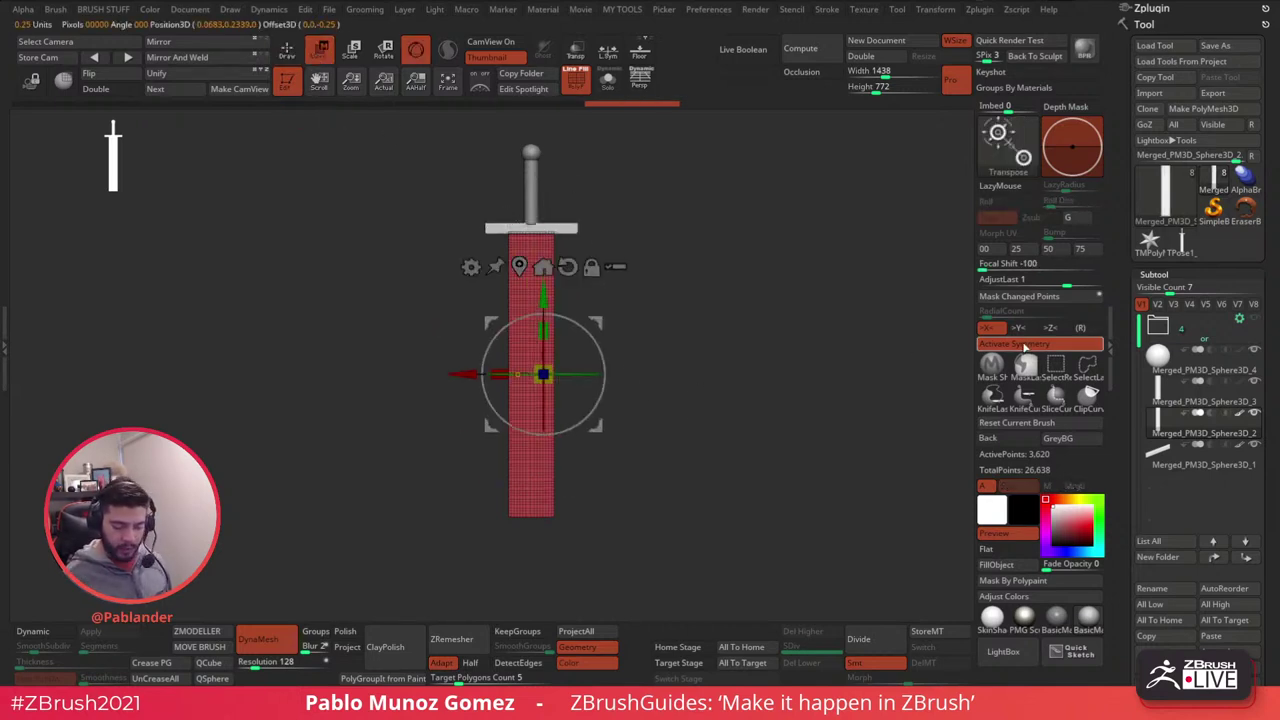
left_click(990, 344)
left_click(540, 267)
- Apply a Taper deformer to the blade and narrow its lower end to a point
left_click_drag(650, 368, 471, 487, "alt")
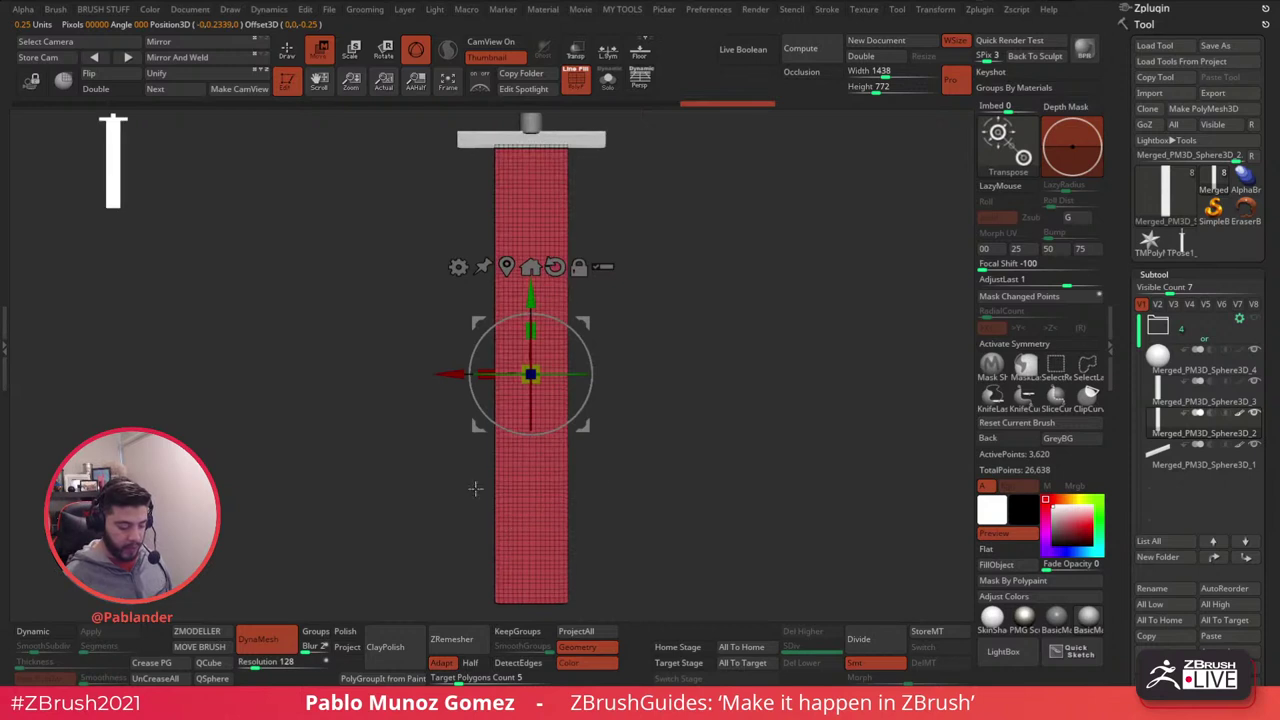
left_click_drag(691, 386, 701, 373, "alt")
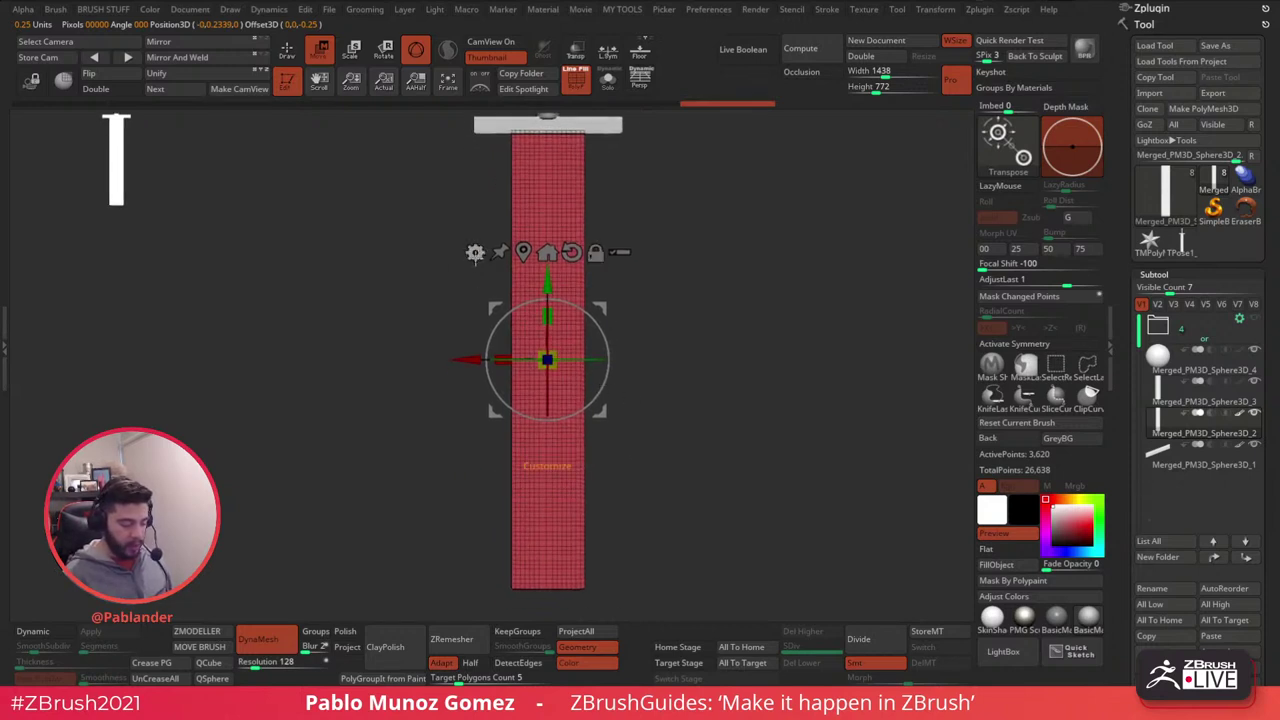
left_click(475, 252)
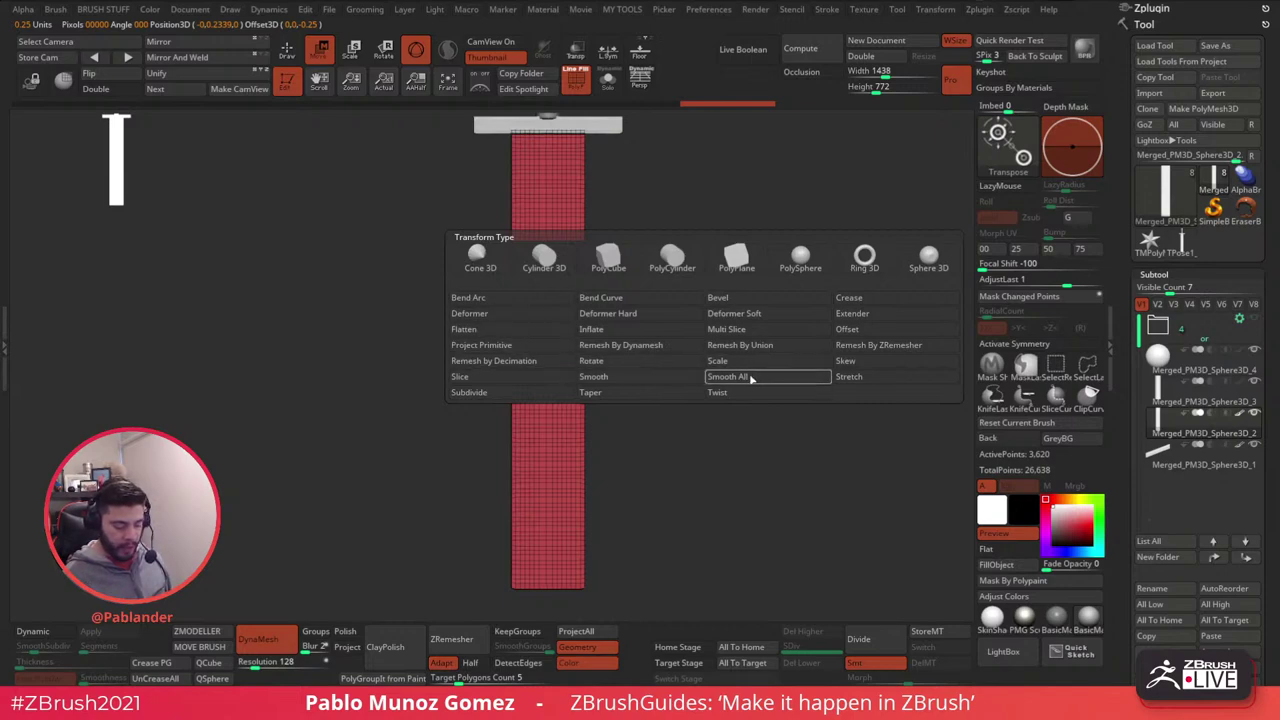
left_click(643, 394)
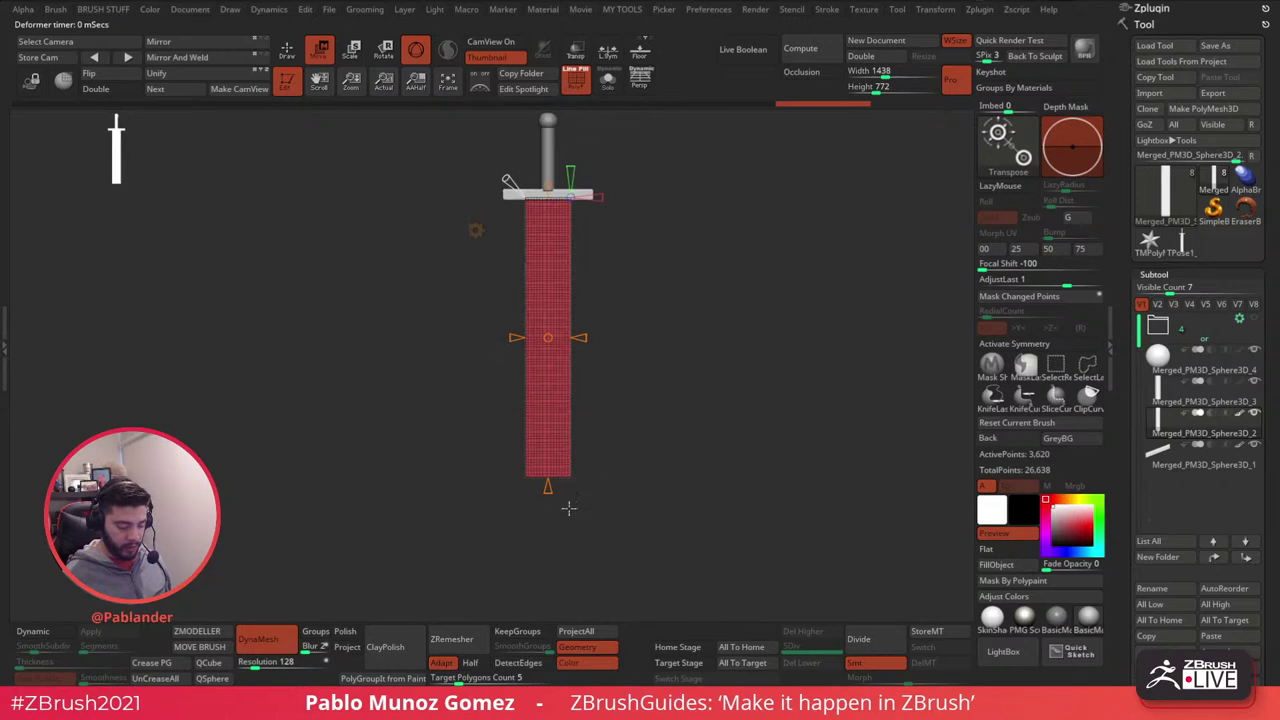
left_click_drag(548, 487, 598, 428)
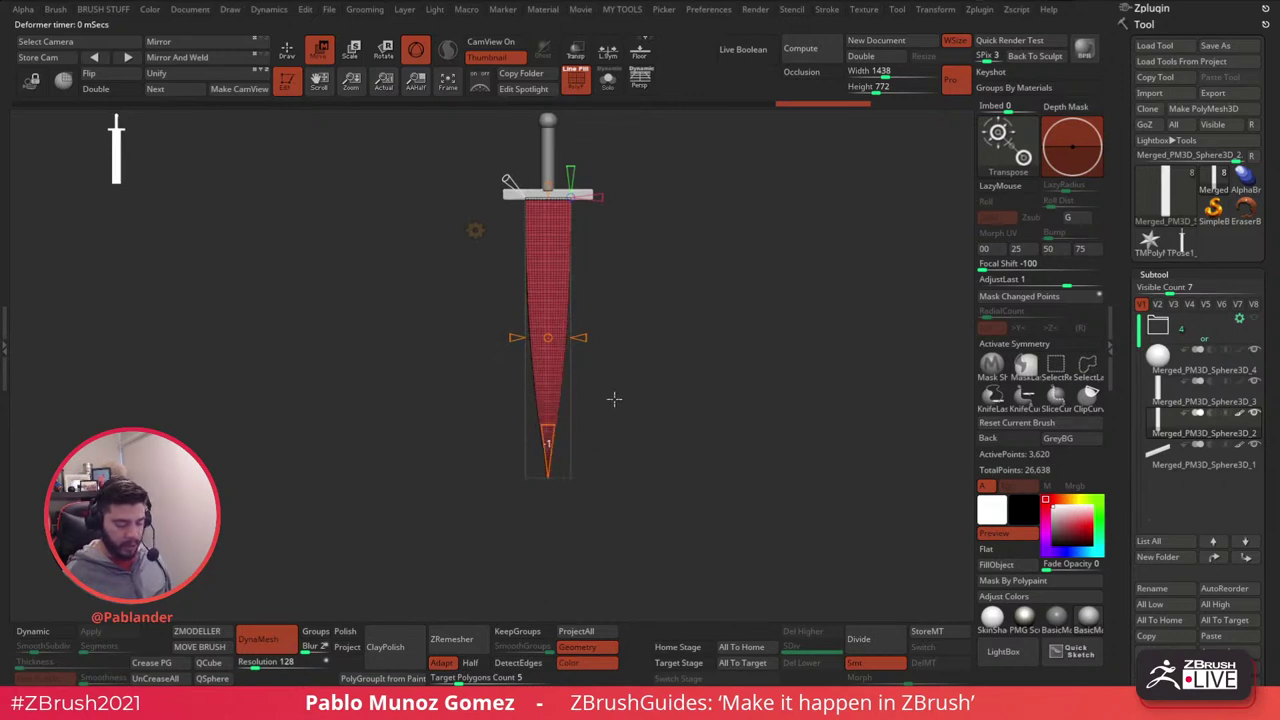
- Widen the blade's lower end with the Taper deformer and confine the flare to the area near the tip
left_click_drag(688, 357, 584, 471)
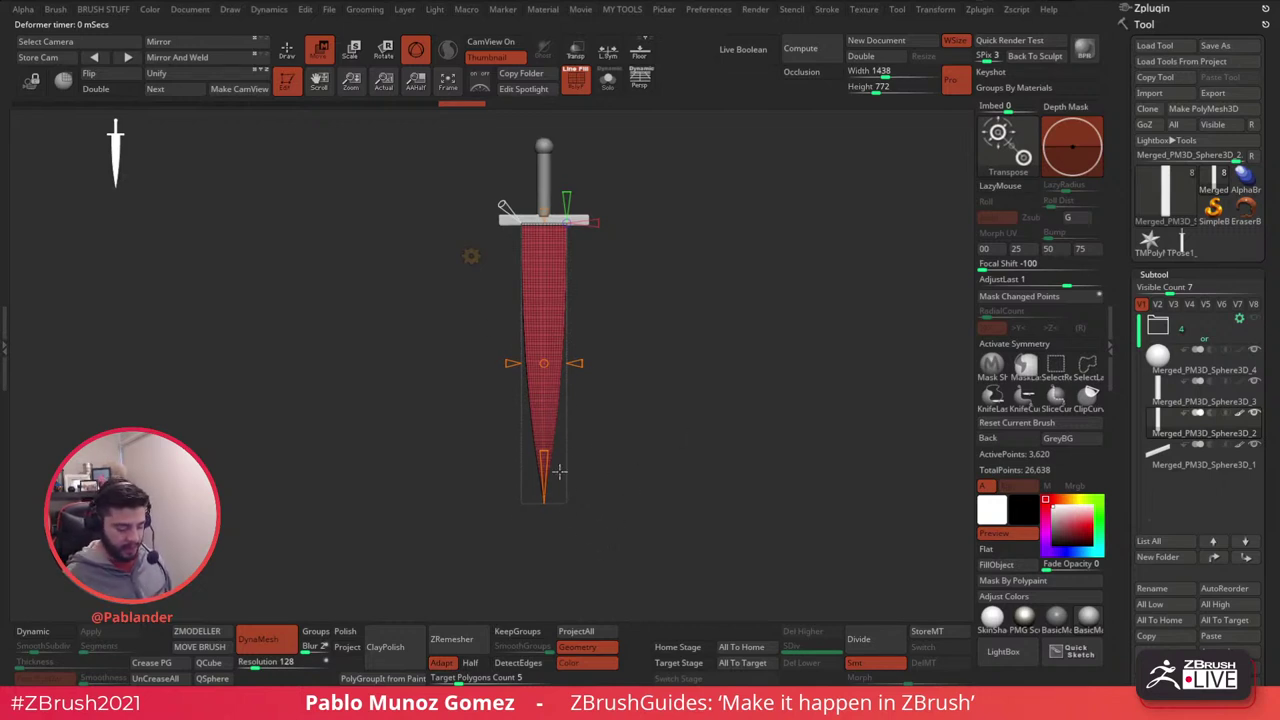
left_click_drag(544, 463, 552, 569)
mouse_move(716, 480)
left_mouse_down()
mouse_move(777, 474)
mouse_move(725, 479)
left_mouse_up()
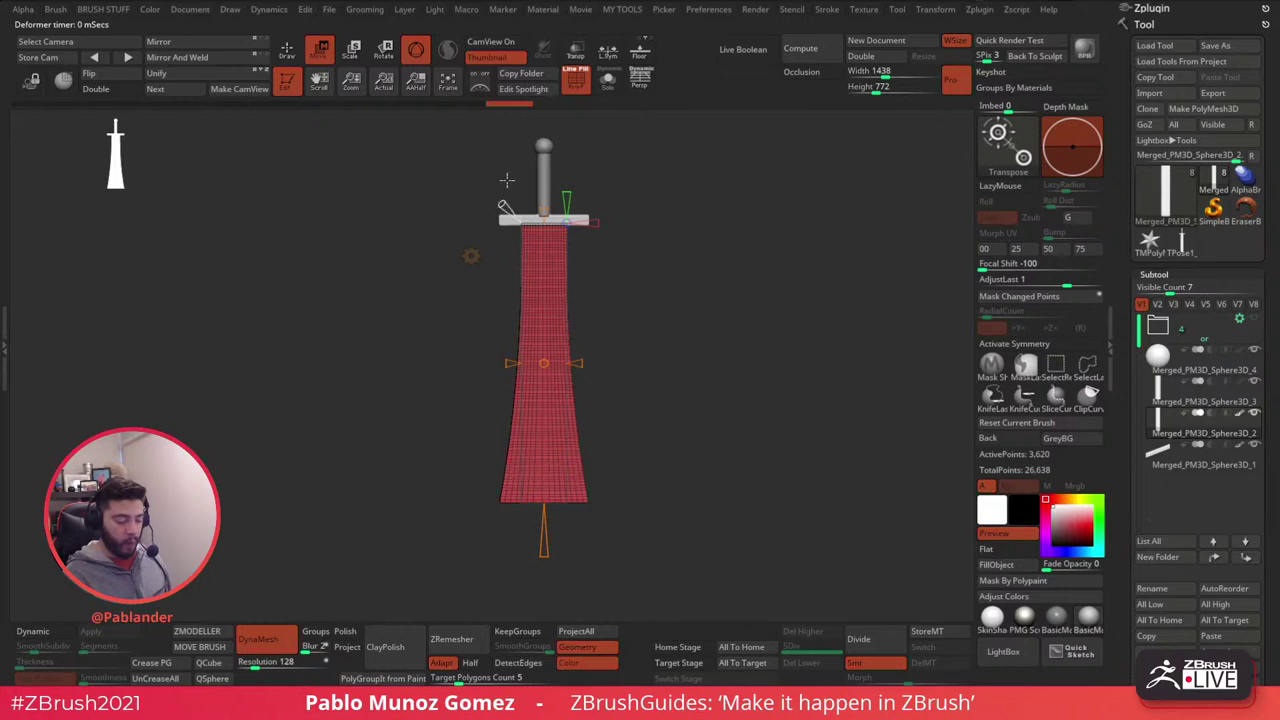
left_click_drag(506, 183, 469, 216, "alt")
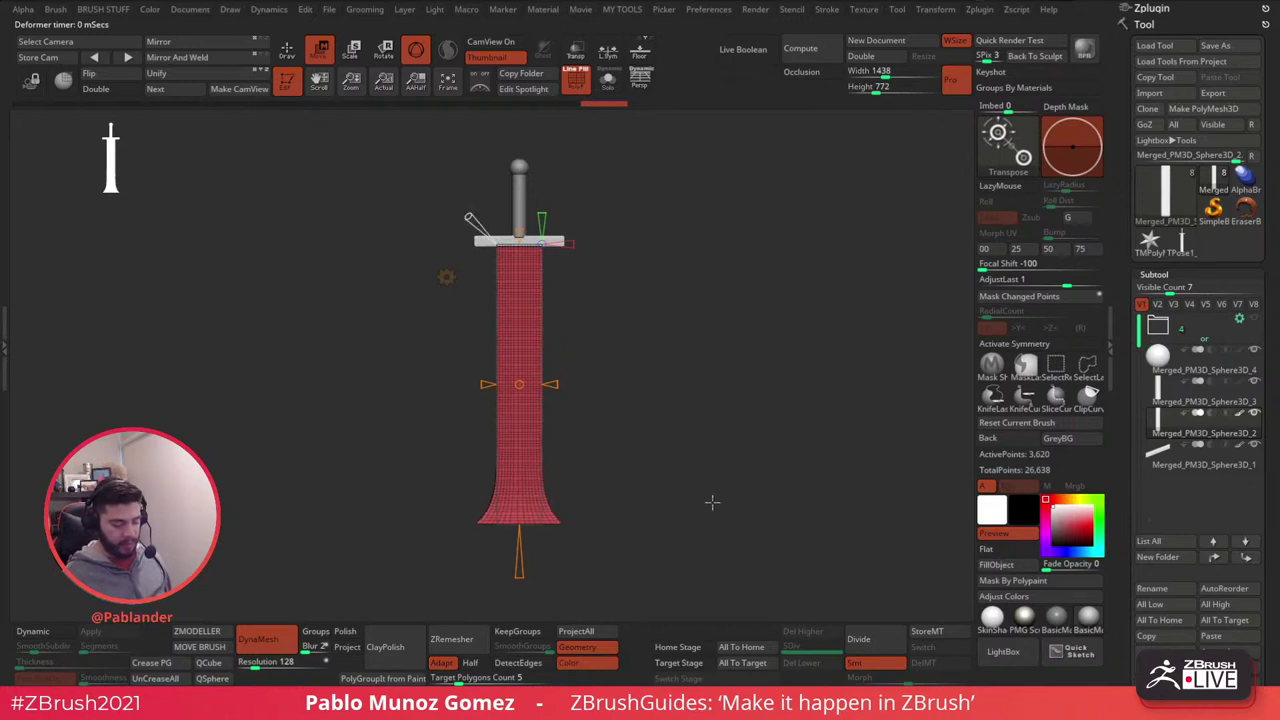
left_click_drag(719, 475, 726, 461, "alt")
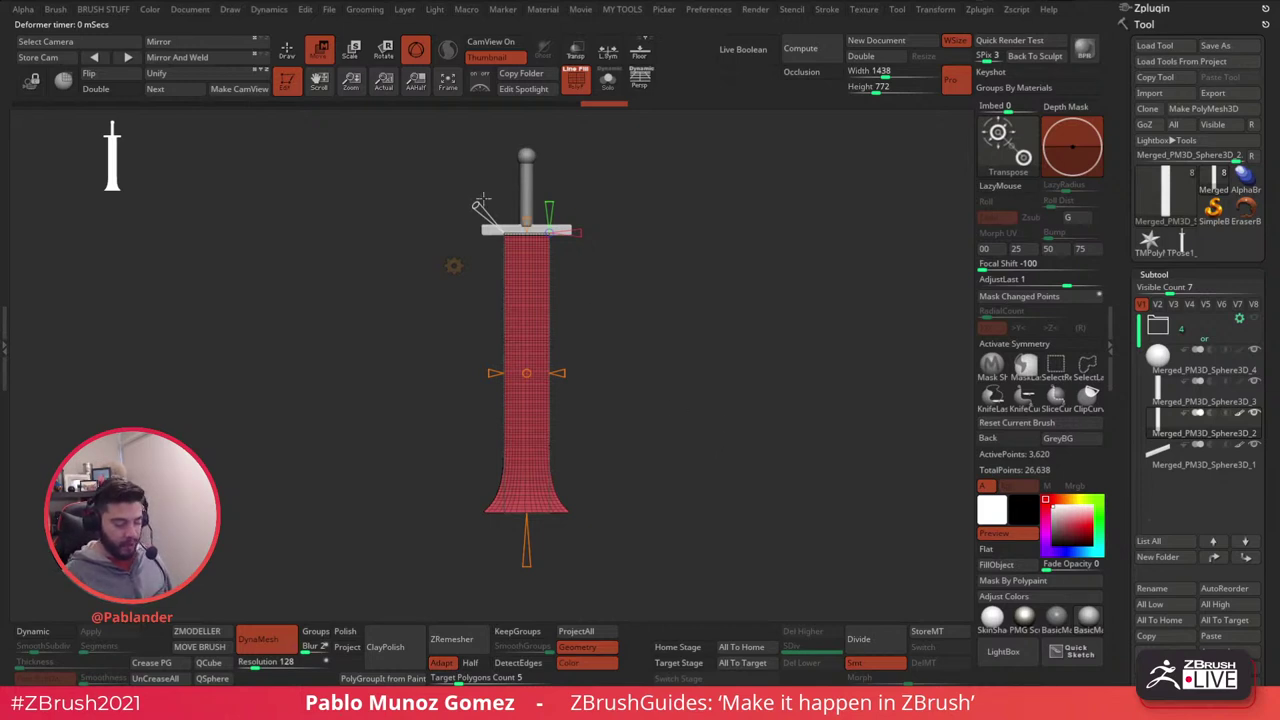
- Try tapering the blade's end inward to a rounded tip, adjust the falloff, and fully reset the deformer
left_click_drag(526, 545, 546, 442)
left_click_drag(477, 202, 476, 208)
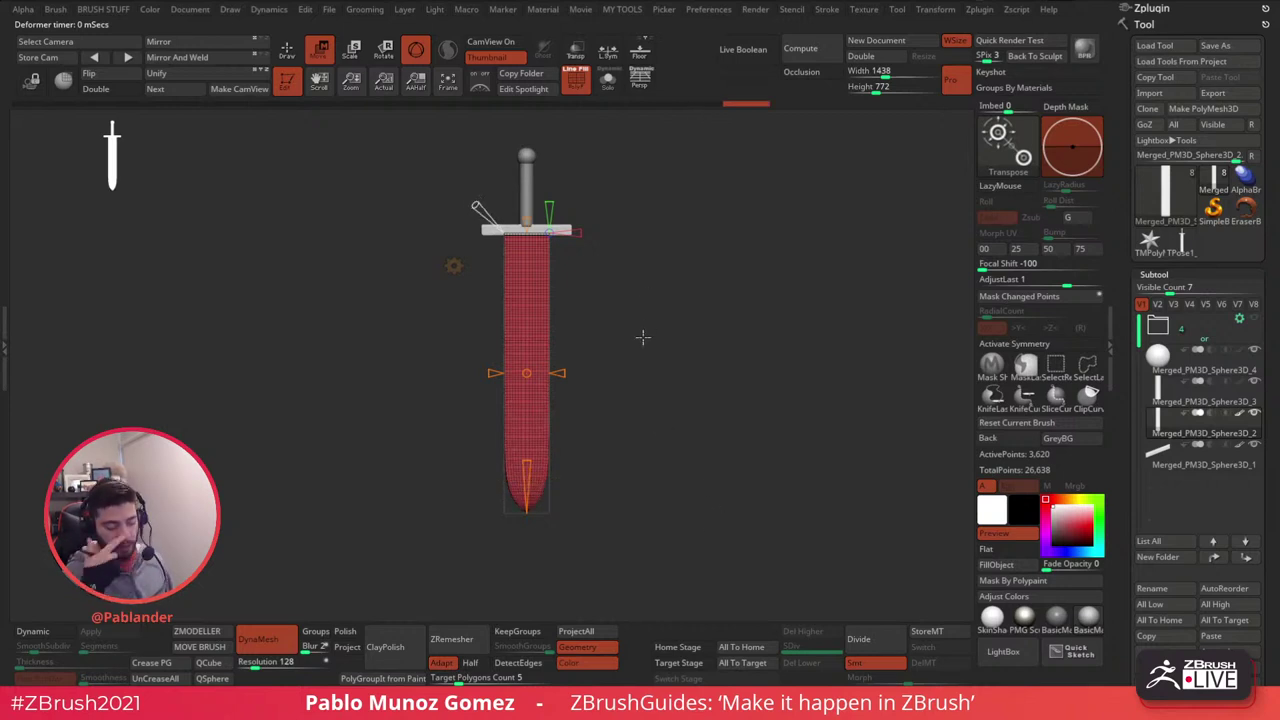
left_click_drag(674, 405, 679, 431)
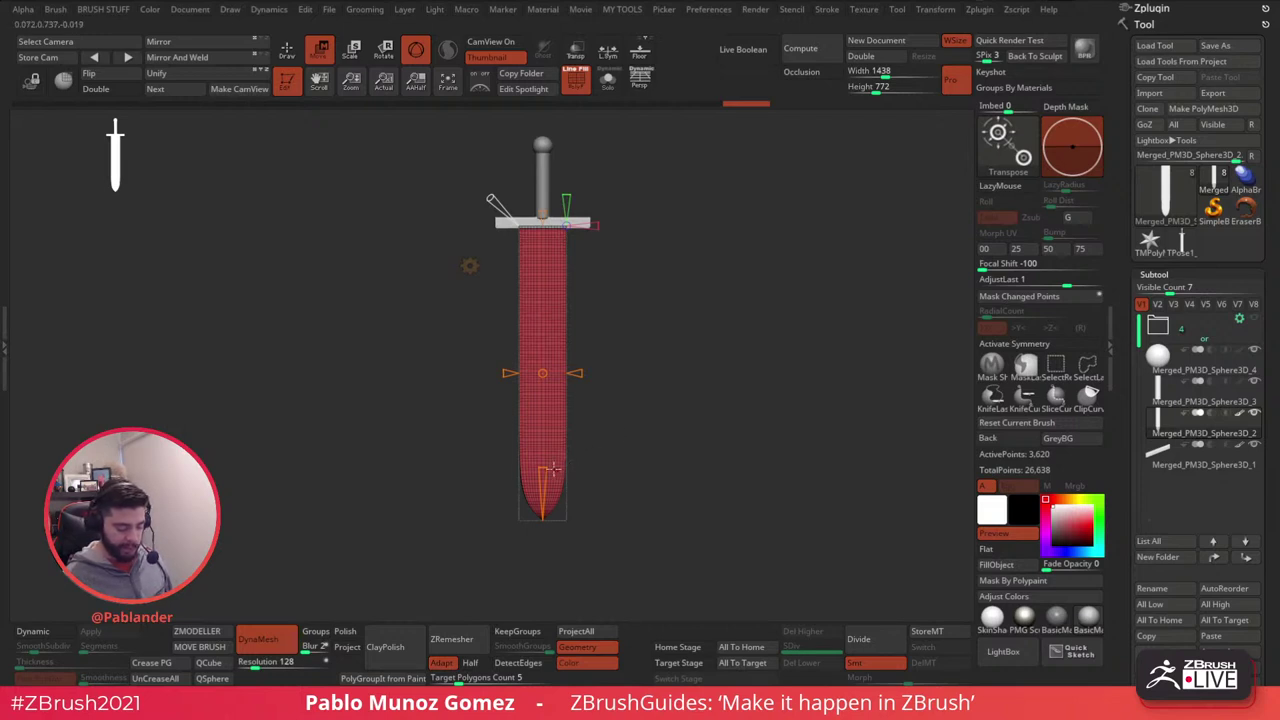
left_click_drag(543, 474, 542, 468)
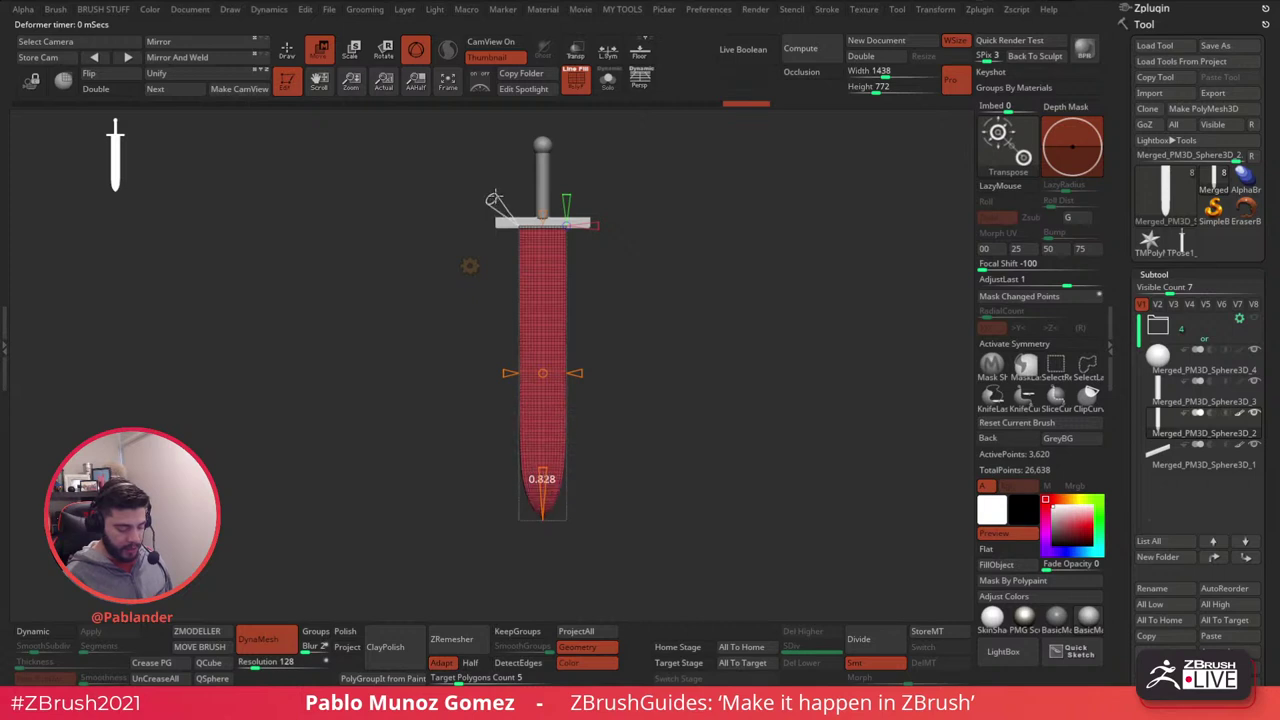
left_click(469, 265)
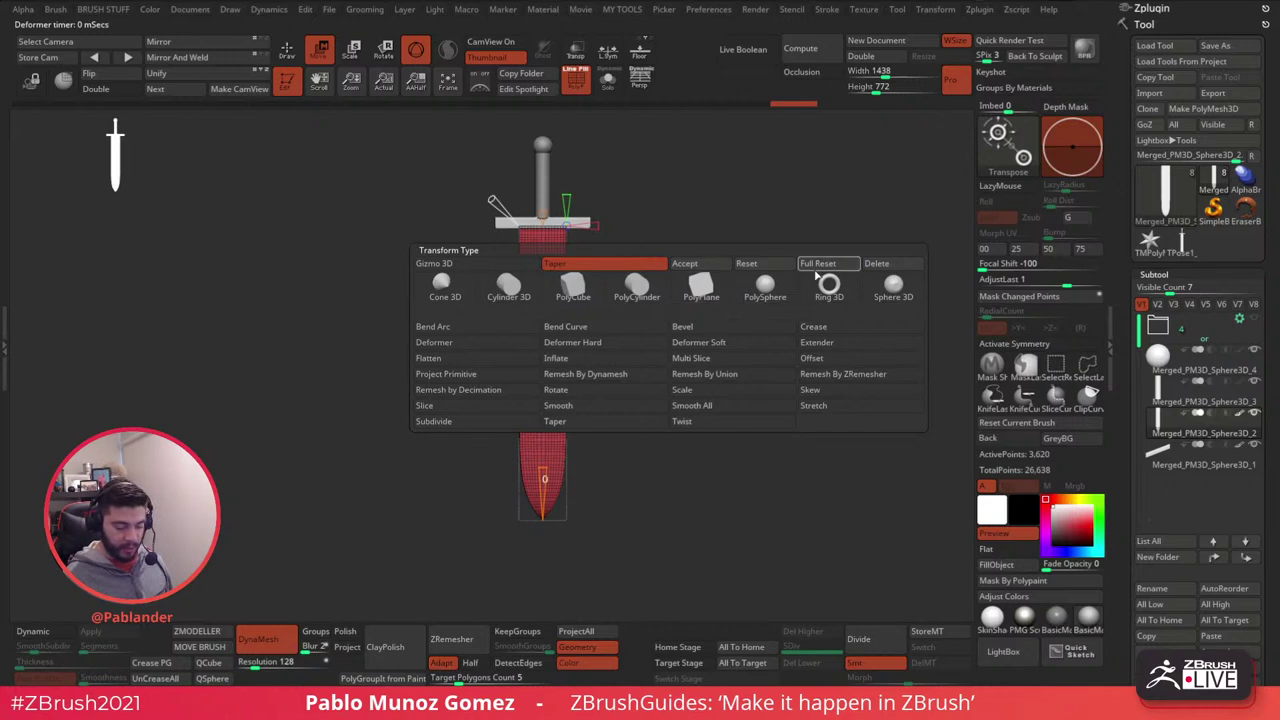
left_click(828, 266)
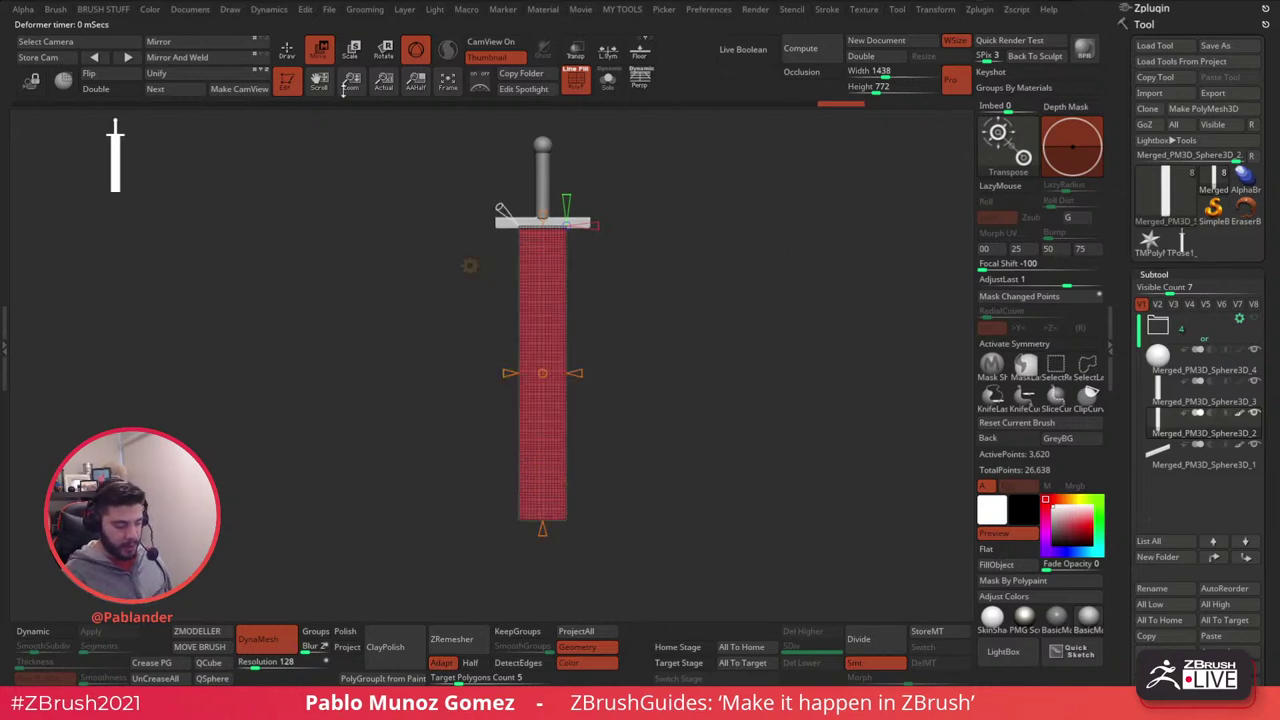
- Duplicate the blade subtool, give the copy its own polygroup, and make it the active subtool
left_click(287, 50)
left_click_drag(1123, 460, 1123, 412)
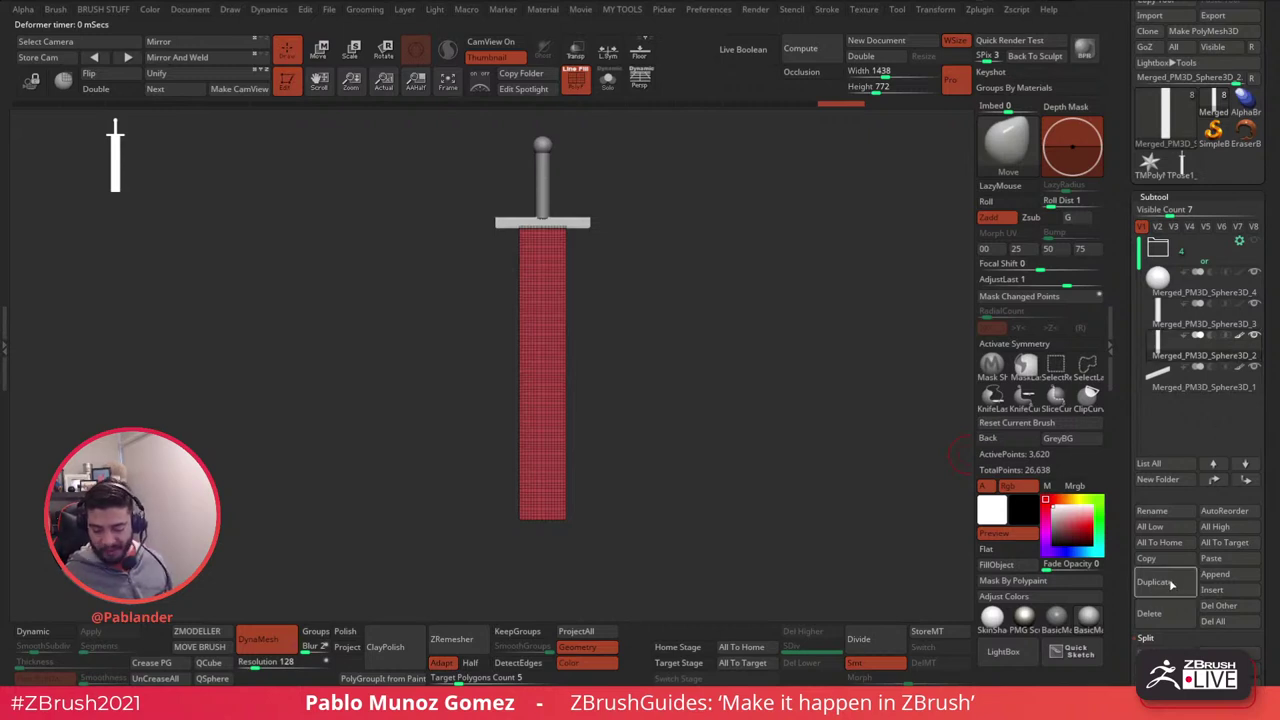
left_click(1154, 581)
key("ctrl+w")
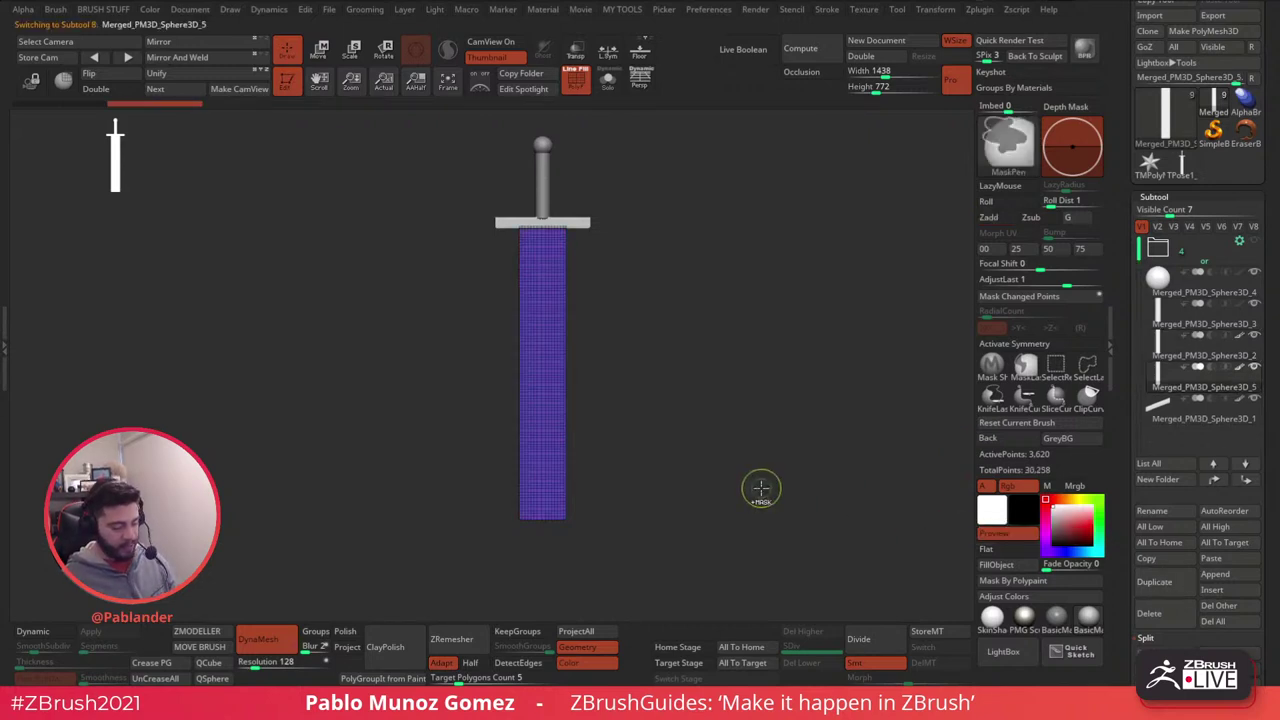
left_click(1240, 352)
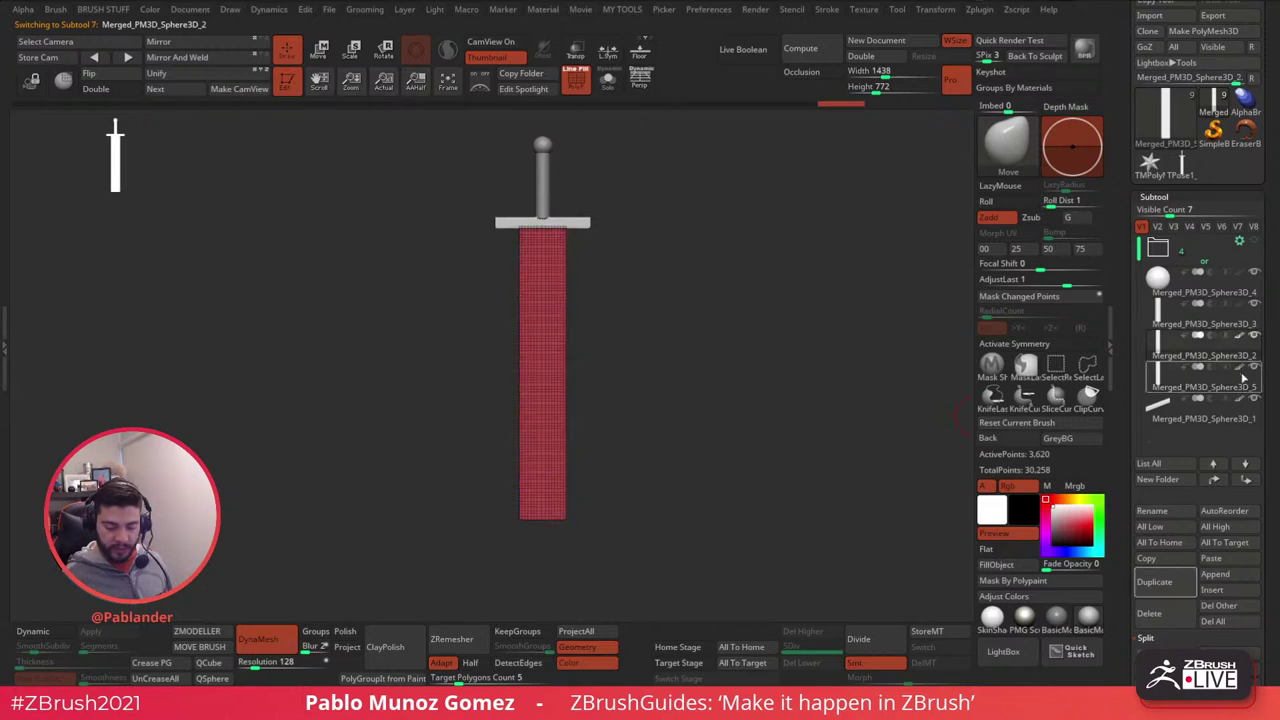
left_click(1212, 388)
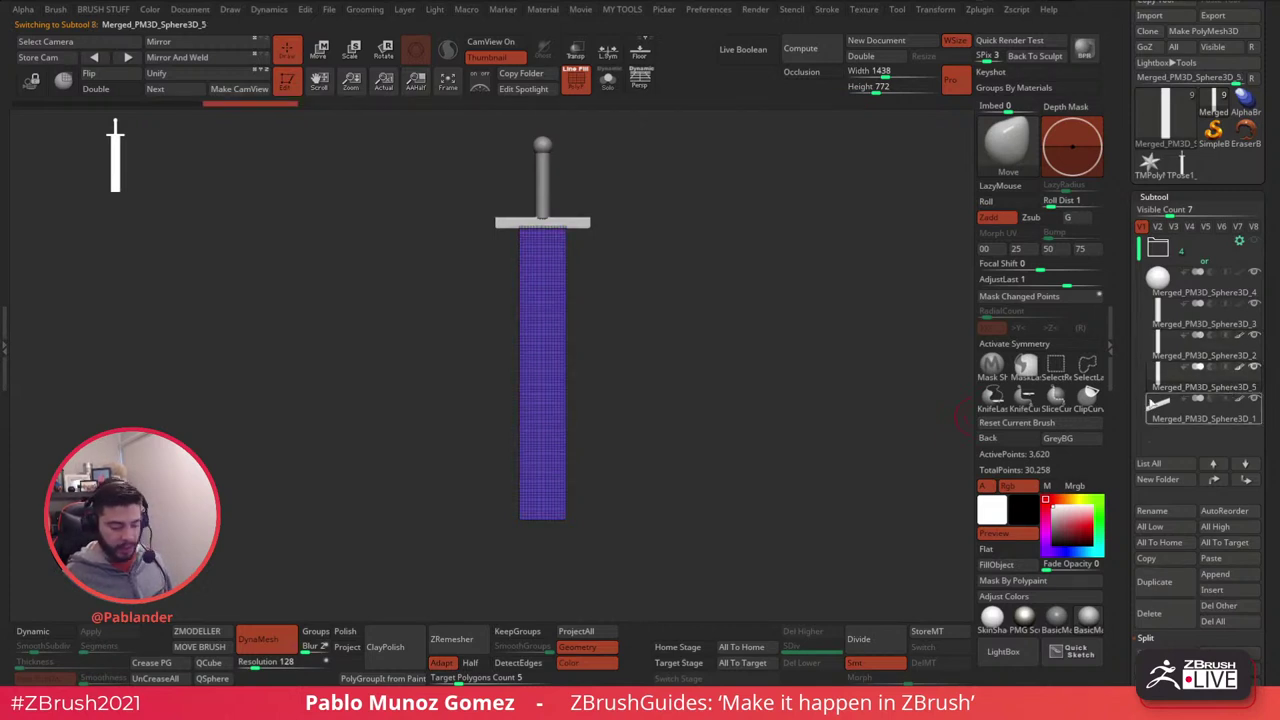
- Flare the lower end of the duplicated blade with the Taper deformer and accept the deformation
key("w")
left_click(469, 265)
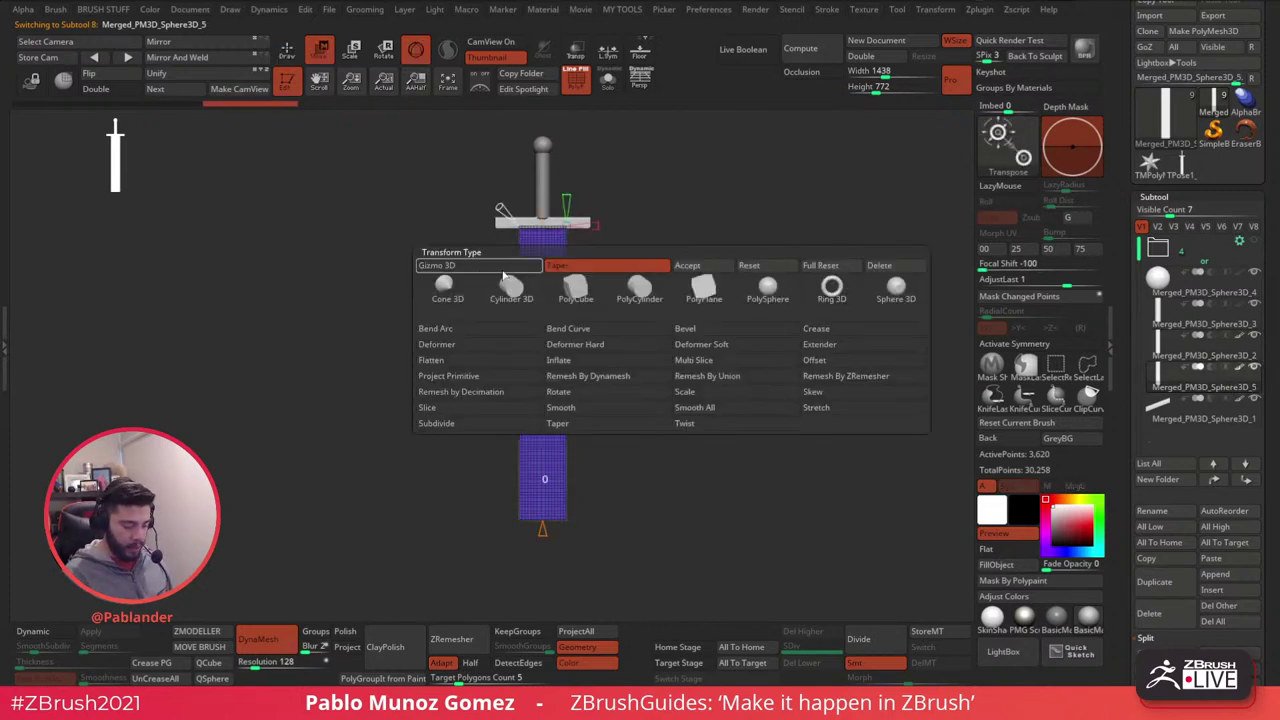
left_click(592, 371)
left_click_drag(542, 530, 545, 595)
left_click_drag(500, 192, 498, 188)
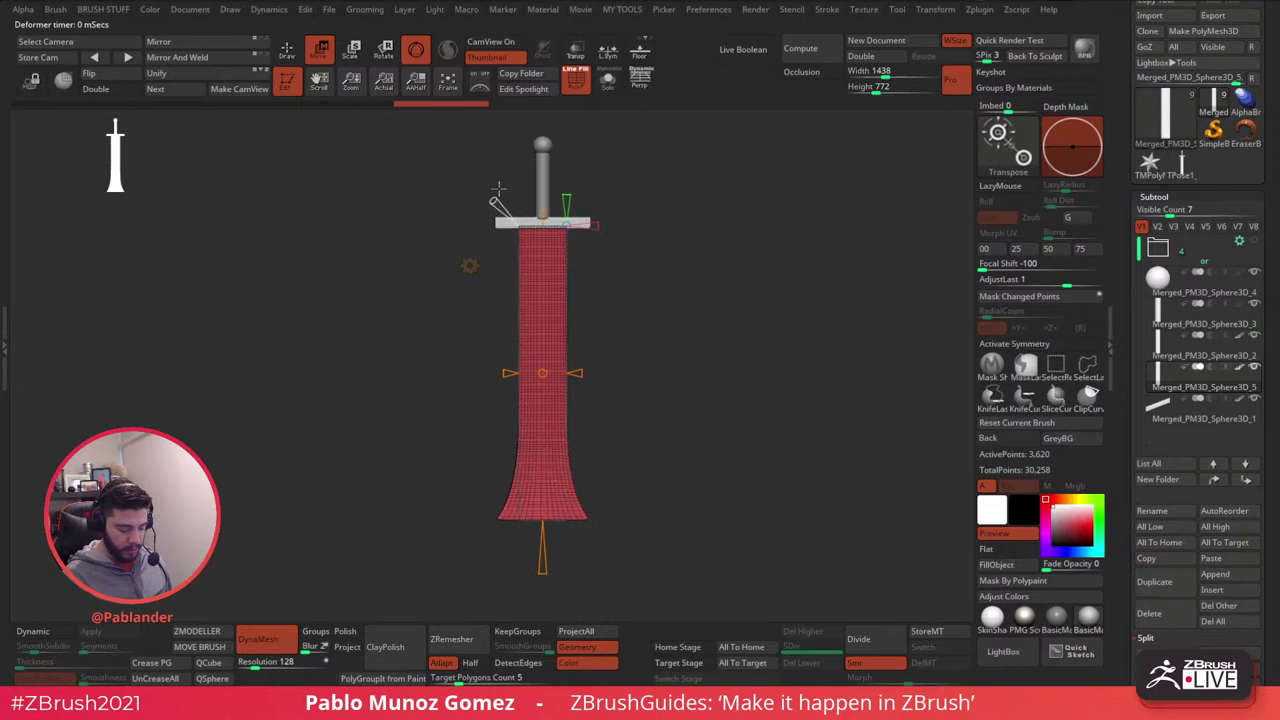
left_click(471, 265)
left_click(629, 340)
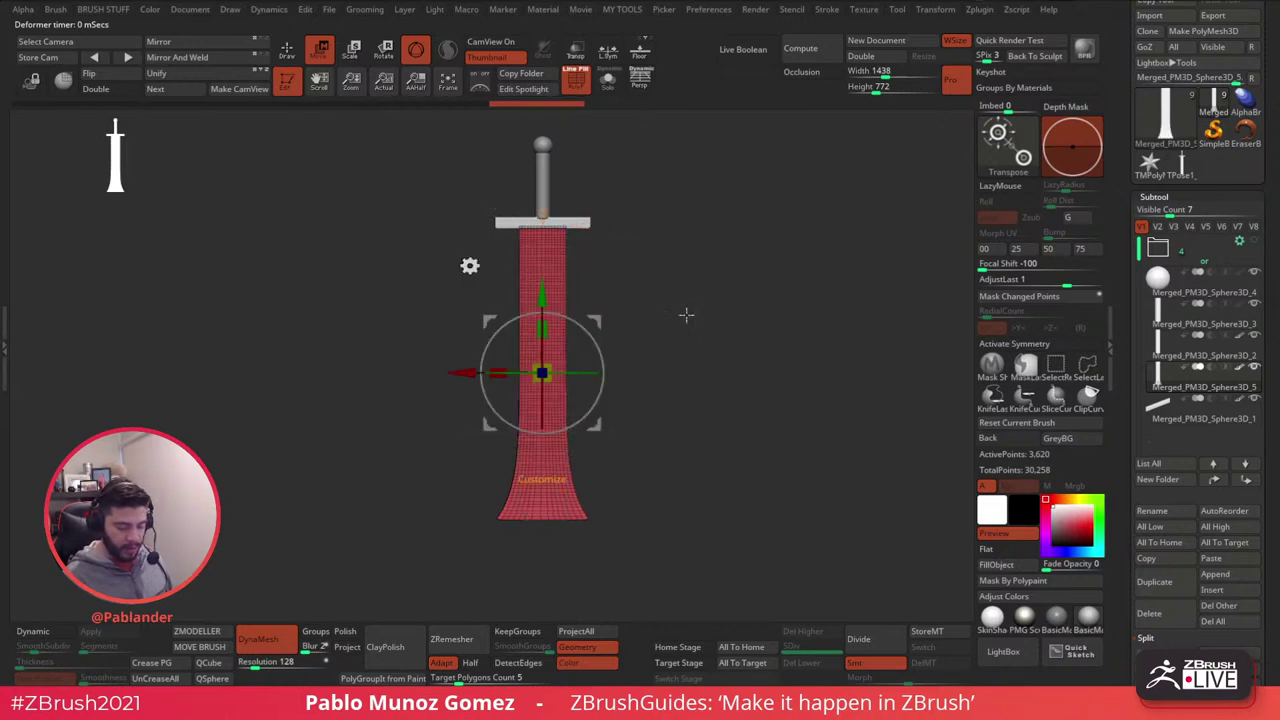
- Select the original blade and scale it along X into a narrow strip inside the flared copy
left_click(1213, 356)
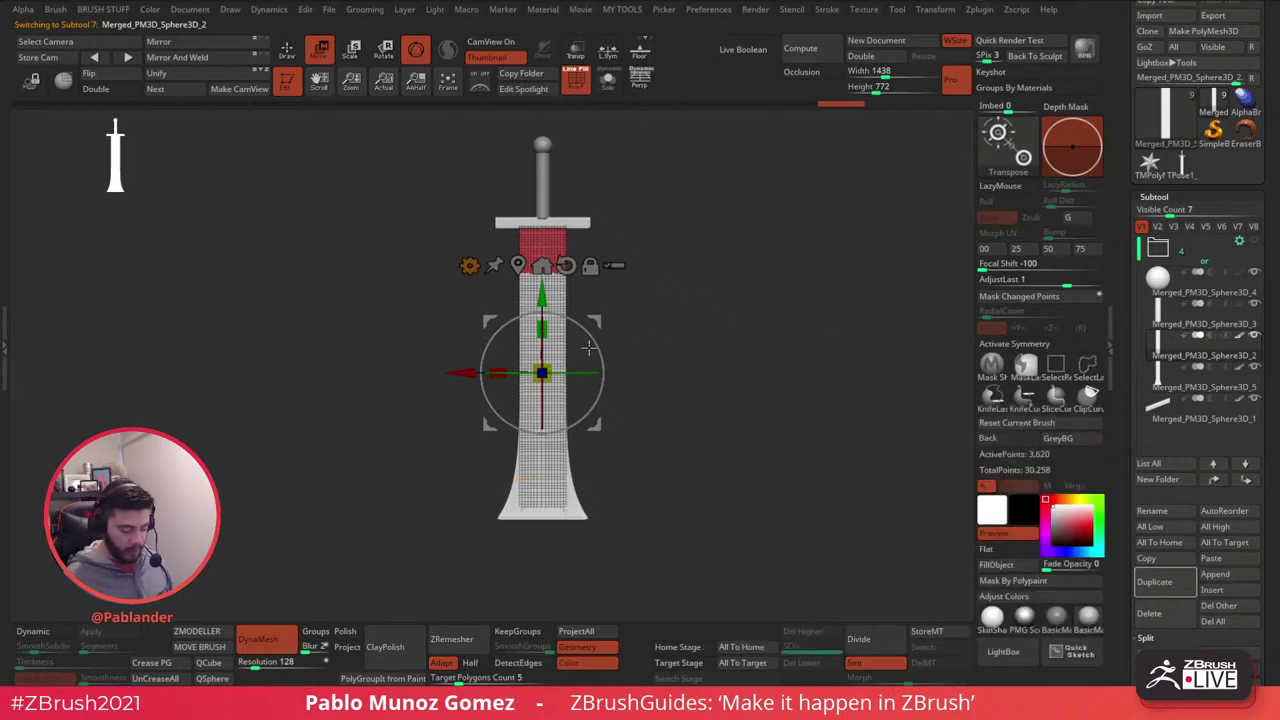
left_click_drag(645, 346, 700, 363)
left_click_drag(581, 369, 622, 369)
left_click_drag(722, 357, 652, 358)
left_click_drag(497, 374, 545, 369)
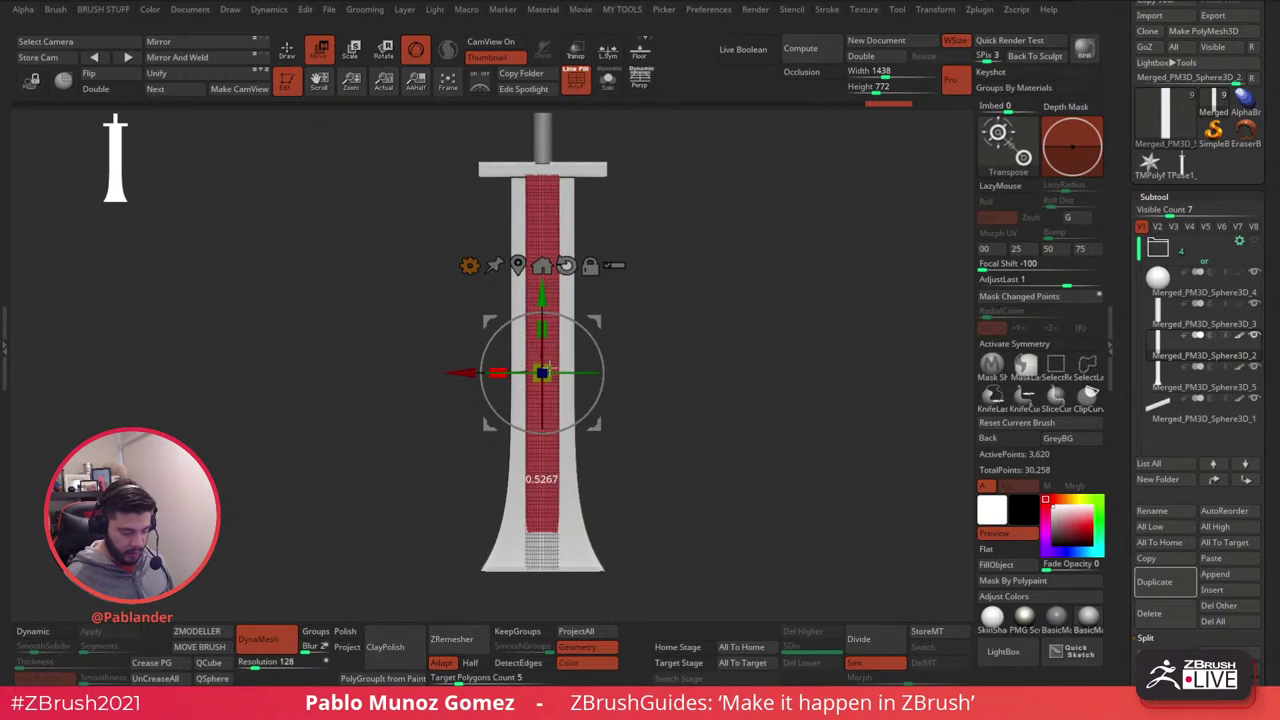
- Move the pivot to the crossguard, lengthen the narrow blade past the flared end, and recentre the Gizmo on it
left_click_drag(677, 297, 671, 264)
left_click_drag(663, 346, 694, 334, "alt")
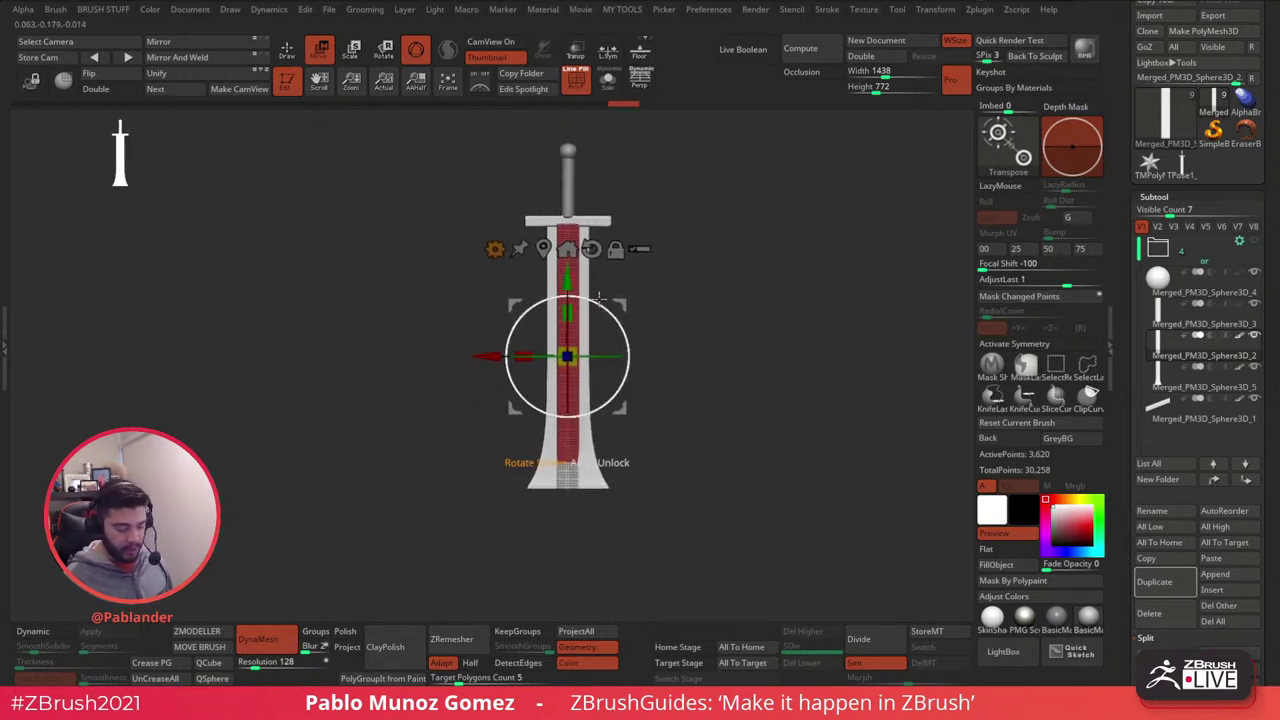
left_click_drag(567, 282, 568, 176, "alt")
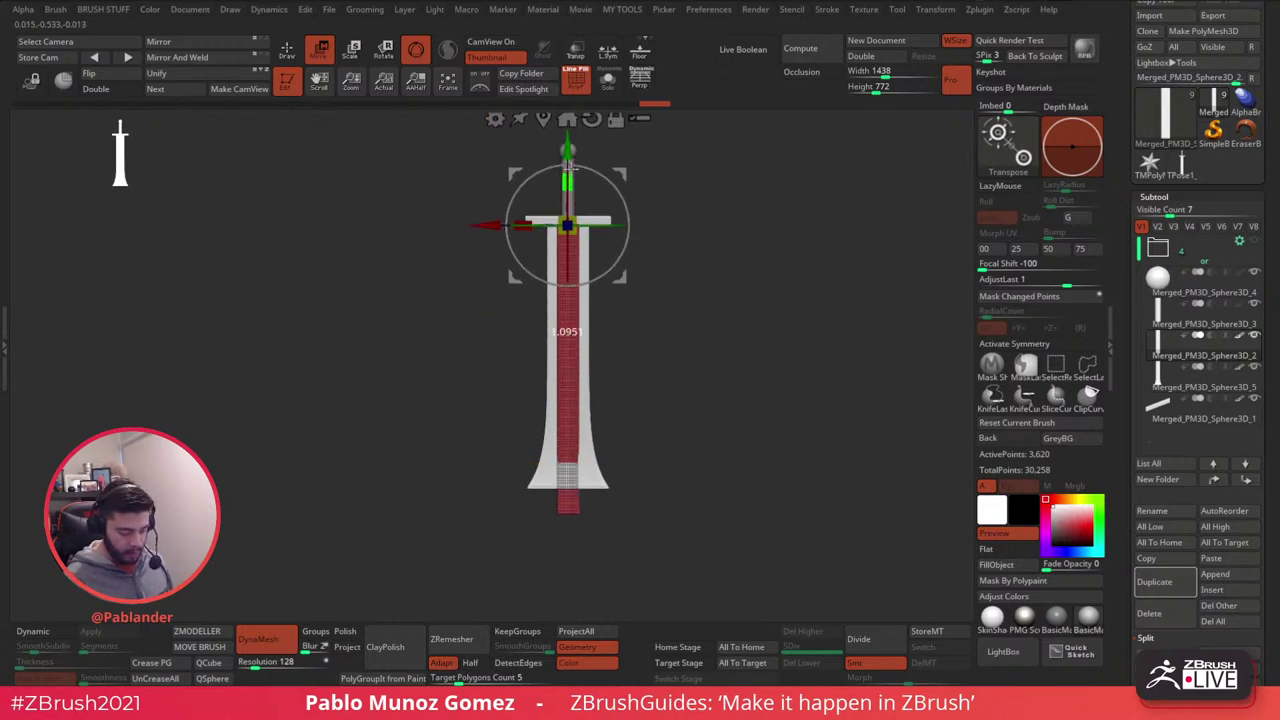
left_click(567, 119)
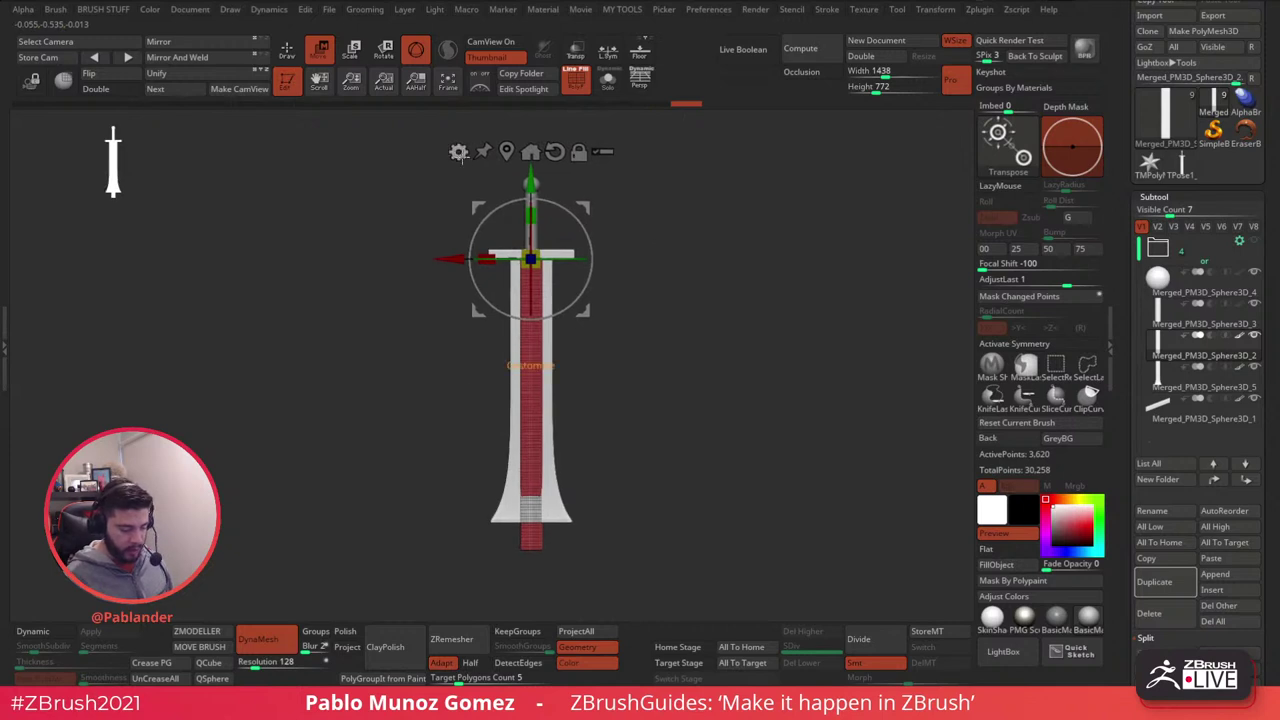
left_click(507, 152)
- Taper the narrow blade's lower end to a point, accept the deformer, and return to Draw mode
left_click(459, 296)
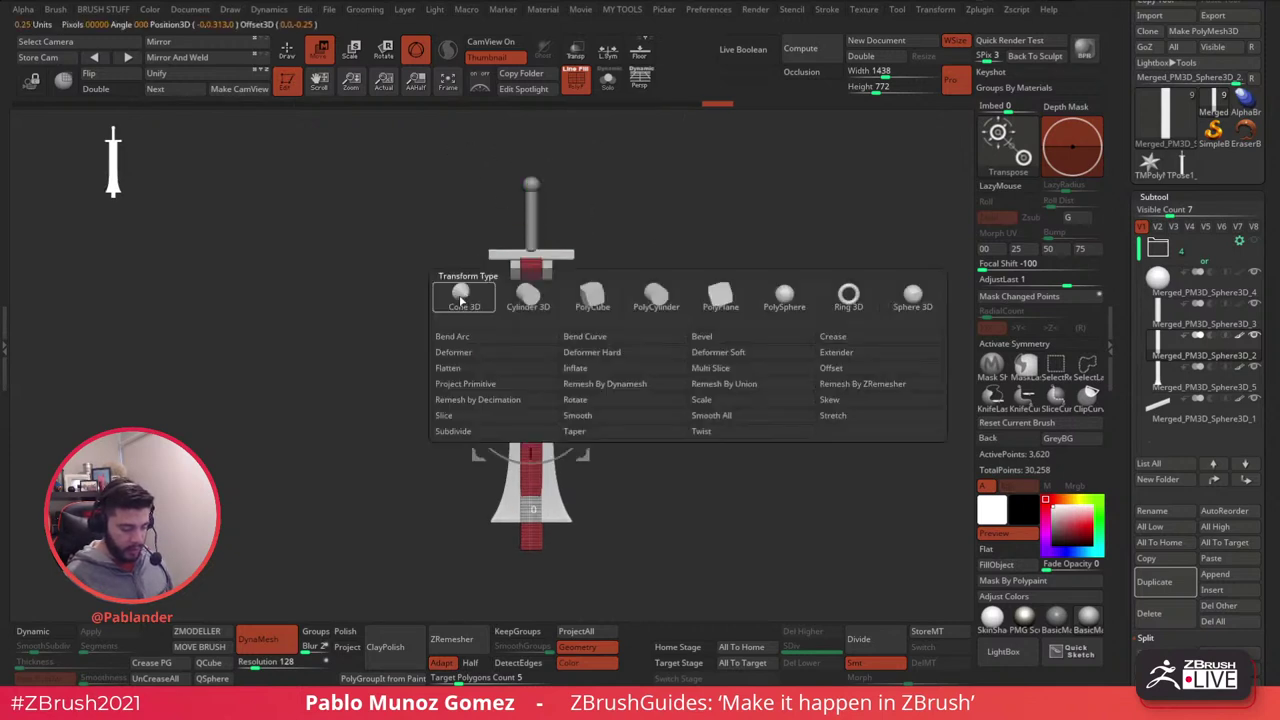
left_click(606, 440)
left_click_drag(636, 478, 656, 432, "alt")
left_click_drag(558, 510, 580, 452)
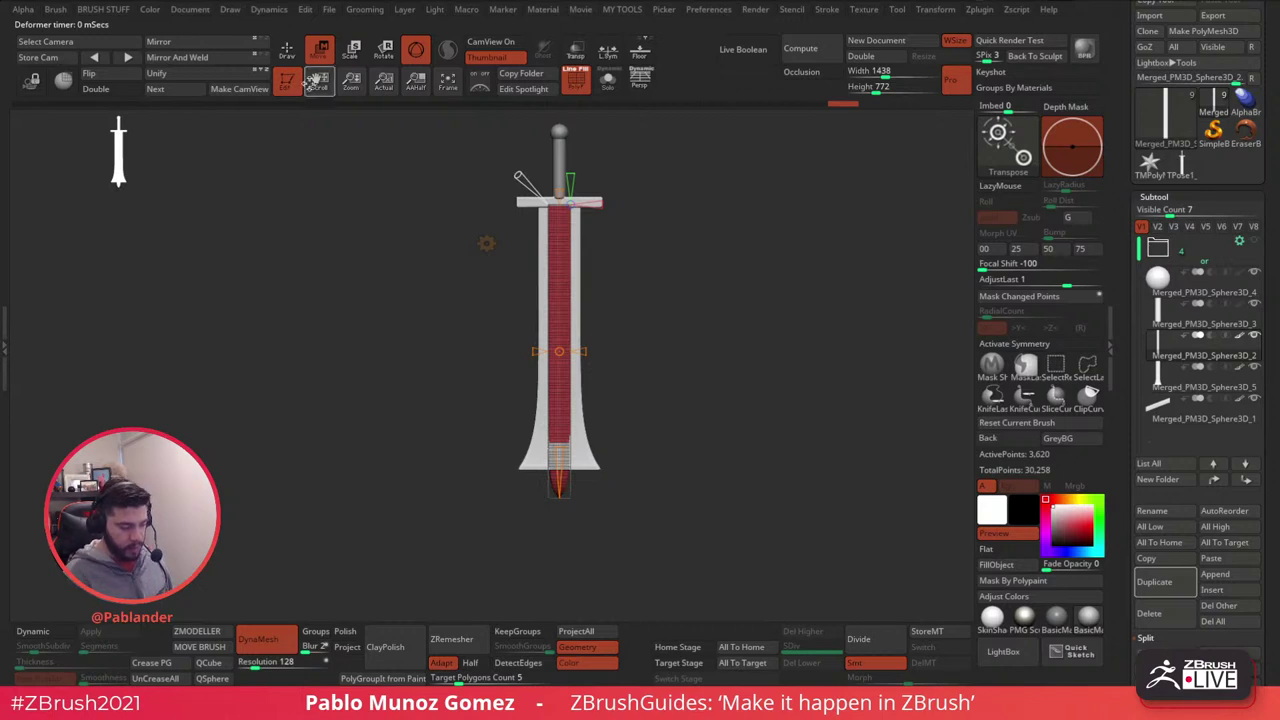
left_click(488, 244)
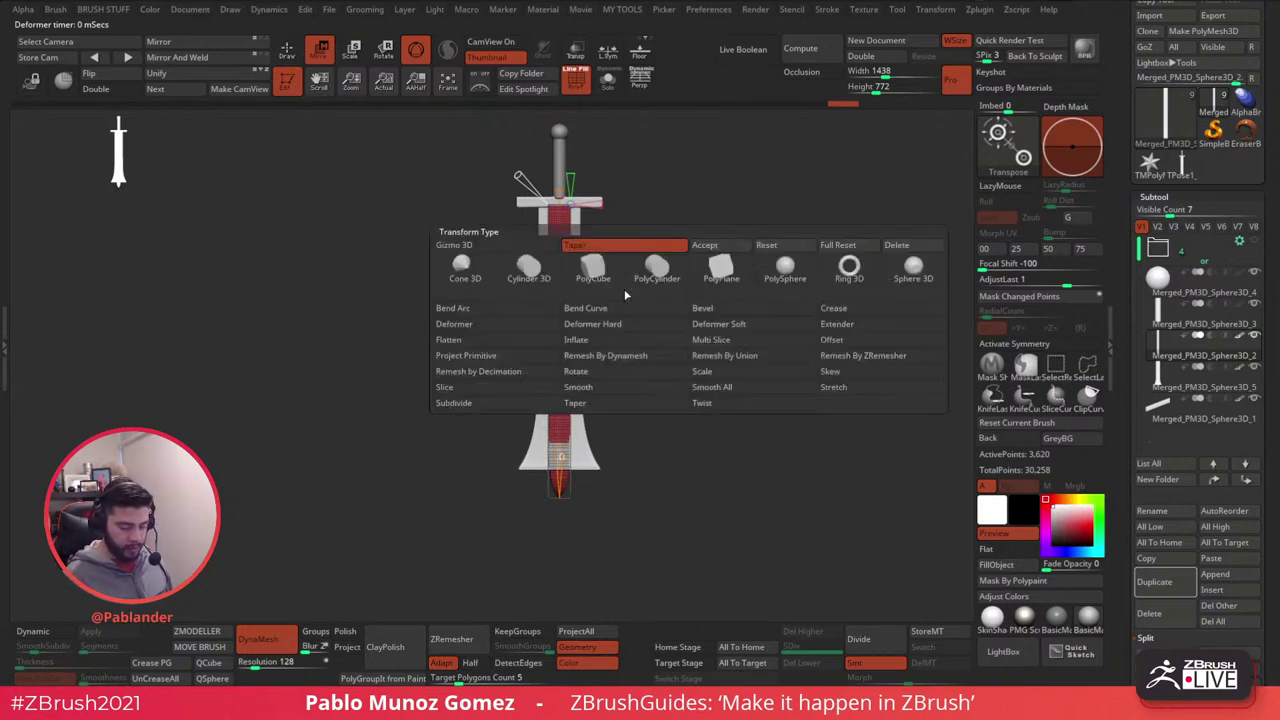
left_click(714, 245)
left_click(291, 54)
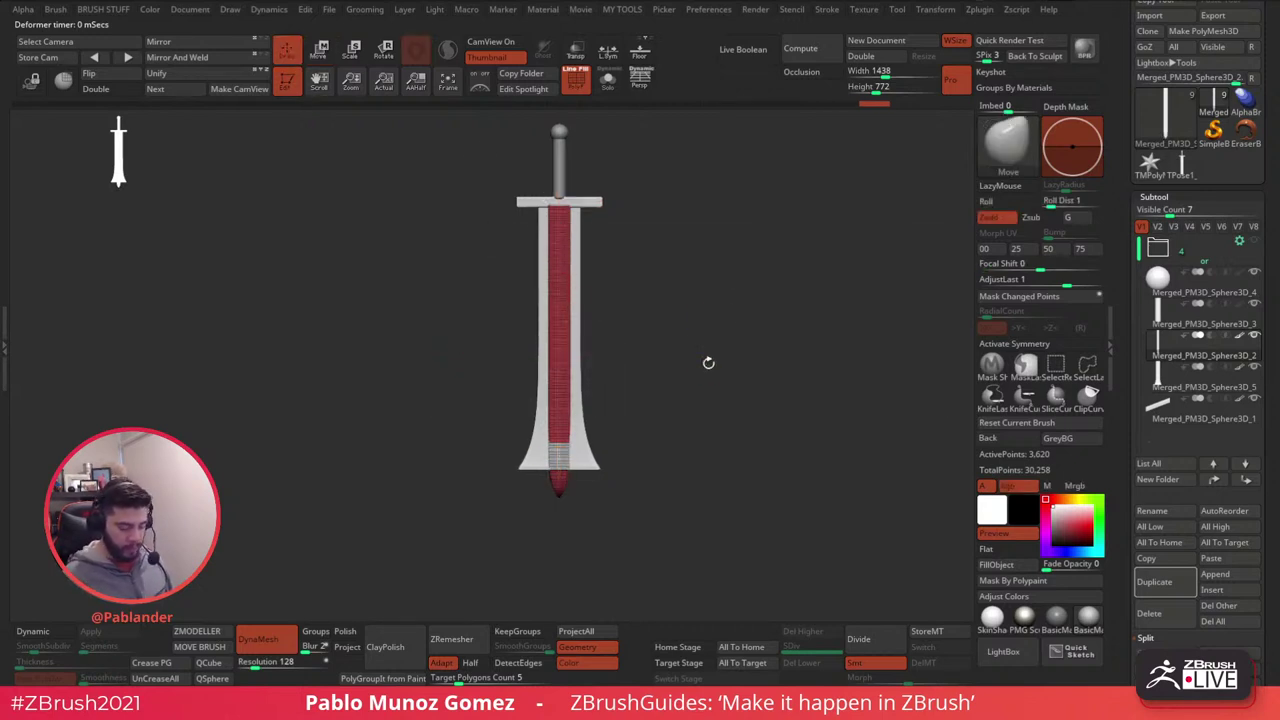
- Turn off the polyframe display, hide the flared blade, and make the narrow pointed blade active
left_click(576, 82)
left_click_drag(740, 398, 703, 444)
key("f")
left_click(1216, 380)
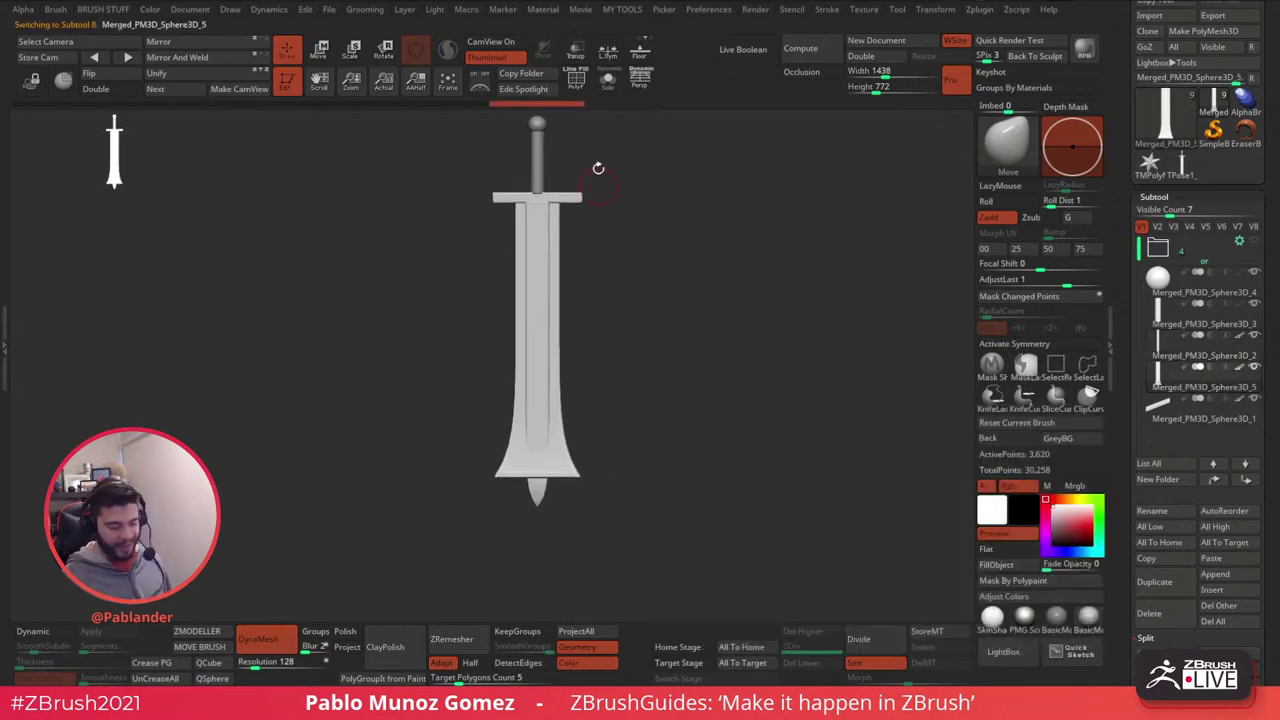
left_click(1253, 338)
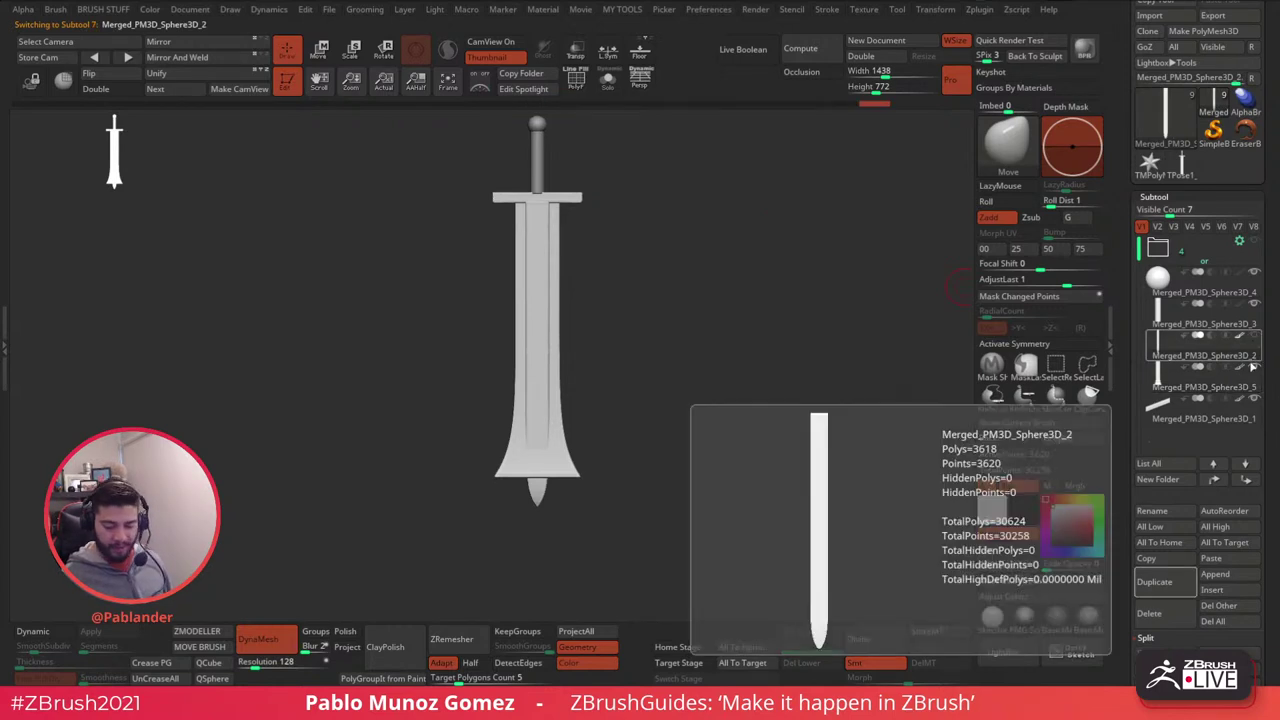
left_click(1253, 338)
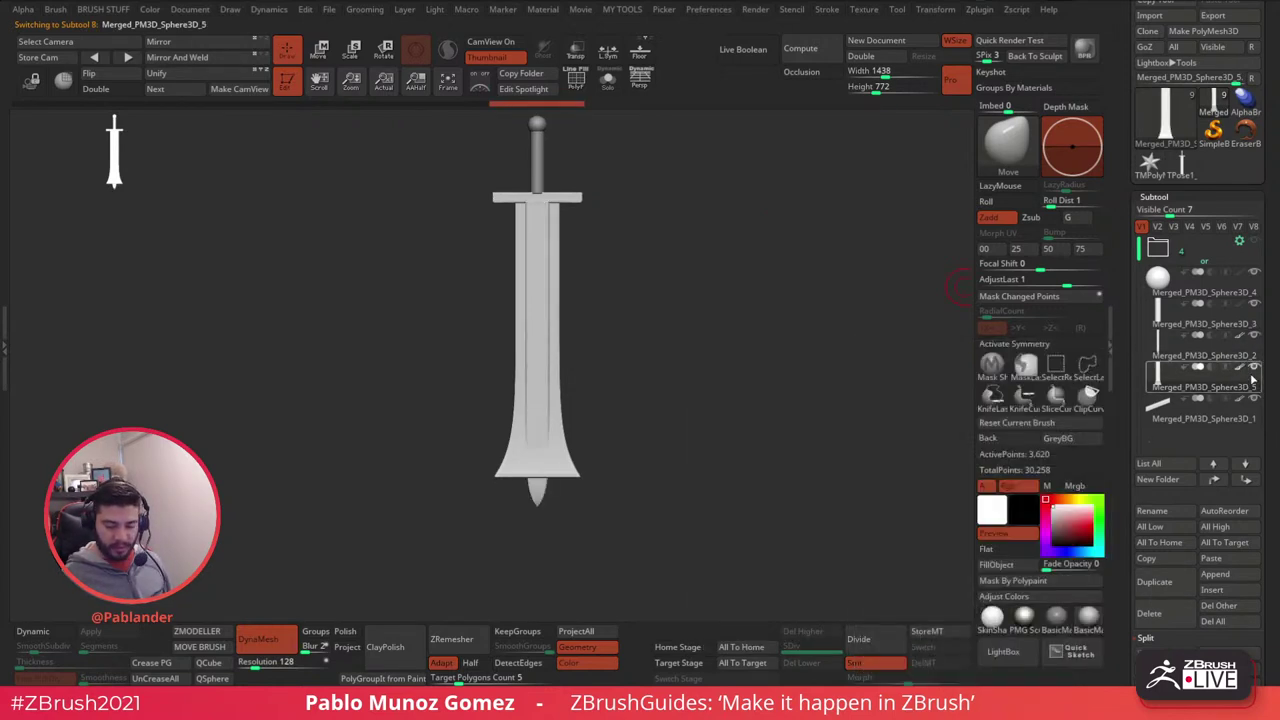
left_click(1254, 368)
left_click(1256, 354)
- Duplicate the narrow pointed blade subtool
key("ctrl+shift+d")
left_click_drag(886, 366, 800, 374)
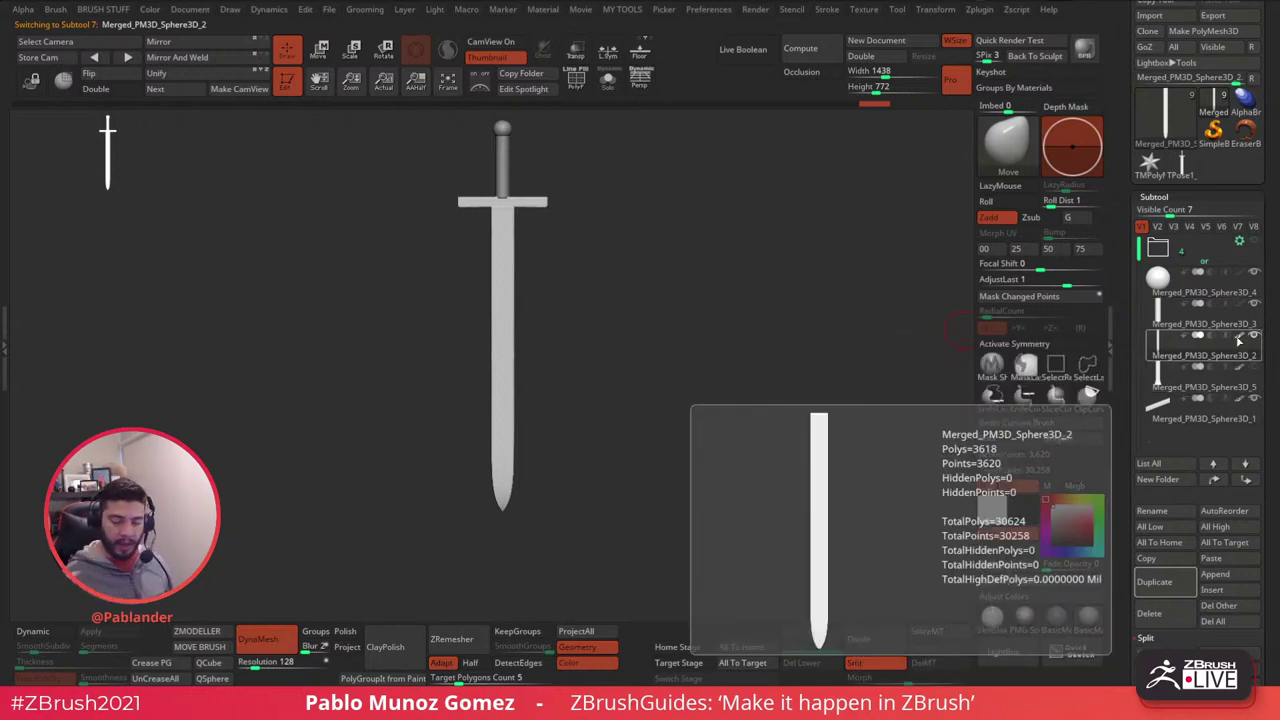
key("ctrl+shift+d")
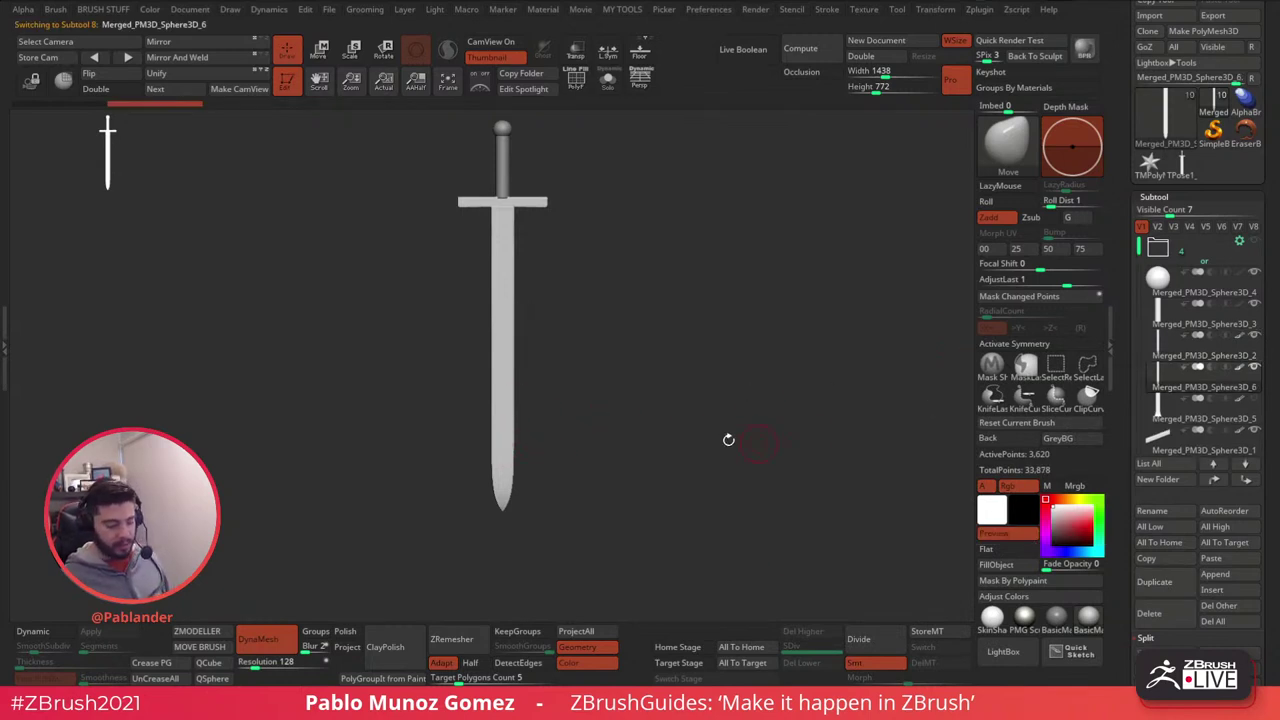
- Step the blade subtool's undo history back to its wide rectangular shape and duplicate that version
left_click(1236, 358)
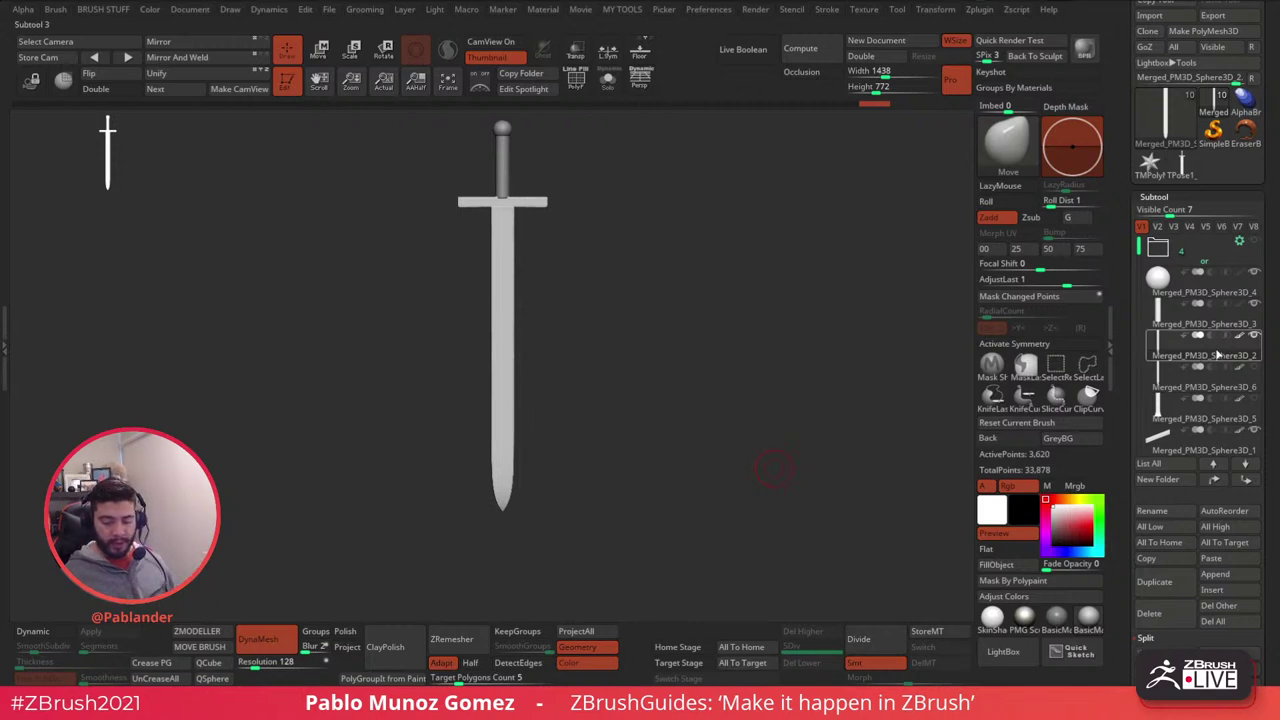
left_click(1212, 386)
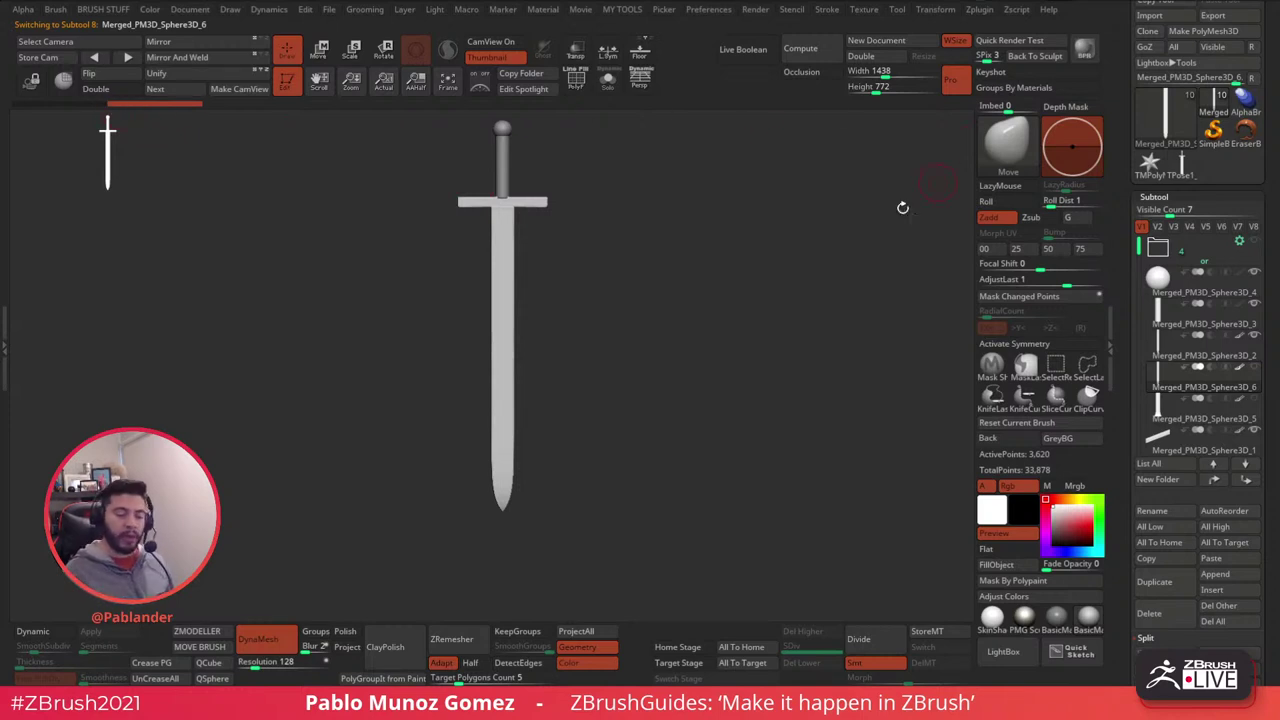
left_click(1197, 368)
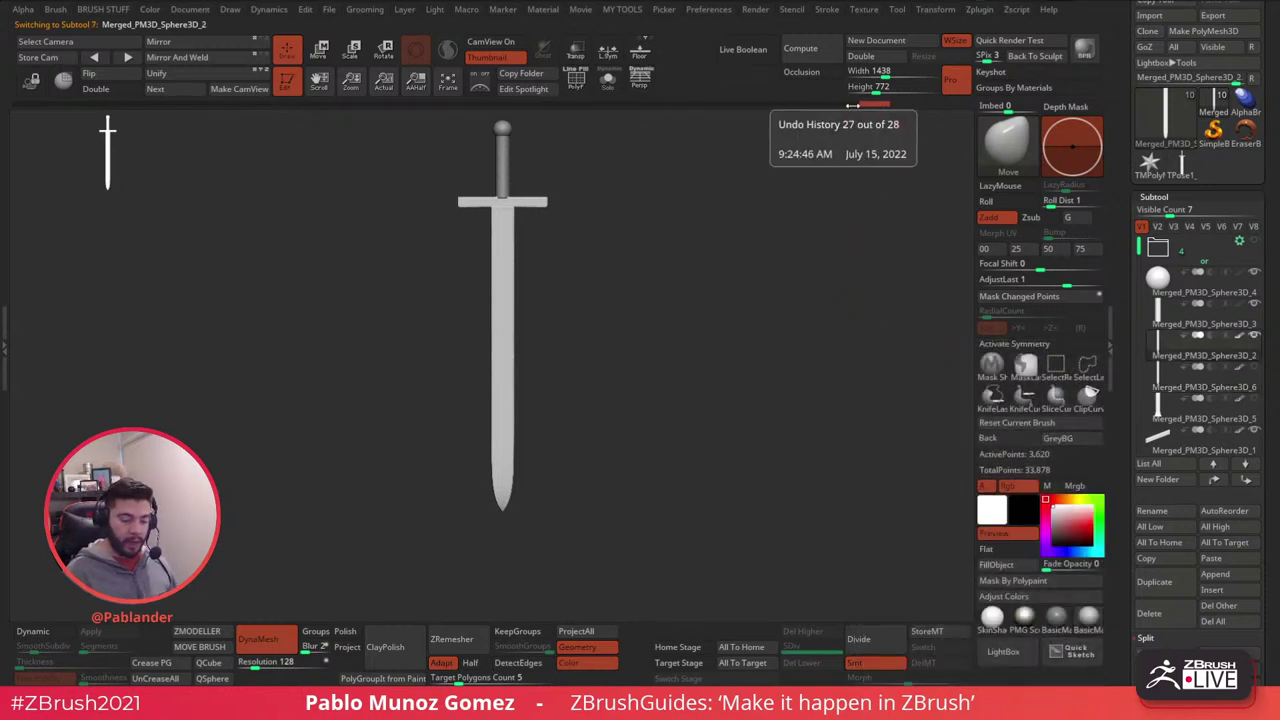
left_click_drag(823, 104, 749, 104)
left_click_drag(672, 106, 560, 104)
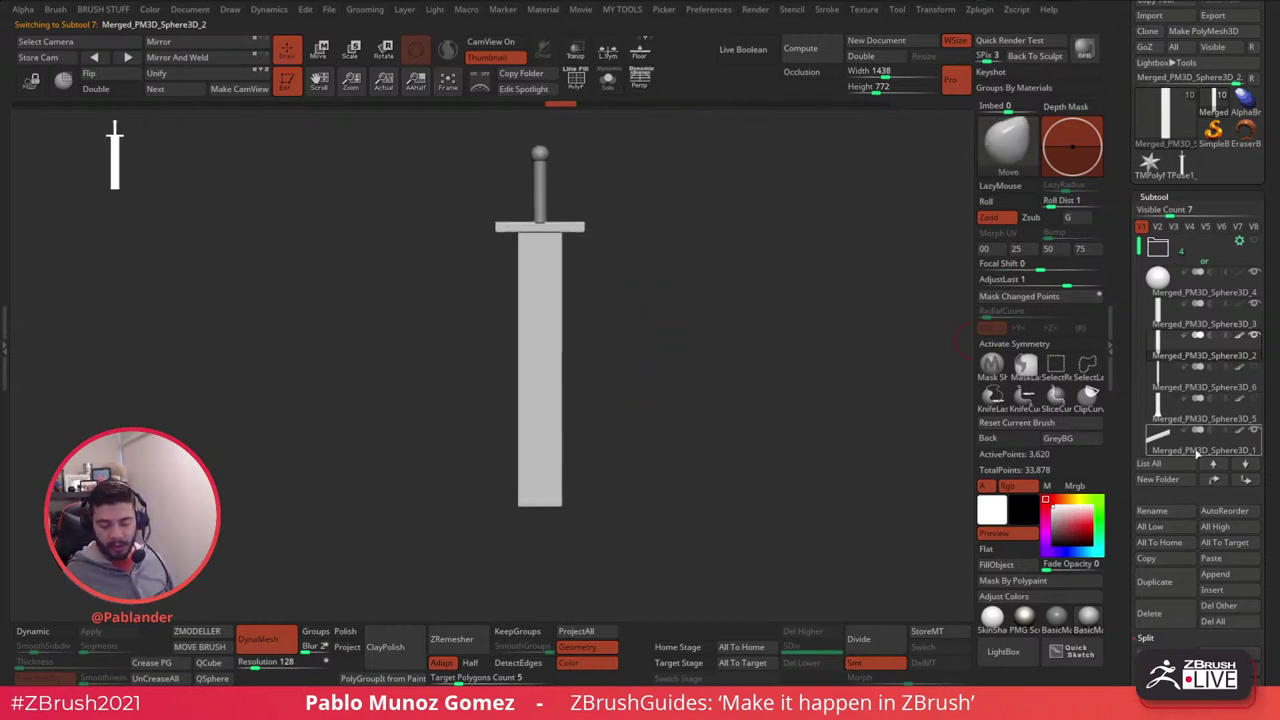
left_click_drag(666, 312, 676, 380, "alt")
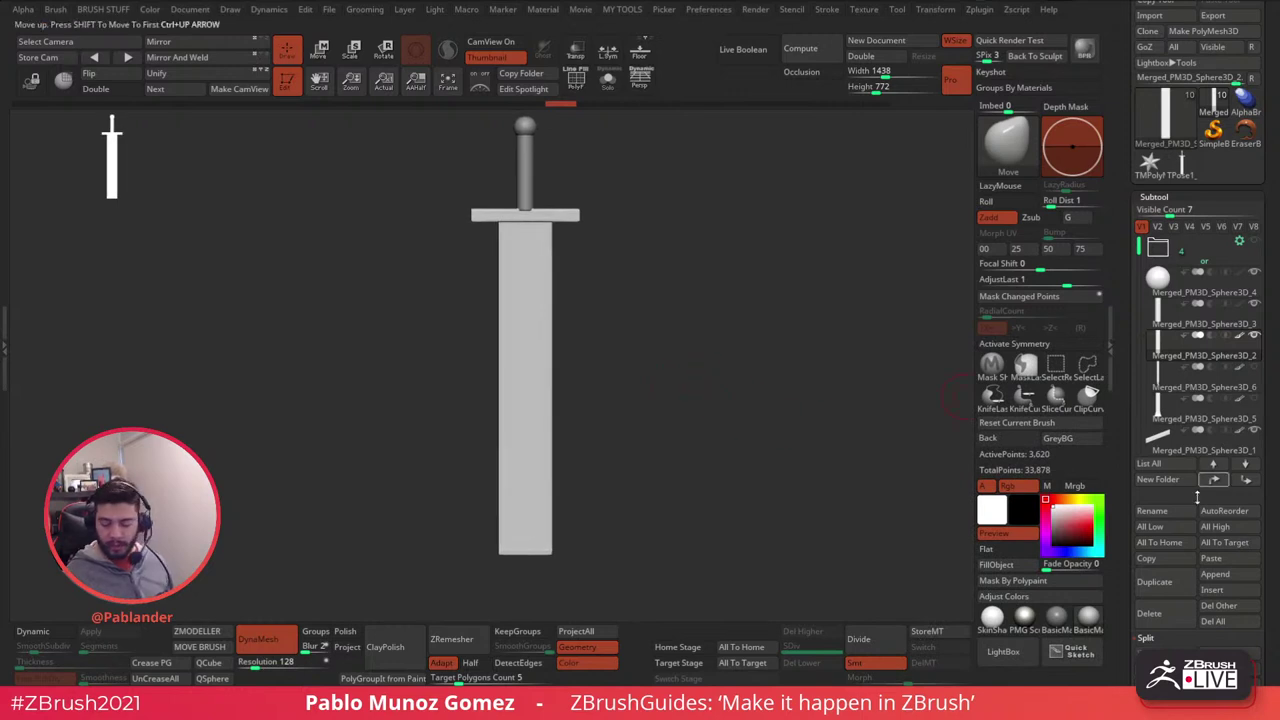
left_click(1155, 581)
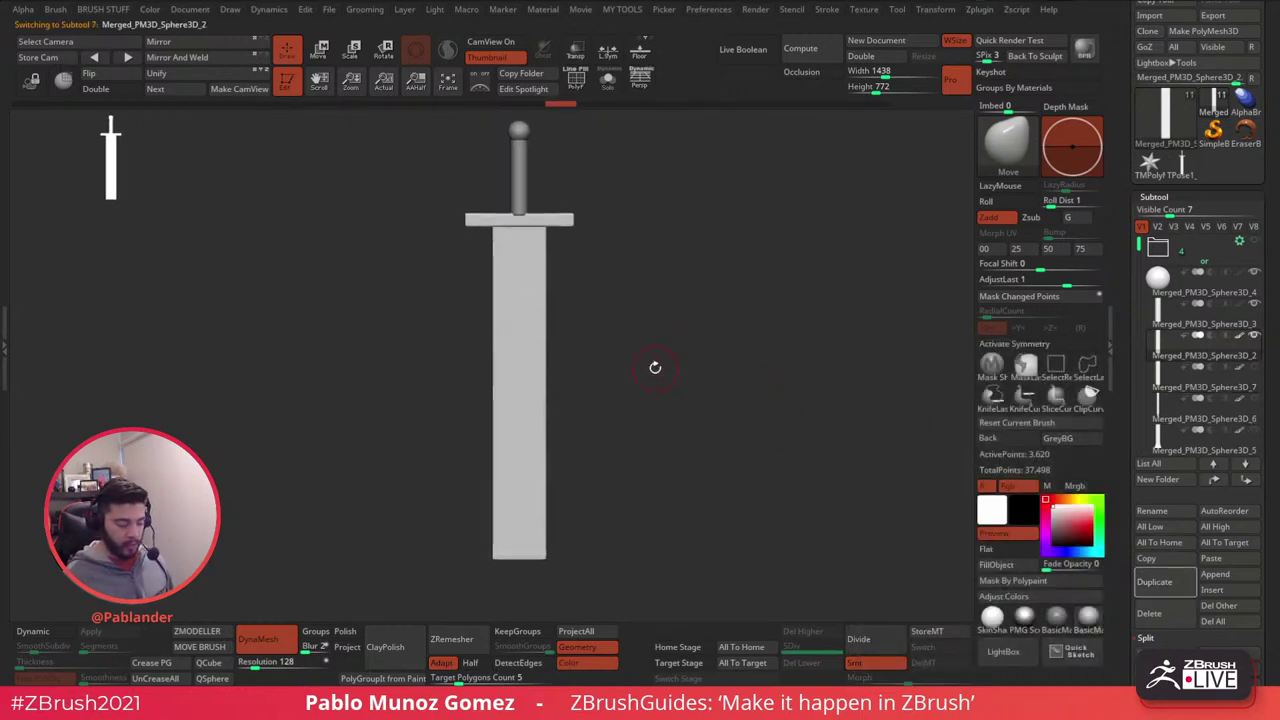
- Apply the Project Primitive deformer to the wide rectangular blade with the polyframe displayed
left_click(319, 50)
left_click(448, 277)
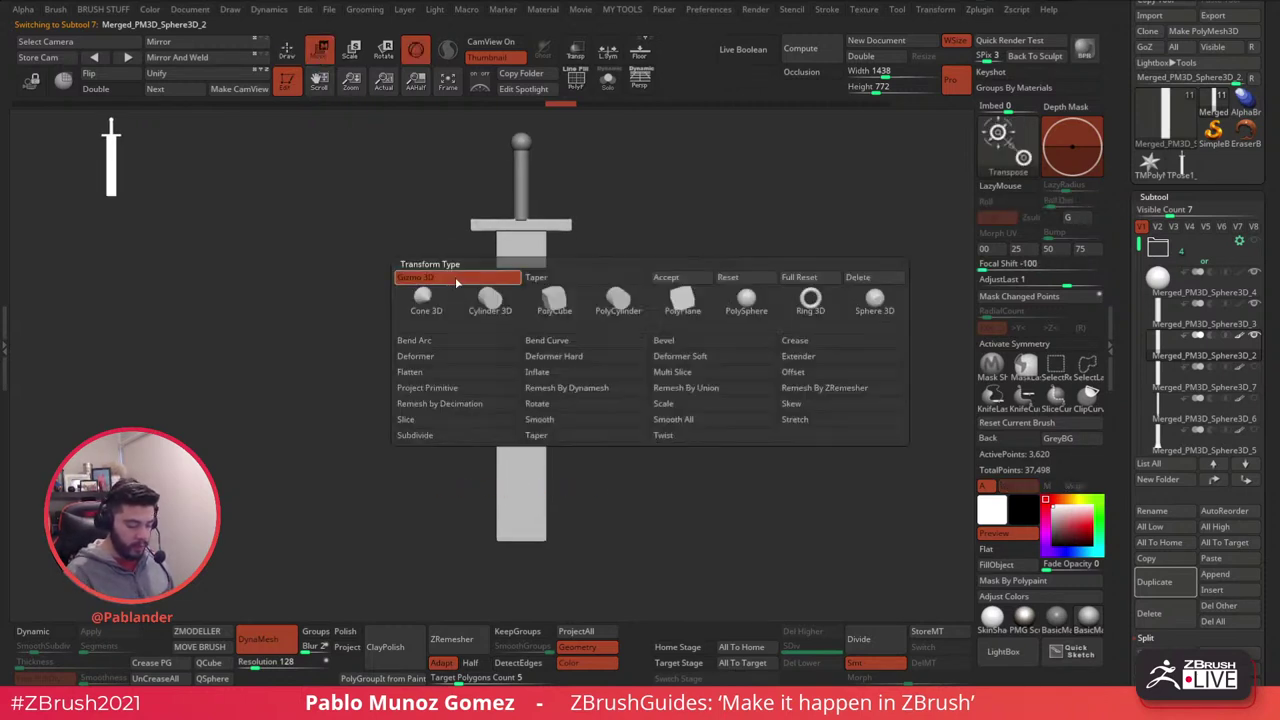
left_click(448, 277)
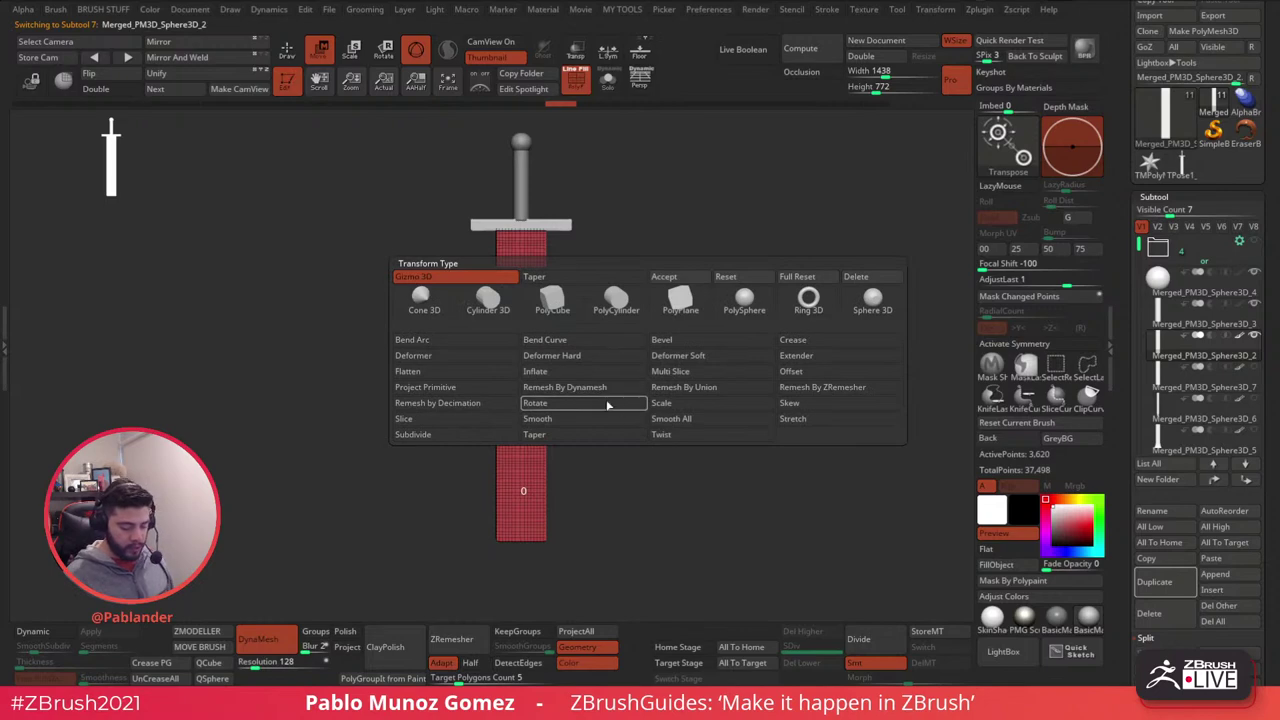
left_click(488, 388)
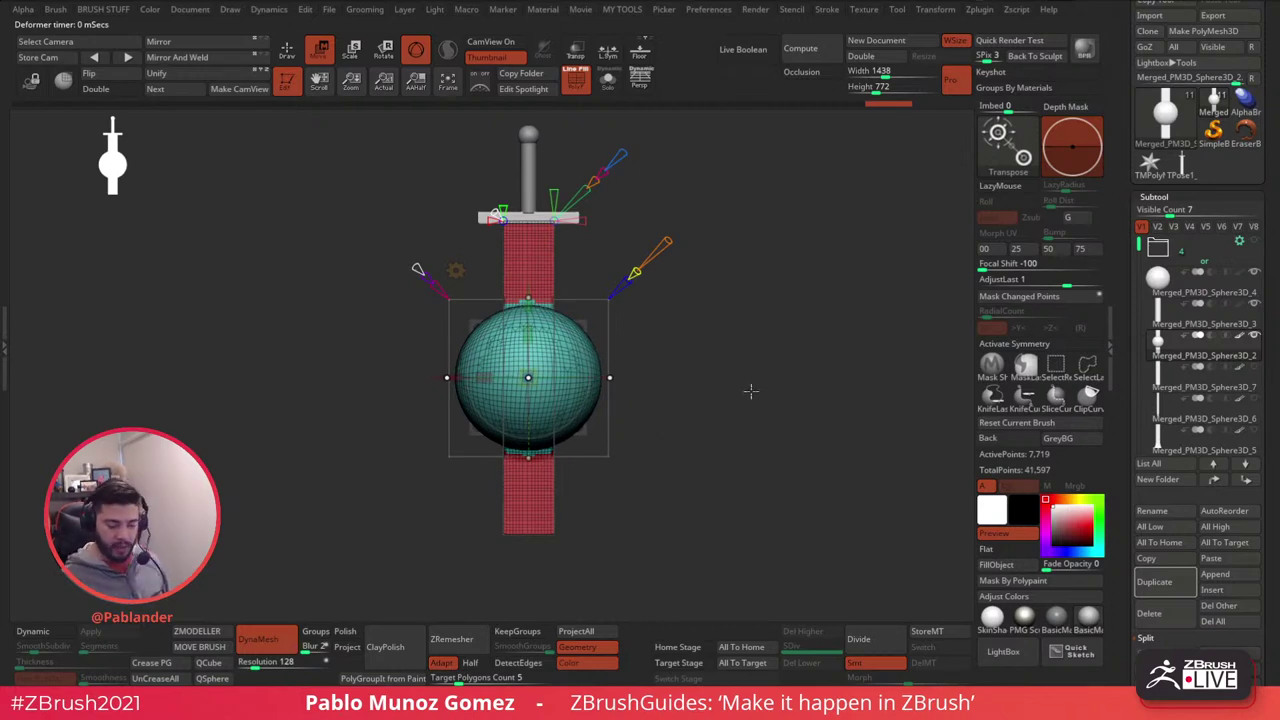
- Enlarge the projected sphere slightly and reposition it along the middle of the blade
mouse_move(750, 391)
left_mouse_down()
mouse_move(808, 380)
mouse_move(789, 394)
mouse_move(757, 389)
left_mouse_up()
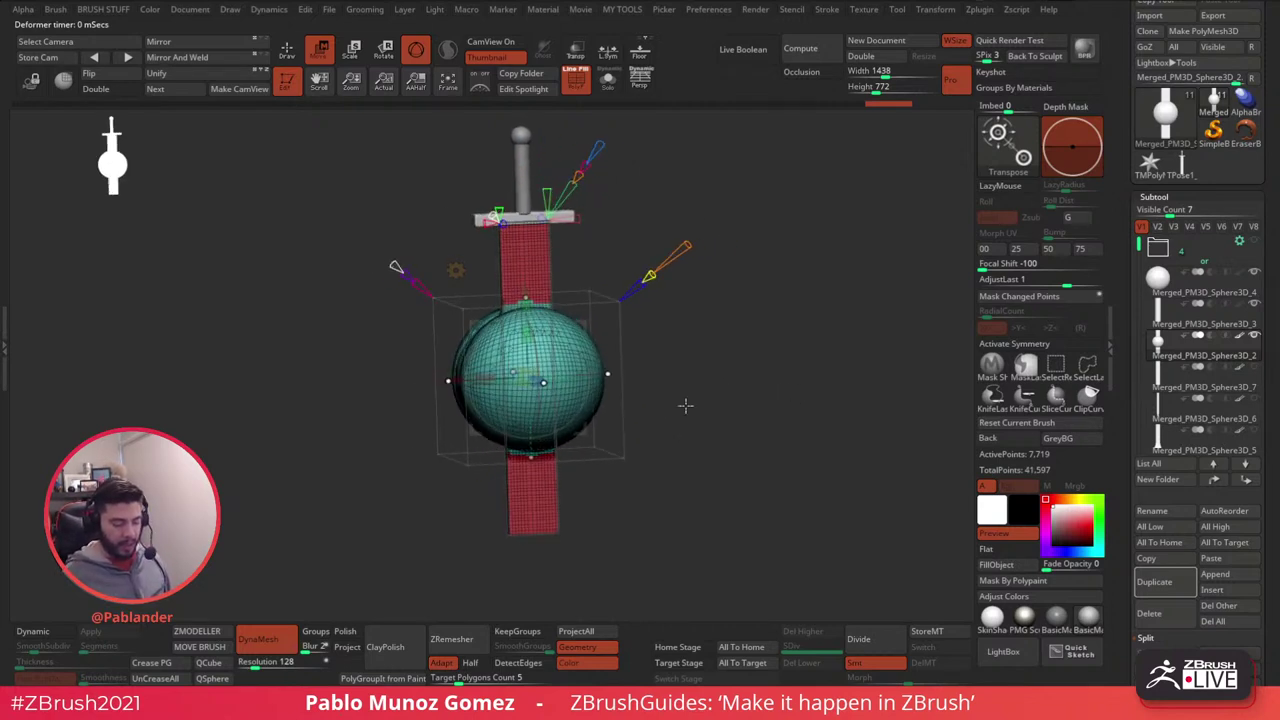
left_click_drag(704, 322, 706, 353, "alt")
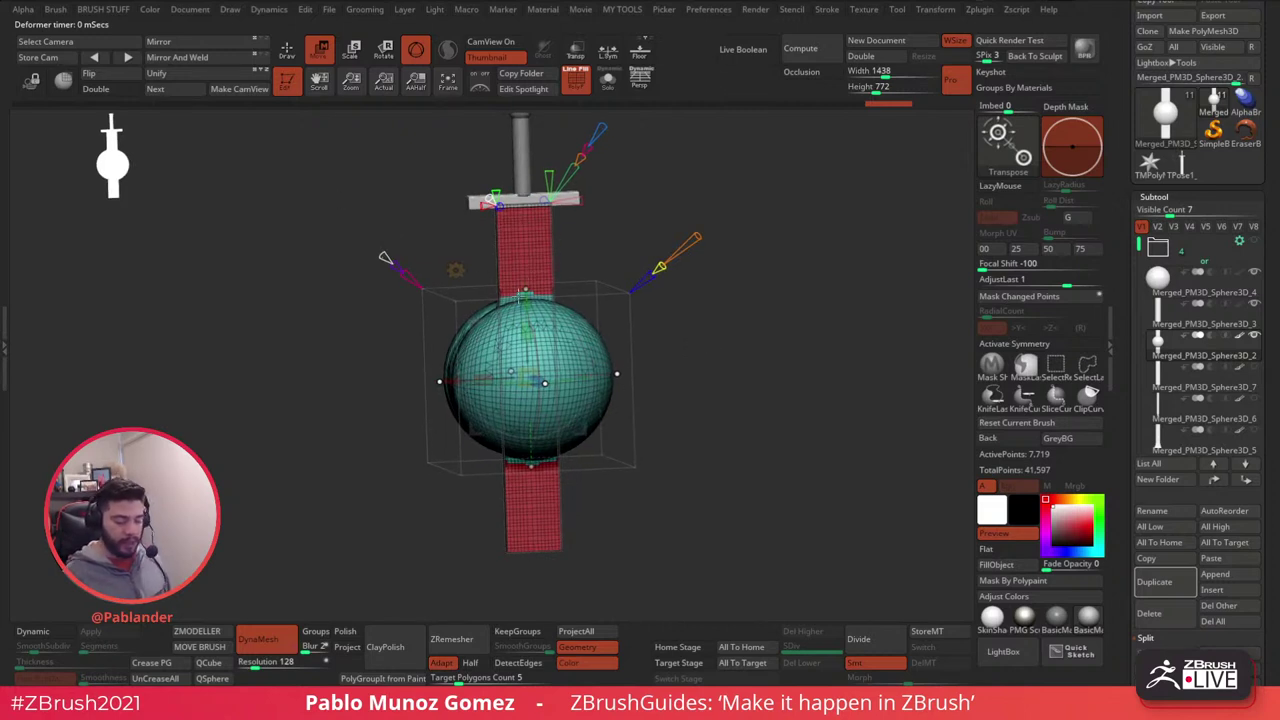
left_click_drag(688, 348, 660, 349)
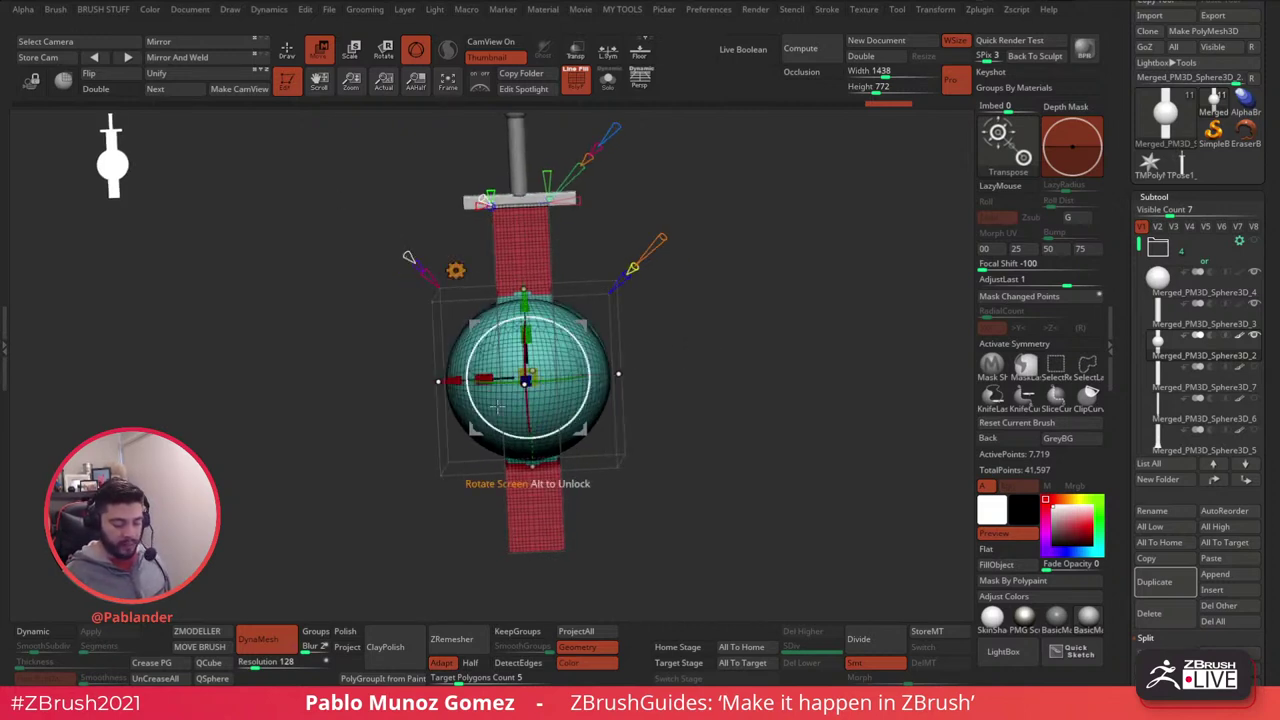
left_click_drag(533, 296, 539, 257)
left_click_drag(638, 343, 740, 290)
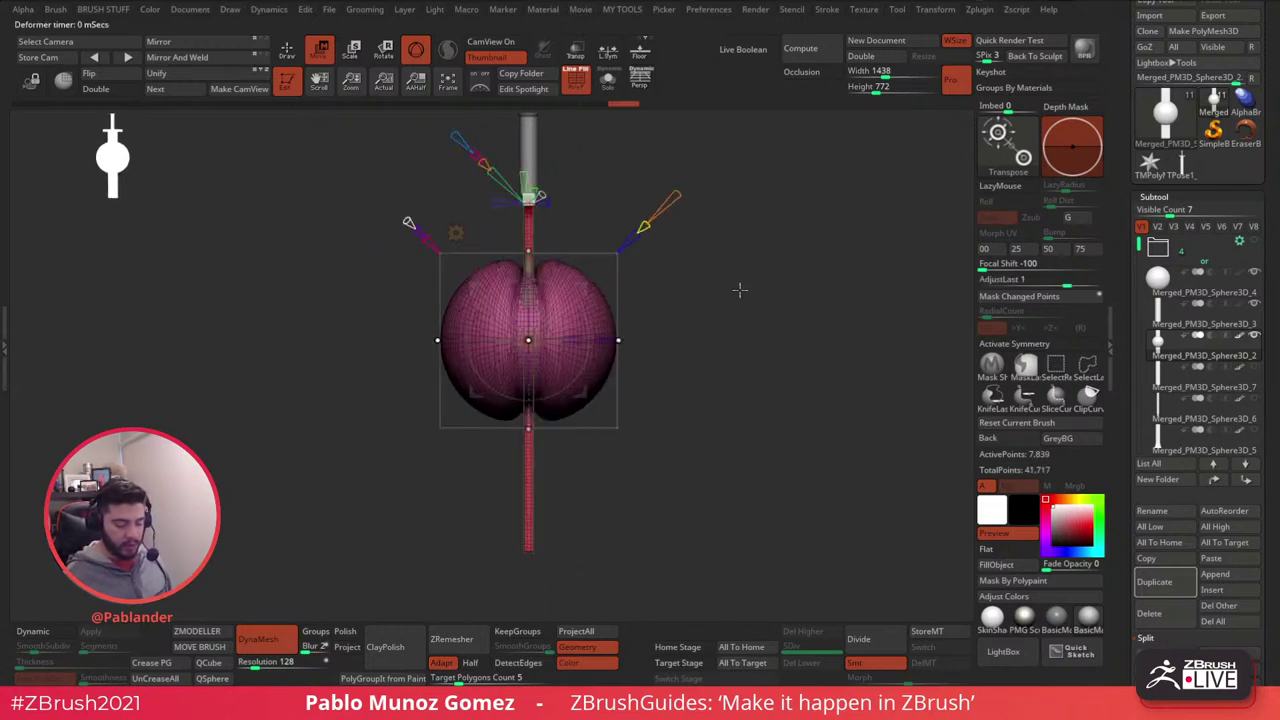
mouse_move(574, 336)
left_mouse_down()
mouse_move(500, 348)
mouse_move(550, 332)
left_mouse_up()
left_click_drag(651, 307, 607, 361, "shift")
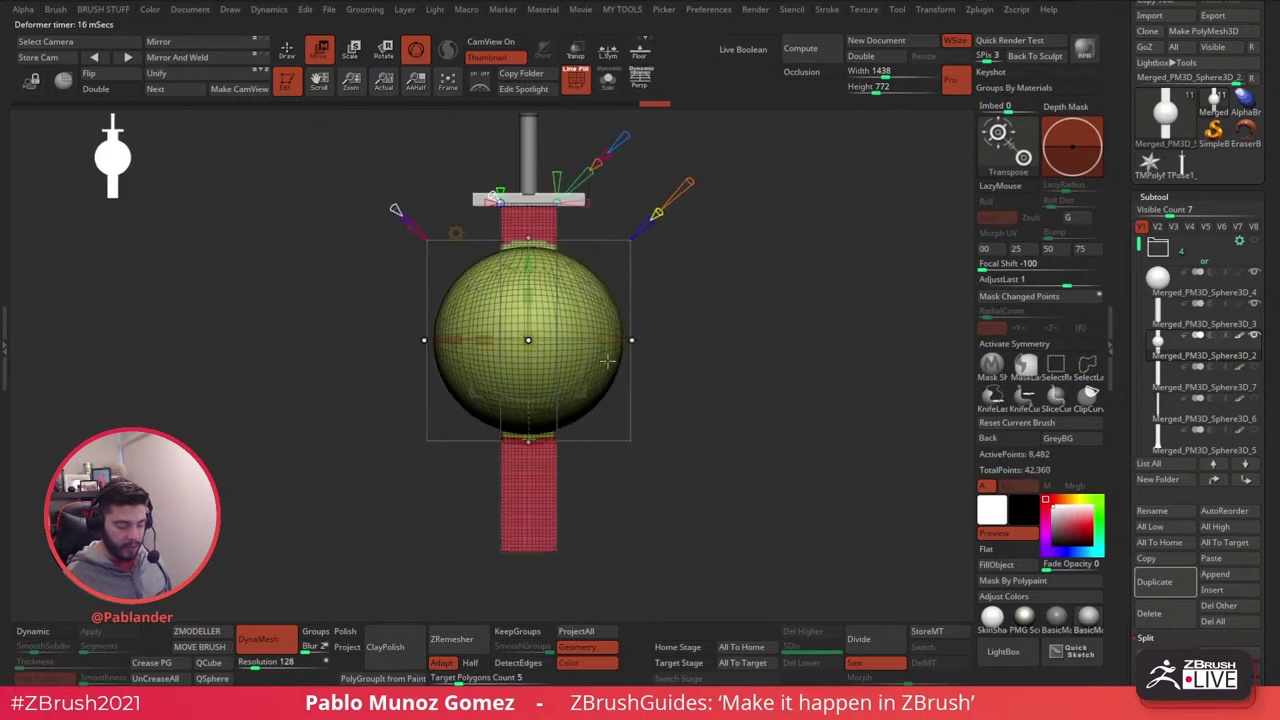
left_click_drag(654, 257, 679, 256, "alt")
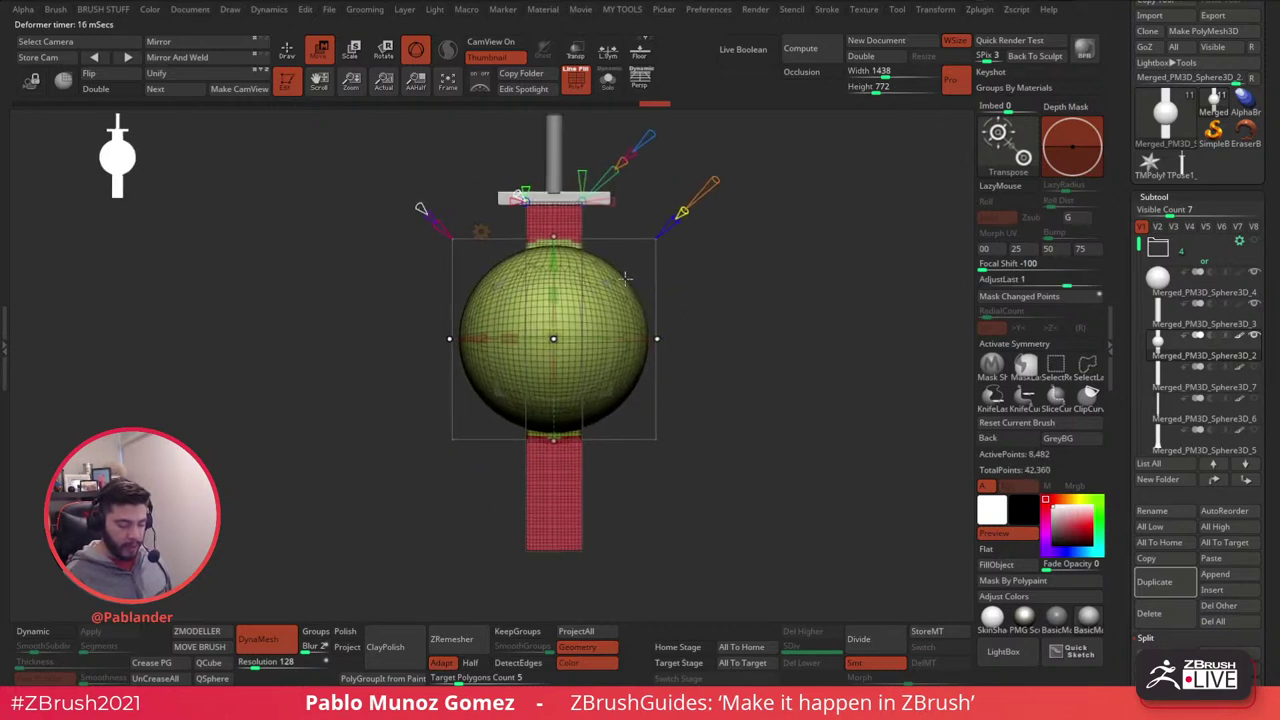
left_click_drag(554, 263, 554, 300)
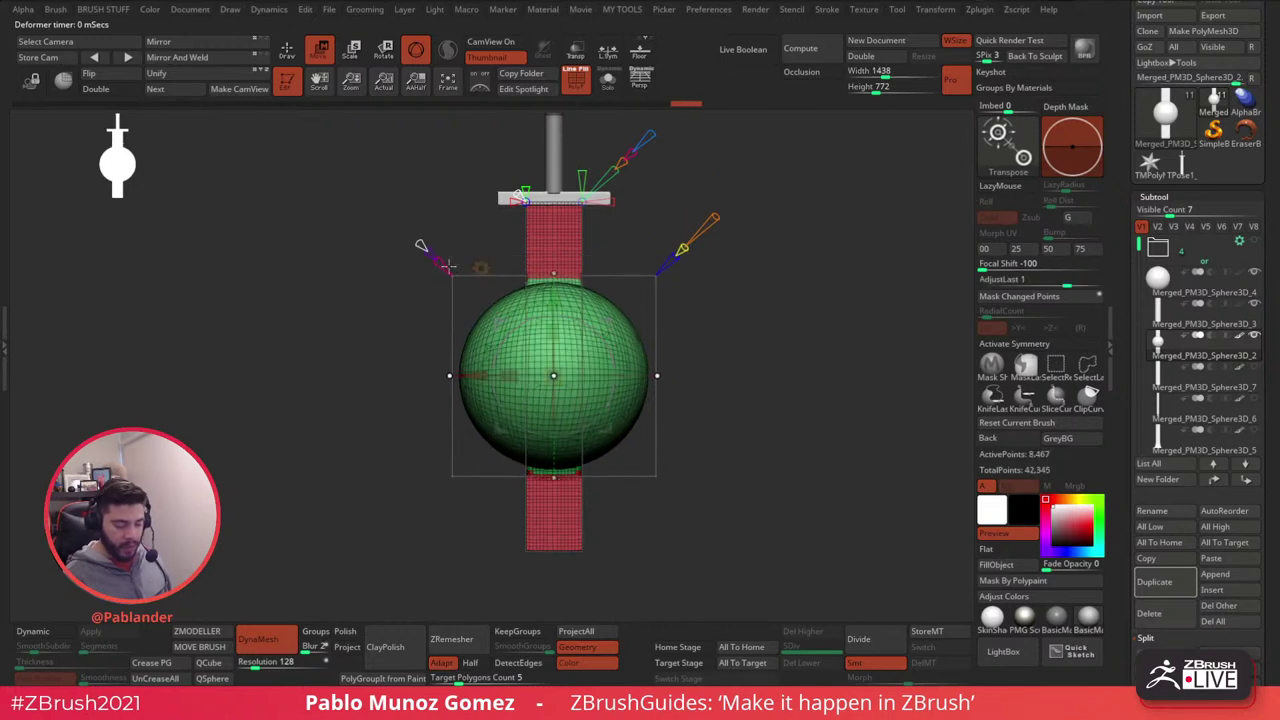
left_click_drag(764, 362, 742, 356, "alt")
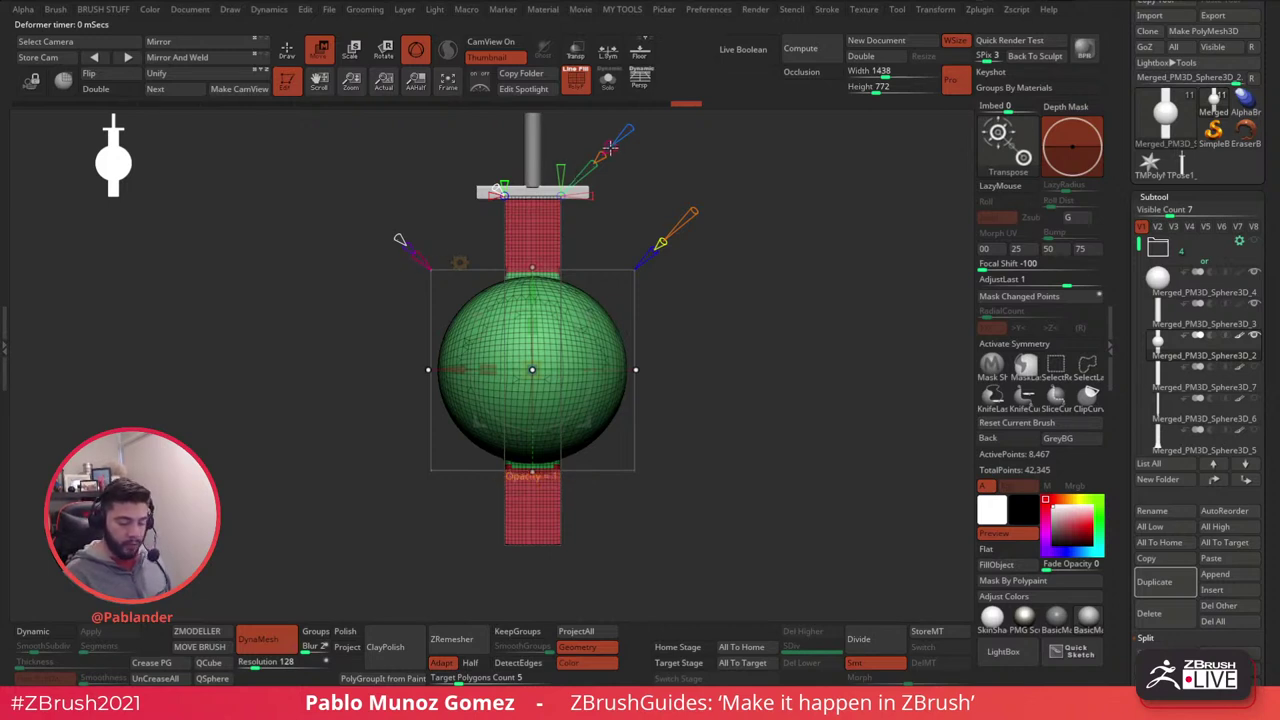
left_click_drag(662, 156, 662, 185, "alt")
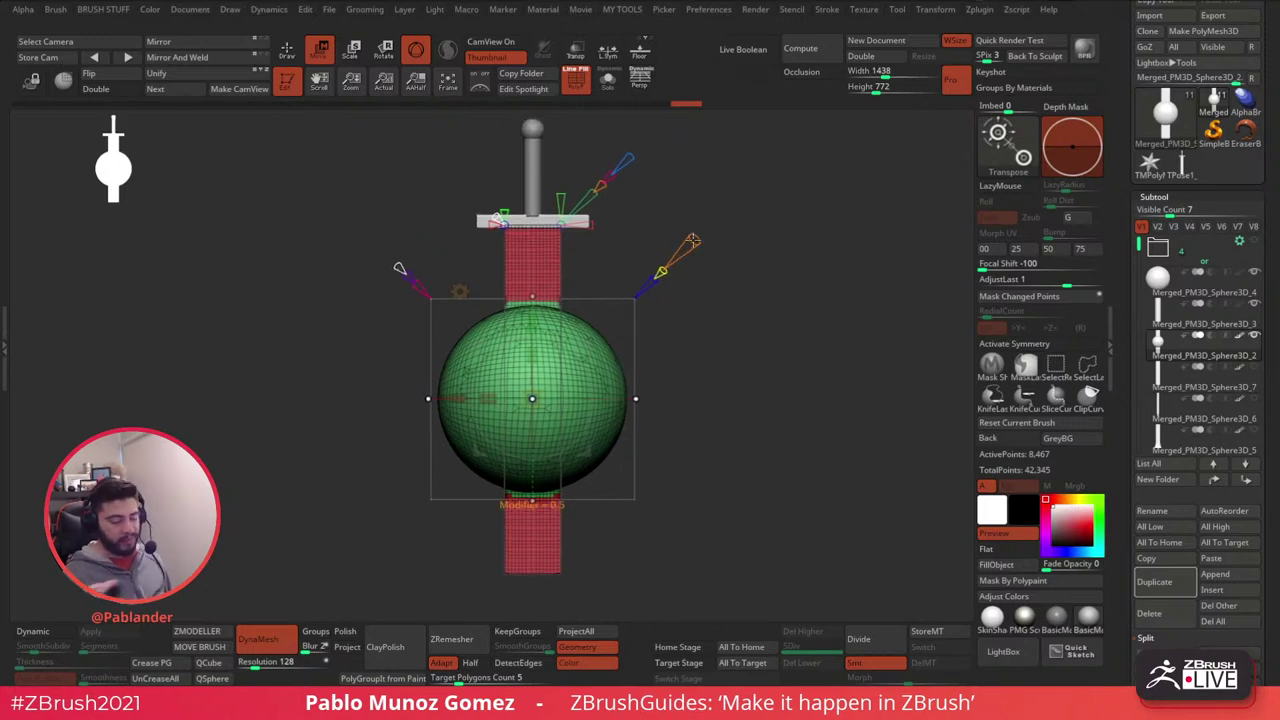
- Soften the sphere's blend into the blade and stretch it lengthwise into a gradual bulge
mouse_move(418, 282)
left_mouse_down()
mouse_move(405, 258)
mouse_move(420, 275)
mouse_move(417, 263)
left_mouse_up()
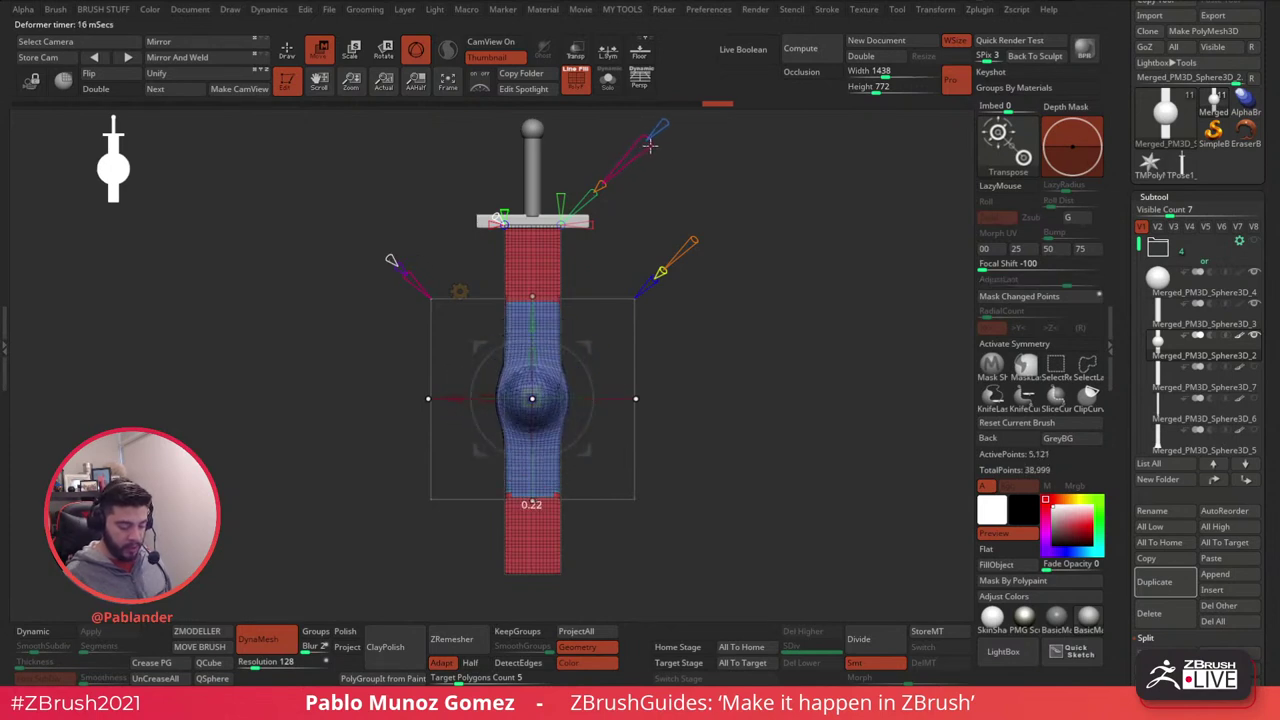
left_click_drag(649, 146, 621, 197)
left_click_drag(539, 352, 560, 266)
left_click_drag(491, 392, 560, 365)
left_click_drag(704, 365, 696, 362, "alt")
key("f")
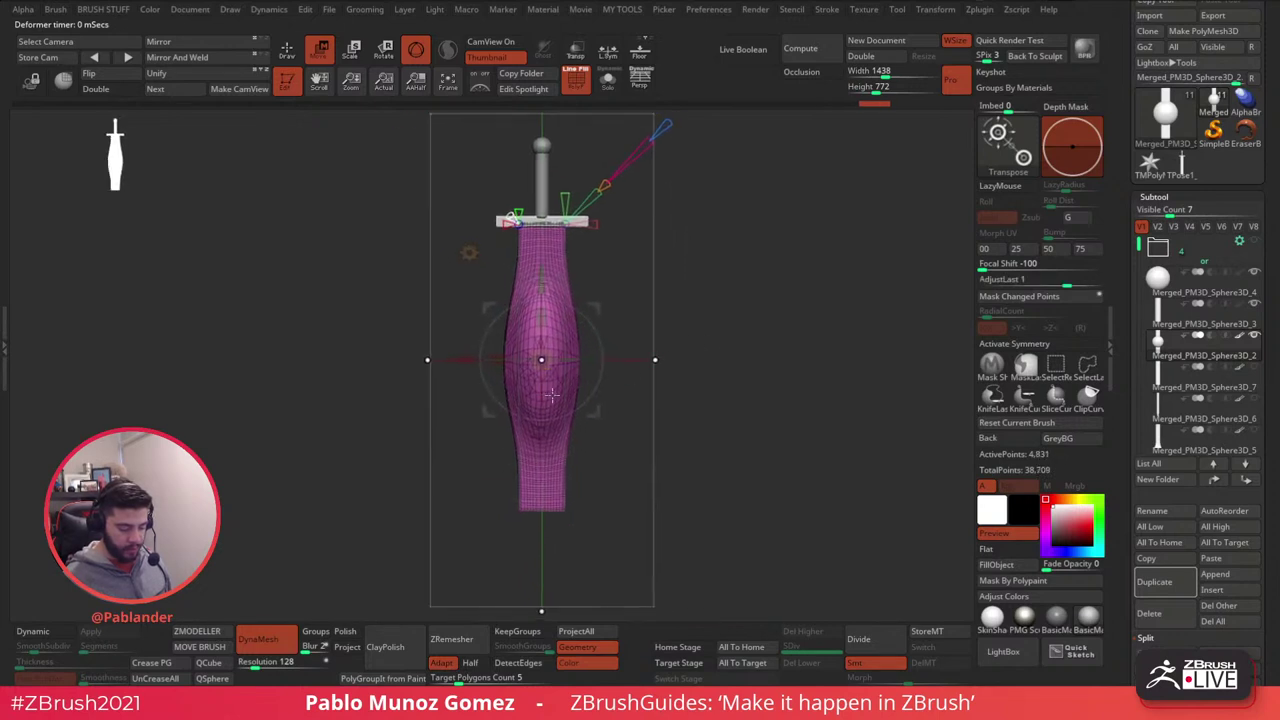
- Move the stretched bulge down toward the blade's tip and fine-tune its width to shape a leaf-like outline
left_click_drag(541, 316, 541, 369)
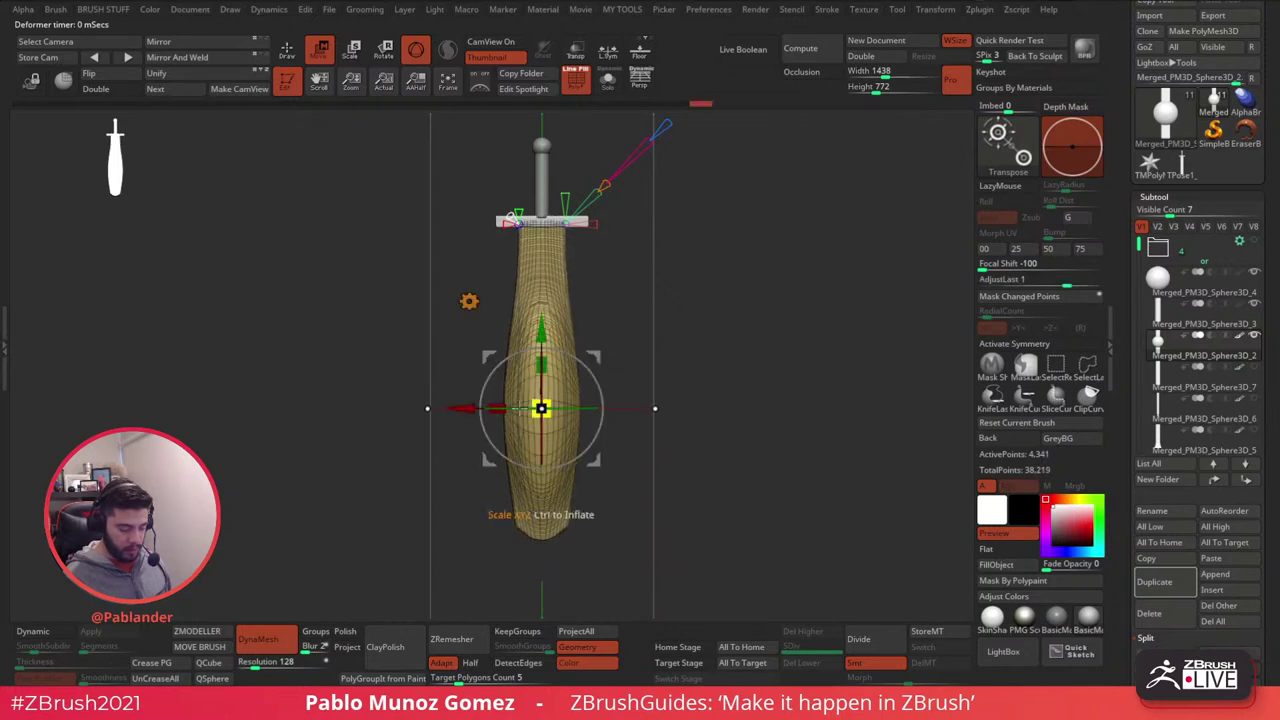
left_click_drag(497, 408, 490, 407)
left_click_drag(700, 352, 769, 343)
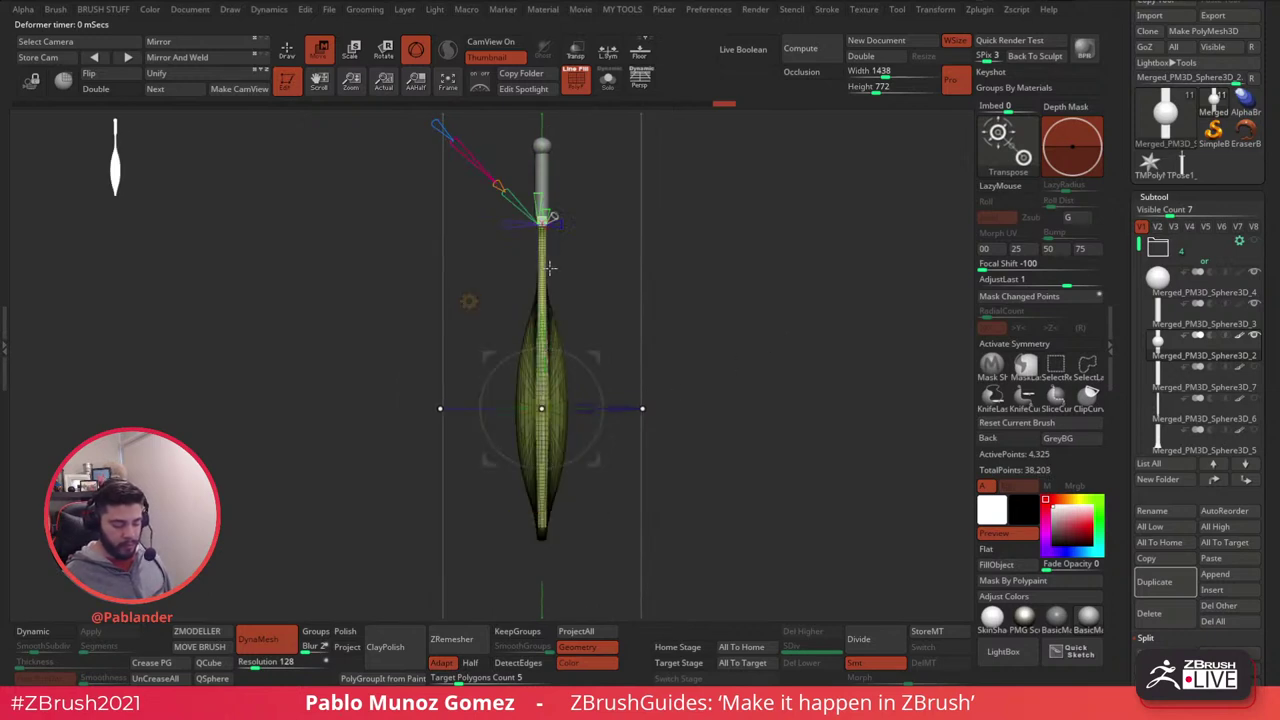
left_click_drag(680, 371, 580, 307)
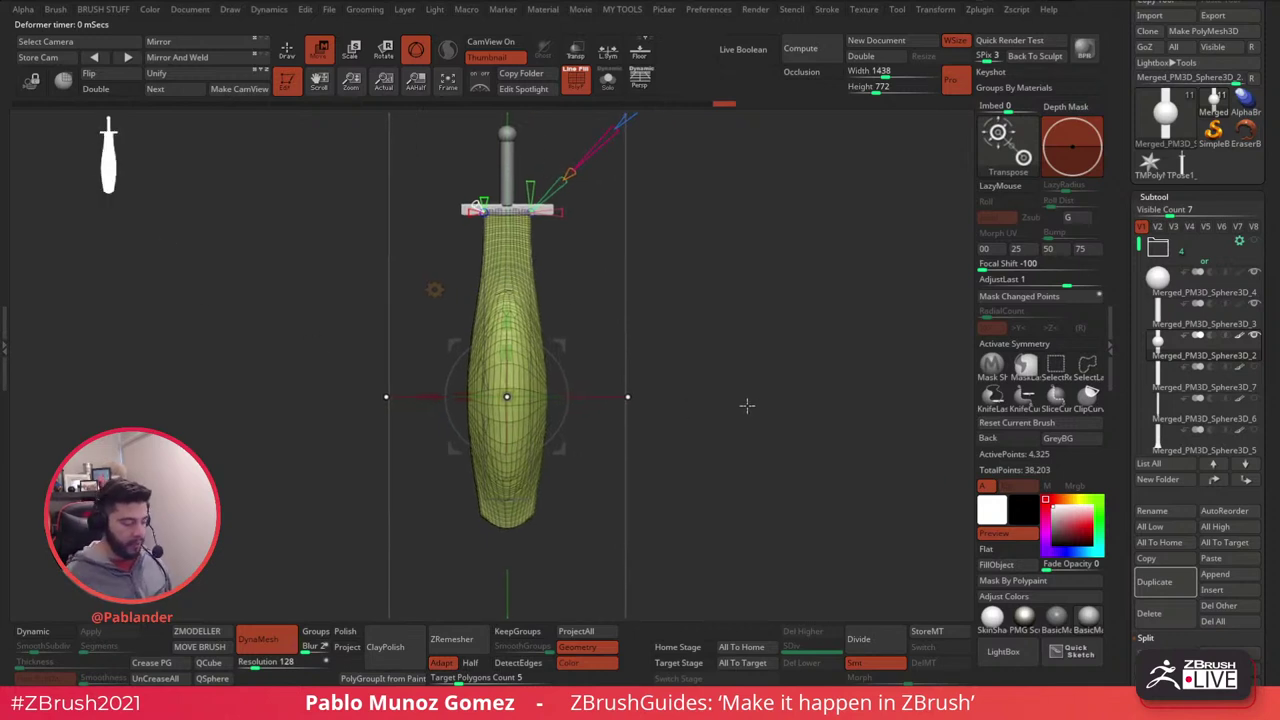
left_click_drag(746, 405, 677, 414)
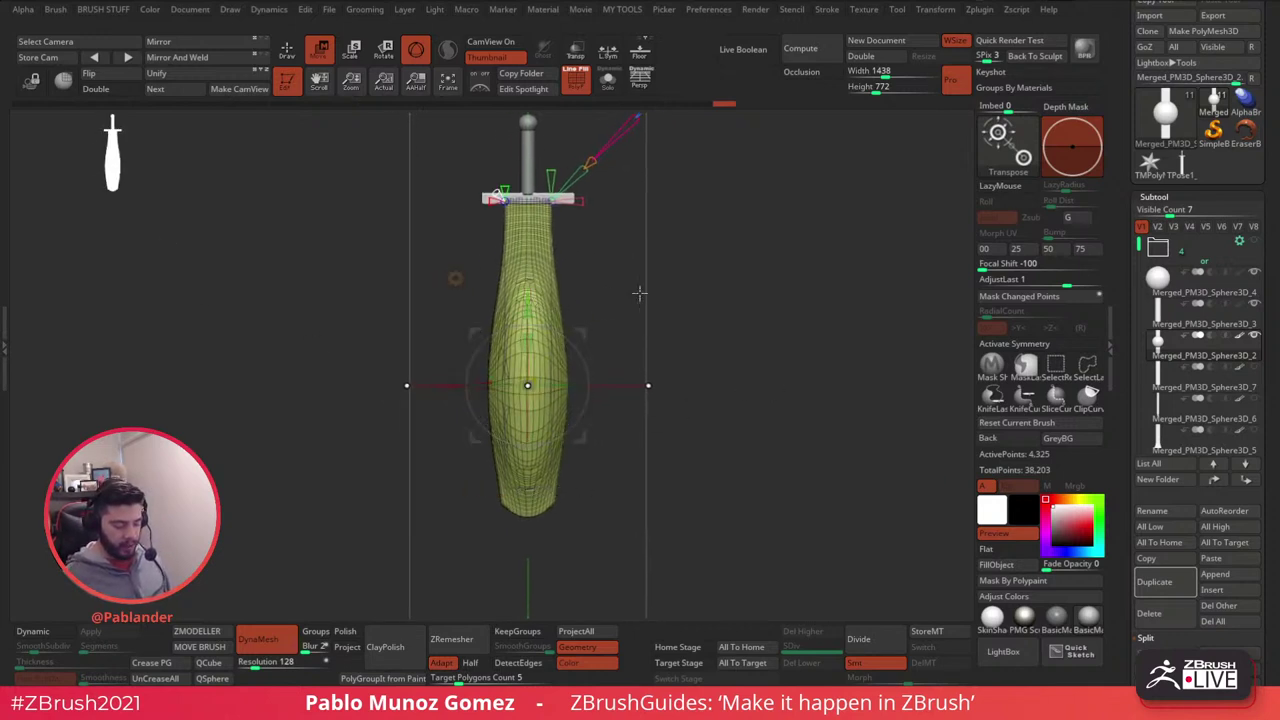
left_click_drag(639, 293, 677, 283, "alt")
mouse_move(571, 289)
left_mouse_down()
mouse_move(571, 303)
mouse_move(571, 274)
mouse_move(569, 300)
left_mouse_up()
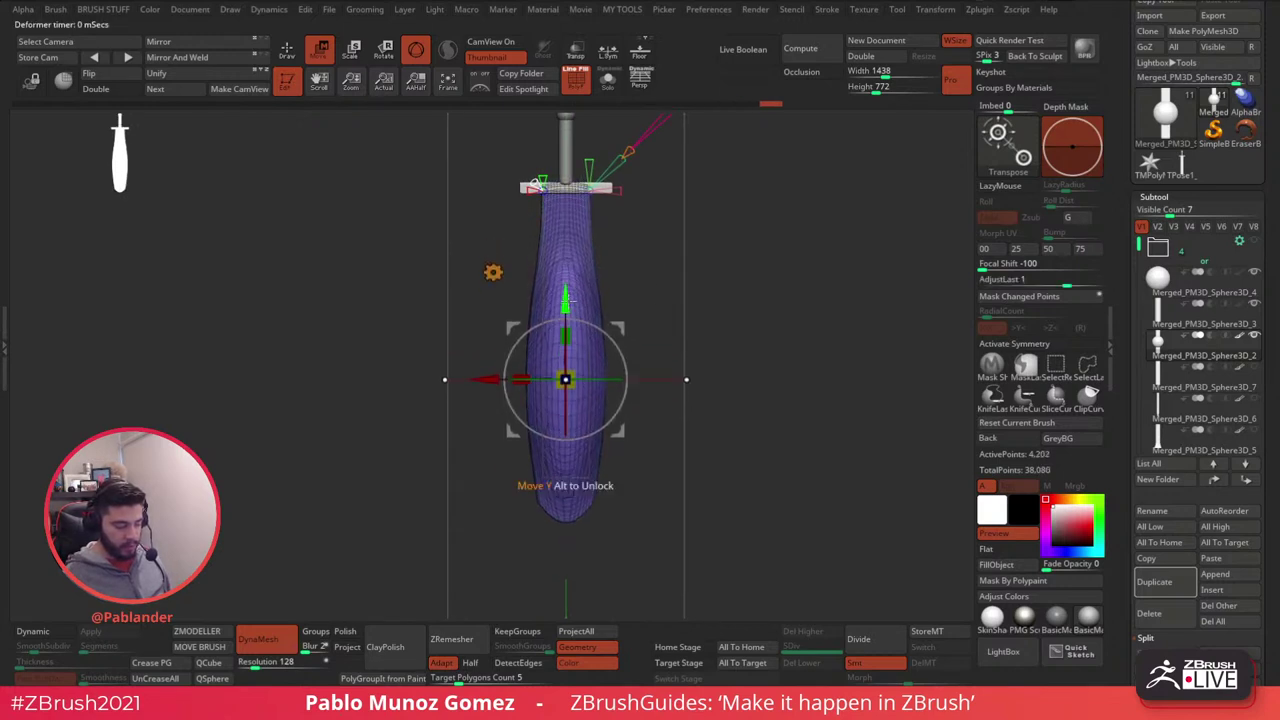
left_click_drag(521, 379, 523, 371)
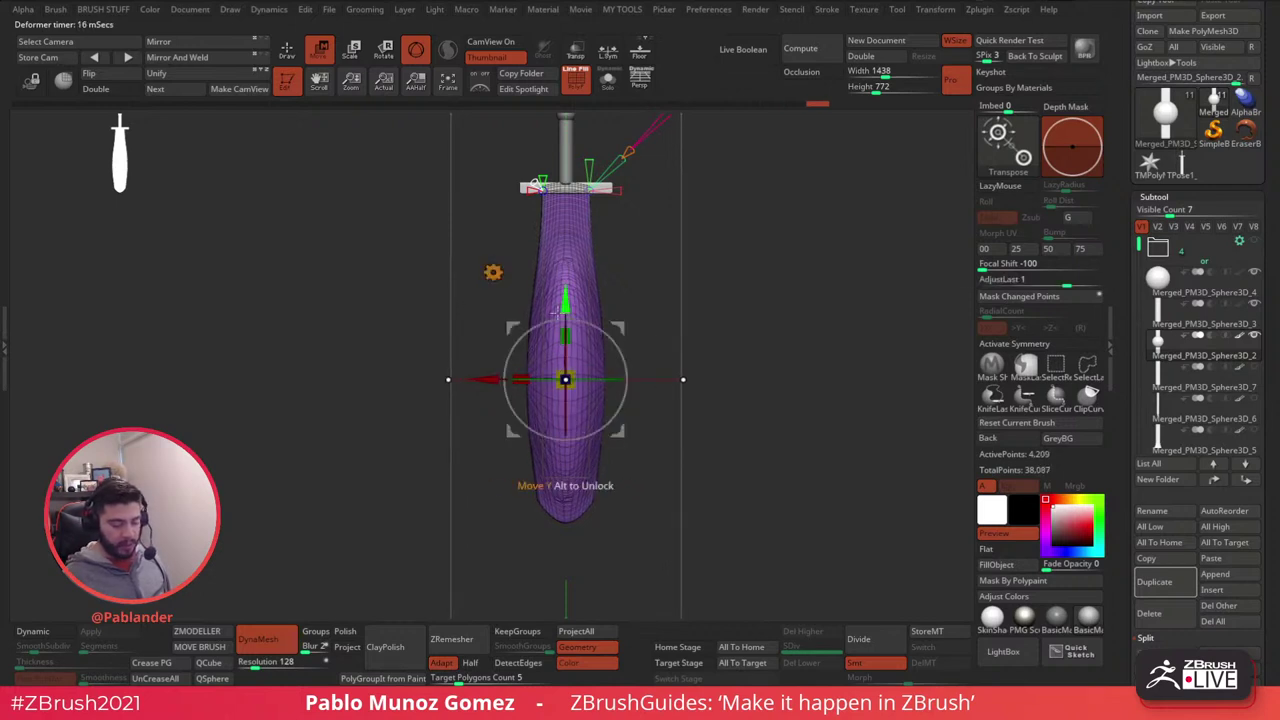
- Flatten the projected bulge in depth until it matches the blade's thin side profile
left_click_drag(762, 312, 802, 319)
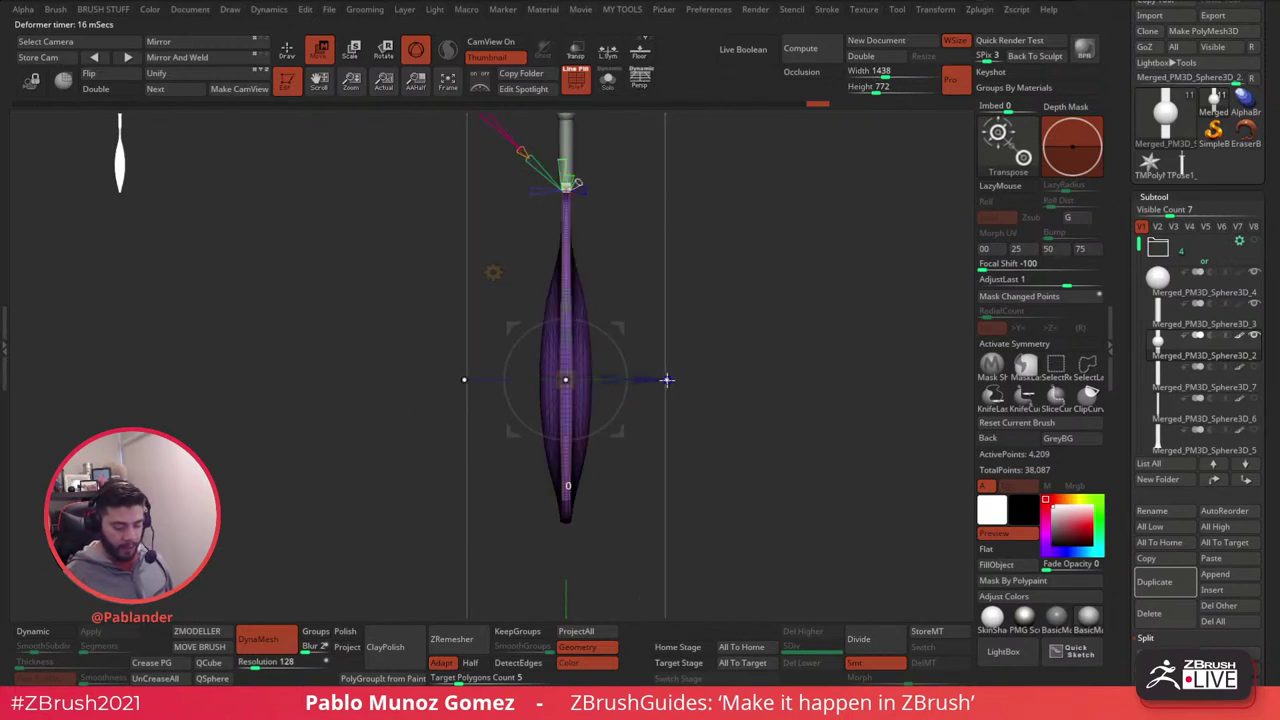
left_click_drag(660, 380, 632, 388)
left_click_drag(637, 383, 620, 386)
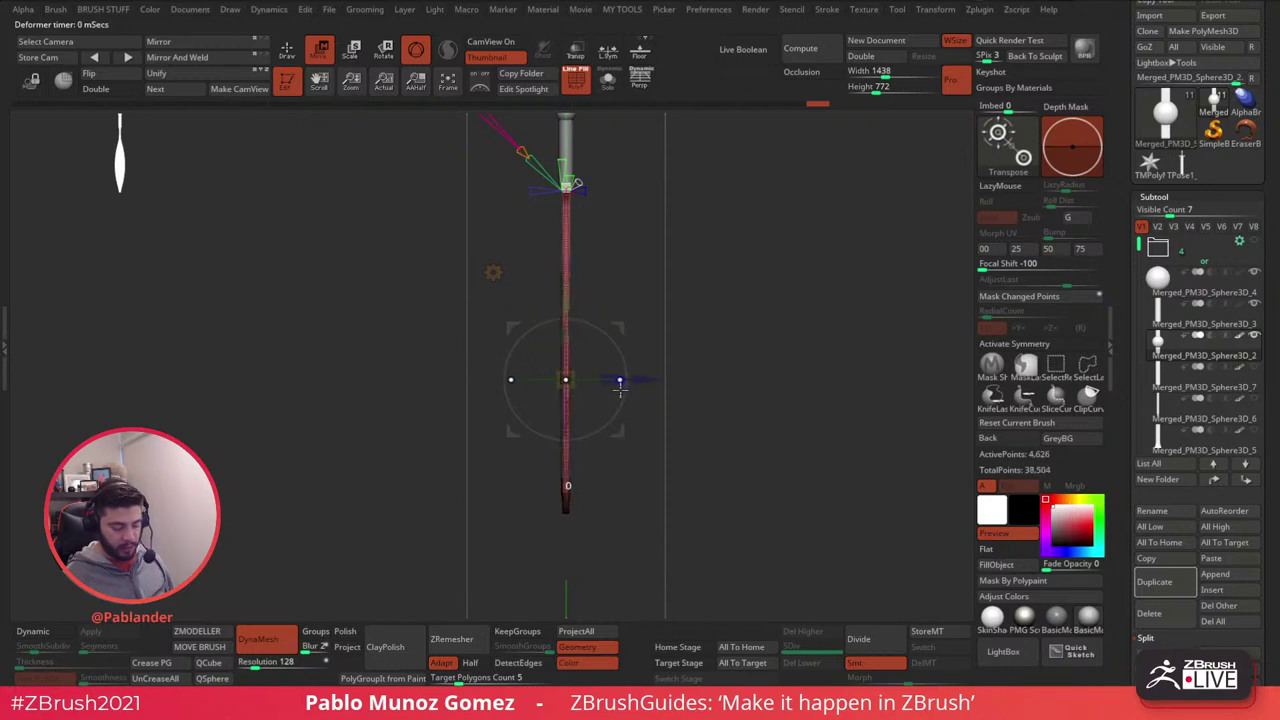
left_click_drag(705, 360, 678, 396)
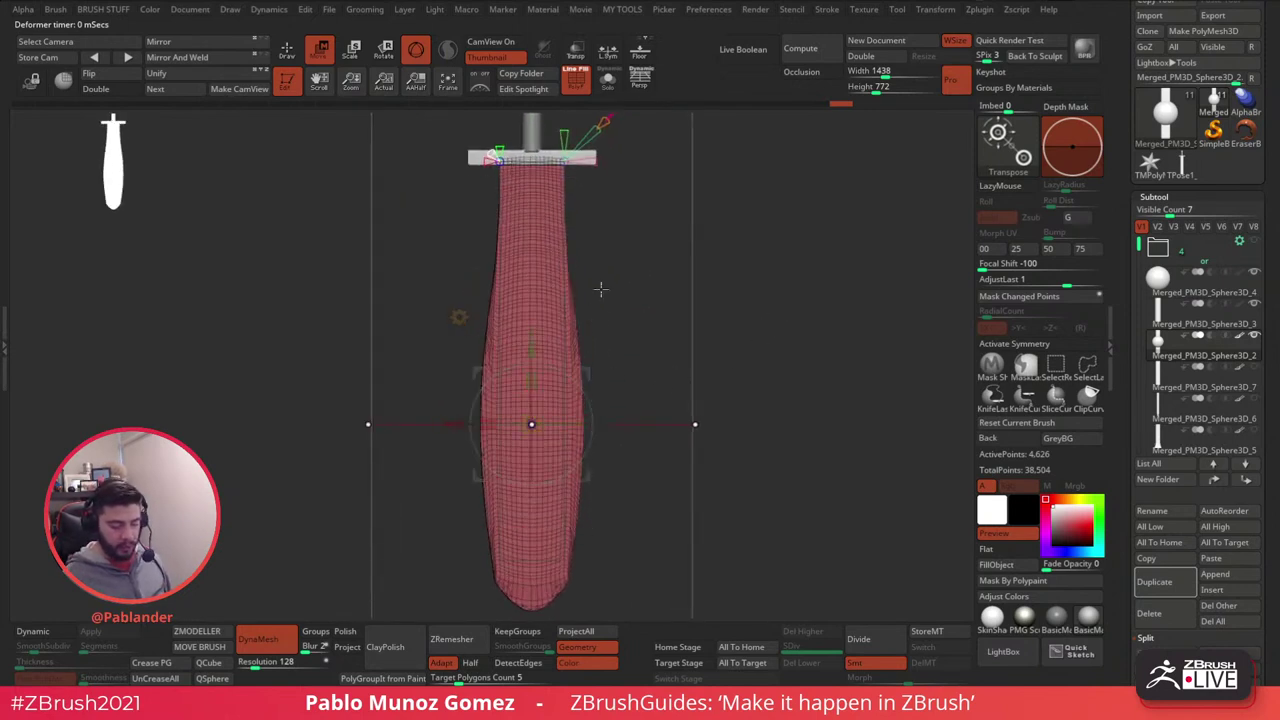
- Increase the mesh resolution of the leaf-shaped blade in the Project Primitive deformer
left_click_drag(753, 274, 747, 298, "alt")
right_click_drag(747, 298, 757, 291)
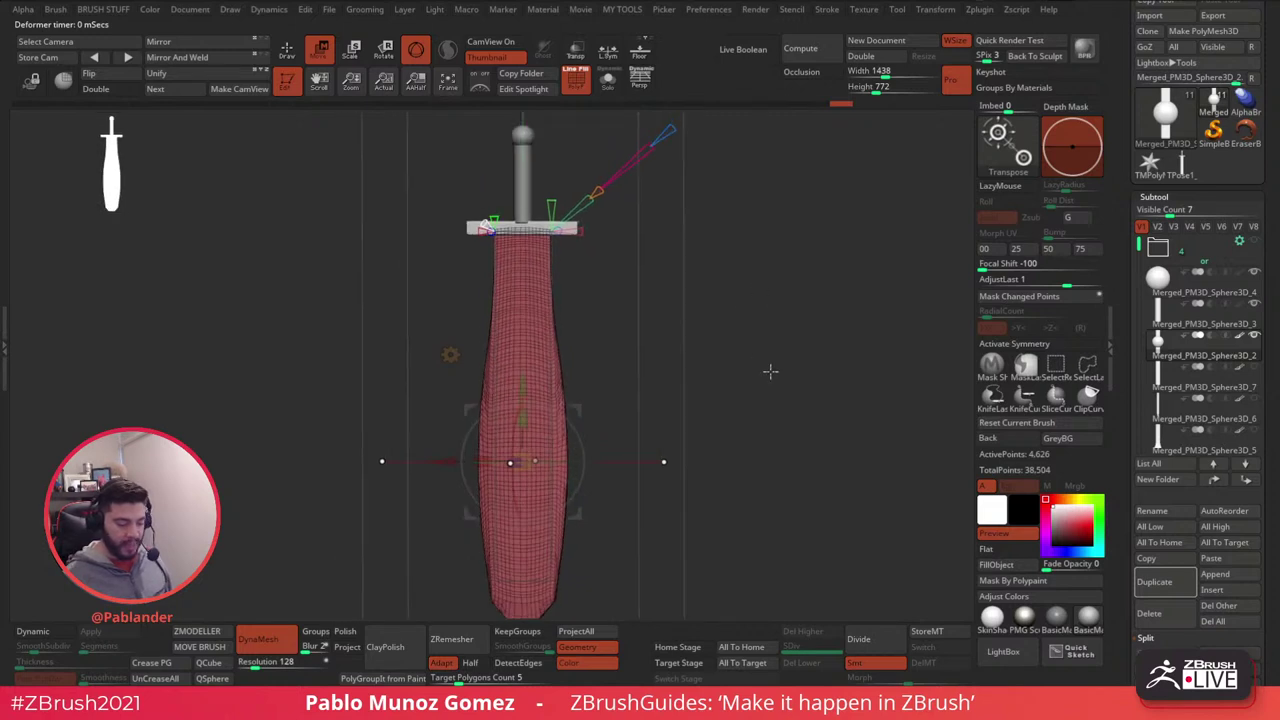
mouse_move(592, 200)
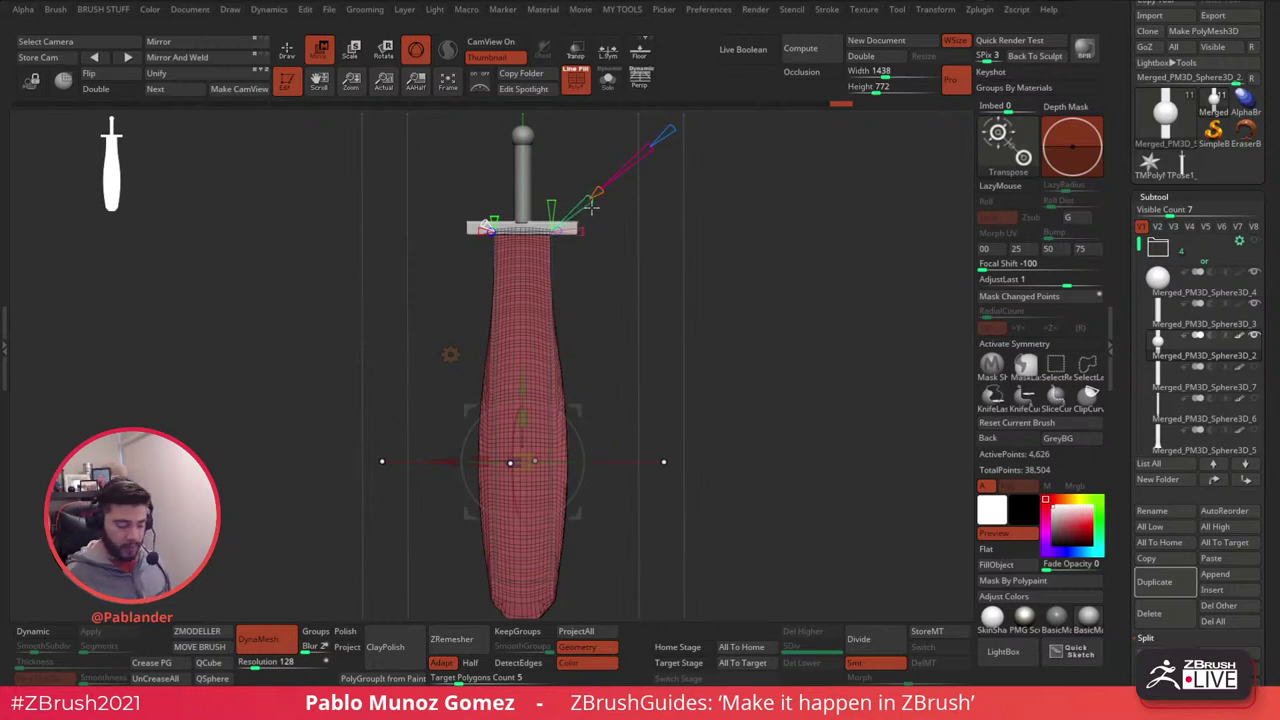
left_click_drag(590, 199, 604, 191)
mouse_move(754, 304)
left_mouse_down("alt")
mouse_move(756, 285)
mouse_move(765, 294)
left_mouse_up("alt")
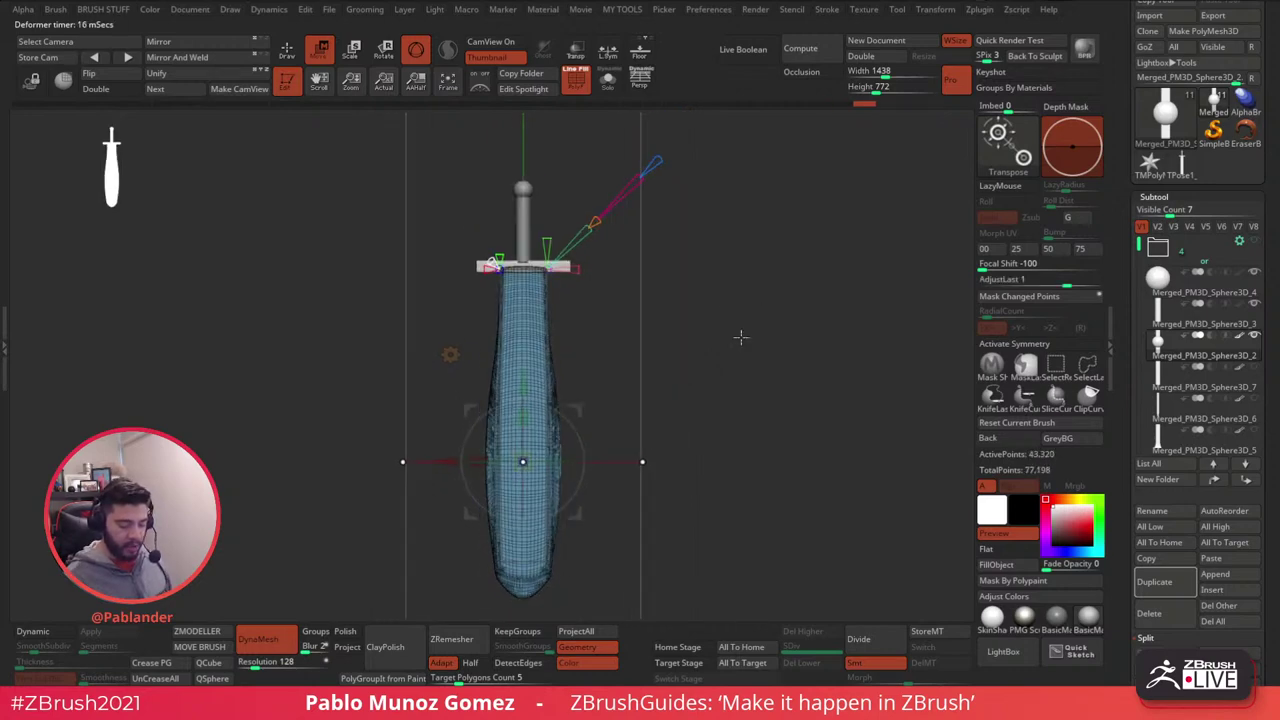
mouse_move(744, 369)
left_mouse_down("alt")
mouse_move(757, 341)
mouse_move(761, 355)
left_mouse_up("alt")
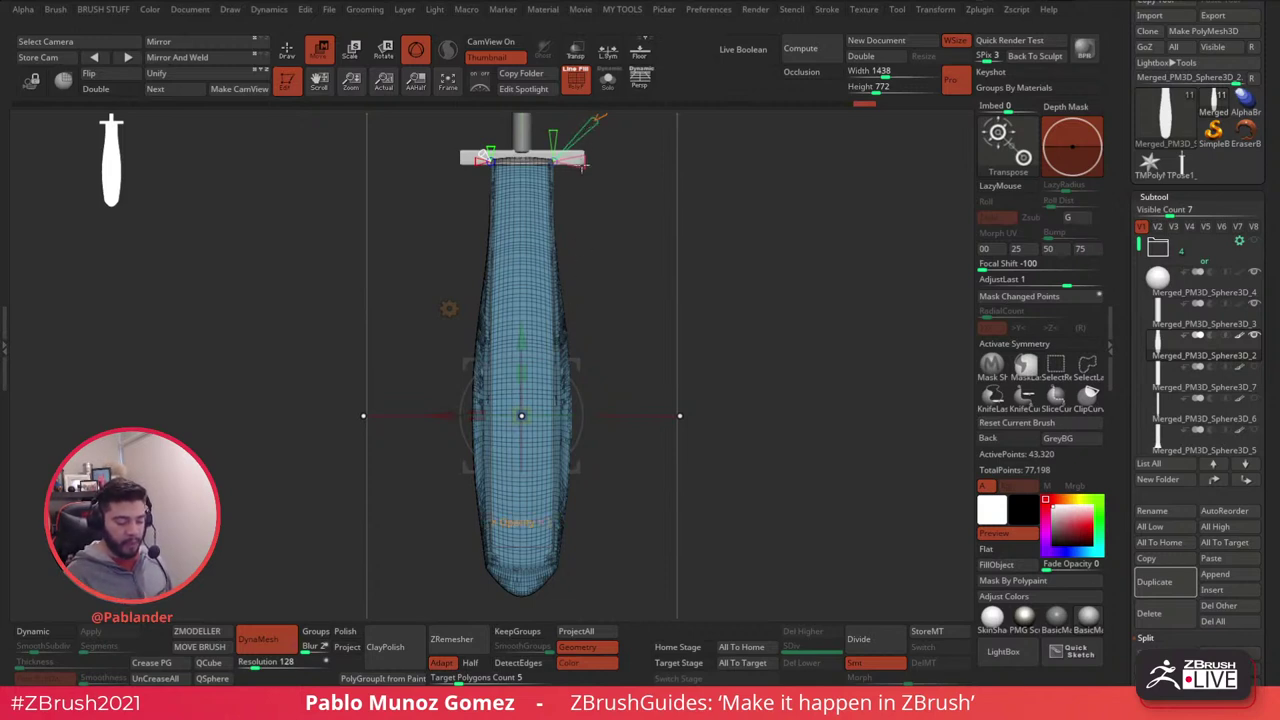
left_click_drag(777, 309, 752, 313)
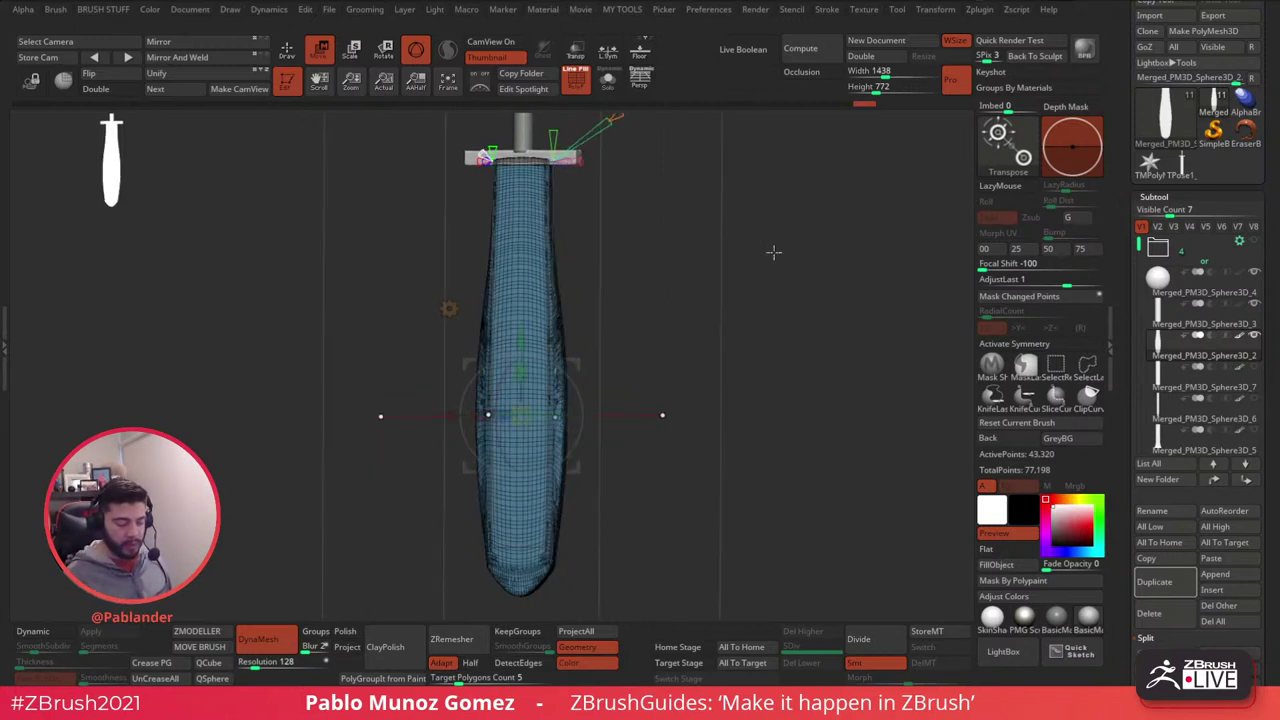
left_click_drag(773, 252, 652, 207)
left_click_drag(539, 393, 803, 363)
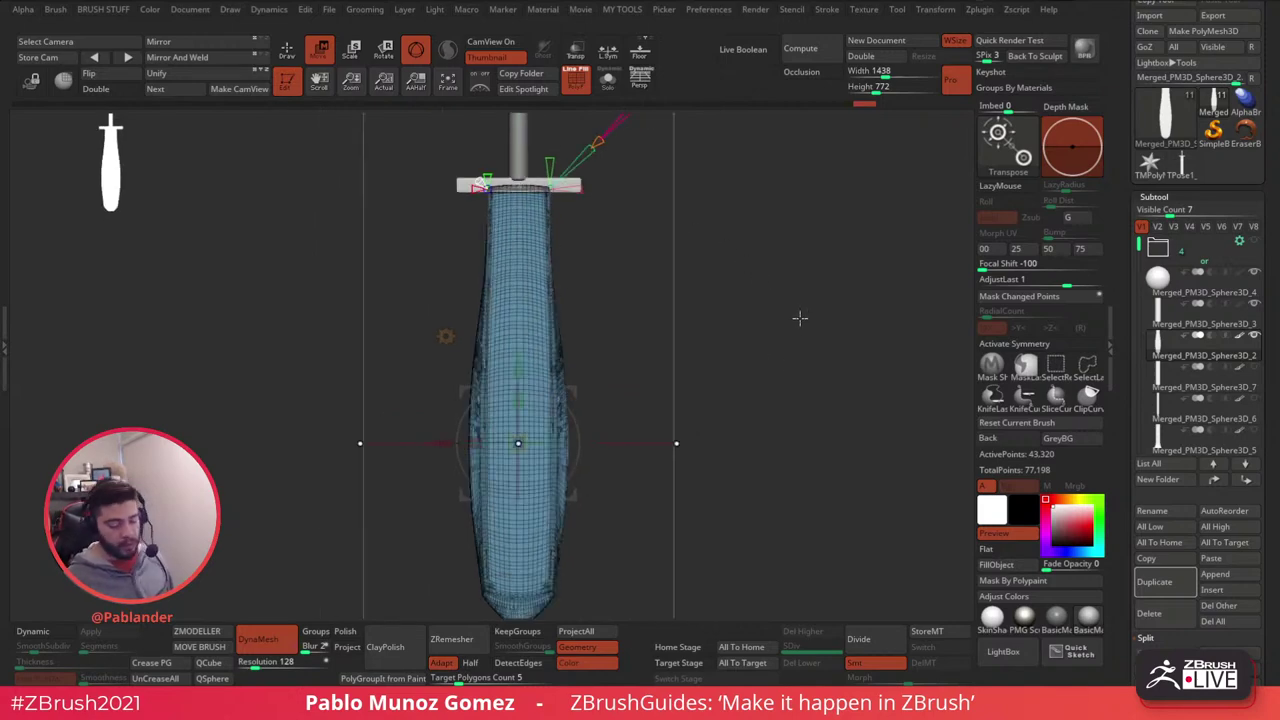
- Accept the Project Primitive deformation on the blade, return to Draw mode and check the surface with the wireframe hidden
left_click_drag(800, 318, 722, 370)
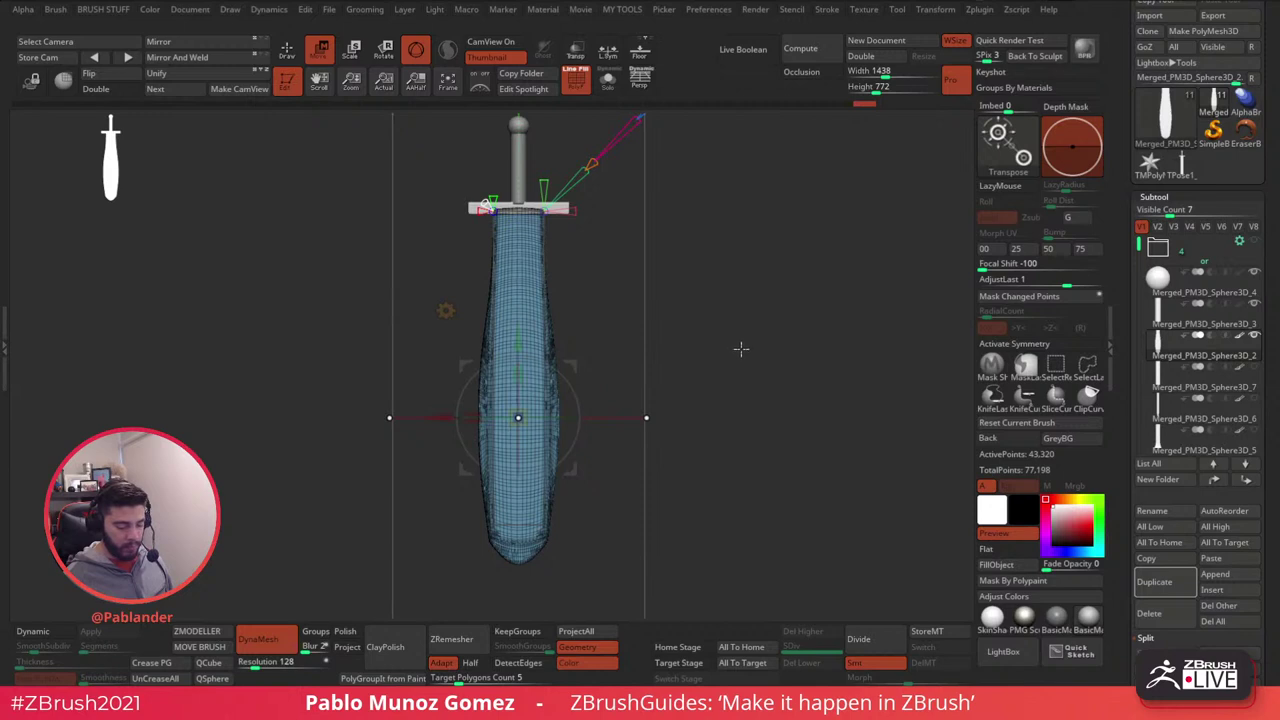
left_click(446, 311)
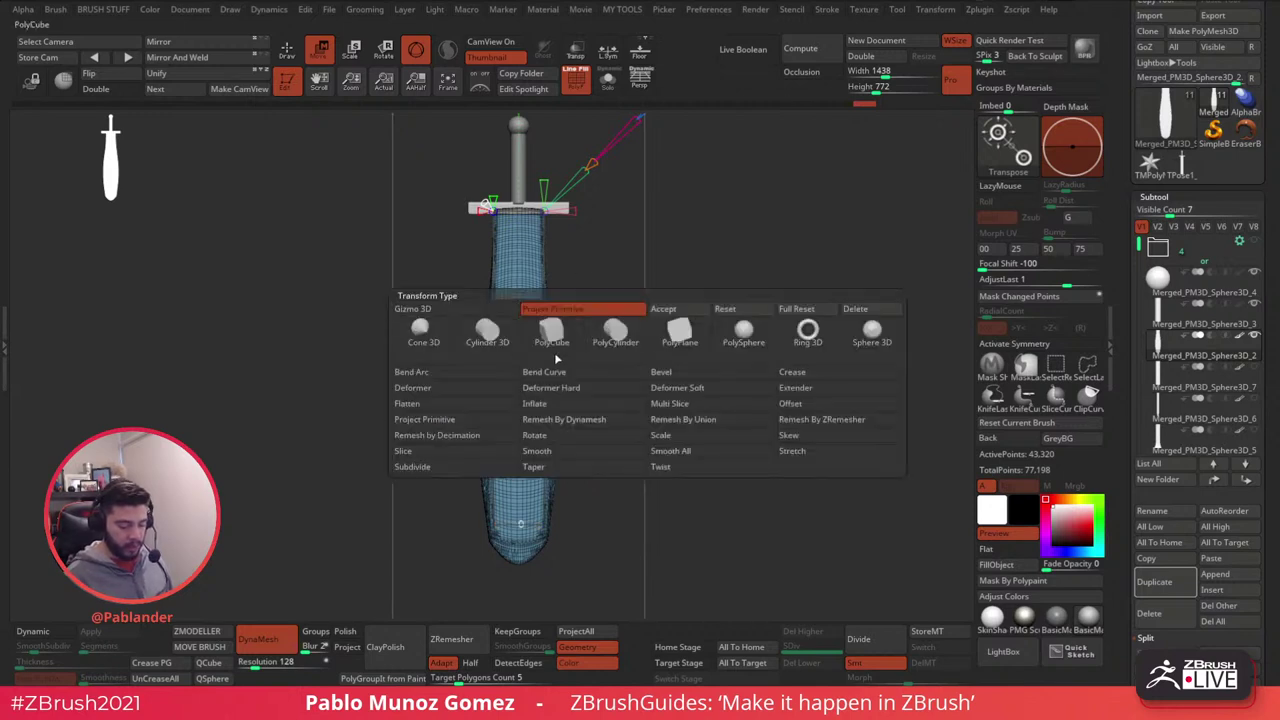
left_click(677, 310)
left_click(289, 52)
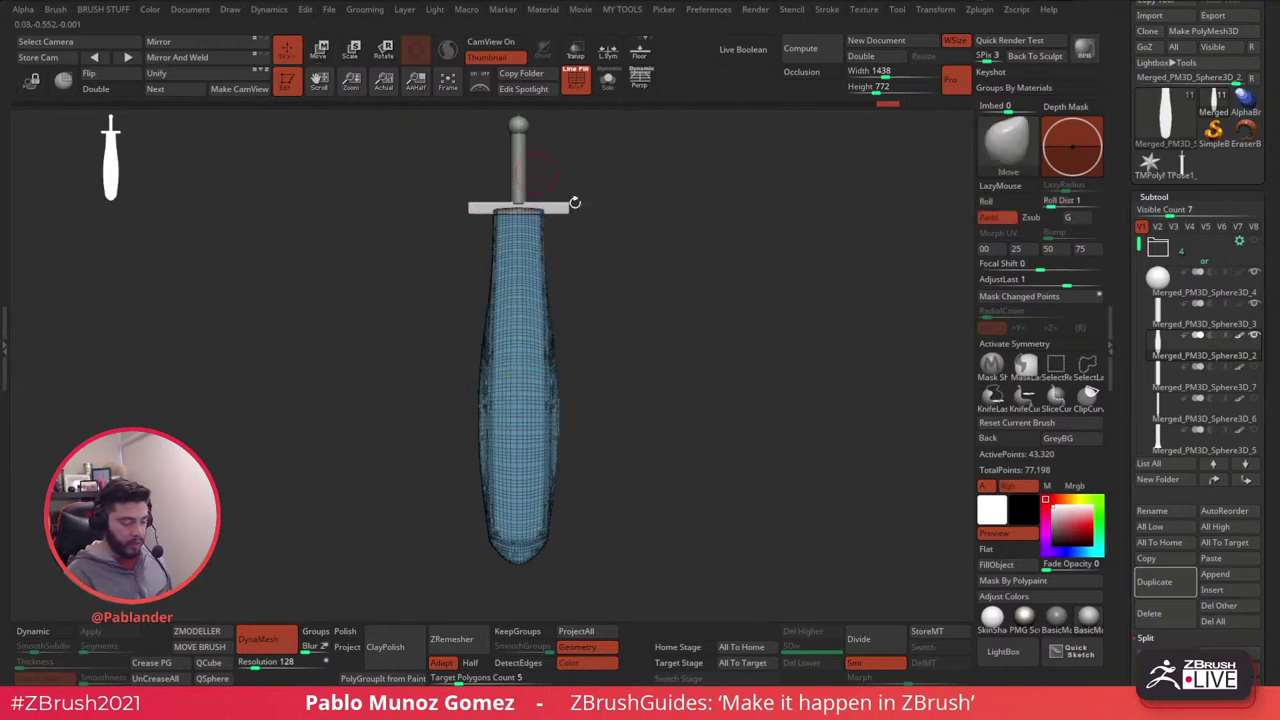
mouse_move(703, 347)
left_mouse_down()
mouse_move(685, 340)
mouse_move(803, 317)
mouse_move(749, 334)
mouse_move(696, 330)
left_mouse_up()
left_click(577, 84)
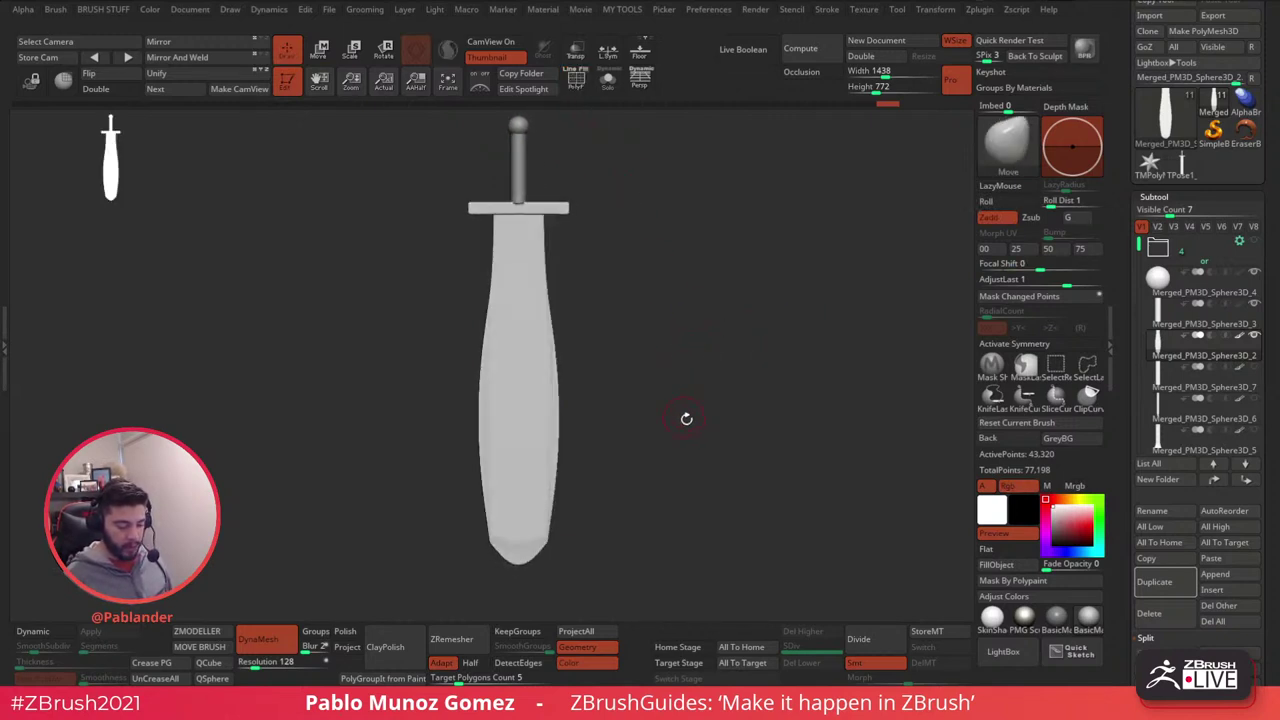
left_click(577, 82)
- Set the DynaMesh resolution to 224 and remesh the leaf-shaped blade
left_click_drag(652, 270, 695, 296, "alt")
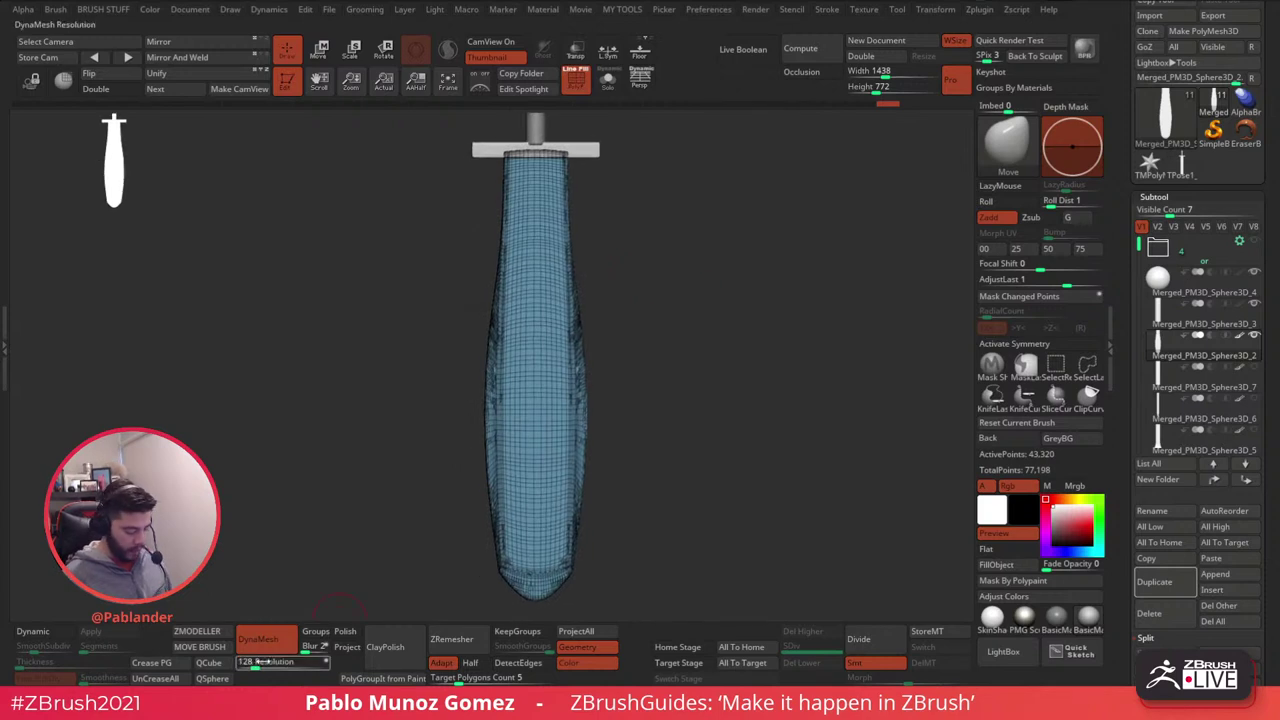
left_click_drag(255, 664, 262, 666)
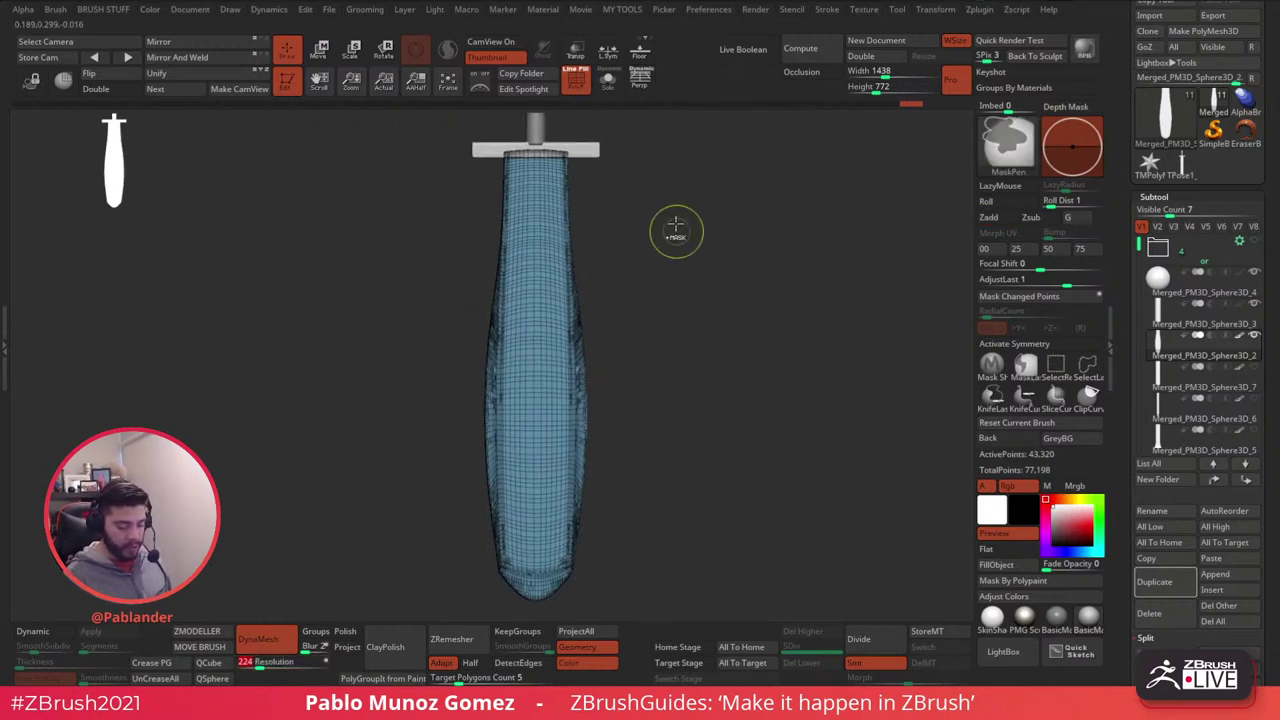
left_click_drag(677, 229, 745, 318, "ctrl")
- Hide the wireframe and polish the remeshed blade with the Polish deformation to even out its surface
key("shift+f")
key("2")
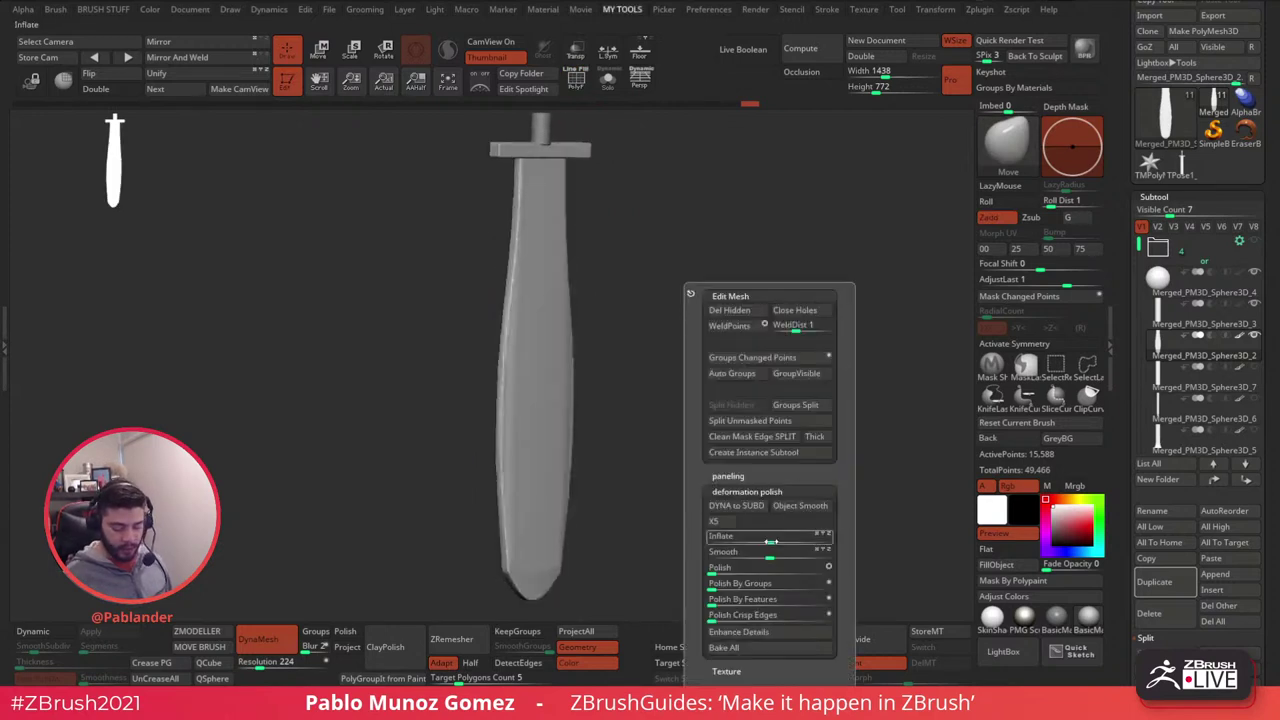
left_click_drag(714, 570, 735, 571)
left_click_drag(735, 514, 729, 363)
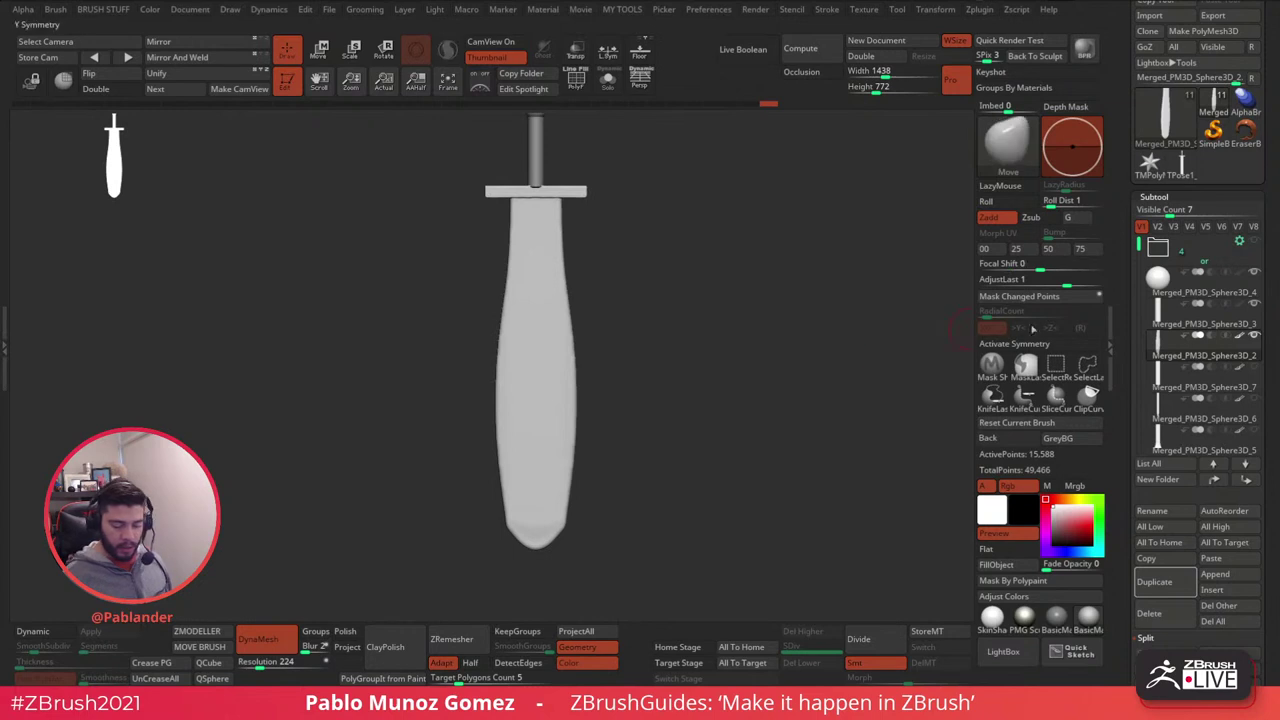
- Activate X symmetry and enable AccuCurve for the Move brush
key("x")
key("space")
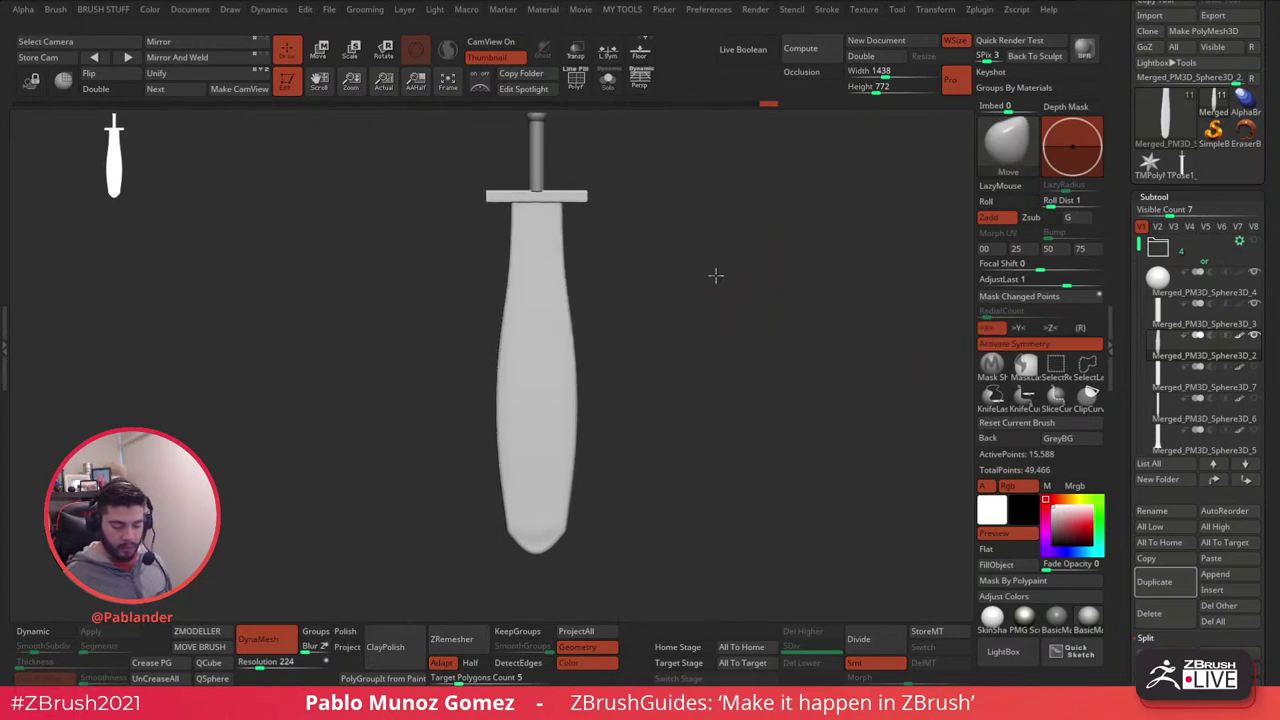
left_click_drag(714, 274, 727, 297)
key("space")
left_click(627, 322)
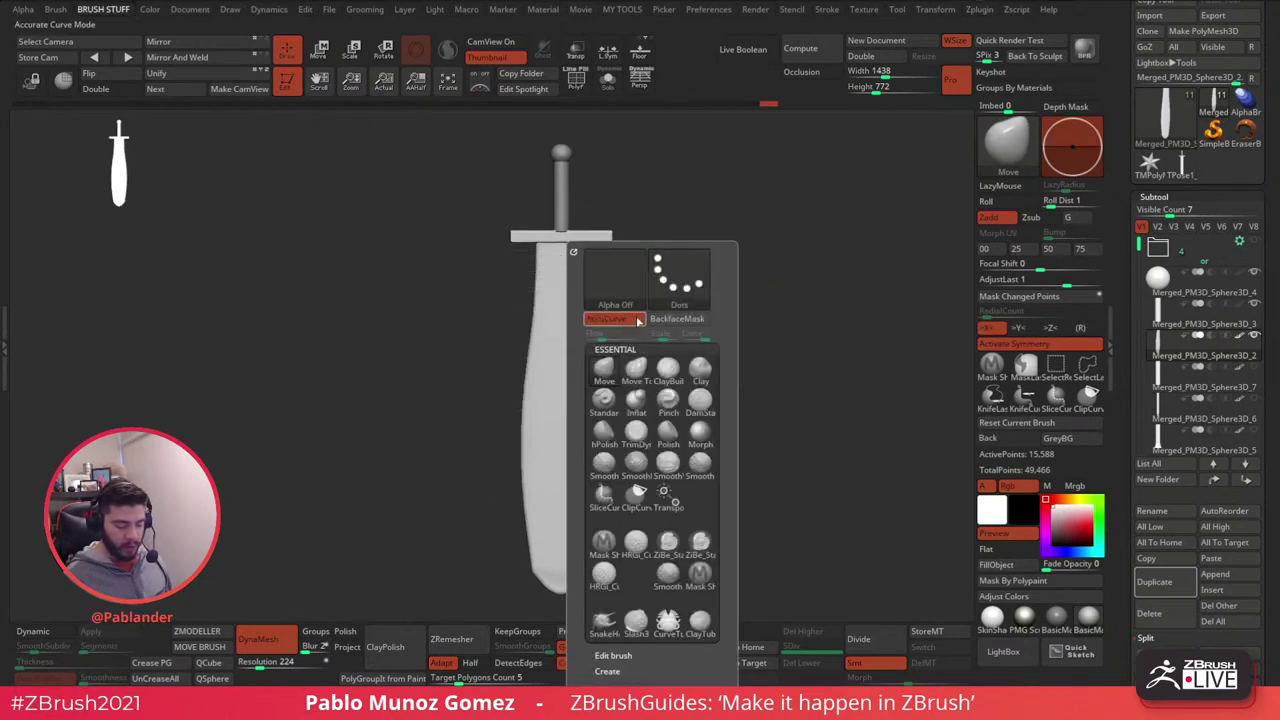
key("space")
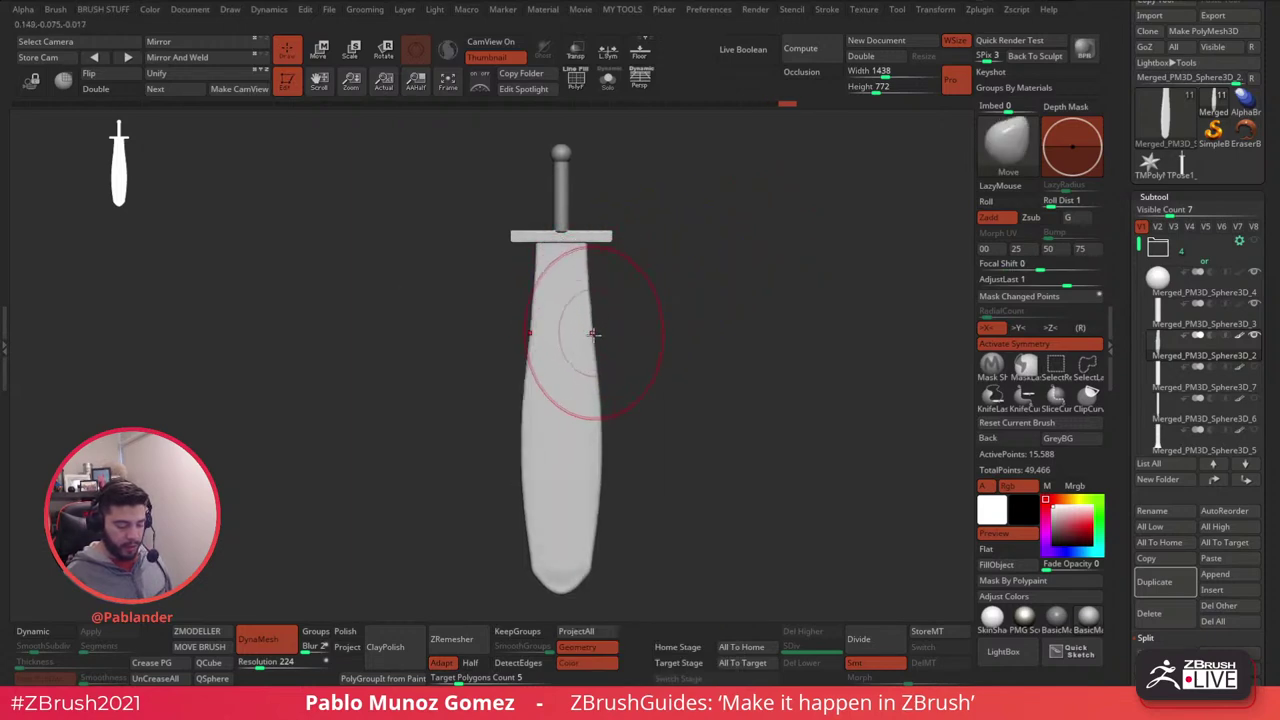
- Smooth and reshape the blade's side edges symmetrically with a large Move brush, refining the outline from guard to tip
left_click_drag(590, 325, 592, 345, "shift")
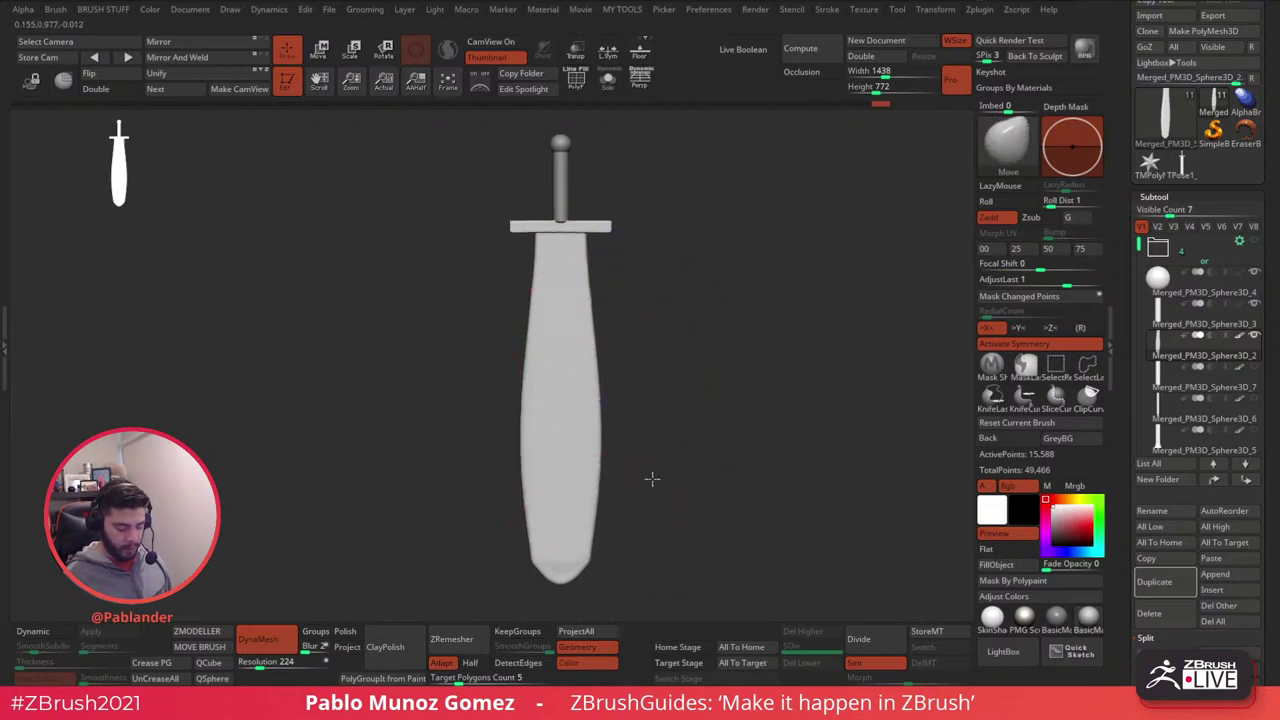
left_click_drag(651, 477, 581, 518)
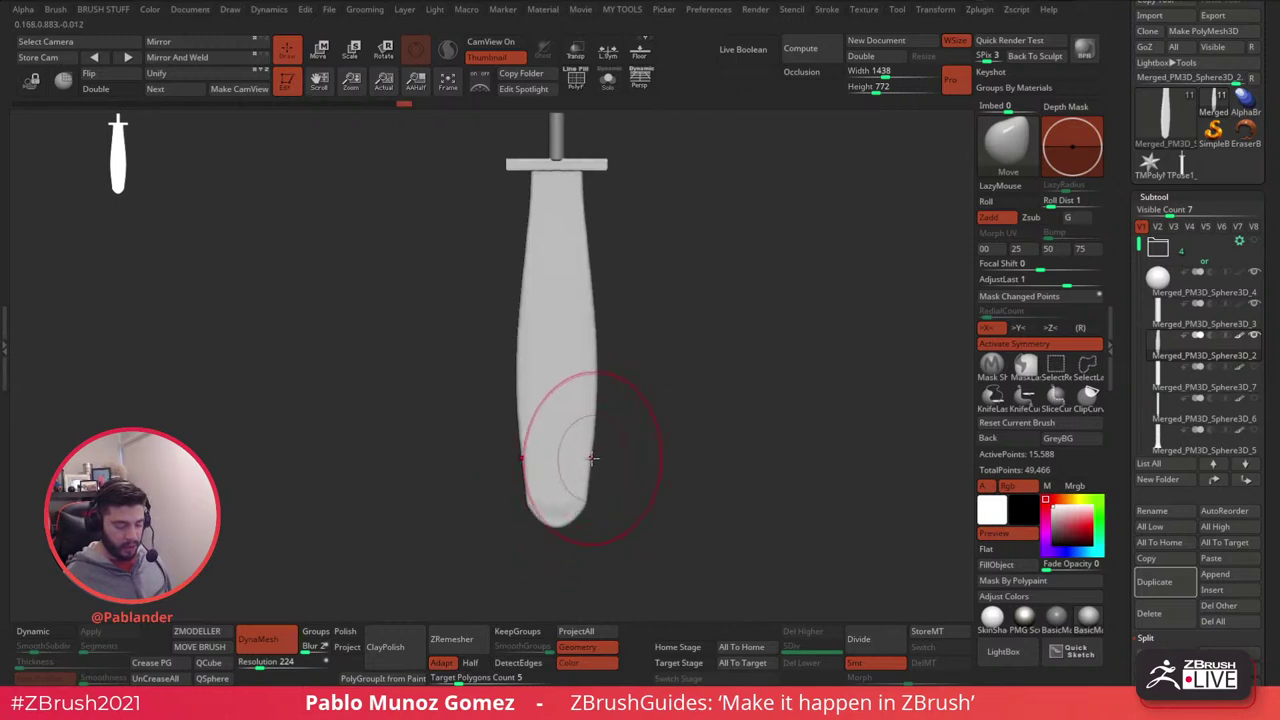
left_click_drag(595, 459, 594, 449)
mouse_move(614, 314)
left_mouse_down()
mouse_move(631, 354)
mouse_move(605, 318)
left_mouse_up()
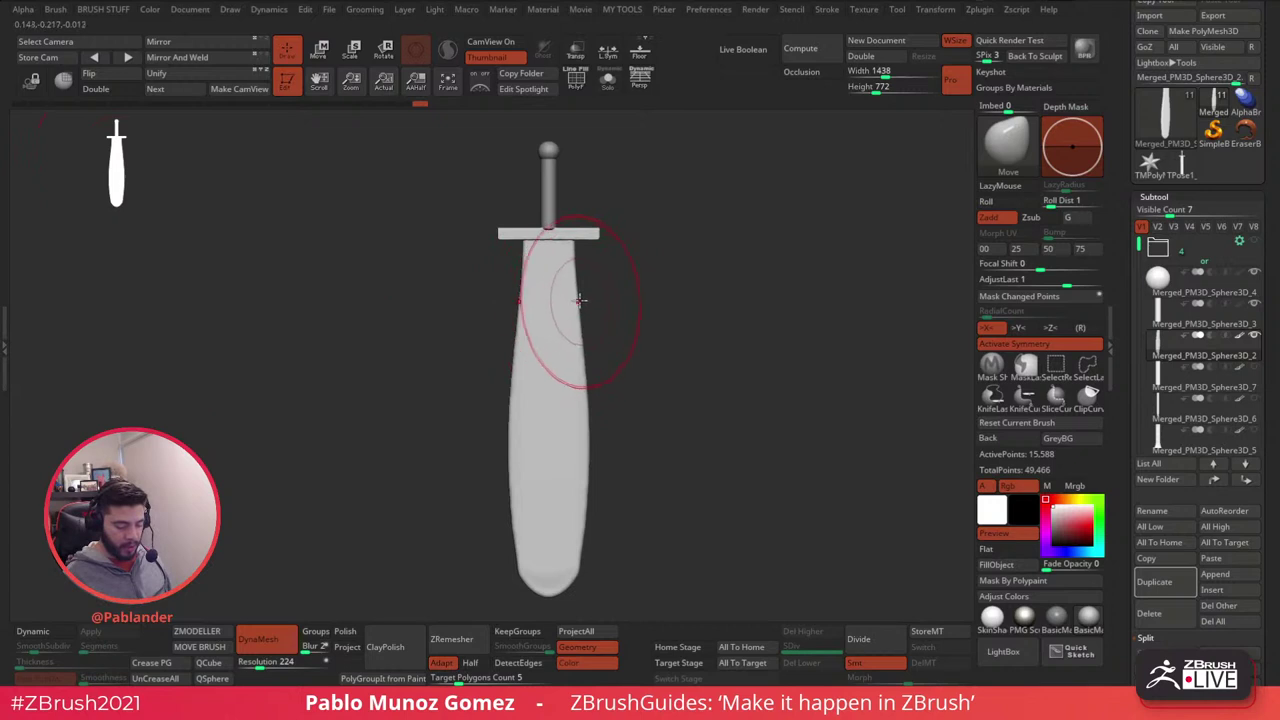
mouse_move(590, 411)
left_mouse_down()
mouse_move(706, 363)
mouse_move(760, 363)
mouse_move(692, 355)
mouse_move(740, 366)
mouse_move(724, 333)
left_mouse_up()
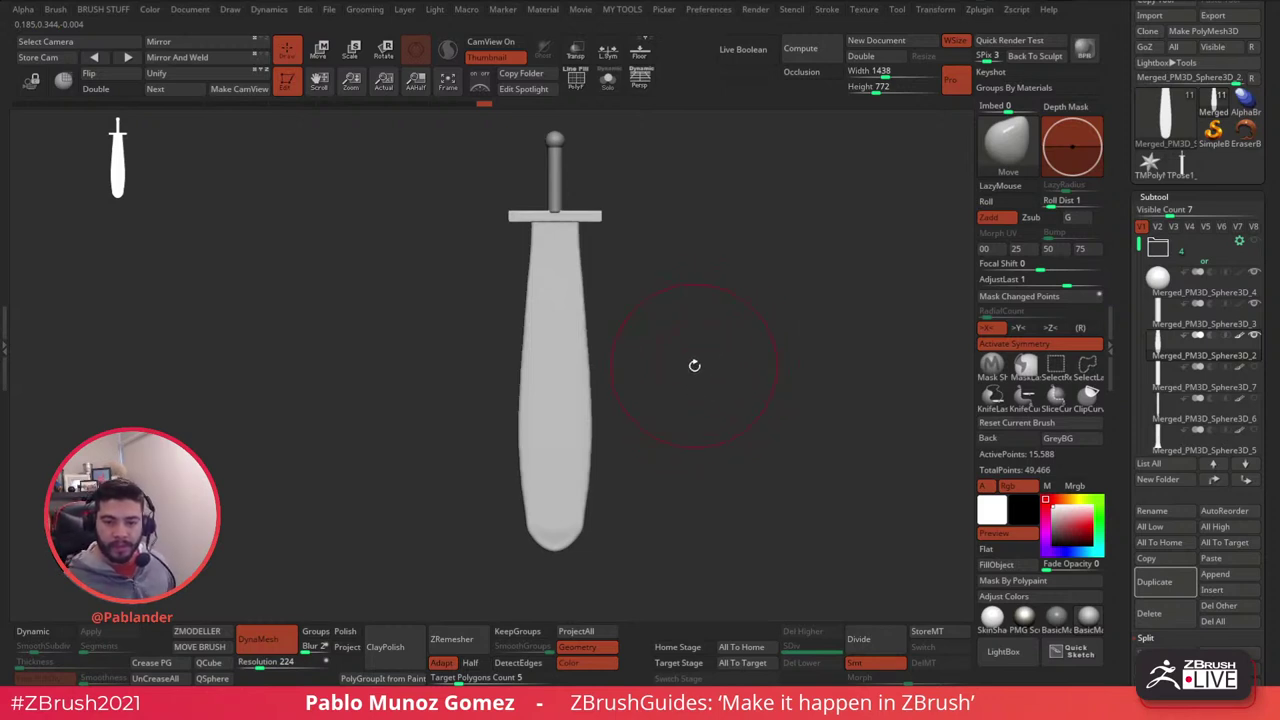
mouse_move(693, 305)
left_mouse_down()
mouse_move(707, 360)
mouse_move(734, 351)
mouse_move(729, 334)
mouse_move(734, 378)
mouse_move(725, 368)
mouse_move(749, 400)
mouse_move(714, 300)
mouse_move(711, 320)
mouse_move(606, 323)
mouse_move(575, 287)
left_mouse_up()
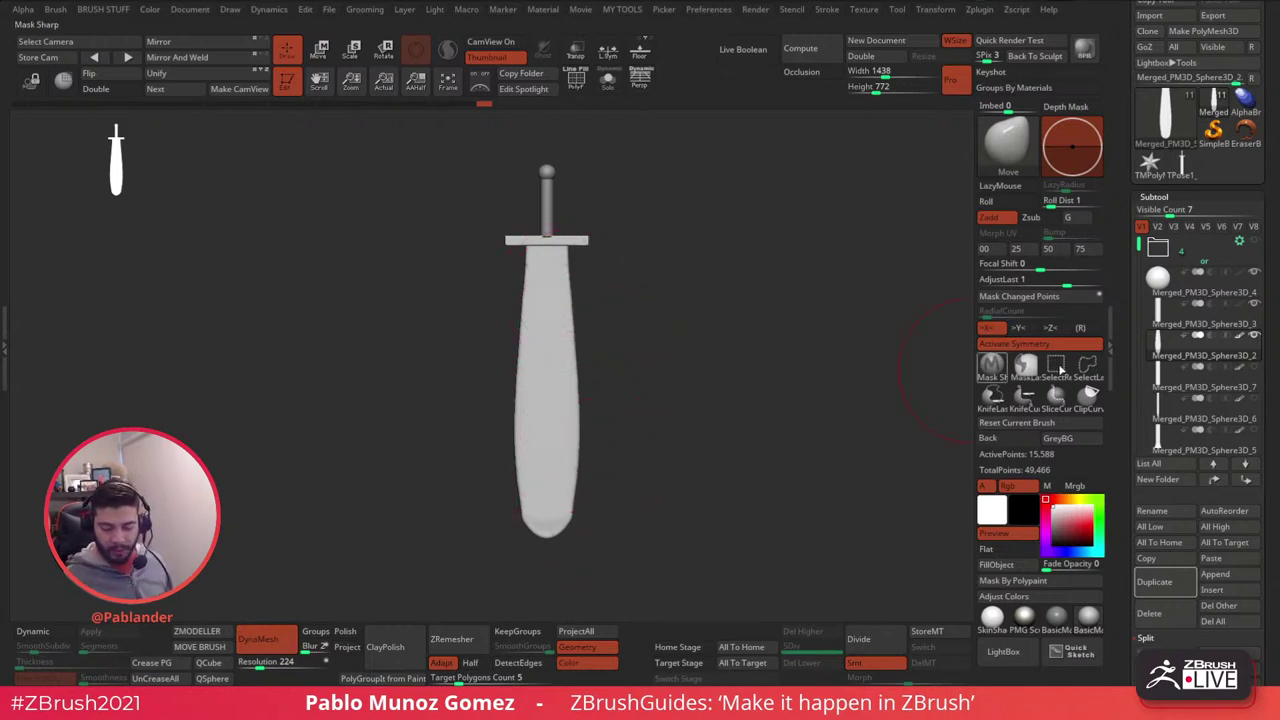
- Duplicate the leaf-shaped blade as a backup subtool and reselect the original blade
left_click(1166, 584)
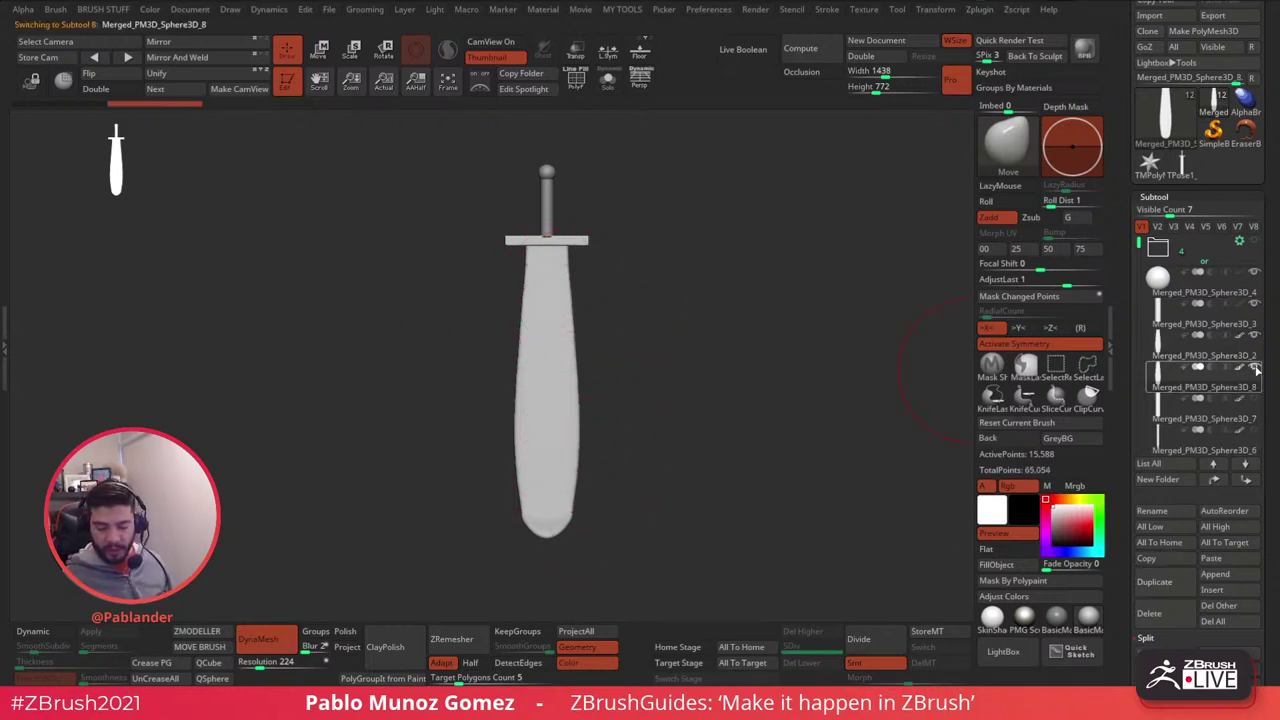
left_click(1230, 335)
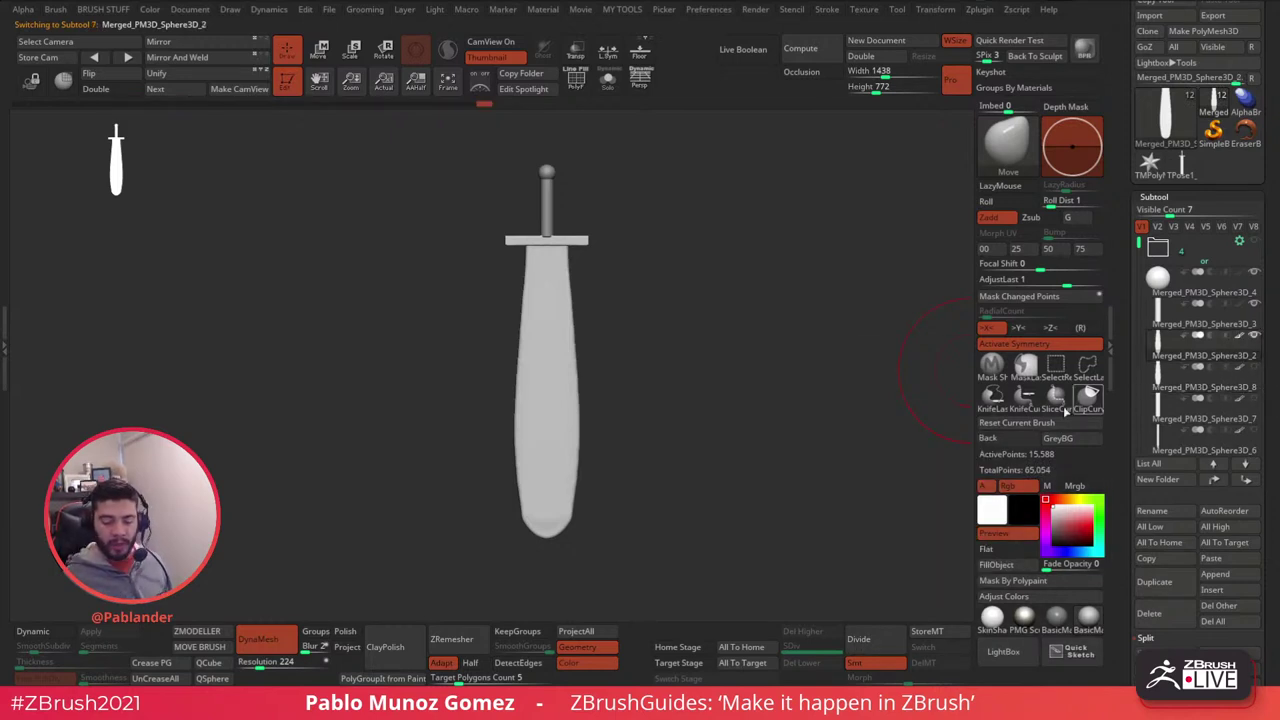
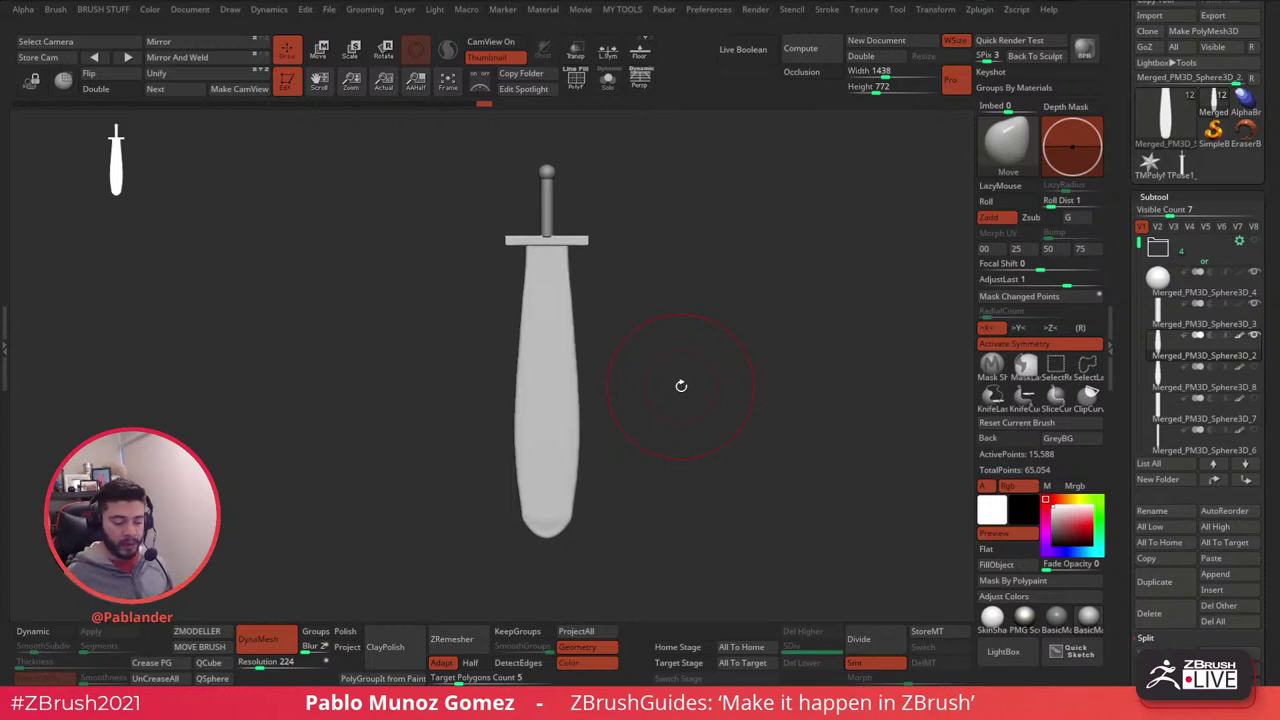
mouse_move(1221, 348)
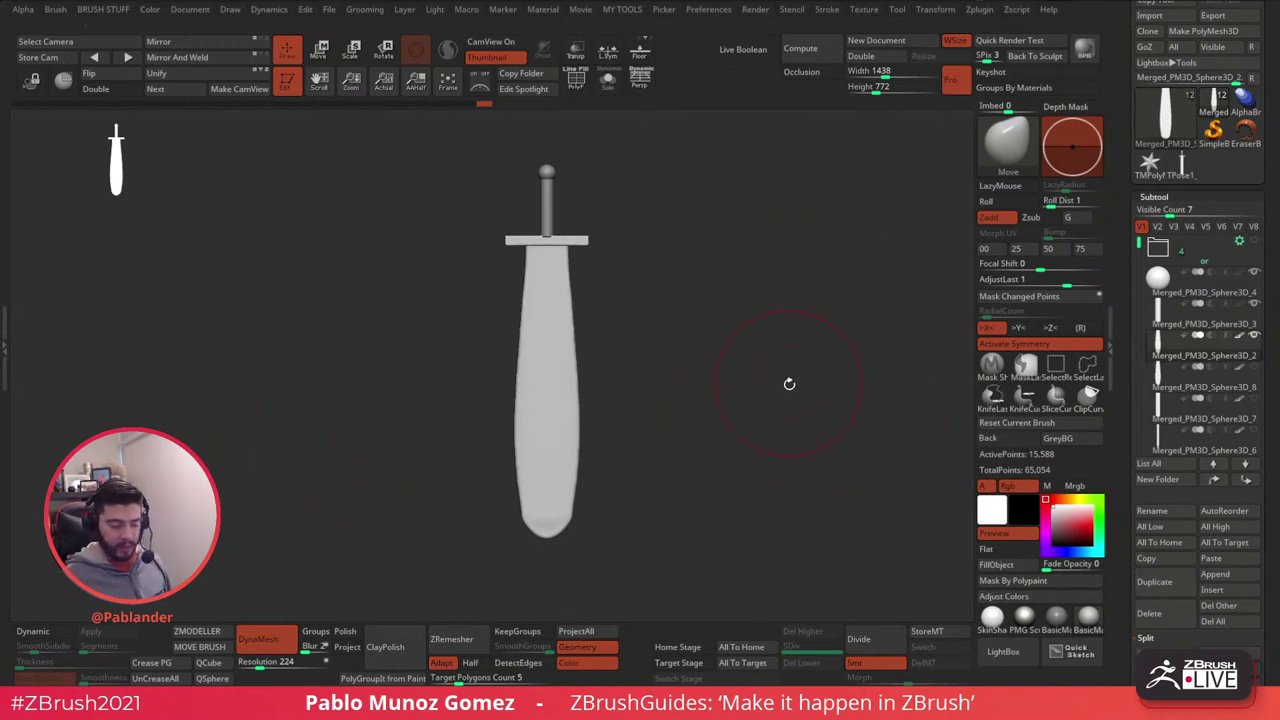
- Choose the KnifeCurve brush, isolate the blade in Solo mode and lock the camera in front view
left_click_drag(789, 382, 780, 400)
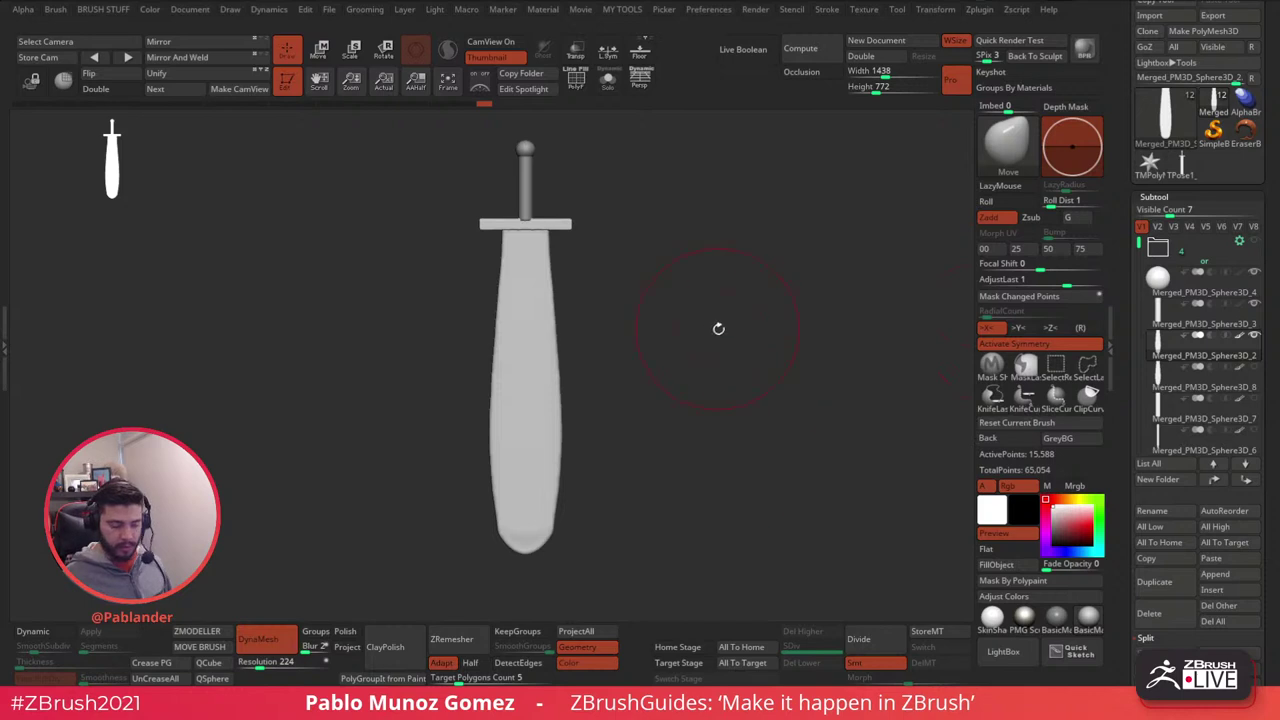
left_click_drag(718, 328, 680, 304)
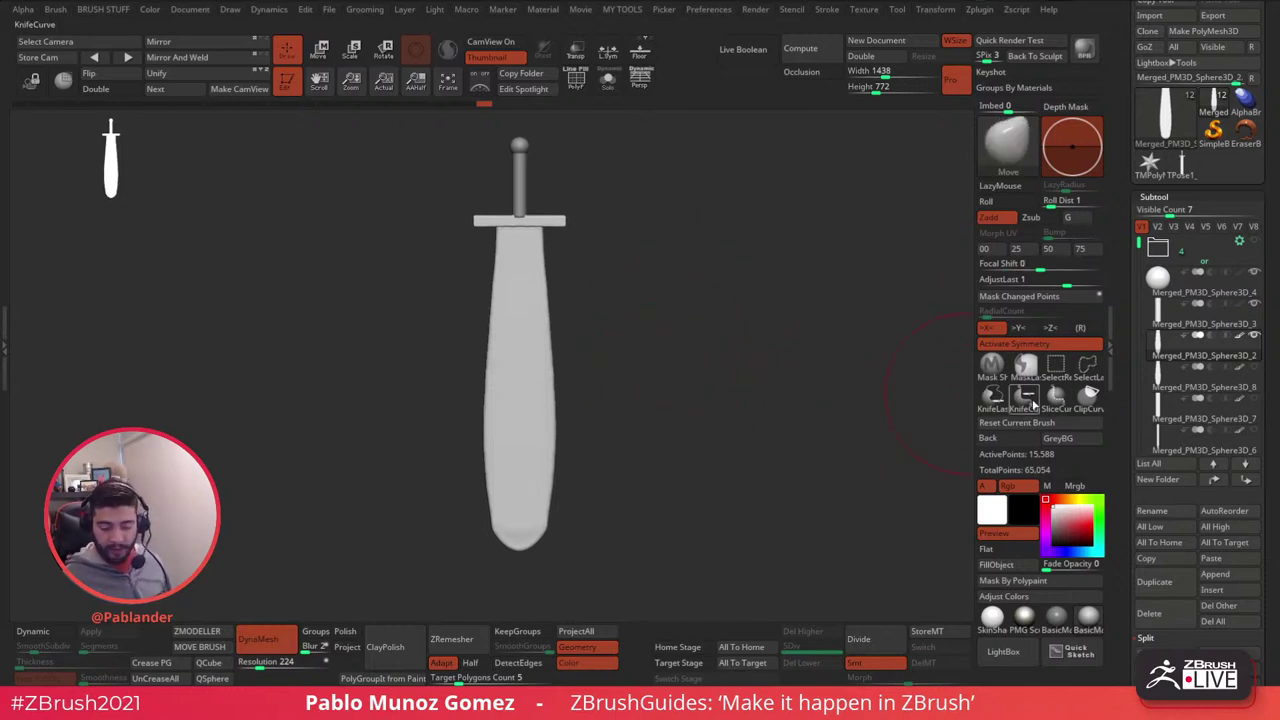
left_click(1031, 401)
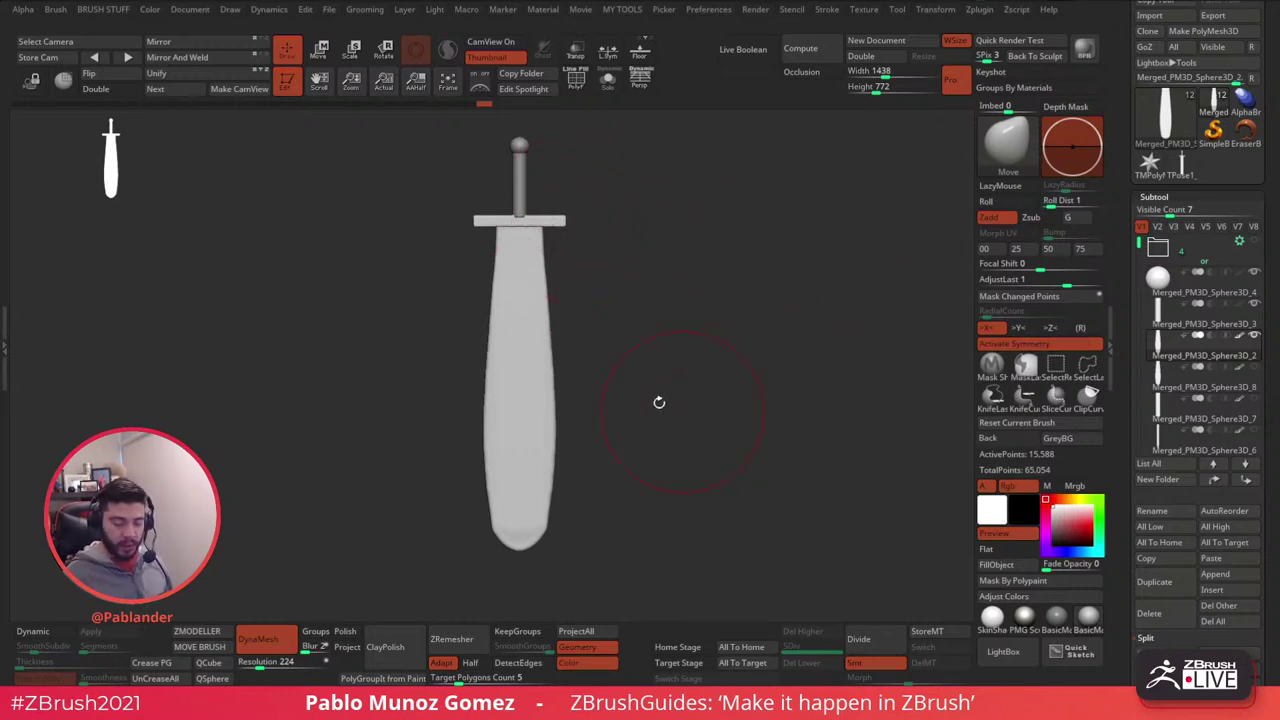
left_click(608, 84)
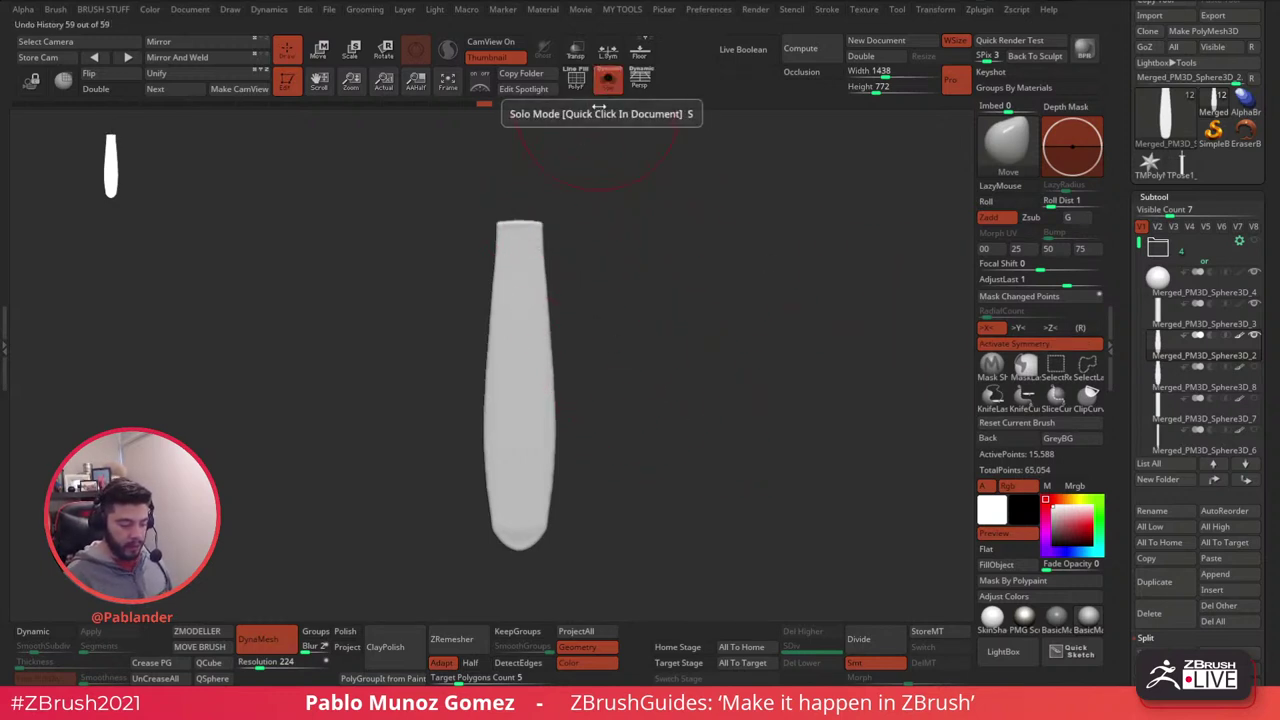
key("ctrl+shift")
mouse_move(538, 179)
left_mouse_down("ctrl+shift")
mouse_move(562, 477)
mouse_move(539, 184)
left_mouse_up("ctrl+shift")
mouse_move(538, 180)
left_mouse_down("alt")
mouse_move(554, 426)
mouse_move(556, 404)
left_mouse_up("alt")
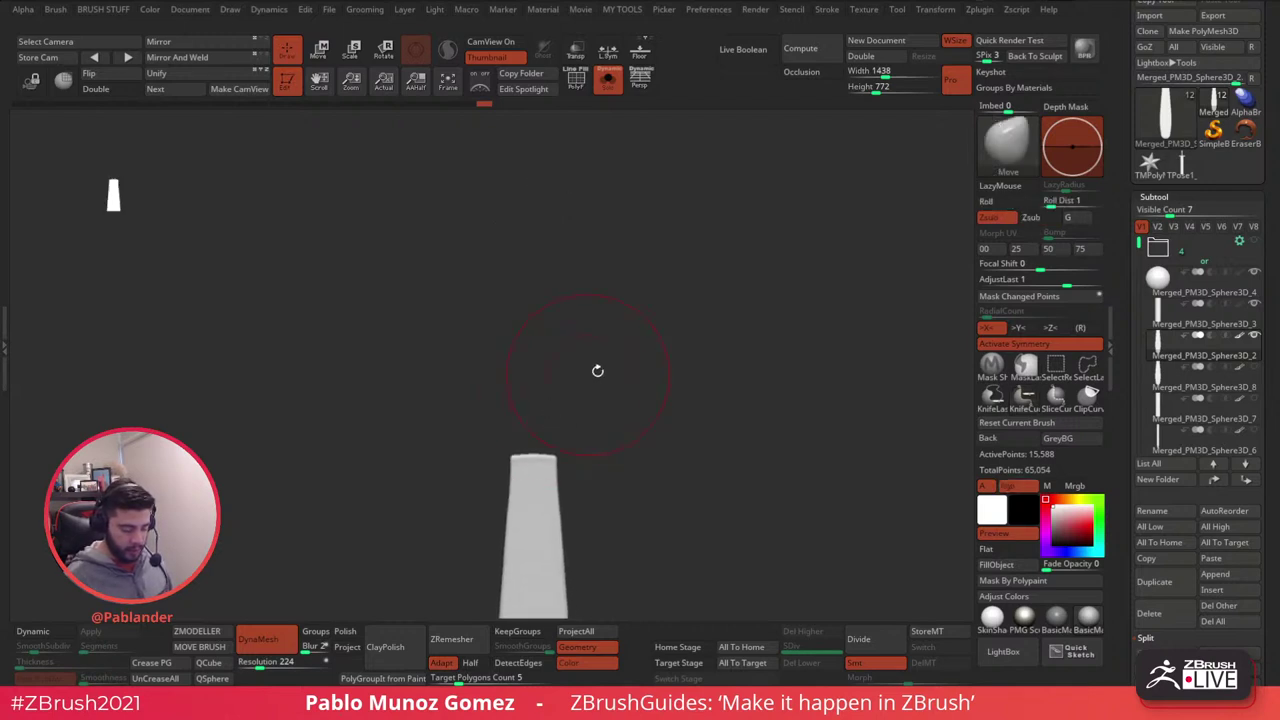
mouse_move(645, 415)
left_mouse_down("alt")
mouse_move(676, 260)
mouse_move(700, 283)
left_mouse_up("alt")
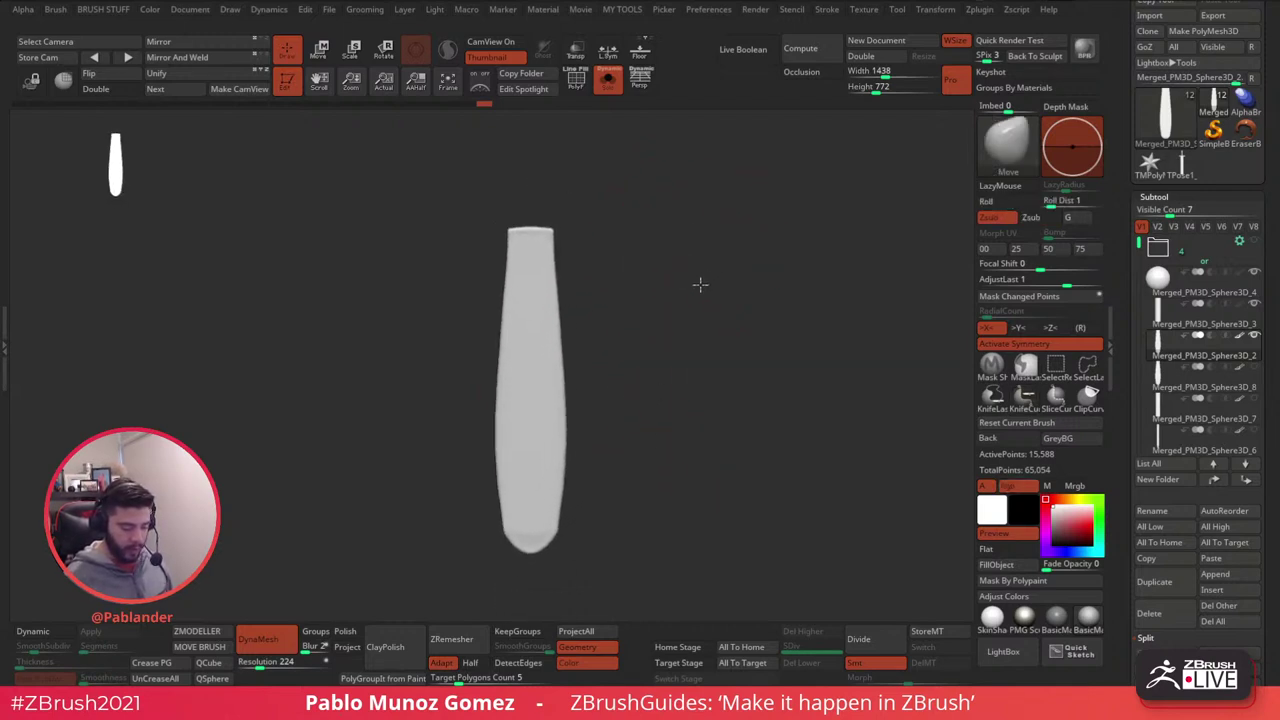
left_click(32, 81)
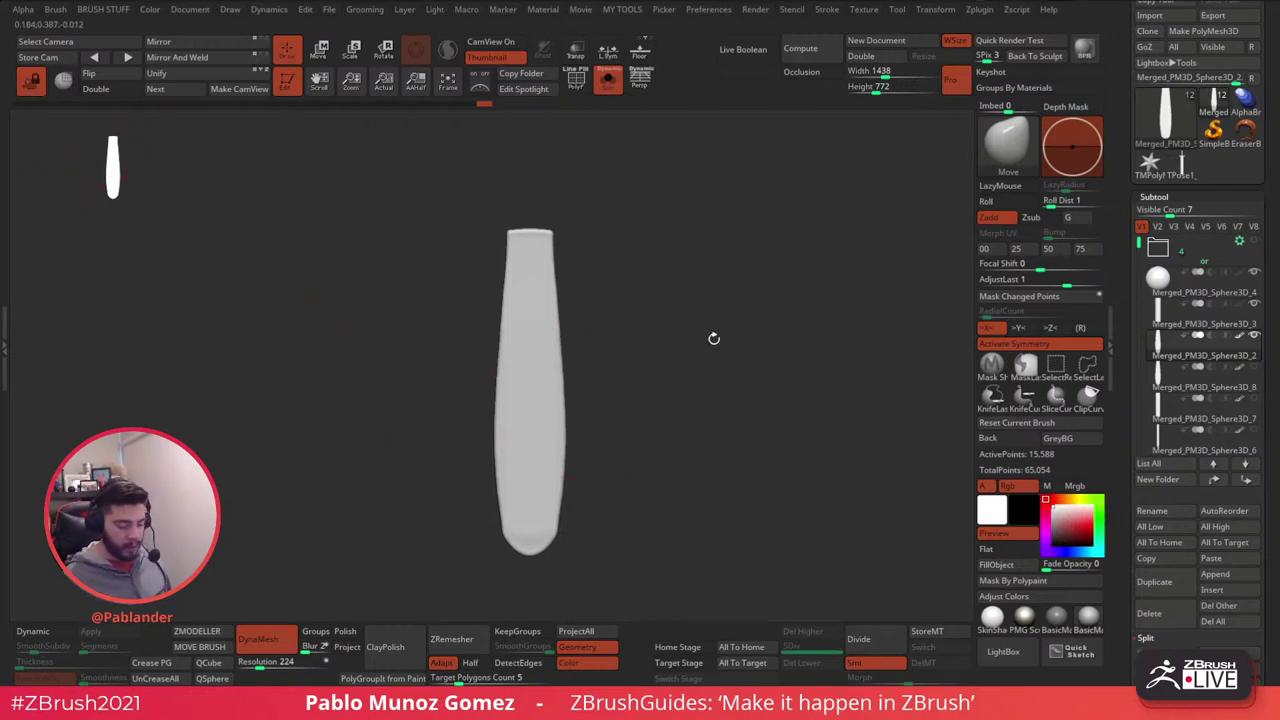
- Trim both long sides of the blade symmetrically with one curved KnifeCurve stroke from above its upper end to the tip
key("ctrl+shift")
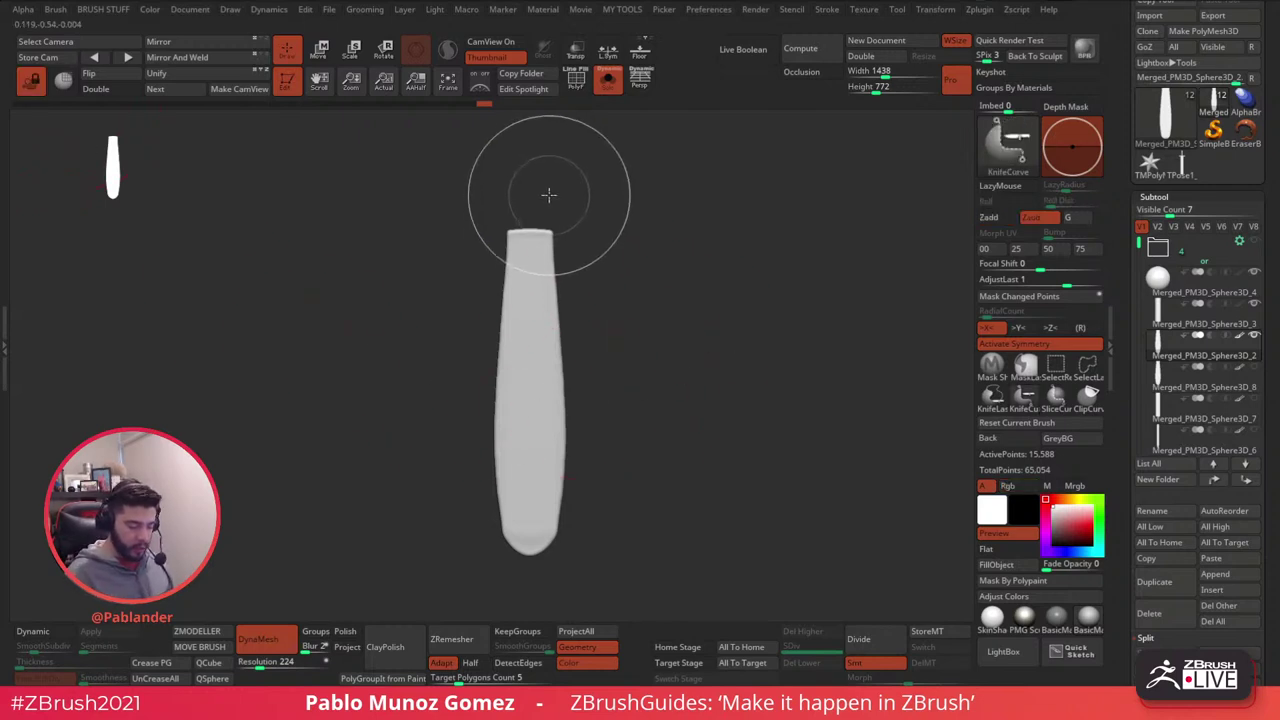
mouse_move(548, 277)
left_mouse_down("ctrl+shift")
mouse_move(437, 480)
mouse_move(594, 402)
mouse_move(560, 420)
mouse_move(528, 378)
mouse_move(508, 425)
mouse_move(555, 275)
left_mouse_up("ctrl+shift")
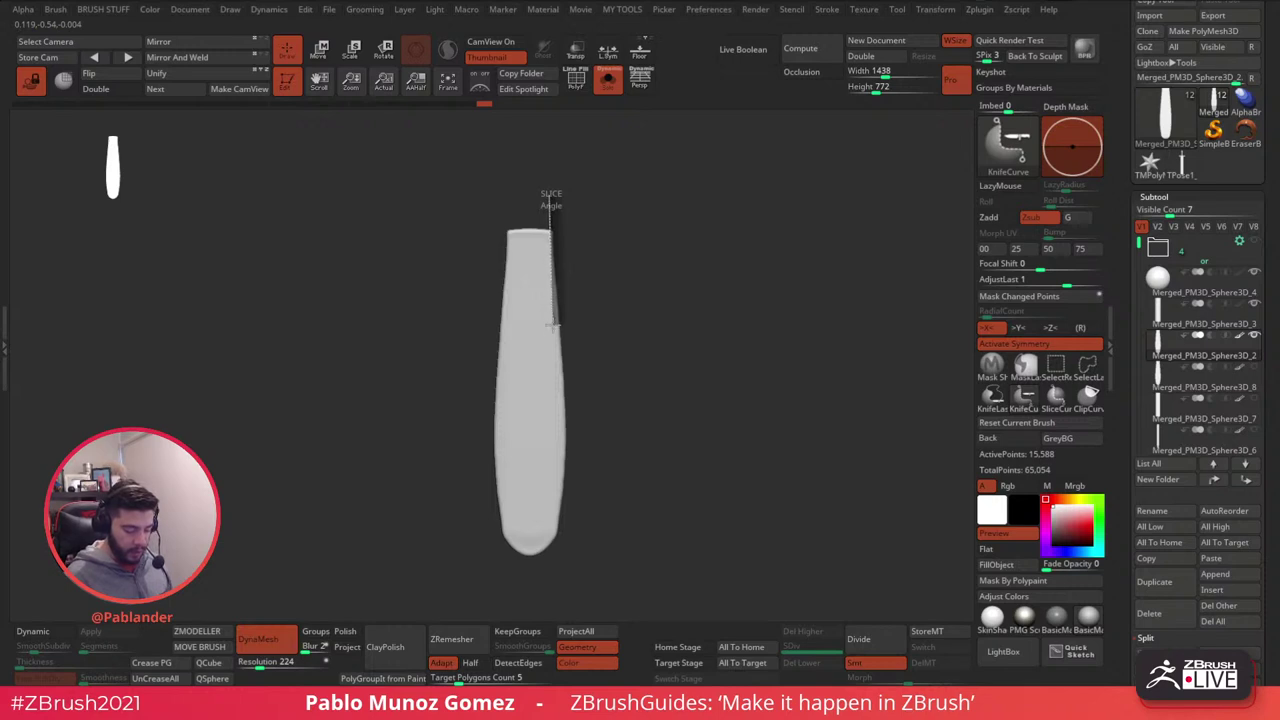
mouse_move(556, 325)
left_mouse_down("ctrl+shift")
mouse_move(557, 295)
mouse_move(557, 343)
left_mouse_up("ctrl+shift")
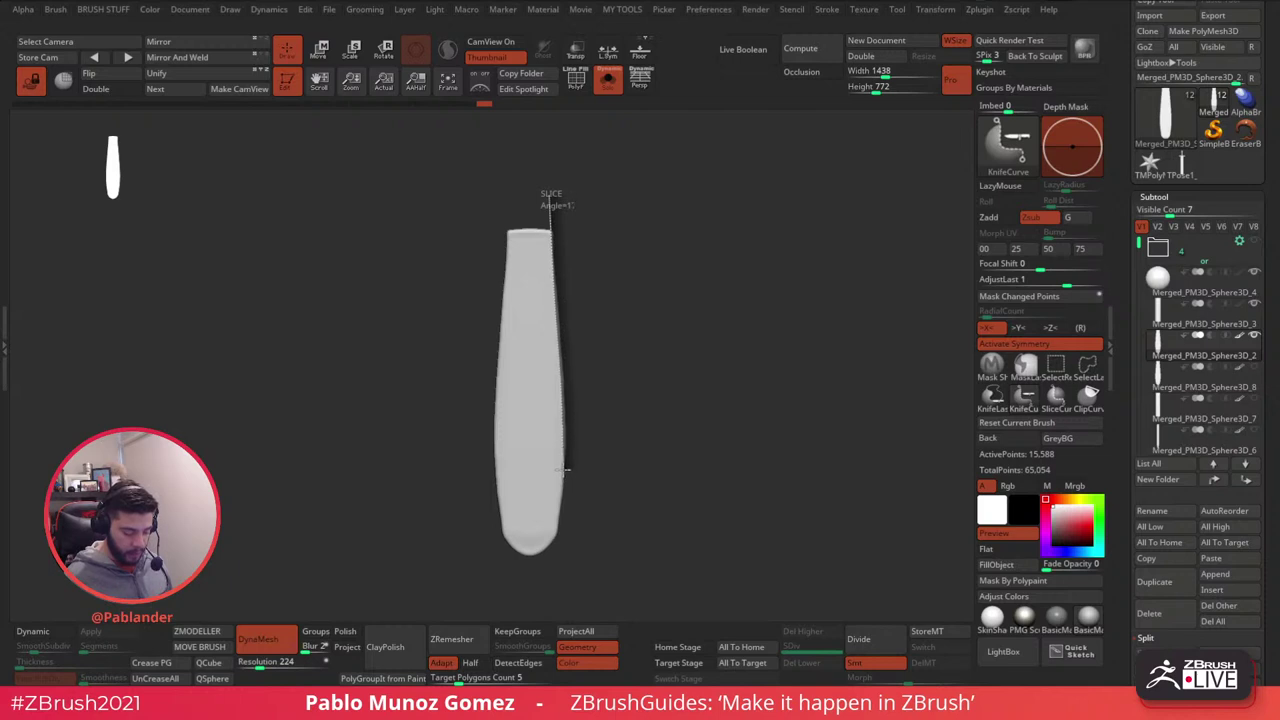
left_click_drag(563, 470, 549, 560, "ctrl+shift")
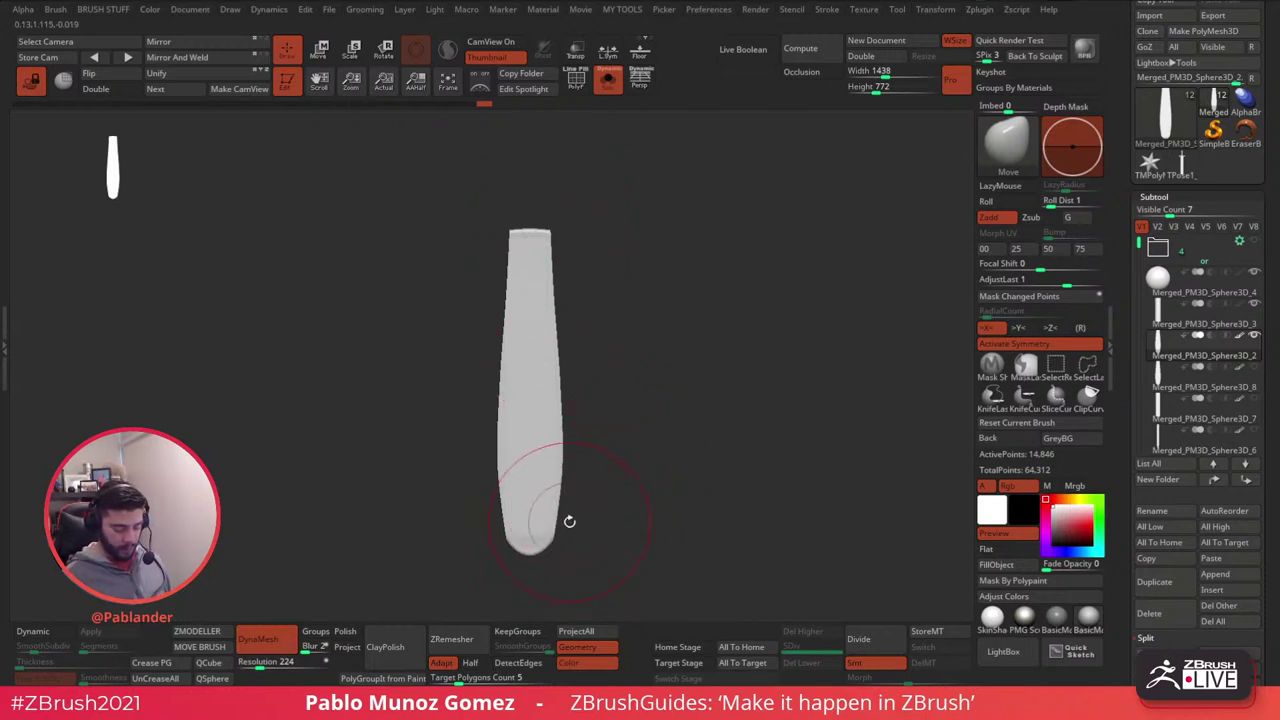
- Try to cut the rounded tip to a point with angled KnifeCurve strokes, and undo the last cut
left_click_drag(589, 503, 497, 576, "ctrl+shift")
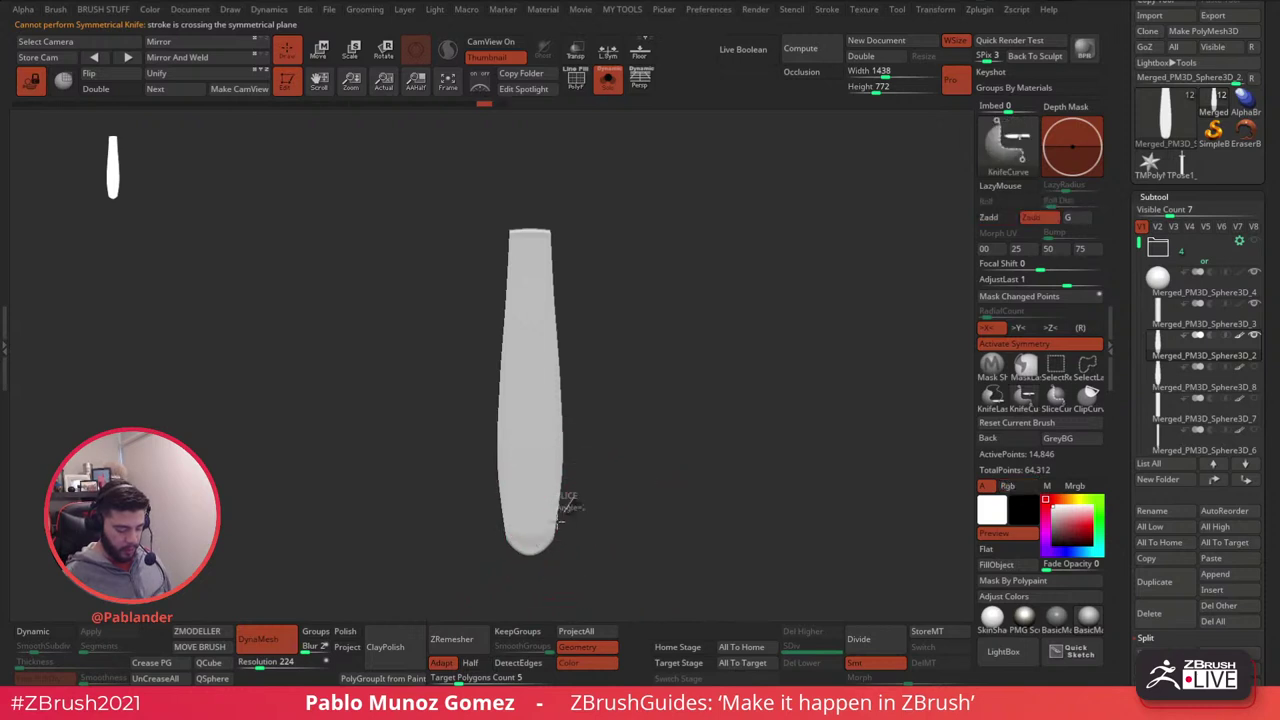
left_click_drag(573, 500, 510, 611, "ctrl+shift")
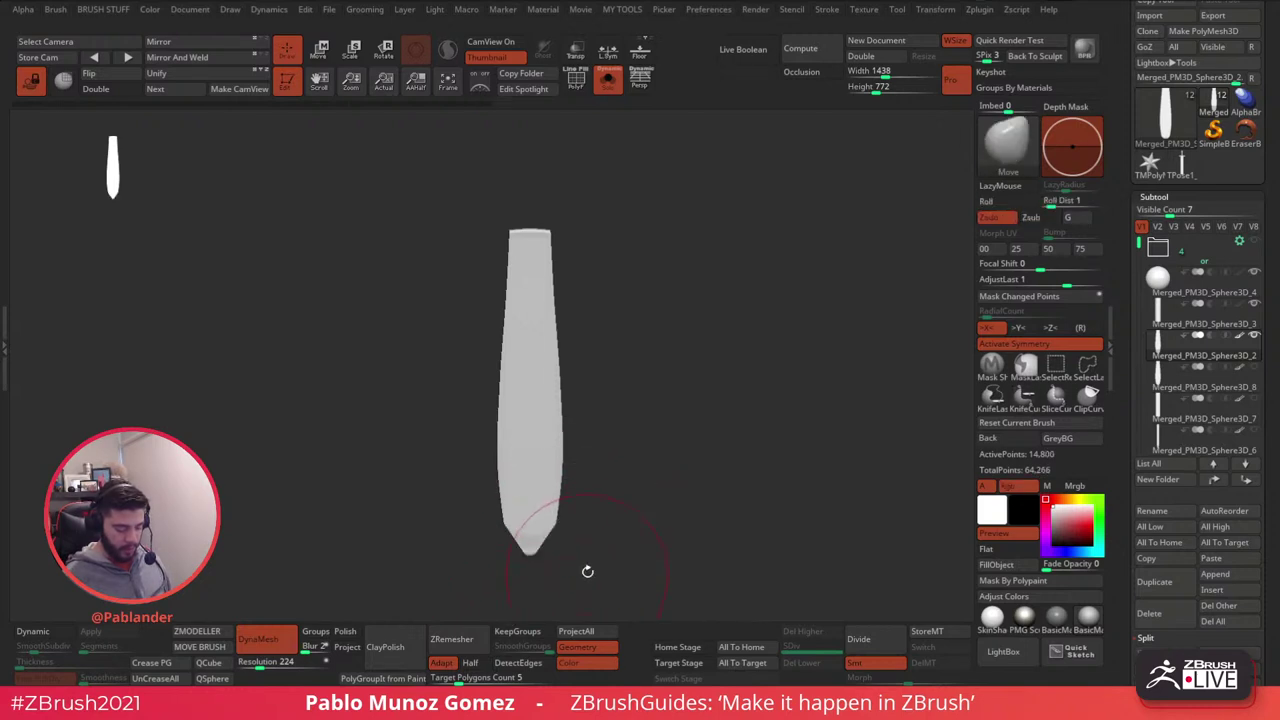
key("ctrl+z")
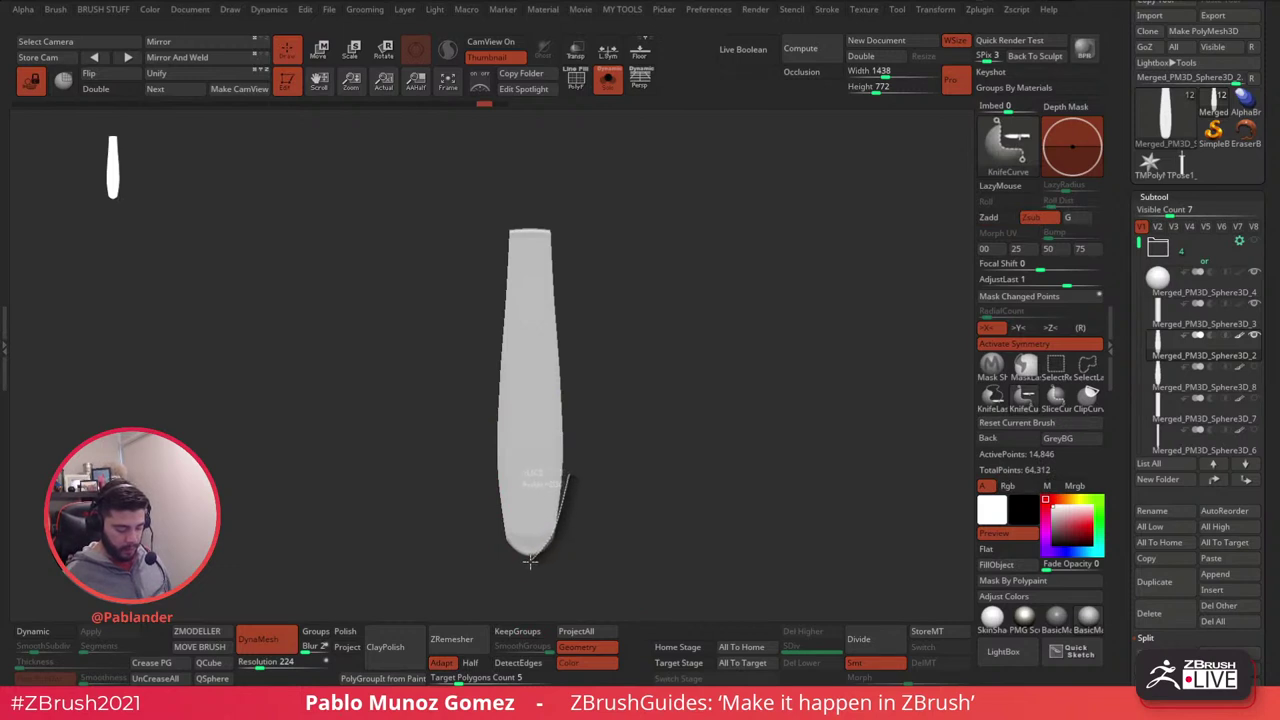
- Trim the blade's tip symmetrically with a curved KnifeCurve stroke ending below the tip's center
left_click_drag(530, 560, 527, 603, "ctrl+shift")
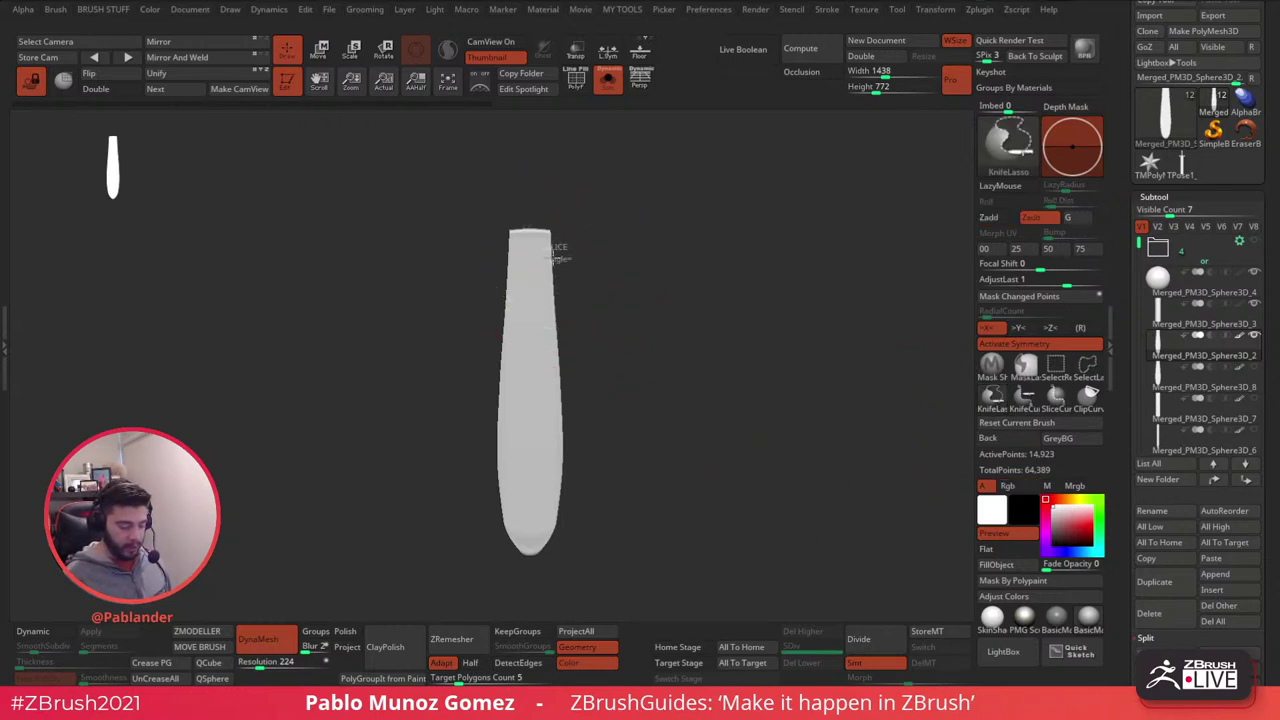
- Try symmetrical KnifeLasso cuts that notch both sides of the blade just below its upper end, and undo them
mouse_move(557, 243)
left_mouse_down("ctrl+shift")
mouse_move(564, 330)
mouse_move(632, 272)
mouse_move(545, 293)
mouse_move(550, 302)
left_mouse_up("ctrl+shift")
key("ctrl+z")
mouse_move(562, 259)
left_mouse_down("ctrl+shift")
mouse_move(543, 291)
mouse_move(556, 300)
left_mouse_up("ctrl+shift")
key("ctrl+z")
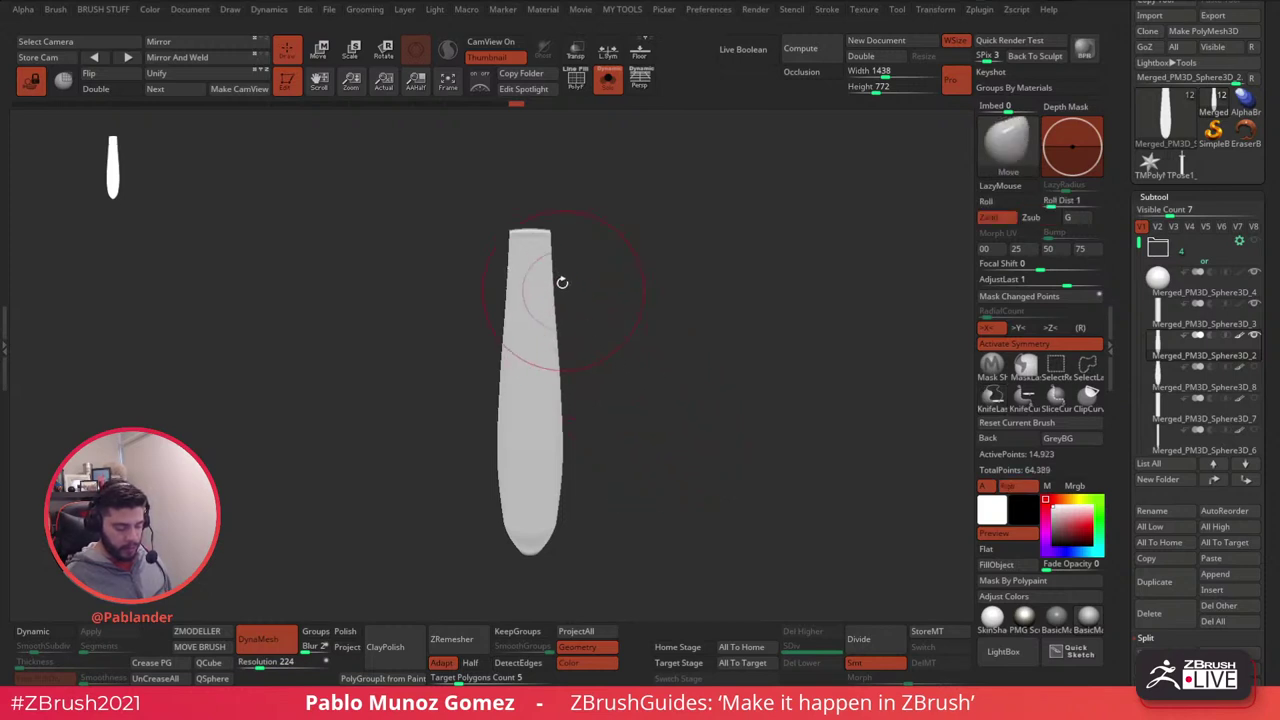
mouse_move(556, 256)
left_mouse_down("ctrl+shift")
mouse_move(577, 363)
mouse_move(566, 364)
mouse_move(612, 363)
left_mouse_up("ctrl+shift")
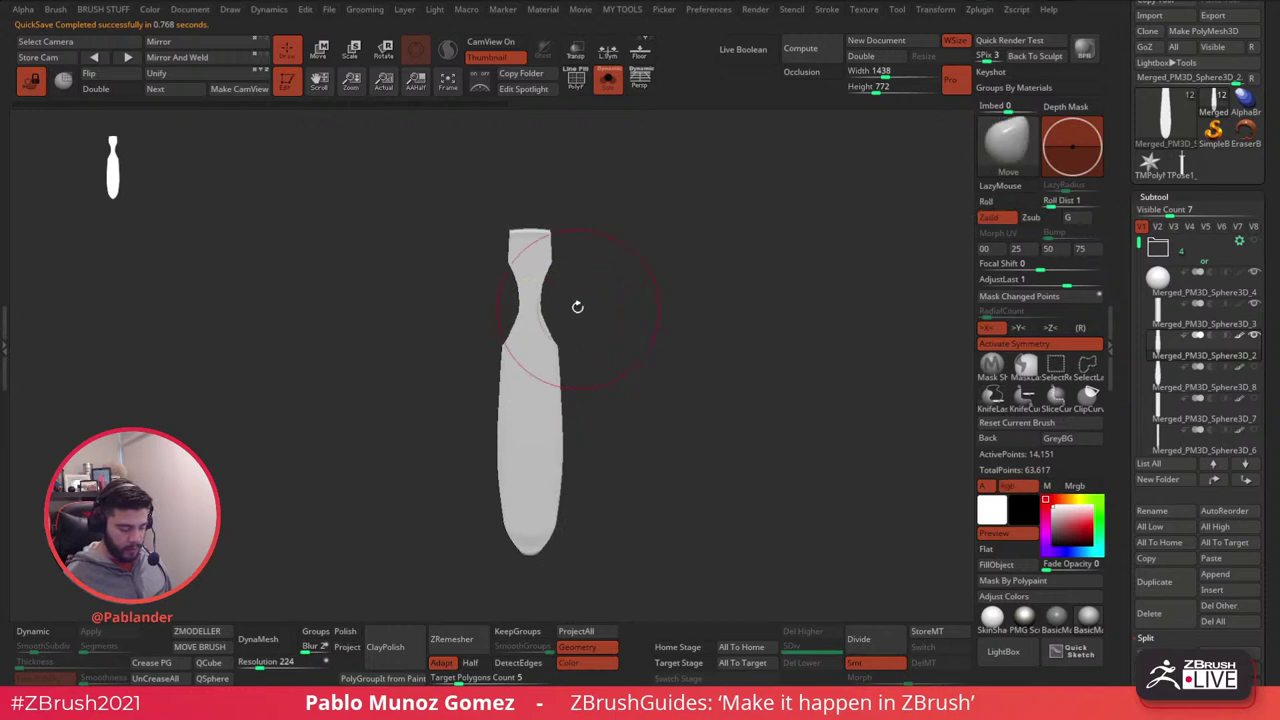
key("ctrl+z")
key("ctrl+z")
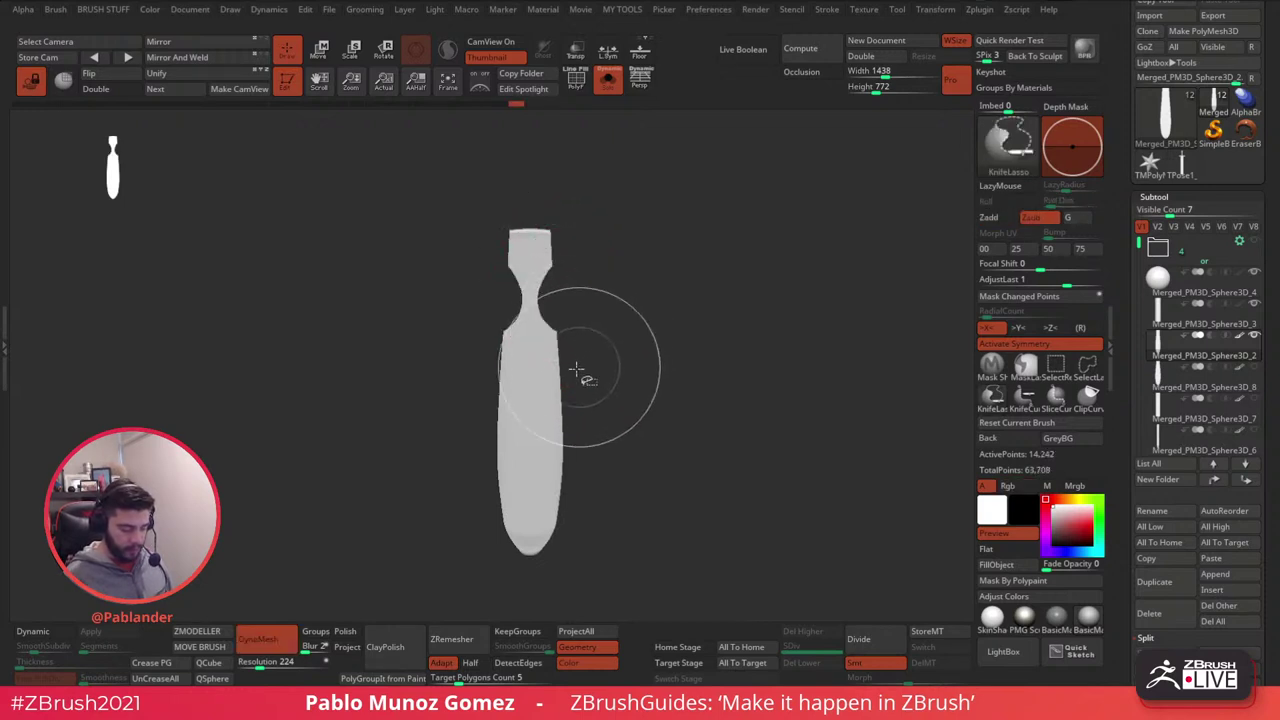
key("ctrl+shift+z")
- Show the whole sword again and try symmetrical KnifeLasso cuts near the blade's tip, undoing the notch they cut
key("shift+s")
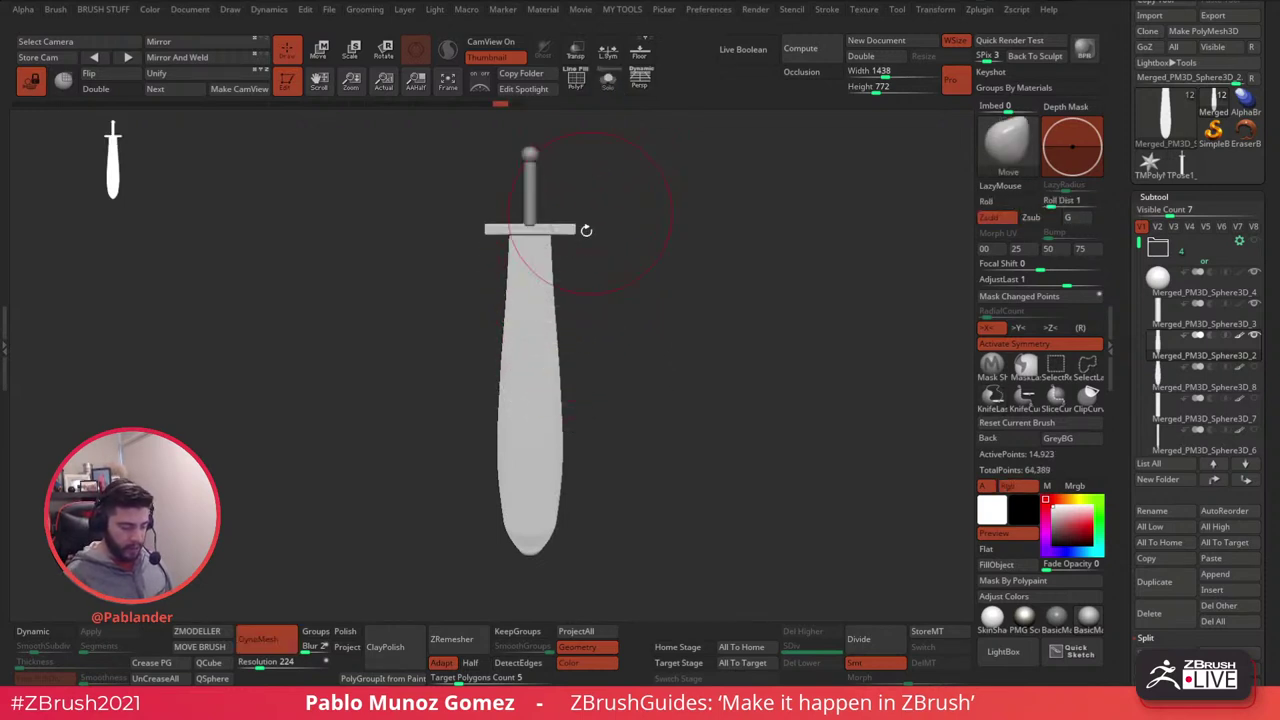
mouse_move(543, 543)
left_mouse_down("ctrl+shift")
mouse_move(562, 460)
mouse_move(643, 371)
left_mouse_up("ctrl+shift")
key("ctrl+z")
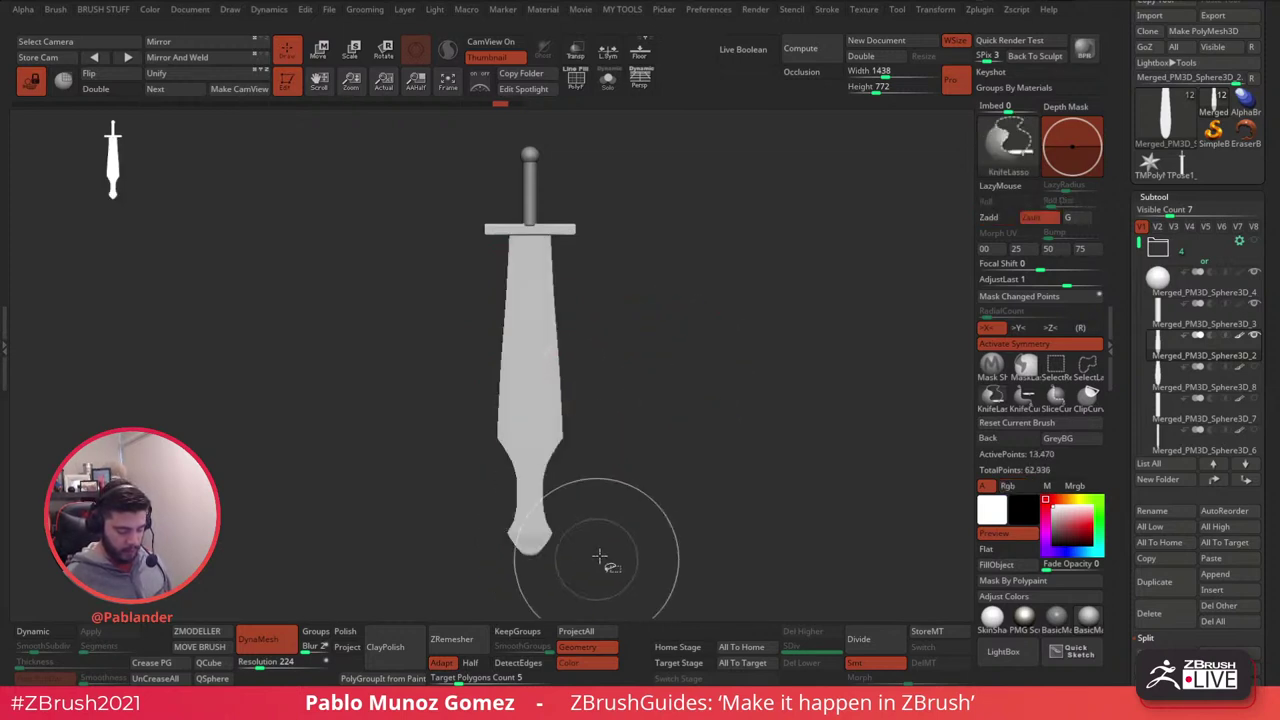
key("ctrl+z")
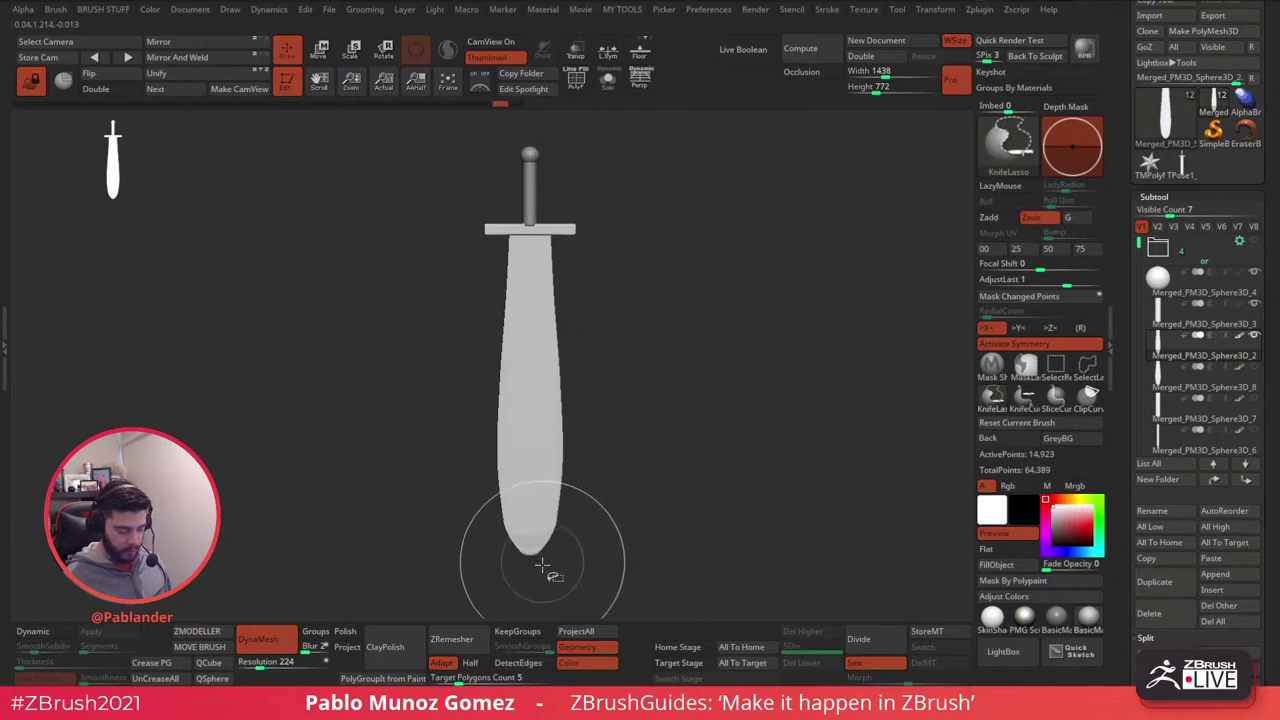
mouse_move(545, 566)
left_mouse_down("ctrl+shift")
mouse_move(536, 383)
mouse_move(519, 553)
left_mouse_up("ctrl+shift")
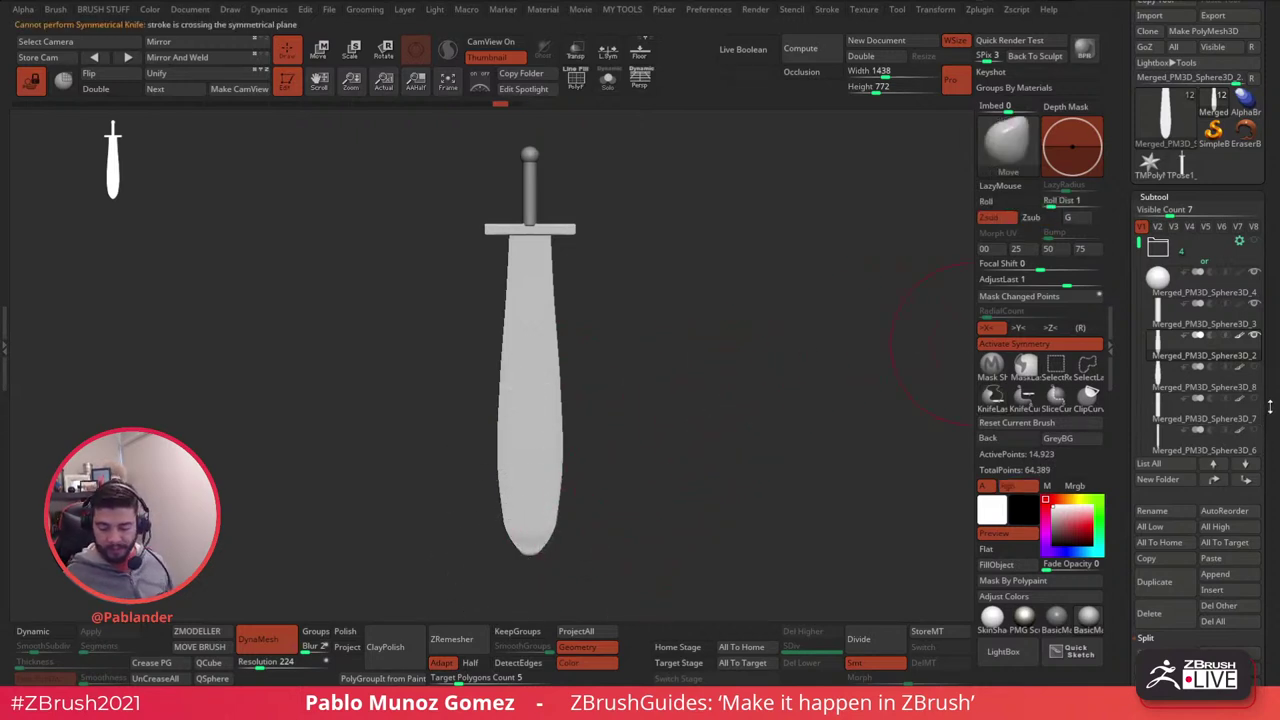
- Append a Sphere3D primitive to the sword as a new subtool
left_click_drag(1267, 414, 1265, 366)
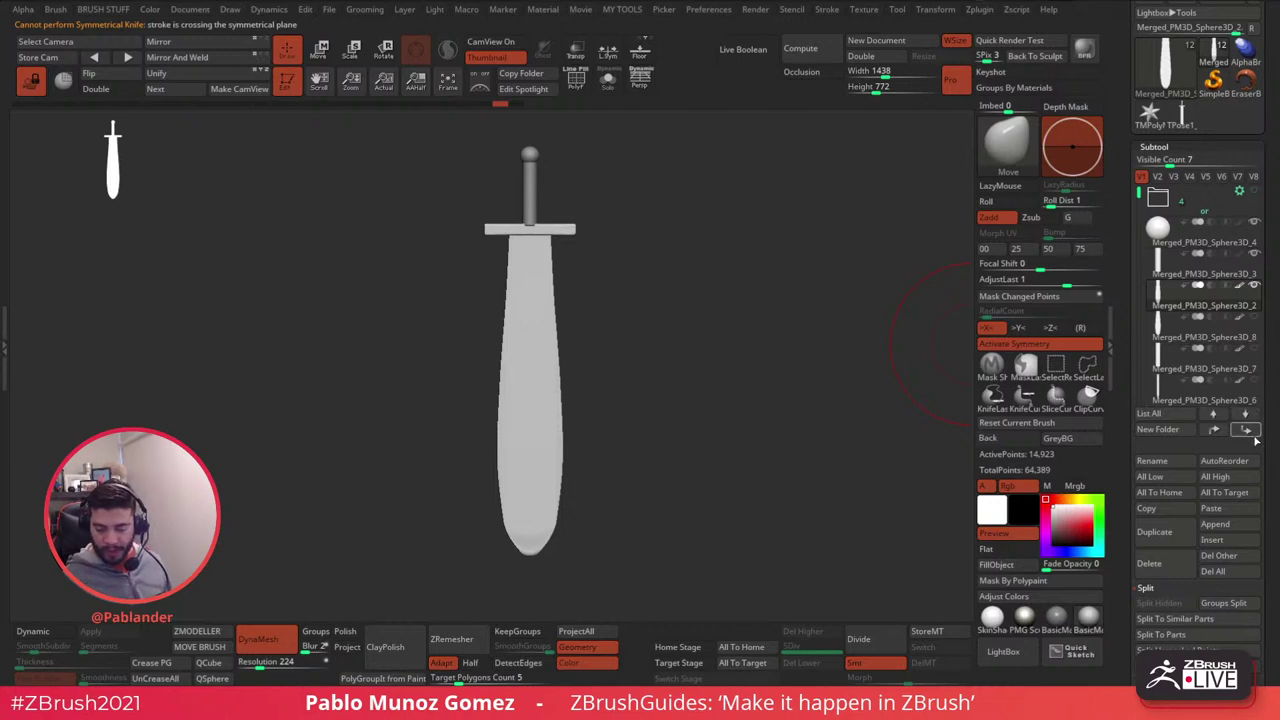
left_click(1231, 527)
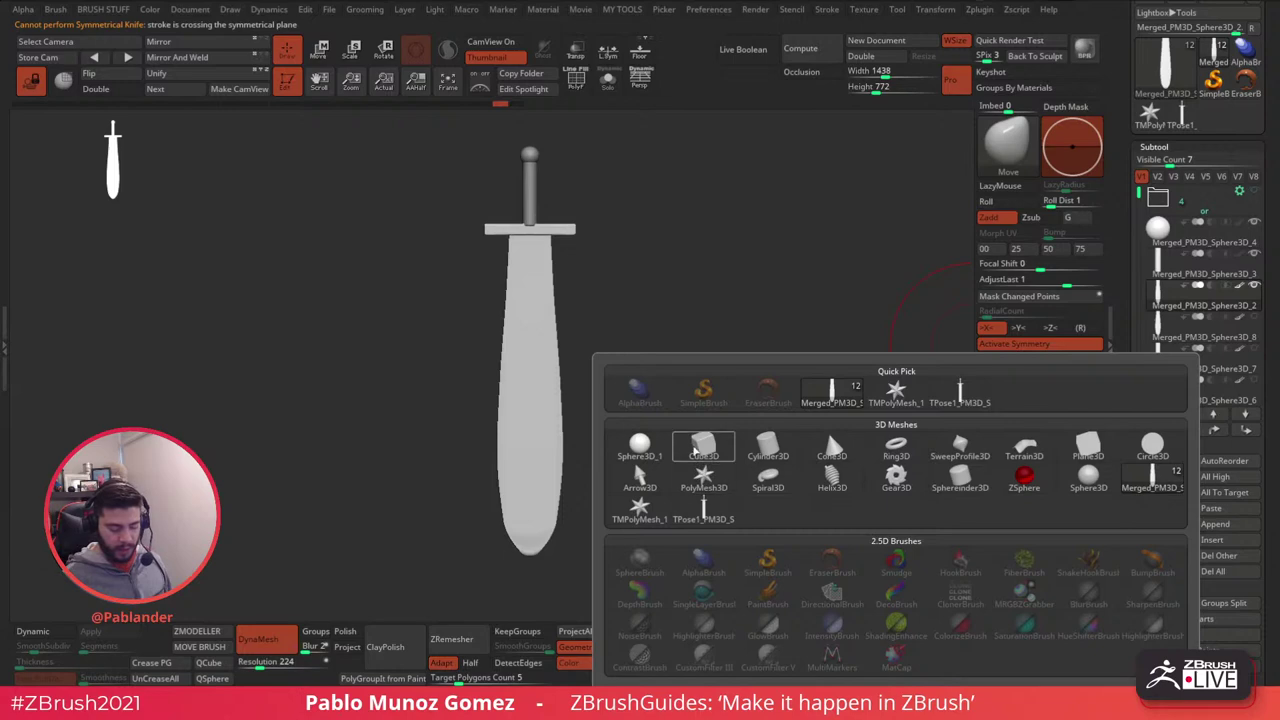
left_click(648, 451)
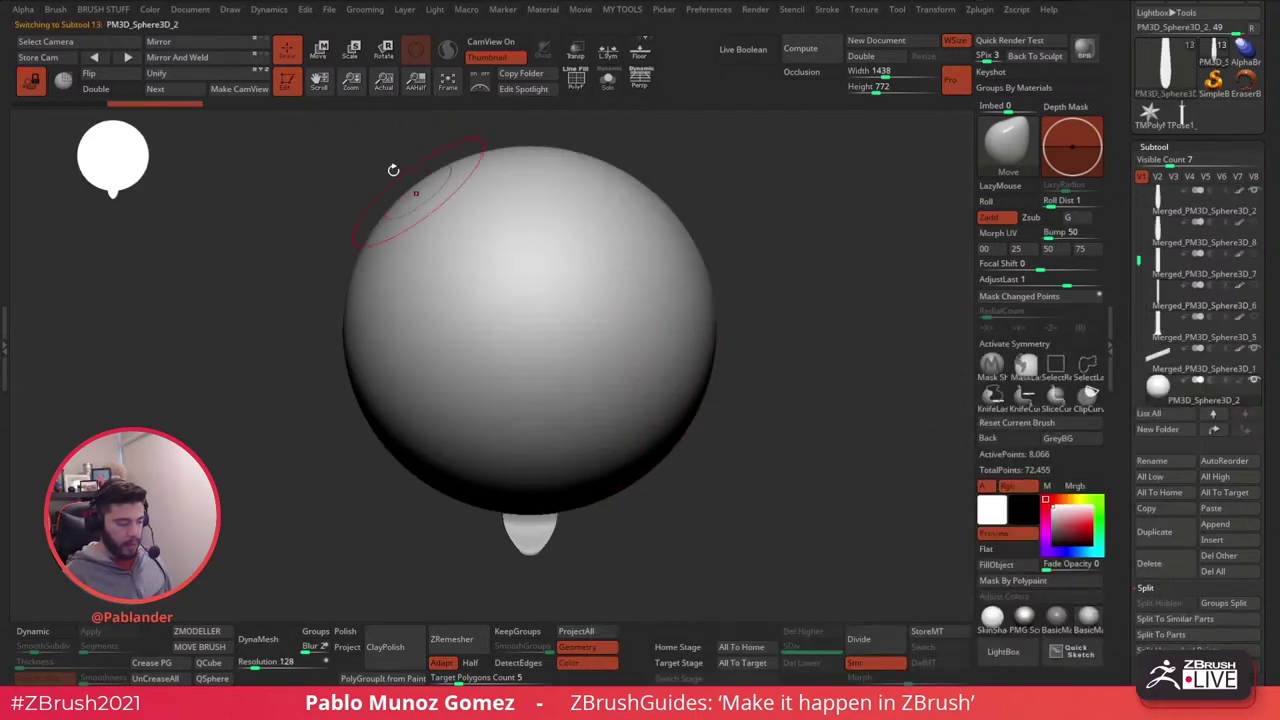
- Scale the sphere down into a narrow upright ellipsoid and move it over the middle of the blade
key("w")
left_click_drag(532, 332, 416, 382)
left_click_drag(530, 251, 531, 303)
left_click_drag(530, 338, 554, 285)
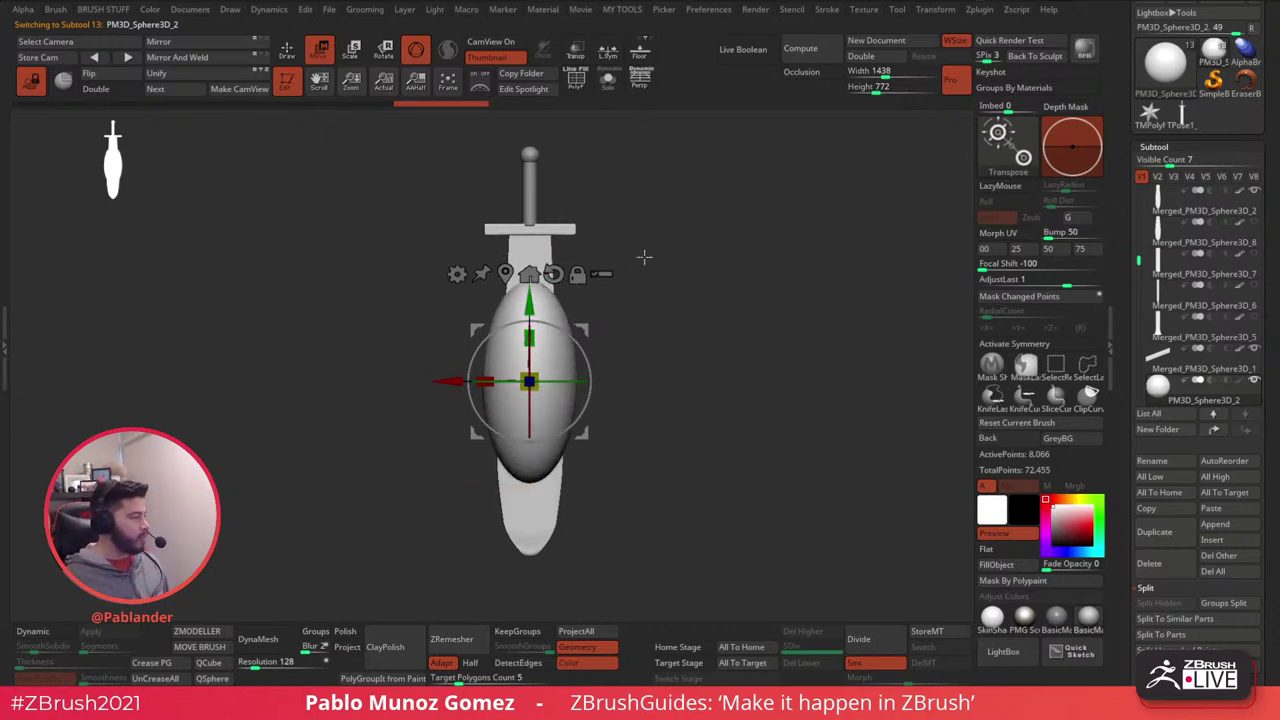
left_click_drag(530, 382, 502, 397)
left_click_drag(531, 303, 531, 326)
mouse_move(485, 404)
left_mouse_down()
mouse_move(502, 399)
mouse_move(489, 398)
left_mouse_up()
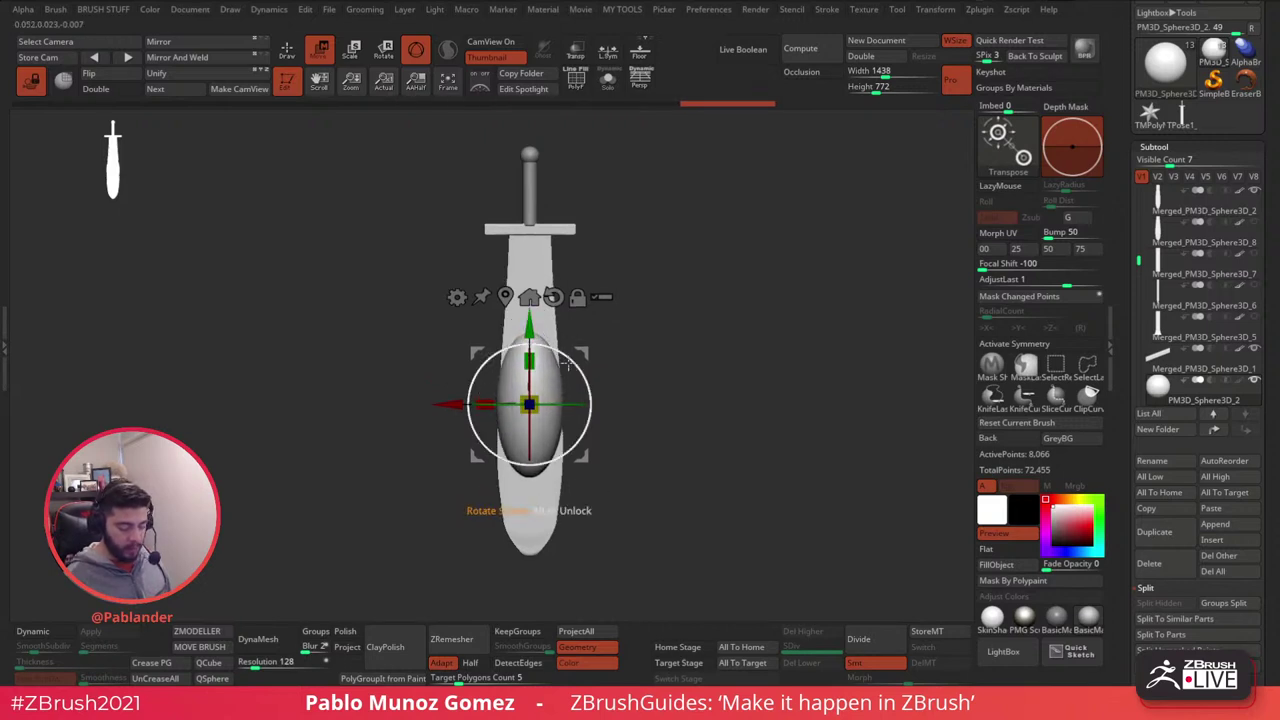
- Trim both long sides of the ellipsoid with a vertical KnifeCurve stroke, leaving a narrow upright bar with rounded ends
key("q")
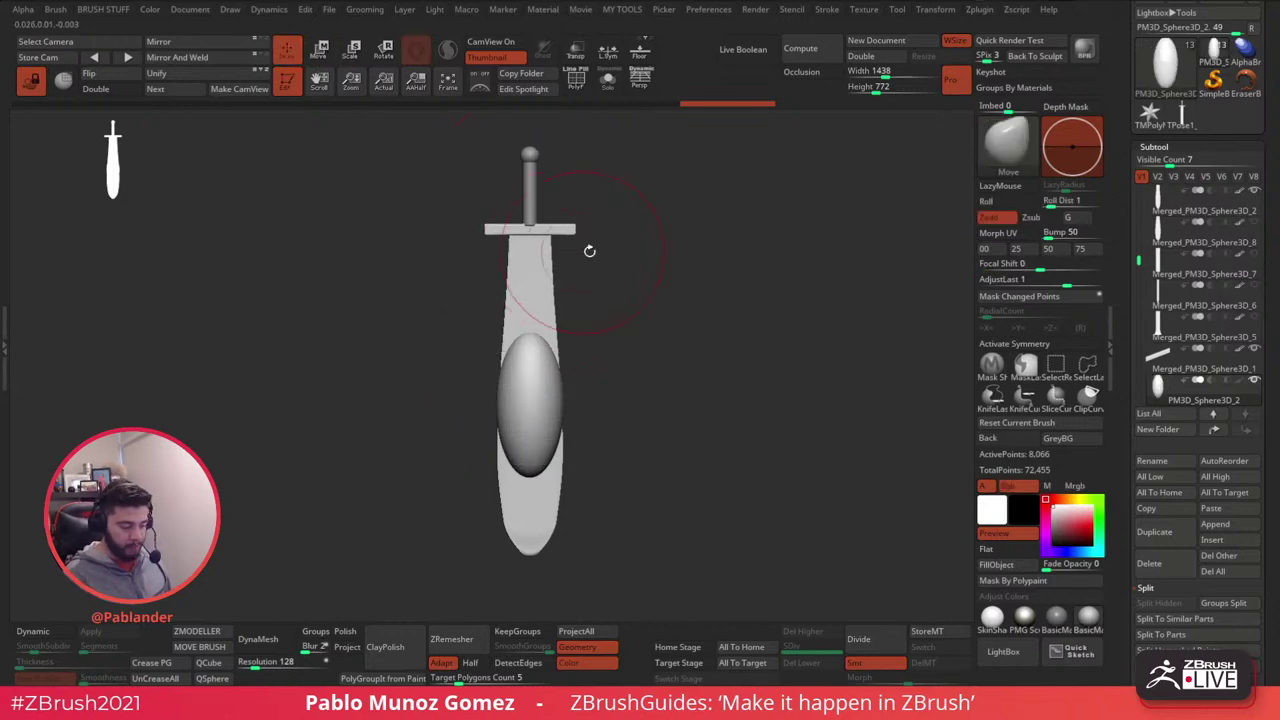
key("ctrl+shift")
mouse_move(547, 355)
left_mouse_down("ctrl+shift")
mouse_move(547, 466)
mouse_move(623, 466)
mouse_move(628, 452)
left_mouse_up("ctrl+shift")
key("ctrl+z")
left_click(1025, 397)
key("ctrl+shift")
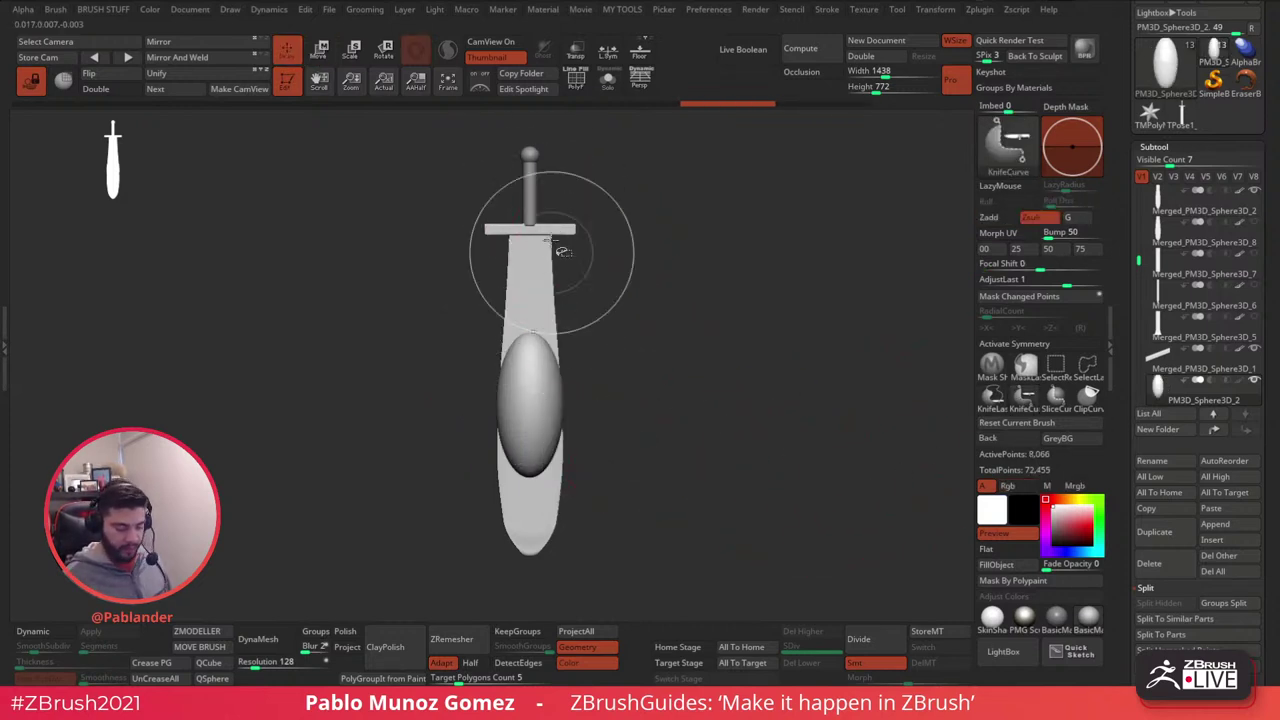
left_click_drag(541, 186, 553, 566, "ctrl+shift")
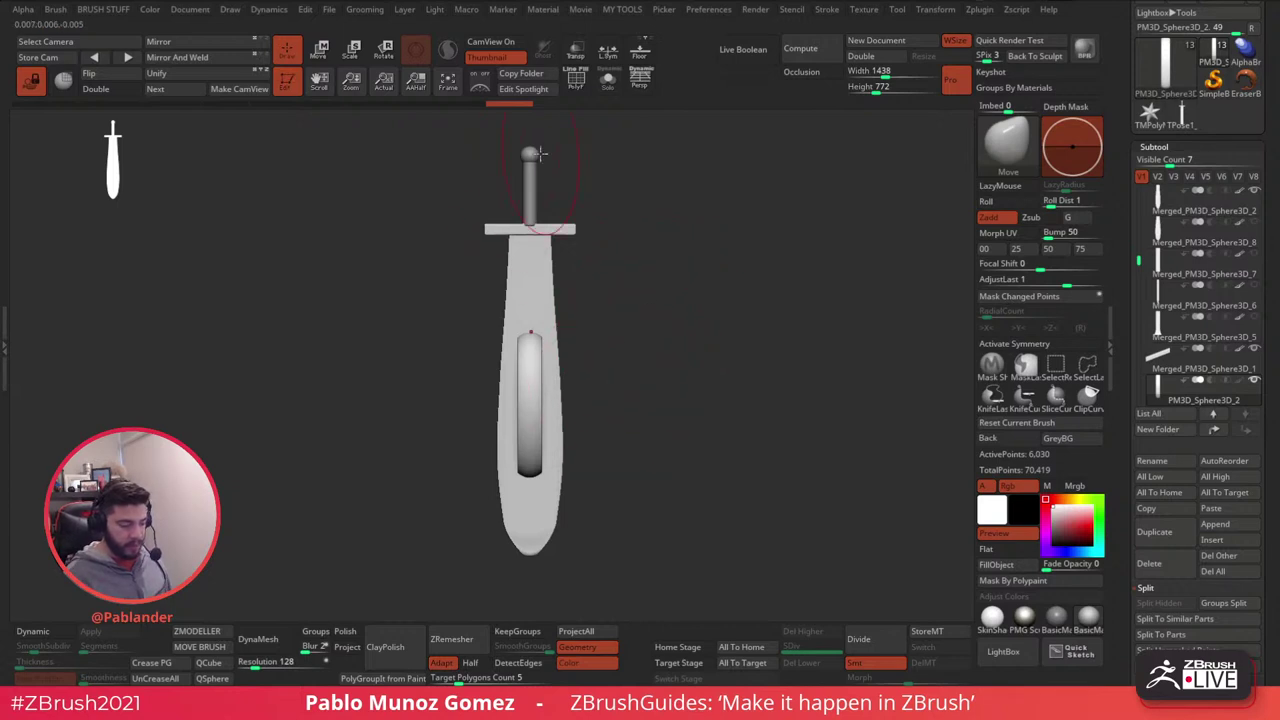
- Turn on Live Boolean, reorder the bar subtool directly below the blade's subtool and set it to subtract
key("w")
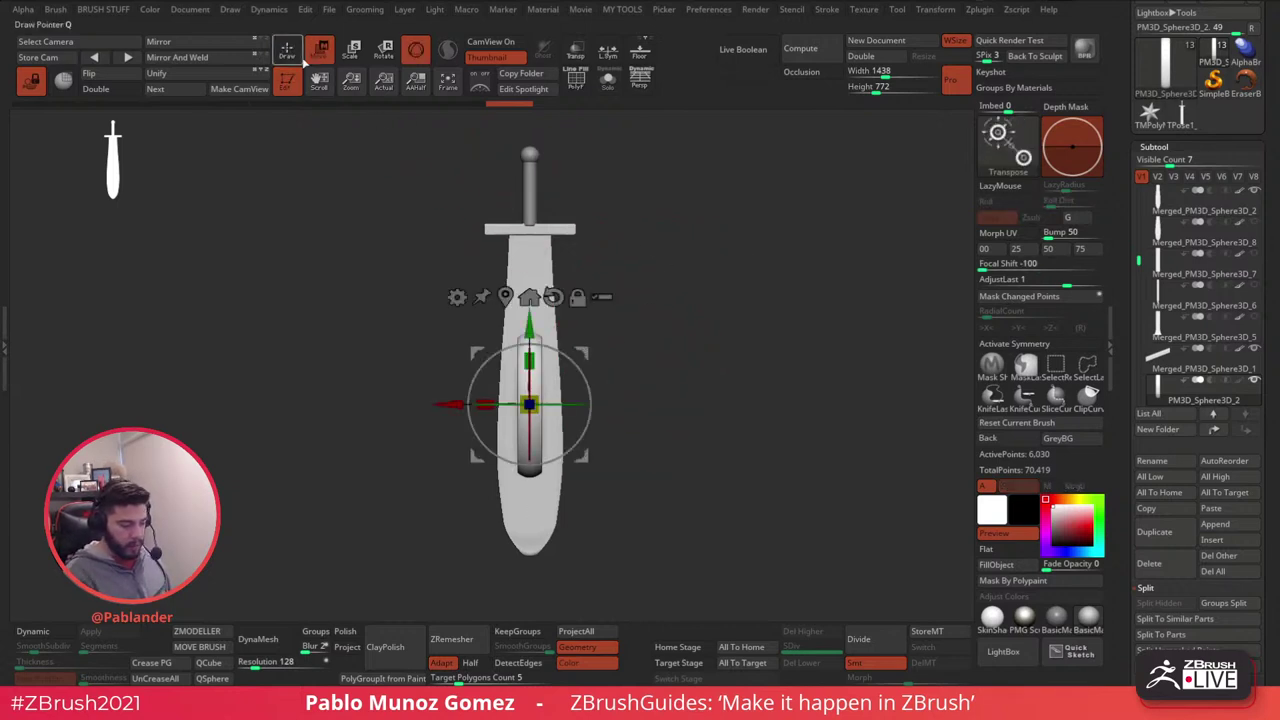
left_click_drag(663, 263, 743, 287)
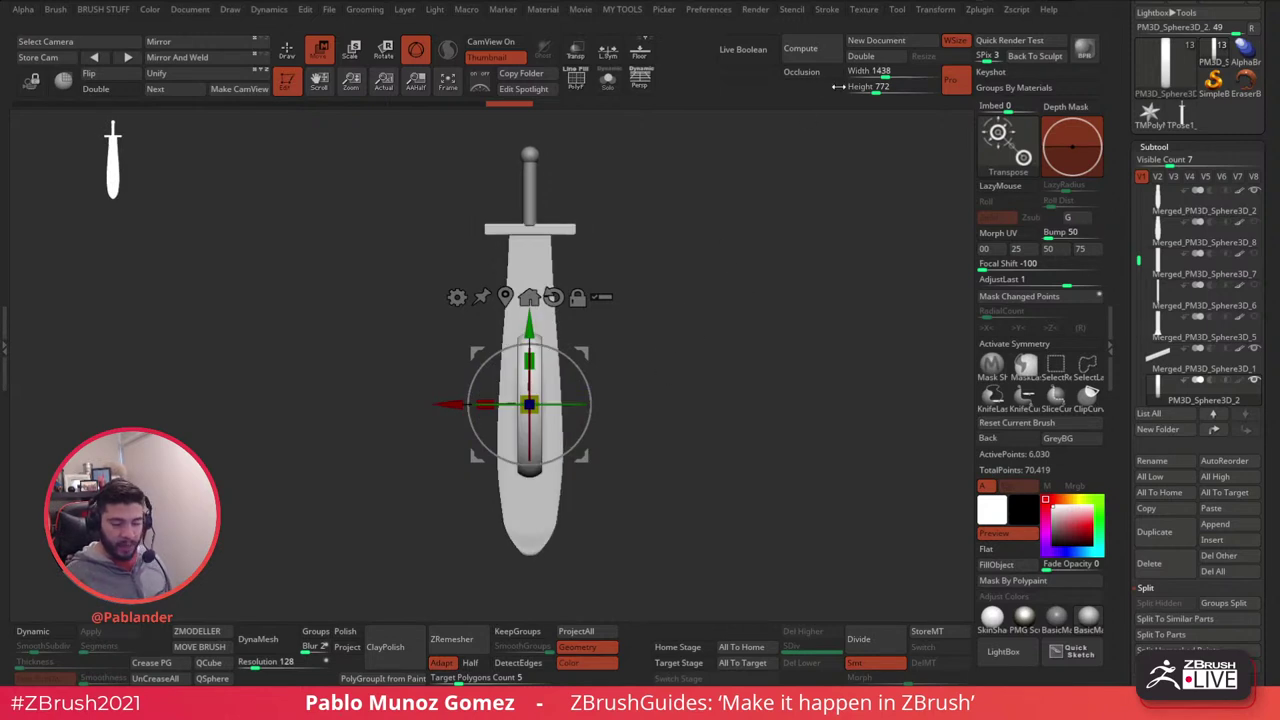
left_click(743, 49)
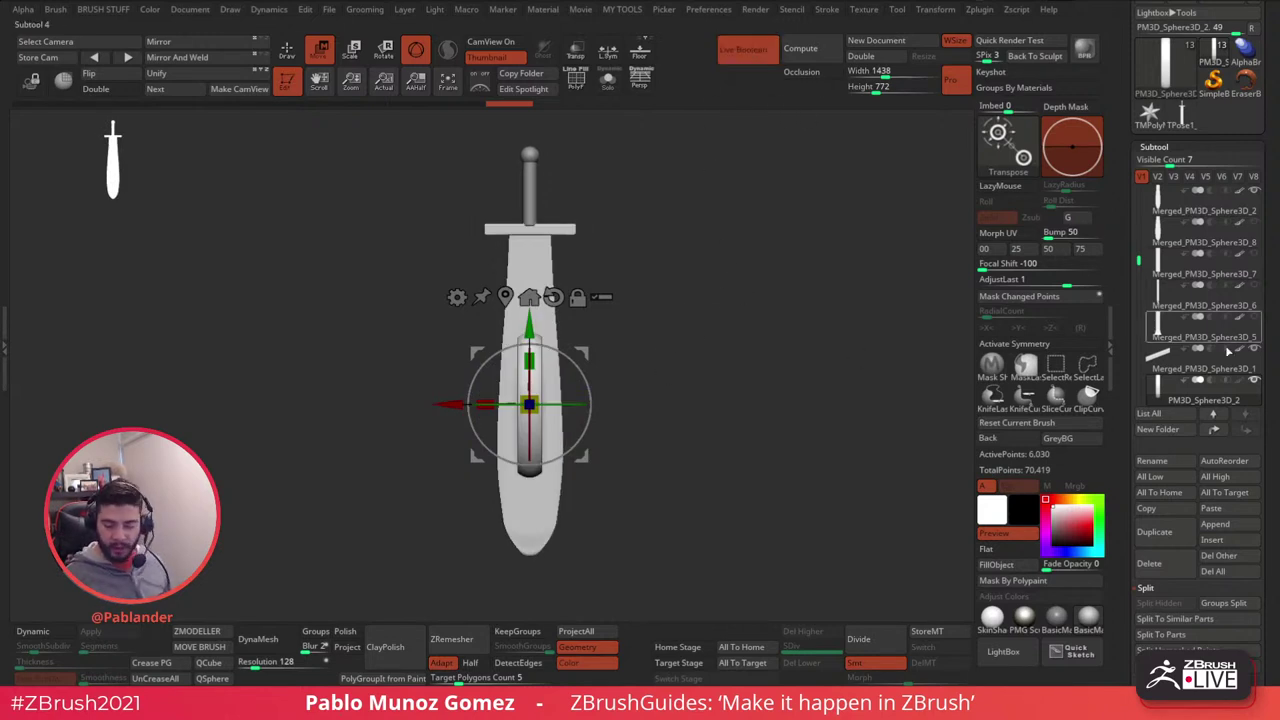
mouse_move(1219, 399)
left_mouse_down()
mouse_move(1226, 194)
mouse_move(1240, 322)
left_mouse_up()
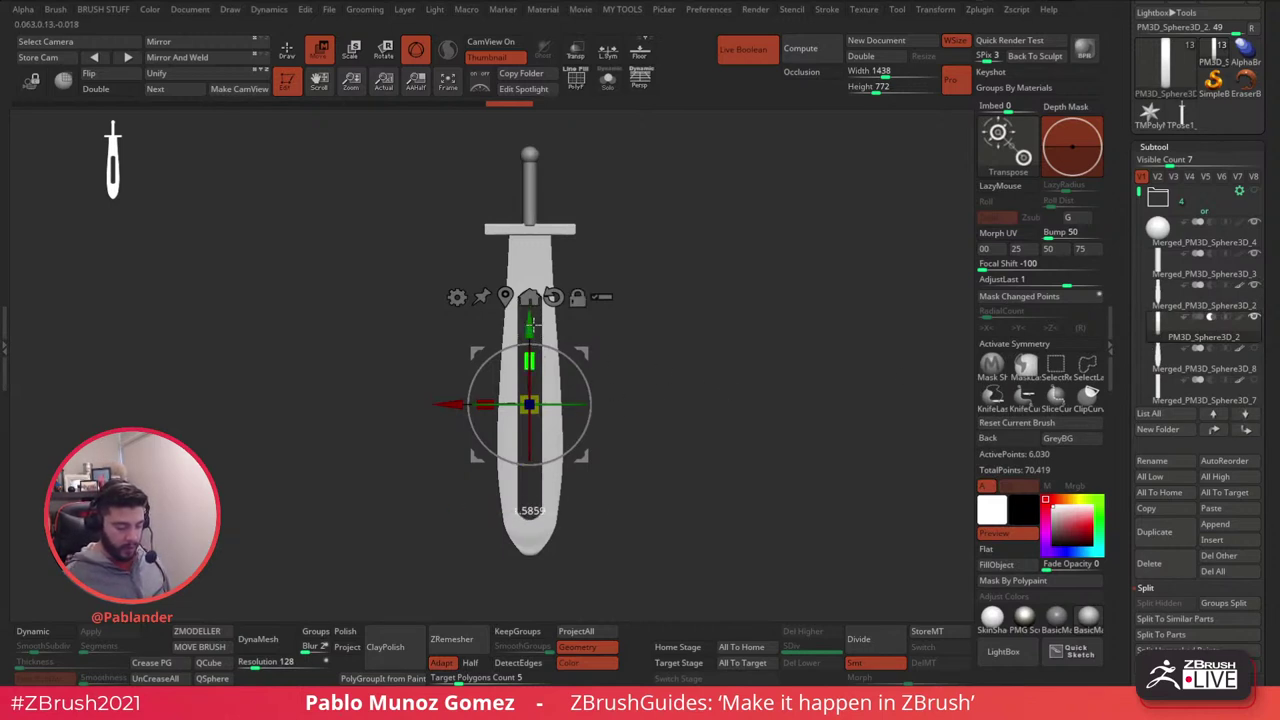
- Stretch, narrow and reposition the subtracting bar to cut a slim centered slot along most of the blade
left_click_drag(533, 325, 537, 361)
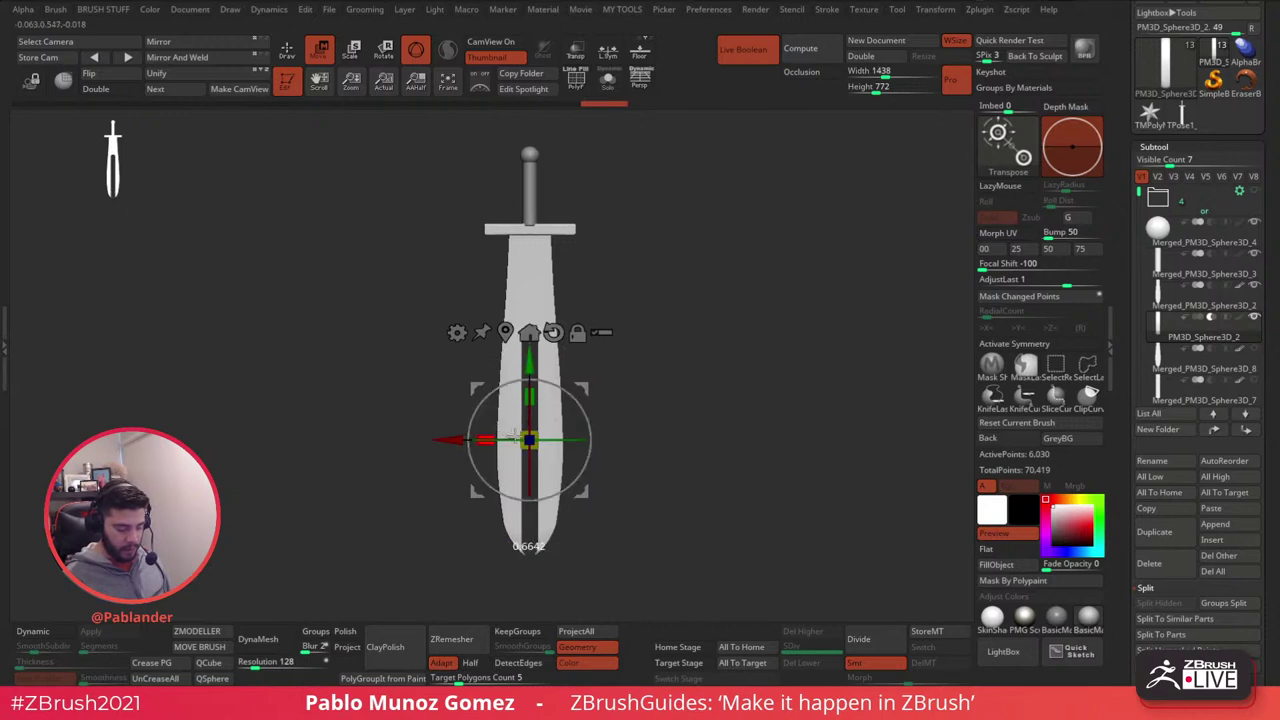
mouse_move(531, 359)
left_mouse_down()
mouse_move(531, 336)
mouse_move(533, 372)
left_mouse_up()
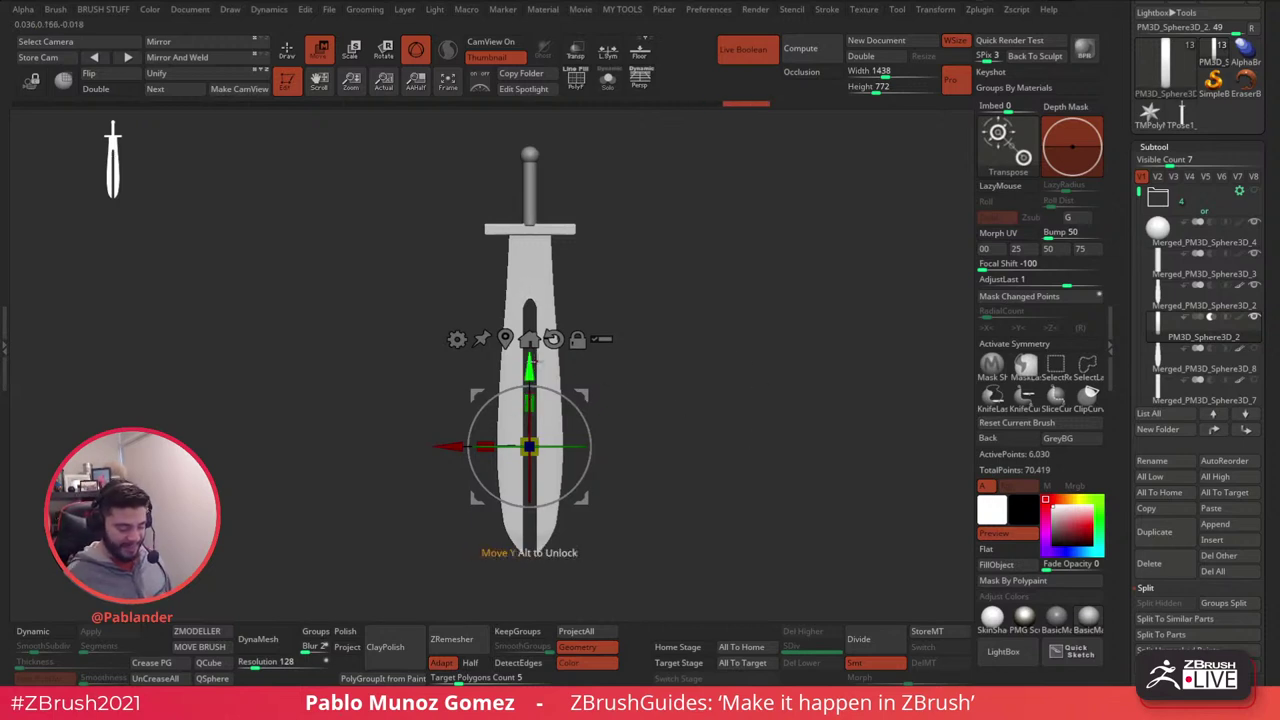
left_click_drag(530, 368, 531, 324)
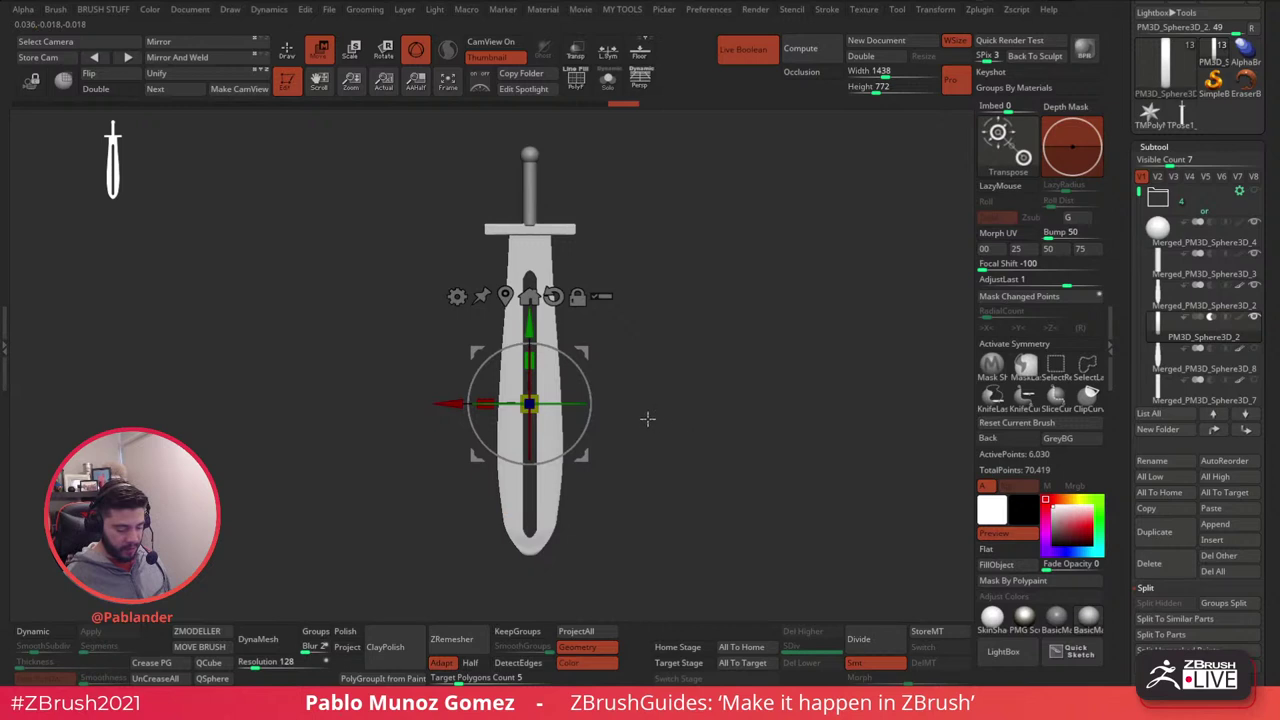
left_click_drag(485, 404, 502, 404)
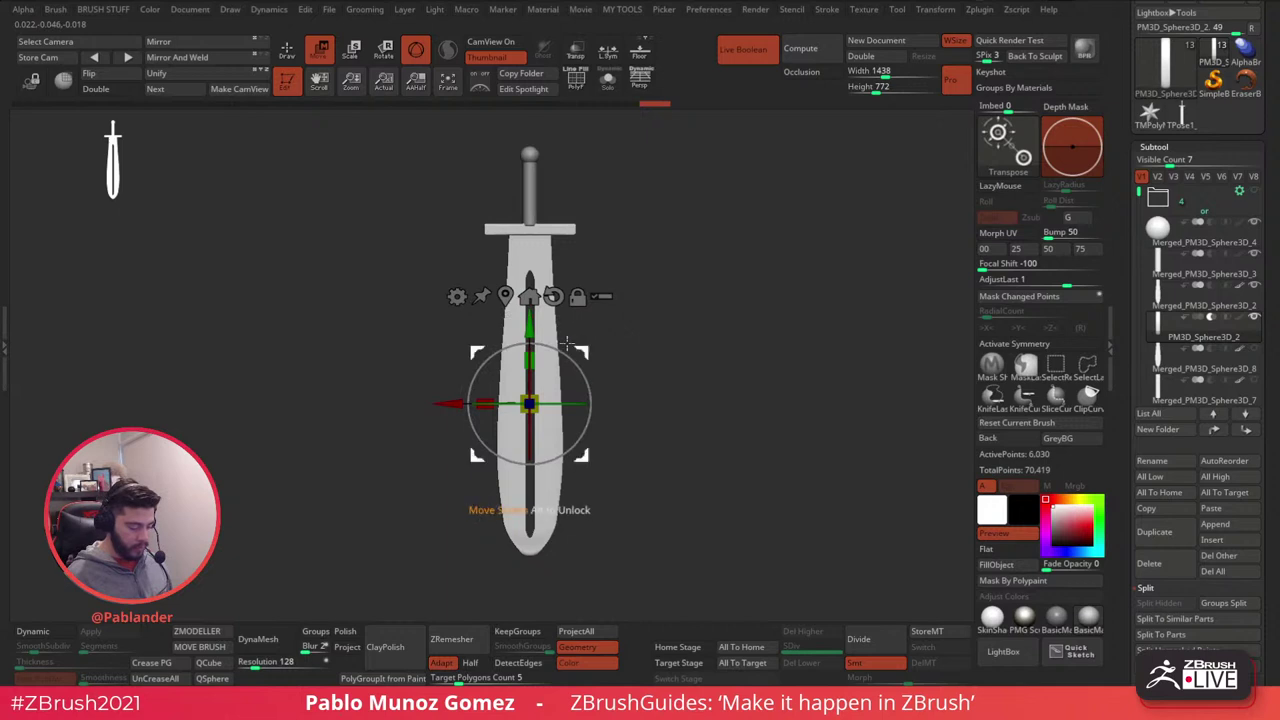
- Apply the Project Primitive deformer to the bar, then move its sphere primitive to the slot's upper end and shrink it
left_click(457, 296)
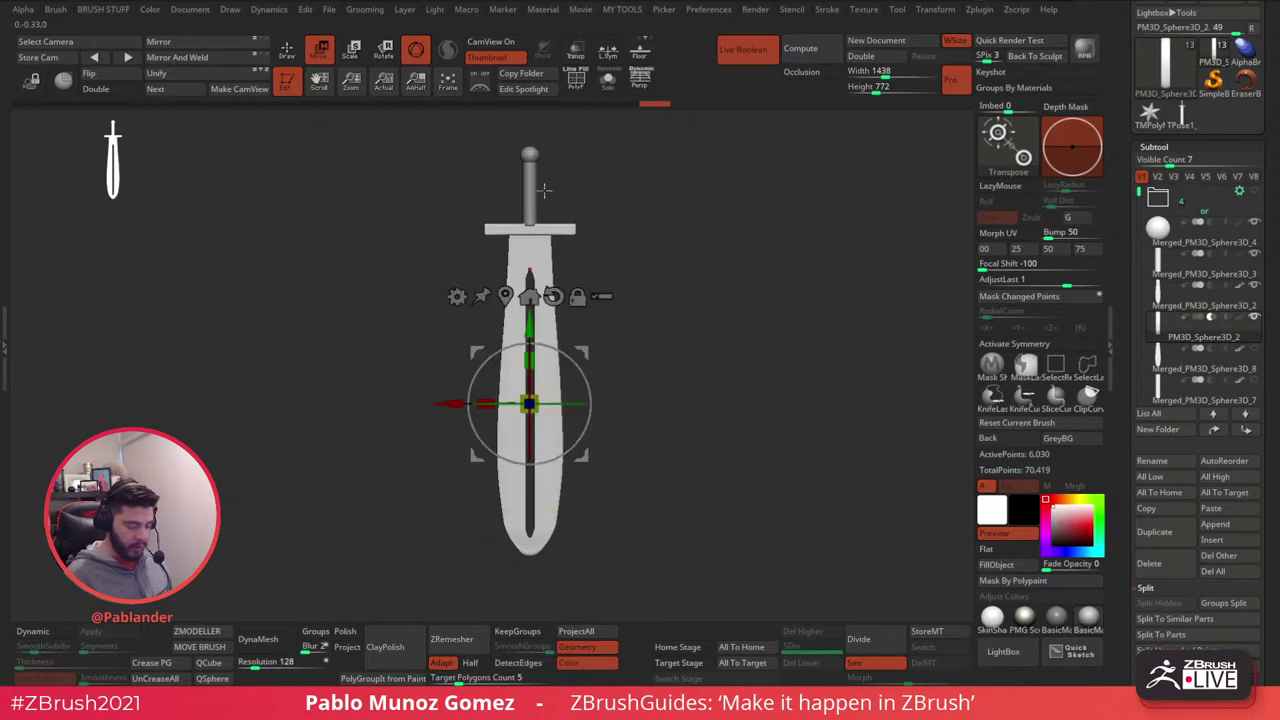
left_click(458, 297)
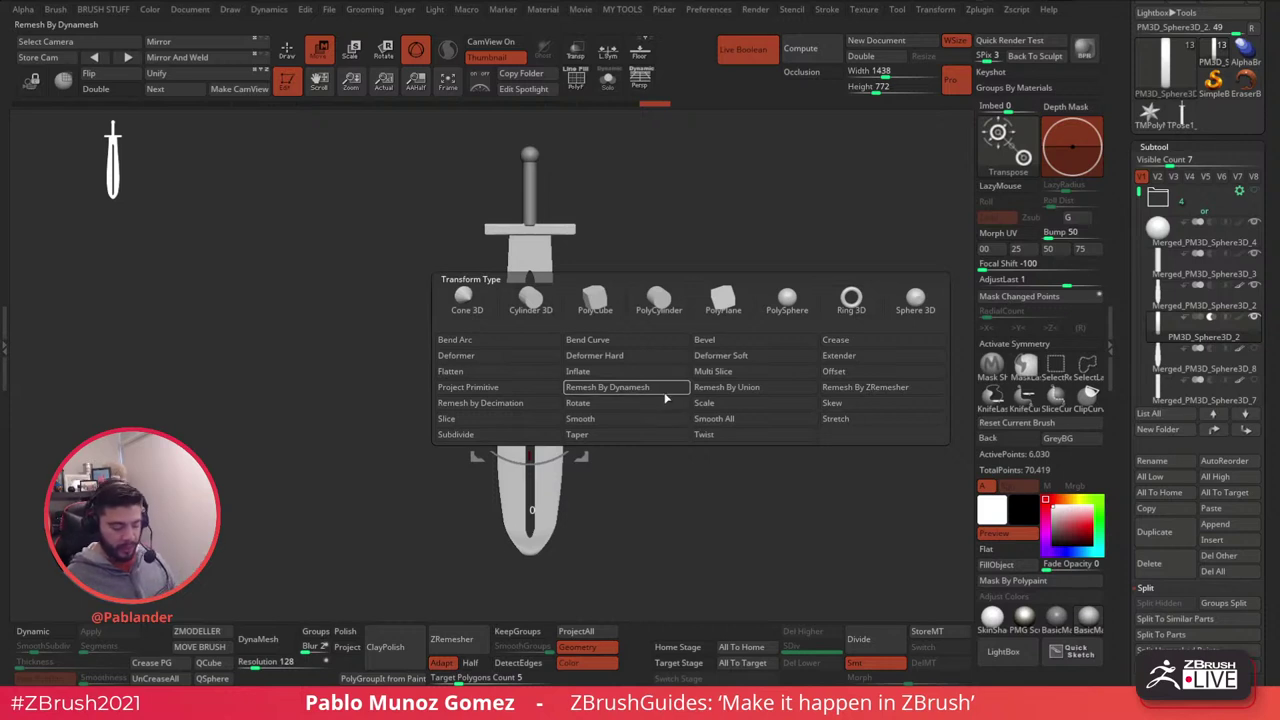
left_click(516, 392)
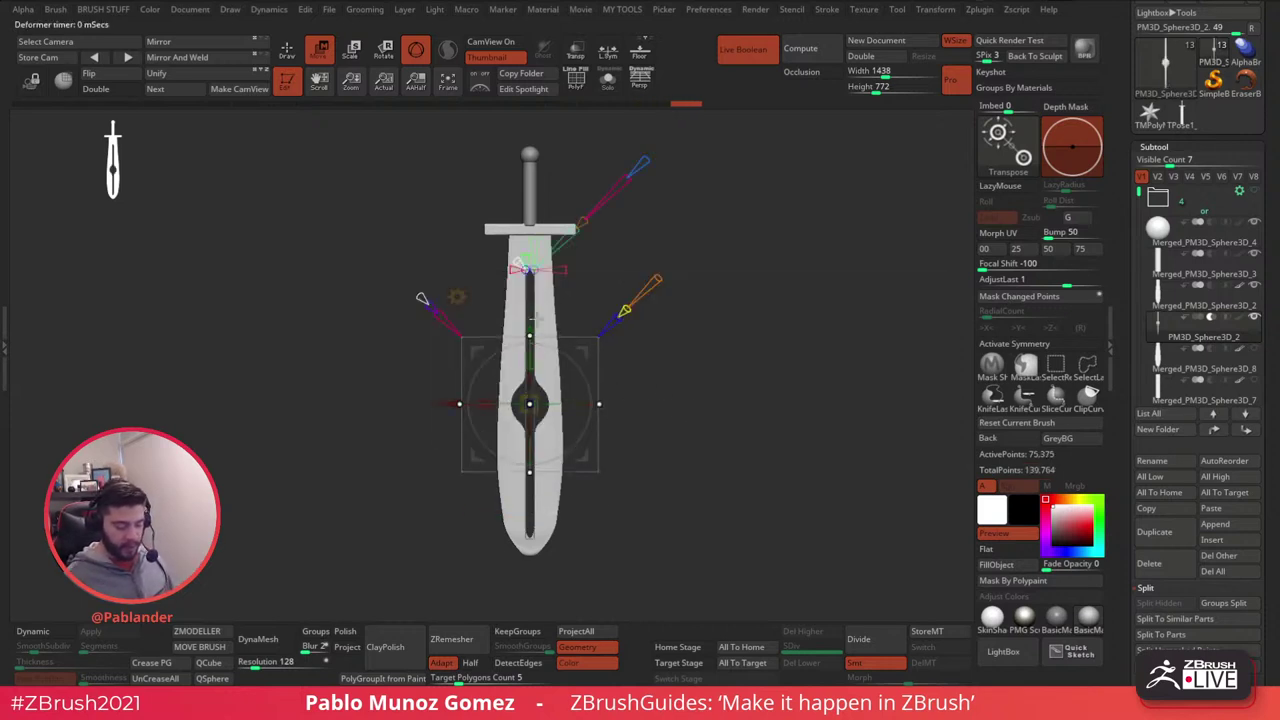
left_click_drag(533, 322, 543, 192)
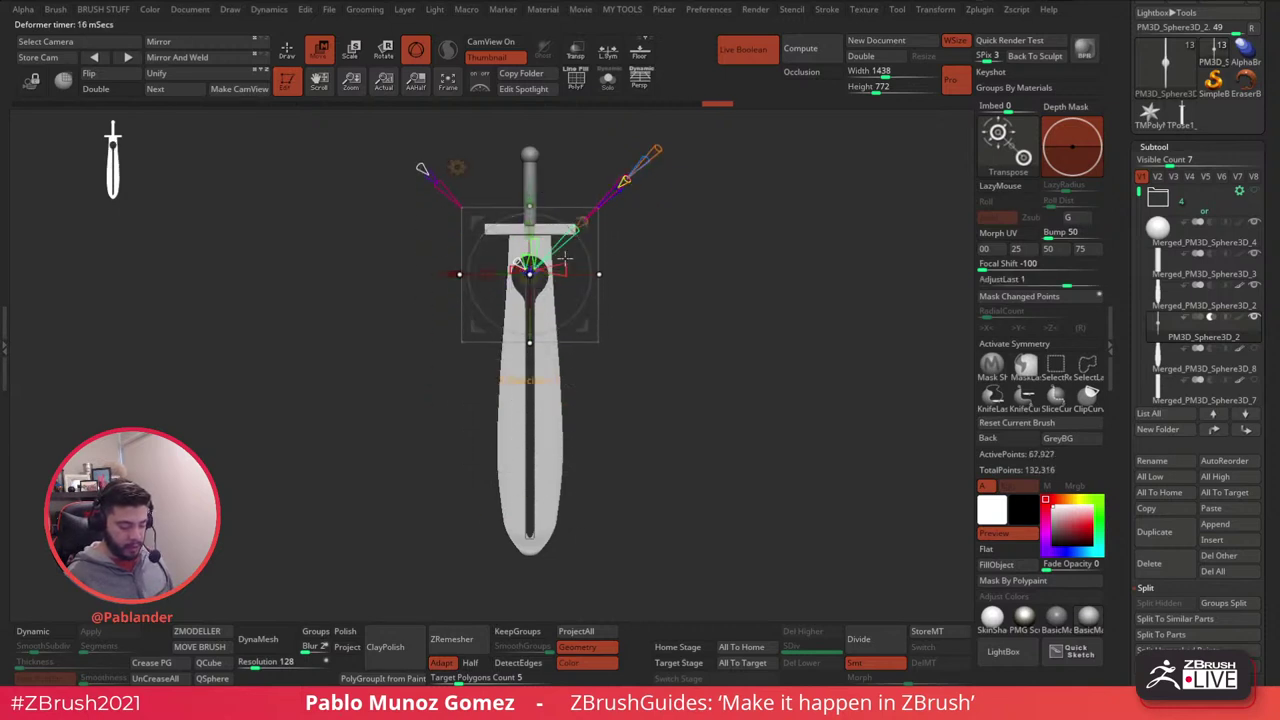
right_click_drag(650, 300, 710, 430, "ctrl")
left_click_drag(534, 278, 510, 255)
scroll(694, 314, "down", 5)
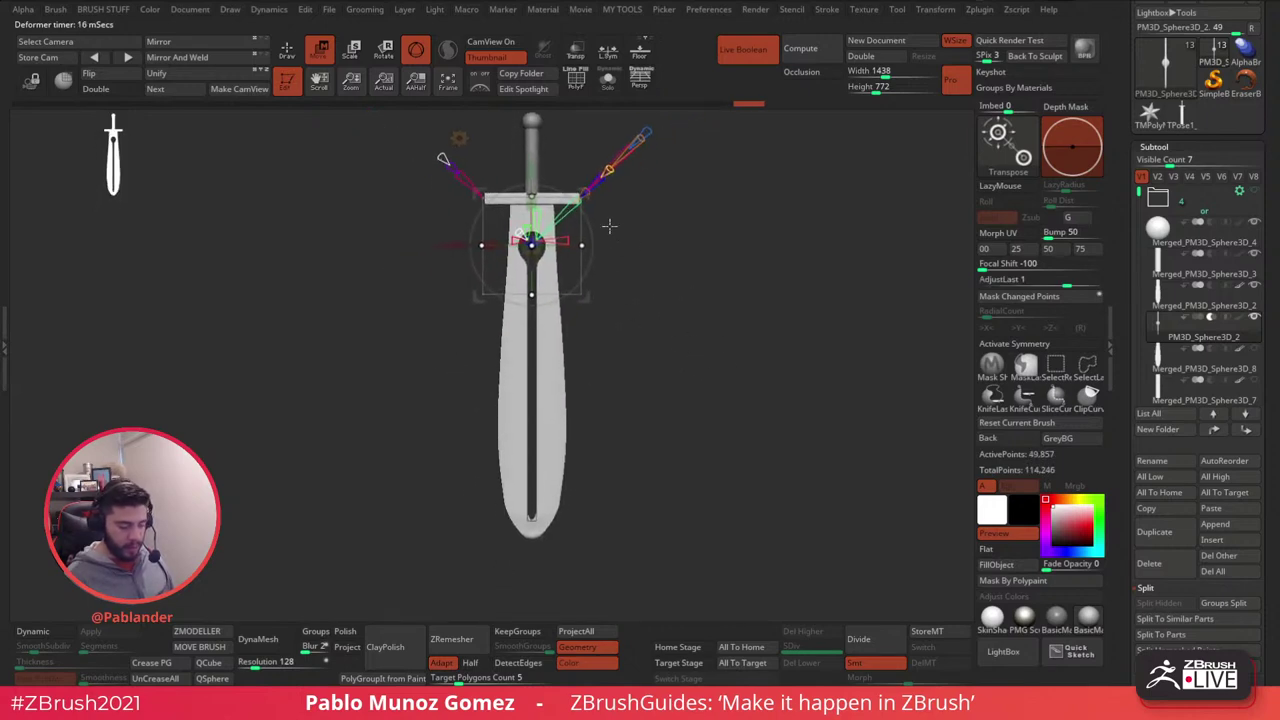
- Try enlarging the projected primitive with its white cone handle and moving it down the blade, and undo both changes
left_click_drag(609, 227, 702, 381)
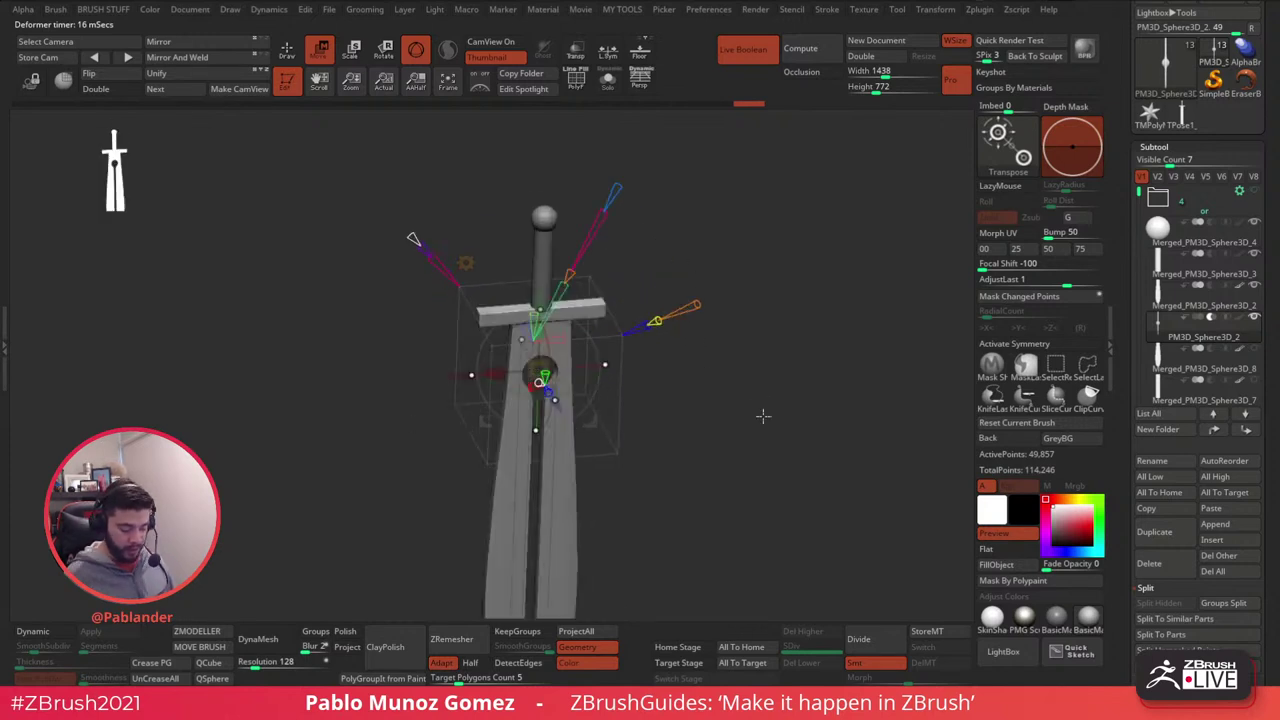
left_click_drag(763, 417, 680, 394)
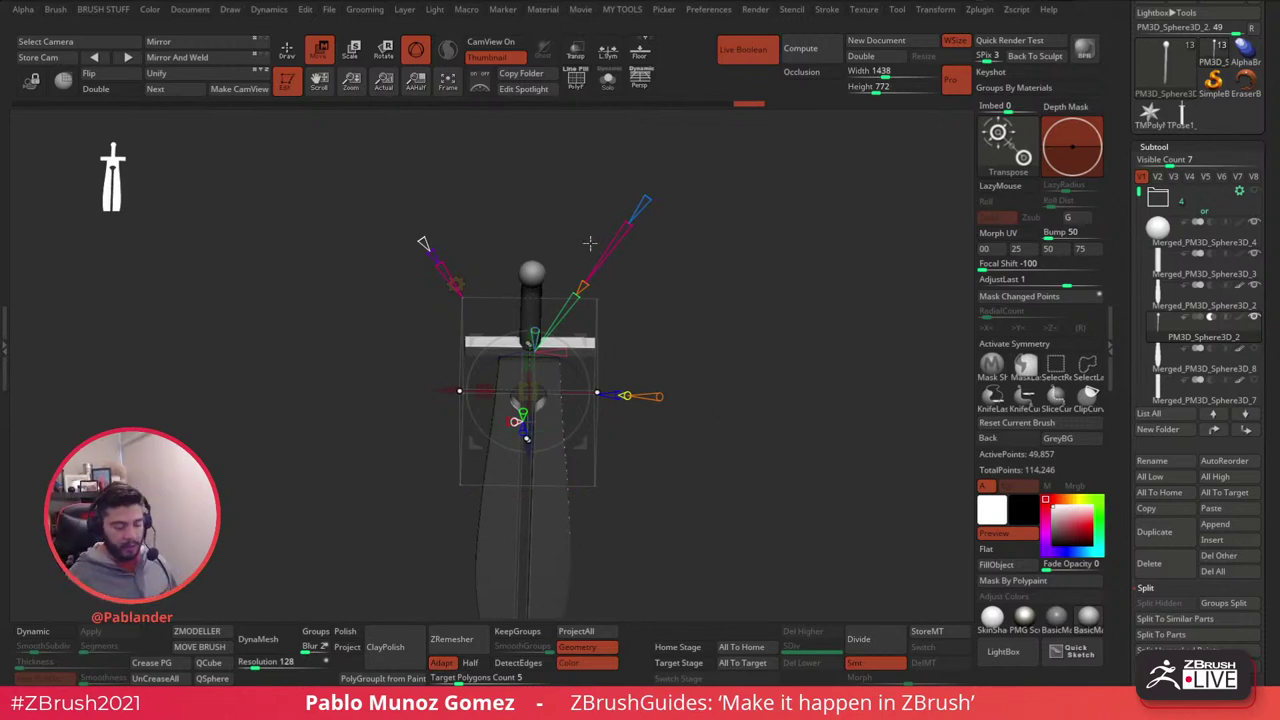
left_click_drag(703, 273, 673, 182)
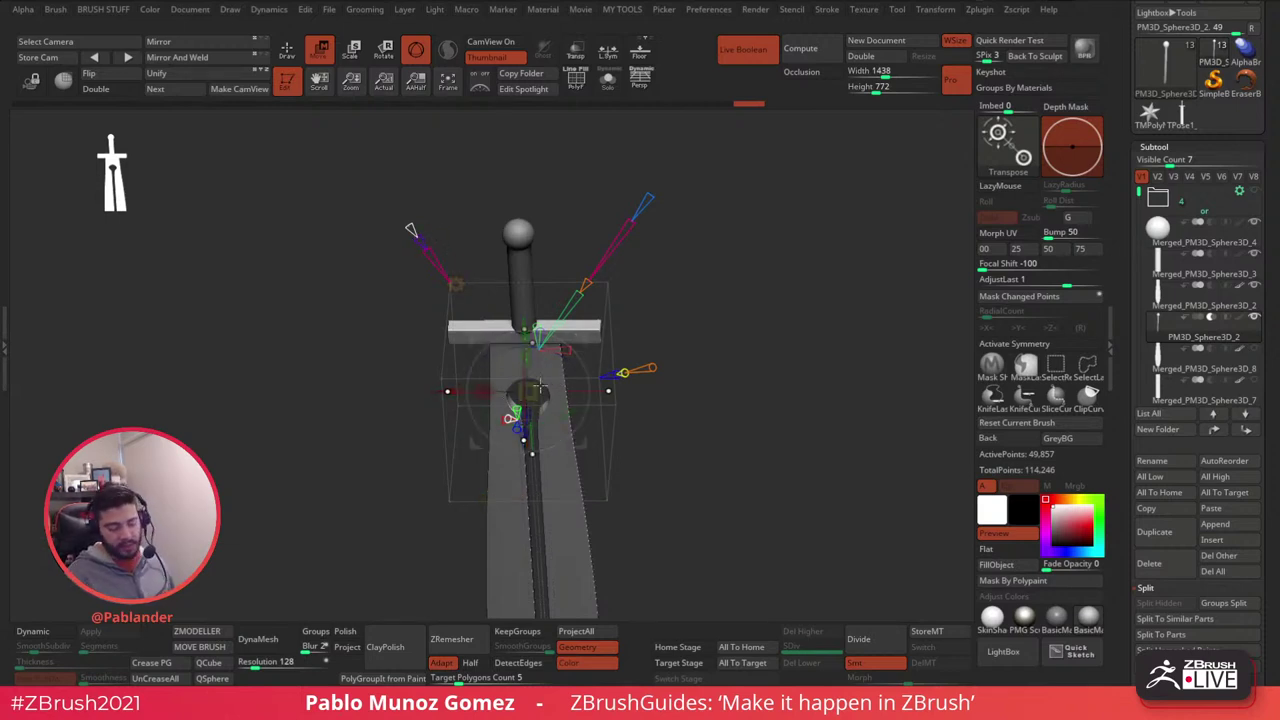
mouse_move(412, 230)
left_mouse_down()
mouse_move(400, 214)
mouse_move(421, 225)
left_mouse_up()
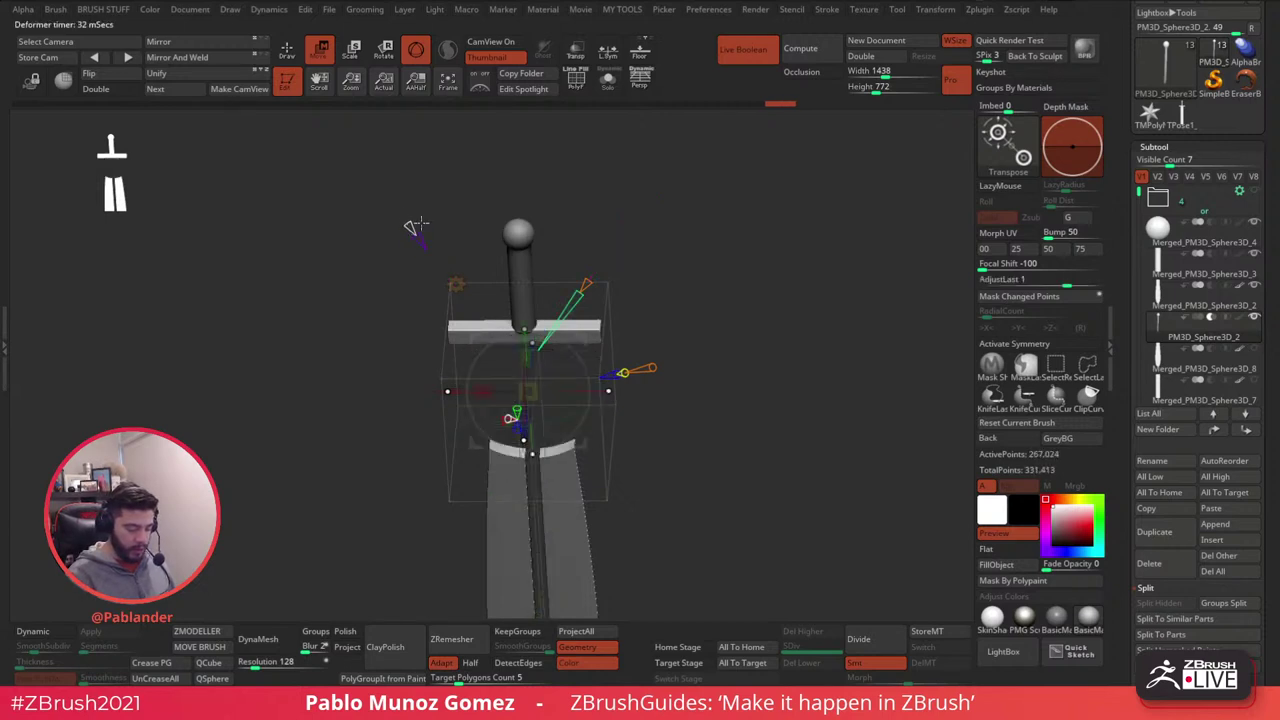
left_click_drag(525, 322, 535, 480)
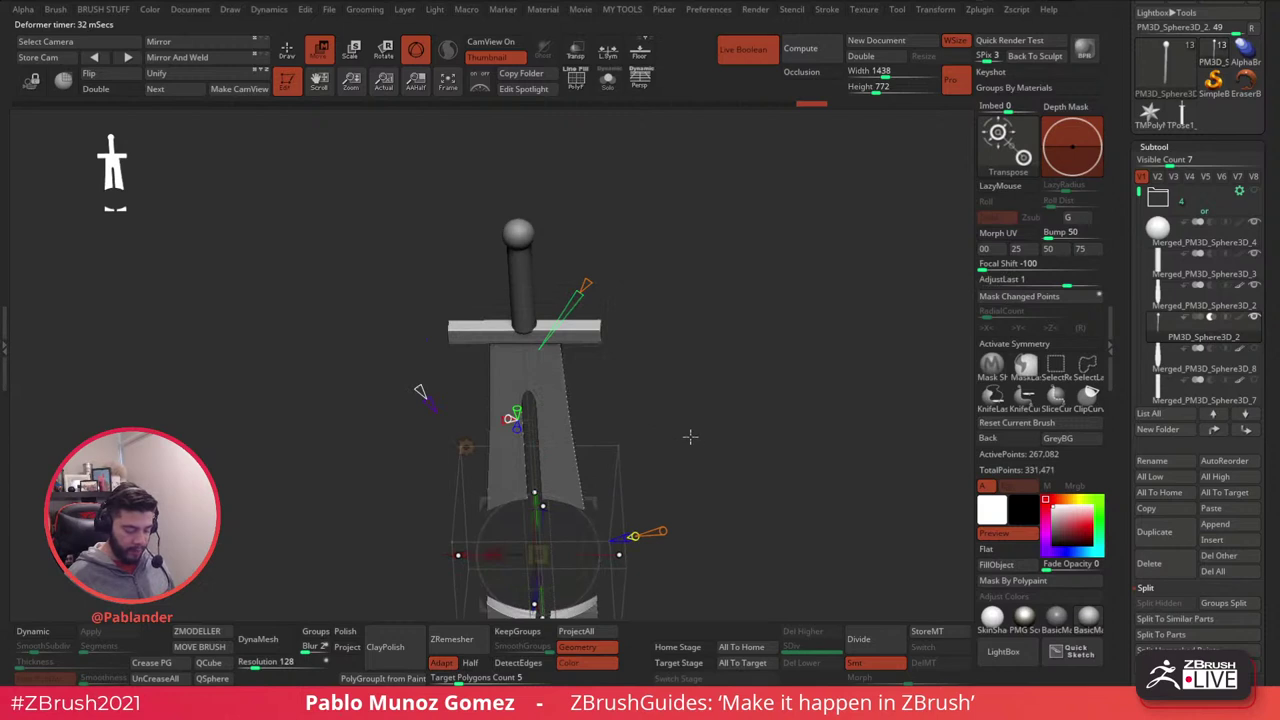
key("ctrl+z")
key("ctrl+z")
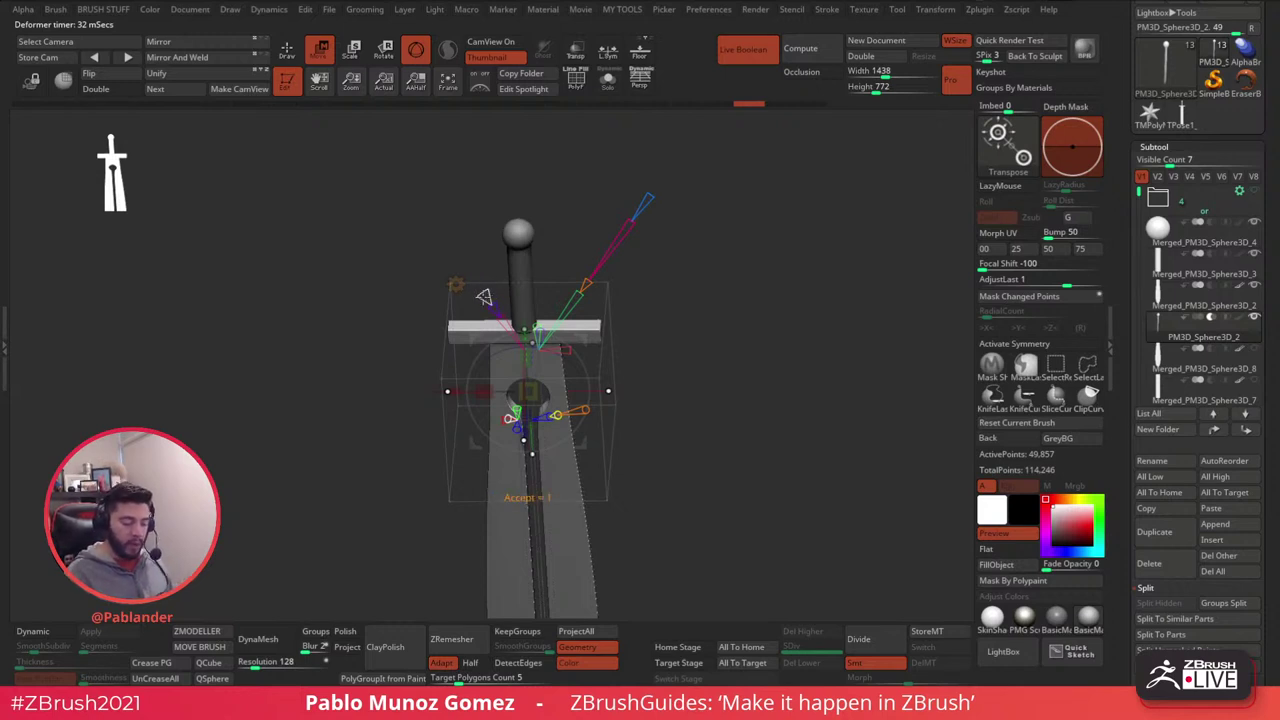
- Adjust the size of the projected sphere primitive, duplicate it and move the copy down the slot to the blade's tip
mouse_move(488, 291)
left_mouse_down()
mouse_move(412, 226)
mouse_move(488, 278)
left_mouse_up()
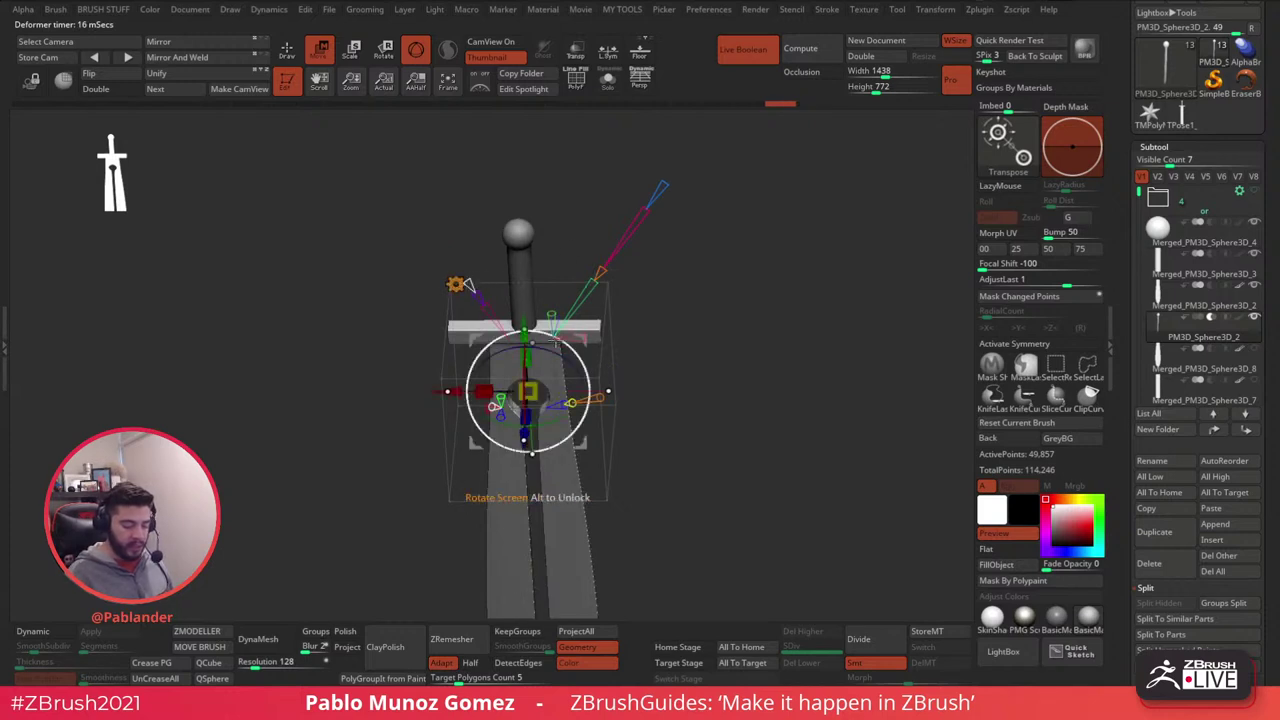
left_click_drag(468, 285, 405, 256)
left_click_drag(531, 357, 531, 409, "ctrl")
left_click_drag(690, 400, 670, 343, "shift")
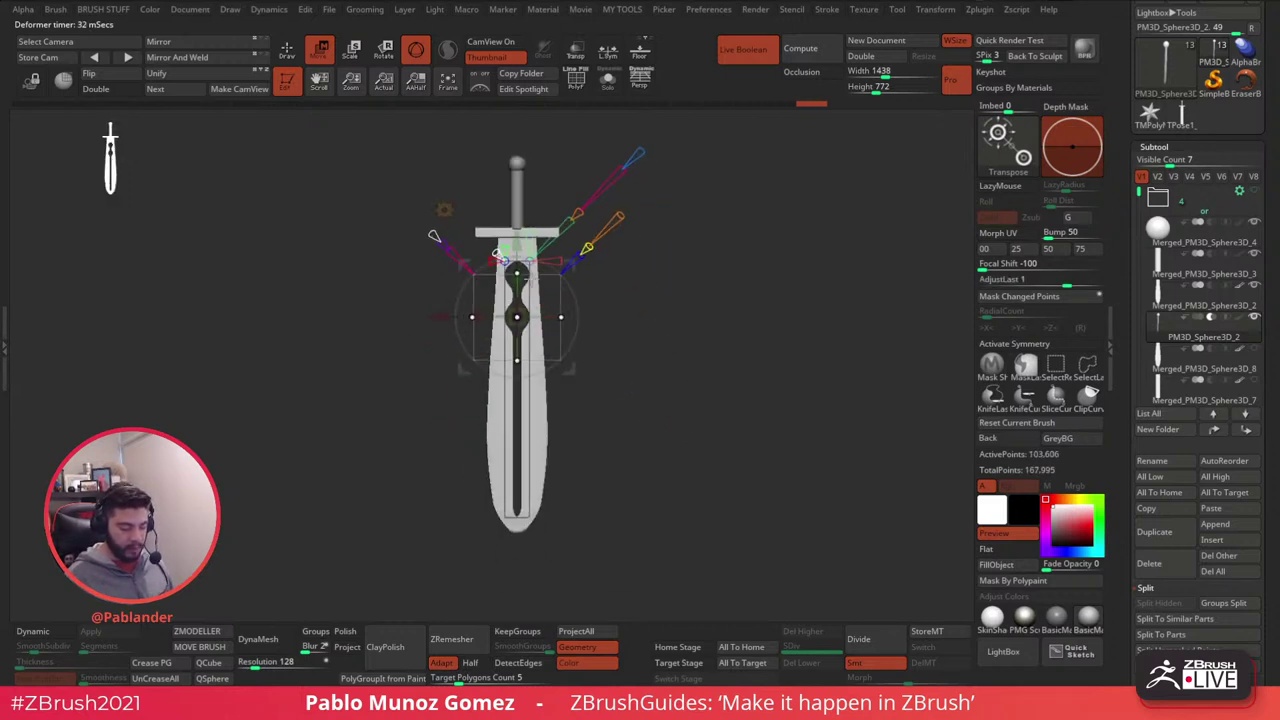
left_click_drag(517, 246, 517, 412)
mouse_move(655, 365)
left_mouse_down("alt")
mouse_move(663, 406)
mouse_move(677, 370)
left_mouse_up("alt")
left_click_drag(530, 368, 530, 409)
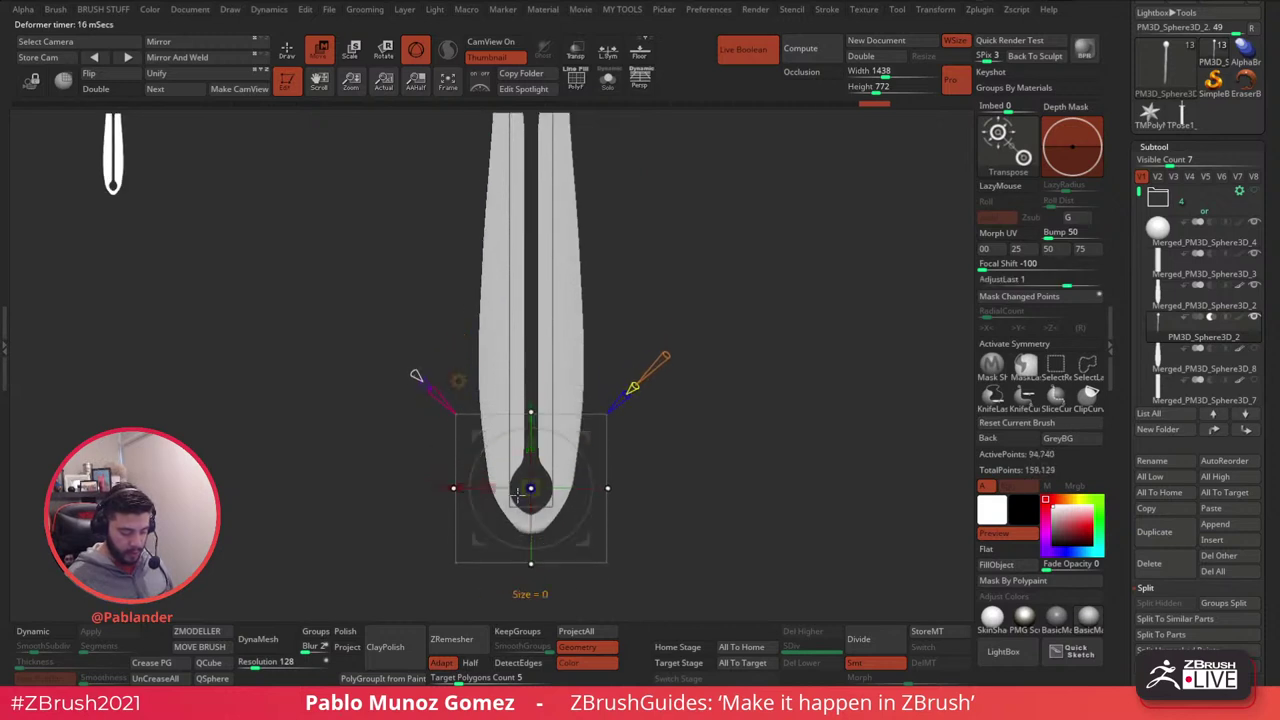
- Widen the copied primitive beyond the blade's edges, shift it slightly down and stretch it in depth to cut through the tip
left_click_drag(487, 488, 387, 525)
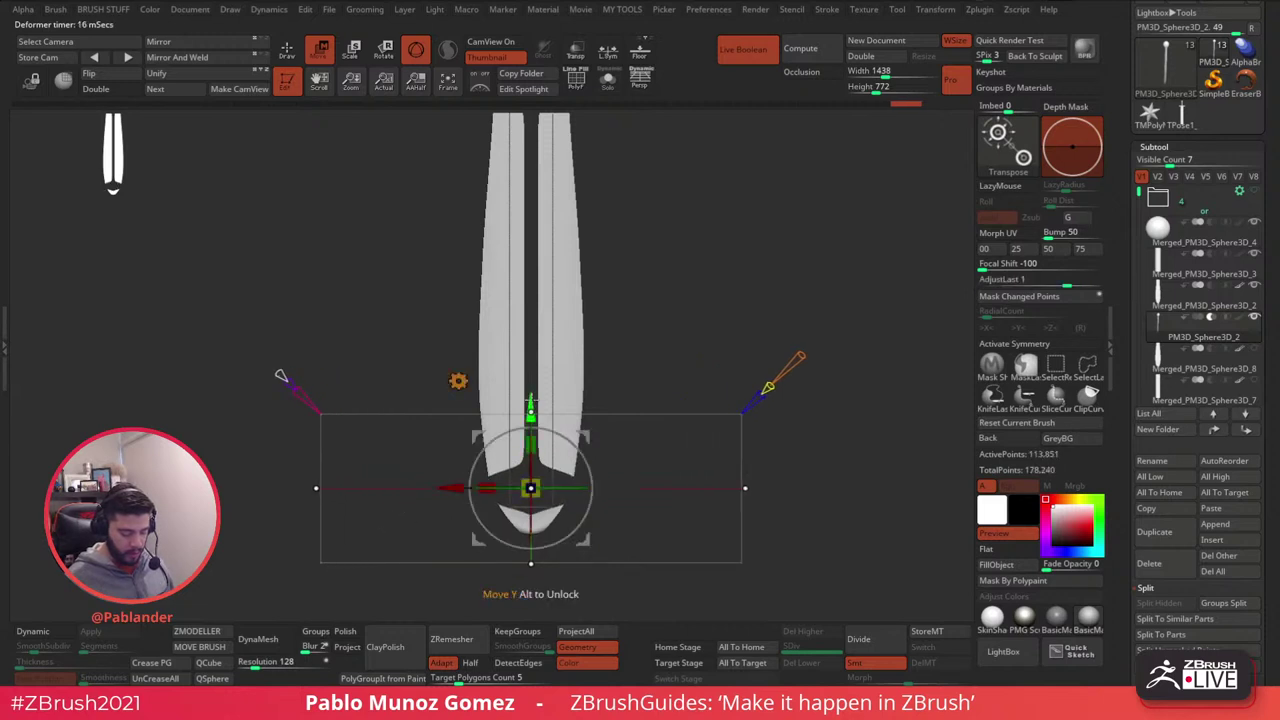
left_click_drag(530, 488, 530, 515)
left_click_drag(531, 427, 530, 418)
right_click_drag(530, 425, 600, 452)
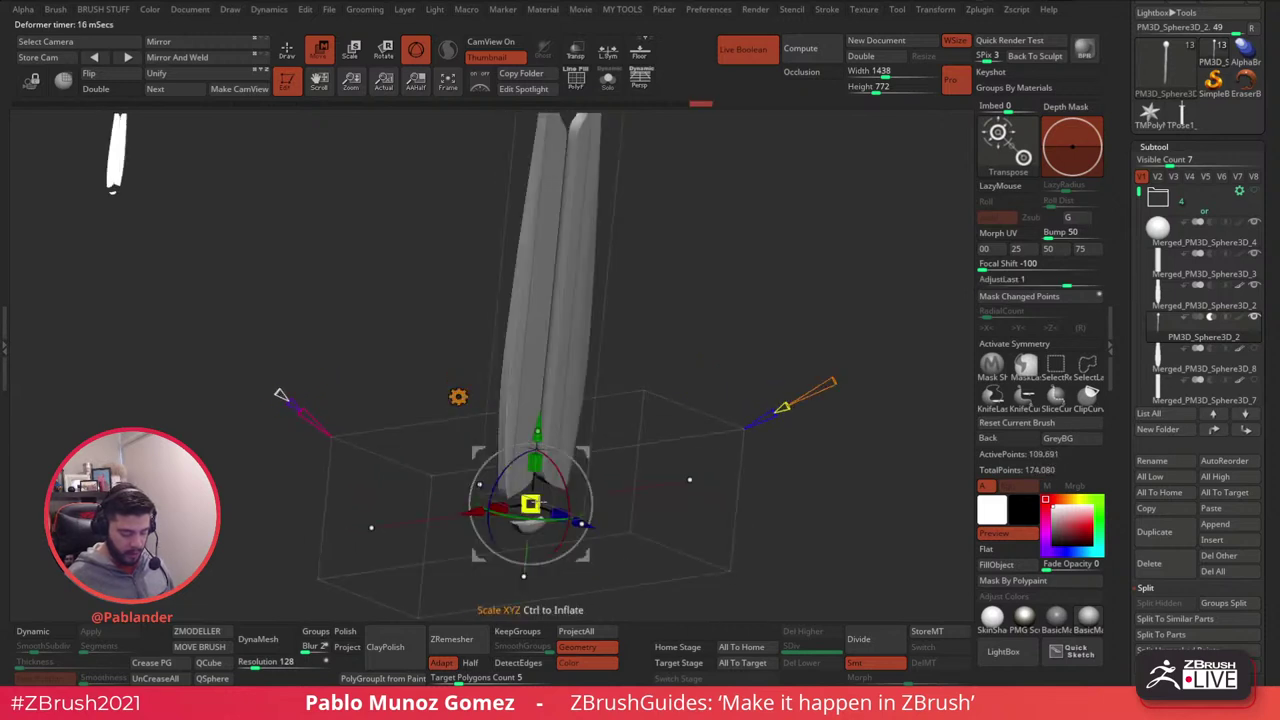
left_click_drag(558, 513, 584, 525)
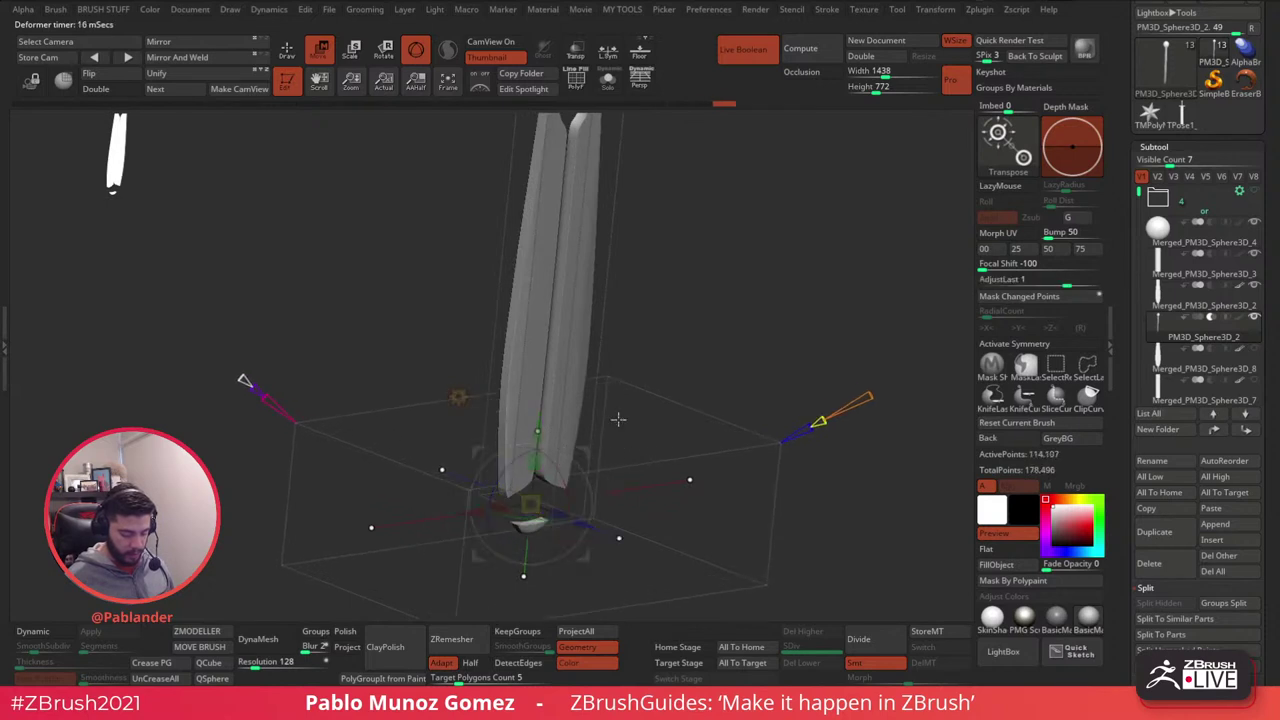
- Stretch the copied primitive vertically and fine-tune its position and scale to cut the blade's end into a forked tip
right_click_drag(617, 420, 608, 414, "shift")
left_click_drag(531, 438, 531, 341)
left_click_drag(536, 410, 541, 428)
left_click_drag(620, 430, 690, 431)
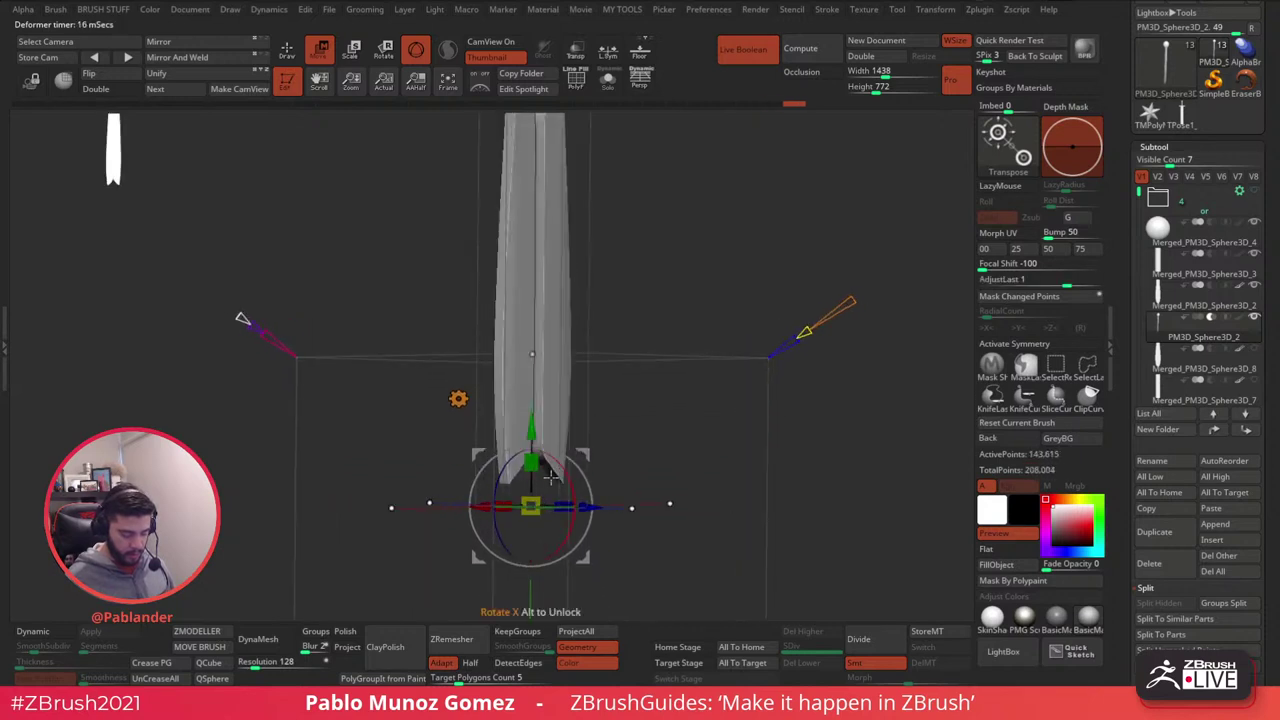
left_click_drag(531, 506, 537, 503)
left_click_drag(650, 283, 659, 290)
key("f")
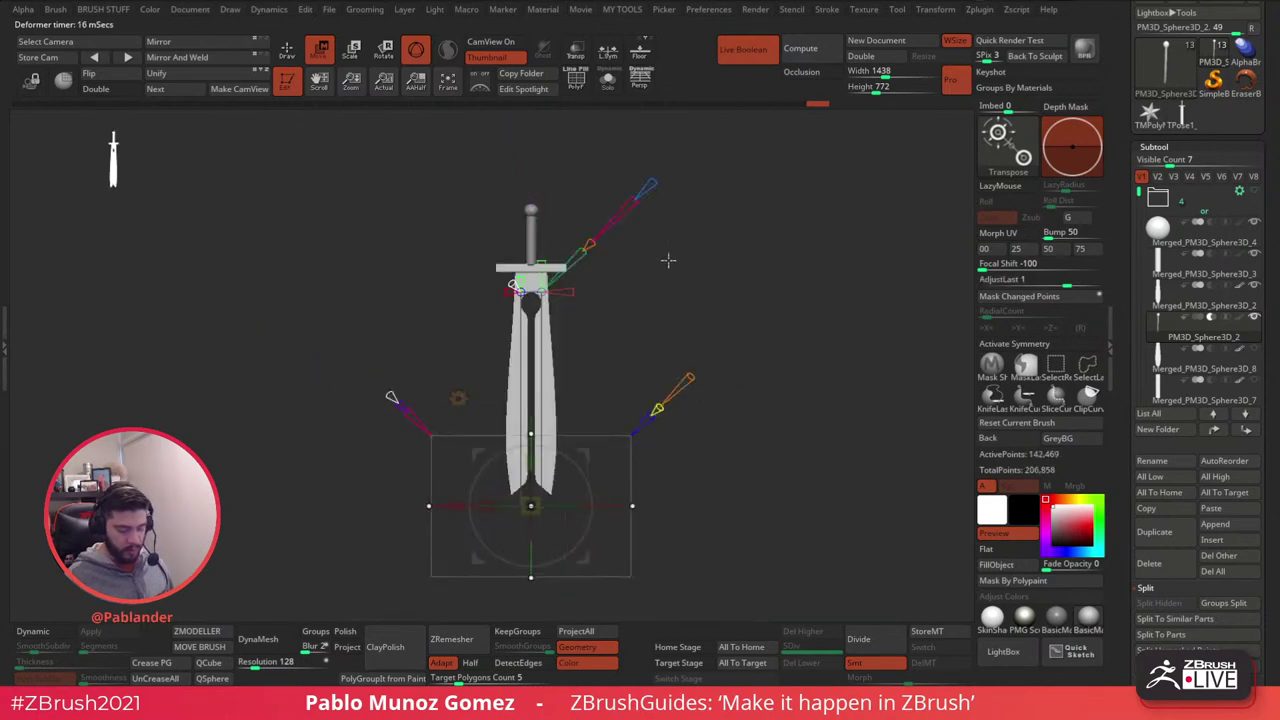
left_click_drag(740, 435, 767, 413)
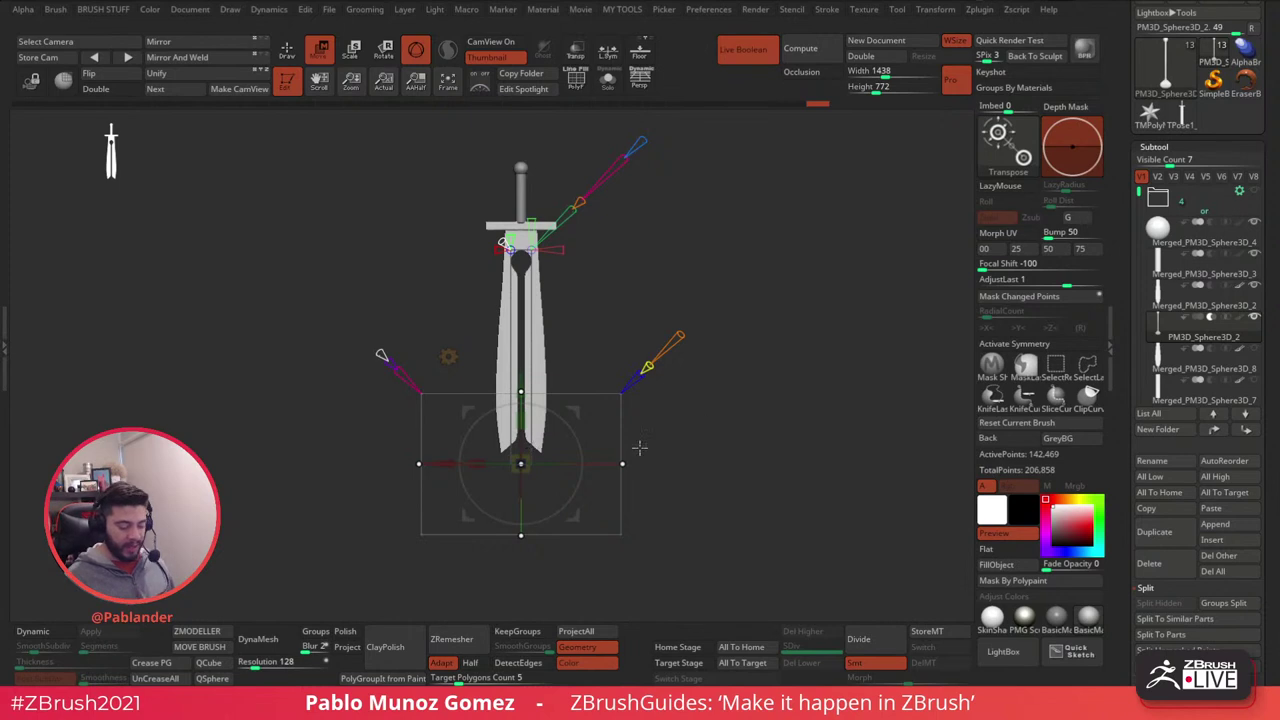
- Accept the Project Primitive deformer on the subtracting bar and return to Draw mode
left_click(449, 357)
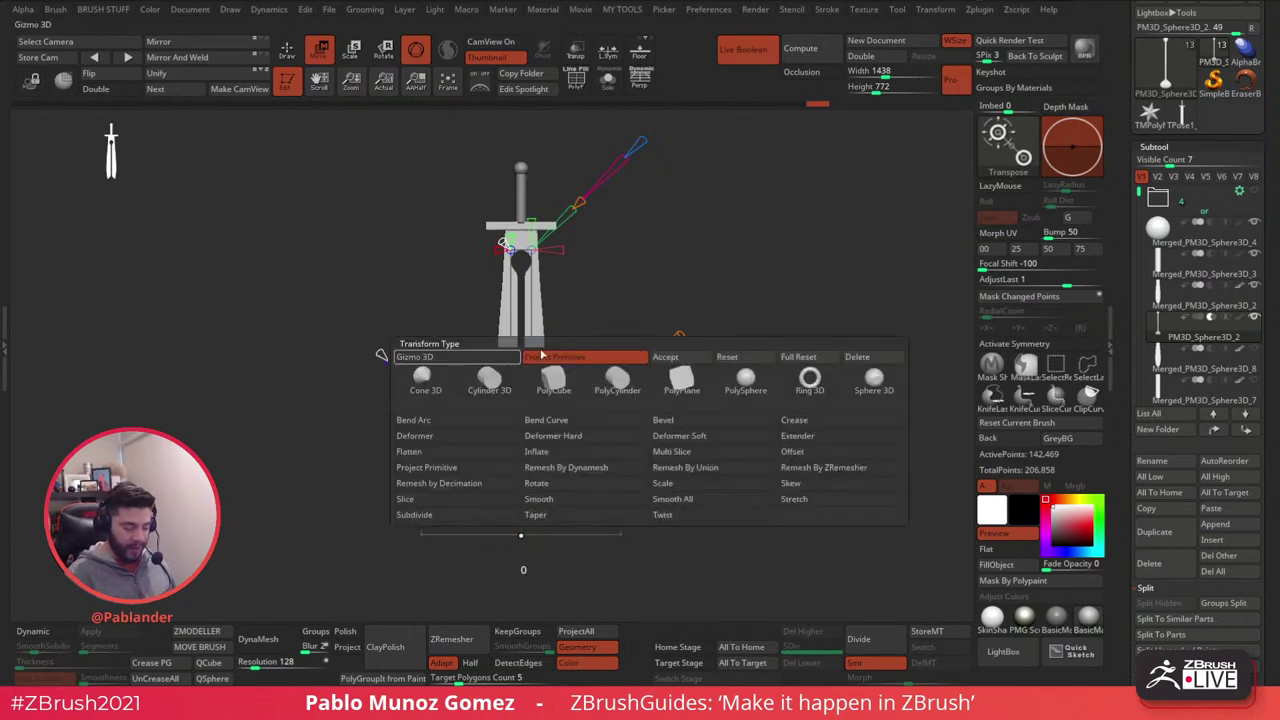
left_click(448, 357)
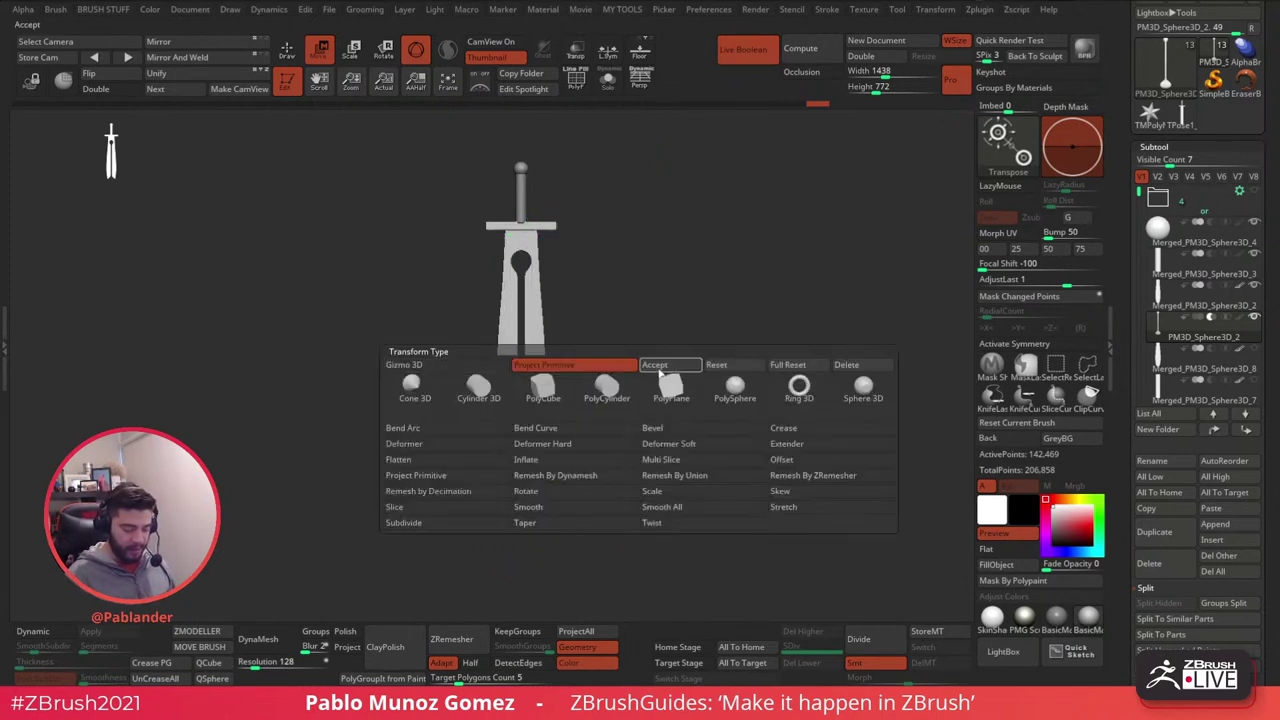
left_click(662, 366)
key("q")
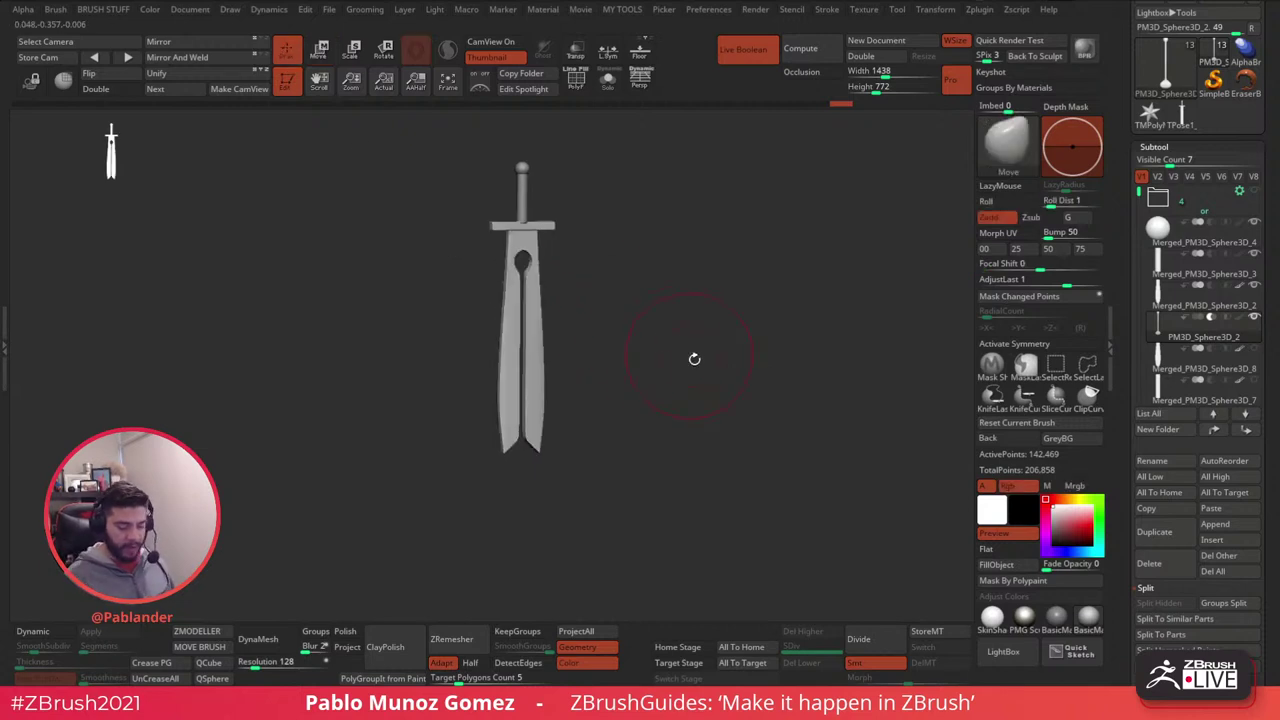
left_click(1237, 338)
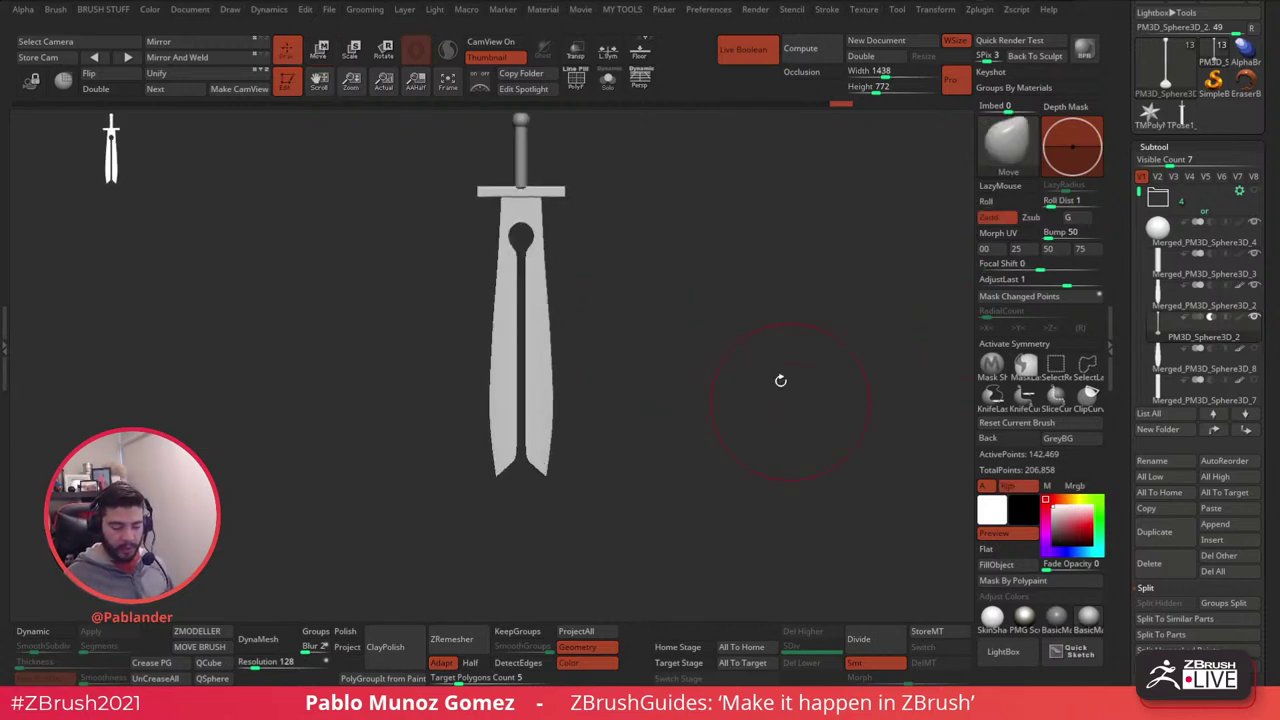
- Isolate the subtracting bar in Solo mode to examine its shape, and show the whole sword again
left_click(608, 80)
left_click_drag(612, 341, 687, 351)
left_click_drag(654, 301, 622, 311)
left_click(608, 82)
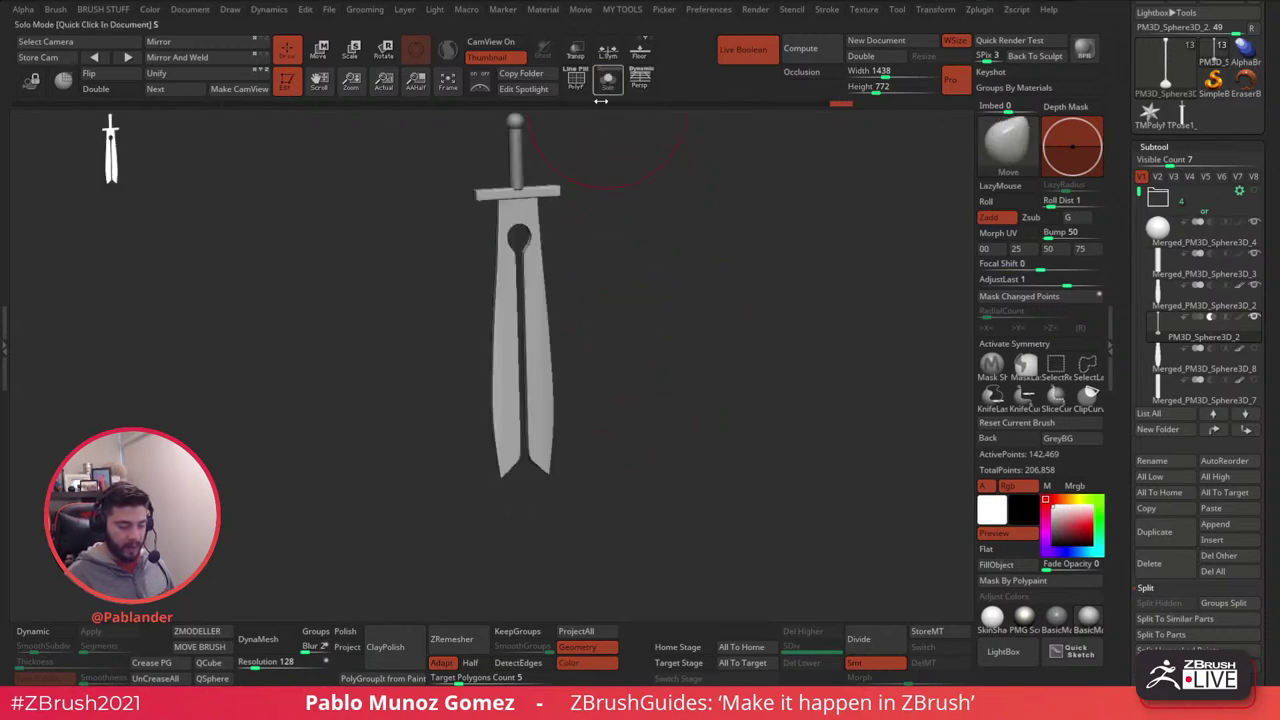
left_click_drag(617, 255, 598, 322, "shift")
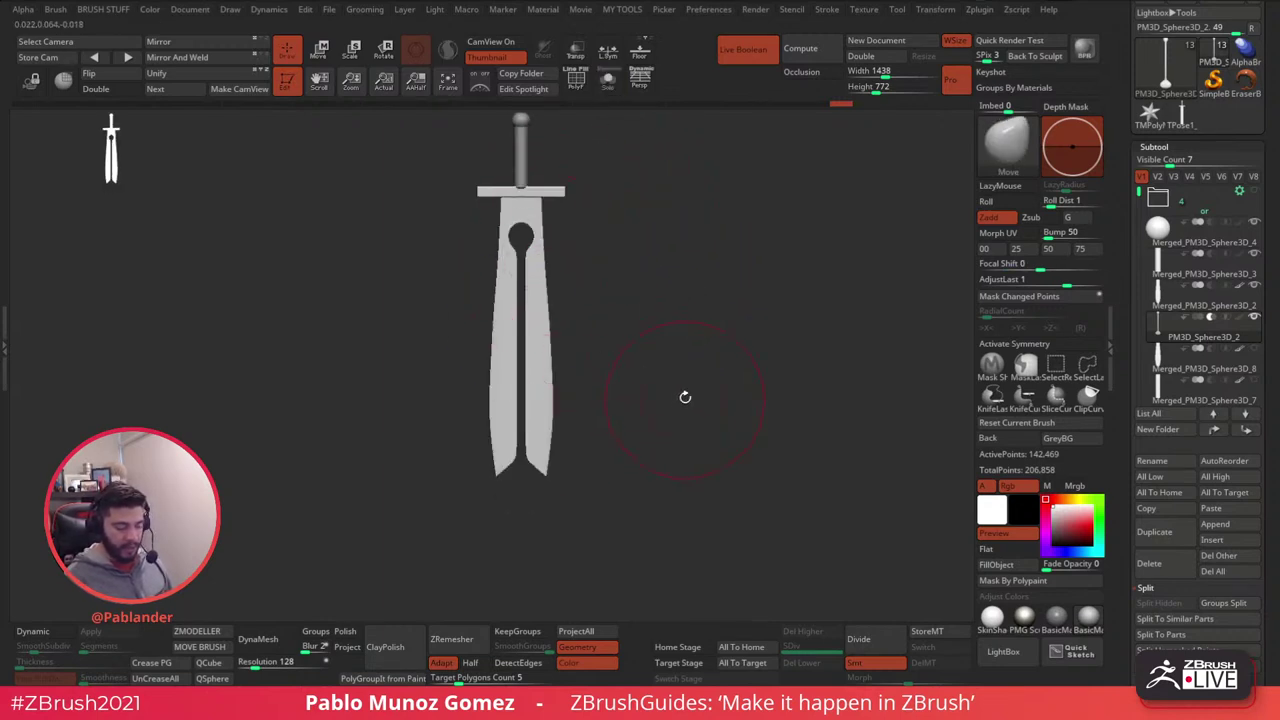
- Activate X symmetry for the subtracting bar and select the Pinch brush
left_click(1032, 343)
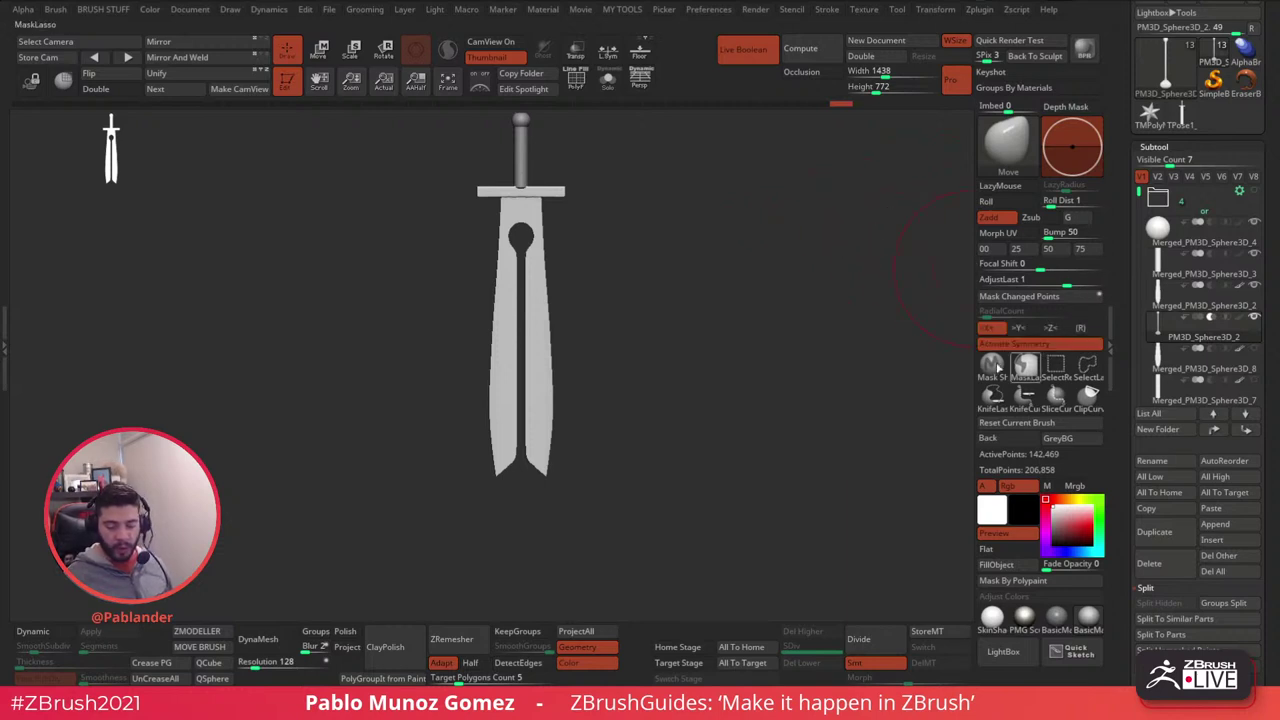
left_click_drag(563, 296, 583, 356, "alt")
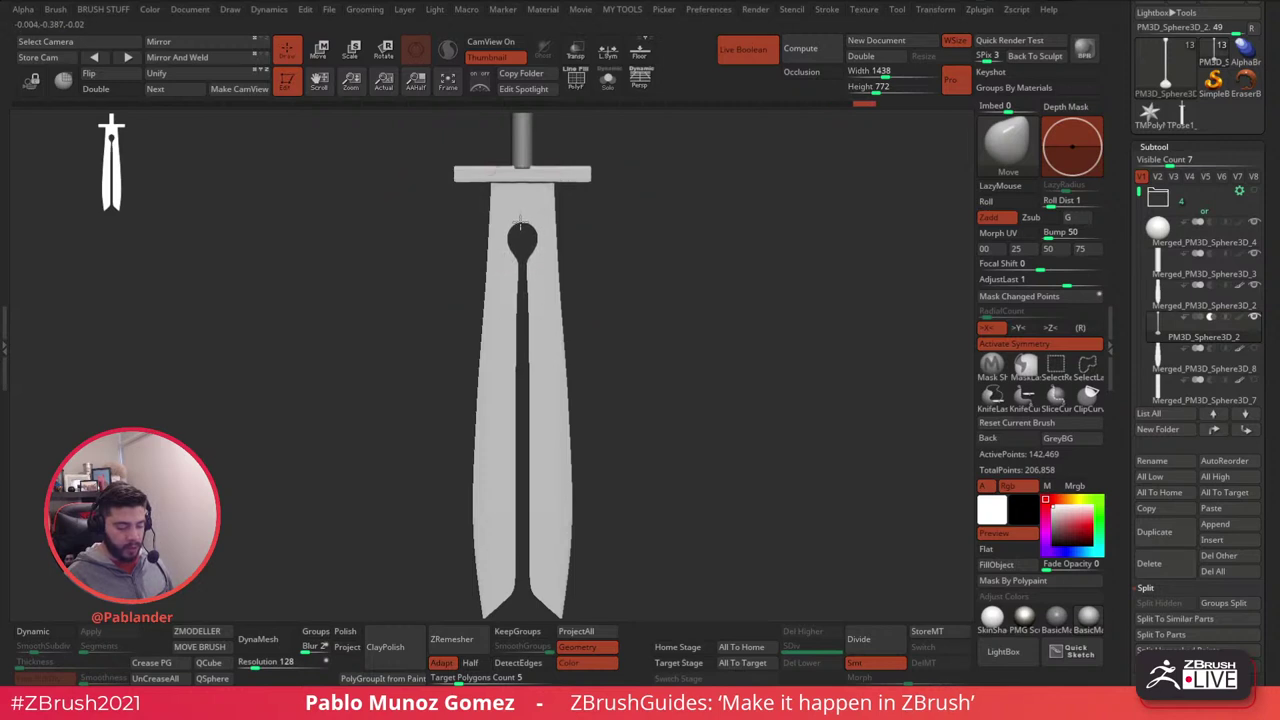
right_click_drag(625, 337, 623, 309, "ctrl")
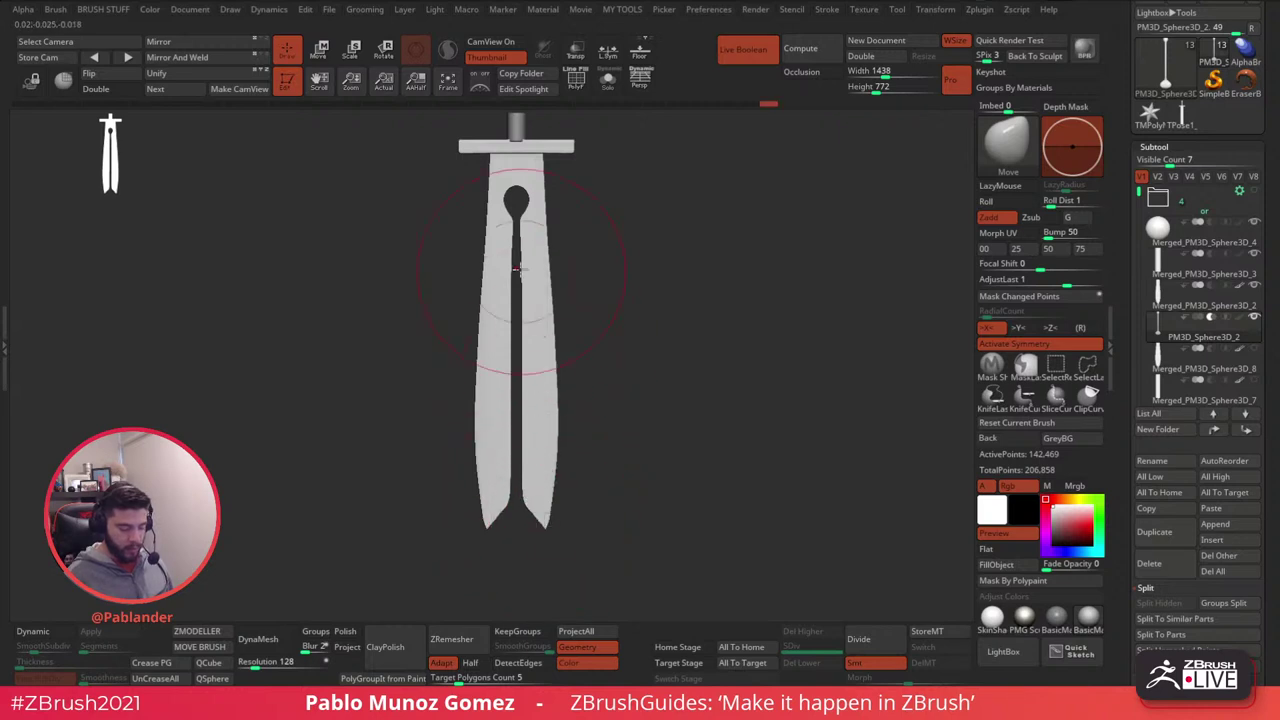
key("shift")
key("b")
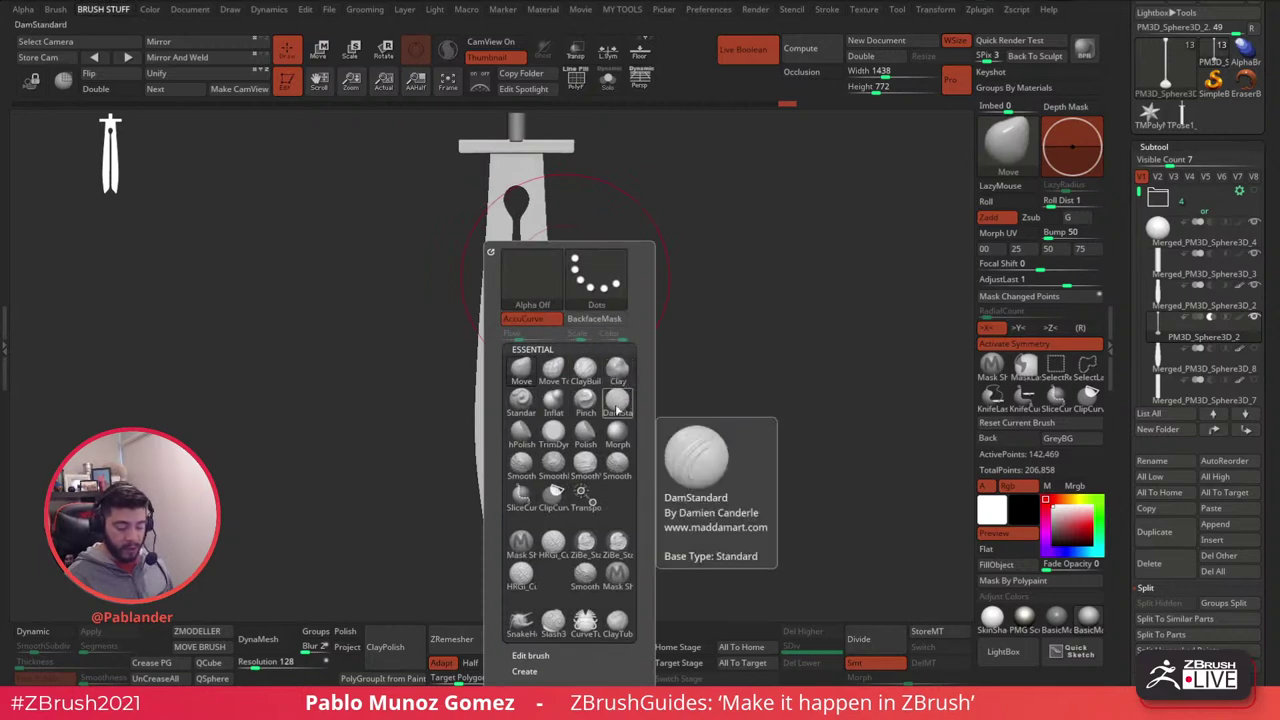
left_click(585, 400)
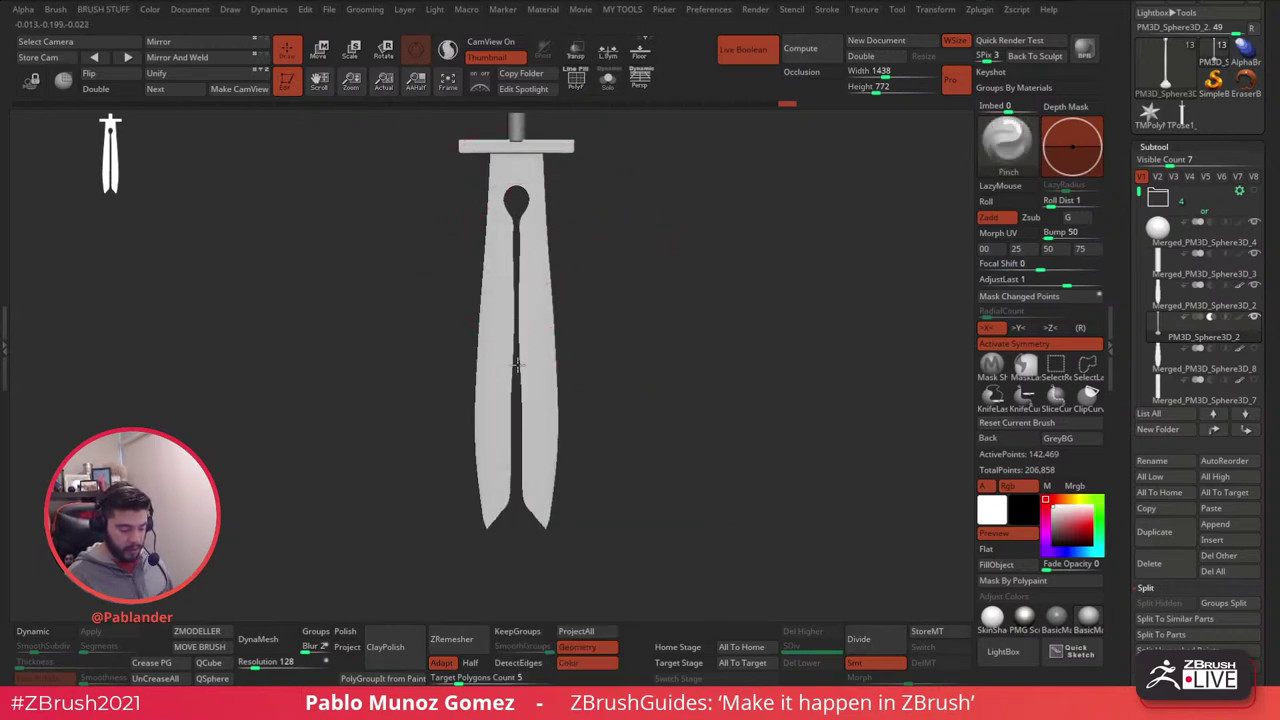
left_click_drag(517, 365, 517, 505)
key("ctrl+z")
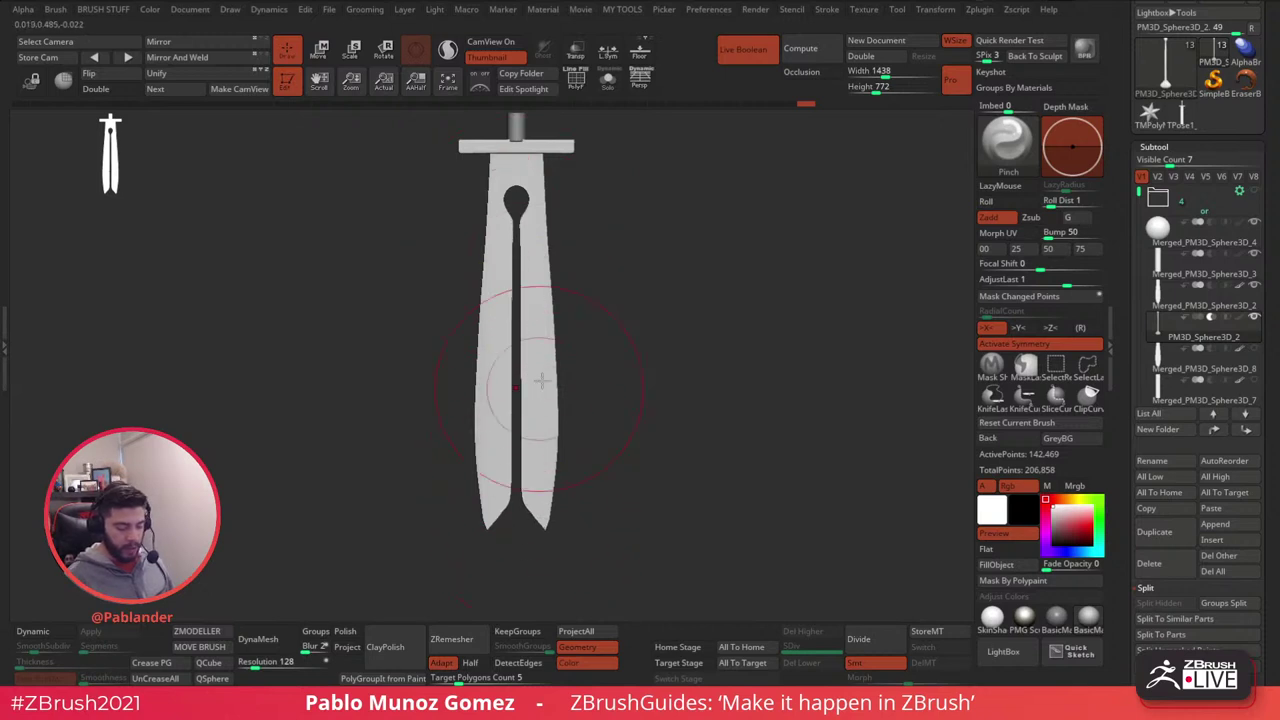
key("ctrl+z")
- Pinch the subtracting bar with repeated strokes along its length to slim the slot below its round upper end
left_click_drag(516, 264, 511, 495)
left_click_drag(516, 306, 516, 470)
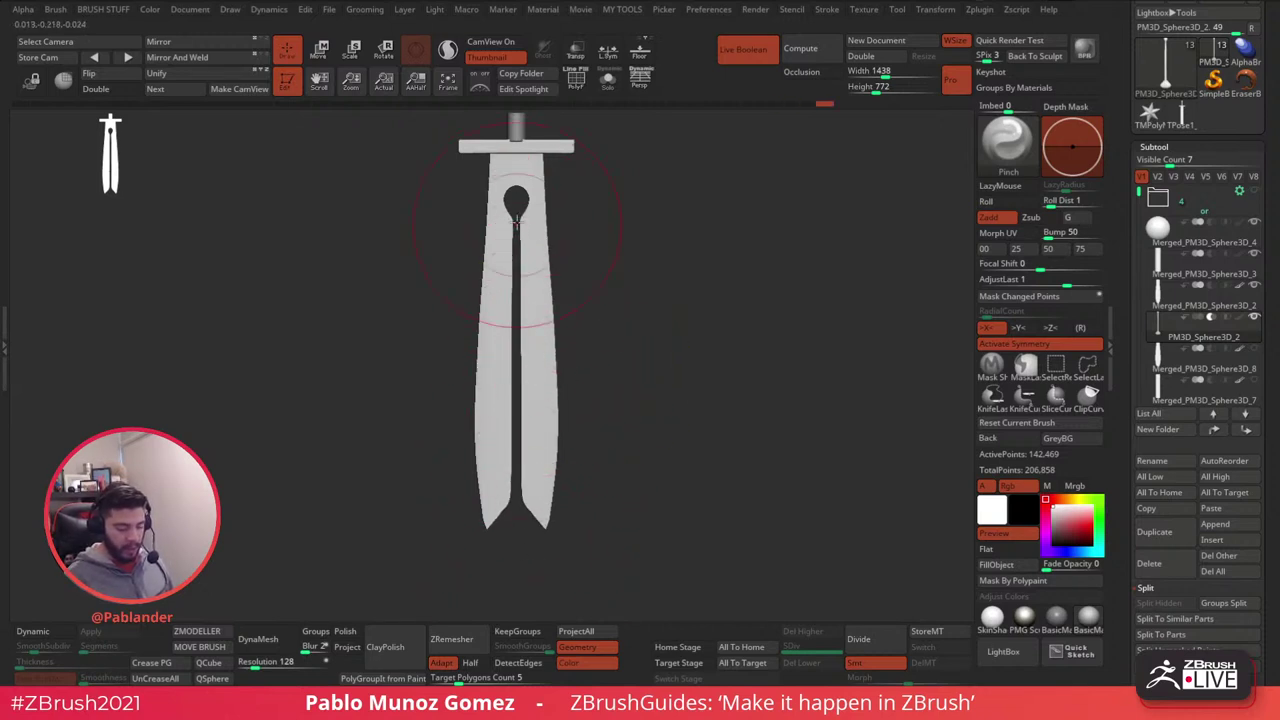
left_click_drag(516, 220, 516, 460)
left_click_drag(516, 244, 516, 298)
left_click_drag(664, 355, 699, 366)
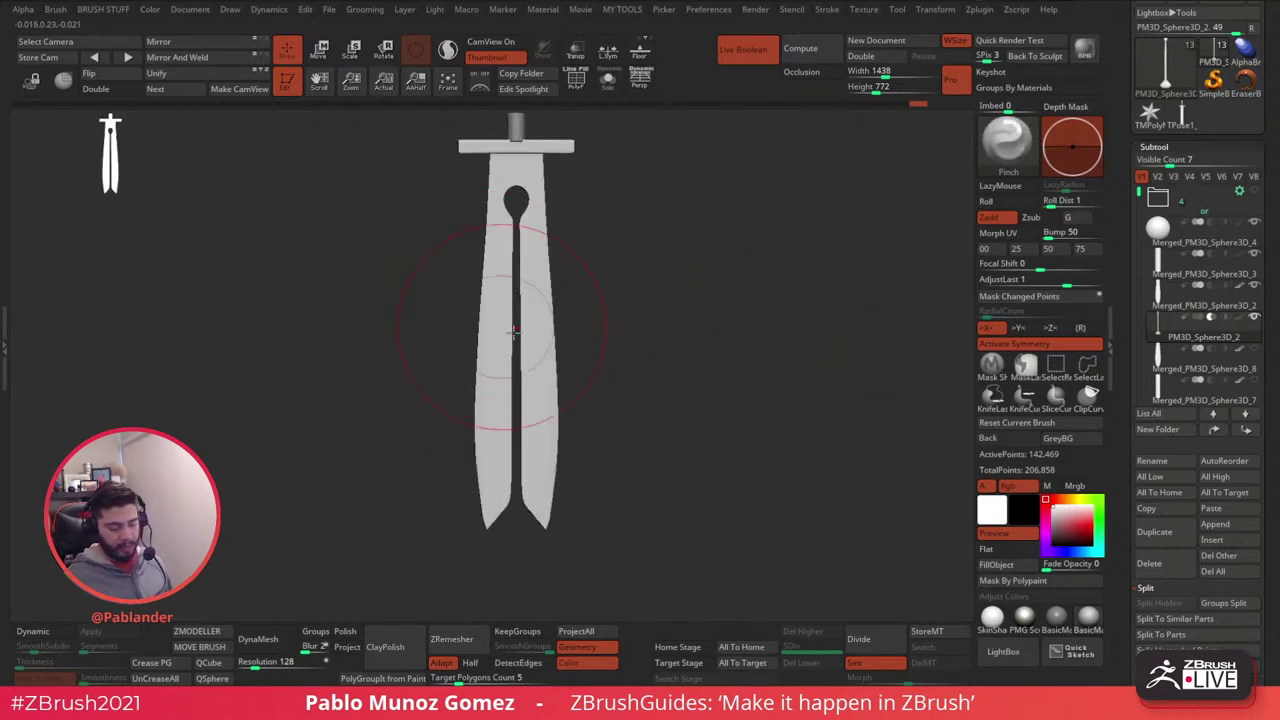
left_click_drag(645, 325, 671, 354, "alt")
left_click_drag(648, 476, 670, 450)
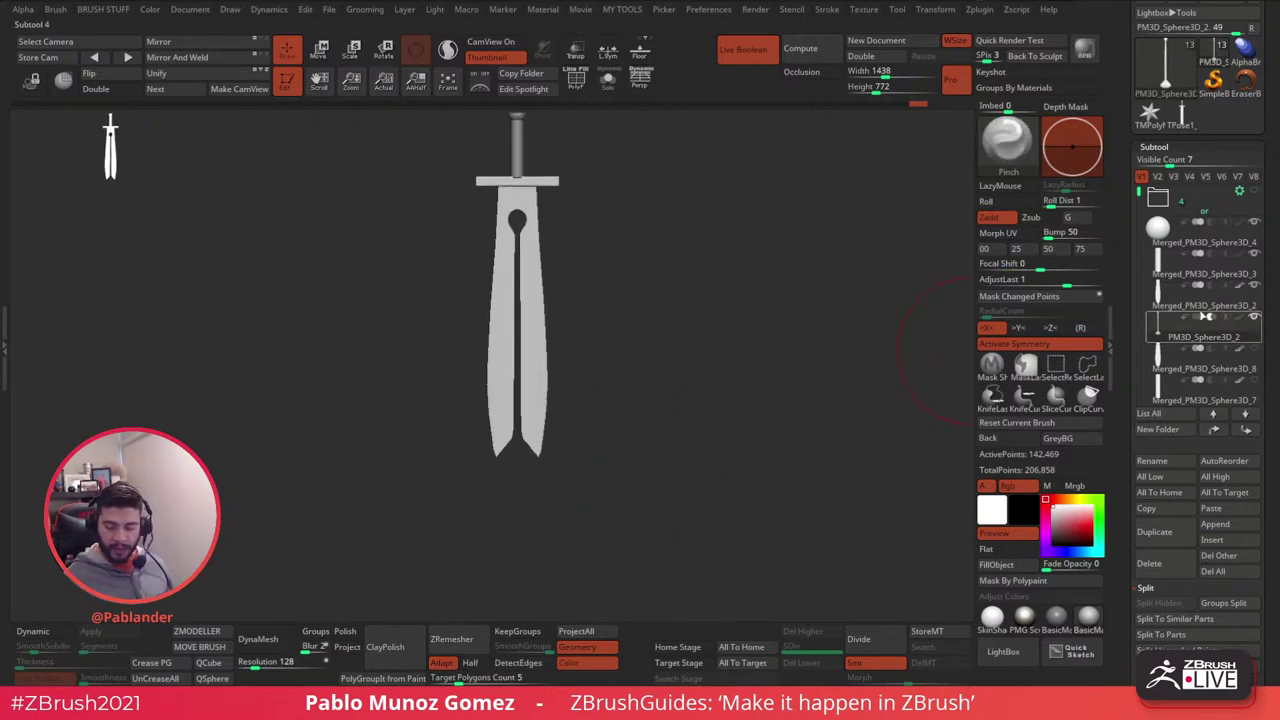
- Select the blade subtool and use the Move brush to reshape its outer edges and forked tips
left_click(1205, 306)
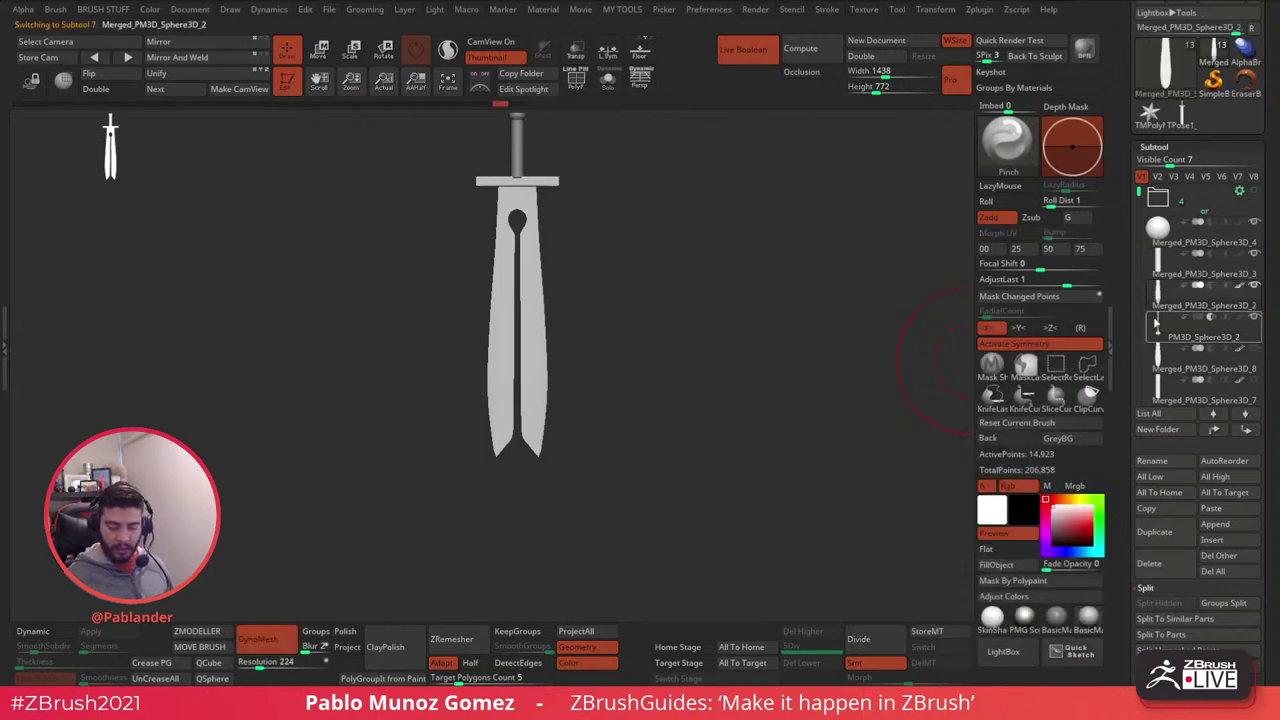
left_click(607, 83)
left_click(609, 86)
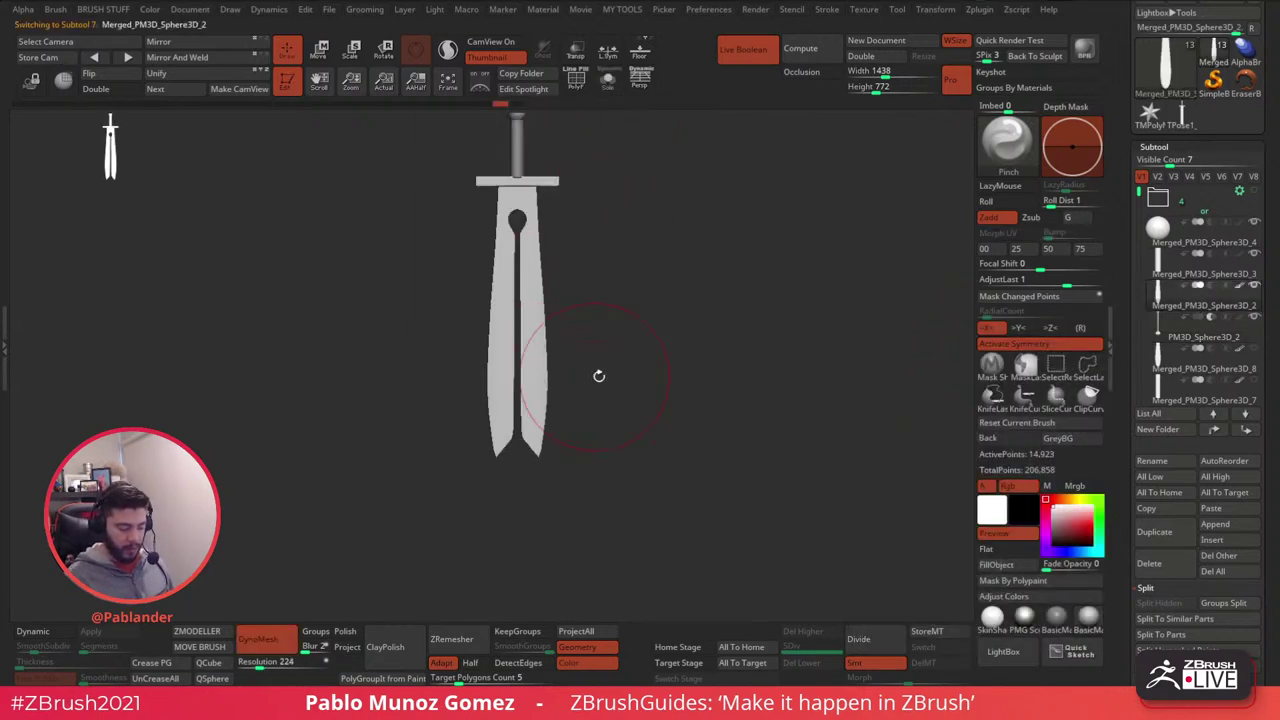
left_click_drag(597, 375, 620, 415, "alt")
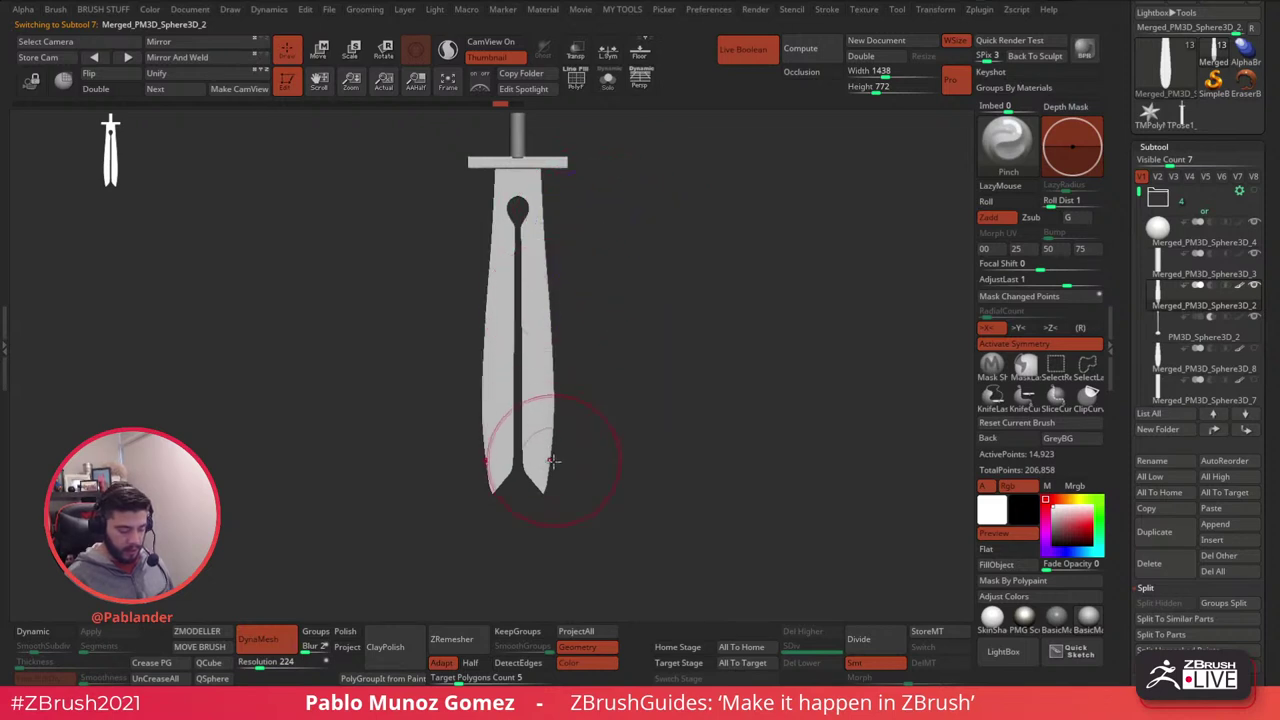
key("b")
key("m")
key("v")
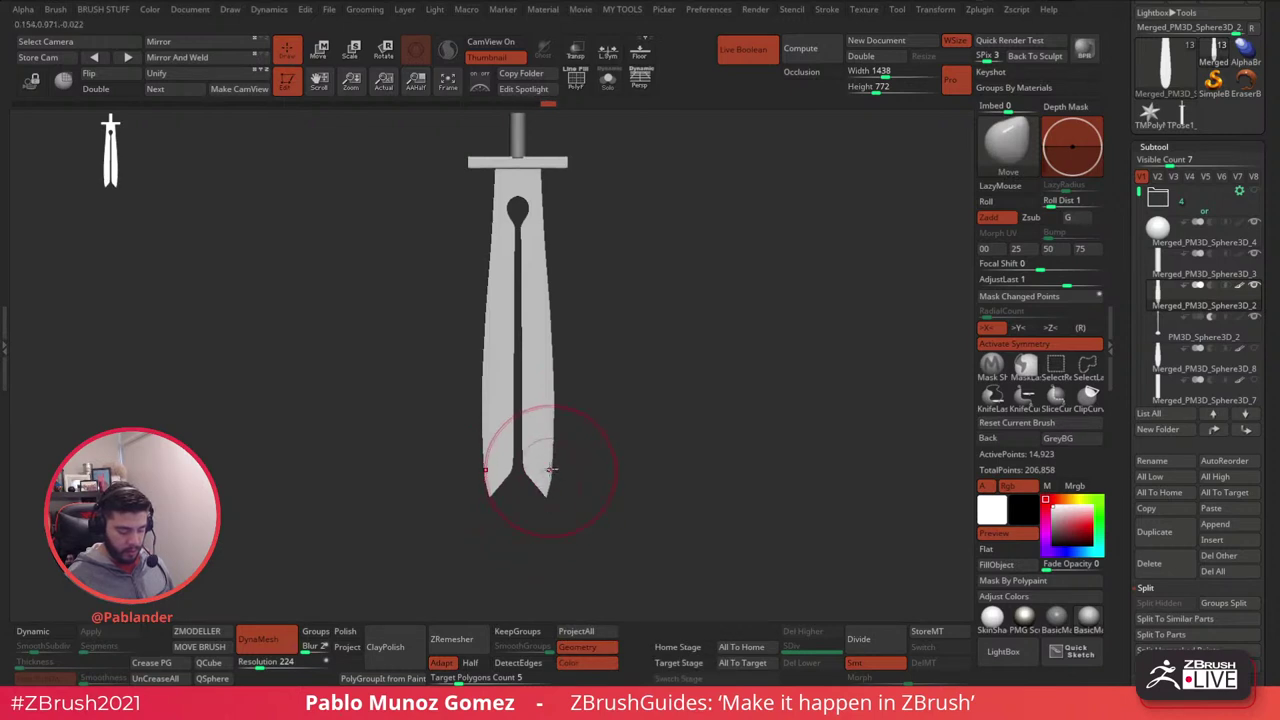
left_click_drag(553, 358, 551, 355)
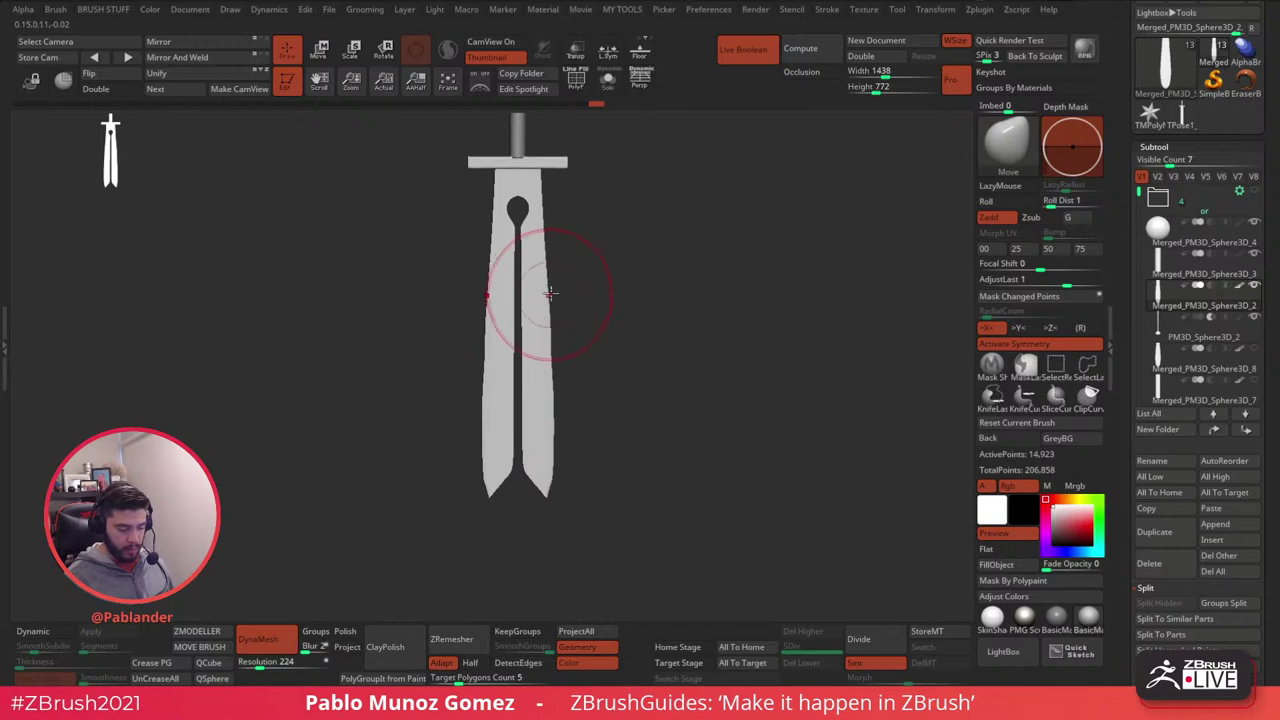
left_click_drag(632, 290, 617, 317, "alt")
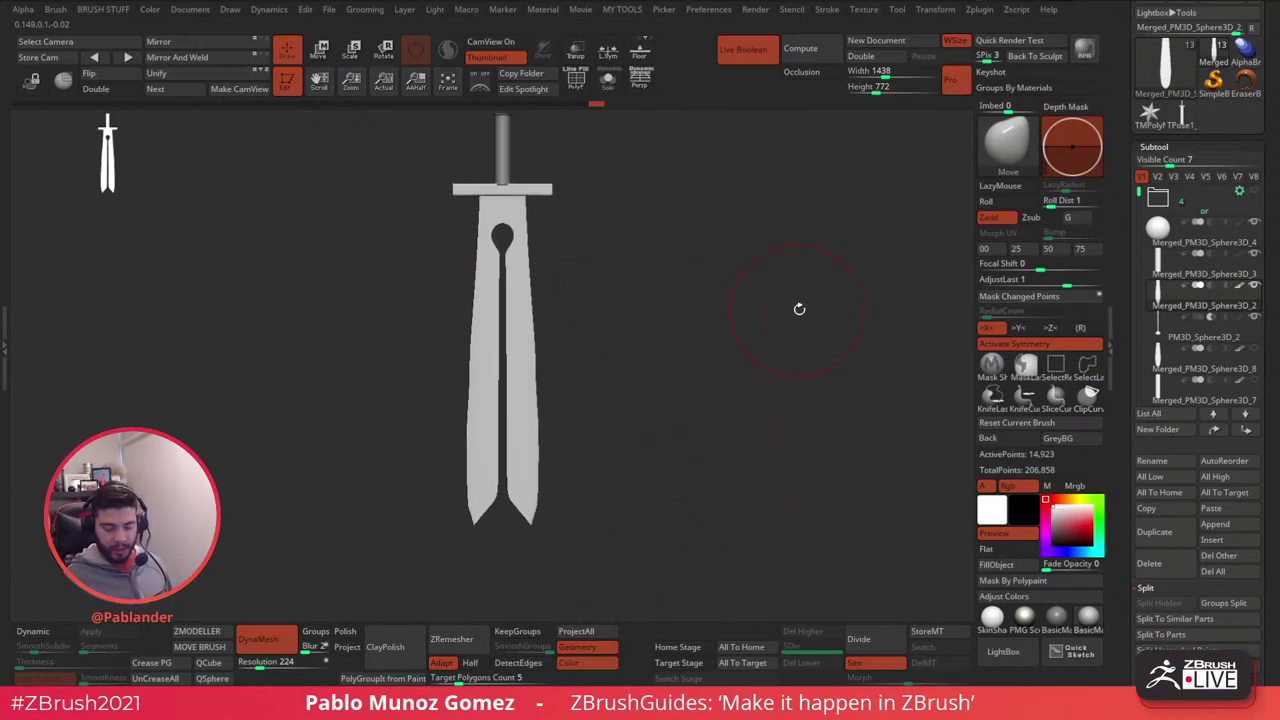
key("space")
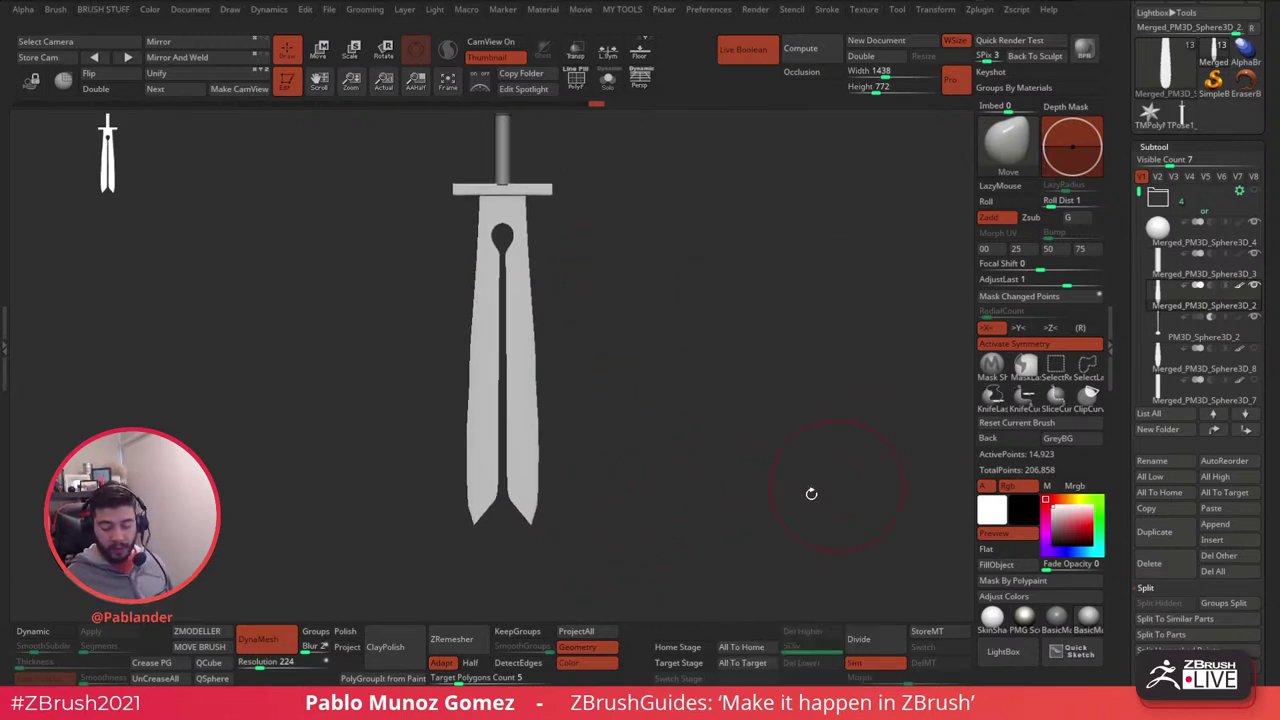
mouse_move(646, 331)
left_mouse_down()
mouse_move(663, 334)
mouse_move(643, 309)
left_mouse_up()
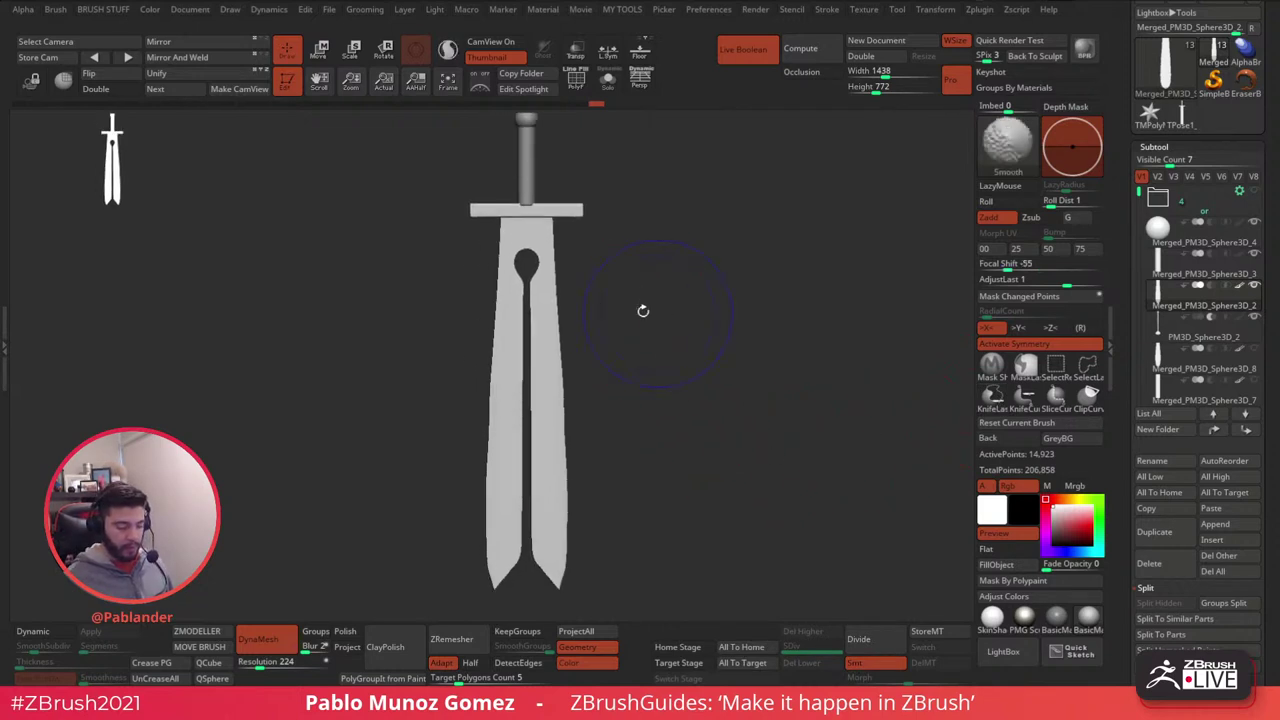
- Lock the camera and cut symmetrical curved notches into the blade's upper edges with KnifeLasso, undoing an extra cut near the guard
left_click(33, 83)
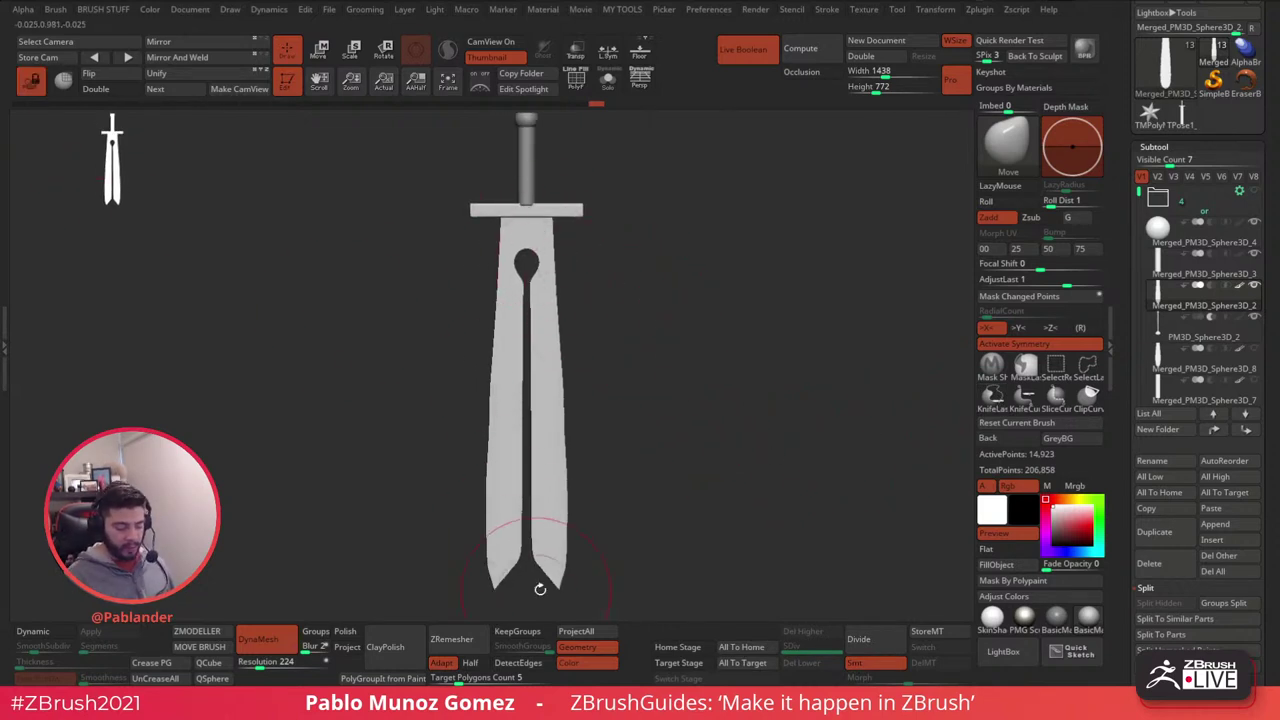
key("ctrl+shift")
mouse_move(551, 286)
left_mouse_down("ctrl+shift")
mouse_move(577, 326)
mouse_move(594, 320)
left_mouse_up("ctrl+shift")
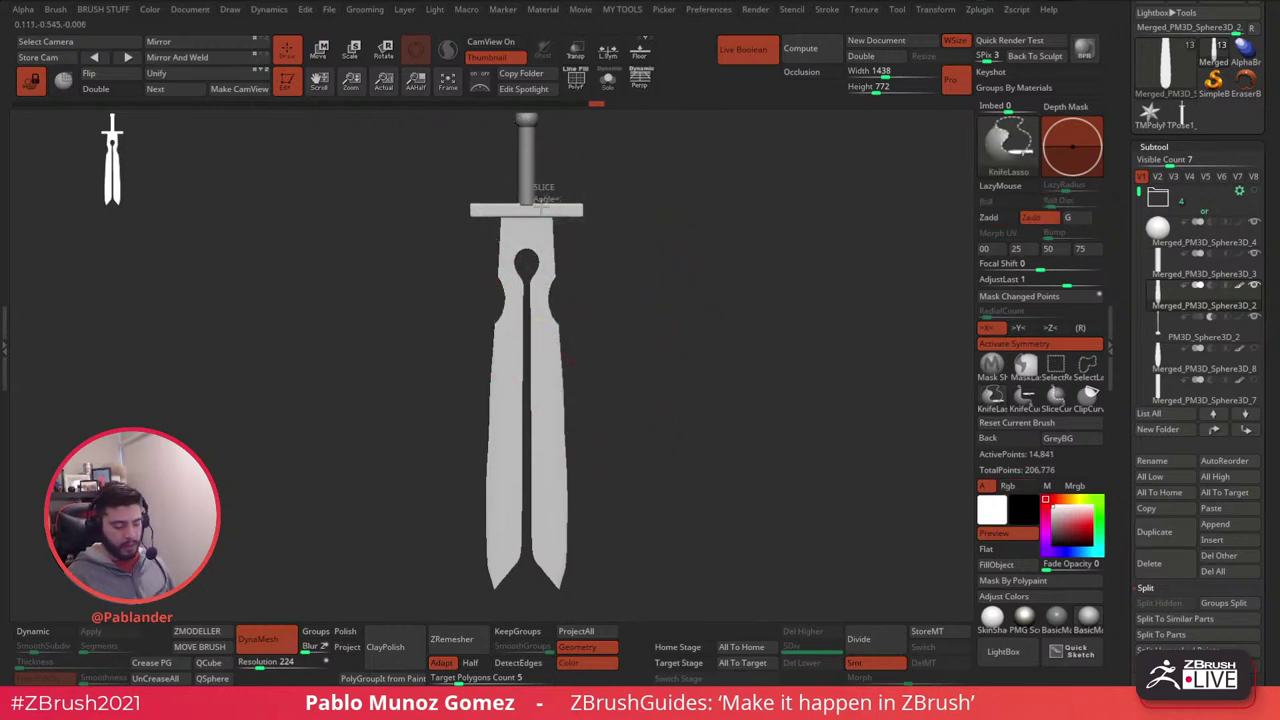
left_click_drag(541, 194, 610, 173, "ctrl+shift")
key("ctrl+z")
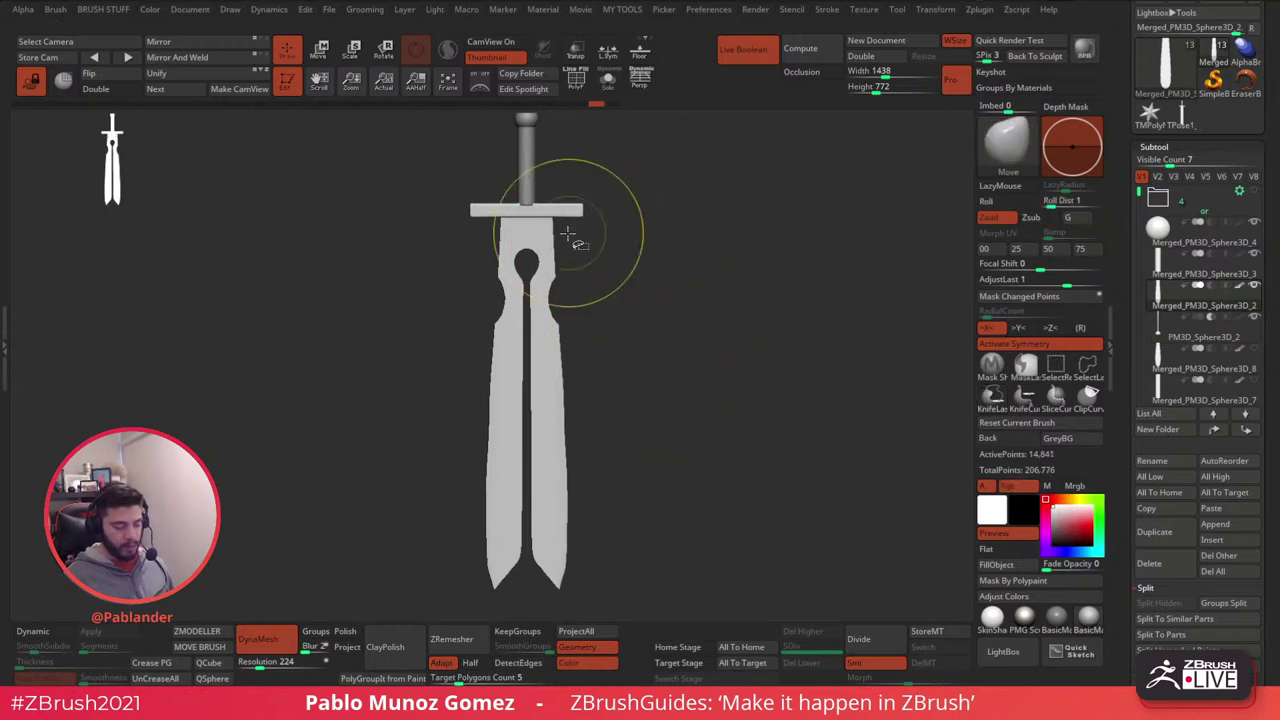
- Undo the trial cuts and carve a deeper pointed notch symmetrically into the blade's upper edges with KnifeLasso
mouse_move(561, 236)
left_mouse_down("ctrl+shift")
mouse_move(550, 243)
mouse_move(596, 268)
left_mouse_up("ctrl+shift")
key("ctrl+z")
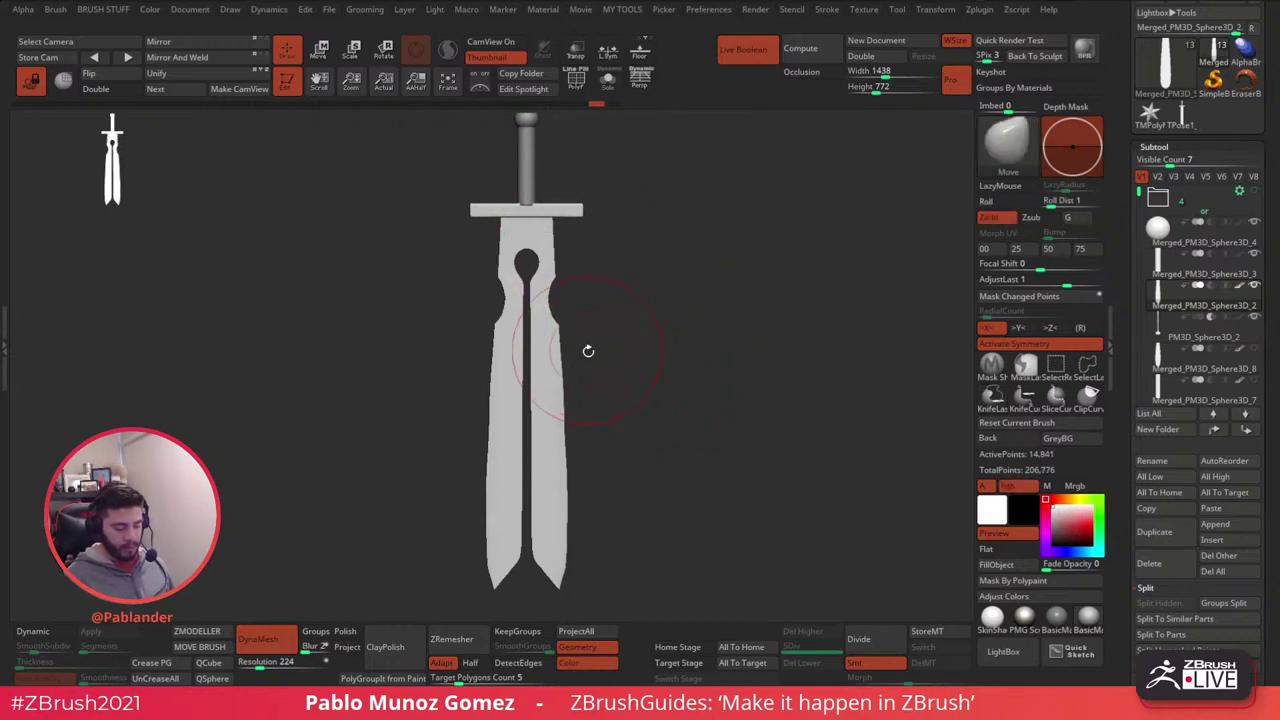
key("ctrl+z")
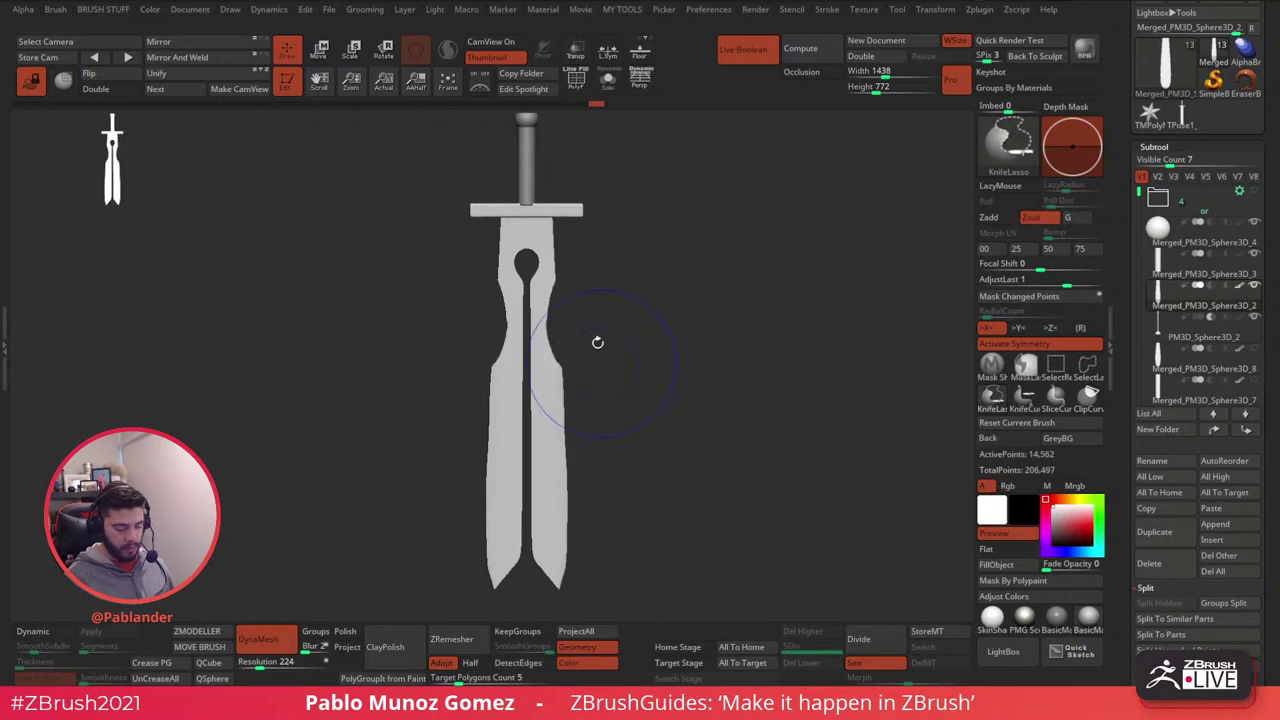
left_click_drag(557, 266, 540, 307, "ctrl+shift")
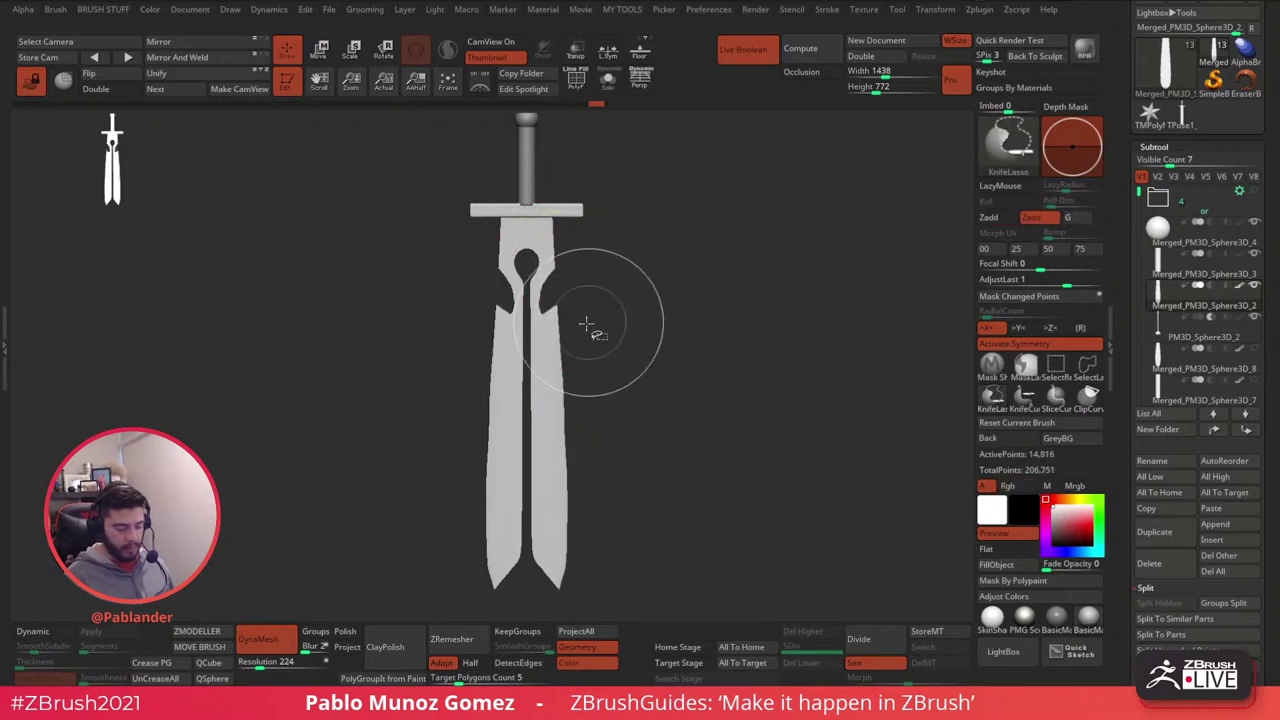
- Try to cut long curved hollows into the blade's lower outer edges with KnifeLasso
left_click_drag(571, 339, 607, 518, "ctrl+shift")
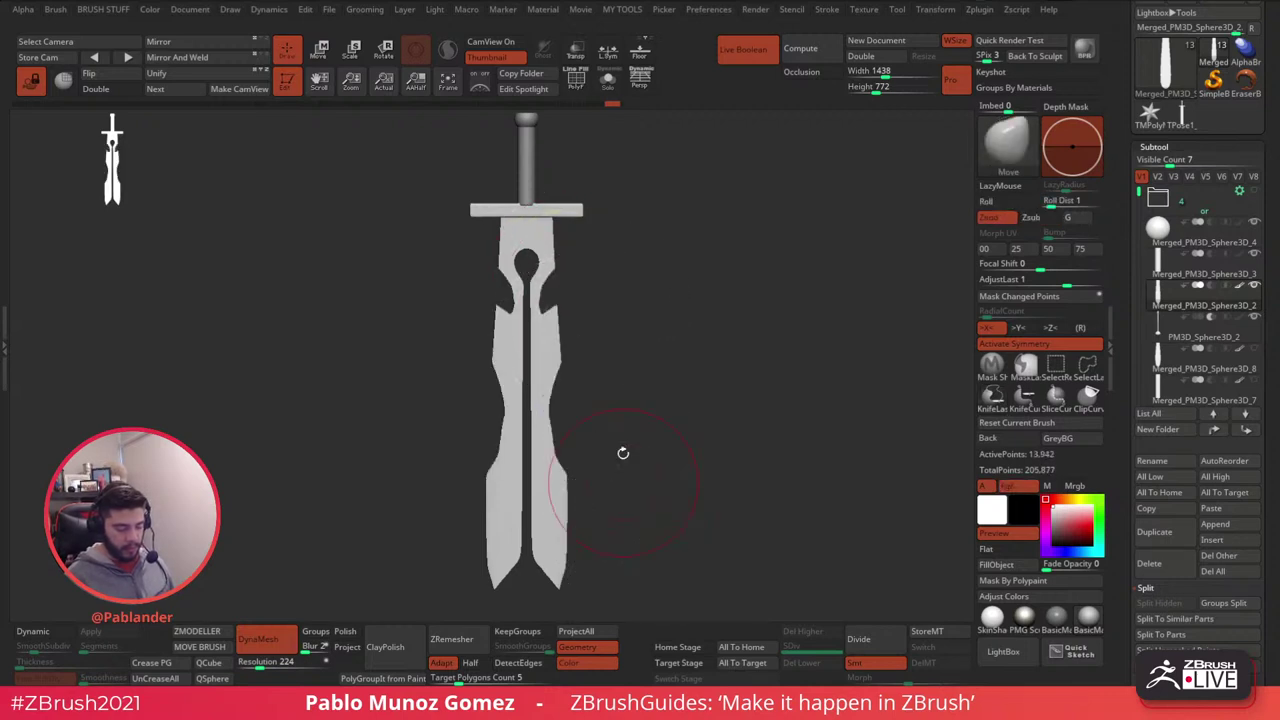
left_click_drag(572, 487, 582, 594, "ctrl+shift")
left_click_drag(582, 594, 582, 594, "ctrl+shift")
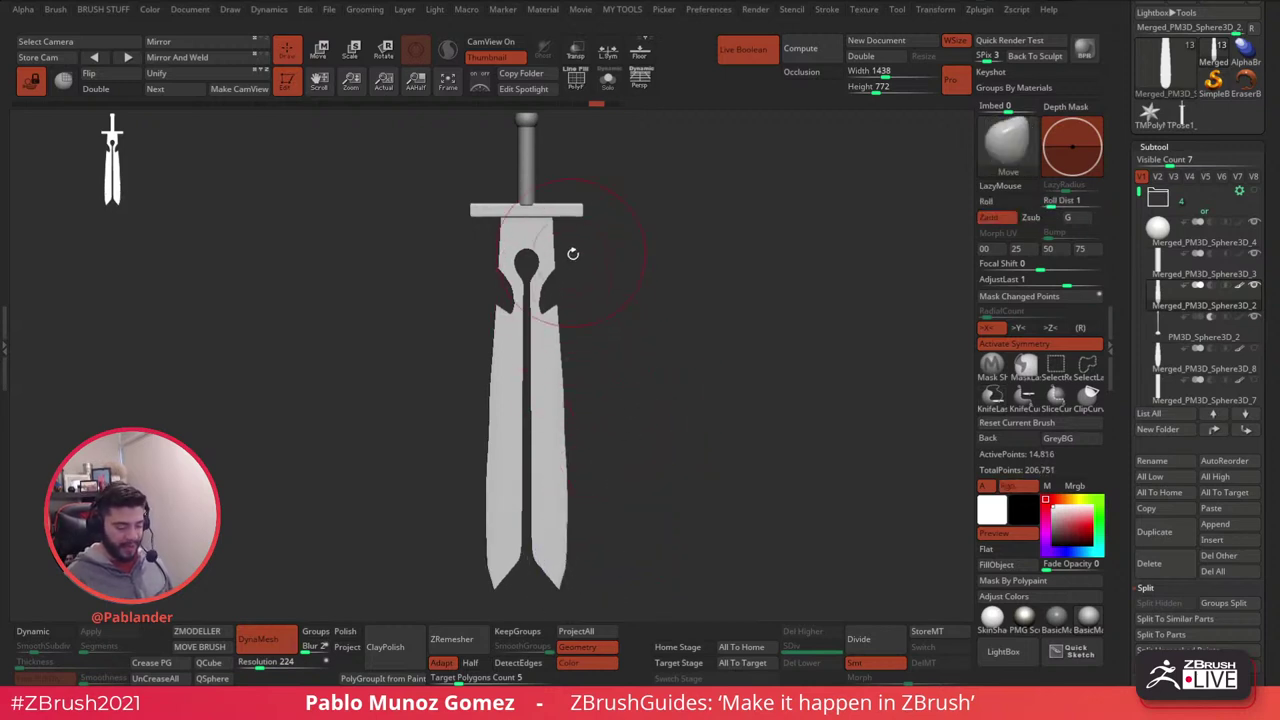
- Cut a gentle inward curve into the blade's outer edges just below the pointed notches with KnifeLasso
key("ctrl+shift")
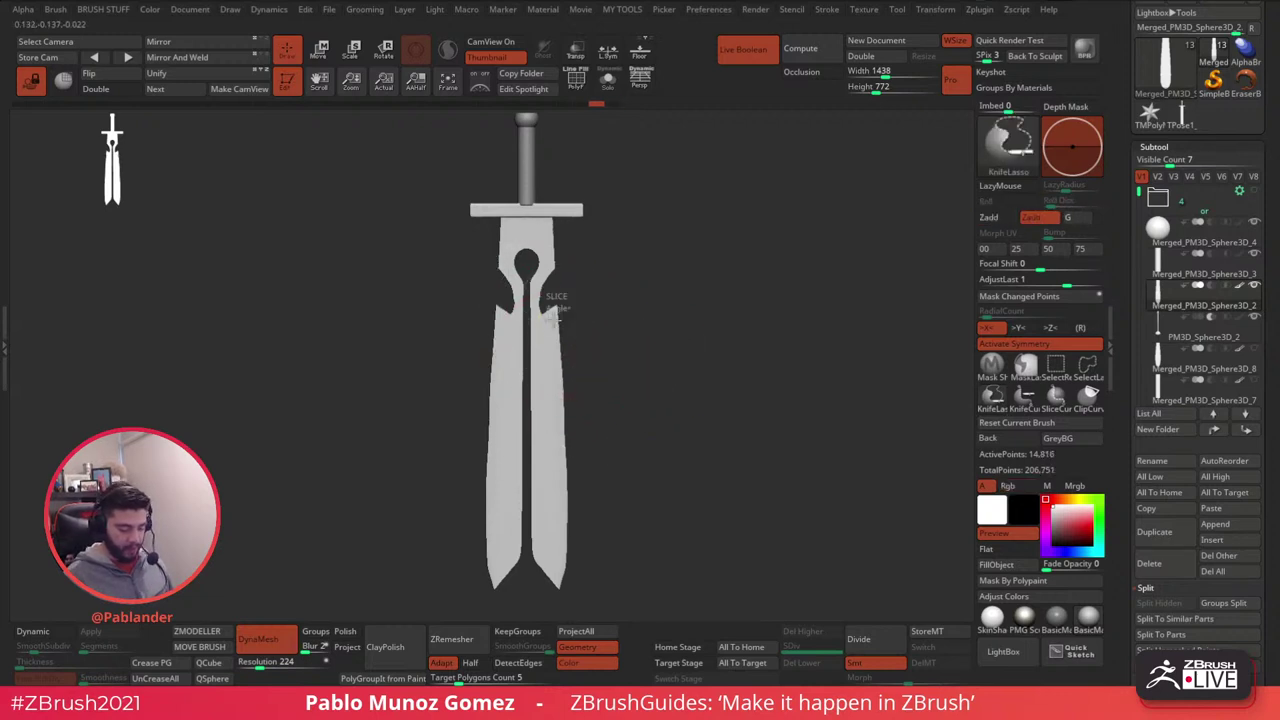
left_click_drag(554, 317, 554, 317, "ctrl+shift")
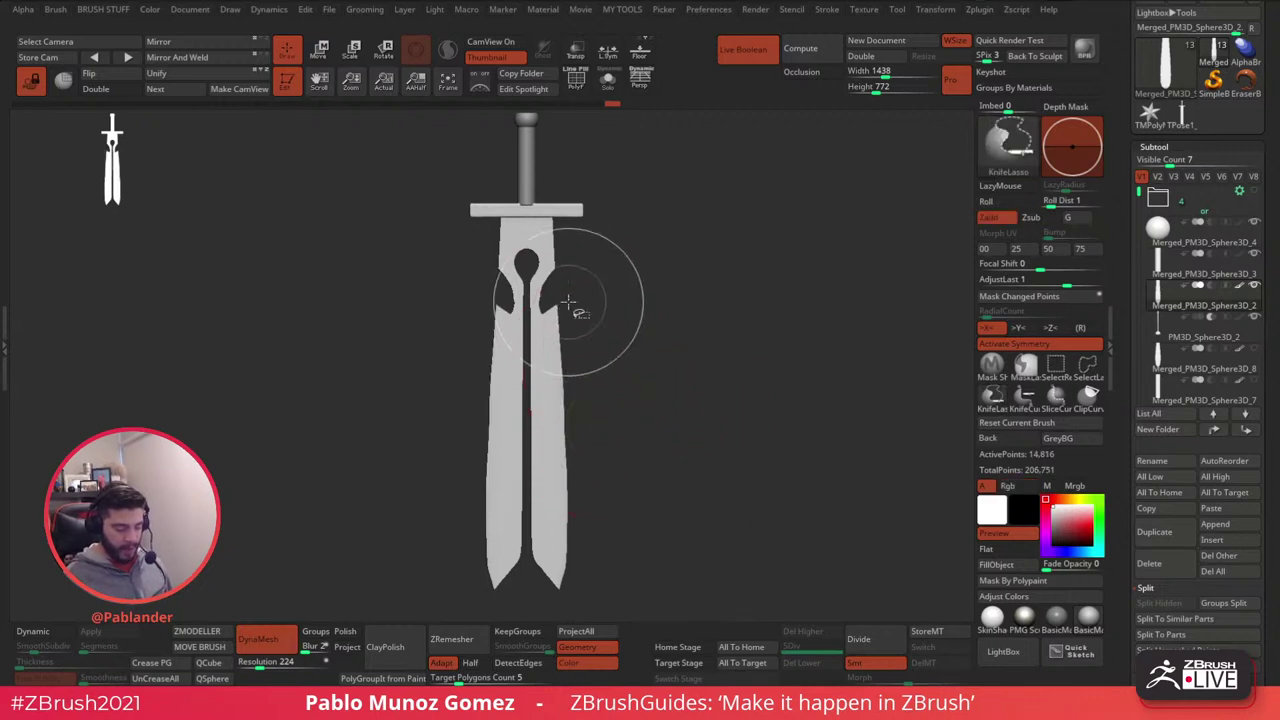
left_click_drag(550, 292, 599, 439)
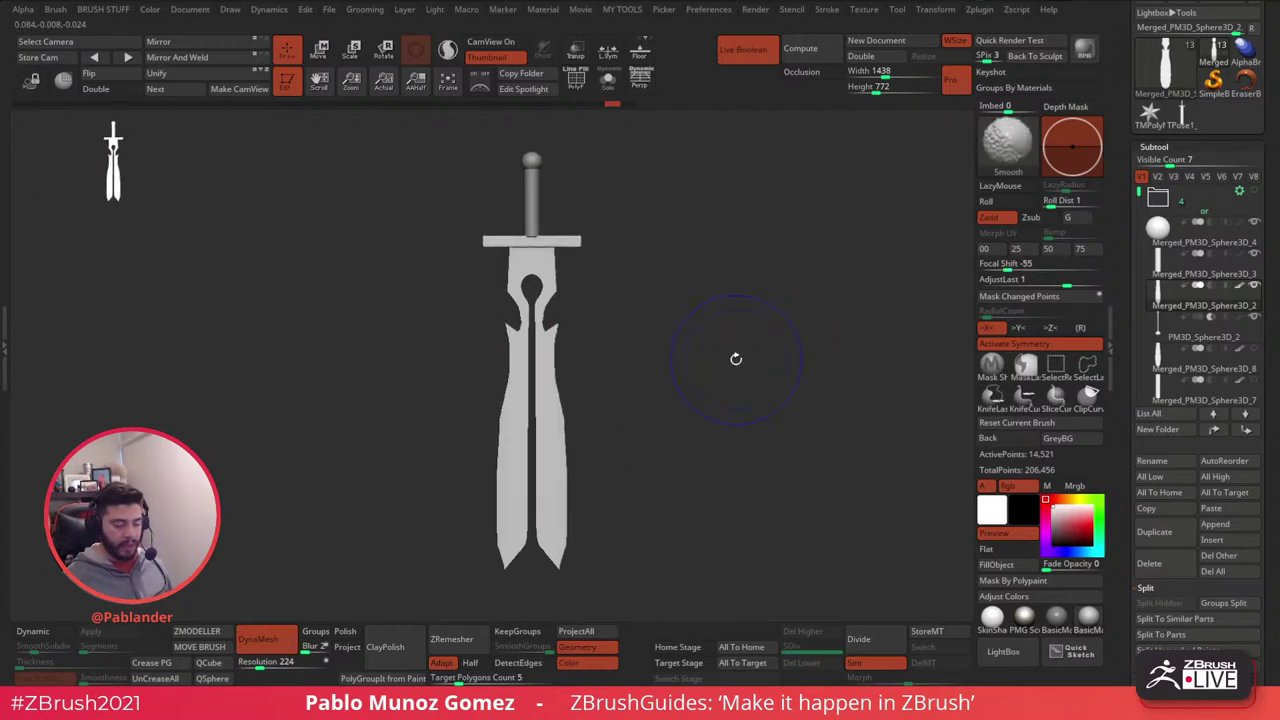
key("shift")
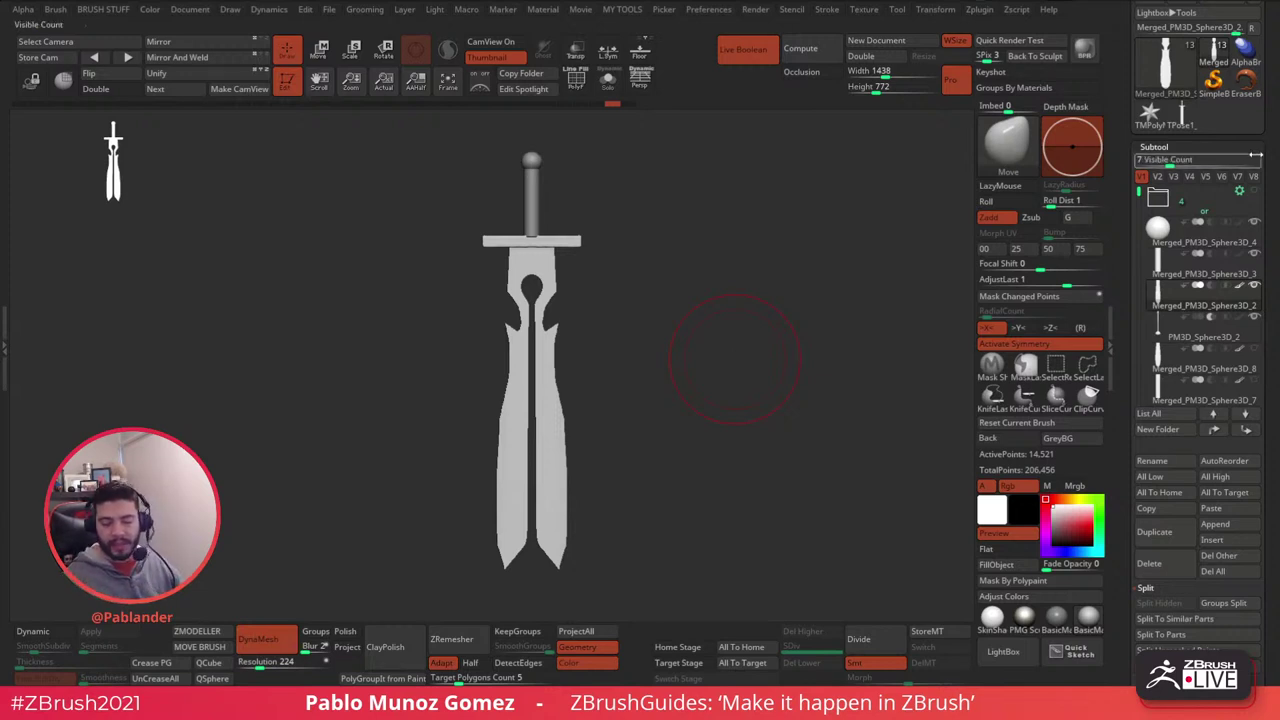
- Turn on the polyframe display and select the blade subtool
left_click_drag(1266, 136, 1268, 110)
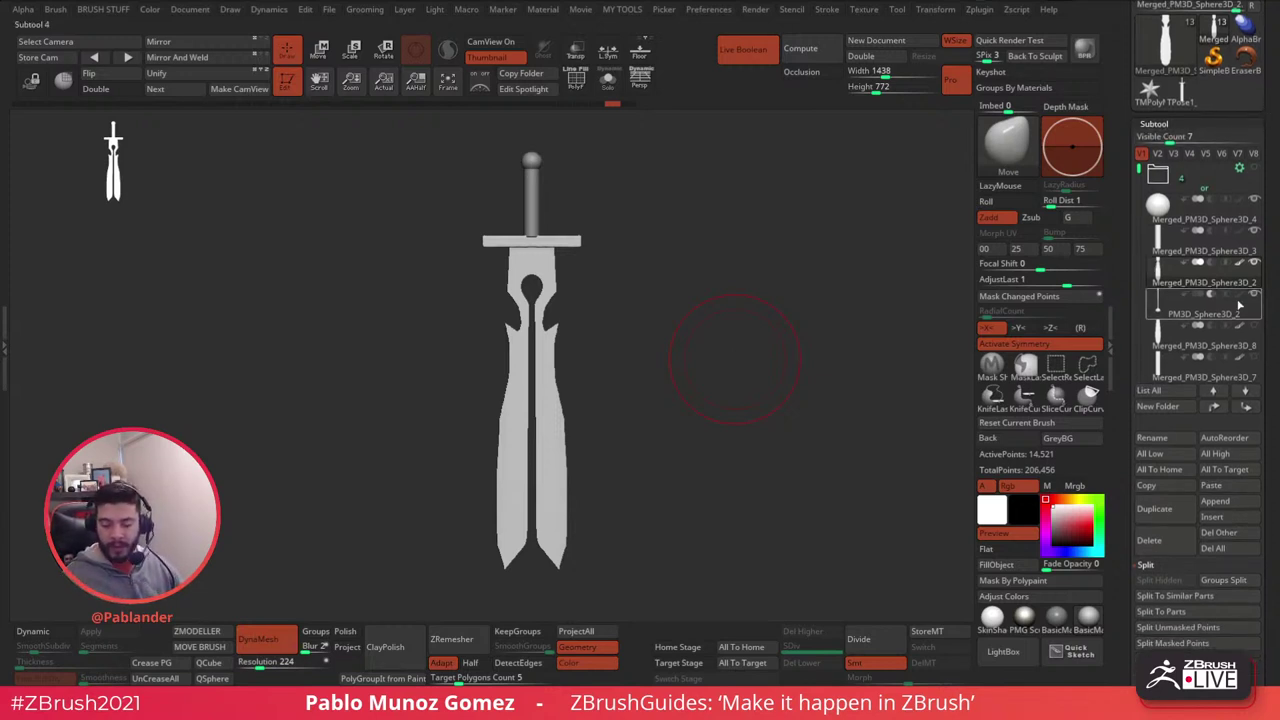
mouse_move(1226, 283)
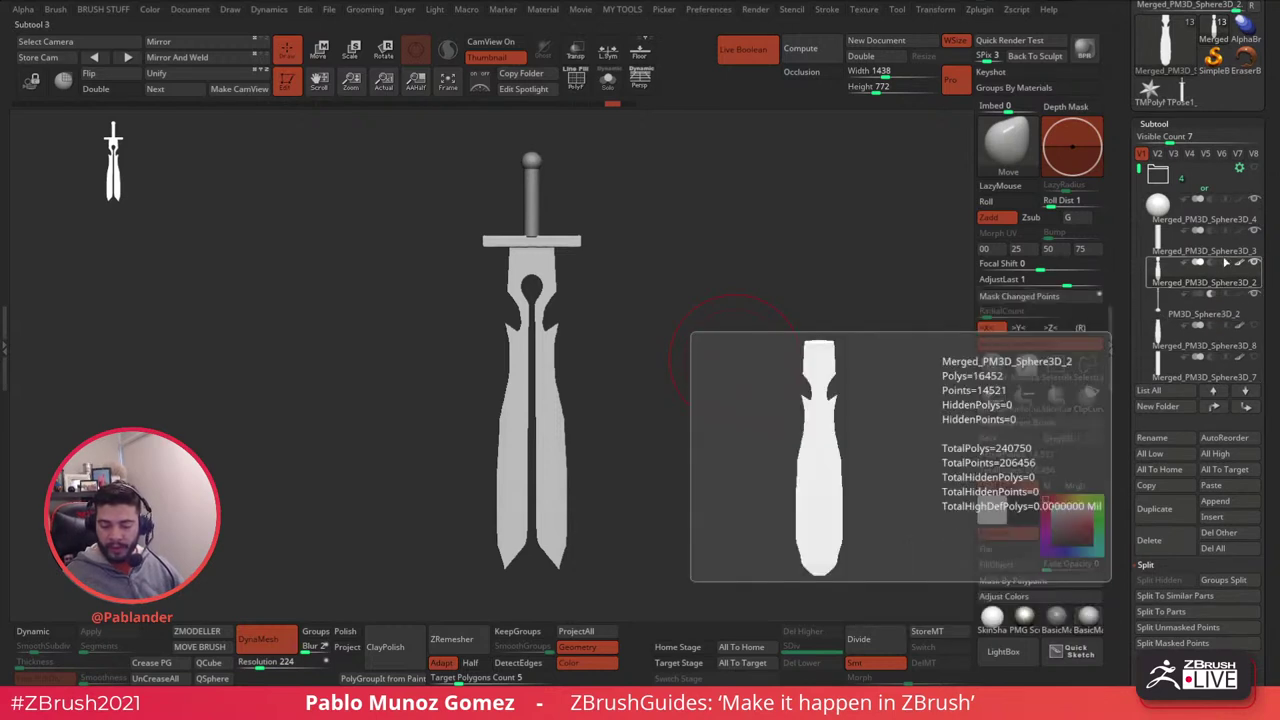
left_click(1192, 345)
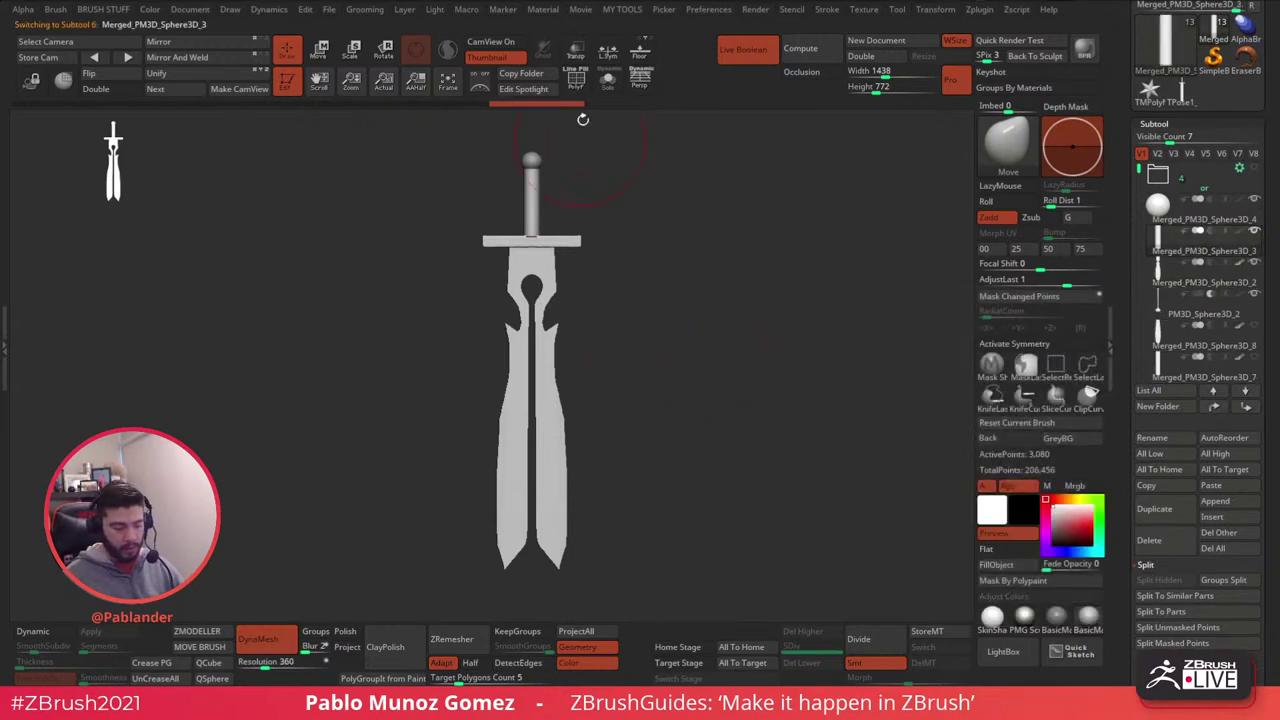
left_click(607, 80)
left_click(607, 80)
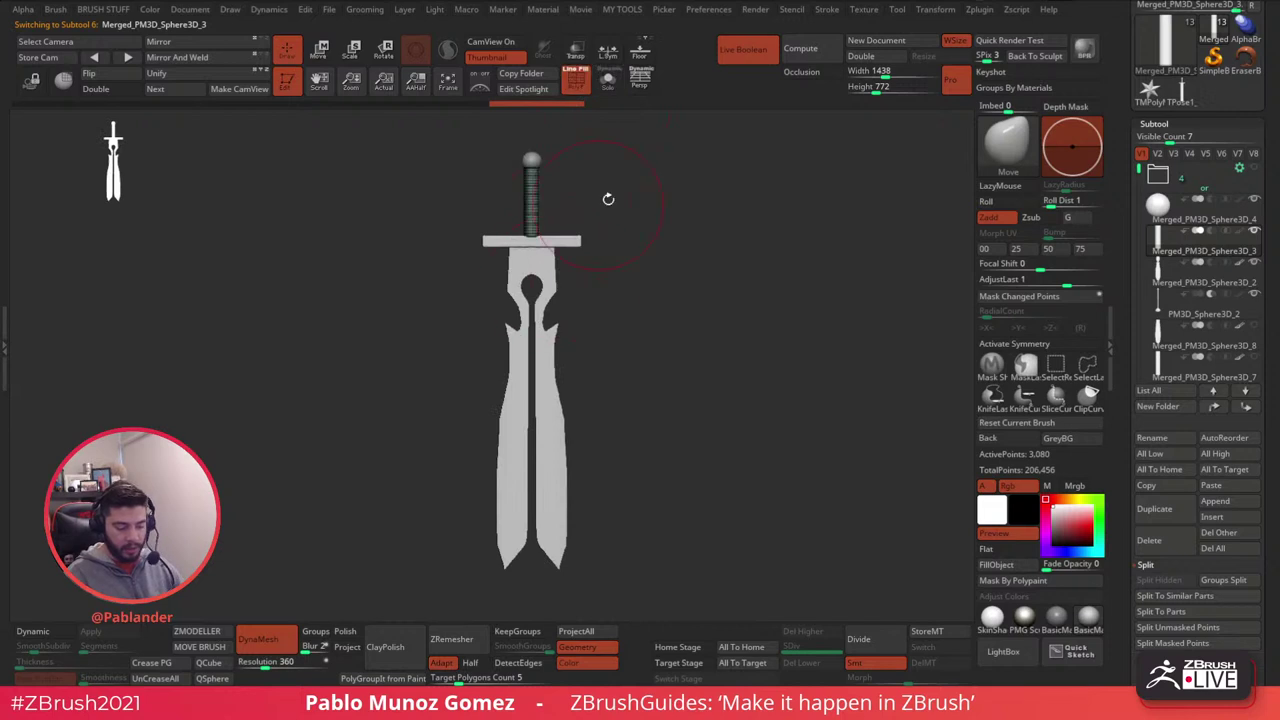
left_click(1222, 274)
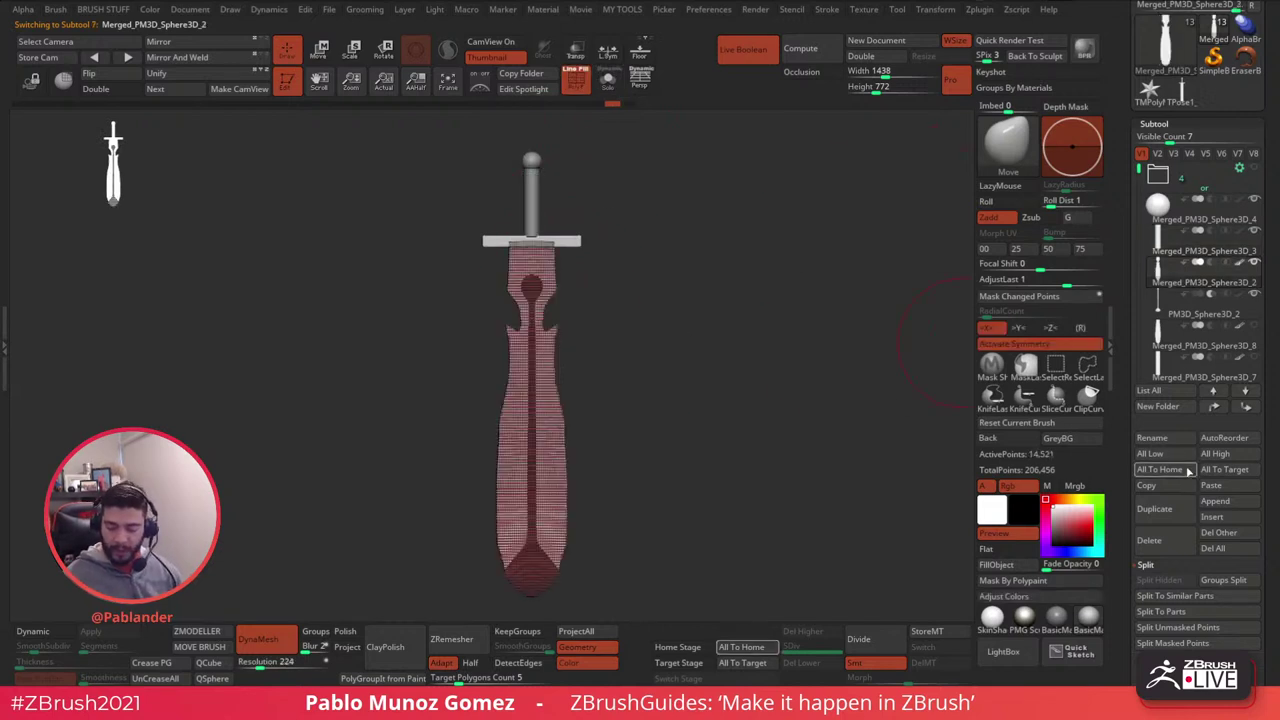
- Create a subtool folder named "crazy blade" for the blade and add the subtracting bar to it
left_click(1166, 407)
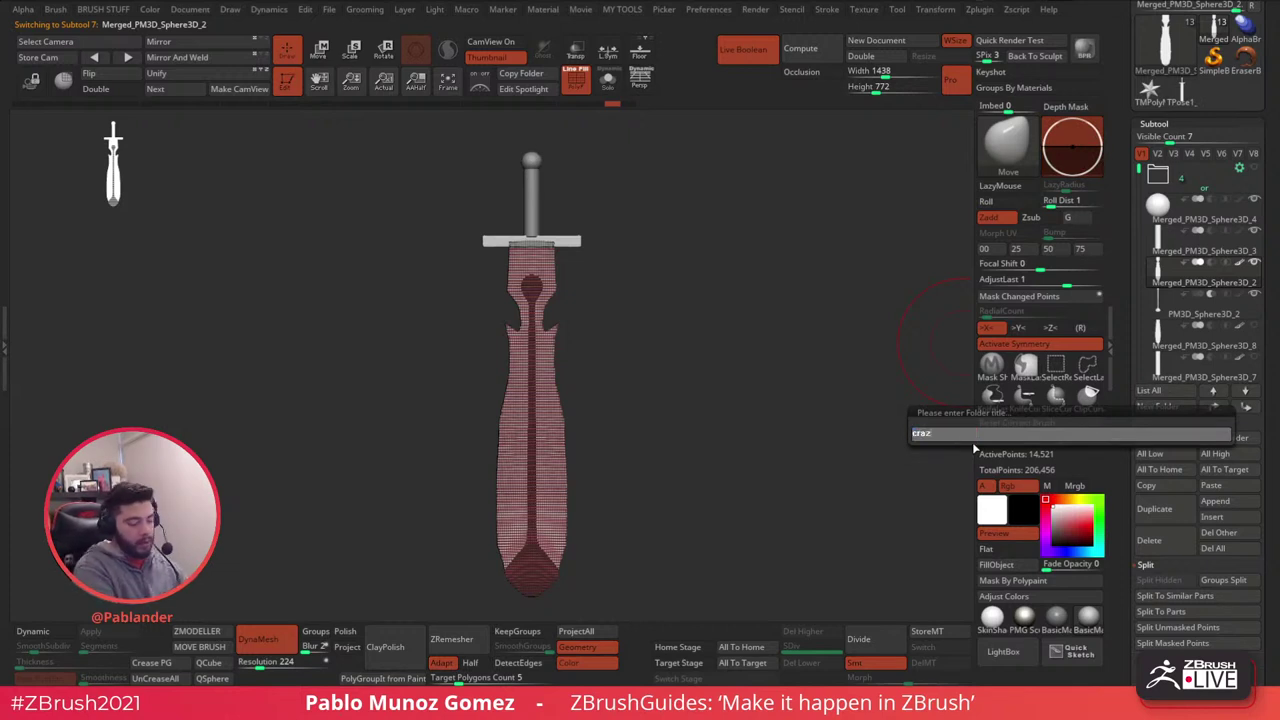
type("de")
key("Return")
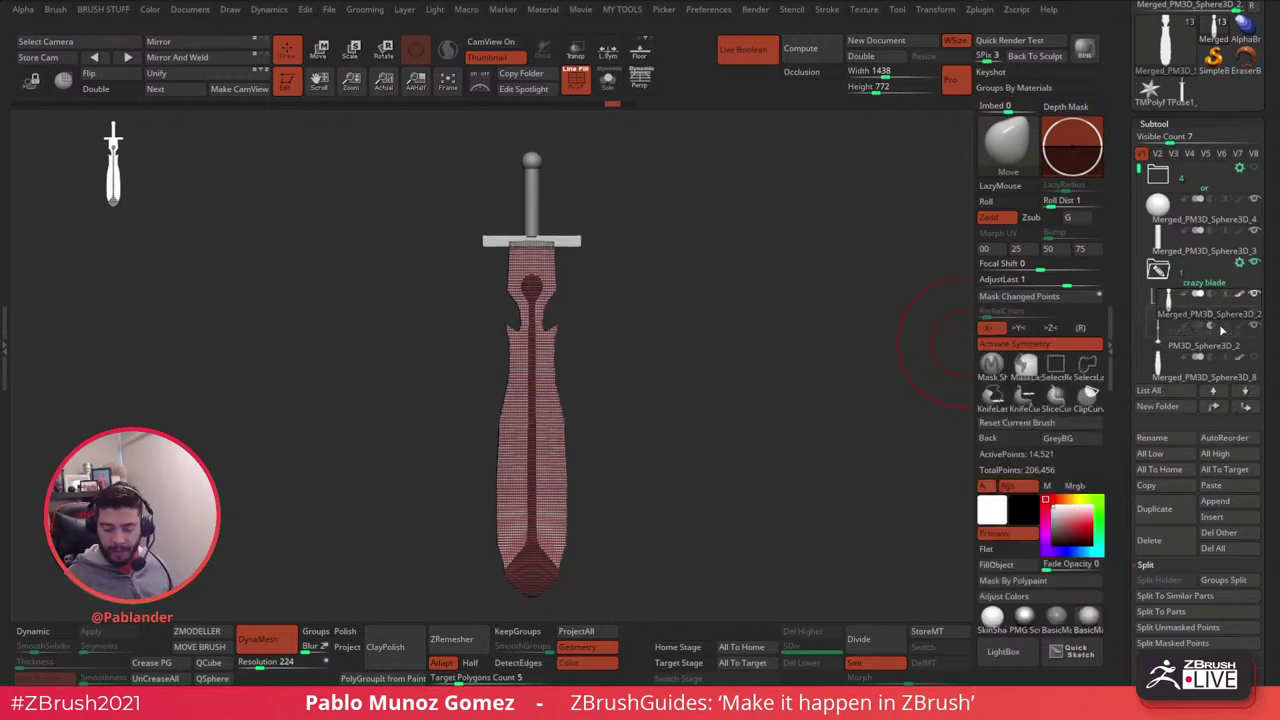
left_click_drag(1221, 328, 1220, 323)
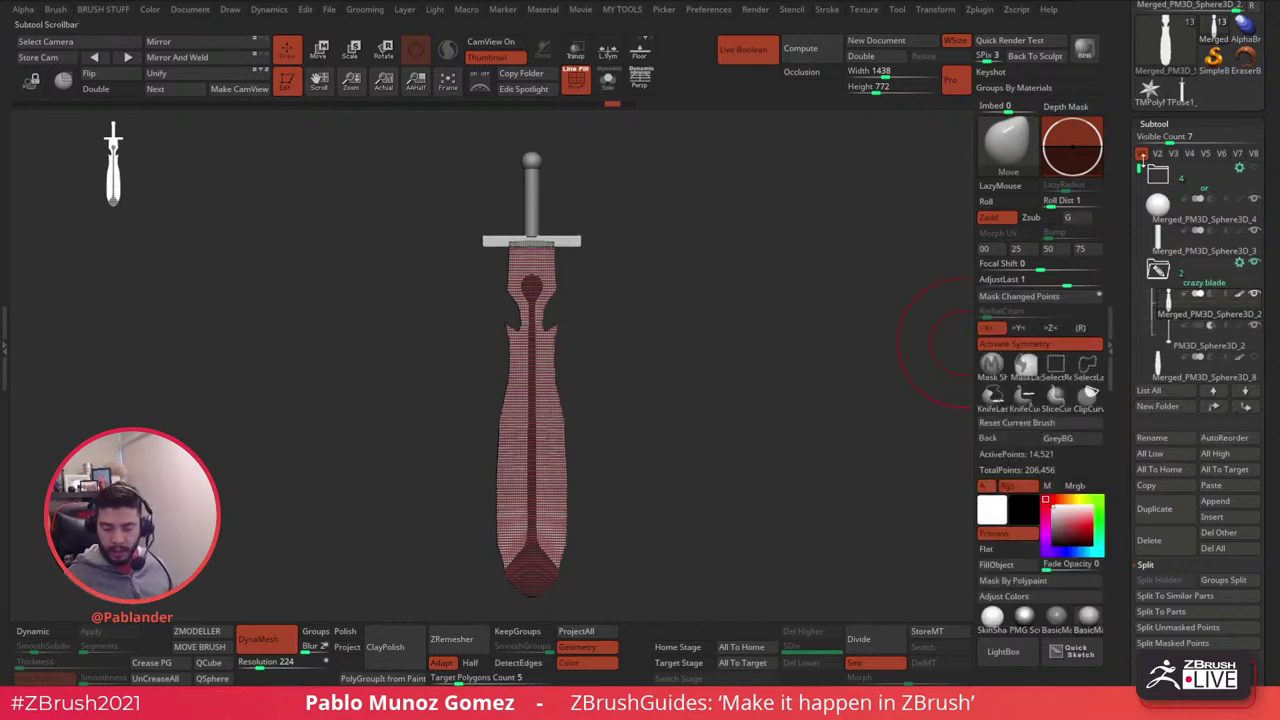
- Move the collapsed "crazy blade" folder above the pommel subtool and run Boolean Folder on it
left_click(1142, 155)
left_click(1159, 271)
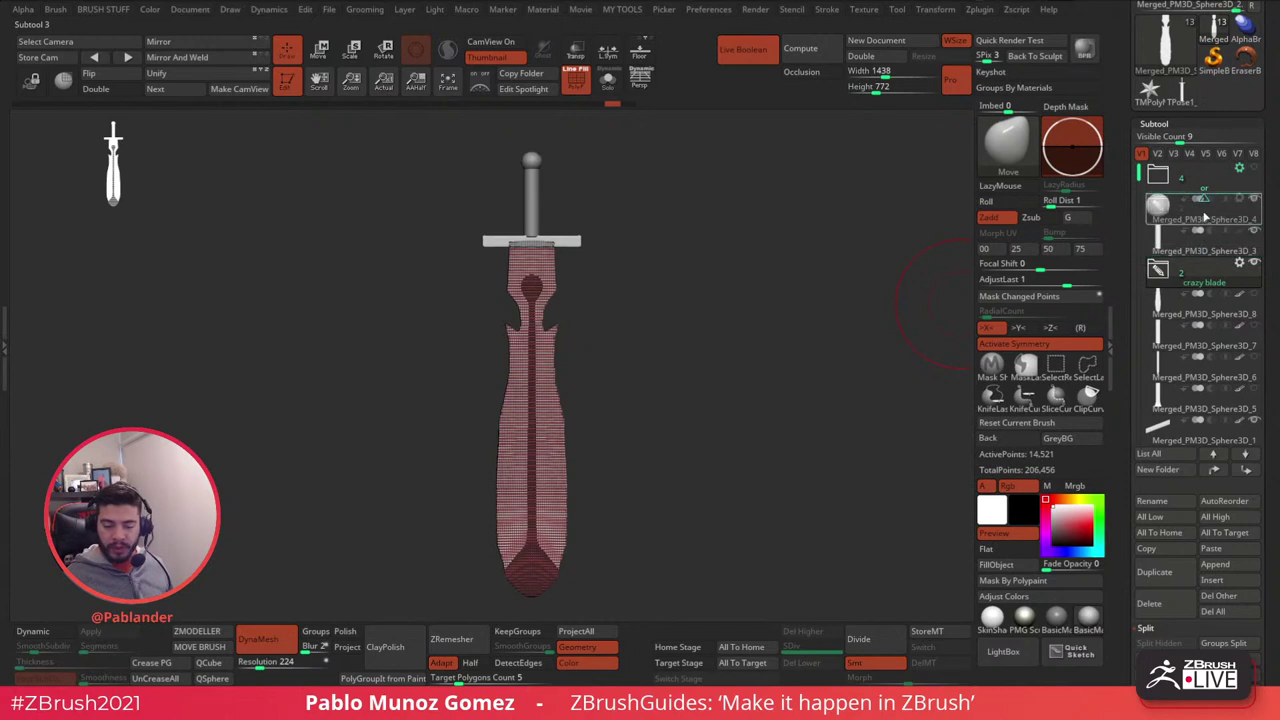
left_click_drag(1205, 217, 1205, 214)
left_click(1240, 201)
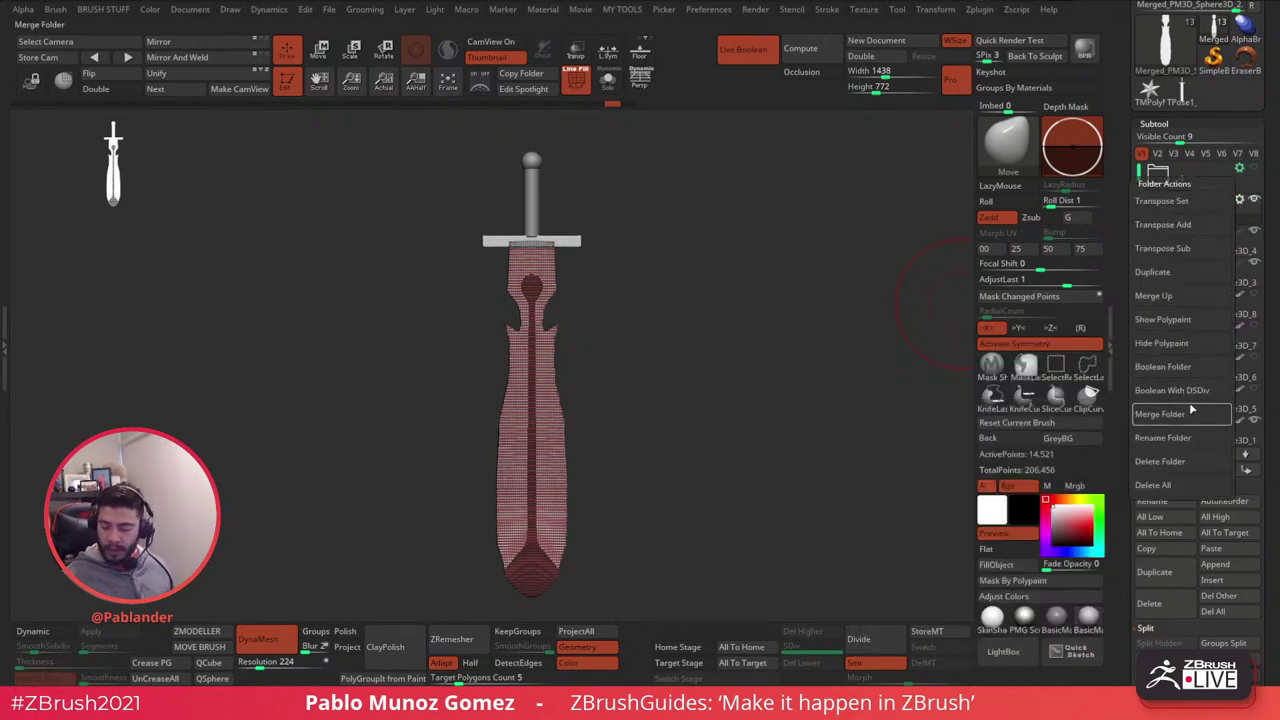
left_click(1193, 369)
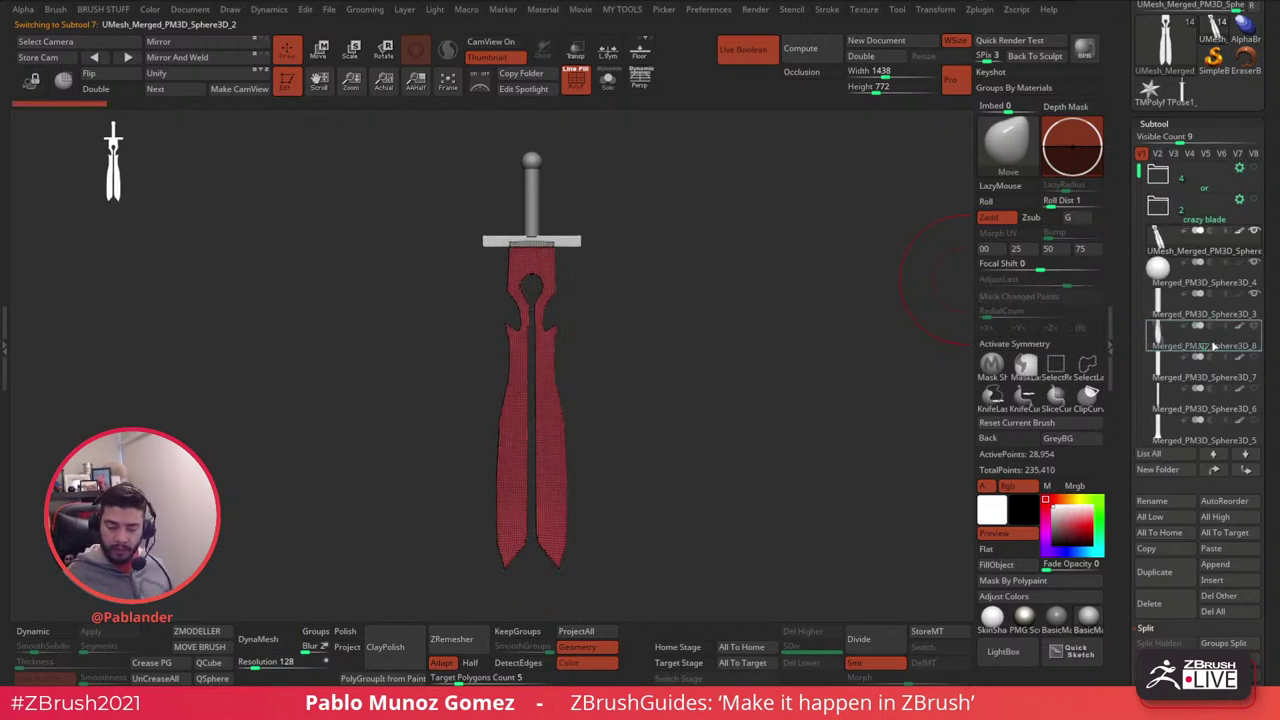
- Reorder the merged blade mesh below the handle in the subtool list and inspect its polygroups from several angles
left_click_drag(1214, 346, 1221, 320)
left_click_drag(761, 405, 666, 379)
key("space")
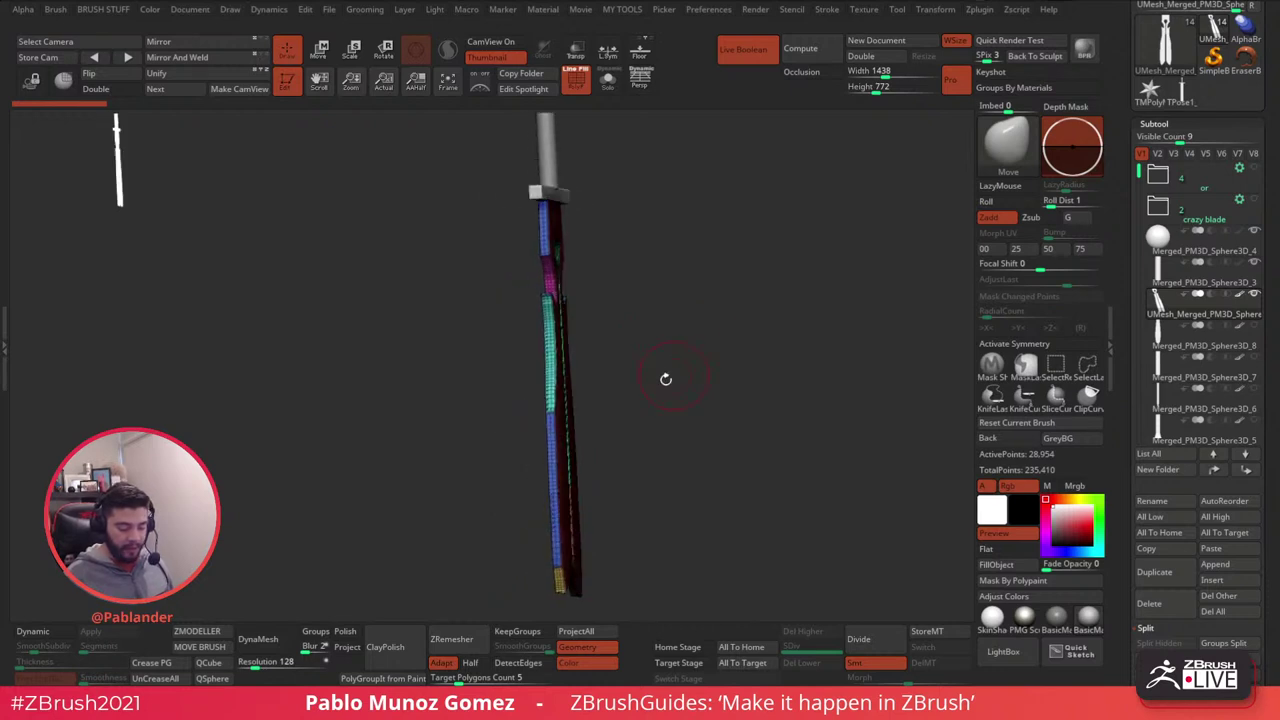
left_click_drag(690, 428, 737, 391)
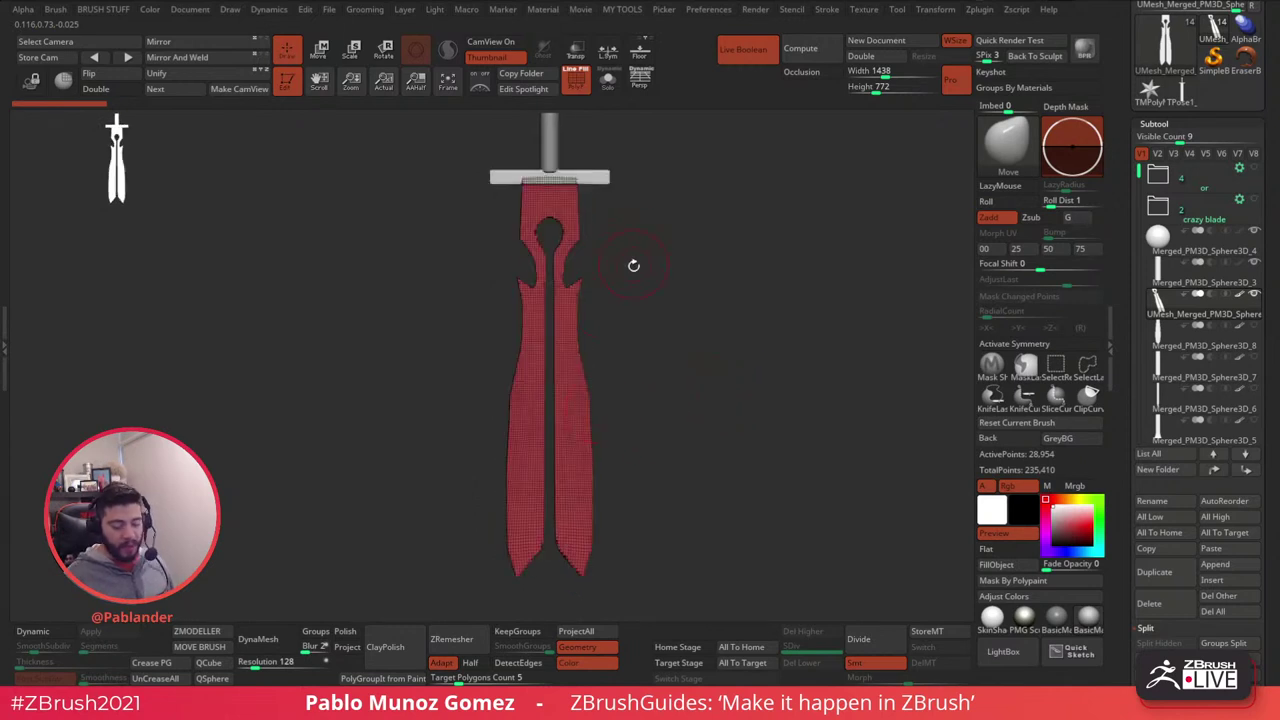
left_click_drag(633, 265, 677, 411)
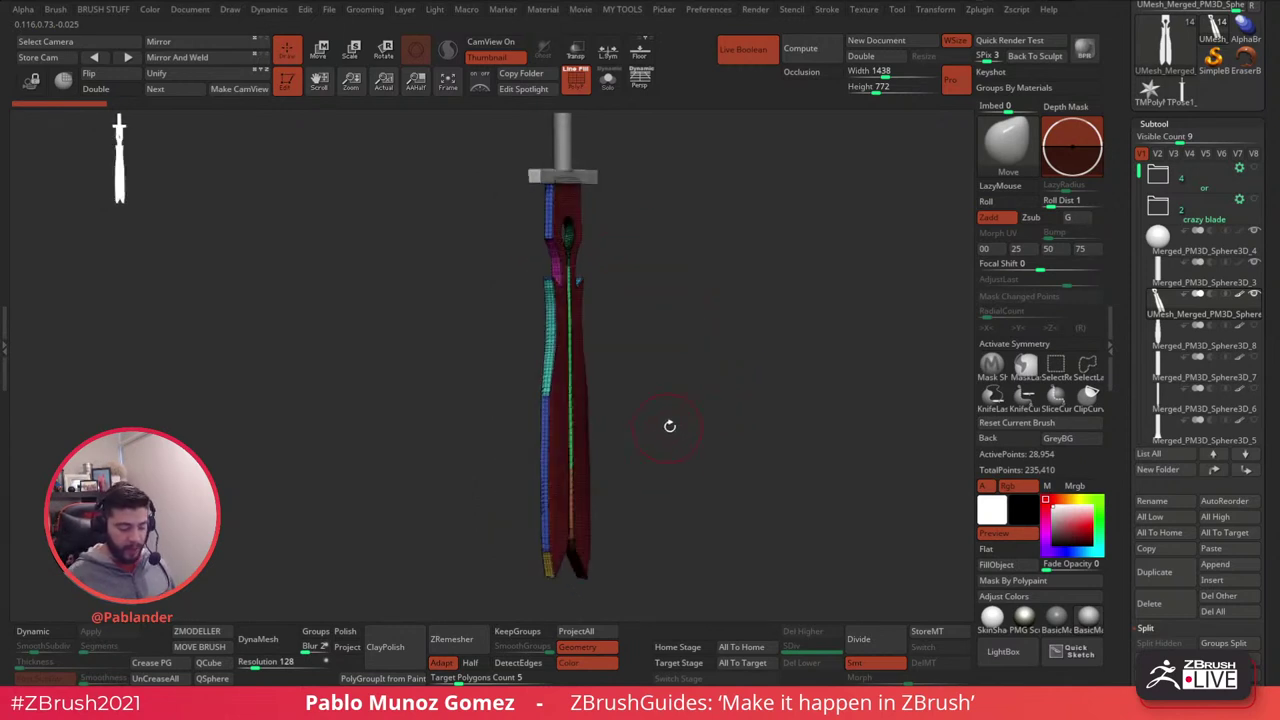
- Set ZRemesher's target polygon count to 6.20104 and SmoothGroups to 0, with KeepGroups and DetectEdges enabled
left_click(471, 664)
left_click_drag(473, 682, 467, 683)
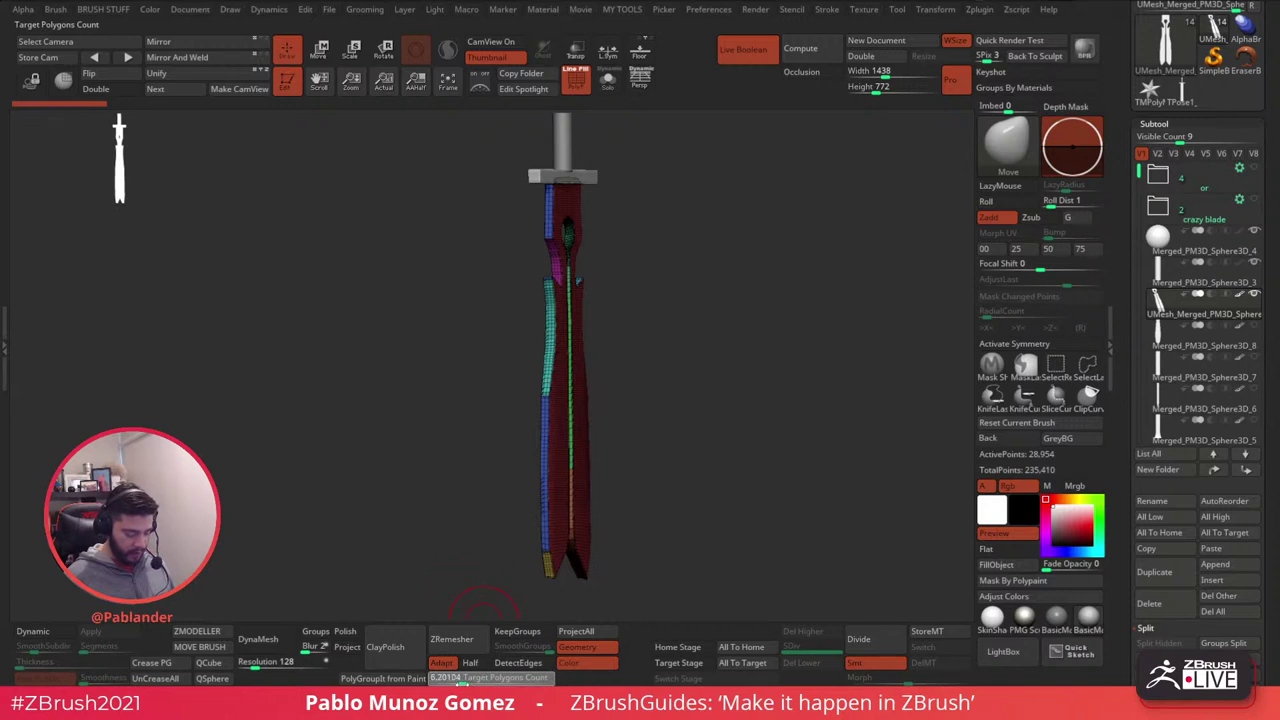
left_click_drag(462, 680, 462, 680)
left_click(517, 631)
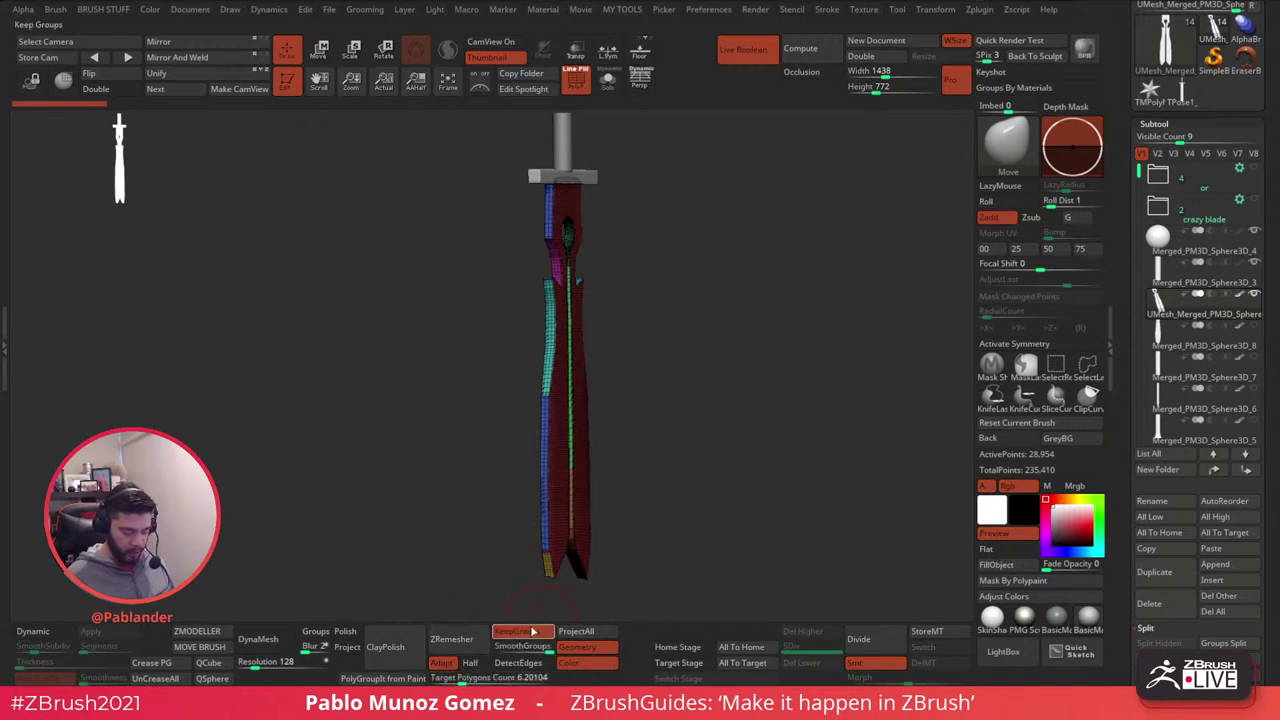
left_click_drag(498, 656, 489, 656)
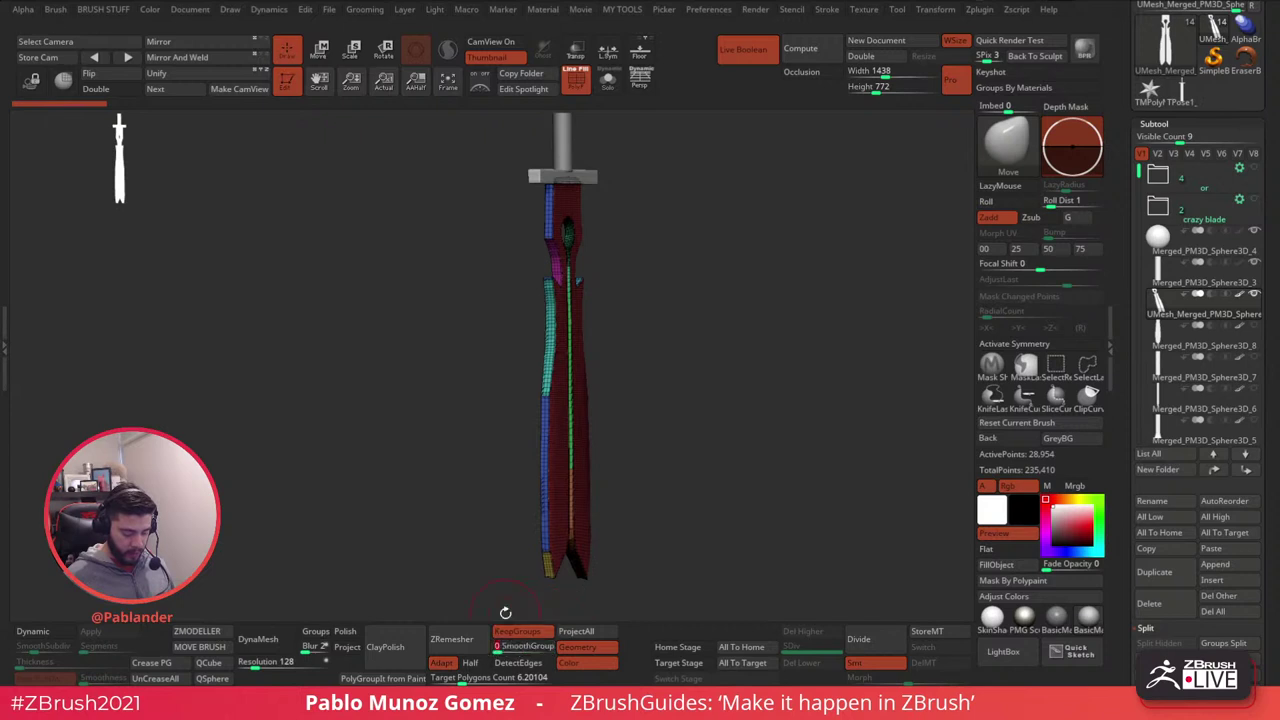
left_click(518, 667)
- Abort the running remesh and activate X symmetry for the merged blade
left_click_drag(683, 503, 667, 511)
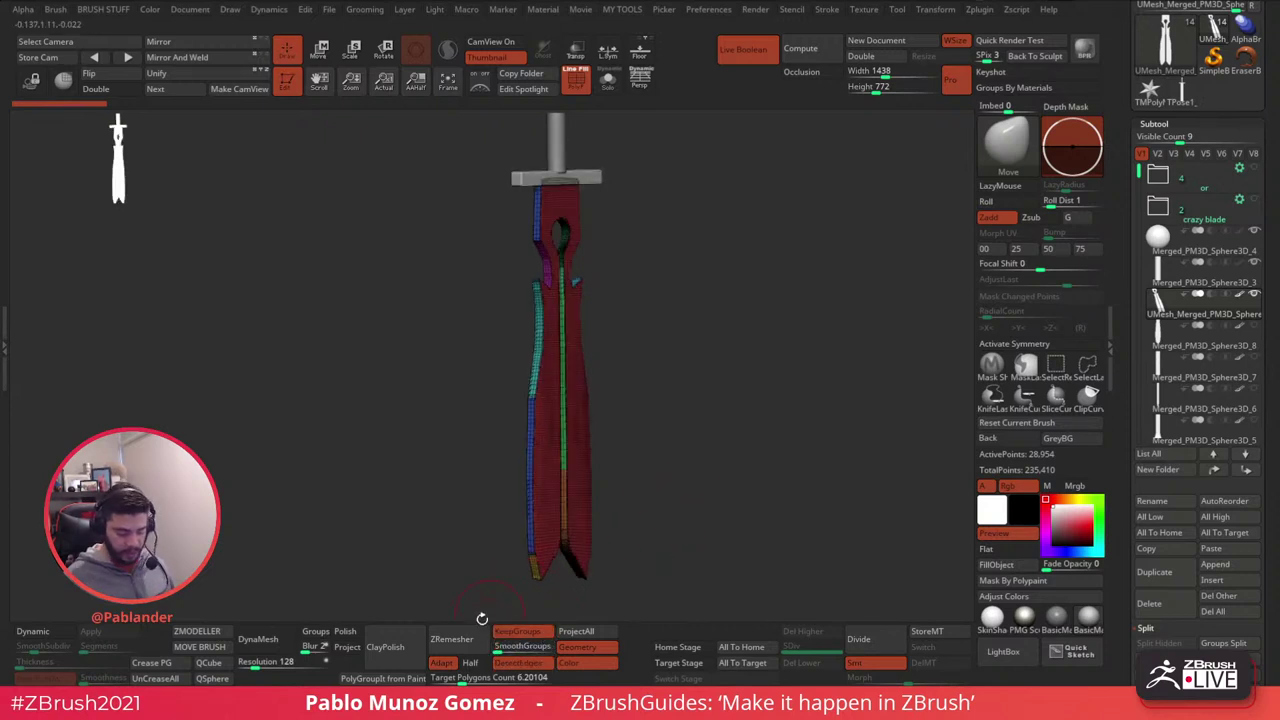
key("Escape")
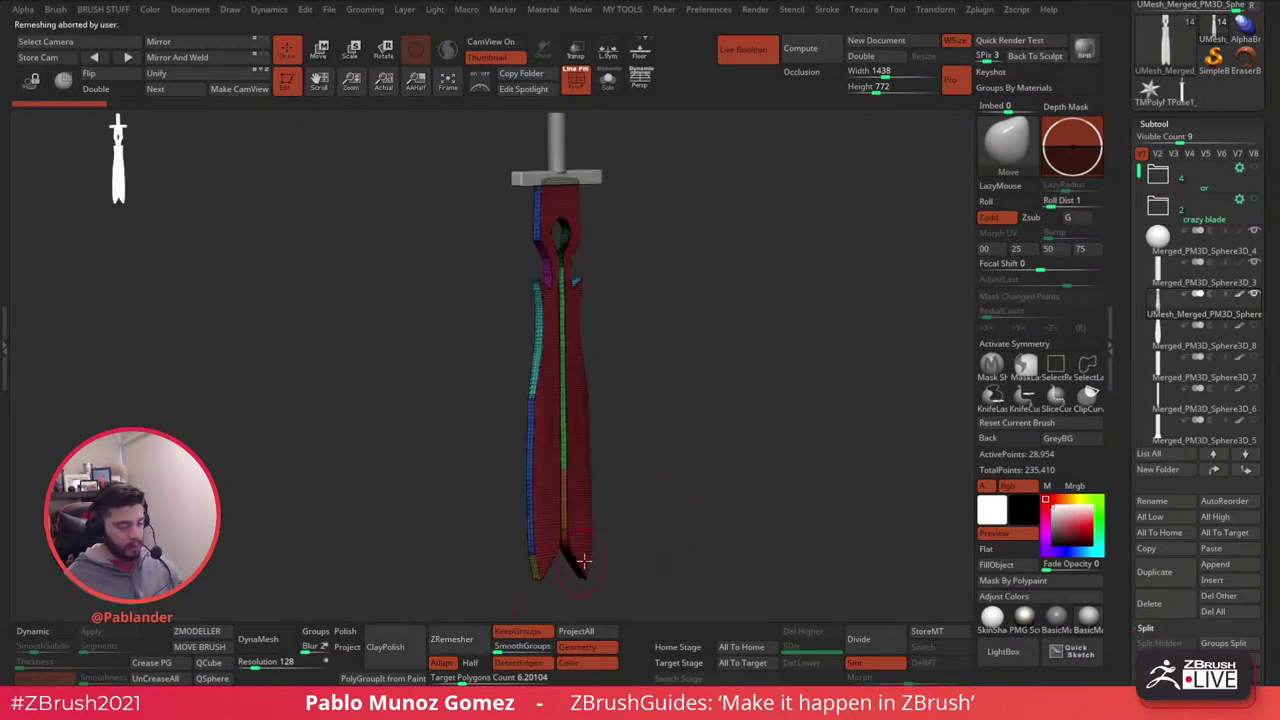
left_click(1051, 343)
- Try ZRemesher on the merged blade with symmetry, check the slot topology and undo the remesh
left_click(450, 638)
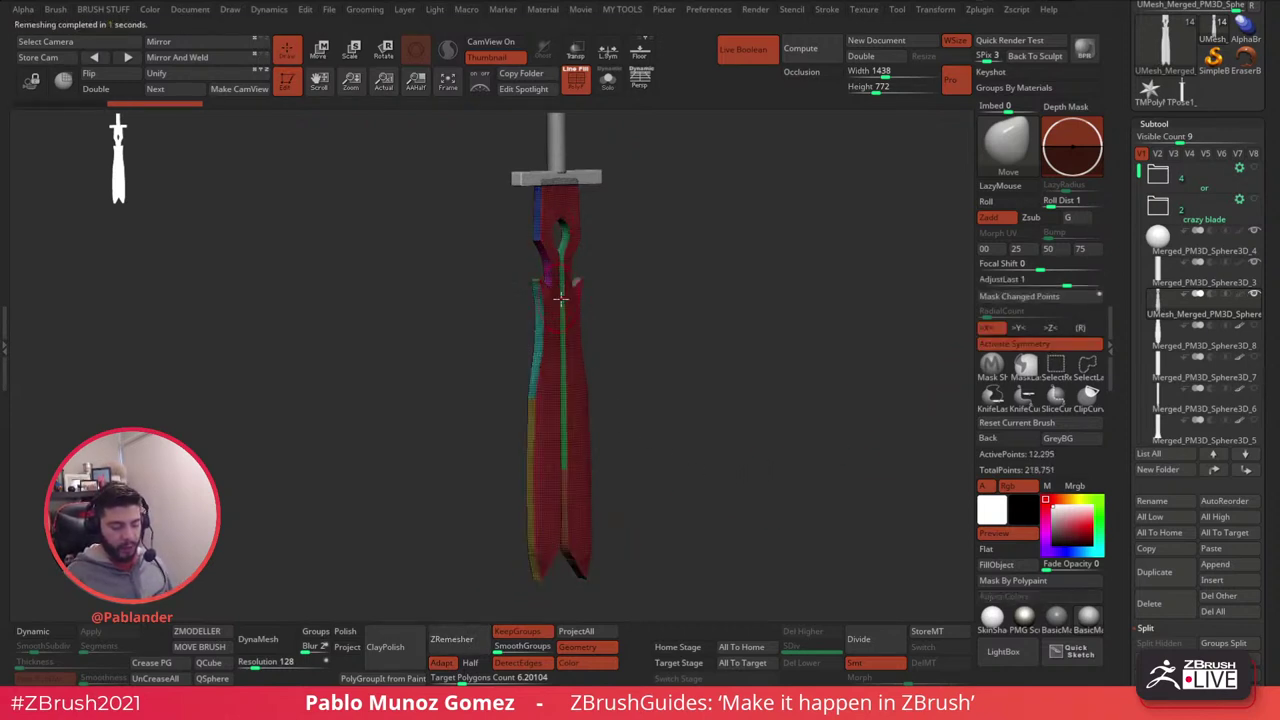
left_click_drag(629, 312, 737, 420)
key("ctrl+z")
key("ctrl+z")
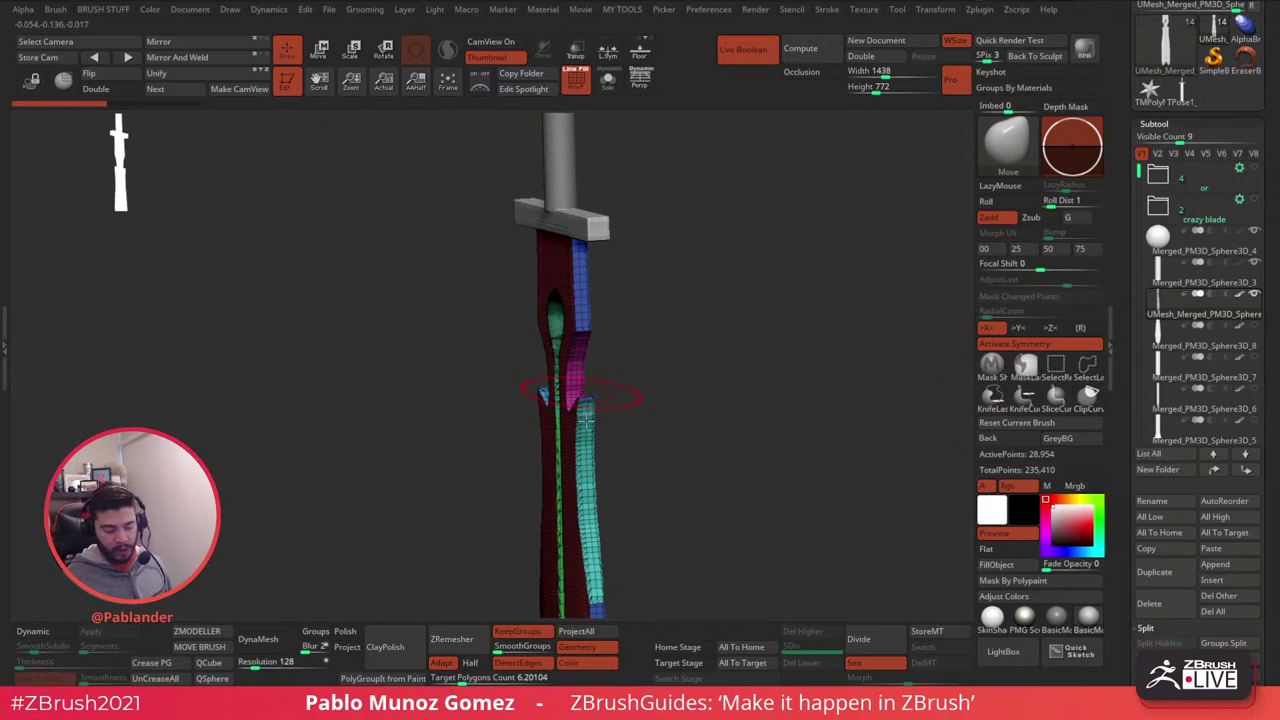
- Duplicate the merged blade subtool
left_click(1168, 570)
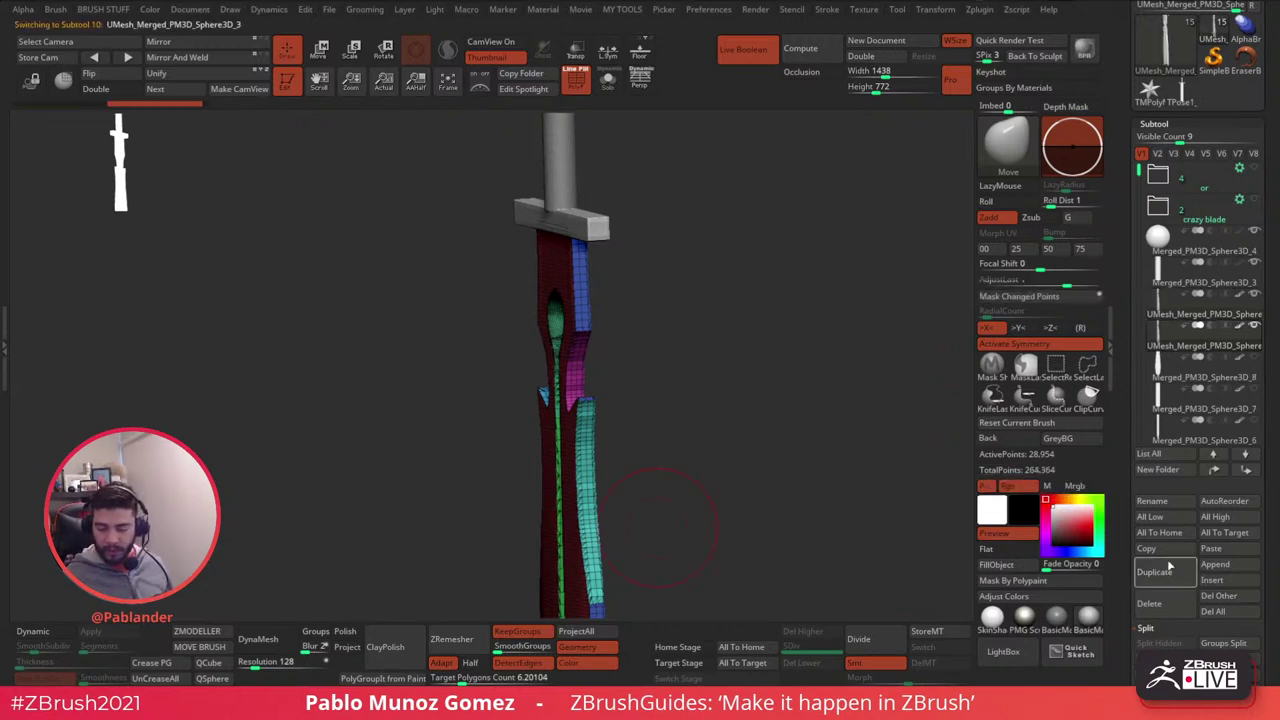
mouse_move(1248, 314)
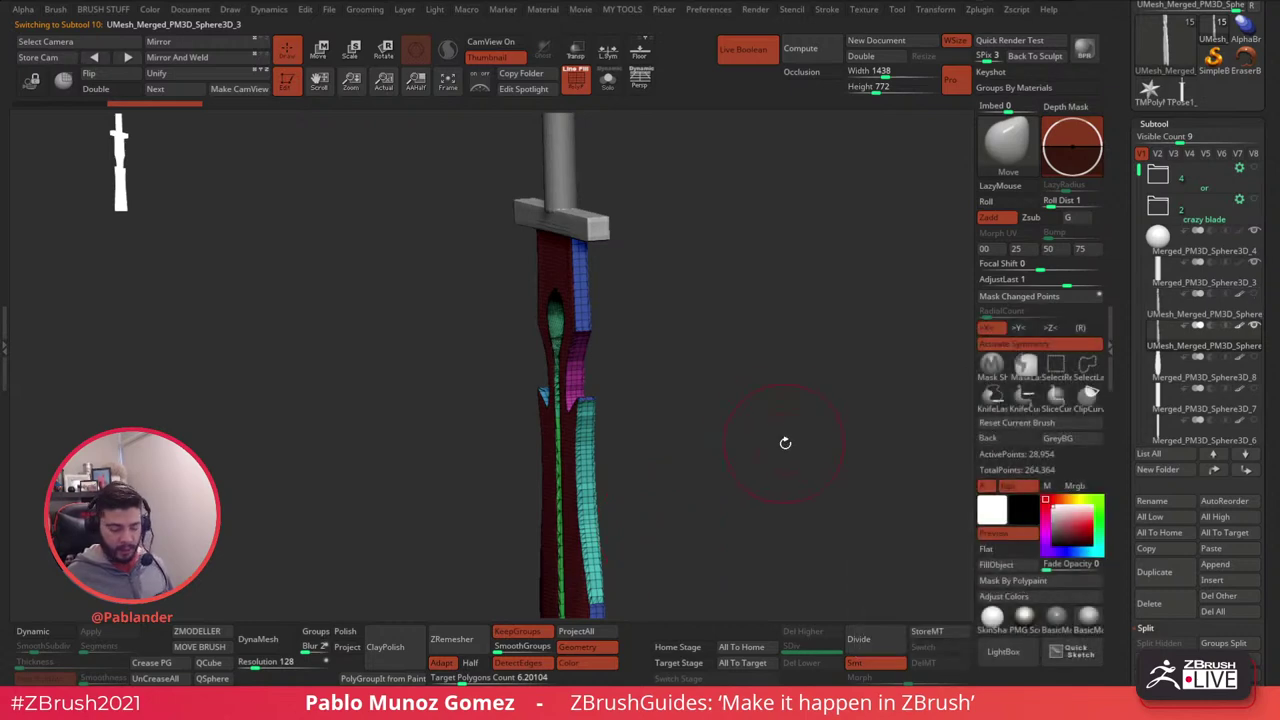
left_click_drag(785, 443, 757, 480)
left_click_drag(829, 309, 803, 422, "alt")
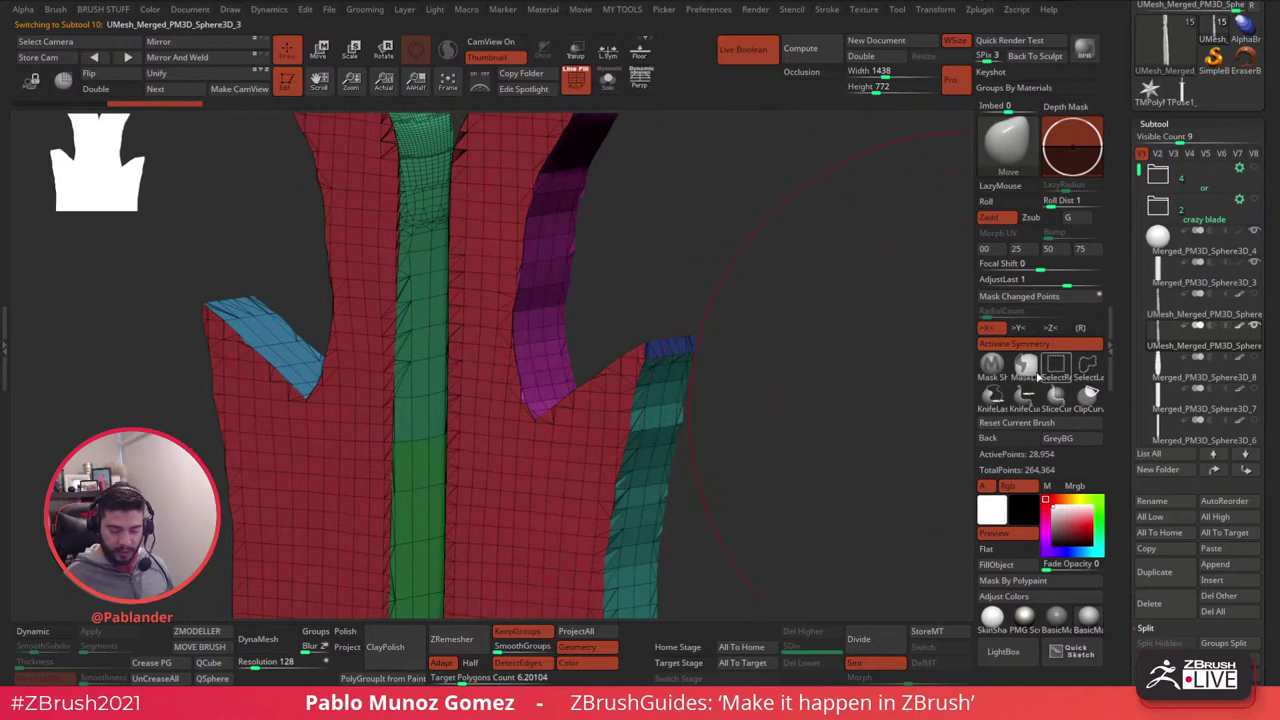
- Isolate the blue and teal polygroups on one outer side with SelectRect, enable Double display and restore the full blade
key("space")
left_click_drag(812, 350, 797, 350)
mouse_move(693, 345)
left_mouse_down()
mouse_move(746, 357)
mouse_move(760, 323)
mouse_move(748, 326)
left_mouse_up()
key("space")
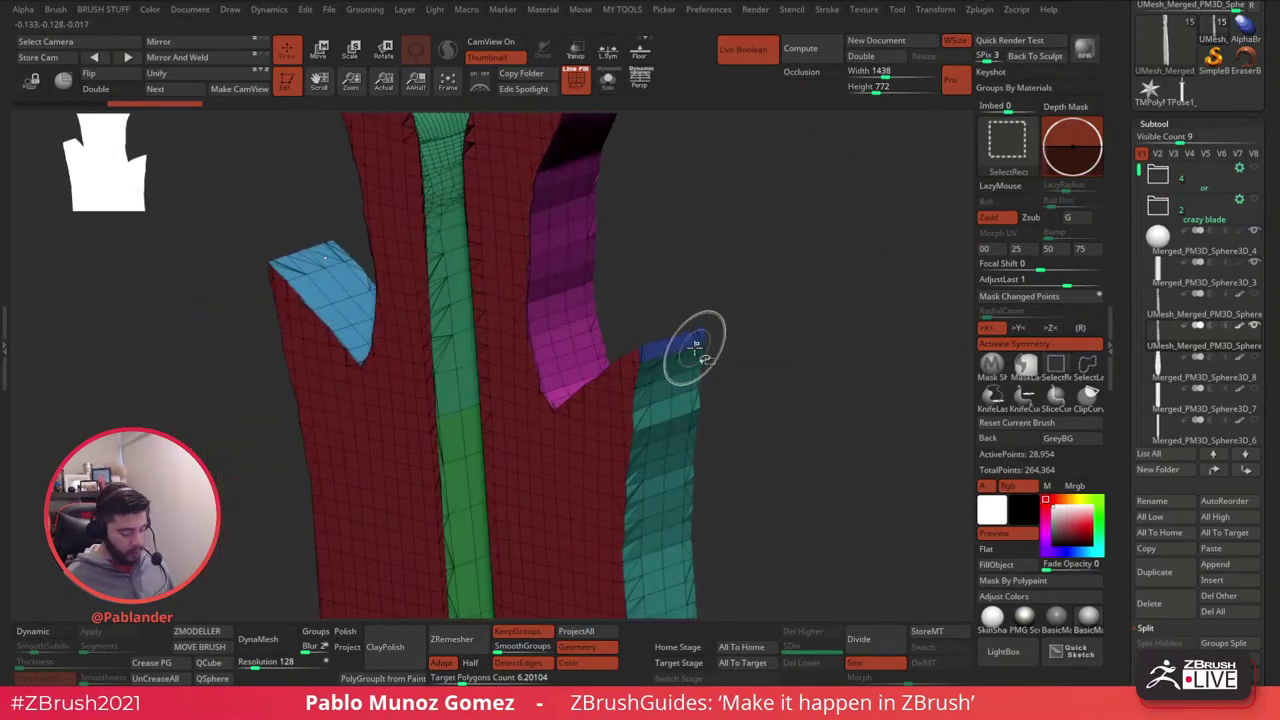
left_click(695, 345, "ctrl+shift")
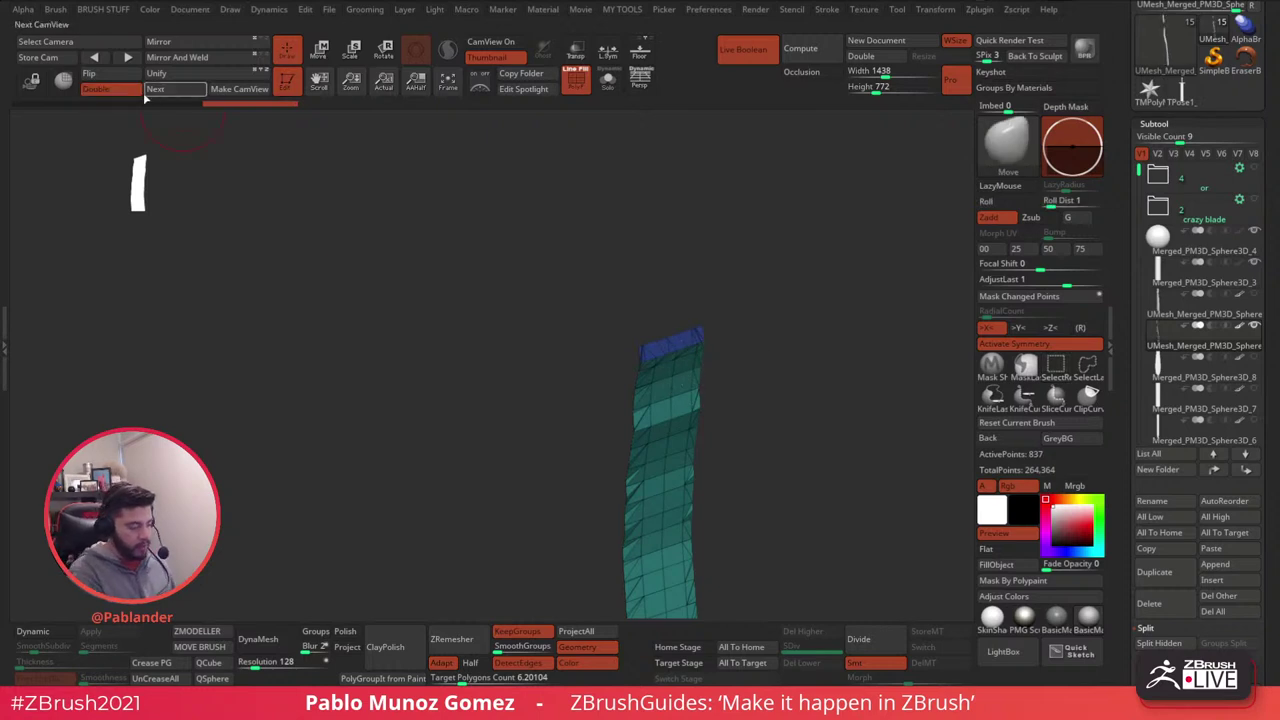
mouse_move(770, 343)
left_mouse_down()
mouse_move(786, 283)
mouse_move(766, 271)
mouse_move(786, 266)
left_mouse_up()
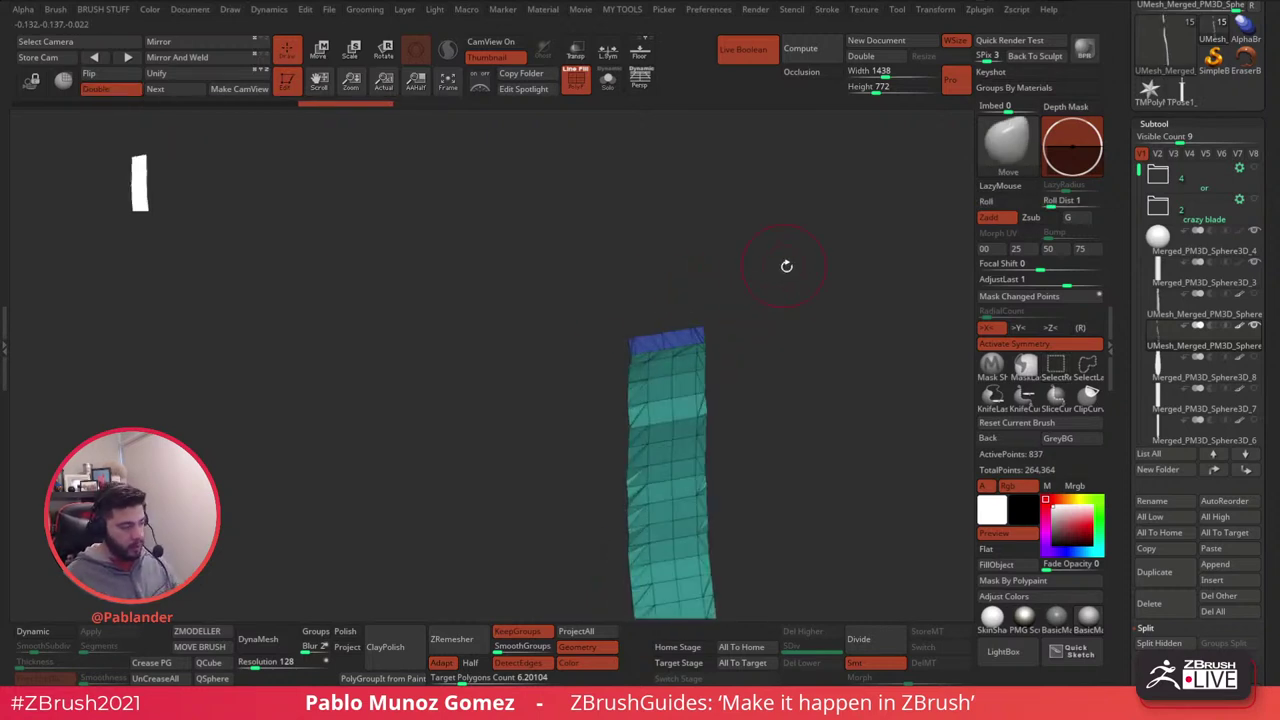
left_click(789, 286, "ctrl+shift")
- Isolate the green and yellow polygroups on the blade's opposite outer side, combine them into one polygroup and unhide the mesh
left_click_drag(698, 349, 754, 349)
left_click(486, 337, "ctrl+shift")
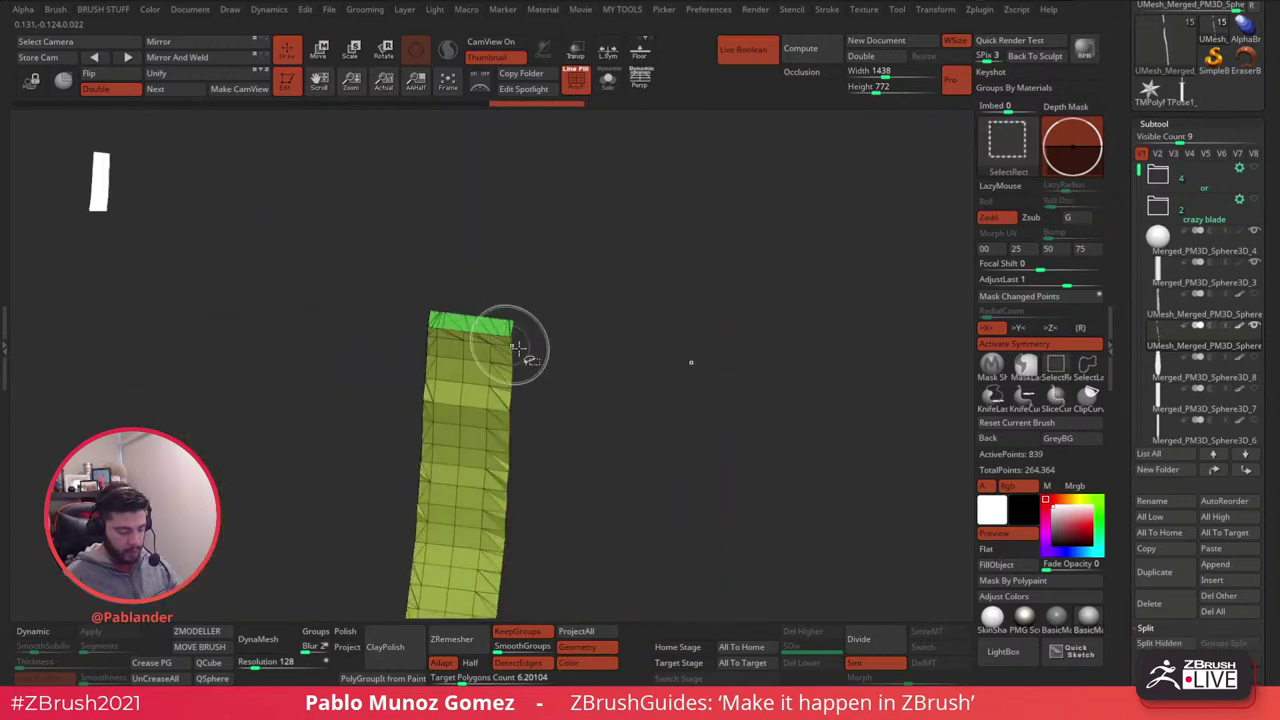
key("ctrl+w")
left_click(736, 320, "ctrl+shift")
- Isolate the green and teal polygroups lining the blade's inner slot
left_click_drag(744, 405, 676, 345)
left_click(600, 400, "ctrl+shift")
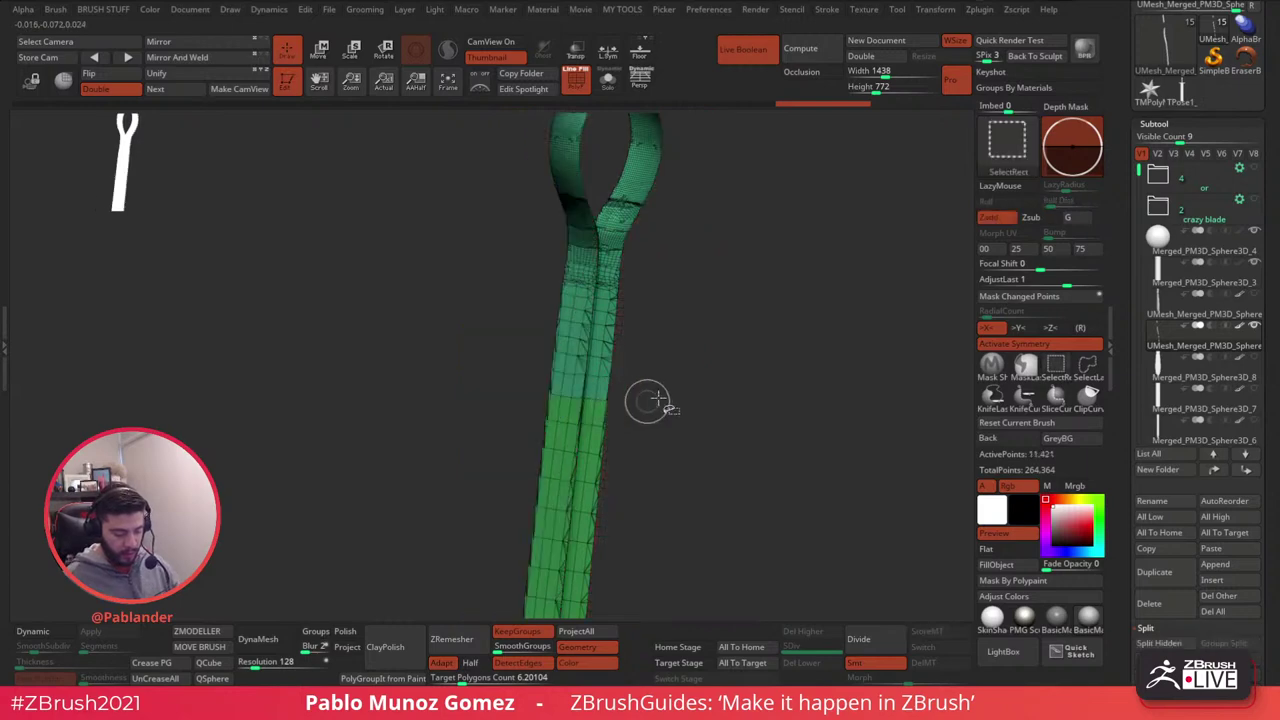
- Combine the inner faces of the blade's central slot into a single polygroup and show the whole blade again
key("ctrl+w")
left_click(733, 379, "ctrl+shift")
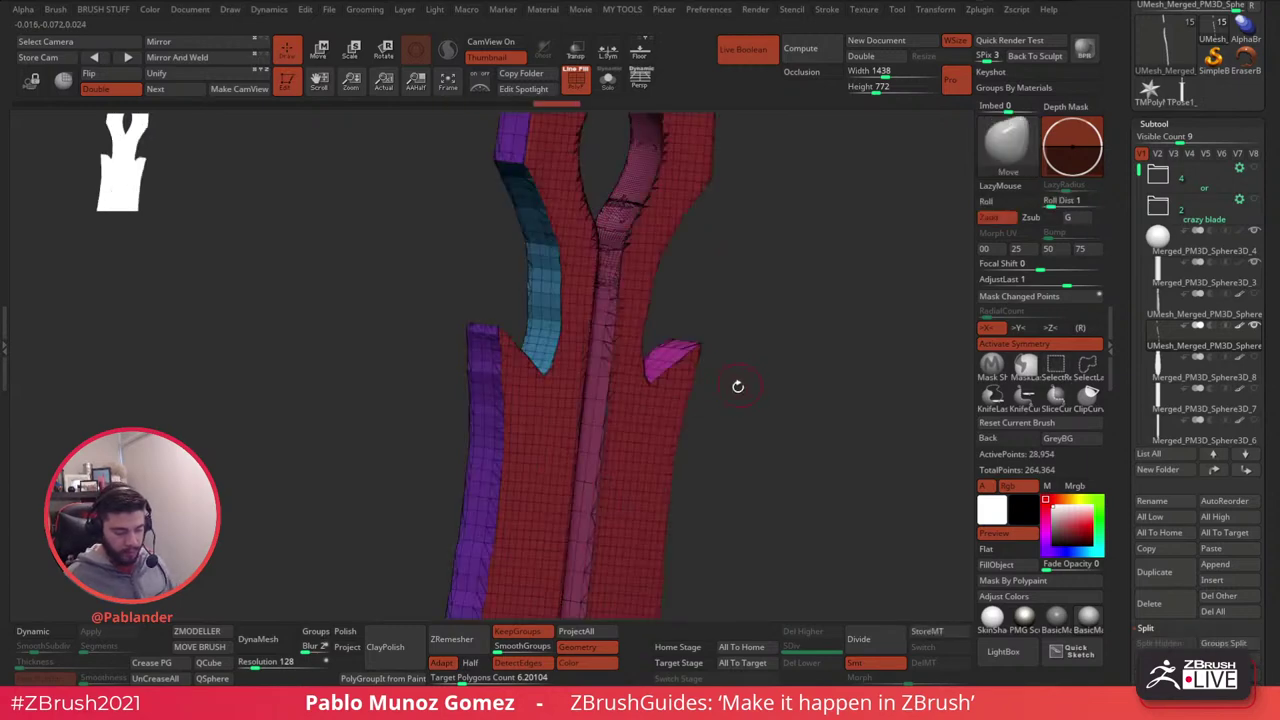
left_click_drag(737, 386, 628, 344)
left_click(603, 345, "ctrl+shift")
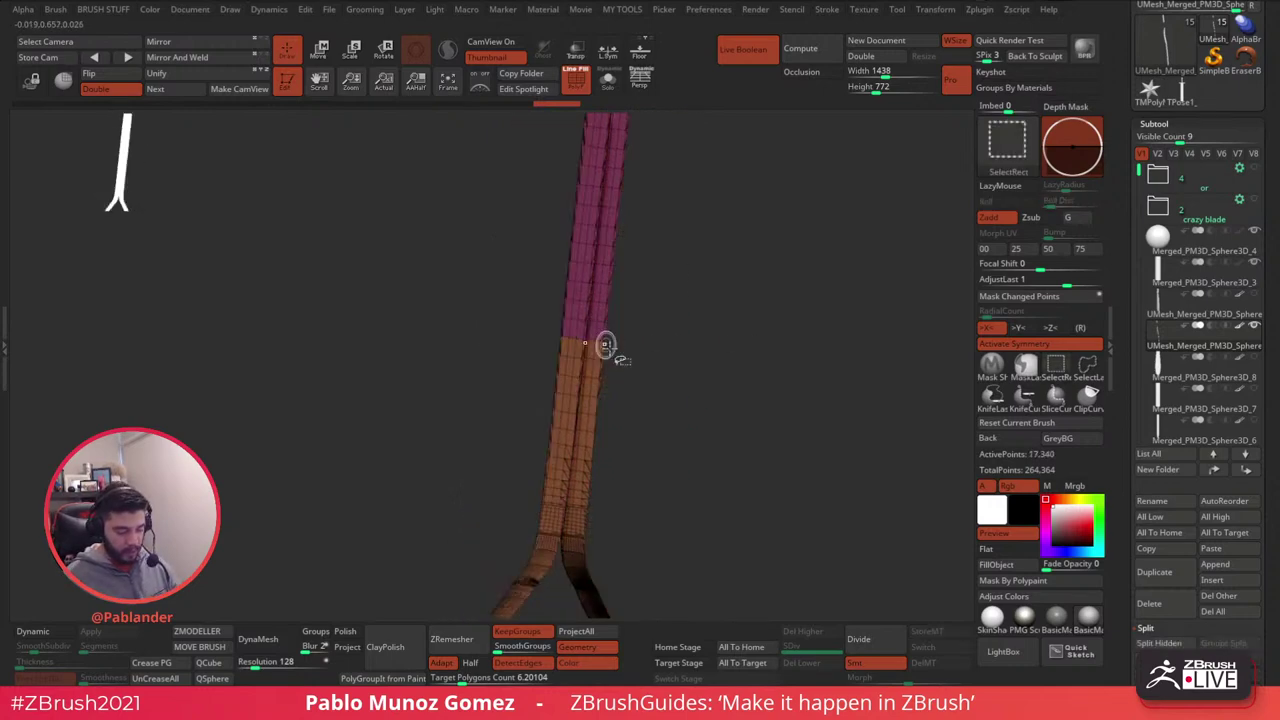
left_click(723, 355, "ctrl+shift")
left_click_drag(731, 380, 615, 501)
- Remesh the blade with ZRemesher at a target polygon count of 4.61721
left_click_drag(692, 425, 444, 567)
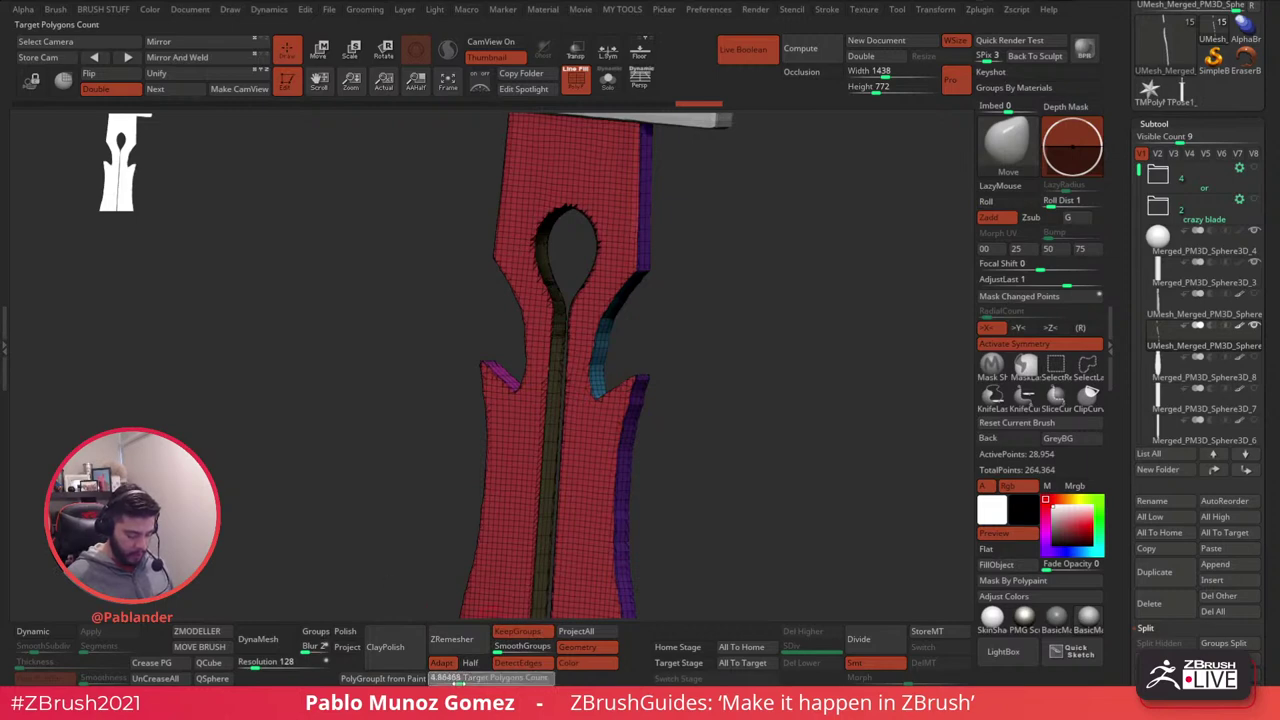
left_click(465, 645)
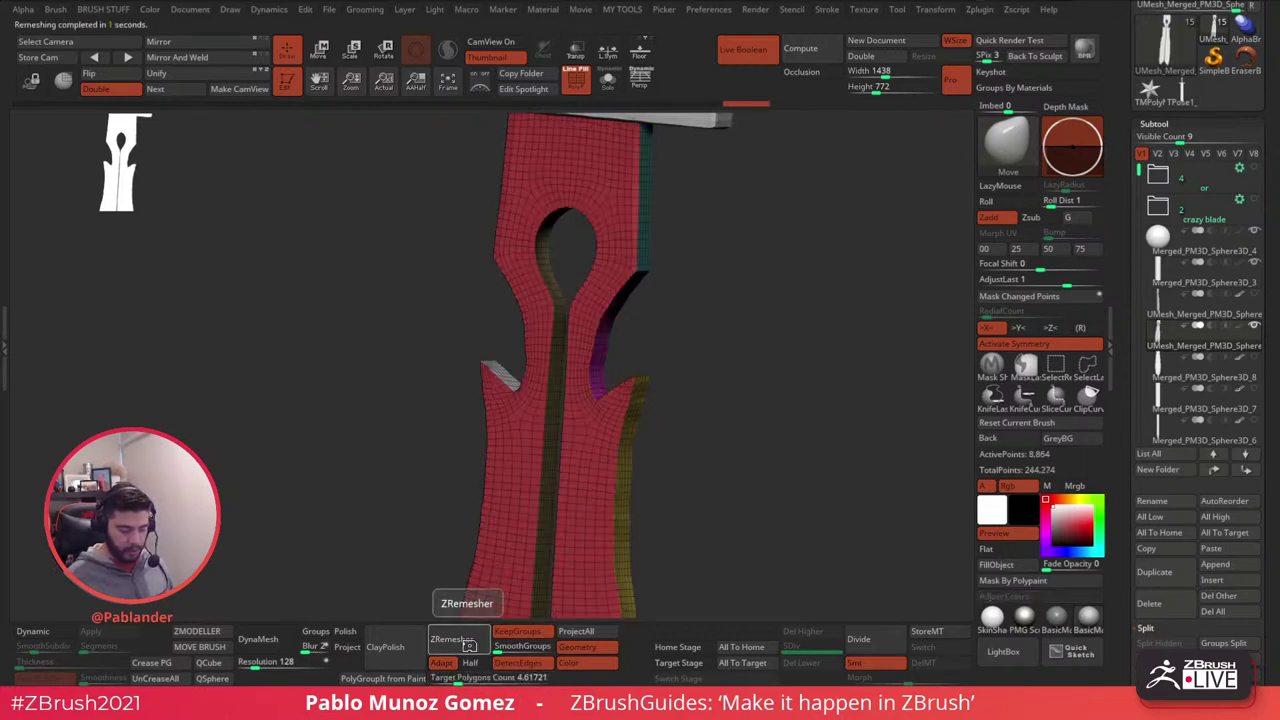
left_click_drag(741, 473, 703, 324)
- Smooth the remeshed blade with repeated Polish By Features passes, one of them at 48
key("space")
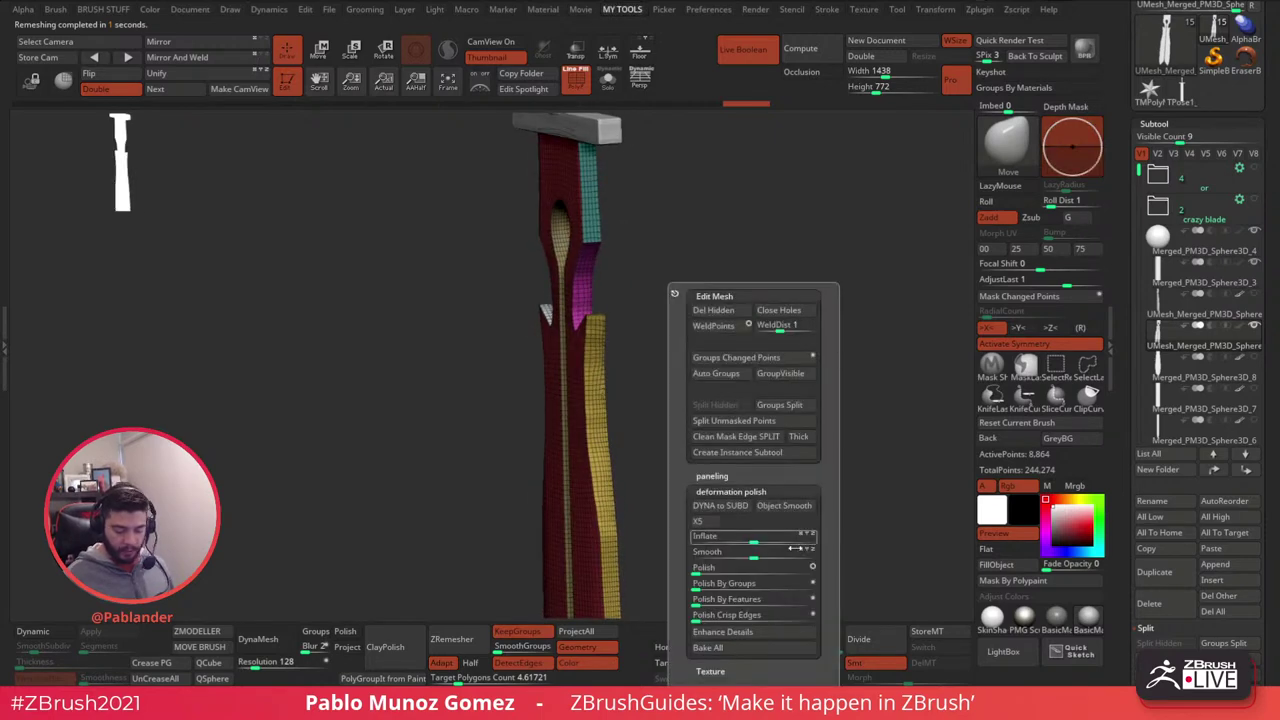
left_click_drag(701, 601, 743, 604)
left_click_drag(639, 309, 736, 320)
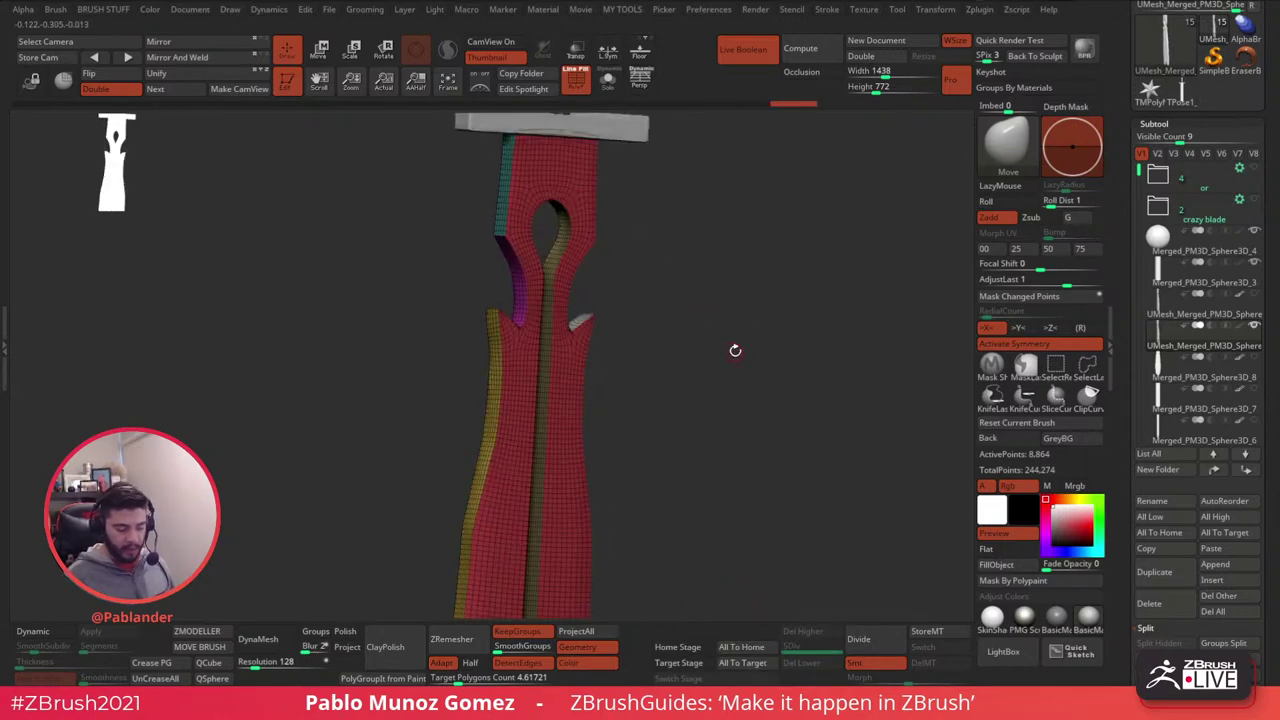
key("1")
left_click_drag(706, 600, 737, 599)
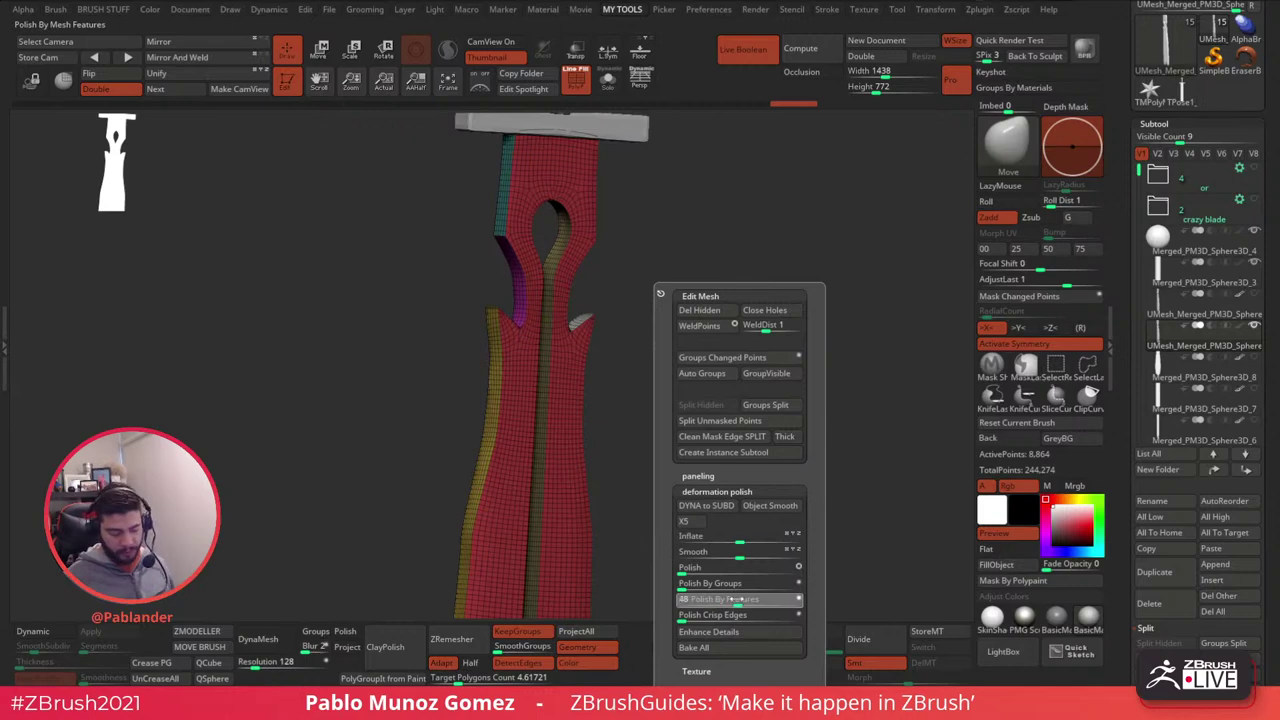
scroll(1150, 400, "down", 10)
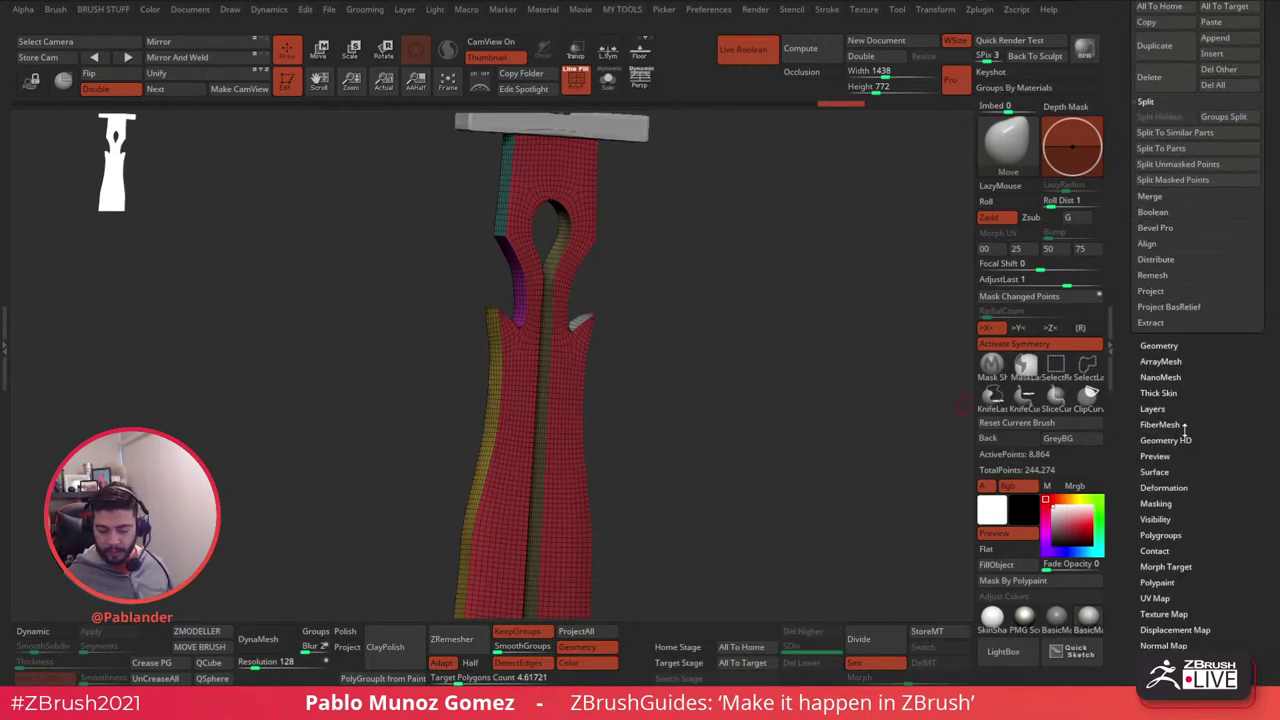
left_click(1183, 233)
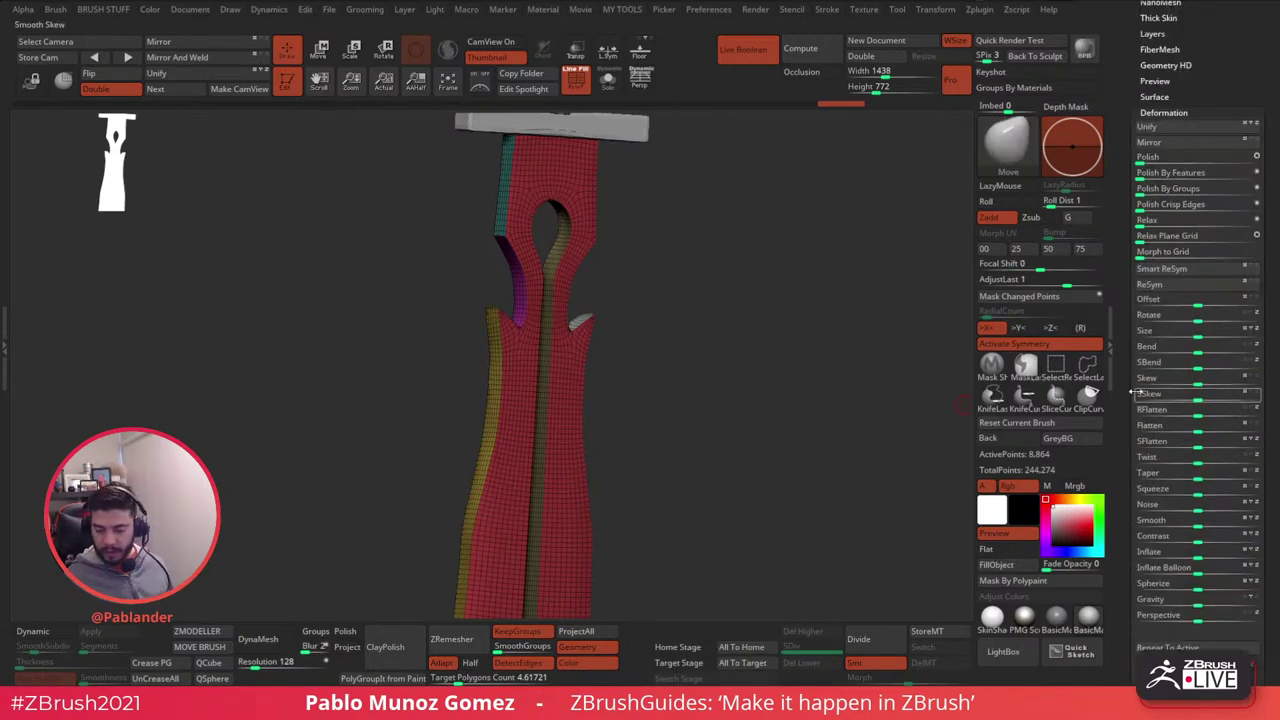
left_click_drag(1166, 173, 1196, 173)
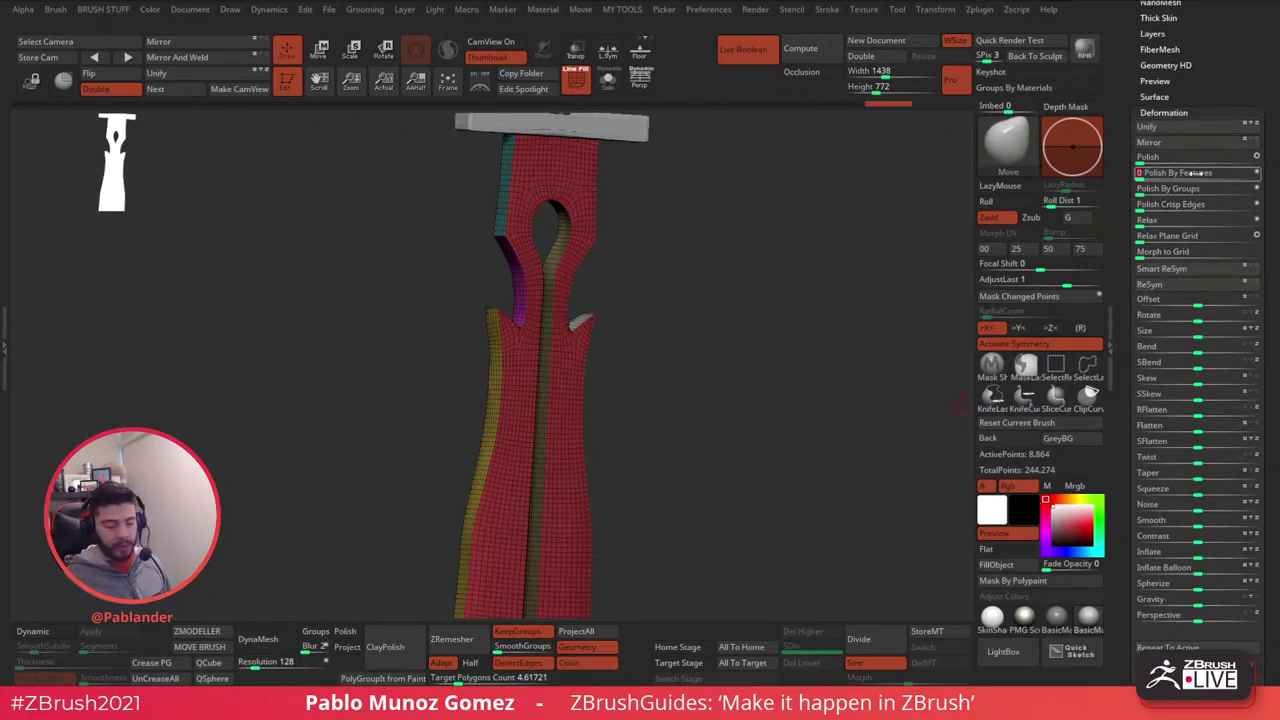
- Lower the target polygon count to 2.00059 and remesh the blade again with ZRemesher
left_click_drag(766, 340, 737, 380, "shift")
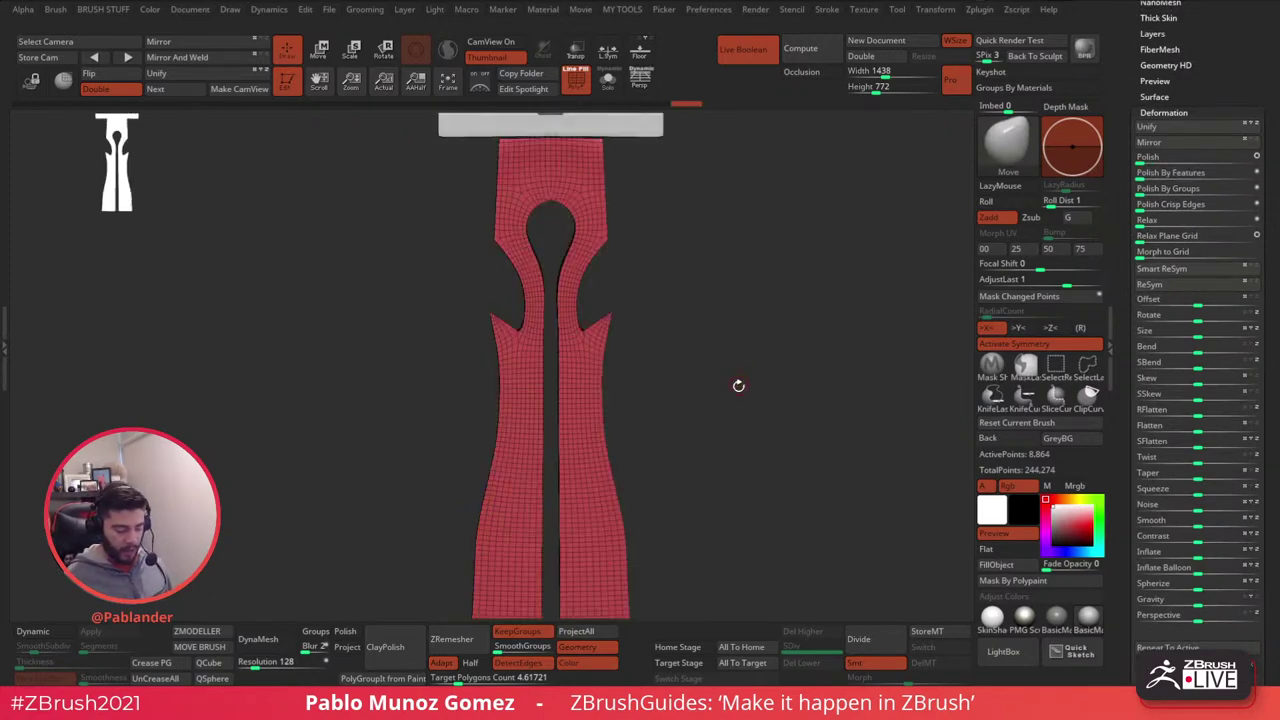
left_click_drag(457, 678, 449, 681)
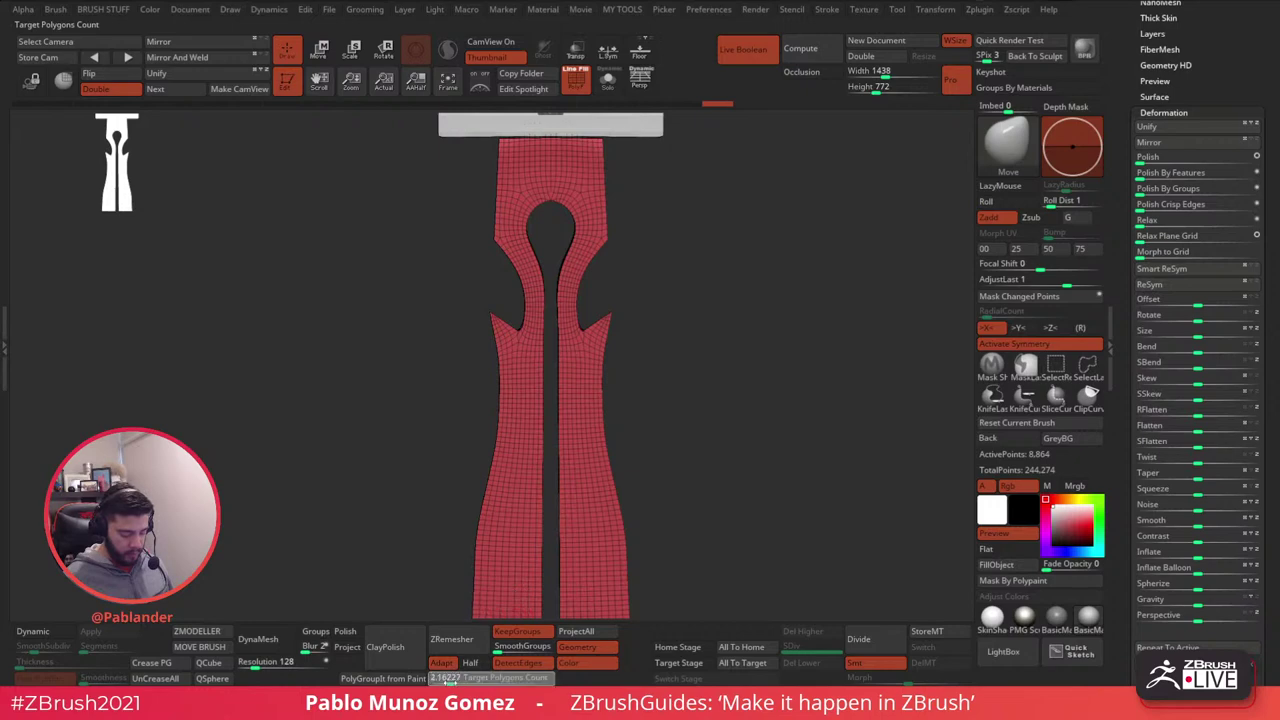
left_click(462, 644)
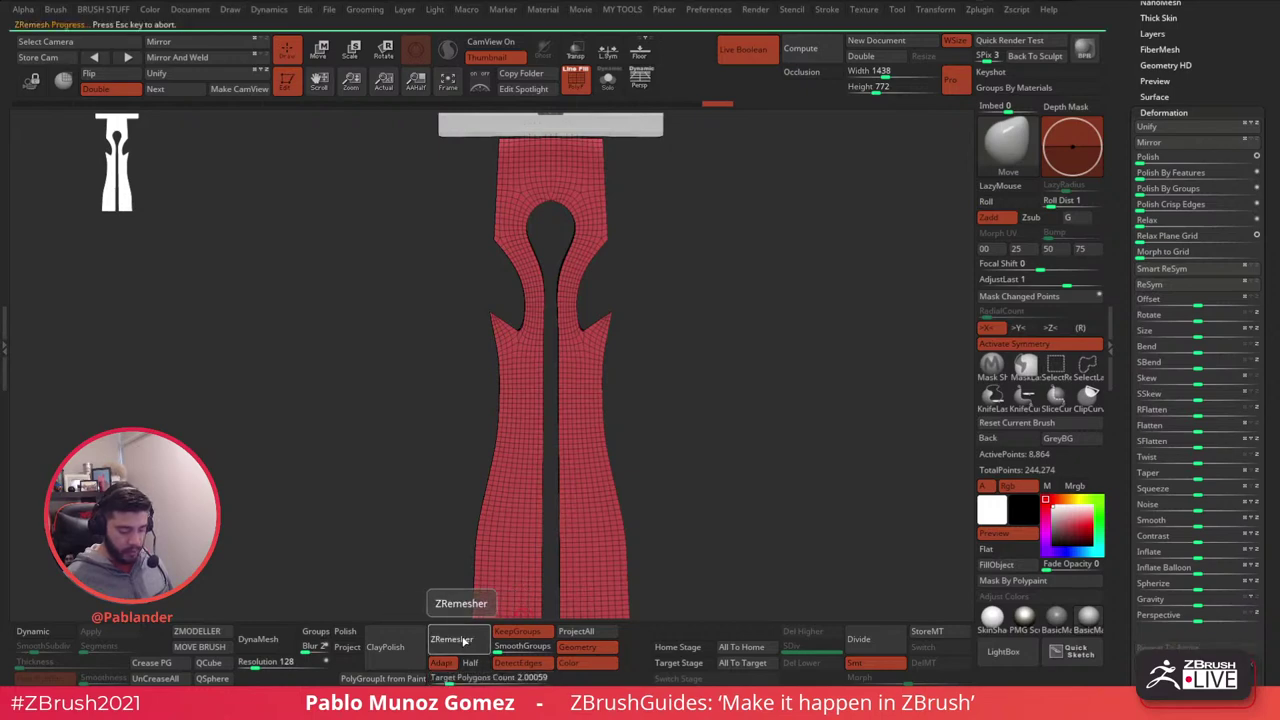
left_click_drag(686, 423, 650, 319)
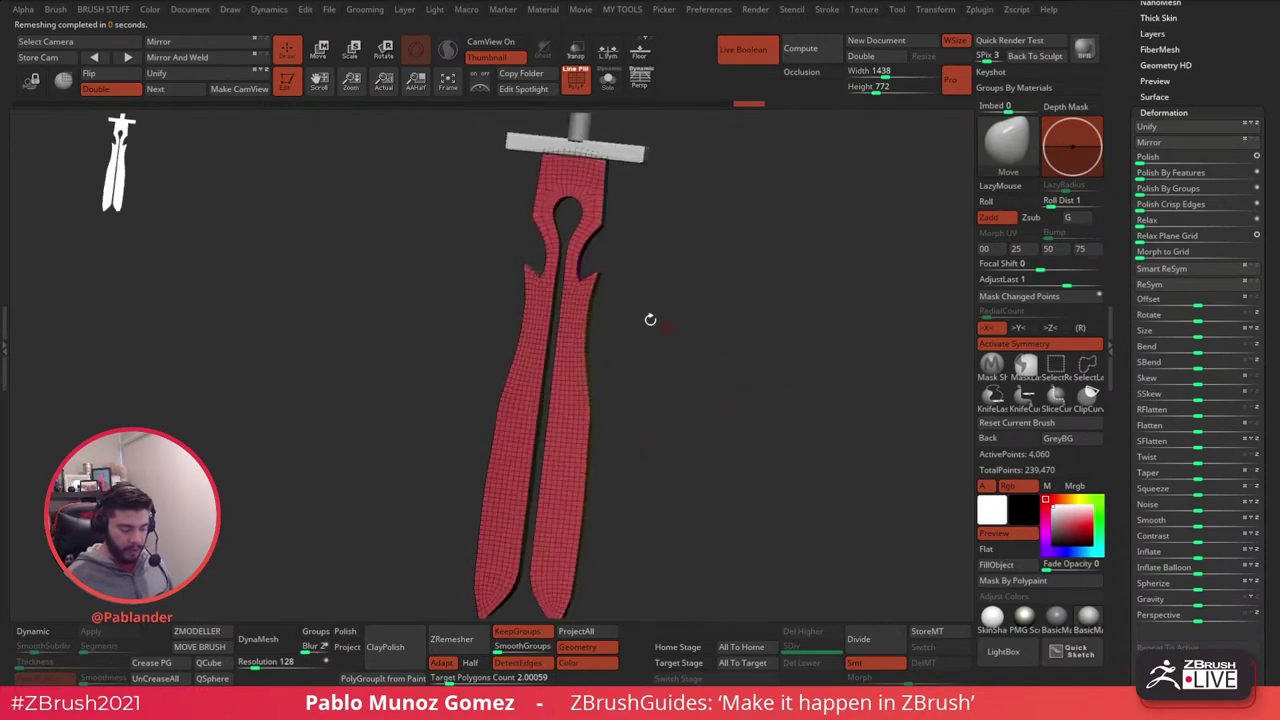
left_click_drag(614, 206, 605, 327)
left_click_drag(525, 249, 704, 428)
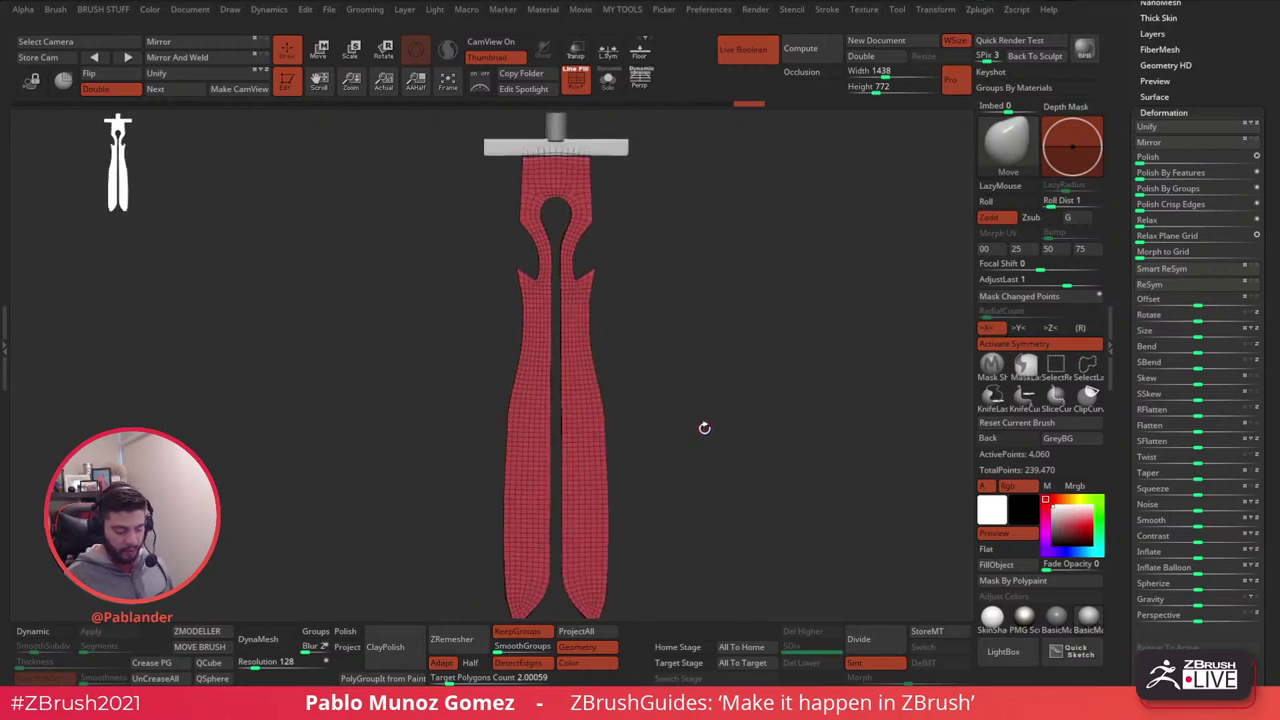
- Apply Polish By Features to the lower-resolution blade and check its side faces
left_click(1195, 172)
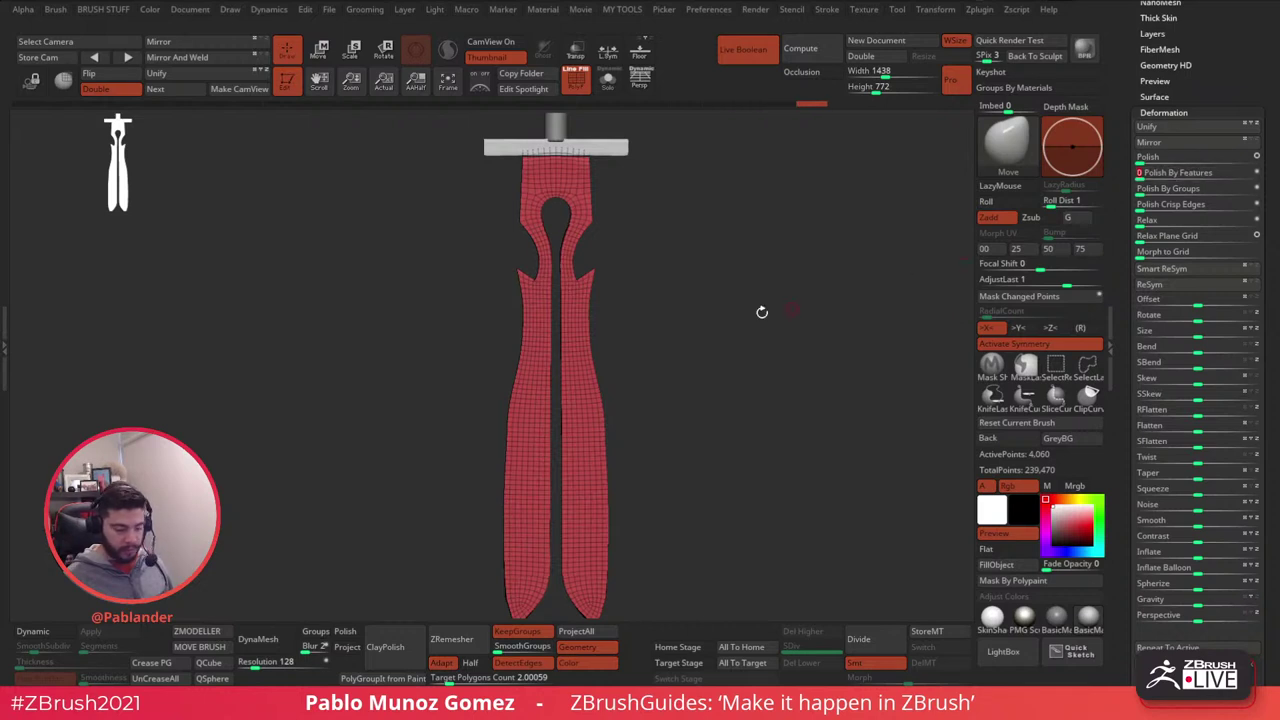
left_click_drag(762, 312, 713, 328)
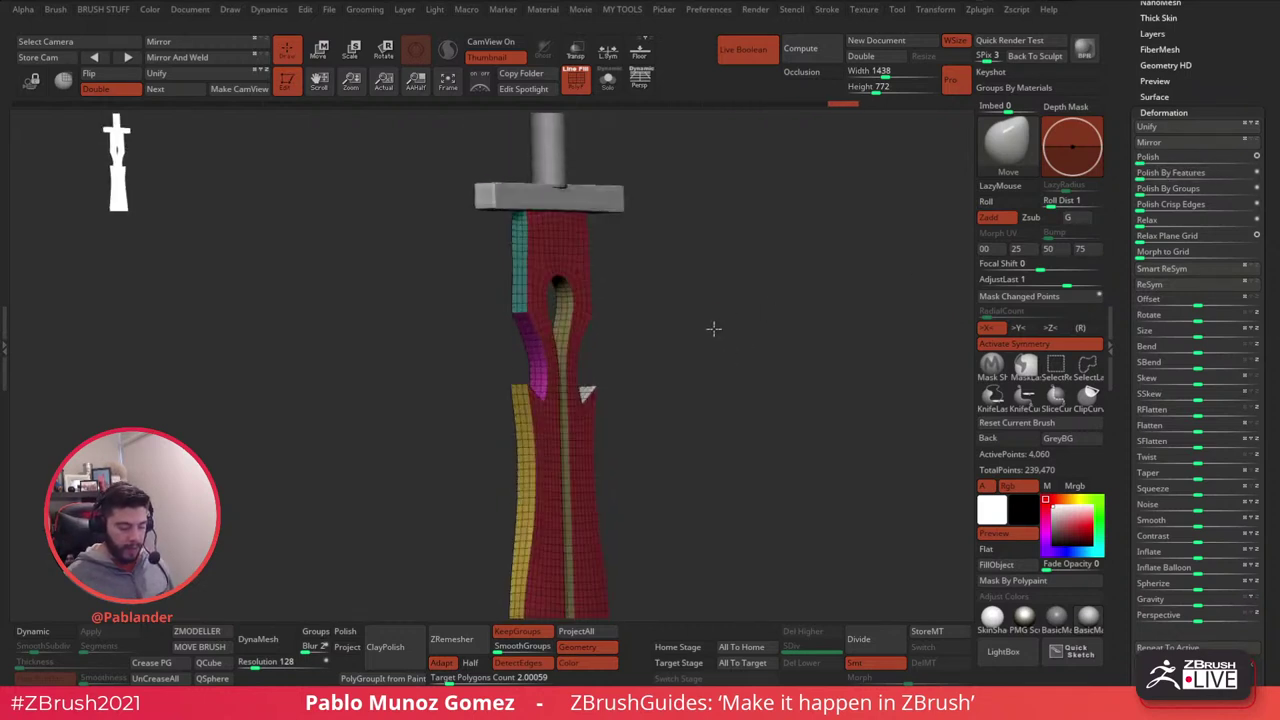
left_click_drag(611, 281, 668, 290)
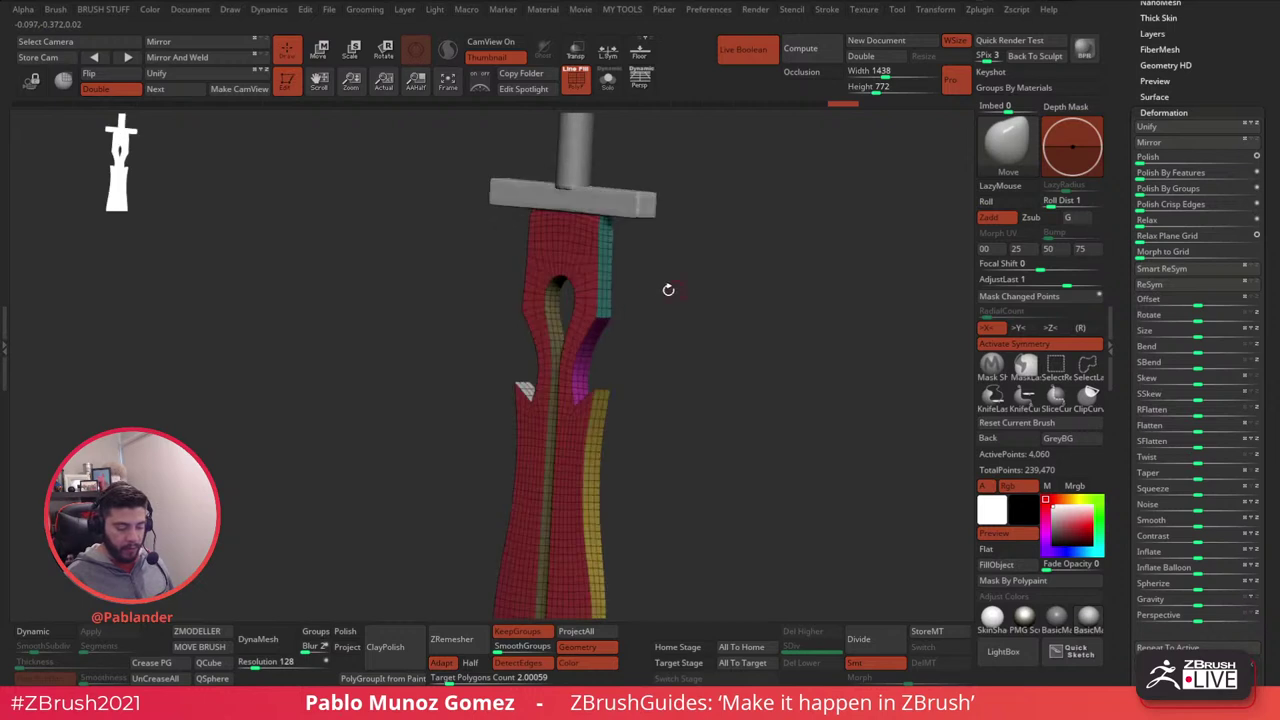
left_click_drag(444, 373, 697, 306)
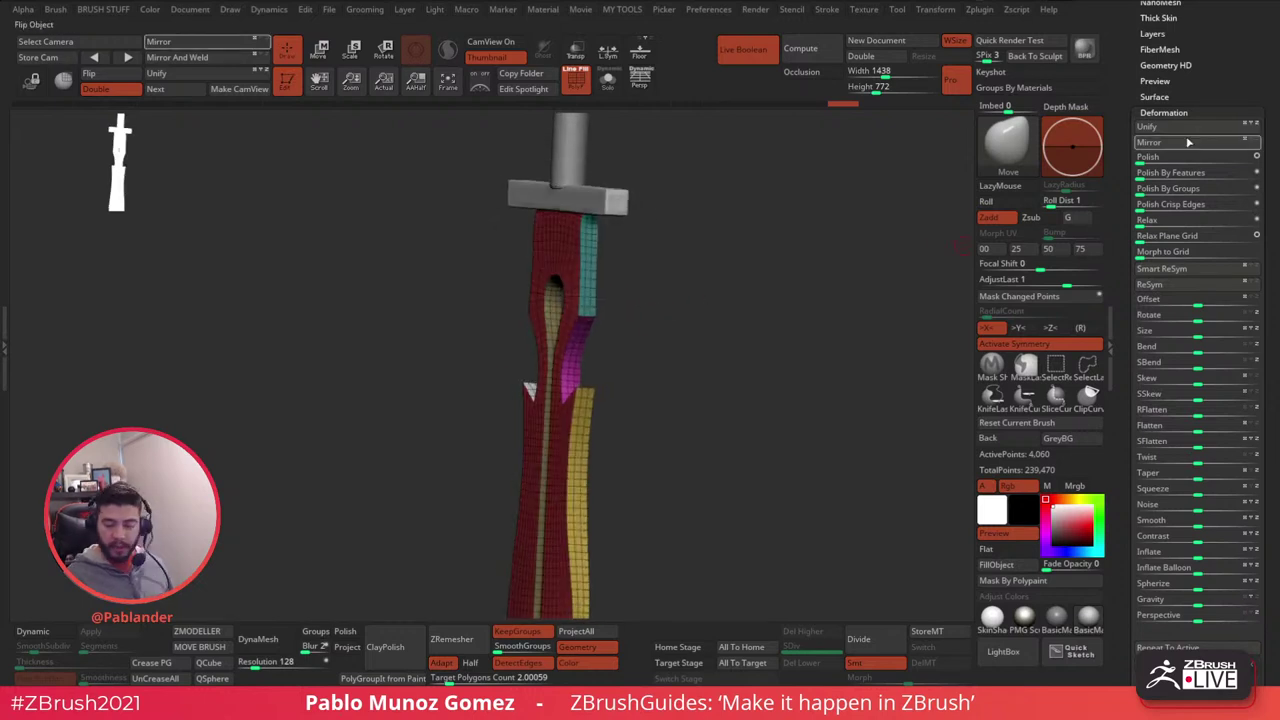
- Bring up the geometry's Modify Topology settings and examine the blade's front and side faces for symmetry
left_click_drag(1136, 88, 1127, 138)
left_click(1172, 166)
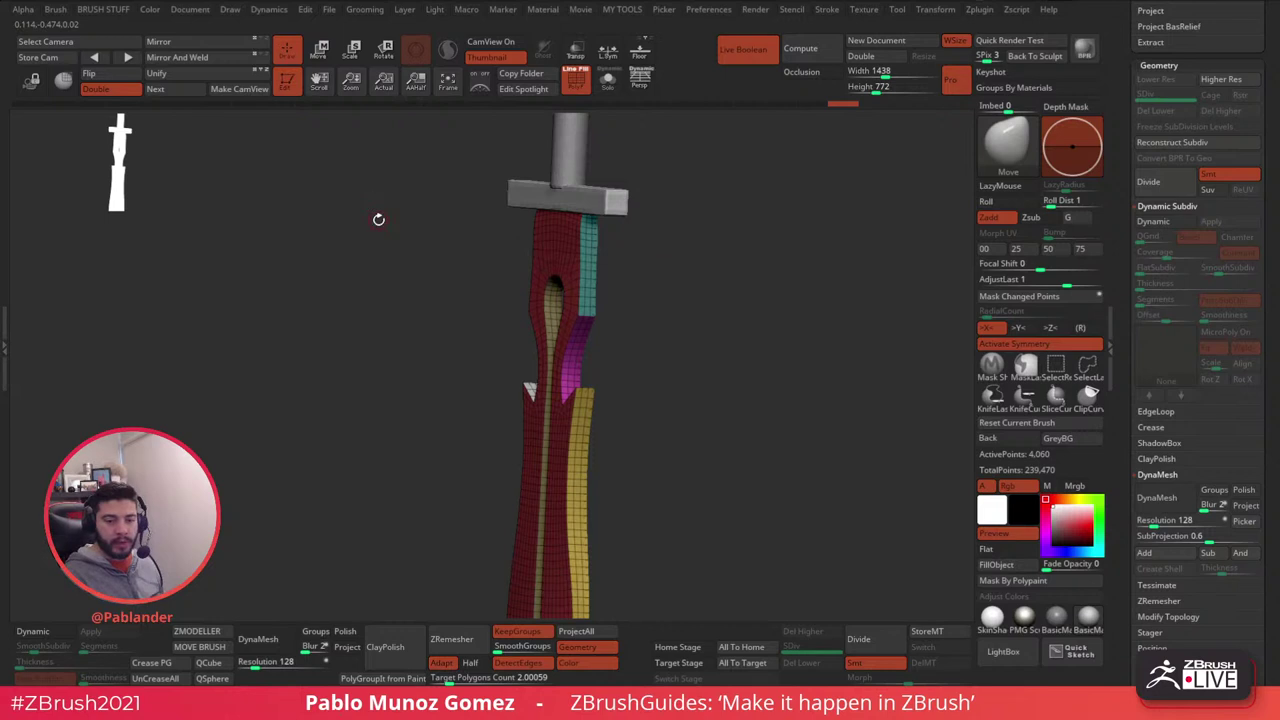
left_click_drag(742, 267, 790, 360)
left_click_drag(863, 342, 679, 397)
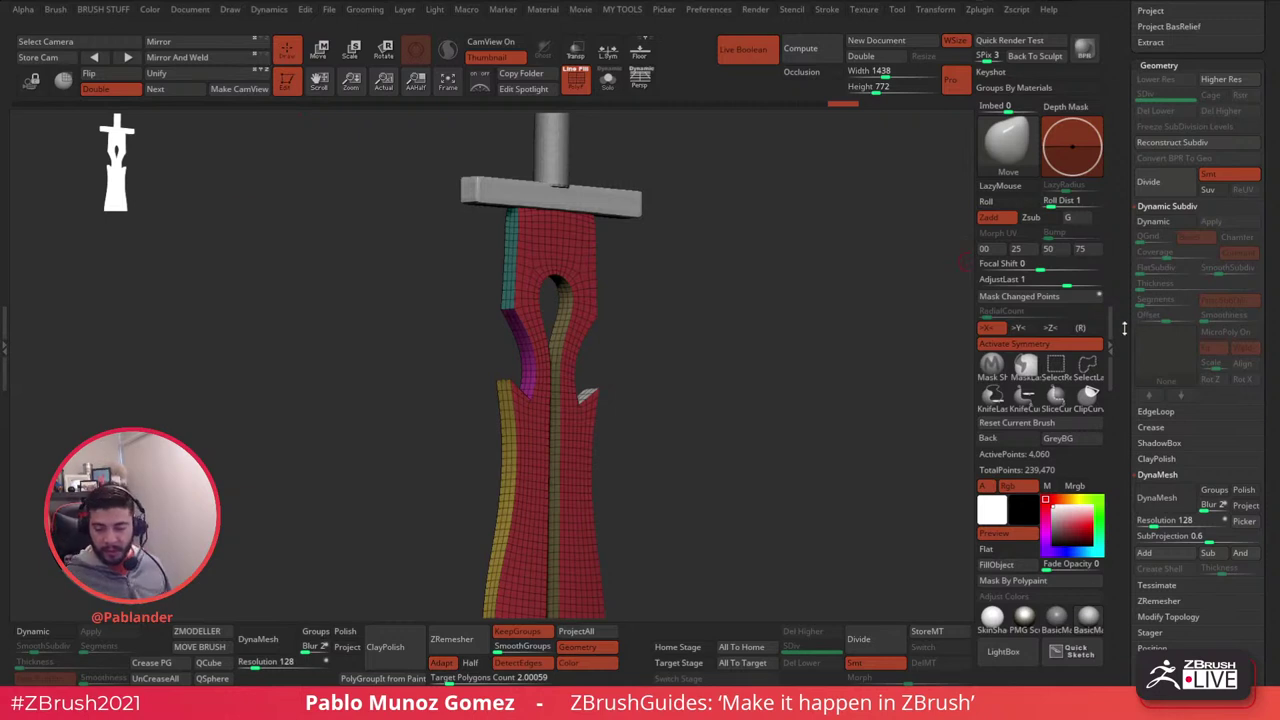
left_click_drag(1124, 328, 1122, 99)
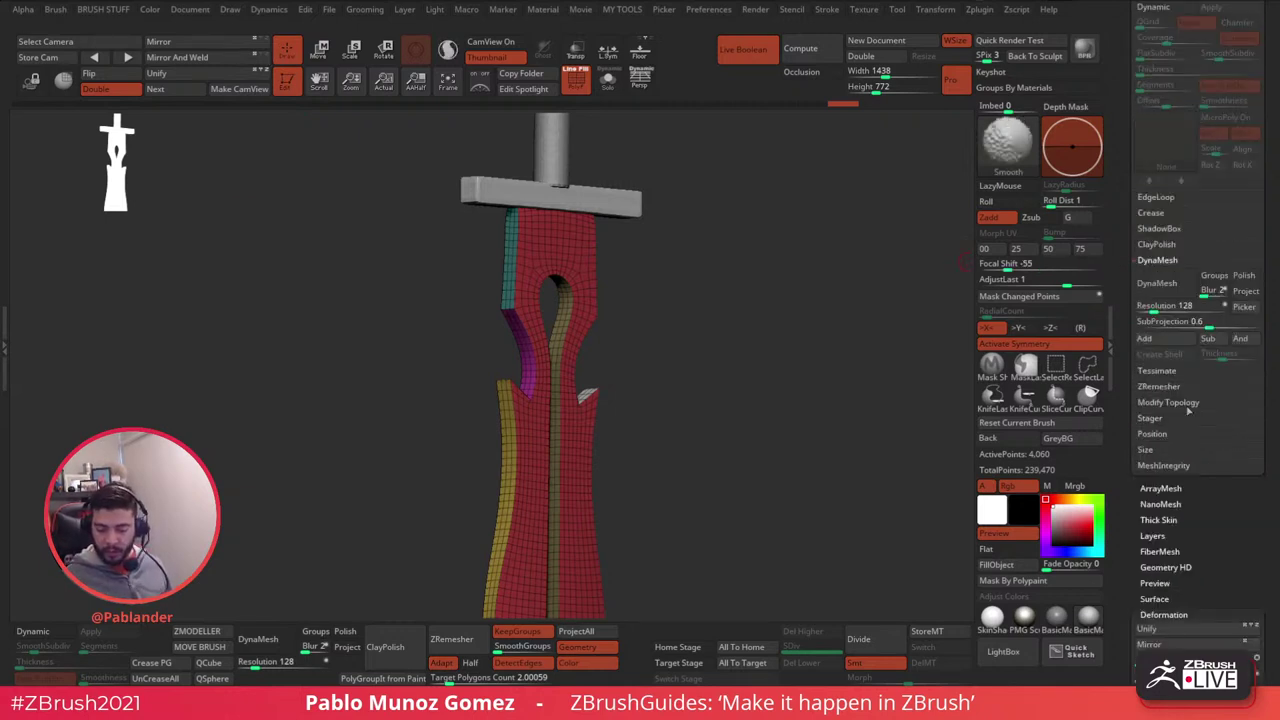
left_click(1188, 405)
left_click_drag(1128, 451, 1128, 257)
left_click_drag(866, 429, 764, 394)
left_click_drag(885, 322, 908, 334)
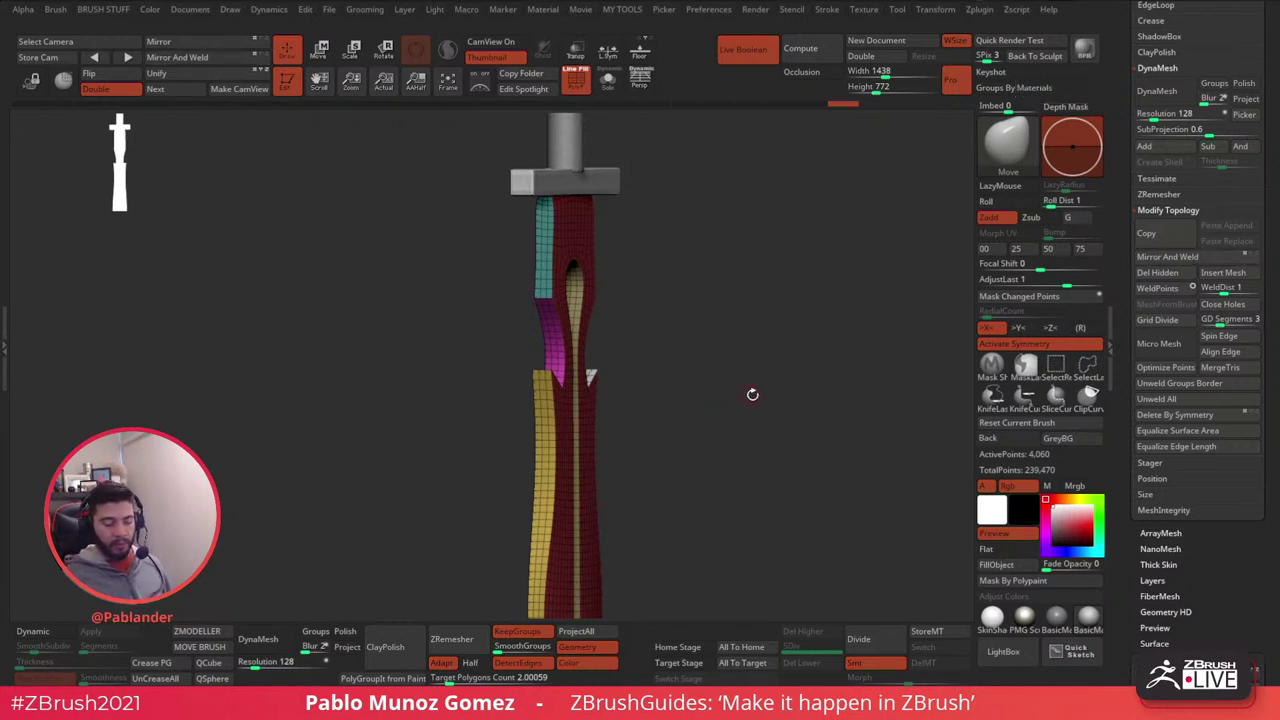
mouse_move(751, 391)
left_mouse_down()
mouse_move(731, 391)
mouse_move(771, 394)
mouse_move(763, 380)
left_mouse_up()
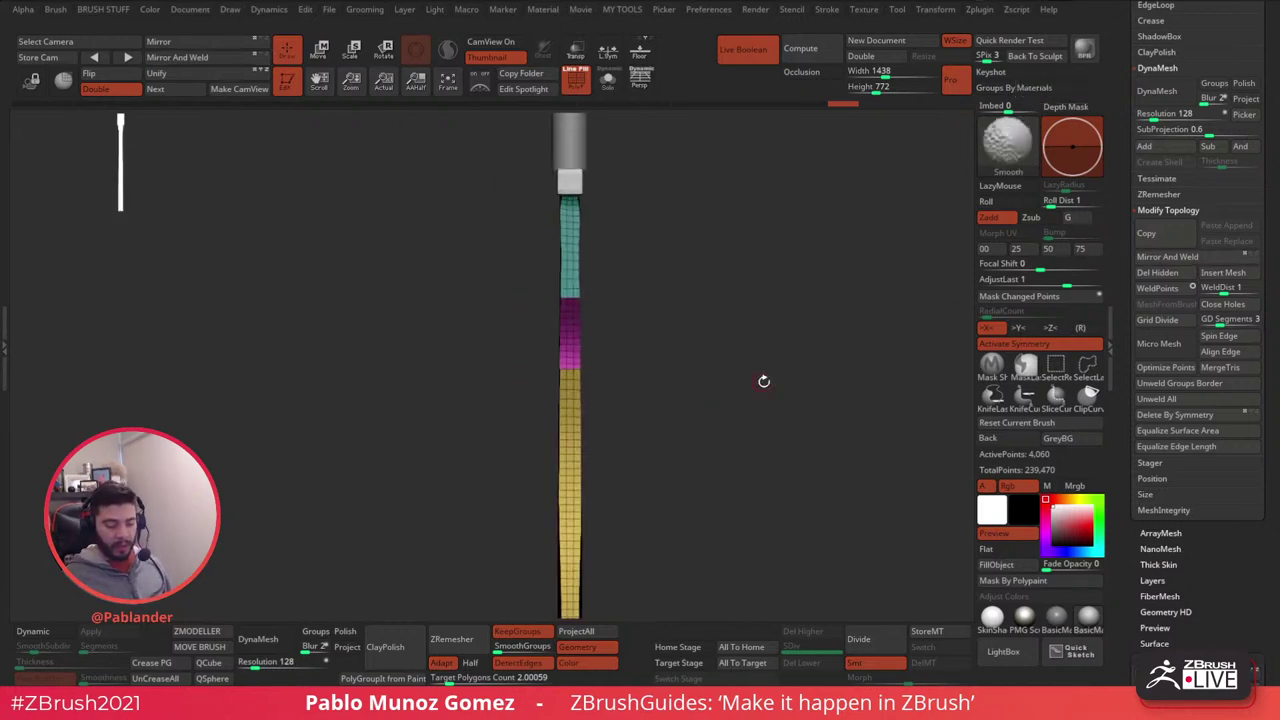
- Show the floor grid with its axes and set Mirror And Weld to the Z axis
left_click(639, 55)
left_click_drag(748, 474, 866, 351)
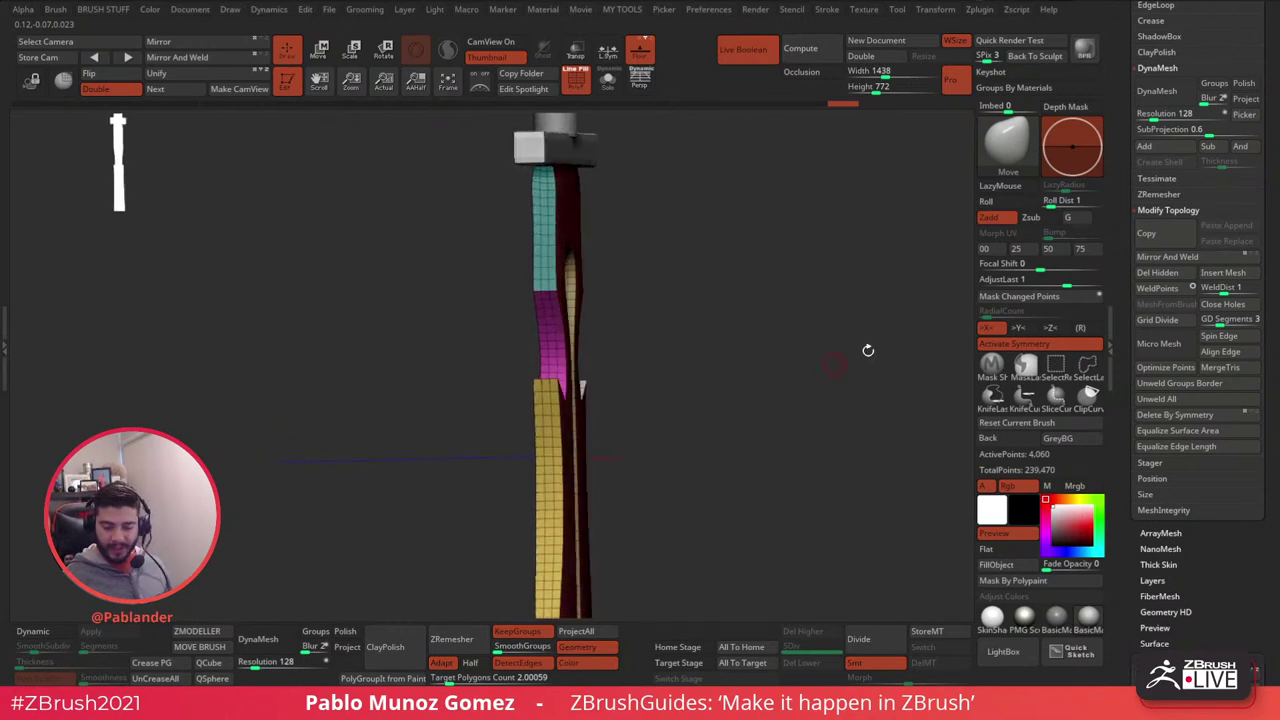
left_click(1256, 257)
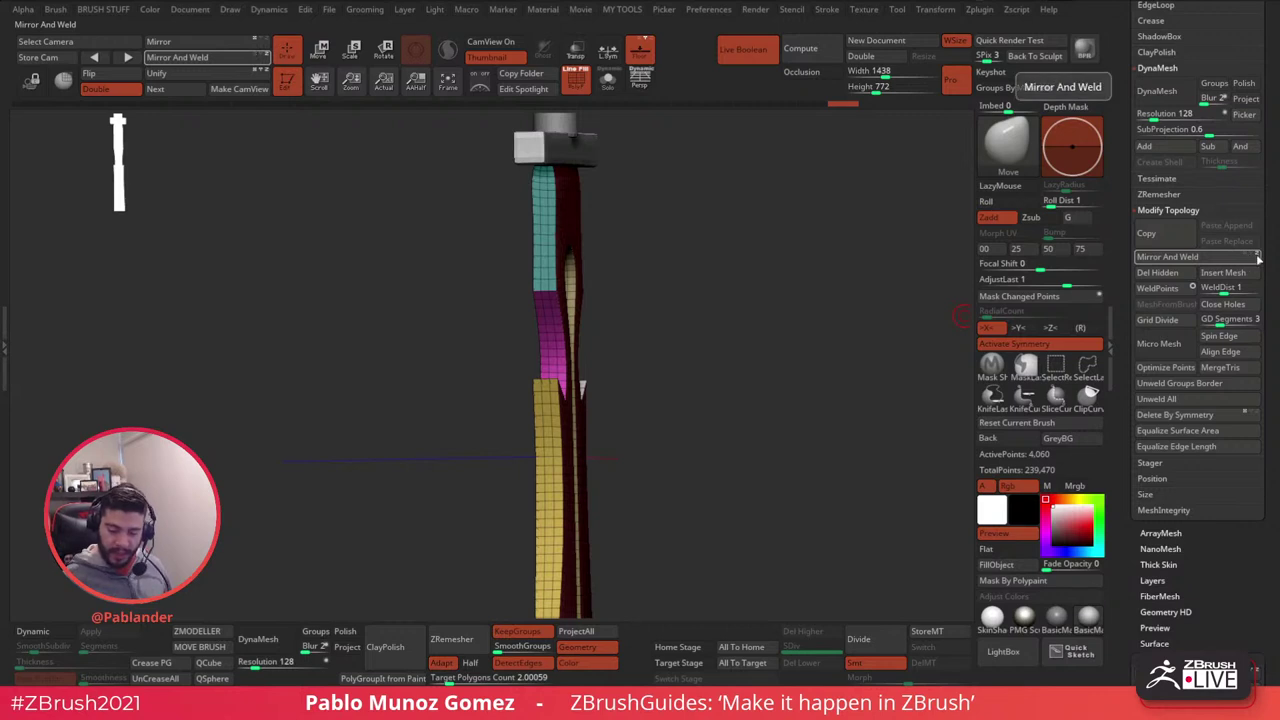
left_click(1258, 257)
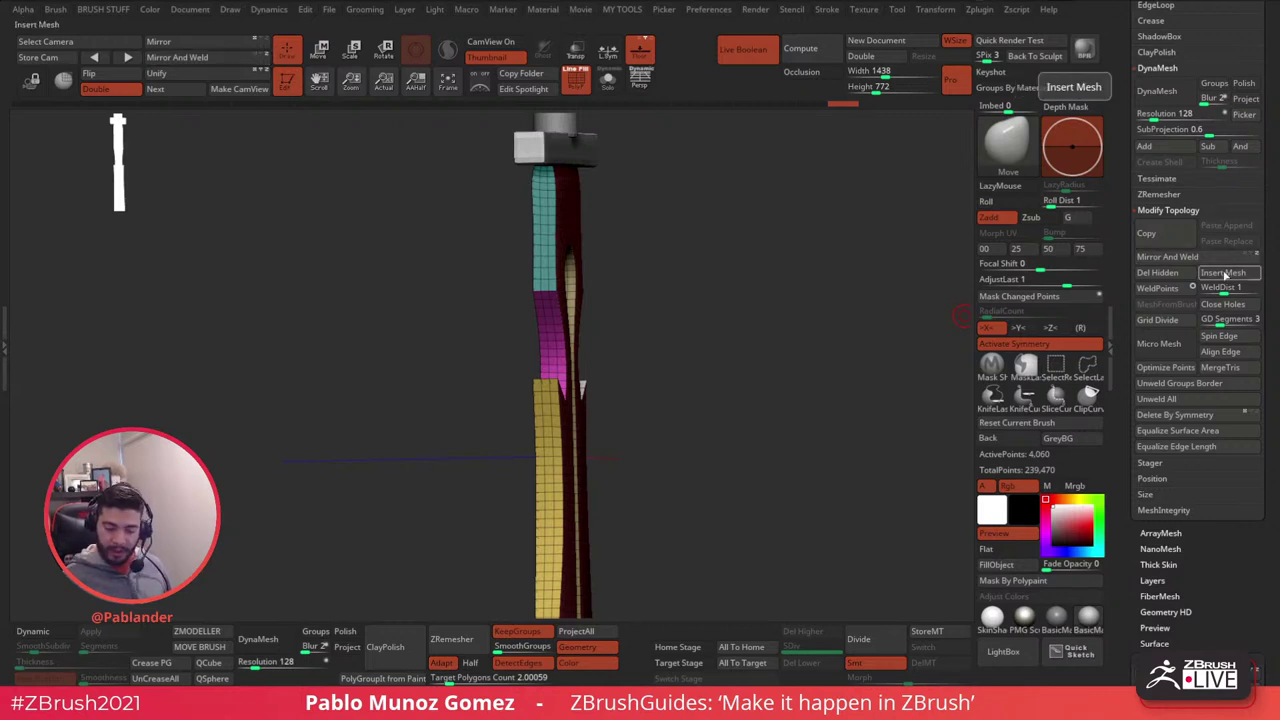
left_click(1192, 258)
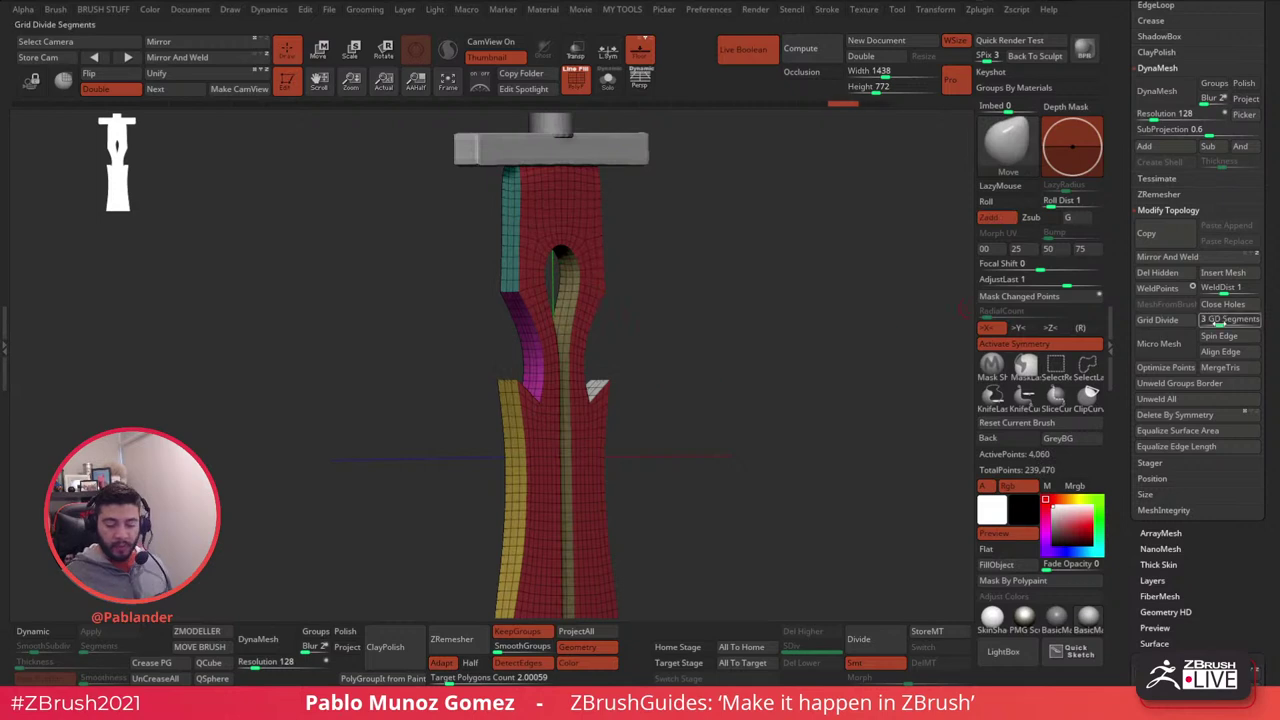
- Flip the blade along the Z axis with the Mirror deformation
left_click(1178, 659)
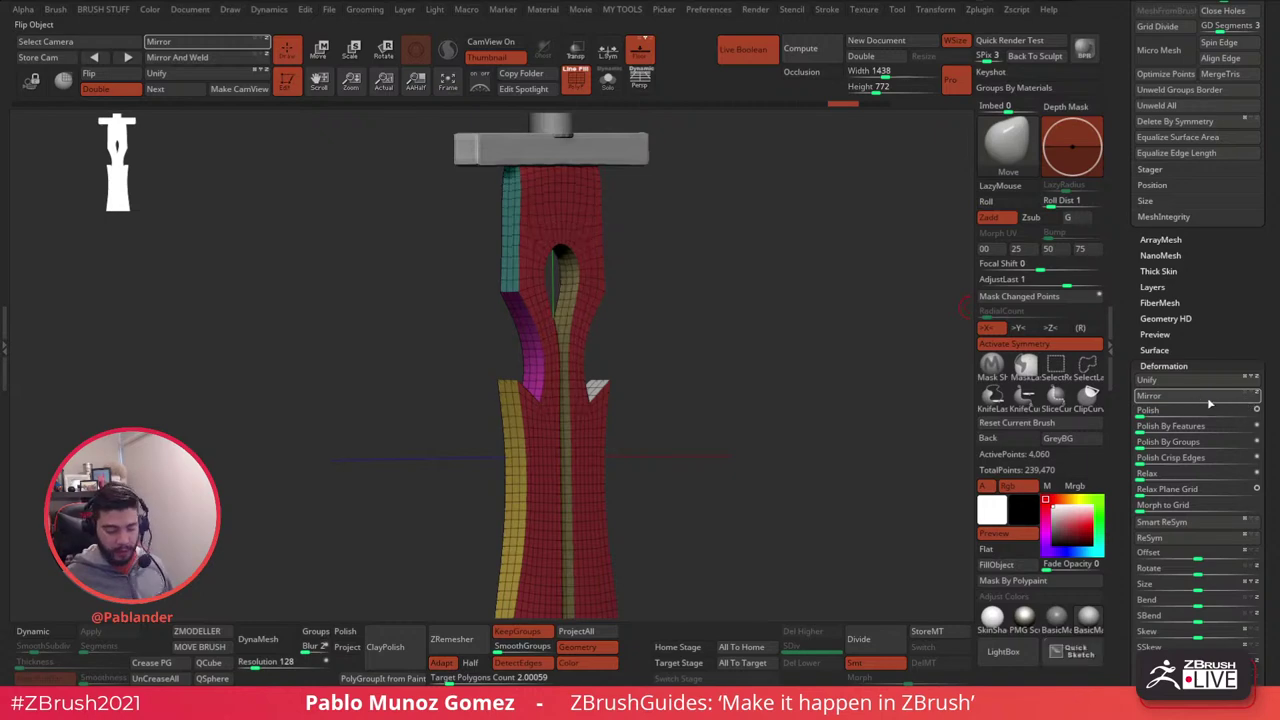
left_click_drag(610, 250, 690, 282)
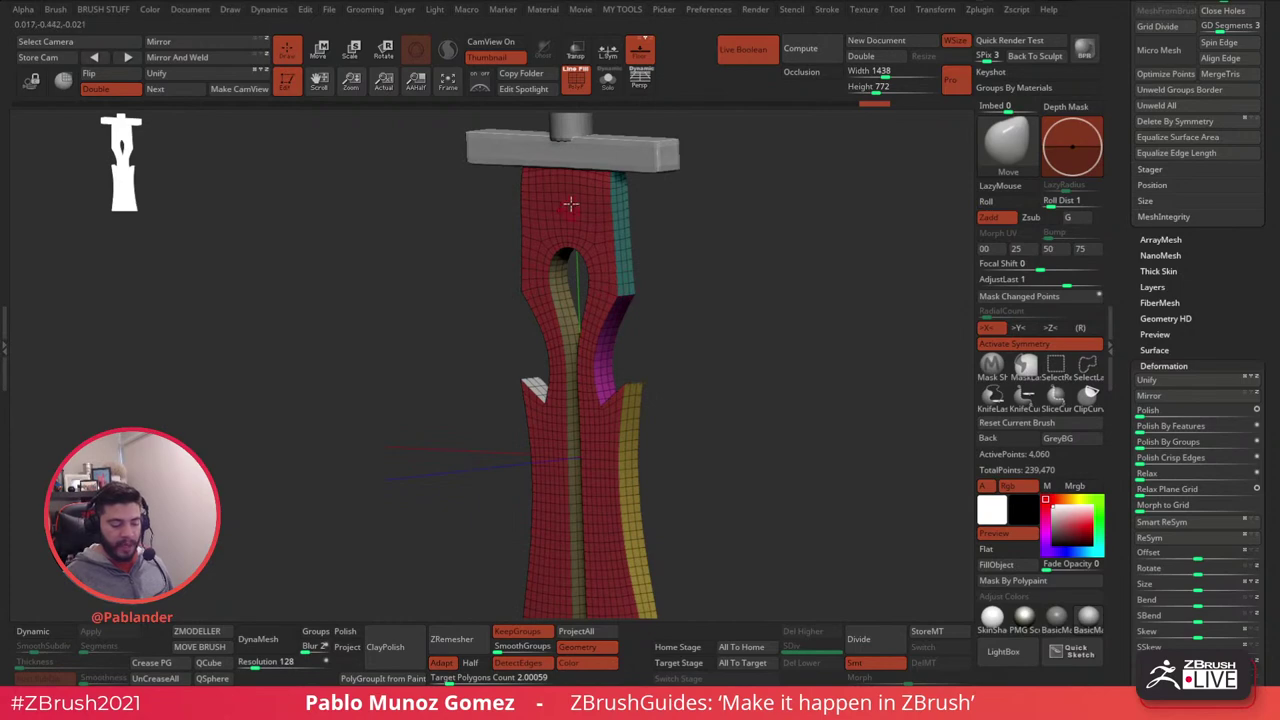
left_click_drag(662, 231, 575, 259)
- Apply Mirror And Weld to the blade across the Z axis and check its front and side faces
scroll(1145, 295, "up", 3)
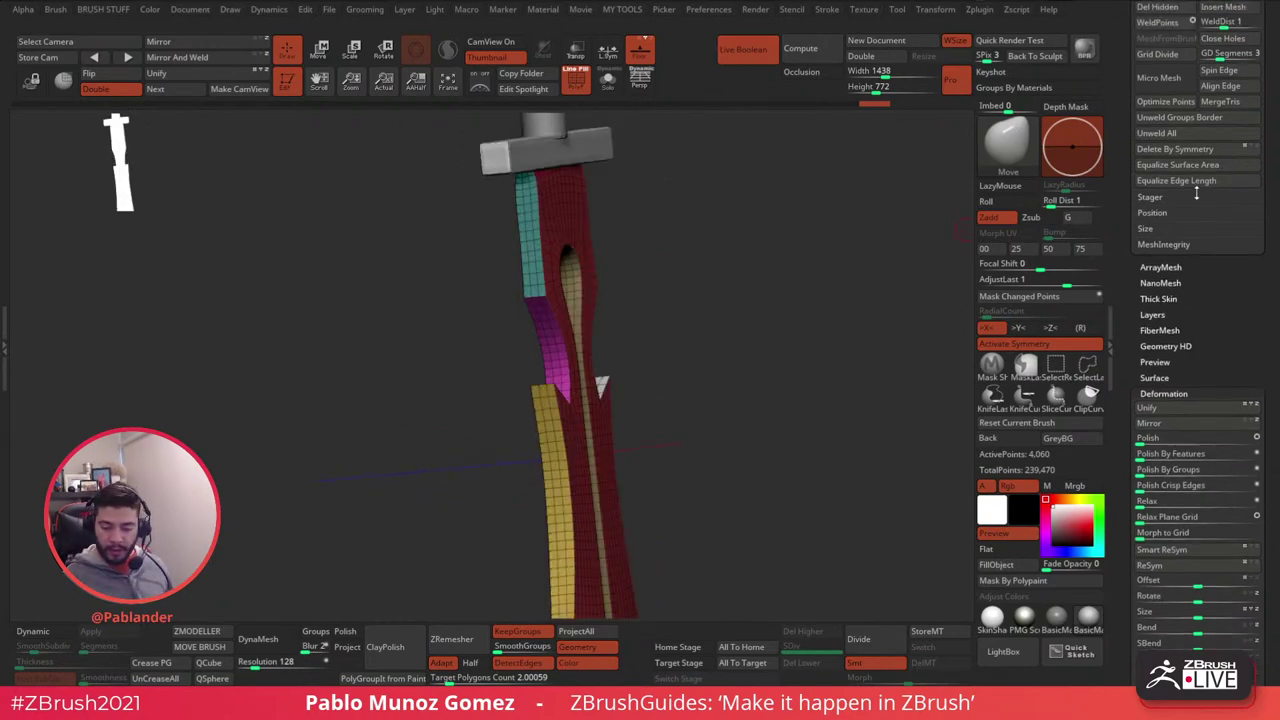
scroll(1150, 320, "up", 3)
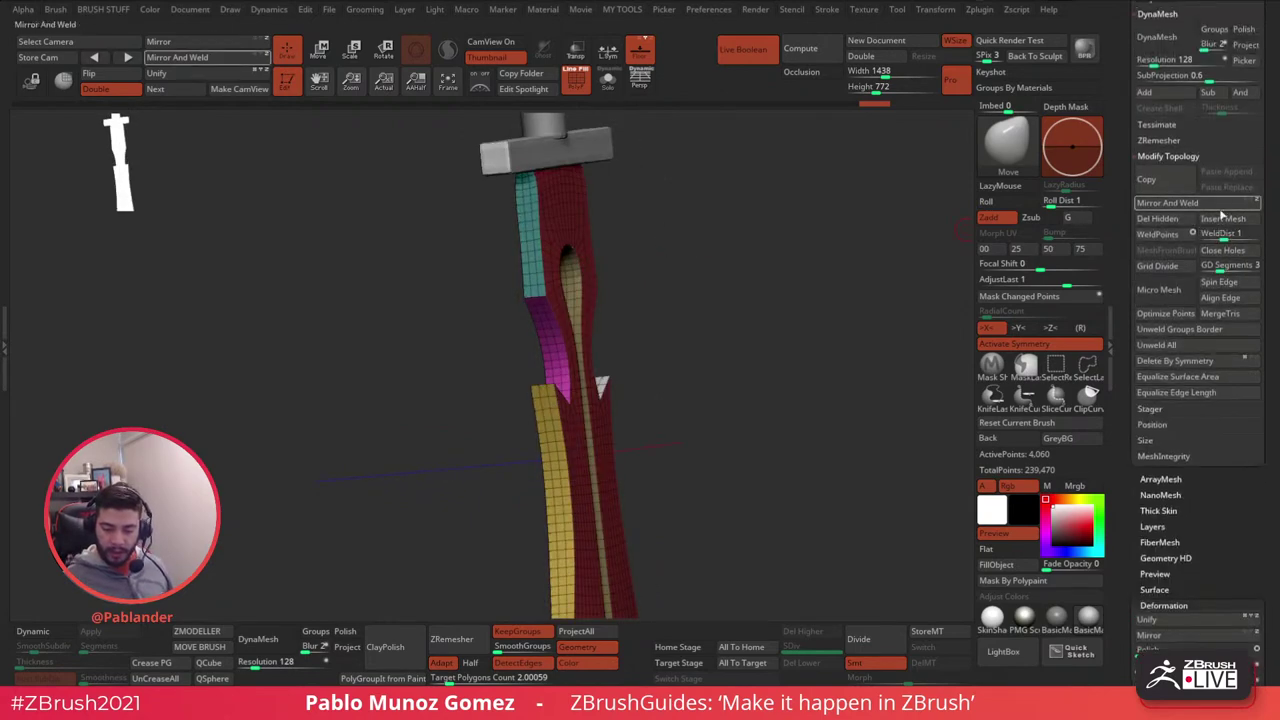
left_click(1212, 205)
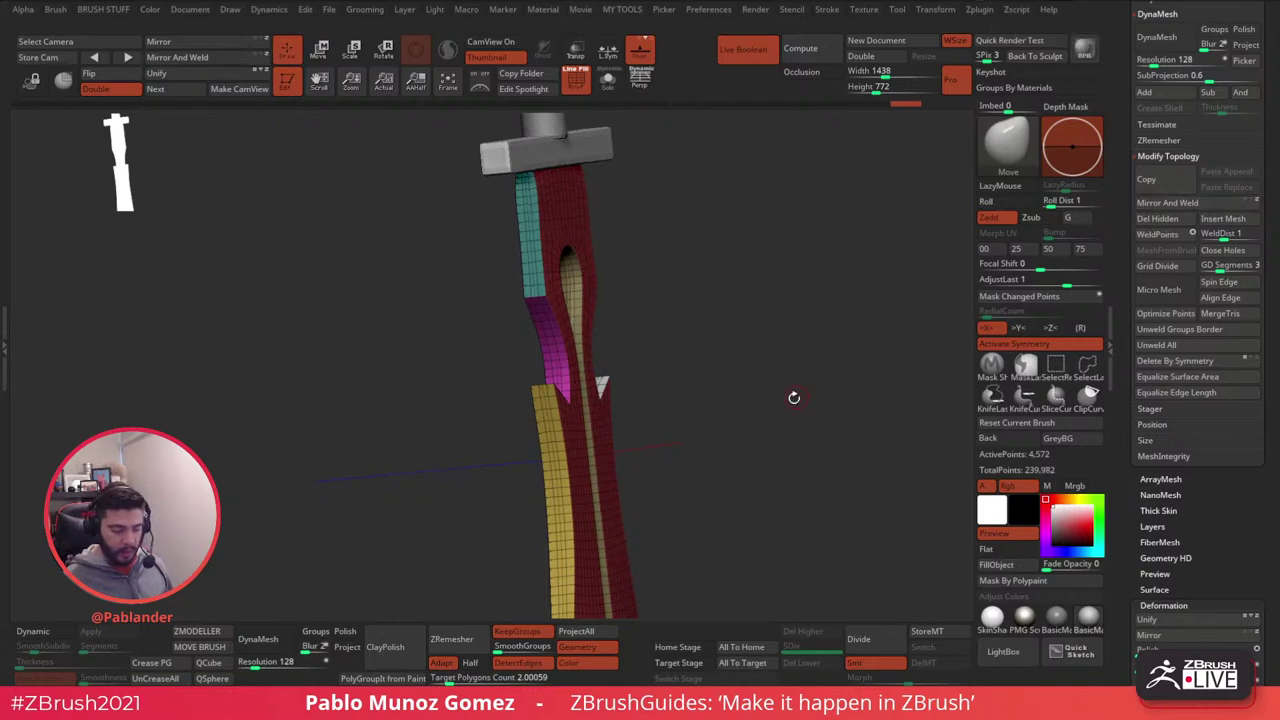
left_click_drag(870, 360, 771, 362)
left_click_drag(717, 307, 800, 309)
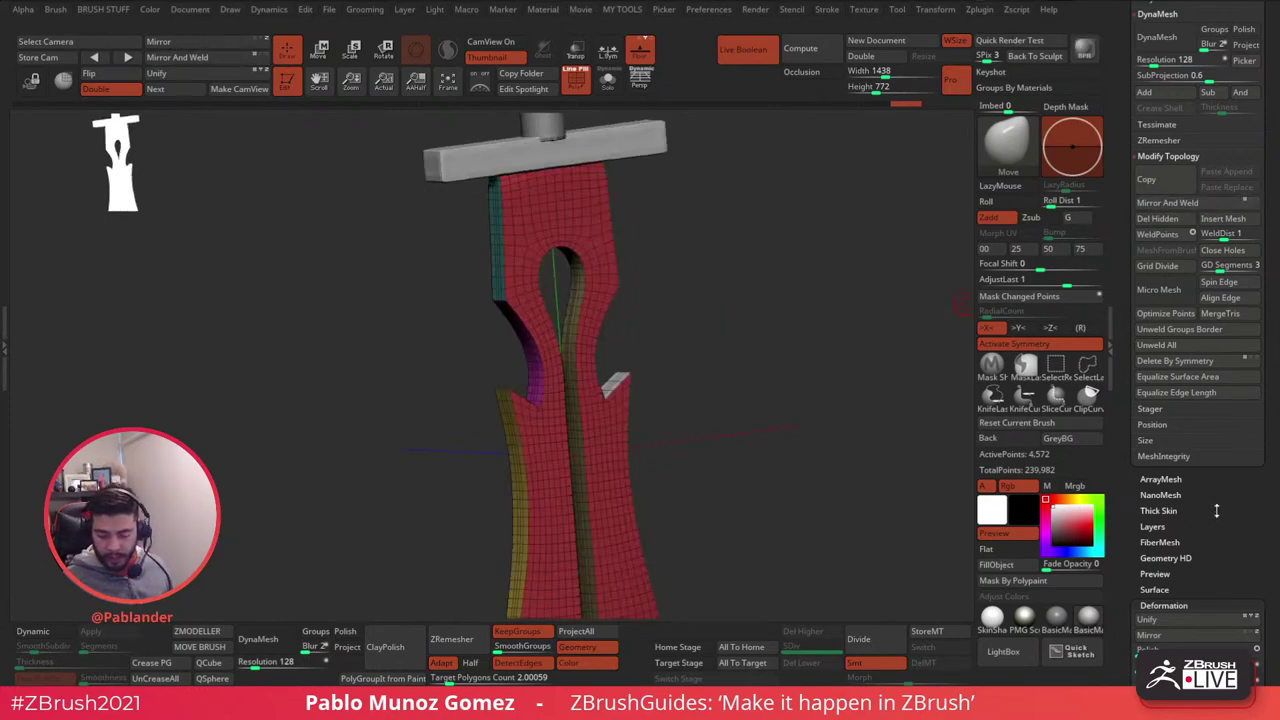
- Hide the floor grid, bring the subtool list back into view and examine the blade's front and side faces
scroll(1240, 320, "down", 5)
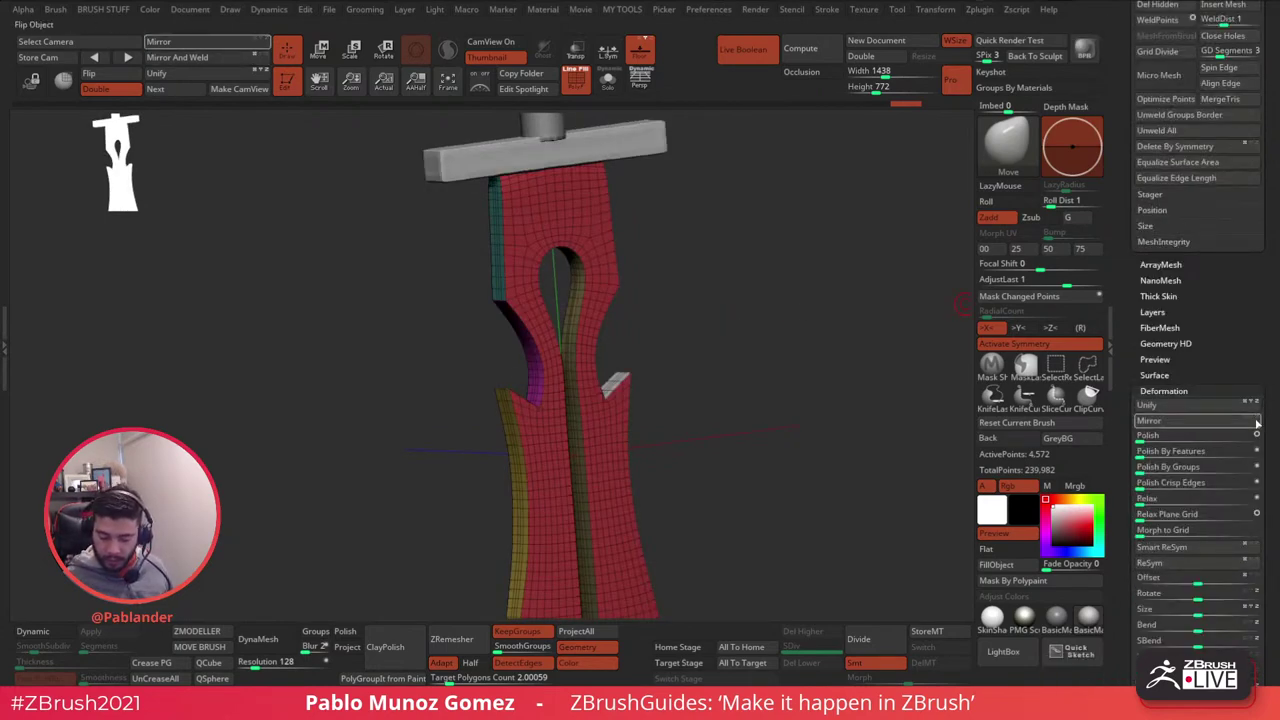
left_click_drag(846, 457, 744, 423)
left_click_drag(683, 390, 691, 401)
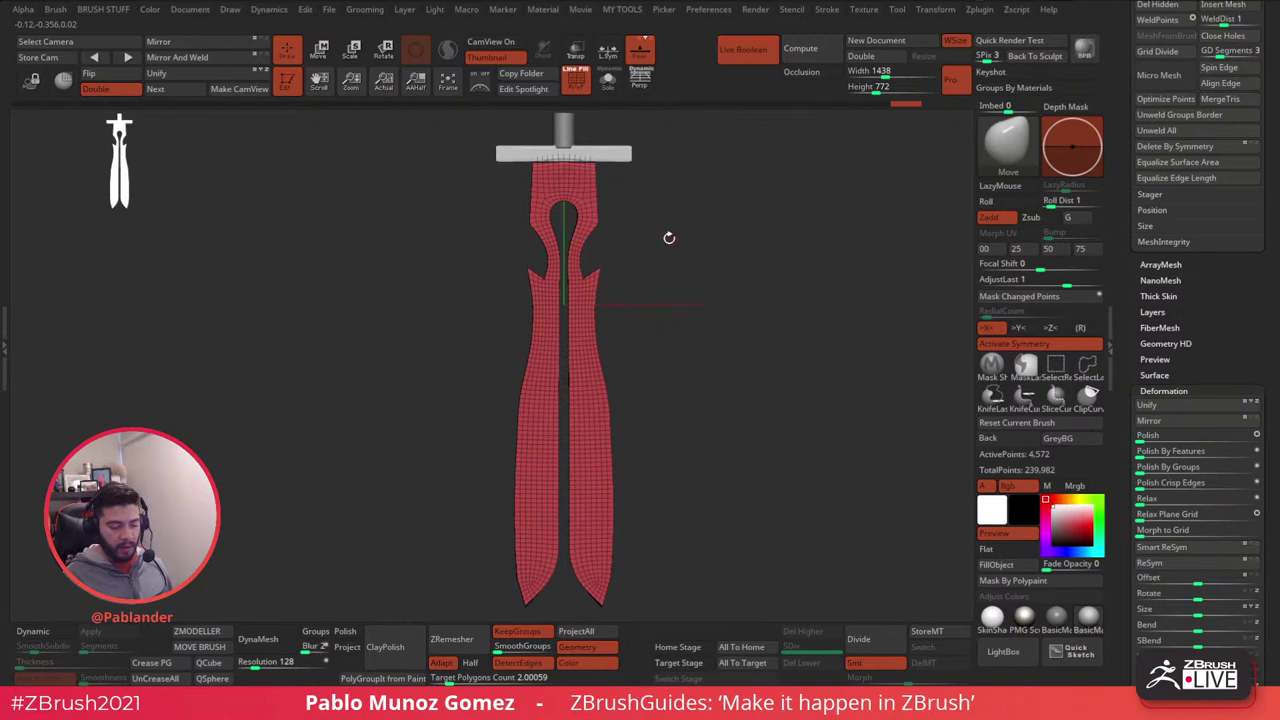
scroll(1215, 392, "up", 3)
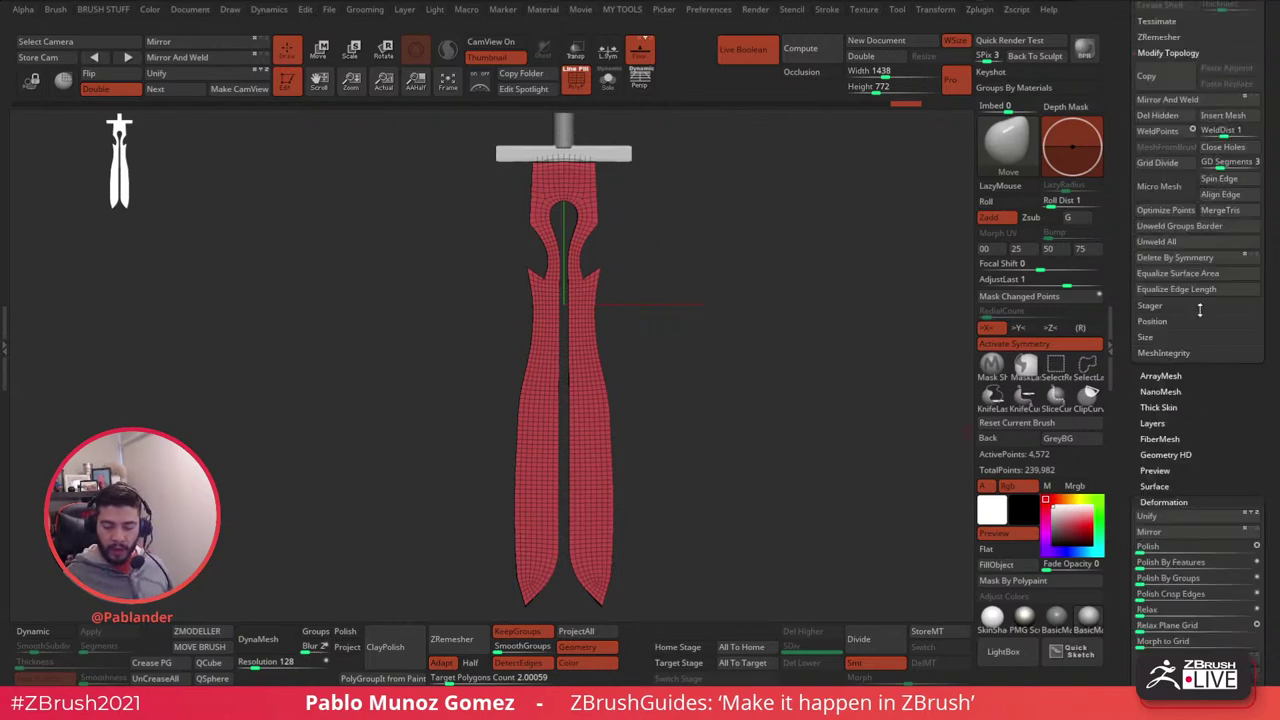
left_click_drag(1124, 145, 1126, 215)
left_click_drag(1125, 165, 1125, 520)
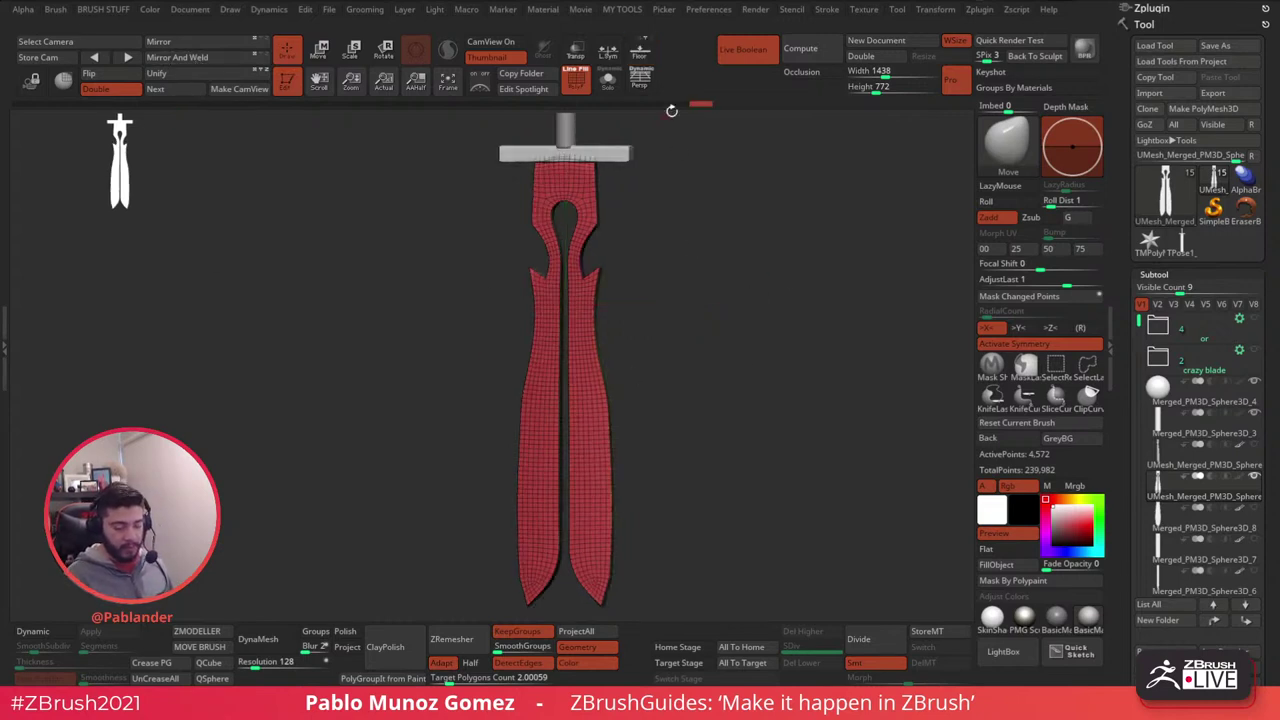
left_click_drag(729, 317, 736, 397)
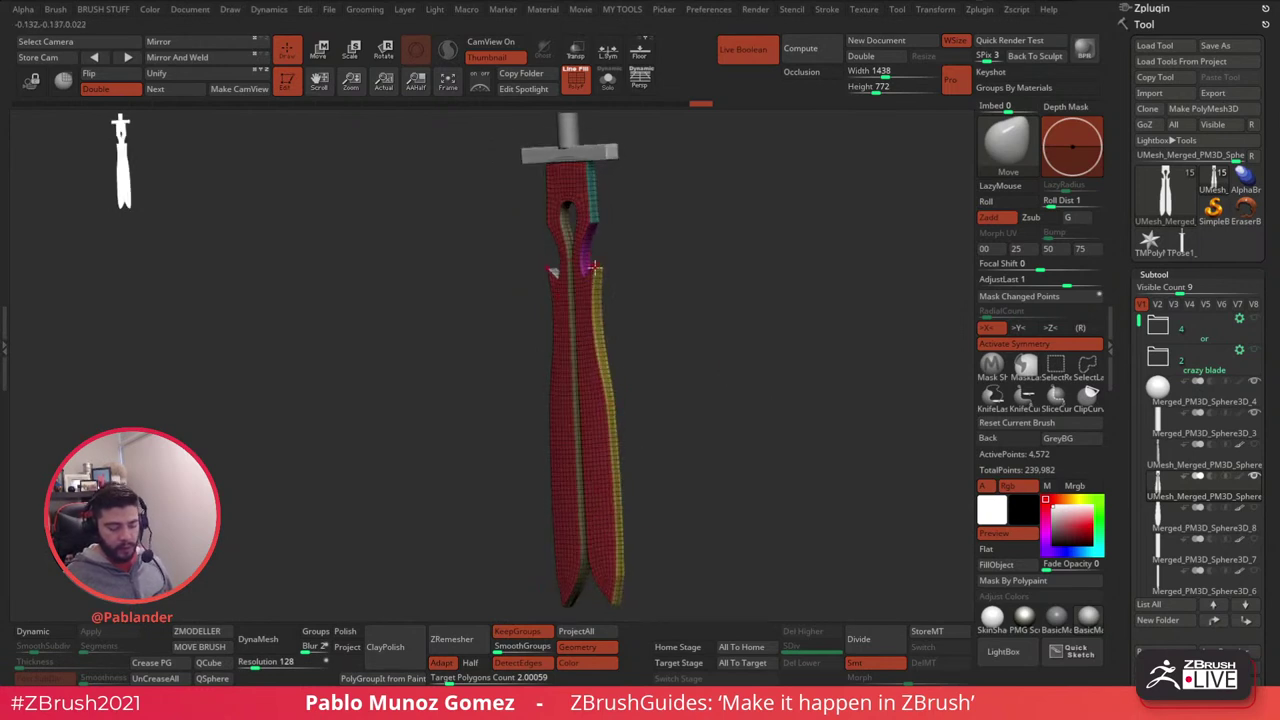
left_click_drag(626, 341, 598, 367)
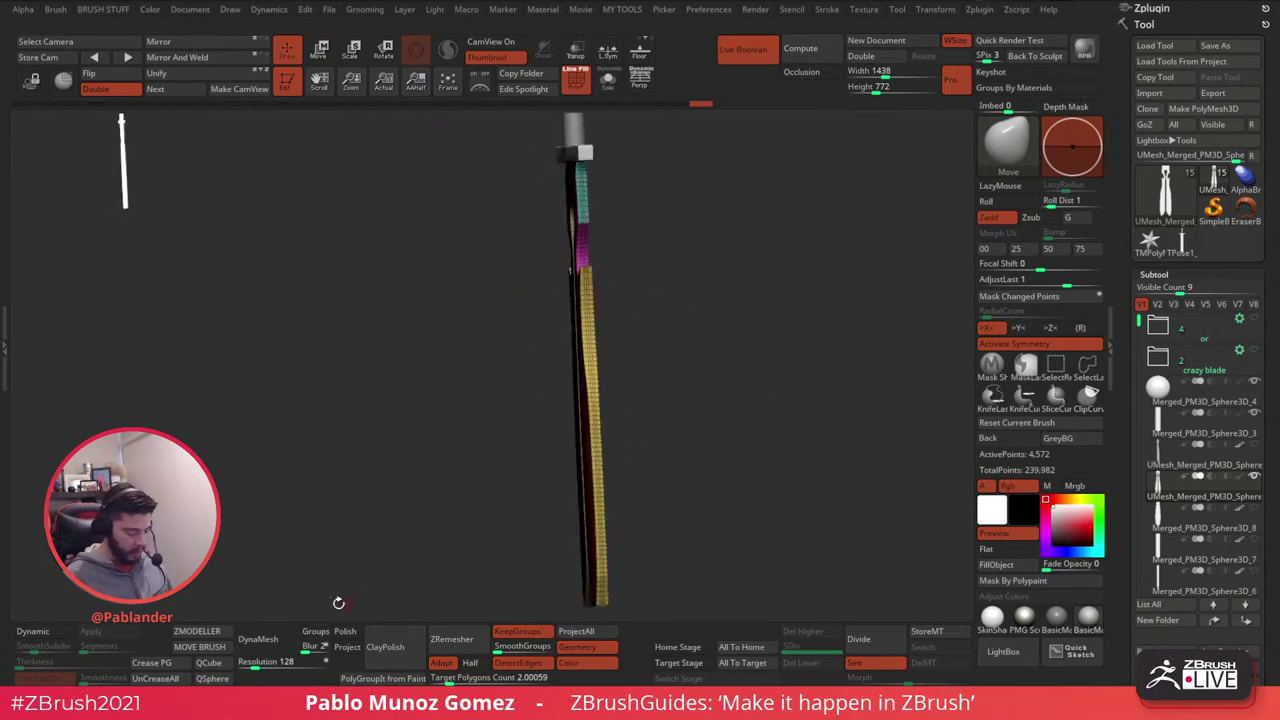
- Switch to the ZModeler brush and set its edge action to Delete on the blade's side face
left_click(210, 632)
mouse_move(590, 330)
right_mouse_down("ctrl")
mouse_move(622, 459)
mouse_move(697, 317)
mouse_move(706, 326)
right_mouse_up("ctrl")
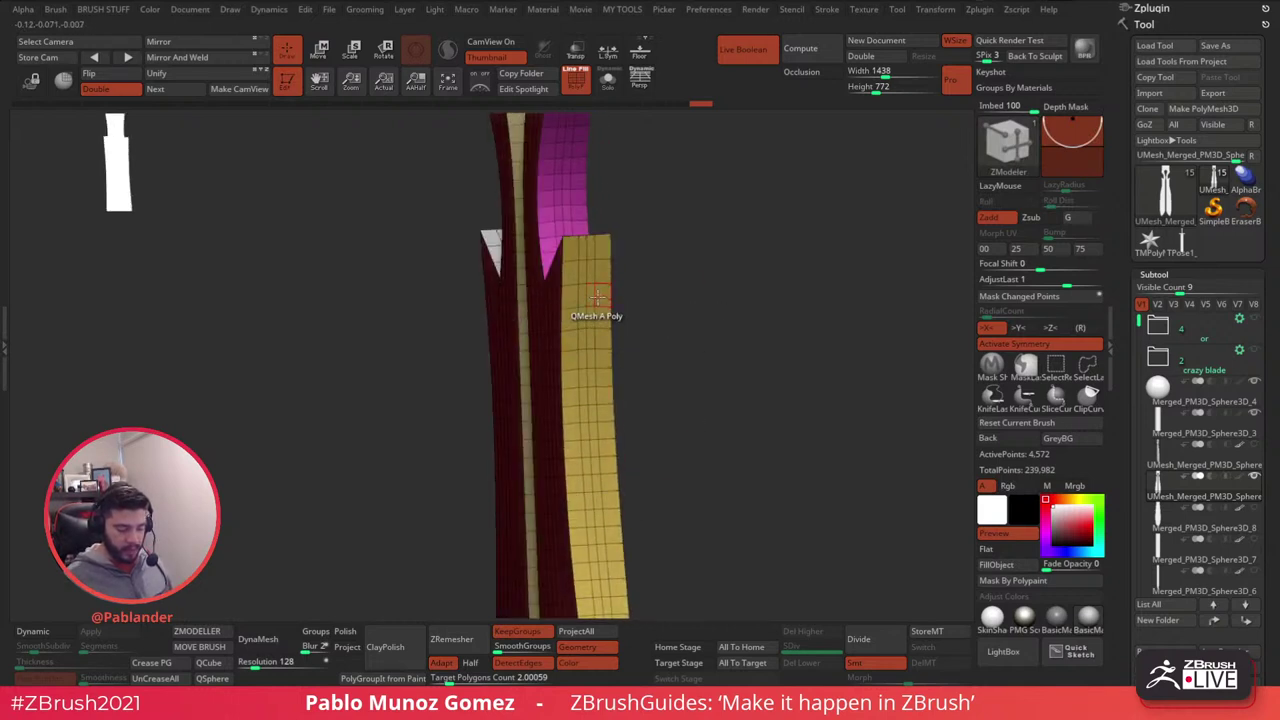
mouse_move(590, 228)
right_mouse_down()
mouse_move(680, 309)
mouse_move(610, 285)
right_mouse_up()
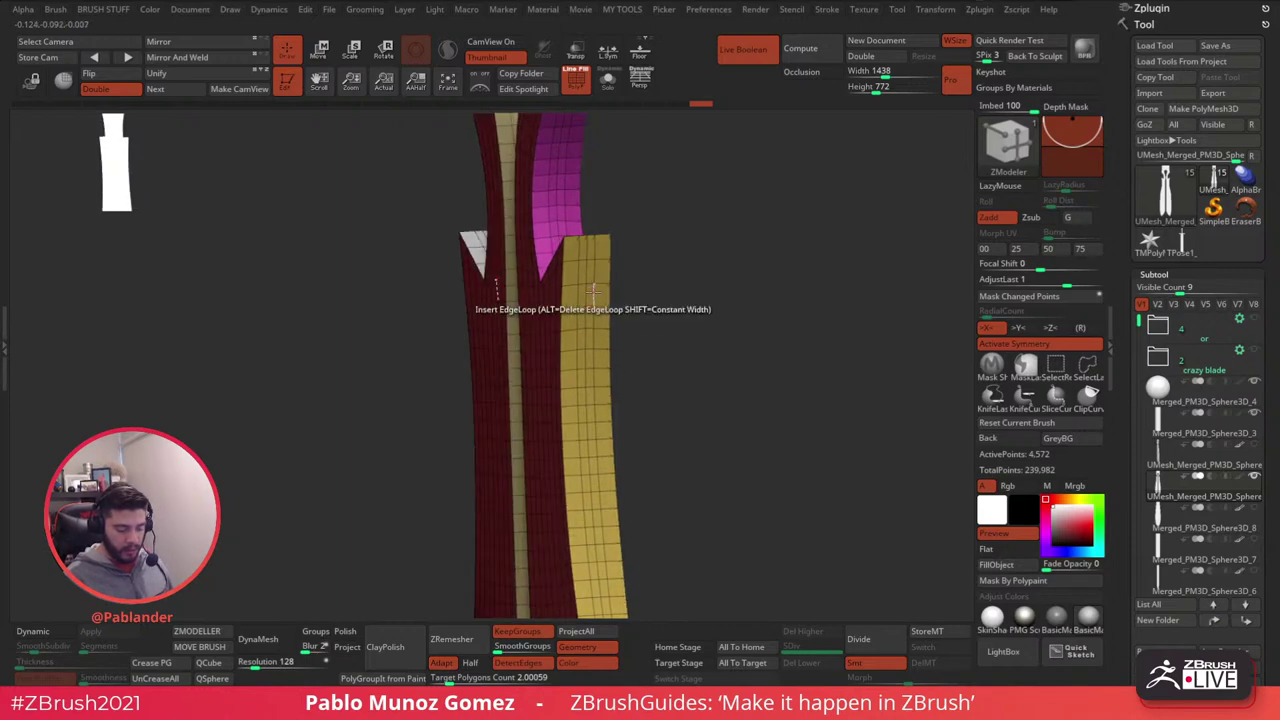
key("space")
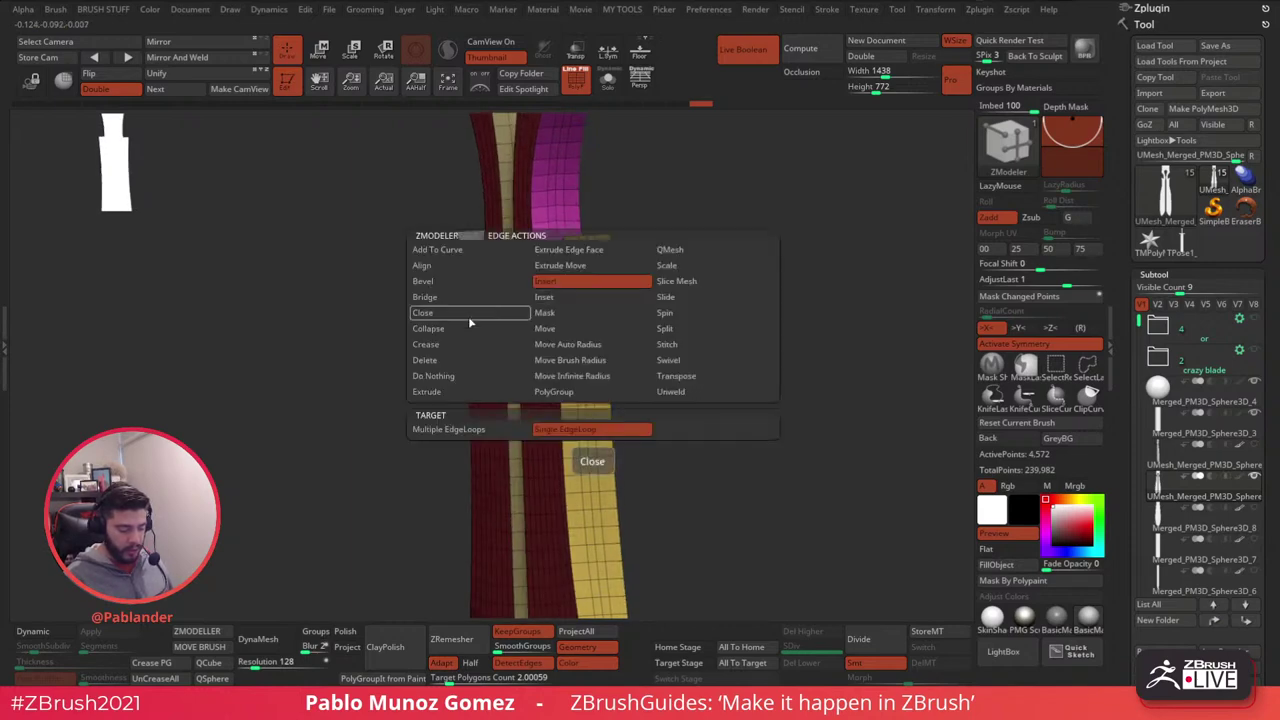
left_click(459, 359)
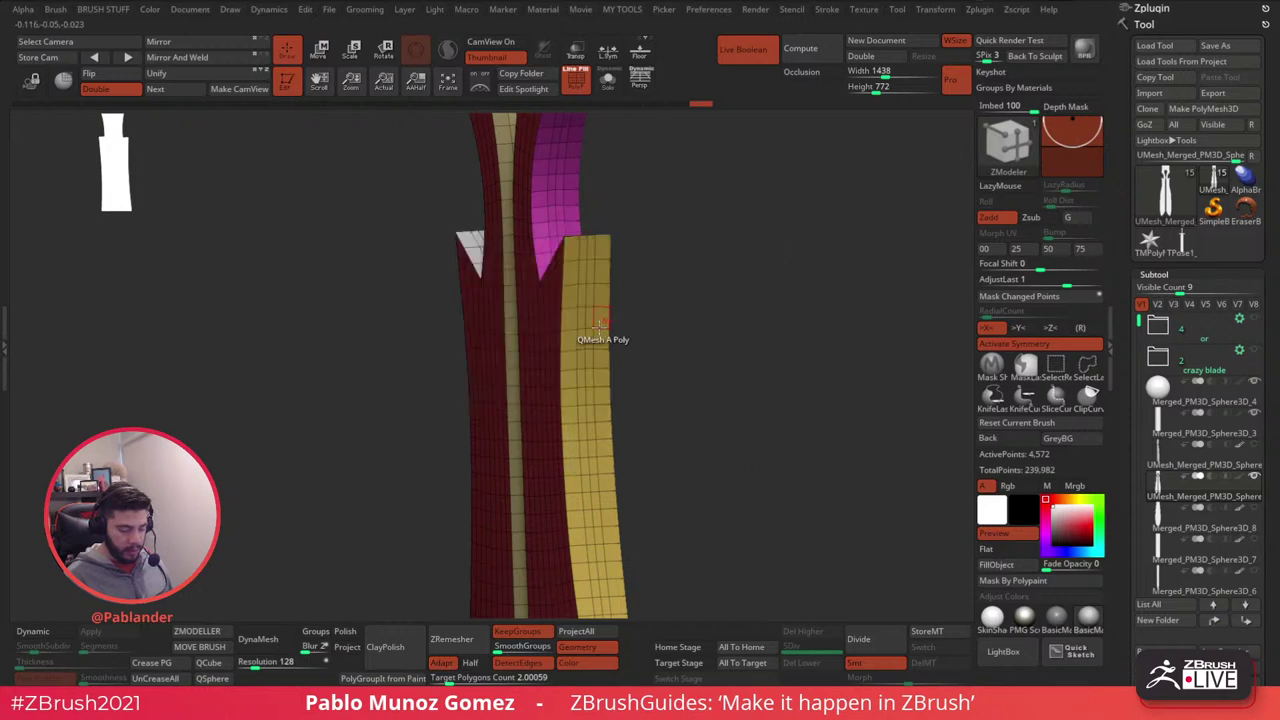
- Set the Delete target to EdgeLoop Complete and remove the extra lengthwise edge loops from the blade's side faces
right_click(593, 321)
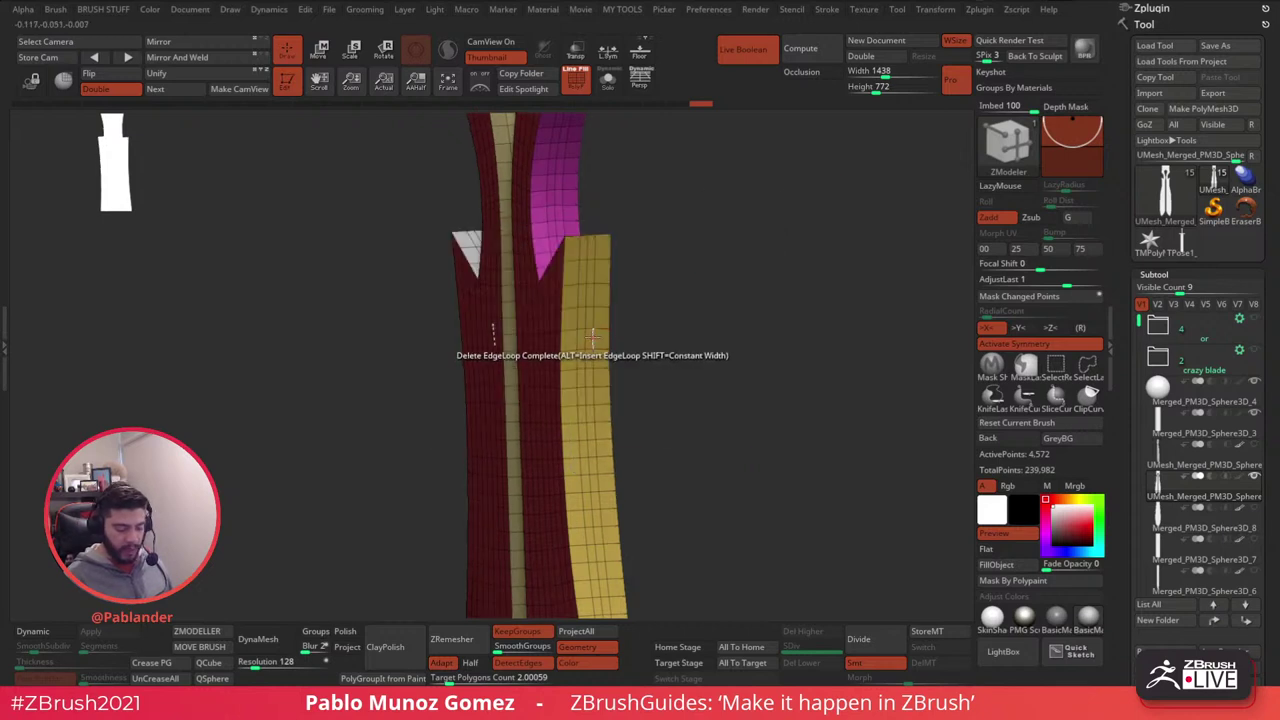
key("space")
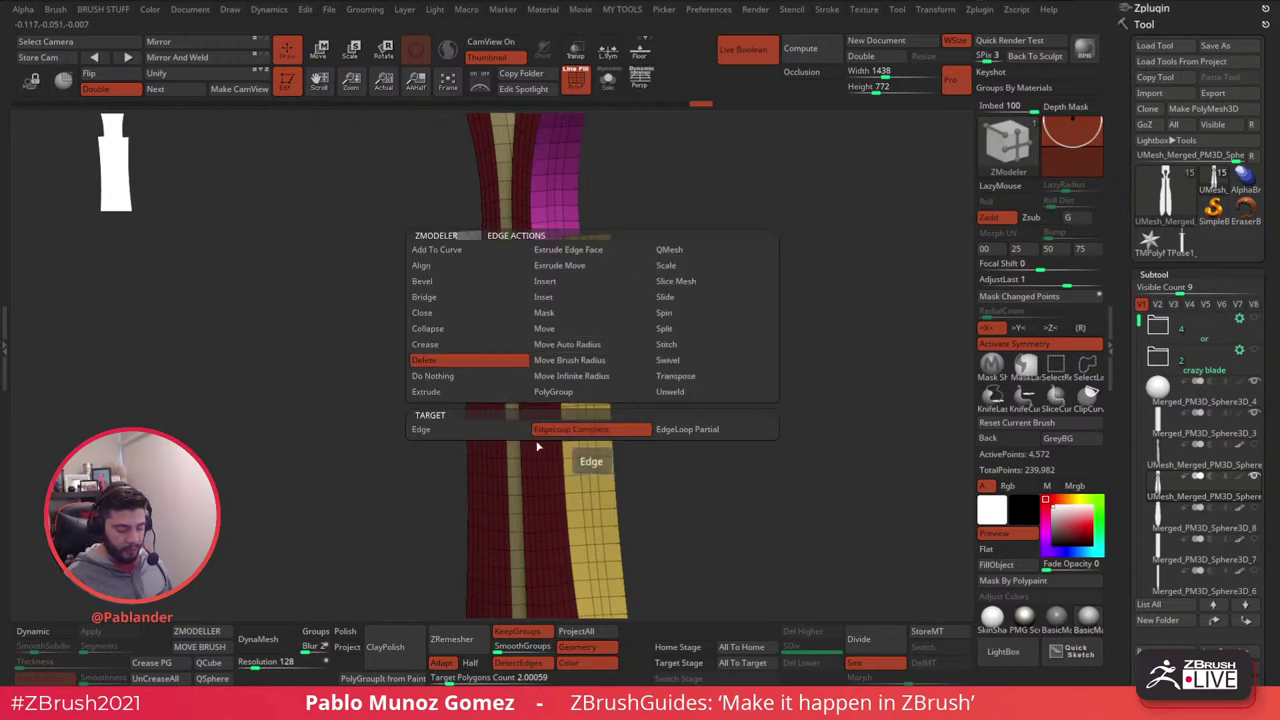
left_click(580, 434)
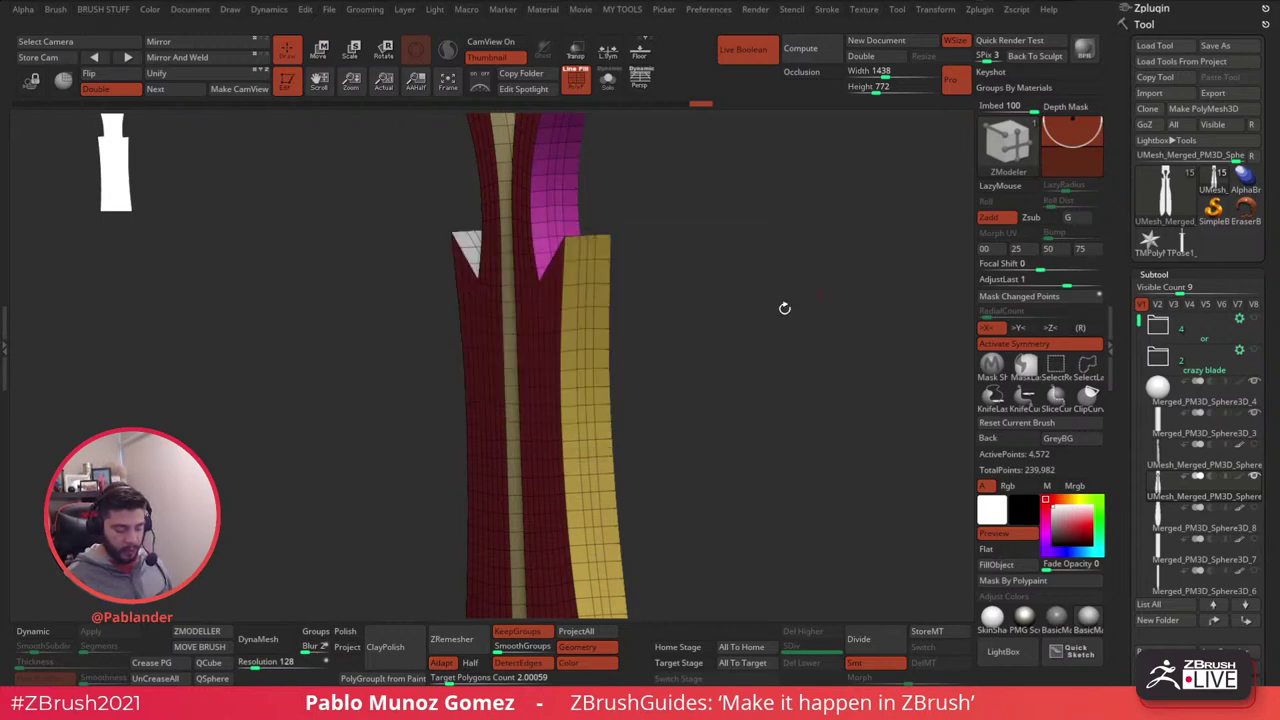
left_click(598, 428)
mouse_move(674, 389)
left_mouse_down()
mouse_move(677, 331)
mouse_move(700, 383)
mouse_move(702, 361)
mouse_move(692, 371)
left_mouse_up()
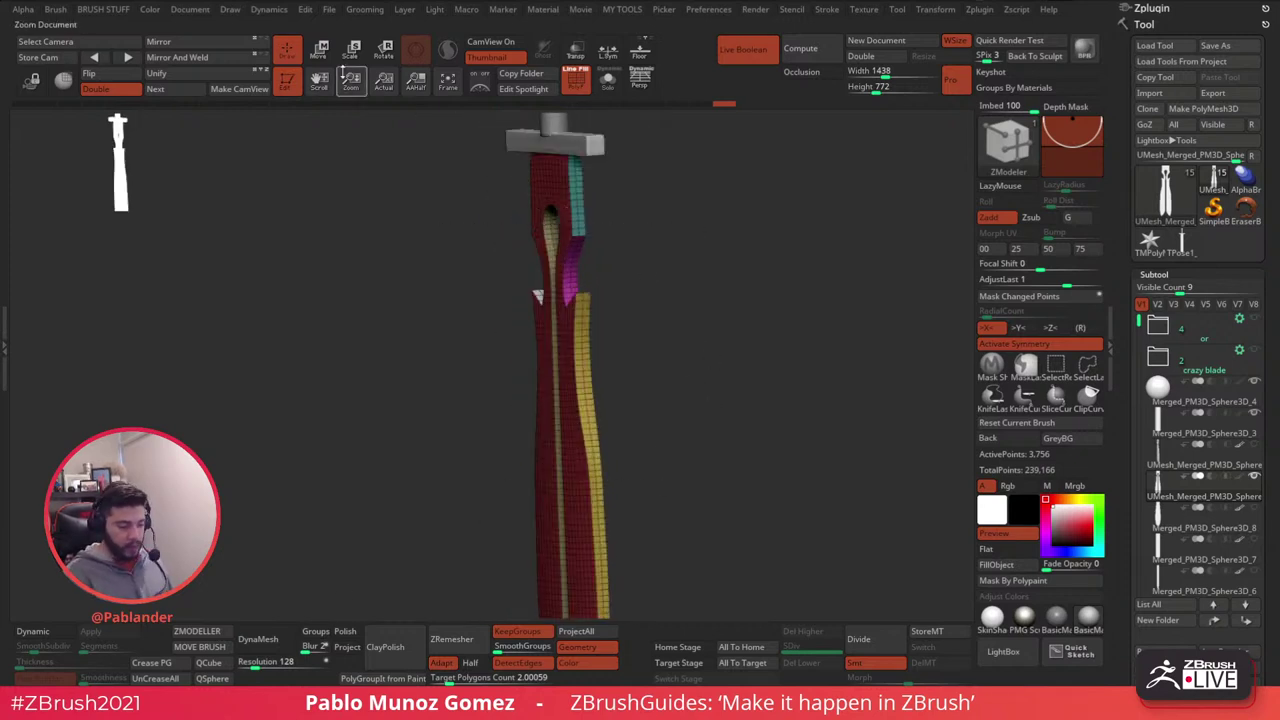
- Switch from ZModeler back to the Move sculpting brush in Draw mode
key("space")
left_click(400, 469)
left_click(322, 52)
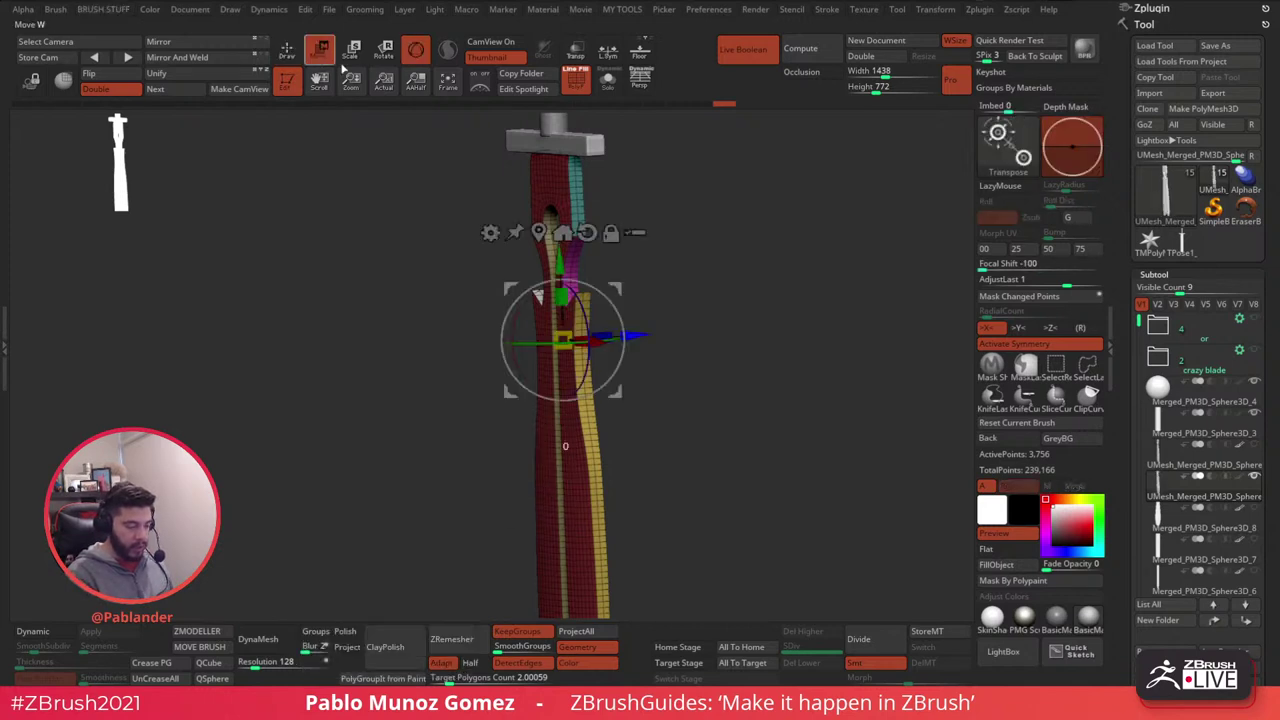
left_click(290, 50)
left_click_drag(640, 320, 646, 345)
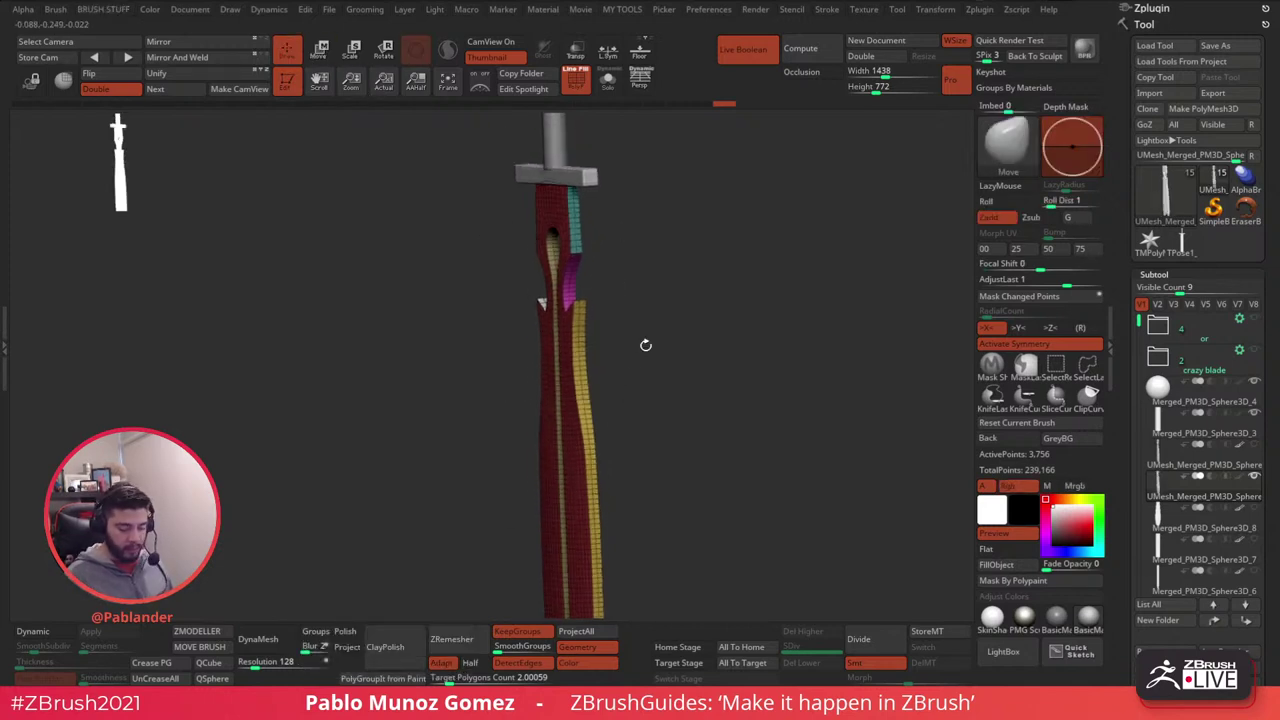
- Isolate the blade's red front and back polygroup, and show the whole blade again
left_click(575, 435, "ctrl+shift")
key("shift+f")
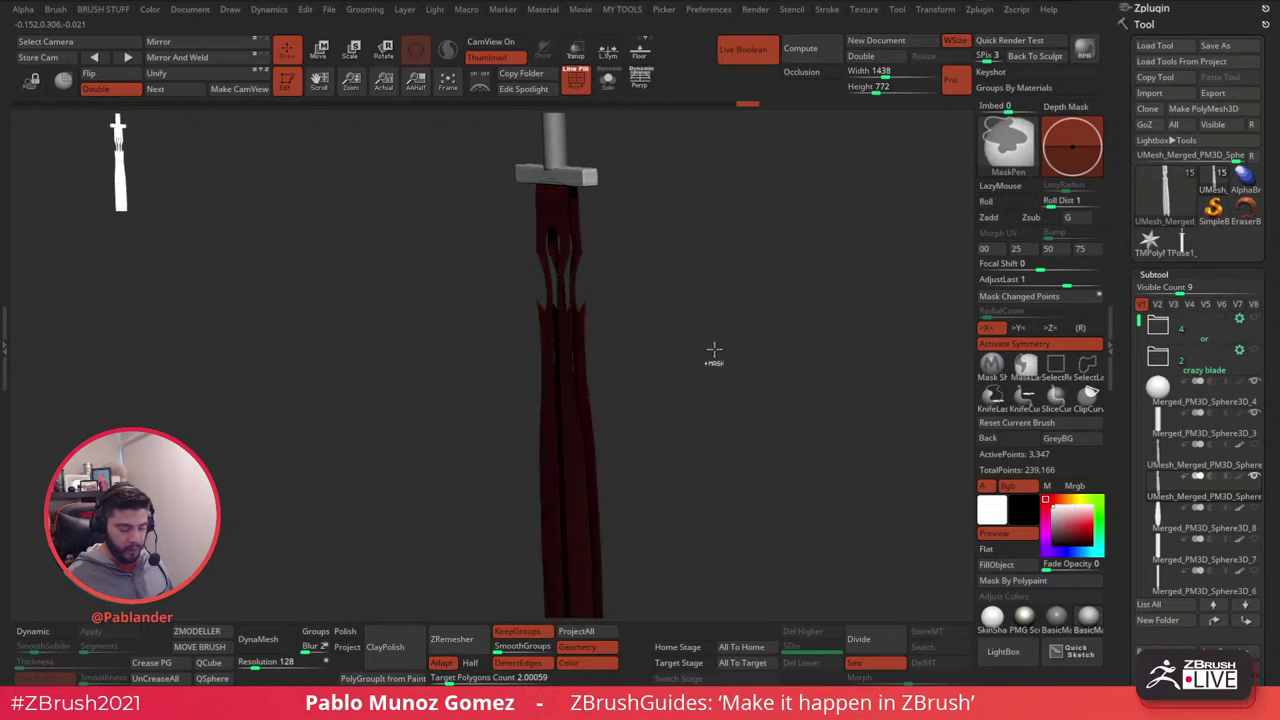
left_click(715, 345, "ctrl+shift")
mouse_move(715, 347)
left_mouse_down()
mouse_move(726, 363)
mouse_move(660, 400)
mouse_move(620, 397)
mouse_move(687, 358)
mouse_move(654, 333)
left_mouse_up()
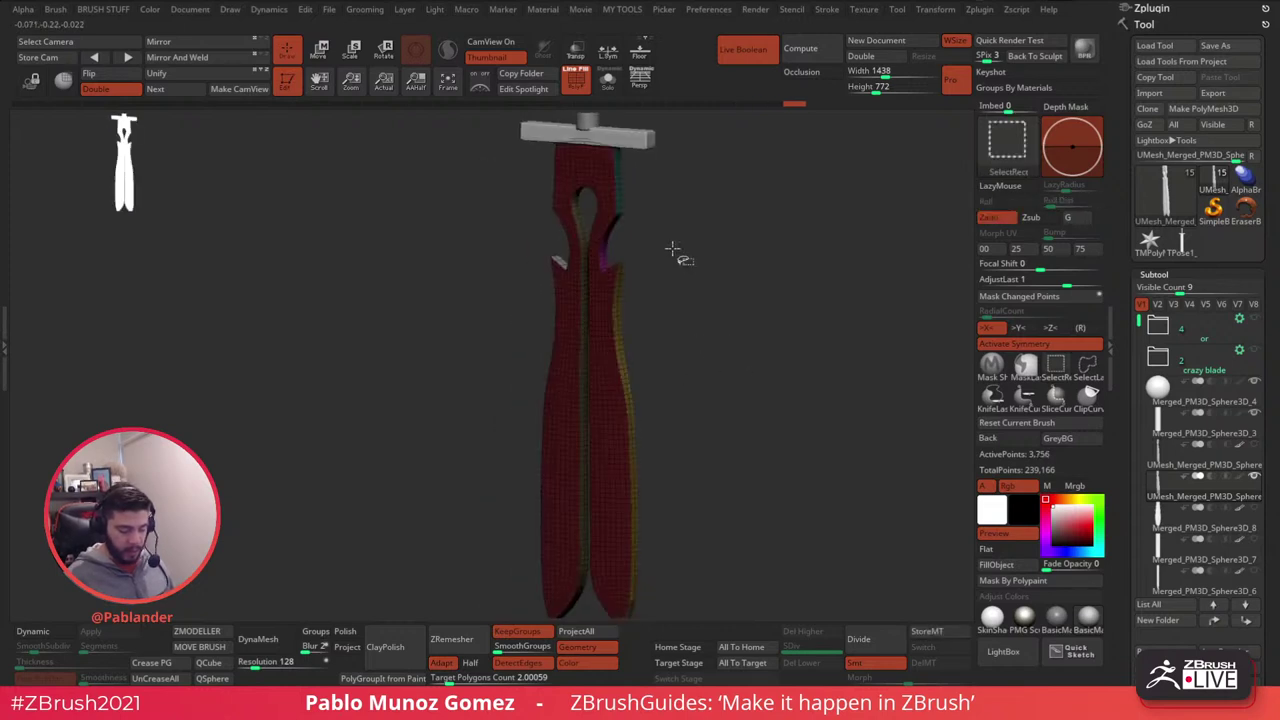
- Hide the front, back and inner slot polygroups, invert the visibility and restore the whole blade
left_click(680, 311, "ctrl")
key("ctrl+shift")
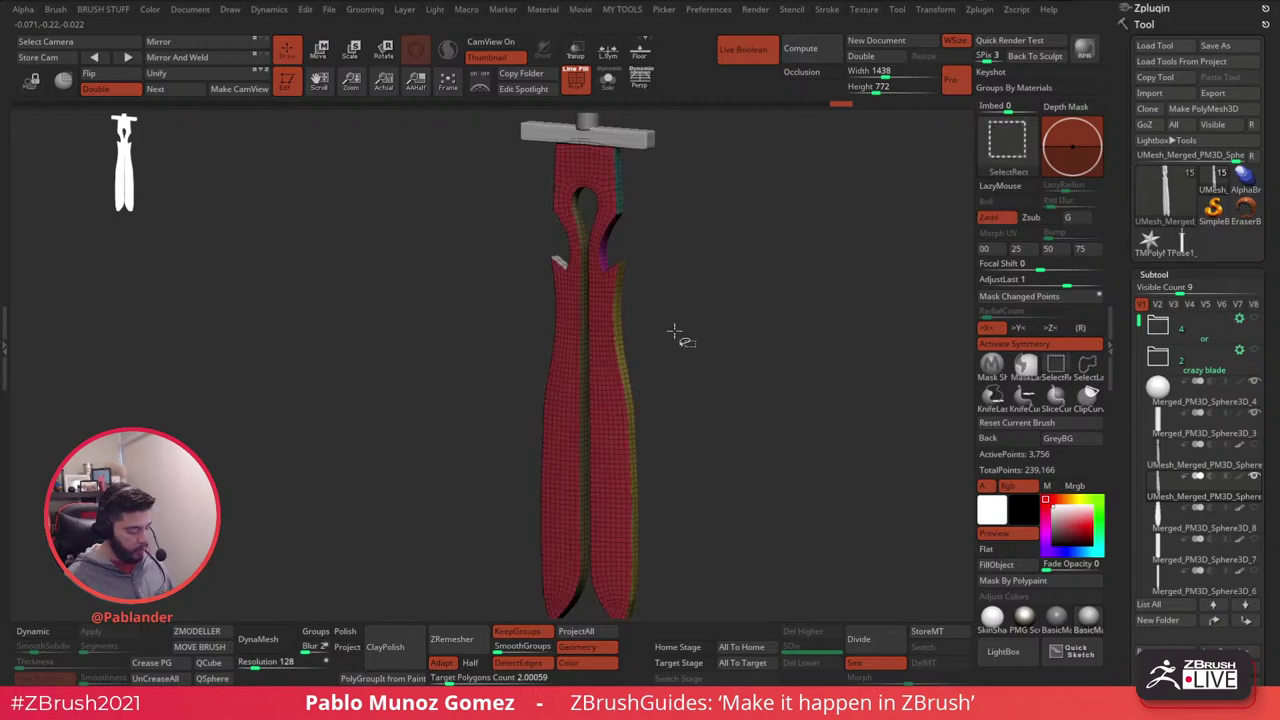
left_click(602, 296, "ctrl+shift")
left_click_drag(727, 353, 736, 372, "ctrl+shift")
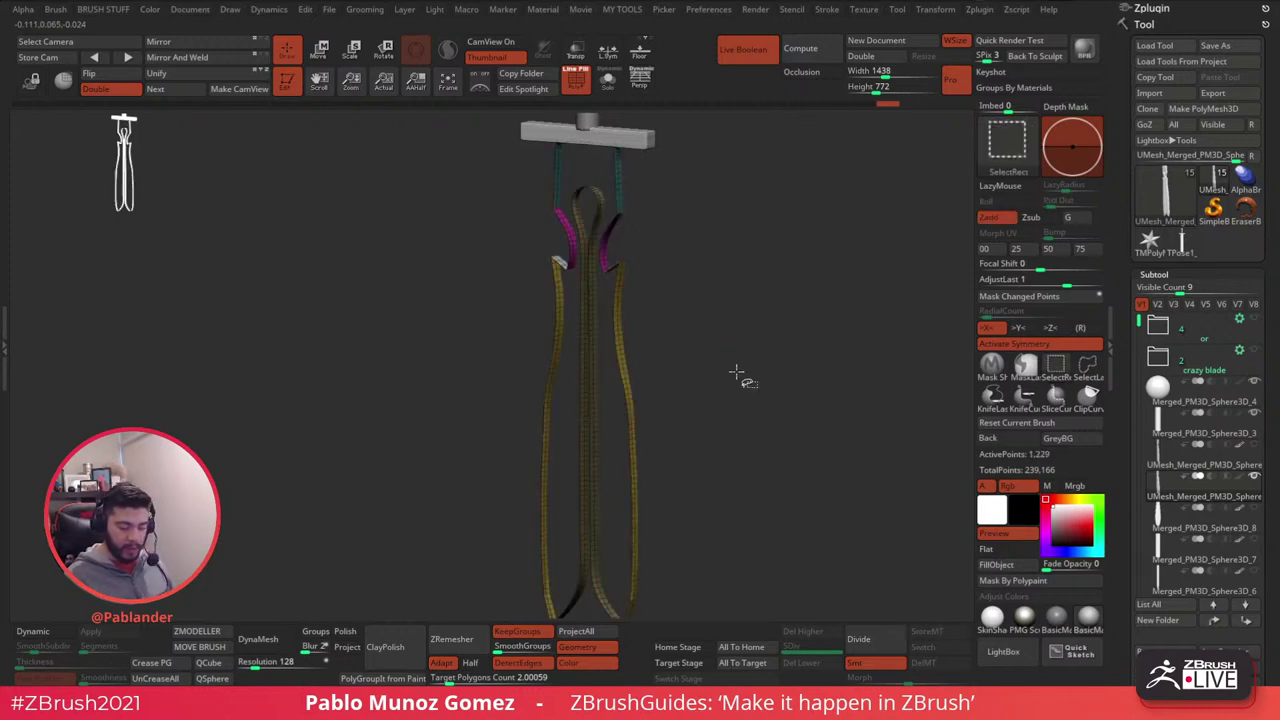
left_click(593, 314, "ctrl+shift")
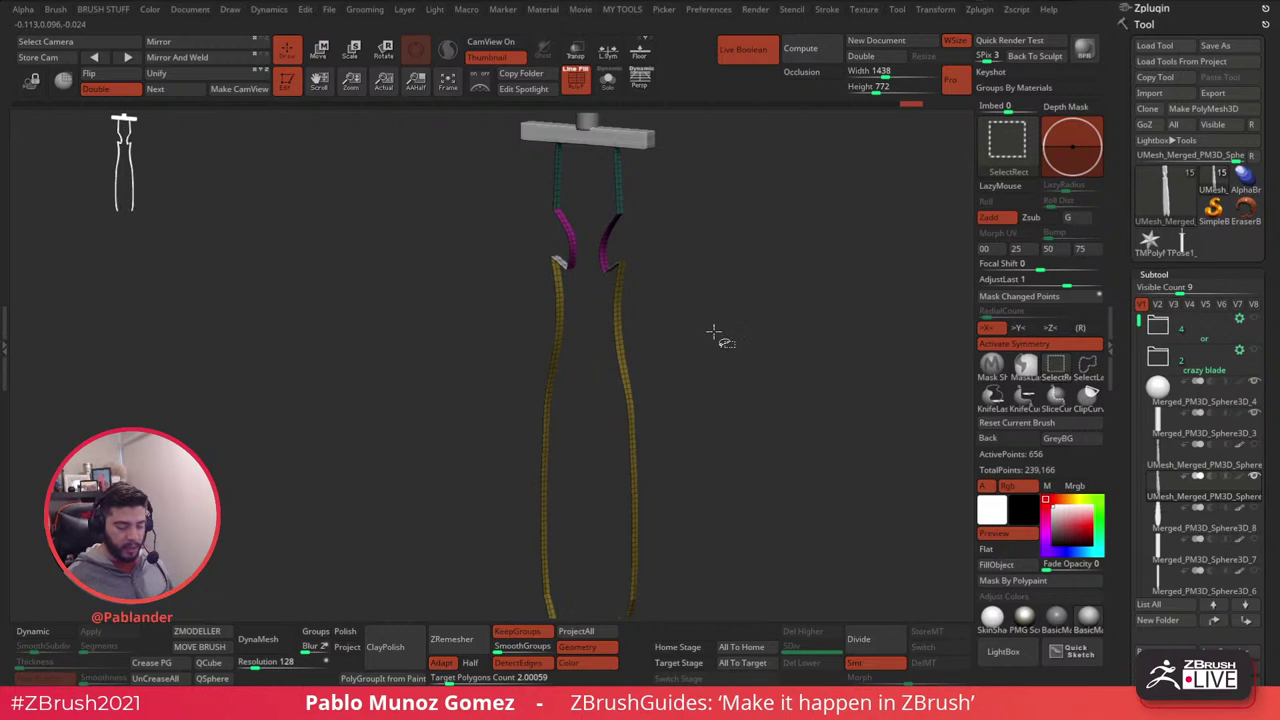
left_click_drag(704, 296, 712, 330, "ctrl+shift")
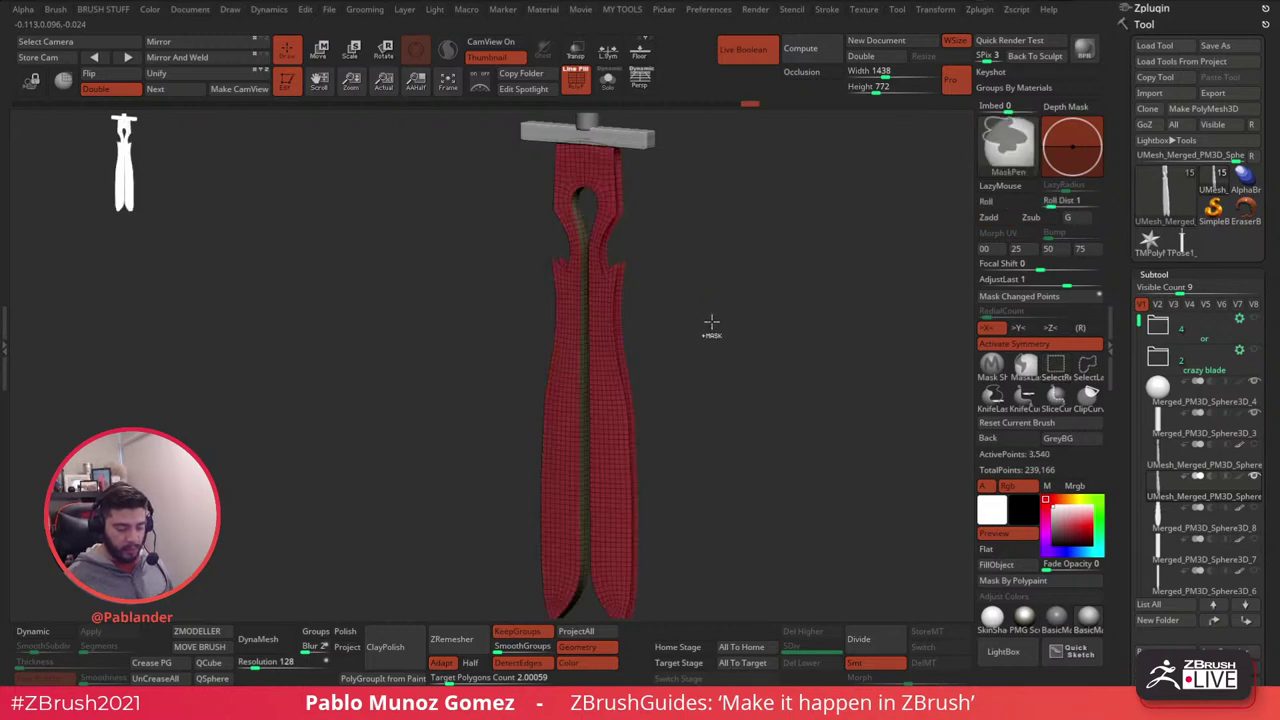
left_click(712, 333, "ctrl+shift")
- Turn off the polyframe display and inspect the shaded blade from the front and side
left_click(580, 85)
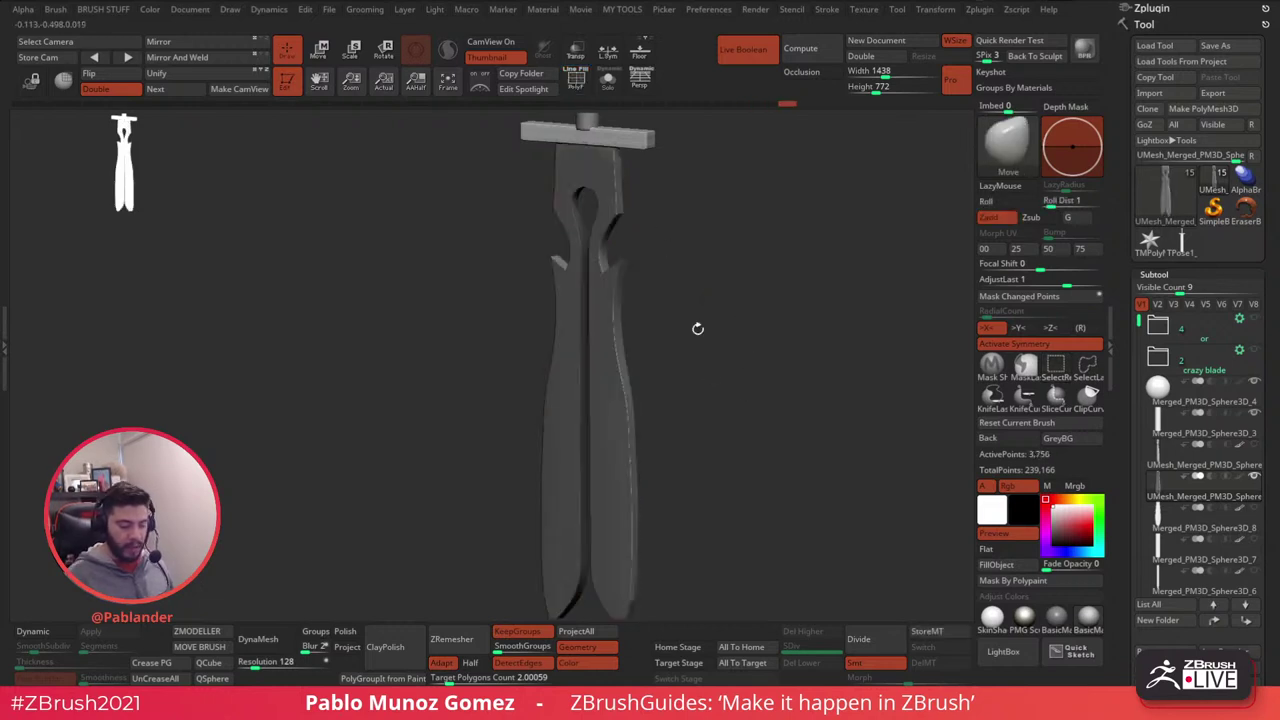
mouse_move(697, 329)
left_mouse_down()
mouse_move(706, 349)
mouse_move(723, 320)
mouse_move(700, 330)
left_mouse_up()
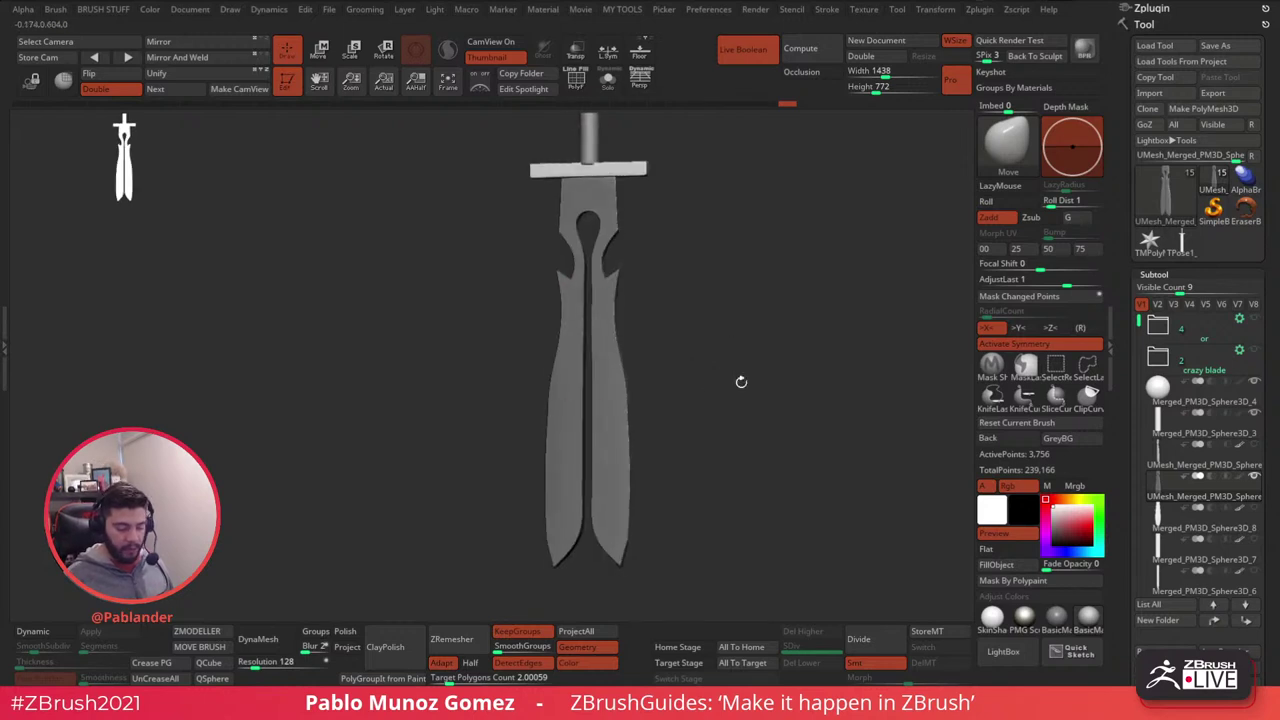
left_click_drag(741, 381, 605, 302)
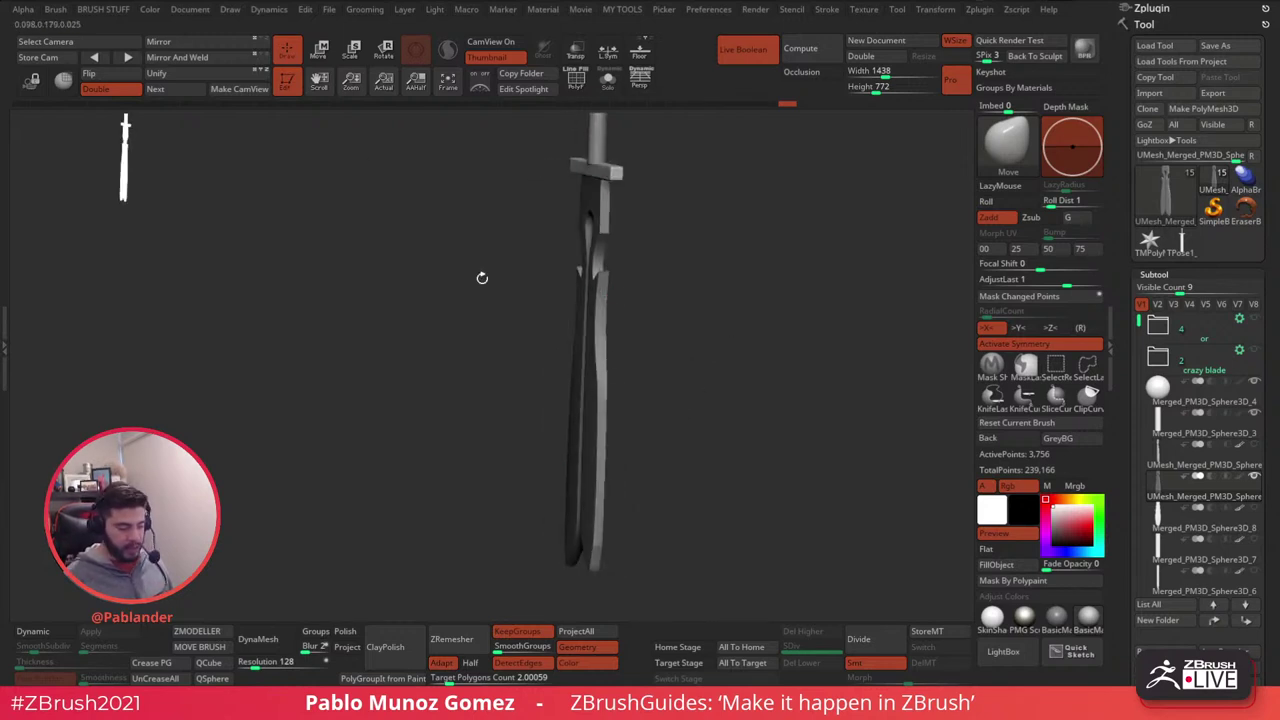
- Scale the blade along the Z axis with the transform gizmo to adjust its thickness, and return to Draw mode
key("w")
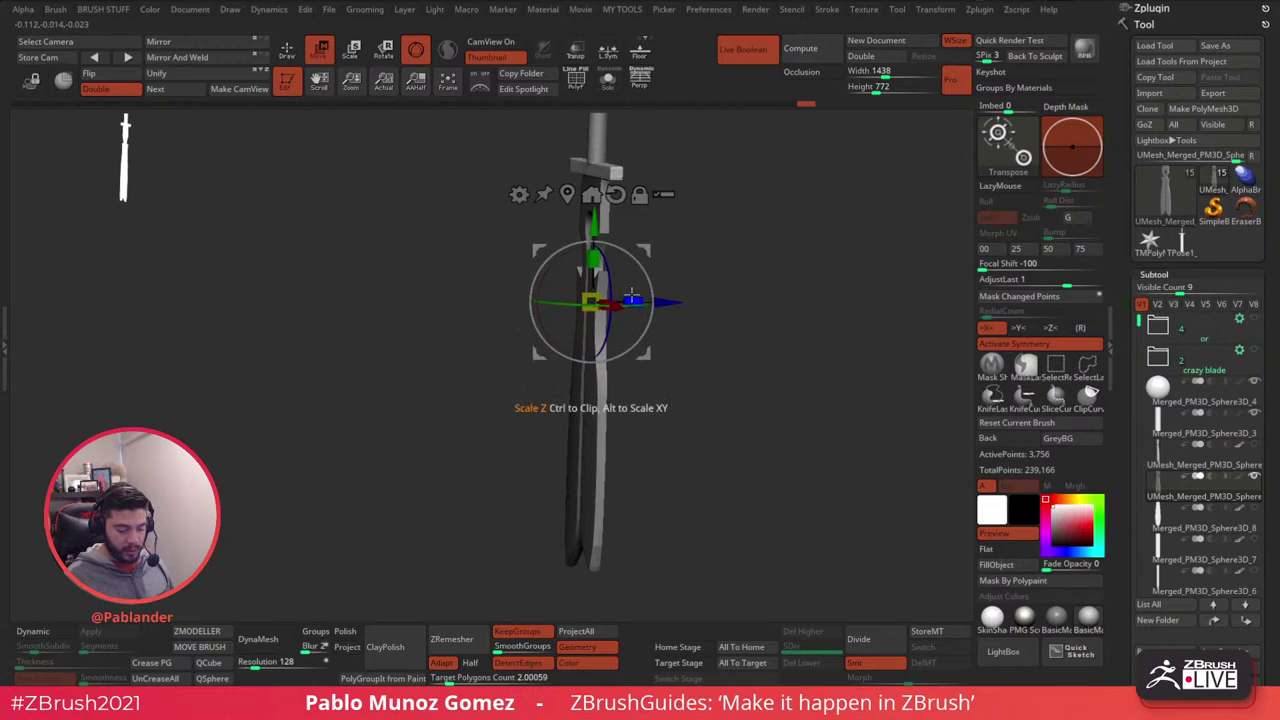
right_click_drag(629, 292, 662, 297, "shift")
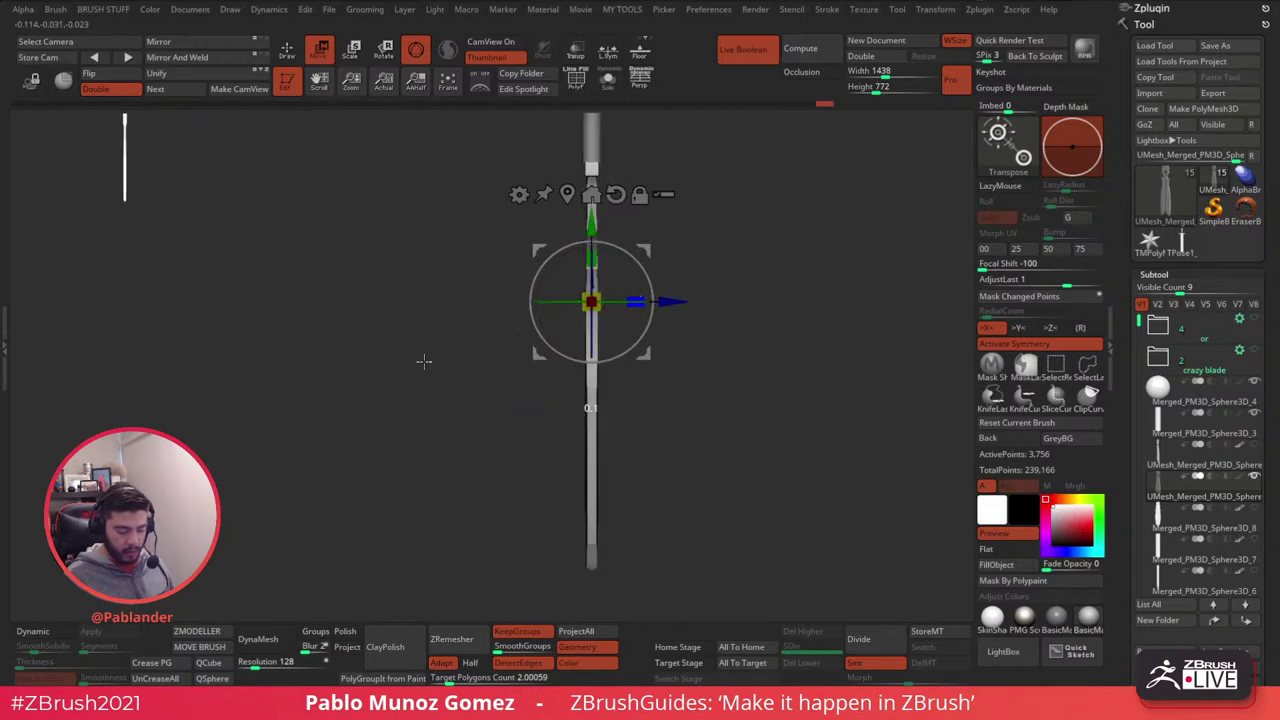
mouse_move(715, 285)
left_mouse_down("shift")
mouse_move(769, 266)
mouse_move(743, 366)
mouse_move(723, 331)
left_mouse_up("shift")
left_click(290, 62)
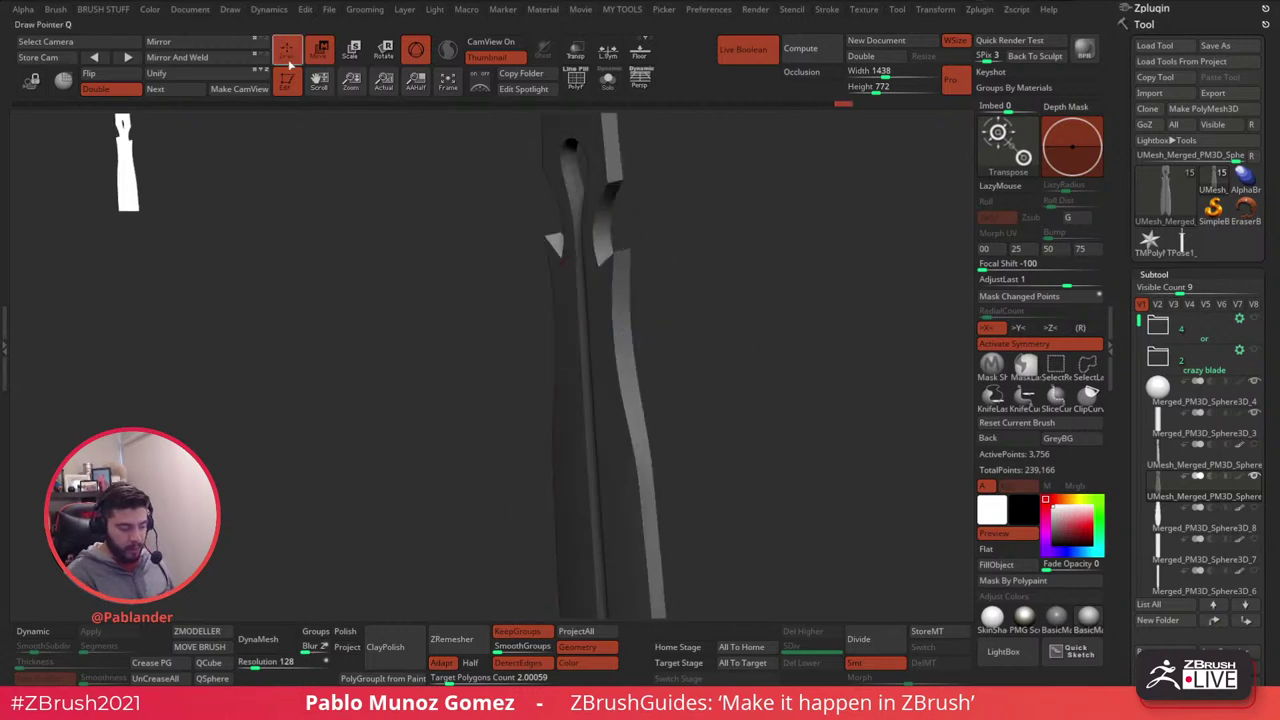
- Isolate the blade's front and back faces without the polyframe, and unhide the remaining polygroups
left_click_drag(424, 402, 434, 417, "ctrl")
left_click(594, 321, "ctrl+shift")
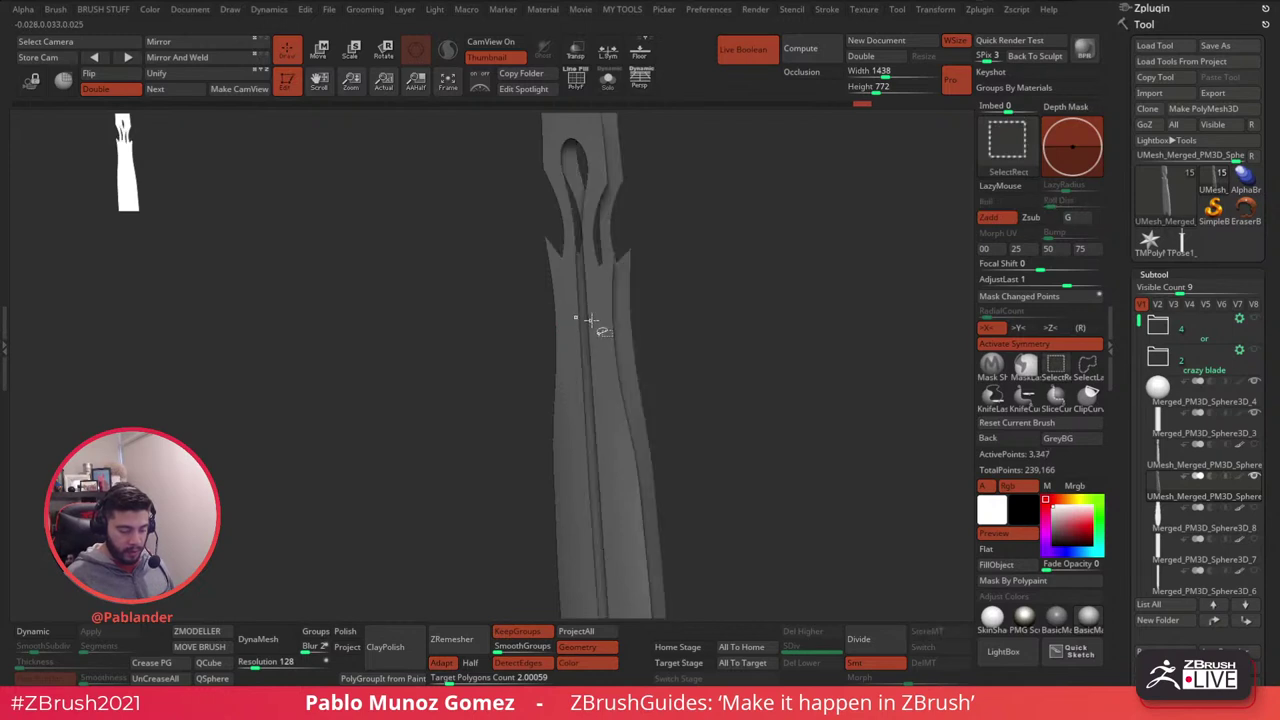
left_click(703, 303, "ctrl+shift")
mouse_move(703, 303)
left_mouse_down()
mouse_move(706, 314)
mouse_move(667, 301)
mouse_move(692, 291)
left_mouse_up()
- Isolate the blade's outer side faces by hiding the front, back and slot polygroups, and show the full blade again
left_click(592, 324, "ctrl+shift")
left_click(672, 303, "ctrl+shift")
left_click(607, 297, "ctrl+shift")
left_click(594, 303, "ctrl+shift")
left_click(671, 291, "ctrl")
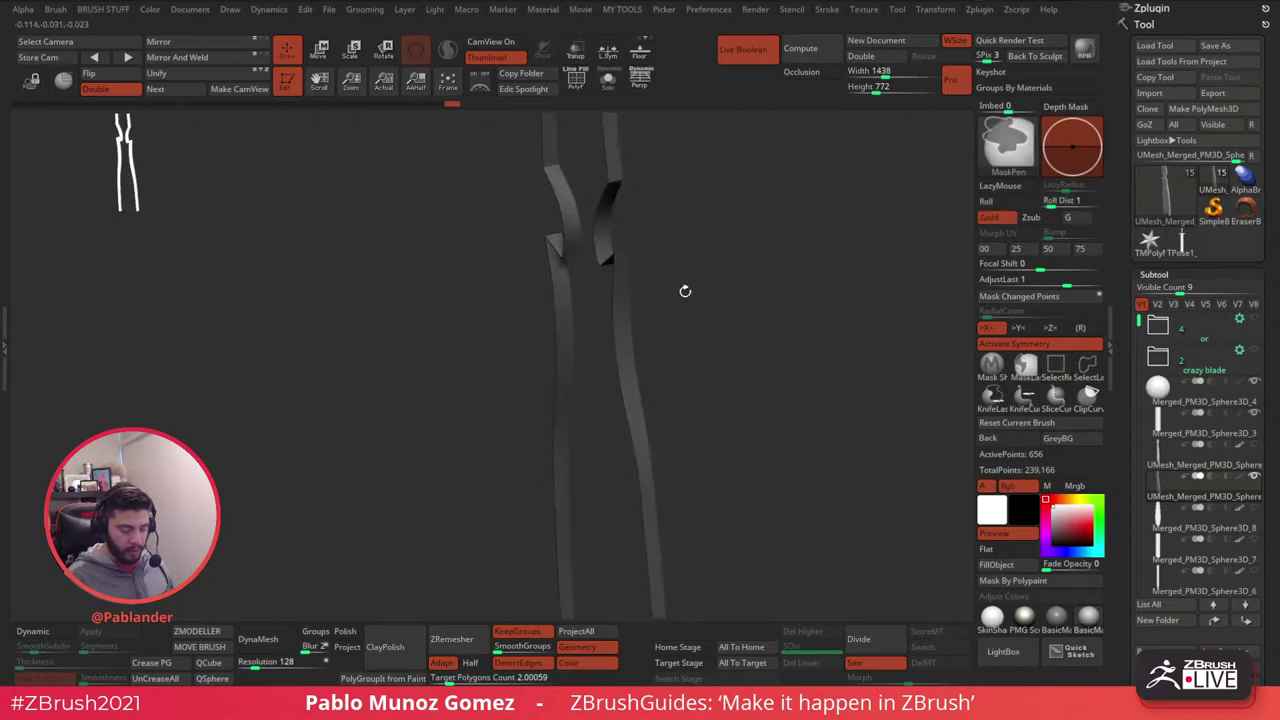
left_click(685, 291, "ctrl+shift")
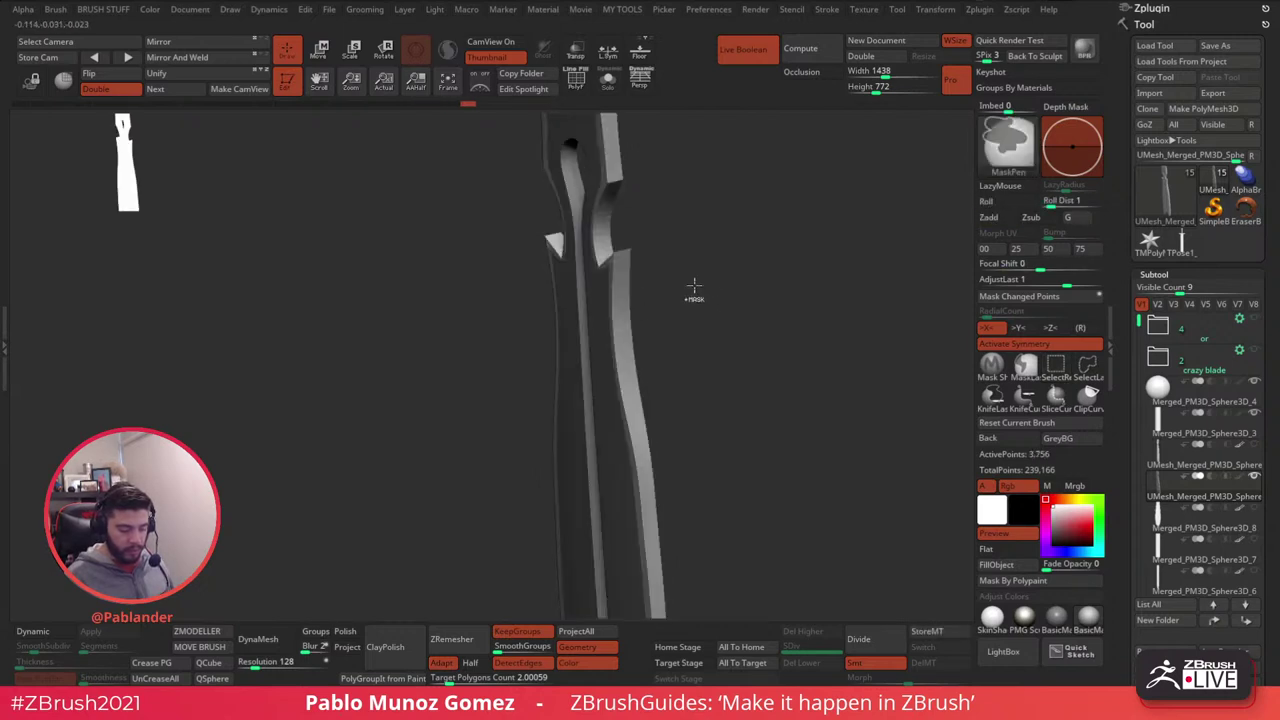
- Examine the shaded blade's side faces and thickness at an angle and its fit beneath the crossguard
left_click_drag(693, 287, 709, 325, "ctrl")
left_click(593, 306, "ctrl+shift")
left_click(588, 304, "ctrl+shift")
left_click(718, 330, "ctrl")
left_click(731, 330, "ctrl")
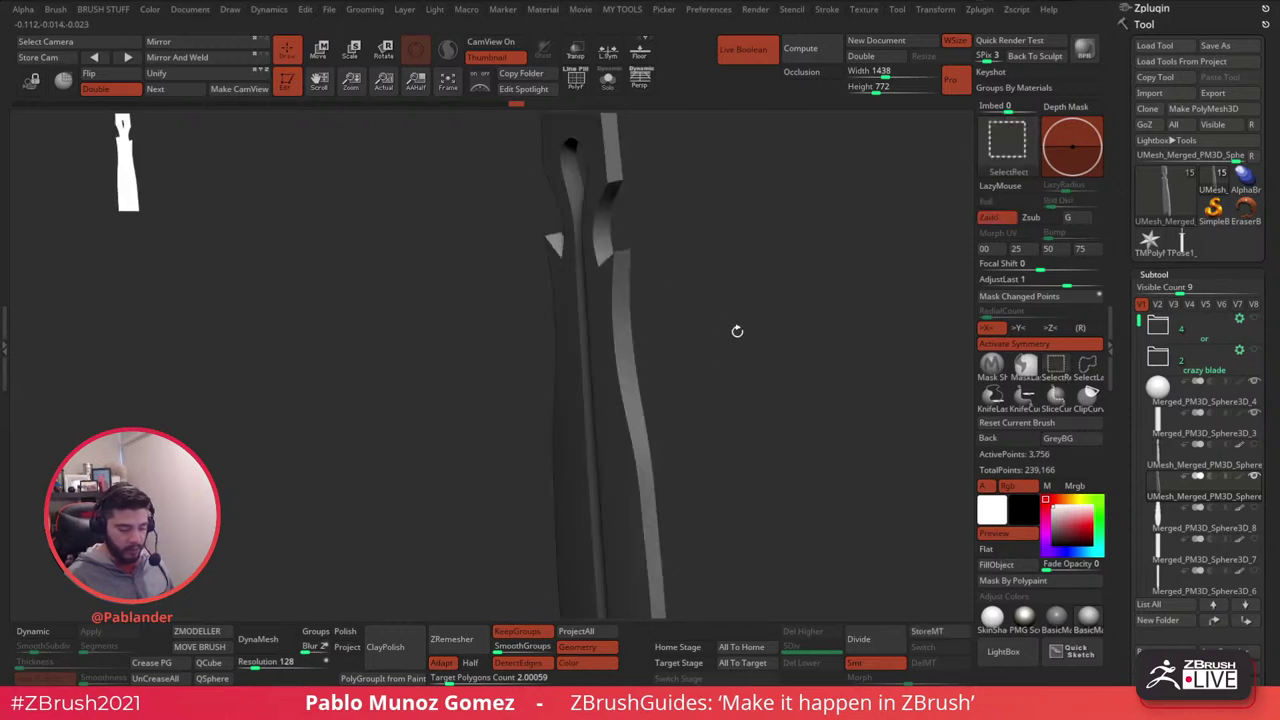
key("w")
left_click_drag(787, 356, 760, 338)
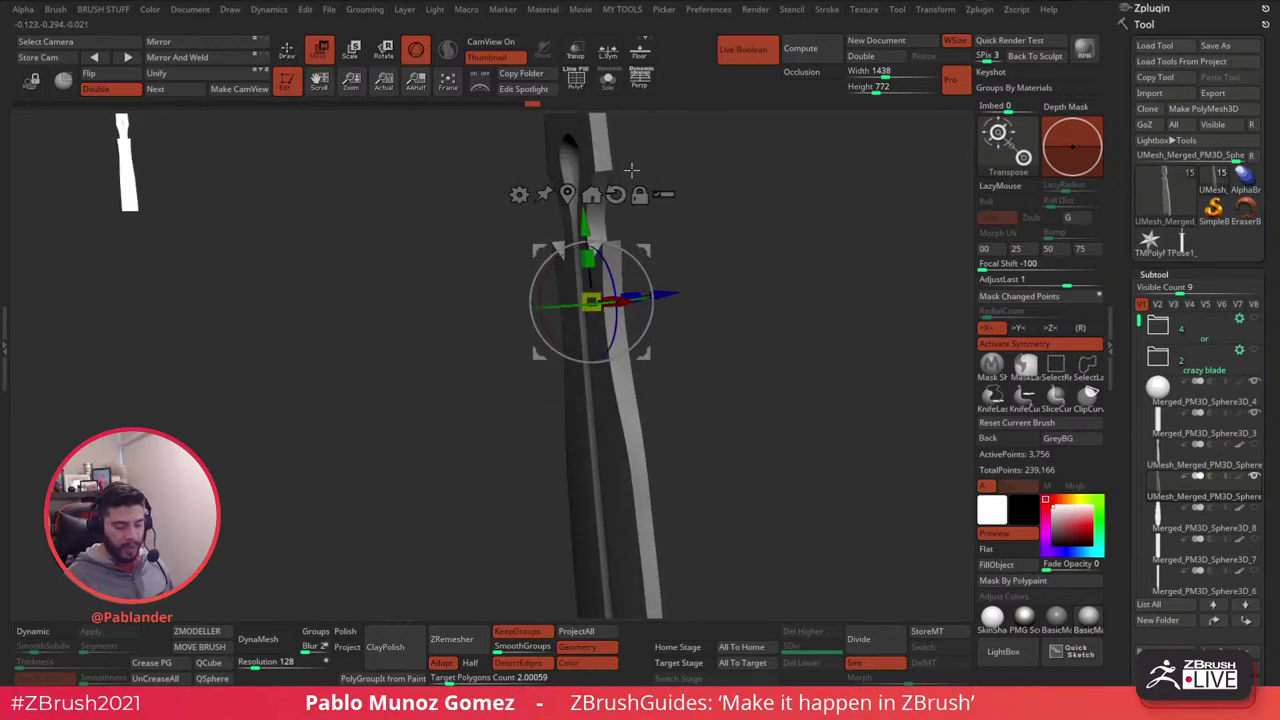
mouse_move(632, 170)
left_mouse_down("alt")
mouse_move(649, 403)
mouse_move(631, 300)
mouse_move(628, 313)
mouse_move(686, 331)
mouse_move(680, 429)
mouse_move(714, 301)
mouse_move(705, 295)
mouse_move(714, 314)
mouse_move(650, 307)
mouse_move(665, 400)
left_mouse_up("alt")
left_click(287, 52)
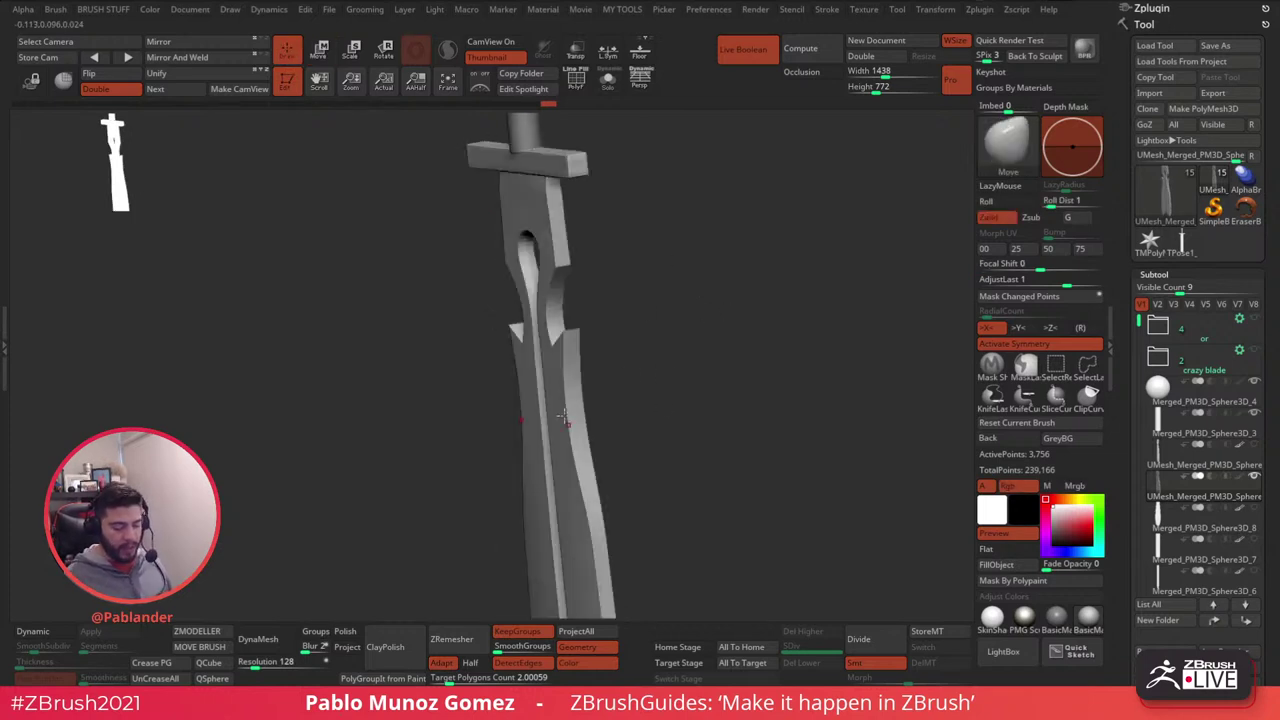
- Show the polyframe and scale the blade along Z to about 0.2 to thin it strongly
left_click(576, 80)
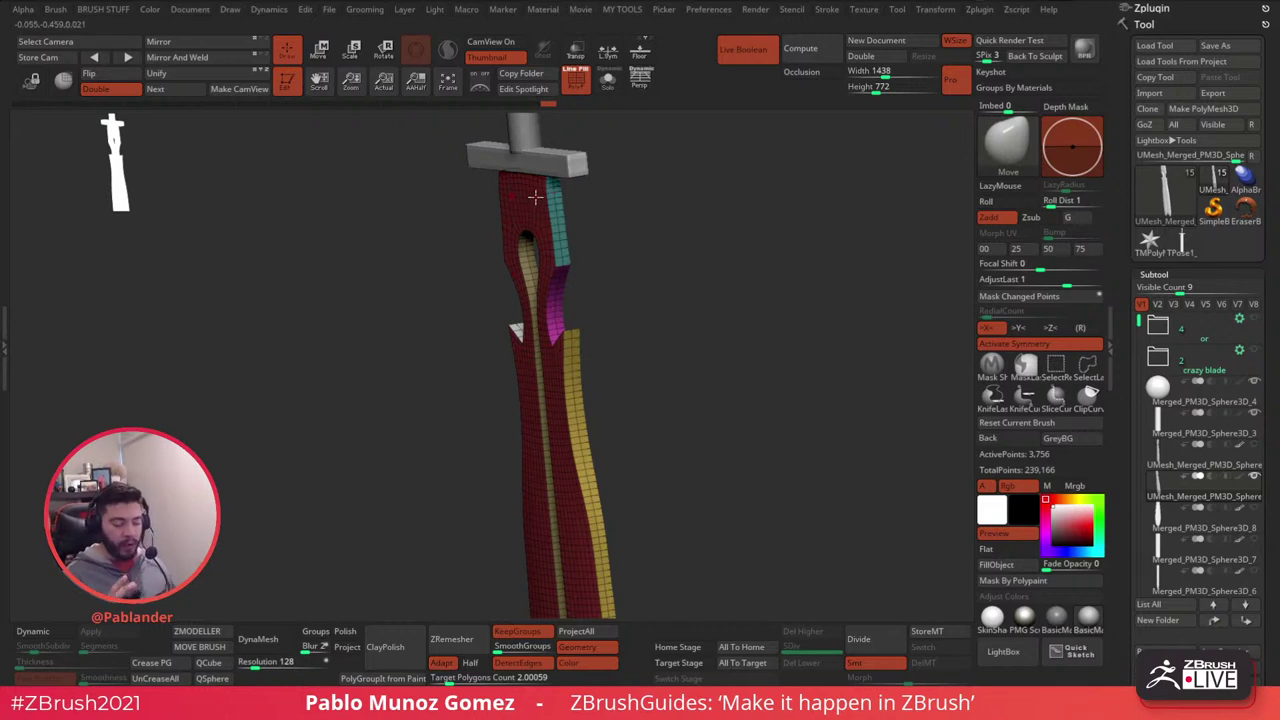
left_click_drag(644, 227, 689, 284)
left_click_drag(682, 423, 693, 385)
left_click(320, 52)
left_click_drag(637, 258, 608, 282)
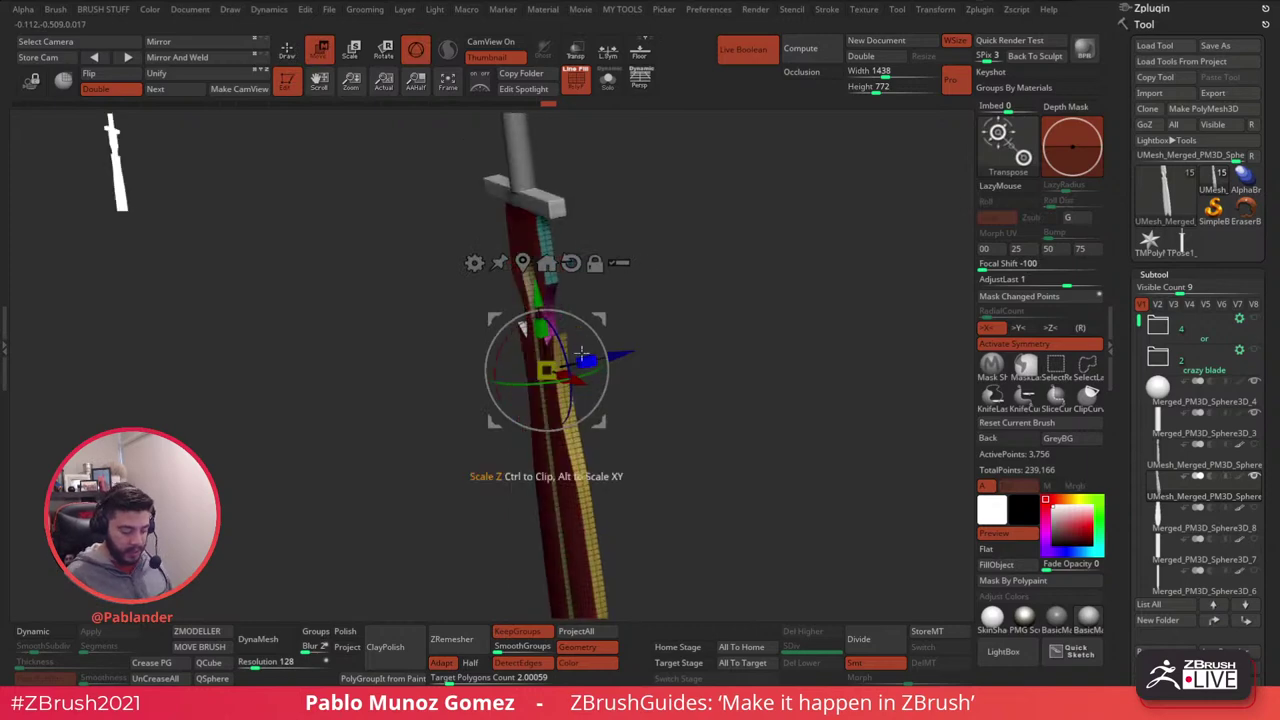
left_click_drag(560, 375, 488, 400)
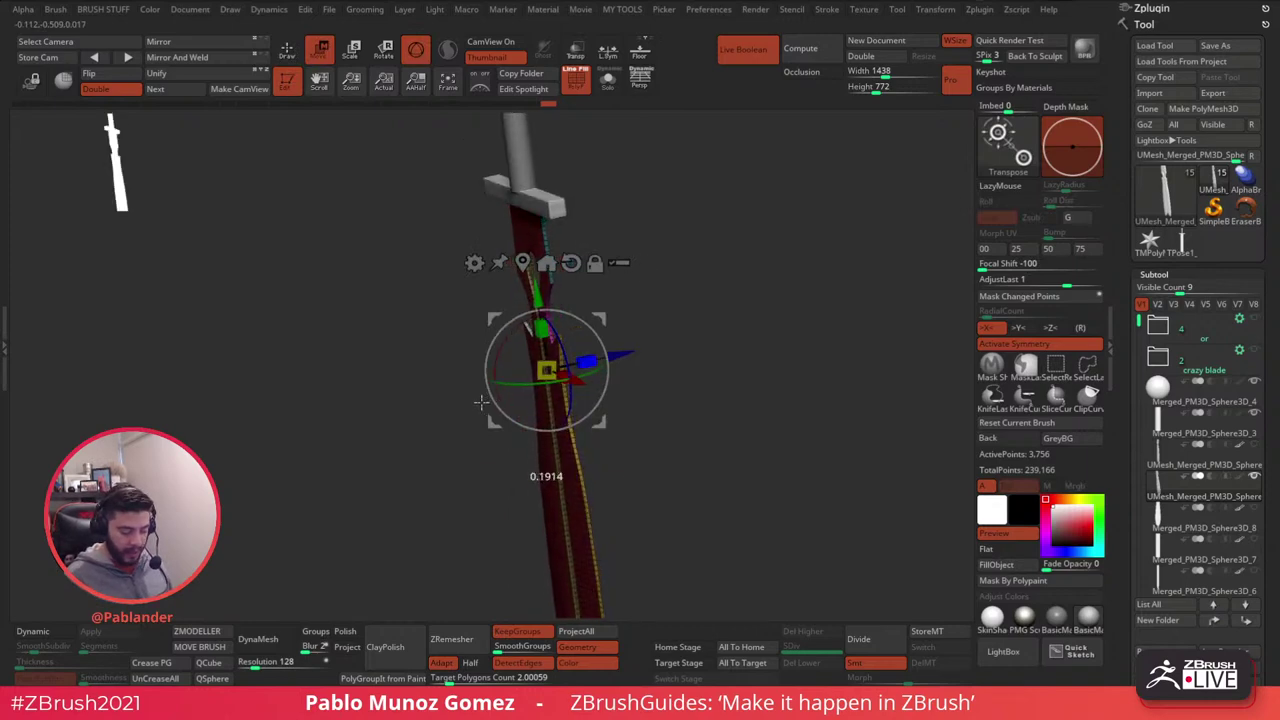
- Scale the blade further along Z to about 0.7 of its thickness, and return to Draw mode
left_click_drag(720, 372, 742, 387)
left_click_drag(624, 434, 530, 466)
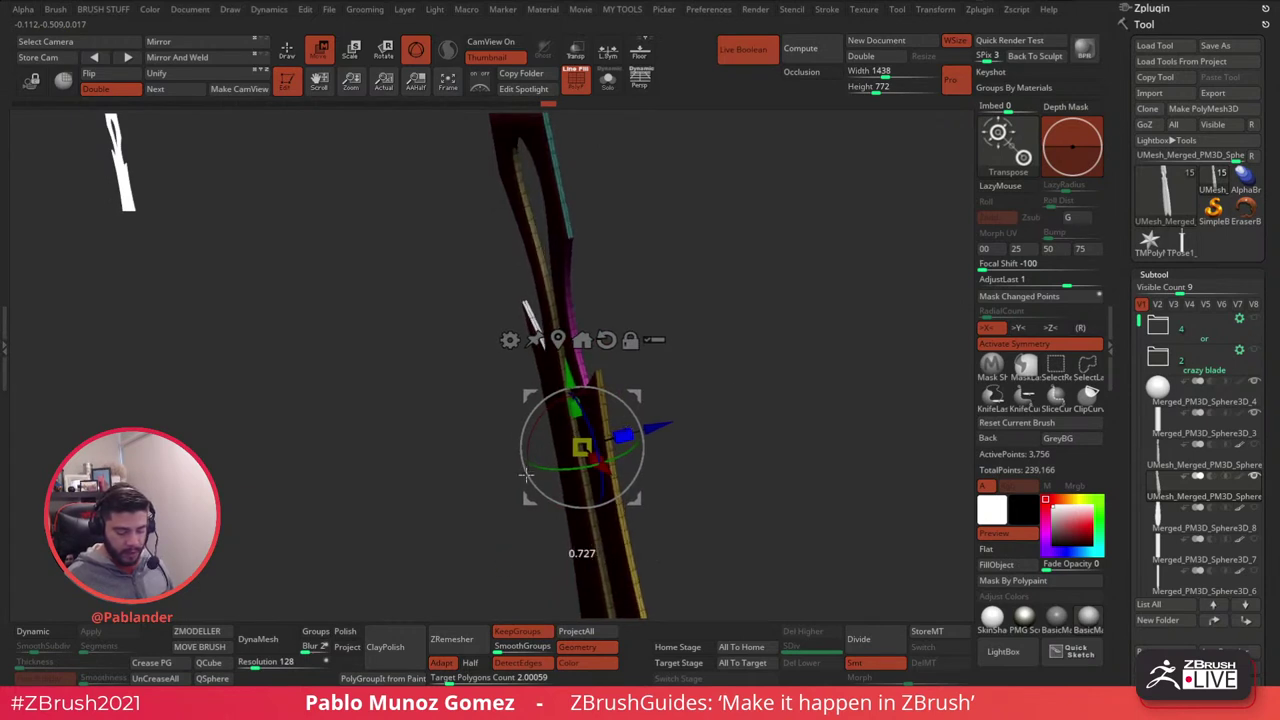
left_click_drag(686, 366, 711, 362)
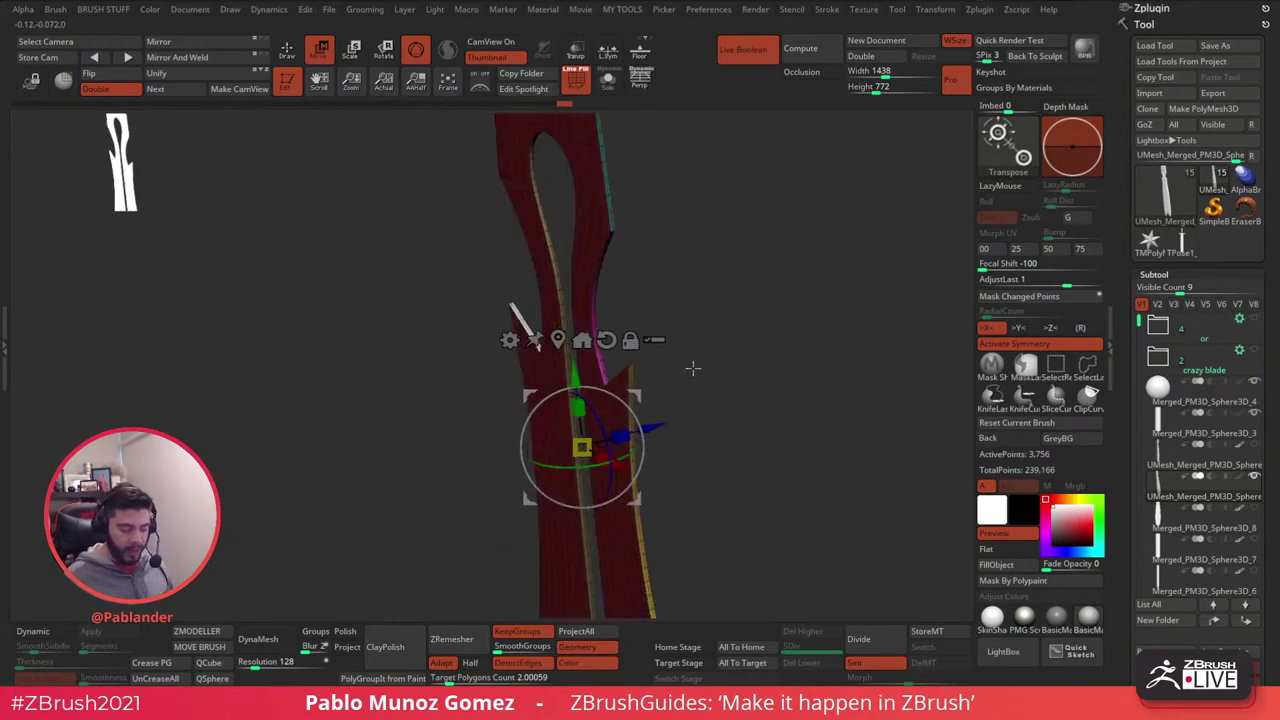
left_click(294, 57)
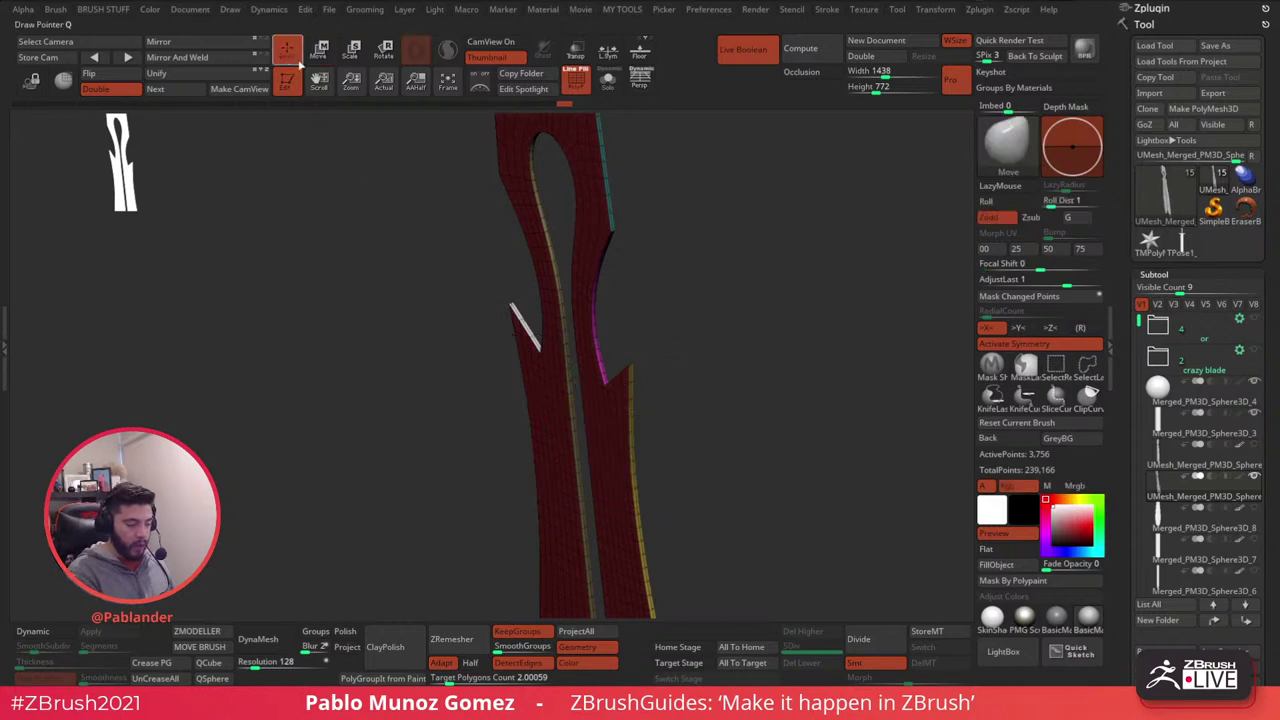
- Mask the complete edge loop along the middle of the blade's outer side with the ZModeler edge Mask action
left_click_drag(639, 398, 643, 522, "alt")
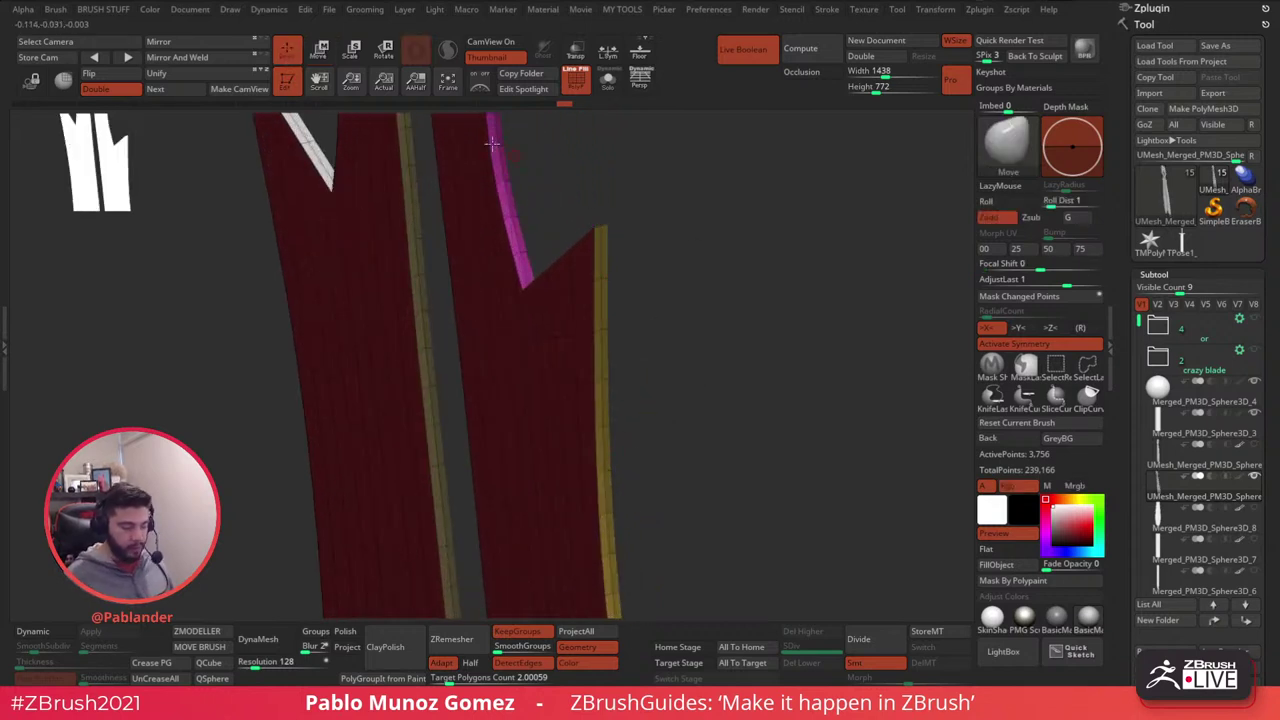
left_click(208, 631)
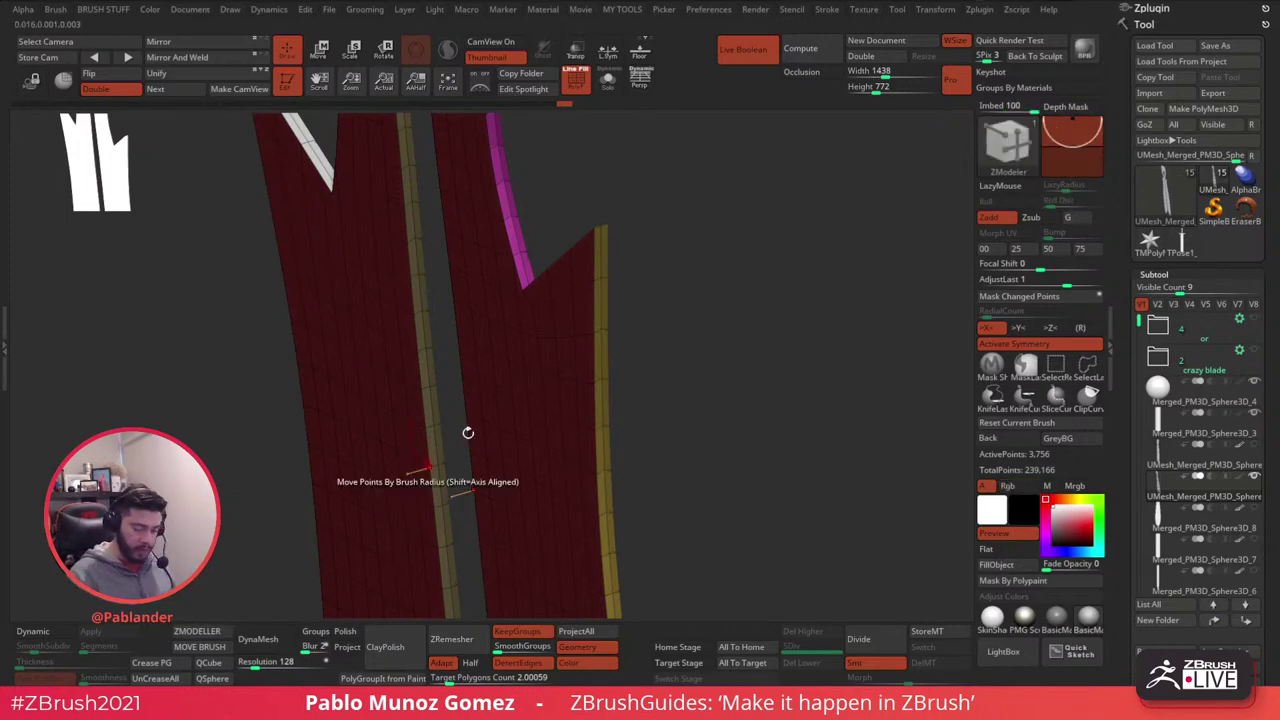
left_click_drag(680, 340, 711, 292)
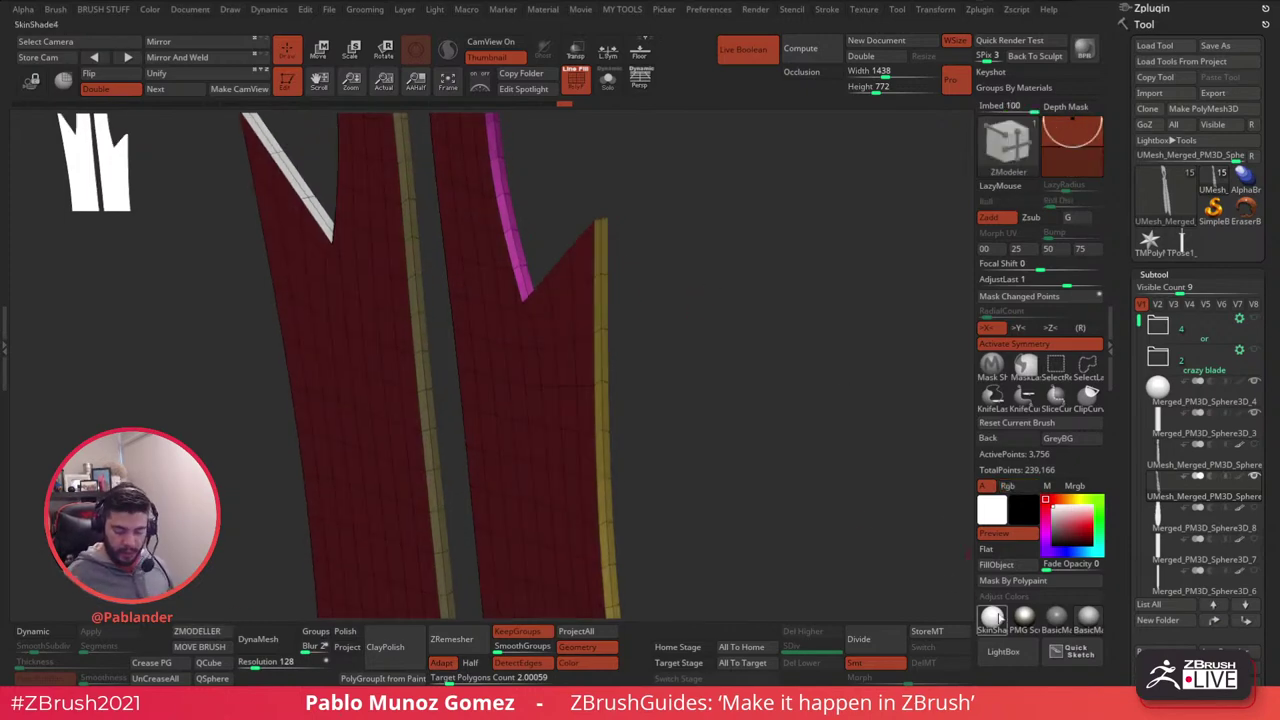
key("space")
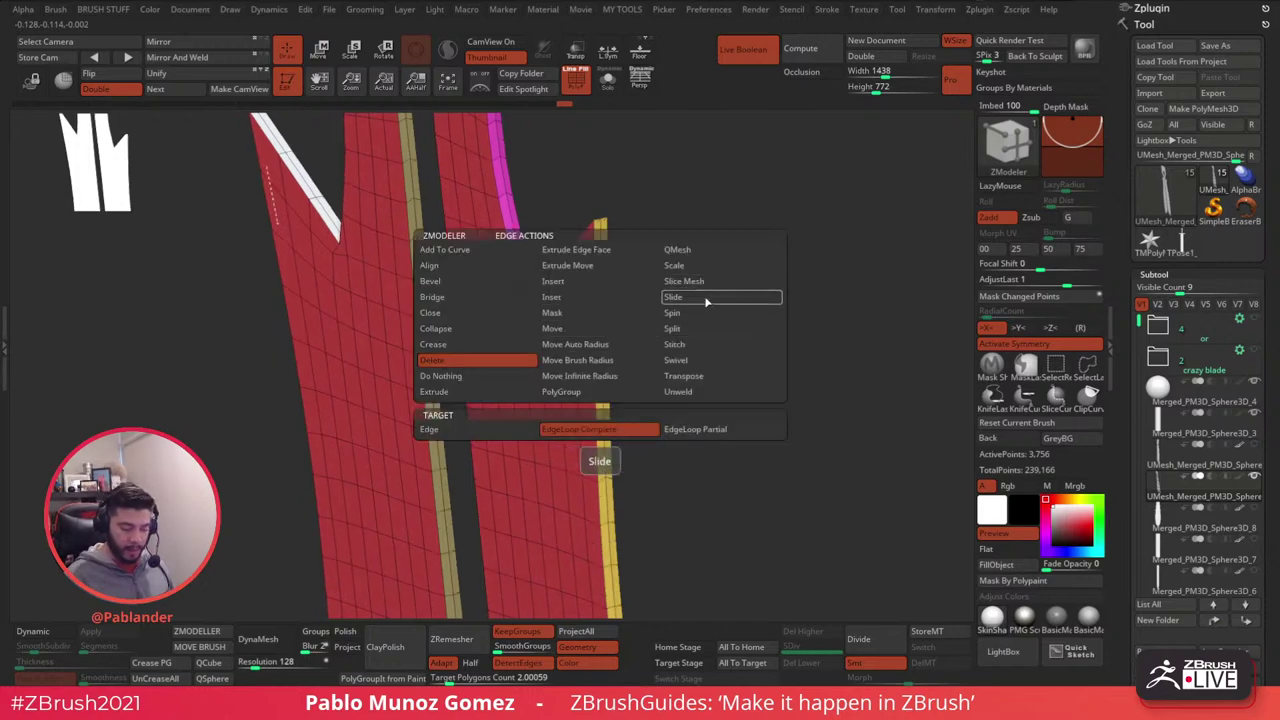
left_click(578, 314)
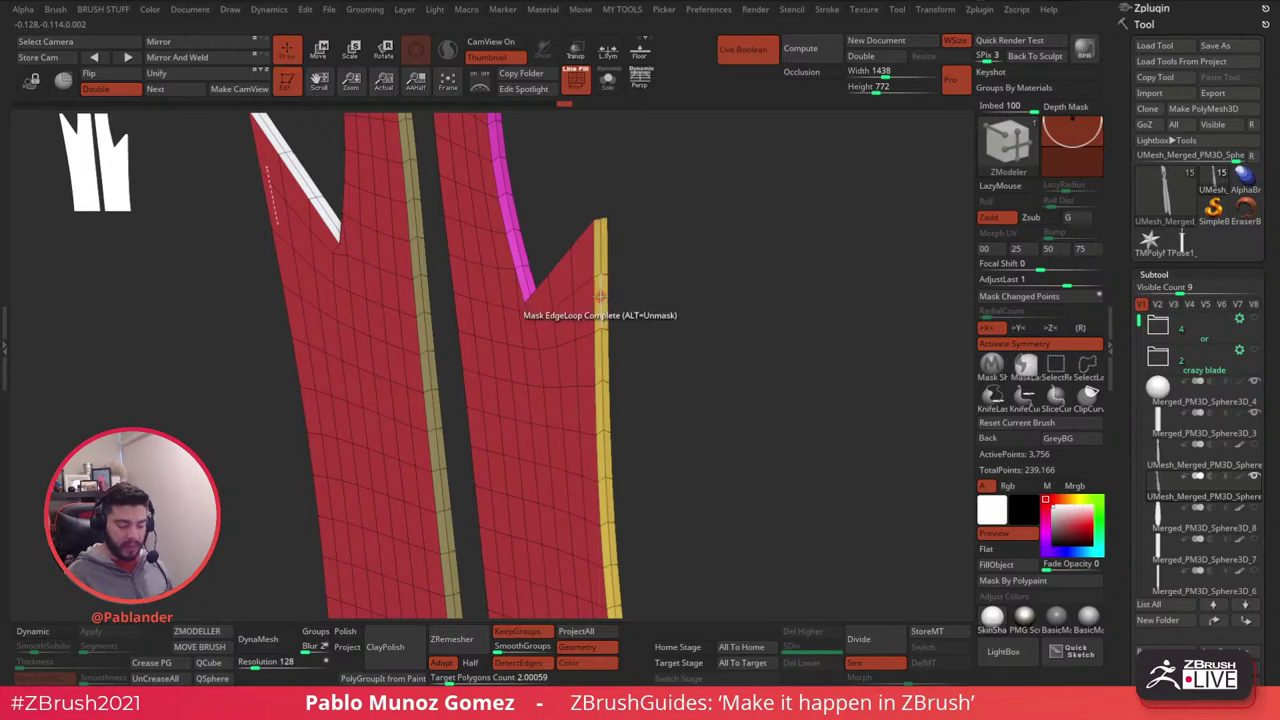
left_click(600, 297)
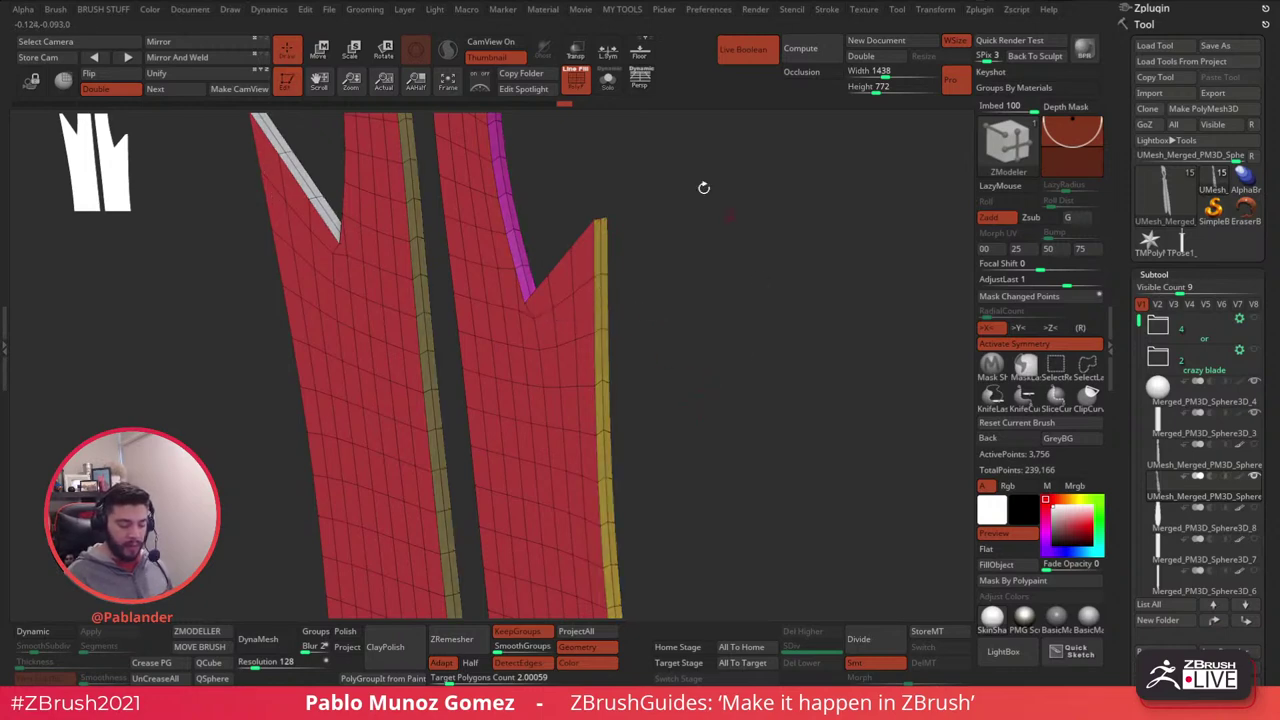
- Invert the mask and inflate the blade's middle side edge loop by 7 to form bevelled edges
left_click_drag(700, 420, 774, 409)
key("space")
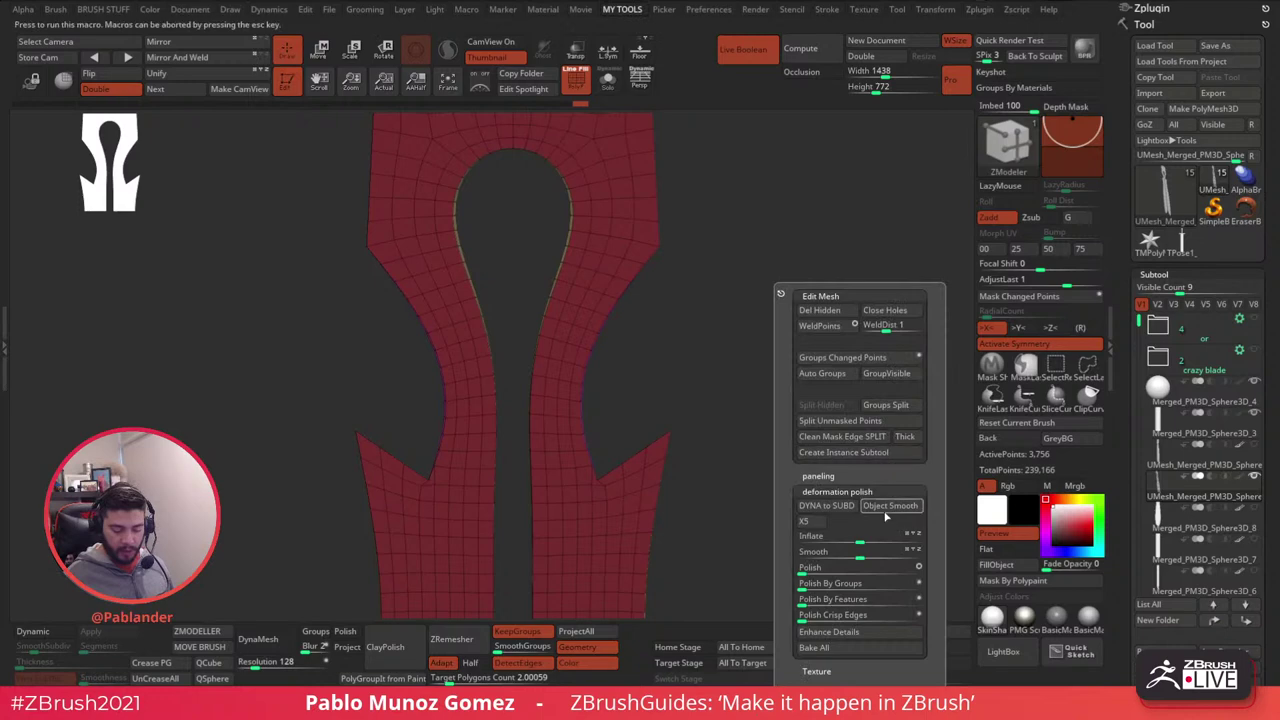
left_click_drag(858, 540, 865, 540)
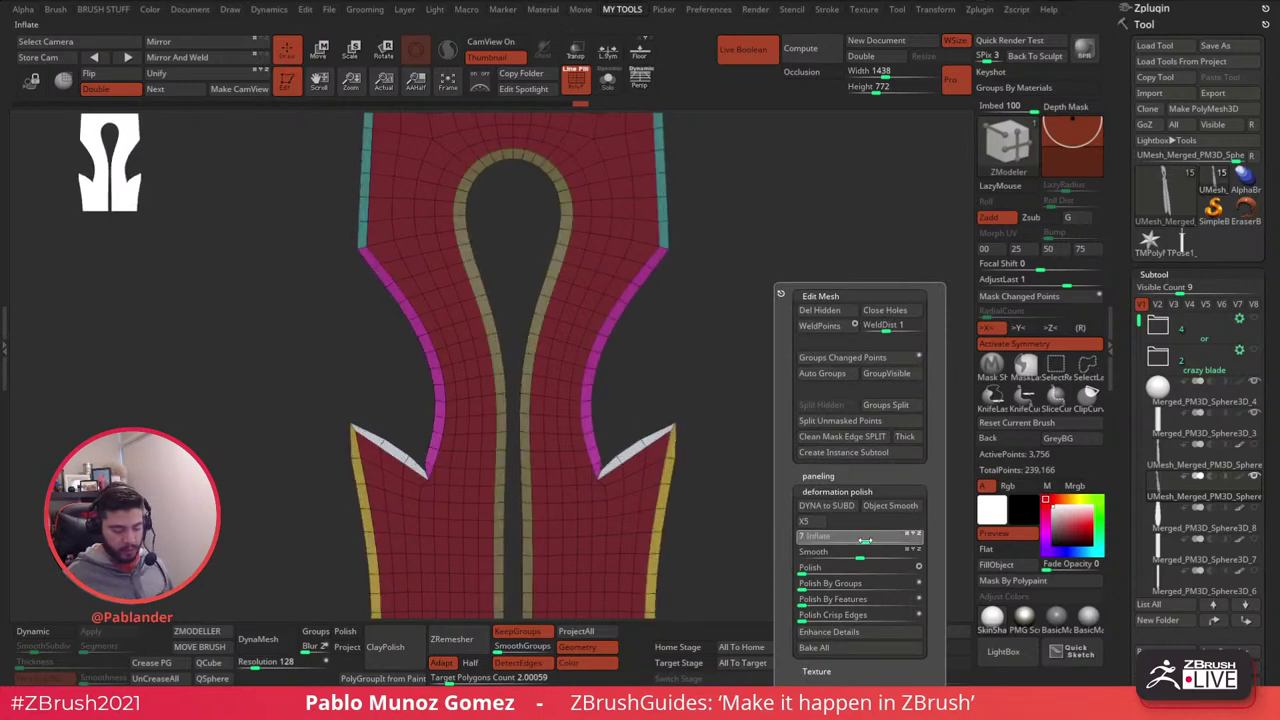
- Check the blade's bevelled edges without the polyframe, clear the mask, and show the polyframe again
left_click_drag(740, 483, 718, 317, "alt")
left_click(577, 82)
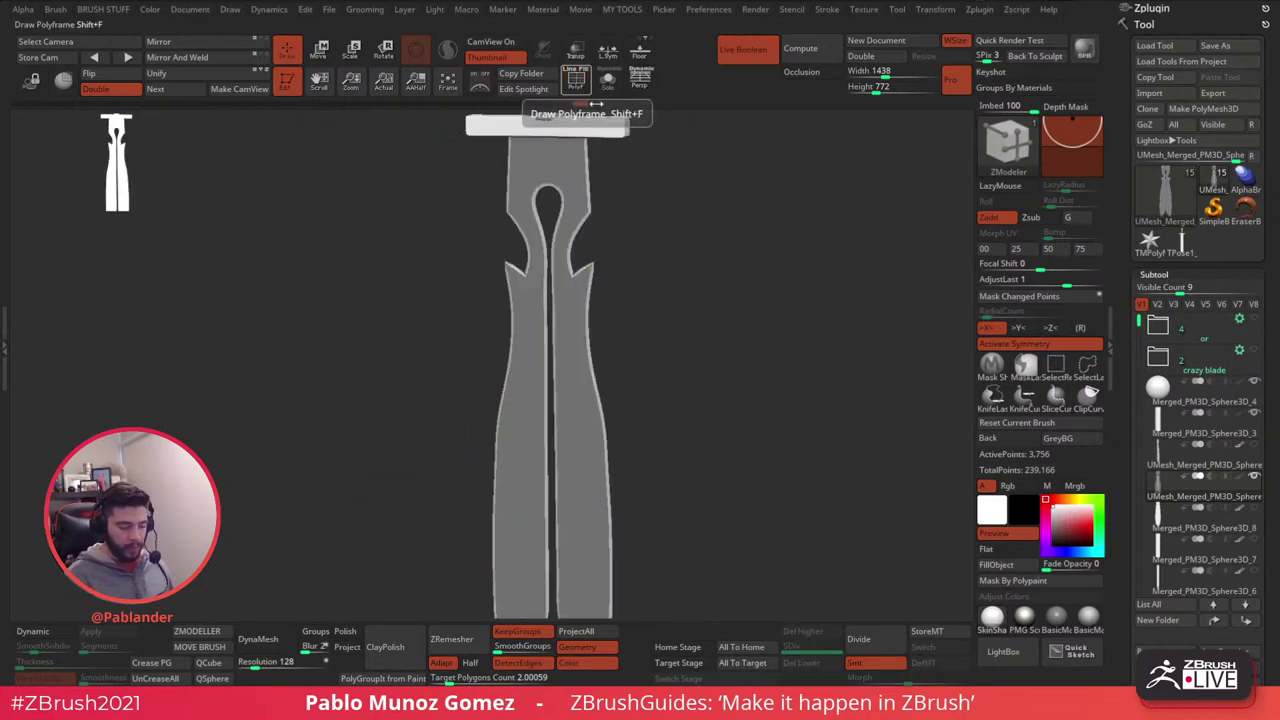
left_click_drag(675, 185, 789, 531)
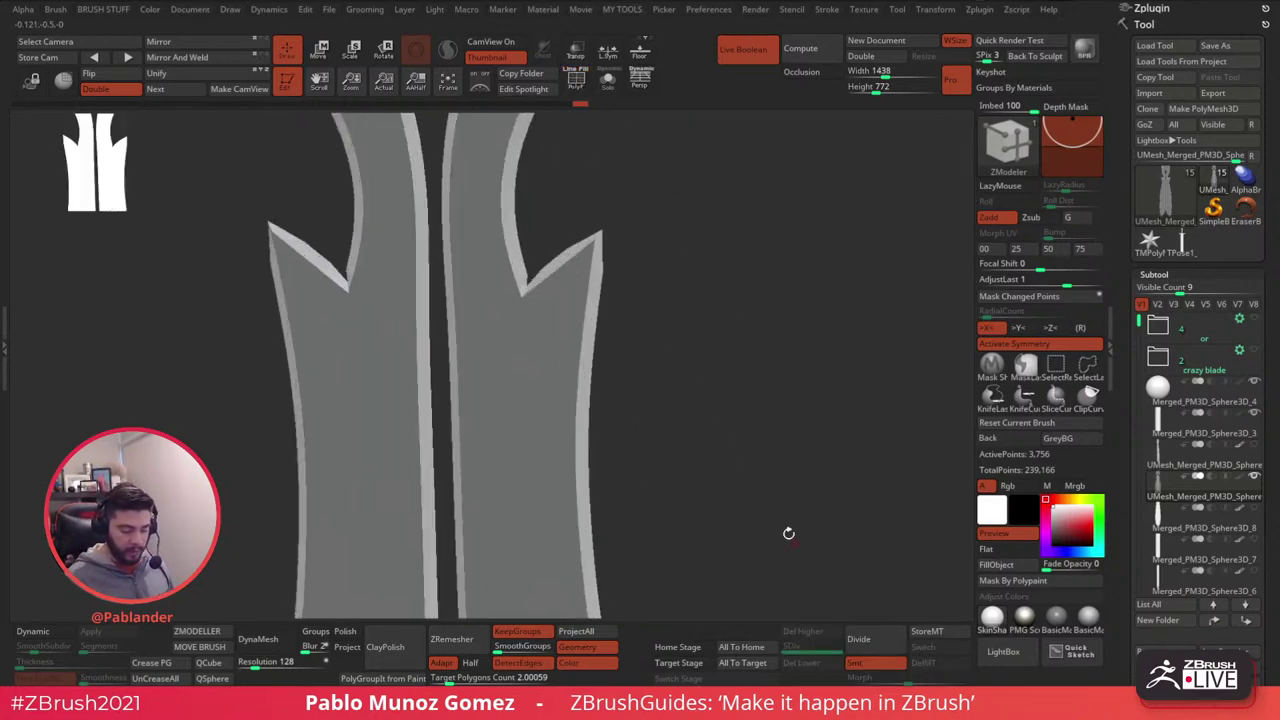
mouse_move(757, 366)
left_mouse_down()
mouse_move(742, 343)
mouse_move(714, 363)
mouse_move(770, 370)
mouse_move(717, 297)
mouse_move(740, 294)
mouse_move(742, 345)
left_mouse_up()
key("ctrl")
left_click_drag(742, 345, 720, 357)
left_click(577, 81)
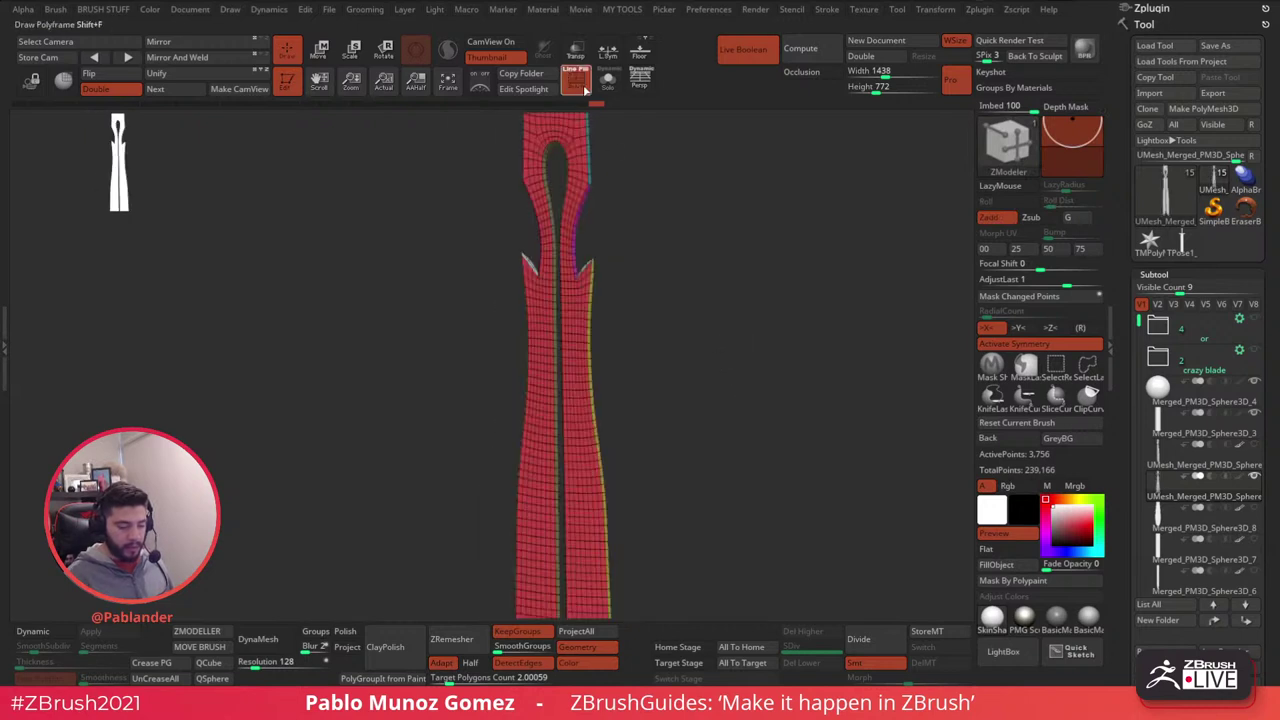
- Turn off symmetry and center the transform gizmo on the whole blade in front view
left_click_drag(698, 280, 624, 312)
key("w")
mouse_move(700, 336)
left_mouse_down()
mouse_move(711, 357)
mouse_move(709, 345)
left_mouse_up()
left_click_drag(625, 266, 637, 262)
left_click_drag(711, 346, 713, 328, "alt")
left_click_drag(713, 328, 740, 366, "shift")
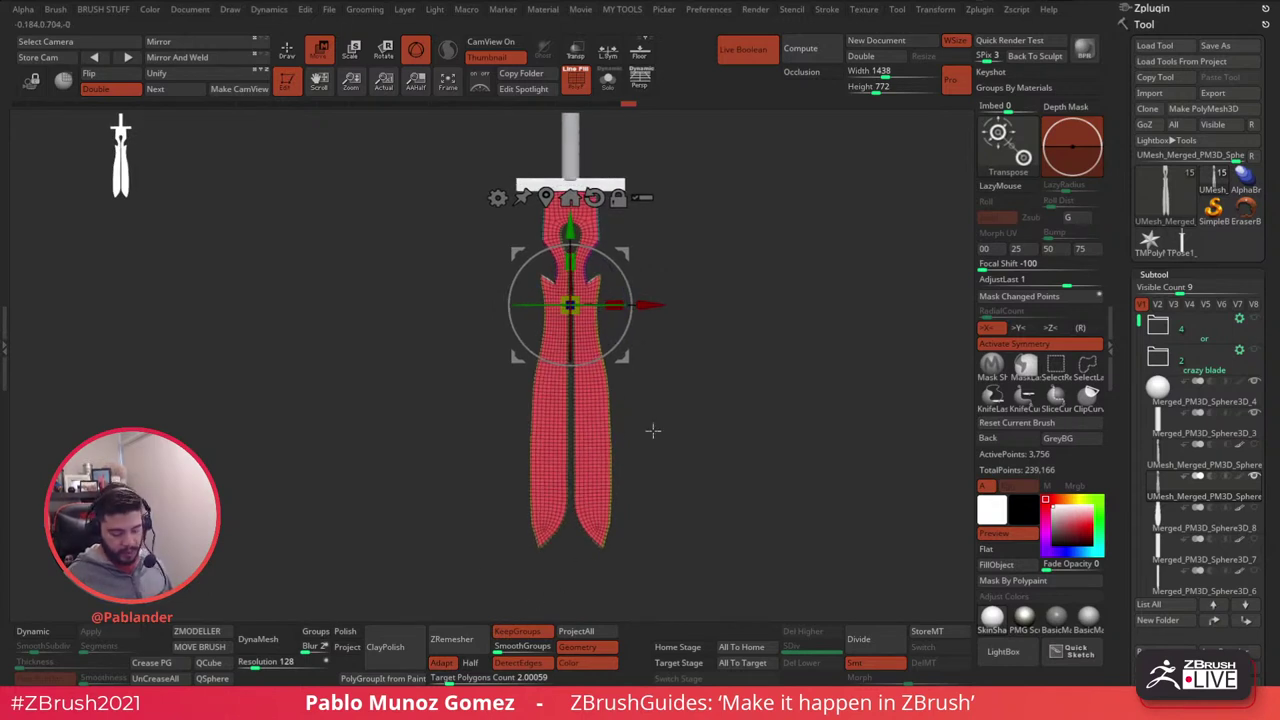
left_click_drag(680, 471, 674, 441, "alt")
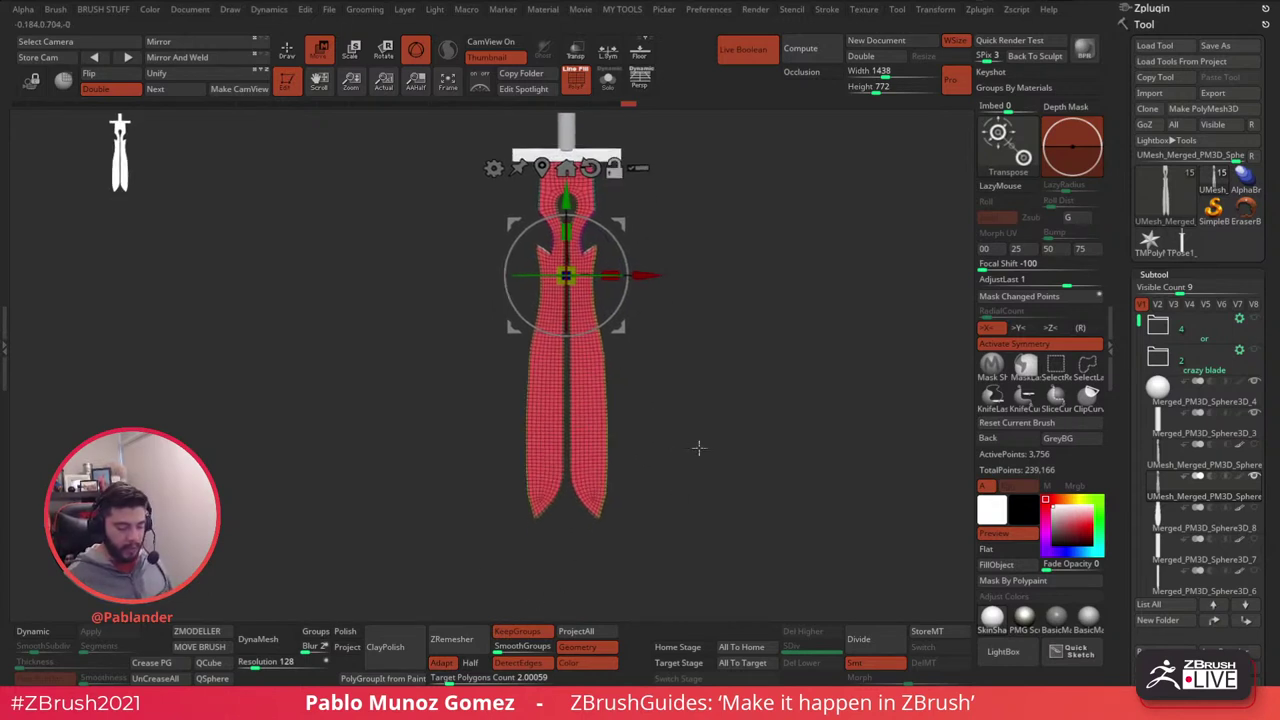
left_click_drag(732, 215, 712, 259, "alt")
left_click(522, 213)
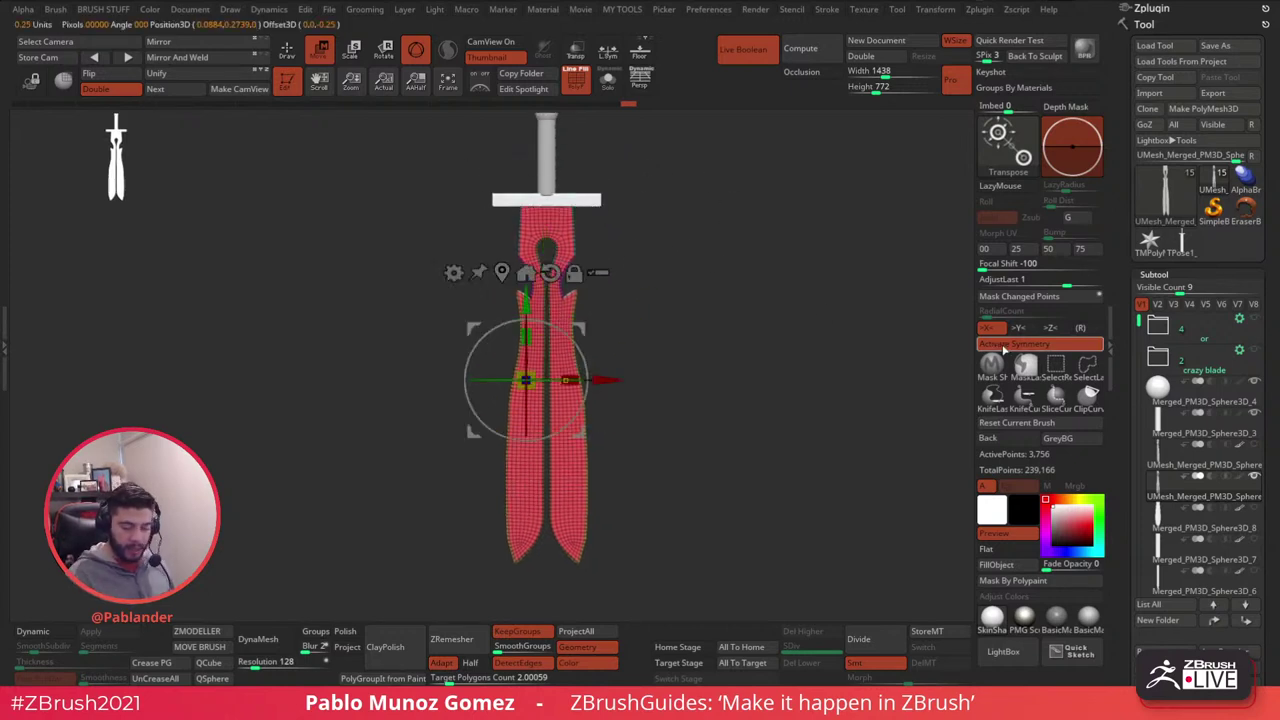
left_click(1019, 346)
left_click(501, 272)
mouse_move(716, 345)
left_mouse_down("alt")
mouse_move(717, 391)
mouse_move(711, 355)
left_mouse_up("alt")
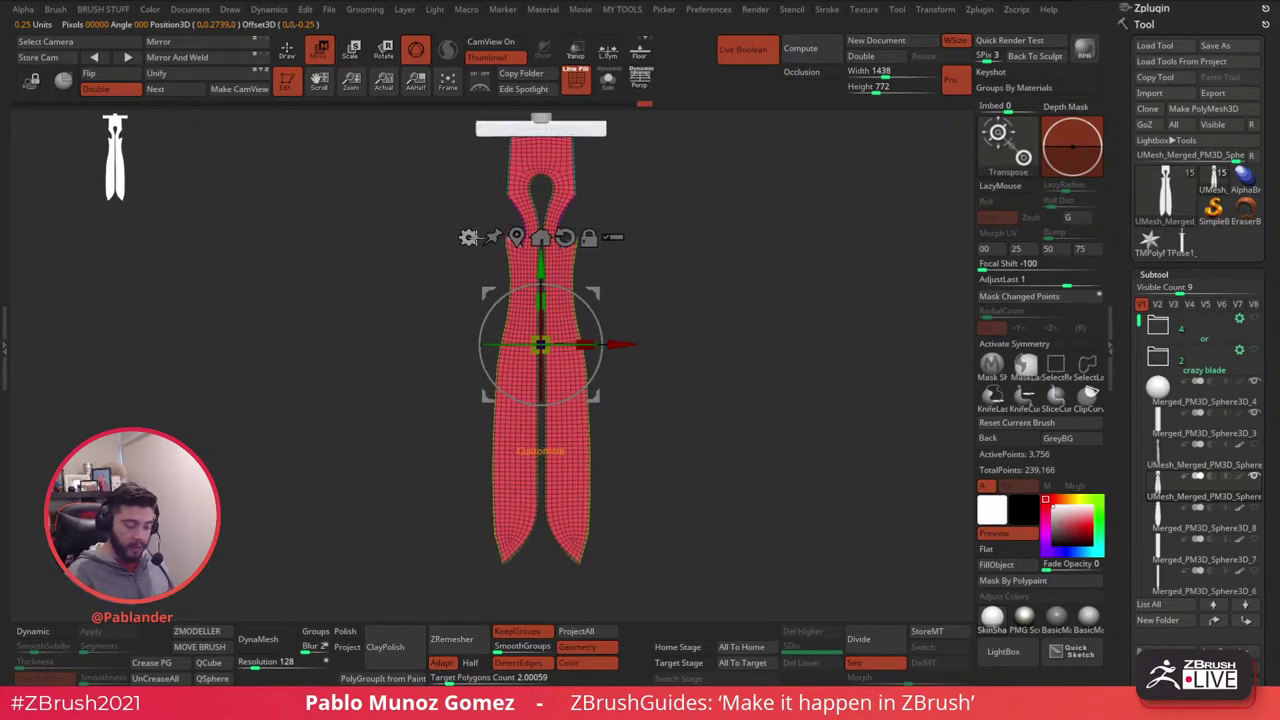
- Apply the Taper deformer to the blade, try its tip handle, and reset the deformation
left_click(468, 237)
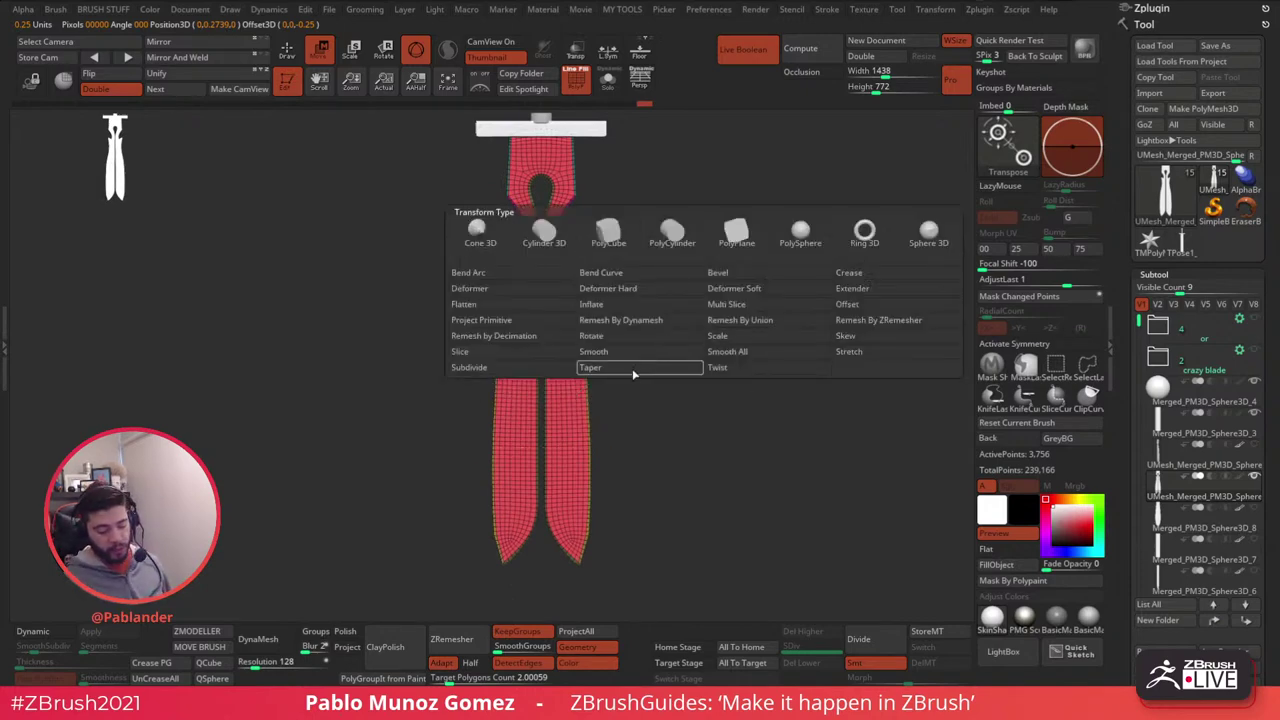
left_click(592, 366)
left_click_drag(704, 489, 715, 459, "alt")
left_click_drag(559, 538, 572, 423)
key("ctrl+z")
left_click(485, 210)
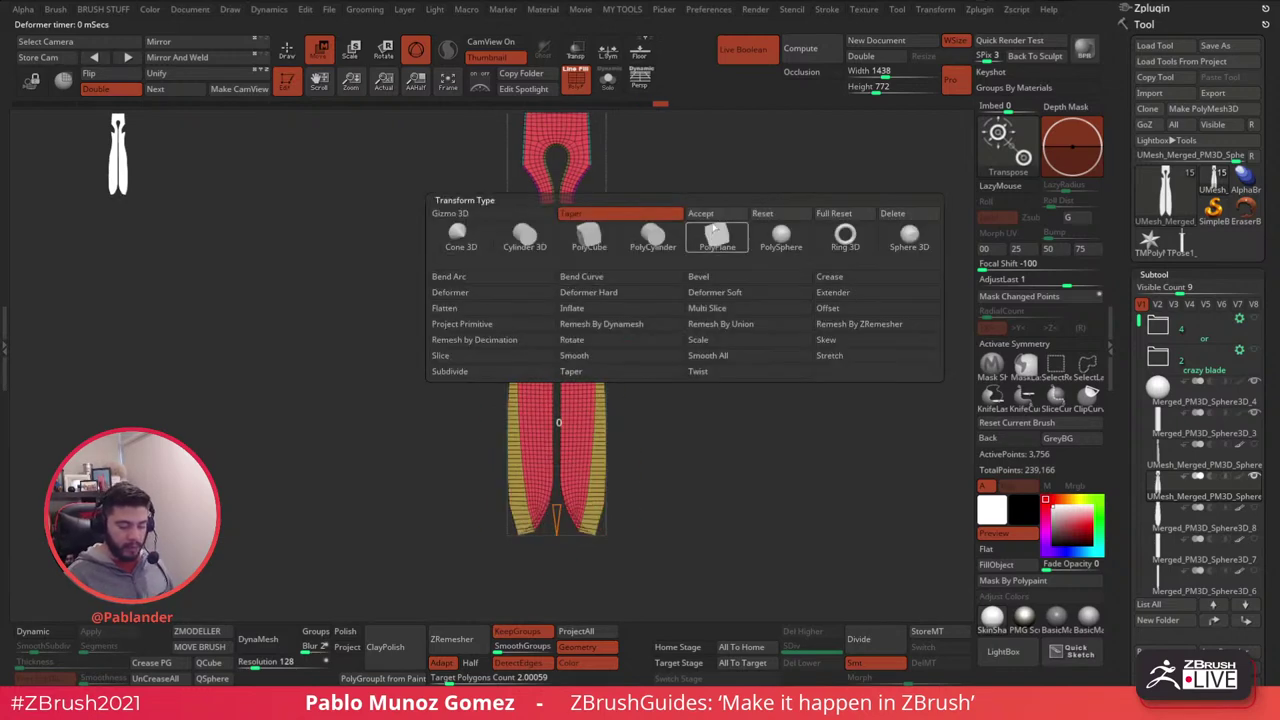
left_click(783, 217)
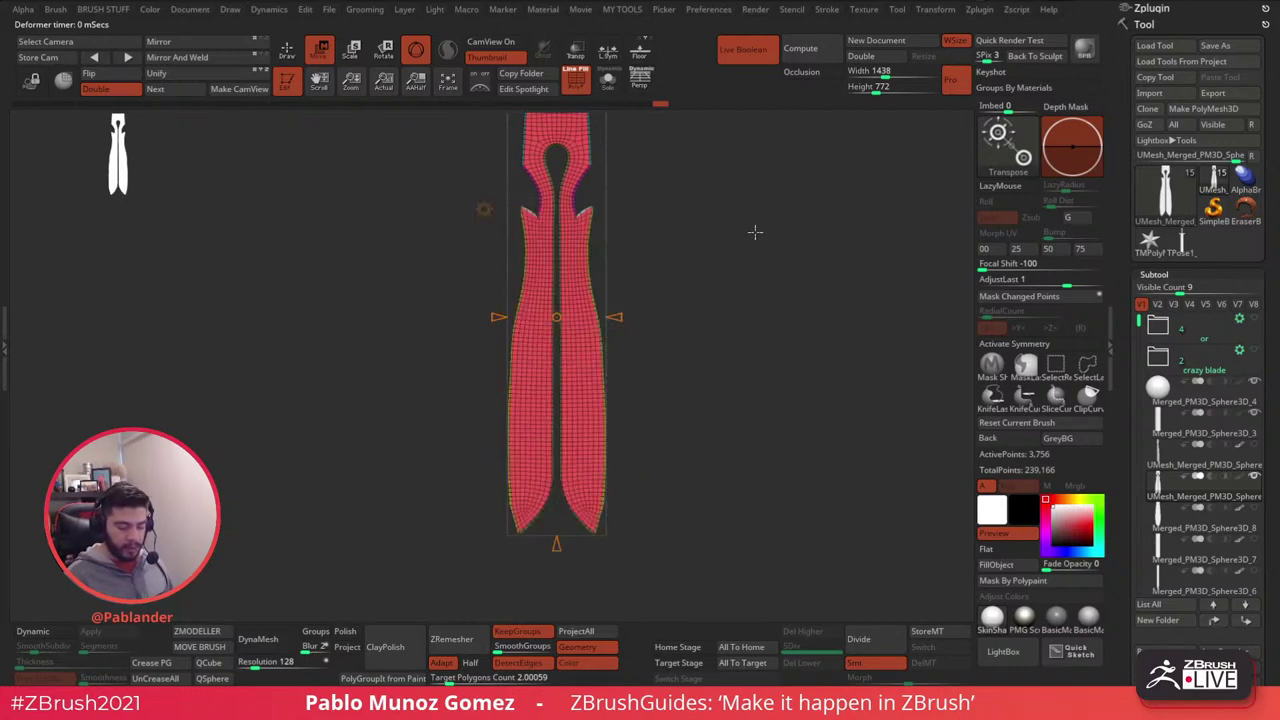
- Try tapering the blade again with the deformer's tip handle, and undo the change
left_click(290, 52)
key("ctrl")
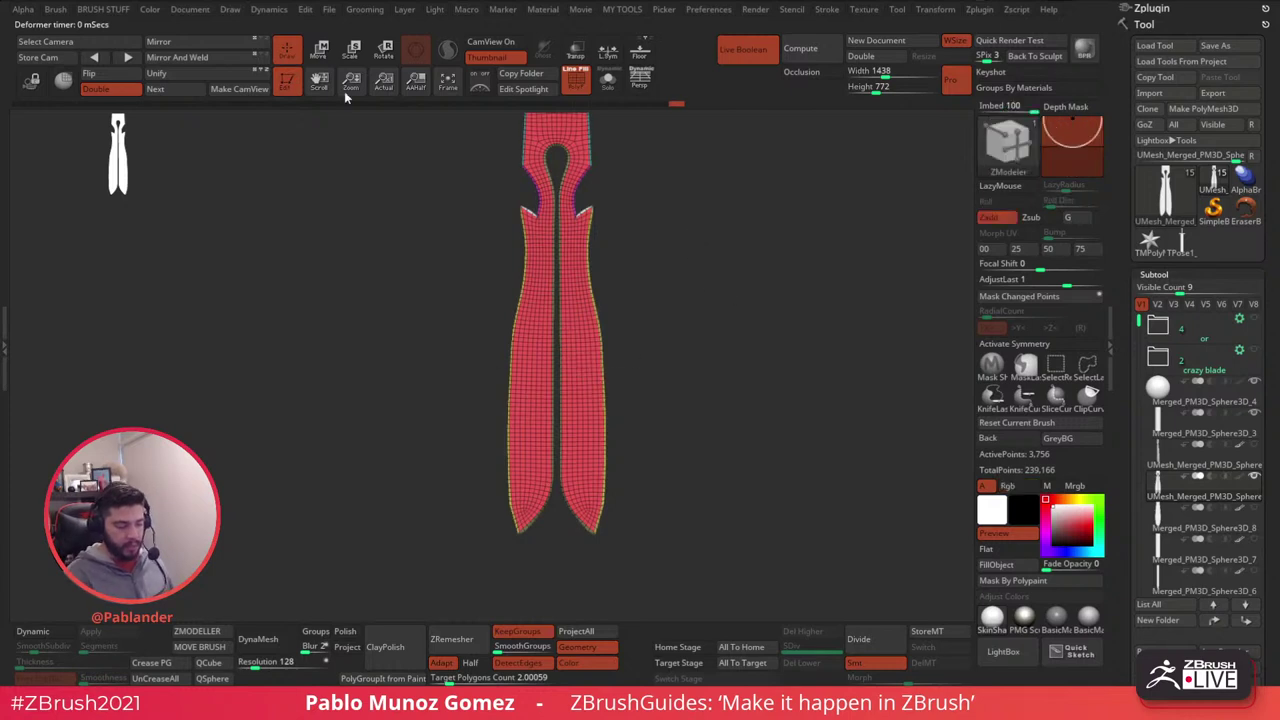
left_click(320, 52)
left_click(483, 208)
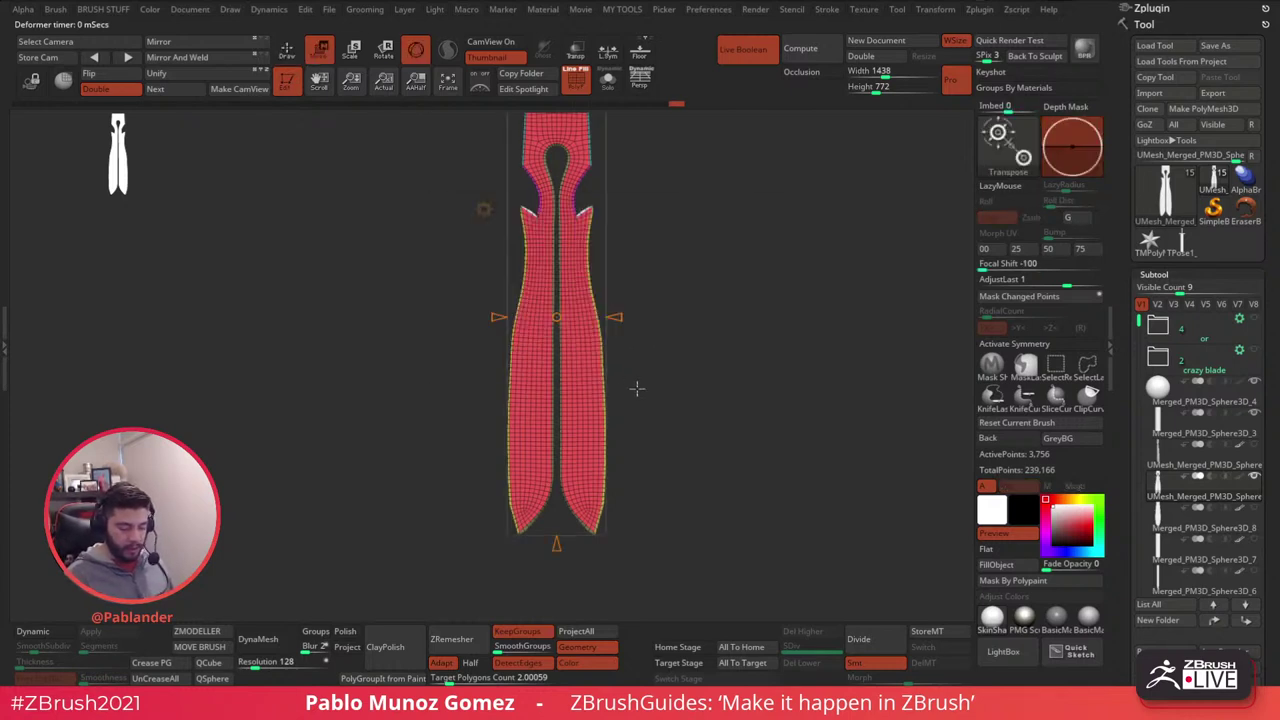
left_click_drag(558, 533, 568, 501)
key("ctrl+z")
key("ctrl+z")
key("ctrl+z")
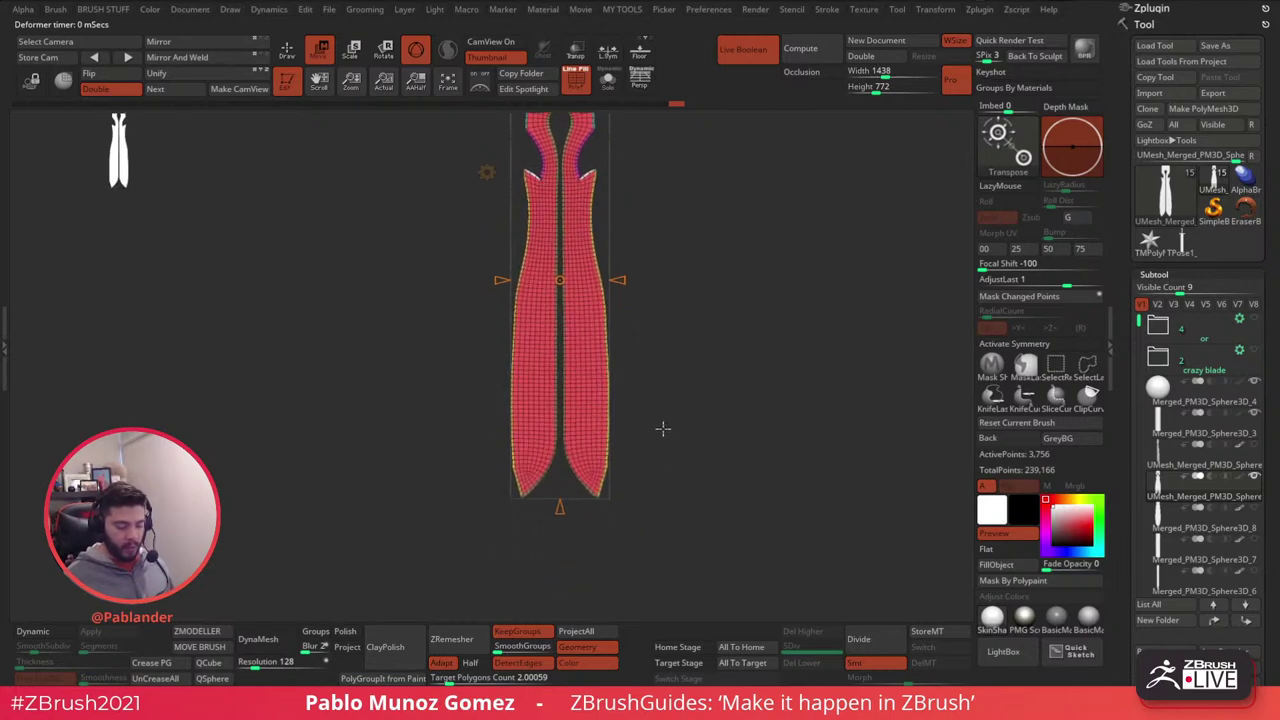
- Taper the blade's thickness toward its tip with the deformer while viewing it edge-on
key("ctrl+z")
key("ctrl+z")
key("ctrl+z")
key("ctrl+z")
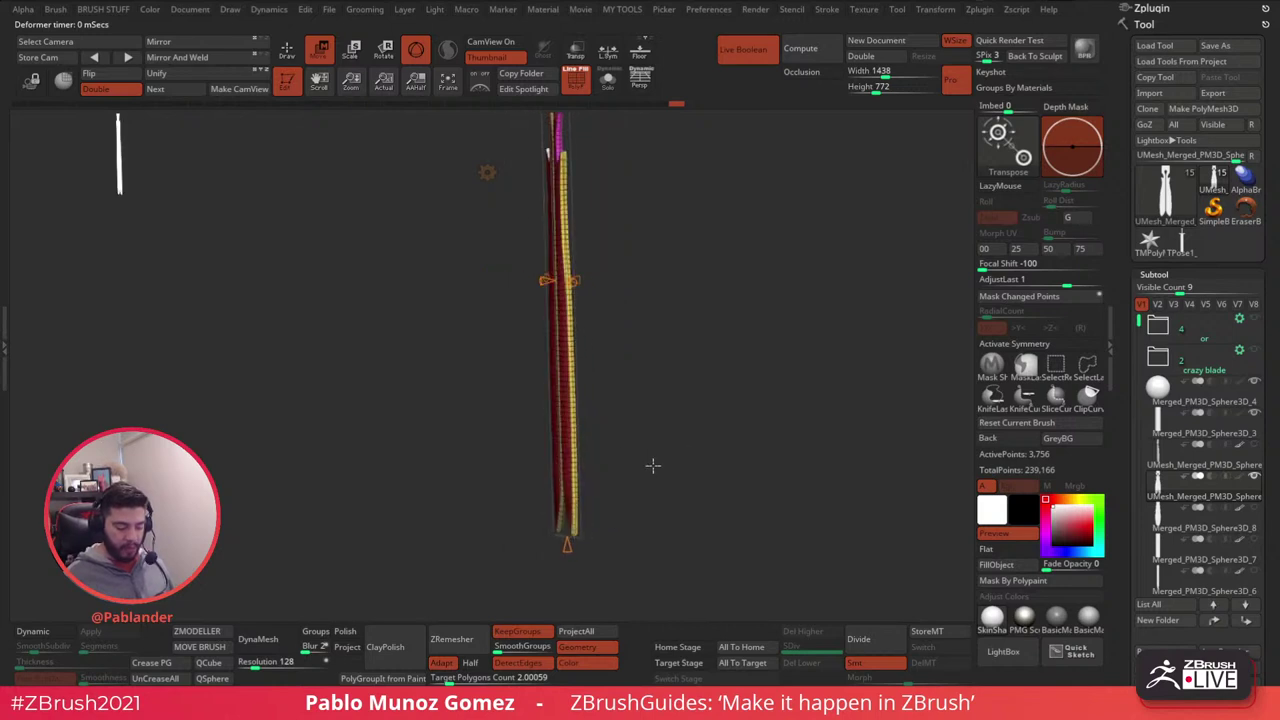
key("ctrl+z")
key("ctrl+z")
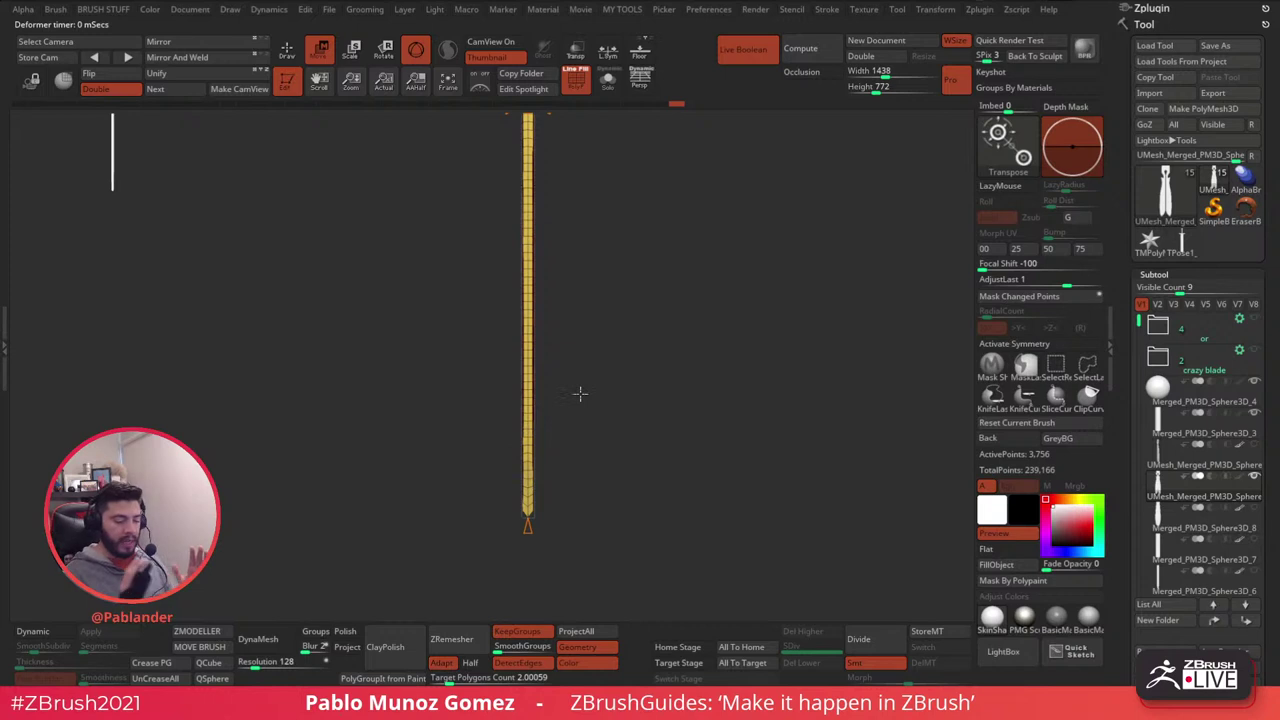
key("ctrl+z")
key("ctrl+z")
key("ctrl+z")
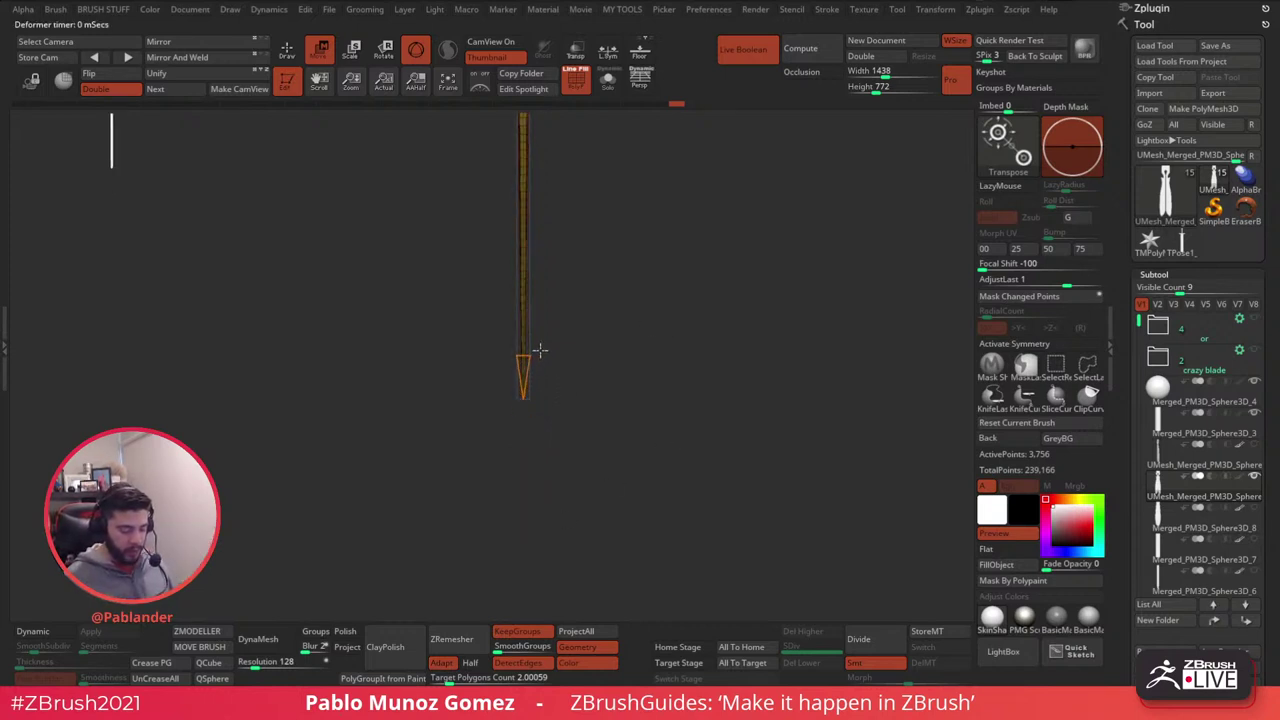
- Try a taper adjustment of about 0.6 at the blade's crossguard end, and undo it
left_click_drag(539, 352, 597, 480, "alt")
left_click_drag(611, 380, 609, 376, "alt")
left_click_drag(620, 263, 600, 218, "alt")
left_click_drag(538, 184, 541, 181)
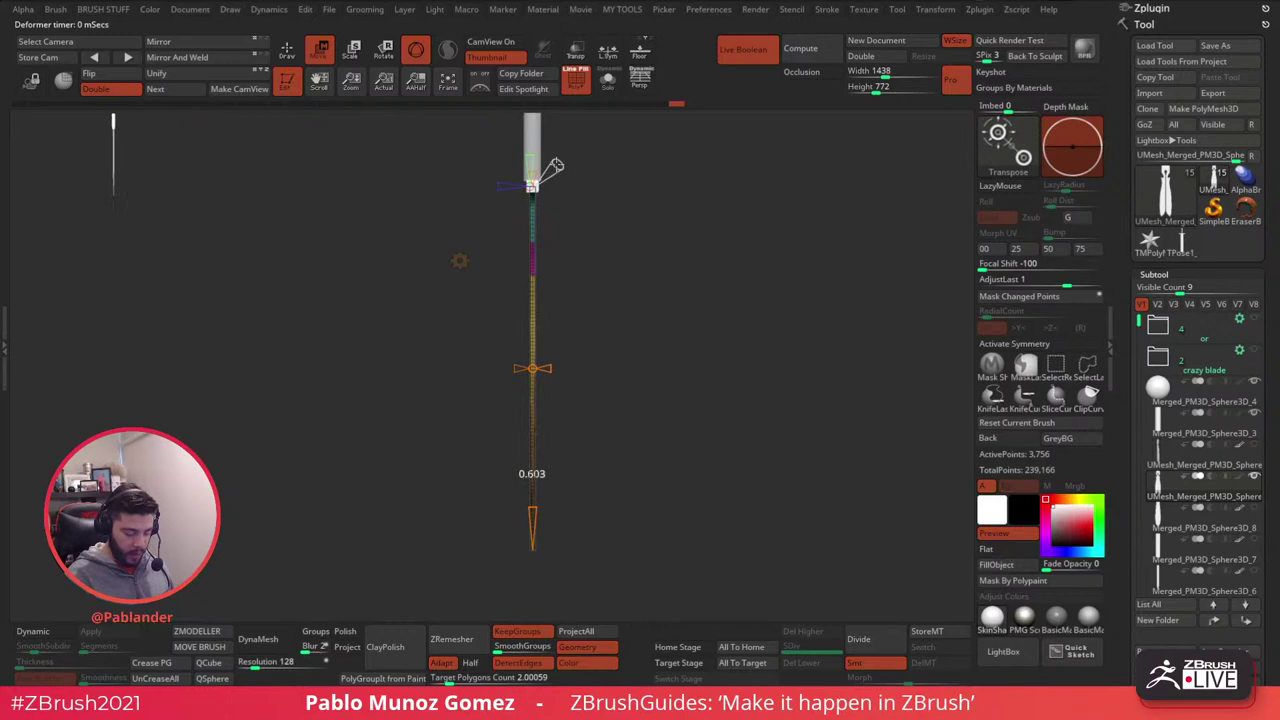
key("ctrl+z")
key("ctrl+z")
key("ctrl+z")
key("ctrl+z")
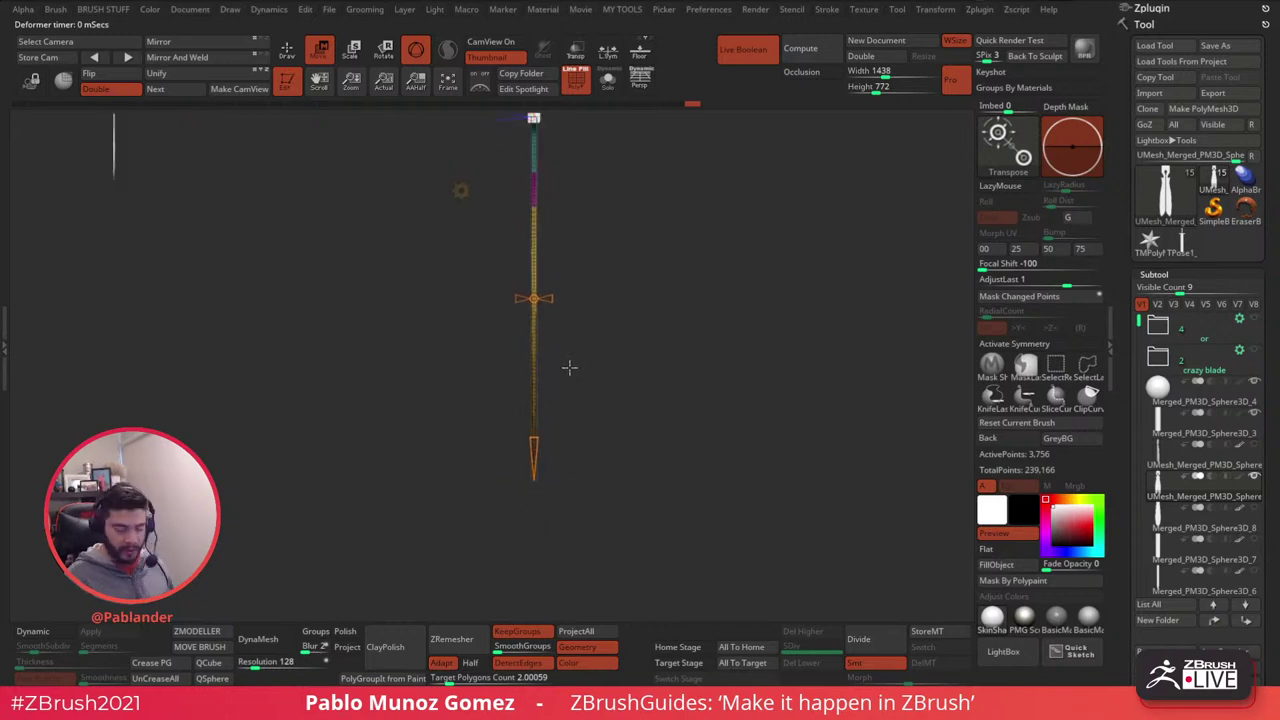
- Undo the earlier Taper deformations of the blade back to its untapered outline at the tip
left_click_drag(579, 399, 571, 320, "alt")
left_click_drag(562, 429, 556, 301, "alt")
key("ctrl+z")
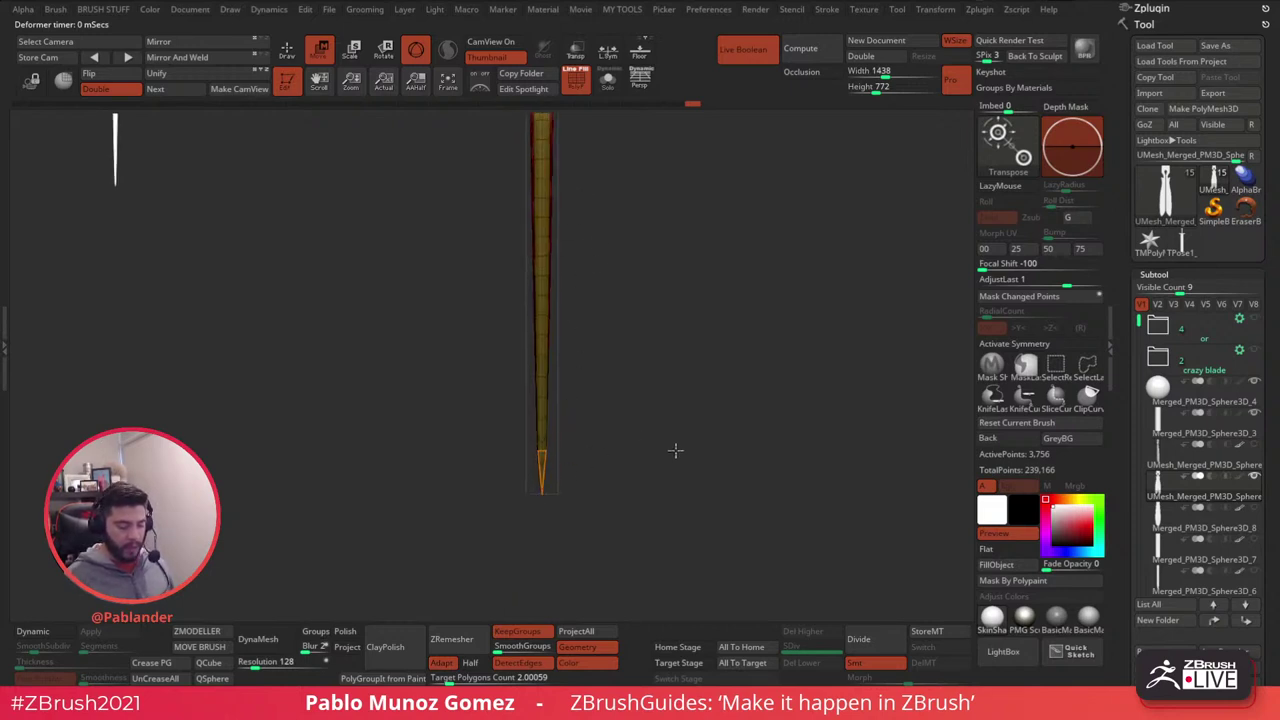
key("ctrl+z")
key("ctrl+z")
key("ctrl+z")
key("ctrl+z")
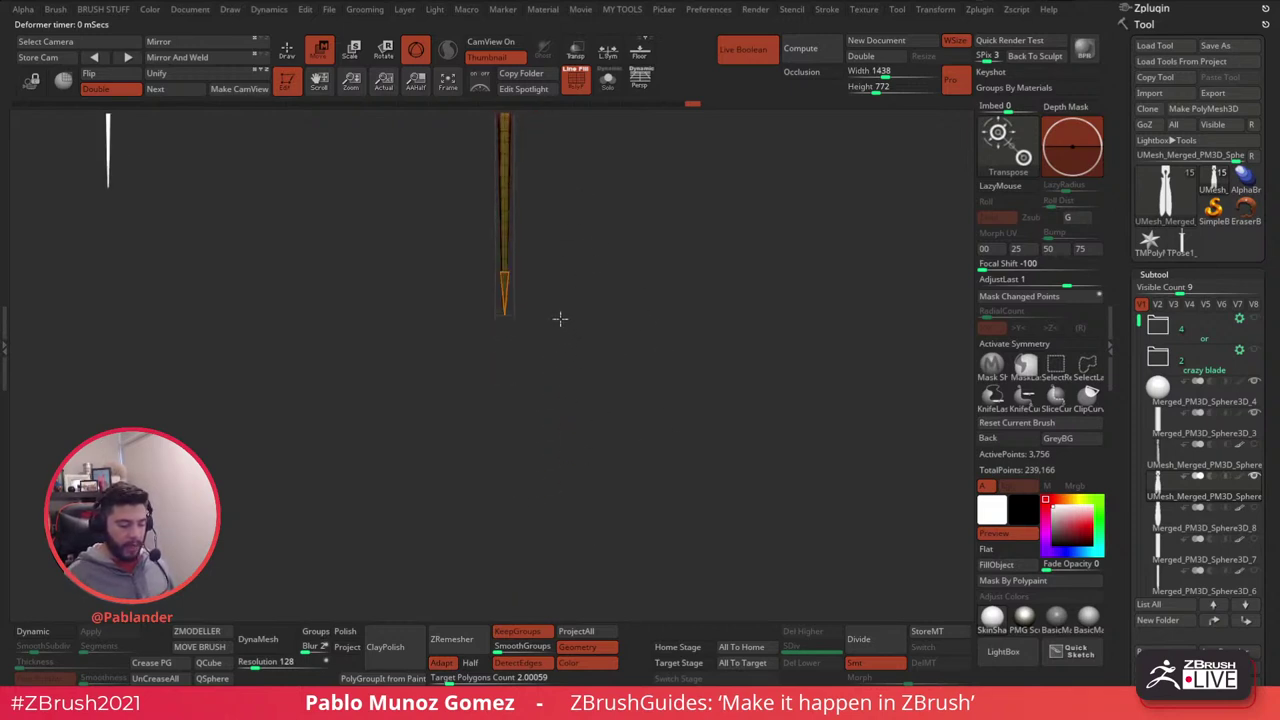
key("ctrl+z")
key("ctrl+z")
key("ctrl+z")
key("ctrl+z")
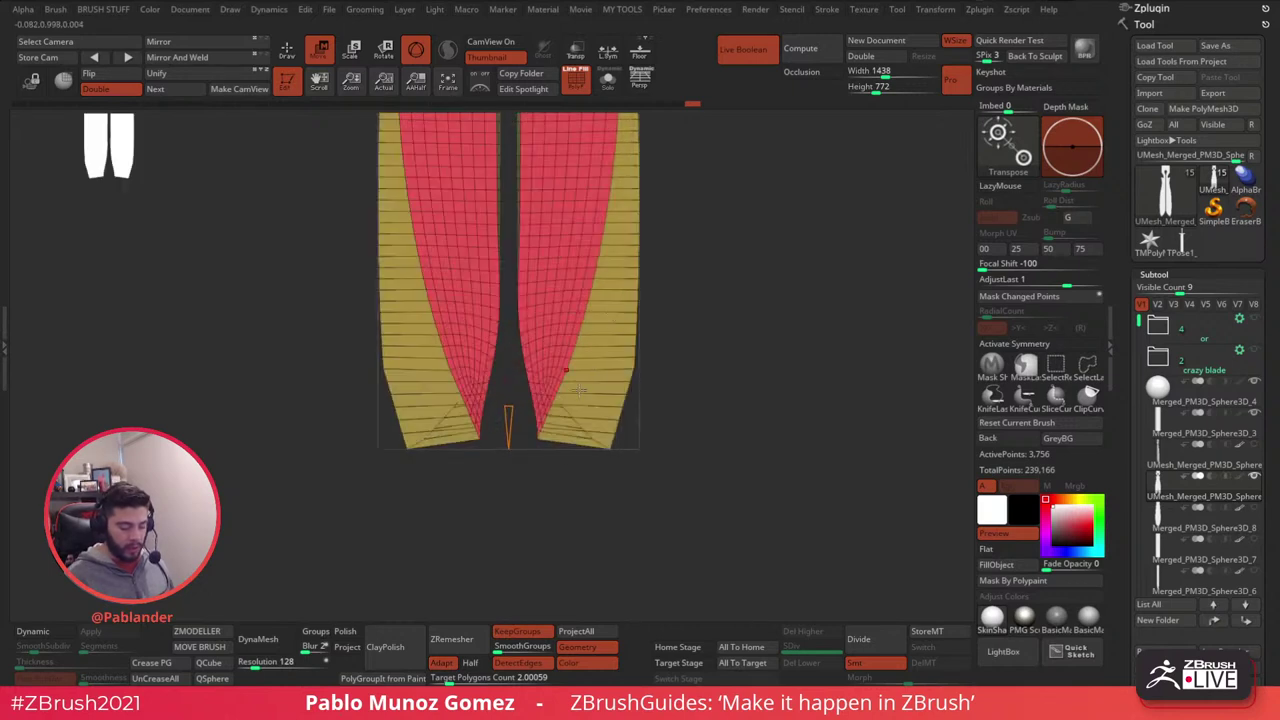
key("ctrl+z")
key("ctrl+z")
key("ctrl+z")
key("ctrl+z")
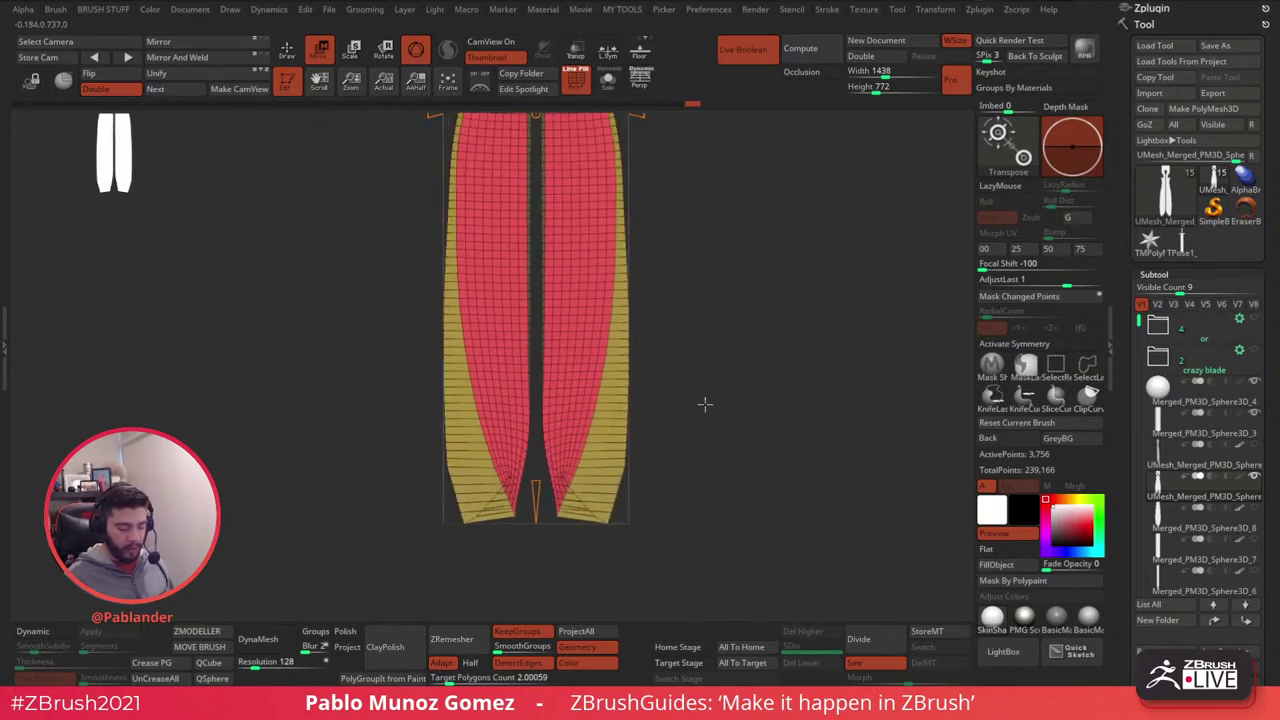
key("ctrl+z")
key("ctrl+z")
key("ctrl+z")
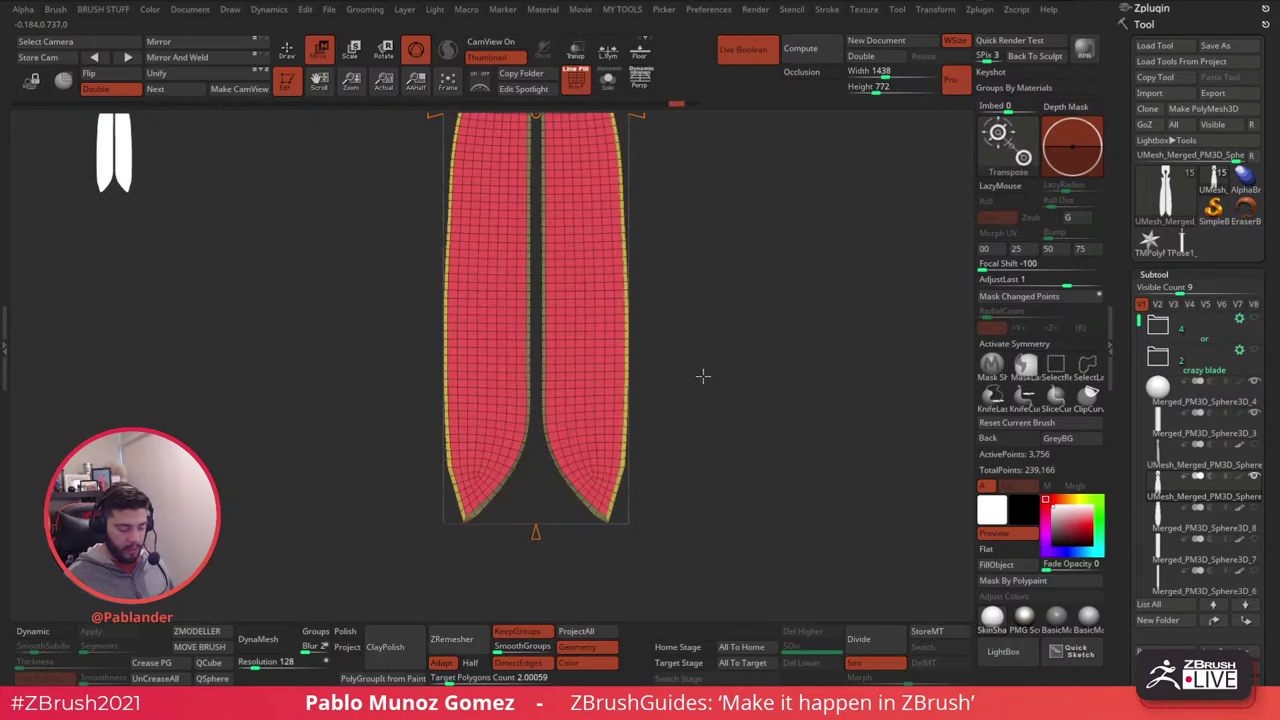
- Try tapering the untapered blade by about -0.655 with the deformer's tip handle, and undo the attempts
key("ctrl")
key("ctrl+shift+z")
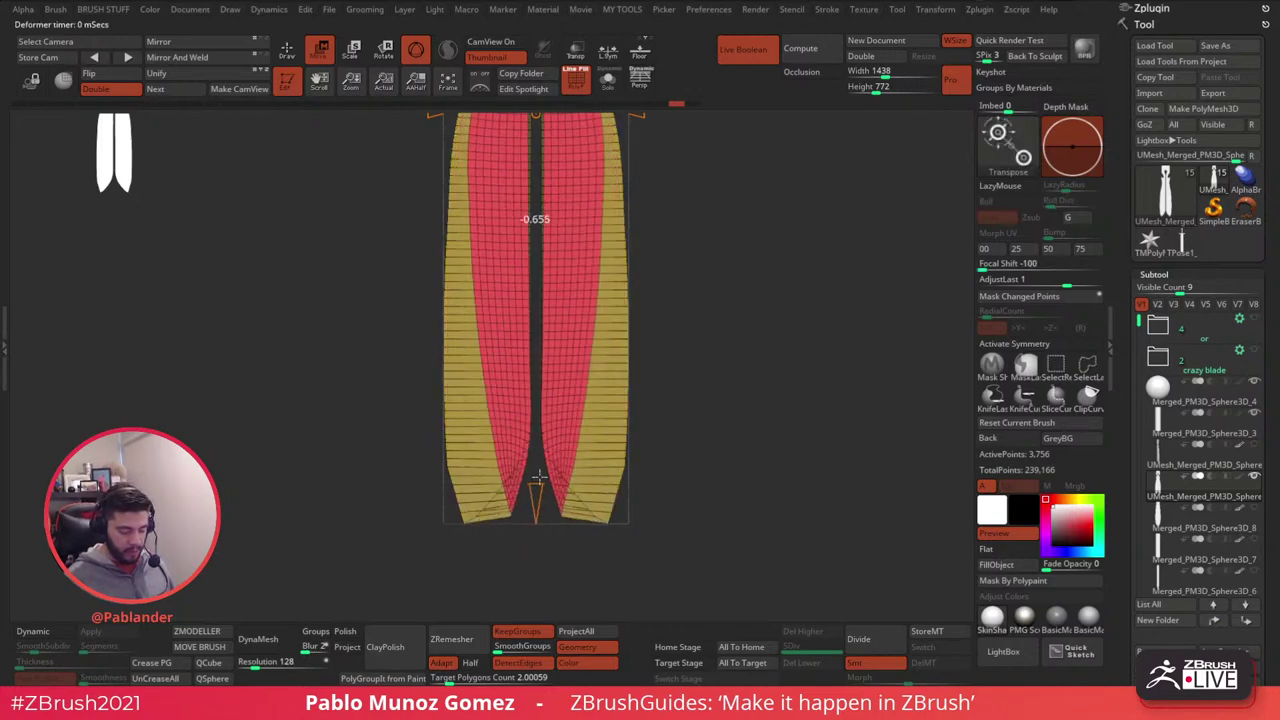
key("ctrl+z")
key("q")
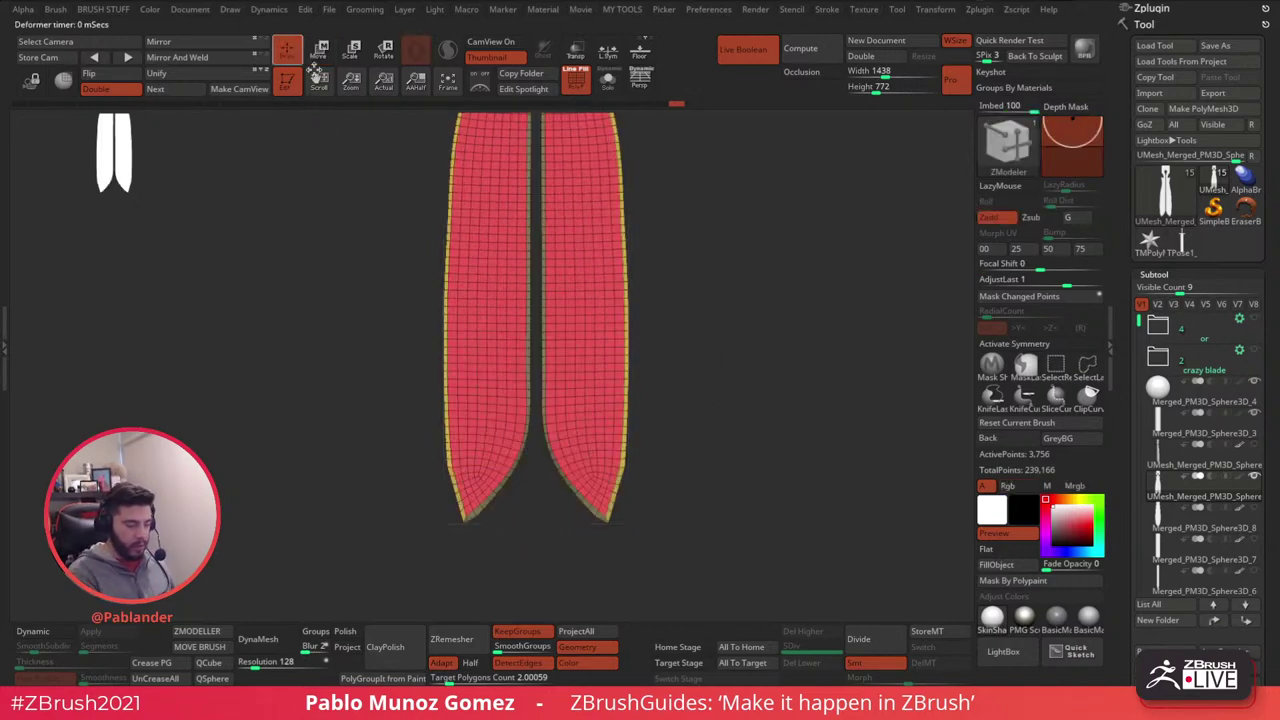
key("ctrl")
key("w")
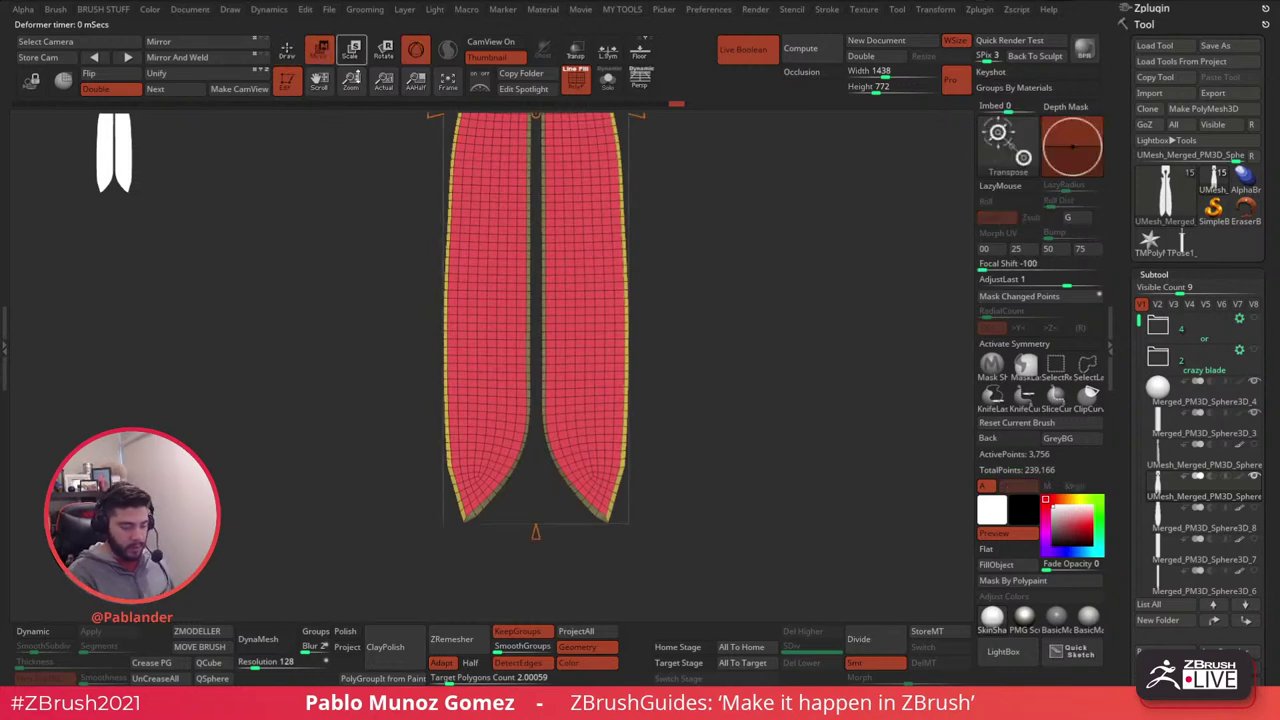
key("ctrl+shift+z")
key("ctrl+z")
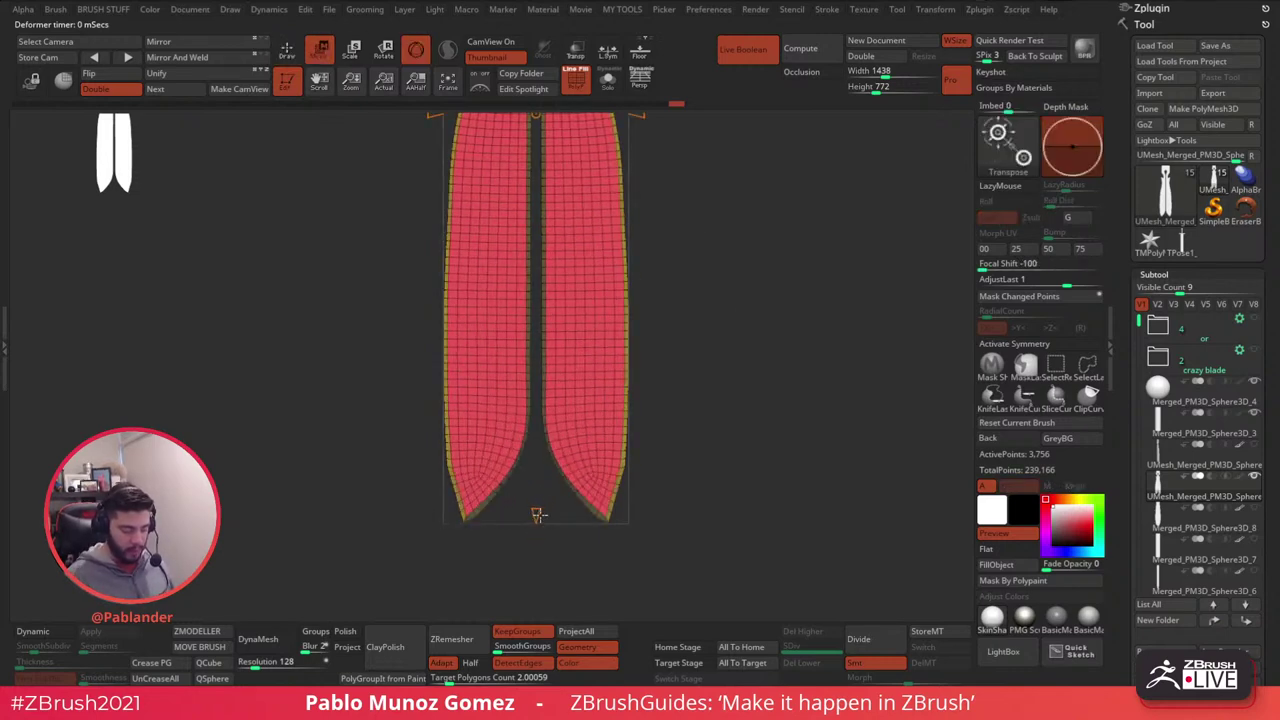
- Switch to Draw mode and back to Move, try a slight taper with the tip handle, and undo it
left_click(288, 53)
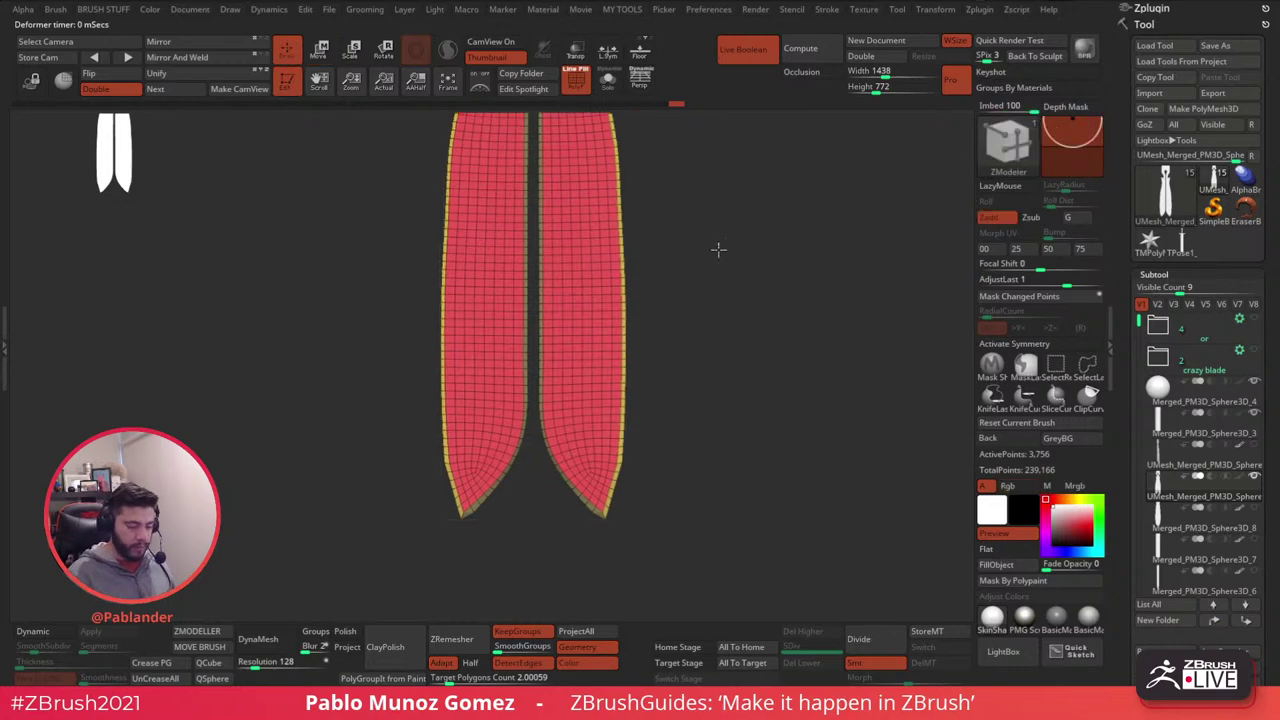
left_click_drag(717, 249, 683, 378, "alt")
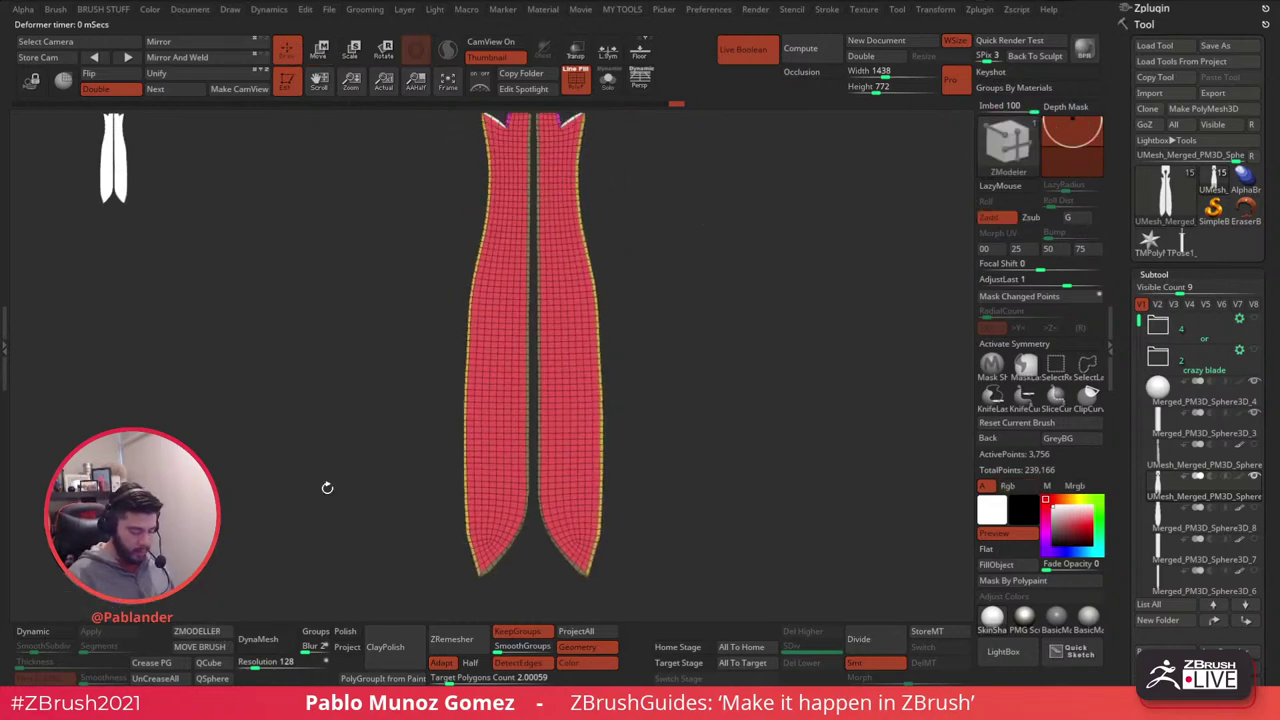
key("b")
left_click(320, 51)
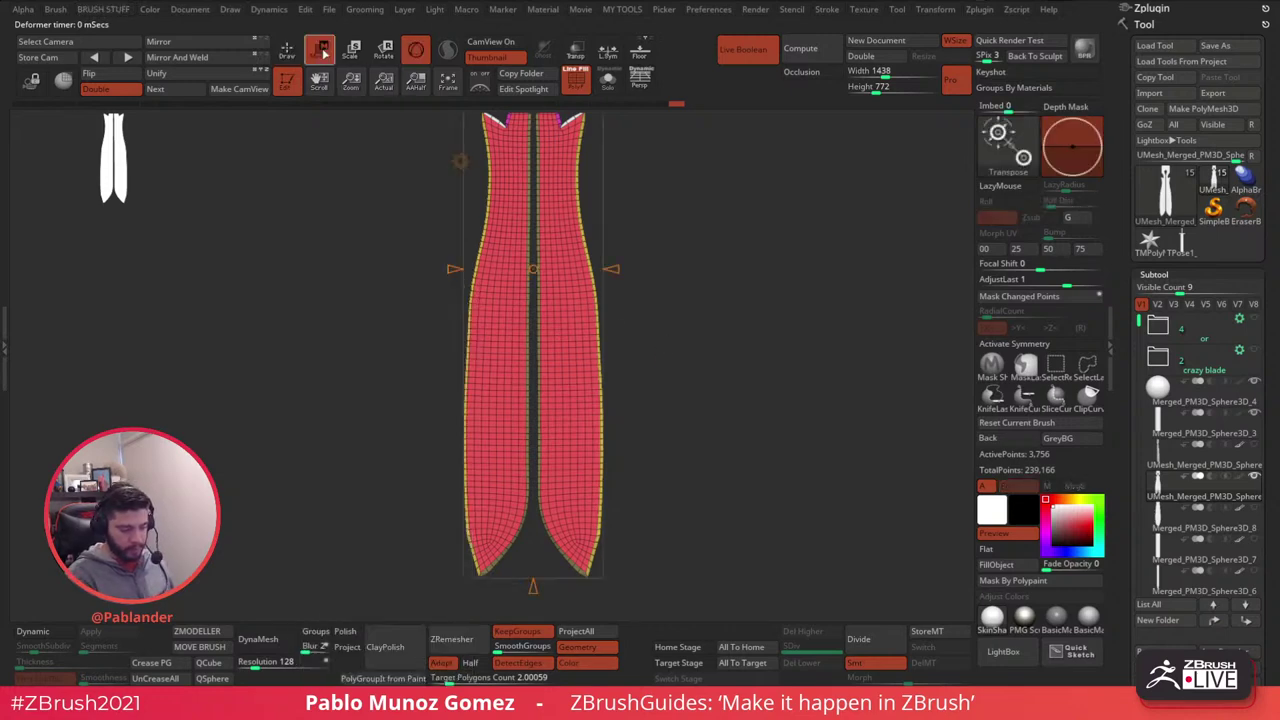
mouse_move(535, 590)
left_mouse_down()
mouse_move(537, 534)
mouse_move(537, 567)
left_mouse_up()
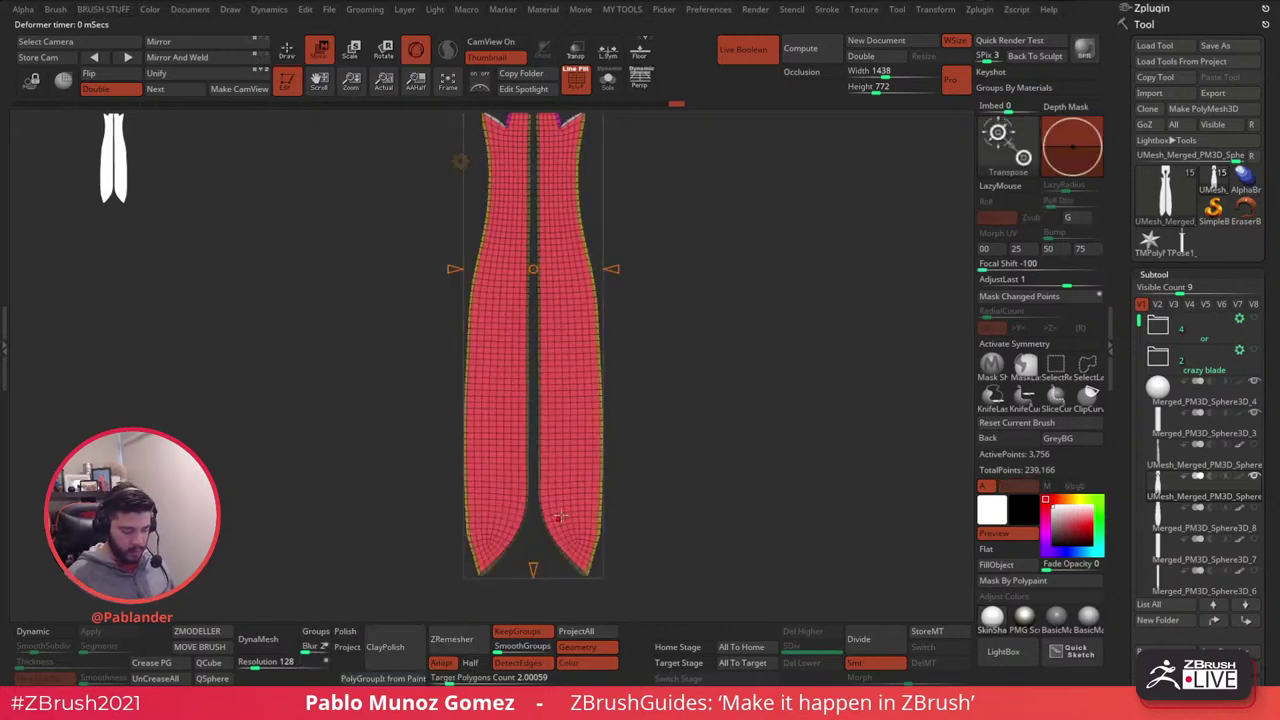
key("ctrl+z")
- Accept the current deformer and apply a fresh Taper that narrows the blade toward its tip
left_click(460, 161)
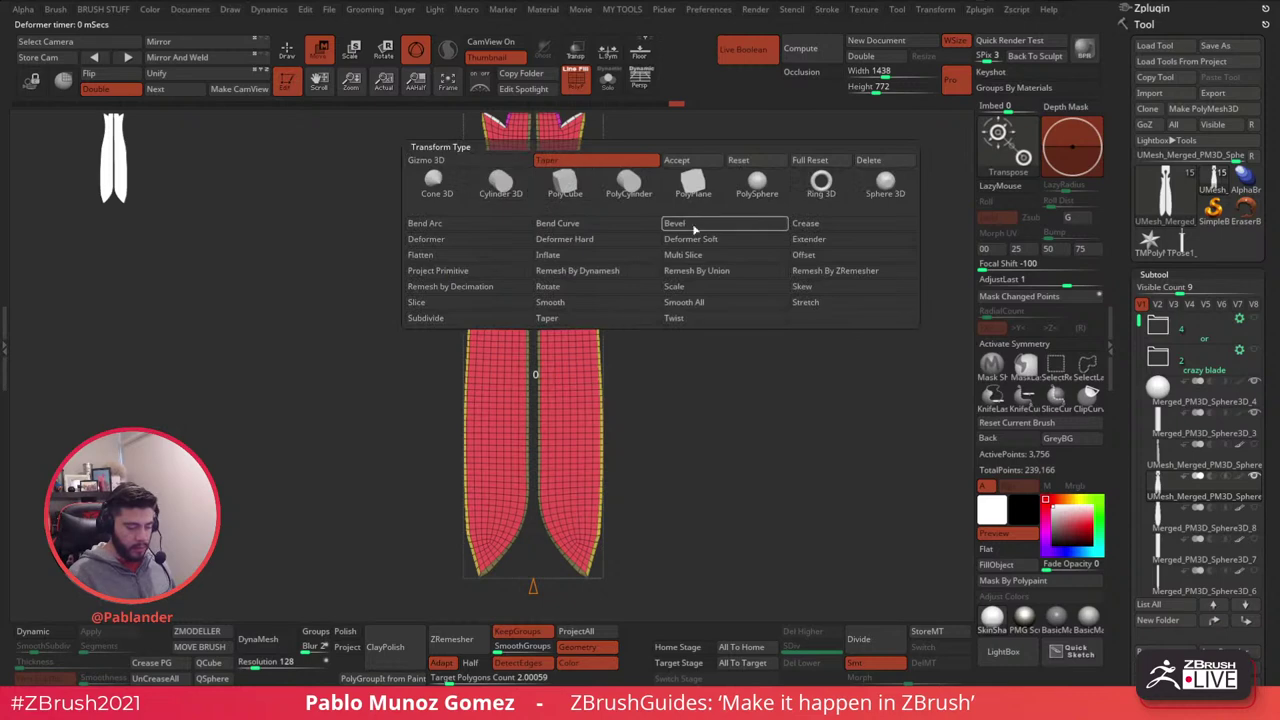
left_click(711, 169)
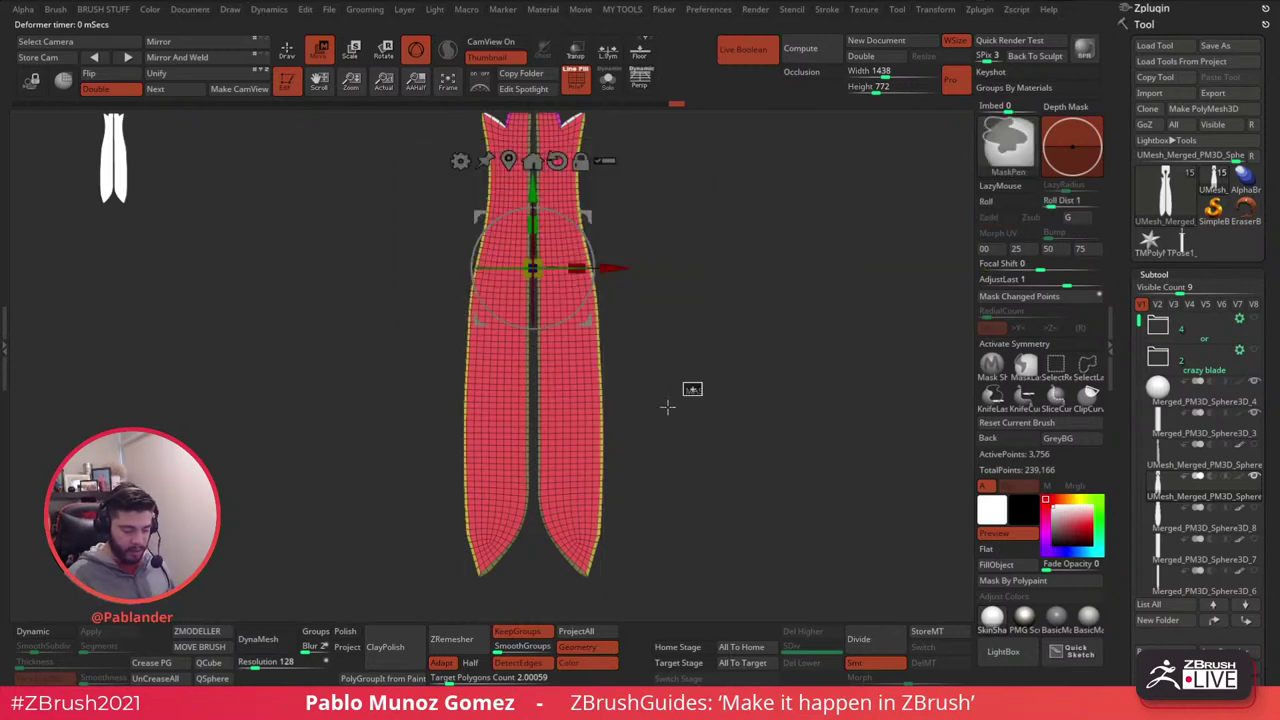
left_click_drag(577, 267, 578, 267)
left_click(460, 161)
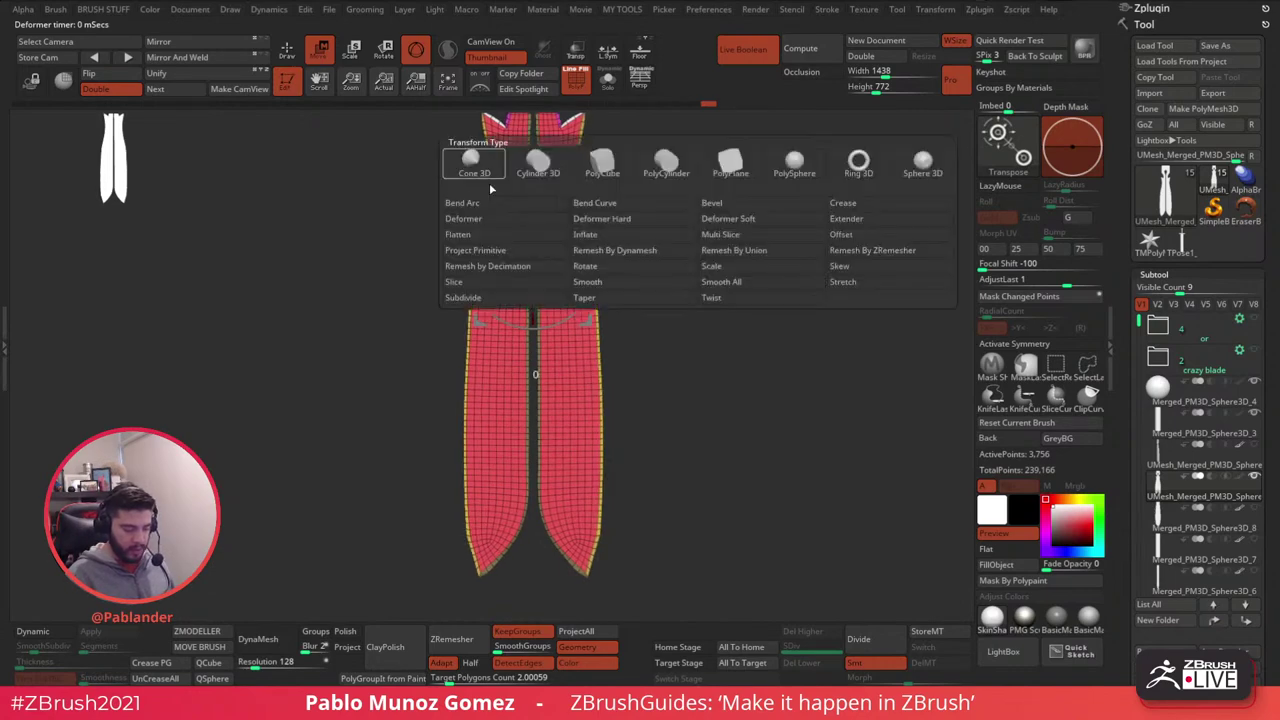
left_click(635, 301)
left_click_drag(534, 581, 534, 532)
left_click_drag(711, 391, 663, 426)
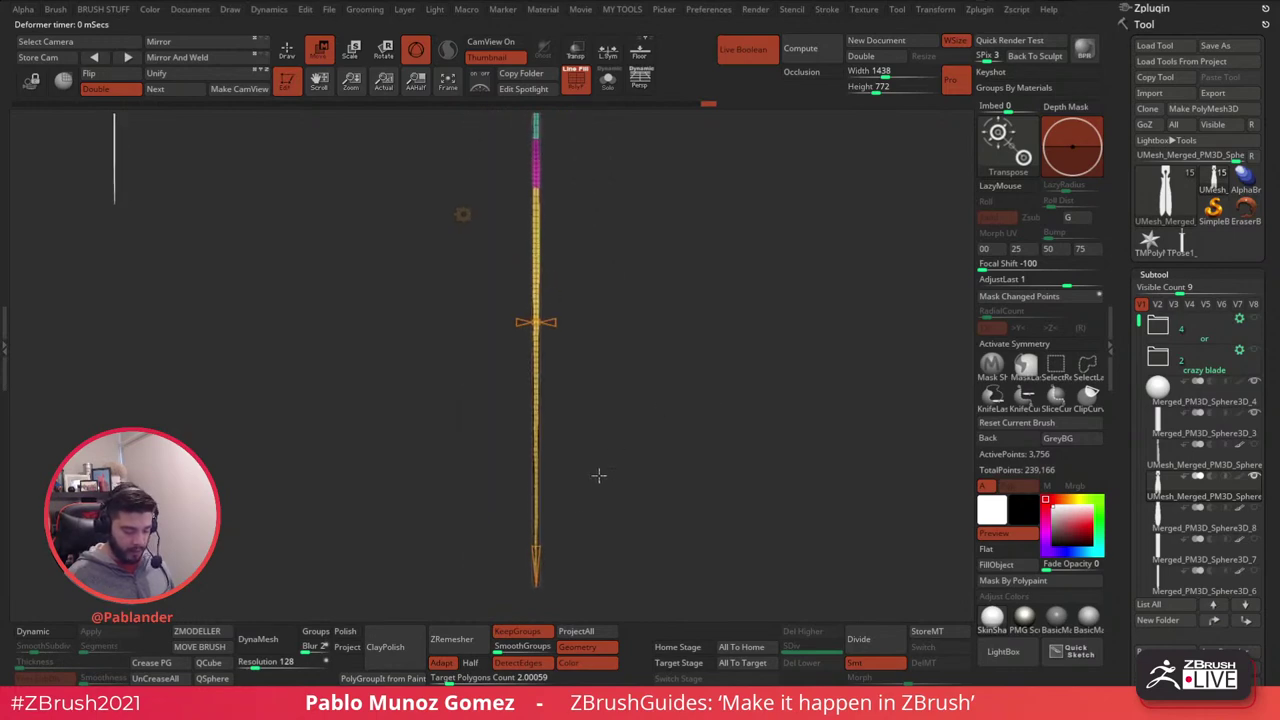
- Adjust the taper's exponent at the crossguard end so the thinning concentrates near the blade's tip
left_click_drag(539, 493, 539, 491)
left_click_drag(634, 292, 626, 363, "alt")
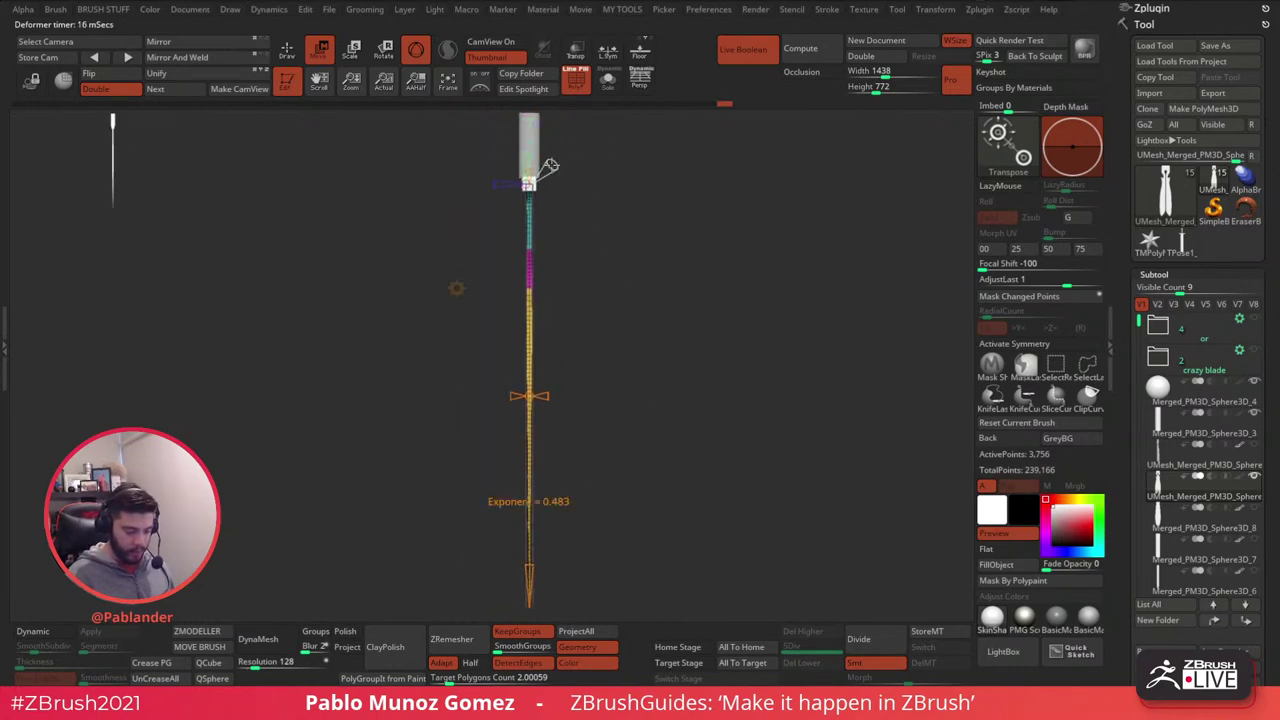
left_click_drag(549, 167, 557, 161)
left_click(458, 290)
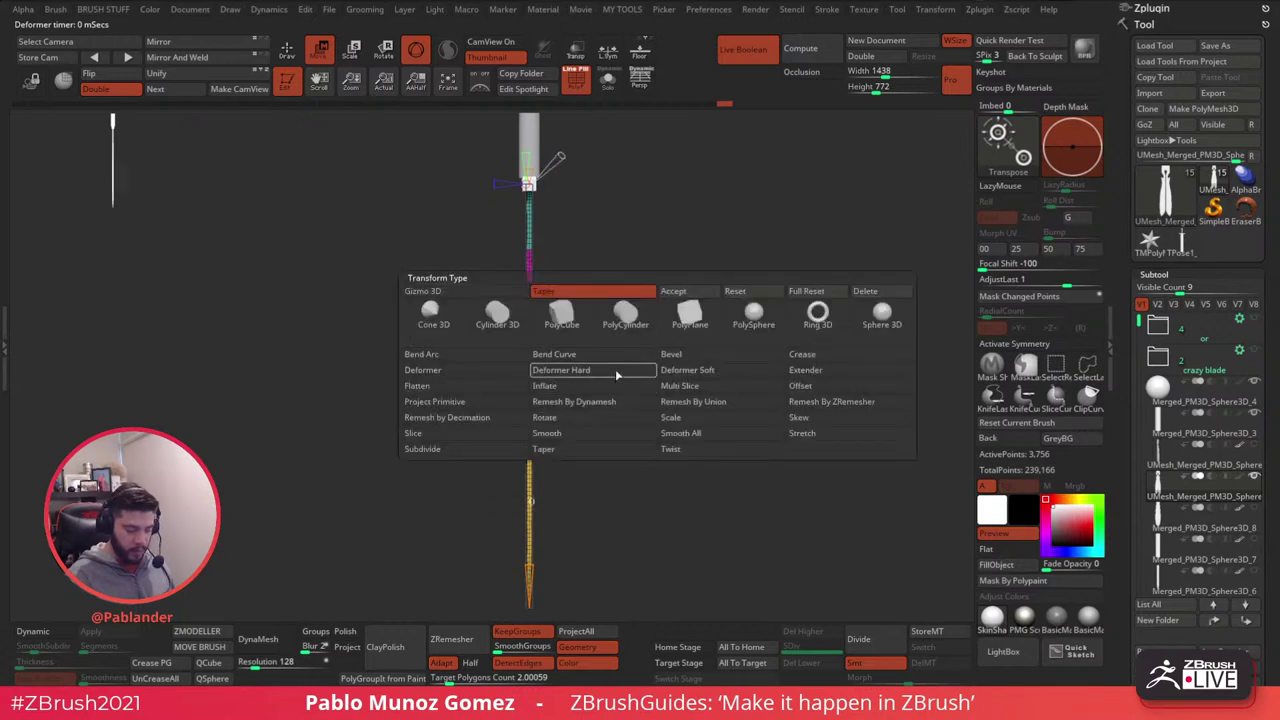
left_click_drag(680, 391, 667, 345, "alt")
left_click_drag(645, 400, 634, 437)
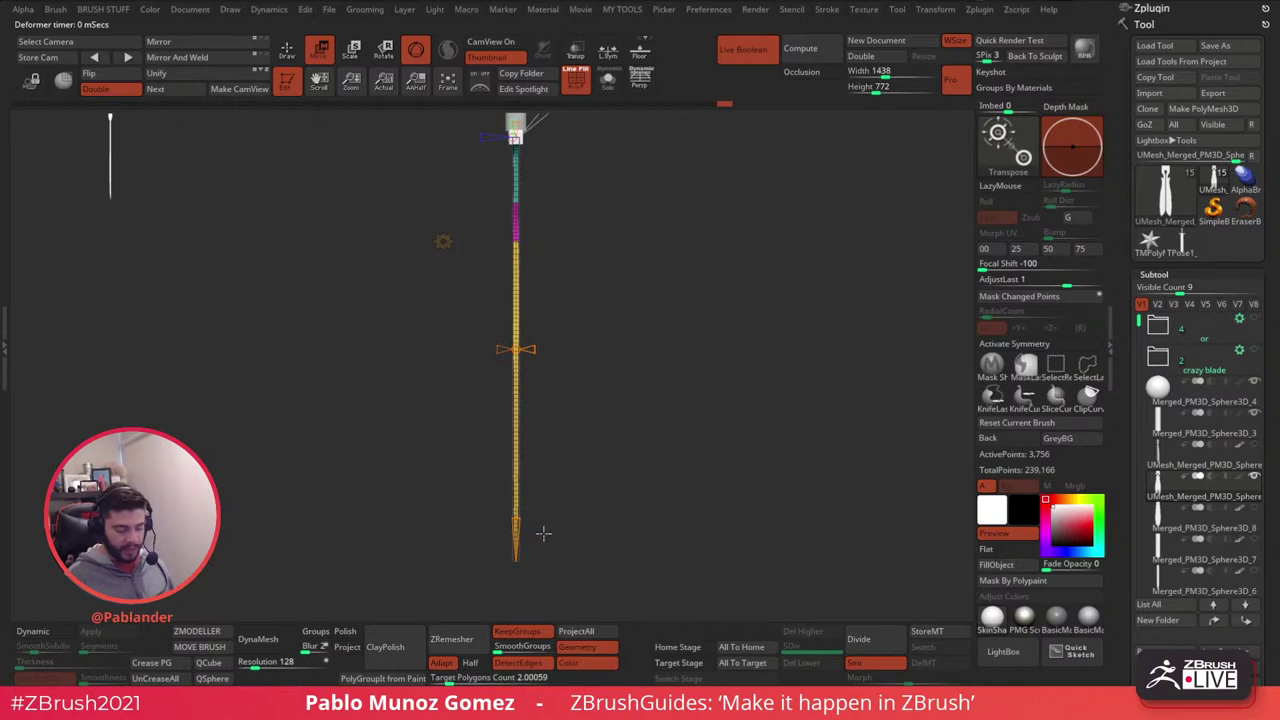
left_click_drag(543, 533, 700, 470)
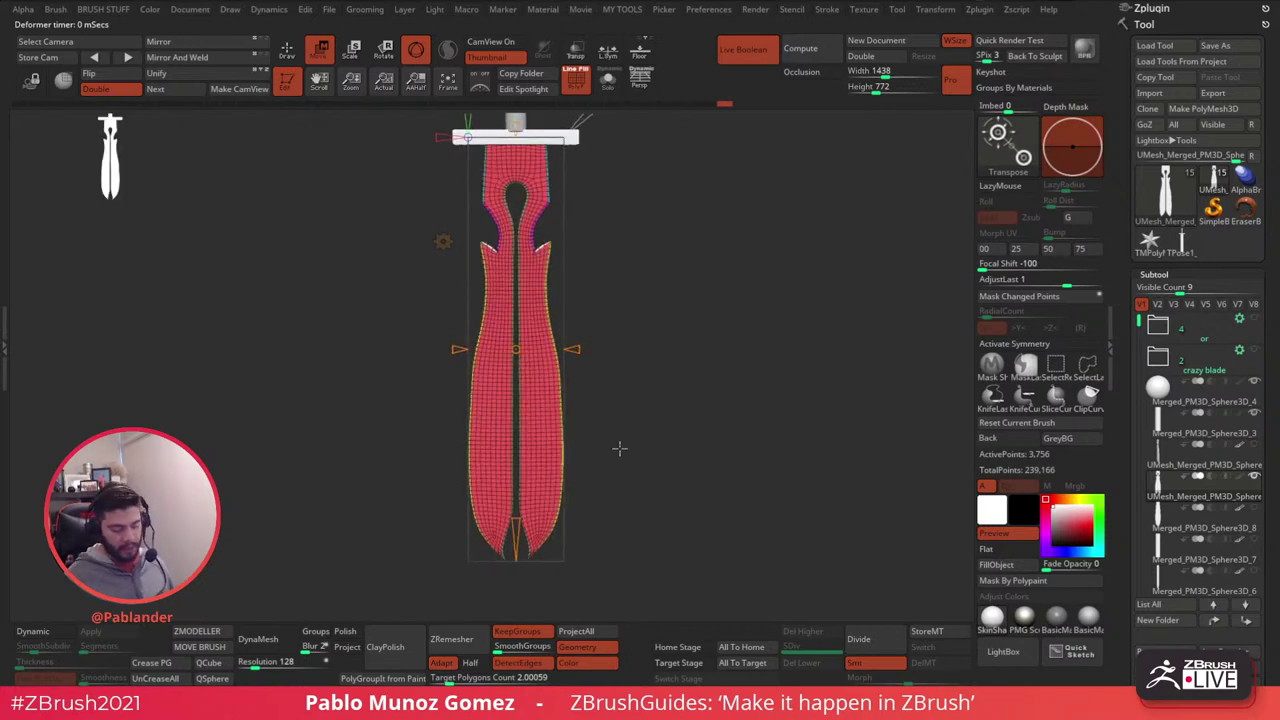
left_click_drag(648, 443, 659, 412, "alt")
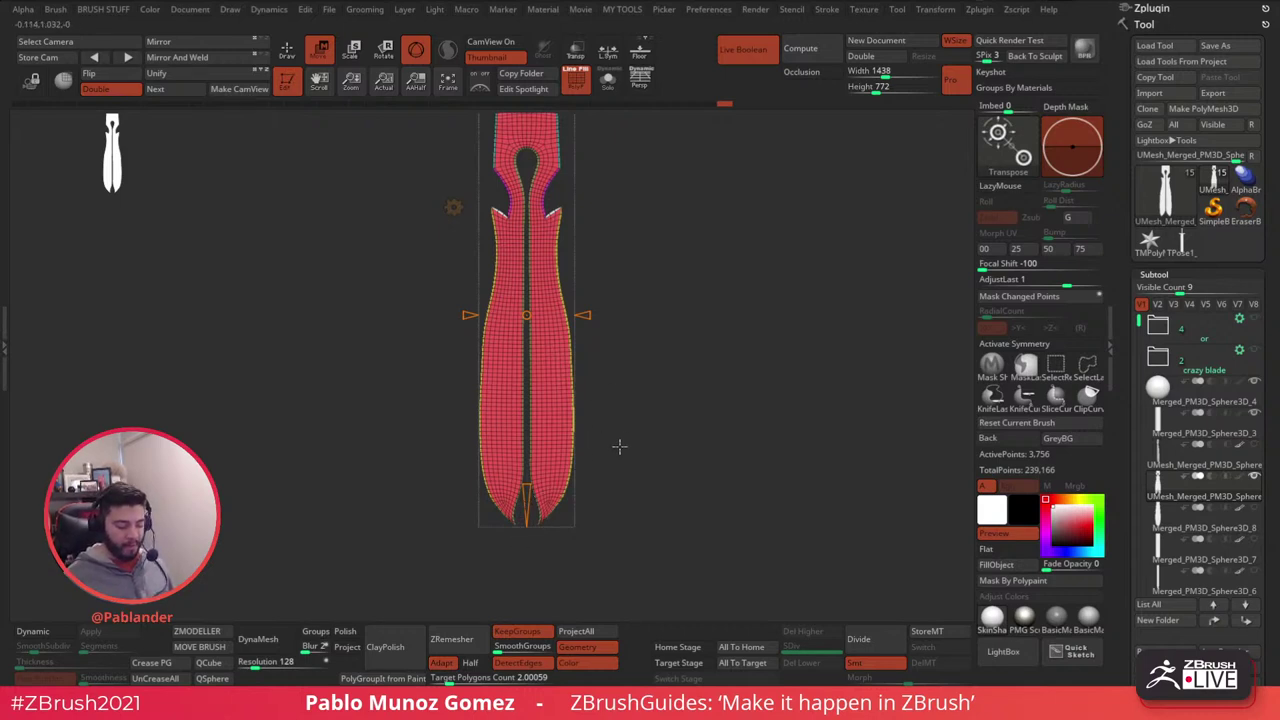
- Reduce the taper amount slightly at the blade's tip and check it from the edge and the front
left_click_drag(528, 485, 528, 502)
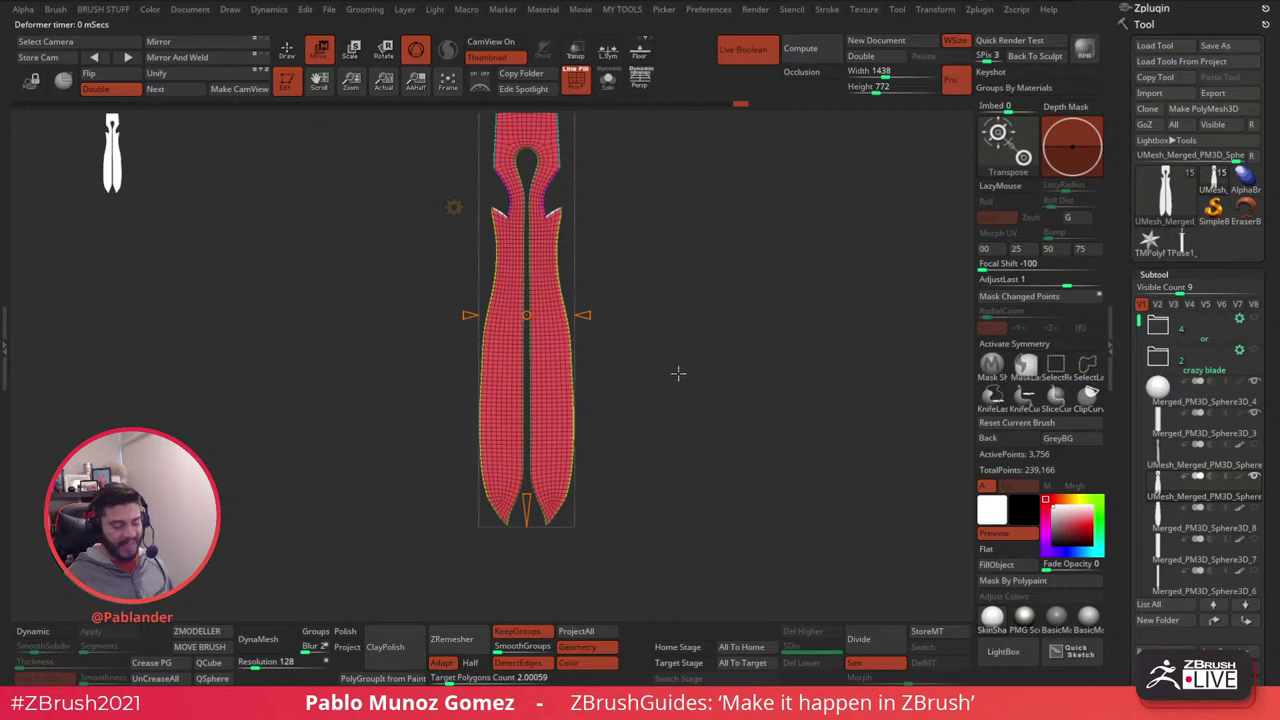
left_click_drag(678, 373, 656, 473, "alt")
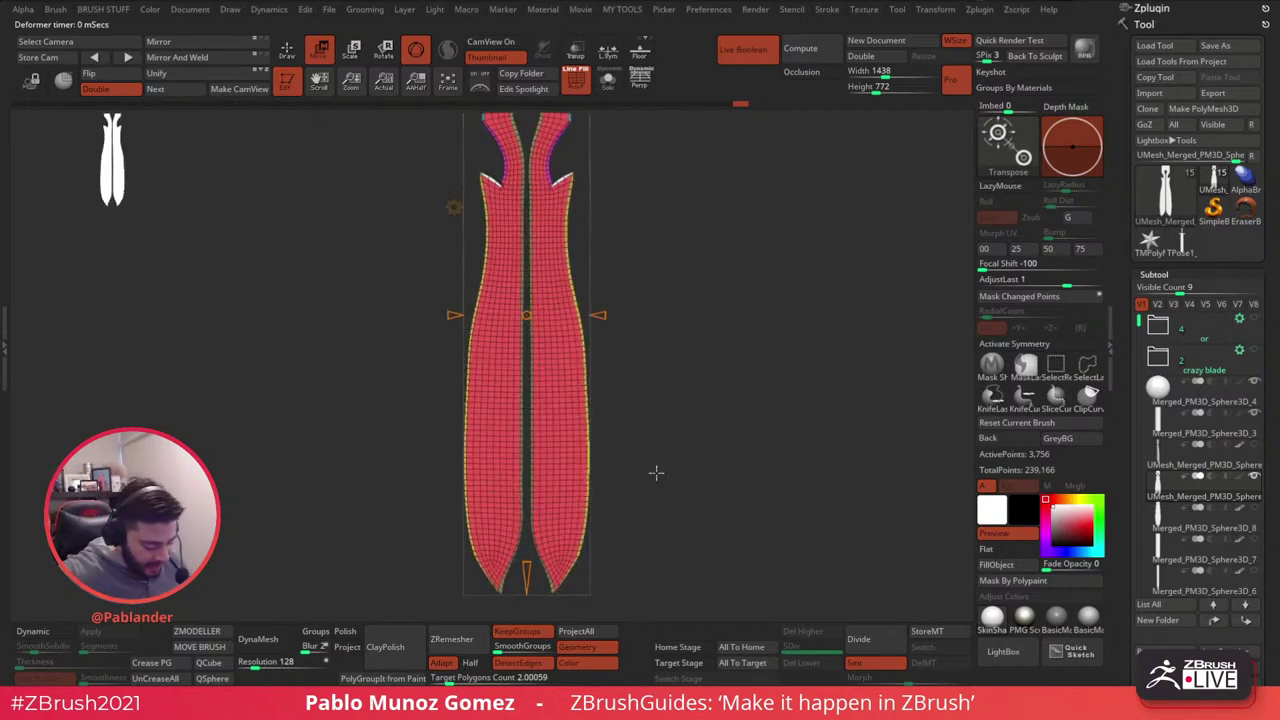
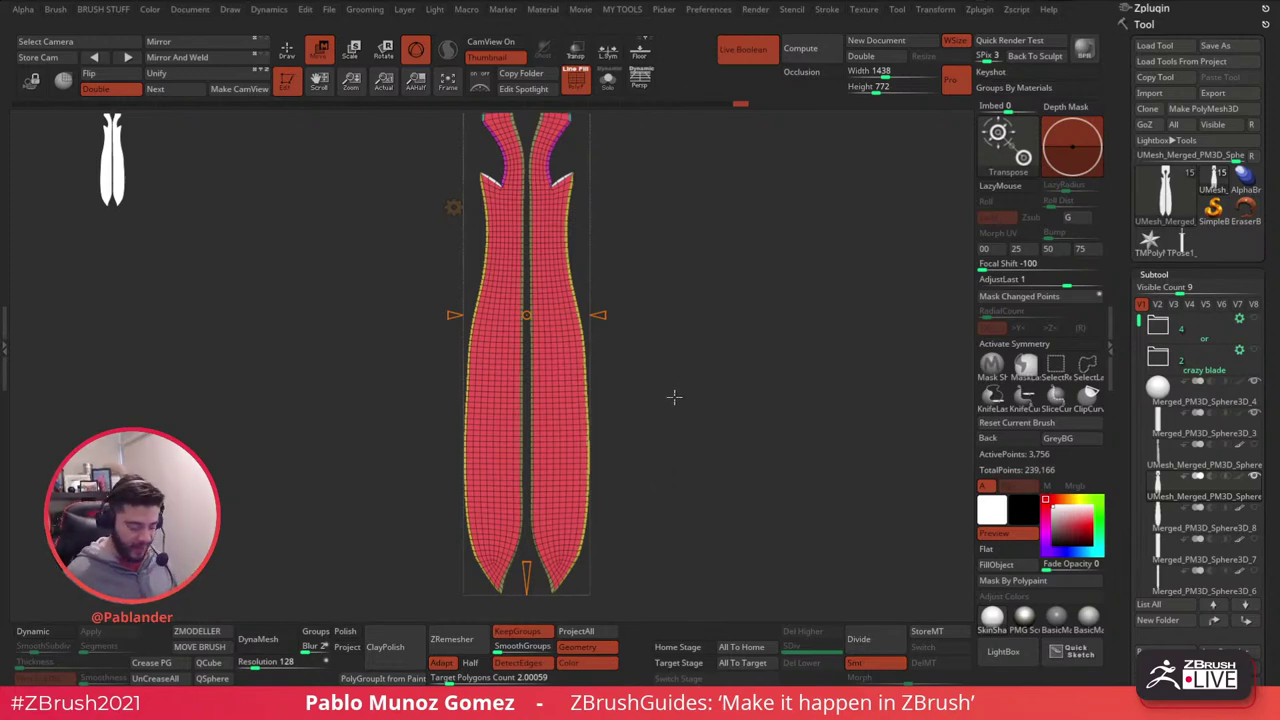
key("ctrl+shift+z")
left_click_drag(533, 532, 537, 530)
left_click_drag(655, 410, 619, 447)
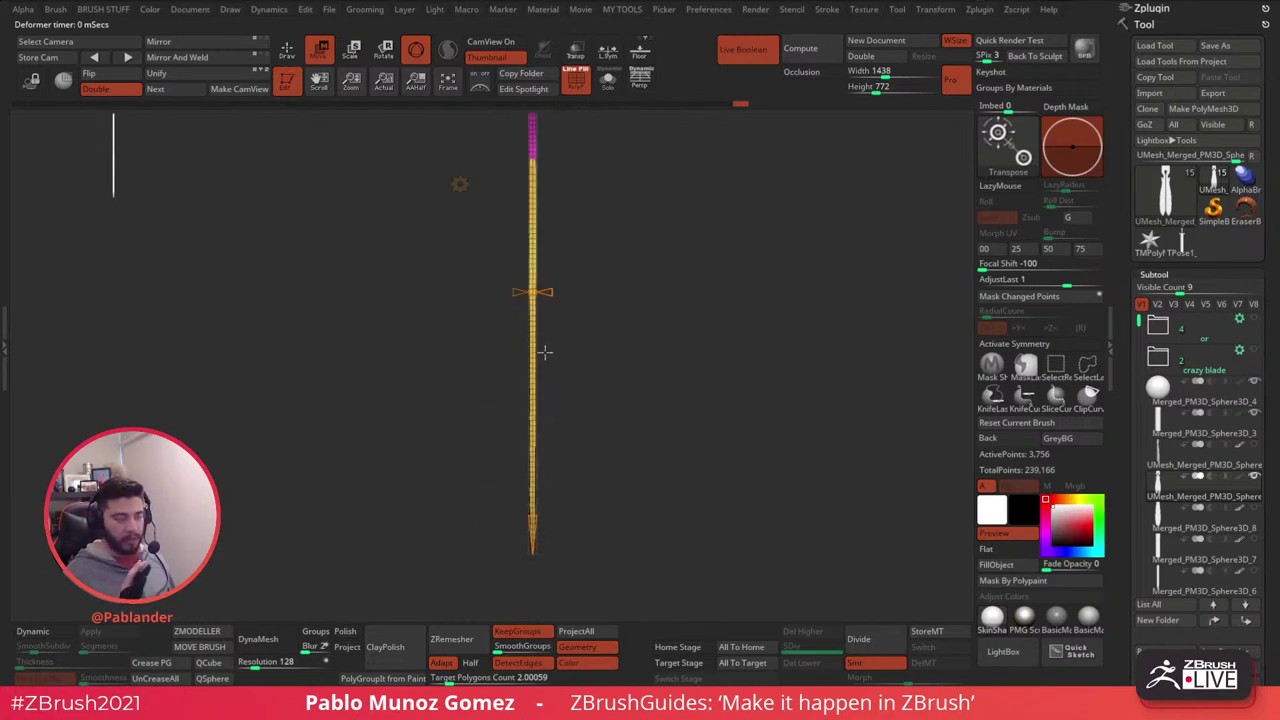
left_click_drag(598, 308, 652, 345)
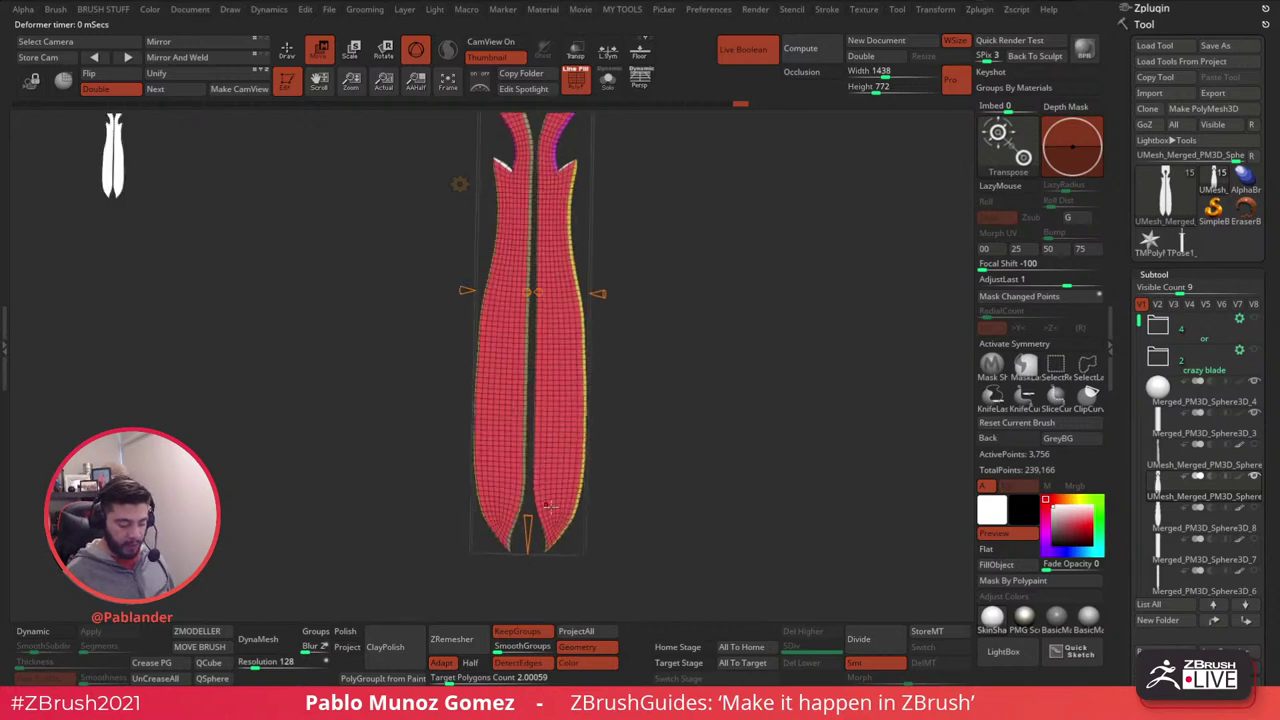
left_click_drag(640, 432, 654, 422, "shift")
- Remove the taper across the blade's width with the deformer's X-axis handle, limiting it to the thickness
left_click_drag(663, 348, 615, 266)
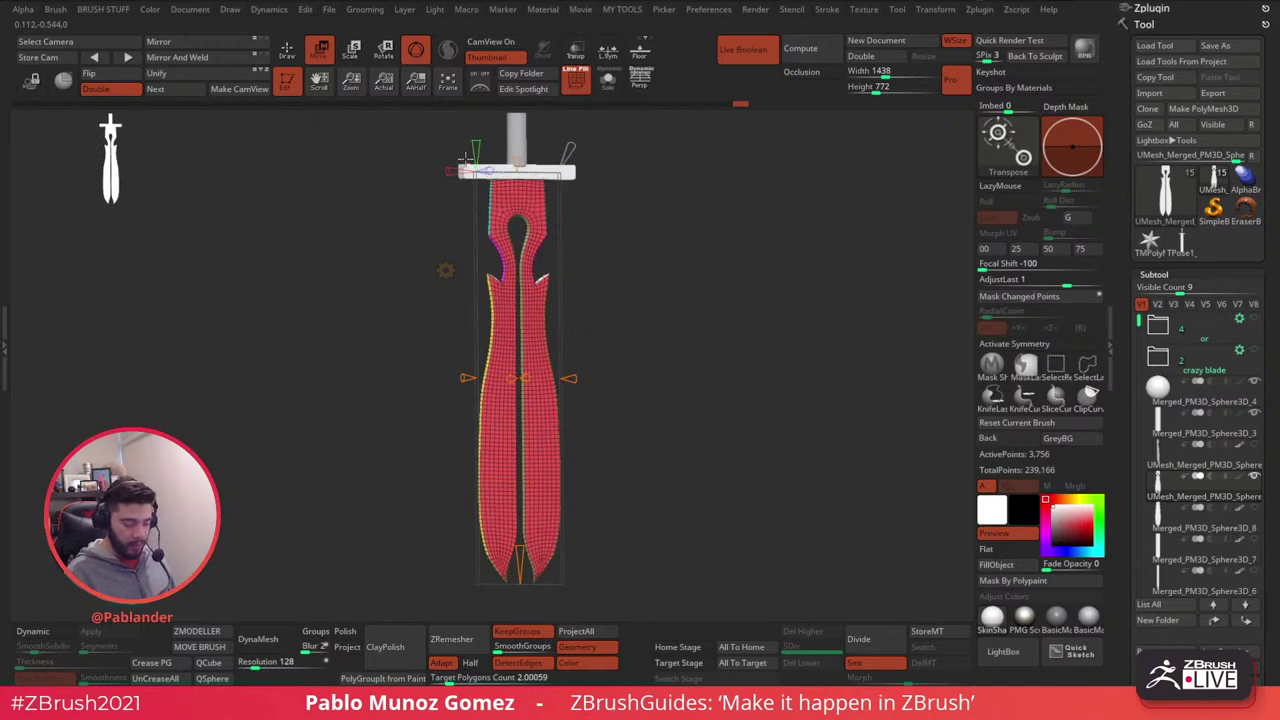
left_click_drag(609, 182, 452, 170)
left_click_drag(615, 488, 614, 470, "alt")
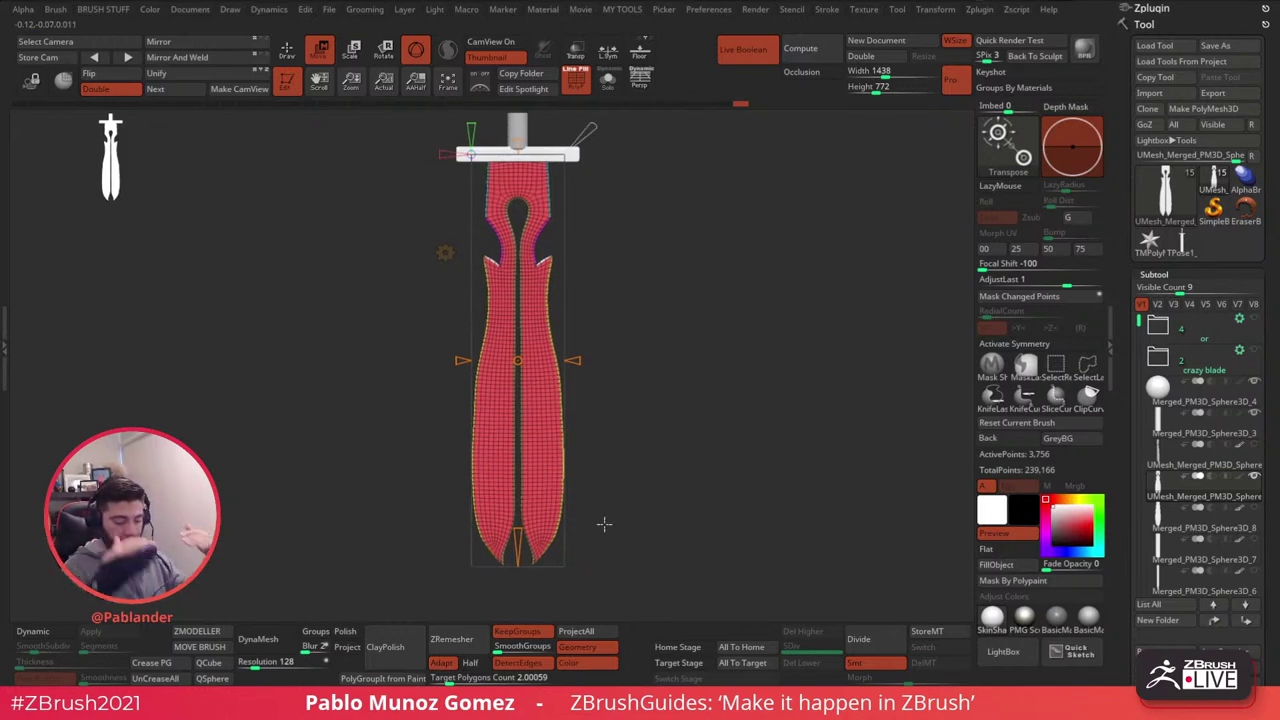
left_click_drag(441, 150, 474, 154)
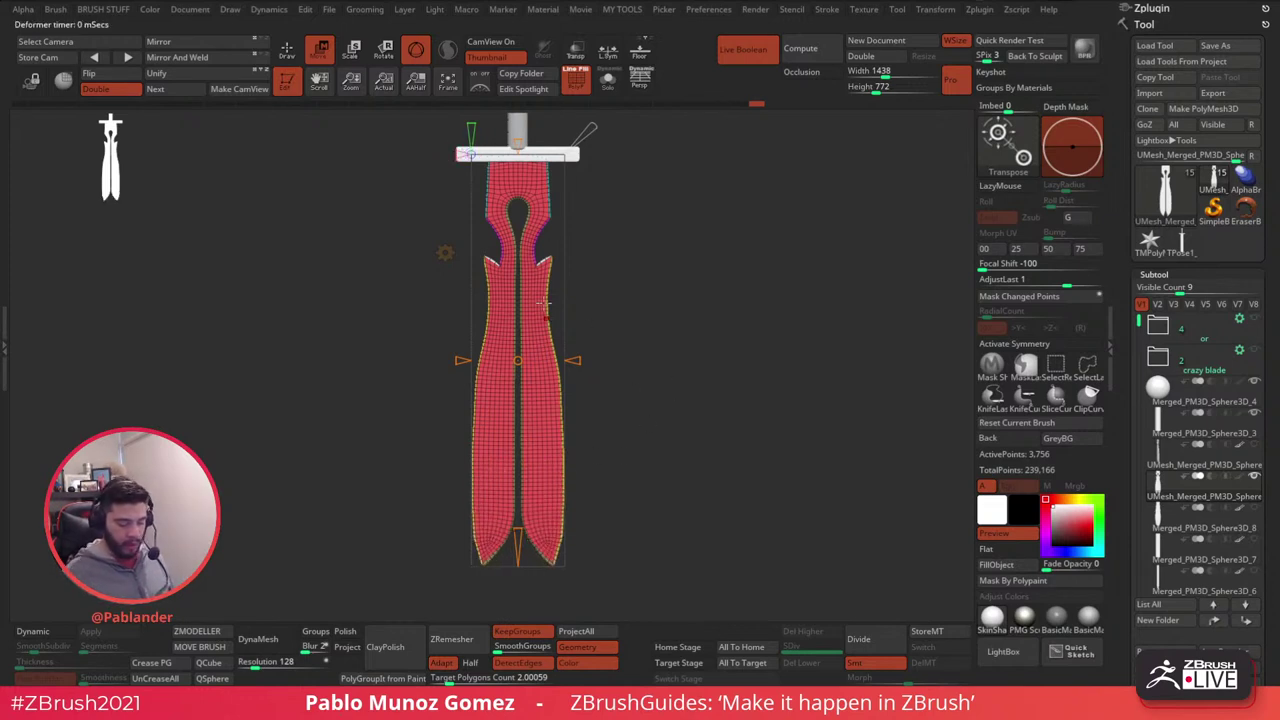
- Examine the blade's tip edge-on and its full outline from the front to judge the thickness taper
left_click_drag(618, 511, 577, 473)
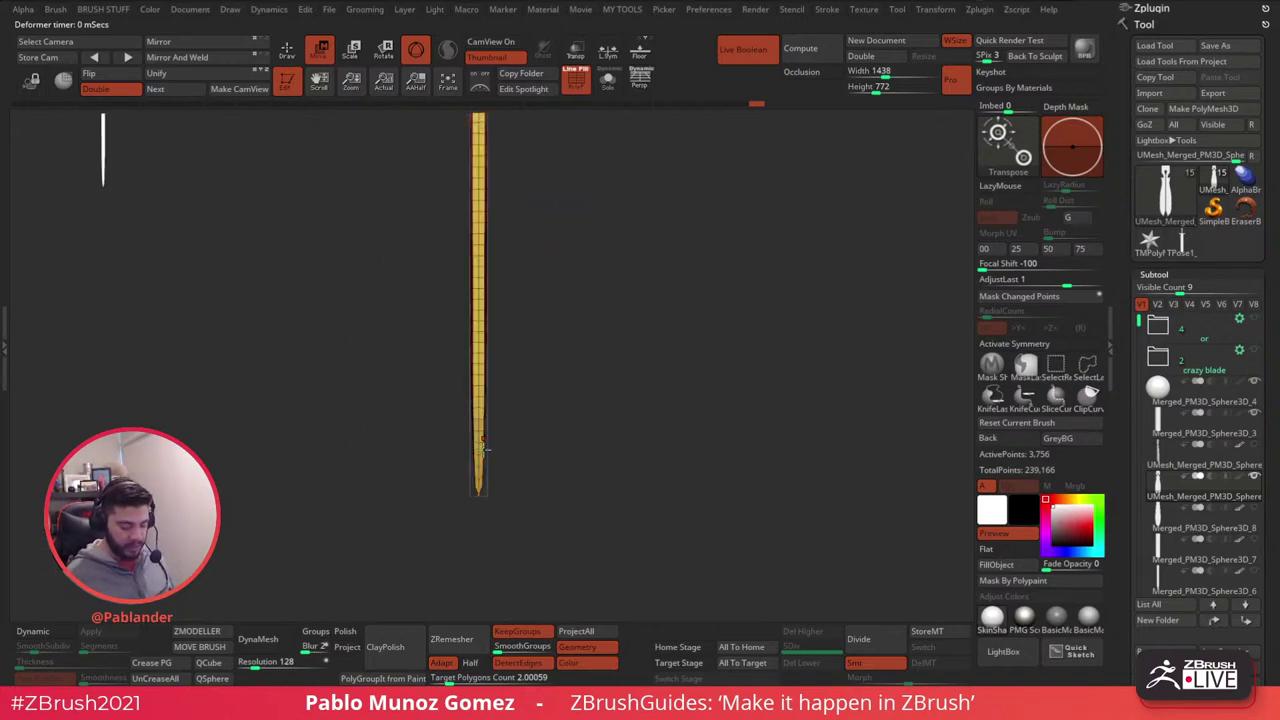
left_click_drag(483, 465, 530, 413)
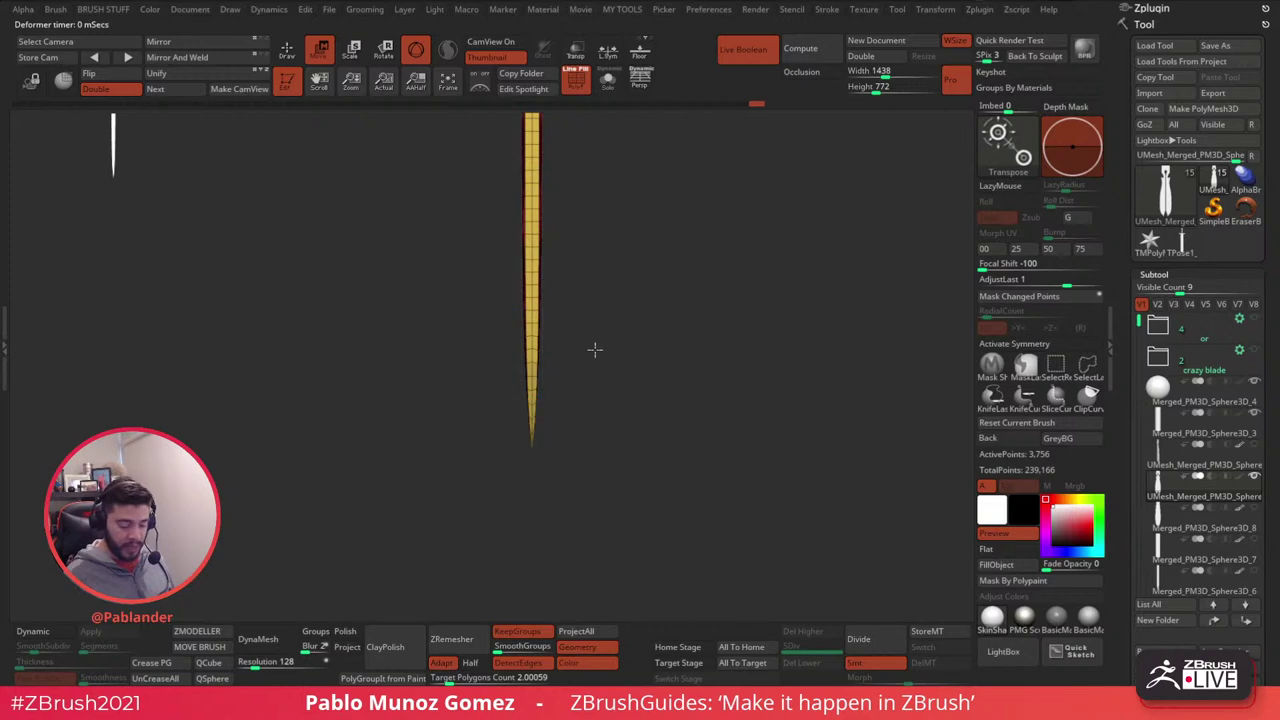
left_click_drag(594, 349, 634, 351, "shift")
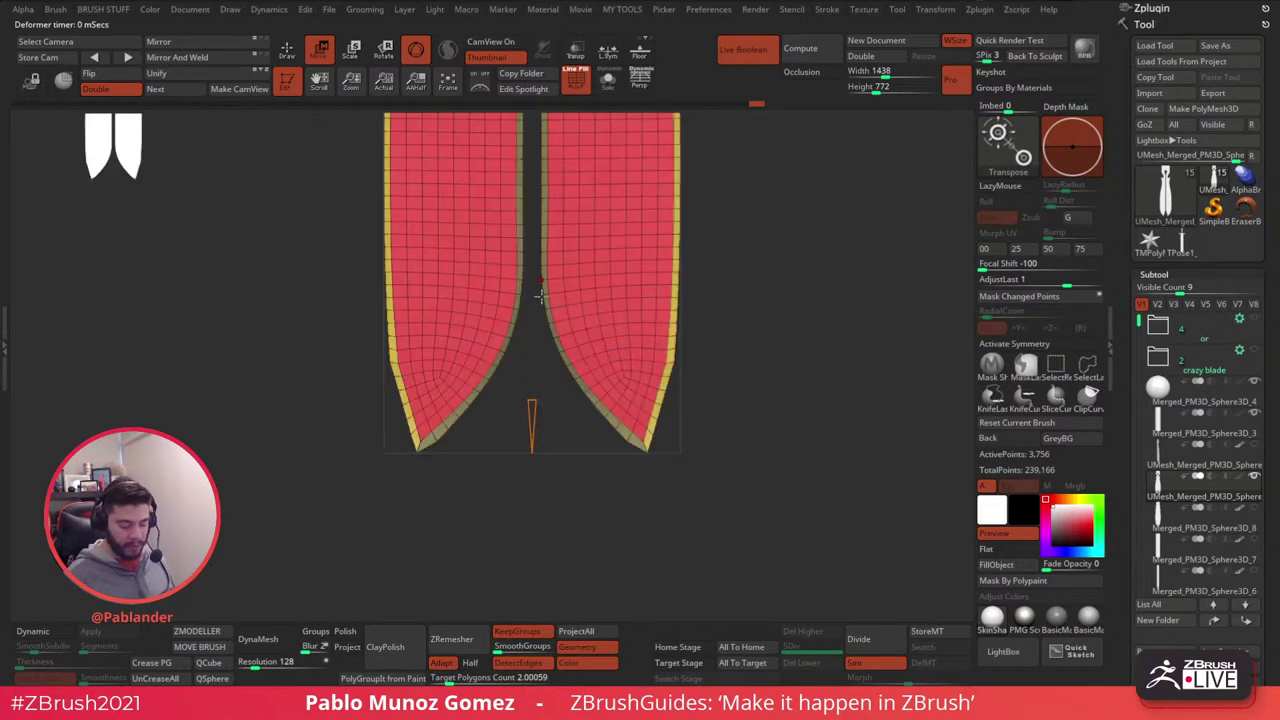
right_click_drag(645, 367, 619, 211, "ctrl")
right_click_drag(619, 211, 587, 368, "alt")
right_click_drag(587, 368, 596, 324, "ctrl")
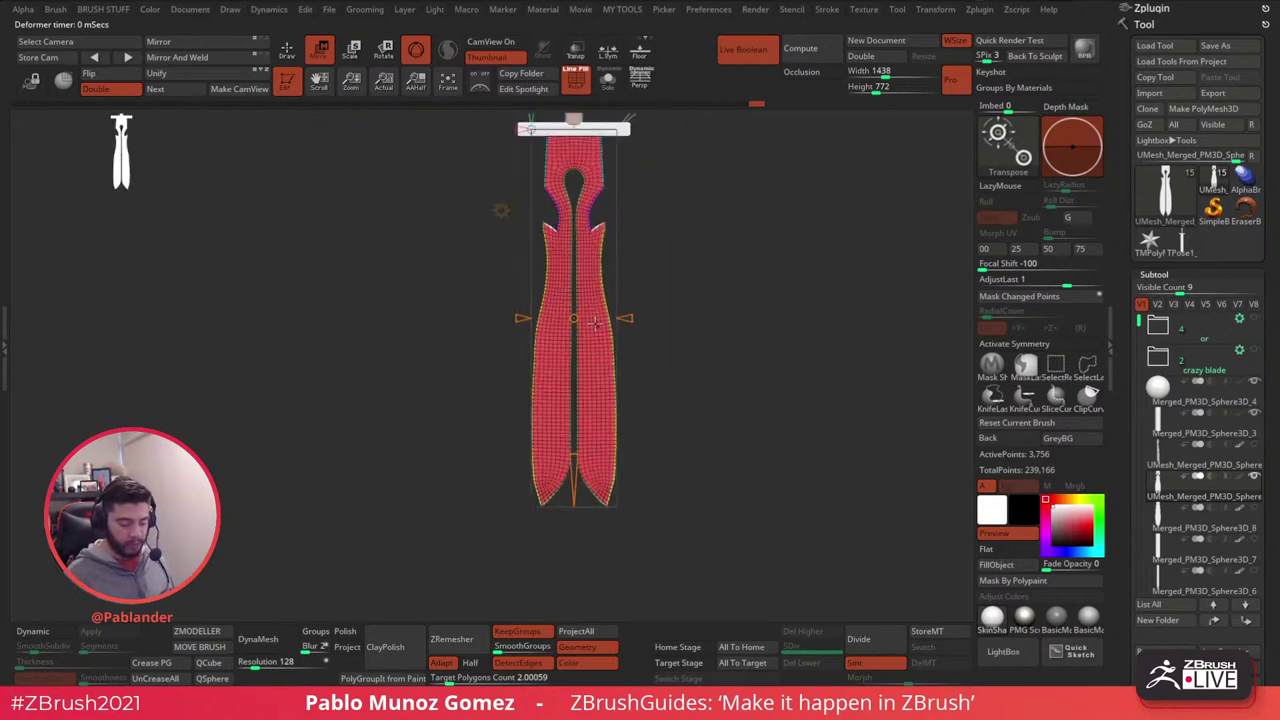
right_click_drag(627, 365, 581, 407, "alt")
left_click_drag(680, 388, 591, 461)
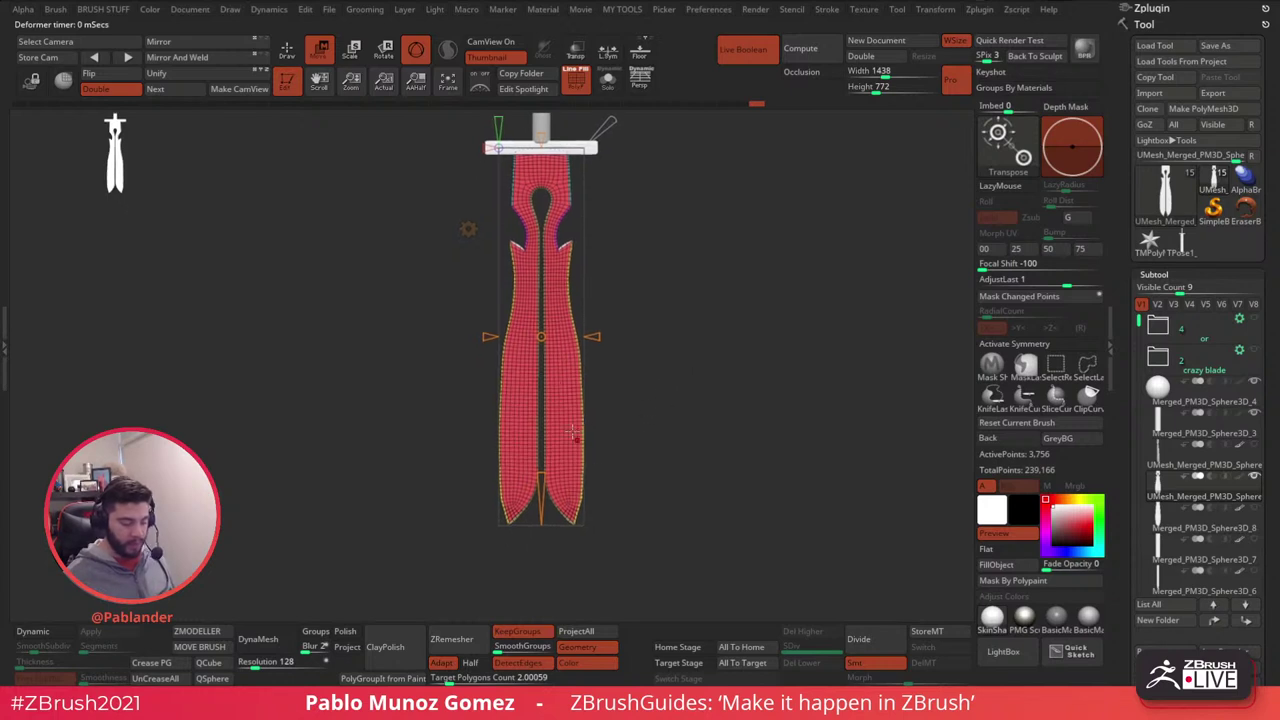
- Flare the blade's width where it meets the crossguard by adjusting the taper deformer across the X axis
left_click_drag(590, 214, 680, 202)
right_click_drag(675, 204, 638, 288, "alt")
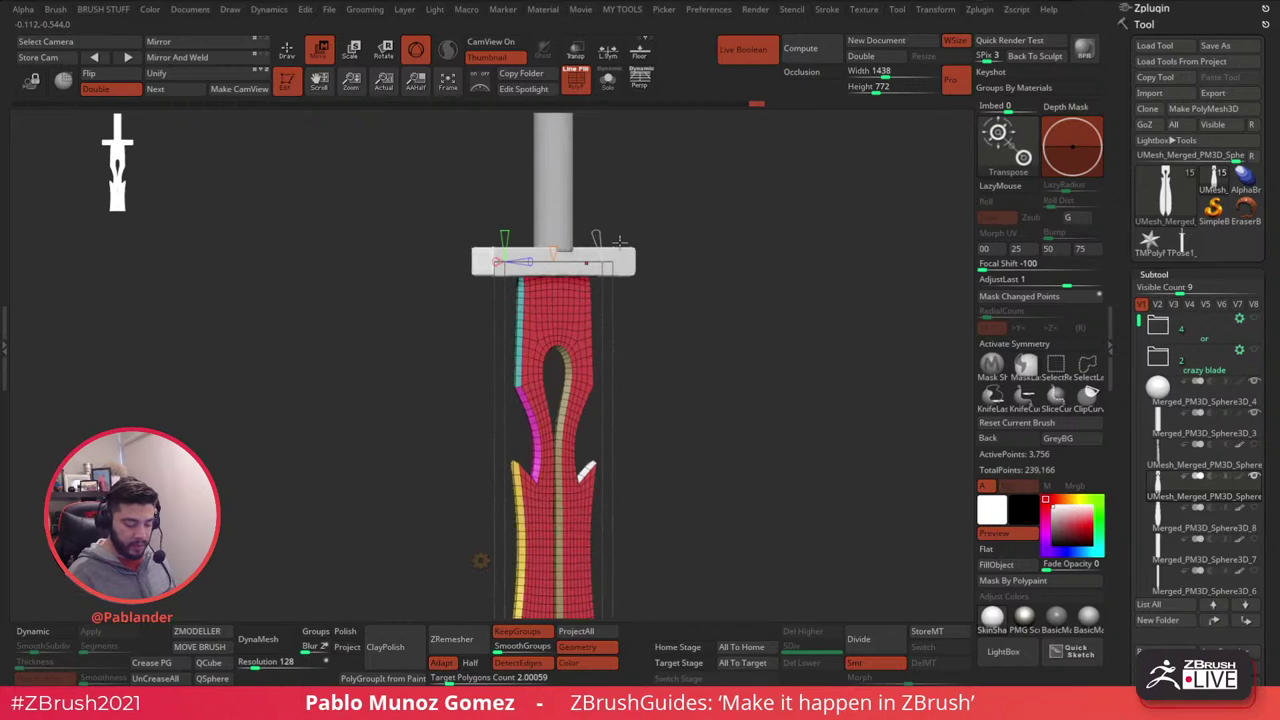
left_click_drag(674, 240, 624, 210)
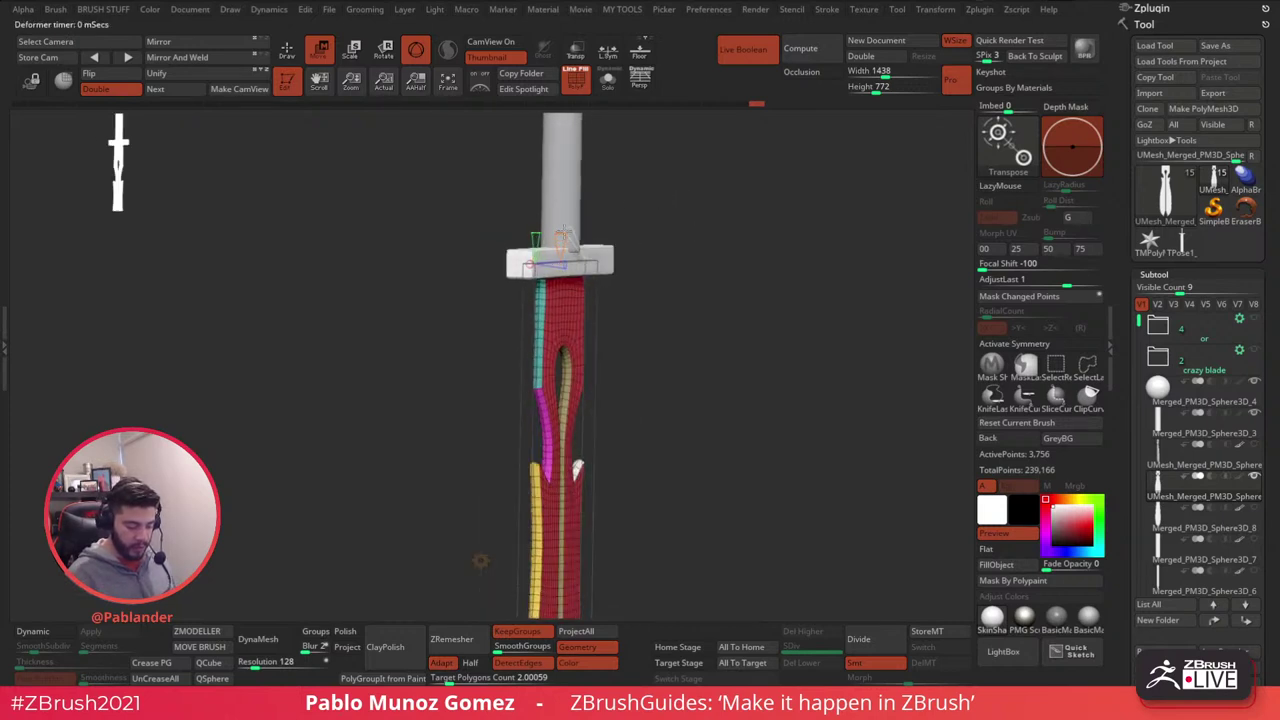
left_click_drag(620, 194, 624, 192)
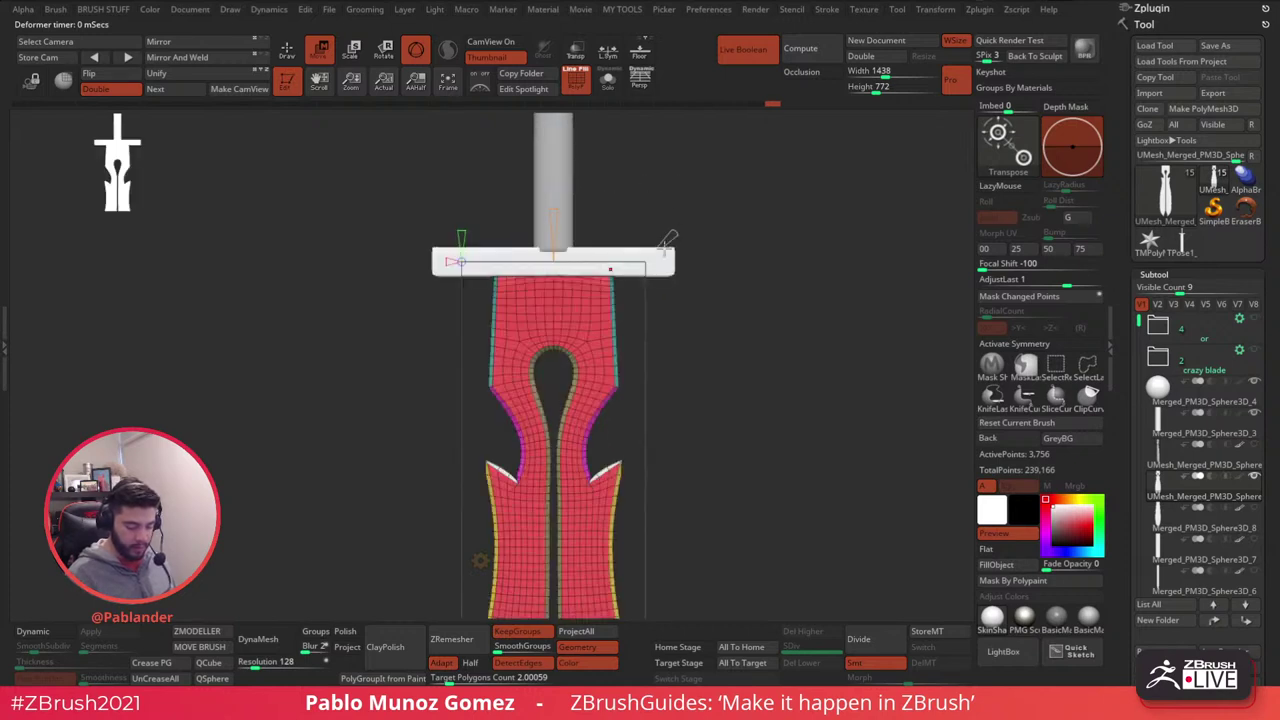
left_click_drag(493, 274, 479, 278)
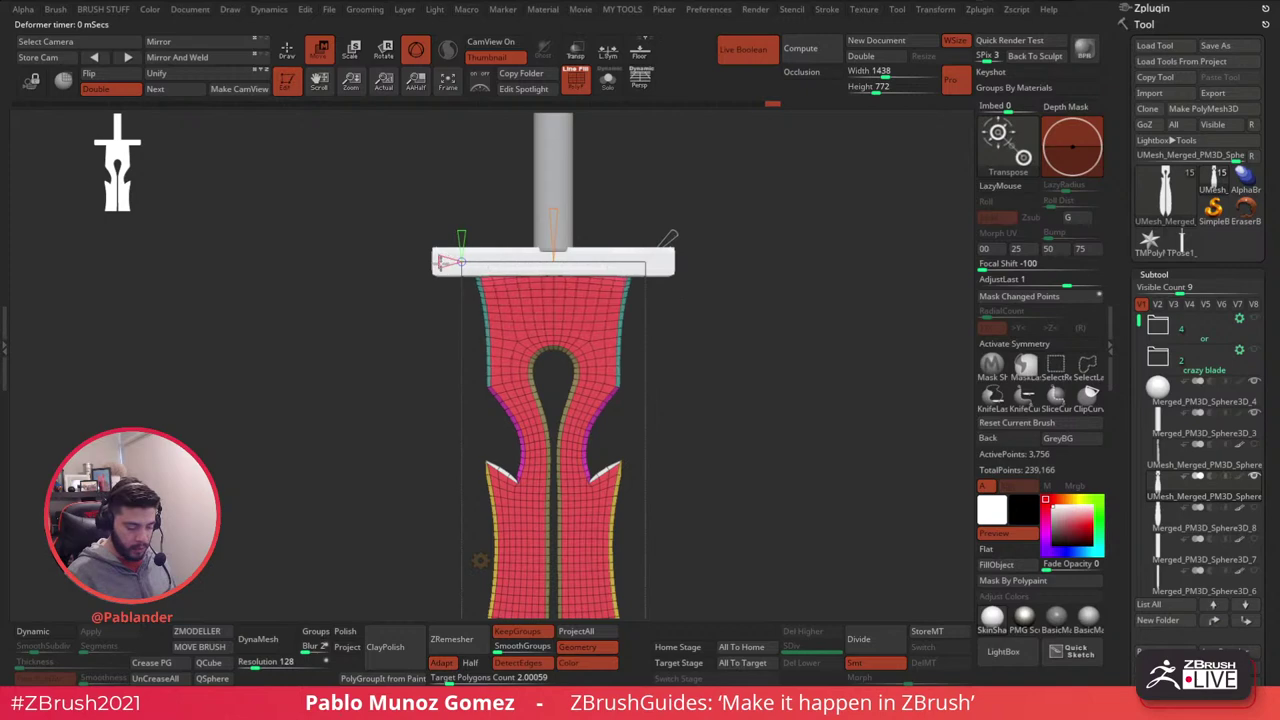
left_click_drag(661, 235, 674, 274, "alt")
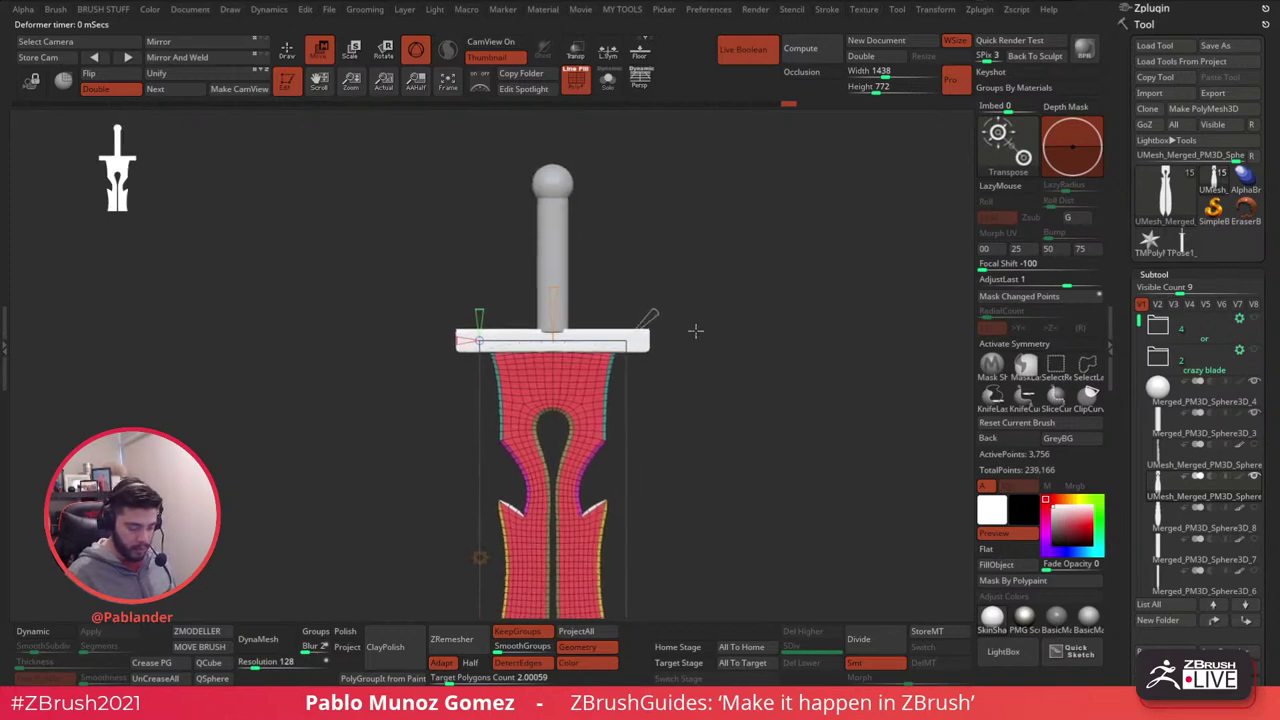
- Accept the taper deformation on the blade and return to Draw mode
left_click_drag(694, 331, 638, 233, "alt")
left_click_drag(637, 367, 614, 257, "alt")
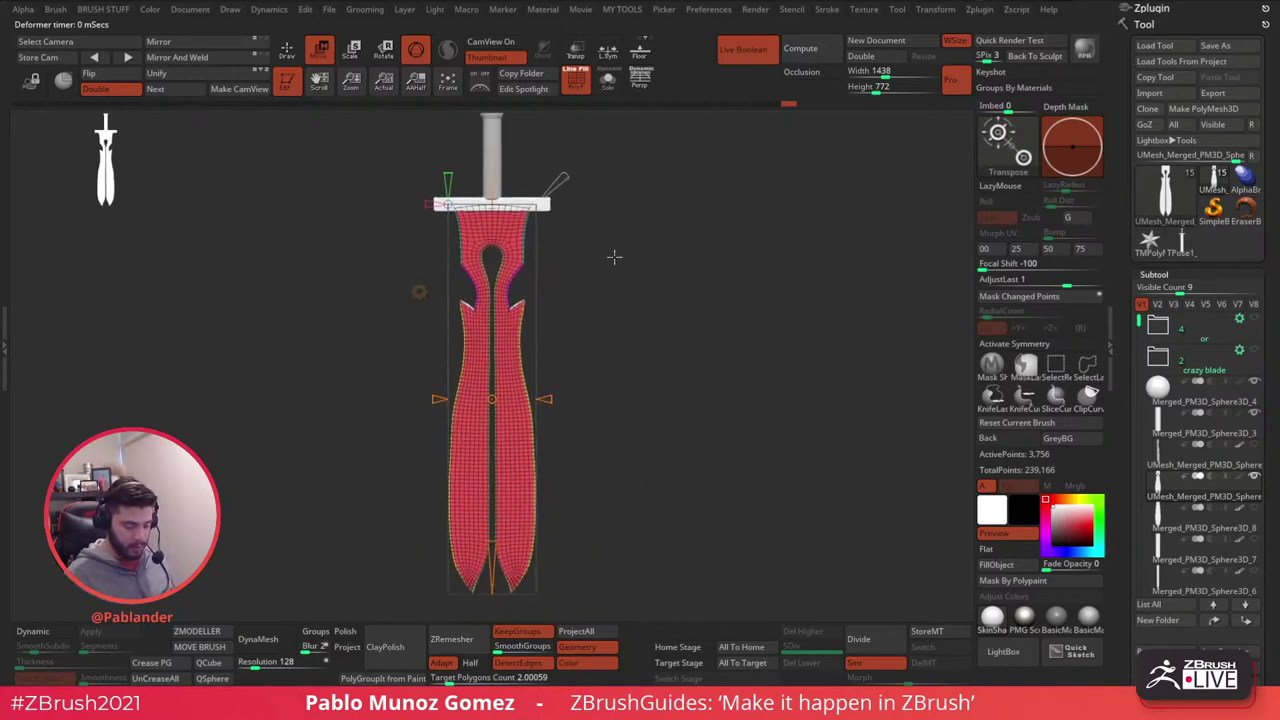
left_click(420, 292)
left_click(651, 293)
left_click(290, 52)
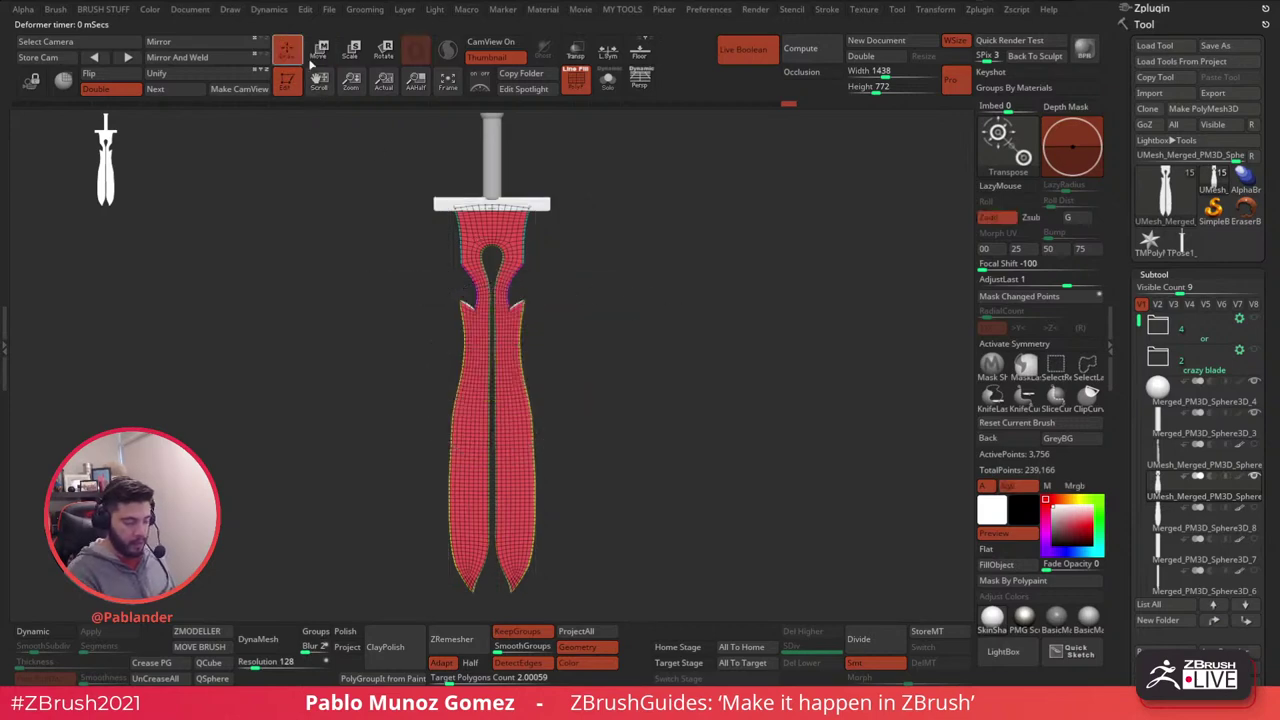
- Switch to the Move brush and quick-save the project with the full sword in view
mouse_move(692, 349)
left_mouse_down()
mouse_move(723, 360)
mouse_move(704, 363)
mouse_move(709, 374)
mouse_move(711, 360)
mouse_move(637, 371)
mouse_move(676, 425)
mouse_move(666, 394)
mouse_move(780, 405)
mouse_move(632, 398)
mouse_move(670, 426)
left_mouse_up()
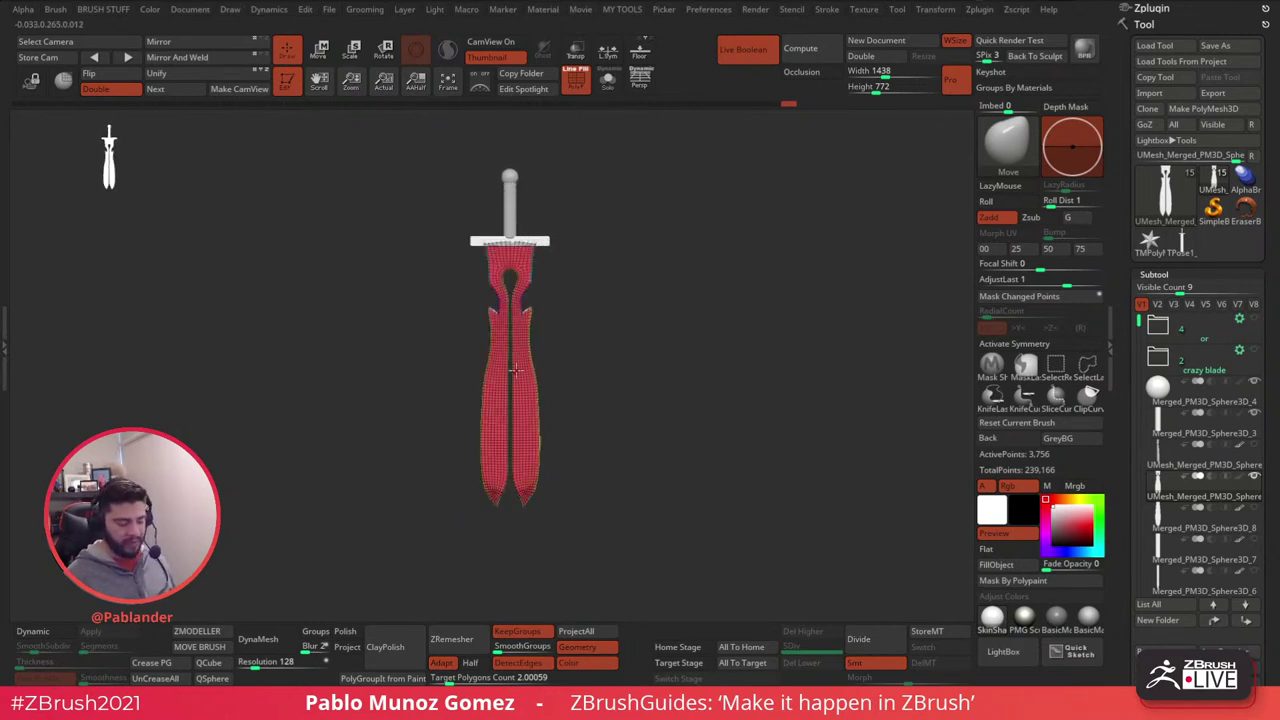
left_click_drag(553, 393, 574, 416, "alt")
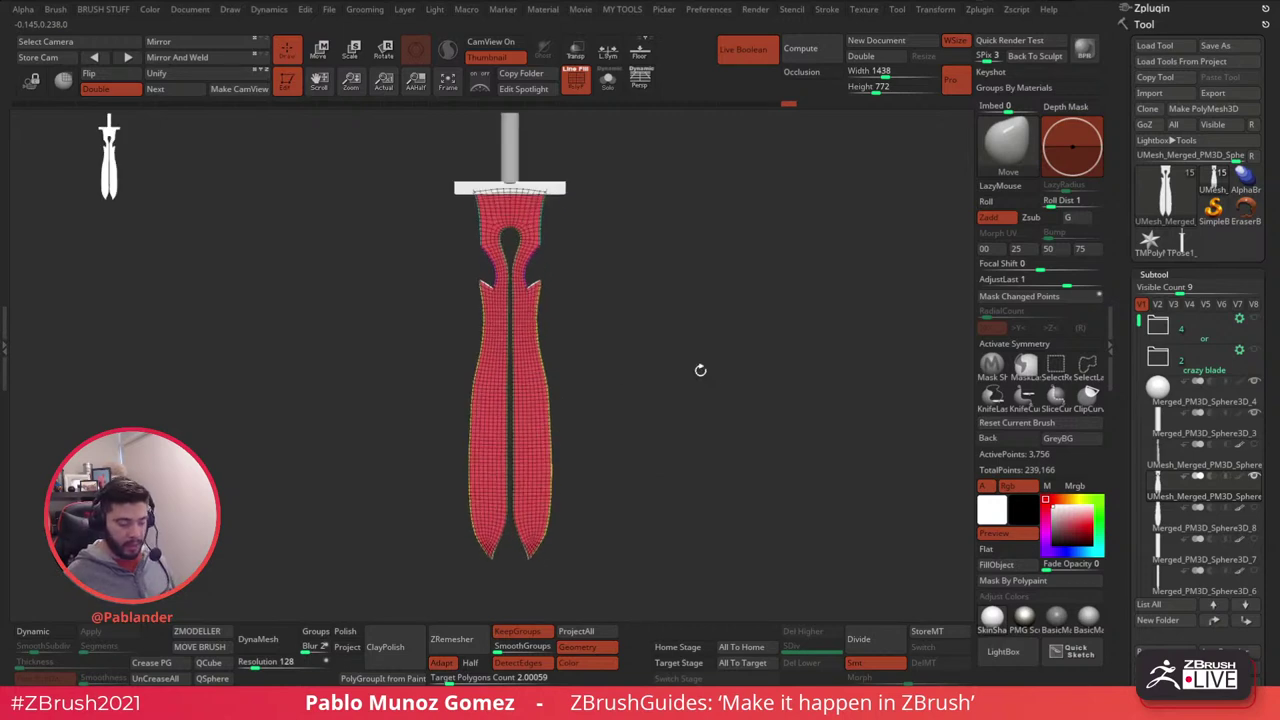
left_click_drag(701, 370, 757, 337, "alt")
key("ctrl+s")
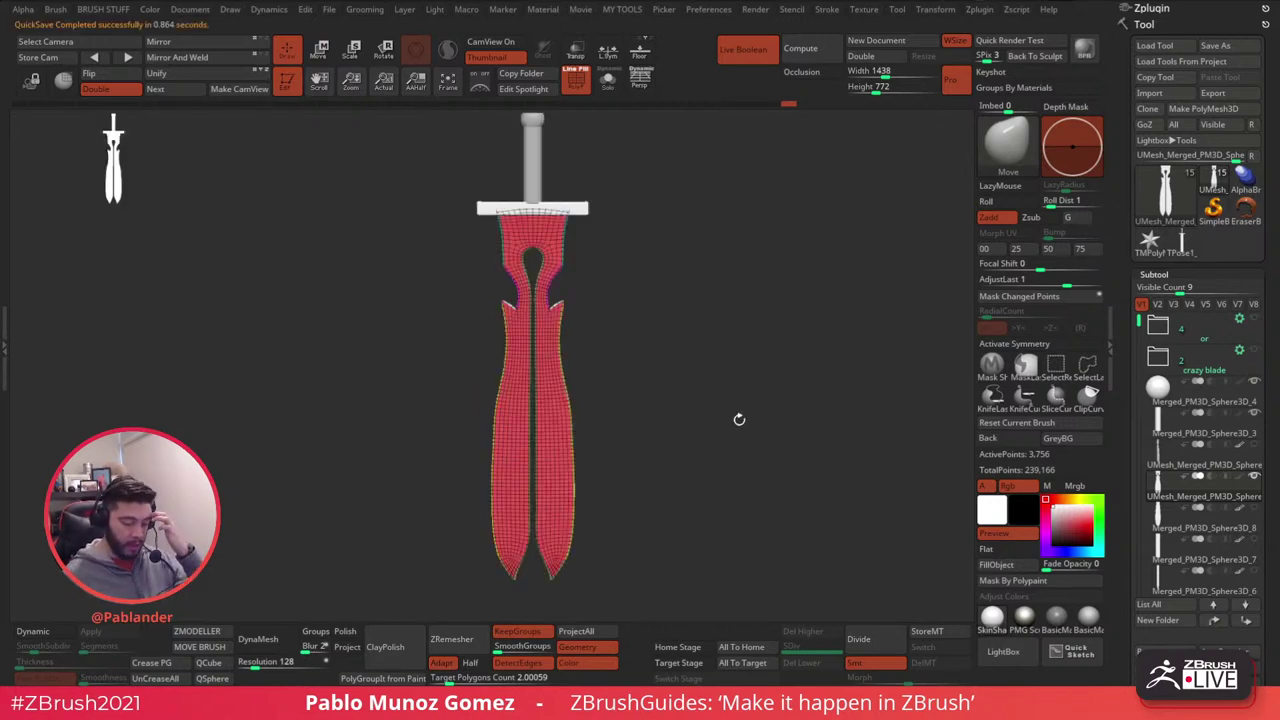
- Activate symmetry for the blade on both the X and Z axes
left_click_drag(656, 416, 560, 430)
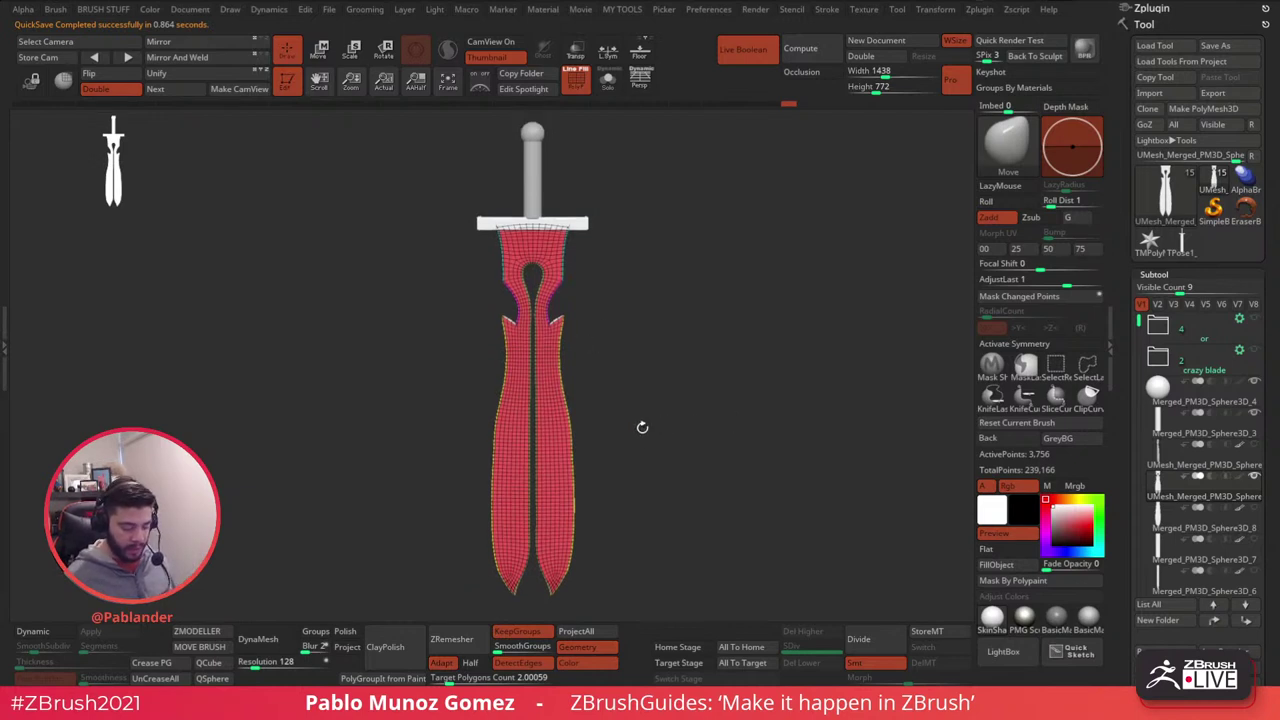
left_click_drag(642, 427, 727, 347)
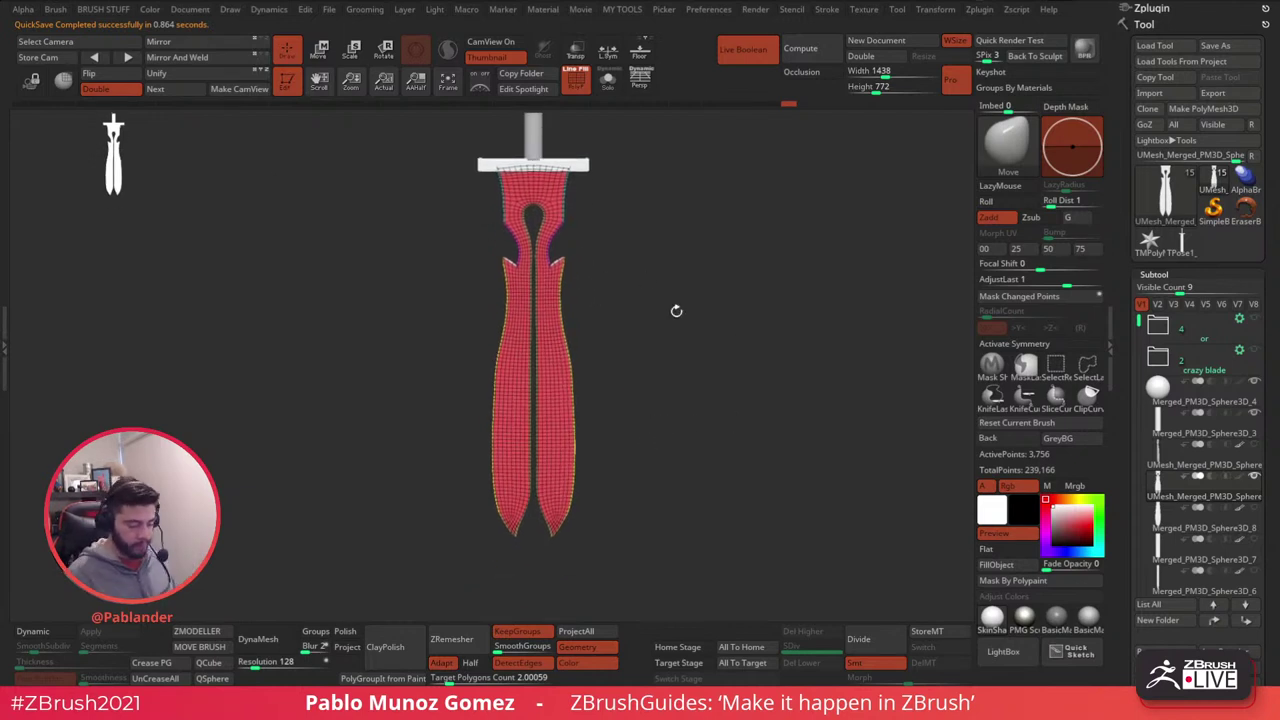
left_click_drag(676, 311, 743, 360)
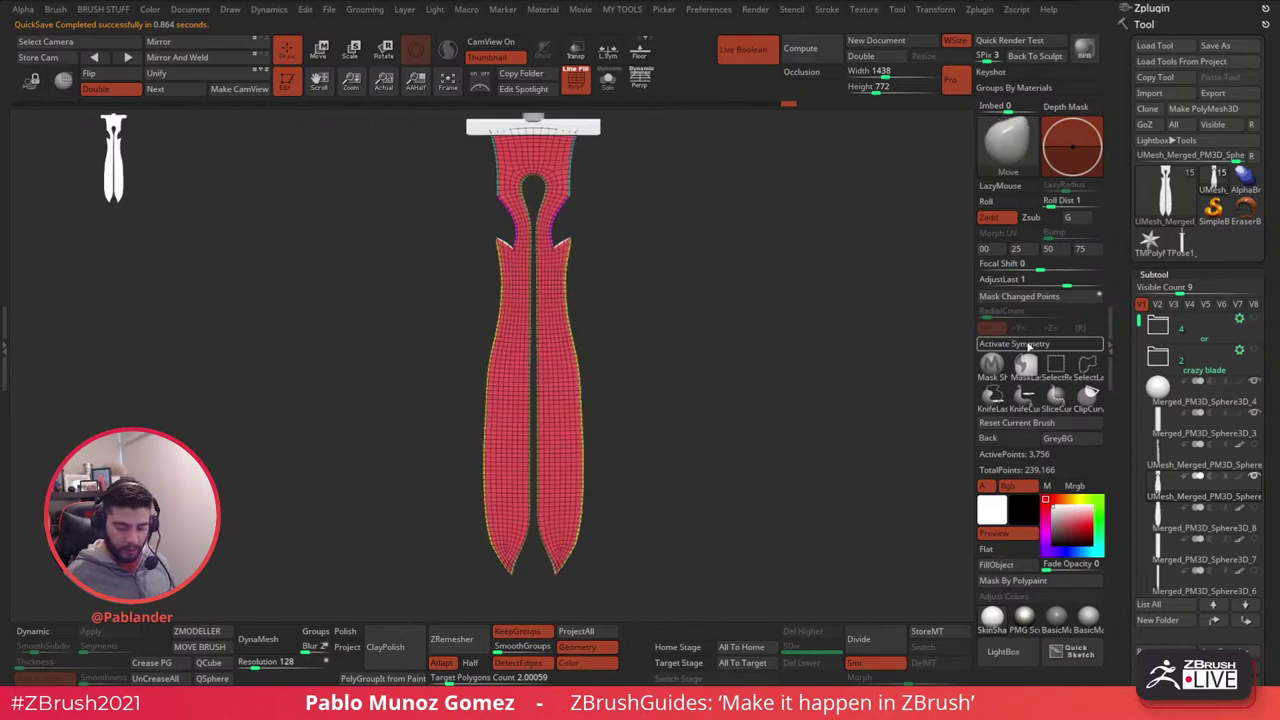
left_click(1028, 344)
left_click_drag(720, 449, 692, 432)
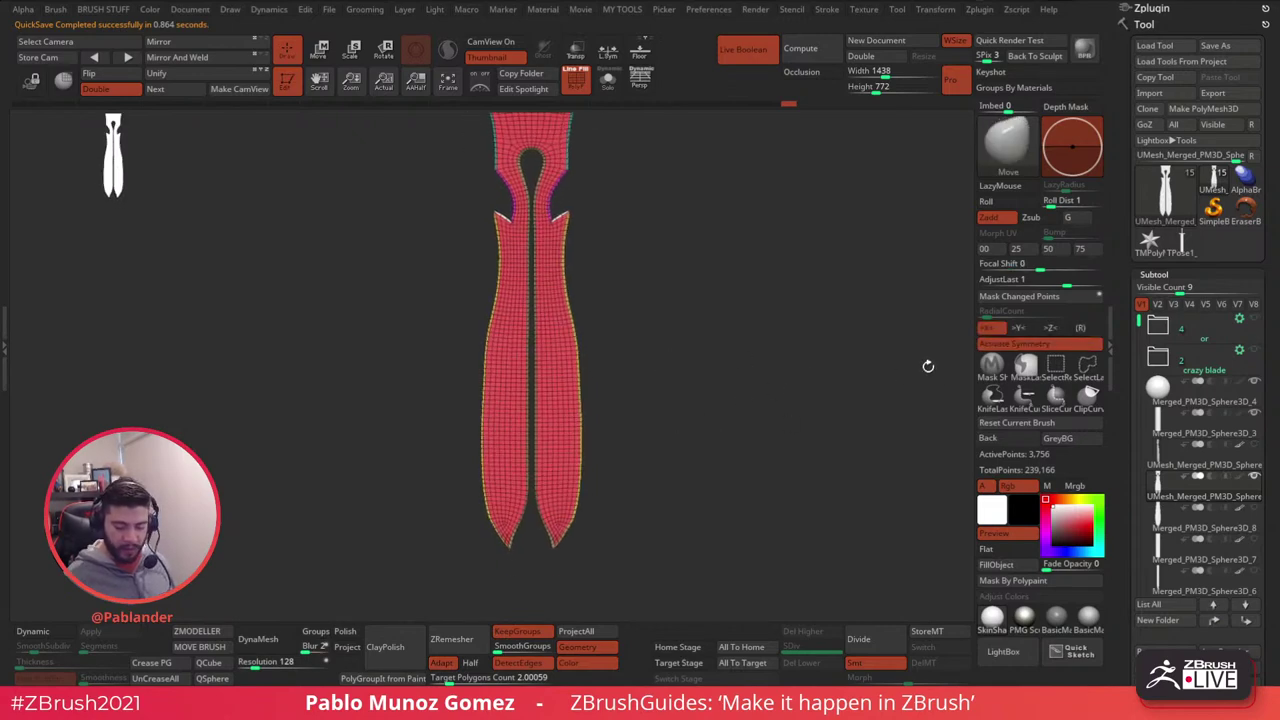
left_click(1054, 327)
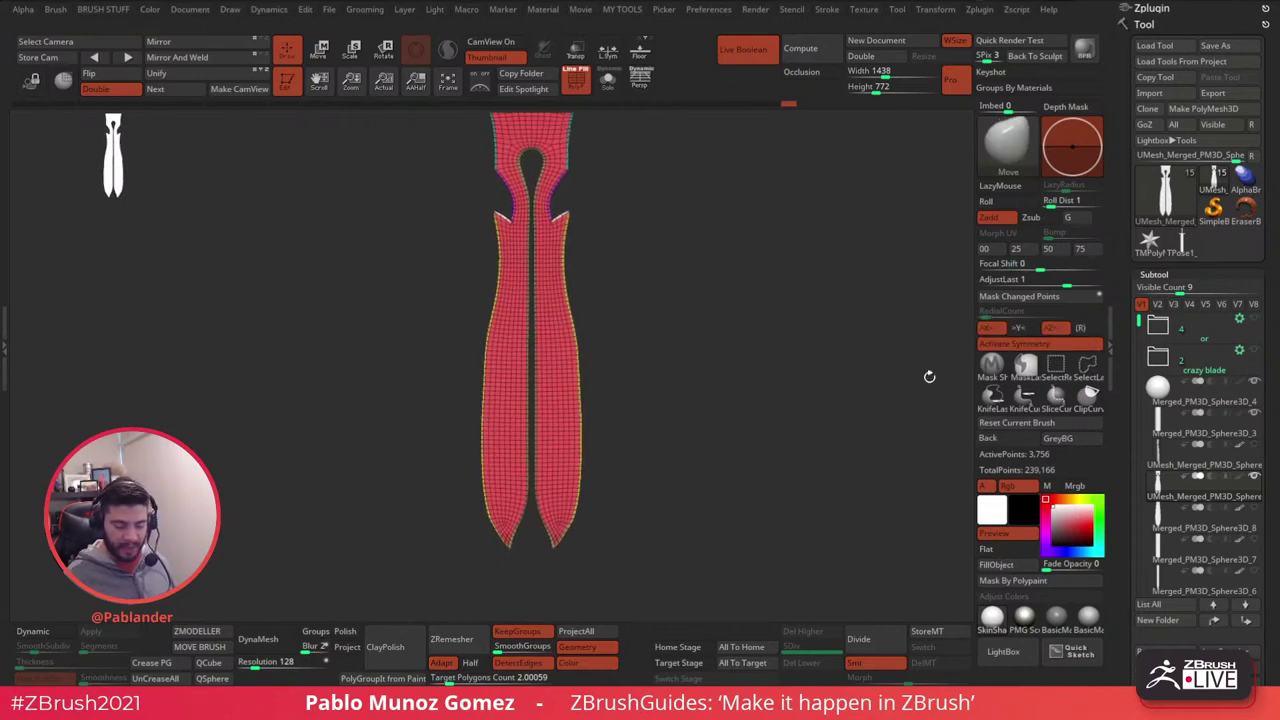
- Try small brush strokes near the blade's outer edges to test the X and Z symmetry, and undo them
right_click(671, 430)
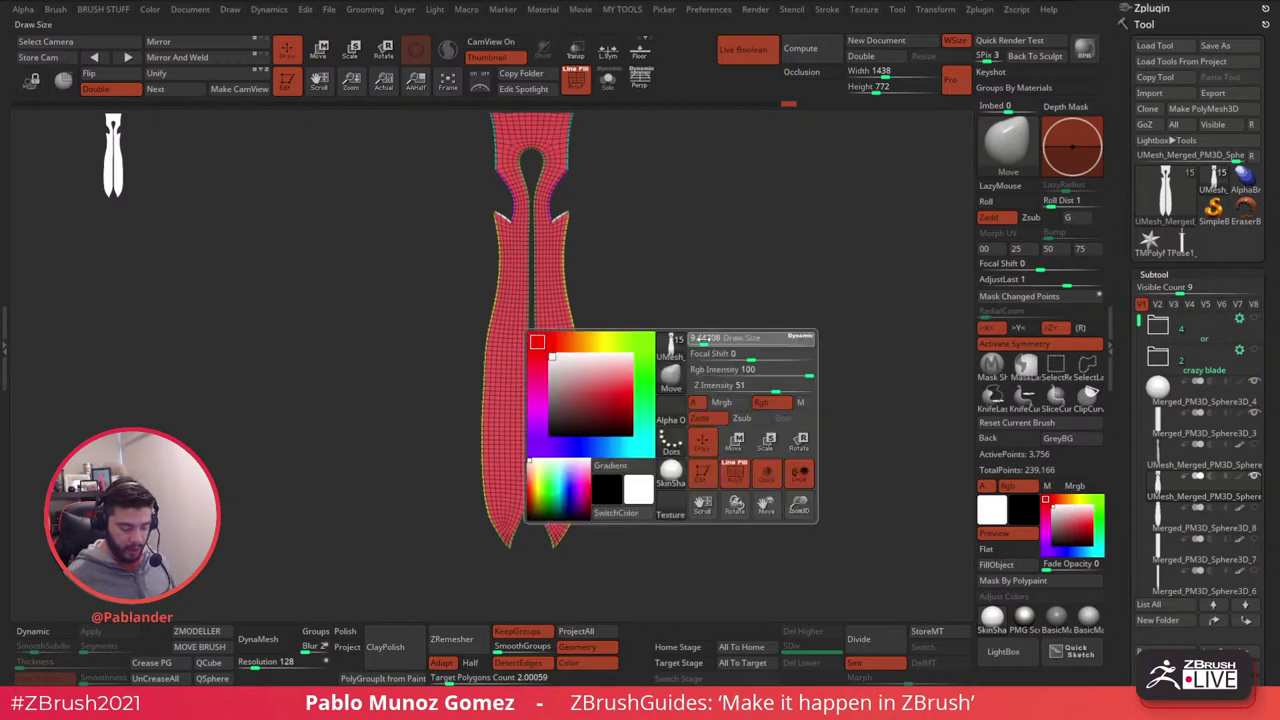
right_click_drag(705, 341, 713, 388, "alt")
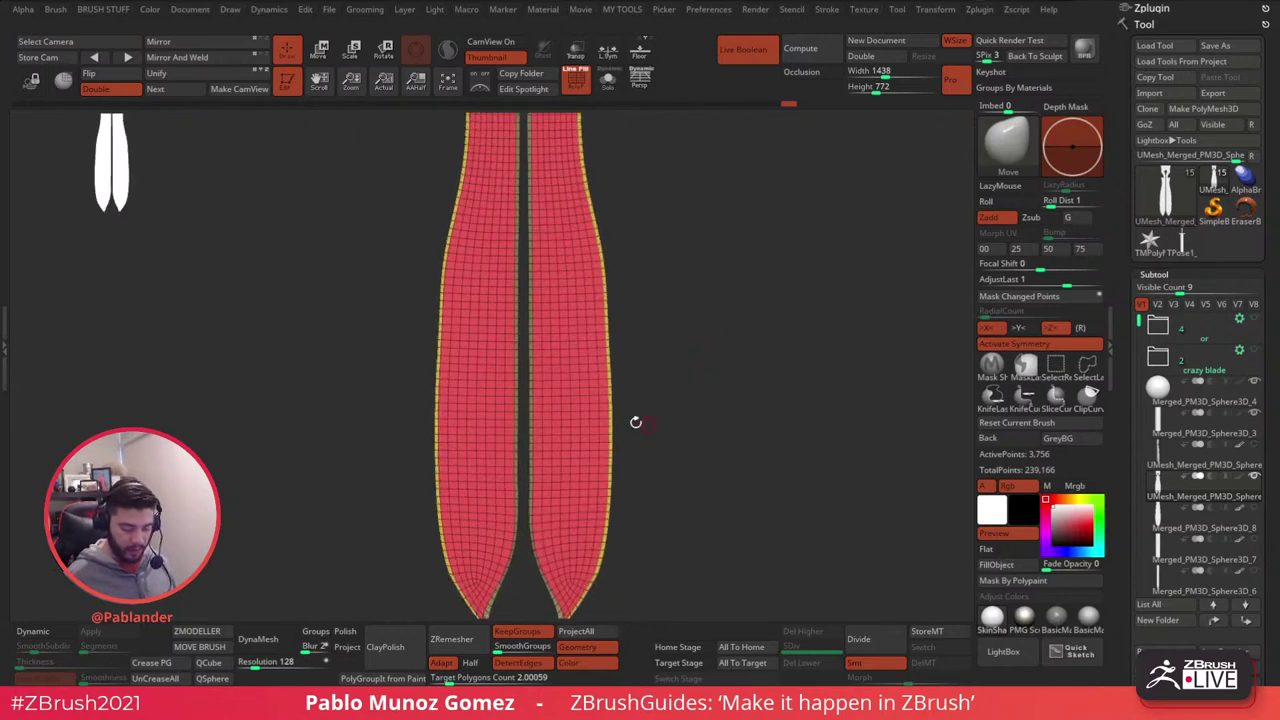
right_click_drag(597, 388, 605, 404, "alt")
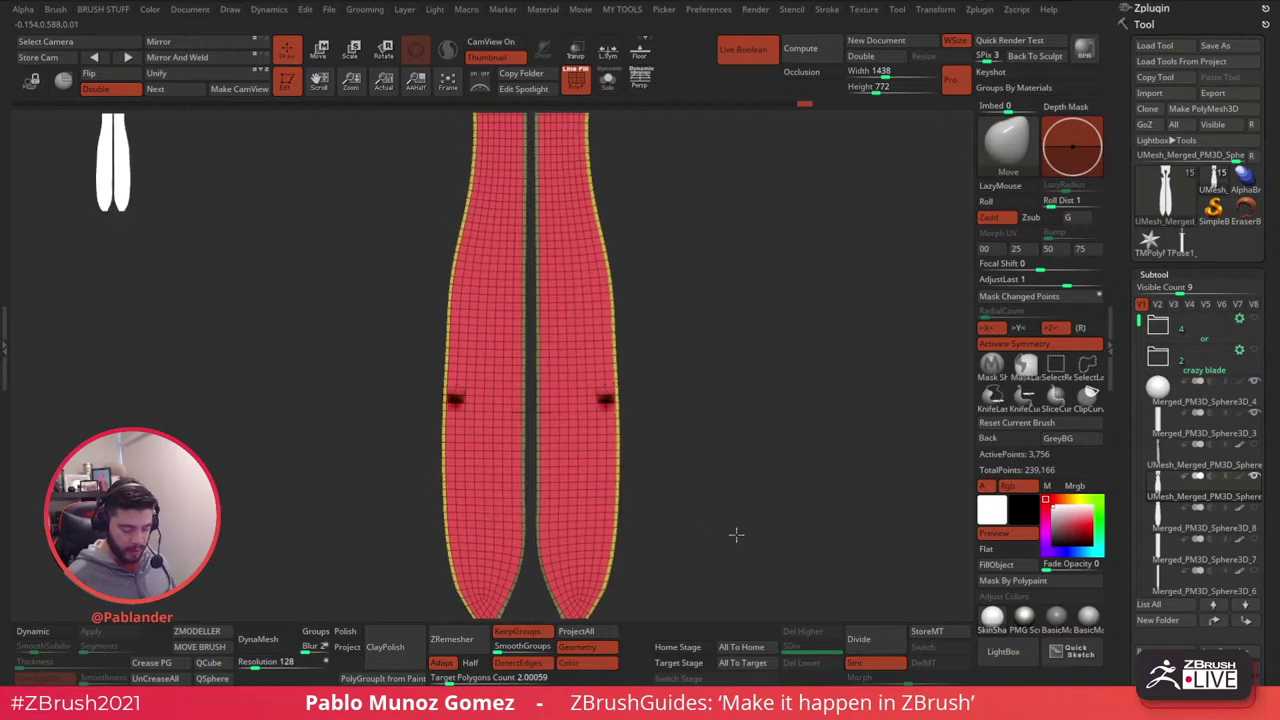
key("space")
left_click_drag(640, 412, 607, 407)
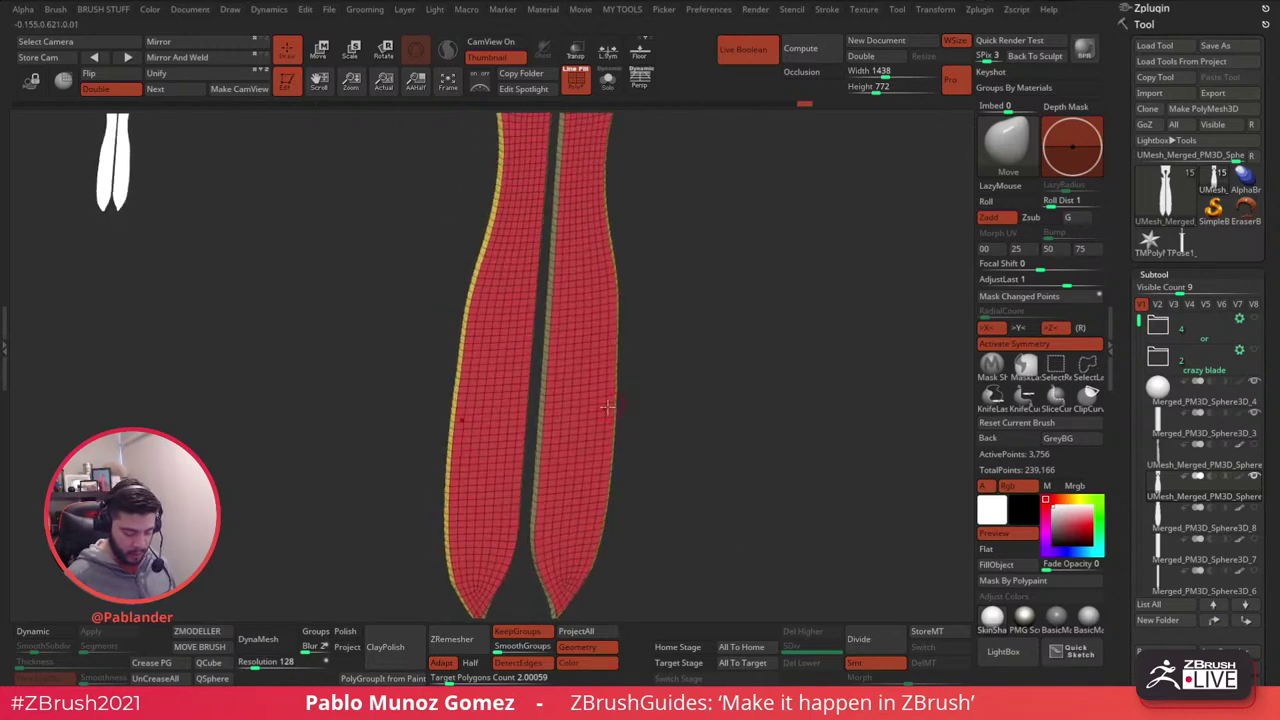
left_click(608, 410)
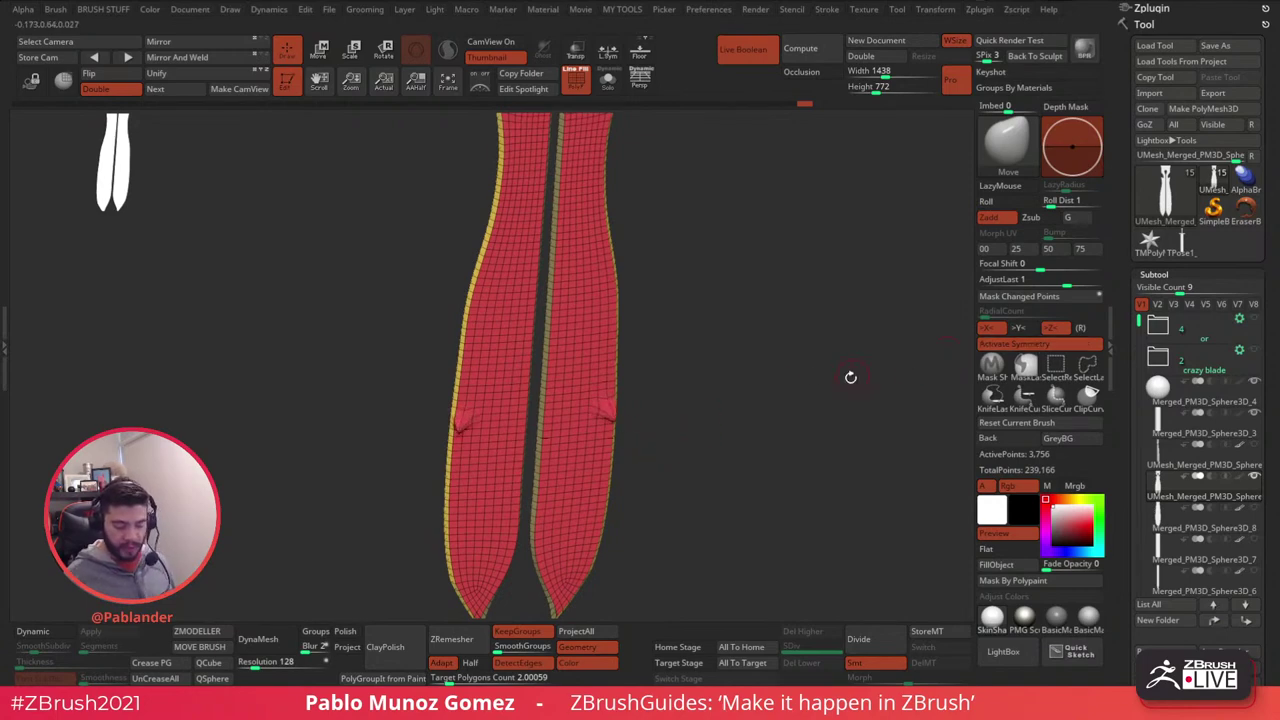
mouse_move(653, 418)
left_mouse_down()
mouse_move(711, 417)
mouse_move(720, 449)
mouse_move(671, 363)
mouse_move(632, 372)
mouse_move(684, 368)
mouse_move(658, 369)
left_mouse_up()
key("ctrl+z")
- Switch from the Move brush to the Move Topological brush
left_click_drag(671, 420, 703, 390)
key("space")
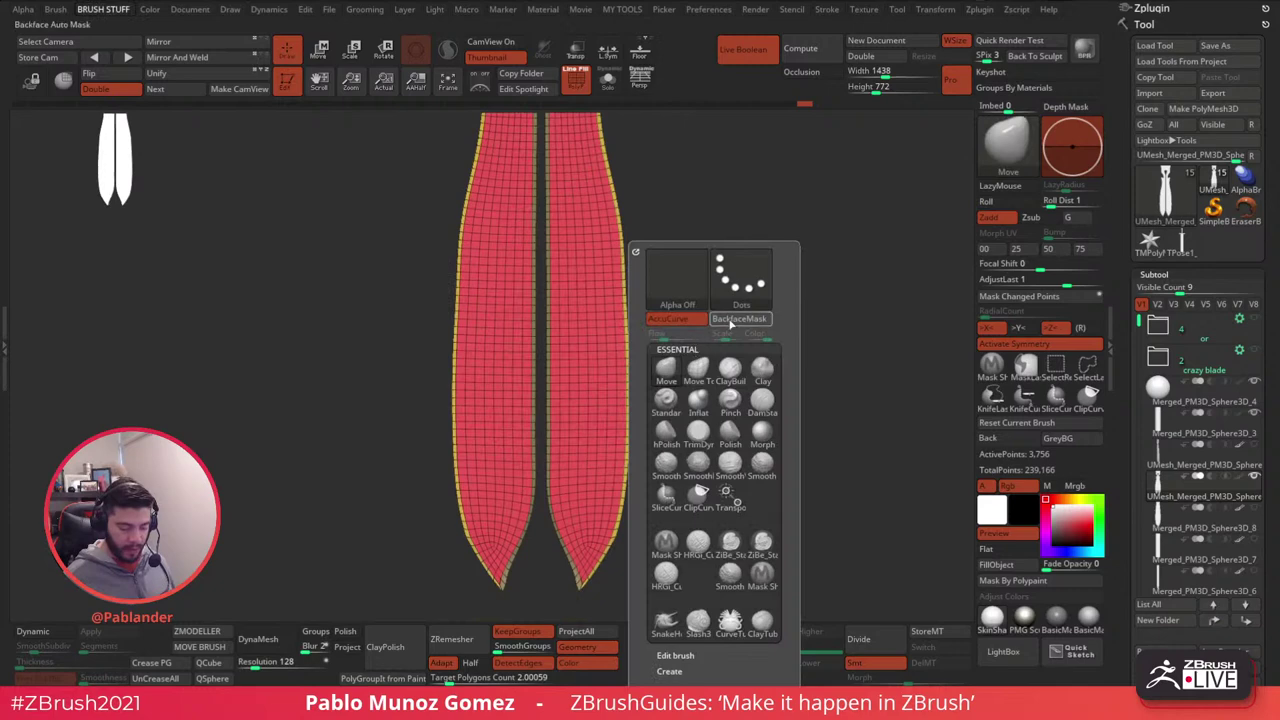
key("space")
left_click(853, 370)
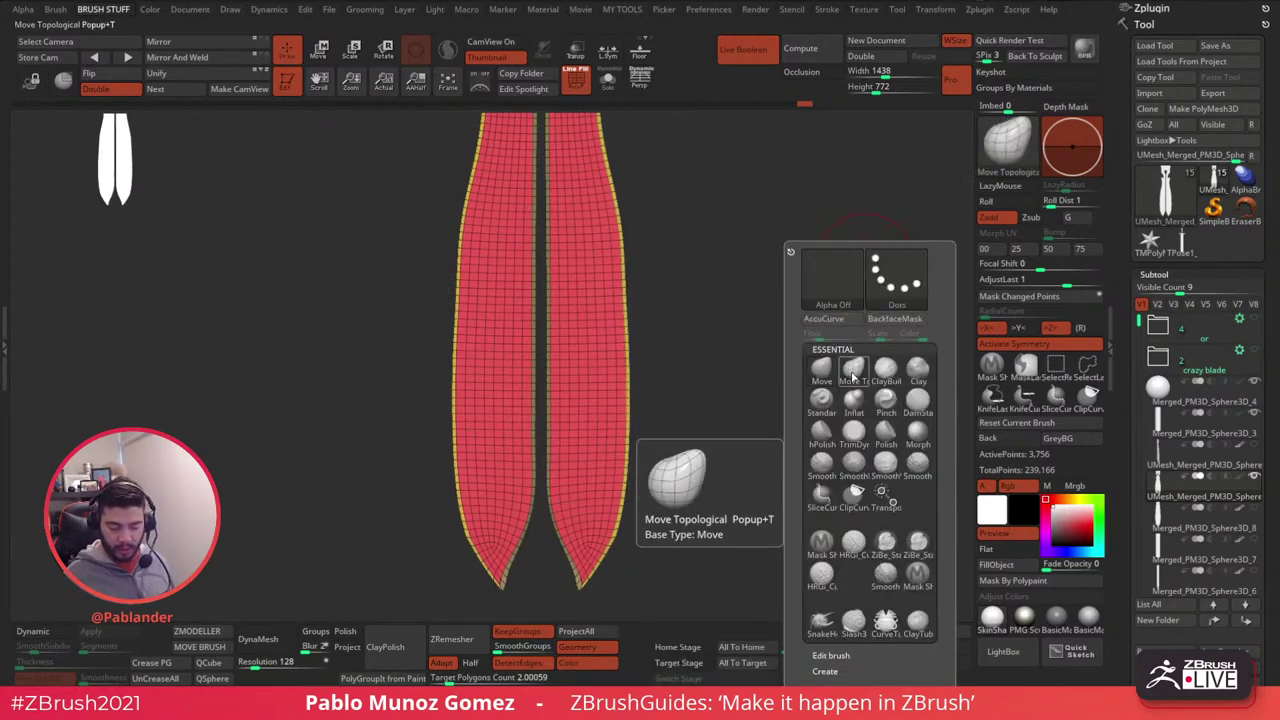
left_click_drag(712, 422, 720, 372)
key("space")
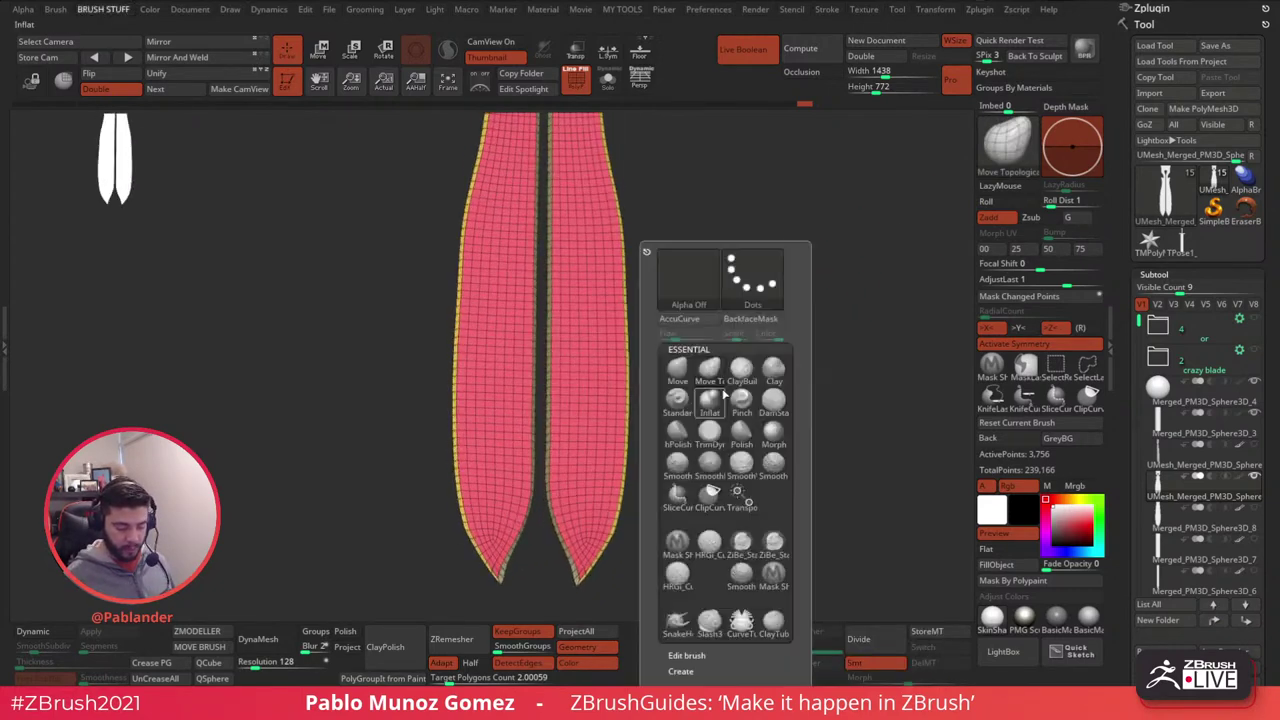
- Pull the blade's twin tips outward with a resized Move Topological brush and undo the strokes that distort the bevelled edge
left_click_drag(710, 323, 627, 398)
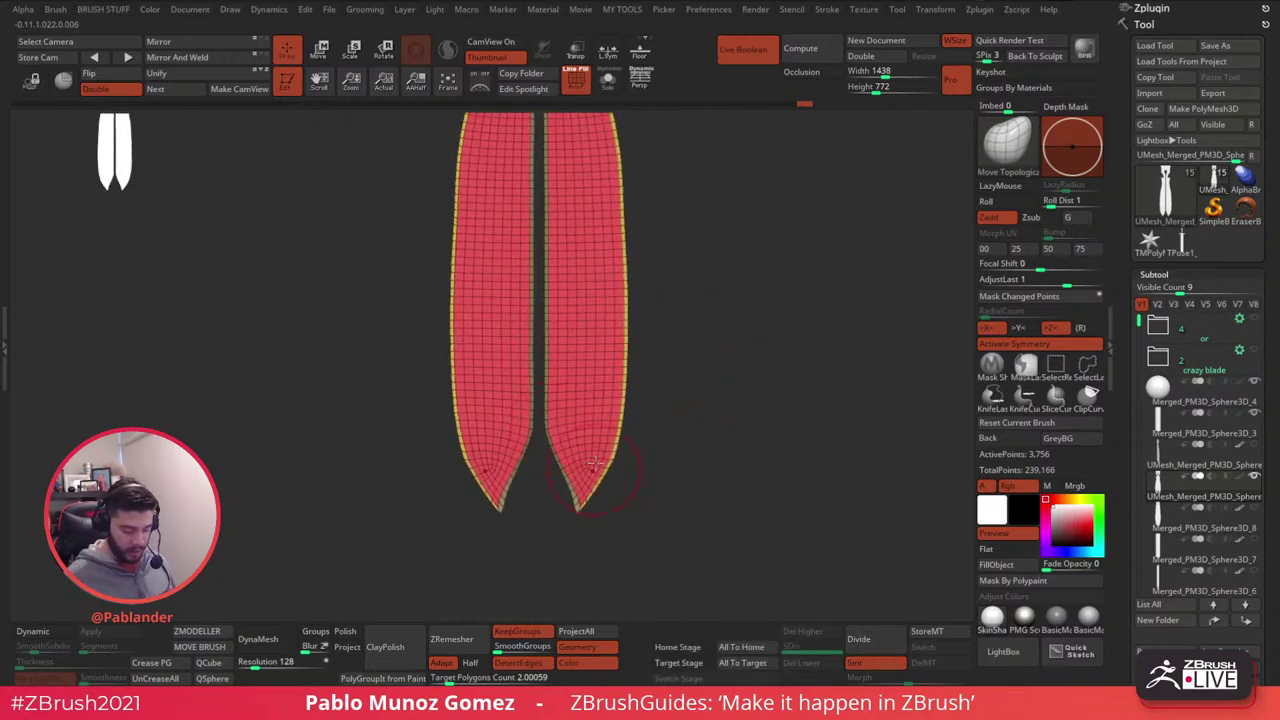
key("space")
mouse_move(580, 480)
left_mouse_down()
mouse_move(568, 472)
mouse_move(576, 490)
mouse_move(607, 468)
left_mouse_up()
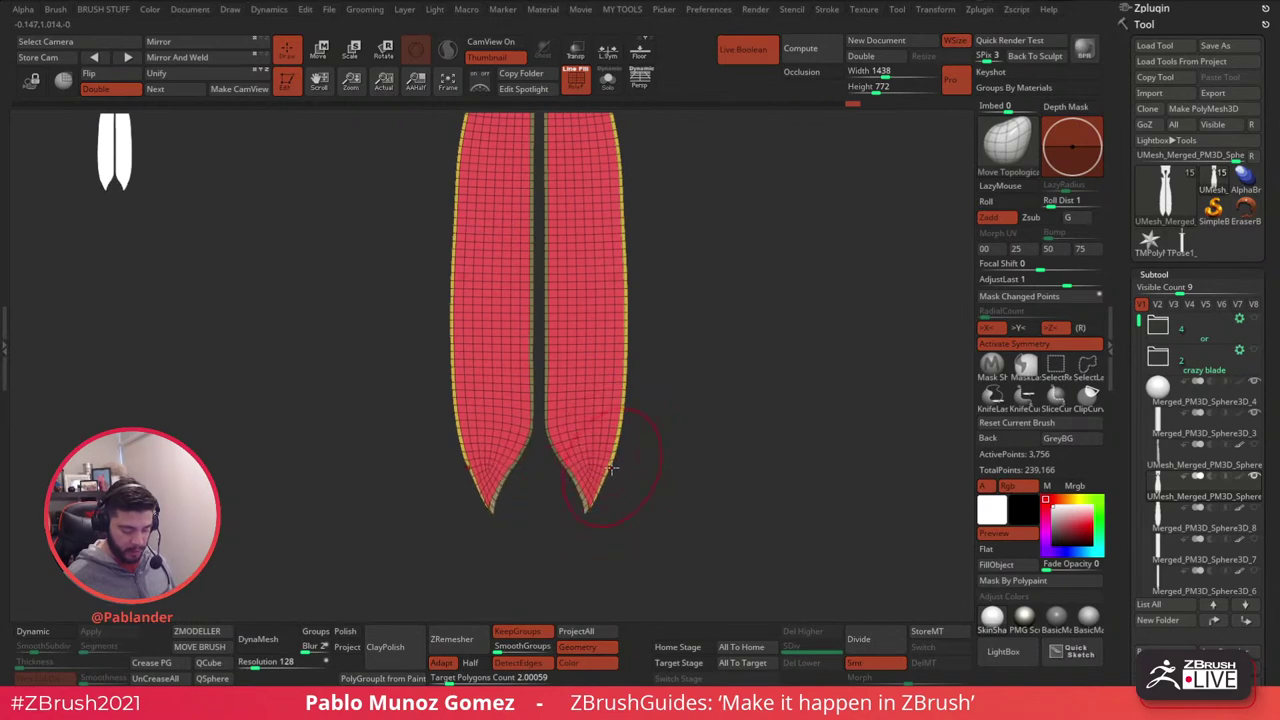
key("ctrl+z")
key("ctrl+z")
key("ctrl+z")
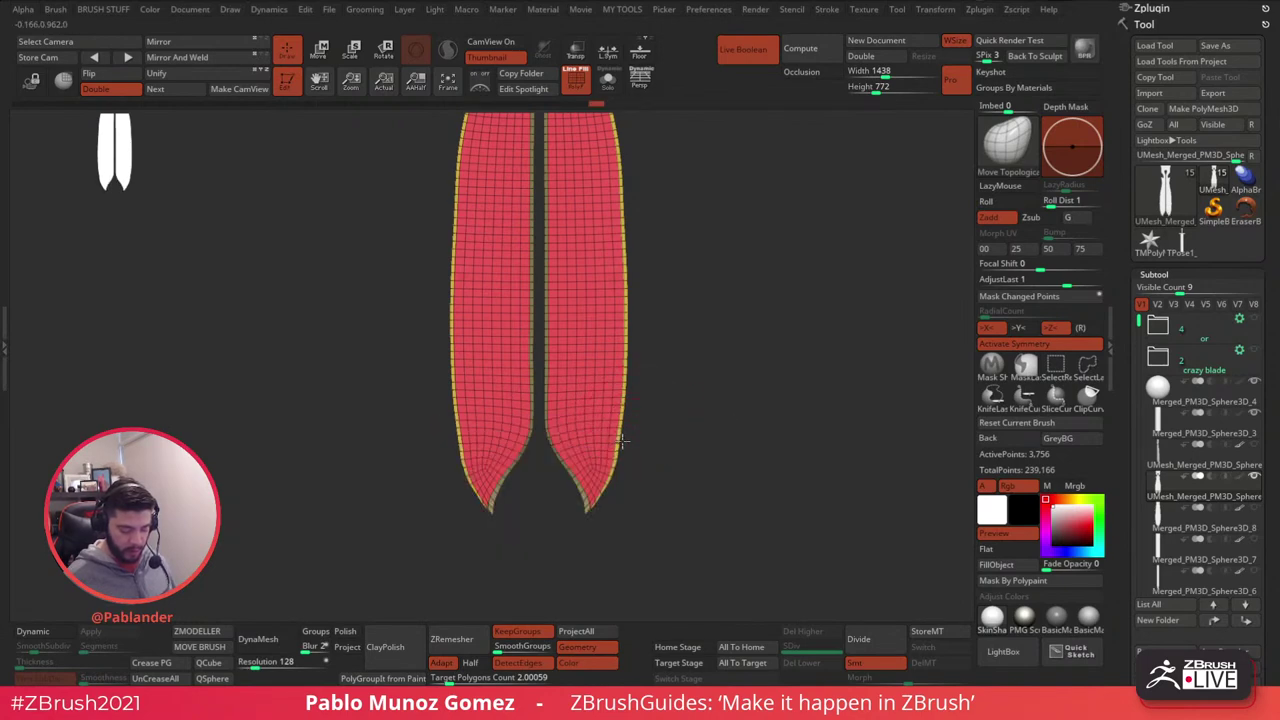
- Push the outer edges just above the twin tips slightly outward to give them a fuller curve
mouse_move(625, 420)
left_mouse_down()
mouse_move(668, 394)
mouse_move(629, 413)
left_mouse_up()
key("space")
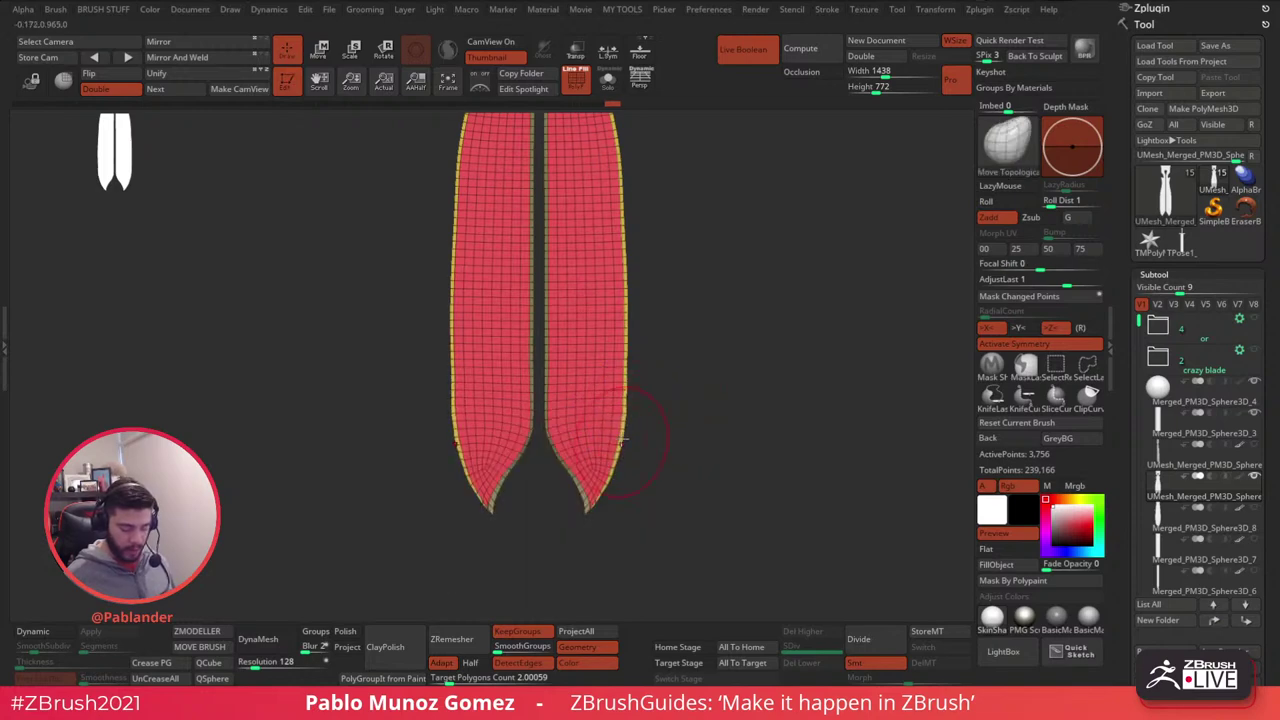
key("ctrl+shift+z")
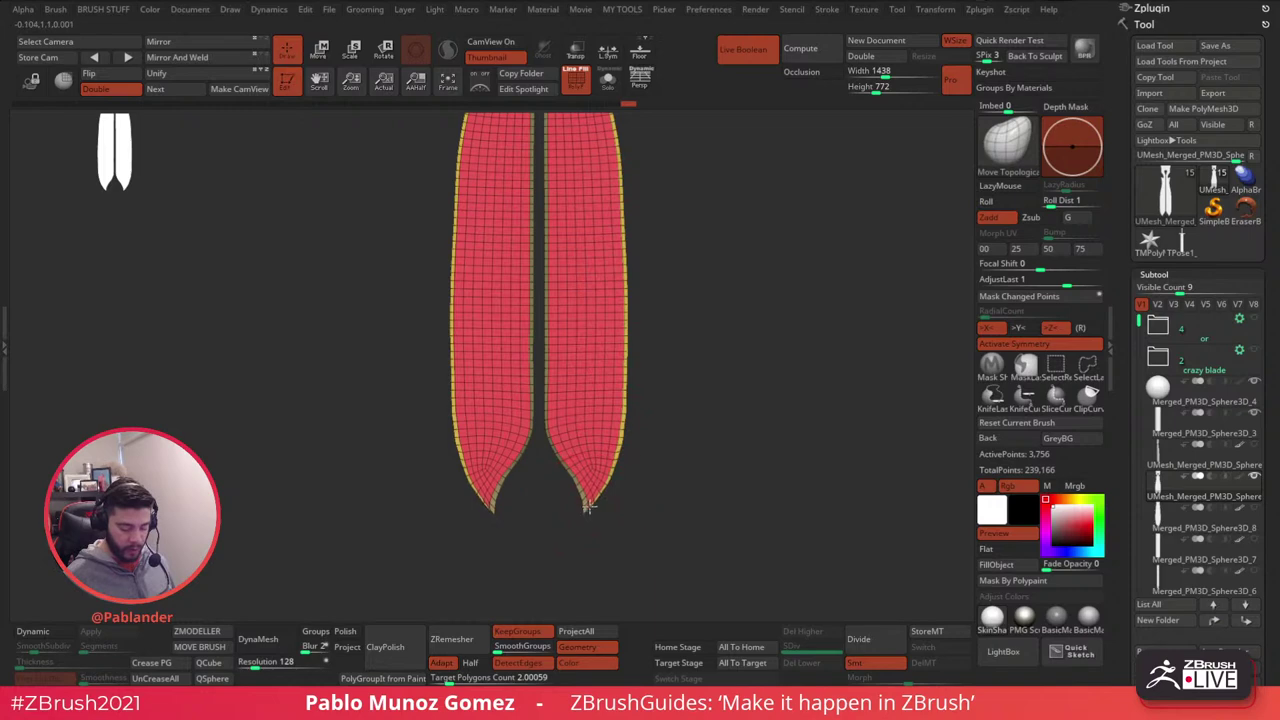
- Try Polish By Features on the whole blade mesh
key("1")
key("2")
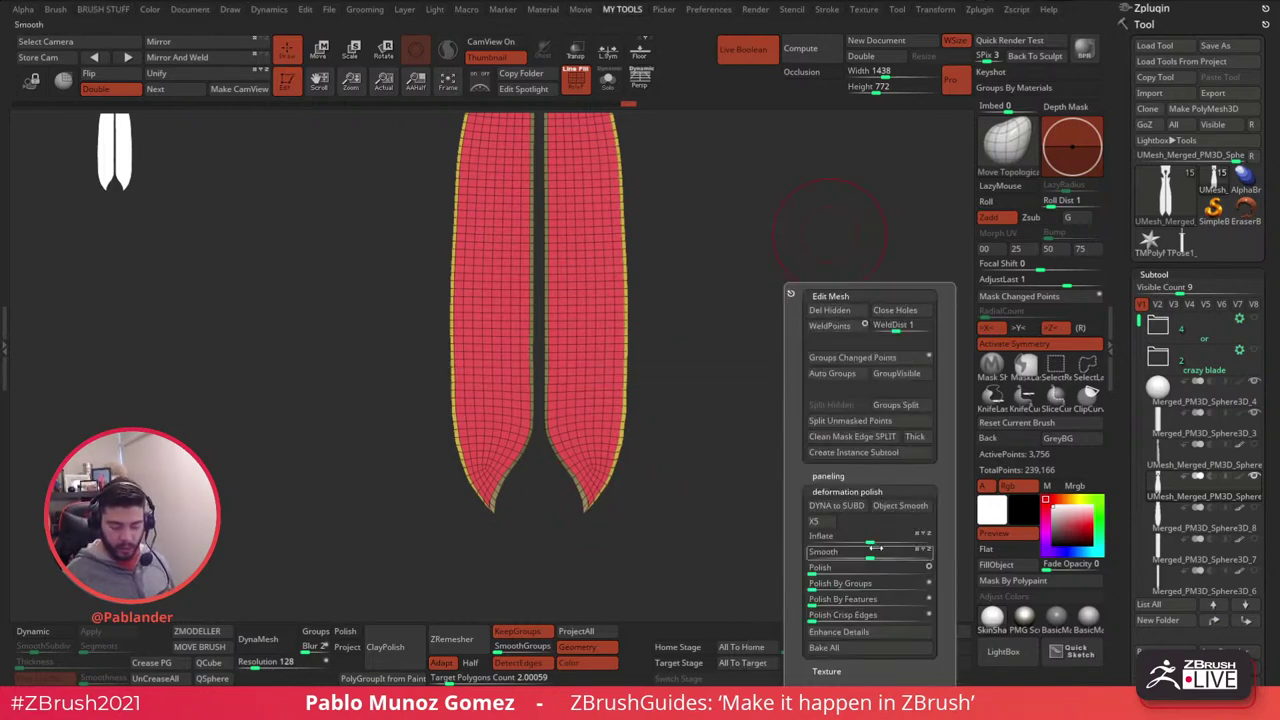
left_click(843, 599)
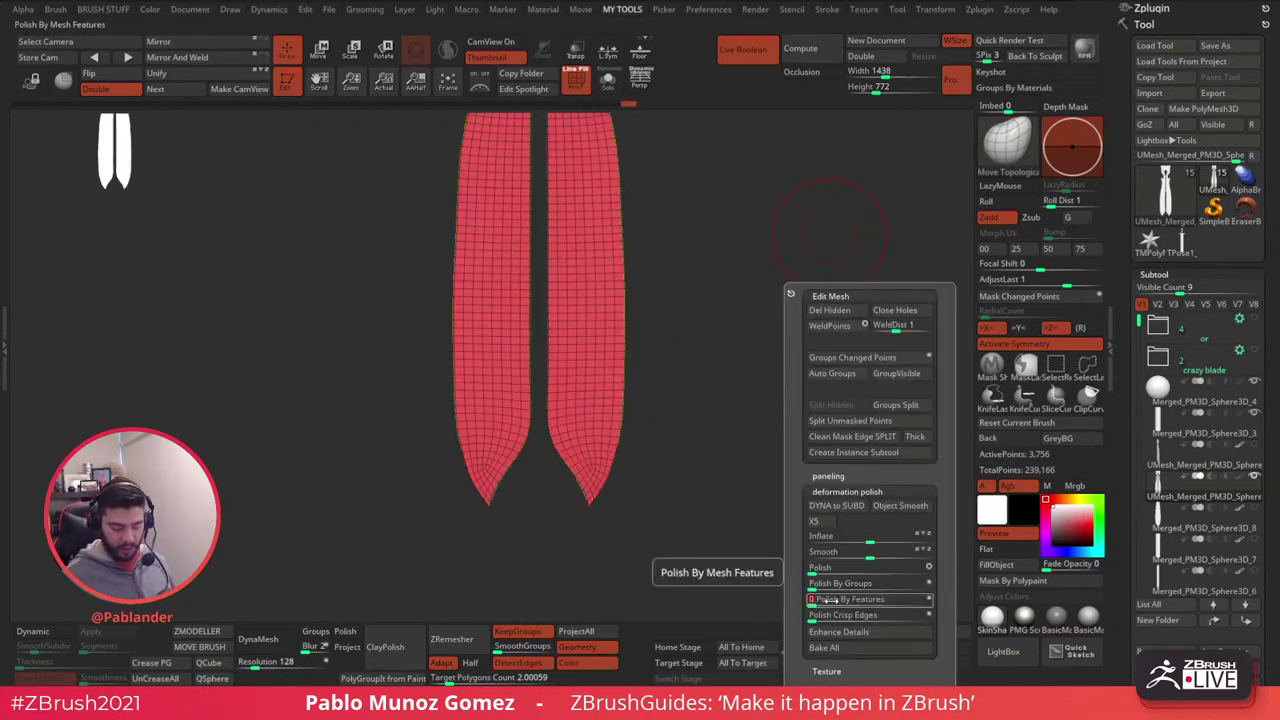
left_click_drag(716, 423, 638, 359)
- Nudge the twin tips slightly inward with the Move Topological brush, adjusting its draw size
left_click_drag(671, 316, 629, 323)
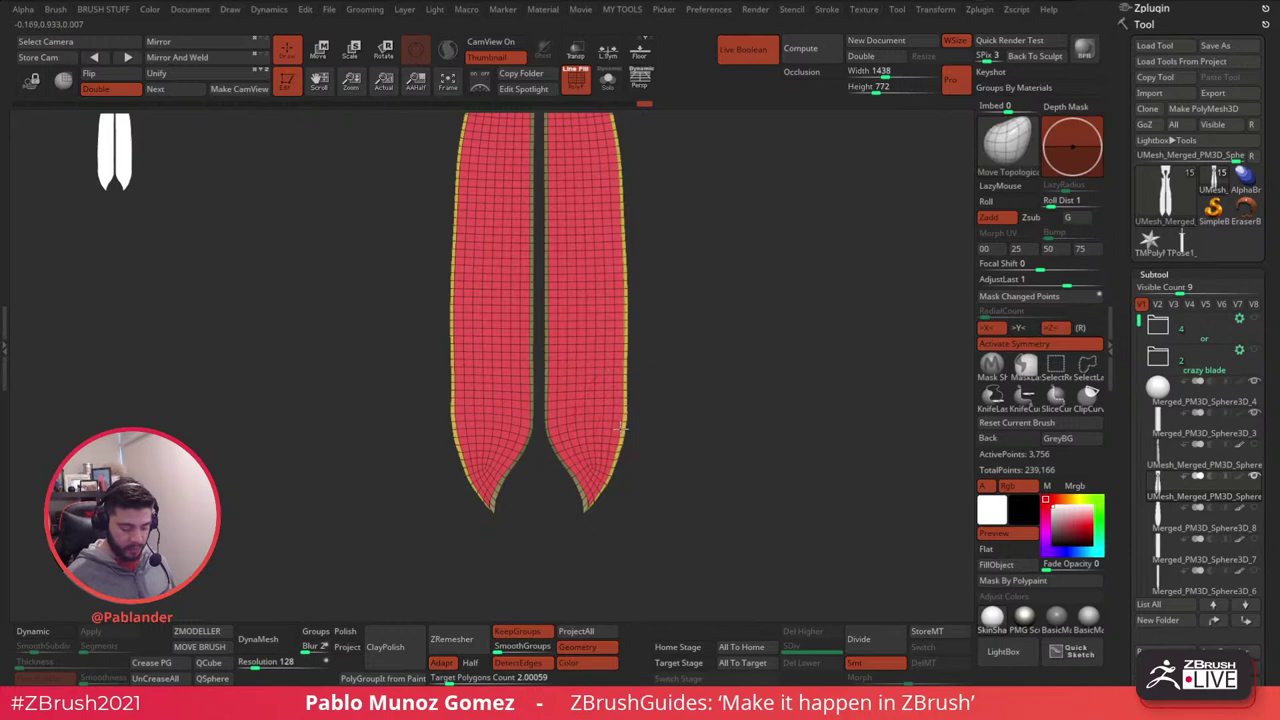
left_click_drag(589, 503, 587, 506)
key("space")
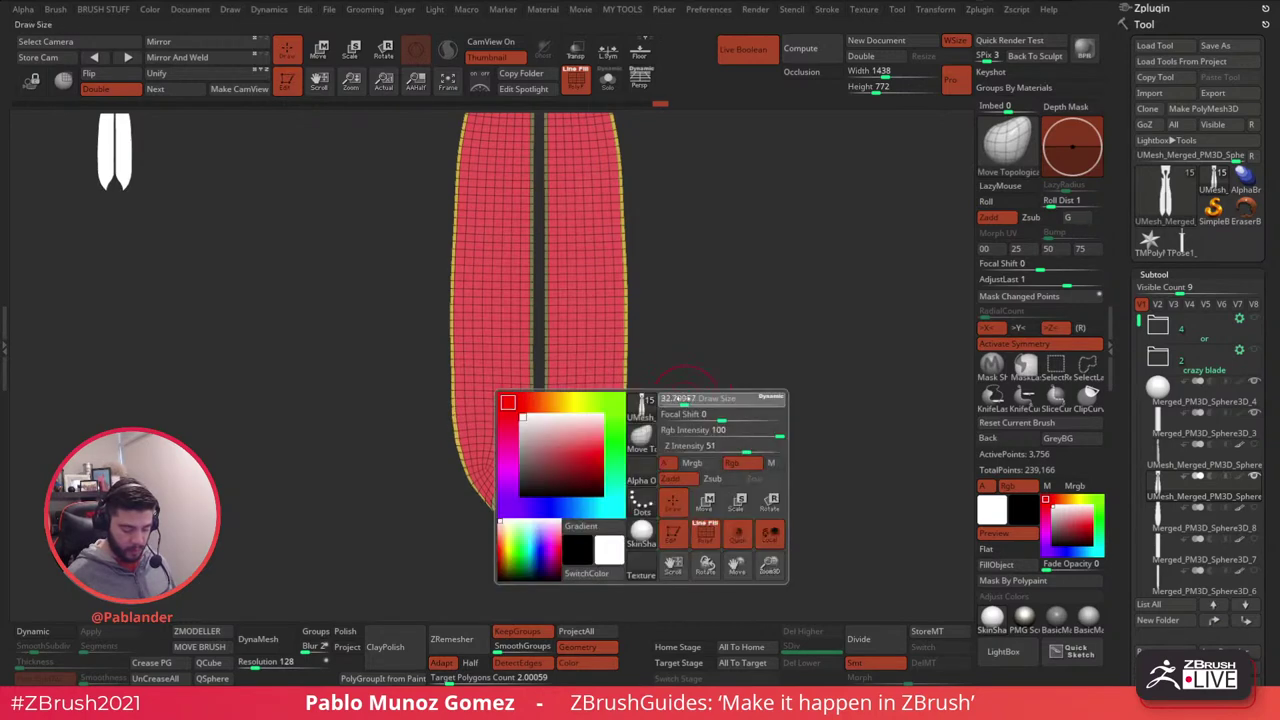
left_click(682, 400)
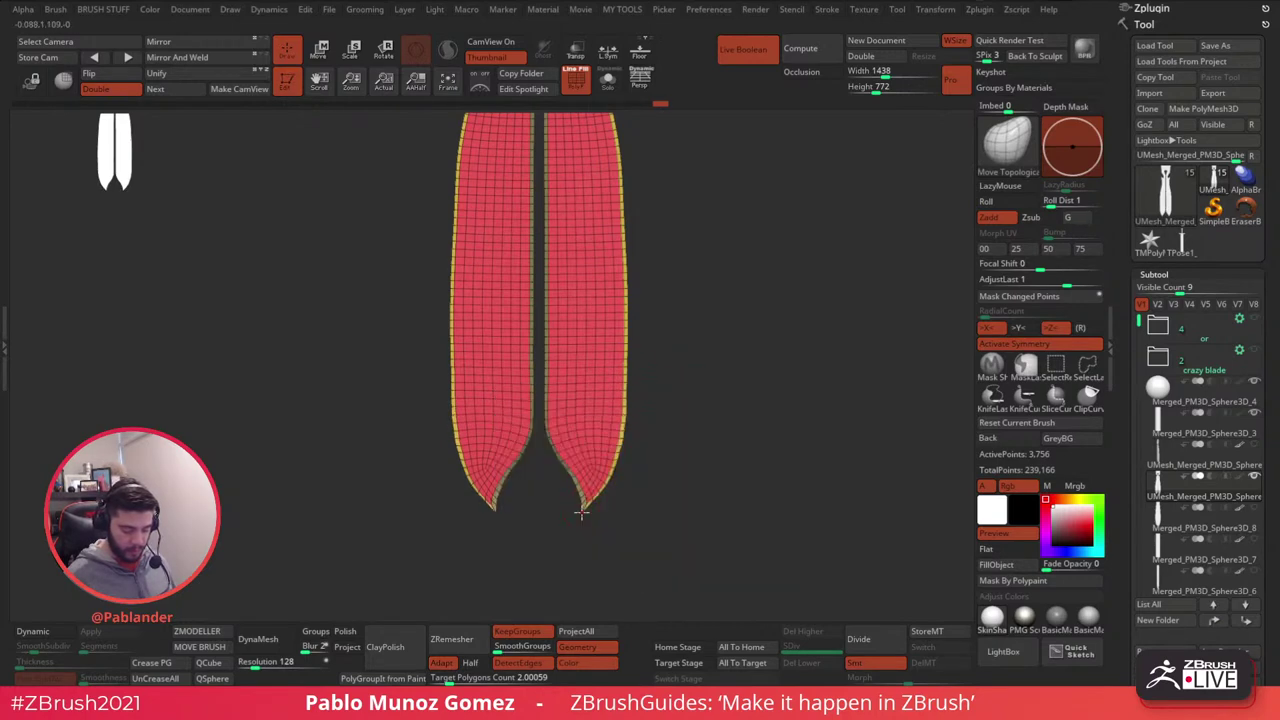
- Refine the curve of the outer edges just above the twin tips with a resized Move Topological brush
mouse_move(661, 445)
left_mouse_down("alt")
mouse_move(683, 486)
mouse_move(713, 387)
left_mouse_up("alt")
mouse_move(645, 408)
left_mouse_down()
mouse_move(635, 425)
mouse_move(618, 350)
left_mouse_up()
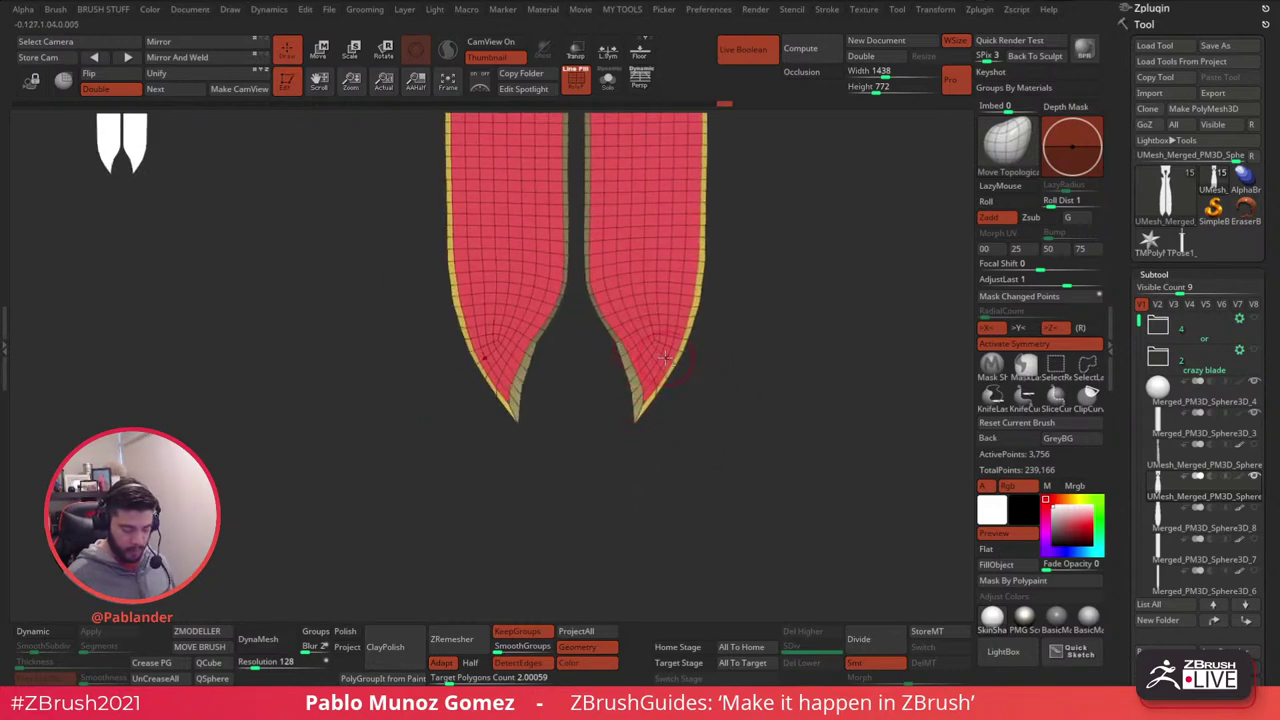
mouse_move(703, 380)
left_mouse_down("alt")
mouse_move(717, 409)
mouse_move(653, 411)
mouse_move(672, 419)
mouse_move(709, 357)
left_mouse_up("alt")
key("space")
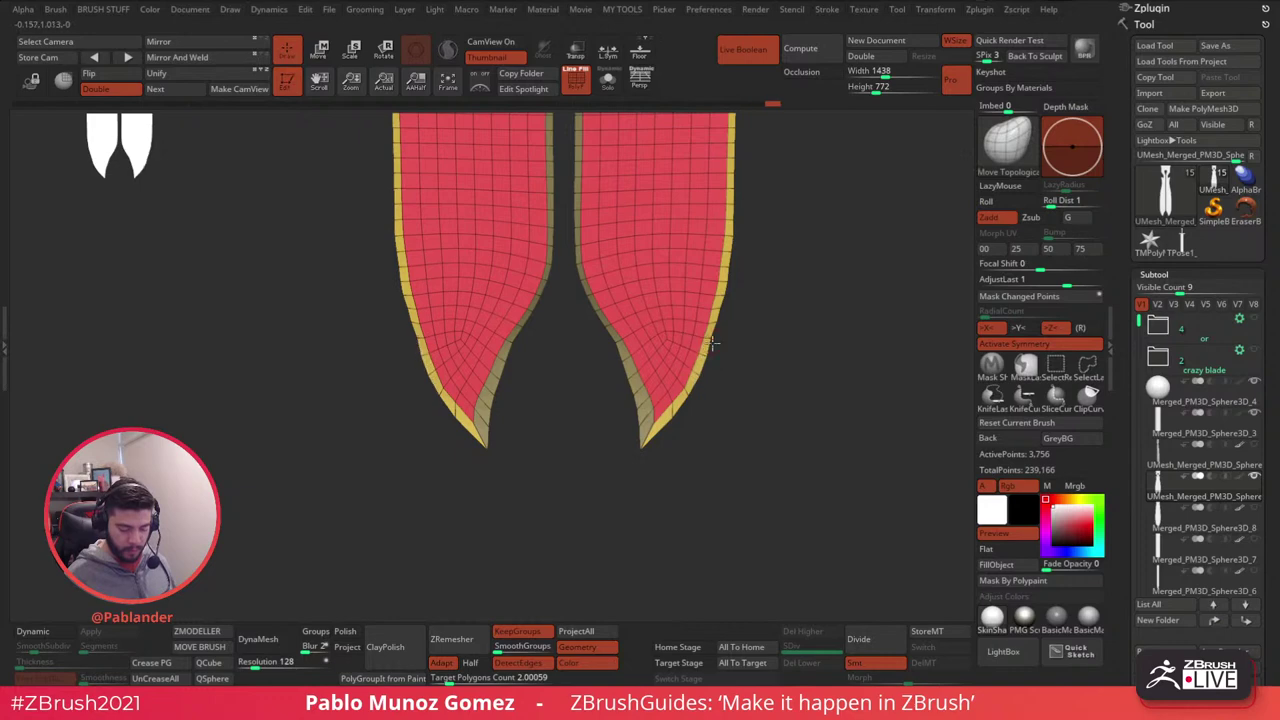
left_click_drag(718, 314, 723, 307)
key("space")
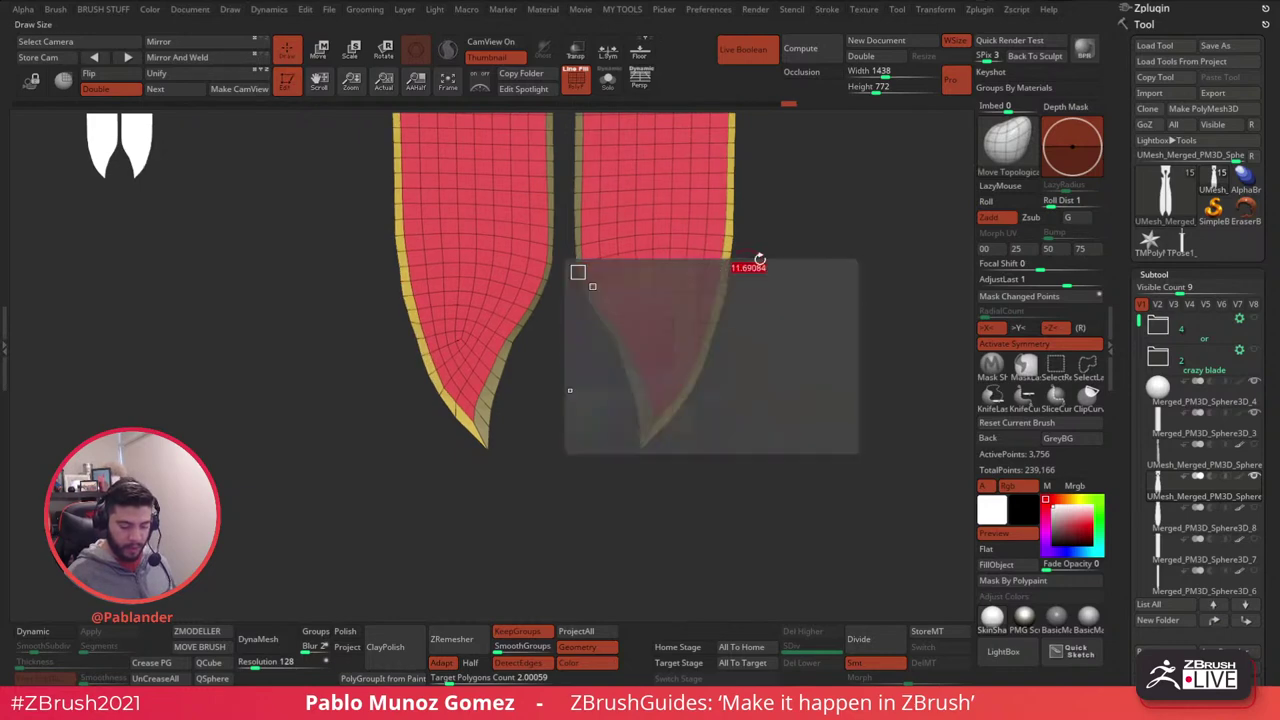
left_click_drag(737, 257, 733, 252)
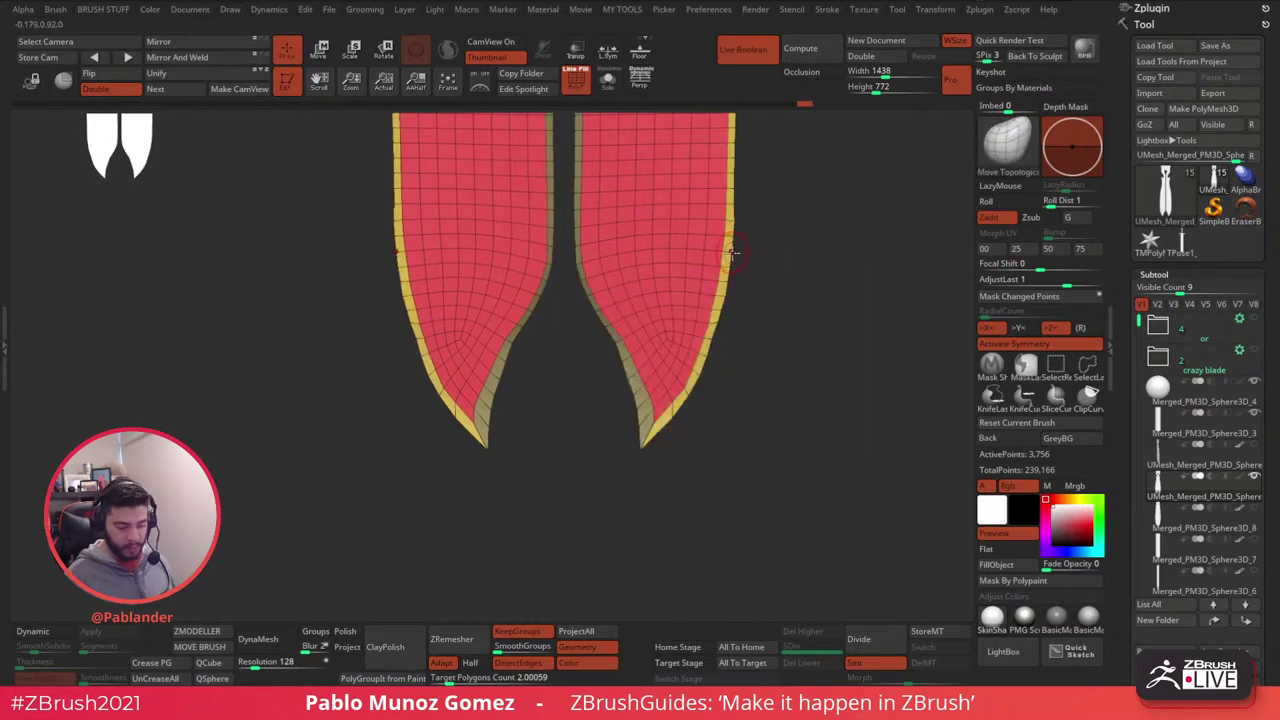
- Stretch the twin tips slightly further down and even out the edges leading into them
left_click_drag(714, 342, 708, 318)
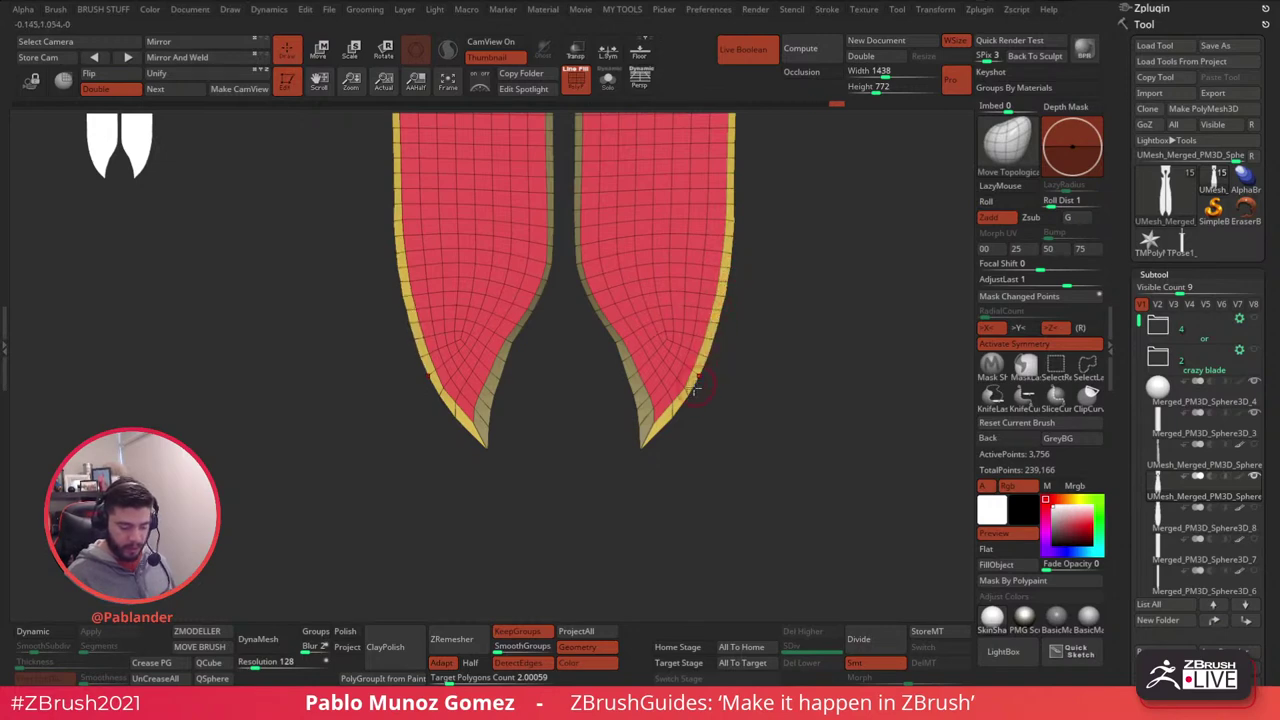
mouse_move(656, 400)
left_mouse_down()
mouse_move(614, 345)
mouse_move(654, 391)
mouse_move(641, 460)
left_mouse_up()
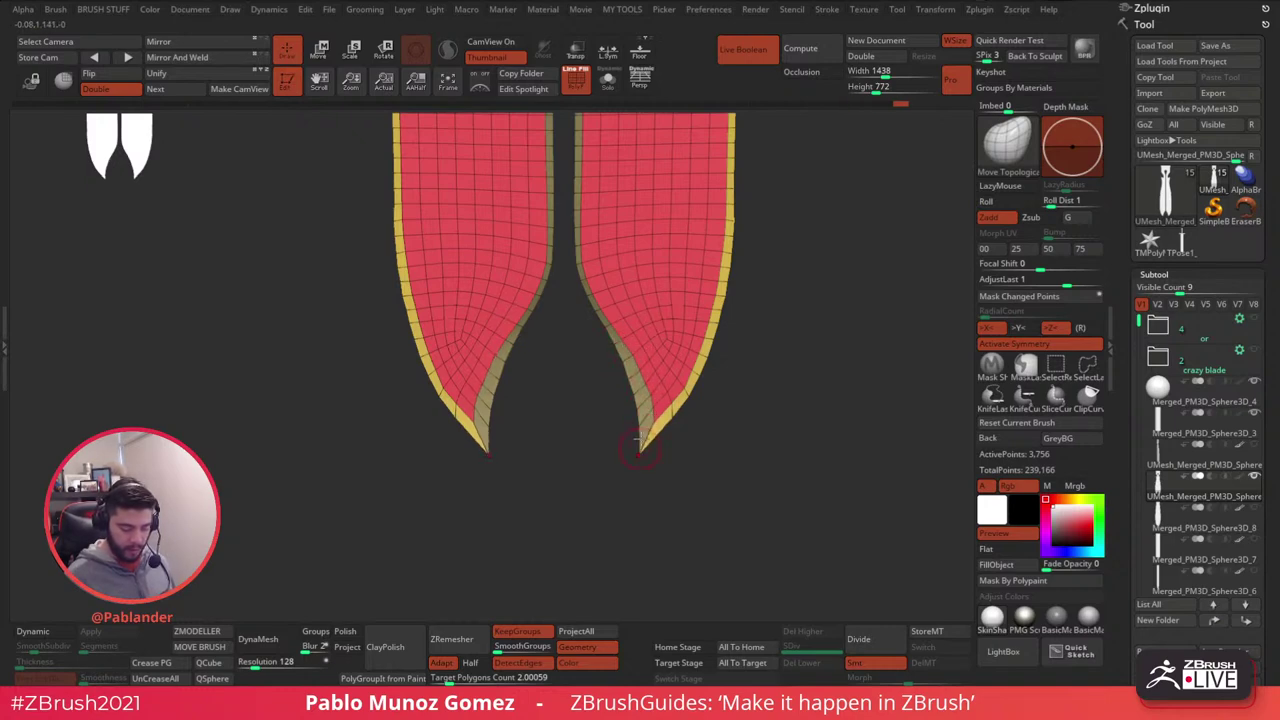
left_click_drag(606, 331, 604, 327)
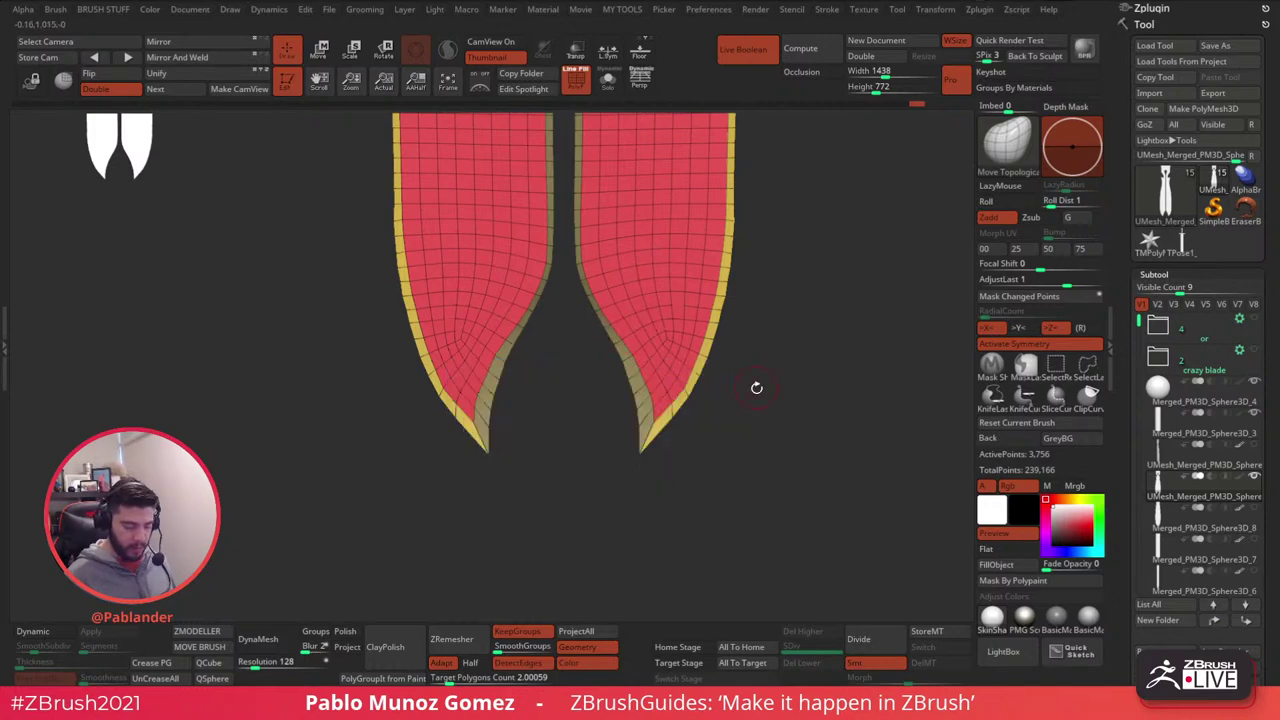
- Examine the whole sword without its polyframe, checking the blade's silhouette against the crossguard and handle
mouse_move(757, 386)
left_mouse_down("alt")
mouse_move(729, 280)
mouse_move(691, 357)
mouse_move(678, 316)
mouse_move(681, 366)
left_mouse_up("alt")
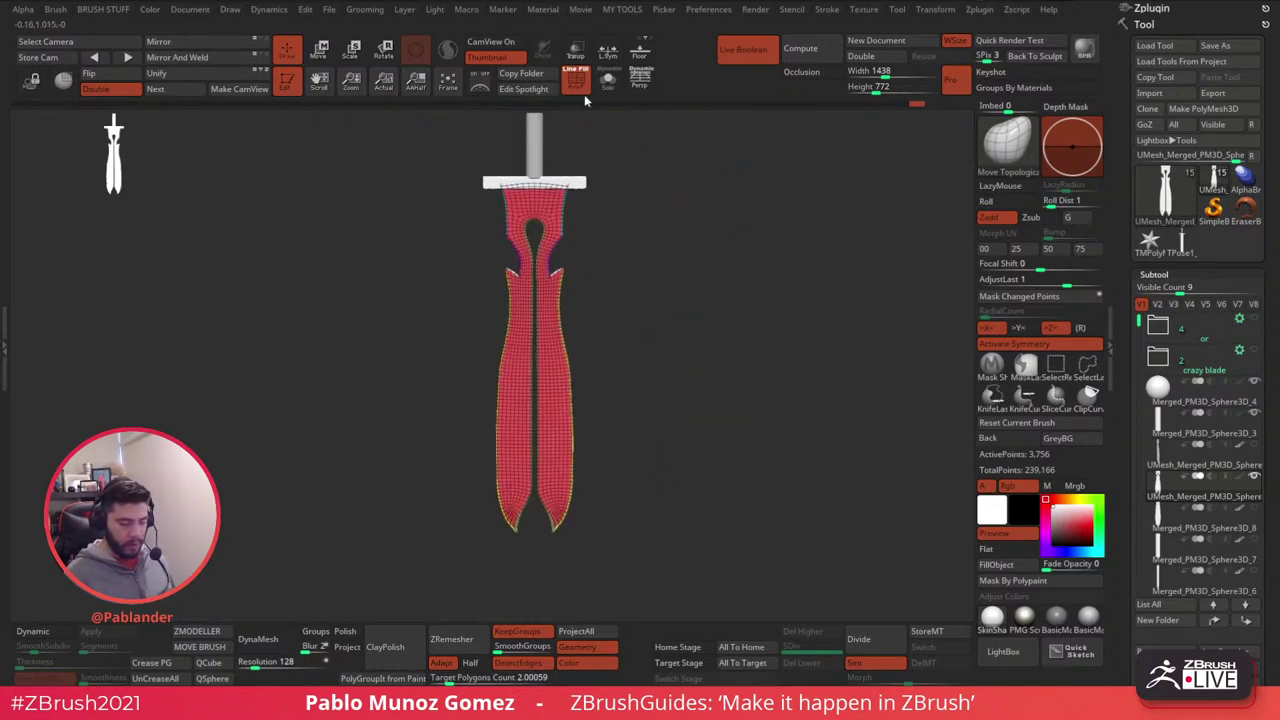
left_click(579, 83)
left_click_drag(721, 295, 746, 325, "alt")
left_click_drag(746, 325, 768, 347)
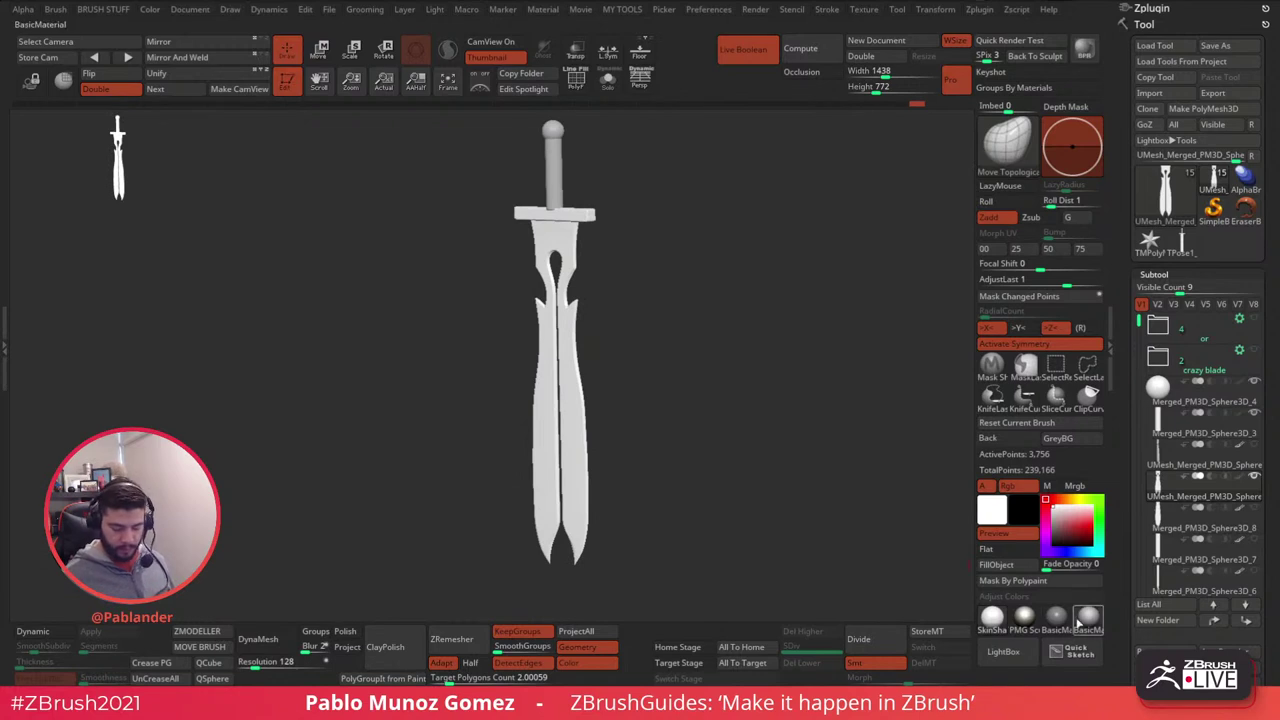
left_click_drag(715, 438, 717, 405)
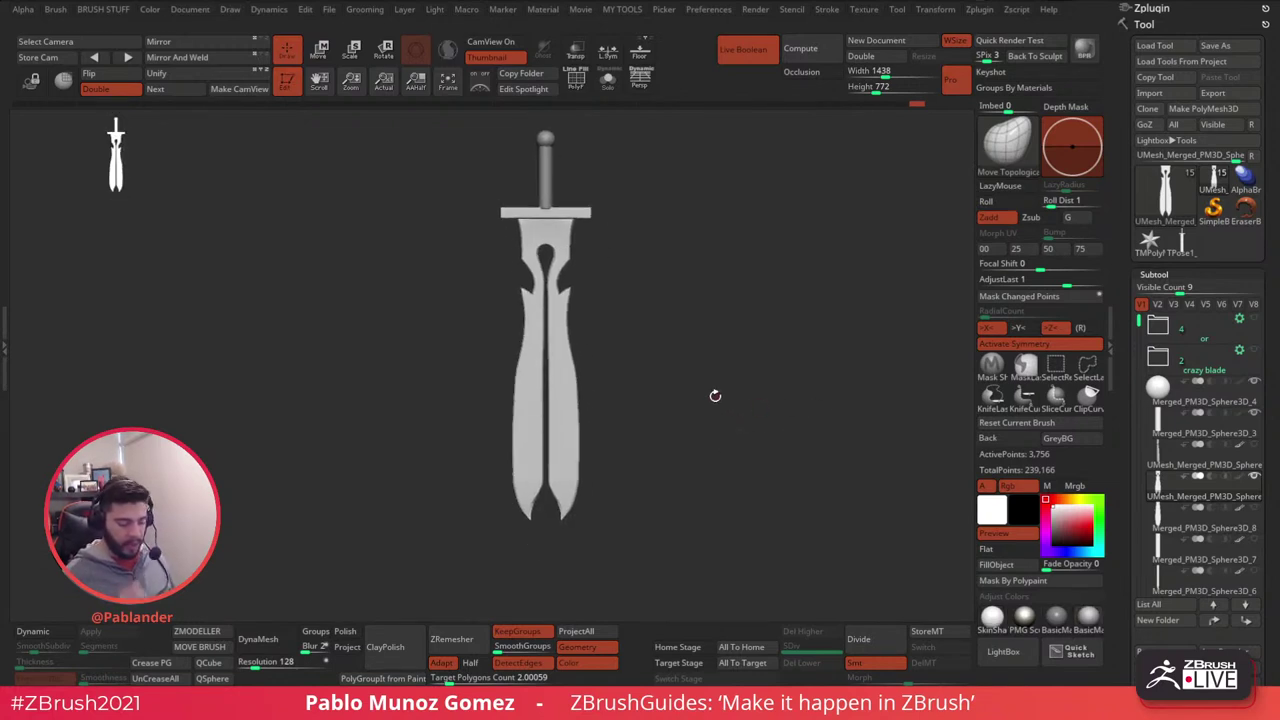
left_click(576, 80)
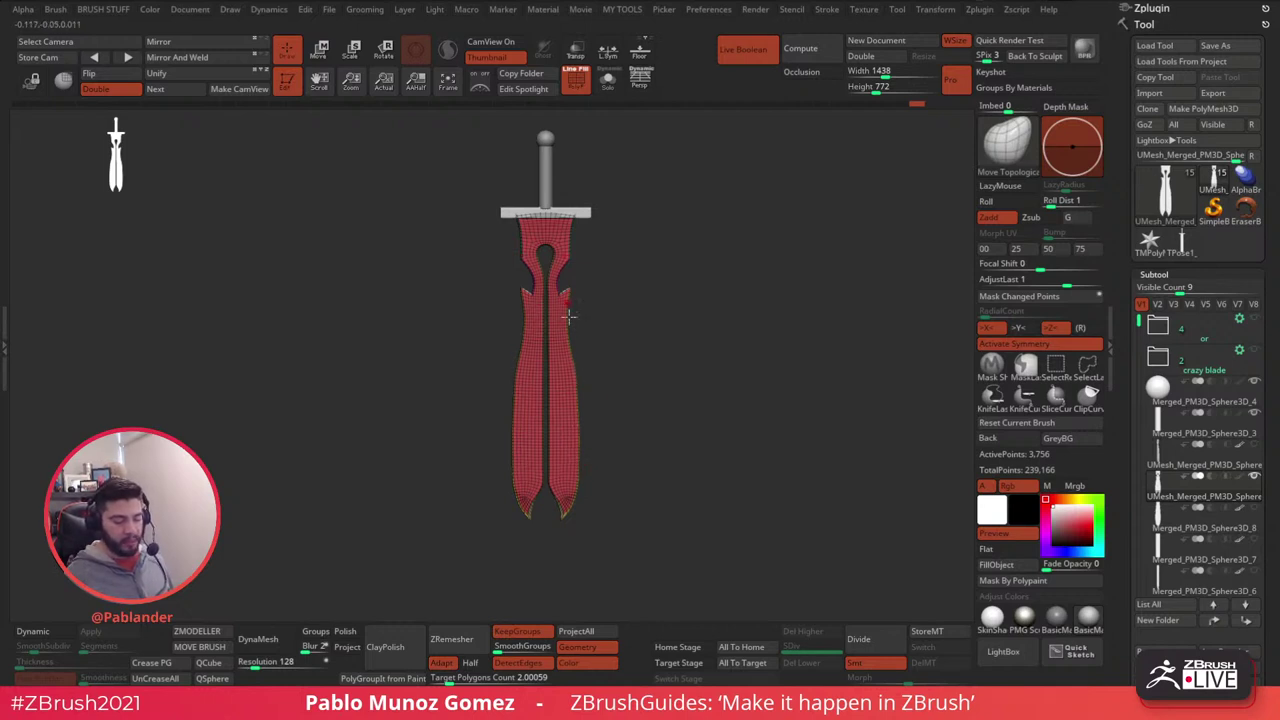
key("shift+f")
left_click_drag(634, 240, 634, 264)
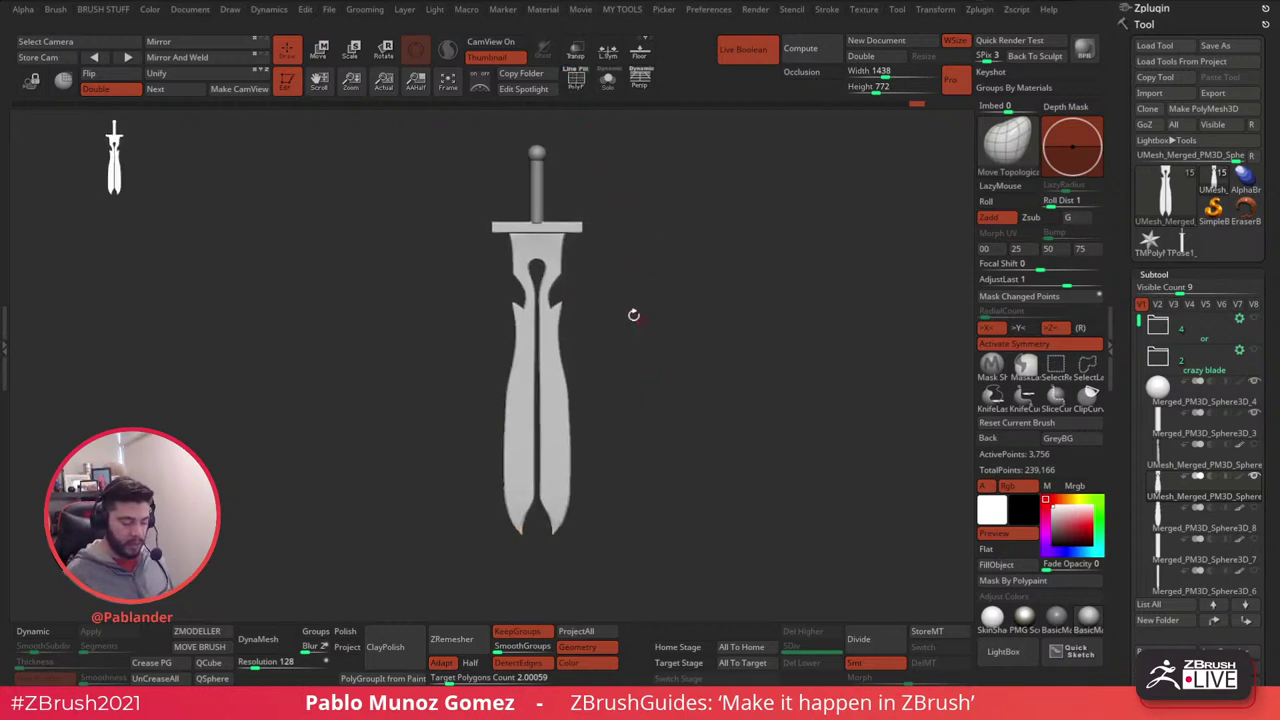
left_click_drag(590, 136, 595, 138)
right_click_drag(595, 138, 590, 140)
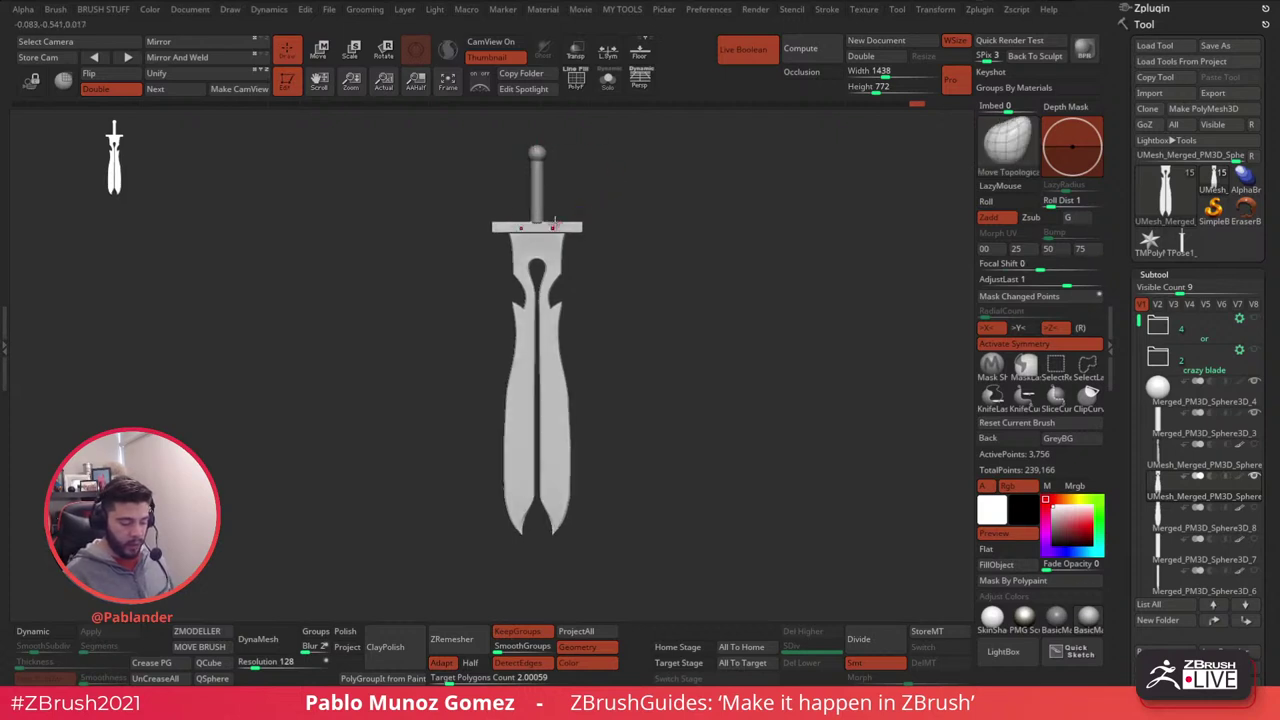
right_click_drag(556, 226, 585, 324, "ctrl")
left_click_drag(585, 323, 718, 364)
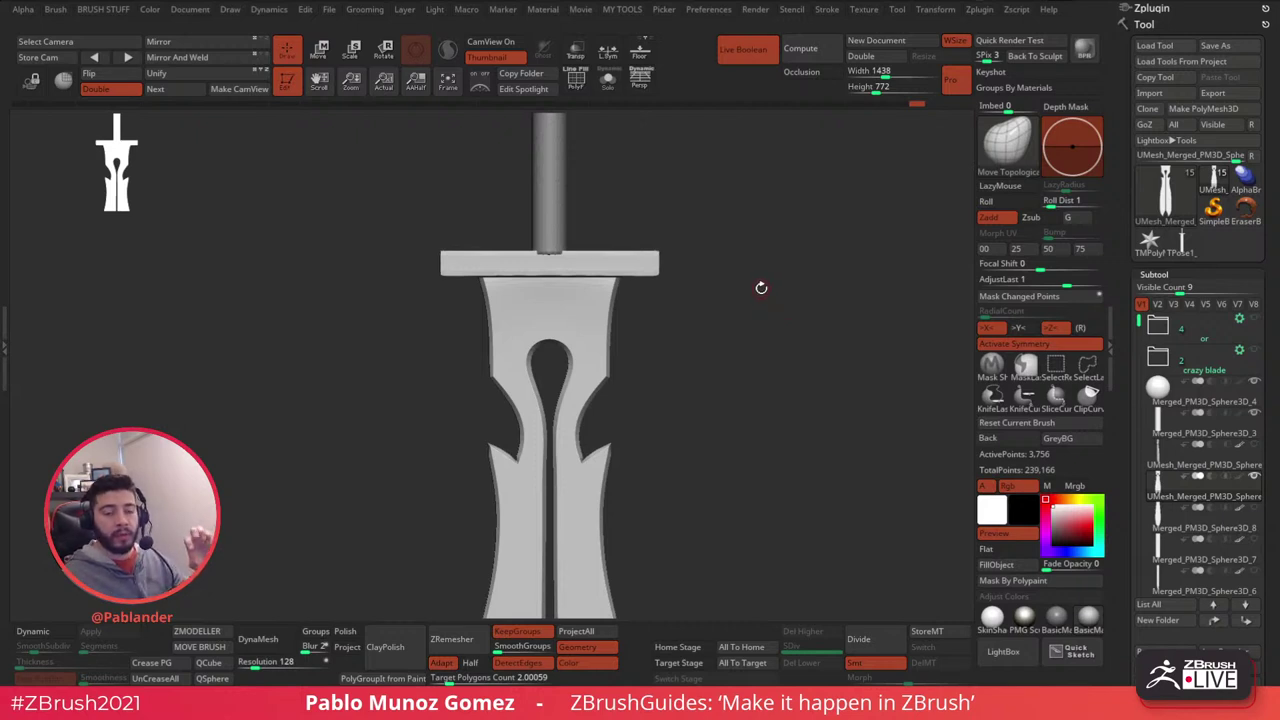
left_click(982, 12)
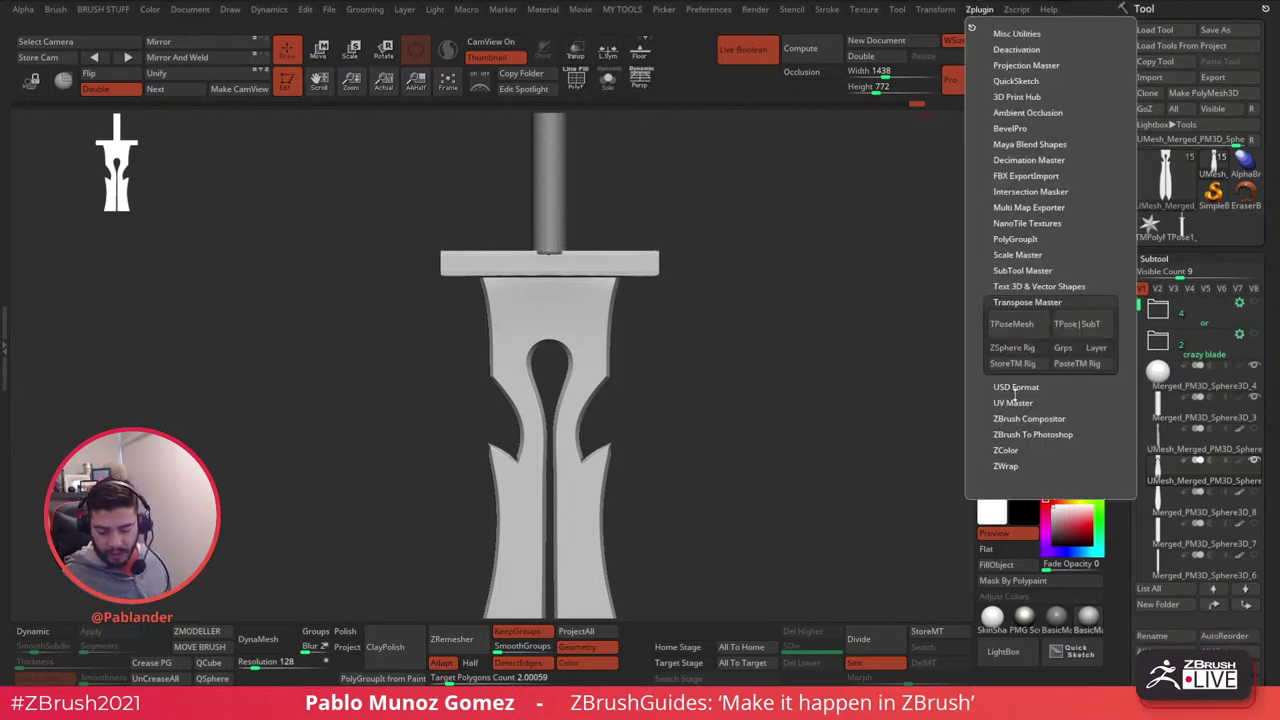
left_click(1036, 272)
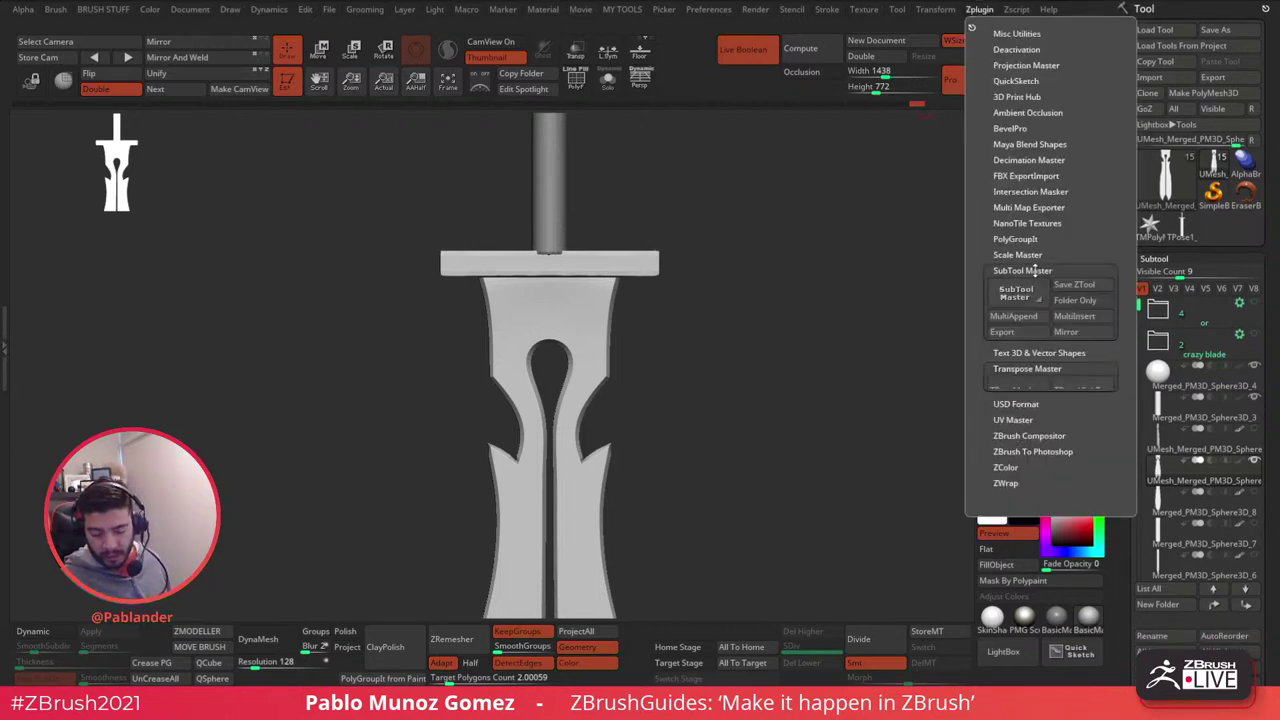
scroll(1050, 245, "down", 2)
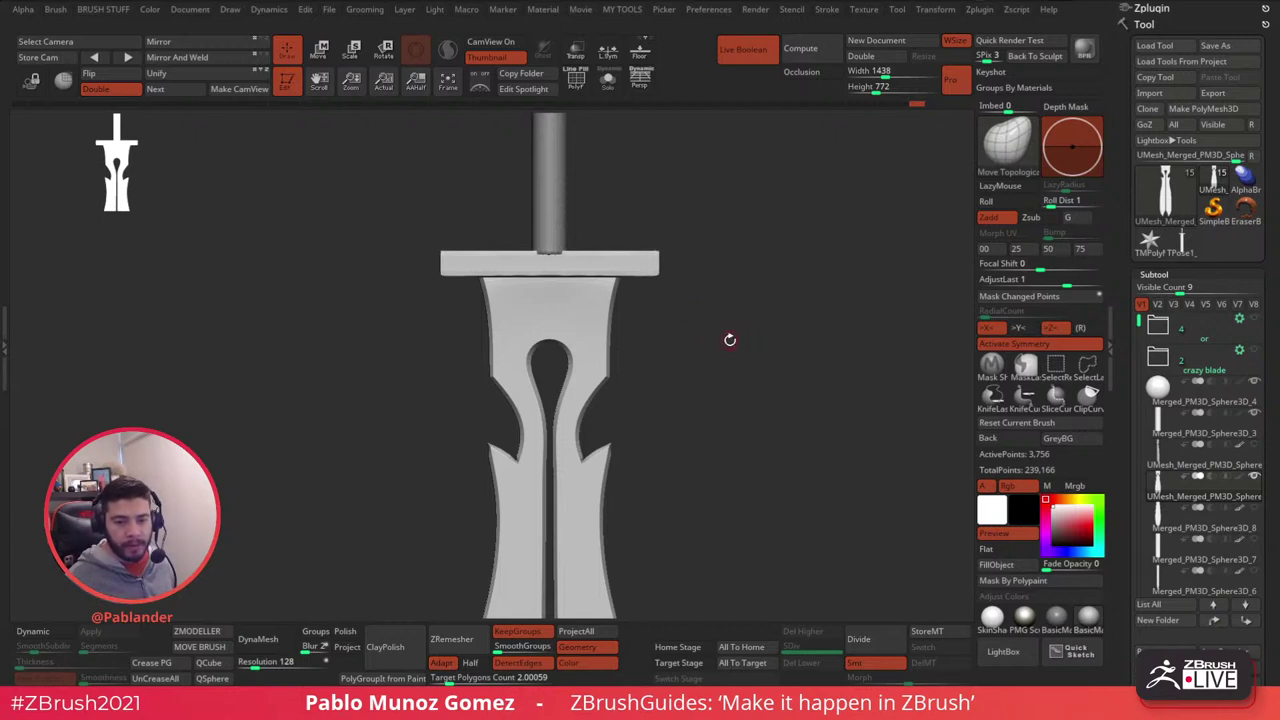
- Duplicate the crossguard subtool, hide the copy as a backup and make the original active again
mouse_move(731, 346)
left_mouse_down()
mouse_move(731, 320)
mouse_move(731, 363)
mouse_move(737, 337)
mouse_move(737, 349)
mouse_move(723, 325)
left_mouse_up()
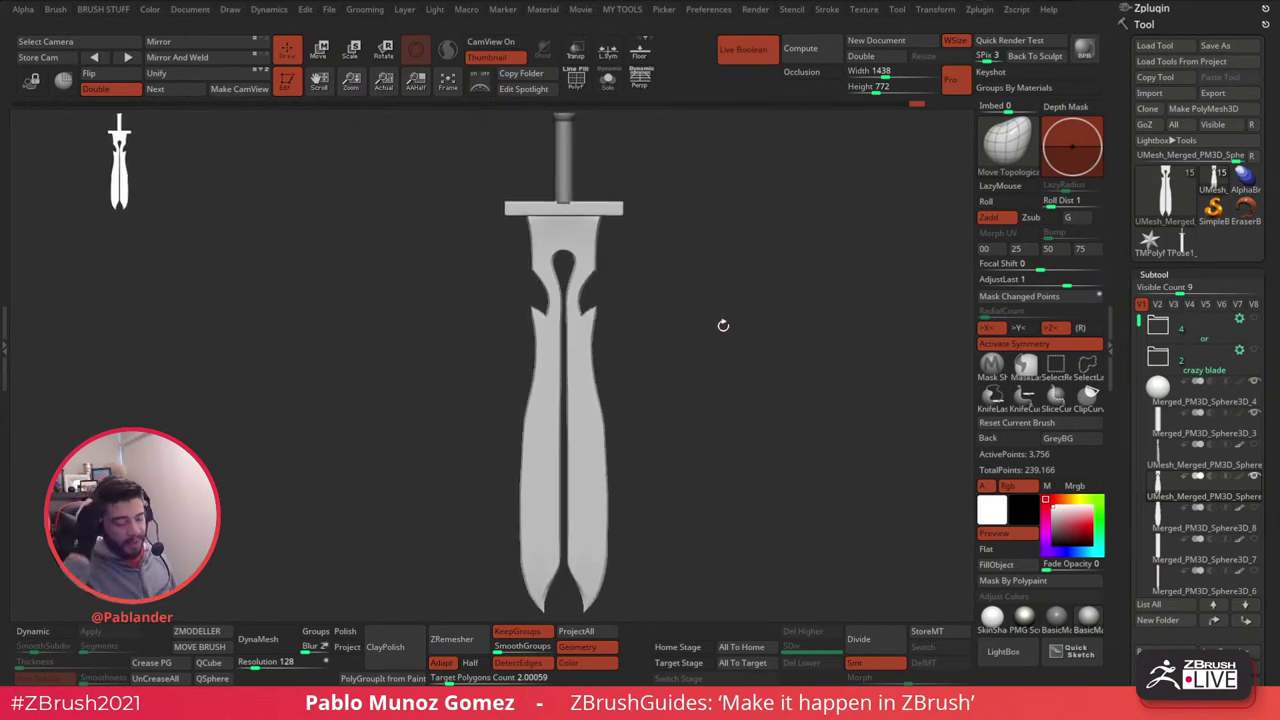
mouse_move(680, 360)
left_mouse_down()
mouse_move(711, 354)
mouse_move(680, 349)
left_mouse_up()
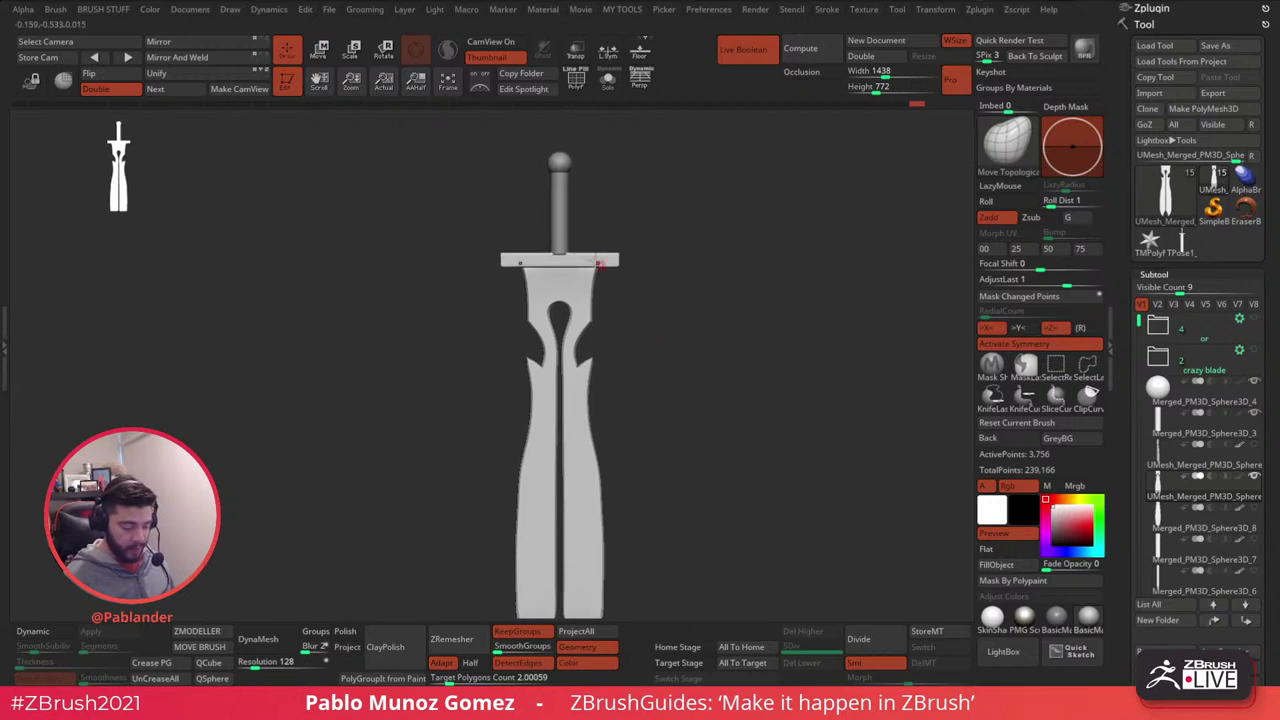
left_click(612, 259, "alt")
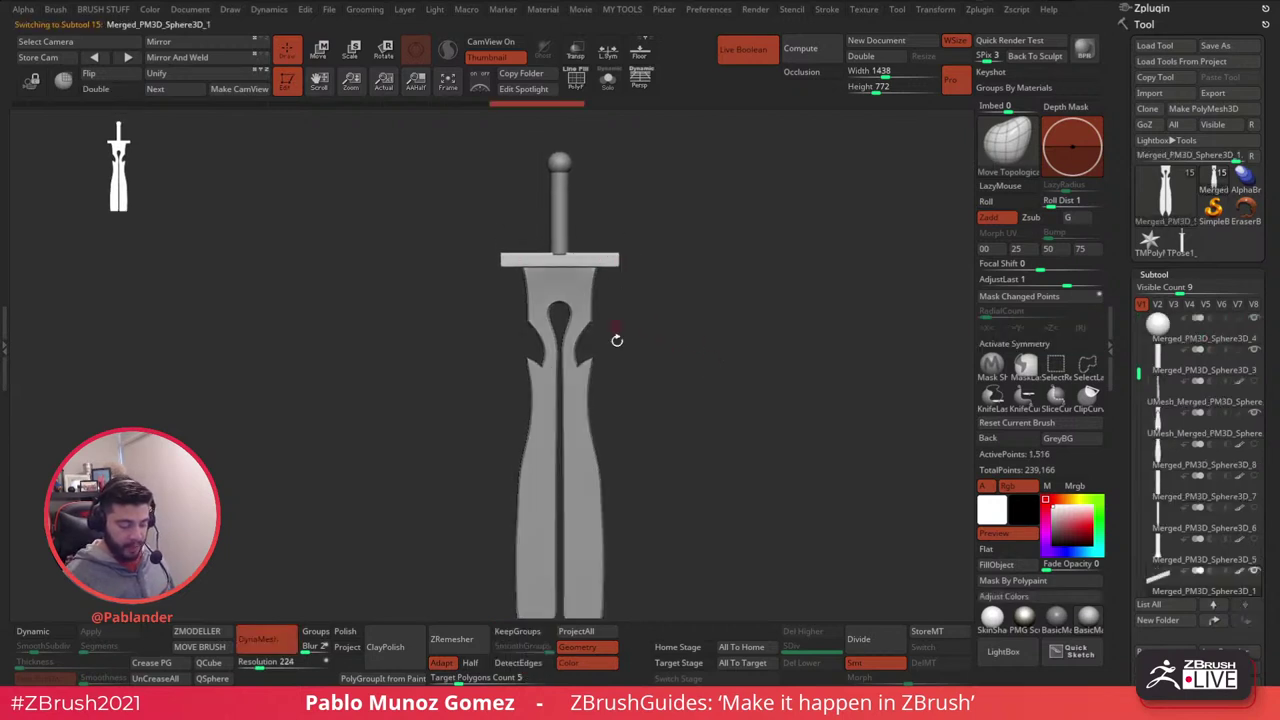
scroll(1143, 226, "down", 3)
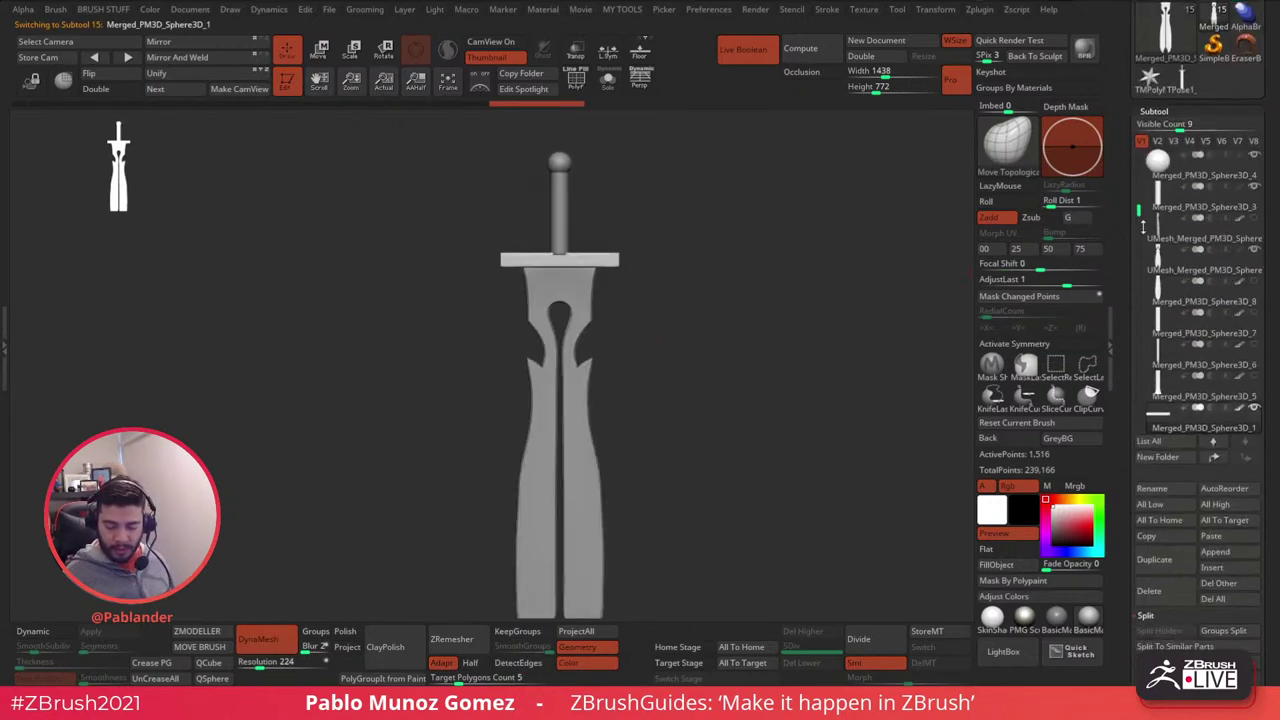
scroll(1224, 330, "down", 1)
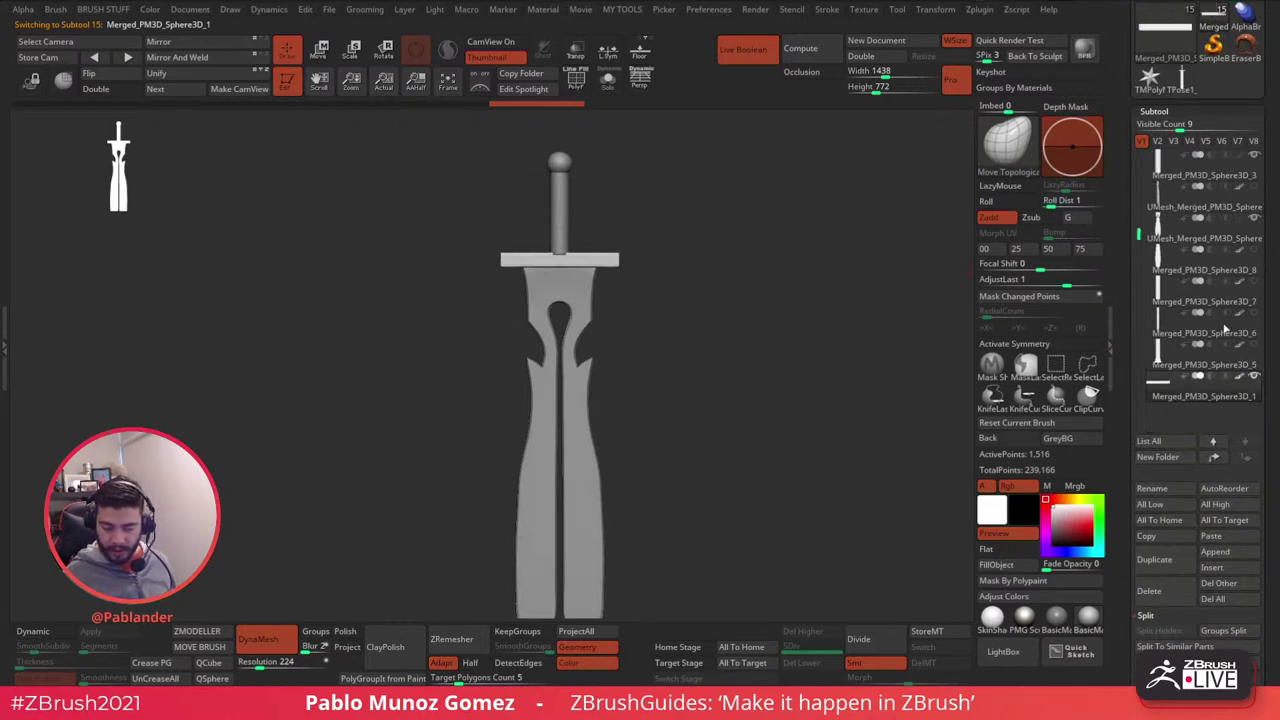
left_click(1160, 560)
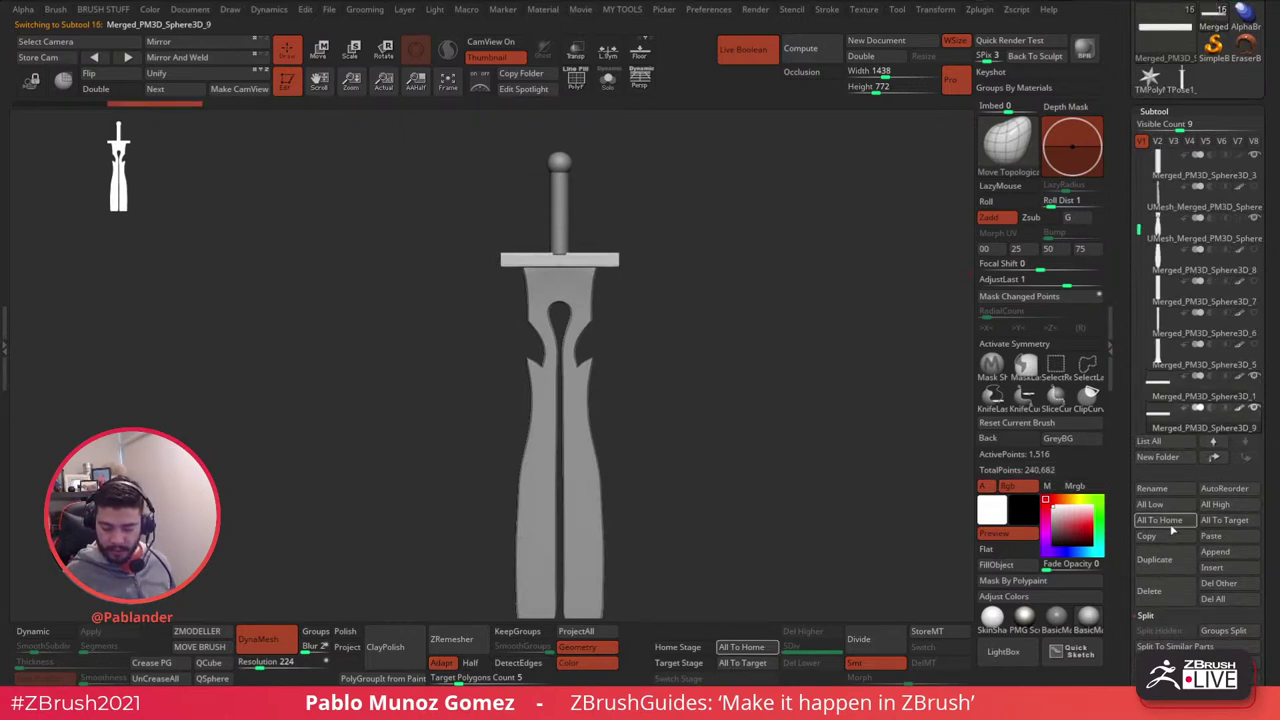
left_click(1254, 410)
left_click(1243, 396)
left_click_drag(799, 354, 791, 352, "alt")
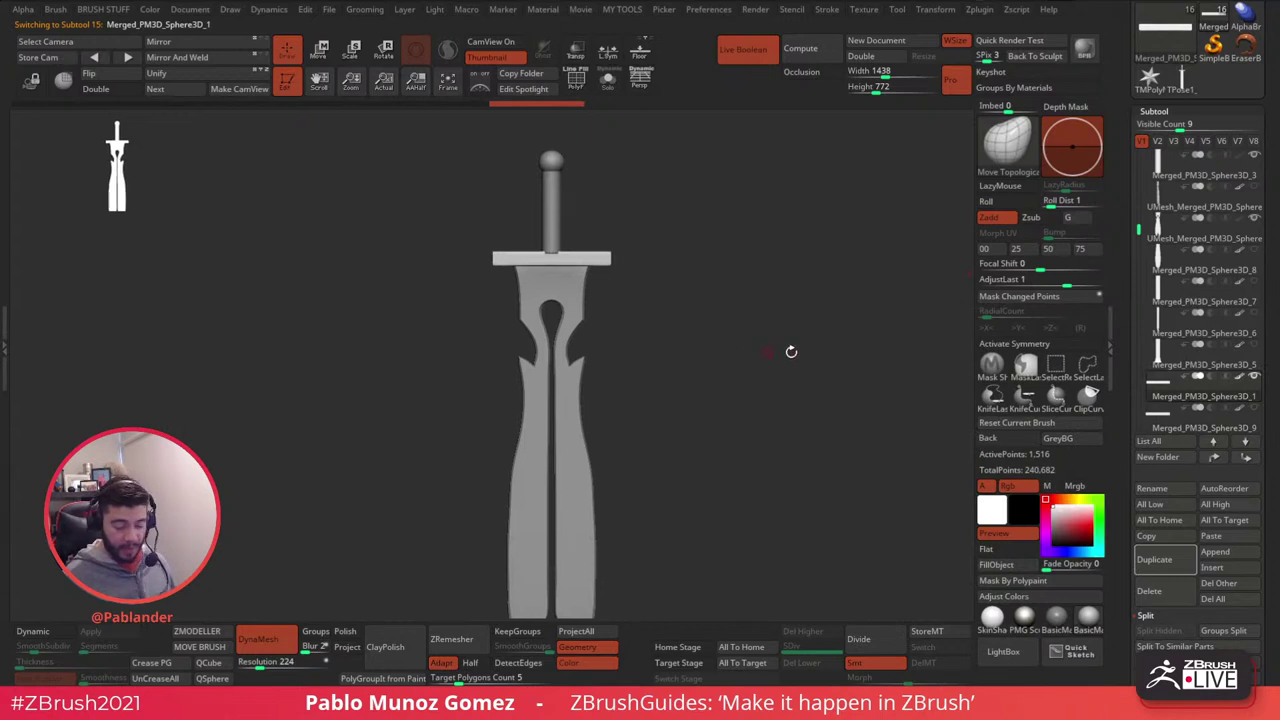
- Activate symmetry on the X and Z axes for the crossguard
key("x")
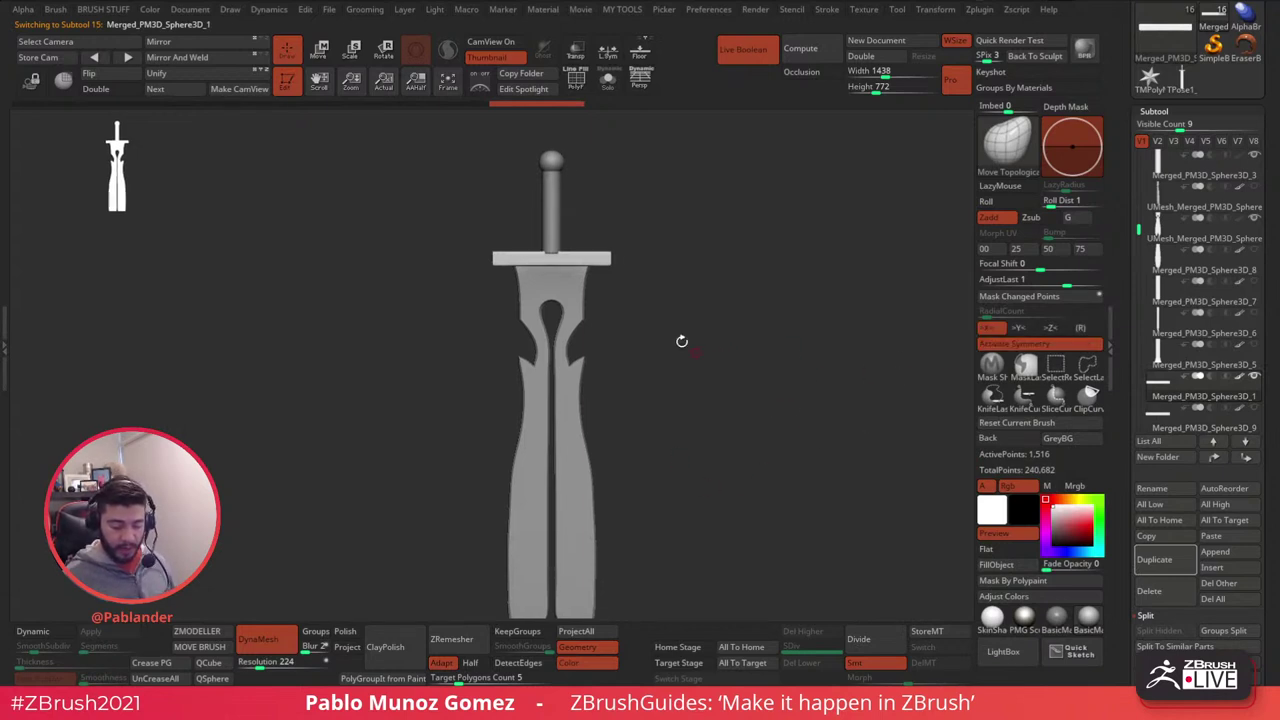
left_click(1052, 327)
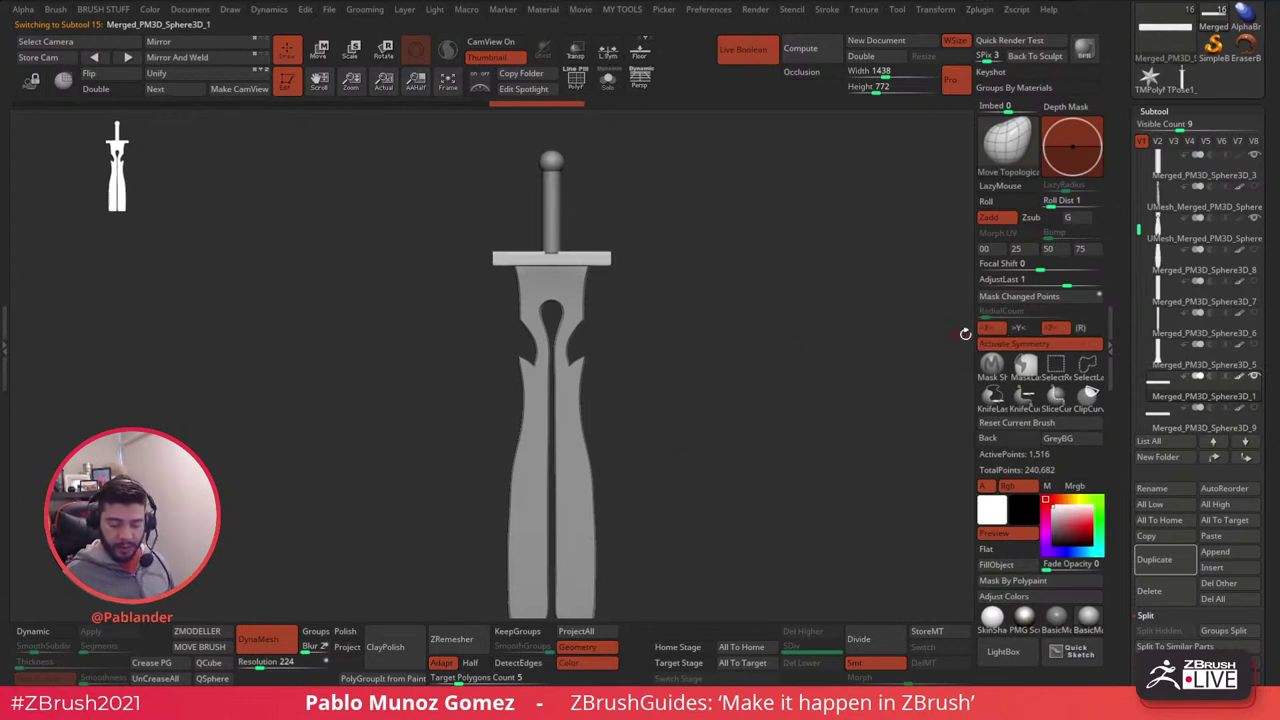
left_click_drag(649, 265, 655, 320, "alt")
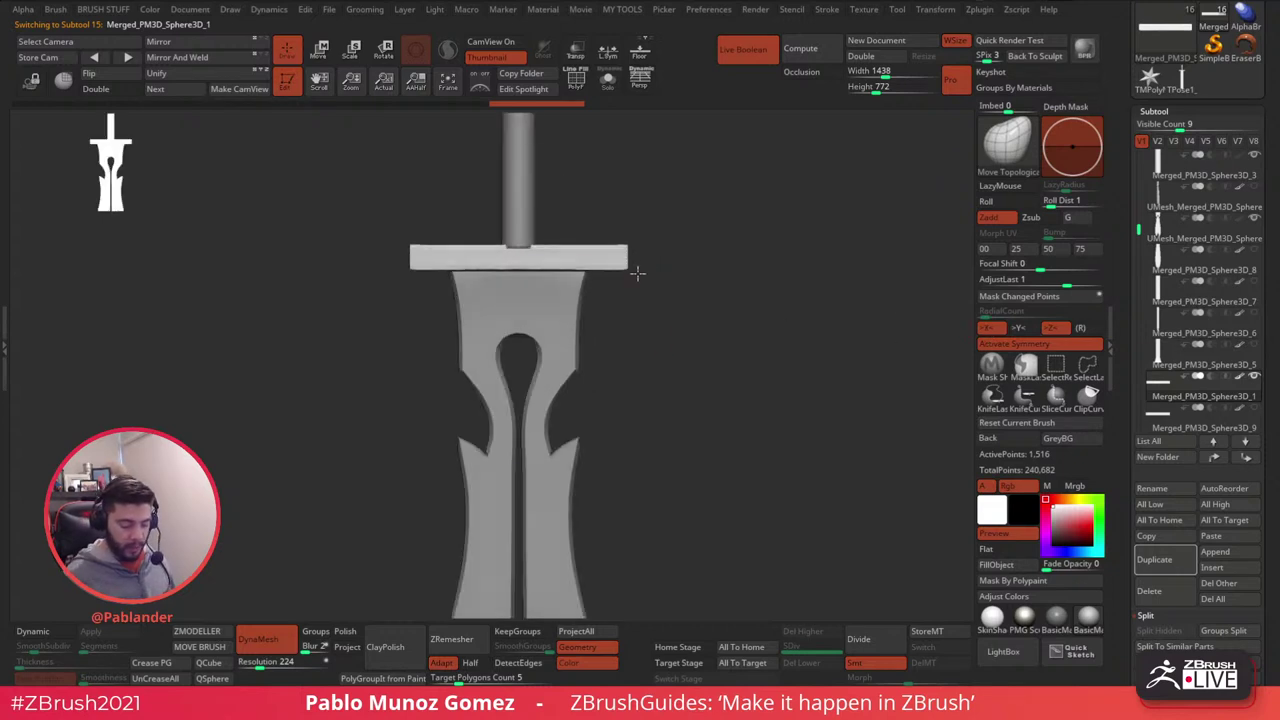
- Try reshaping the crossguard's ends with a resized Move Topological brush and undo the strokes
key("space")
mouse_move(626, 258)
left_mouse_down()
mouse_move(620, 273)
mouse_move(648, 222)
left_mouse_up()
left_click_drag(711, 171, 766, 240)
key("ctrl+z")
key("ctrl+z")
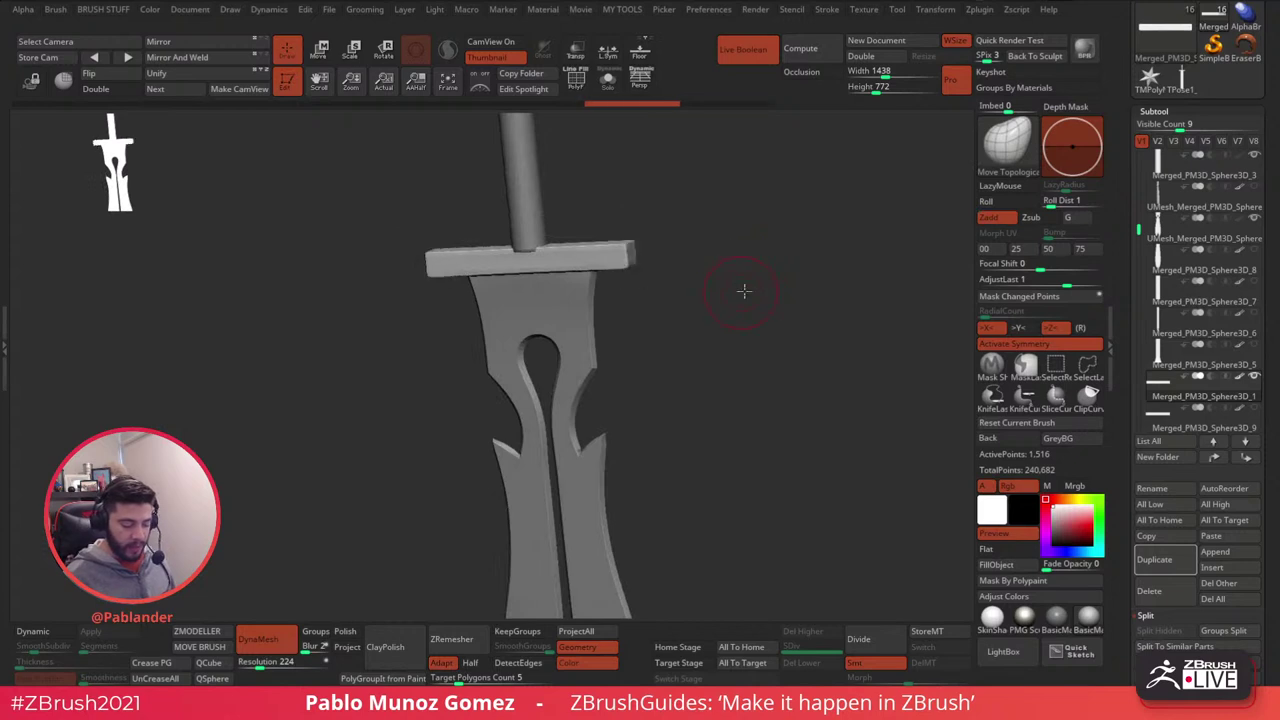
- Bend both ends of the crossguard down toward the blade from the front view using a resized Move Topological brush
left_click_drag(744, 291, 746, 292, "shift")
mouse_move(716, 334)
left_mouse_down("alt")
mouse_move(677, 335)
mouse_move(720, 315)
left_mouse_up("alt")
left_click(573, 90)
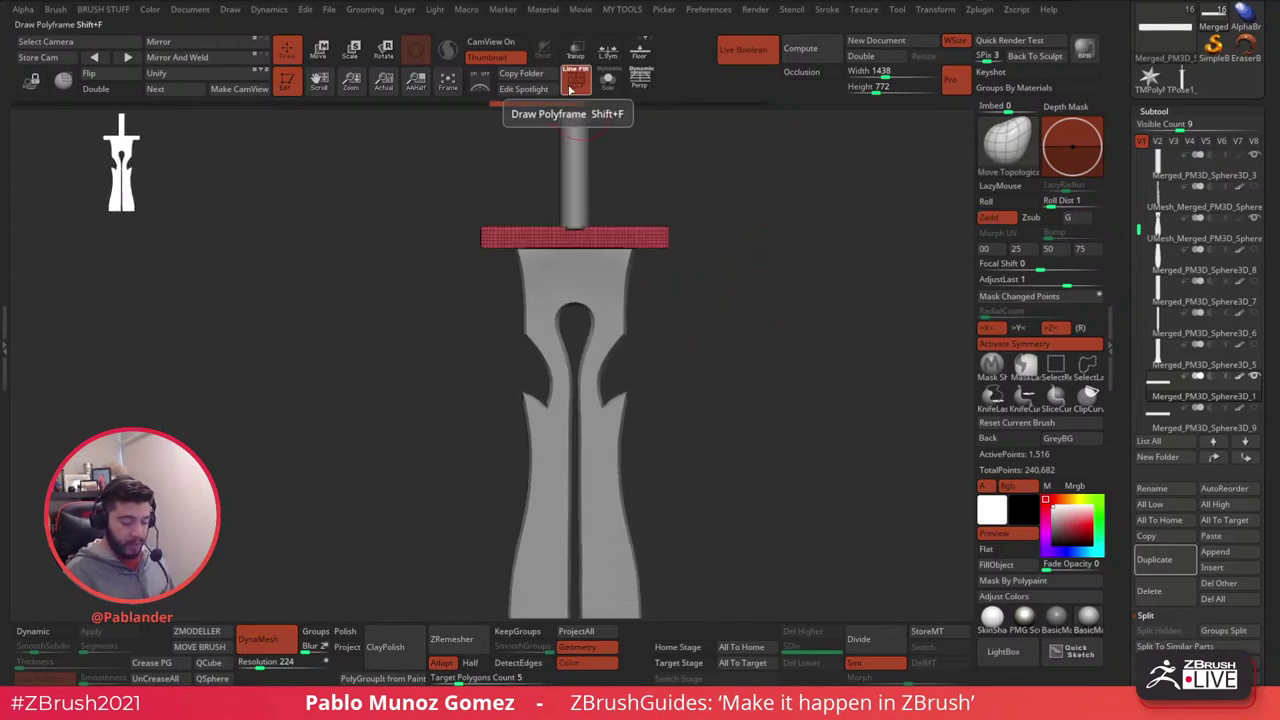
left_click(573, 84)
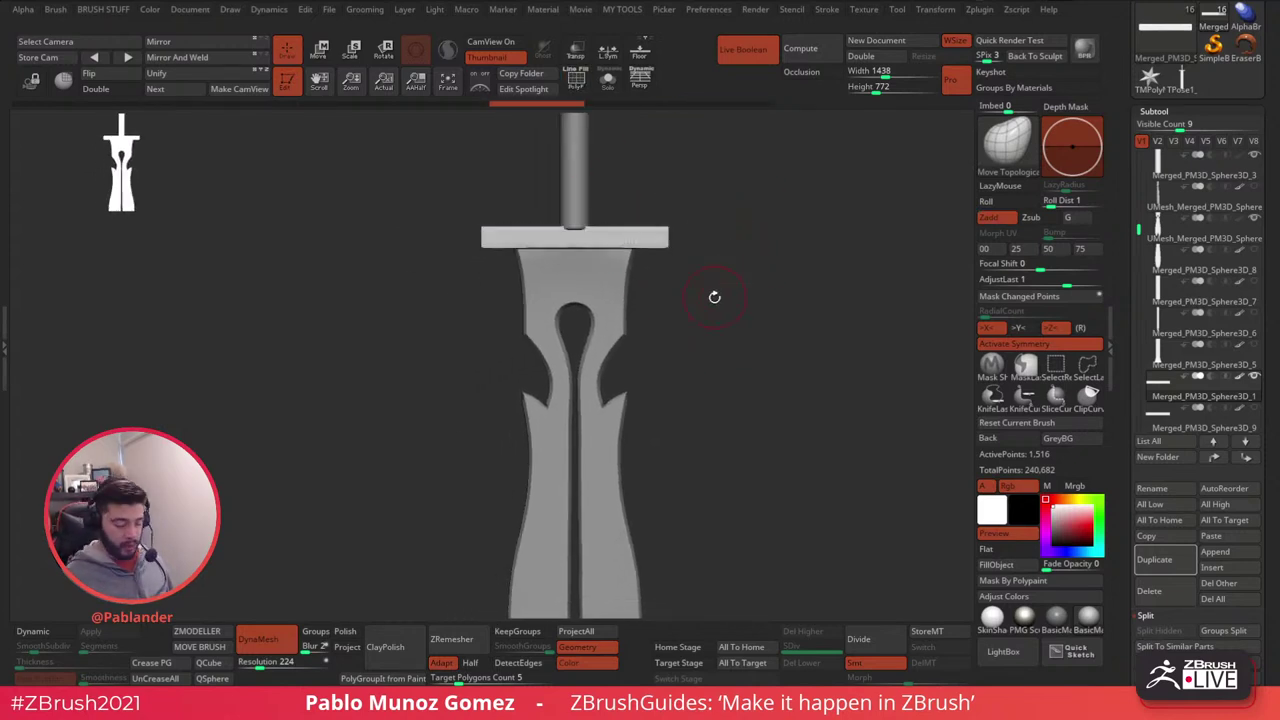
key("space")
left_click_drag(707, 257, 729, 306)
left_click_drag(729, 306, 712, 316, "alt")
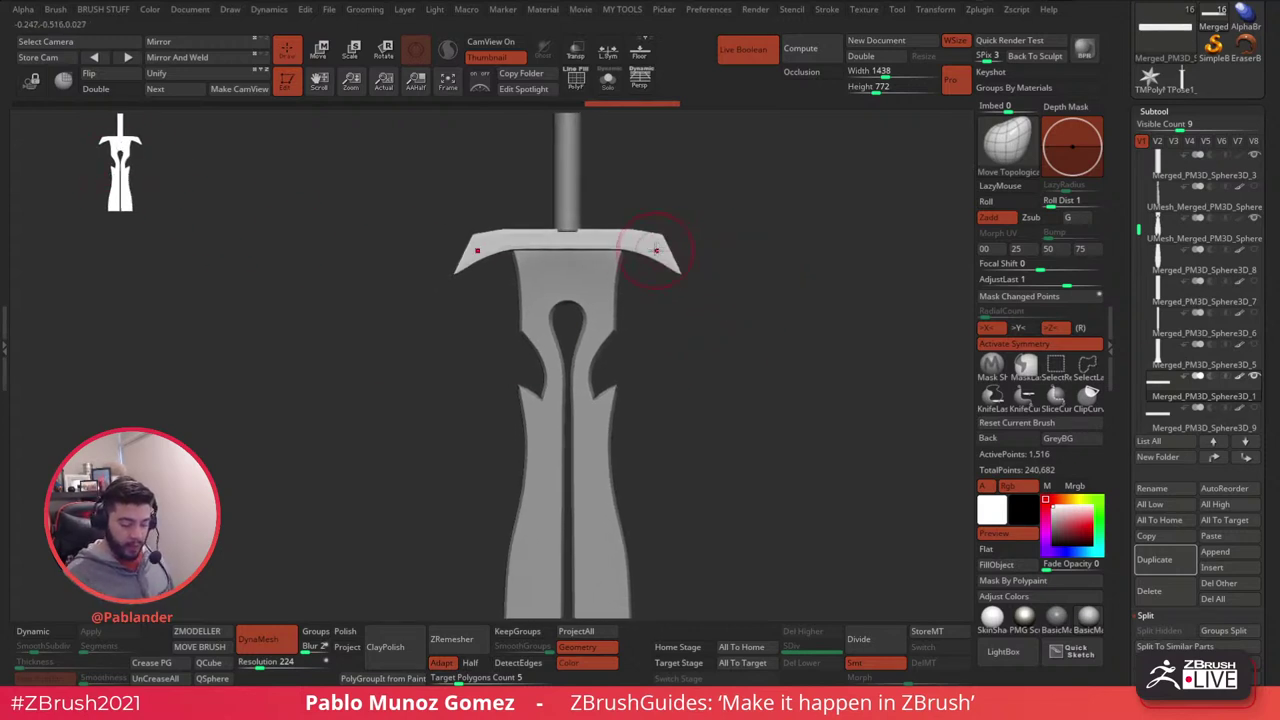
left_click_drag(710, 302, 711, 324)
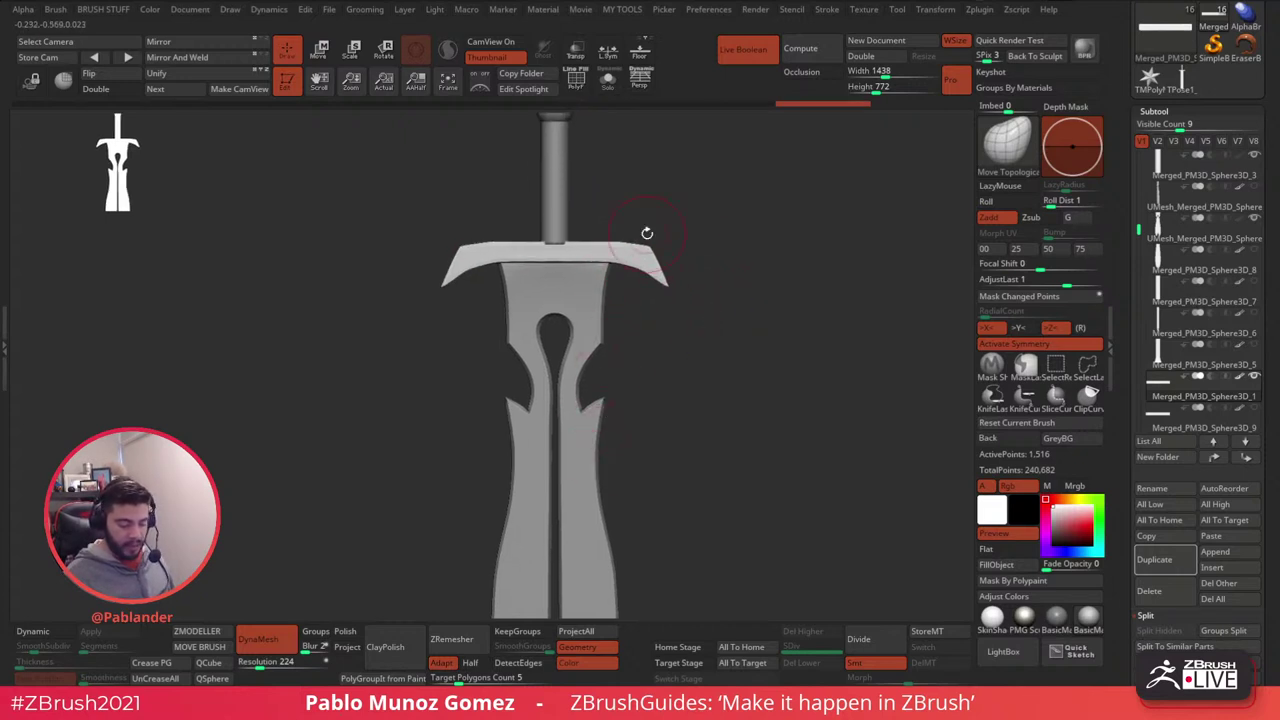
- Lock the camera and stretch the crossguard's ends outward and down into thinner, curved tips with Move Topological
left_click(30, 85)
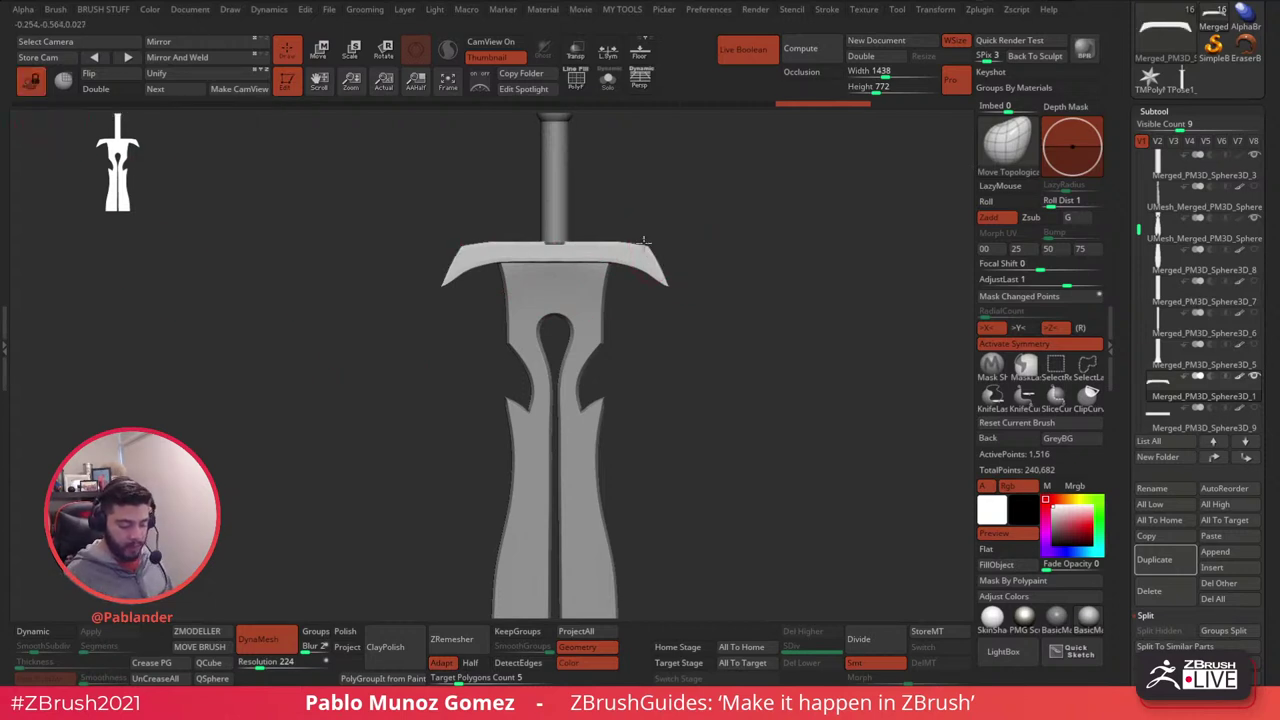
mouse_move(660, 275)
left_mouse_down()
mouse_move(673, 299)
mouse_move(659, 262)
mouse_move(664, 292)
mouse_move(686, 287)
left_mouse_up()
left_click_drag(685, 291, 689, 295)
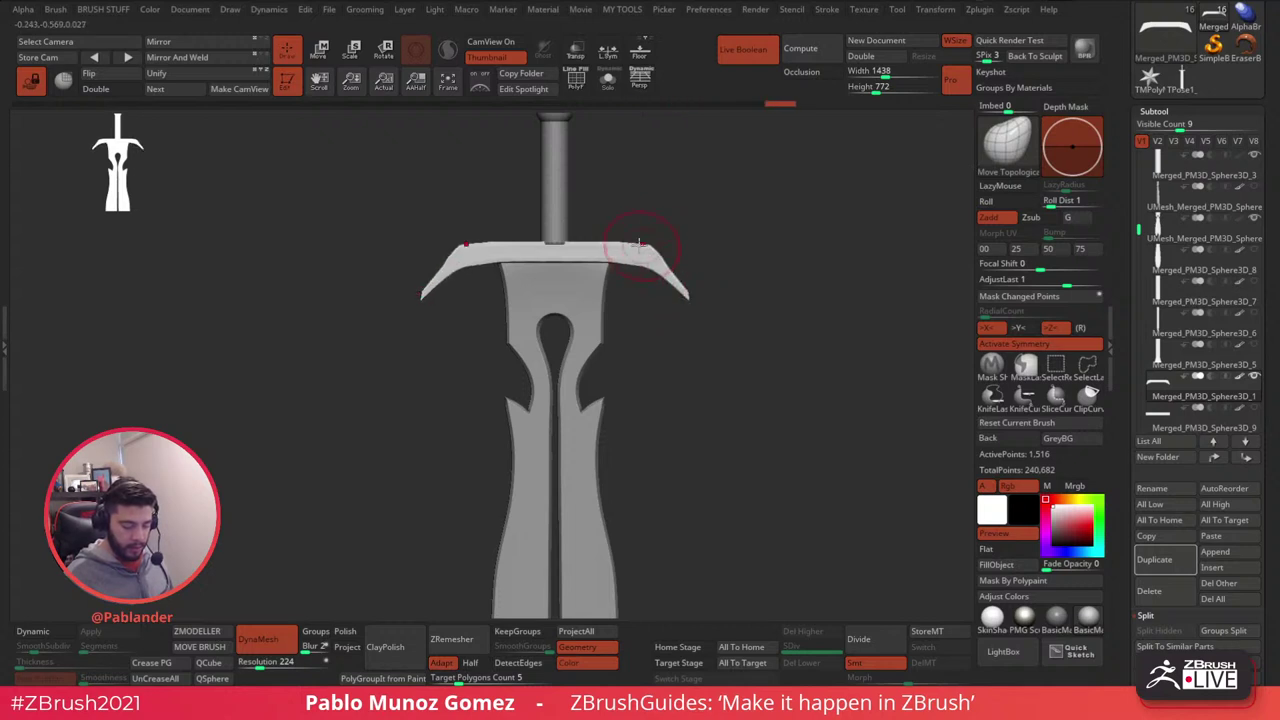
mouse_move(640, 245)
left_mouse_down()
mouse_move(679, 262)
mouse_move(690, 292)
mouse_move(674, 263)
mouse_move(586, 249)
mouse_move(627, 217)
mouse_move(608, 256)
left_mouse_up()
- Resize the brush, pull points down beside the blade and a central spike toward the blade's opening, and smooth the guard's centre
key("space")
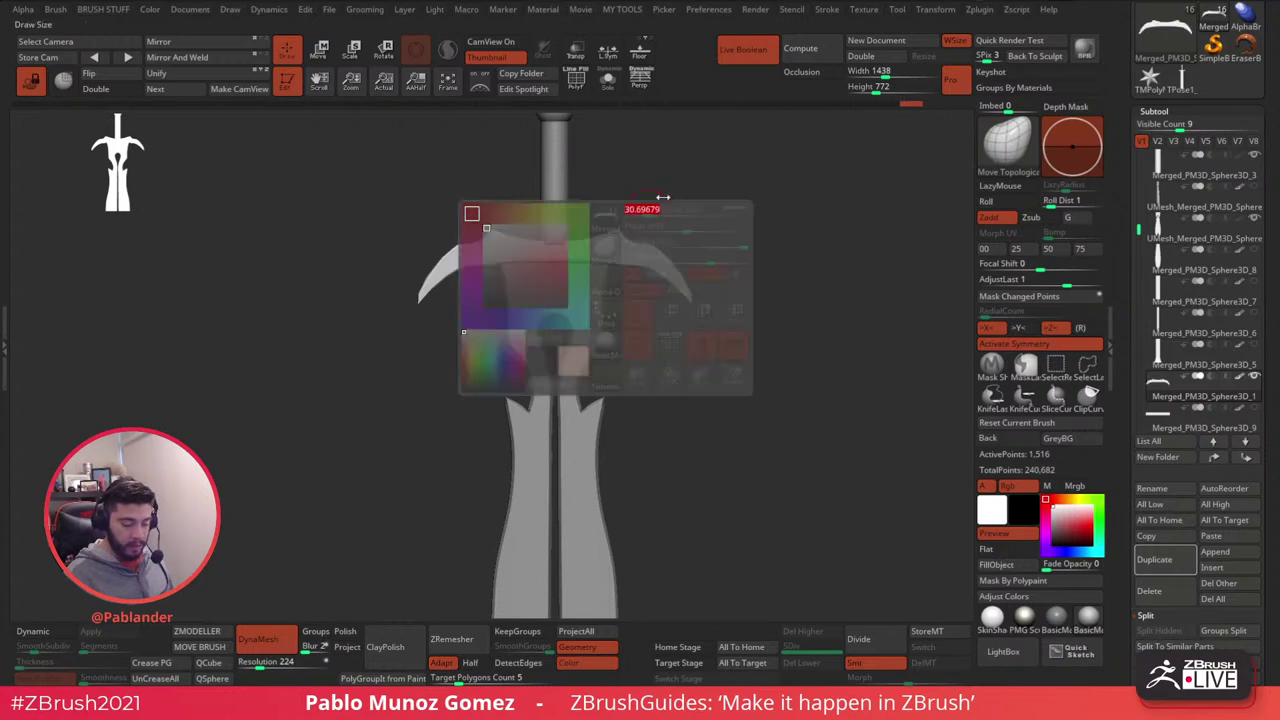
left_click_drag(650, 210, 644, 210)
mouse_move(610, 254)
left_mouse_down()
mouse_move(565, 255)
mouse_move(596, 308)
left_mouse_up()
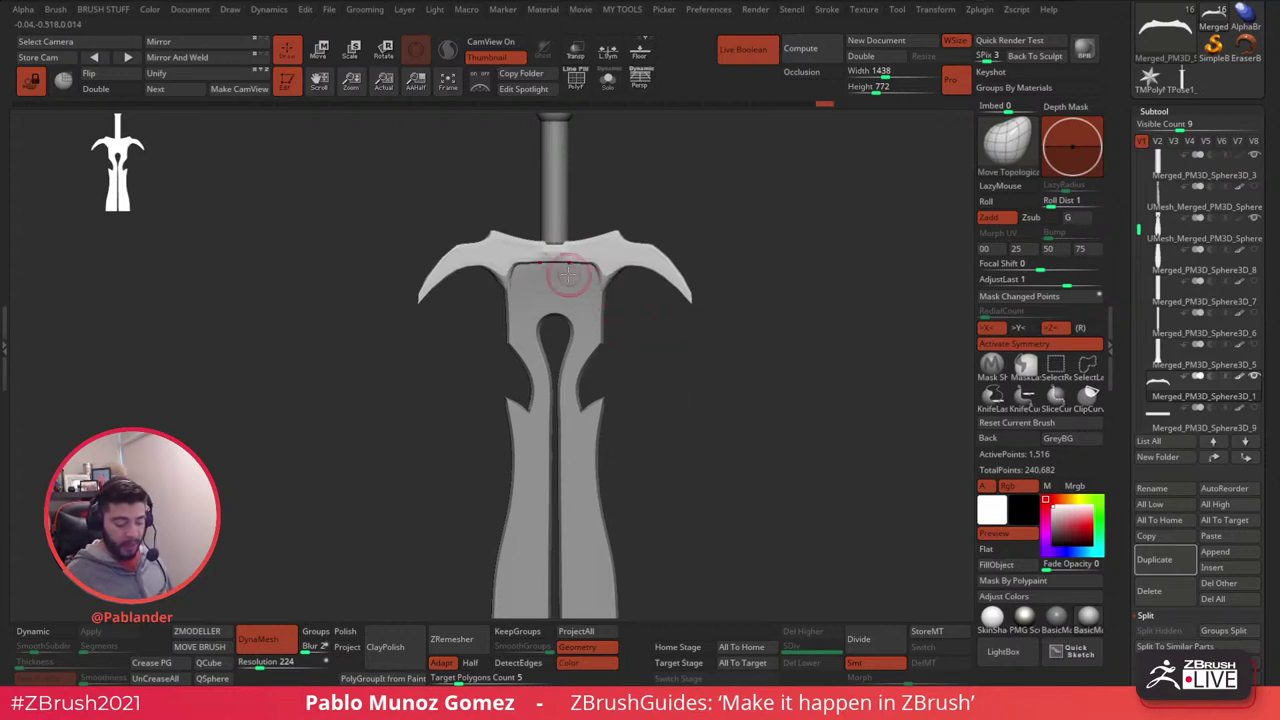
left_click_drag(555, 267, 563, 347)
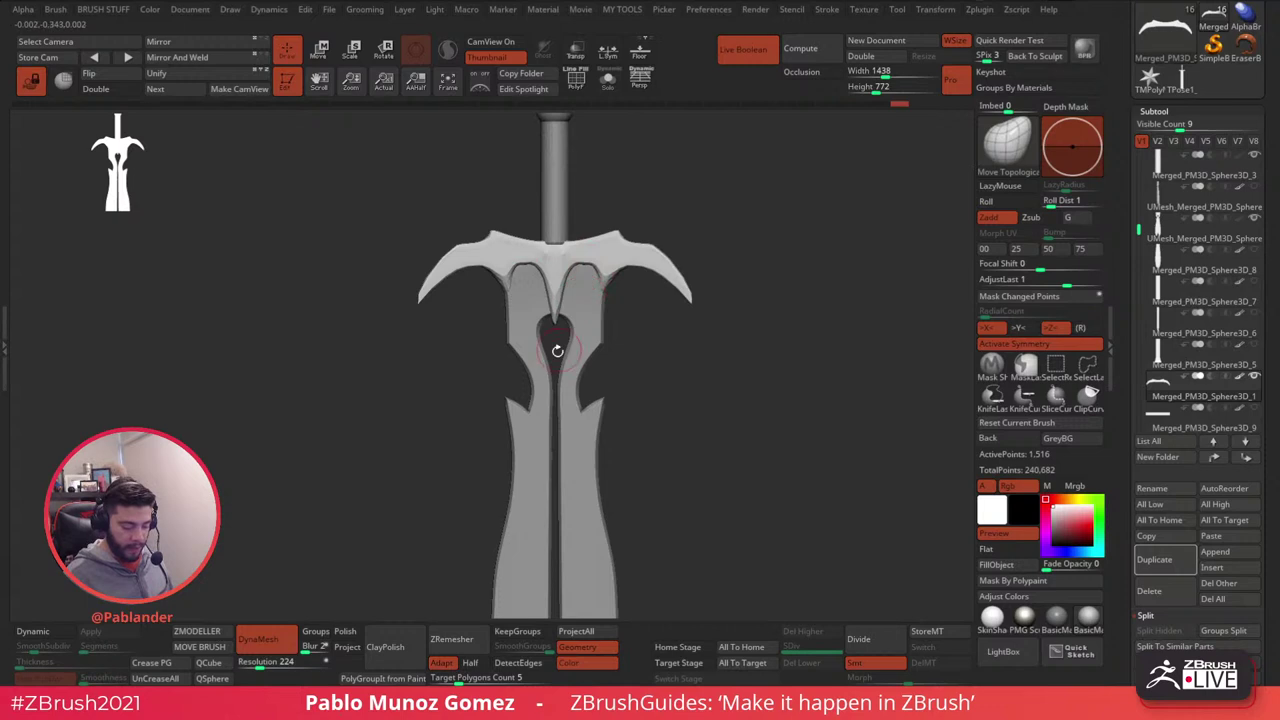
left_click_drag(557, 349, 555, 340)
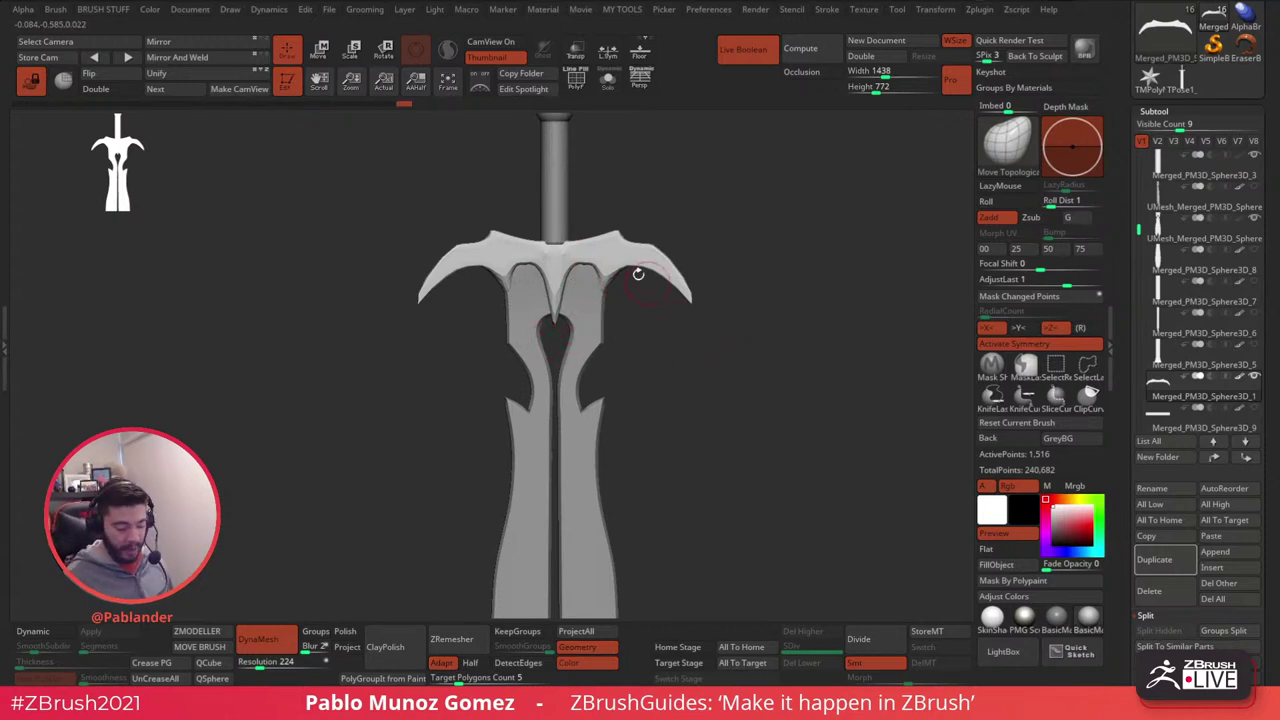
mouse_move(555, 250)
left_mouse_down()
mouse_move(616, 223)
mouse_move(556, 252)
left_mouse_up()
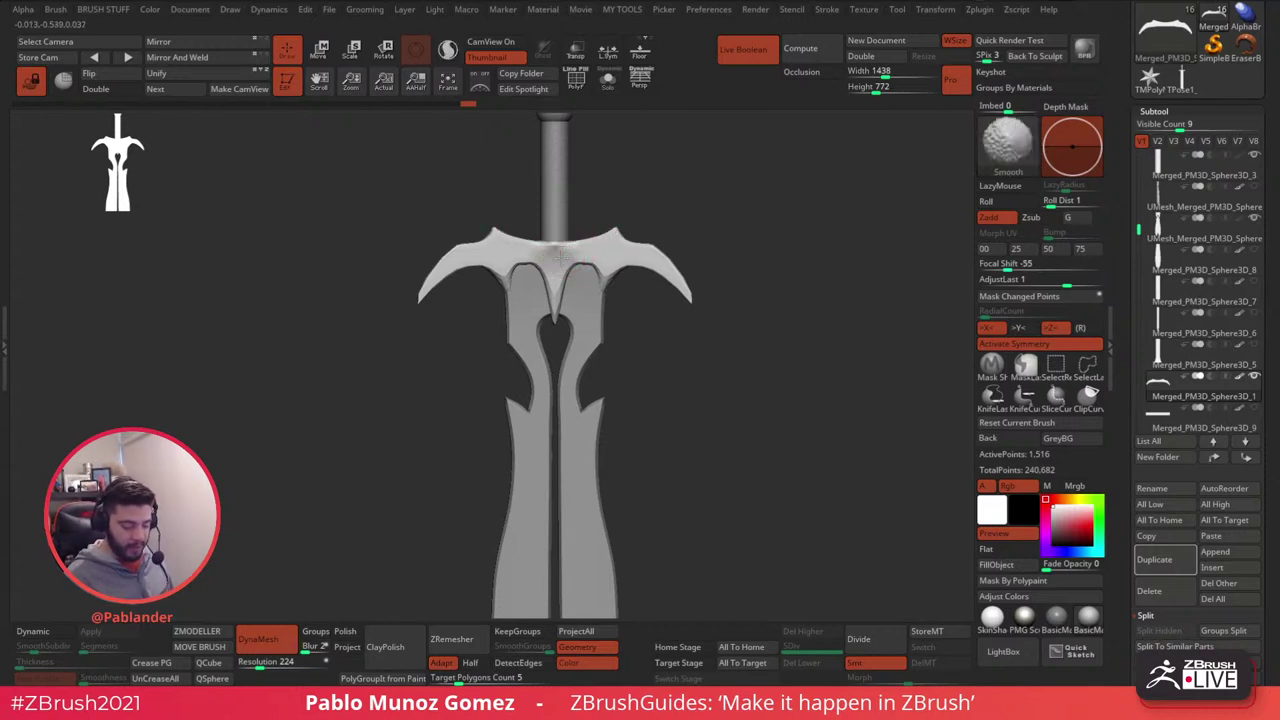
- Pull the crossguard's outer shoulders up and outward into corners and extend both end tips downward
mouse_move(664, 248)
left_mouse_down()
mouse_move(680, 241)
mouse_move(687, 312)
mouse_move(679, 239)
left_mouse_up()
key("space")
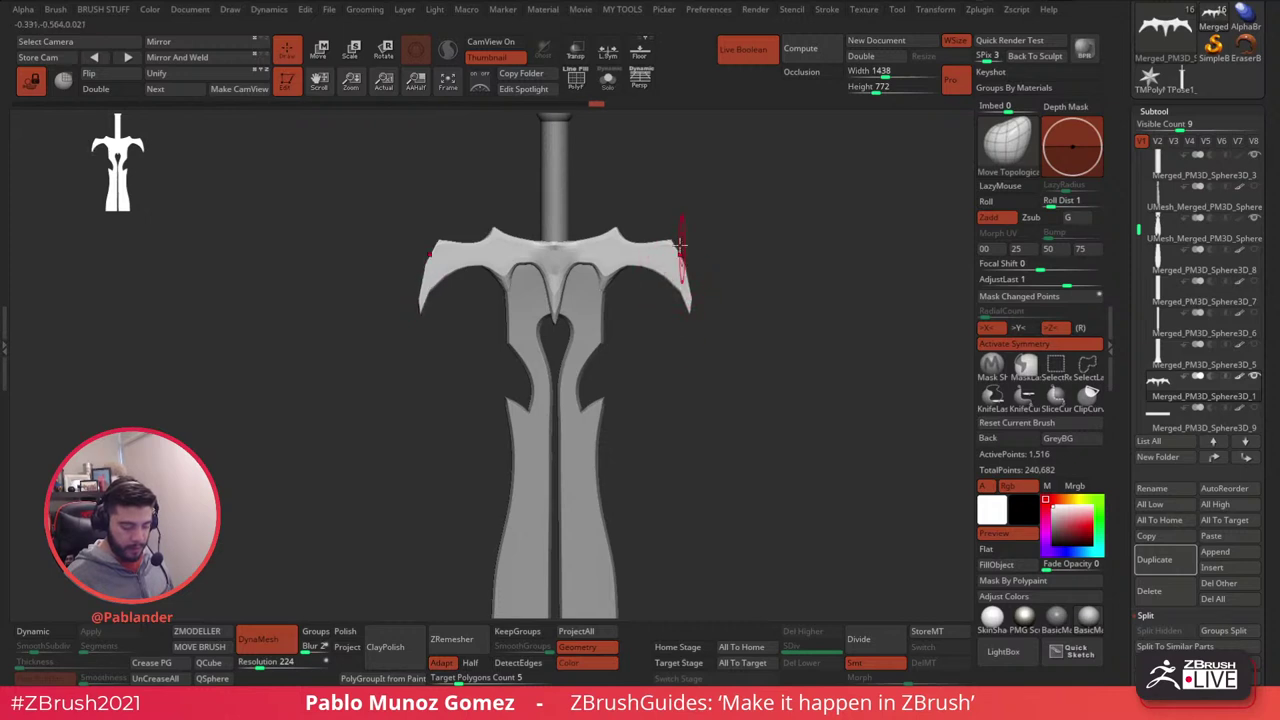
left_click_drag(690, 294, 695, 322)
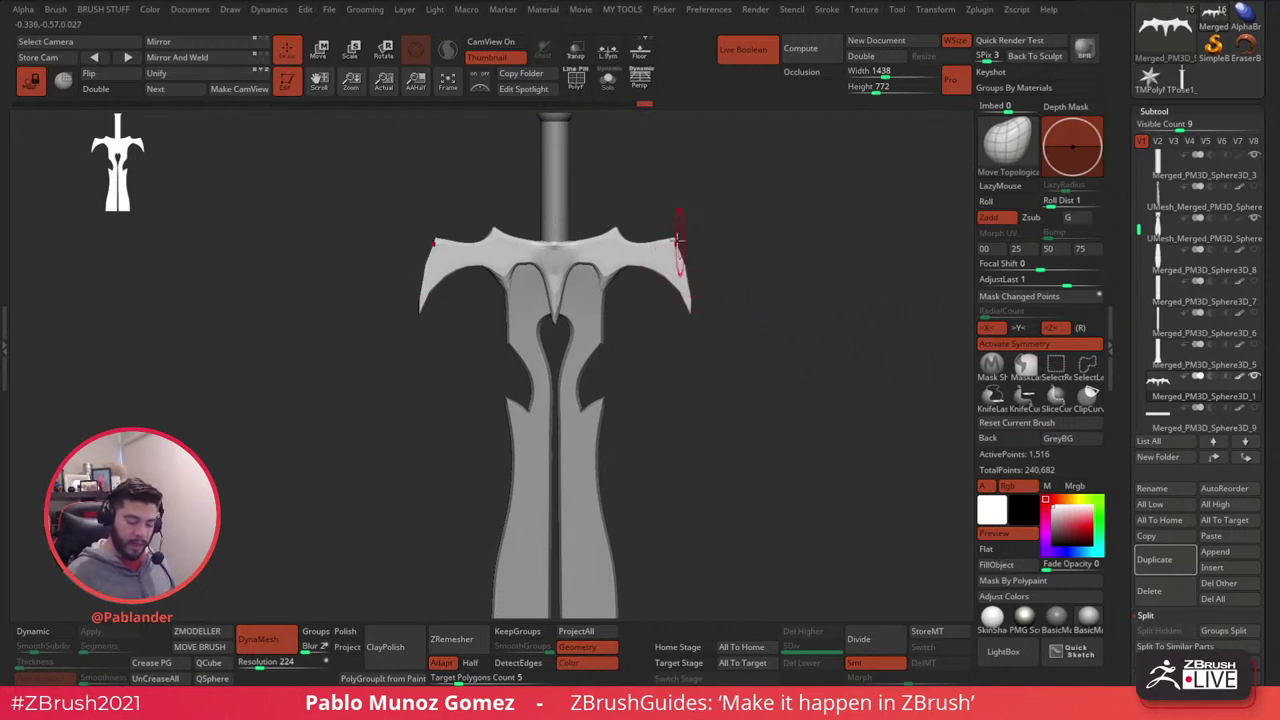
- Inspect the crossguard's end thickness from the side with symmetry temporarily off and return to the front view
key("x")
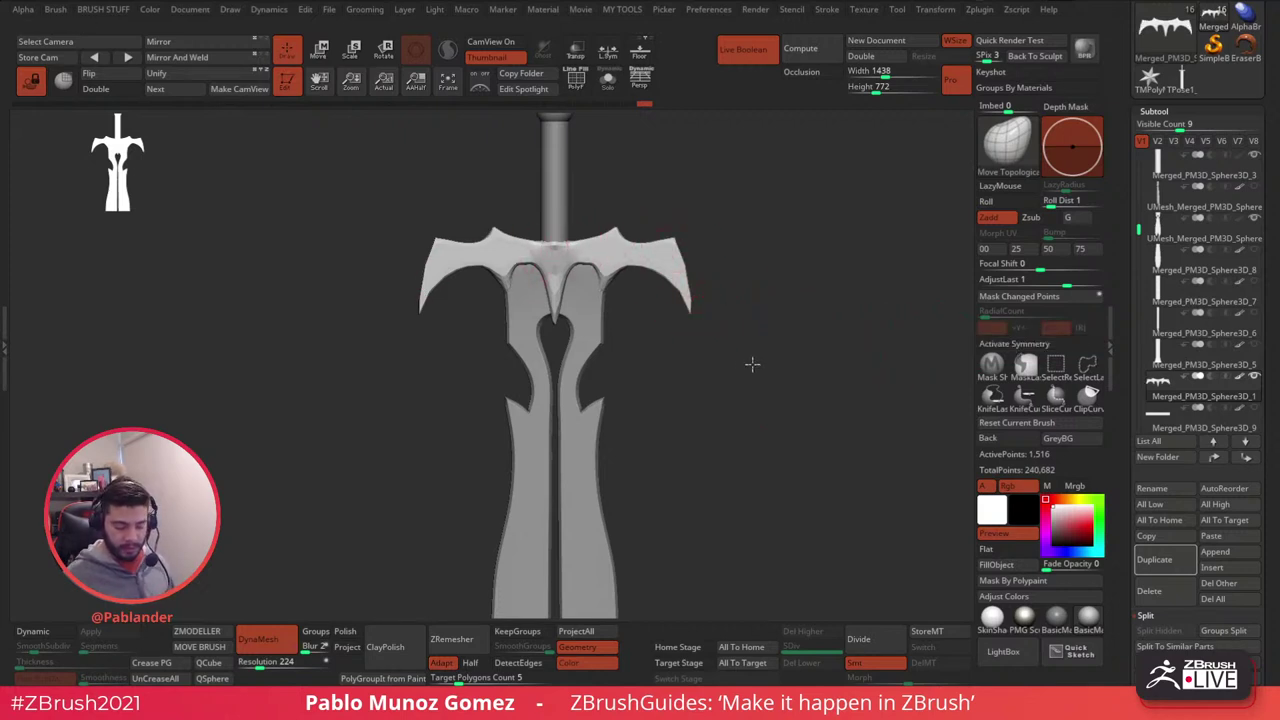
left_click_drag(760, 335, 712, 300)
left_click_drag(760, 250, 760, 305, "alt")
left_click_drag(634, 298, 626, 256)
left_click_drag(743, 343, 740, 297)
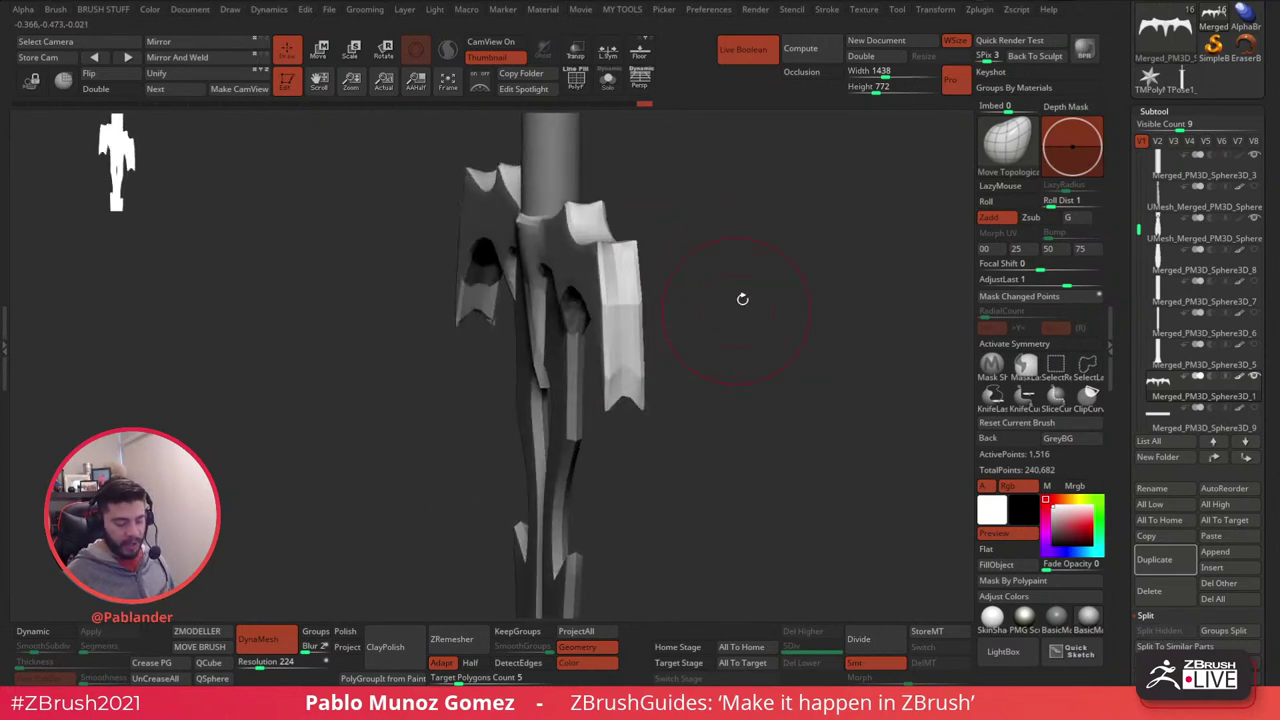
left_click_drag(598, 255, 740, 320)
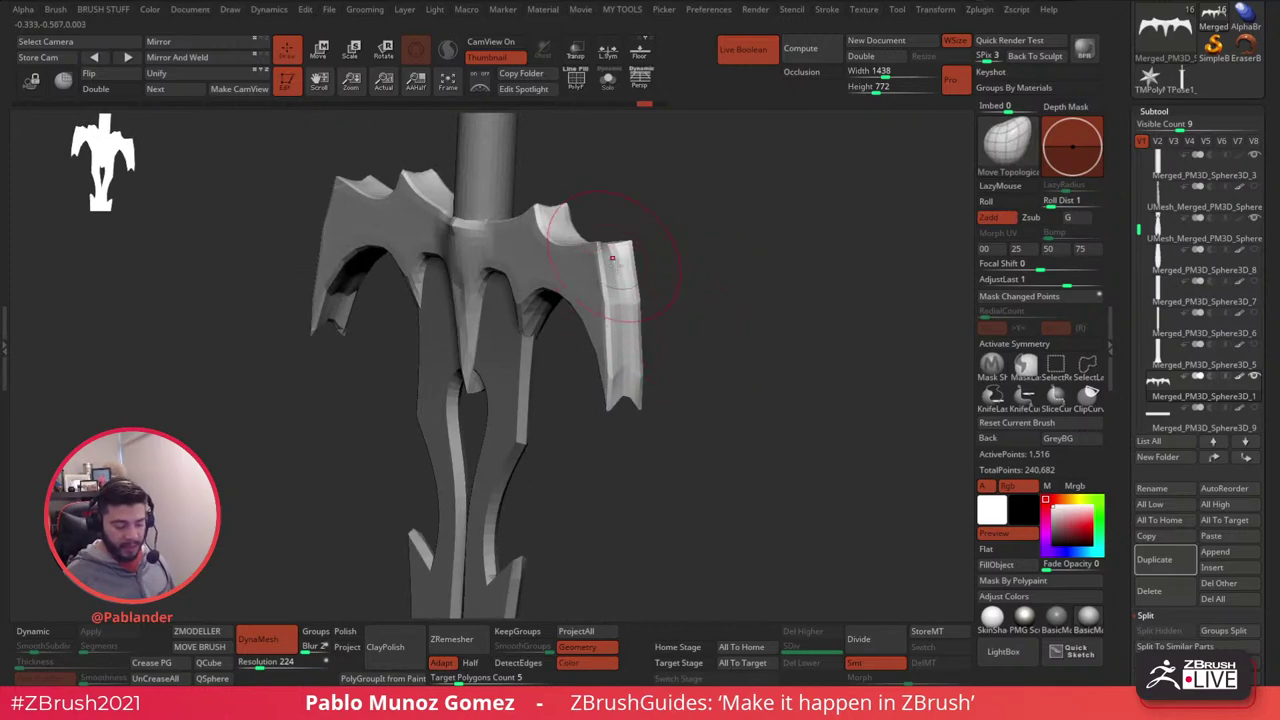
key("x")
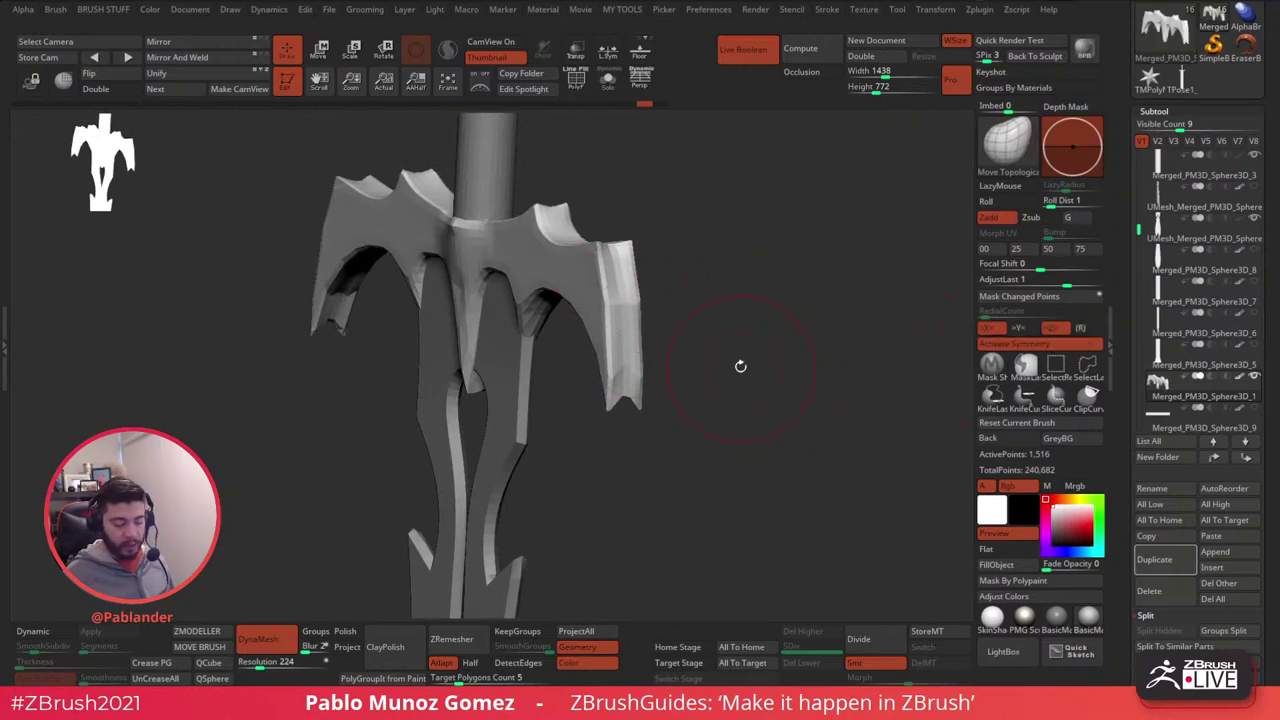
left_click_drag(740, 366, 969, 326)
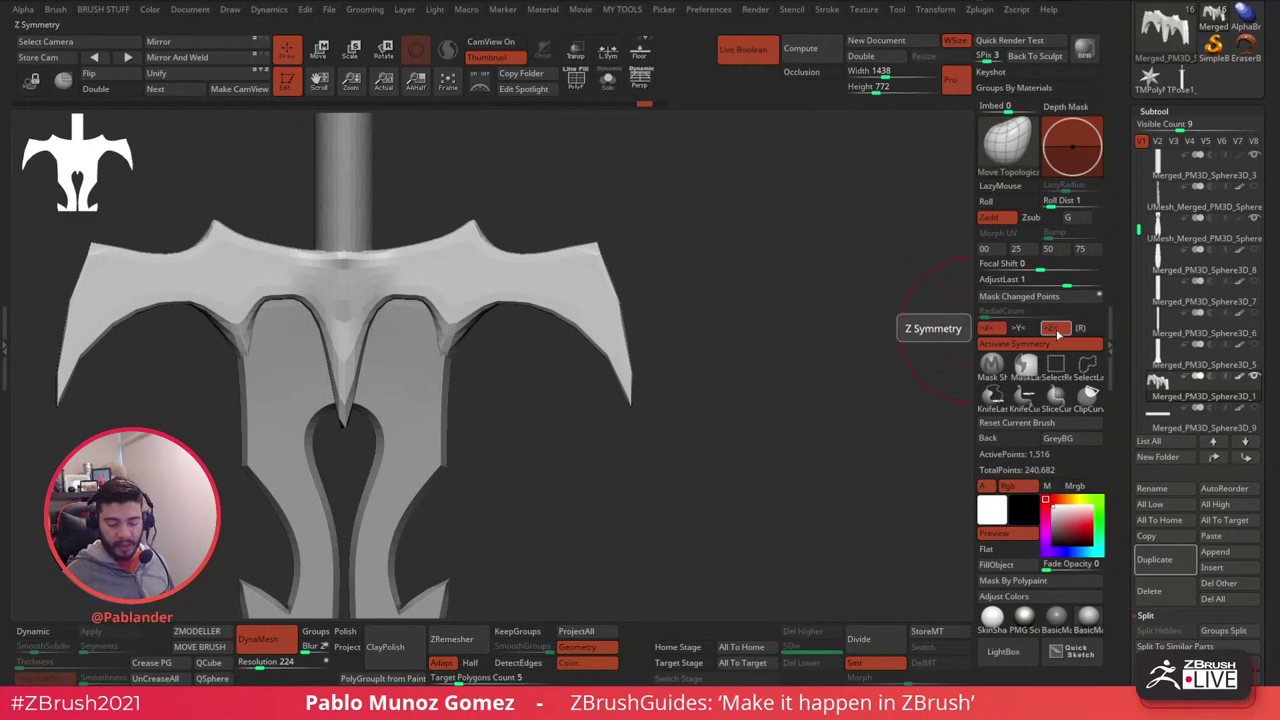
left_click_drag(842, 362, 804, 341, "alt")
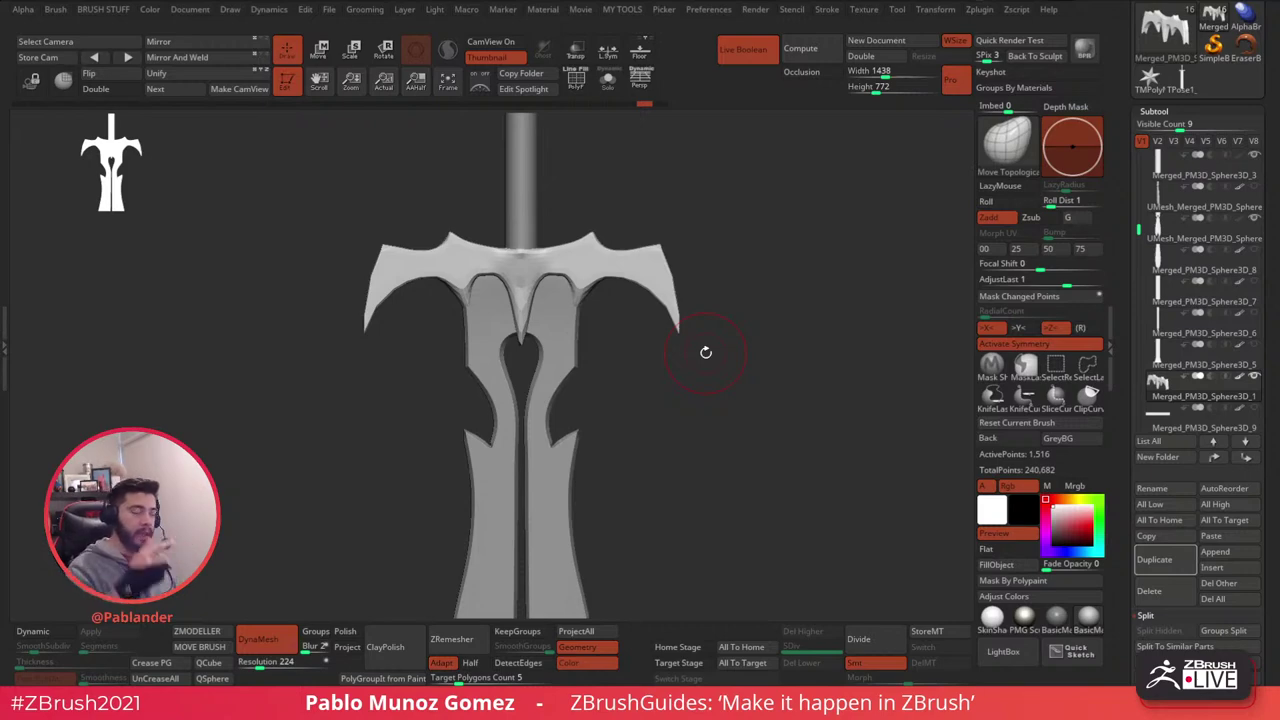
- Open the side tray and clear the palettes docked in it, including Dynamics and Alpha
left_click(5, 290)
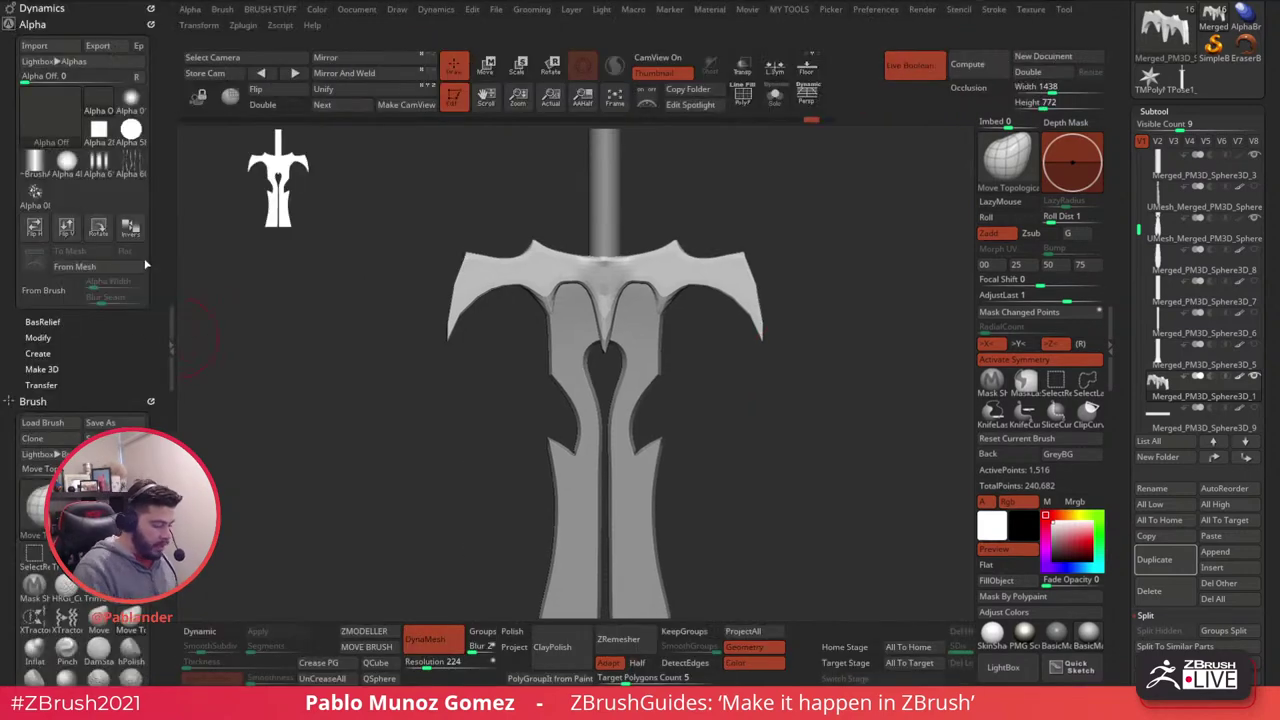
left_click(150, 8)
left_click(150, 8)
left_click(150, 8)
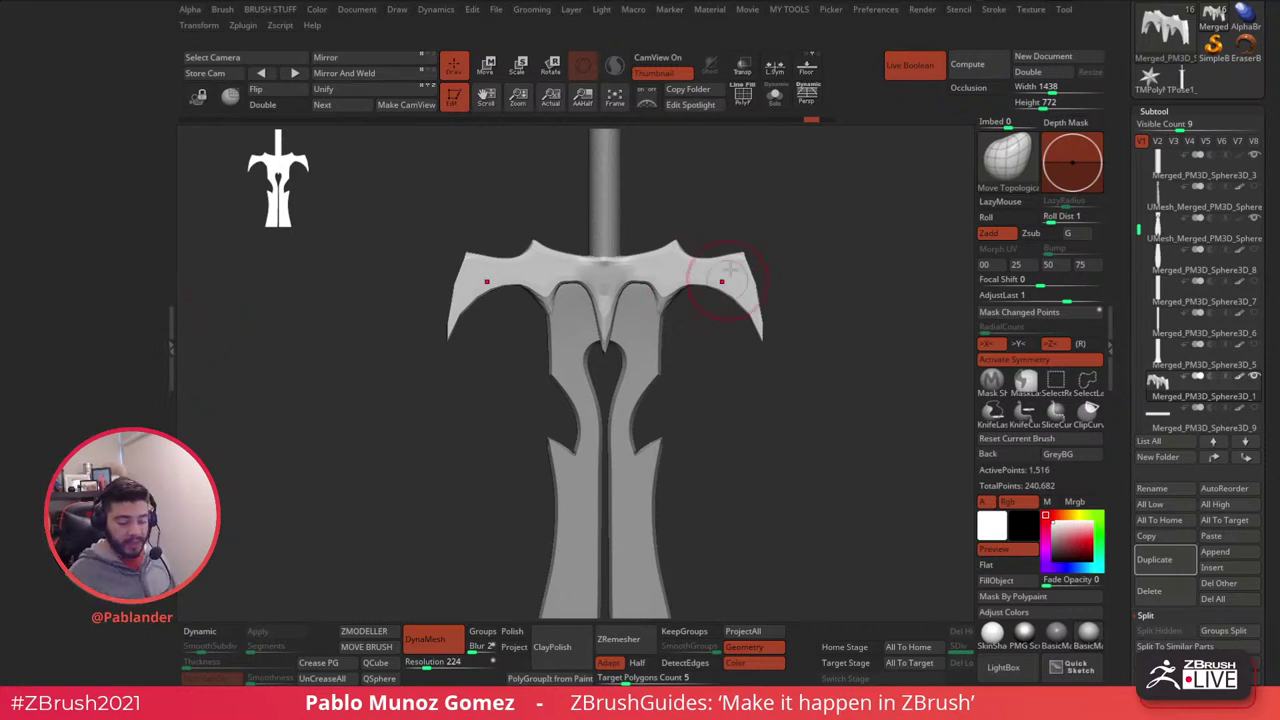
left_click_drag(720, 357, 714, 373, "alt")
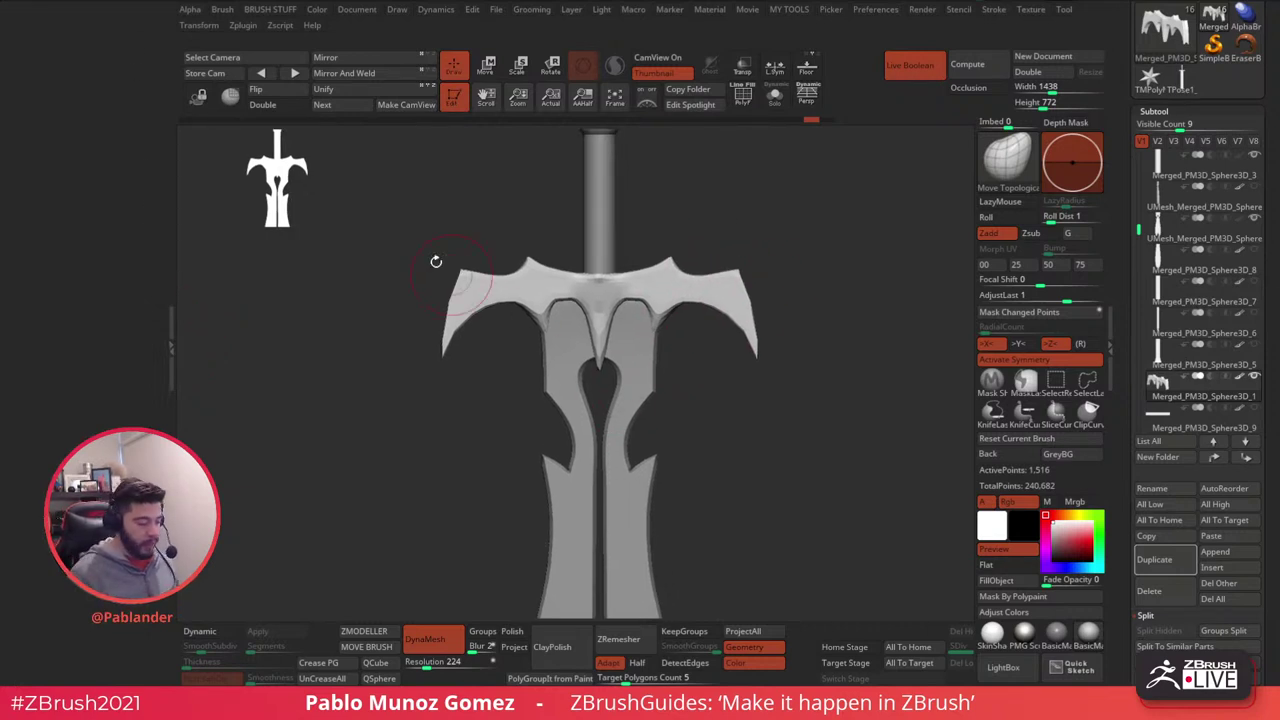
- Dock the Brush palette in the side tray and enable Infinite Depth for the Move Topological brush
mouse_move(224, 13)
left_click_drag(214, 25, 112, 101)
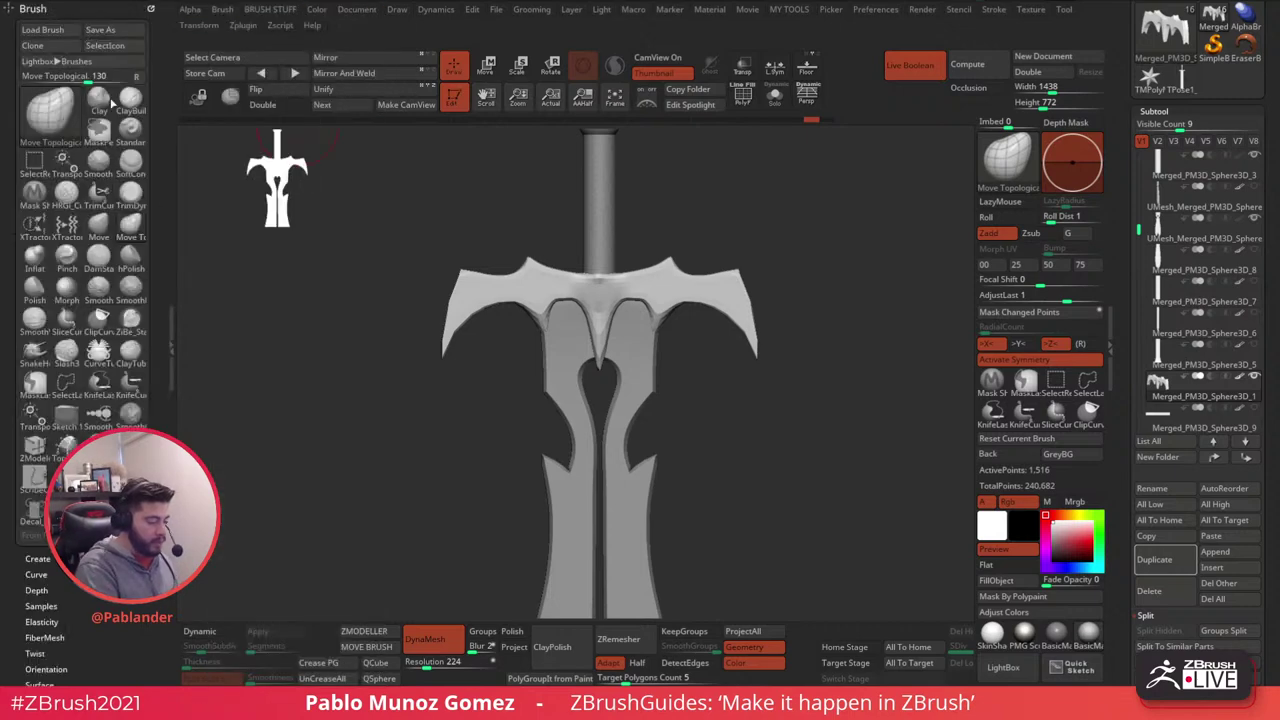
left_click(137, 77)
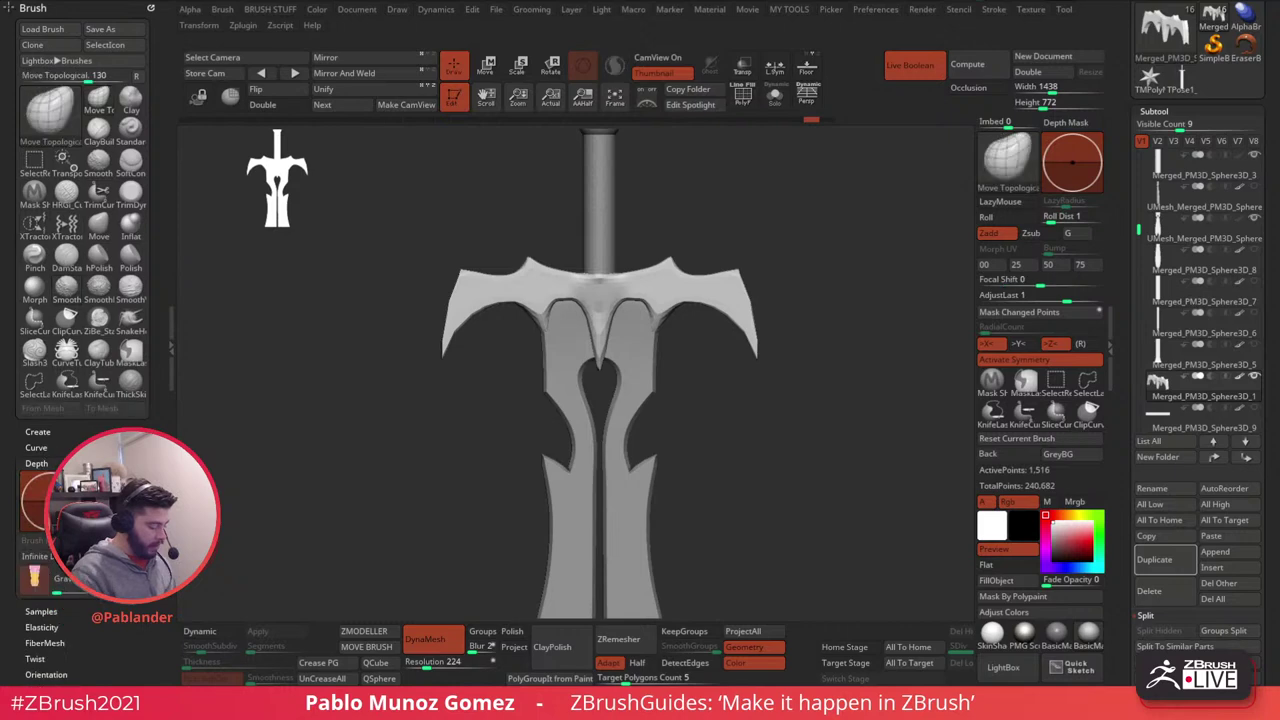
left_click(36, 464)
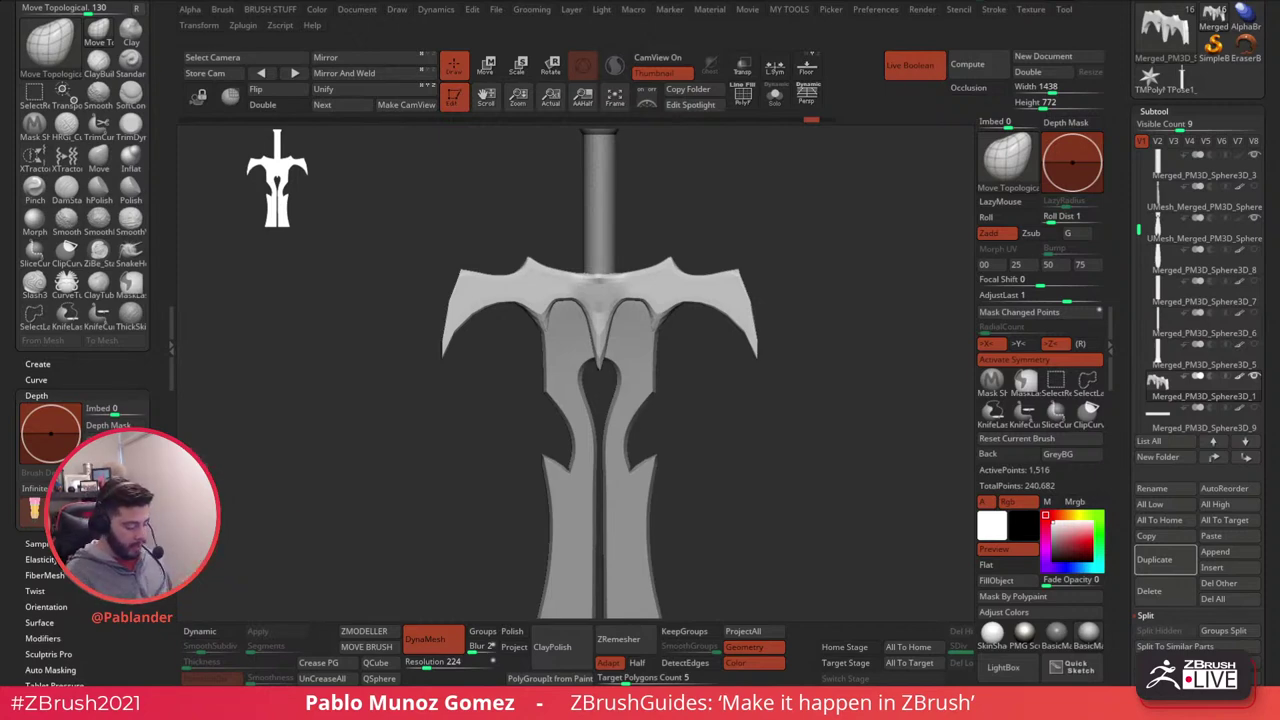
left_click(34, 488)
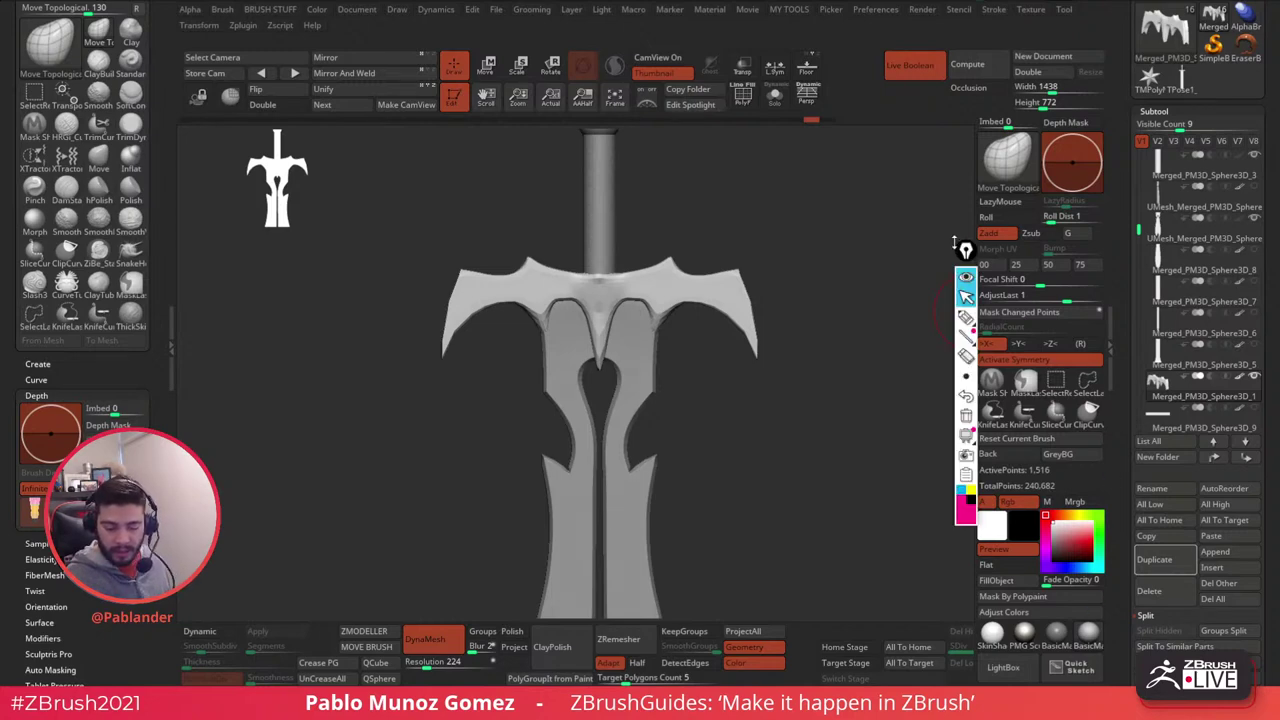
- Angle the sword and draw a blue two-way arrow labelled Z through the crossguard with the screen annotation pen
left_click_drag(960, 246, 933, 142)
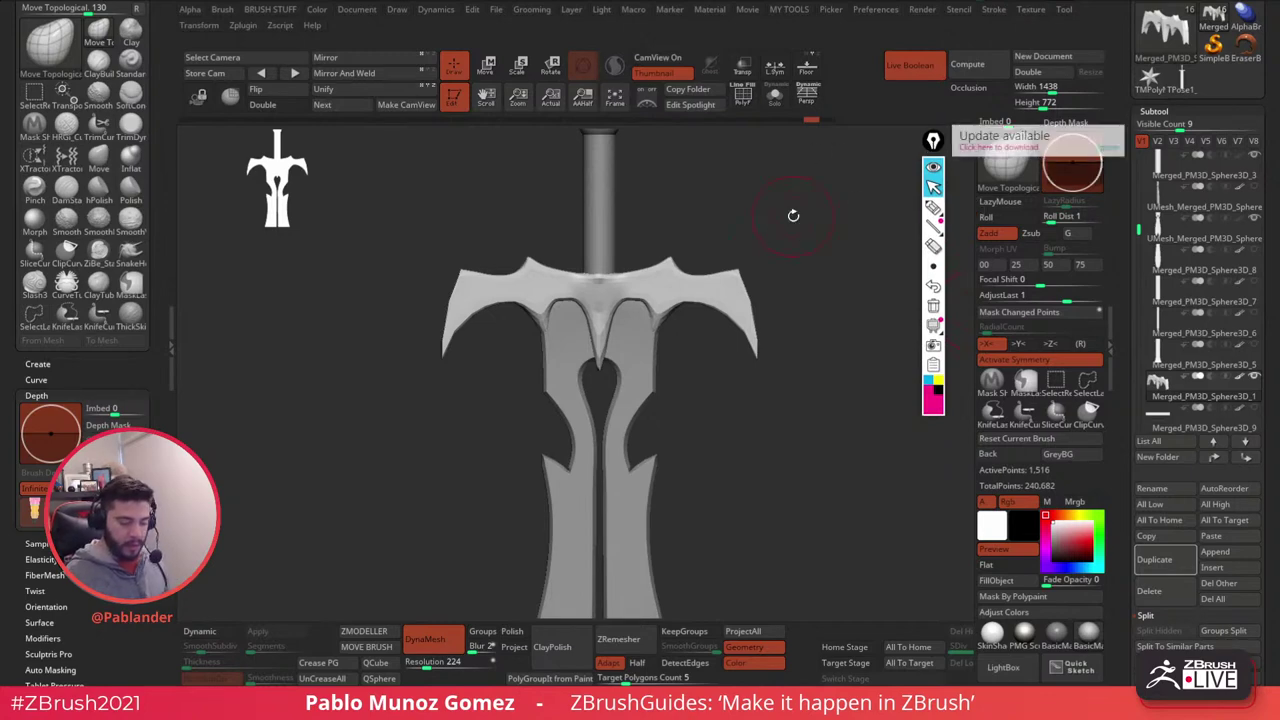
left_click_drag(815, 348, 797, 363)
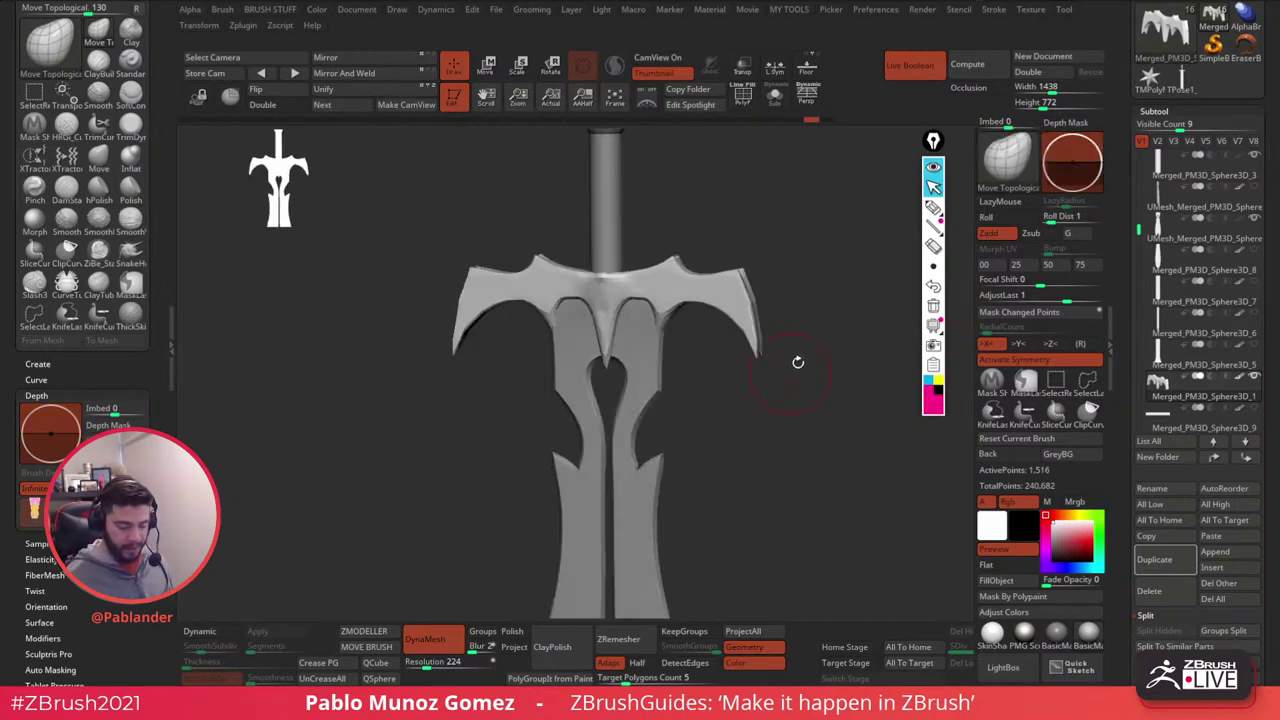
left_click_drag(831, 295, 757, 326)
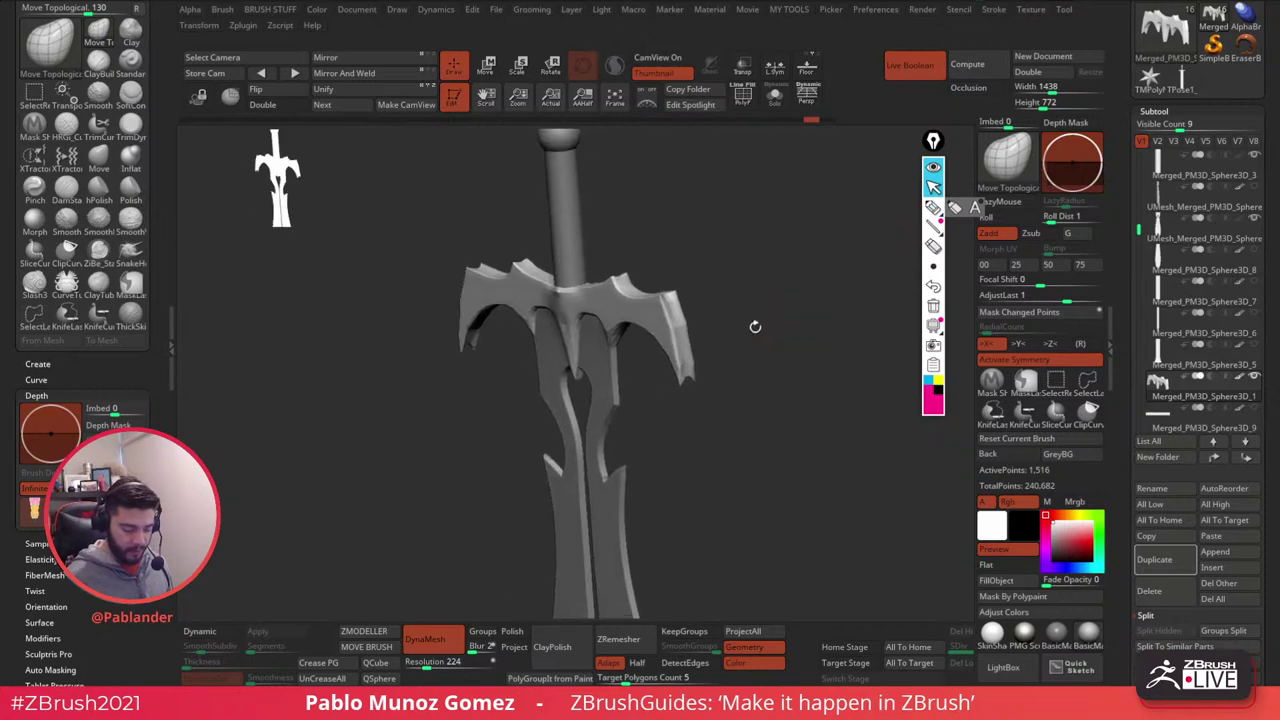
left_click(933, 206)
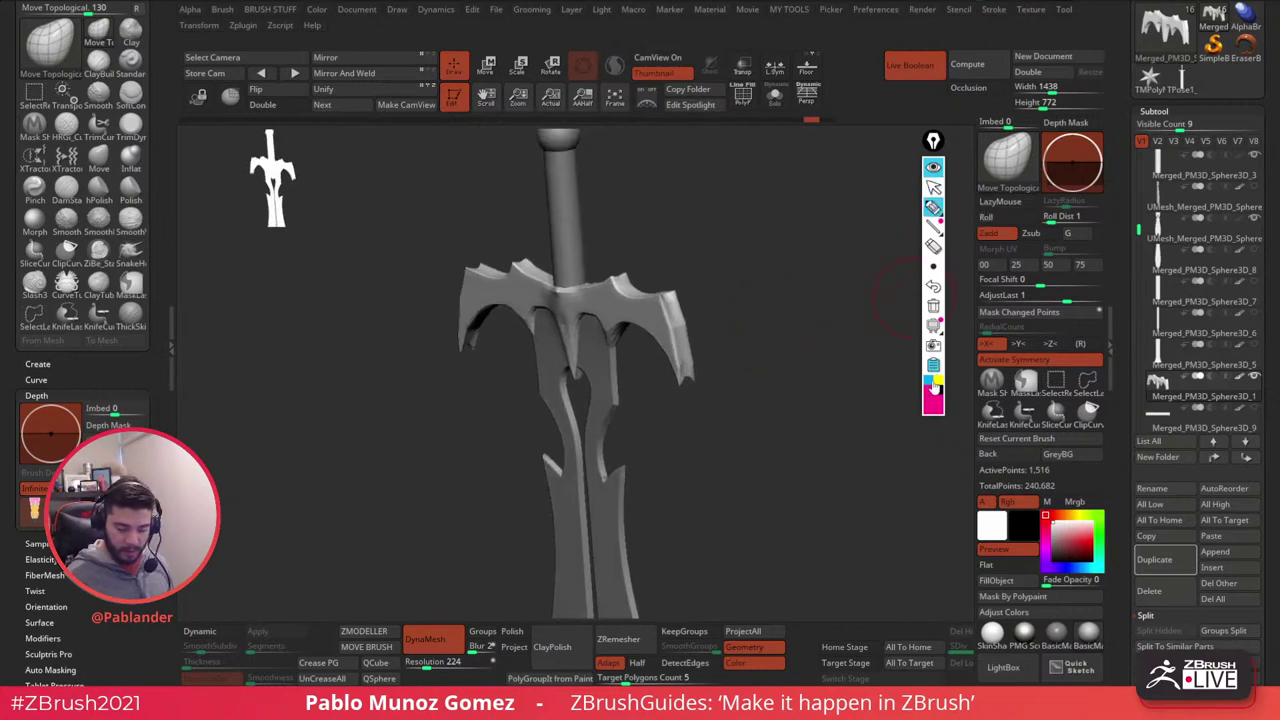
left_click(927, 380)
mouse_move(568, 356)
left_mouse_down()
mouse_move(418, 410)
mouse_move(386, 408)
left_mouse_up()
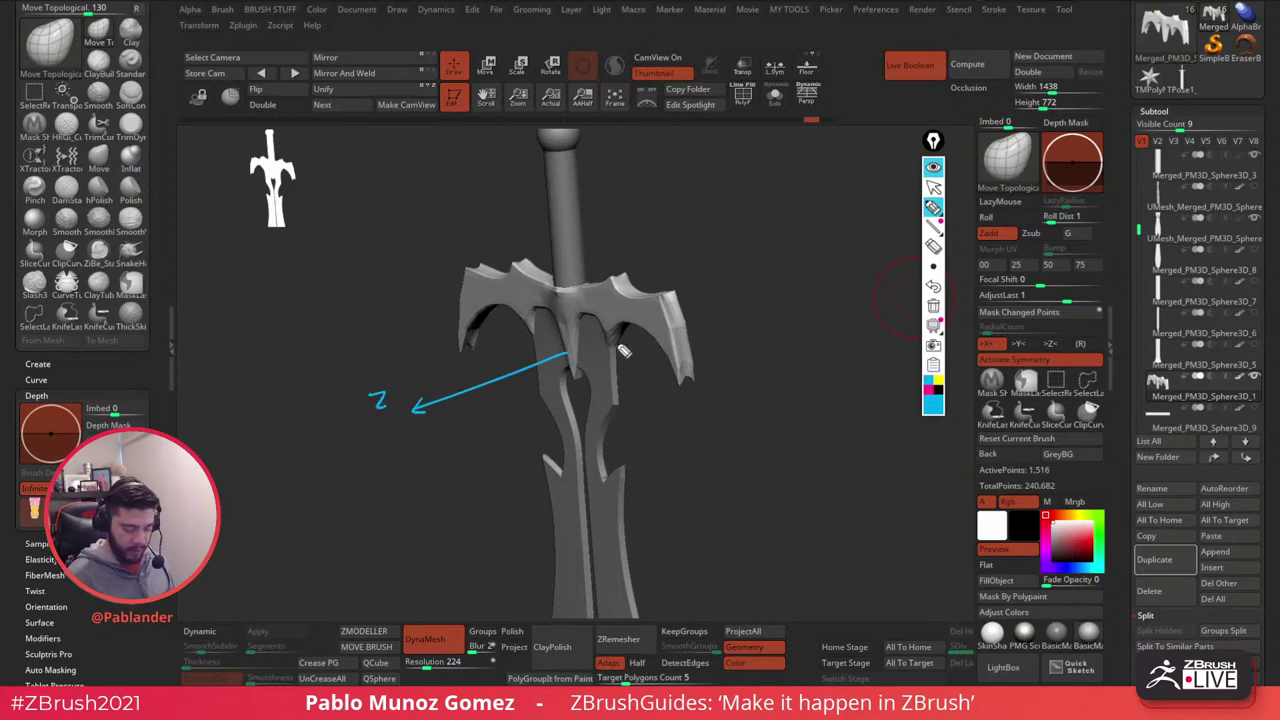
left_click_drag(616, 344, 768, 287)
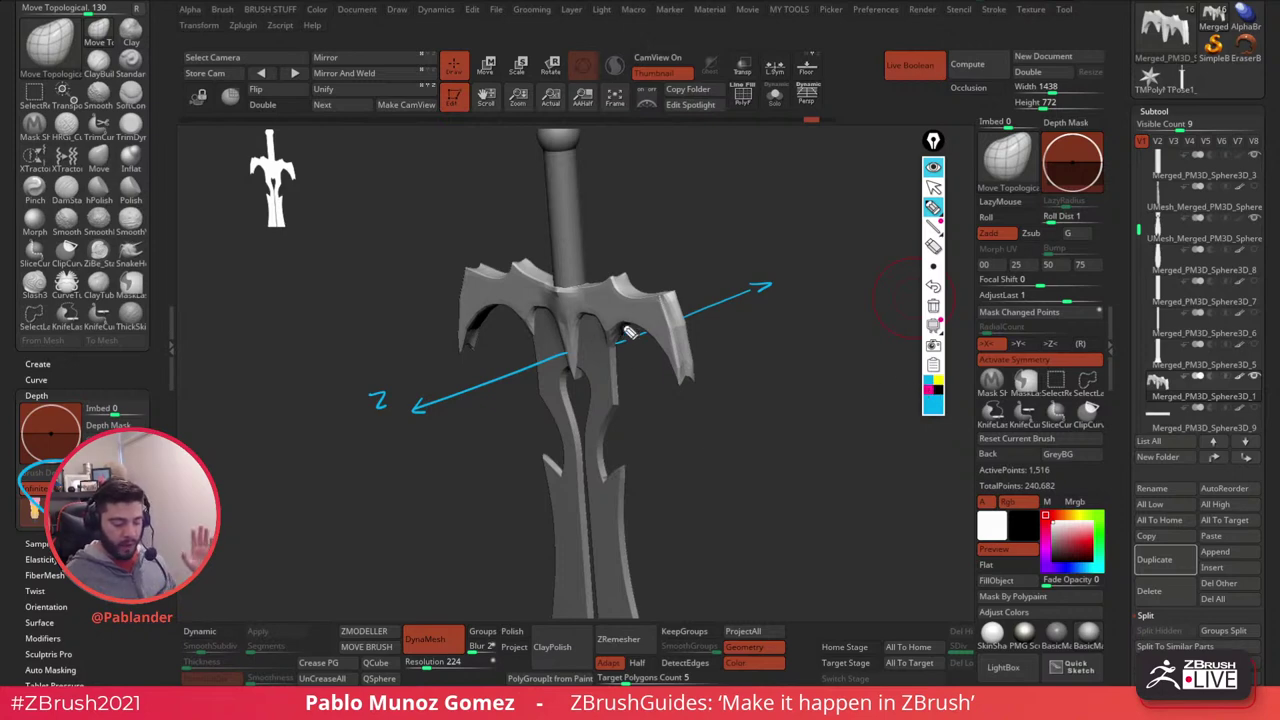
- Mark a spot on the crossguard's front face and draw blue lines from it back along the Z direction
left_click(933, 398)
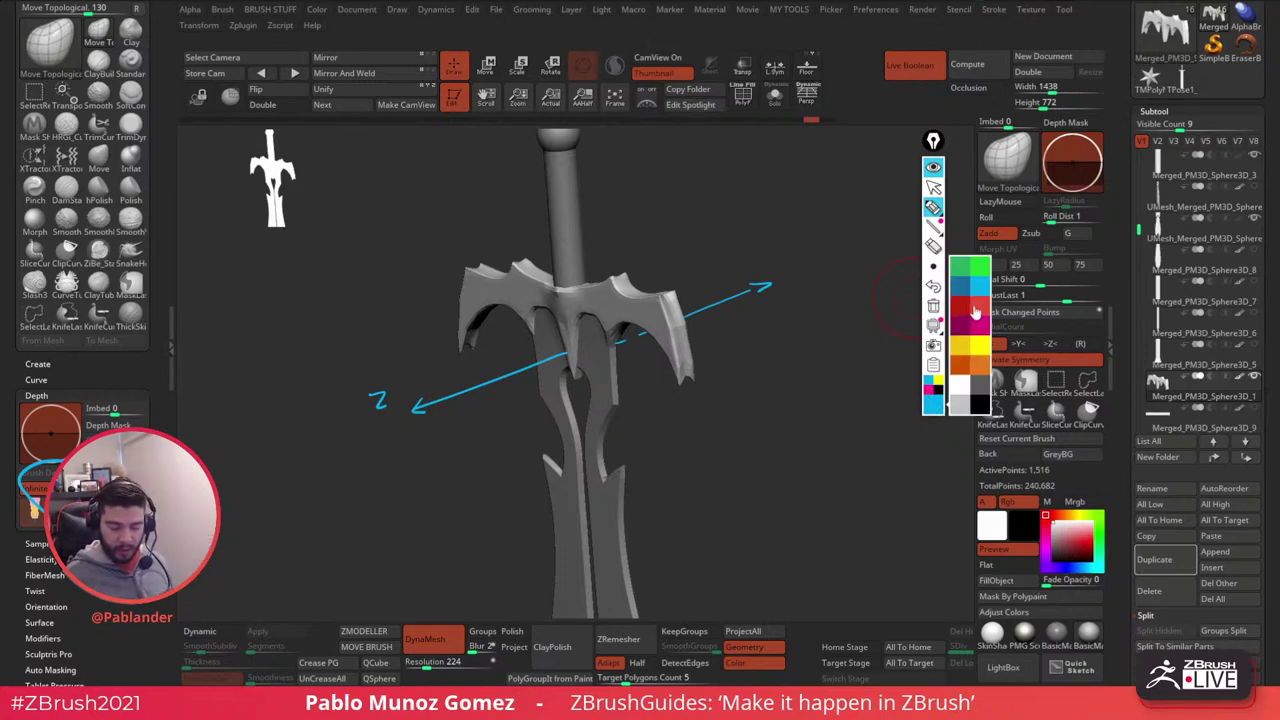
left_click(974, 313)
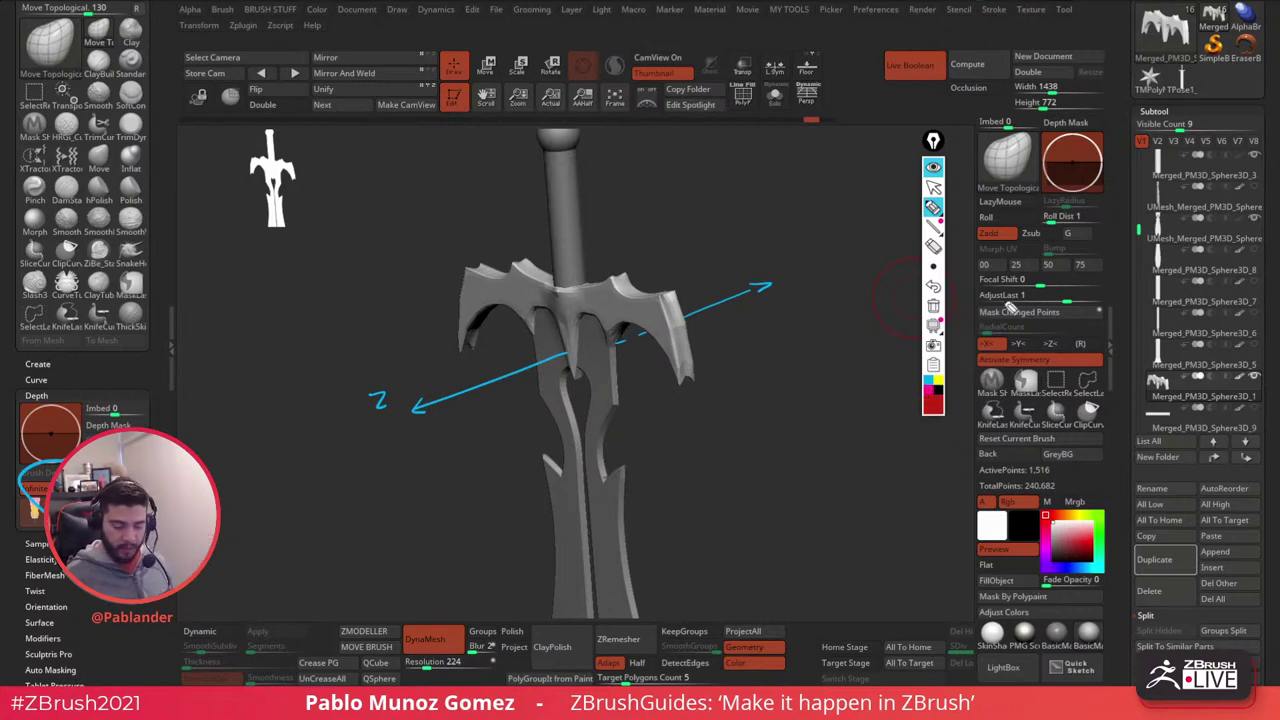
left_click(620, 296)
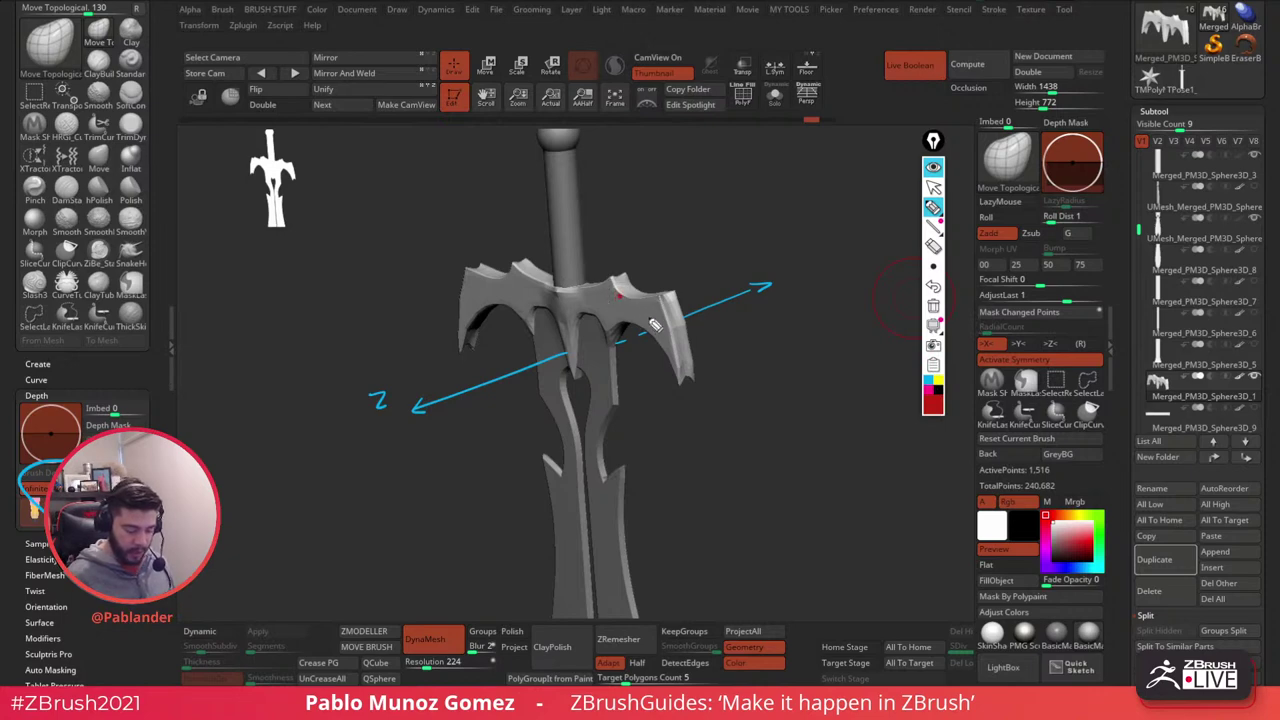
left_click(926, 379)
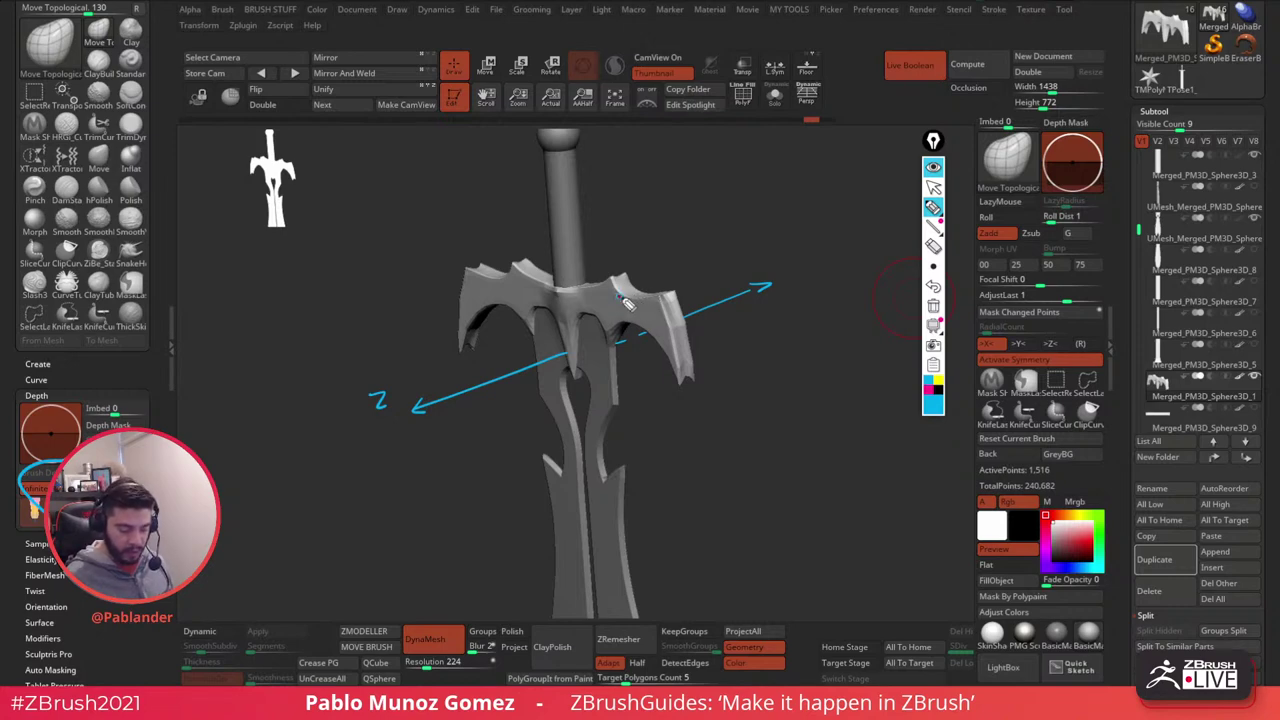
left_click_drag(626, 303, 686, 271)
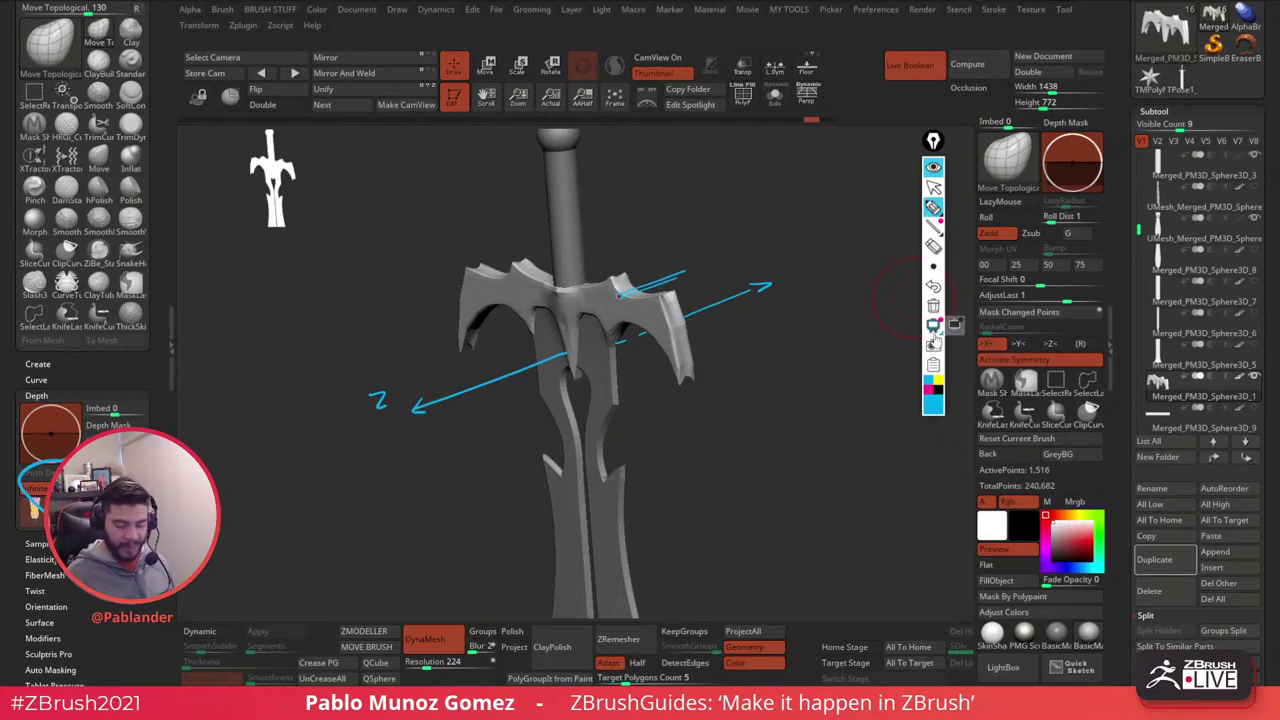
- Draw a red circle beside the blade with the annotation pen and extend it back along Z as a blue cylinder outline
left_click(934, 405)
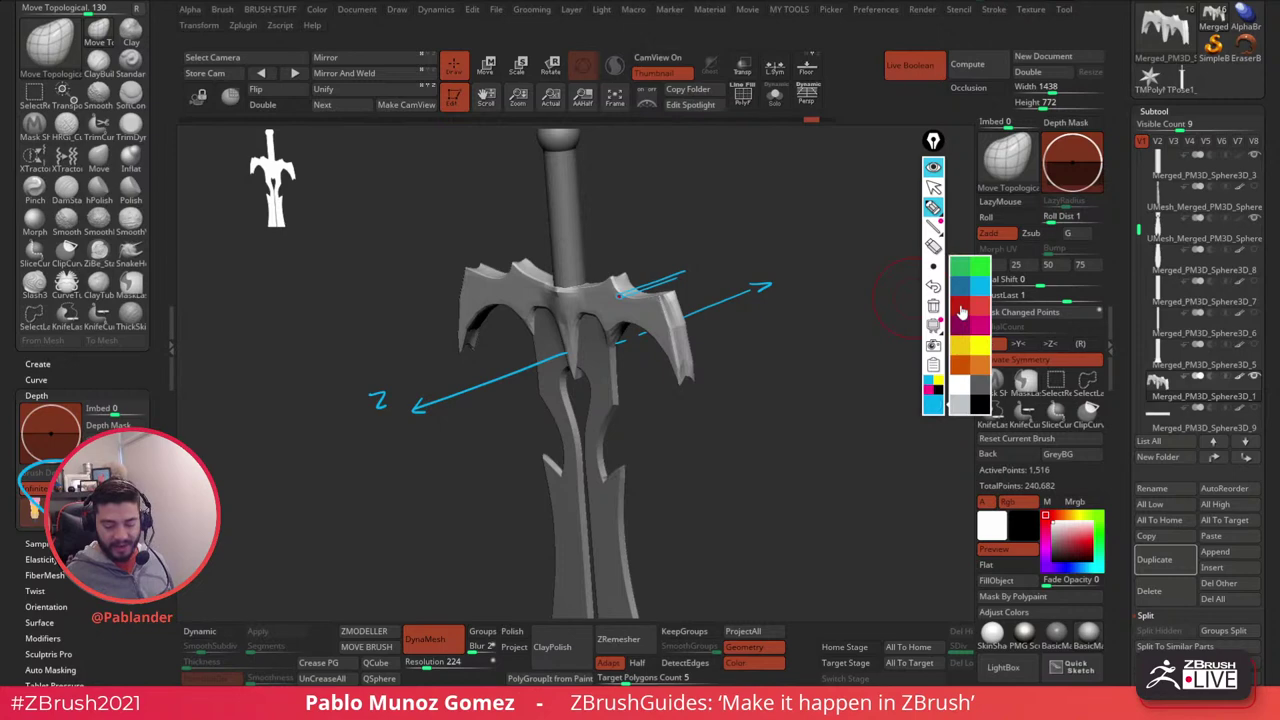
left_click(961, 312)
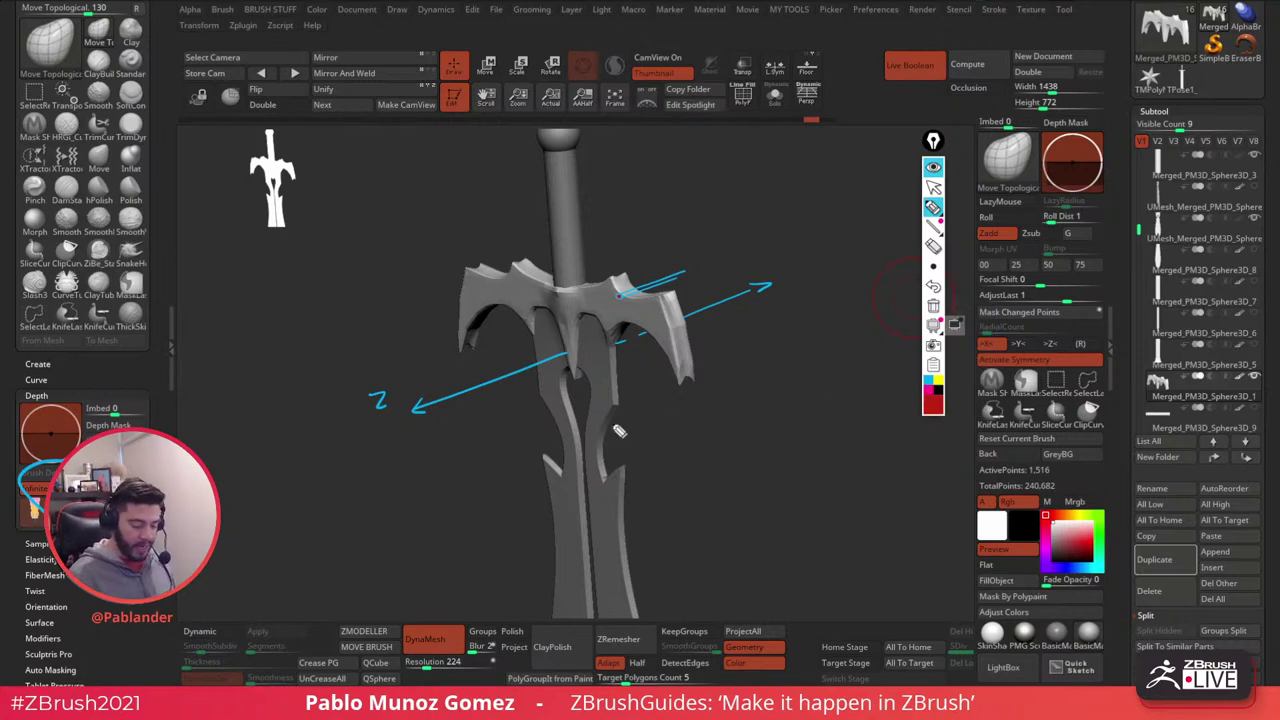
mouse_move(622, 384)
left_mouse_down()
mouse_move(604, 400)
mouse_move(632, 466)
mouse_move(656, 412)
mouse_move(640, 392)
left_mouse_up()
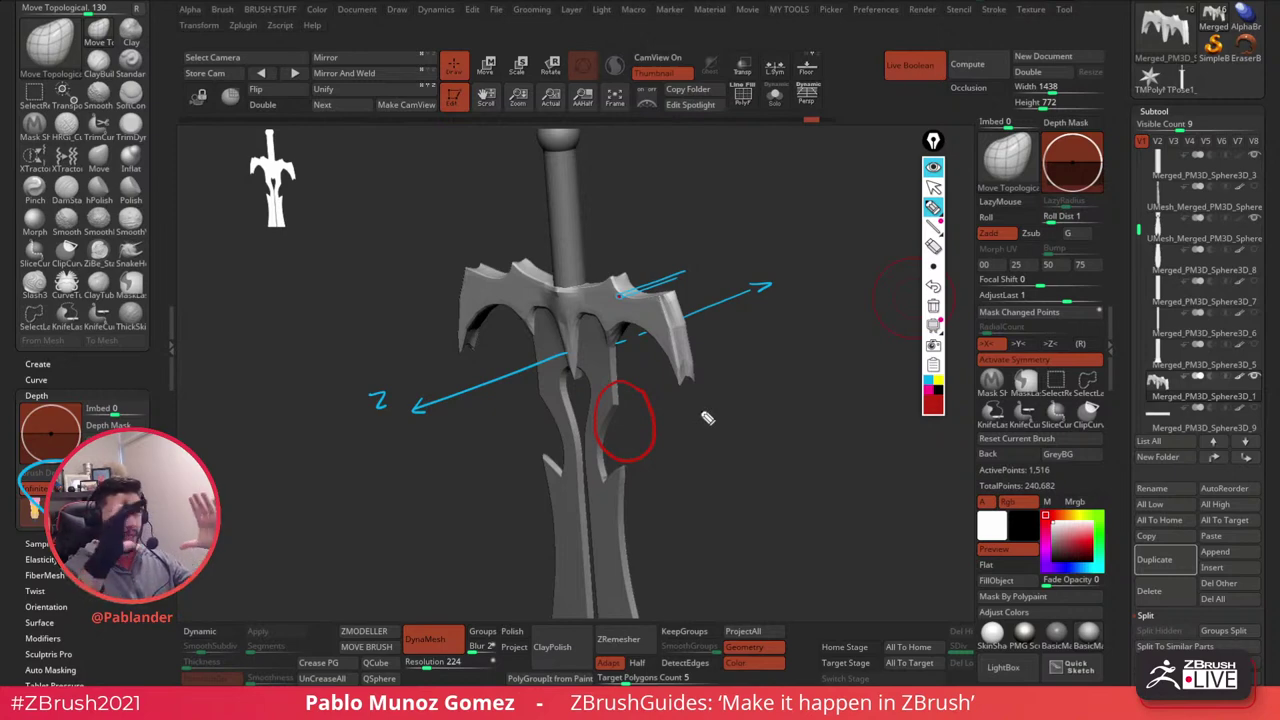
left_click(926, 385)
left_click_drag(615, 346, 778, 313)
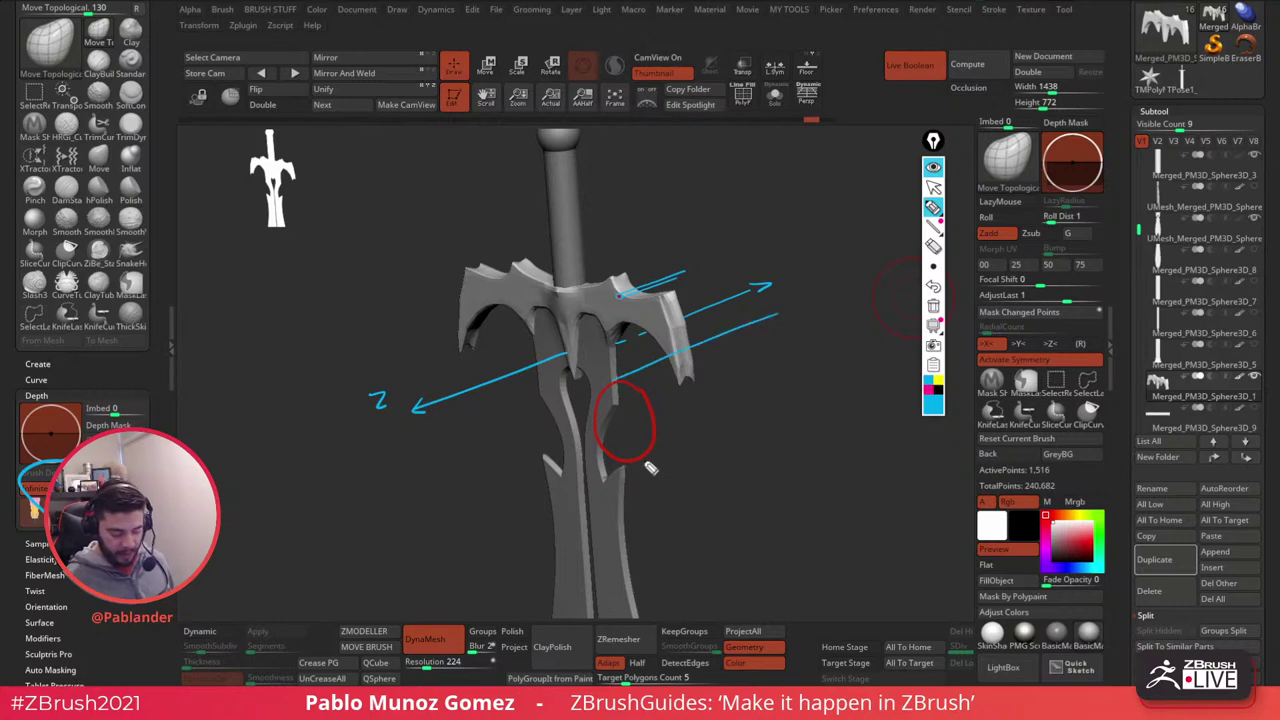
left_click_drag(637, 460, 815, 383)
mouse_move(801, 318)
left_mouse_down()
mouse_move(838, 355)
mouse_move(815, 395)
mouse_move(782, 335)
mouse_move(810, 316)
left_mouse_up()
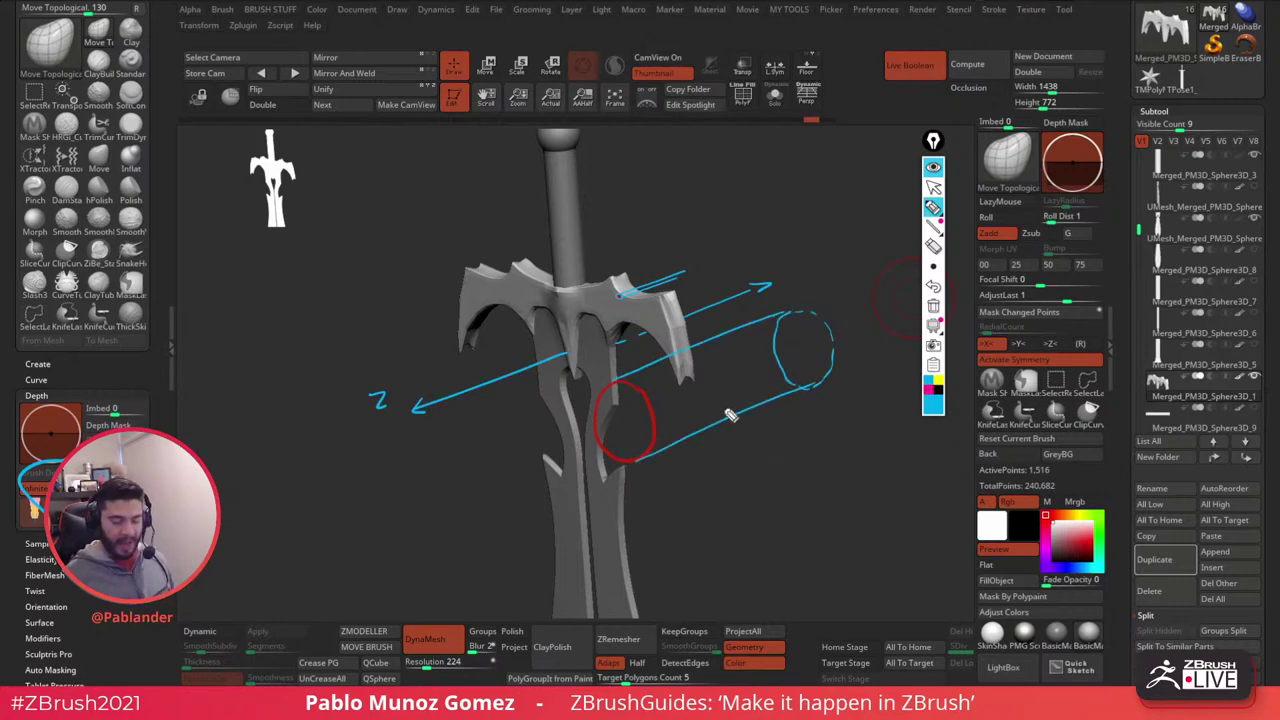
- Band the blue cylinder with curves and highlight the guard tip inside it in yellow, finishing by hiding the annotations
left_click_drag(663, 374, 691, 431)
mouse_move(687, 352)
left_mouse_down()
mouse_move(706, 372)
mouse_move(704, 424)
left_mouse_up()
mouse_move(693, 343)
left_mouse_down()
mouse_move(727, 375)
mouse_move(718, 420)
left_mouse_up()
mouse_move(720, 336)
left_mouse_down()
mouse_move(754, 394)
mouse_move(780, 400)
left_mouse_up()
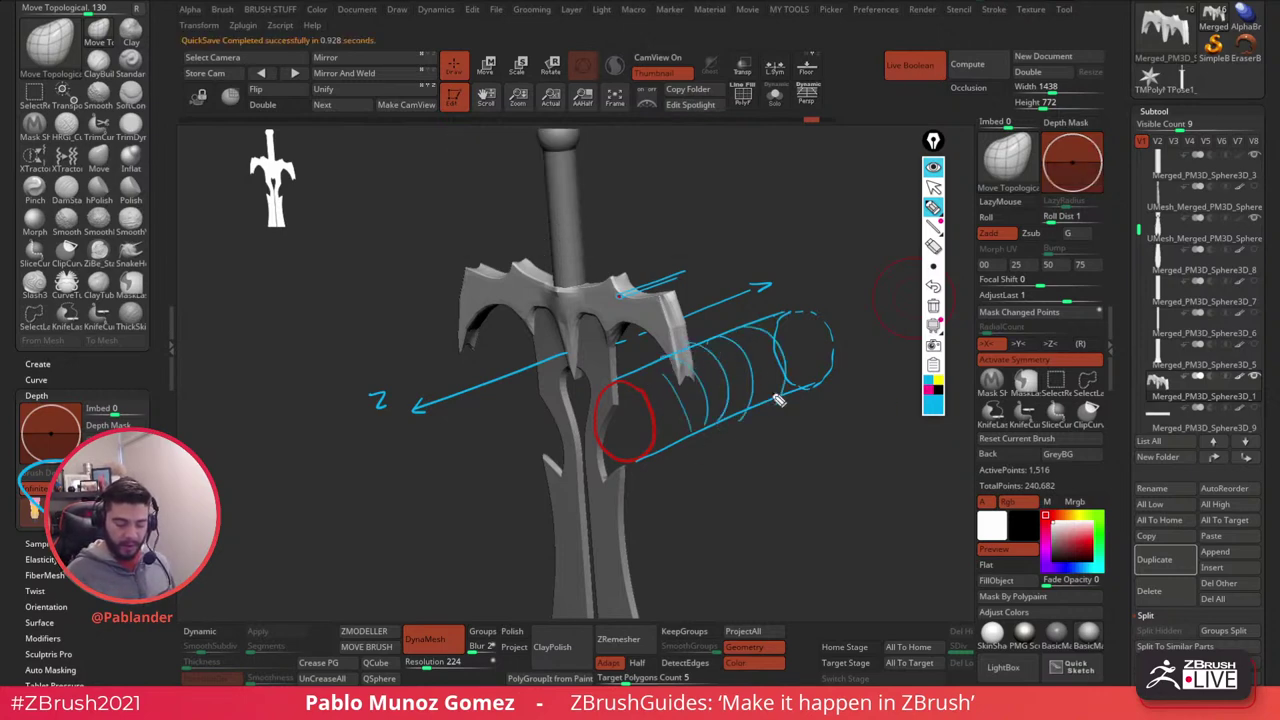
left_click_drag(774, 324, 792, 370)
left_click_drag(640, 376, 668, 432)
left_click(938, 381)
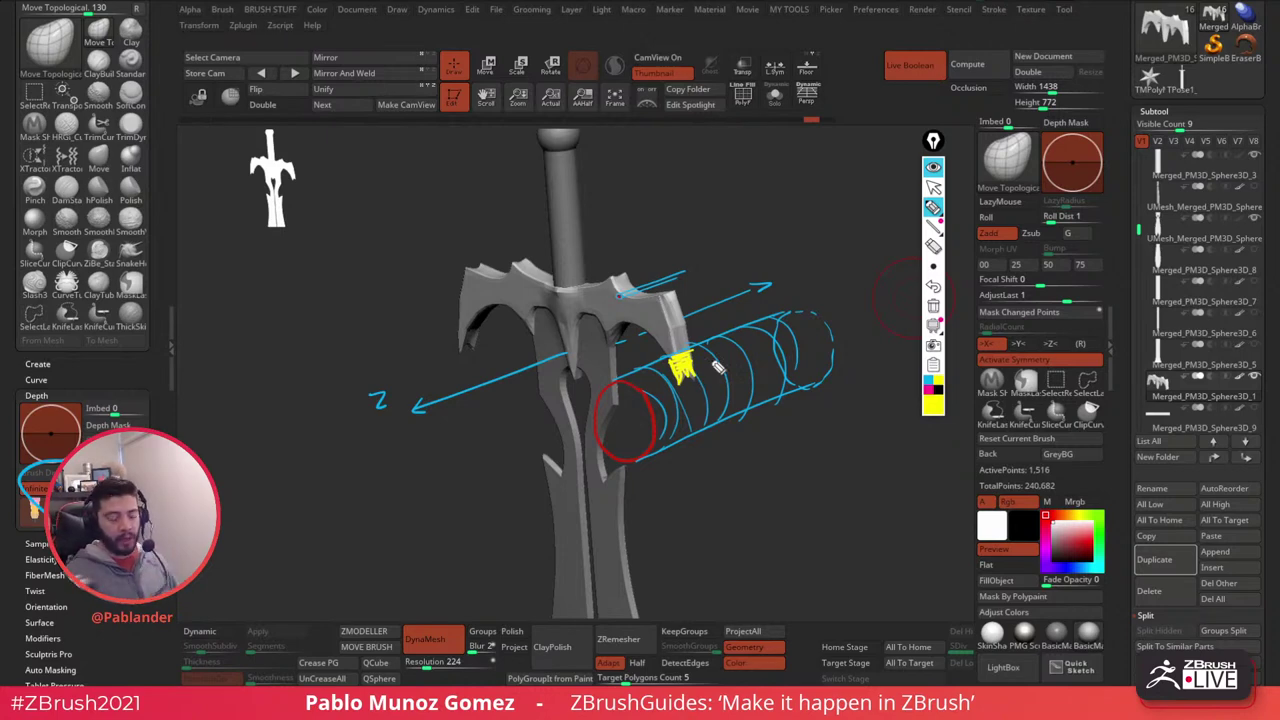
left_click(940, 169)
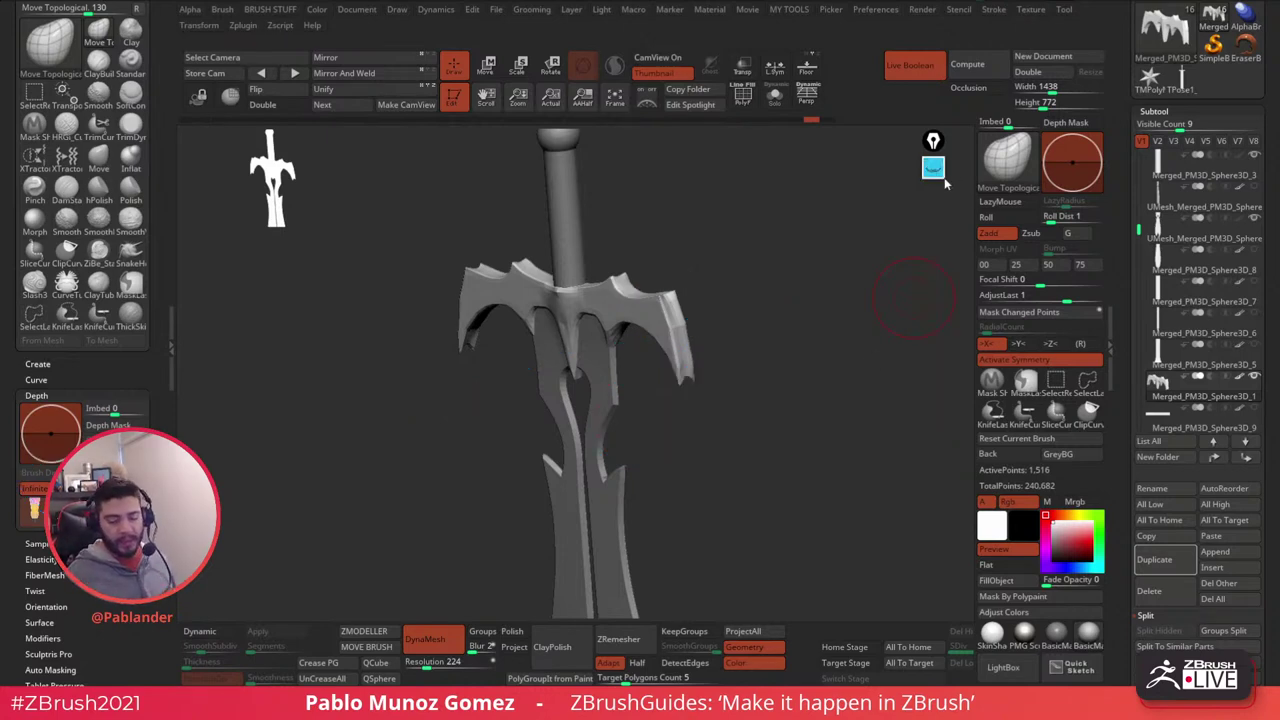
- Try pulling the crossguard's outer tips inward from the front and at an angle with Infinite Depth, undoing the deformation
left_click_drag(750, 278, 764, 284)
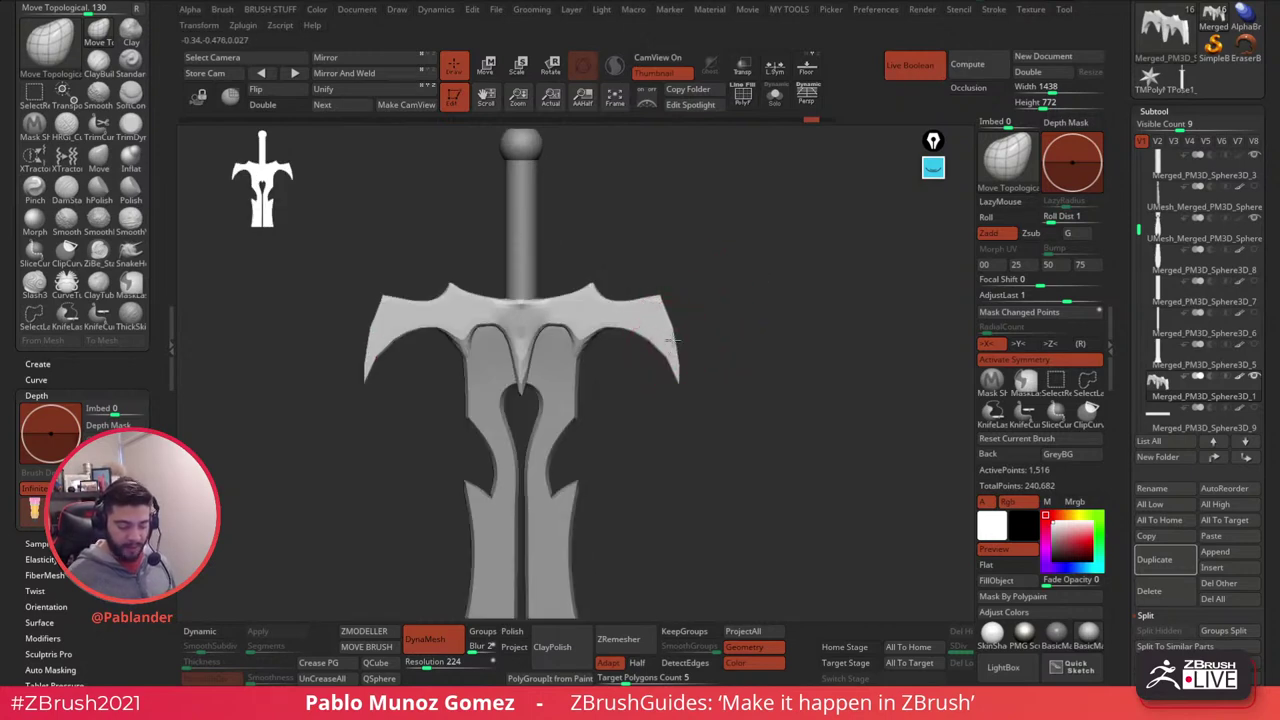
left_click_drag(771, 323, 703, 308)
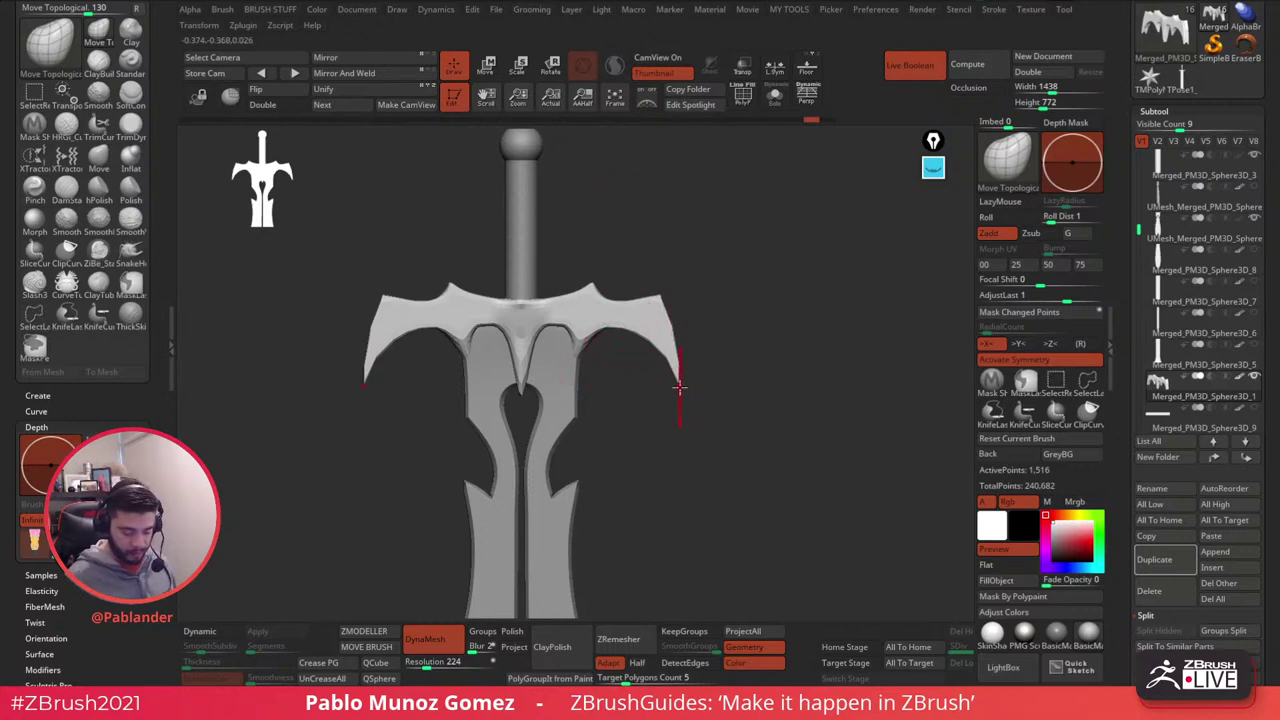
mouse_move(677, 375)
left_mouse_down()
mouse_move(660, 364)
mouse_move(562, 420)
left_mouse_up()
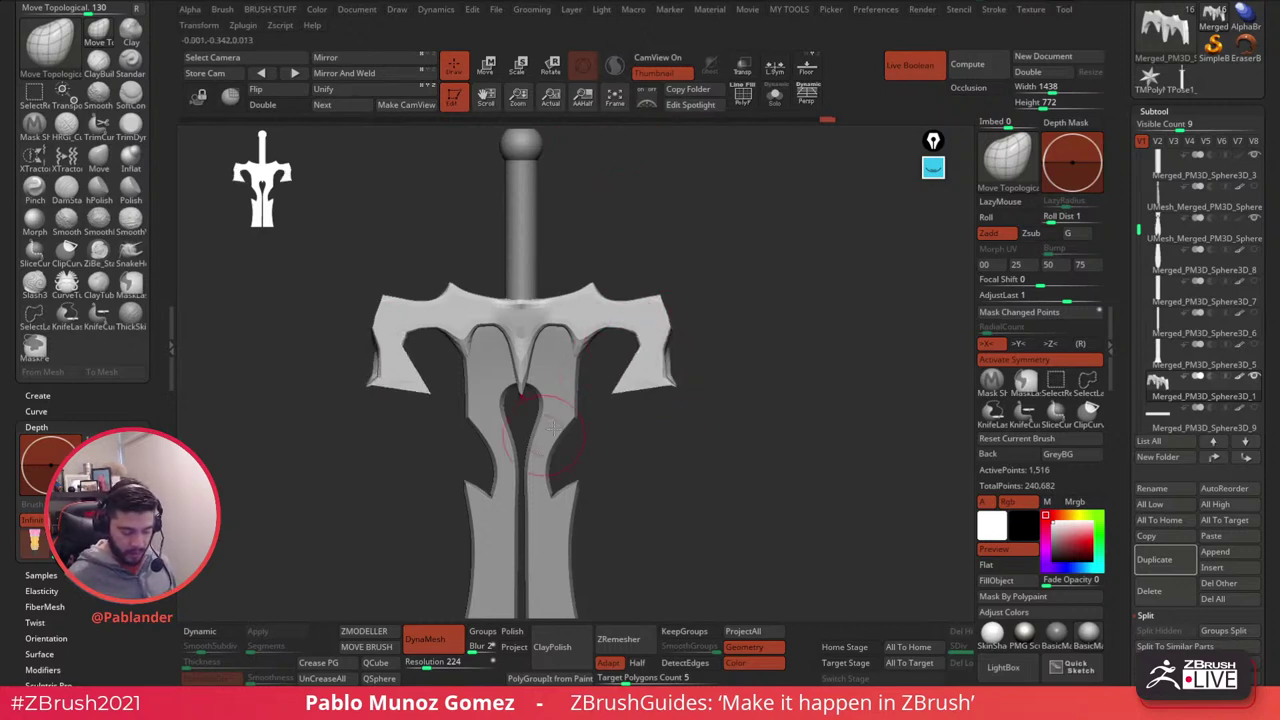
left_click_drag(645, 425, 686, 350)
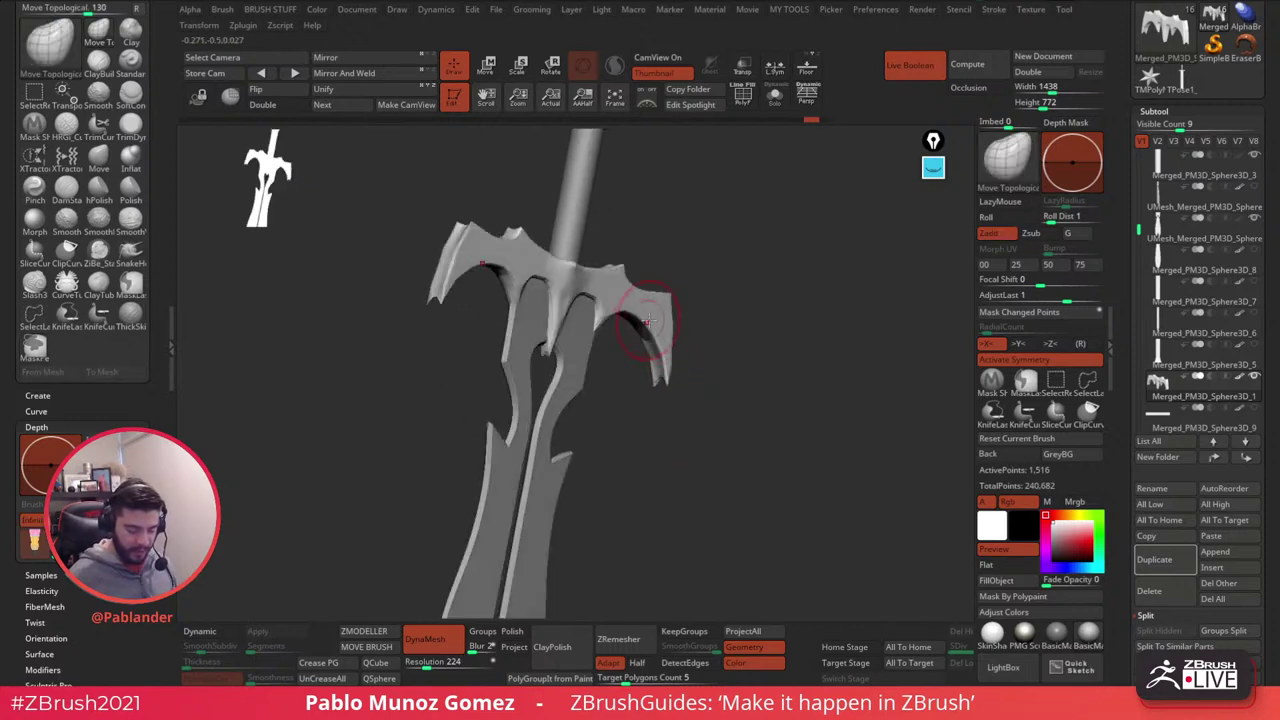
left_click_drag(731, 255, 631, 357)
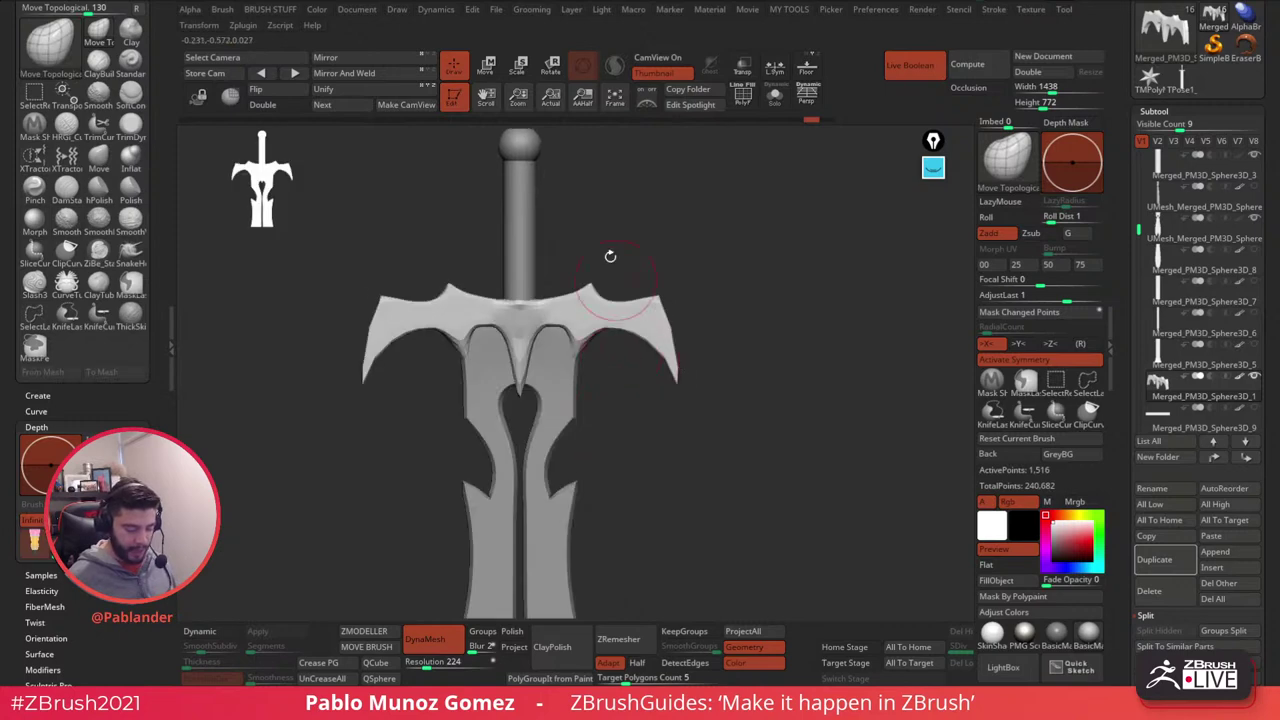
- Try pulling a bump out of the grip's side, undo it and make the crossguard active again
left_click(537, 236, "alt")
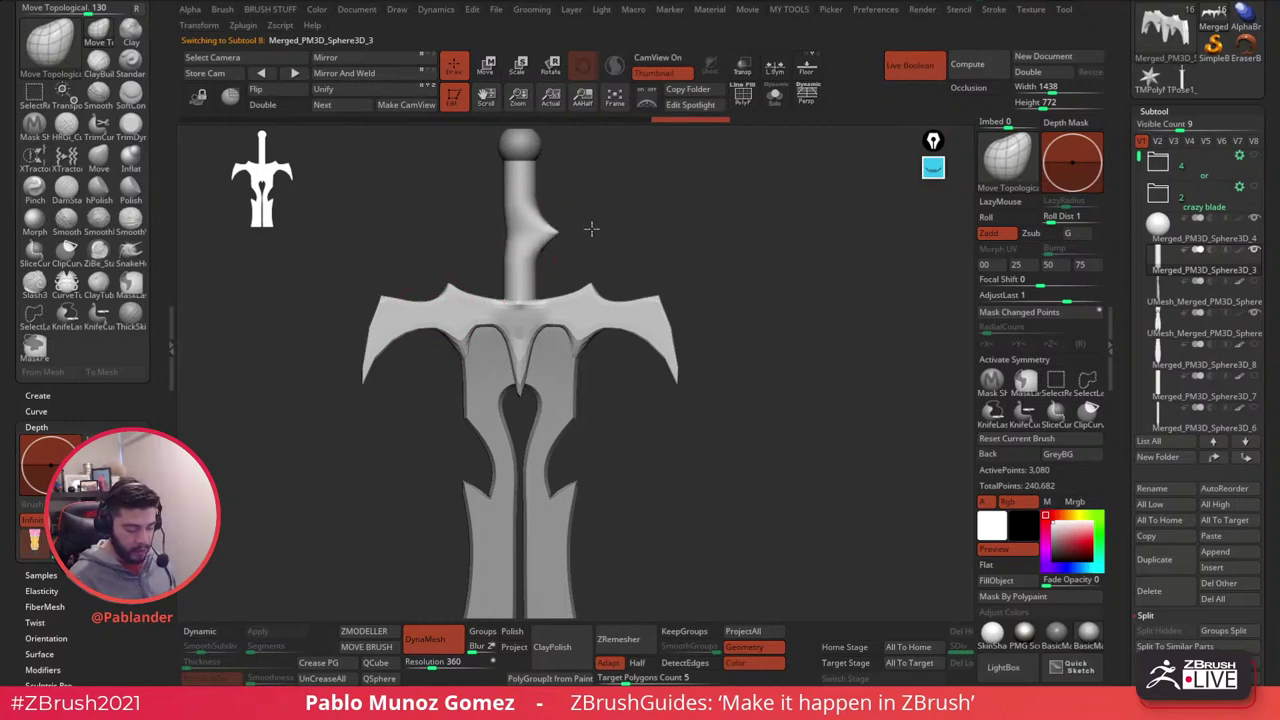
left_click_drag(607, 221, 575, 236)
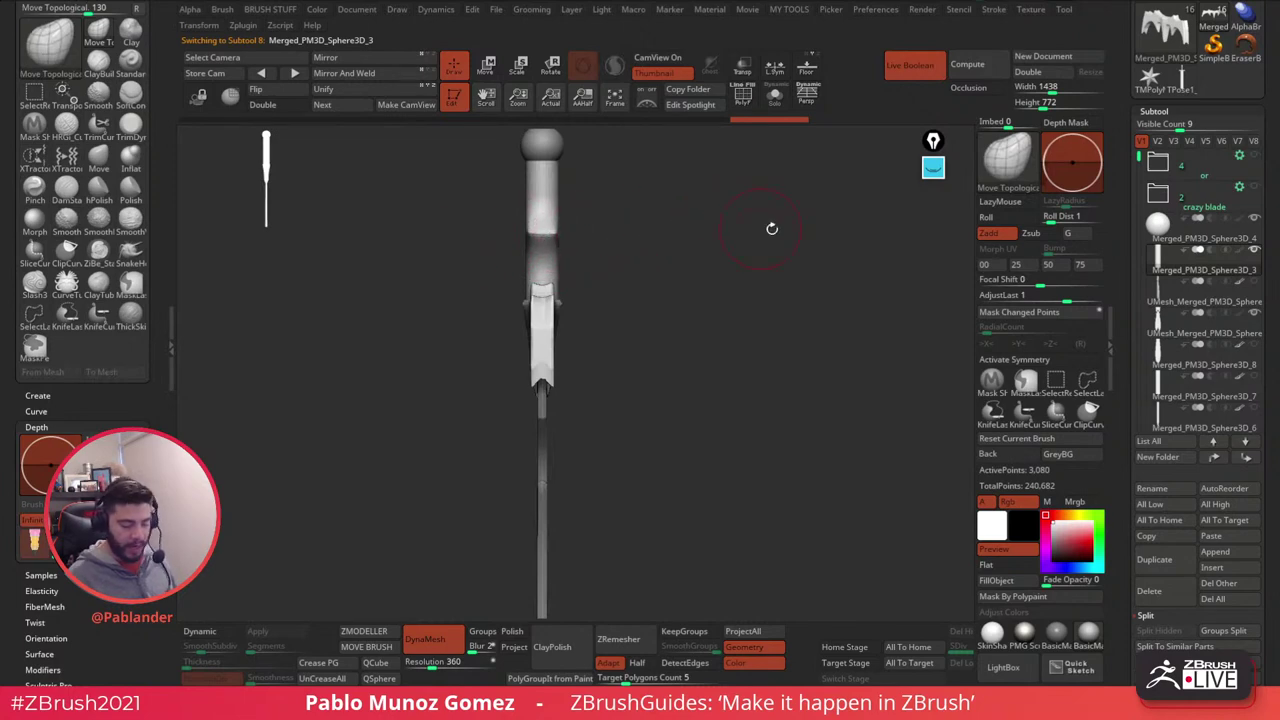
mouse_move(602, 240)
left_mouse_down()
mouse_move(789, 331)
mouse_move(738, 318)
mouse_move(740, 377)
left_mouse_up()
left_click(642, 301, "alt")
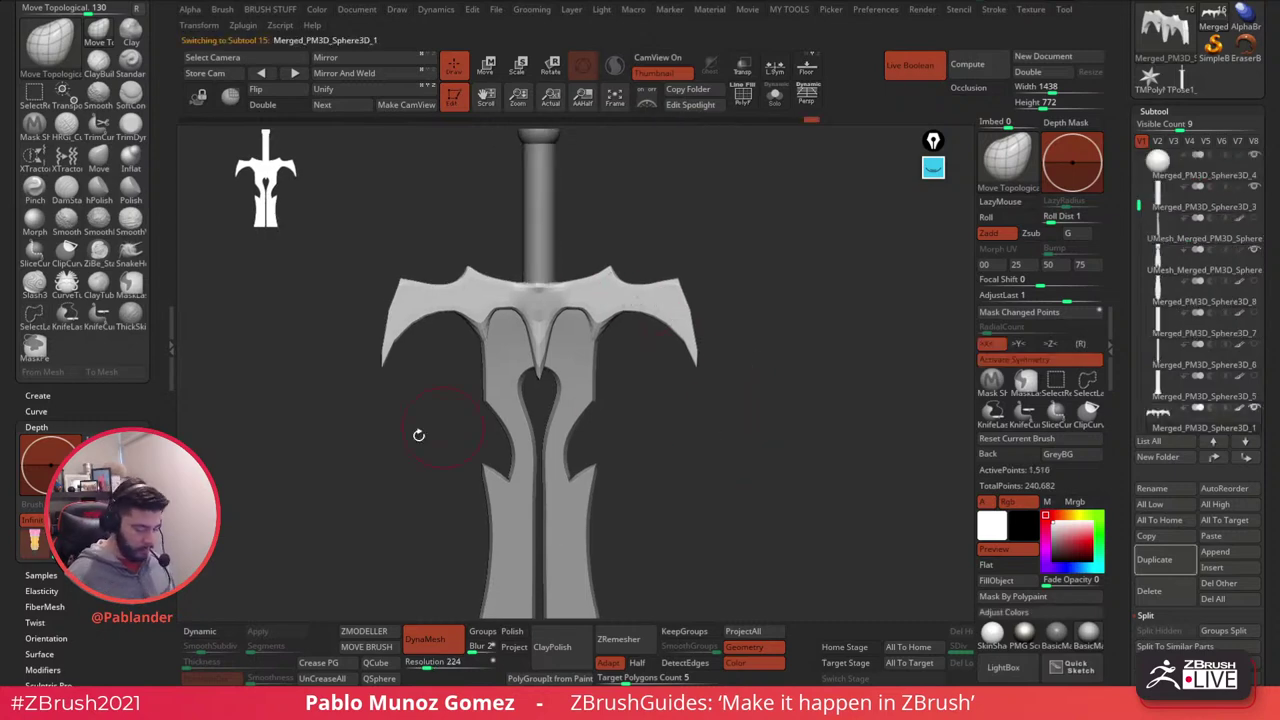
- Hide the side tray and add Z symmetry to the crossguard's X symmetry
left_click(171, 366)
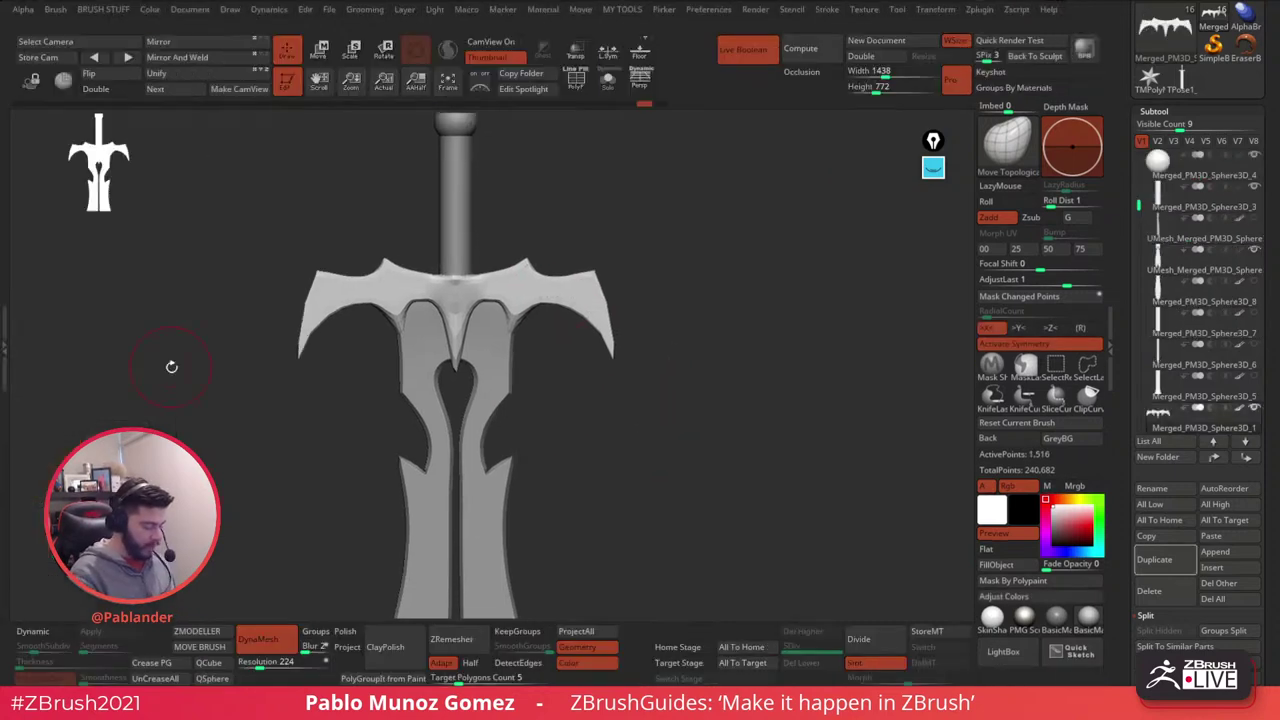
left_click_drag(603, 395, 672, 397, "alt")
left_click(1056, 329)
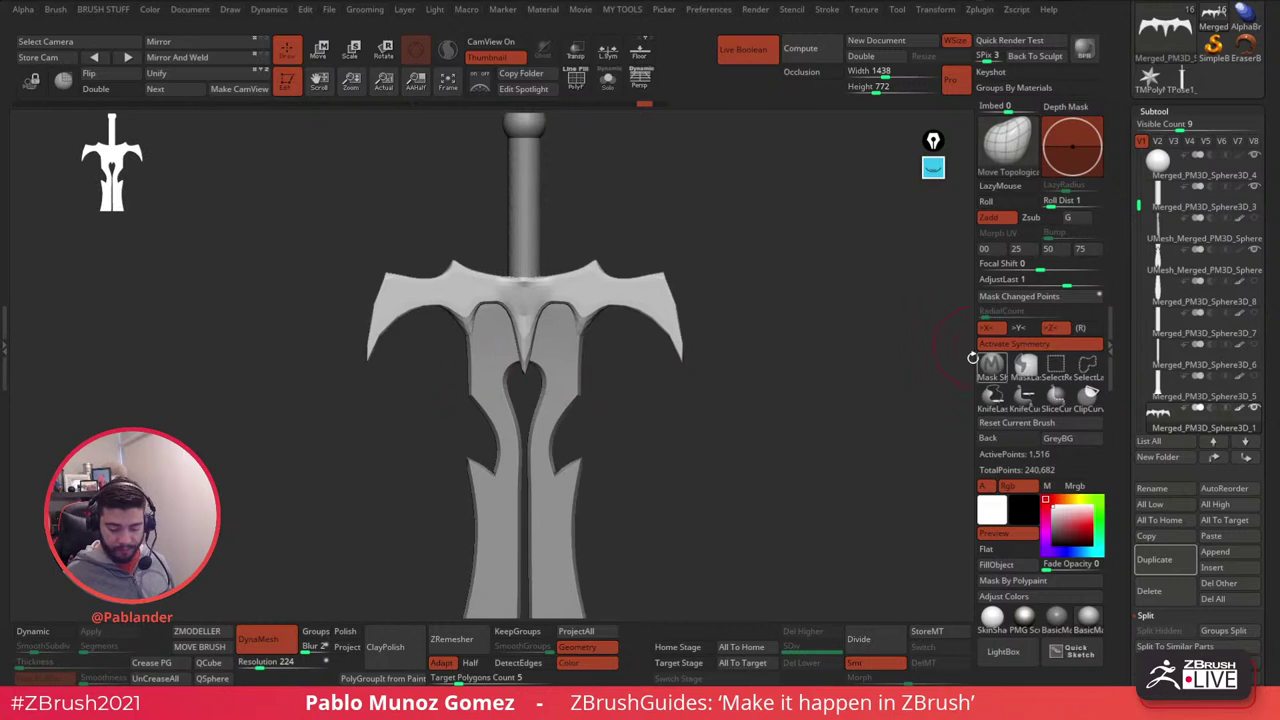
left_click_drag(739, 408, 698, 227)
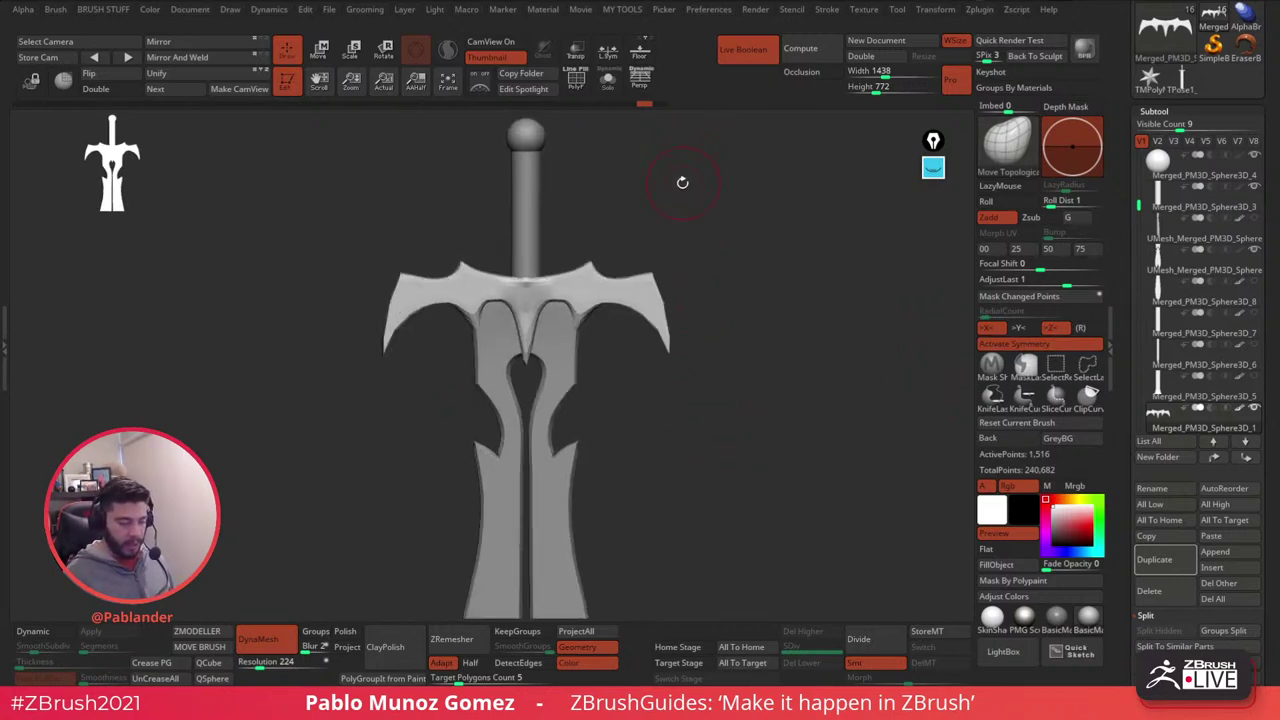
- Turn off Live Boolean and re-DynaMesh the crossguard at resolution 344, showing its wireframe during the remesh
left_click(743, 52)
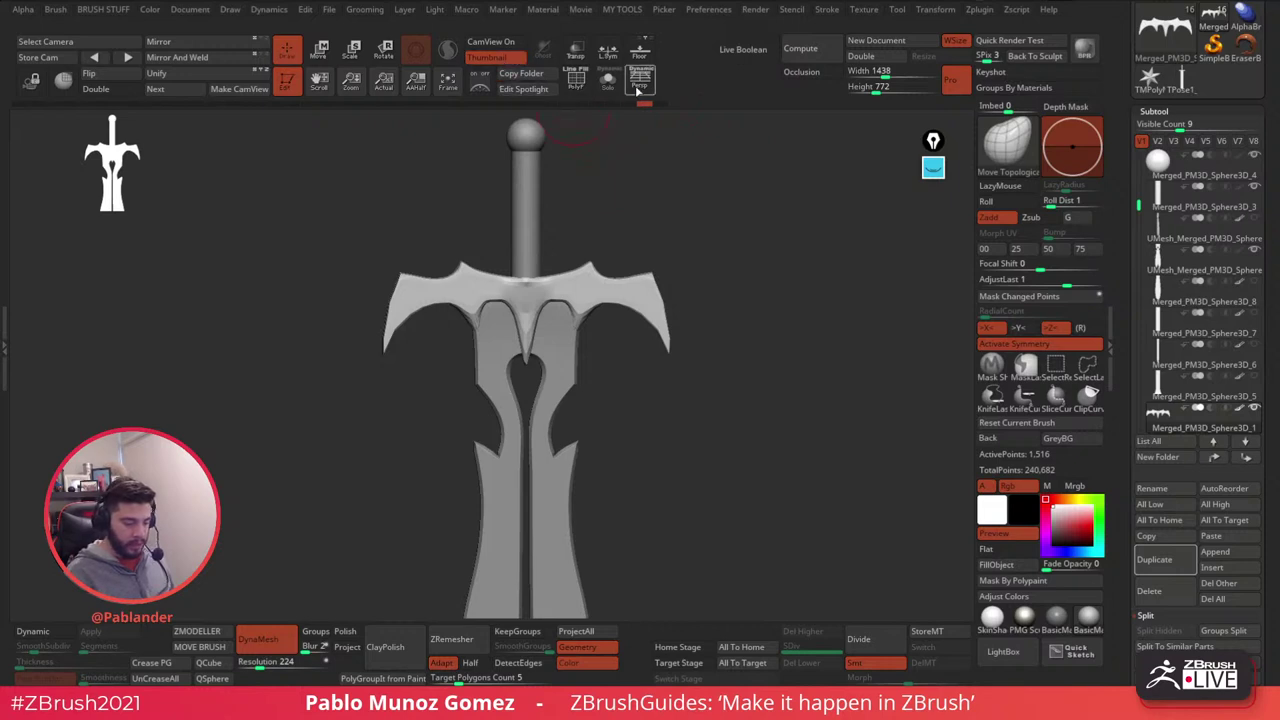
left_click(580, 82)
left_click_drag(749, 366, 717, 406)
left_click_drag(259, 663, 265, 663)
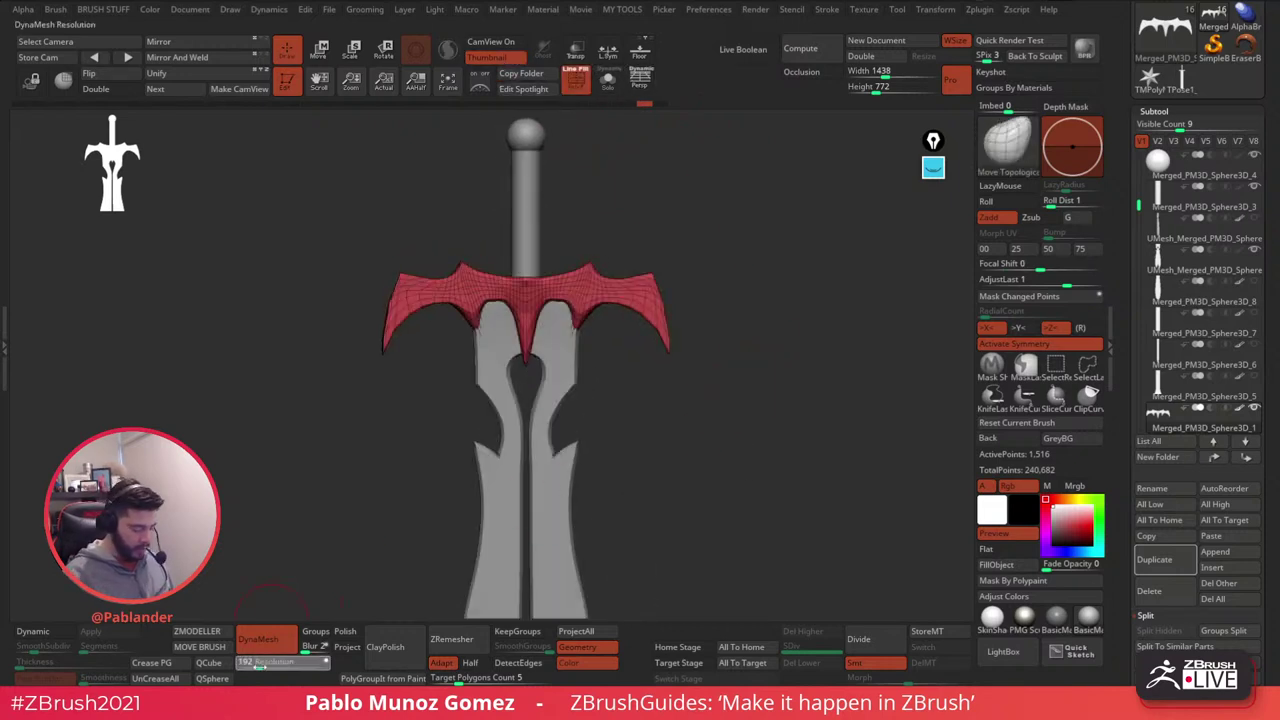
left_click_drag(291, 428, 331, 560, "ctrl")
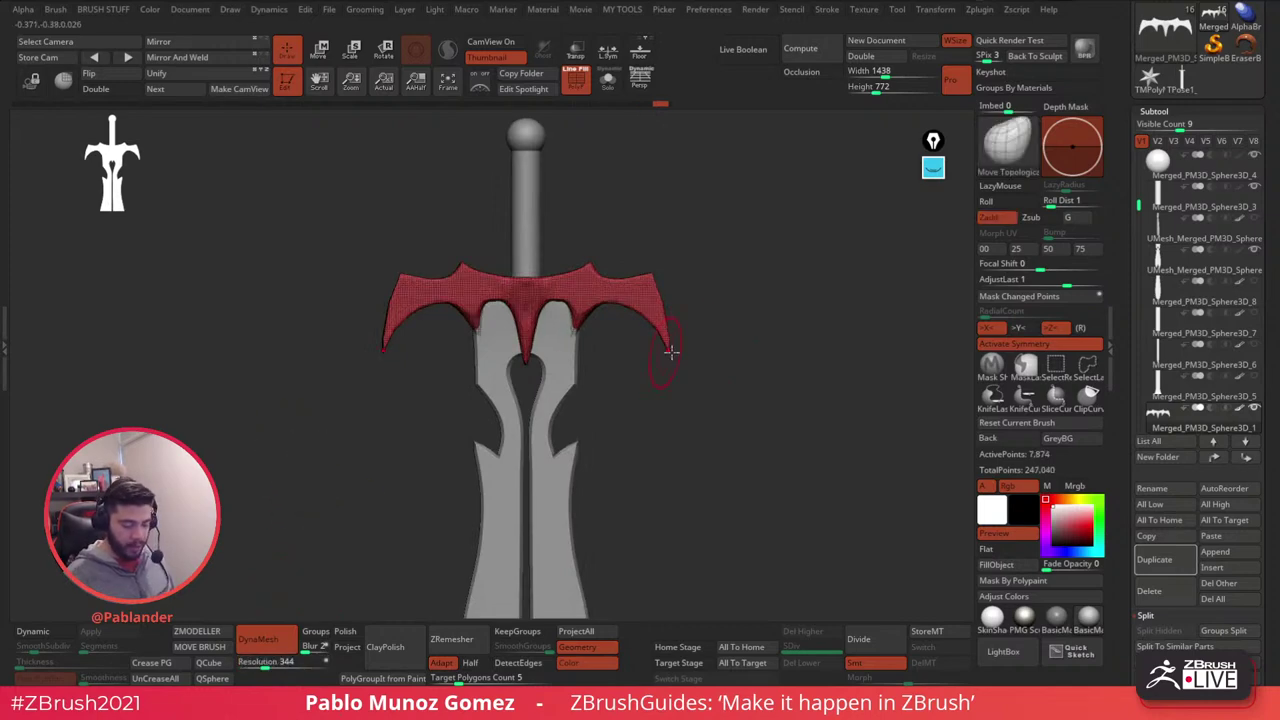
key("2")
left_click_drag(711, 600, 762, 602)
left_click_drag(750, 541, 732, 368)
left_click(581, 86)
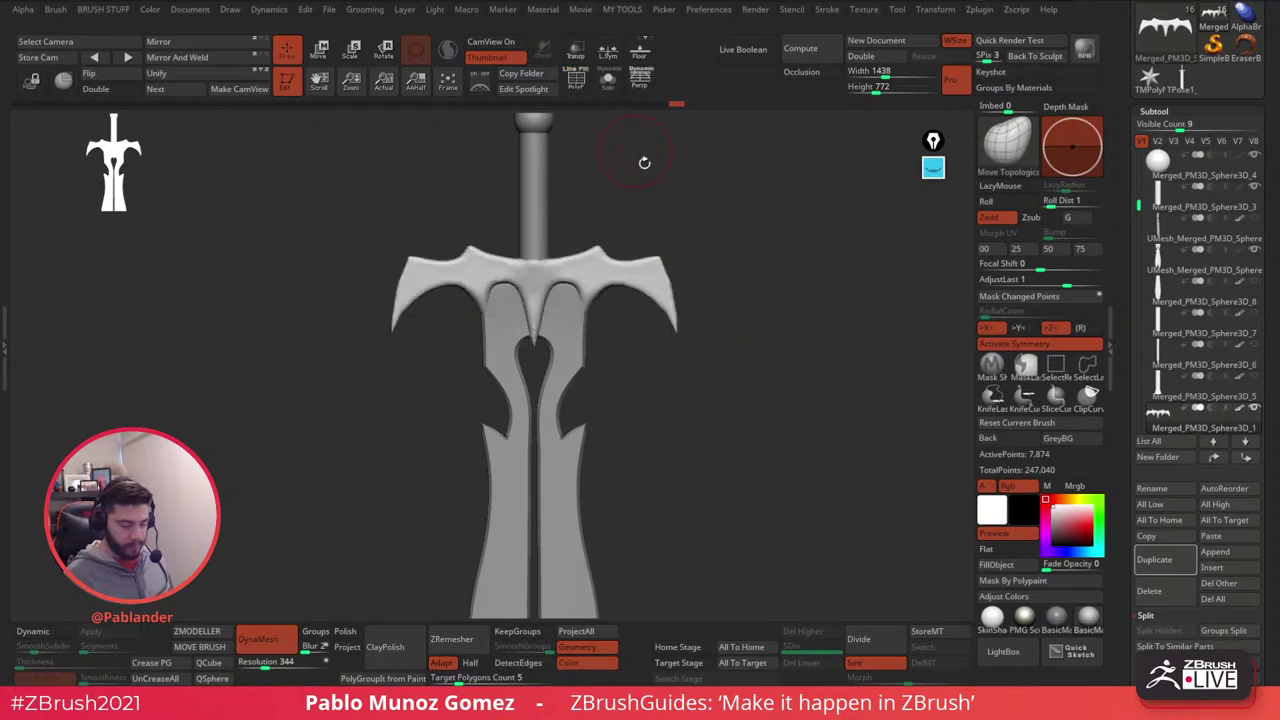
- Reshape the crossguard's inner points beside the blade and smooth its lower arches and upper edges with a smaller brush
left_click_drag(643, 161, 643, 179, "alt")
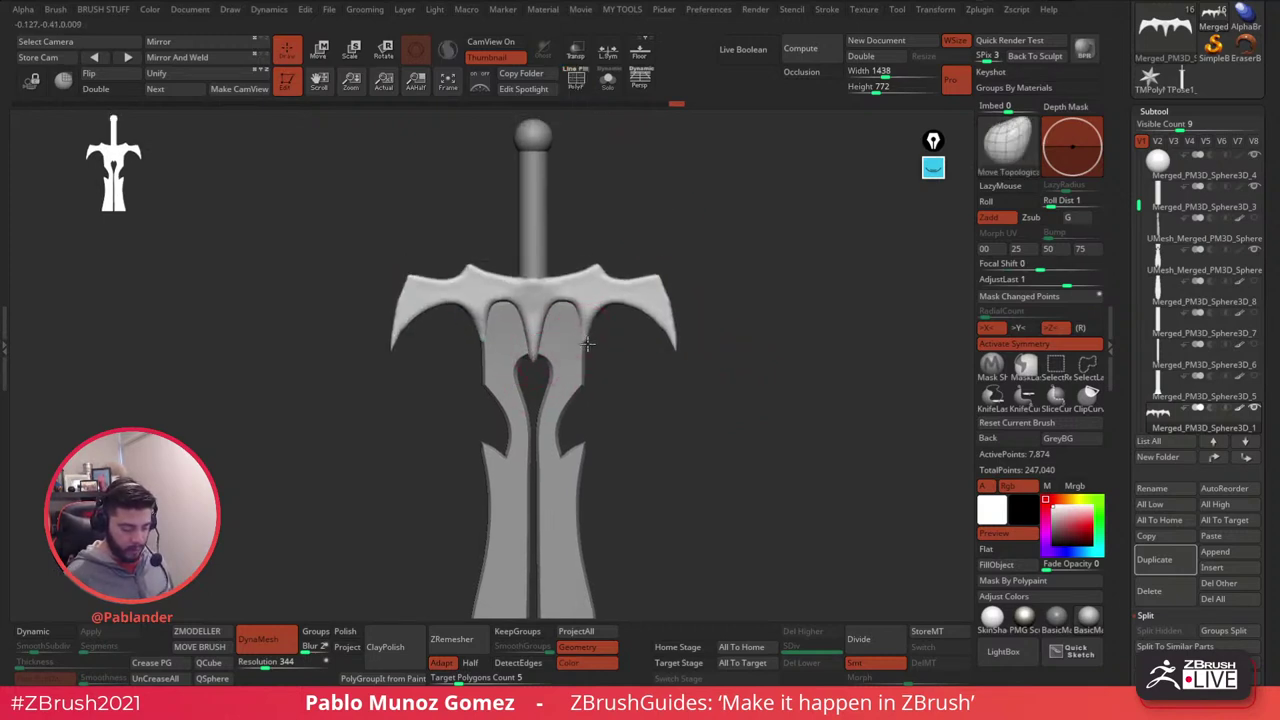
mouse_move(584, 346)
left_mouse_down()
mouse_move(566, 345)
mouse_move(614, 374)
mouse_move(586, 338)
mouse_move(671, 368)
left_mouse_up()
key("space")
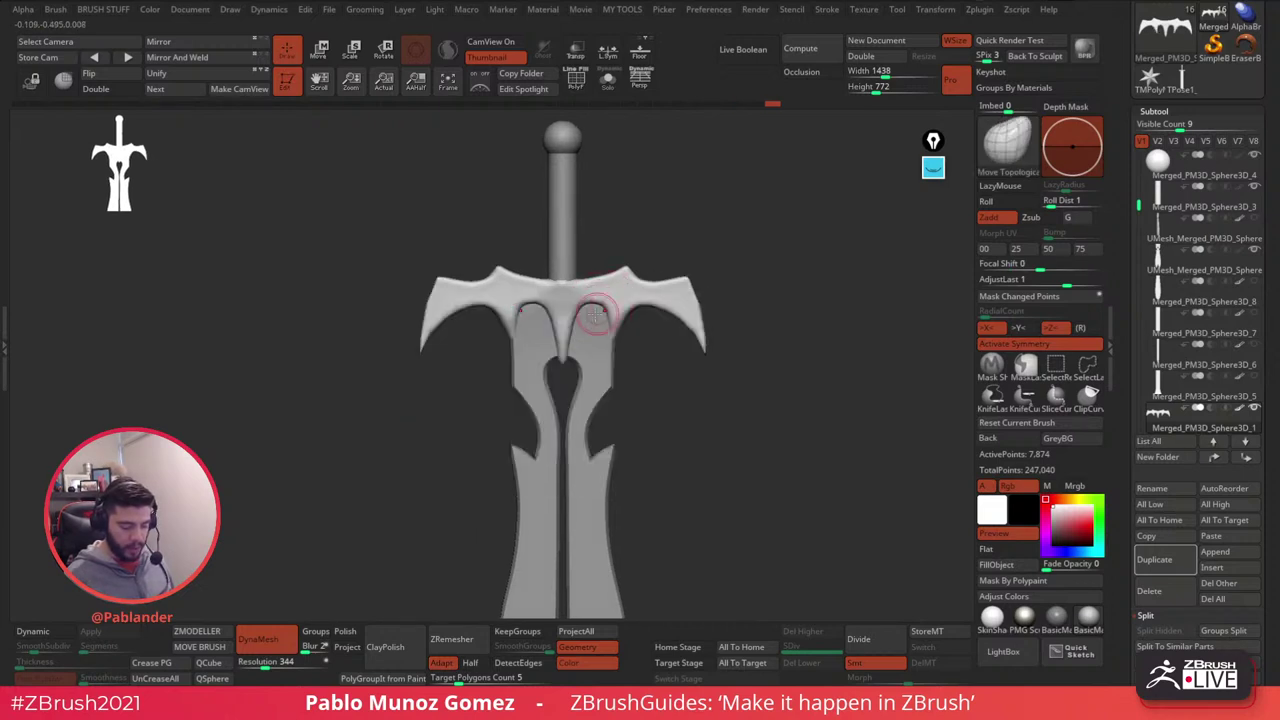
key("shift")
mouse_move(580, 320)
left_mouse_down("shift")
mouse_move(586, 304)
mouse_move(643, 360)
left_mouse_up("shift")
left_click_drag(665, 297, 685, 309, "shift")
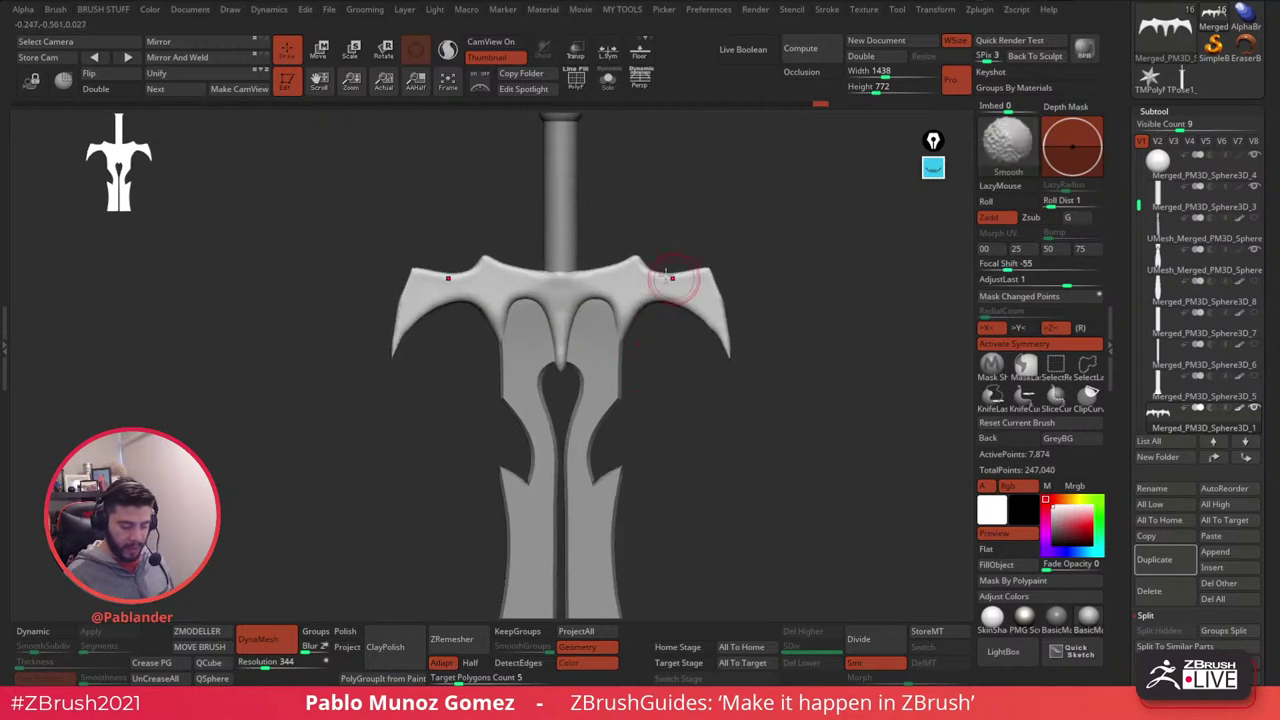
left_click_drag(644, 266, 588, 271, "shift")
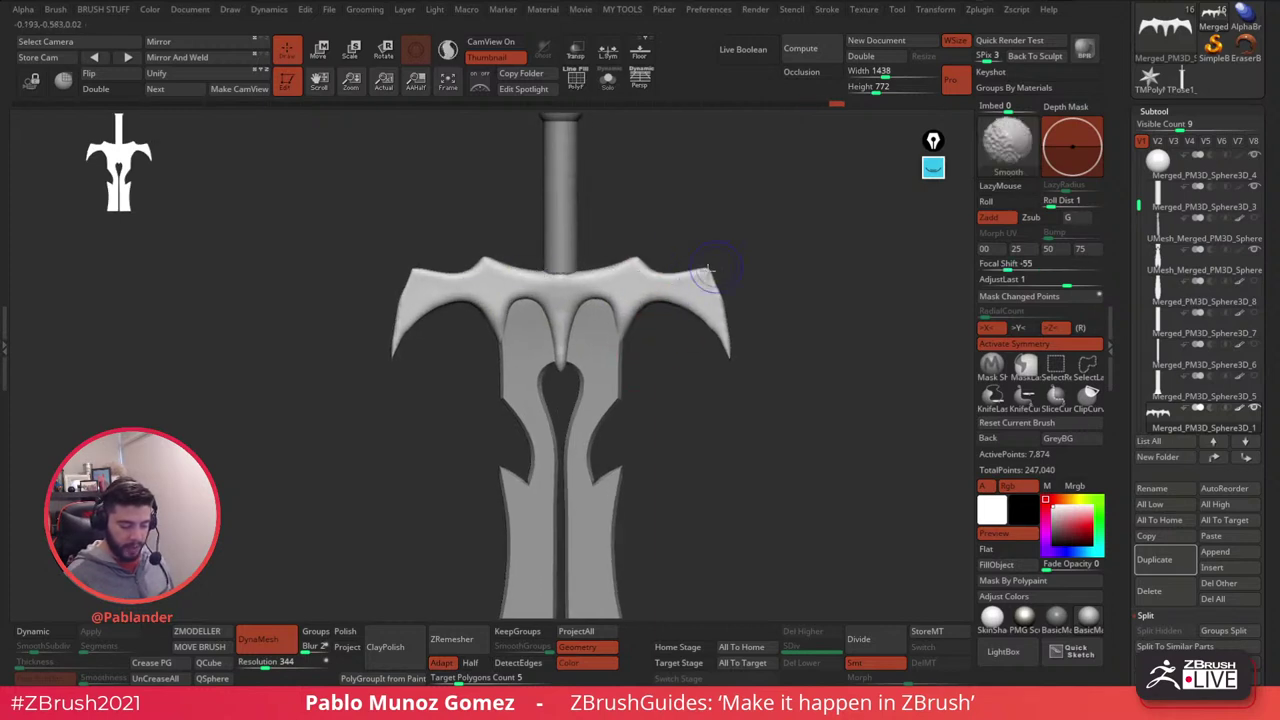
- Smooth and refine the crossguard's downturned outer tips from front and angled views
left_click_drag(727, 315, 730, 352, "shift")
left_click_drag(723, 322, 731, 394, "shift")
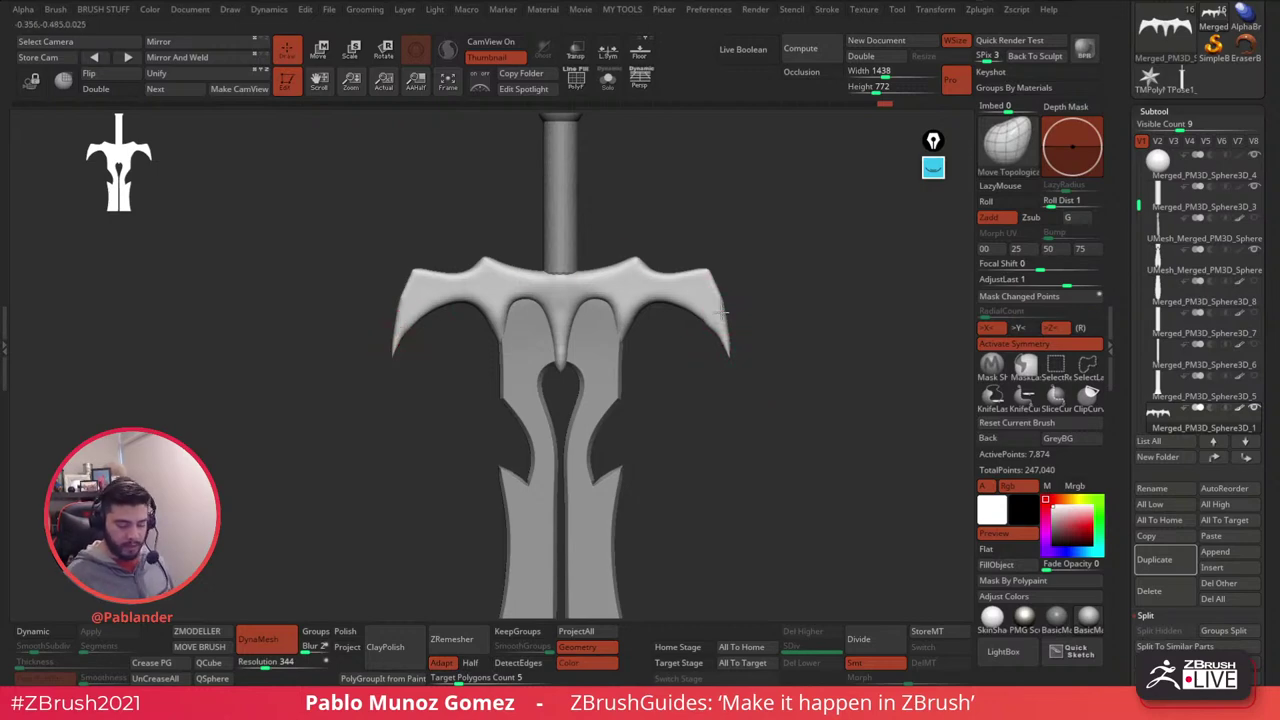
key("shift")
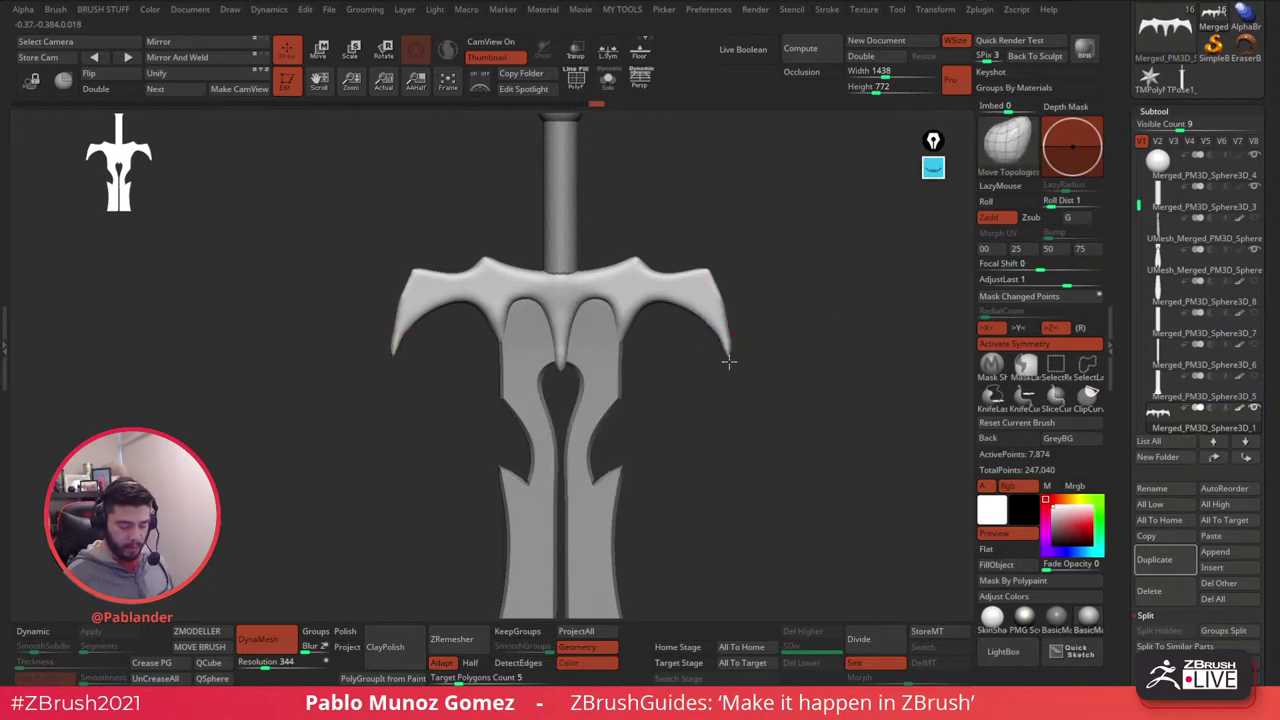
left_click_drag(730, 356, 747, 350, "shift")
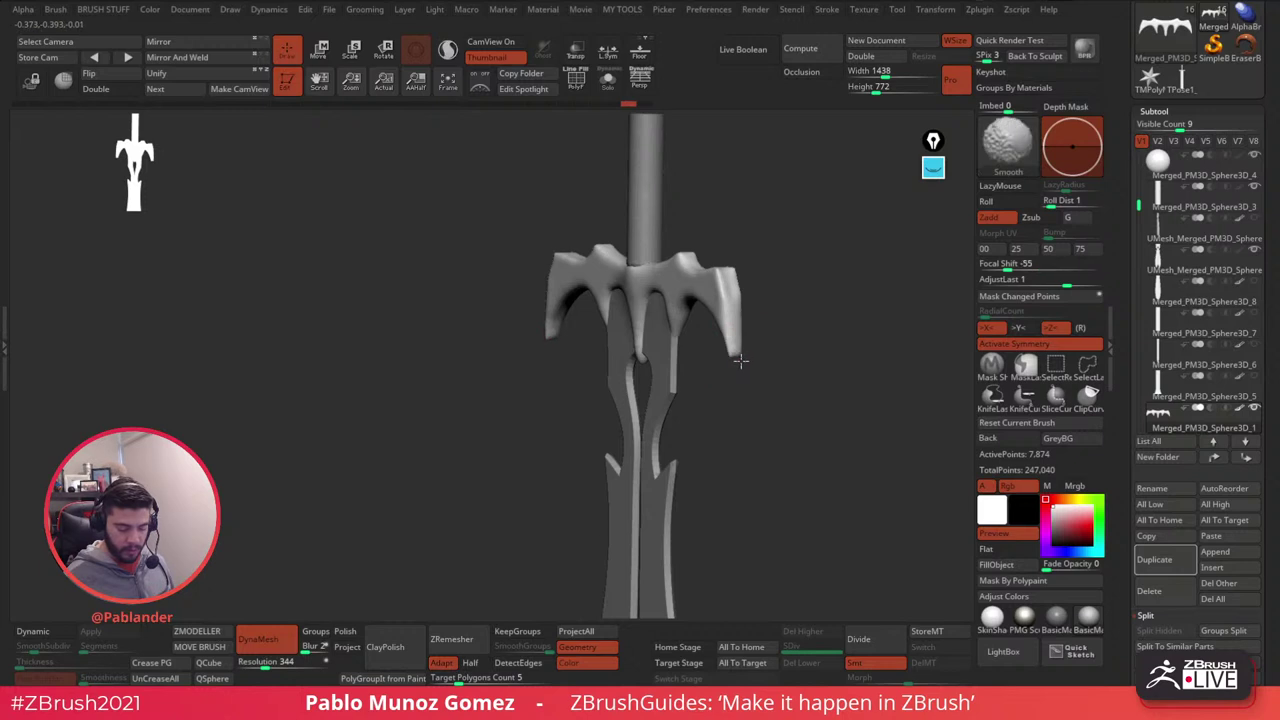
mouse_move(737, 362)
left_mouse_down("shift")
mouse_move(764, 301)
mouse_move(823, 291)
mouse_move(794, 306)
mouse_move(820, 303)
left_mouse_up("shift")
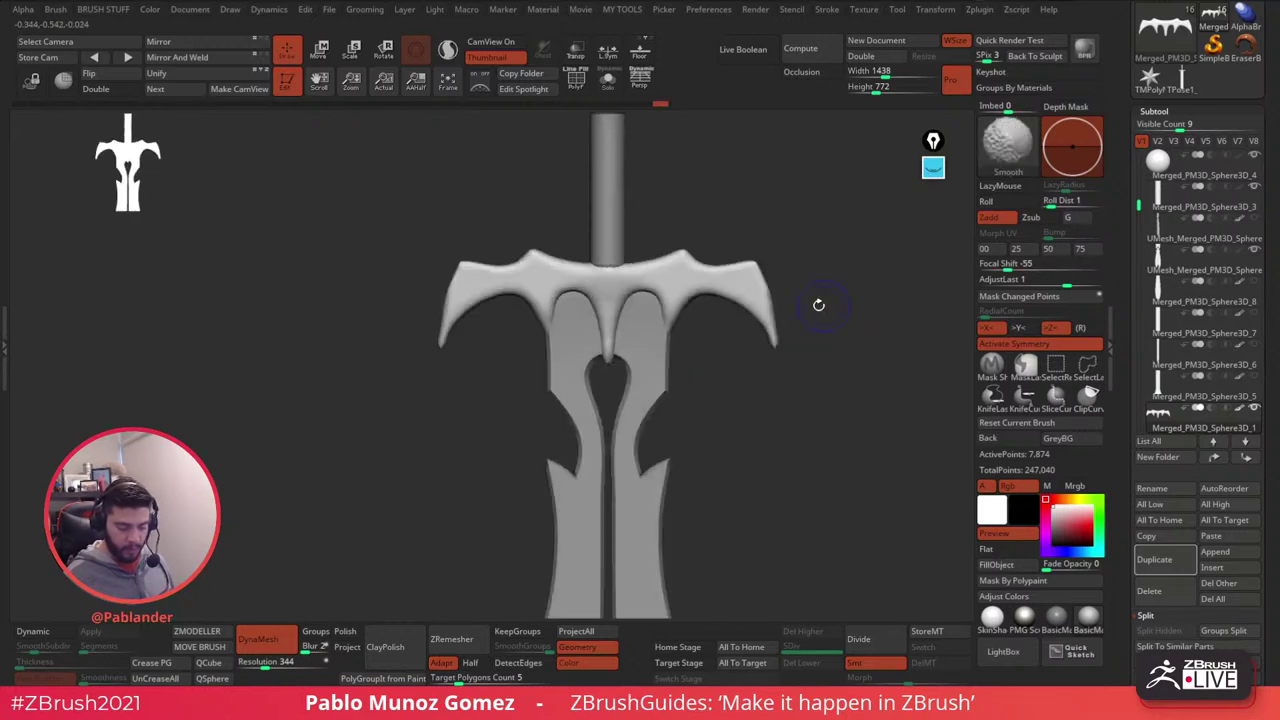
- Widen the crossguard's centre around the base of the grip from an end-on view using a larger Move Topological brush
mouse_move(791, 374)
left_mouse_down()
mouse_move(734, 363)
mouse_move(755, 284)
mouse_move(734, 360)
mouse_move(706, 317)
left_mouse_up()
key("space")
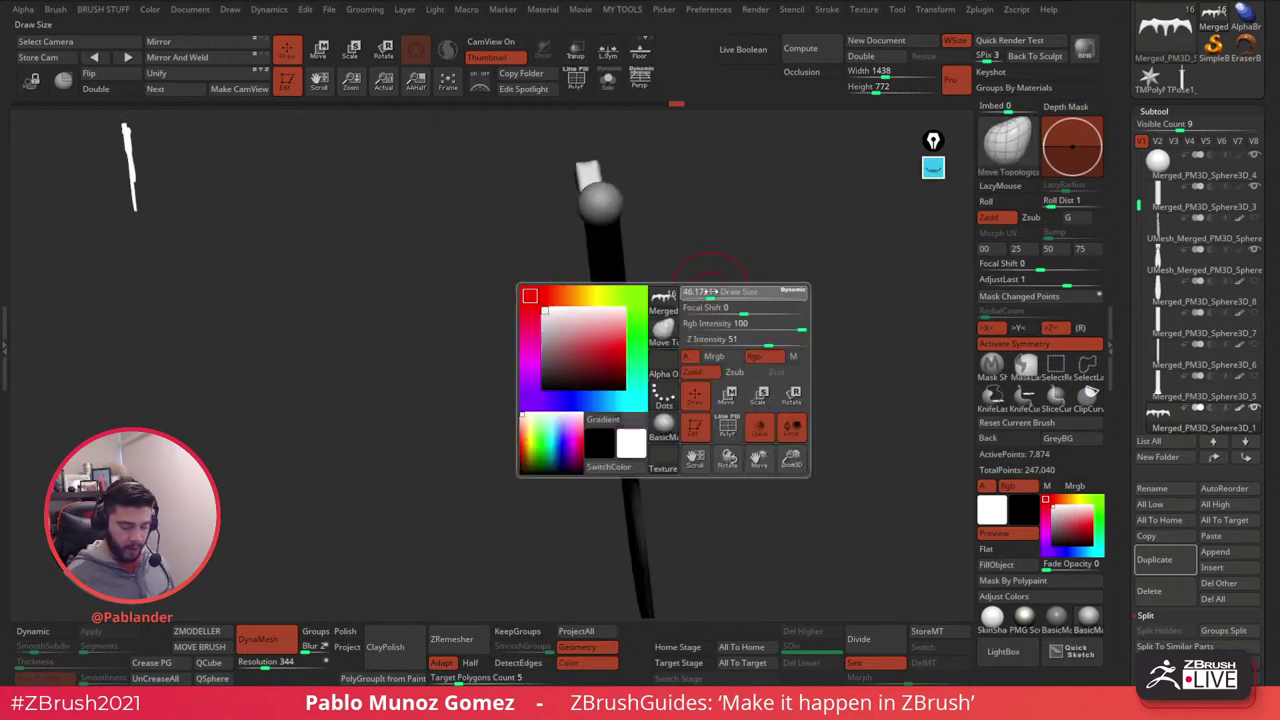
left_click_drag(628, 340, 679, 302)
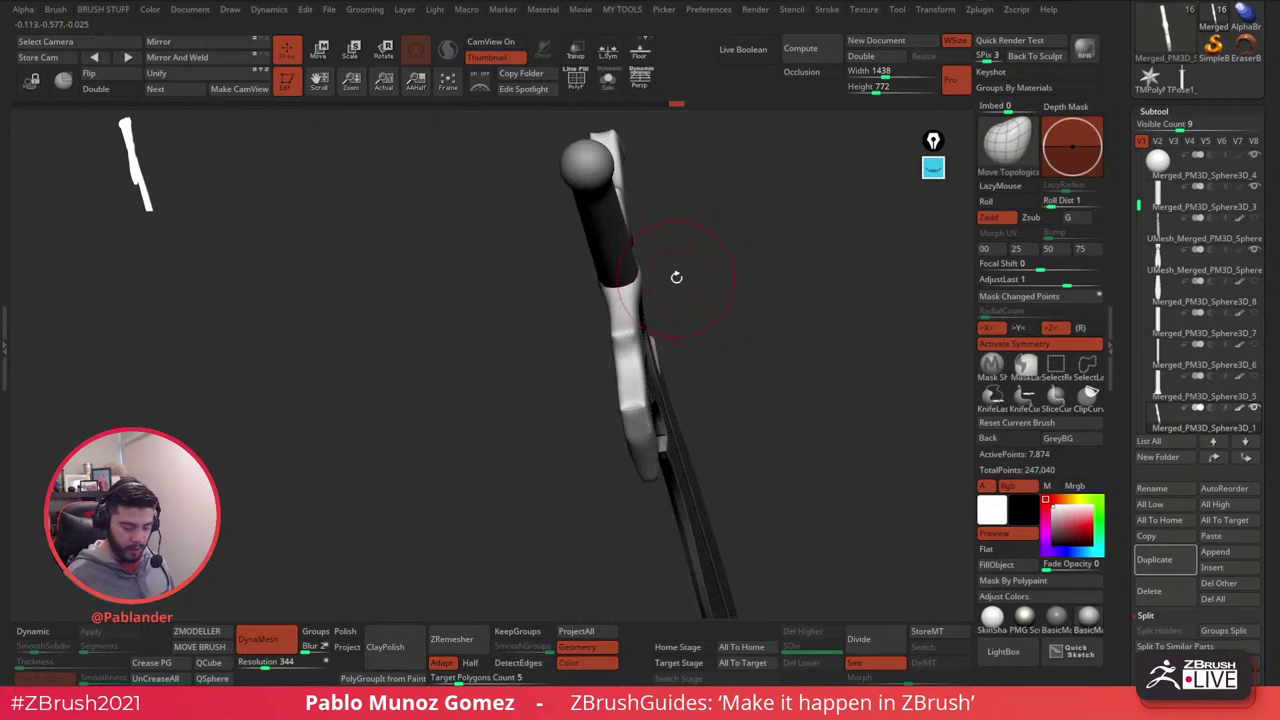
key("space")
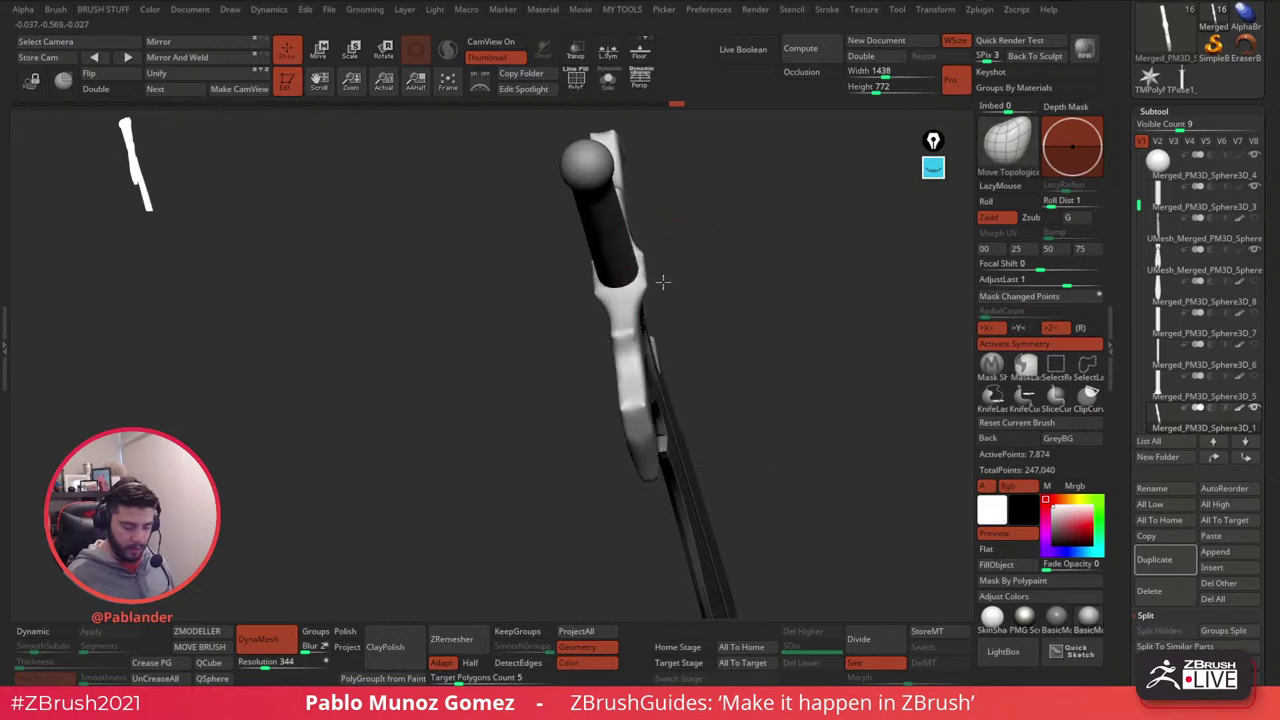
left_click_drag(666, 282, 778, 339)
left_click_drag(749, 408, 642, 272)
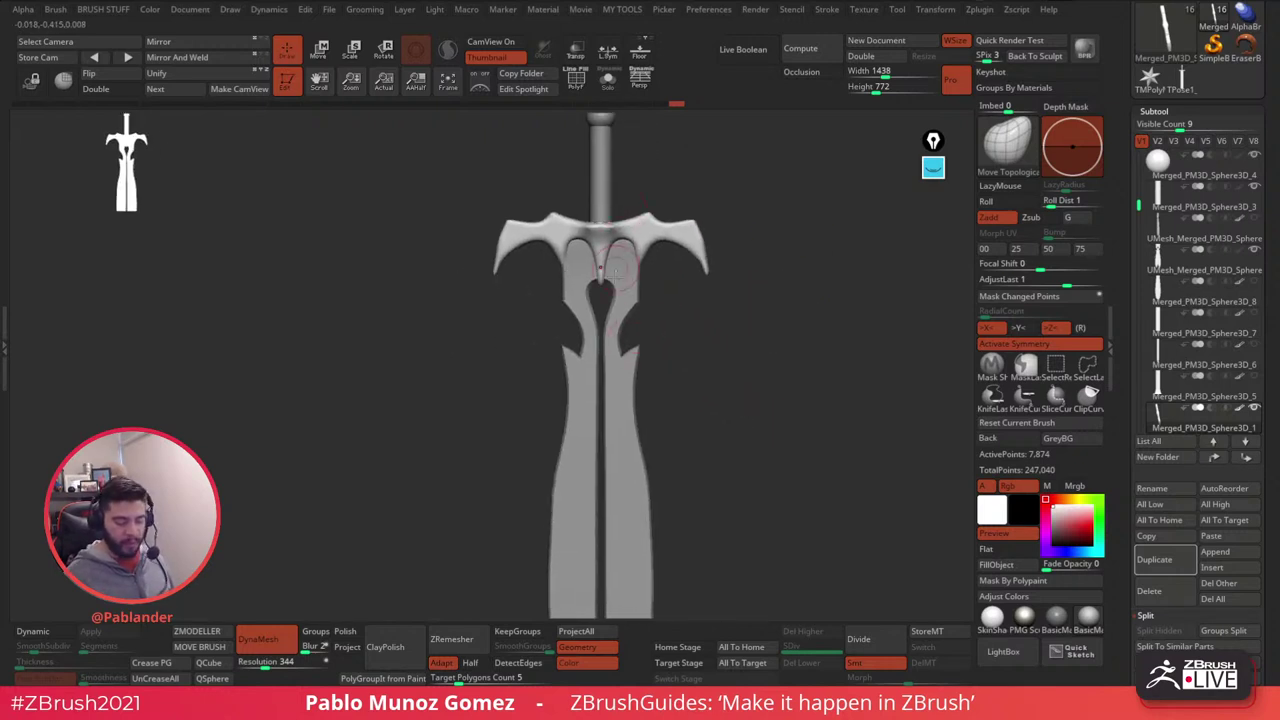
- Smooth and blend the crossguard's centre around the base of the grip and above its middle point
mouse_move(647, 343)
left_mouse_down()
mouse_move(652, 245)
mouse_move(643, 215)
mouse_move(612, 213)
left_mouse_up()
right_click_drag(612, 213, 622, 230)
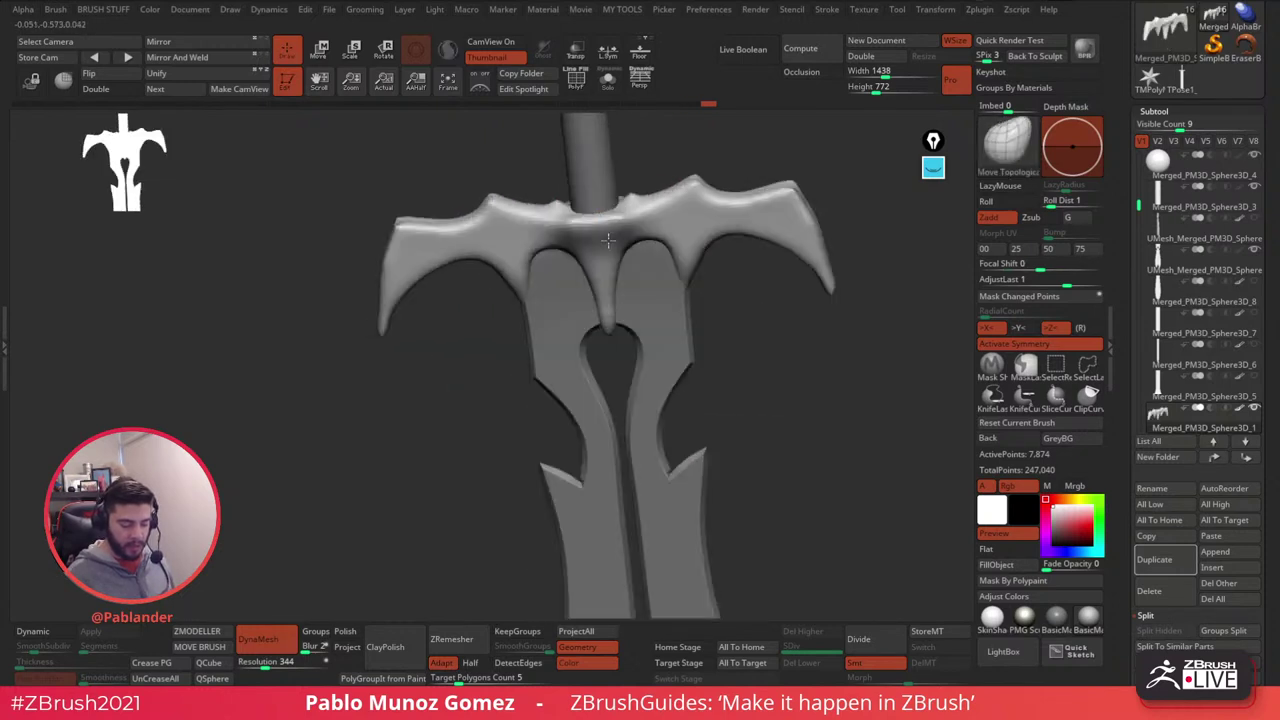
left_click_drag(630, 200, 651, 177, "shift")
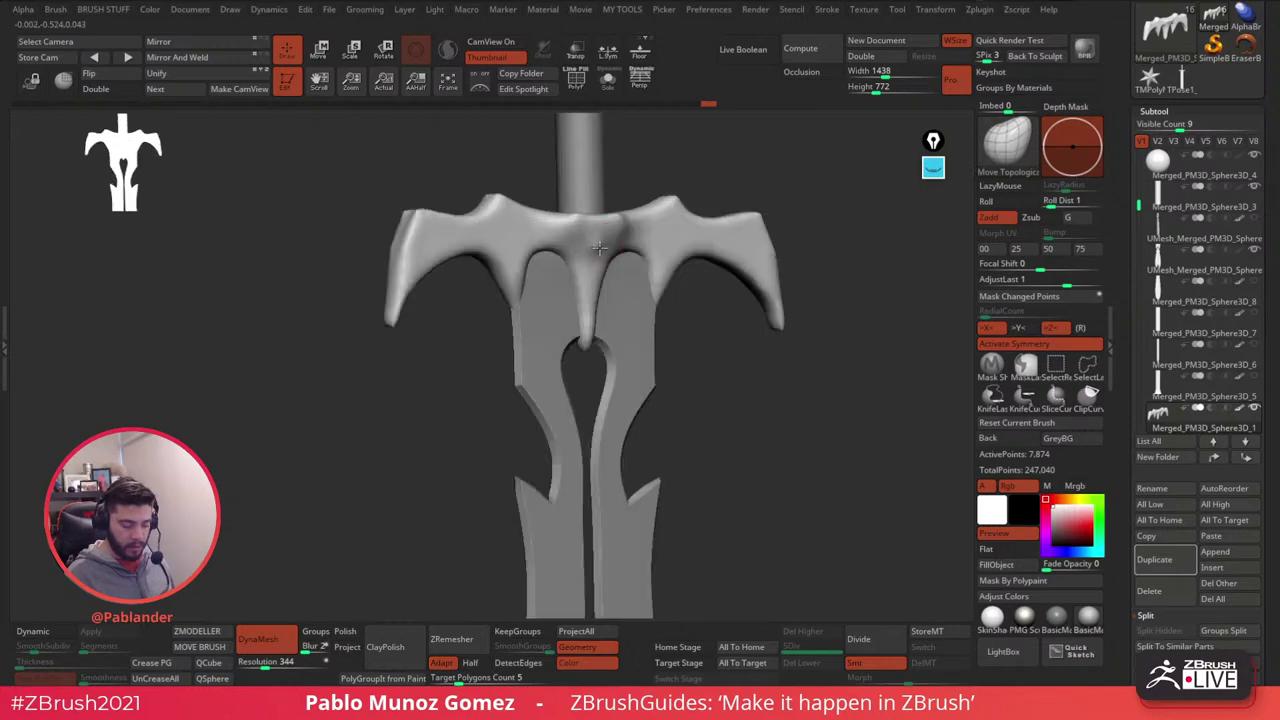
left_click_drag(599, 264, 591, 280, "shift")
right_click_drag(591, 272, 605, 262)
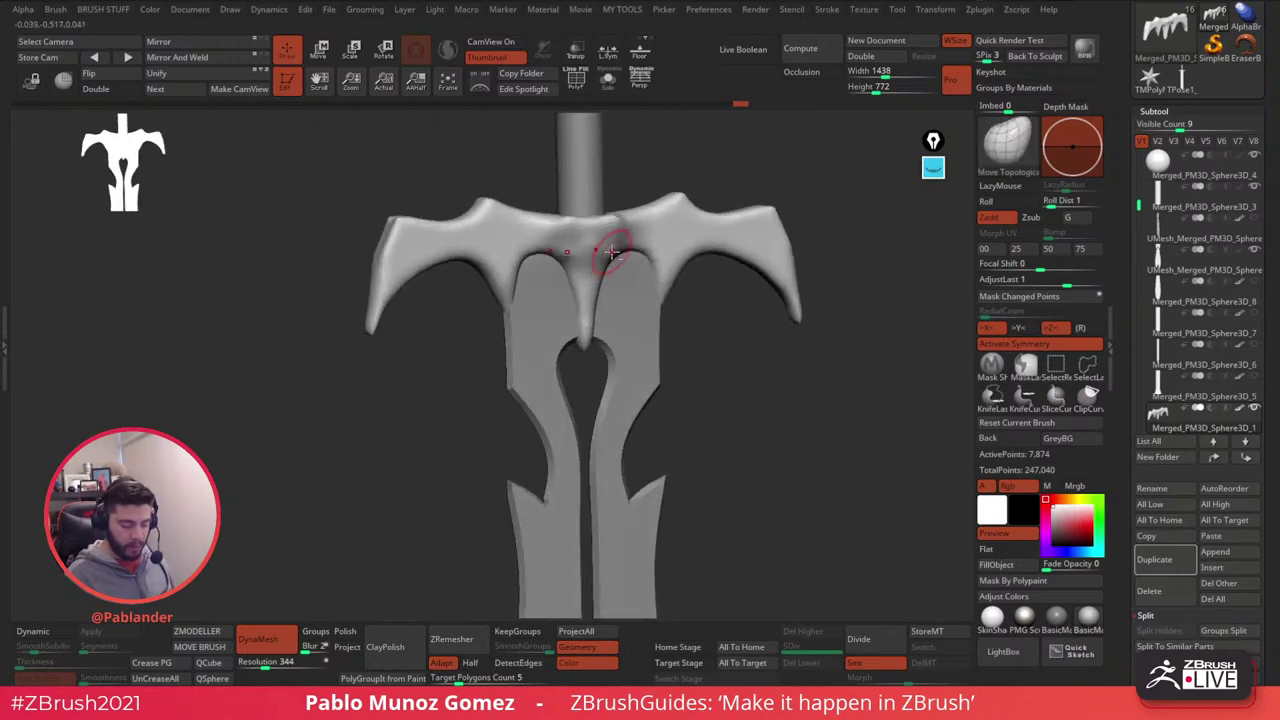
left_click_drag(651, 266, 757, 290)
- Resize the brush and refine the crossguard's outer corners where the arms bend down into the tips
key("space")
mouse_move(660, 212)
left_mouse_down()
mouse_move(708, 216)
mouse_move(711, 277)
mouse_move(677, 283)
mouse_move(731, 291)
mouse_move(677, 269)
mouse_move(663, 229)
mouse_move(727, 262)
mouse_move(634, 323)
mouse_move(698, 307)
mouse_move(620, 322)
mouse_move(580, 371)
mouse_move(567, 437)
left_mouse_up()
mouse_move(660, 425)
left_mouse_down("shift")
mouse_move(638, 395)
mouse_move(583, 370)
mouse_move(589, 358)
left_mouse_up("shift")
left_click_drag(757, 341, 752, 350, "alt")
left_click_drag(657, 346, 528, 351)
left_click_drag(528, 351, 412, 332, "alt")
left_click_drag(488, 364, 493, 358)
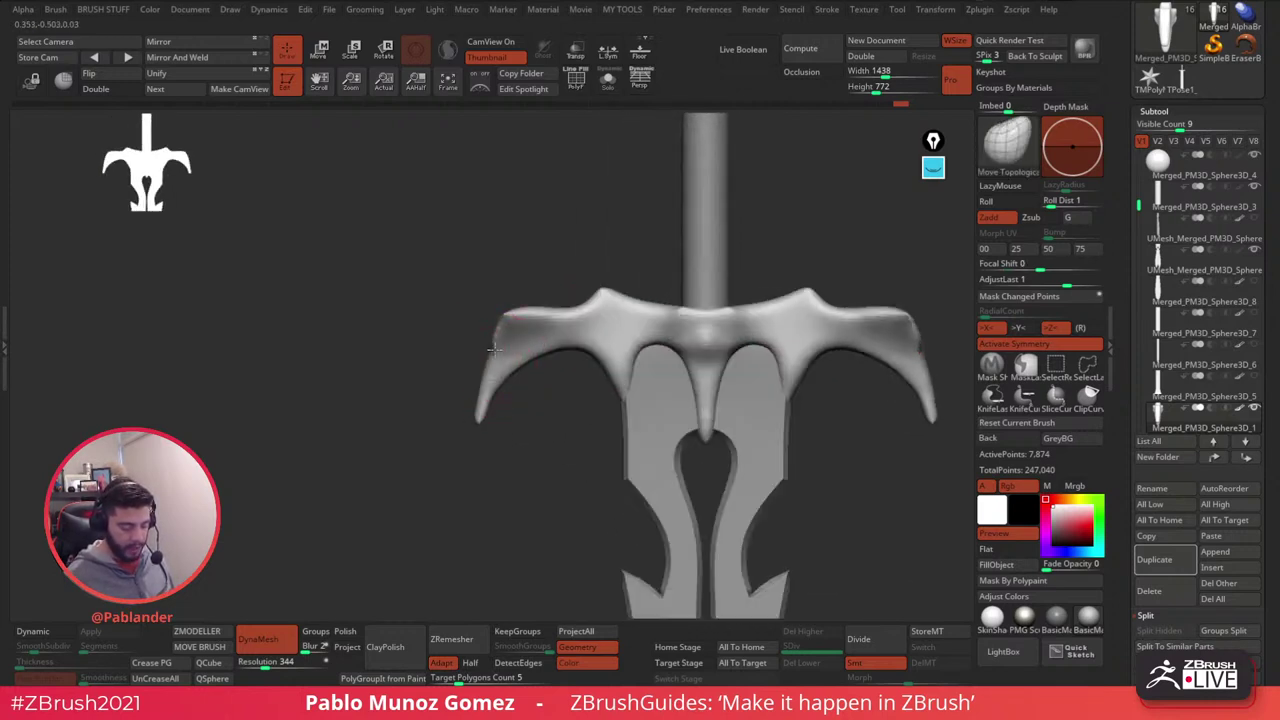
left_click_drag(525, 305, 514, 314)
left_click_drag(529, 455, 402, 440, "alt")
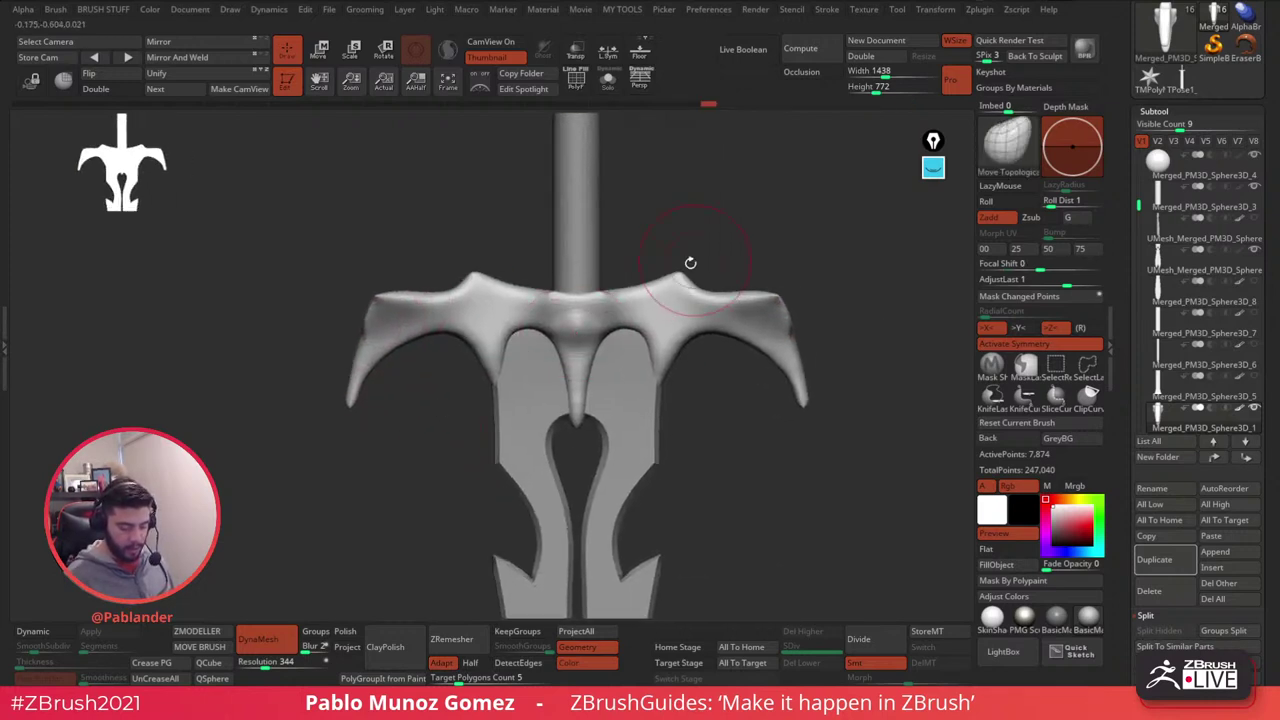
- Pull the crossguard's upper peaks into sharper spikes
mouse_move(676, 273)
left_mouse_down()
mouse_move(695, 265)
mouse_move(684, 248)
mouse_move(686, 270)
mouse_move(714, 280)
left_mouse_up()
left_click_drag(794, 245, 762, 224, "alt")
mouse_move(820, 324)
left_mouse_down()
mouse_move(735, 281)
mouse_move(744, 291)
left_mouse_up()
right_click_drag(734, 280, 797, 317)
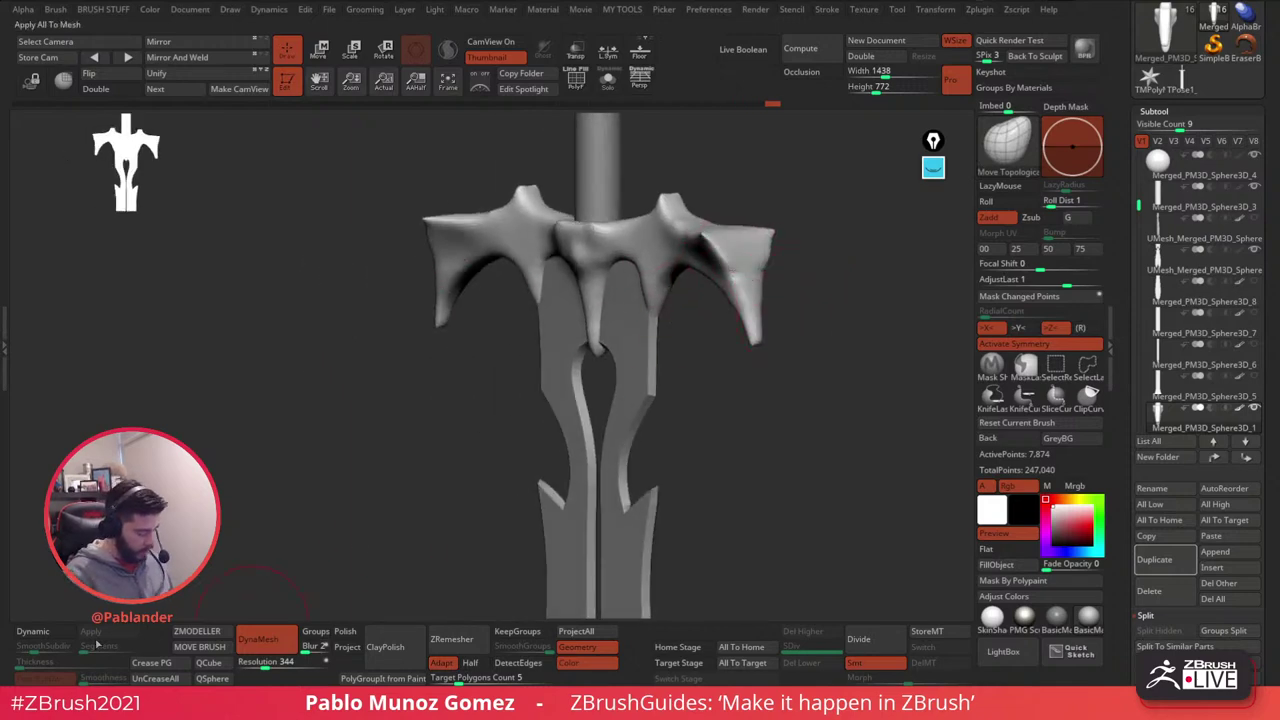
- Re-DynaMesh the crossguard at resolution 624, undoing the first remesh at a lower resolution
left_click_drag(265, 662, 268, 662)
left_click_drag(377, 374, 726, 418, "ctrl")
key("ctrl+z")
left_click_drag(268, 662, 273, 662)
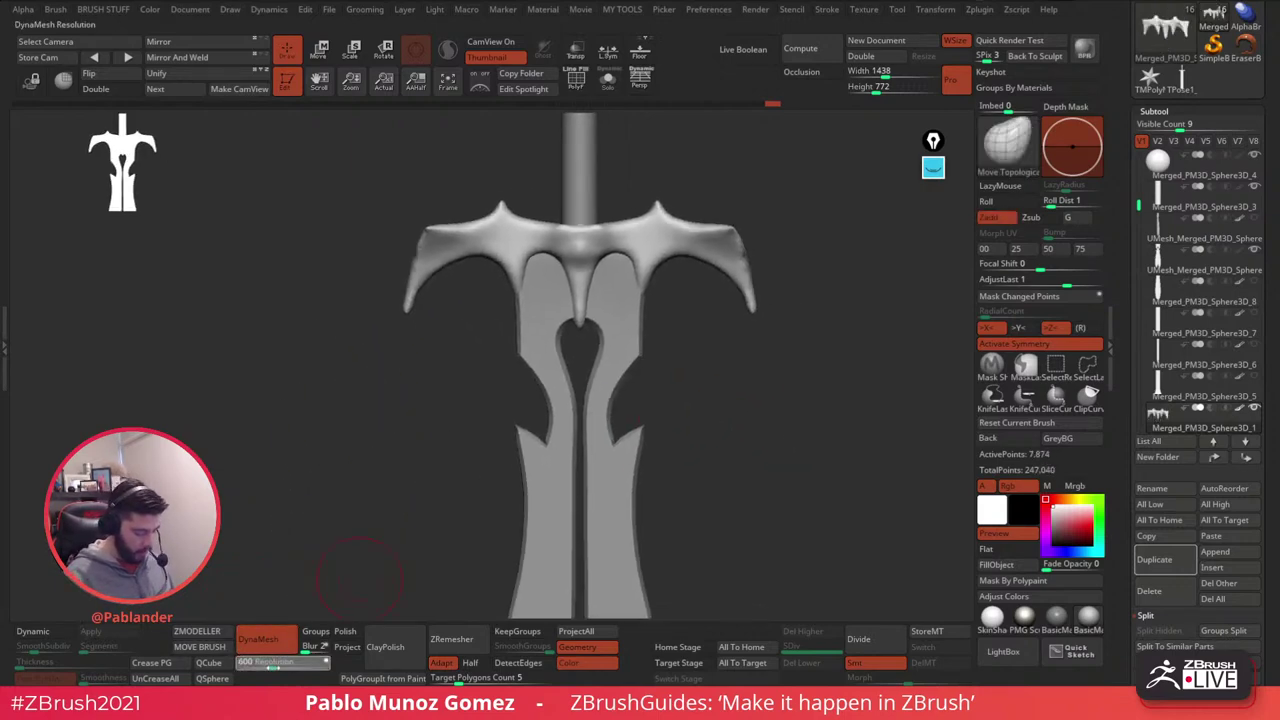
left_click_drag(323, 512, 343, 514, "ctrl")
- Examine the whole sword's silhouette and the proportions of the crossguard, grip and split blade
mouse_move(751, 403)
left_mouse_down()
mouse_move(748, 440)
mouse_move(774, 346)
mouse_move(806, 403)
mouse_move(788, 367)
mouse_move(808, 391)
mouse_move(757, 400)
mouse_move(714, 266)
mouse_move(697, 357)
mouse_move(702, 317)
left_mouse_up()
left_click_drag(686, 209, 694, 372)
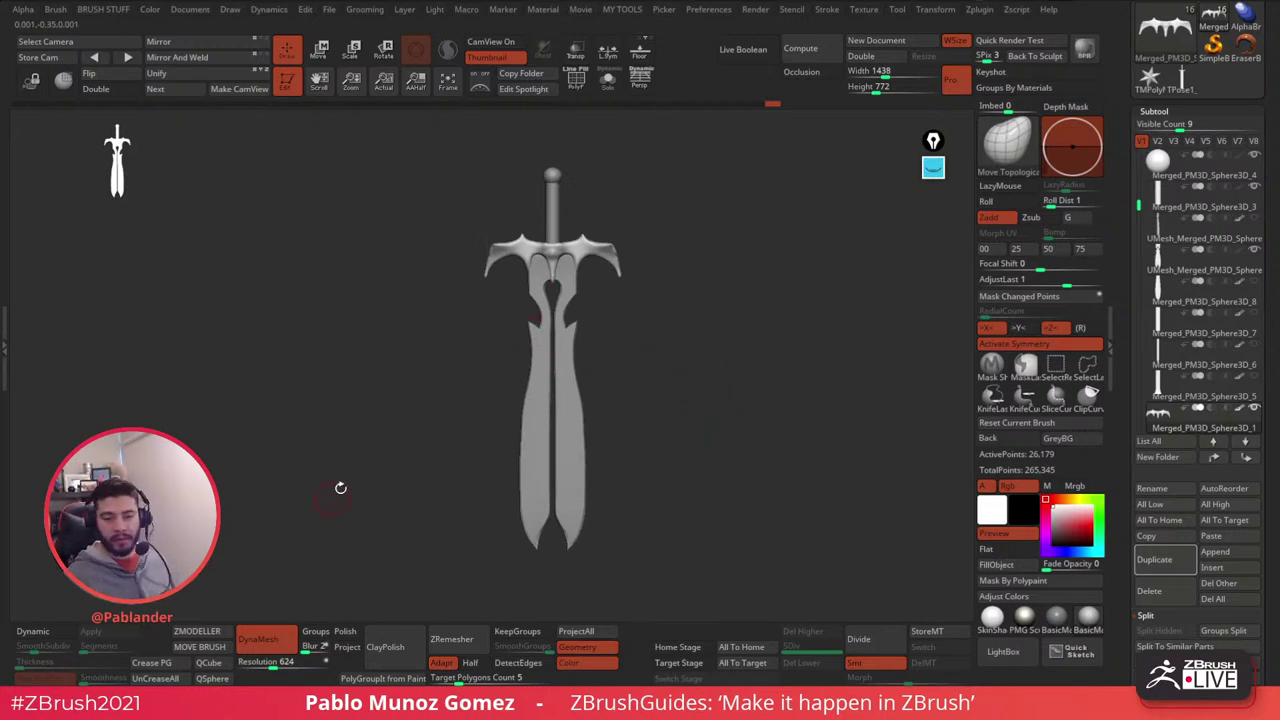
mouse_move(728, 398)
left_mouse_down()
mouse_move(728, 420)
mouse_move(712, 397)
left_mouse_up()
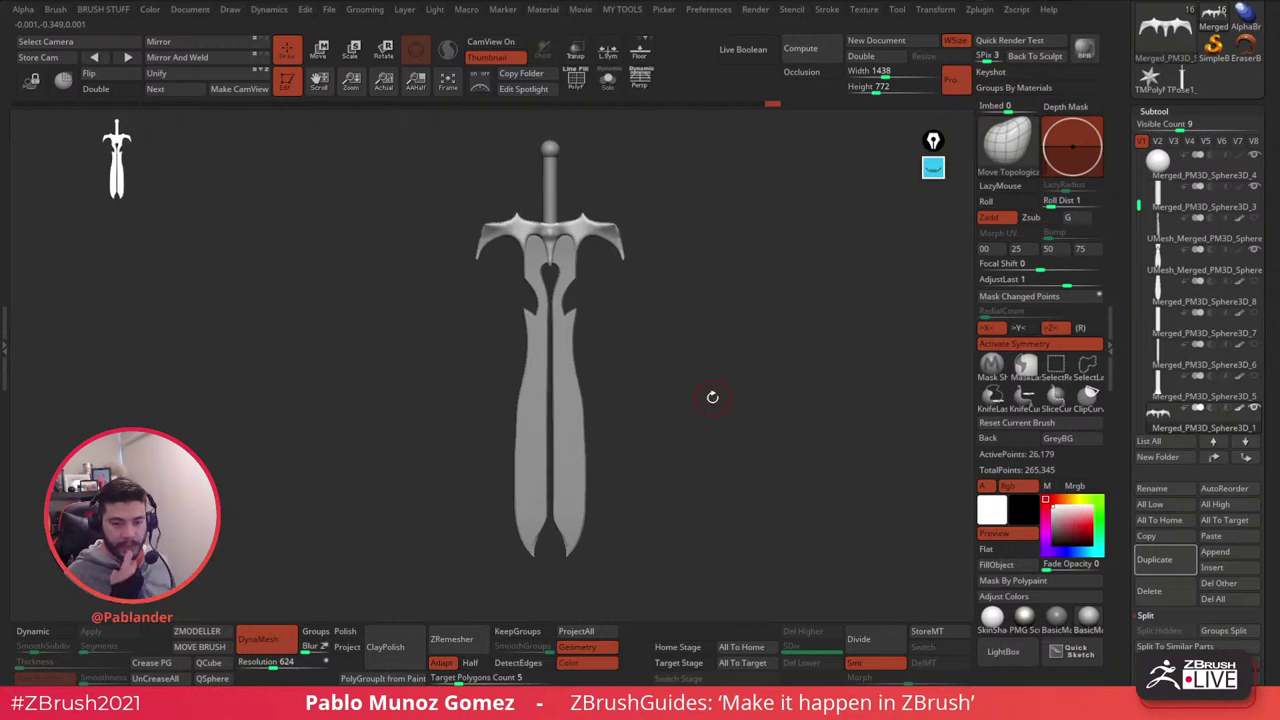
left_click_drag(658, 314, 591, 309)
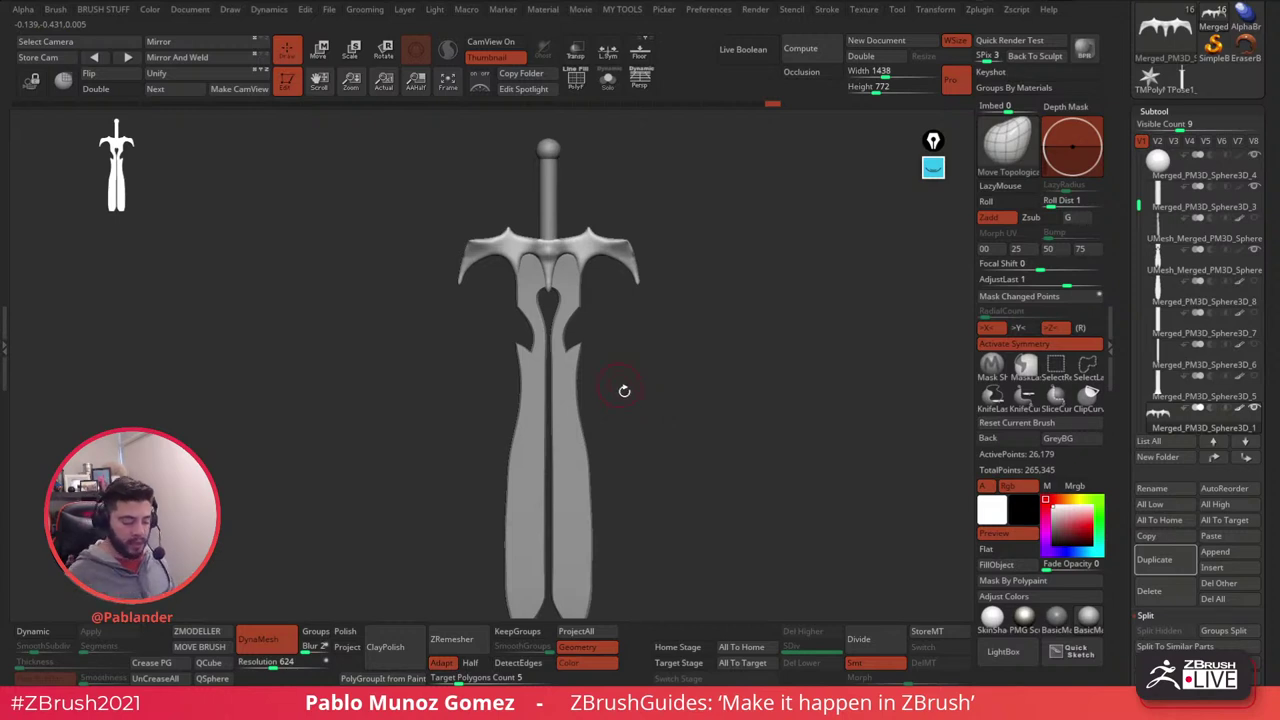
left_click_drag(656, 420, 652, 410, "alt")
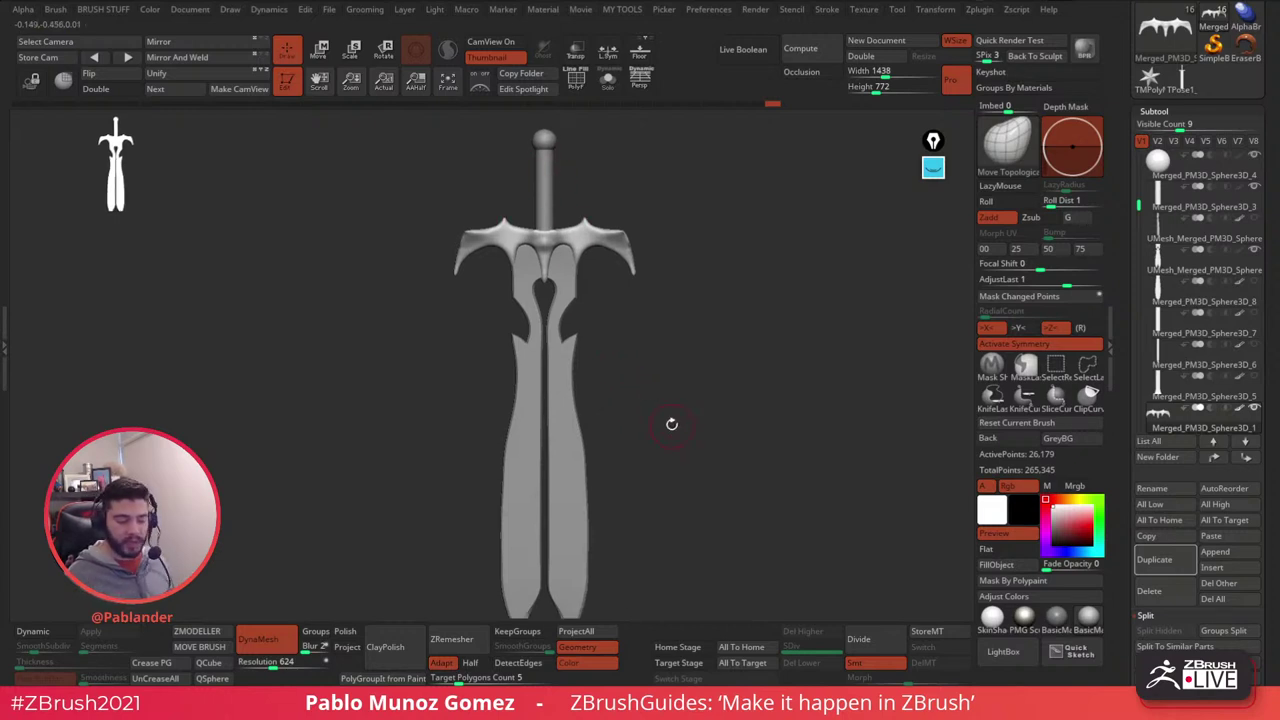
key("ctrl+z")
key("ctrl+z")
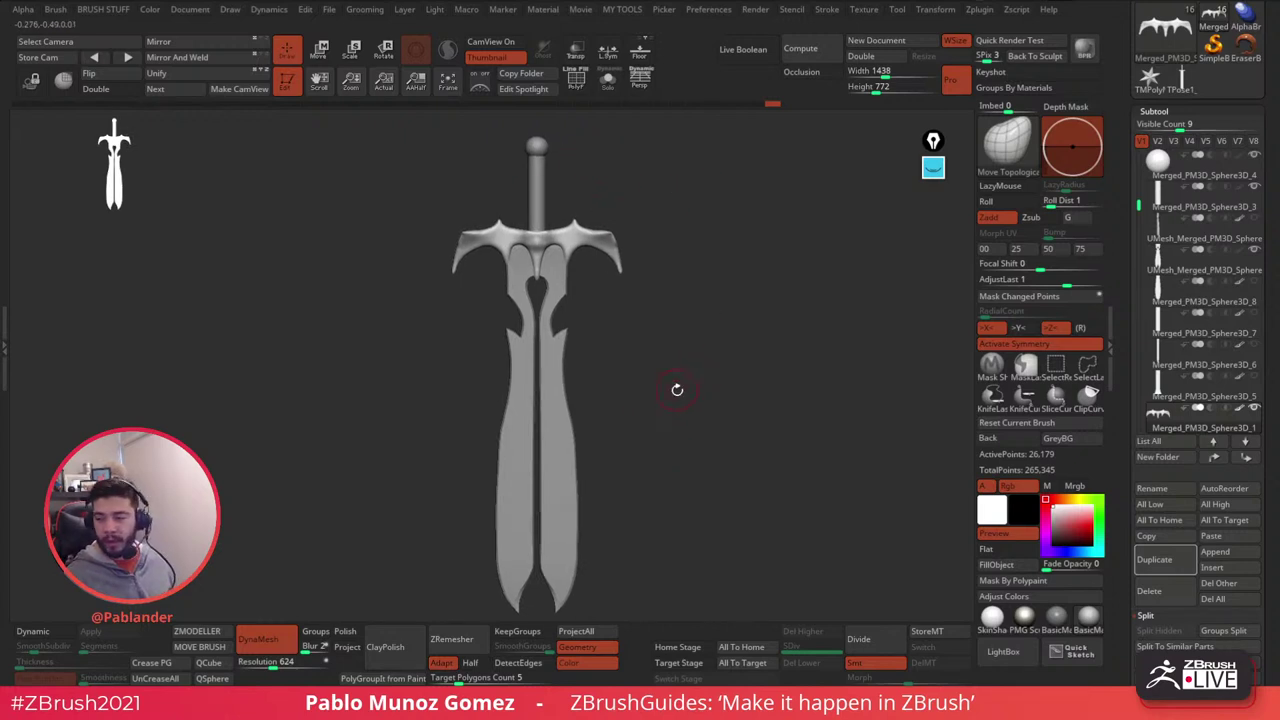
key("ctrl+z")
key("ctrl+z")
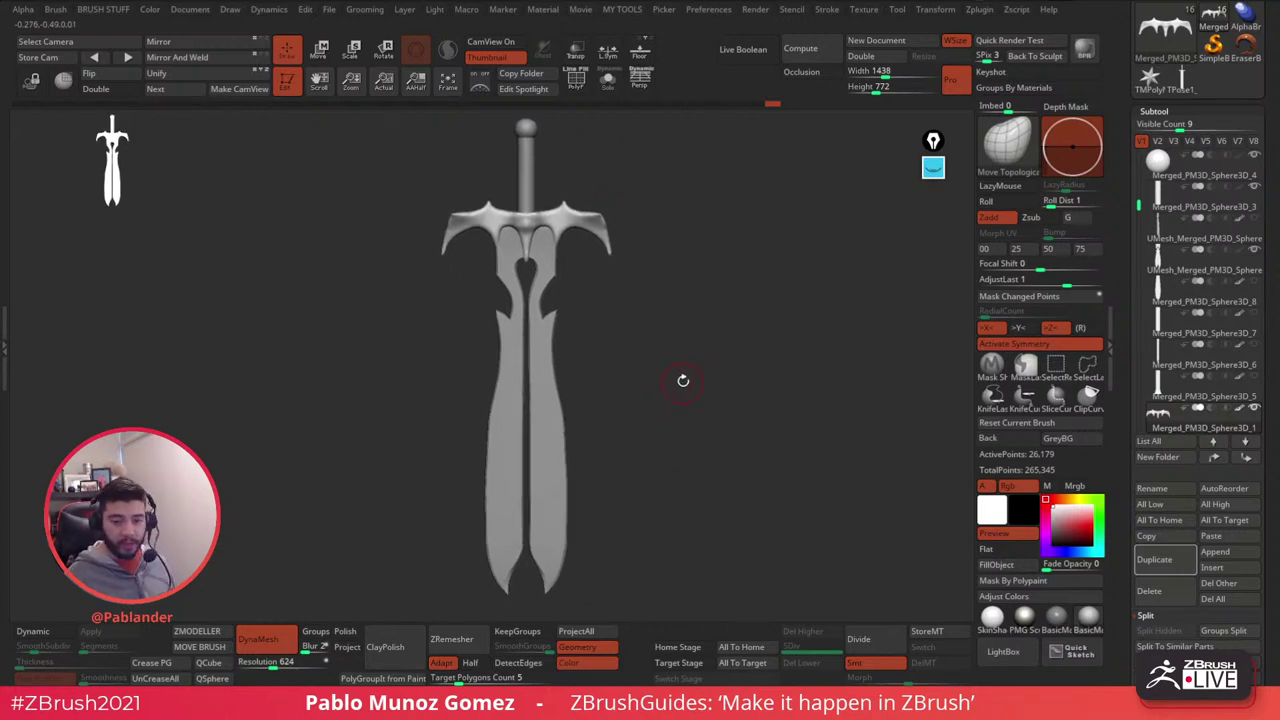
key("ctrl+z")
key("ctrl+z")
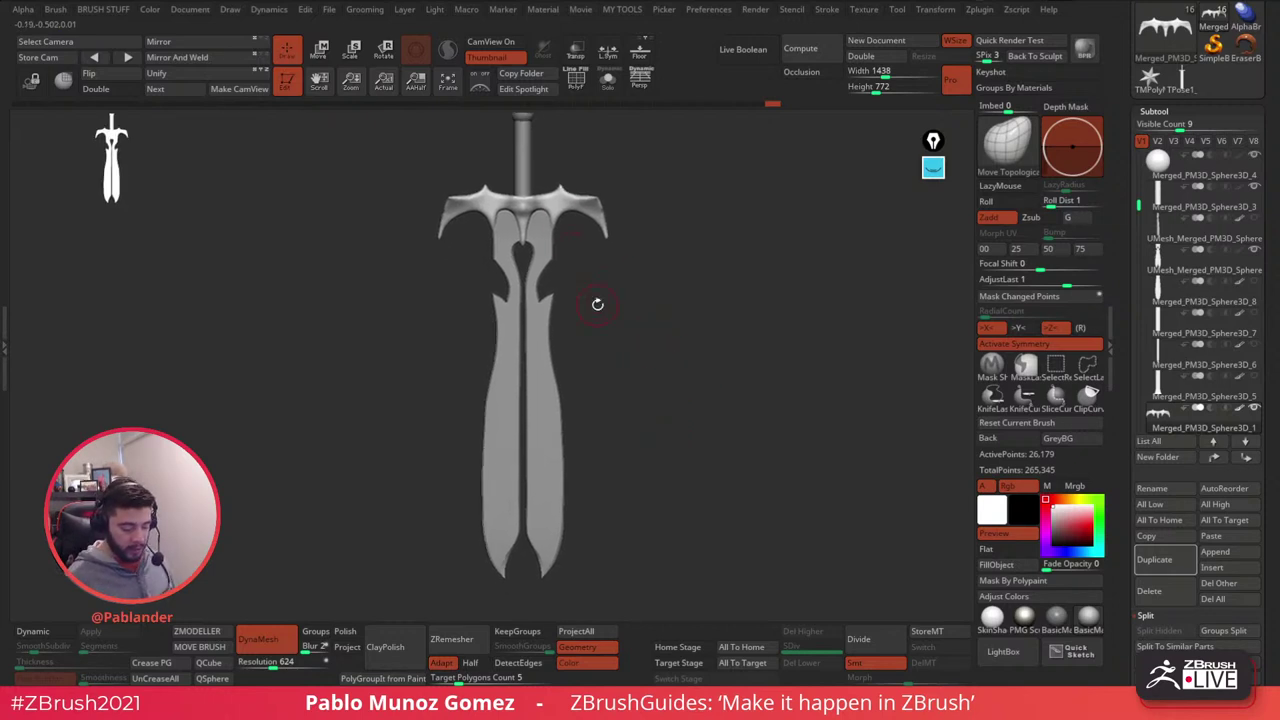
key("ctrl+z")
key("ctrl+z")
- Duplicate the pommel sphere and move the copy down below the crossguard
key("ctrl+z")
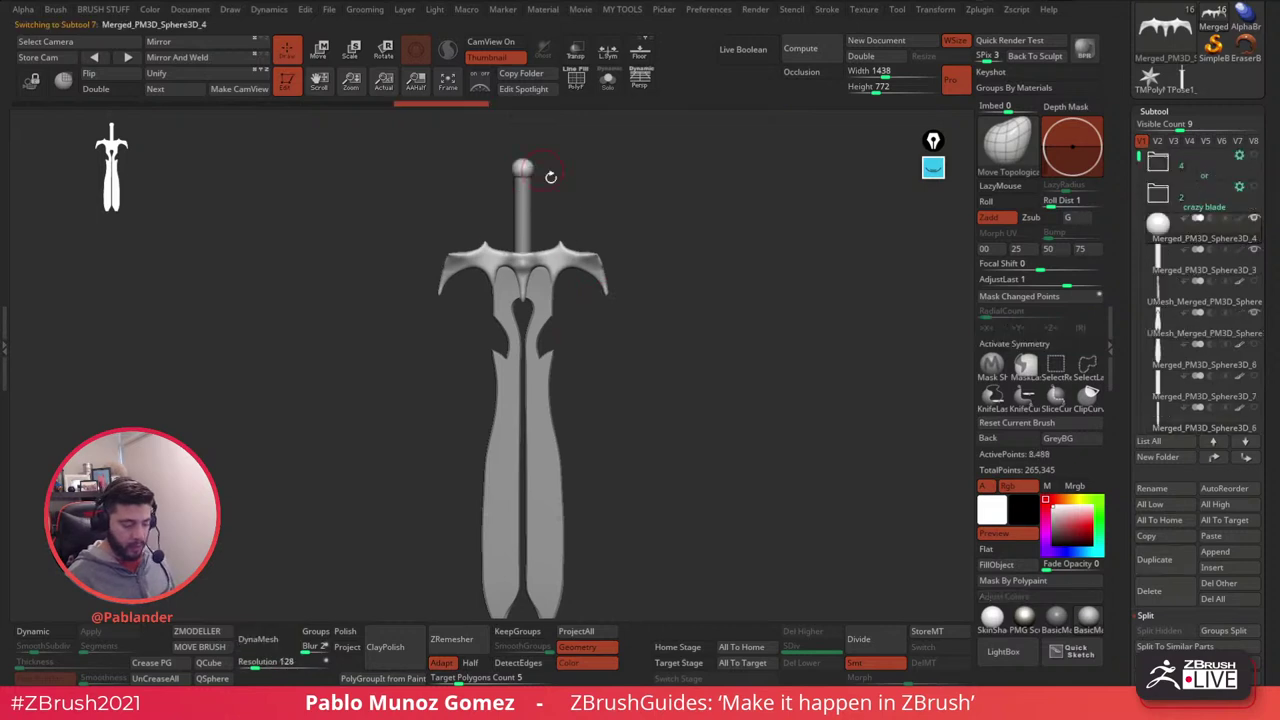
key("ctrl+z")
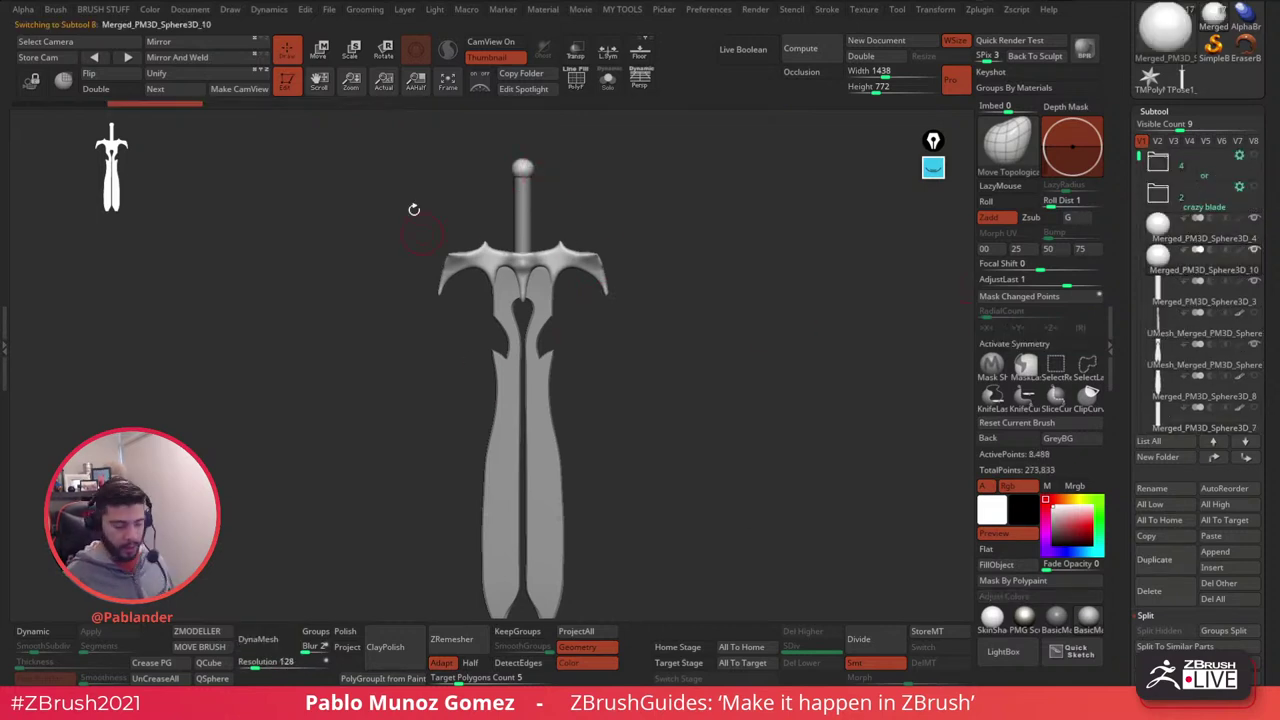
key("w")
left_click(499, 273)
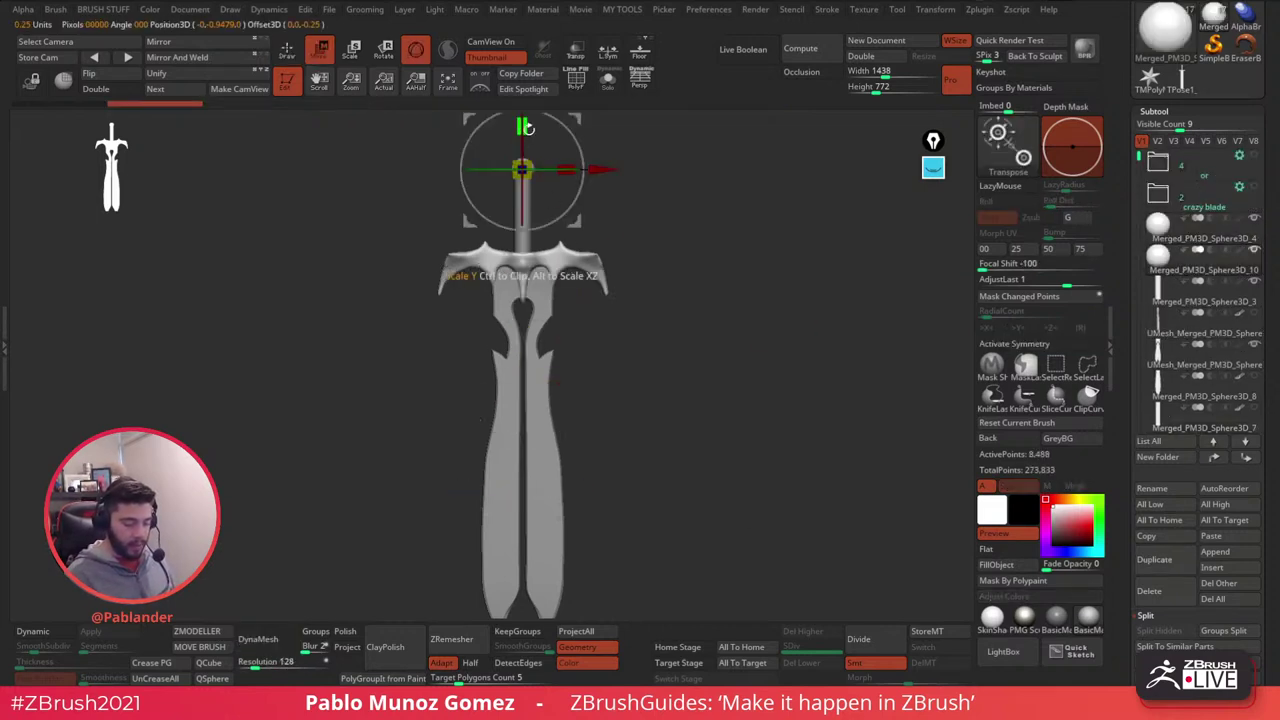
left_click_drag(631, 150, 640, 215, "alt")
left_click_drag(529, 151, 529, 293)
- Scale and centre the duplicated sphere inside the blade's teardrop opening, stretching it vertically into an egg shape
left_click_drag(650, 310, 660, 425, "alt")
left_click_drag(530, 370, 515, 383)
left_click_drag(528, 296, 528, 279)
mouse_move(680, 334)
left_mouse_down("alt")
mouse_move(680, 377)
mouse_move(686, 345)
left_mouse_up("alt")
left_click_drag(535, 244, 536, 251)
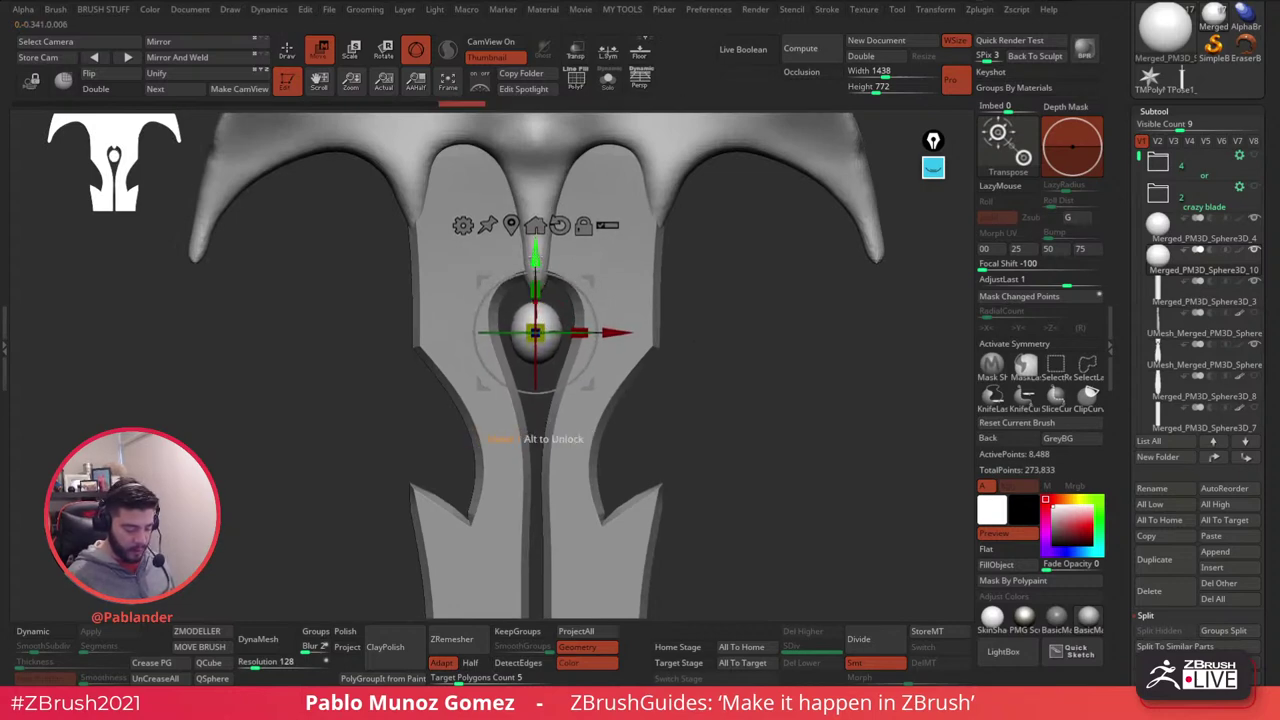
left_click_drag(536, 275, 536, 282)
key("q")
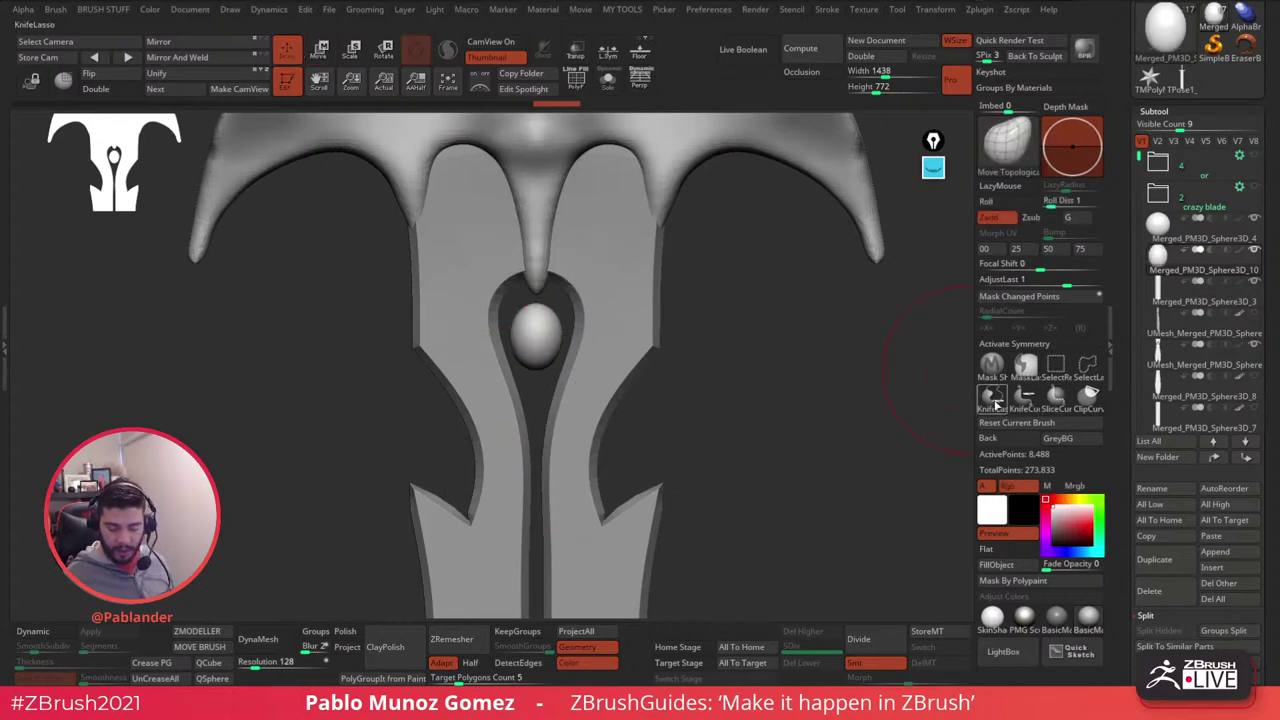
- Isolate the egg-shaped piece and slice its first flat sides with KnifeCurve
left_click(1024, 400)
left_click(608, 80)
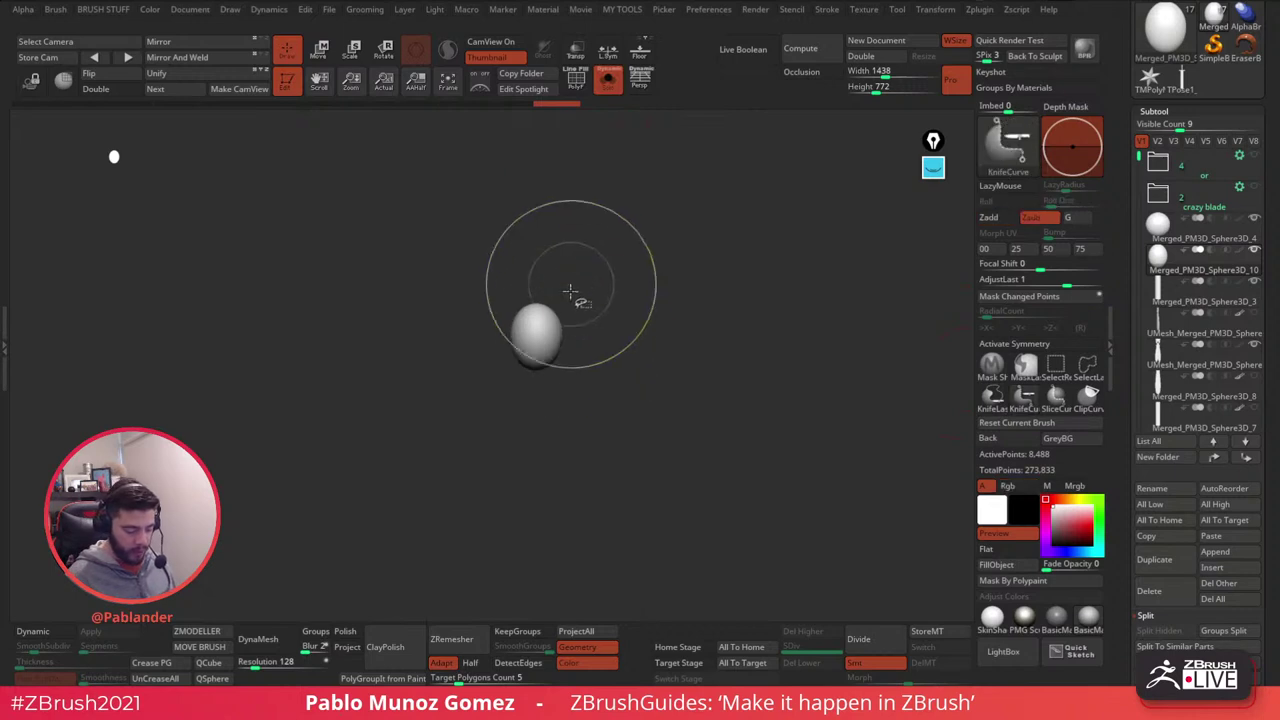
left_click_drag(568, 300, 540, 410)
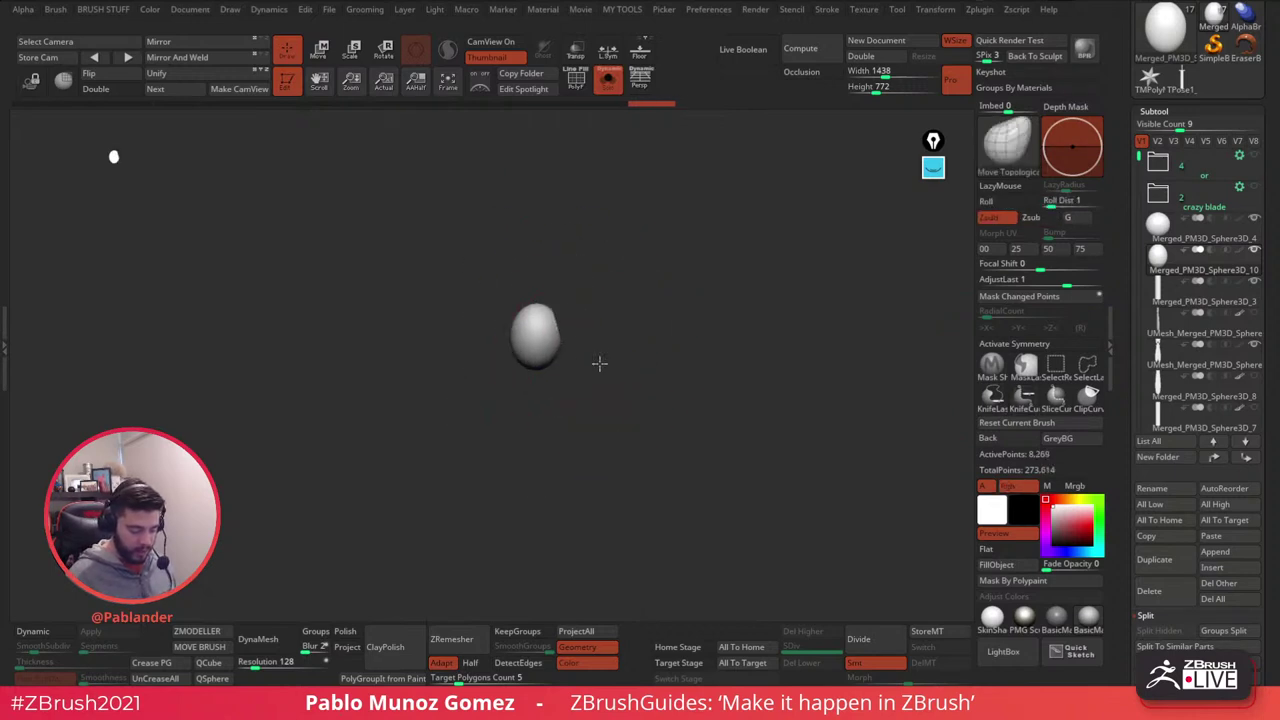
mouse_move(552, 360)
left_mouse_down("ctrl+shift")
mouse_move(550, 402)
mouse_move(514, 286)
left_mouse_up("ctrl+shift")
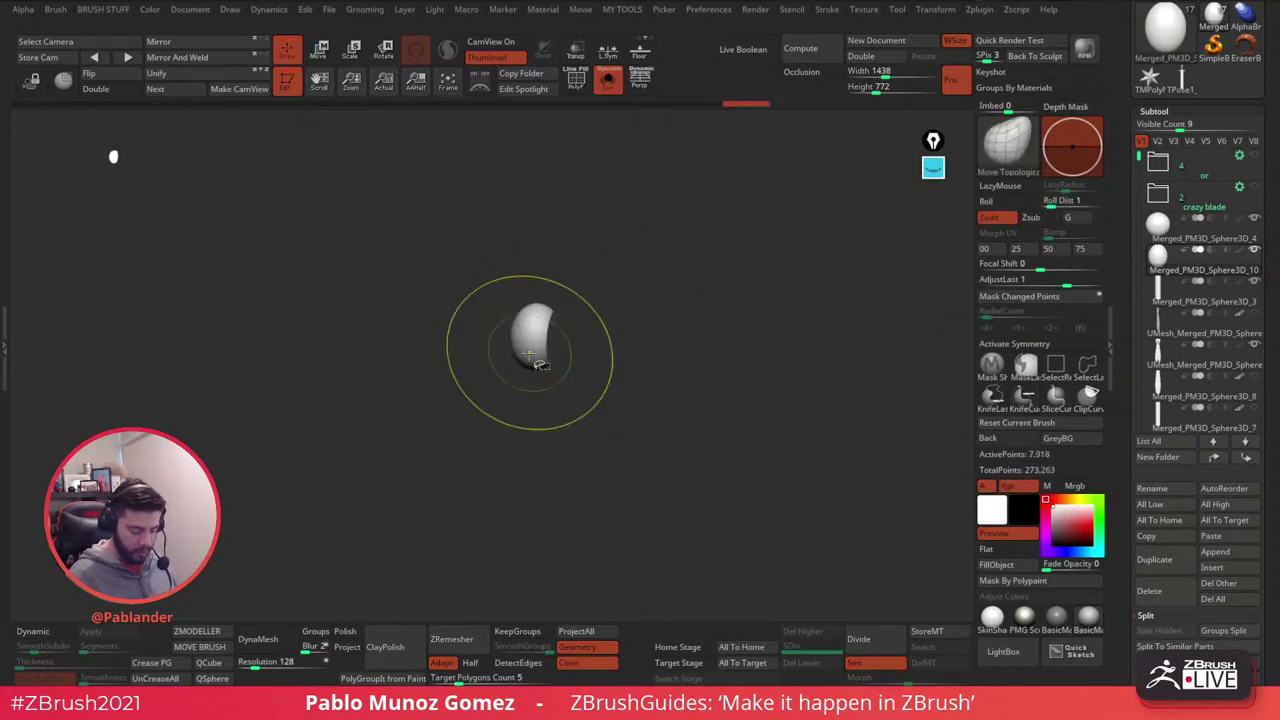
mouse_move(510, 359)
left_mouse_down()
mouse_move(538, 282)
mouse_move(503, 306)
mouse_move(534, 289)
mouse_move(534, 384)
left_mouse_up()
mouse_move(534, 384)
left_mouse_down()
mouse_move(508, 320)
mouse_move(500, 343)
mouse_move(543, 284)
mouse_move(520, 300)
mouse_move(590, 317)
mouse_move(574, 312)
left_mouse_up()
- Cut flat facets across the gem's upper edges and sides with KnifeCurve from several angles
left_click_drag(541, 292, 571, 340, "ctrl+shift")
mouse_move(571, 340)
left_mouse_down()
mouse_move(571, 323)
mouse_move(597, 334)
mouse_move(560, 306)
left_mouse_up()
left_click_drag(556, 304, 572, 360, "ctrl+shift")
mouse_move(572, 360)
left_mouse_down()
mouse_move(539, 391)
mouse_move(522, 345)
left_mouse_up()
left_click_drag(518, 295, 580, 325, "ctrl+shift")
left_click_drag(580, 325, 614, 316)
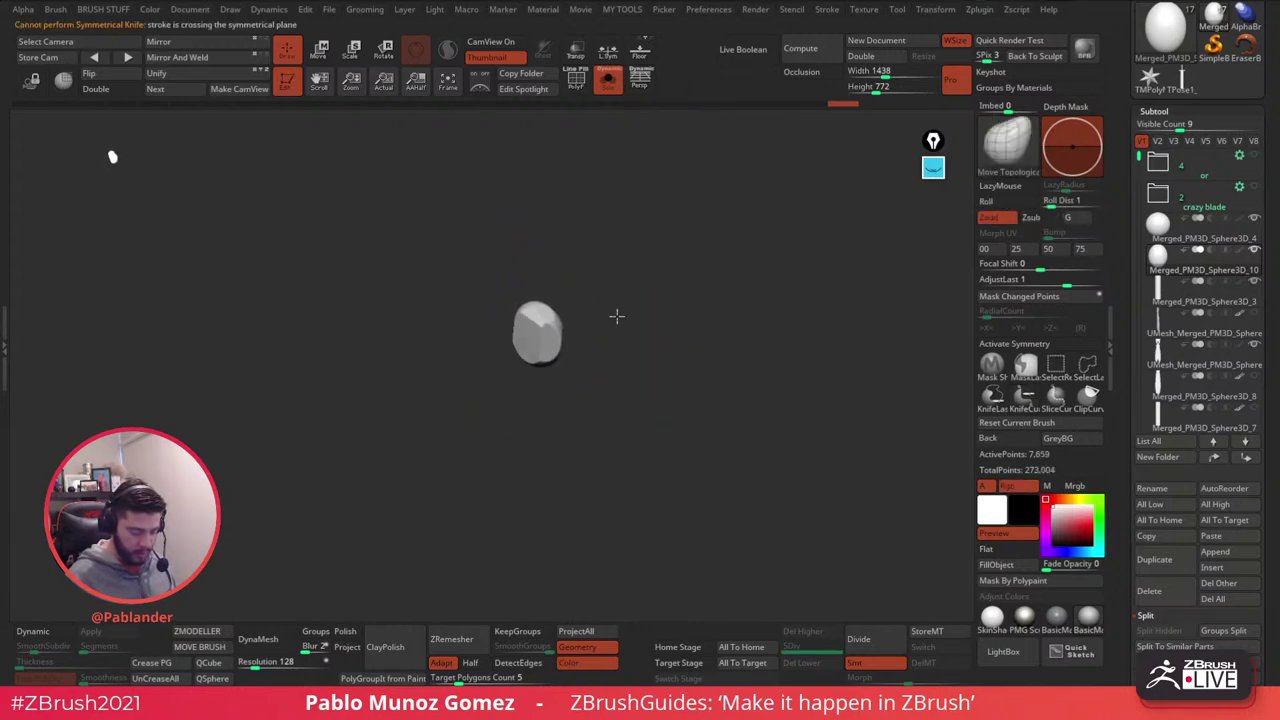
mouse_move(546, 291)
left_mouse_down("ctrl+shift")
mouse_move(571, 352)
mouse_move(586, 334)
left_mouse_up("ctrl+shift")
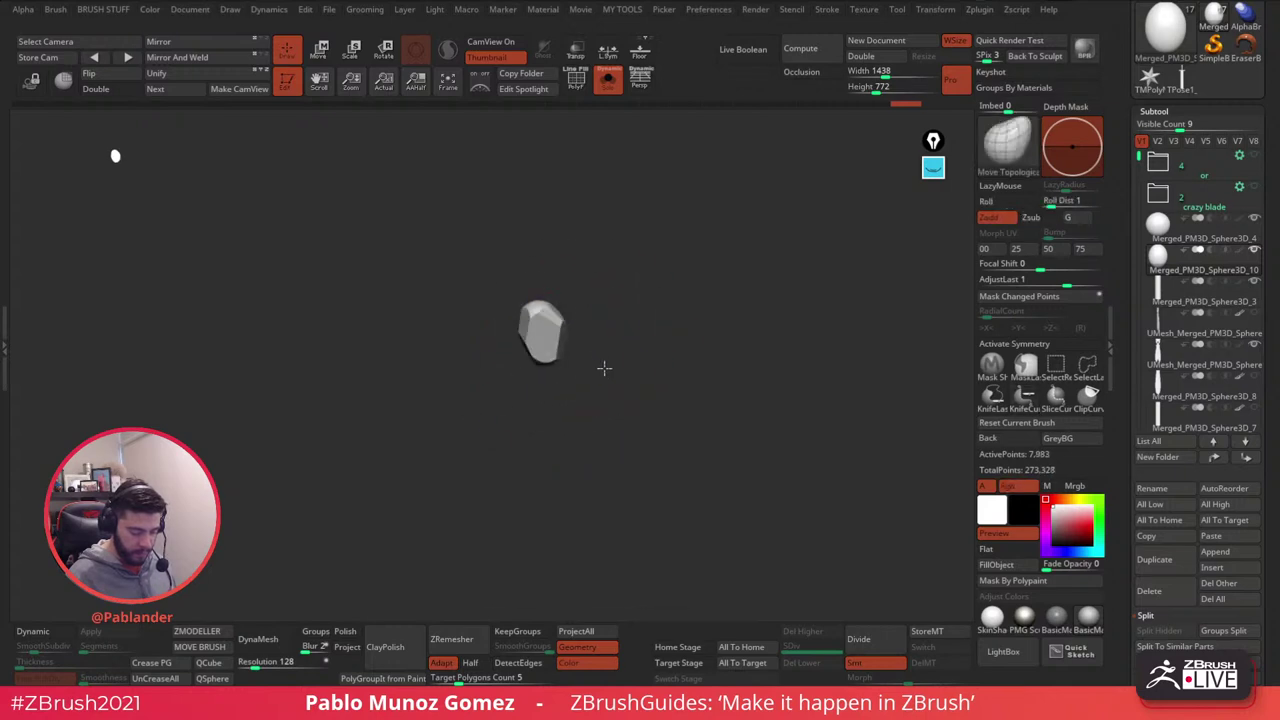
mouse_move(568, 378)
left_mouse_down("ctrl+shift")
mouse_move(551, 334)
mouse_move(657, 320)
mouse_move(635, 342)
mouse_move(570, 335)
left_mouse_up("ctrl+shift")
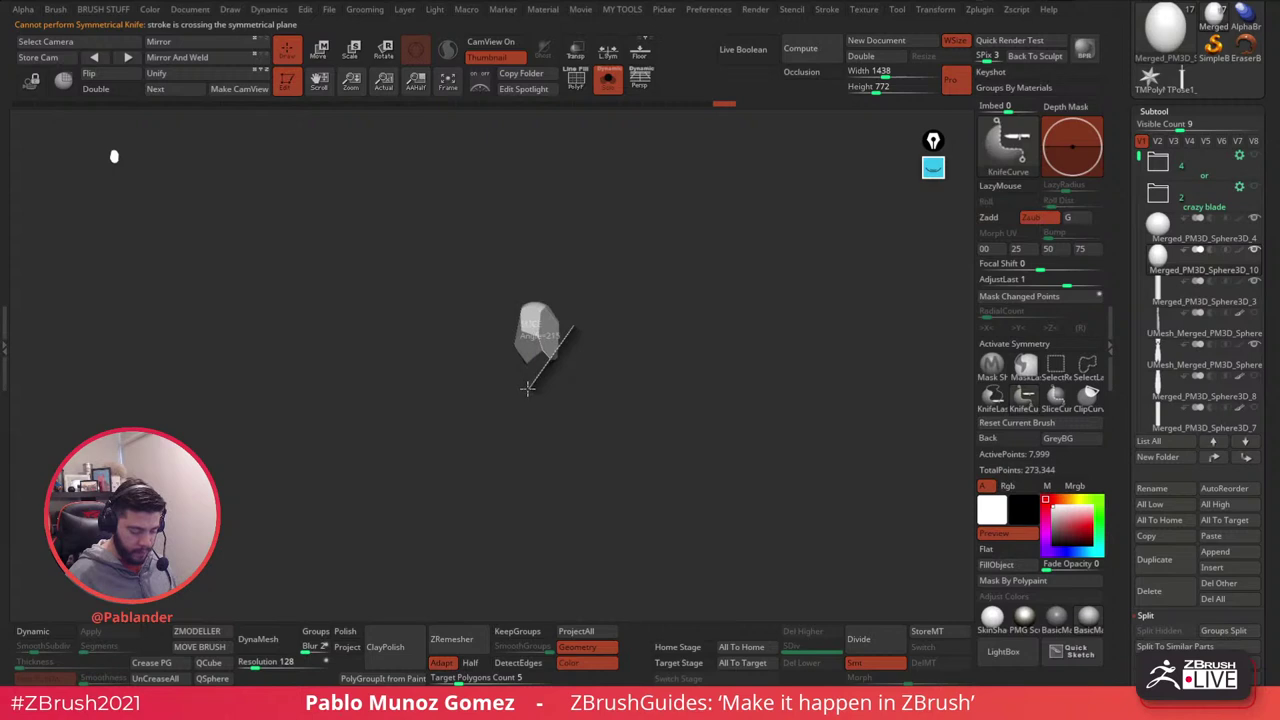
- Cut the remaining facets on the gem's lower end and rounded areas with KnifeCurve, and show the full sword again
left_click_drag(528, 389, 525, 393, "ctrl+shift")
left_click_drag(585, 368, 510, 368)
mouse_move(580, 320)
left_mouse_down()
mouse_move(557, 280)
mouse_move(545, 290)
left_mouse_up()
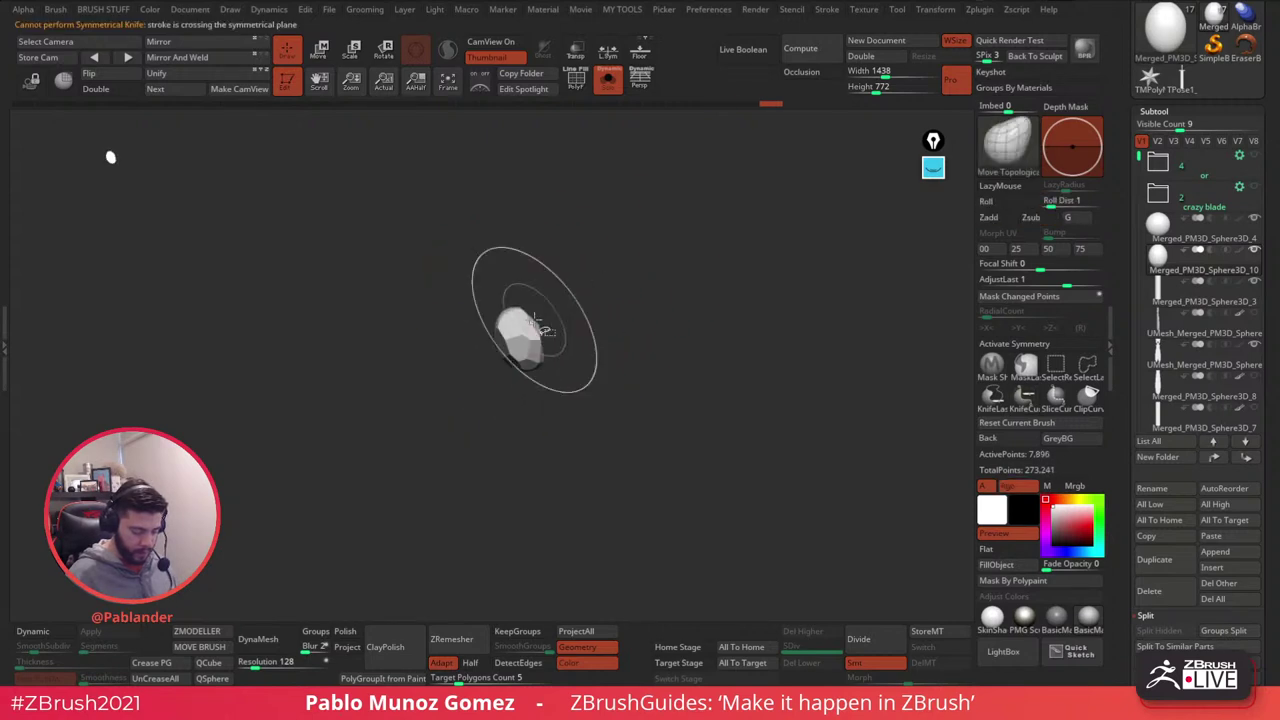
left_click_drag(492, 388, 512, 274, "ctrl+shift")
mouse_move(572, 284)
left_mouse_down()
mouse_move(593, 276)
mouse_move(530, 318)
left_mouse_up()
mouse_move(488, 385)
left_mouse_down("ctrl+shift")
mouse_move(514, 276)
mouse_move(568, 301)
left_mouse_up("ctrl+shift")
left_click_drag(487, 366, 512, 285, "ctrl+shift")
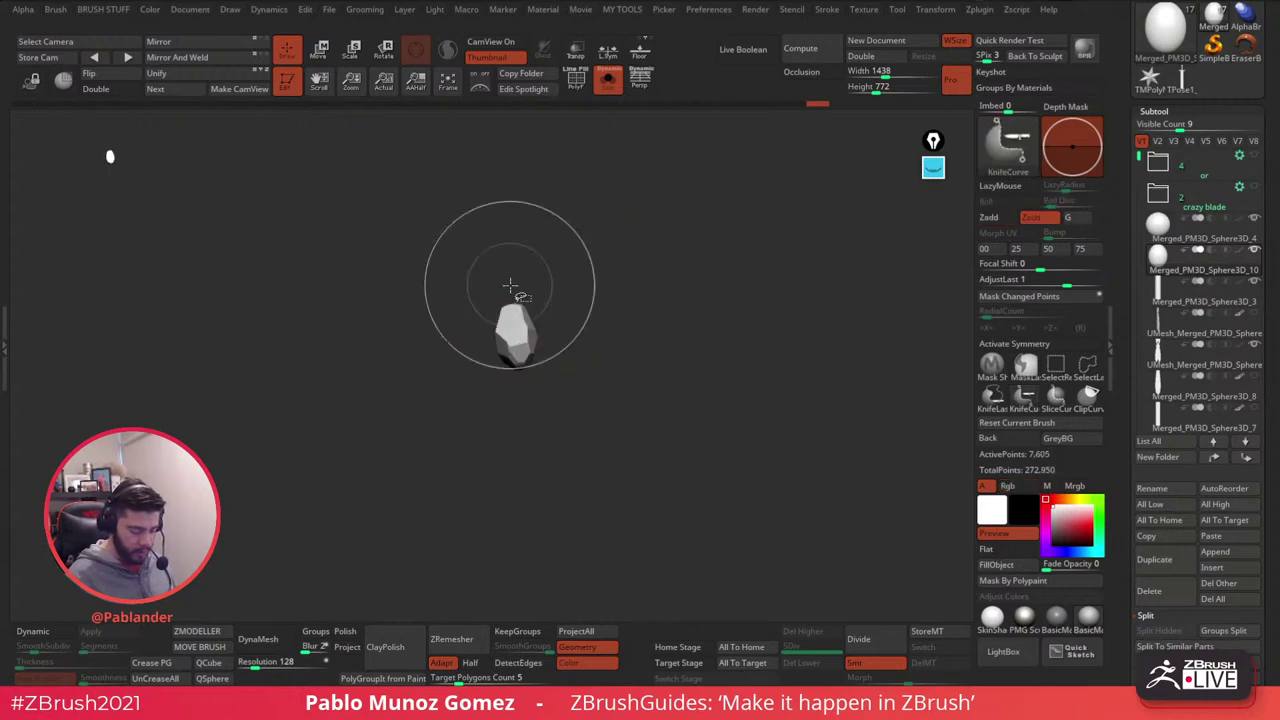
mouse_move(519, 378)
left_mouse_down("ctrl+shift")
mouse_move(495, 305)
mouse_move(615, 314)
left_mouse_up("ctrl+shift")
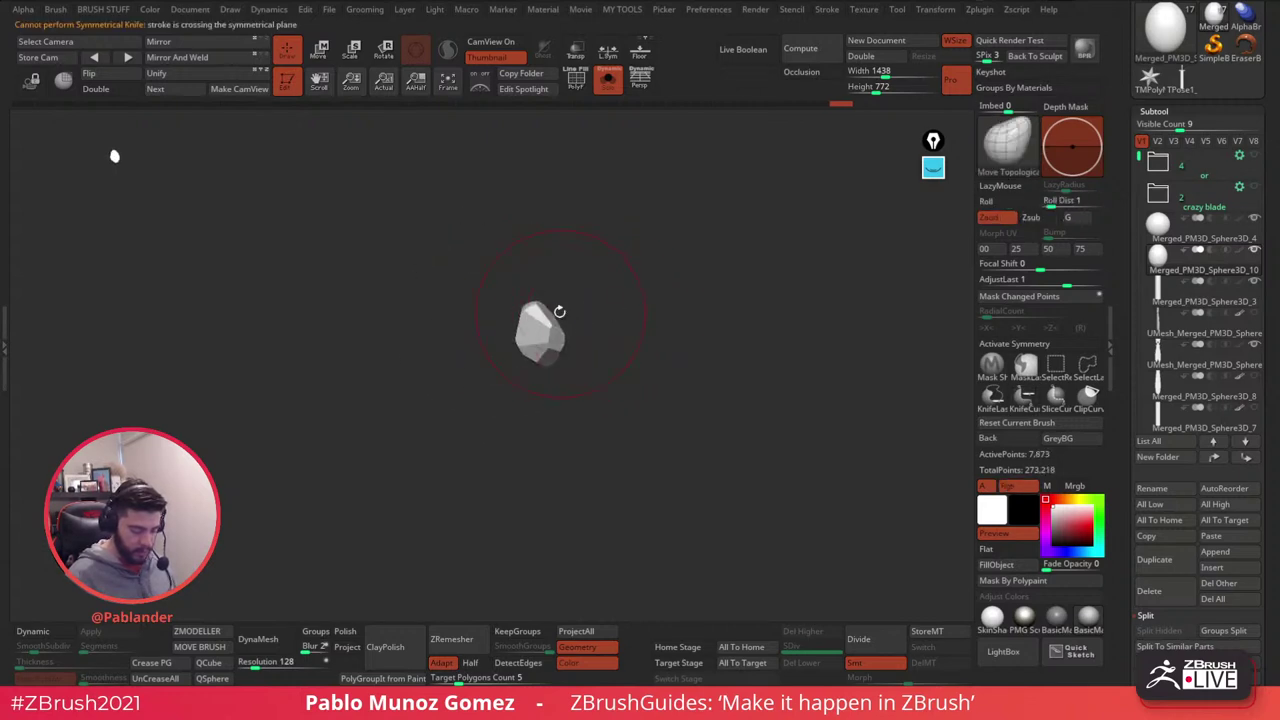
left_click_drag(507, 315, 552, 281, "ctrl+shift")
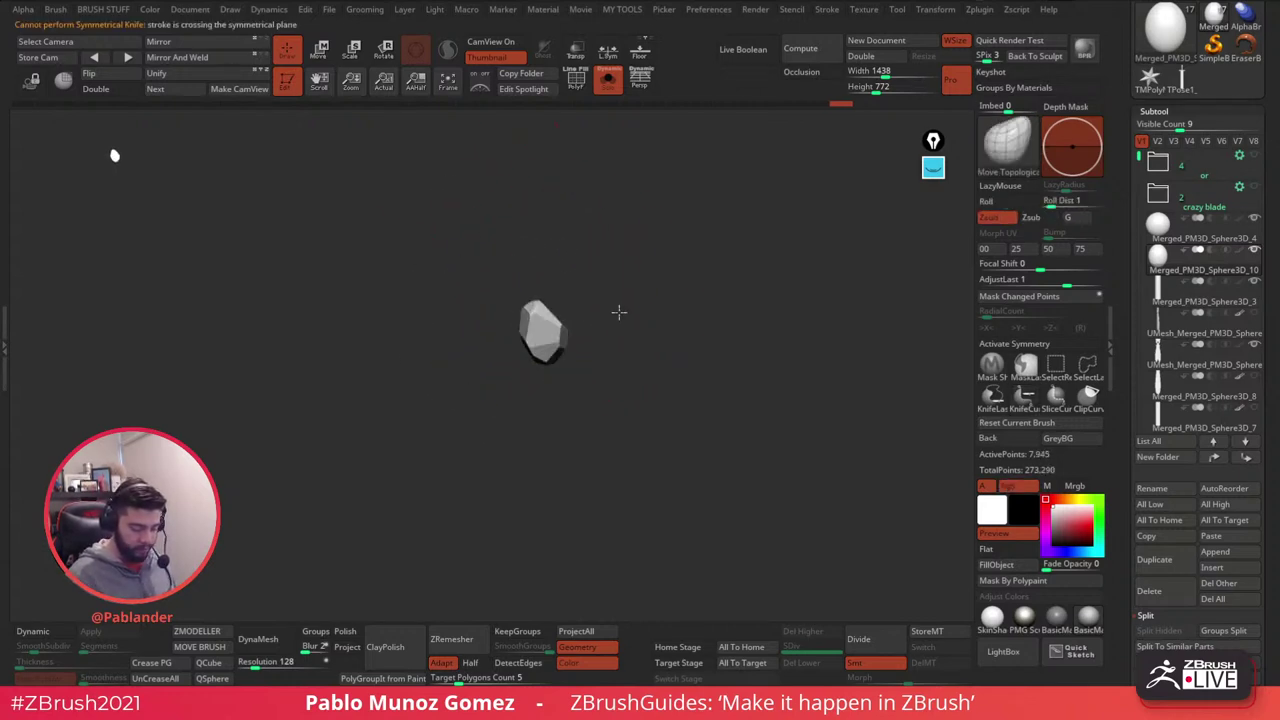
left_click_drag(617, 311, 572, 300)
left_click(607, 82)
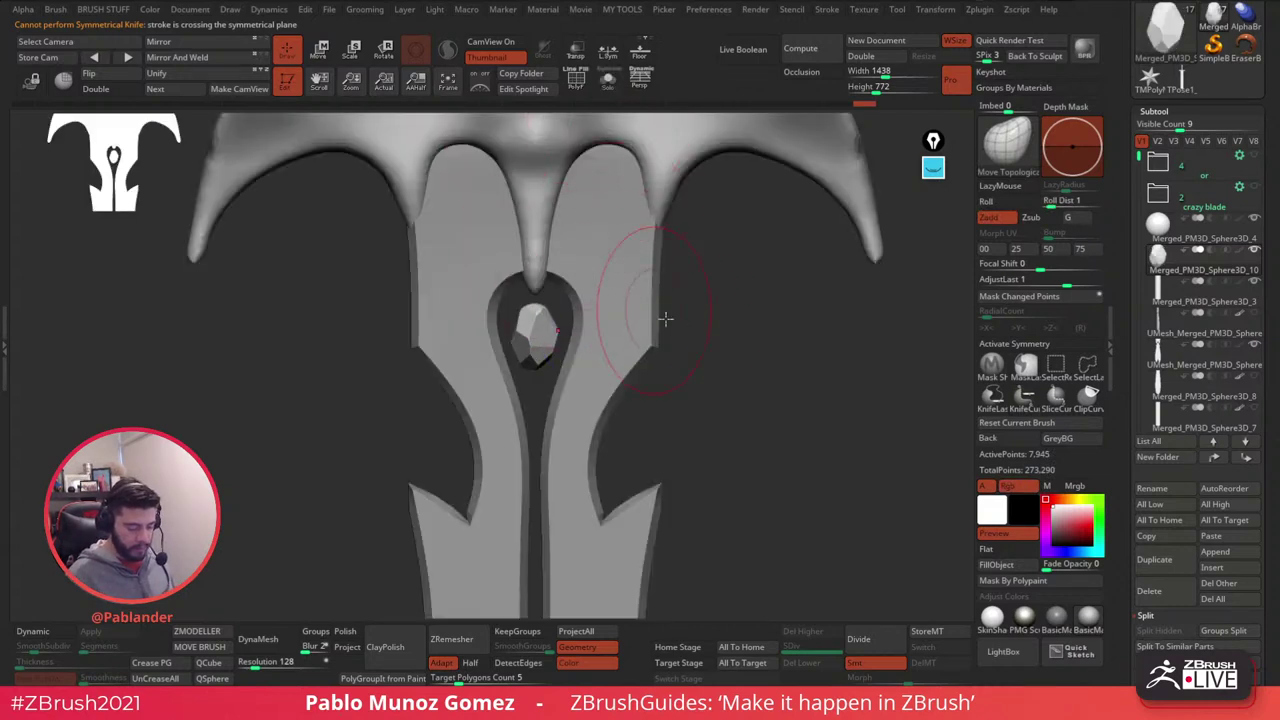
- Taper the gem's ends into a narrow diamond shape with a gizmo deformer and accept the deformation
key("w")
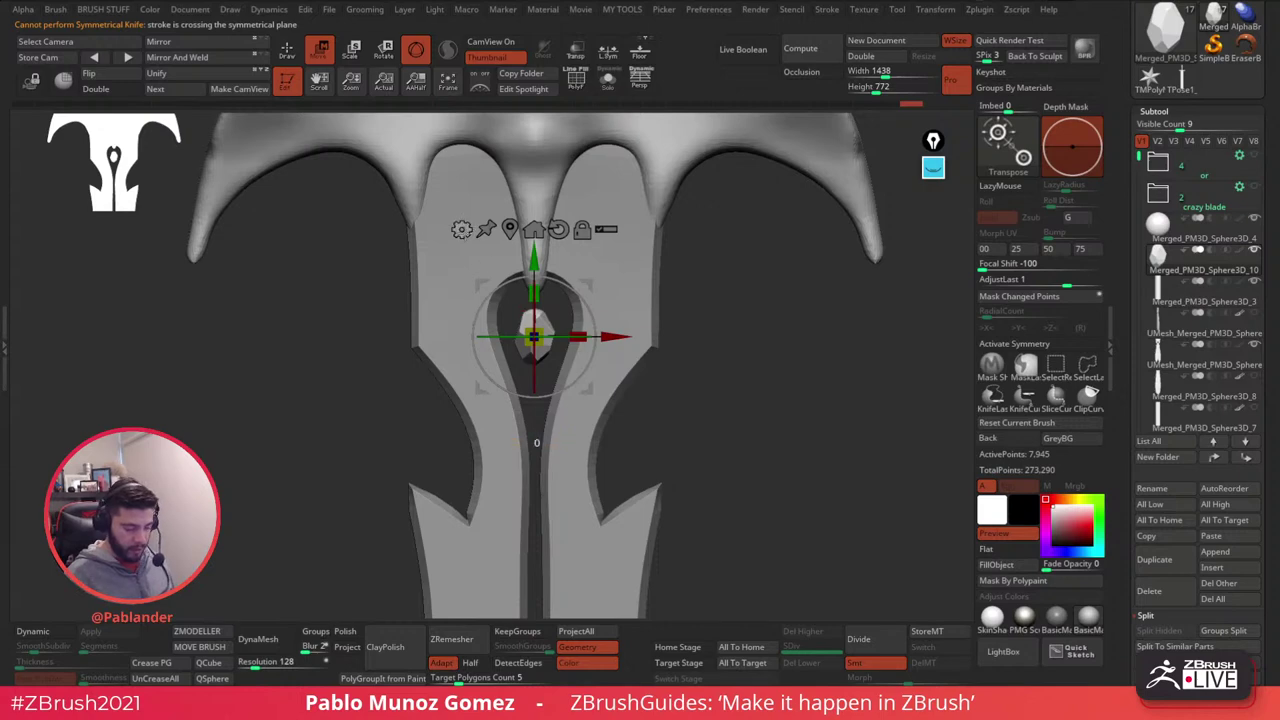
left_click(461, 229)
left_click(625, 370)
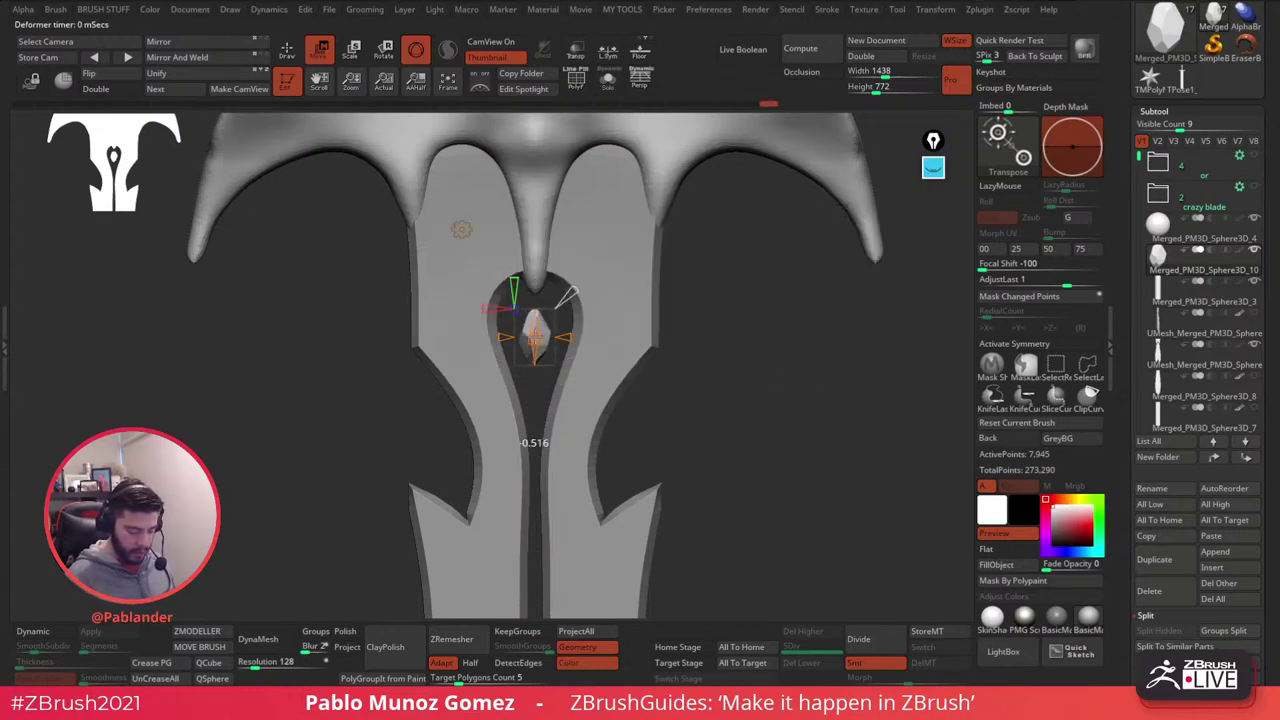
left_click_drag(567, 294, 581, 284)
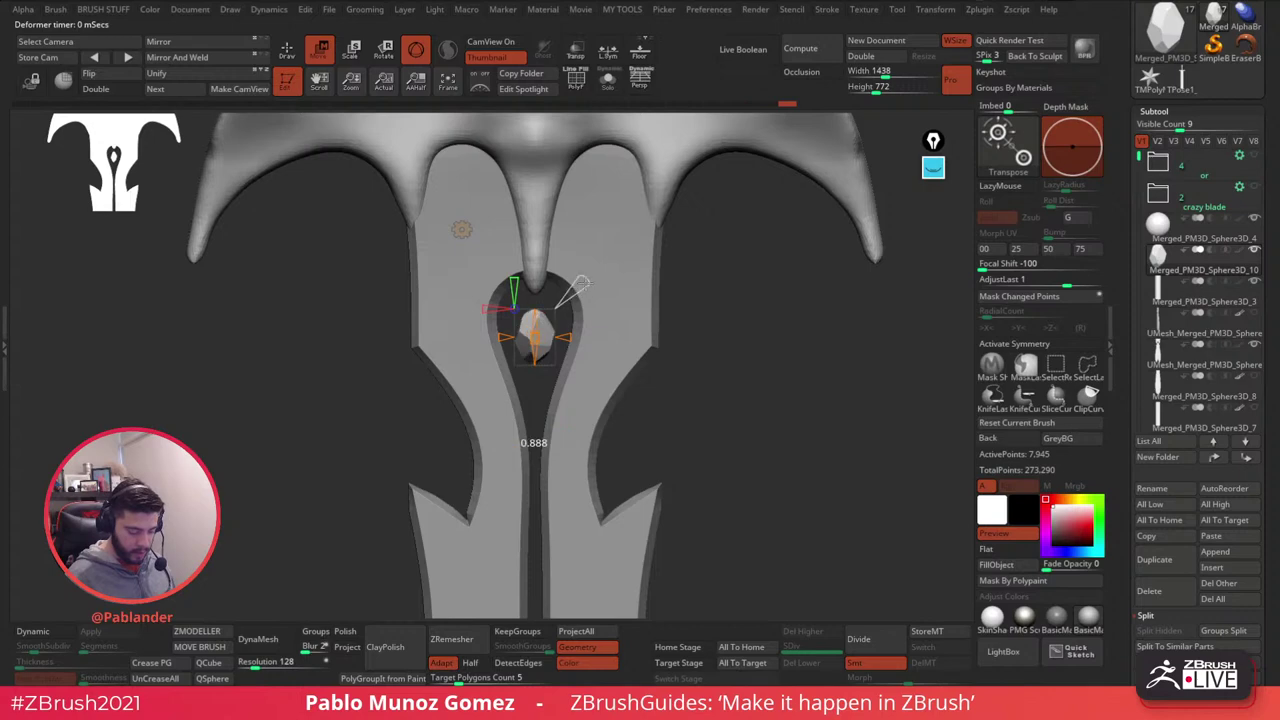
left_click(461, 229)
left_click(719, 265)
key("q")
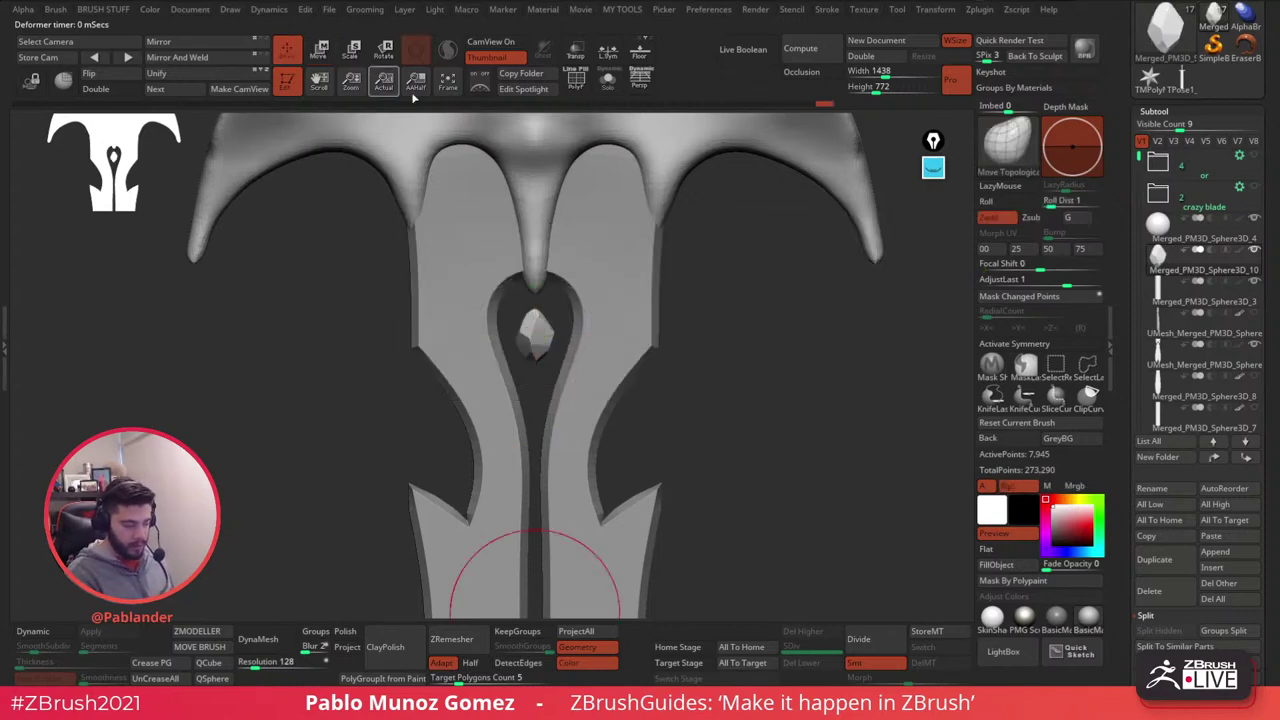
mouse_move(728, 356)
left_mouse_down()
mouse_move(723, 371)
mouse_move(654, 357)
mouse_move(663, 380)
mouse_move(731, 373)
mouse_move(720, 423)
mouse_move(726, 380)
mouse_move(679, 378)
mouse_move(663, 360)
mouse_move(674, 377)
mouse_move(631, 309)
left_mouse_up()
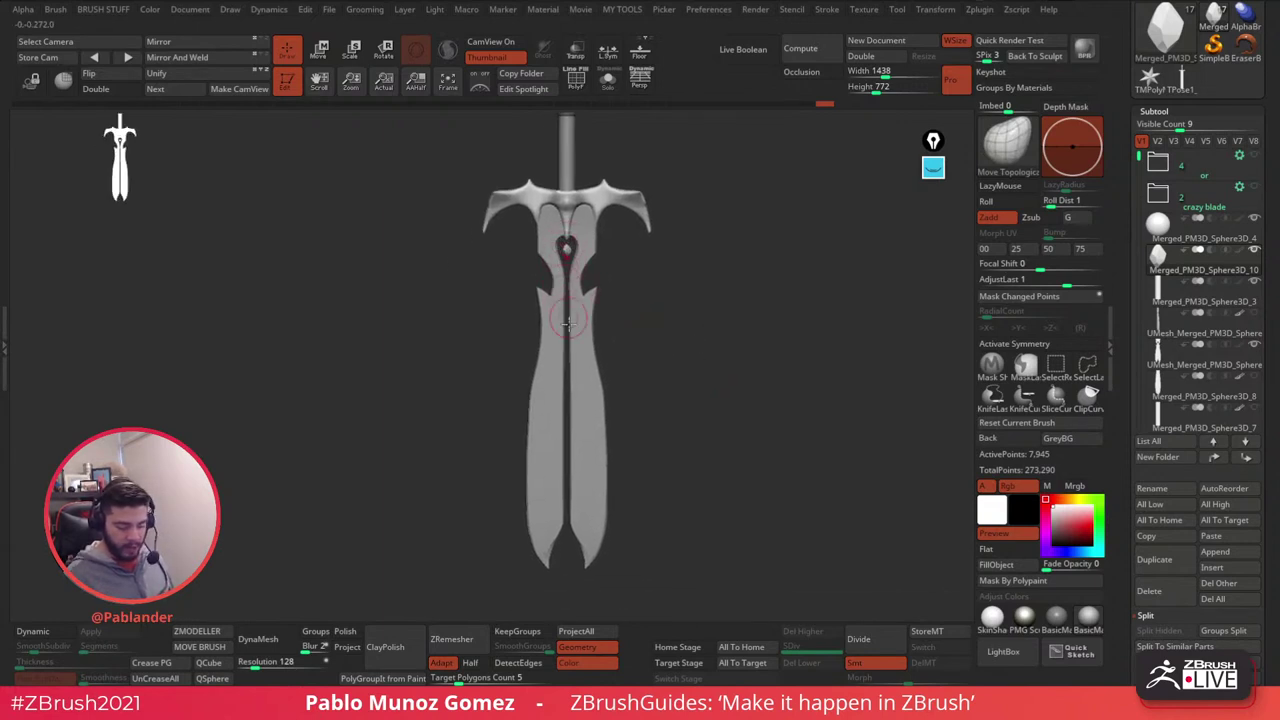
- Switch to Photoshop, create a blank 1920 x 1080 px document and paste in a screenshot of the full sword
left_click_drag(663, 507, 650, 440, "alt")
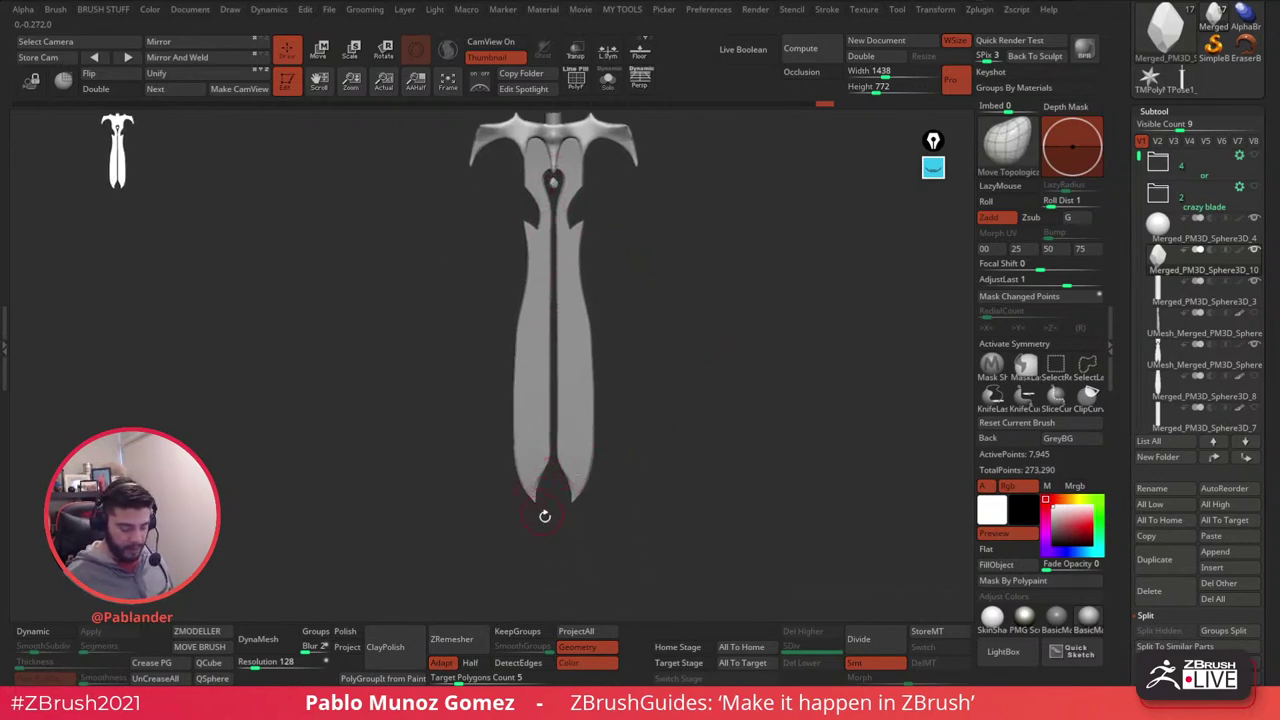
left_click_drag(543, 514, 565, 430)
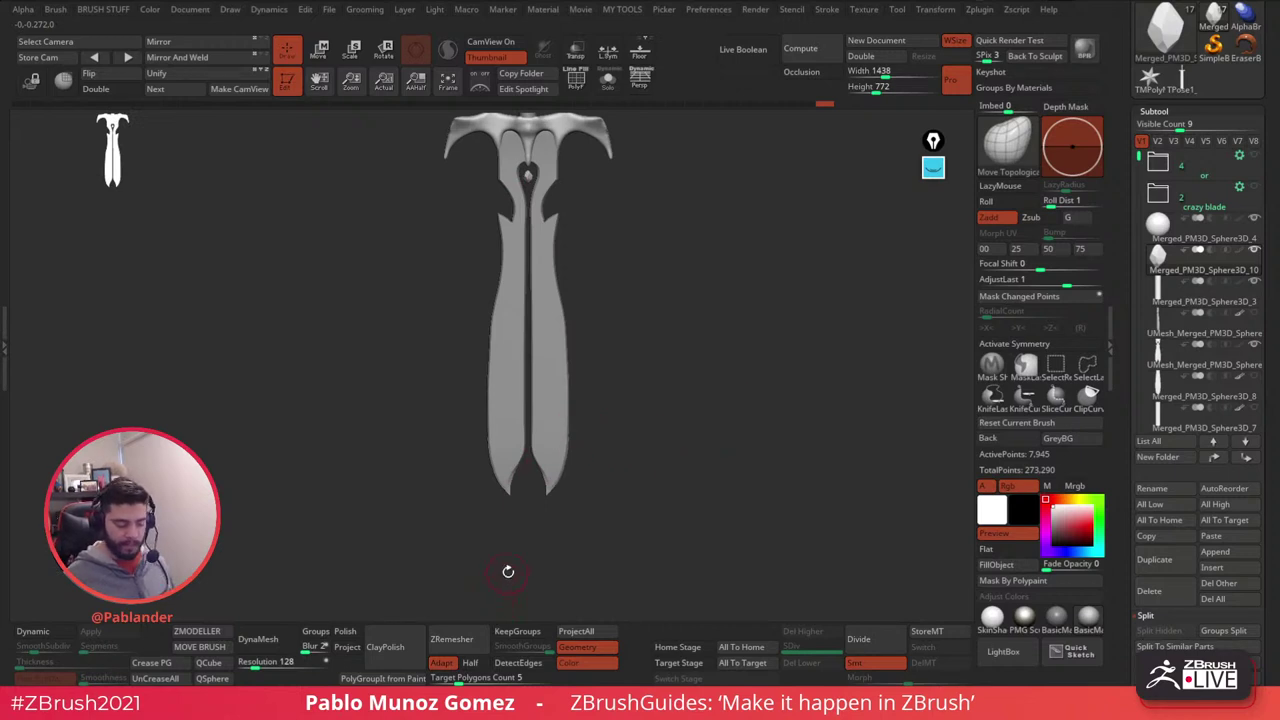
left_click_drag(591, 429, 555, 180)
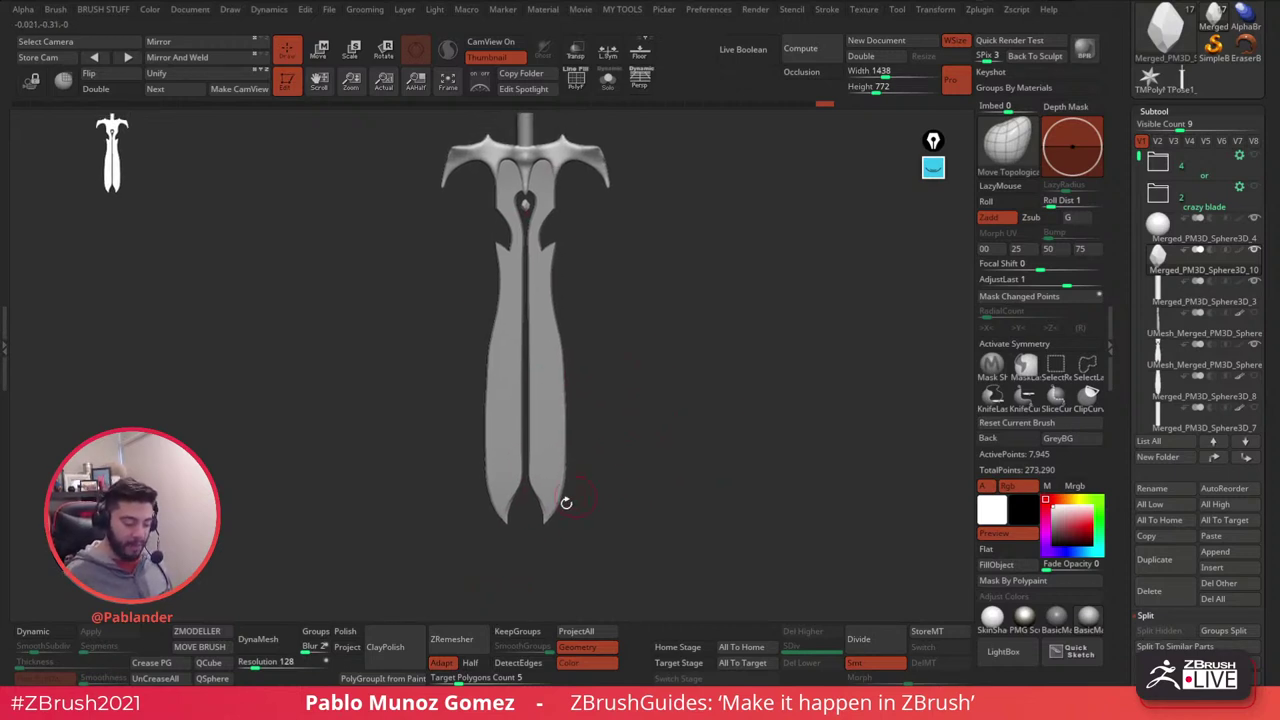
left_click_drag(563, 506, 670, 420)
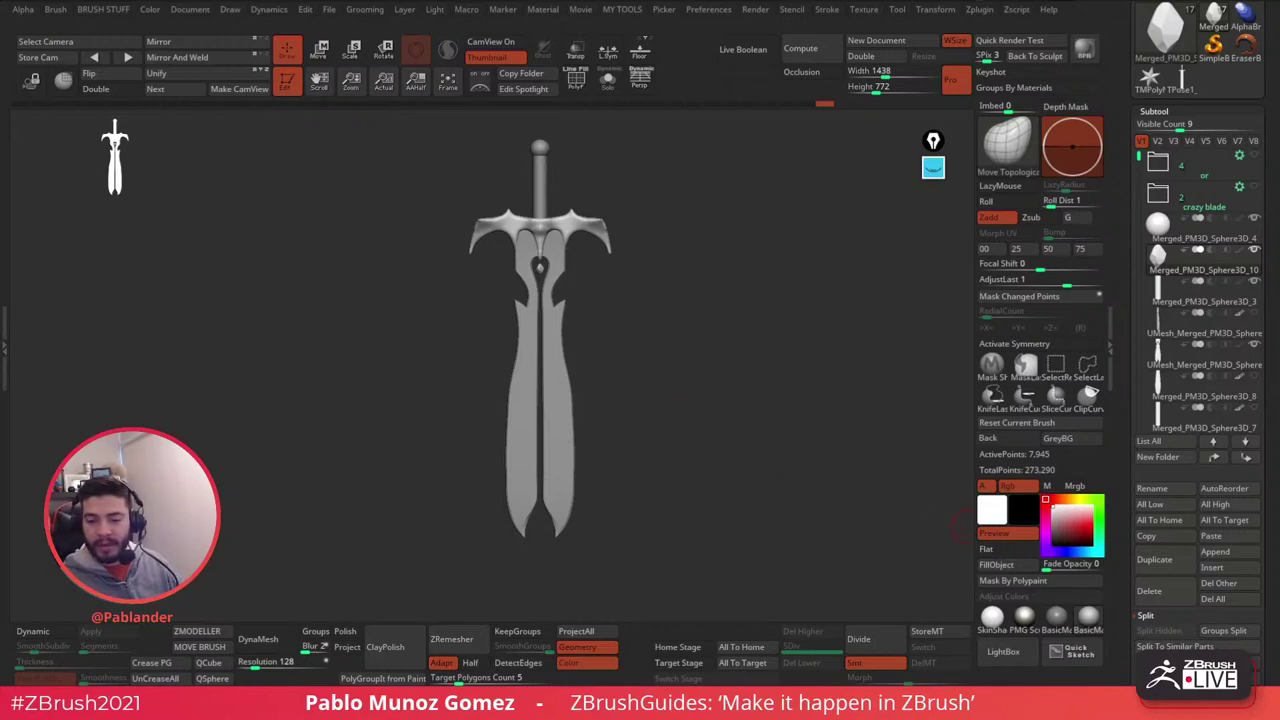
key("alt+Tab")
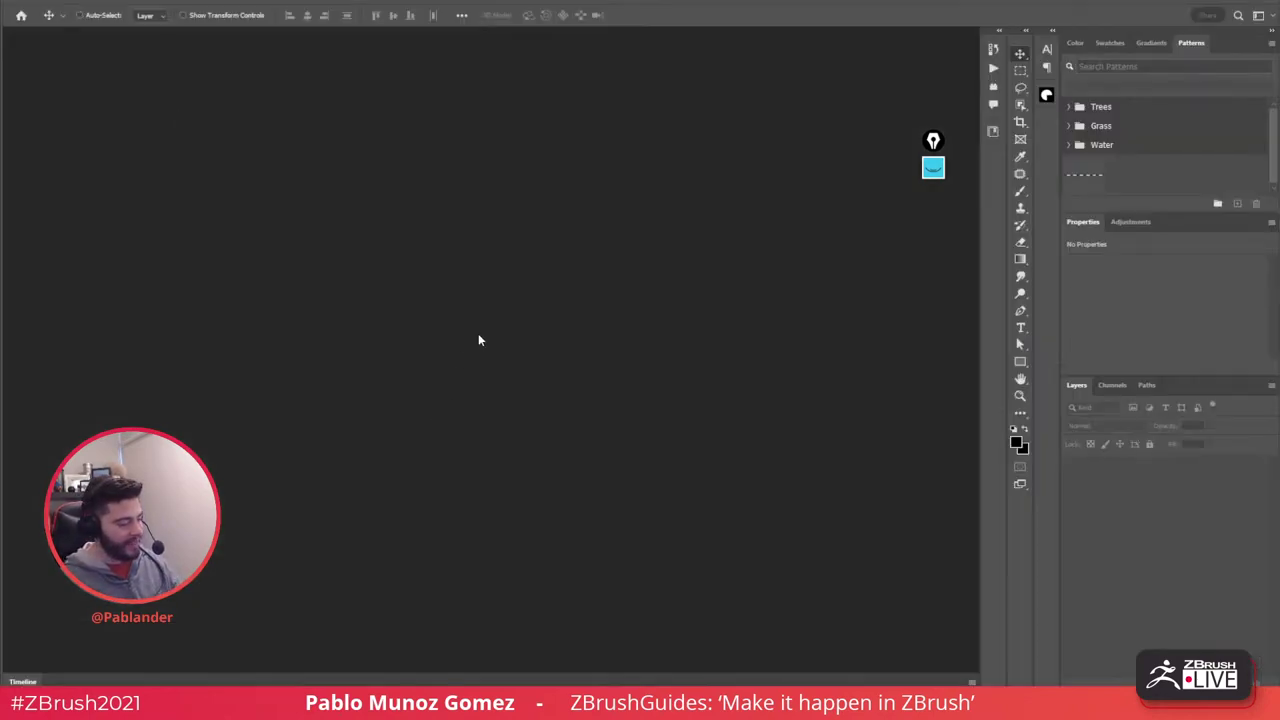
key("ctrl+n")
key("Escape")
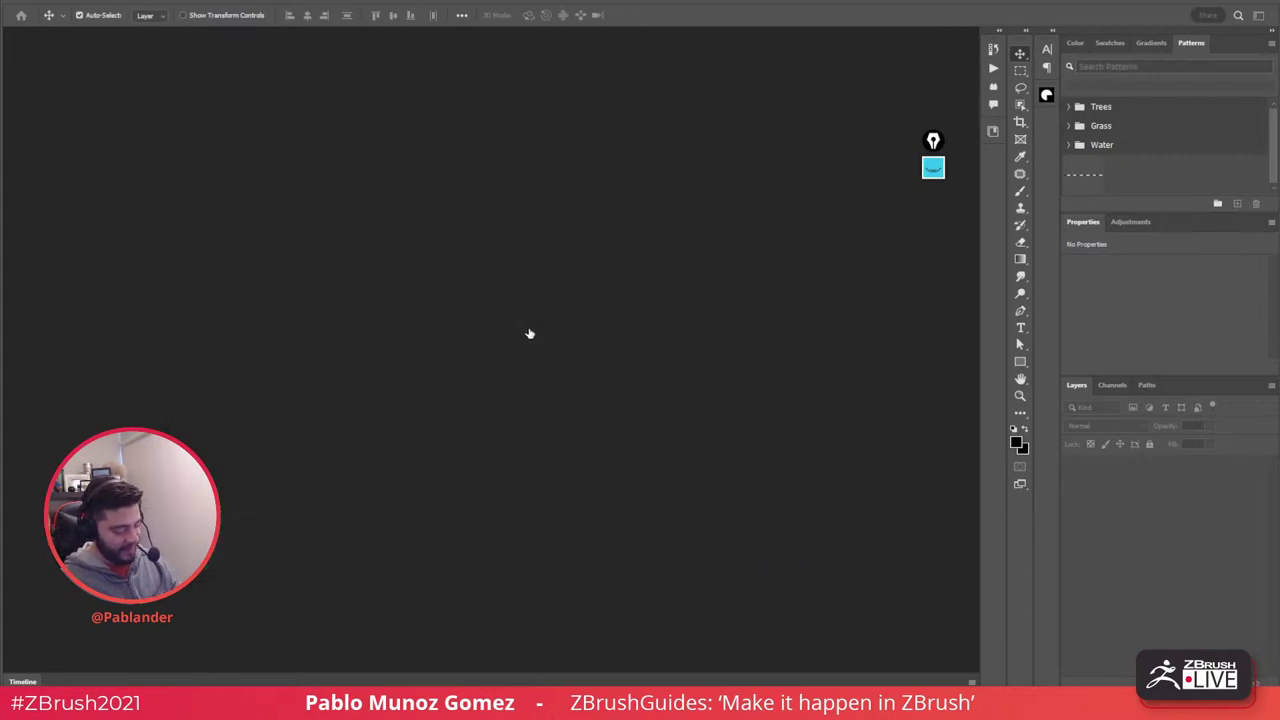
key("ctrl+alt+n")
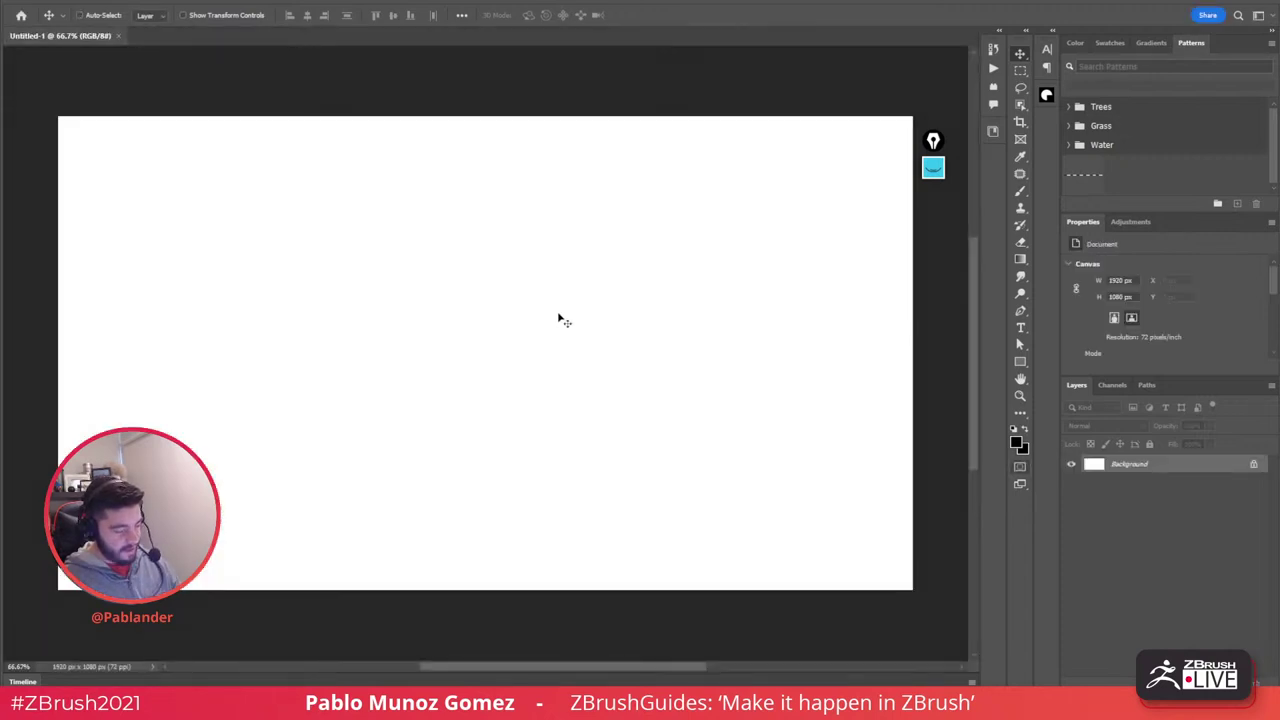
key("ctrl+v")
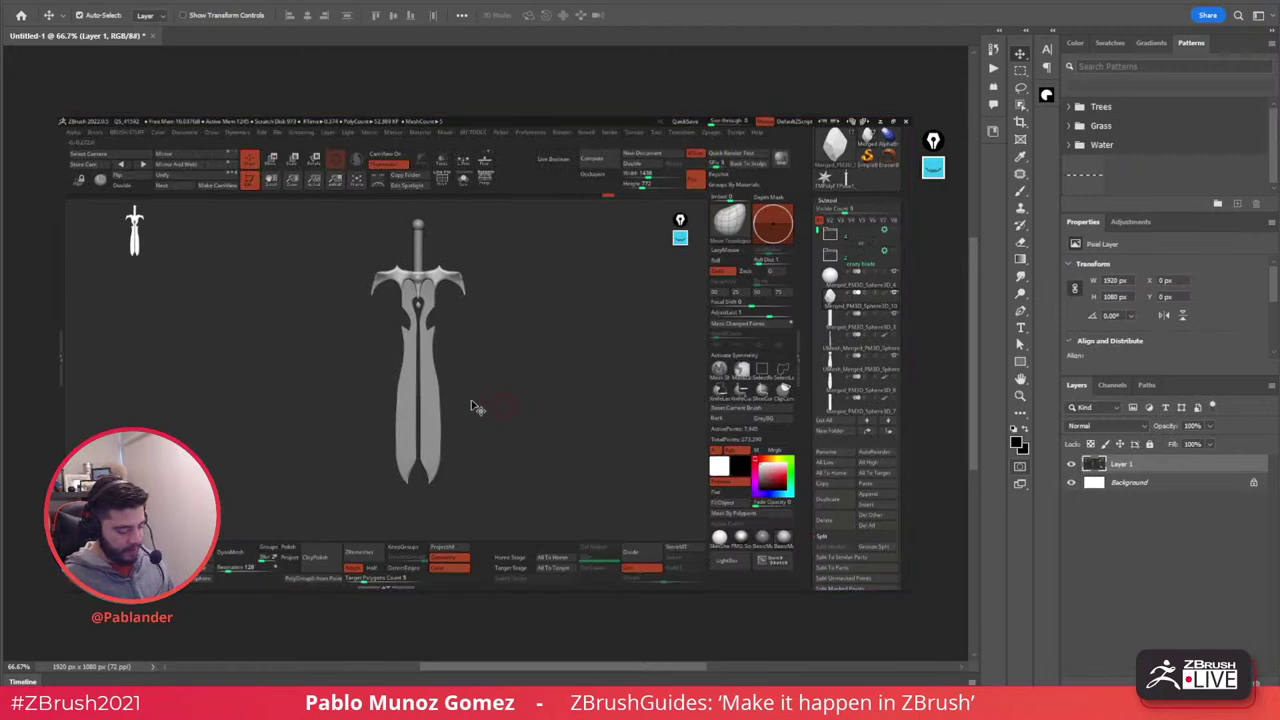
- Set the foreground colour to a saturated orange-red for painting over the sword image
scroll(411, 416, "up", 3, "alt")
scroll(485, 372, "up", 1, "alt")
left_click_drag(472, 398, 583, 318)
left_click(1017, 443)
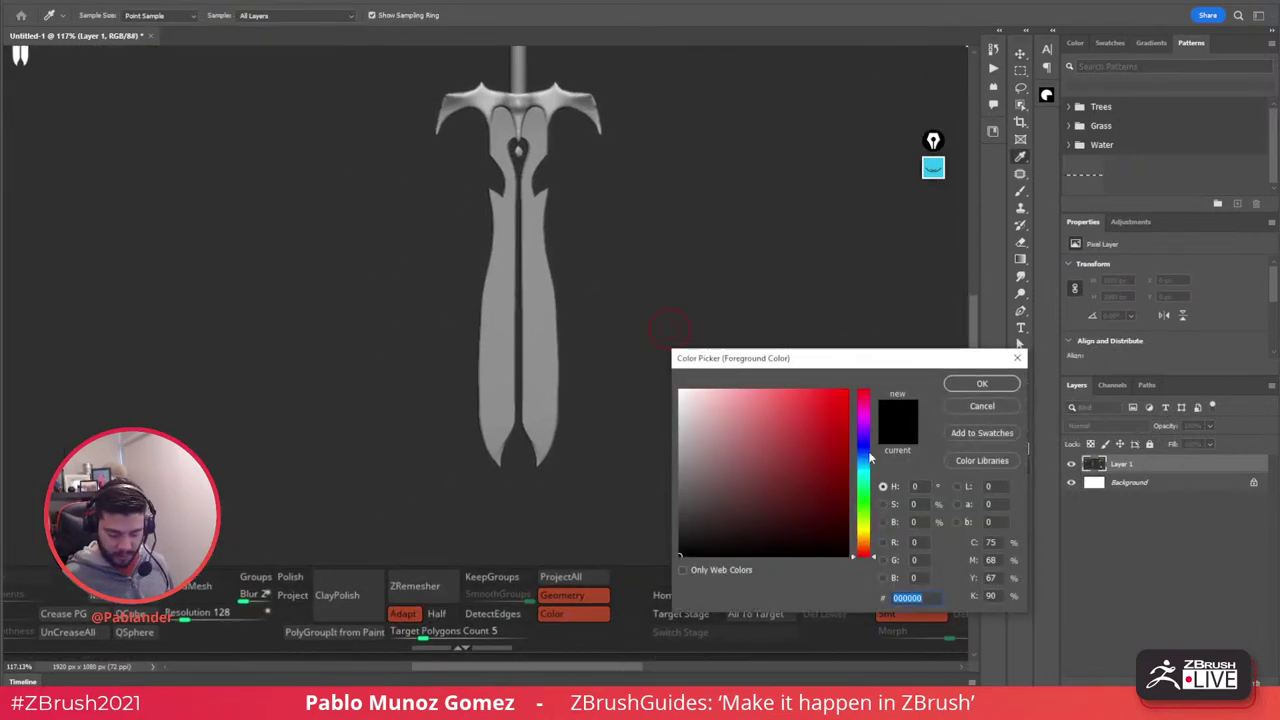
left_click_drag(868, 460, 869, 549)
left_click(822, 408)
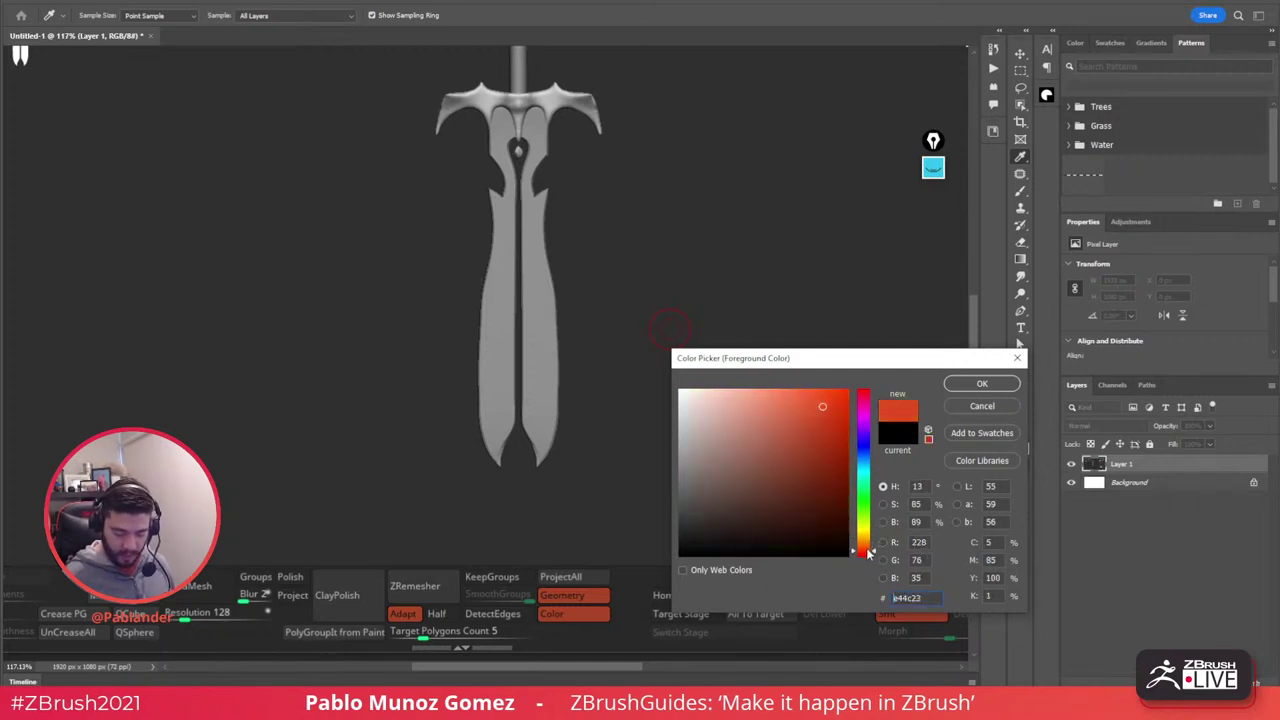
left_click(825, 407)
left_click(831, 406)
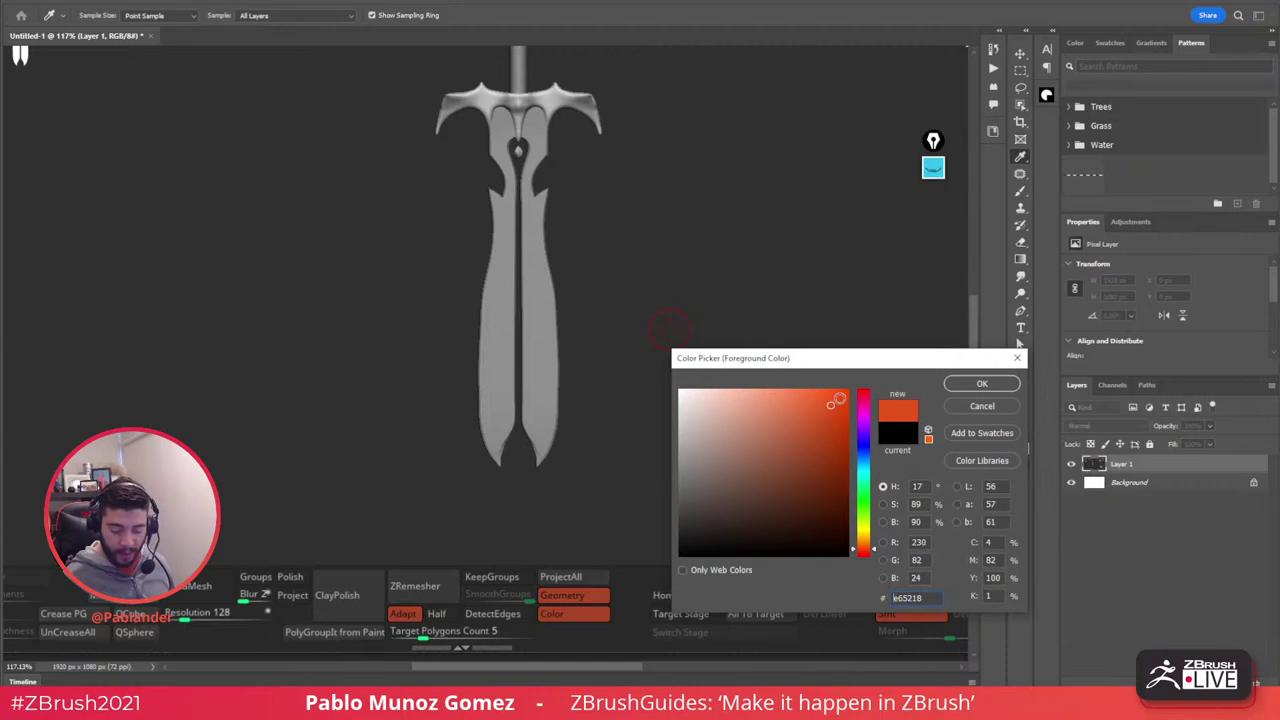
left_click(839, 398)
key("Return")
key("v")
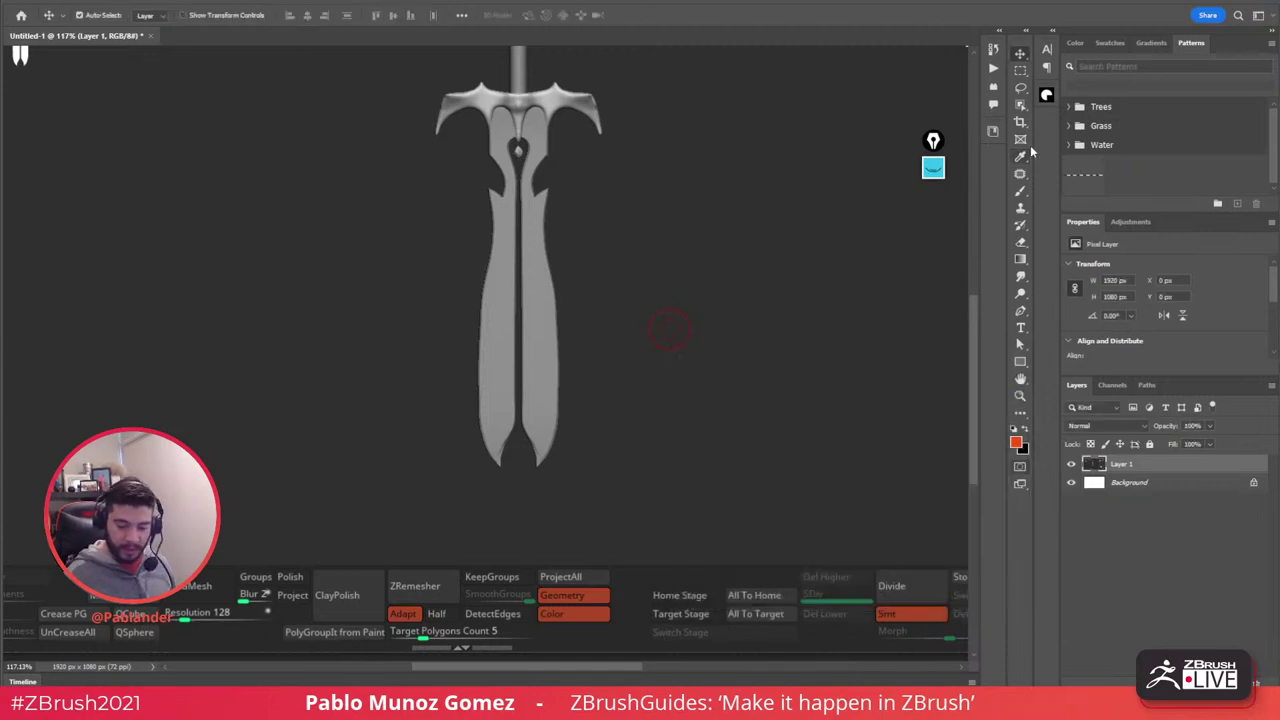
- Set up the Hard Round Pressure Opacity and Flow brush at 7 px
left_click(1020, 190)
right_click(746, 230)
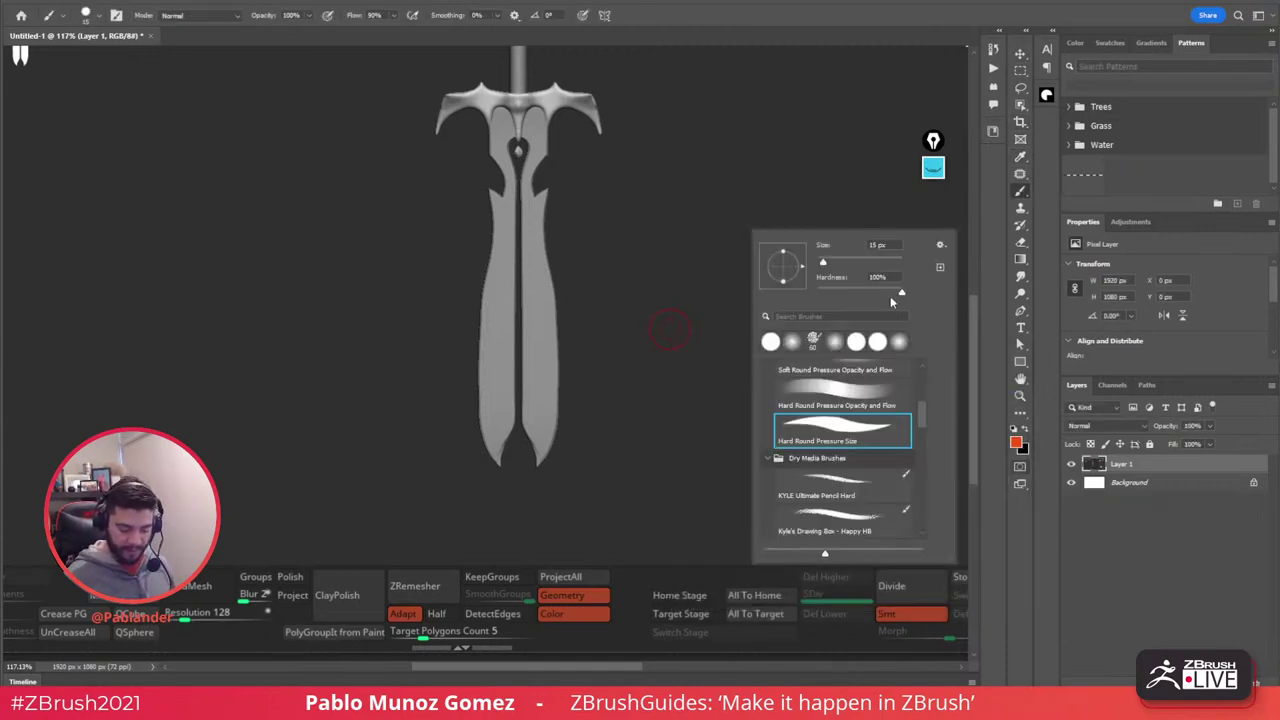
left_click_drag(824, 264, 821, 264)
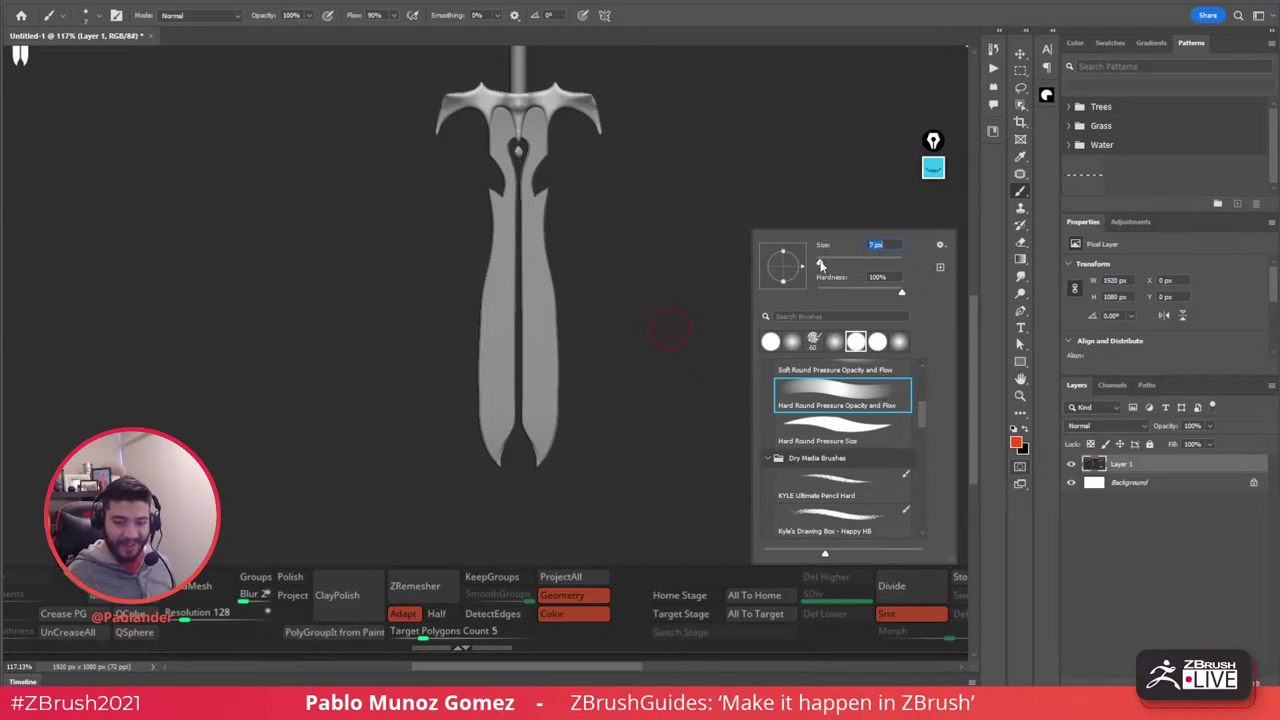
left_click(655, 349)
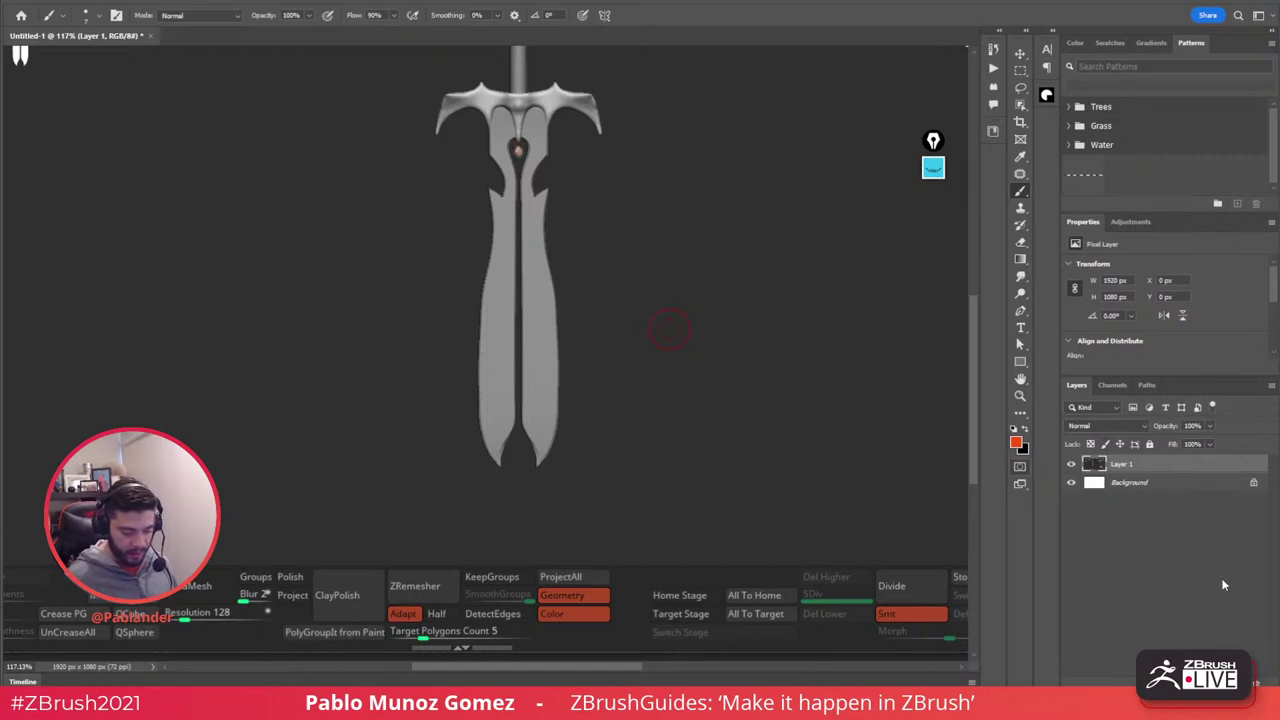
- Paint an orange glow over the gem on a new layer and set that layer's blend mode to Linear Dodge (Add)
key("ctrl+shift+alt+n")
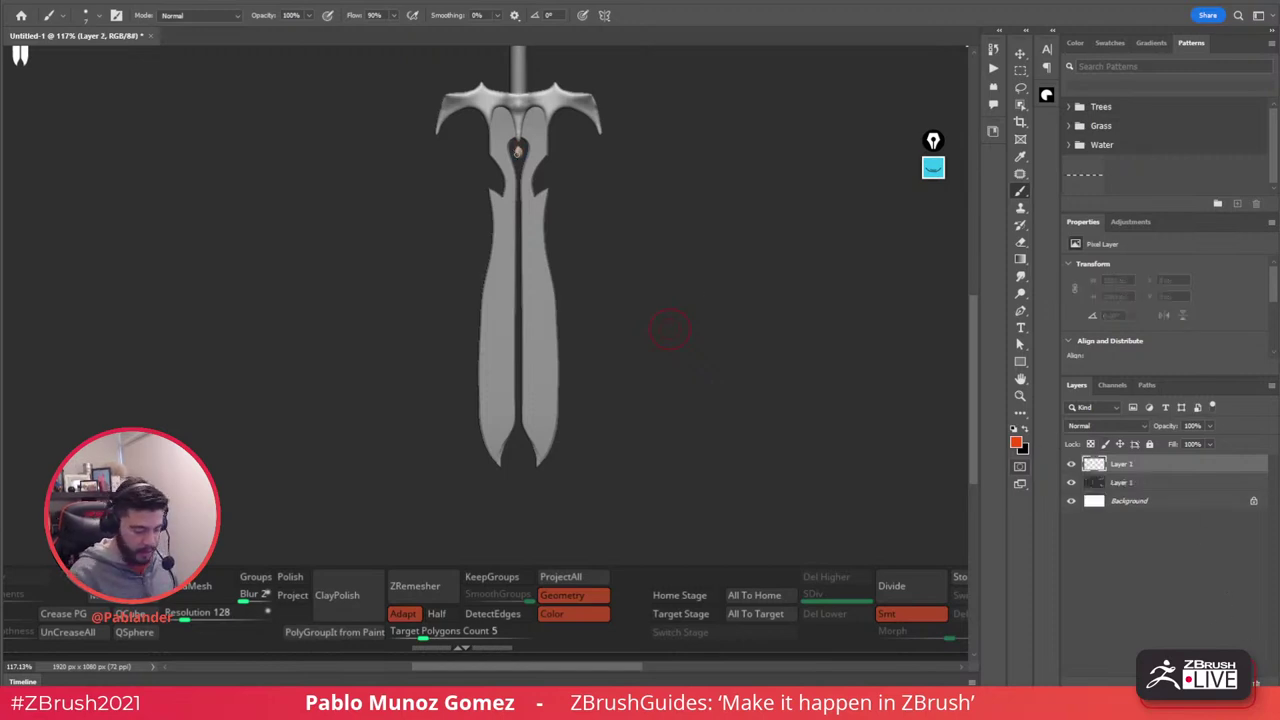
left_click(517, 150)
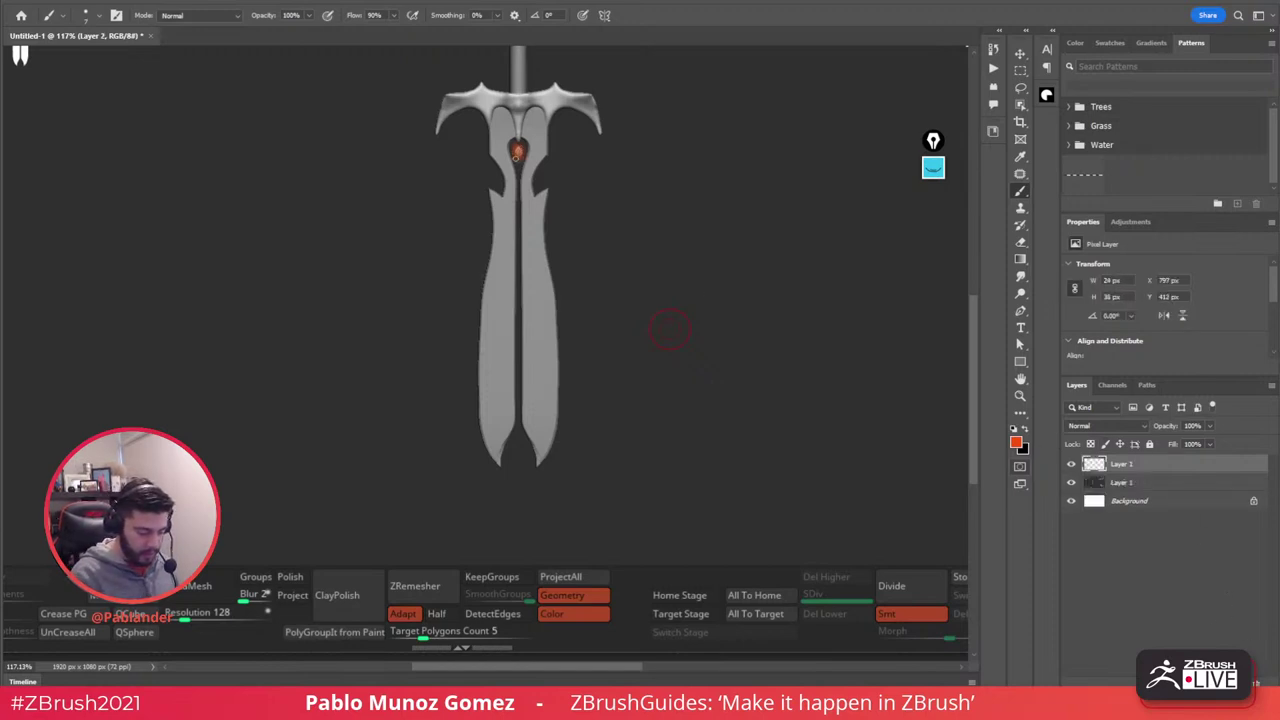
left_click(1105, 425)
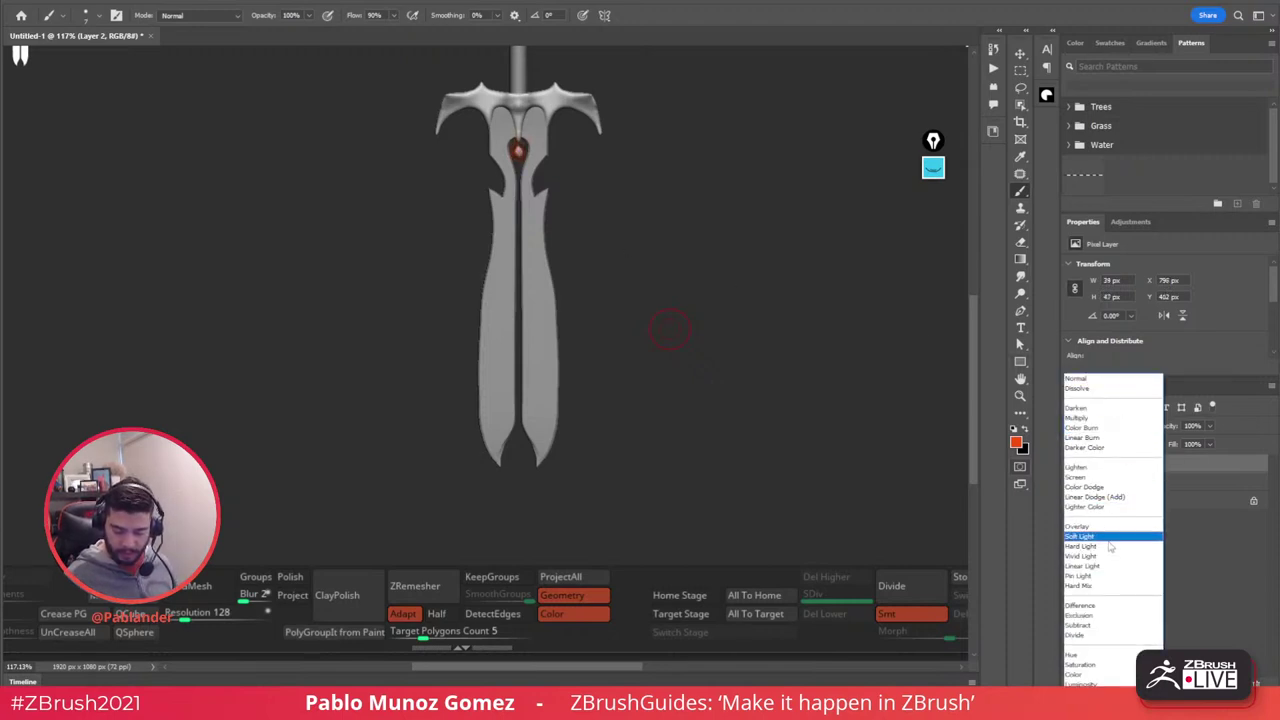
left_click(1106, 479)
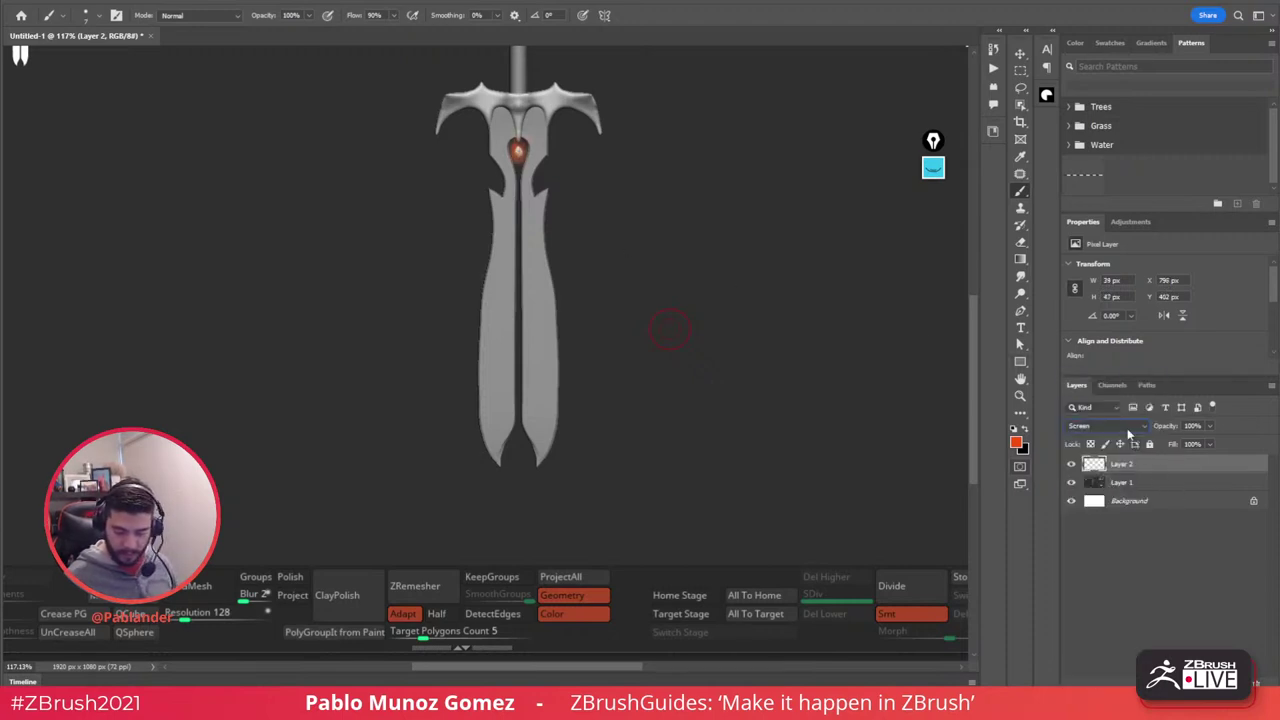
left_click(1127, 428)
left_click(1122, 495)
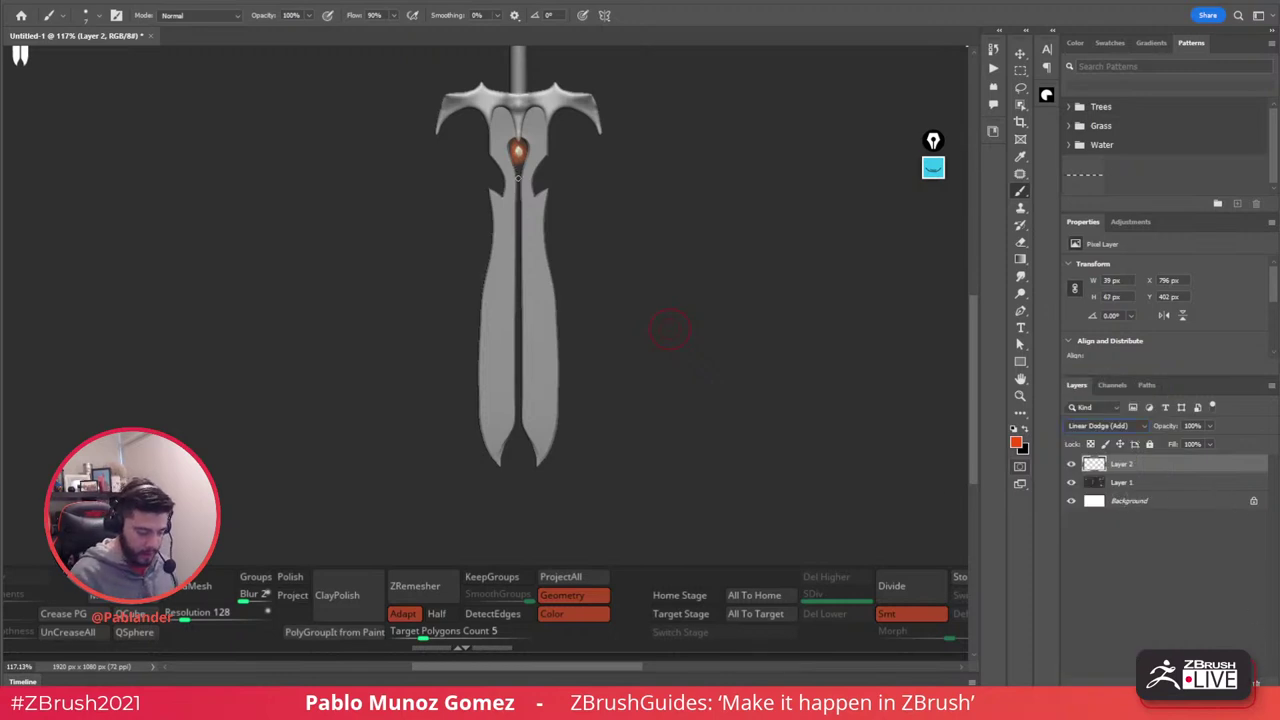
- Paint the orange glow down the blade's central slit and add flame-like strokes with a finer brush in the tip opening
left_click_drag(517, 177, 518, 351)
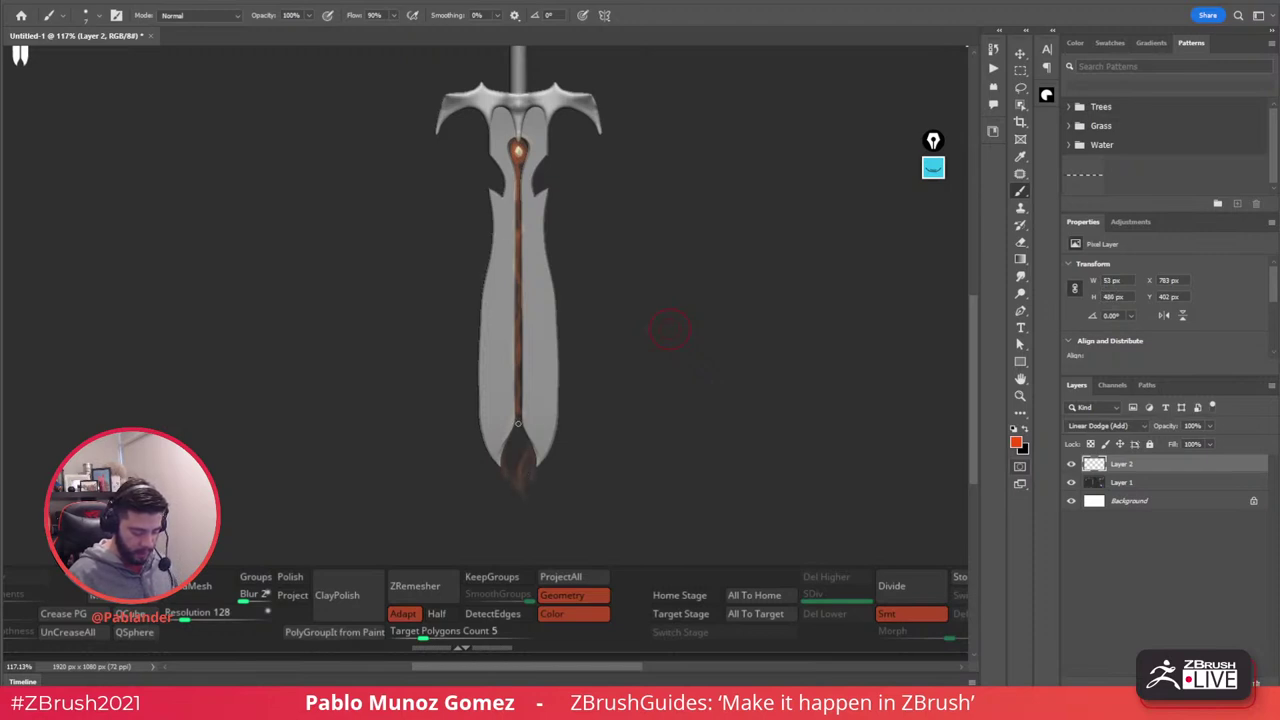
right_click(614, 302)
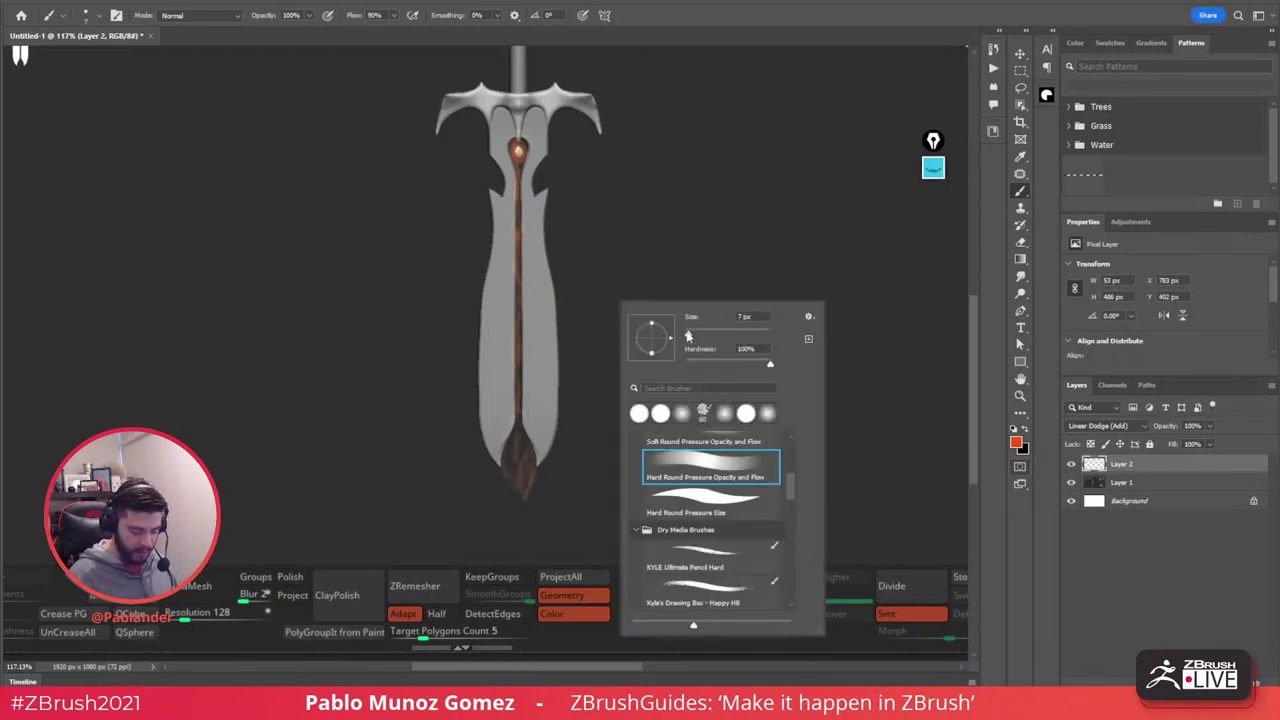
left_click_drag(688, 337, 685, 336)
left_click(520, 420)
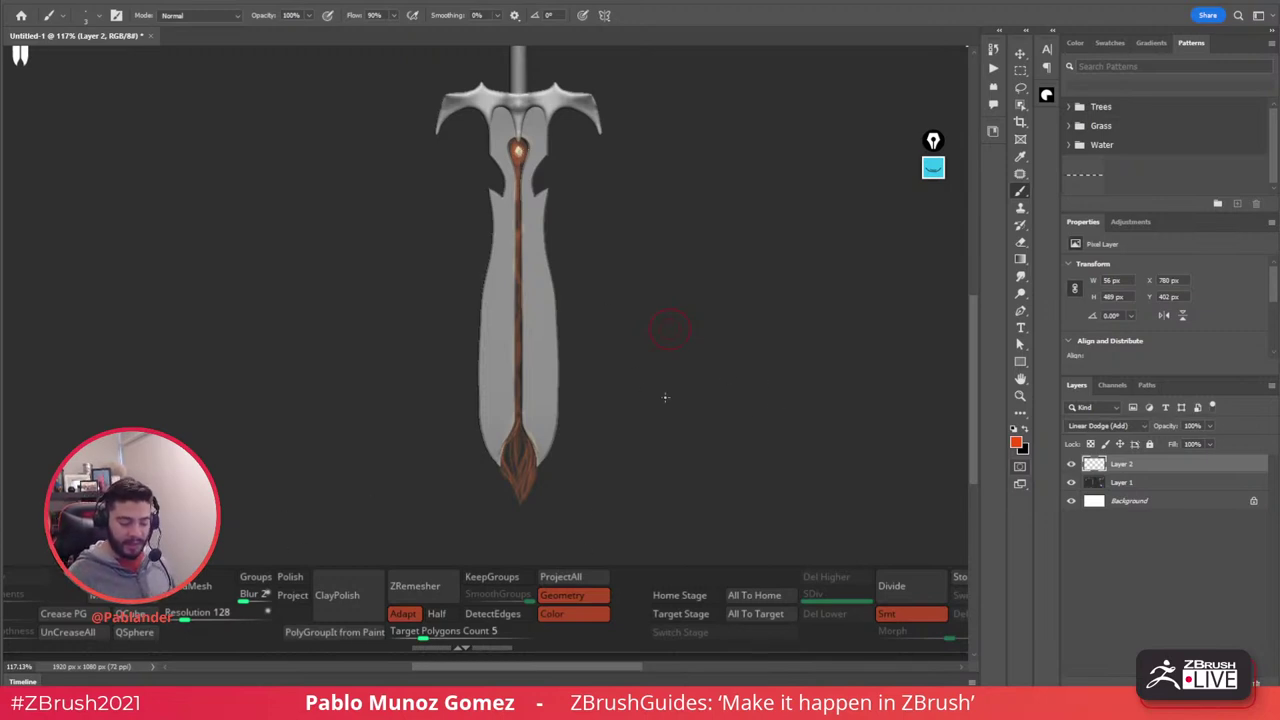
- Return to ZBrush, make the crossguard the active subtool and choose the Move brush
key("alt+Tab")
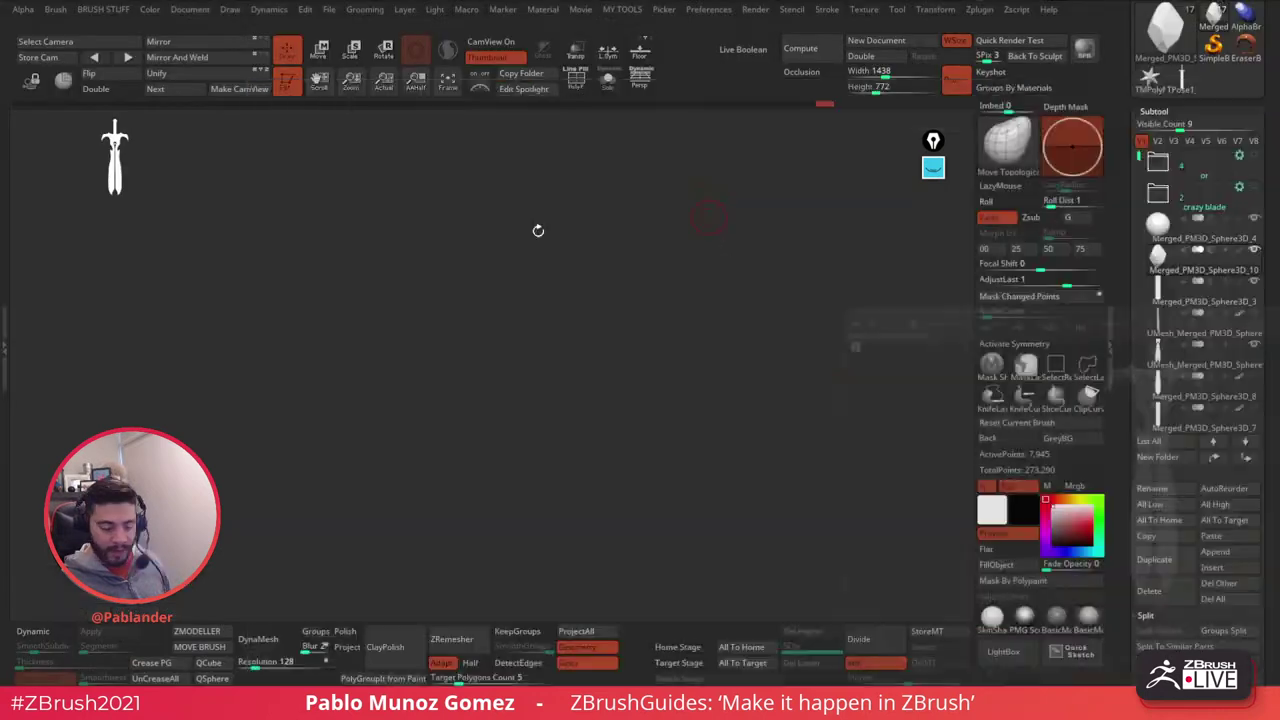
left_click_drag(700, 358, 719, 418, "alt")
scroll(641, 420, "down", 2)
left_click_drag(601, 263, 649, 303, "alt")
left_click(642, 276, "alt")
left_click_drag(707, 396, 792, 432)
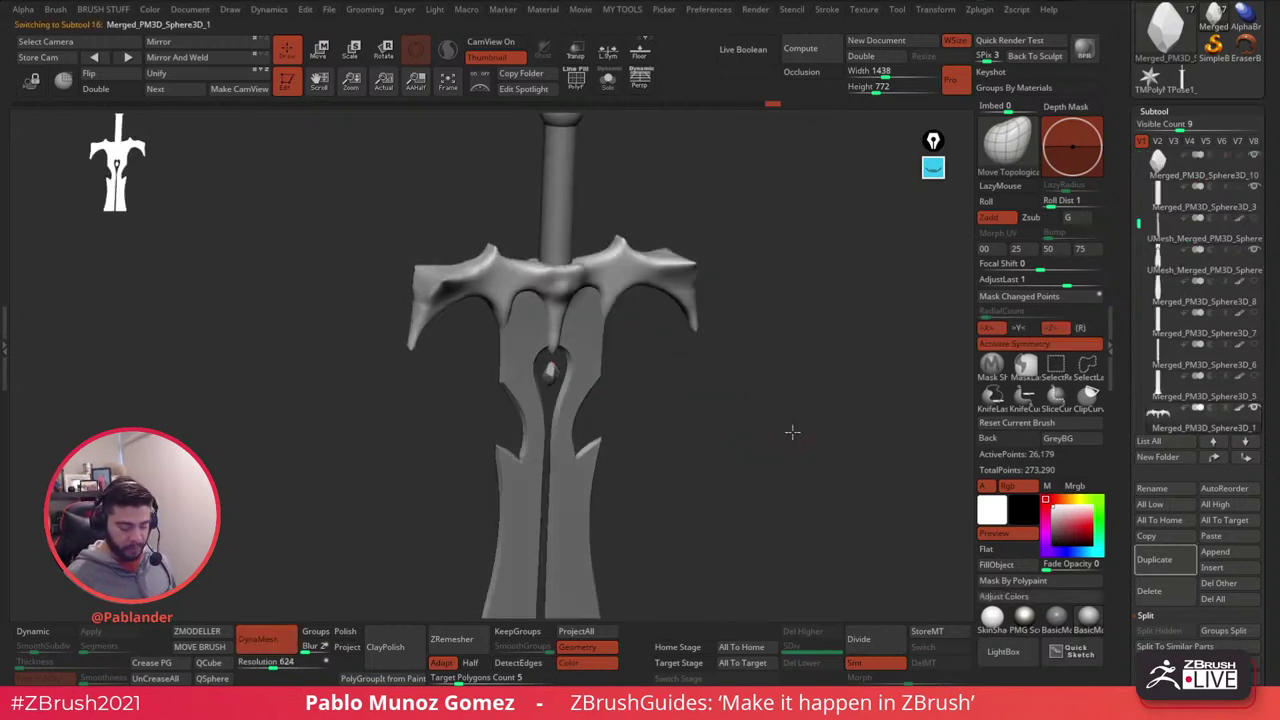
key("b")
key("m")
key("v")
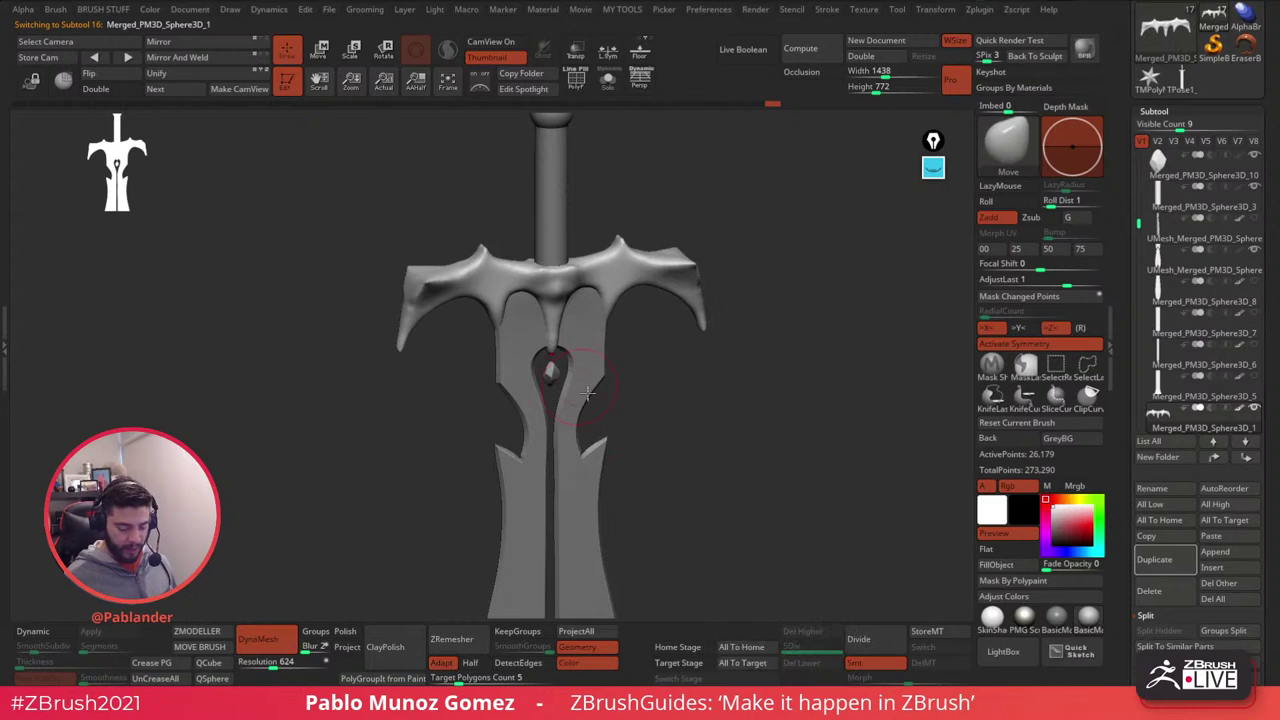
- Examine the crossguard, grip and pommel from several angles, and view the sword as a whole
mouse_move(690, 395)
left_mouse_down()
mouse_move(723, 397)
mouse_move(709, 446)
mouse_move(700, 413)
left_mouse_up()
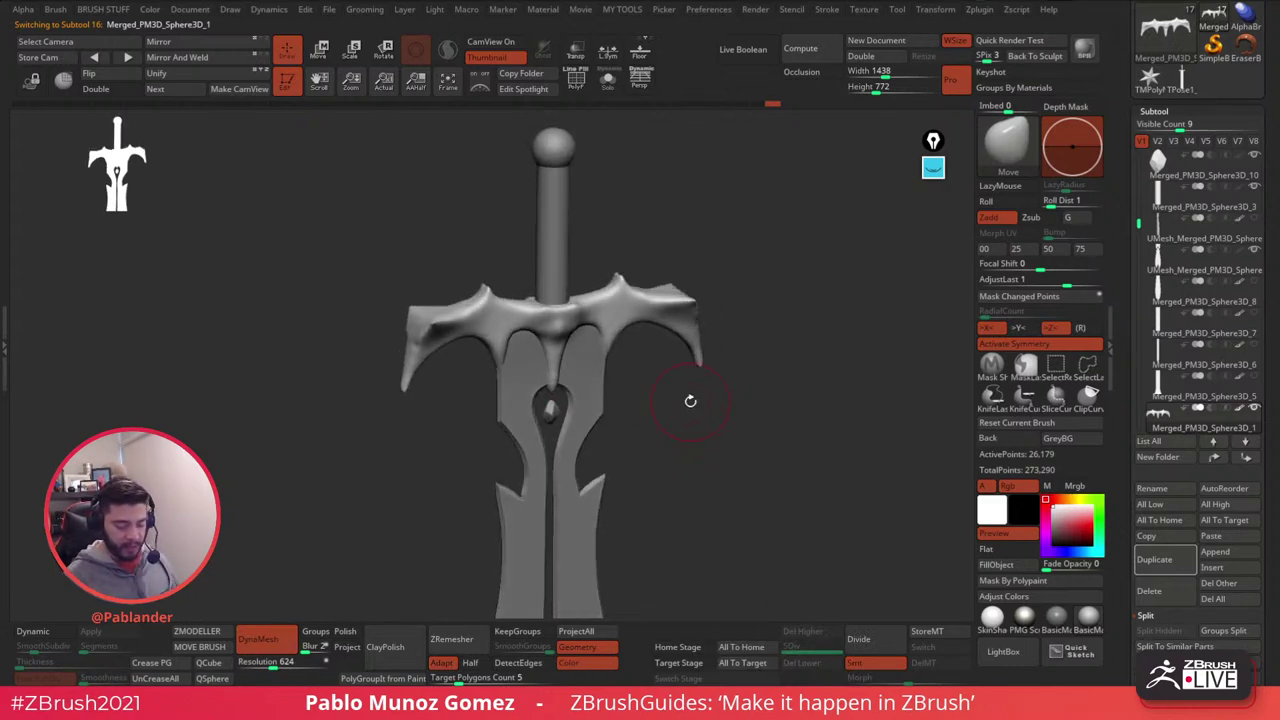
left_click_drag(684, 402, 640, 396)
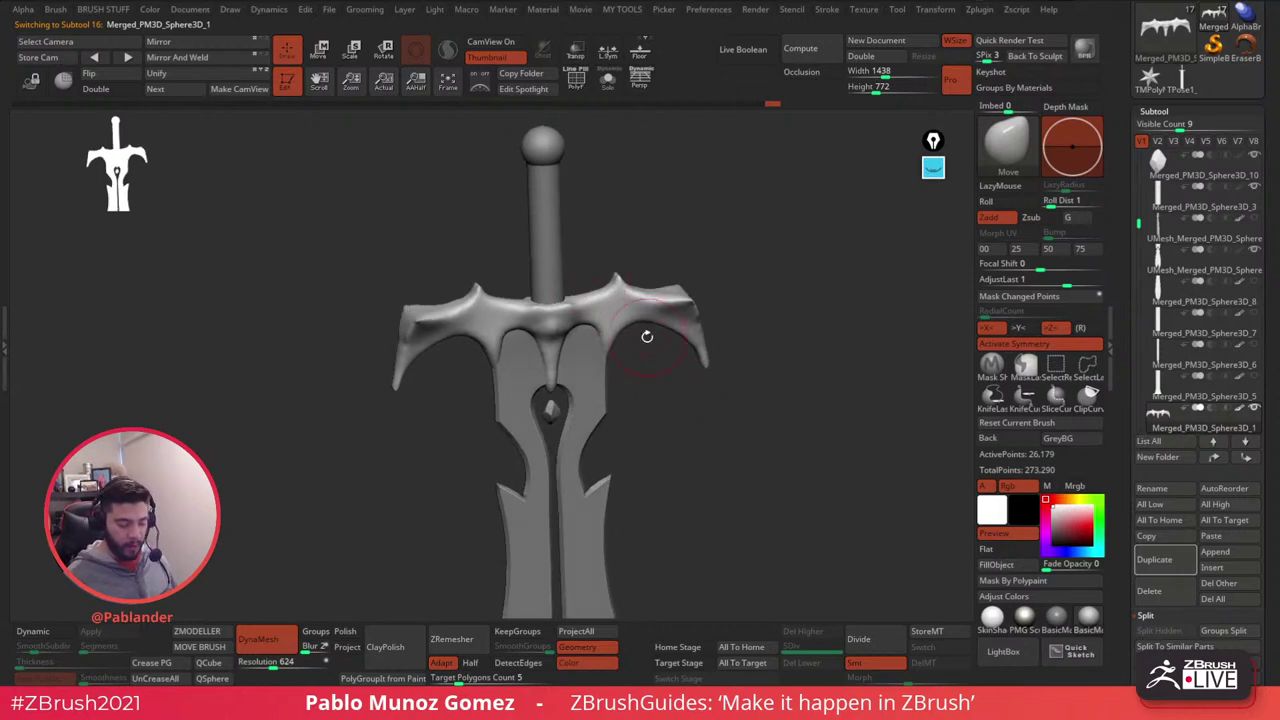
left_click_drag(732, 439, 698, 404)
left_click_drag(595, 185, 625, 228)
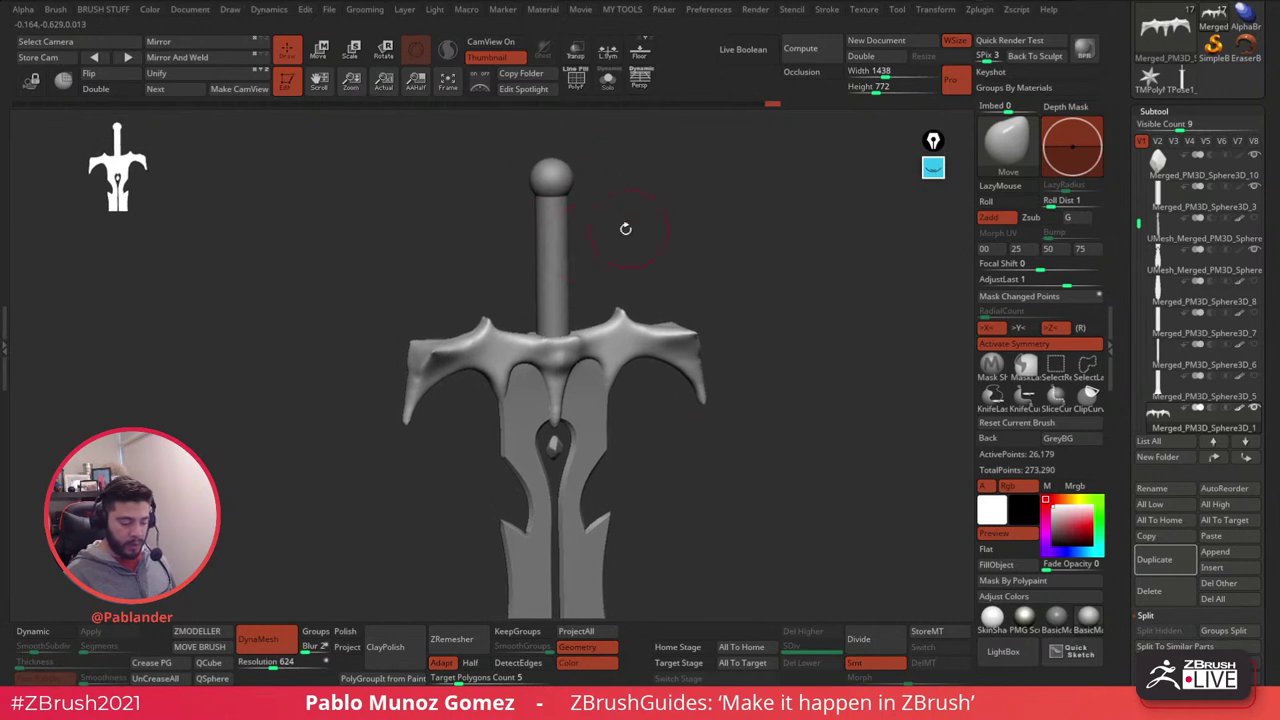
left_click_drag(604, 182, 654, 231, "alt")
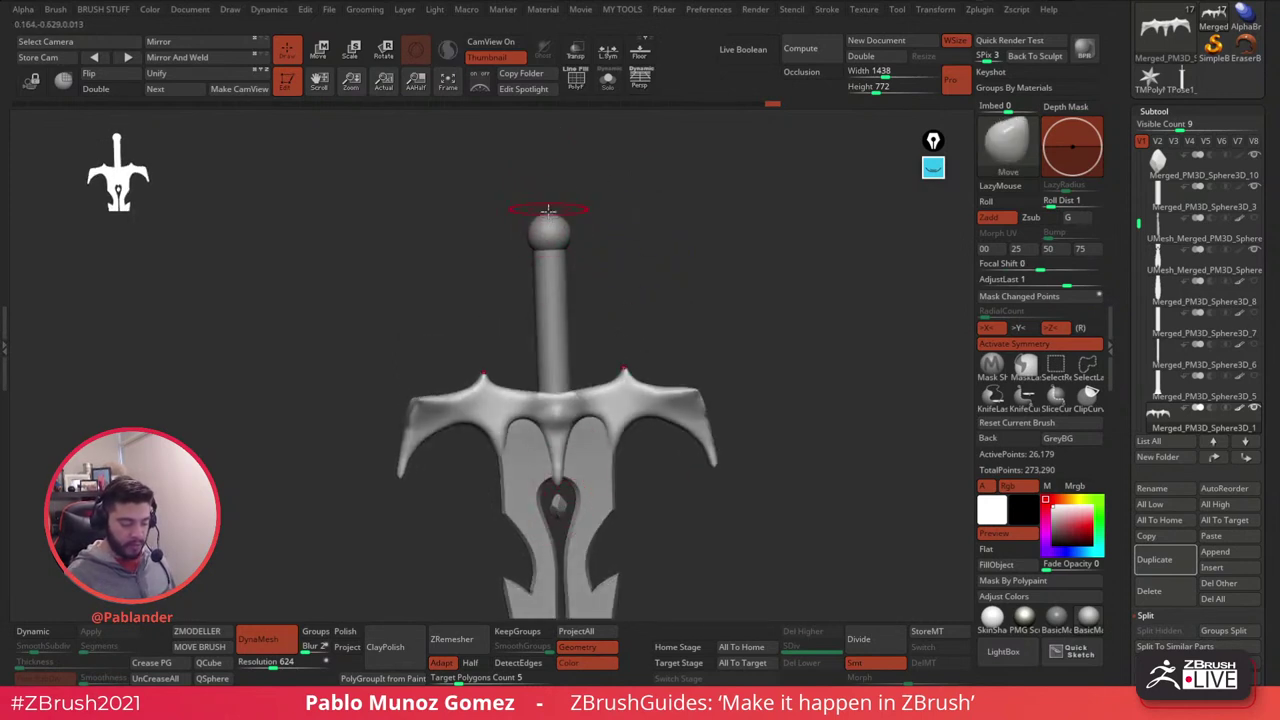
left_click_drag(624, 211, 577, 230)
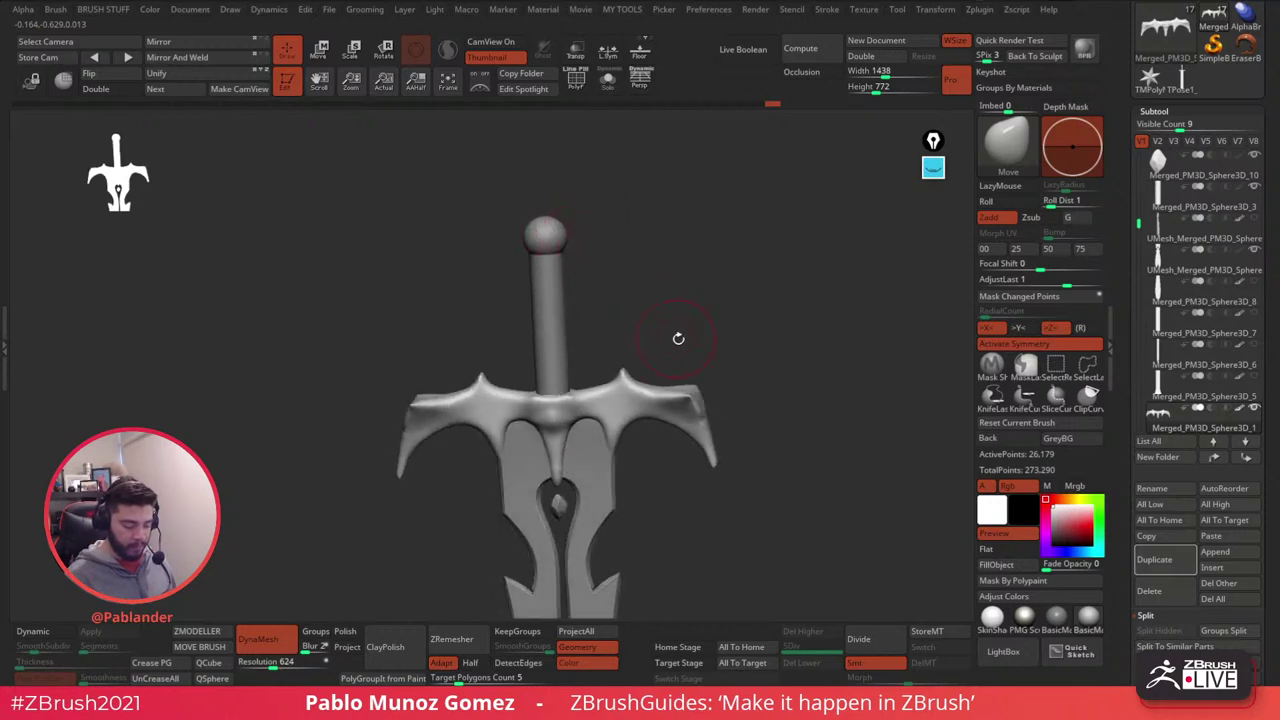
left_click_drag(606, 434, 692, 352, "alt")
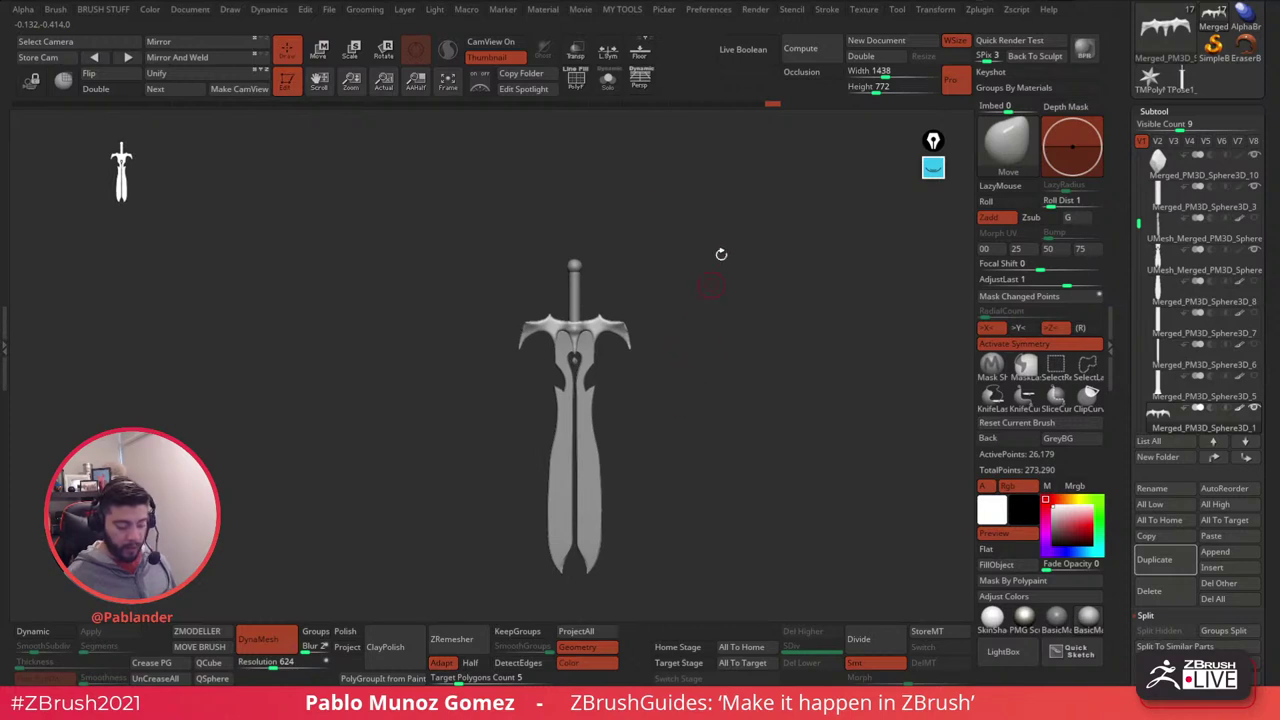
- Show the transform gizmo and reposition its pivot vertically from the blade to the crossguard's centre
left_click(319, 52)
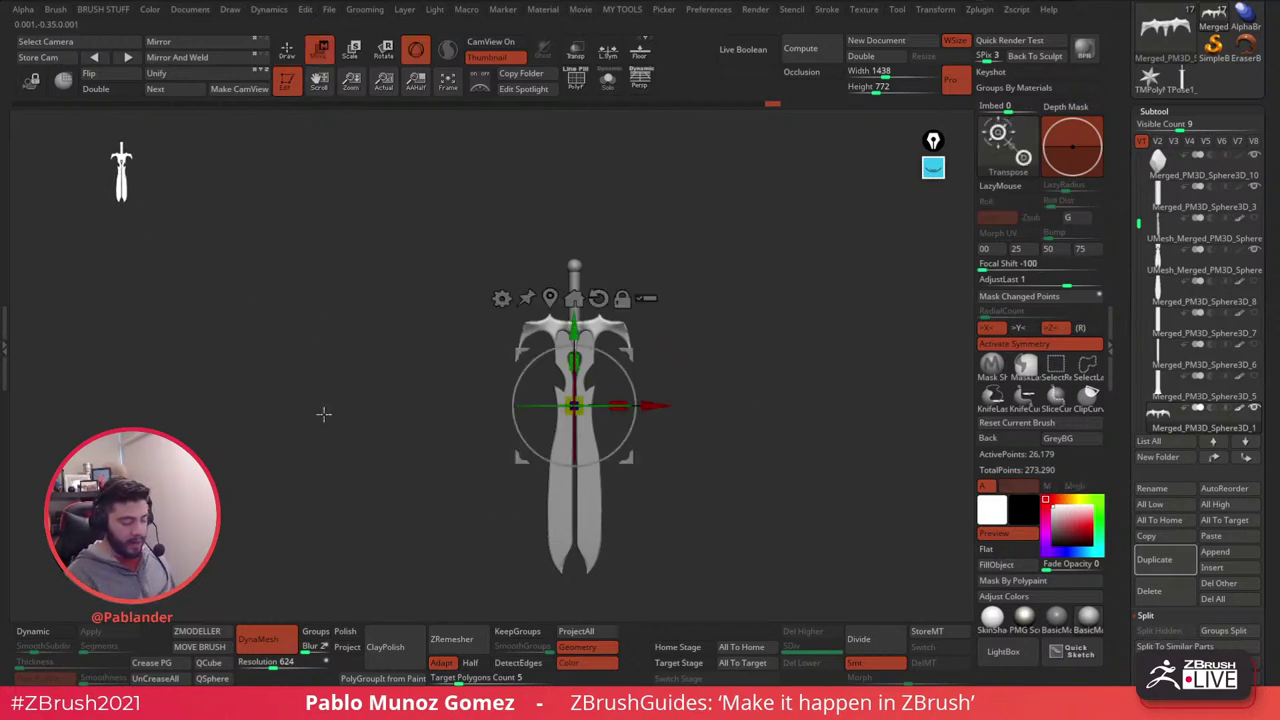
left_click_drag(748, 368, 736, 348, "alt")
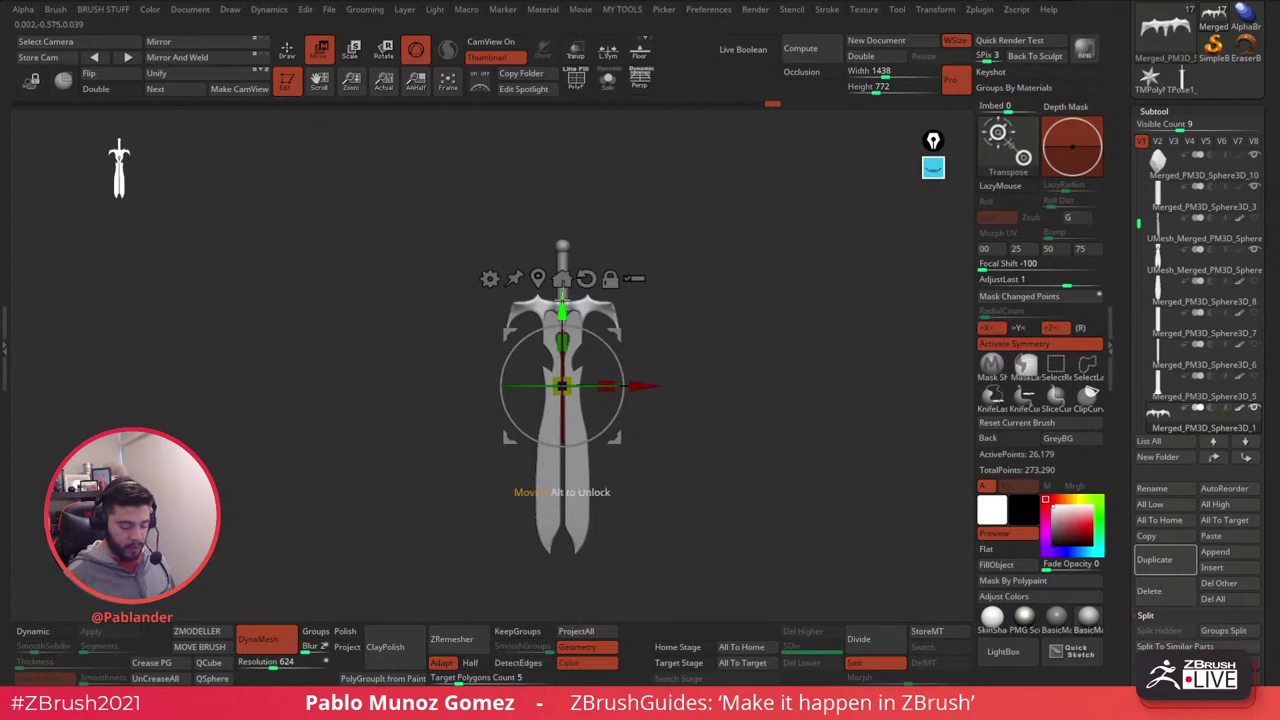
left_click_drag(562, 310, 562, 232, "alt")
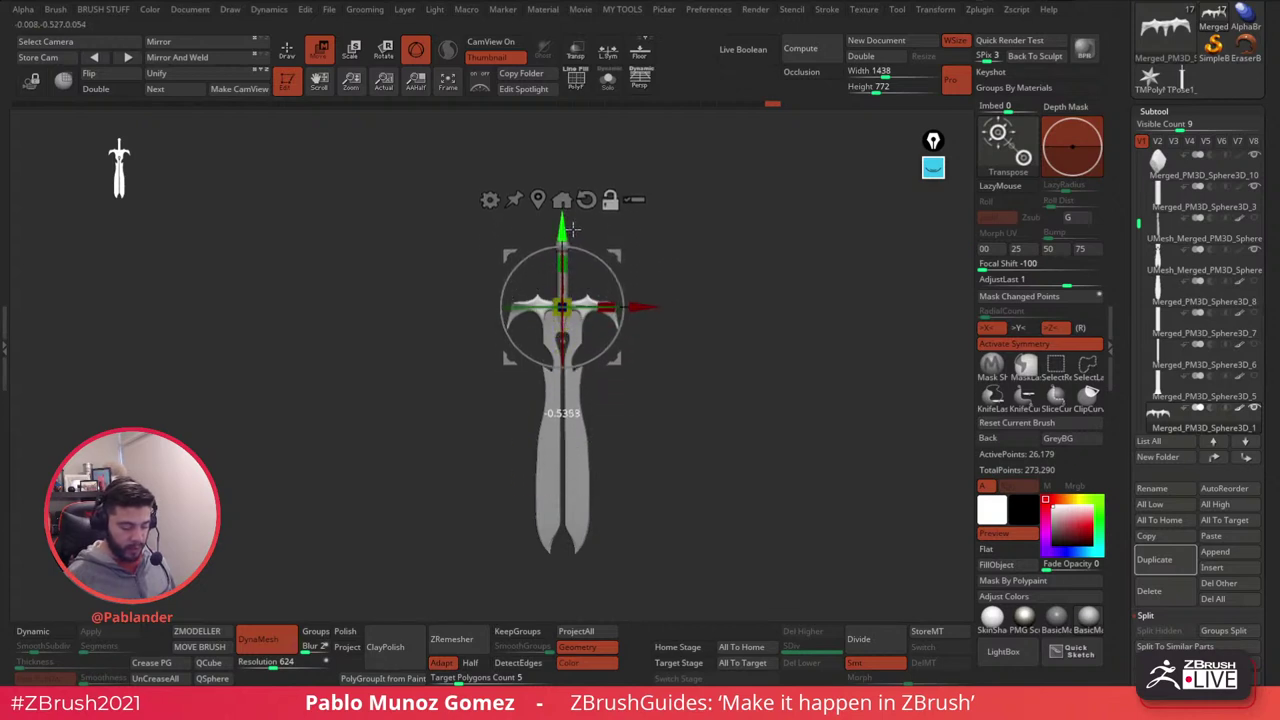
- Switch the transform gizmo to affect all selected subtools and exclude the pommel from that selection
left_click_drag(640, 212, 668, 257, "alt")
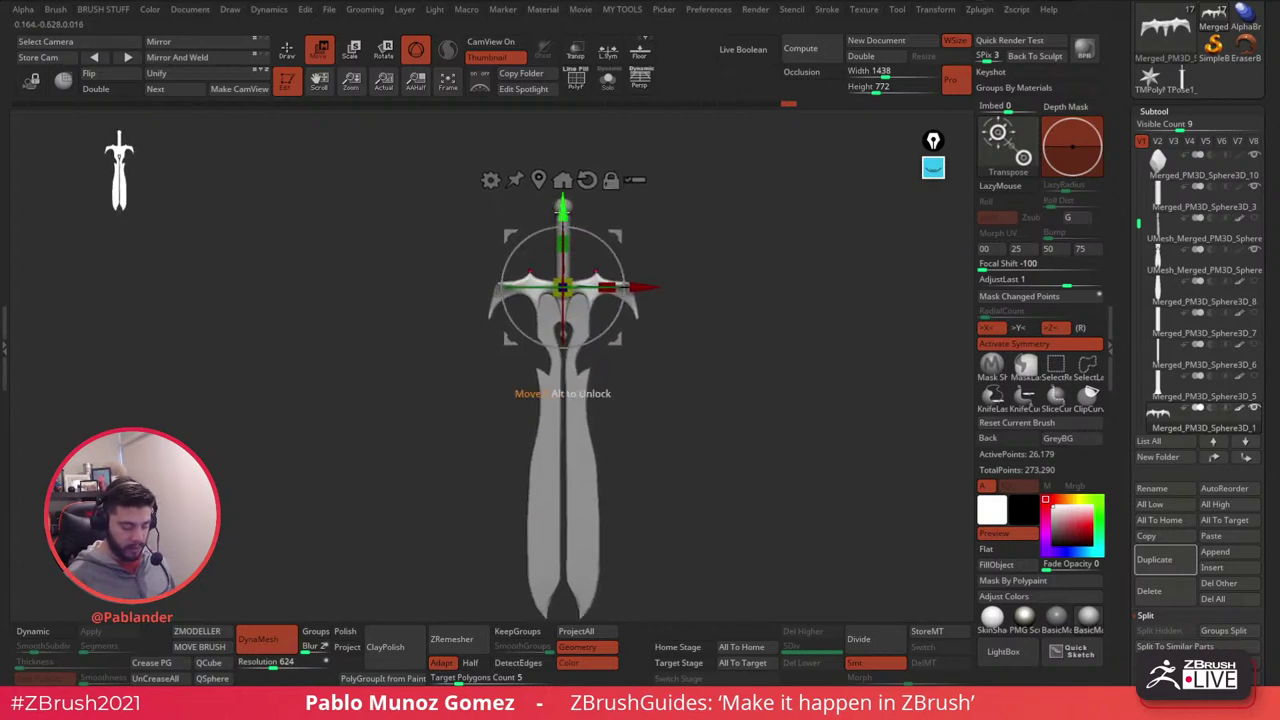
left_click_drag(563, 210, 564, 210)
key("ctrl+z")
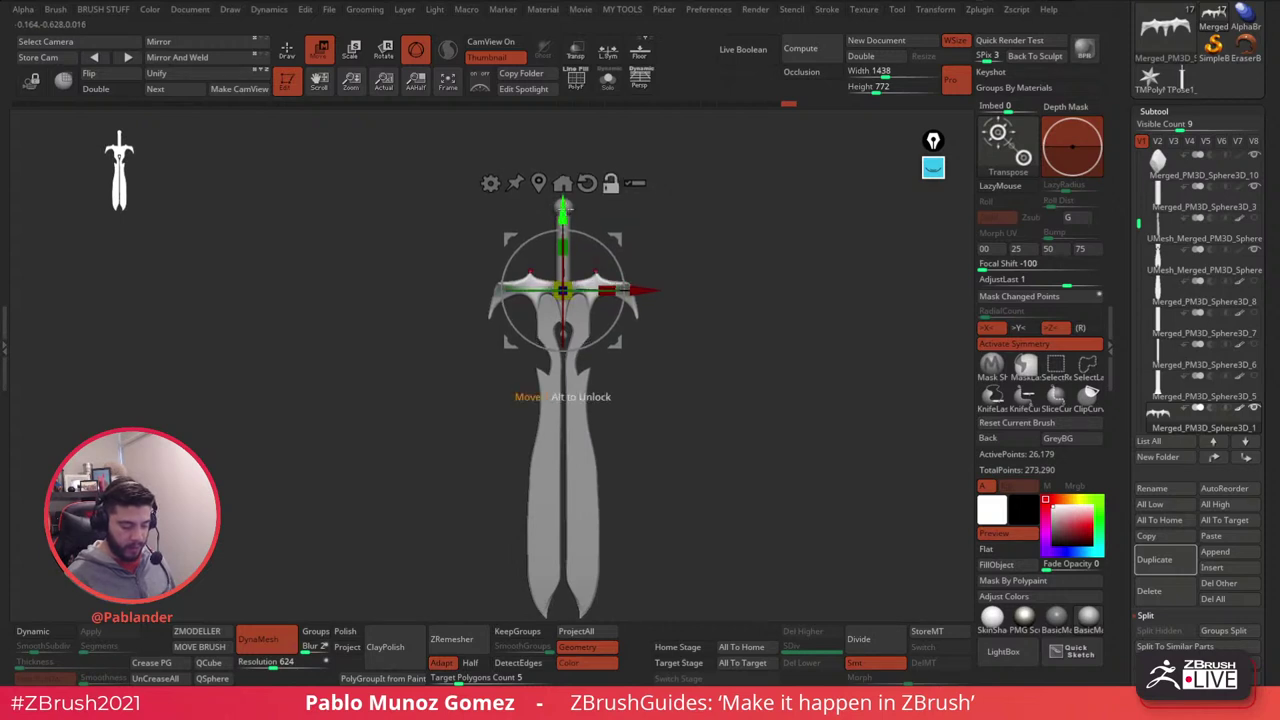
left_click_drag(708, 317, 696, 294, "alt")
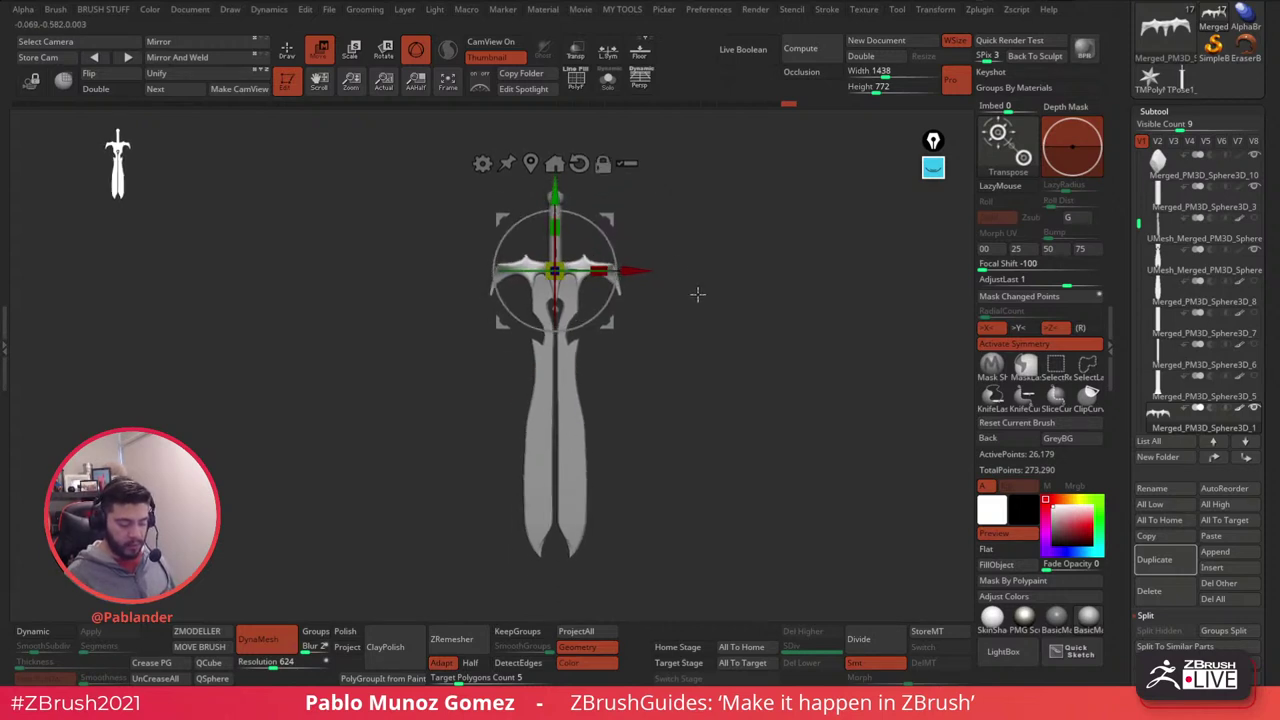
left_click_drag(684, 225, 665, 277, "alt")
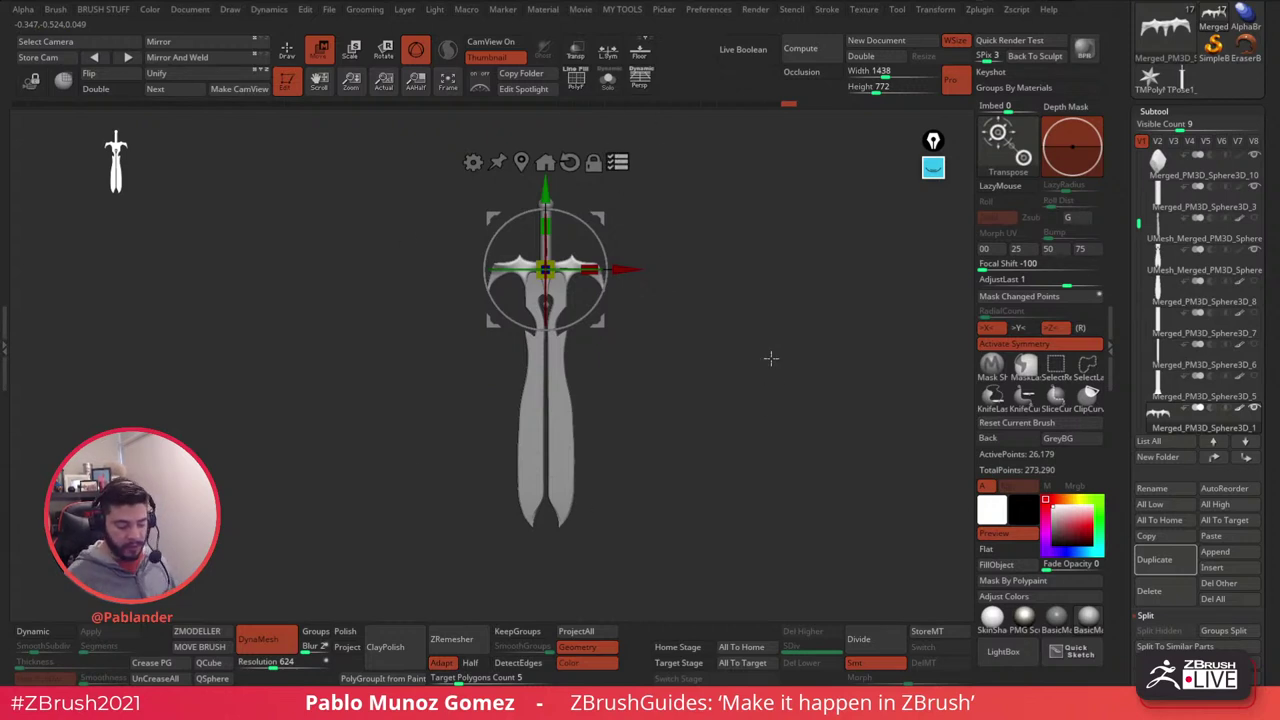
mouse_move(723, 273)
left_mouse_down("alt")
mouse_move(714, 262)
mouse_move(720, 284)
left_mouse_up("alt")
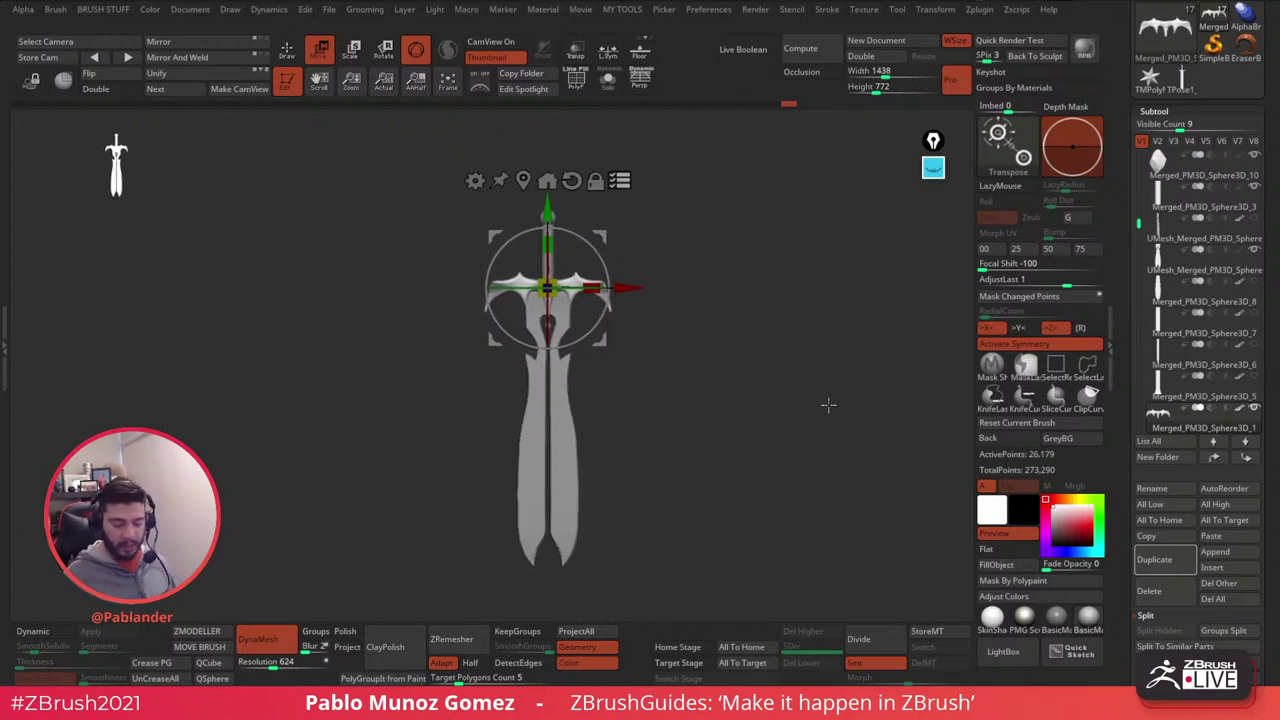
left_click_drag(828, 405, 828, 414, "alt")
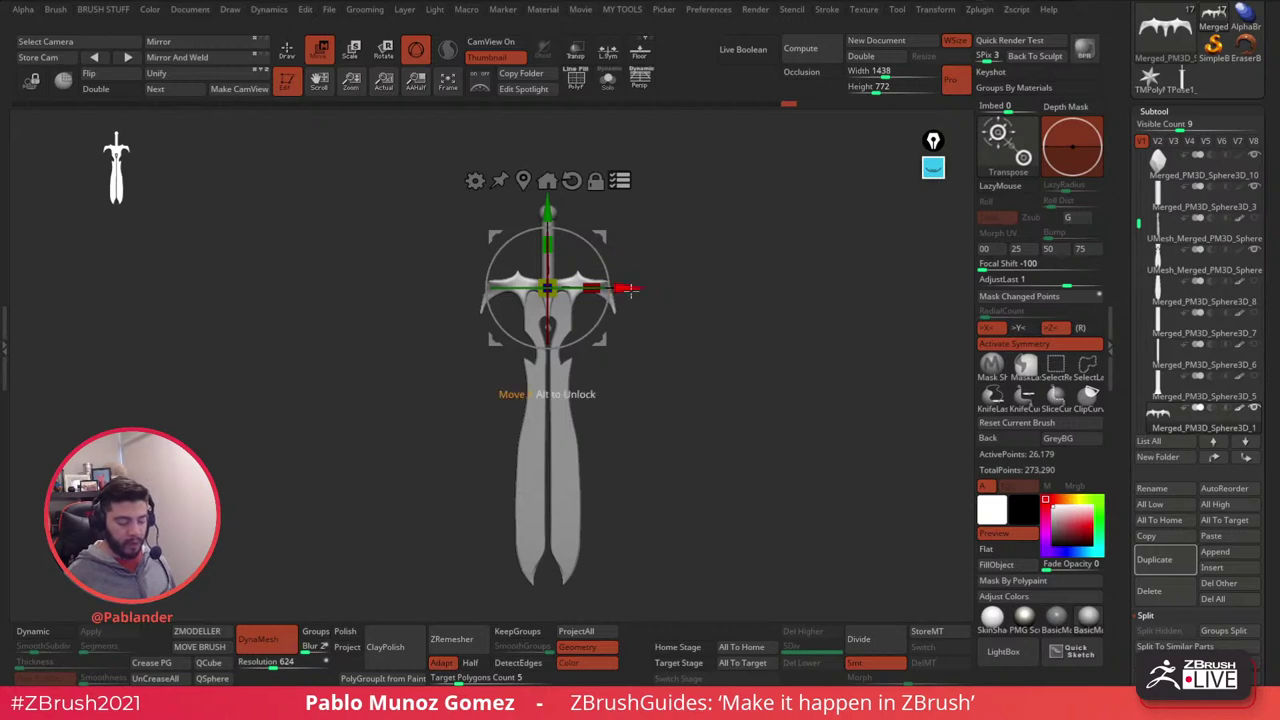
left_click_drag(656, 244, 668, 207, "alt")
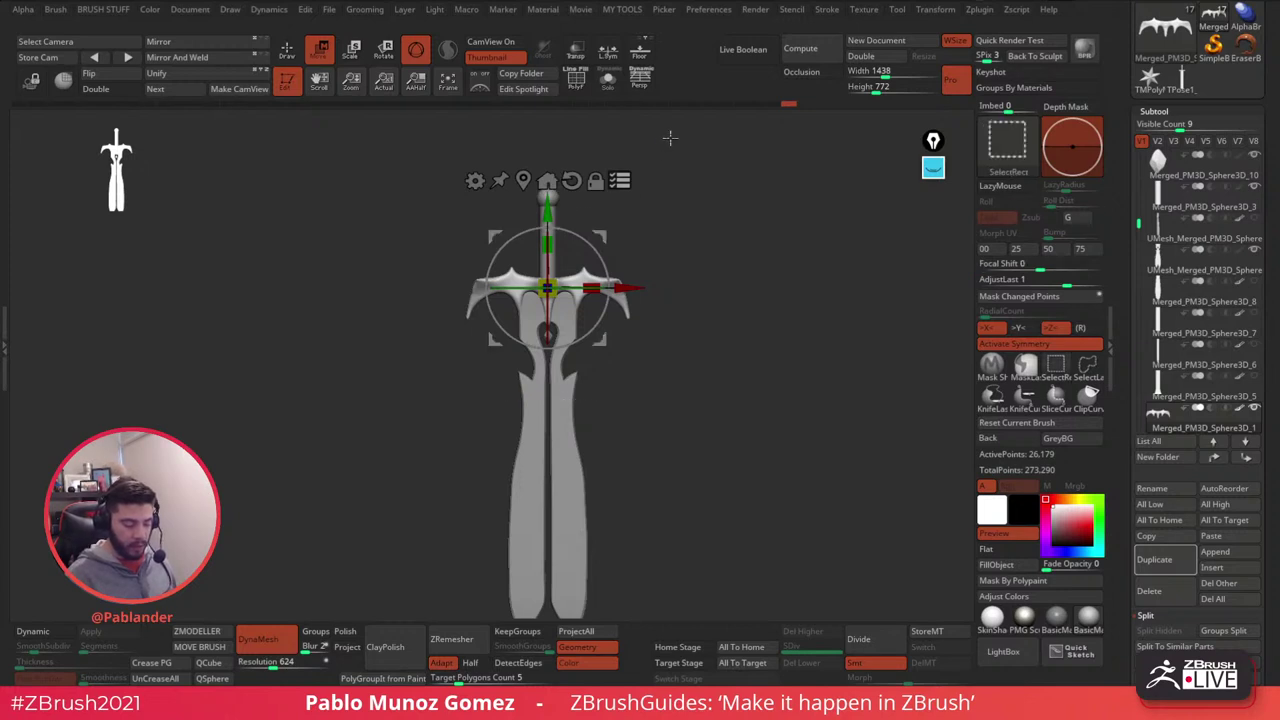
left_click_drag(669, 139, 502, 197, "ctrl+shift")
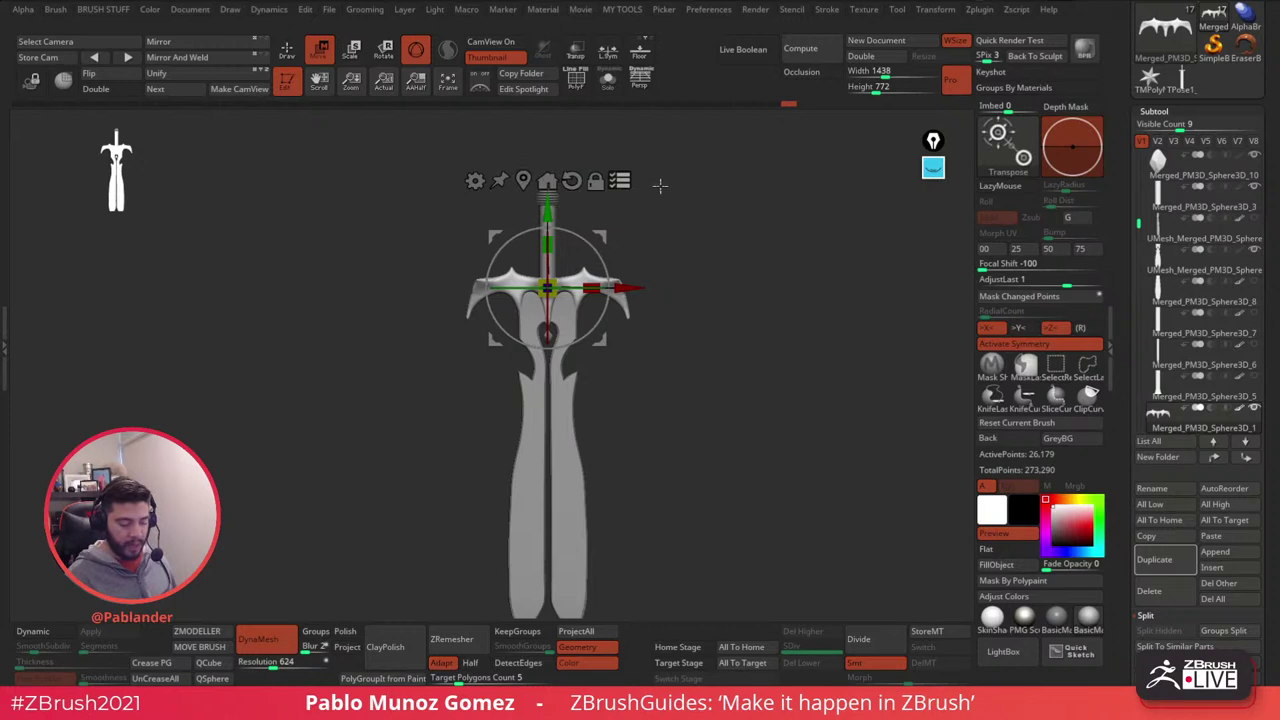
- Shift the gizmo's pivot up the handle, and set it back at the crossguard's centre
left_click_drag(660, 186, 749, 211, "alt")
left_click_drag(645, 247, 638, 356, "alt")
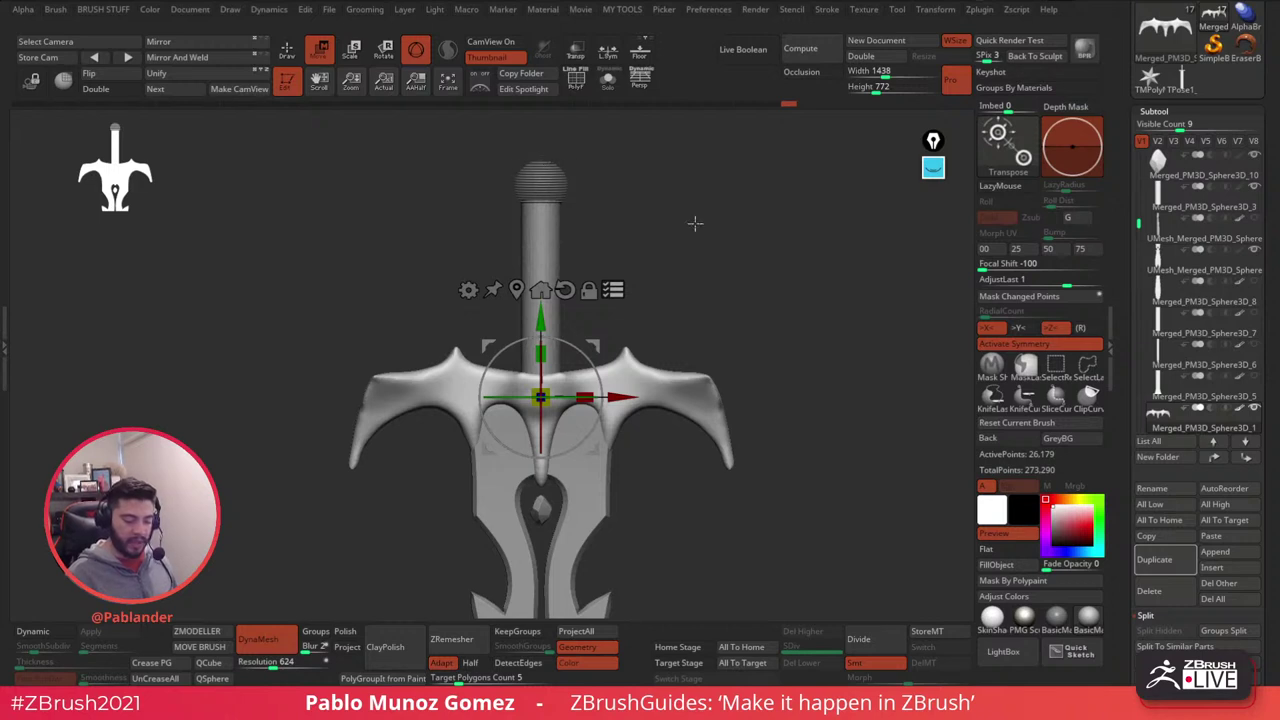
left_click_drag(679, 250, 644, 291)
left_click_drag(549, 314, 549, 157, "alt")
left_click_drag(712, 318, 542, 176, "alt")
left_click_drag(706, 396, 683, 377, "alt")
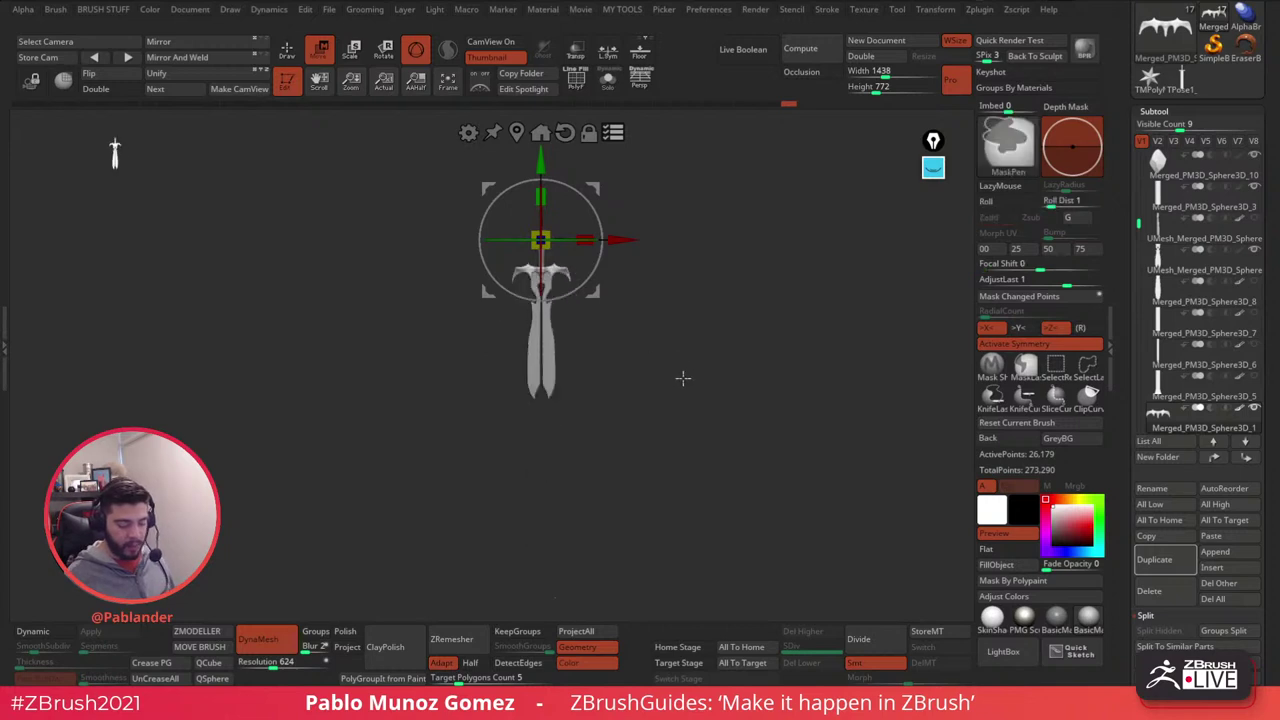
left_click_drag(635, 298, 620, 368, "alt")
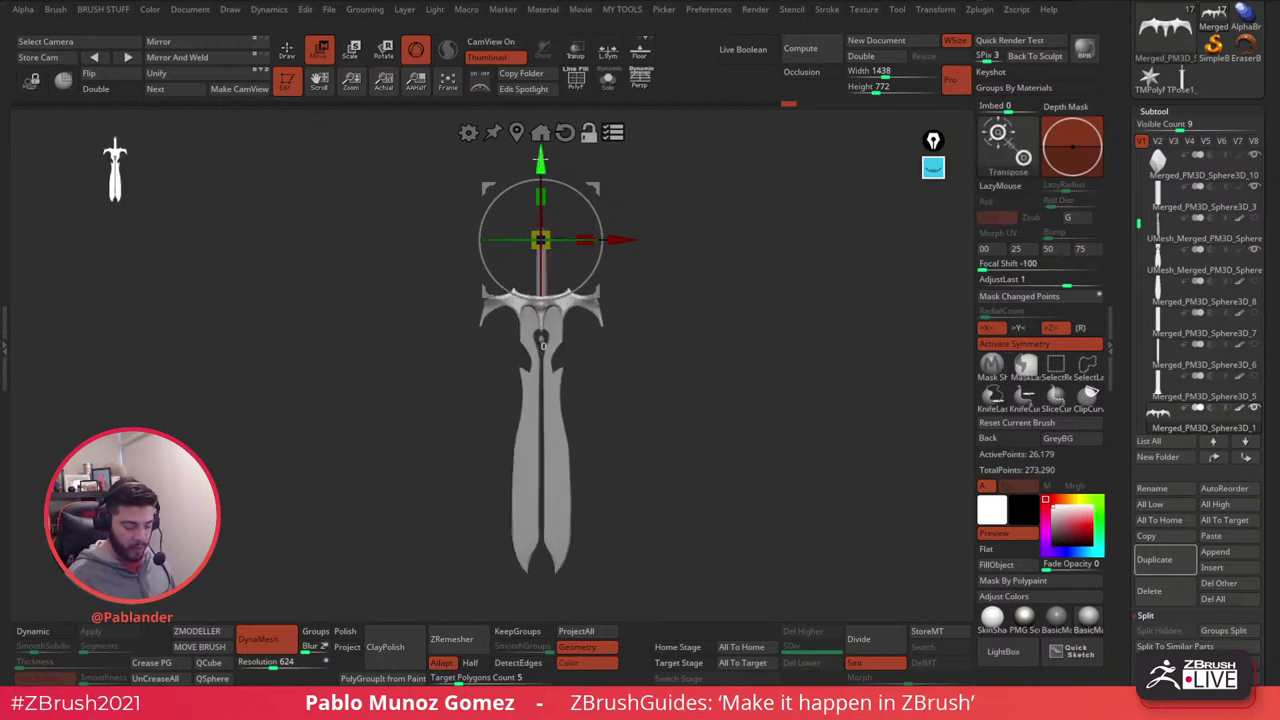
left_click_drag(543, 158, 543, 217, "alt")
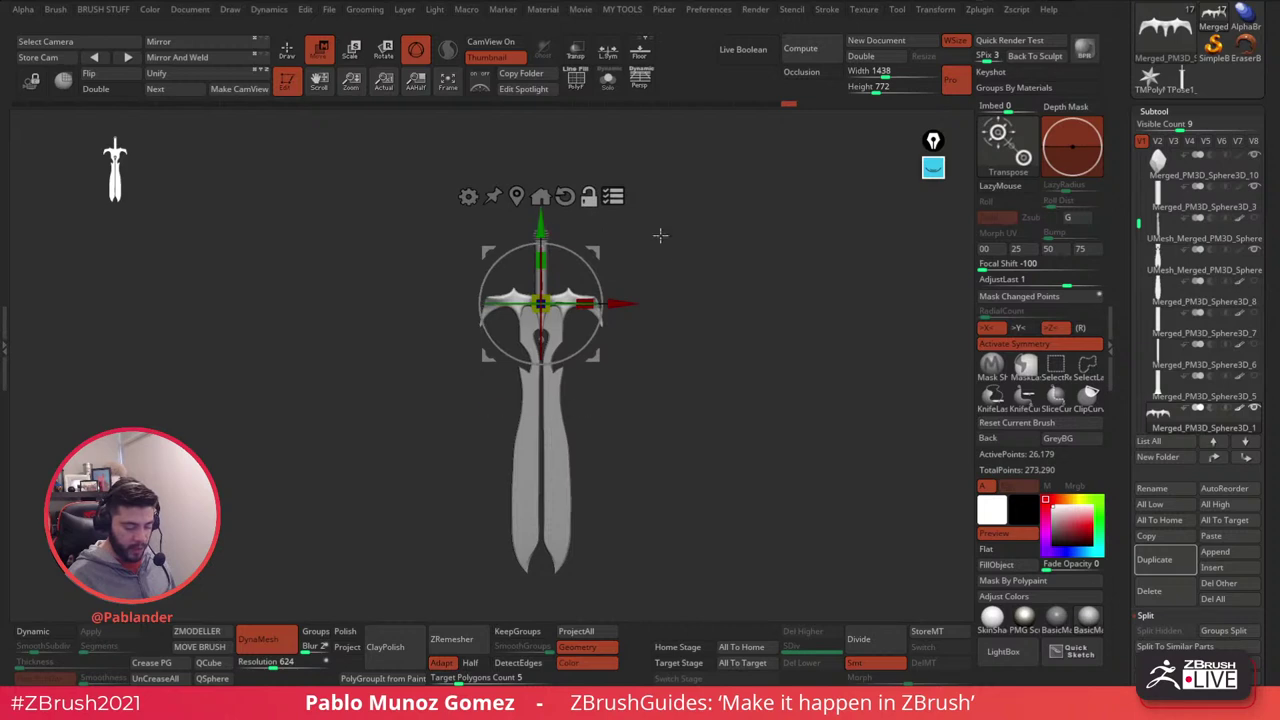
- Exclude the crossguard, handle and pommel from the gizmo's subtool selection, and stretch the blade vertically
left_click_drag(700, 216, 588, 356, "ctrl+shift")
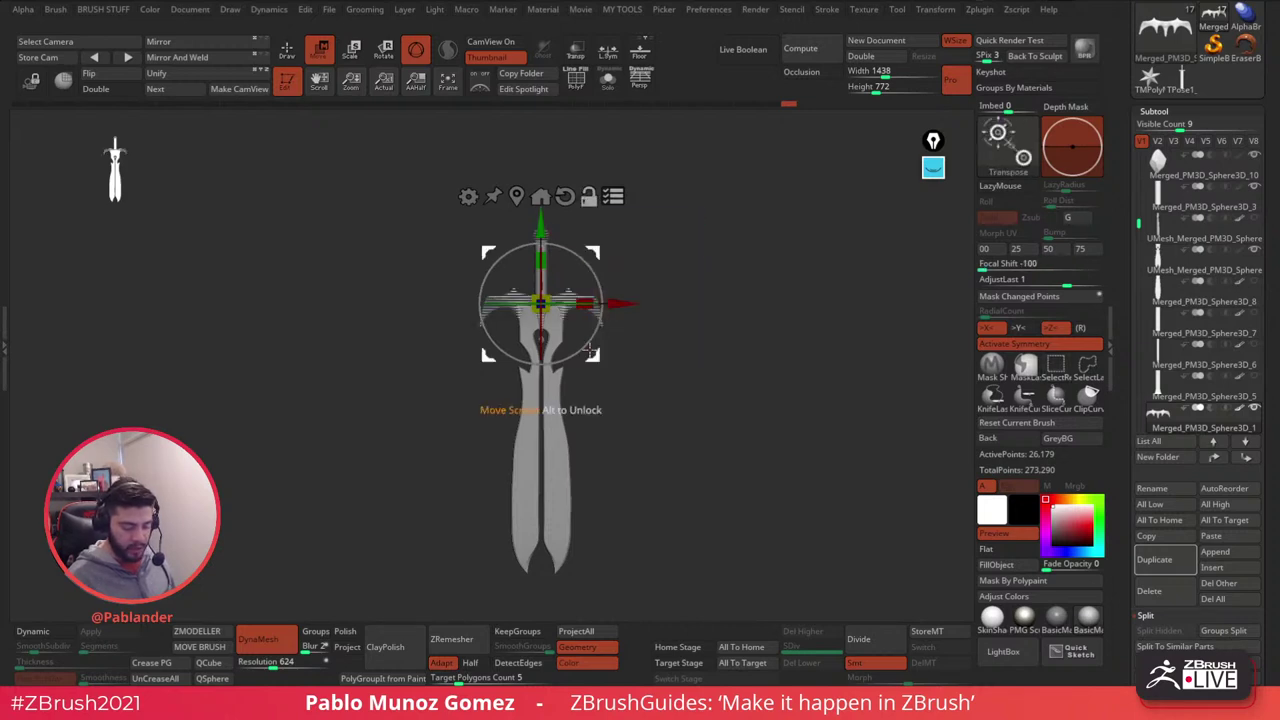
right_click_drag(582, 300, 556, 328, "ctrl")
right_click_drag(713, 336, 677, 289, "ctrl")
mouse_move(658, 198)
left_mouse_down("ctrl+shift")
mouse_move(536, 246)
mouse_move(545, 231)
left_mouse_up("ctrl+shift")
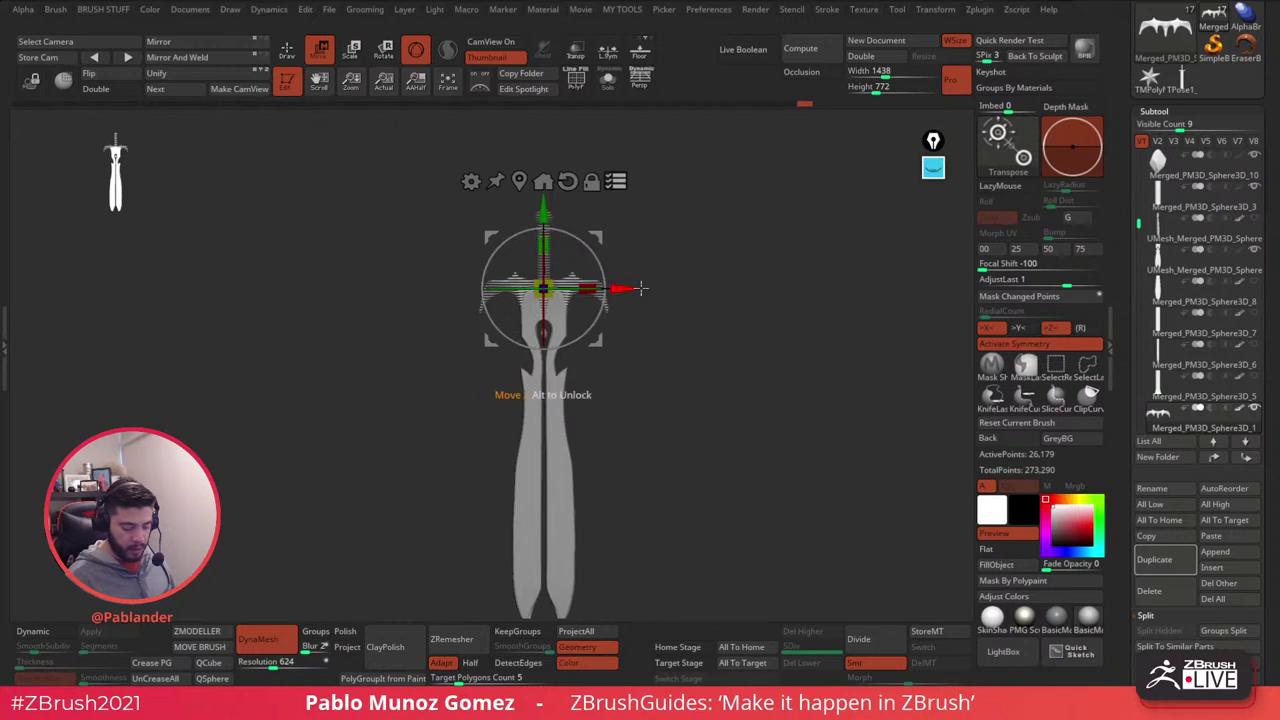
key("ctrl+z")
left_click_drag(669, 317, 670, 381)
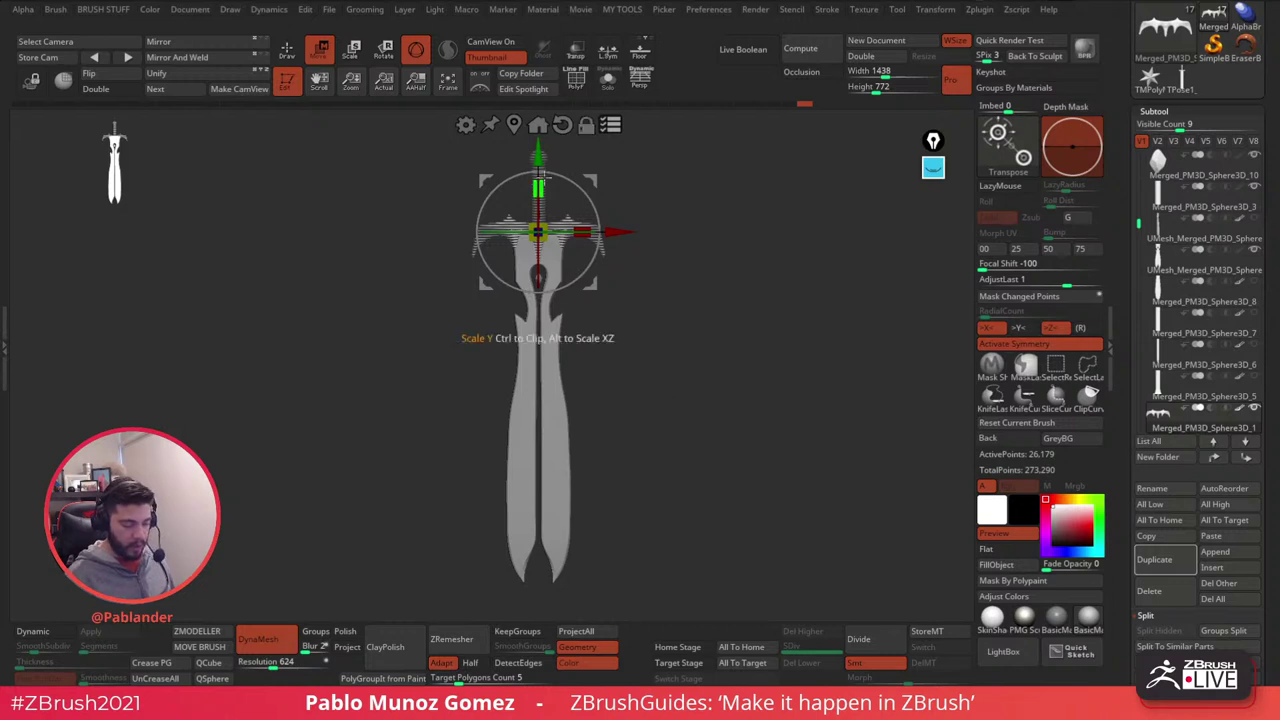
left_click_drag(543, 186, 612, 260)
key("q")
key("ctrl+shift")
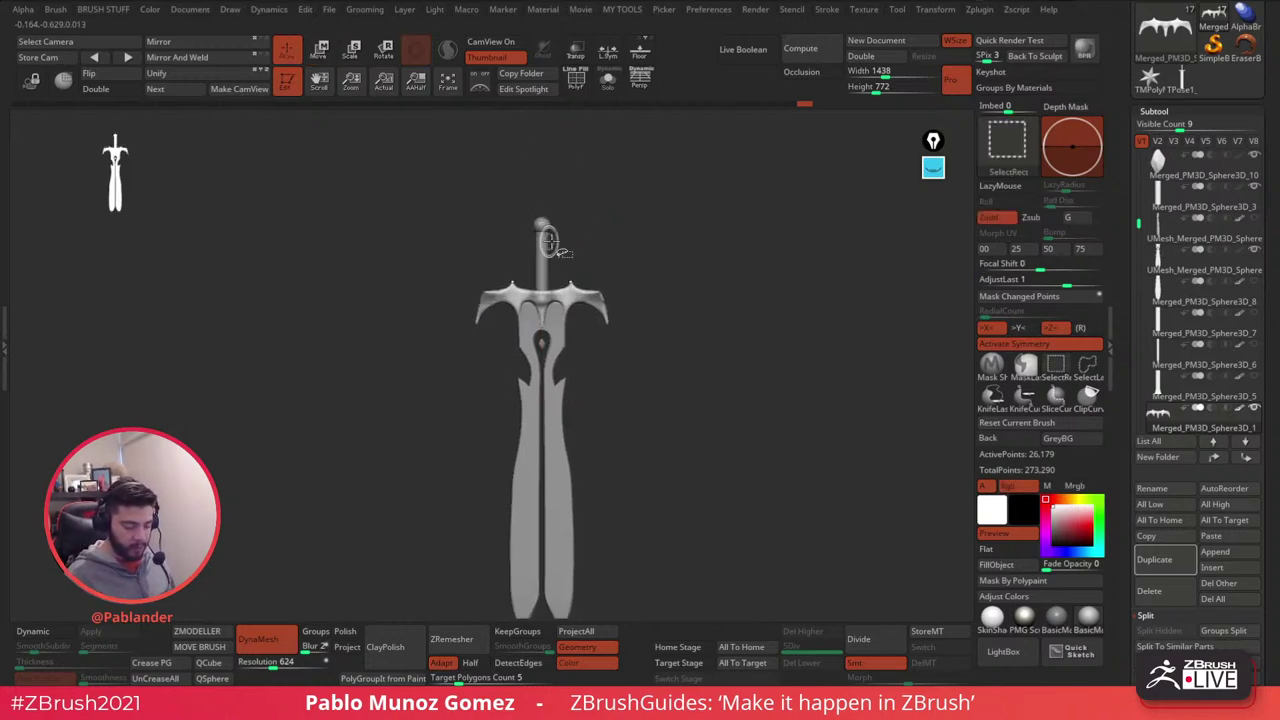
- Make the handle the active subtool and set the gizmo's pivot where it meets the crossguard
left_click(547, 252, "alt")
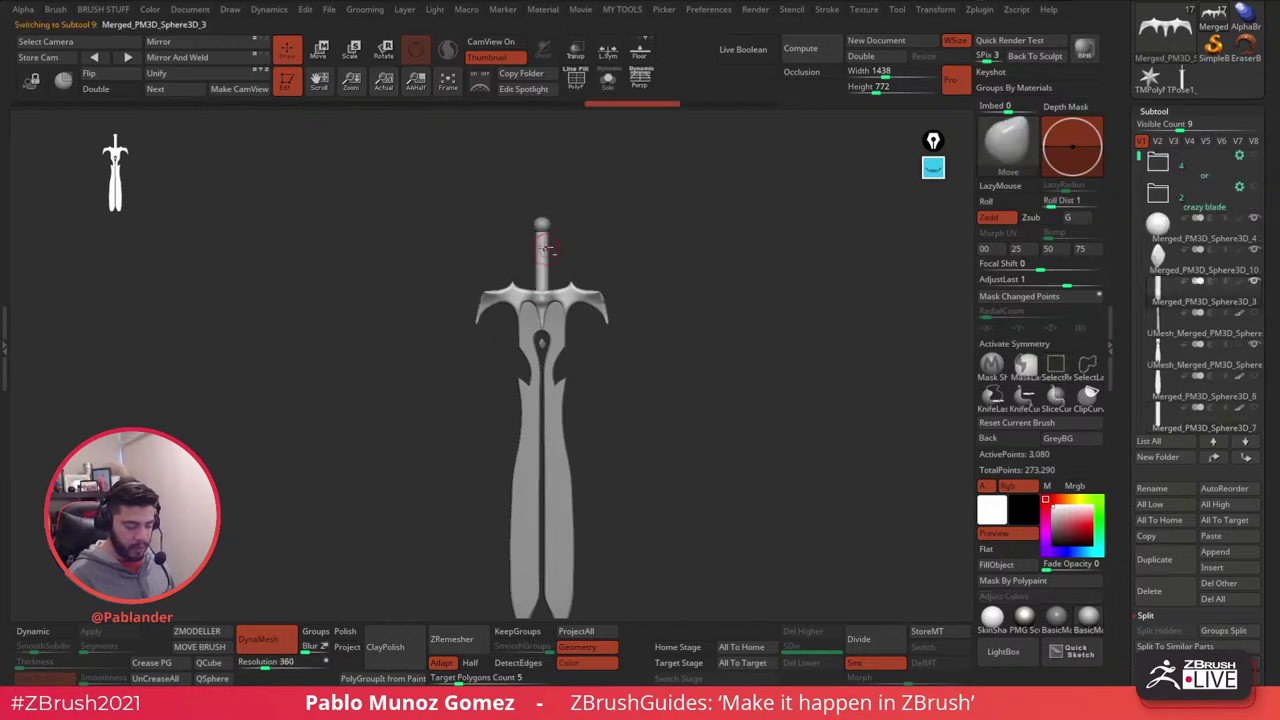
key("w")
left_click_drag(542, 313, 542, 219, "alt")
- Limit the gizmo's subtool selection to the handle and pommel, excluding the crossguard, gem and blade
key("ctrl+shift")
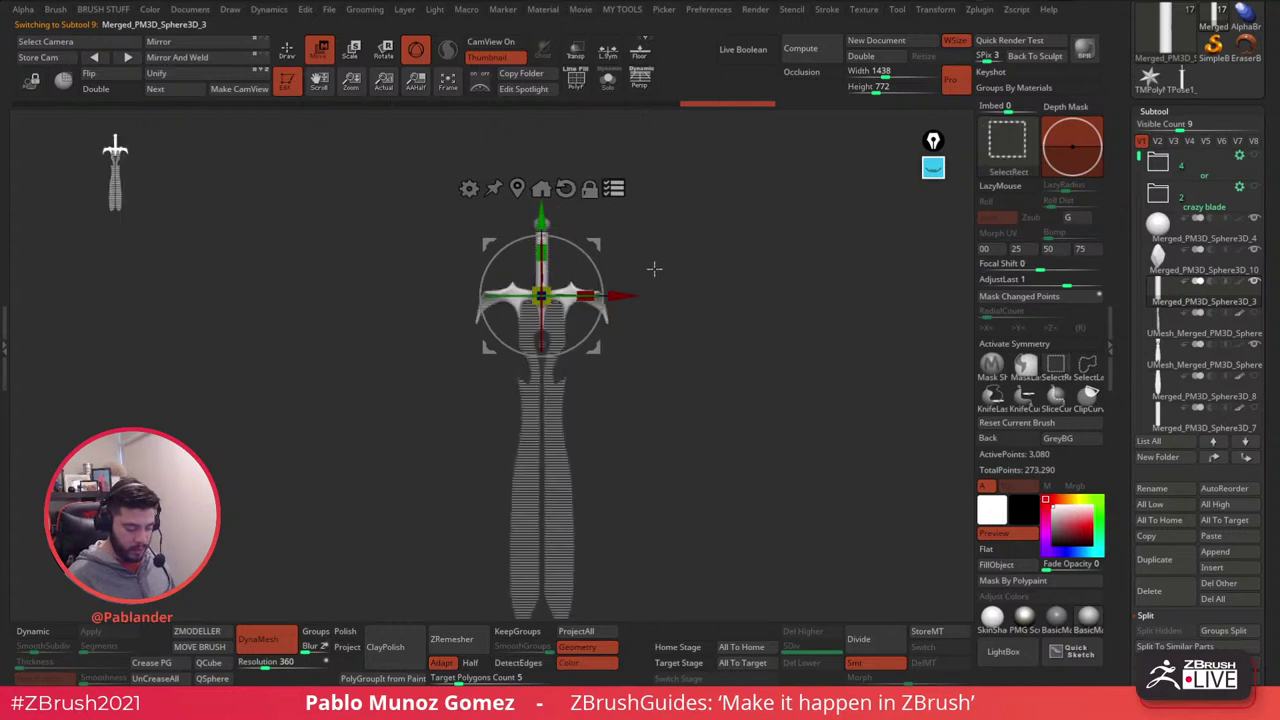
left_click_drag(660, 240, 600, 348, "ctrl+shift")
left_click(687, 326, "ctrl+shift")
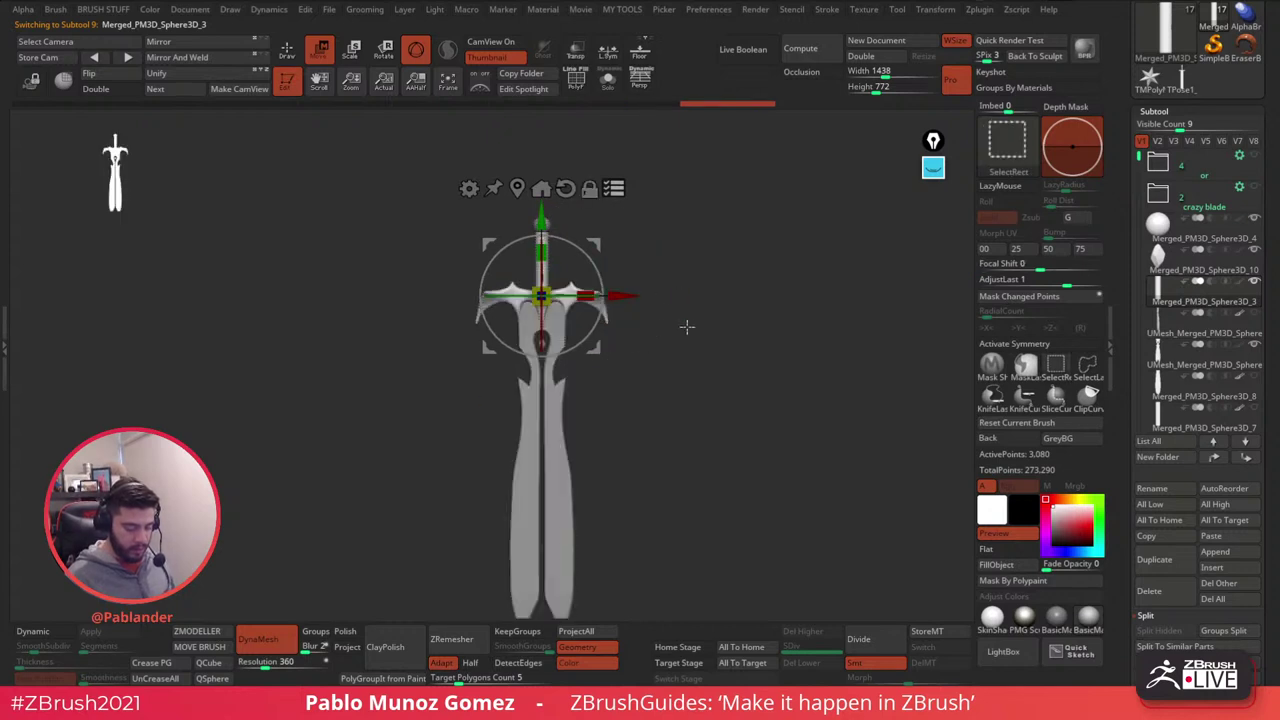
left_click_drag(699, 243, 553, 379, "ctrl+shift")
left_click_drag(629, 417, 519, 335, "ctrl+shift")
left_click_drag(672, 300, 697, 369, "alt")
left_click_drag(723, 256, 731, 291, "alt")
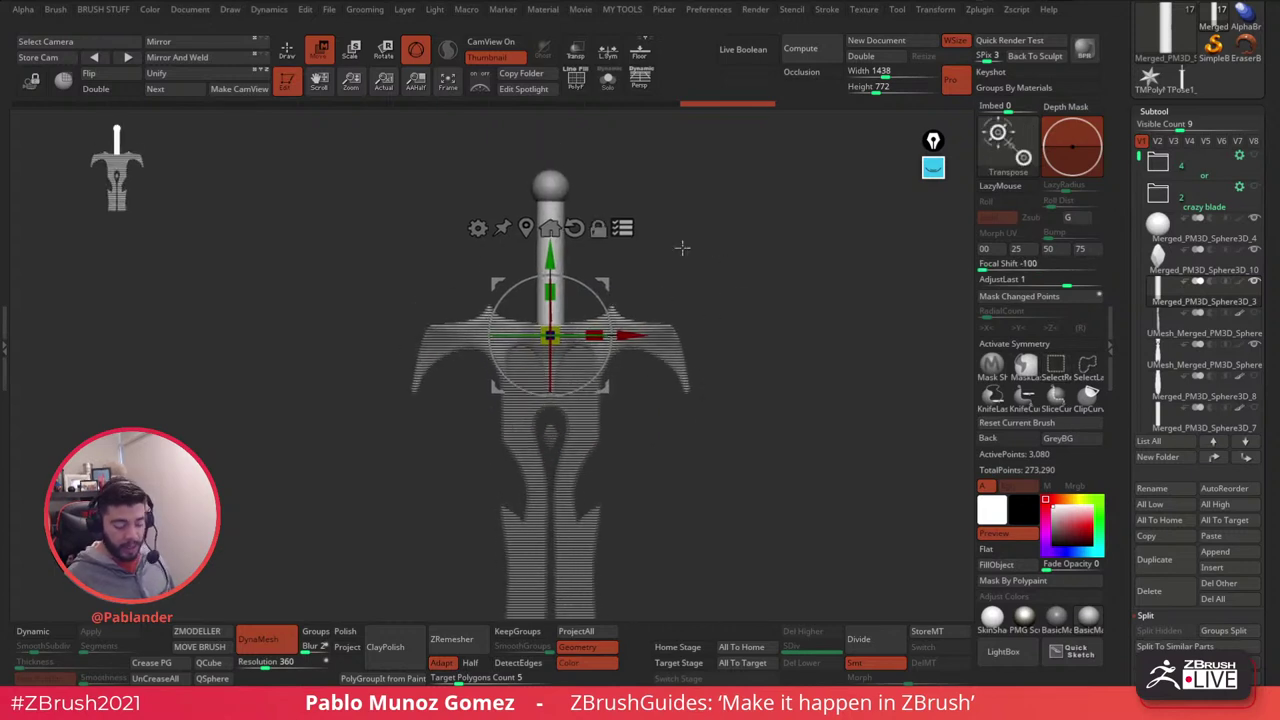
- Exclude the pommel from the selection and lengthen the handle upward from the crossguard, ending back in Draw mode
left_click_drag(632, 248, 622, 300, "alt")
key("ctrl+shift")
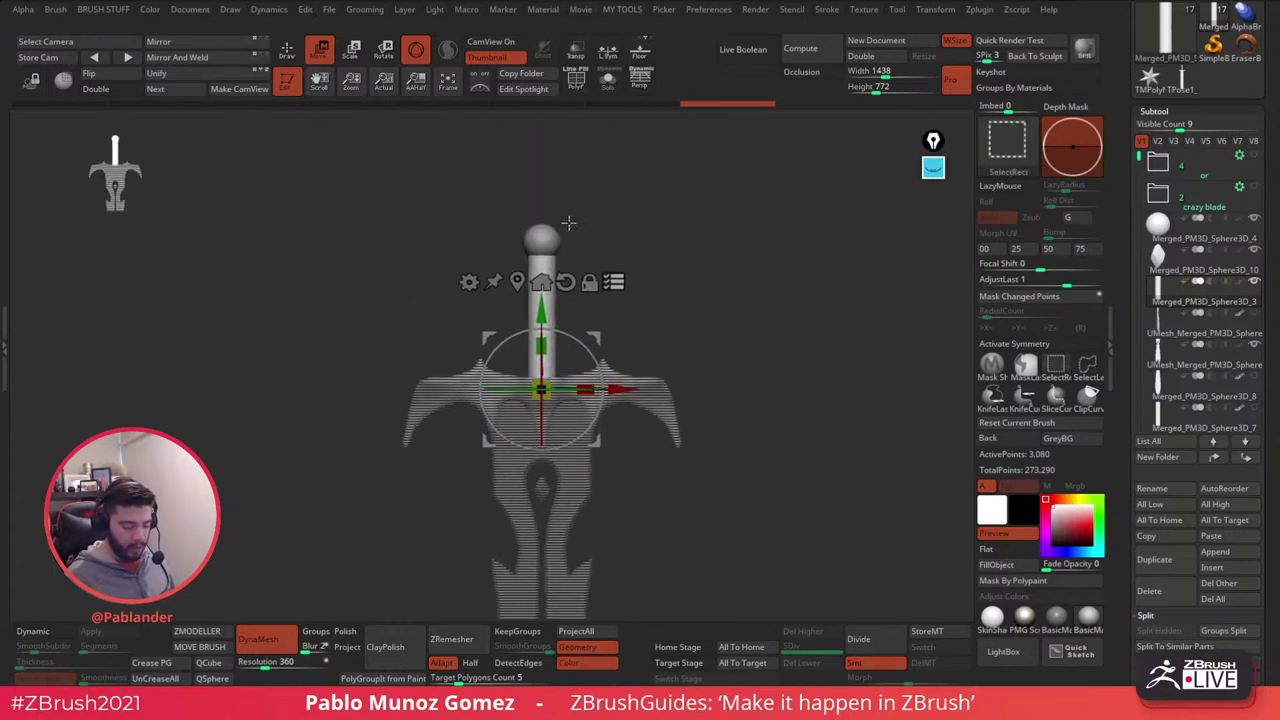
left_click_drag(577, 208, 540, 233, "ctrl+alt+shift")
left_click_drag(543, 346, 542, 315)
left_click(287, 49)
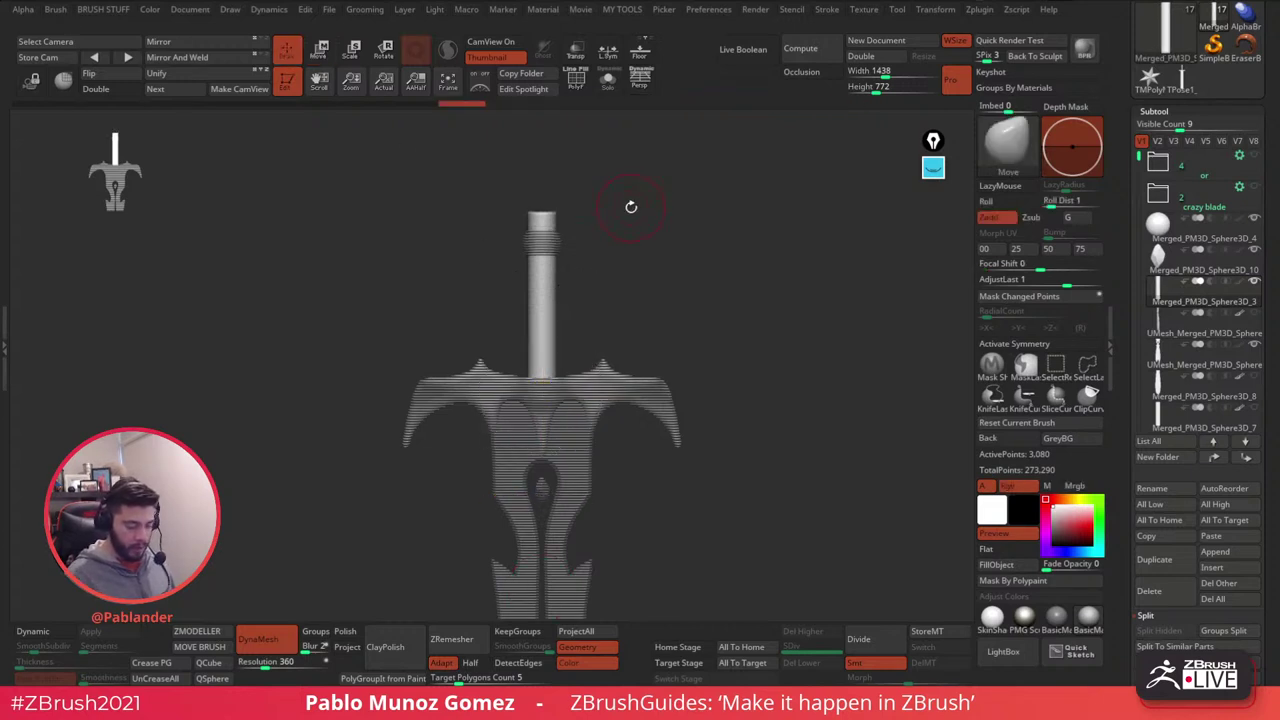
- Make the pommel the active subtool and move it up onto the end of the lengthened handle
left_click_drag(631, 206, 640, 233, "ctrl")
left_click(561, 240, "alt")
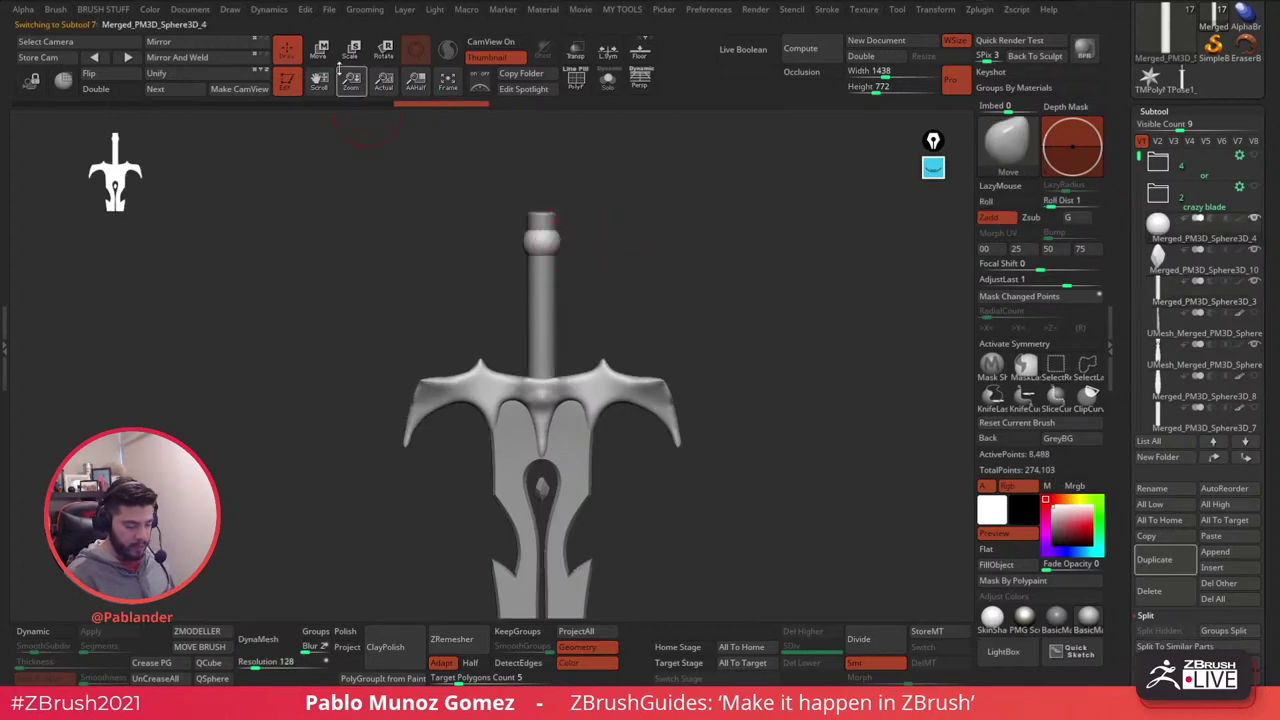
key("w")
left_click(517, 480)
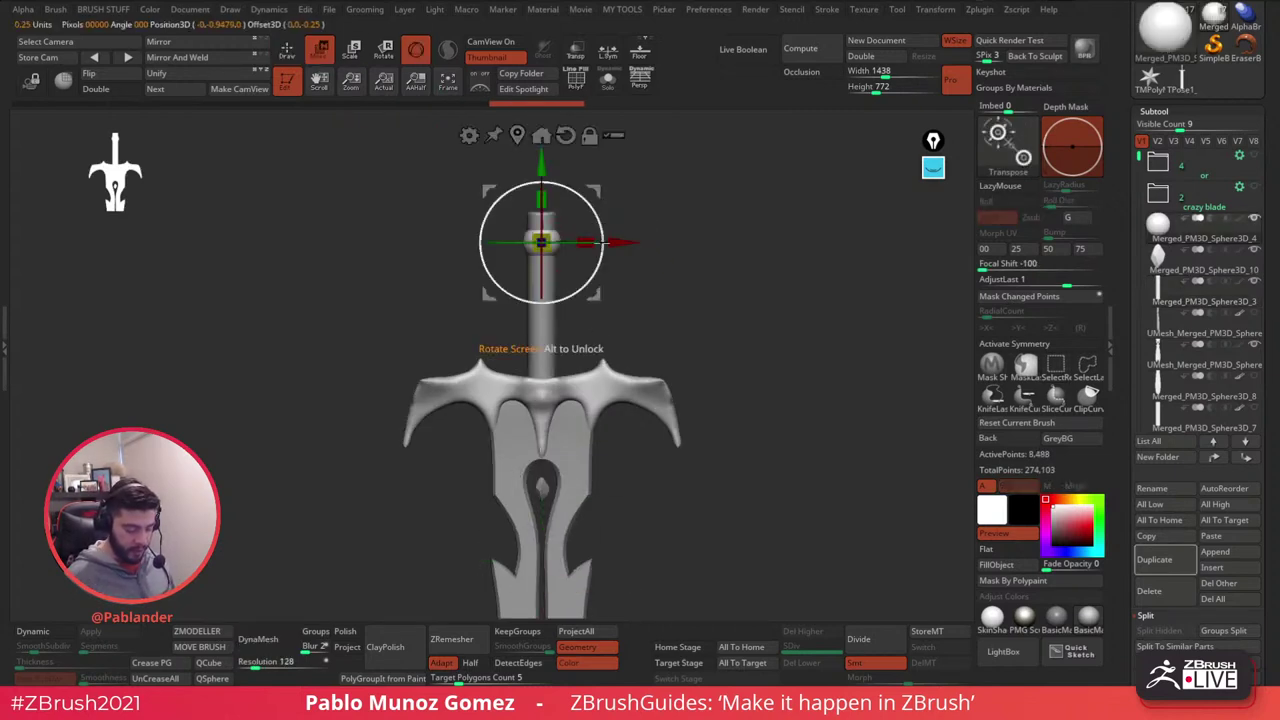
left_click_drag(546, 163, 547, 124)
key("q")
mouse_move(716, 351)
left_mouse_down("alt")
mouse_move(668, 256)
mouse_move(671, 349)
mouse_move(678, 330)
left_mouse_up("alt")
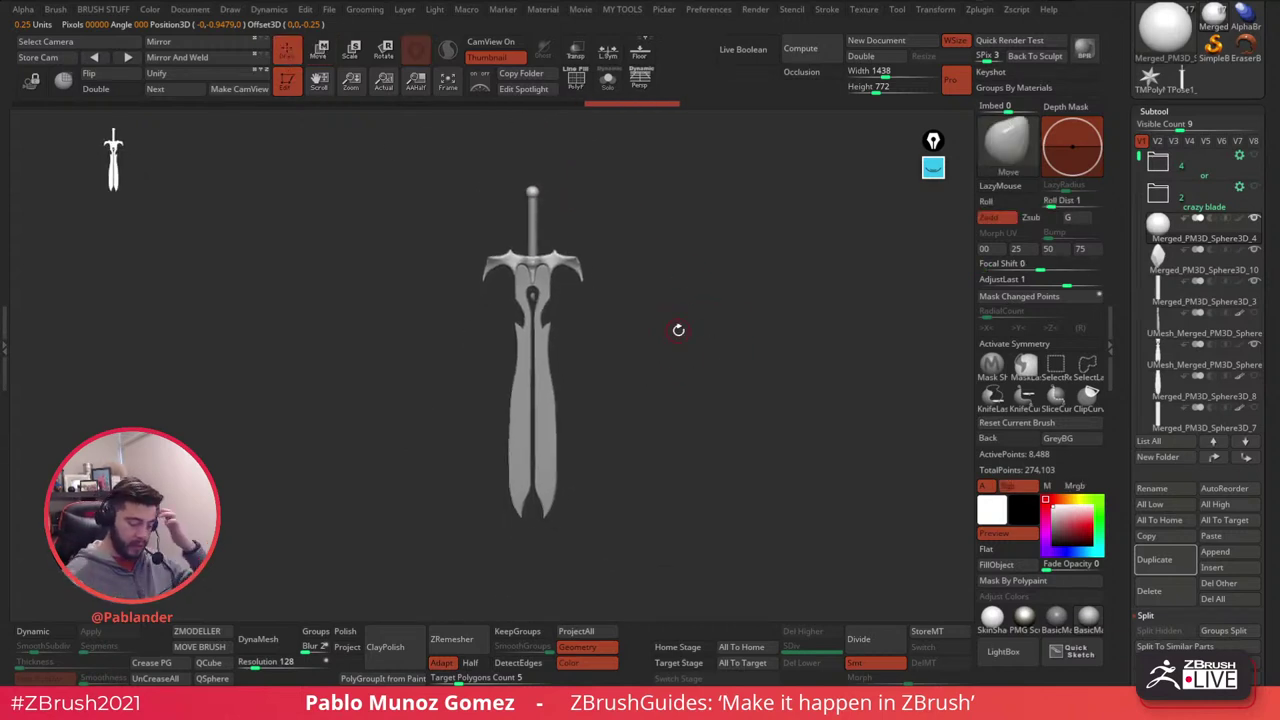
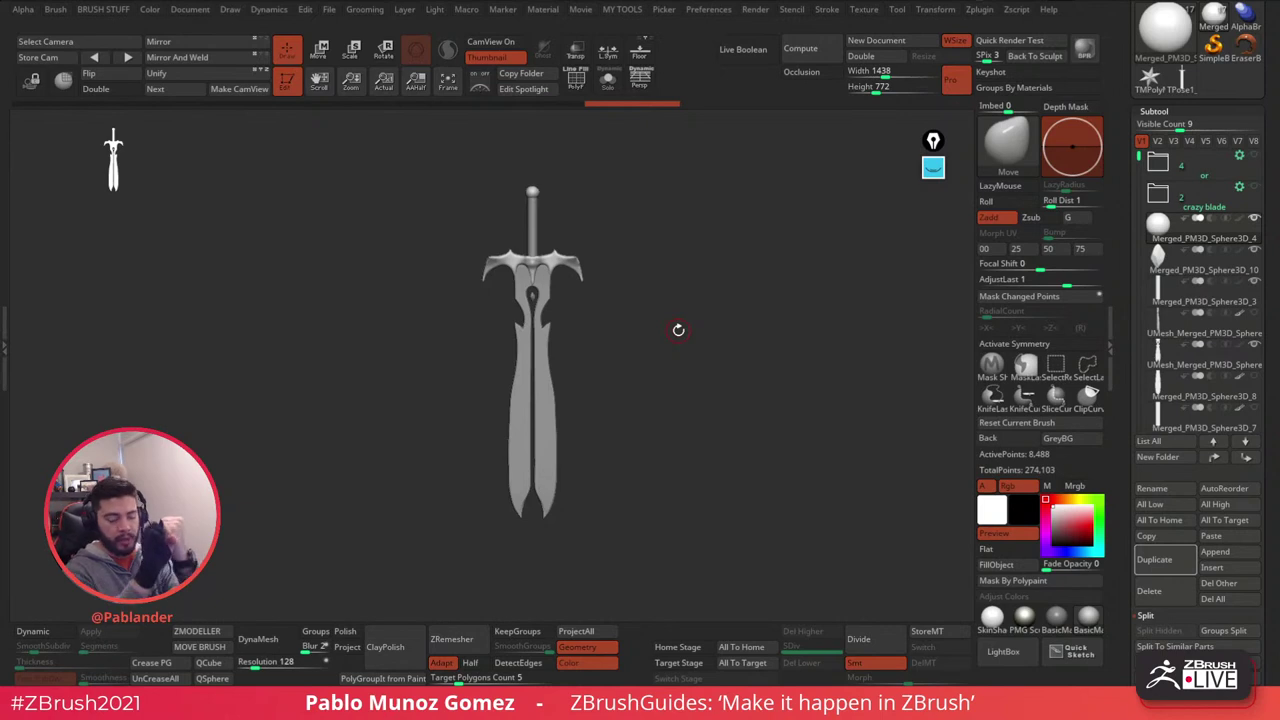
- Make the crossguard the active subtool and slim its flared arm ends with the Move brush from the pommel end
mouse_move(660, 330)
left_mouse_down()
mouse_move(720, 337)
mouse_move(660, 340)
mouse_move(680, 323)
mouse_move(646, 426)
mouse_move(723, 380)
mouse_move(675, 337)
left_mouse_up()
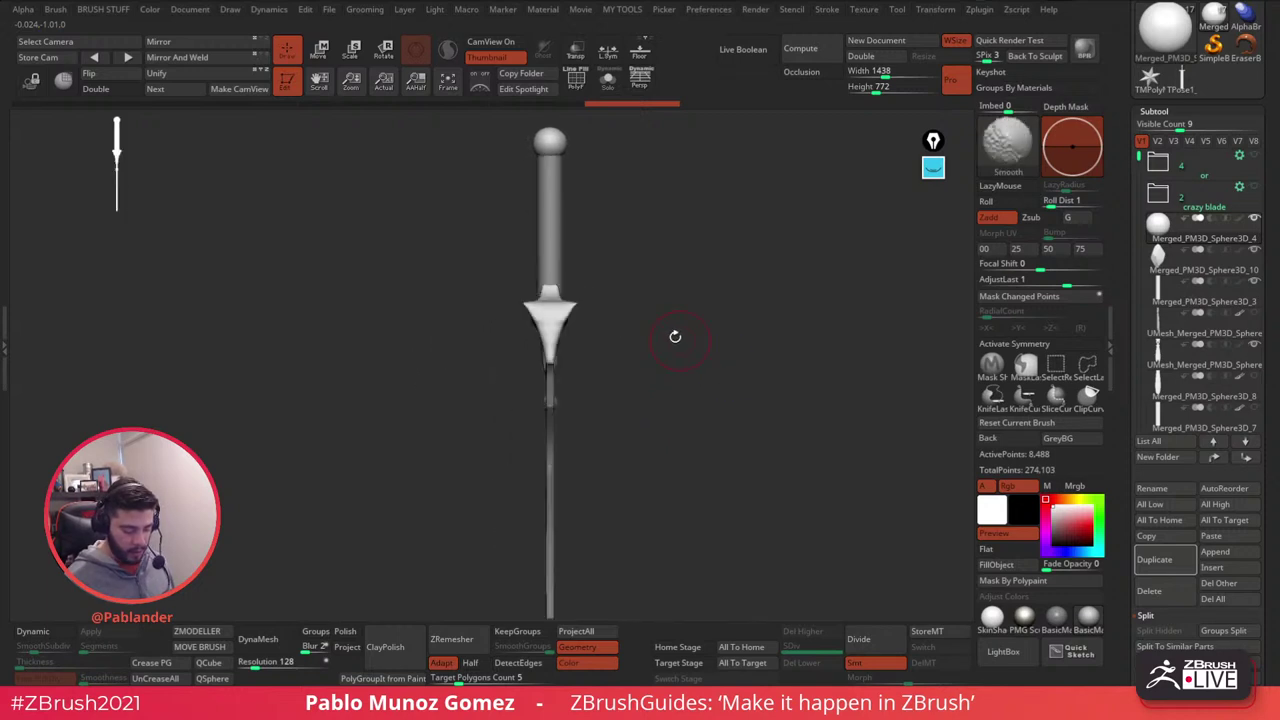
left_click(586, 300, "alt")
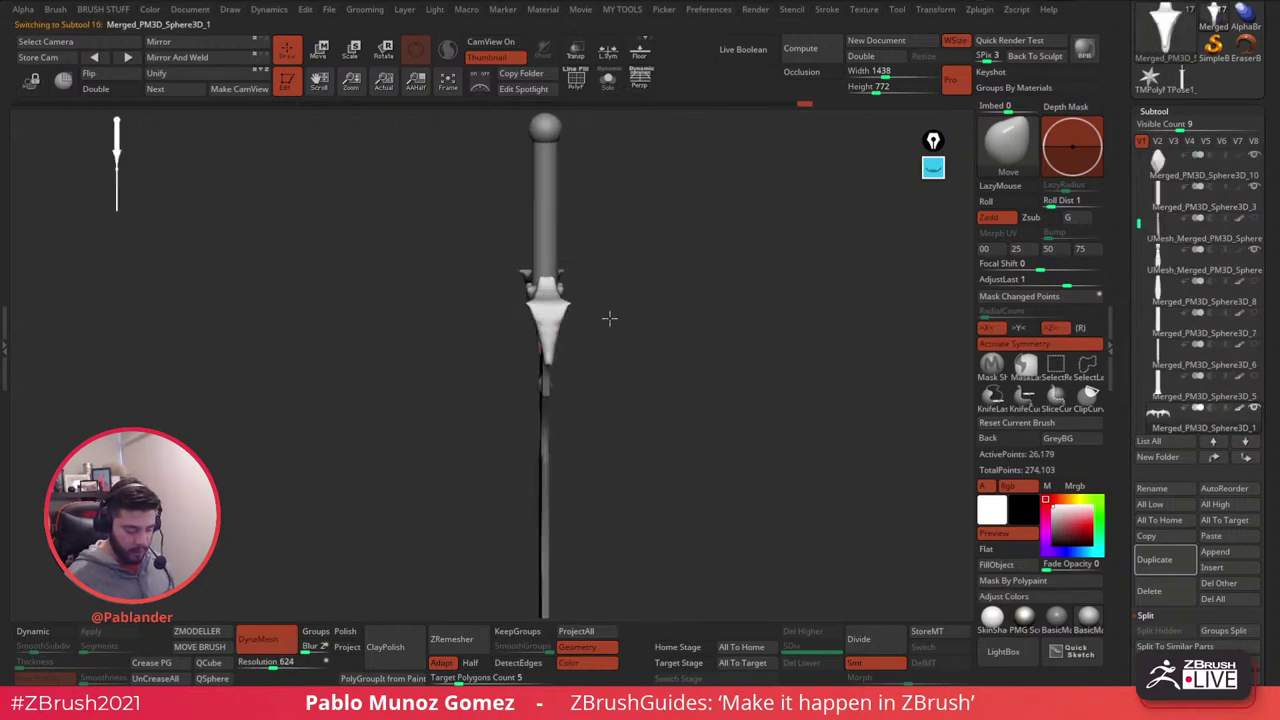
mouse_move(608, 317)
left_mouse_down()
mouse_move(597, 363)
mouse_move(624, 288)
mouse_move(611, 337)
left_mouse_up()
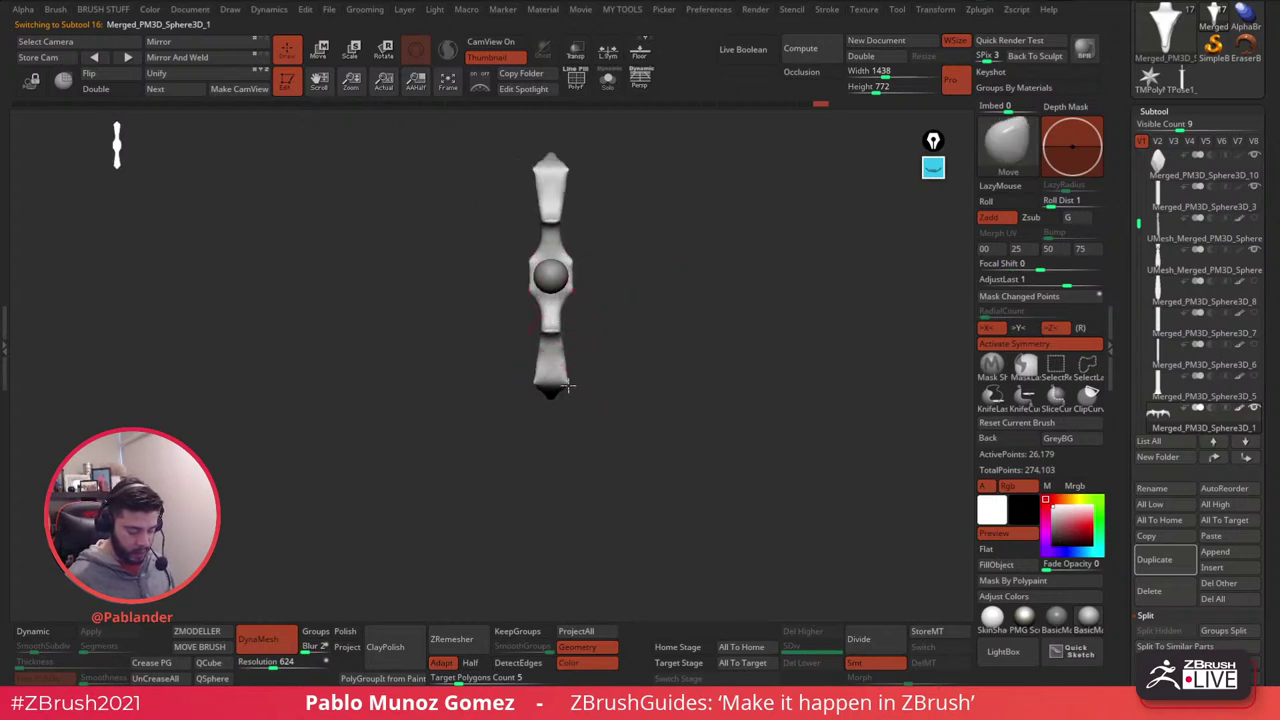
left_click_drag(568, 386, 546, 390)
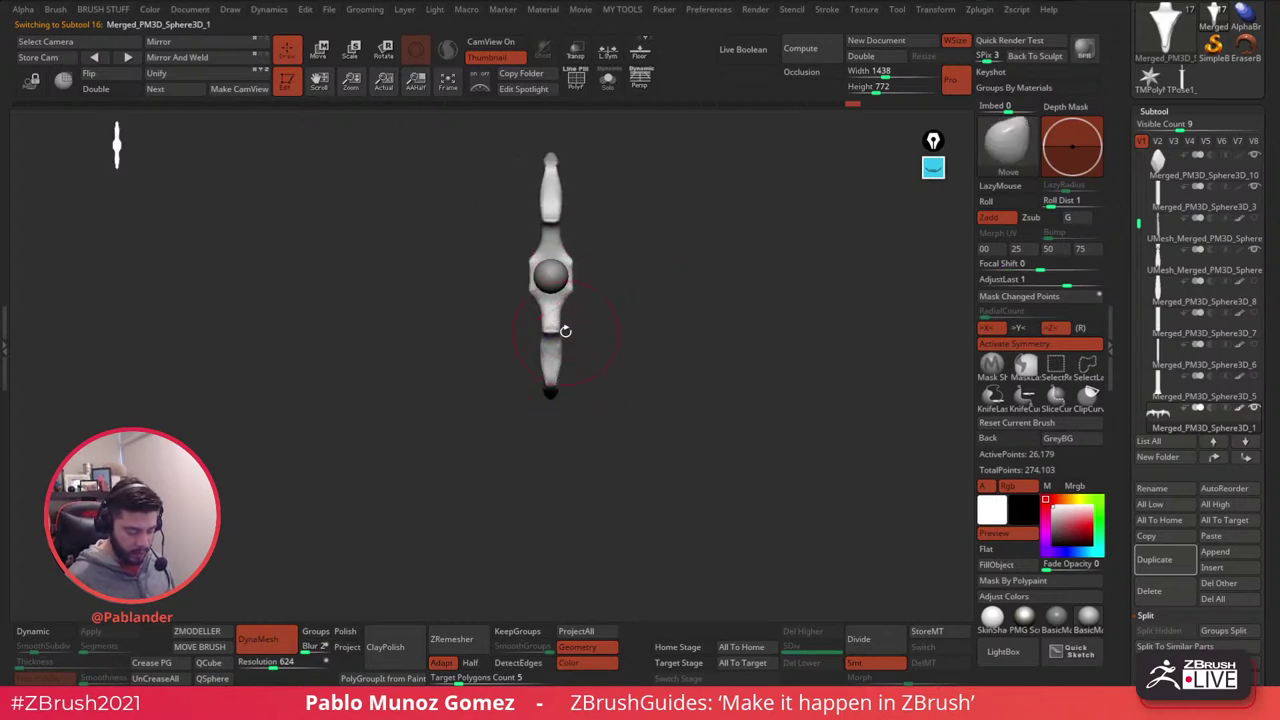
mouse_move(563, 329)
left_mouse_down()
mouse_move(560, 286)
mouse_move(580, 263)
mouse_move(559, 205)
mouse_move(609, 189)
mouse_move(604, 279)
left_mouse_up()
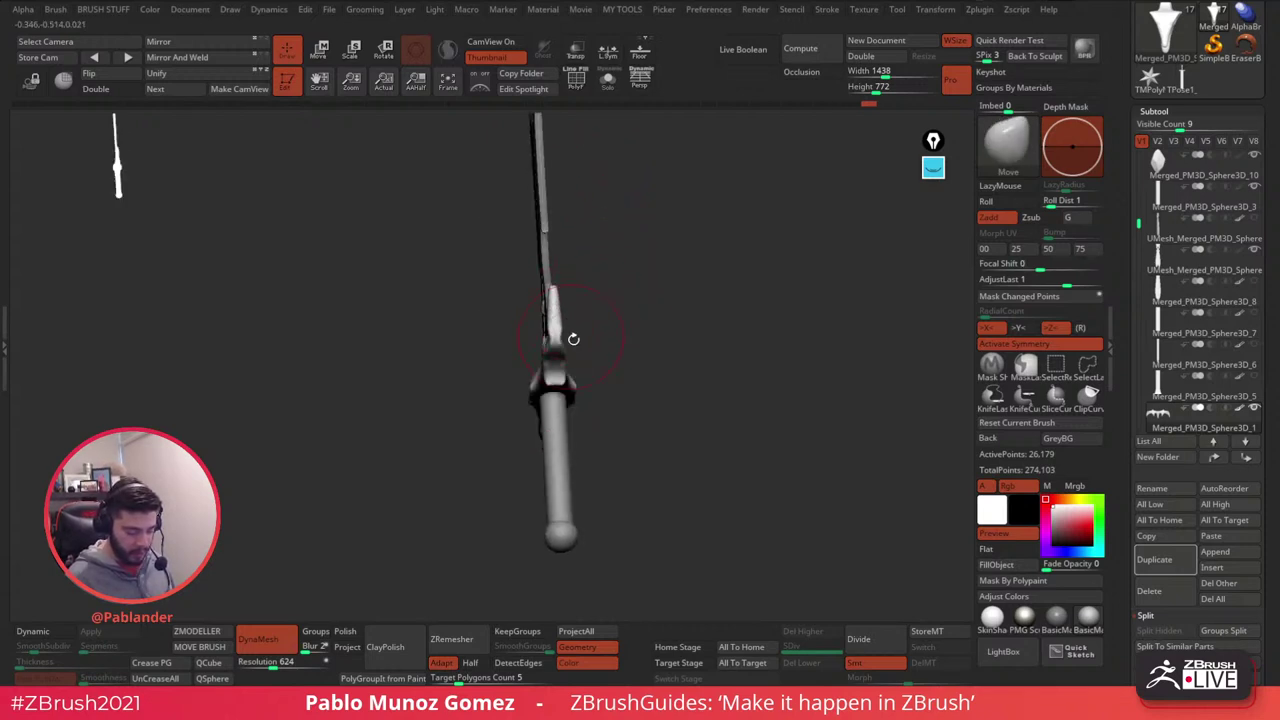
left_click_drag(573, 339, 645, 287)
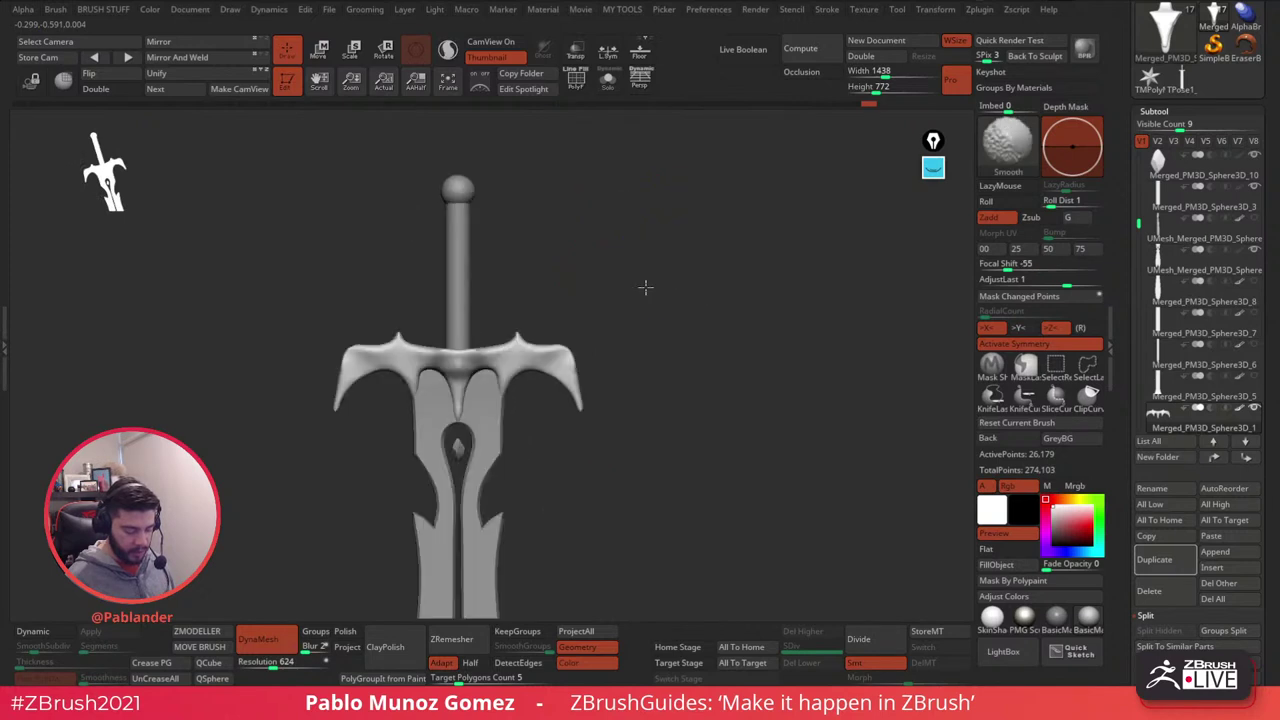
- Reshape the crossguard's curved tips broader and farther down with the Move brush, and turn off Z symmetry
left_click_drag(652, 342, 702, 299, "alt")
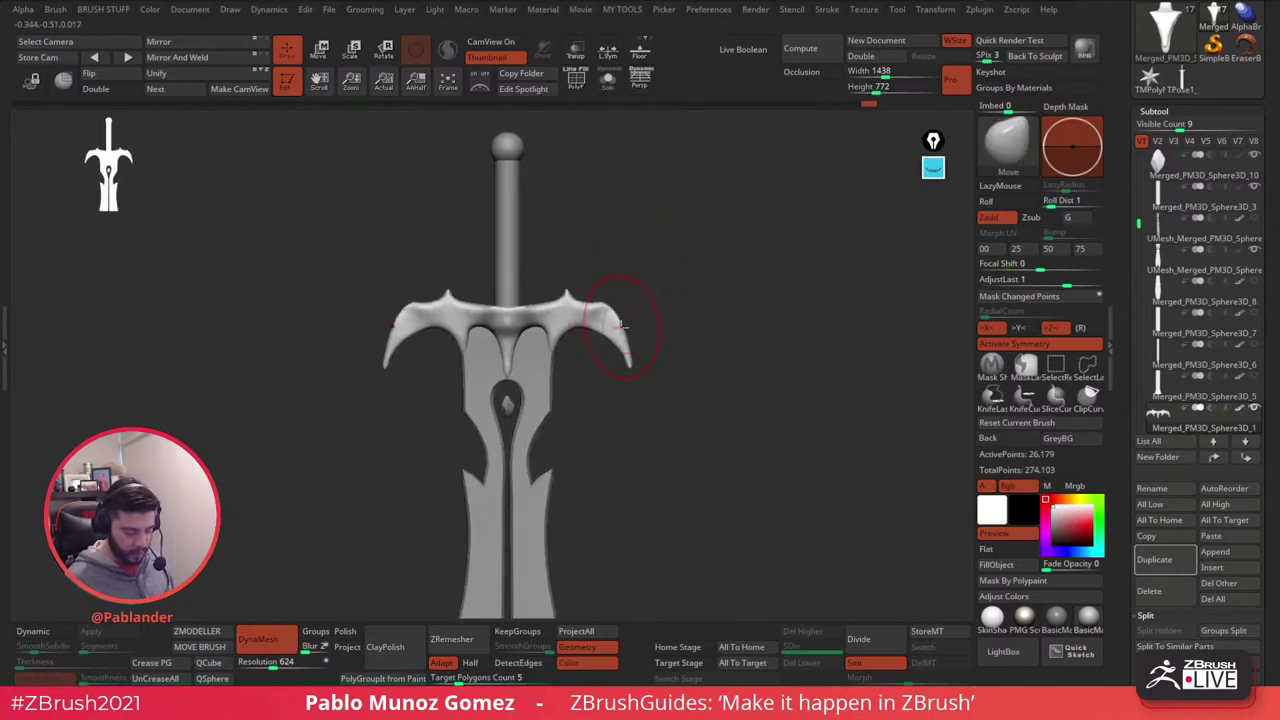
mouse_move(620, 325)
left_mouse_down()
mouse_move(633, 337)
mouse_move(614, 301)
mouse_move(644, 323)
mouse_move(622, 349)
mouse_move(629, 371)
mouse_move(637, 348)
left_mouse_up()
key("space")
key("space")
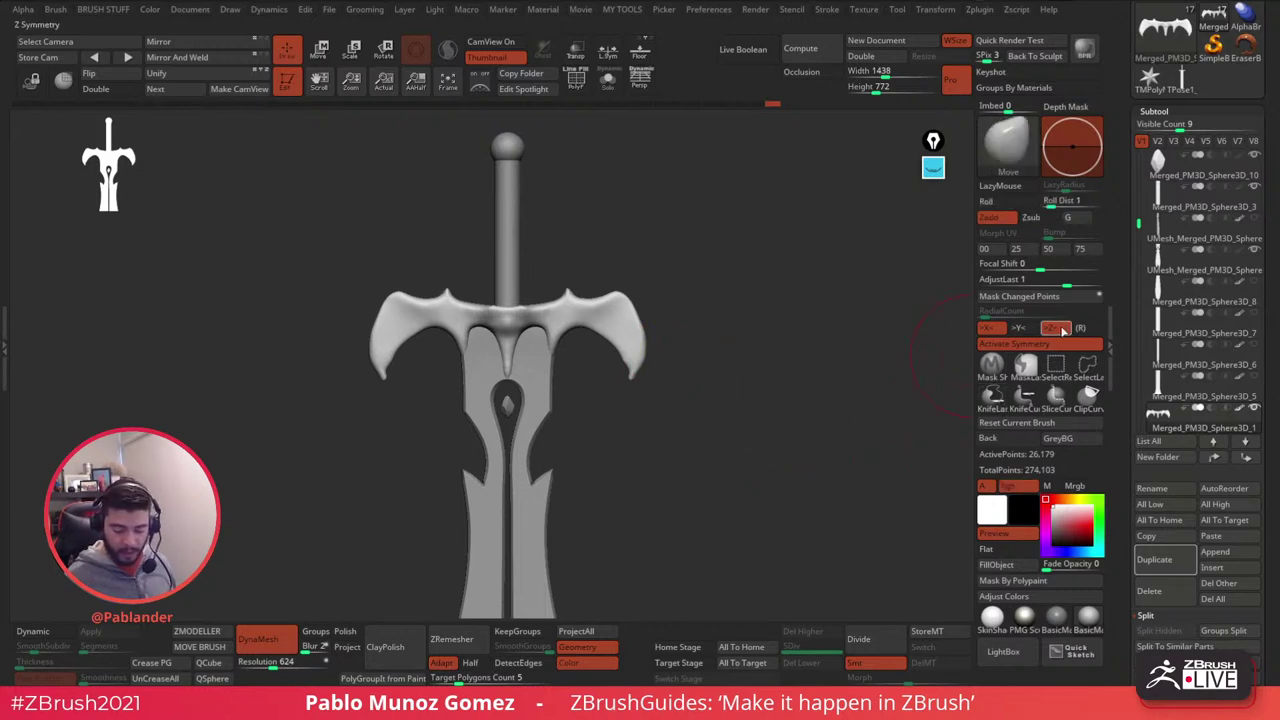
left_click(1052, 330)
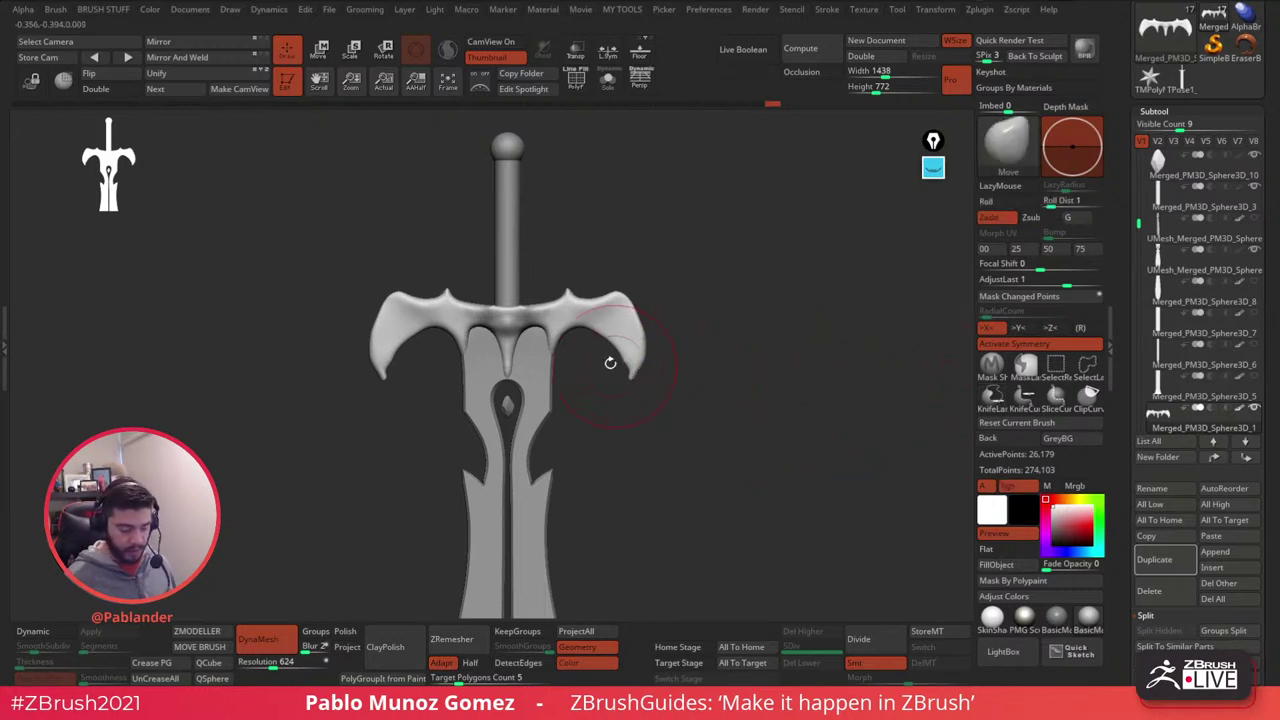
- Trim the inner curves of the crossguard's arms down to the tips with a symmetrical KnifeLasso cut
mouse_move(550, 368)
left_mouse_down("ctrl+shift")
mouse_move(565, 324)
mouse_move(640, 390)
mouse_move(612, 442)
left_mouse_up("ctrl+shift")
key("ctrl+z")
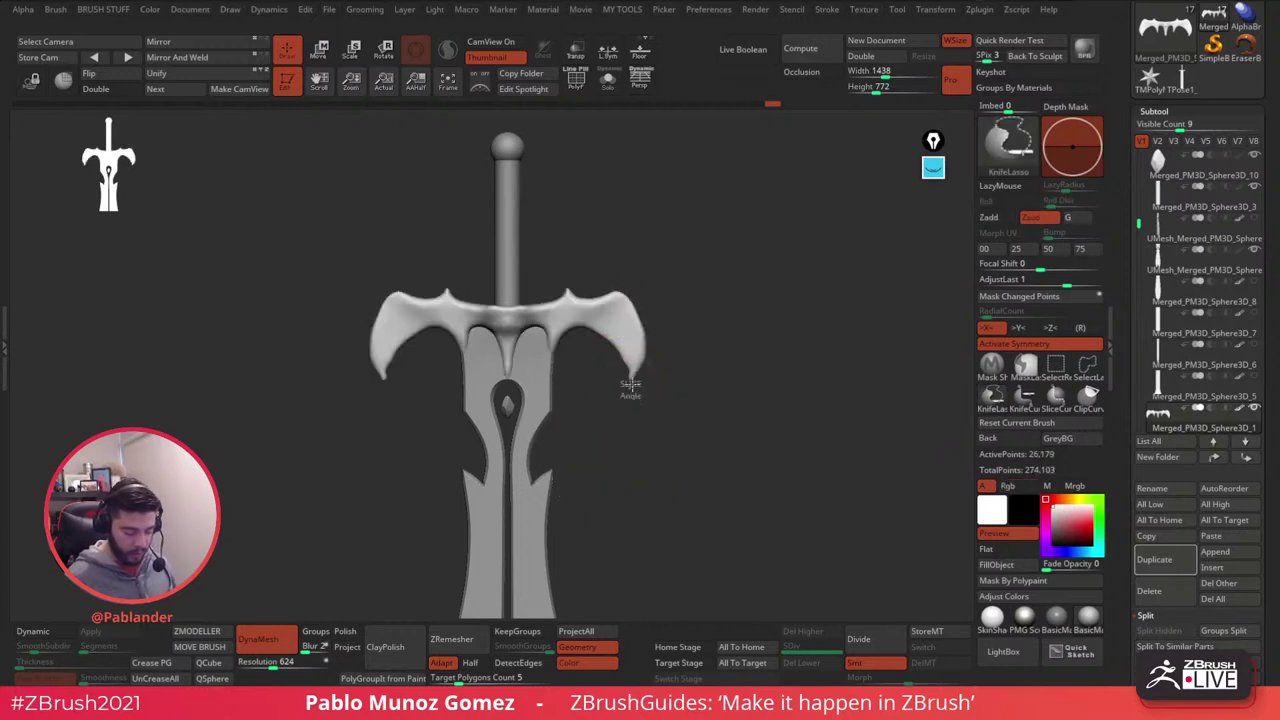
mouse_move(614, 340)
left_mouse_down("ctrl+shift")
mouse_move(565, 345)
mouse_move(600, 423)
mouse_move(612, 420)
left_mouse_up("ctrl+shift")
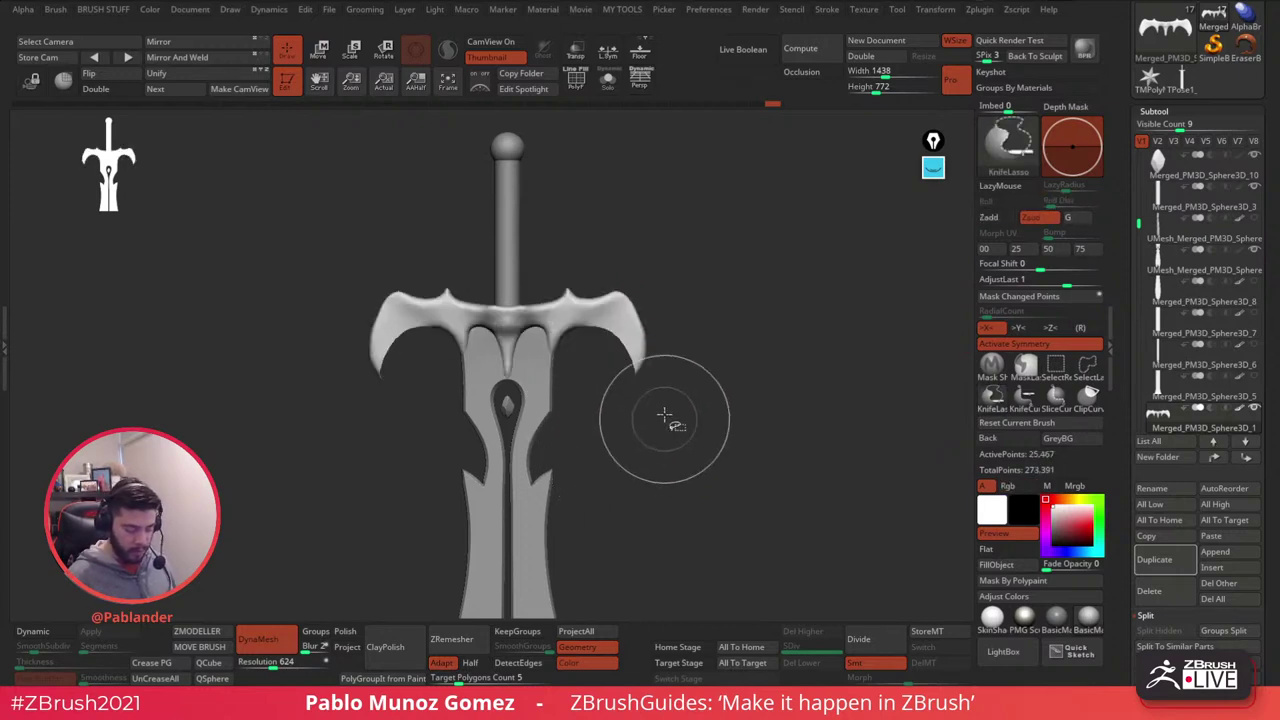
- Trim the outer edges of the crossguard's arms and cut their rounded tops flat with the KnifeLasso
mouse_move(609, 279)
left_mouse_down("ctrl+shift")
mouse_move(709, 369)
mouse_move(706, 270)
left_mouse_up("ctrl+shift")
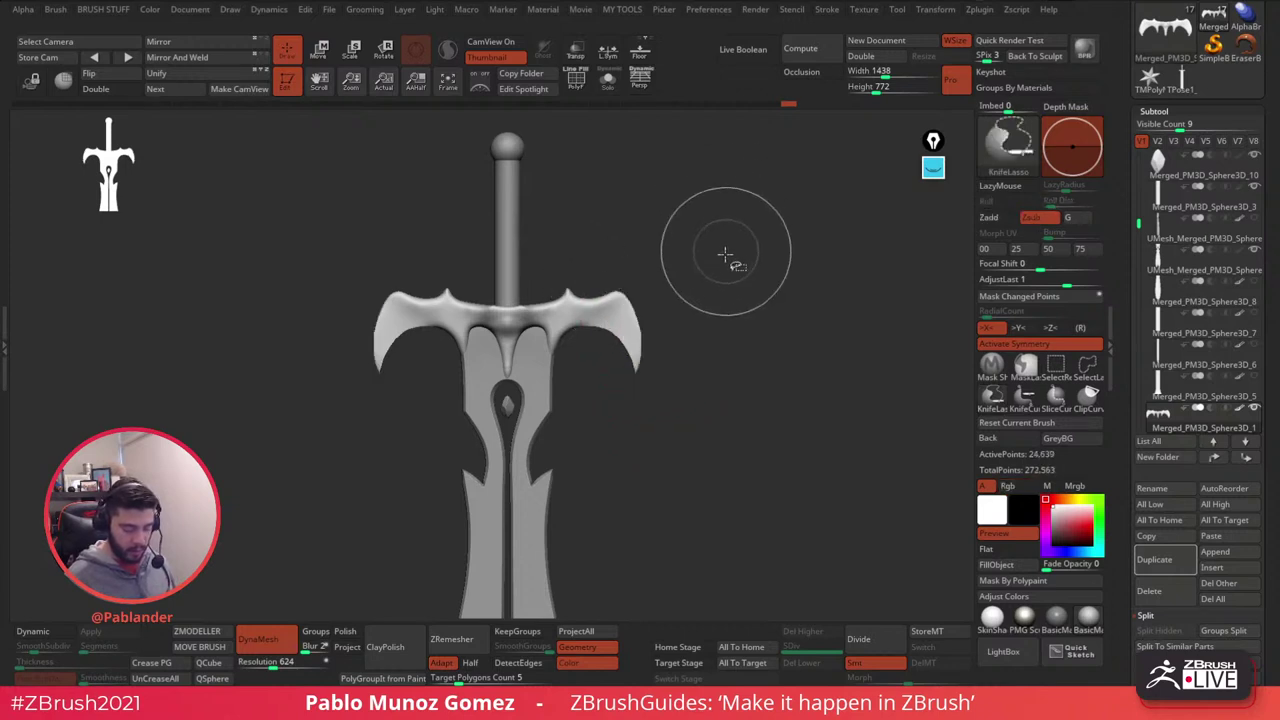
mouse_move(567, 287)
left_mouse_down("ctrl+shift")
mouse_move(581, 295)
mouse_move(678, 239)
mouse_move(654, 214)
mouse_move(587, 298)
mouse_move(655, 255)
left_mouse_up("ctrl+shift")
mouse_move(574, 278)
left_mouse_down("ctrl+shift")
mouse_move(567, 295)
mouse_move(522, 302)
mouse_move(591, 240)
left_mouse_up("ctrl+shift")
key("ctrl+shift")
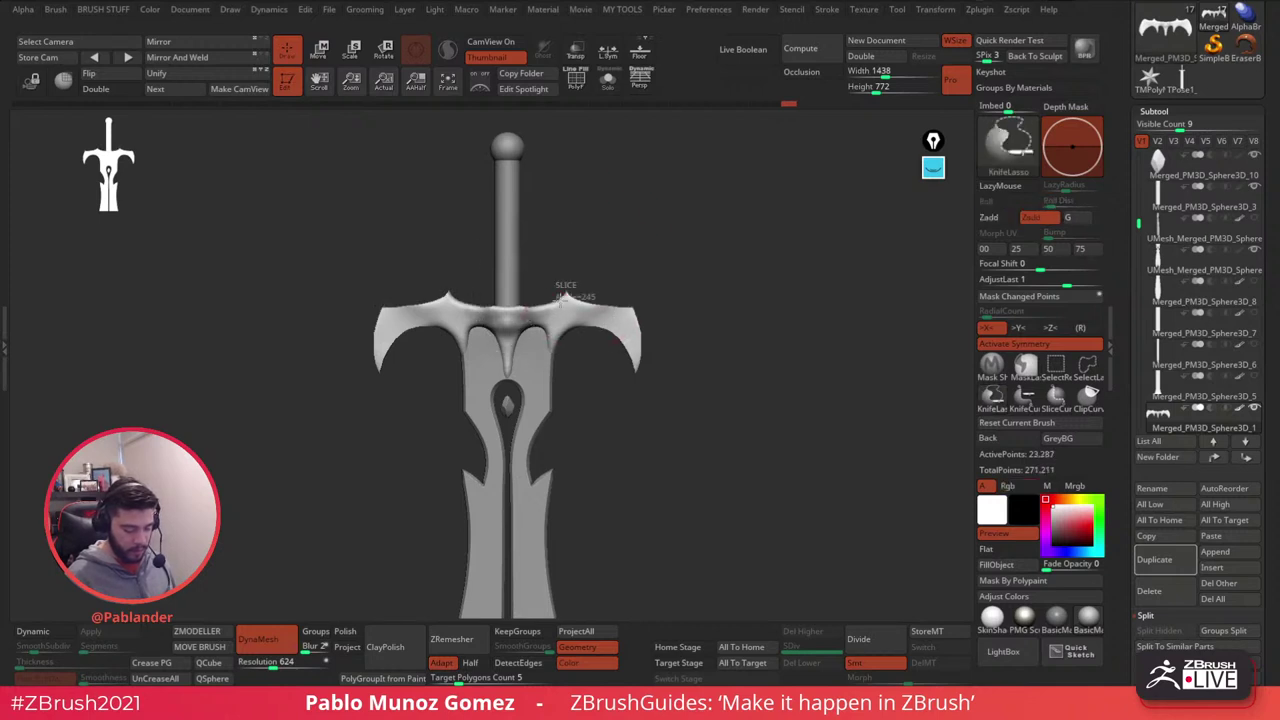
left_click_drag(517, 263, 628, 238, "ctrl+shift")
key("ctrl+z")
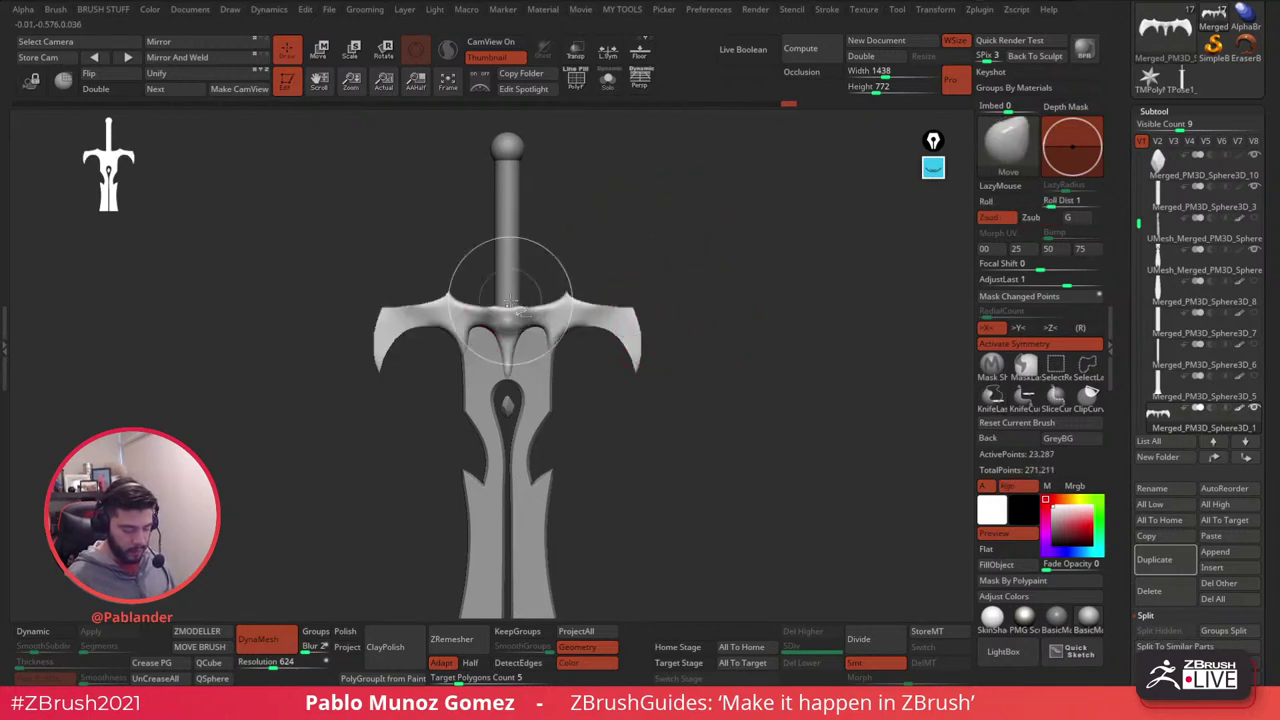
key("ctrl+shift")
left_click_drag(585, 283, 597, 248, "ctrl+shift")
key("ctrl+z")
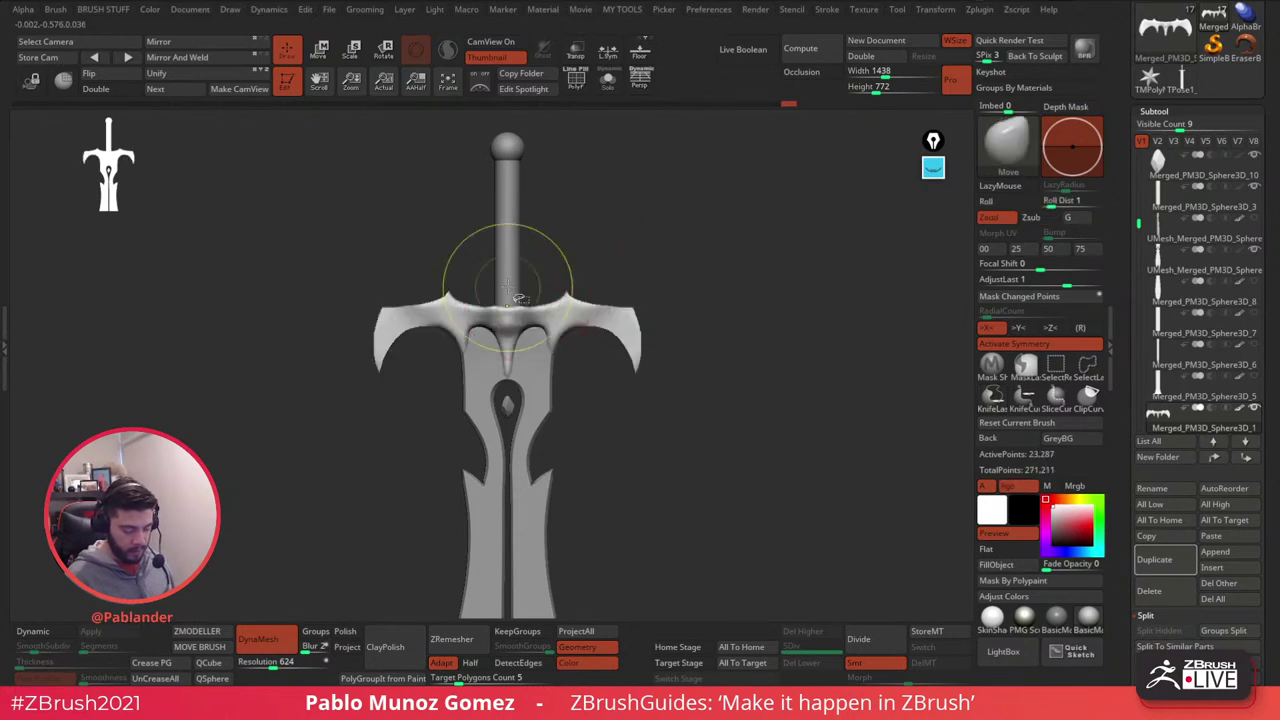
- Cut down the spikes along the crossguard's handle-side edge with the KnifeLasso and remesh it with DynaMesh
left_click_drag(509, 295, 521, 307, "ctrl+shift")
left_click_drag(581, 273, 583, 272, "ctrl+shift")
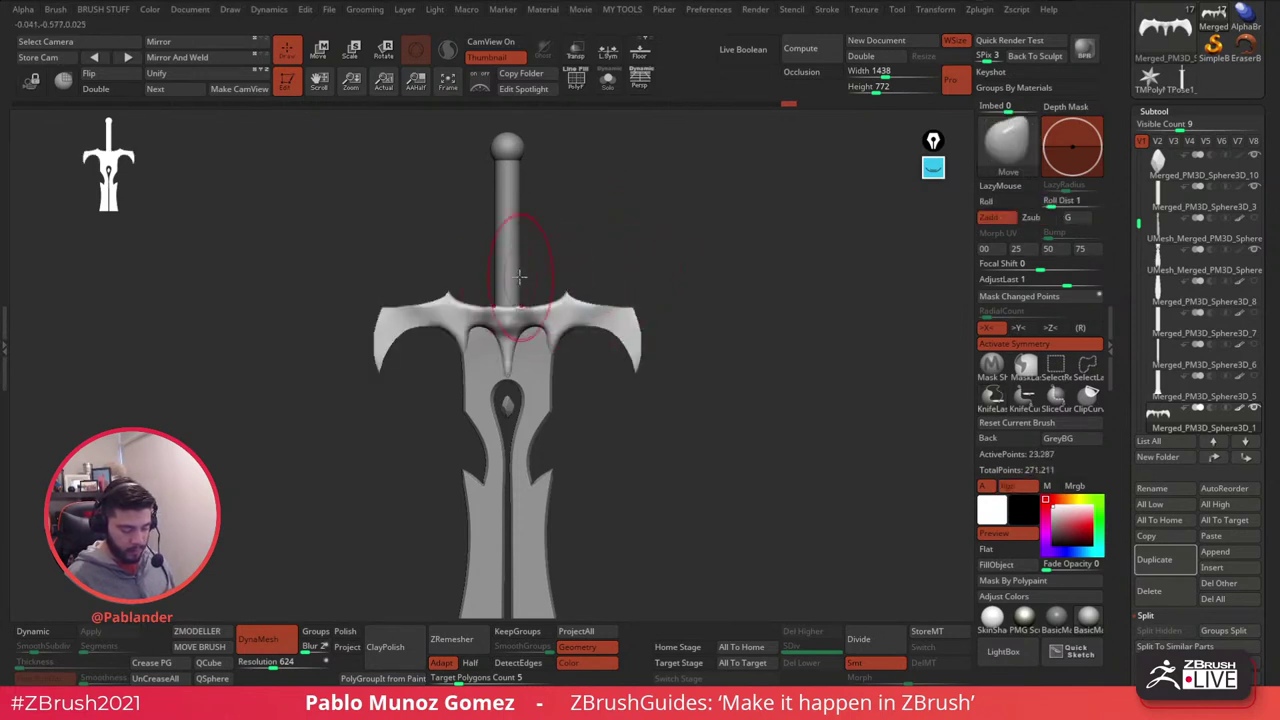
left_click_drag(613, 229, 615, 232, "ctrl+shift")
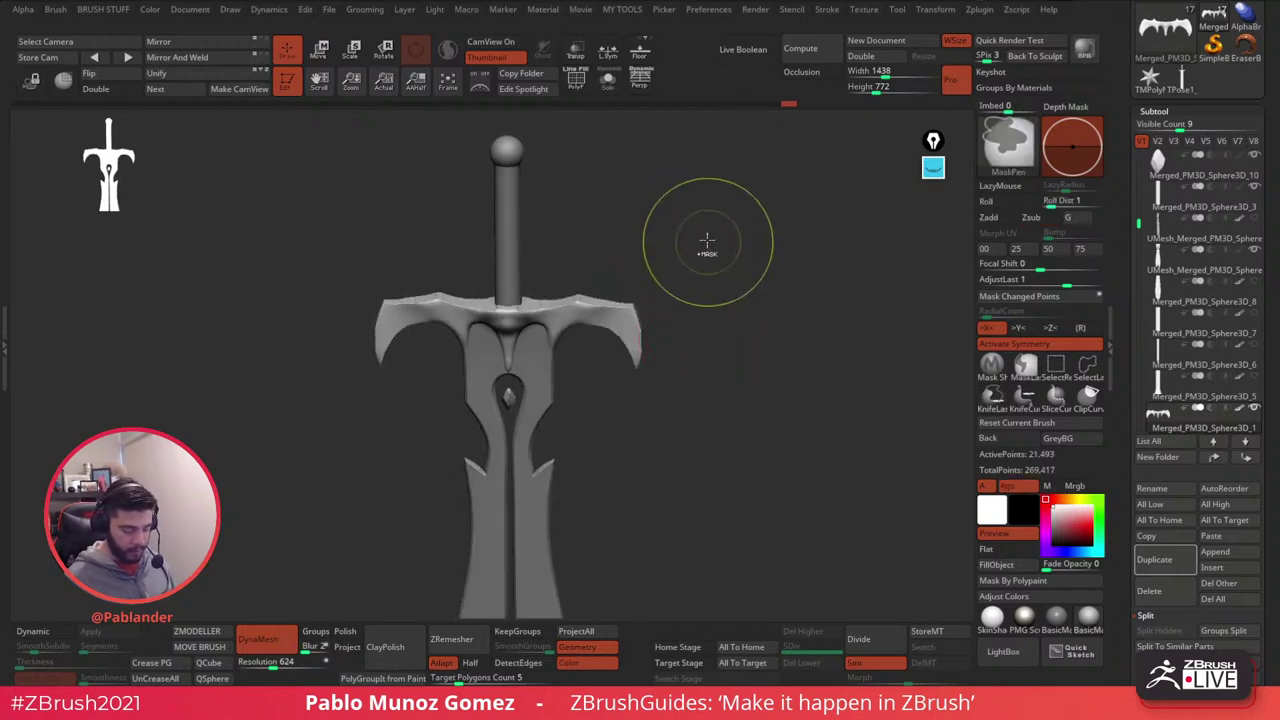
- Display the polyframe on the crossguard and examine its trimmed upper surface from an angled view
left_click(578, 82)
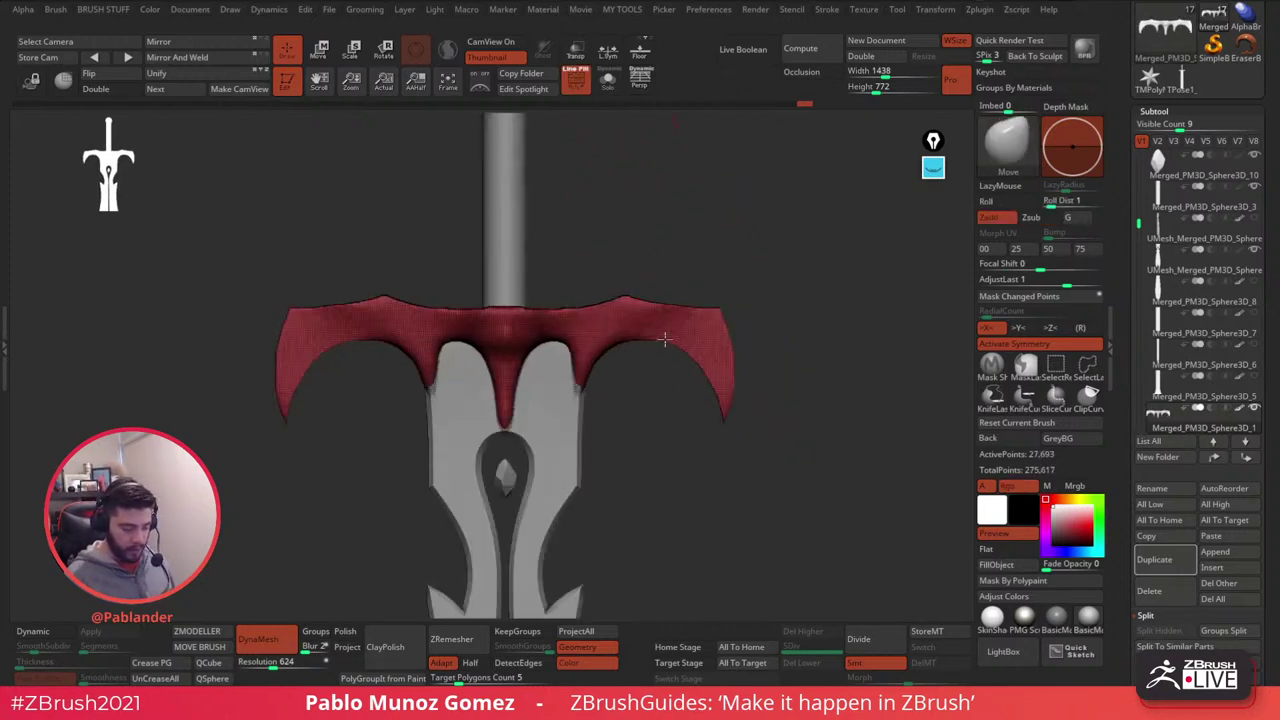
left_click_drag(780, 378, 791, 360)
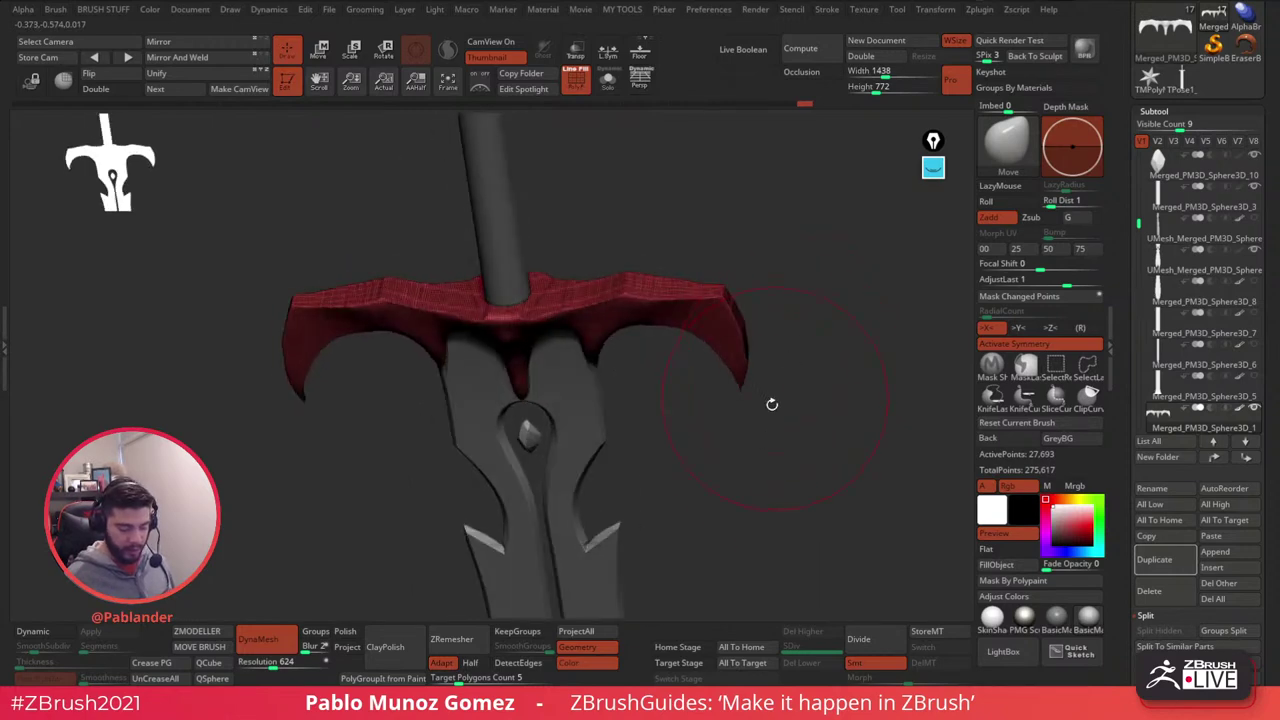
- Undo the last edit to the crossguard and isolate it from the rest of the sword
key("ctrl+z")
left_click_drag(775, 479, 634, 220)
key("ctrl+z")
key("ctrl+shift+z")
left_click(575, 80)
left_click(575, 80)
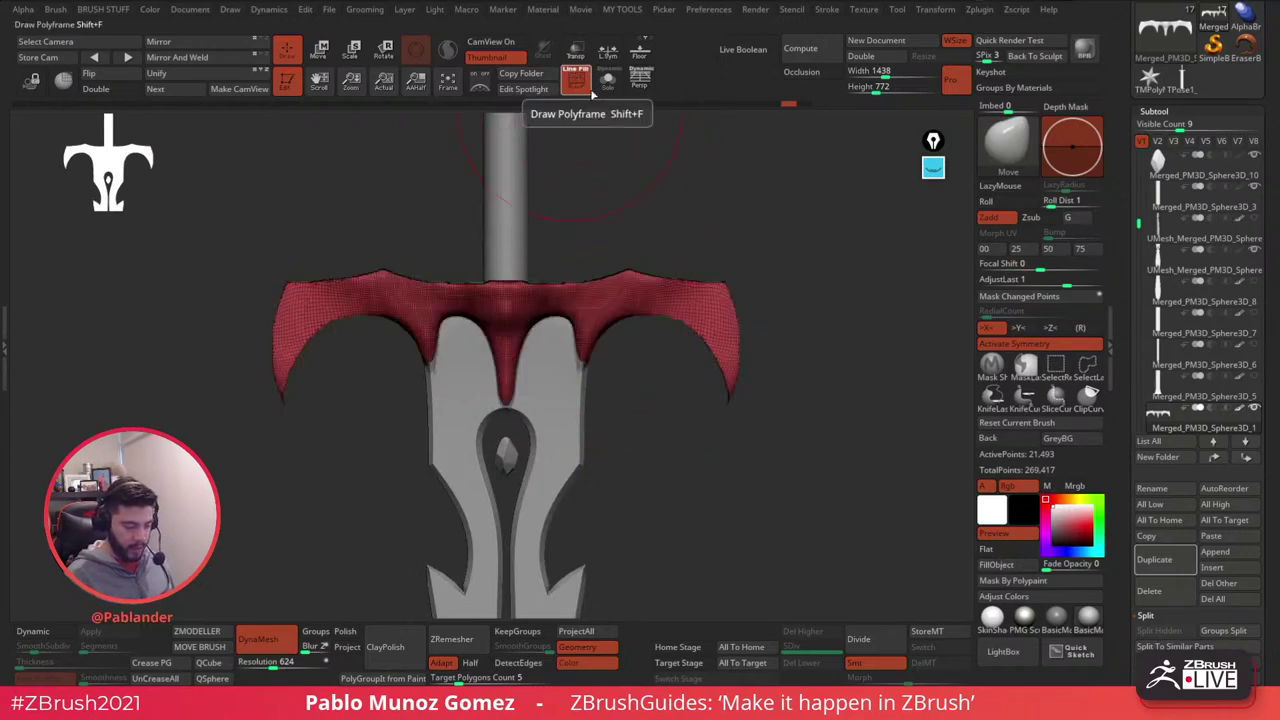
left_click(607, 82)
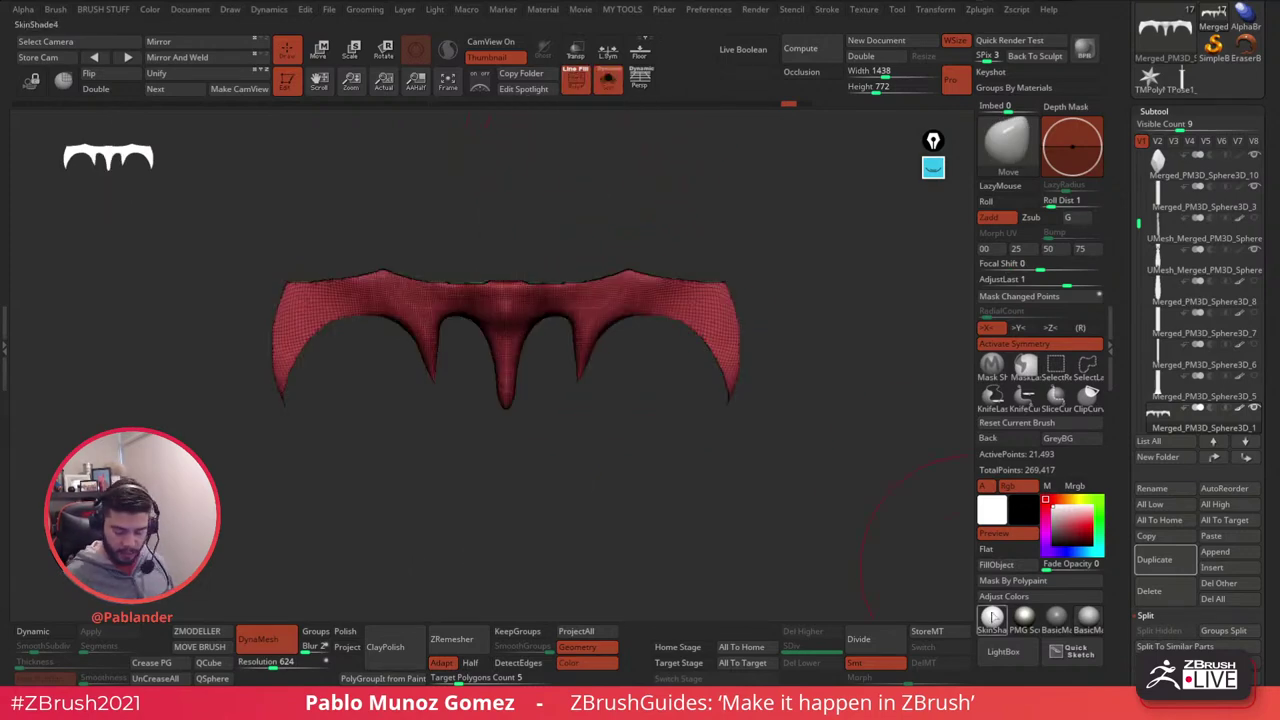
- Switch the material to SkinShade4 and reduce the brush size
left_click(992, 616)
key("space")
left_click_drag(785, 252, 757, 250)
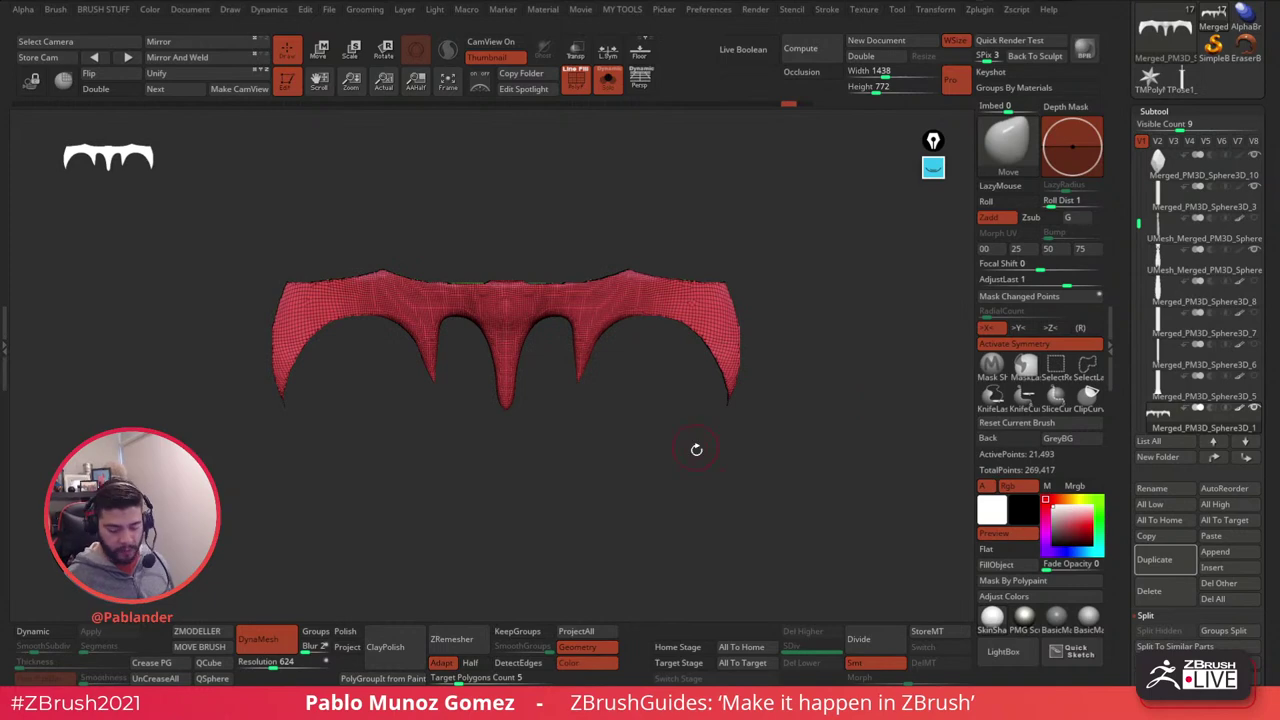
- Slice the crossguard with SliceCurve along the narrow arch between the central spike and the neighbouring spike
mouse_move(696, 449)
left_mouse_down()
mouse_move(674, 449)
mouse_move(687, 470)
left_mouse_up()
left_click_drag(467, 424, 723, 457)
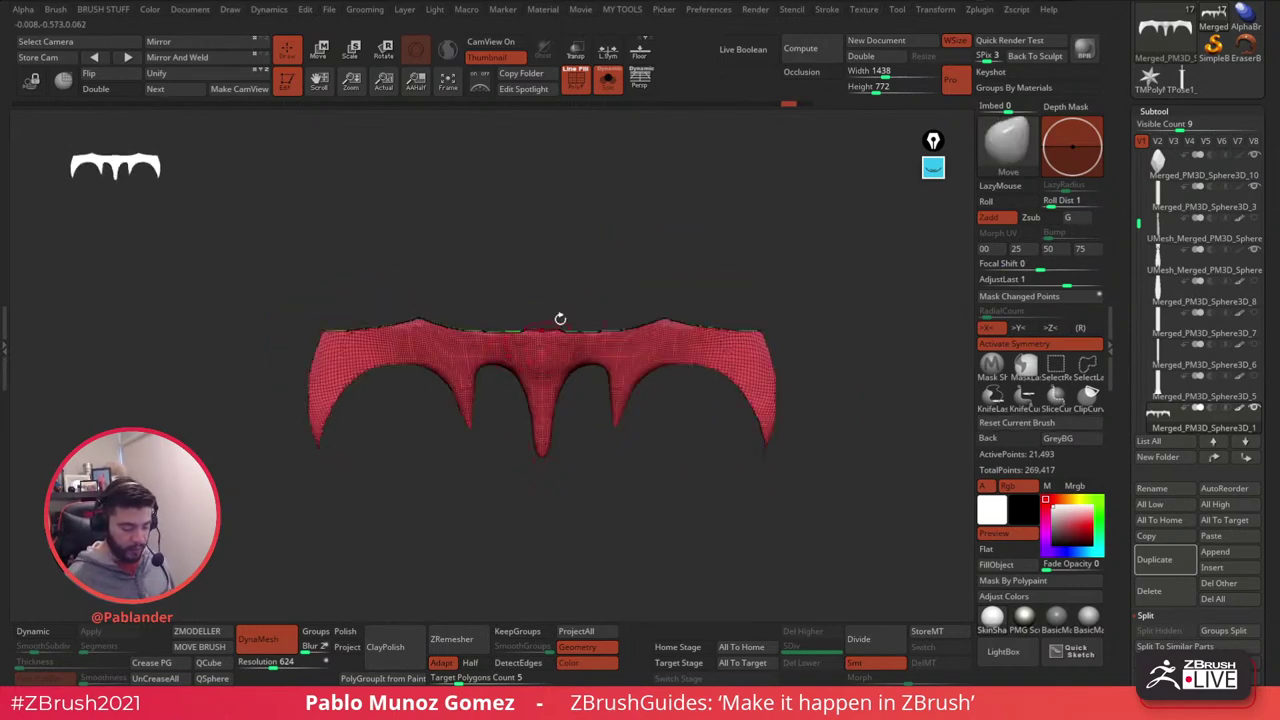
mouse_move(609, 271)
left_mouse_down("alt")
mouse_move(606, 286)
mouse_move(629, 271)
left_mouse_up("alt")
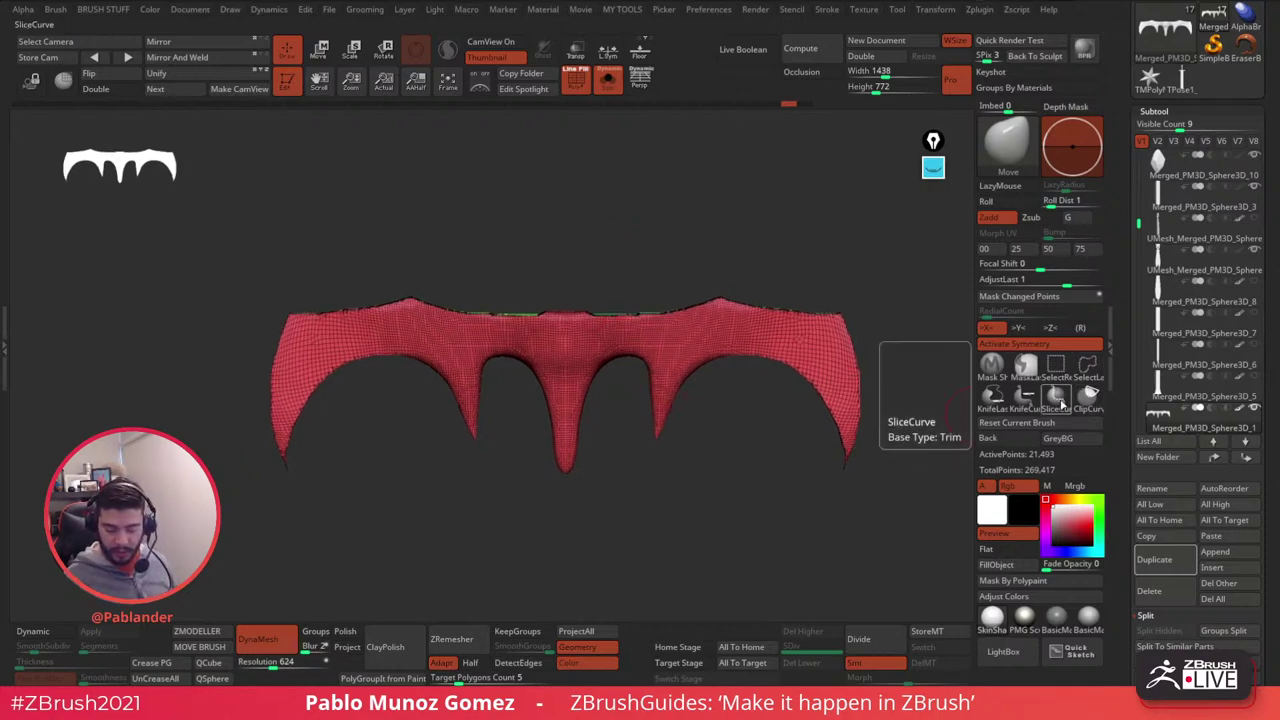
left_click(1058, 401)
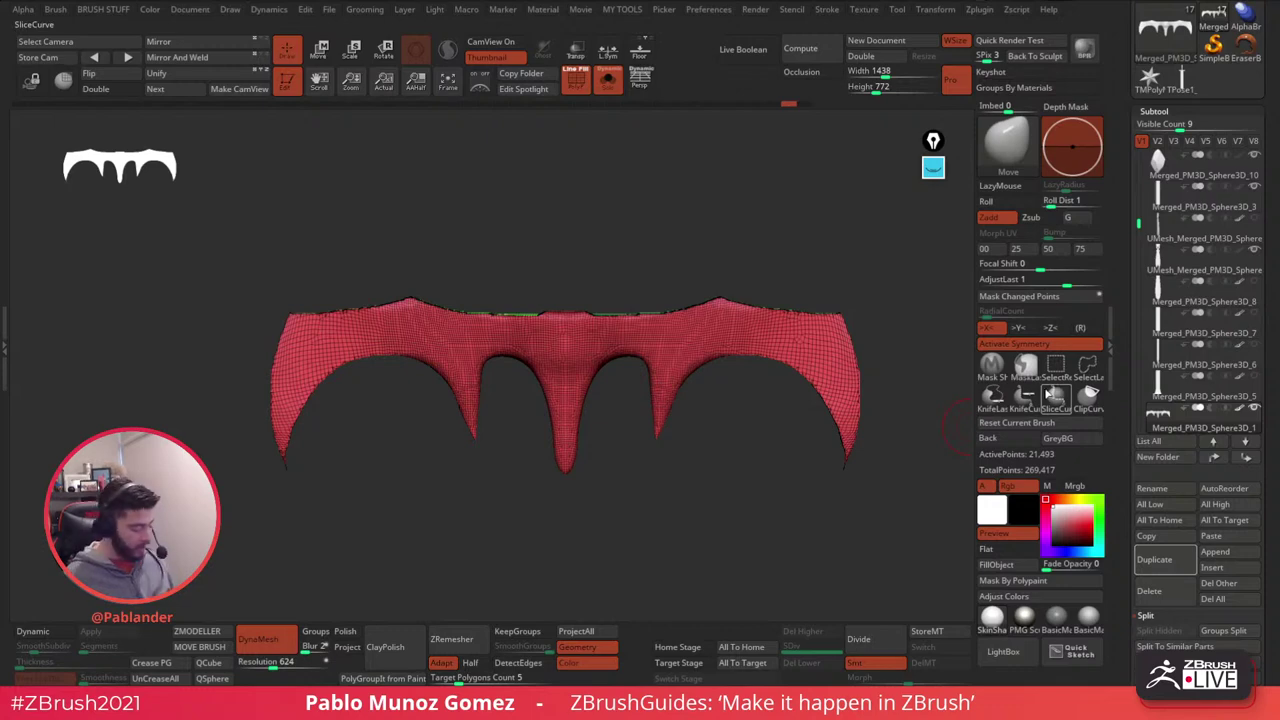
left_click(1012, 145)
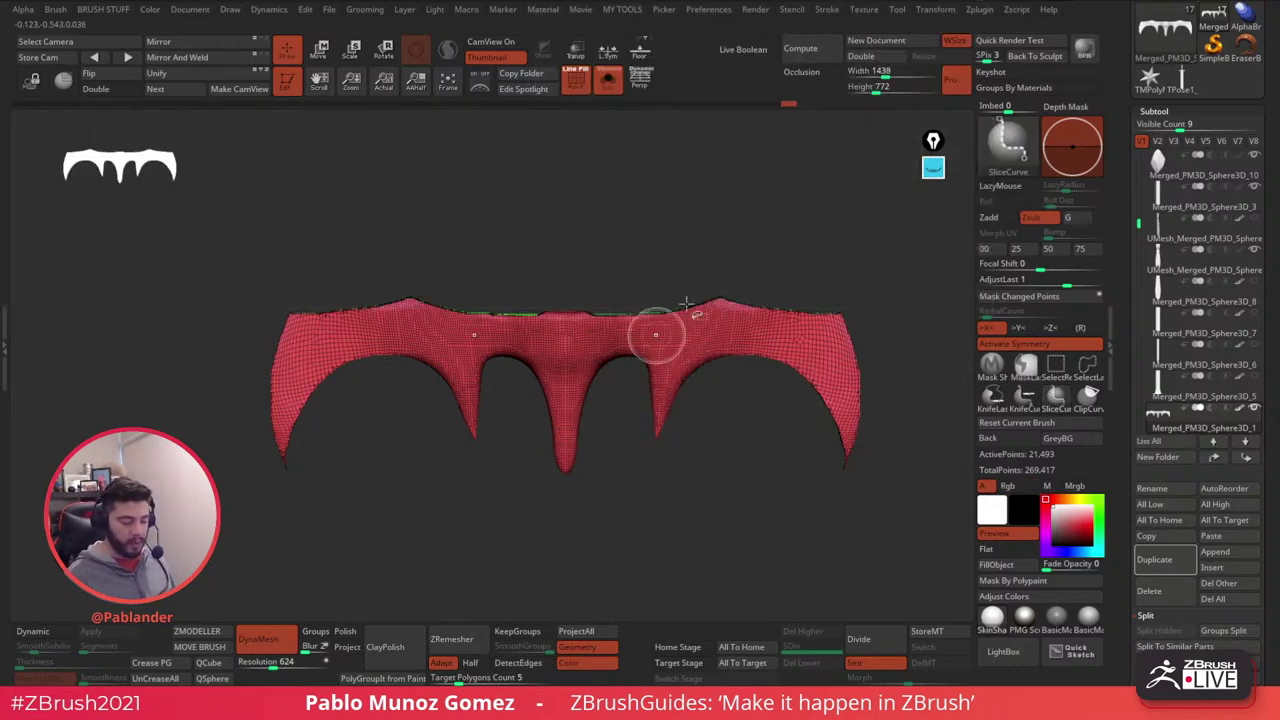
left_click(1008, 143)
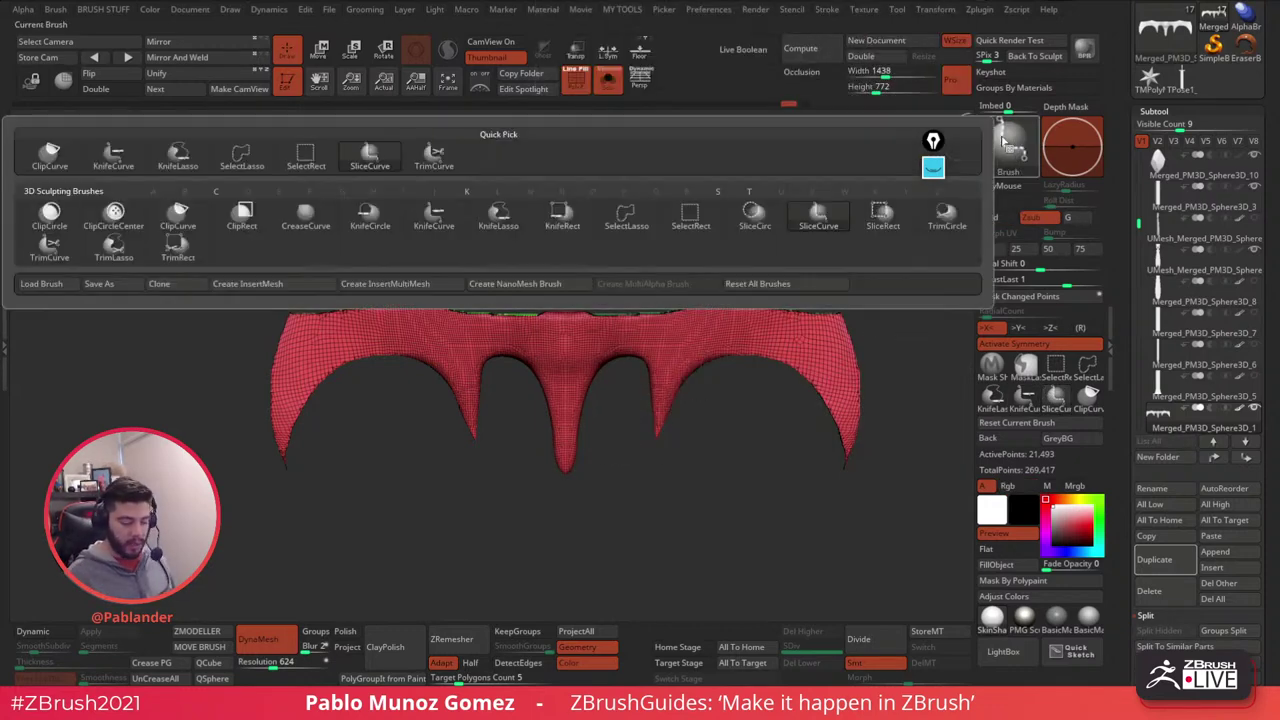
left_click(369, 158)
key("ctrl+shift")
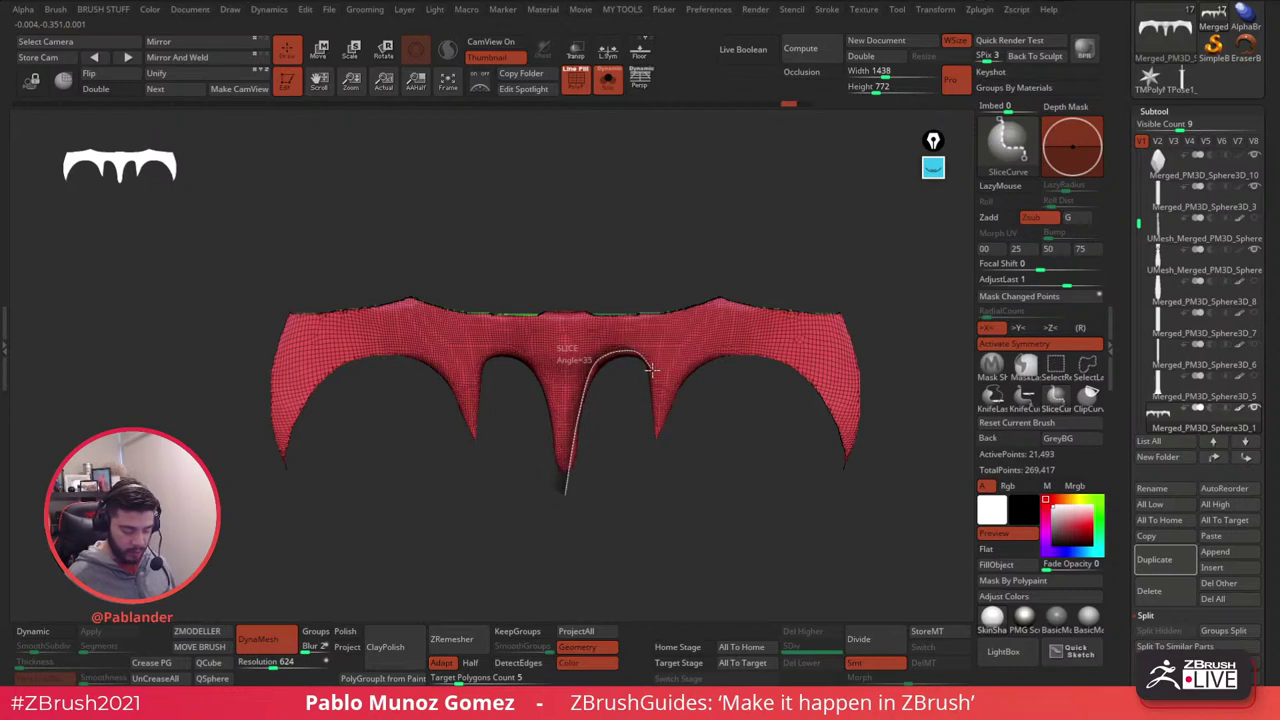
left_click_drag(657, 448, 658, 451, "ctrl+shift")
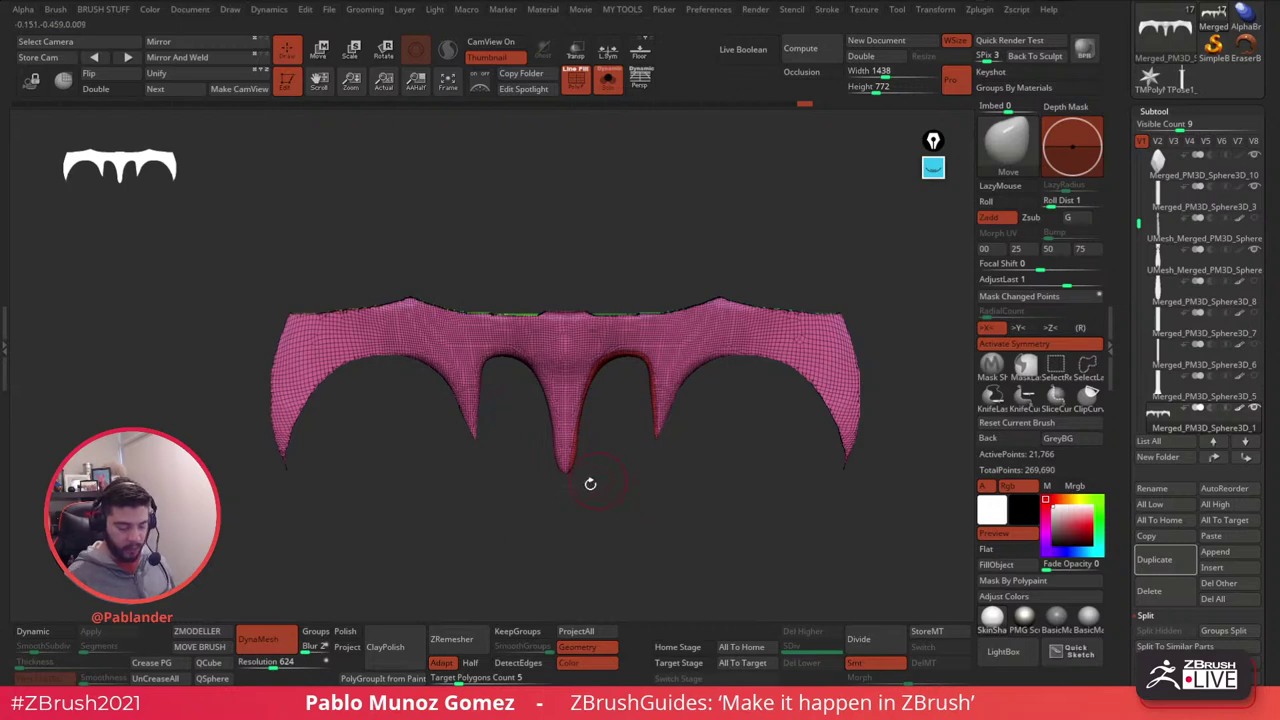
- Slice the crossguard along the wide outer arch from the side spike to the outer tip
left_click_drag(740, 441, 646, 421, "alt")
key("ctrl+shift")
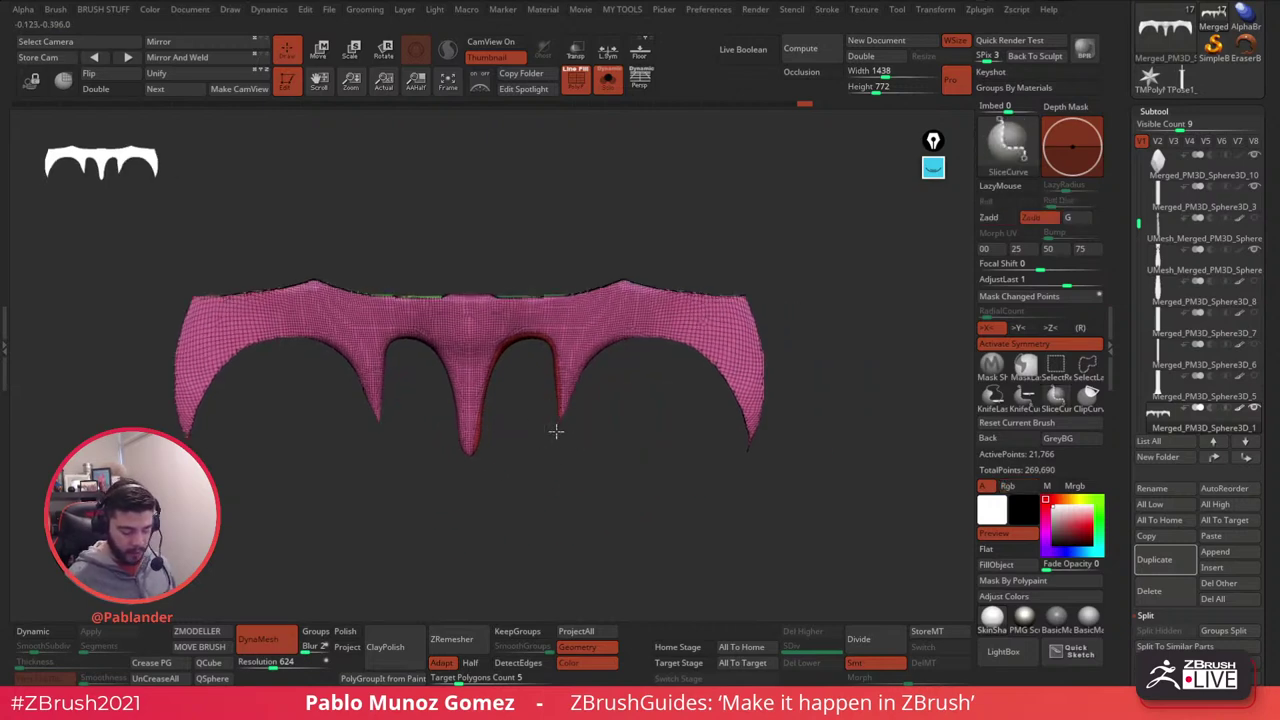
left_click_drag(573, 381, 607, 342, "ctrl+shift")
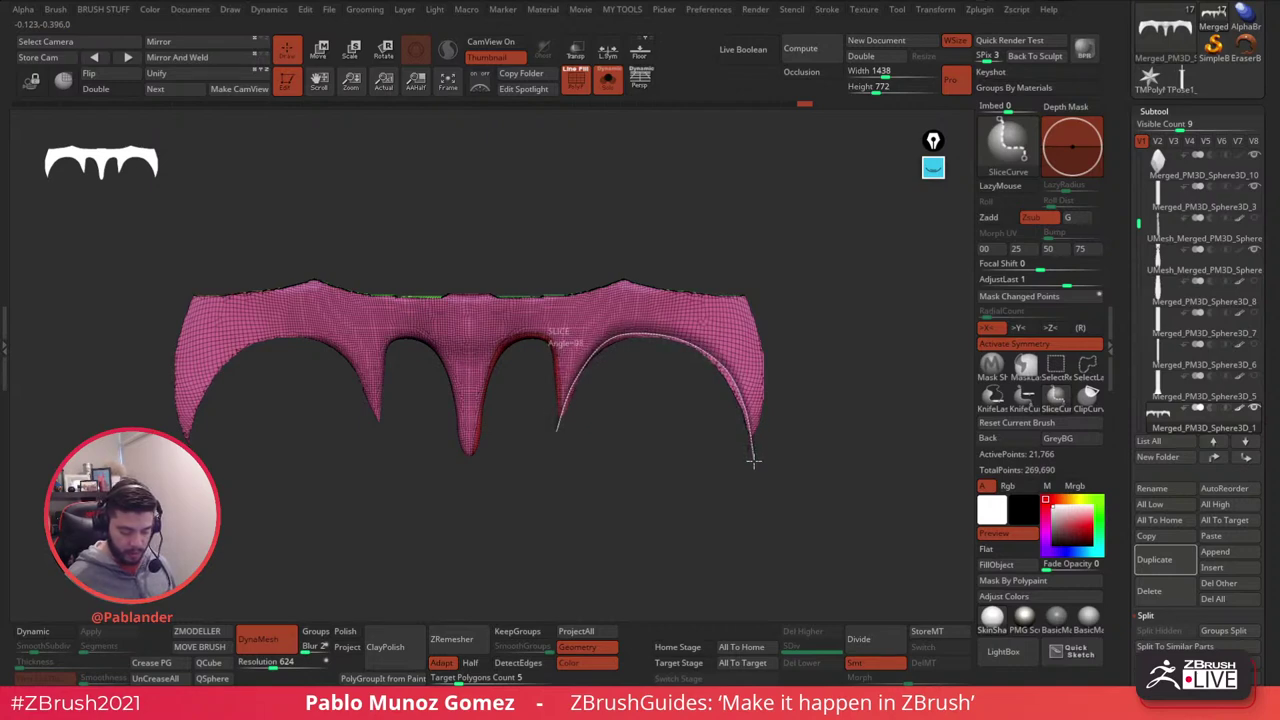
mouse_move(754, 460)
left_mouse_down("ctrl+shift")
mouse_move(755, 481)
mouse_move(820, 389)
mouse_move(814, 363)
mouse_move(803, 437)
mouse_move(803, 367)
mouse_move(795, 374)
left_mouse_up("ctrl+shift")
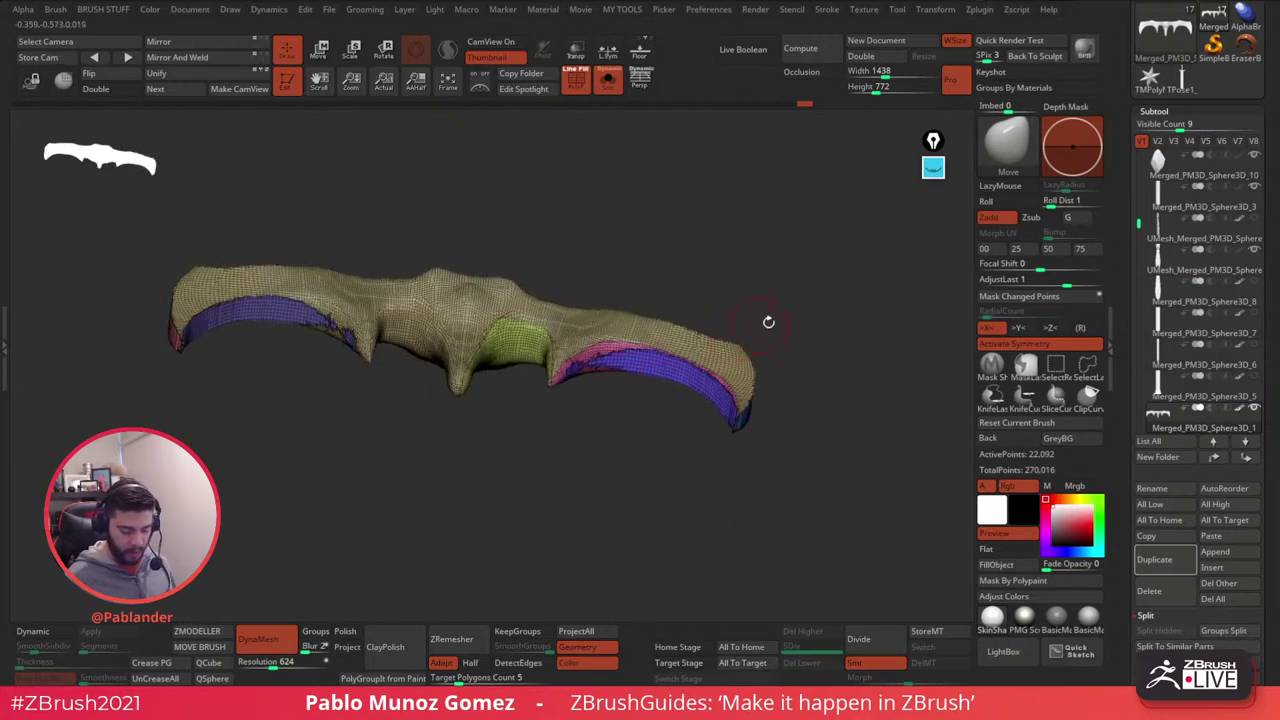
left_click_drag(768, 322, 810, 340)
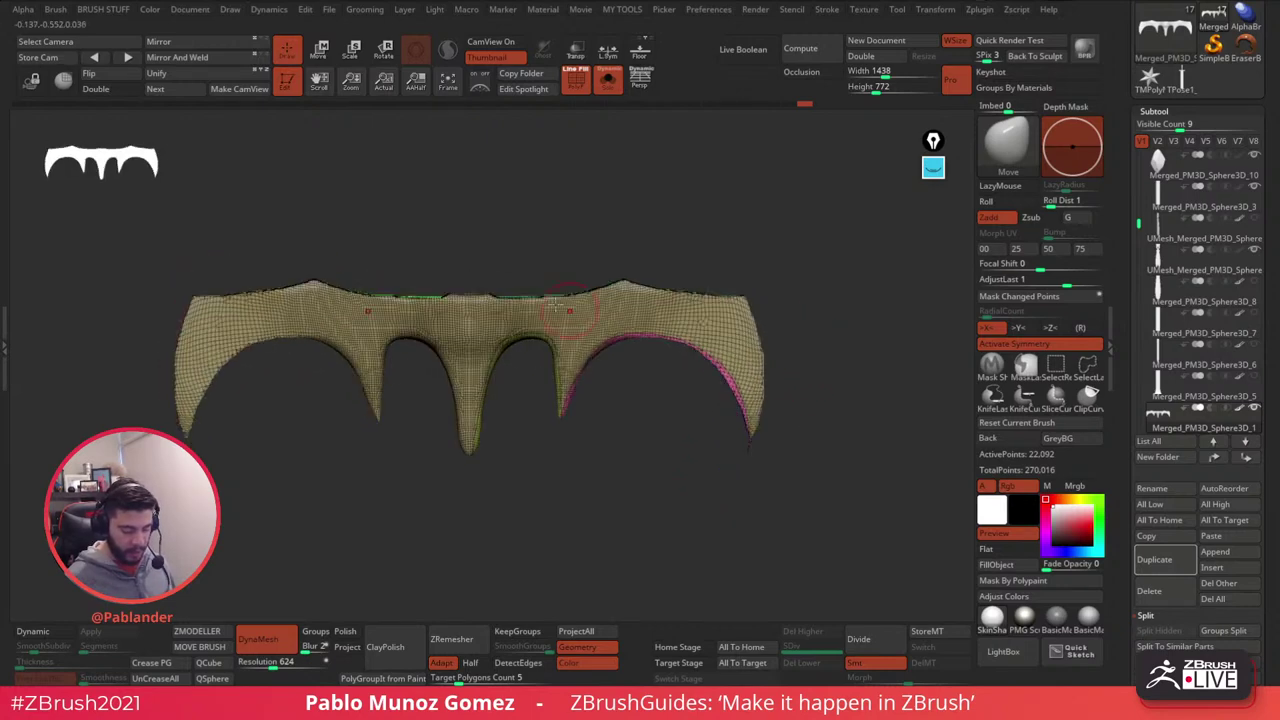
- Slice a short curve across the middle of the crossguard's top edge to separate the central top area
mouse_move(527, 247)
left_mouse_down("alt")
mouse_move(577, 294)
mouse_move(576, 334)
left_mouse_up("alt")
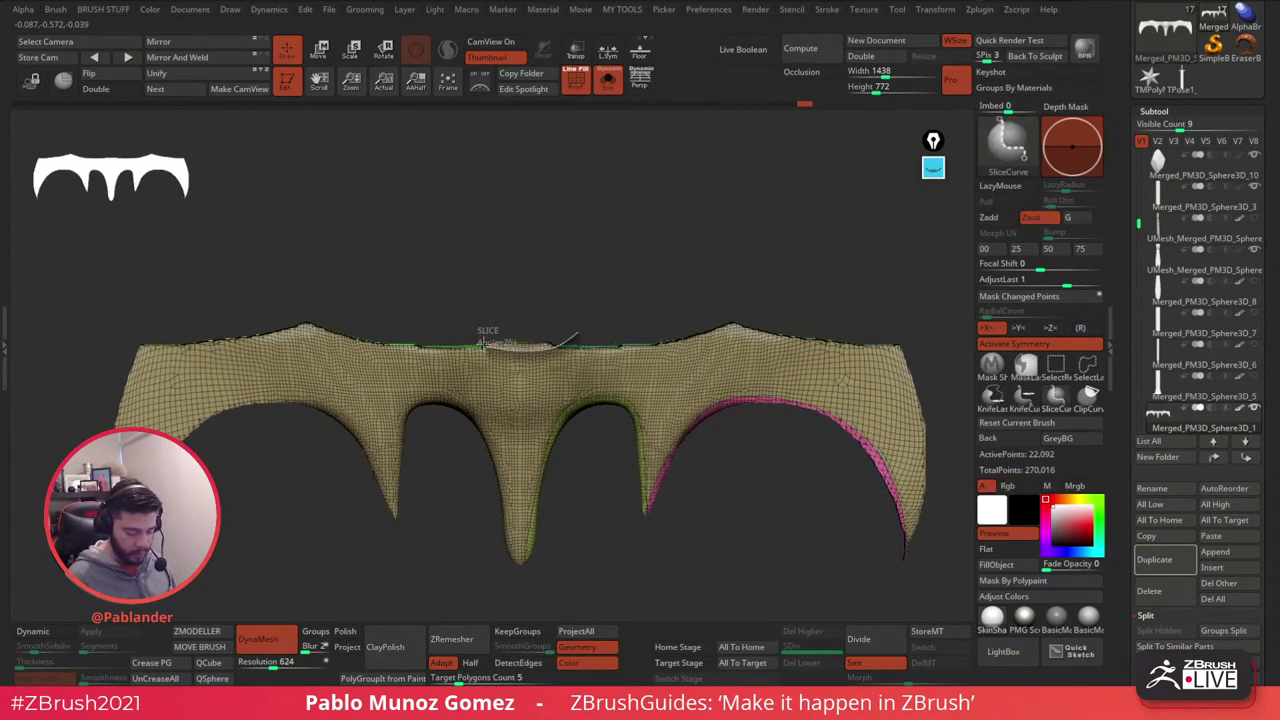
left_click_drag(481, 343, 483, 344, "ctrl+shift")
left_click_drag(714, 282, 765, 350)
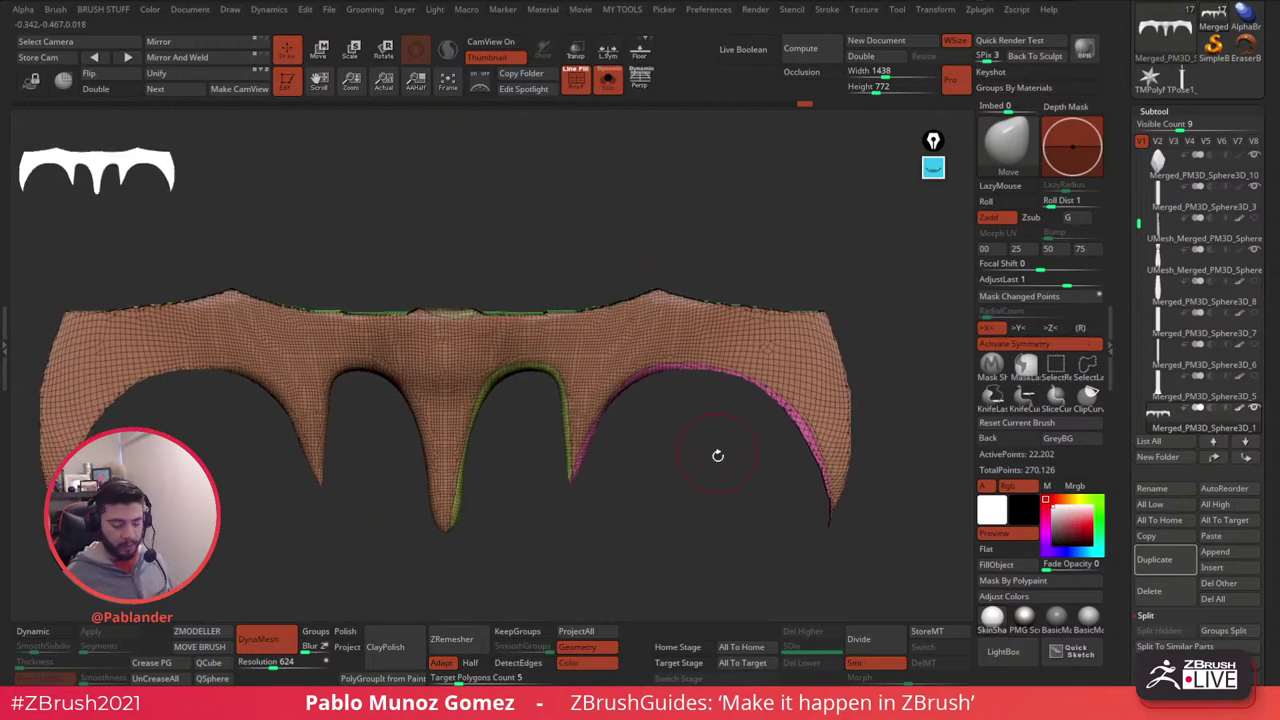
left_click_drag(717, 451, 771, 261)
left_click_drag(641, 523, 701, 441)
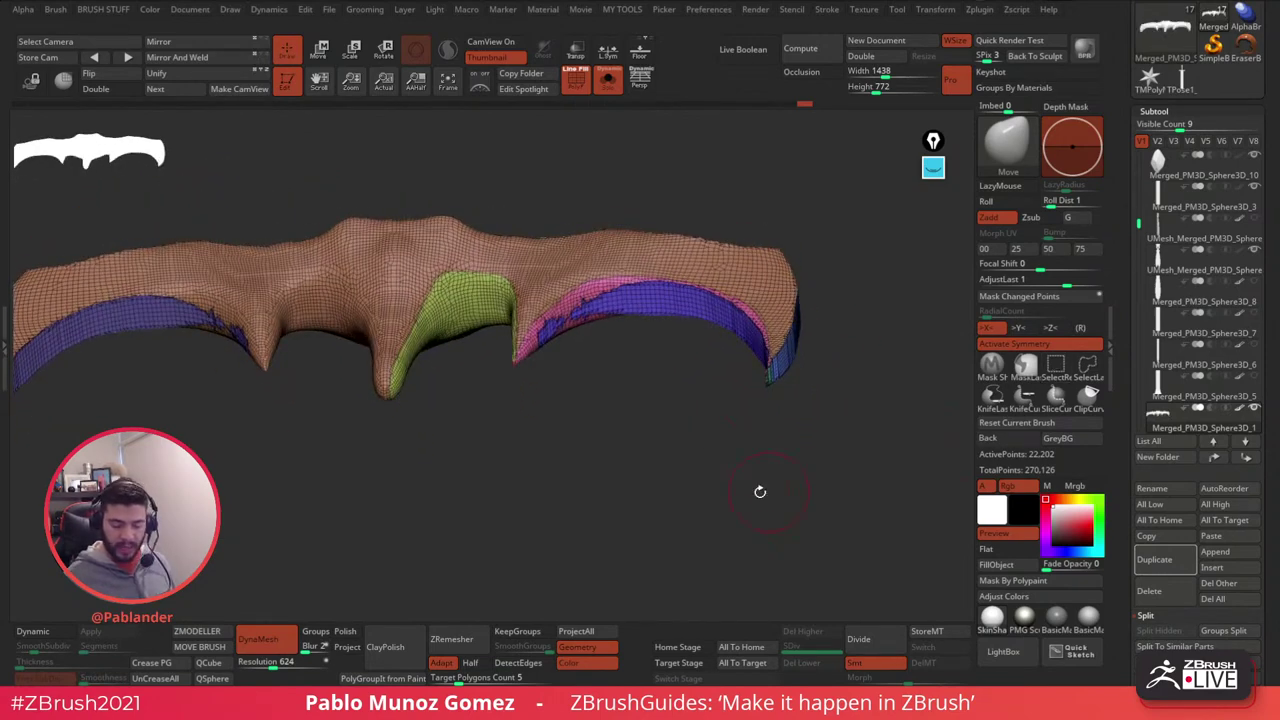
- Isolate the wide arch's underside, turn on Double display, and merge its pieces into one polygroup before restoring the full mesh
left_click(588, 310, "ctrl+shift")
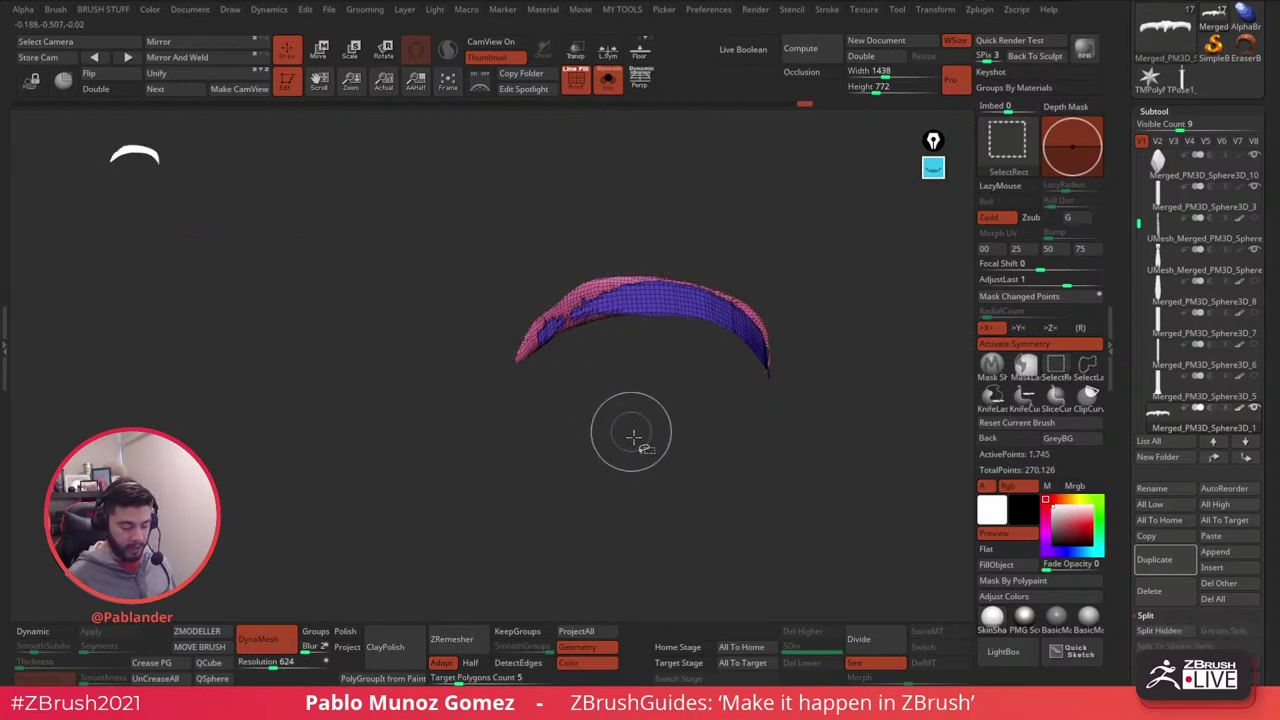
left_click(123, 92)
left_click_drag(591, 443, 699, 449)
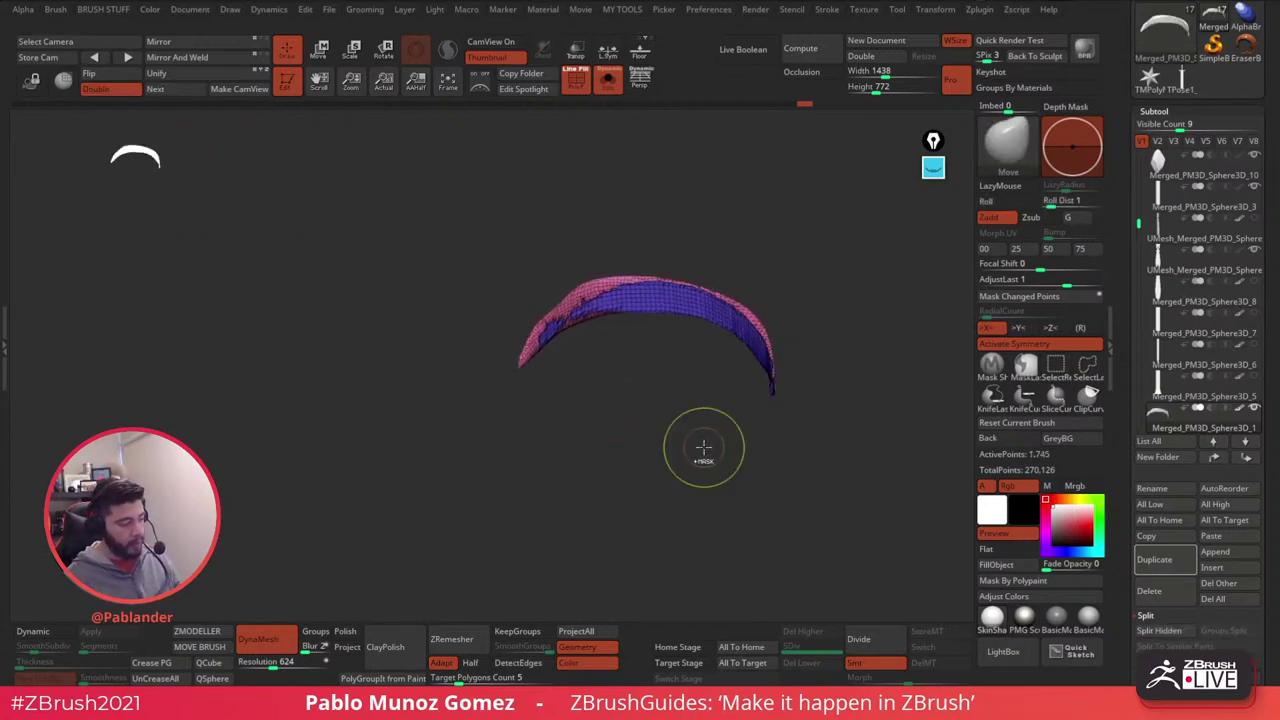
left_click(704, 447, "ctrl+shift")
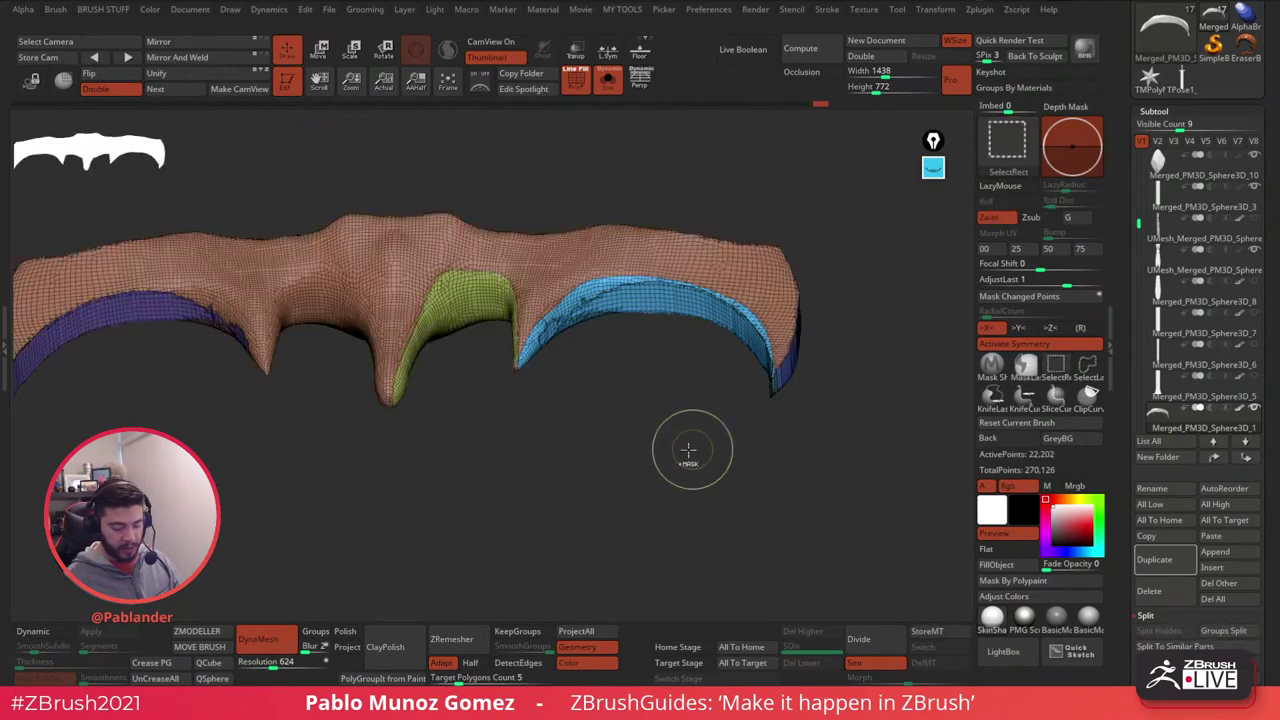
- Merge the small leftover piece at the side spike's tip into the wide arch's polygroup
left_click(517, 369, "ctrl+shift")
left_click_drag(523, 380, 772, 447, "ctrl+shift")
left_click(534, 354, "ctrl+shift")
key("ctrl+w")
- Isolate the crossguard's outer side face with its small tip piece, group them as one polygroup, and unhide the mesh
left_click(564, 412, "ctrl+shift")
left_click(729, 377, "ctrl+shift")
left_click(729, 377, "ctrl+shift")
left_click(749, 356, "ctrl+shift")
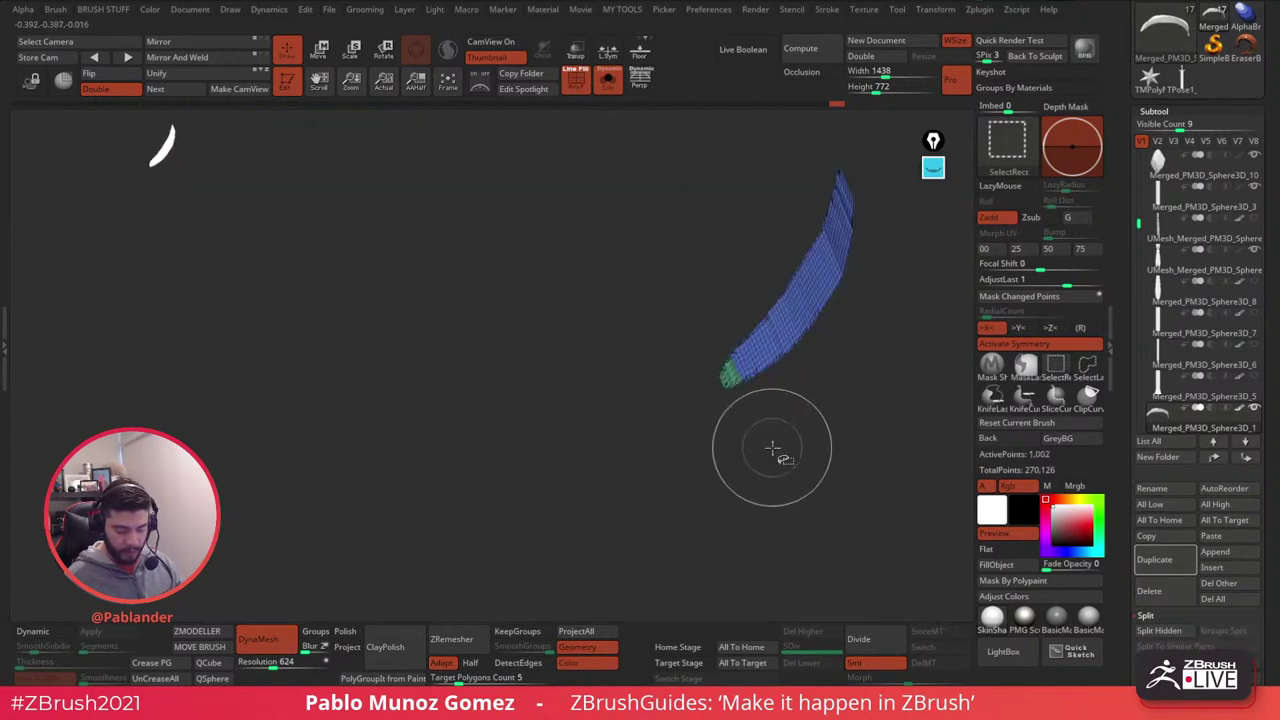
key("ctrl+w")
left_click(762, 450, "ctrl+shift")
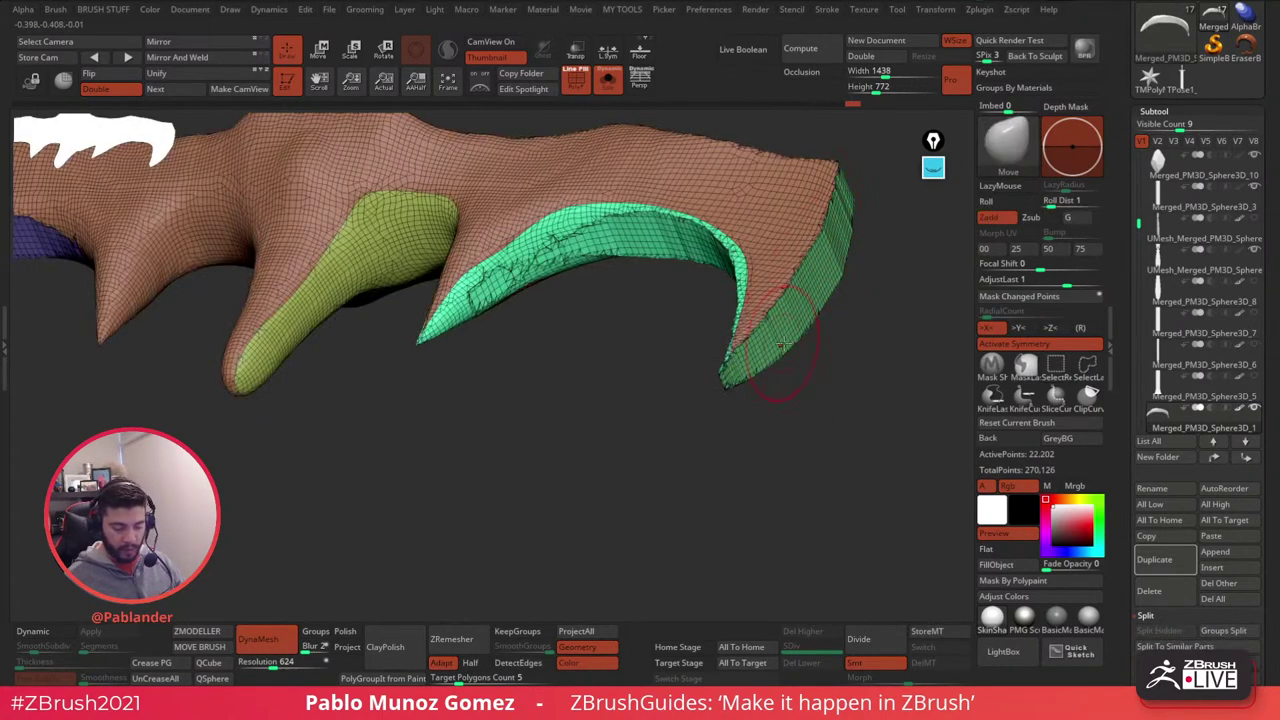
- Trim the thin overhang off the crossguard's outer tip with KnifeLasso
mouse_move(848, 346)
left_mouse_down()
mouse_move(837, 417)
mouse_move(816, 378)
left_mouse_up()
mouse_move(735, 394)
left_mouse_down("shift")
mouse_move(789, 434)
mouse_move(806, 404)
left_mouse_up("shift")
left_click(991, 395)
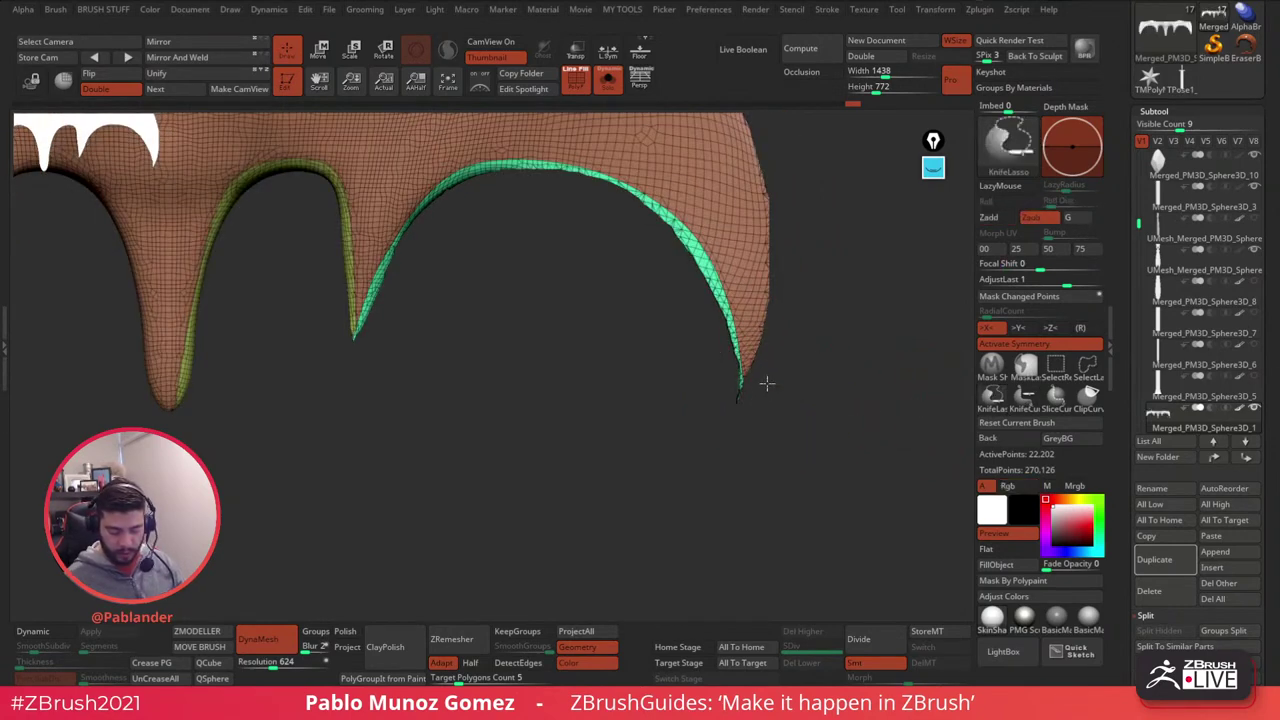
left_click_drag(750, 485, 755, 478)
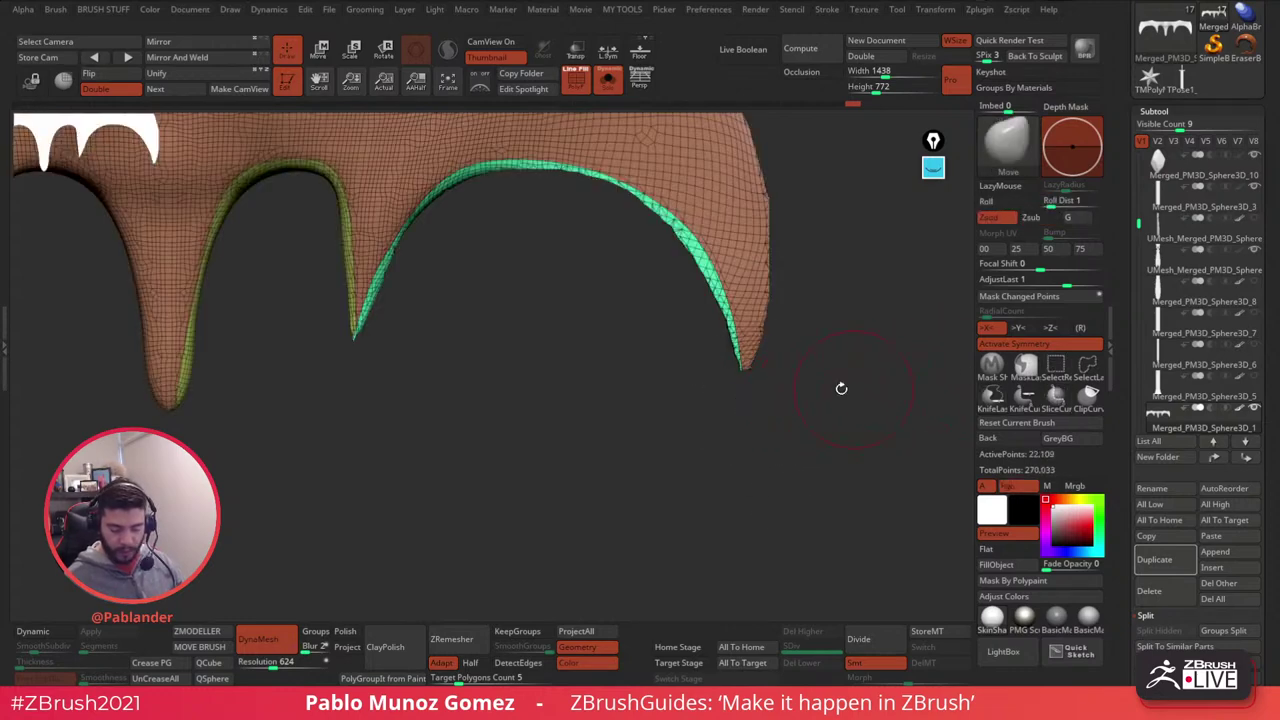
- Merge the new cap at the trimmed outer tip with the outer side face into one polygroup
mouse_move(841, 388)
left_mouse_down()
mouse_move(762, 372)
mouse_move(799, 405)
left_mouse_up()
left_click(756, 367, "ctrl+shift")
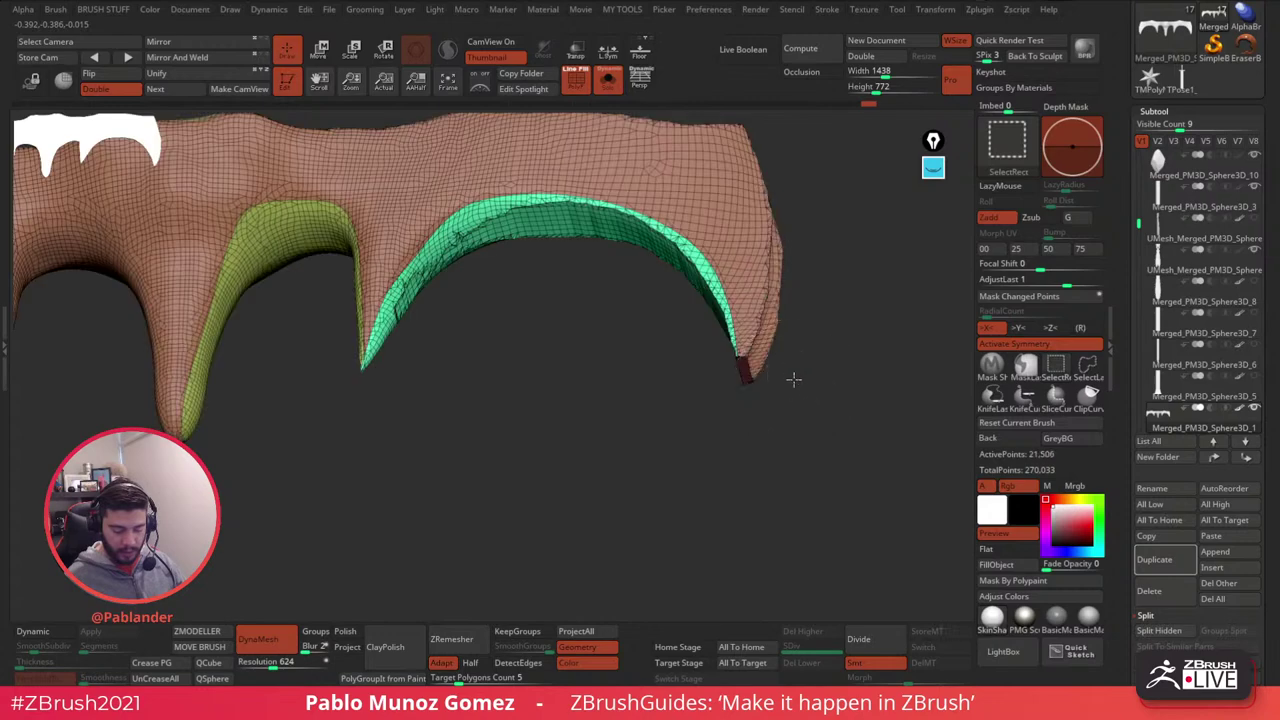
left_click(791, 378, "ctrl+shift")
left_click(760, 363, "ctrl+shift")
left_click(790, 379, "ctrl+shift")
left_click(751, 366, "ctrl+shift")
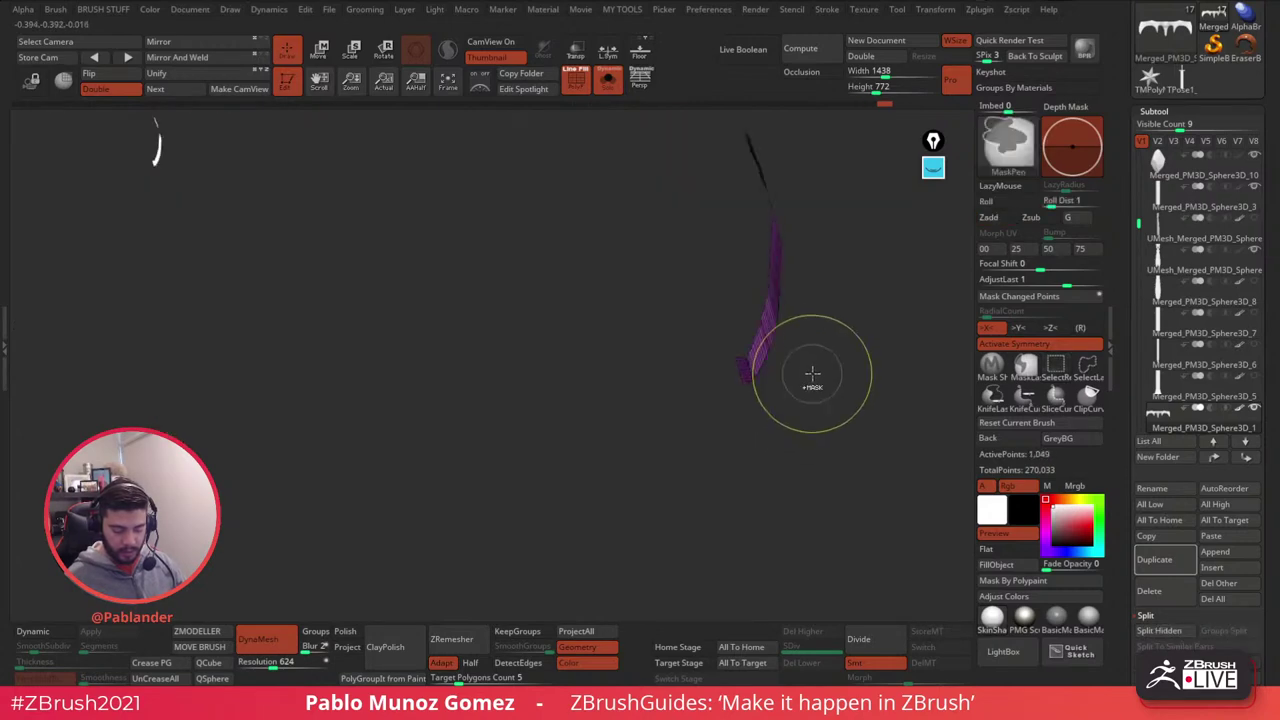
left_click(814, 371, "ctrl+shift")
- Merge the narrow strip on the crossguard's top face with the central top patch into one polygroup
left_click_drag(828, 344, 779, 443)
left_click_drag(509, 497, 660, 377, "shift")
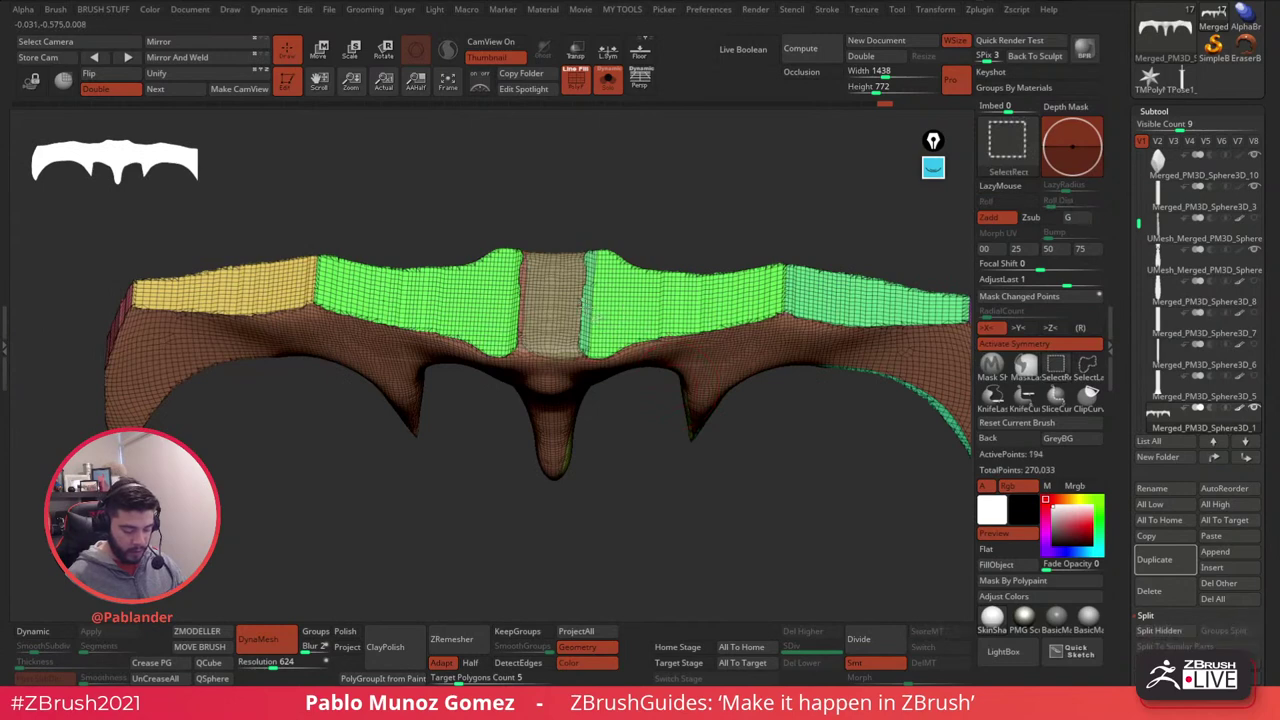
left_click(578, 288, "ctrl+shift")
left_click(660, 231, "ctrl+shift")
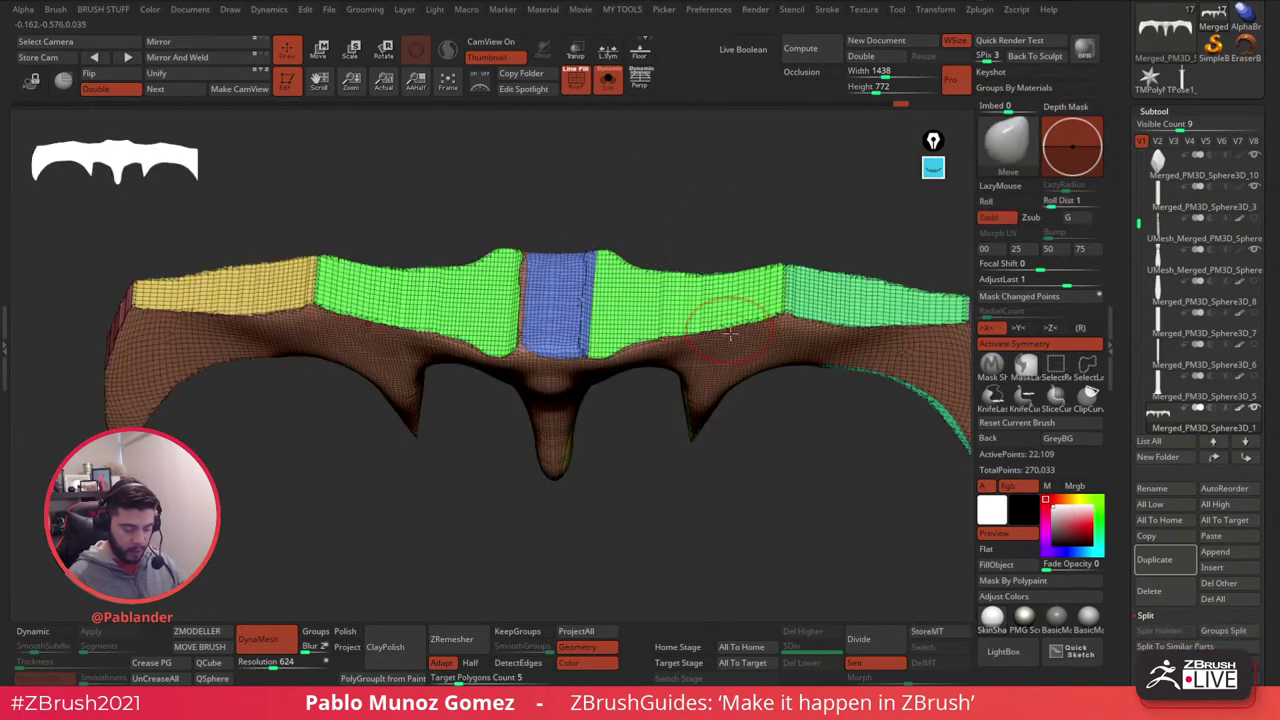
left_click_drag(737, 397, 750, 434)
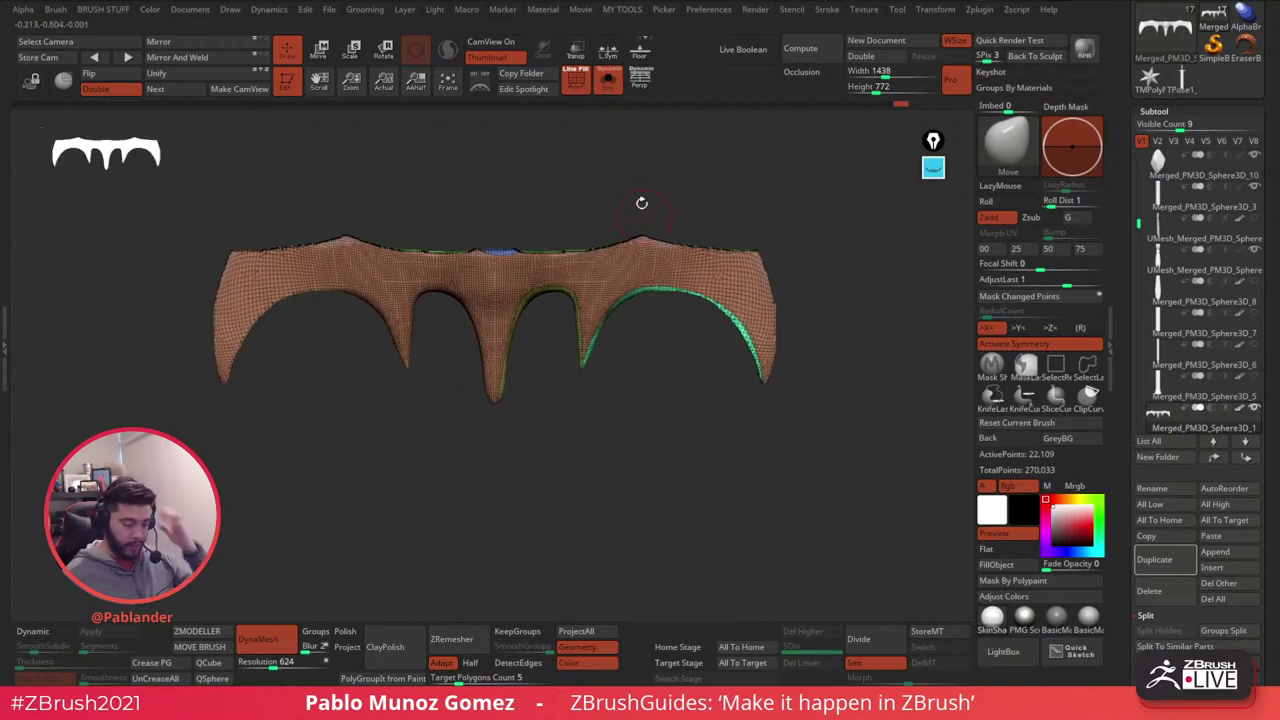
- Turn off the polyframe's wire lines and isolate the crossguard's large front face polygroup
left_click(574, 77)
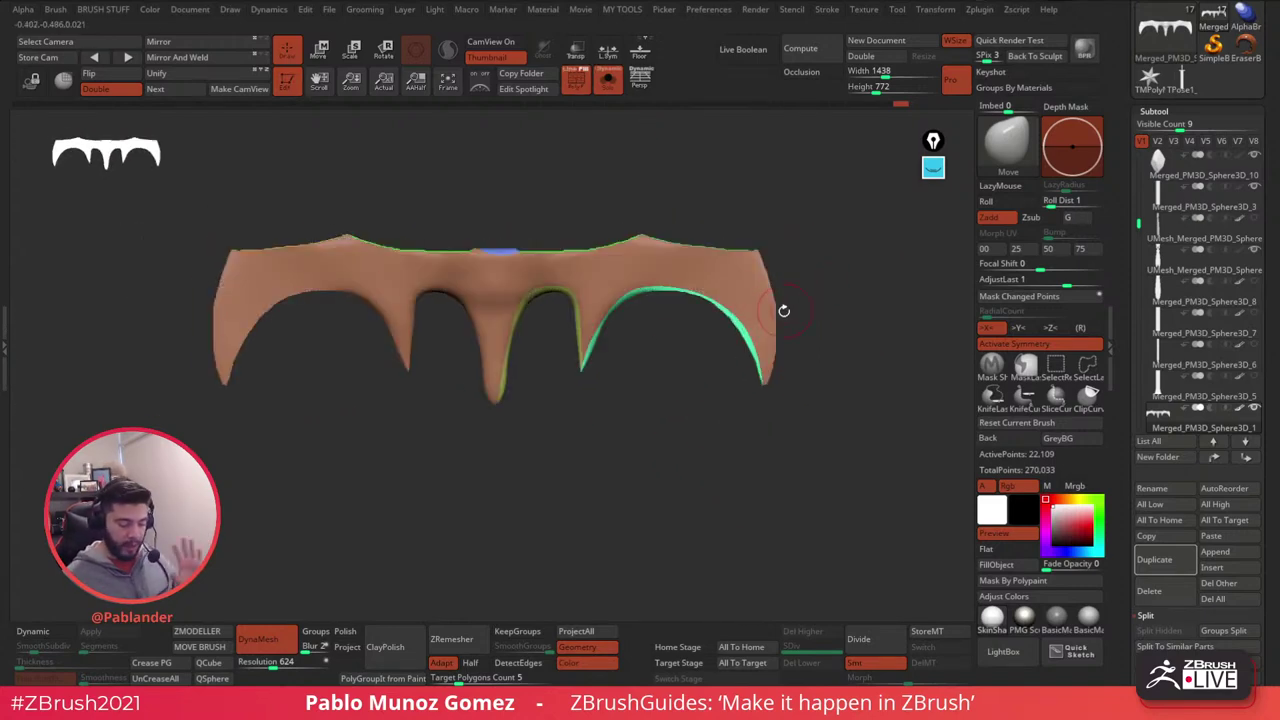
left_click_drag(858, 326, 796, 402)
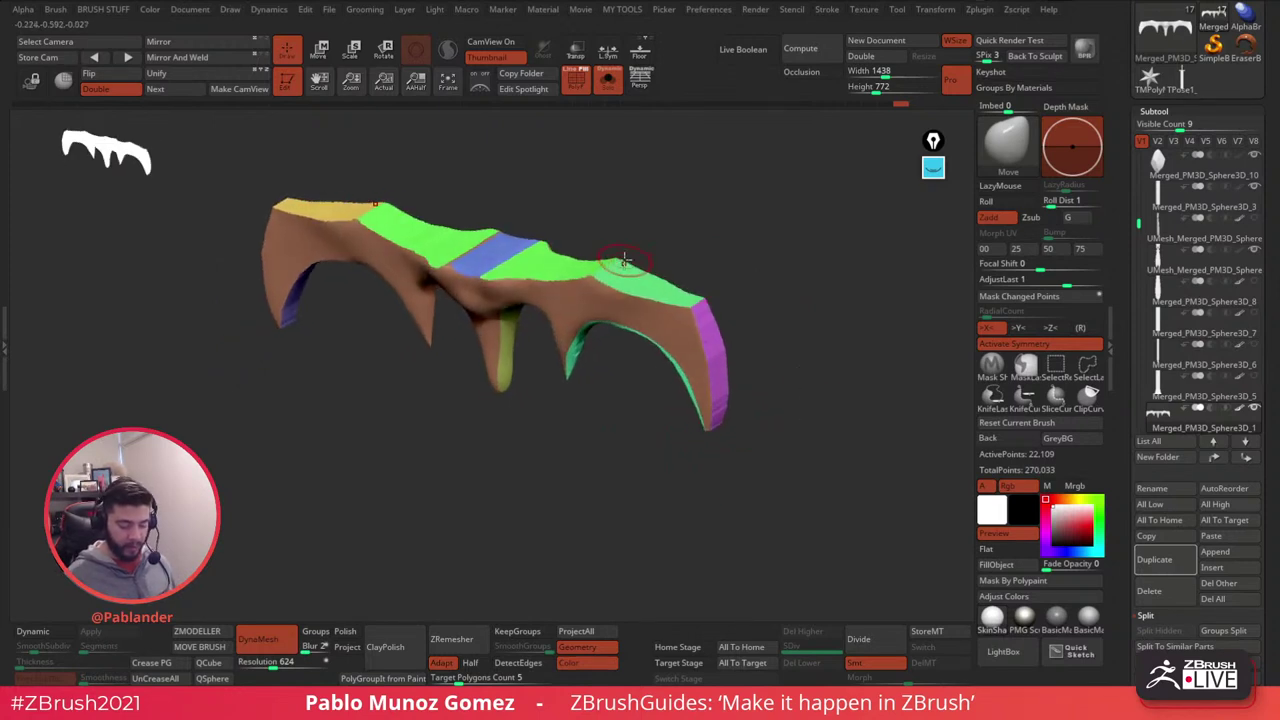
left_click_drag(740, 300, 818, 295)
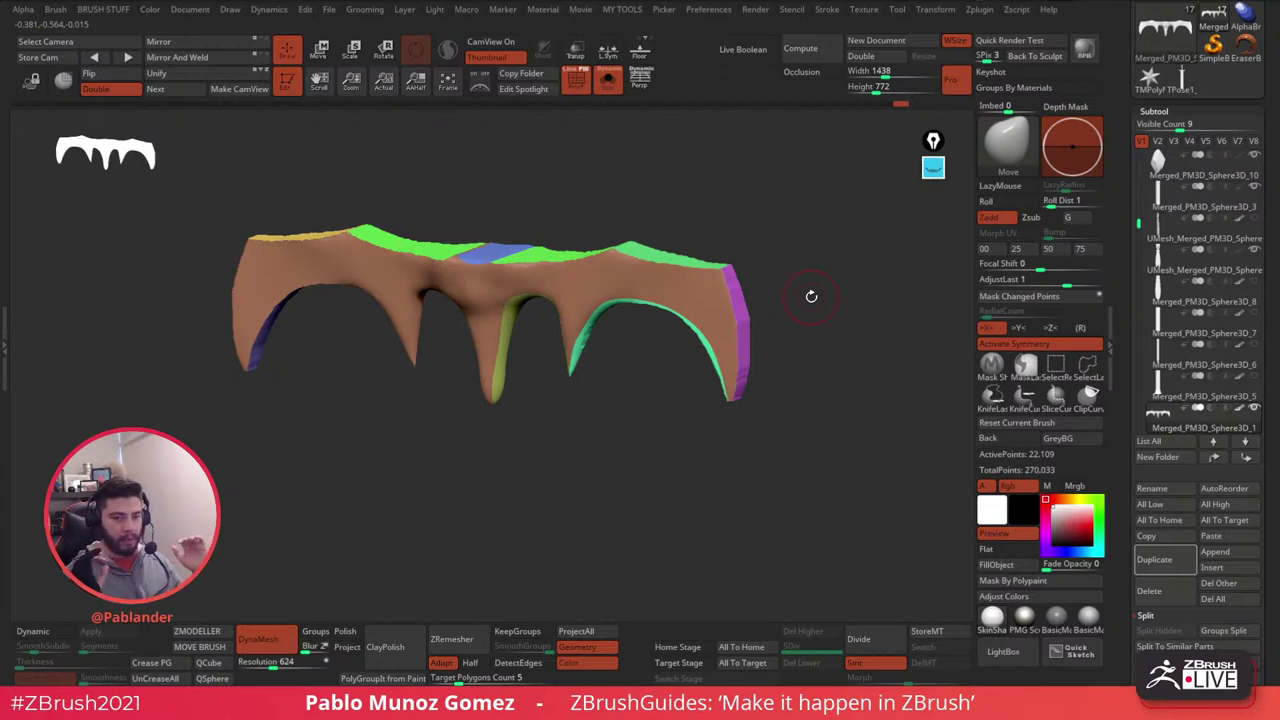
left_click_drag(811, 296, 906, 452)
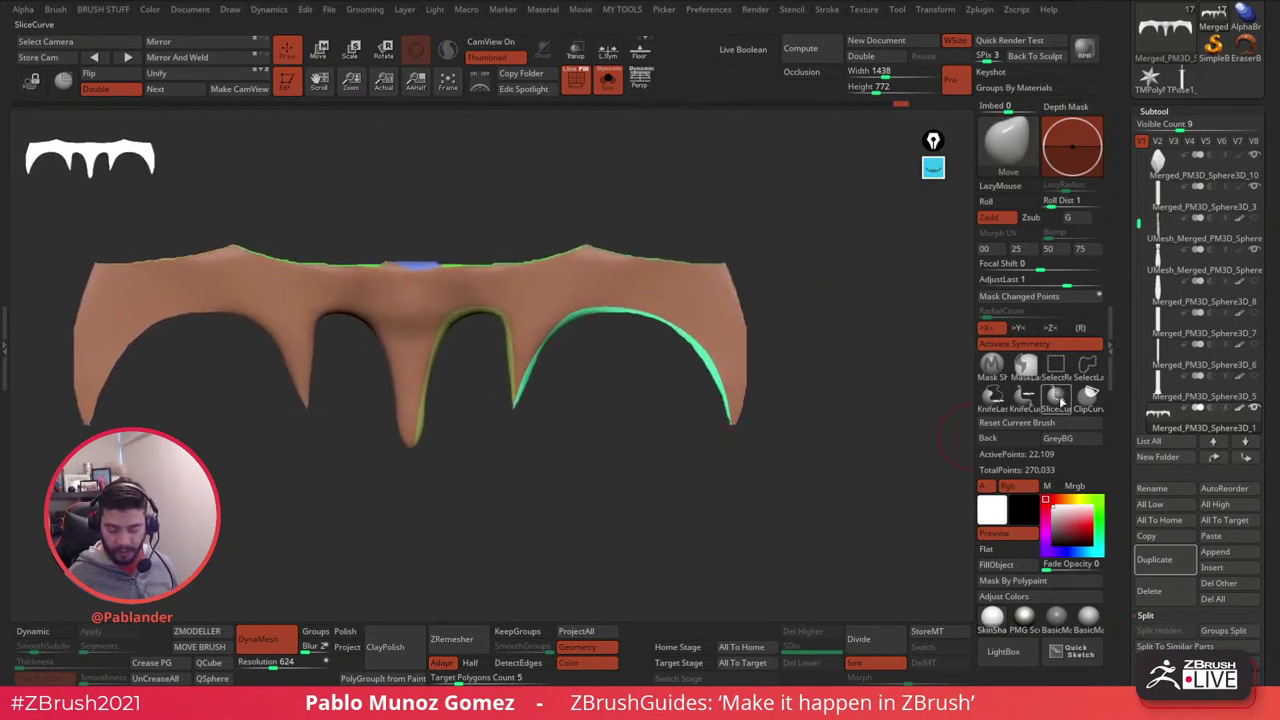
key("ctrl+shift")
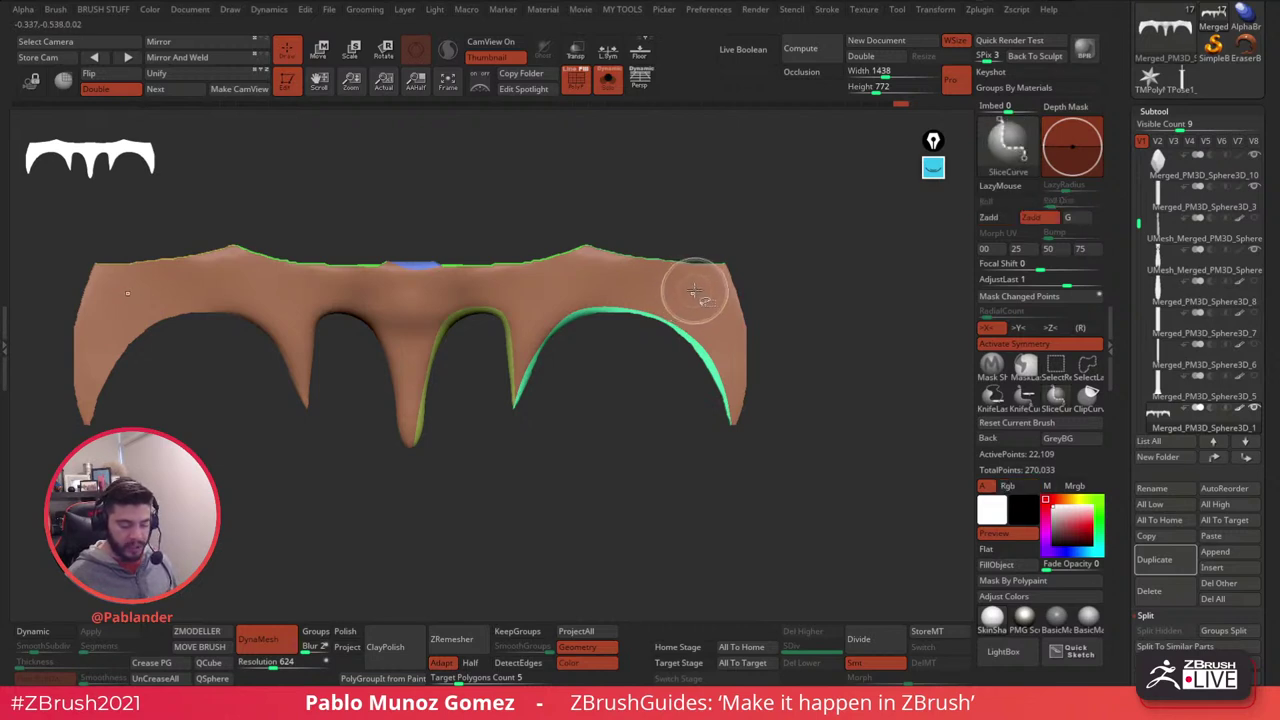
left_click(626, 275, "ctrl+shift")
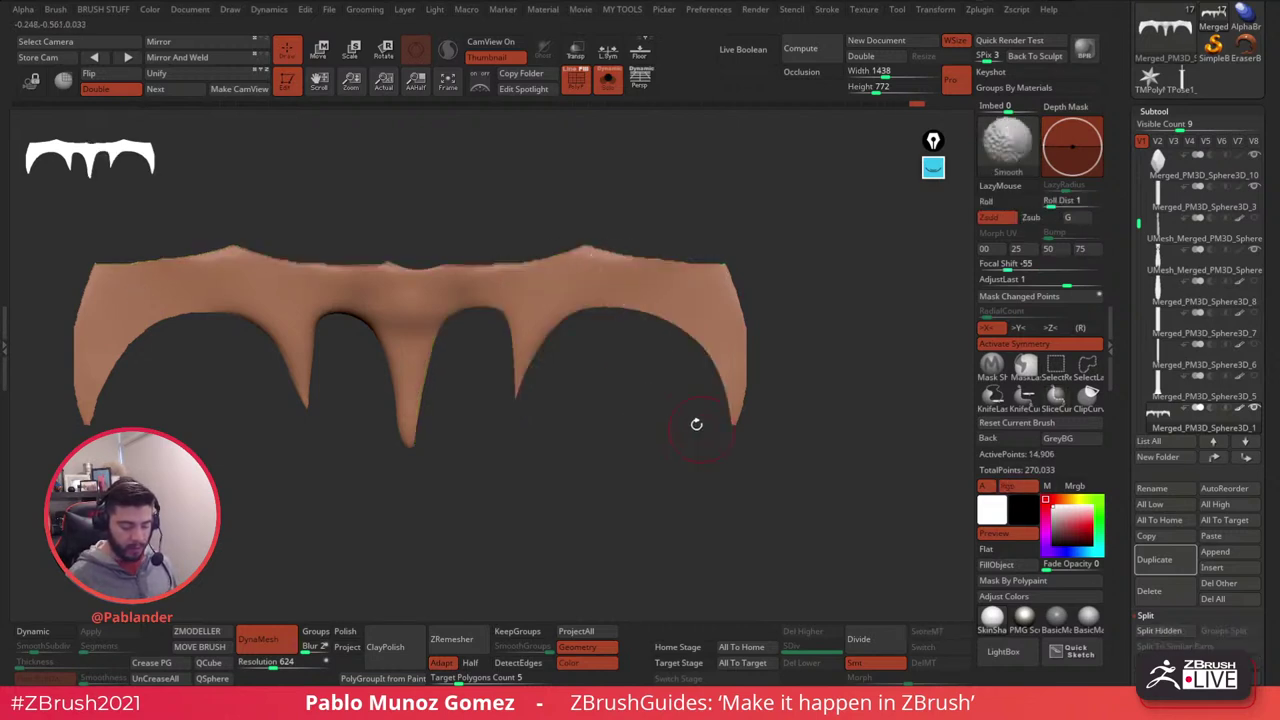
- Slice the isolated front face with SliceCurve, diagonally across one outer tip and vertically at the upper peak on the same half
mouse_move(694, 426)
left_mouse_down()
mouse_move(636, 516)
mouse_move(640, 553)
mouse_move(664, 366)
mouse_move(676, 405)
left_mouse_up()
key("ctrl+shift")
left_click_drag(741, 244, 652, 368, "ctrl+shift")
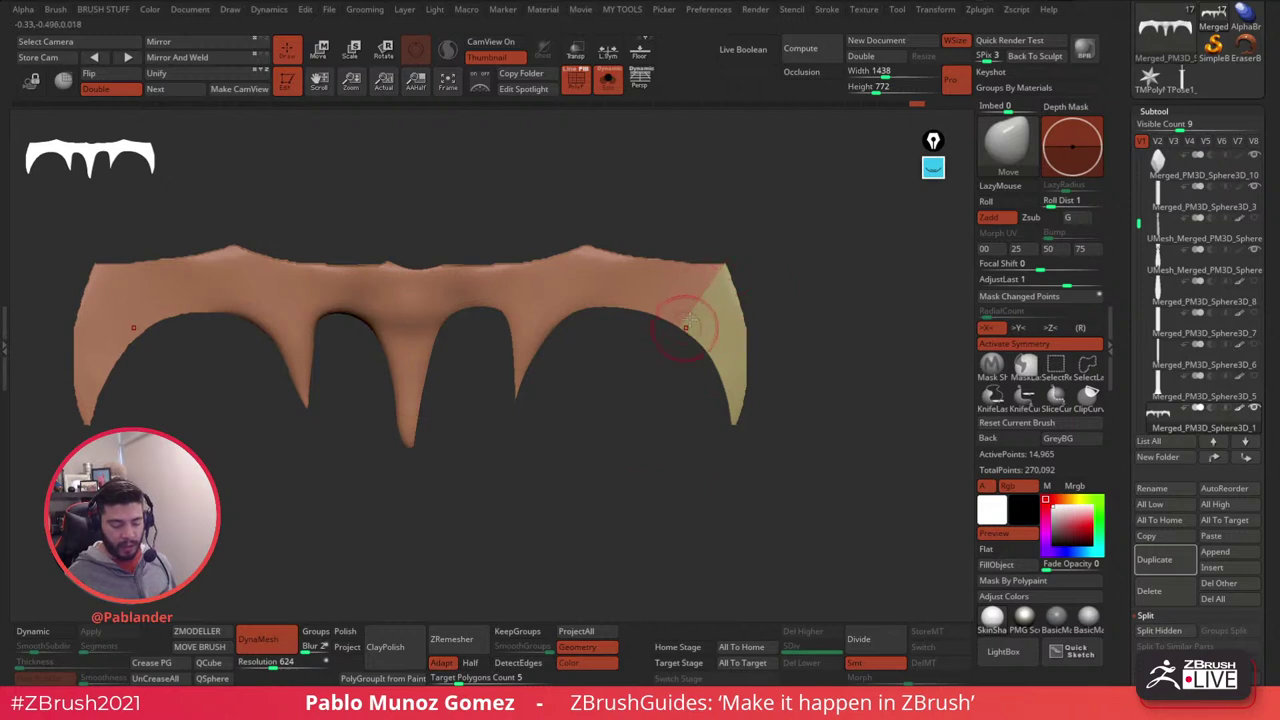
key("ctrl+shift")
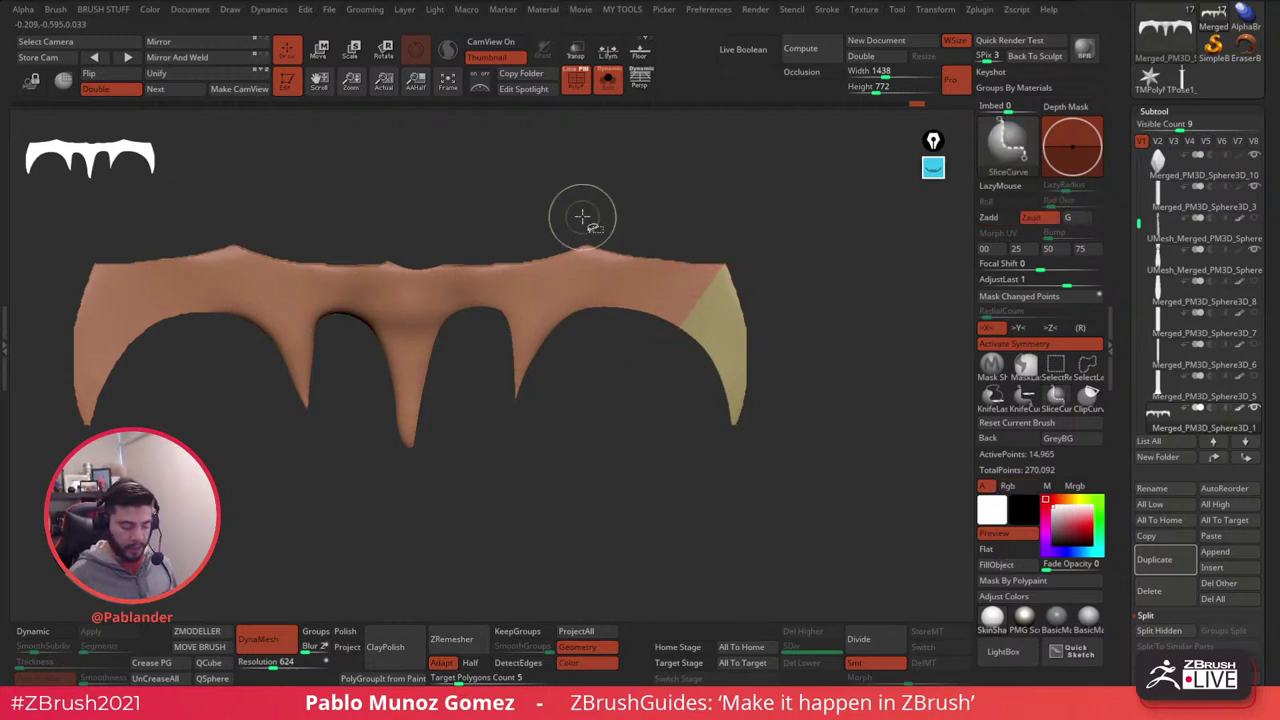
left_click_drag(592, 350, 597, 460, "ctrl+shift")
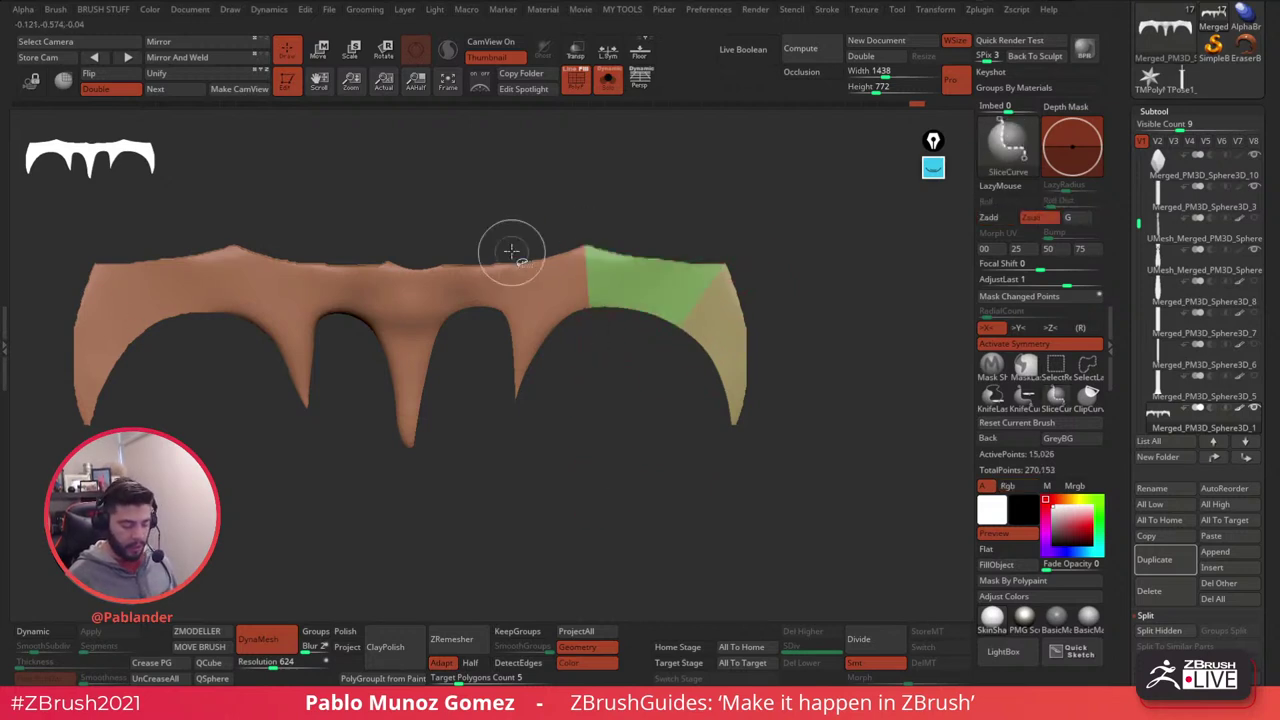
- Slice the front face vertically at both sides of the small arch beside the centre prong, redoing the cut nearest the prong
left_click_drag(505, 242, 506, 385, "ctrl+shift")
mouse_move(468, 233)
left_mouse_down("ctrl+shift")
mouse_move(434, 348)
mouse_move(452, 222)
left_mouse_up("ctrl+shift")
key("ctrl+z")
key("ctrl+shift")
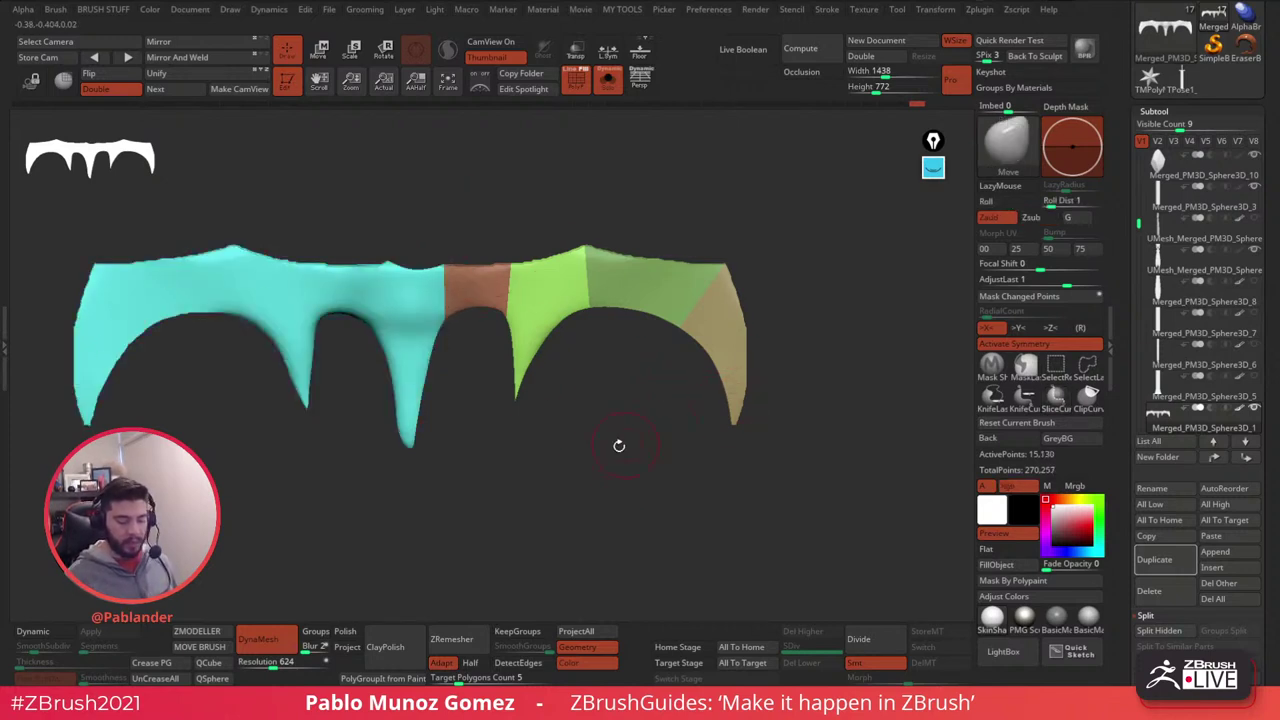
- Unhide the whole crossguard and use Mirror And Weld to copy the sliced half's polygroups onto the other half
left_click_drag(619, 445, 693, 421, "alt")
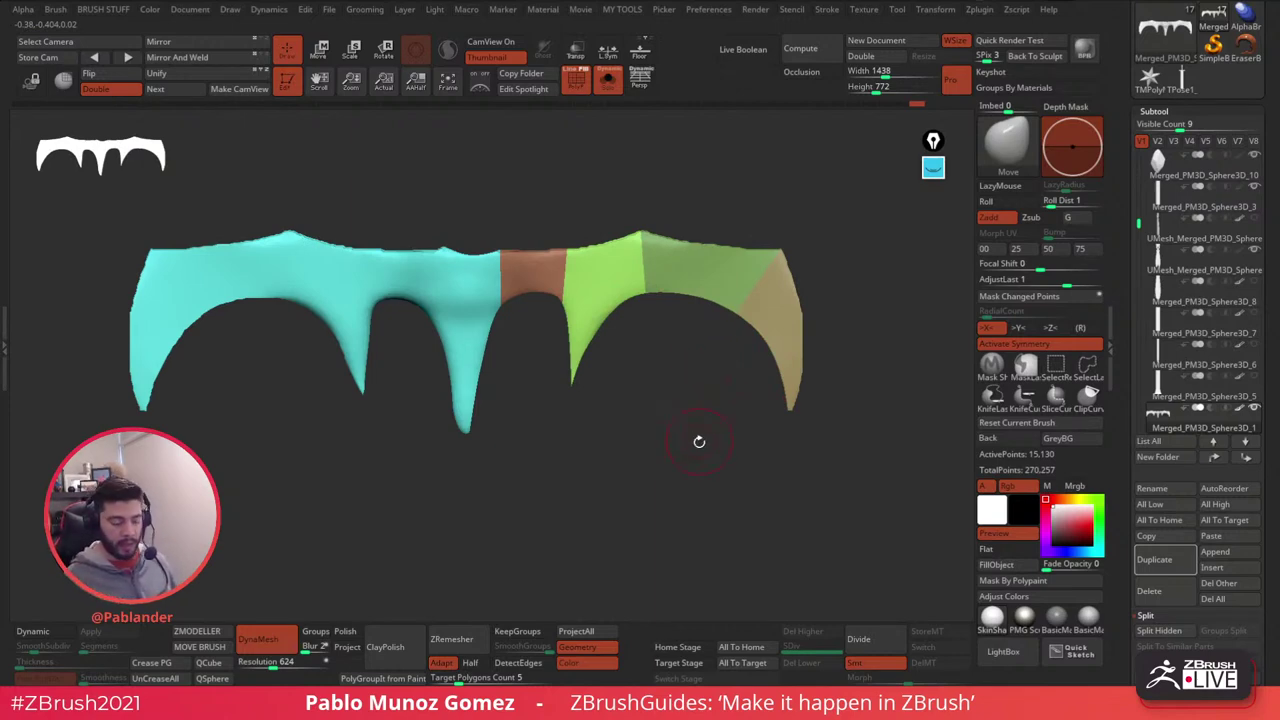
left_click(678, 410, "ctrl+shift")
left_click_drag(712, 468, 665, 450)
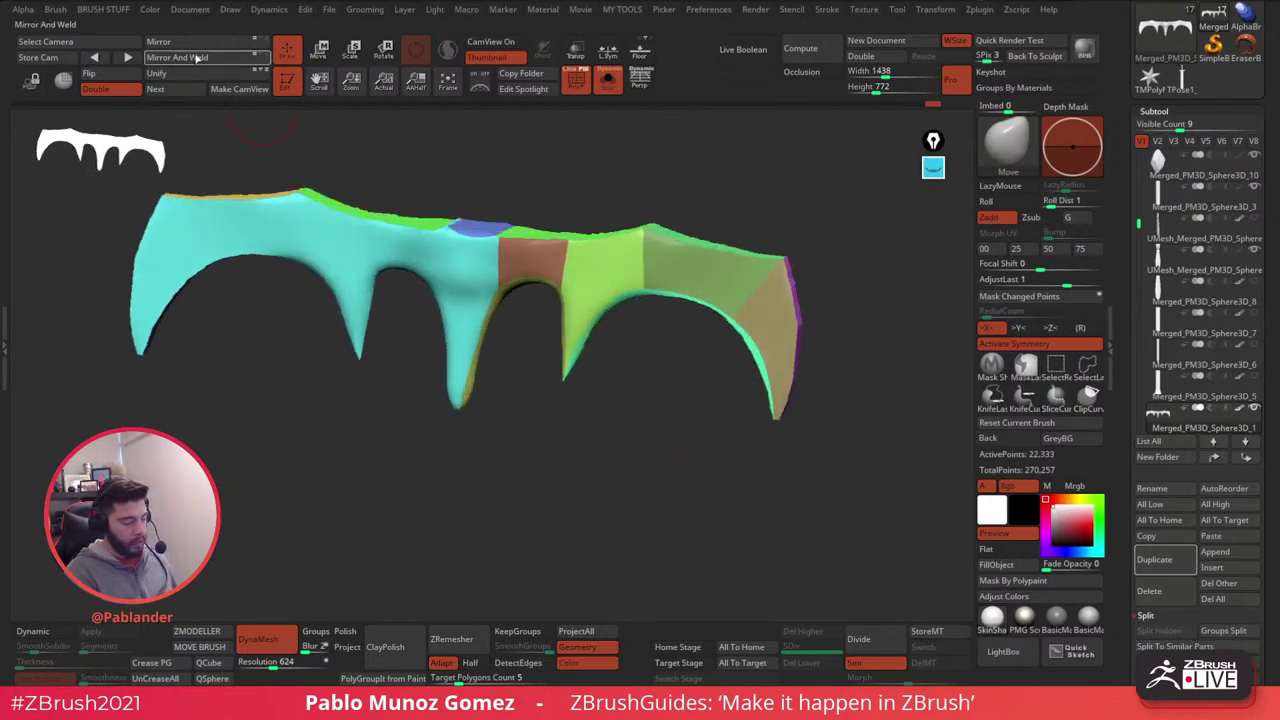
left_click(197, 58)
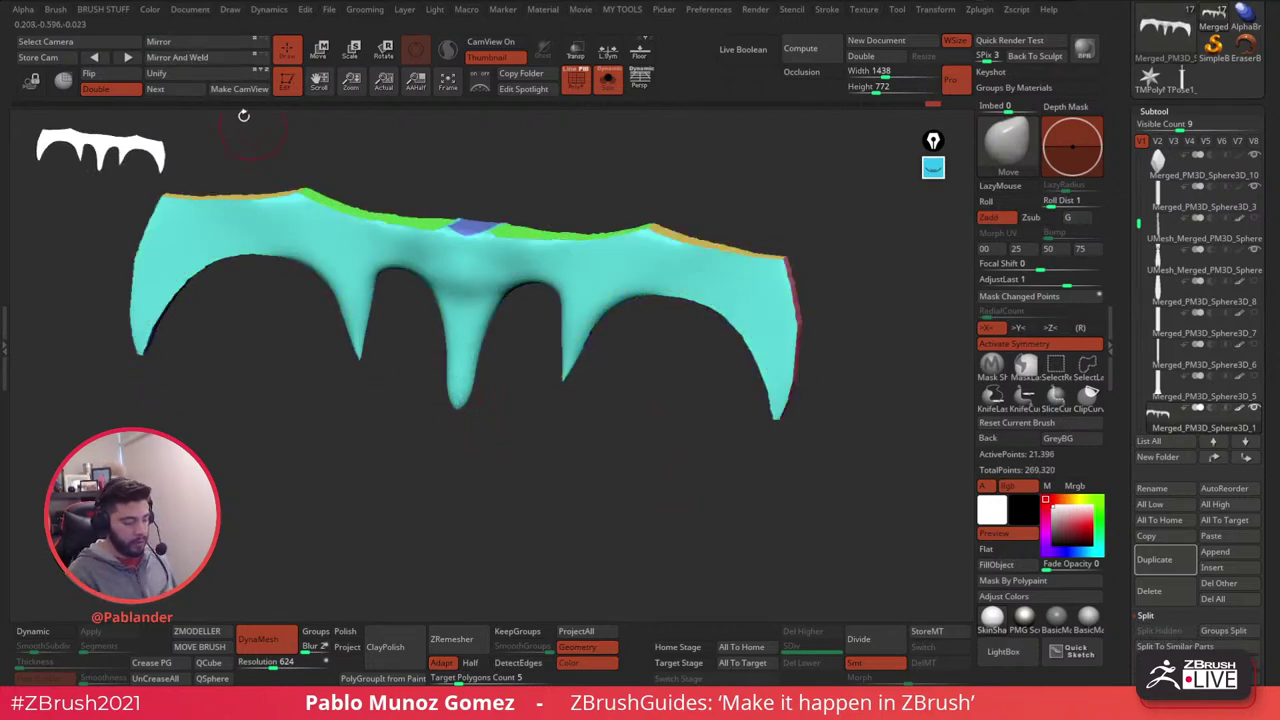
key("ctrl+z")
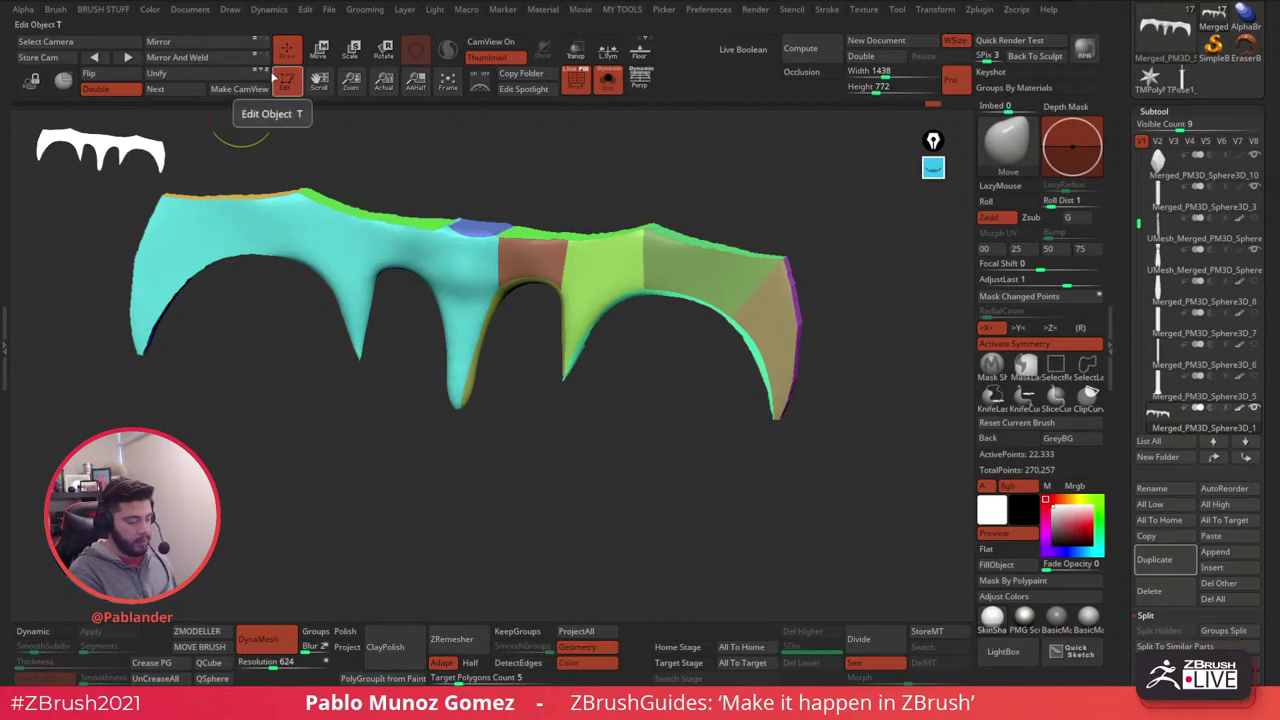
left_click(197, 57)
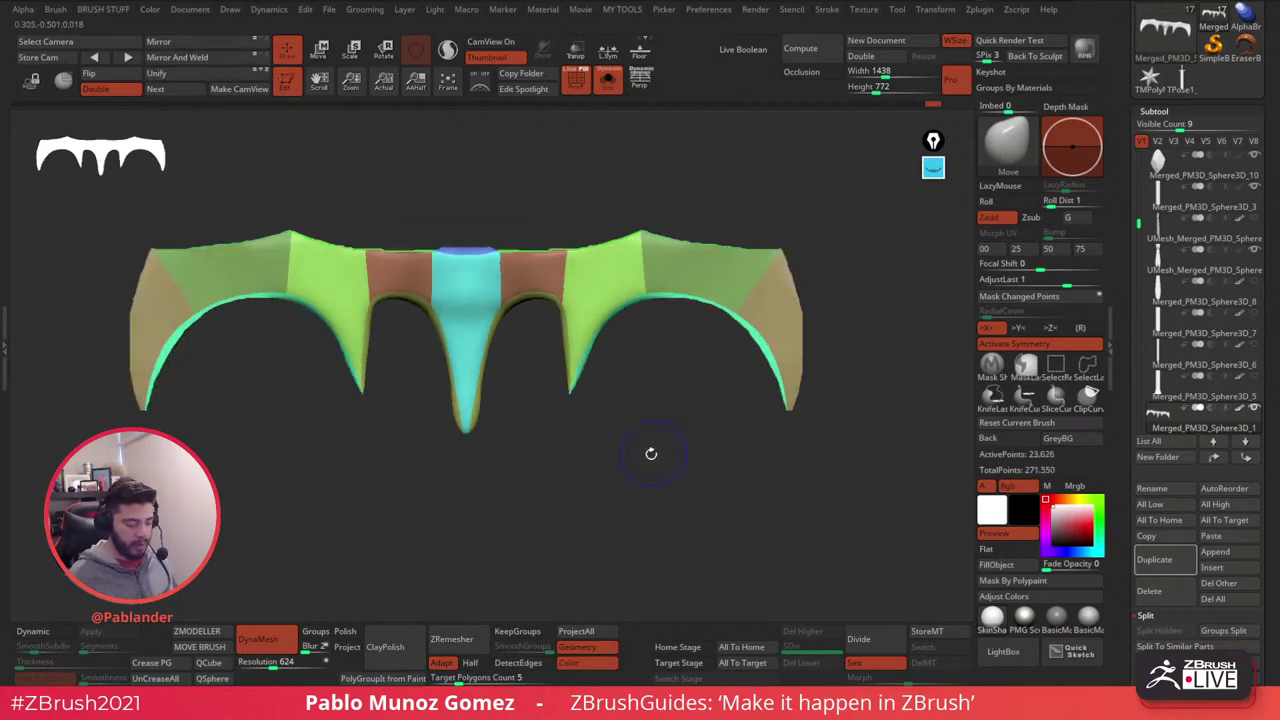
- Duplicate the crossguard subtool and select the copy
left_click_drag(651, 449, 649, 367)
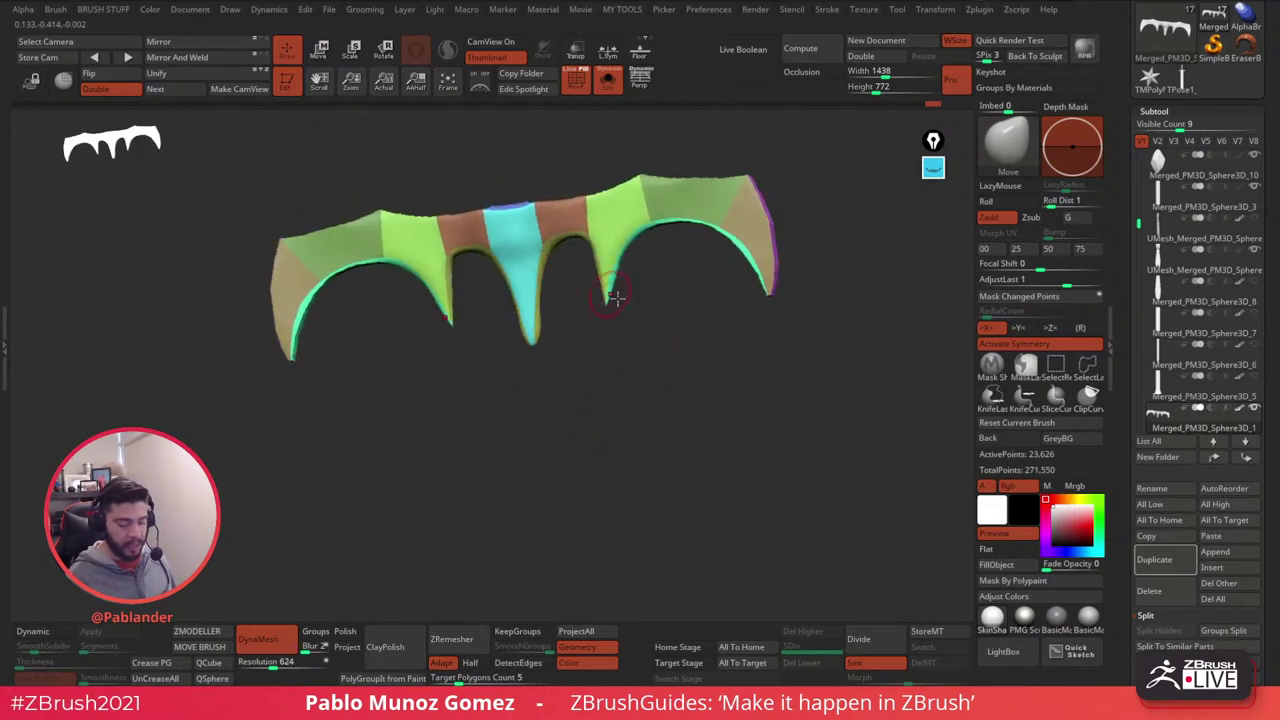
left_click_drag(614, 297, 666, 413)
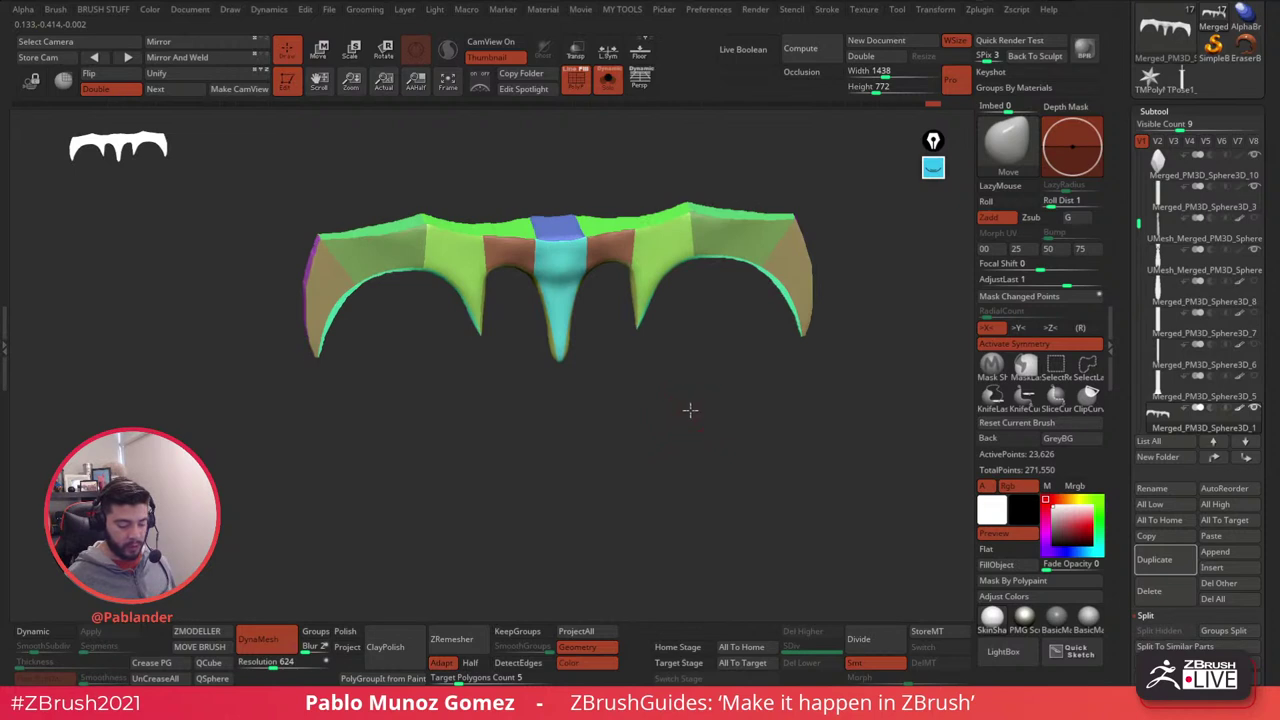
left_click_drag(686, 409, 591, 162)
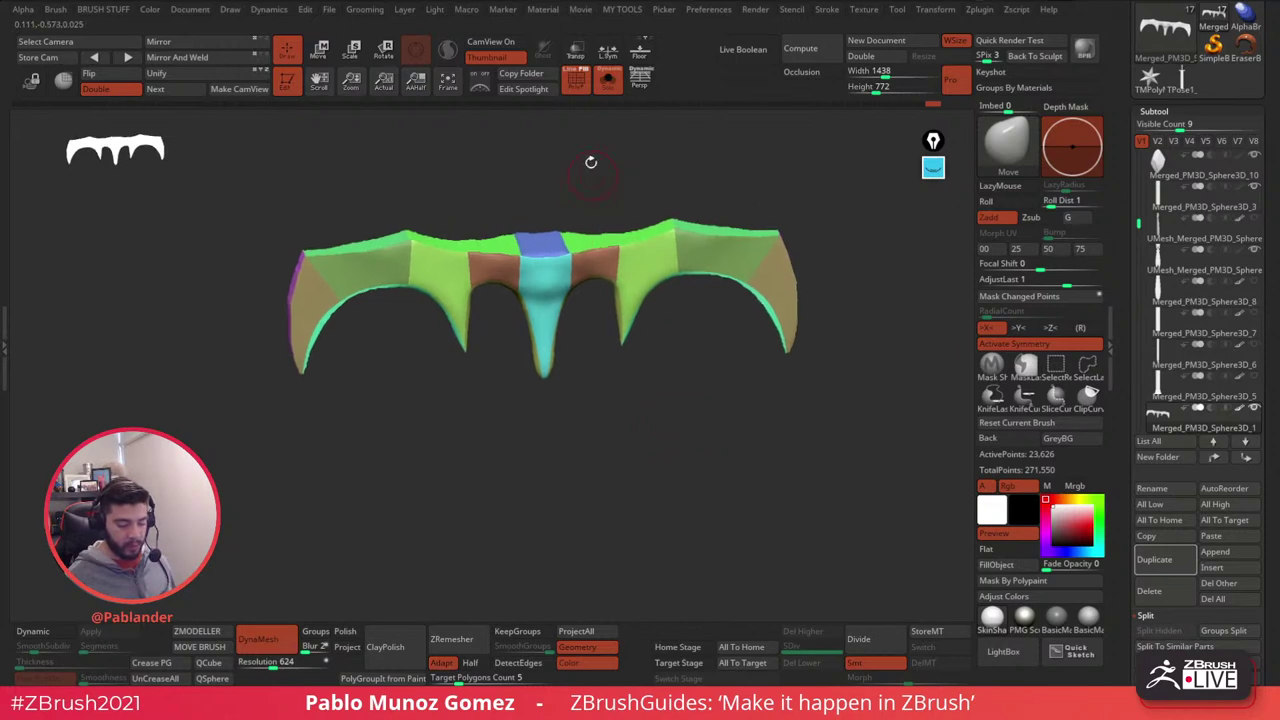
left_click(1160, 560)
left_click(1189, 428)
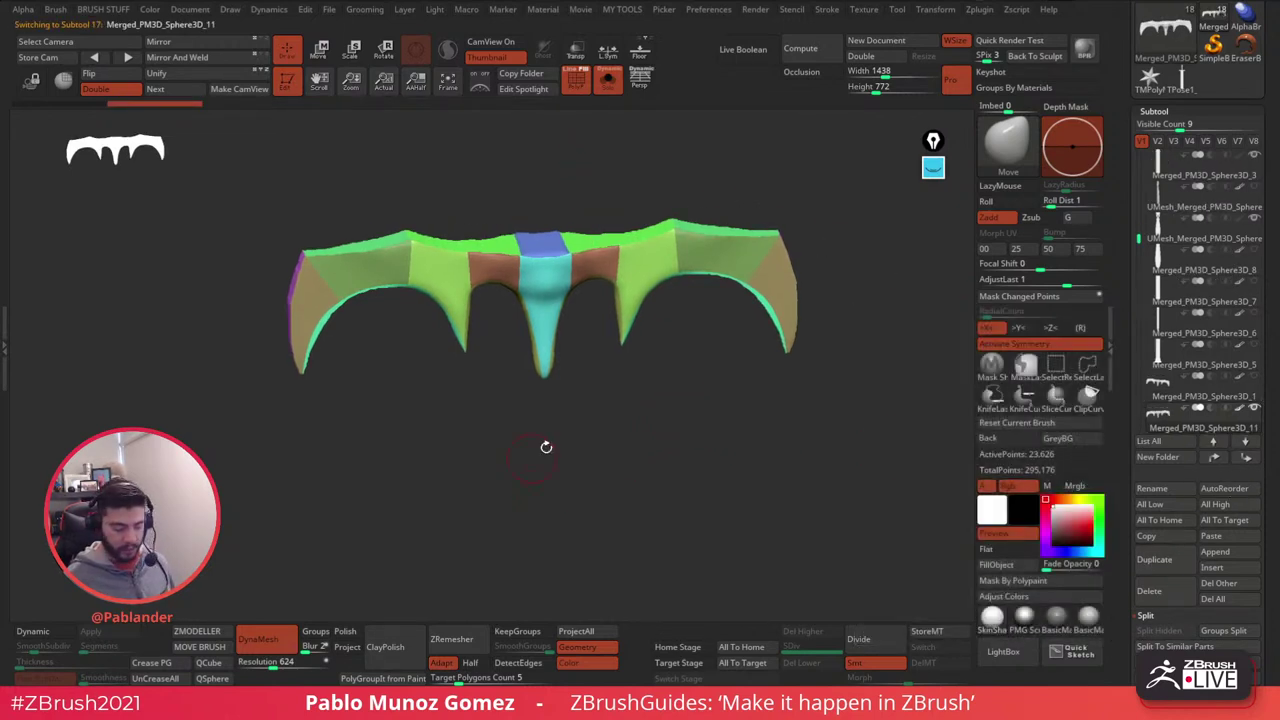
- Set ZRemesher's target polygons count to about 2 and remesh the duplicated crossguard without keeping groups
left_click_drag(546, 447, 661, 389)
left_click(571, 74)
left_click_drag(657, 440, 686, 403)
left_click(574, 75)
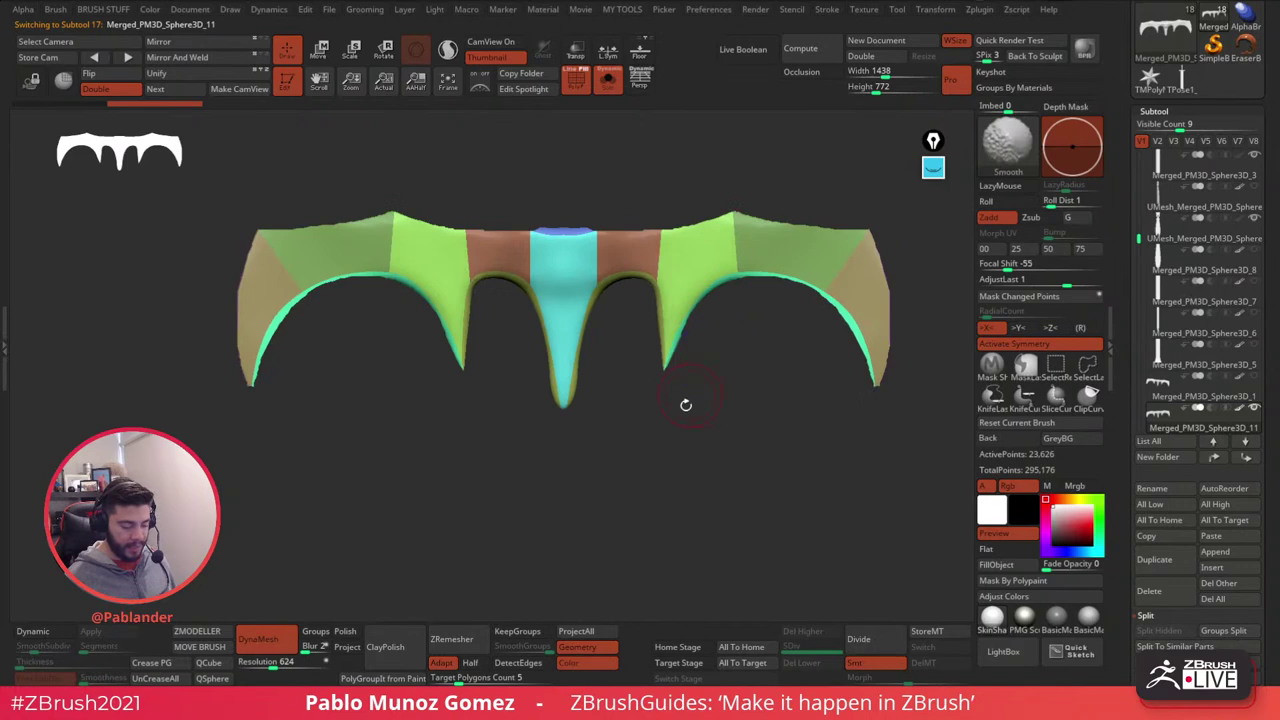
left_click_drag(584, 420, 612, 484)
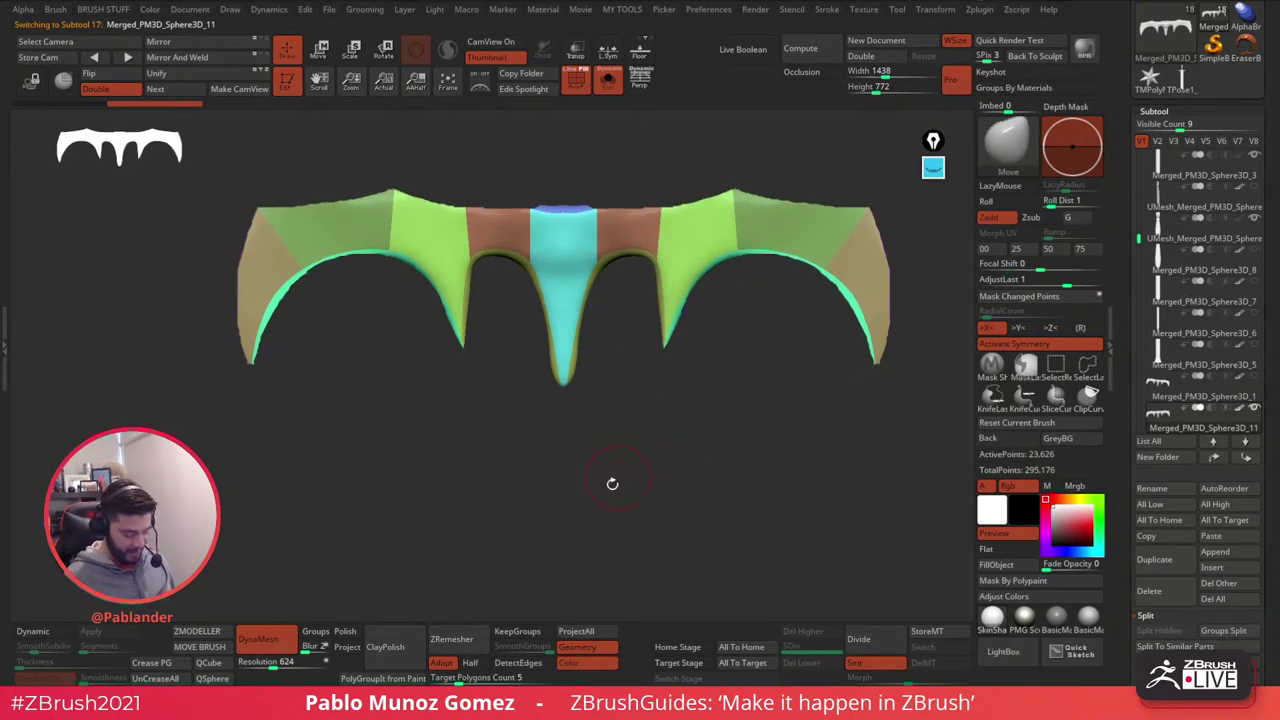
left_click_drag(458, 680, 451, 682)
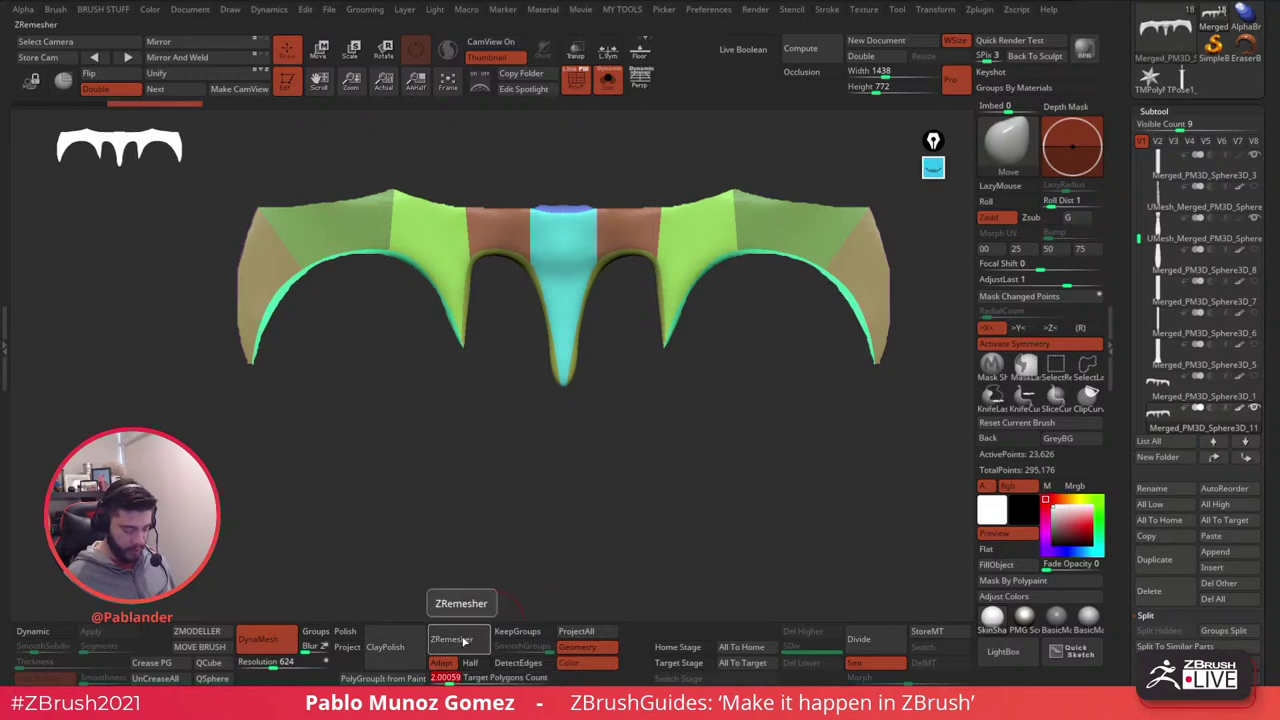
left_click(463, 645)
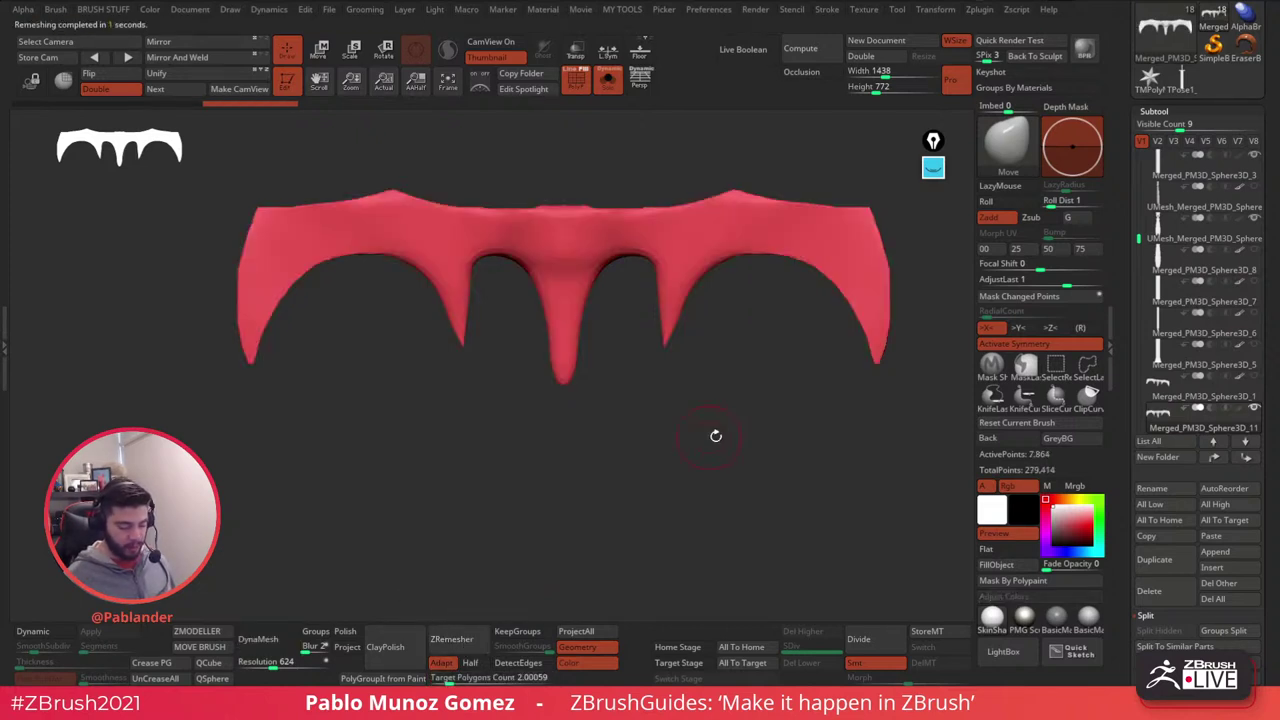
- Turn on the polyframe wire lines to check the remeshed topology, and undo the remesh
left_click(578, 82)
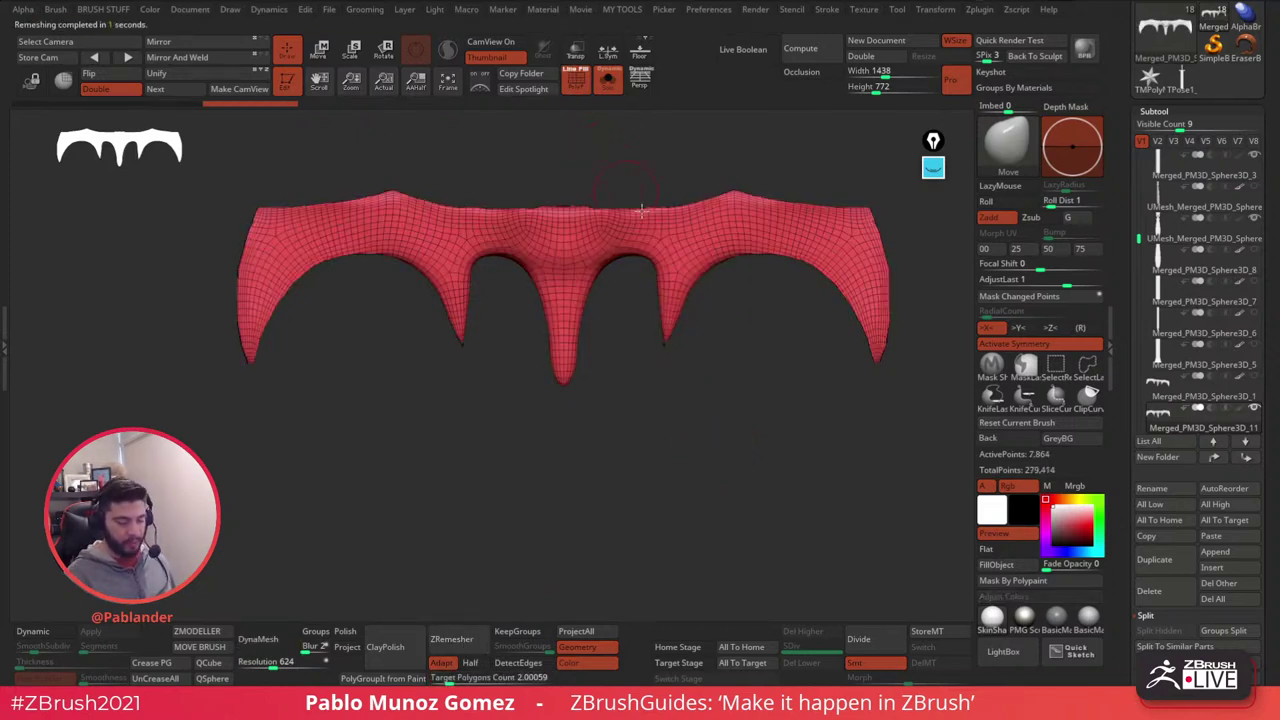
mouse_move(803, 409)
left_mouse_down()
mouse_move(789, 486)
mouse_move(802, 422)
left_mouse_up()
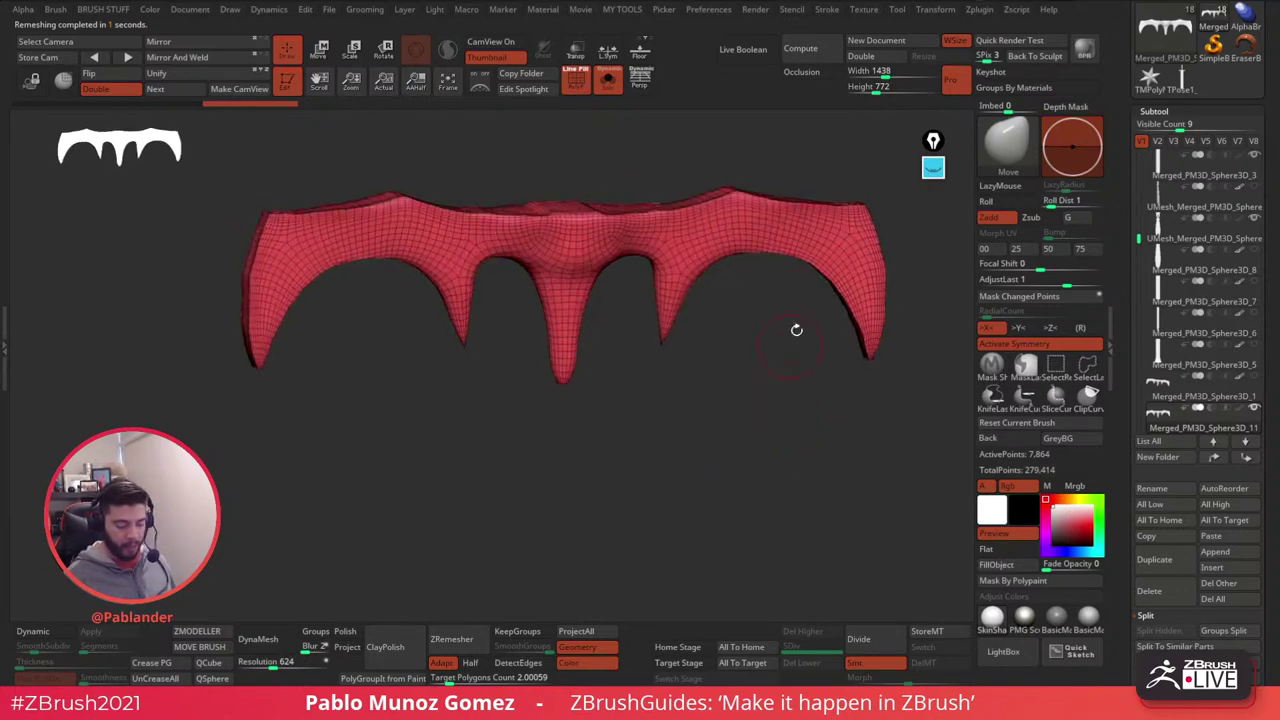
left_click_drag(762, 290, 731, 314)
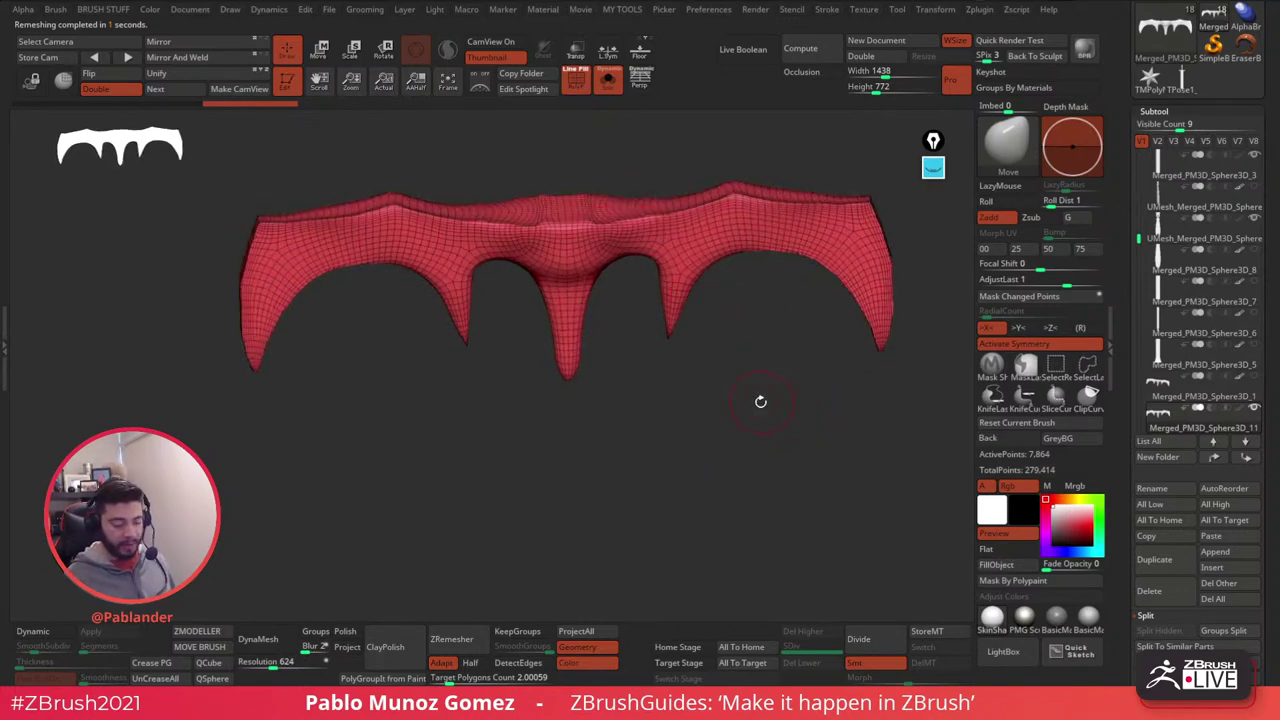
key("ctrl+z")
- Enable KeepGroups and DetectEdges and run ZRemesher on the duplicated crossguard
left_click(518, 632)
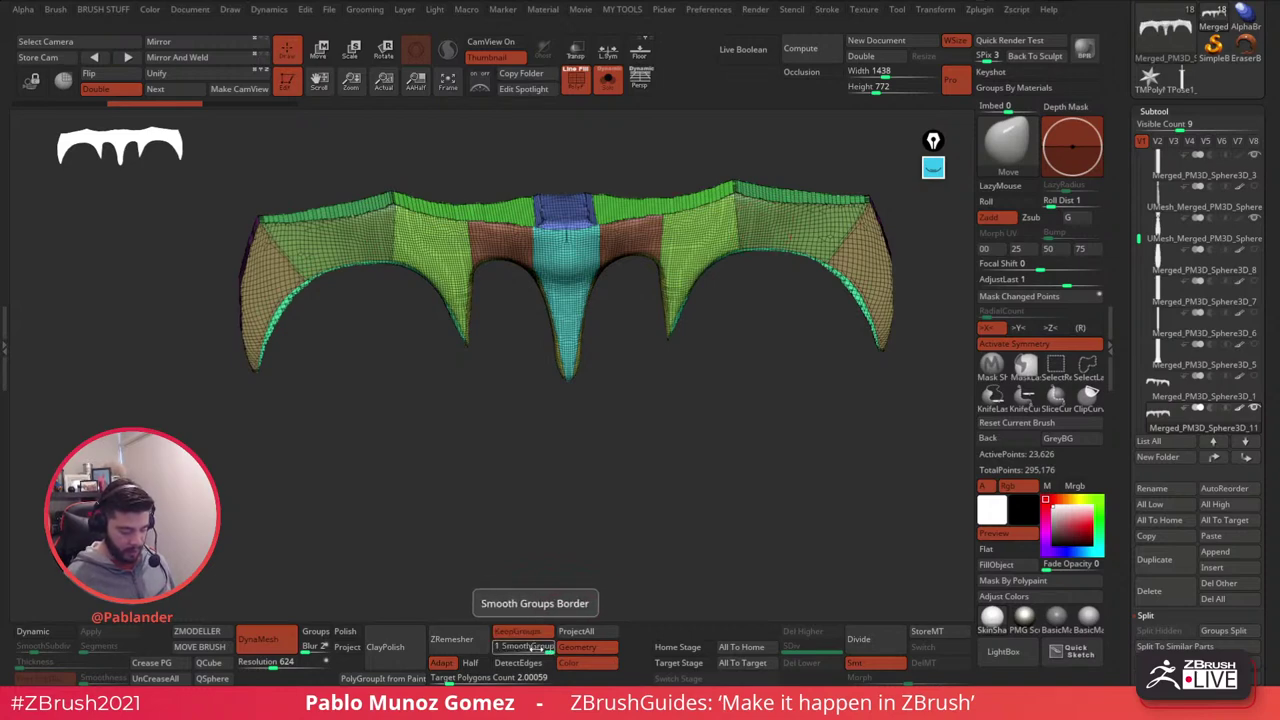
left_click_drag(818, 333, 698, 338, "alt")
left_click_drag(680, 432, 650, 480, "alt")
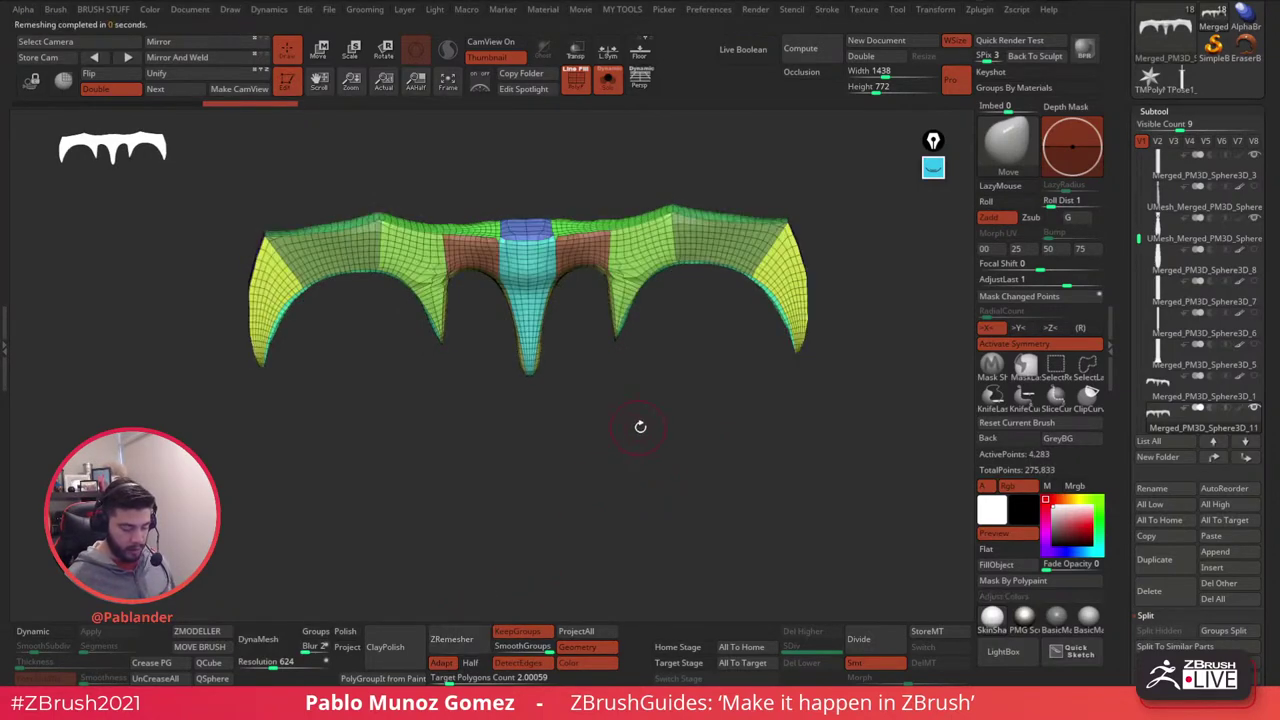
- Apply Polish By Features to the crossguard before and after running a second ZRemesher pass
key("space")
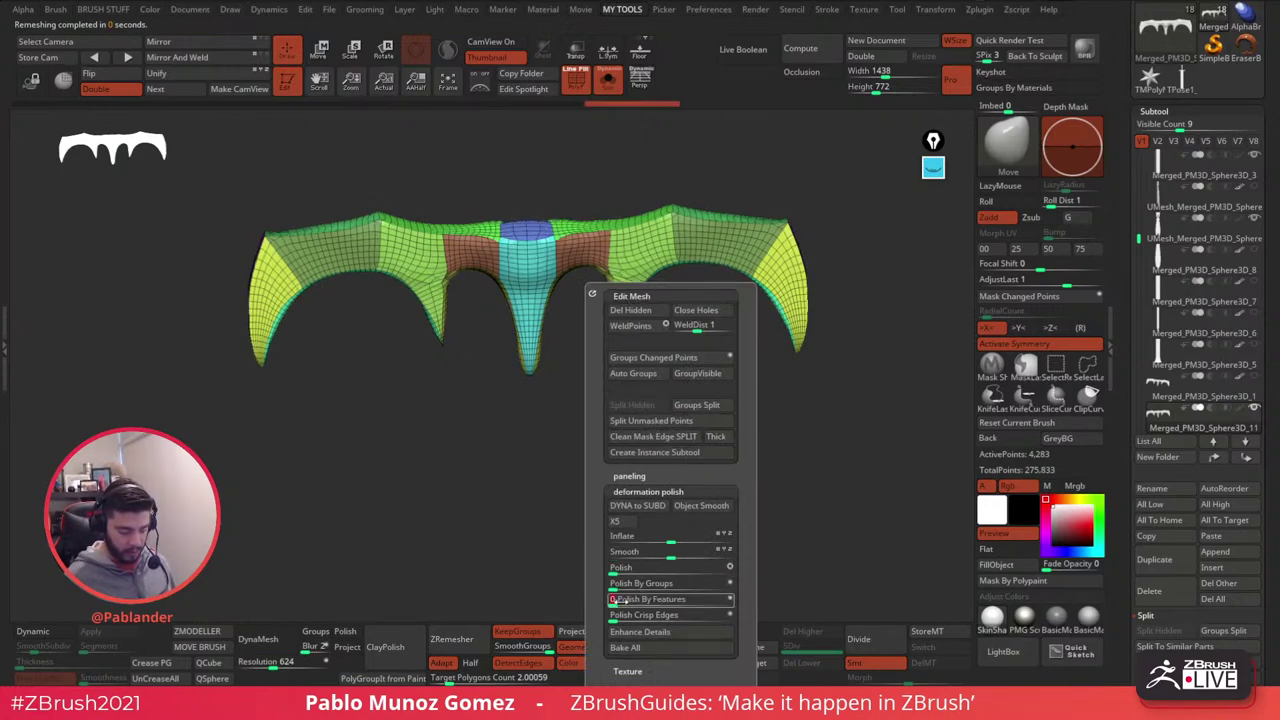
left_click(620, 598)
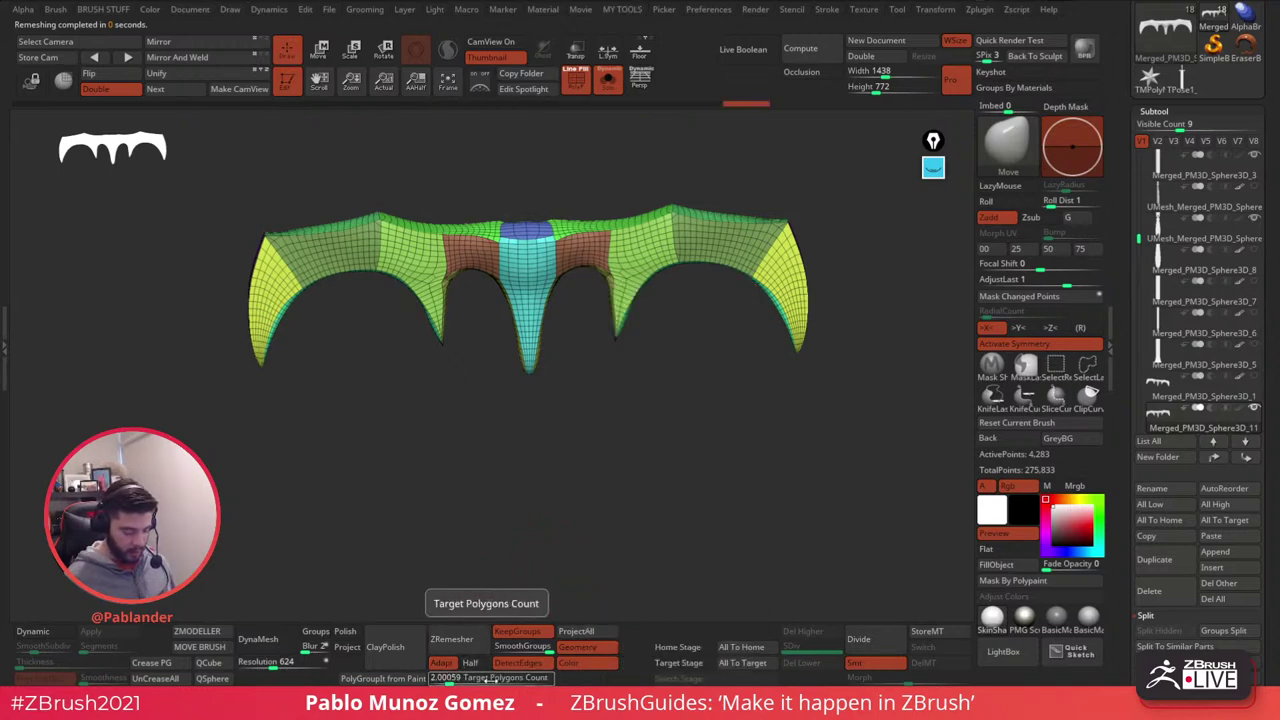
left_click(471, 641)
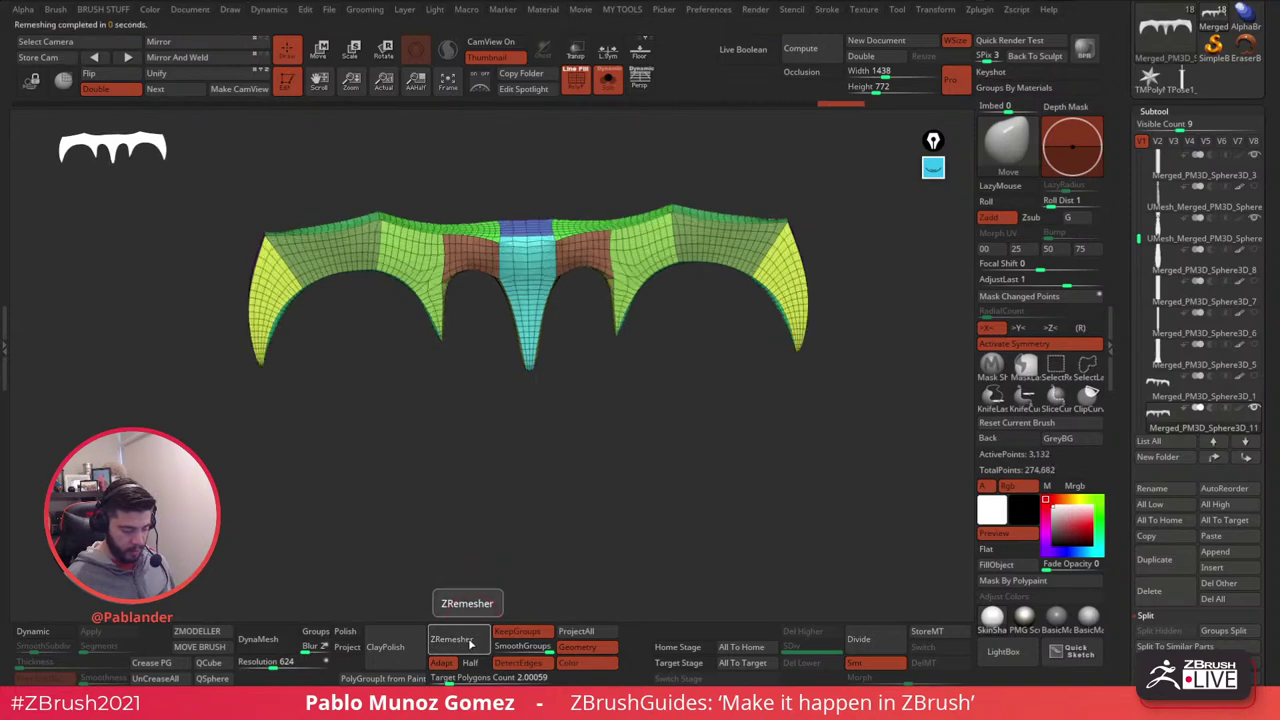
key("space")
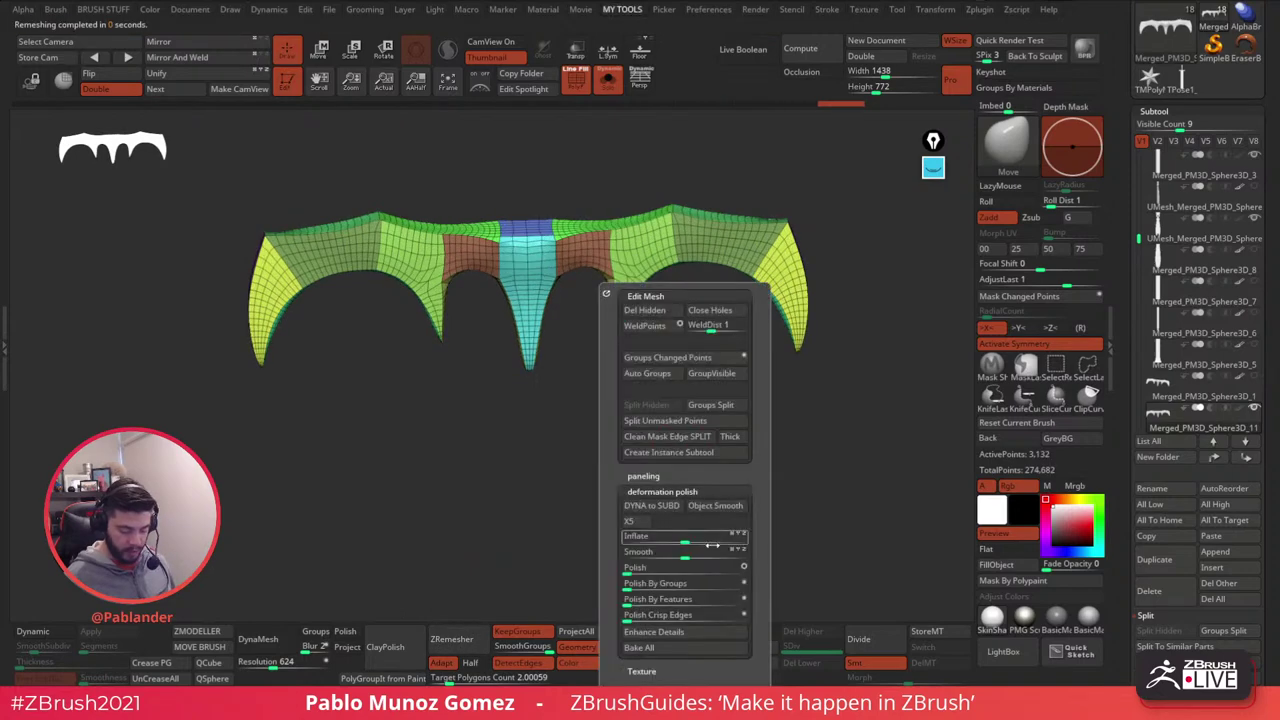
left_click(640, 598)
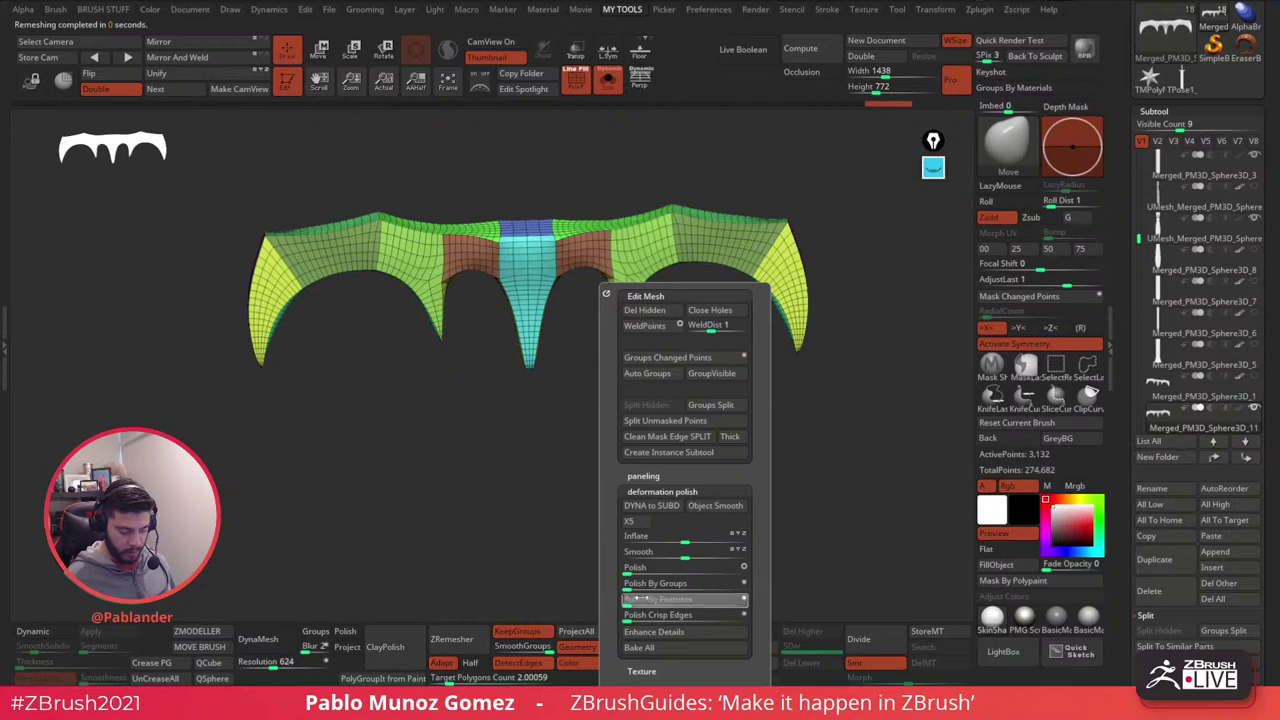
- Use Mirror And Weld on the remeshed crossguard across its thickness so that its front and back match
left_click_drag(658, 536, 566, 343)
right_click_drag(566, 343, 582, 317, "ctrl")
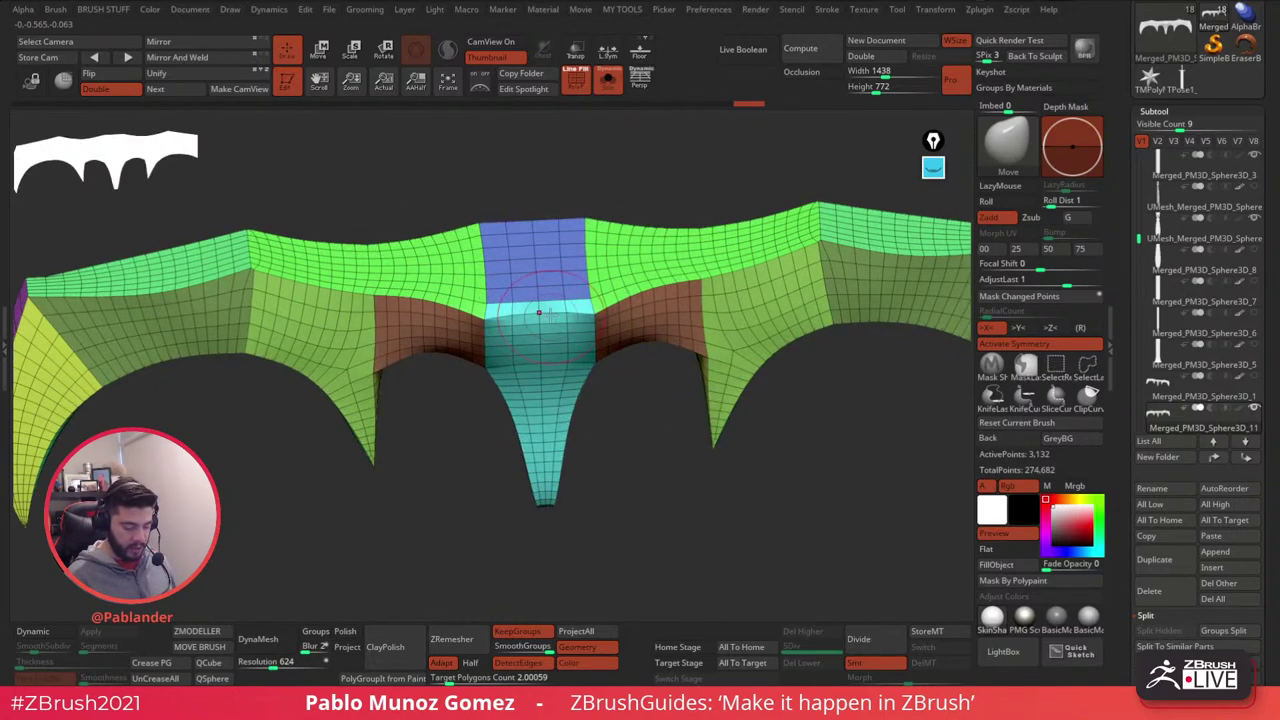
left_click_drag(539, 313, 562, 268)
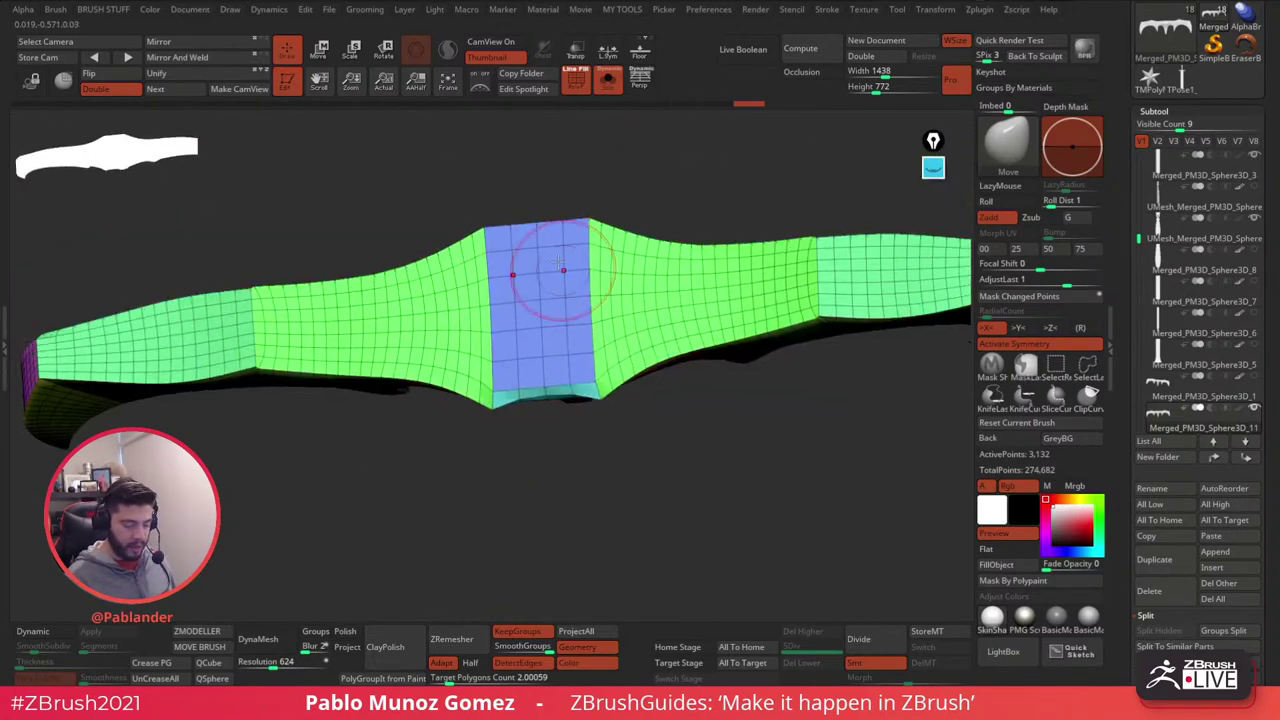
right_click_drag(540, 287, 544, 287, "ctrl")
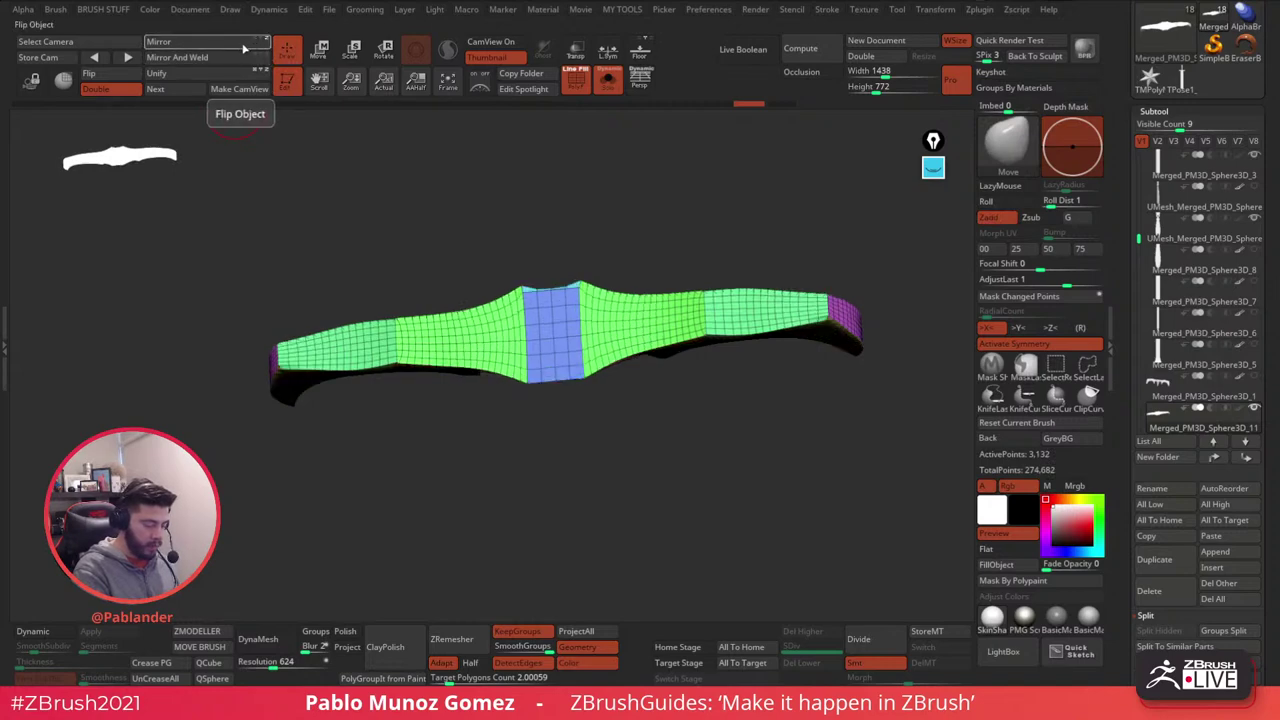
left_click(242, 57)
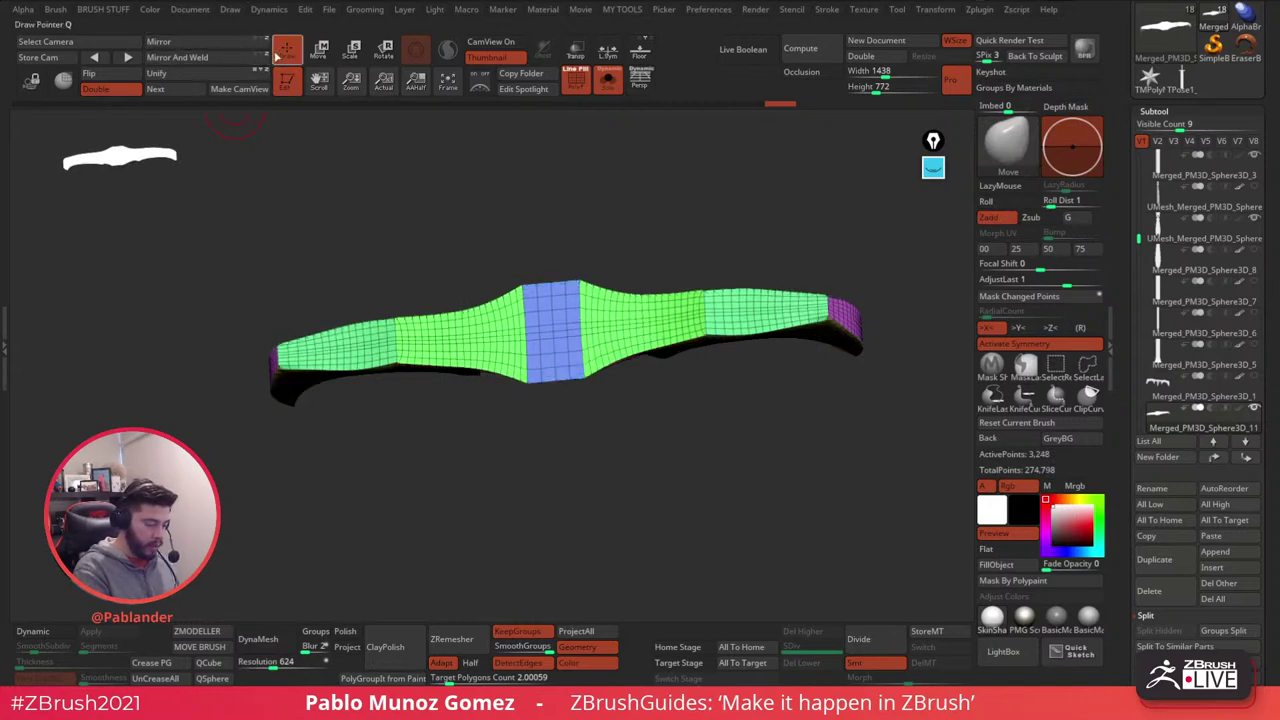
- Examine the mirrored crossguard's topology and polygroups along its underside and at an outer tip
mouse_move(640, 505)
left_mouse_down()
mouse_move(649, 455)
mouse_move(645, 500)
left_mouse_up()
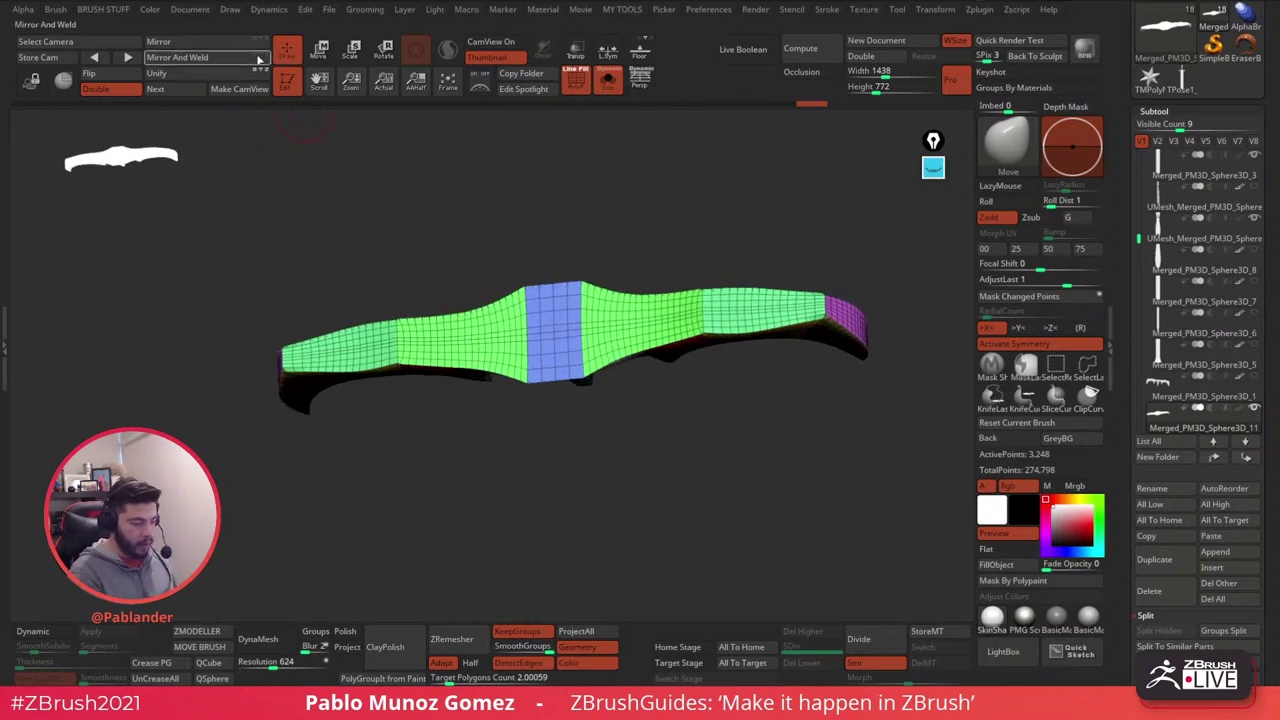
left_click_drag(351, 190, 750, 475)
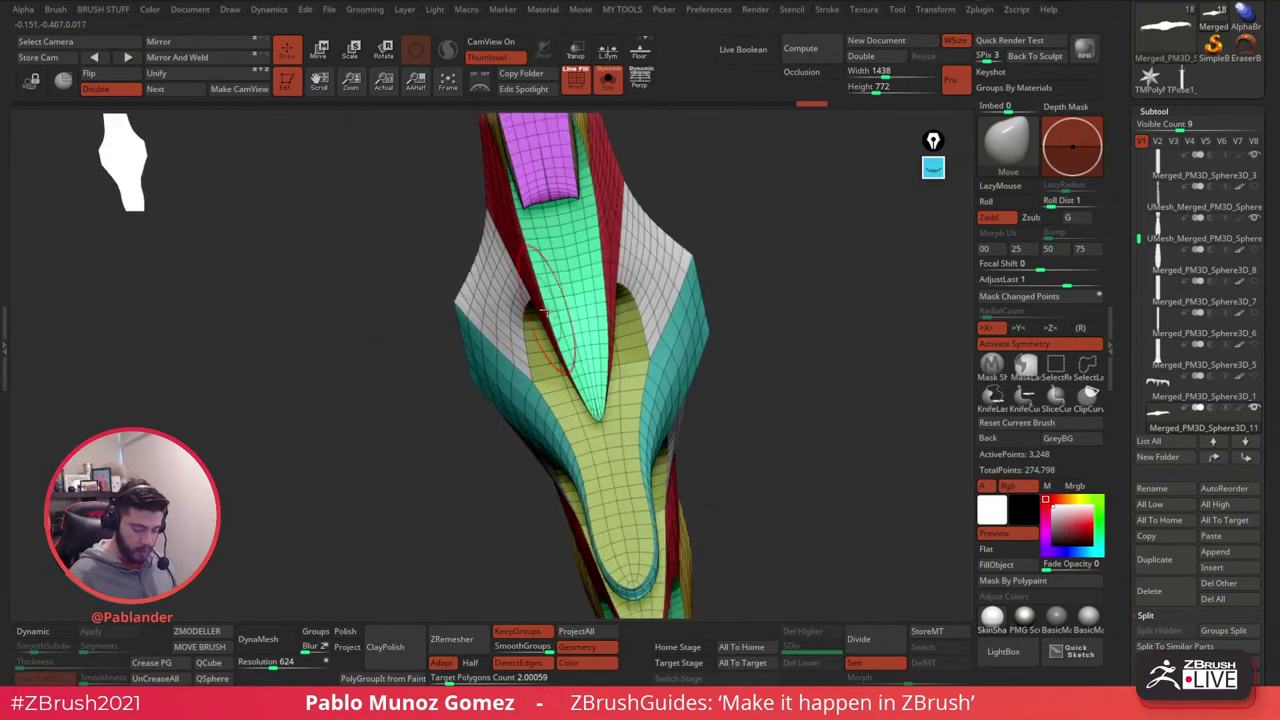
left_click_drag(750, 380, 744, 490, "alt")
right_click_drag(550, 312, 516, 363)
key("shift")
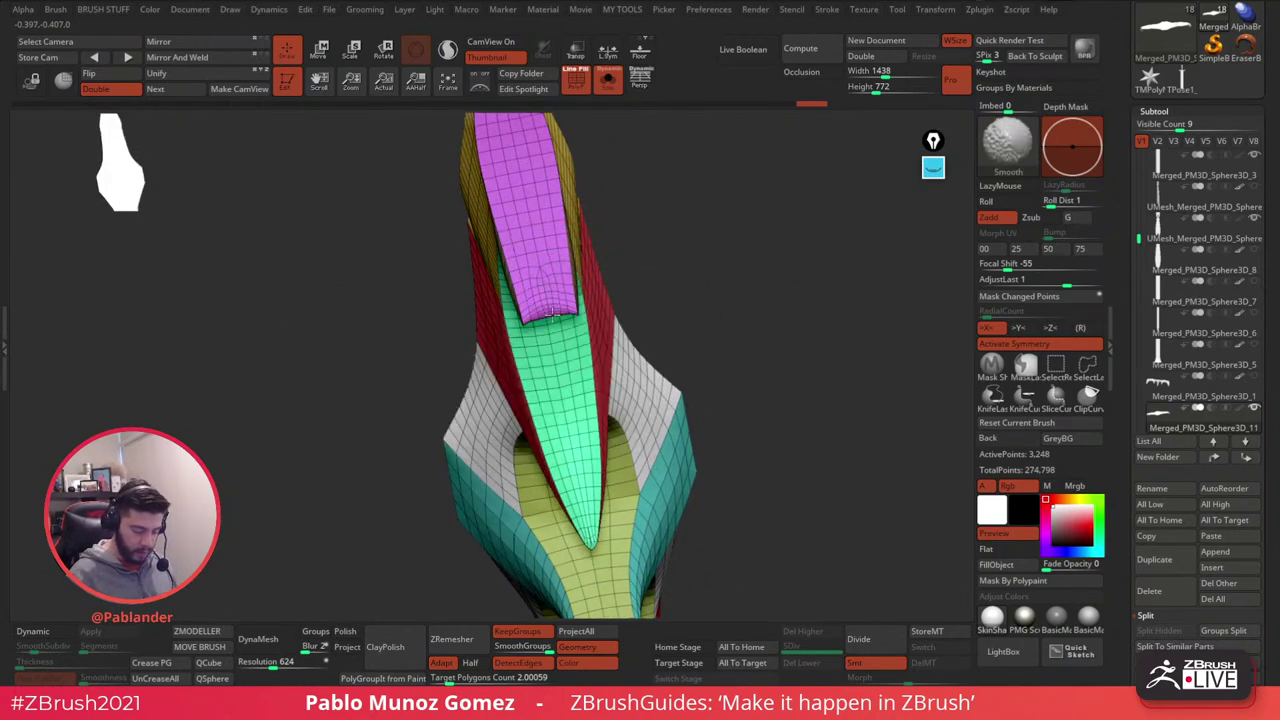
mouse_move(555, 315)
right_mouse_down()
mouse_move(528, 284)
mouse_move(552, 240)
mouse_move(545, 212)
right_mouse_up()
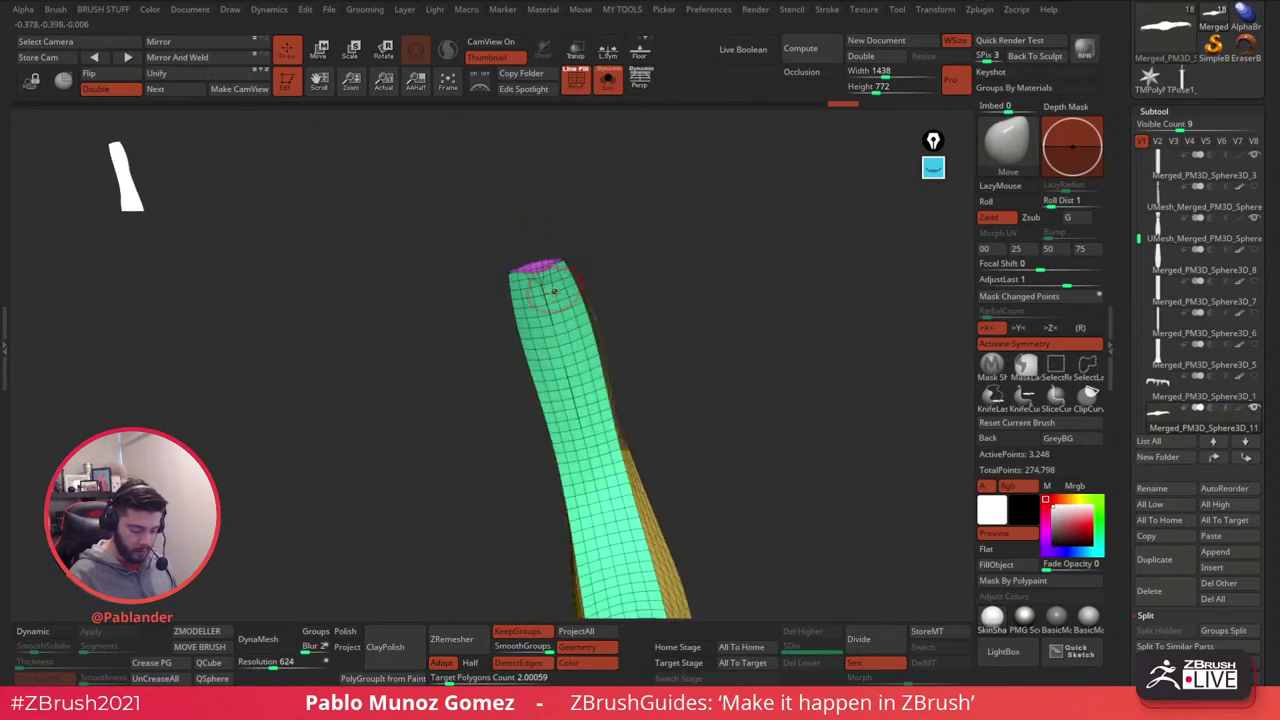
- Try Mirror And Weld again on the crossguard, and undo it
key("shift")
mouse_move(583, 260)
left_mouse_down()
mouse_move(640, 349)
mouse_move(691, 394)
mouse_move(687, 360)
mouse_move(620, 410)
mouse_move(684, 394)
mouse_move(620, 467)
mouse_move(713, 254)
left_mouse_up()
key("shift")
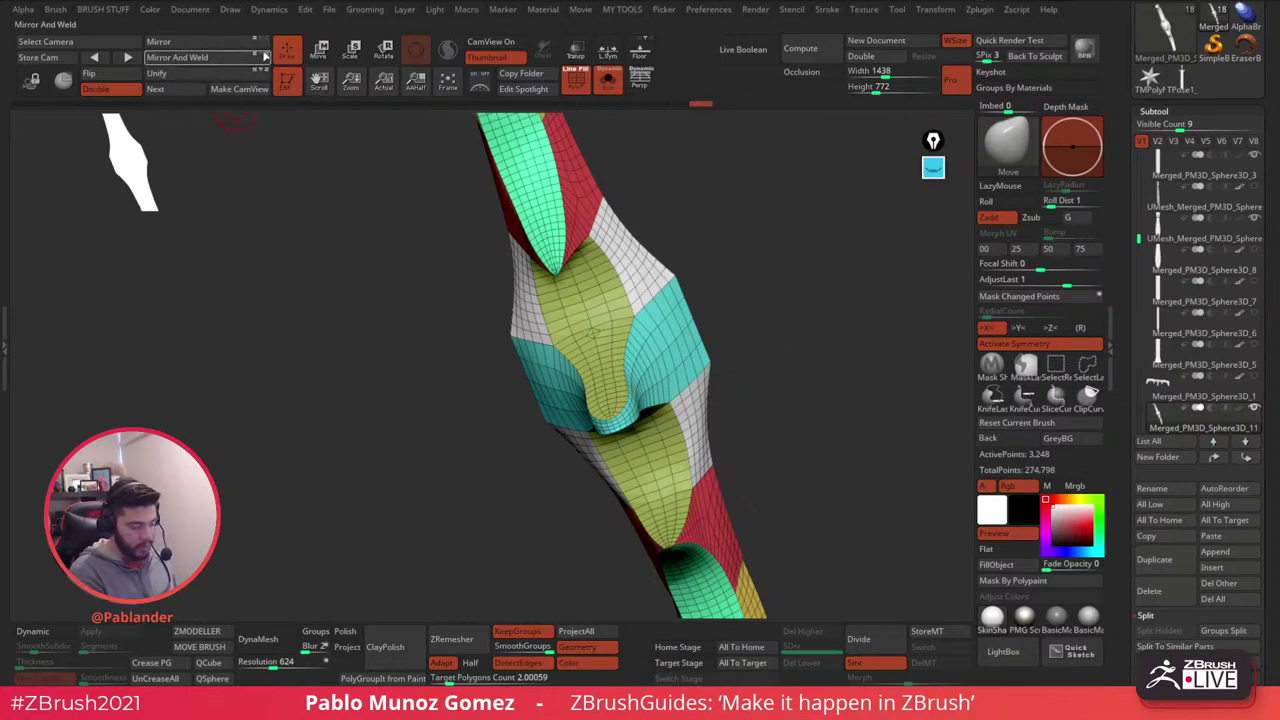
left_click(229, 61)
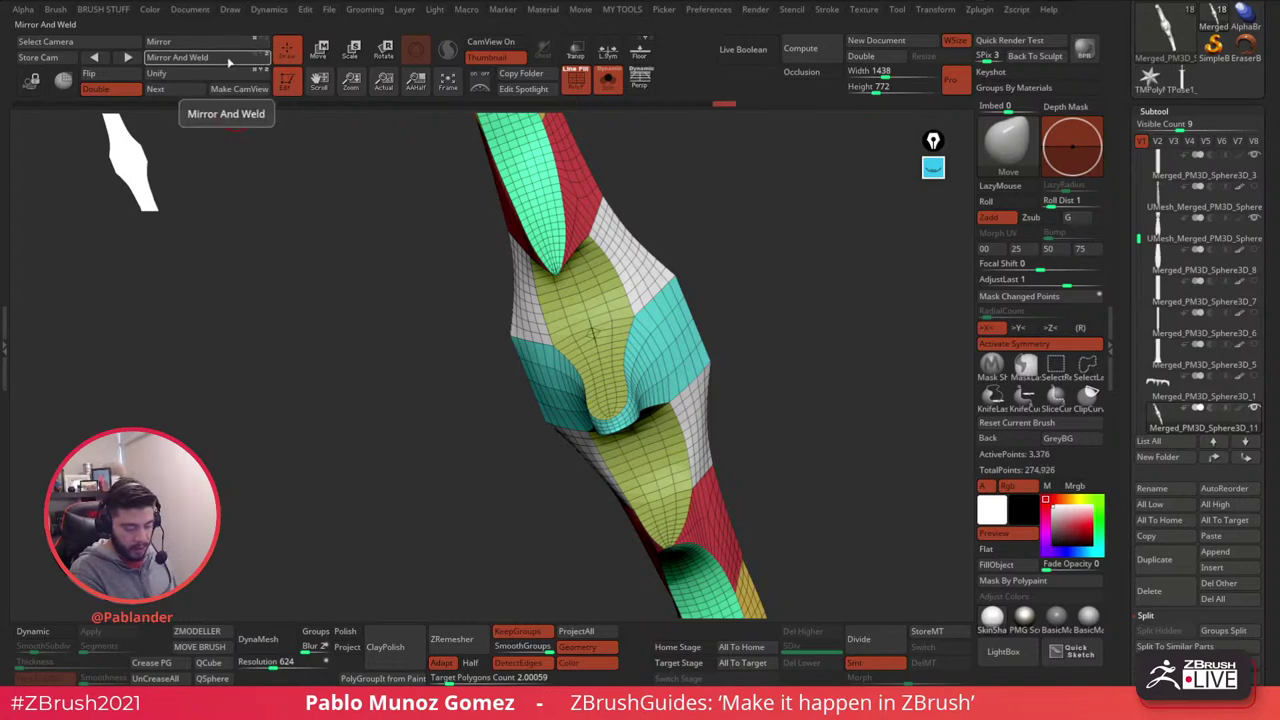
key("ctrl+z")
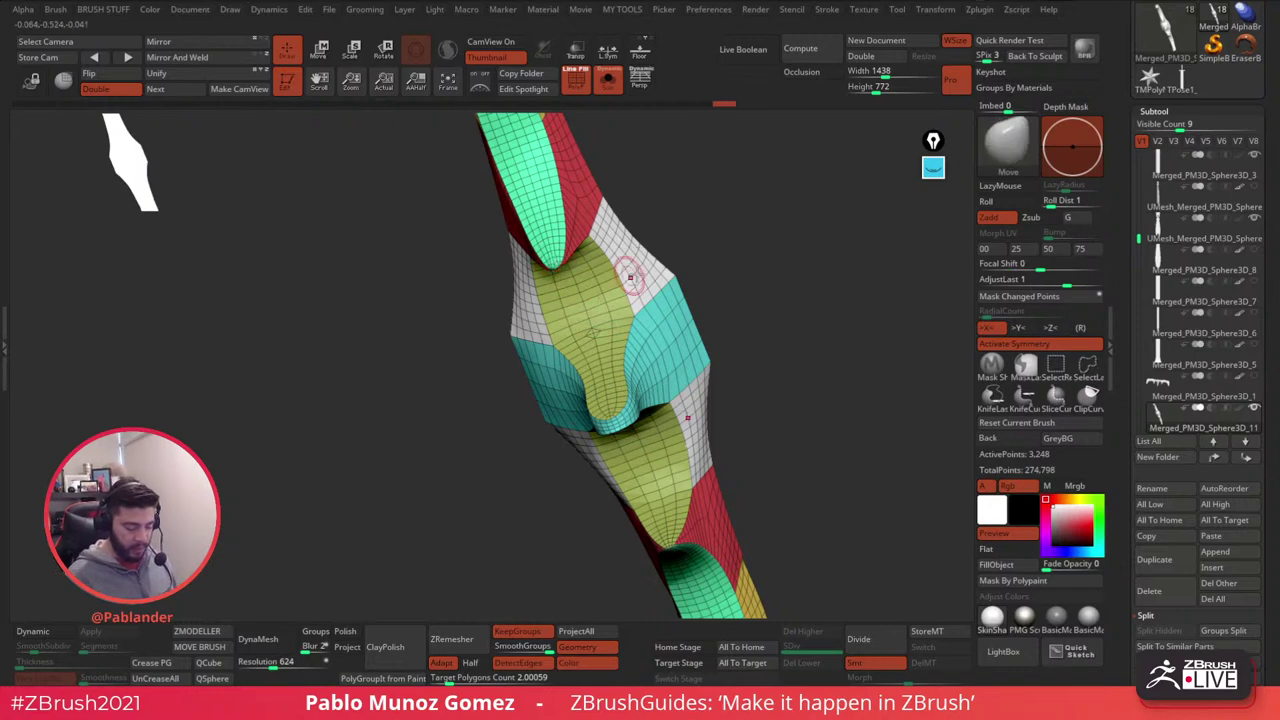
- Examine the crossguard's prongs and outer tips from the underside, the side and the end
left_click_drag(740, 325, 679, 389)
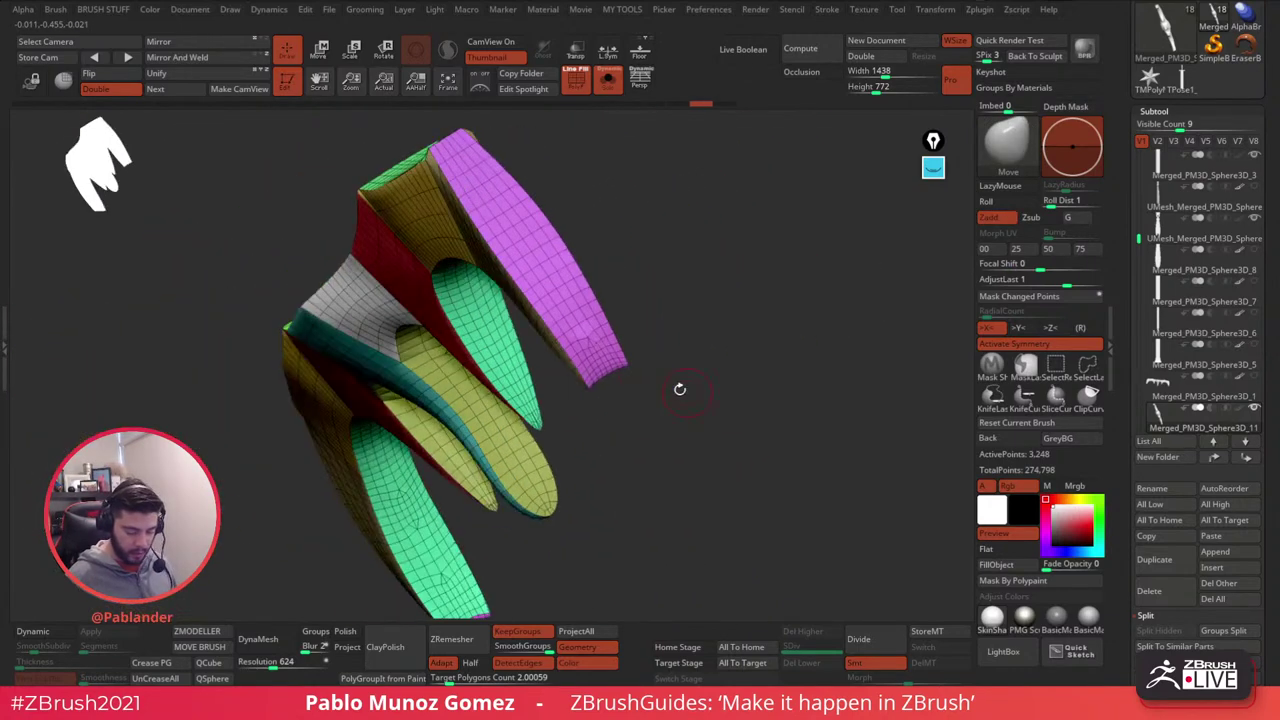
left_click_drag(628, 356, 638, 406)
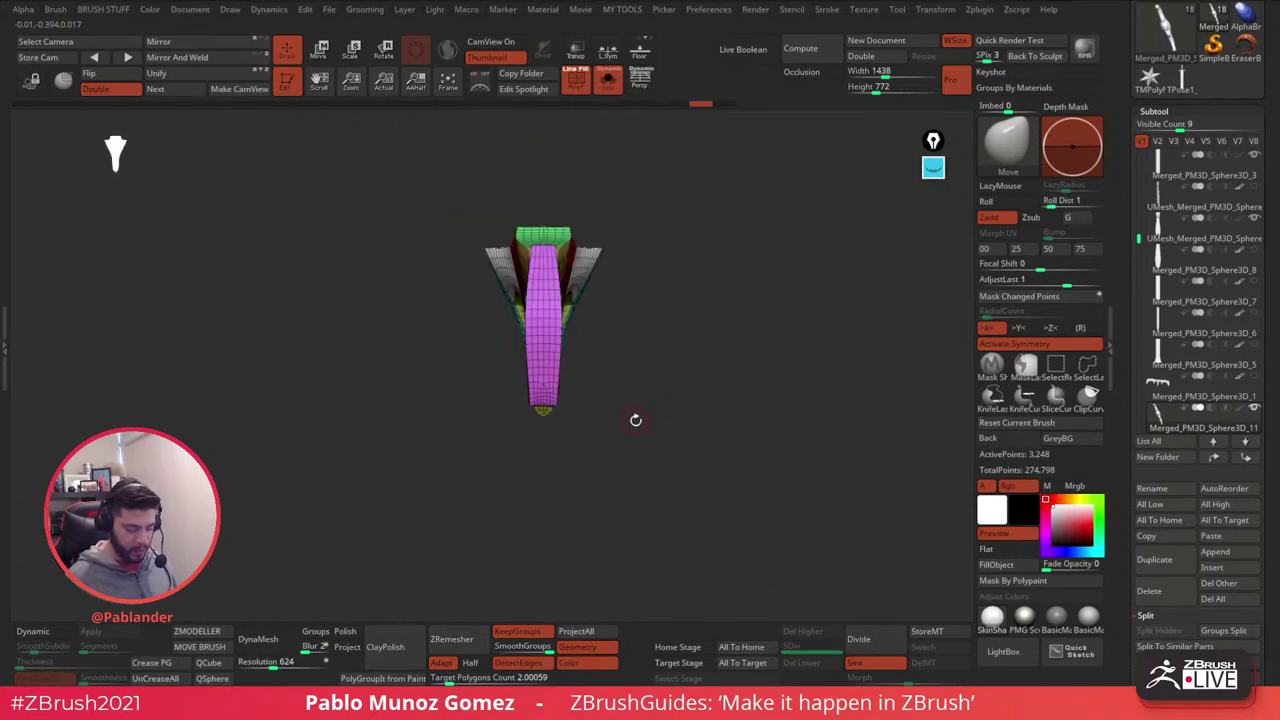
left_click_drag(636, 422, 340, 597)
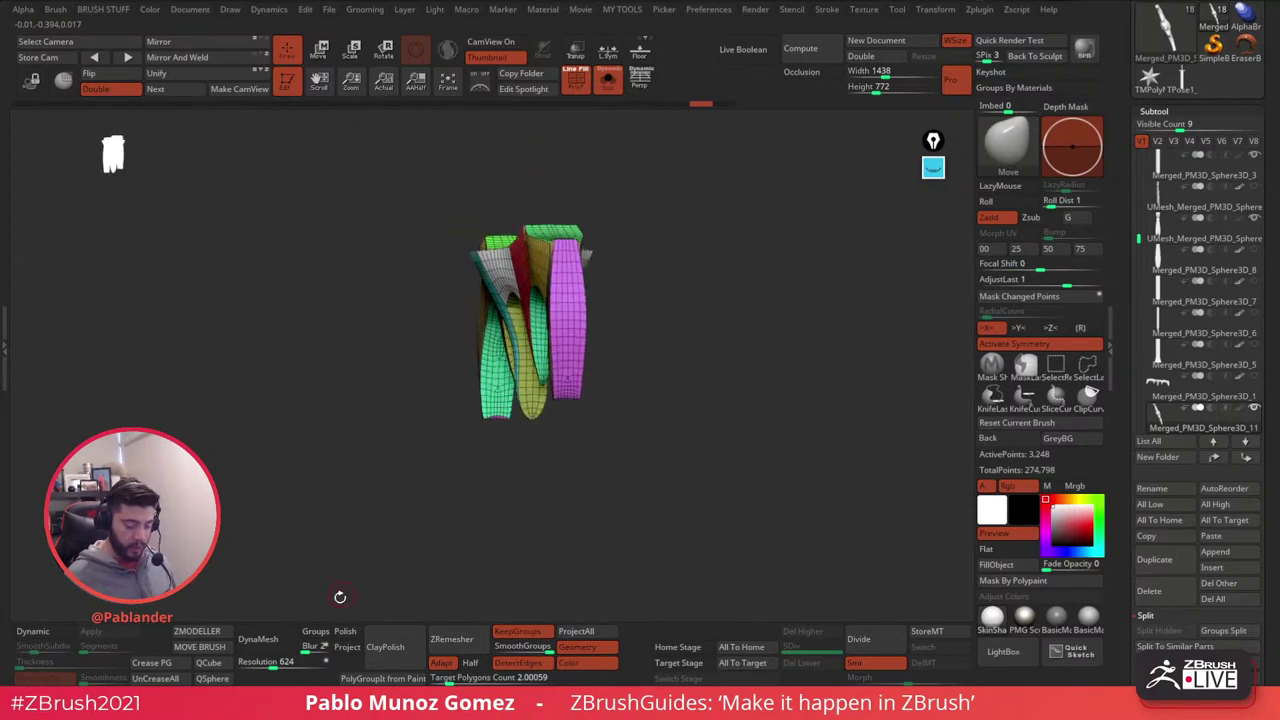
left_click_drag(544, 464, 558, 345)
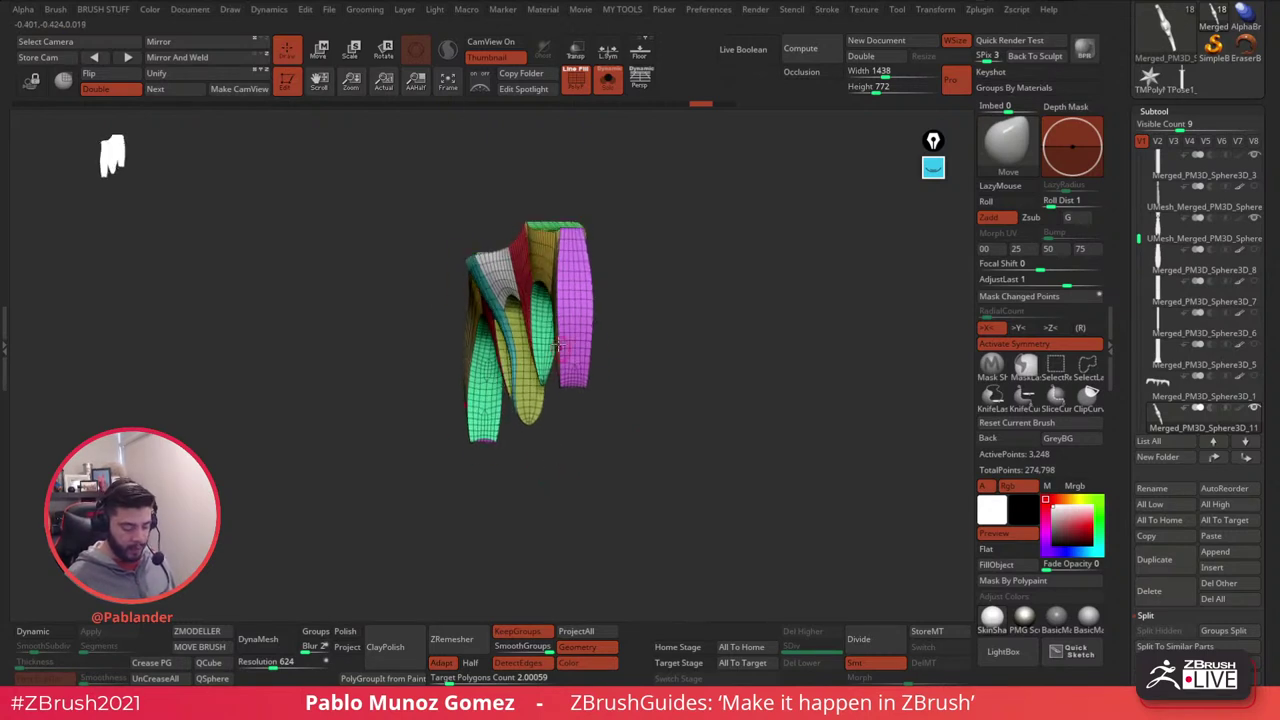
left_click_drag(473, 388, 650, 435)
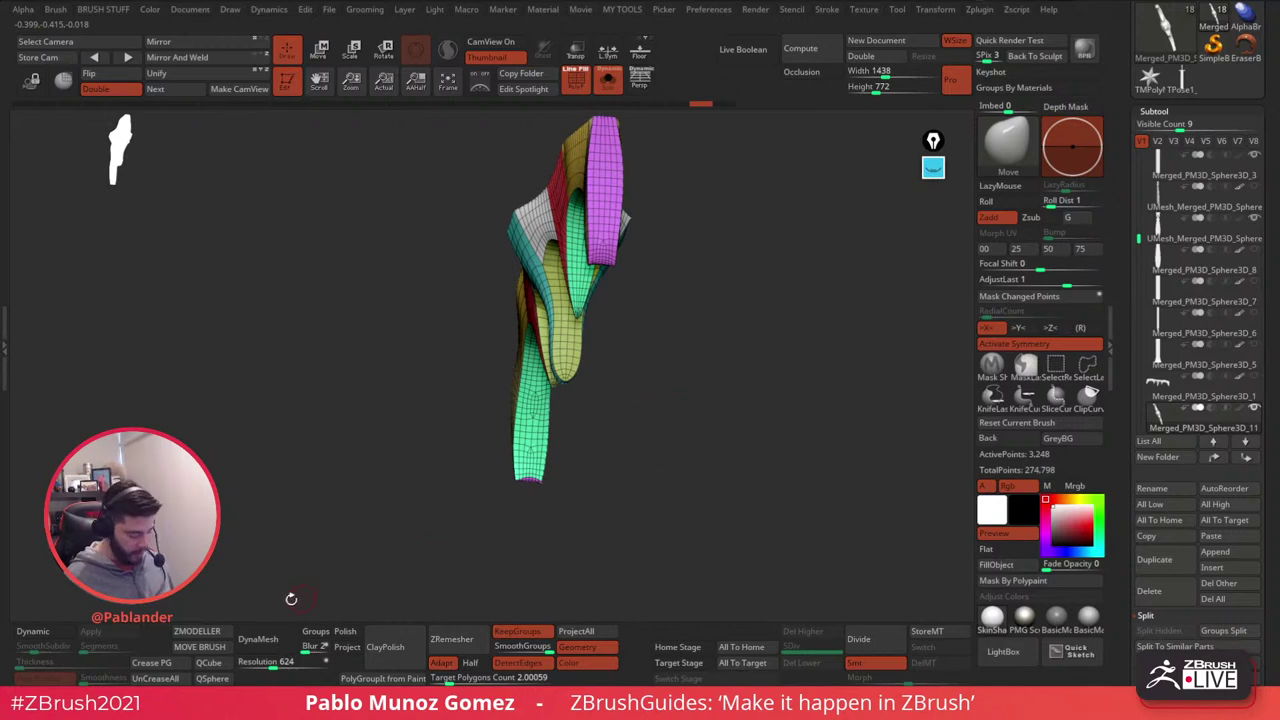
left_click(1088, 395)
left_click_drag(790, 400, 759, 353)
left_click_drag(622, 317, 641, 338)
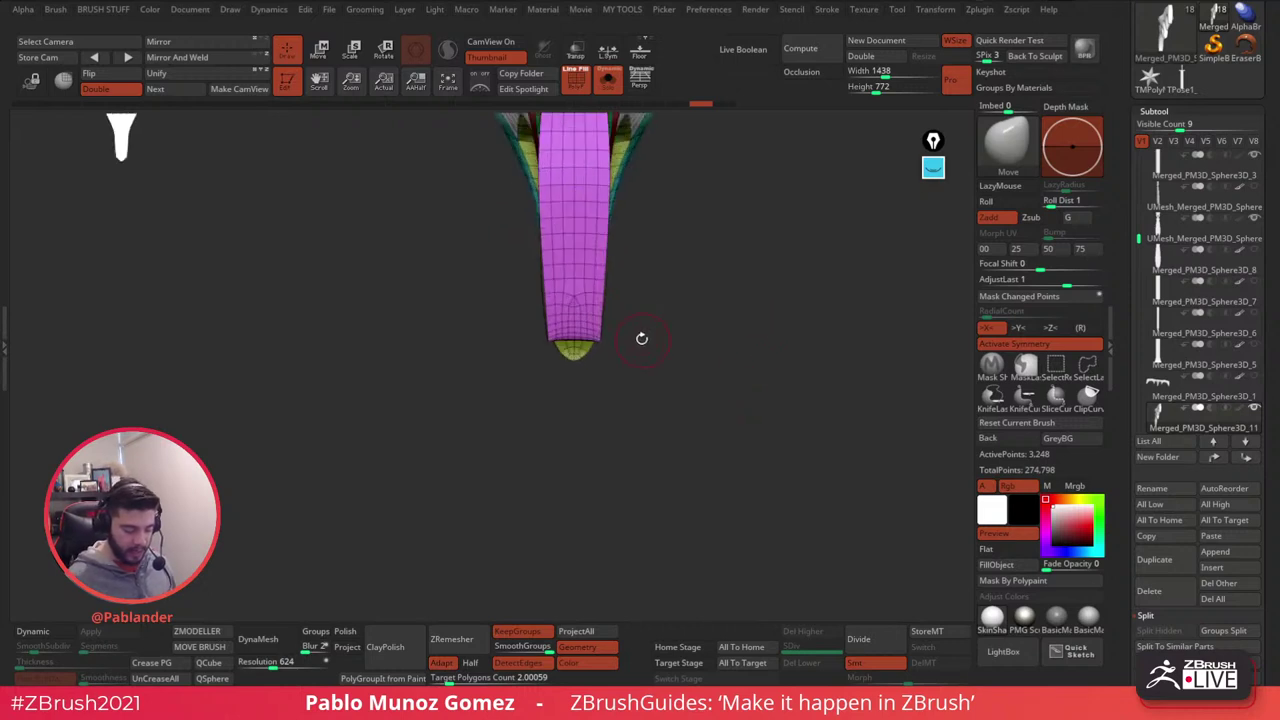
- Hide the central strip of polygons running along the outer face of the crossguard's outer prong
key("ctrl+shift")
left_click(579, 255, "ctrl+shift")
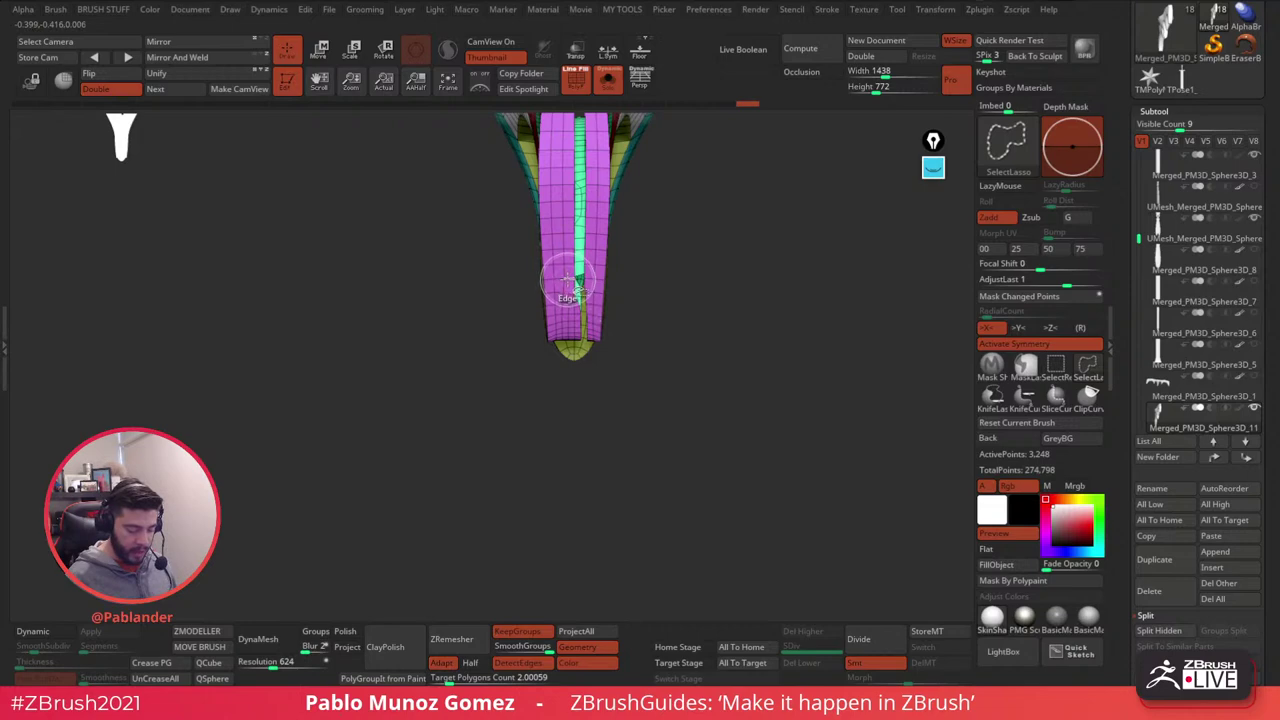
mouse_move(586, 300)
left_mouse_down()
mouse_move(666, 289)
mouse_move(657, 320)
mouse_move(703, 334)
mouse_move(686, 274)
mouse_move(603, 265)
mouse_move(623, 251)
mouse_move(629, 371)
mouse_move(655, 351)
mouse_move(677, 506)
mouse_move(540, 330)
mouse_move(571, 333)
mouse_move(586, 443)
mouse_move(576, 291)
left_mouse_up()
- Hide the central polygon strips along the inner face of the outer prong, from its tip towards the middle of the crossguard
key("ctrl+shift")
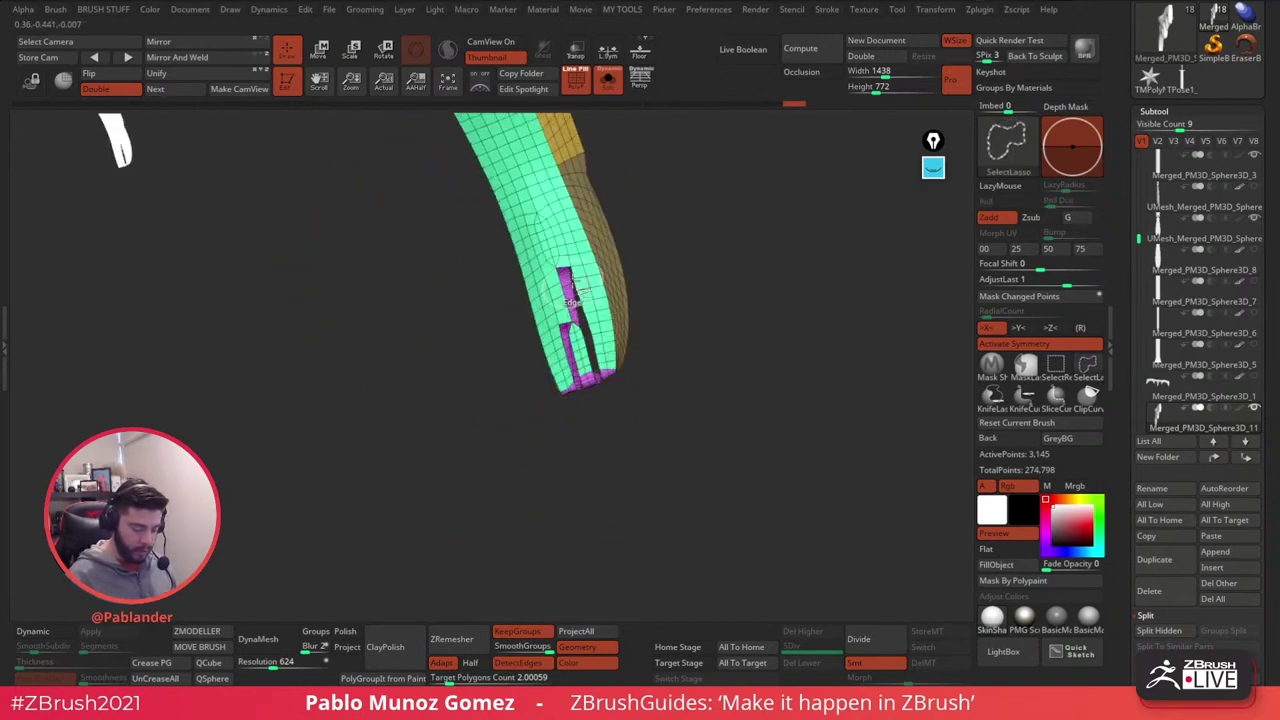
left_click(552, 287, "ctrl+shift")
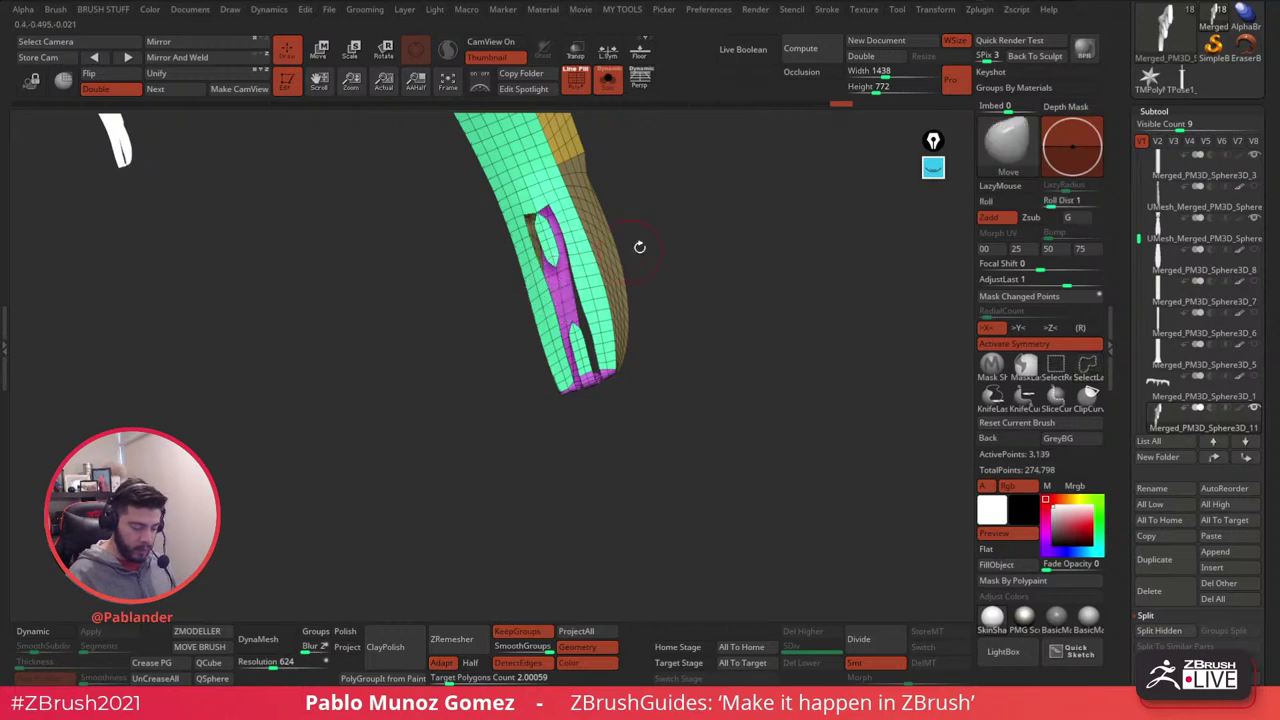
left_click_drag(664, 240, 714, 378, "alt")
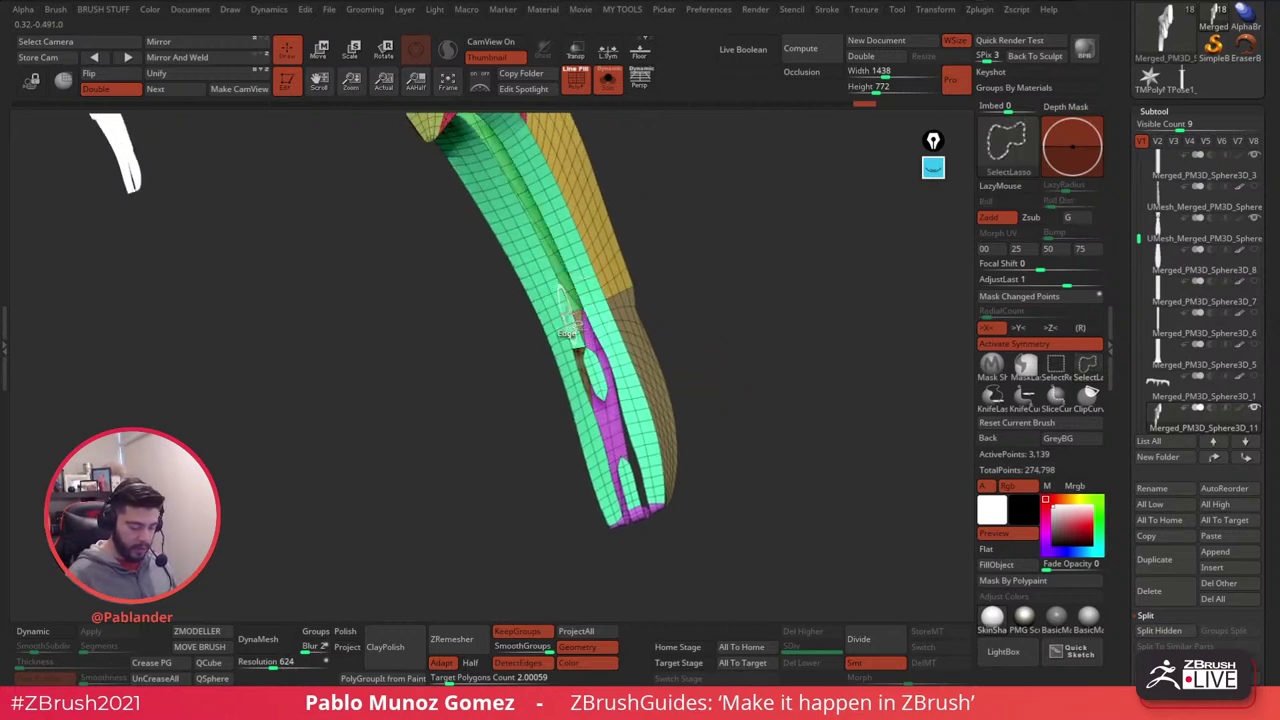
mouse_move(711, 323)
left_mouse_down()
mouse_move(657, 266)
mouse_move(586, 278)
mouse_move(630, 333)
left_mouse_up()
left_click_drag(606, 280, 630, 300, "alt")
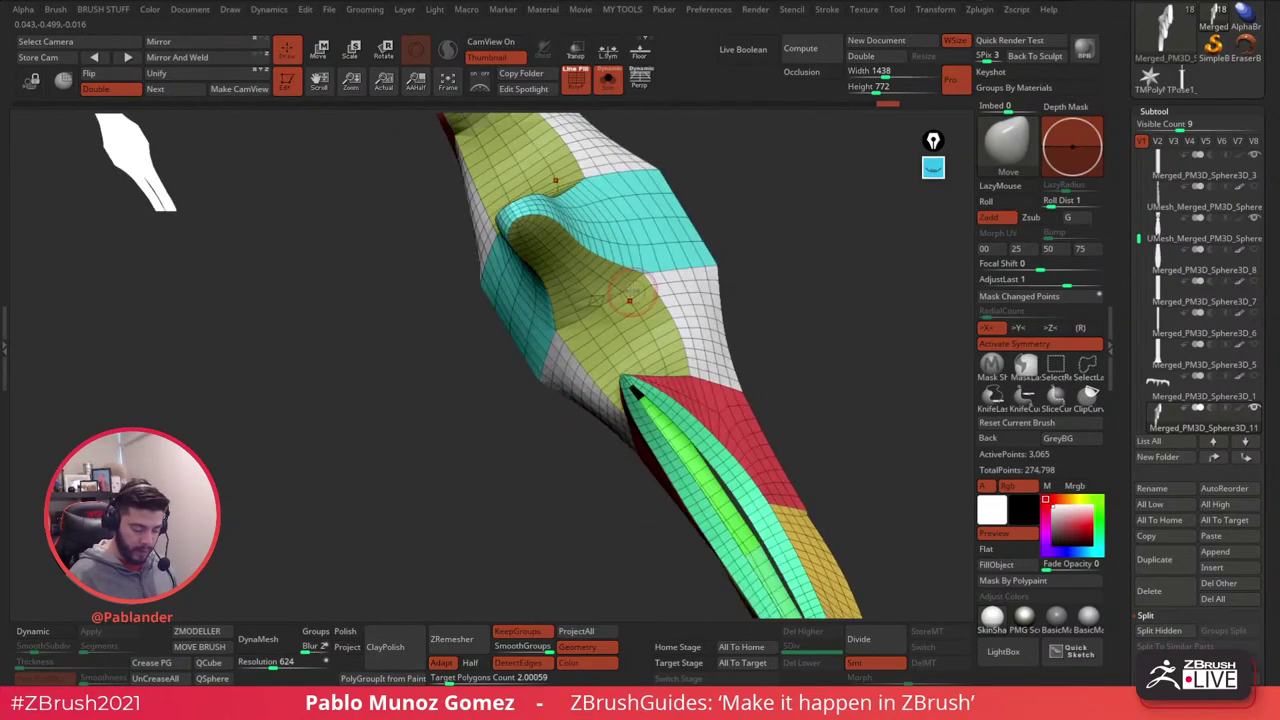
- Hide the central polygon strips on the underside beside the middle prong and across its tip
left_click(620, 296, "ctrl+alt+shift")
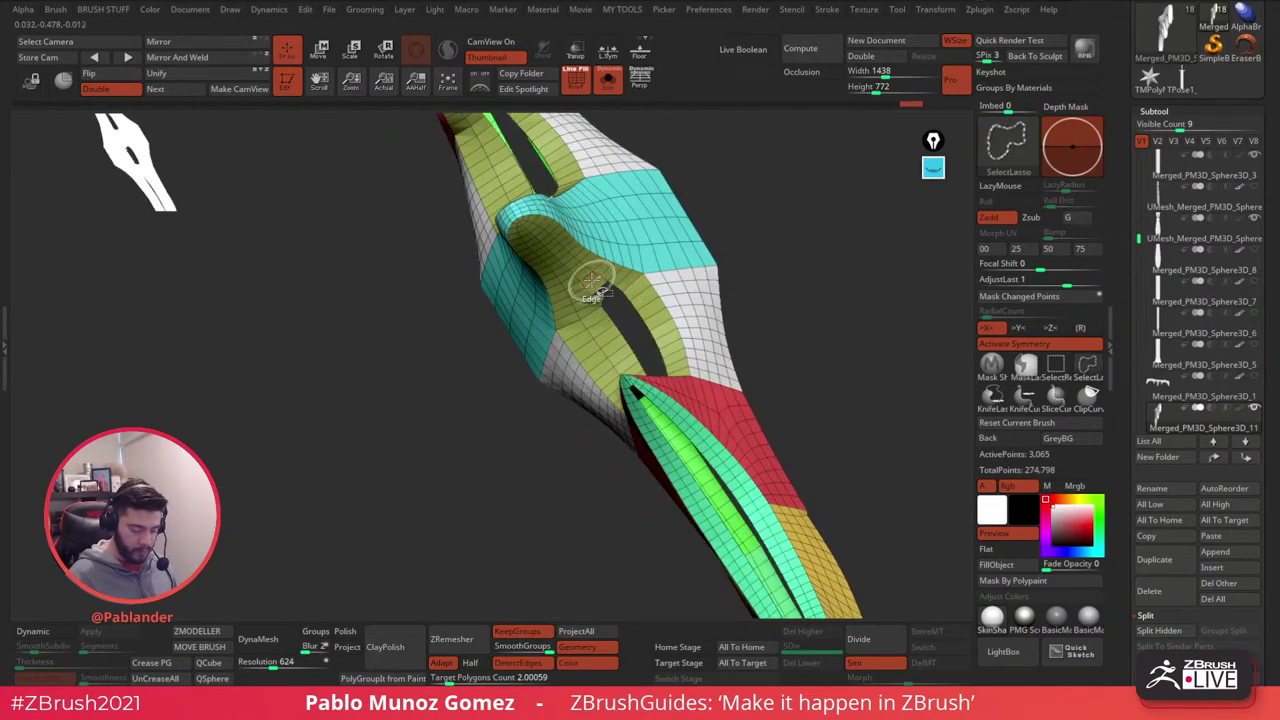
left_click(592, 283, "ctrl+shift")
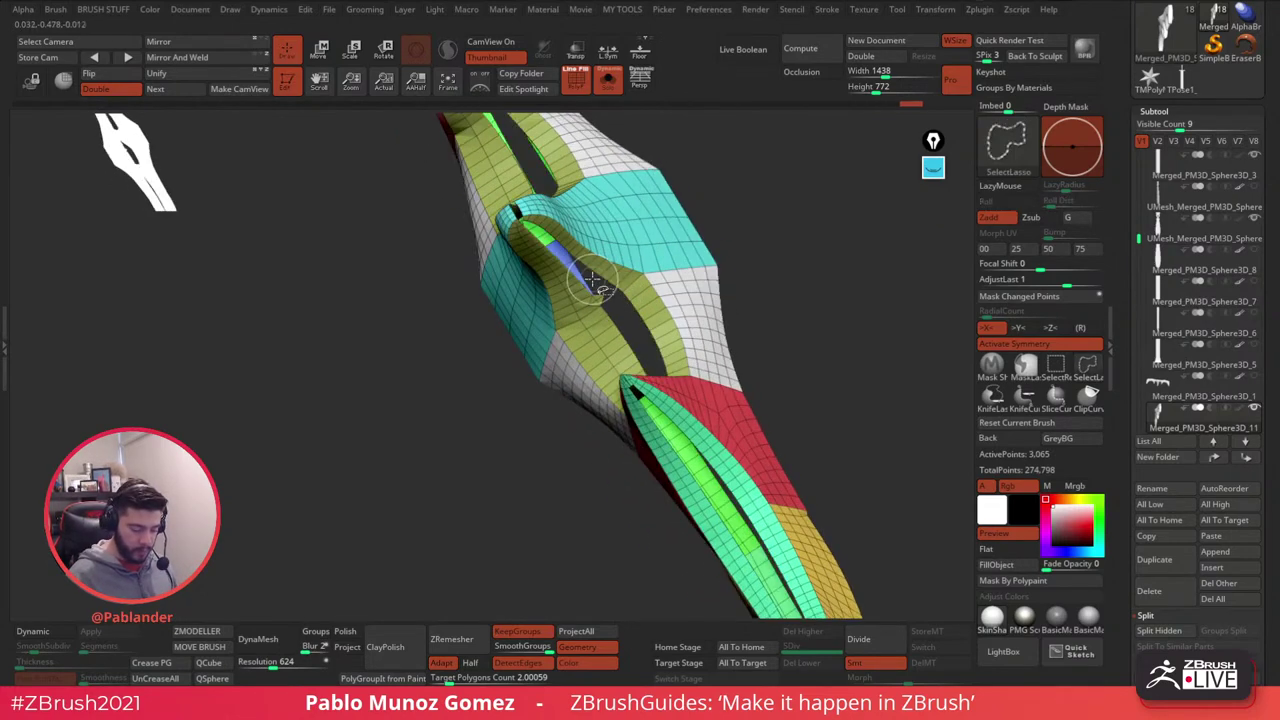
left_click(538, 252, "ctrl+shift")
left_click_drag(607, 298, 647, 344)
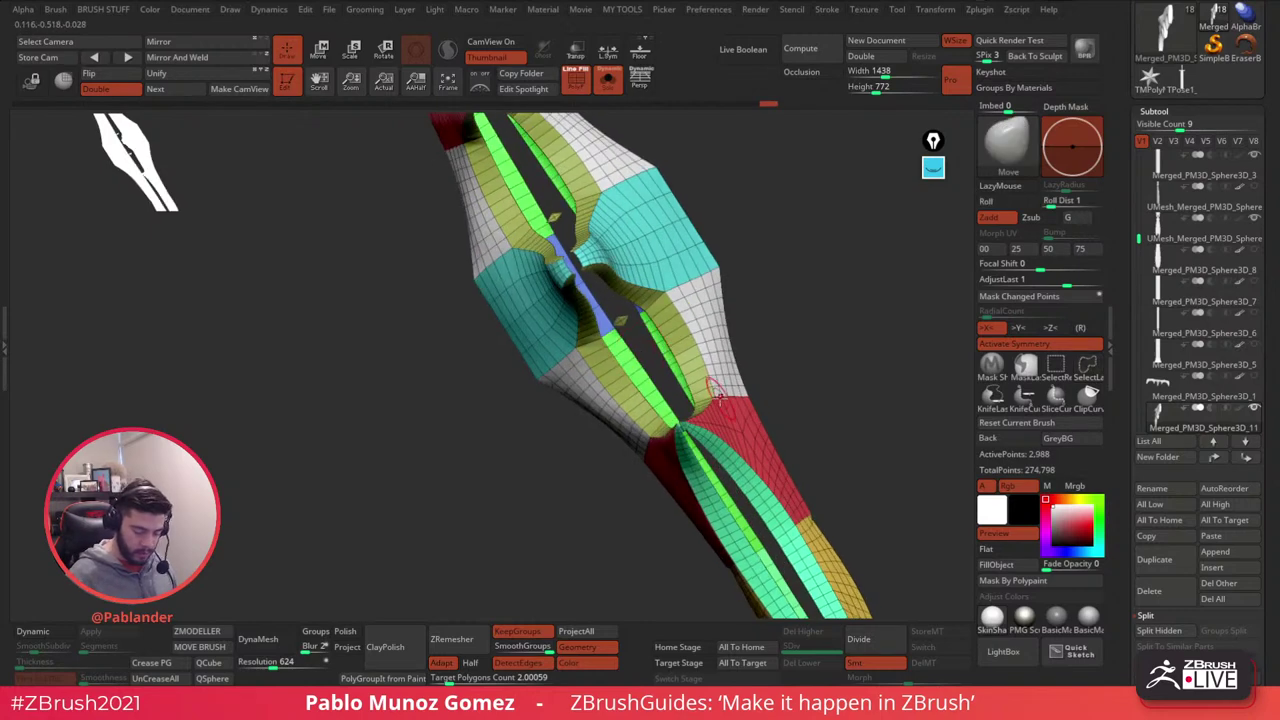
- Hide leftover central polygons at the pointed junction between the middle section and the outer prong's inner face
mouse_move(719, 397)
right_mouse_down()
mouse_move(668, 366)
mouse_move(668, 422)
mouse_move(663, 398)
right_mouse_up()
left_click(670, 414, "ctrl+shift")
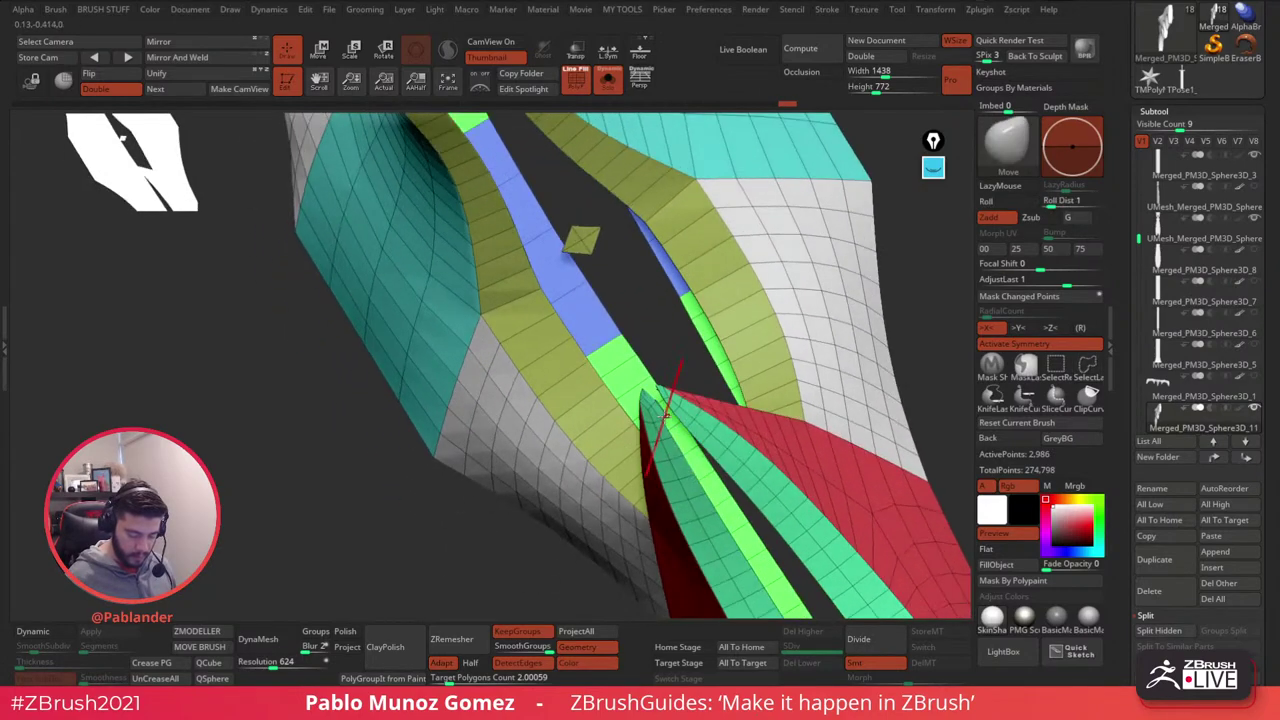
left_click_drag(662, 412, 666, 428)
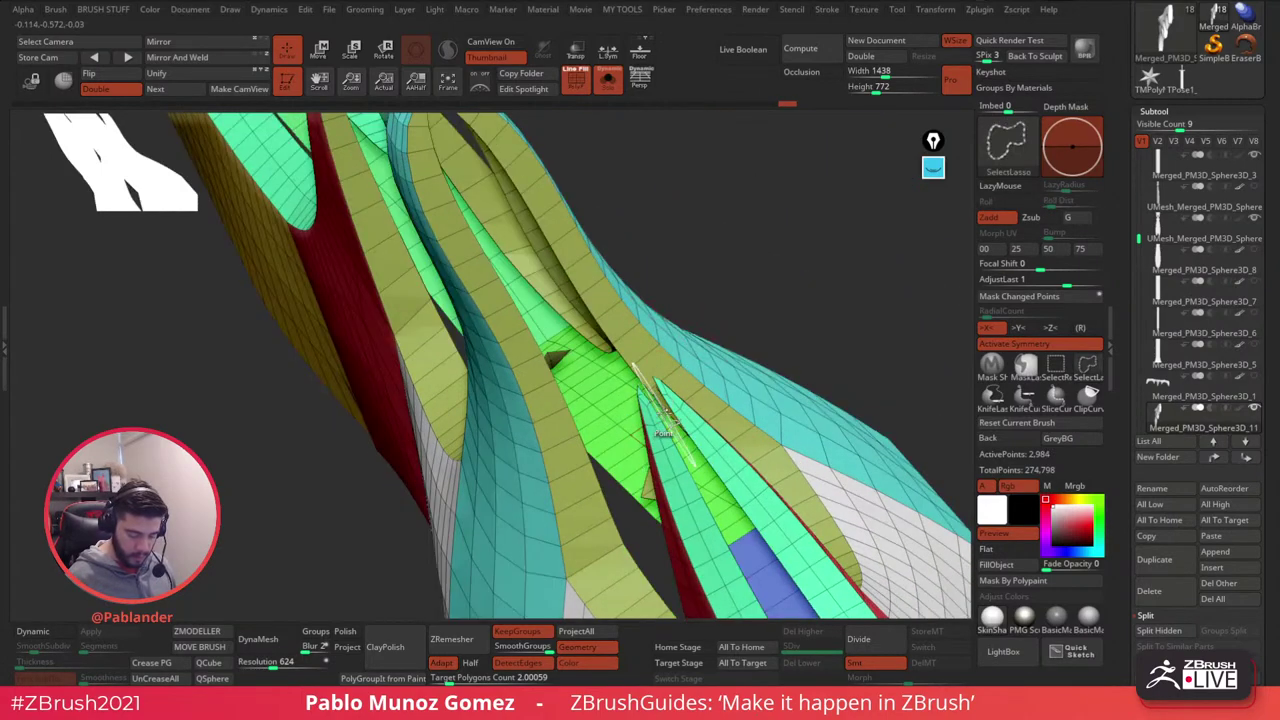
left_click(668, 415, "ctrl+shift")
mouse_move(668, 415)
right_mouse_down()
mouse_move(703, 397)
mouse_move(683, 343)
mouse_move(689, 422)
right_mouse_up()
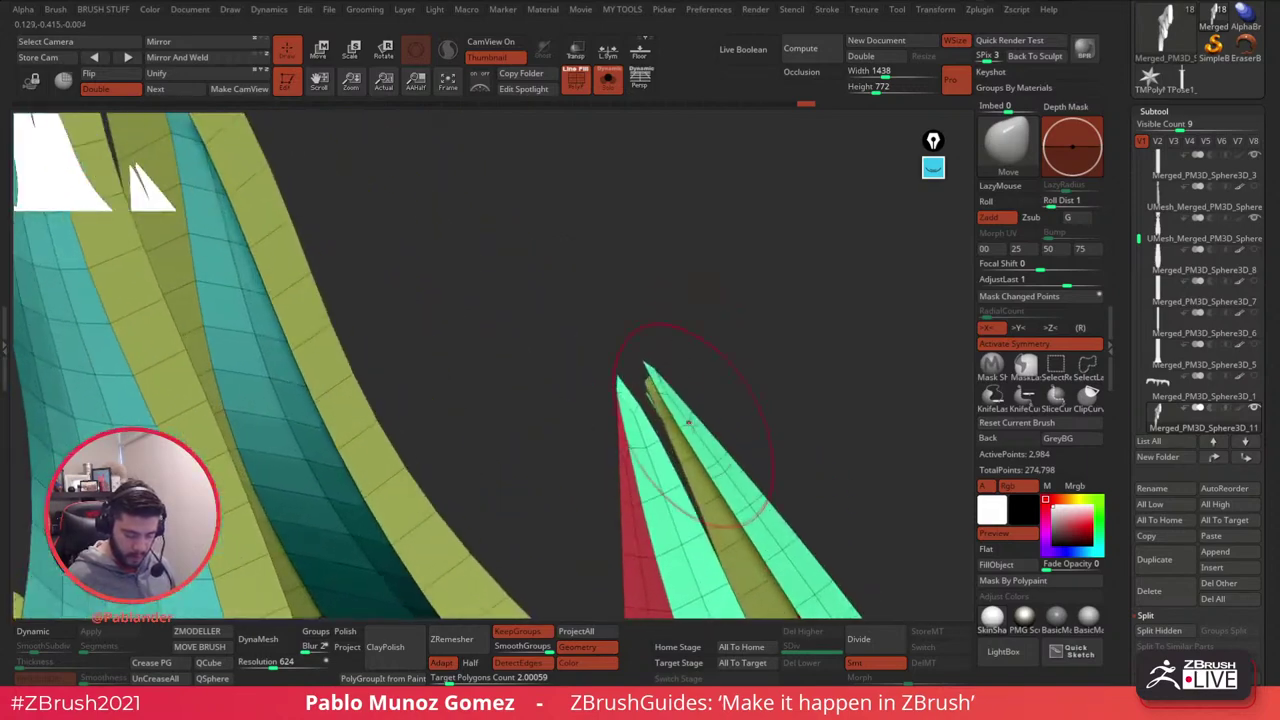
mouse_move(688, 423)
left_mouse_down()
mouse_move(674, 363)
mouse_move(778, 381)
mouse_move(757, 351)
mouse_move(711, 406)
mouse_move(726, 403)
mouse_move(703, 394)
mouse_move(730, 438)
mouse_move(636, 385)
mouse_move(634, 323)
mouse_move(636, 455)
mouse_move(690, 508)
mouse_move(677, 434)
mouse_move(688, 410)
left_mouse_up()
key("ctrl+shift")
left_click(693, 458, "ctrl+shift")
mouse_move(691, 463)
left_mouse_down()
mouse_move(706, 437)
mouse_move(701, 453)
mouse_move(726, 434)
mouse_move(693, 370)
mouse_move(660, 450)
left_mouse_up()
left_click(706, 436, "ctrl+shift")
- Hide the stray diamond-shaped faces left in the central gap on each side of the middle prong
key("ctrl+shift")
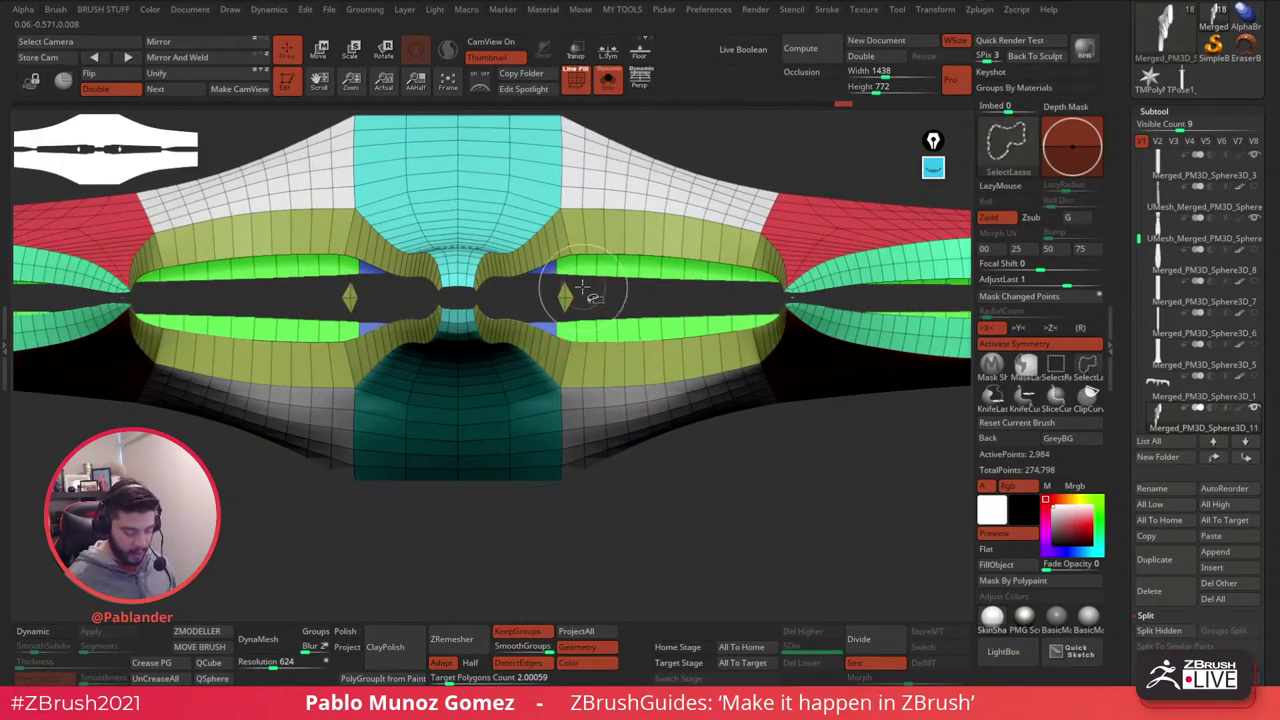
left_click_drag(579, 311, 576, 314, "ctrl+alt+shift")
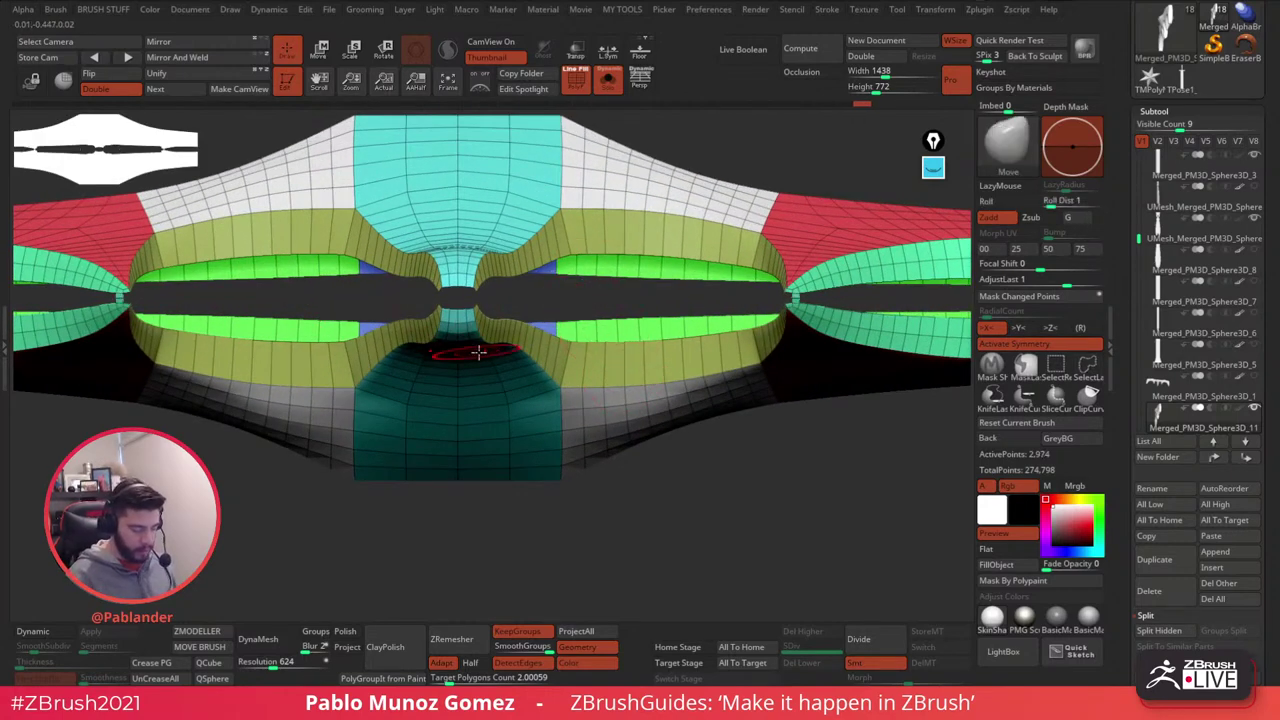
key("ctrl+shift")
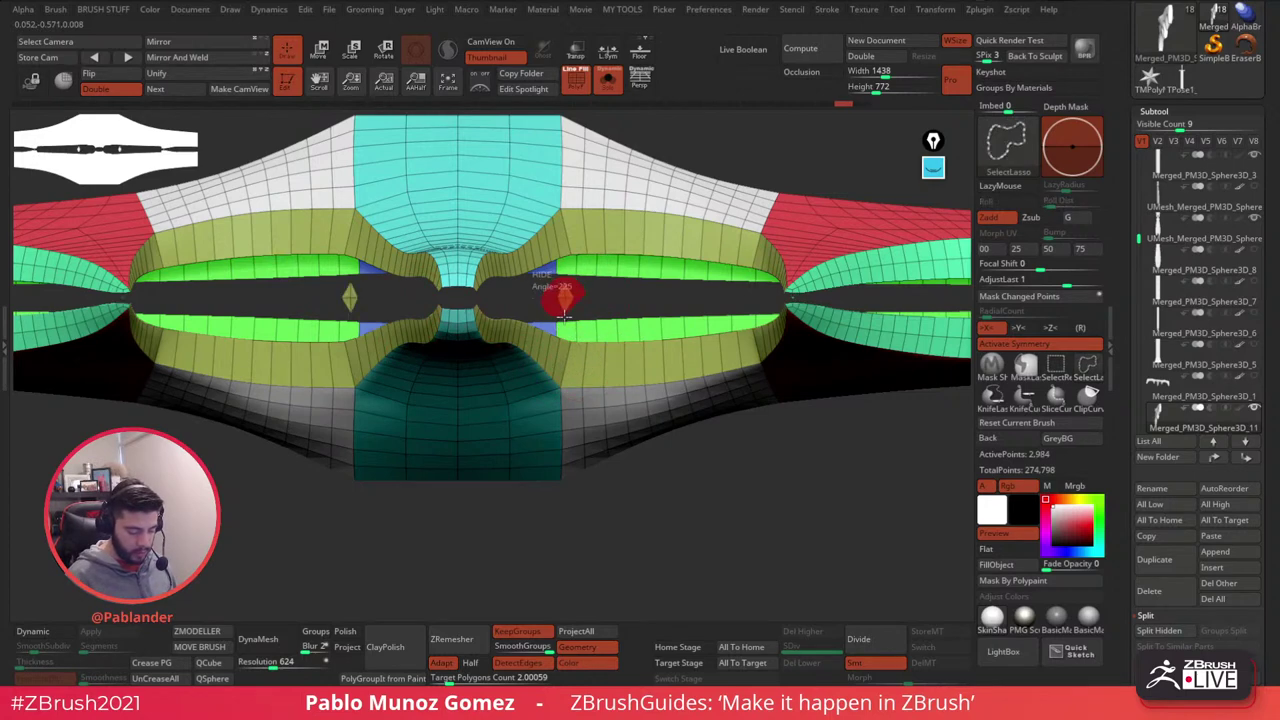
left_click_drag(564, 316, 560, 312, "ctrl+alt+shift")
key("ctrl+shift")
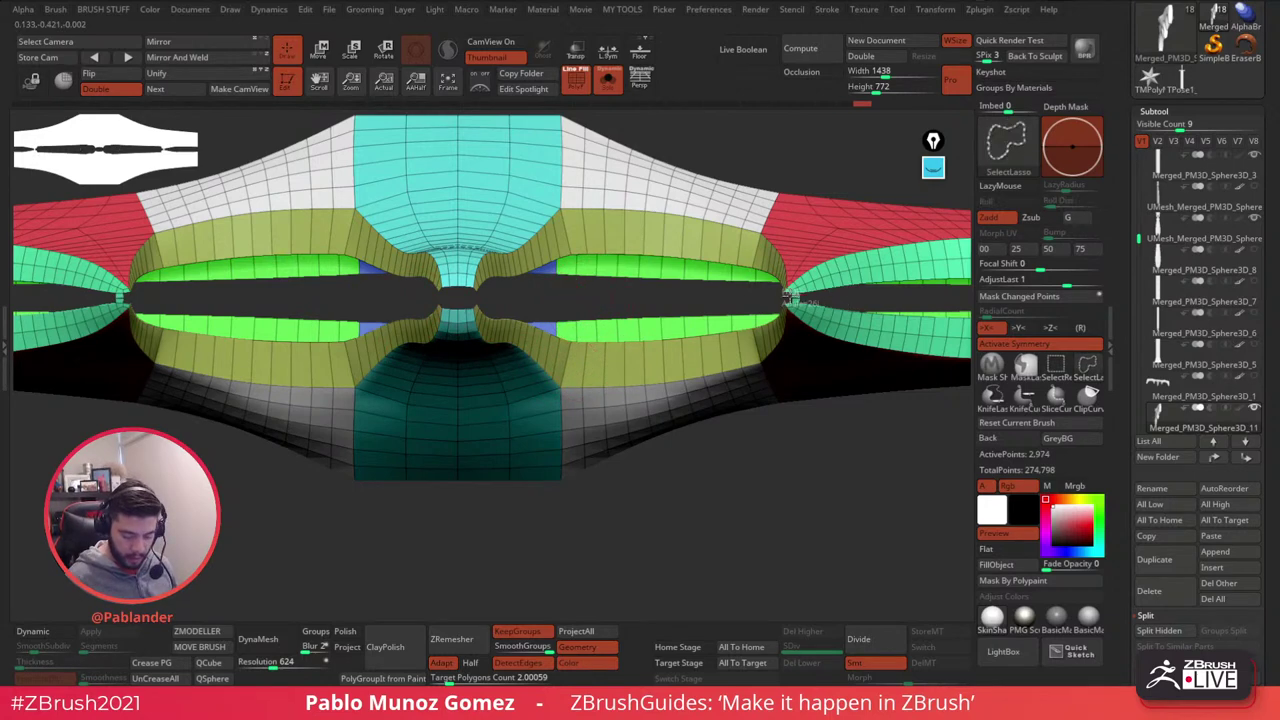
- Hide the remaining faces that bridge the central gap at the pointed junction and near the outer tip
right_click_drag(845, 296, 438, 325, "alt")
right_click_drag(826, 331, 582, 333, "alt")
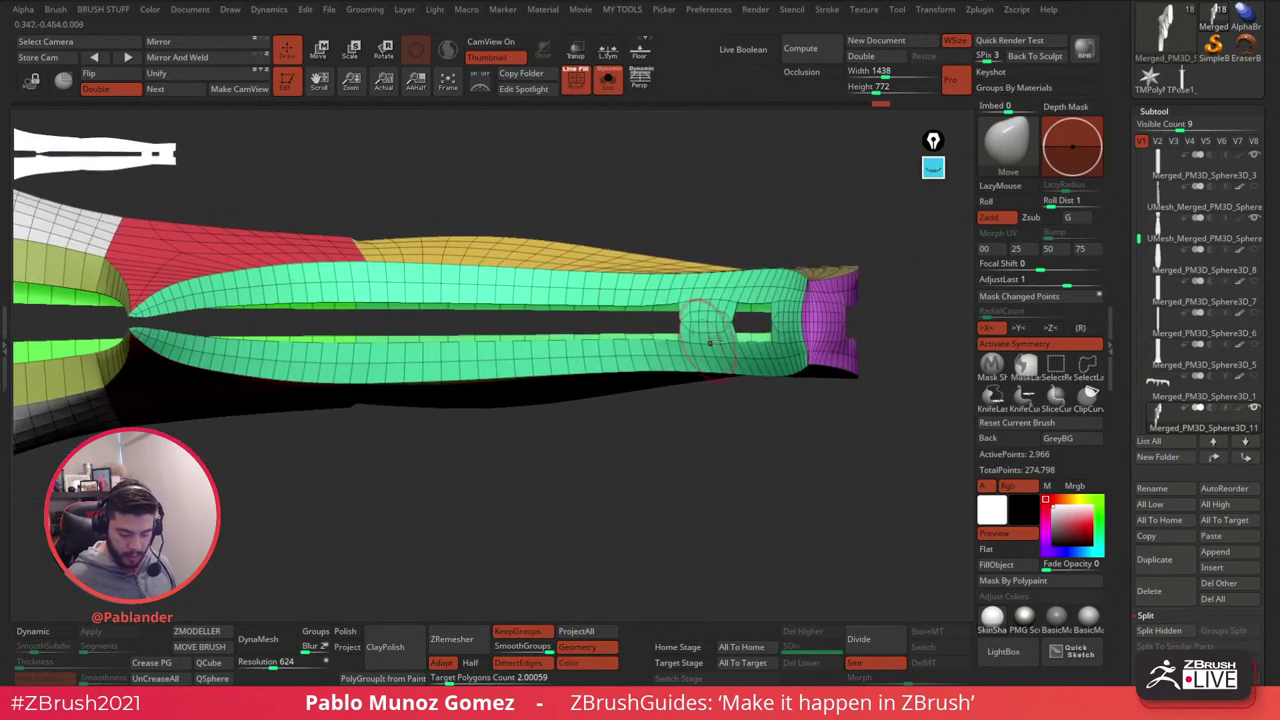
right_click_drag(736, 322, 711, 340)
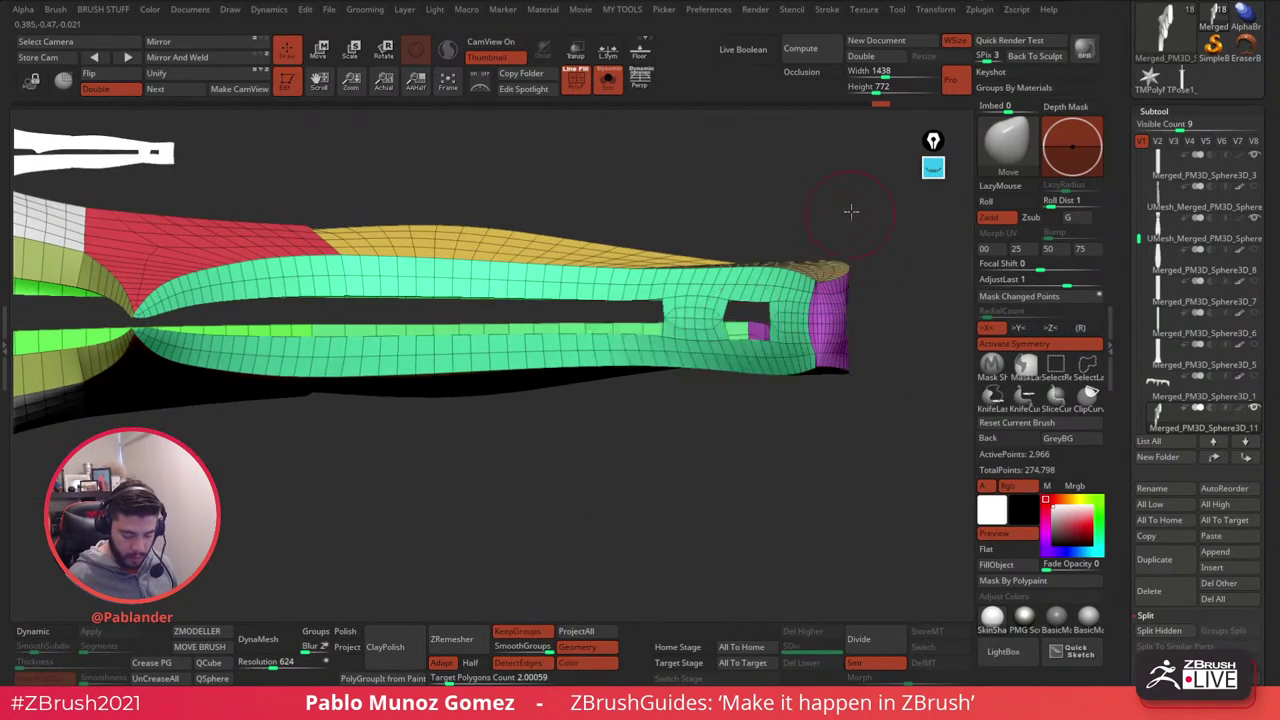
right_click_drag(849, 211, 800, 236)
mouse_move(712, 322)
left_mouse_down()
mouse_move(760, 344)
mouse_move(737, 334)
mouse_move(820, 331)
mouse_move(820, 346)
mouse_move(891, 334)
mouse_move(798, 343)
mouse_move(617, 476)
mouse_move(566, 457)
mouse_move(597, 437)
mouse_move(608, 449)
mouse_move(571, 403)
mouse_move(565, 365)
mouse_move(601, 372)
mouse_move(634, 417)
mouse_move(729, 357)
mouse_move(786, 386)
mouse_move(762, 342)
mouse_move(812, 324)
left_mouse_up()
key("ctrl+shift")
key("ctrl+shift")
key("ctrl+shift")
key("ctrl+shift")
key("ctrl+shift")
- Delete the crossguard's hidden polygons with Del Hidden and bring up the Modify Topology options
key("space")
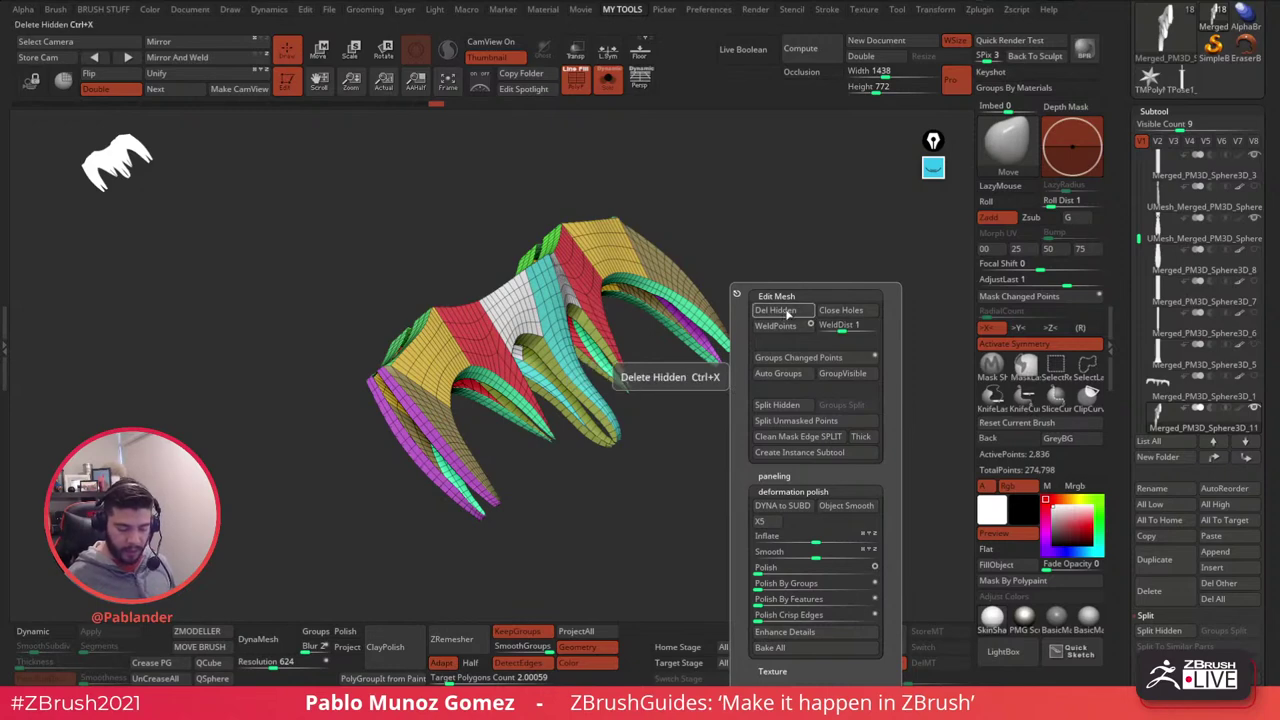
left_click_drag(1197, 604, 1191, 337)
scroll(1134, 497, "down", 10)
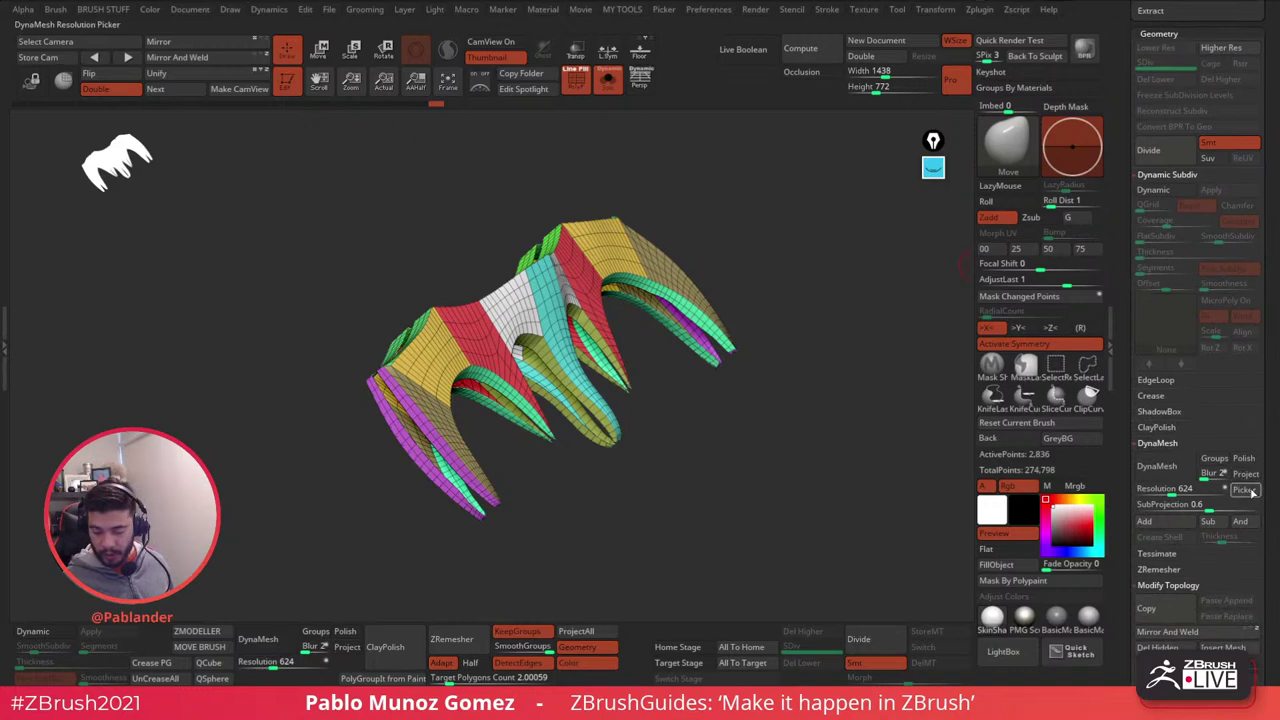
scroll(1250, 400, "down", 5)
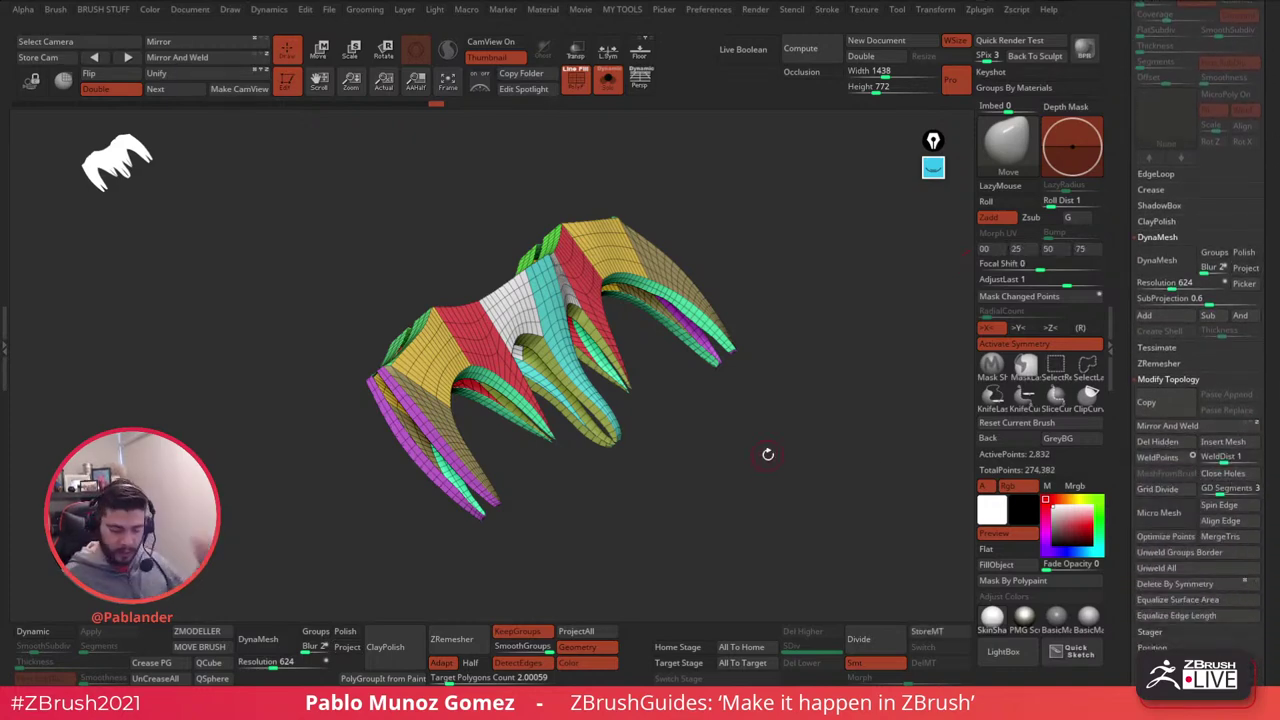
- Bridge the open borders along the crossguard's central gap using the ZModeler edge action Bridge with the Two Holes target
left_click_drag(768, 454, 449, 538)
left_click(213, 632)
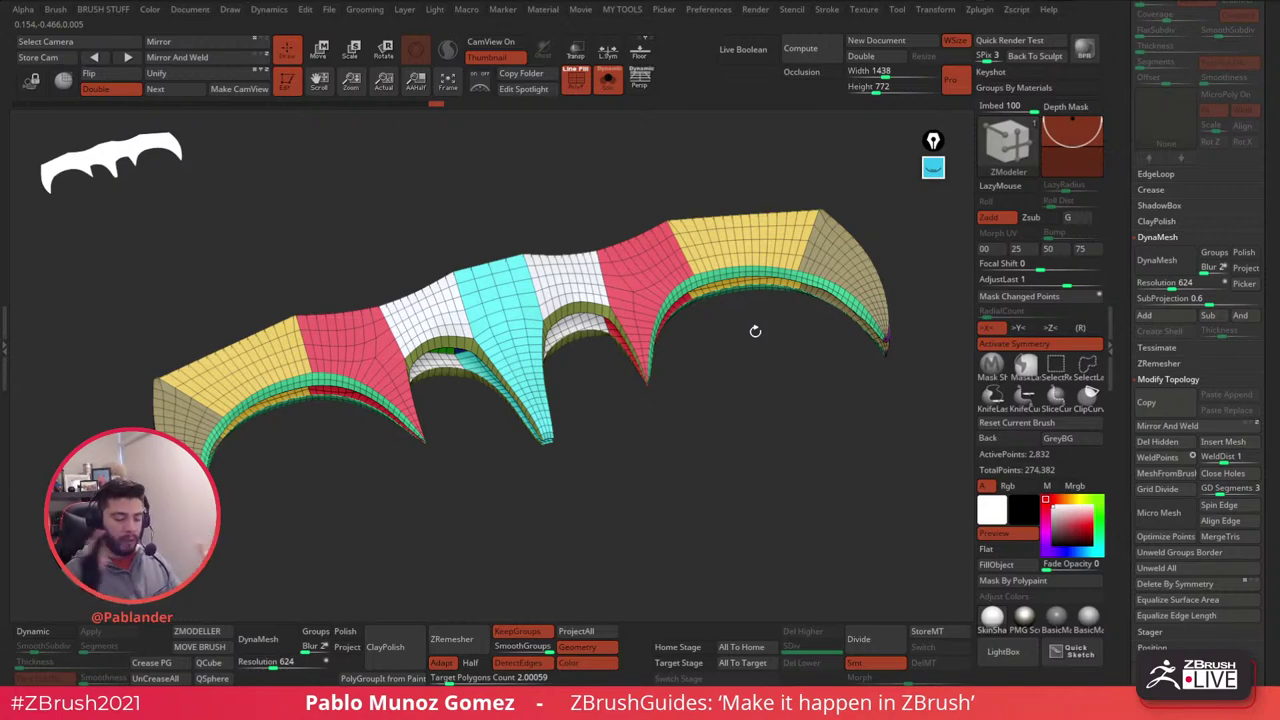
left_click_drag(755, 331, 670, 419)
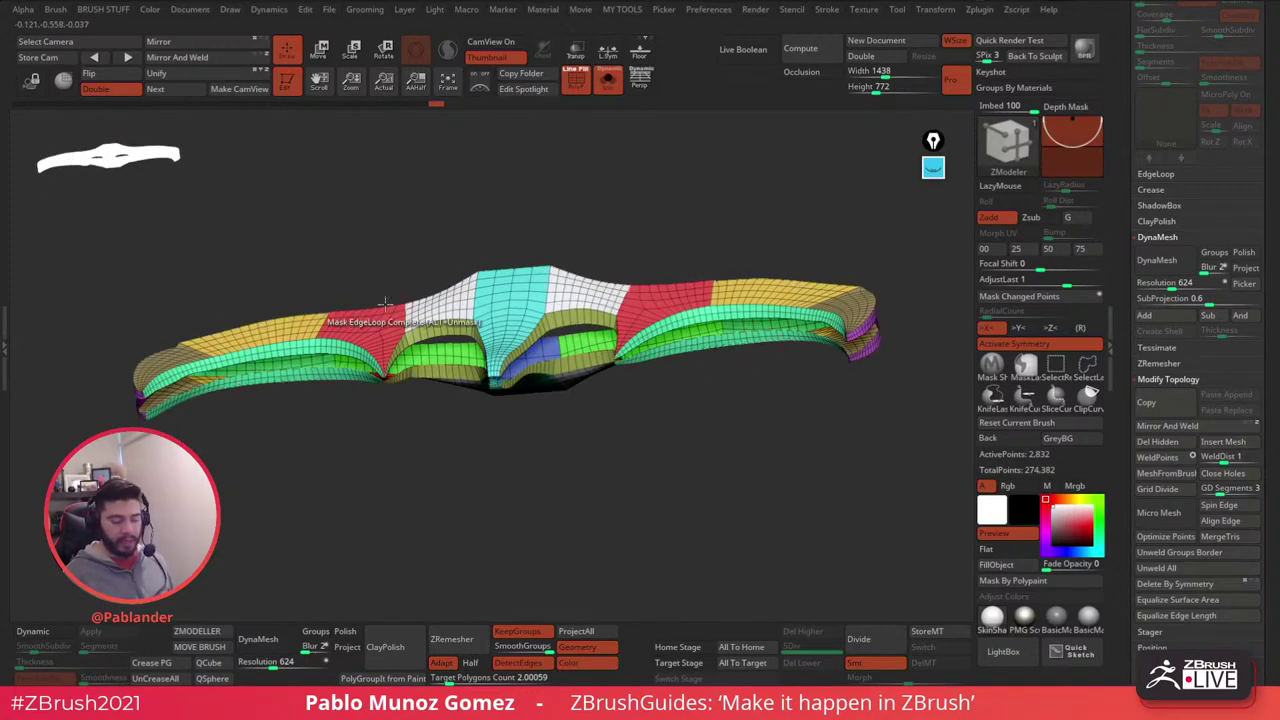
left_click_drag(698, 412, 742, 425)
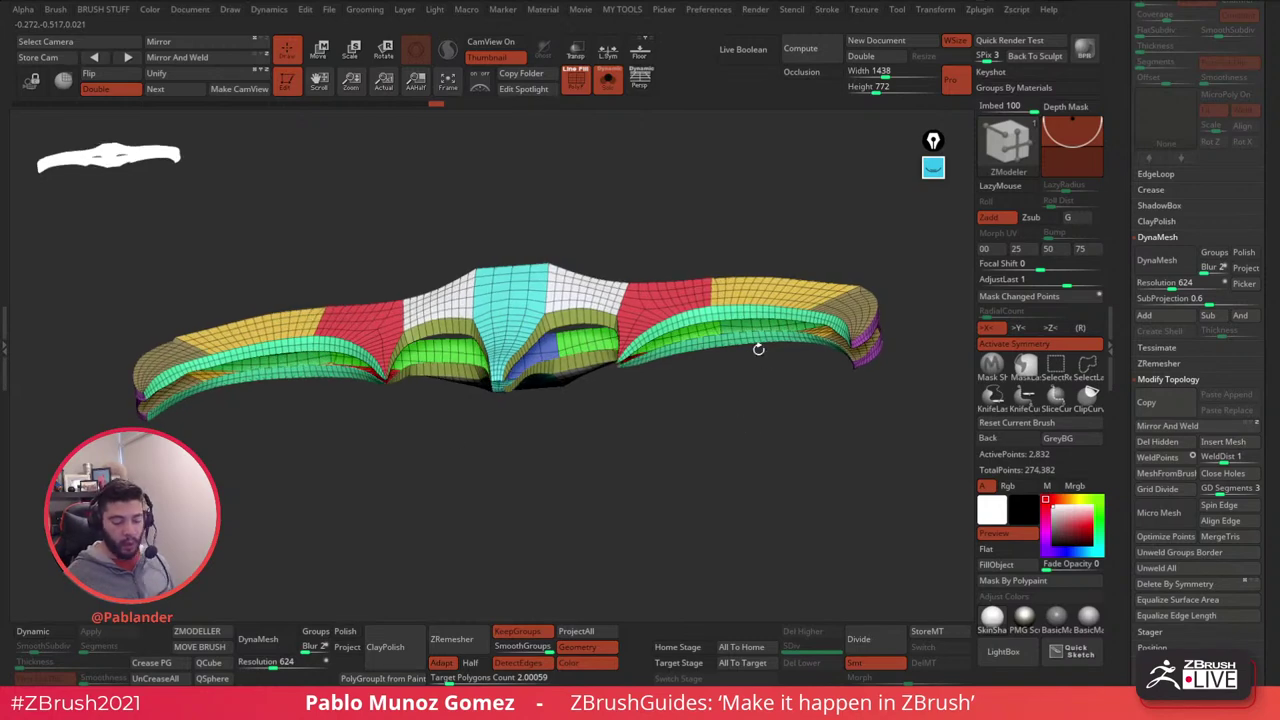
left_click_drag(758, 349, 746, 565, "alt")
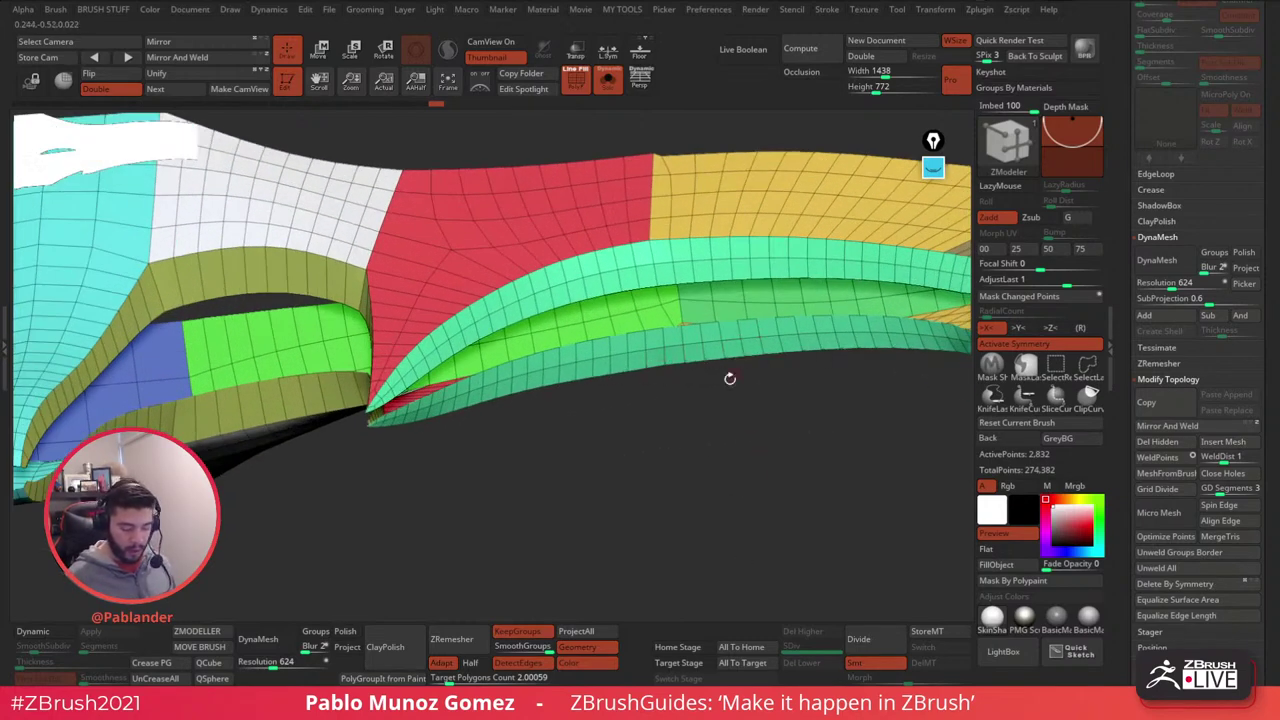
left_click_drag(730, 378, 731, 325)
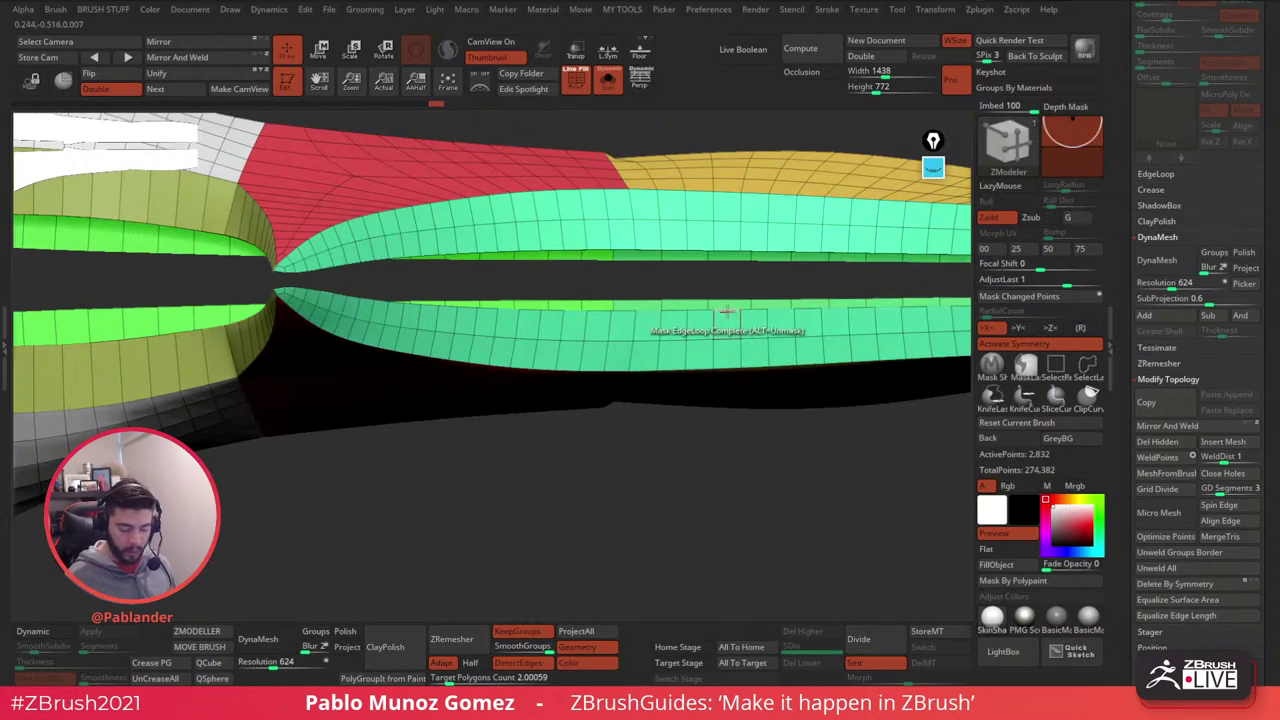
key("space")
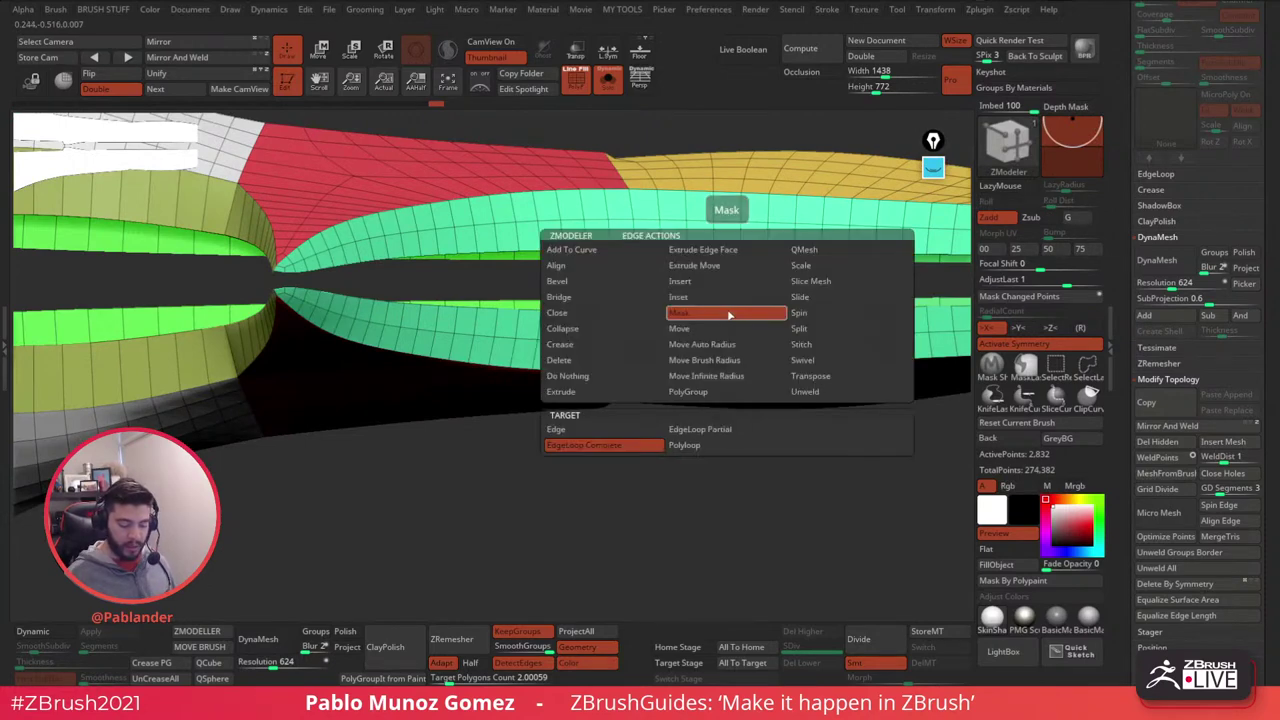
left_click(581, 315)
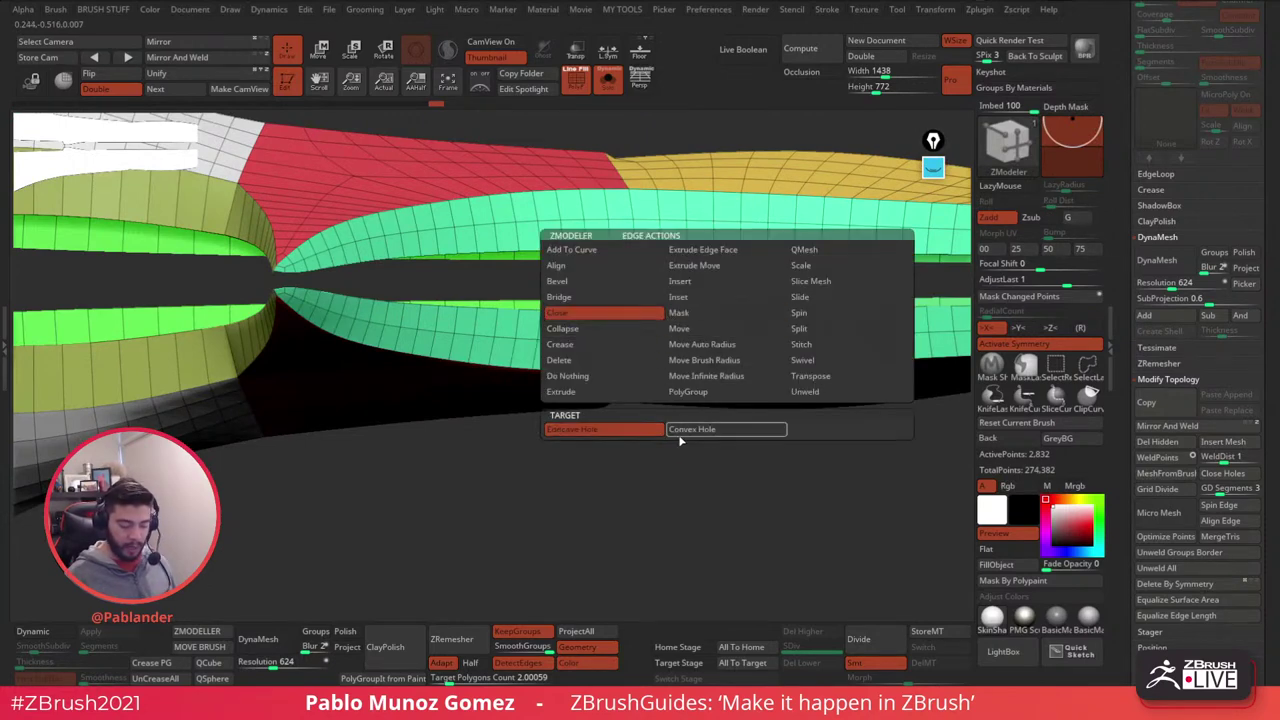
left_click(586, 302)
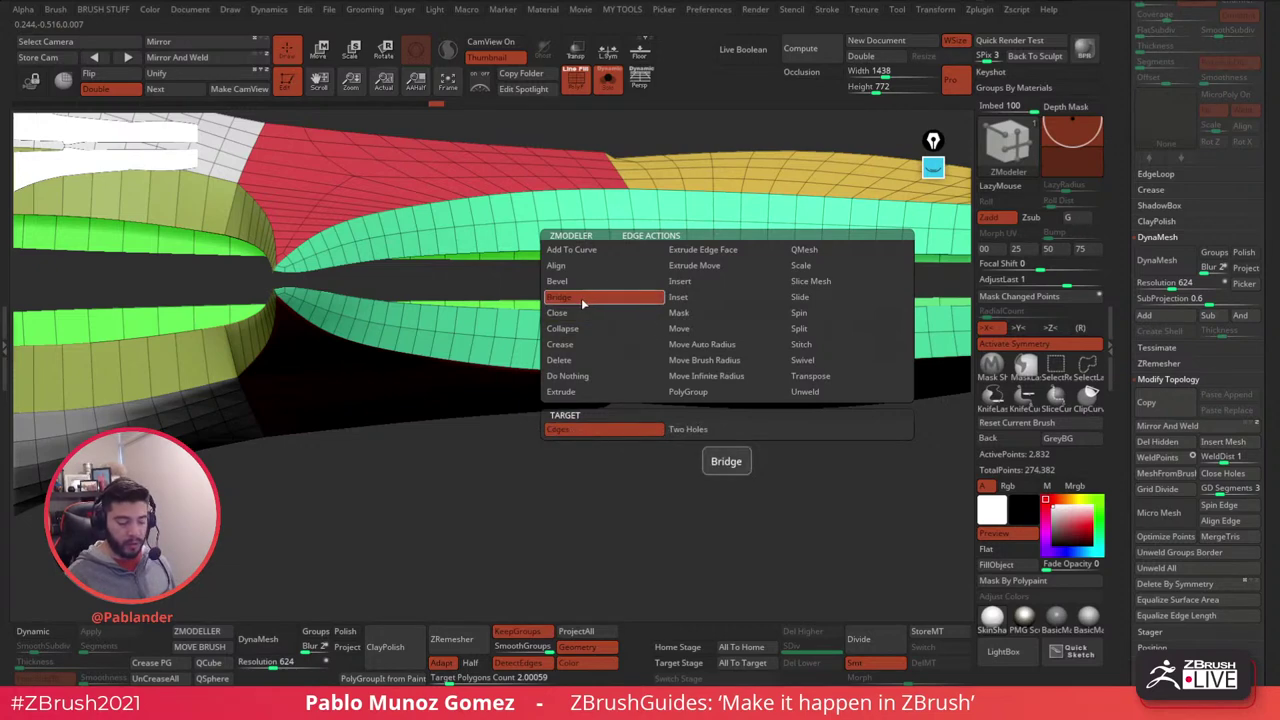
left_click(694, 431)
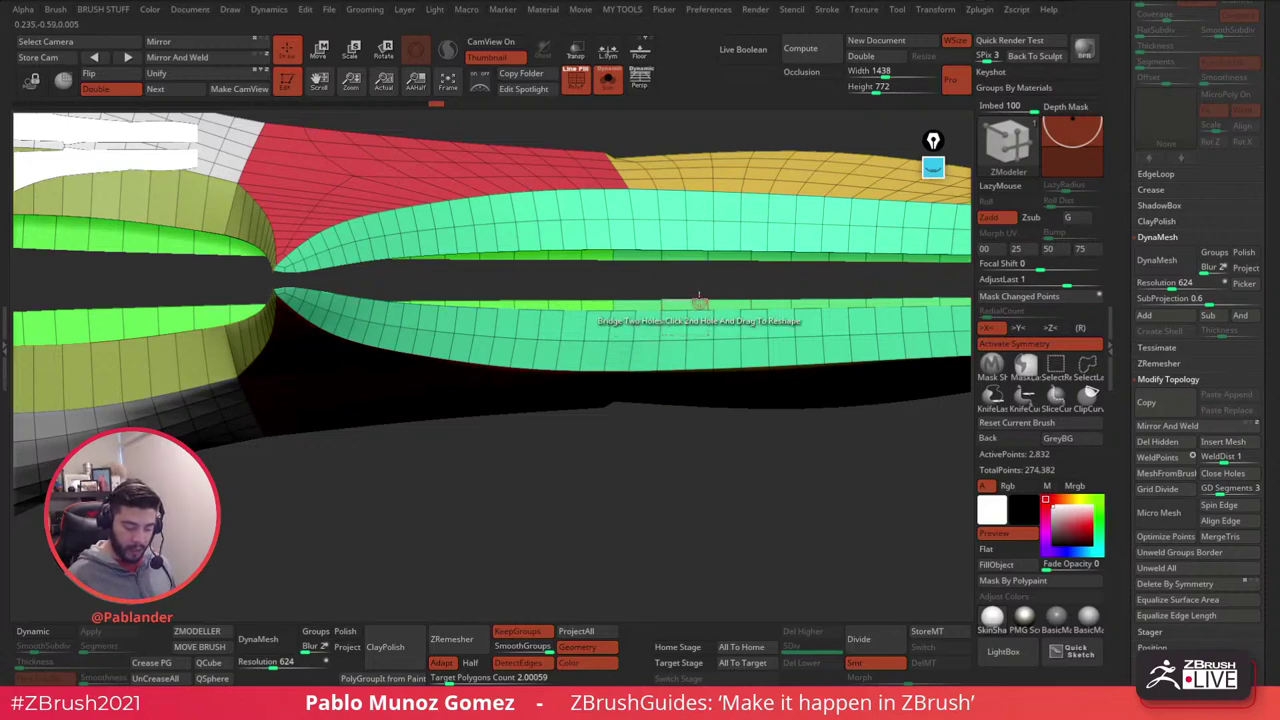
left_click(700, 252)
- Isolate the bright green inner top panels with their bridged faces, merge them into one polygroup, and show the whole crossguard
mouse_move(651, 509)
left_mouse_down("alt")
mouse_move(609, 371)
mouse_move(634, 434)
mouse_move(617, 434)
mouse_move(621, 452)
mouse_move(651, 457)
mouse_move(651, 526)
mouse_move(626, 457)
mouse_move(723, 400)
mouse_move(706, 374)
mouse_move(729, 460)
mouse_move(669, 449)
mouse_move(666, 480)
mouse_move(743, 392)
left_mouse_up("alt")
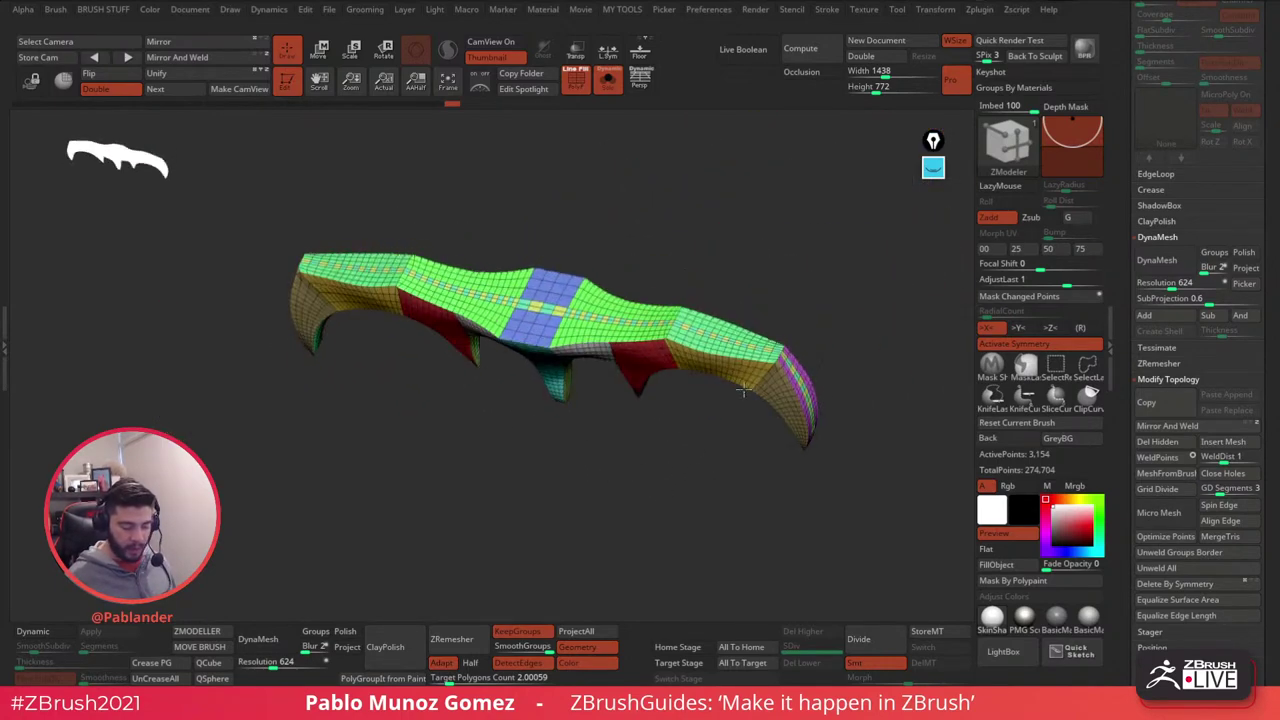
left_click_drag(660, 378, 603, 361)
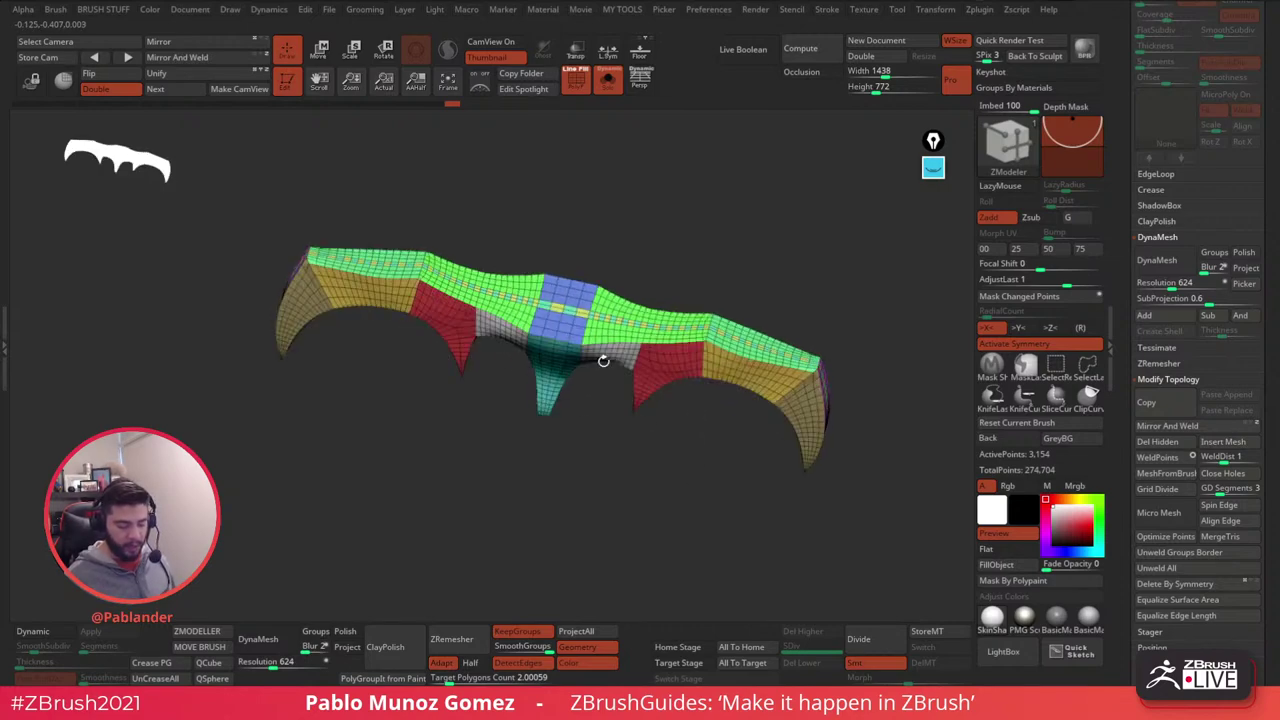
left_click_drag(722, 293, 640, 420)
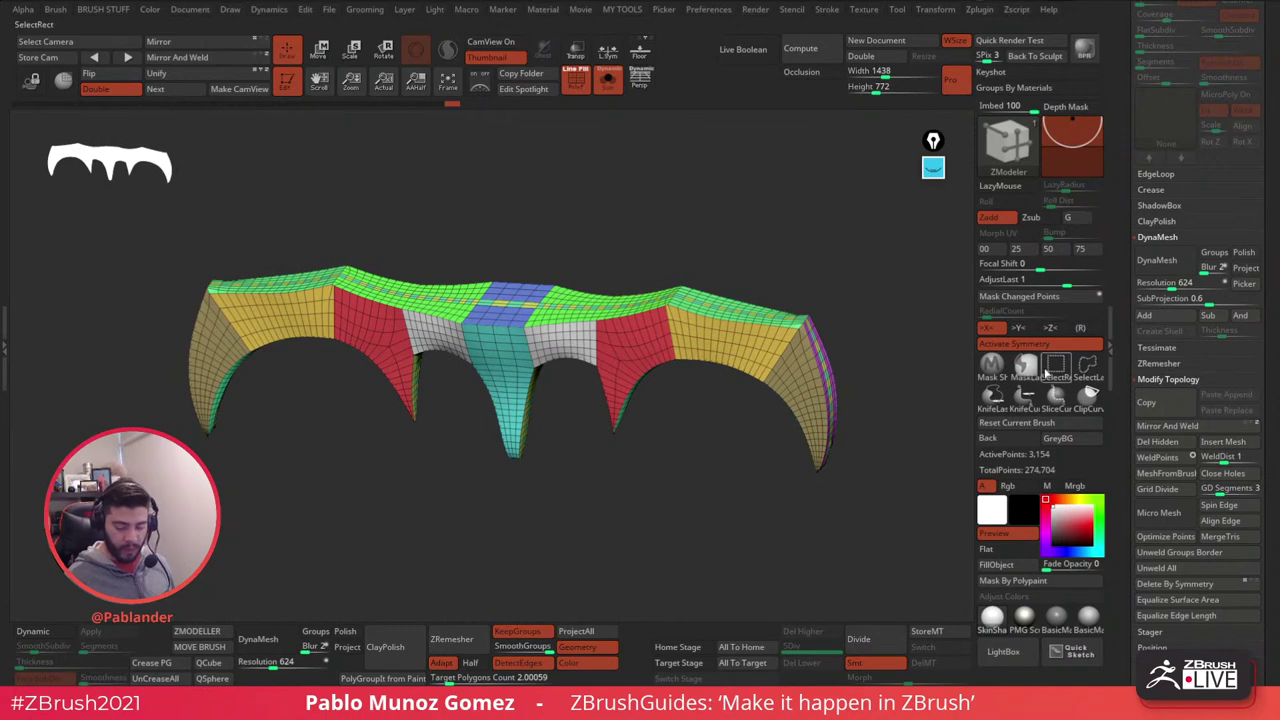
mouse_move(876, 357)
left_mouse_down()
mouse_move(766, 263)
mouse_move(894, 344)
left_mouse_up()
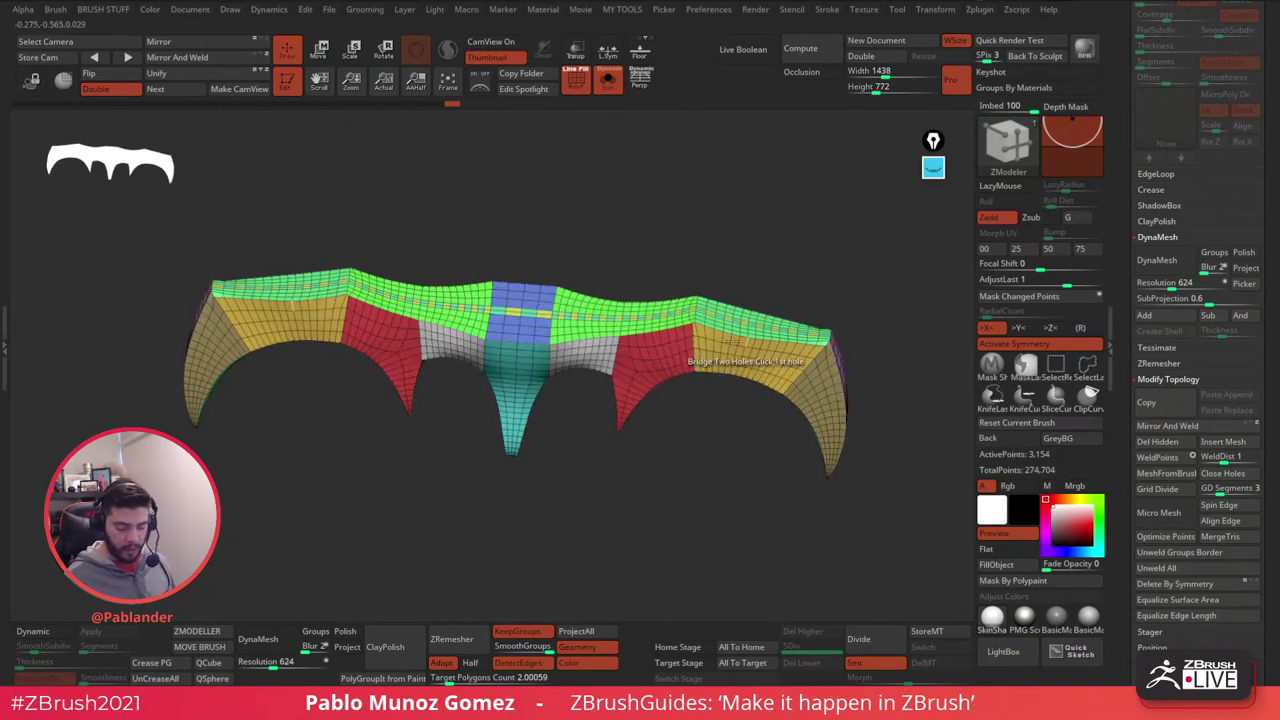
left_click(690, 316, "ctrl+shift")
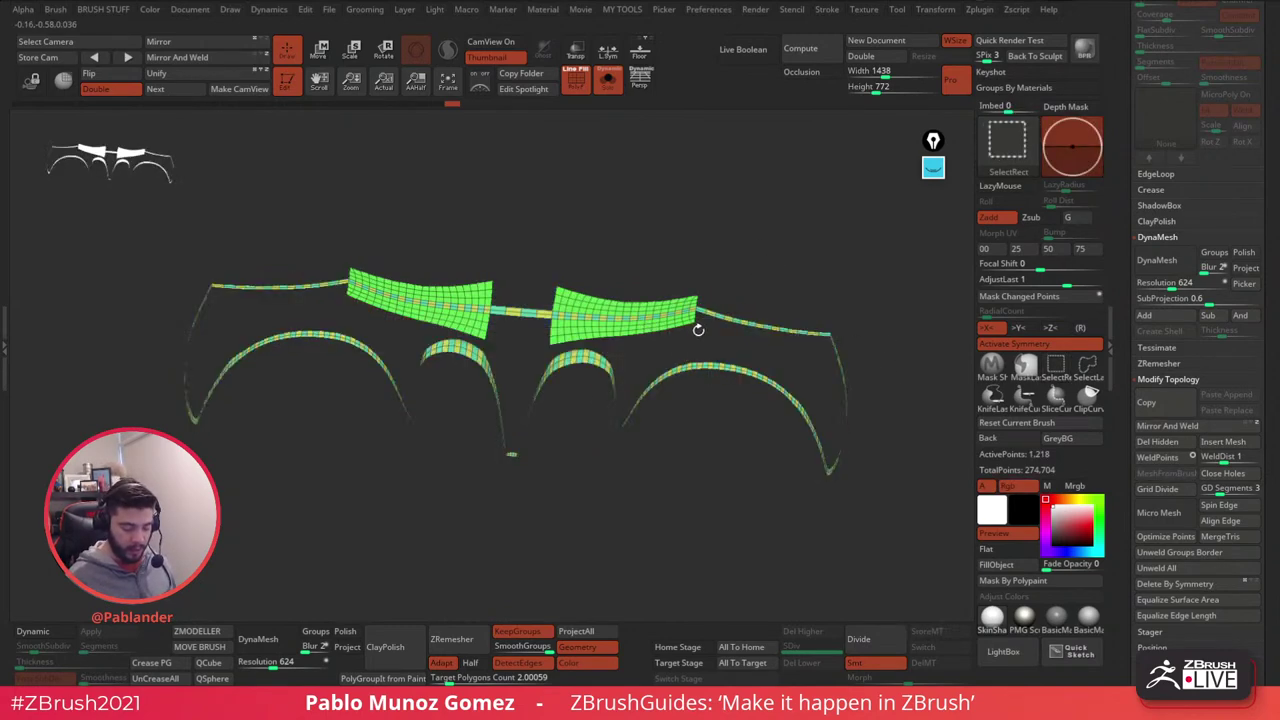
key("space")
left_click(613, 374)
left_click_drag(783, 231, 778, 200)
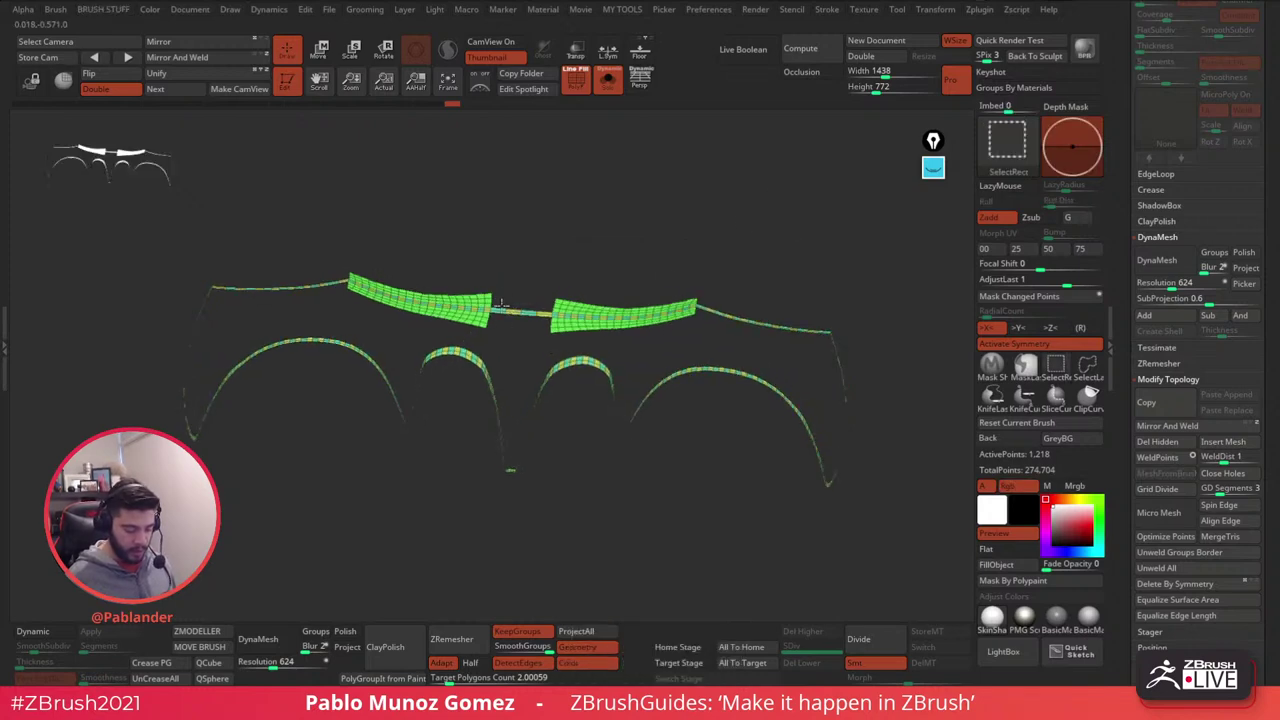
left_click_drag(545, 343, 547, 345, "ctrl+alt+shift")
left_click_drag(703, 297, 853, 512, "ctrl+alt+shift")
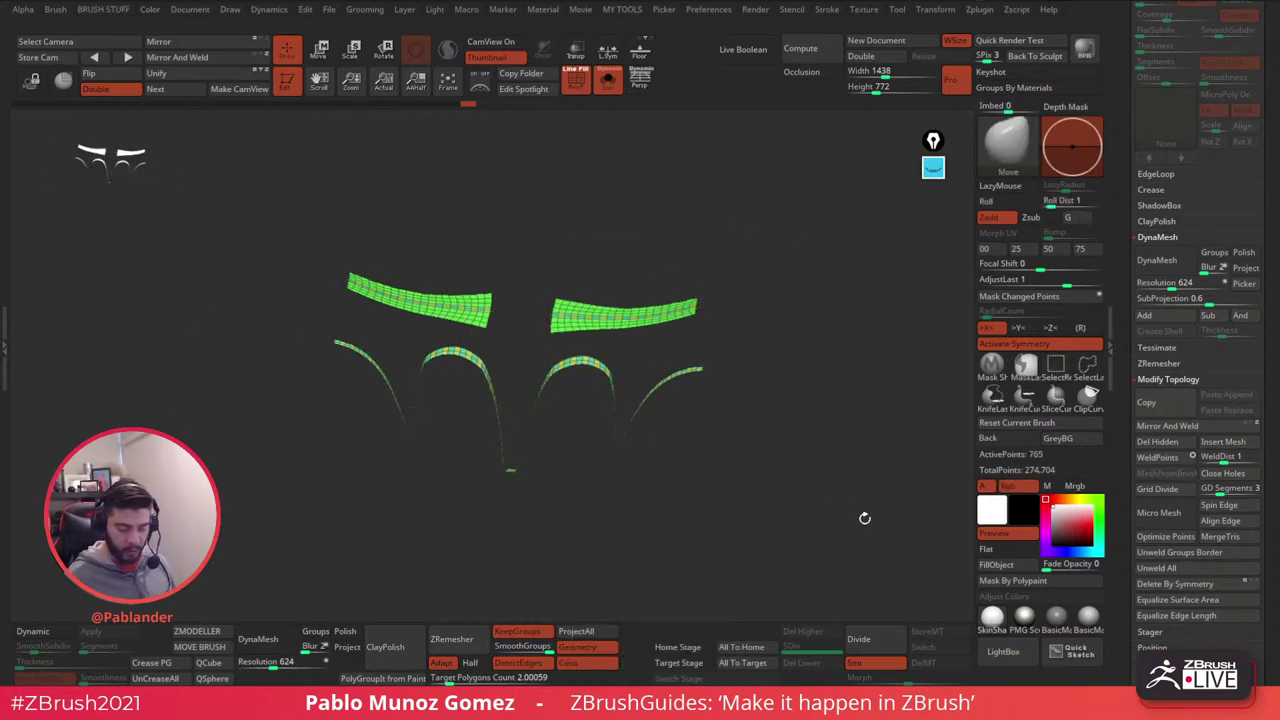
left_click_drag(750, 355, 526, 497, "ctrl+alt+shift")
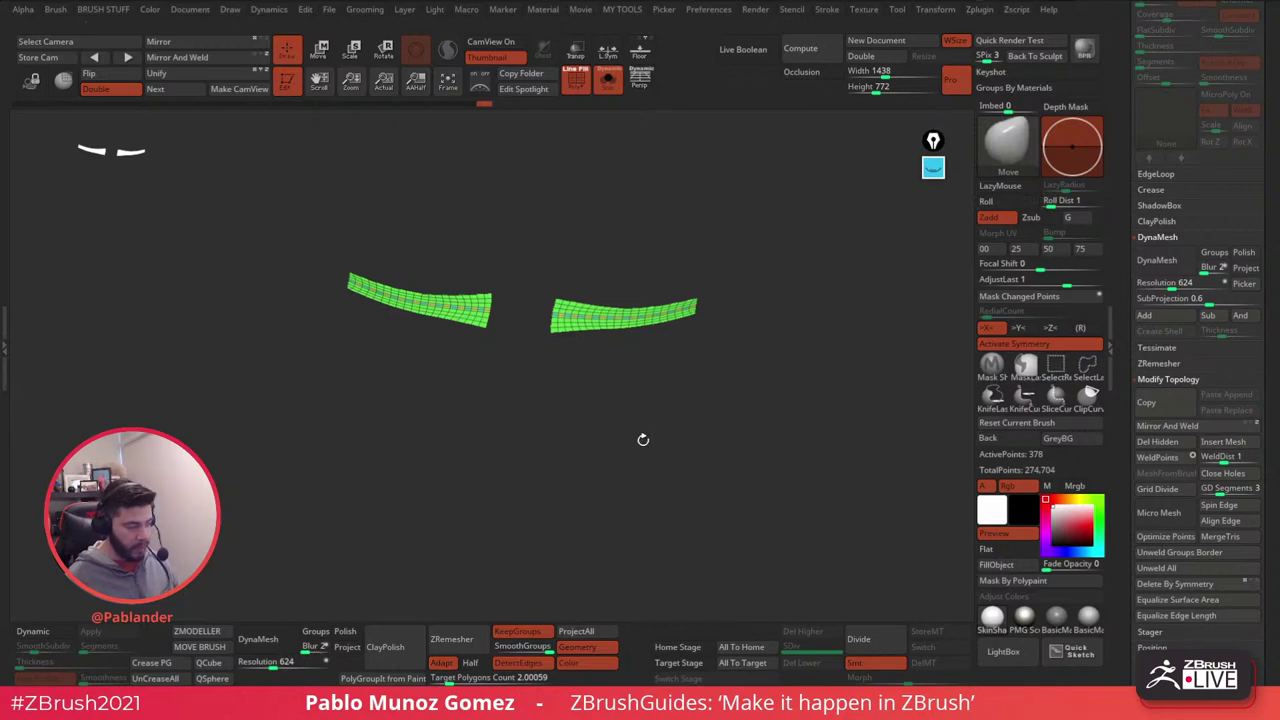
left_click(700, 425, "ctrl+shift")
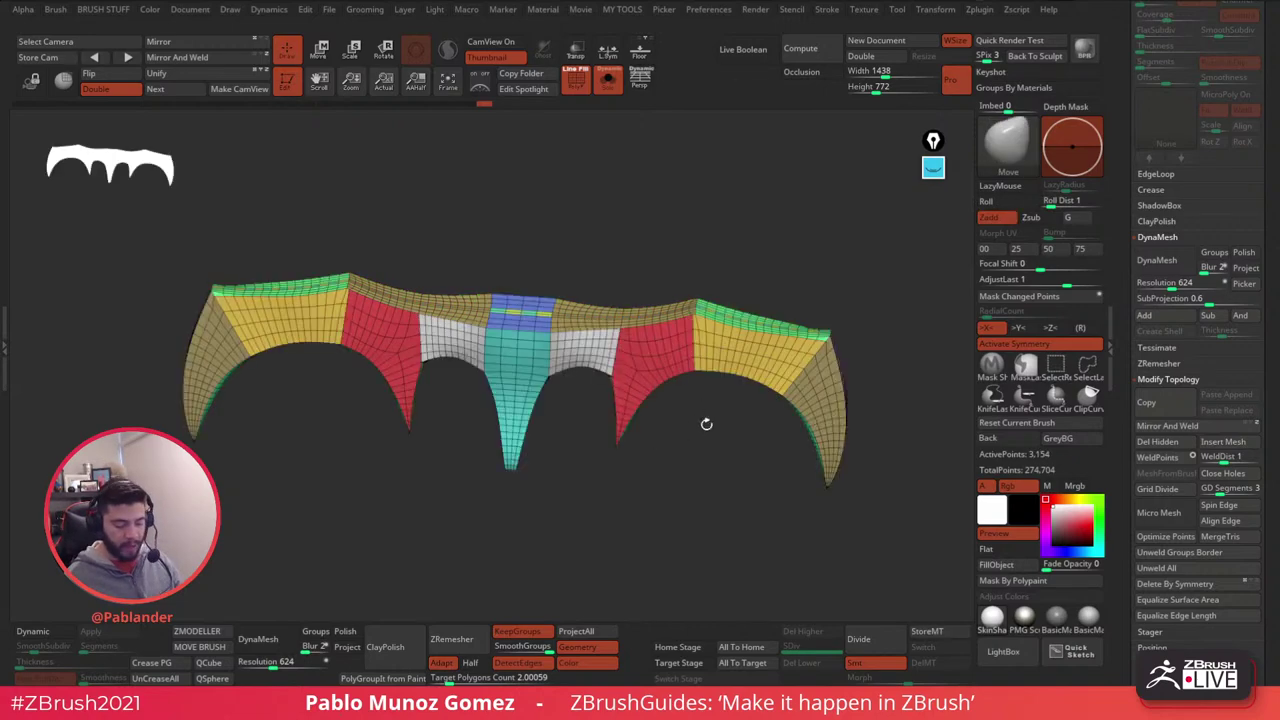
- Isolate the blue central top panel with its bridged strip, merge them into one polygroup, and unhide the rest
left_click(546, 312, "ctrl+shift")
left_click(581, 248, "ctrl+shift")
left_click(545, 312, "ctrl+shift")
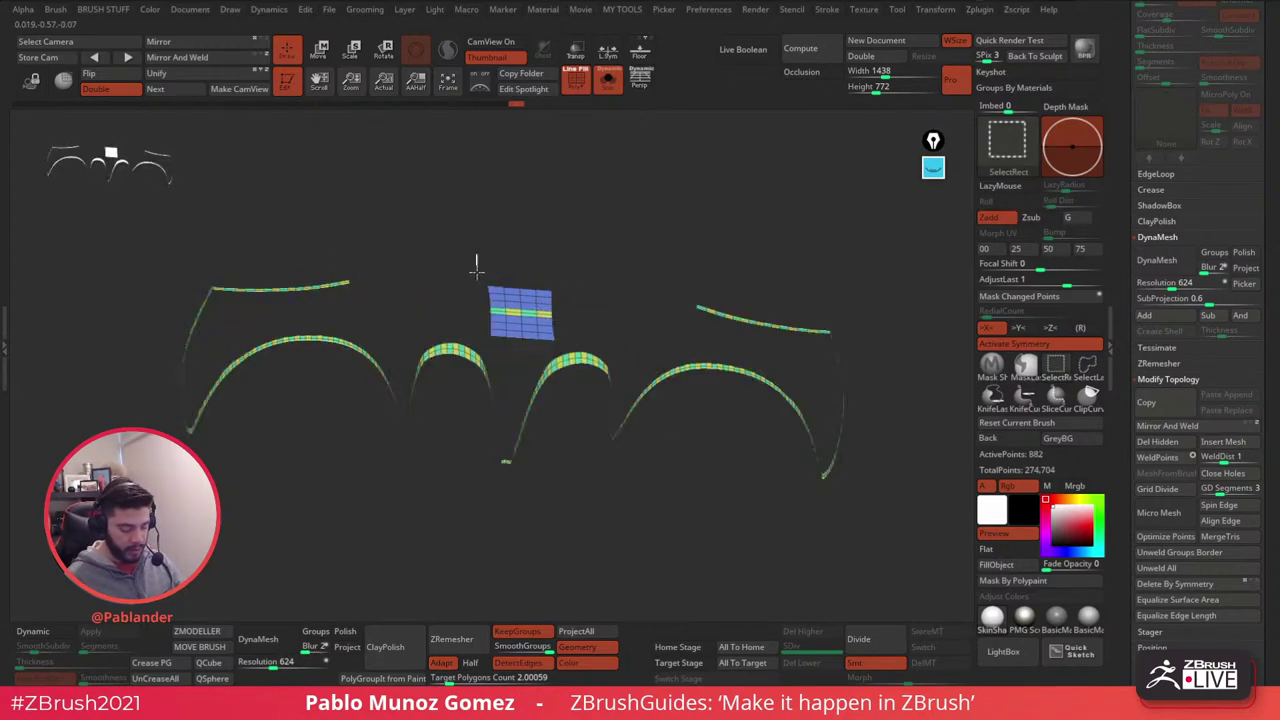
left_click(520, 312, "ctrl+shift")
left_click(687, 388, "ctrl+shift")
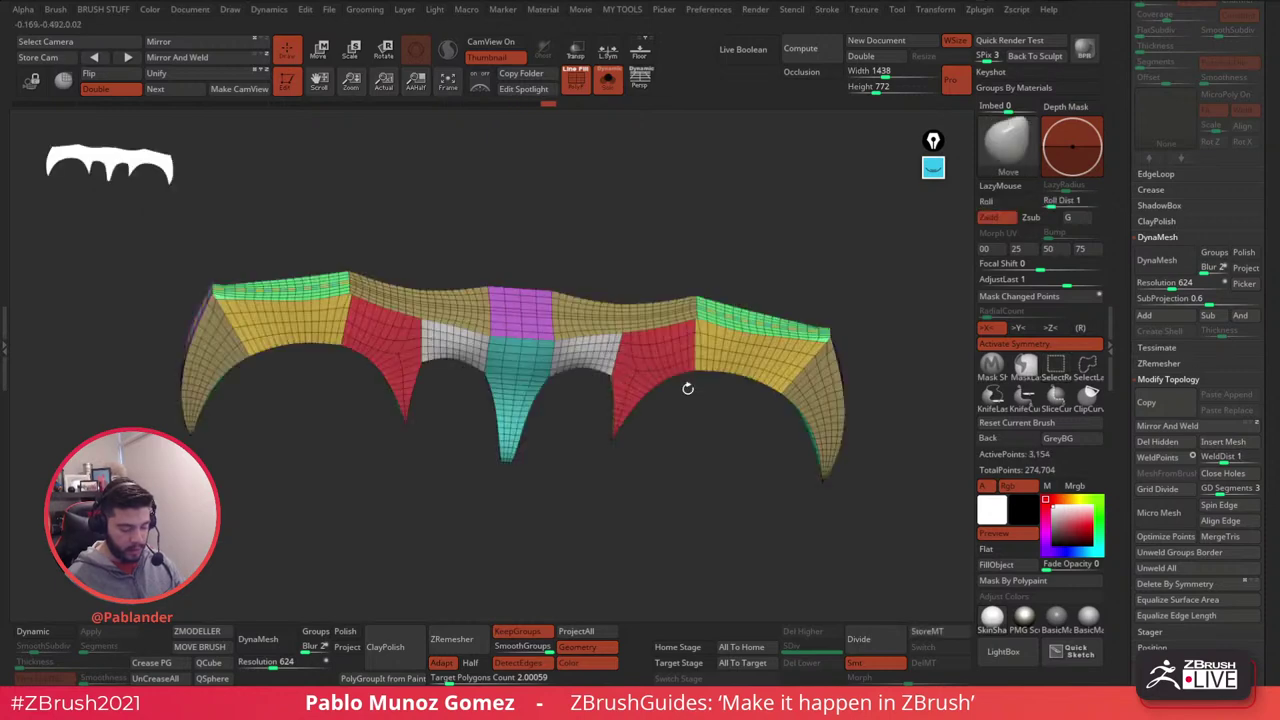
- Isolate the outer top panels with their bridged strips, hide the arch strips, merge the panels into one polygroup, and unhide everything
left_click(737, 330, "ctrl+shift")
left_click_drag(680, 269, 825, 353, "ctrl+shift")
left_click(838, 356, "ctrl+shift")
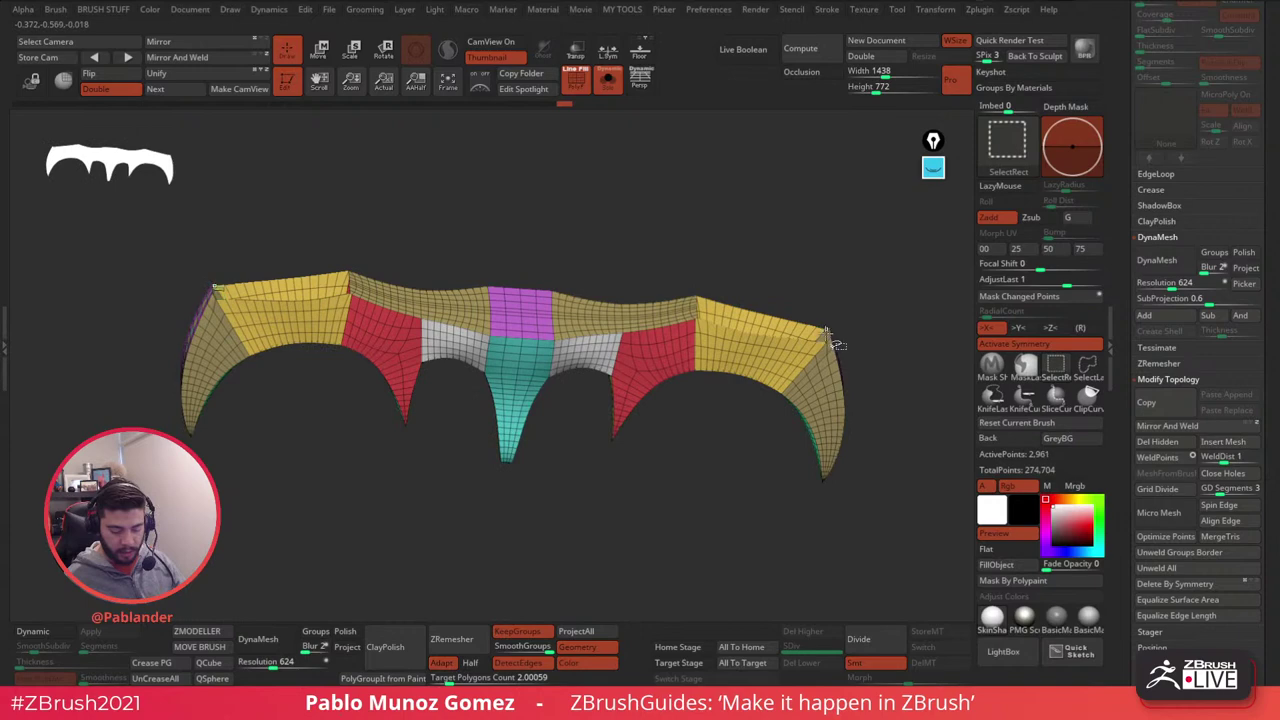
left_click(840, 318, "ctrl+shift")
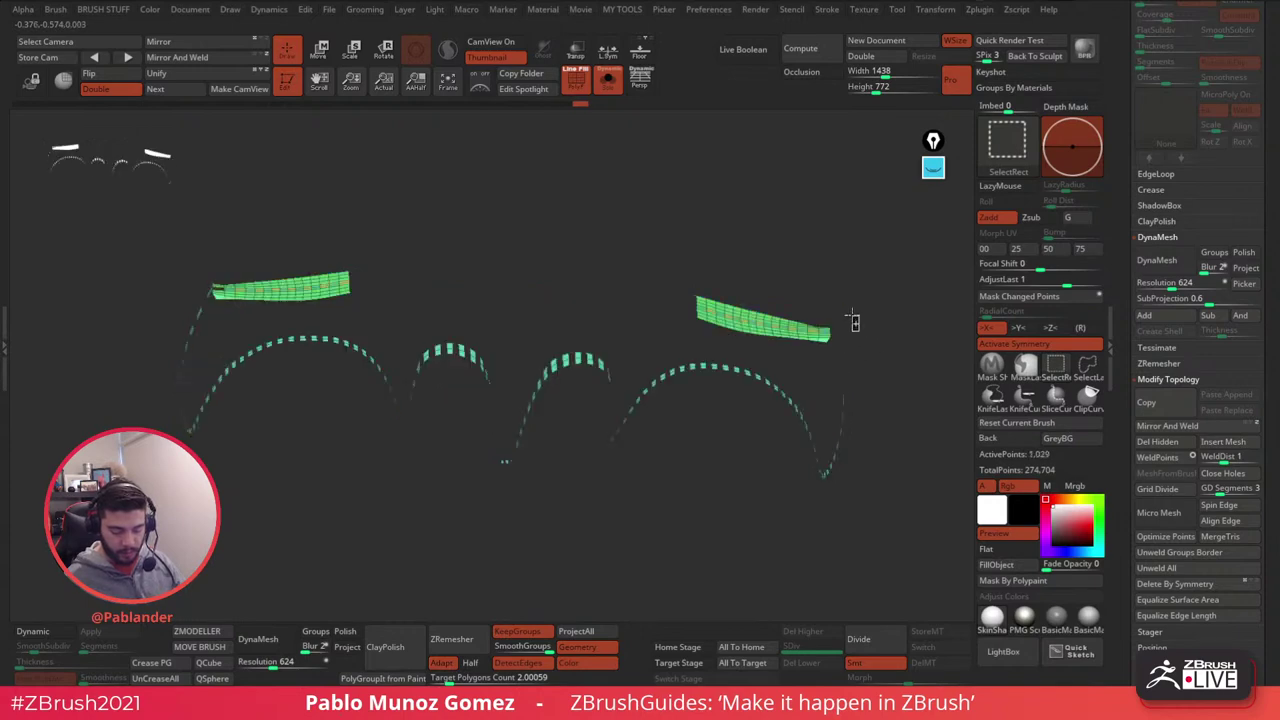
left_click_drag(857, 331, 895, 545)
left_click_drag(900, 372, 513, 512, "ctrl+shift")
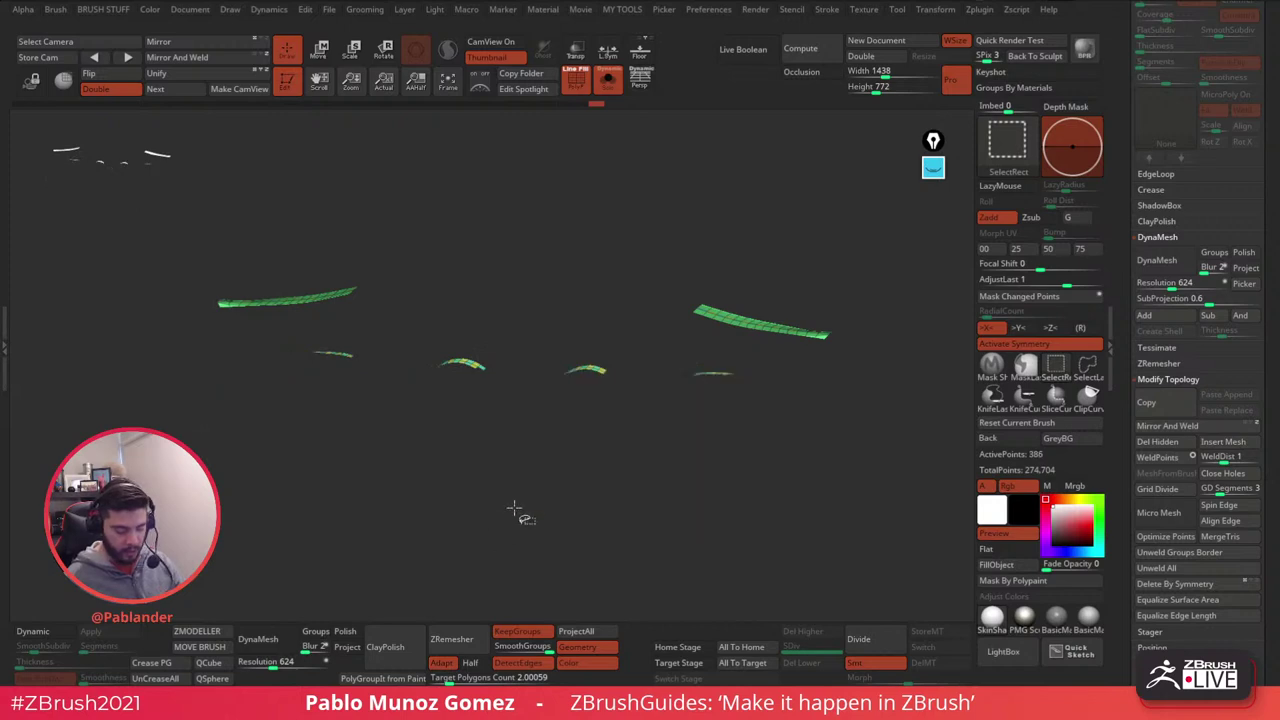
left_click_drag(753, 438, 825, 358, "ctrl+shift")
left_click(737, 449, "ctrl+shift")
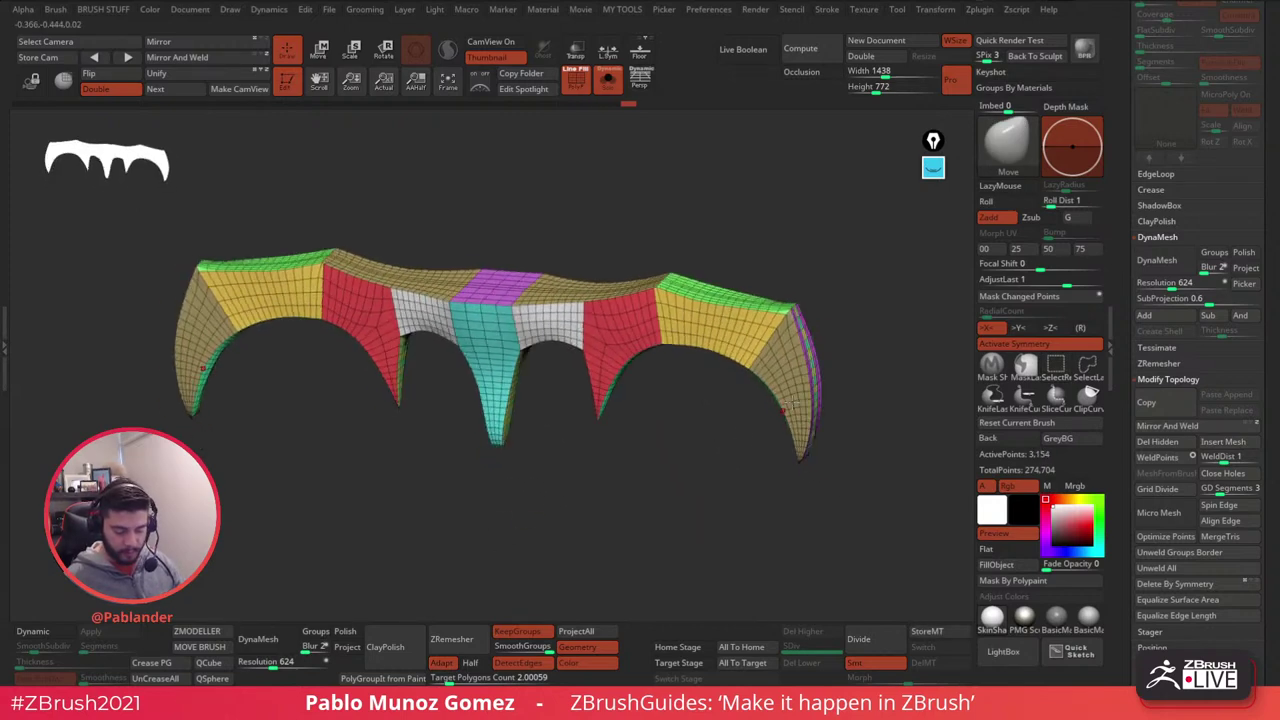
- Isolate the purple outer end faces with their bridged strips down to the tips, and merge them into one polygroup
left_click(818, 357, "ctrl+shift")
left_click(840, 350, "ctrl+shift")
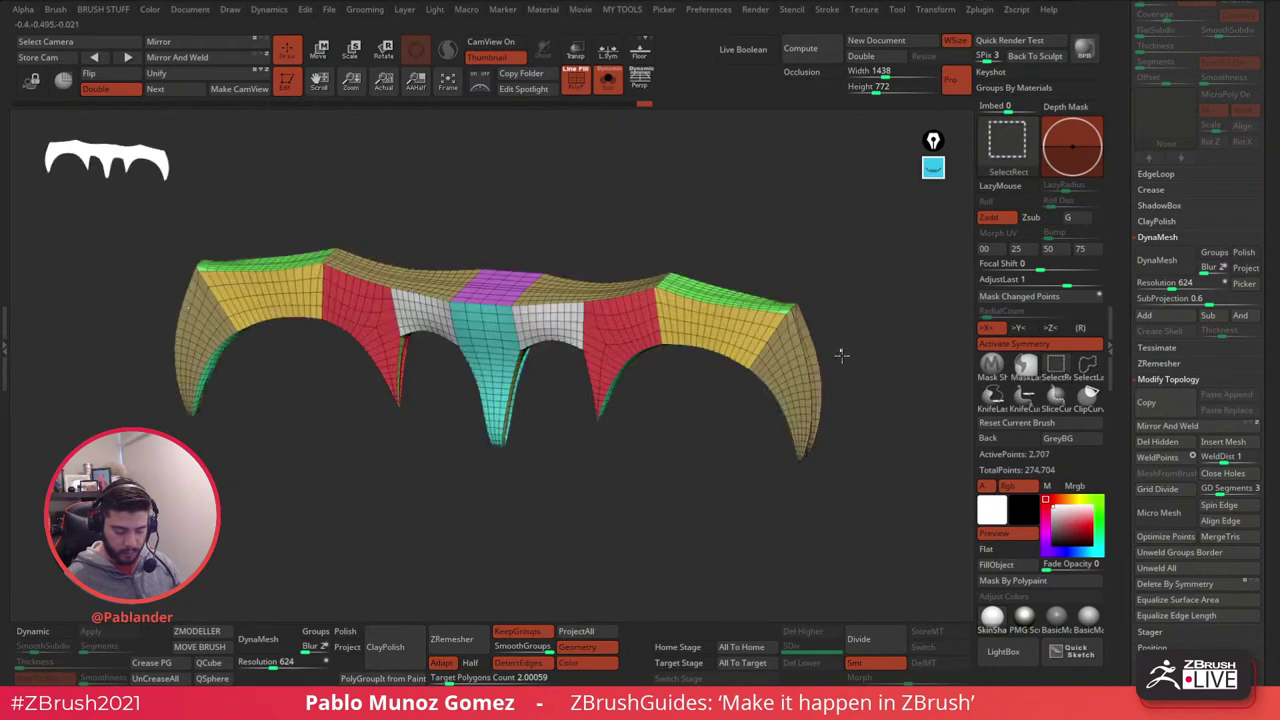
left_click(841, 355, "ctrl+shift")
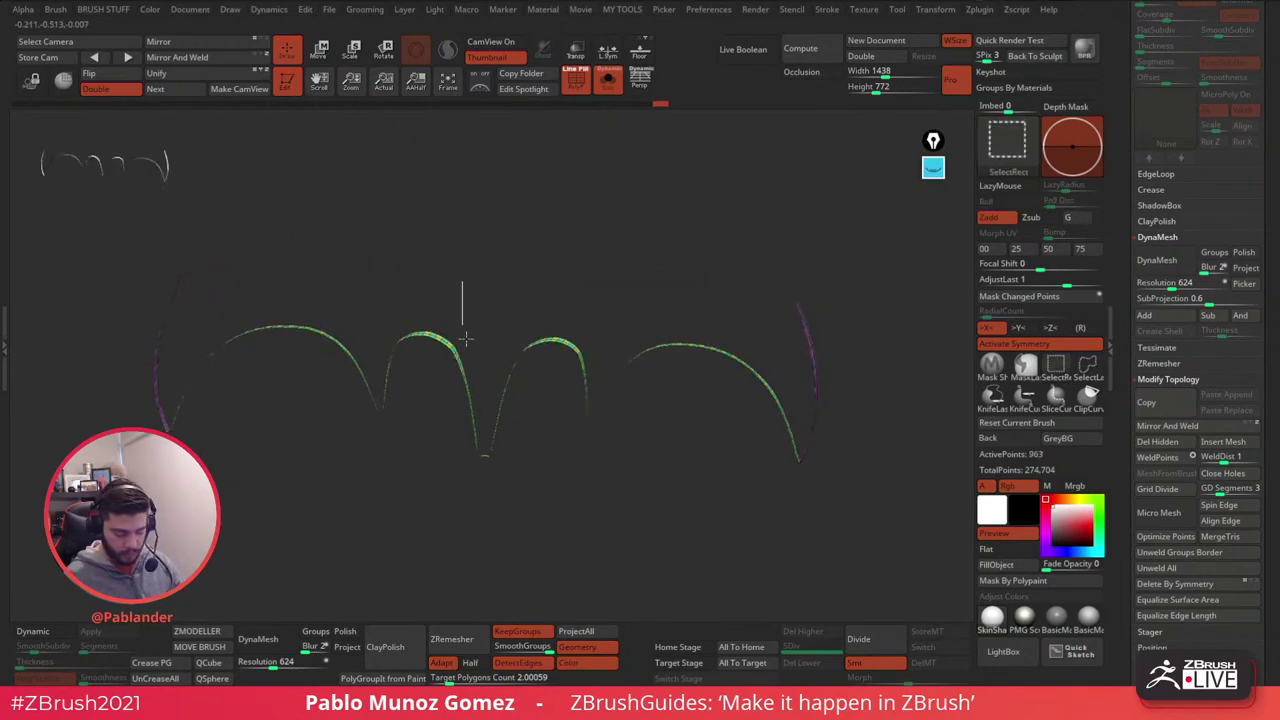
left_click_drag(465, 338, 760, 480, "ctrl+alt+shift")
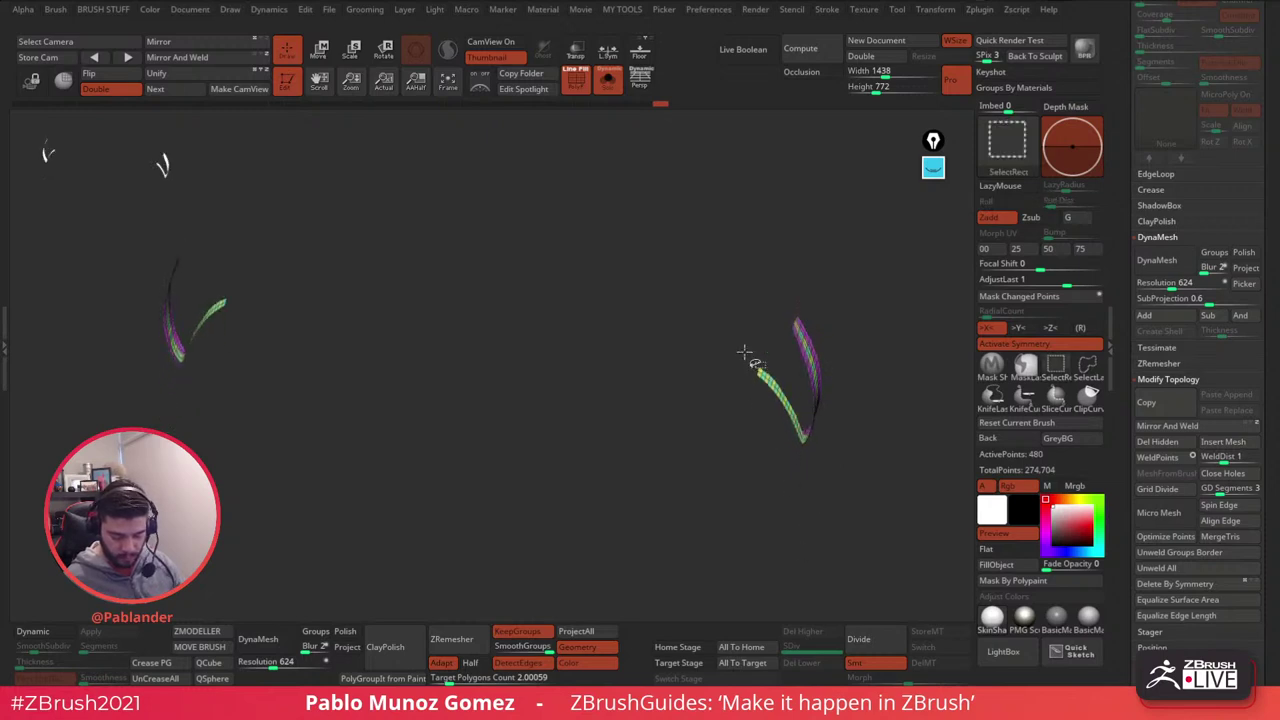
left_click_drag(745, 352, 798, 460, "ctrl+alt+shift")
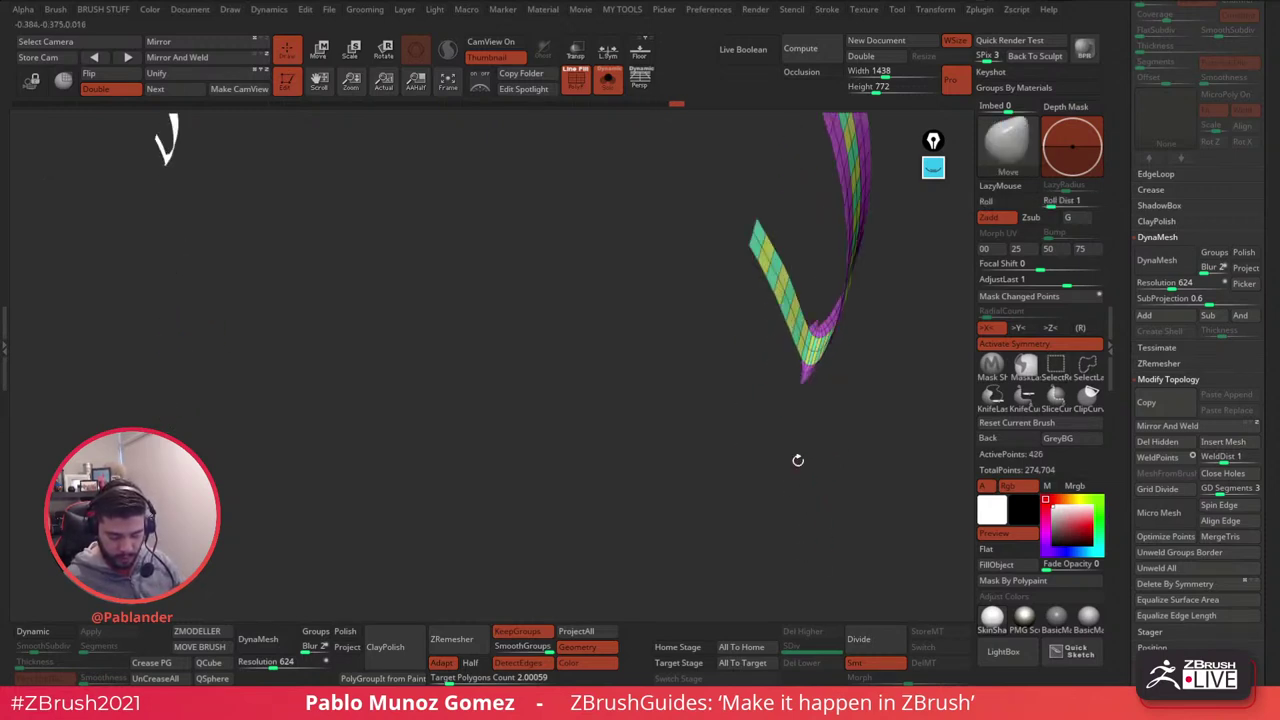
mouse_move(729, 200)
left_mouse_down("ctrl+alt+shift")
mouse_move(791, 362)
mouse_move(792, 323)
mouse_move(803, 334)
left_mouse_up("ctrl+alt+shift")
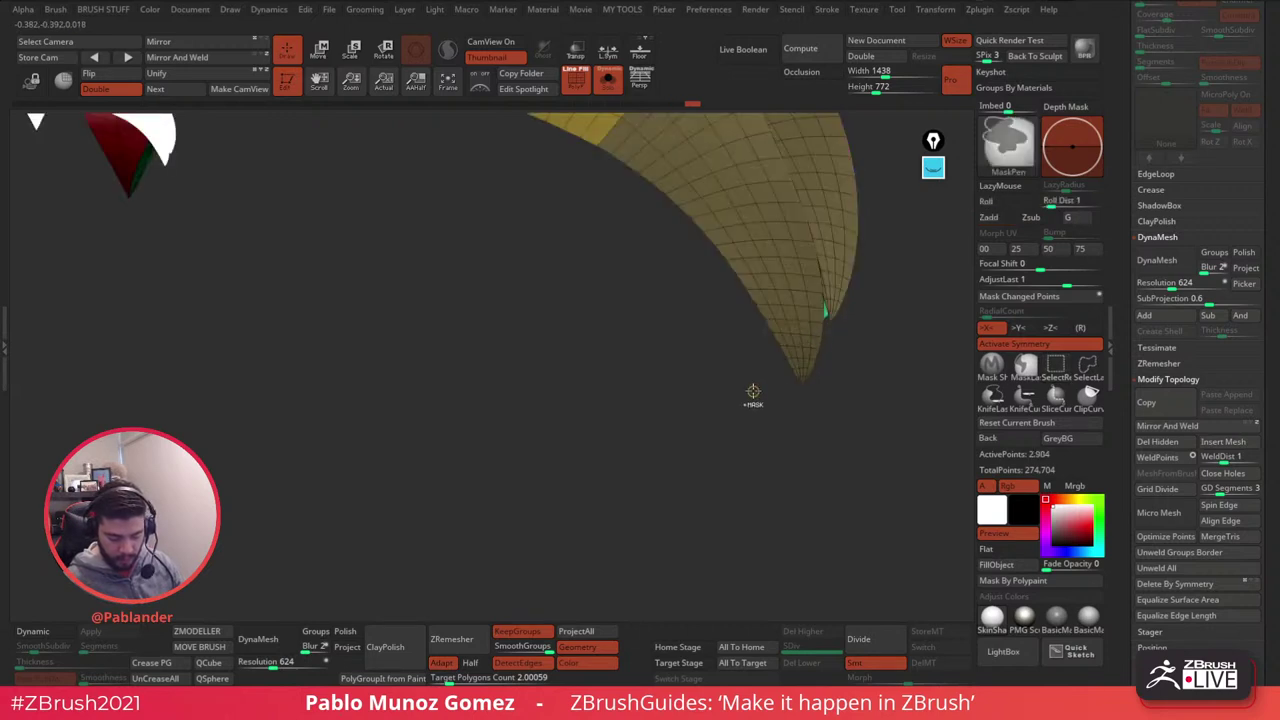
key("ctrl+z")
mouse_move(754, 391)
left_mouse_down()
mouse_move(766, 394)
mouse_move(782, 338)
mouse_move(814, 307)
left_mouse_up()
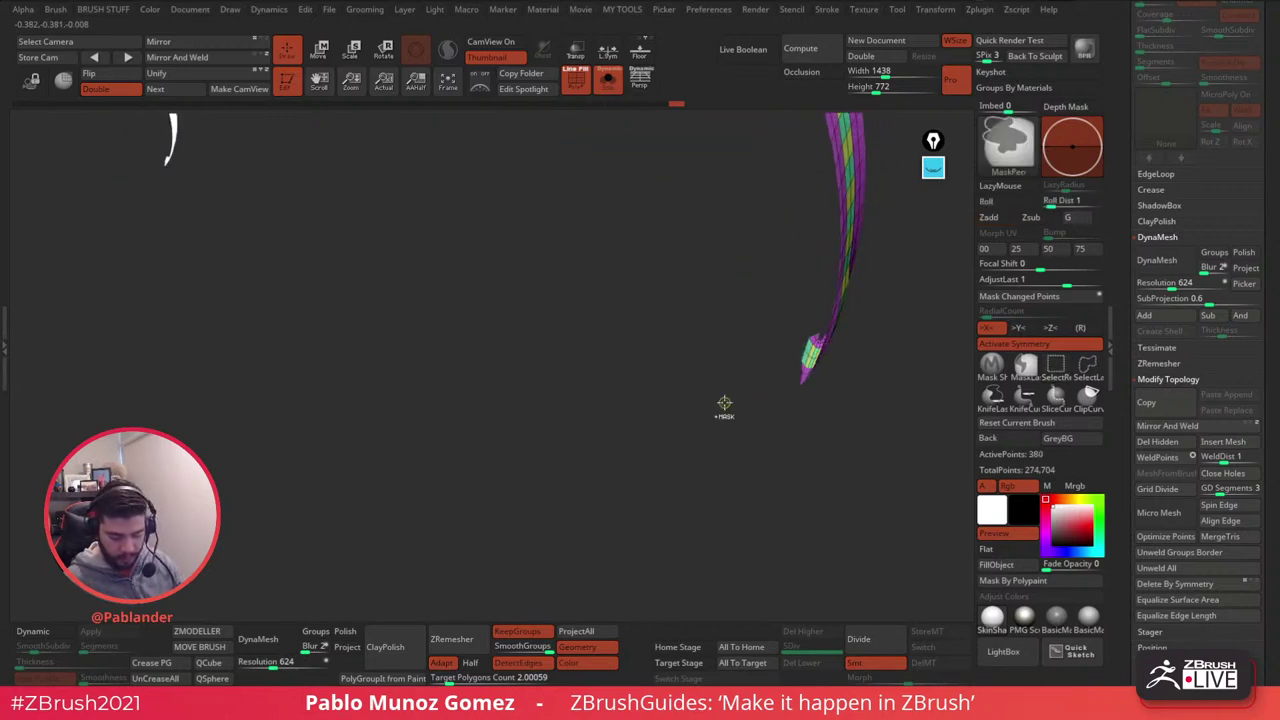
left_click(720, 400, "ctrl+shift")
- Isolate the bridged strip through the two inner arches and the middle prong's tip, and hide it from the full crossguard
left_click_drag(720, 408, 722, 336)
left_click(708, 348, "ctrl+shift")
left_click_drag(897, 226, 614, 392, "ctrl+alt+shift")
left_click_drag(623, 340, 657, 521, "alt")
left_click_drag(658, 391, 652, 278)
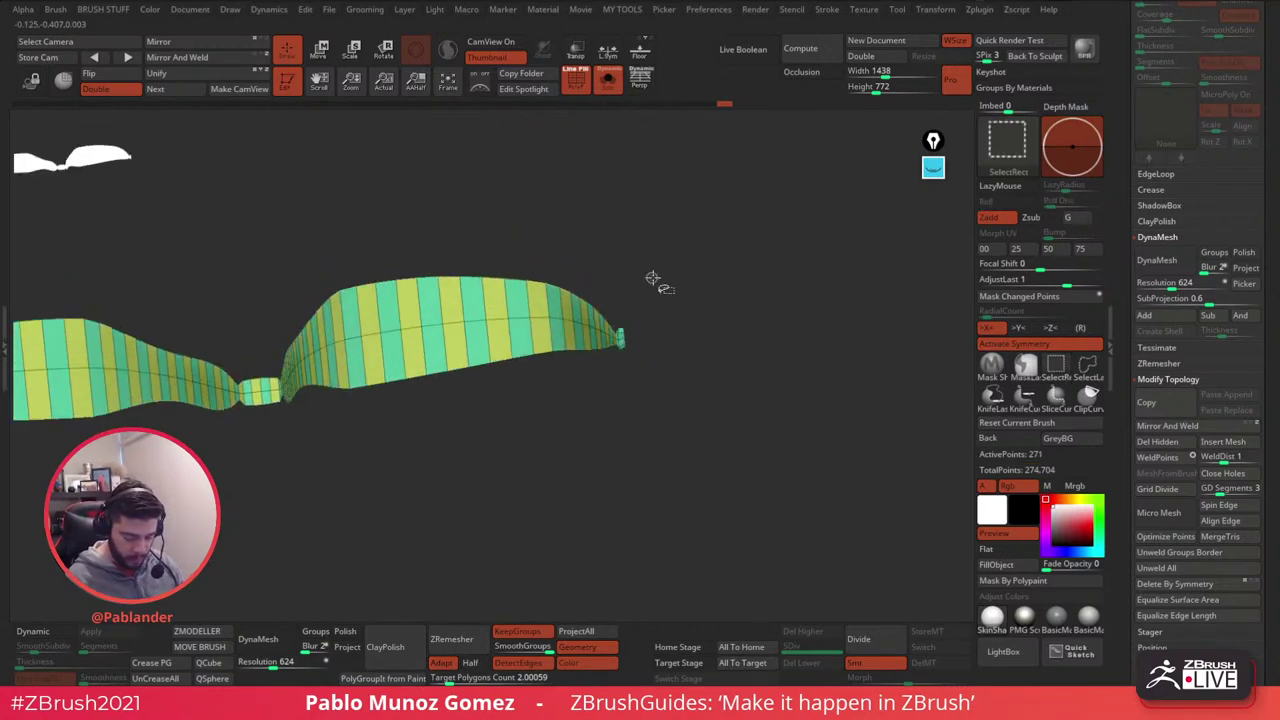
left_click(652, 377, "ctrl+shift")
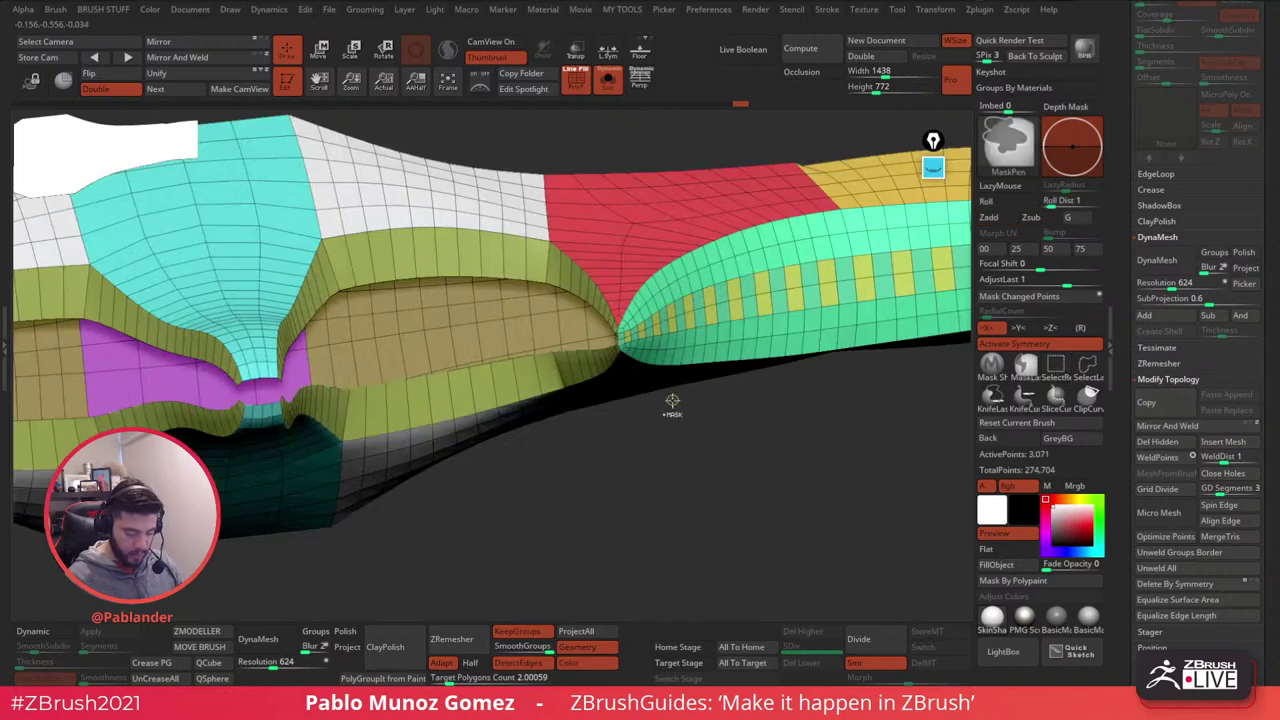
left_click(671, 402, "ctrl+shift")
left_click_drag(677, 417, 714, 380)
left_click(722, 392, "ctrl+shift")
left_click_drag(724, 290, 750, 292, "alt")
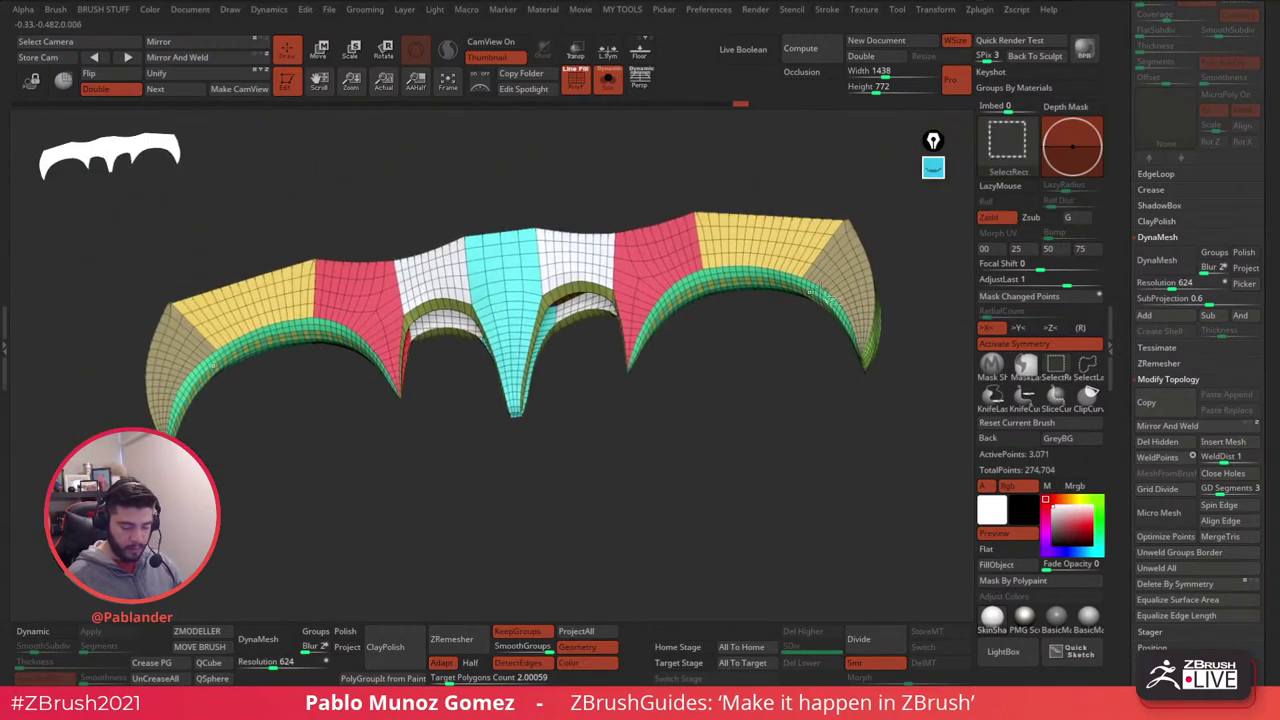
- Isolate the undersides of the two outer arches with their bridged strips, merge them into one polygroup, and unhide everything
left_click(872, 324, "ctrl+alt+shift")
left_click(820, 238, "ctrl+alt+shift")
left_click(690, 248, "ctrl+alt+shift")
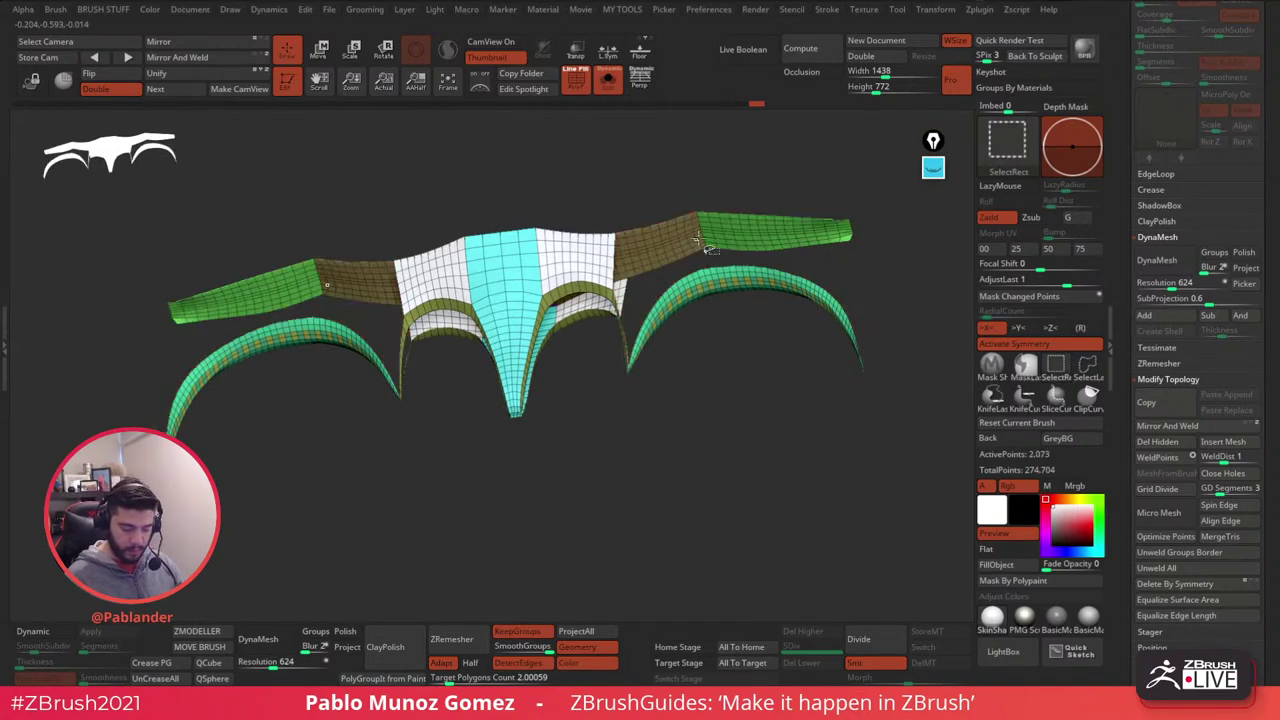
left_click(706, 247, "ctrl+alt+shift")
left_click(660, 256, "ctrl+alt+shift")
left_click(602, 266, "ctrl+alt+shift")
left_click(564, 289, "ctrl+alt+shift")
left_click(545, 292, "ctrl+alt+shift")
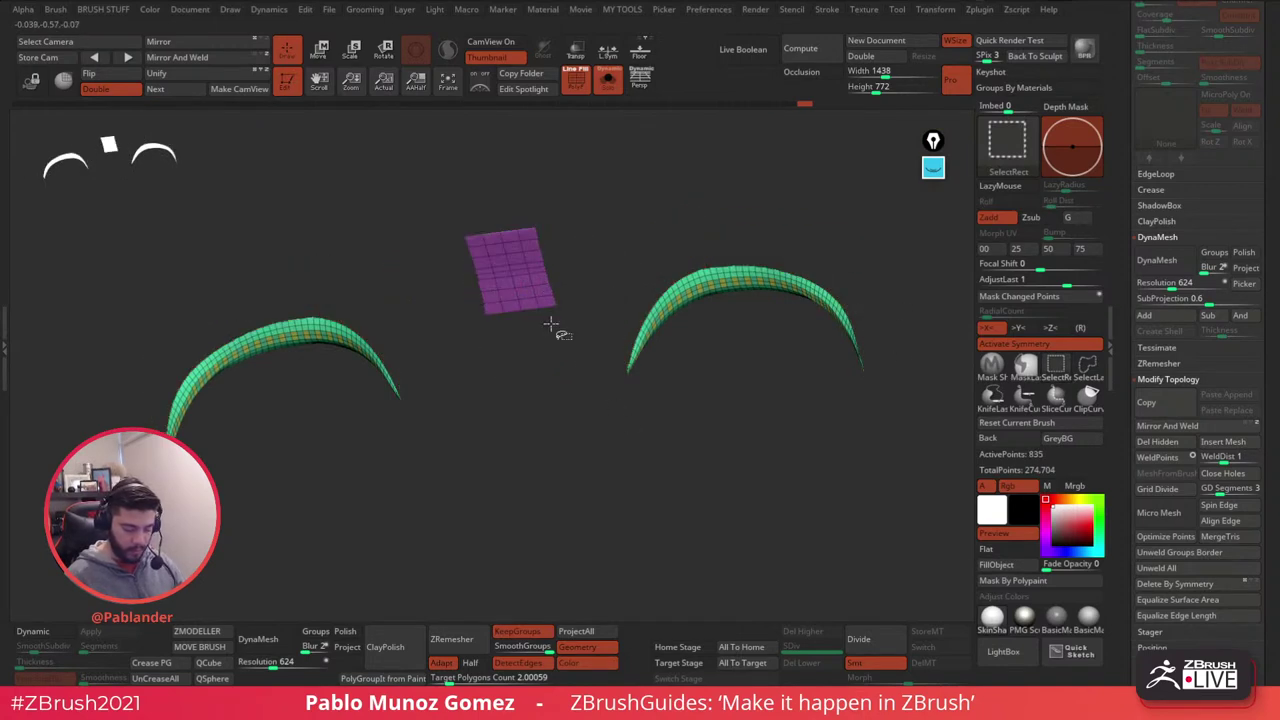
left_click(546, 303, "ctrl+shift")
left_click(682, 418, "ctrl+shift")
- Isolate the two inner arches with their bridged strips, leave out the middle prong's tip, merge them into one polygroup, and unhide everything
left_click(588, 293, "ctrl+shift")
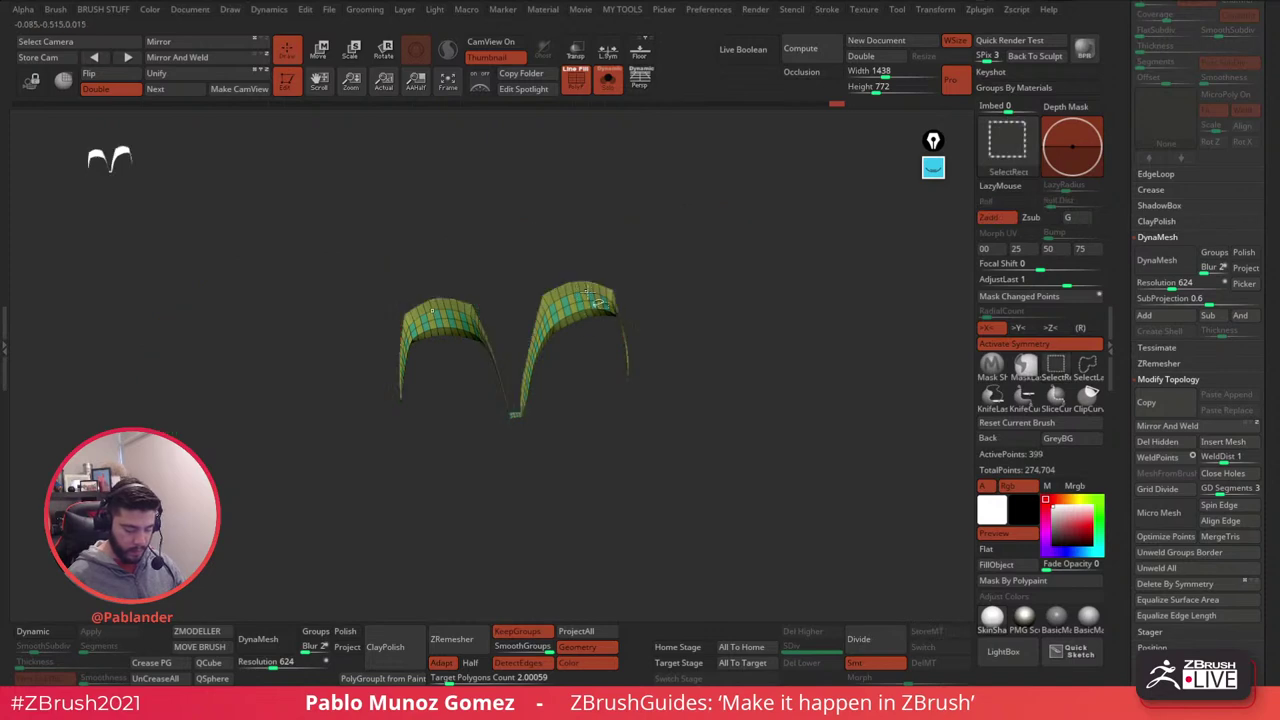
key("f")
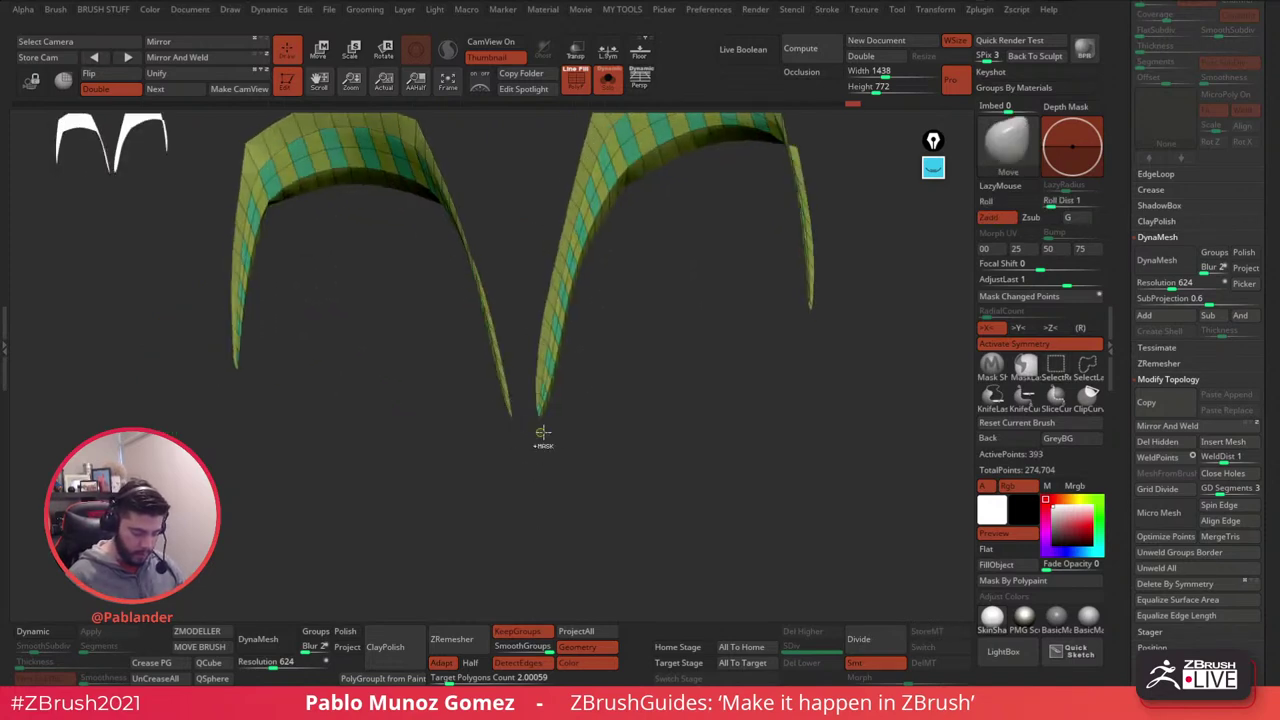
left_click(573, 426, "ctrl+shift")
left_click(537, 420, "ctrl+shift")
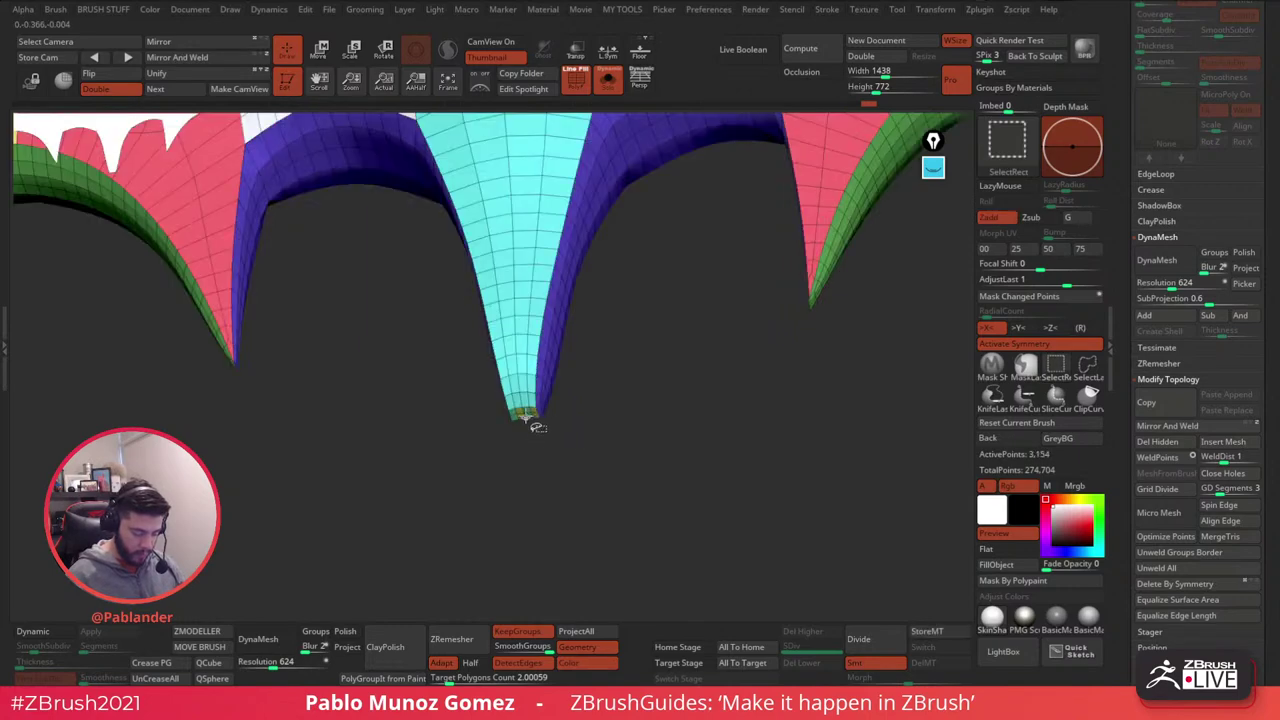
- Isolate the flat tip of the middle prong, give it a single polygroup, and unhide the full crossguard
left_click(527, 416, "ctrl+shift")
left_click(545, 433, "ctrl+shift")
left_click(552, 443, "ctrl+shift")
key("ctrl+w")
left_click(558, 444, "ctrl+shift")
left_click_drag(590, 443, 577, 331)
left_click_drag(639, 446, 662, 431)
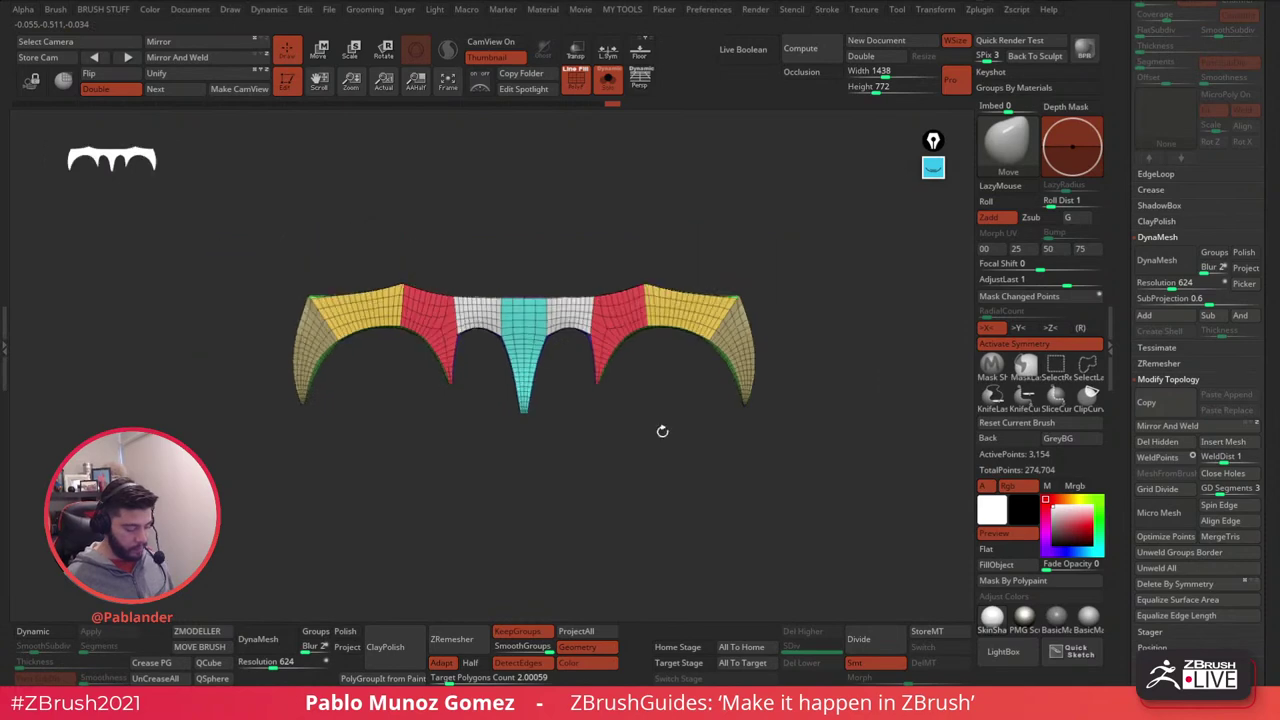
- Turn off Solo mode and the polyframe to show the crossguard together with the rest of the sword
key("space")
key("b")
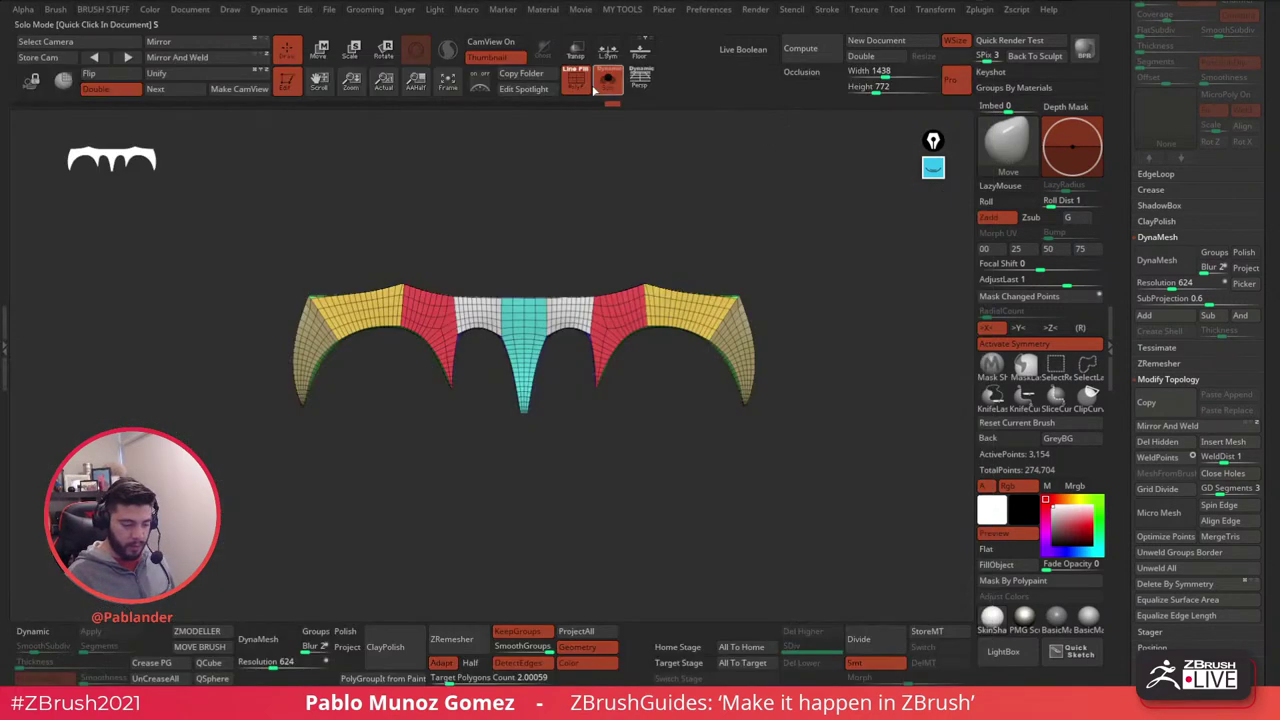
left_click(609, 86)
left_click_drag(776, 398, 750, 333, "alt")
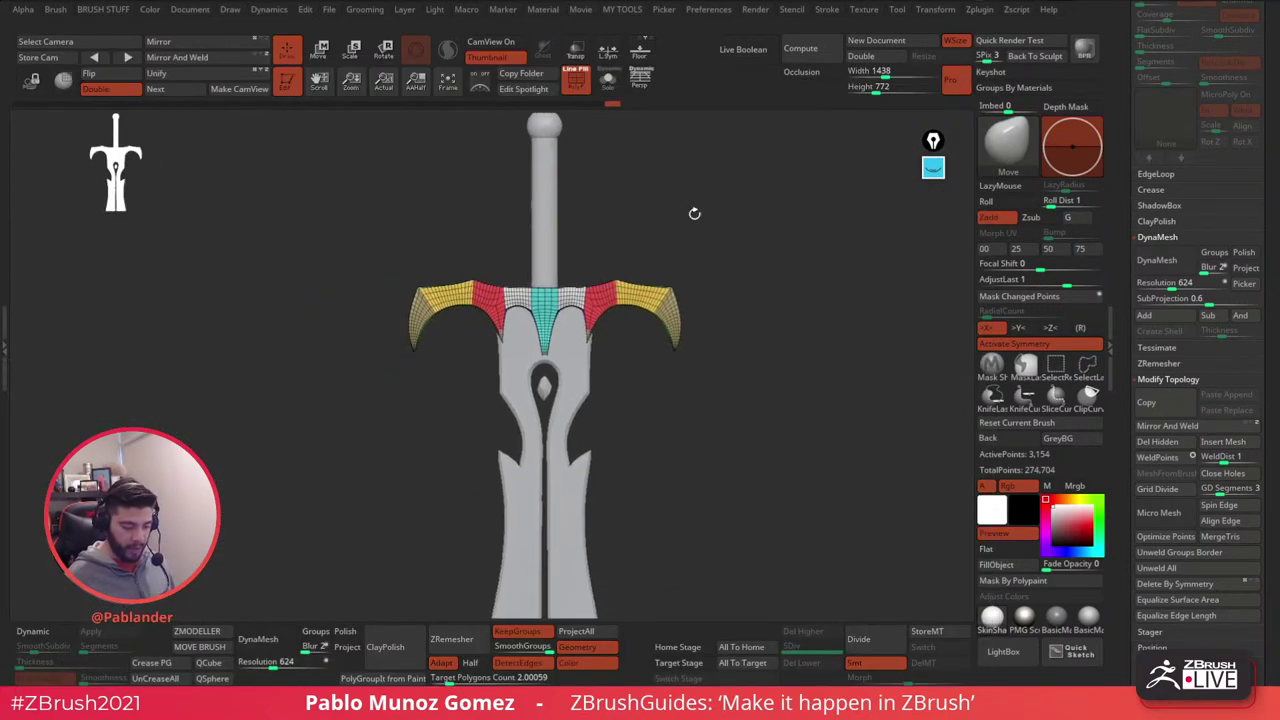
left_click(579, 86)
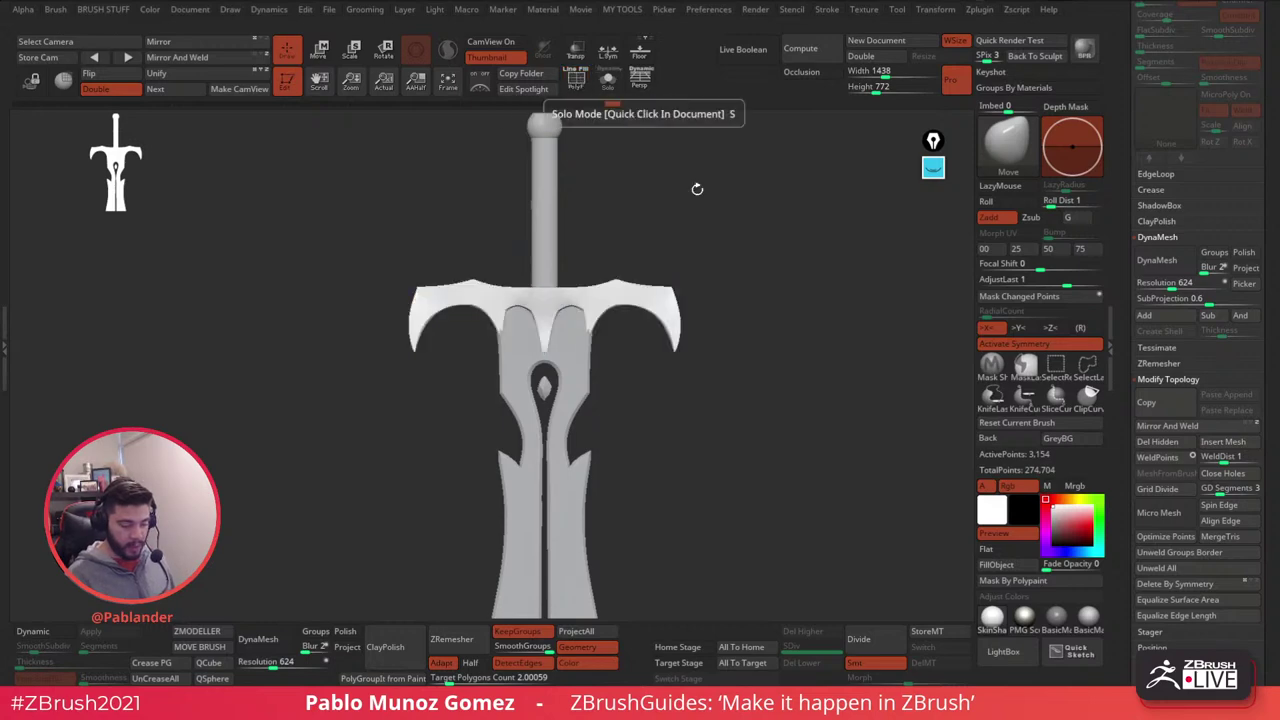
left_click_drag(694, 189, 941, 381, "alt")
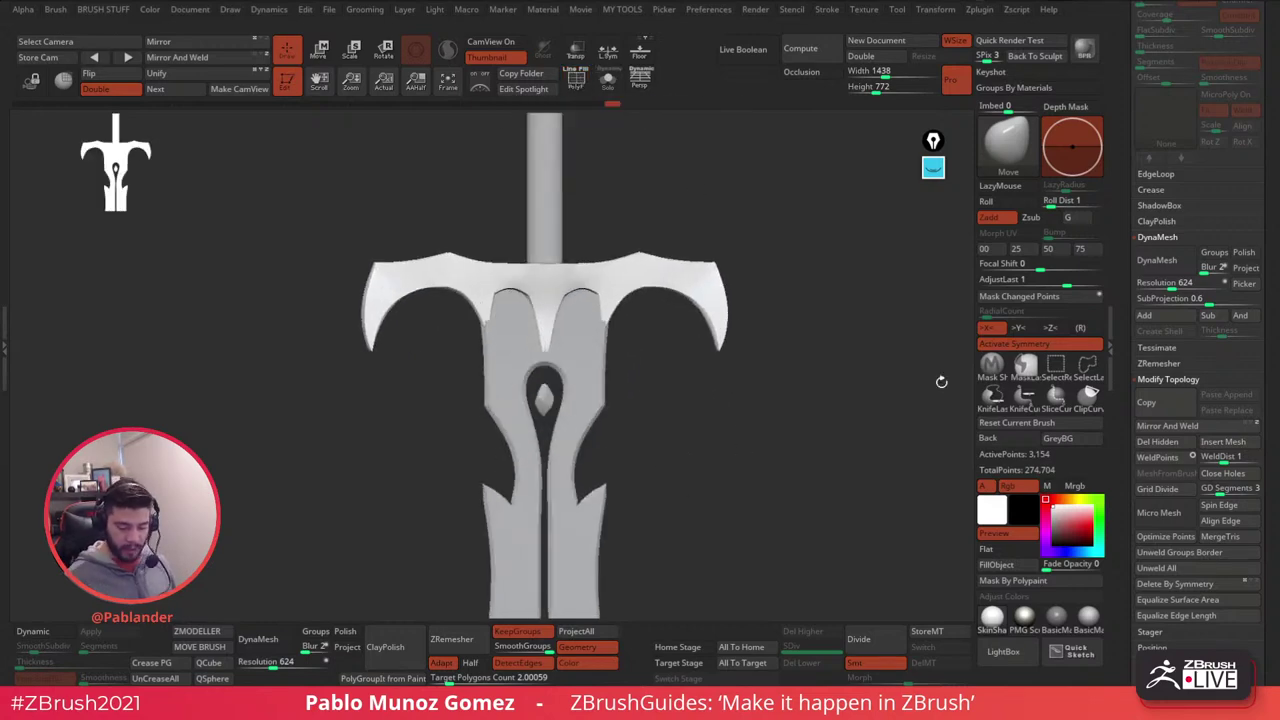
- Nudge the prong edges beside the inner arches against the blade using the Move Topological brush with X and Z symmetry
key("b")
left_click(717, 377)
key("space")
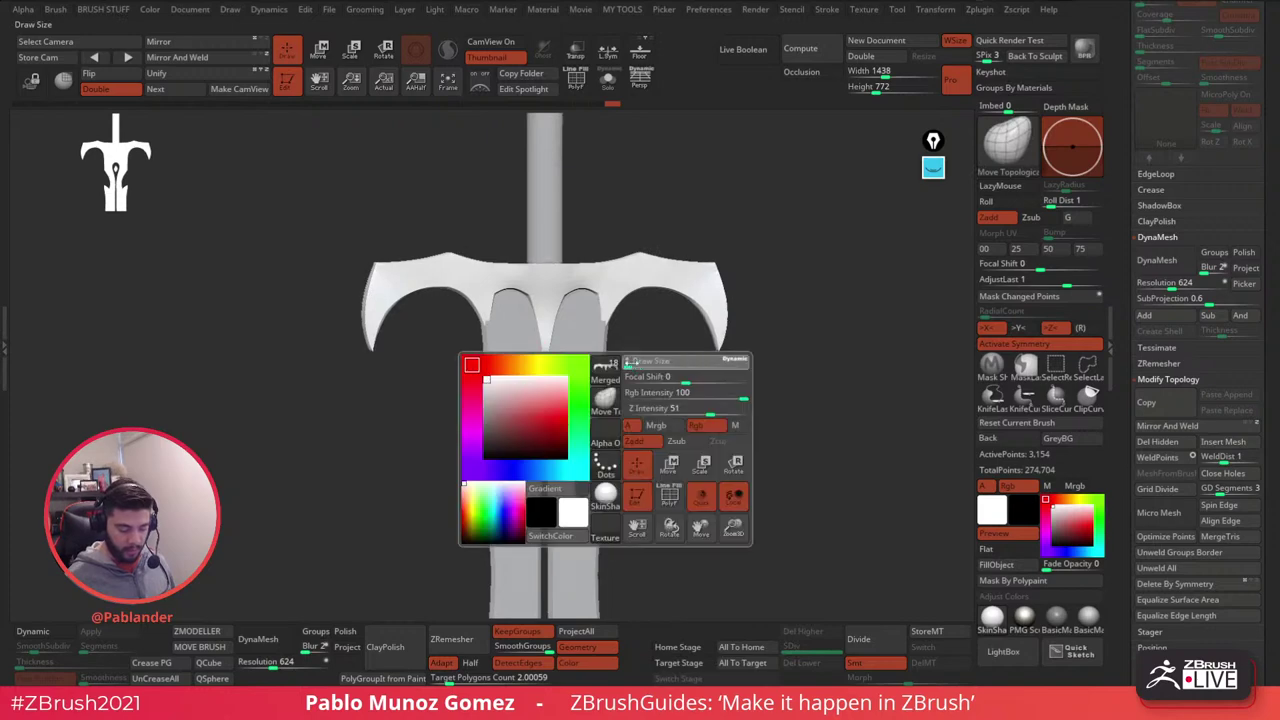
left_click_drag(655, 371, 640, 366, "alt")
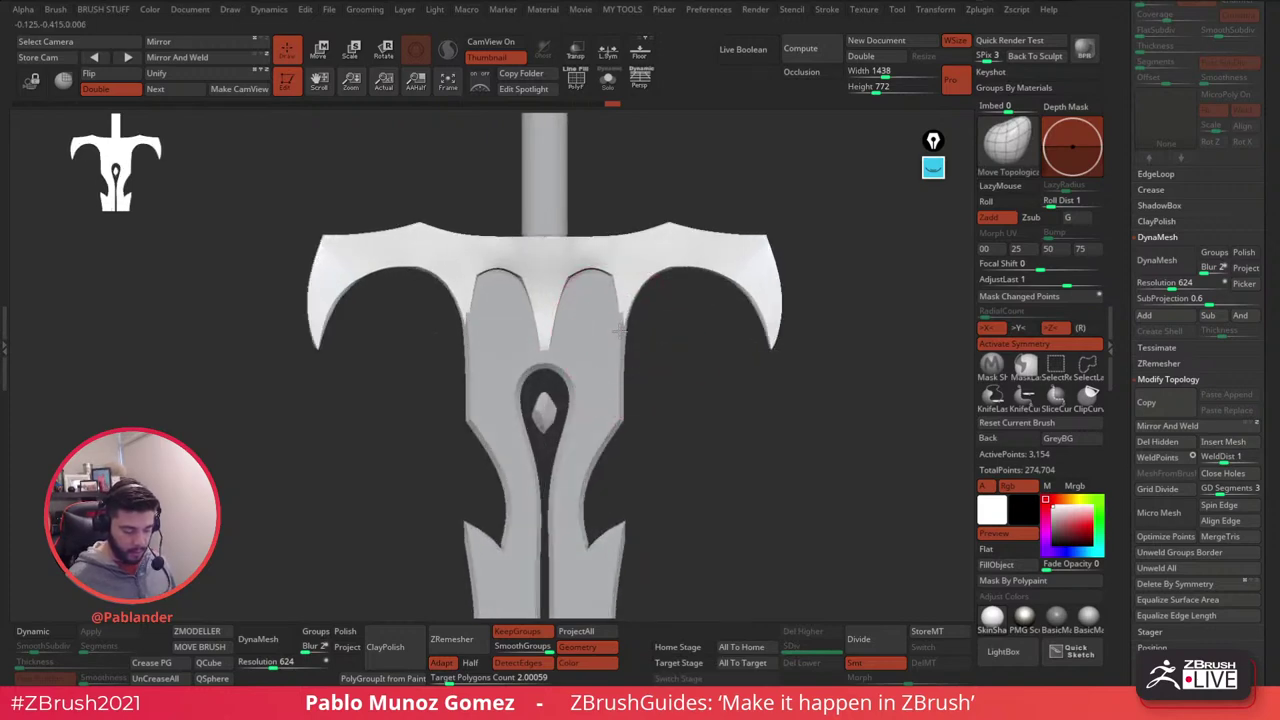
mouse_move(735, 340)
left_mouse_down()
mouse_move(615, 335)
mouse_move(643, 326)
mouse_move(637, 358)
mouse_move(689, 366)
mouse_move(624, 320)
left_mouse_up()
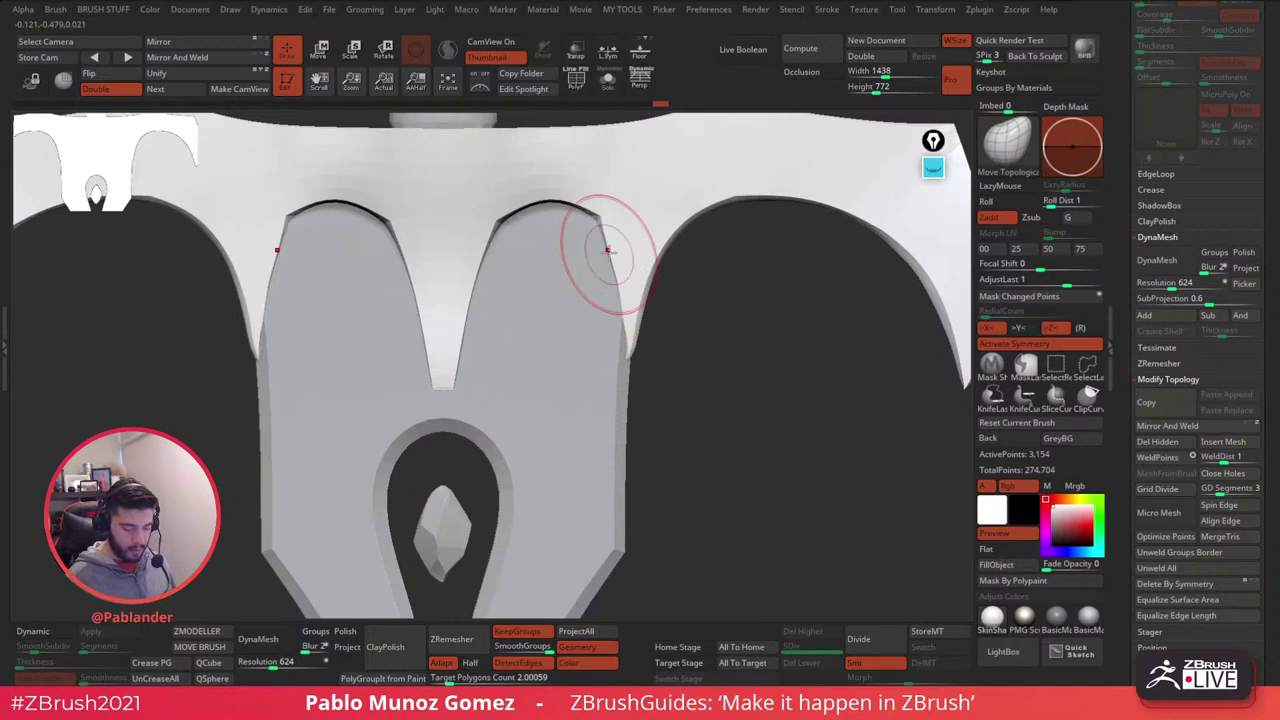
left_click_drag(604, 230, 611, 228)
left_click_drag(692, 380, 716, 401, "alt")
key("space")
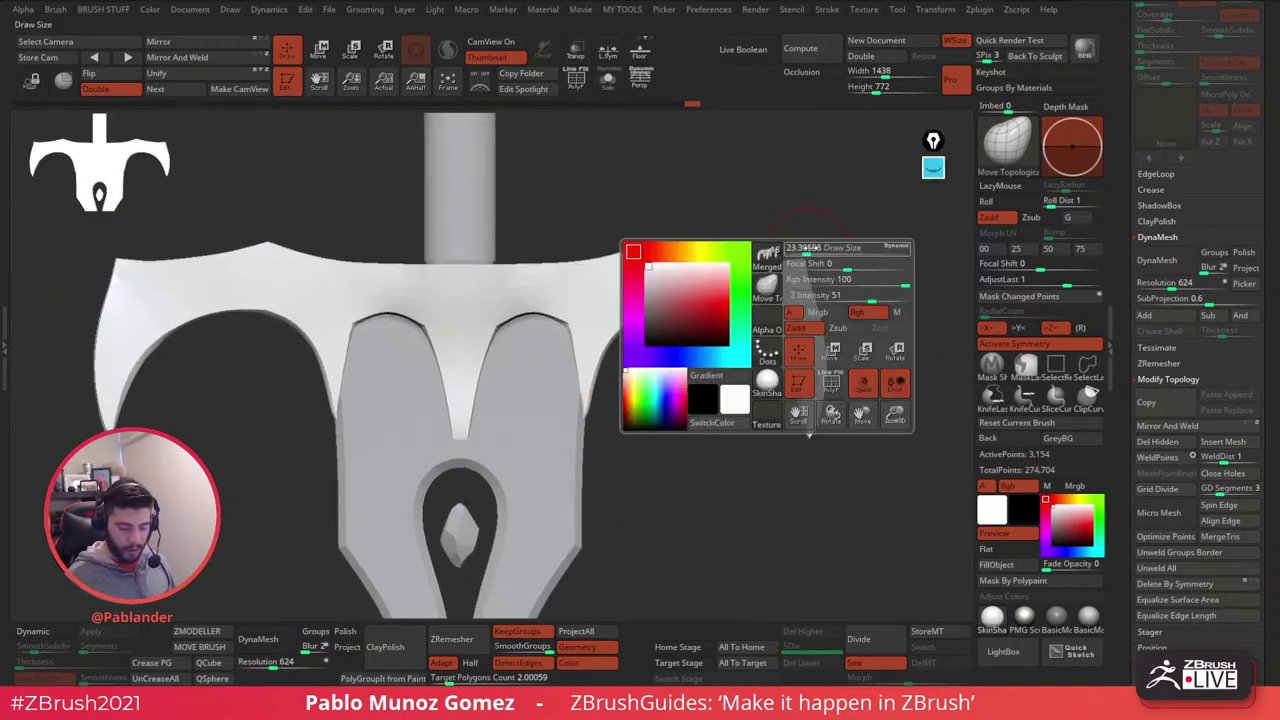
left_click_drag(803, 268, 810, 272)
mouse_move(700, 415)
left_mouse_down("alt")
mouse_move(679, 382)
mouse_move(700, 394)
left_mouse_up("alt")
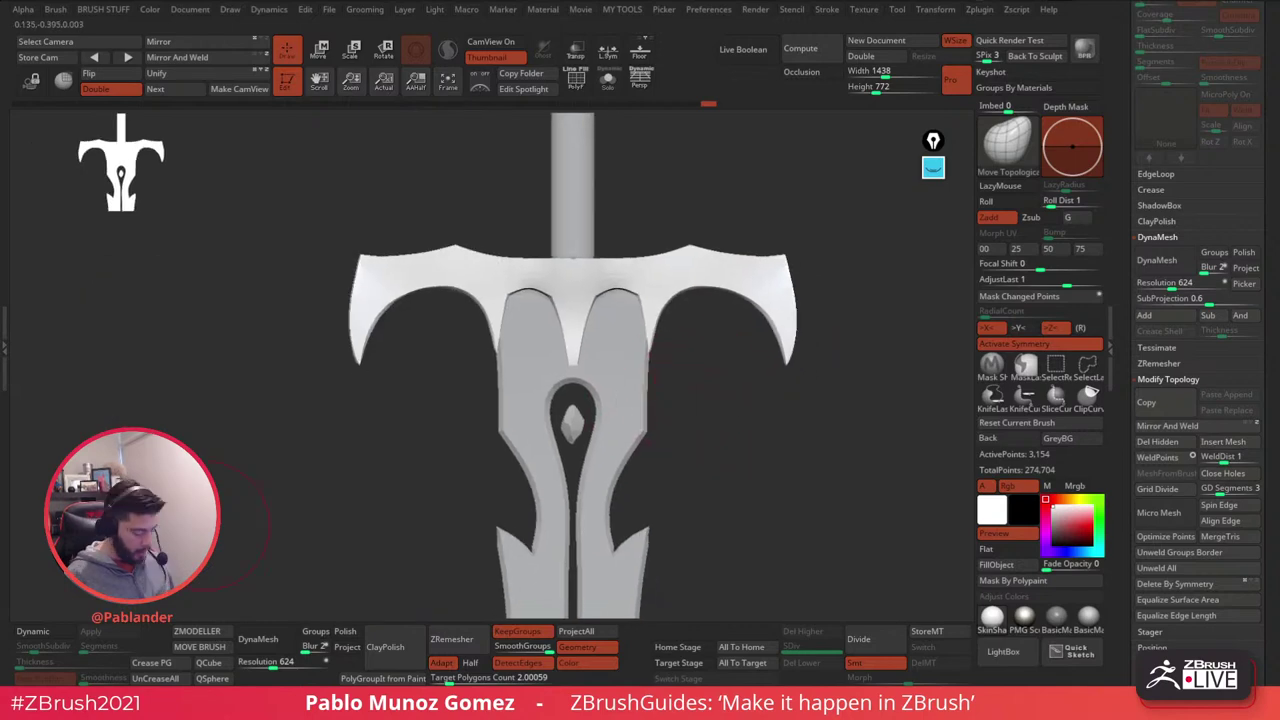
- Toggle Dynamic Subdivision on and off for the crossguard, and turn the polyframe display back on
left_click(47, 632)
left_click(47, 632)
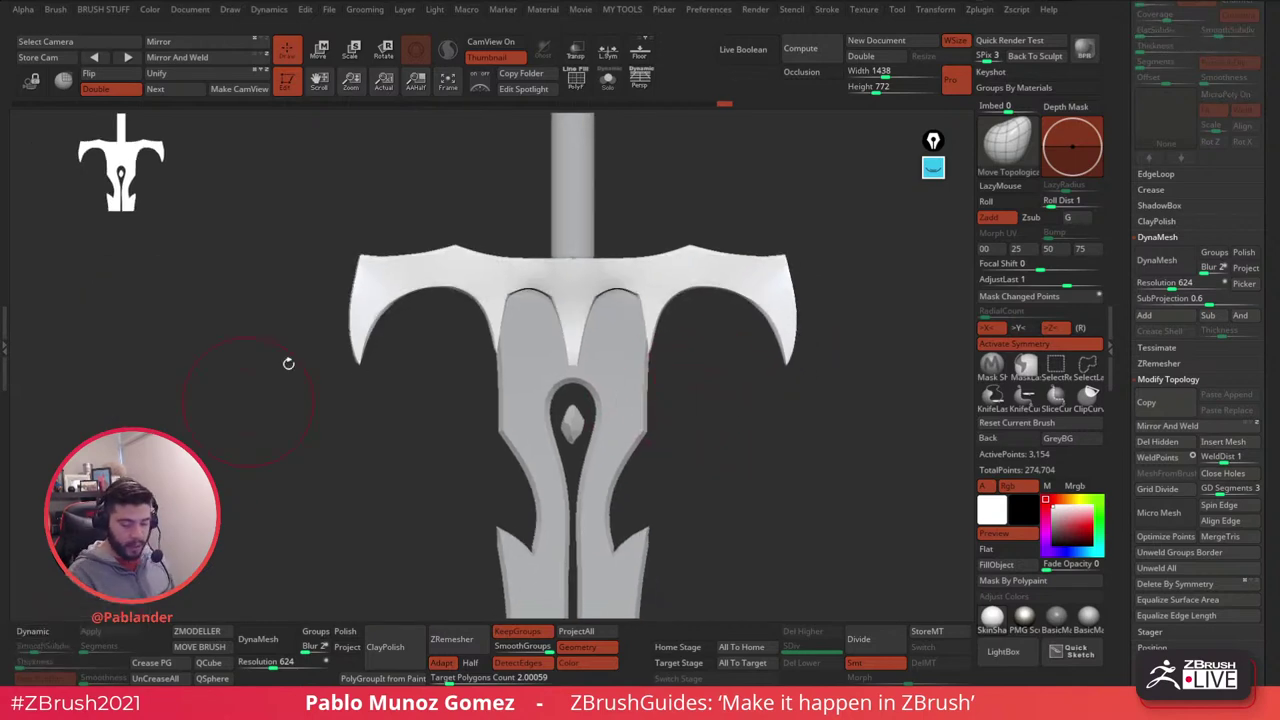
key("shift+f")
- Delete the surplus lengthwise edge loops running over the crossguard's outer end face, using ZModeler's Delete action with EdgeLoop Complete
left_click_drag(736, 405, 571, 400)
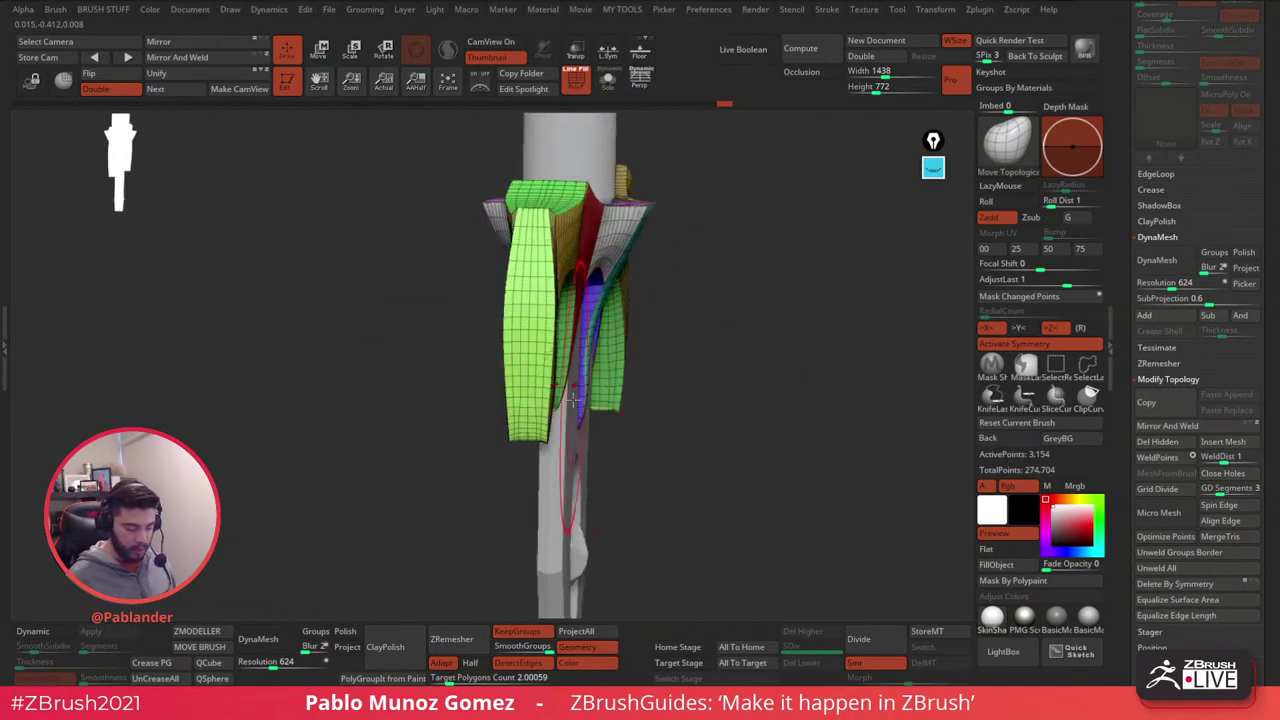
left_click_drag(542, 228, 315, 574)
left_click(197, 631)
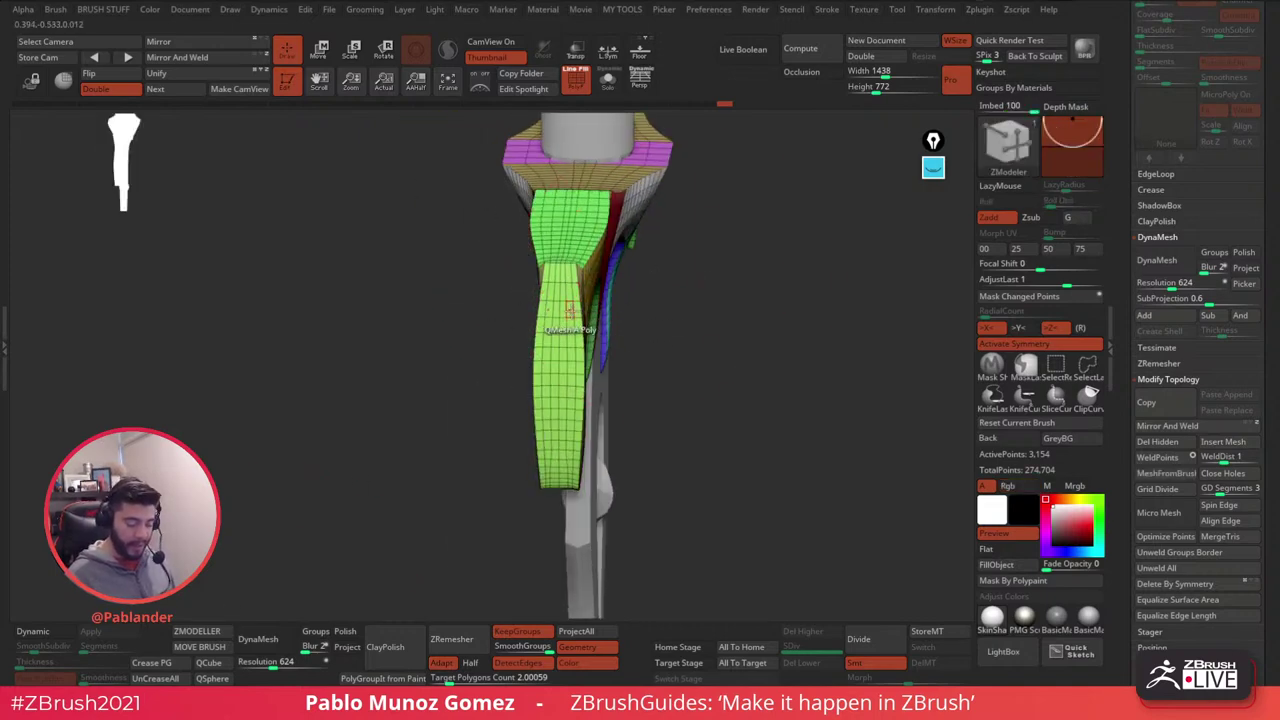
key("space")
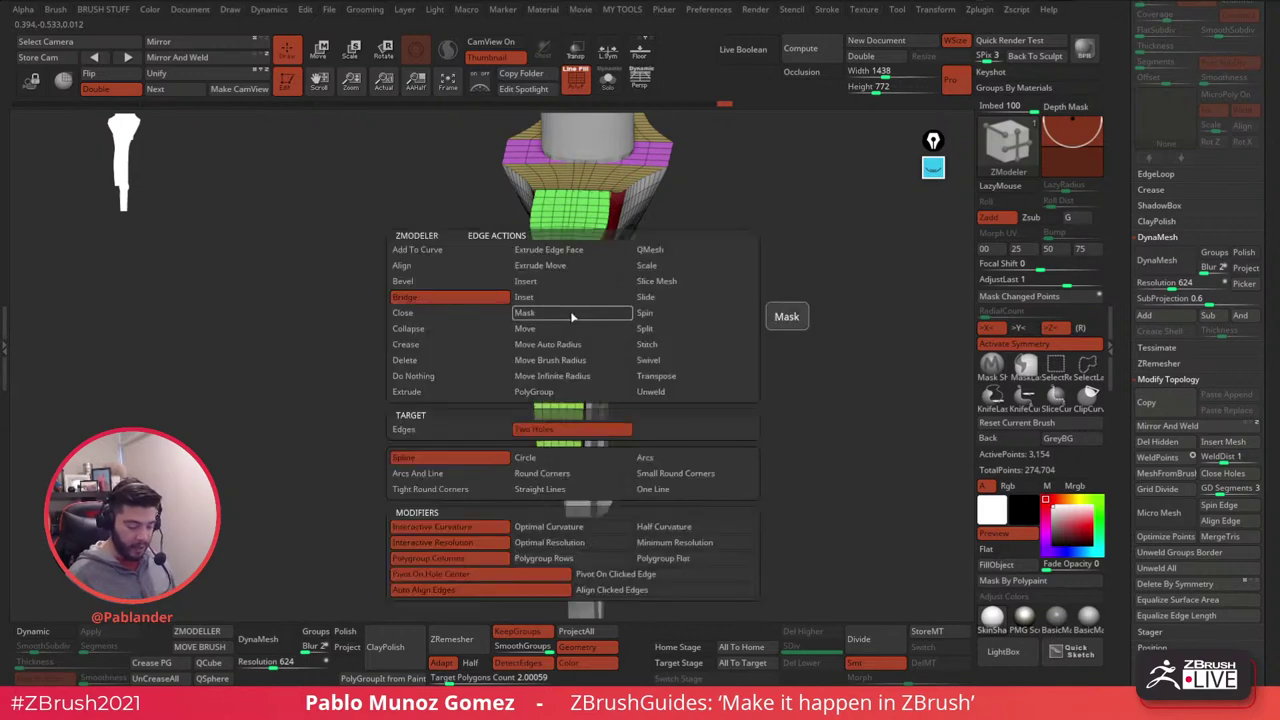
left_click(405, 360)
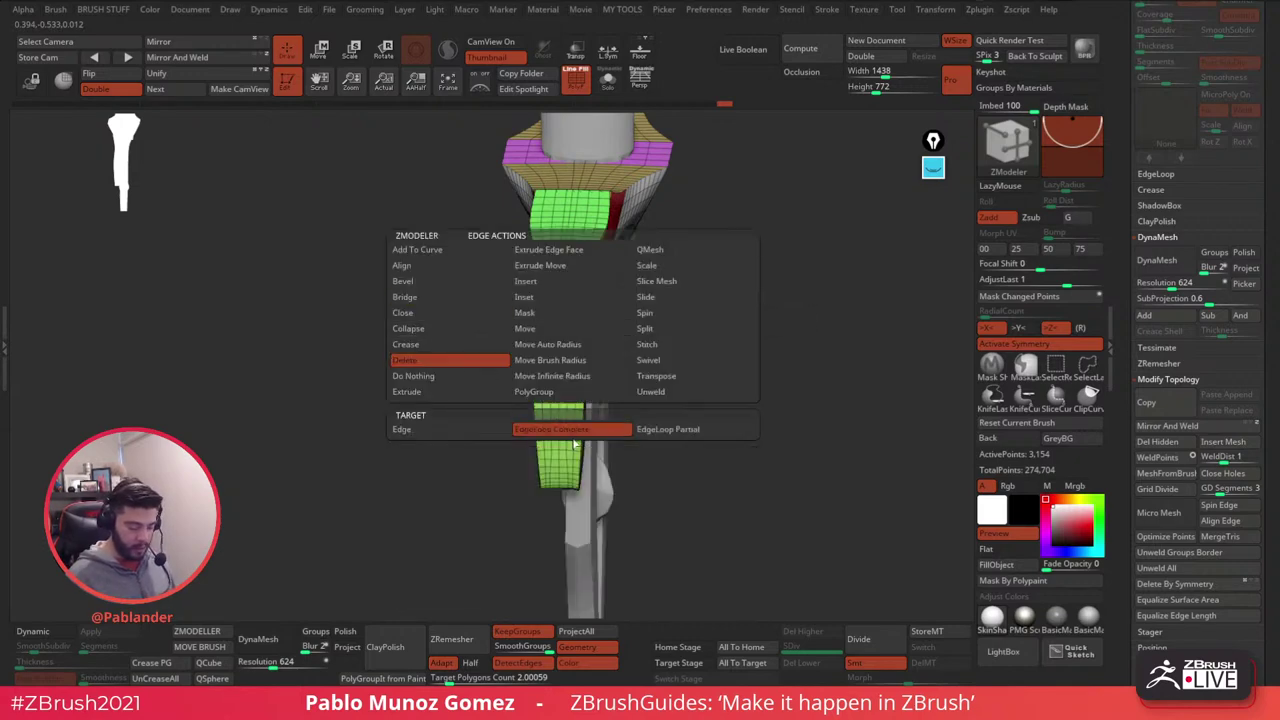
left_click_drag(783, 286, 763, 272)
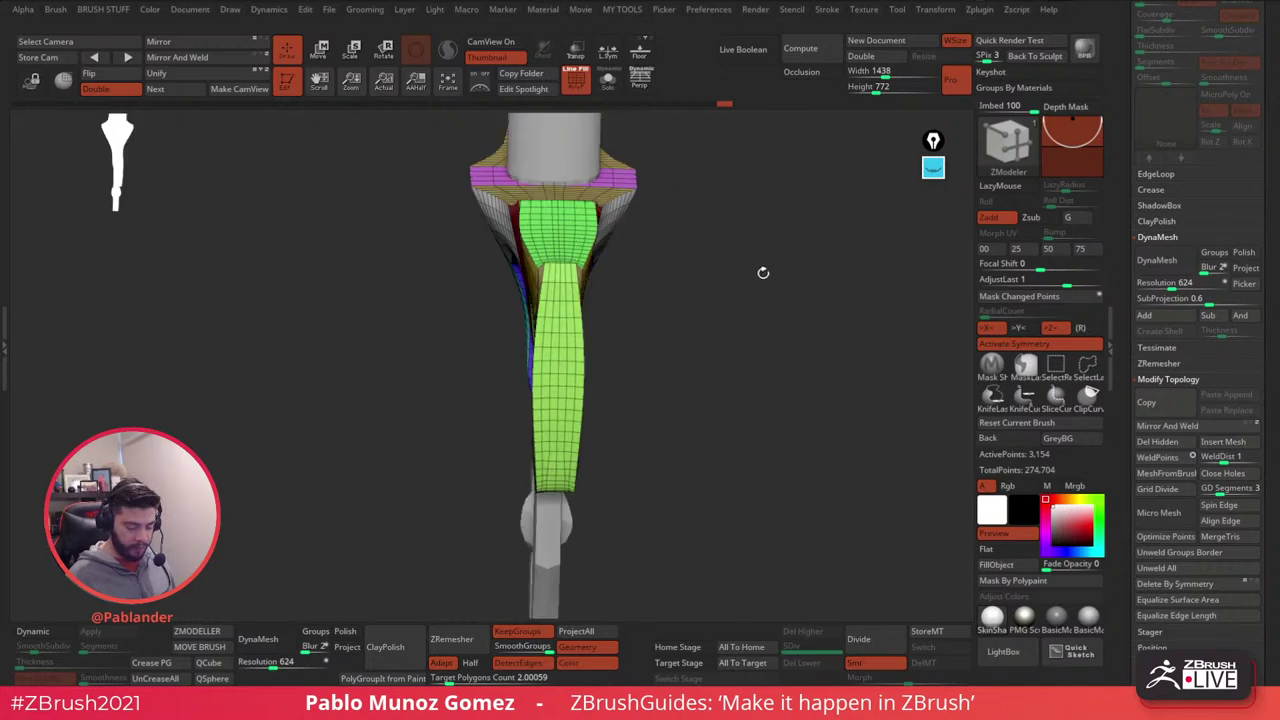
left_click(574, 341)
left_click_drag(655, 350, 700, 380)
- Slide a complete lengthwise edge loop on the outer end face to even out the column spacing, using ZModeler's Slide action
key("space")
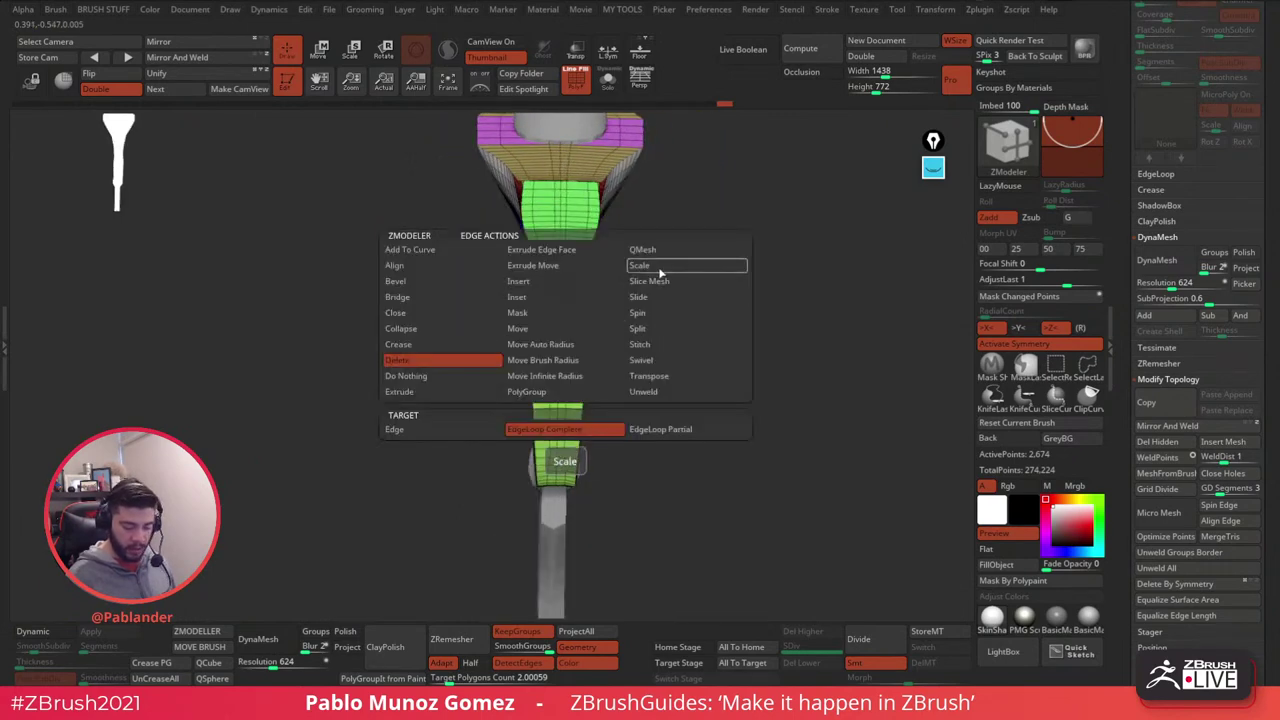
left_click(655, 301)
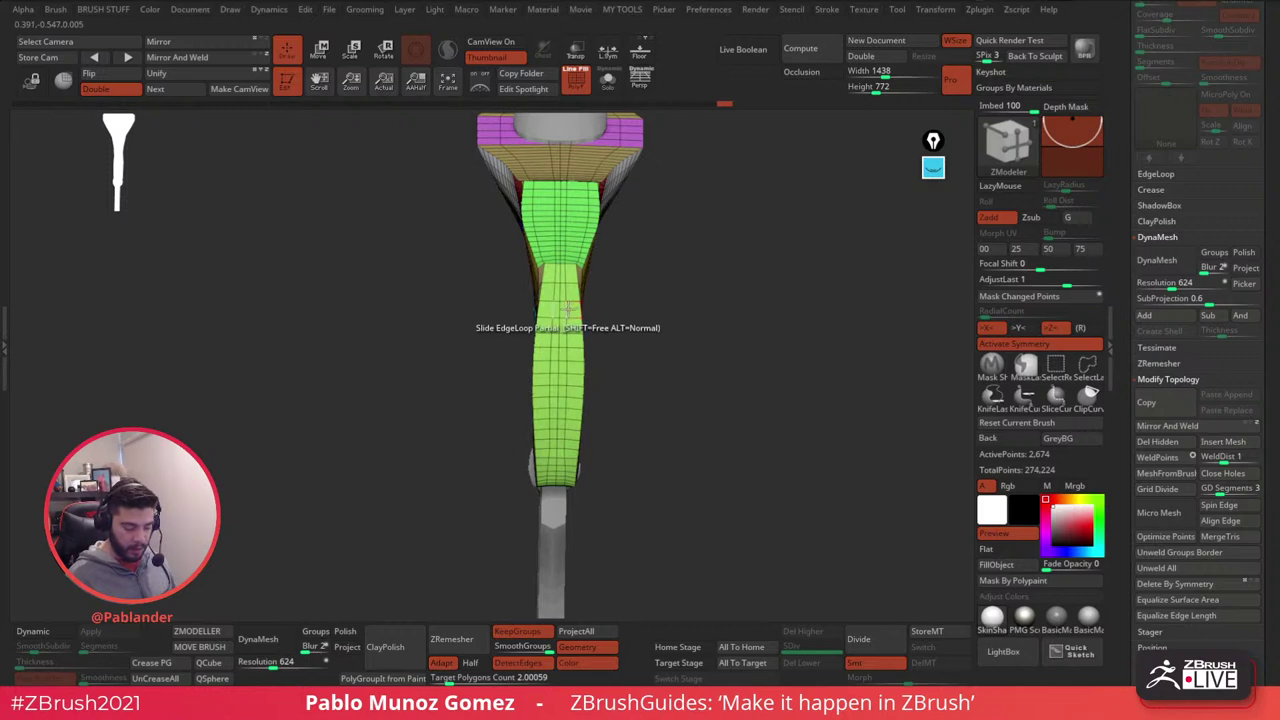
key("space")
left_click(545, 429)
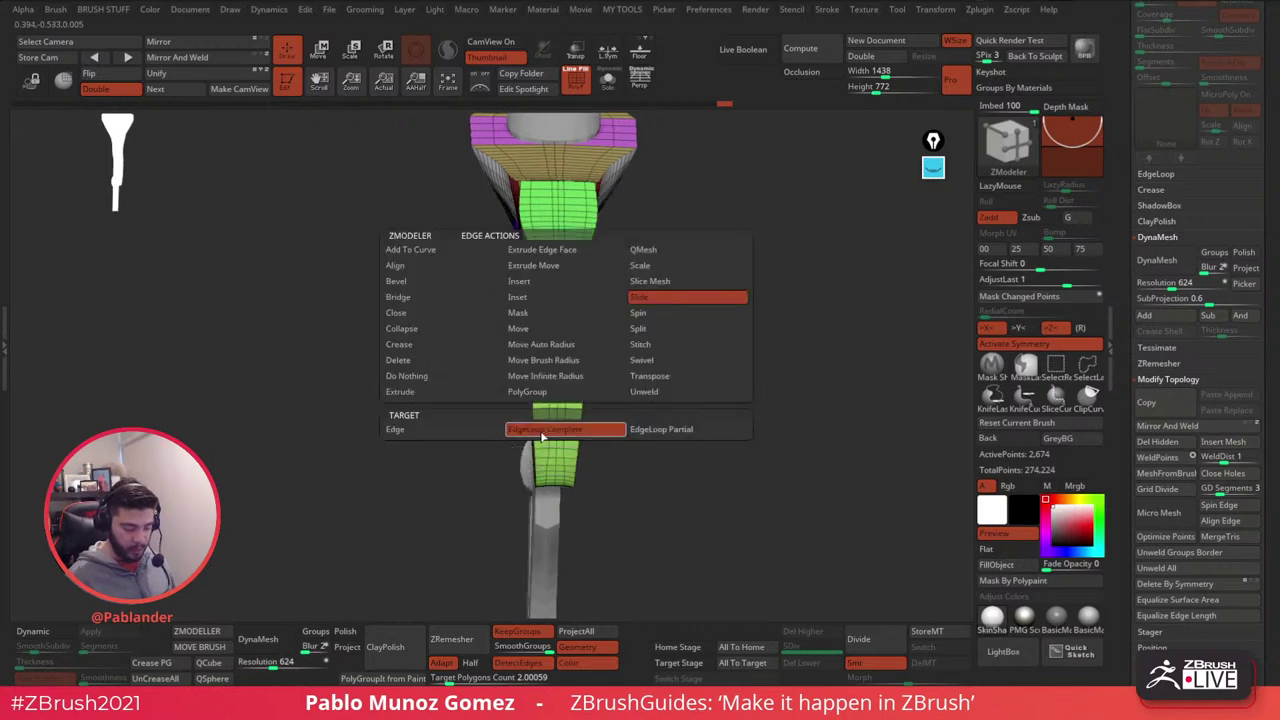
left_click_drag(569, 313, 572, 313)
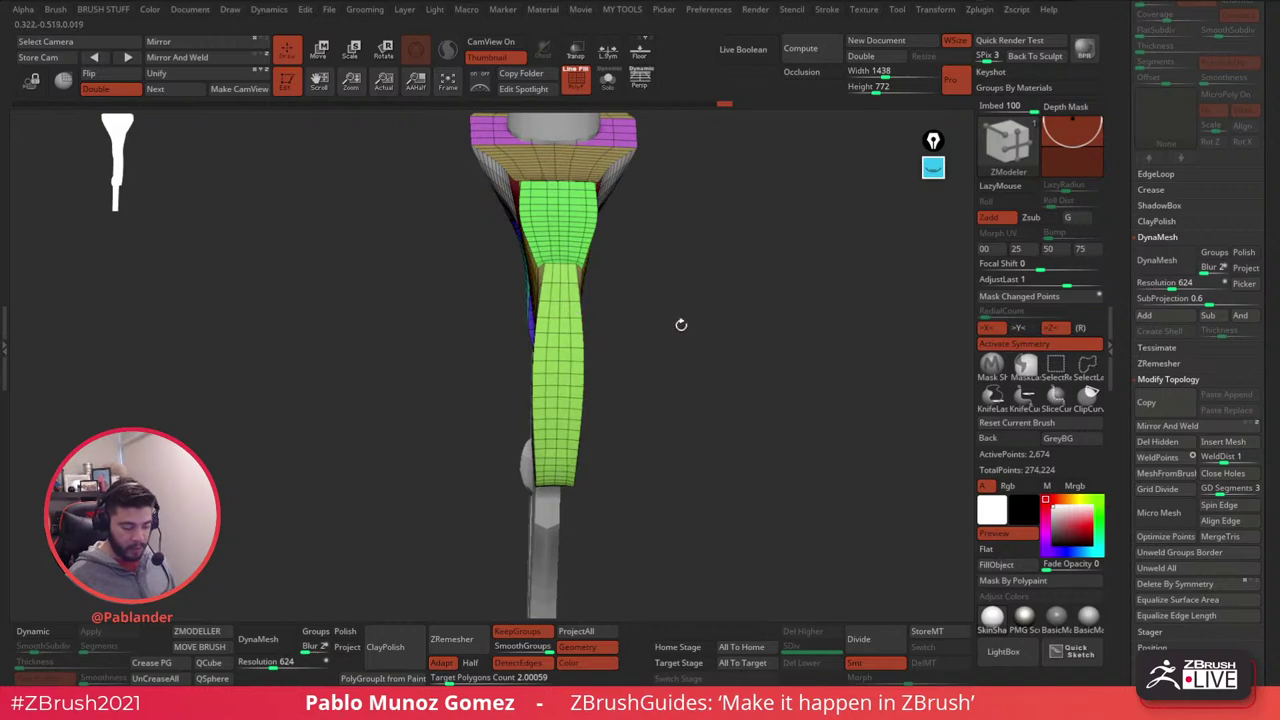
left_click_drag(681, 324, 663, 393)
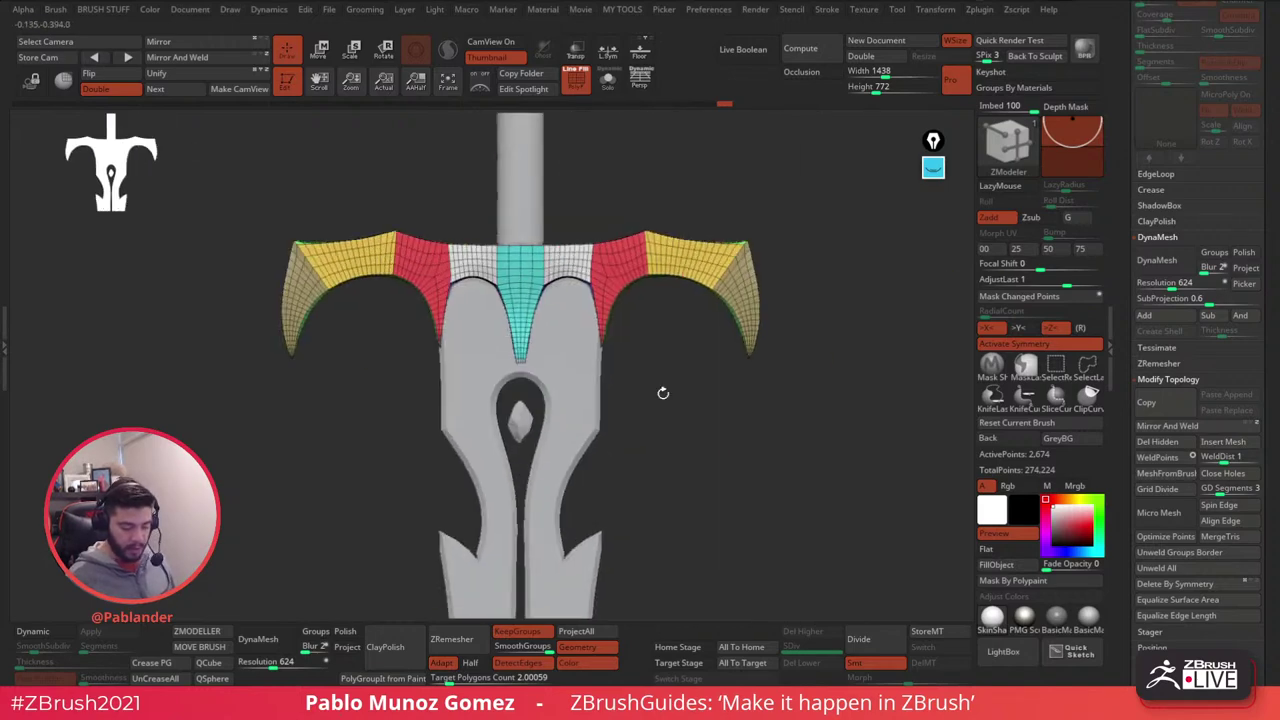
- Isolate the adjoining red and yellow panels of the crossguard and switch the selection brush to SelectLasso
right_click_drag(654, 245, 670, 364, "ctrl")
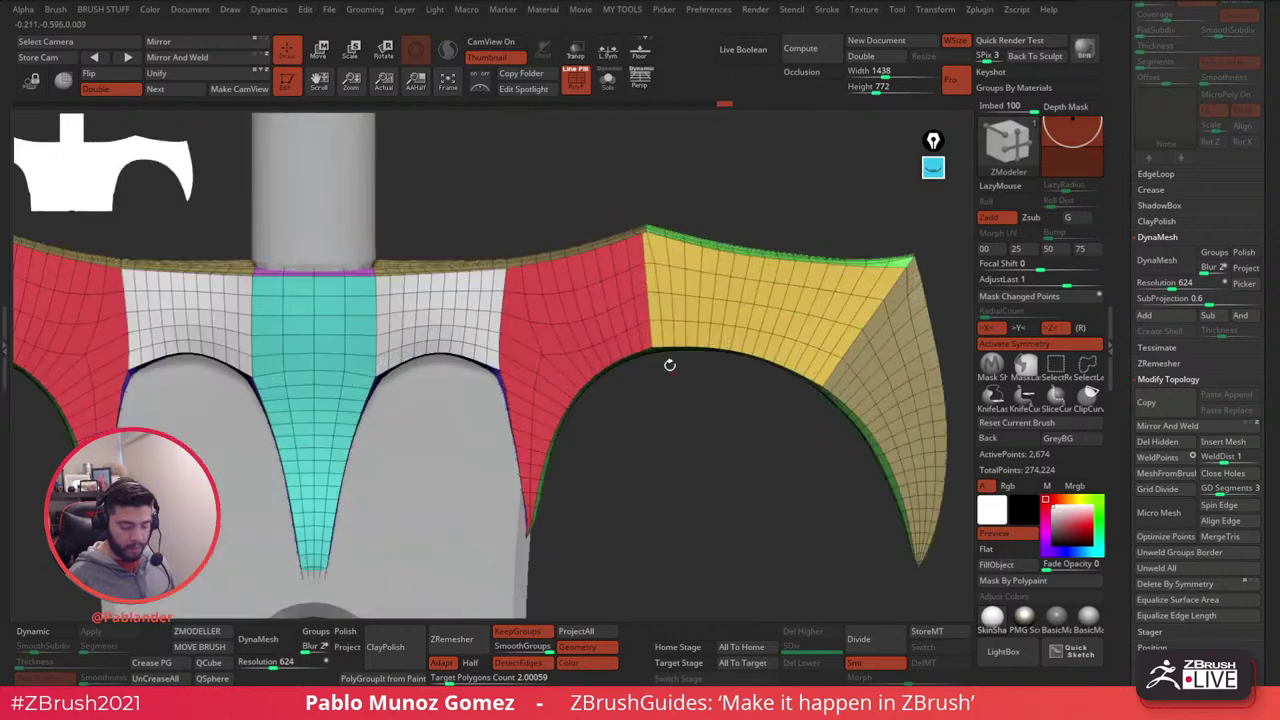
left_click_drag(670, 365, 666, 397)
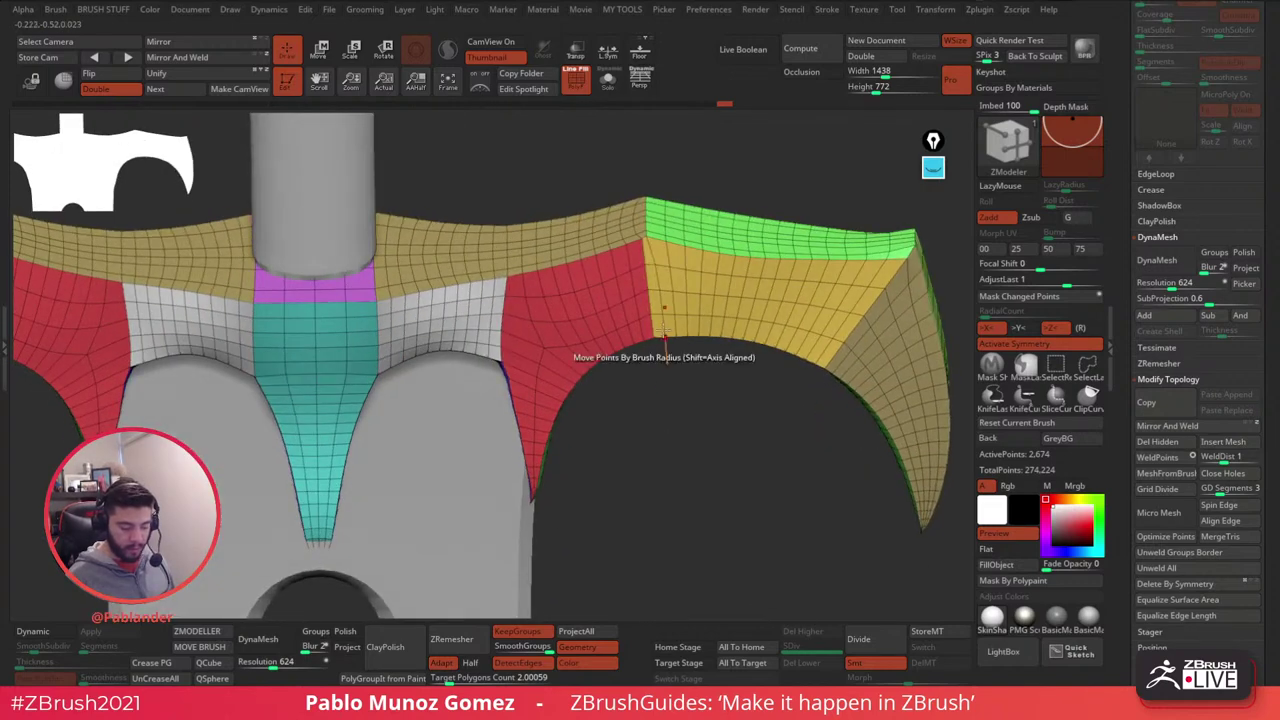
right_click_drag(656, 265, 657, 347, "ctrl")
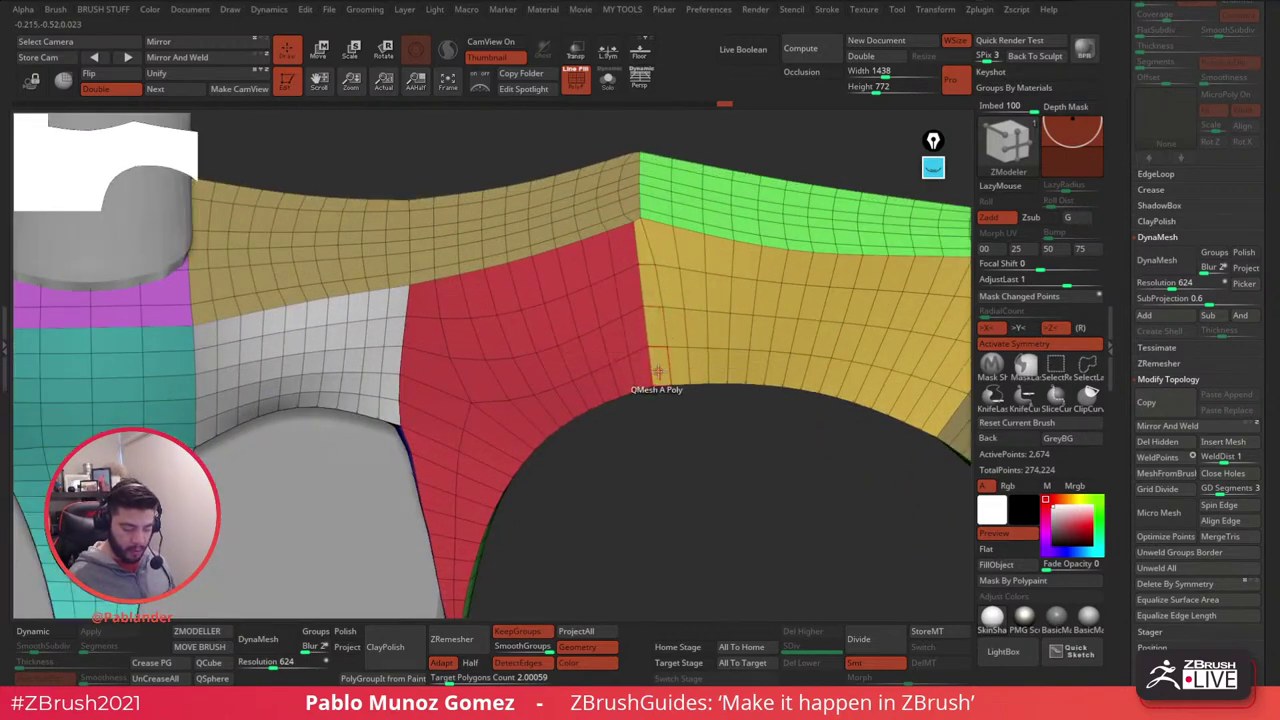
left_click_drag(655, 392, 669, 325)
left_click_drag(697, 140, 731, 194)
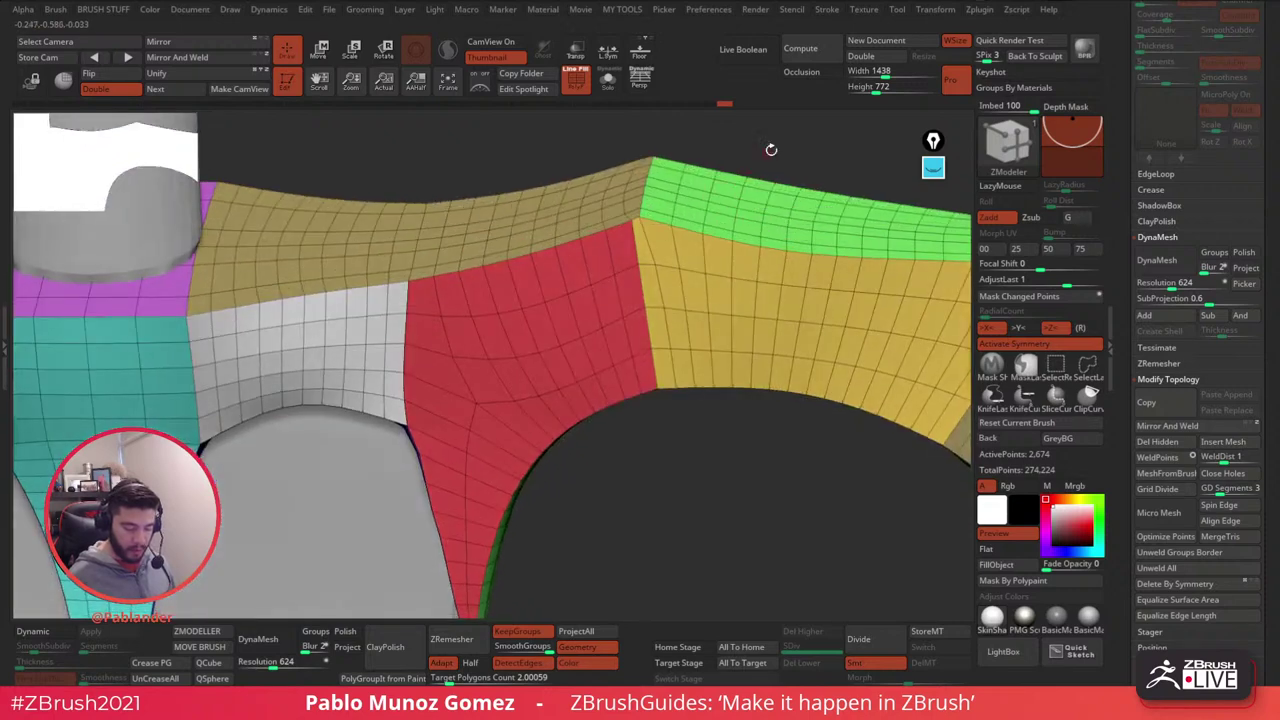
left_click_drag(771, 149, 754, 166)
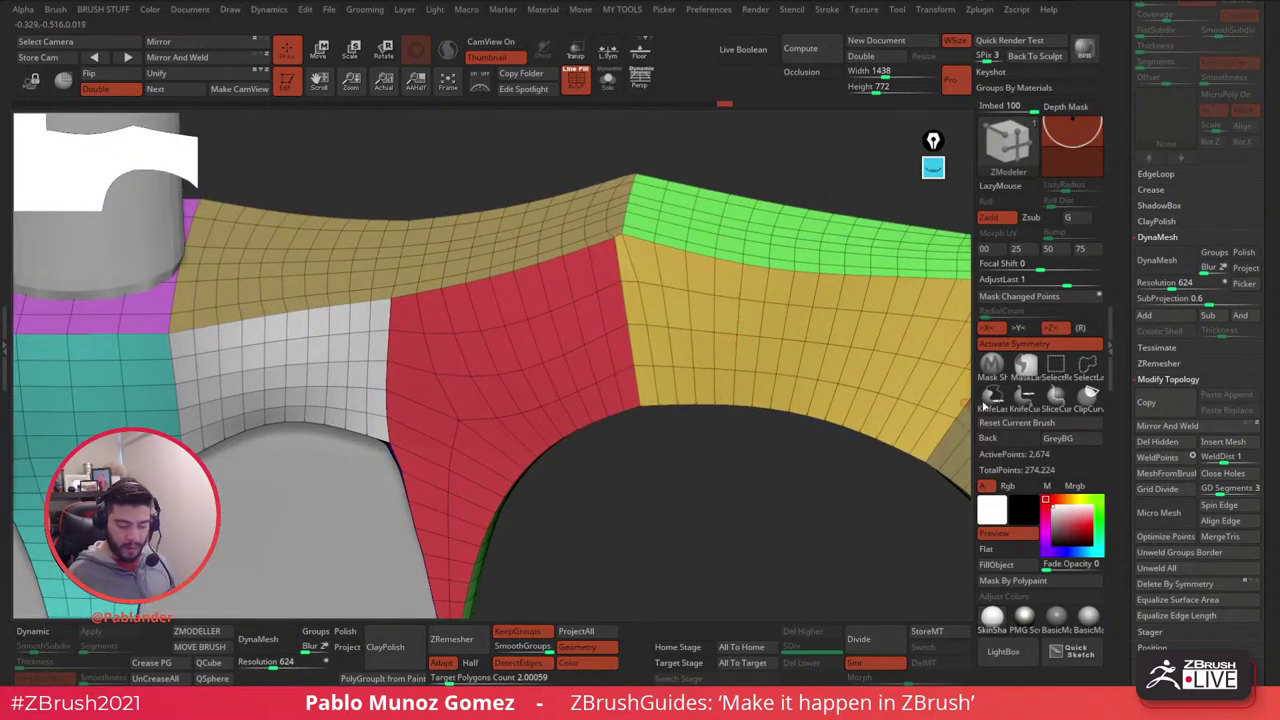
left_click(621, 287, "ctrl+shift")
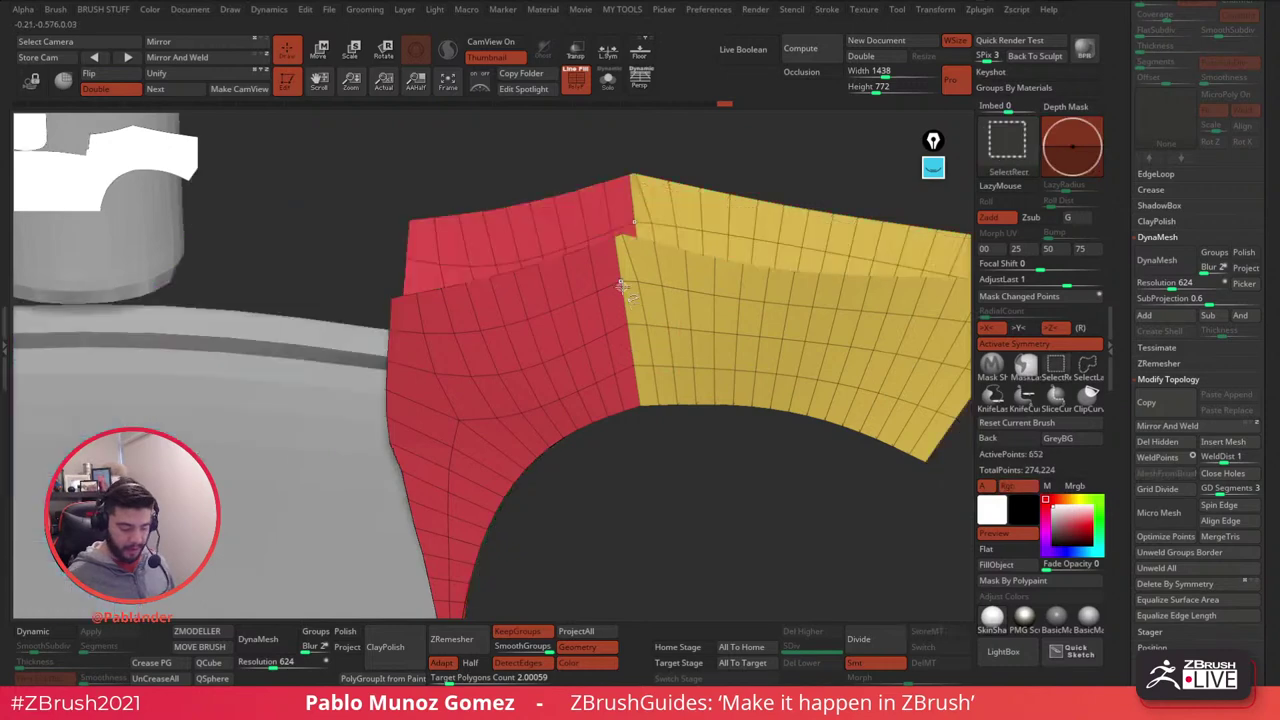
left_click(1088, 366)
left_click_drag(756, 466, 738, 446)
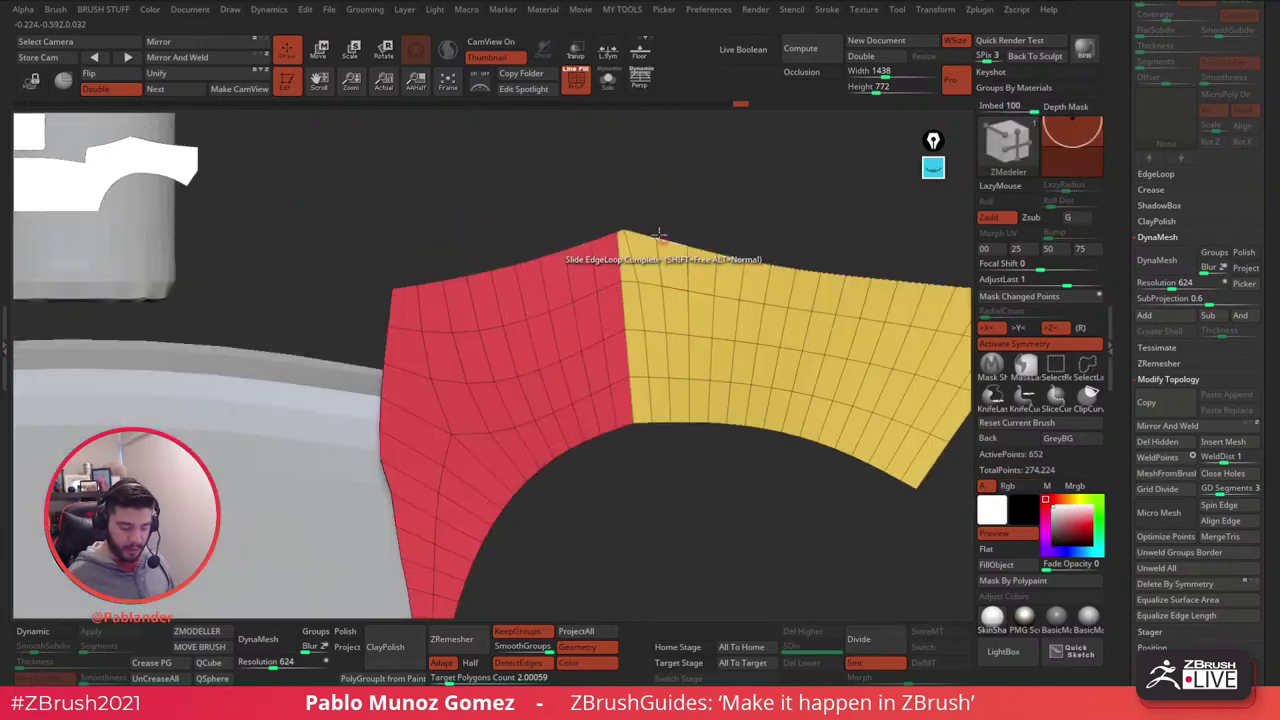
- Hide the yellow panels, assign a new single polygroup to the remaining red panels, and unhide the full crossguard
mouse_move(648, 217)
left_mouse_down("ctrl+shift")
mouse_move(657, 255)
mouse_move(831, 303)
mouse_move(788, 181)
left_mouse_up("ctrl+shift")
left_click_drag(753, 363, 740, 250, "alt")
mouse_move(818, 222)
left_mouse_down("ctrl+alt+shift")
mouse_move(578, 250)
mouse_move(604, 391)
mouse_move(828, 257)
mouse_move(791, 229)
left_mouse_up("ctrl+alt+shift")
left_click_drag(732, 287, 668, 405)
key("ctrl+w")
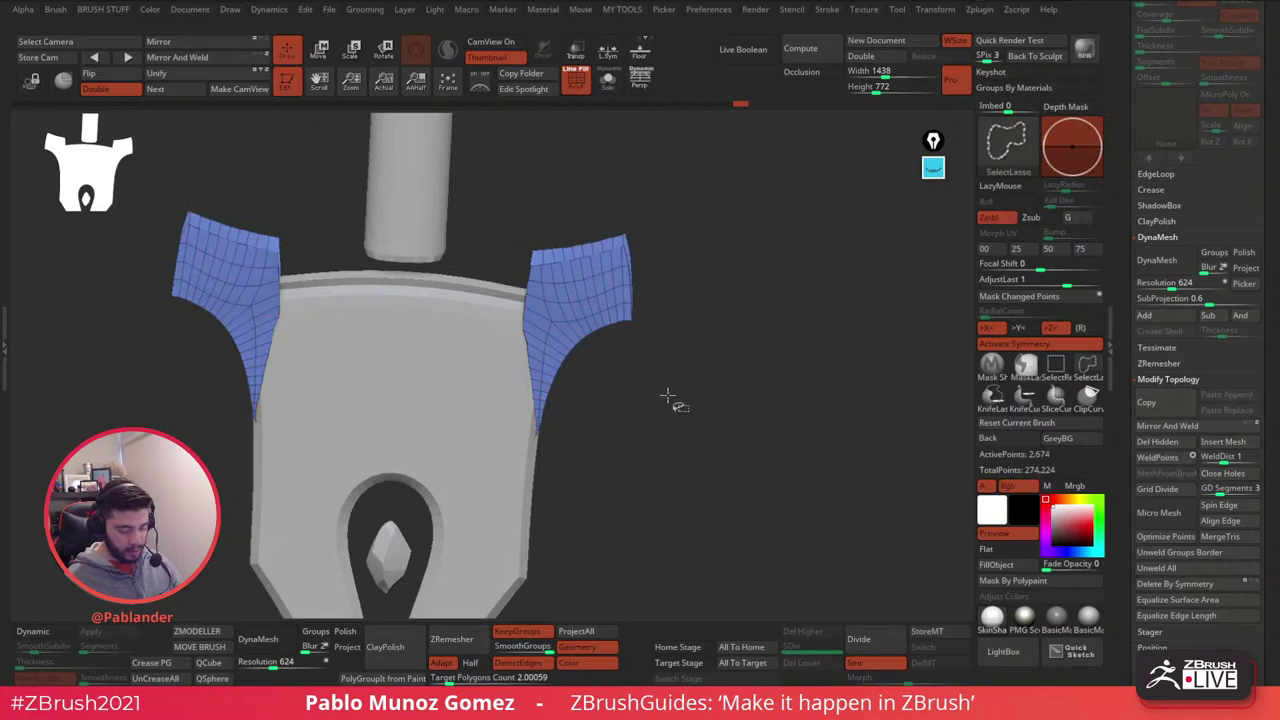
left_click(666, 405, "ctrl+shift")
mouse_move(647, 482)
left_mouse_down()
mouse_move(655, 440)
mouse_move(643, 480)
left_mouse_up()
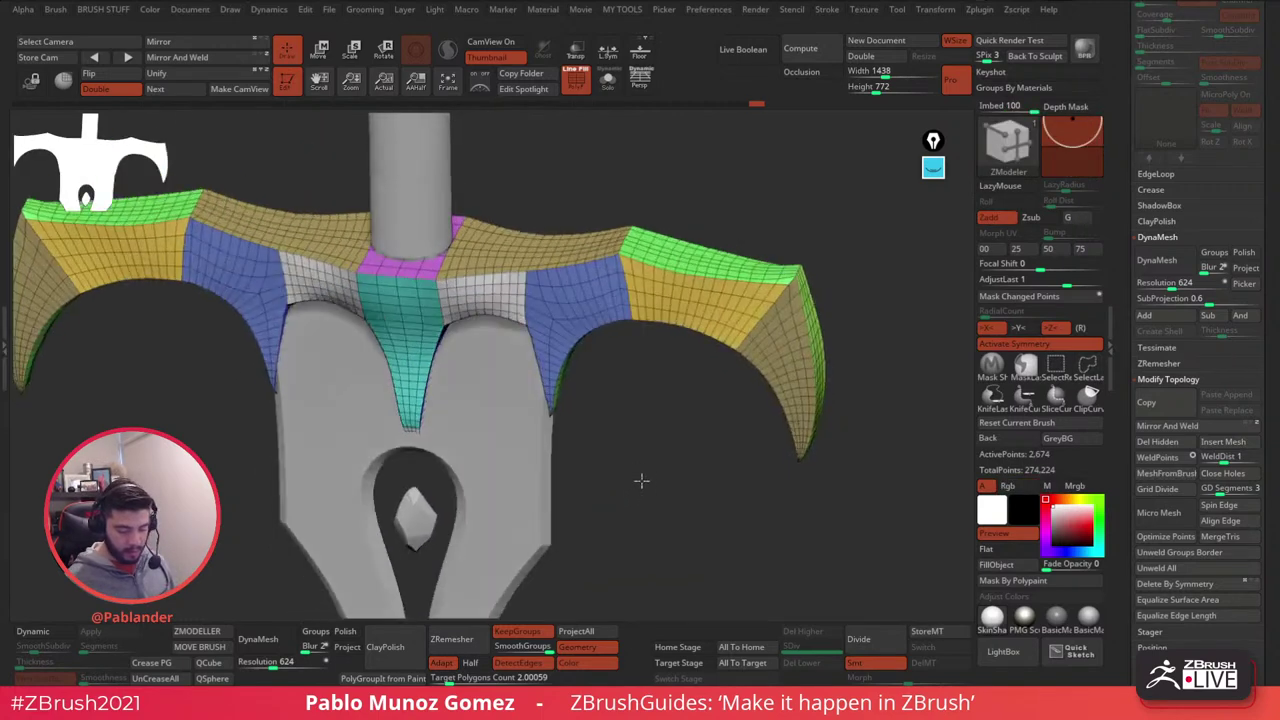
- Turn off the polyframe display, switch to the Move brush, and activate Dynamic Subdiv on the crossguard to preview it smoothed
left_click_drag(849, 360, 674, 389)
left_click(576, 80)
key("b")
key("m")
key("v")
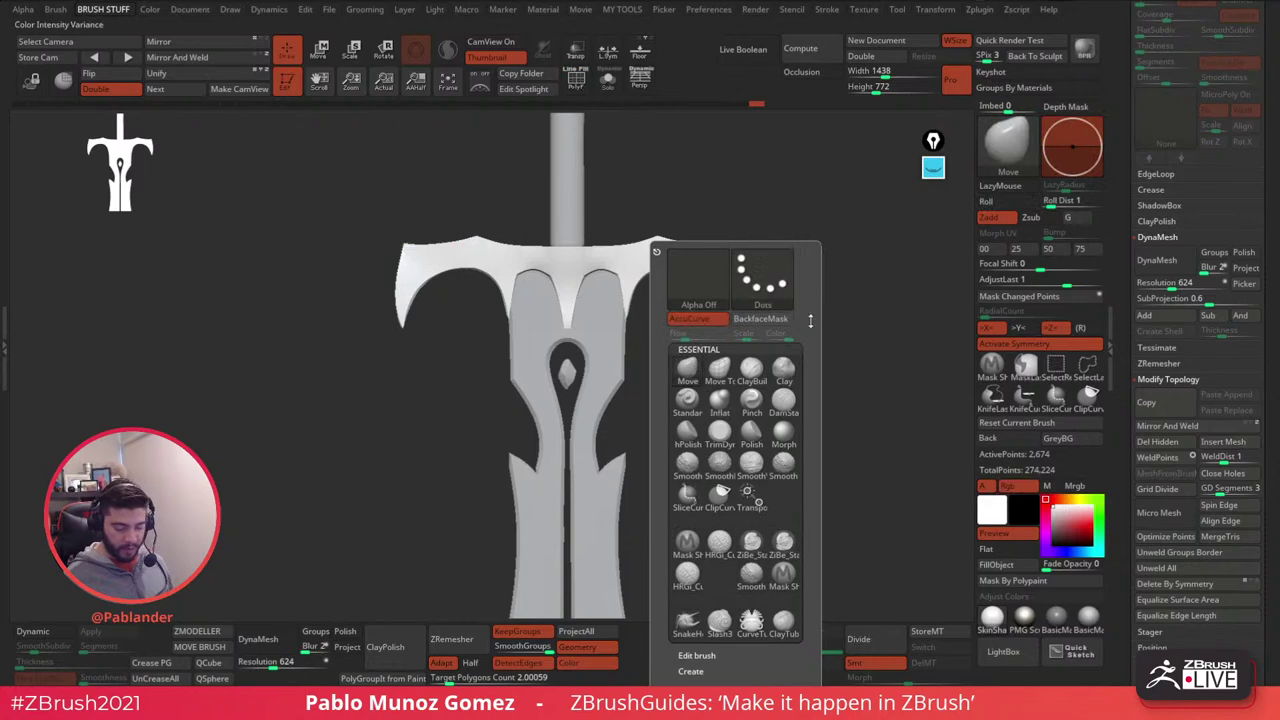
left_click_drag(864, 506, 704, 432, "alt")
left_click_drag(704, 432, 748, 354)
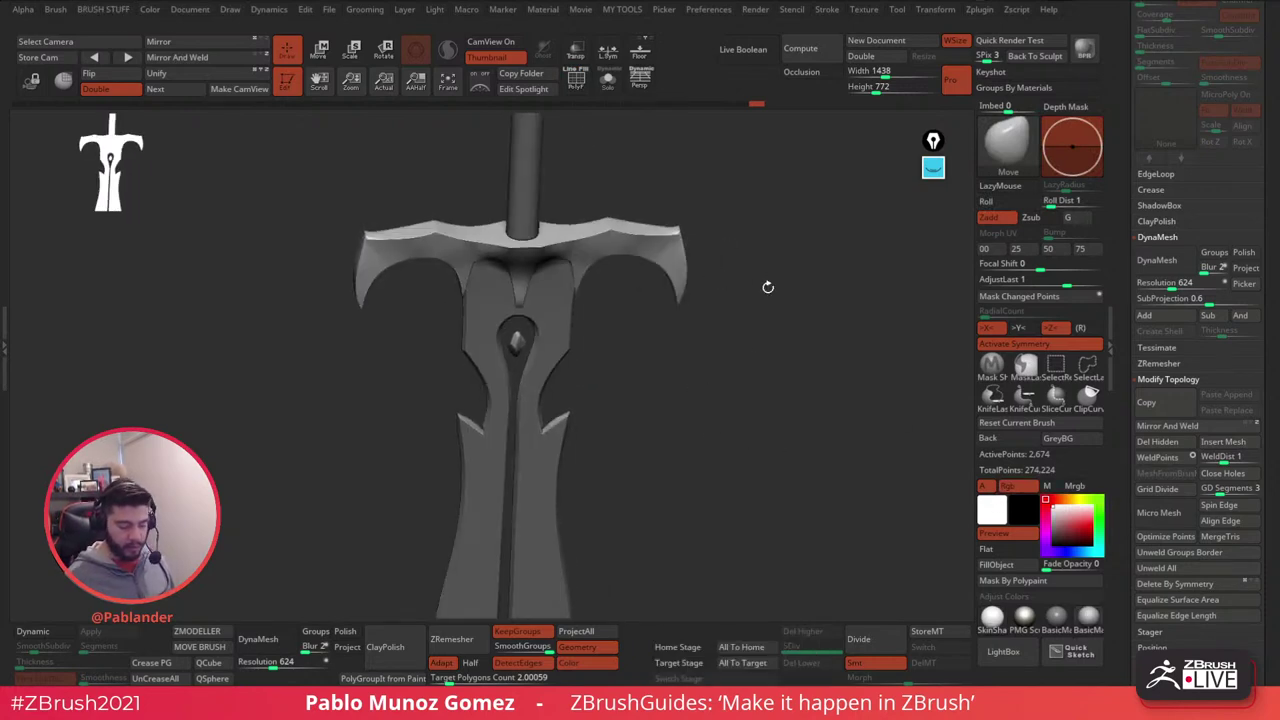
left_click_drag(768, 287, 776, 274)
left_click(32, 631)
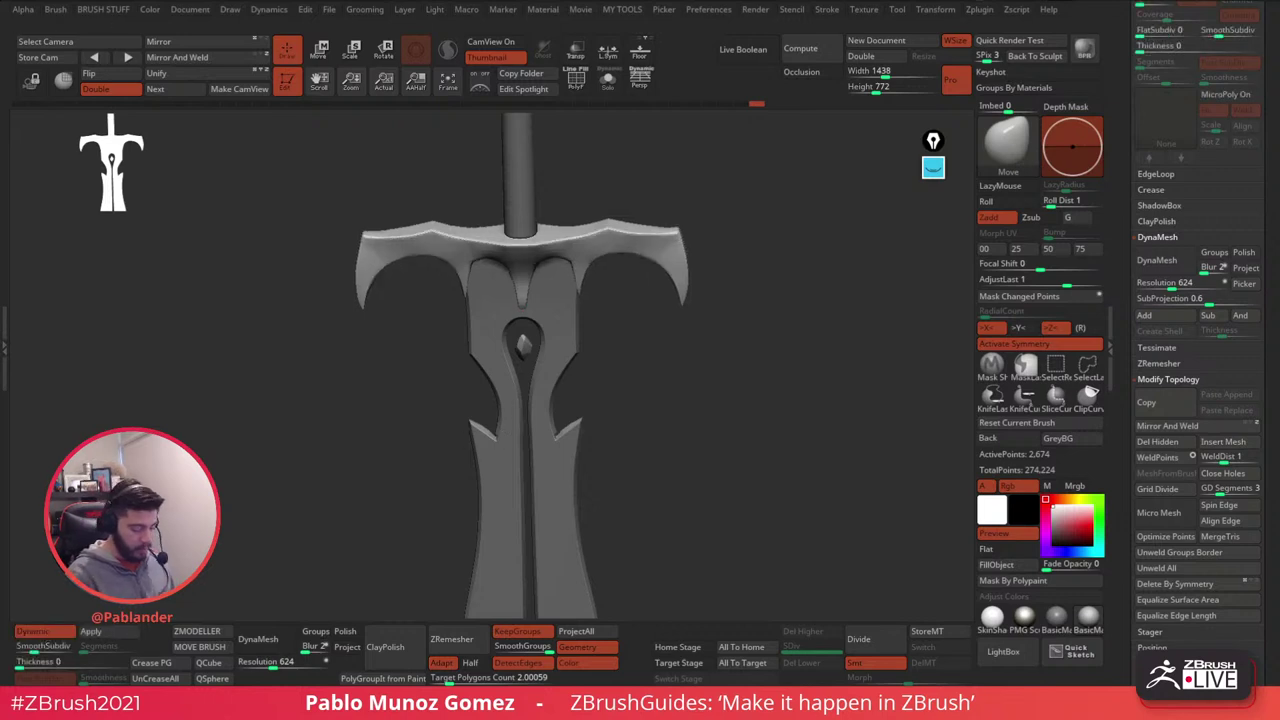
left_click_drag(664, 337, 380, 421)
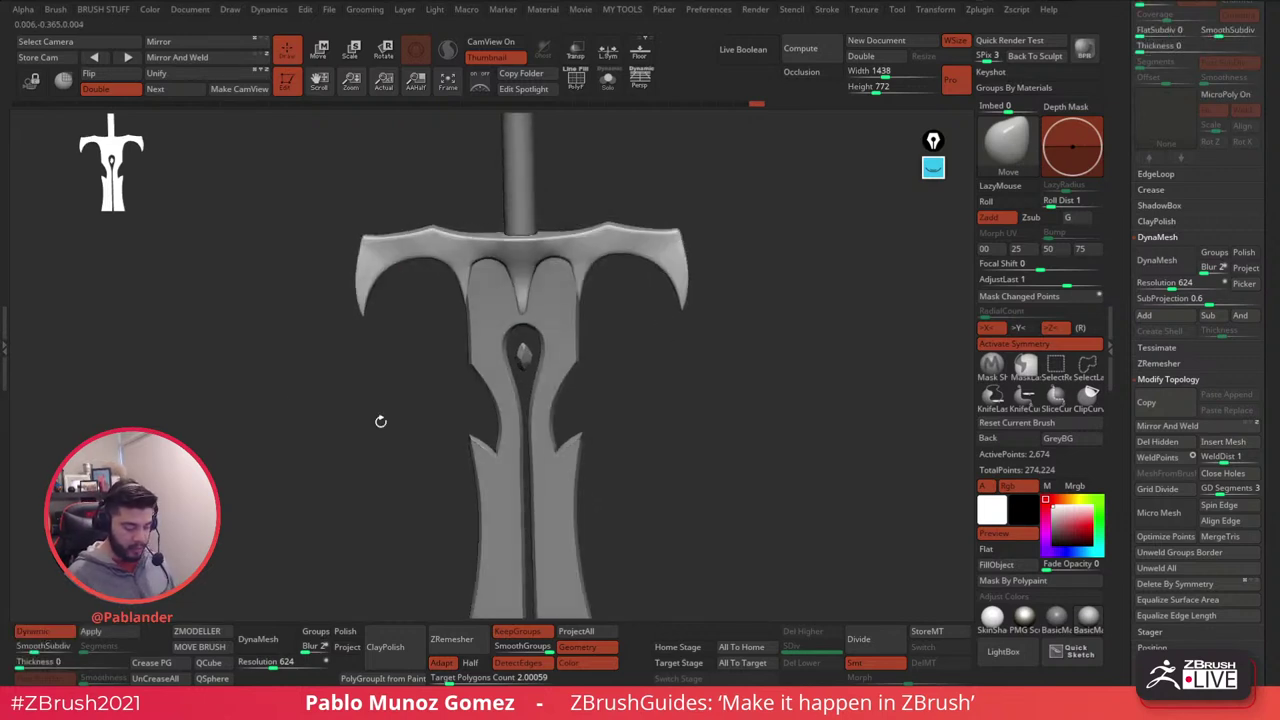
- Make the blade the active subtool and activate Dynamic Subdiv on it
left_click(576, 358, "alt")
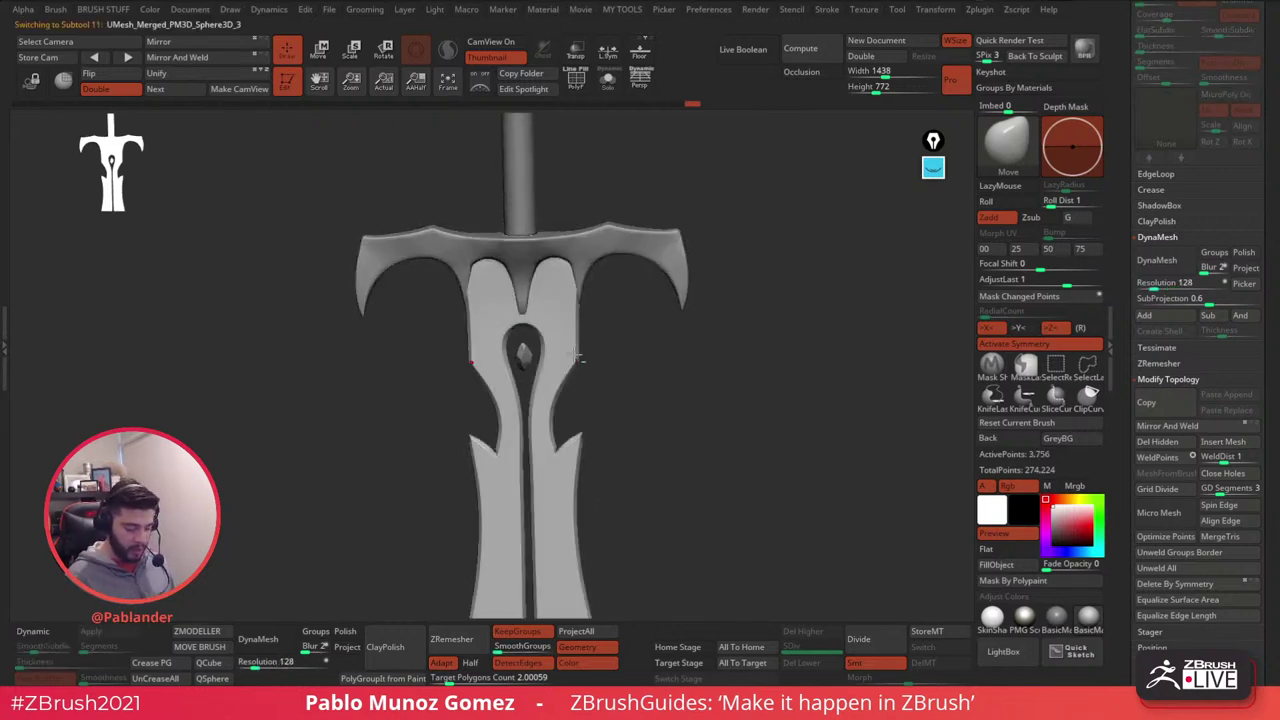
left_click(55, 632)
left_click_drag(591, 443, 635, 381, "alt")
mouse_move(735, 371)
left_mouse_down()
mouse_move(693, 337)
mouse_move(719, 317)
left_mouse_up()
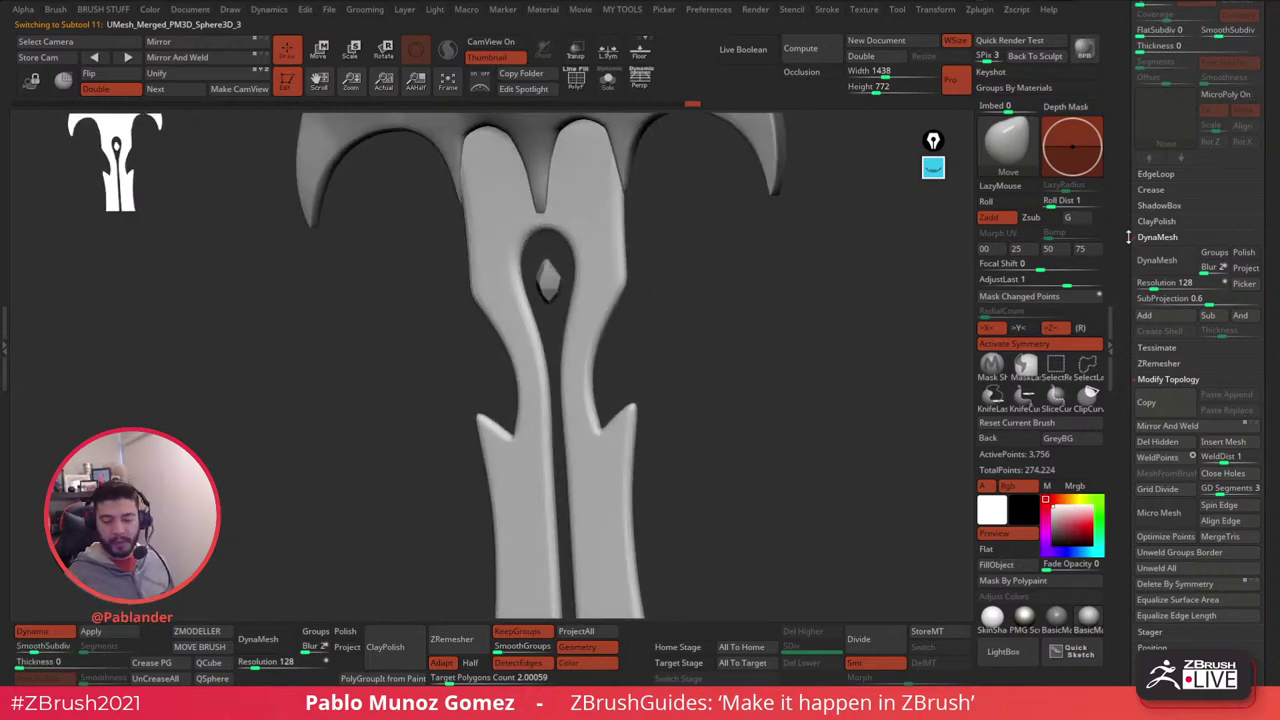
- Compare the blade with Dynamic Subdiv off and on, and crease its polygroup borders
scroll(1165, 300, "up", 6)
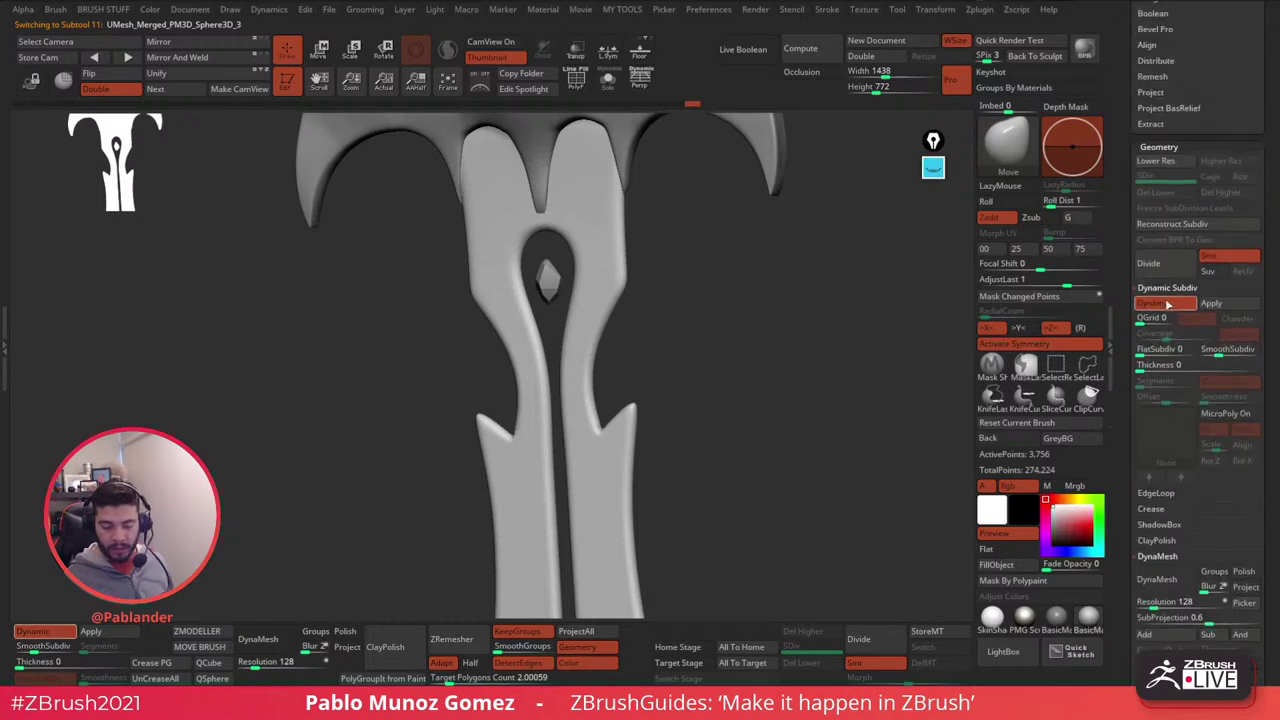
left_click(1170, 304)
left_click(1191, 303)
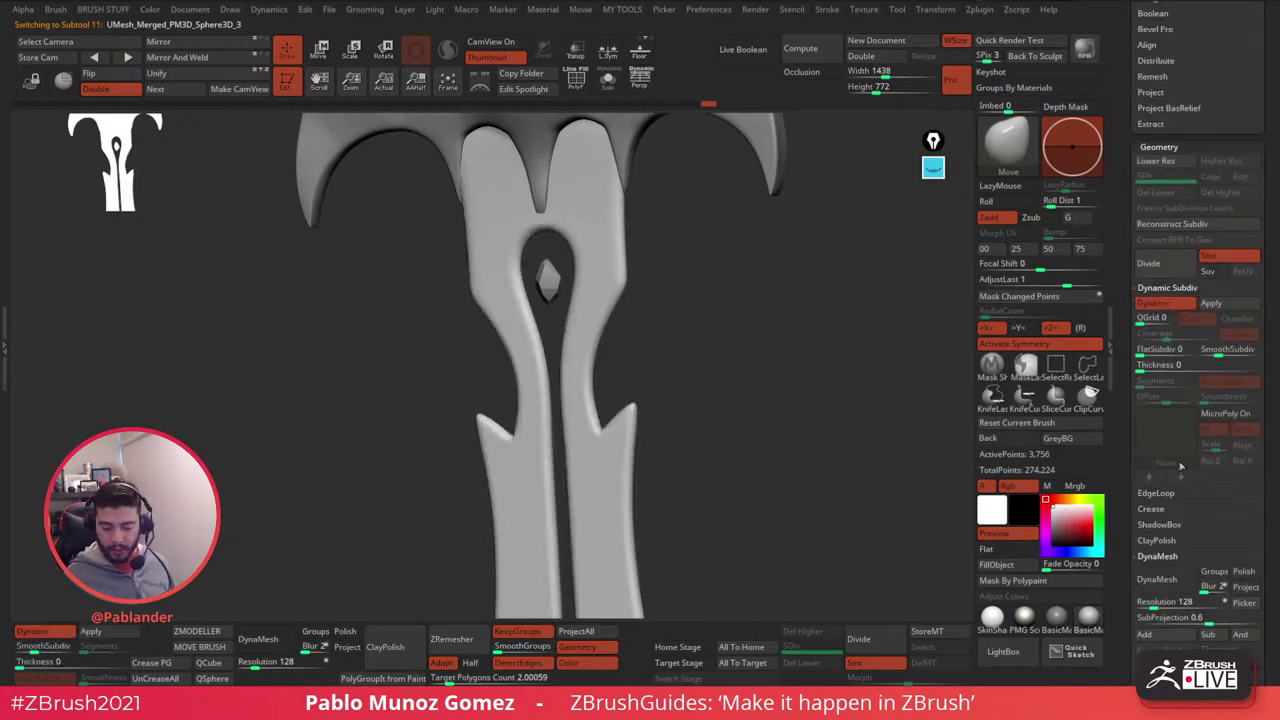
left_click(1221, 505)
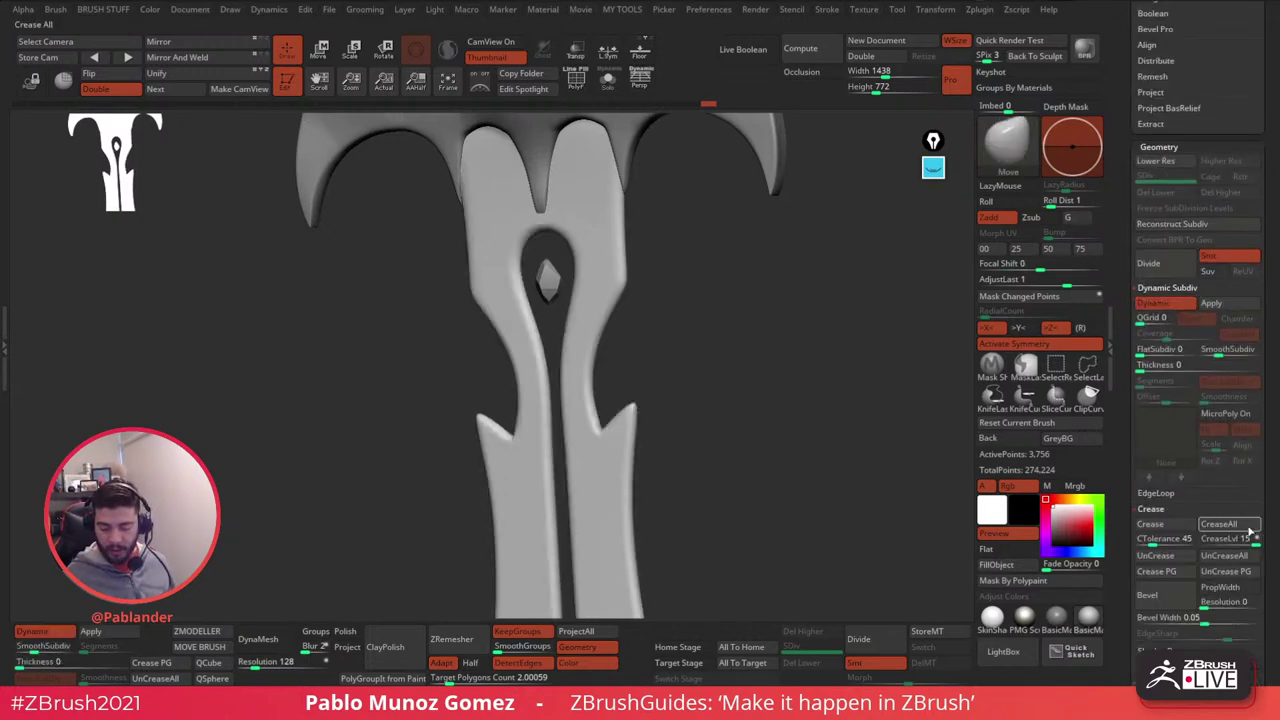
left_click(1170, 578)
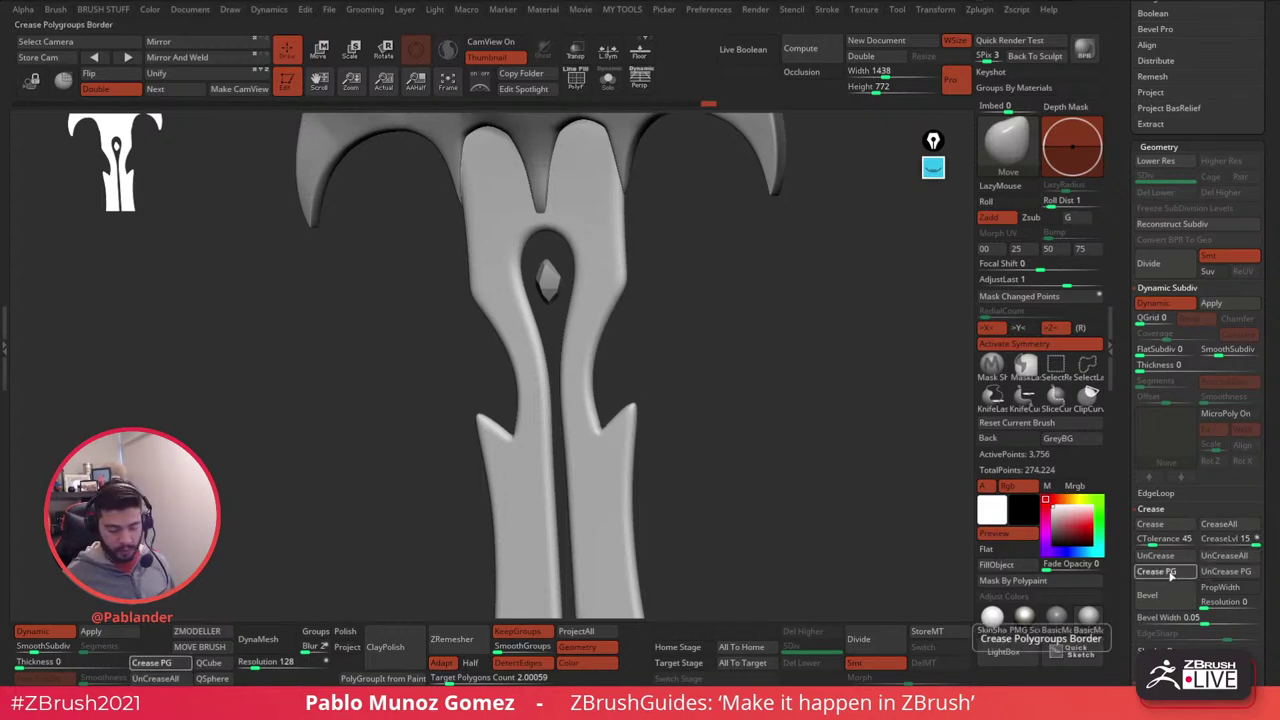
mouse_move(760, 445)
left_mouse_down()
mouse_move(703, 448)
mouse_move(709, 437)
left_mouse_up()
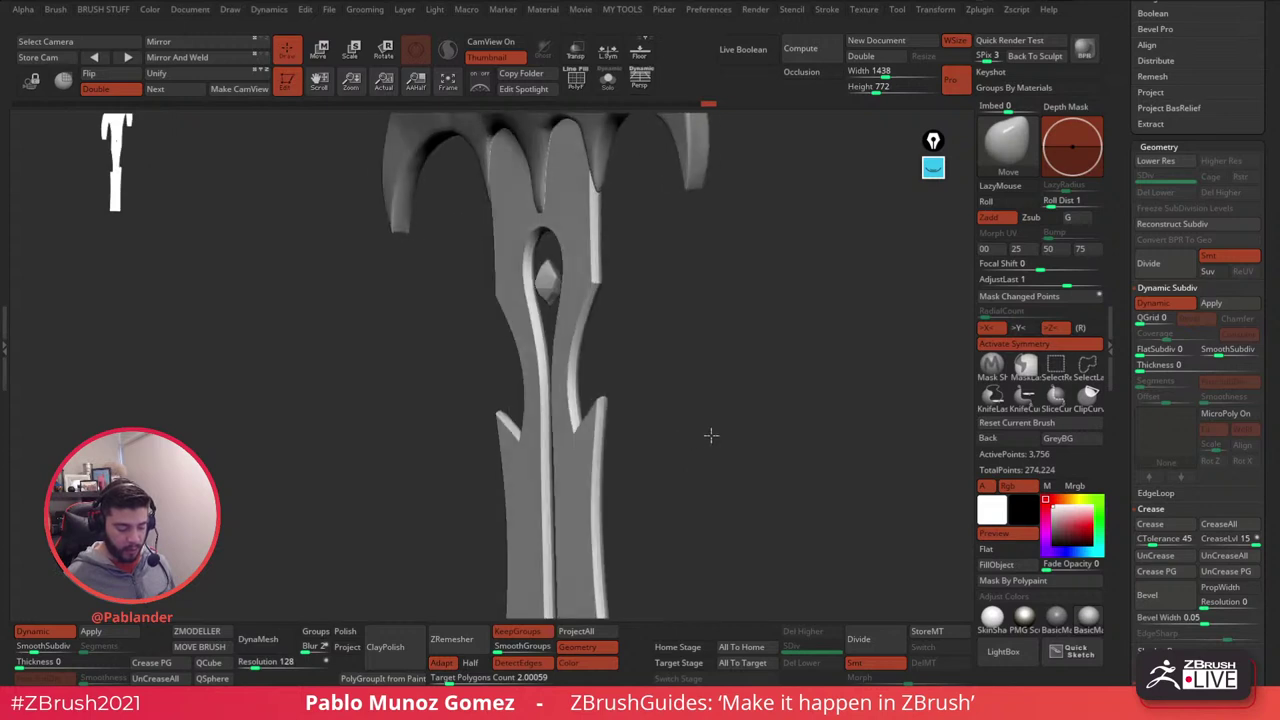
- Isolate the blade in Solo mode, display its polyframe, and turn off Dynamic Subdiv
left_click(606, 86)
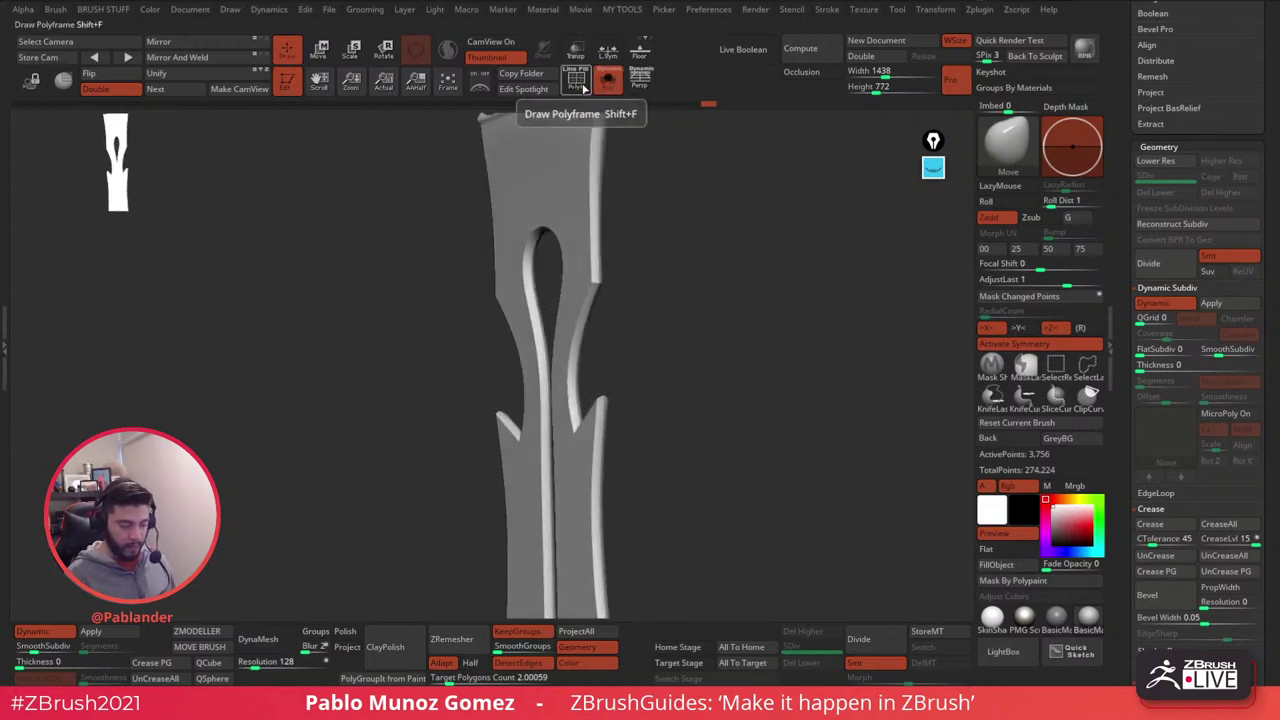
left_click(576, 80)
left_click_drag(880, 338, 714, 395)
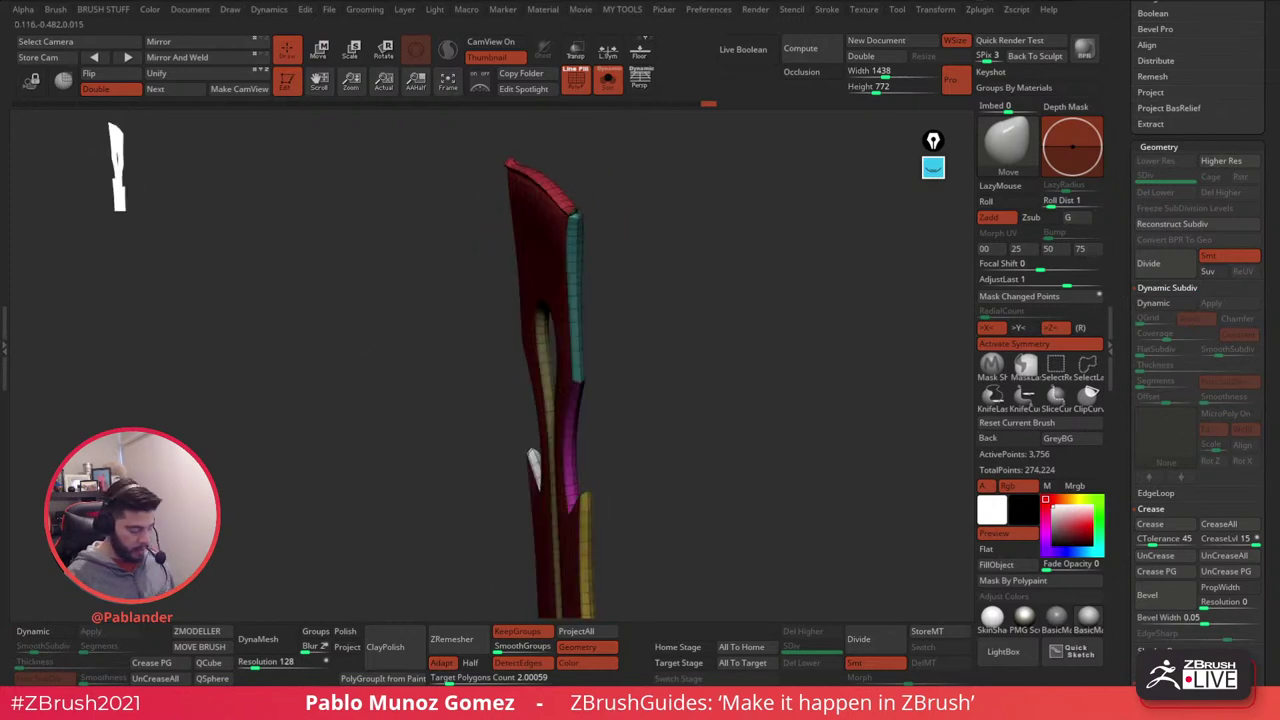
left_click(42, 632)
- Hide and delete the end faces capping the blade's upper edge, and check the open edge against the crossguard
left_click_drag(610, 220, 797, 325, "alt")
key("shift+d")
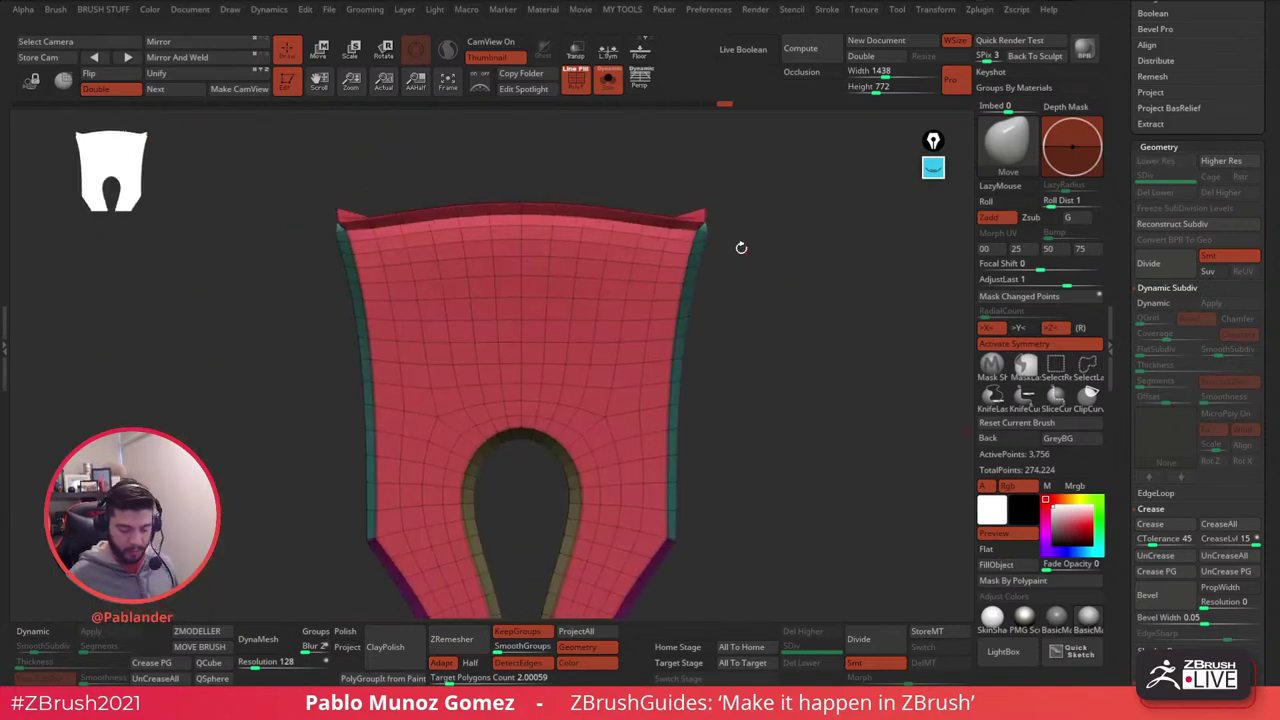
key("ctrl+shift")
mouse_move(614, 228)
left_mouse_down("ctrl+alt+shift")
mouse_move(568, 163)
mouse_move(715, 185)
left_mouse_up("ctrl+alt+shift")
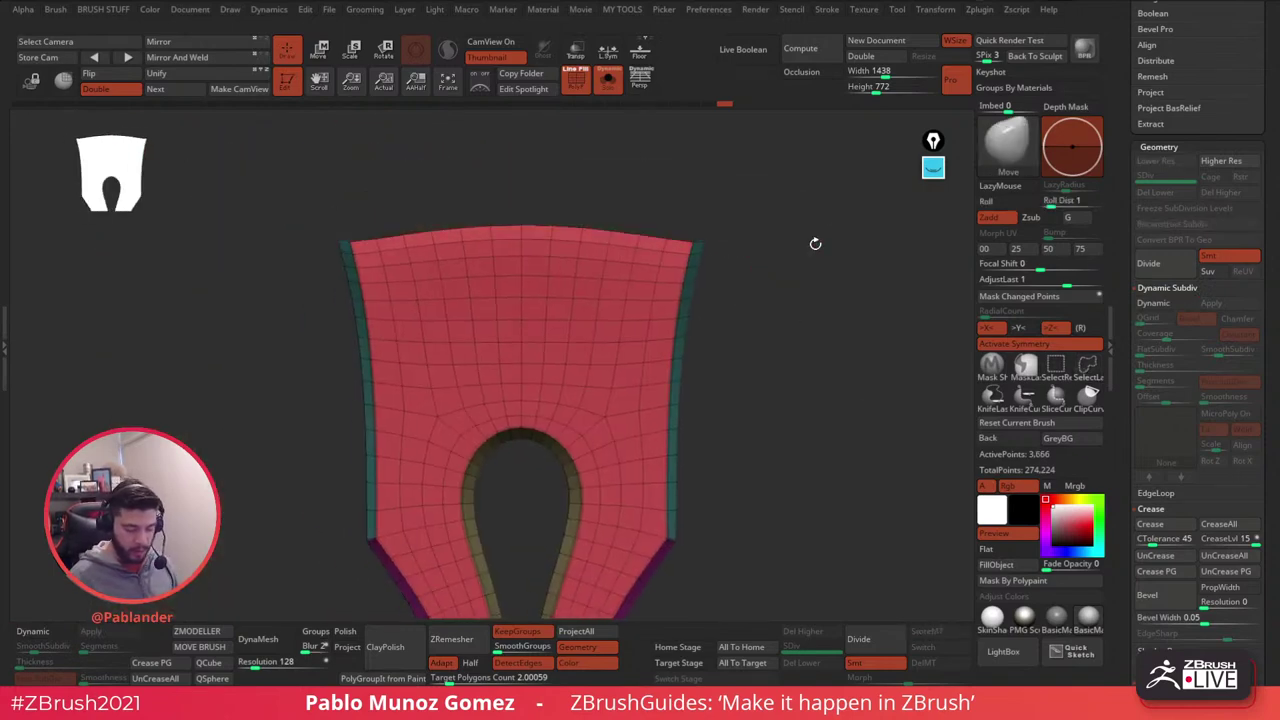
key("1")
left_click(777, 289)
left_click(608, 80)
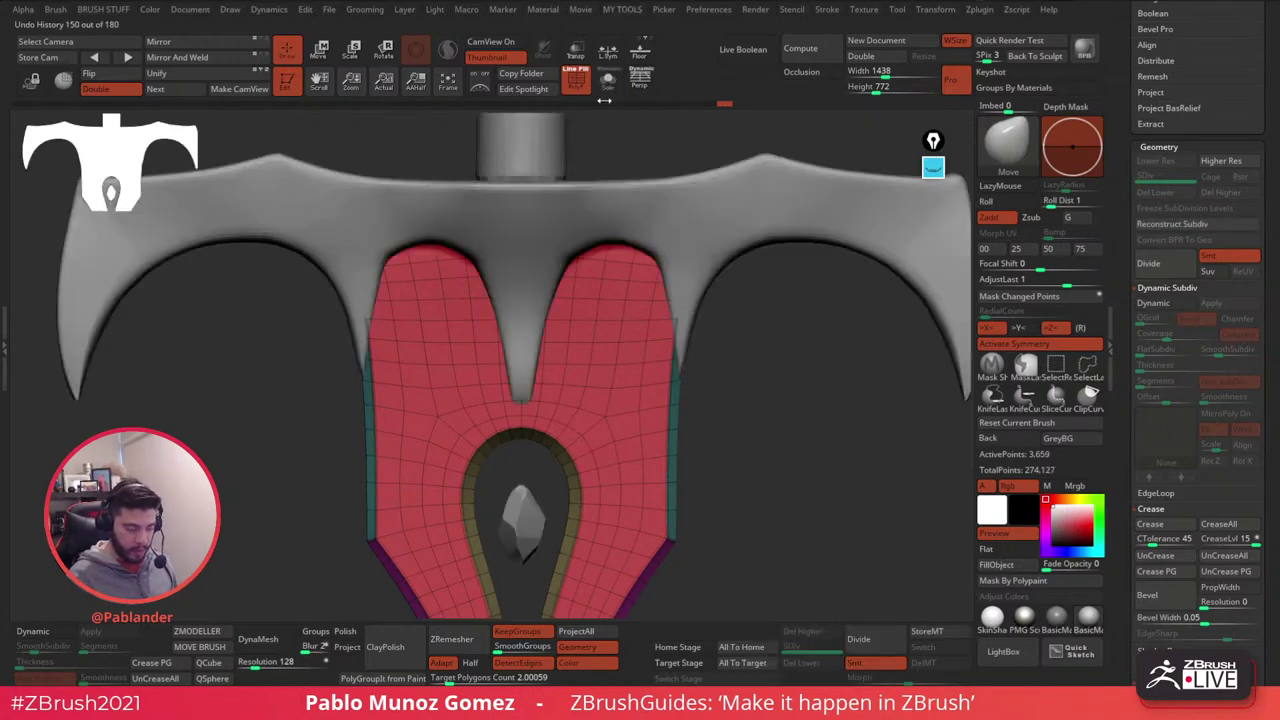
left_click_drag(759, 294, 738, 319)
left_click(608, 81)
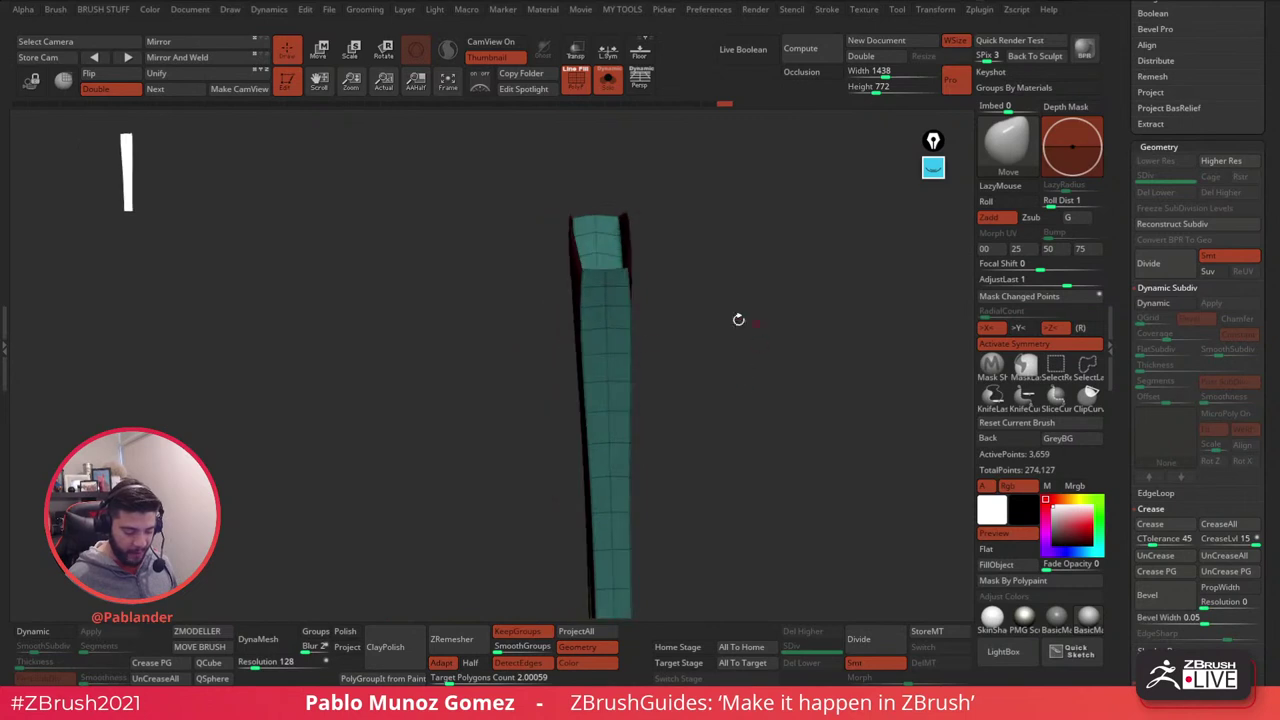
- Switch to ZModeler and set its edge action to Crease with EdgeLoop Complete for the blade's narrow side strip
key("b")
key("z")
key("m")
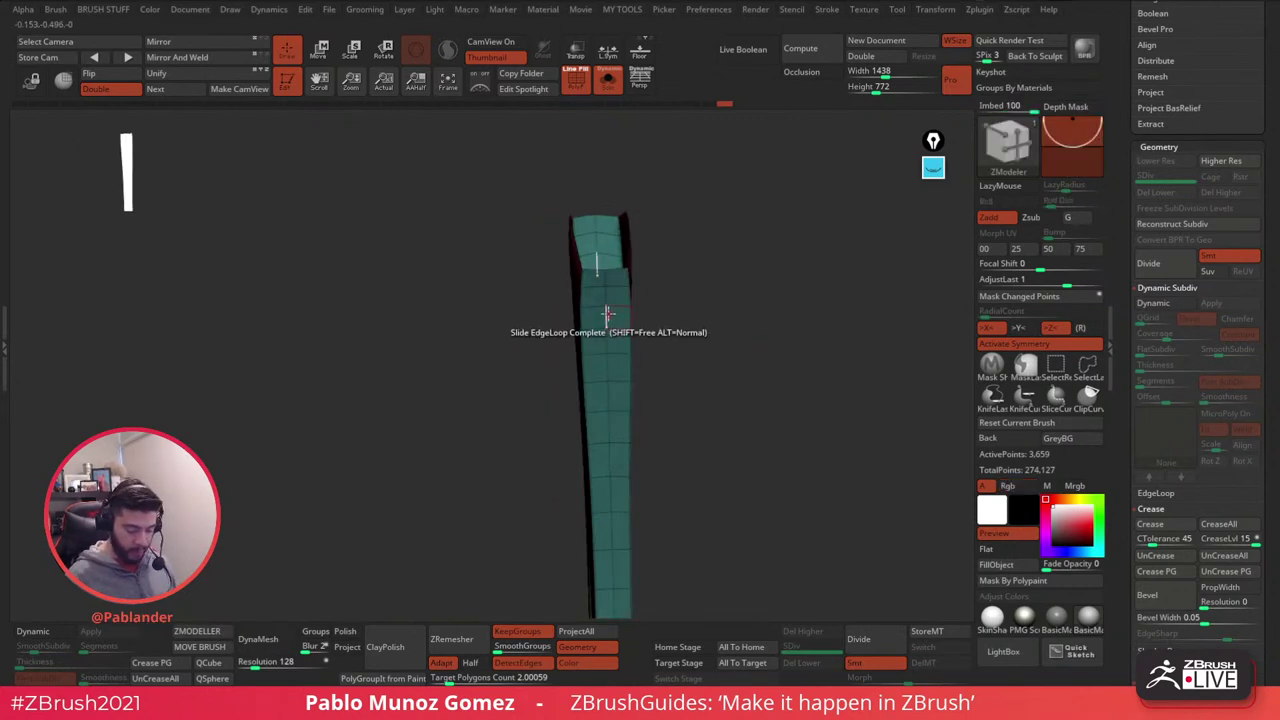
key("space")
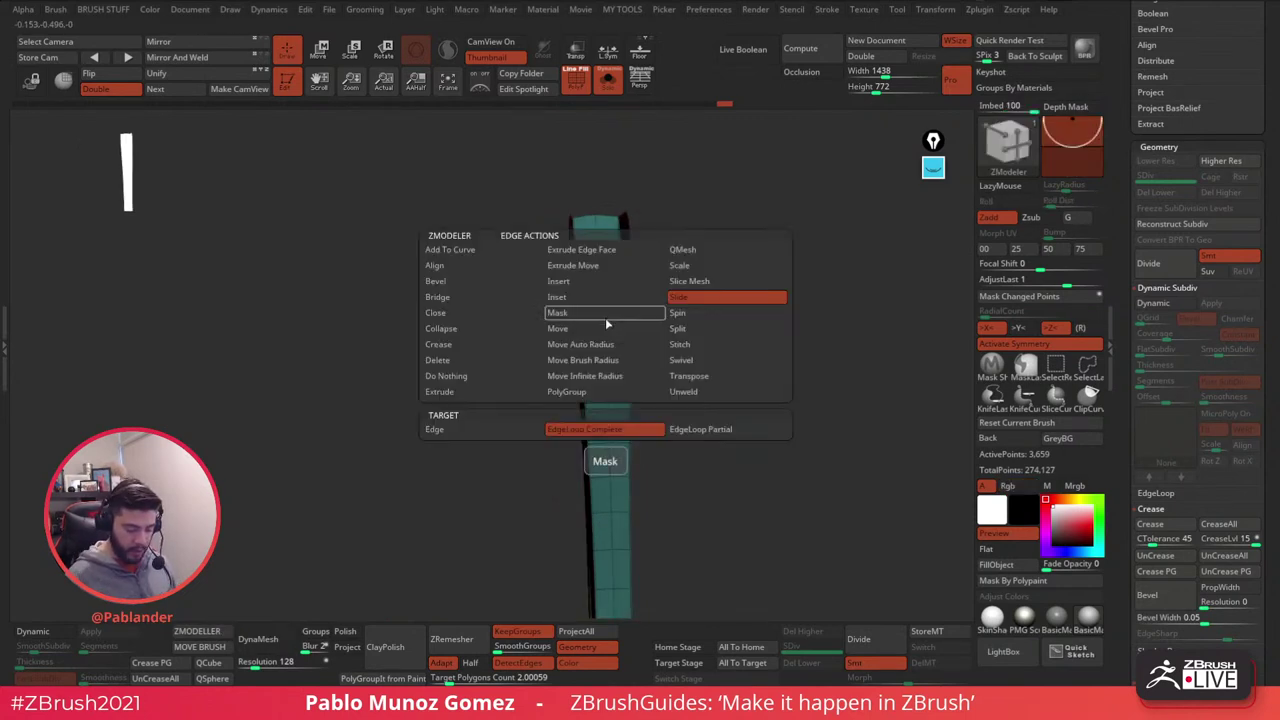
left_click(462, 345)
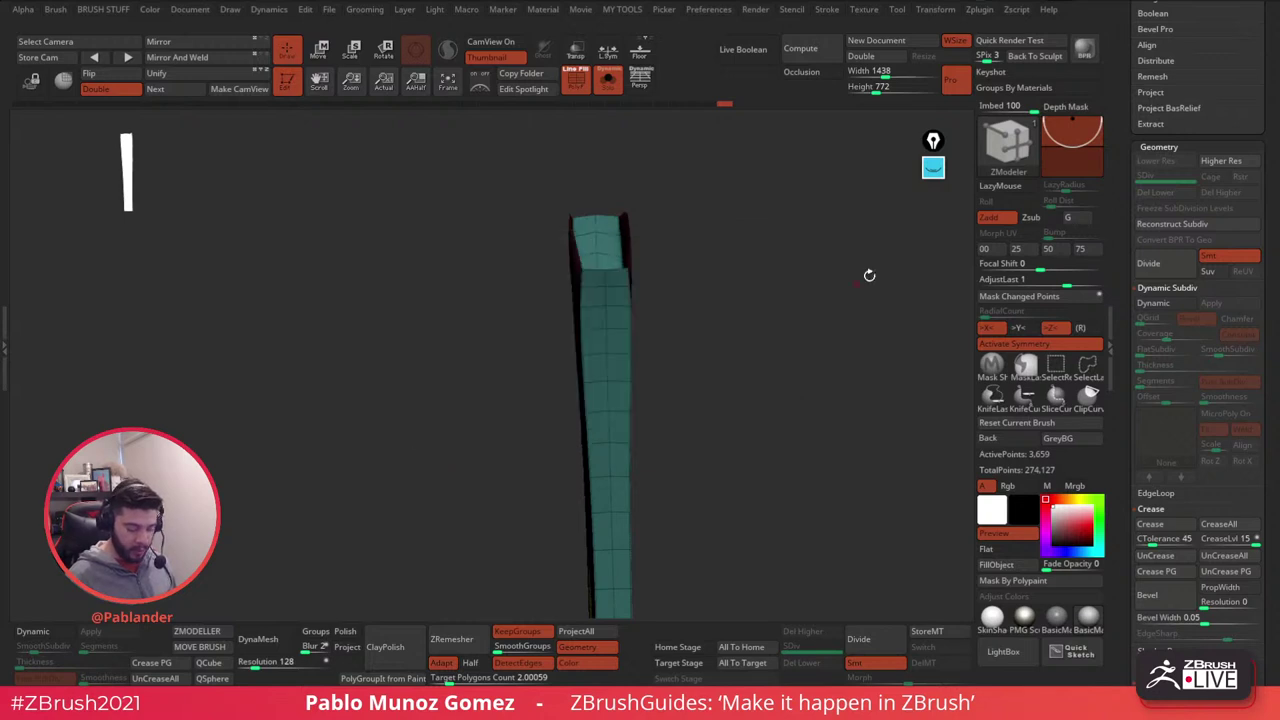
left_click_drag(871, 277, 602, 347)
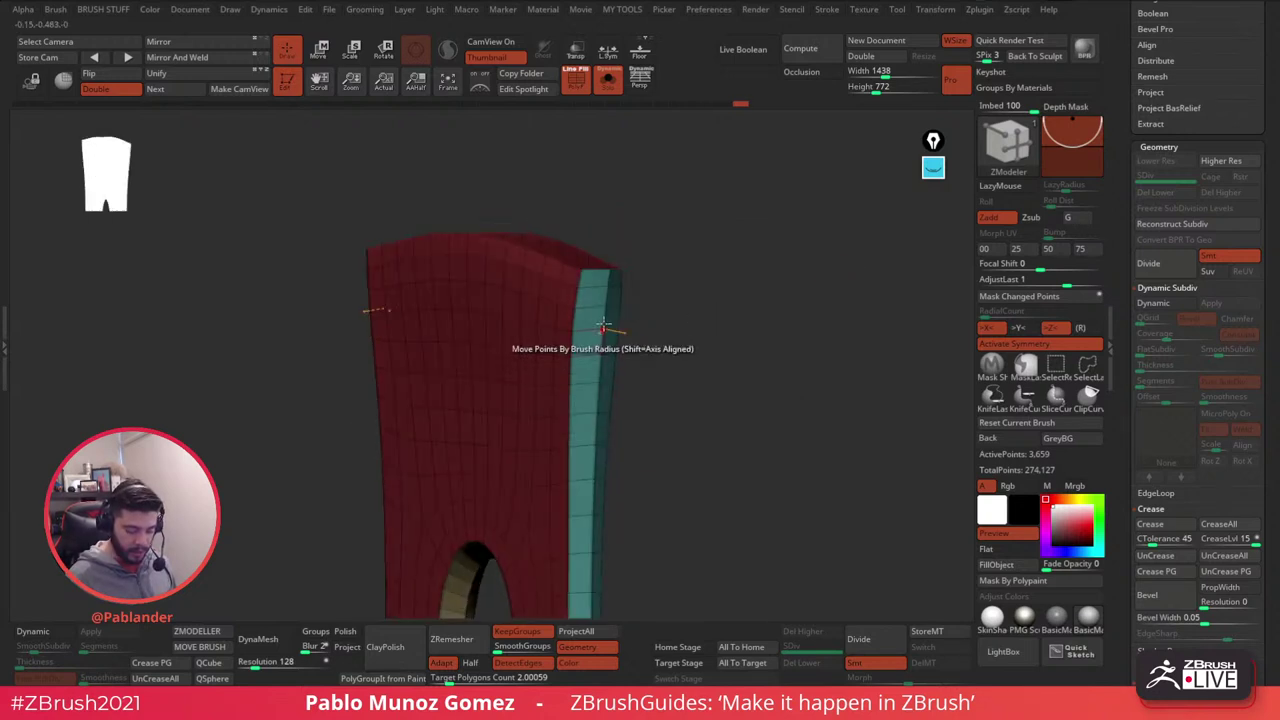
left_click_drag(720, 423, 799, 386)
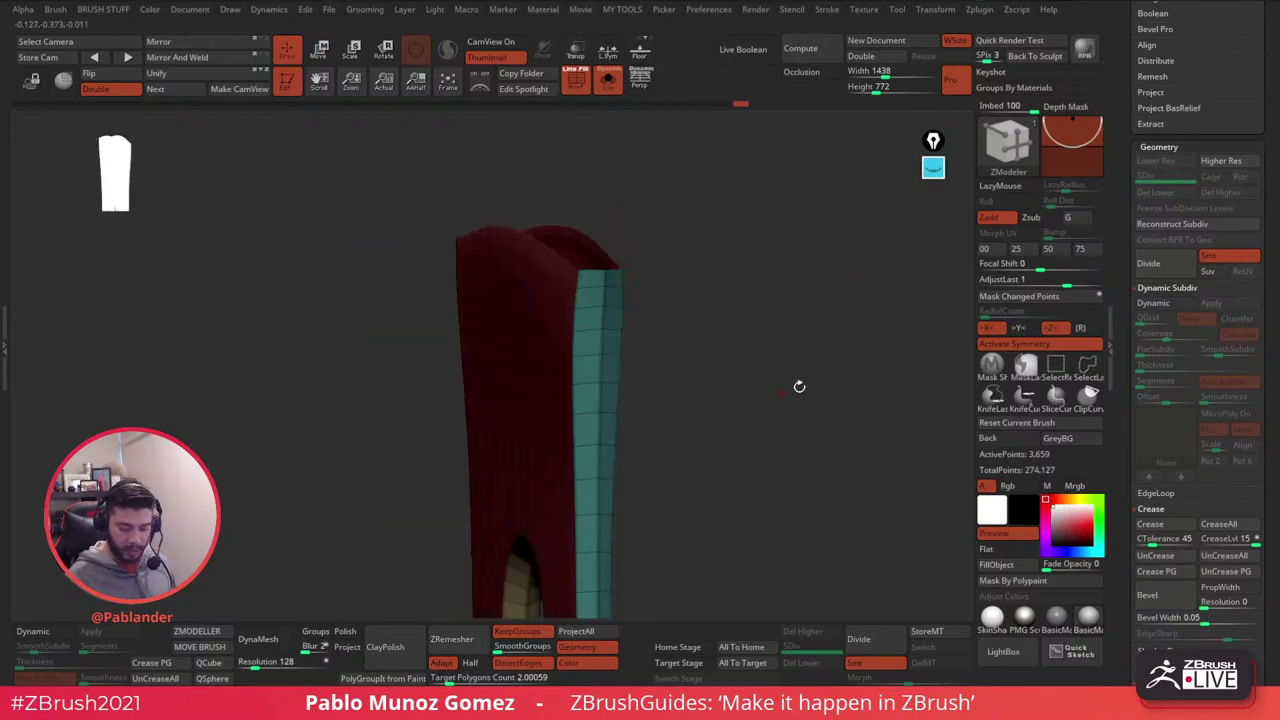
- Reactivate Dynamic Subdiv on the blade, show the full sword without polyframe, and return to the Move brush
left_click(1165, 303)
left_click(576, 81)
left_click(608, 82)
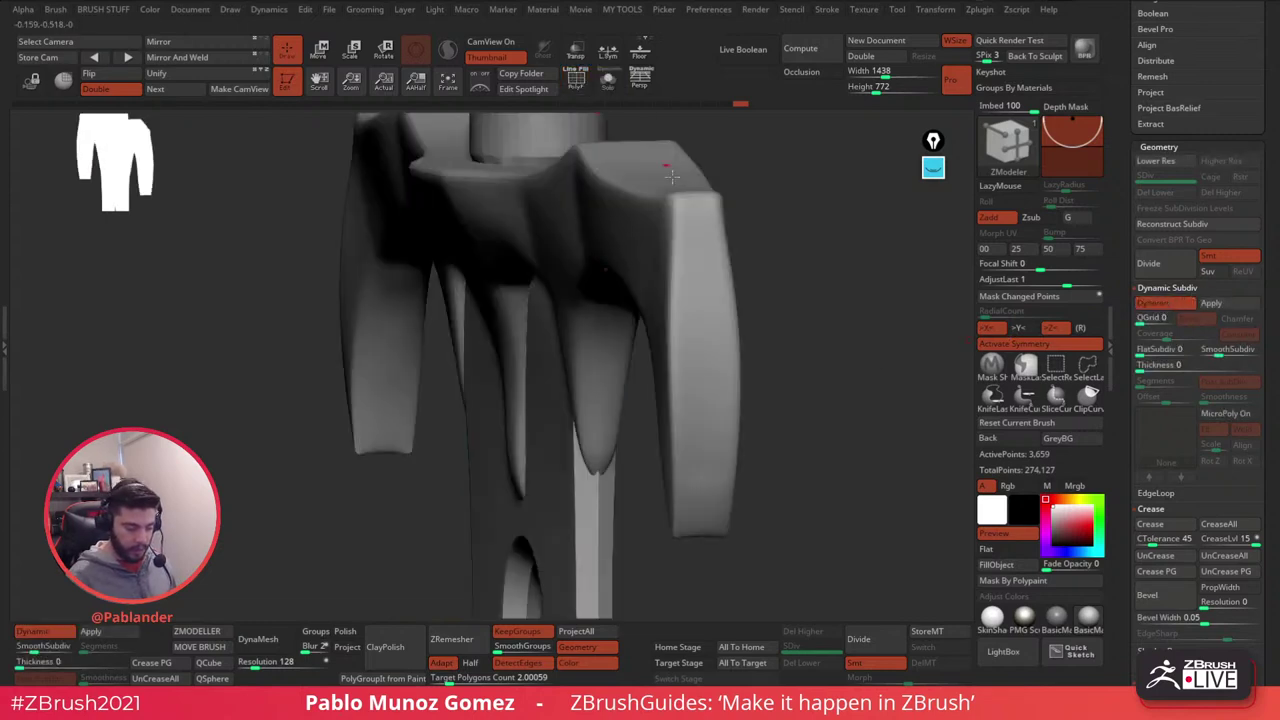
left_click_drag(774, 341, 748, 389, "alt")
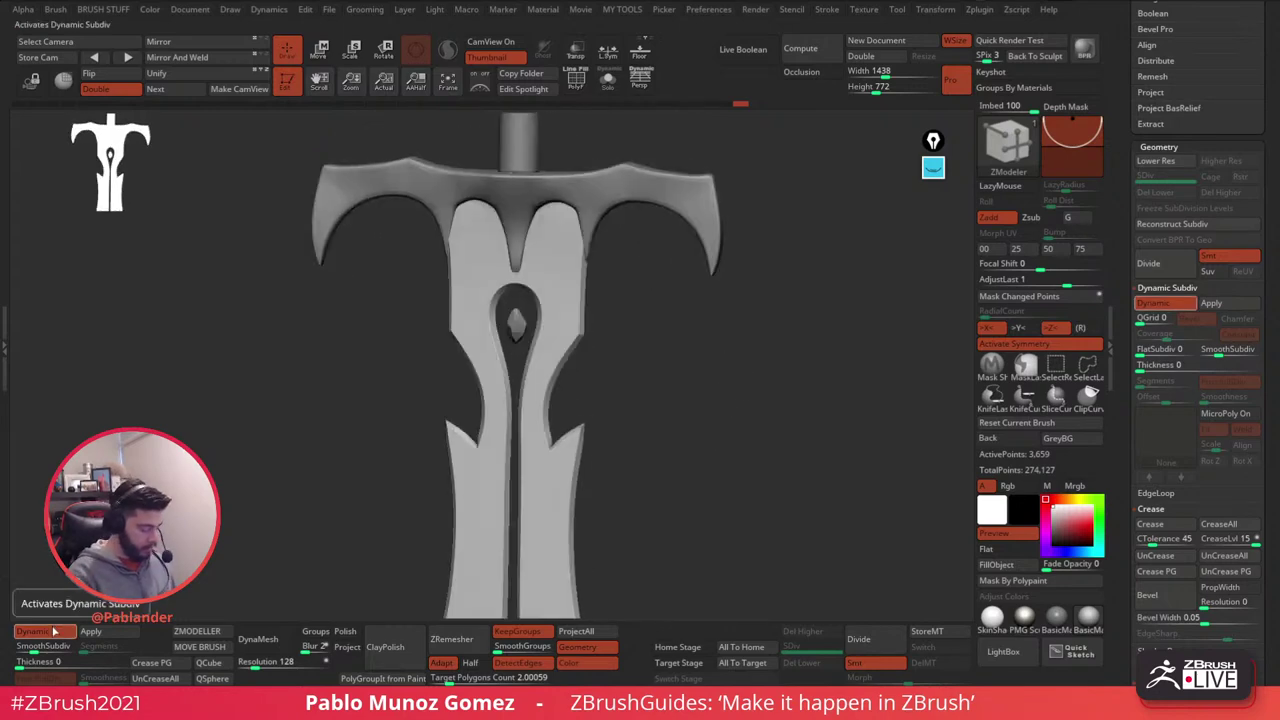
key("b")
left_click(702, 371)
left_click_drag(685, 349, 671, 340, "alt")
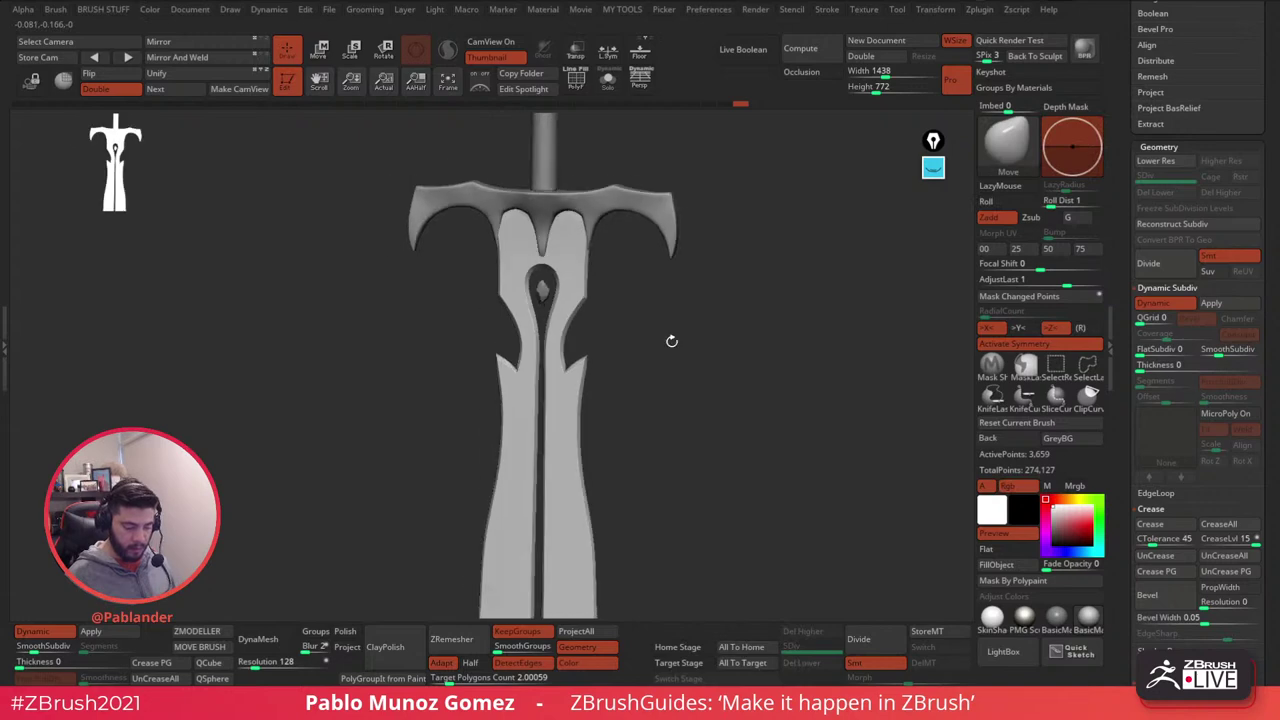
mouse_move(709, 434)
left_mouse_down("alt")
mouse_move(712, 370)
mouse_move(702, 415)
left_mouse_up("alt")
left_click_drag(702, 380, 690, 430, "shift")
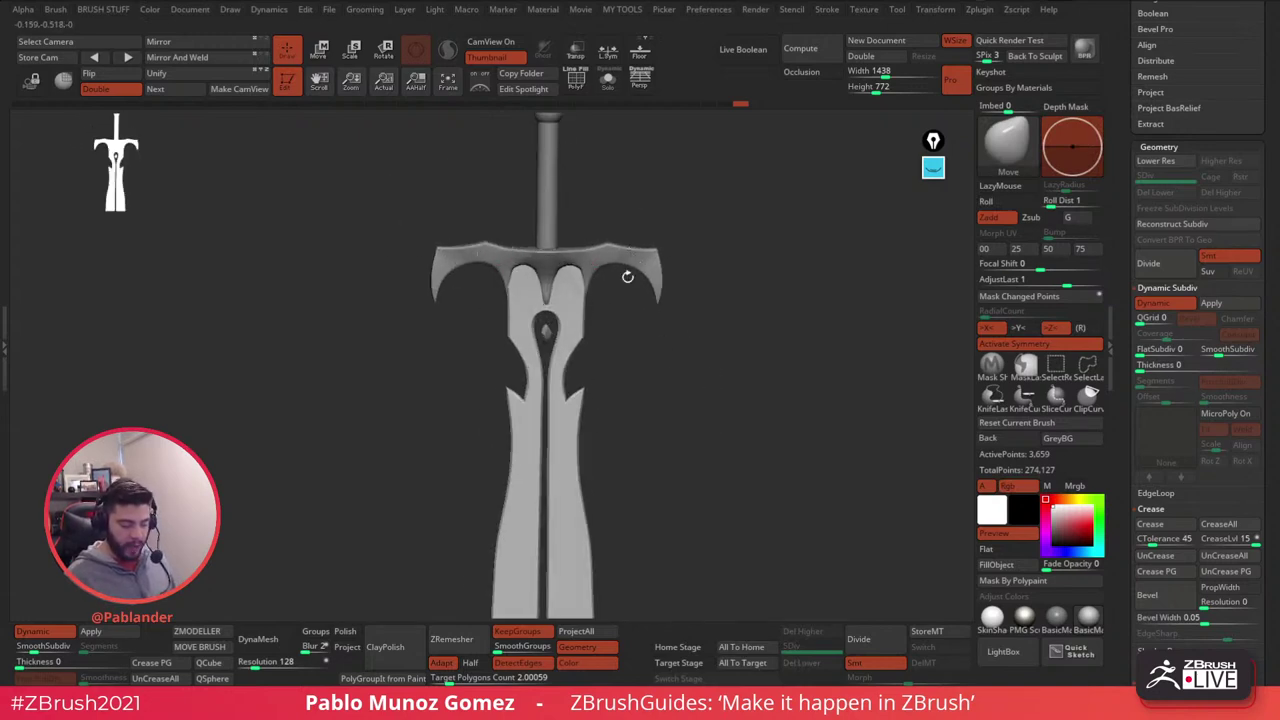
mouse_move(636, 274)
left_mouse_down()
mouse_move(643, 343)
mouse_move(642, 292)
left_mouse_up()
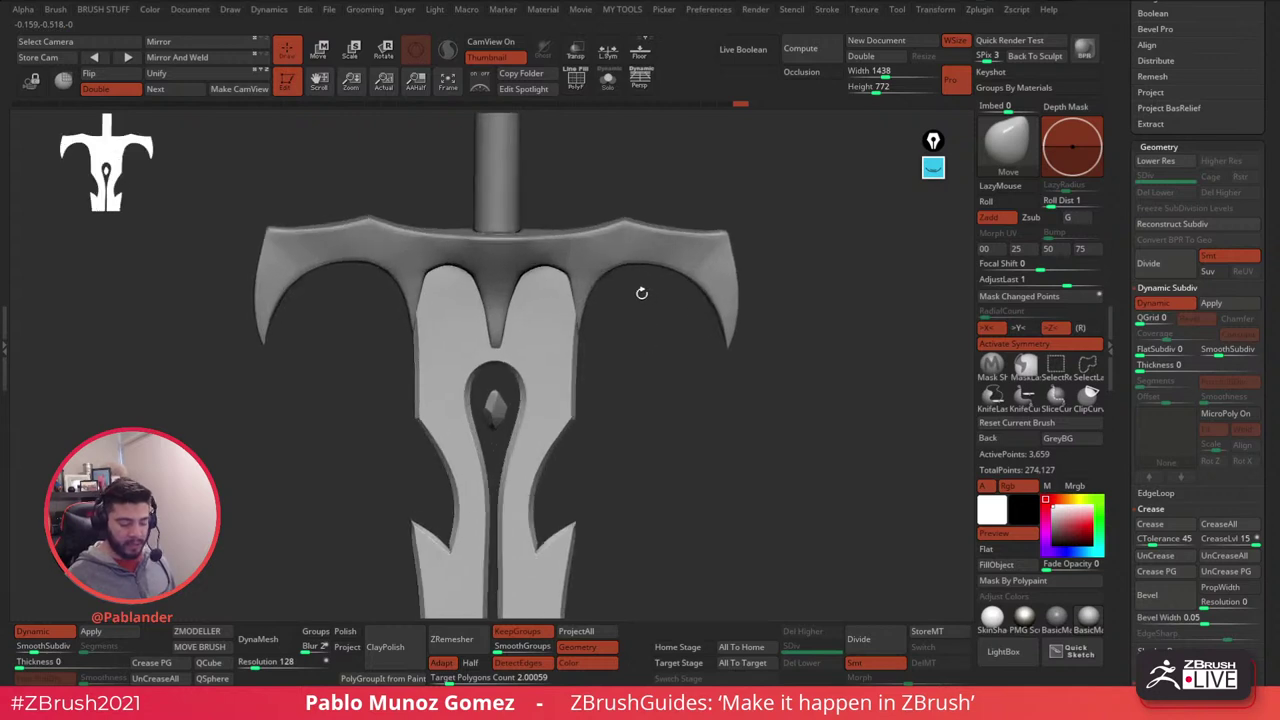
- Select the crossguard, resize the Move brush, and reshape the crossguard's contour on both sides of the grip
left_click(611, 252, "alt")
key("space")
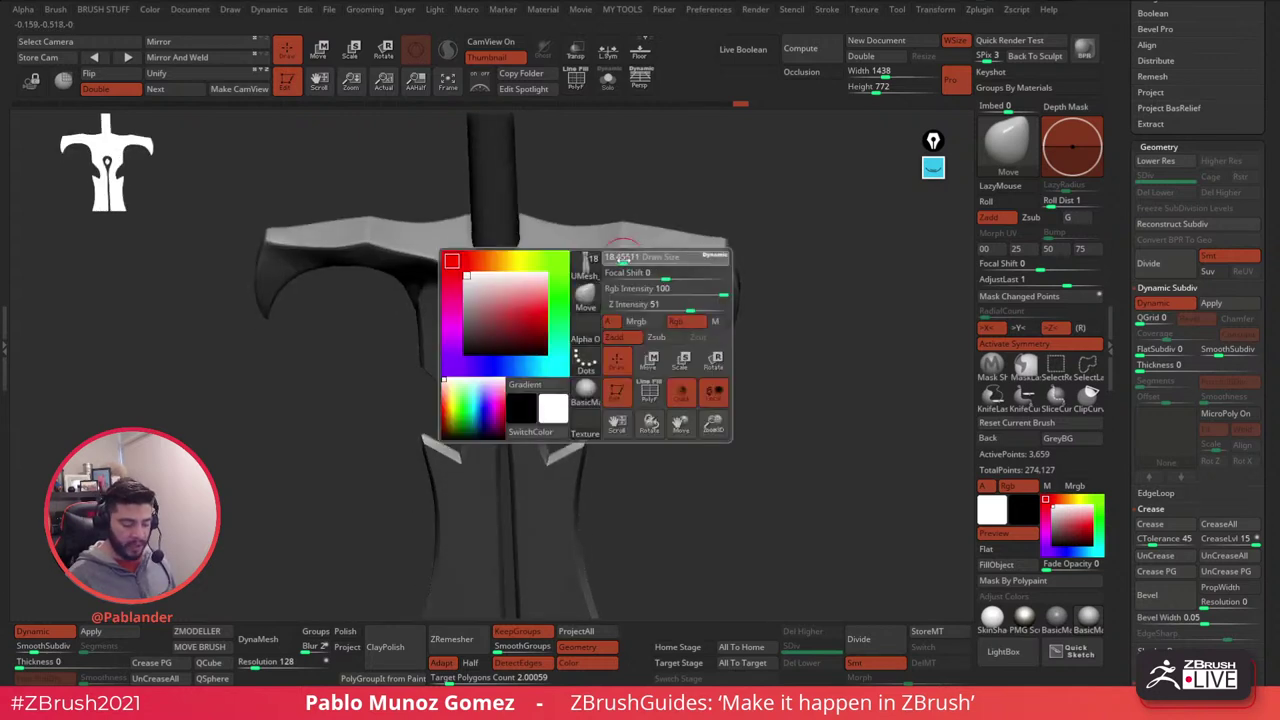
key("space")
left_click_drag(571, 263, 569, 252)
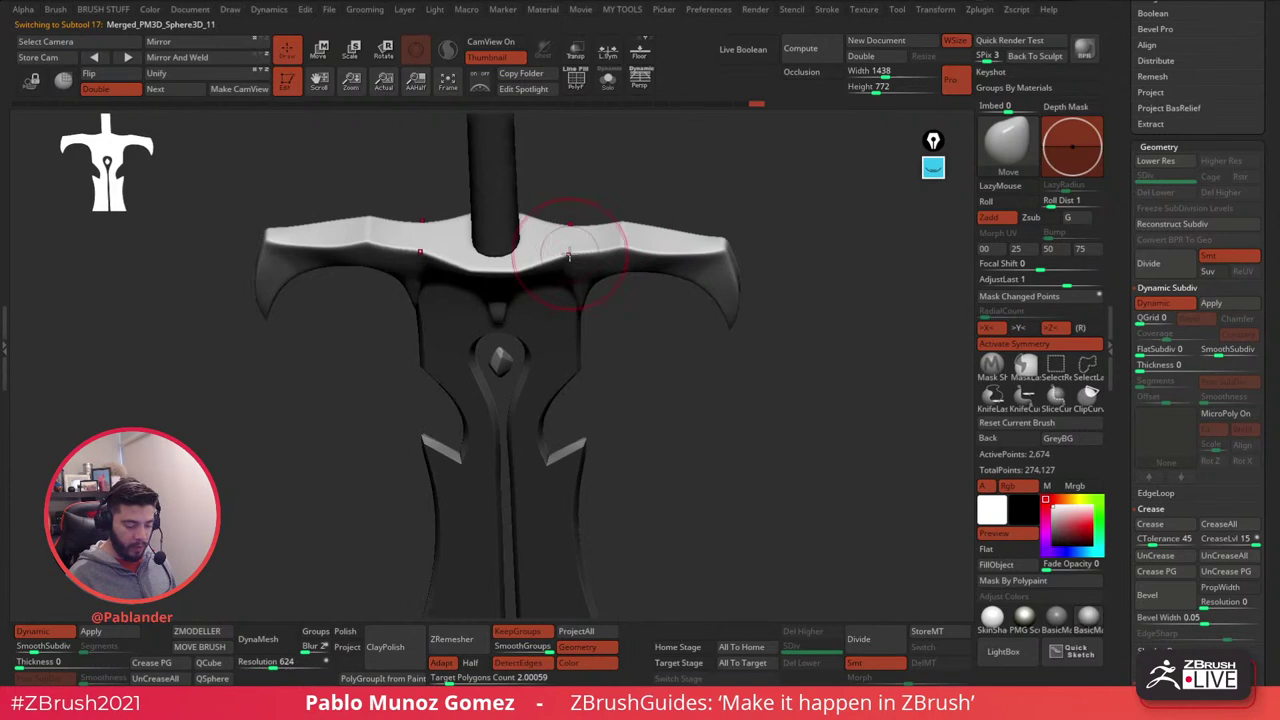
right_click_drag(622, 236, 583, 294)
left_click_drag(552, 267, 550, 251)
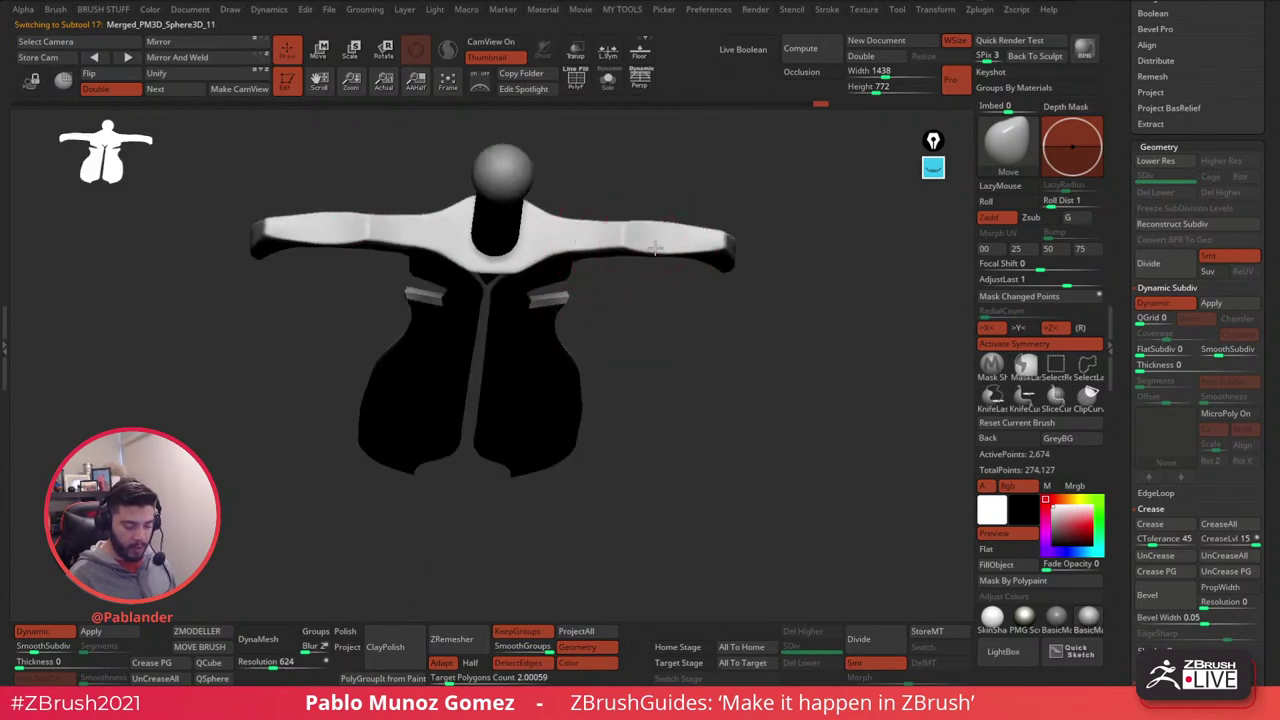
- Refine the crossguard's outer ends from above and lengthen its central spike down to the blade's teardrop opening
left_click_drag(680, 277, 678, 241, "shift")
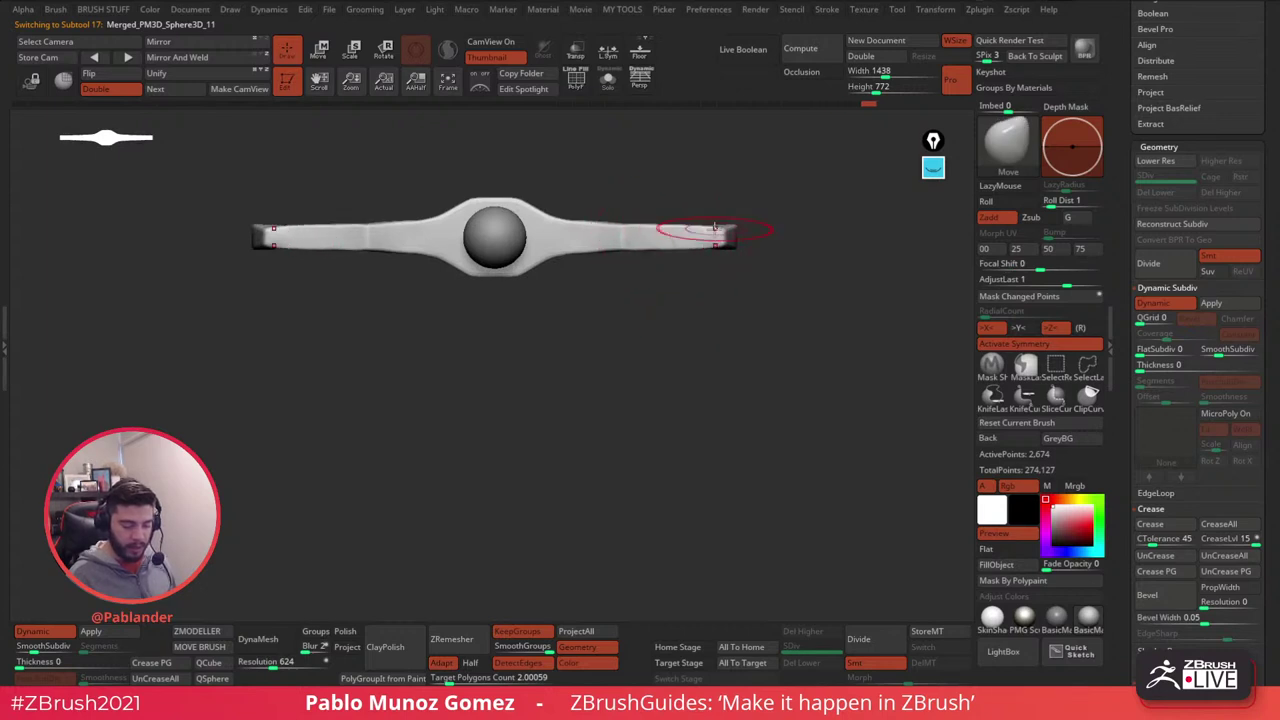
mouse_move(723, 227)
left_mouse_down()
mouse_move(749, 265)
mouse_move(758, 225)
mouse_move(786, 283)
mouse_move(775, 240)
mouse_move(694, 332)
mouse_move(723, 331)
mouse_move(763, 257)
mouse_move(663, 297)
left_mouse_up()
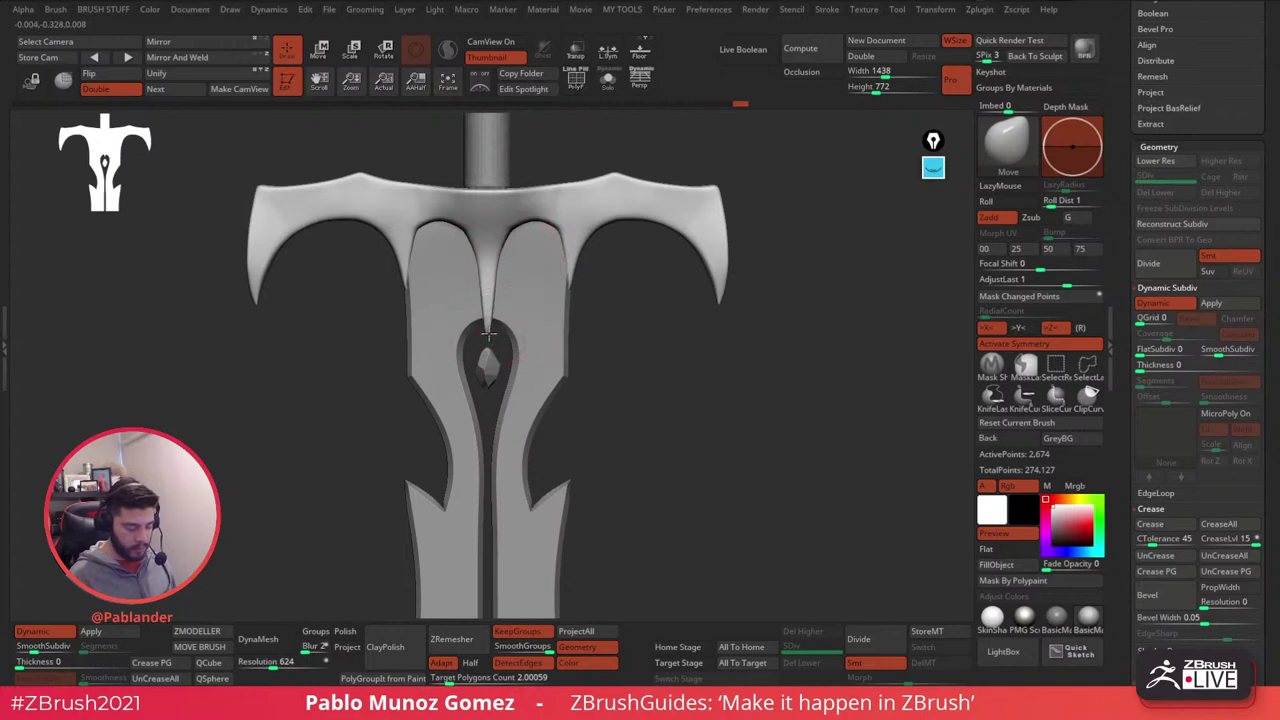
left_click_drag(597, 376, 695, 351, "alt")
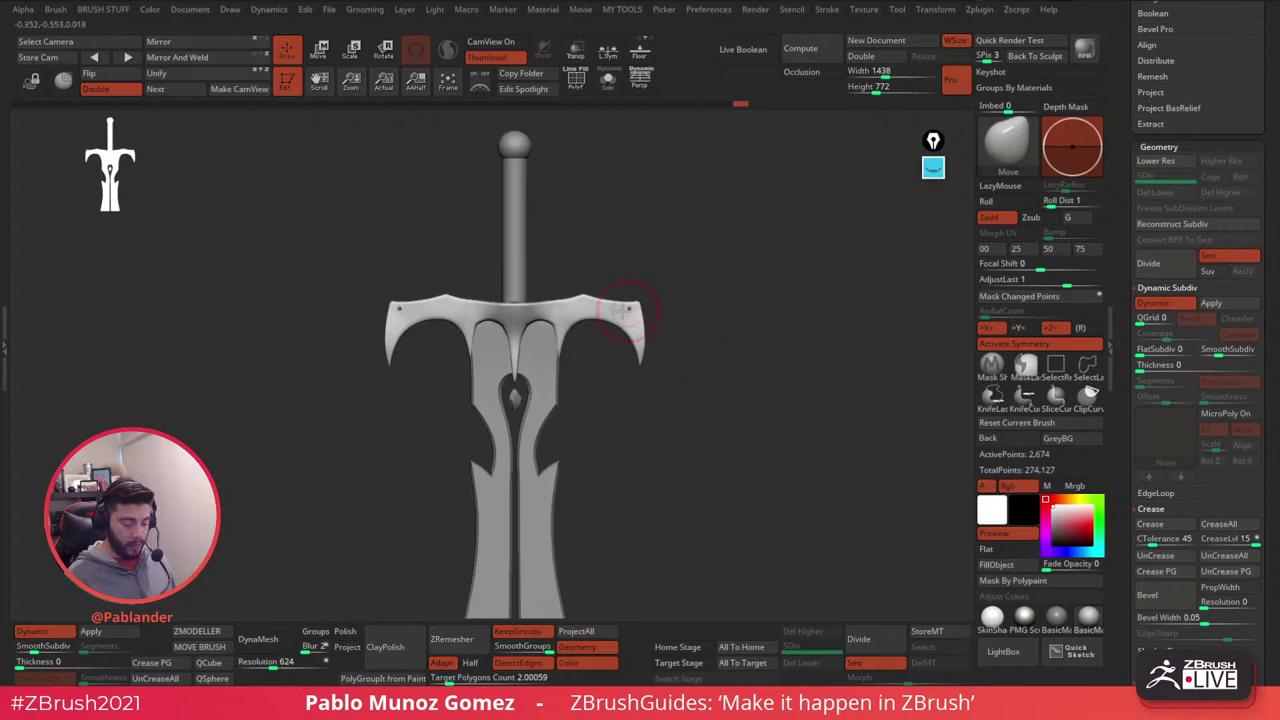
left_click_drag(628, 310, 584, 332, "alt")
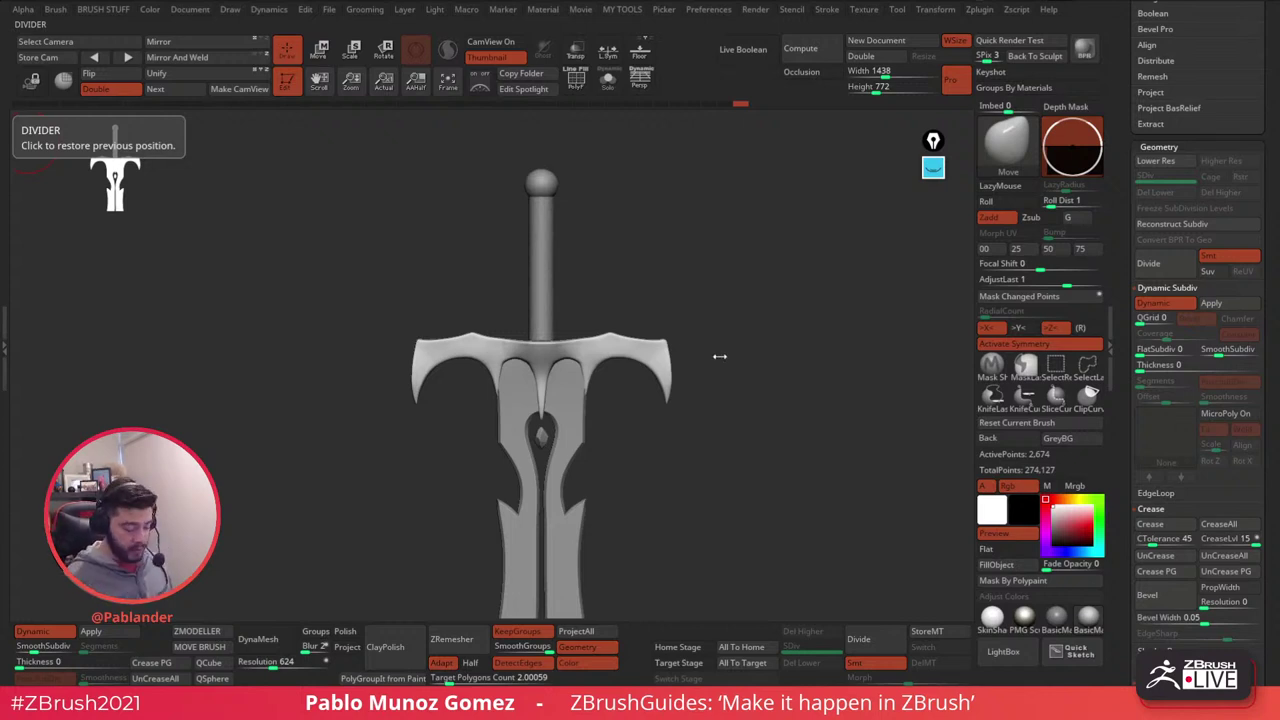
left_click_drag(721, 380, 730, 357, "alt")
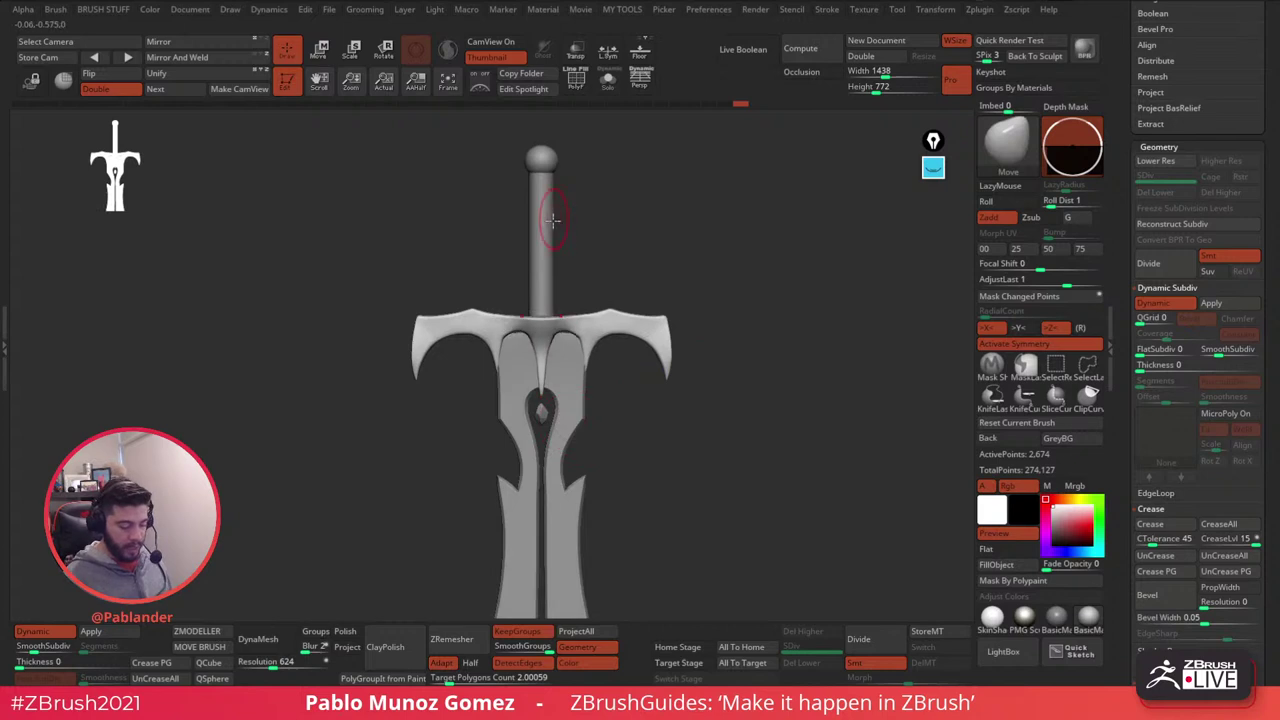
- Turn off Dynamic Subdiv on the crossguard and thicken the front of its central spike with the Inflat brush
mouse_move(714, 434)
left_mouse_down()
mouse_move(711, 397)
mouse_move(694, 397)
mouse_move(727, 393)
mouse_move(691, 391)
left_mouse_up()
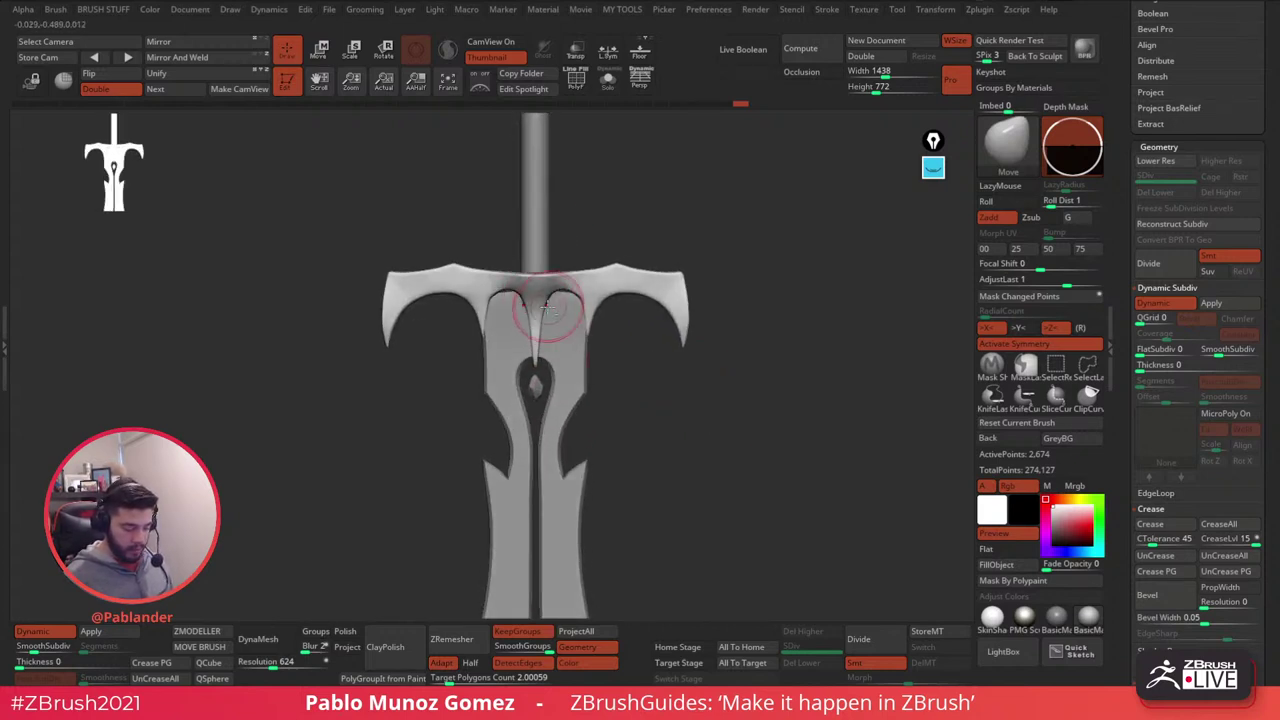
right_click_drag(548, 310, 560, 342, "ctrl")
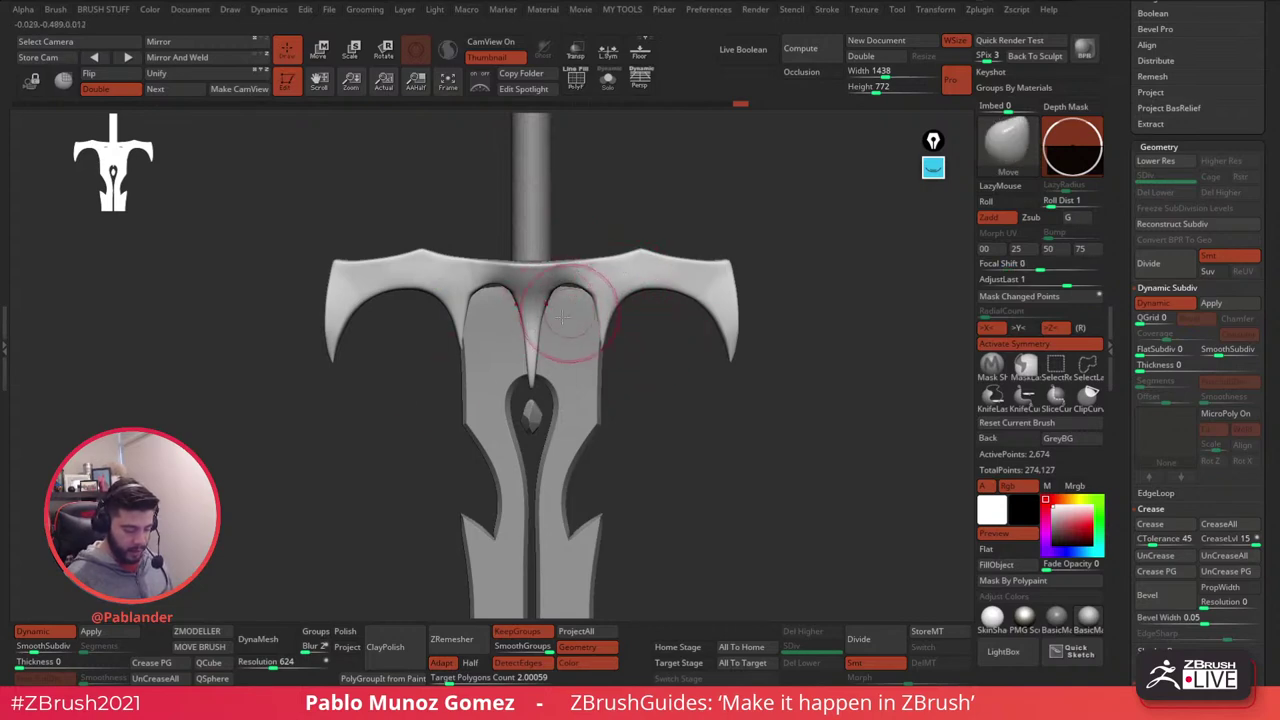
key("shift+d")
key("b")
key("i")
key("n")
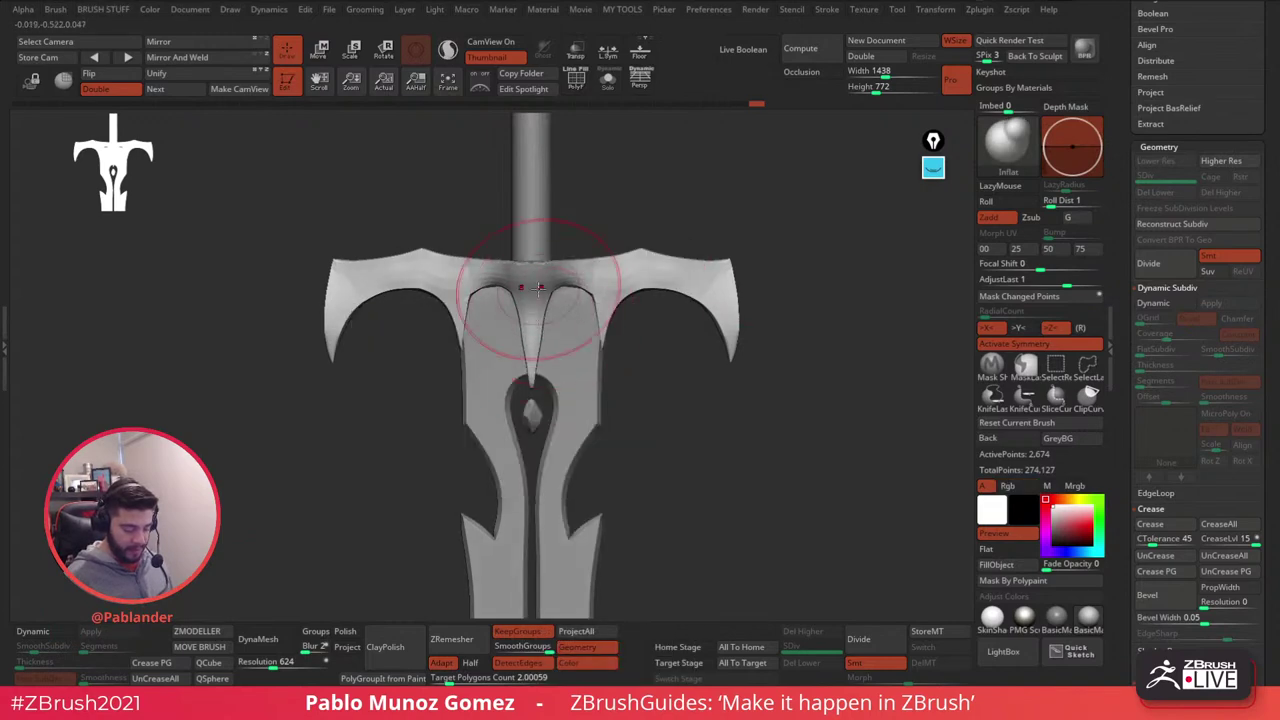
left_click_drag(549, 291, 545, 313)
left_click_drag(540, 360, 537, 368)
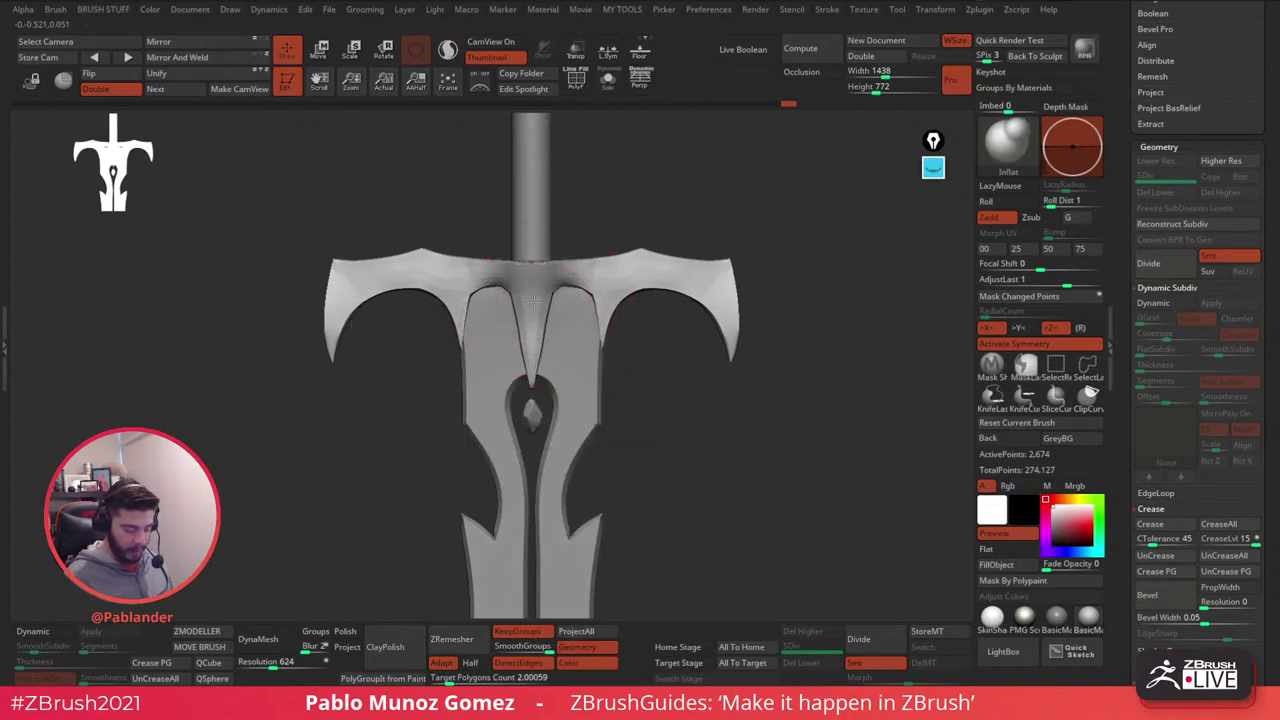
left_click_drag(549, 288, 540, 358)
- Build up more volume along the central spike's sides and tip with Inflat strokes from slightly angled views
right_click_drag(546, 325, 538, 303)
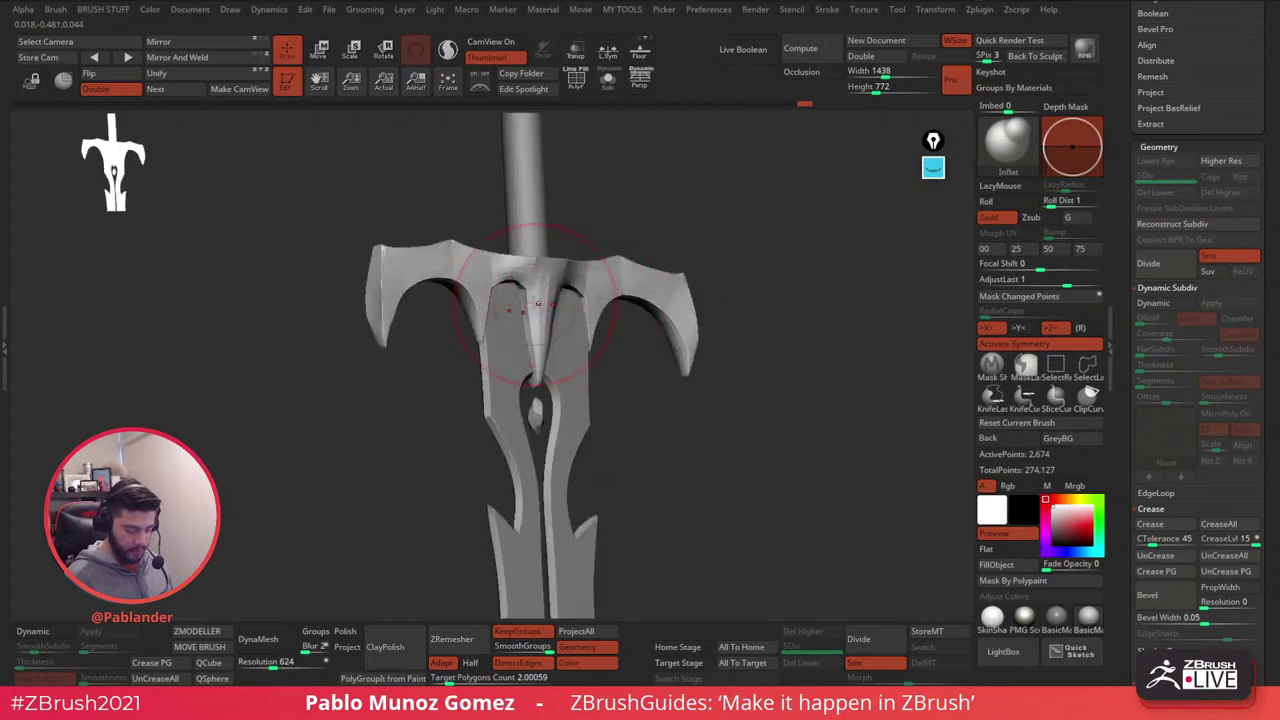
left_click_drag(530, 322, 534, 350)
right_click_drag(534, 350, 497, 346)
left_click_drag(548, 312, 537, 352)
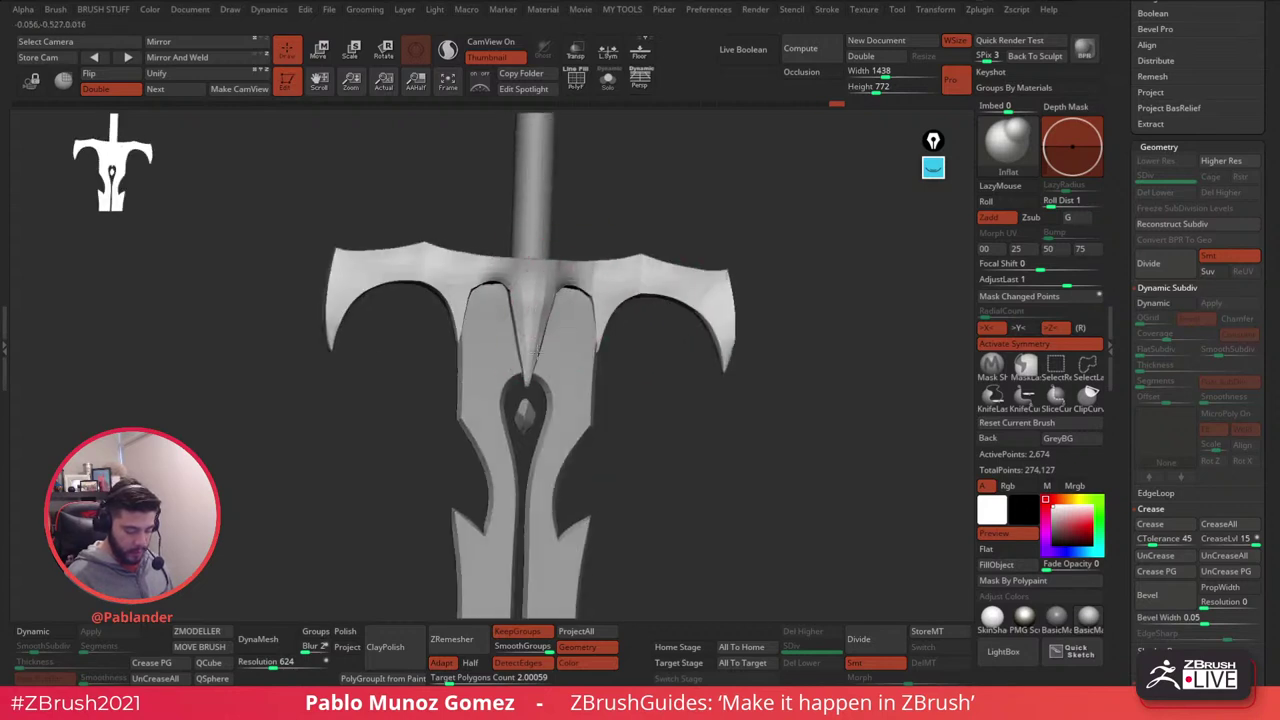
mouse_move(530, 352)
right_mouse_down()
mouse_move(540, 315)
mouse_move(560, 300)
mouse_move(572, 310)
right_mouse_up()
left_click_drag(542, 318, 530, 372)
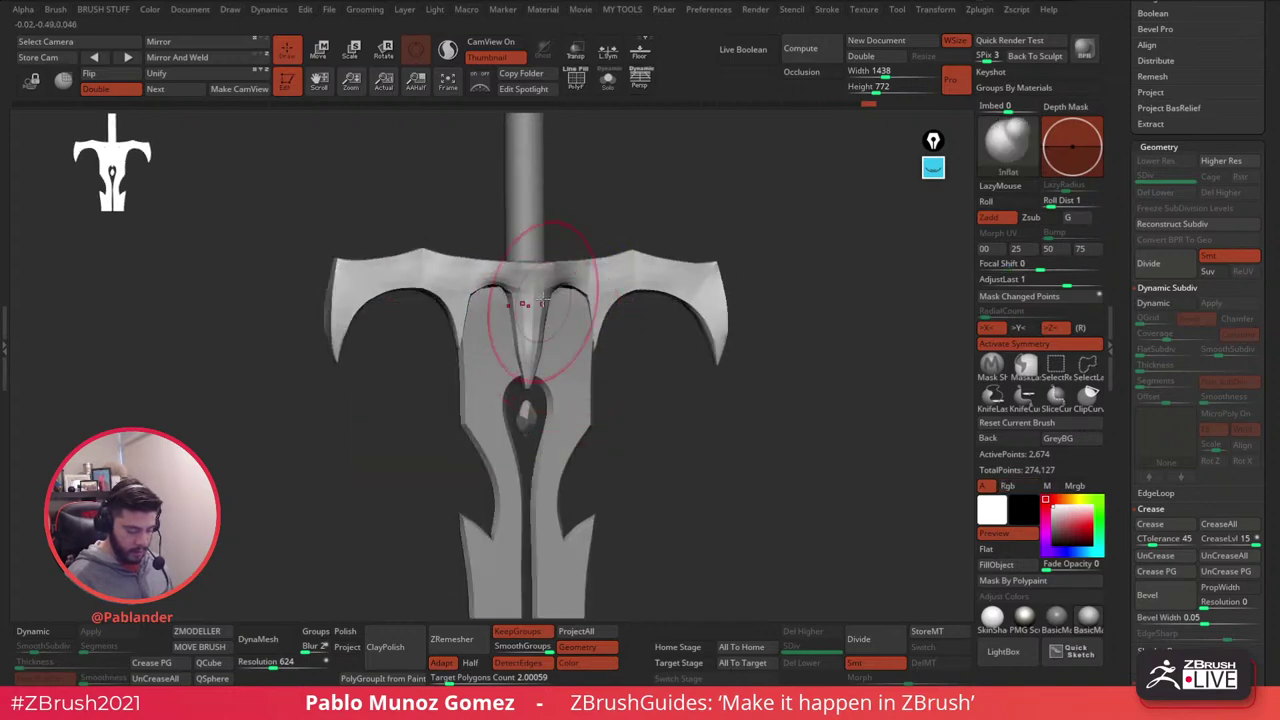
- Inflate the crossguard's centre around the base of the grip and where the spike begins
right_click_drag(543, 320, 612, 285)
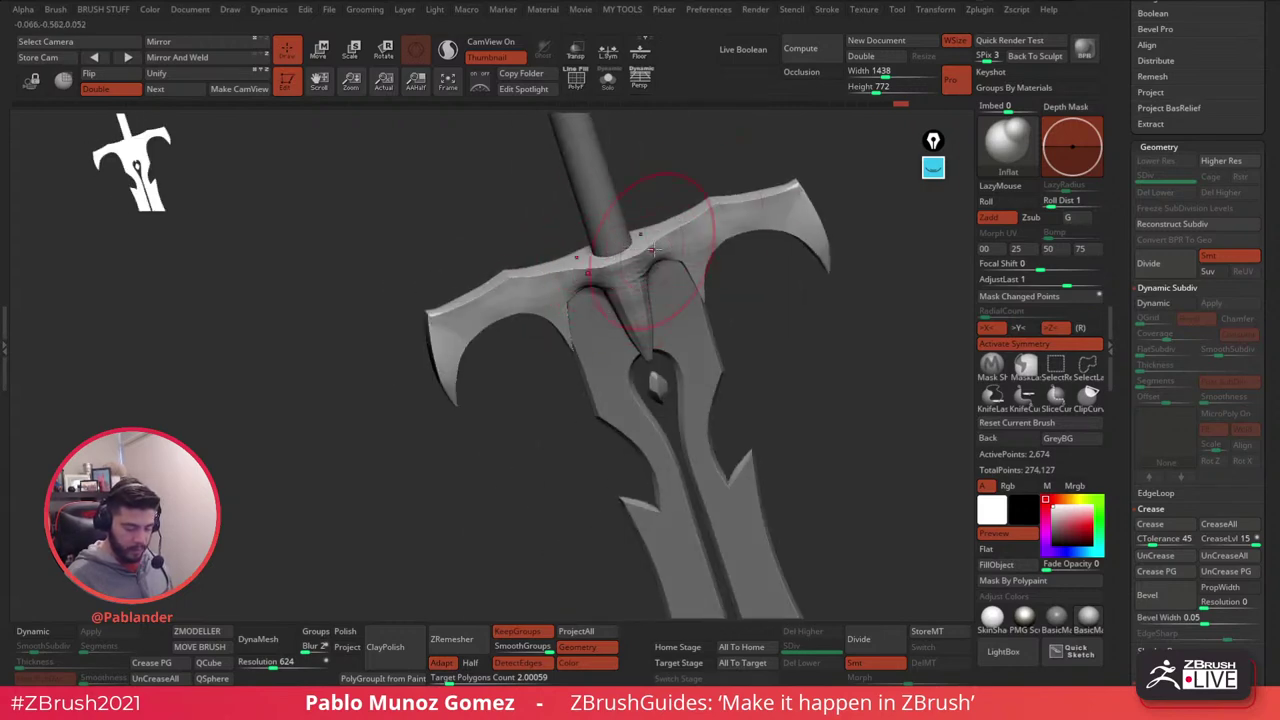
left_click_drag(682, 240, 659, 258)
right_click_drag(659, 259, 677, 321, "shift")
left_click_drag(655, 292, 643, 342)
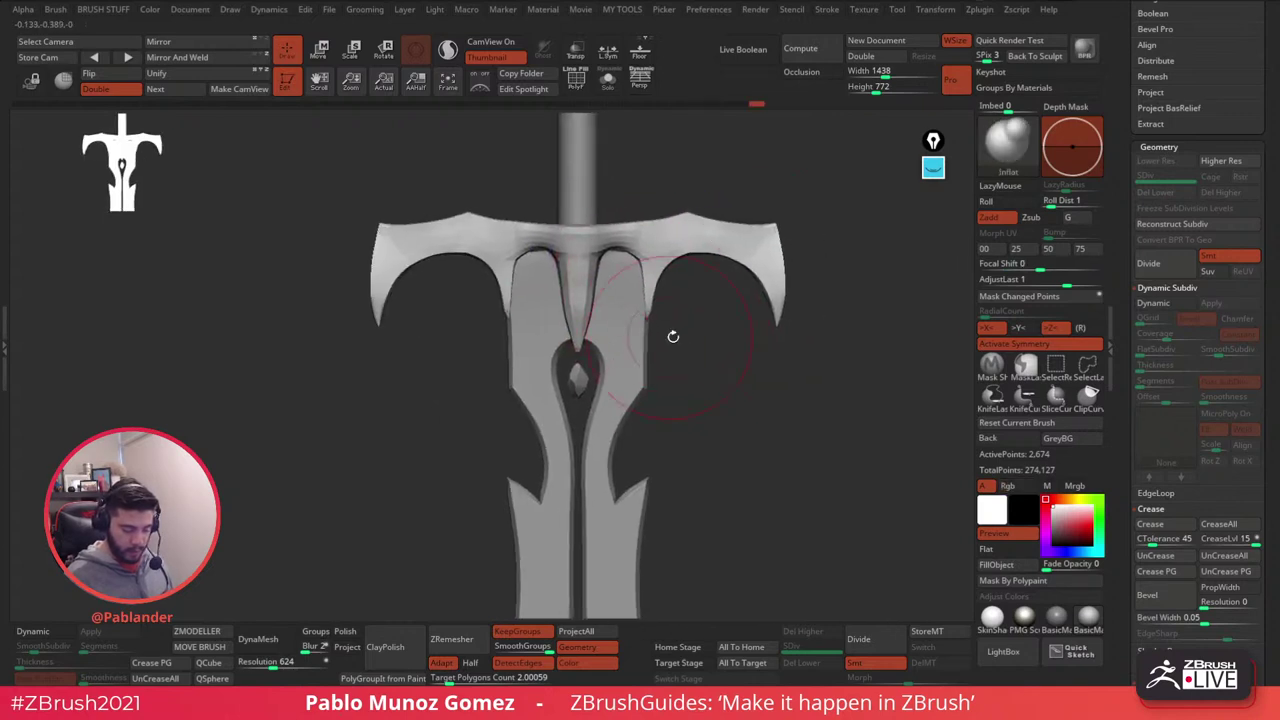
right_click_drag(673, 337, 654, 297)
right_click_drag(650, 345, 653, 315)
- Switch to the Move Topological brush, reactivate Dynamic Subdiv on the crossguard, and adjust the brush over the smoothed spike
key("b")
key("m")
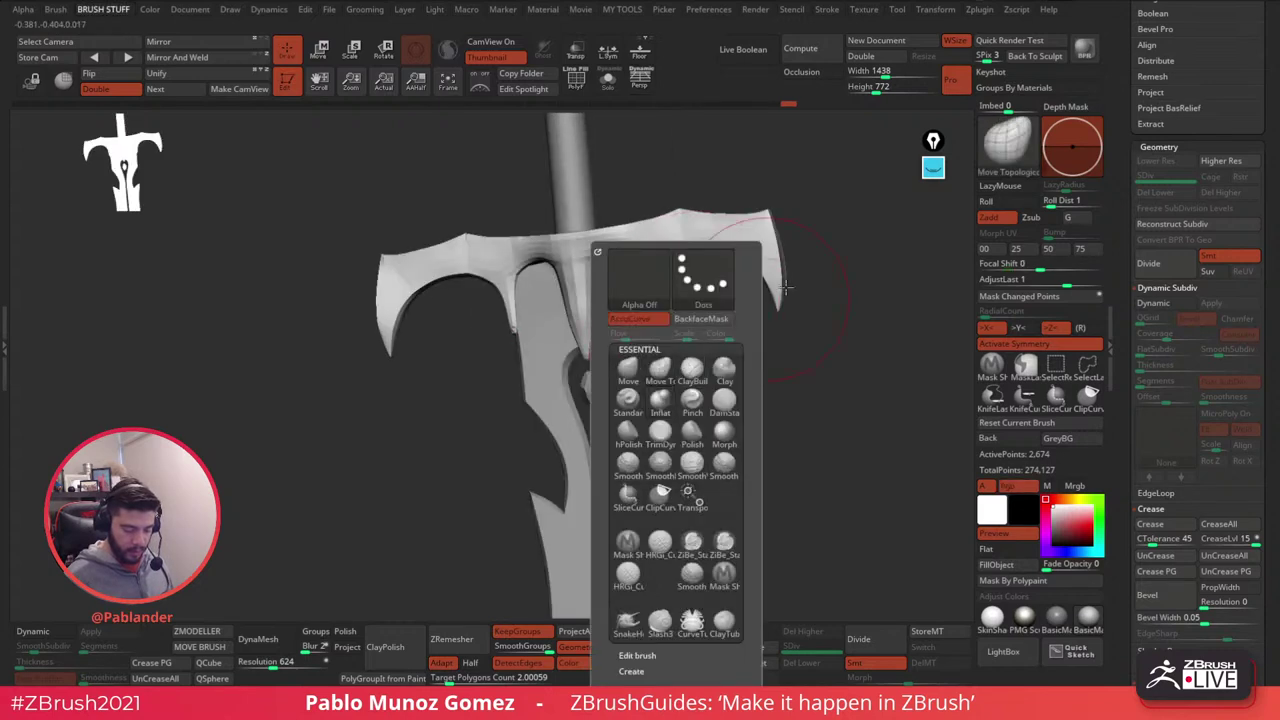
key("t")
mouse_move(650, 332)
right_mouse_down()
mouse_move(680, 314)
mouse_move(665, 365)
mouse_move(661, 336)
right_mouse_up()
right_click(681, 332)
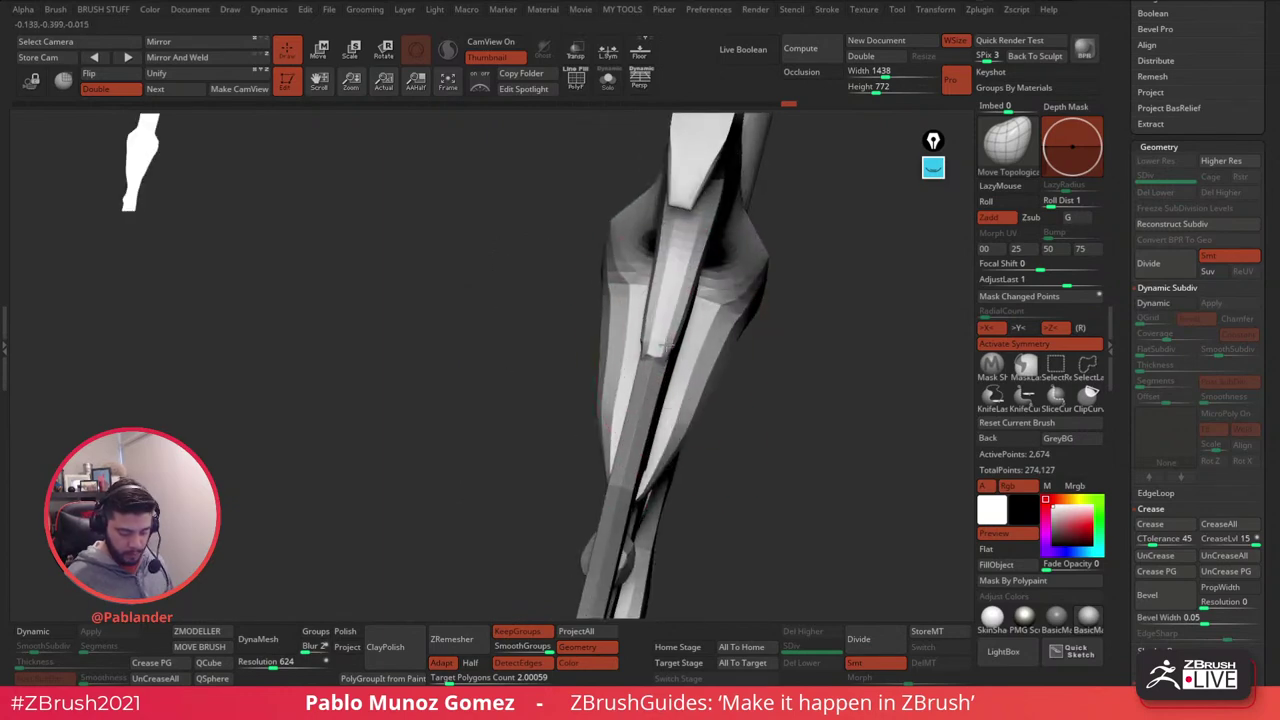
left_click(45, 631)
right_click_drag(640, 420, 775, 365)
mouse_move(775, 365)
right_mouse_down("ctrl")
mouse_move(761, 288)
mouse_move(654, 228)
right_mouse_up("ctrl")
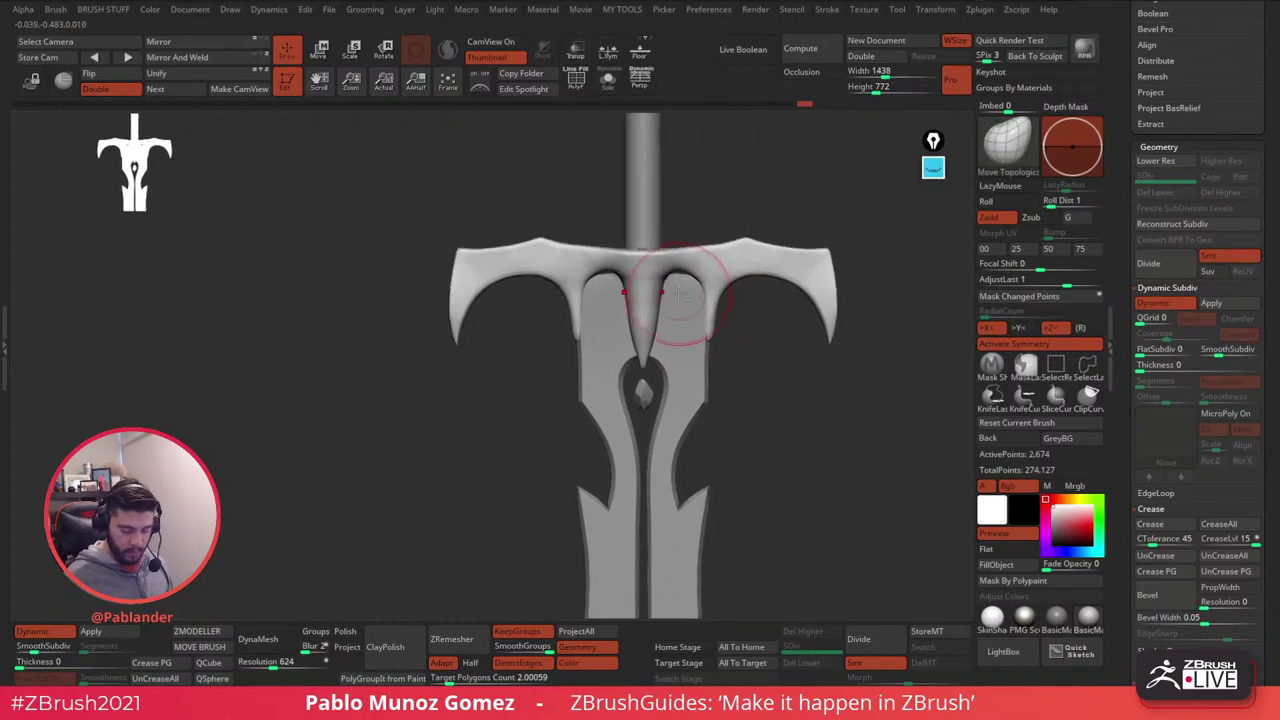
key("space")
left_click(677, 279)
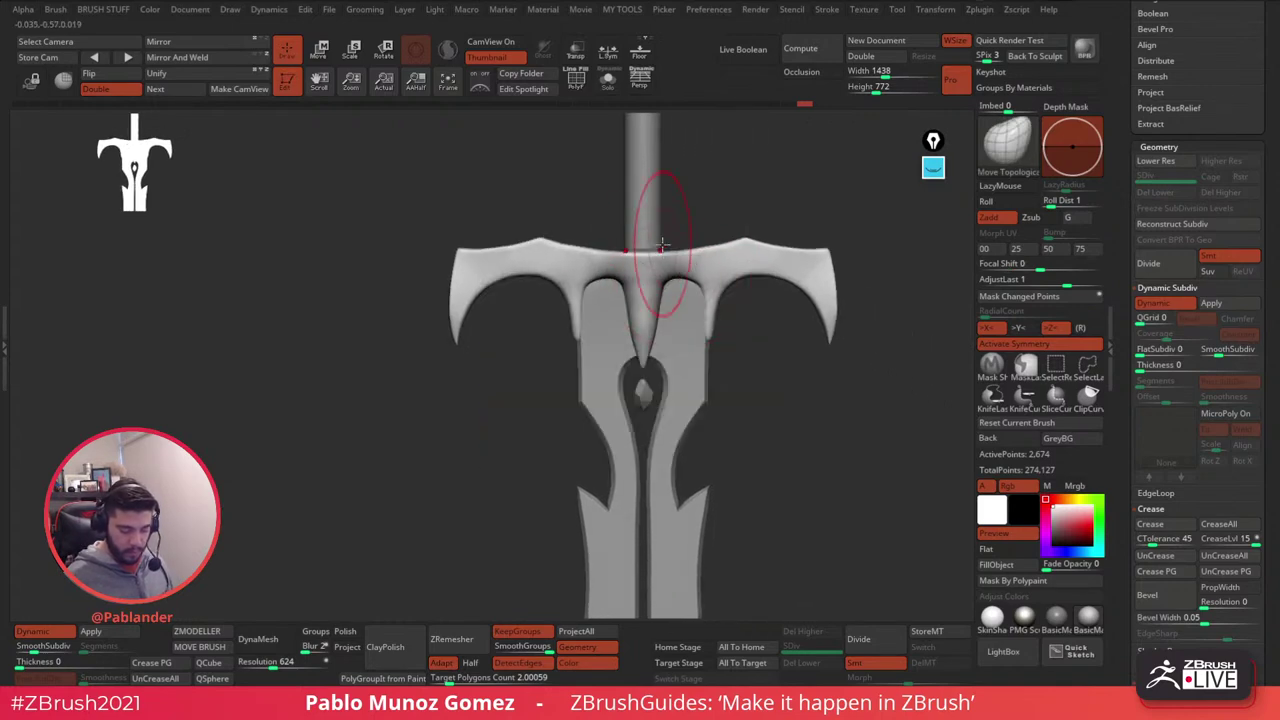
- Select the sword's cylindrical grip as the active subtool and frame it from the front
left_click(655, 243, "alt")
left_click(670, 238, "alt")
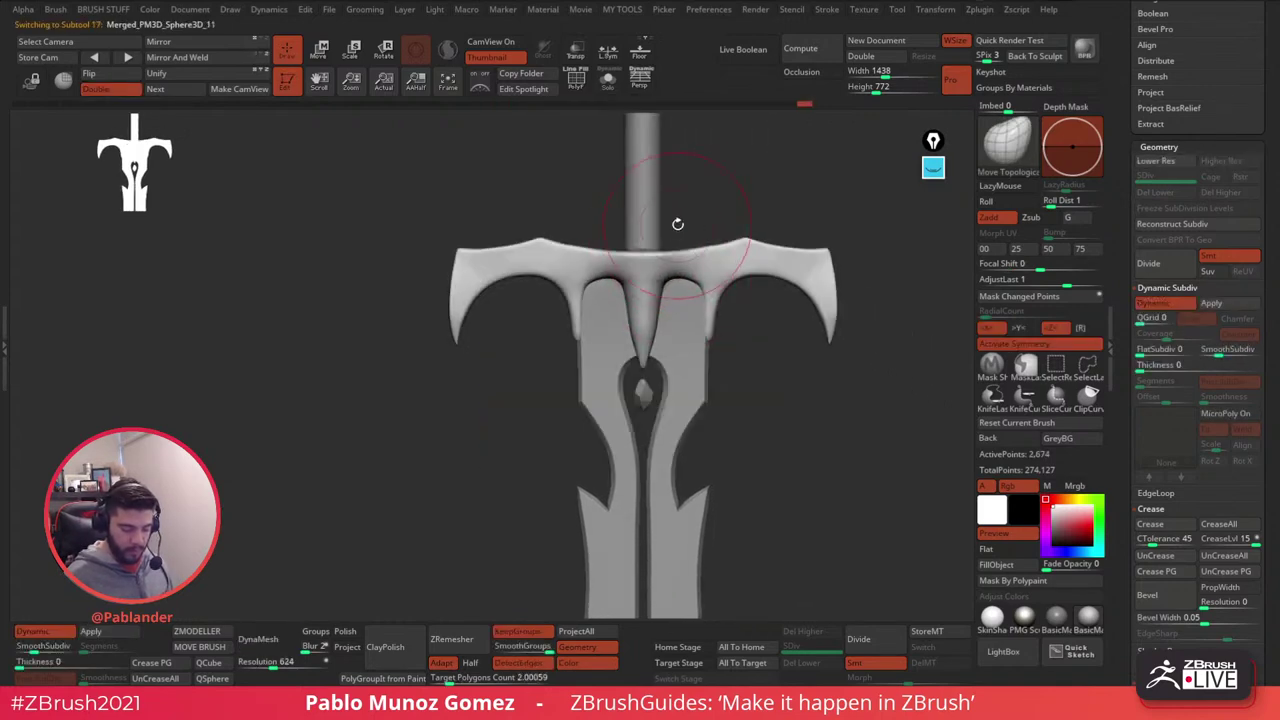
right_click_drag(748, 394, 638, 452, "shift")
right_click_drag(556, 232, 585, 366, "ctrl")
left_click(576, 281, "alt")
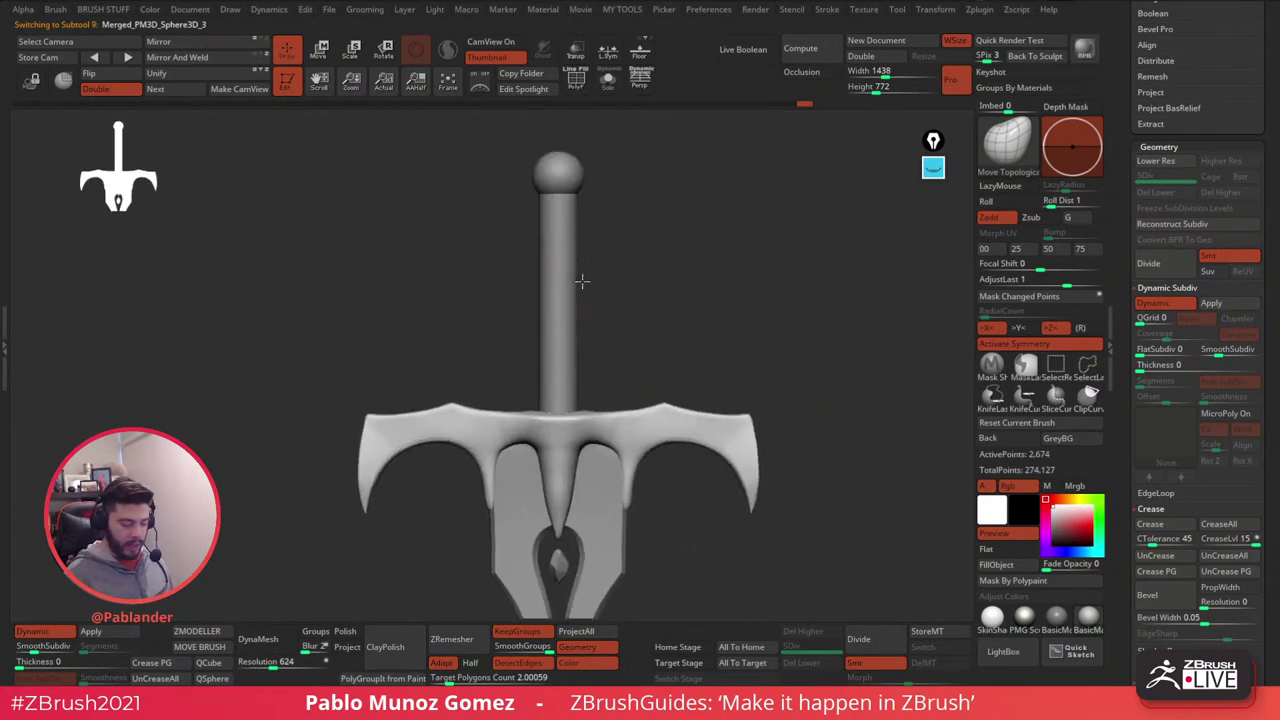
mouse_move(739, 331)
right_mouse_down("alt")
mouse_move(757, 331)
mouse_move(750, 309)
right_mouse_up("alt")
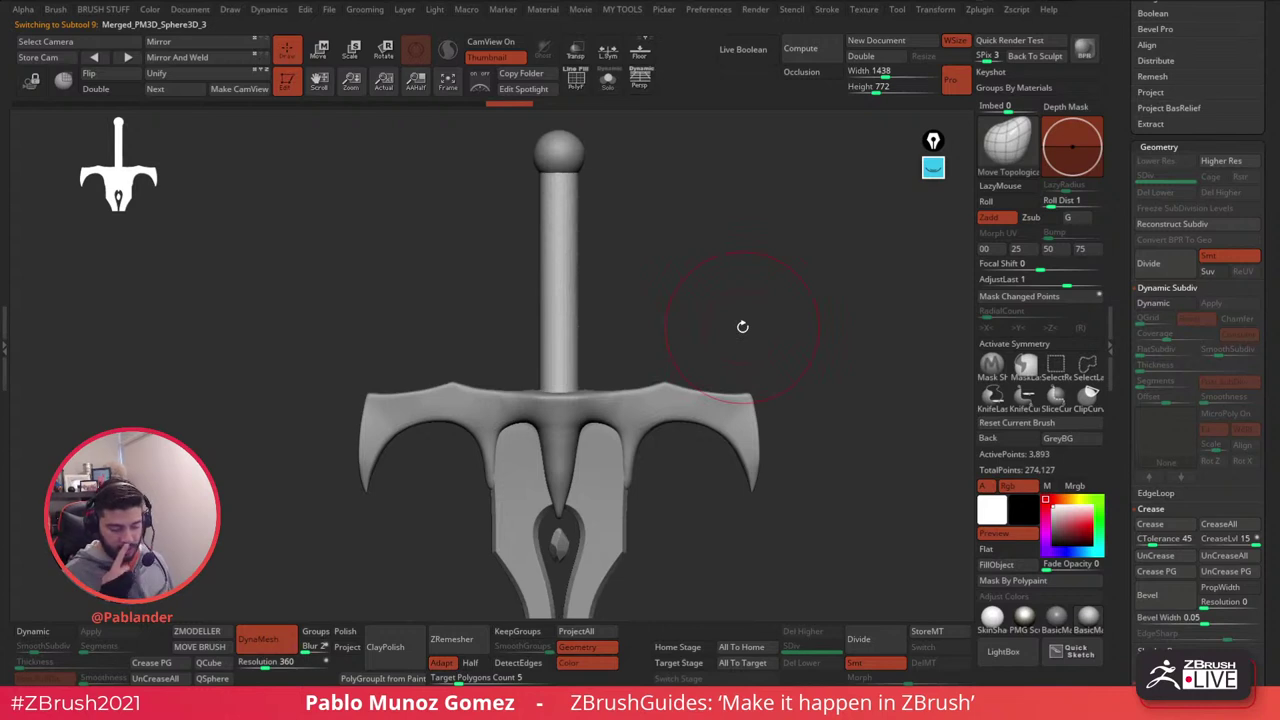
- Remesh the grip with DynaMesh at resolution 760, checking its density with the polyframe before hiding it again
left_click(576, 80)
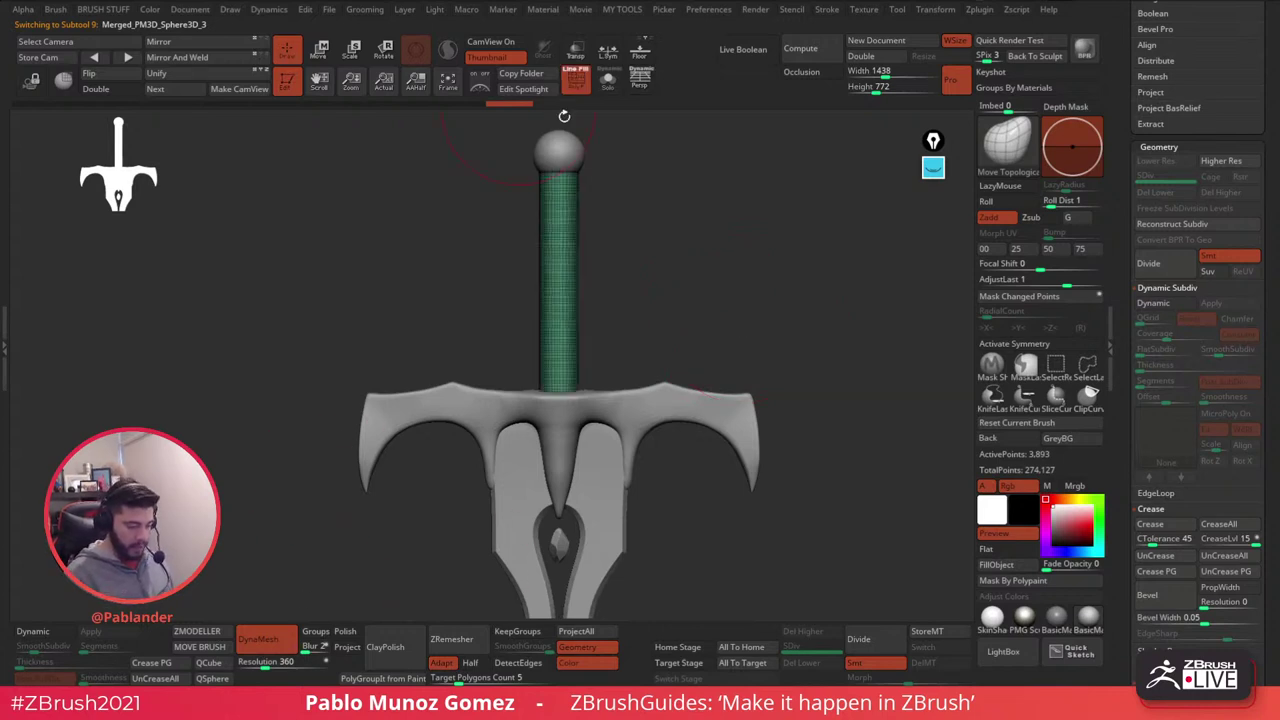
left_click(272, 663)
type("526")
key("Return")
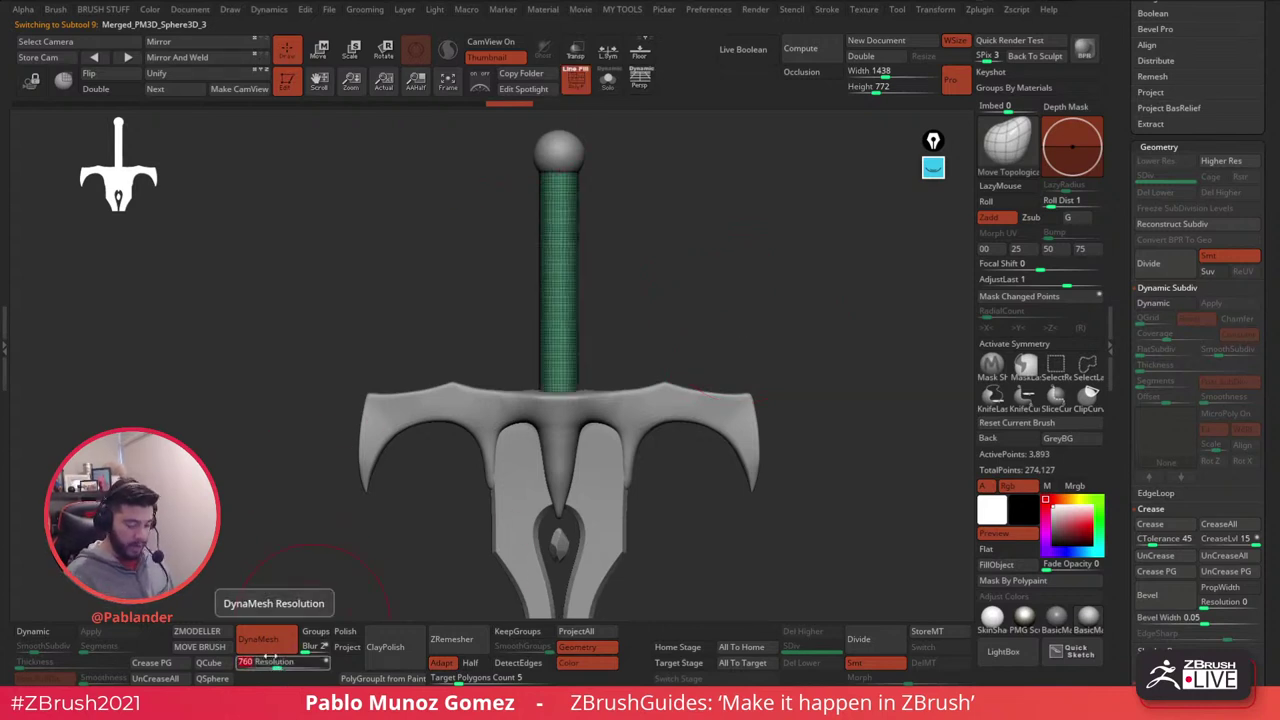
left_click_drag(611, 308, 597, 309, "ctrl")
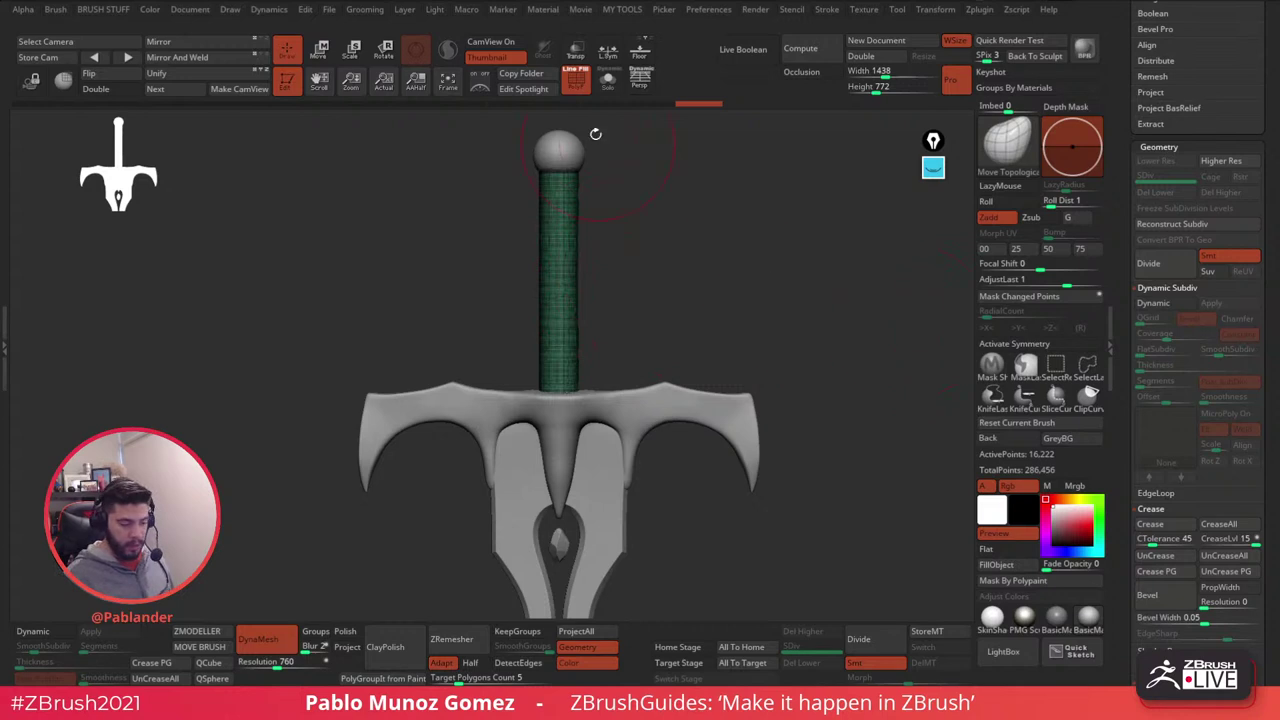
left_click(578, 86)
- Activate radial symmetry around only the Y axis for the grip and set the radial count to 16
left_click_drag(722, 206, 708, 236, "alt")
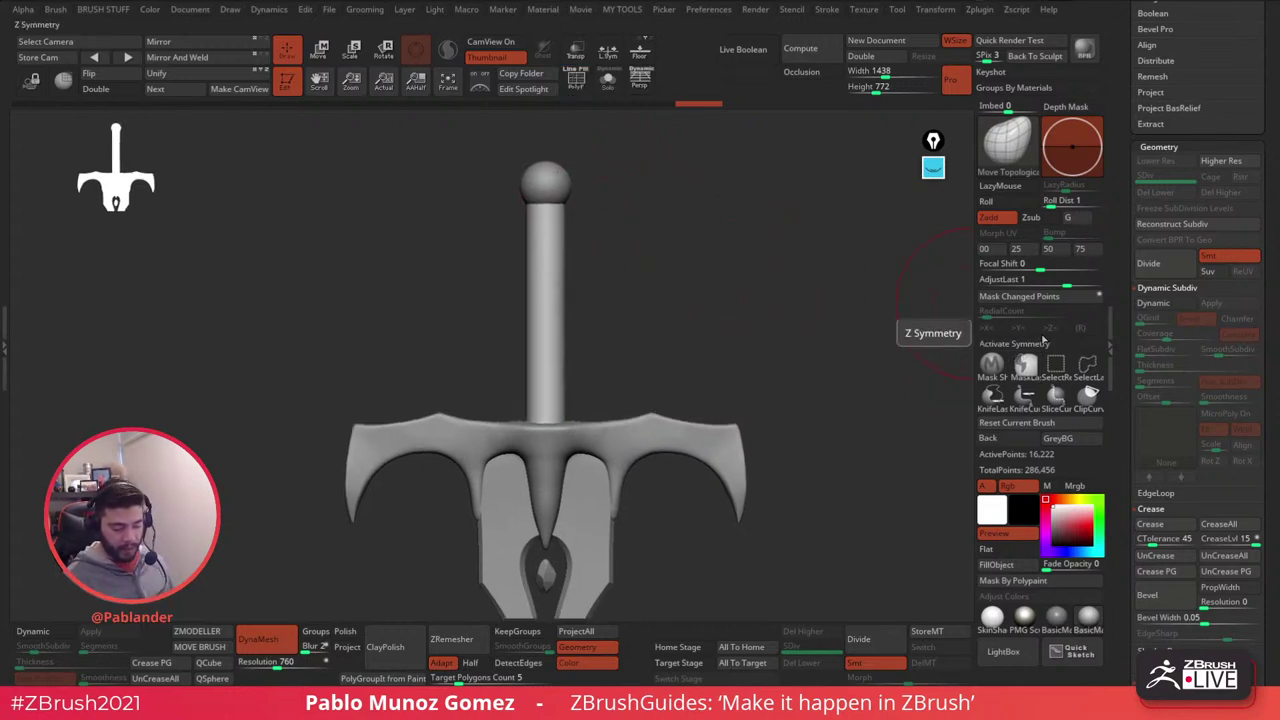
mouse_move(786, 348)
left_mouse_down("alt")
mouse_move(773, 371)
mouse_move(714, 337)
left_mouse_up("alt")
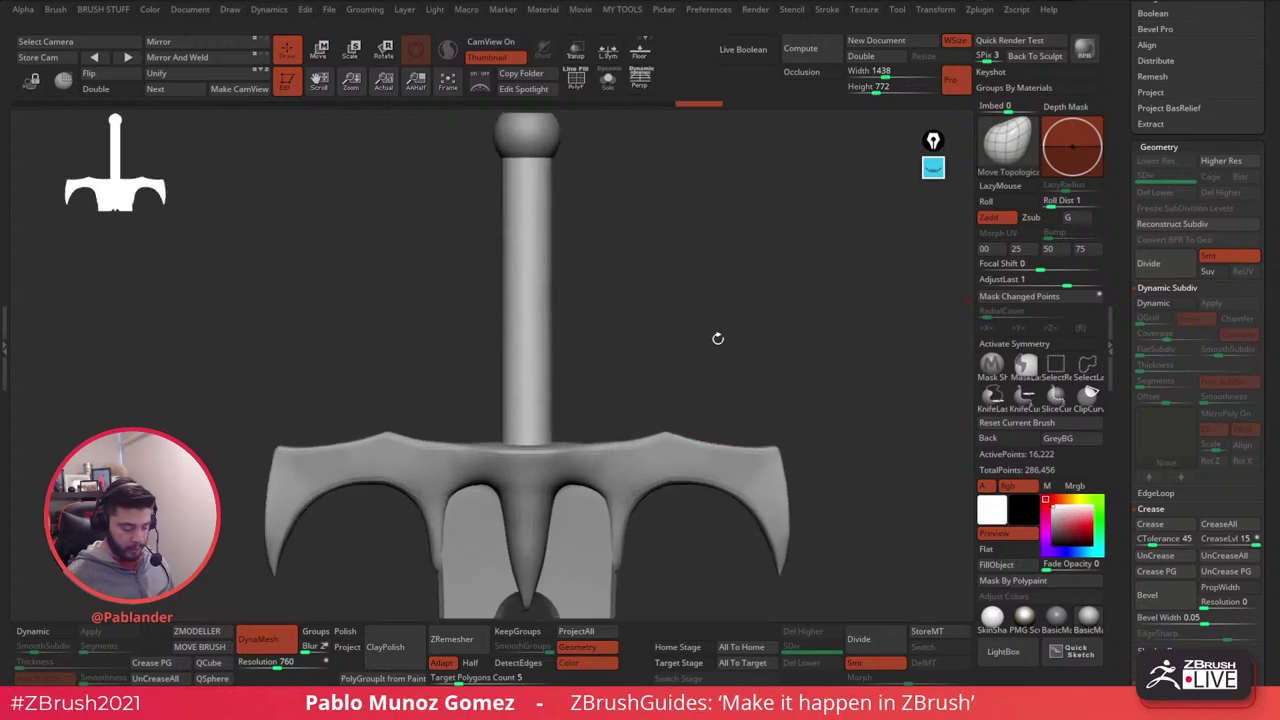
left_click(1051, 344)
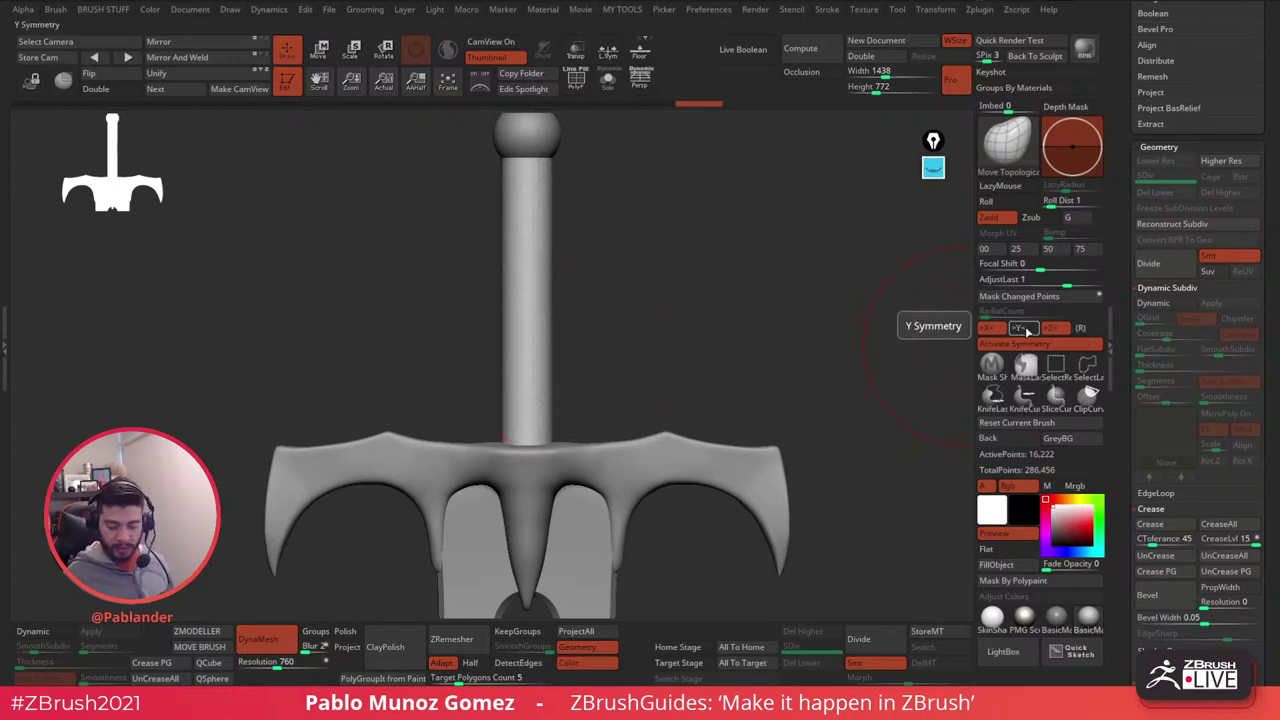
left_click(1018, 328)
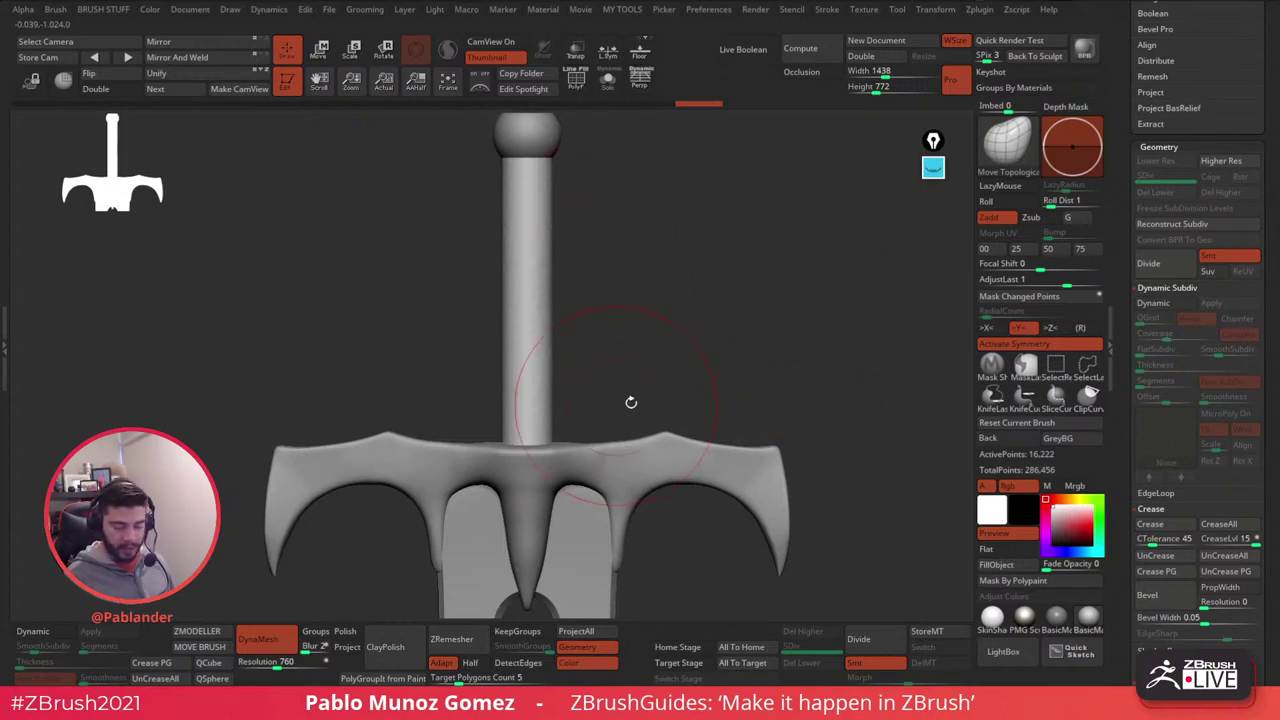
left_click(1088, 328)
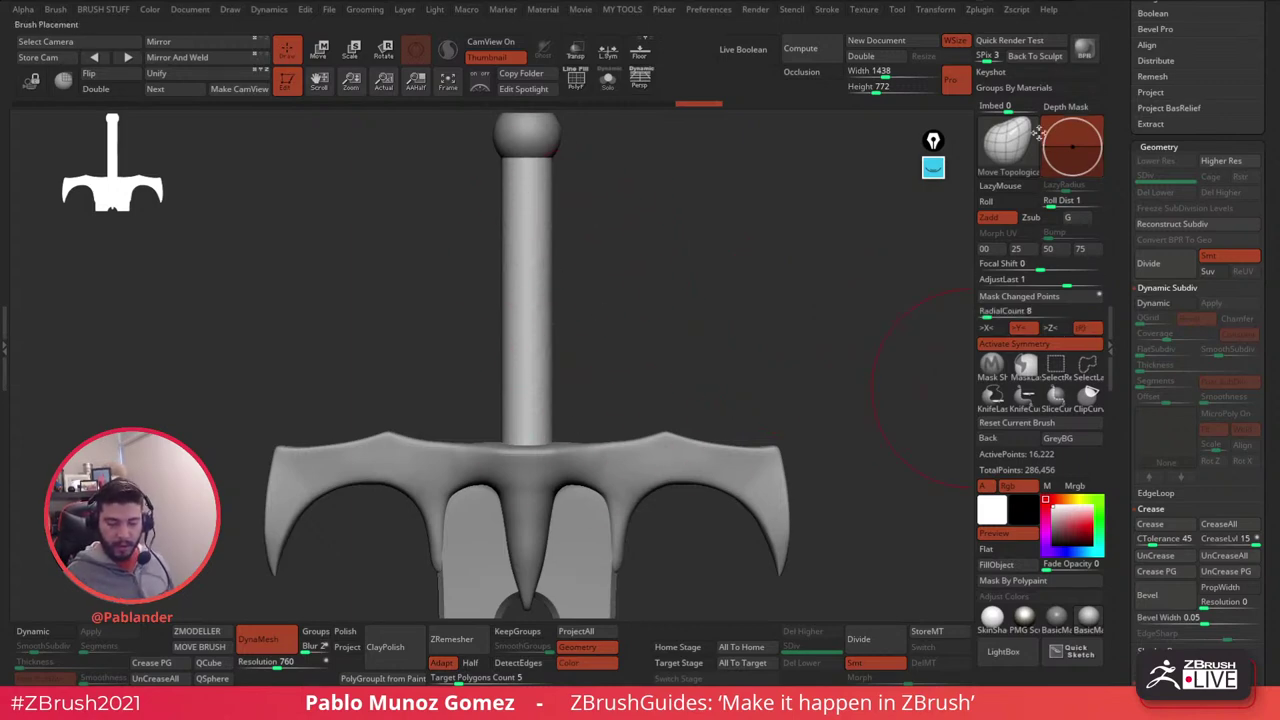
left_click(936, 9)
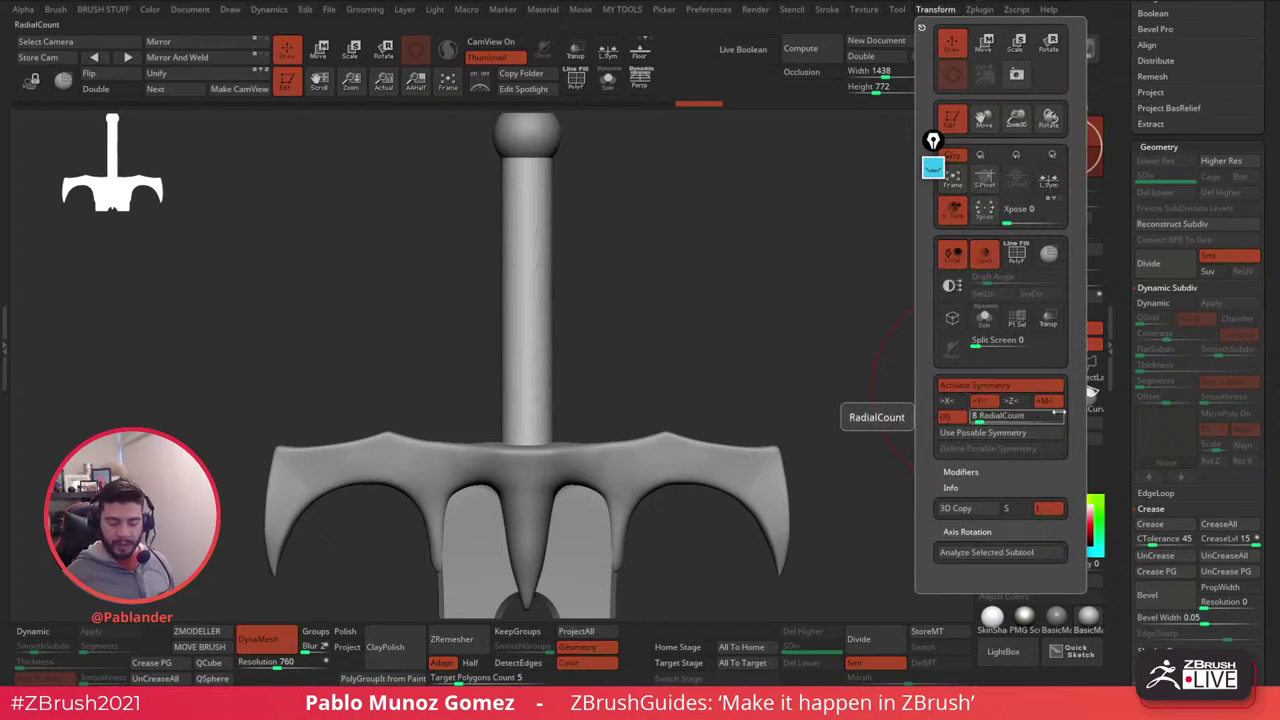
left_click(976, 418)
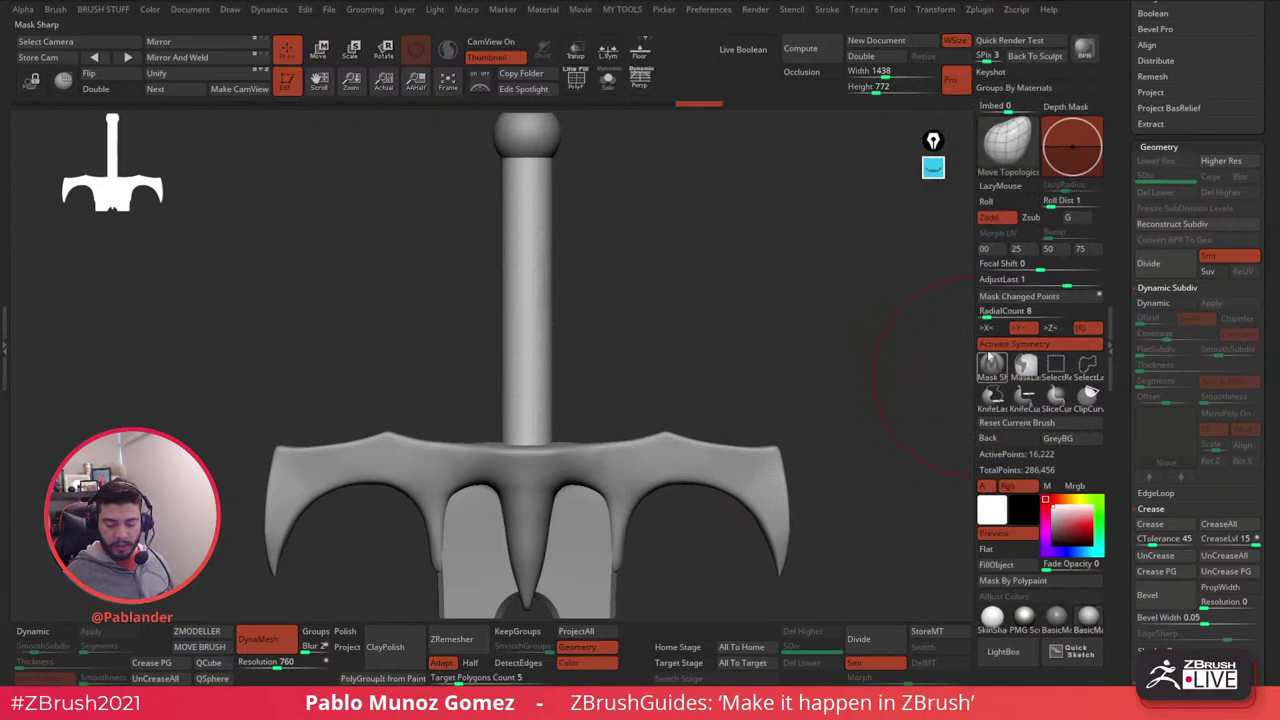
left_click(986, 312)
type("11")
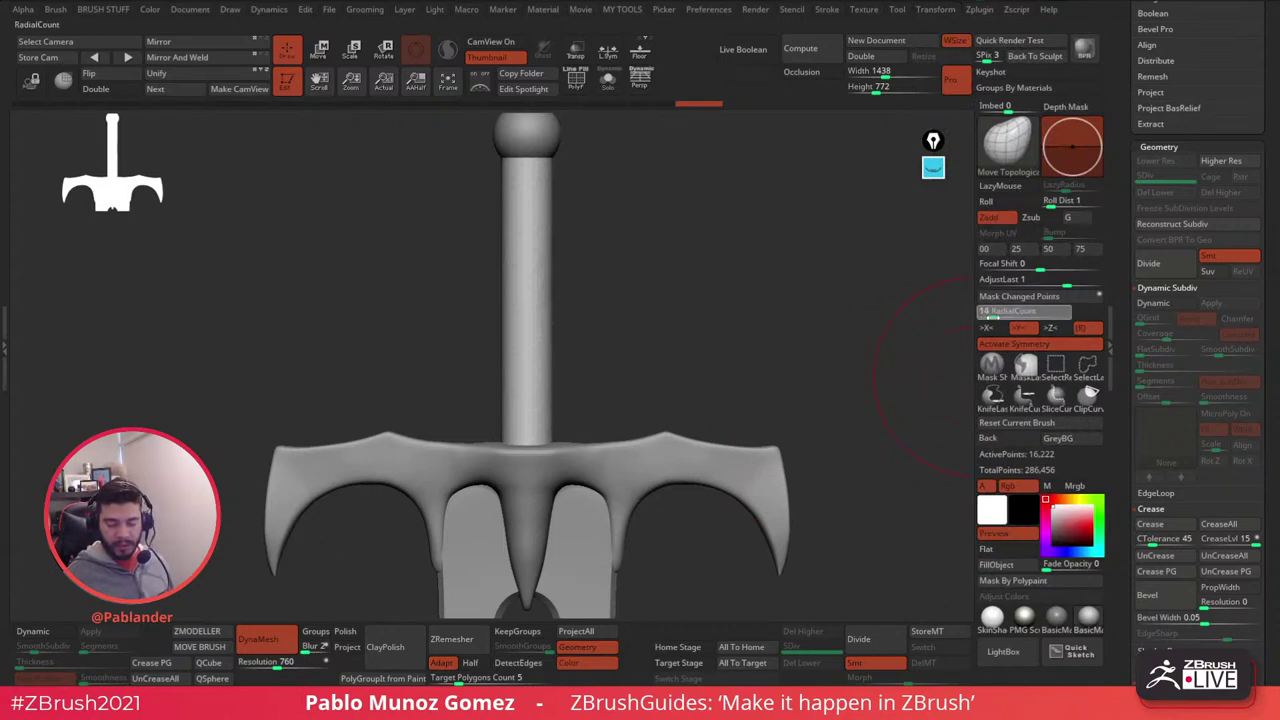
key("Return")
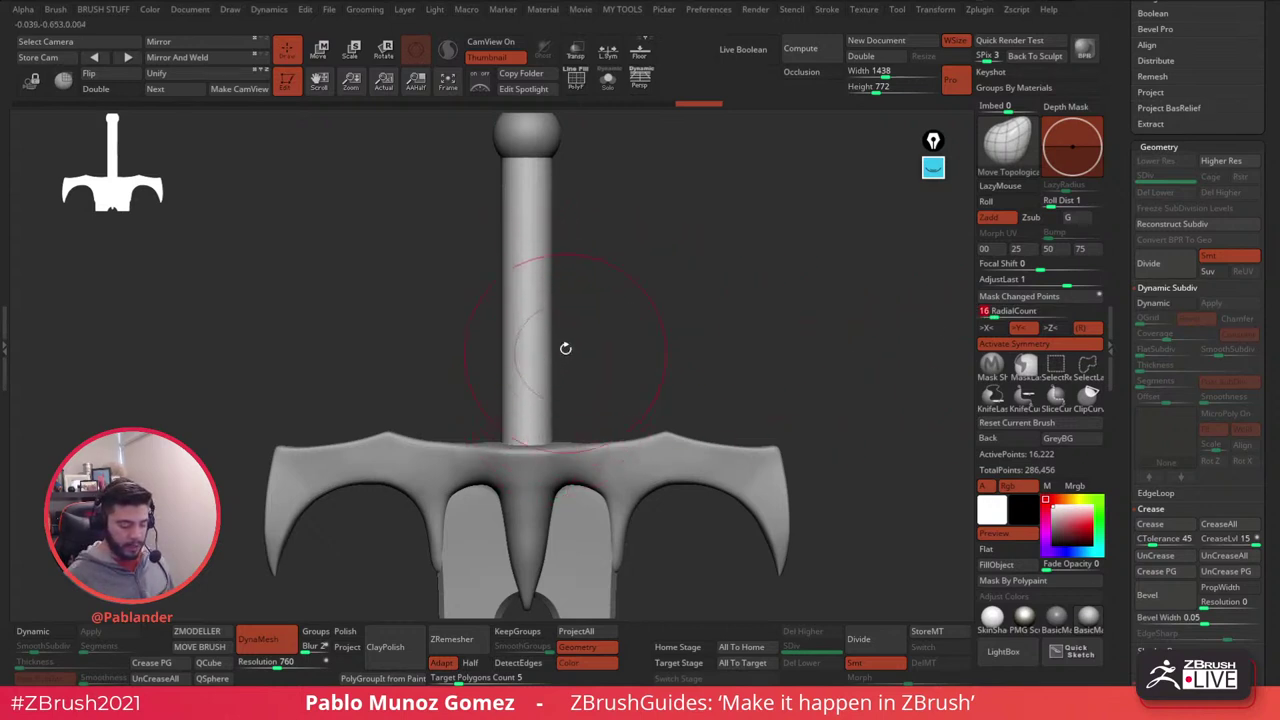
- Choose the DamStandard brush with a small draw size and try carving diagonal grooves down the grip
left_click_drag(594, 274, 551, 307)
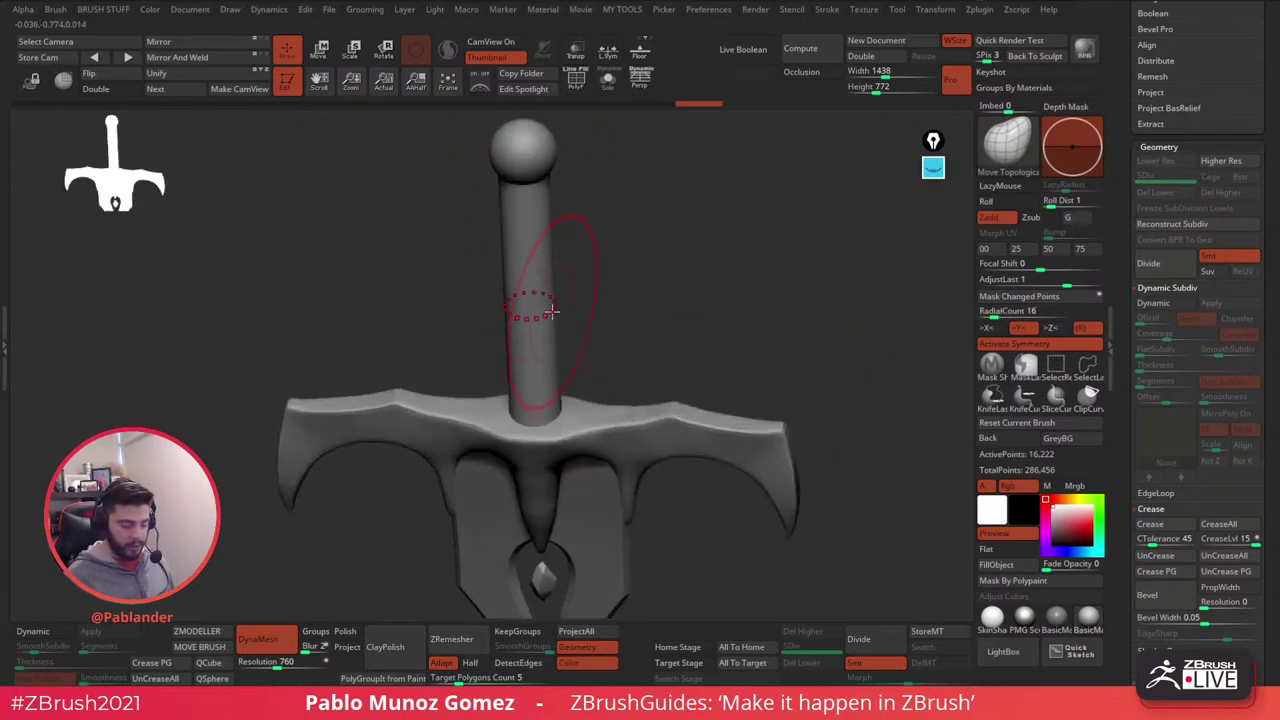
key("b")
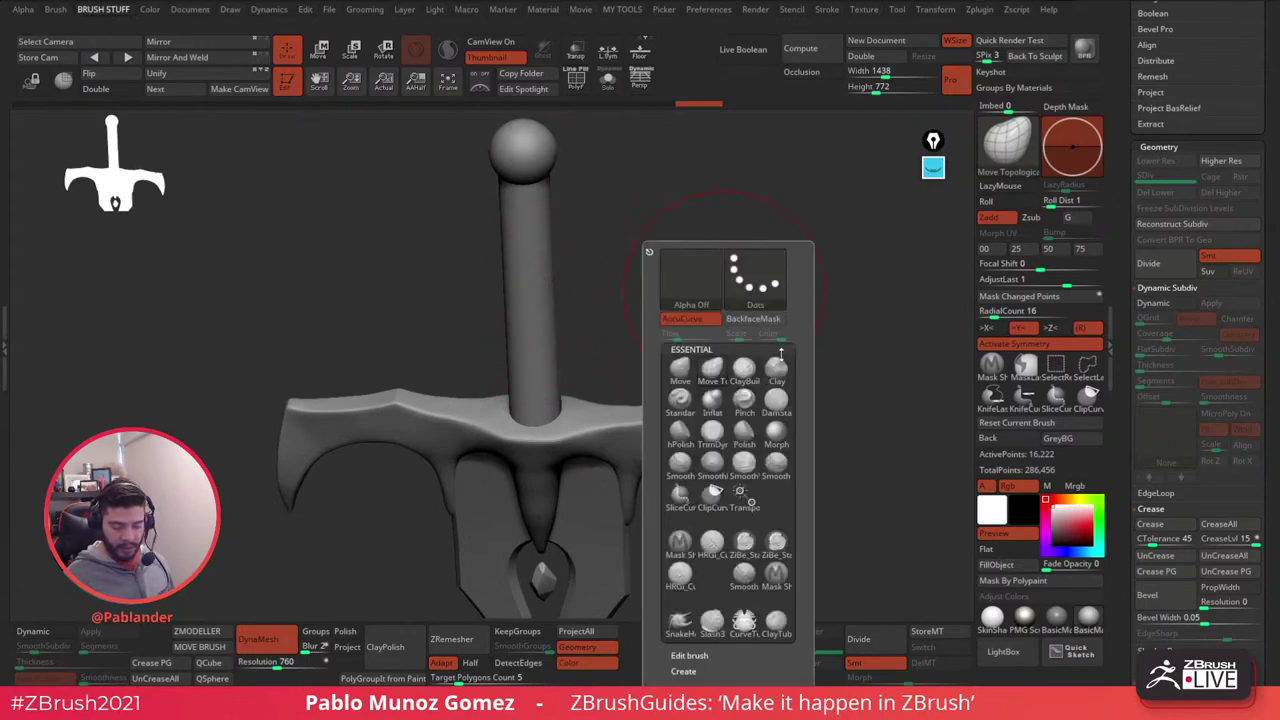
left_click(776, 400)
key("space")
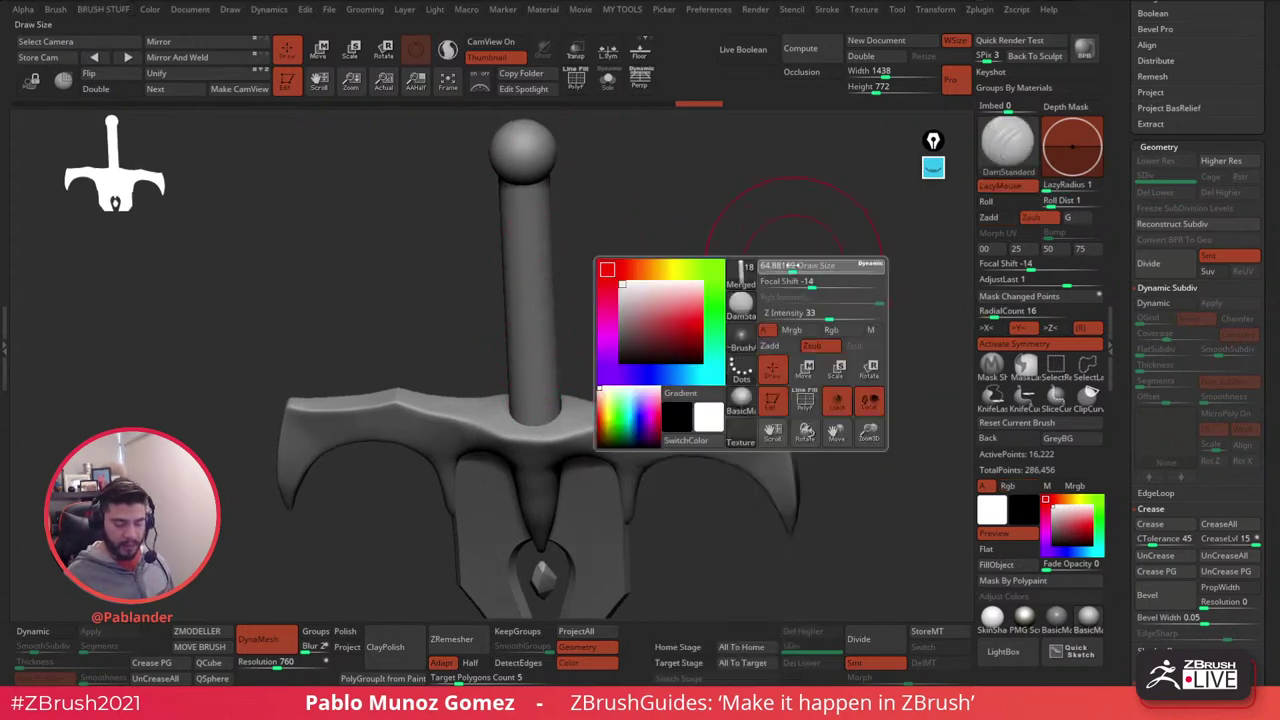
mouse_move(688, 269)
left_mouse_down("alt")
mouse_move(714, 354)
mouse_move(706, 326)
left_mouse_up("alt")
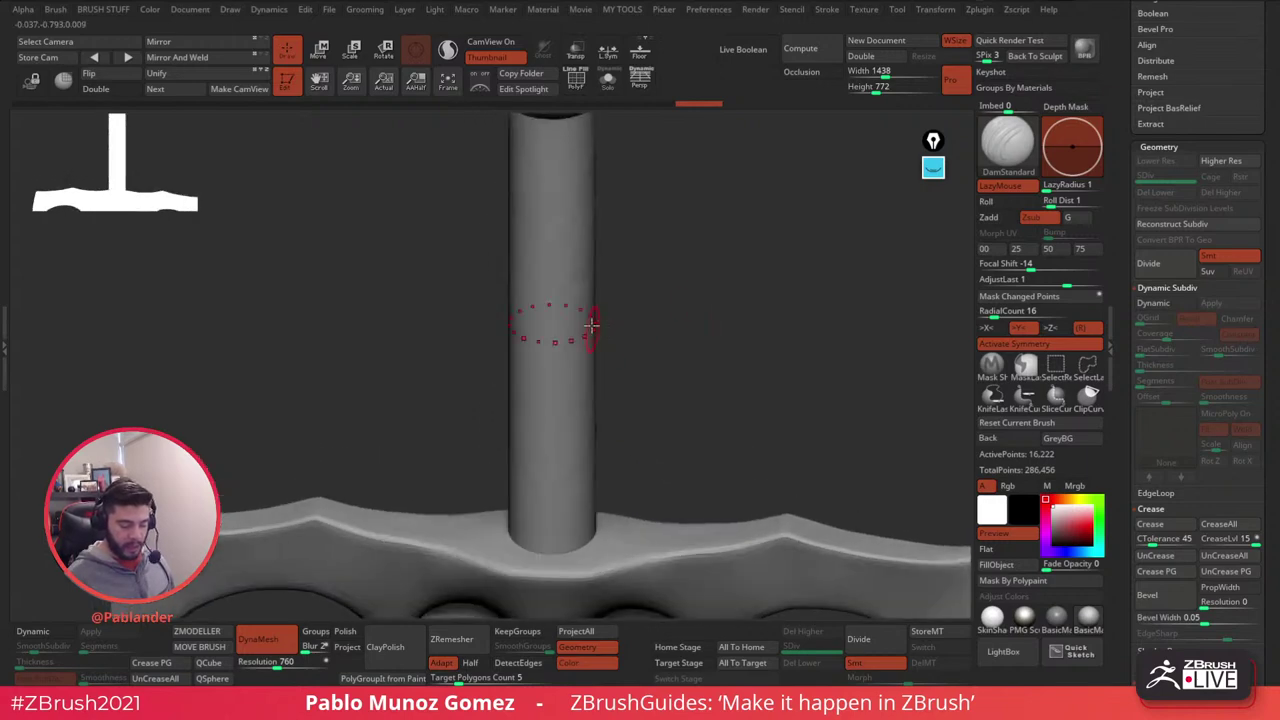
left_click_drag(581, 306, 558, 538)
key("ctrl+z")
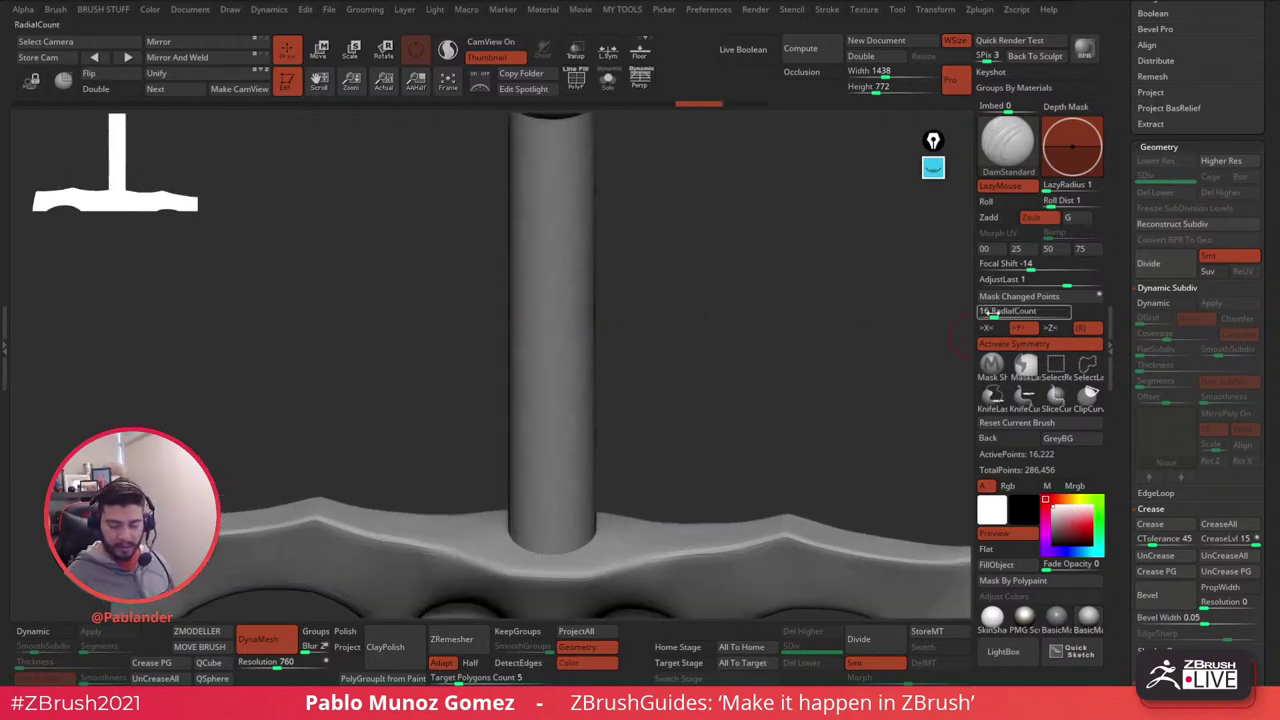
- Set the radial count to 8 and try carving more widely spaced diagonal grooves on the grip
left_click_drag(994, 316, 986, 316)
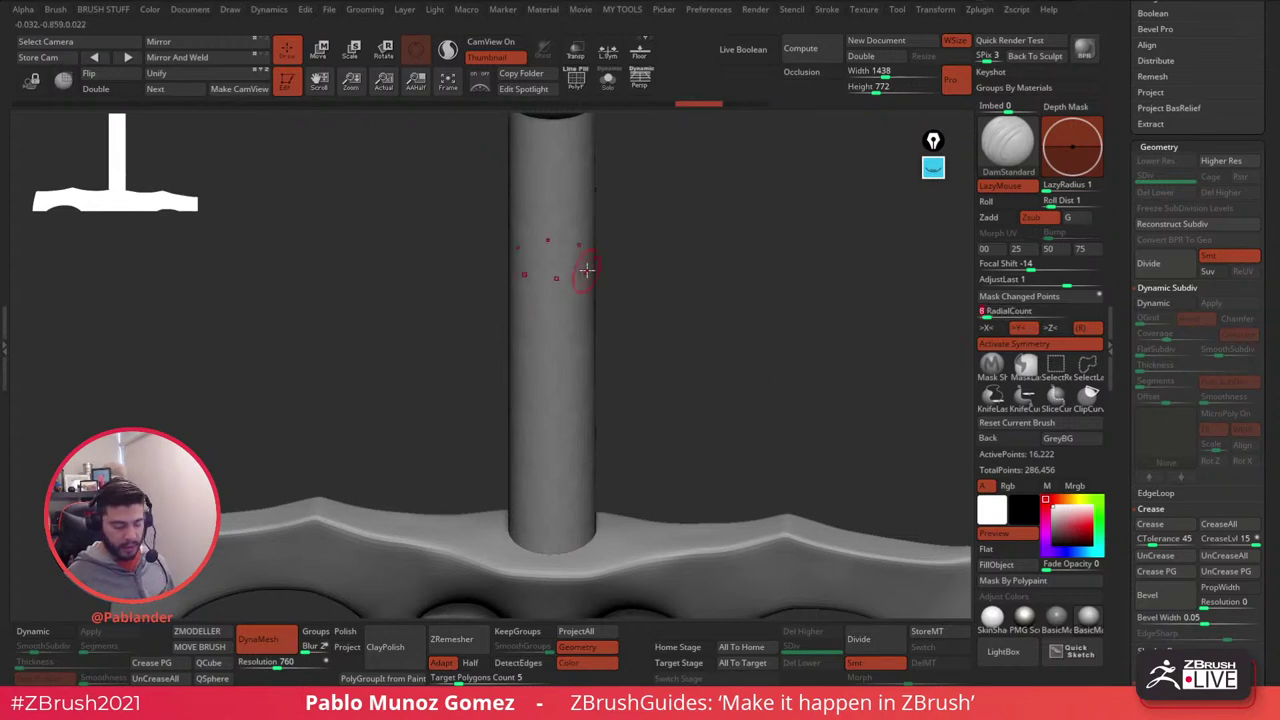
left_click_drag(587, 272, 543, 434)
key("ctrl+z")
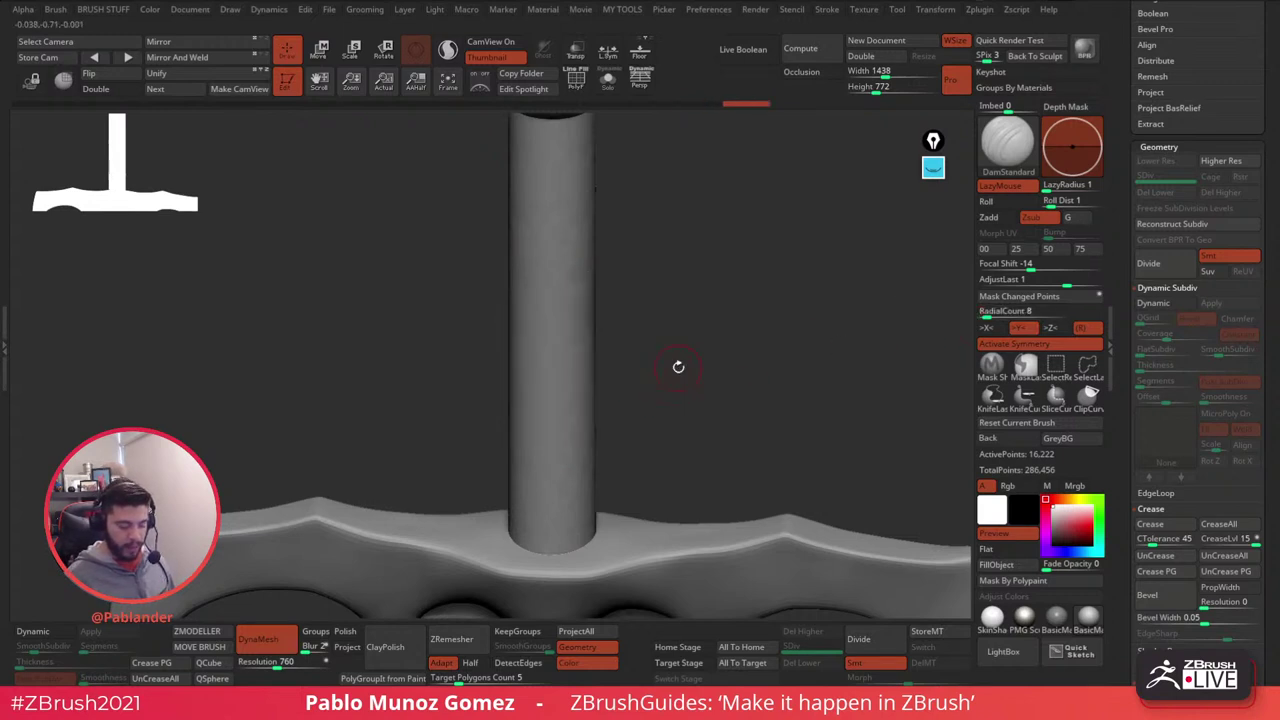
- Try carving a single diagonal groove down the full length of the grip and undo it
left_click_drag(677, 366, 689, 346, "shift")
mouse_move(579, 220)
left_mouse_down()
mouse_move(552, 350)
mouse_move(548, 435)
mouse_move(565, 502)
left_mouse_up()
left_click_drag(676, 429, 666, 386, "alt")
key("ctrl+z")
left_click_drag(674, 322, 677, 361, "alt")
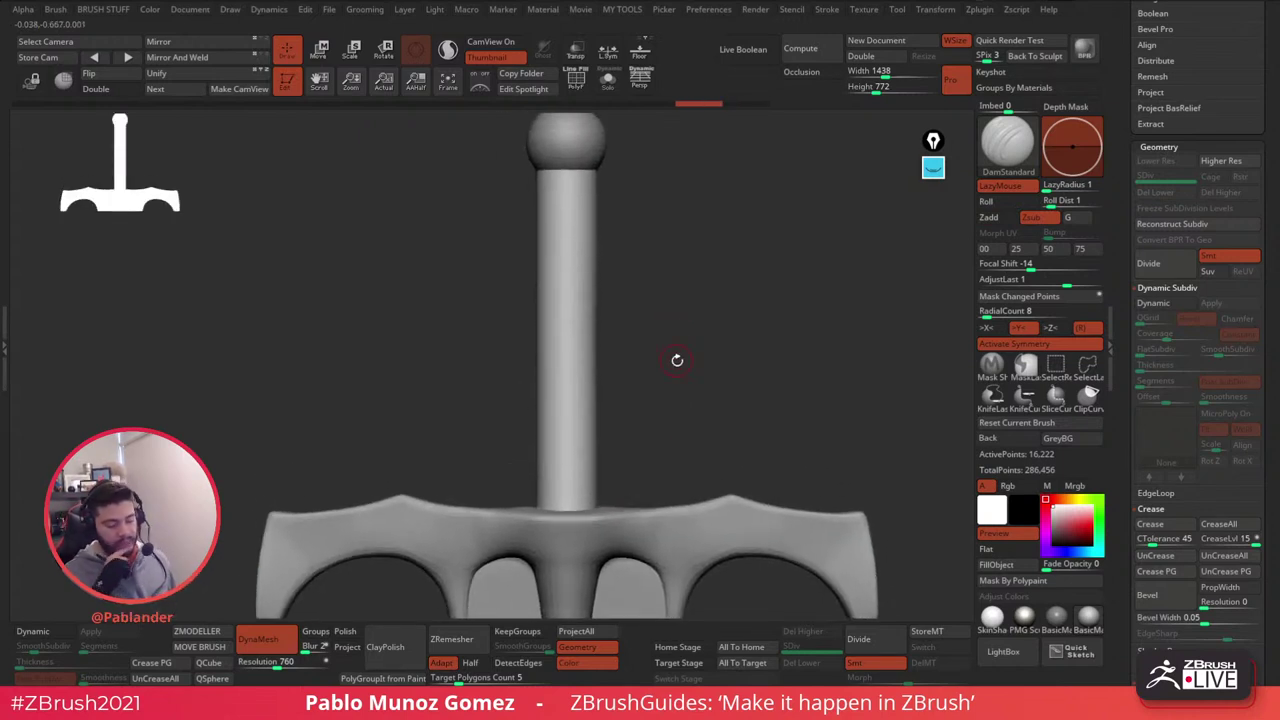
- Try covering the grip with overlapping wavy DamStandard grooves using the 8-fold radial symmetry, and undo all the strokes
left_click_drag(675, 317, 665, 316)
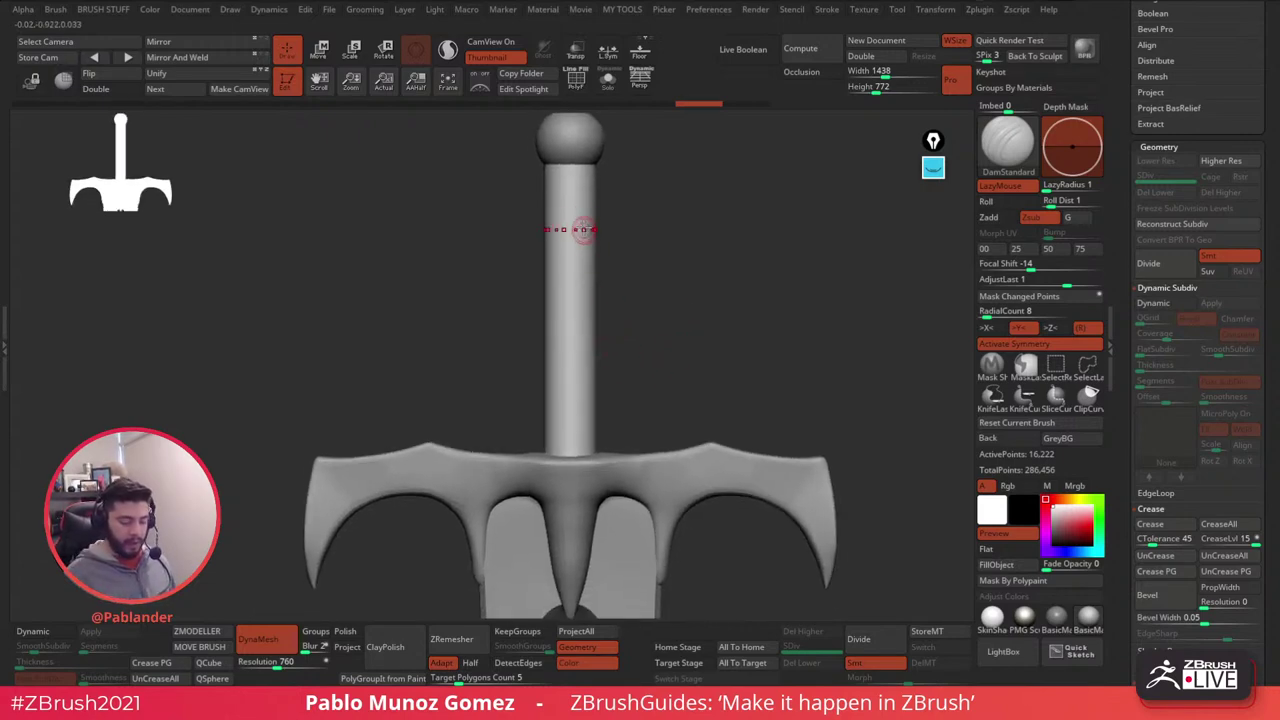
mouse_move(582, 232)
left_mouse_down()
mouse_move(568, 282)
mouse_move(574, 436)
mouse_move(573, 270)
left_mouse_up()
left_click_drag(576, 208, 572, 180)
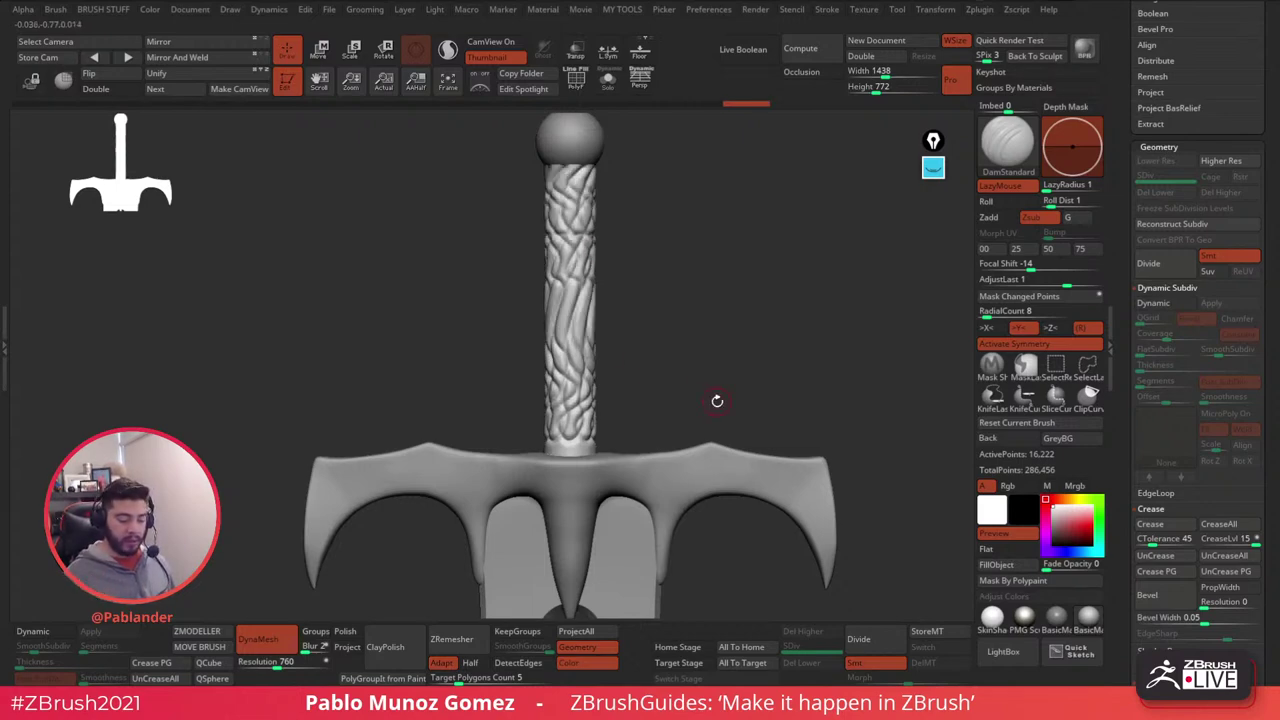
mouse_move(588, 222)
left_mouse_down()
mouse_move(572, 265)
mouse_move(570, 424)
left_mouse_up()
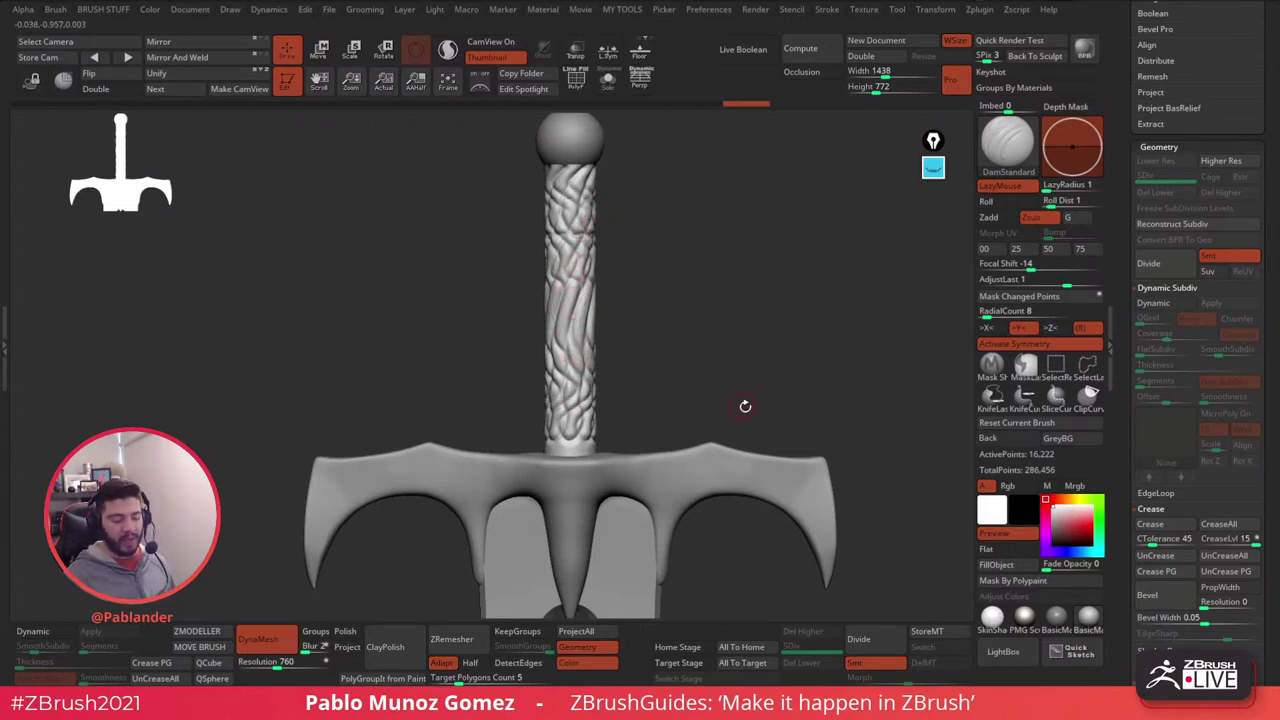
key("ctrl+z")
key("ctrl+z")
key("ctrl+z")
key("ctrl+z")
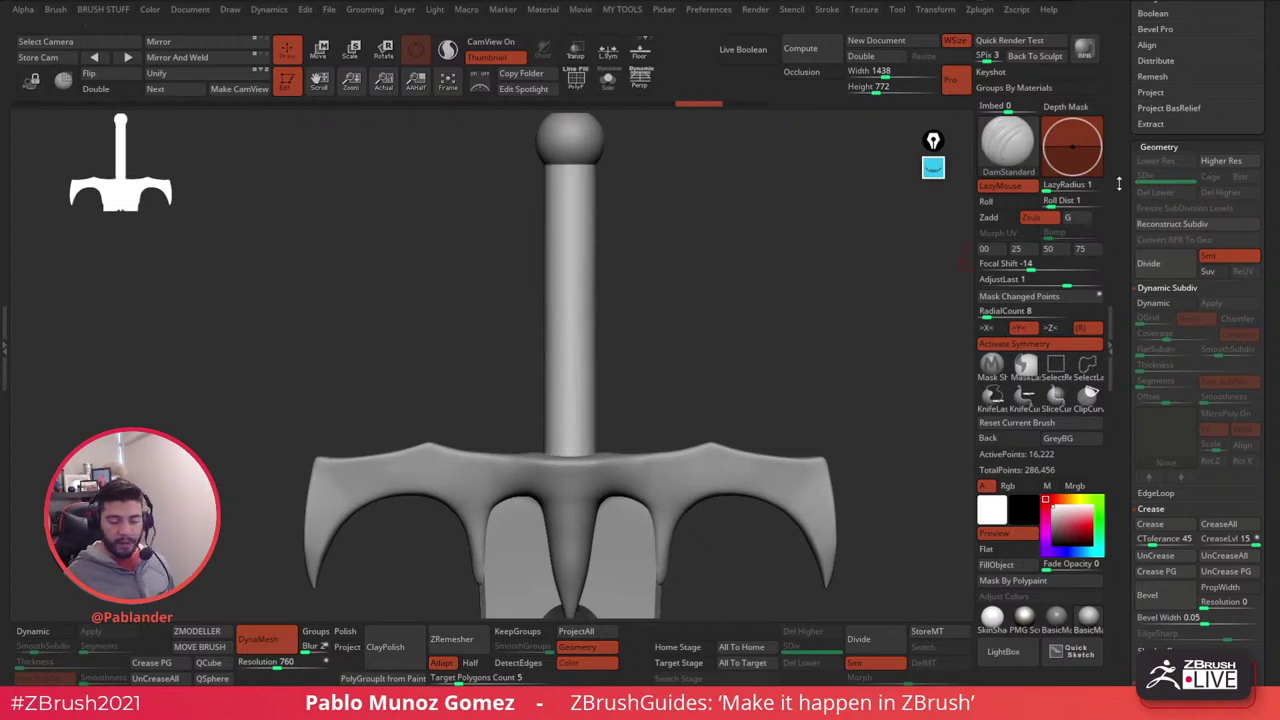
- Append a Cylinder3D primitive as a new subtool and make it the active subtool
scroll(1160, 300, "up", 5)
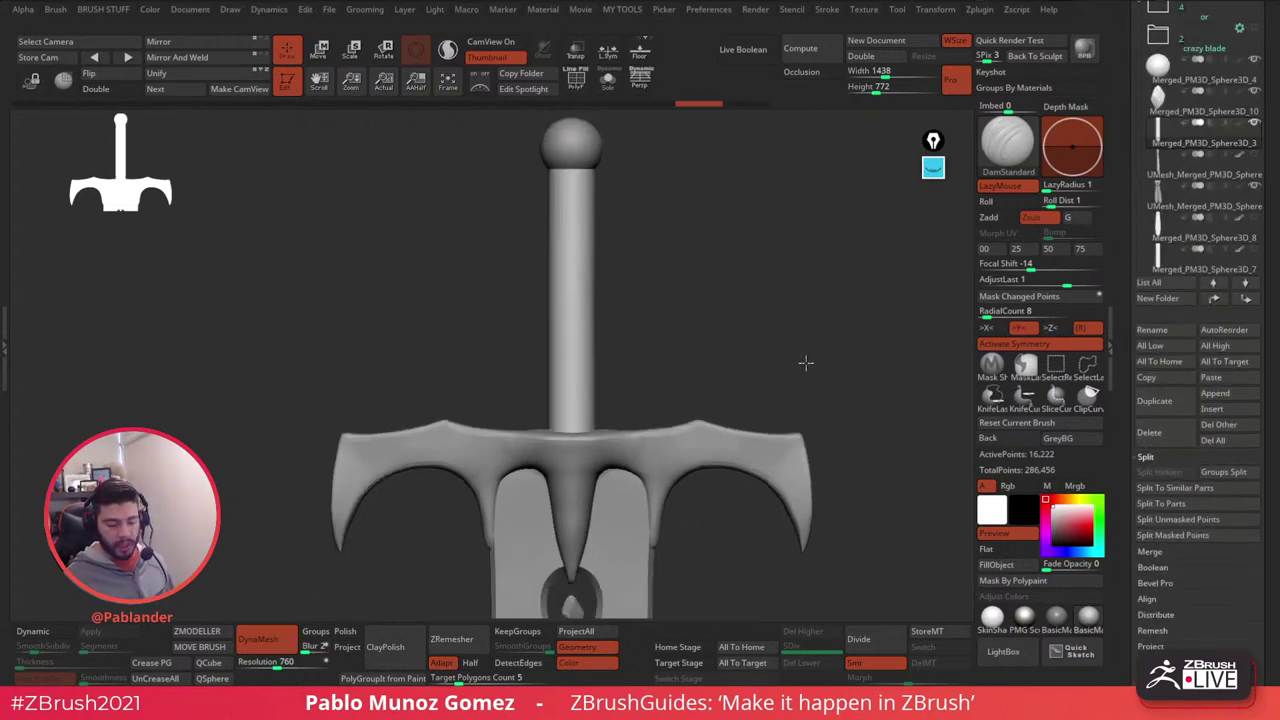
left_click_drag(808, 363, 763, 347)
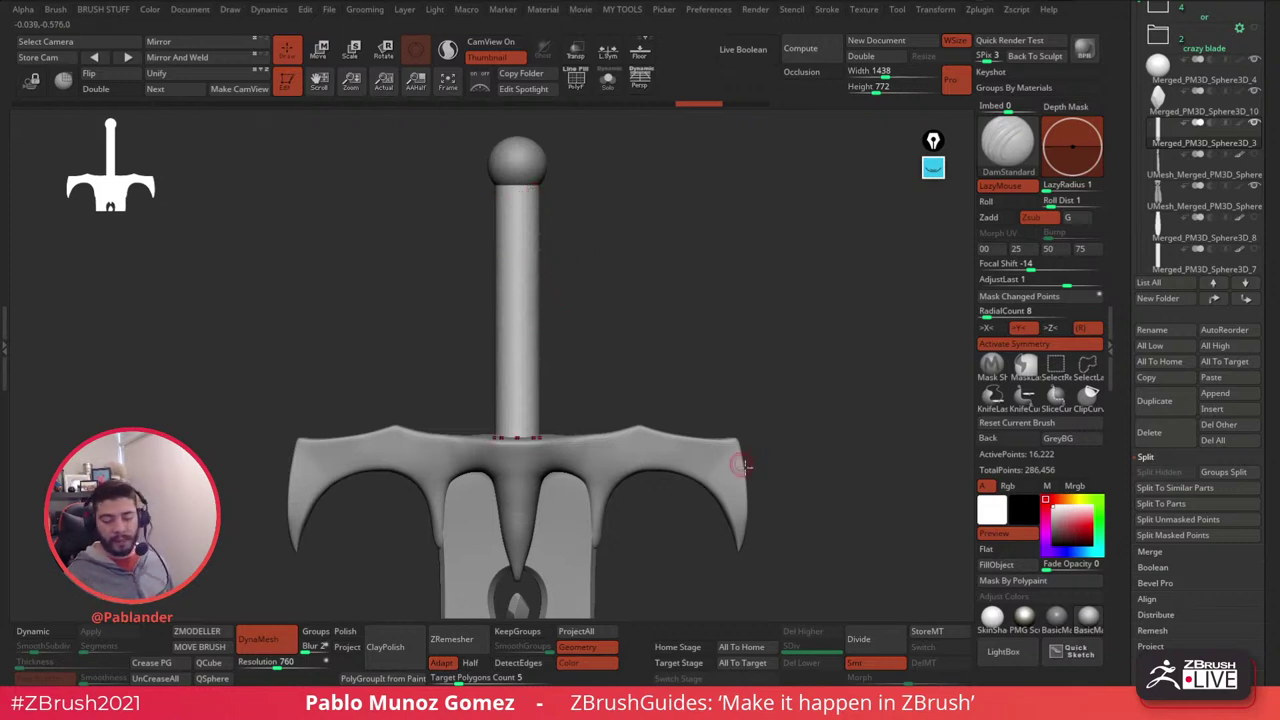
left_click(1218, 393)
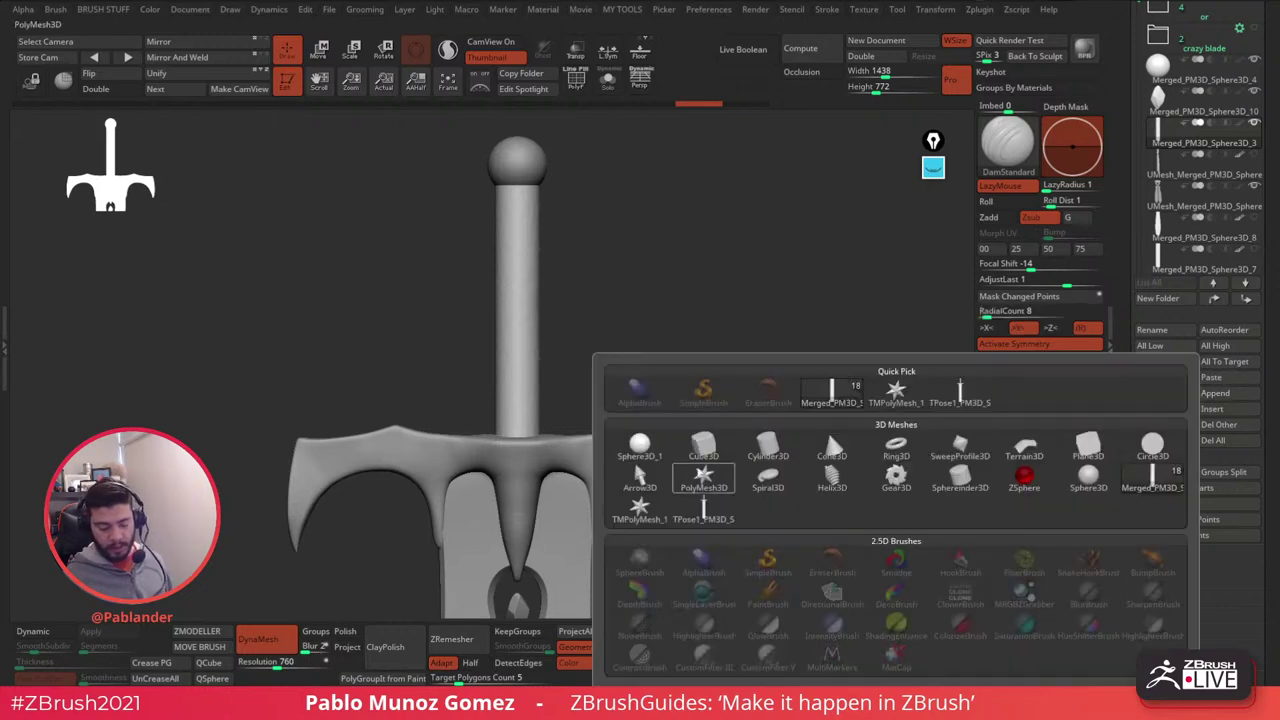
left_click(704, 478)
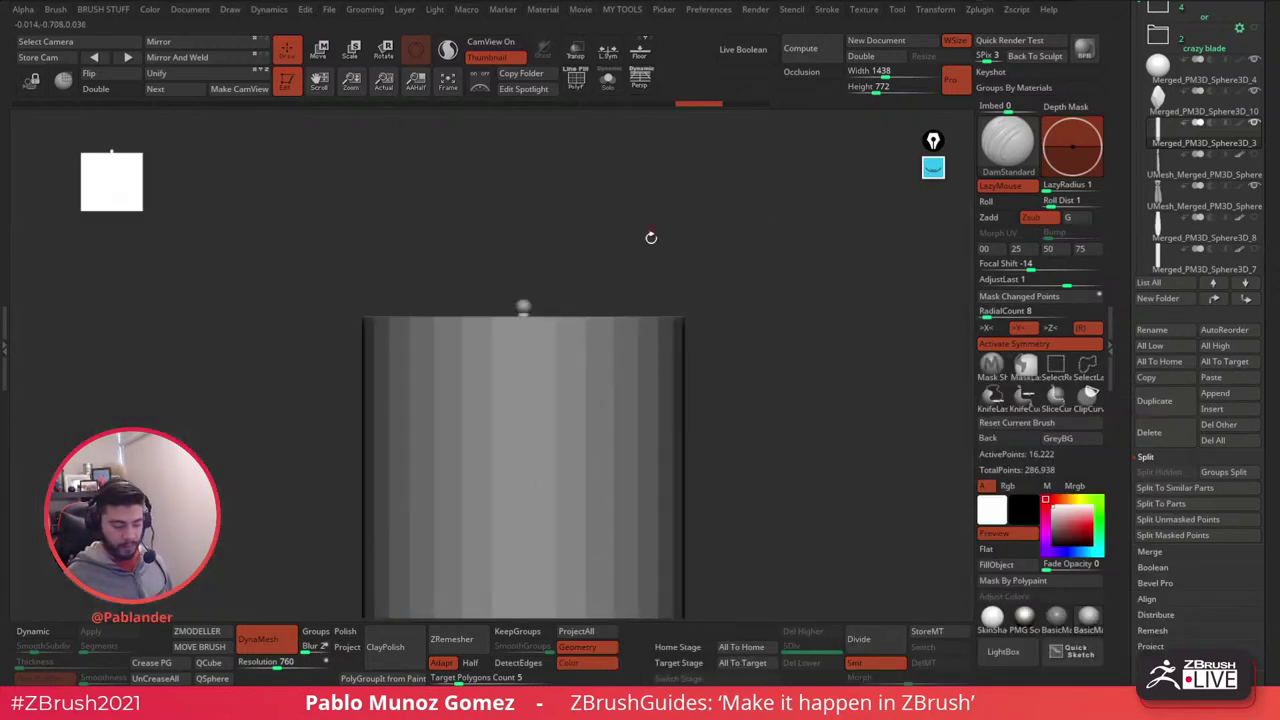
key("space")
left_click(655, 367)
left_click(674, 363, "alt")
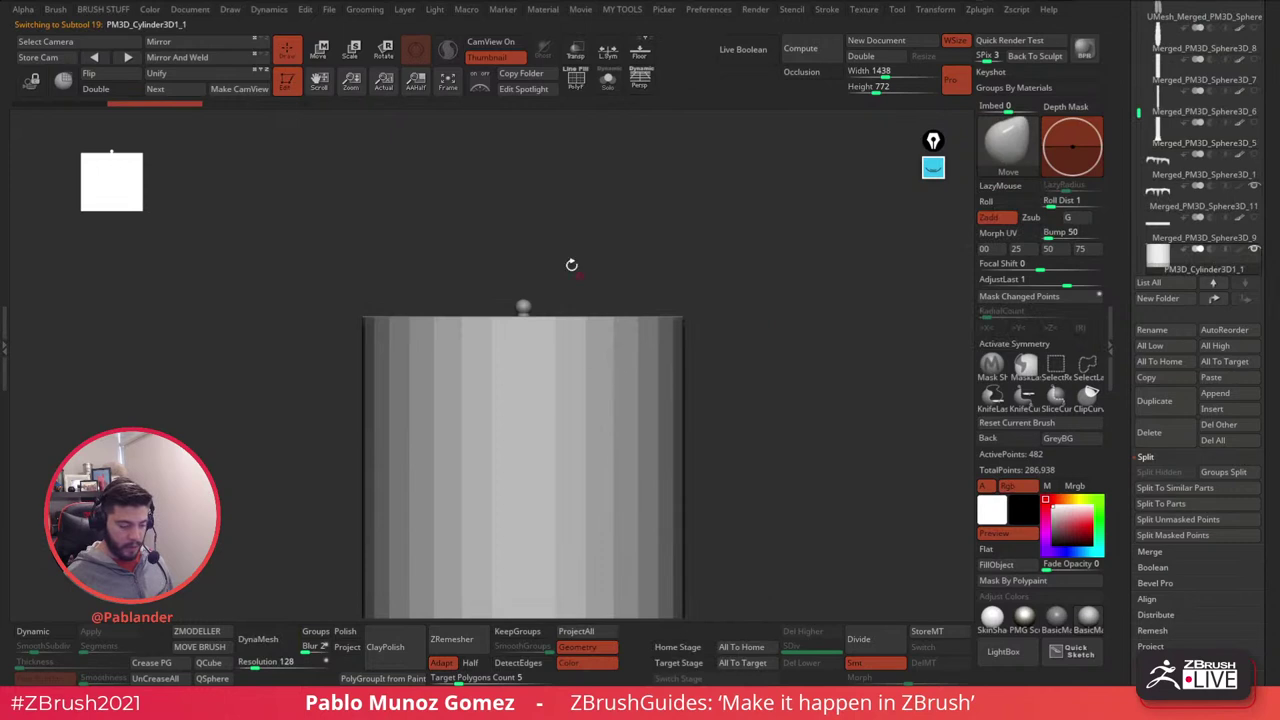
- Scale the appended cylinder down to slightly wider than the grip and position it midway between the pommel and crossguard
left_click(329, 55)
right_click_drag(674, 249, 665, 195, "ctrl")
left_click_drag(524, 475, 484, 532)
left_click_drag(525, 400, 526, 302)
right_click_drag(655, 400, 680, 555, "ctrl")
right_click_drag(680, 555, 703, 487, "alt")
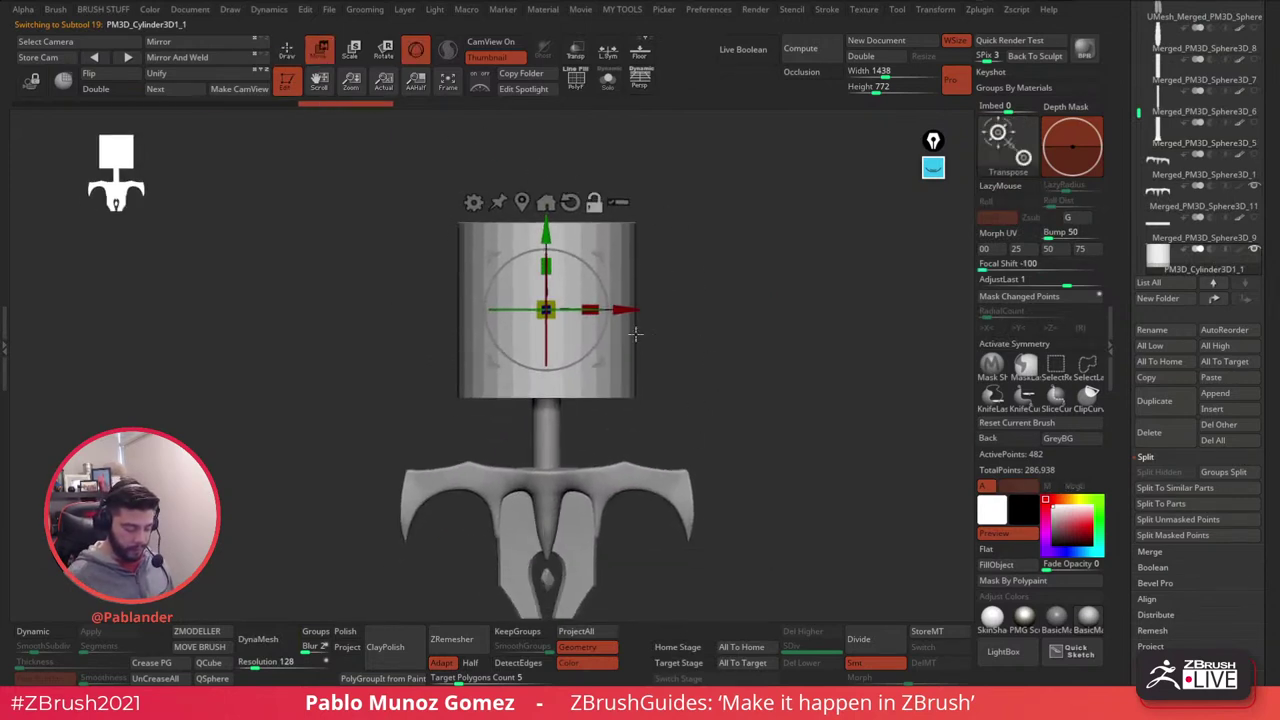
left_click_drag(546, 309, 514, 341)
left_click_drag(546, 266, 550, 226)
left_click_drag(552, 221, 555, 292)
left_click_drag(545, 381, 518, 396)
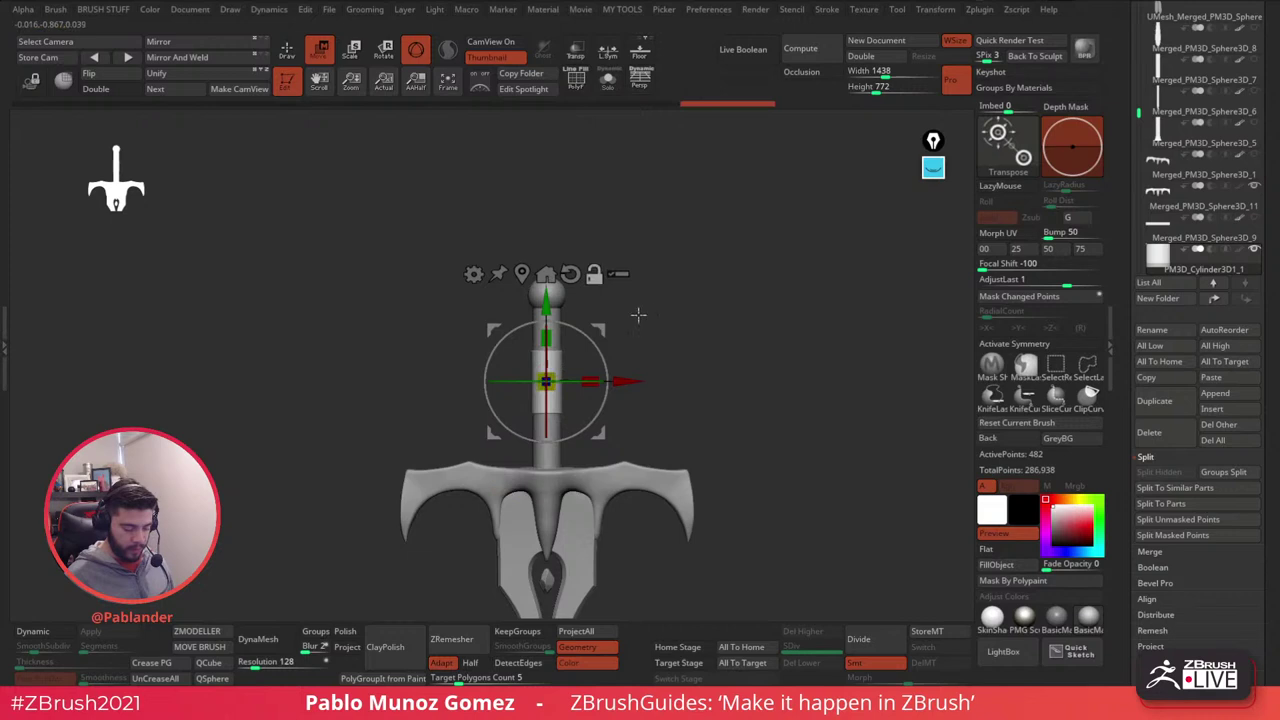
- Stretch the cylinder along its vertical axis so it spans the grip from the pommel to the crossguard
right_click_drag(637, 314, 640, 378, "ctrl")
left_click_drag(551, 372, 570, 234)
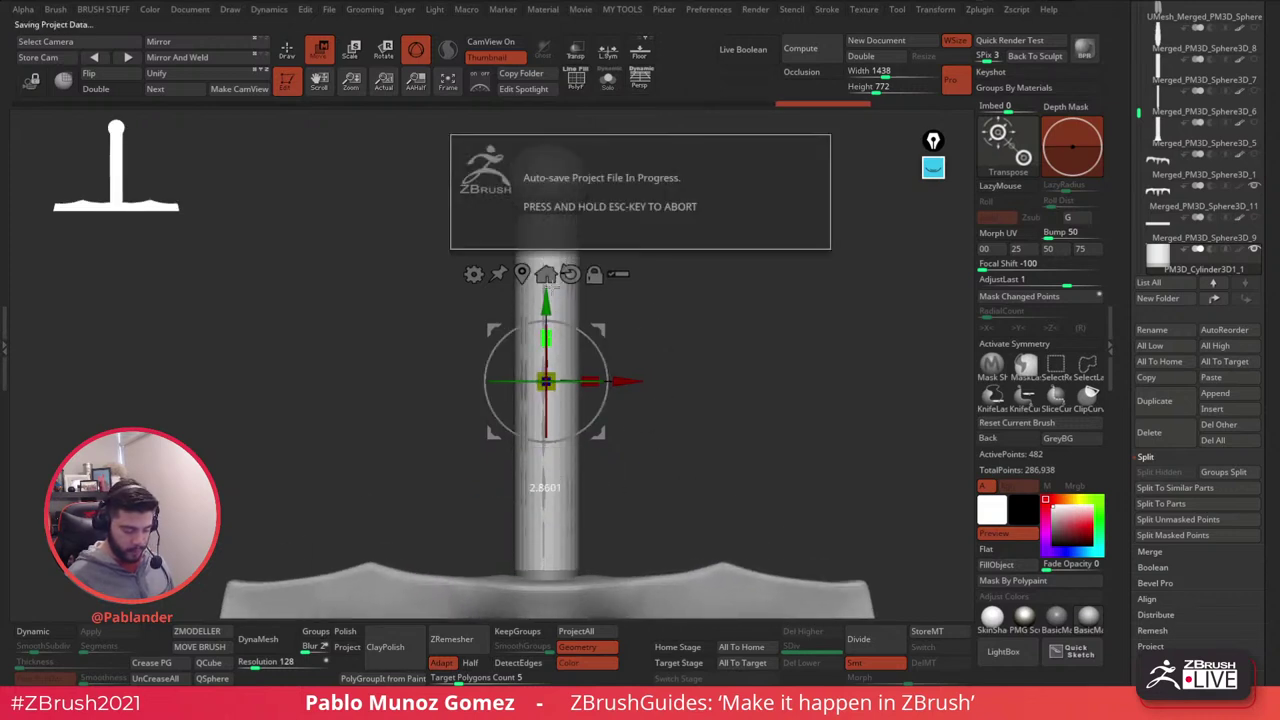
right_click_drag(555, 289, 570, 290)
left_click_drag(547, 304, 547, 310)
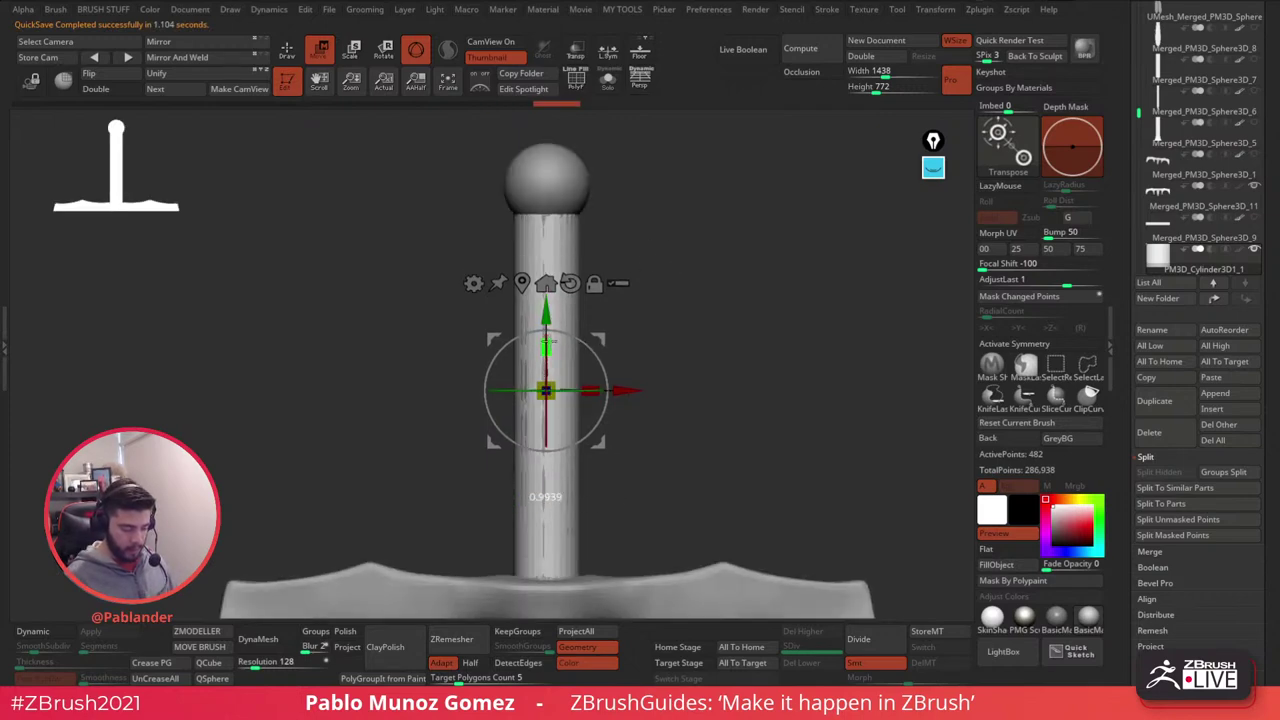
- Hide the original grip subtool and isolate the new cylinder in Solo with its polyframe shown
left_click_drag(1265, 172, 1266, 259)
left_click_drag(1137, 190, 1133, 138)
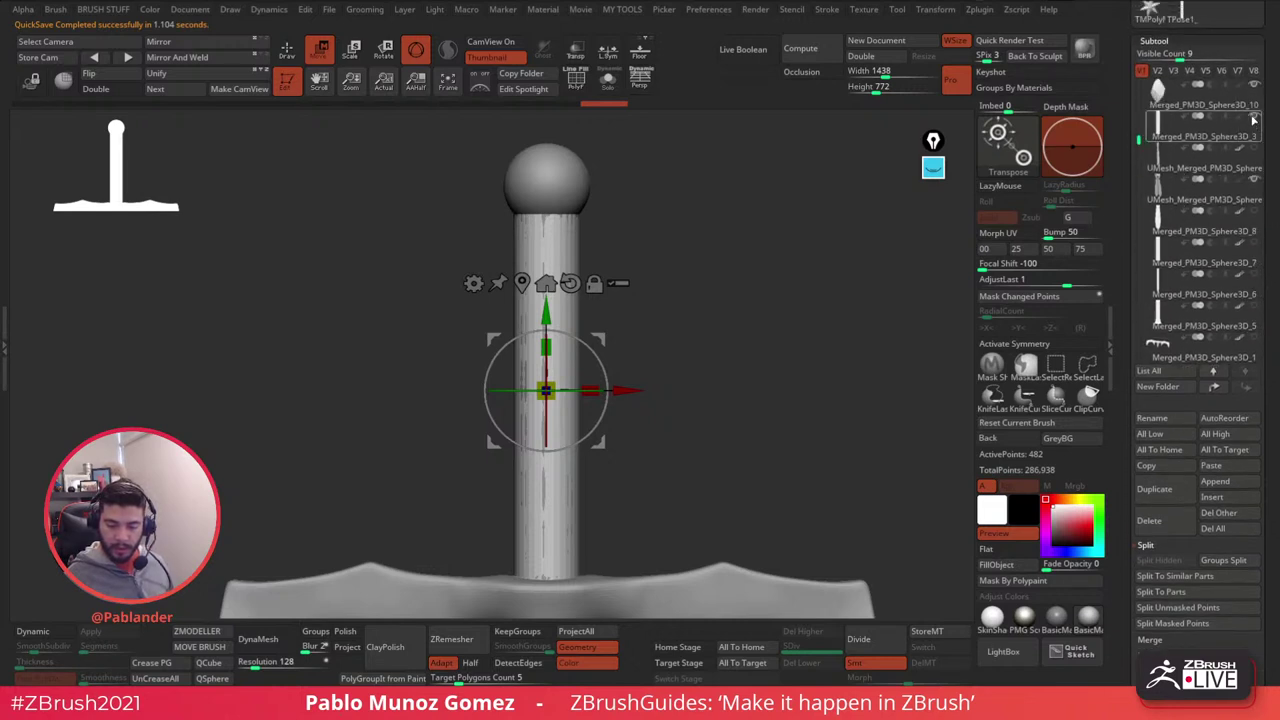
left_click(576, 81)
left_click(608, 82)
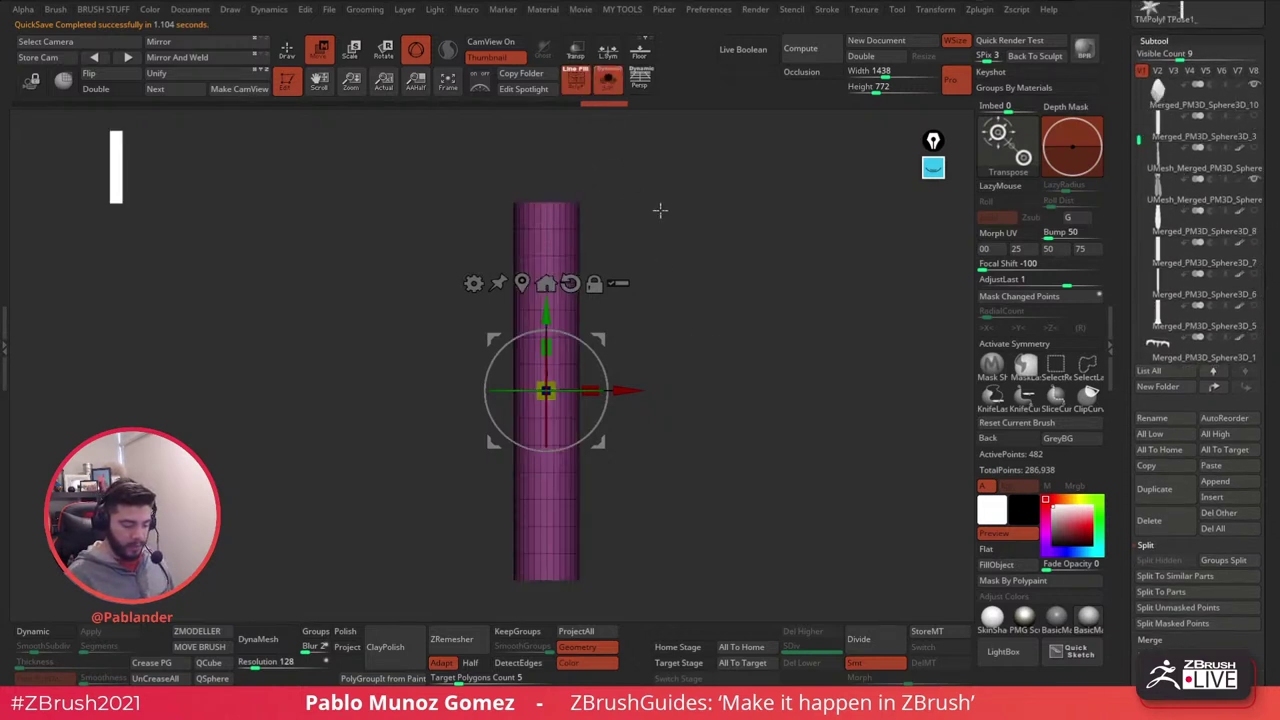
left_click_drag(660, 210, 681, 280)
left_click(289, 54)
mouse_move(628, 248)
left_mouse_down()
mouse_move(663, 289)
mouse_move(651, 289)
left_mouse_up()
key("f")
left_click_drag(650, 366, 660, 408, "alt")
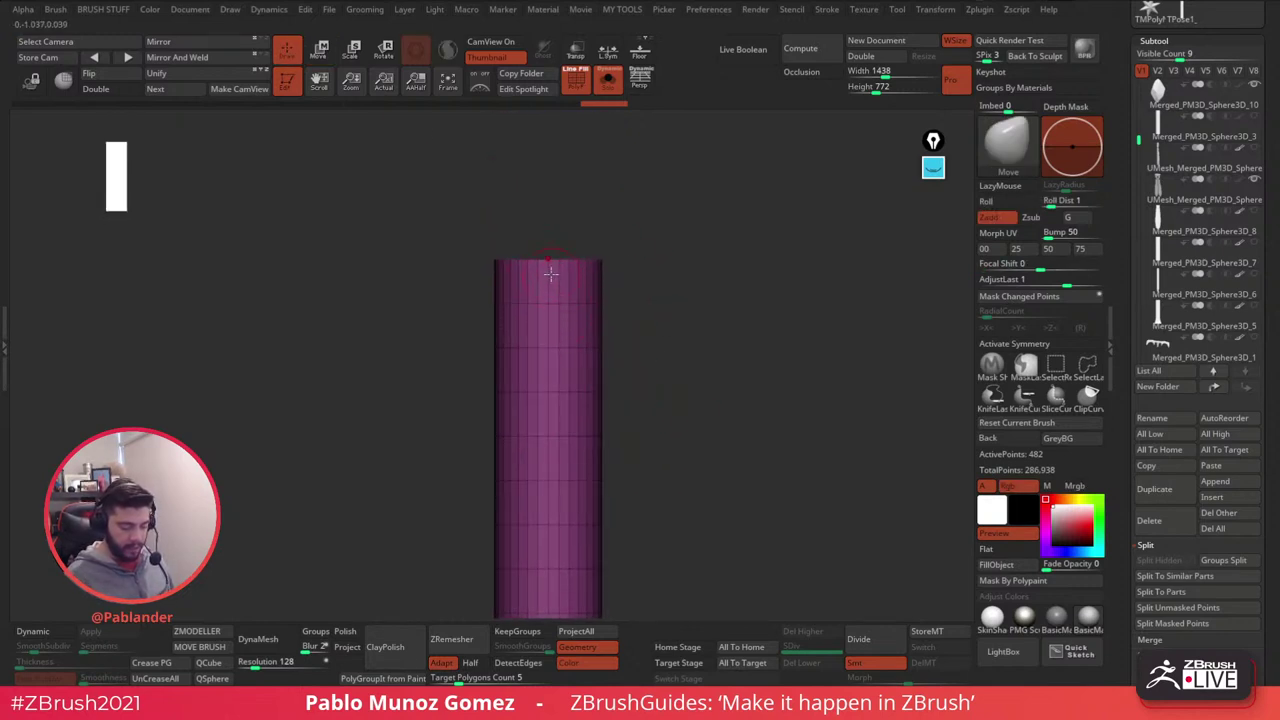
left_click_drag(629, 259, 654, 297)
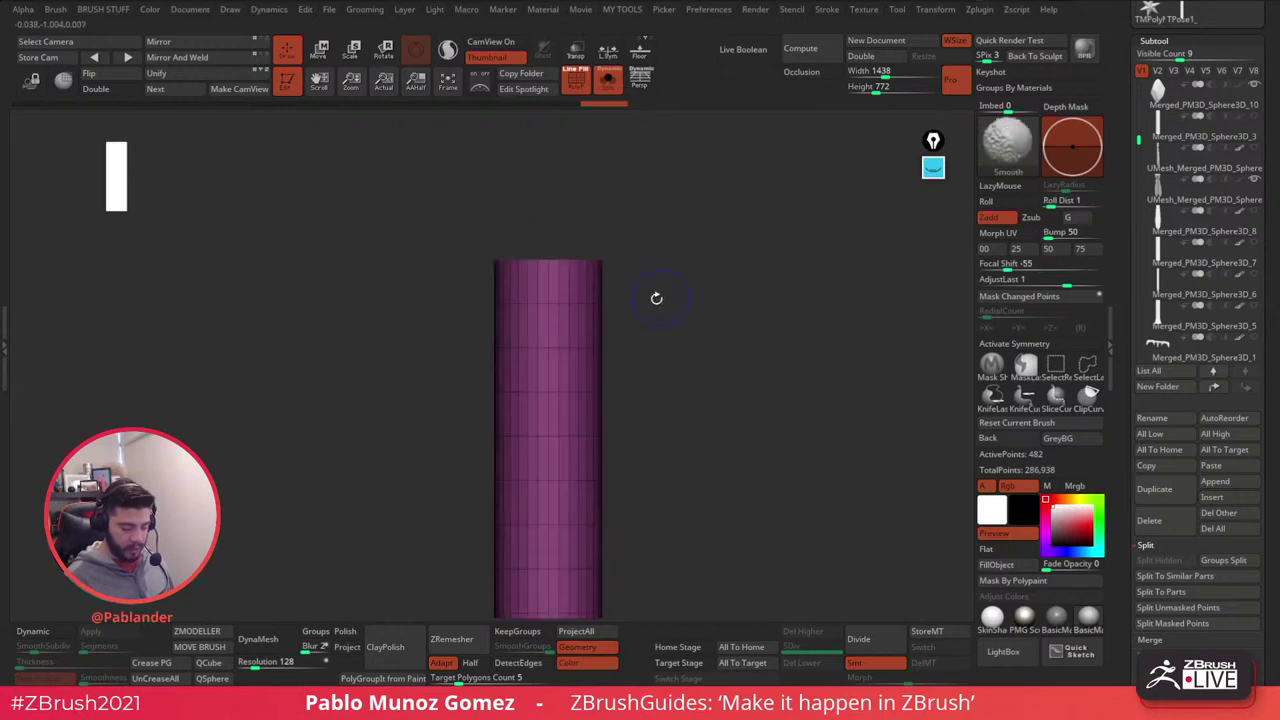
- Delete all horizontal edge loops along the cylinder's side with ZModeler's edge Delete action targeting EdgeLoop Complete
left_click(197, 631)
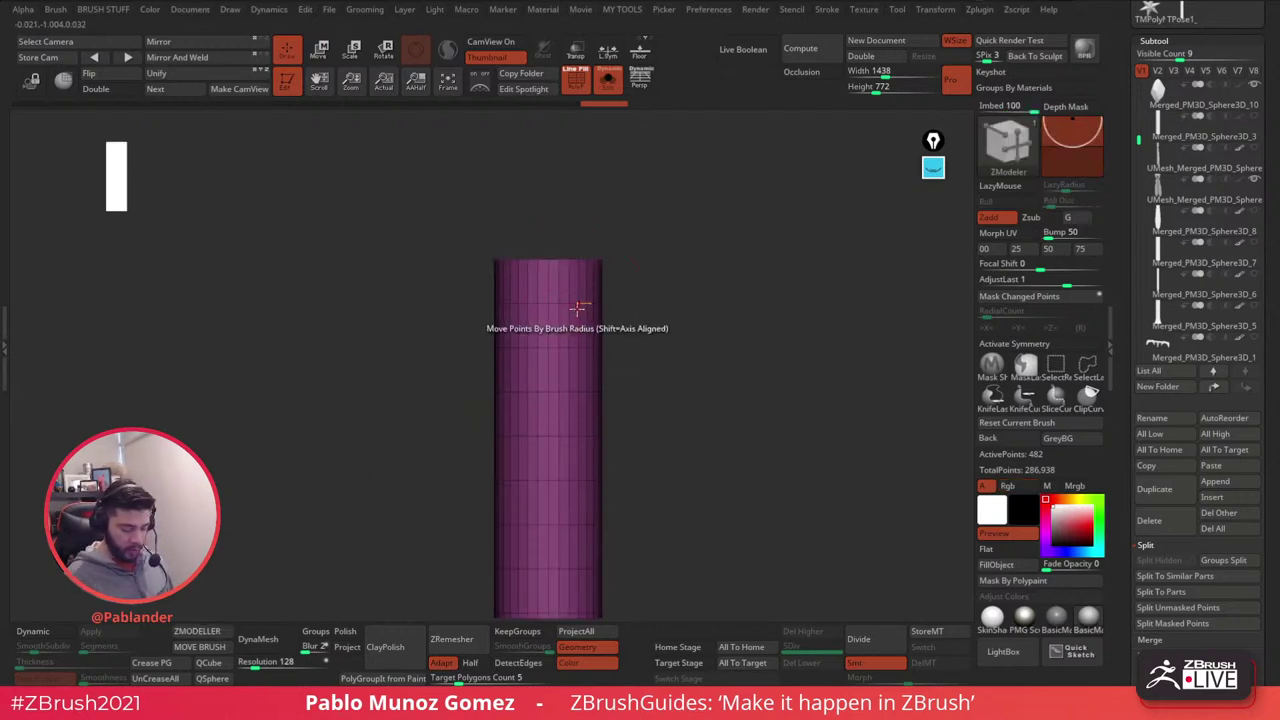
key("space")
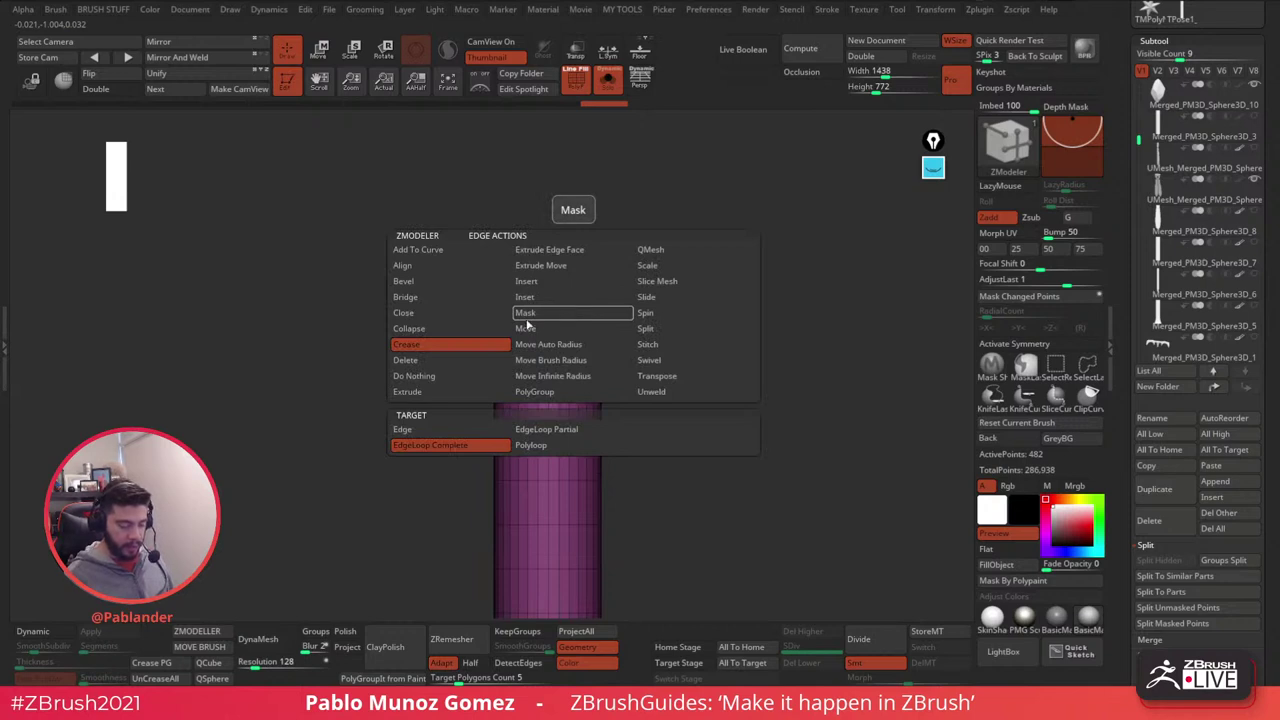
left_click(406, 360)
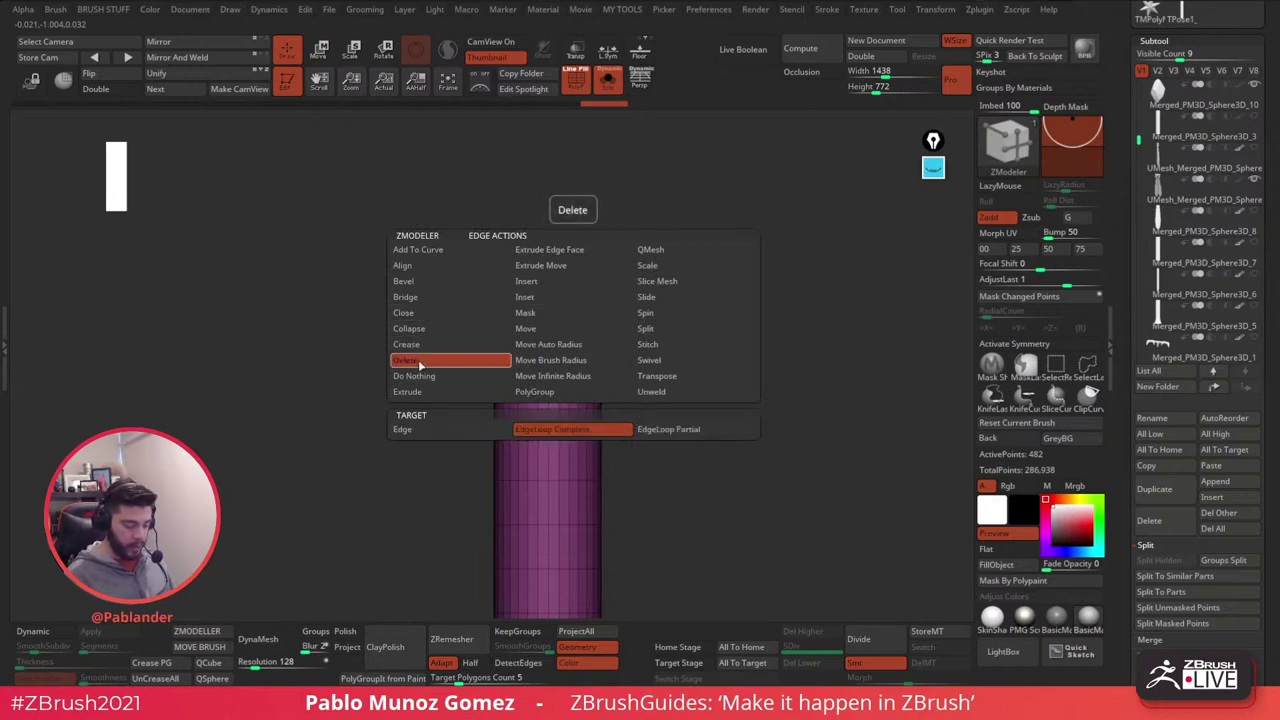
left_click(574, 304)
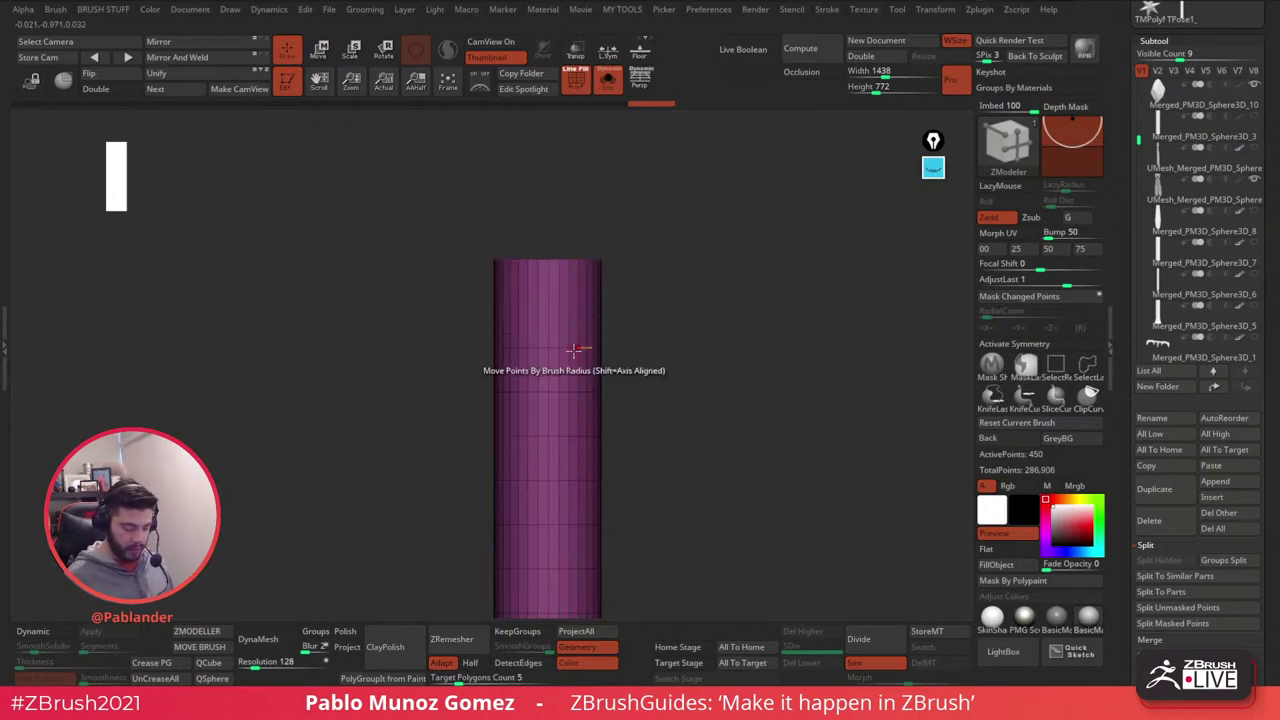
left_click(575, 349)
left_click(574, 393)
left_click_drag(624, 416, 629, 260, "alt")
left_click(578, 280)
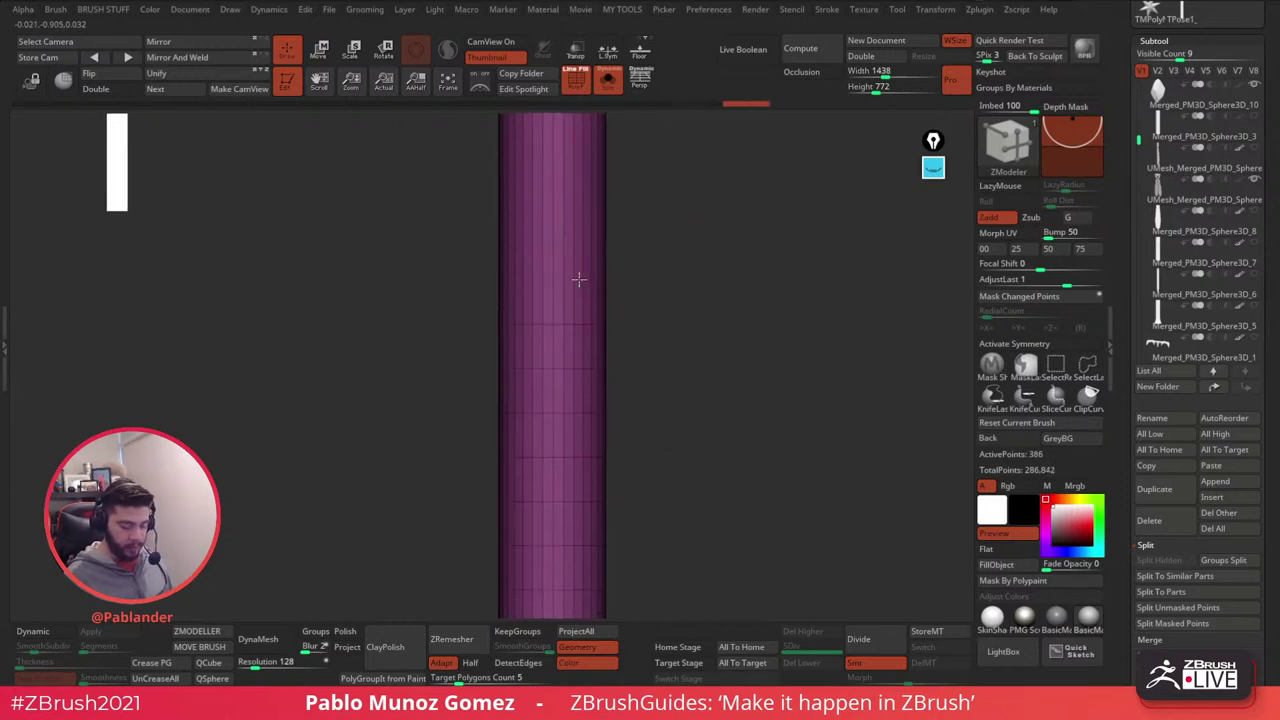
left_click(578, 324)
left_click(580, 368)
left_click(585, 413)
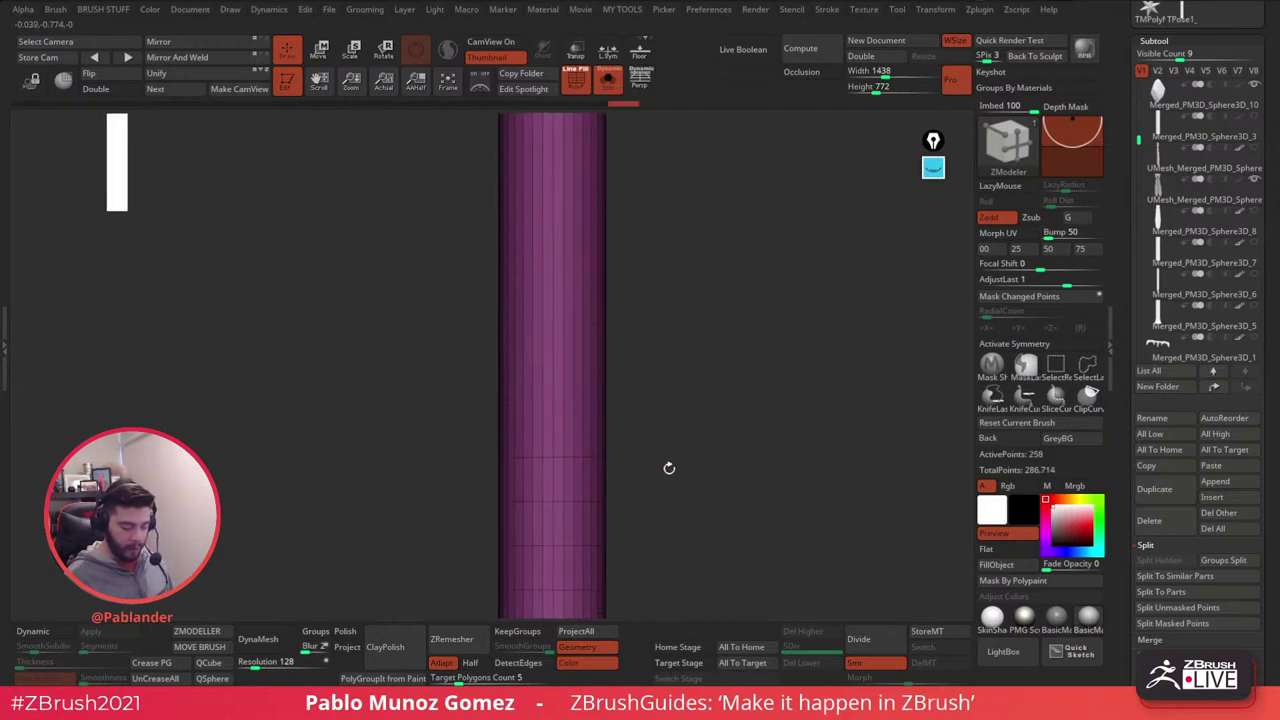
left_click_drag(668, 468, 696, 306, "alt")
left_click(608, 295)
left_click(606, 337)
left_click(604, 380)
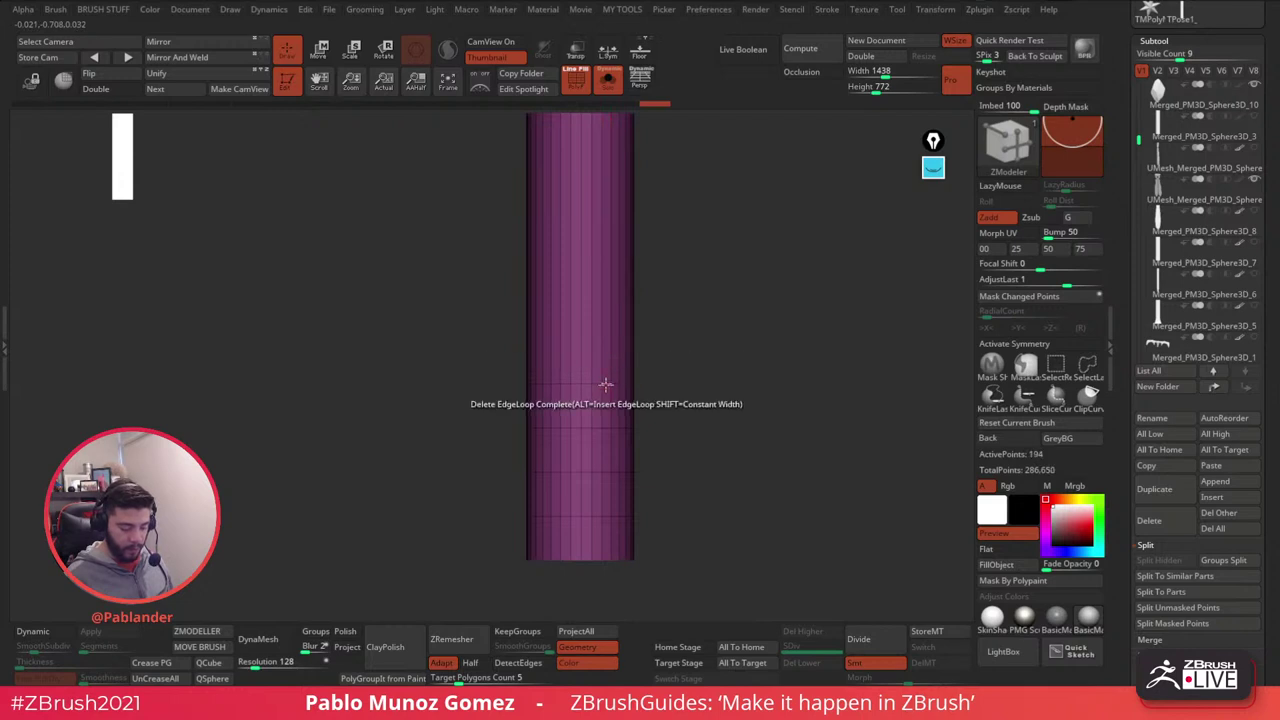
left_click(608, 423)
left_click(606, 478)
left_click(606, 518)
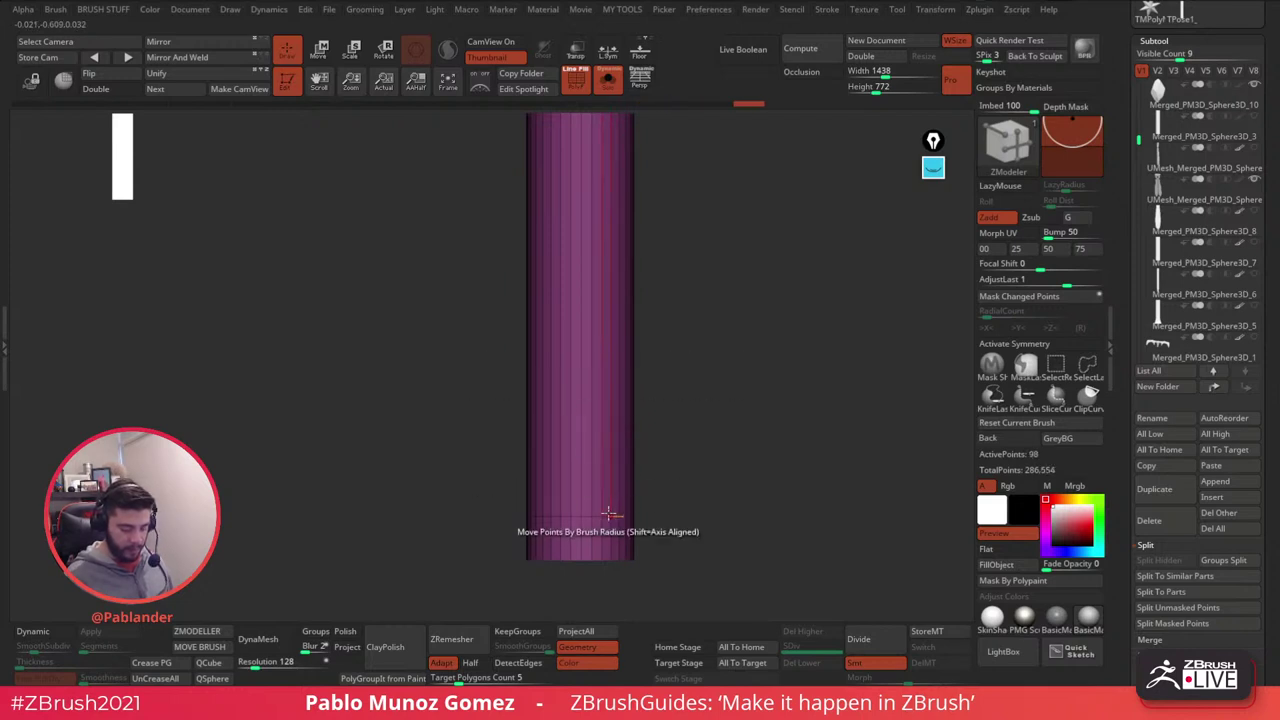
- Insert dense, evenly spaced horizontal loops along the cylinder's side with ZModeler's Insert action, using Multiple EdgeLoops and Interactive Resolution
left_click_drag(715, 347, 667, 287)
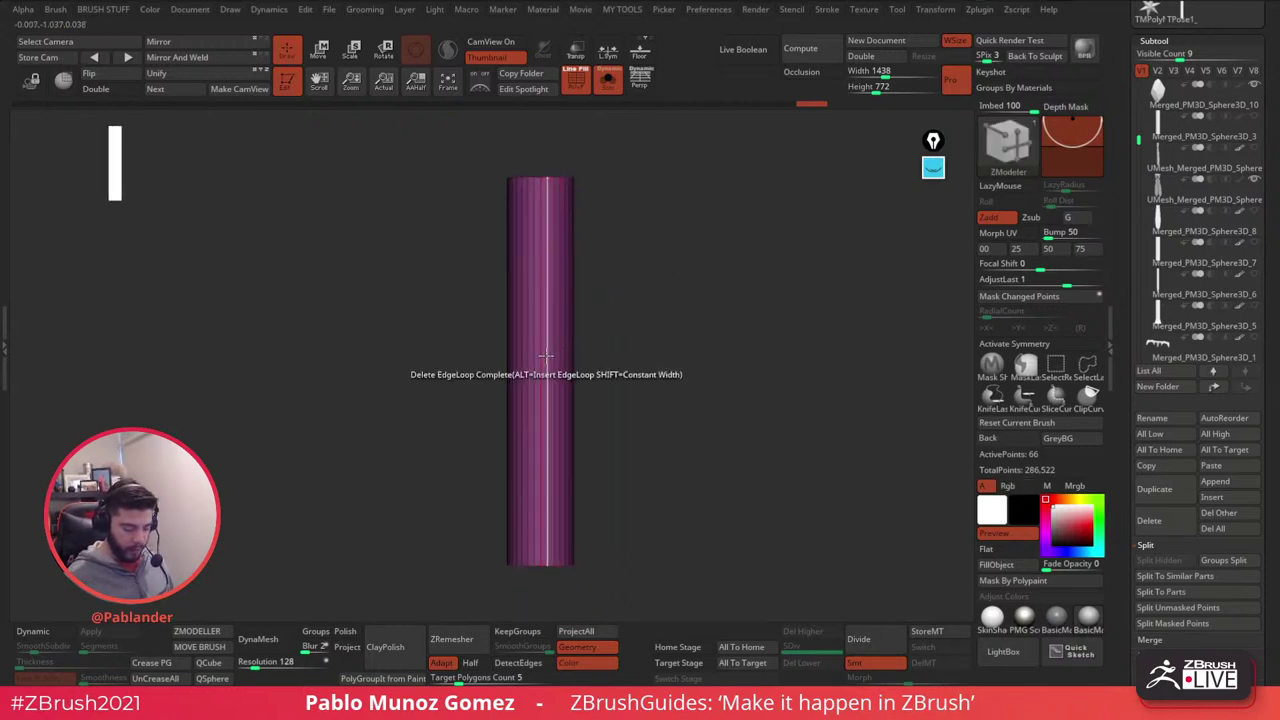
key("space")
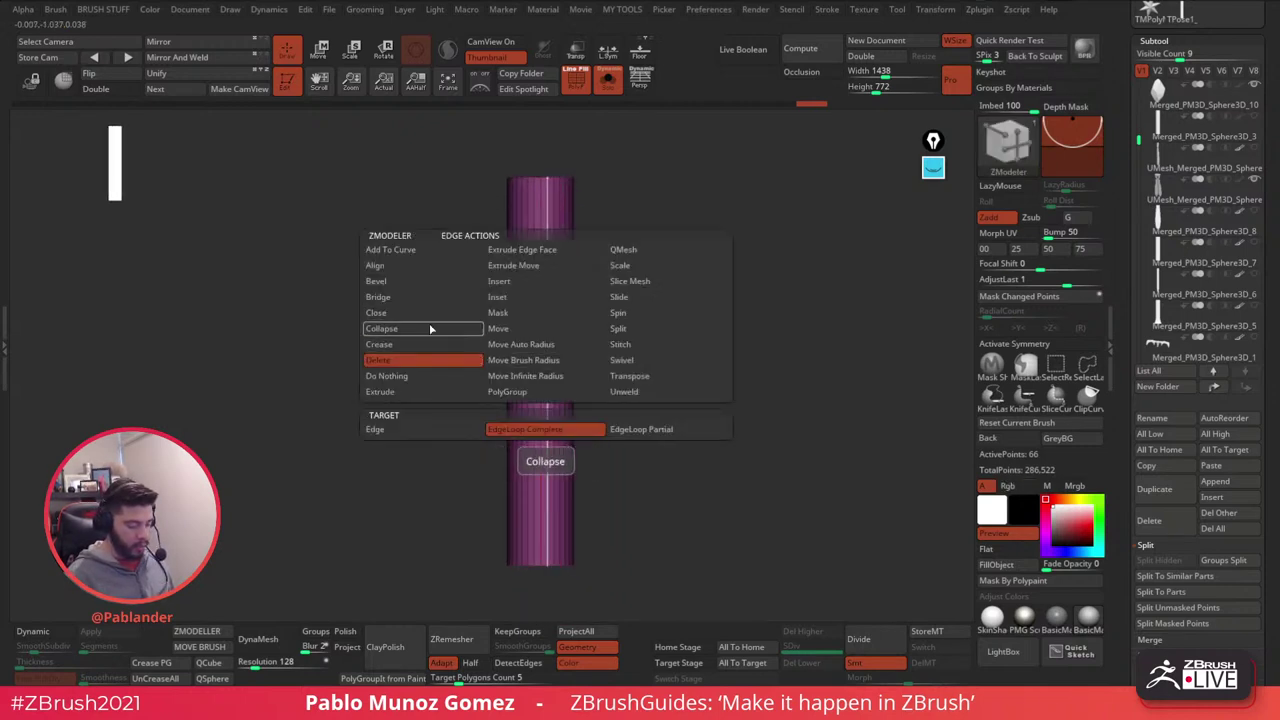
left_click(551, 283)
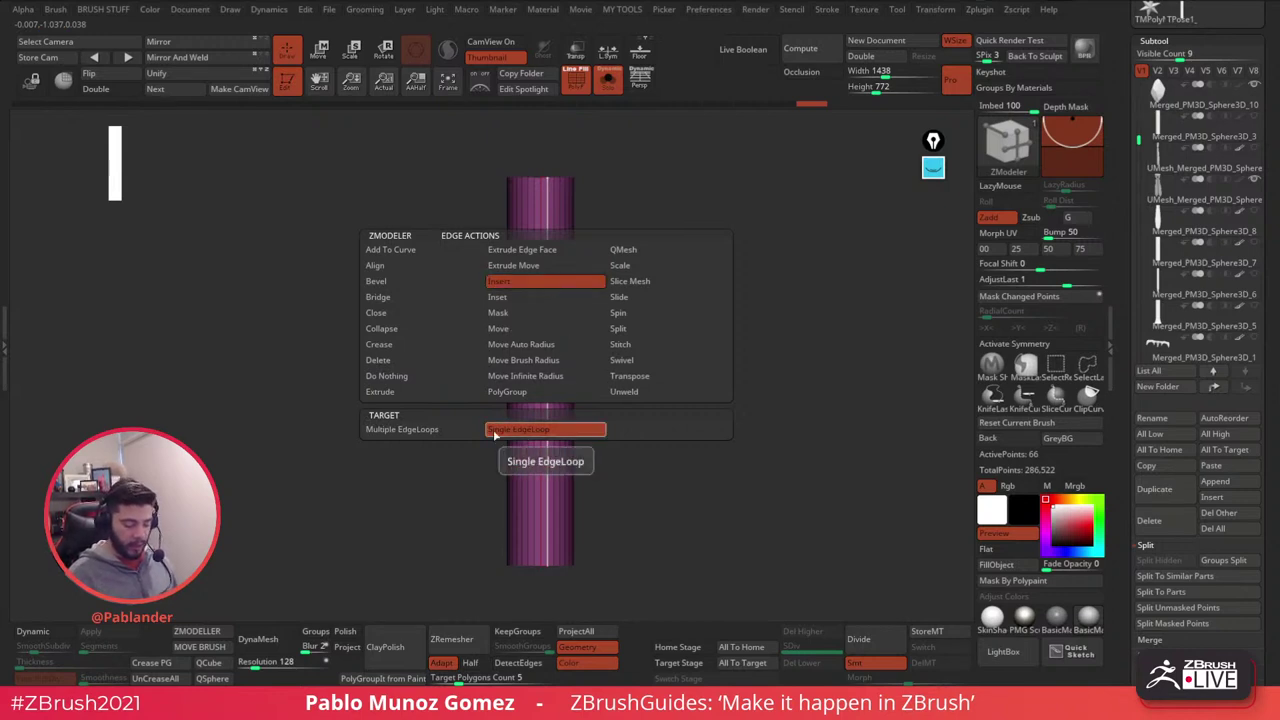
left_click(406, 430)
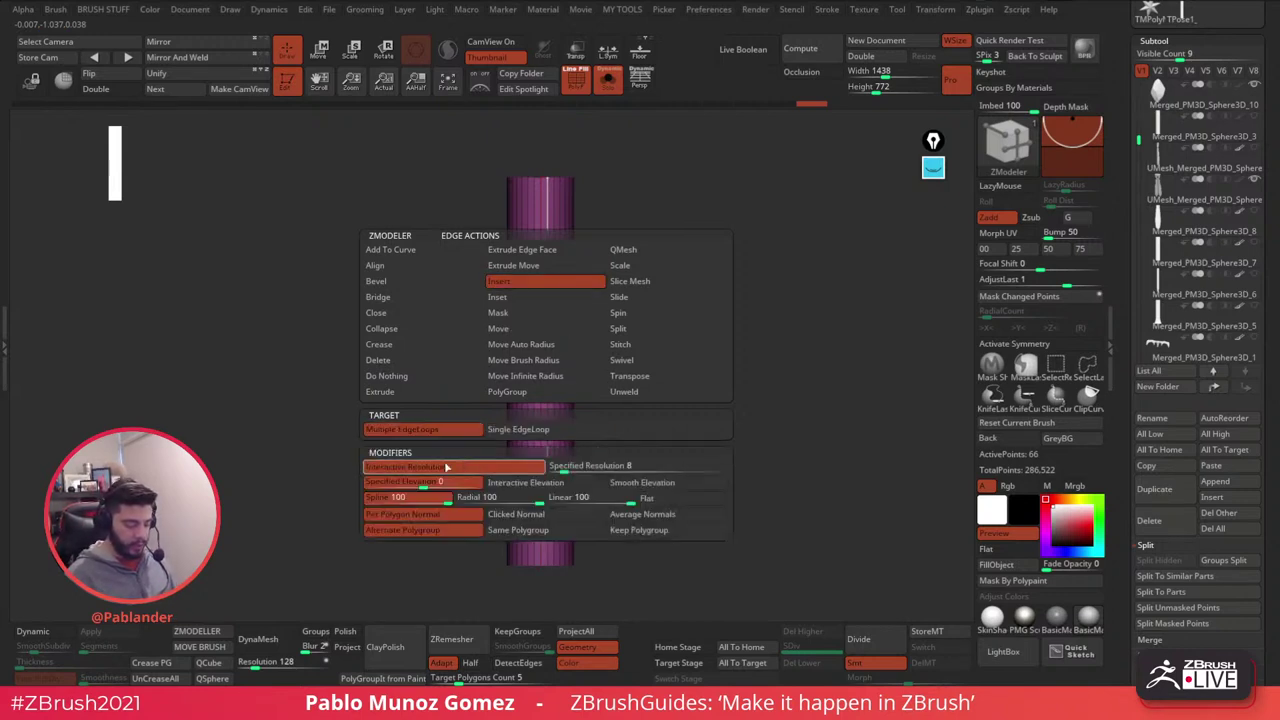
left_click(540, 357)
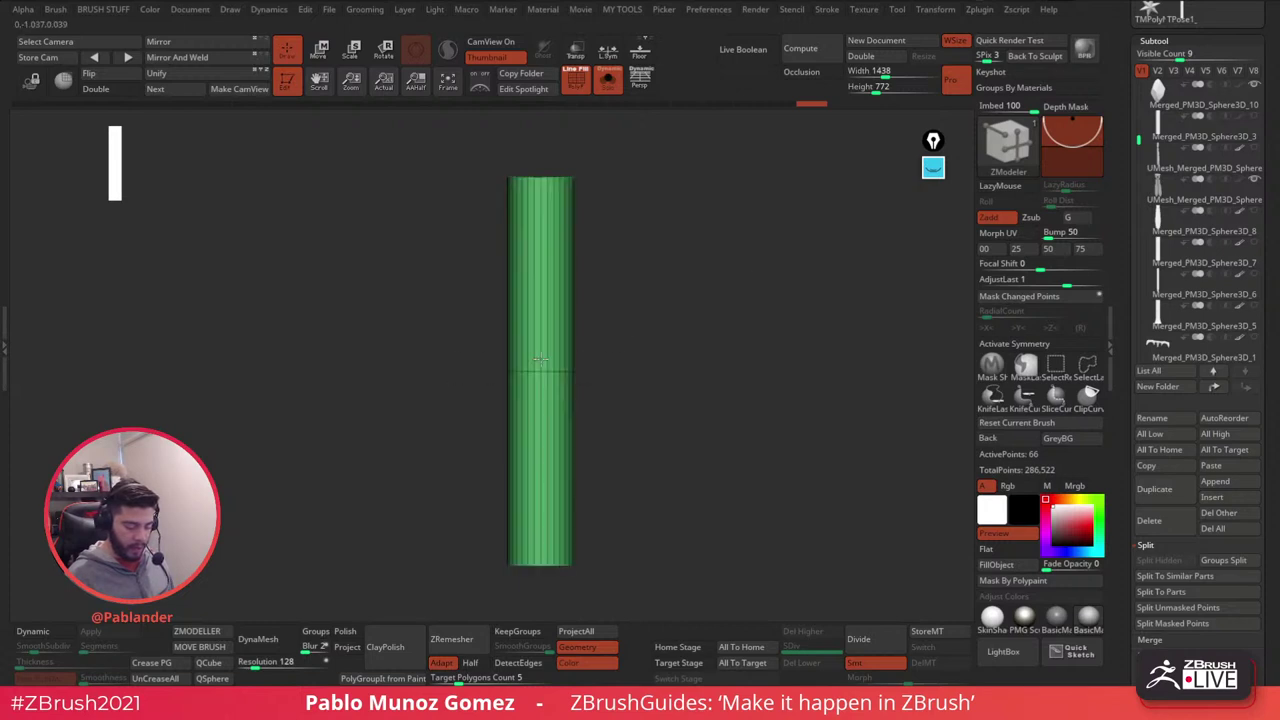
left_click_drag(557, 351, 634, 530)
- Insert multiple concentric edge loops on both end caps of the cylinder and assign the whole mesh to a single polygroup
left_click_drag(700, 340, 706, 430)
key("space")
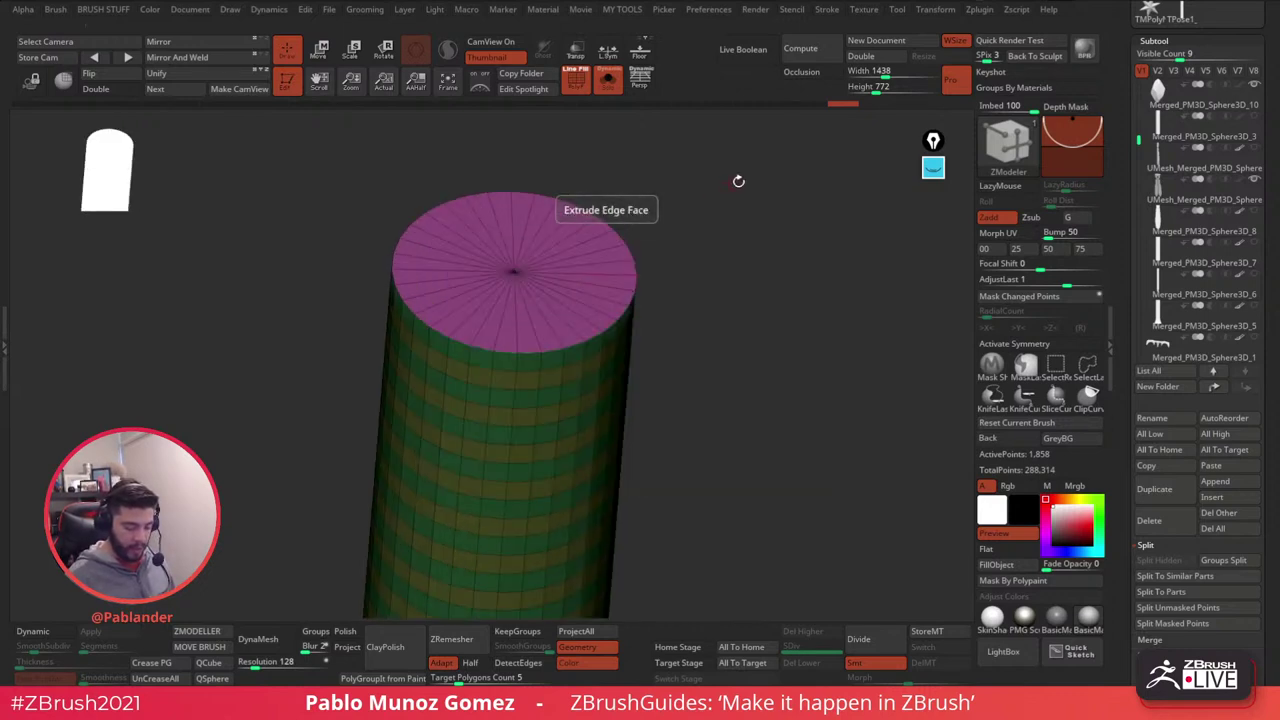
left_click_drag(607, 300, 636, 250)
mouse_move(689, 321)
left_mouse_down("alt")
mouse_move(680, 307)
mouse_move(711, 394)
mouse_move(723, 357)
mouse_move(683, 331)
mouse_move(687, 286)
mouse_move(689, 354)
mouse_move(603, 400)
mouse_move(683, 277)
mouse_move(620, 339)
mouse_move(611, 280)
mouse_move(680, 243)
mouse_move(646, 303)
mouse_move(720, 386)
mouse_move(737, 369)
mouse_move(729, 240)
mouse_move(671, 420)
mouse_move(674, 353)
mouse_move(691, 331)
left_mouse_up("alt")
left_click(627, 278)
key("ctrl")
key("ctrl+w")
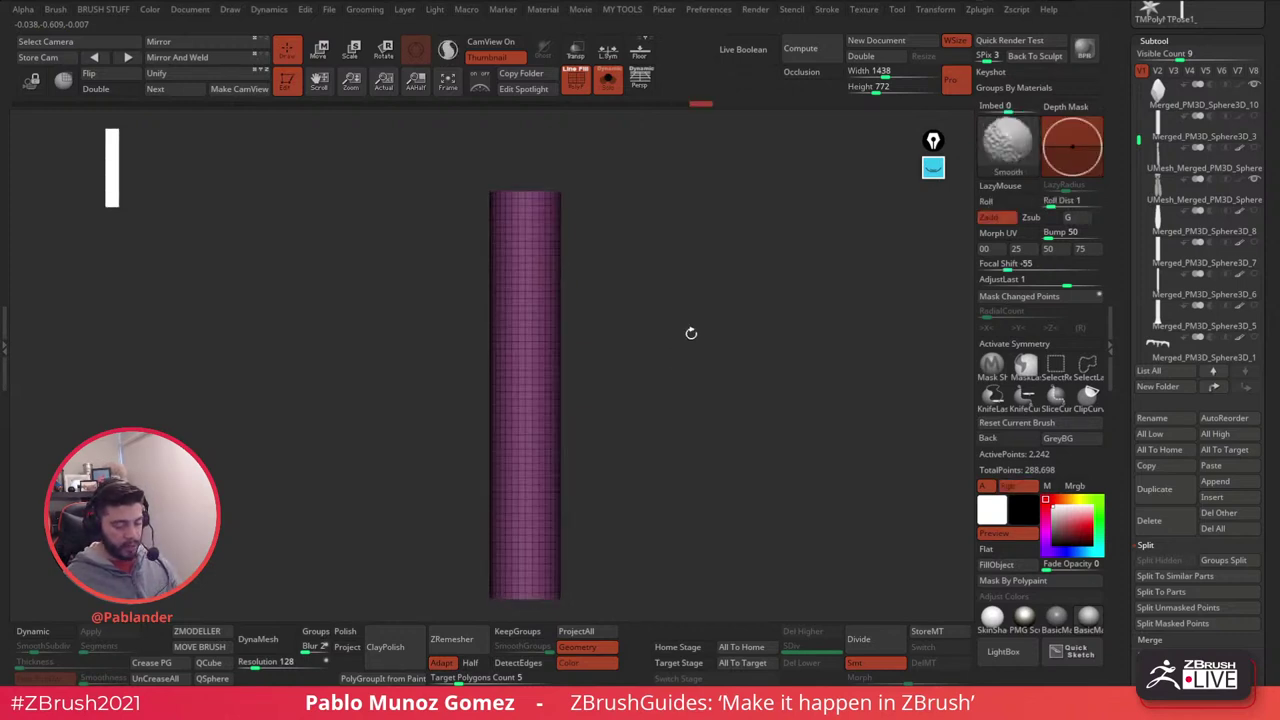
- Turn off Solo to bring back the rest of the sword around the remeshed grip cylinder
right_click(764, 328)
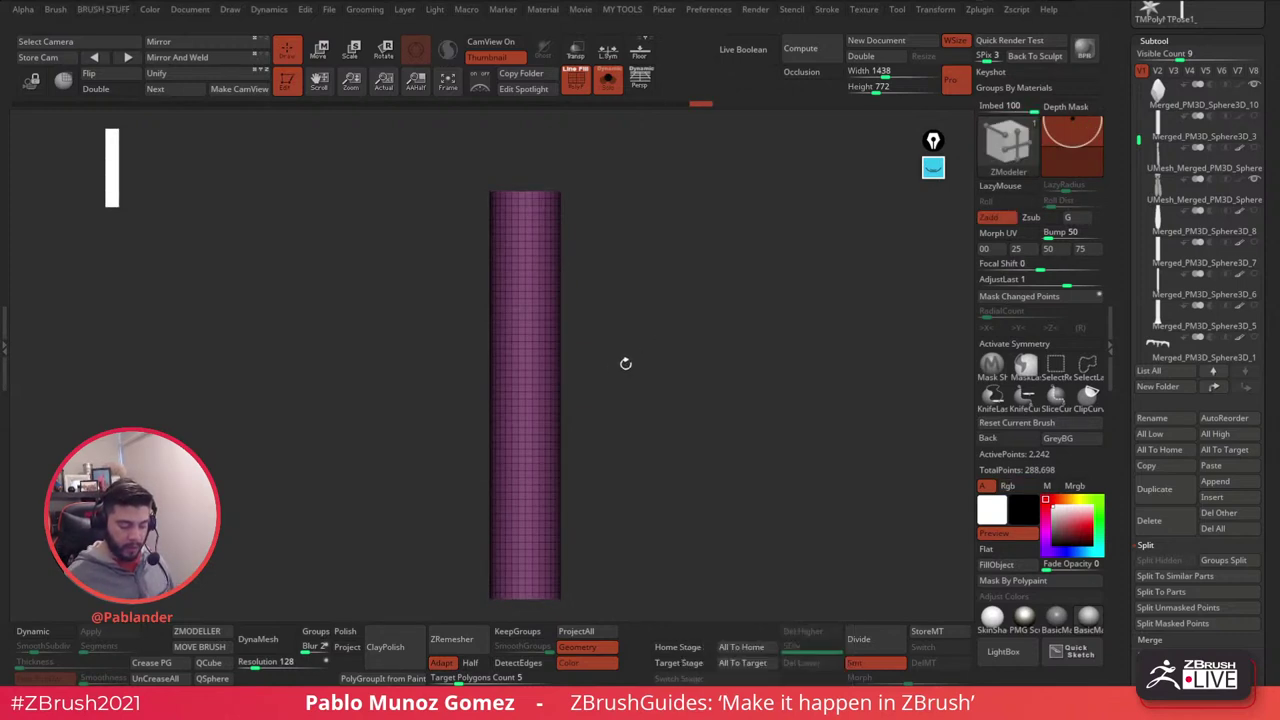
left_click_drag(626, 363, 643, 333, "alt")
left_click(608, 82)
left_click_drag(709, 359, 721, 305, "alt")
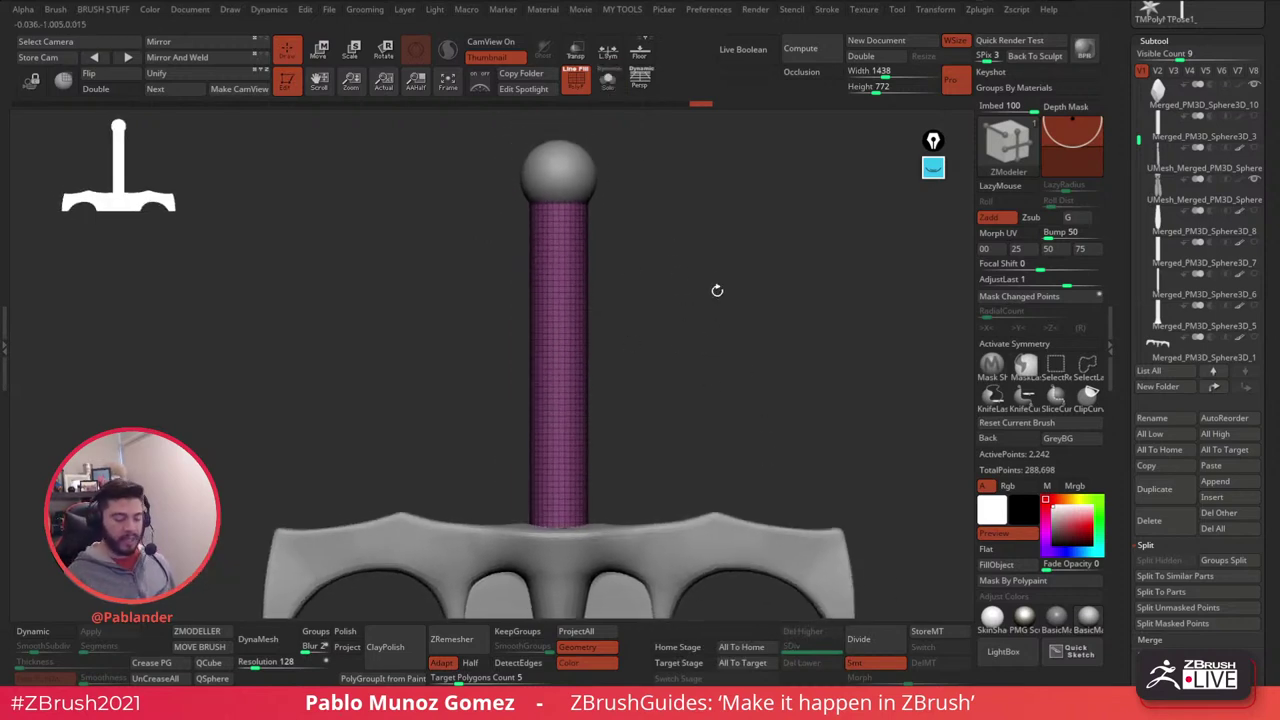
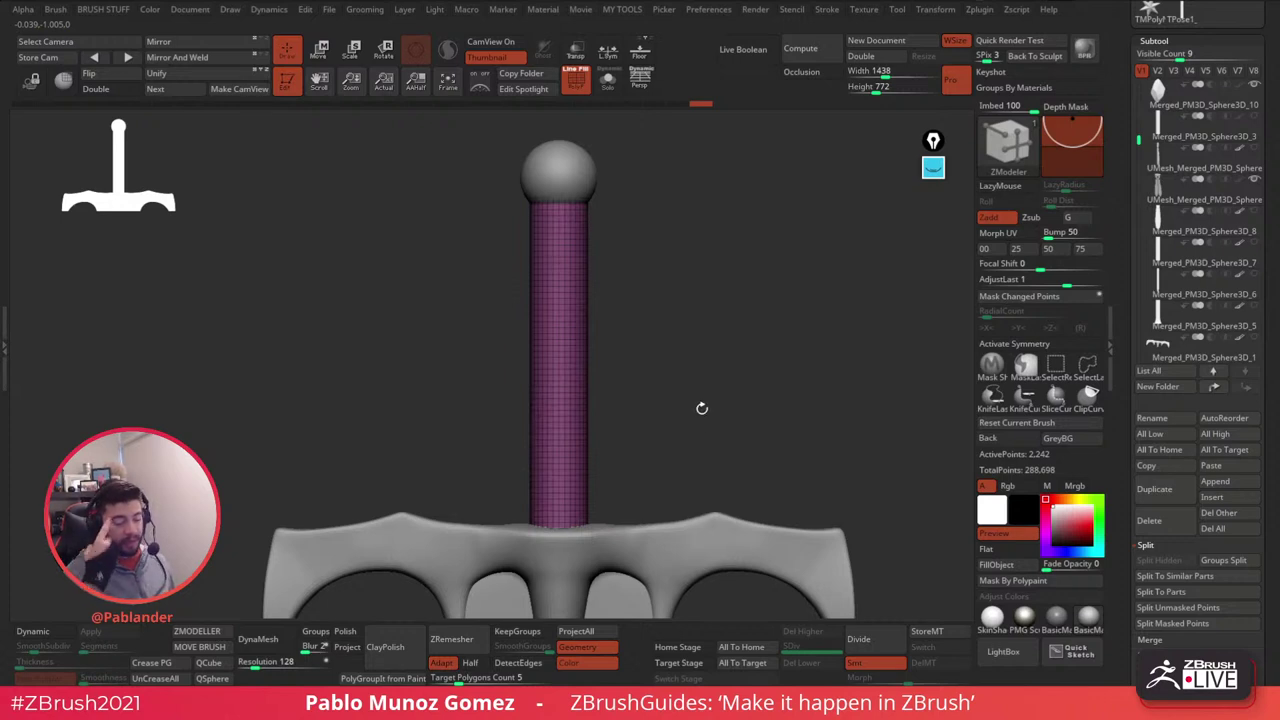
- Set ZModeler's edge action to PolyGroup, try it on one polyloop of the grip cylinder, and undo that test
left_click_drag(680, 380, 878, 418)
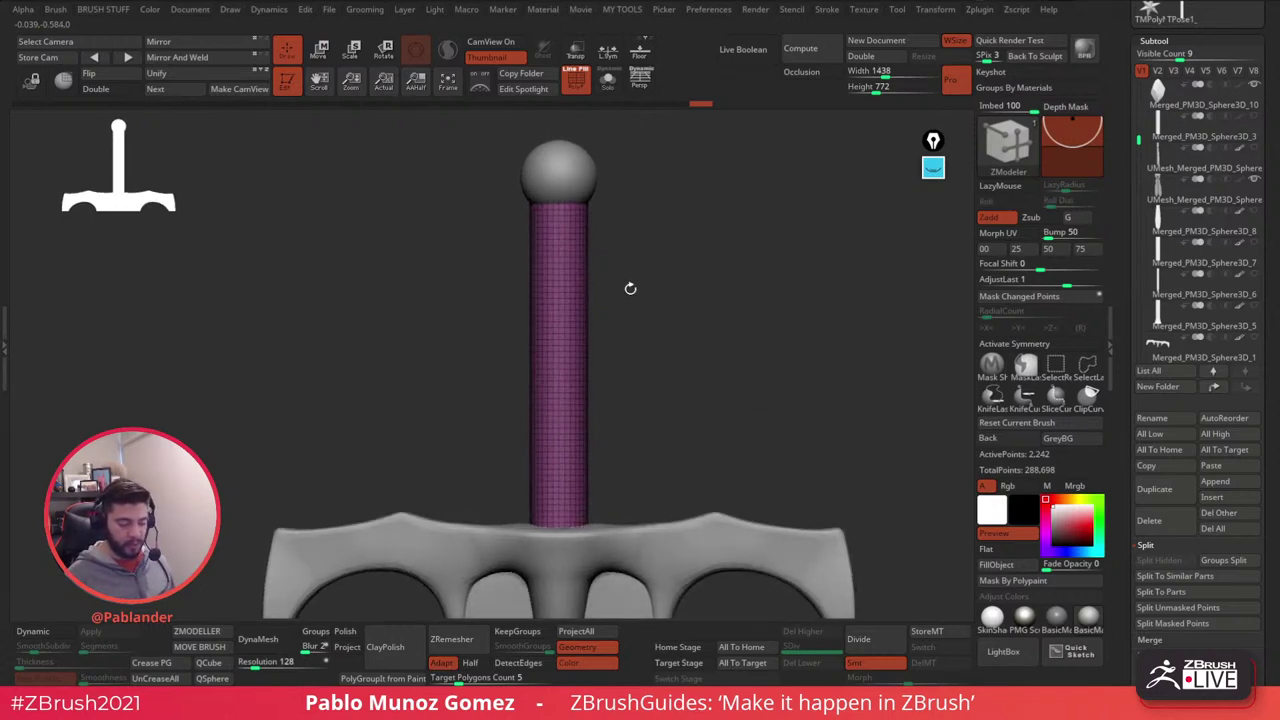
left_click_drag(642, 273, 630, 268)
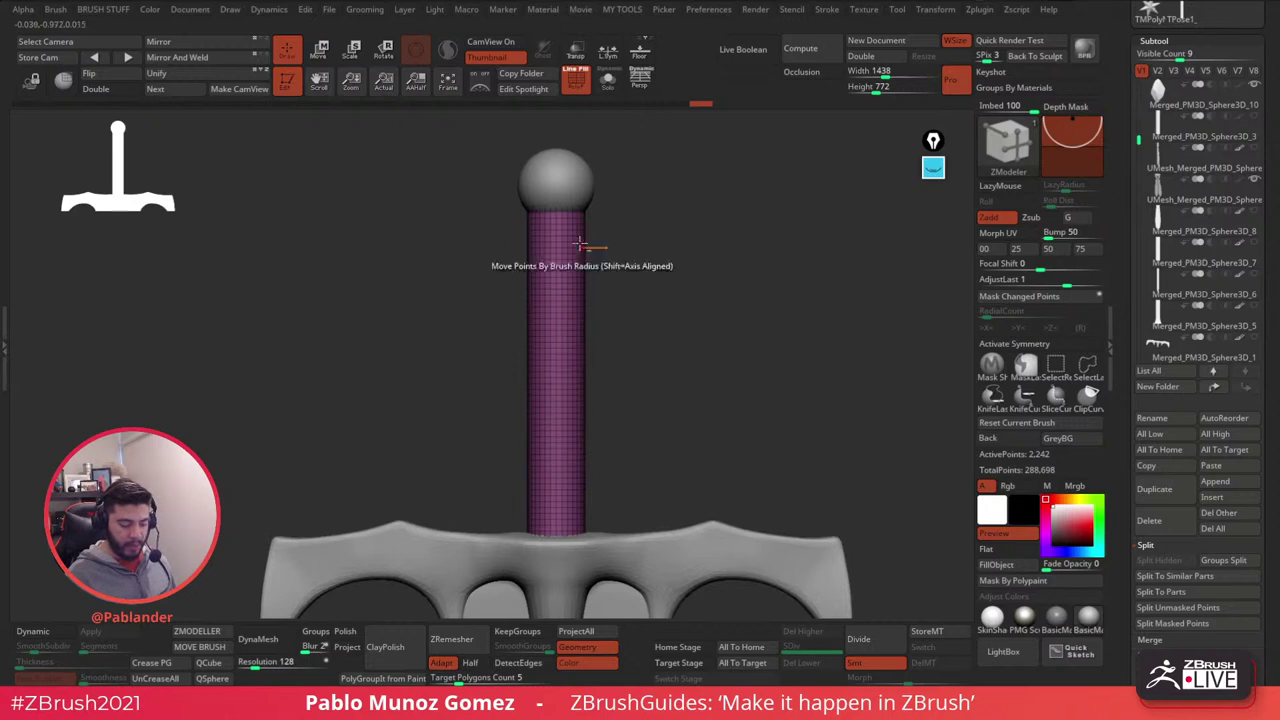
right_click_drag(587, 248, 585, 312, "ctrl")
scroll(633, 278, "up", 2)
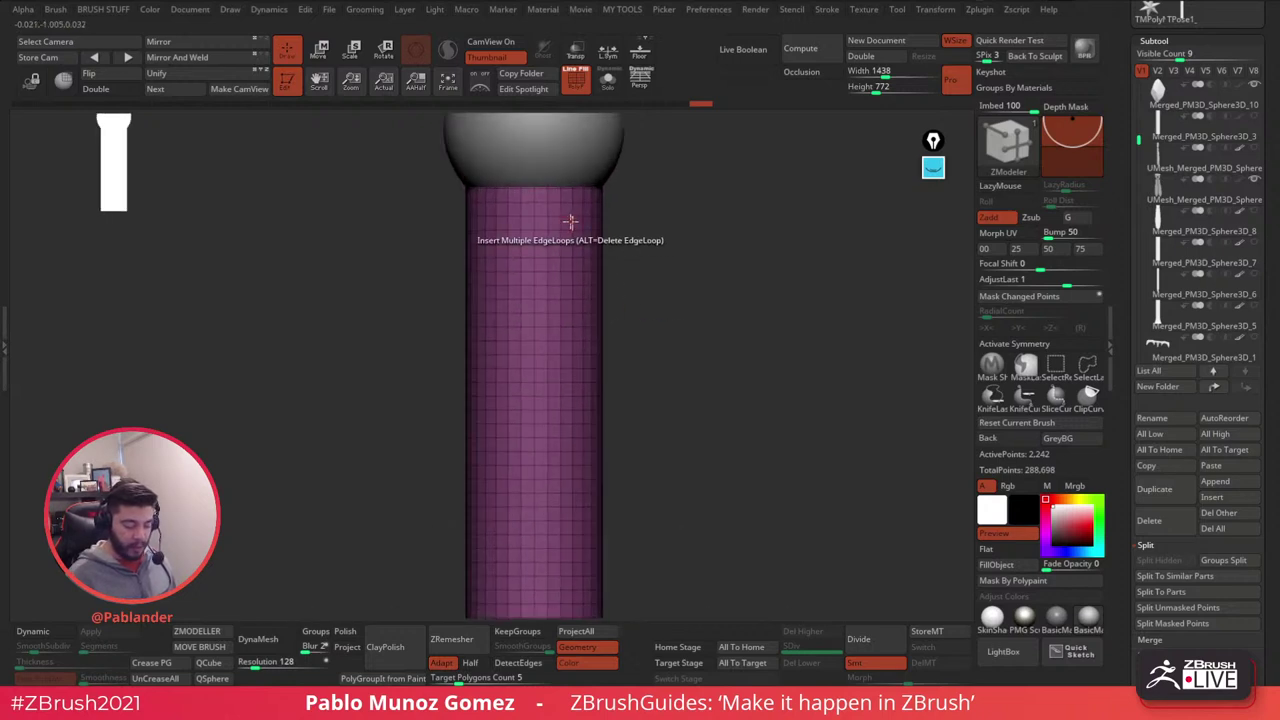
key("space")
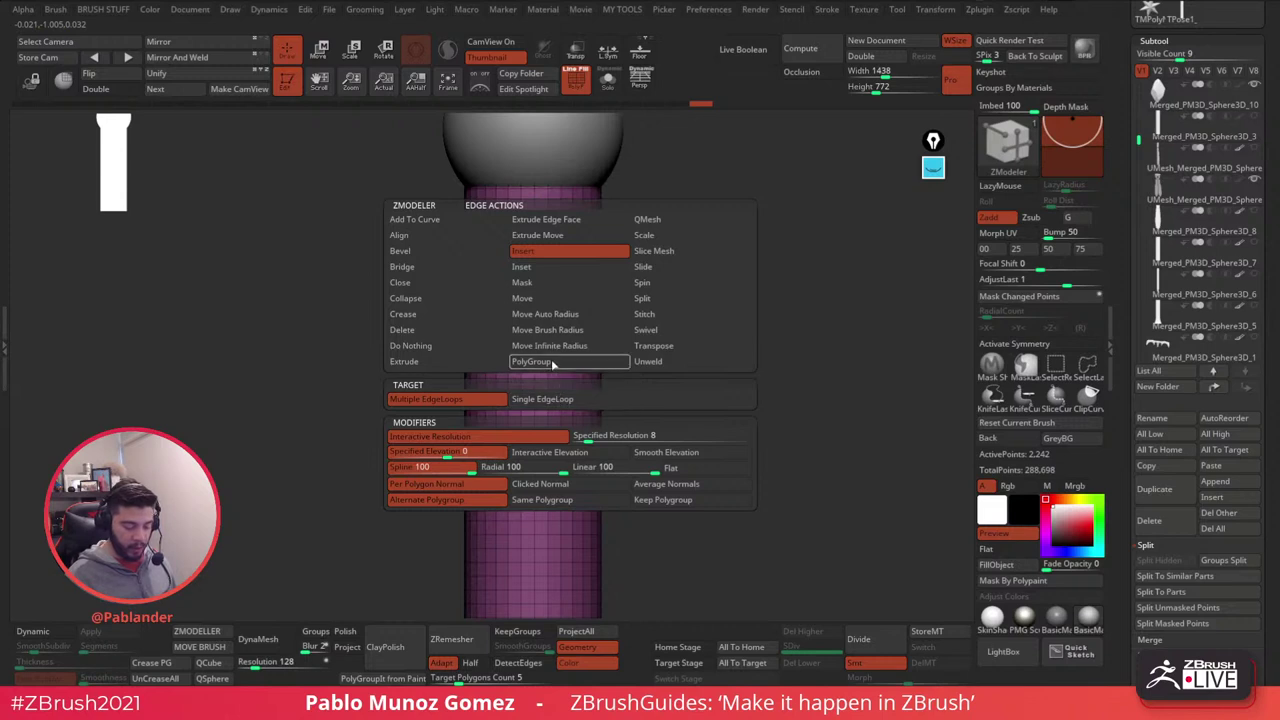
left_click(551, 361)
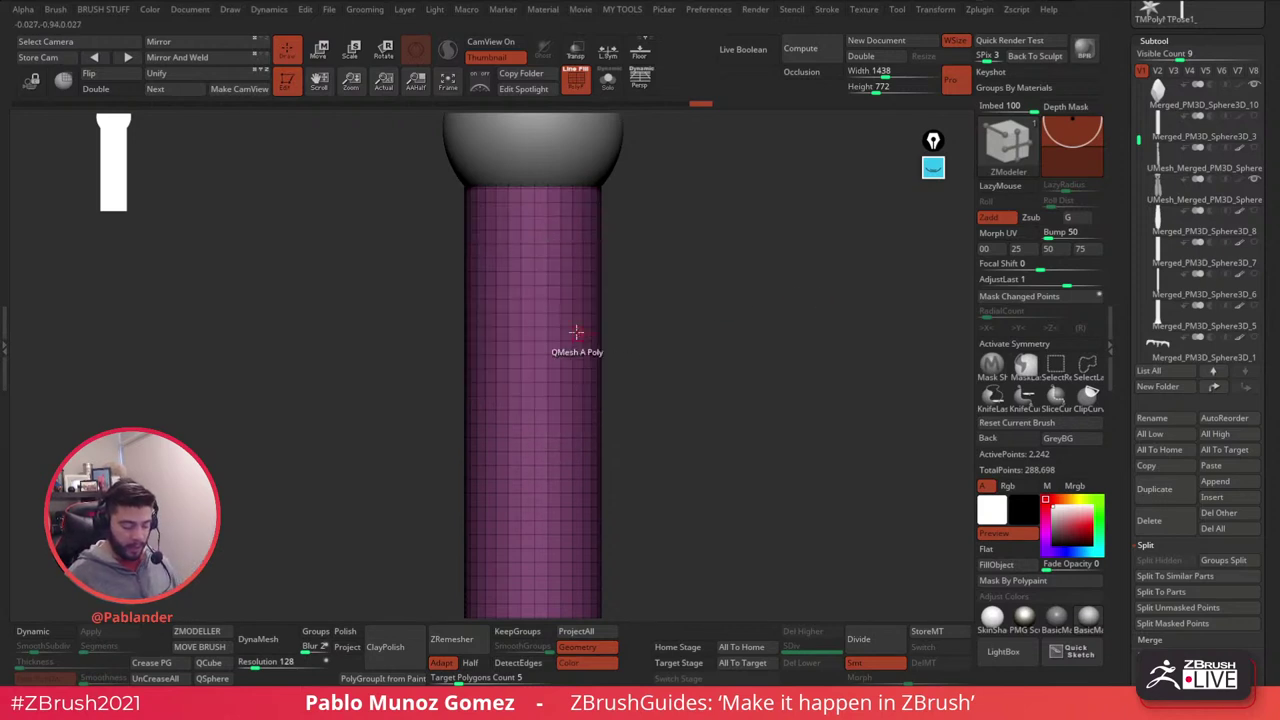
left_click(571, 320)
left_click(571, 320)
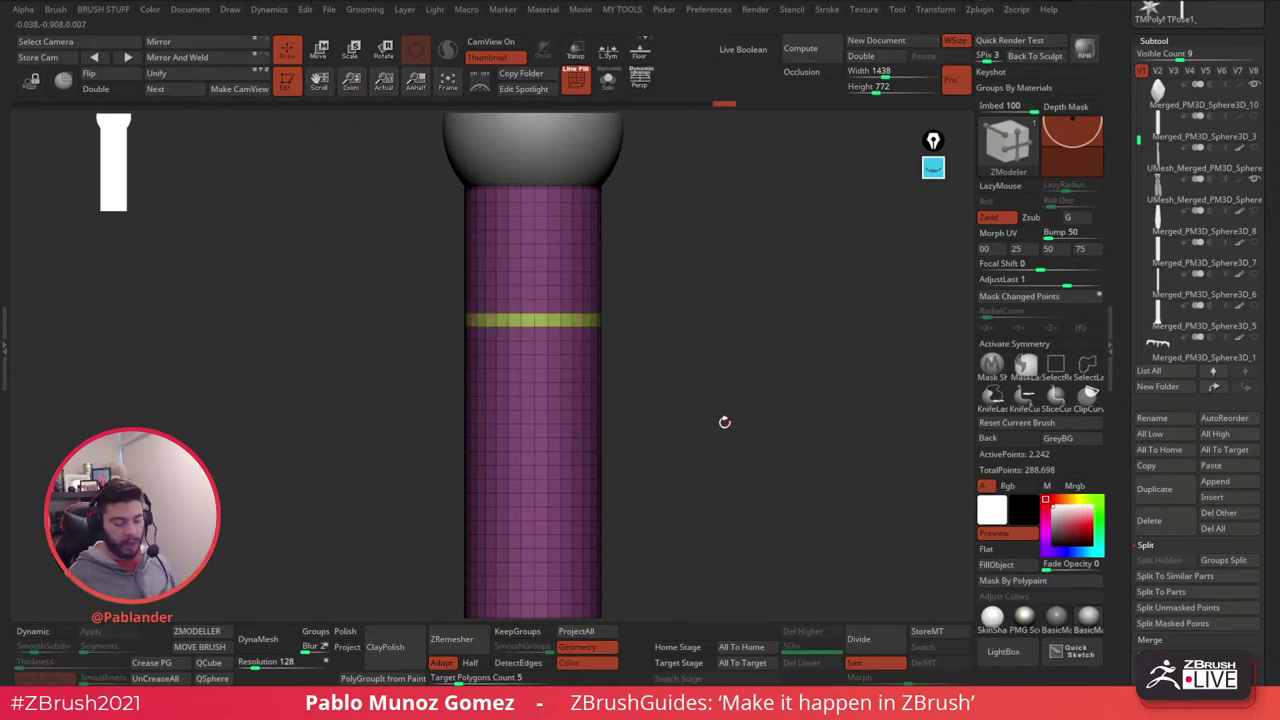
key("ctrl+z")
- Try isolating a single polyloop near the cylinder's upper end and assigning it a new polygroup, and undo it
left_click_drag(676, 286, 686, 328, "alt")
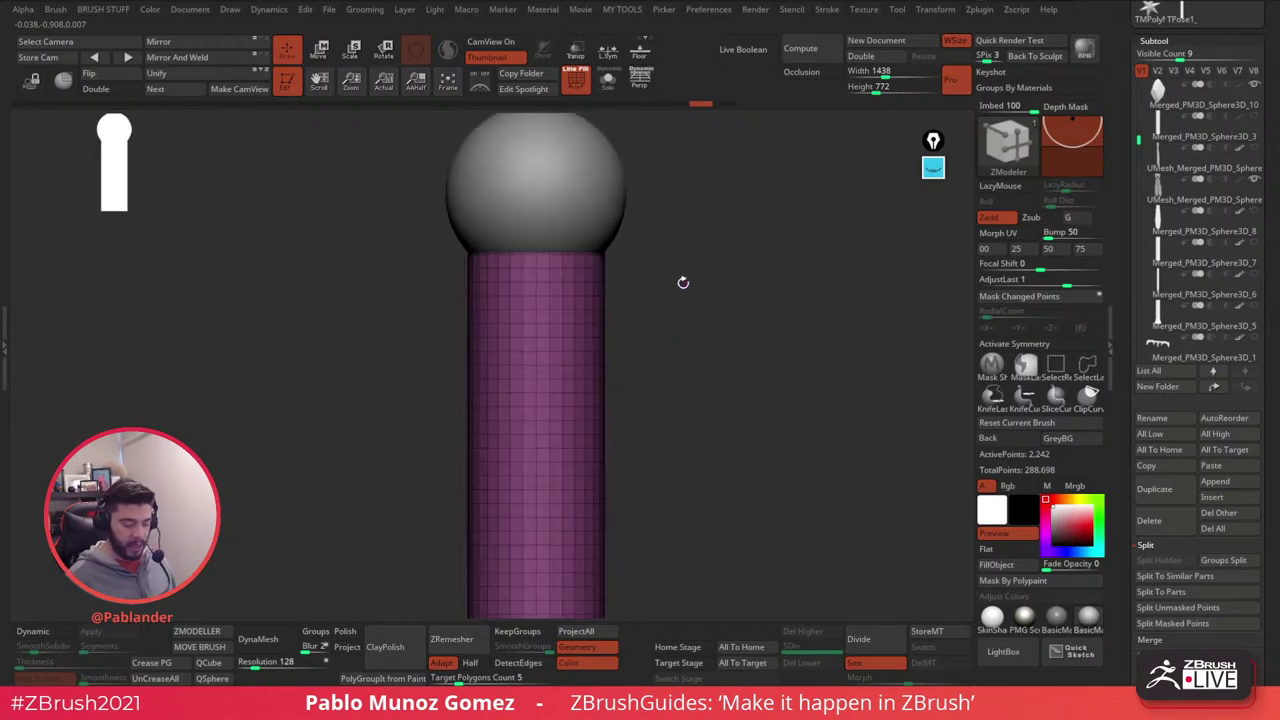
mouse_move(636, 290)
left_mouse_down("ctrl+shift")
mouse_move(400, 334)
mouse_move(640, 288)
left_mouse_up("ctrl+shift")
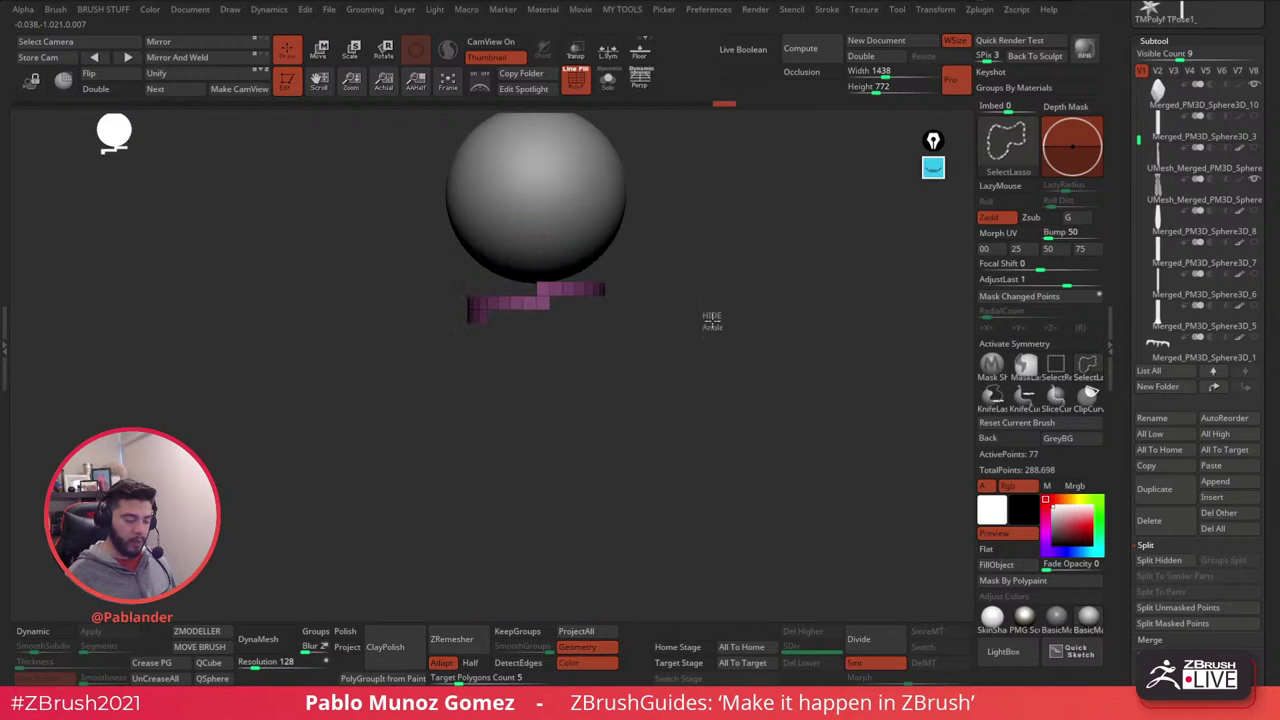
left_click(712, 318, "ctrl+shift")
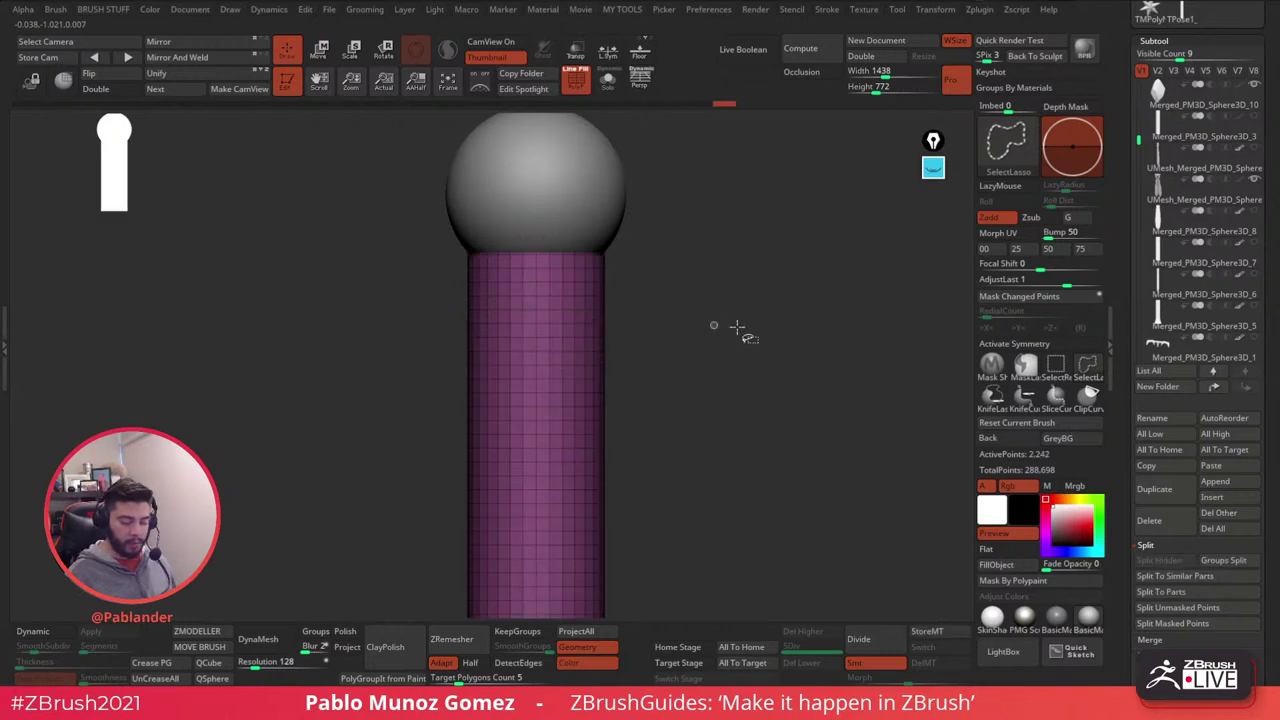
left_click(573, 289, "ctrl+shift")
left_click(640, 347, "ctrl+shift")
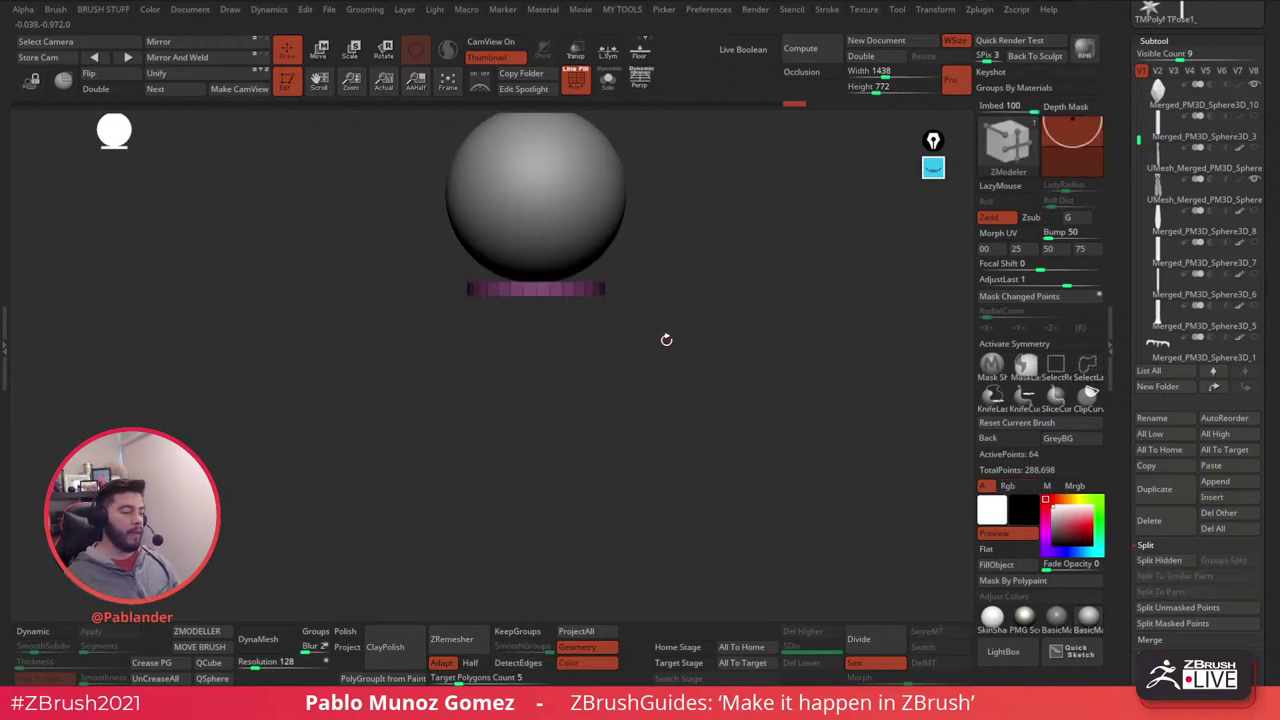
key("ctrl+w")
left_click(706, 315, "ctrl+shift")
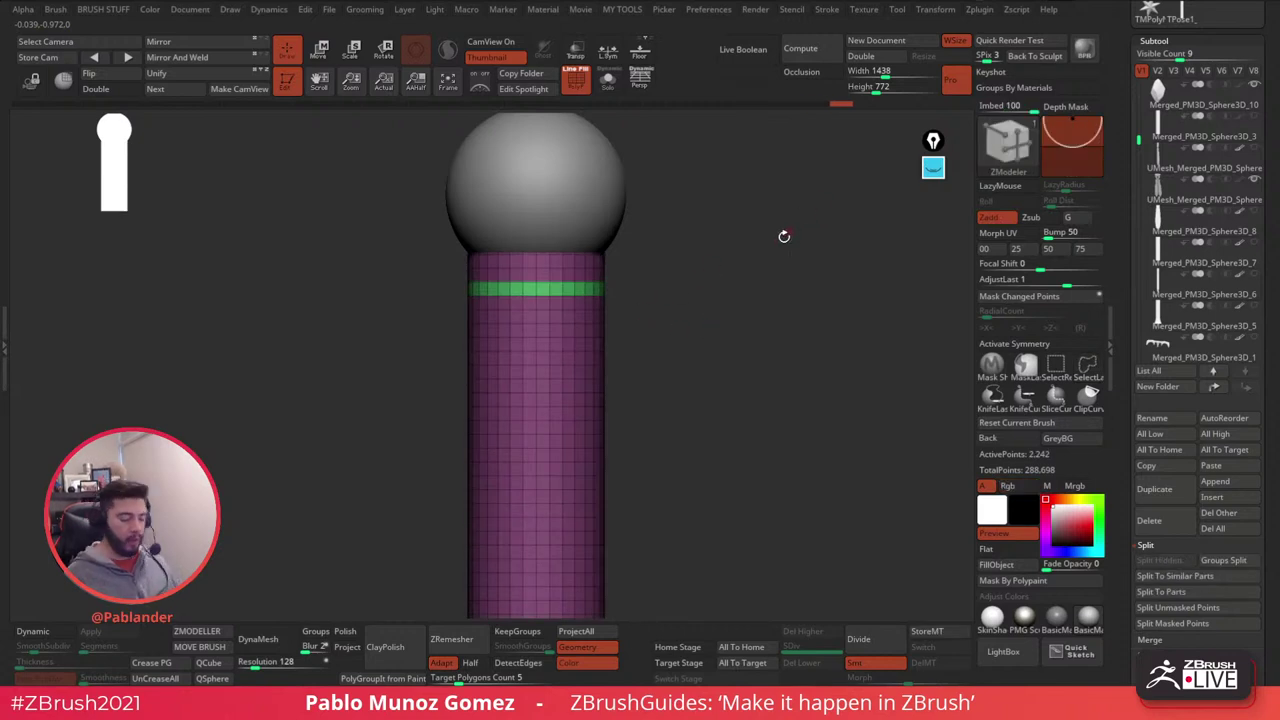
key("ctrl+z")
key("ctrl+z")
key("ctrl+z")
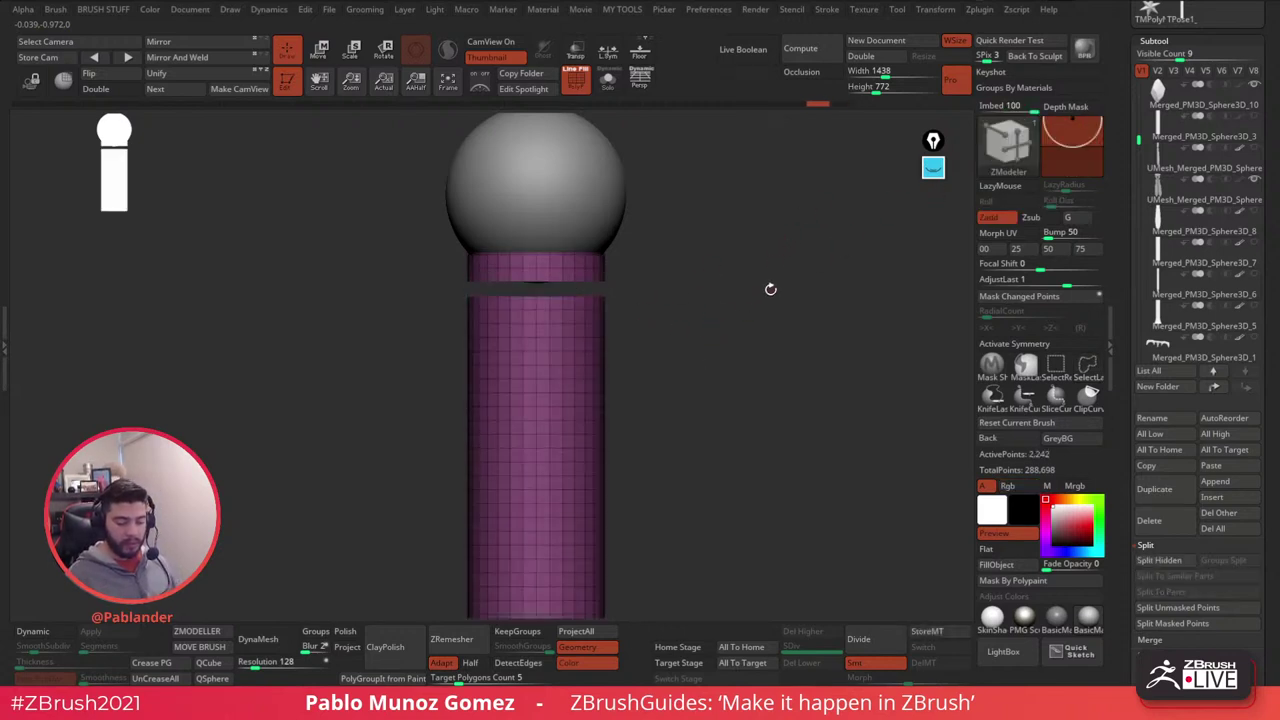
left_click(773, 291, "ctrl")
key("ctrl+z")
key("ctrl+z")
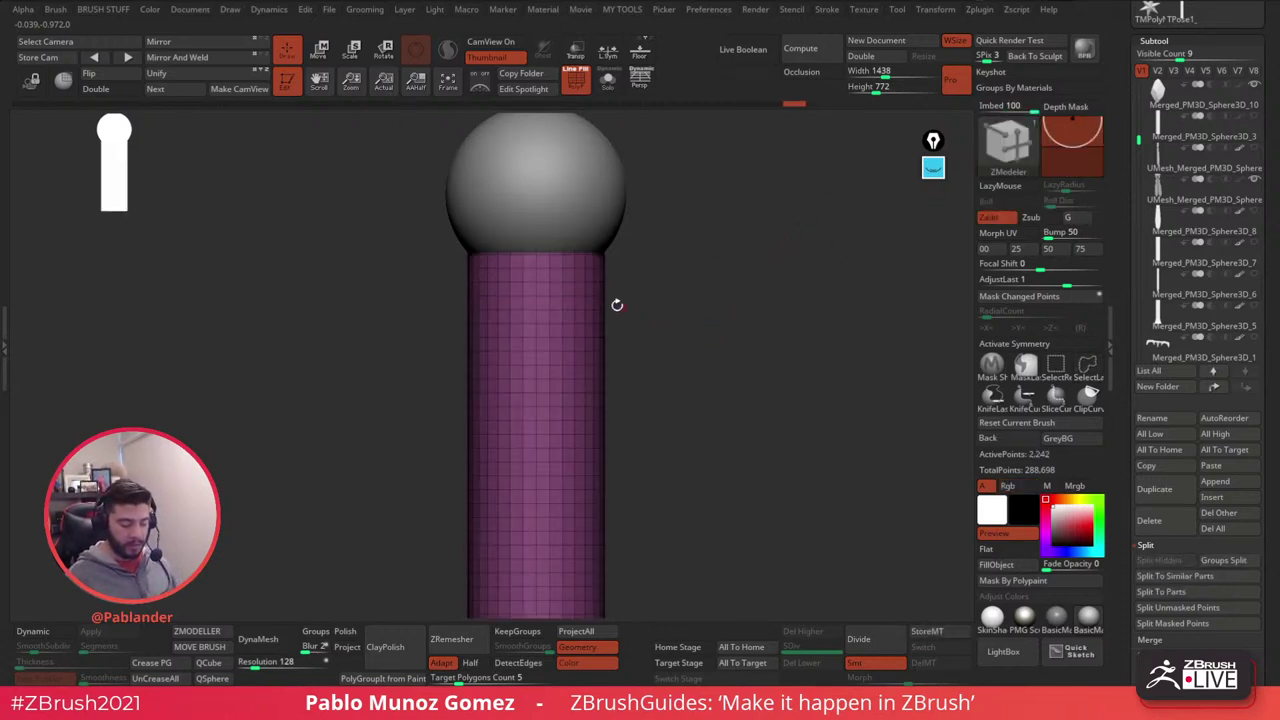
- Polygroup the polyloop just below the pommel and alternating two-row bands down the cylinder's upper half, leaving two rows between bands
left_click(573, 260)
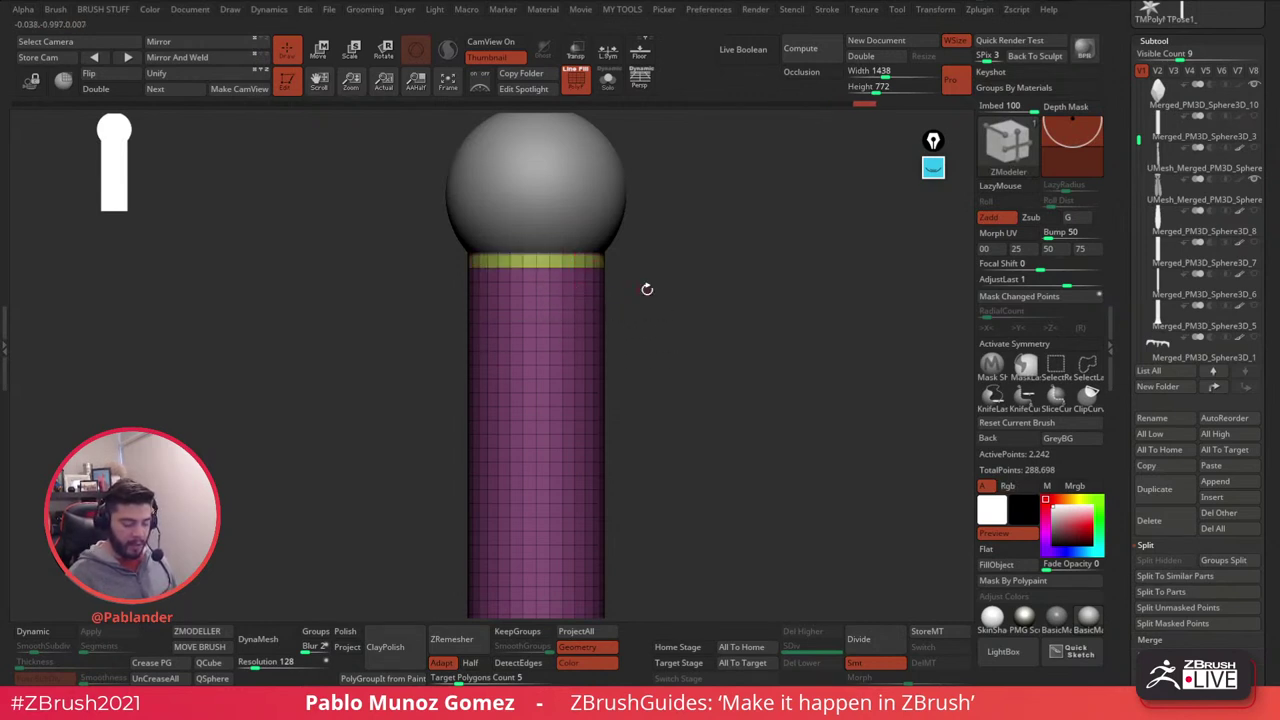
left_click_drag(647, 289, 651, 271, "alt")
left_click(569, 270)
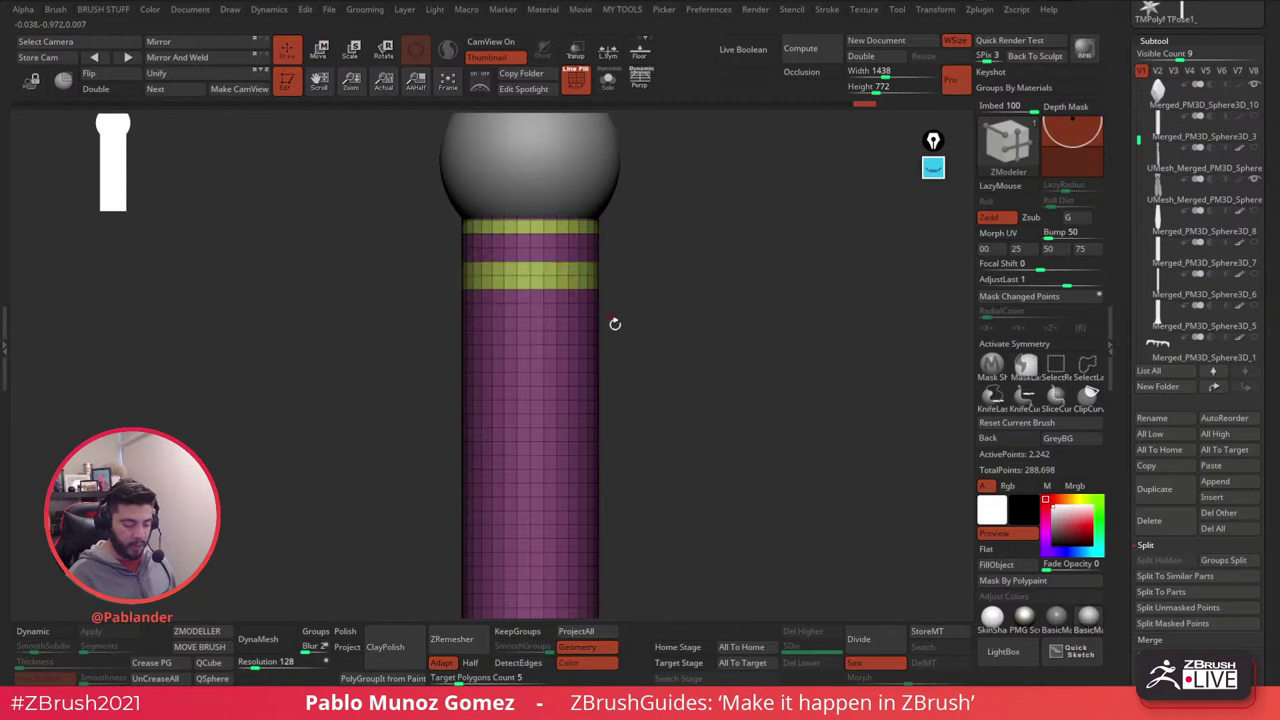
left_click_drag(615, 323, 593, 271)
left_click(575, 259)
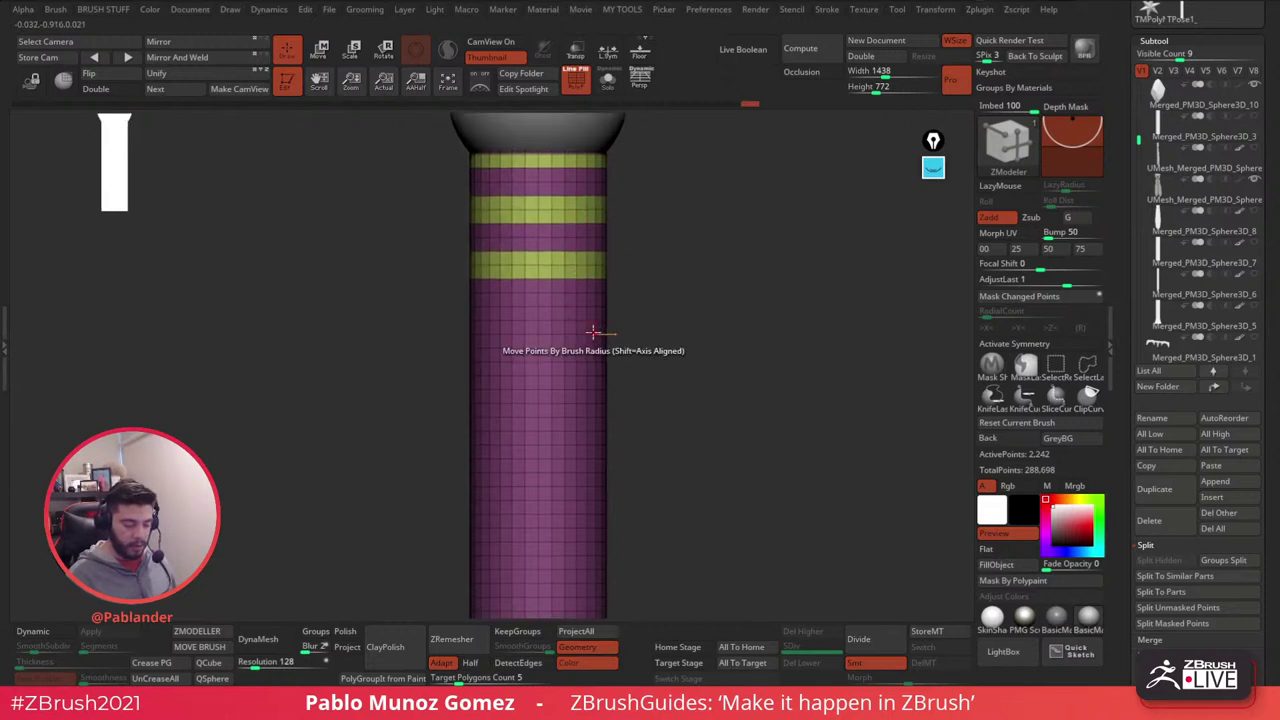
left_click(574, 314)
left_click(575, 327)
left_click_drag(656, 386, 665, 256, "alt")
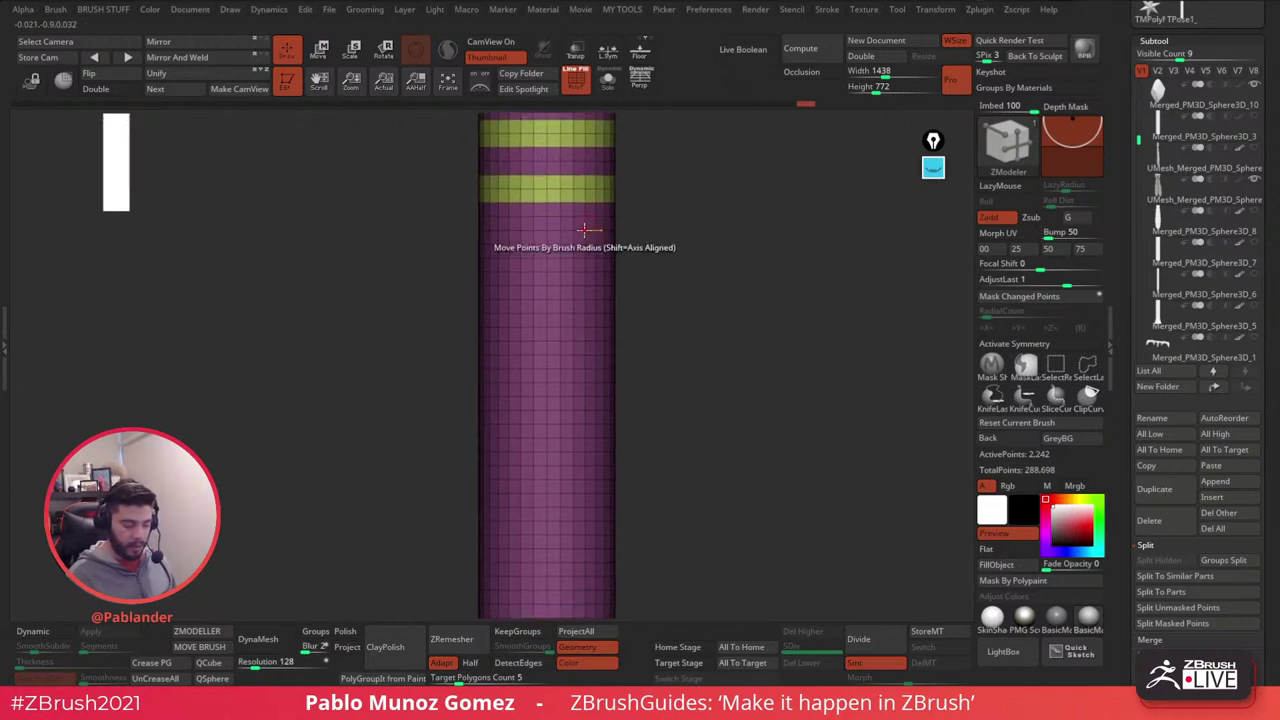
left_click(586, 237)
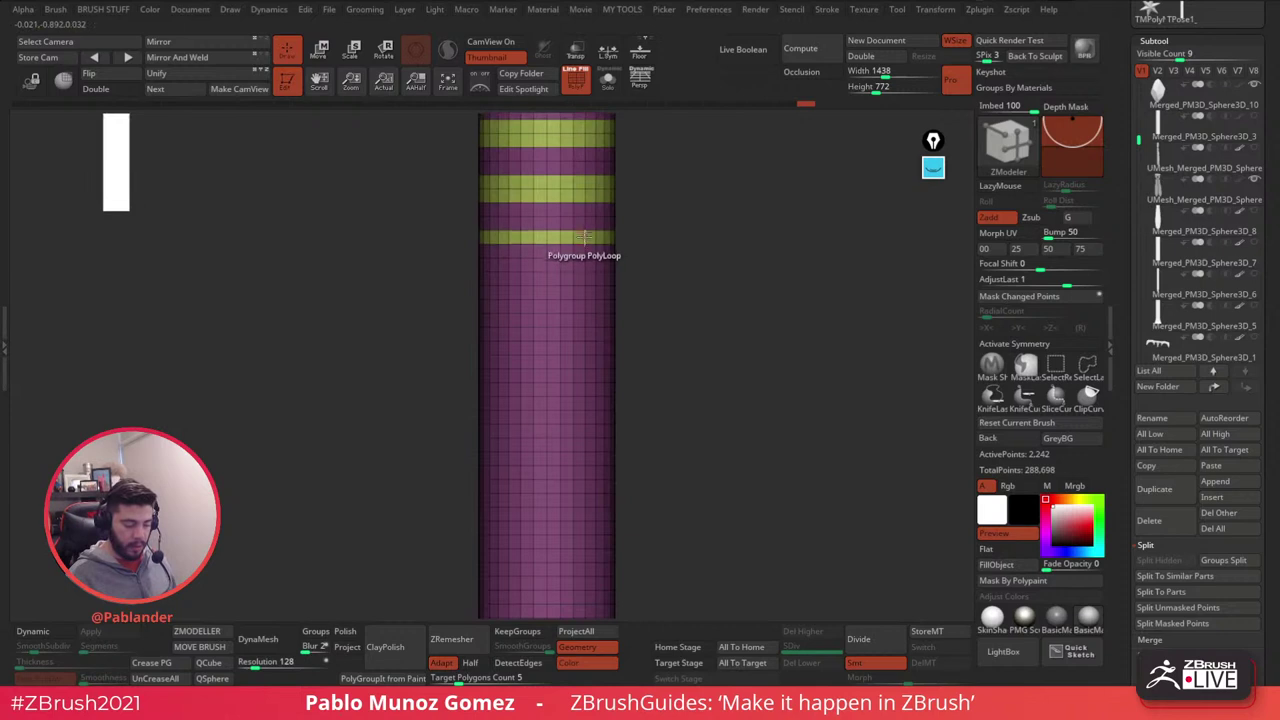
left_click(585, 297)
left_click(585, 349)
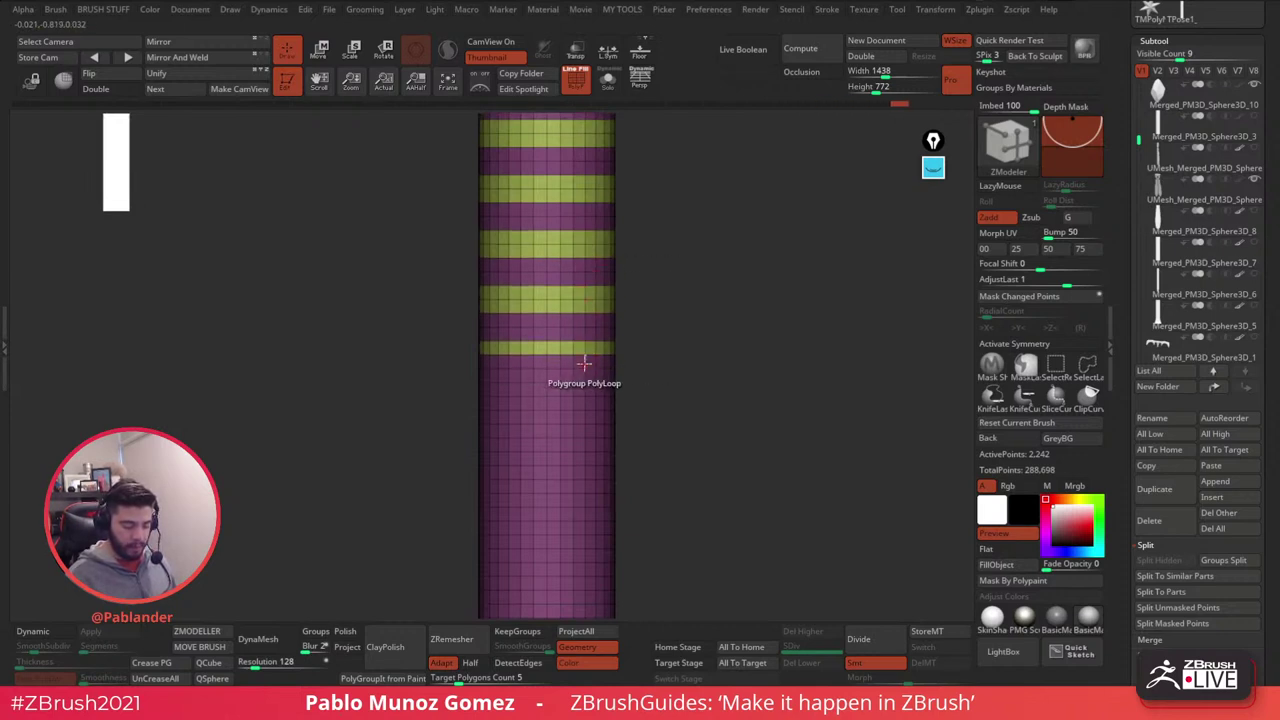
left_click(584, 363)
- Continue the alternating two-row polygroup bands down the cylinder's lower half towards the guard
left_click_drag(662, 408, 658, 301, "alt")
left_click(582, 294)
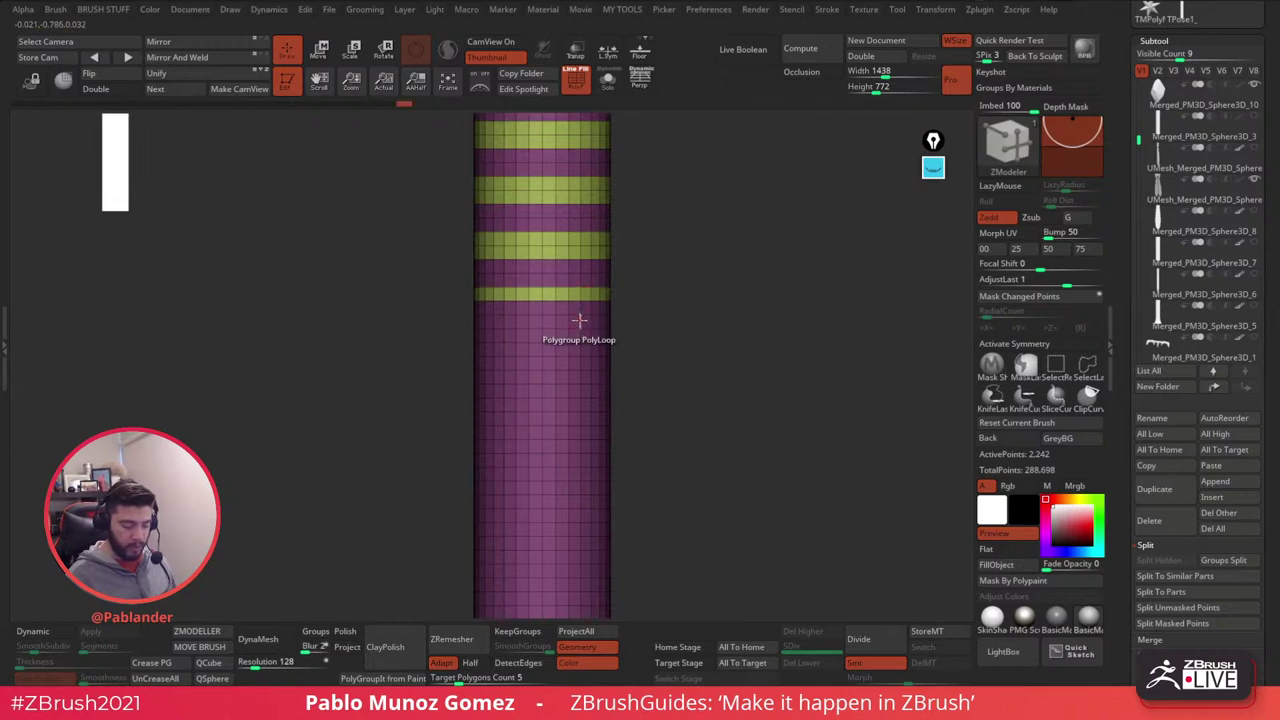
left_click(581, 310)
left_click_drag(644, 350, 654, 286, "alt")
left_click(590, 288)
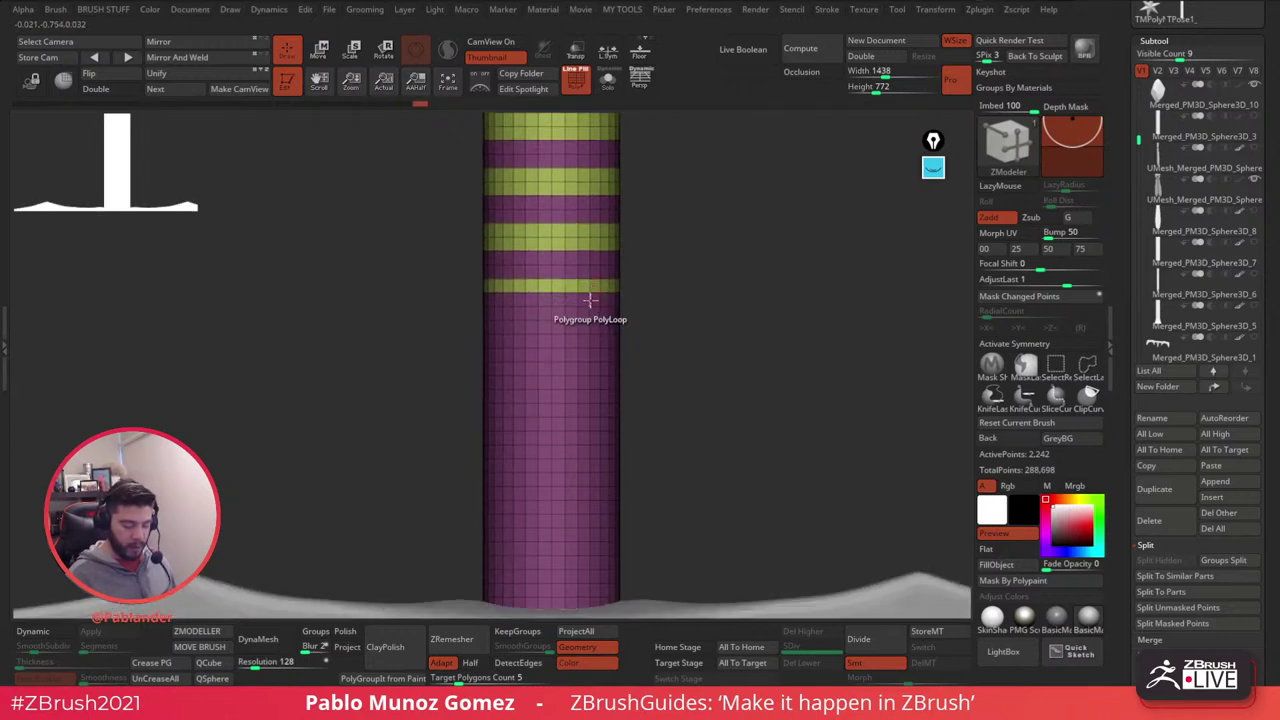
left_click(590, 340)
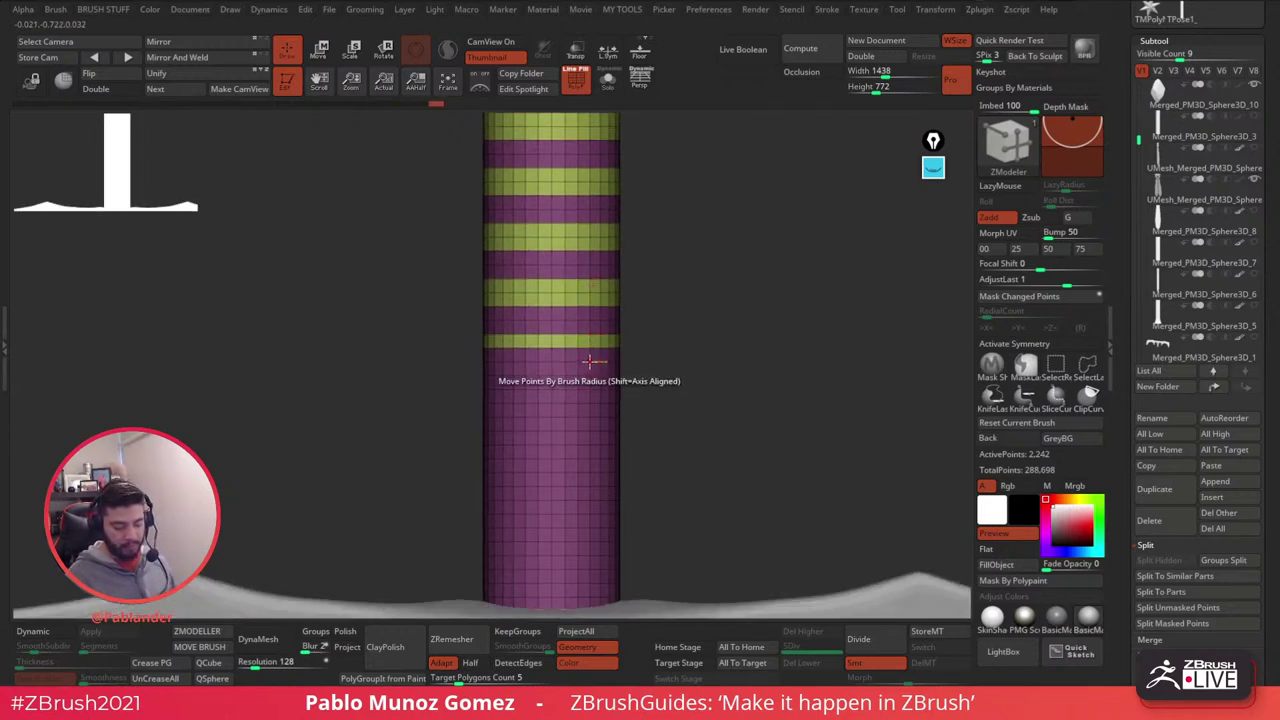
key("ctrl+z")
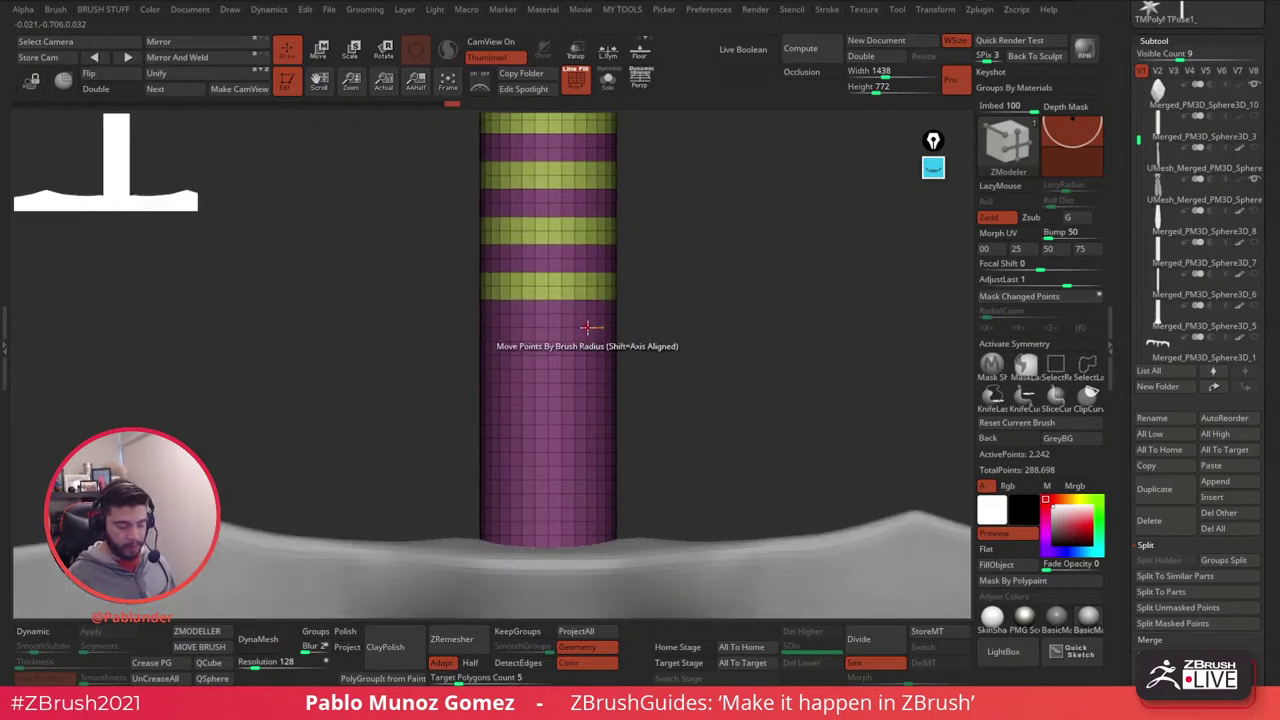
left_click(587, 335)
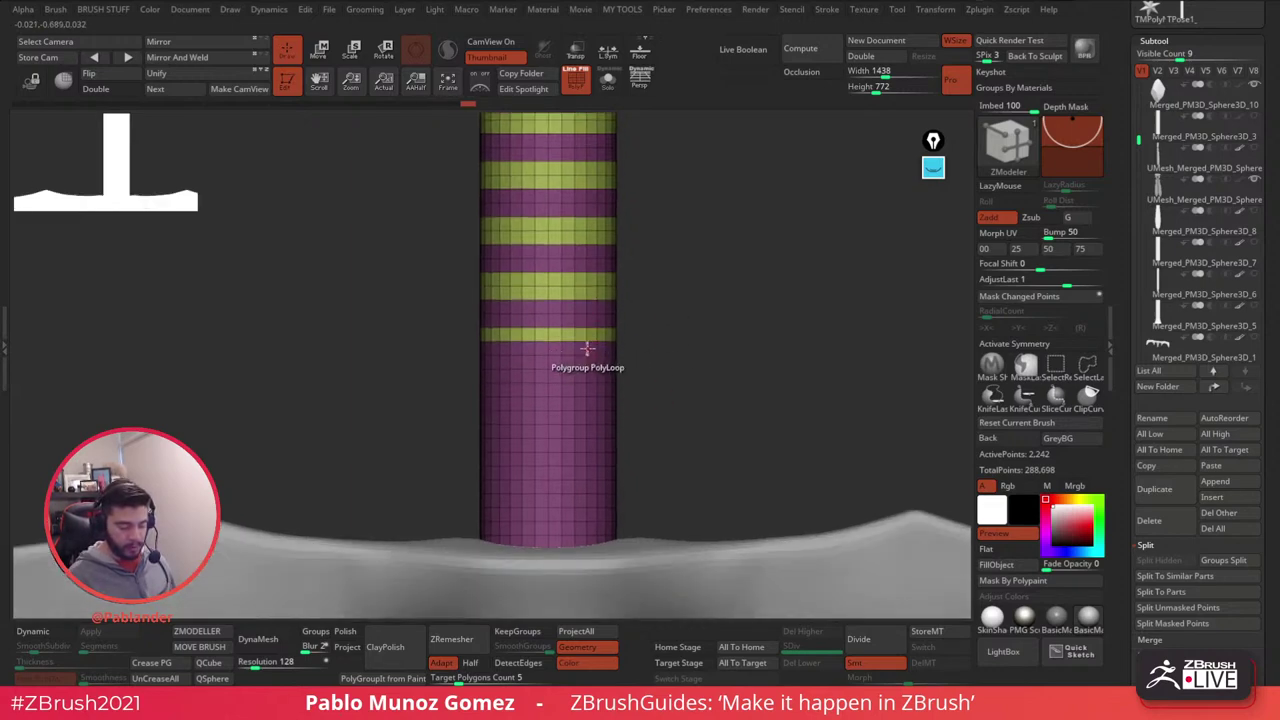
left_click(587, 349)
left_click(588, 390)
left_click(588, 405)
left_click_drag(657, 413, 660, 351, "alt")
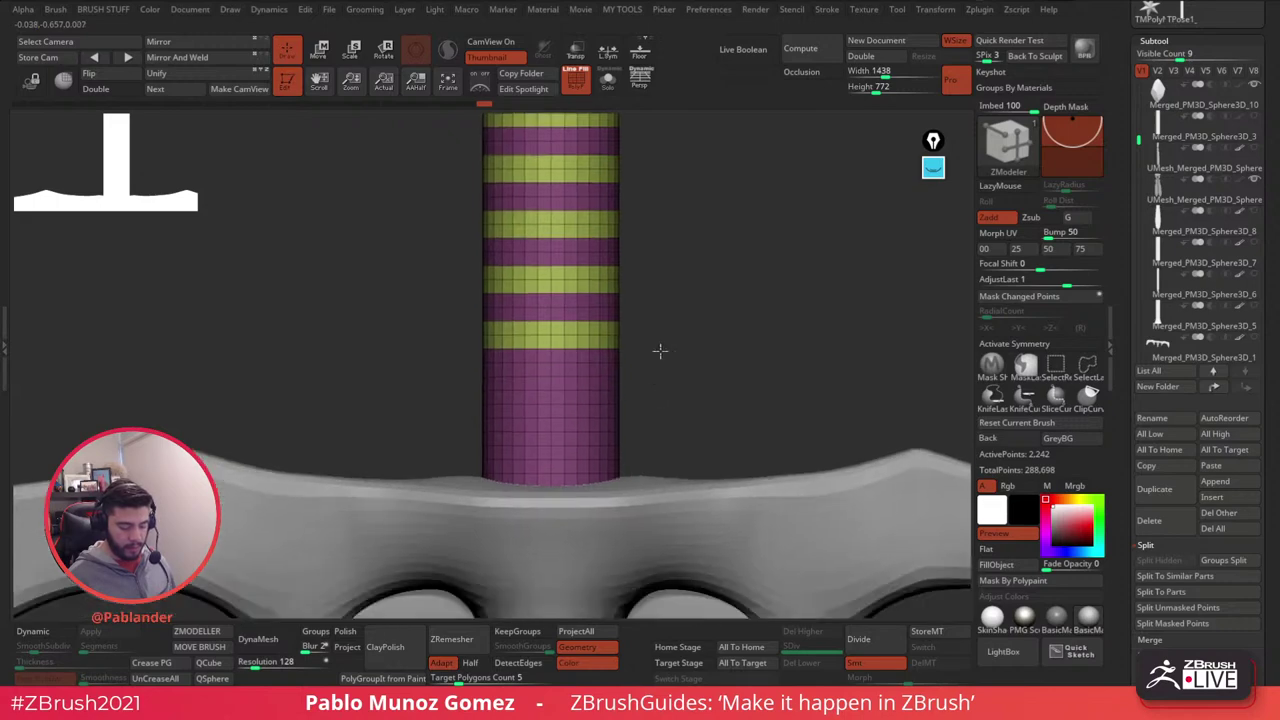
key("ctrl+z")
left_click(598, 325)
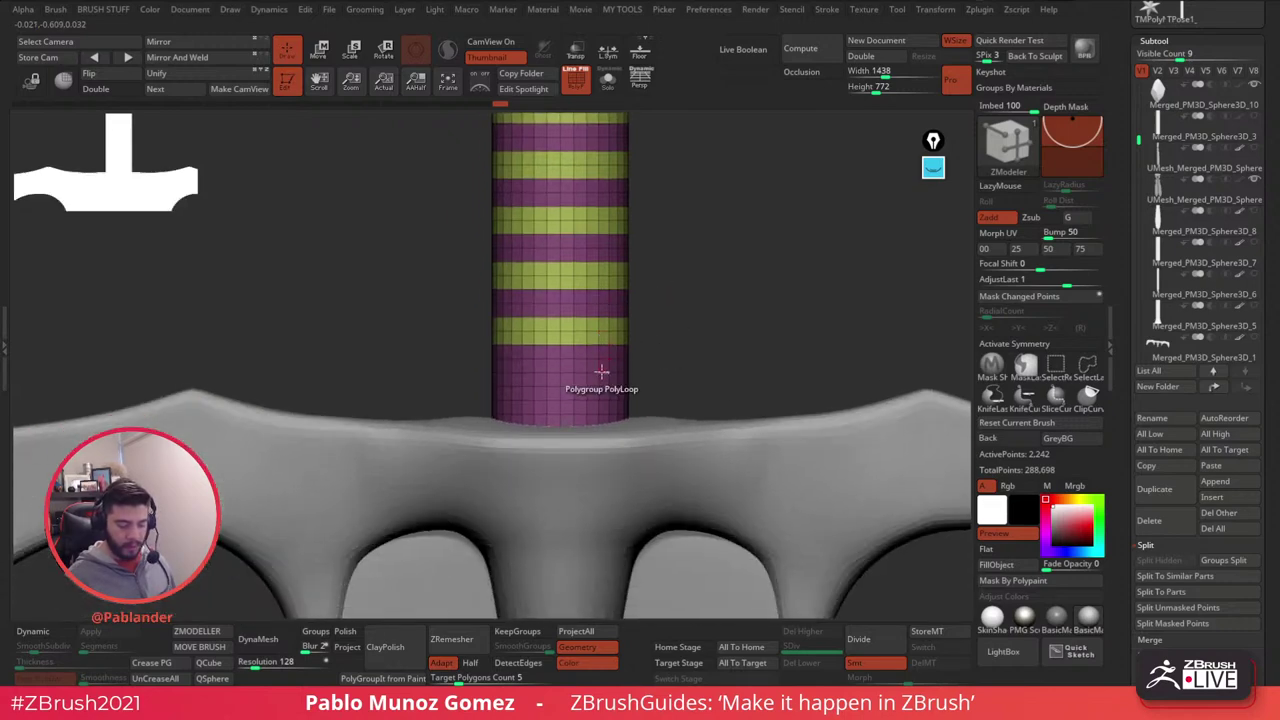
- Assign the polyloops at the cylinder's guard end to a separate polygroup of their own
left_click(600, 384)
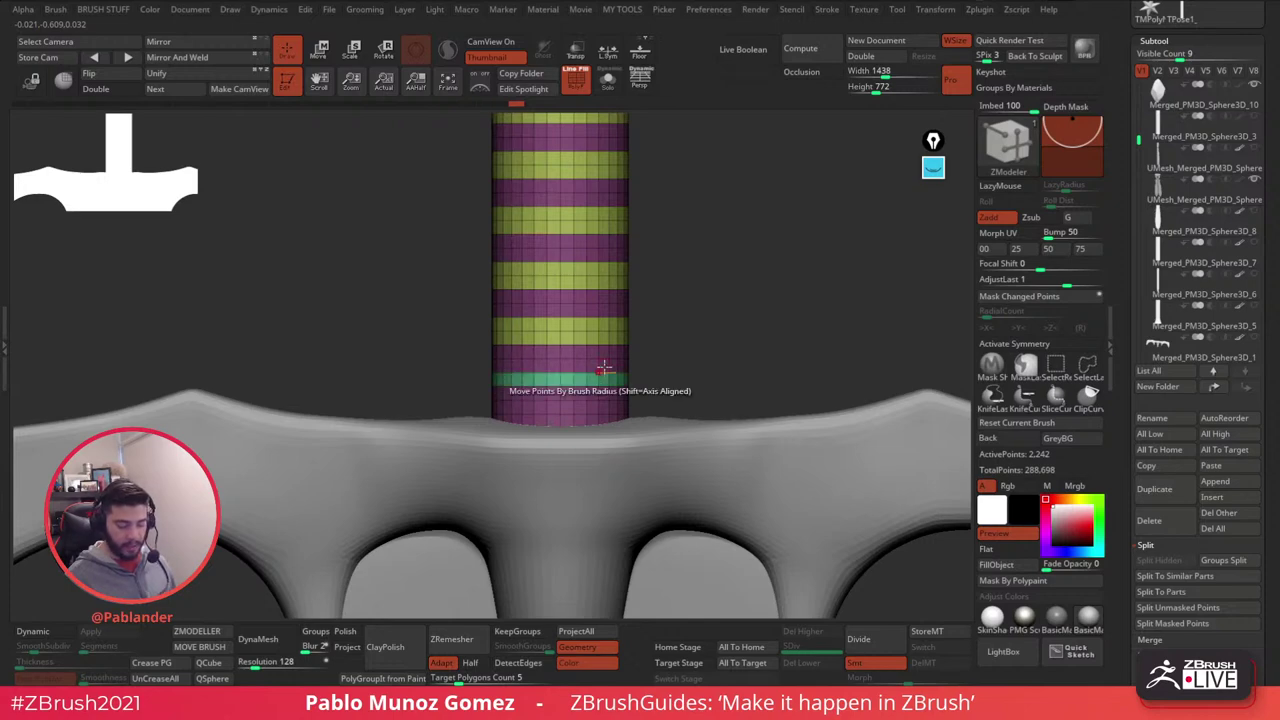
left_click(597, 393)
left_click(600, 407)
left_click(602, 421)
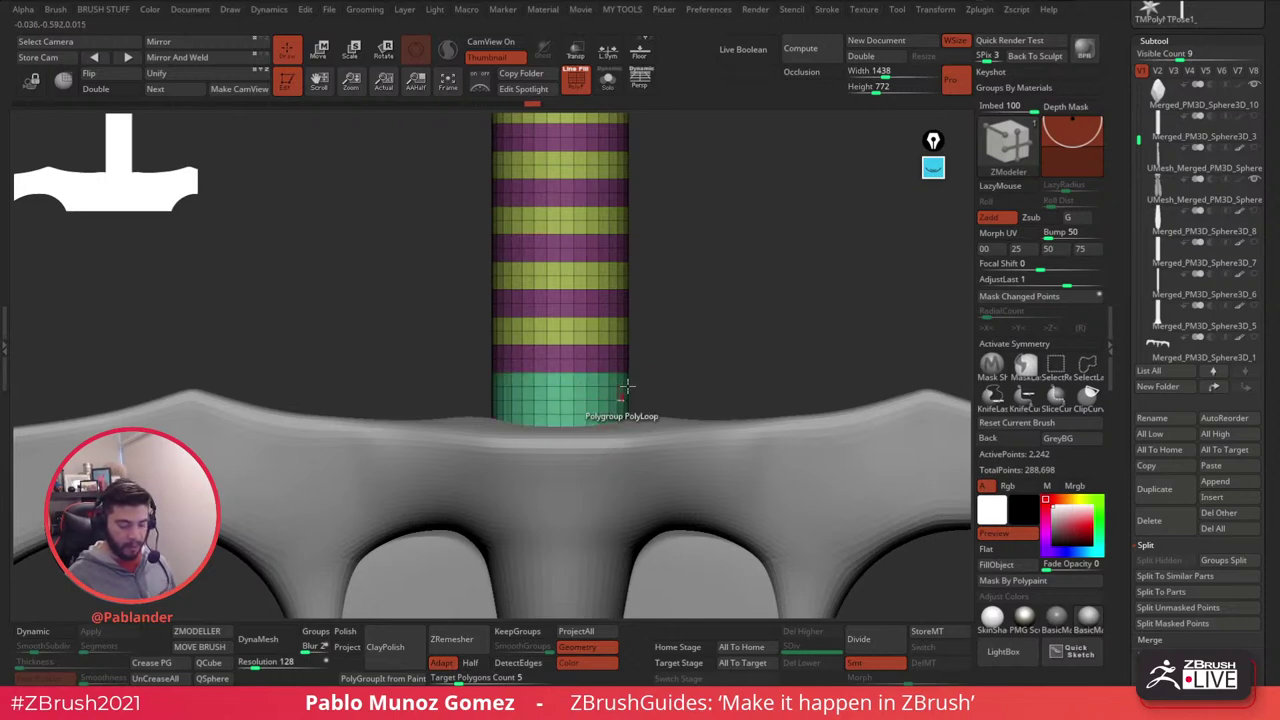
- Solo the cylinder and assign the two uppermost polyloops at its pommel end to the same polygroup as the guard end
left_click(609, 82)
left_click_drag(651, 352, 674, 303)
left_click_drag(593, 256, 637, 353)
left_click(605, 293)
left_click(606, 298)
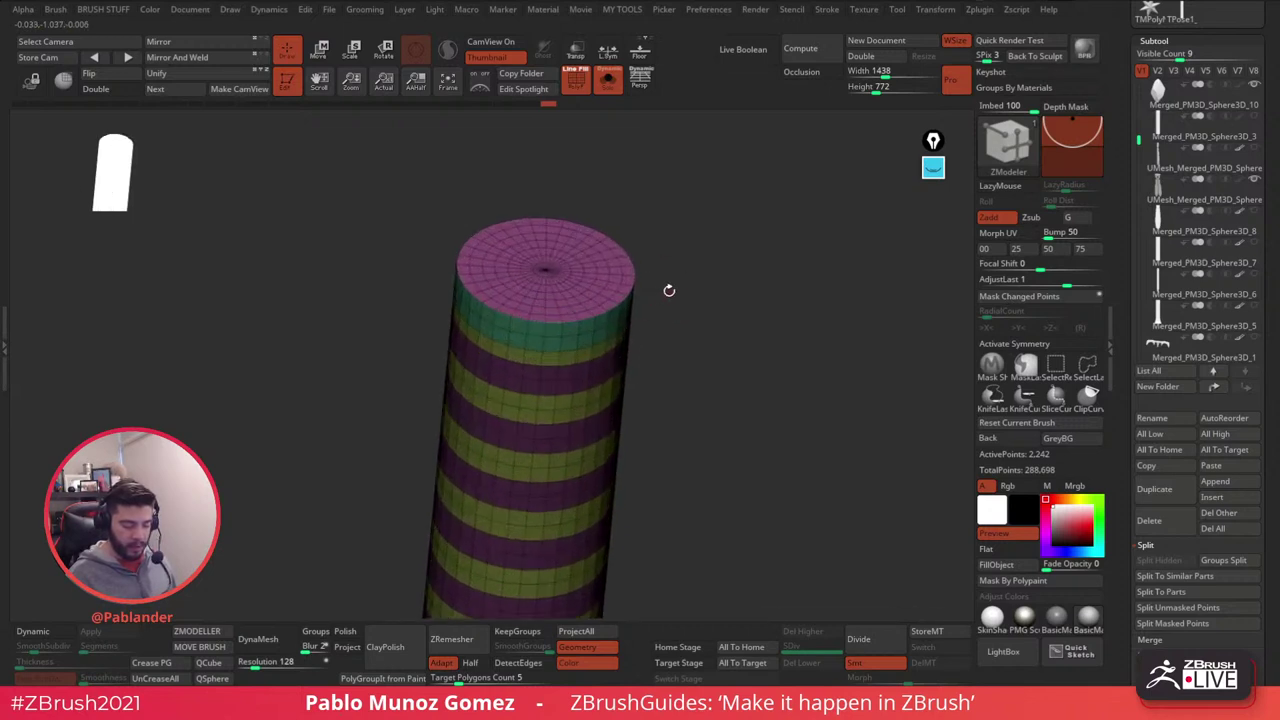
- Isolate the cylinder's top cap from the rest of its polygroup, give it a new polygroup, and unhide the mesh
left_click_drag(669, 290, 672, 262)
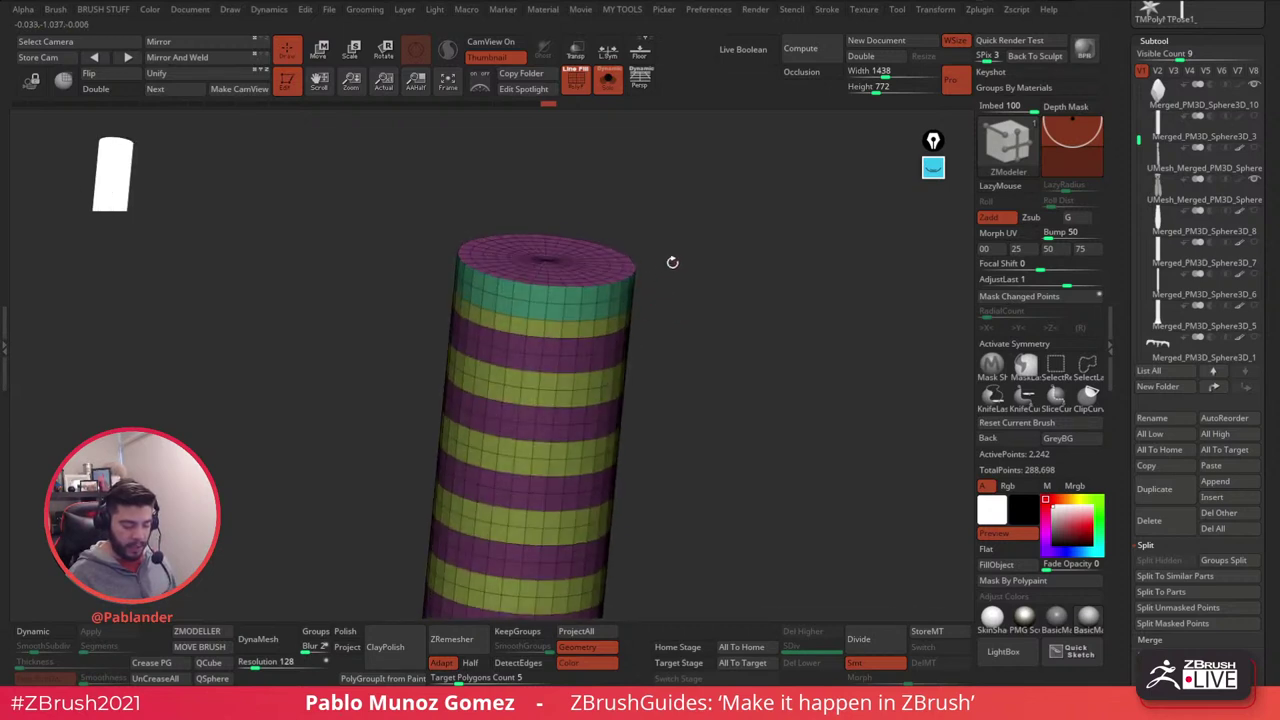
key("ctrl+shift")
left_click(604, 261, "ctrl+shift")
left_click_drag(683, 263, 697, 240, "shift")
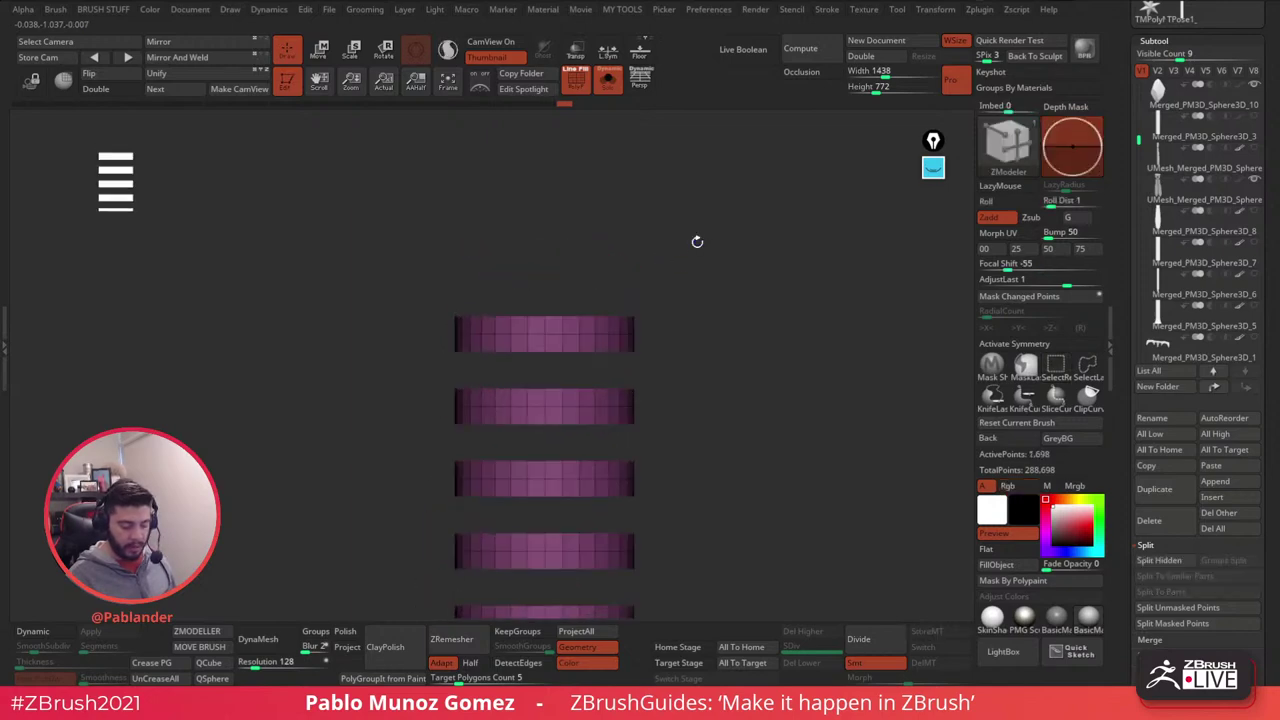
left_click_drag(373, 184, 706, 300, "ctrl+shift")
mouse_move(721, 272)
left_mouse_down()
mouse_move(720, 295)
mouse_move(686, 306)
mouse_move(714, 374)
mouse_move(720, 340)
mouse_move(704, 367)
mouse_move(718, 287)
left_mouse_up()
key("ctrl+w")
left_click(720, 296, "ctrl+shift")
- Isolate the cylinder's bottom cap, assign it its own polygroup, and show the whole cylinder again
left_click(612, 415, "ctrl+shift")
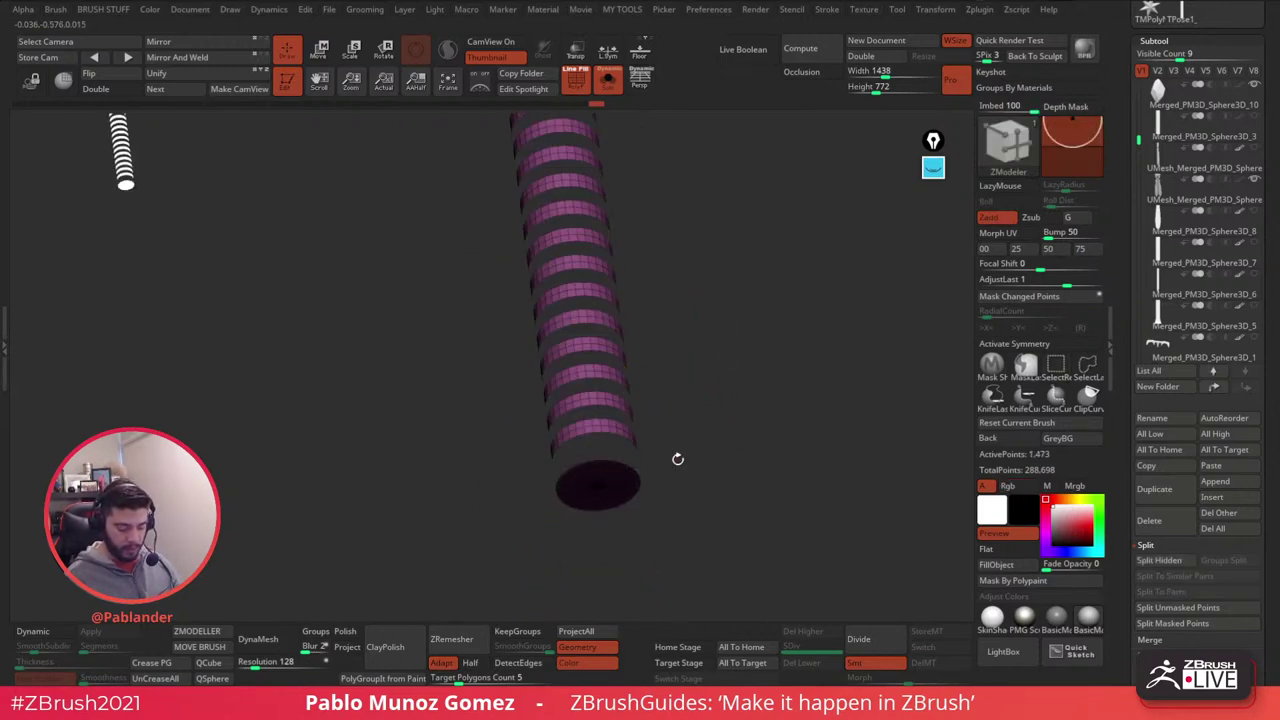
left_click_drag(677, 457, 498, 526, "shift")
left_click_drag(708, 432, 692, 380)
key("ctrl+w")
left_click(721, 386, "ctrl+shift")
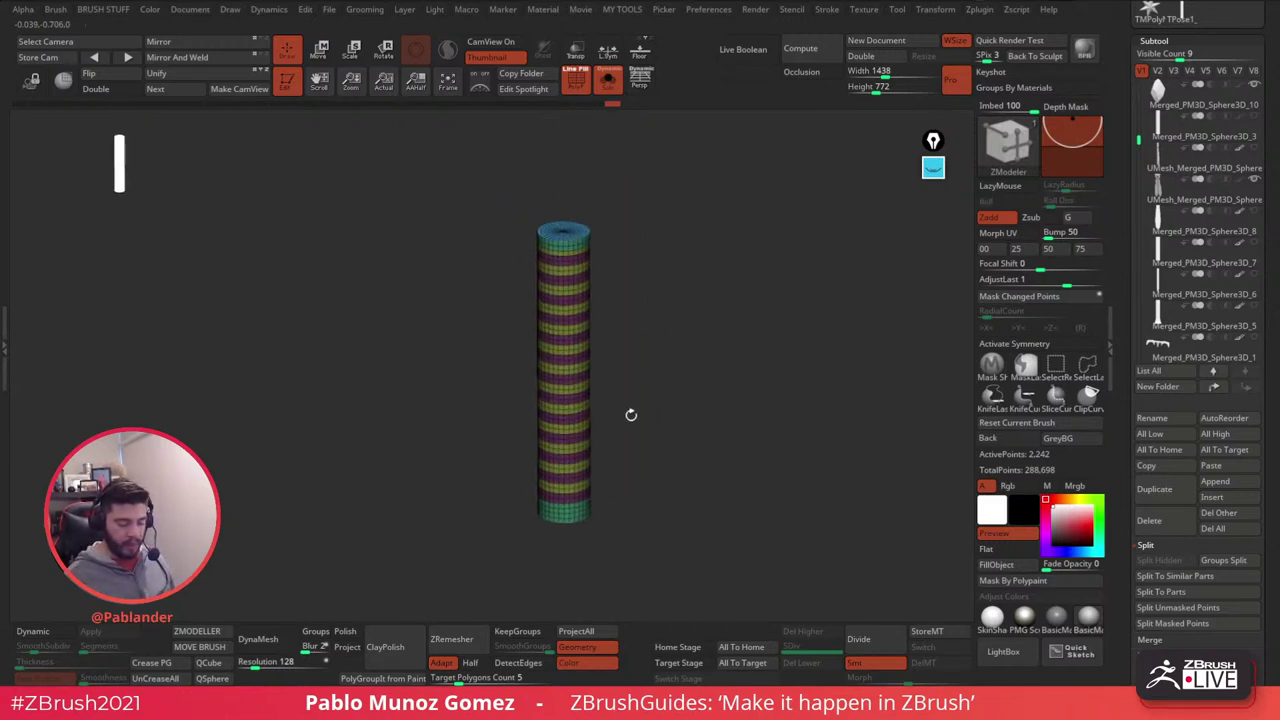
- Set the ZModeler polygon action to Extrude with target Polygroup All, exit Solo, and extrude the grip's two end bands slightly outward
left_click_drag(602, 256, 631, 318, "alt")
key("space")
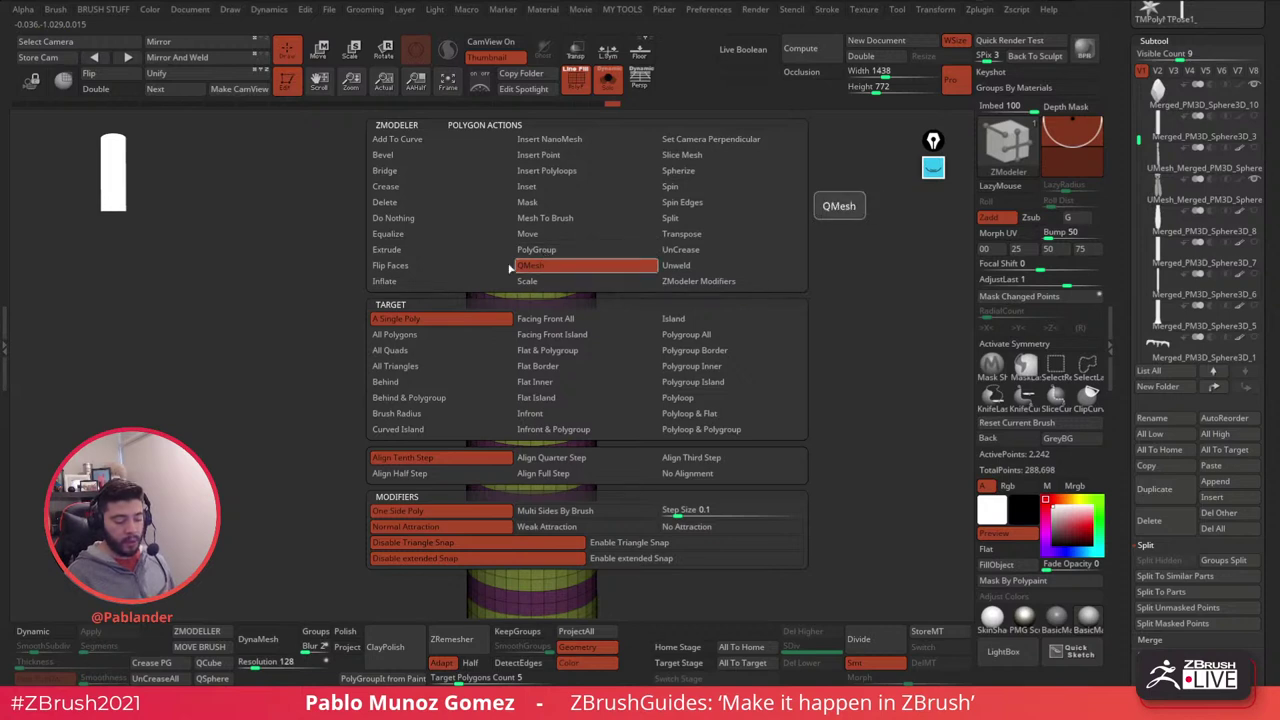
left_click(405, 251)
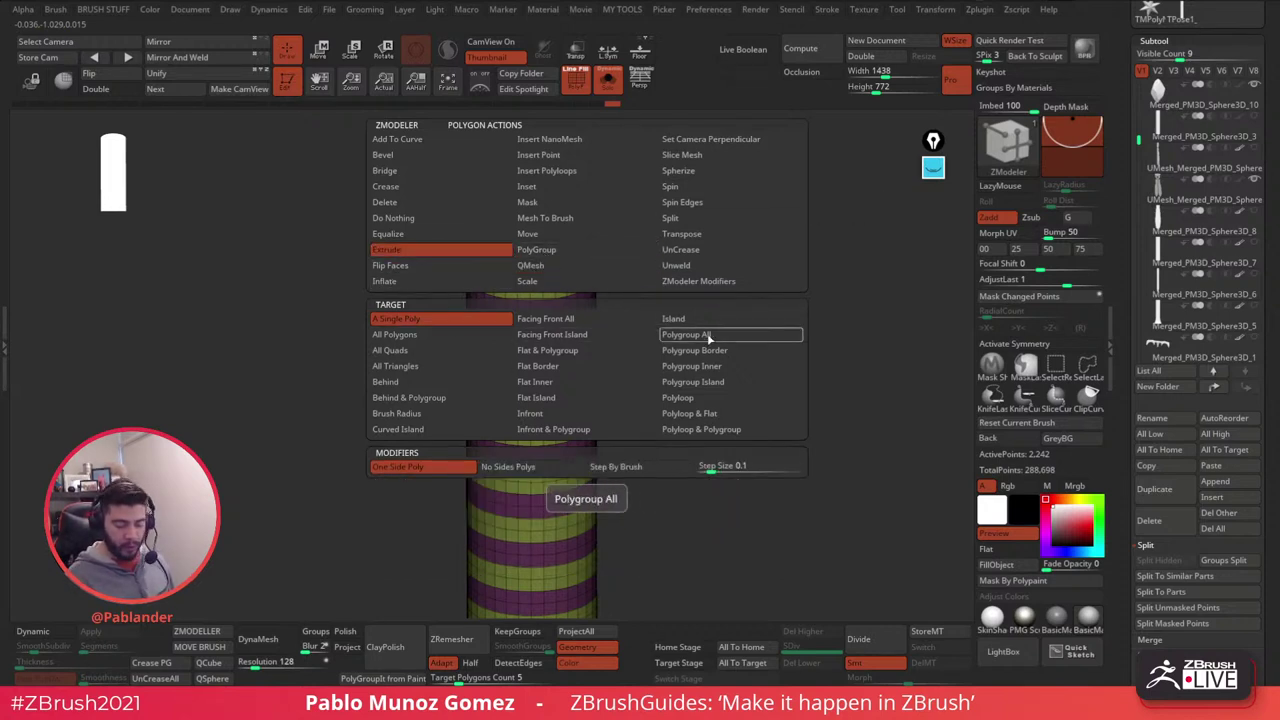
left_click_drag(722, 356, 672, 306)
left_click(611, 84)
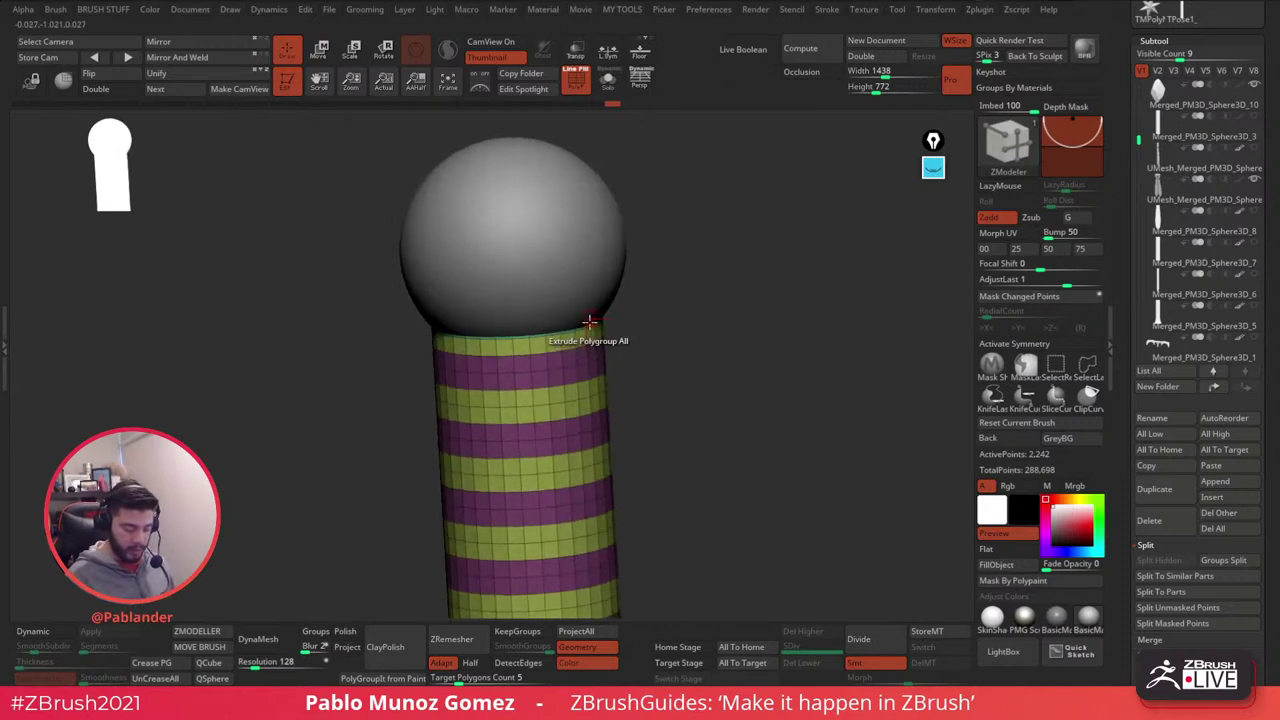
mouse_move(651, 307)
left_mouse_down()
mouse_move(651, 274)
mouse_move(660, 411)
mouse_move(665, 315)
left_mouse_up()
left_click_drag(588, 377, 603, 375)
mouse_move(665, 322)
left_mouse_down()
mouse_move(629, 263)
mouse_move(586, 289)
mouse_move(588, 258)
mouse_move(606, 309)
mouse_move(674, 271)
mouse_move(660, 251)
mouse_move(688, 317)
left_mouse_up()
- Extrude all the purple polygroup bands along the grip outward together as raised rings
right_click_drag(629, 410, 594, 250, "alt")
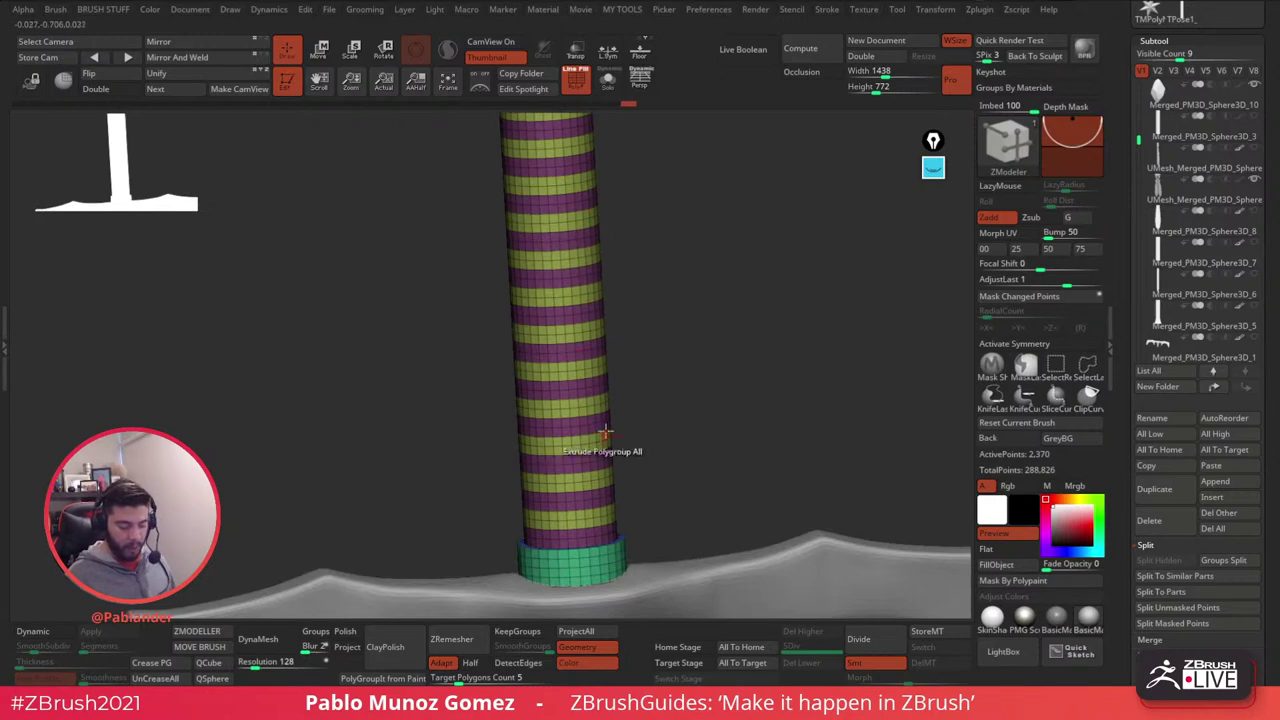
left_click_drag(595, 388, 601, 388)
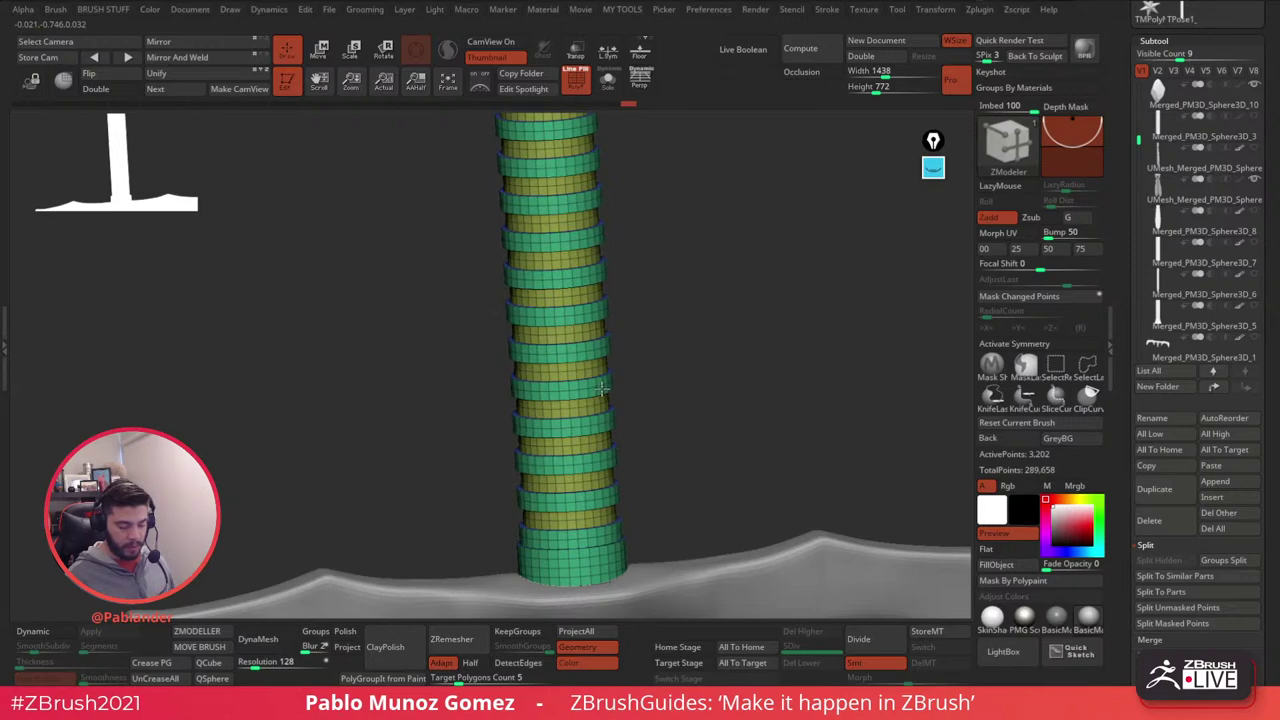
right_click_drag(680, 363, 684, 325, "ctrl")
left_click_drag(684, 325, 691, 311, "shift")
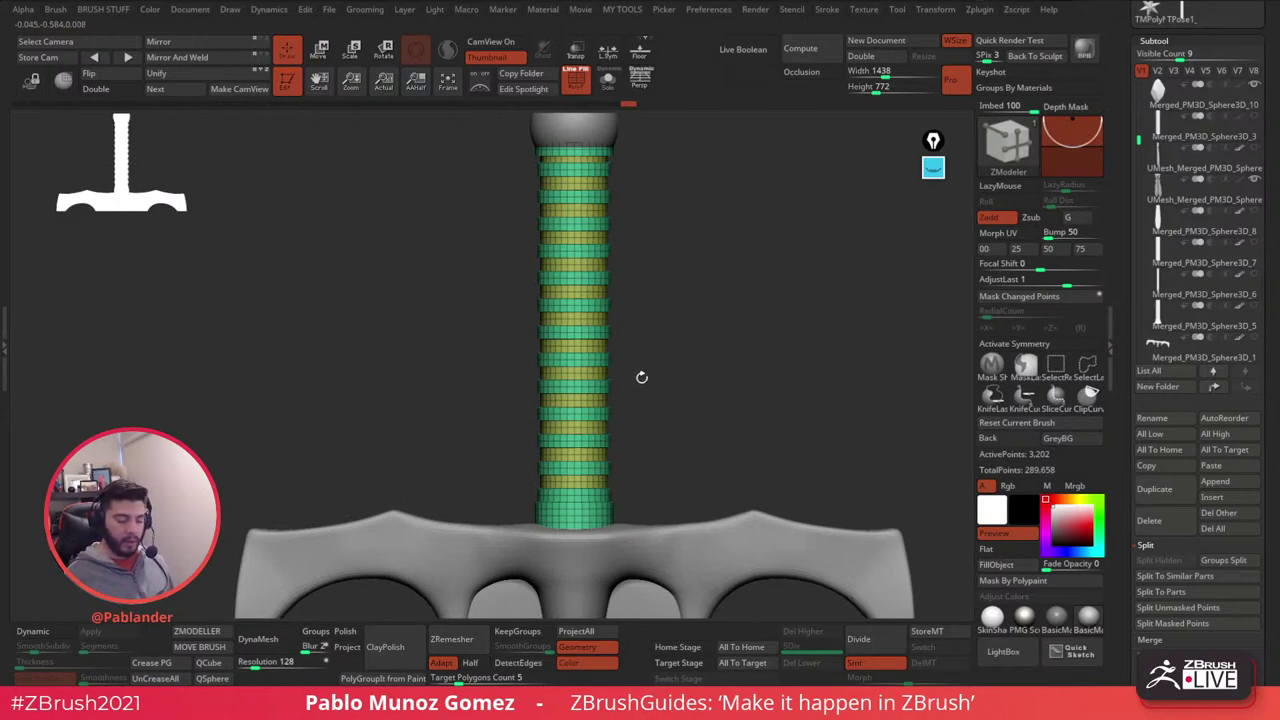
- Bevel the middle edge loop of each recessed yellow band along the grip, working from the pommel down to the guard
right_click_drag(615, 213, 692, 270, "ctrl")
right_click_drag(692, 270, 703, 377, "alt")
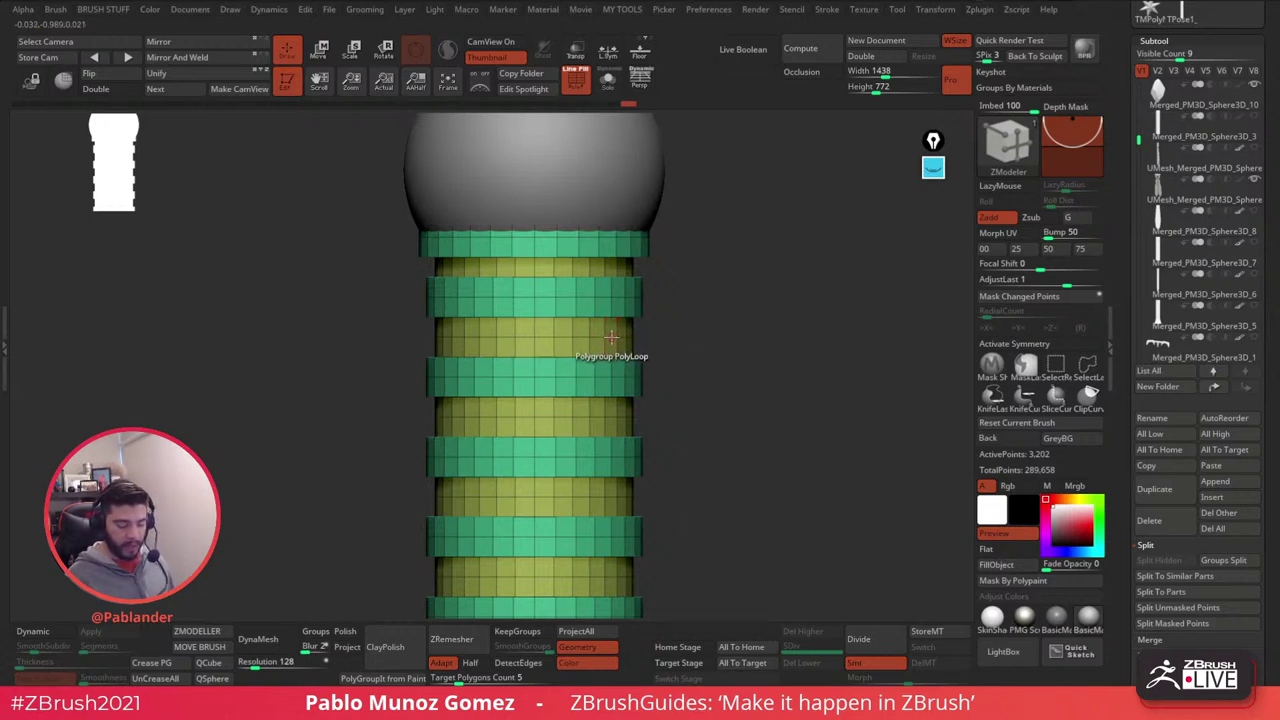
key("space")
left_click(479, 284)
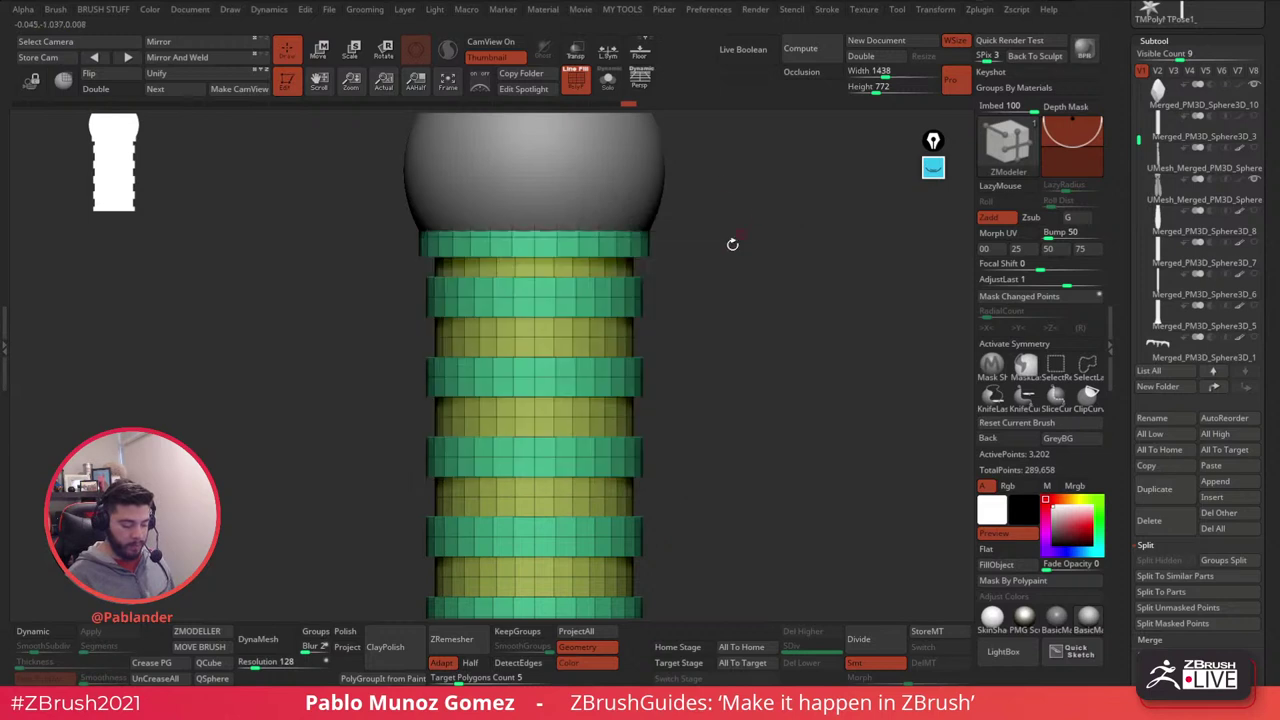
left_click(612, 337)
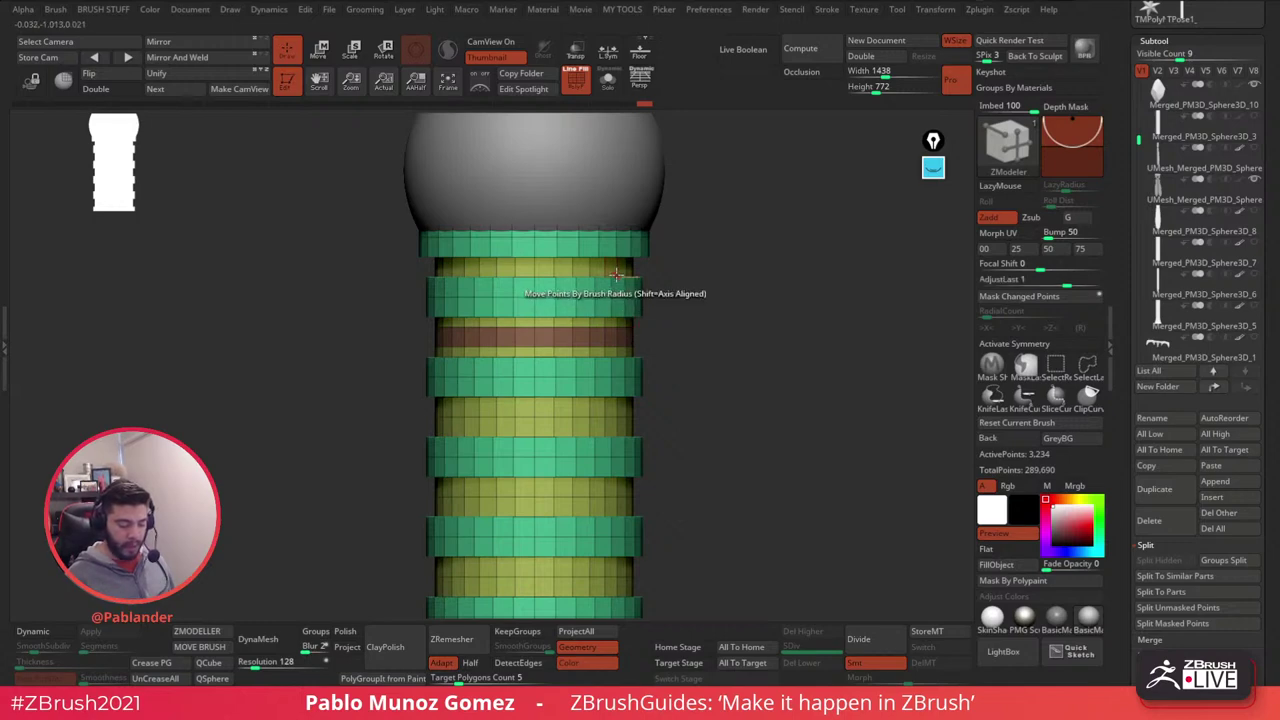
left_click_drag(709, 414, 722, 340, "alt")
left_click(626, 343)
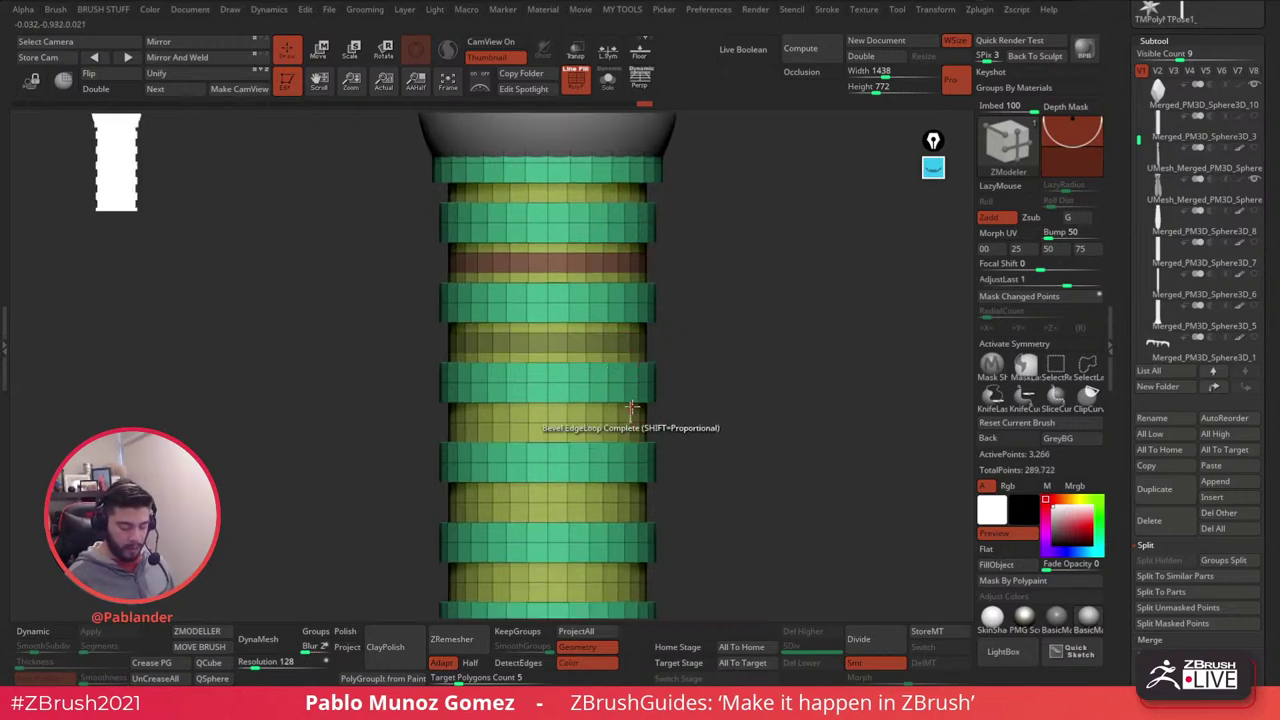
left_click(640, 428)
left_click_drag(666, 406, 661, 353, "alt")
left_click(630, 388)
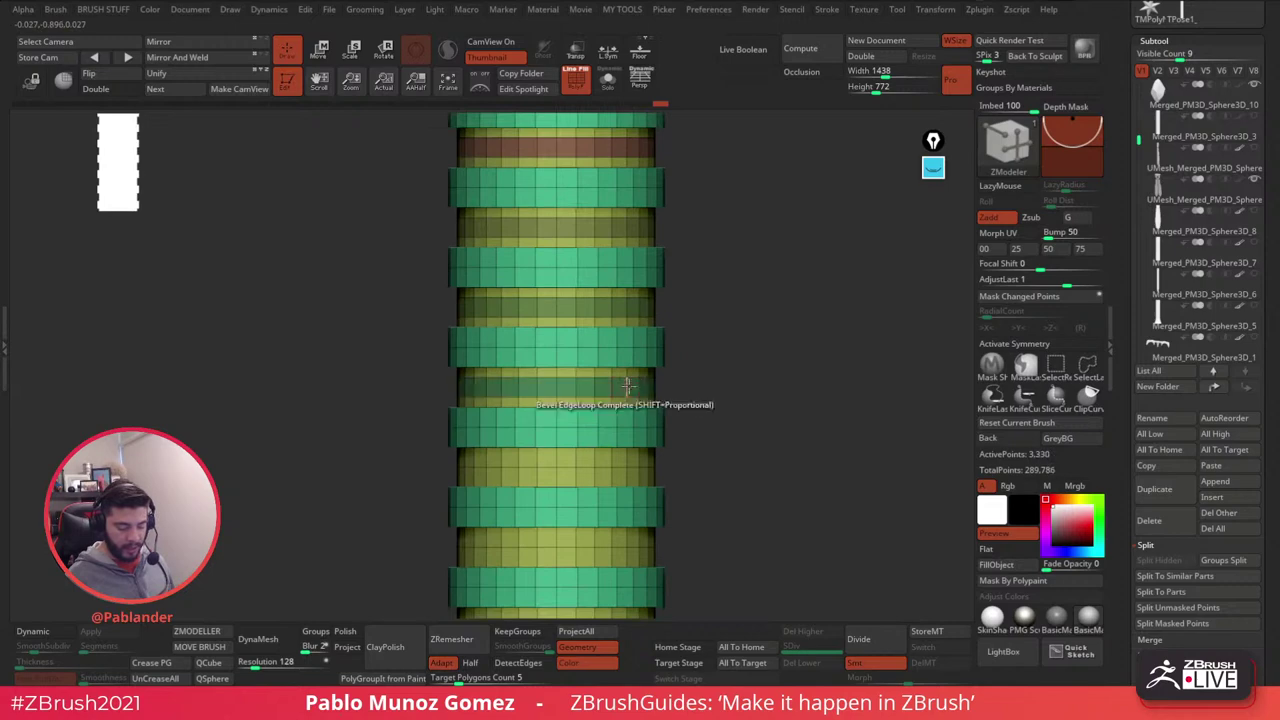
left_click_drag(680, 452, 687, 362, "alt")
left_click(631, 375)
left_click_drag(713, 427, 724, 338, "alt")
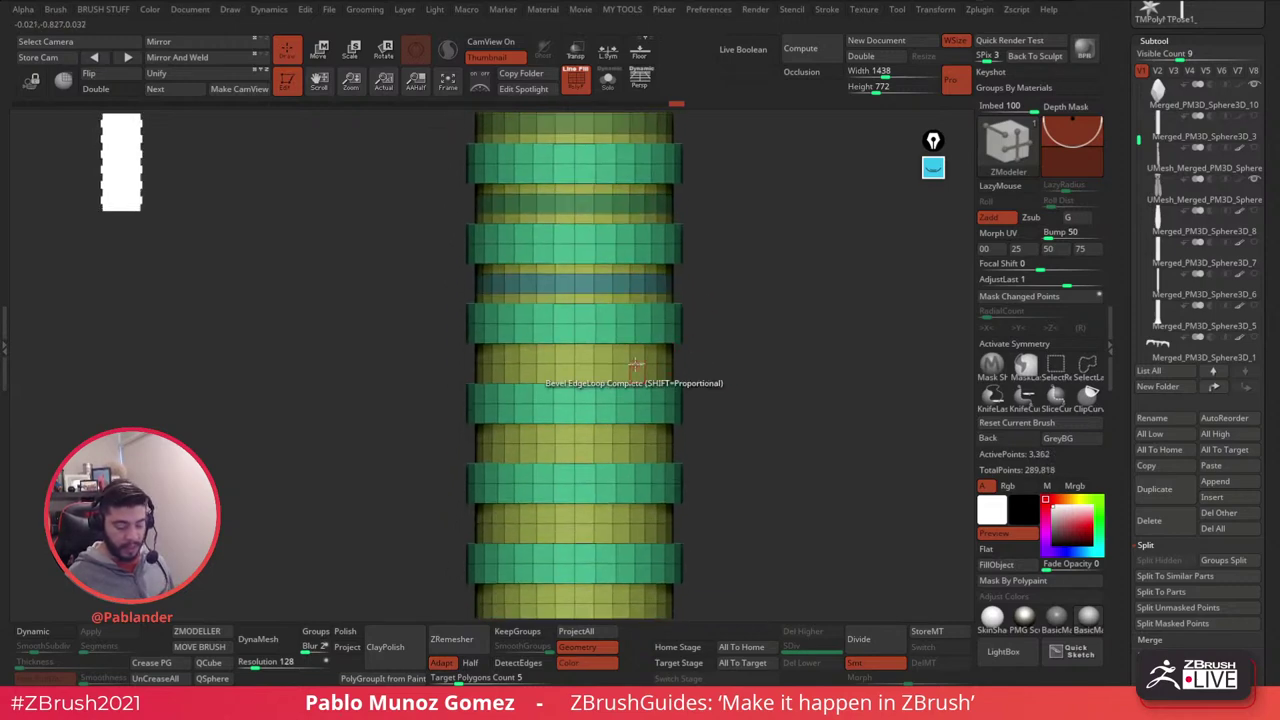
left_click(642, 365)
left_click(640, 444)
left_click_drag(727, 474, 723, 328, "alt")
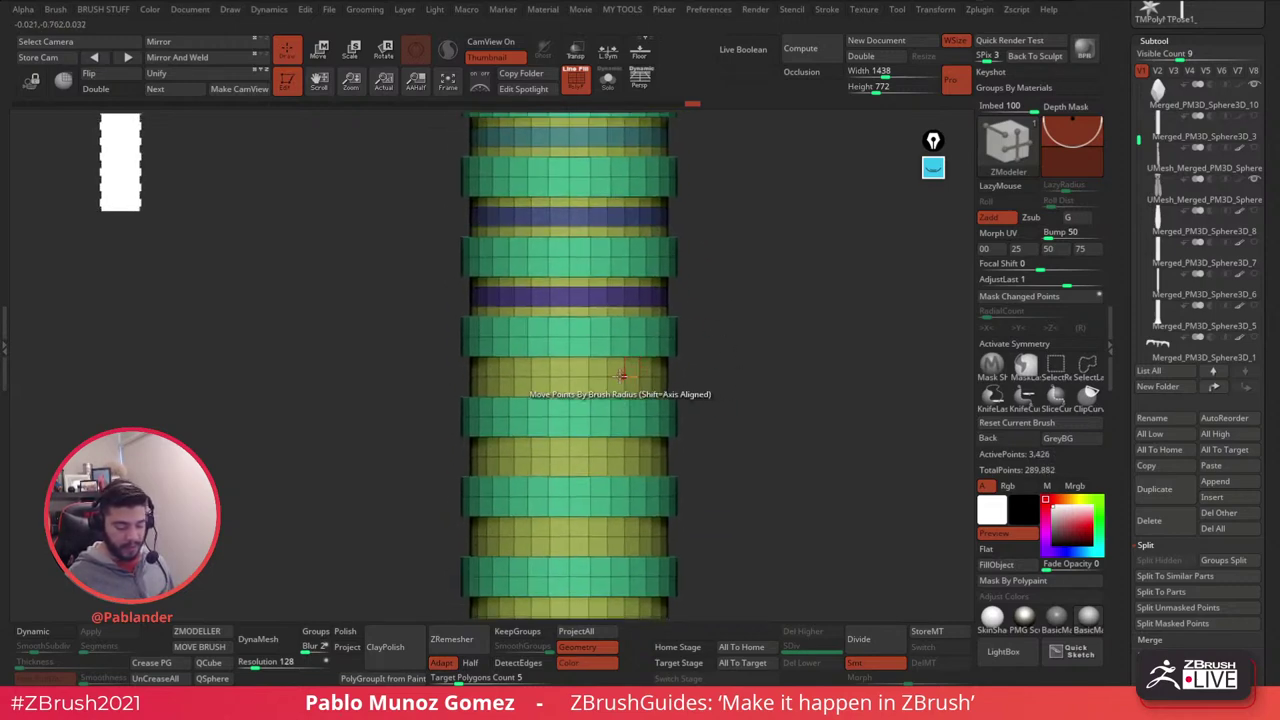
left_click(625, 379)
left_click(631, 460)
left_click_drag(711, 463, 715, 304, "alt")
left_click(623, 380)
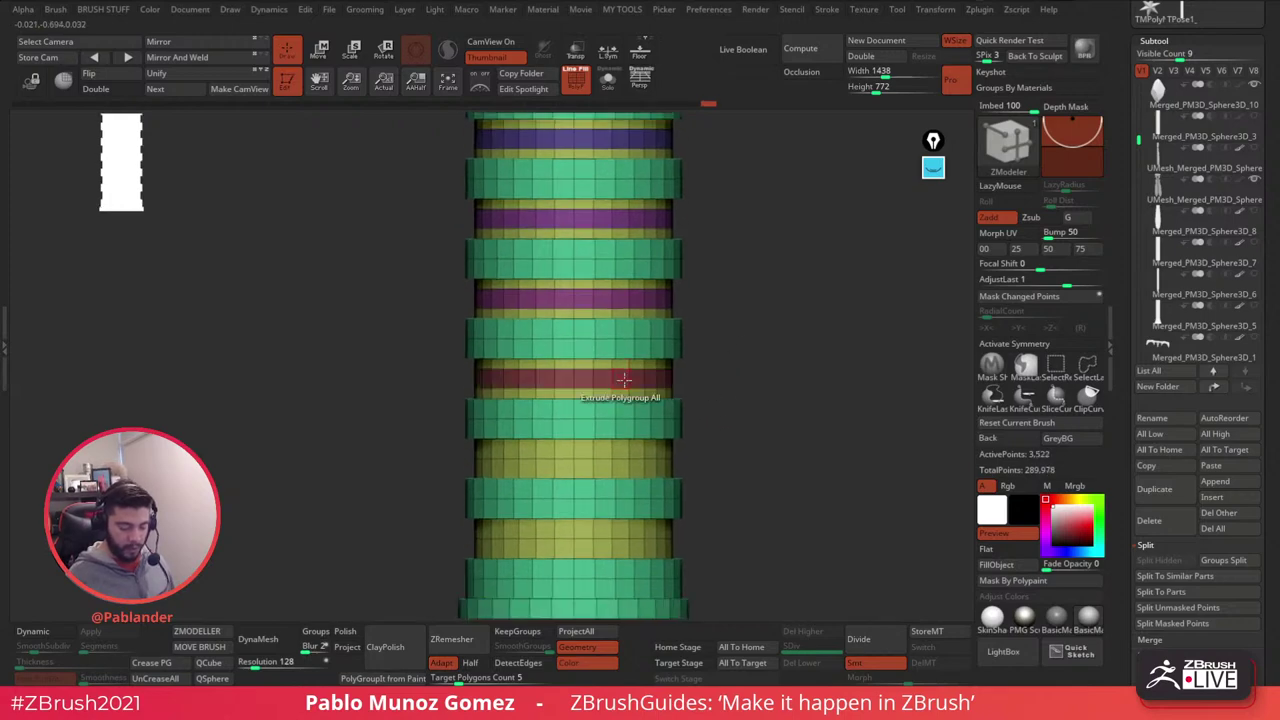
left_click(627, 459)
left_click_drag(722, 472, 726, 403, "alt")
left_click(623, 472)
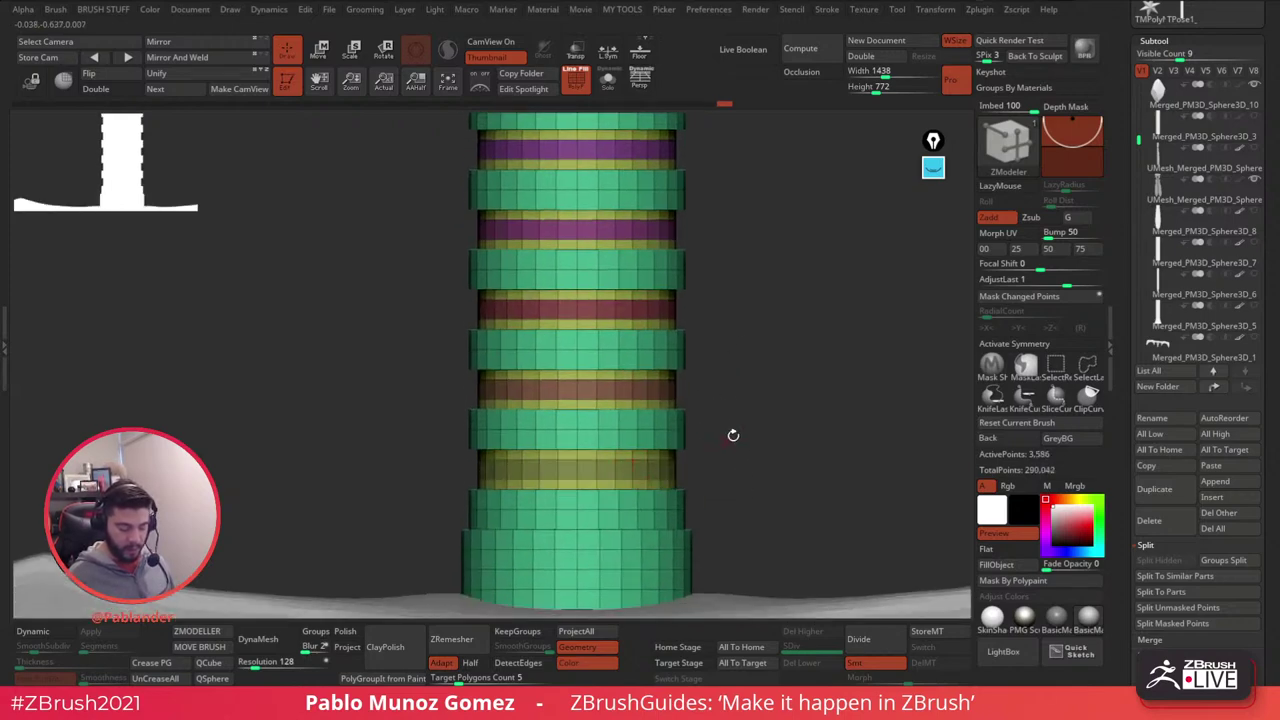
- Hide the green and yellow polygroups, assign the remaining beveled loops to one shared polygroup, and unhide the whole grip
left_click_drag(734, 270, 721, 402, "alt")
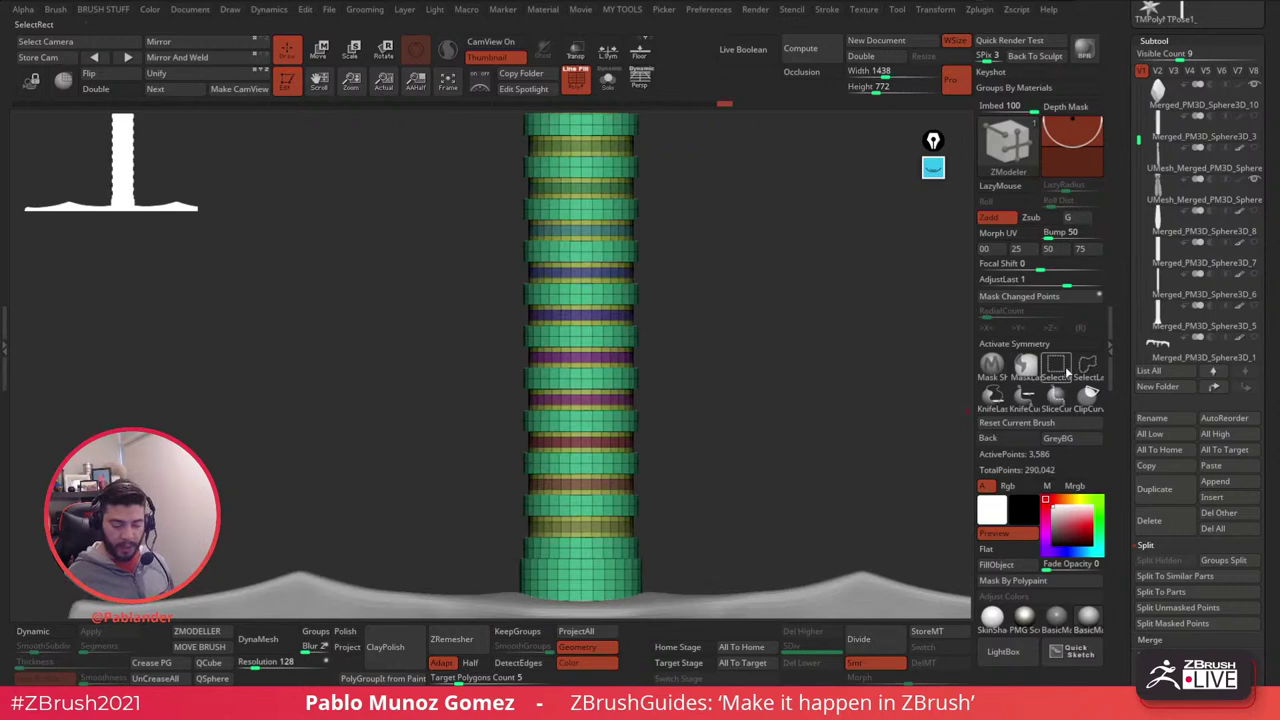
key("ctrl+shift")
left_click(625, 312, "ctrl+shift")
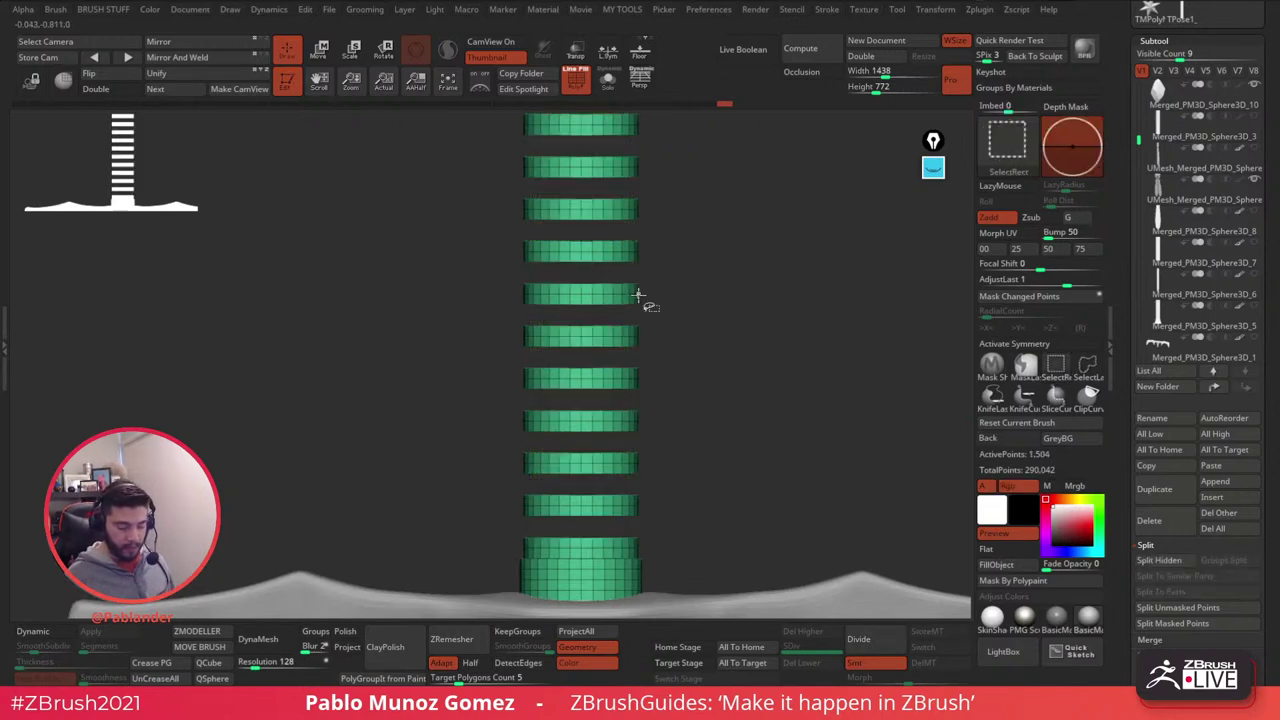
left_click(647, 303, "ctrl+shift")
left_click(628, 305, "ctrl+shift")
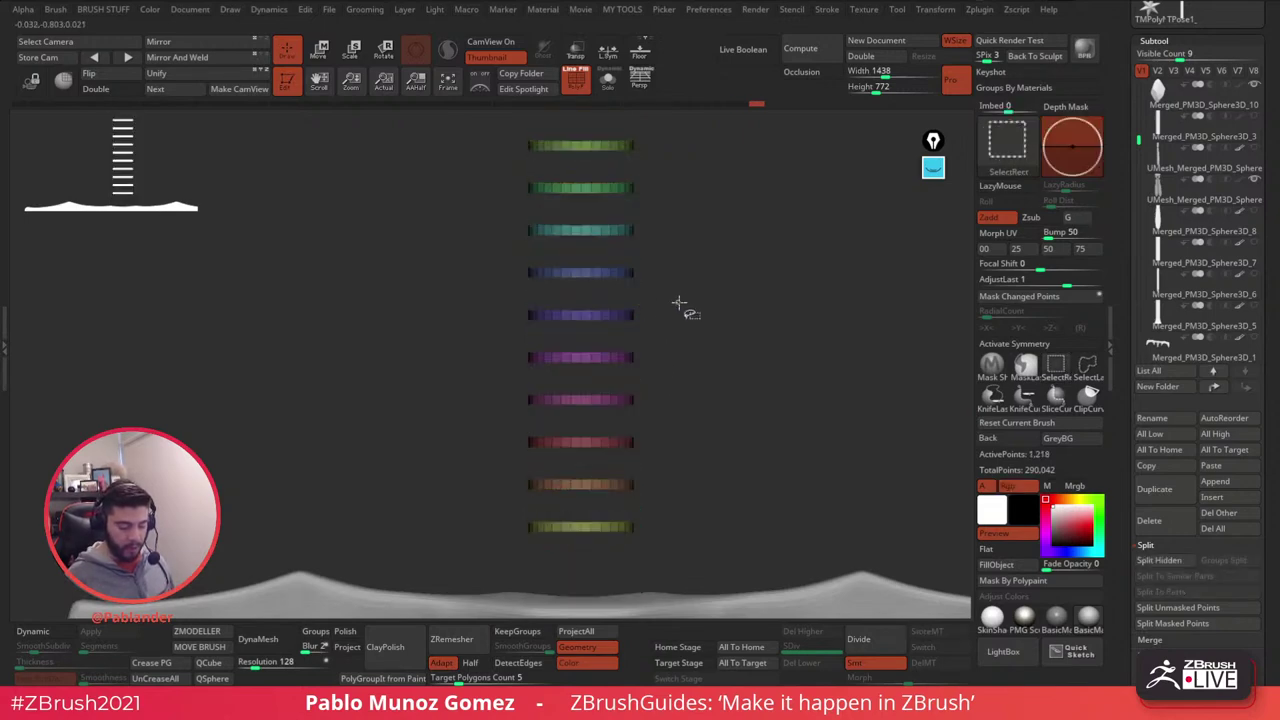
left_click(739, 349, "ctrl+shift")
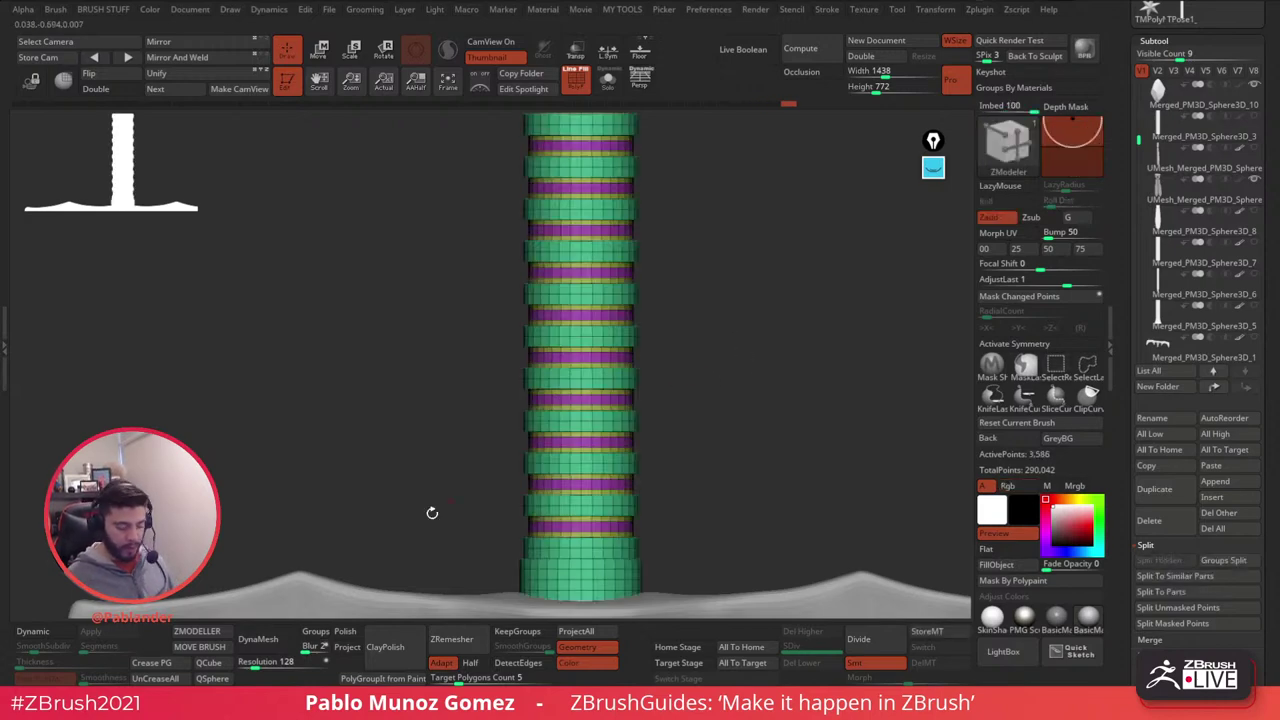
- Push the purple loops between the green rings outward with ZModeler, undoing and redoing the adjustment to give them a rounded bulge
left_click(214, 631)
left_click_drag(664, 204, 660, 291, "alt")
key("ctrl+z")
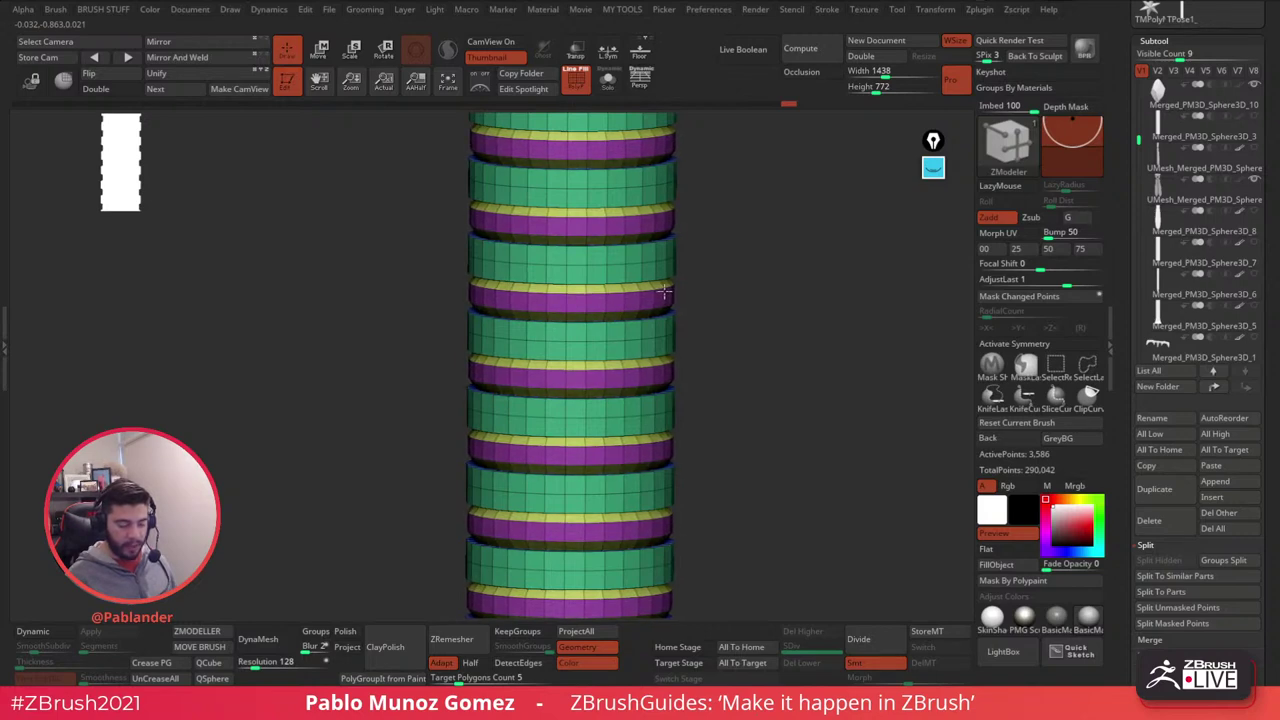
key("ctrl+z")
left_click_drag(754, 354, 747, 320)
left_click_drag(669, 297, 668, 294)
- Enable dynamic subdivision on the grip and turn off the polyframe display
left_click_drag(735, 364, 236, 527)
left_click(46, 633)
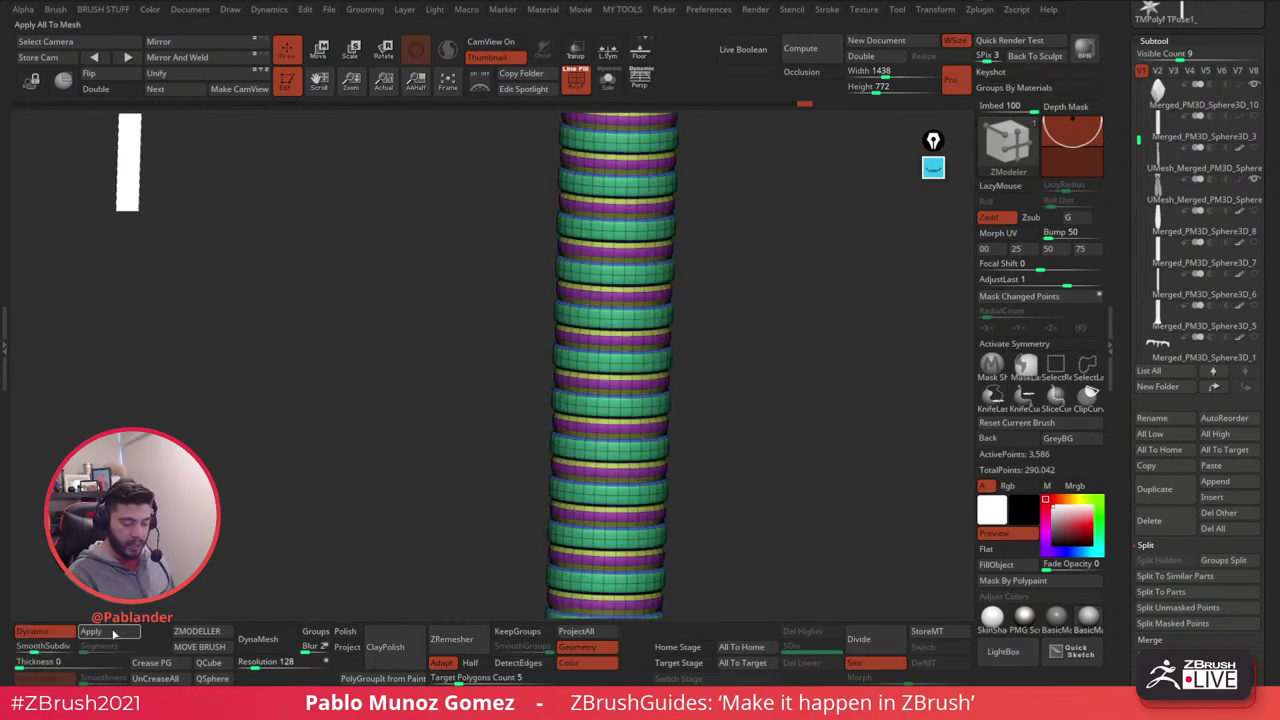
left_click(576, 80)
left_click_drag(764, 367, 752, 270, "alt")
left_click_drag(752, 270, 755, 289, "shift")
mouse_move(776, 358)
left_mouse_down("alt")
mouse_move(720, 303)
mouse_move(744, 554)
mouse_move(823, 320)
mouse_move(702, 557)
left_mouse_up("alt")
- Switch from ZModeler to the Move brush
key("b")
key("m")
key("v")
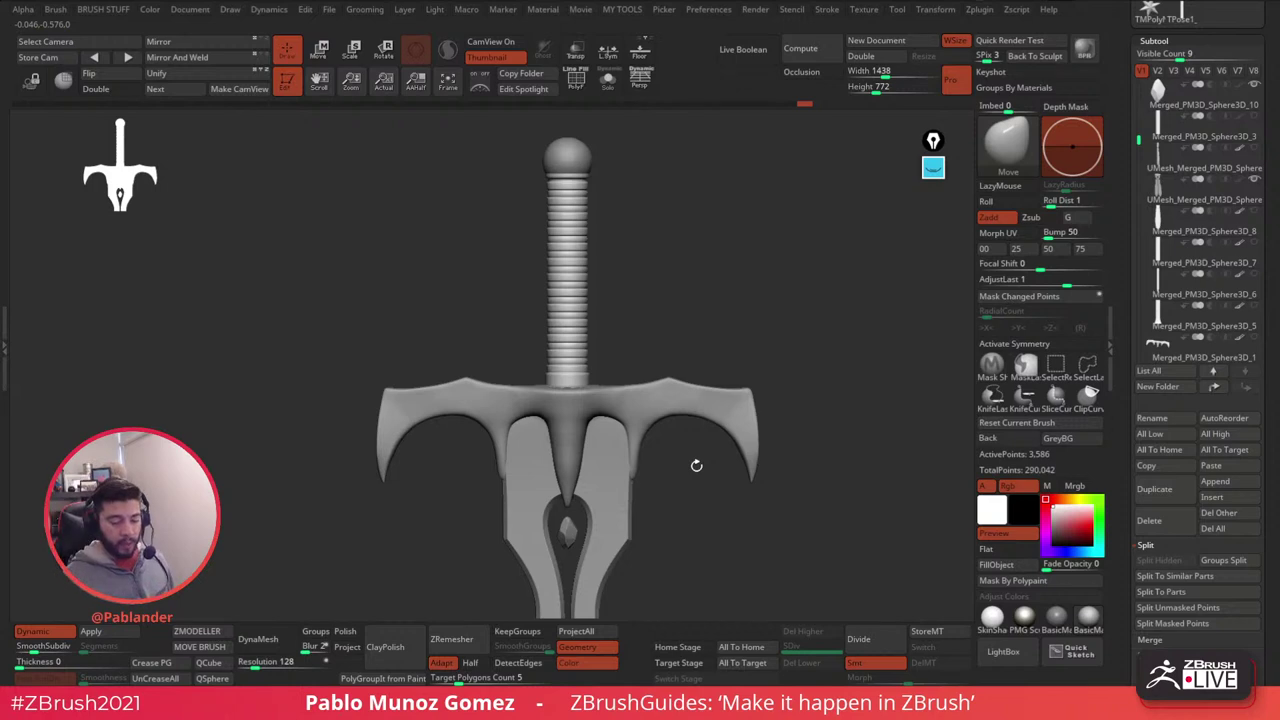
- Sketch crisscrossing wrap lines over the grip and guard with the screen annotation pen, and clear the annotations
left_click(933, 167)
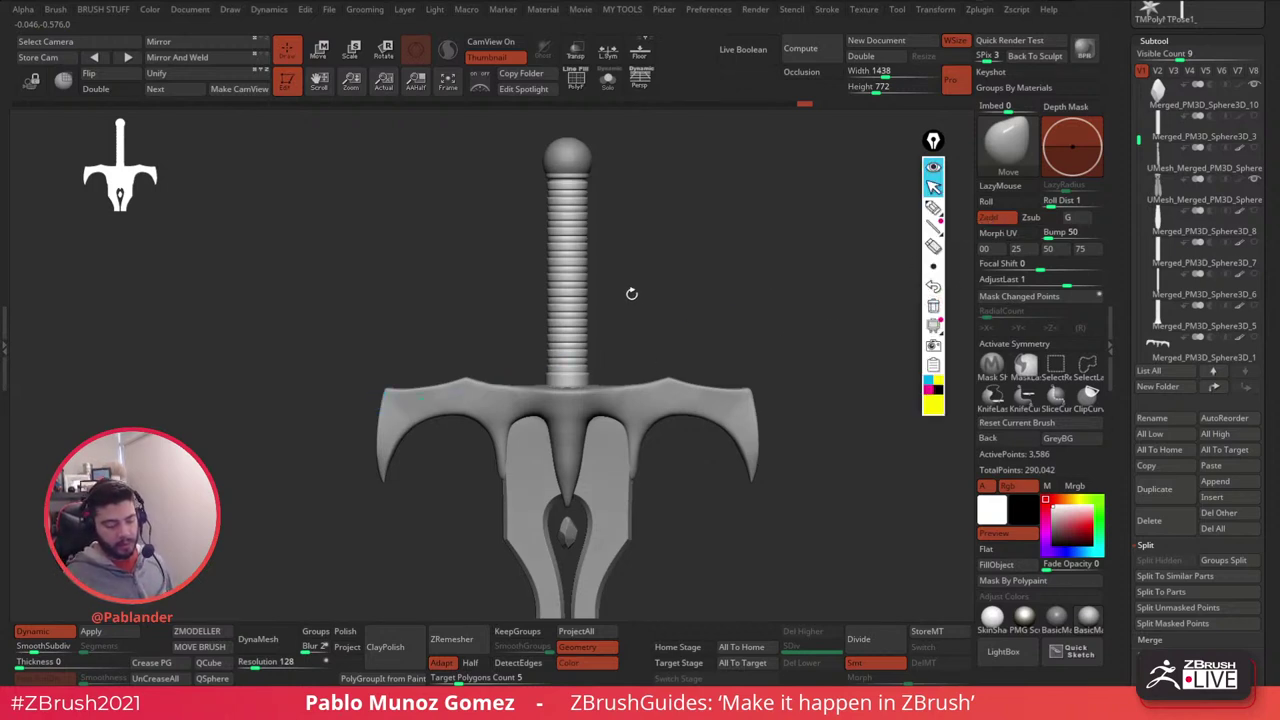
left_click(954, 207)
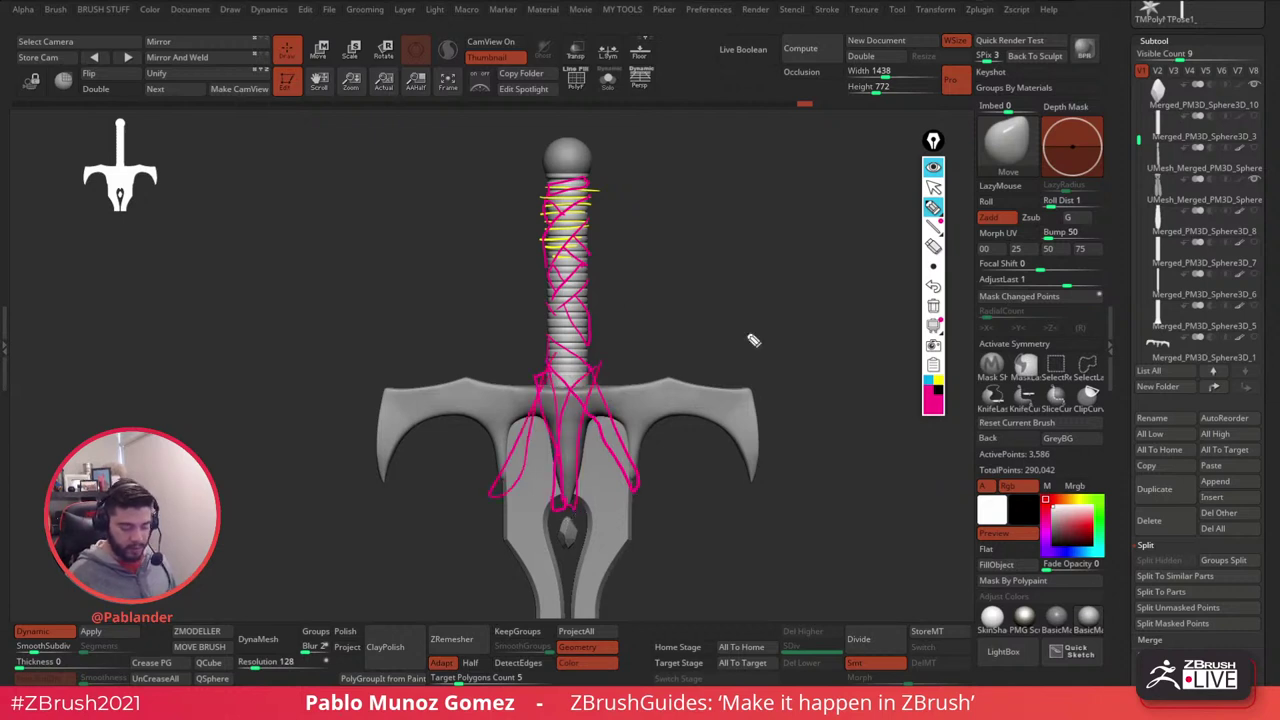
left_click(933, 306)
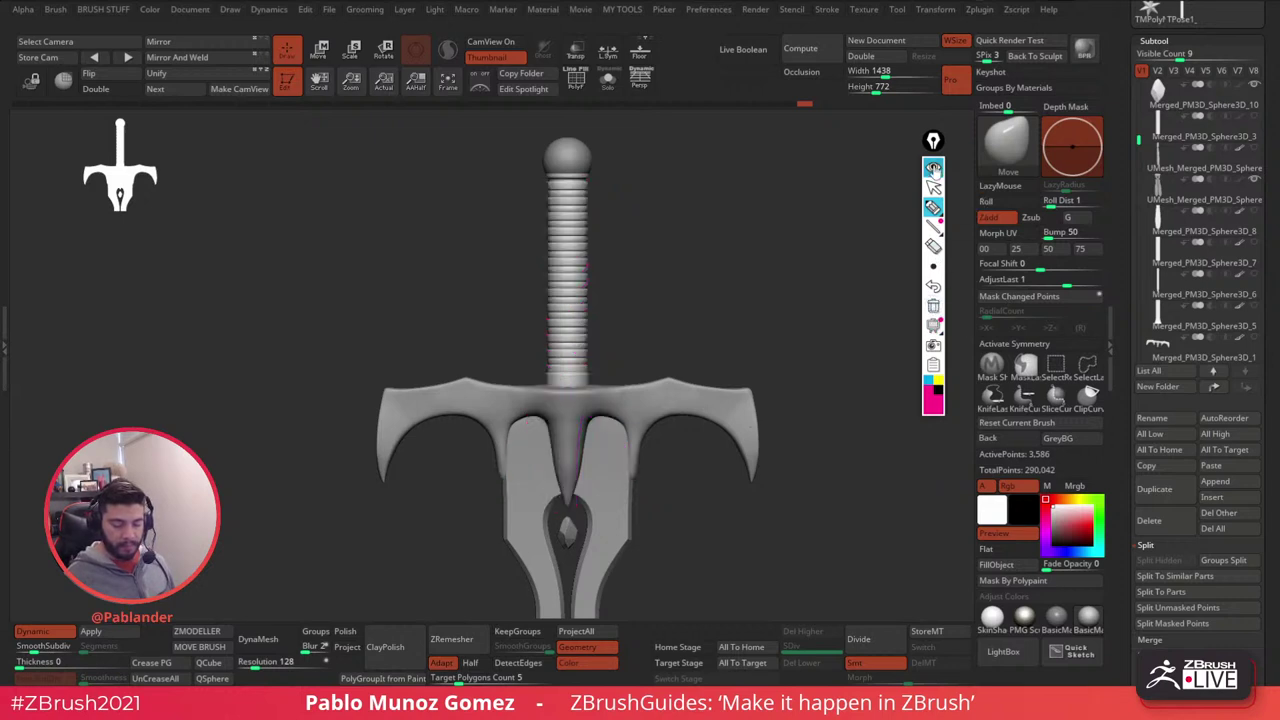
left_click_drag(702, 254, 711, 290)
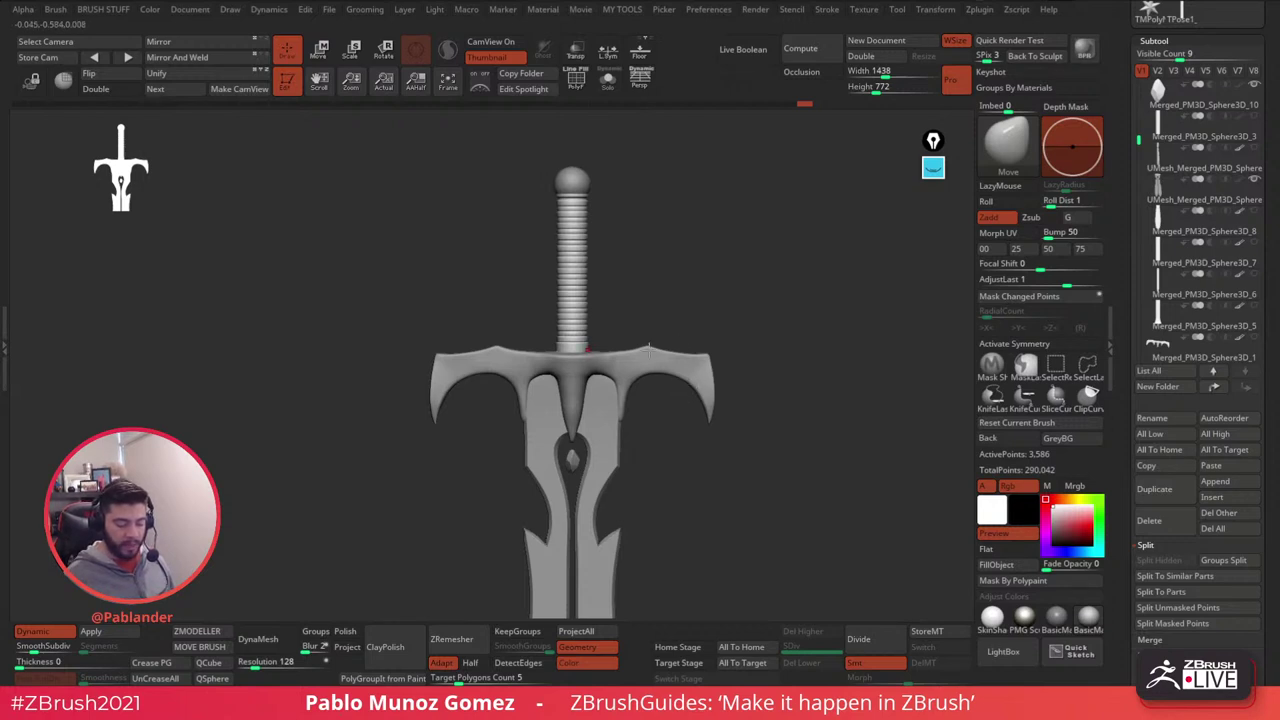
left_click_drag(682, 454, 641, 337, "alt")
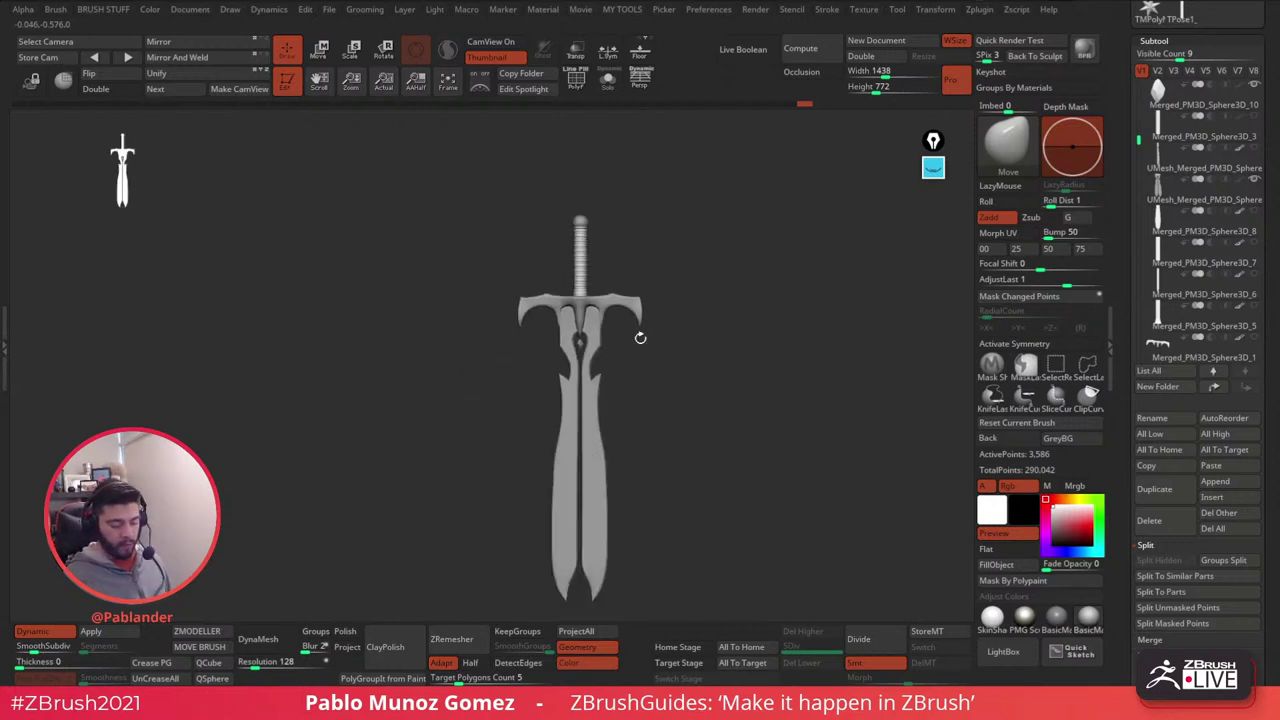
left_click_drag(675, 378, 648, 304, "alt")
left_click_drag(583, 225, 676, 331)
key("space")
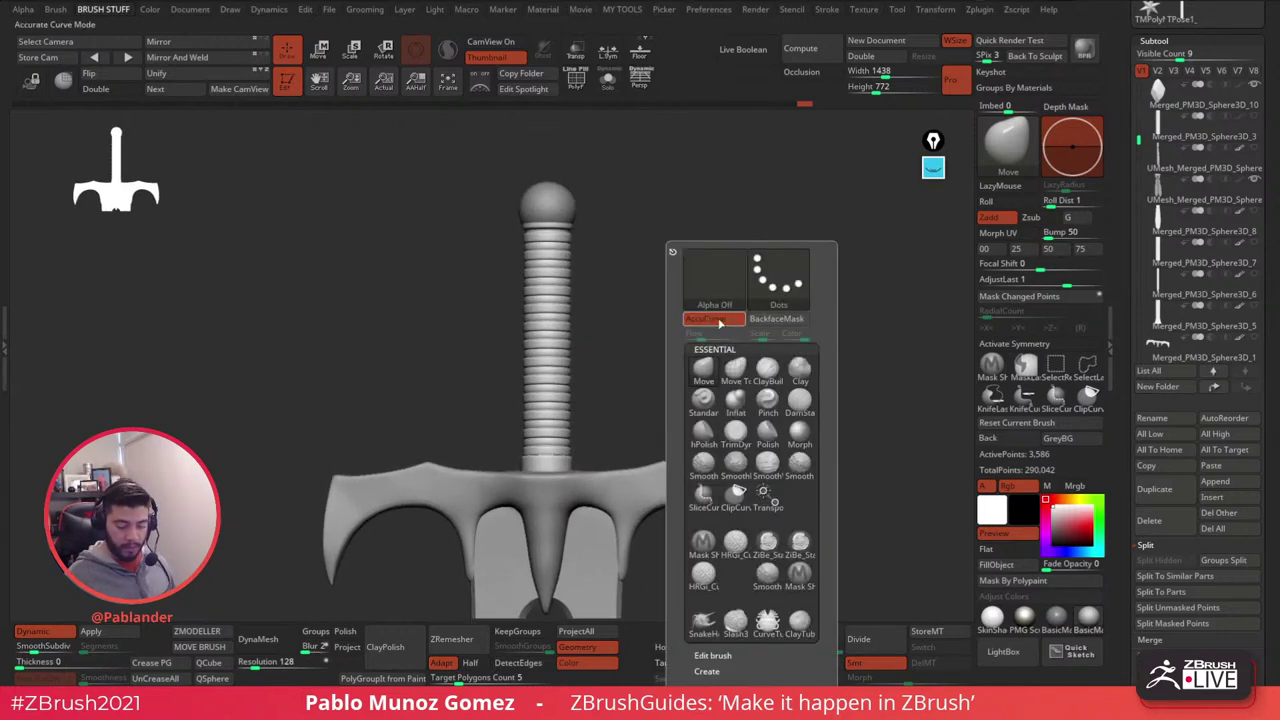
key("b")
key("Escape")
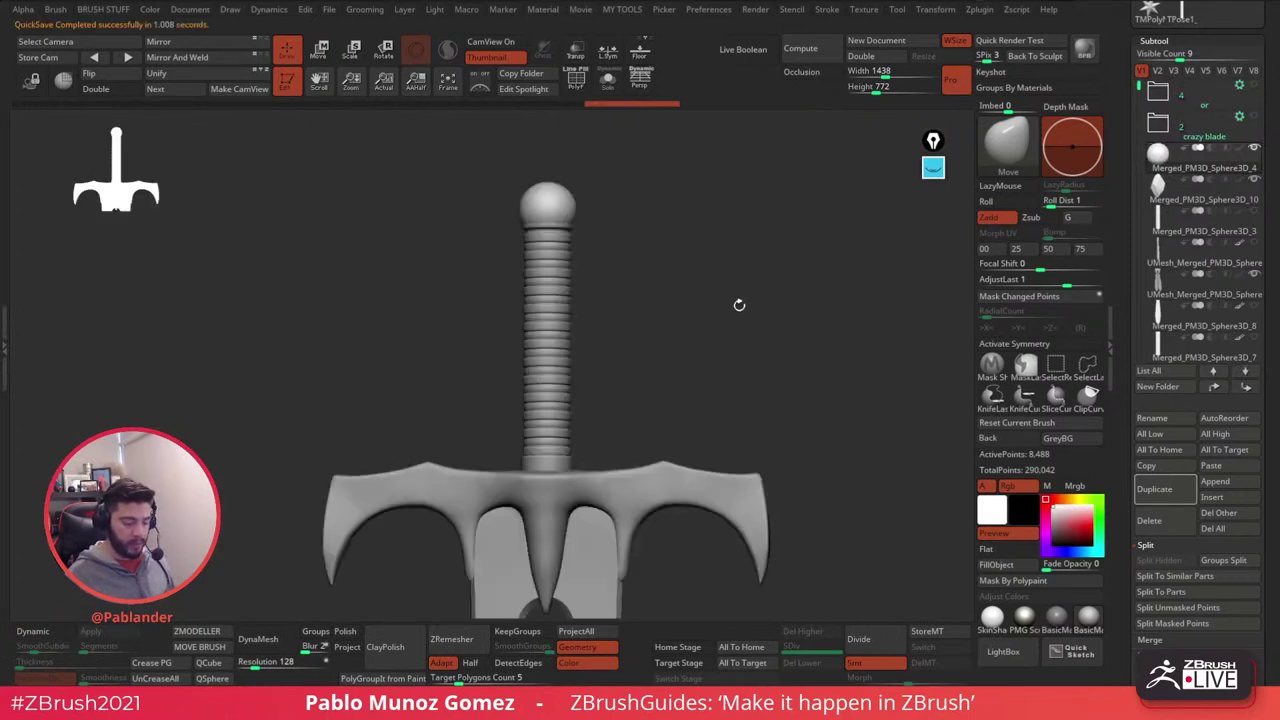
- Move the pommel sphere slightly upward, away from the grip, along its vertical axis
key("w")
mouse_move(634, 197)
left_mouse_down()
mouse_move(637, 163)
mouse_move(634, 198)
left_mouse_up()
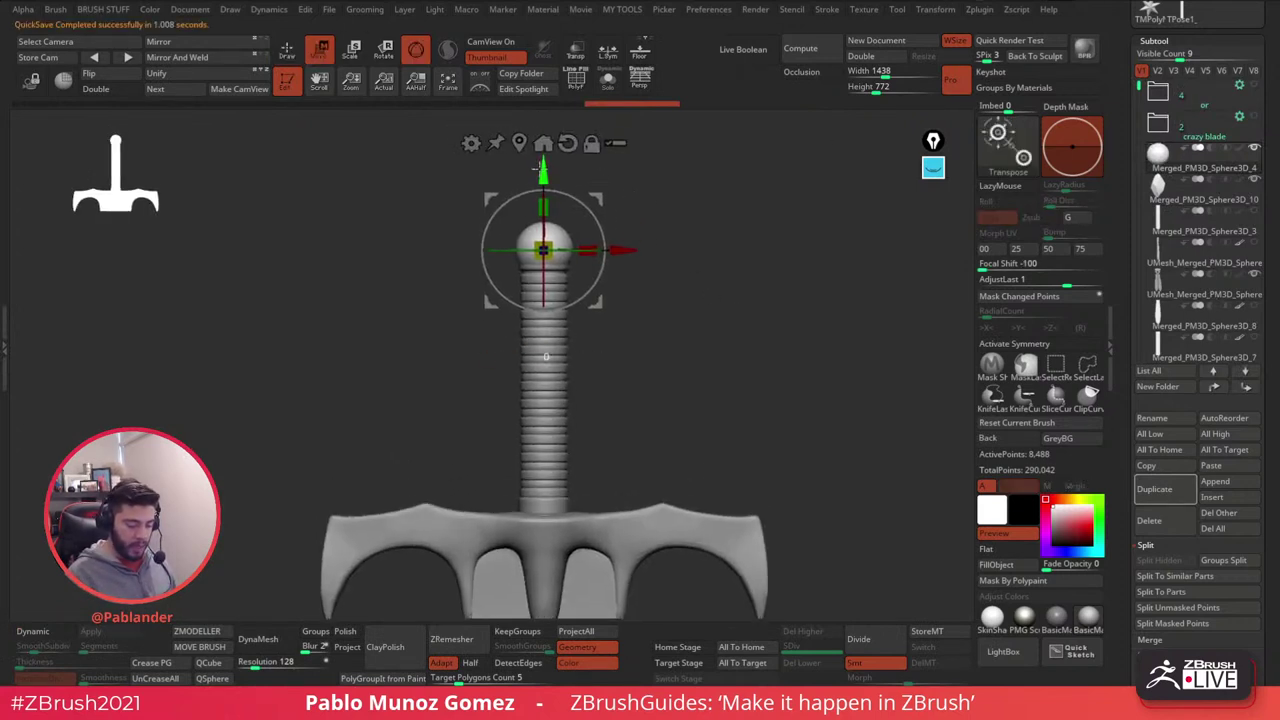
left_click_drag(541, 169, 538, 161)
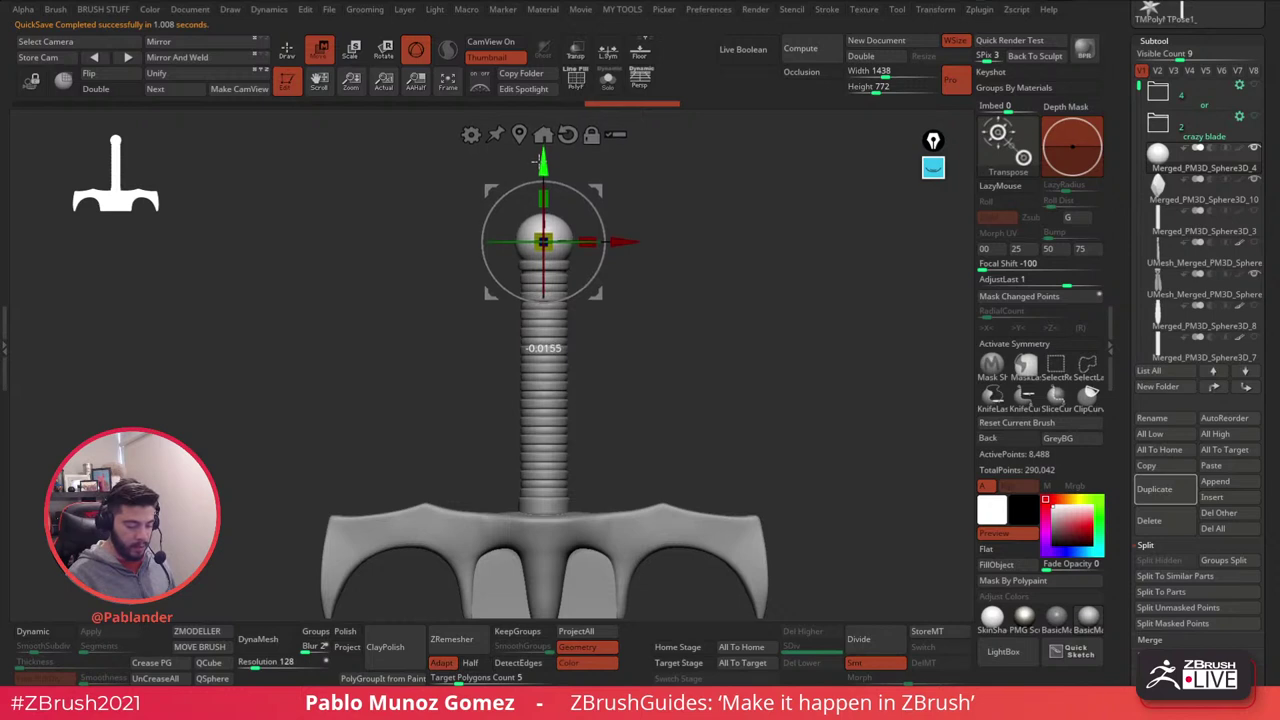
key("q")
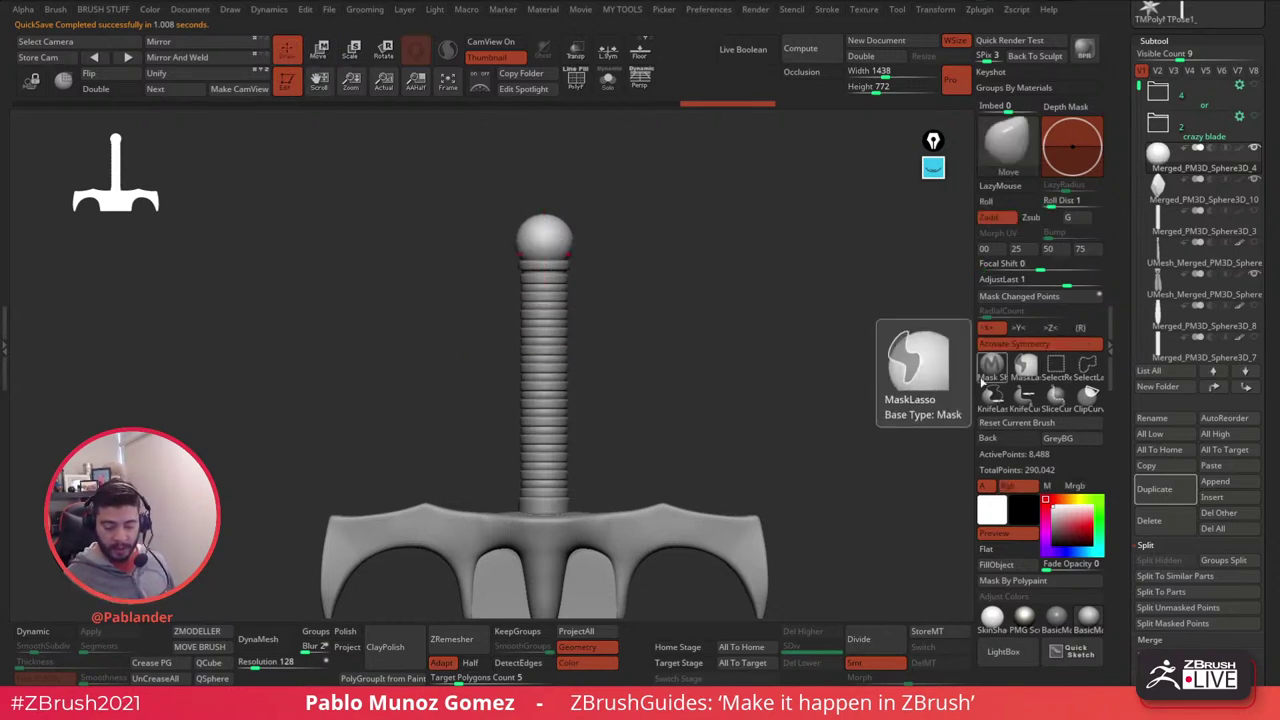
- Activate radial symmetry around the Y axis for the pommel sphere, with a radial count of 8
left_click(1020, 343)
left_click(1017, 329)
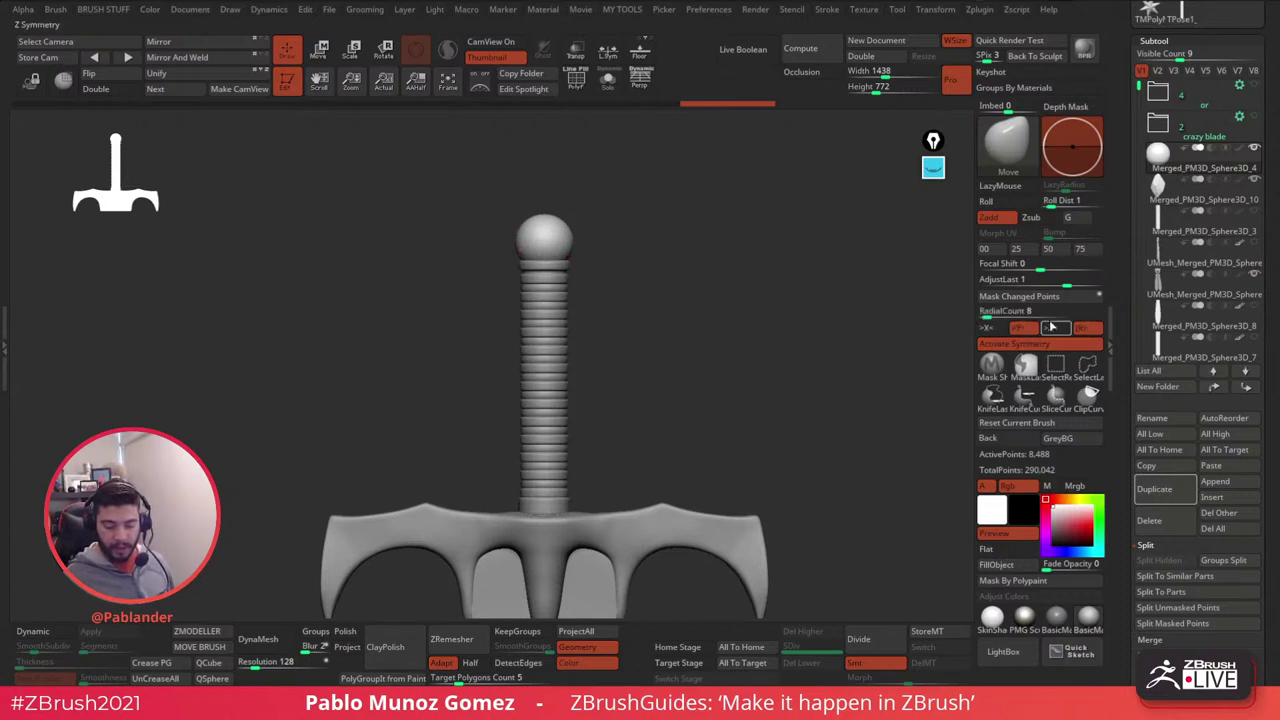
left_click(989, 315)
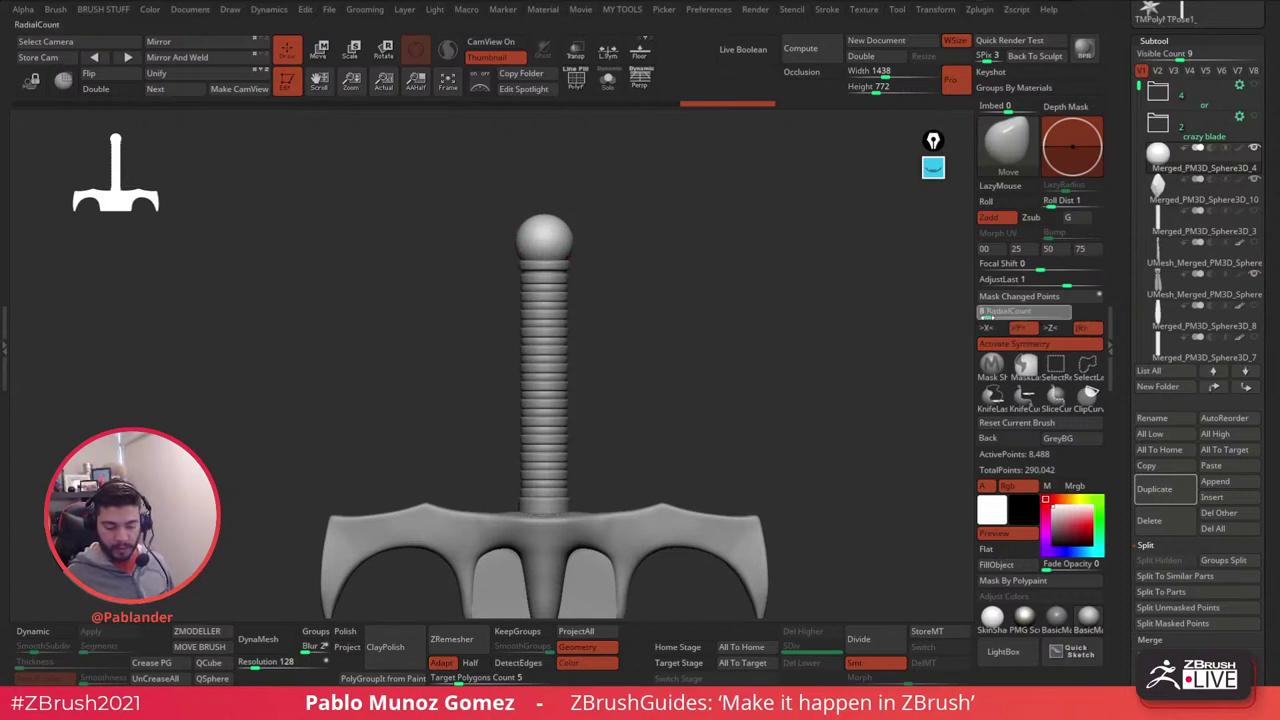
key("Return")
right_click_drag(571, 237, 643, 311, "ctrl")
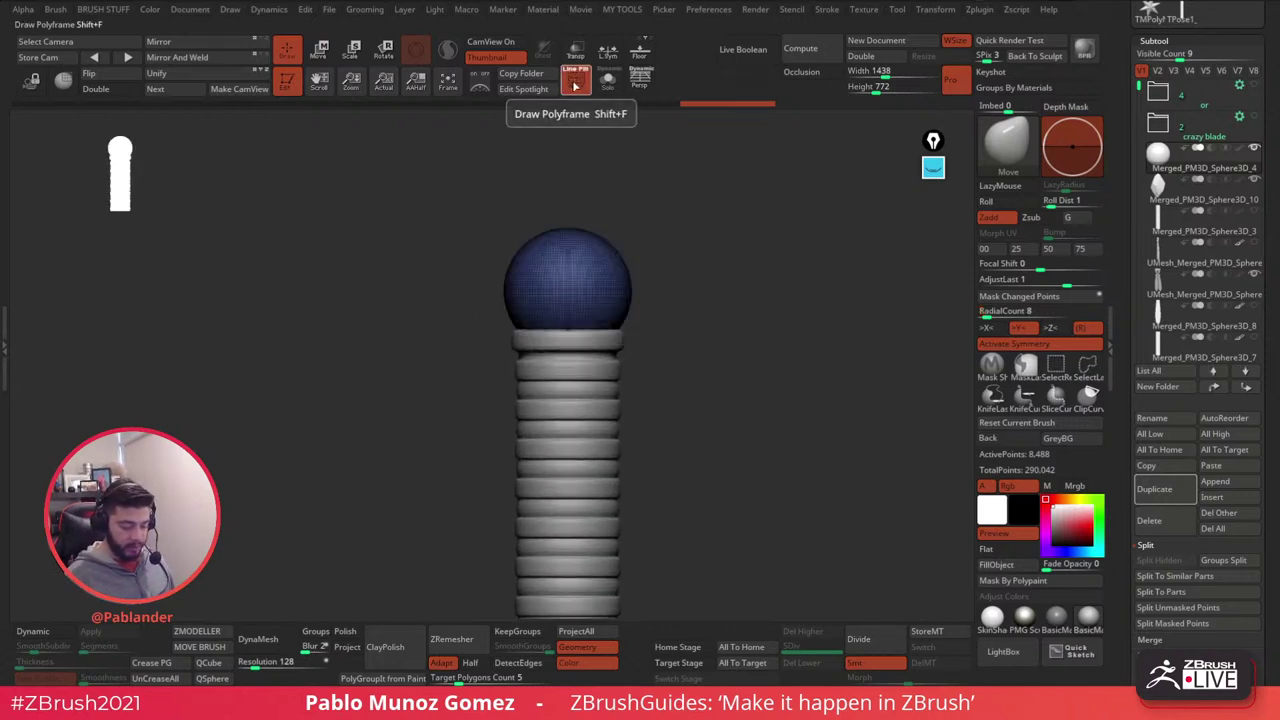
- Pull the lower edge of the pommel sphere down into radial points over the grip's end collar with the Move brush
key("space")
left_click_drag(683, 283, 688, 283)
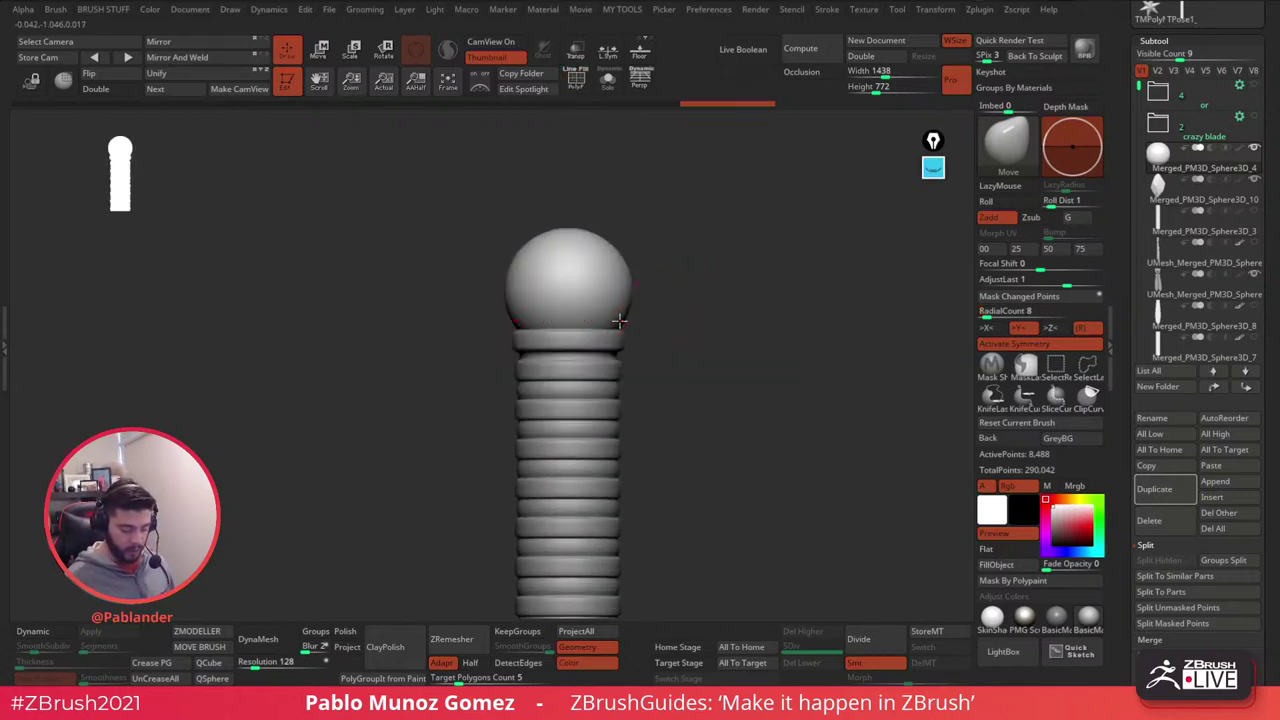
mouse_move(619, 321)
left_mouse_down()
mouse_move(631, 324)
mouse_move(590, 336)
mouse_move(623, 340)
mouse_move(717, 286)
mouse_move(779, 284)
left_mouse_up()
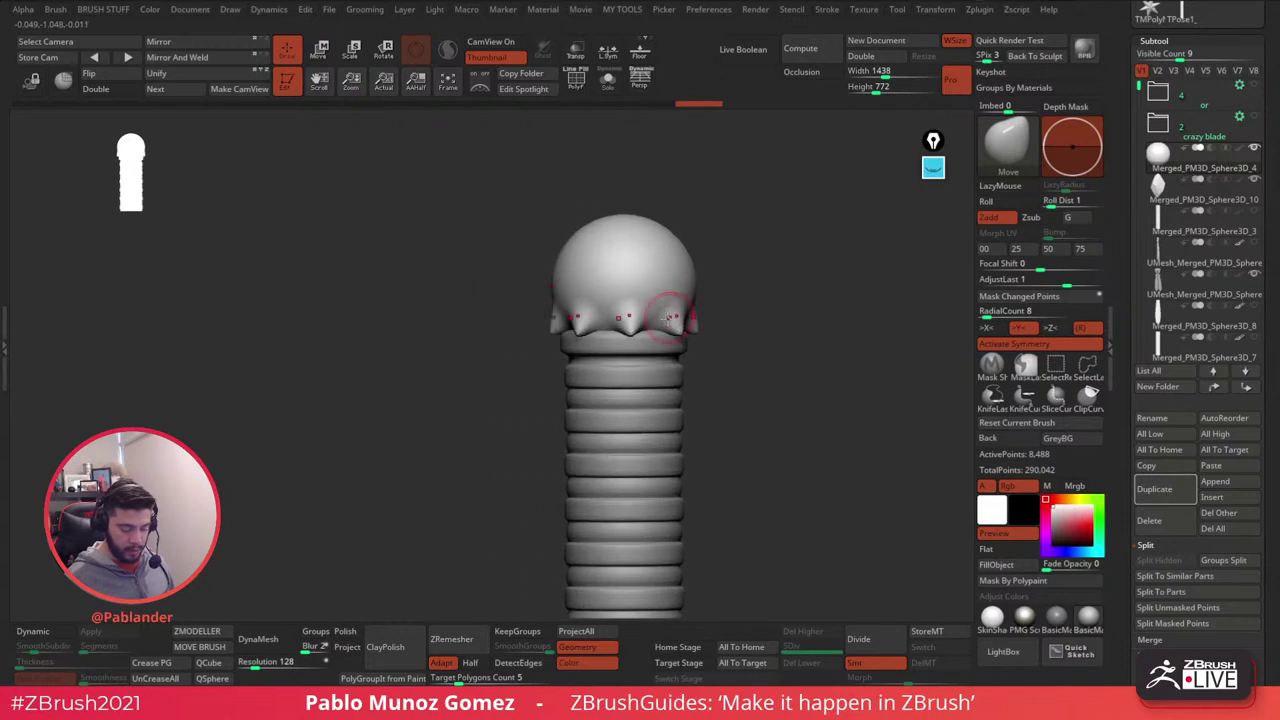
mouse_move(704, 340)
left_mouse_down()
mouse_move(639, 343)
mouse_move(638, 331)
left_mouse_up()
left_click(257, 665)
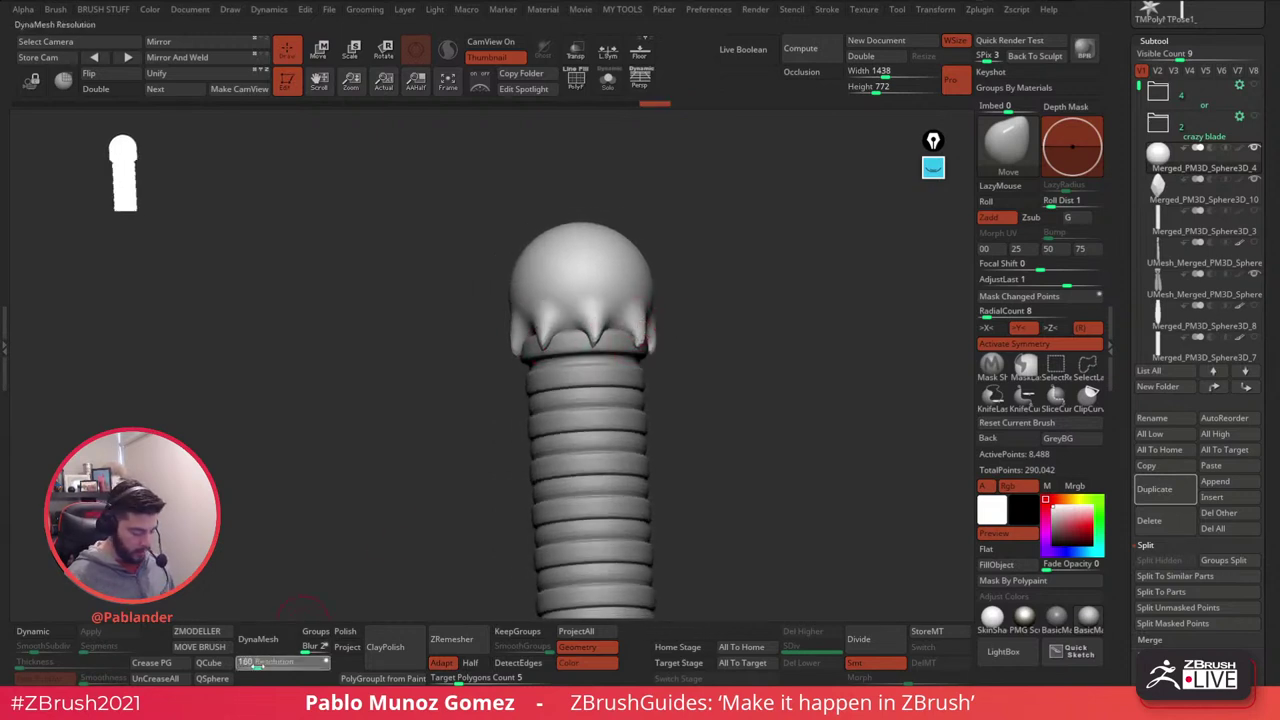
left_click(271, 643)
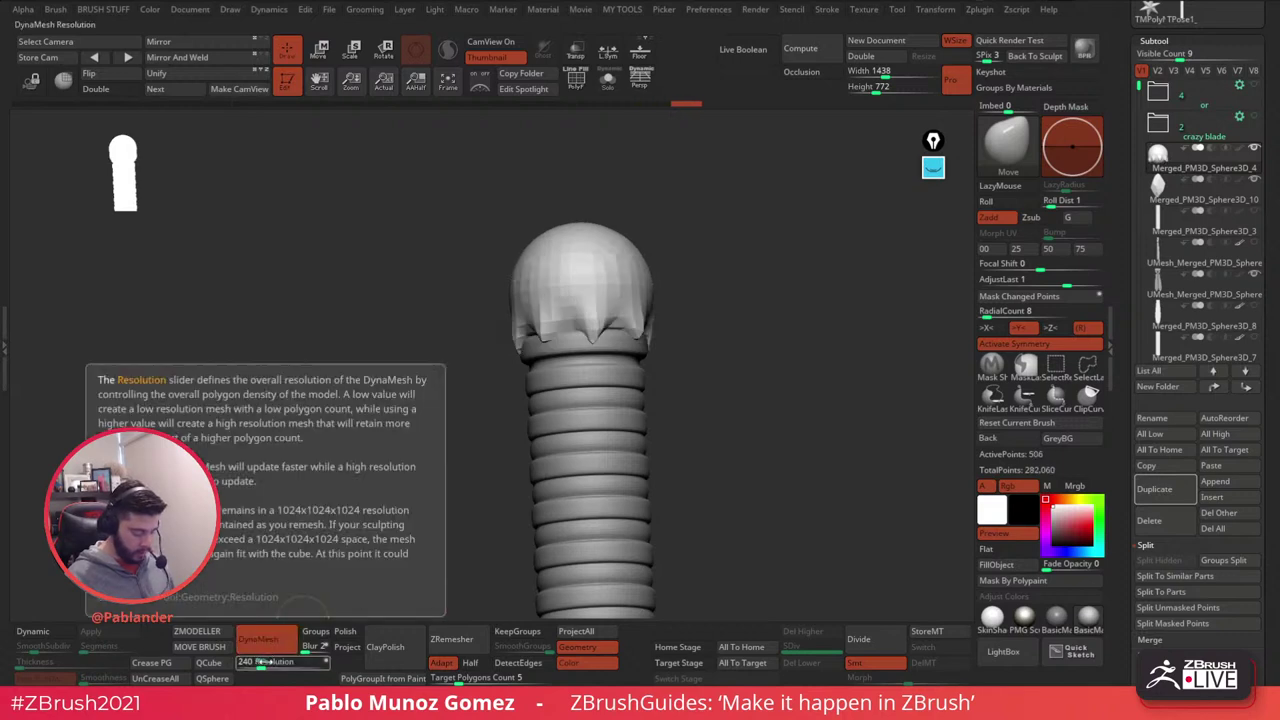
key("ctrl+z")
- Remesh the pommel with DynaMesh at resolution 784
left_click(275, 668)
left_click_drag(275, 667, 279, 667)
left_click(258, 639)
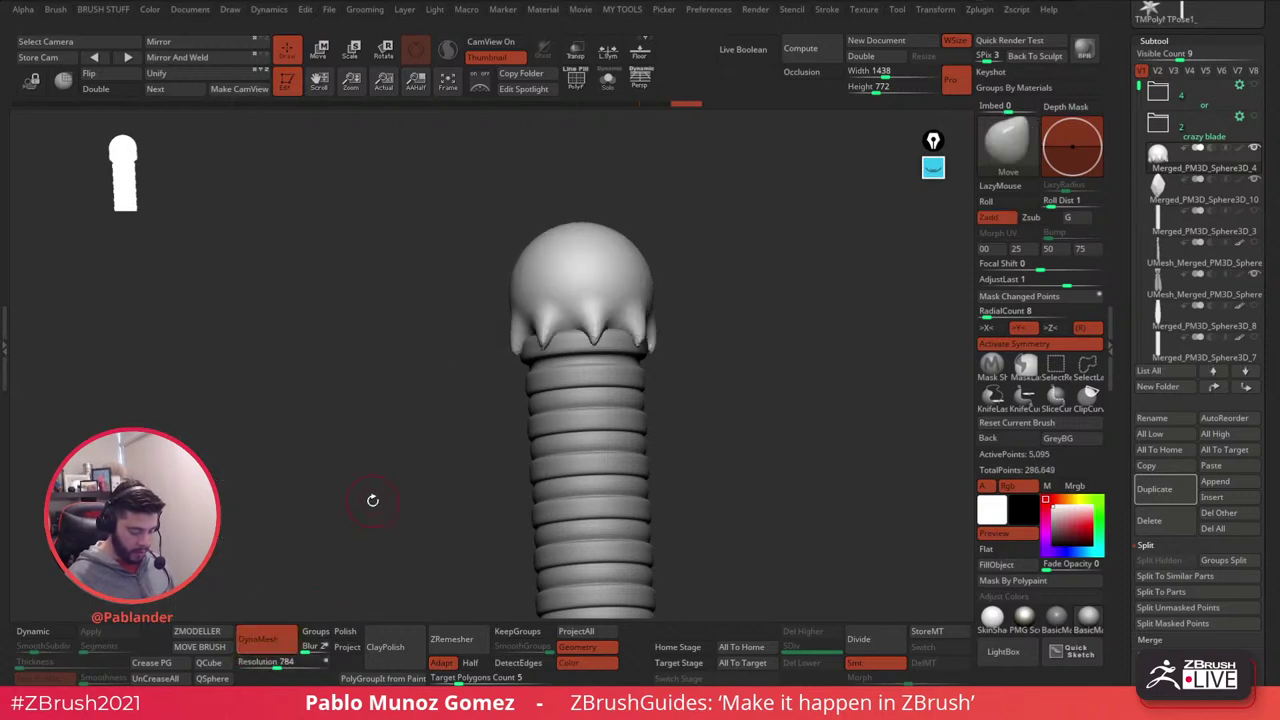
left_click_drag(384, 542, 386, 544, "ctrl")
- Pull the top of the pommel up into a sharp tip and reshape its rounded shoulders with the Move brush
left_click_drag(700, 366, 706, 354, "shift")
key("3")
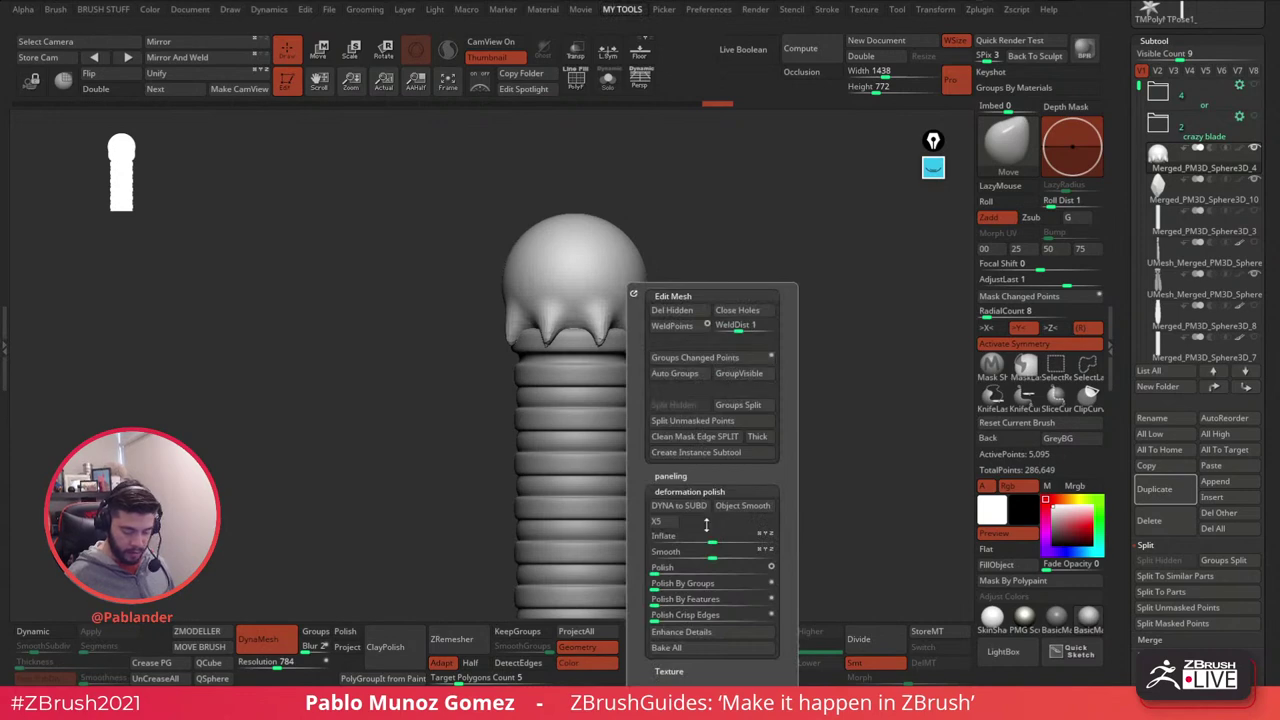
mouse_move(636, 336)
left_mouse_down("shift")
mouse_move(606, 348)
mouse_move(631, 341)
mouse_move(634, 353)
mouse_move(600, 351)
mouse_move(606, 318)
mouse_move(678, 308)
left_mouse_up("shift")
key("space")
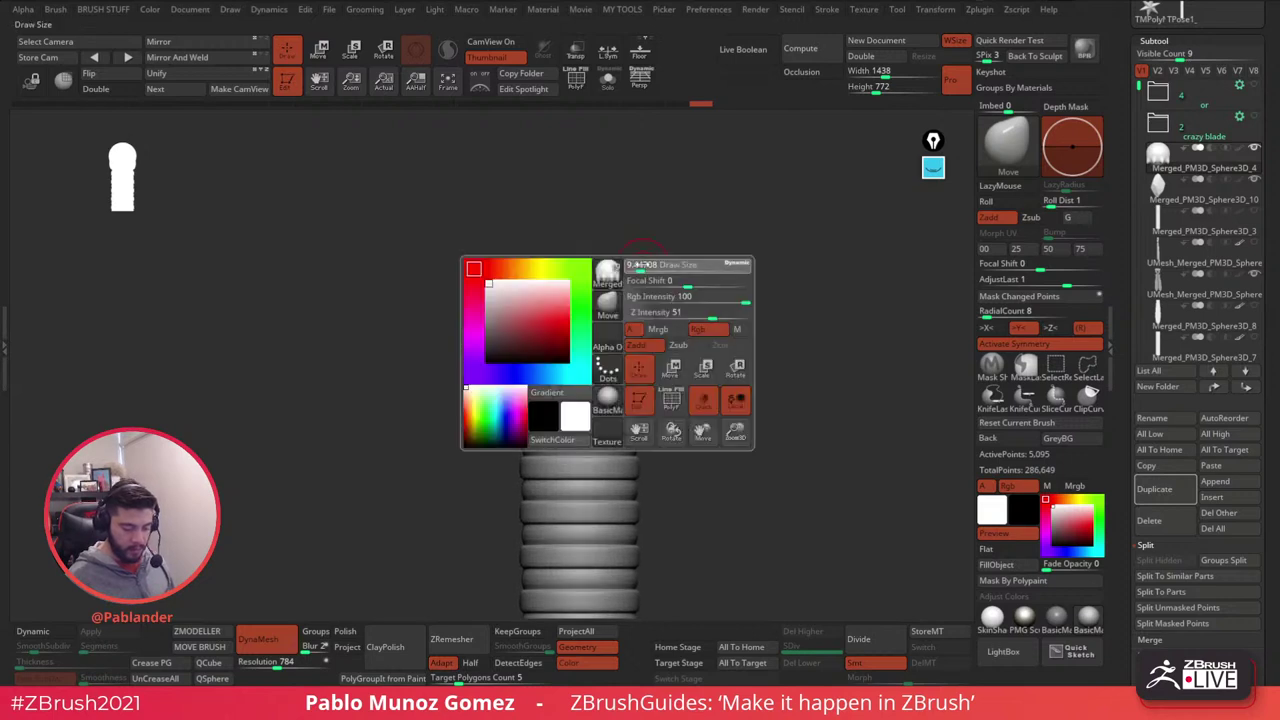
mouse_move(641, 266)
left_mouse_down()
mouse_move(597, 258)
mouse_move(590, 234)
left_mouse_up()
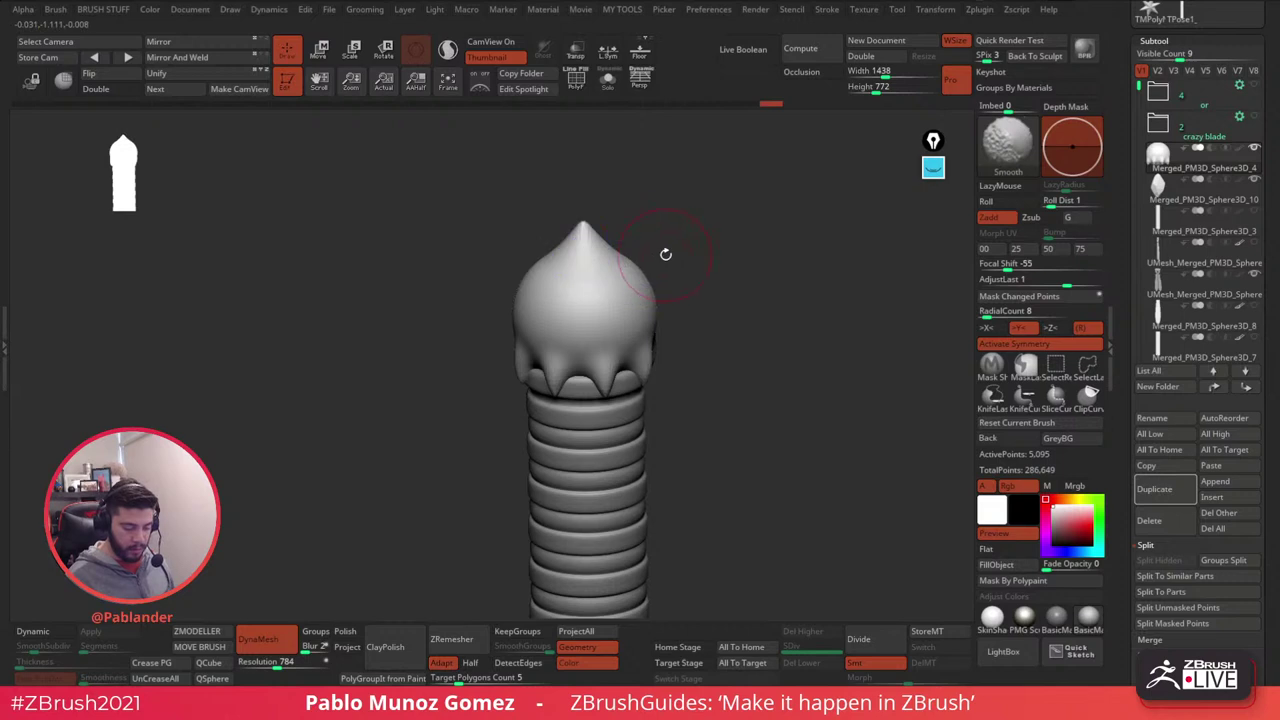
left_click_drag(652, 283, 655, 303)
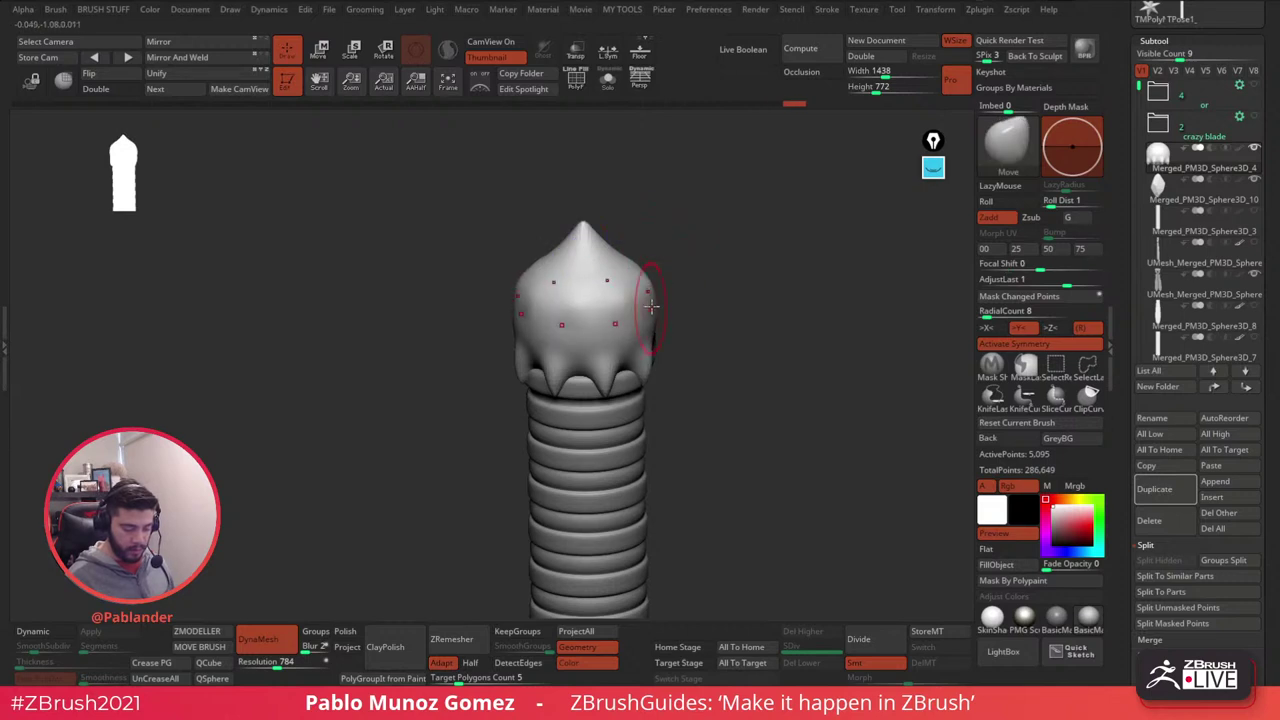
- Switch to the HRGi_Cutter brush and remesh the pommel with DynaMesh at resolution 1128
key("b")
left_click(761, 398)
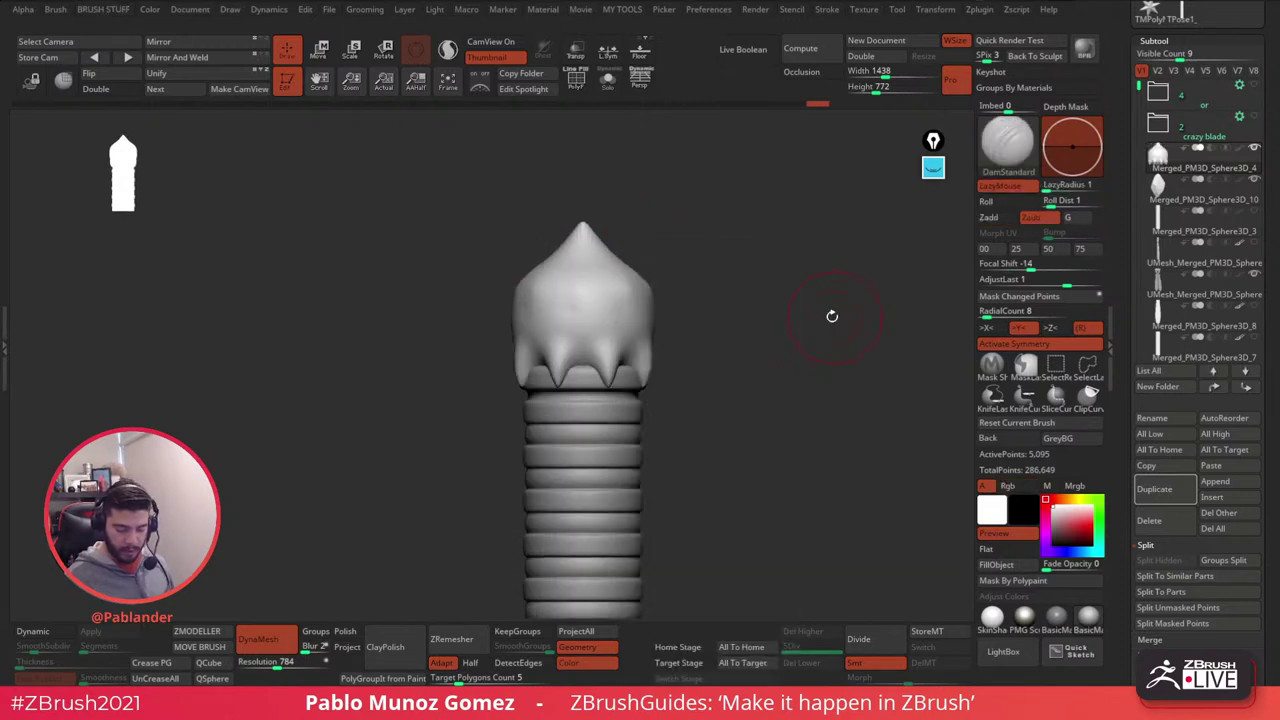
key("b")
left_click(772, 580)
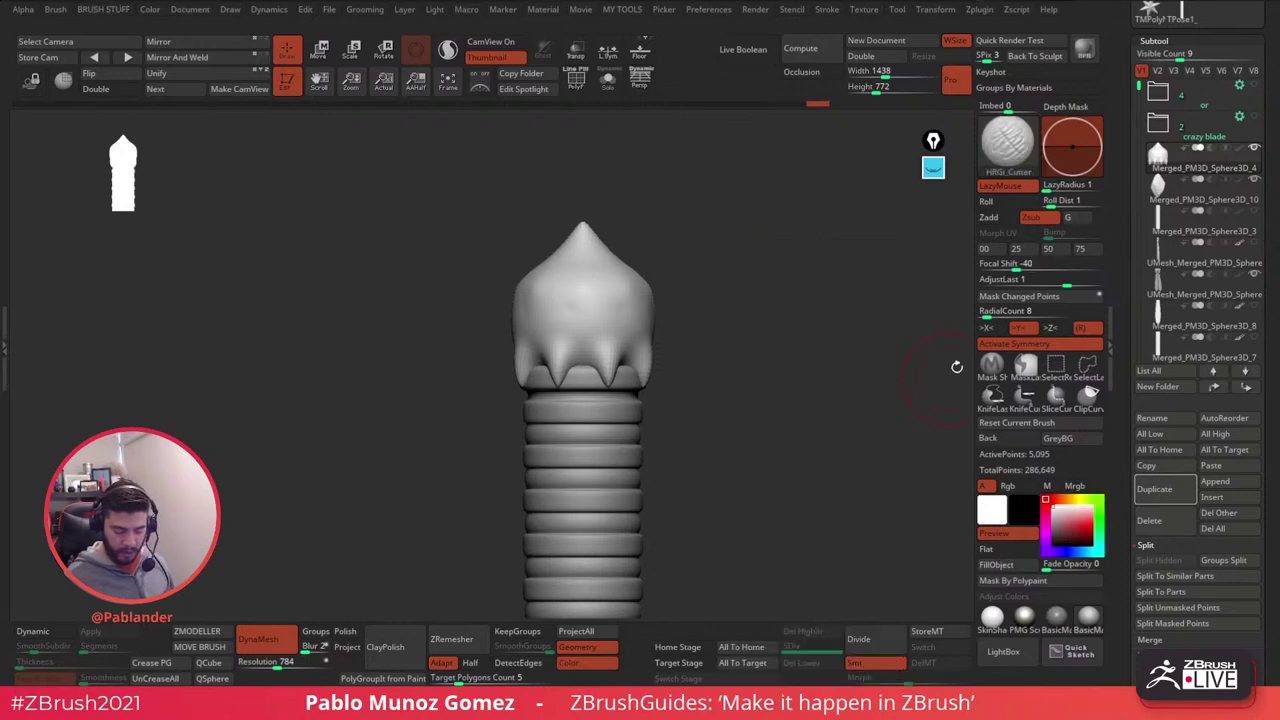
left_click(284, 664)
left_click_drag(326, 479, 328, 554, "ctrl")
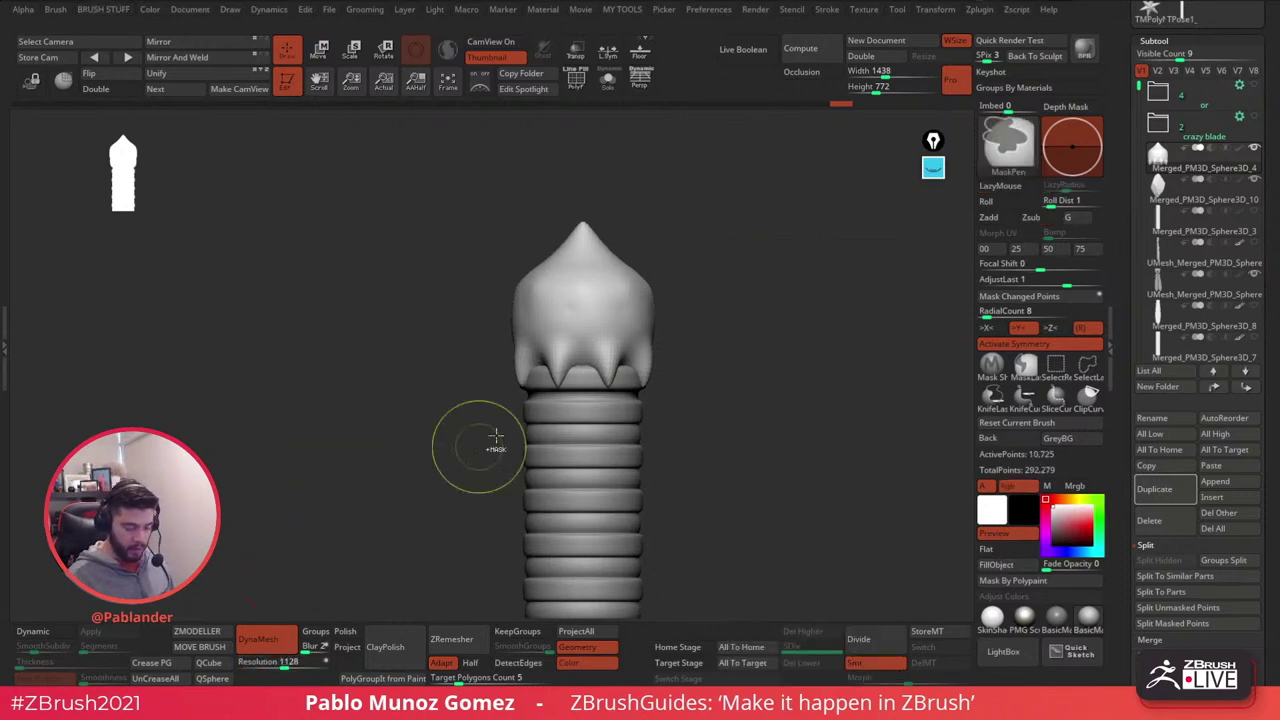
- Try carving arched grooves between the pommel's lower points with the HRGi_Cutter brush at a smaller draw size
key("space")
left_click_drag(730, 262, 726, 262)
key("space")
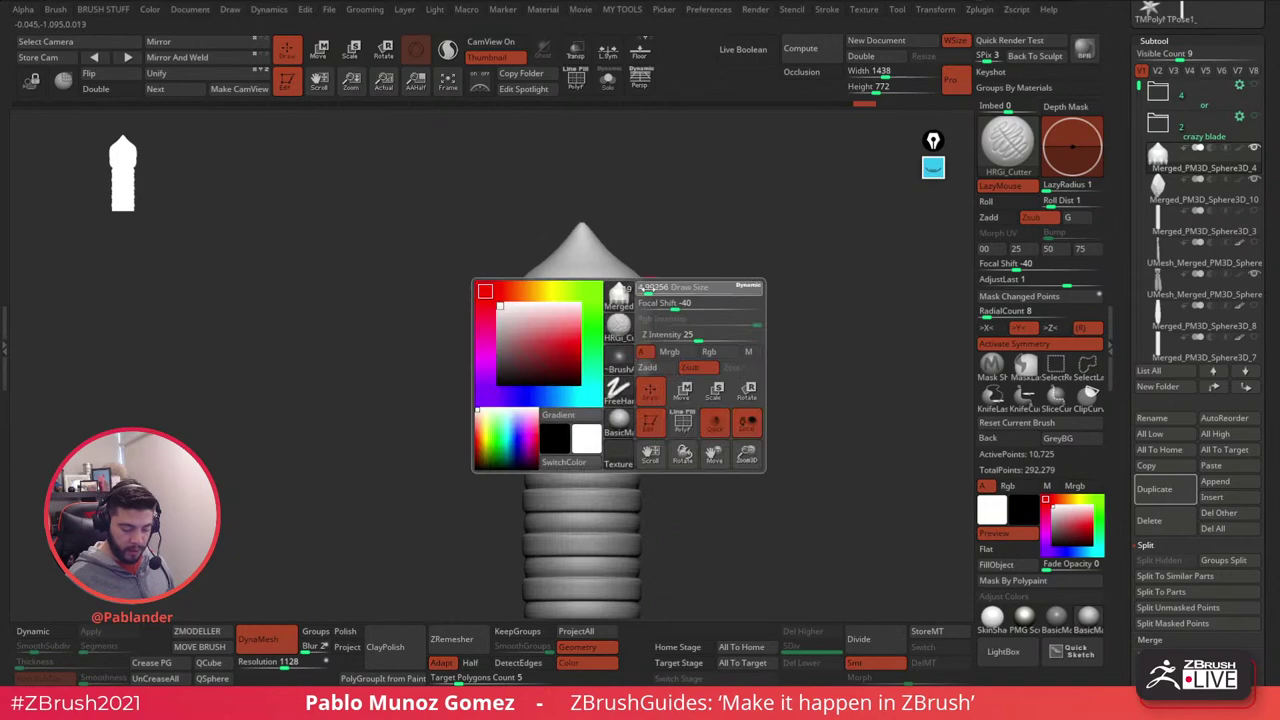
left_click_drag(656, 290, 652, 290)
left_click_drag(695, 273, 650, 285, "alt")
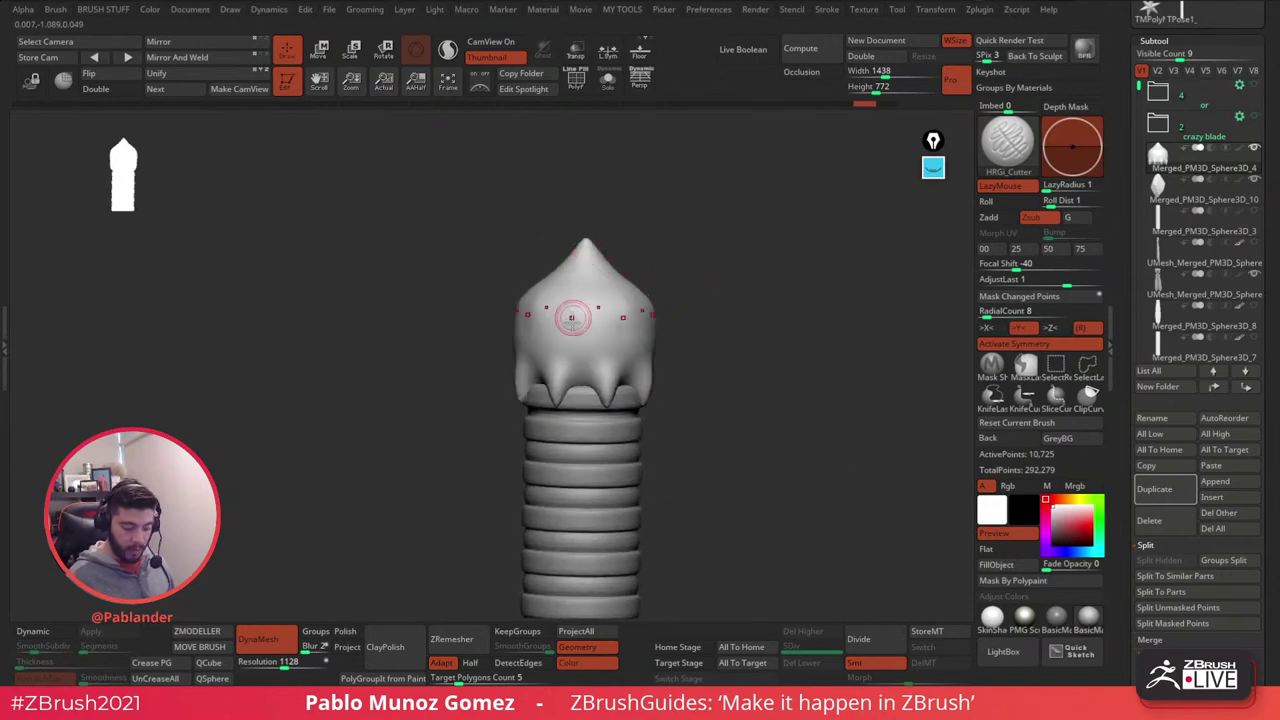
mouse_move(568, 380)
left_mouse_down()
mouse_move(577, 316)
mouse_move(594, 376)
mouse_move(598, 345)
mouse_move(574, 339)
left_mouse_up()
key("ctrl+z")
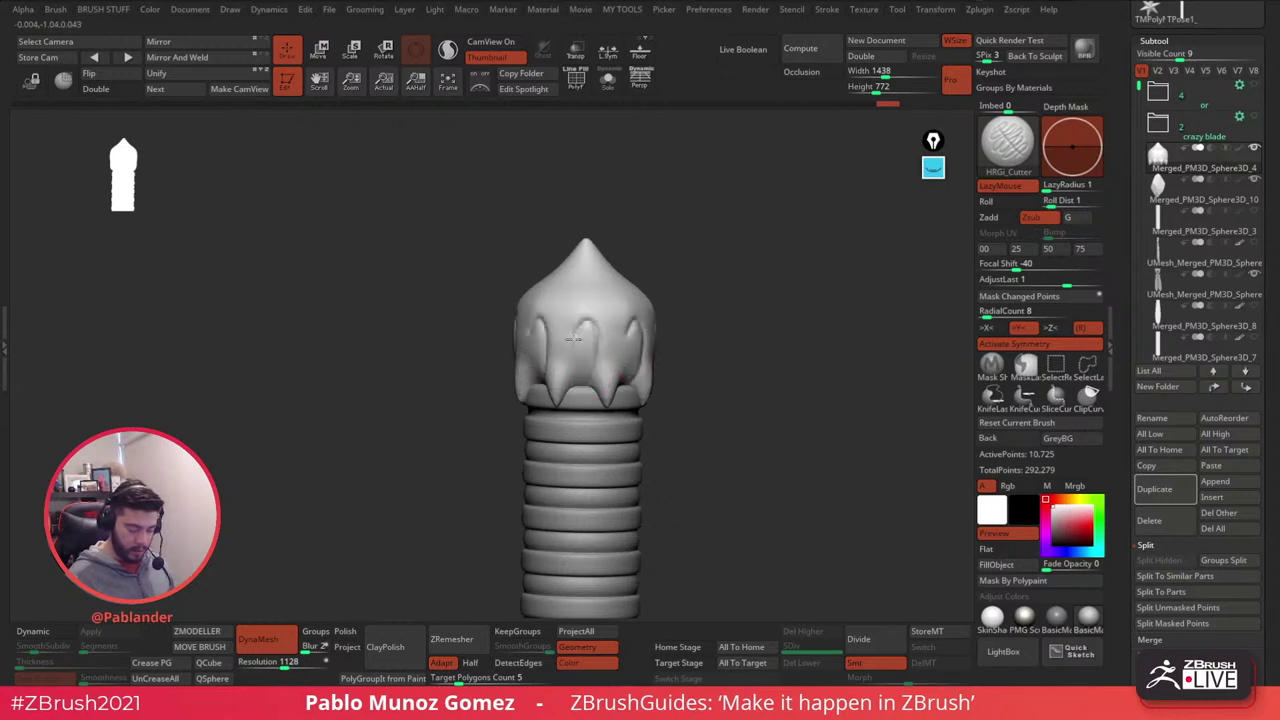
left_click_drag(578, 390, 574, 332)
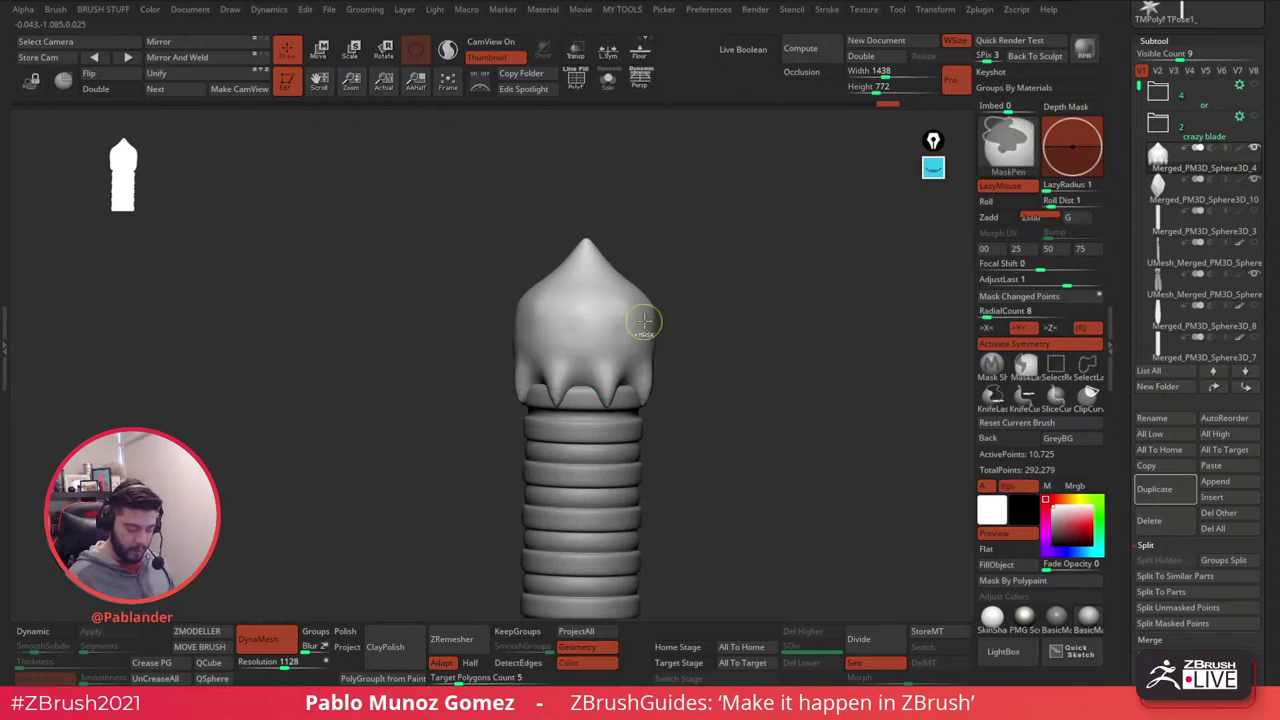
key("ctrl+z")
left_click_drag(565, 324, 580, 303)
key("ctrl+z")
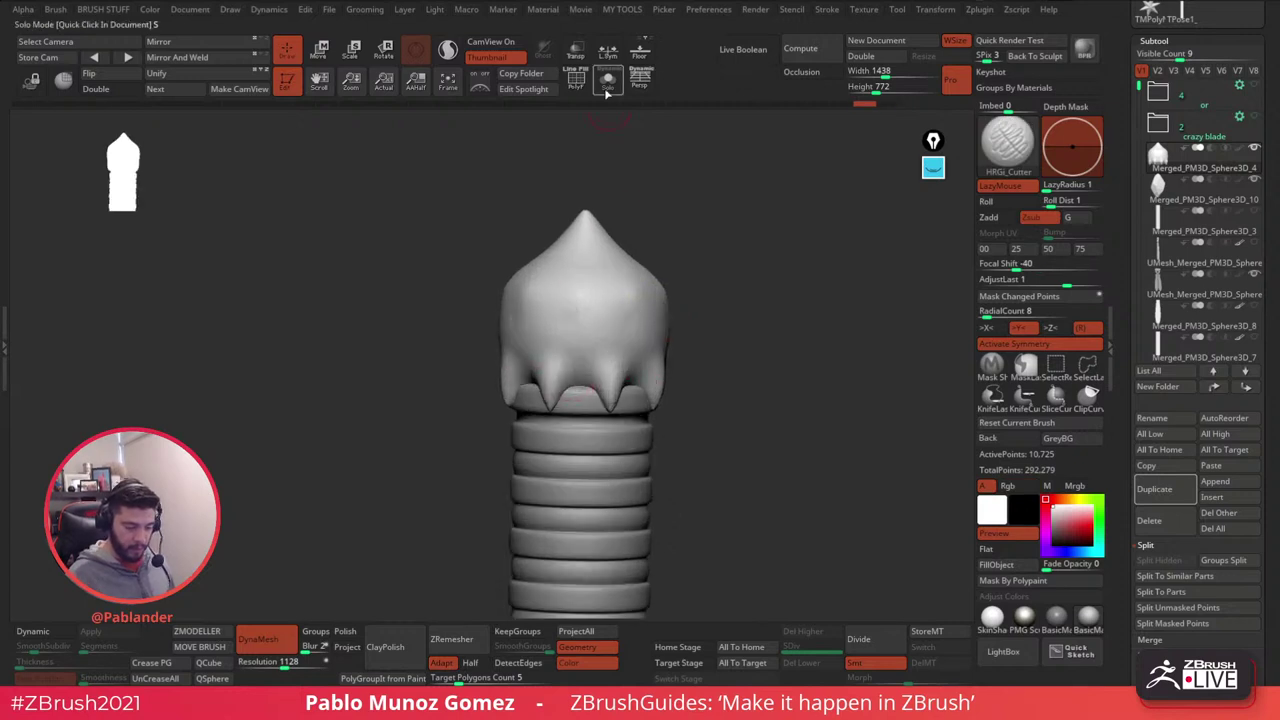
- Isolate the pommel in Solo mode and try carving a taller arch above the gaps between its lower points
left_click(607, 86)
mouse_move(577, 388)
left_mouse_down()
mouse_move(578, 312)
mouse_move(598, 342)
left_mouse_up()
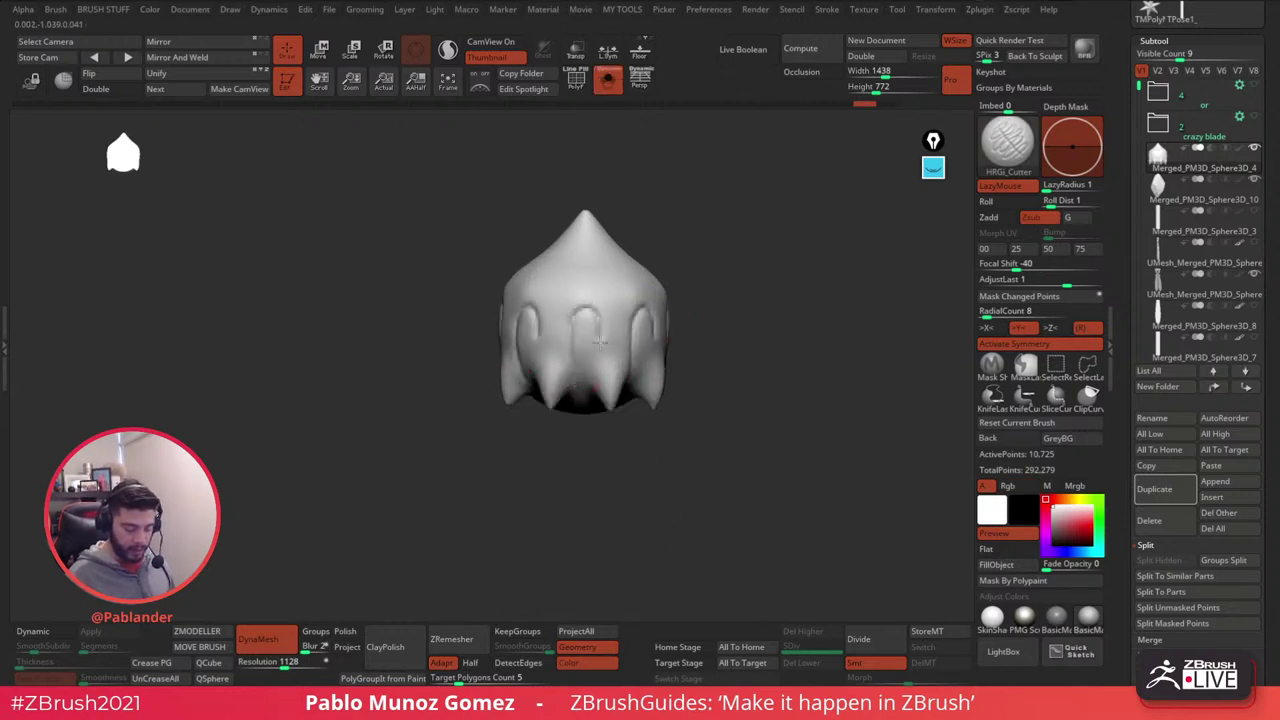
left_click_drag(712, 284, 684, 280)
key("ctrl+z")
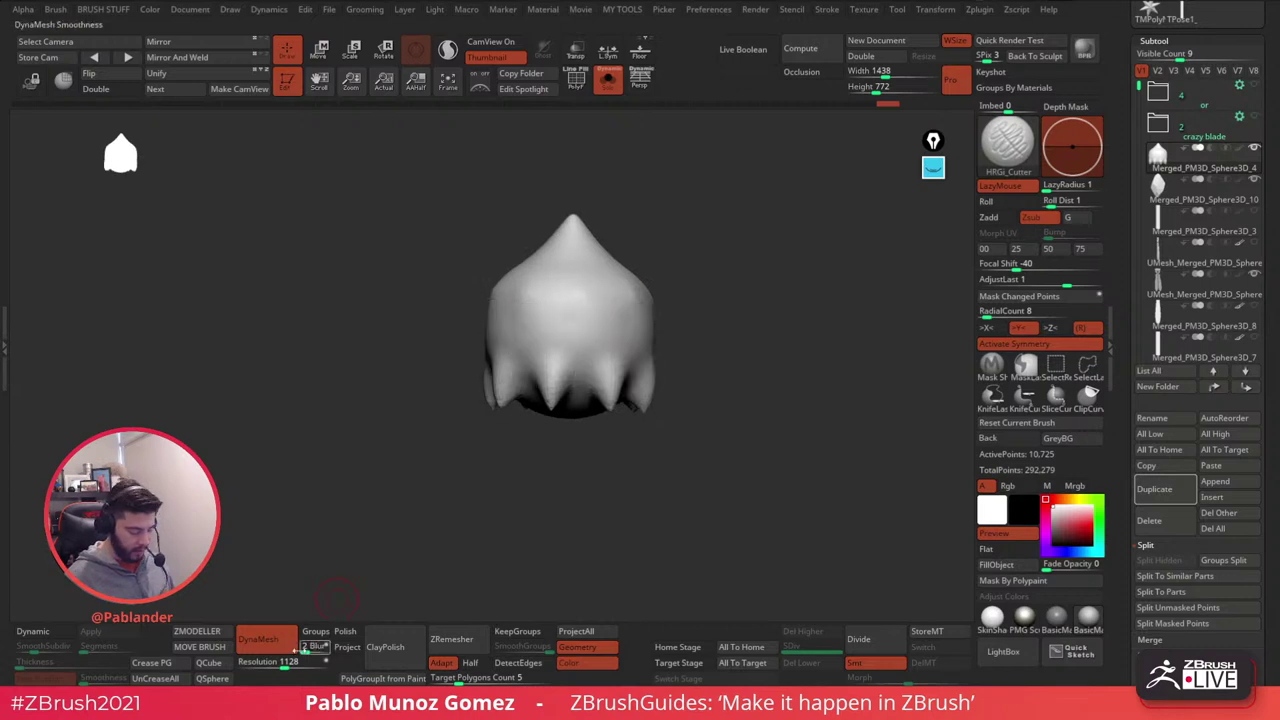
- Try remeshing the pommel with DynaMesh at resolution 784 and check its density with the polyframe
left_click_drag(457, 537, 446, 546)
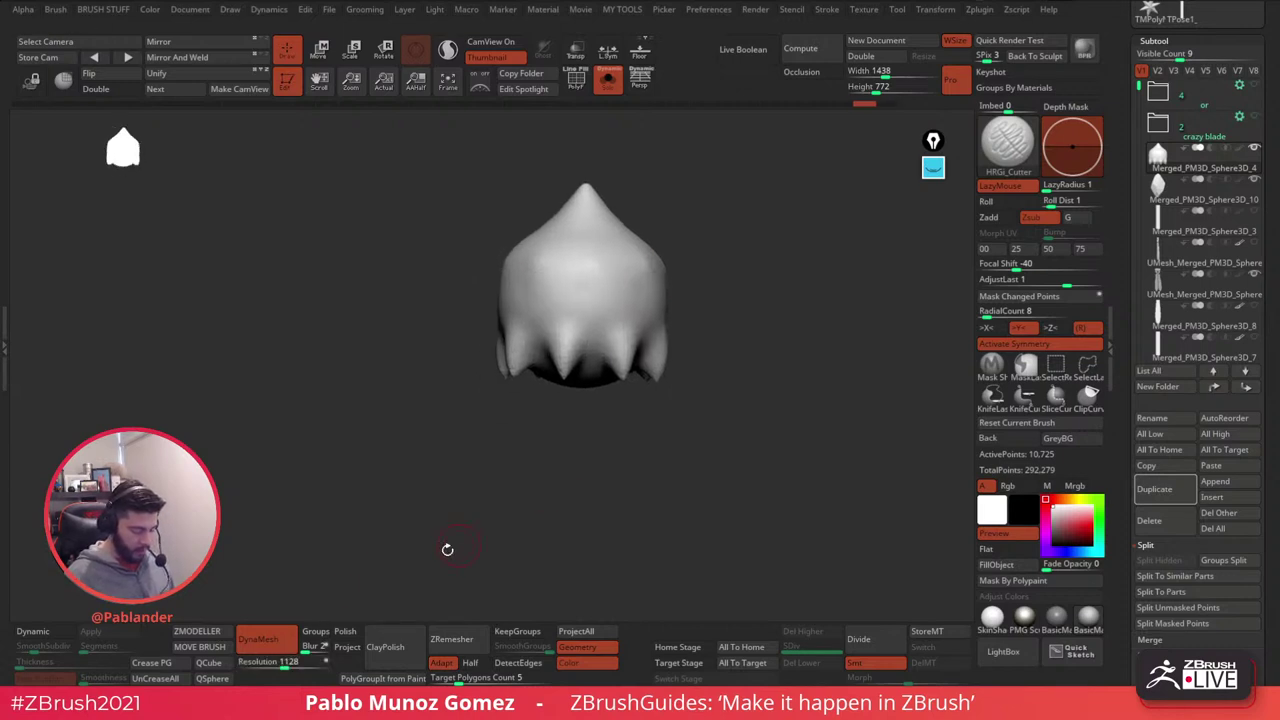
left_click_drag(364, 567, 566, 451)
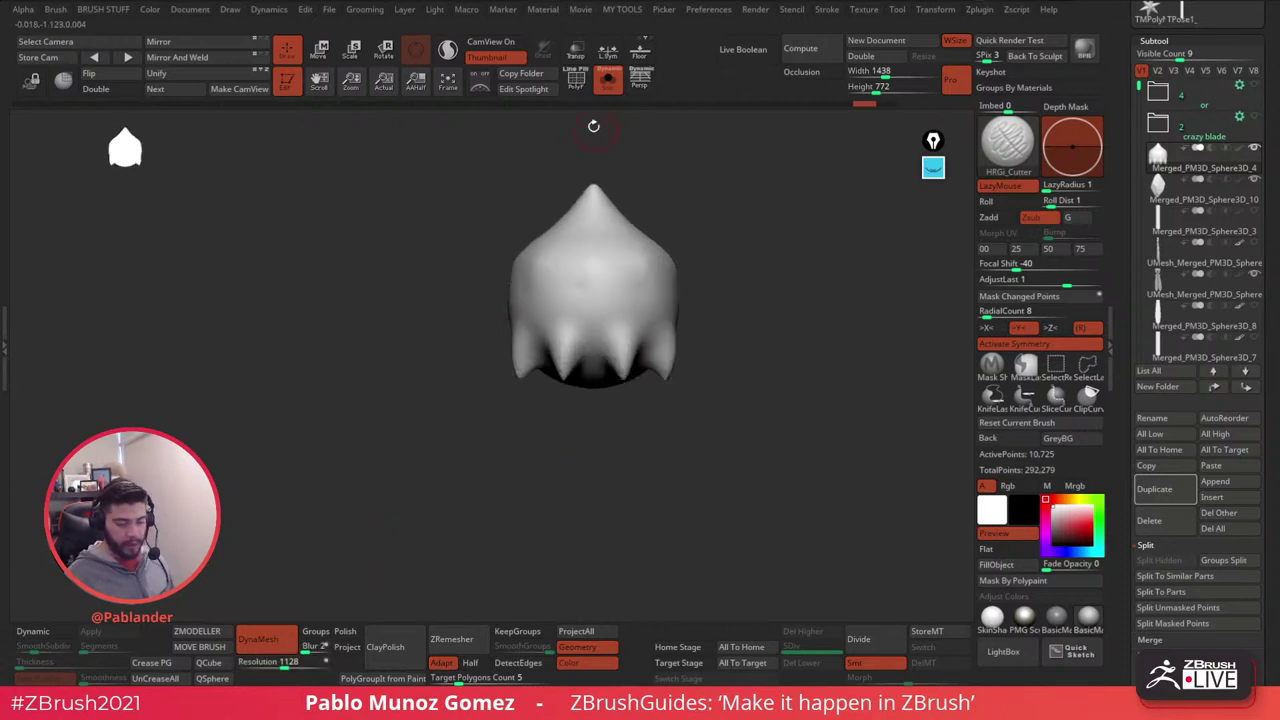
left_click(577, 82)
left_click(579, 88)
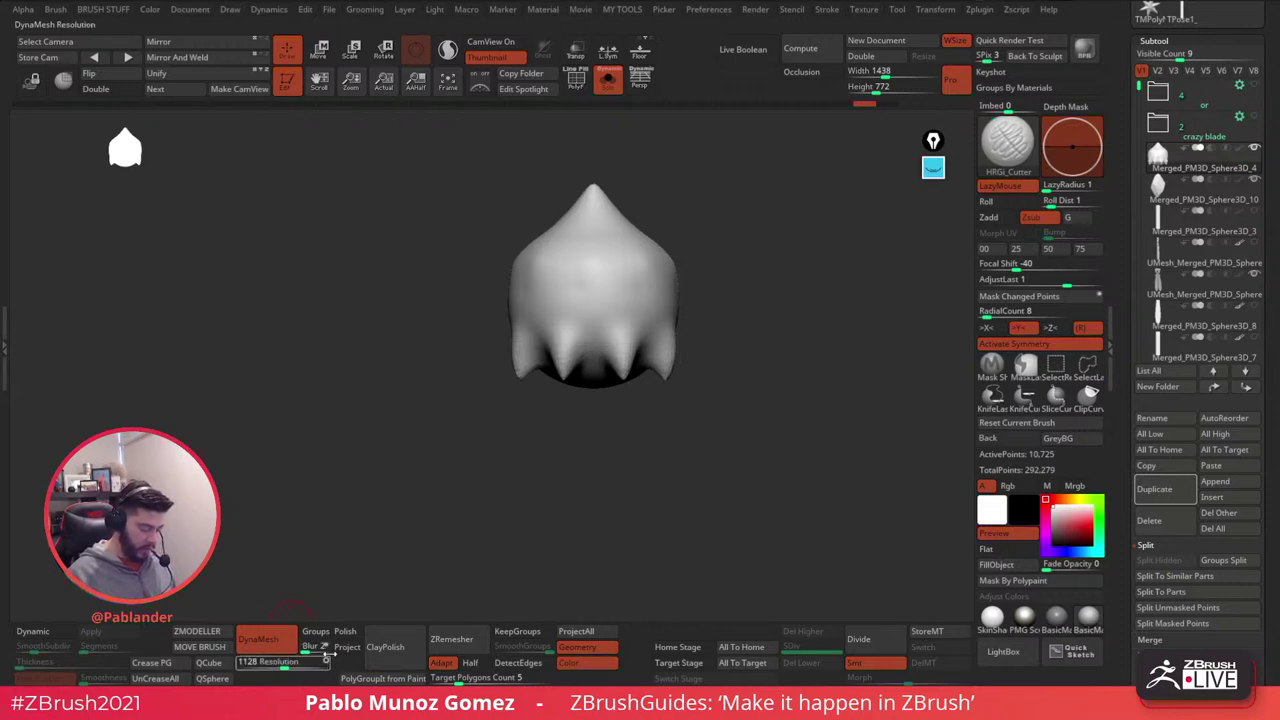
left_click(280, 662)
type("872")
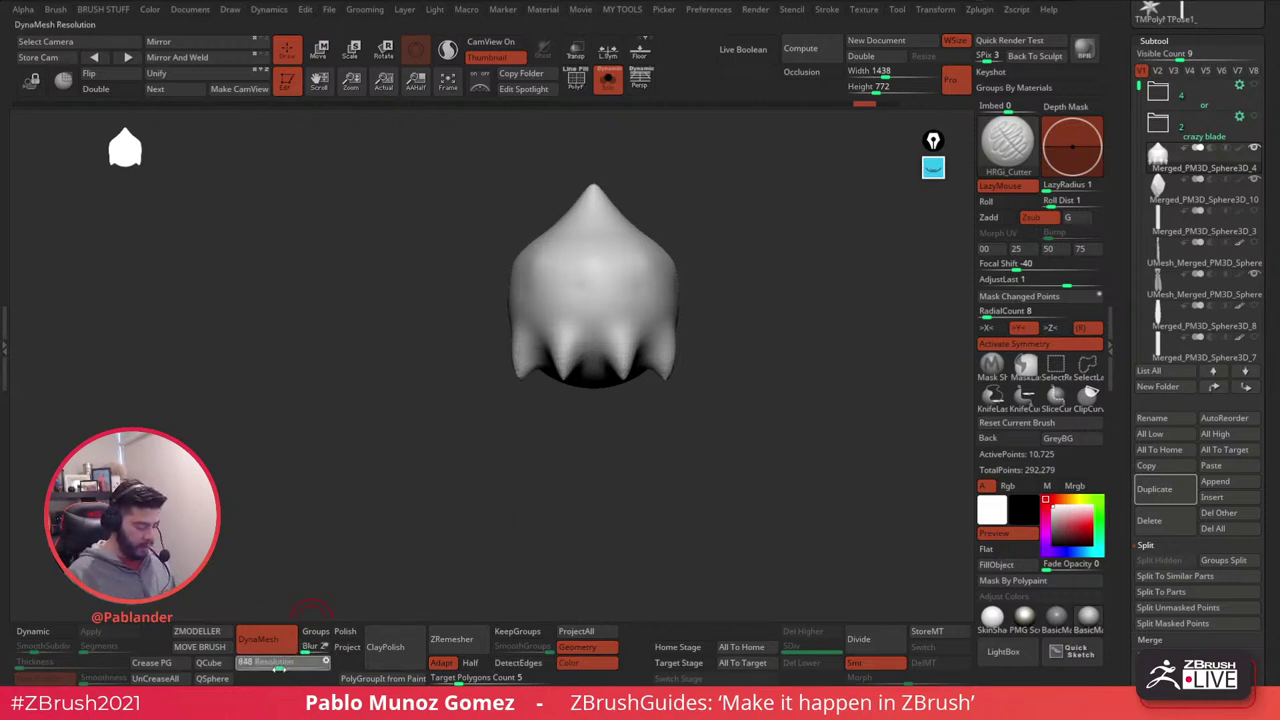
left_click_drag(279, 668, 276, 668)
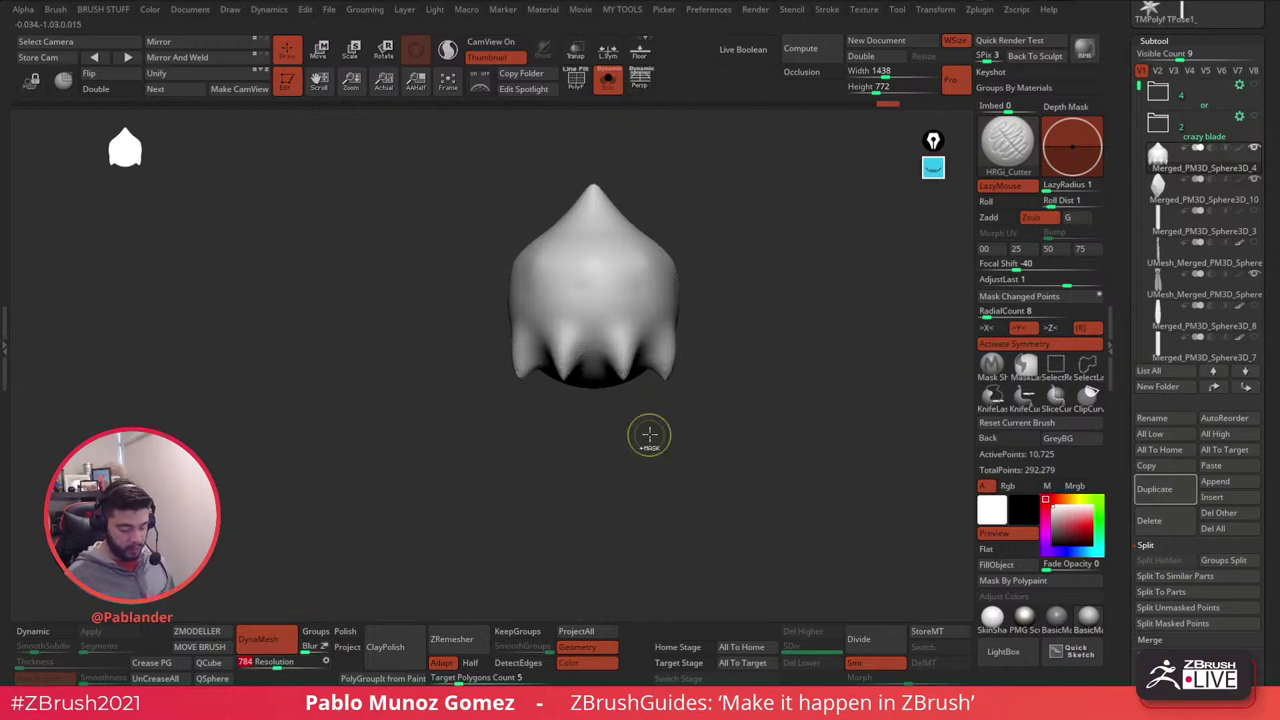
left_click_drag(650, 436, 670, 458, "ctrl")
left_click_drag(708, 202, 743, 280, "ctrl")
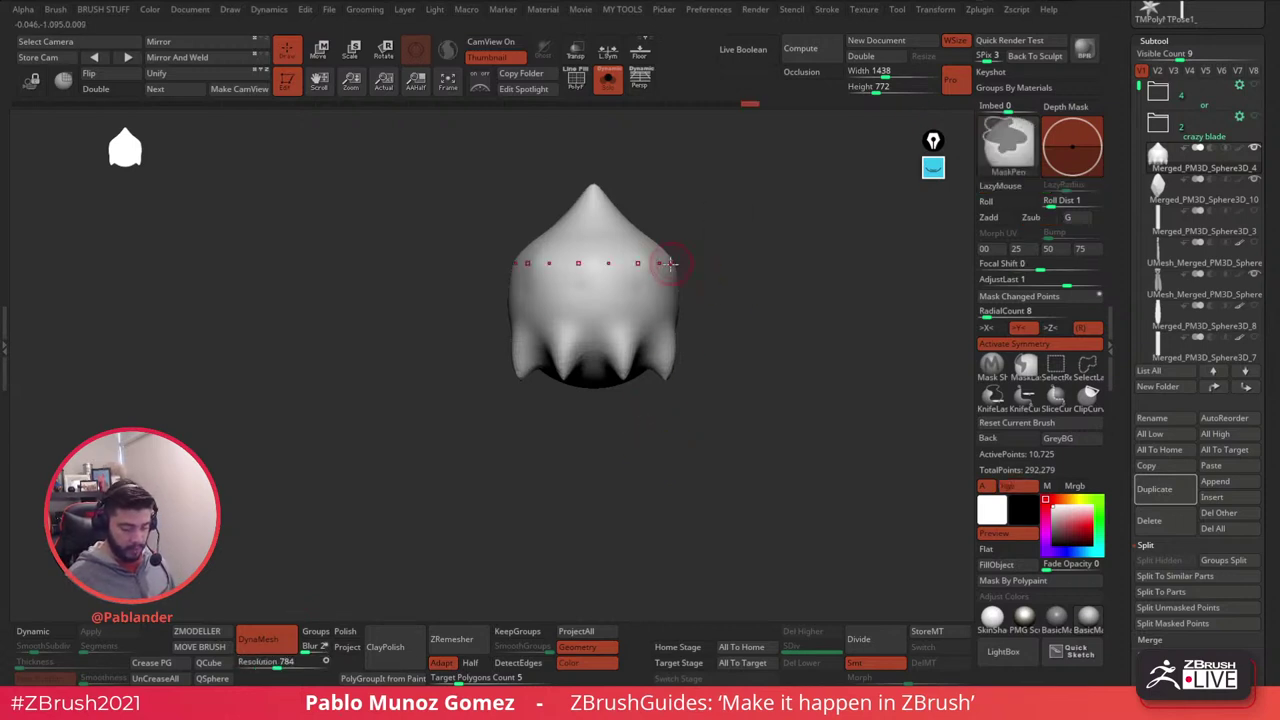
left_click(575, 84)
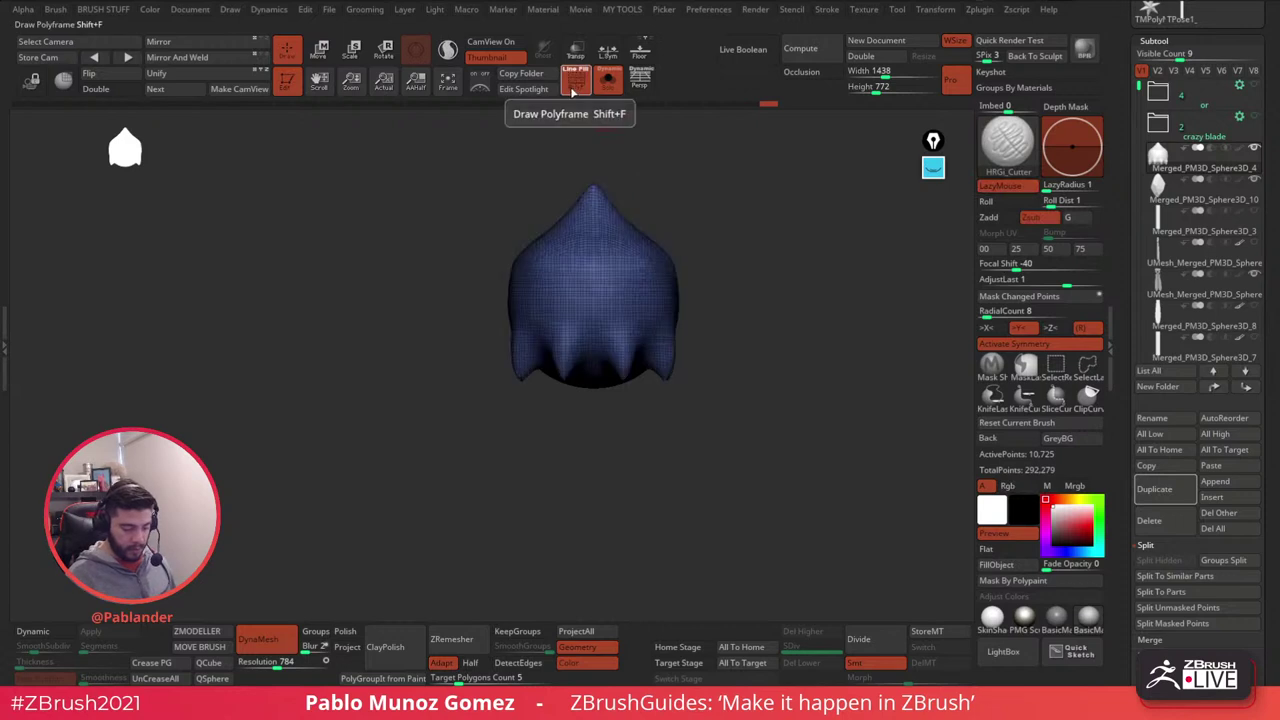
left_click(575, 84)
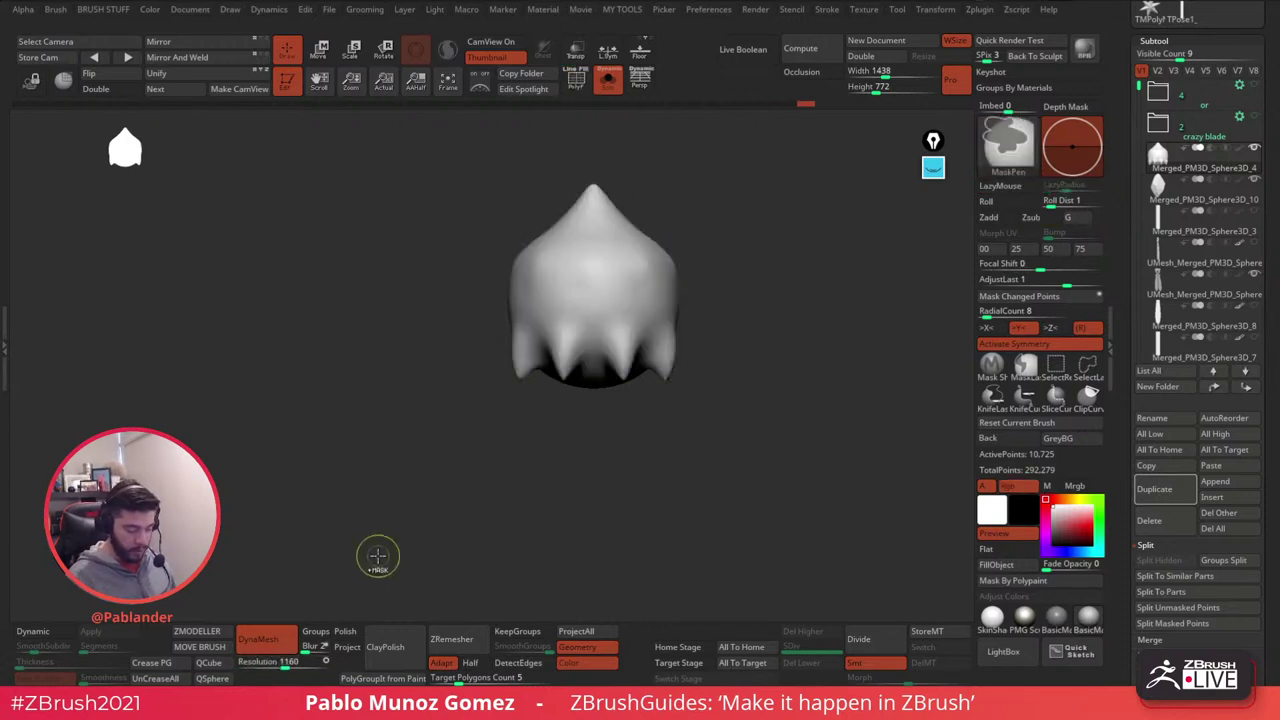
- Remesh the pommel with DynaMesh at resolution 1160, check its wireframe, and smooth the surface with the Polish deformation
left_click(575, 84)
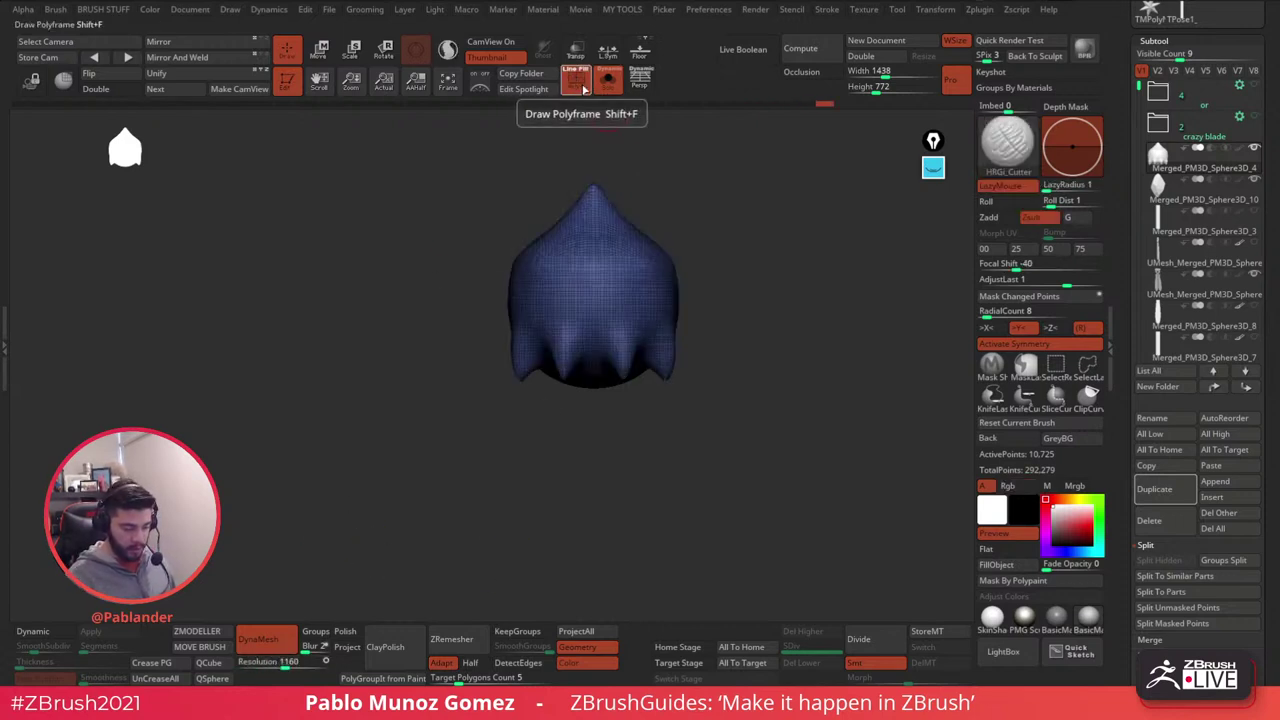
left_click(575, 84)
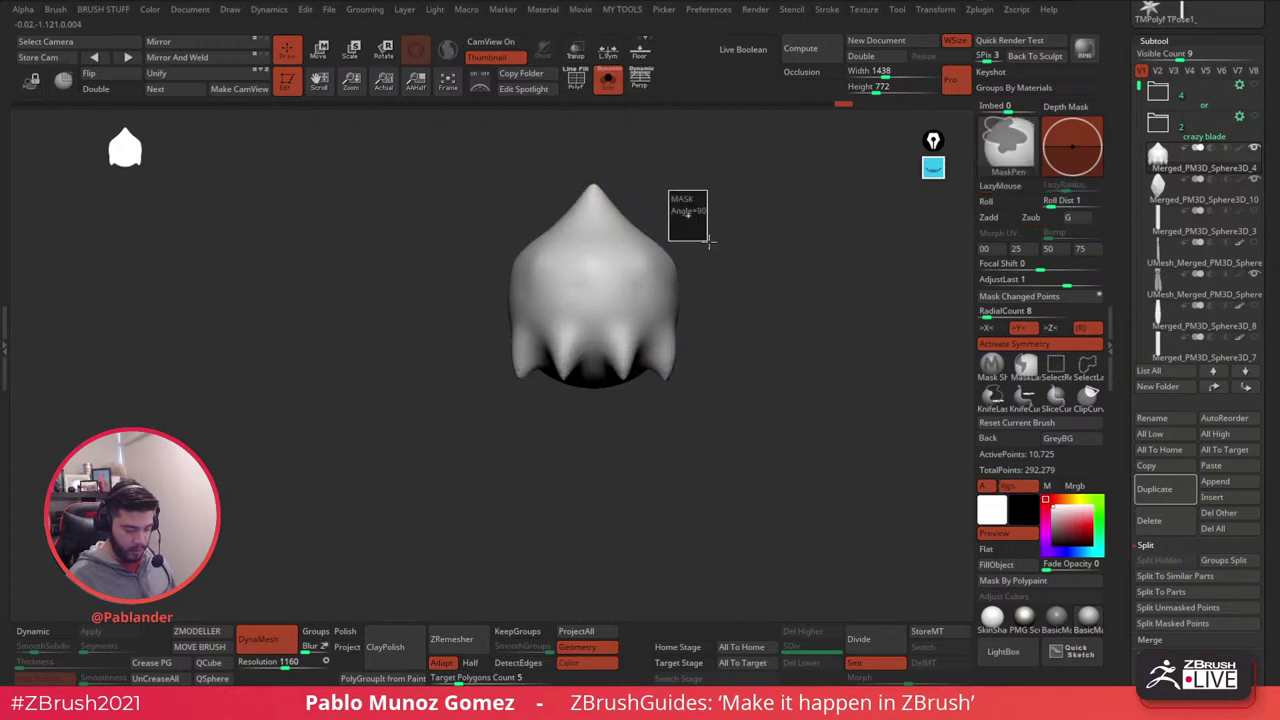
left_click(577, 84)
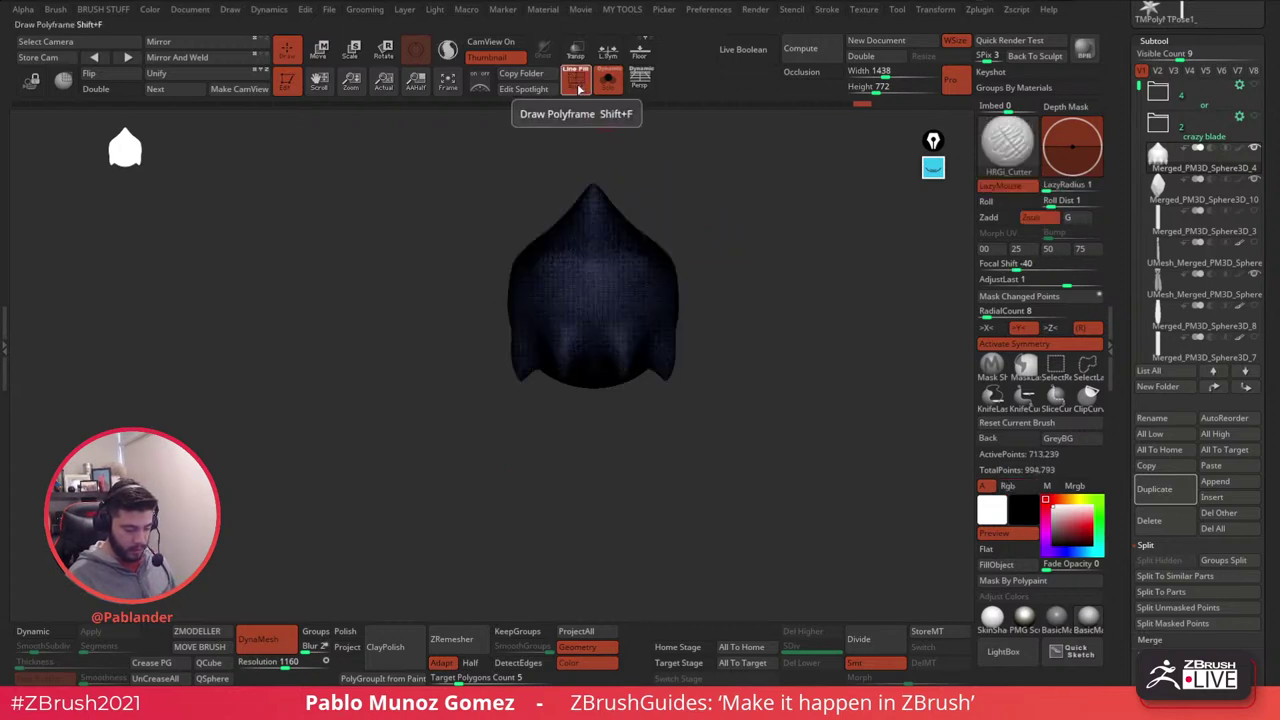
left_click(581, 90)
key("1")
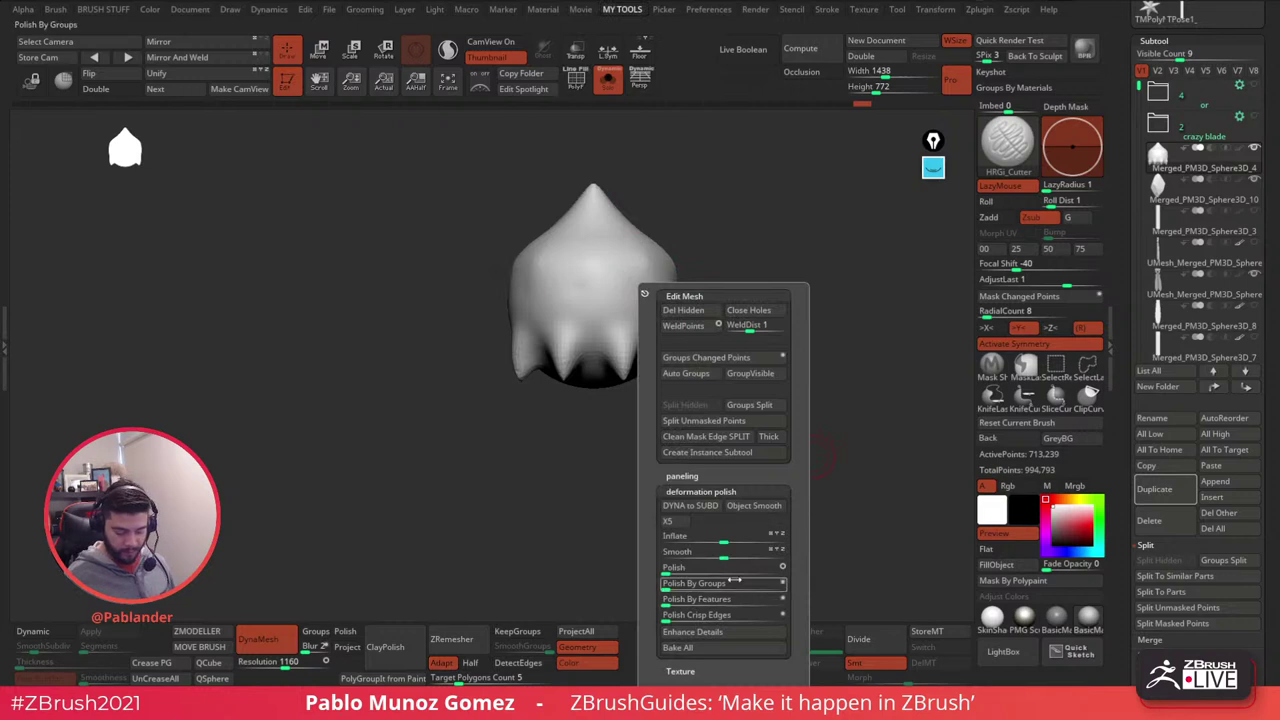
left_click_drag(672, 570, 760, 566)
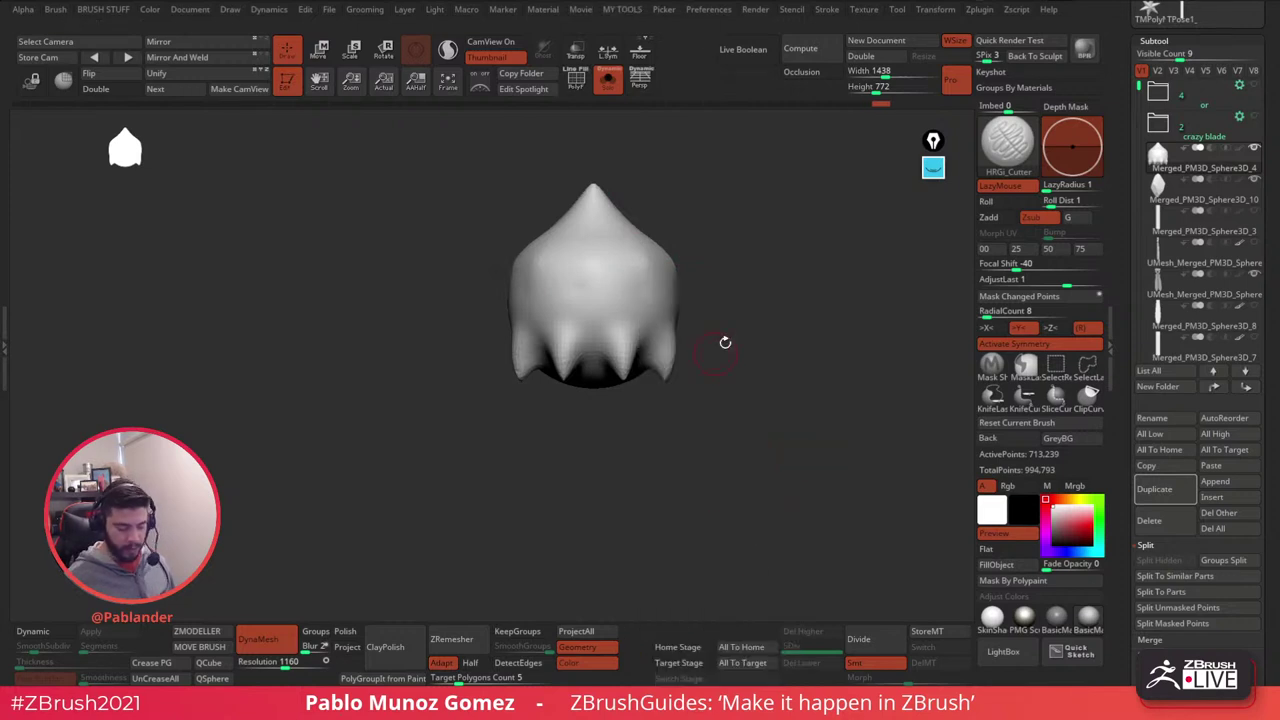
- Lower the DynaMesh resolution to 904 and remesh the polished pommel
key("space")
left_click_drag(291, 665, 280, 666)
left_click_drag(453, 423, 571, 511, "ctrl")
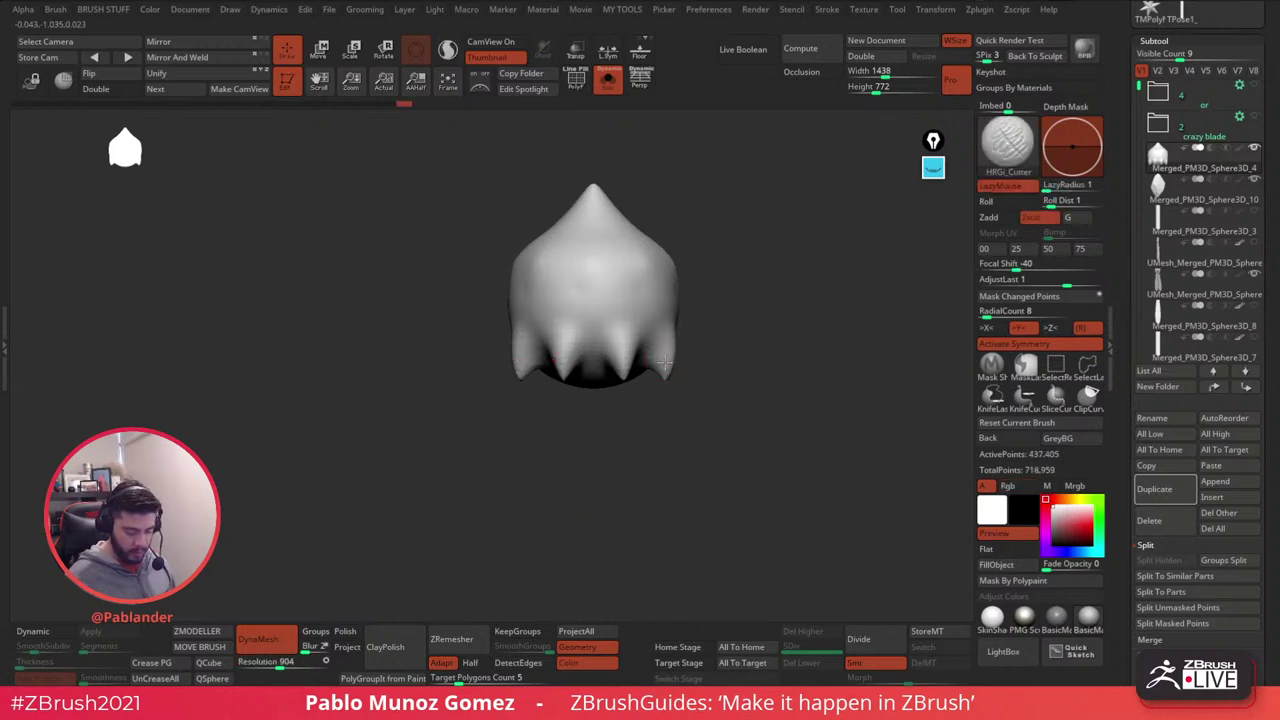
left_click_drag(663, 420, 665, 467, "ctrl")
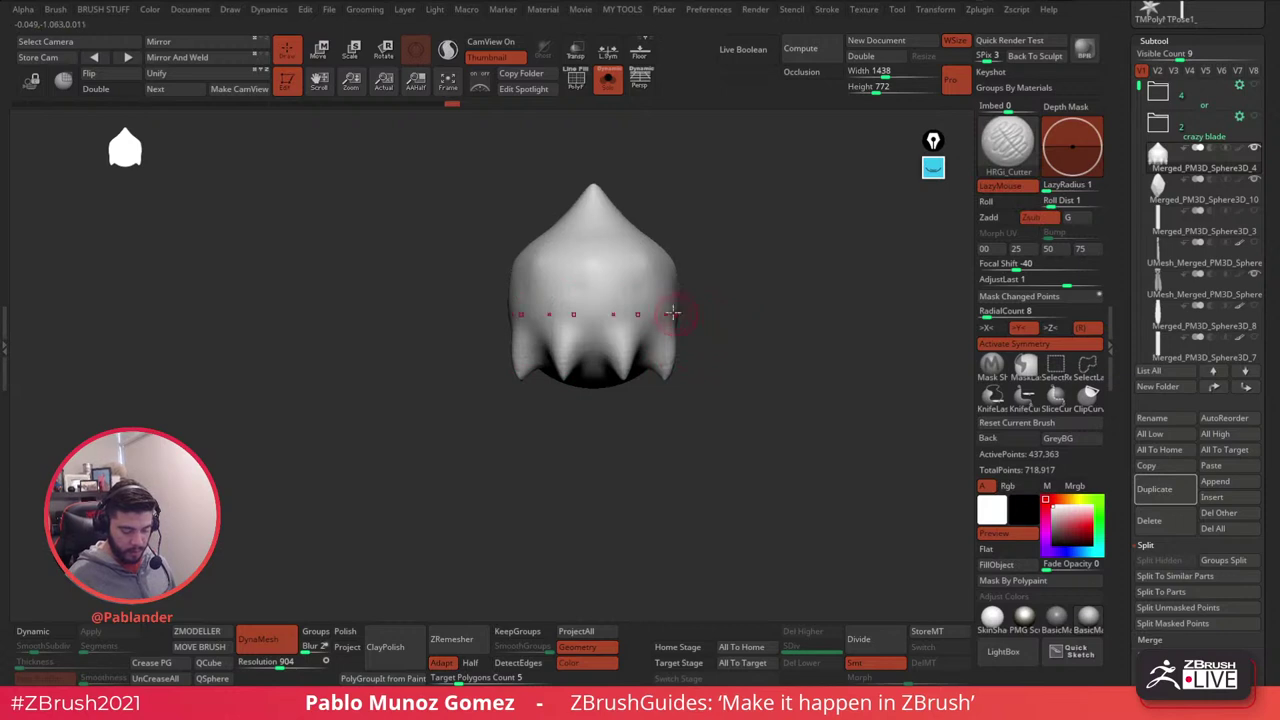
left_click_drag(743, 427, 746, 393, "ctrl")
key("space")
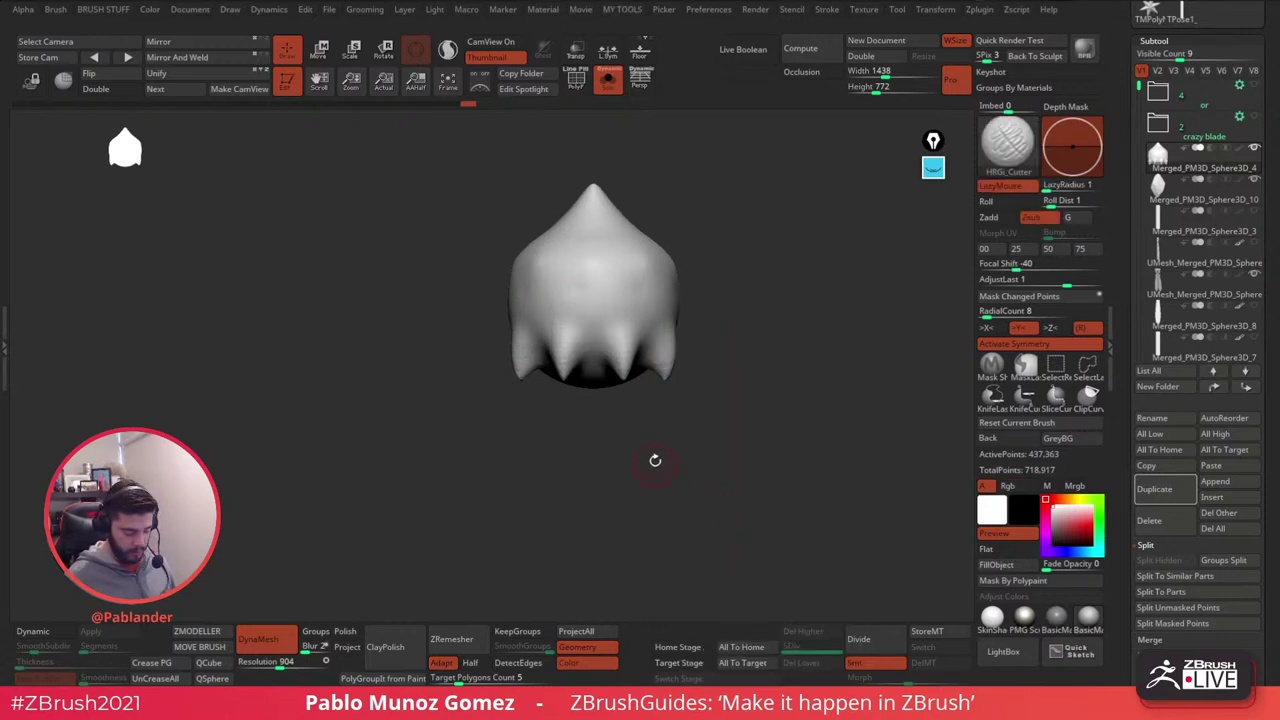
- Lower the DynaMesh resolution to 528, remesh the pommel, and check its density with the polyframe
left_click(584, 85)
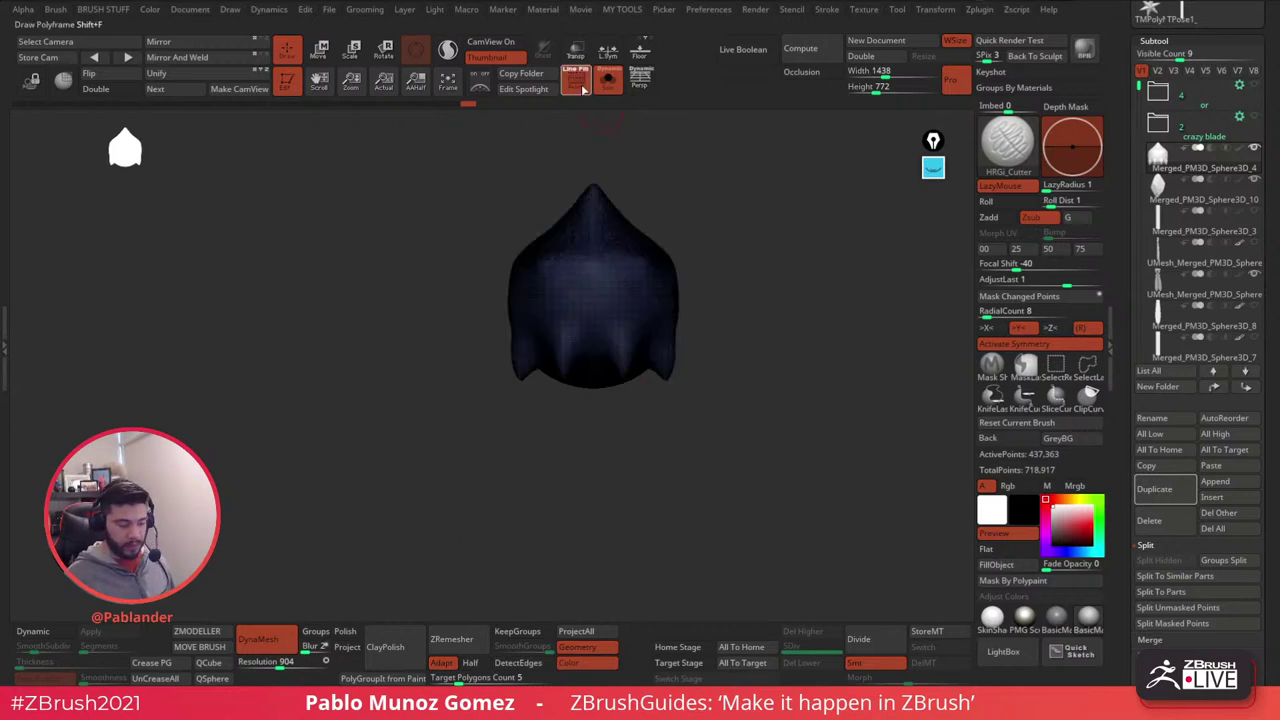
right_click_drag(634, 258, 667, 394, "ctrl")
scroll(657, 346, "down", 5)
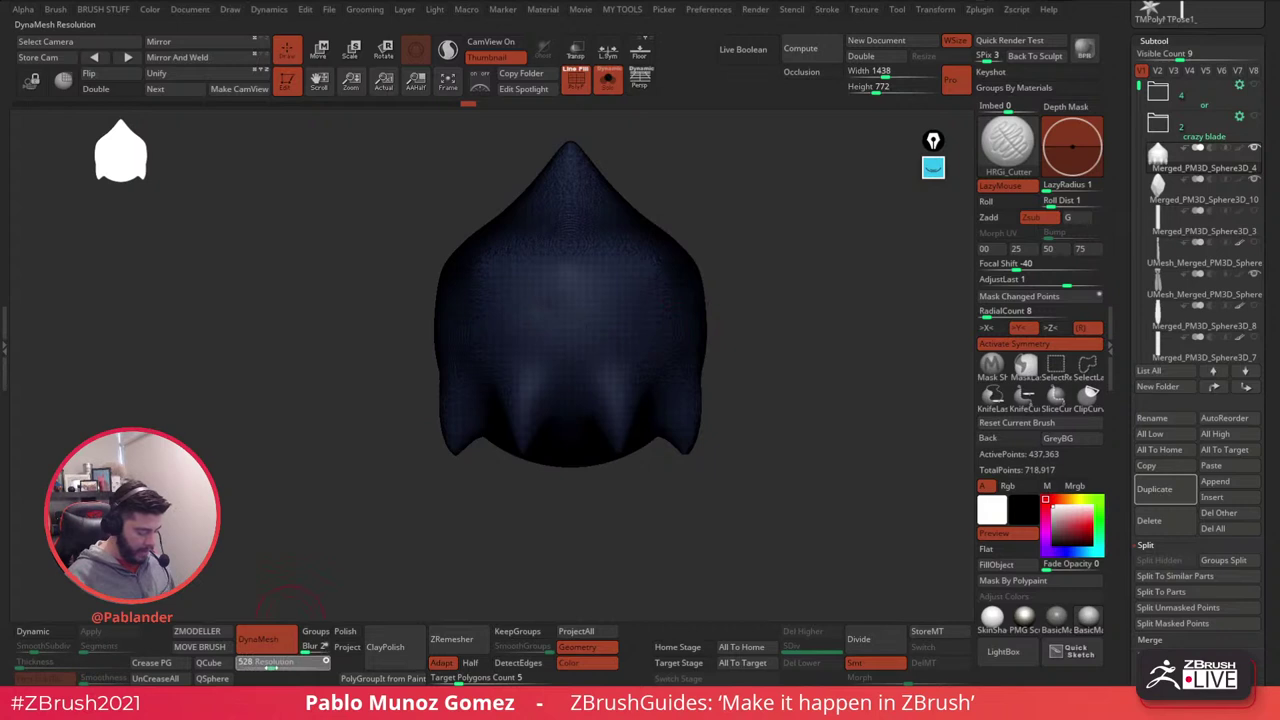
left_click_drag(706, 229, 740, 310, "ctrl")
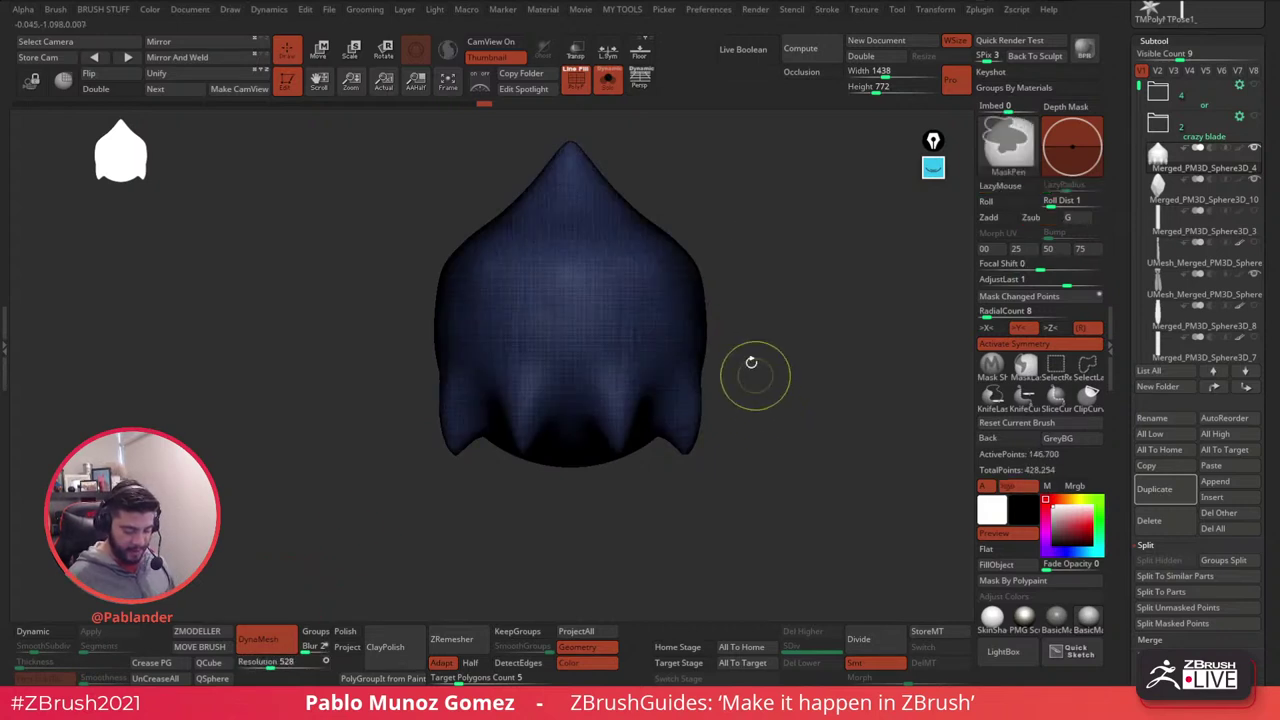
left_click(578, 81)
- Smooth the remeshed pommel with the Polish deformation and choose Smooth Stronger as the smoothing brush
key("3")
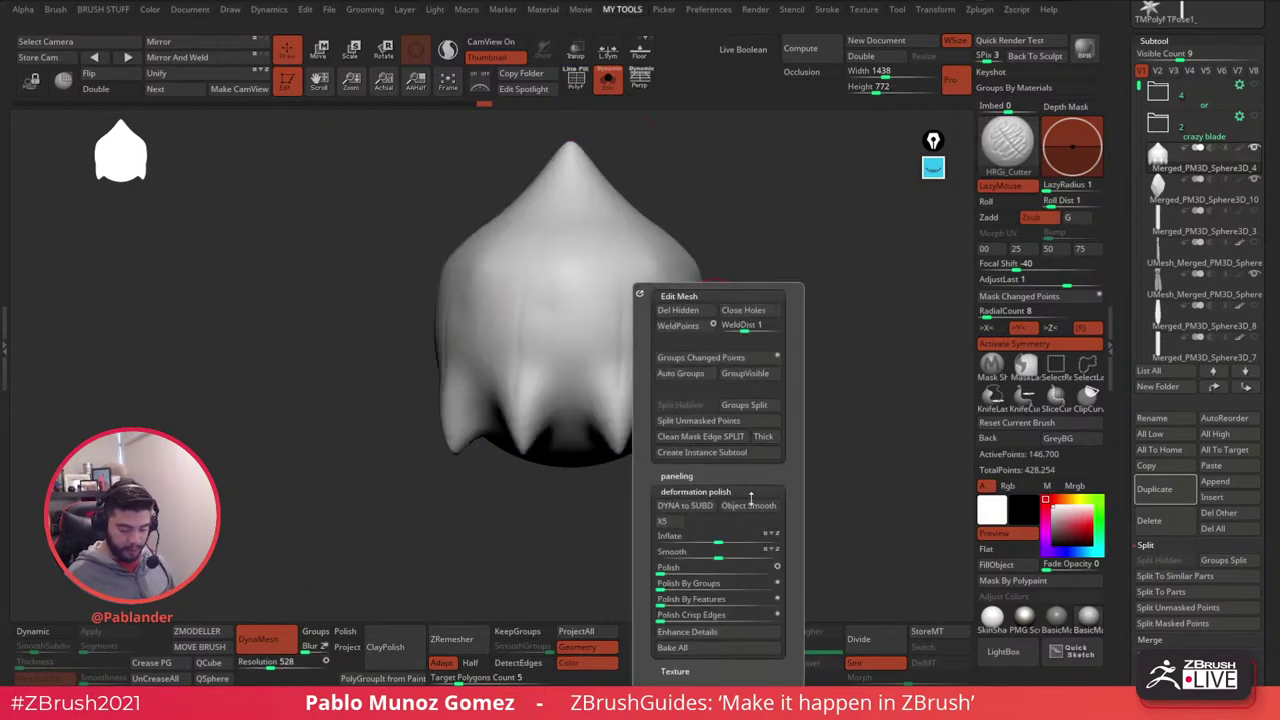
left_click(734, 569)
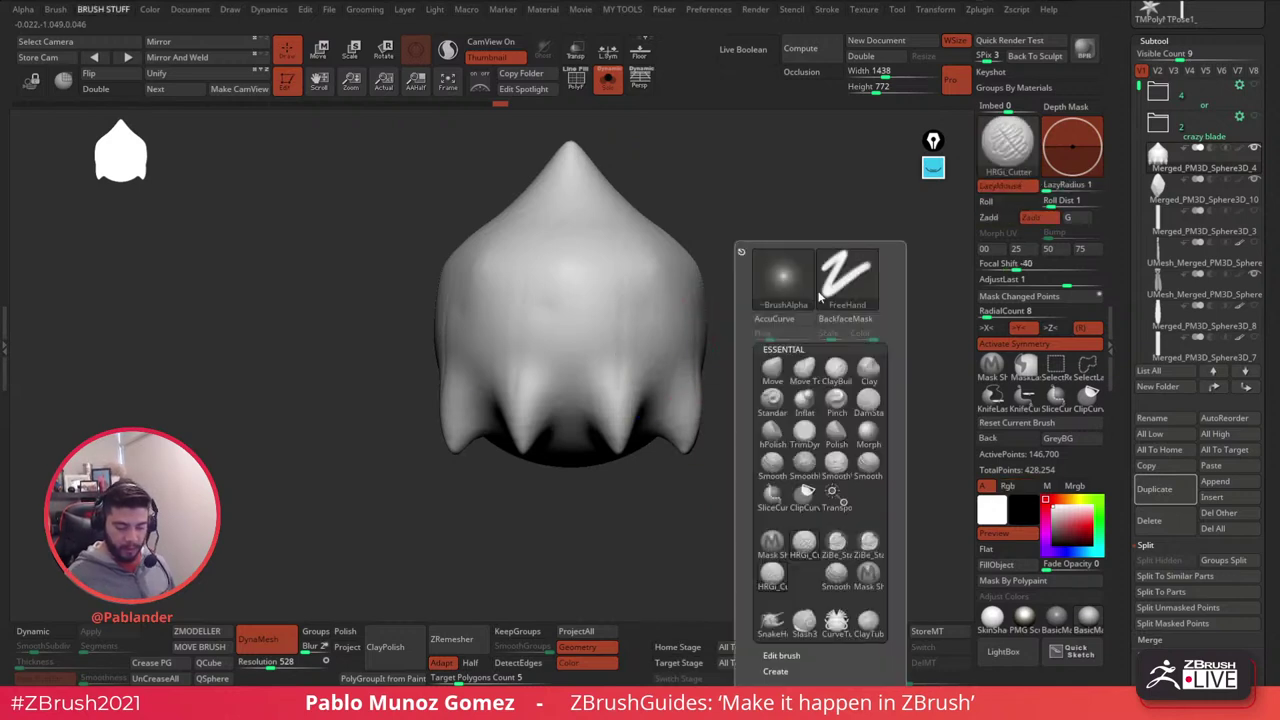
key("b")
left_click(881, 454)
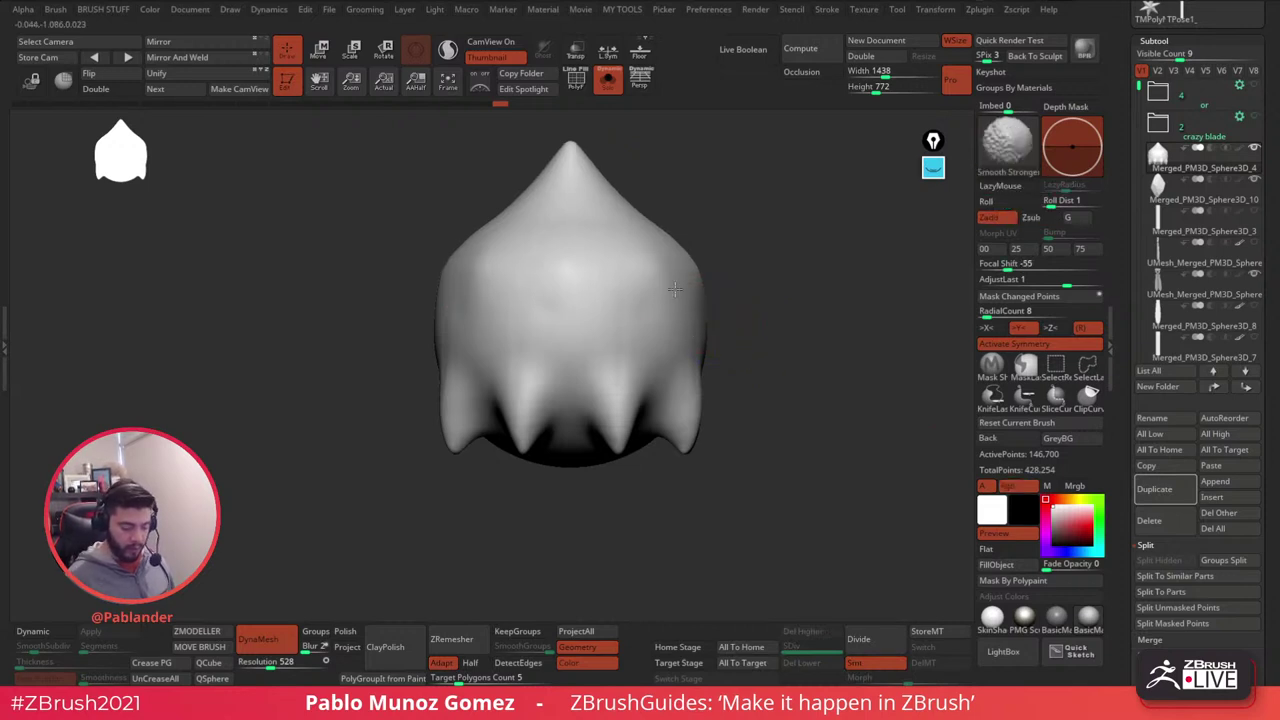
- Smooth the lower spikes and carve mirrored curved grooves from the shoulder down to their tips with HRGi_Cutter, outlining a ring of pointed leaves
mouse_move(634, 402)
left_mouse_down("shift")
mouse_move(622, 446)
mouse_move(608, 436)
left_mouse_up("shift")
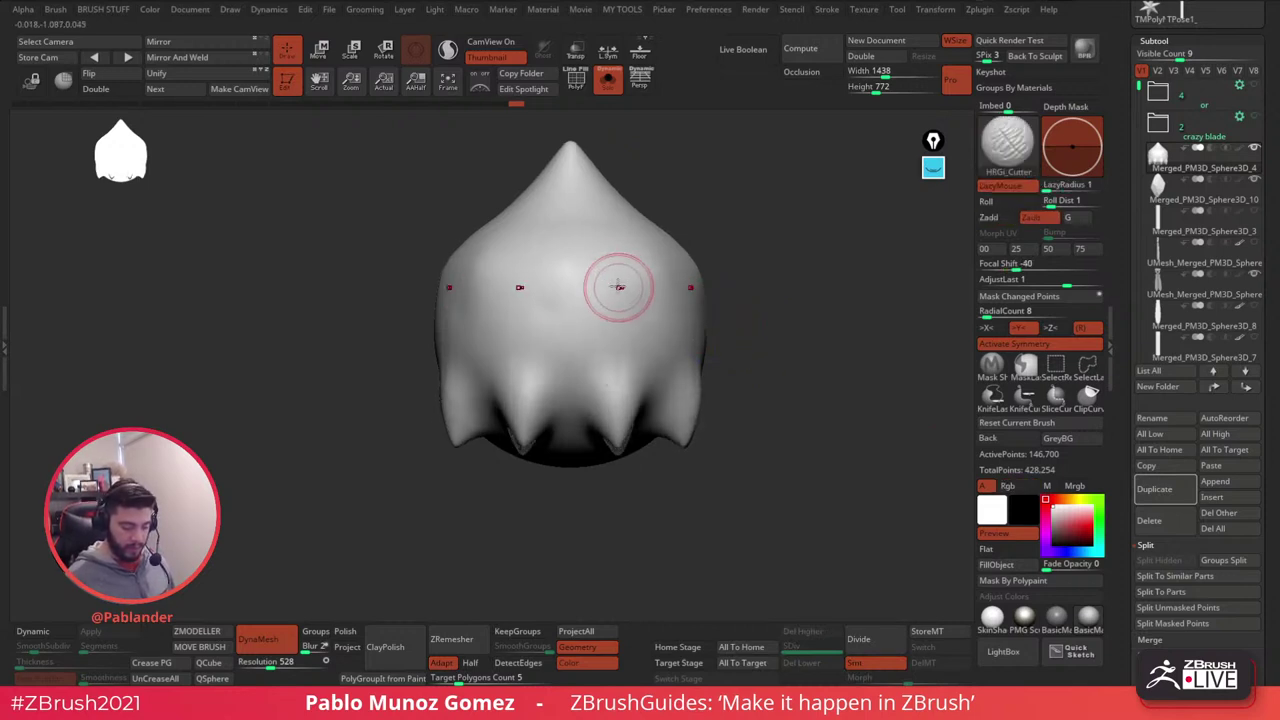
left_click(612, 86)
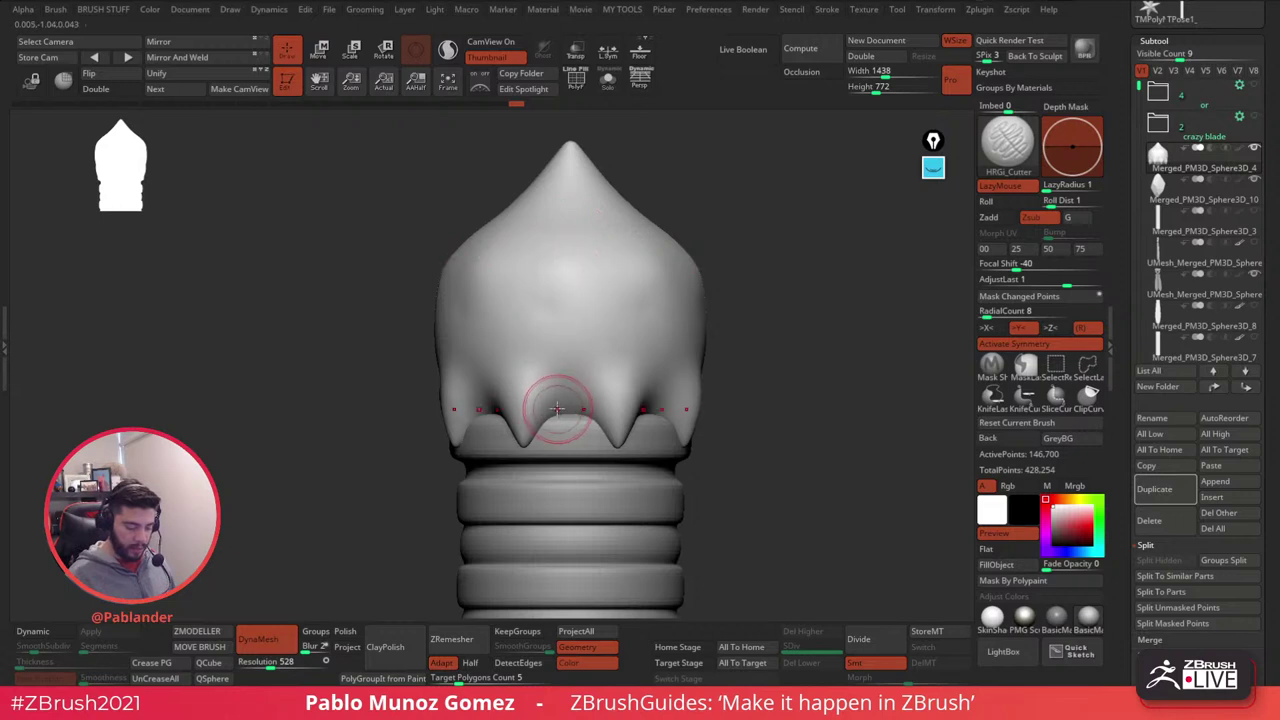
left_click_drag(528, 268, 535, 278)
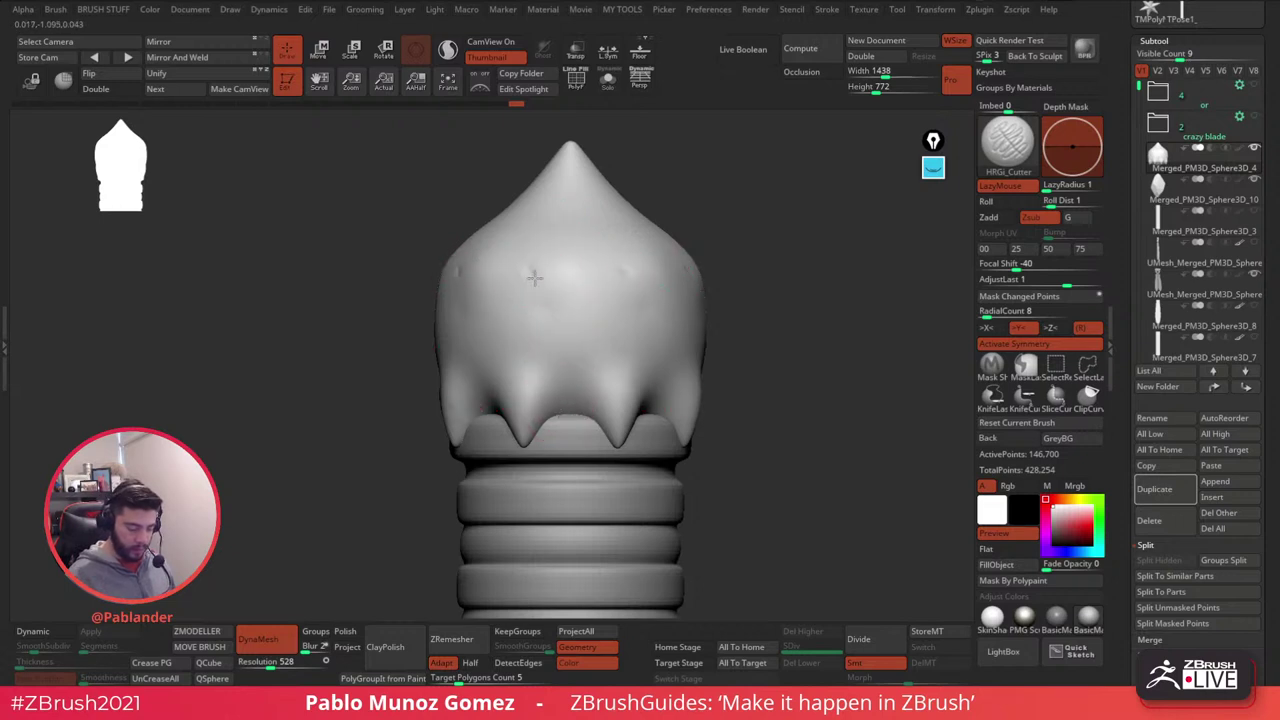
mouse_move(614, 291)
left_mouse_down("shift")
mouse_move(566, 309)
mouse_move(528, 265)
mouse_move(556, 358)
mouse_move(552, 428)
left_mouse_up("shift")
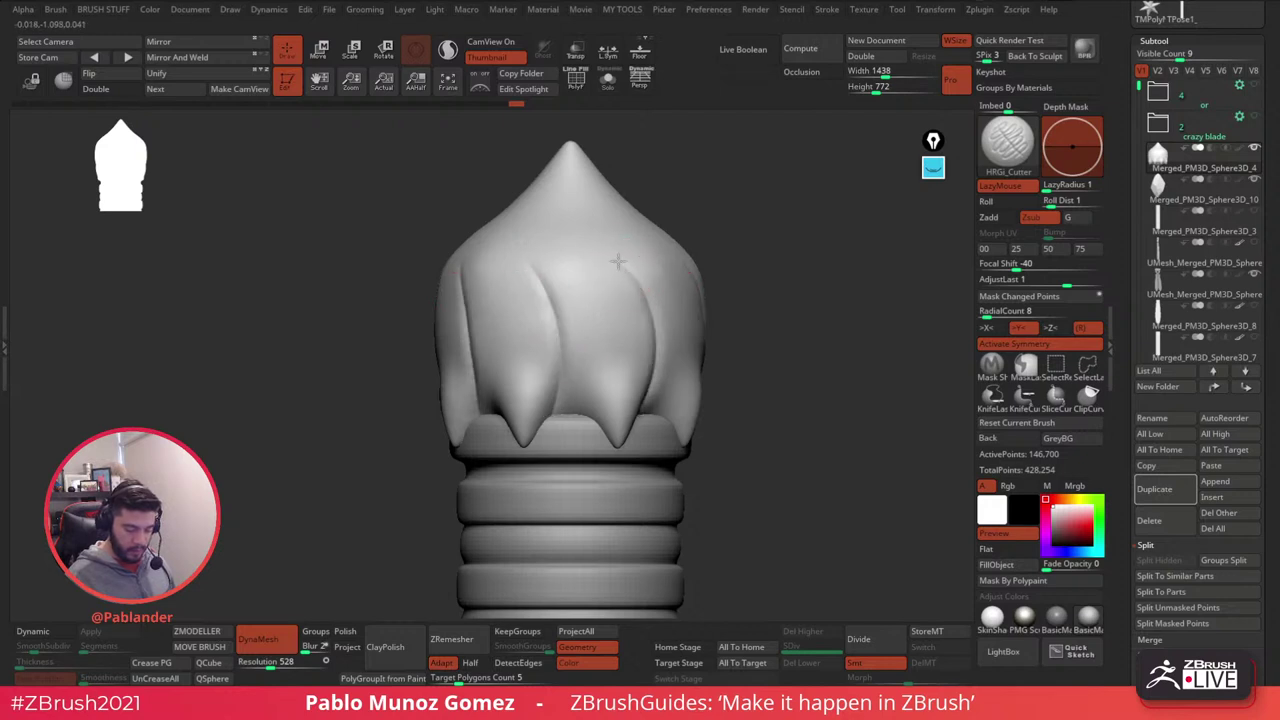
mouse_move(618, 262)
left_mouse_down()
mouse_move(590, 333)
mouse_move(603, 426)
left_mouse_up()
left_click(608, 82)
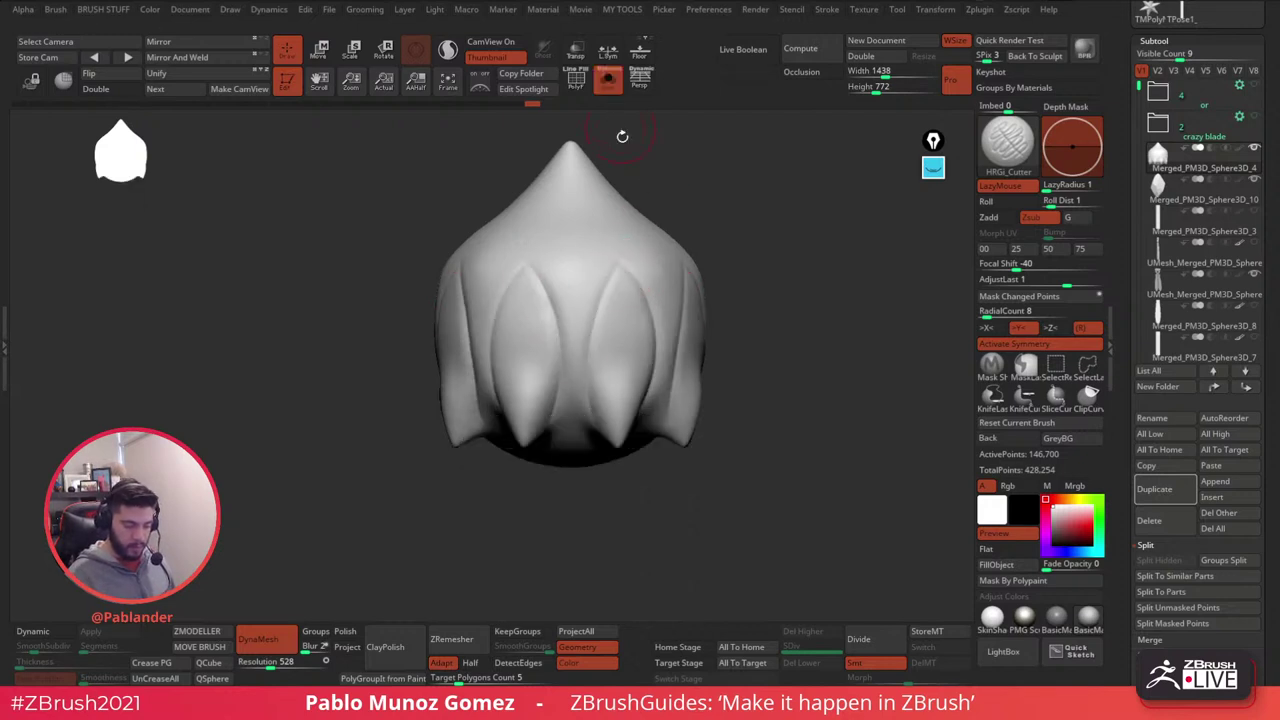
- Deepen the grooves along the sides and undersides of the lower leaves so each one separates from the core
mouse_move(616, 264)
left_mouse_down()
mouse_move(591, 343)
mouse_move(606, 435)
mouse_move(590, 340)
mouse_move(604, 422)
mouse_move(610, 275)
left_mouse_up()
left_click_drag(735, 218, 813, 218, "alt")
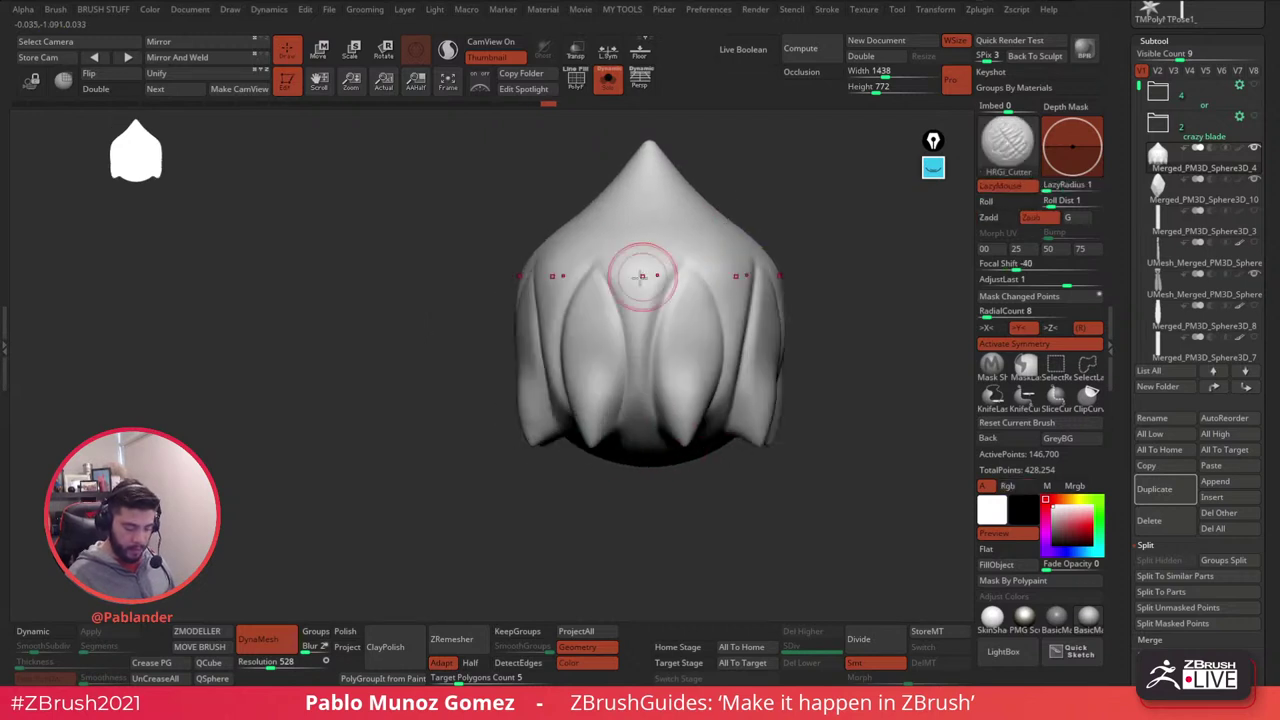
mouse_move(604, 262)
left_mouse_down()
mouse_move(627, 351)
mouse_move(606, 434)
left_mouse_up()
left_click_drag(635, 485, 662, 311)
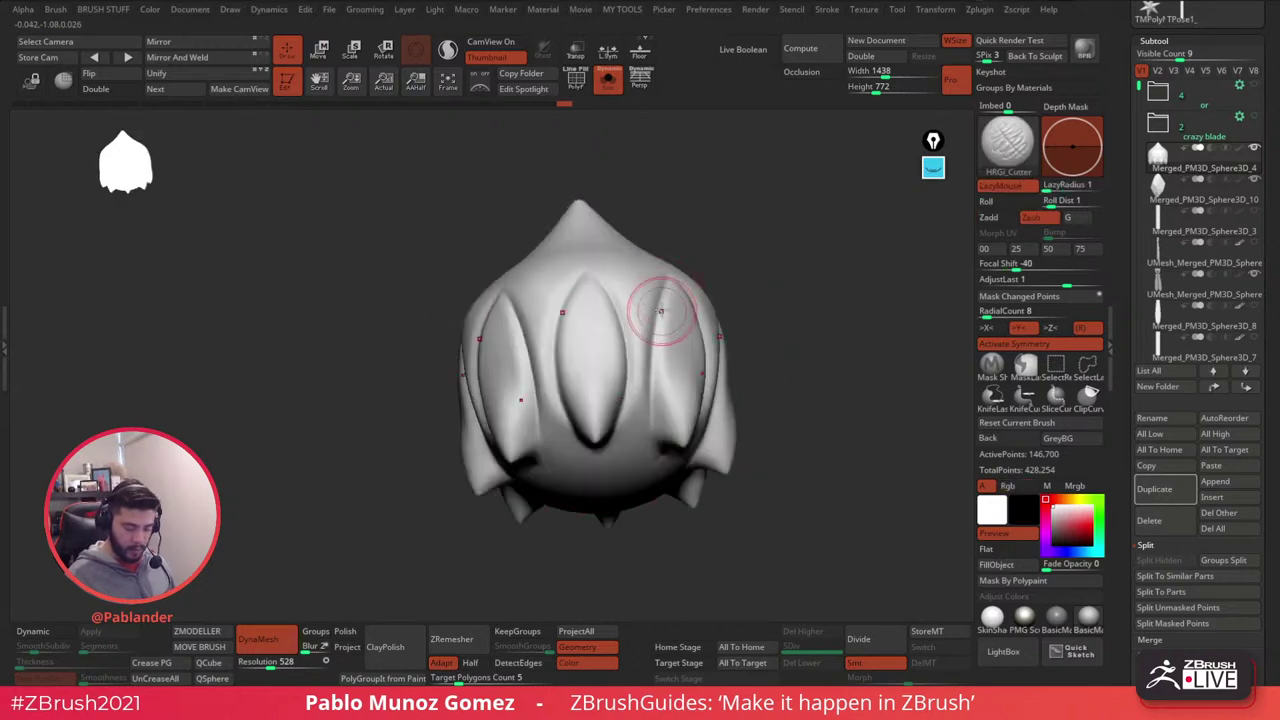
right_click_drag(651, 311, 626, 318)
mouse_move(555, 347)
left_mouse_down()
mouse_move(547, 381)
mouse_move(553, 355)
left_mouse_up()
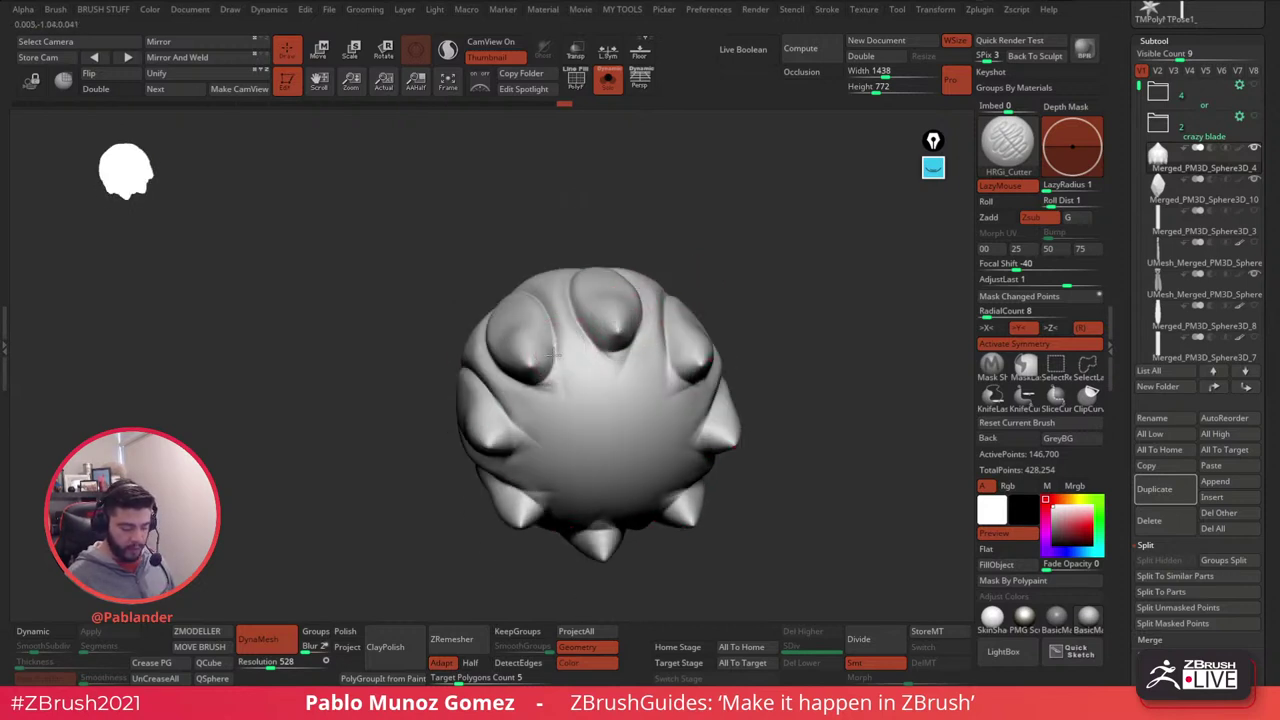
right_click_drag(555, 380, 620, 341)
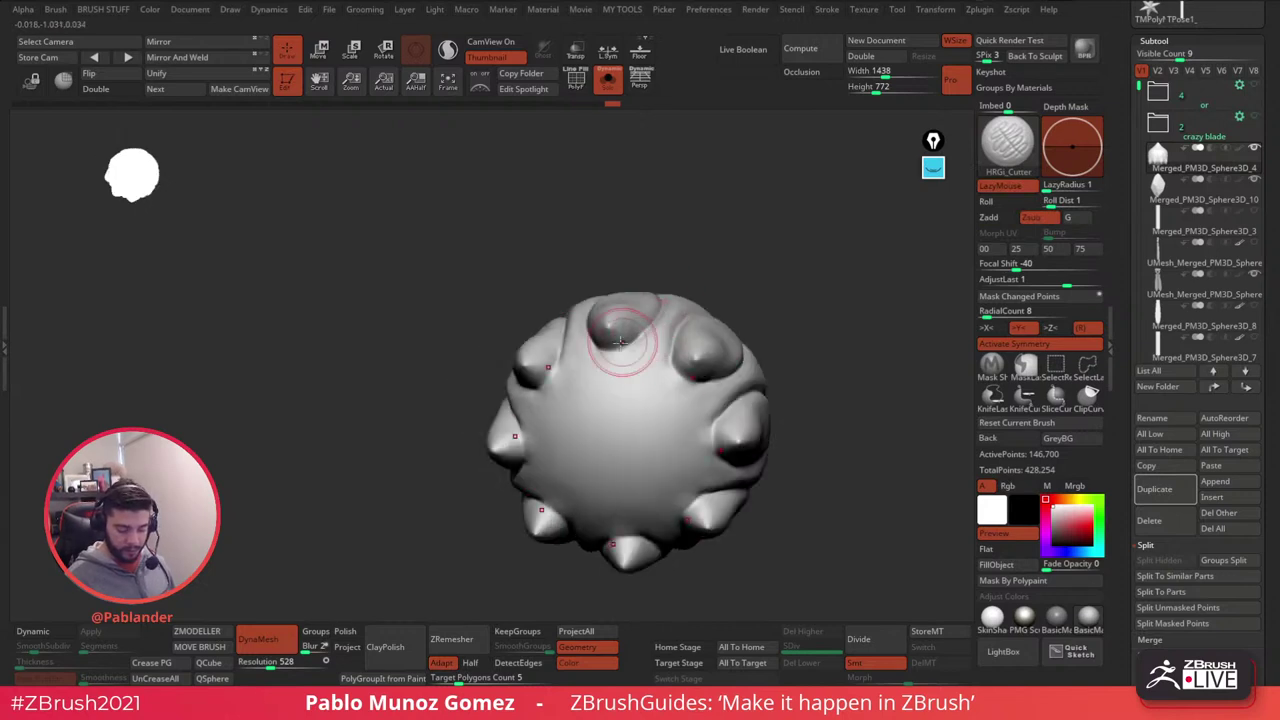
mouse_move(540, 380)
right_mouse_down()
mouse_move(529, 371)
mouse_move(634, 280)
mouse_move(648, 315)
mouse_move(689, 263)
mouse_move(749, 297)
right_mouse_up()
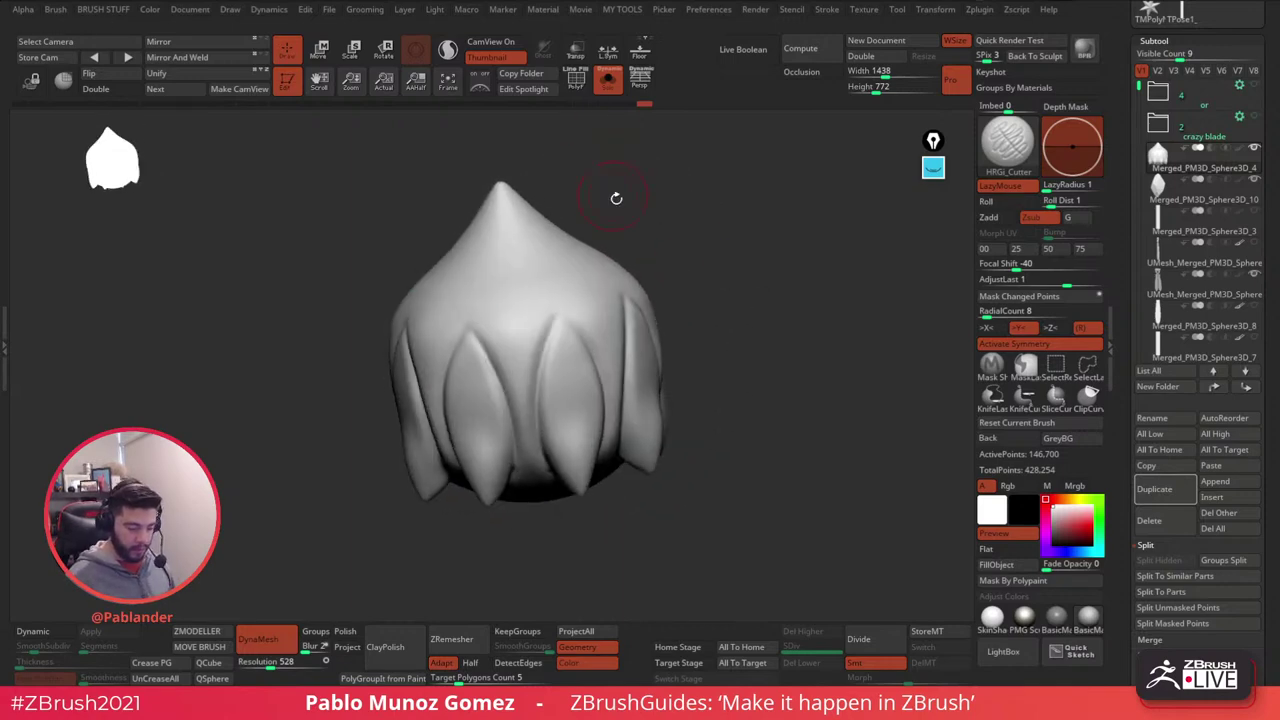
- Carve an upper row of leaf outlines running from the pointed tip down to the tops of the lower leaves
right_click_drag(616, 198, 706, 253)
key("space")
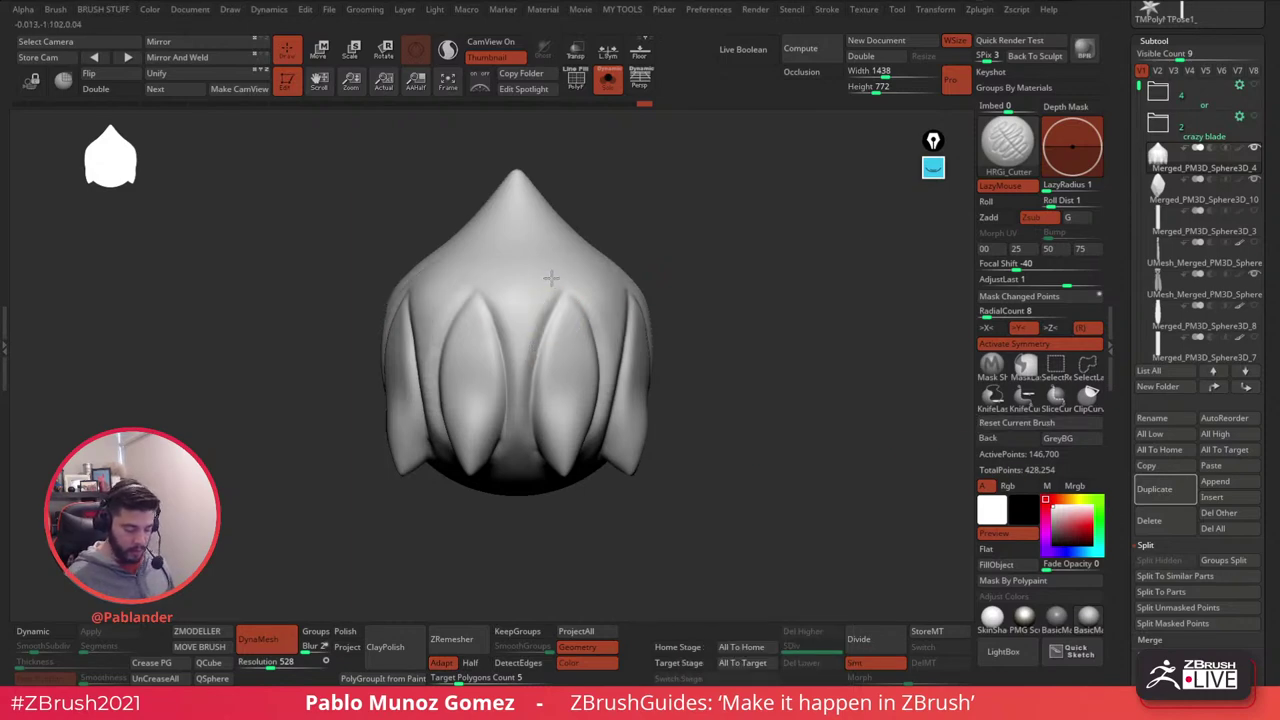
right_click_drag(554, 270, 557, 294, "alt")
left_click_drag(516, 217, 520, 319)
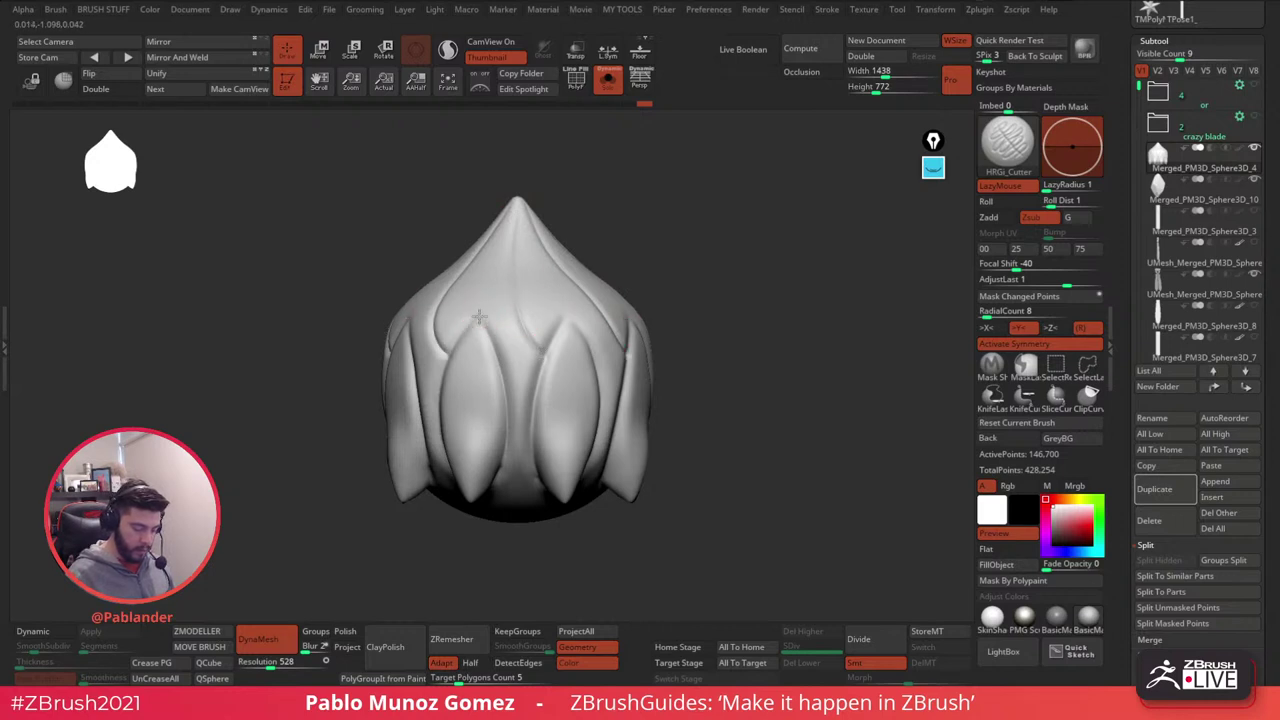
left_click_drag(499, 284, 513, 273)
- Cut a long groove from the top point down to the gaps between the lower leaves, redoing the stroke once
right_click_drag(518, 210, 521, 221)
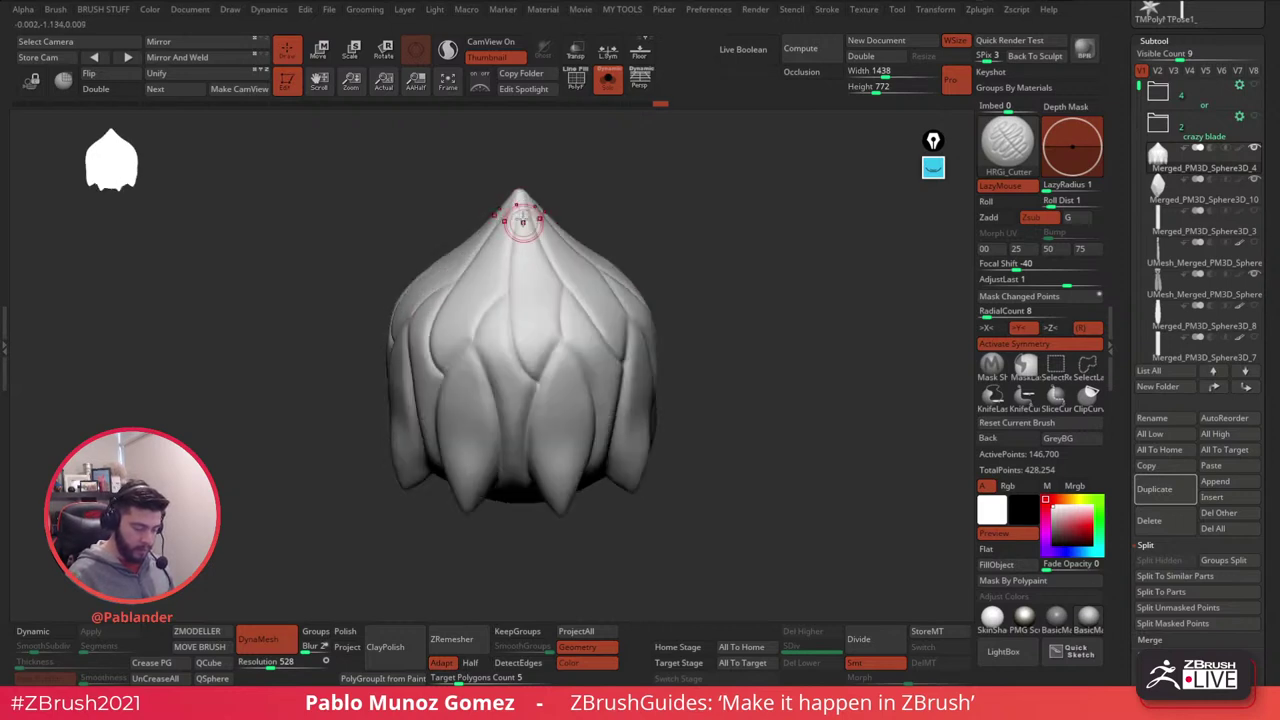
left_click_drag(517, 196, 509, 291)
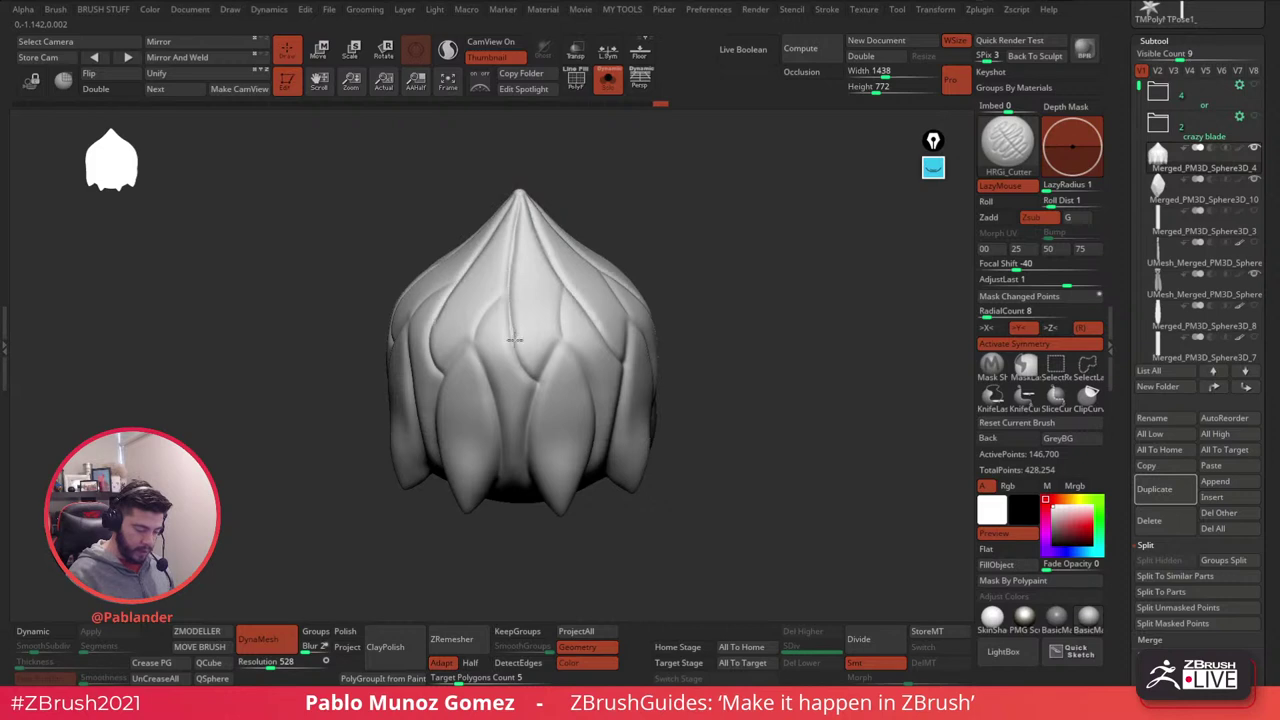
left_click_drag(524, 368, 536, 377)
key("ctrl+z")
left_click_drag(518, 196, 514, 342)
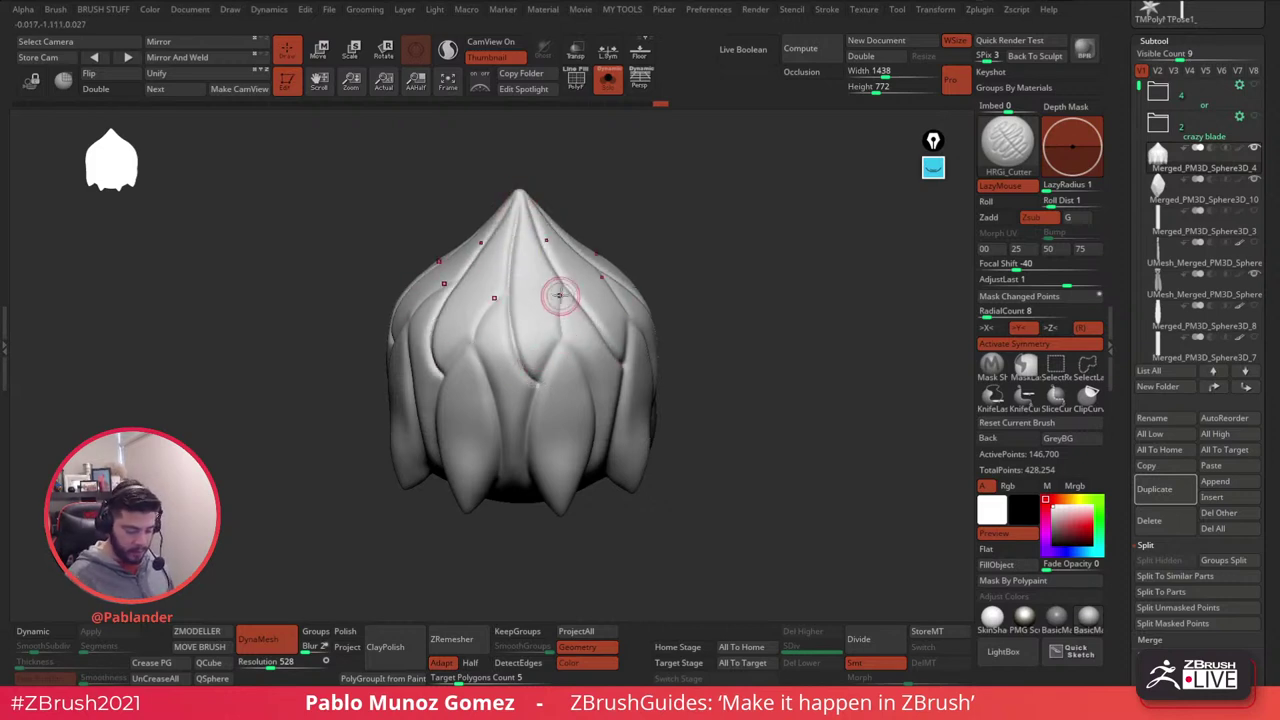
- Refine the grooves around the shoulder with the cutter brush so the upper leaves read as overlapping layers
right_click_drag(557, 291, 691, 206)
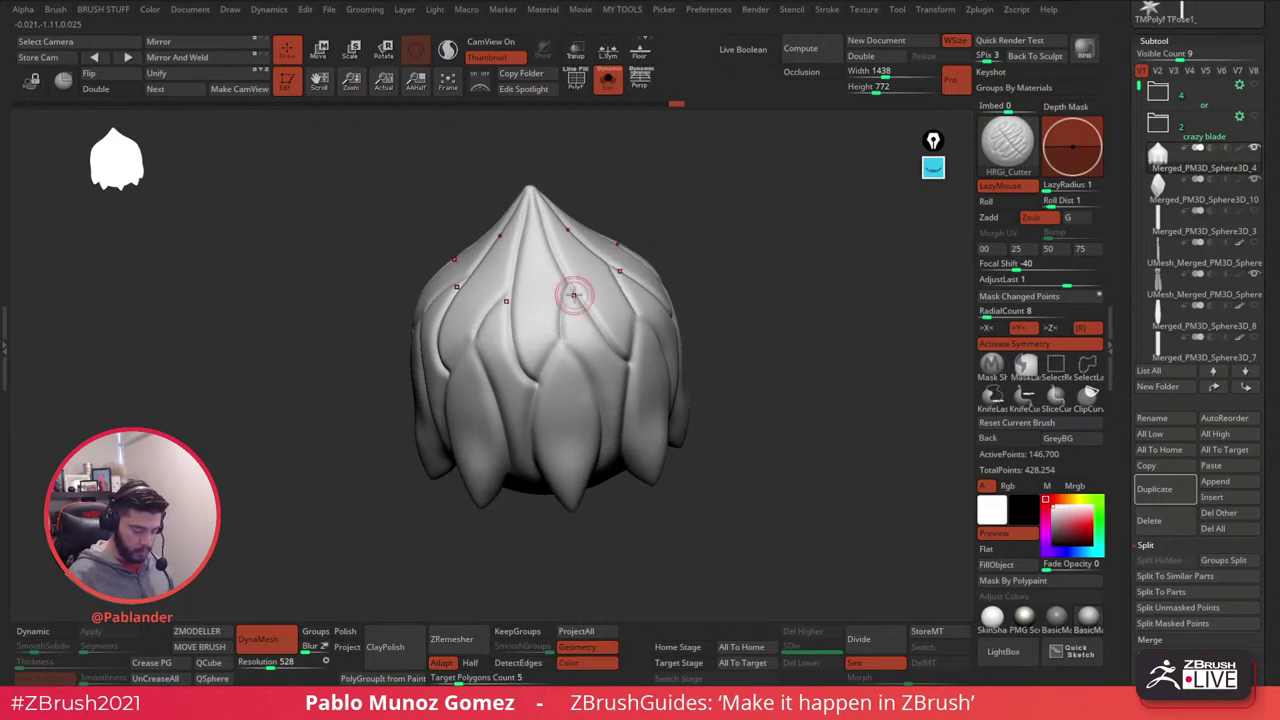
right_click_drag(571, 291, 571, 337)
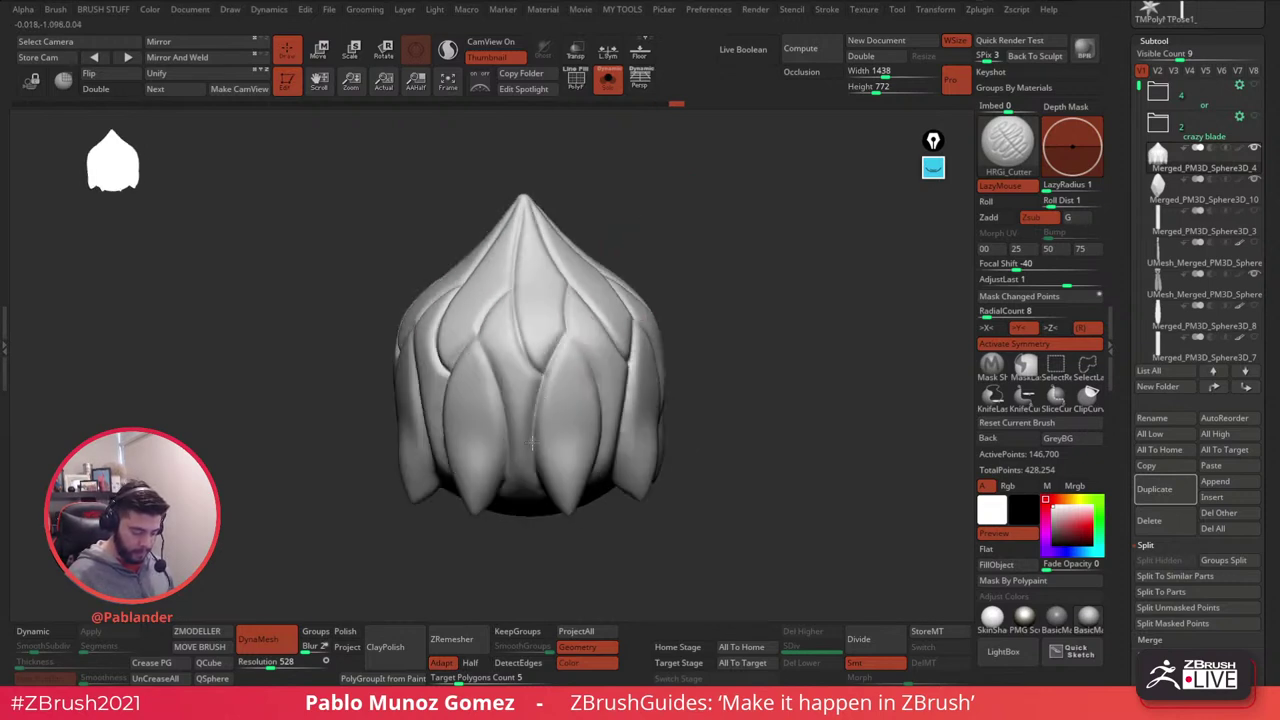
right_click_drag(561, 408, 644, 272)
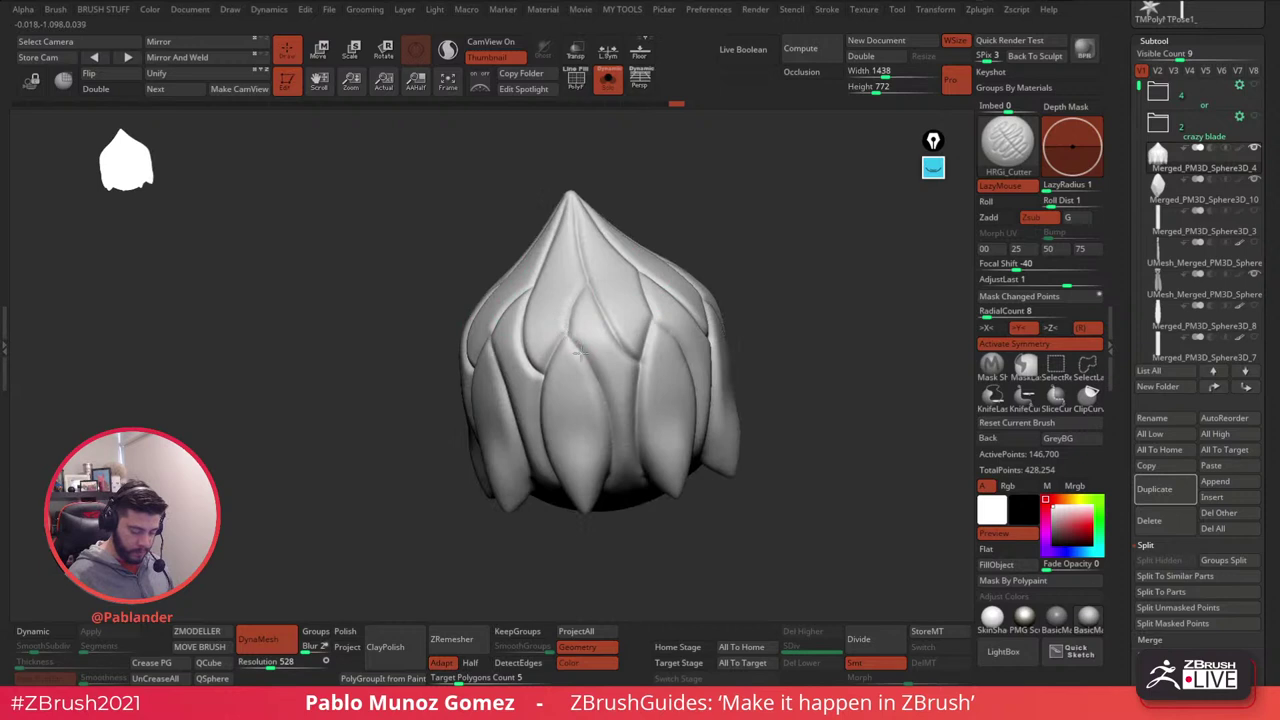
right_click_drag(700, 315, 665, 332)
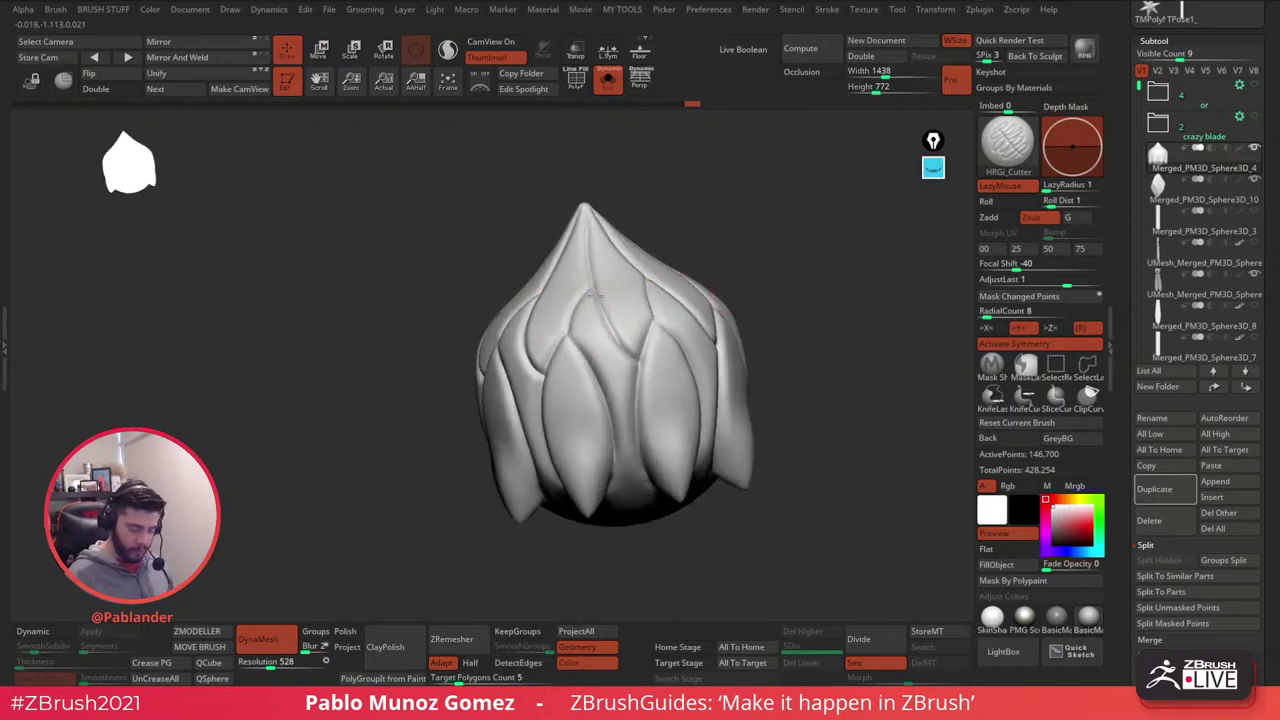
mouse_move(634, 337)
right_mouse_down()
mouse_move(757, 266)
mouse_move(760, 357)
mouse_move(763, 332)
mouse_move(734, 349)
mouse_move(750, 290)
right_mouse_up()
- Carve a fine vertical crease down the center of each lower leaf with a resized DamStandard brush
key("b")
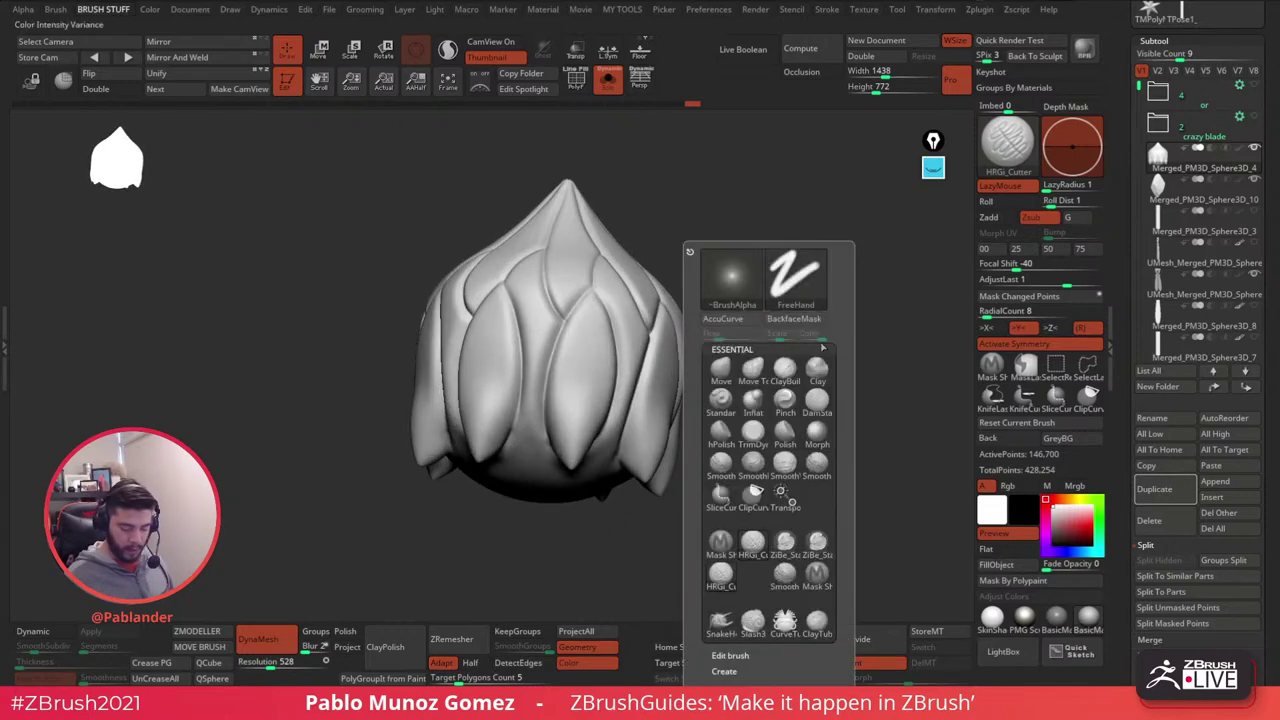
key("d")
key("s")
mouse_move(706, 229)
right_mouse_down()
mouse_move(729, 214)
mouse_move(680, 255)
right_mouse_up()
key("space")
left_click_drag(694, 258, 680, 258)
right_click_drag(684, 270, 663, 279)
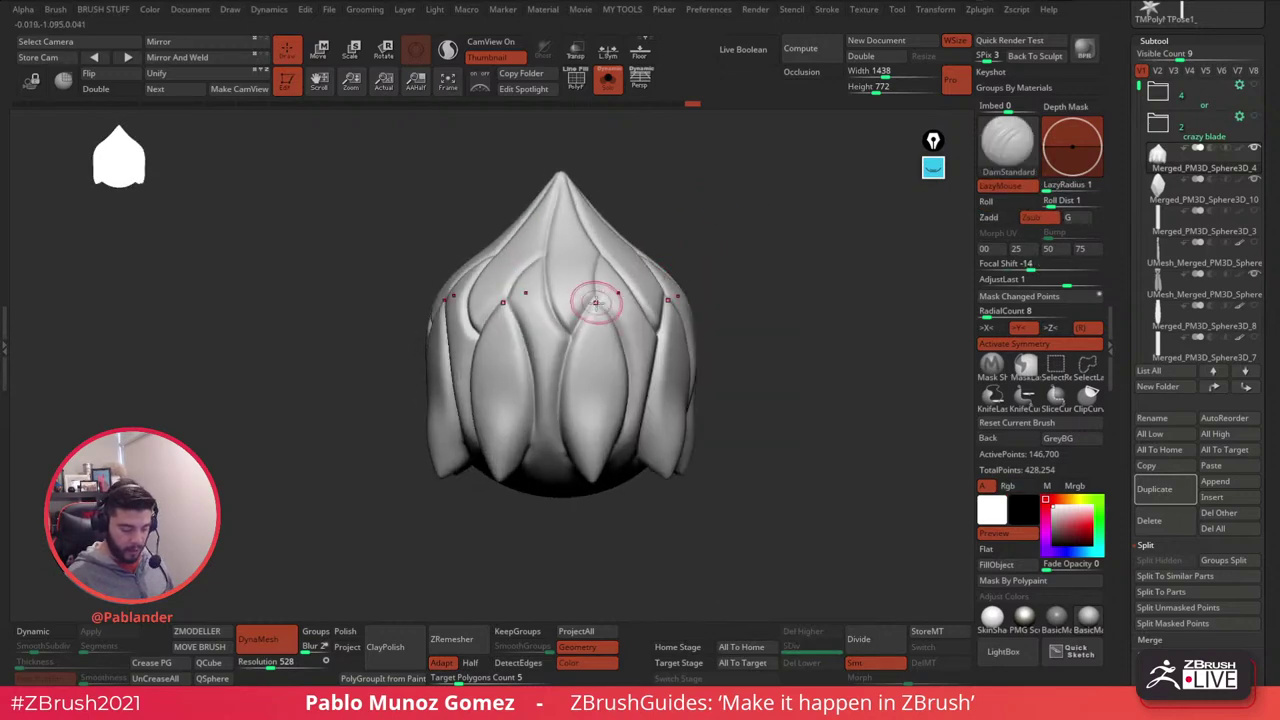
left_click_drag(597, 304, 594, 482)
right_click_drag(676, 352, 624, 353)
key("ctrl+z")
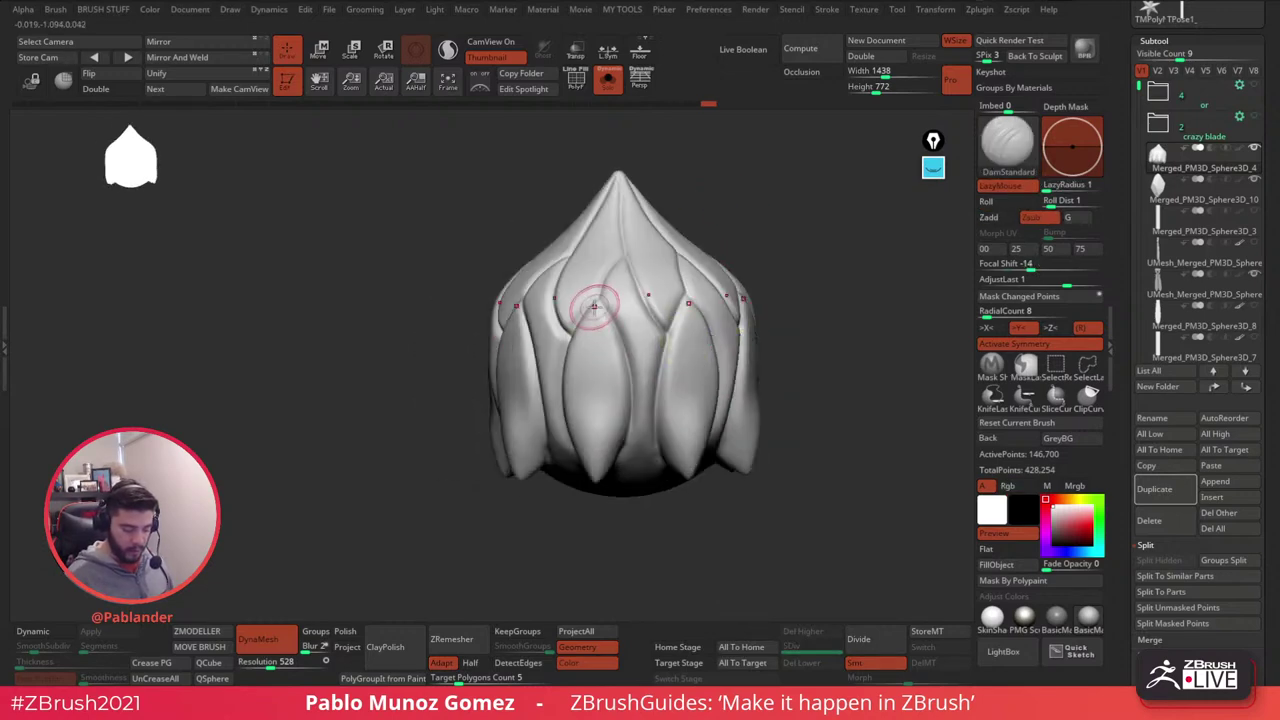
left_click_drag(597, 304, 597, 484)
- Sharpen and deepen the grooves between the upper leaves from the tip down to their lower ends with DamStandard
right_click_drag(665, 290, 668, 371)
mouse_move(594, 238)
left_mouse_down()
mouse_move(566, 340)
mouse_move(581, 405)
left_mouse_up()
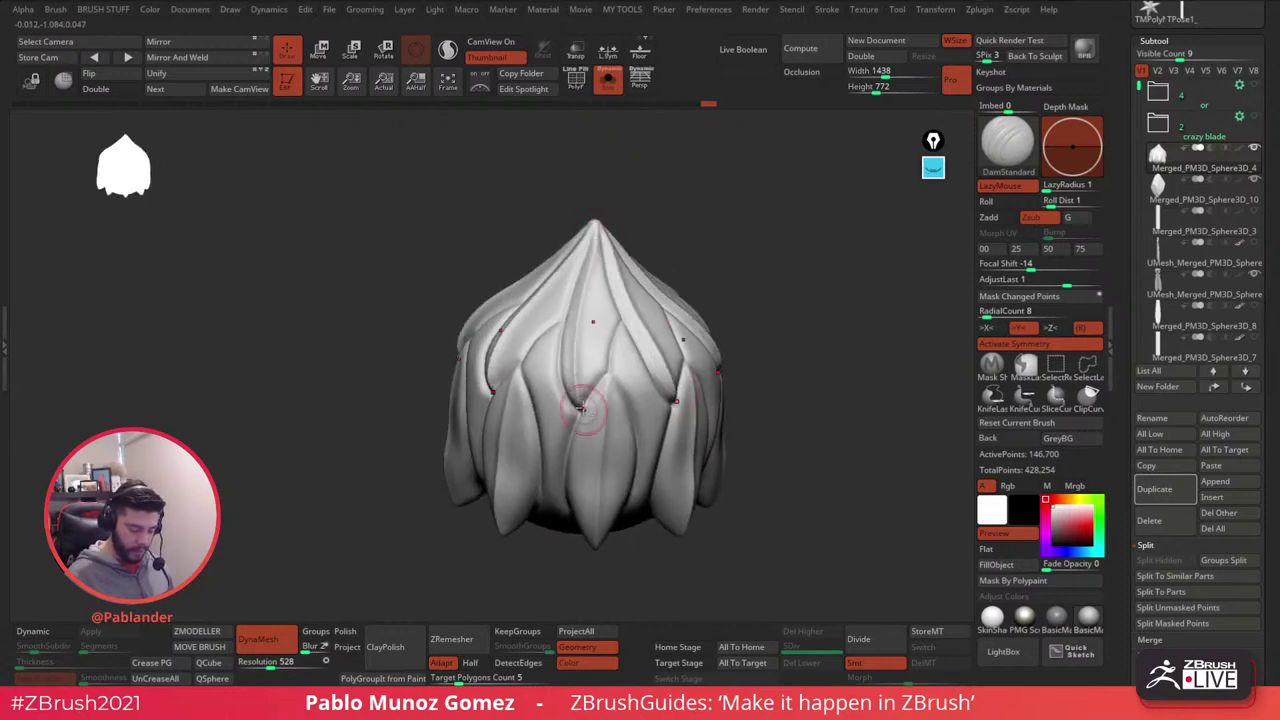
right_click_drag(595, 231, 593, 262)
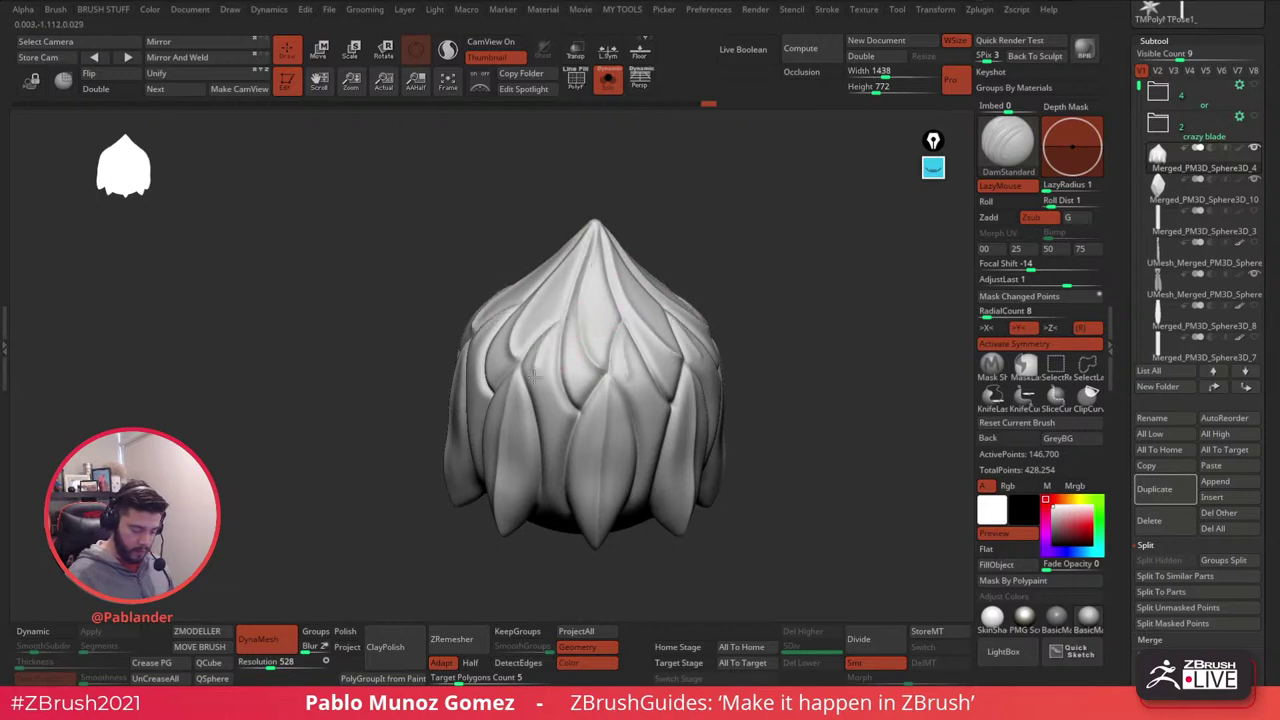
right_click_drag(737, 343, 668, 410)
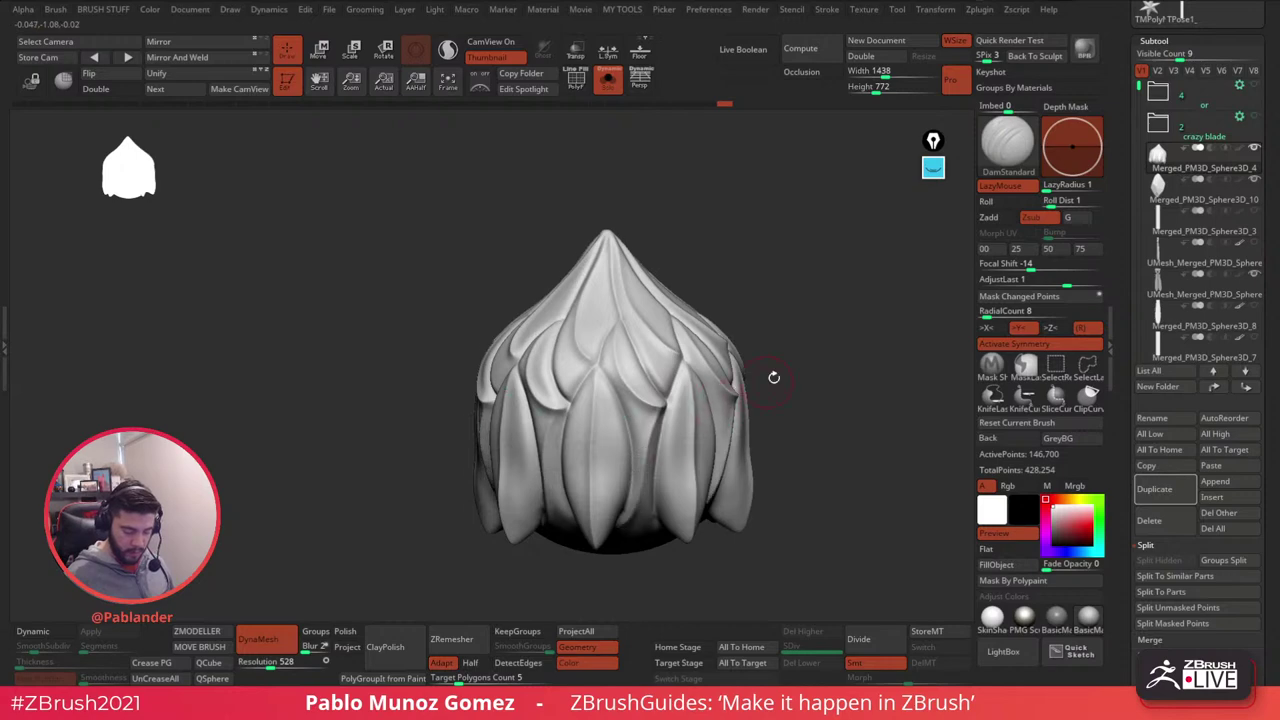
- Tighten the creases where the upper leaves overlap the lower row and deepen the central crease on each lower leaf
mouse_move(774, 378)
right_mouse_down()
mouse_move(735, 385)
mouse_move(711, 343)
right_mouse_up()
right_click(600, 393)
right_click_drag(600, 393, 610, 350, "ctrl")
right_click_drag(610, 350, 648, 297, "alt")
mouse_move(713, 340)
right_mouse_down("alt")
mouse_move(706, 358)
mouse_move(597, 297)
right_mouse_up("alt")
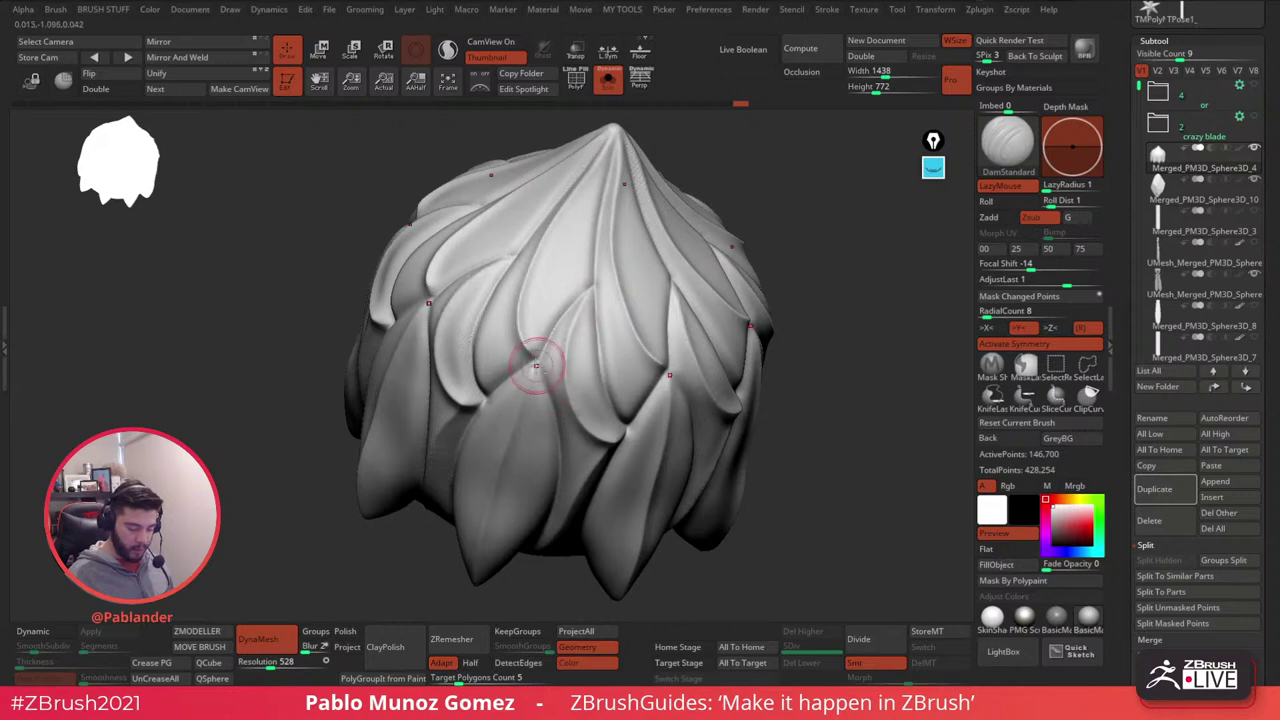
mouse_move(623, 337)
right_mouse_down()
mouse_move(746, 323)
mouse_move(609, 300)
mouse_move(614, 314)
right_mouse_up()
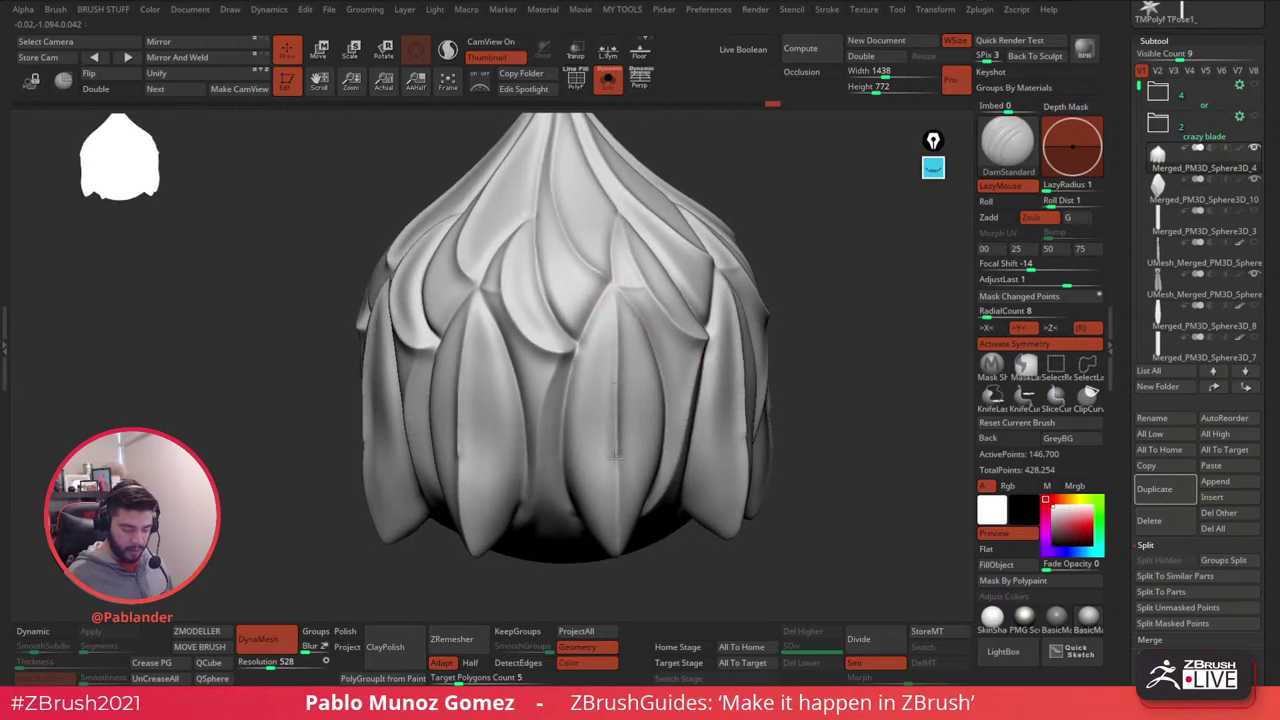
left_click_drag(616, 454, 617, 505)
right_click_drag(738, 588, 749, 494, "ctrl")
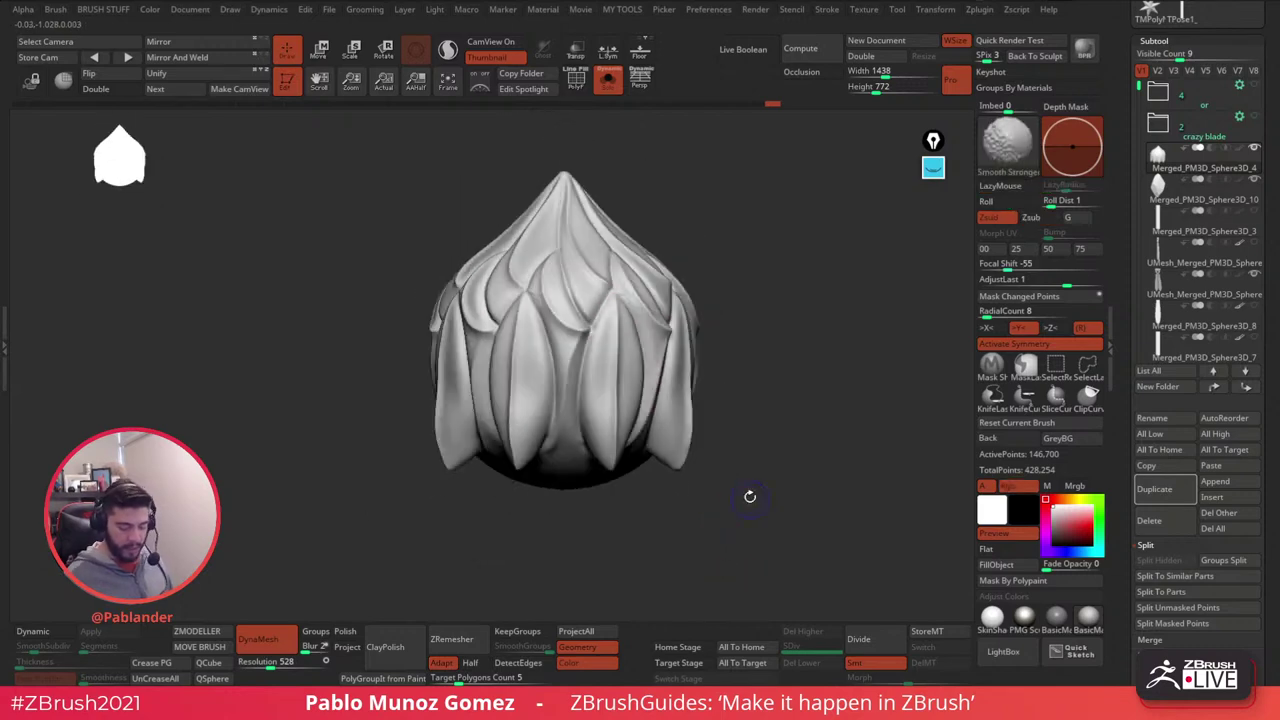
- Adjust the outward profile of the lower leaves with the Move brush at a larger draw size
key("b")
left_click(718, 367)
right_click(783, 340)
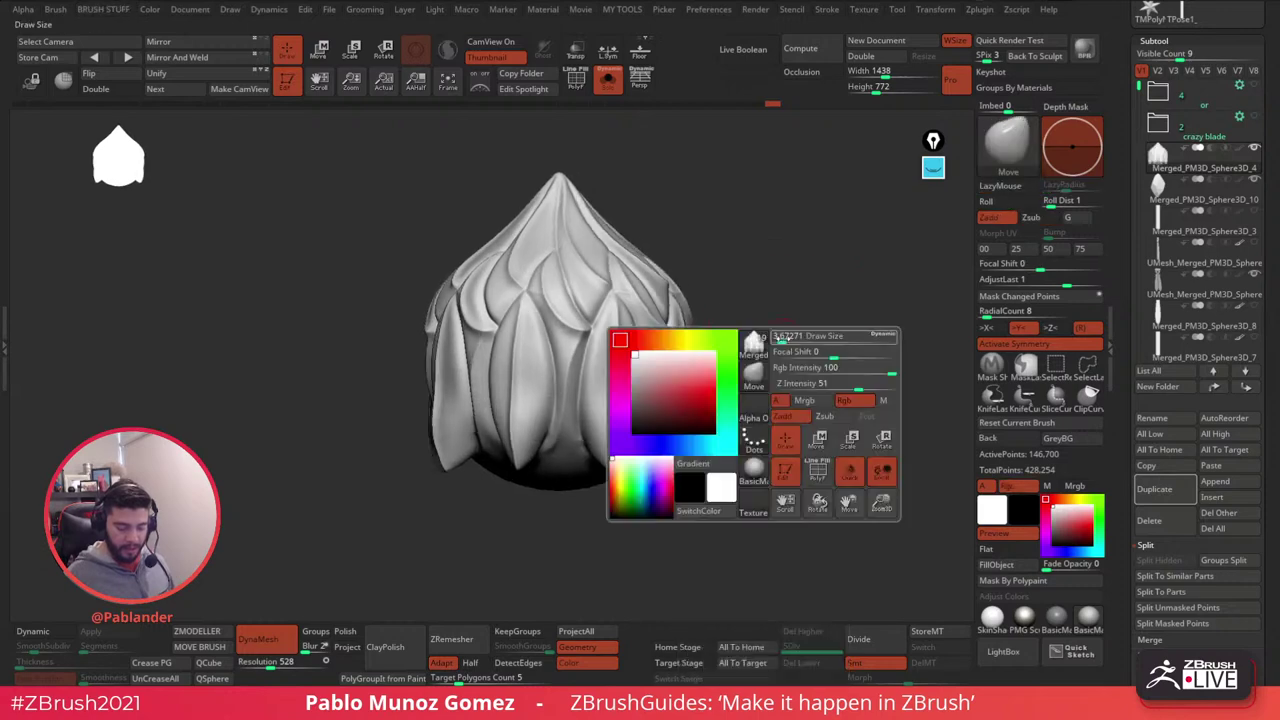
right_click_drag(786, 345, 760, 377)
left_click_drag(692, 387, 694, 374)
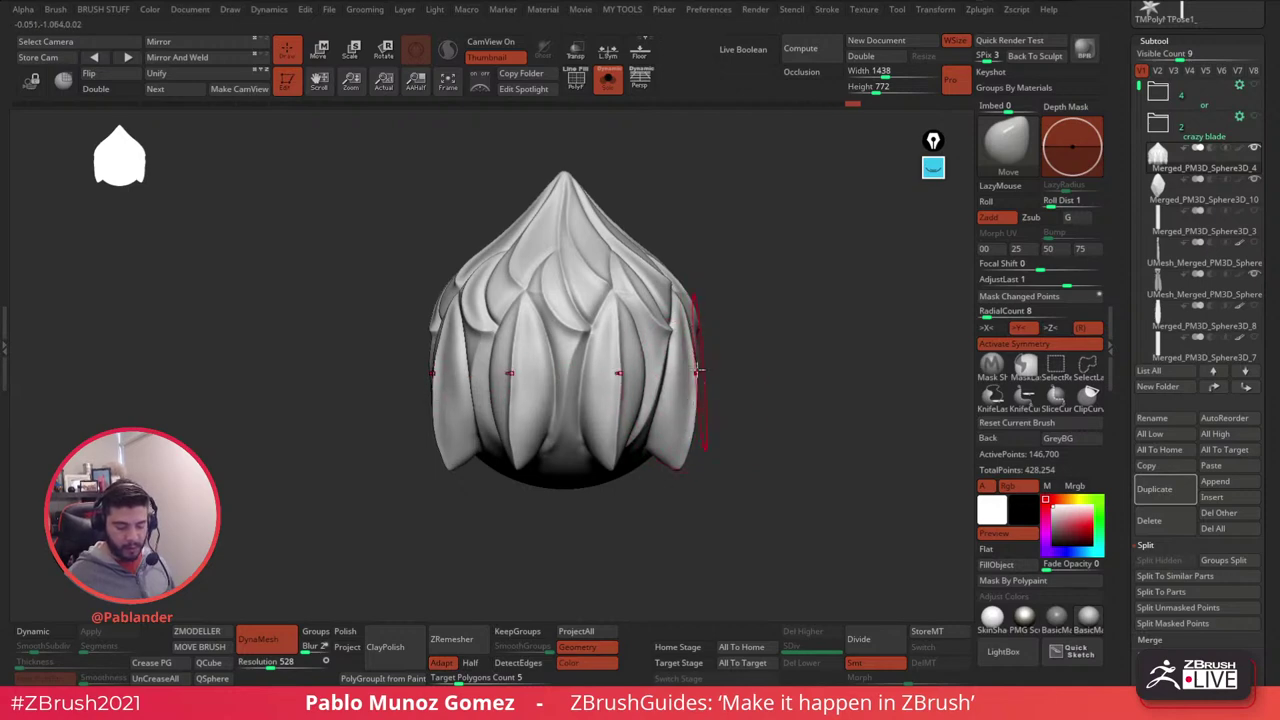
right_click_drag(663, 380, 621, 378)
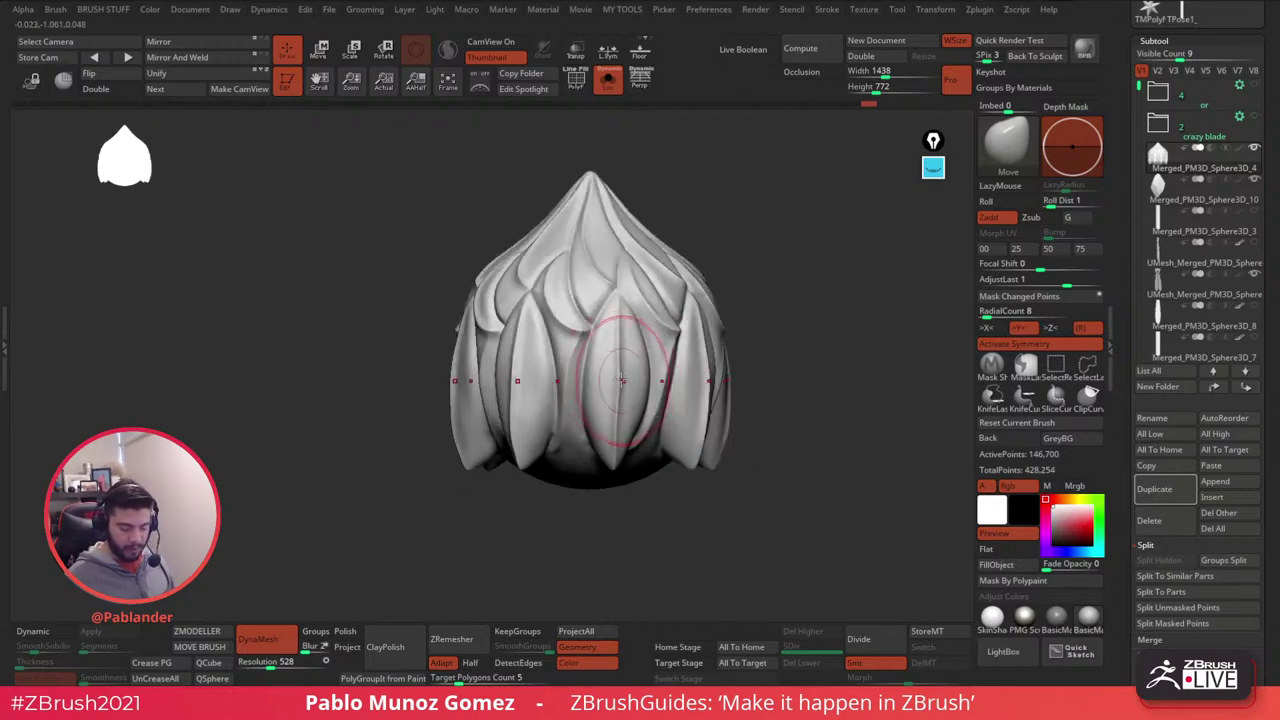
right_click_drag(739, 338, 755, 307)
- Flatten the faces of the lower leaves on both sides of the central crease with TrimDynamic
key("b")
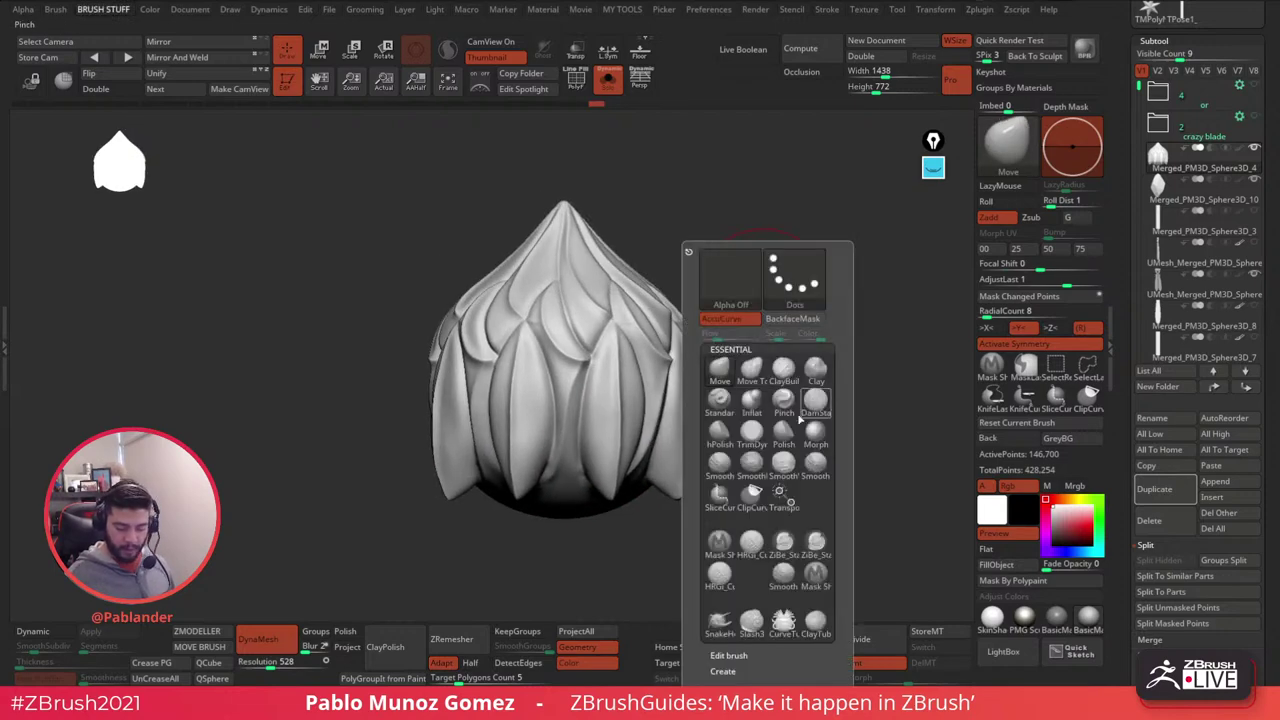
left_click(752, 430)
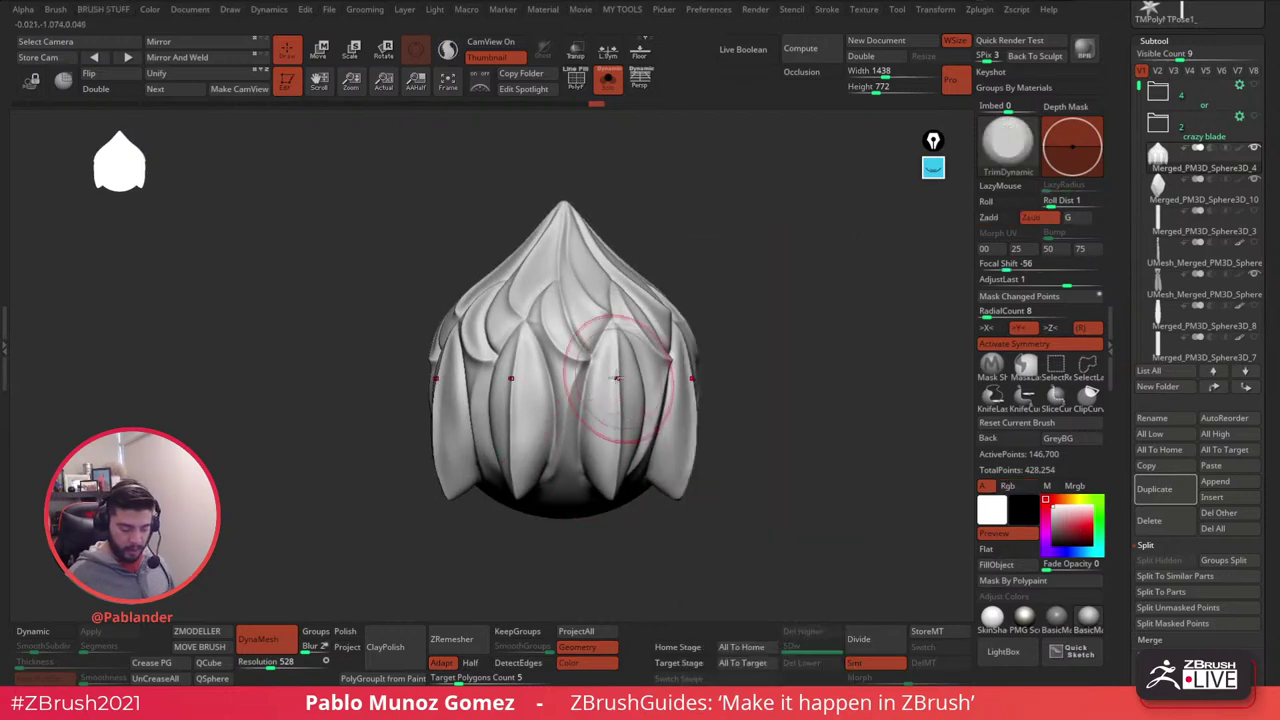
mouse_move(627, 396)
right_mouse_down()
mouse_move(640, 384)
mouse_move(623, 372)
right_mouse_up()
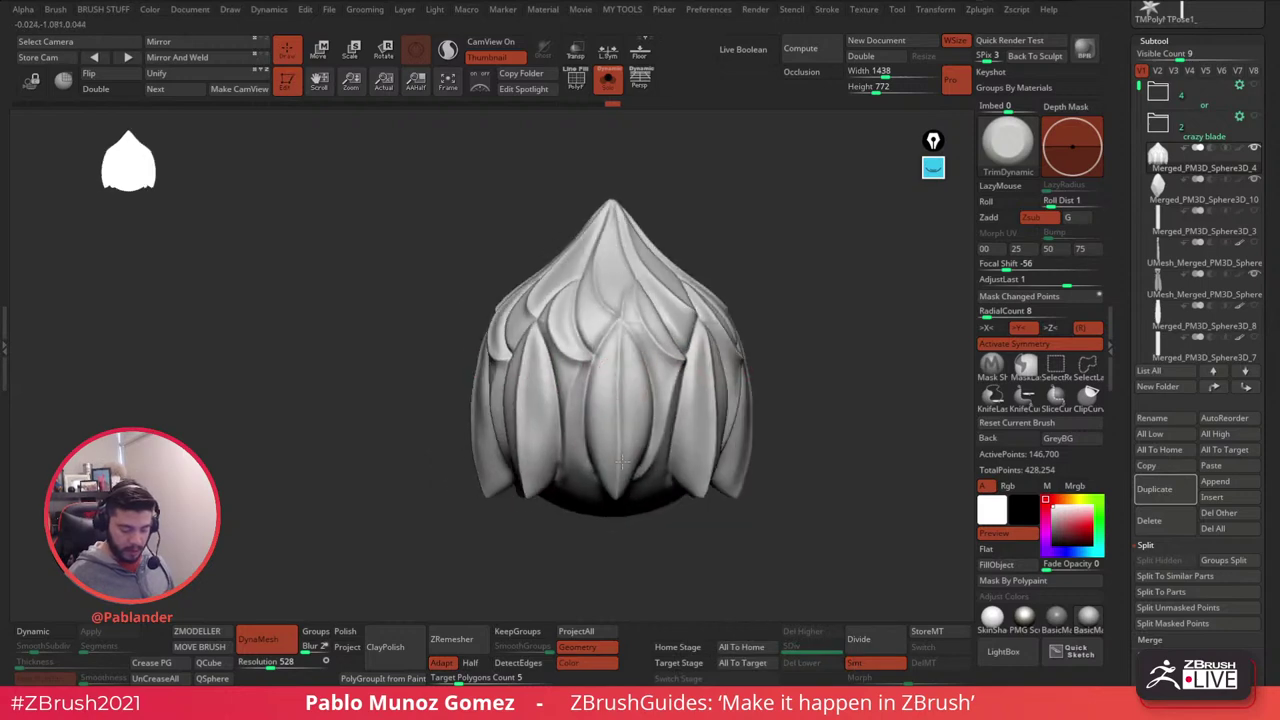
left_click_drag(611, 369, 613, 469)
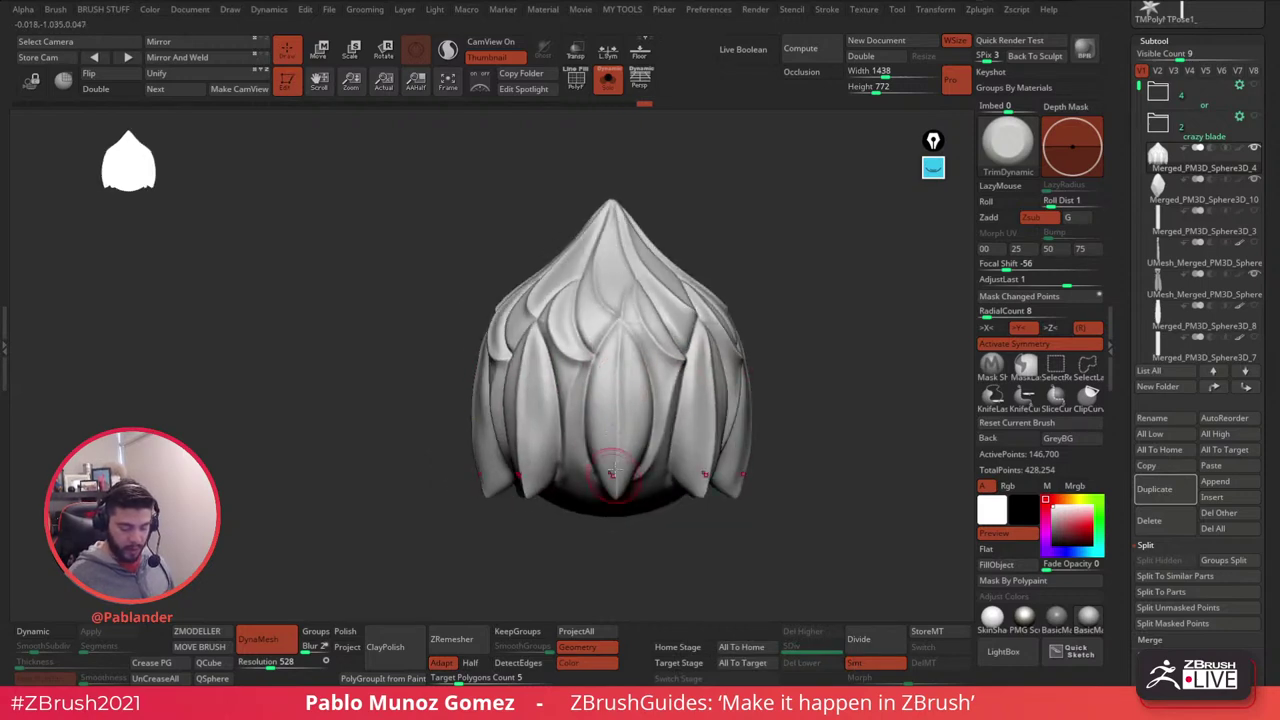
left_click_drag(697, 431, 697, 447)
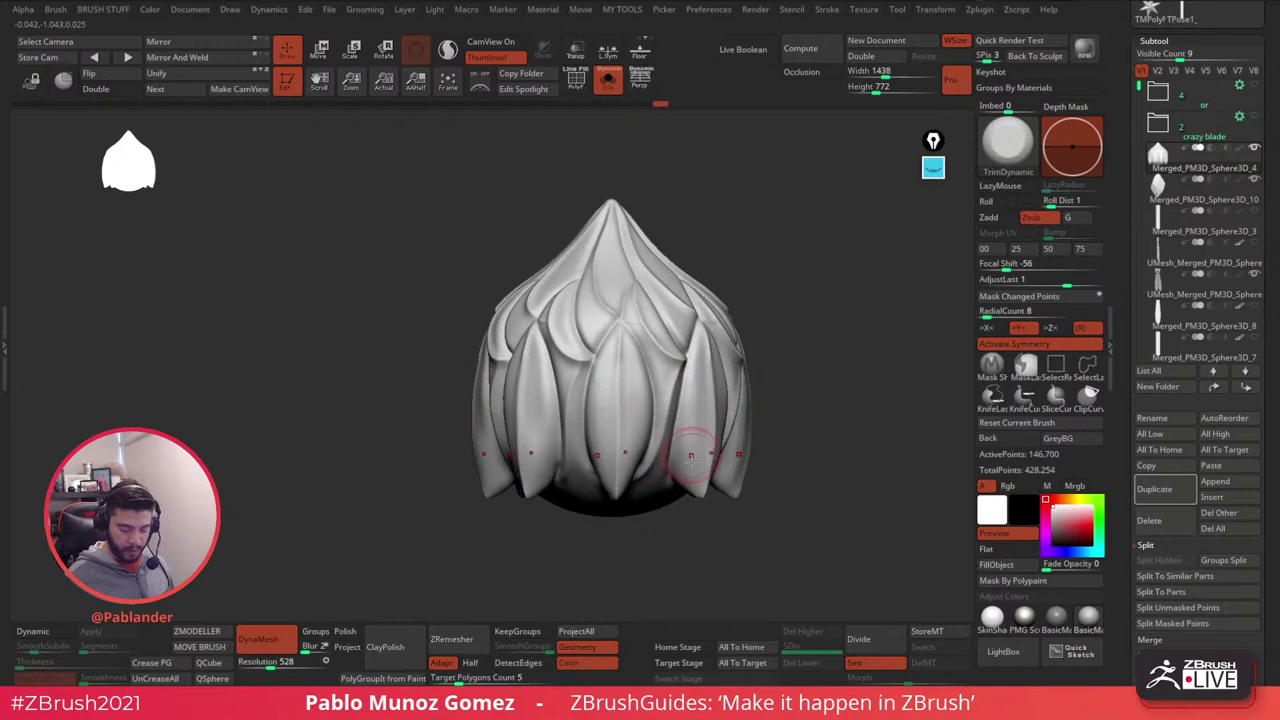
- Build up volume on the lower ends of the upper leaves with the Clay brush
right_click_drag(686, 337, 655, 346)
mouse_move(655, 346)
right_mouse_down("ctrl")
mouse_move(645, 317)
mouse_move(663, 343)
mouse_move(591, 429)
mouse_move(585, 352)
right_mouse_up("ctrl")
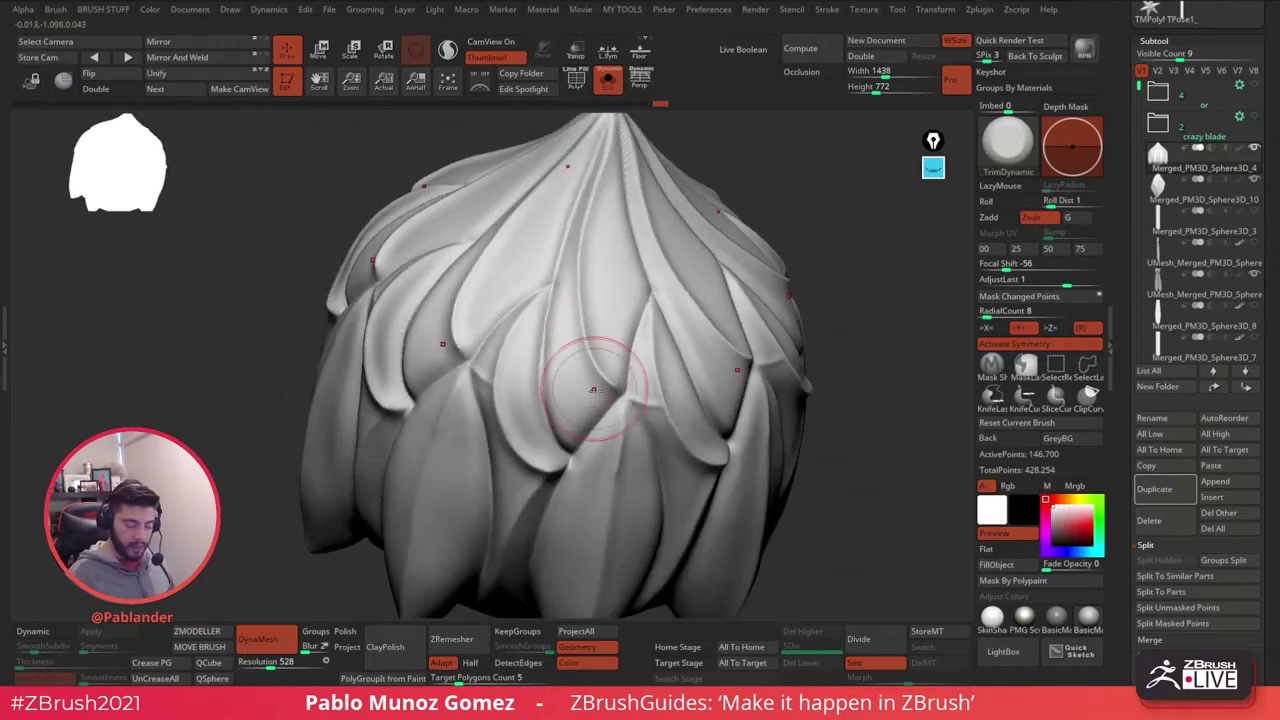
key("b")
key("b")
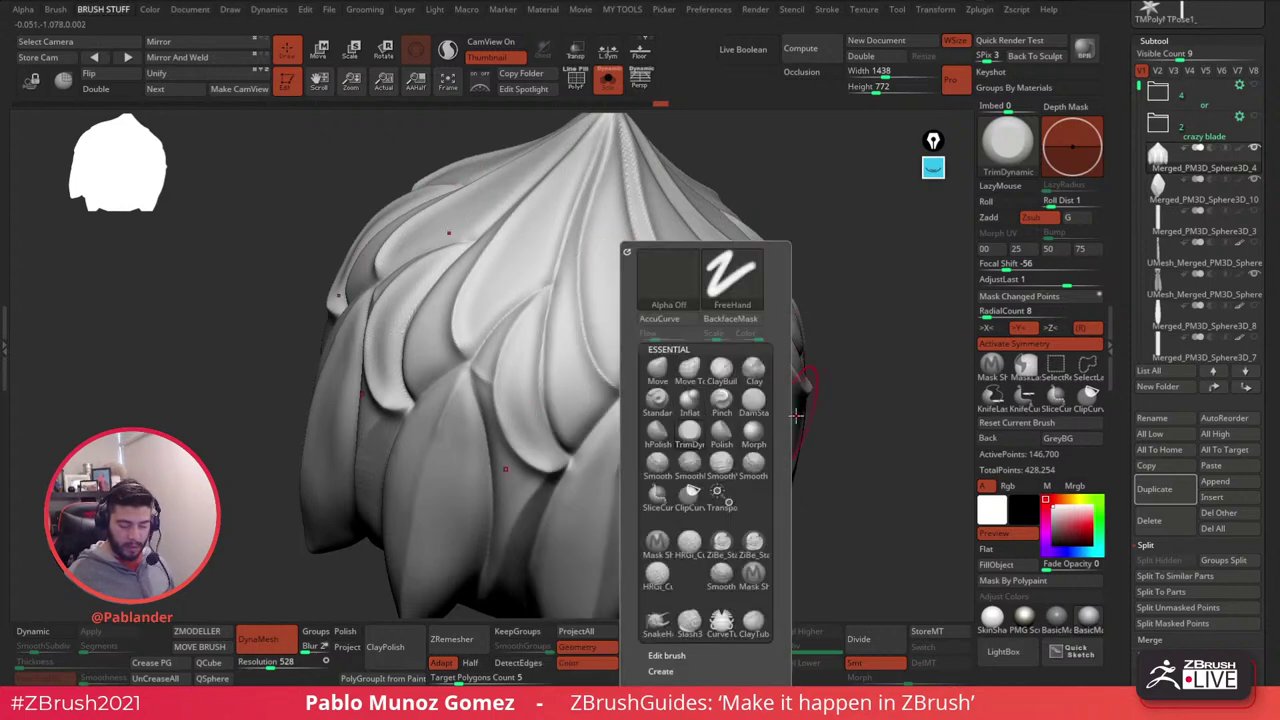
left_click(728, 436)
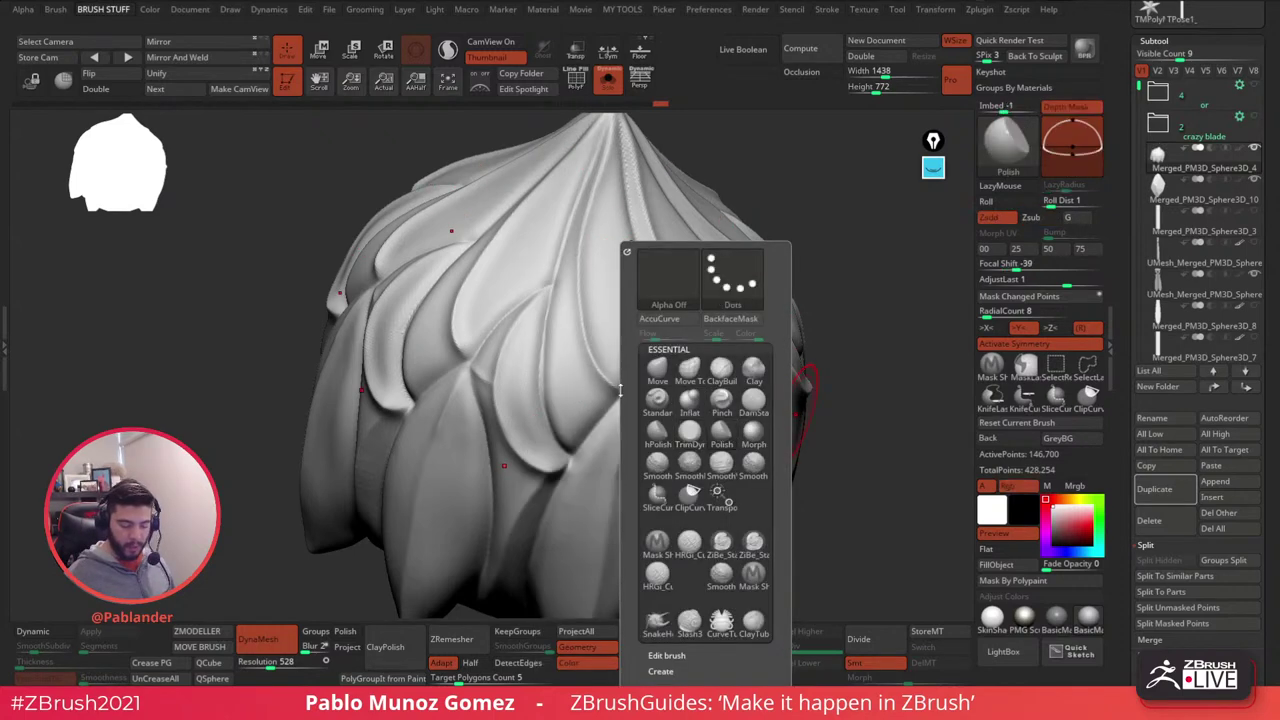
left_click(753, 369)
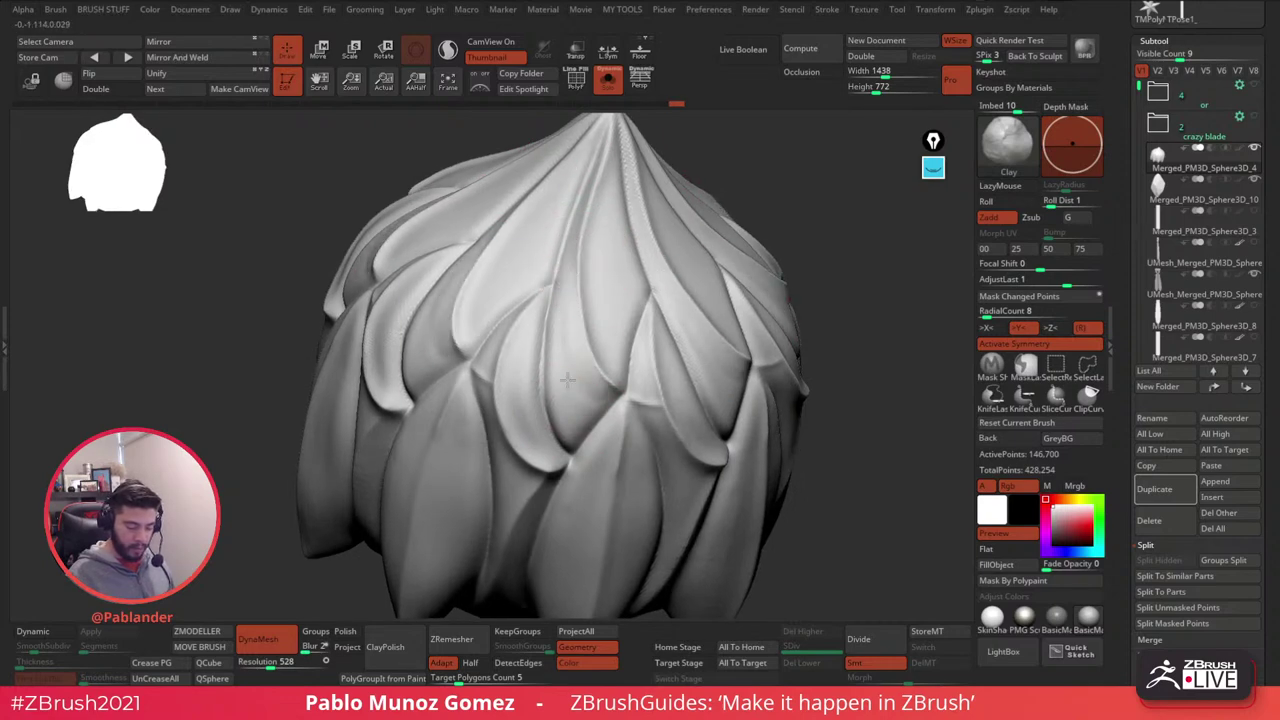
left_click_drag(597, 408, 601, 375)
mouse_move(603, 368)
right_mouse_down()
mouse_move(606, 398)
mouse_move(600, 371)
right_mouse_up()
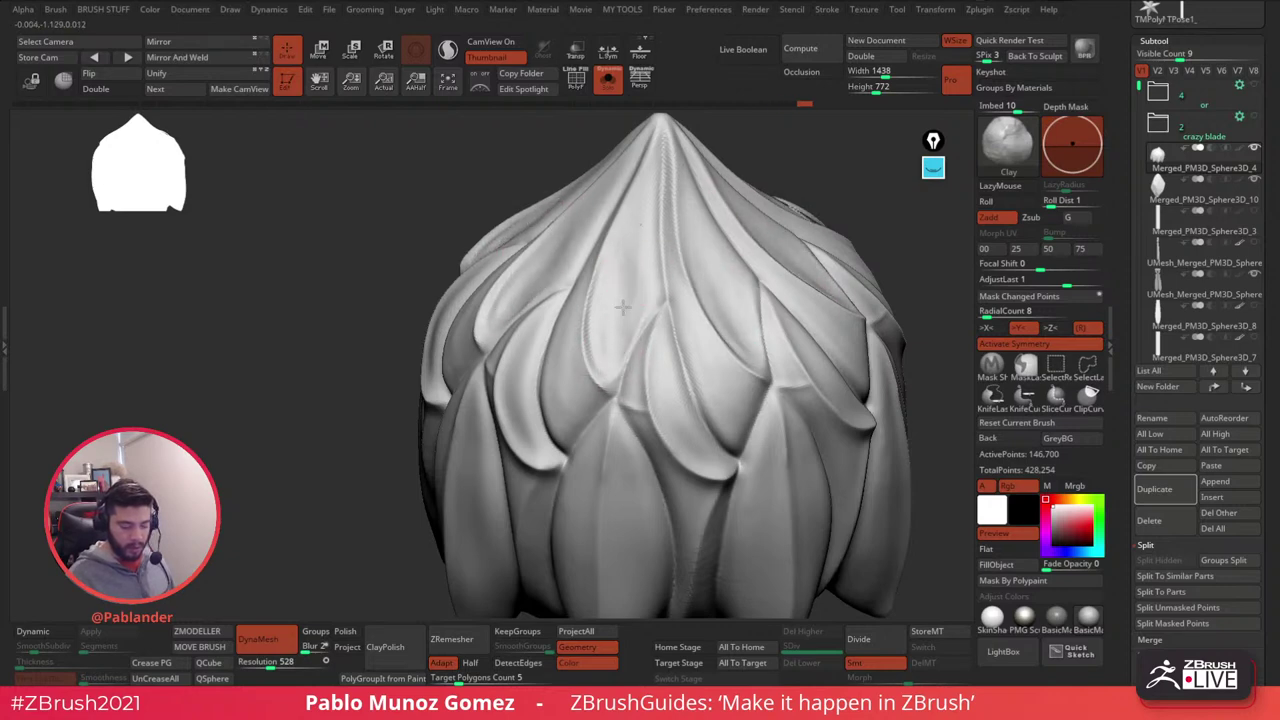
- Smooth the upper leaf surfaces toward the ornament's point and even out their volume with Clay
key("shift")
right_click_drag(613, 303, 654, 251)
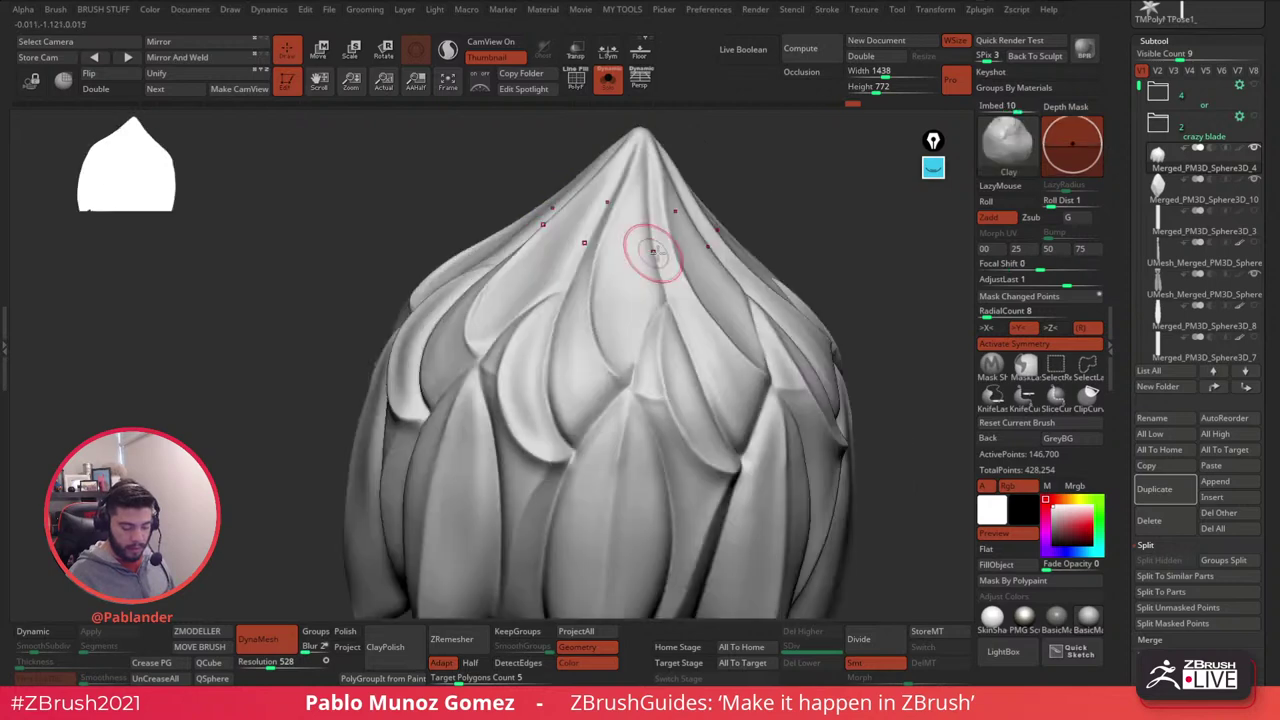
mouse_move(626, 320)
right_mouse_down()
mouse_move(678, 337)
mouse_move(648, 240)
mouse_move(609, 416)
right_mouse_up()
left_click_drag(620, 300, 583, 334)
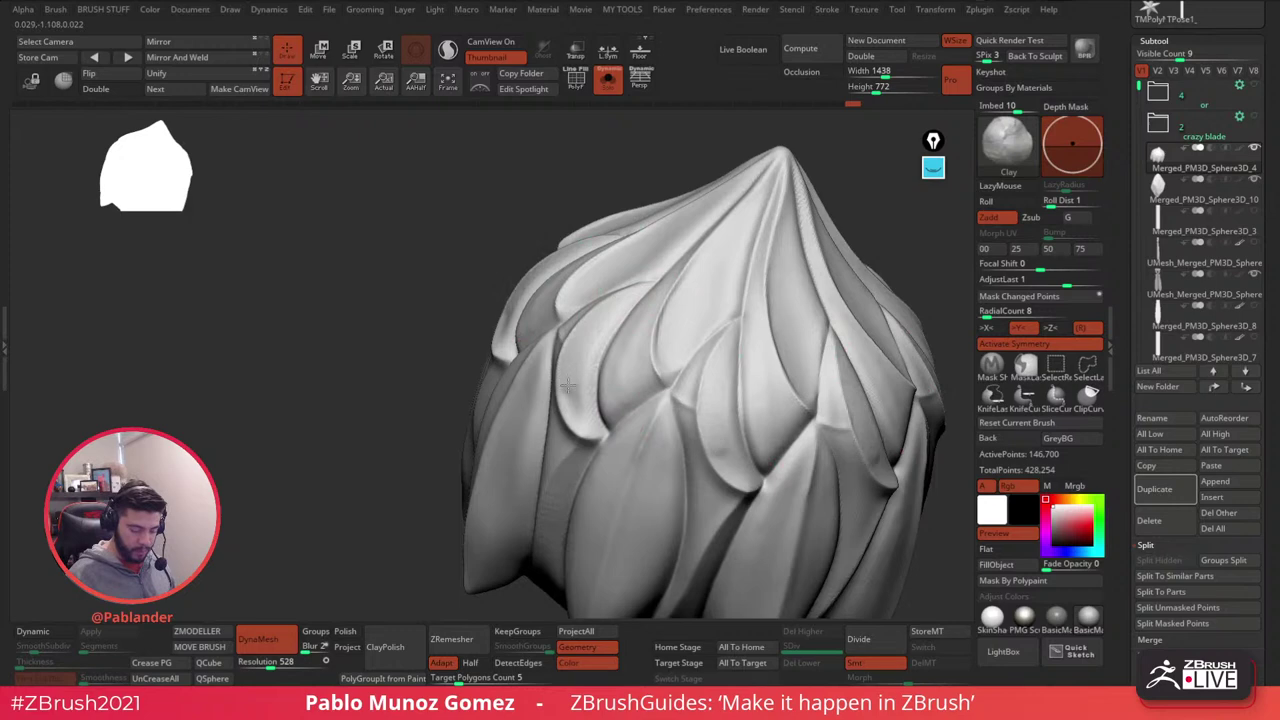
- Turn off Solo to show the ringed handle and try DamStandard strokes along the lower leaf ends, undoing the last stroke
mouse_move(643, 357)
right_mouse_down()
mouse_move(699, 229)
mouse_move(811, 311)
mouse_move(798, 300)
right_mouse_up()
mouse_move(798, 300)
right_mouse_down("alt")
mouse_move(689, 246)
mouse_move(650, 300)
right_mouse_up("alt")
key("shift+s")
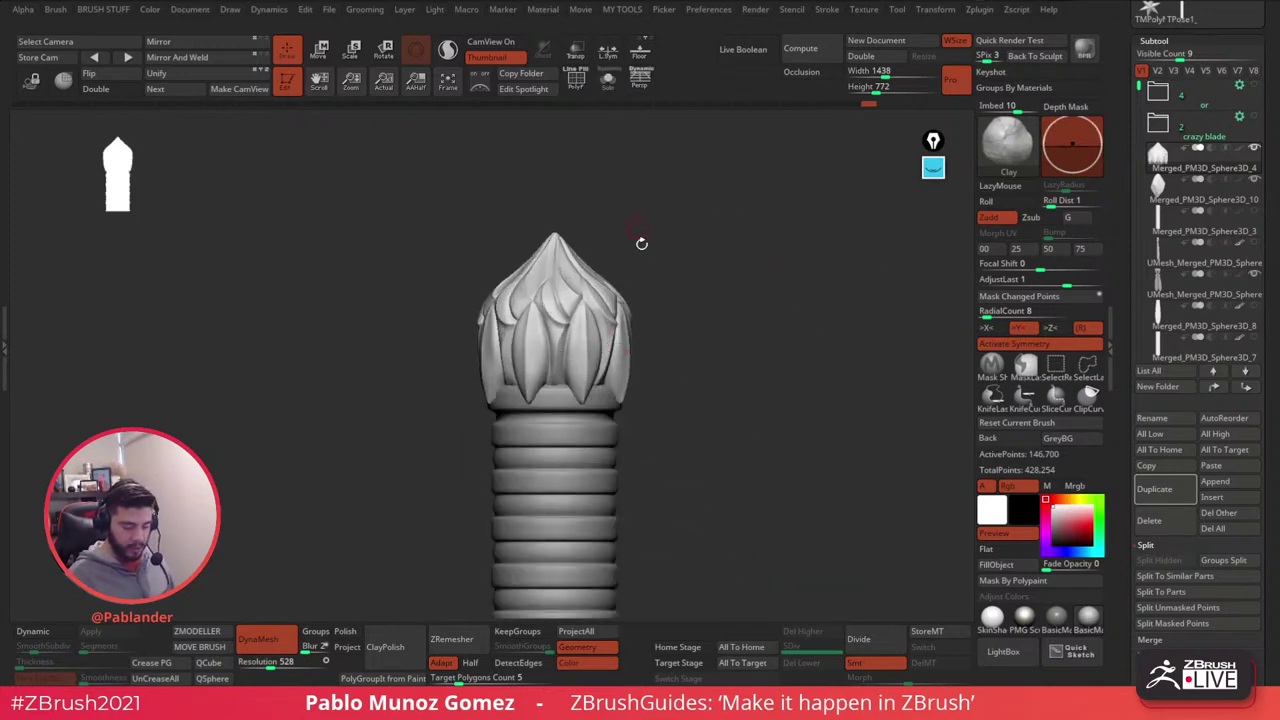
mouse_move(665, 428)
right_mouse_down("ctrl")
mouse_move(675, 310)
mouse_move(708, 537)
mouse_move(672, 319)
mouse_move(663, 371)
right_mouse_up("ctrl")
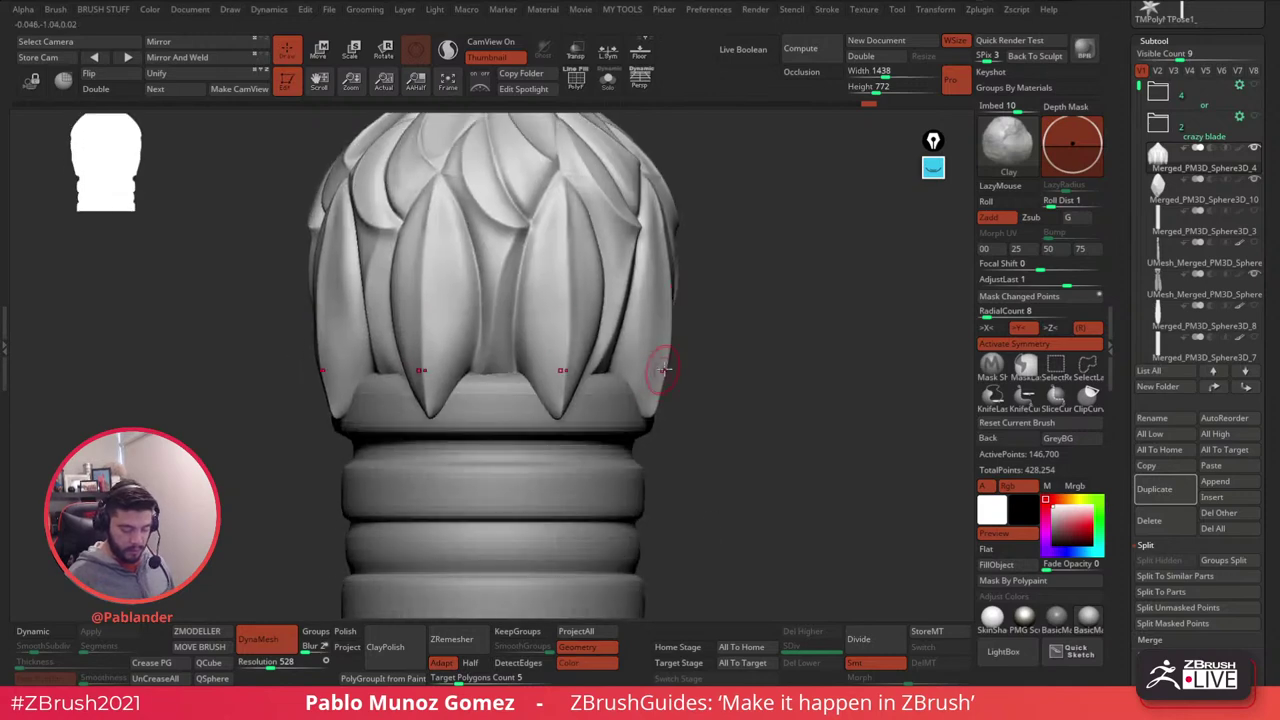
key("b")
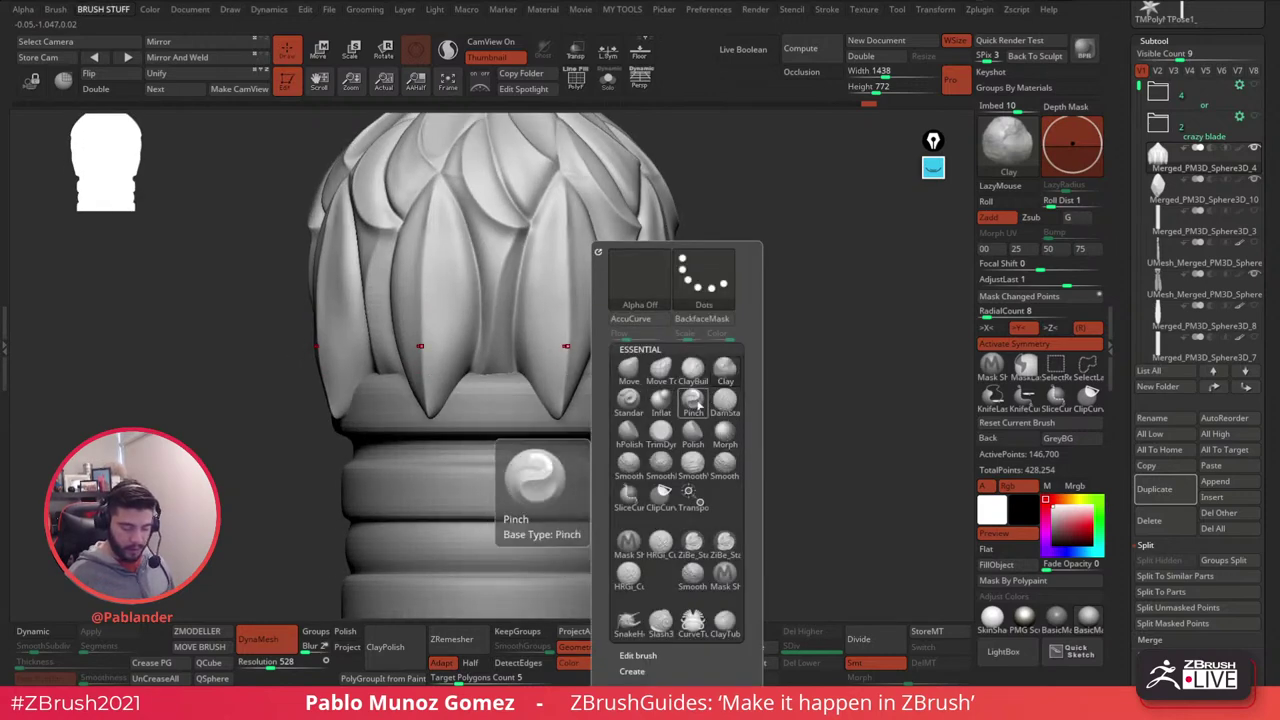
left_click(725, 398)
mouse_move(786, 337)
right_mouse_down()
mouse_move(619, 372)
mouse_move(641, 358)
right_mouse_up()
key("ctrl+z")
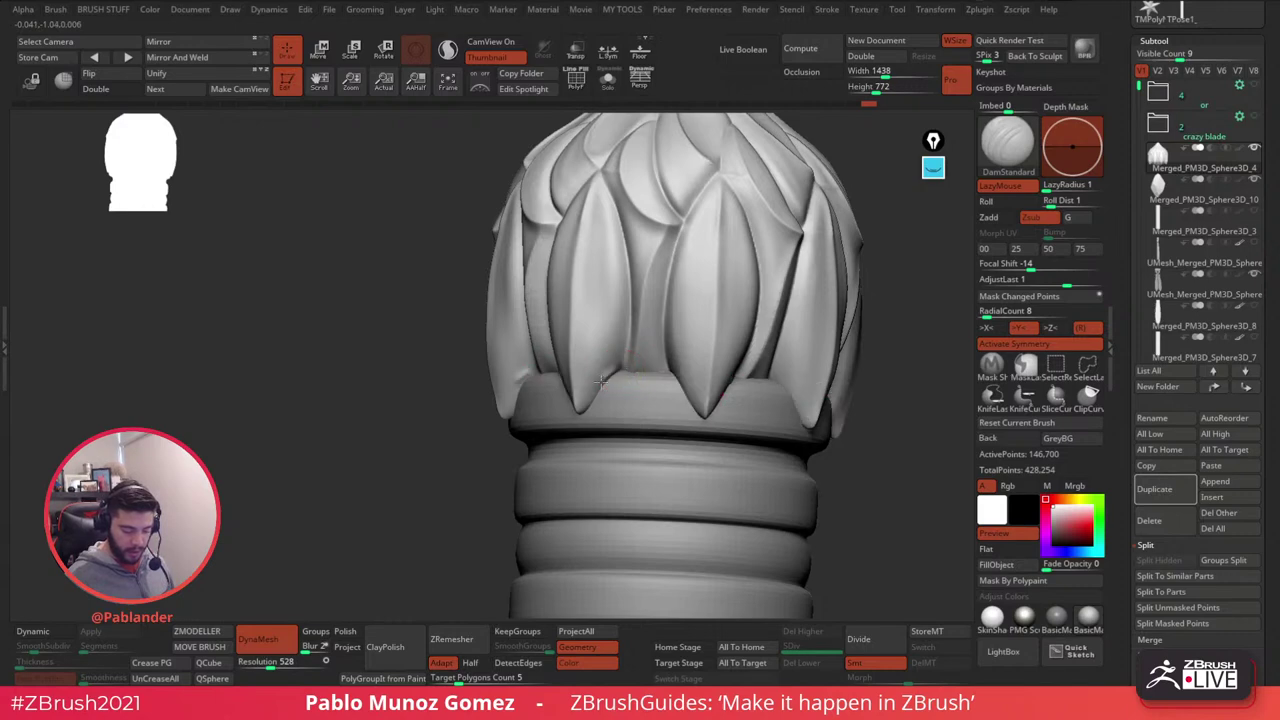
- Smooth the lower leaf tips and redefine their edges against the handle's top ring with DamStandard
right_click_drag(583, 405, 597, 378)
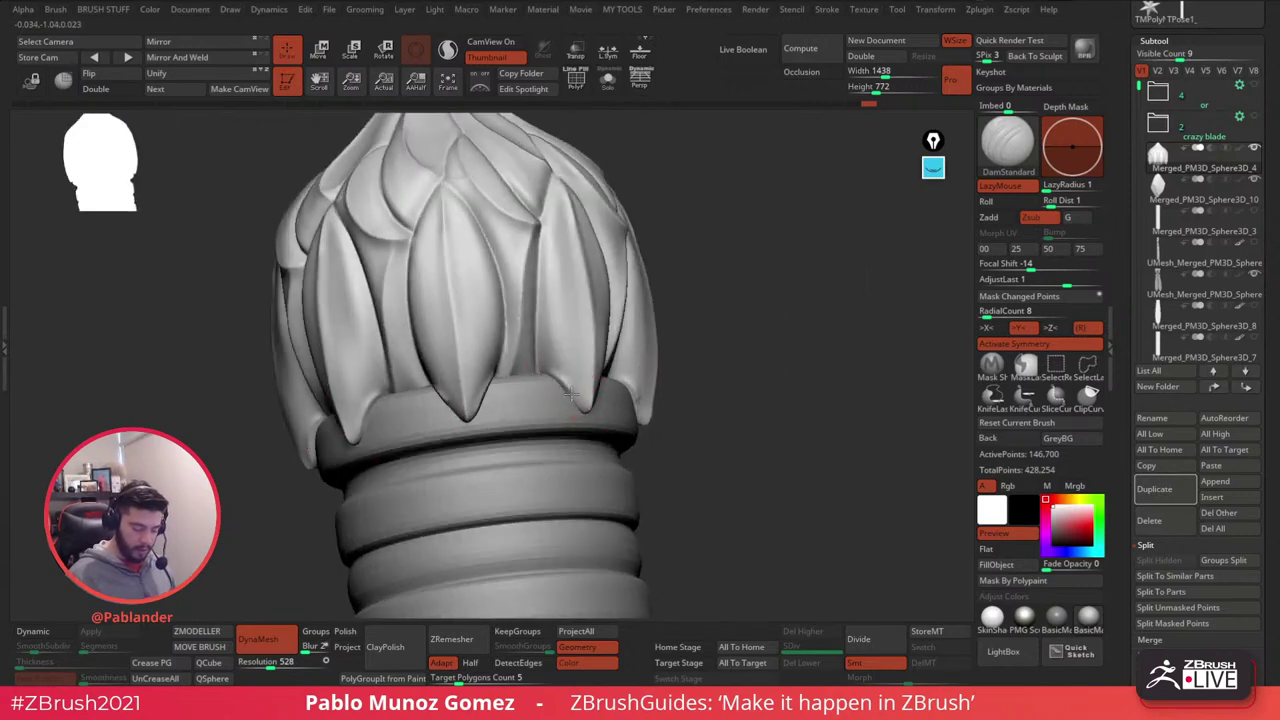
right_click_drag(757, 368, 664, 359)
left_click_drag(474, 388, 451, 377, "shift")
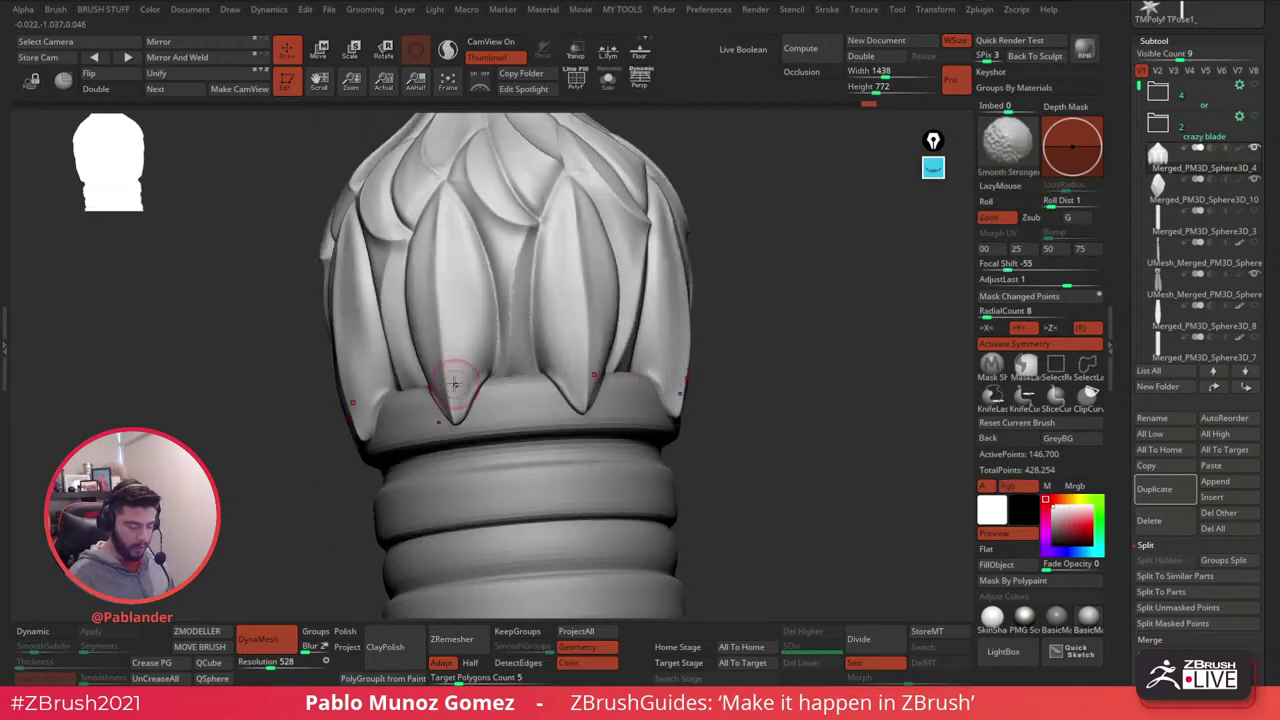
right_click_drag(451, 377, 605, 365)
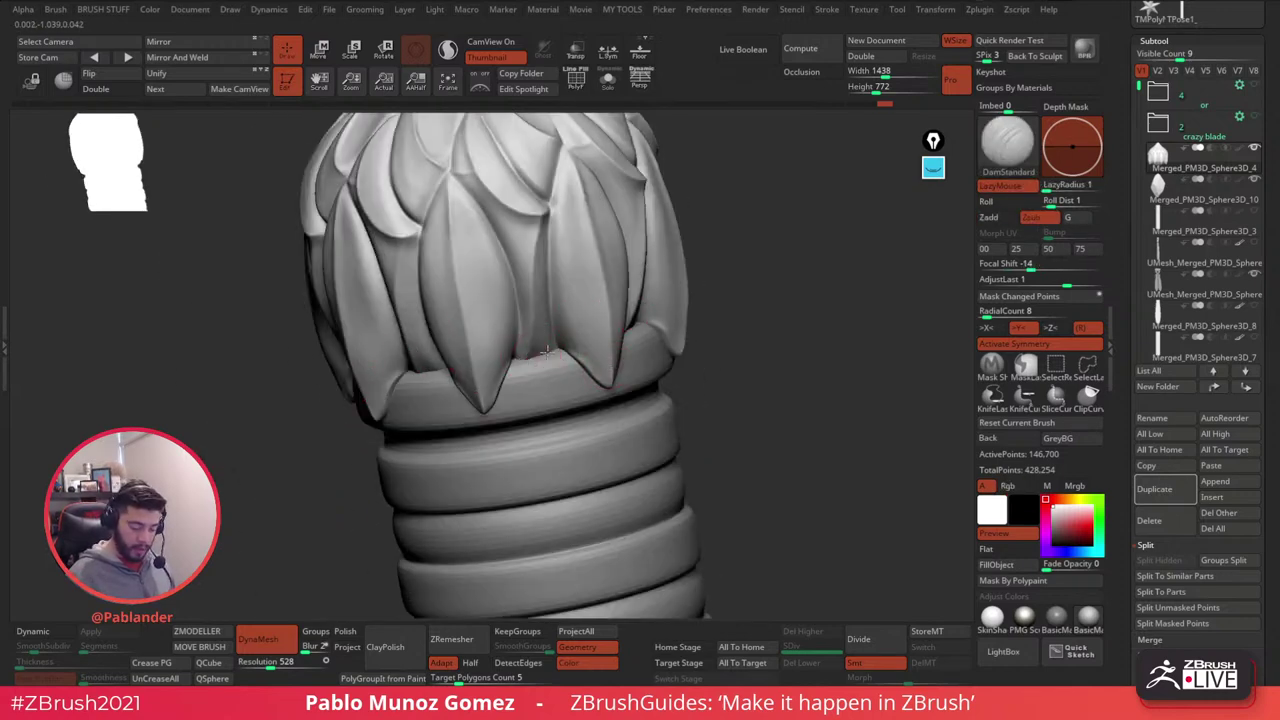
- Pull the lower leaf tips into cleaner points against the handle's top ring with the Move brush
mouse_move(732, 357)
right_mouse_down("ctrl")
mouse_move(716, 297)
mouse_move(684, 400)
mouse_move(703, 346)
right_mouse_up("ctrl")
key("b")
left_click(645, 368)
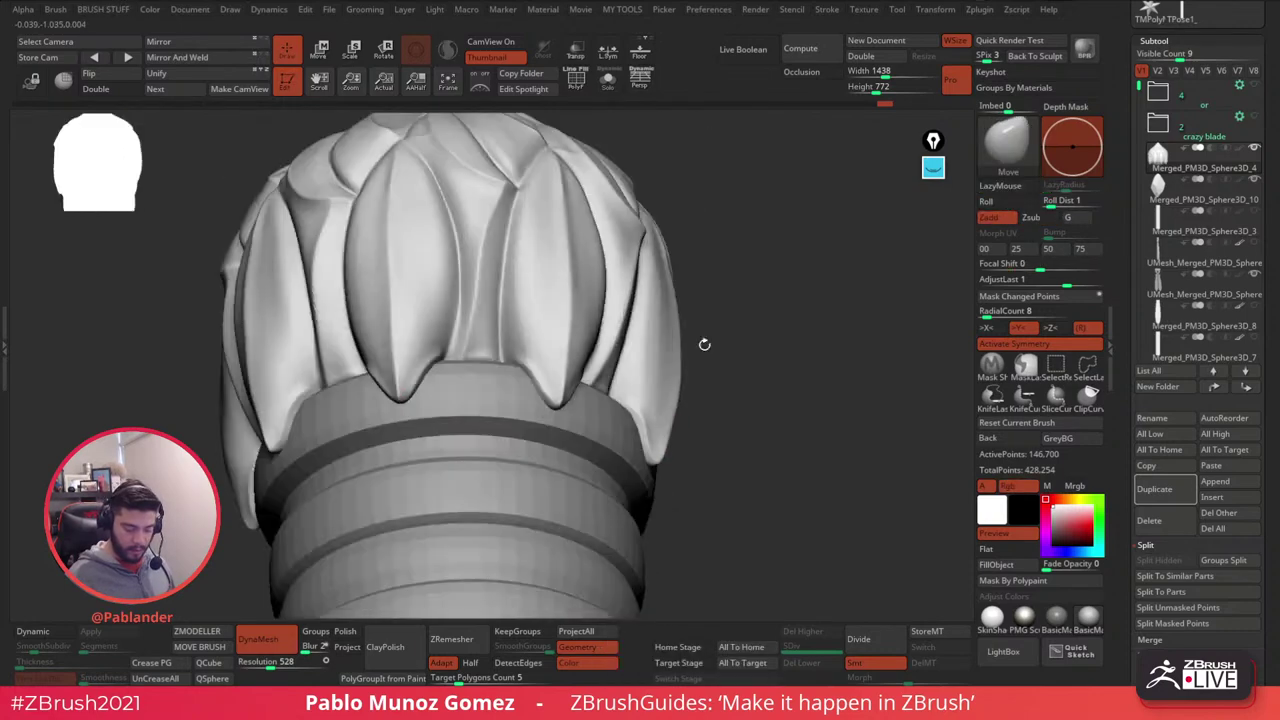
left_click_drag(557, 408, 549, 400)
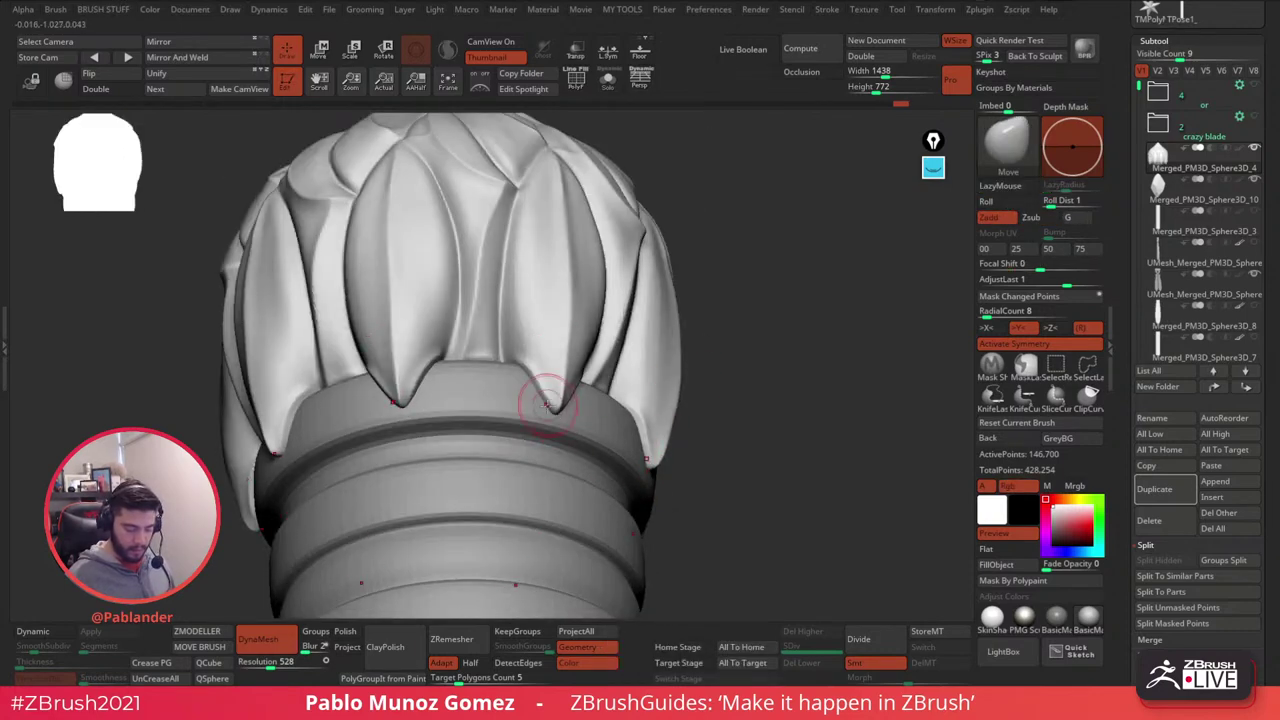
mouse_move(549, 400)
right_mouse_down()
mouse_move(543, 429)
mouse_move(524, 436)
right_mouse_up()
key("space")
left_click_drag(587, 357, 593, 357)
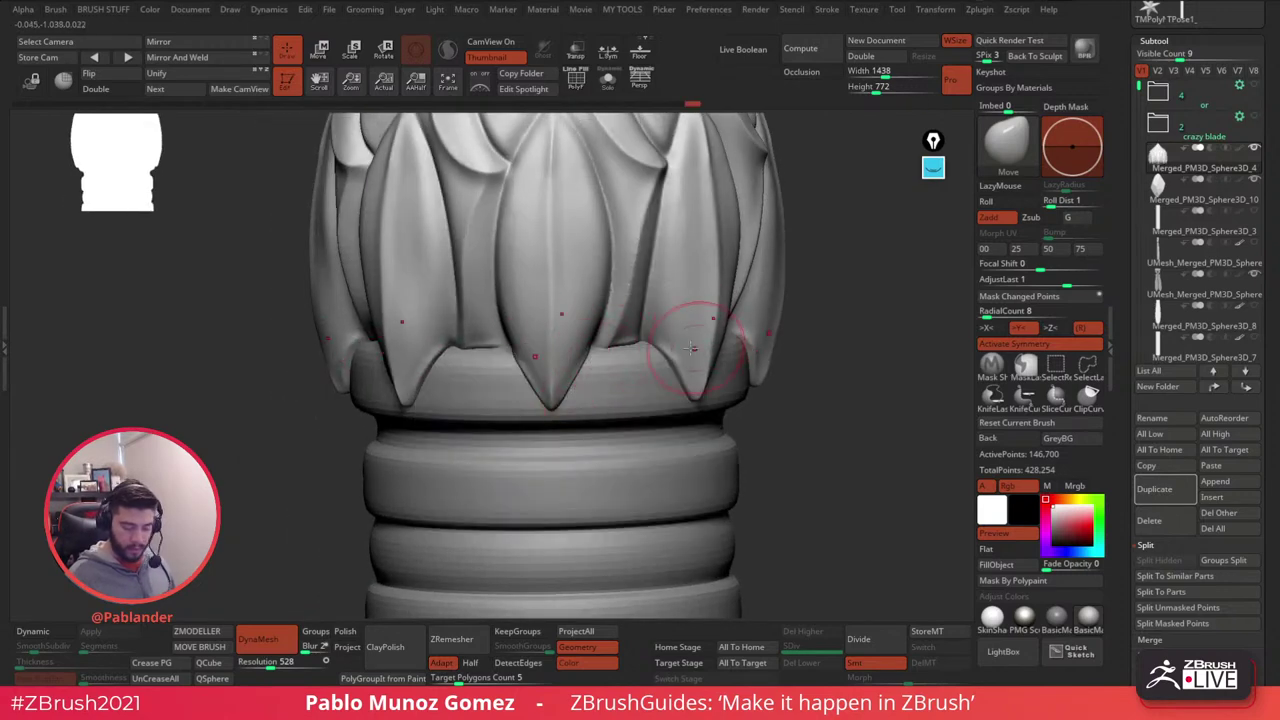
right_click_drag(765, 420, 741, 231, "ctrl")
right_click_drag(778, 430, 716, 328, "ctrl")
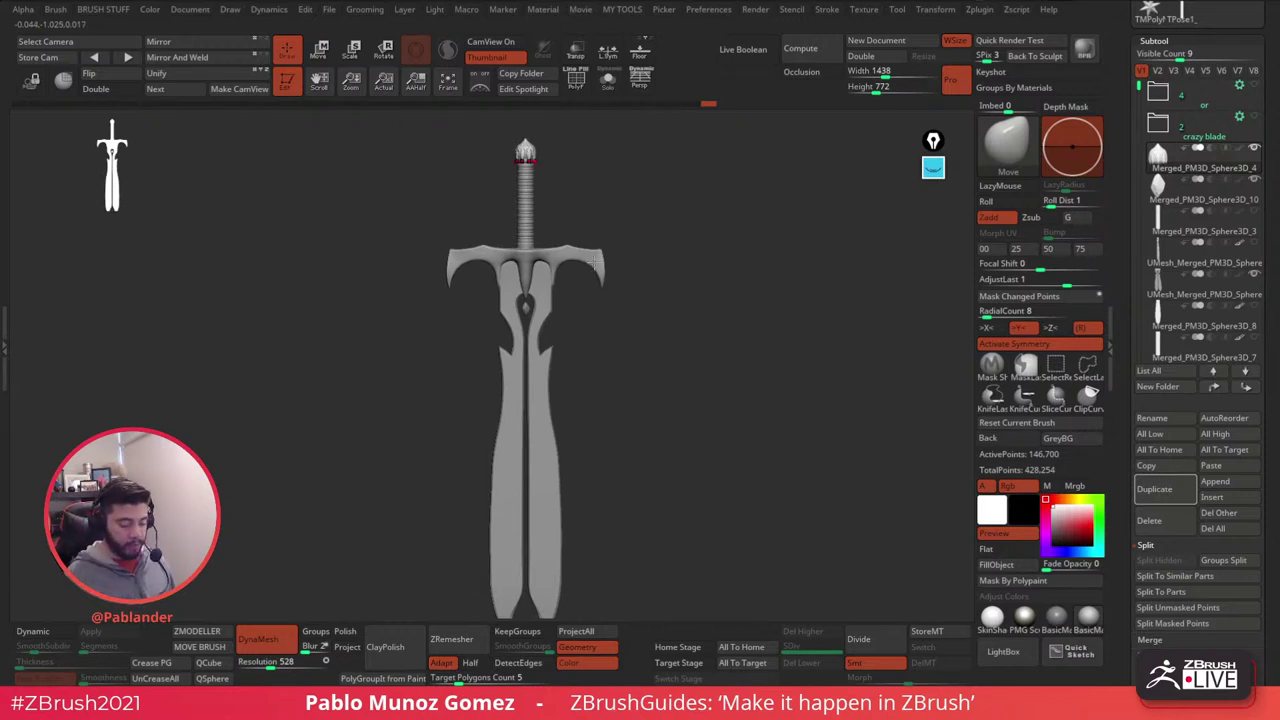
right_click_drag(560, 268, 707, 385, "alt")
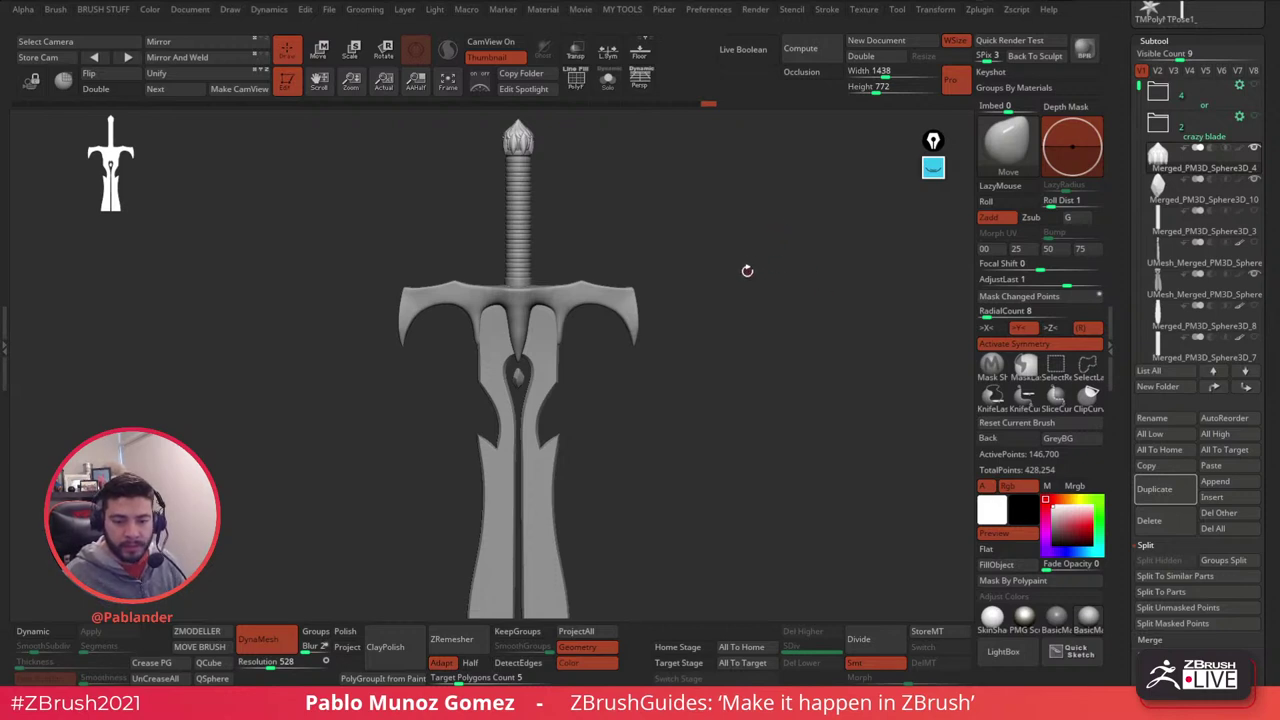
left_click_drag(702, 258, 710, 272)
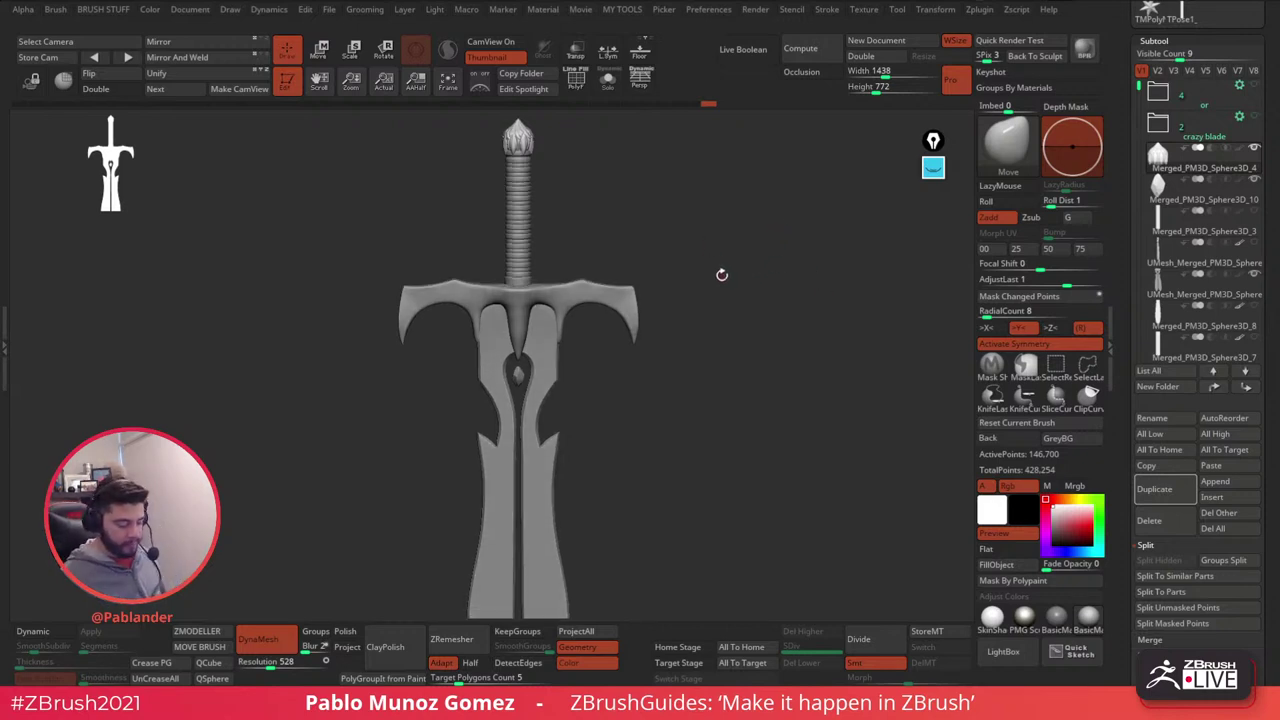
left_click_drag(728, 342, 669, 401)
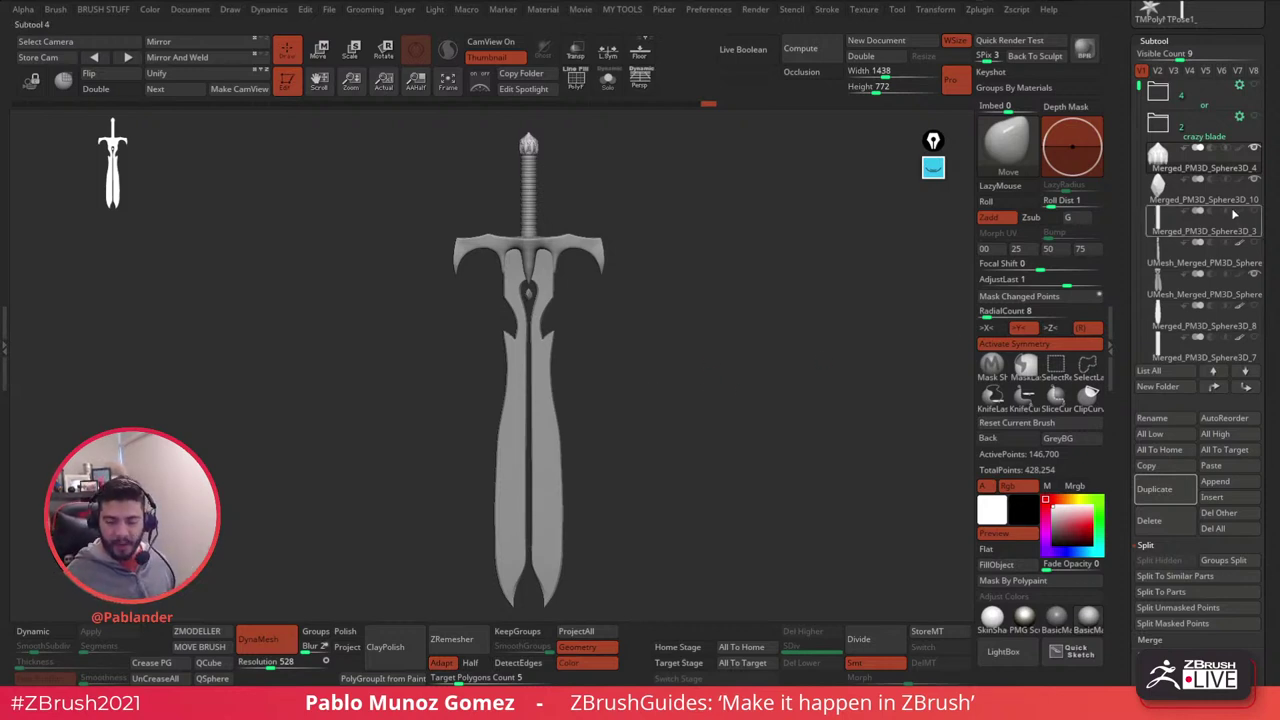
- Set the subtool list's visible count to 15 and move the hidden loose subtools into the folder above "crazy blade"
left_click_drag(1185, 52, 1217, 47)
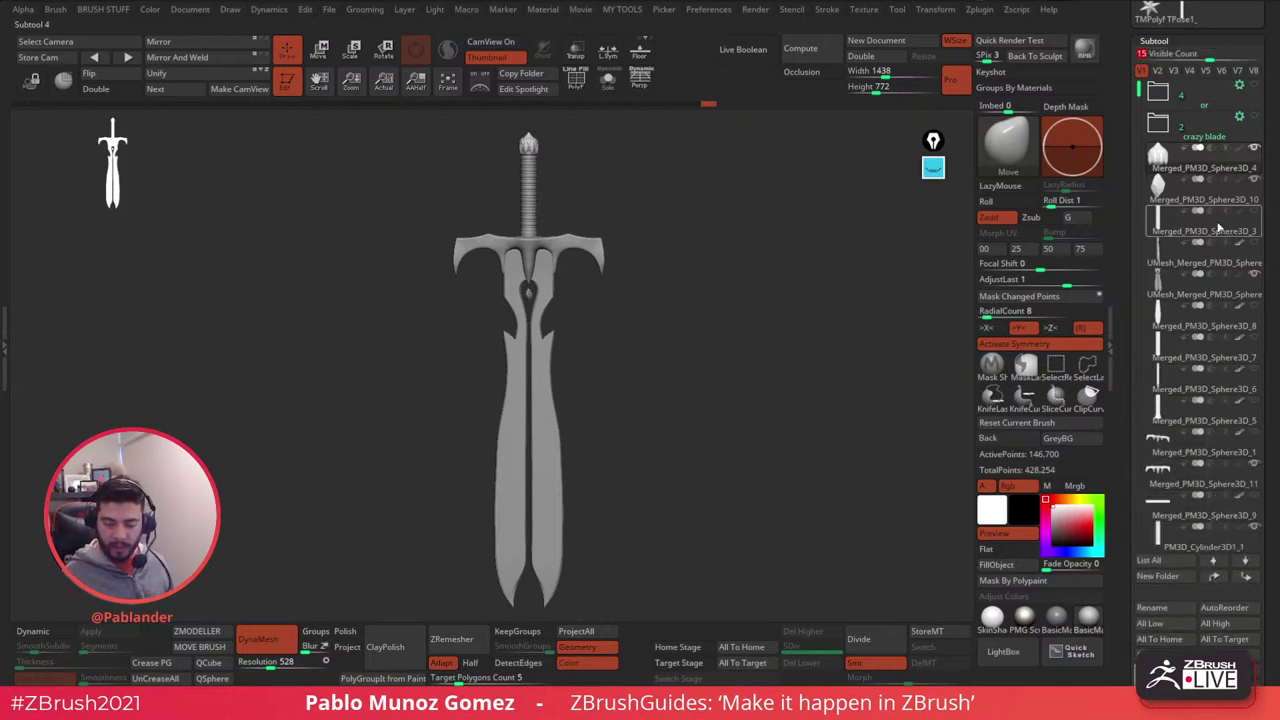
left_click_drag(1217, 167, 1221, 108)
left_click_drag(1230, 222, 1226, 105)
left_click_drag(1230, 262, 1165, 95)
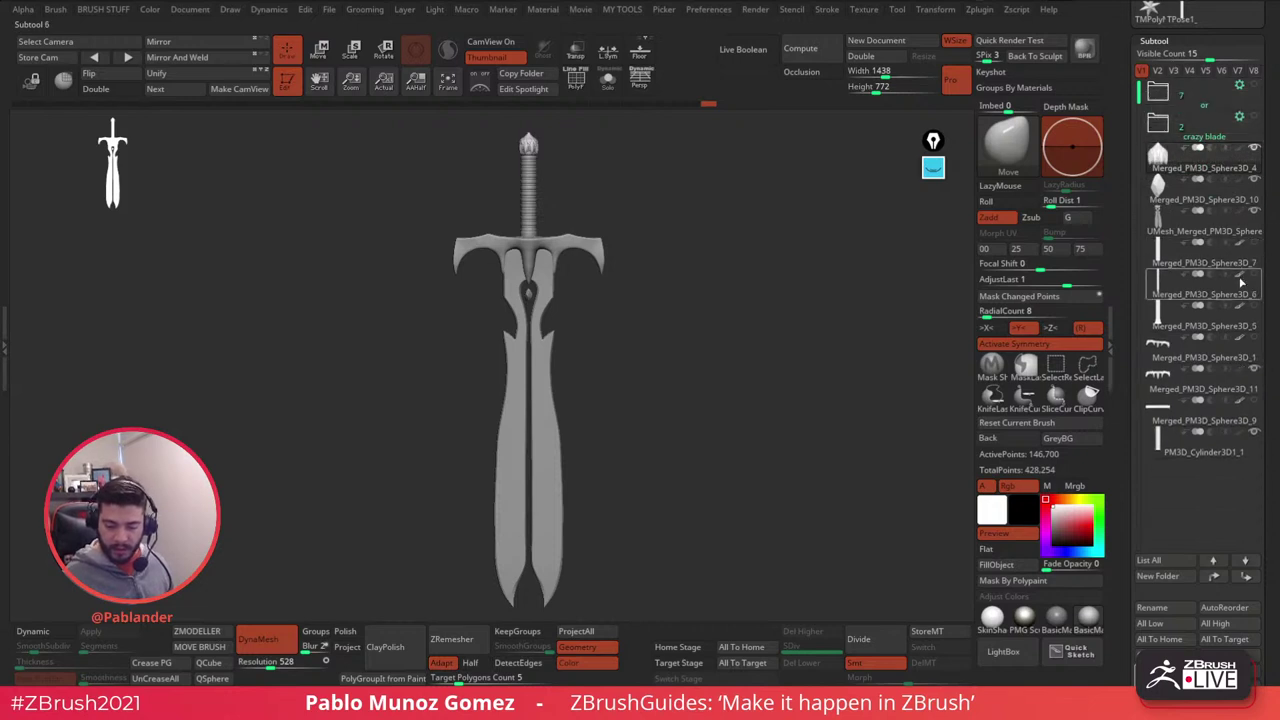
left_click_drag(1200, 262, 1165, 95)
left_click_drag(1200, 262, 1165, 97)
left_click_drag(1200, 262, 1165, 95)
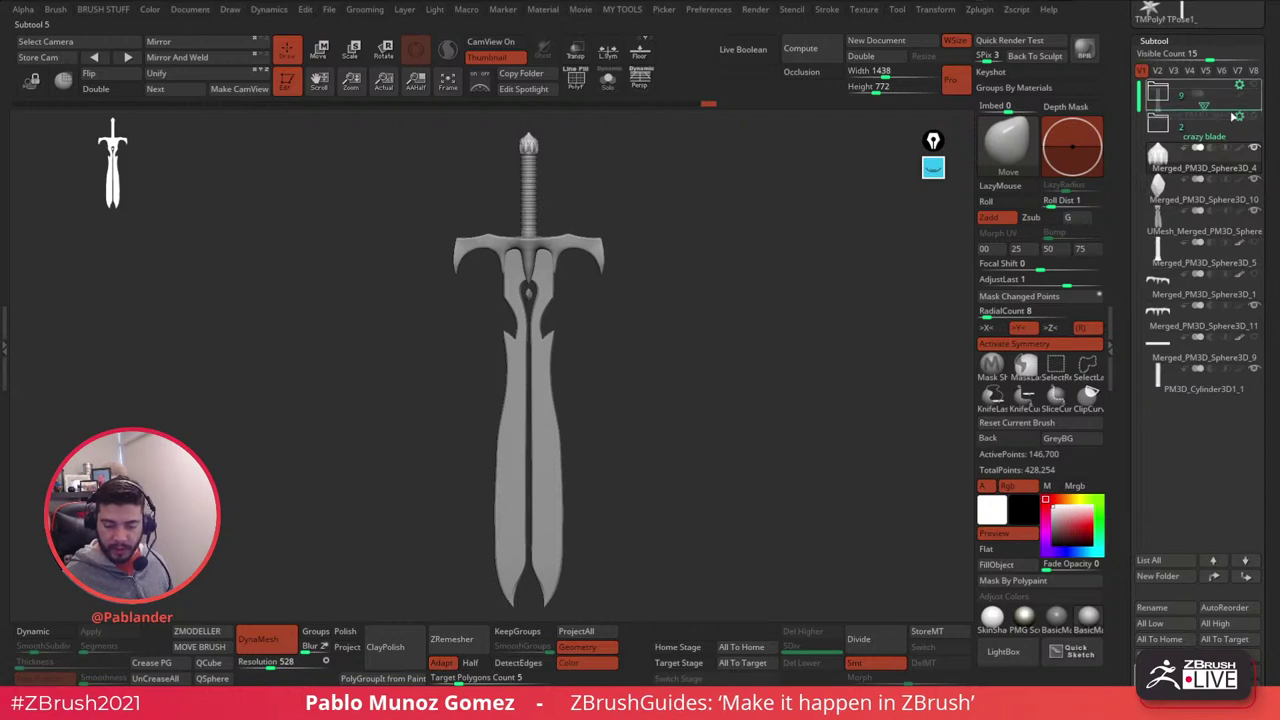
left_click_drag(1210, 262, 1222, 111)
left_click(1258, 293)
left_click_drag(1228, 293, 1220, 112)
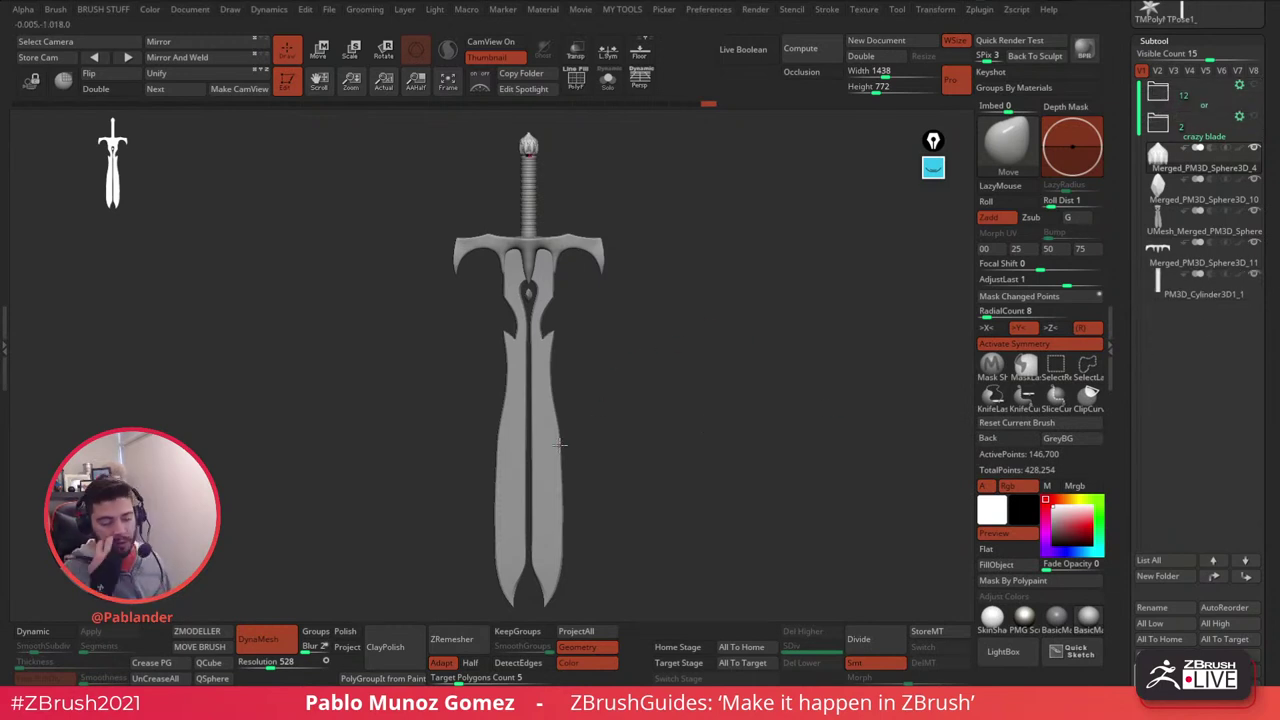
- Append a Cube3D as a new subtool and bring up the transform gizmo on it
left_click_drag(717, 334, 730, 384)
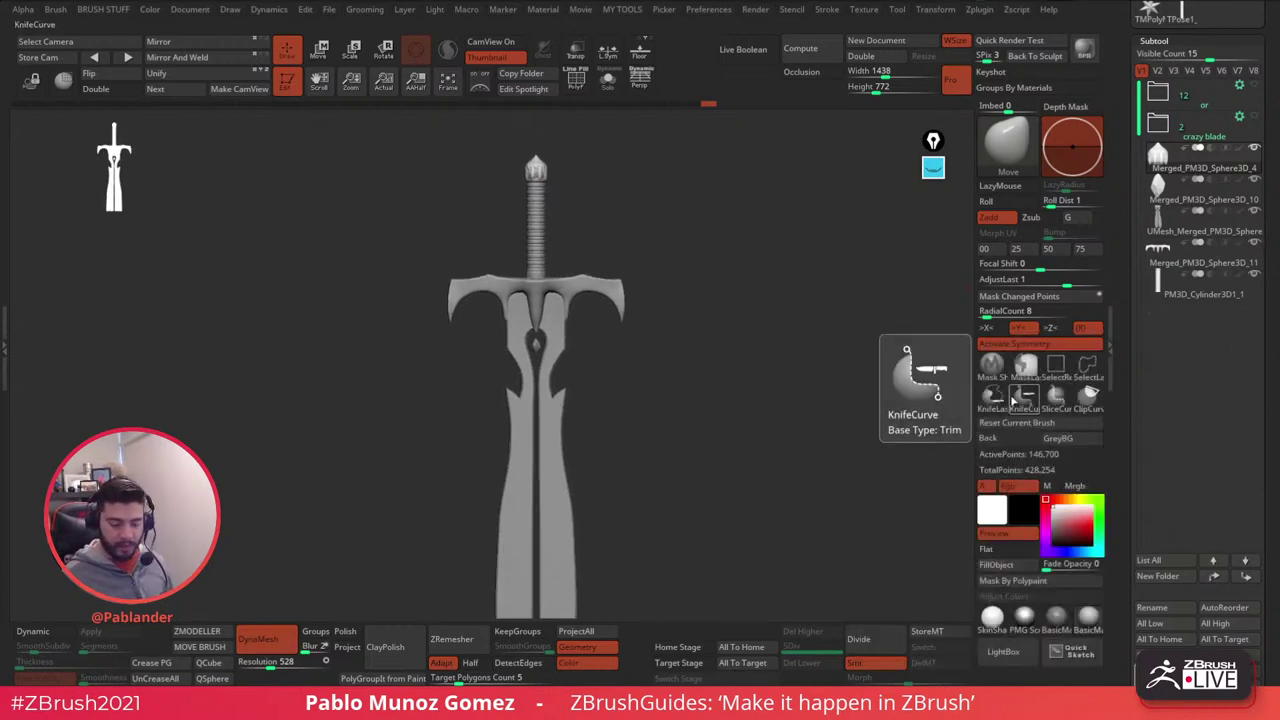
left_click_drag(1266, 533, 1266, 462)
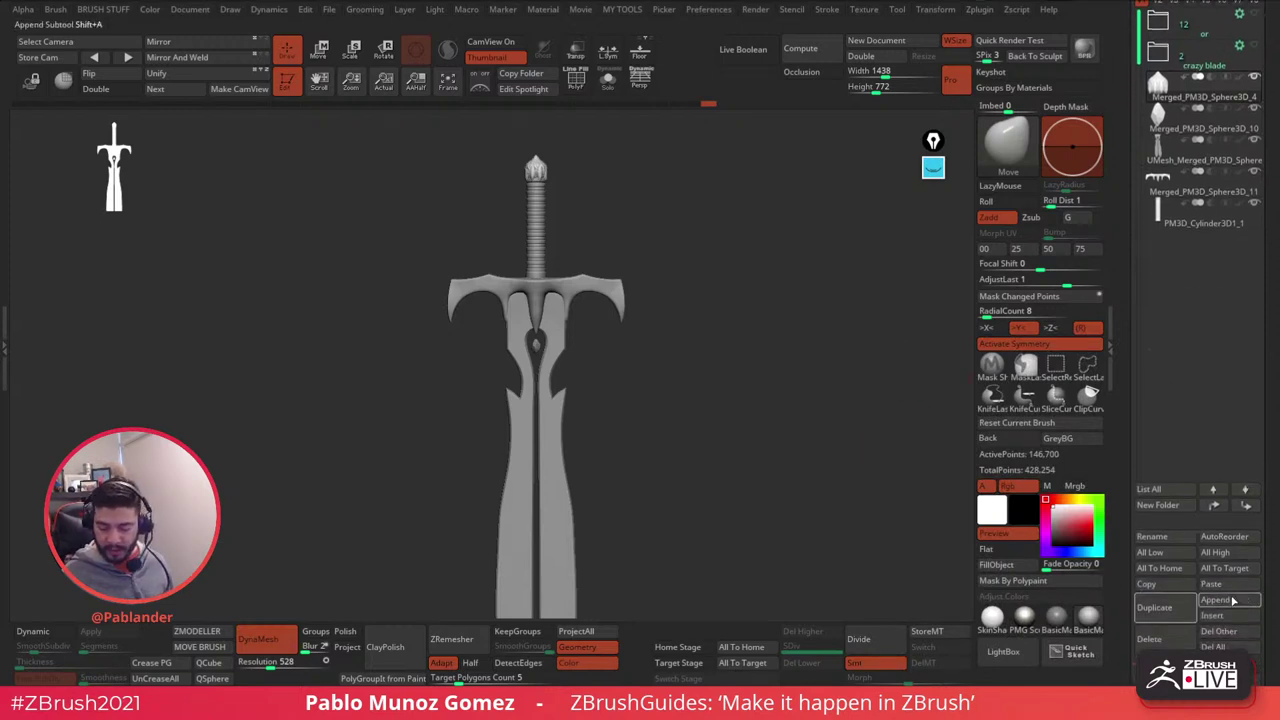
left_click(1233, 600)
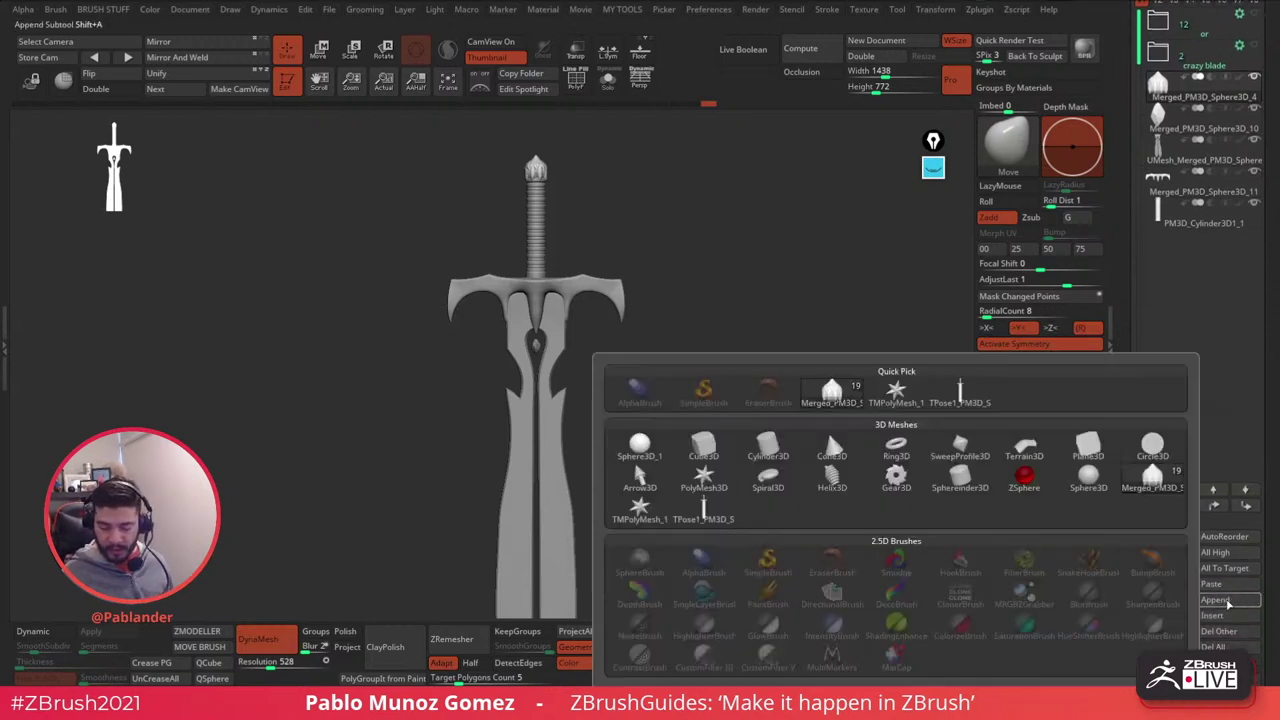
left_click(700, 450)
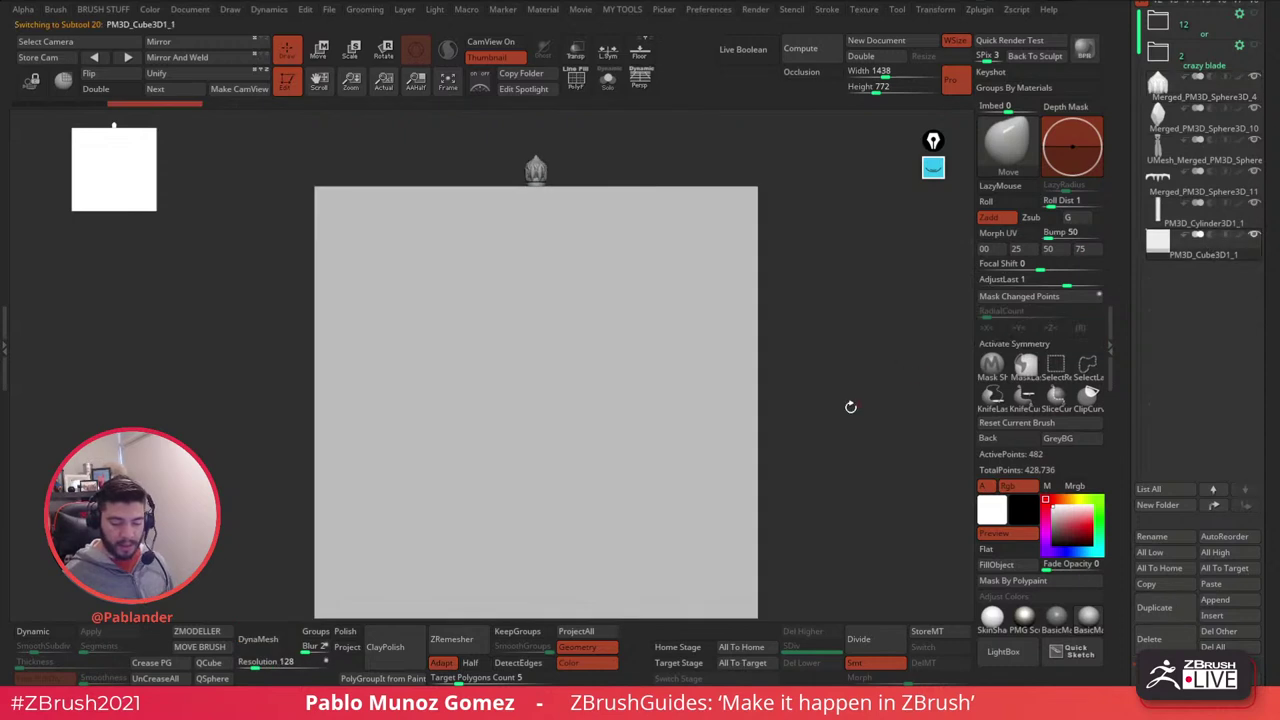
key("w")
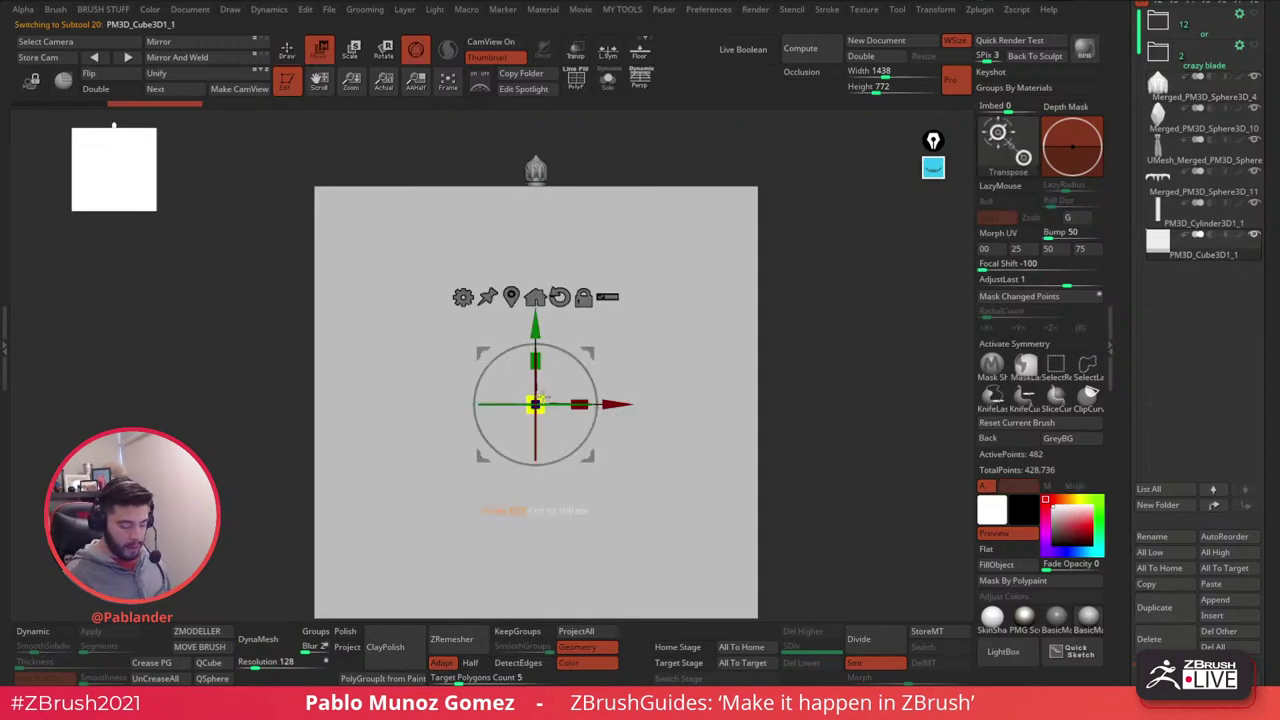
- Scale the cube down to a small block and move it up to the base of the sword's handle
left_click_drag(538, 398, 332, 566)
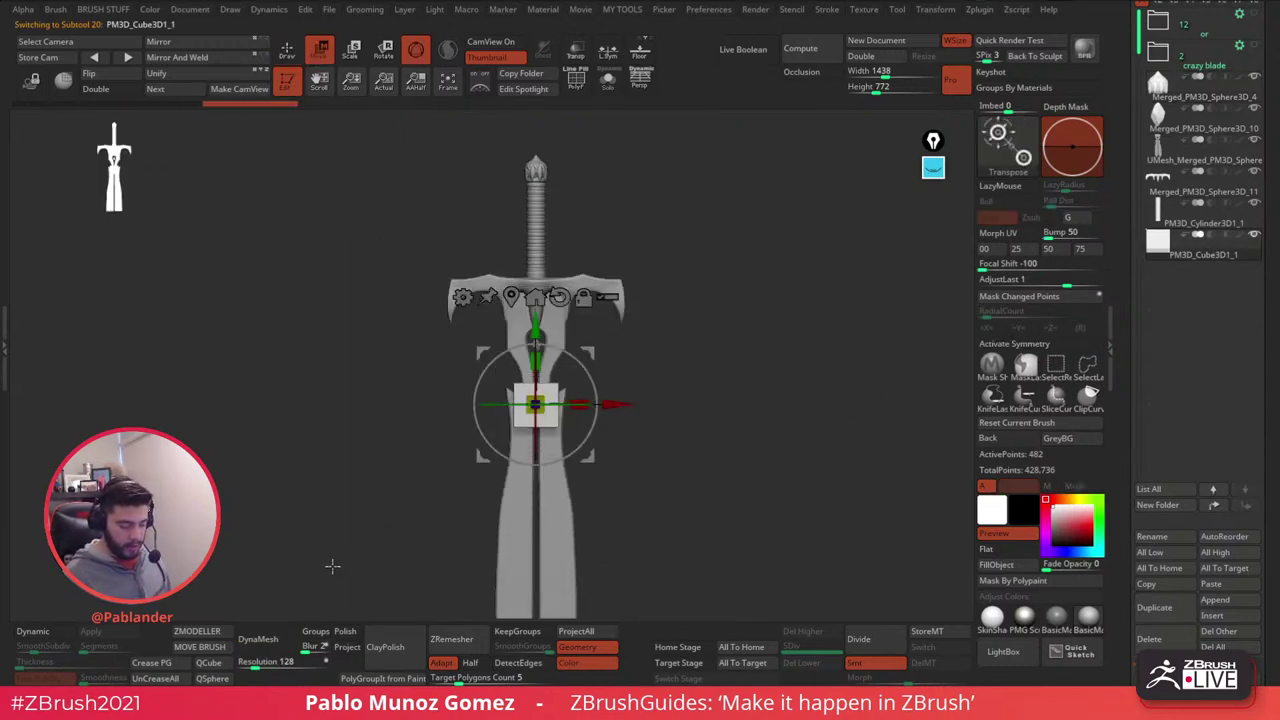
left_click_drag(538, 402, 530, 411)
left_click_drag(657, 215, 661, 260, "alt")
left_click(576, 50)
left_click_drag(654, 187, 663, 271, "alt")
left_click_drag(543, 412, 544, 225)
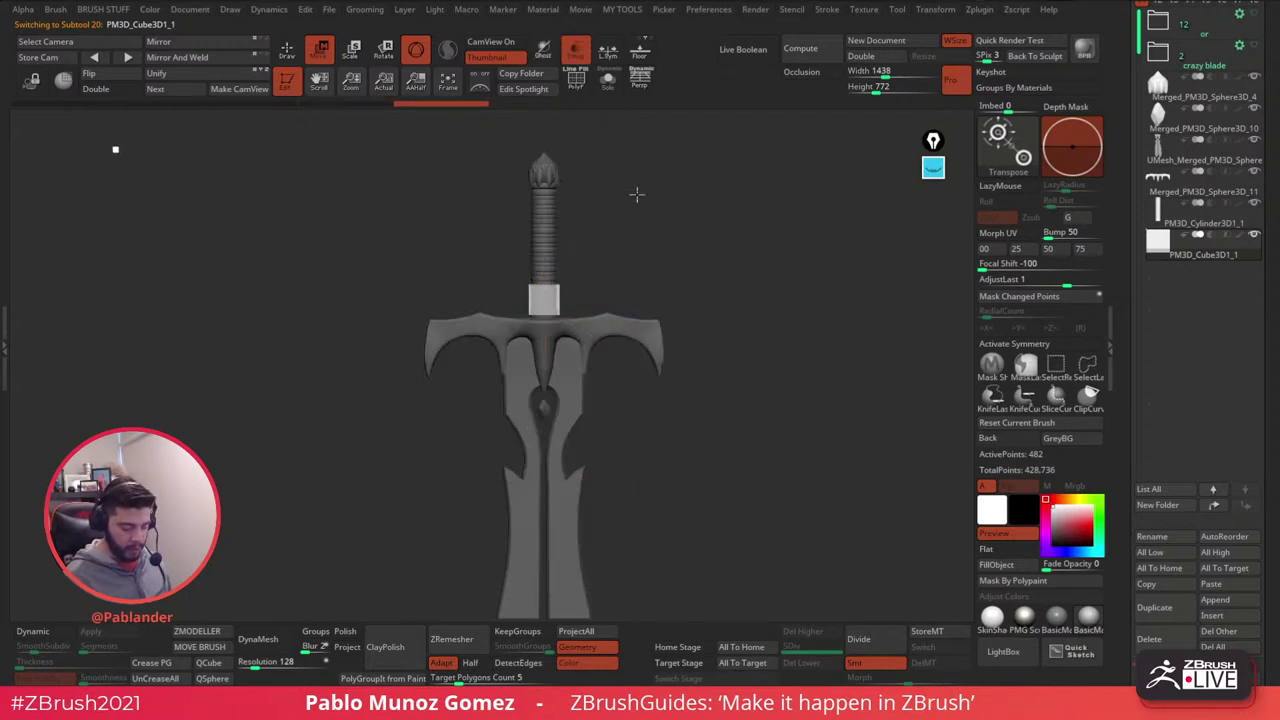
- Shrink the cube further until it hides inside the lower handle, then leave the gizmo and turn transparency off
left_click_drag(637, 194, 648, 262, "alt")
left_click_drag(543, 299, 530, 312)
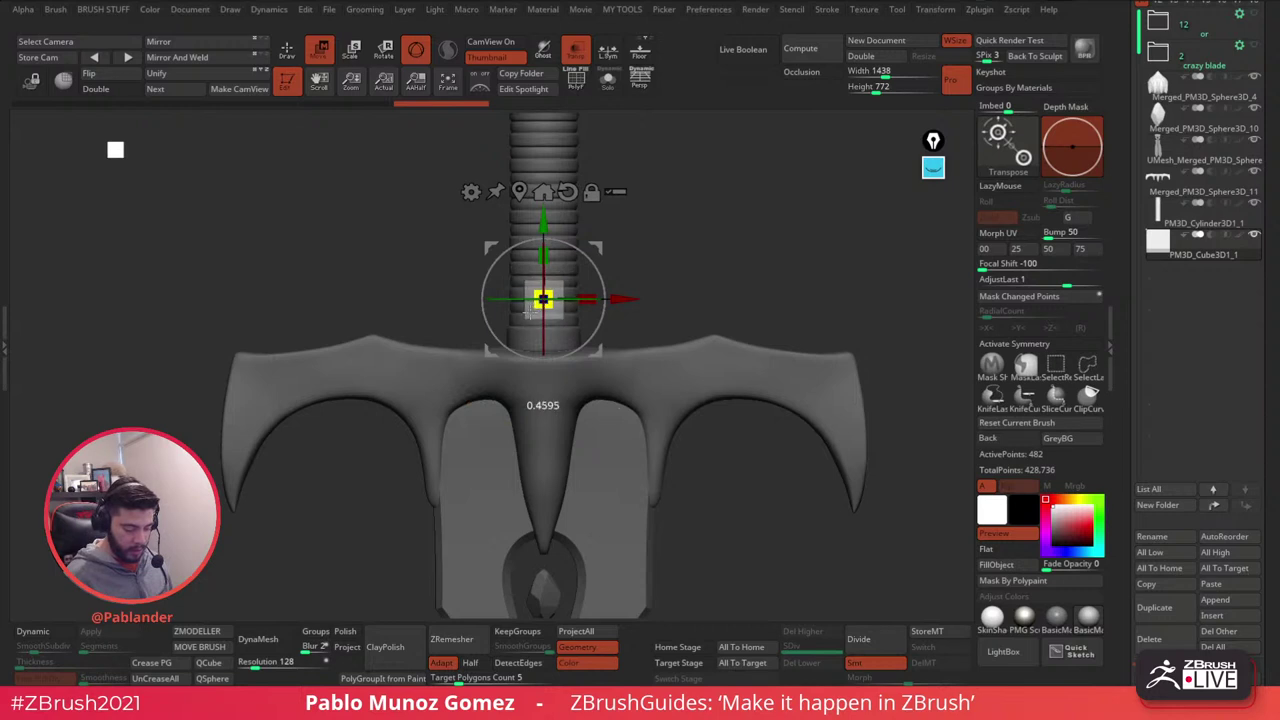
key("q")
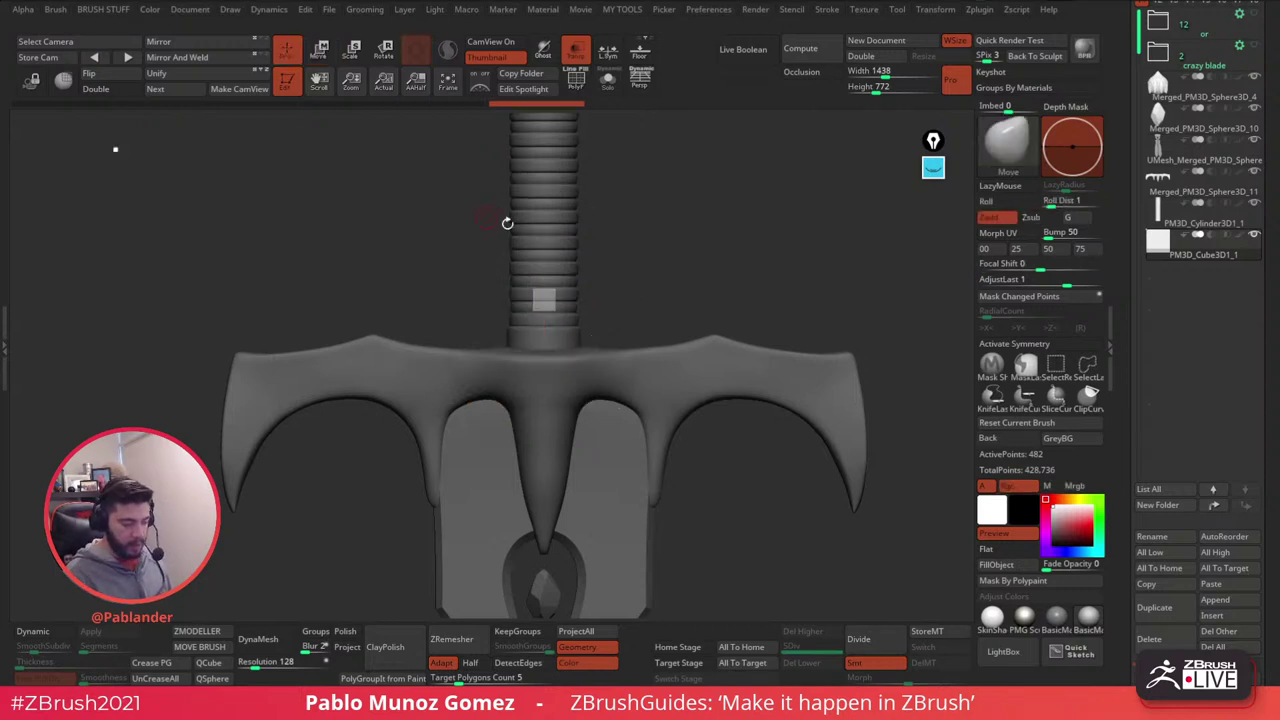
left_click_drag(659, 353, 607, 240, "alt")
left_click(576, 52)
left_click_drag(668, 316, 670, 277, "alt")
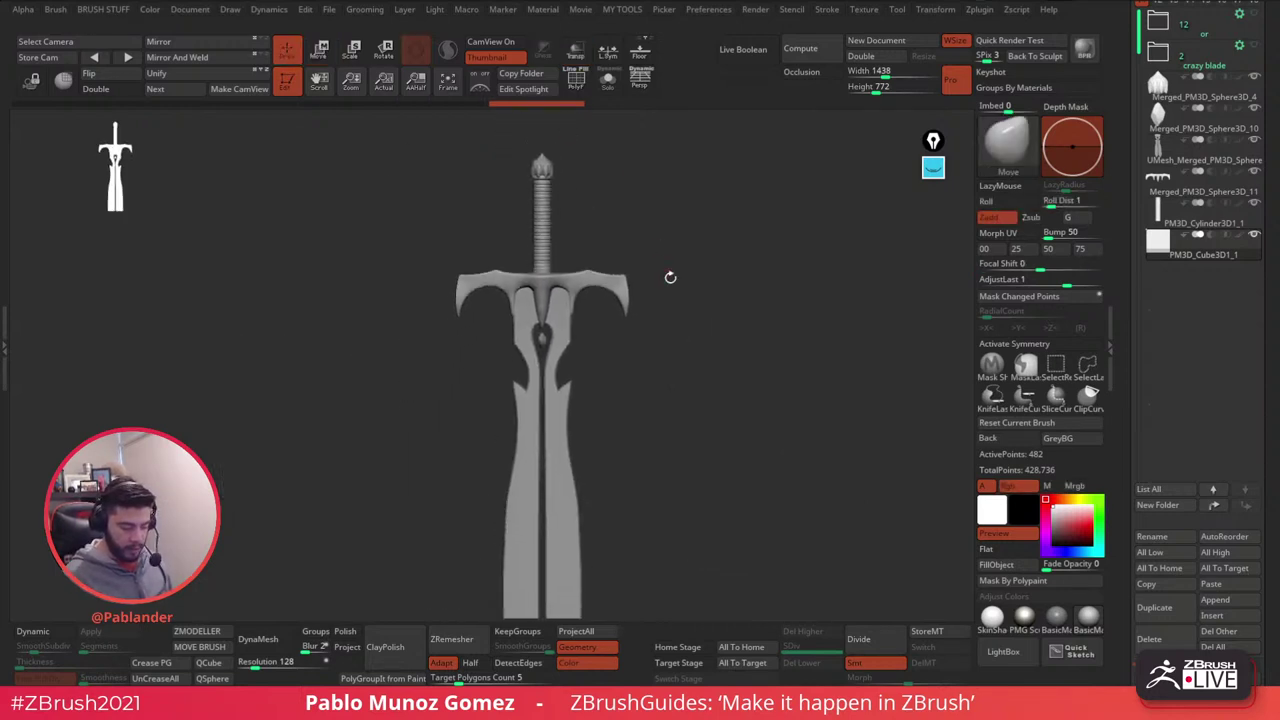
- Fill the cube with a bright red and set the current colour back to white
left_click(1088, 531)
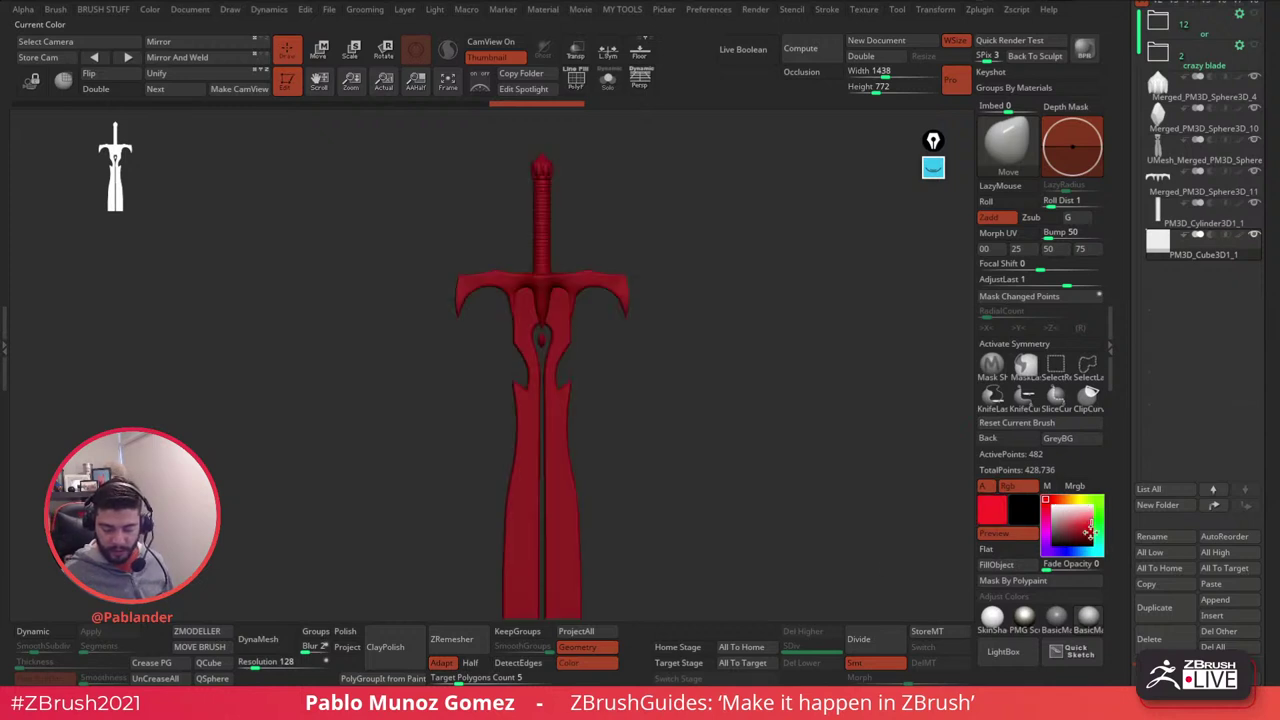
left_click(1089, 522)
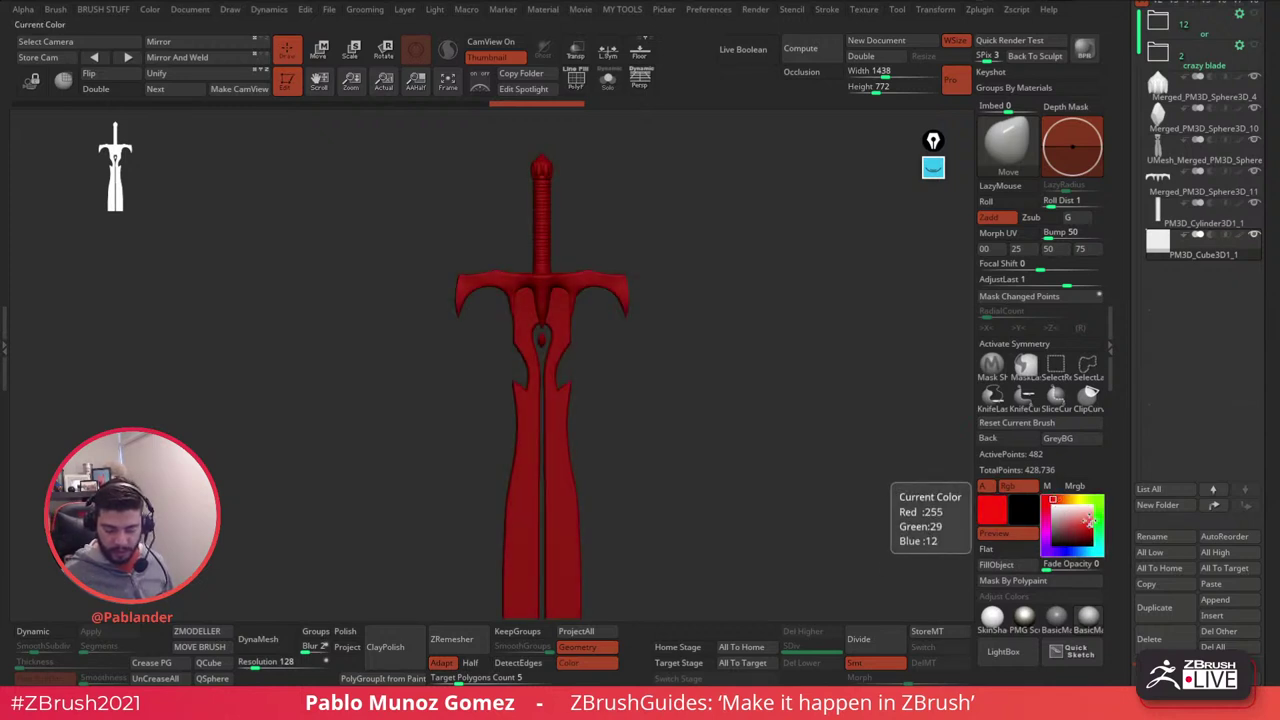
left_click(1090, 521)
left_click(1024, 567)
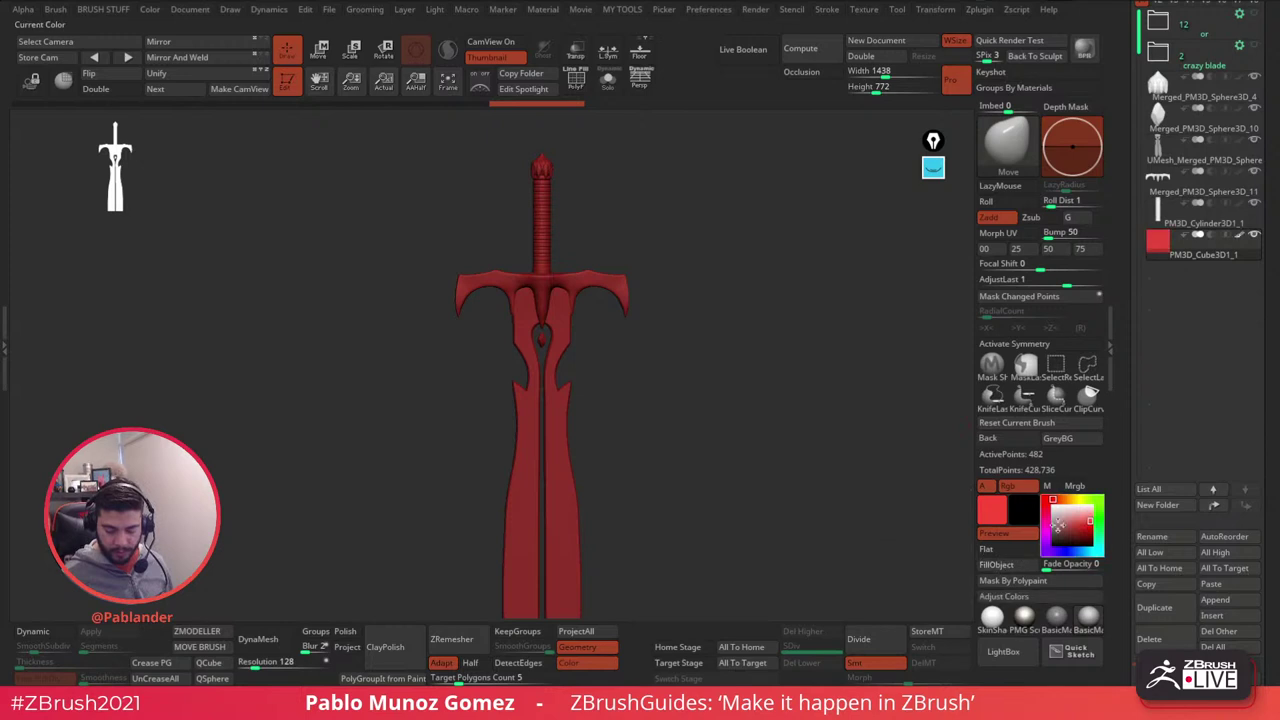
left_click_drag(1058, 524, 1038, 507)
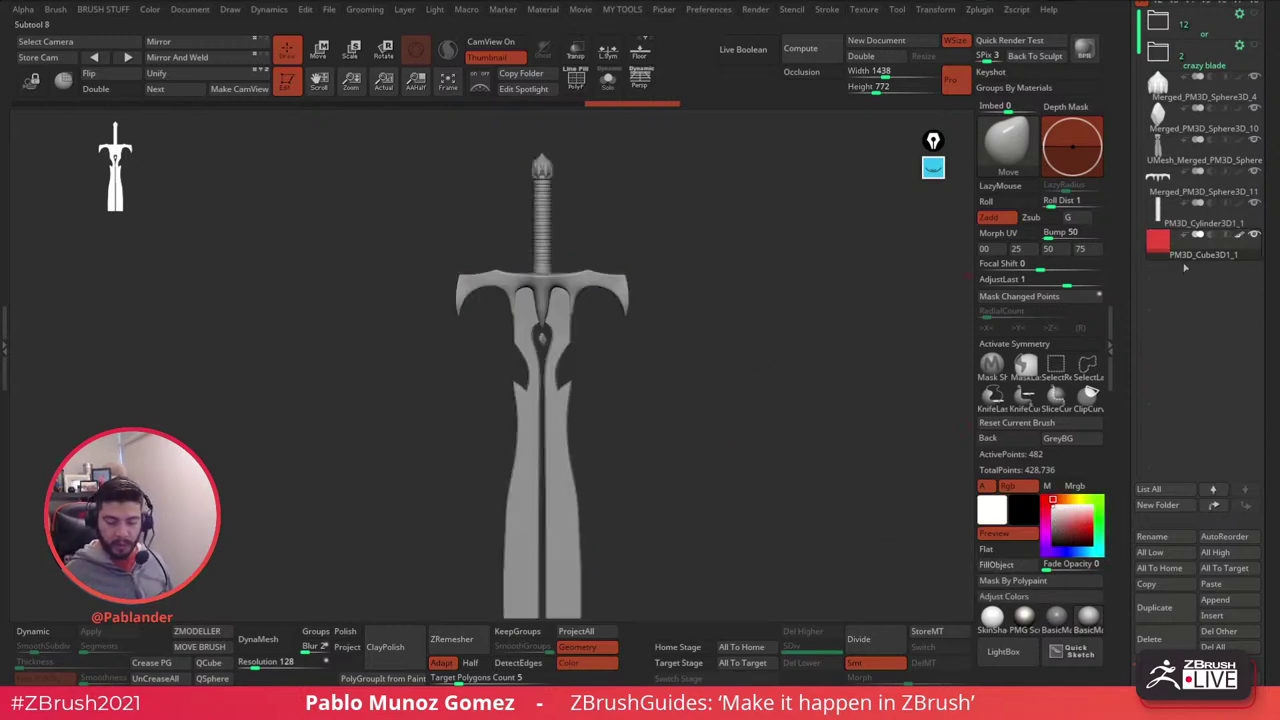
- Reduce the subtool list's visible count to 9
left_click_drag(1131, 259, 1127, 334)
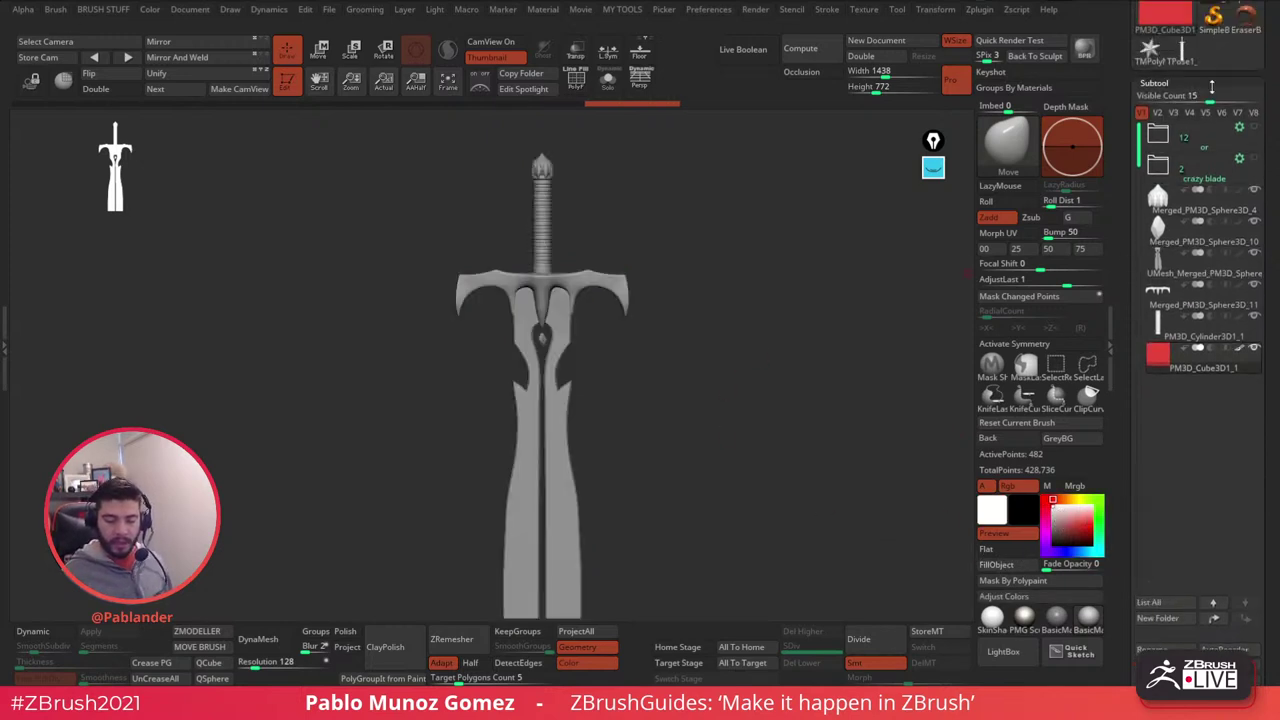
left_click_drag(1212, 92, 1180, 95)
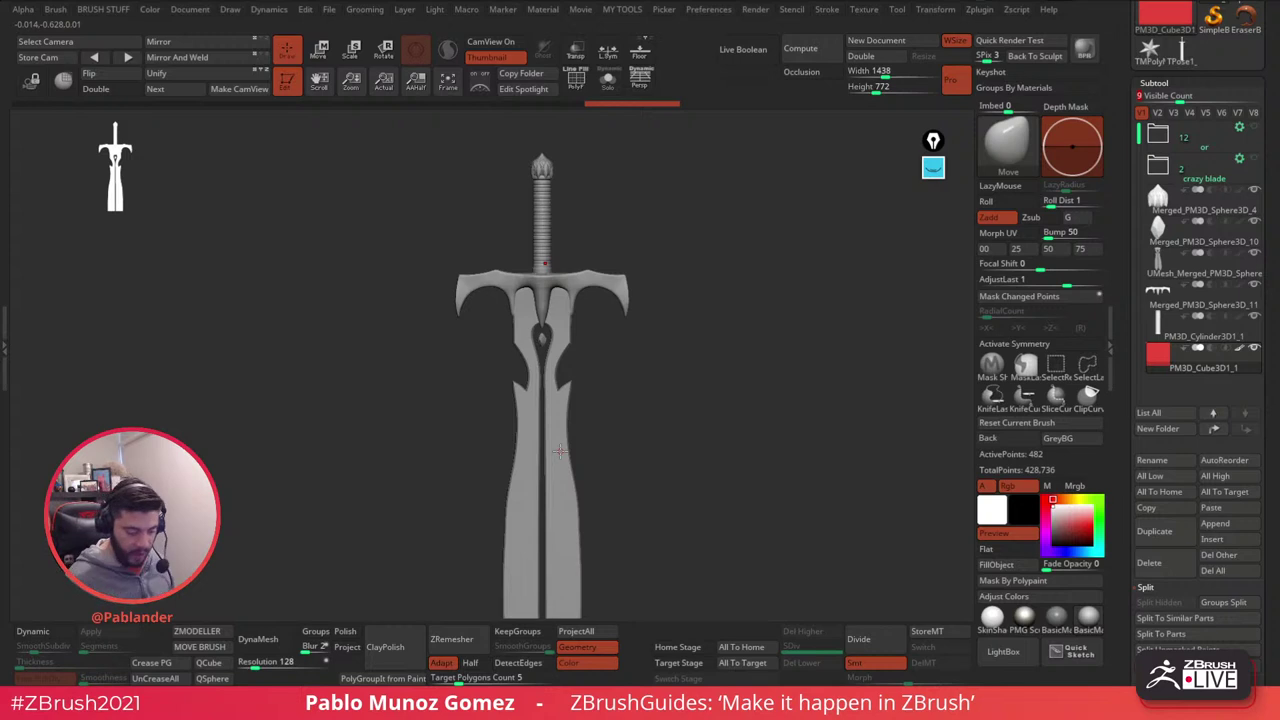
left_click_drag(661, 295, 732, 377, "alt")
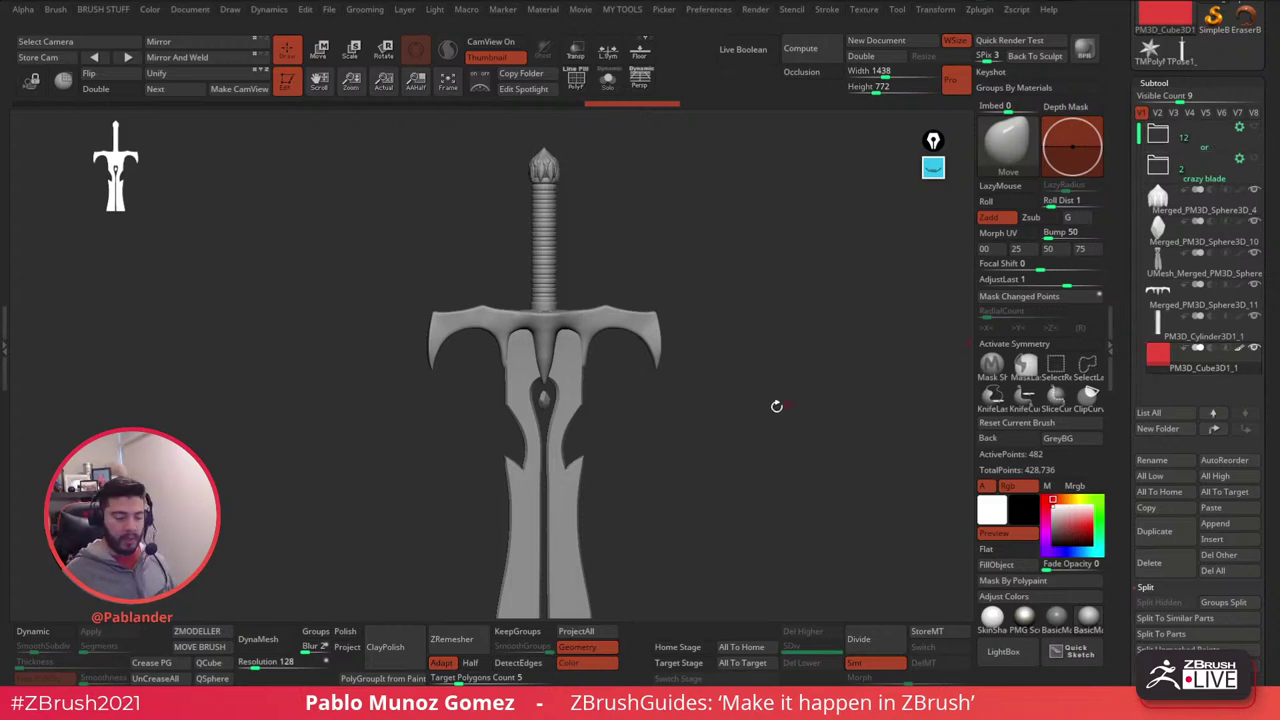
- Check the cube's placement inside the handle with transparency from an angled view, then return to the opaque front view
left_click_drag(771, 409, 637, 328)
left_click(575, 50)
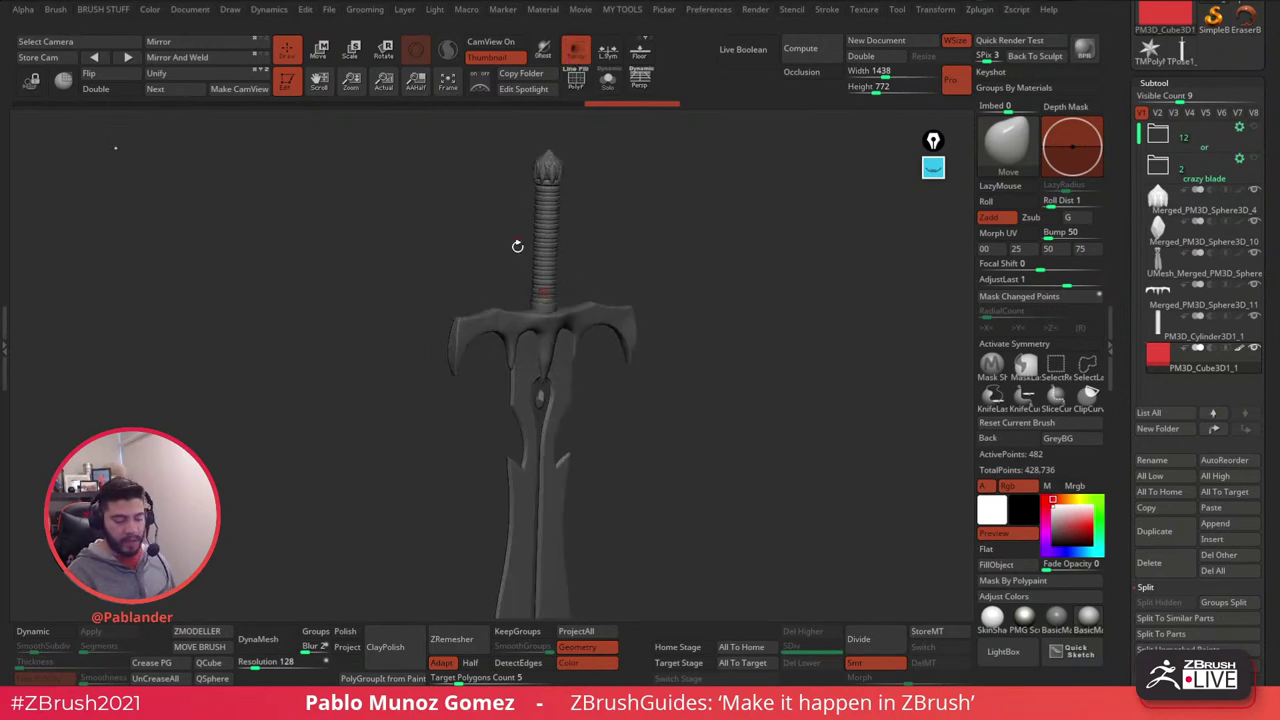
left_click(575, 50)
left_click_drag(620, 223, 811, 422, "shift")
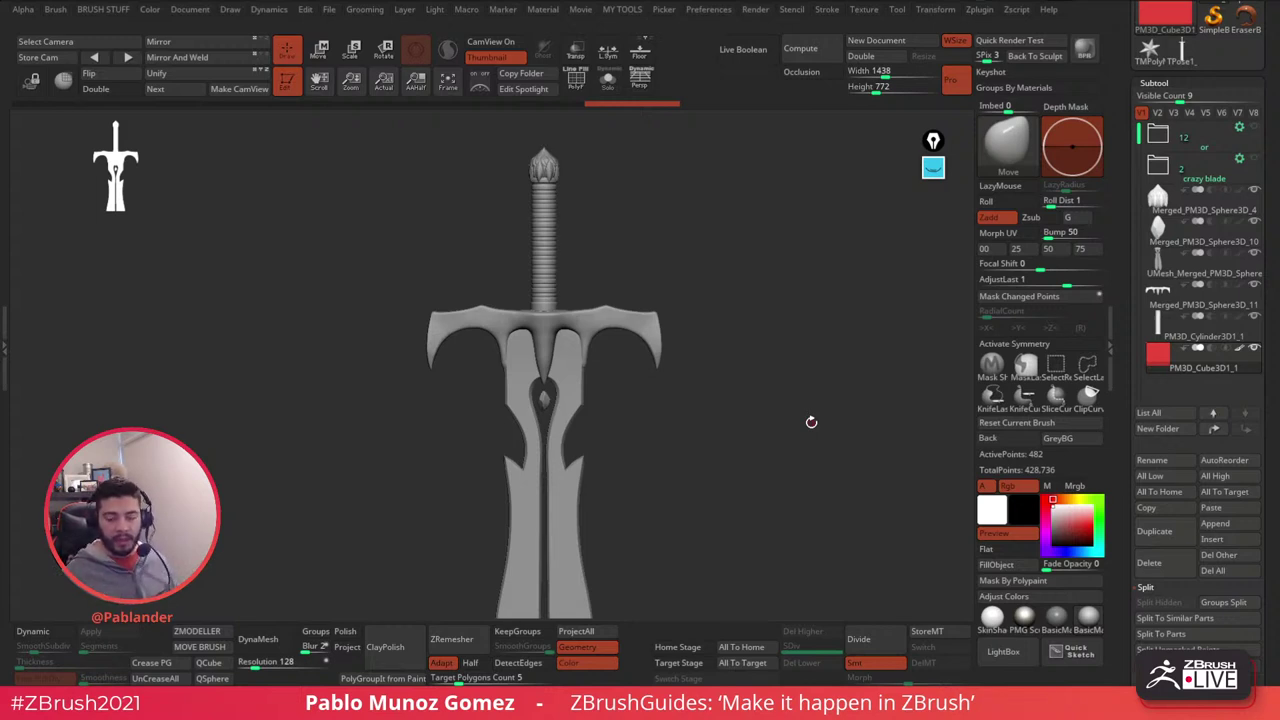
key("Up")
key("Up")
key("Up")
key("Up")
key("Up")
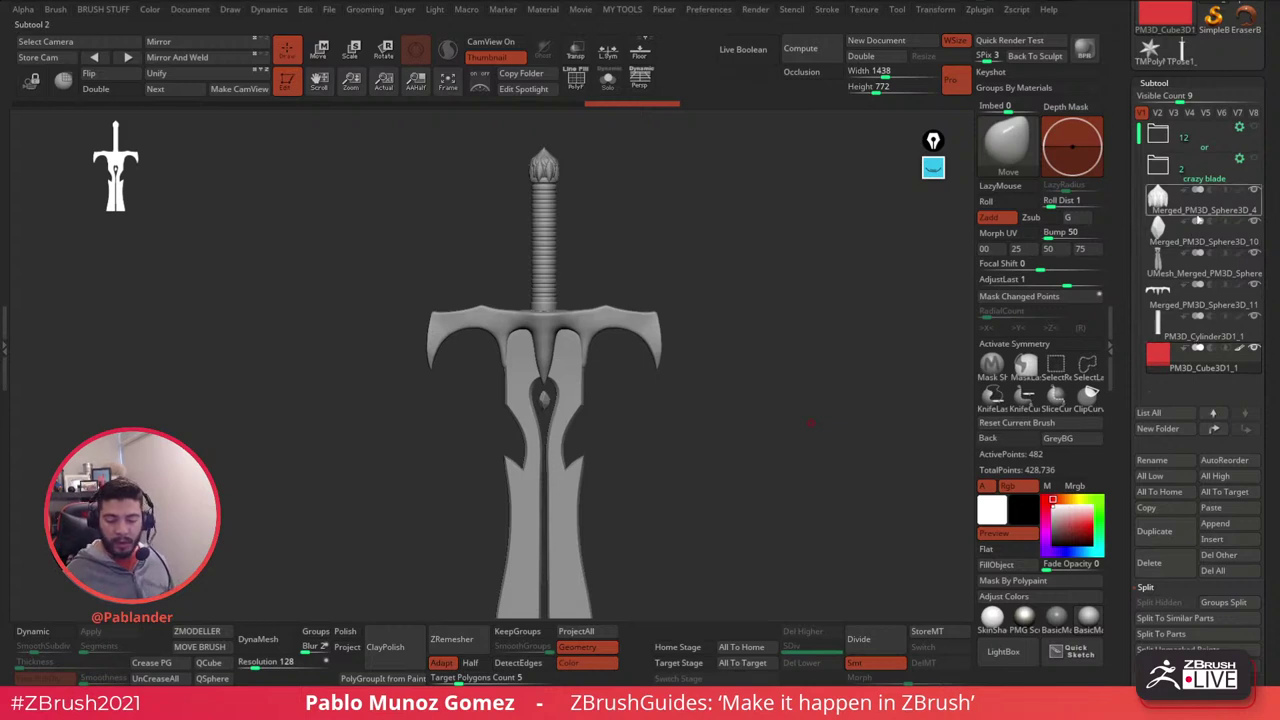
key("Down")
key("Down")
key("Down")
key("Down")
key("Down")
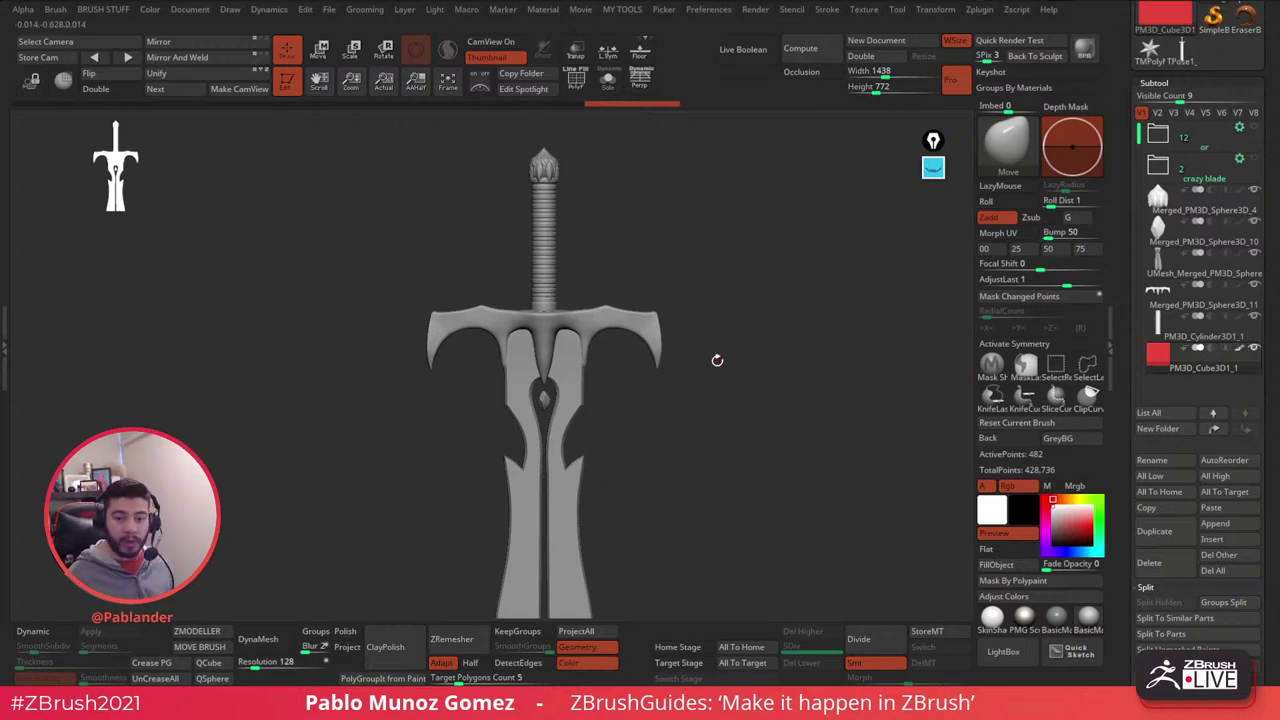
left_click_drag(717, 363, 737, 377)
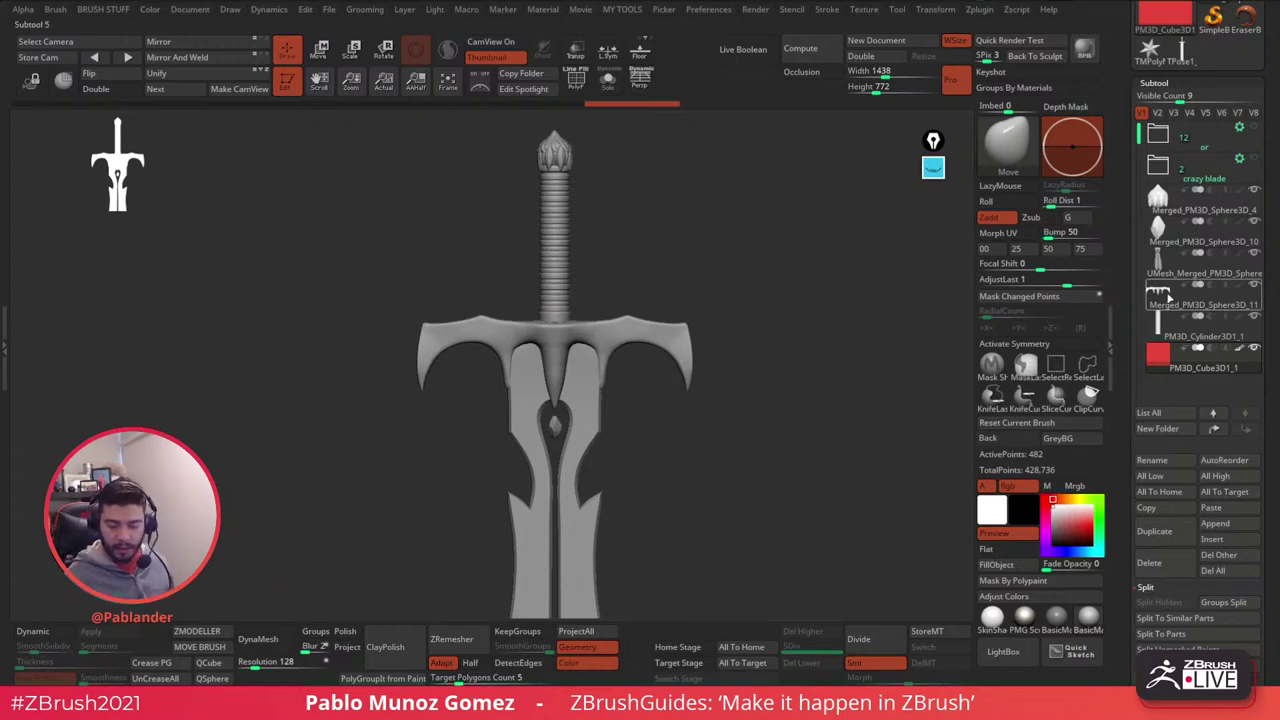
- Isolate the crossguard subtool and show its low-resolution mesh with polyframe on and dynamic subdivision off
mouse_move(1176, 302)
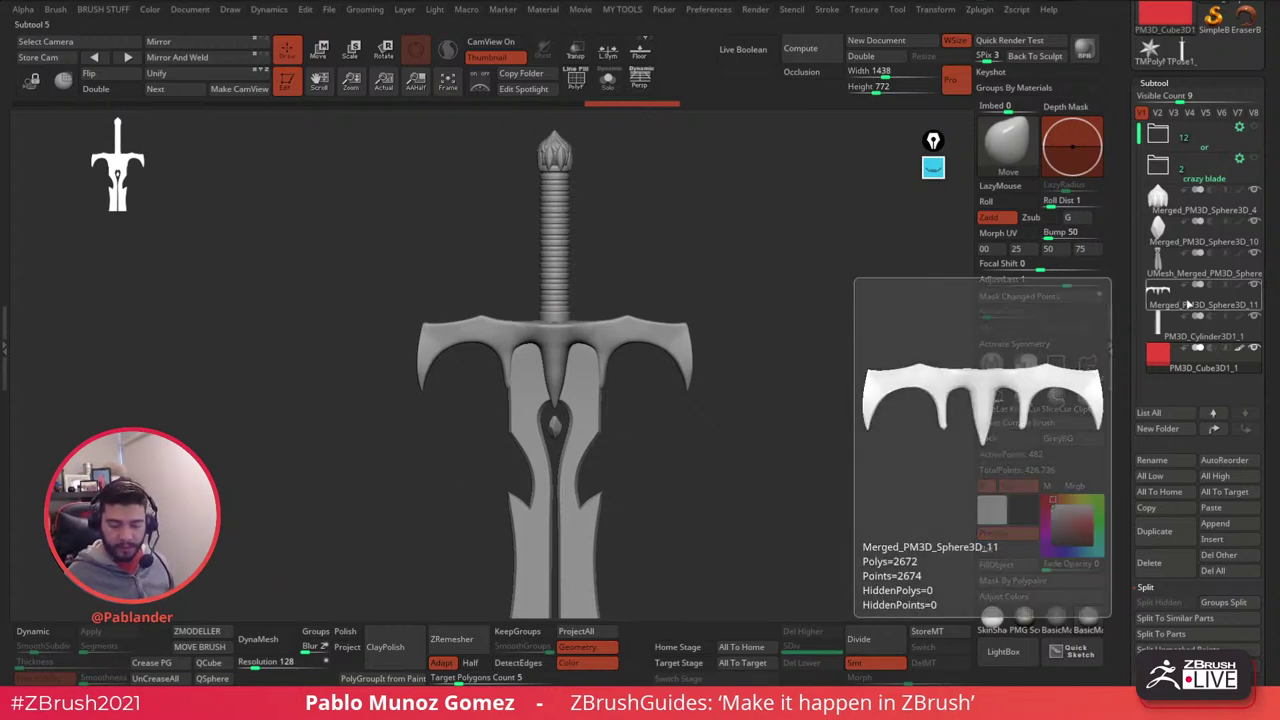
left_click(609, 84)
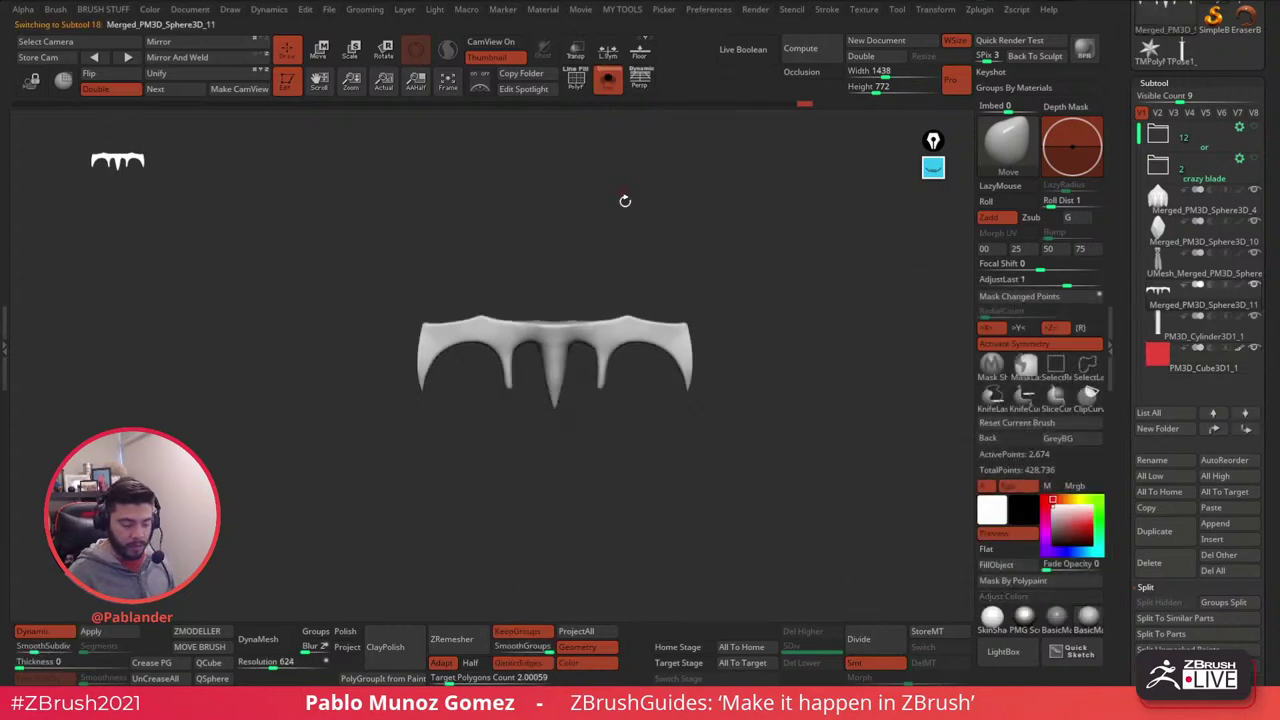
left_click(67, 631)
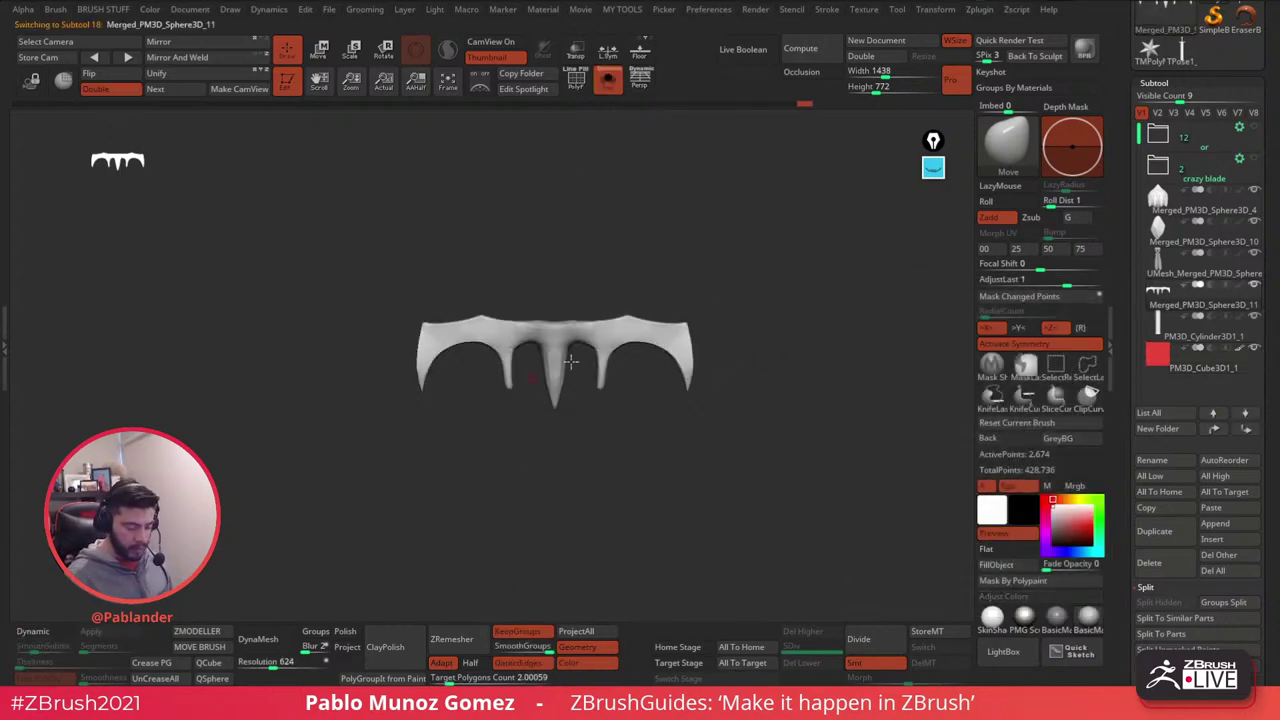
left_click_drag(740, 317, 705, 275)
left_click(576, 80)
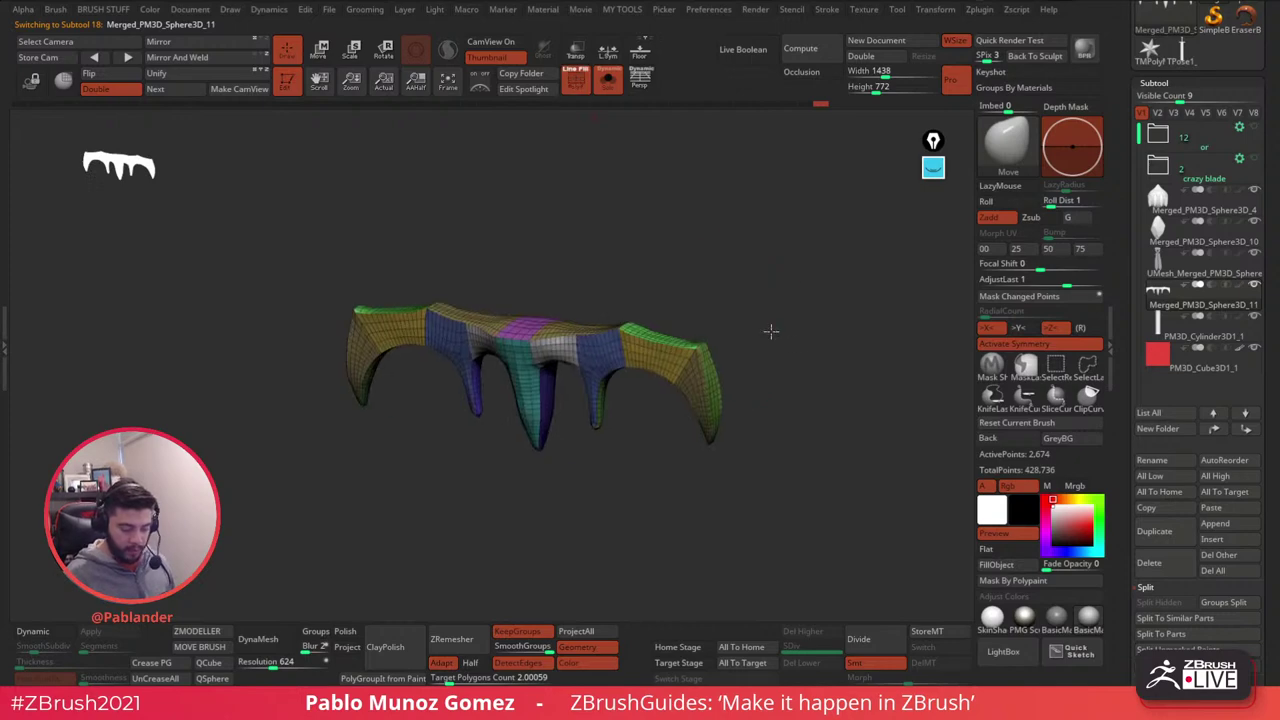
left_click_drag(771, 331, 860, 320)
- Apply the Polish deformation at 100 to the crossguard in its open-circle mode
scroll(1164, 289, "down", 5)
scroll(1140, 400, "down", 10)
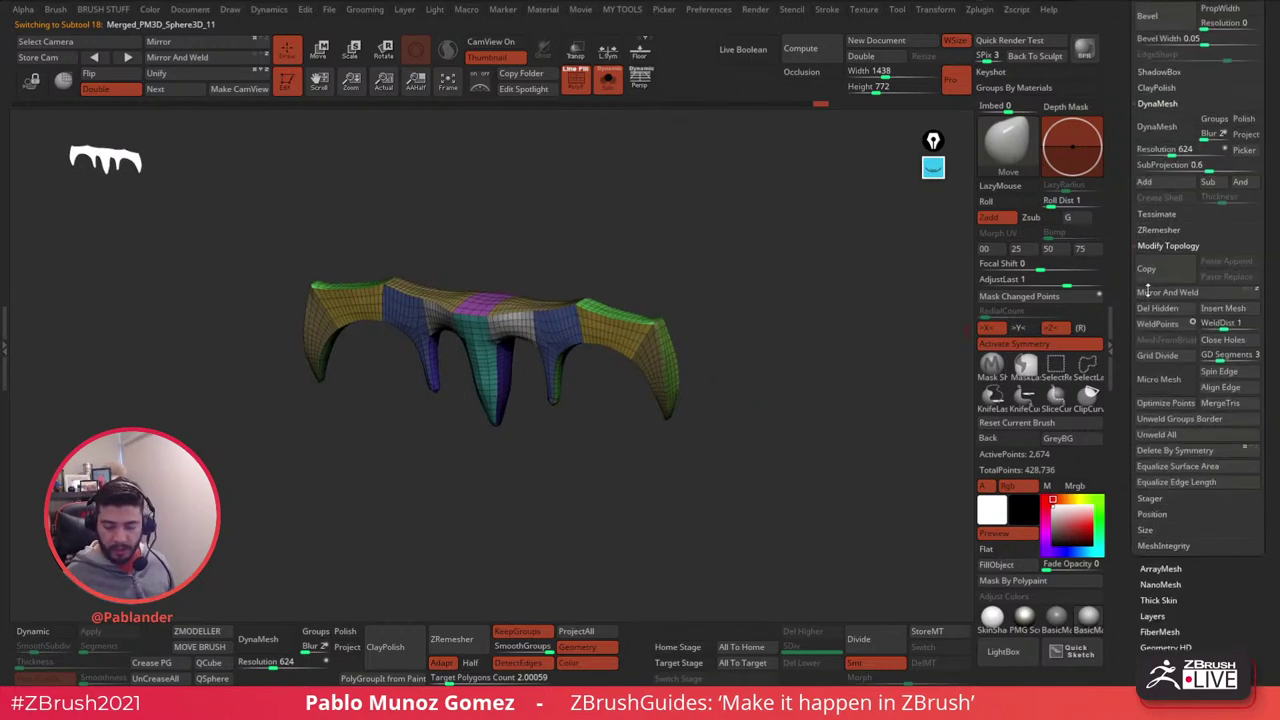
scroll(1143, 234, "down", 5)
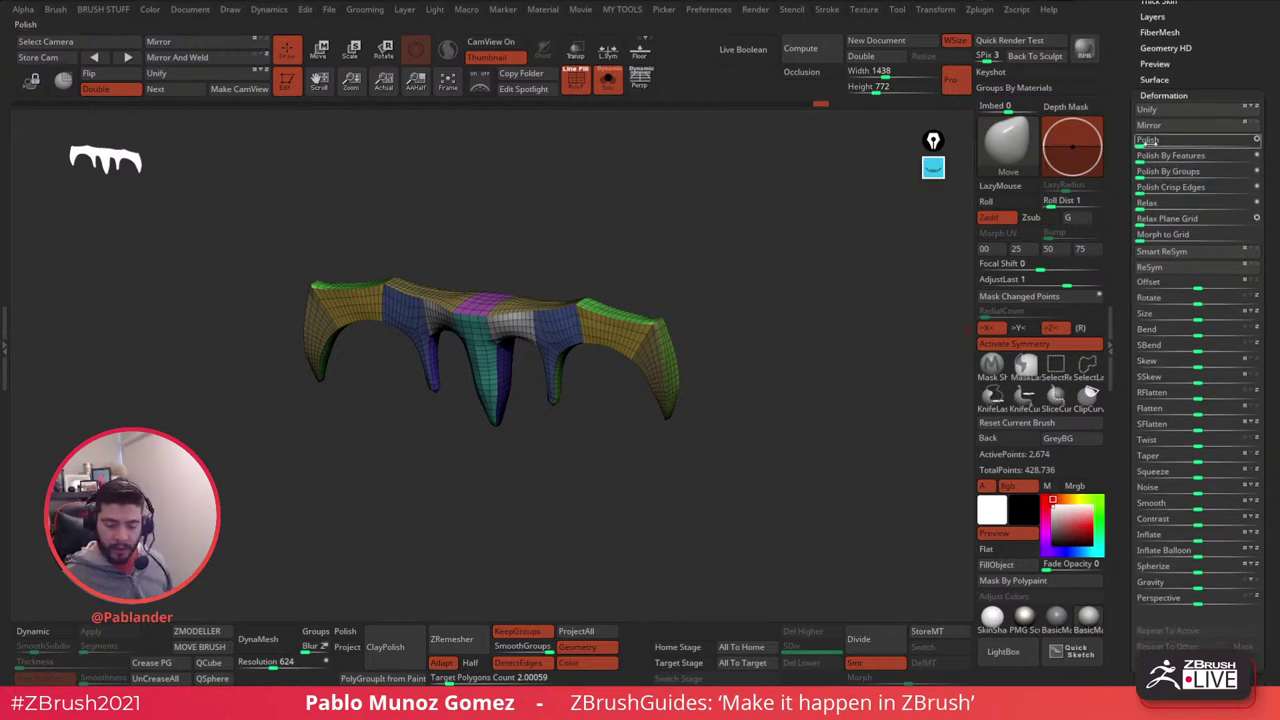
left_click_drag(745, 290, 782, 276)
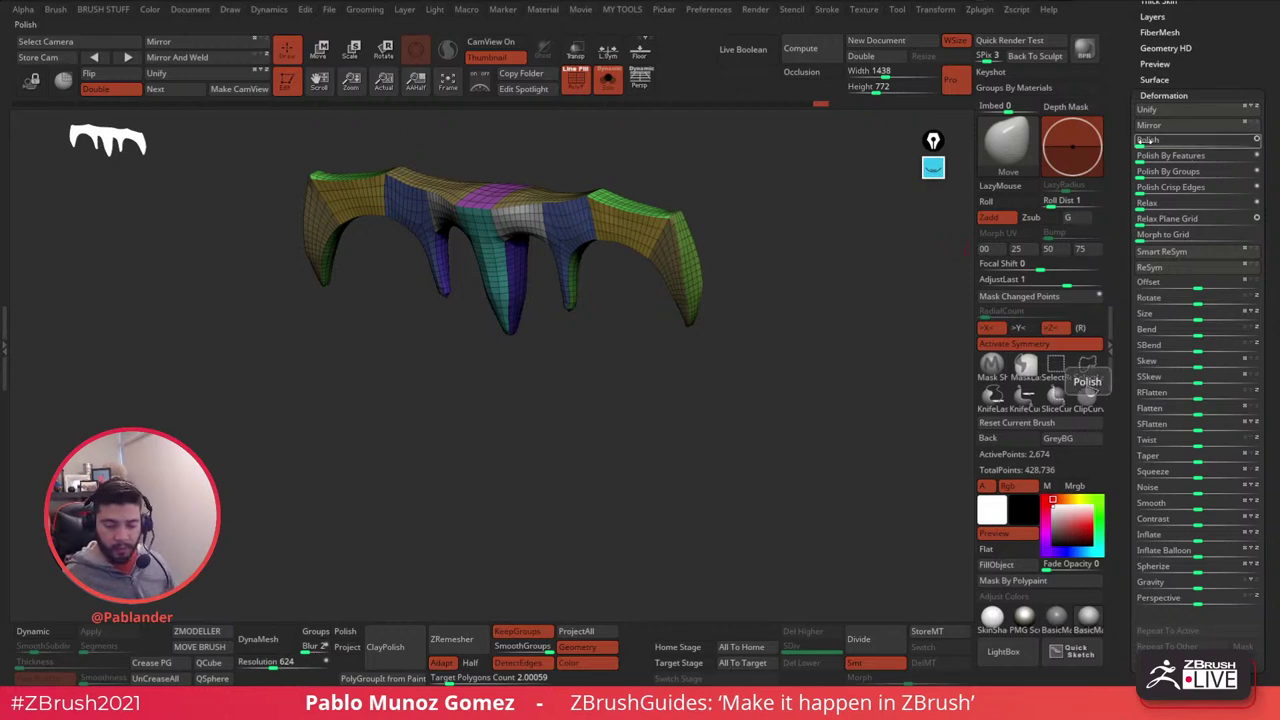
left_click_drag(1148, 146, 1244, 146)
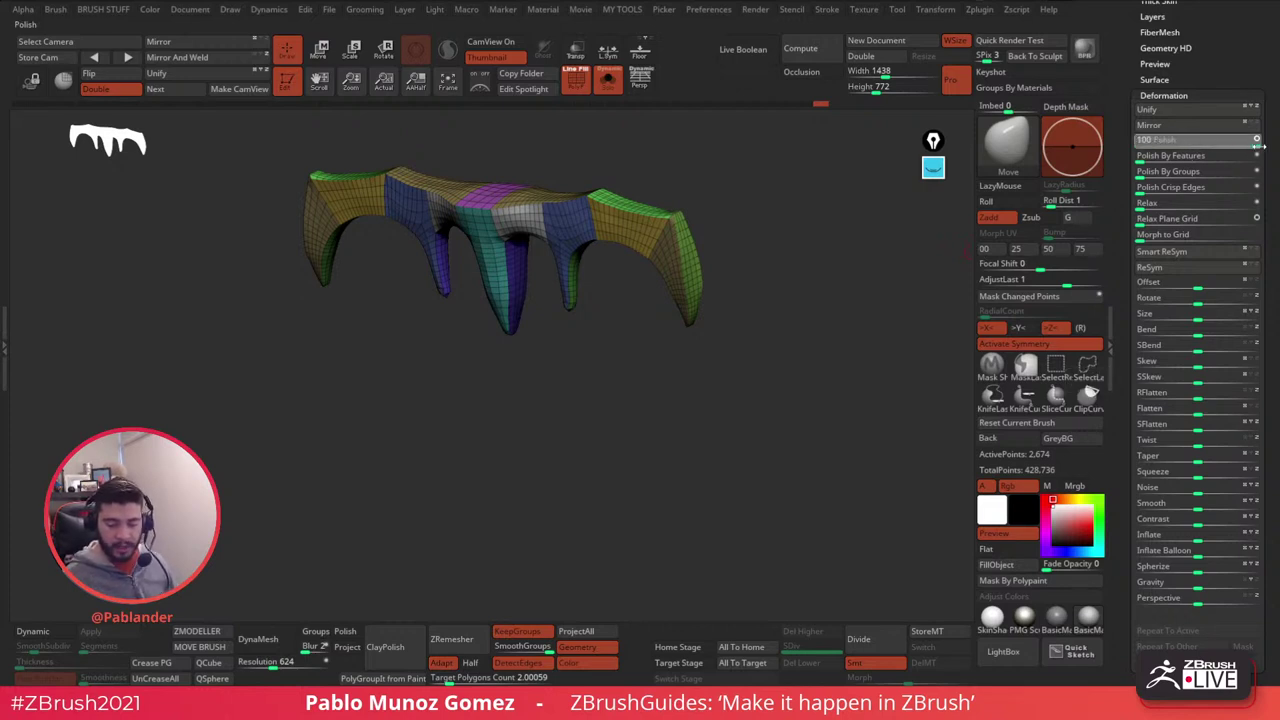
left_click_drag(1262, 145, 1260, 146)
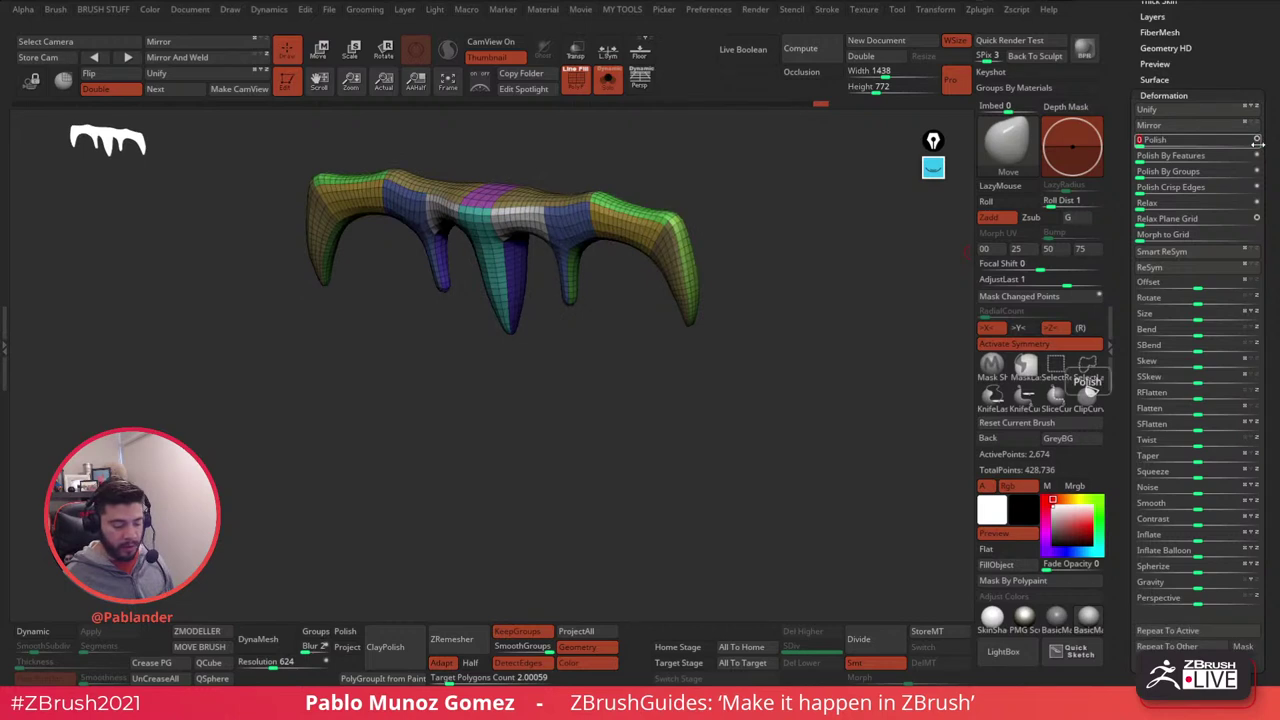
- Leave a canvas snapshot of the polished crossguard, place the live mesh below it and undo the polish
key("shift")
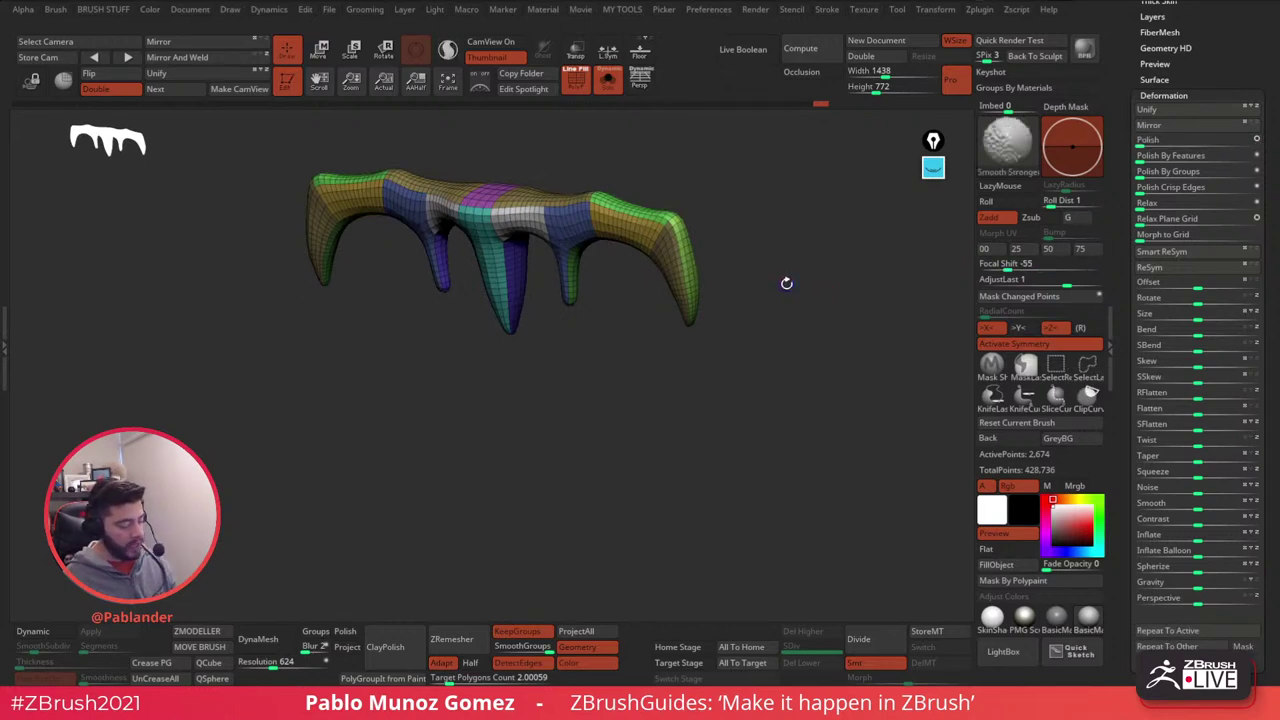
left_click_drag(795, 251, 797, 418, "alt")
key("ctrl+z")
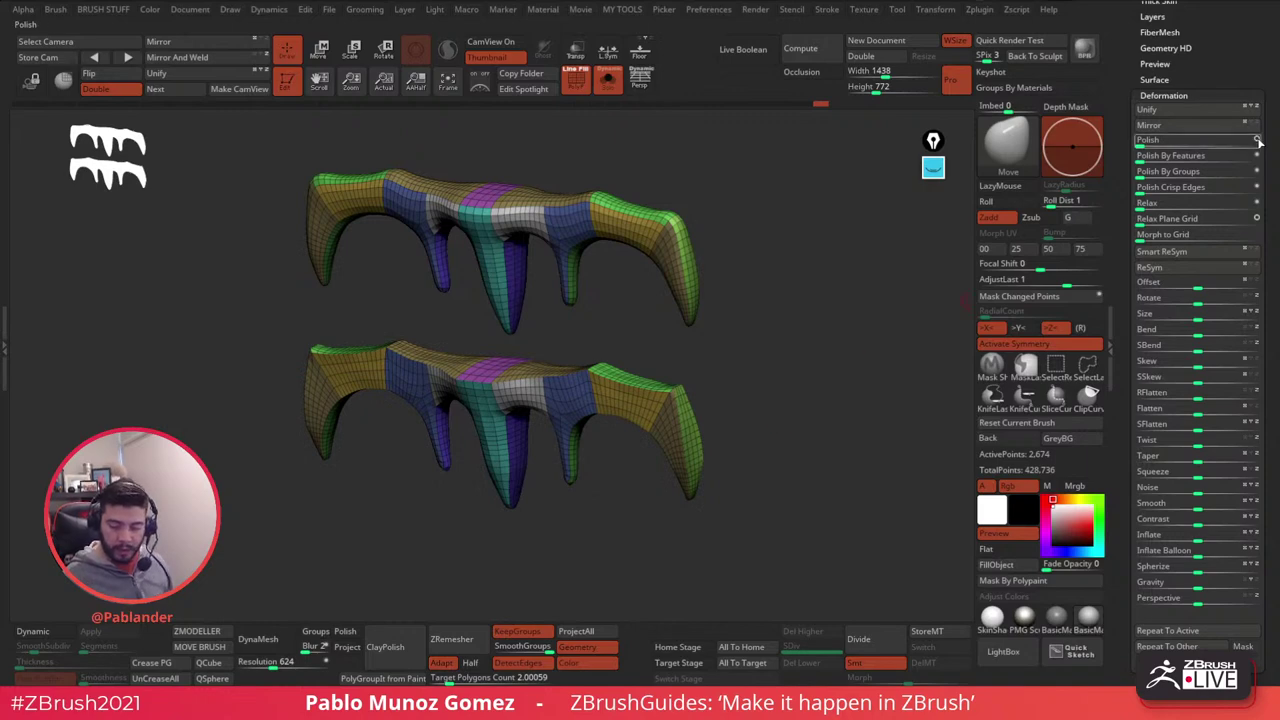
- Try Polish in its filled-dot mode on the live crossguard, then undo it and clear the comparison snapshot
left_click_drag(1238, 147, 1256, 147)
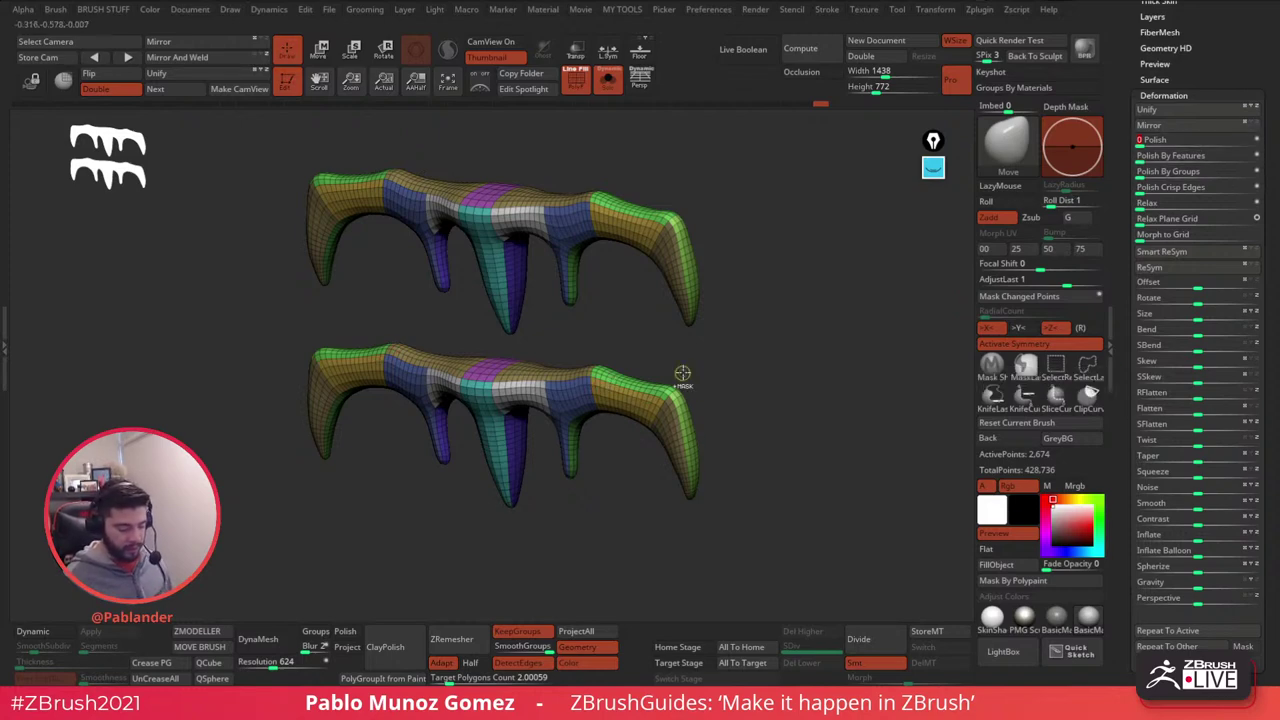
key("ctrl+z")
mouse_move(755, 332)
left_mouse_down()
mouse_move(752, 353)
mouse_move(753, 337)
mouse_move(766, 343)
left_mouse_up()
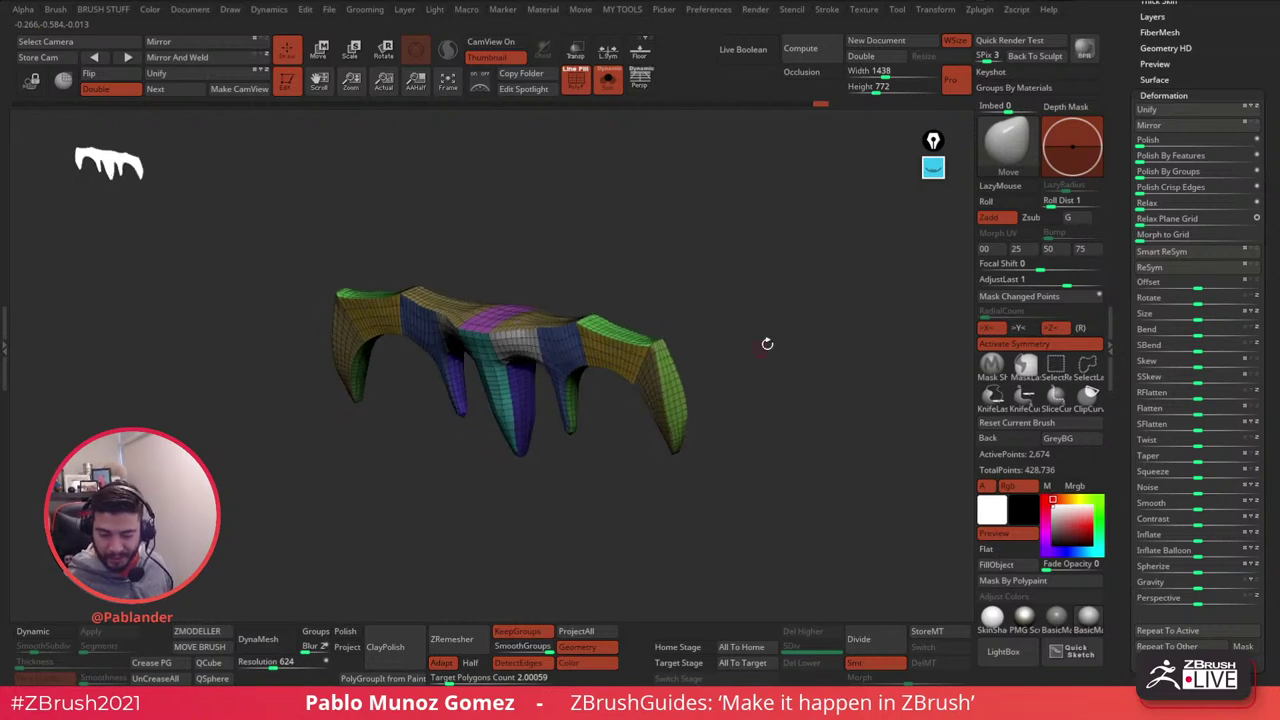
- Try the Polish By Features deformation on the crossguard in its filled-dot mode
left_click(1257, 155)
left_click_drag(1145, 156, 1165, 157)
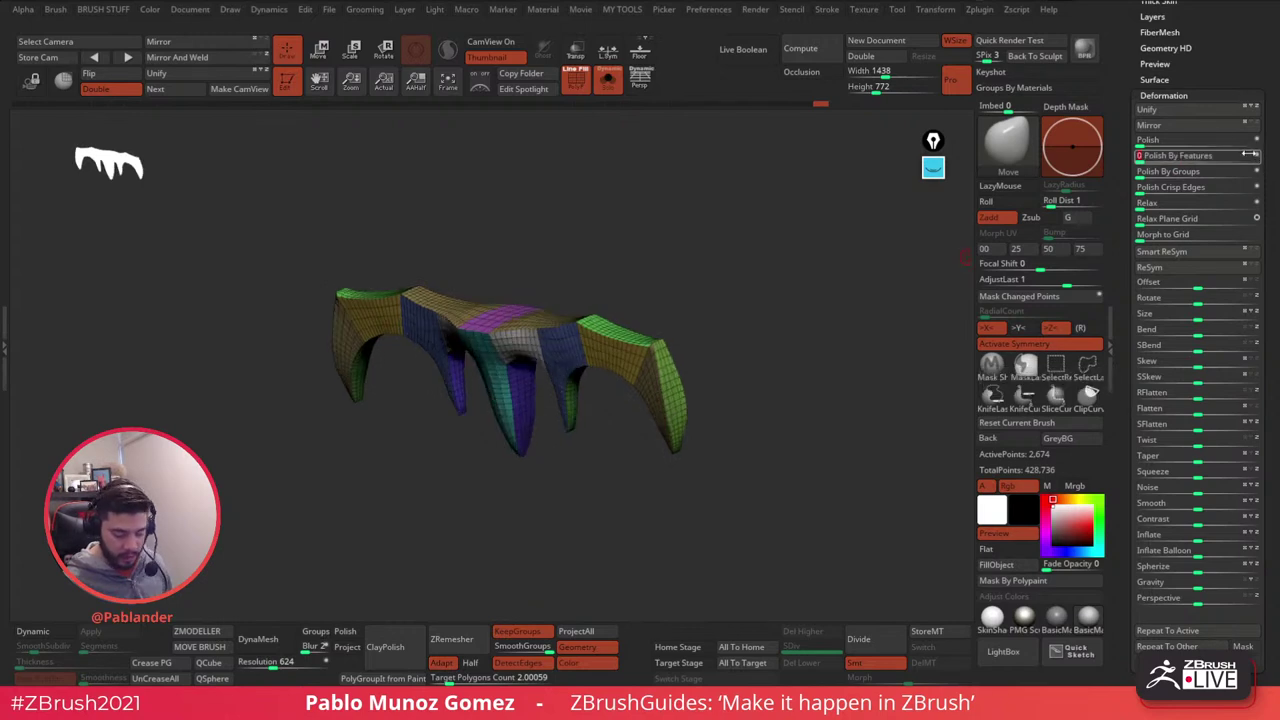
mouse_move(780, 300)
left_mouse_down()
mouse_move(763, 258)
mouse_move(771, 286)
mouse_move(783, 266)
mouse_move(783, 286)
left_mouse_up()
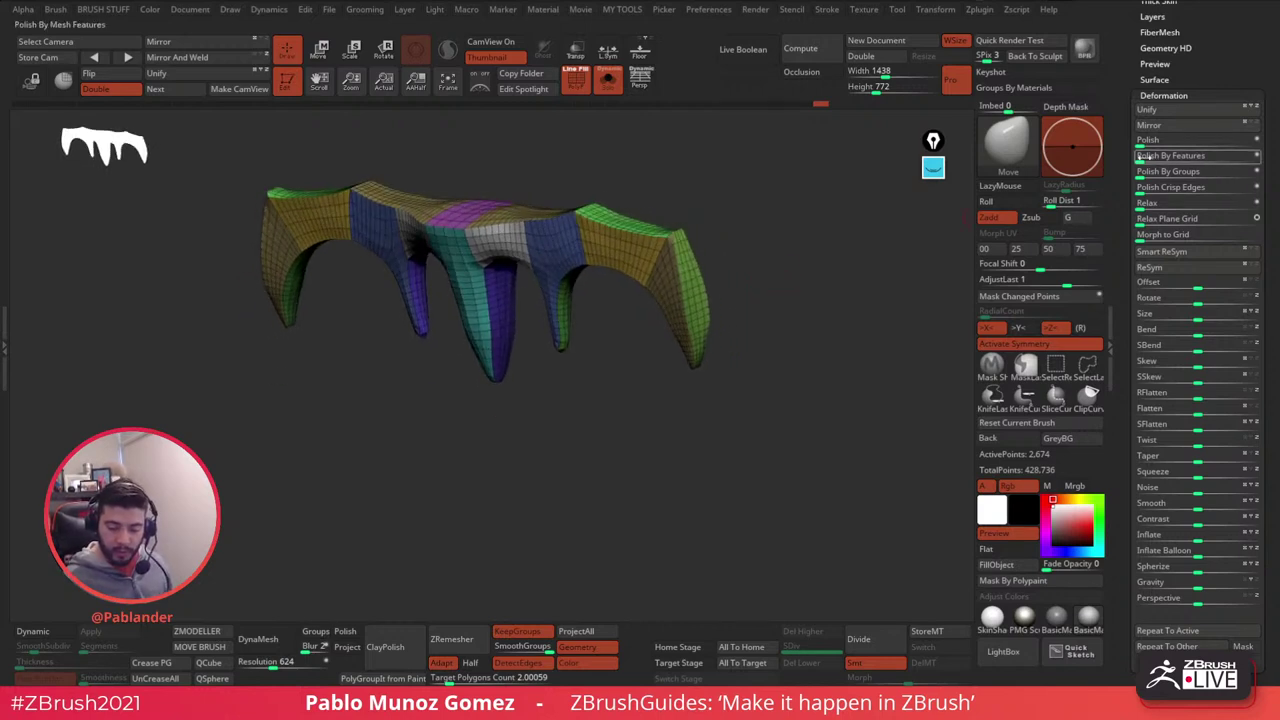
left_click_drag(1142, 157, 1258, 157)
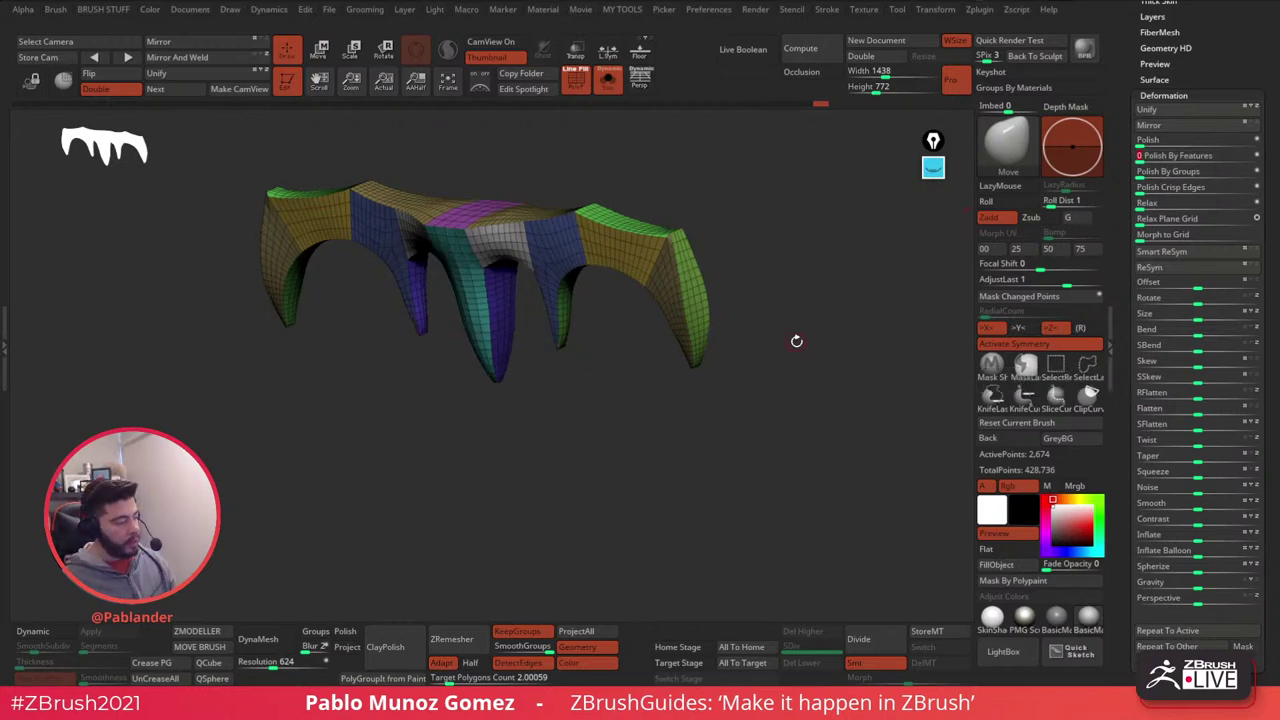
- Snapshot the feature-polished crossguard, undo the polish on the live mesh below and reapply Polish By Features in open-circle mode
left_click_drag(768, 164, 773, 369, "alt")
key("ctrl+z")
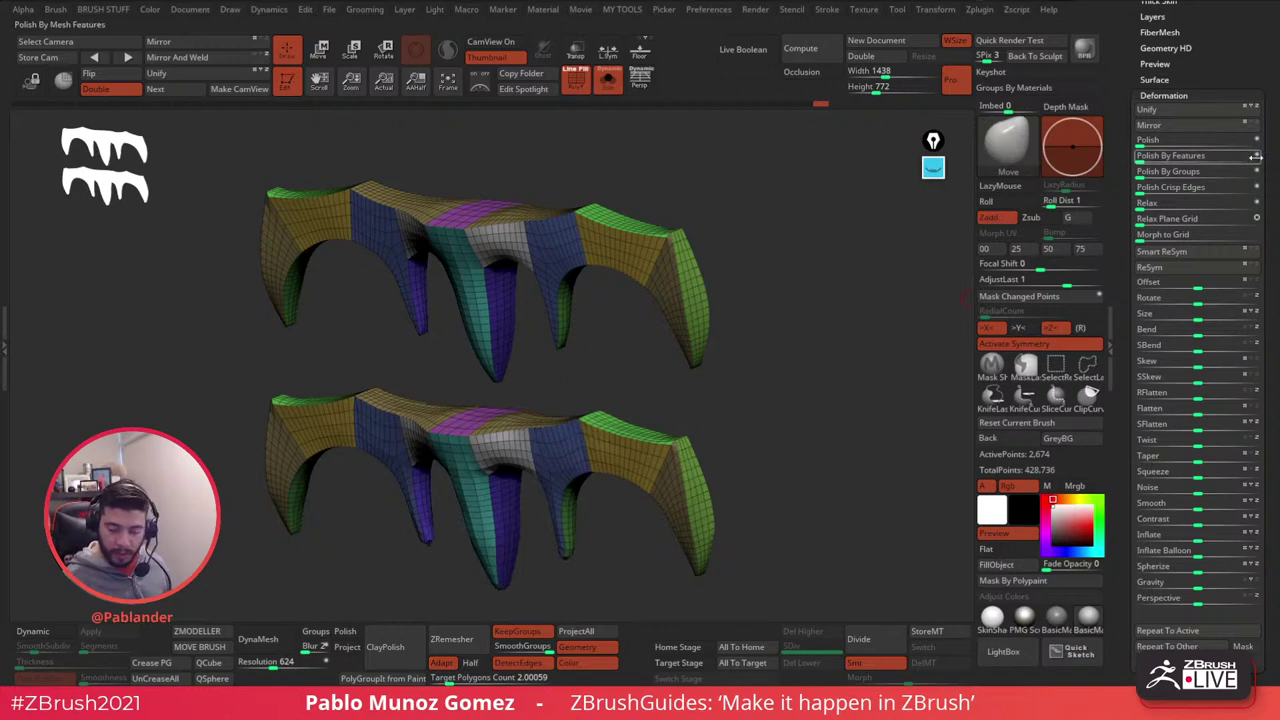
left_click(1165, 156)
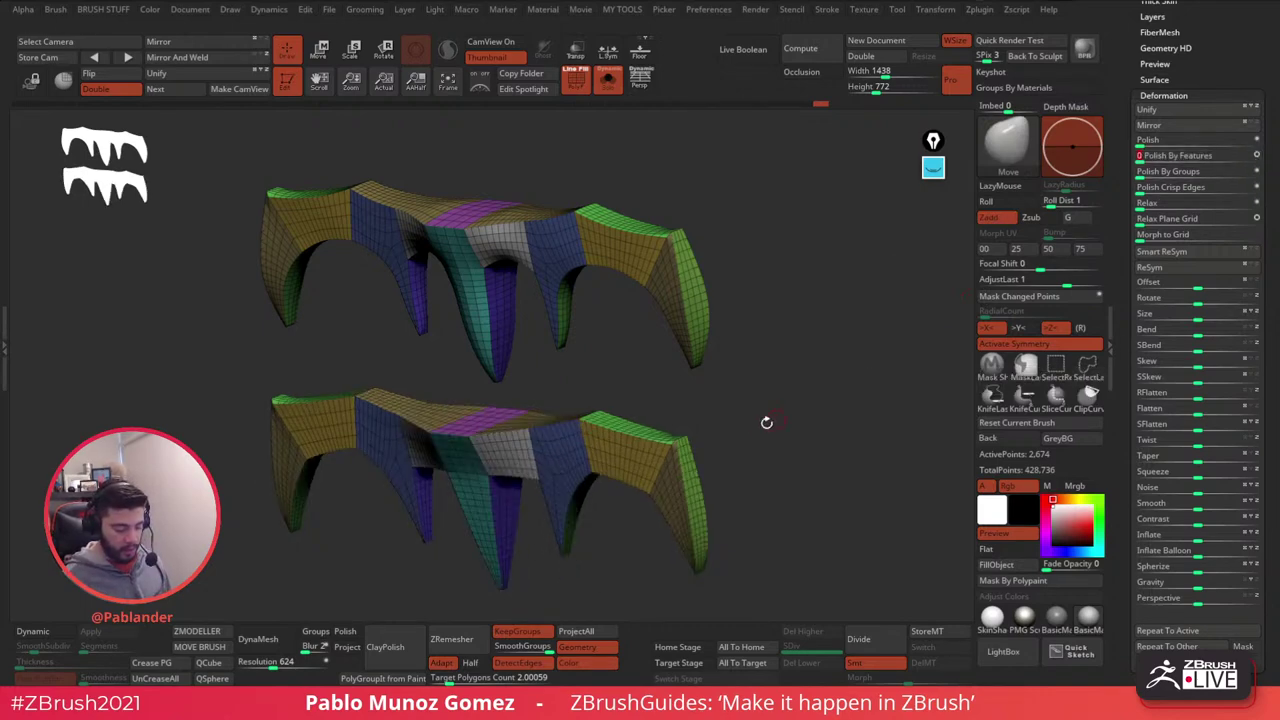
- Turn off the polyframe display and clear the crossguard comparison snapshot from the canvas
left_click(577, 82)
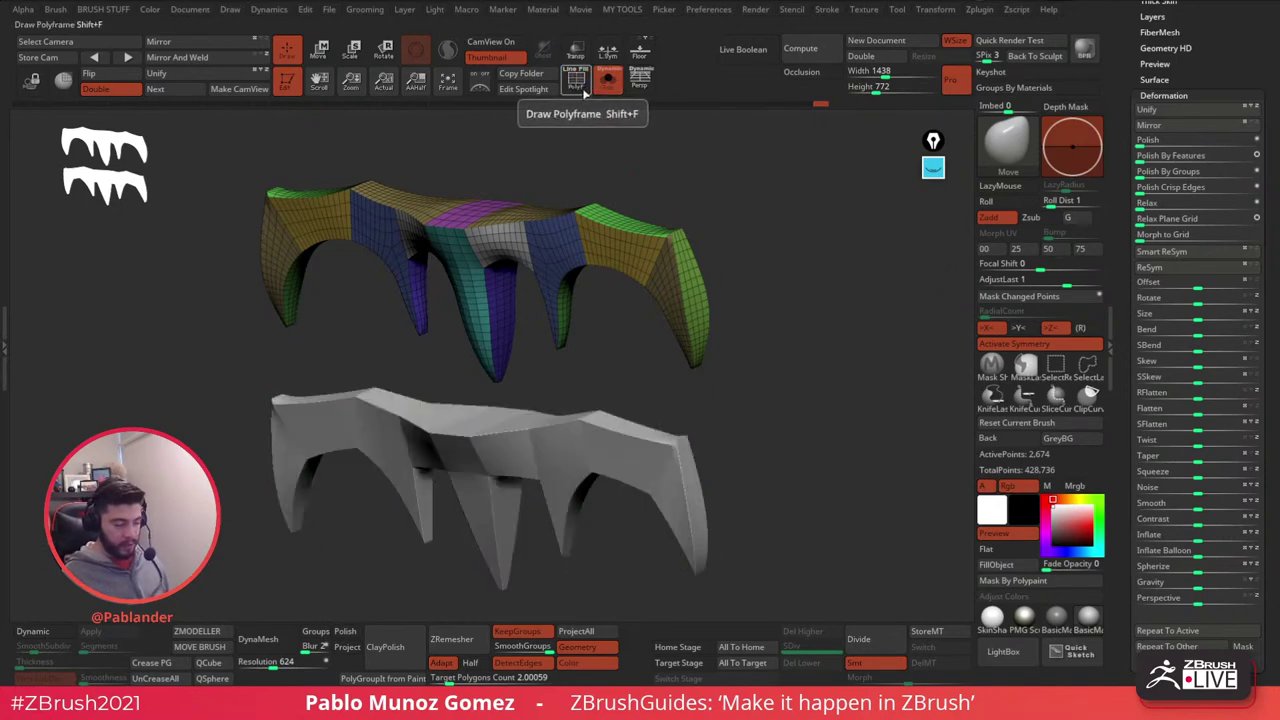
left_click(585, 90)
left_click(573, 79)
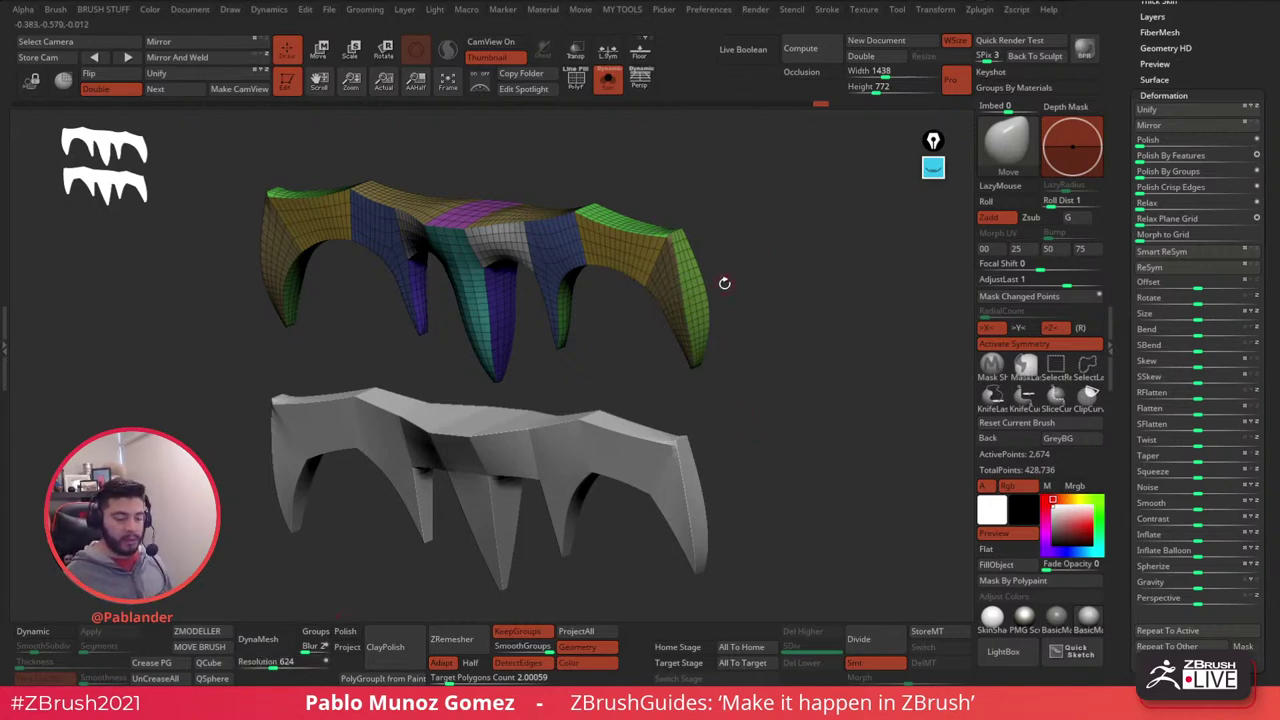
mouse_move(756, 276)
left_mouse_down("ctrl")
mouse_move(746, 303)
mouse_move(730, 286)
left_mouse_up("ctrl")
key("ctrl+n")
- Turn on Dynamic Subdiv for the crossguard and leave solo mode to show the whole sword
left_click(48, 633)
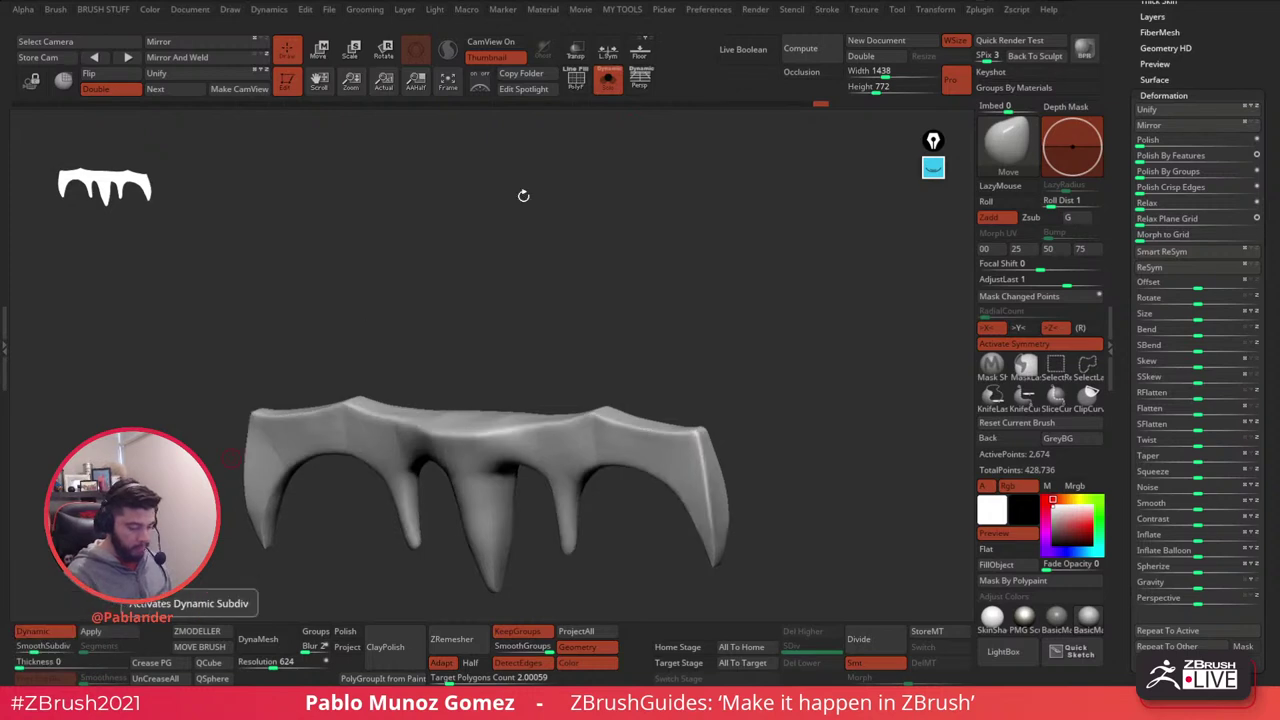
left_click(608, 80)
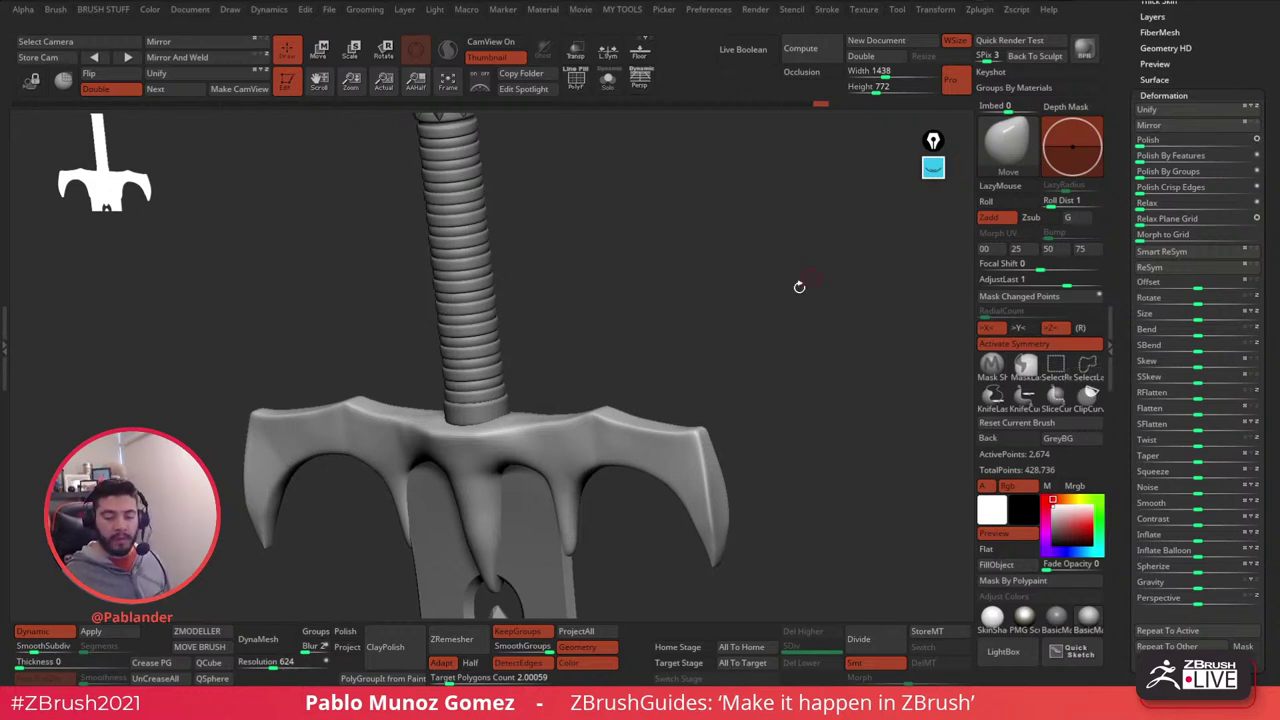
left_click_drag(800, 286, 758, 338)
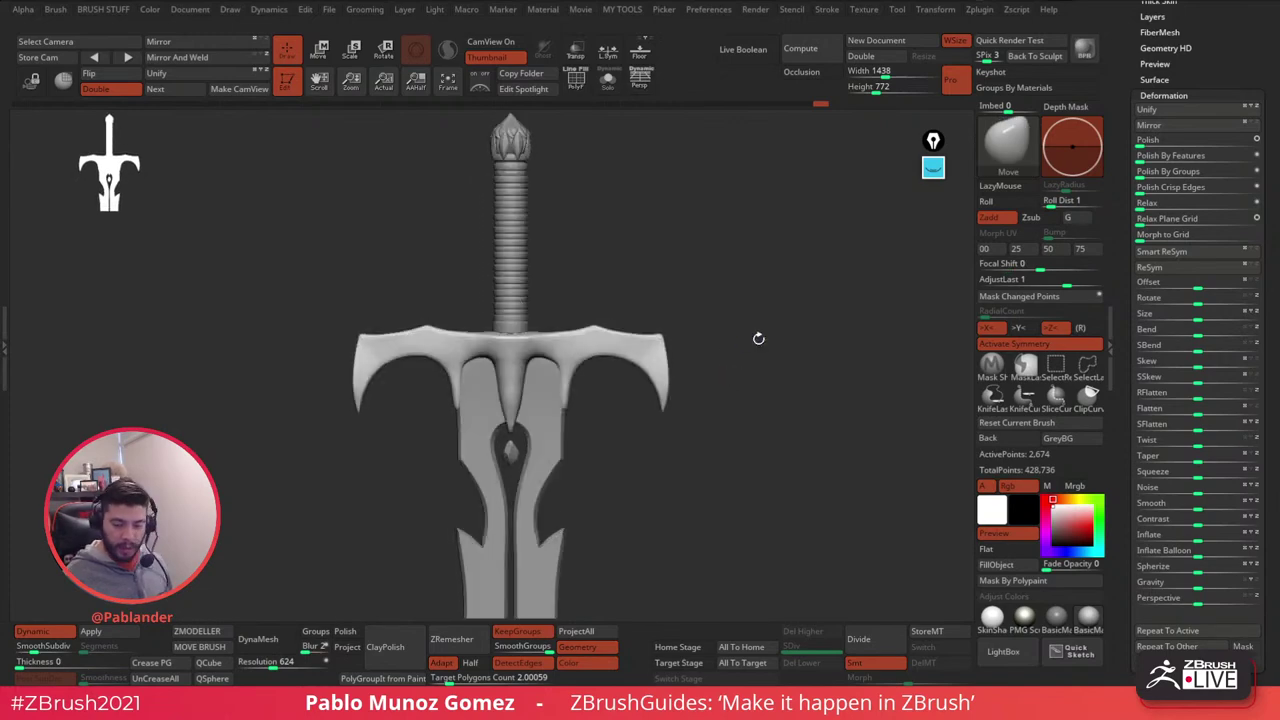
- Select the red PM3D_Cube3D1_1 subtool and turn on Dynamic Subdiv for it
scroll(1123, 390, "up", 10)
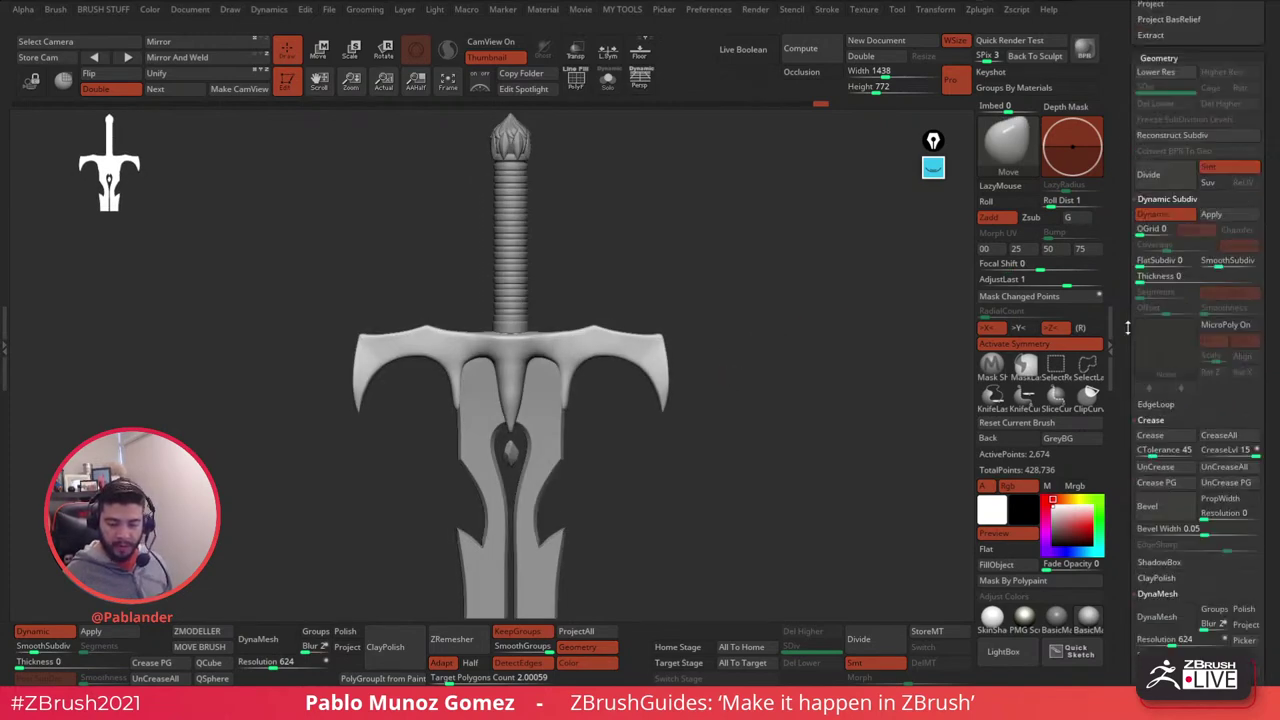
left_click(1200, 300)
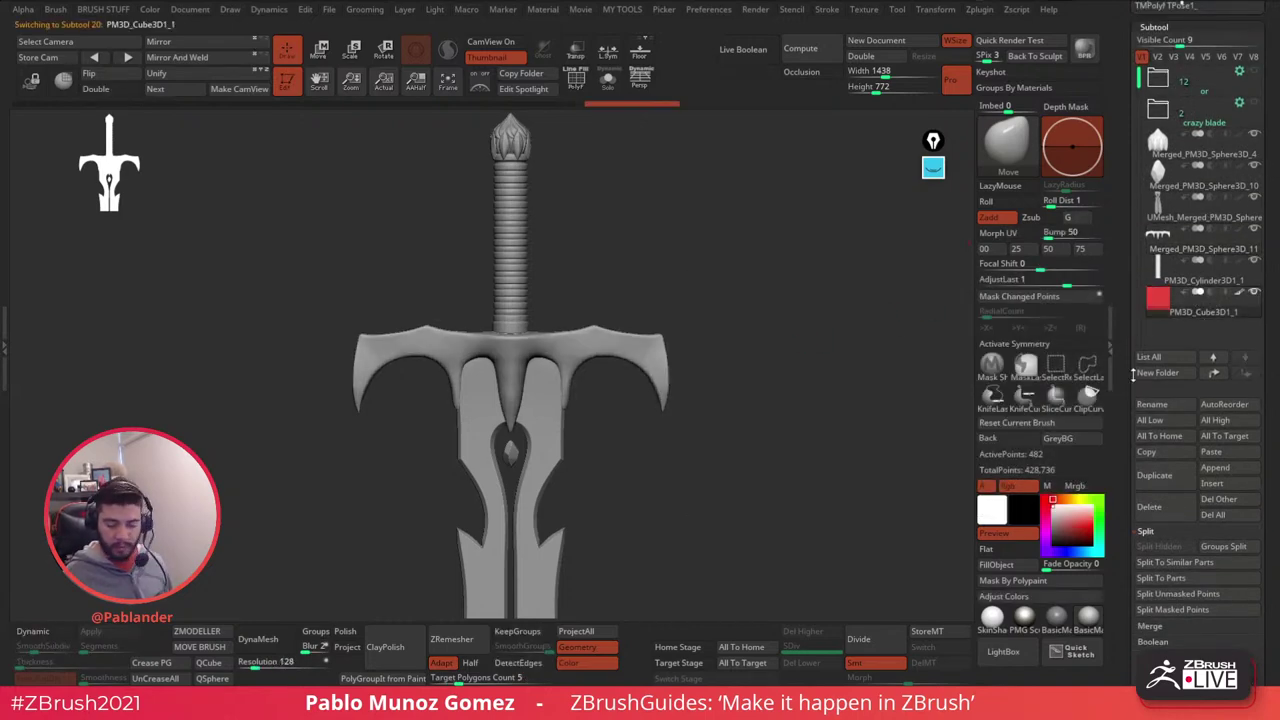
left_click_drag(1133, 375, 1127, 232)
left_click(1168, 441)
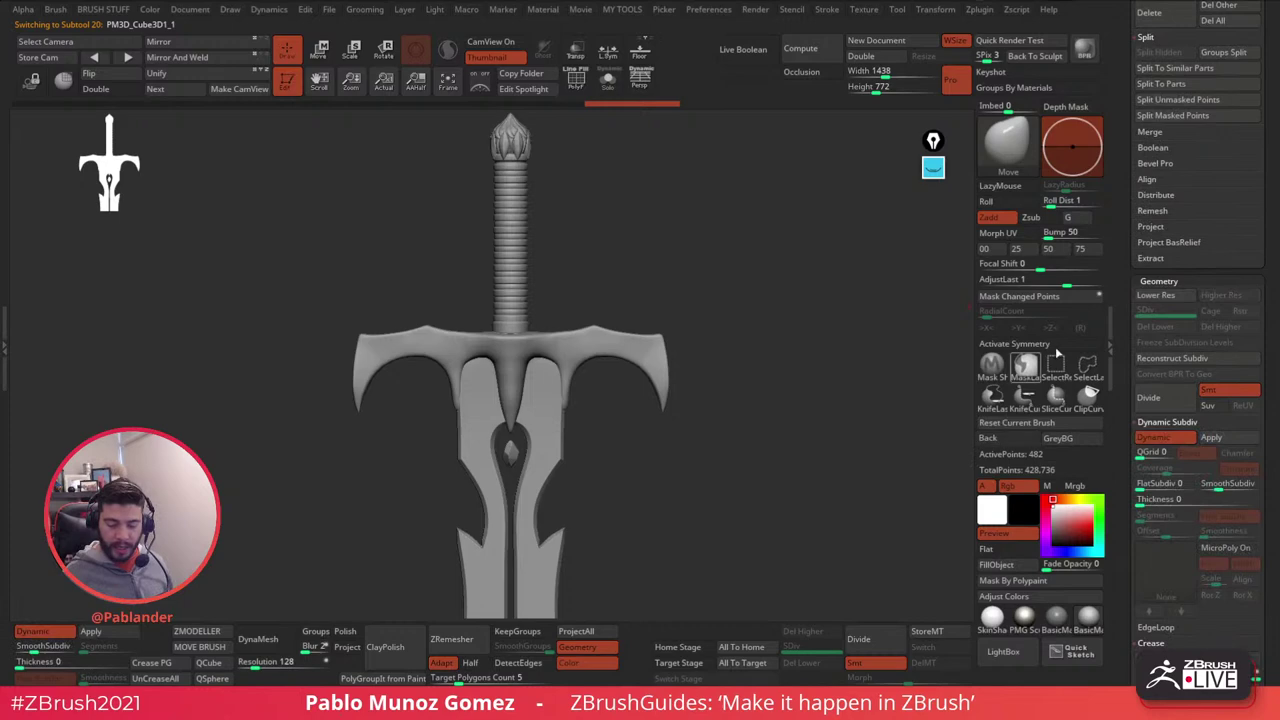
scroll(1113, 326, "up", 5)
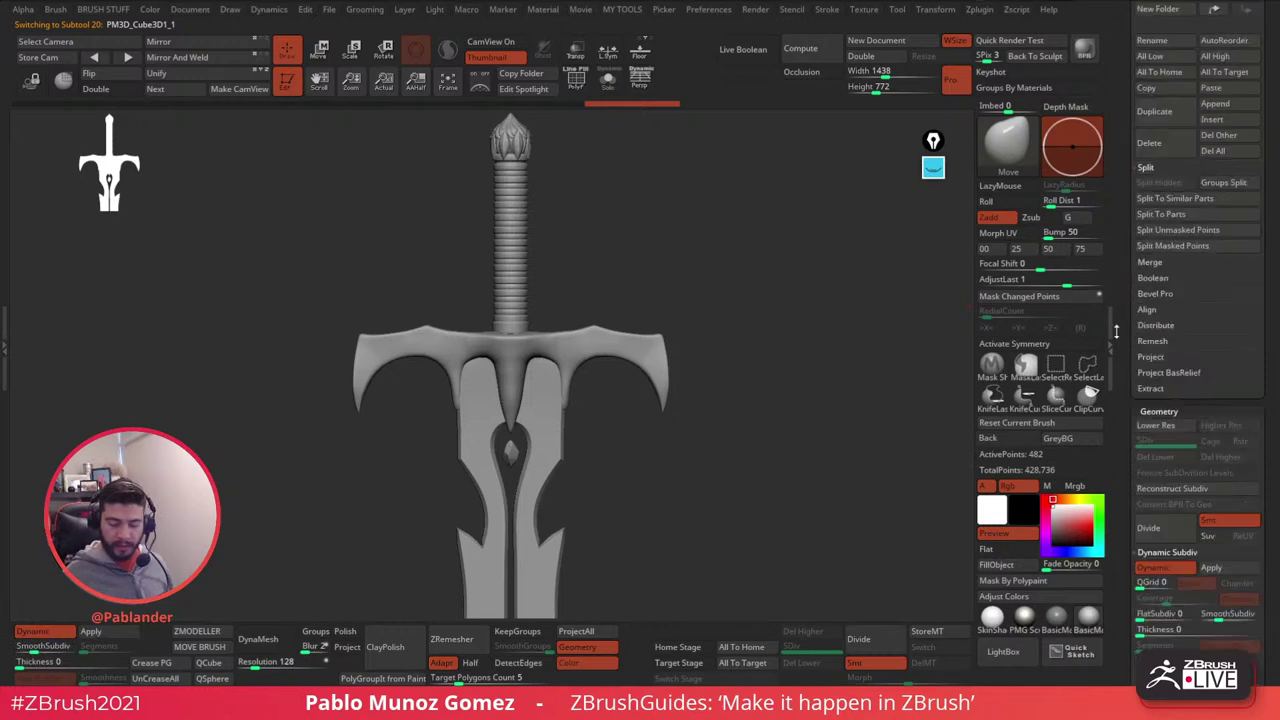
- Choose the Decal_sharp_Tube curve brush and activate X symmetry for the cube subtool
left_click(1006, 152)
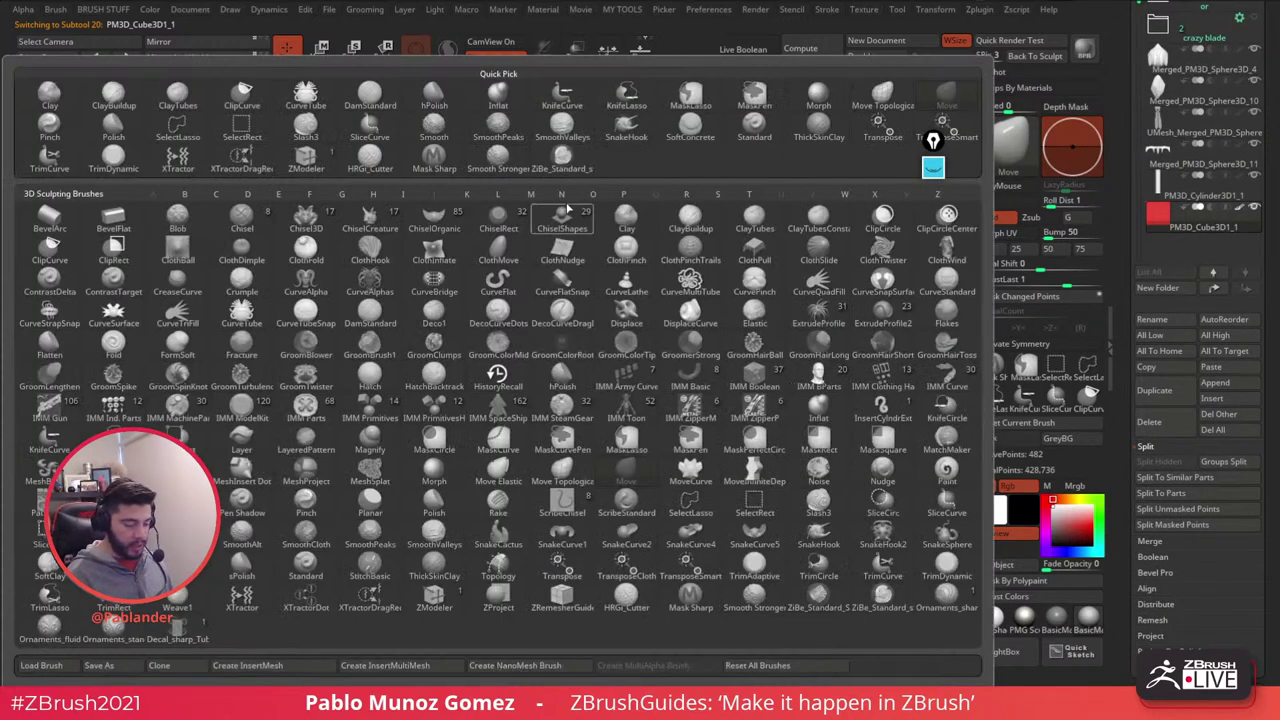
left_click(781, 213)
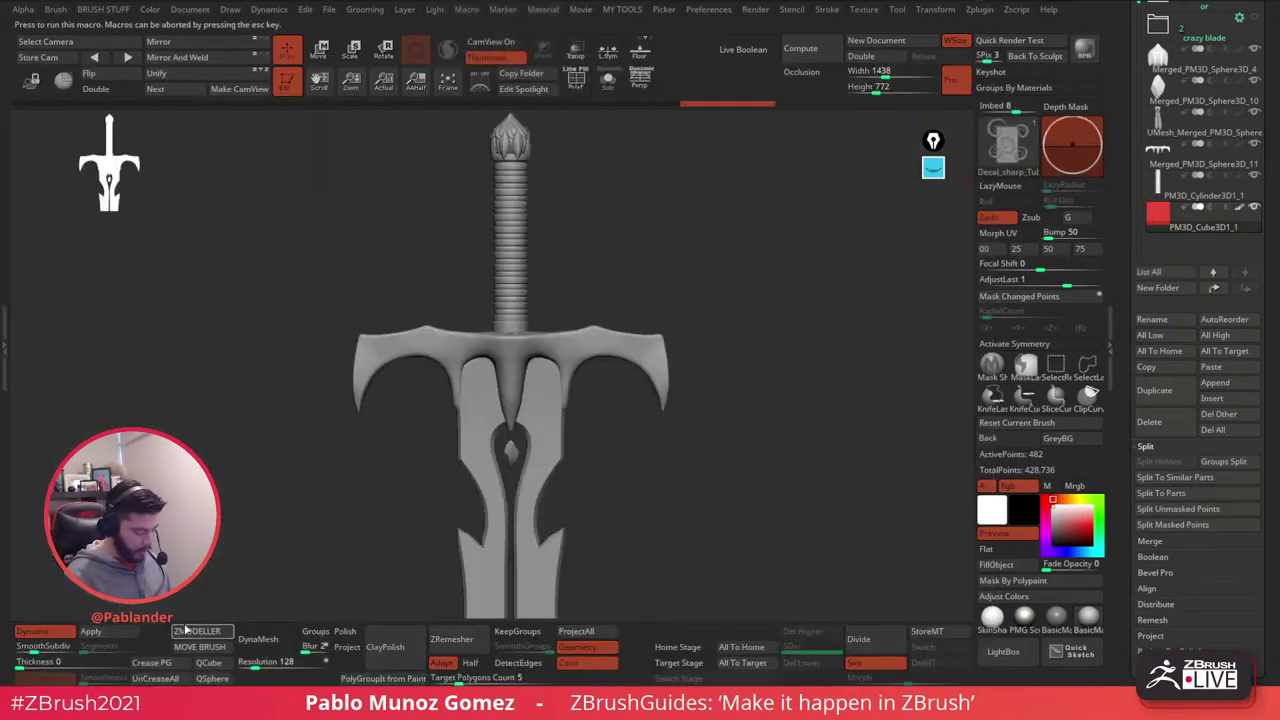
left_click_drag(691, 294, 737, 384, "alt")
left_click(1015, 343)
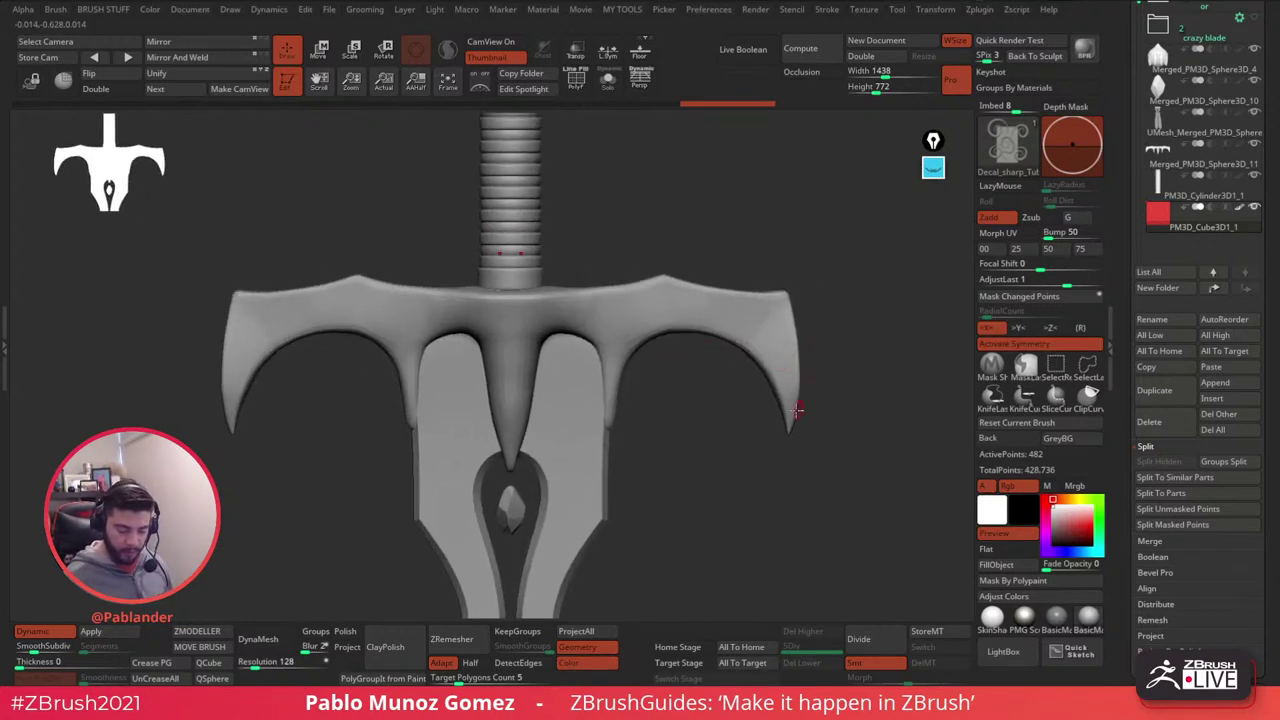
- Undo a trial curve on the crossguard and turn off Dynamic Subdiv on the cube subtool
left_click(619, 367)
key("ctrl+z")
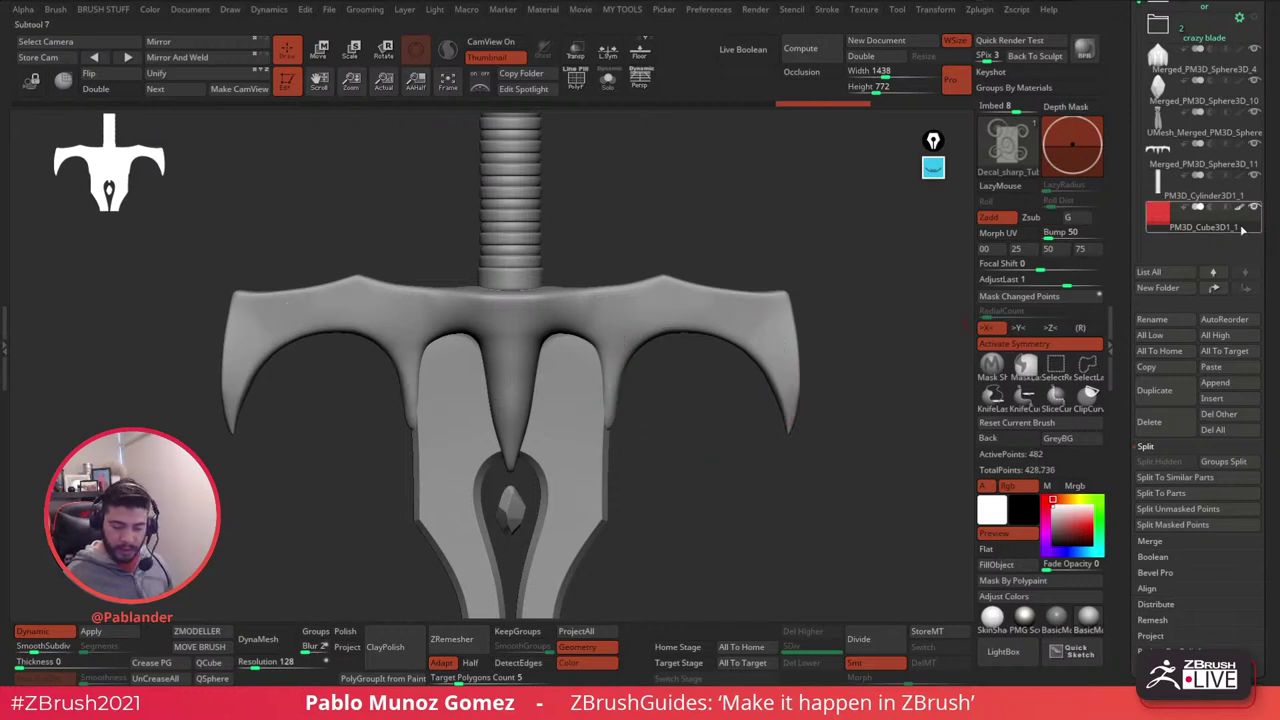
mouse_move(1245, 227)
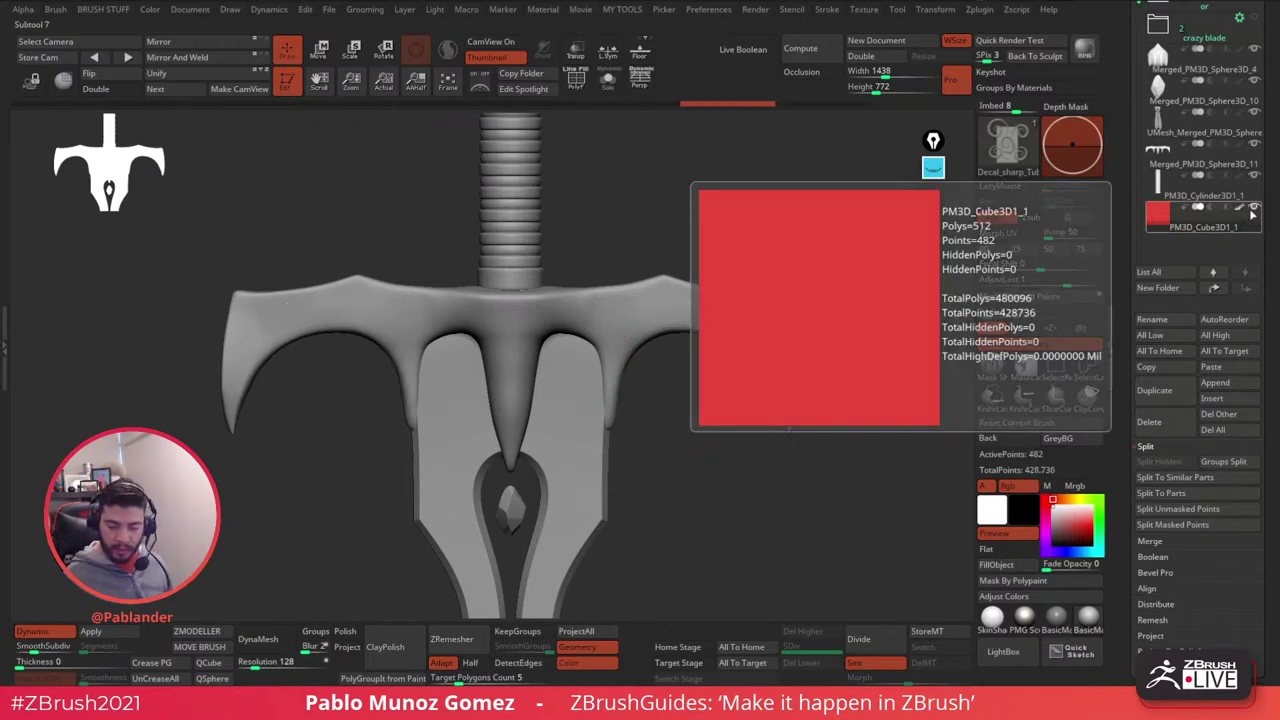
scroll(1172, 543, "down", 6)
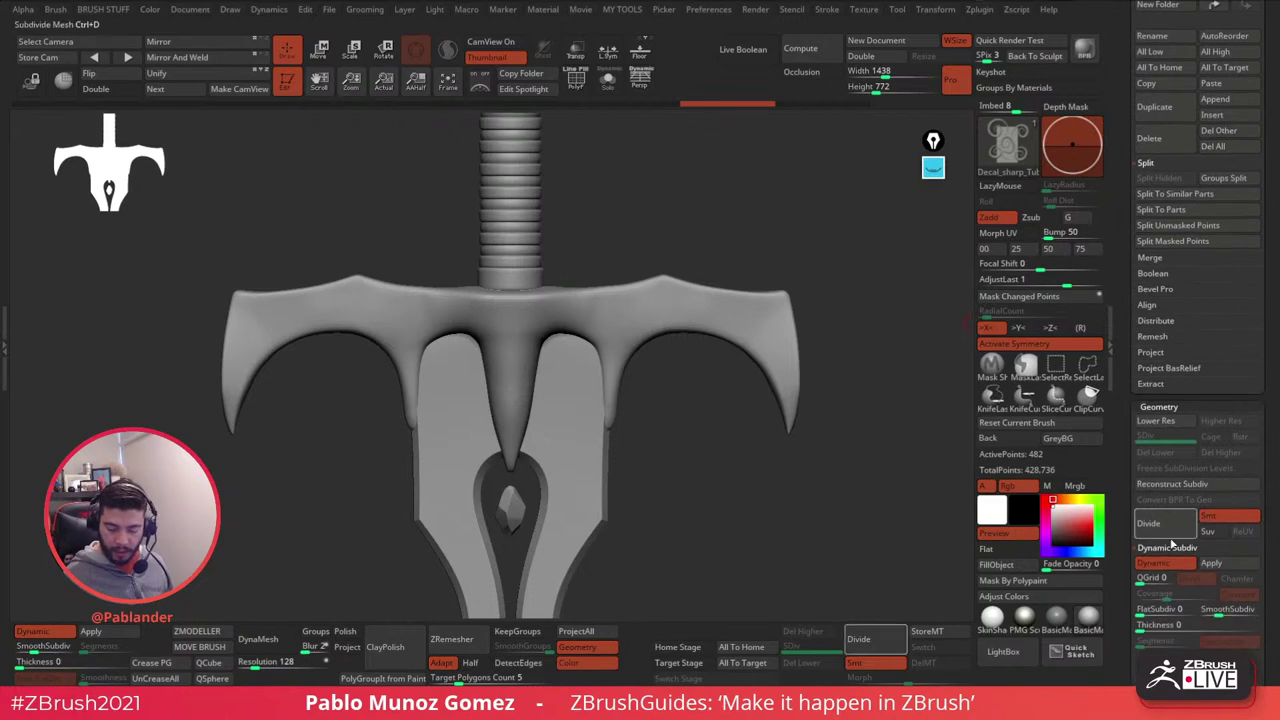
left_click(1172, 543)
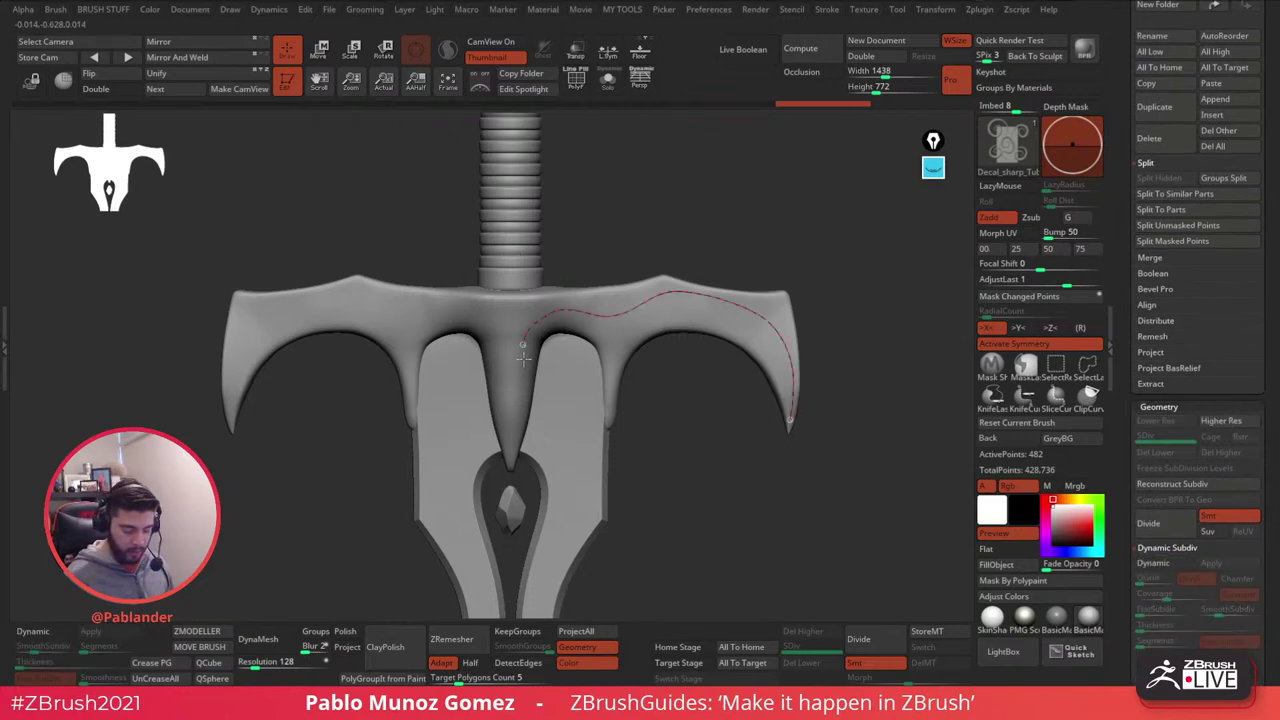
- Try a mirrored tube curve along the crossguard from the outer tip to the central spike and inspect its fit
left_click_drag(522, 357, 523, 350)
mouse_move(678, 401)
left_mouse_down("alt")
mouse_move(790, 500)
mouse_move(726, 414)
mouse_move(680, 440)
mouse_move(740, 365)
left_mouse_up("alt")
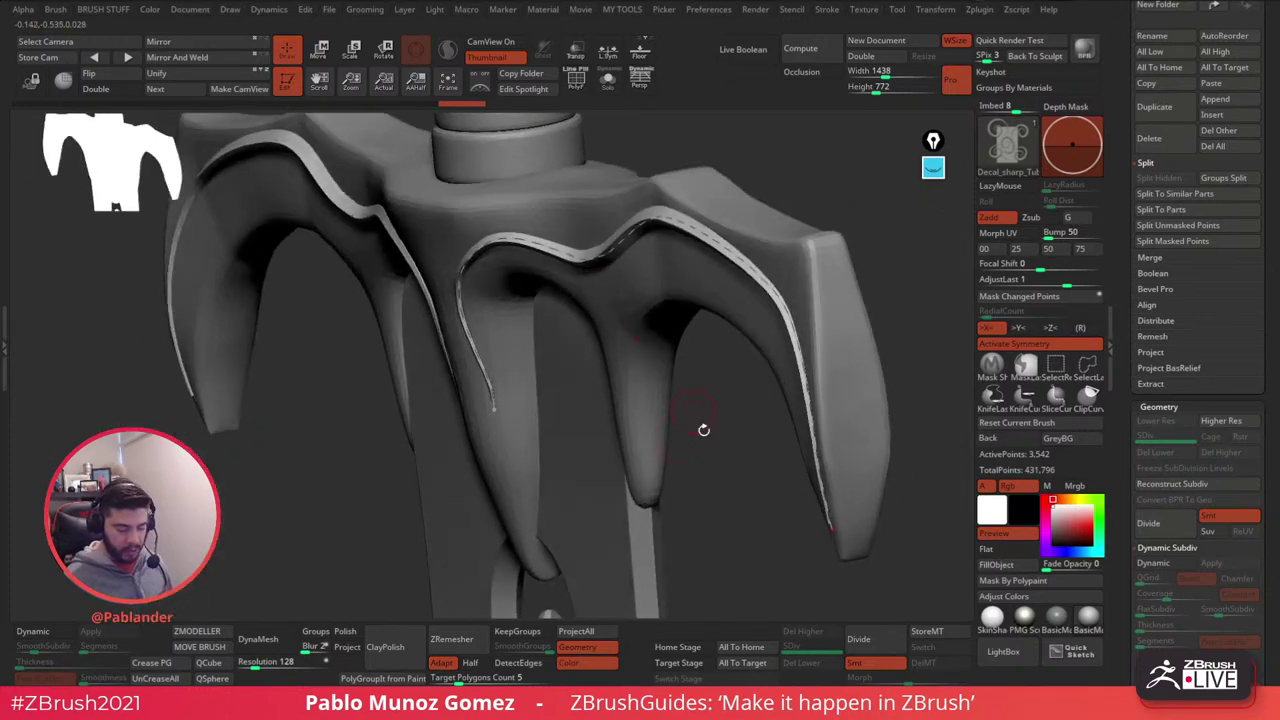
mouse_move(703, 429)
left_mouse_down()
mouse_move(734, 377)
mouse_move(761, 399)
mouse_move(734, 394)
mouse_move(742, 313)
mouse_move(749, 380)
mouse_move(741, 347)
mouse_move(832, 369)
left_mouse_up()
left_click(735, 208)
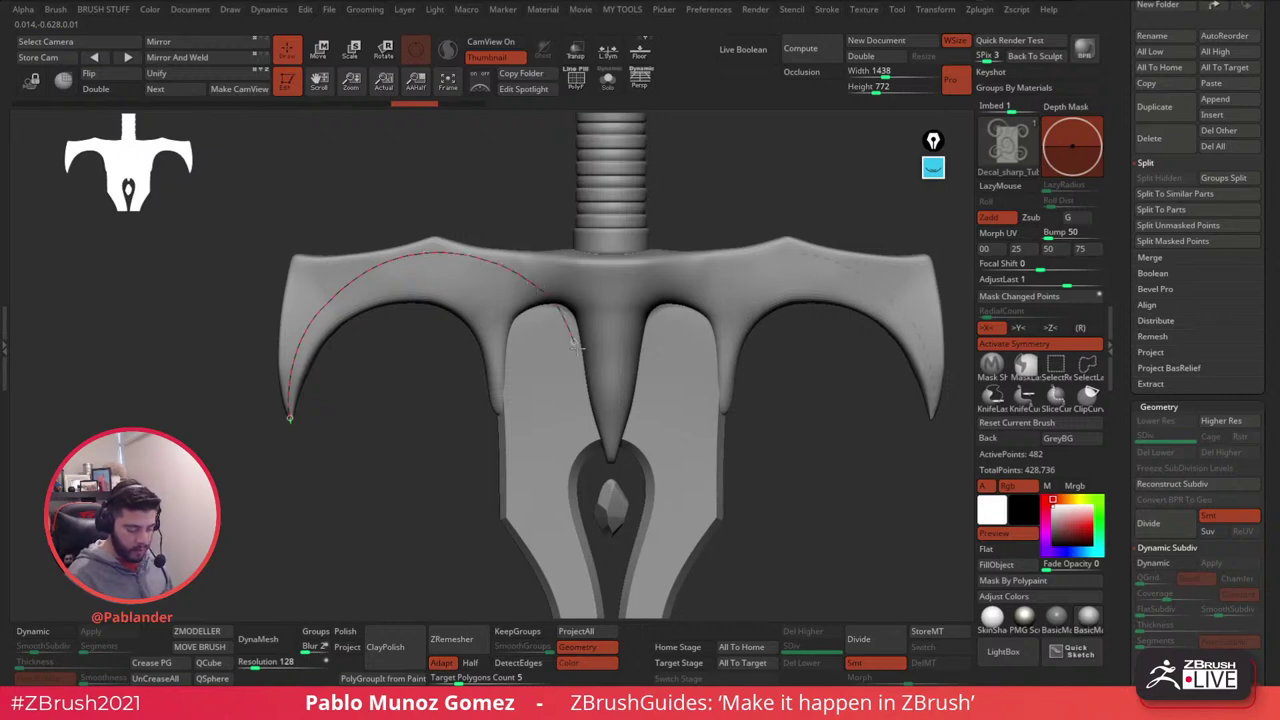
- Try a mirrored tube curve sweeping over the crossguard's arm down to the central spike's tip, then undo it
left_click_drag(607, 452, 576, 345)
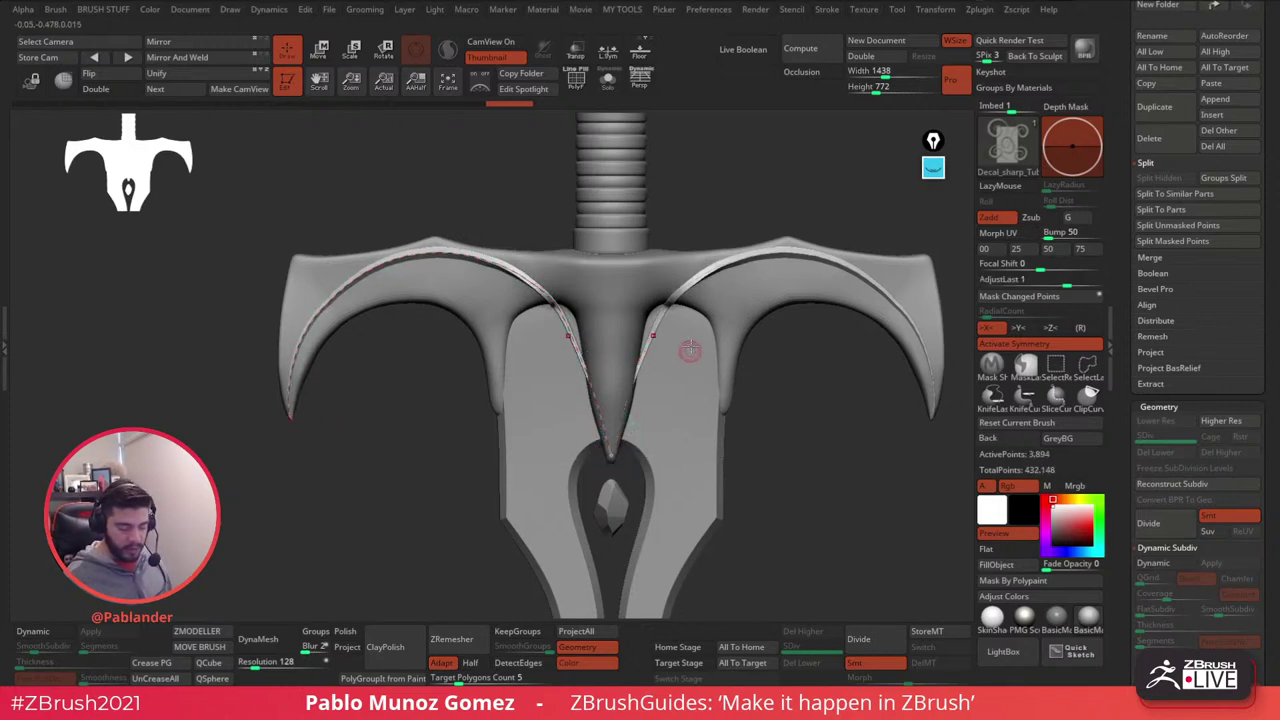
right_click_drag(690, 350, 666, 366)
key("ctrl+z")
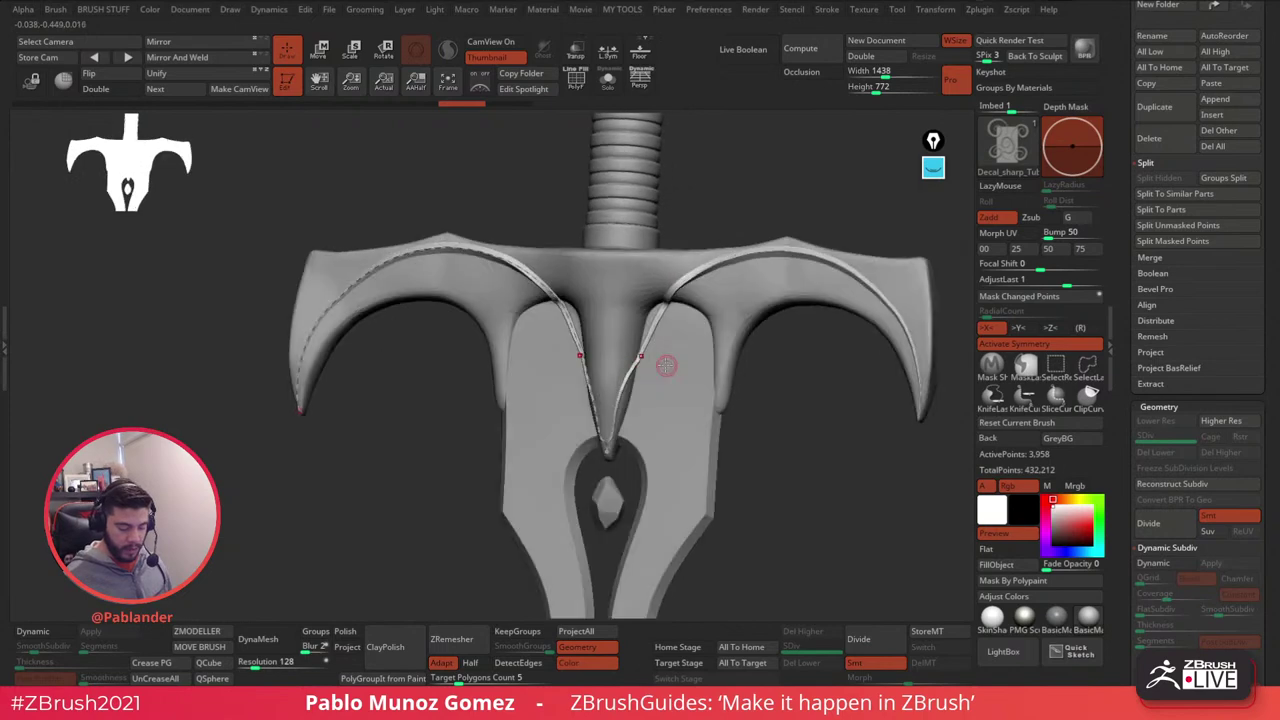
key("ctrl+z")
- Draw a mirrored tube curve from the crossguard's outer tip over the arm's arch, hooking around at the inner prong
mouse_move(770, 332)
right_mouse_down()
mouse_move(638, 326)
mouse_move(765, 267)
mouse_move(746, 331)
mouse_move(805, 408)
right_mouse_up()
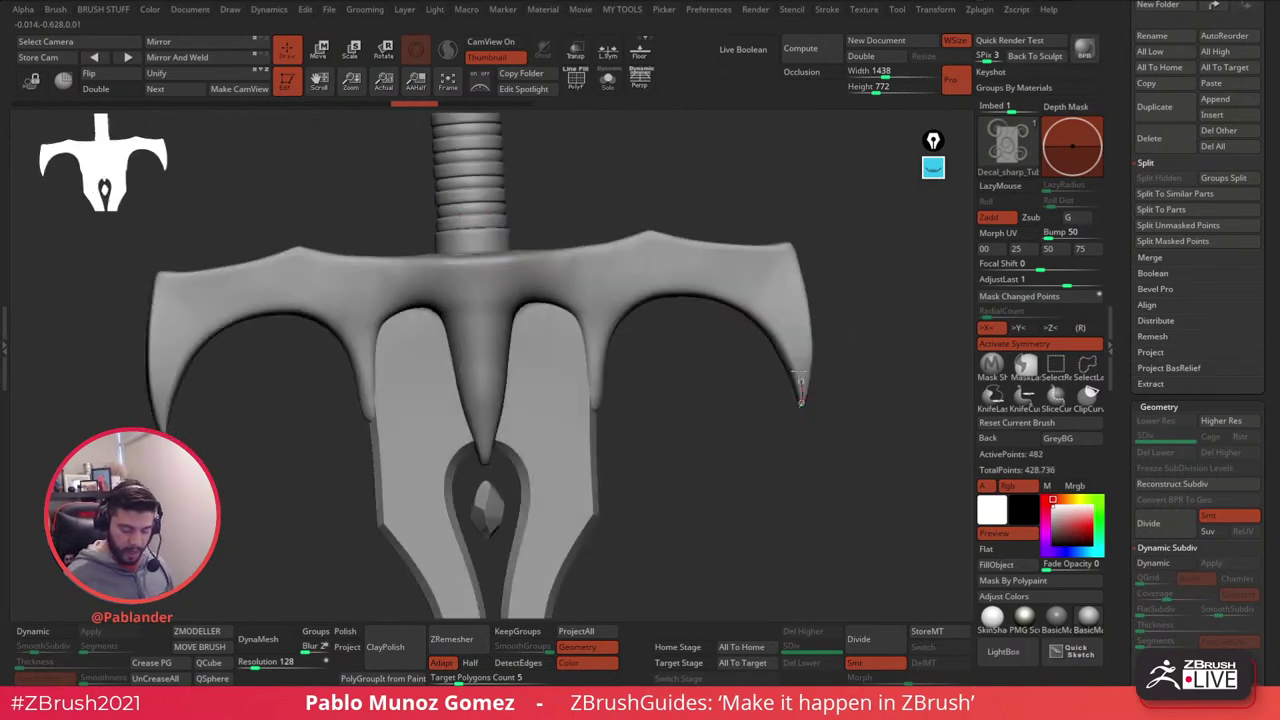
left_click_drag(758, 312, 747, 303)
key("ctrl+z")
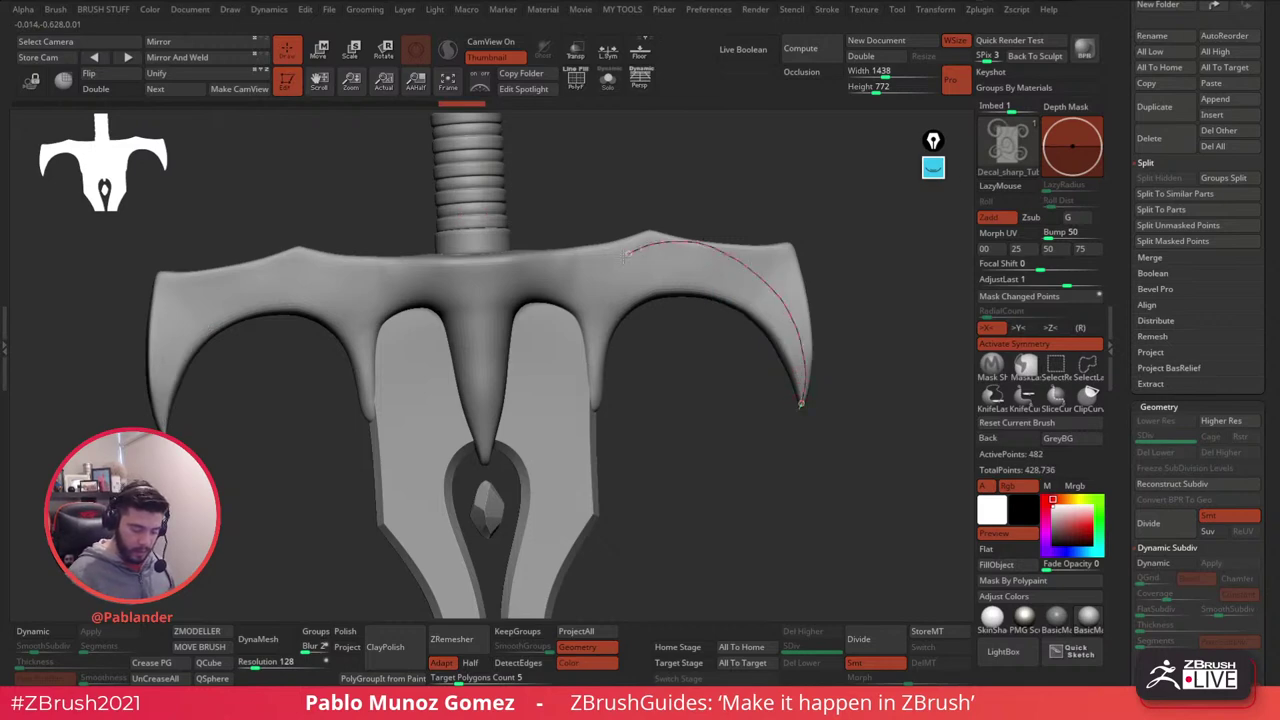
left_click_drag(612, 335, 616, 314)
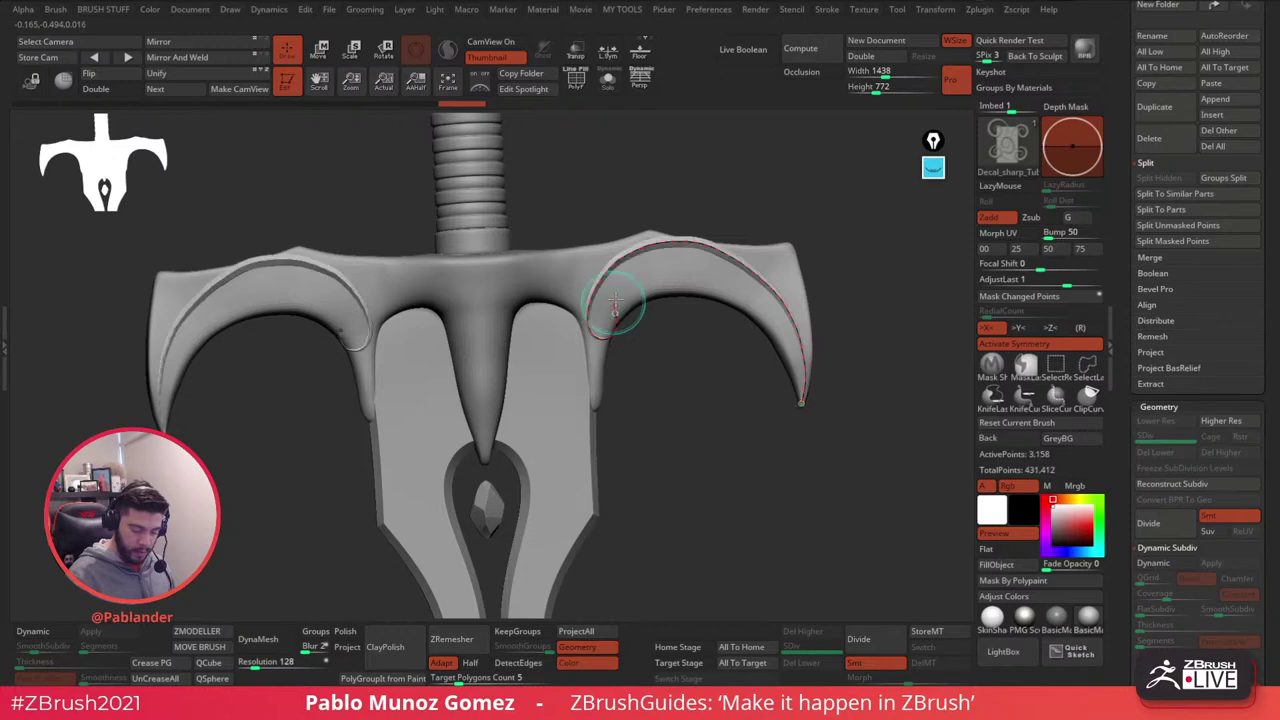
right_click_drag(708, 430, 704, 432)
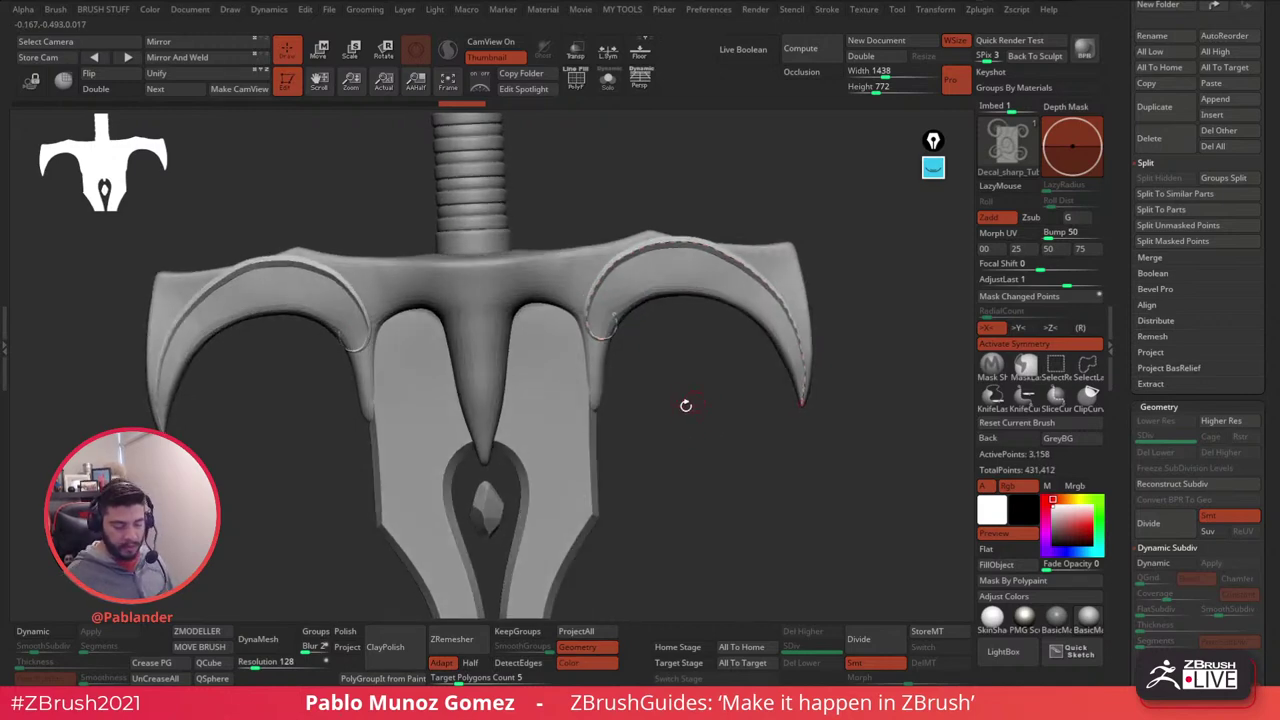
- Smooth the arch curve's path and rebuild its tube with a larger draw size
key("ctrl+z")
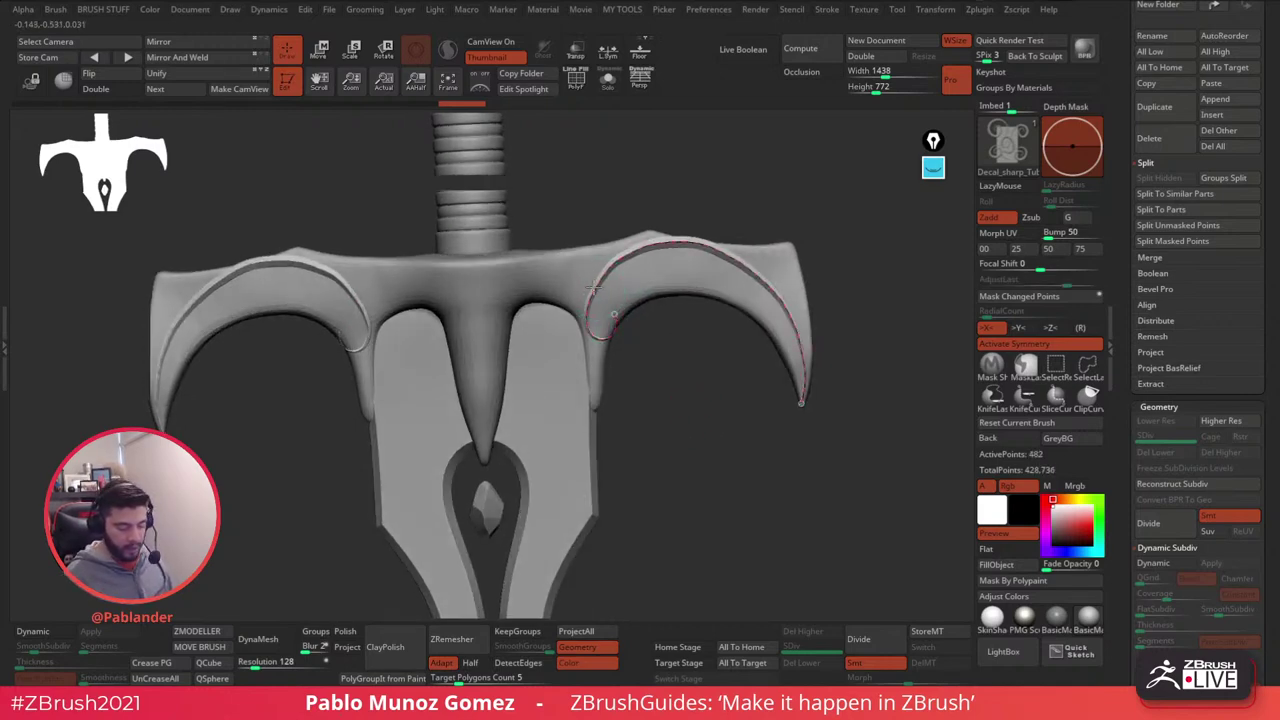
mouse_move(593, 288)
left_mouse_down()
mouse_move(622, 258)
mouse_move(700, 247)
mouse_move(758, 278)
mouse_move(787, 312)
mouse_move(801, 403)
left_mouse_up()
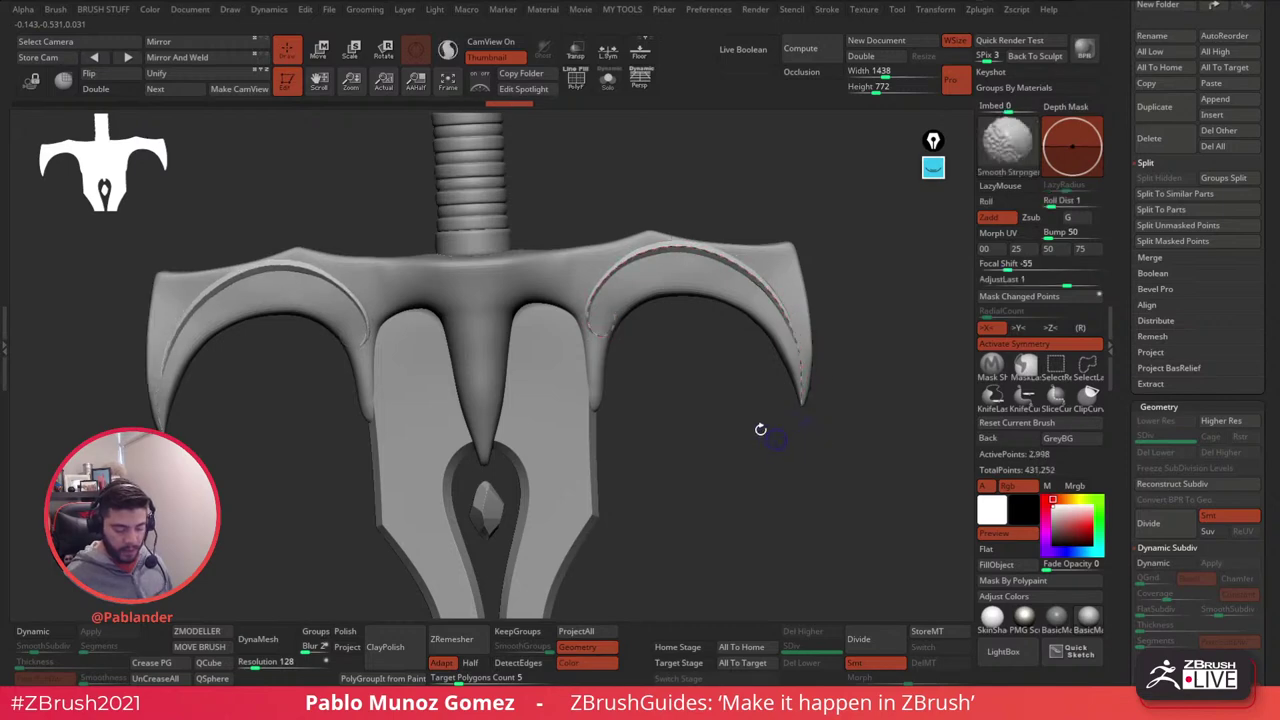
left_click(614, 307)
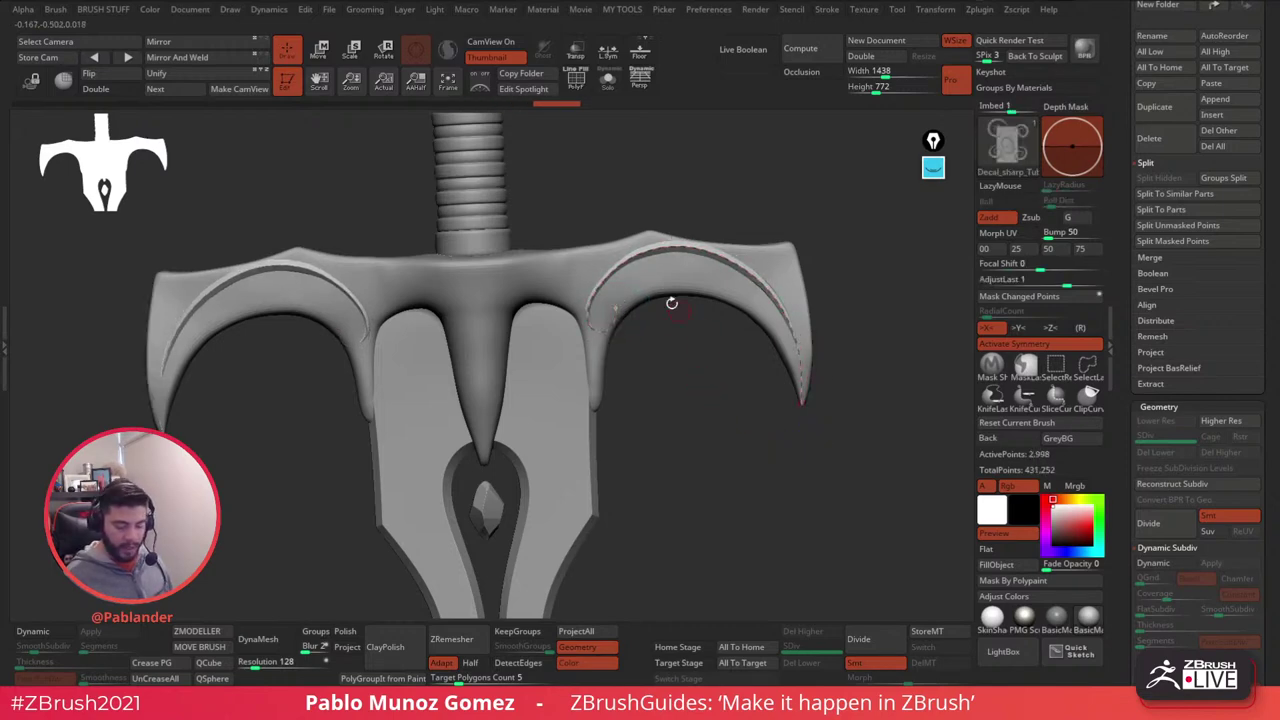
key("space")
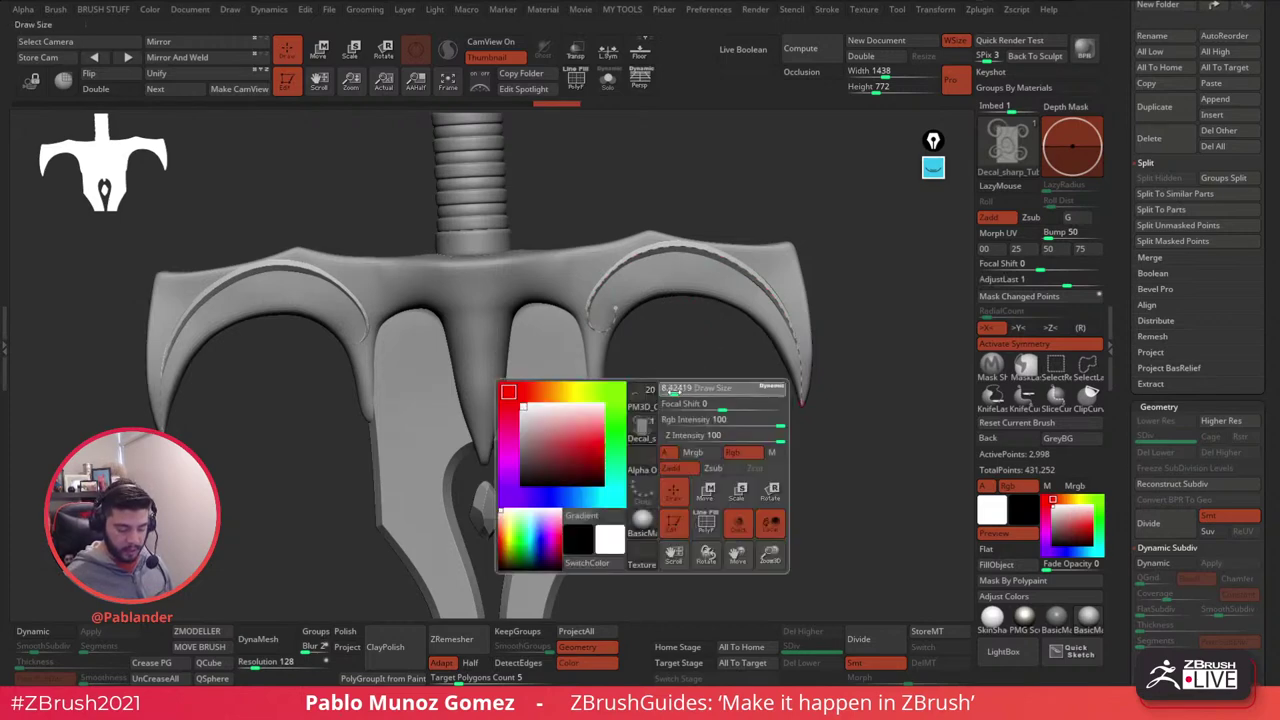
left_click(753, 285)
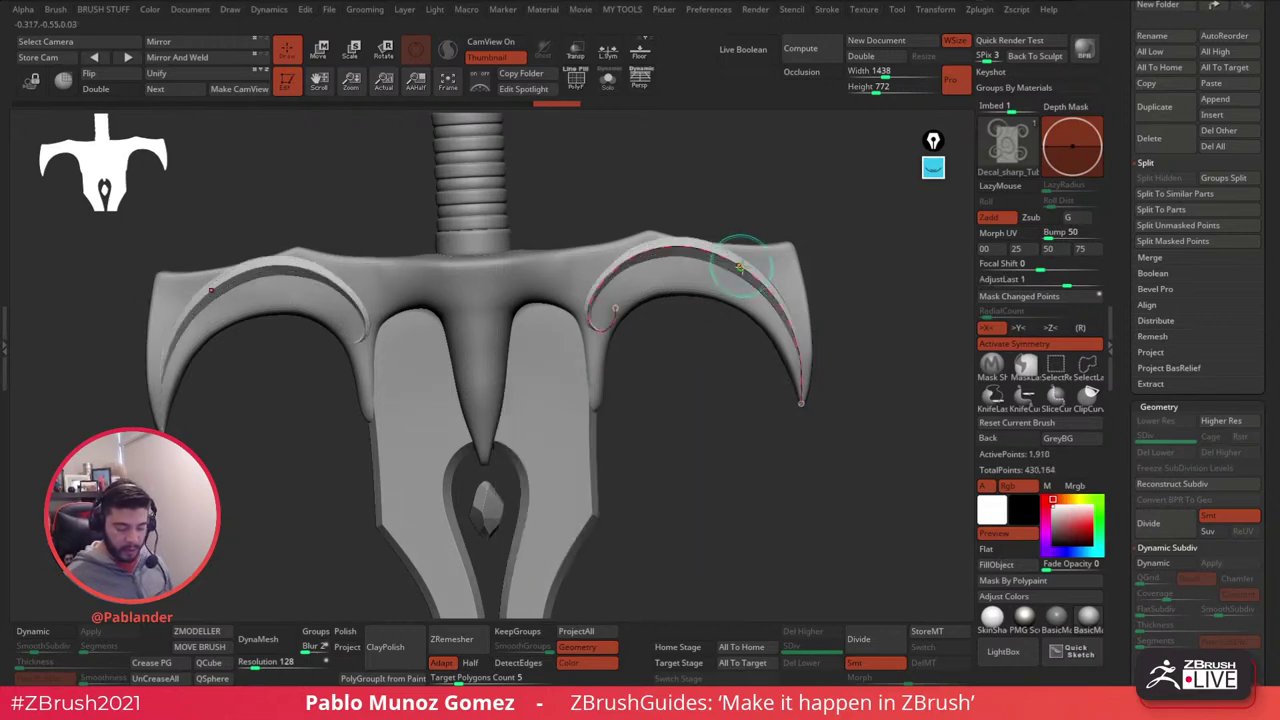
- Fine-tune the arch tube's curve along the arm and release the curve to keep the tube
left_click_drag(719, 451, 690, 285)
left_click_drag(734, 331, 731, 420)
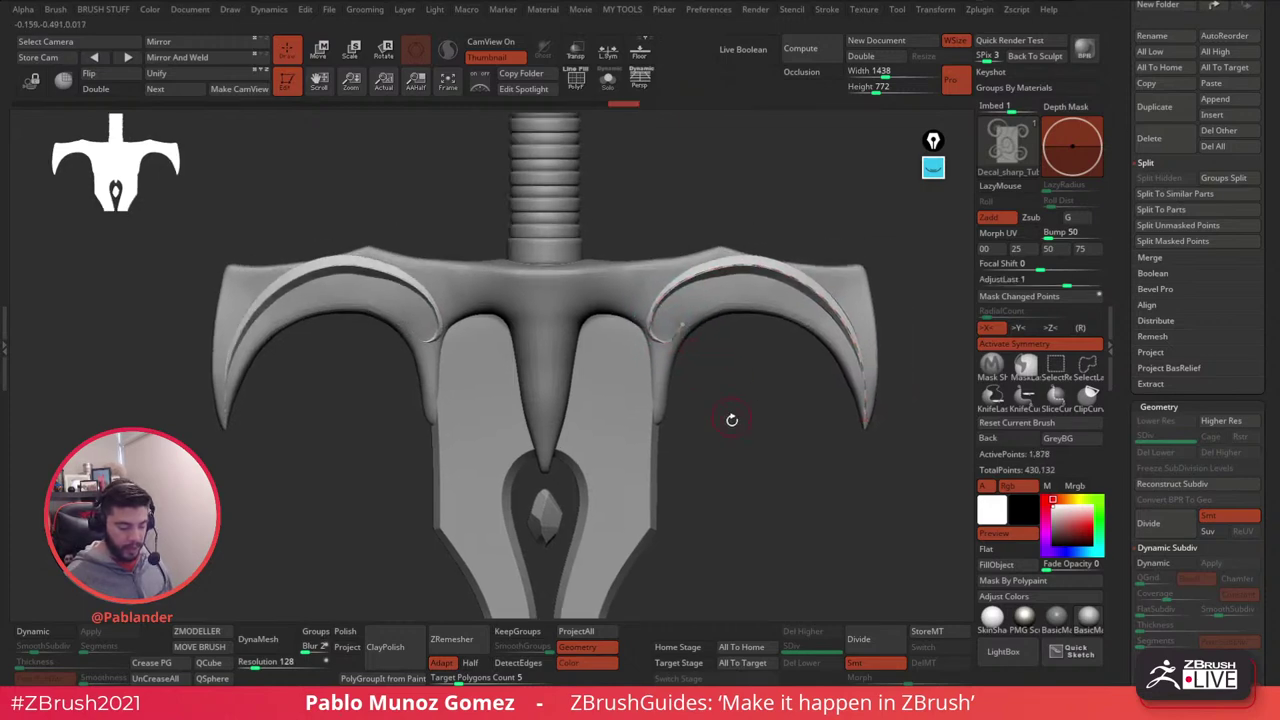
left_click_drag(865, 373, 861, 375)
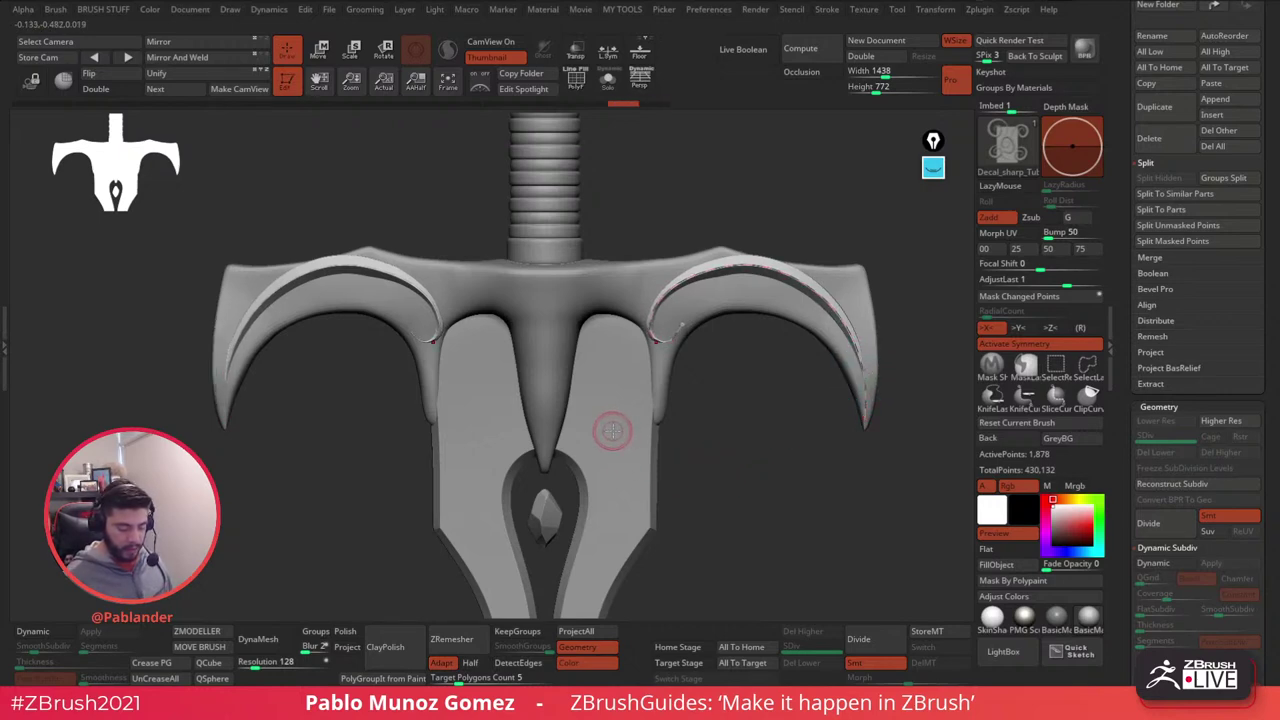
left_click_drag(746, 480, 714, 400)
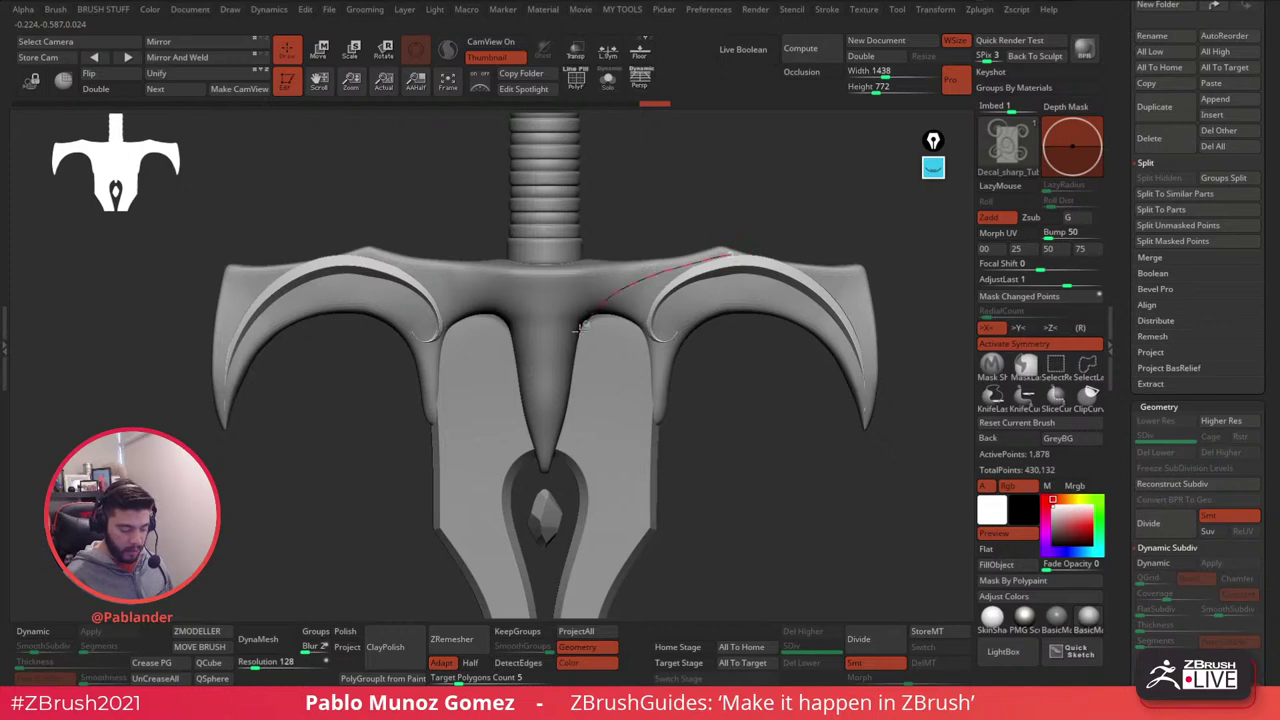
- Try a second tube curve from the top of the arch down to the central spike's tip, then undo it
left_click_drag(580, 328, 581, 336)
left_click_drag(730, 257, 703, 258)
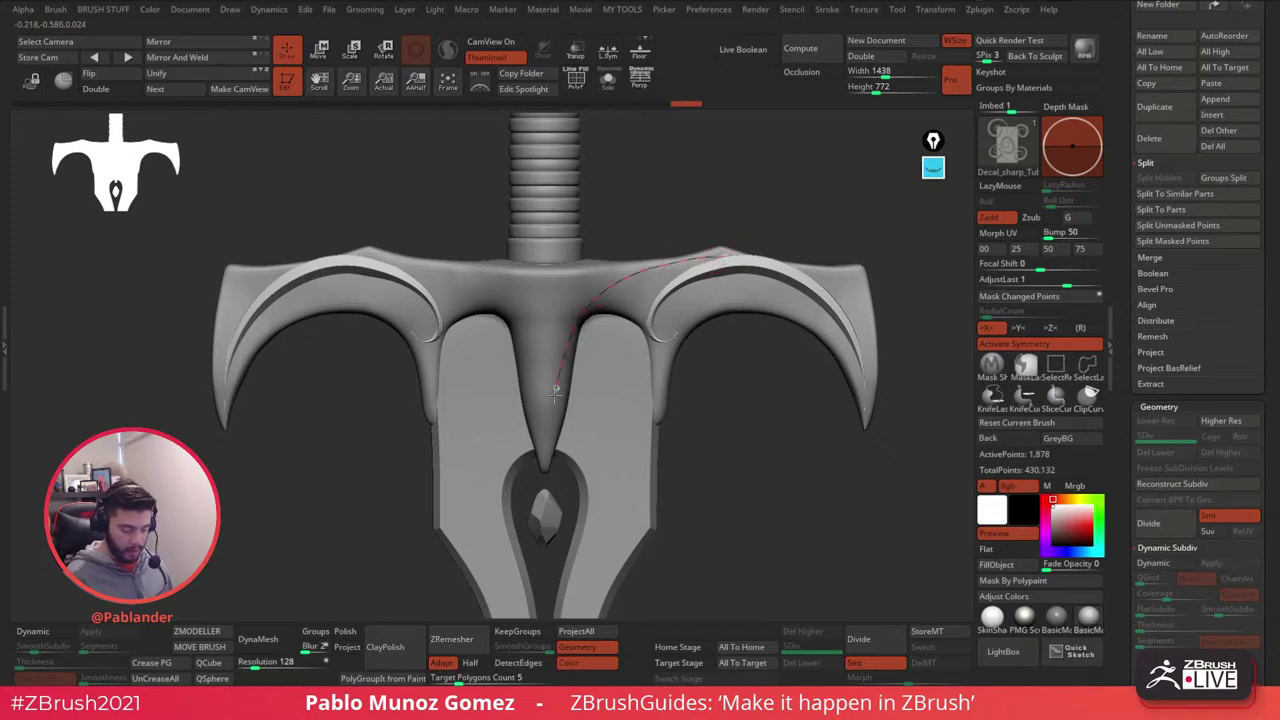
left_click_drag(545, 455, 545, 464)
key("ctrl+z")
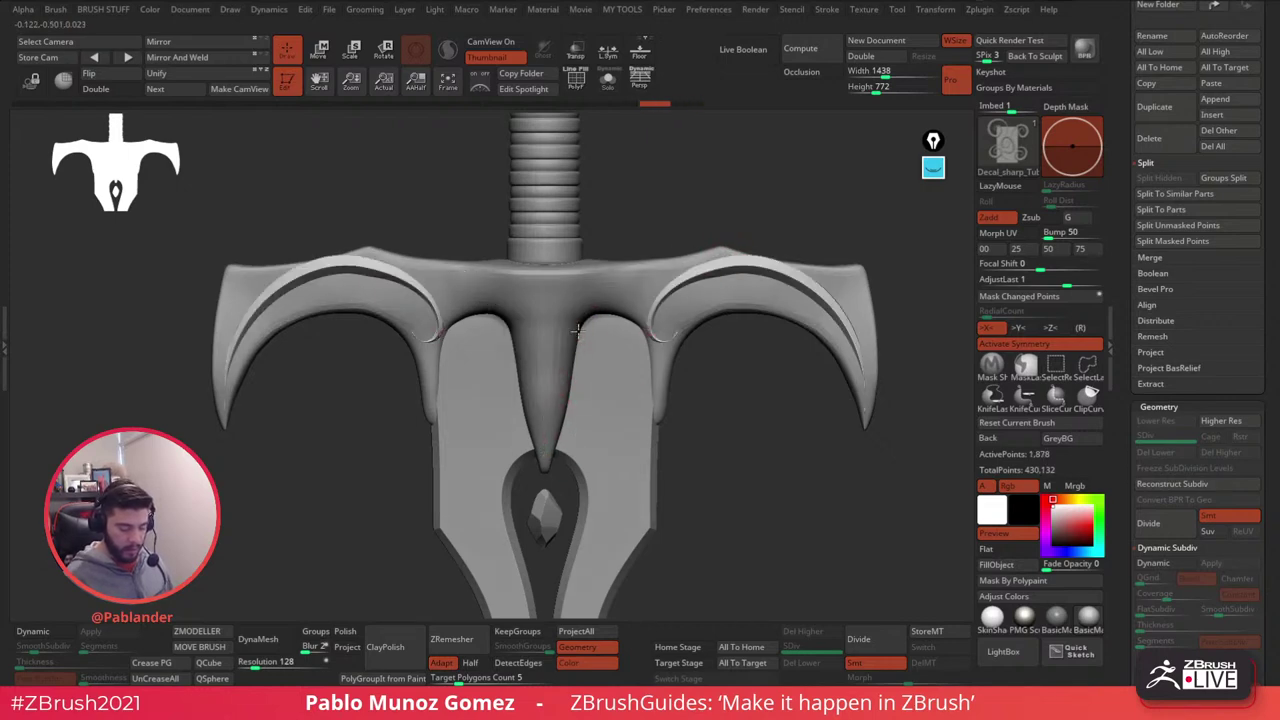
- Draw a mirrored tube curve from near the central spike's tip up its side and out to the top of the arch
key("space")
left_click_drag(580, 329, 574, 329)
right_click_drag(574, 329, 557, 392, "ctrl")
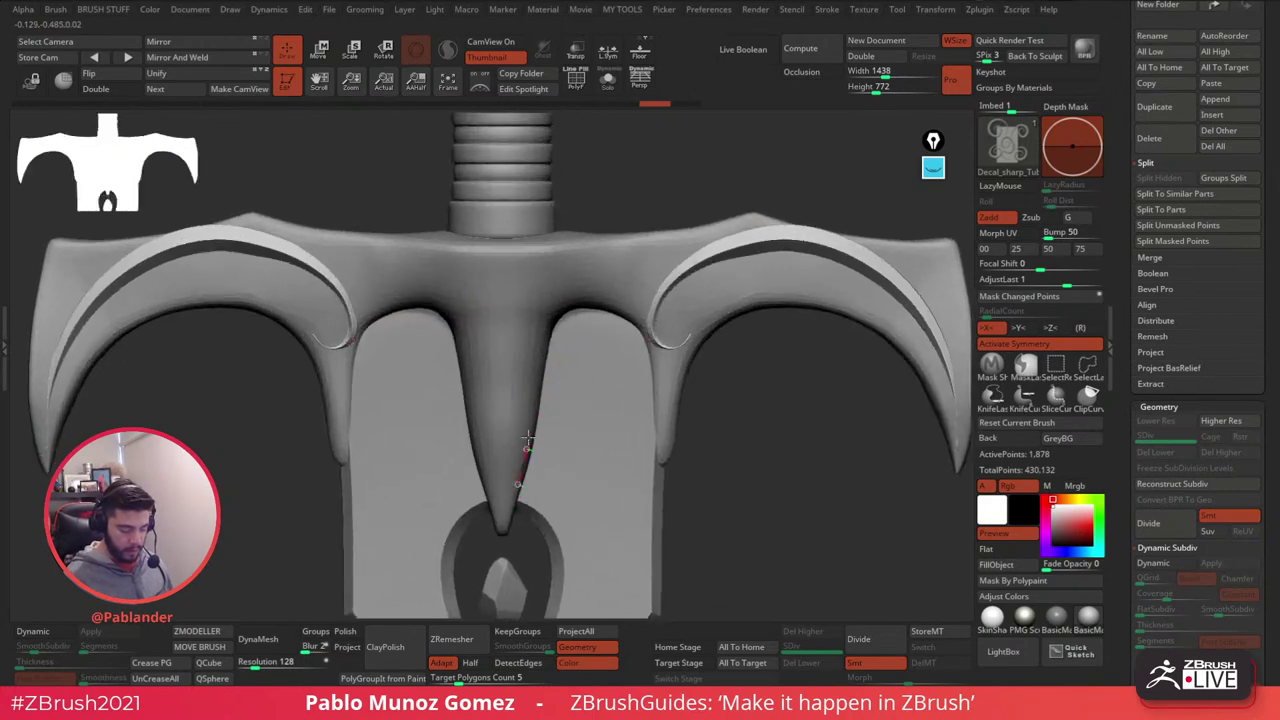
mouse_move(776, 196)
left_mouse_down()
mouse_move(749, 251)
mouse_move(608, 343)
mouse_move(521, 459)
left_mouse_up()
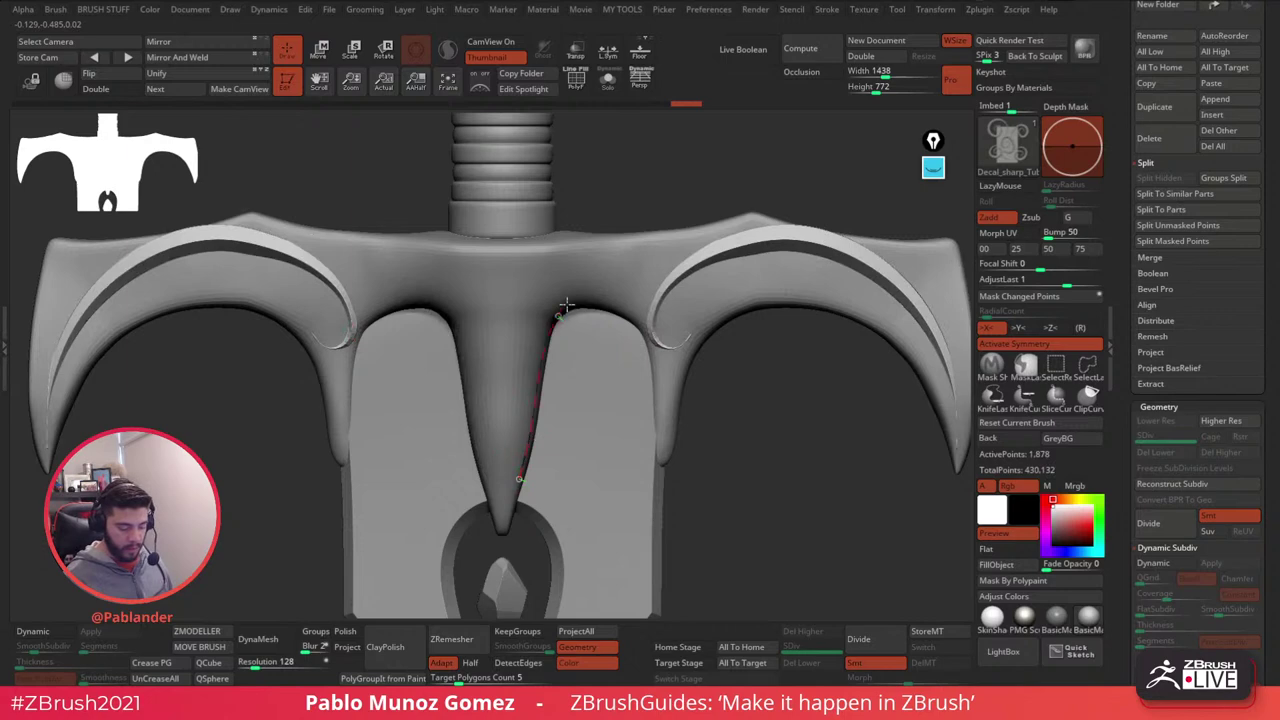
left_click_drag(742, 229, 722, 265)
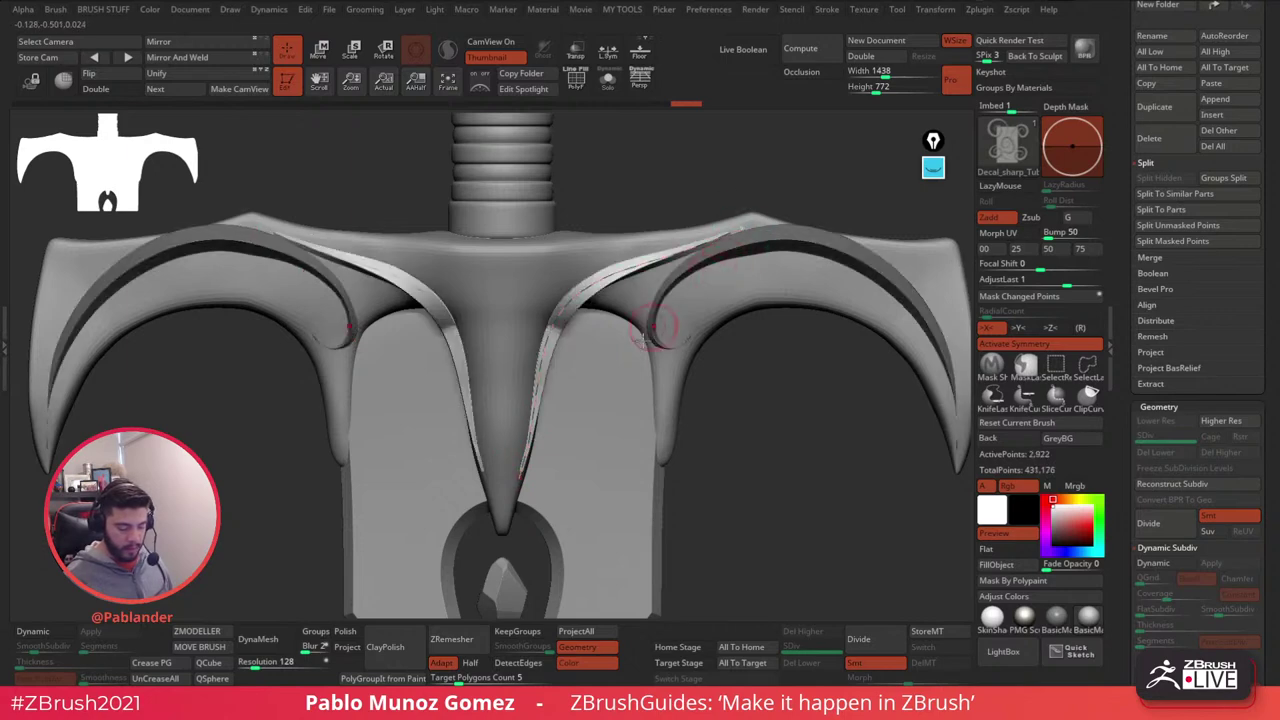
mouse_move(518, 476)
left_mouse_down()
mouse_move(666, 400)
mouse_move(737, 237)
mouse_move(729, 223)
mouse_move(771, 277)
mouse_move(765, 290)
left_mouse_up()
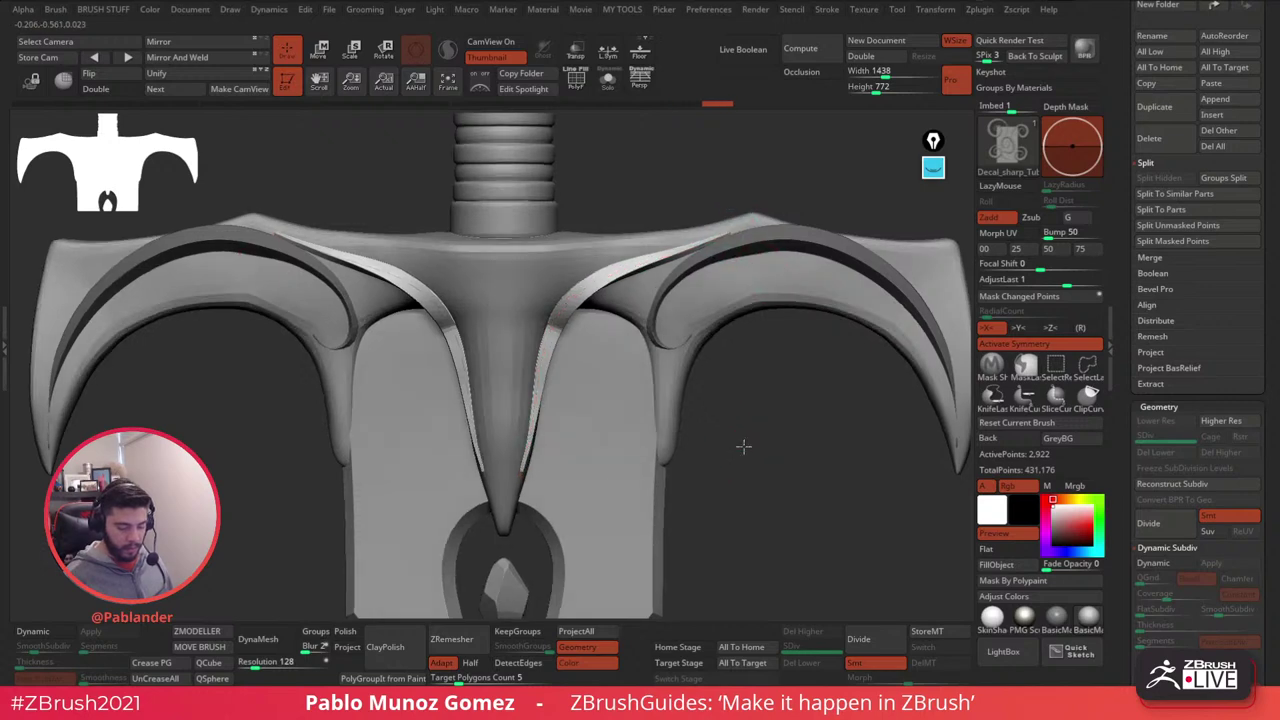
- Draw a mirrored spiral tube on the blade in the rounded recess between the central spike and the inner prong
left_click_drag(743, 447, 672, 320)
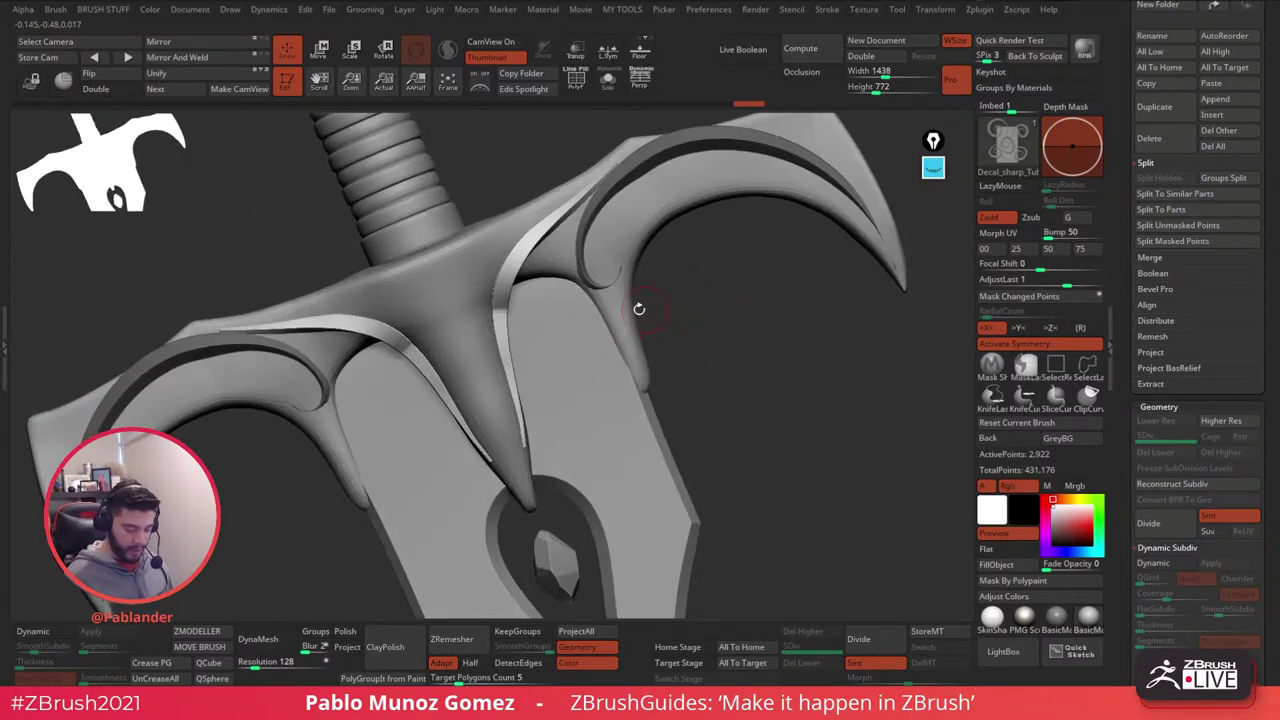
left_click_drag(691, 275, 670, 281)
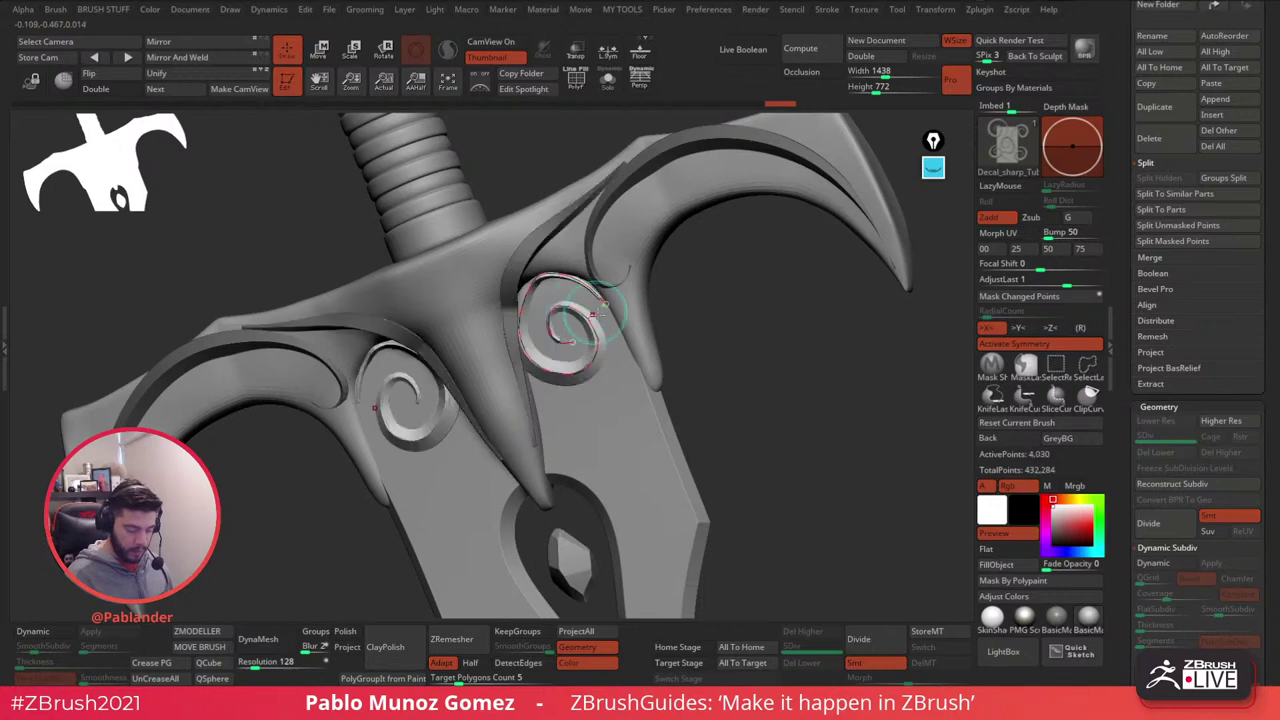
left_click_drag(640, 330, 680, 320, "shift")
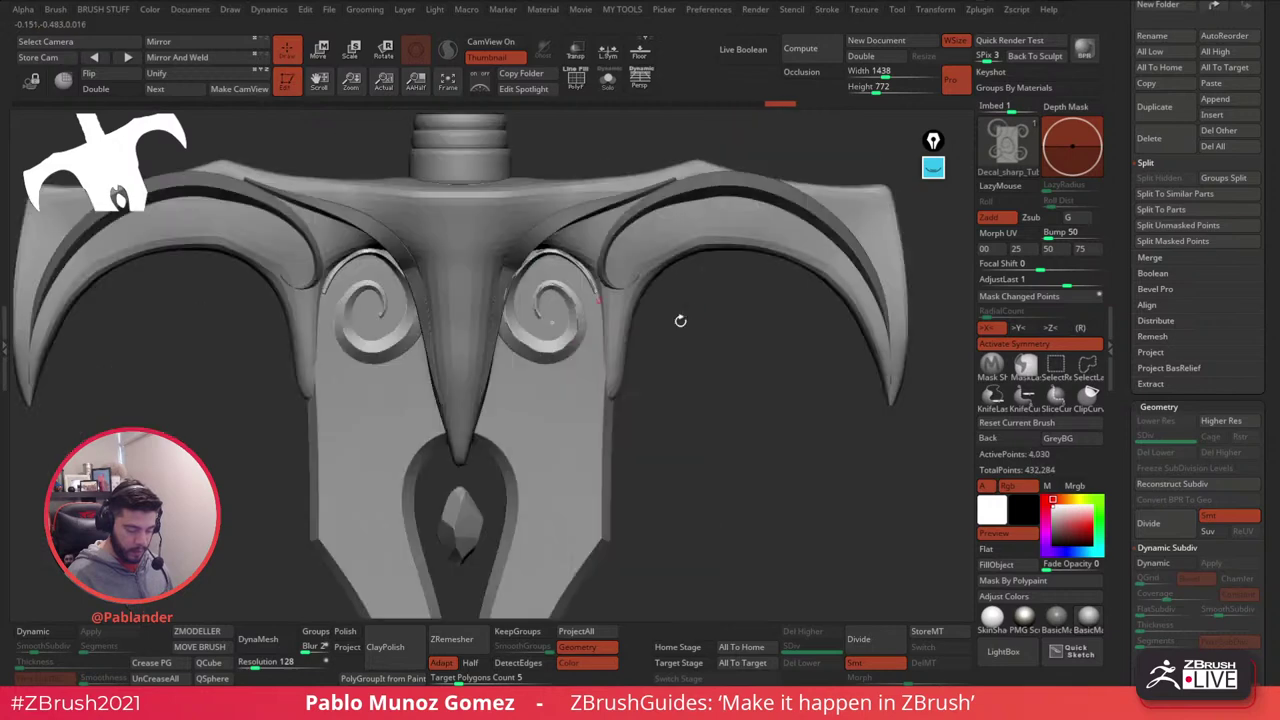
- Reshape the spiral's curve so its outer loop and inner coil sit evenly within the recess
left_click_drag(523, 254, 516, 260)
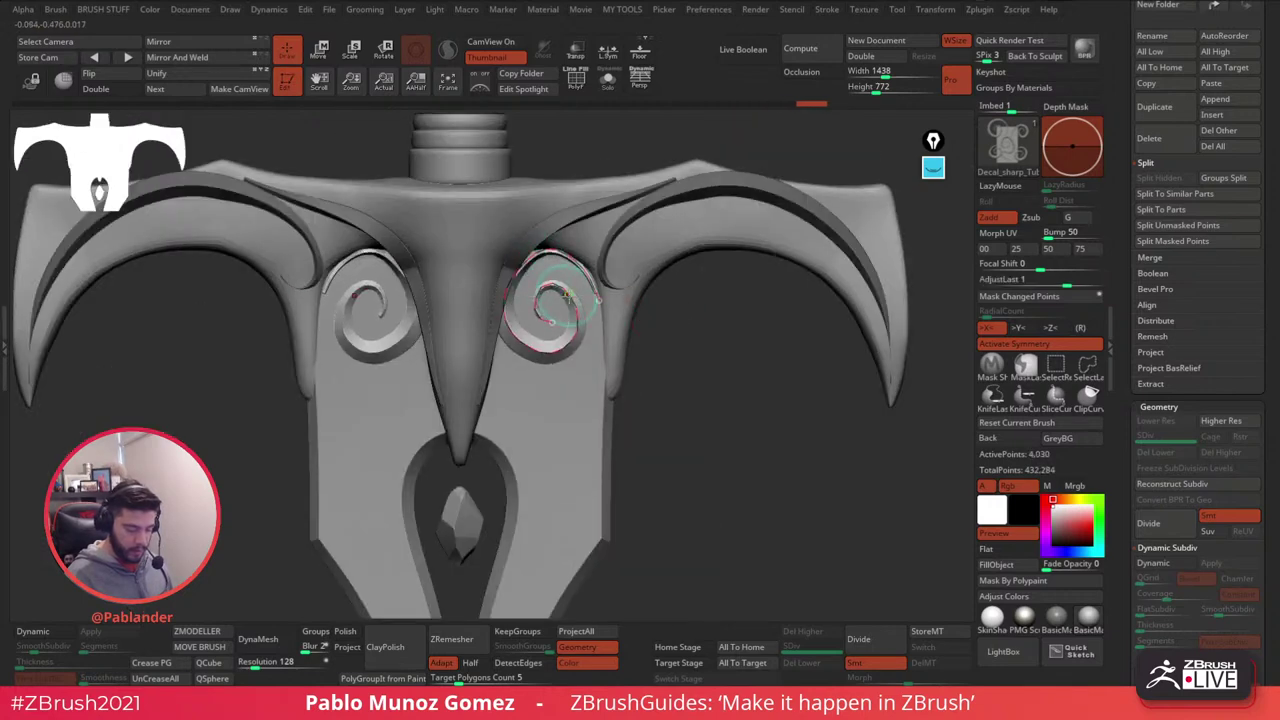
left_click_drag(575, 304, 590, 335)
left_click_drag(598, 280, 594, 273)
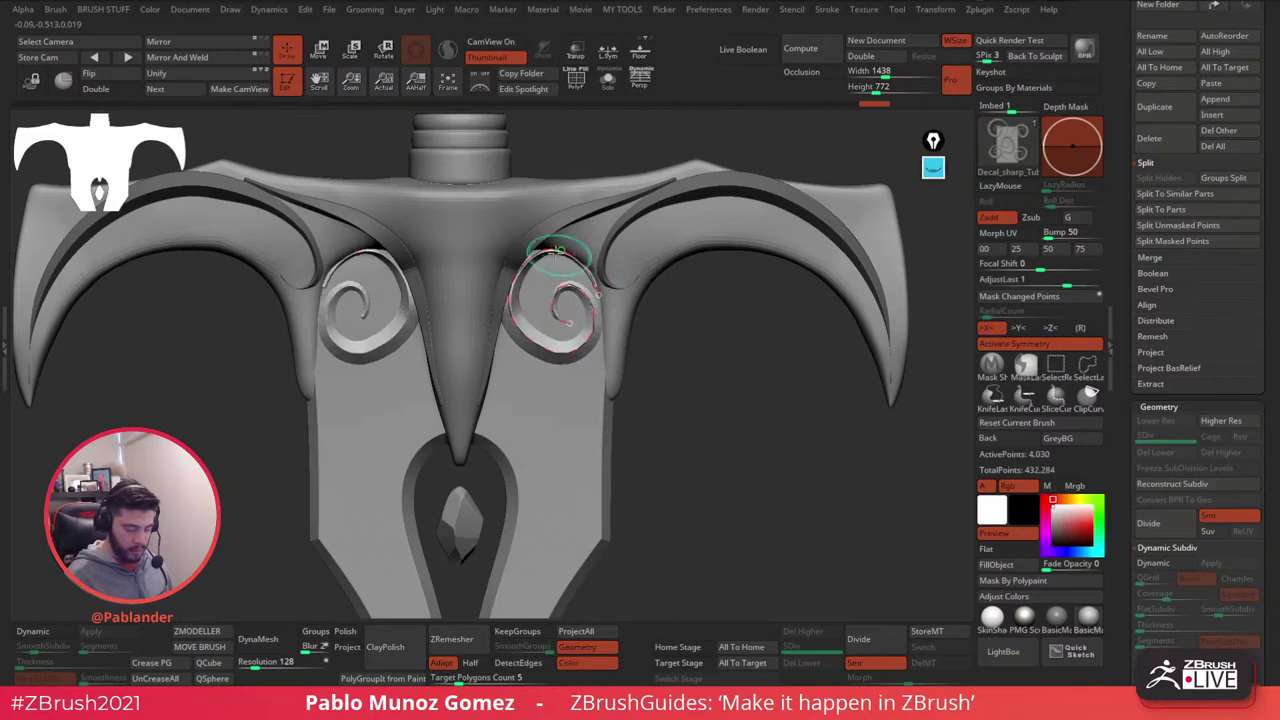
left_click_drag(596, 329, 590, 328)
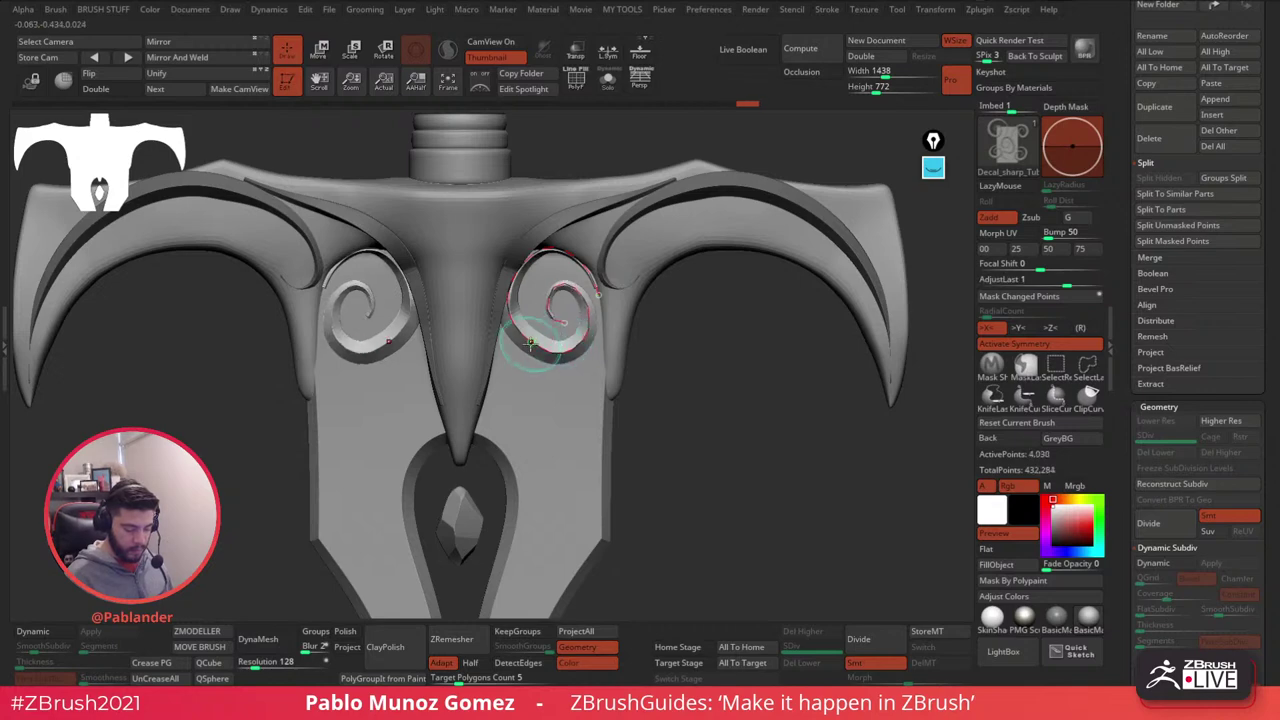
mouse_move(530, 343)
left_mouse_down()
mouse_move(583, 322)
mouse_move(560, 352)
left_mouse_up()
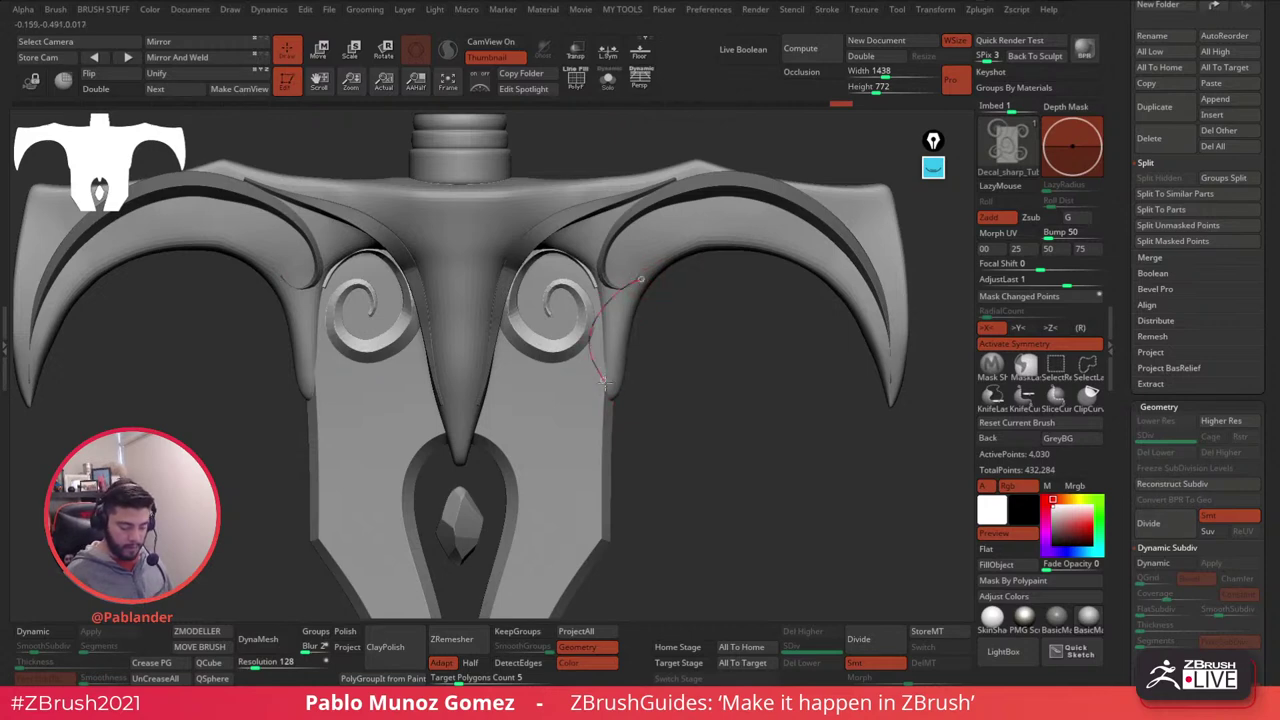
- Draw a short, inward-bowed mirrored tube curve from the hooked end of the arch tube down to the inner prong's tip
mouse_move(606, 421)
left_mouse_down()
mouse_move(651, 414)
mouse_move(698, 431)
mouse_move(676, 387)
mouse_move(694, 406)
mouse_move(714, 374)
mouse_move(699, 406)
left_mouse_up()
key("shift")
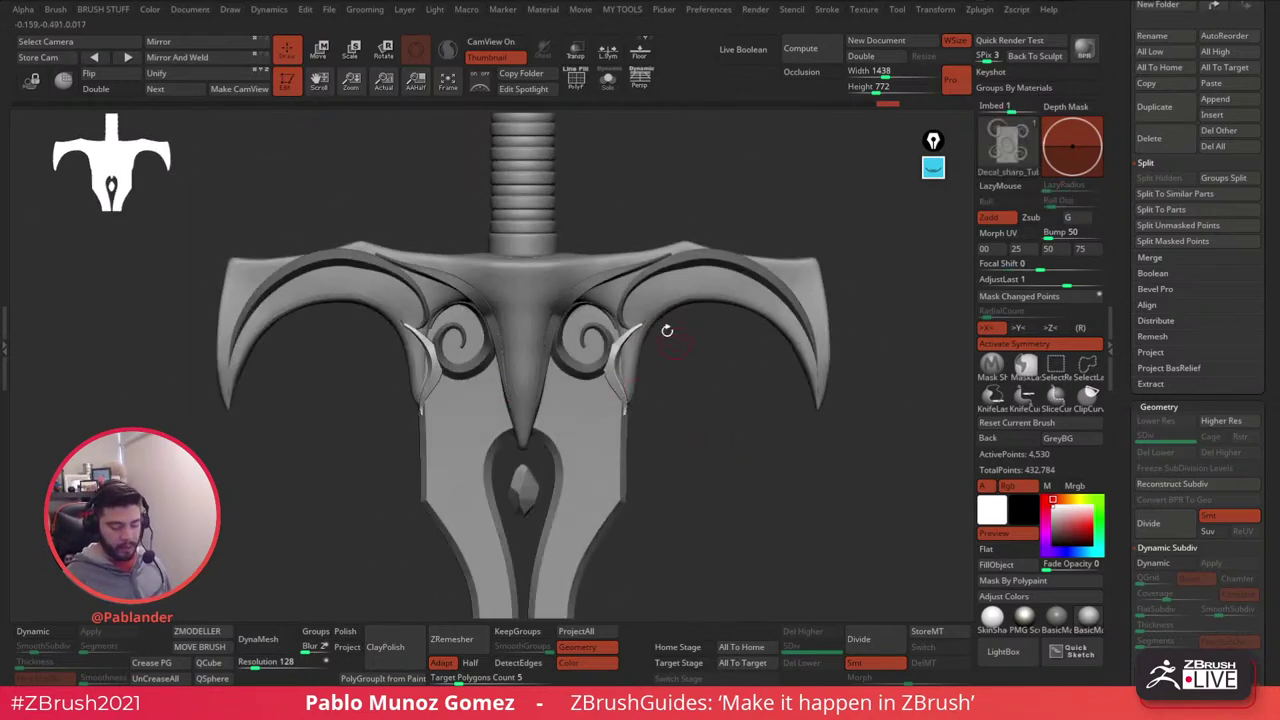
- Try a mirrored tube curve from the grip's base at the centre line along the crossguard to the arch's peak, then undo it
right_click_drag(667, 331, 680, 354, "alt")
right_click_drag(695, 280, 695, 307)
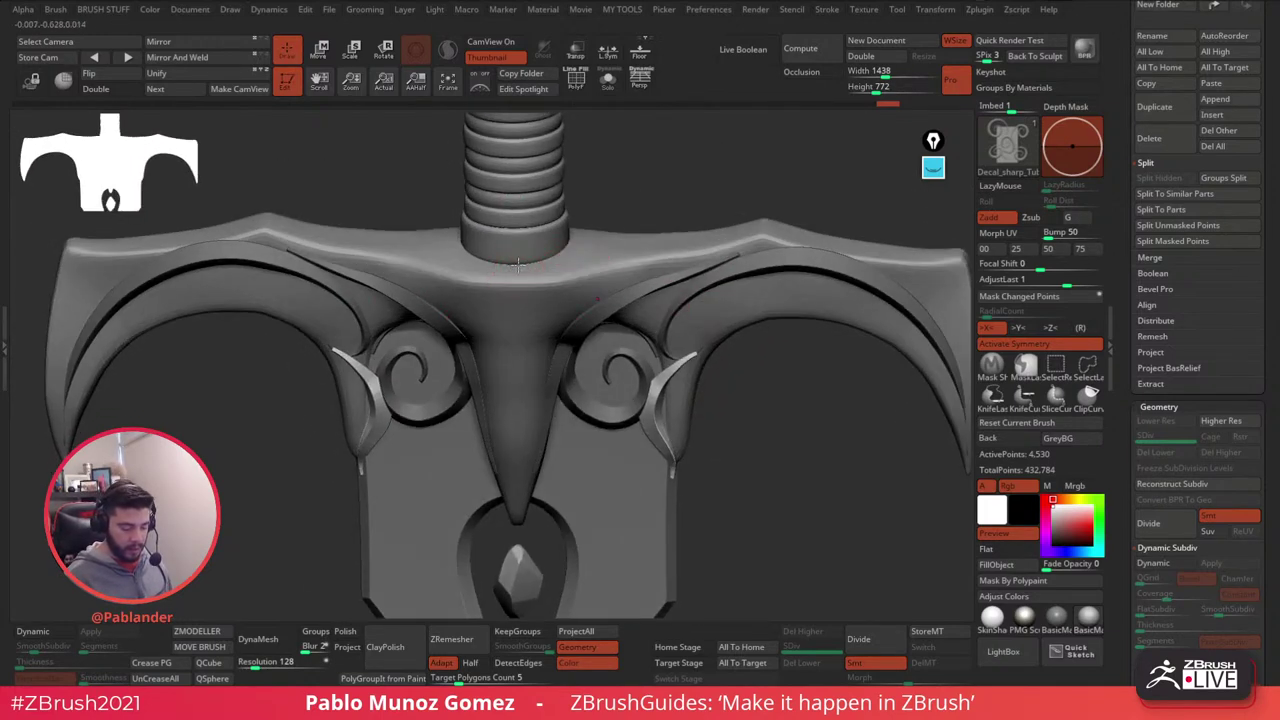
left_click_drag(762, 247, 772, 252)
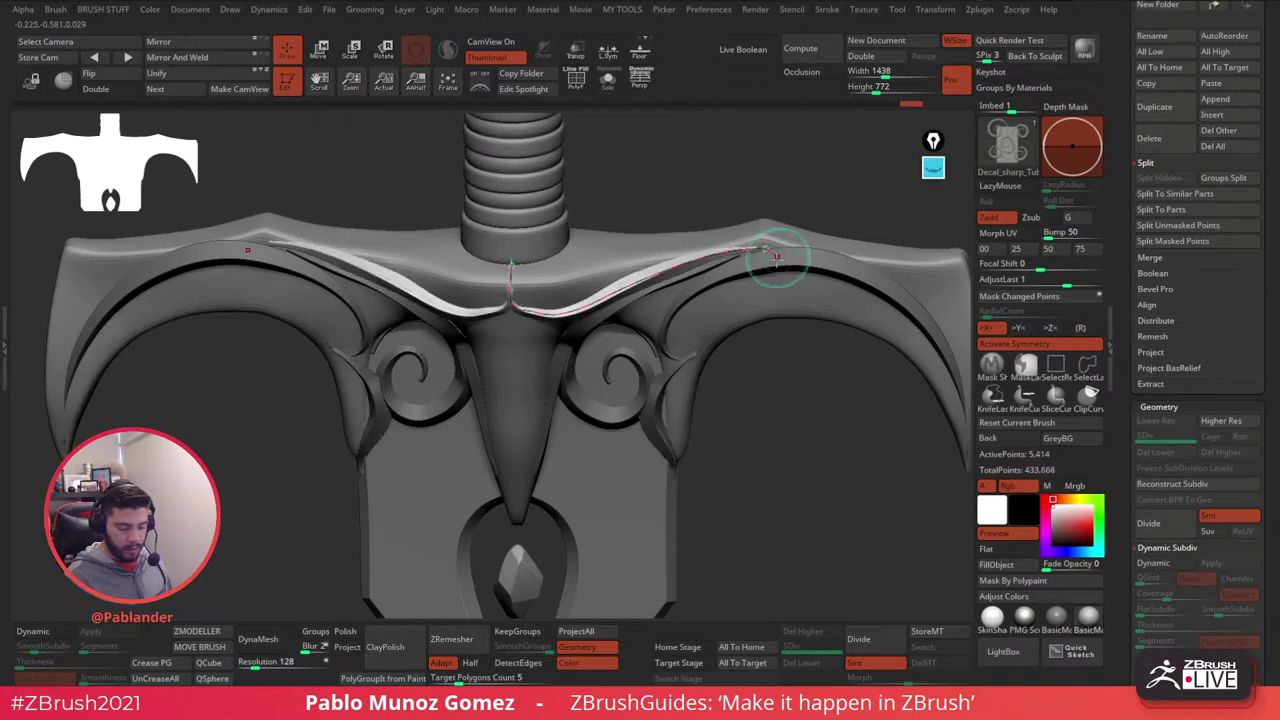
right_click_drag(774, 249, 762, 226)
left_click(546, 316)
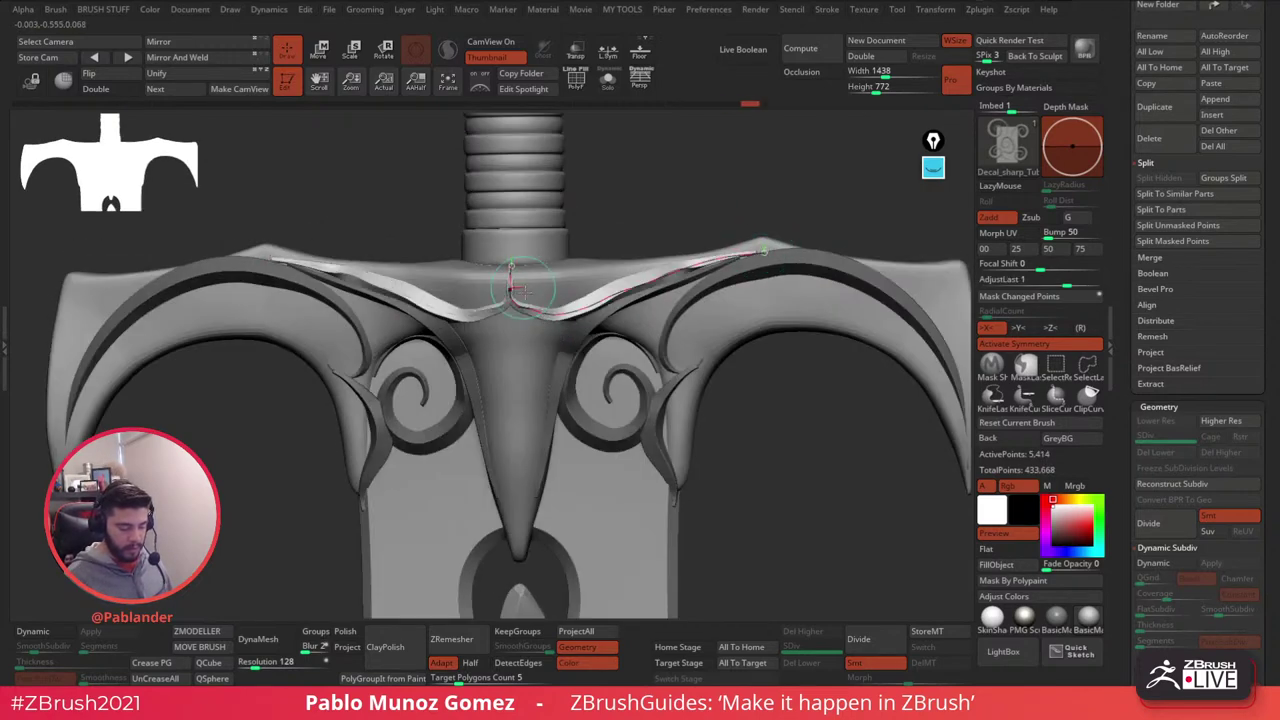
key("ctrl+z")
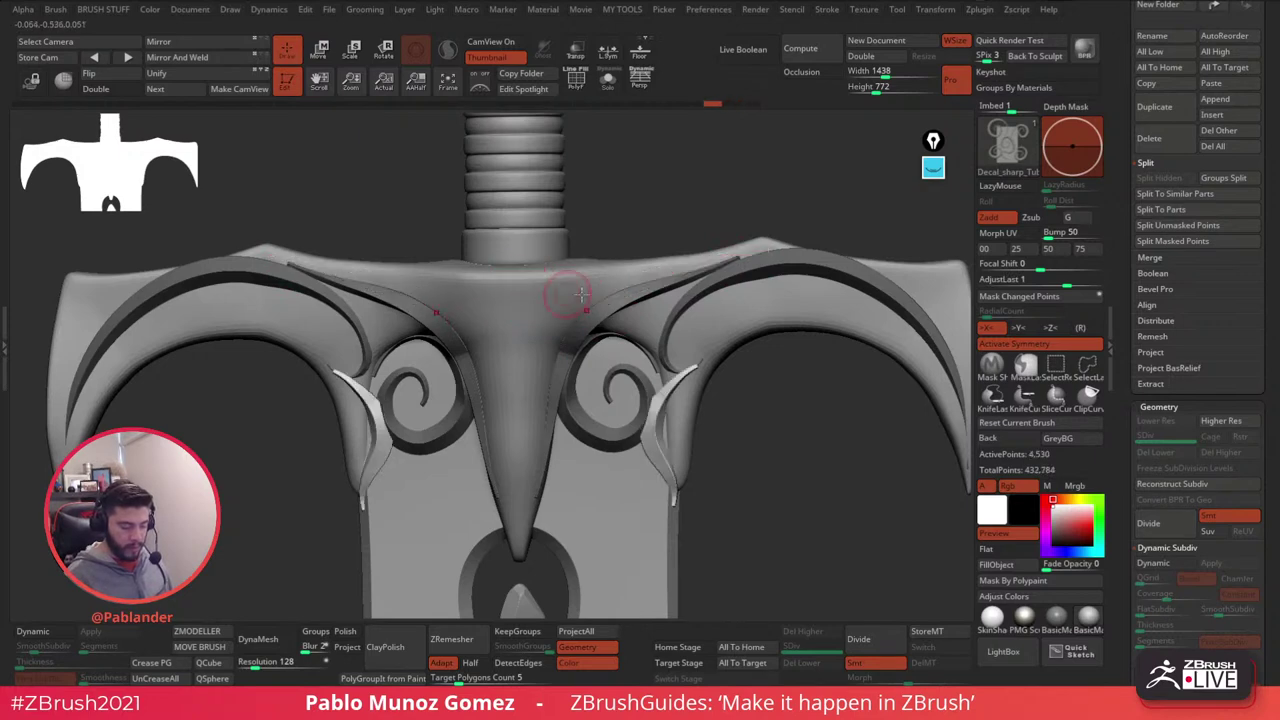
- Draw a mirrored tube curve from beside the grip's base, dipping above the spike and sweeping out to the arch's peak
mouse_move(521, 276)
right_mouse_down("alt")
mouse_move(501, 294)
mouse_move(514, 299)
right_mouse_up("alt")
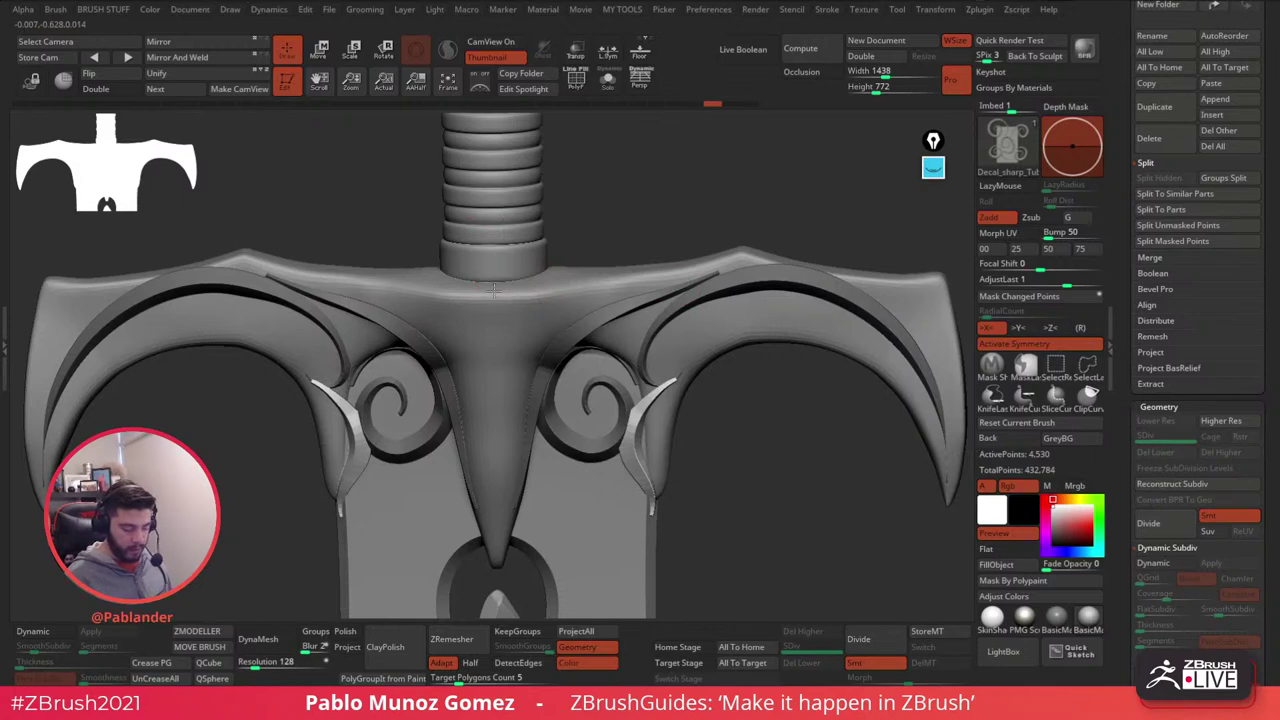
left_click_drag(700, 270, 737, 271)
key("ctrl+z")
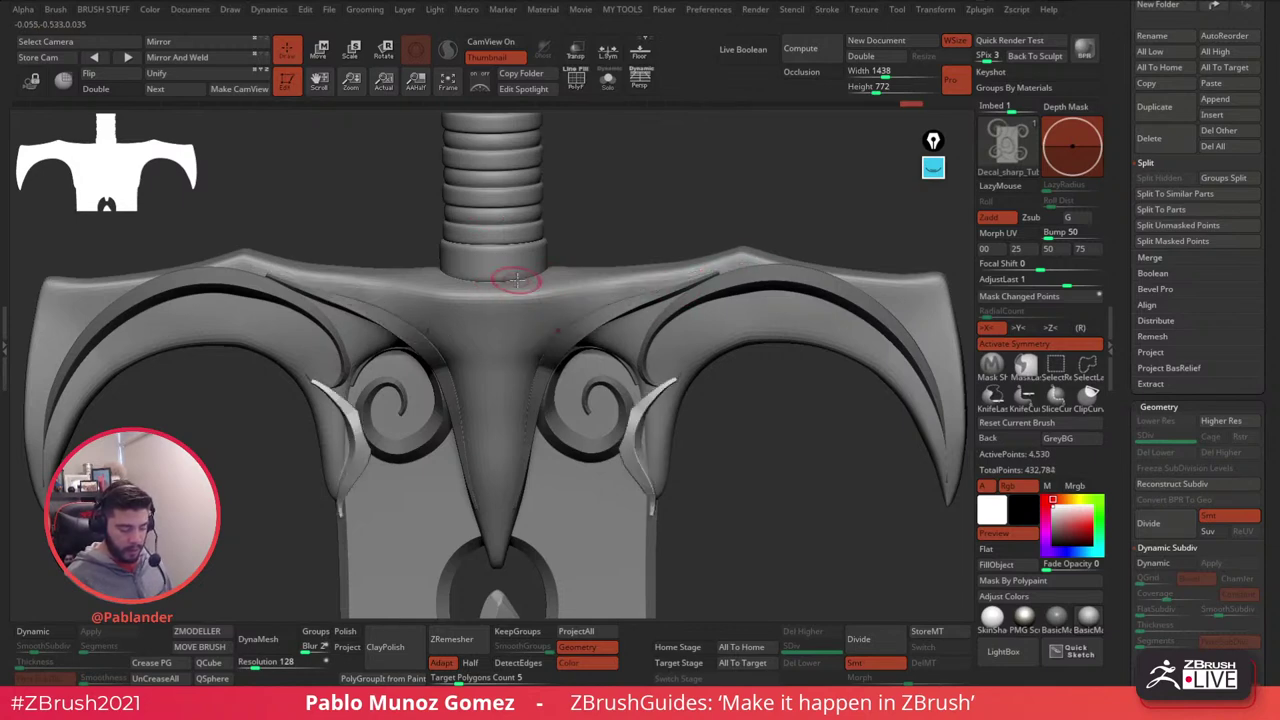
left_click_drag(527, 273, 511, 290)
left_click_drag(748, 263, 749, 265)
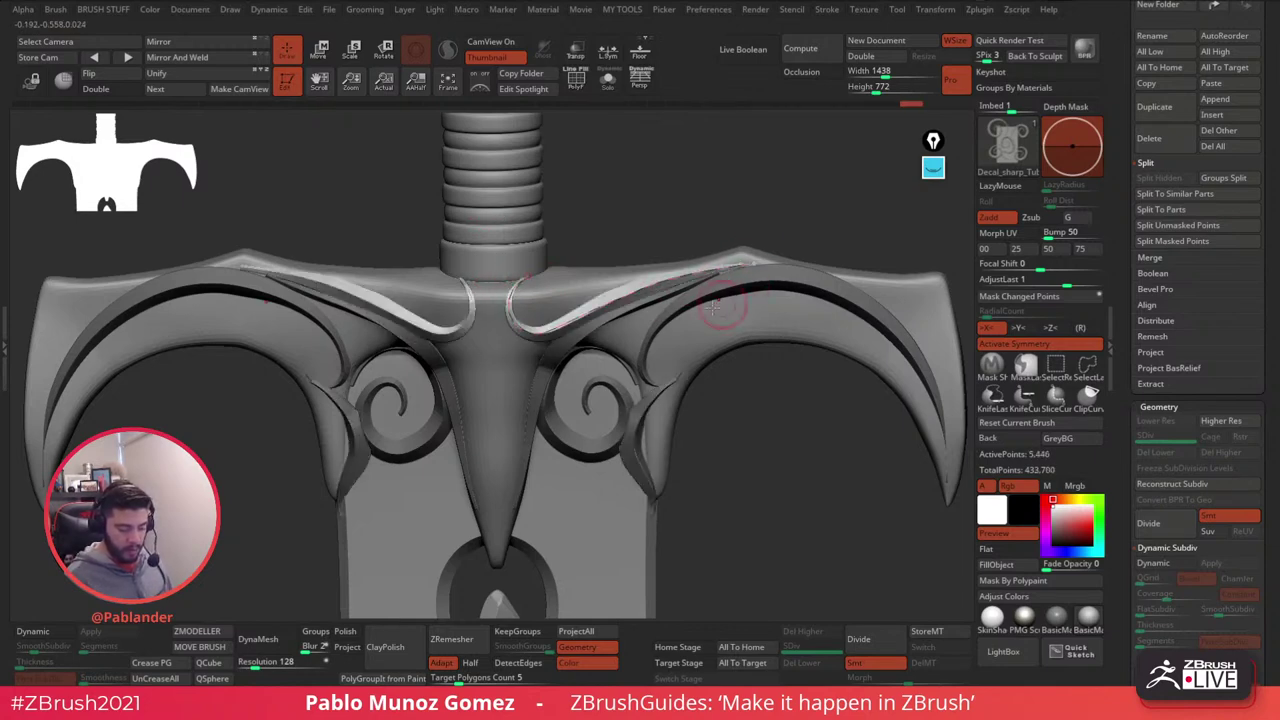
- Try moving the middle of the upper tube's curve along the crossguard, then undo the edit
mouse_move(735, 407)
right_mouse_down()
mouse_move(734, 374)
mouse_move(731, 421)
right_mouse_up()
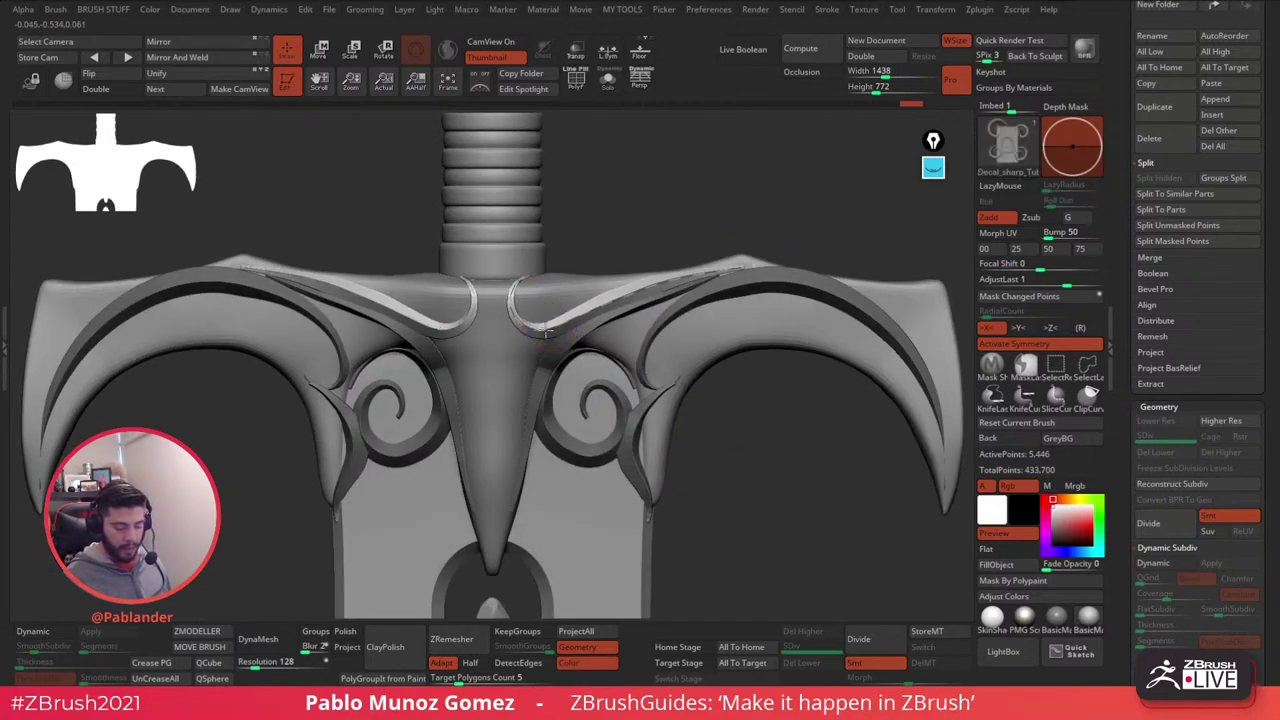
left_click_drag(552, 328, 598, 311)
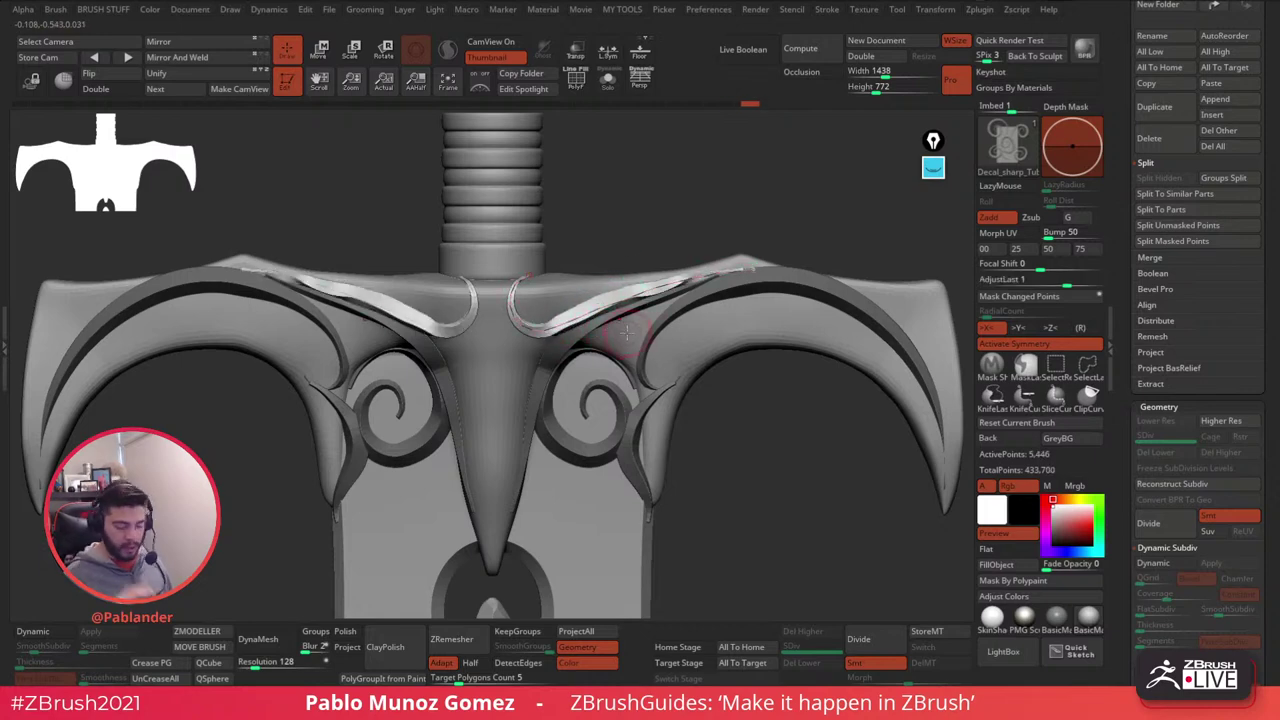
key("ctrl+z")
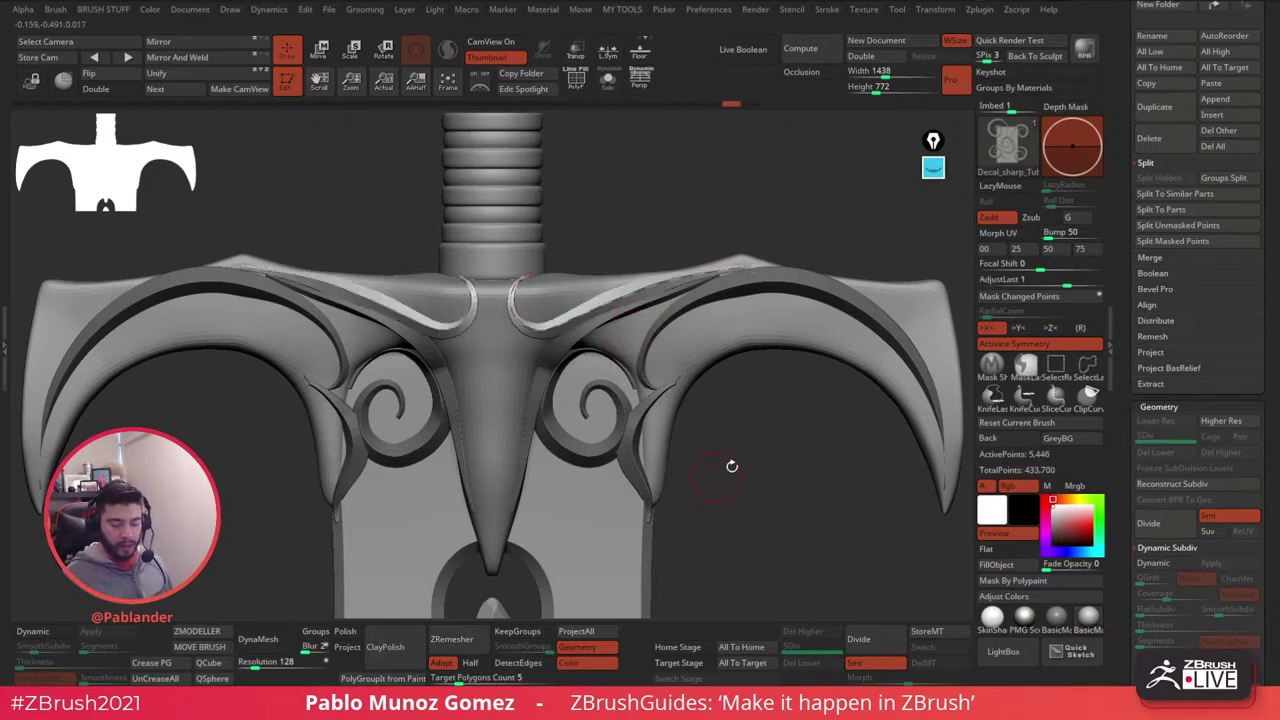
- Dock the Stroke palette beside the canvas, show its Curve and Curve Functions settings, and turn off curve Snap
scroll(1165, 88, "up", 10)
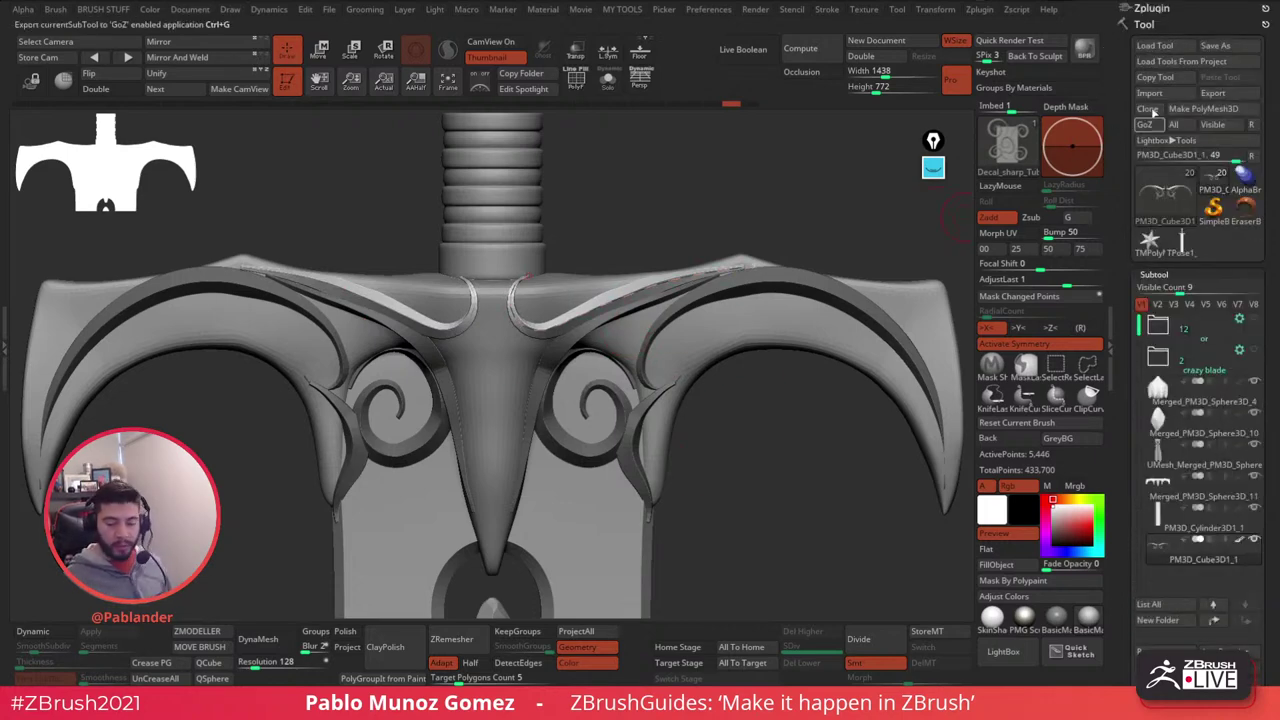
left_click(831, 12)
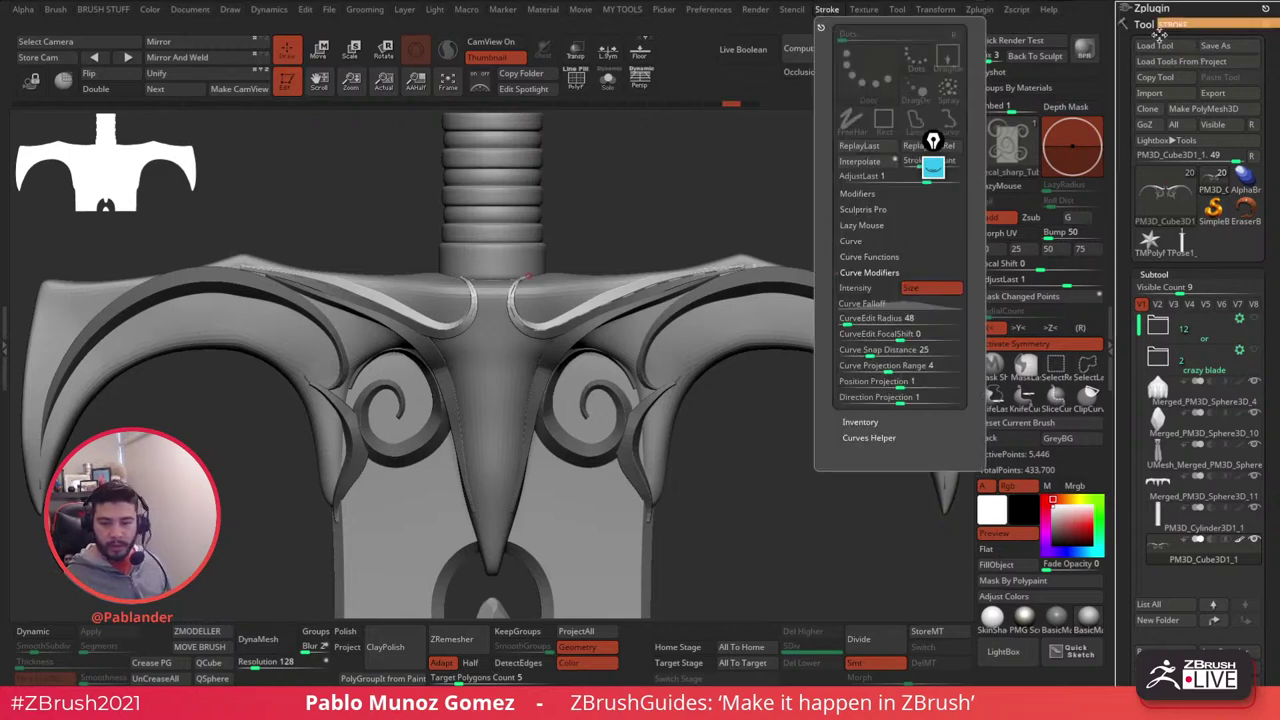
left_click_drag(1160, 33, 1160, 30)
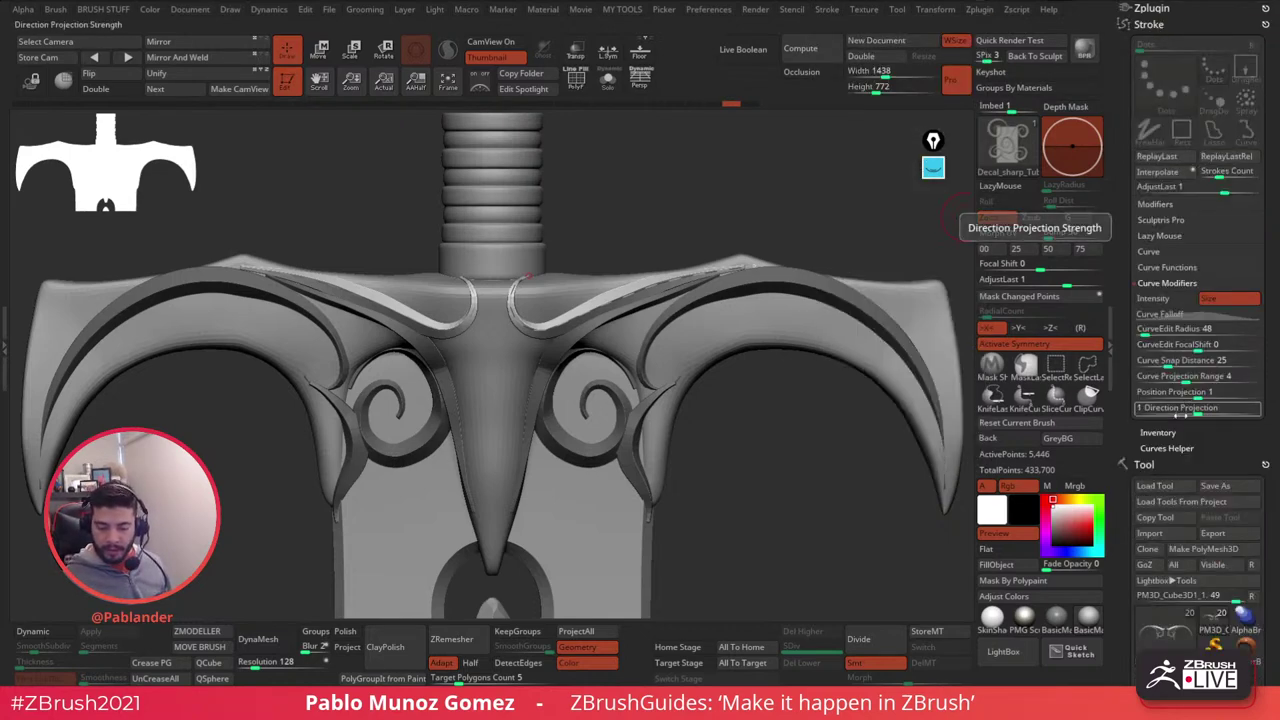
left_click(1178, 252)
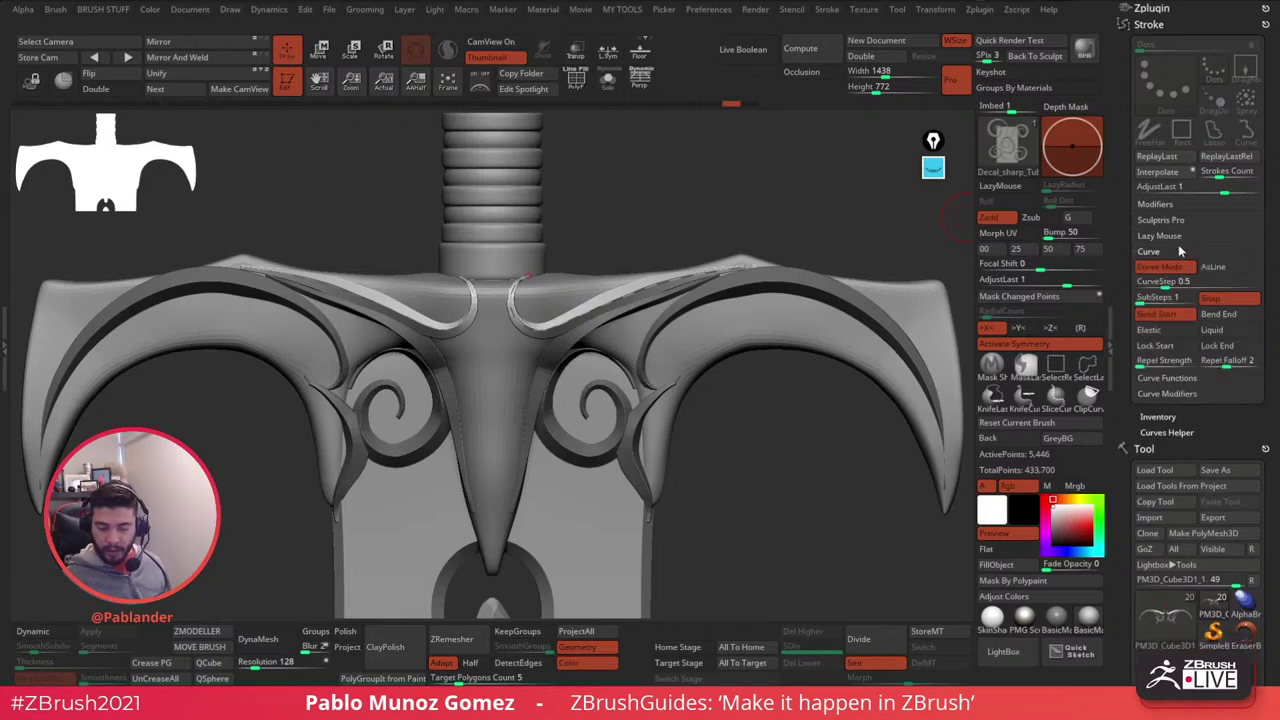
left_click_drag(1131, 421, 1131, 401)
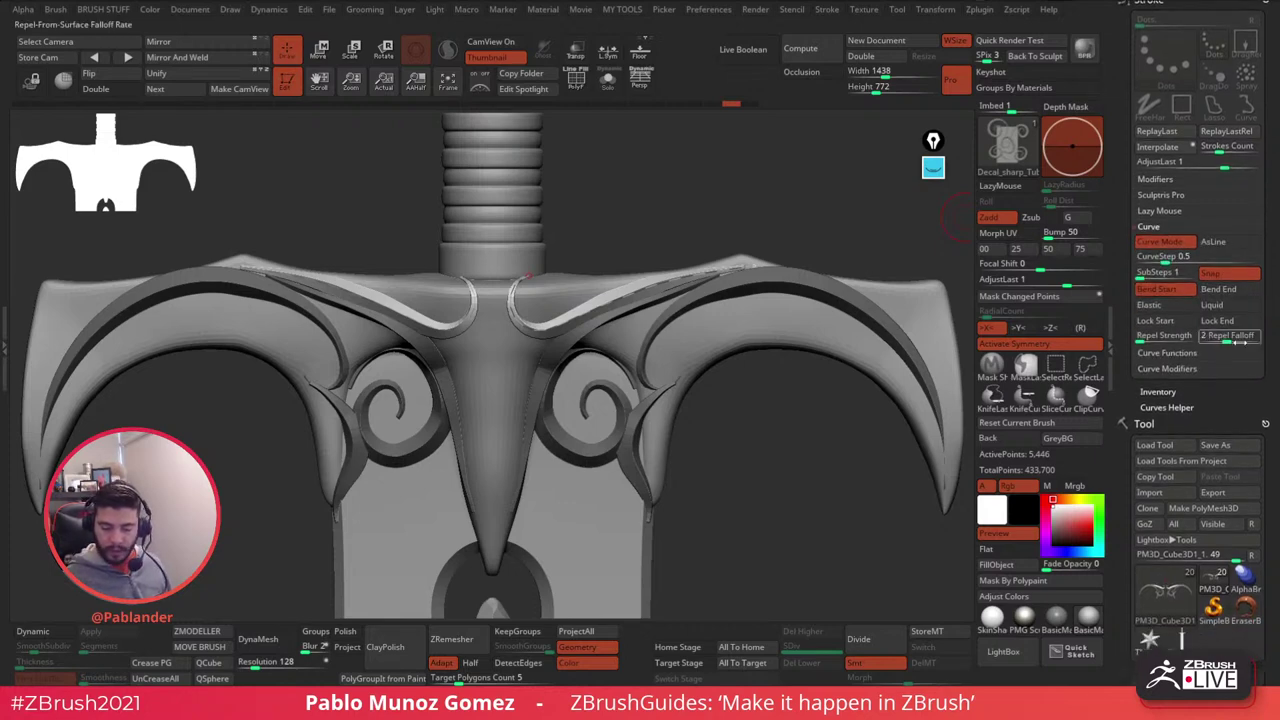
key("shift")
left_click(1180, 353)
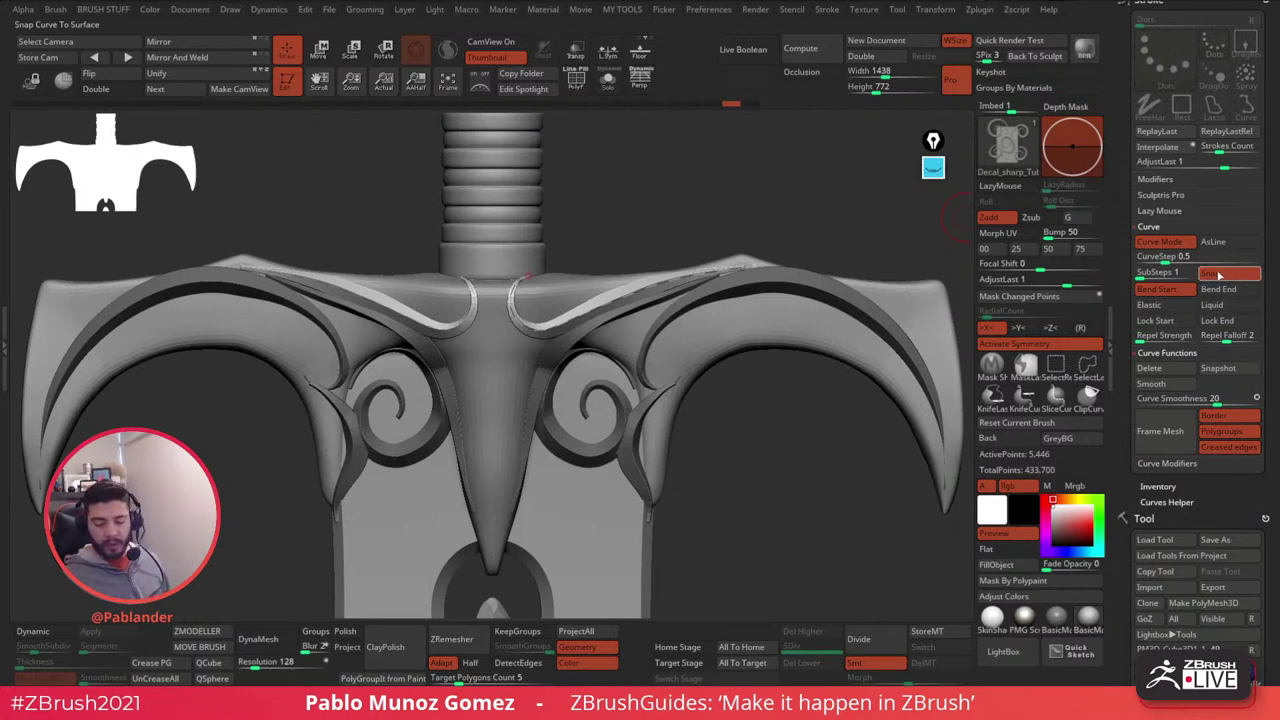
left_click(1218, 274)
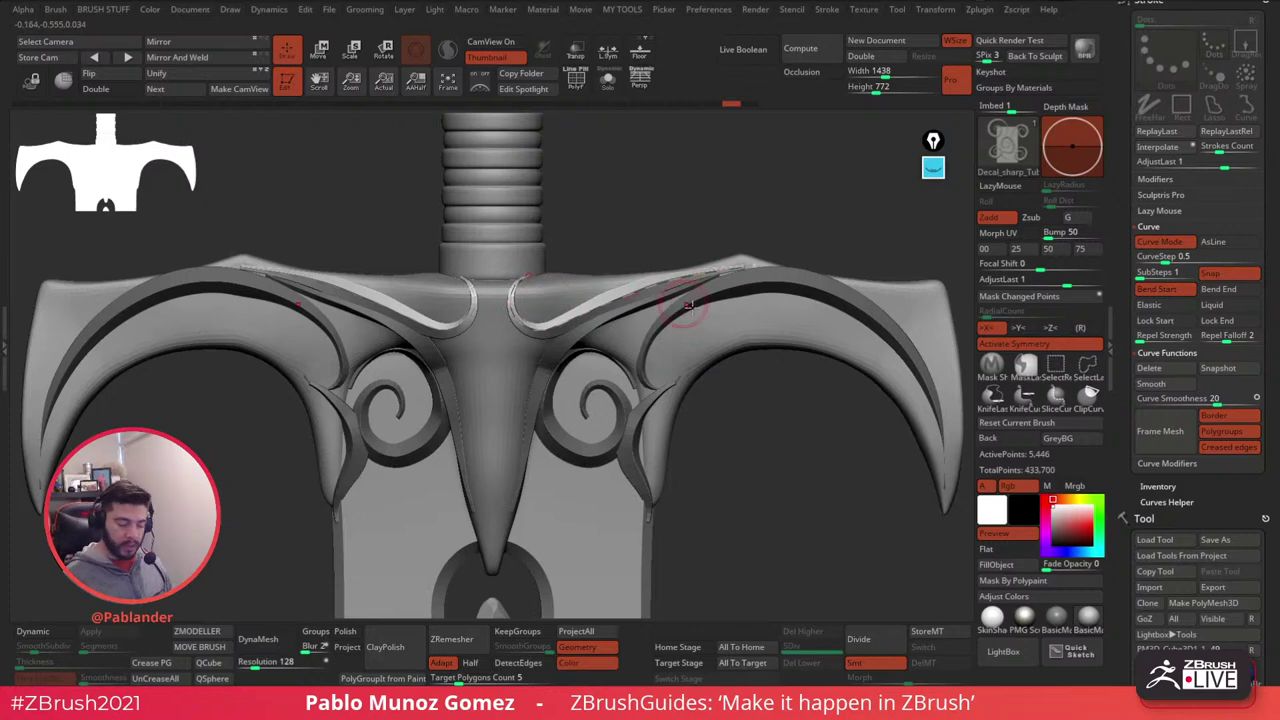
left_click(1230, 274)
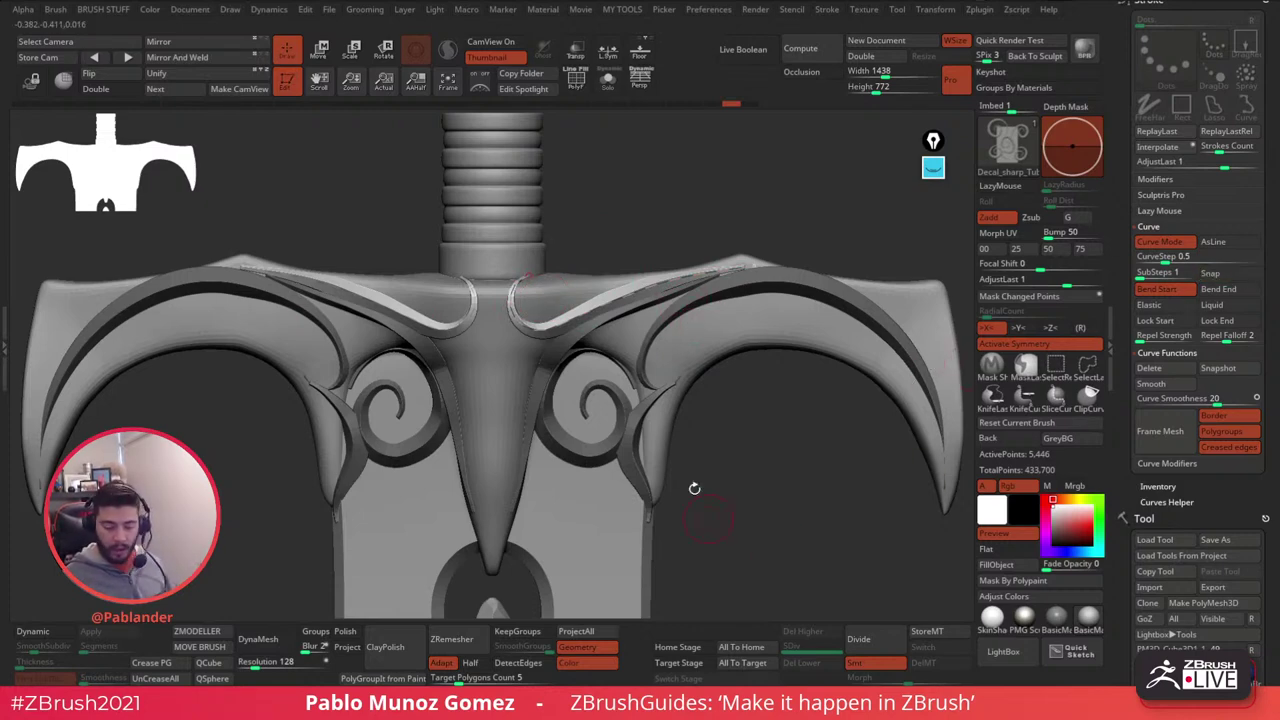
- Adjust the upper tube's curve along the arm and at its outer end near the arch's peak
left_click(621, 305)
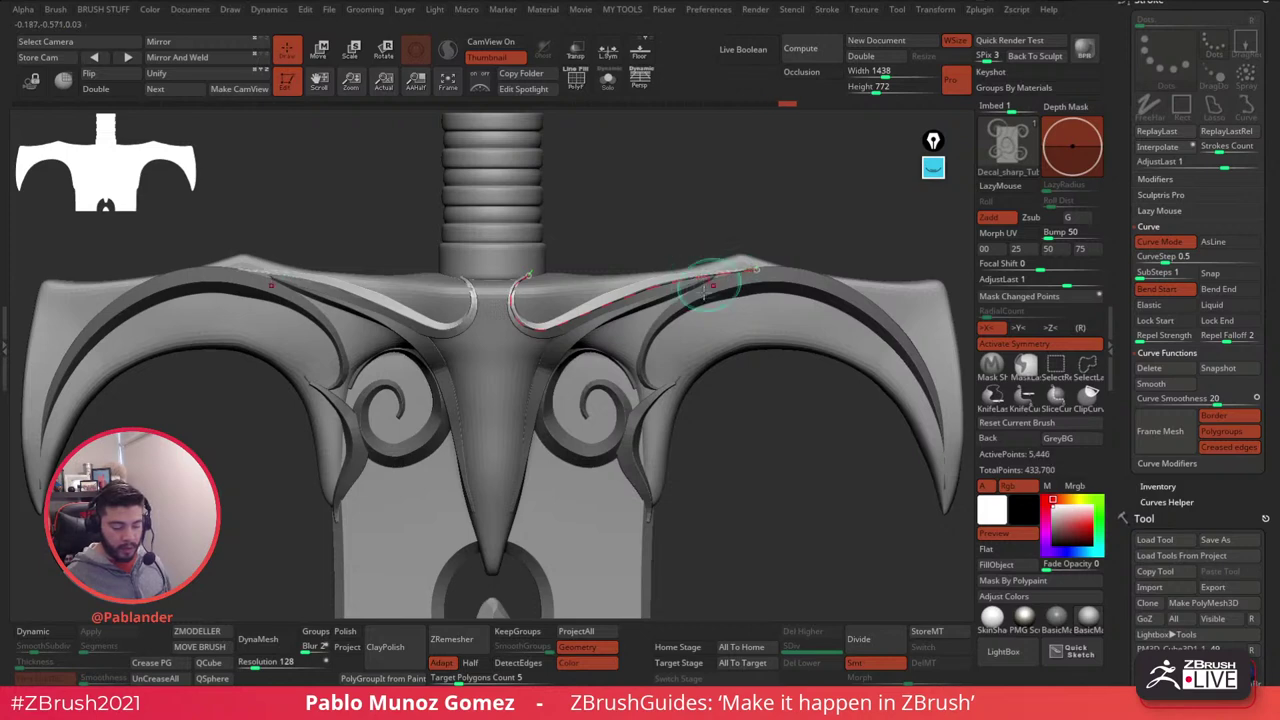
left_click_drag(766, 217, 749, 266)
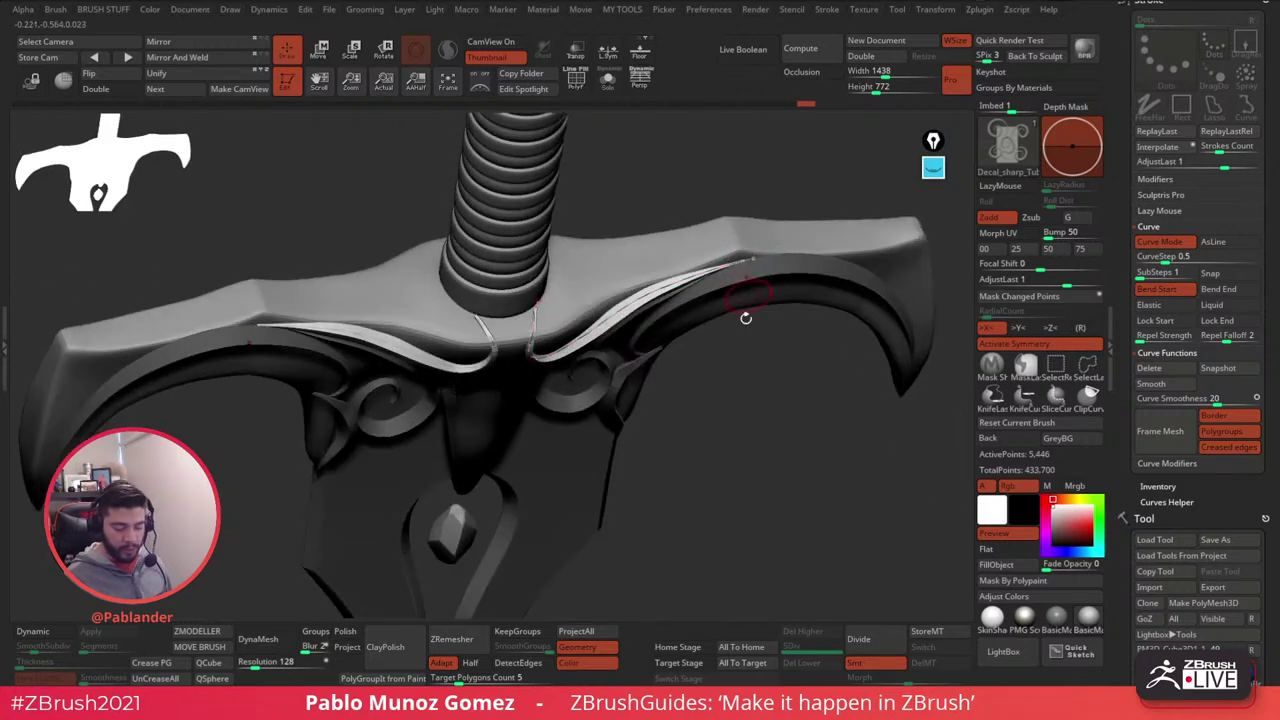
left_click_drag(746, 318, 735, 317, "shift")
left_click(755, 262)
left_click(752, 262)
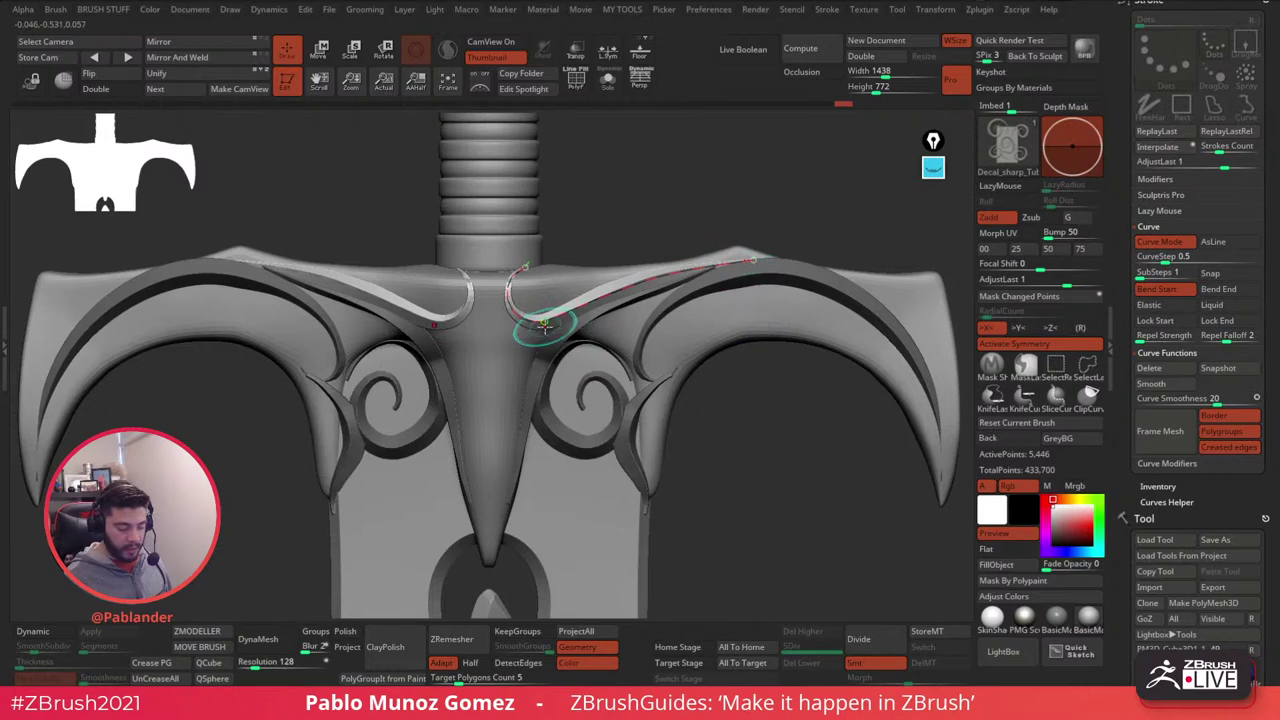
- Refine the upper tube's inner bend above the central spike from an angled view to follow the crossguard's surface
left_click(543, 328)
left_click_drag(590, 221, 616, 232)
left_click(572, 290)
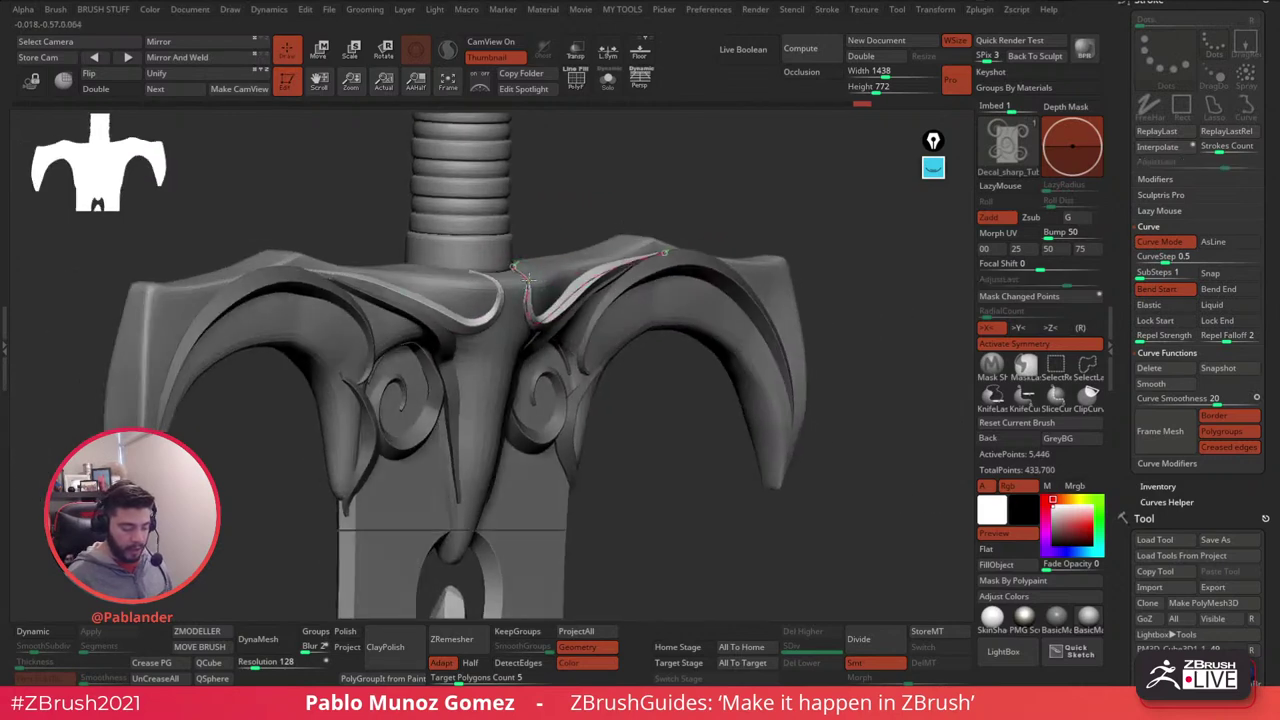
left_click(538, 325)
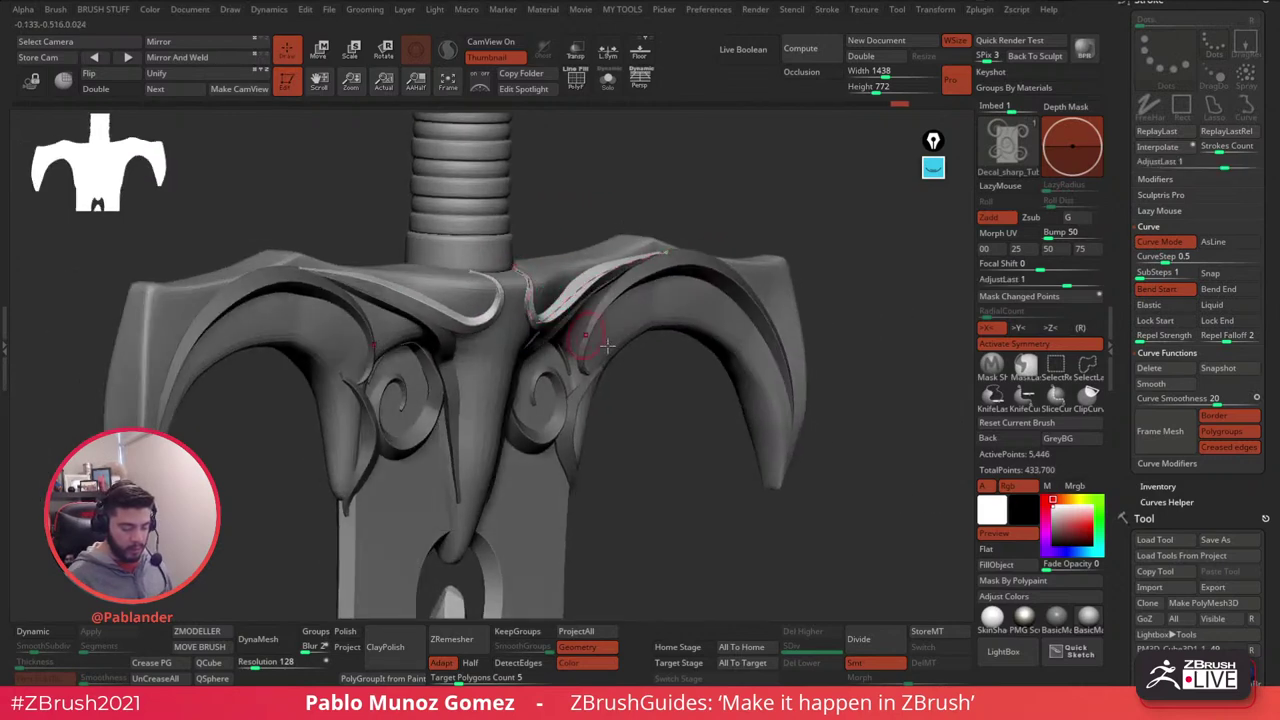
- Draw a mirrored tube along the inside of each outer arch from the arm's tip, ending in a spiral near the inner prong
left_click_drag(636, 400, 651, 405, "shift")
left_click(660, 440)
mouse_move(715, 450)
left_mouse_down("ctrl")
mouse_move(760, 453)
mouse_move(713, 433)
left_mouse_up("ctrl")
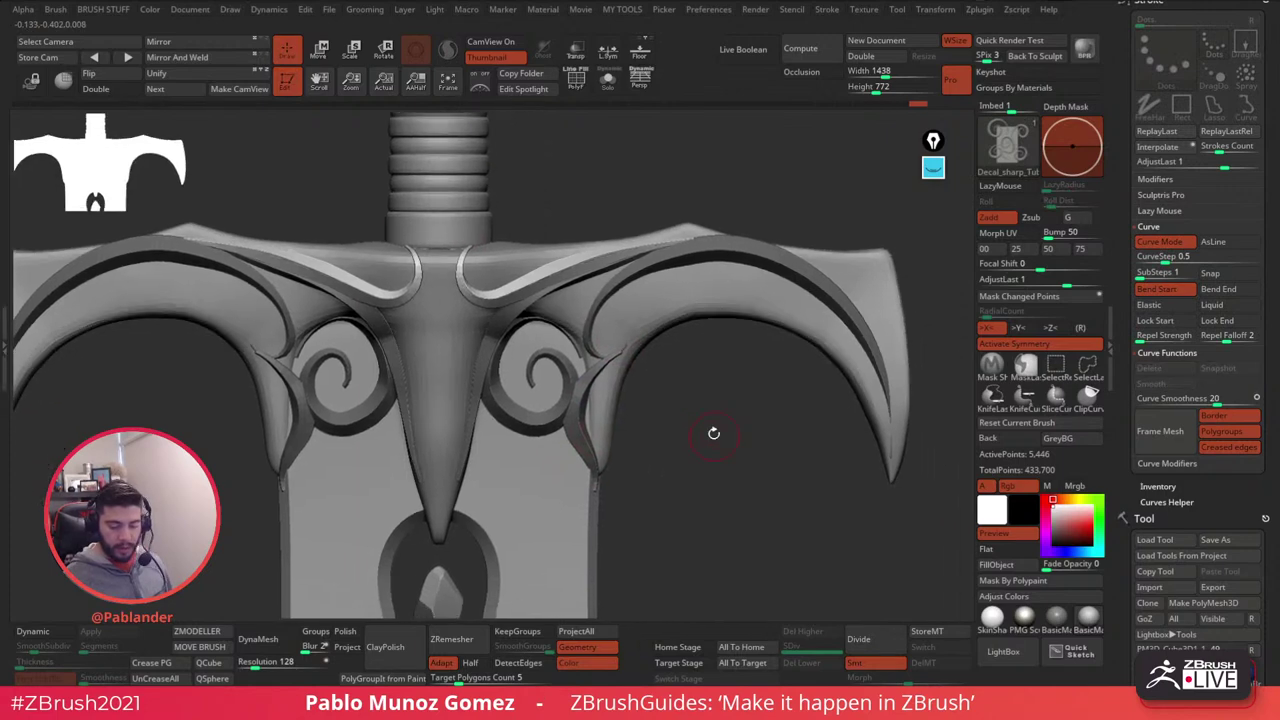
mouse_move(673, 266)
left_mouse_down()
mouse_move(633, 361)
mouse_move(700, 318)
mouse_move(820, 368)
mouse_move(757, 283)
left_mouse_up()
key("ctrl+z")
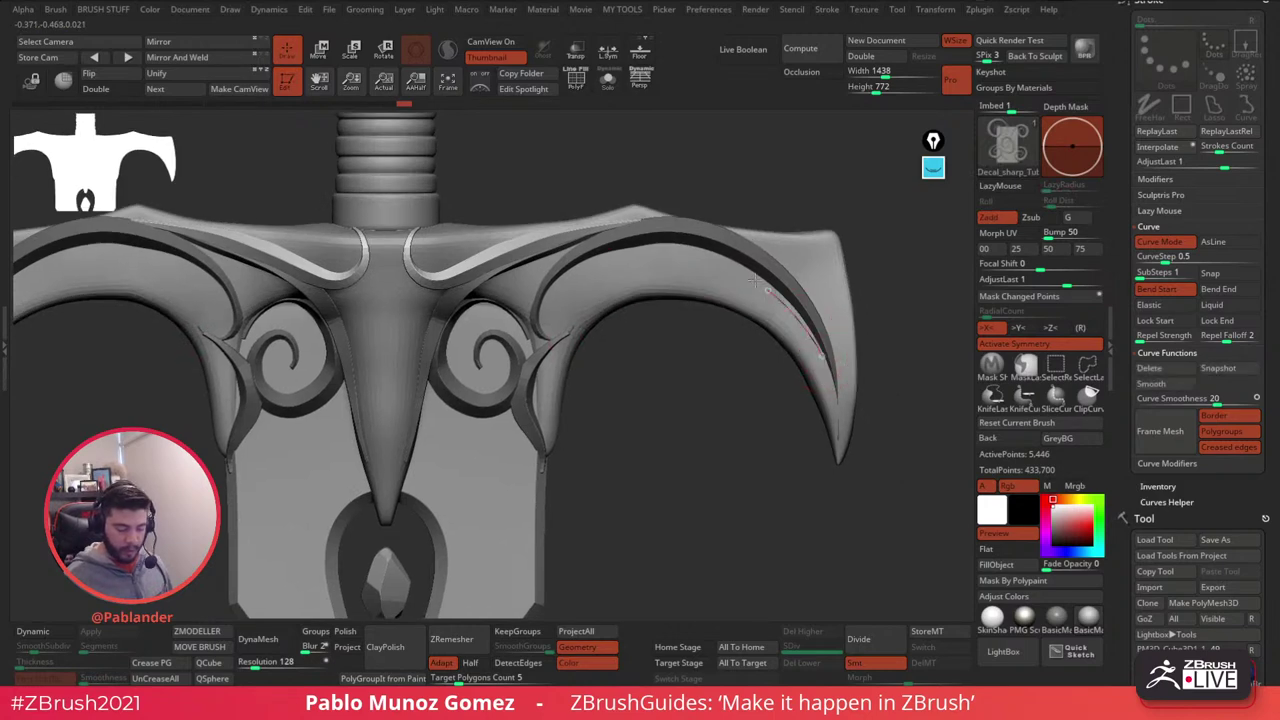
left_click(589, 282)
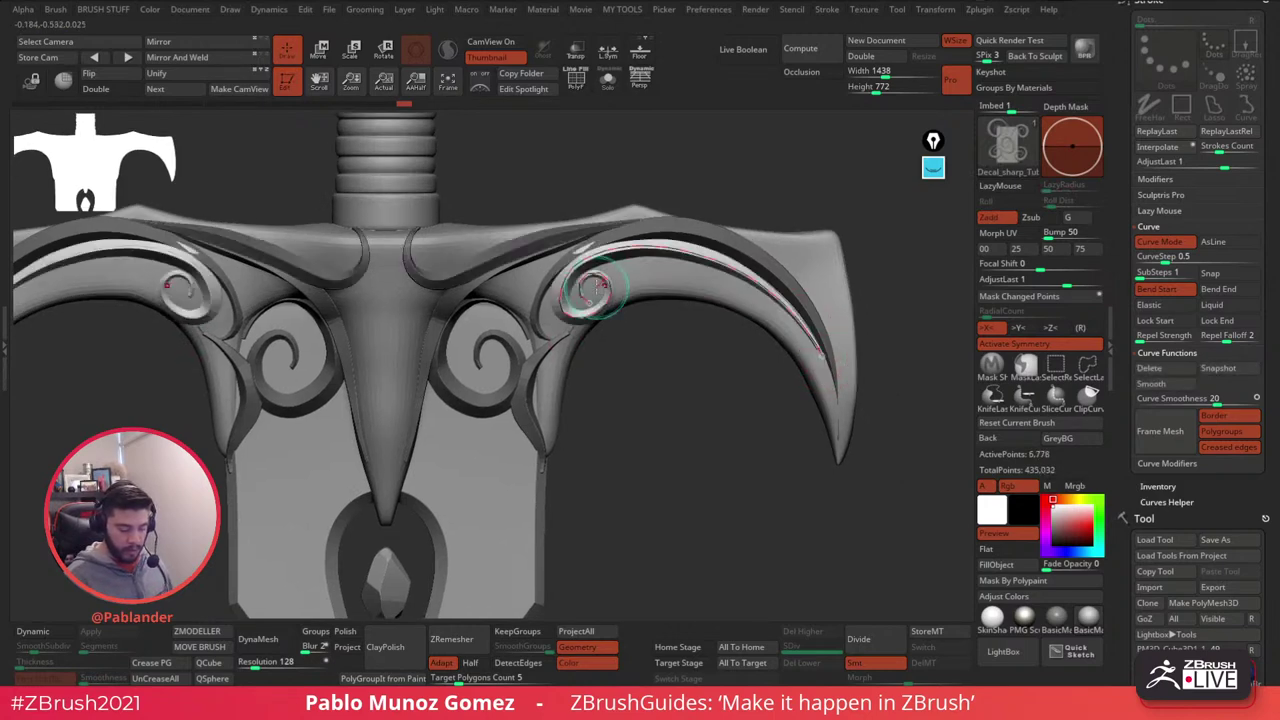
- Reshape the arch tube's spiral end and pull back its outer end, keeping it inside the arch's edge
key("space")
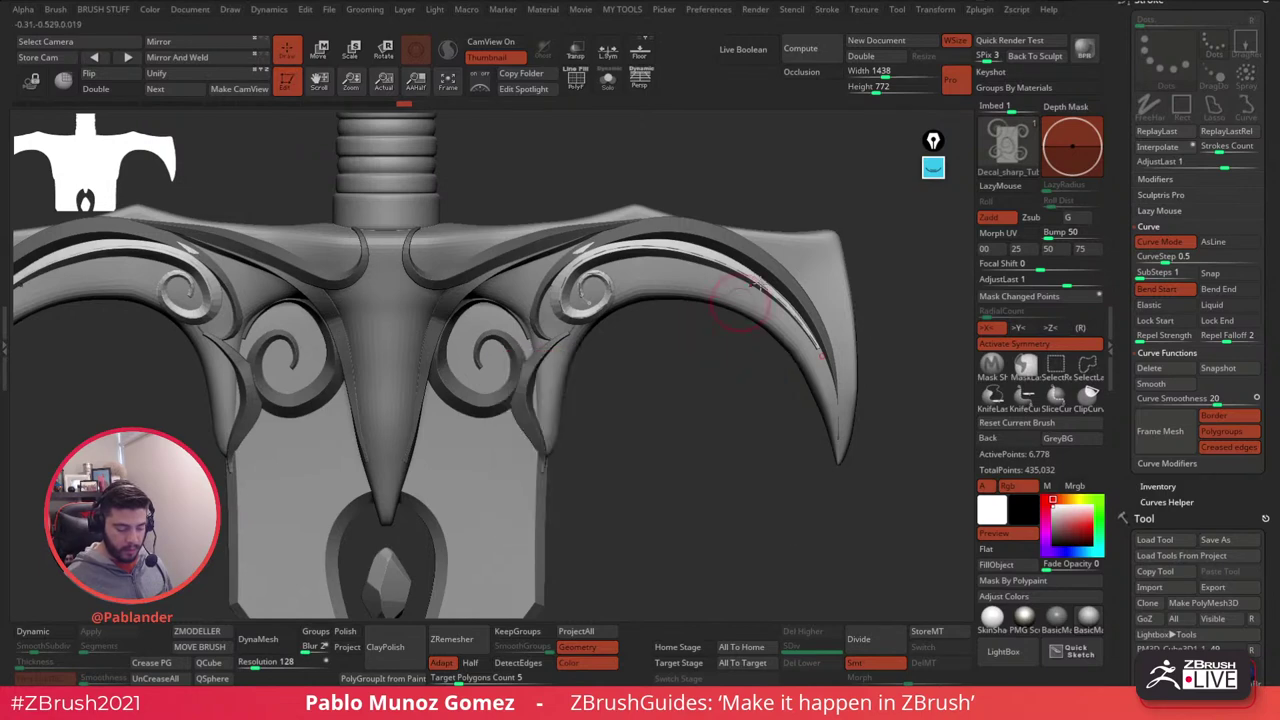
left_click(620, 254)
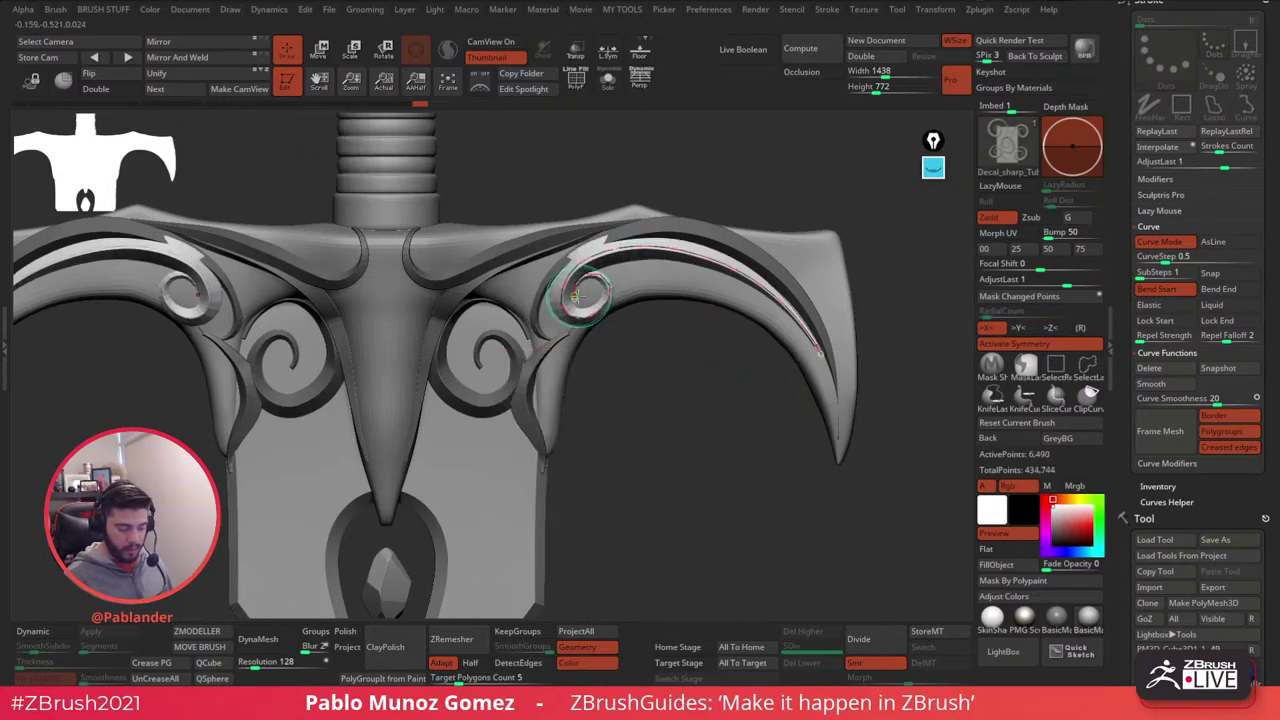
left_click_drag(575, 298, 585, 331)
left_click(815, 342)
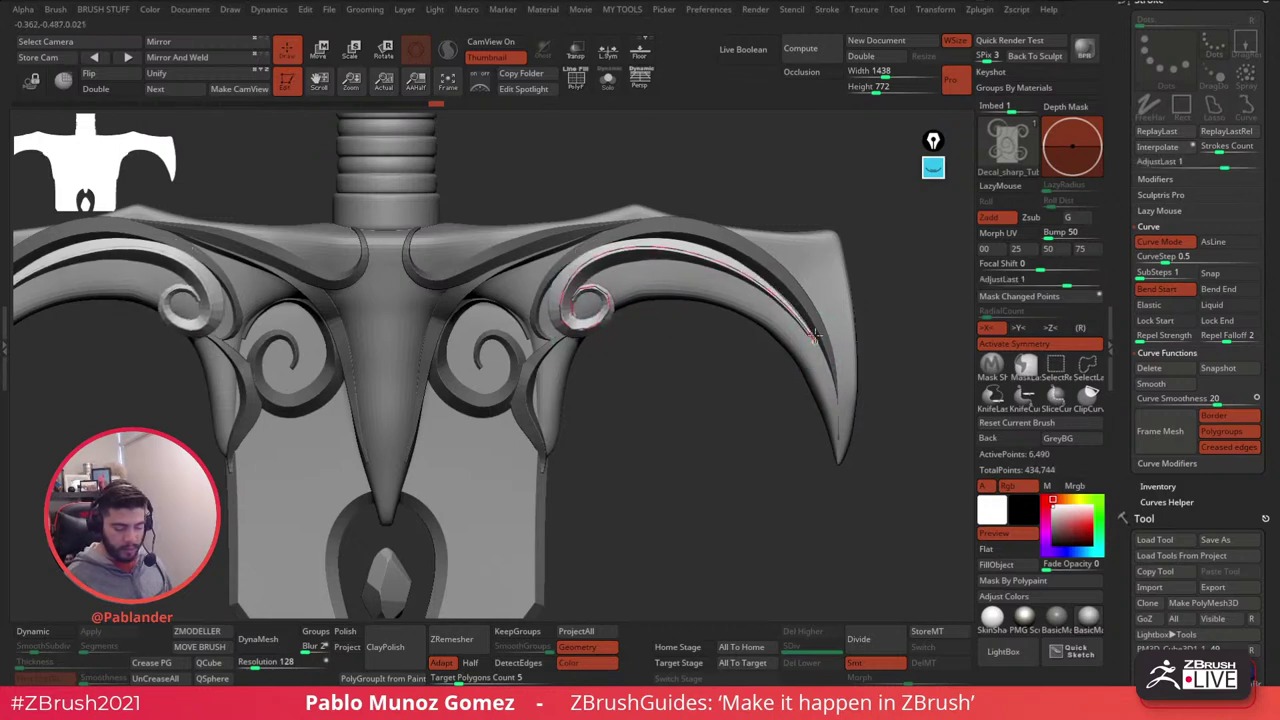
left_click(541, 450)
- Try drawing a mirrored tube curve down the central spike from beneath the upper tube
right_click_drag(646, 446, 743, 395, "alt")
right_click_drag(620, 288, 646, 321, "alt")
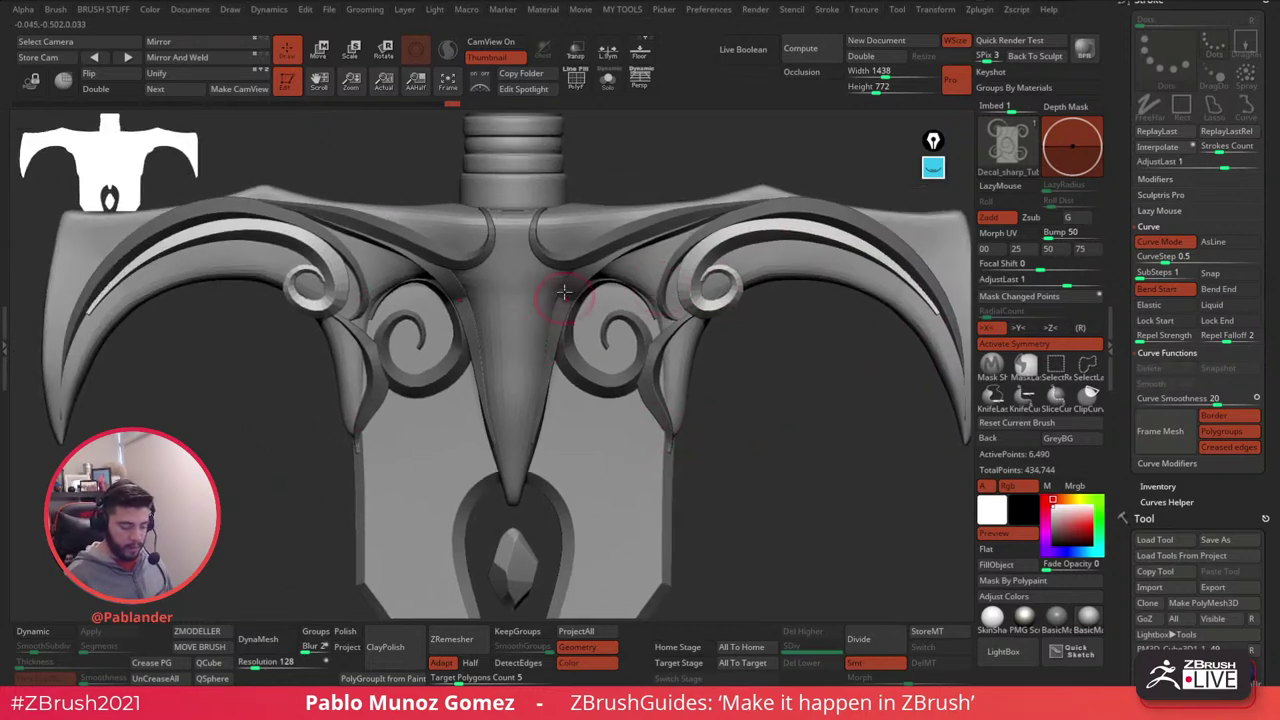
left_click_drag(560, 274, 530, 348)
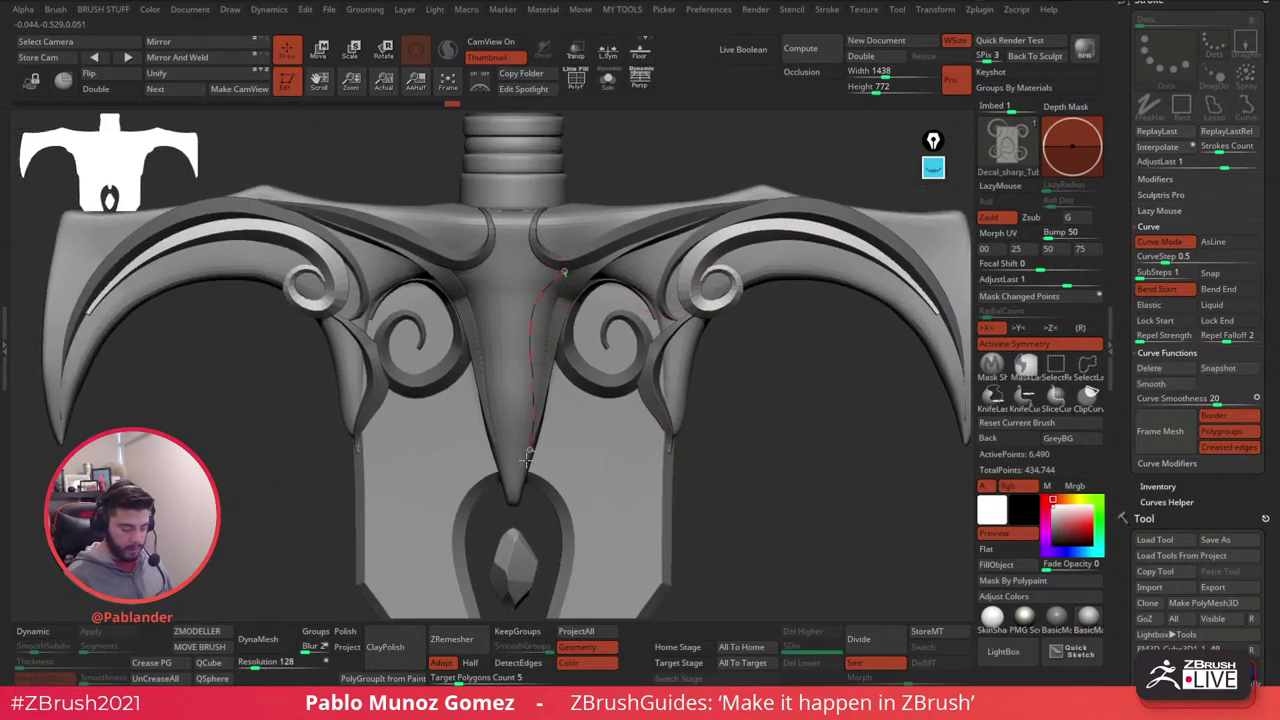
key("space")
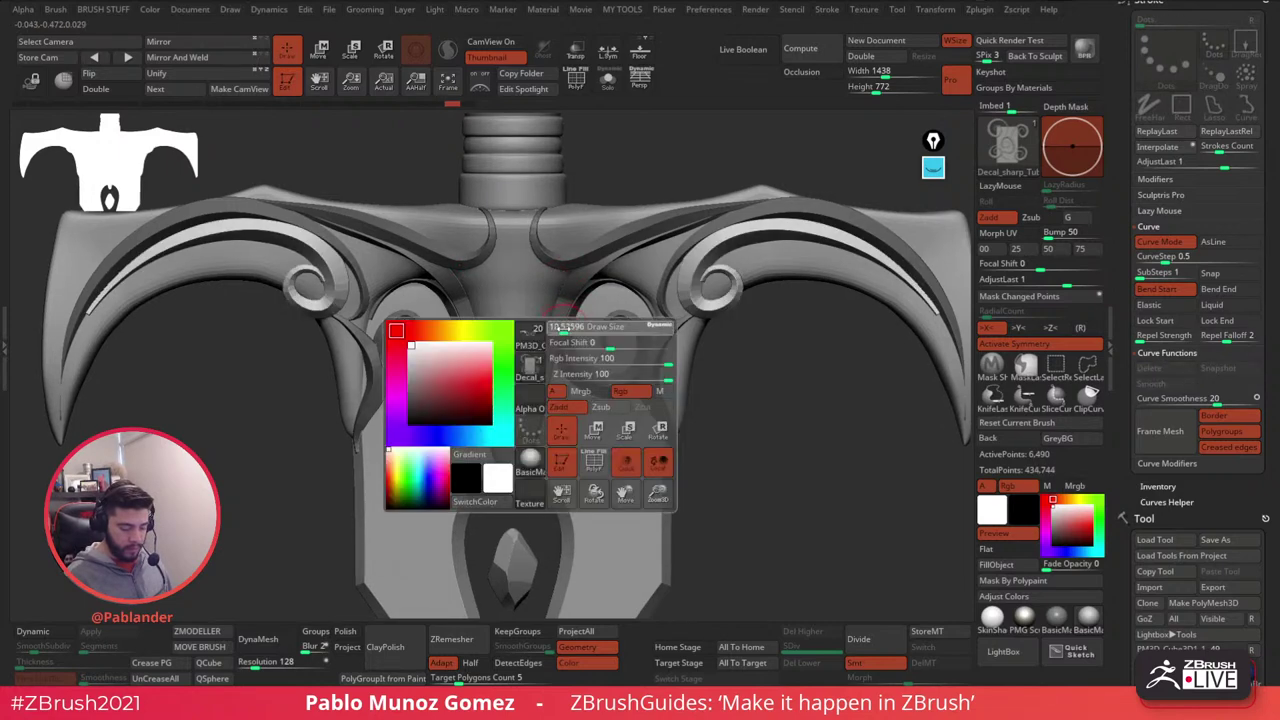
left_click_drag(562, 328, 560, 329)
right_click_drag(557, 351, 587, 313, "alt")
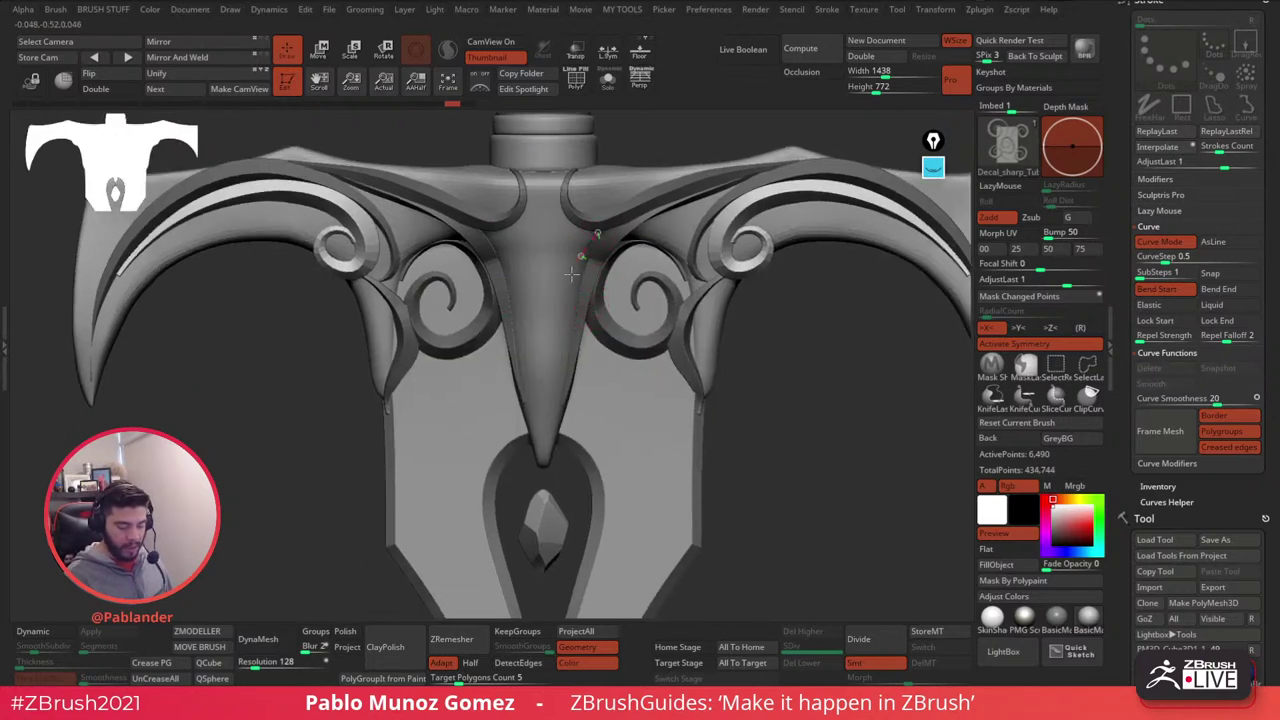
left_click_drag(571, 273, 562, 345)
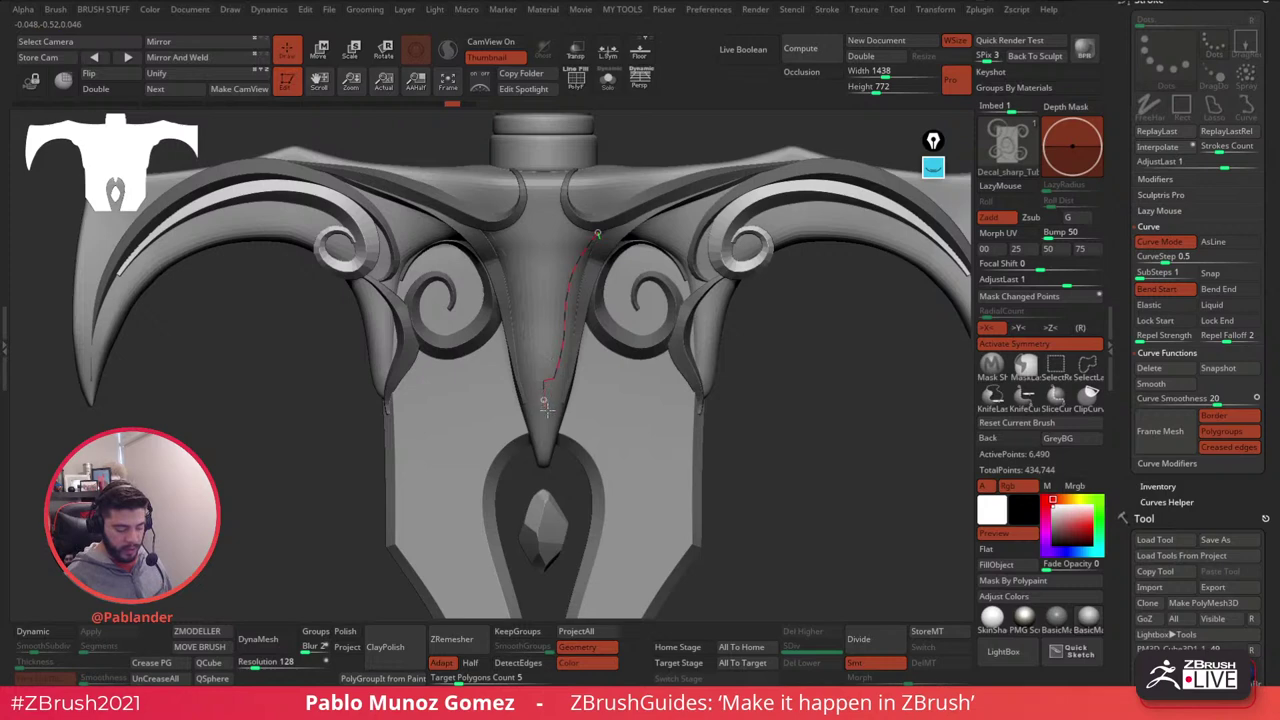
left_click_drag(547, 410, 546, 412)
key("ctrl+z")
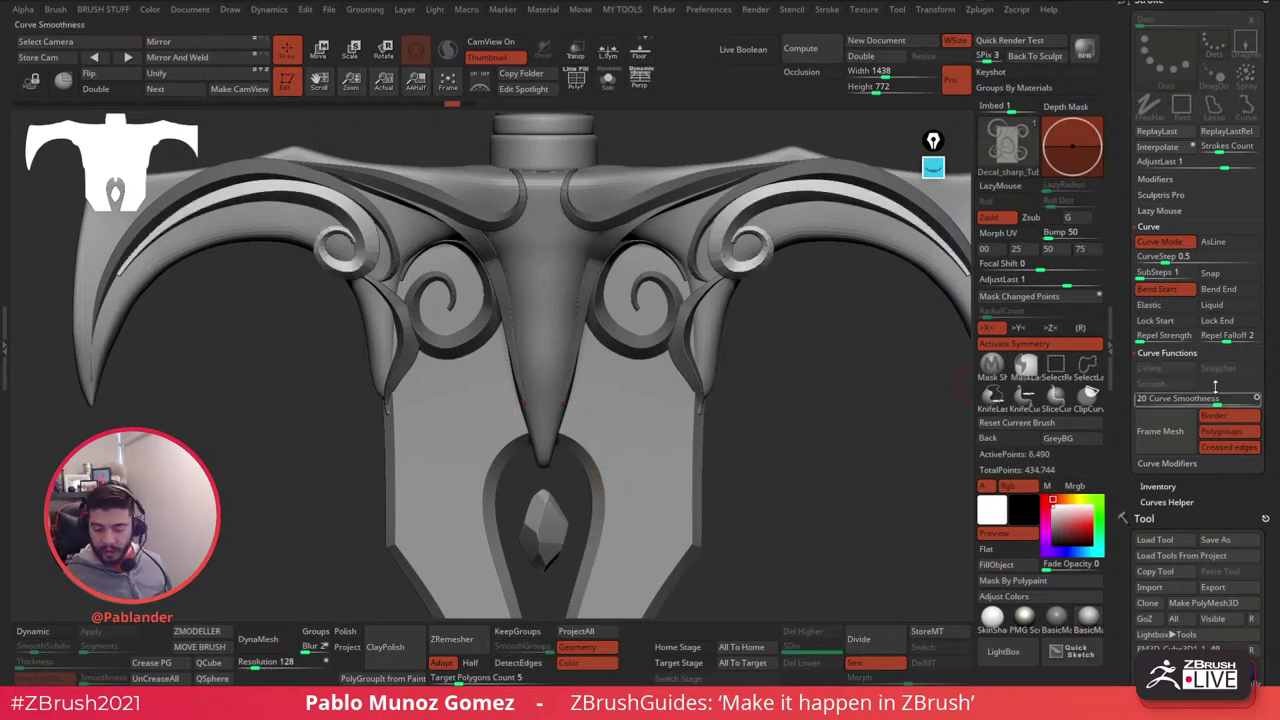
- Try drawing the central spike's curve with a Curve Snap Distance of 1, then restore the distance to 25
left_click(1178, 463)
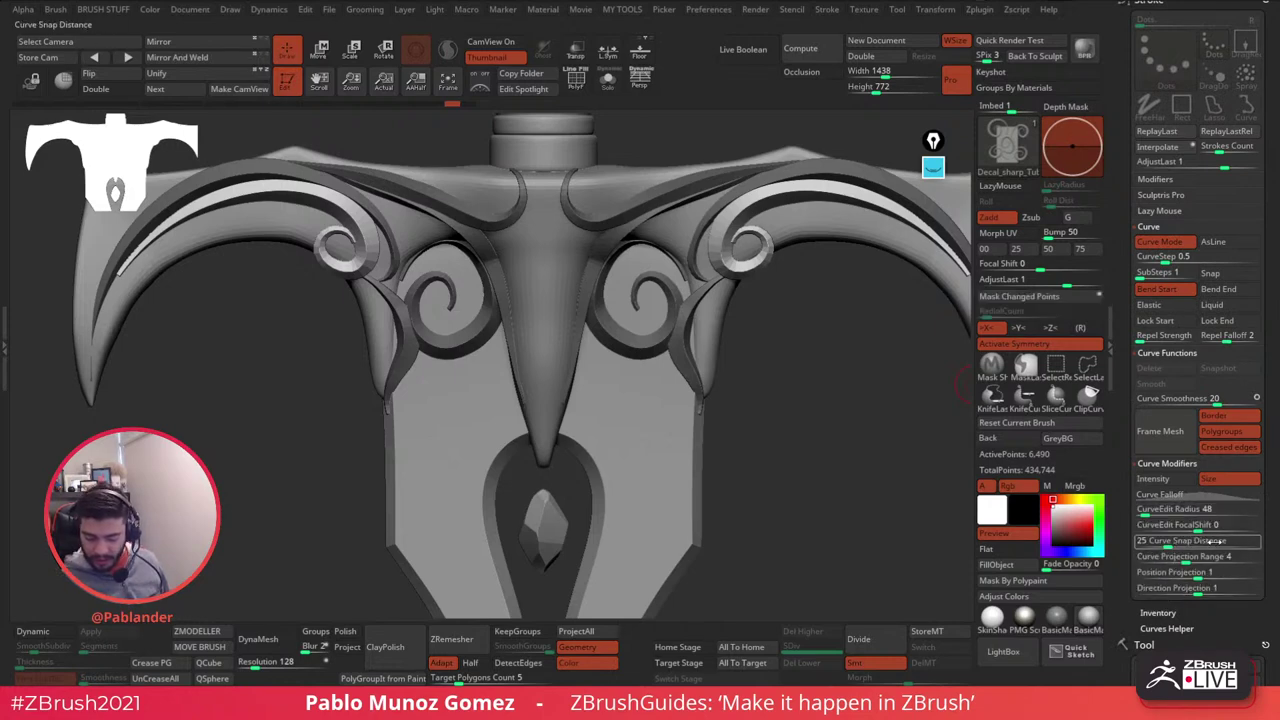
left_click_drag(1152, 546, 1141, 545)
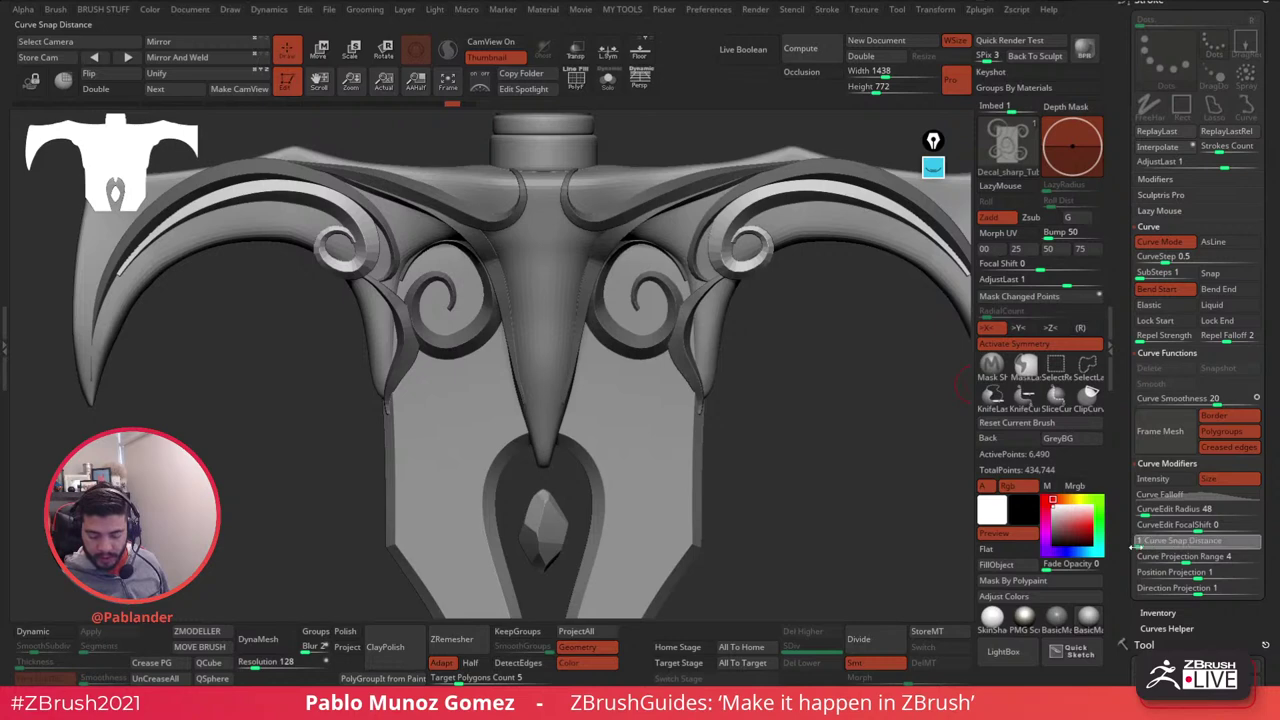
mouse_move(600, 224)
left_mouse_down()
mouse_move(545, 320)
mouse_move(546, 360)
left_mouse_up()
key("ctrl+z")
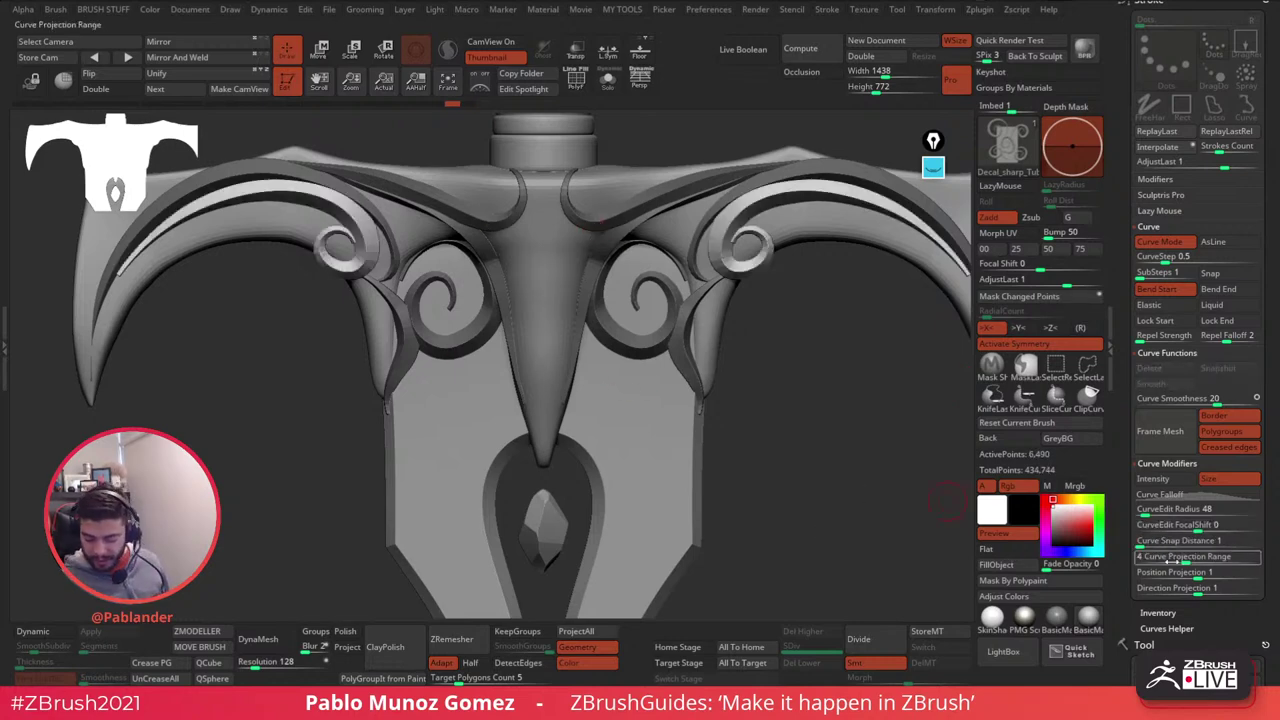
left_click_drag(1152, 542, 1166, 542)
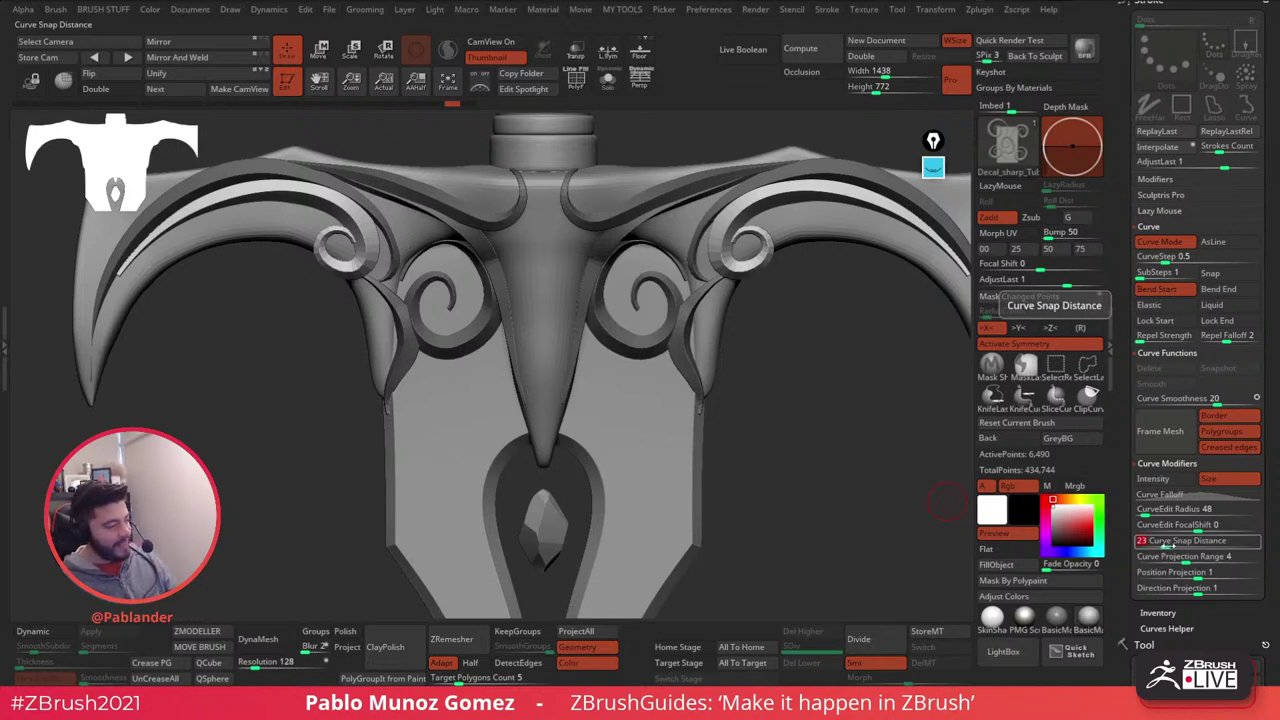
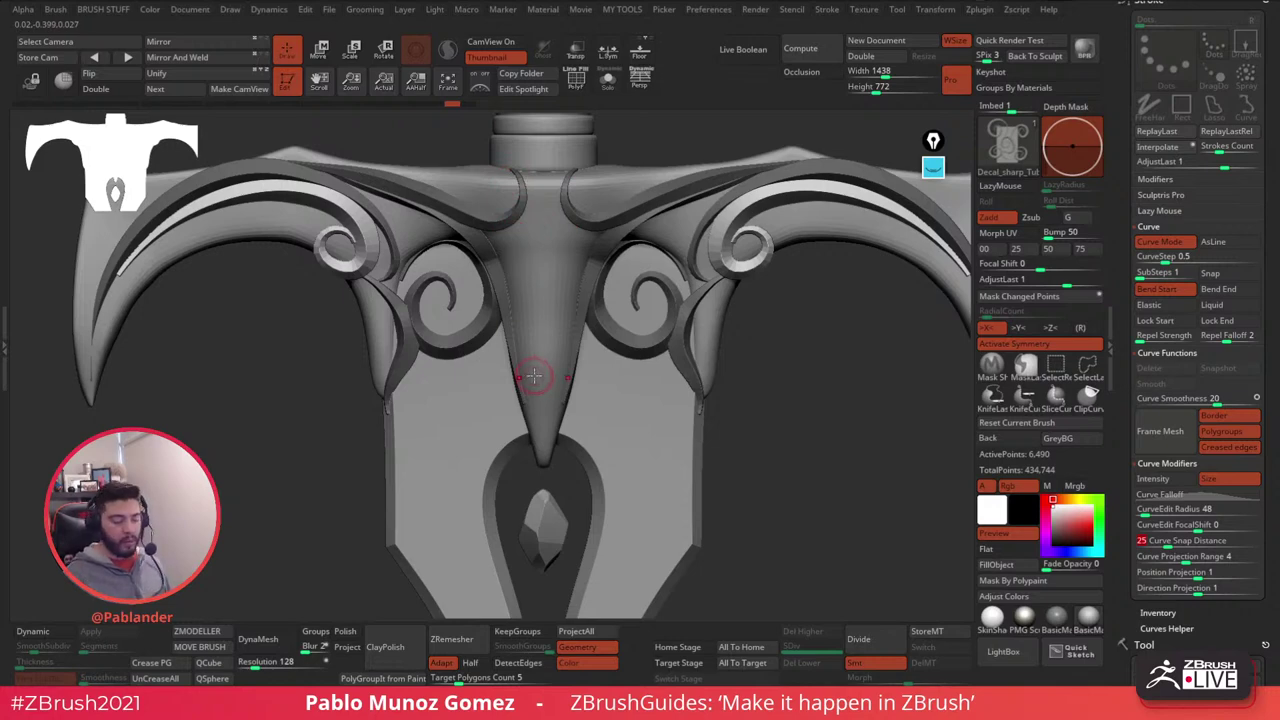
- Turn off symmetry, clear the mask, and draw a tube from the grip's base down the left edge of the central spike
left_click(1026, 345)
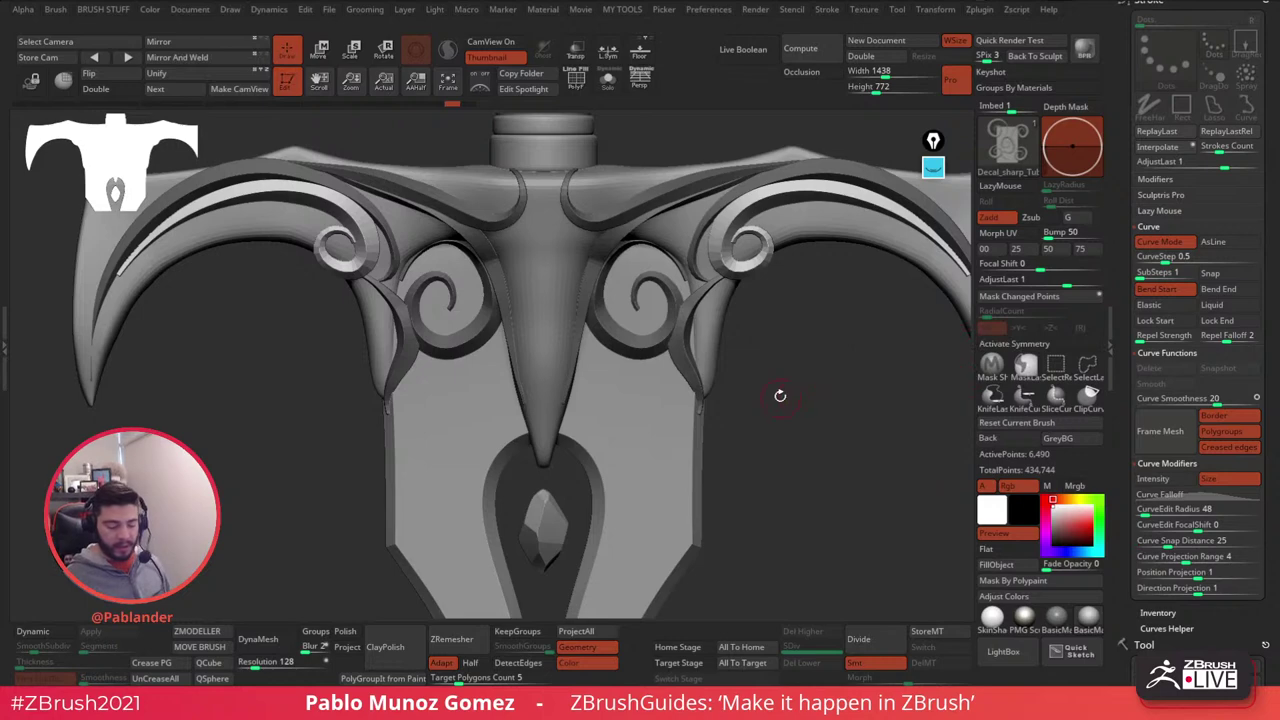
left_click_drag(780, 367, 779, 432, "ctrl")
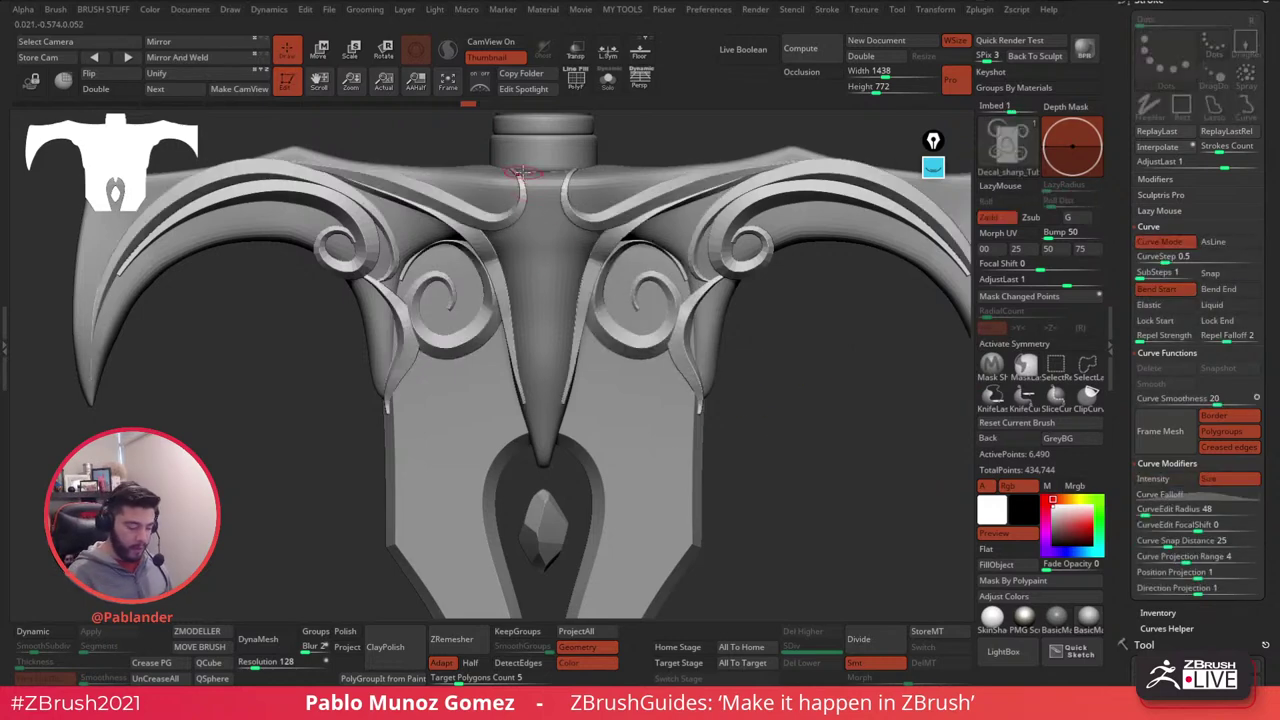
left_click_drag(520, 172, 525, 237)
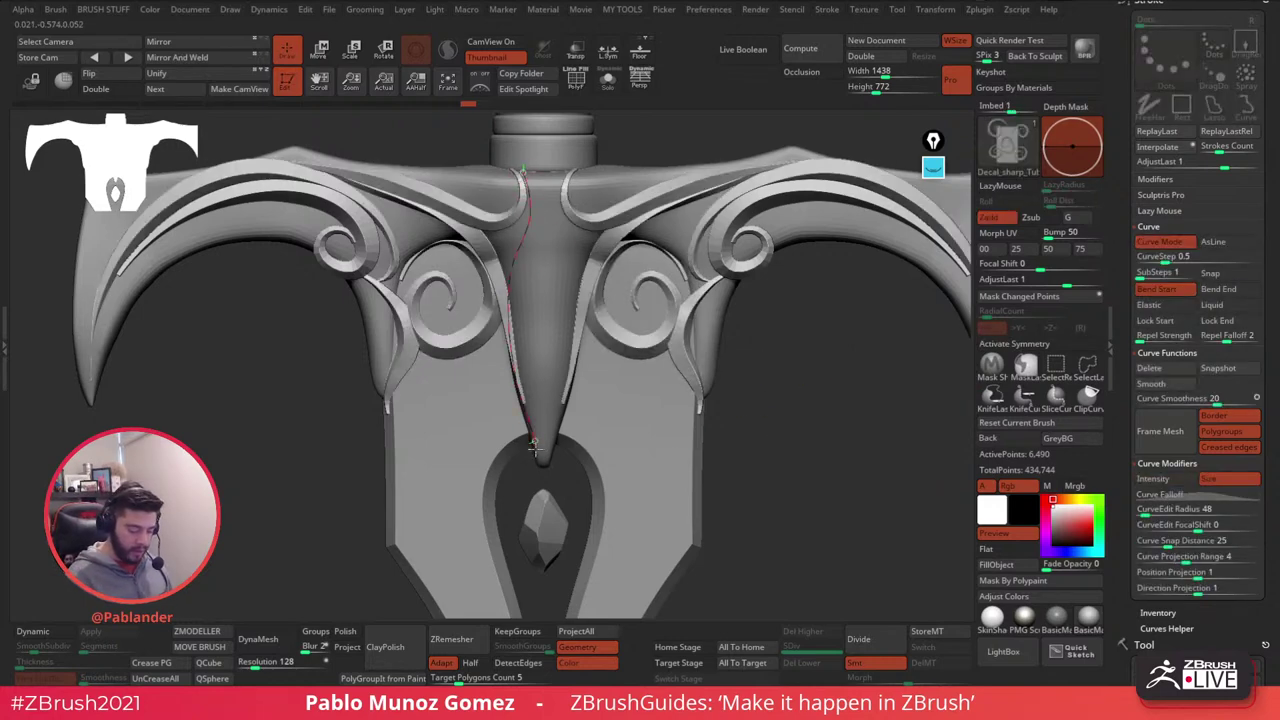
left_click_drag(535, 447, 541, 450)
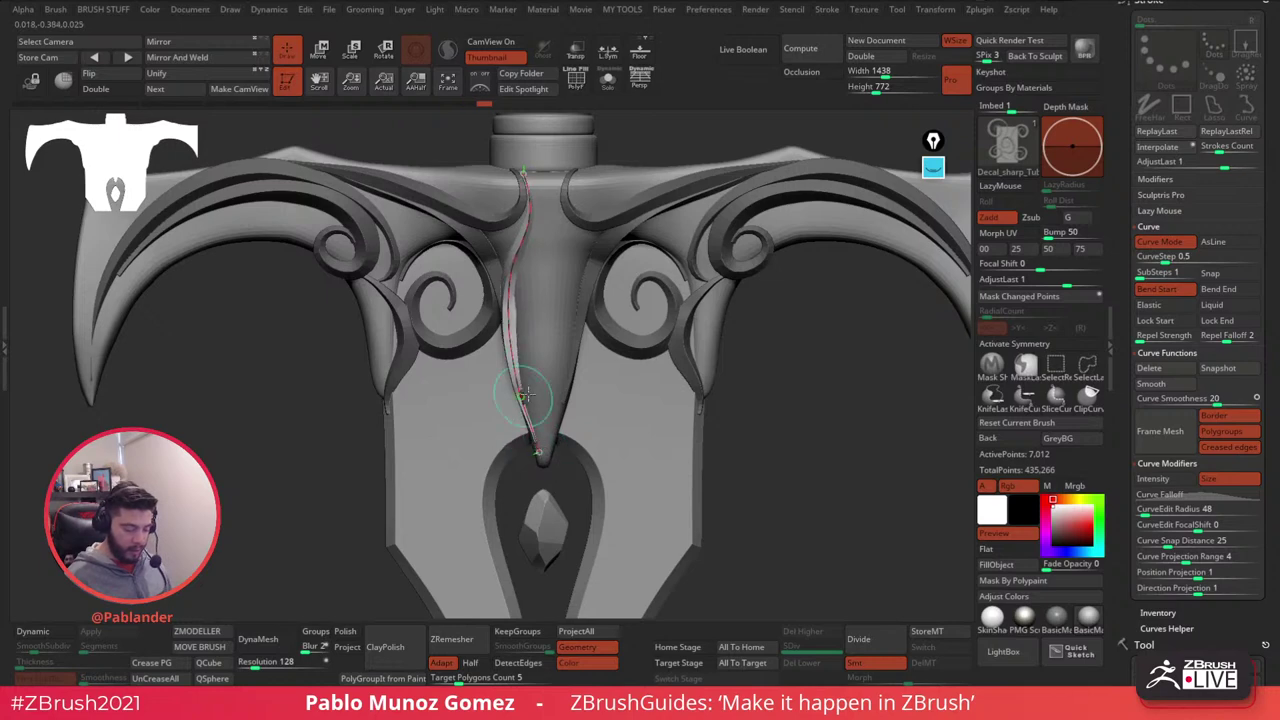
- Adjust the lower end of the spike tube's curve from an angled view to meet the spike's tip, and release the curve
right_click_drag(538, 394, 630, 390)
left_click_drag(528, 444, 529, 454)
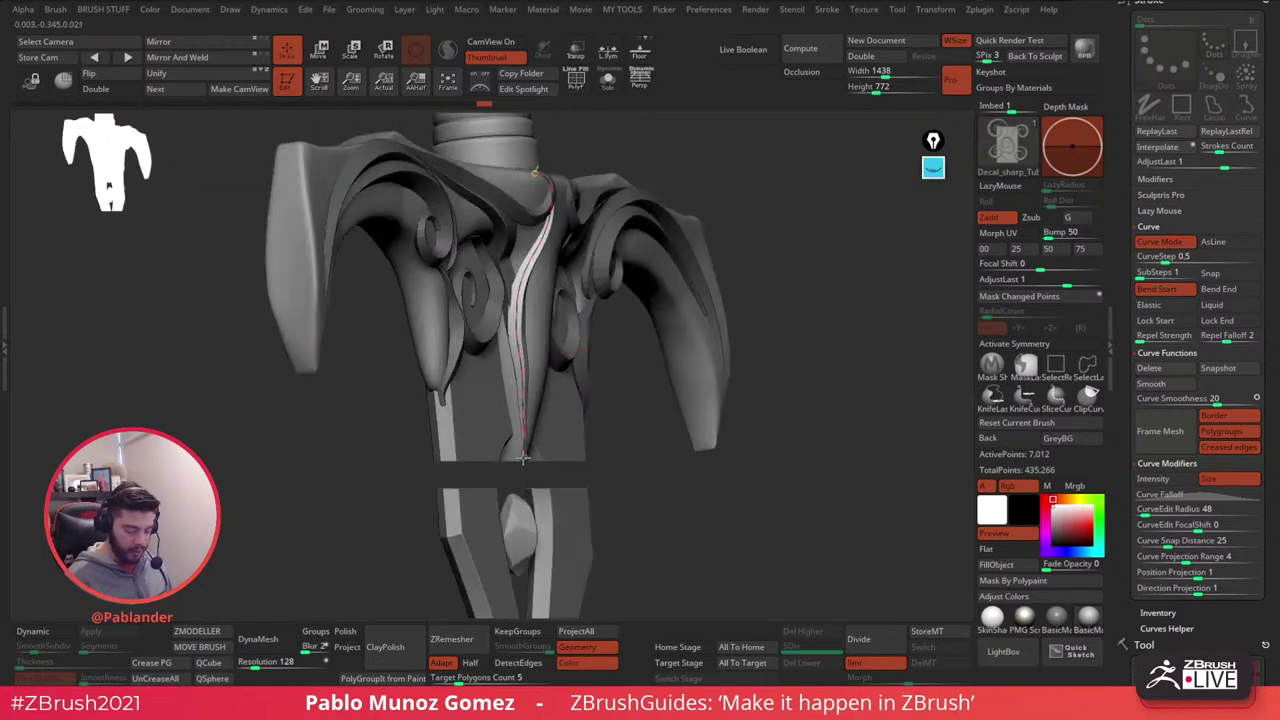
right_click_drag(592, 424, 605, 265)
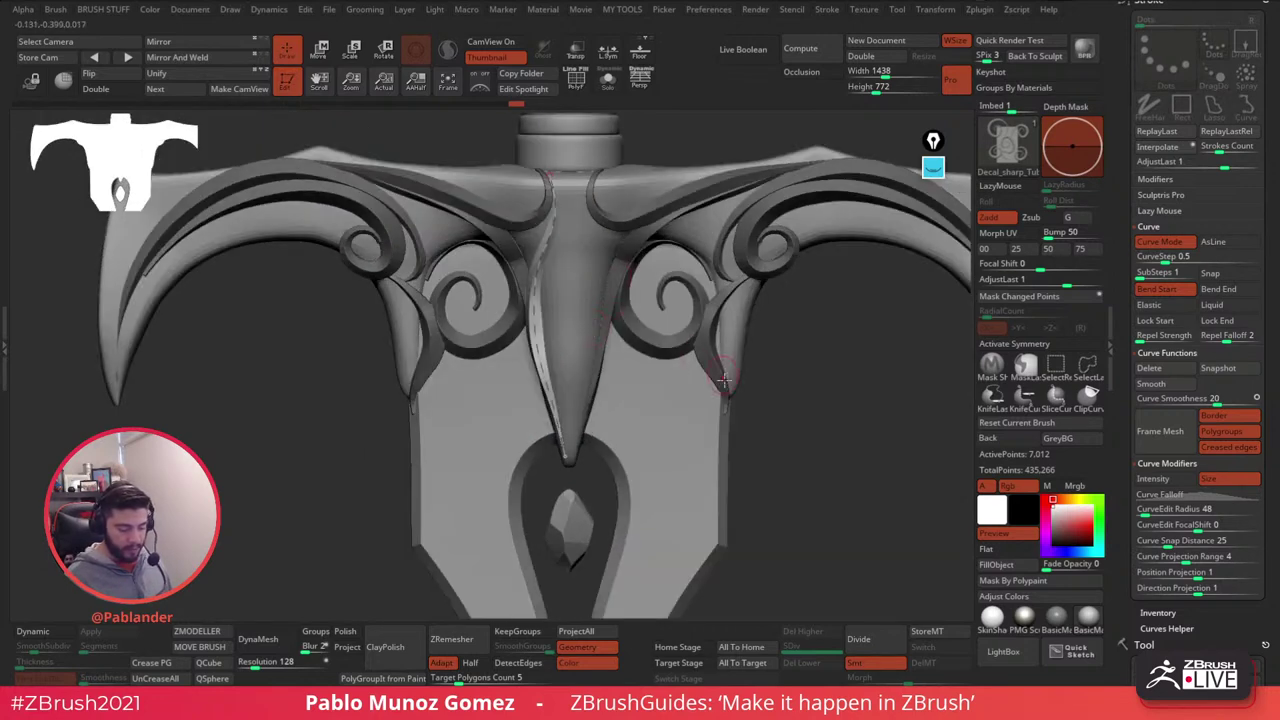
left_click(595, 316)
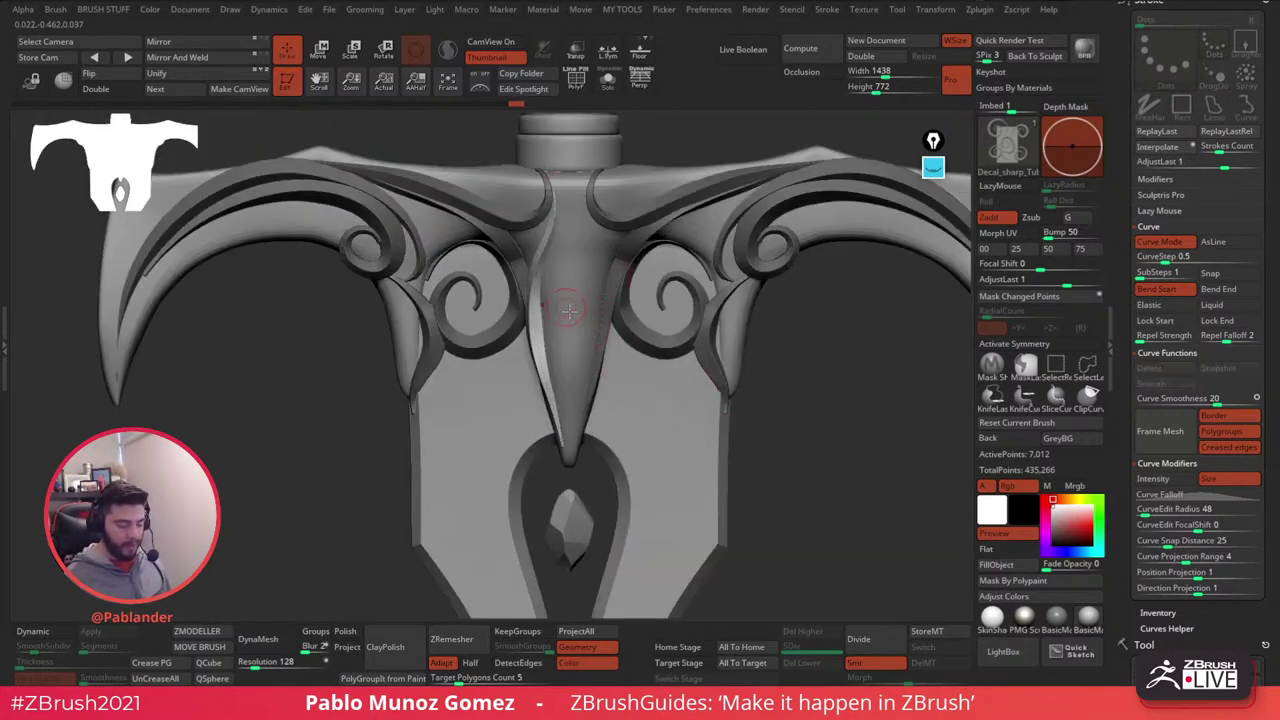
- Draw a looping tube from inside the left spiral up to the grip's base, and adjust its loop and spiral end
right_click_drag(568, 311, 557, 340)
mouse_move(521, 366)
left_mouse_down()
mouse_move(538, 352)
mouse_move(512, 311)
left_mouse_up()
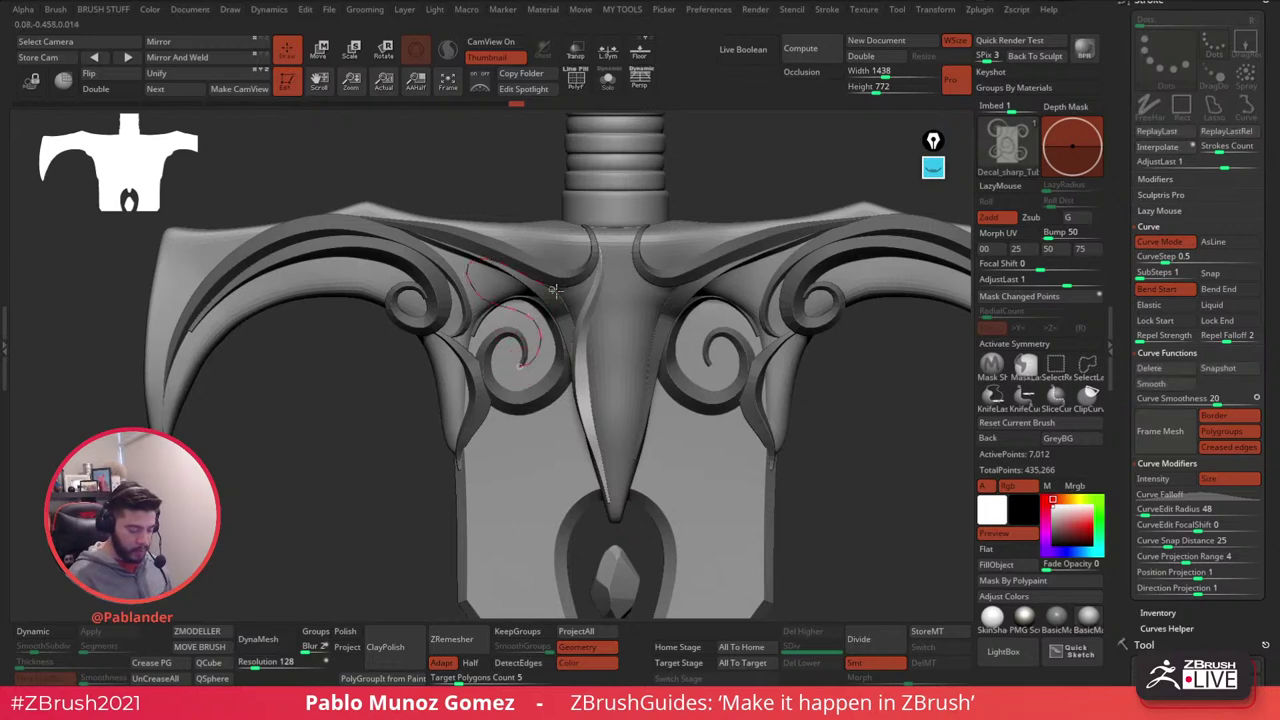
left_click(597, 245)
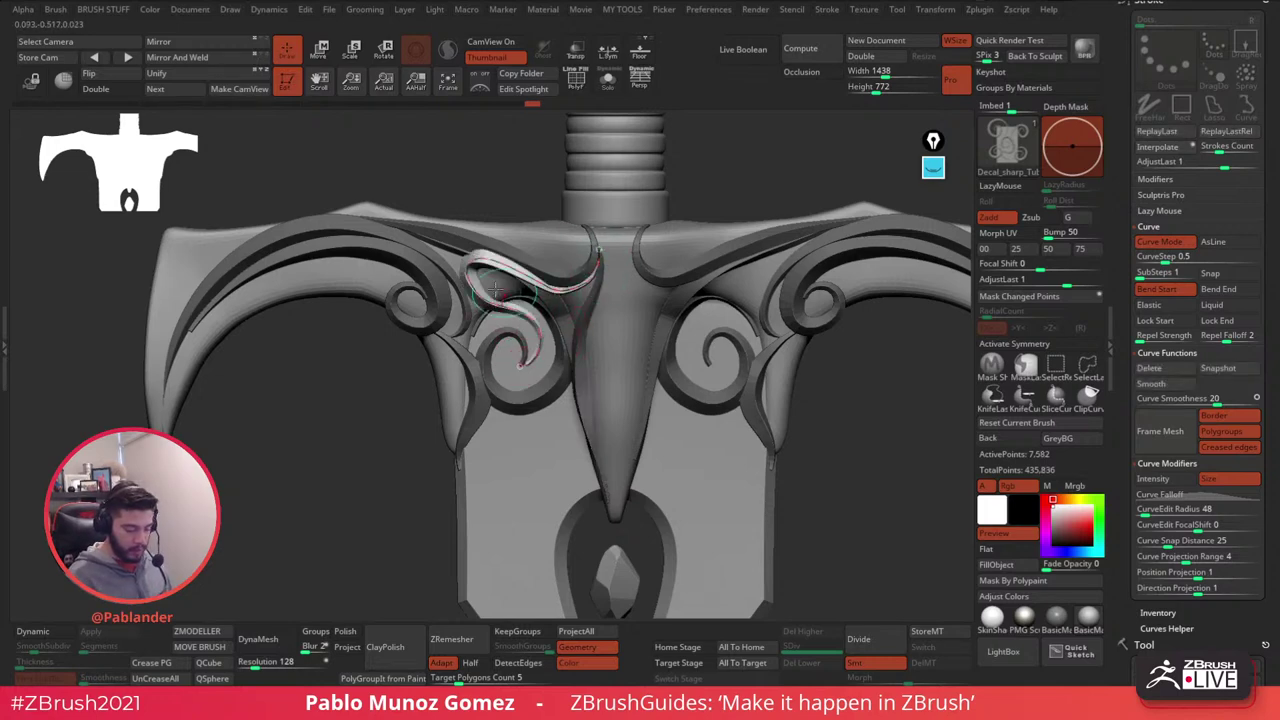
left_click_drag(466, 273, 539, 333)
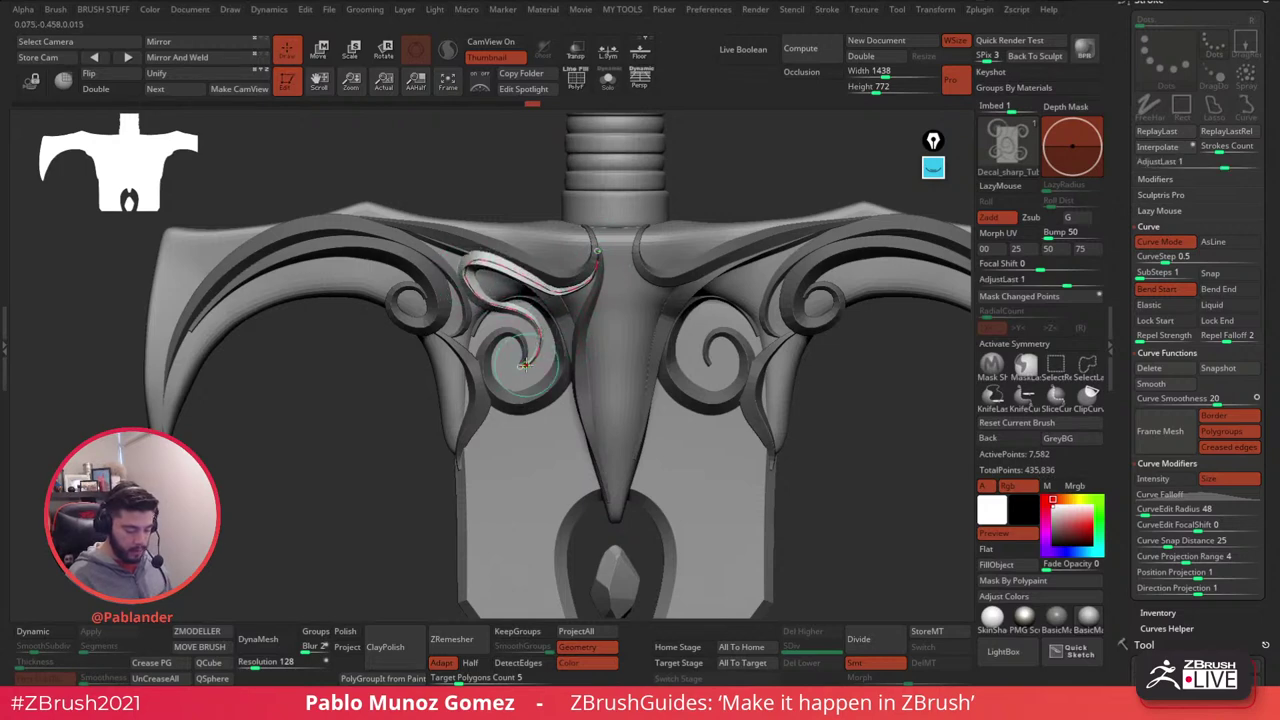
left_click(525, 366)
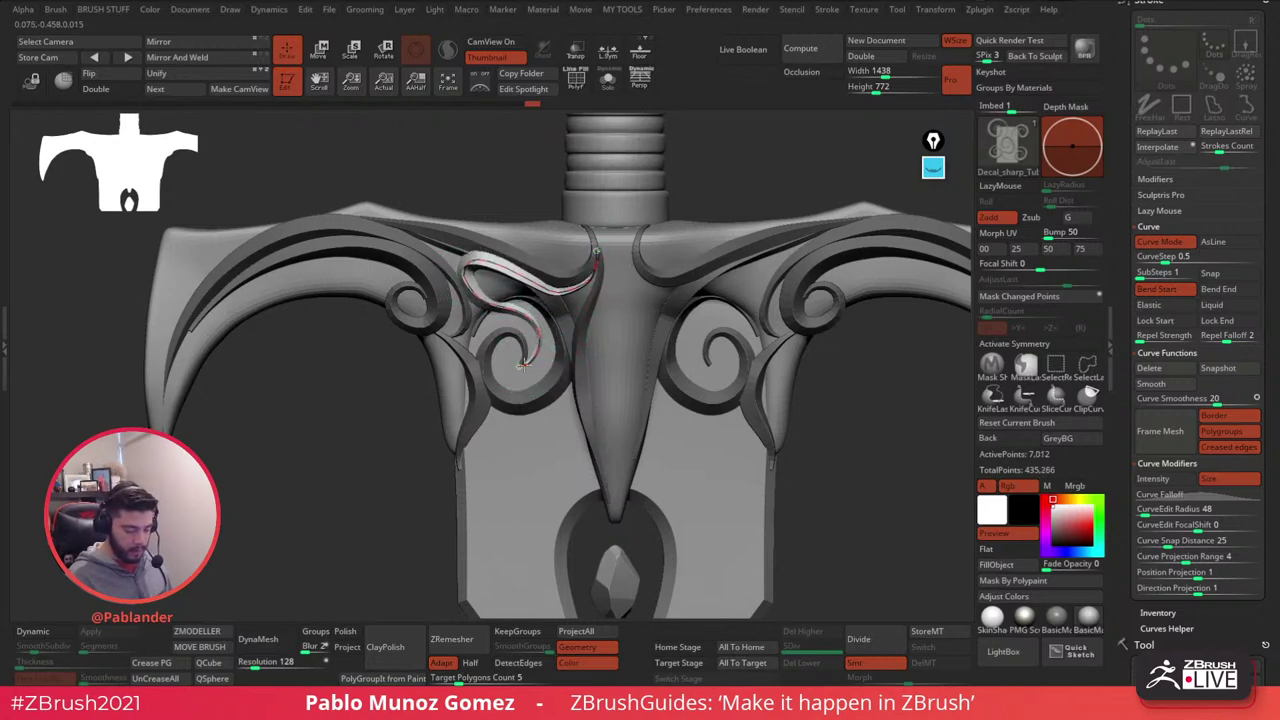
left_click(621, 370)
- Draw a tube along the crossguard's upper left surface between the arm's peak and the grip's base, replacing the shorter first stroke
right_click_drag(630, 335, 590, 288, "alt")
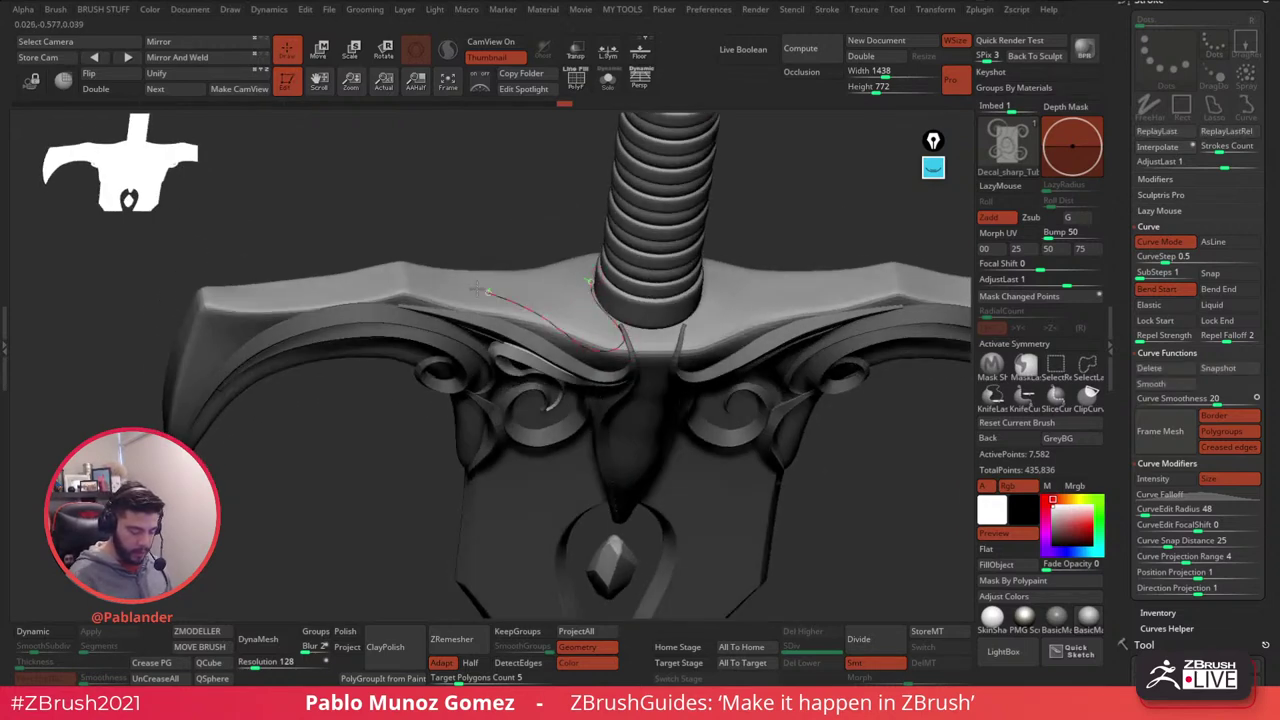
mouse_move(476, 289)
left_mouse_down()
mouse_move(441, 281)
mouse_move(545, 335)
left_mouse_up()
key("ctrl+z")
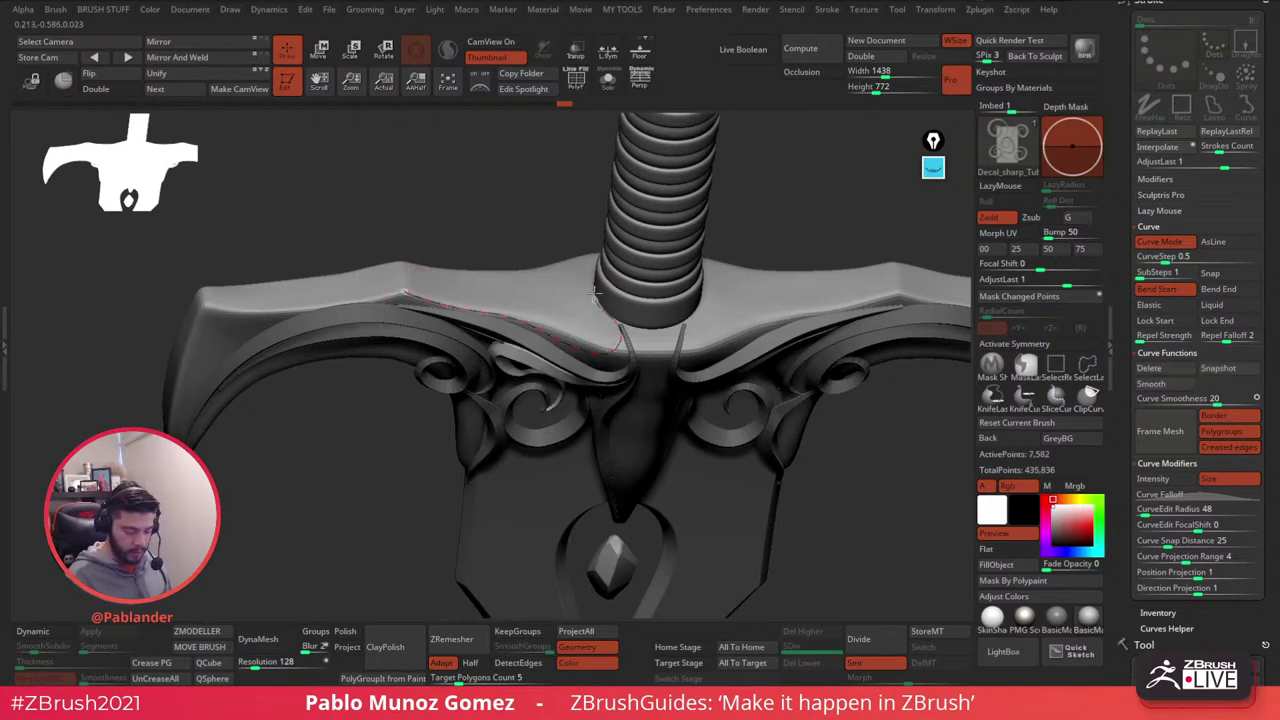
left_click_drag(594, 291, 646, 323)
right_click_drag(622, 338, 626, 274)
key("space")
left_click(622, 334)
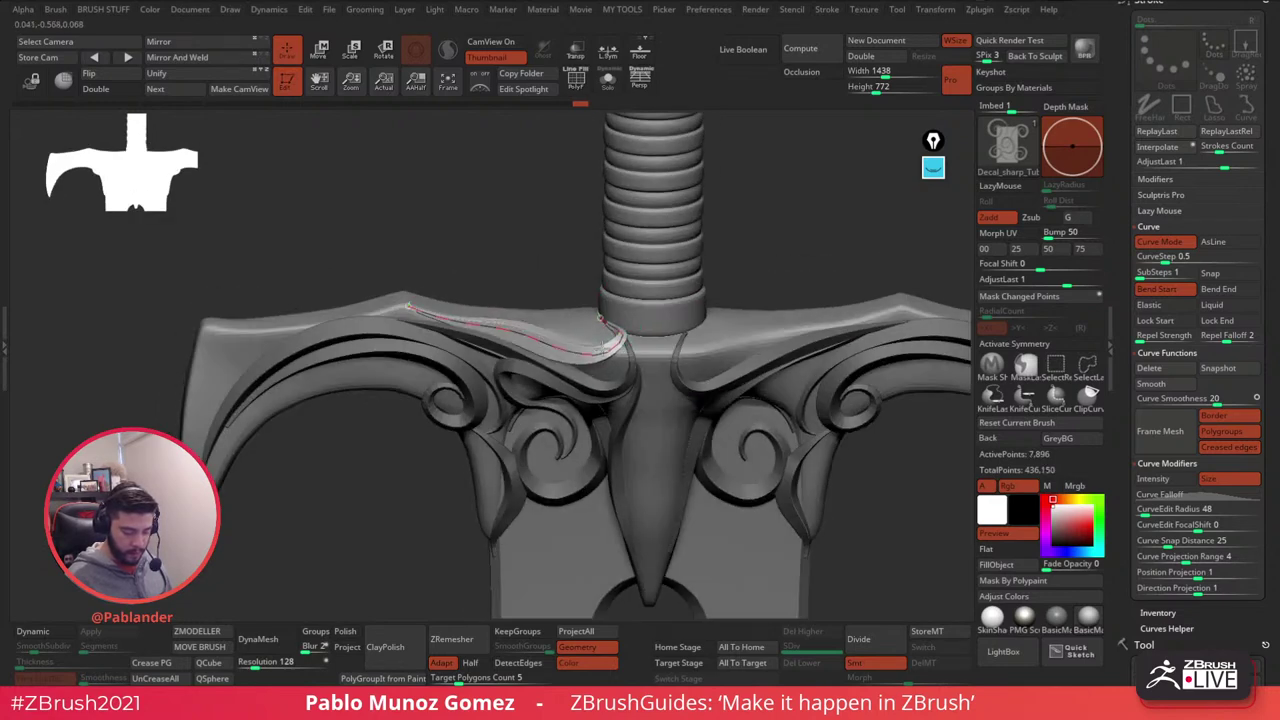
- Adjust the bend of the upper left tube near the grip's base from several angles
right_click_drag(600, 318, 644, 322)
left_click_drag(644, 322, 622, 334)
mouse_move(622, 334)
right_mouse_down()
mouse_move(585, 318)
mouse_move(630, 325)
mouse_move(663, 366)
mouse_move(620, 336)
mouse_move(645, 340)
right_mouse_up()
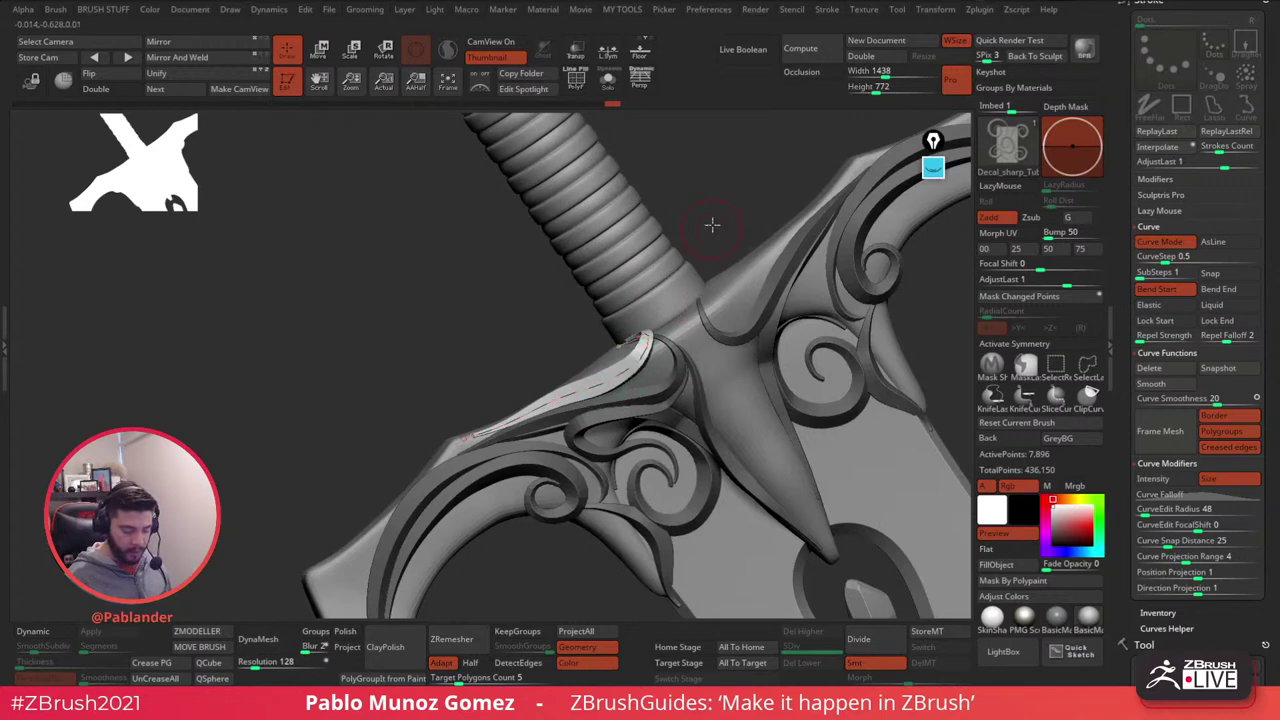
right_click_drag(711, 226, 691, 280, "shift")
right_click_drag(784, 318, 749, 284)
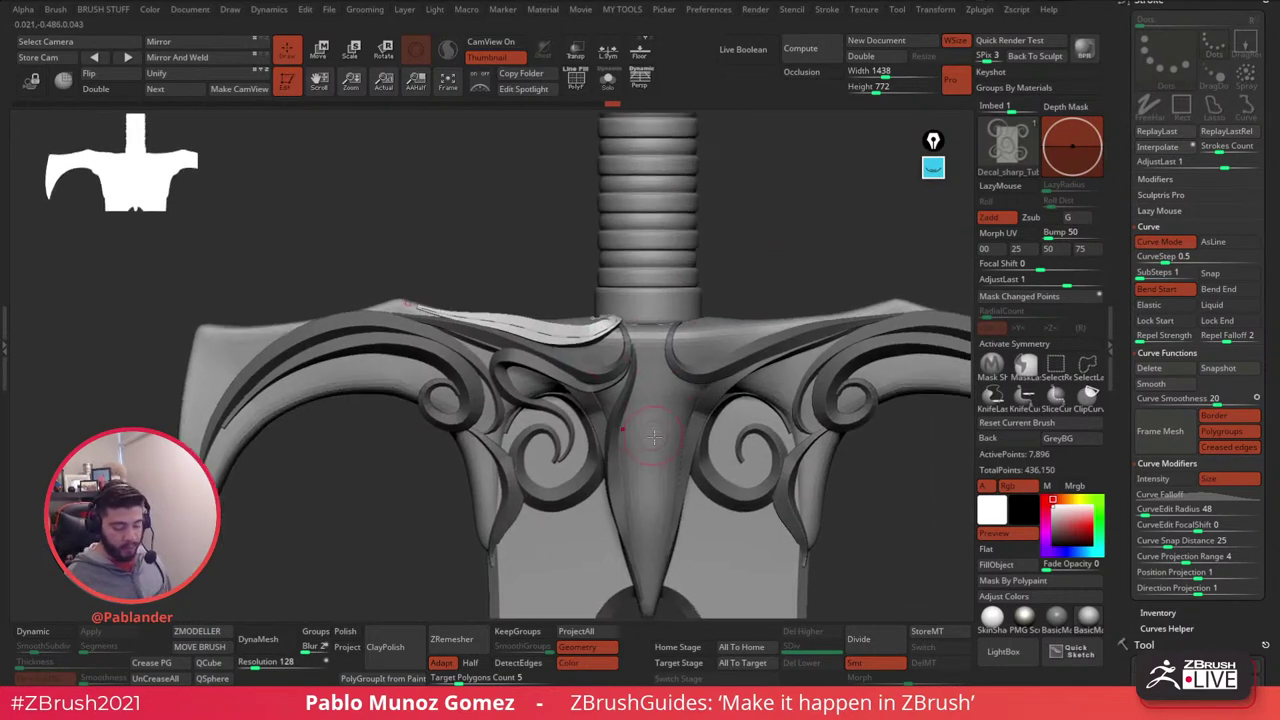
- Lock both ends of the upper left tube's curve, pull its bend near the grip's base, and turn on Bend End
left_click(1167, 322)
left_click(1240, 321)
right_click_drag(420, 320, 478, 322)
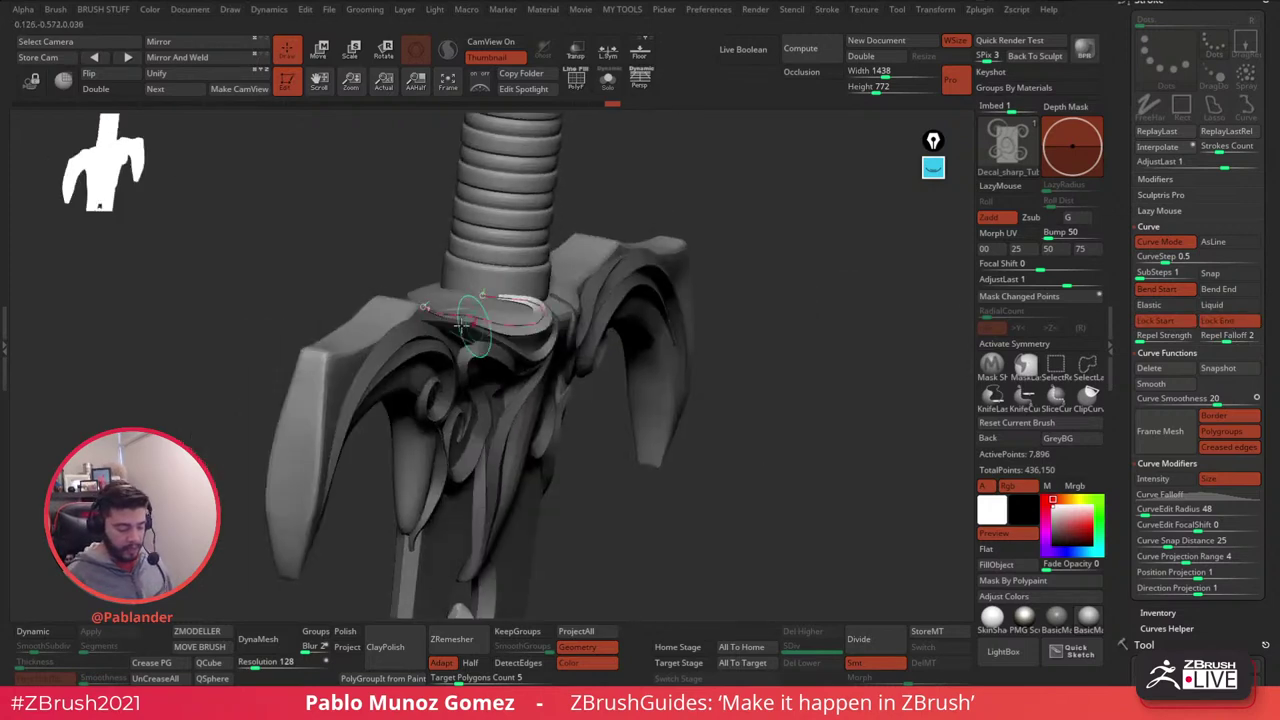
mouse_move(610, 332)
right_mouse_down()
mouse_move(560, 328)
mouse_move(570, 318)
right_mouse_up()
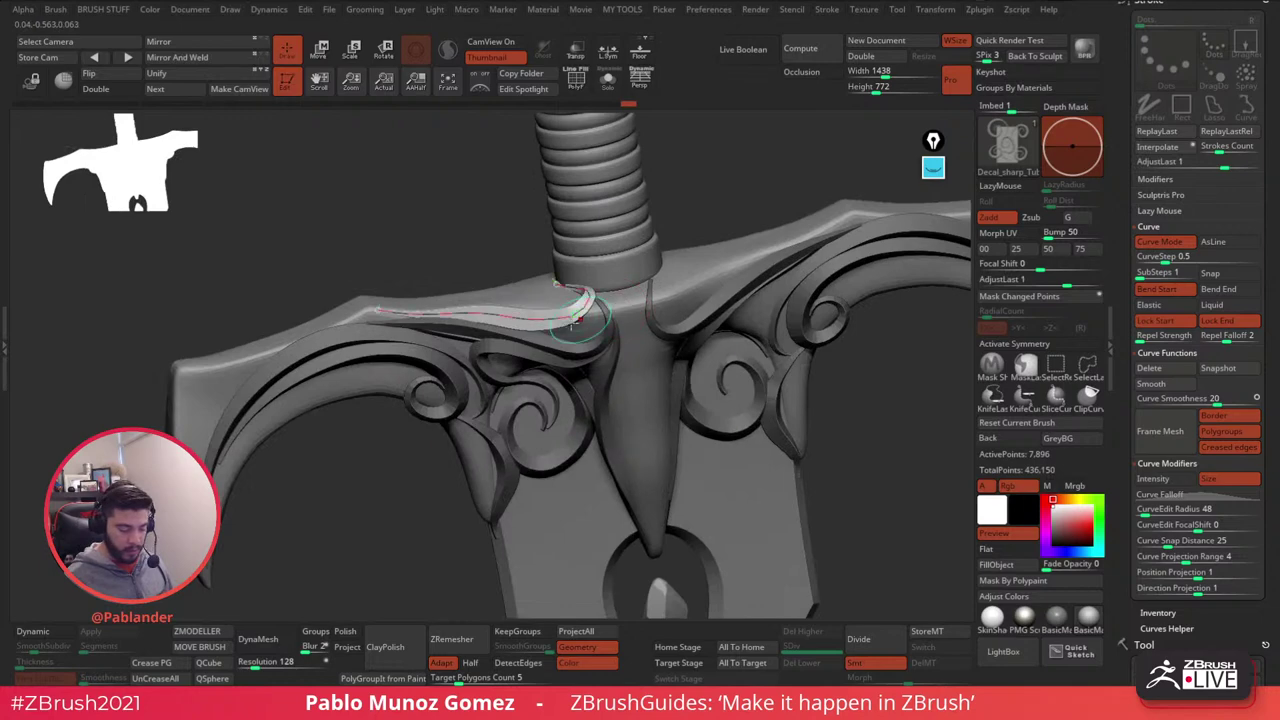
left_click(575, 318)
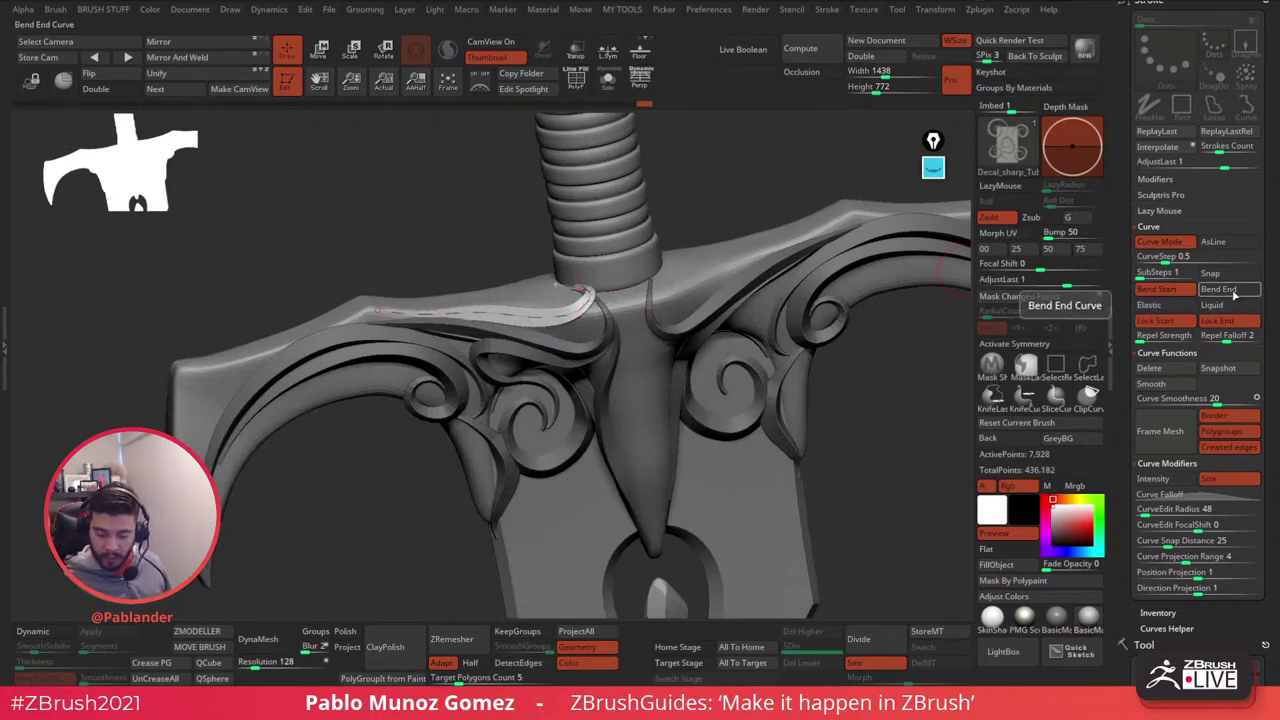
left_click(1234, 290)
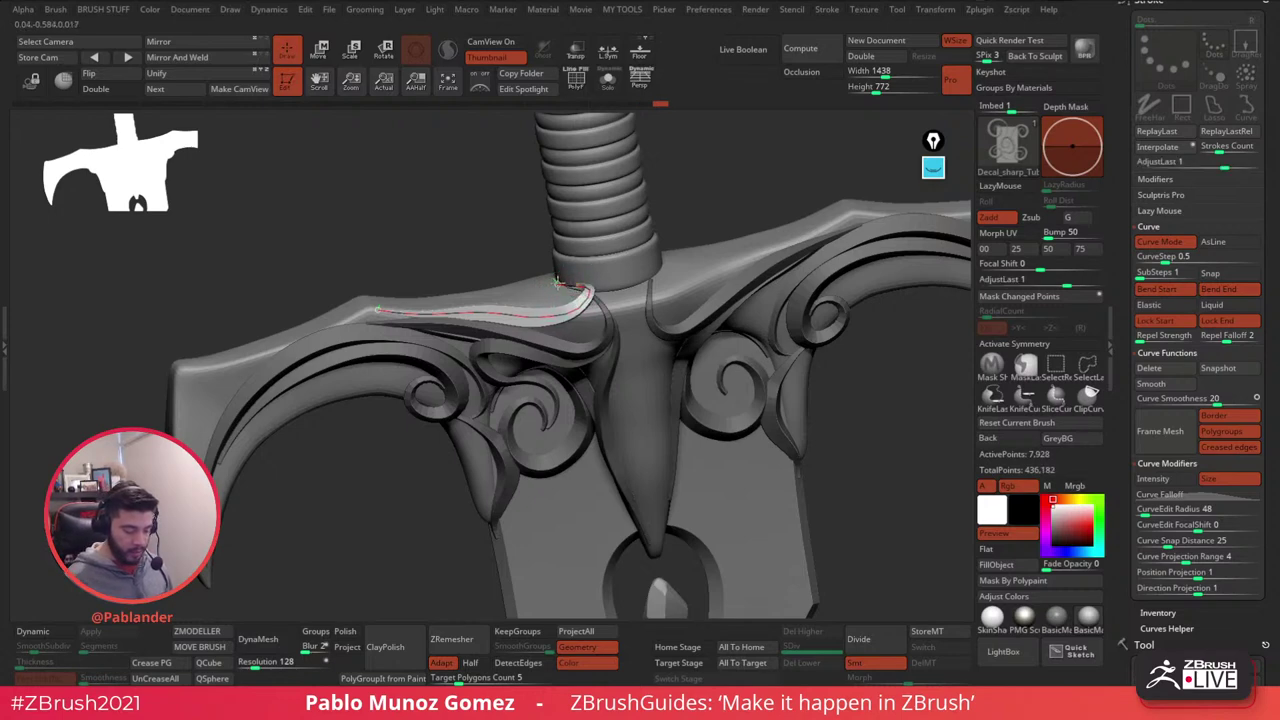
- Refine the upper left tube's bend beside the grip's base from the front, and release its curve
mouse_move(604, 281)
right_mouse_down()
mouse_move(594, 296)
mouse_move(588, 282)
mouse_move(576, 292)
mouse_move(591, 235)
mouse_move(595, 270)
right_mouse_up()
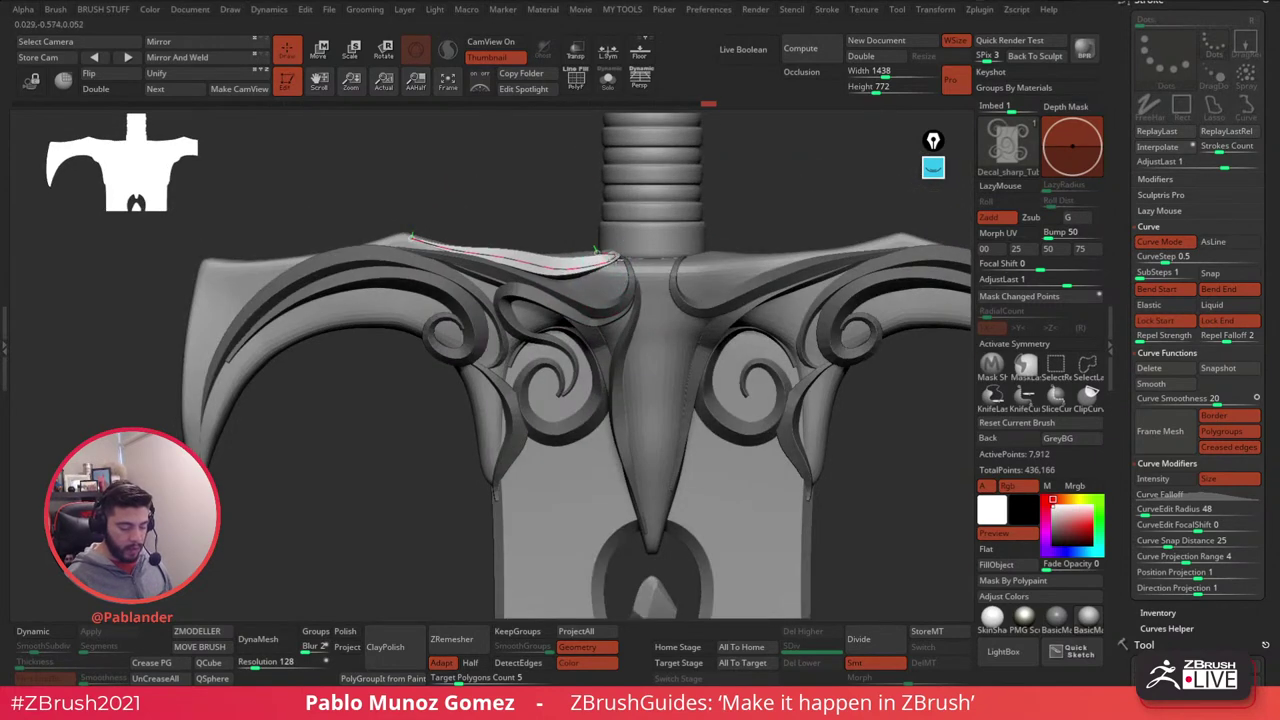
left_click(600, 265)
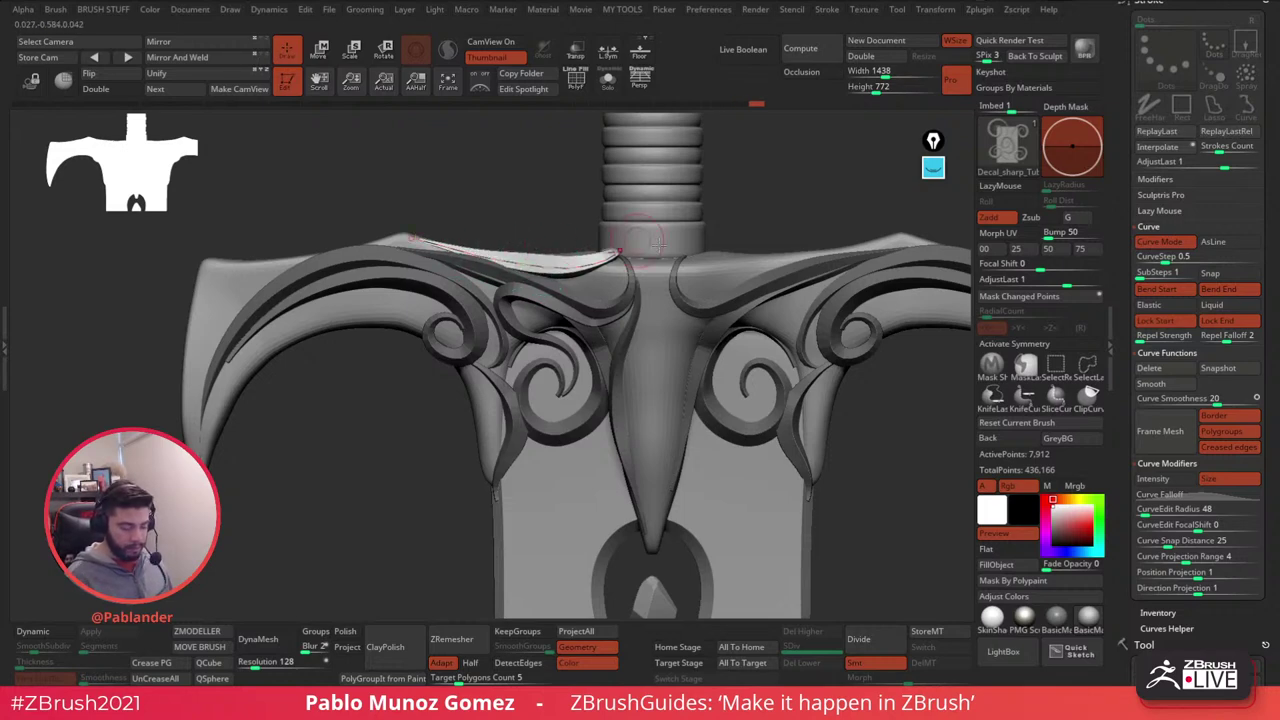
left_click(604, 260)
left_click(640, 284)
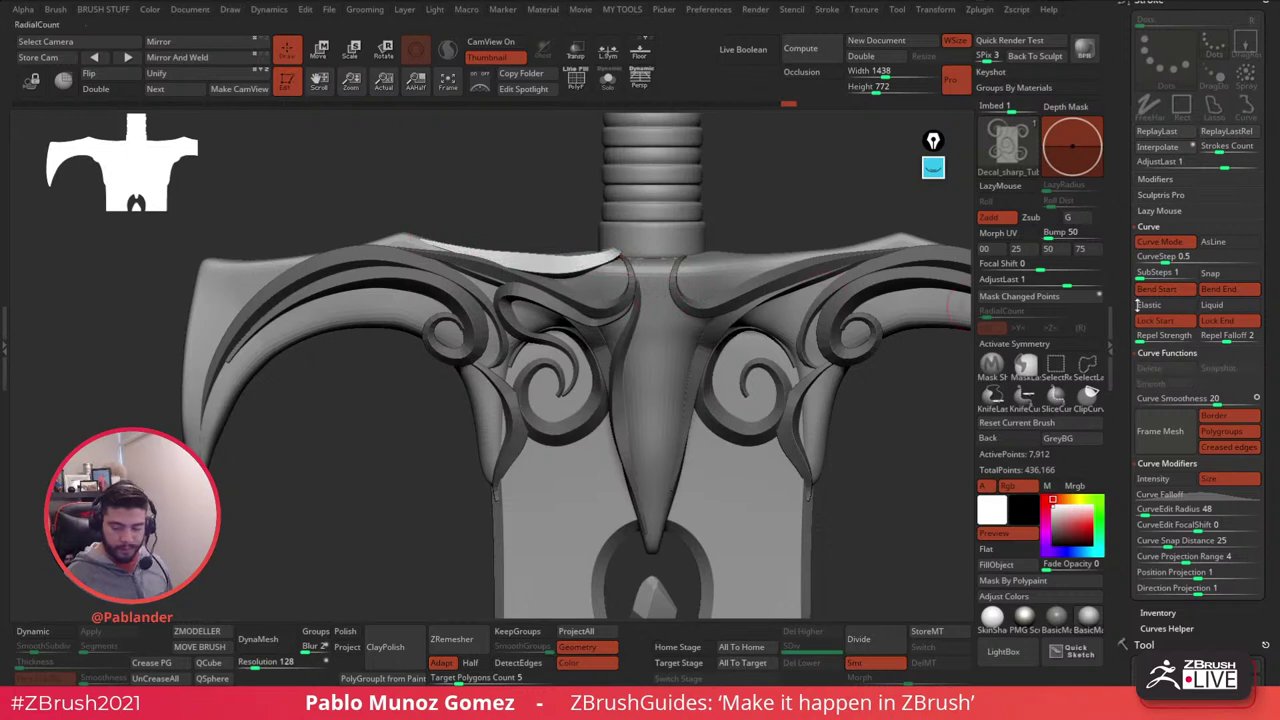
- Turn off Bend End, Lock Start and Lock End for the curve brush
left_click(1218, 290)
left_click(1175, 321)
left_click(1220, 324)
- Draw a small tube from the top of the central spike down its left side, ending in a spiral, and release its curve
left_click_drag(824, 450, 687, 346, "alt")
mouse_move(687, 346)
right_mouse_down()
mouse_move(620, 366)
mouse_move(618, 272)
right_mouse_up()
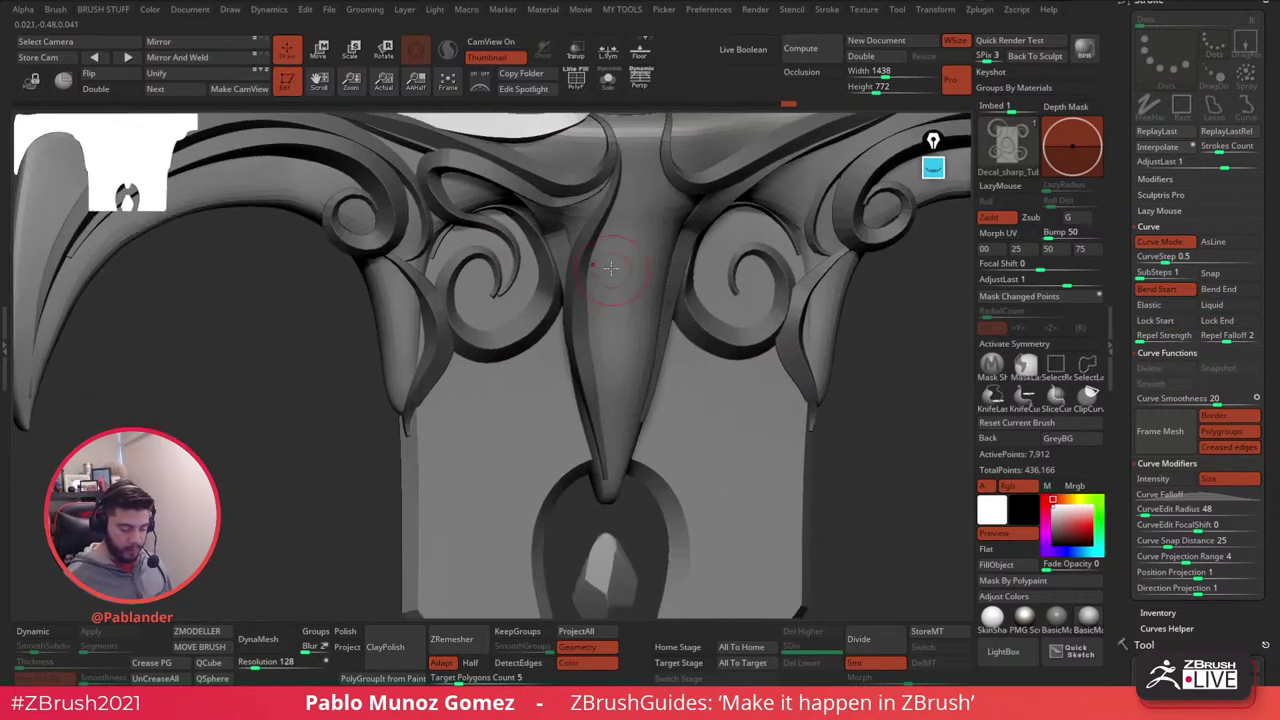
key("space")
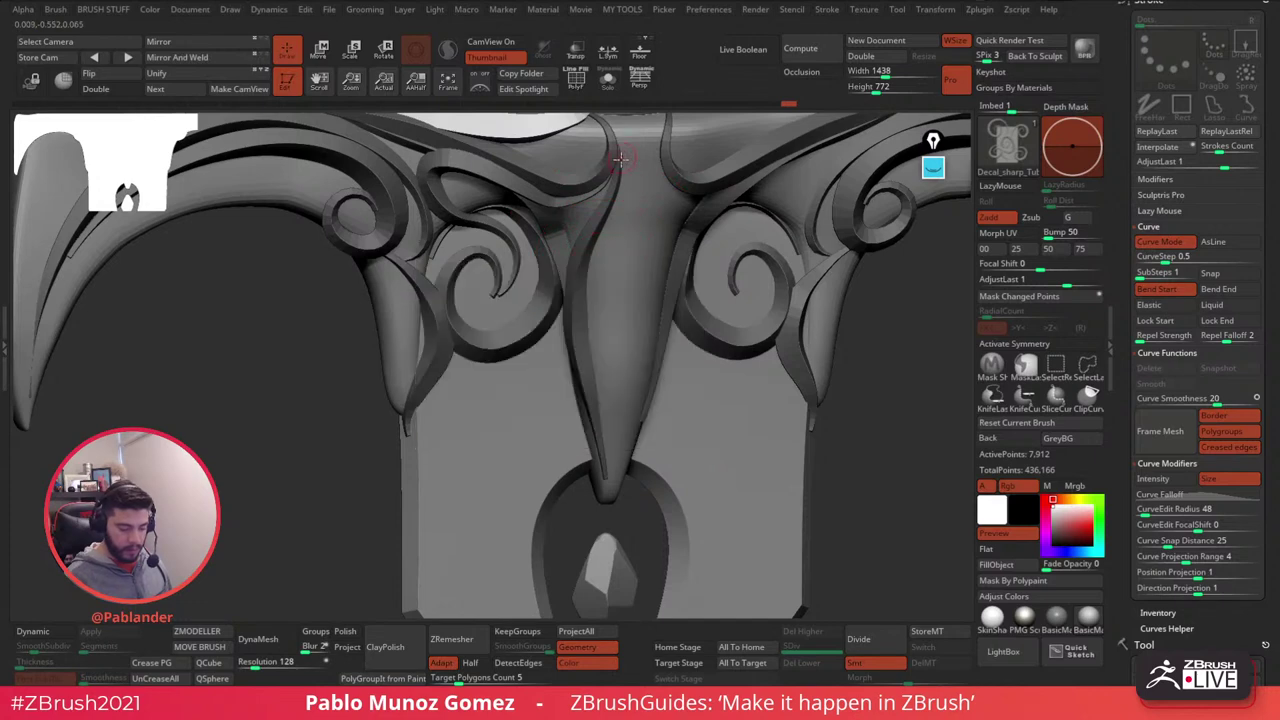
left_click_drag(620, 158, 610, 285)
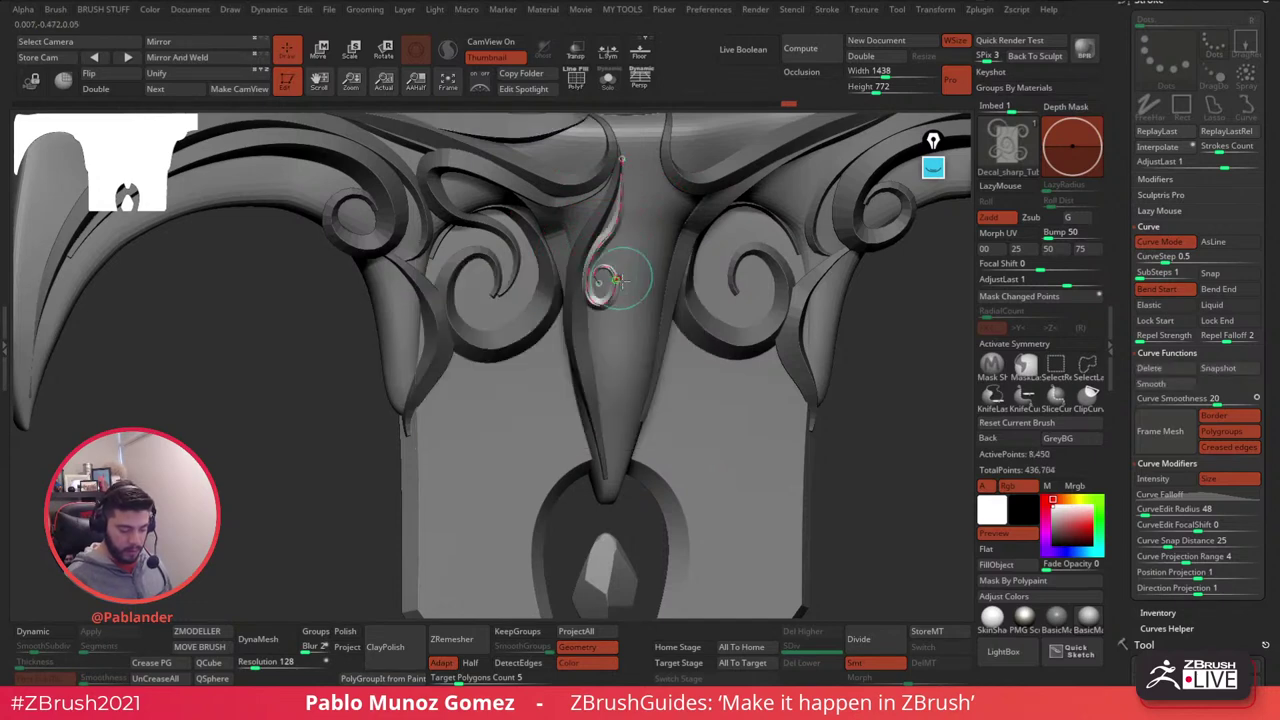
right_click_drag(651, 246, 640, 226, "shift")
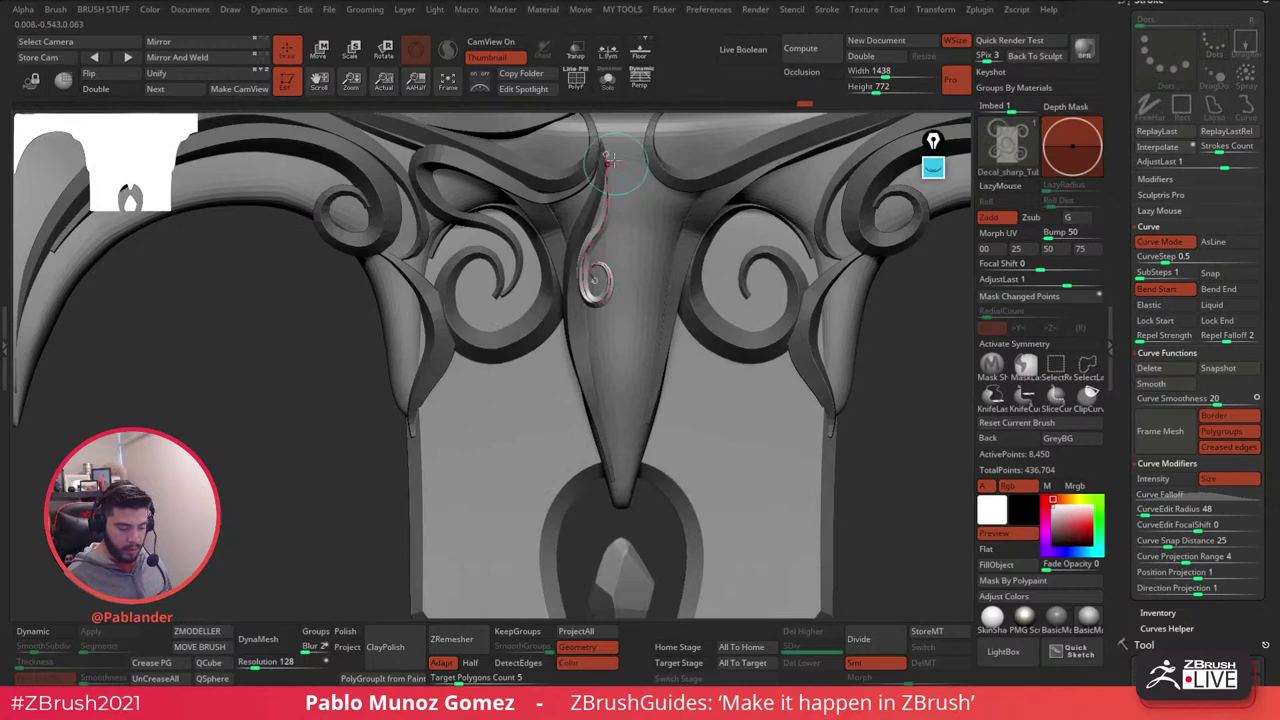
left_click(646, 375)
- Draw a wavy tube from the spike's small spiral down to the spike's tip, and adjust its lower part from an angled view
right_click_drag(646, 375, 640, 297, "alt")
left_click_drag(590, 196, 601, 272)
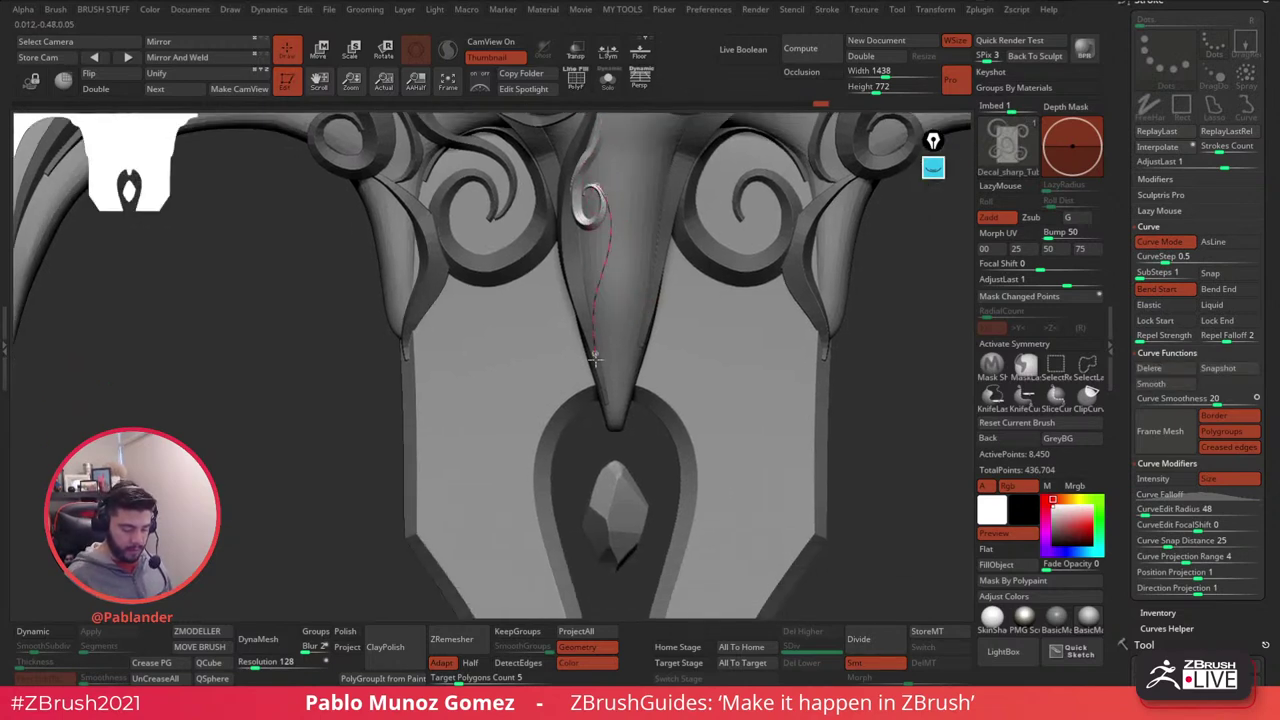
left_click_drag(608, 413, 609, 414)
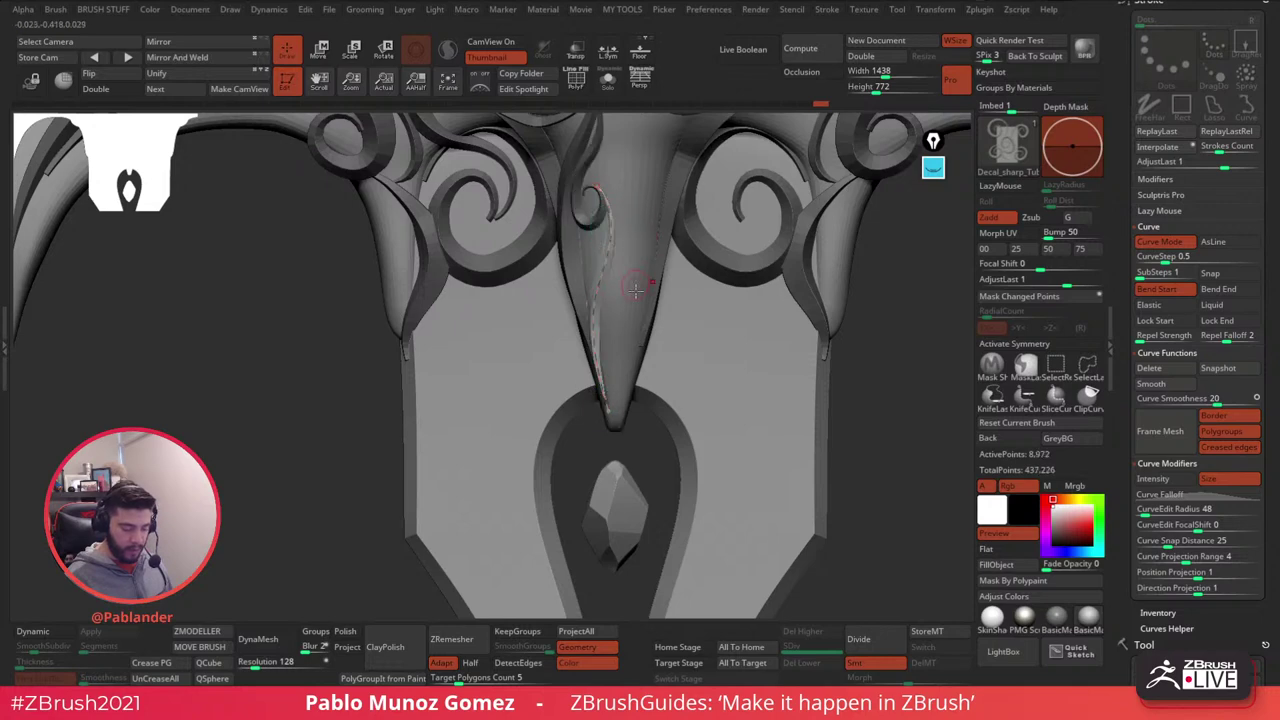
right_click_drag(682, 281, 720, 266)
mouse_move(709, 338)
right_mouse_down()
mouse_move(645, 346)
mouse_move(712, 340)
mouse_move(700, 430)
mouse_move(701, 383)
mouse_move(729, 341)
right_mouse_up()
left_click(578, 343)
left_click(587, 392)
- Draw a short tube on the small claw beside the blade, from its tip up toward the left arm's spiral
right_click_drag(750, 386, 728, 413, "ctrl")
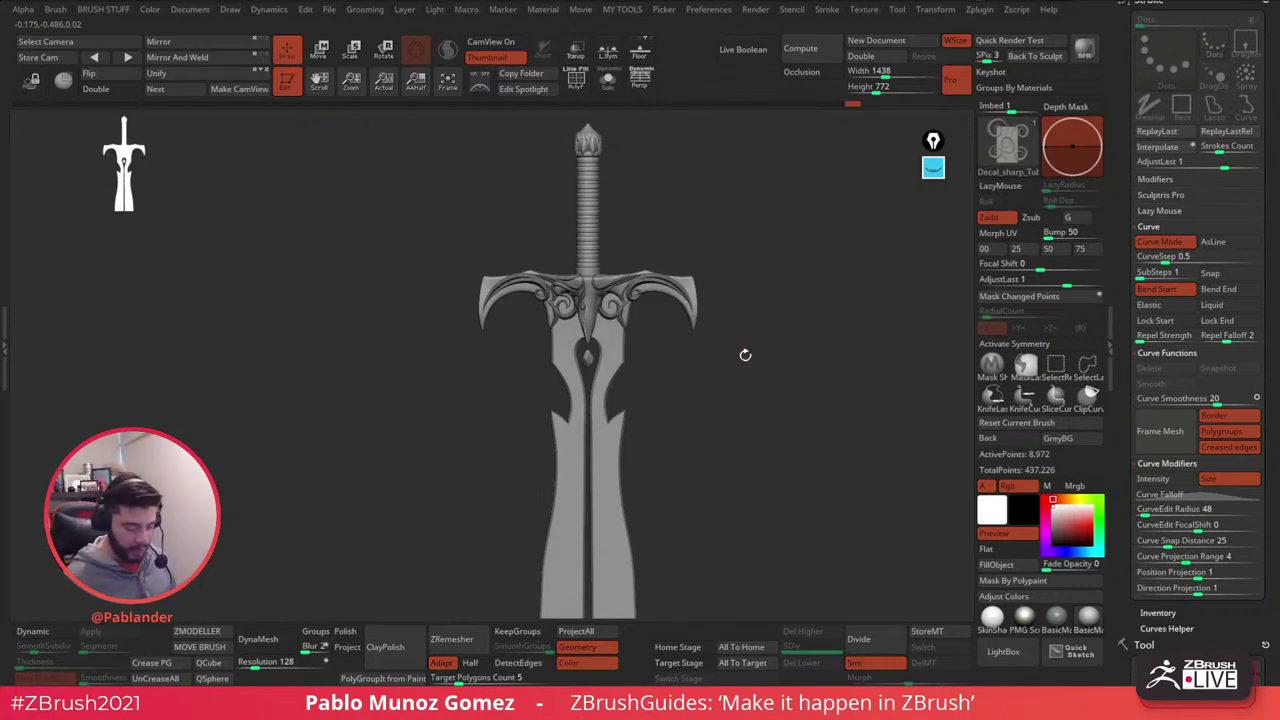
right_click_drag(745, 354, 729, 407)
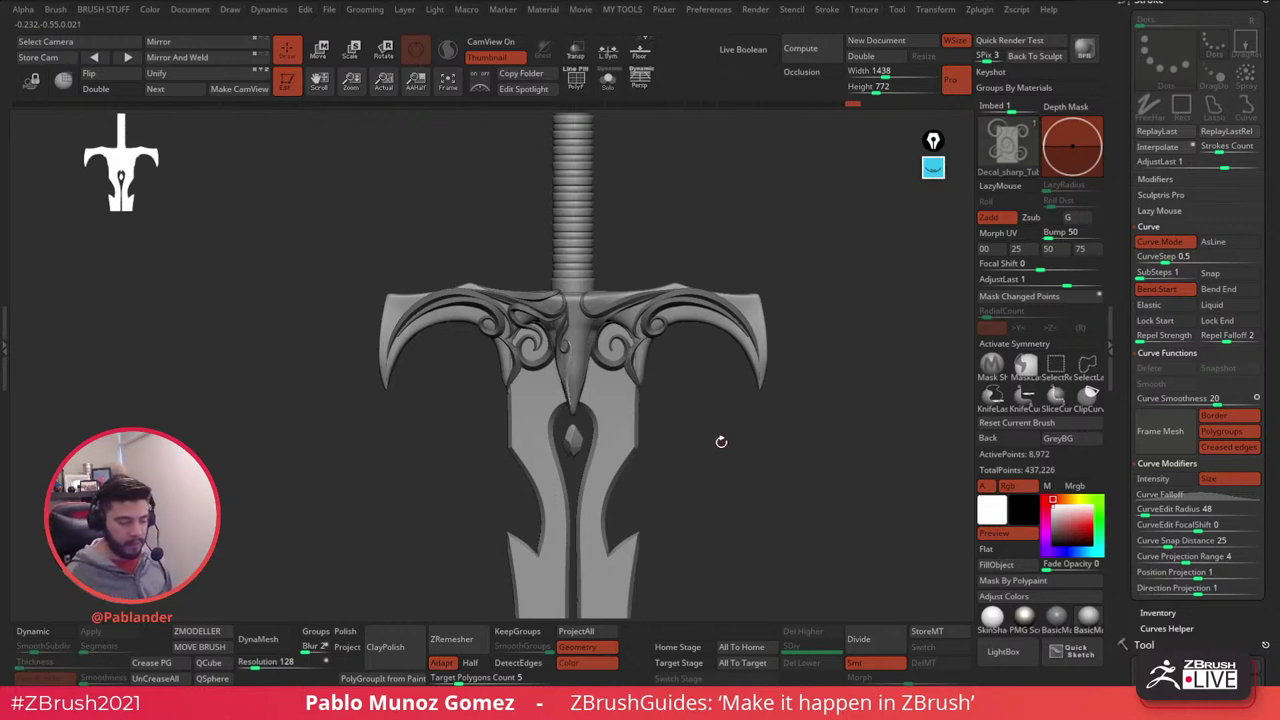
left_click_drag(676, 434, 680, 403)
right_click_drag(523, 348, 630, 321, "alt")
left_click_drag(648, 371, 652, 415)
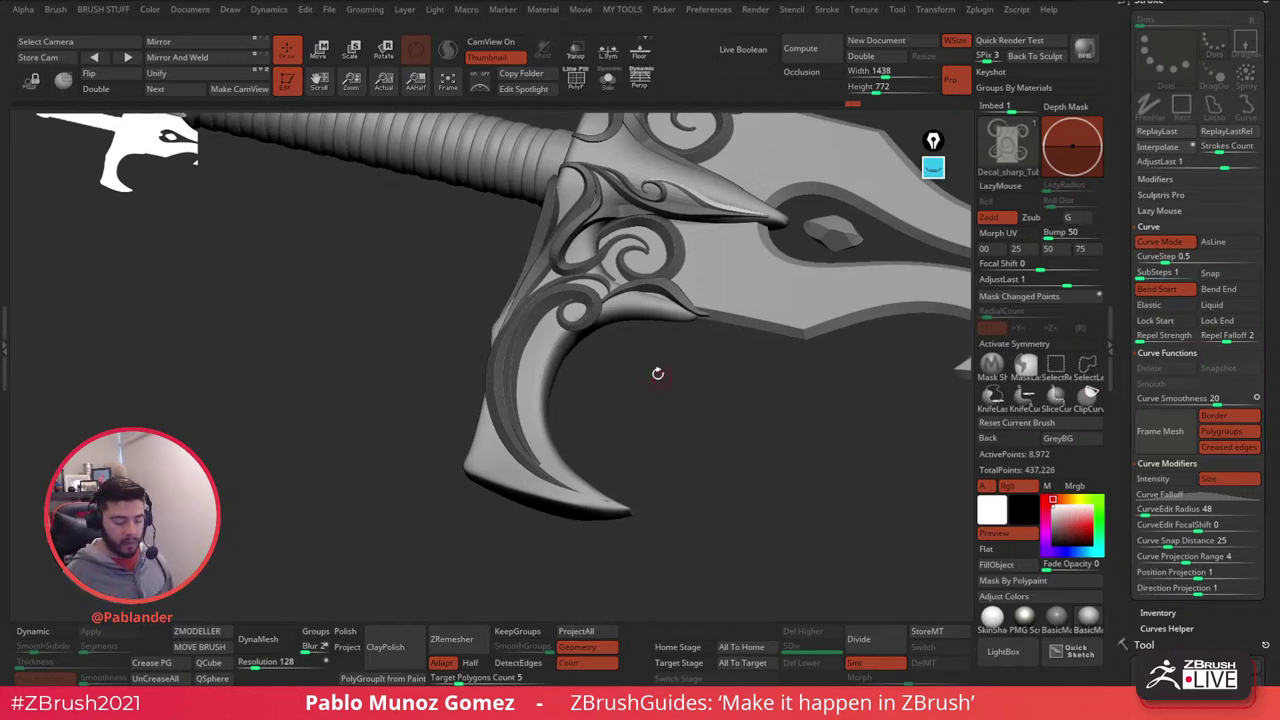
left_click_drag(657, 373, 654, 293)
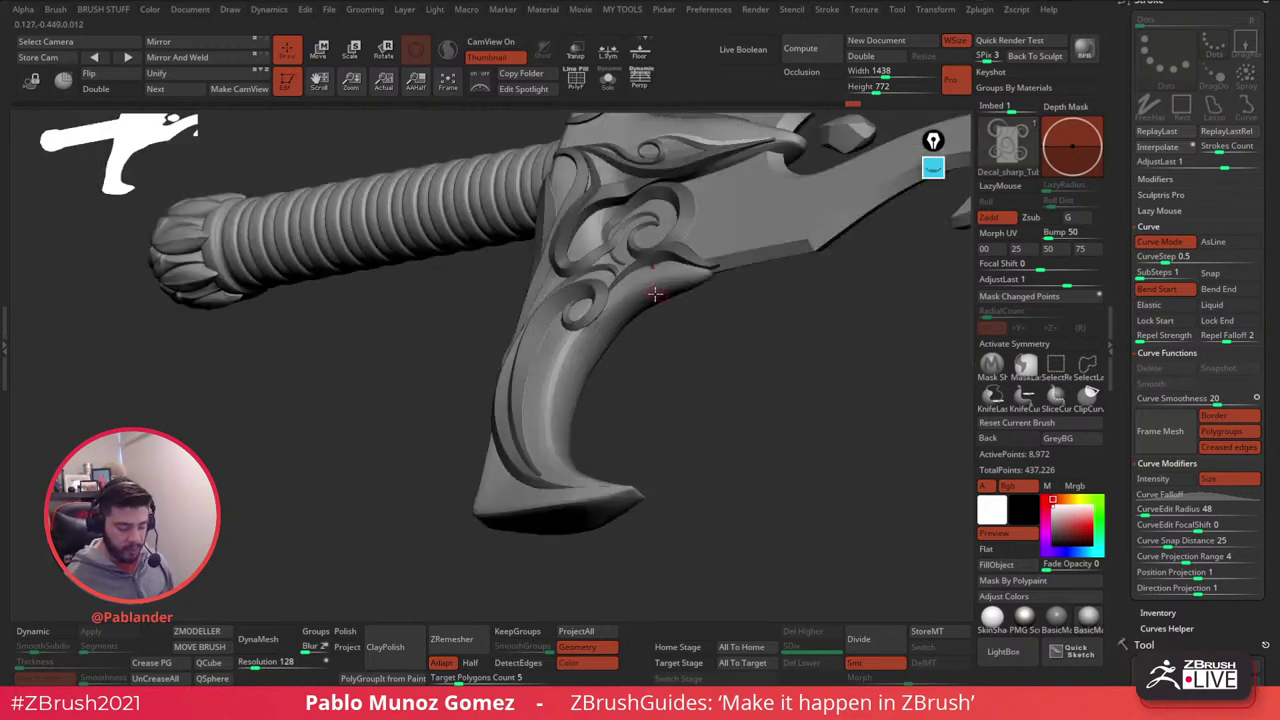
right_click(653, 291)
left_click_drag(716, 266, 695, 271)
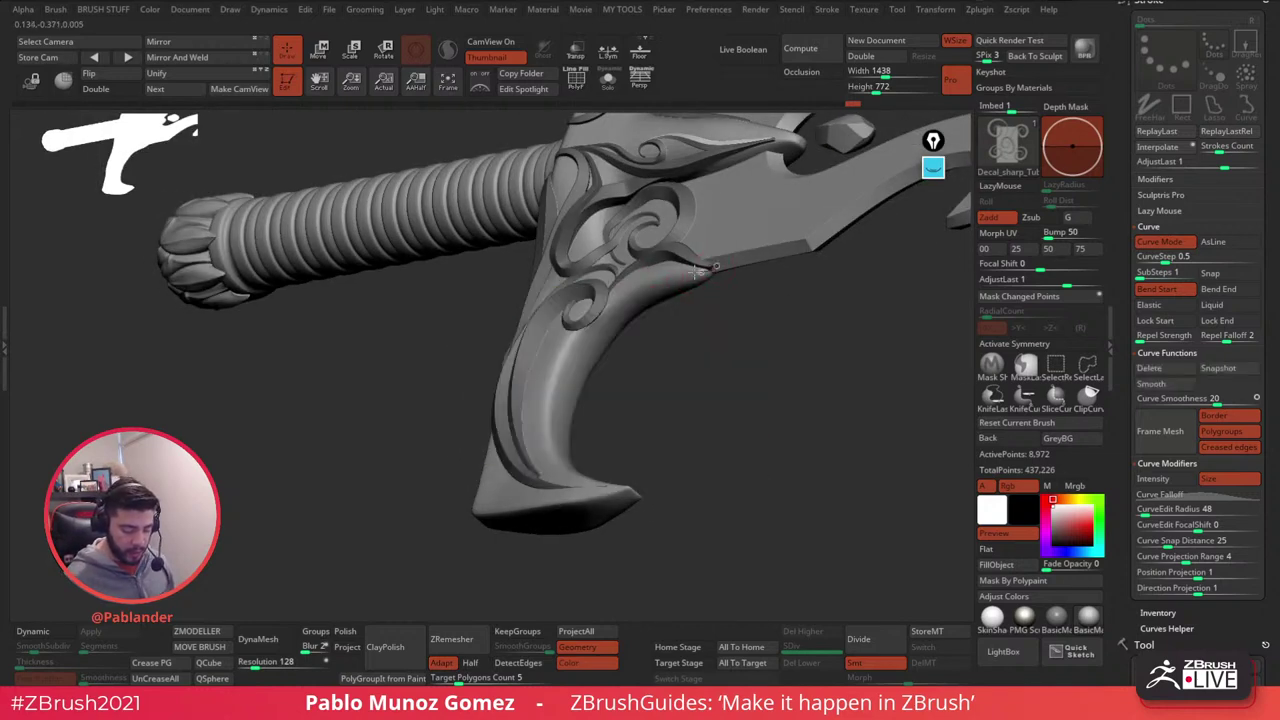
left_click_drag(569, 328, 570, 327)
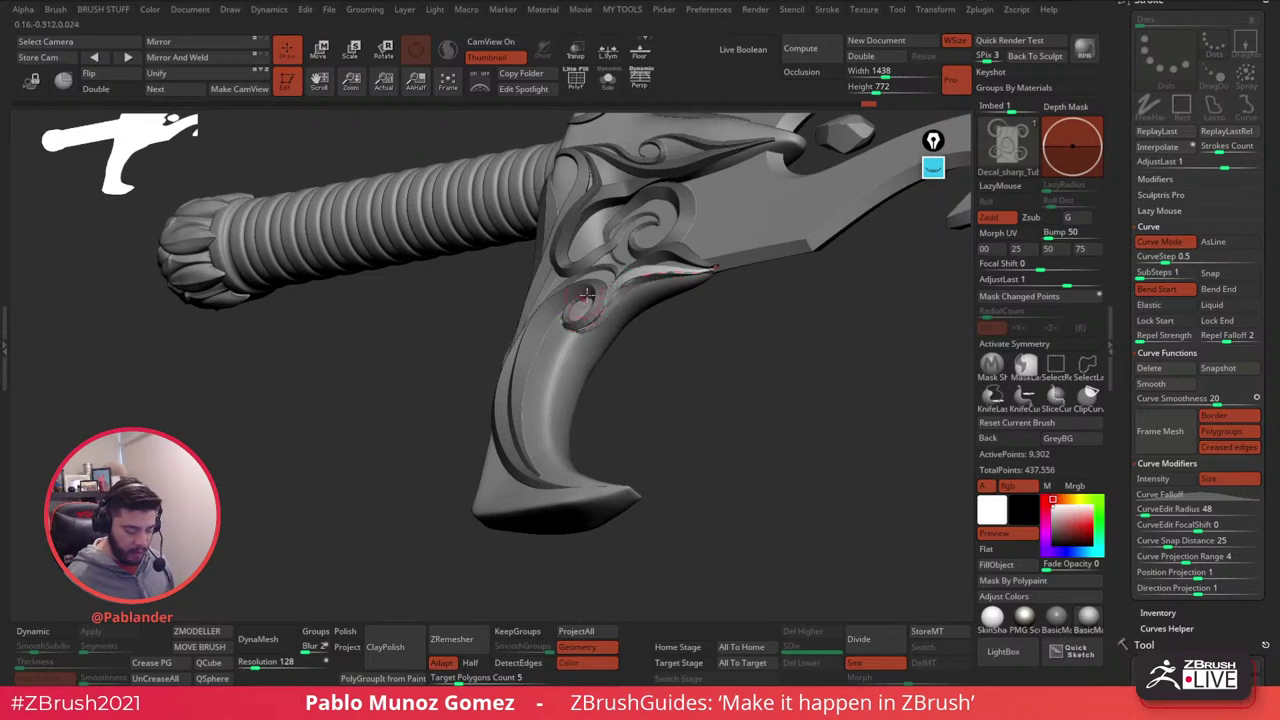
- Try a long tube from the small claw's tip along the left arm's inner edge to the arm's tip, and undo it
left_click_drag(671, 351, 612, 371)
mouse_move(534, 362)
left_mouse_down()
mouse_move(644, 260)
mouse_move(563, 318)
left_mouse_up()
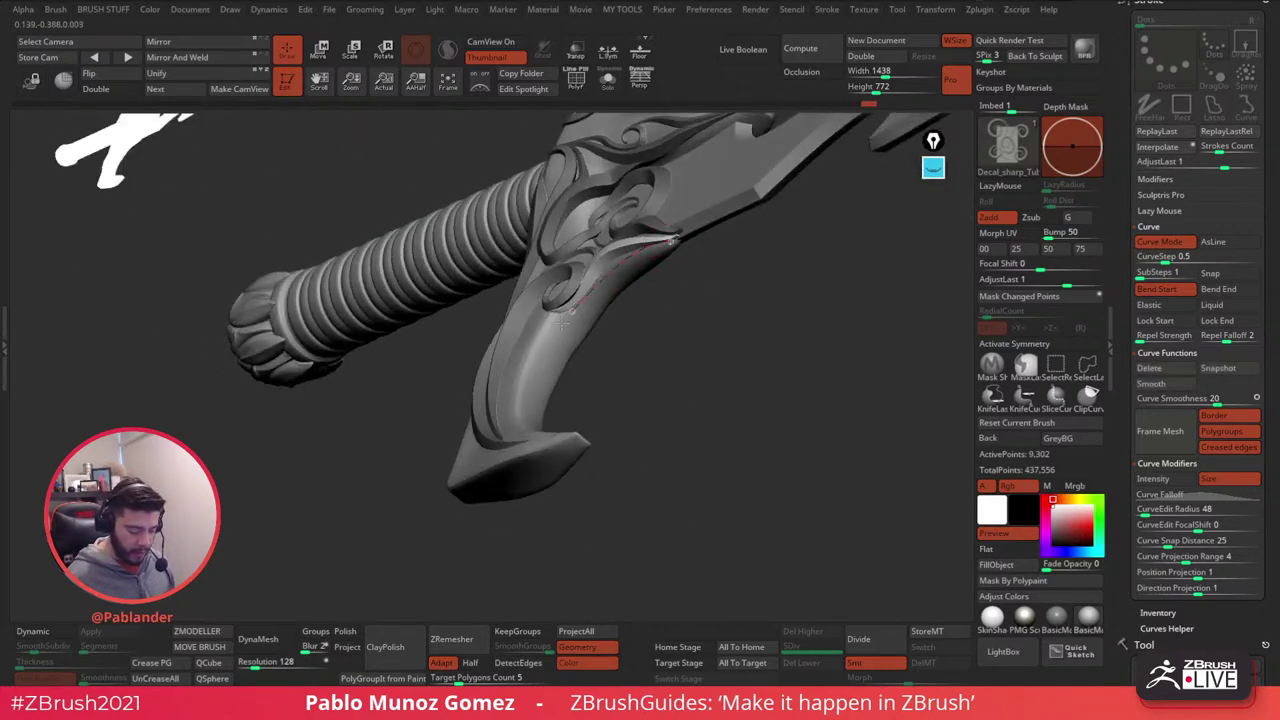
left_click_drag(530, 443, 542, 446)
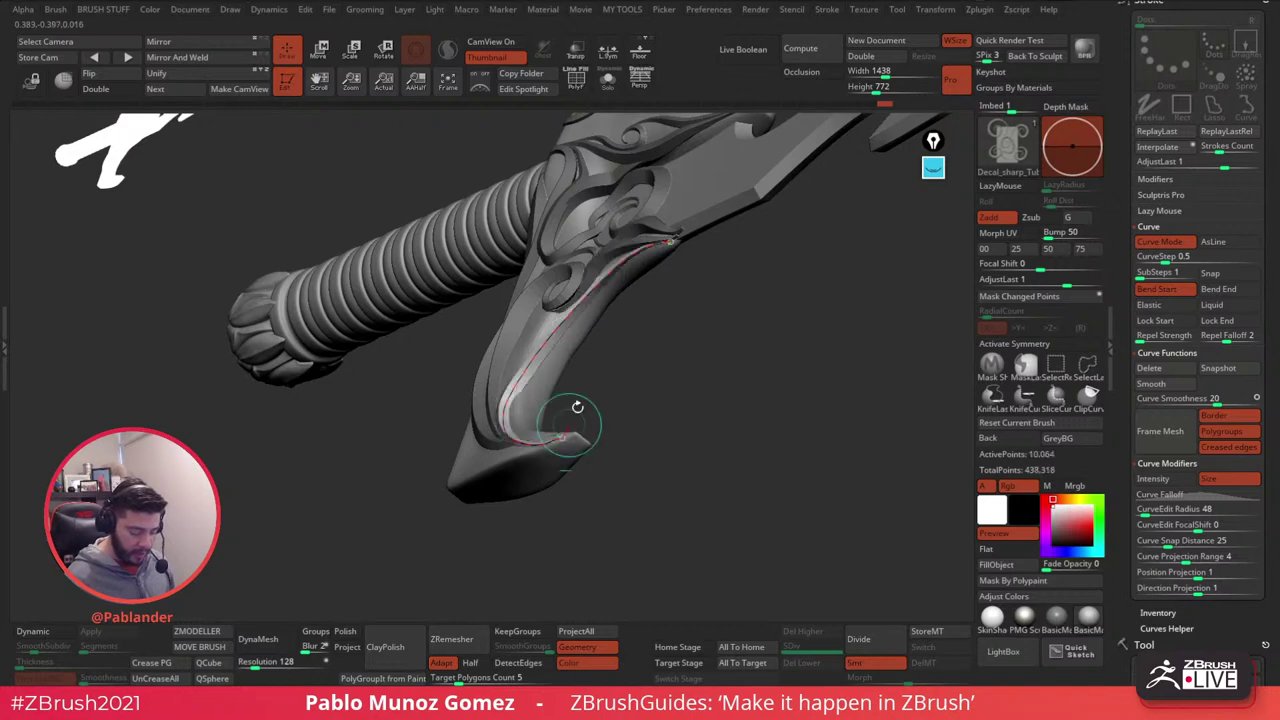
left_click_drag(575, 406, 660, 412)
key("ctrl+z")
- Draw a tube from the left arm's spiral along the arm's inner surface to the arm's pointed tip
left_click_drag(645, 302, 631, 278)
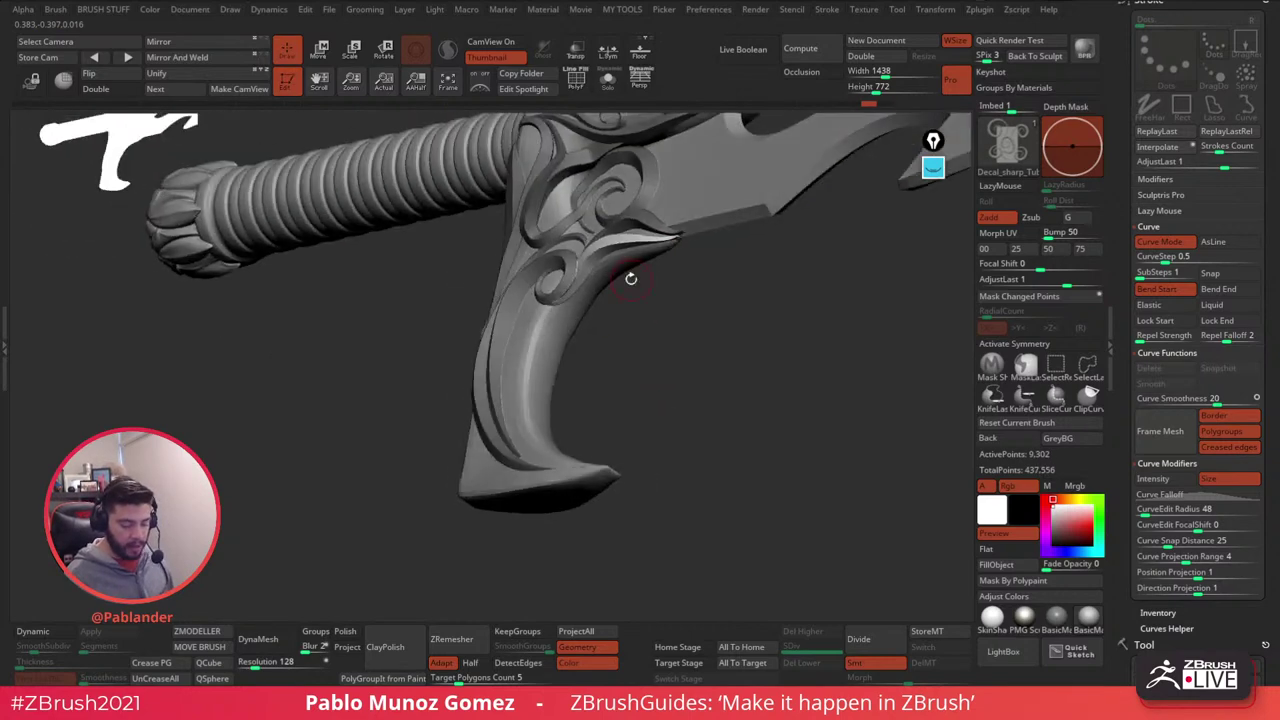
right_click_drag(566, 313, 569, 319)
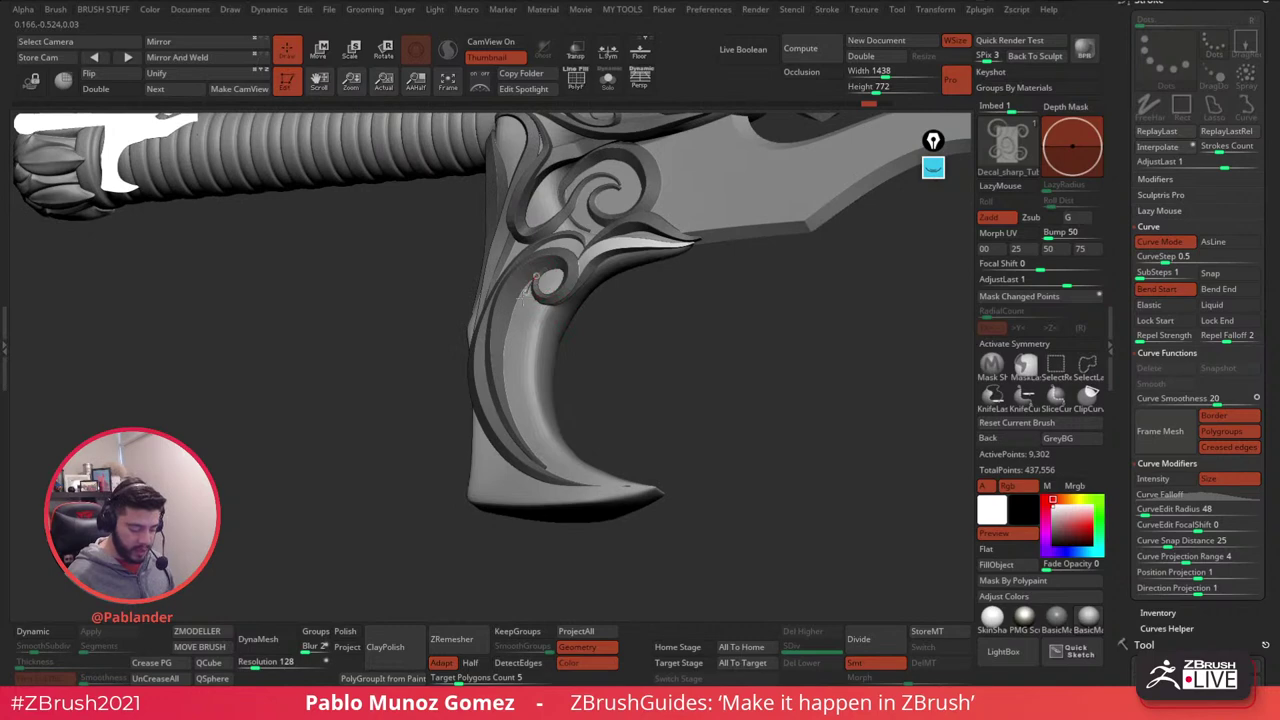
left_click_drag(523, 291, 523, 407)
left_click_drag(636, 488, 654, 490)
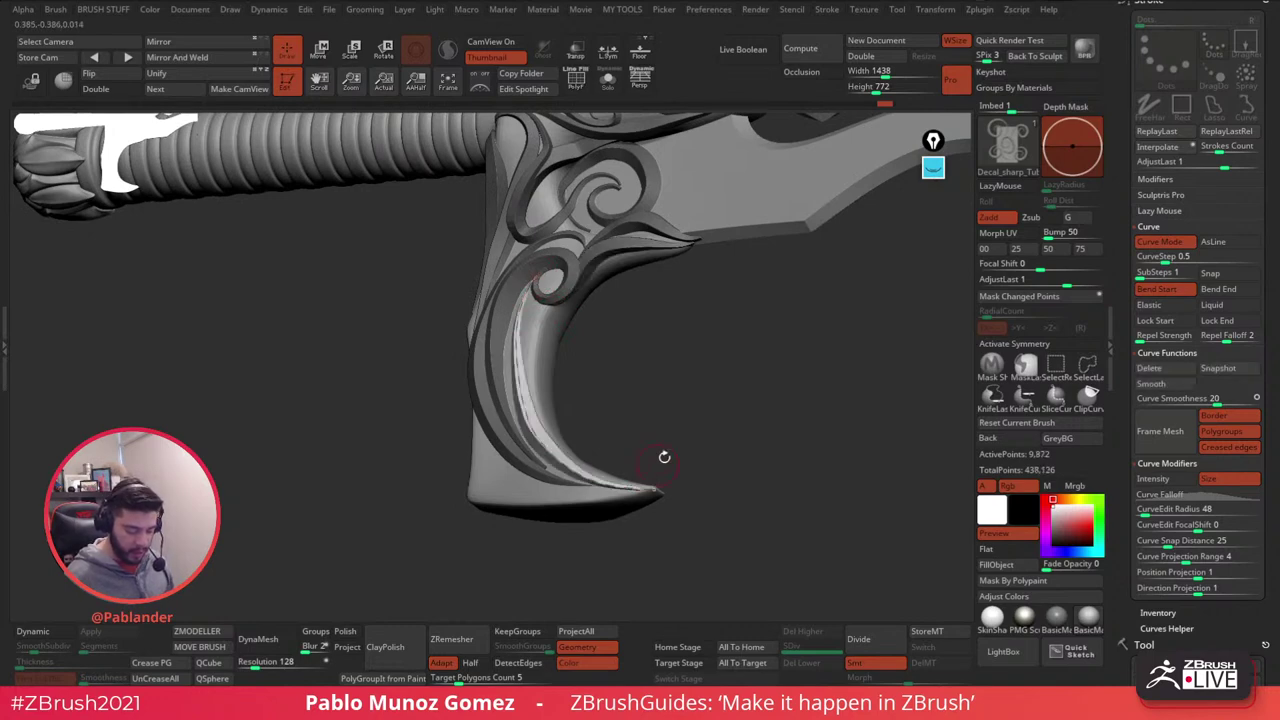
- Adjust the arm tube's start, middle and tip from several angles to follow the arm's curvature
left_click_drag(703, 407, 721, 413)
left_click(536, 276)
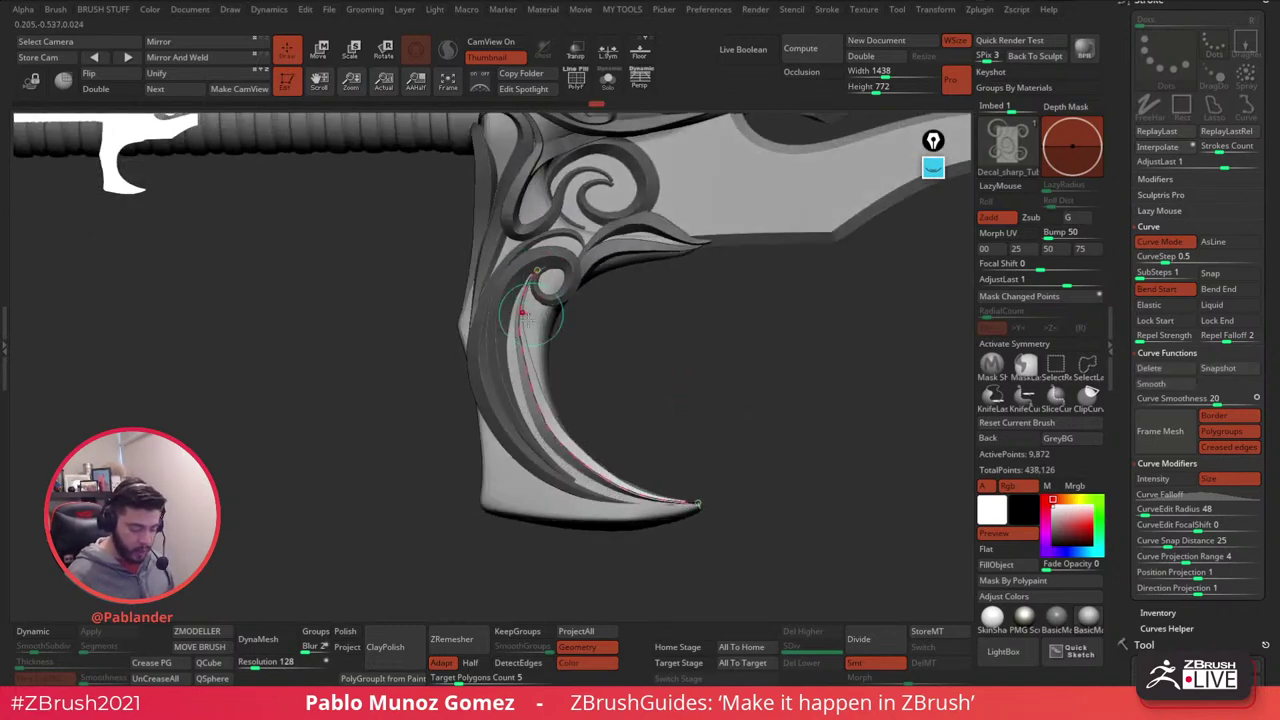
left_click(528, 357)
mouse_move(665, 415)
left_mouse_down()
mouse_move(637, 420)
mouse_move(560, 320)
mouse_move(674, 417)
left_mouse_up()
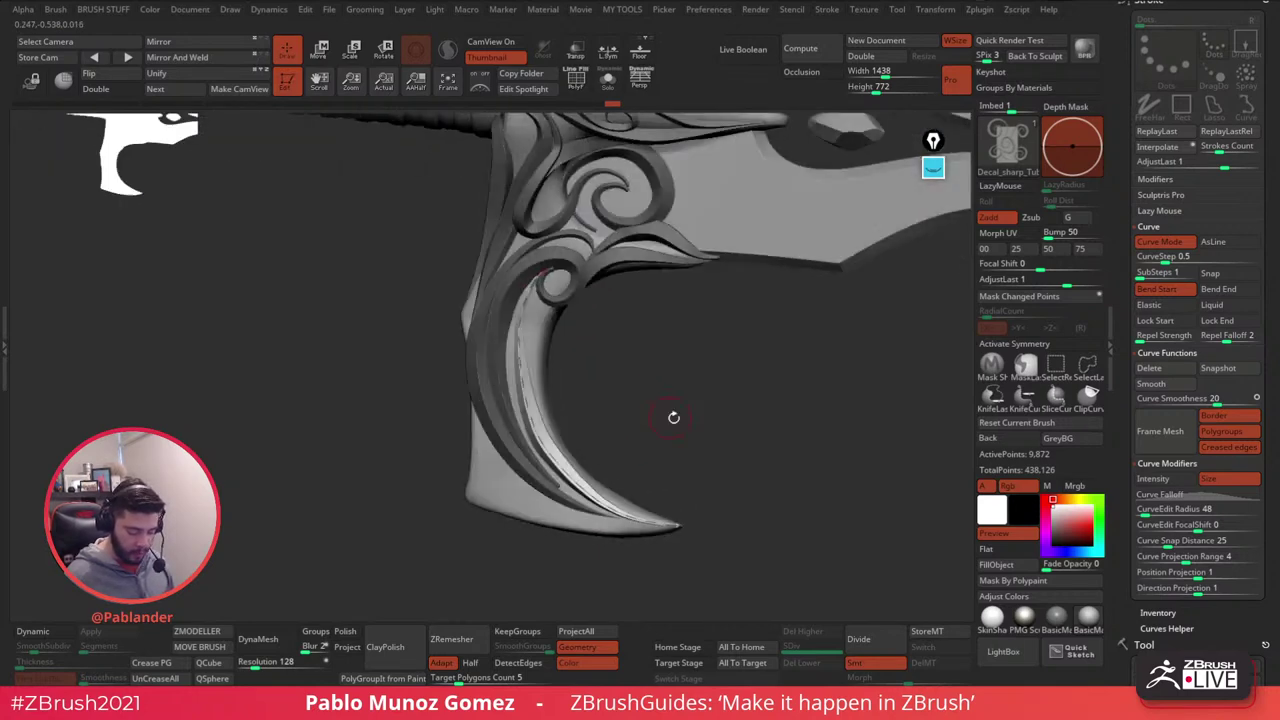
left_click_drag(570, 478, 562, 490)
left_click_drag(673, 533, 626, 521)
- Reposition the arm tube's lower end at the arm's tip and adjust its middle from the front
left_click_drag(707, 452, 705, 401)
left_click_drag(759, 468, 556, 340, "alt")
left_click_drag(537, 297, 530, 290)
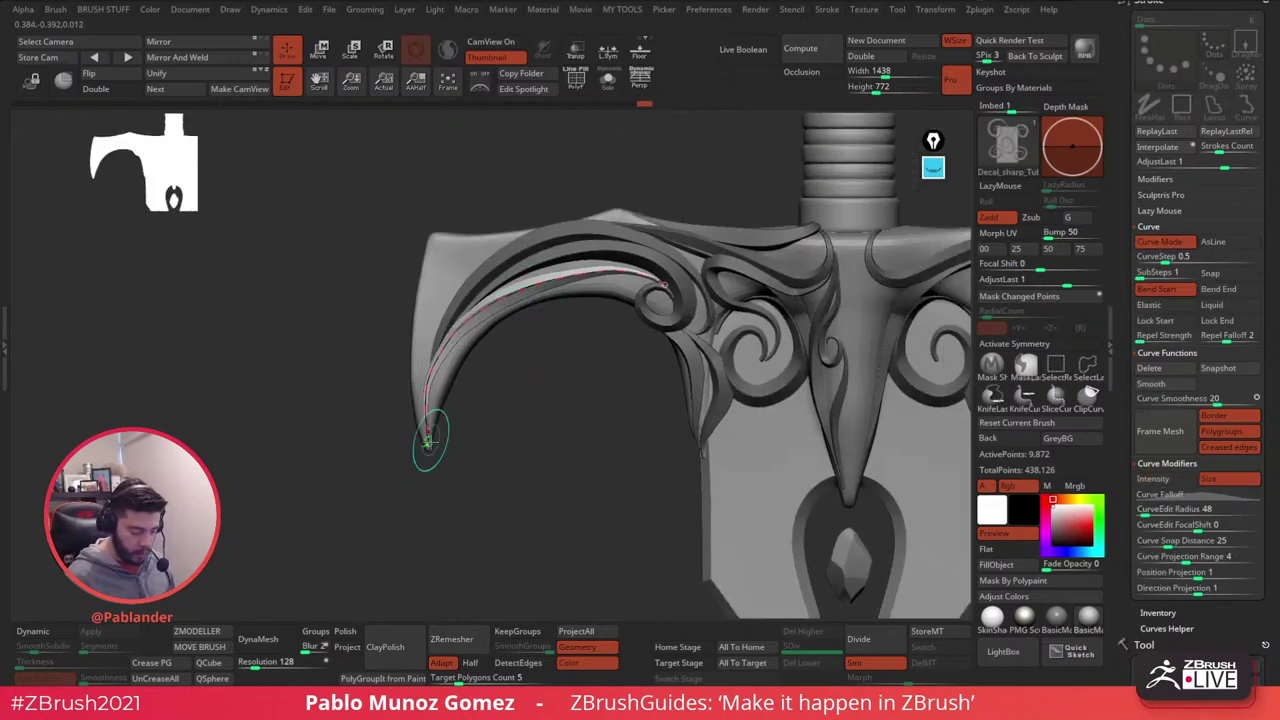
left_click_drag(431, 443, 466, 427)
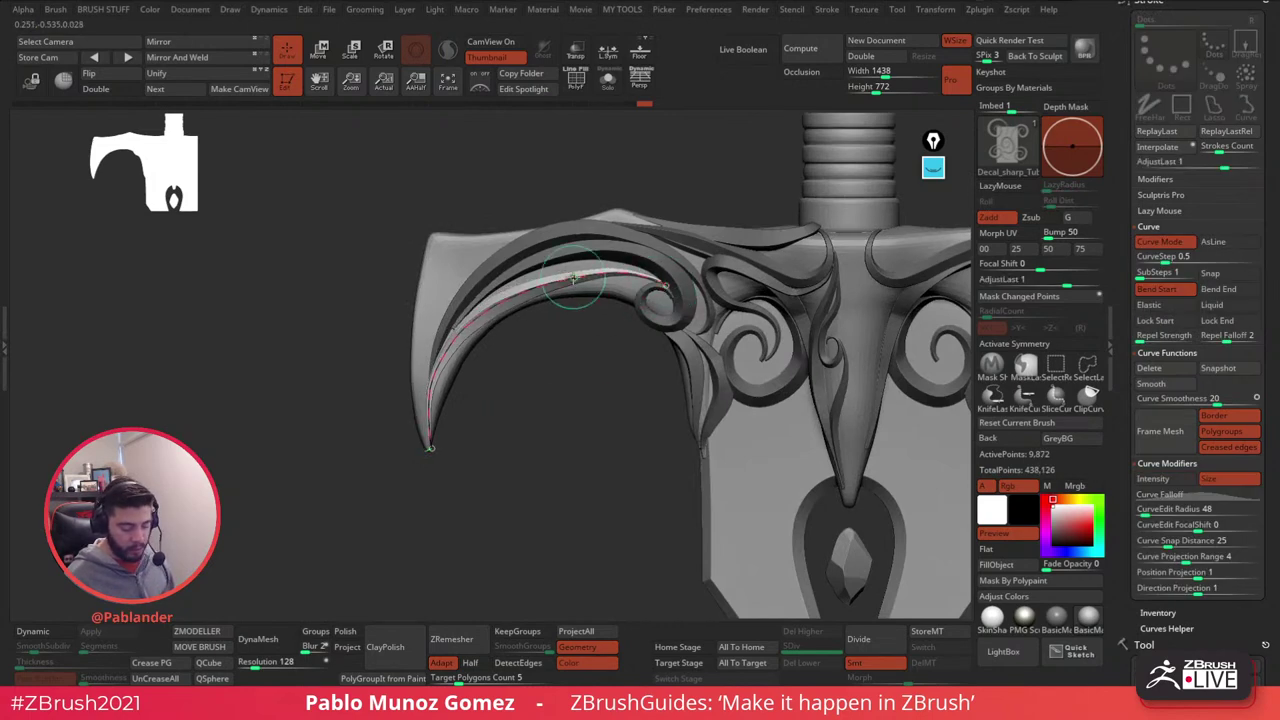
left_click_drag(567, 275, 560, 281)
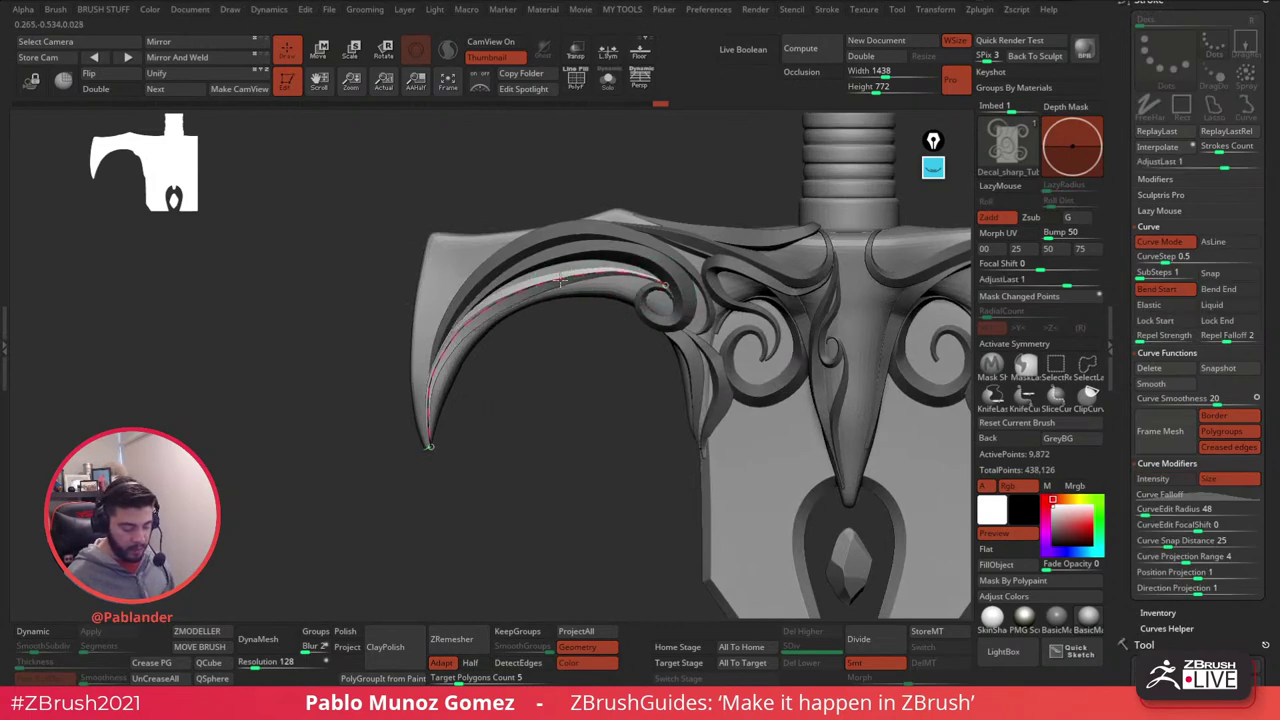
- Turn on Bend End, Lock Start and Lock End, and smooth the arm tube's arc between the spiral and the arm's tip
left_click(1222, 290)
left_click(1182, 321)
left_click(1213, 321)
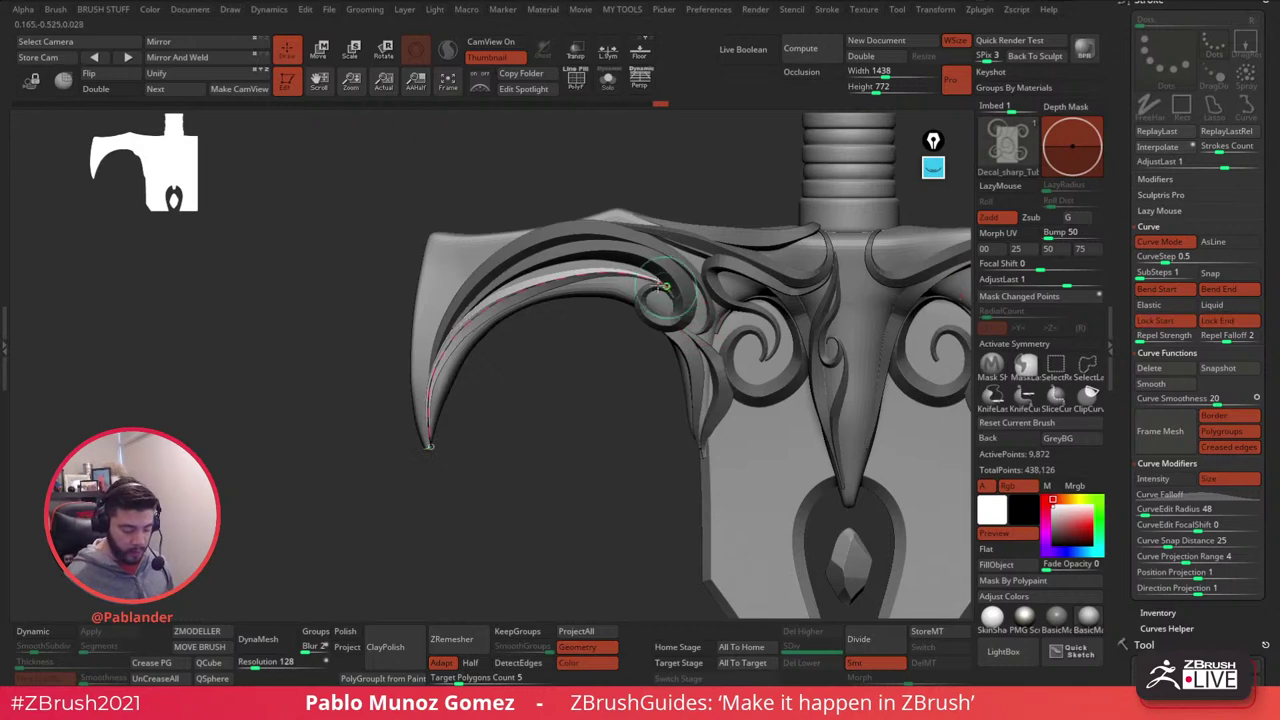
left_click(577, 273)
left_click(491, 308)
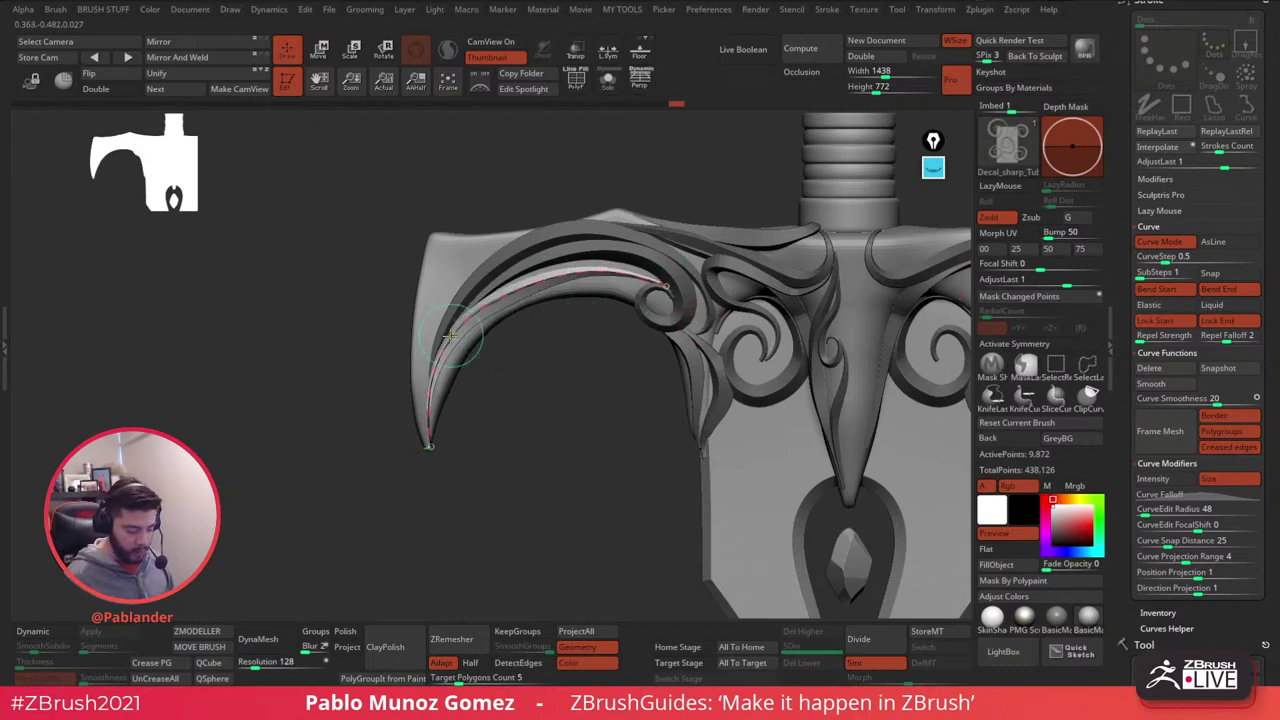
left_click(460, 337)
left_click(428, 446)
mouse_move(440, 429)
left_mouse_down()
mouse_move(491, 423)
mouse_move(408, 426)
mouse_move(541, 403)
left_mouse_up()
left_click(440, 427)
mouse_move(563, 290)
left_mouse_down("shift")
mouse_move(524, 290)
mouse_move(611, 277)
mouse_move(670, 290)
mouse_move(467, 348)
left_mouse_up("shift")
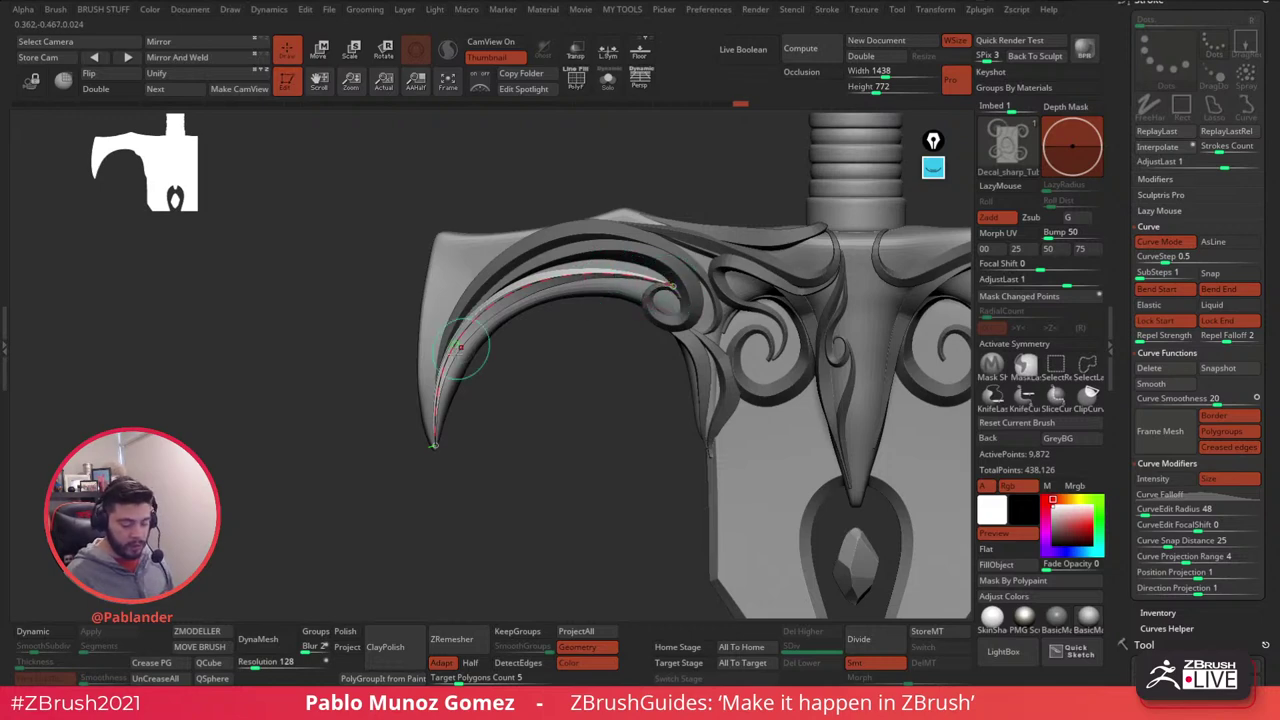
- Turn Bend End and both curve locks back off, and release the arm tube's curve
left_click(1229, 290)
left_click(1228, 321)
left_click(1172, 321)
left_click_drag(600, 440, 482, 458)
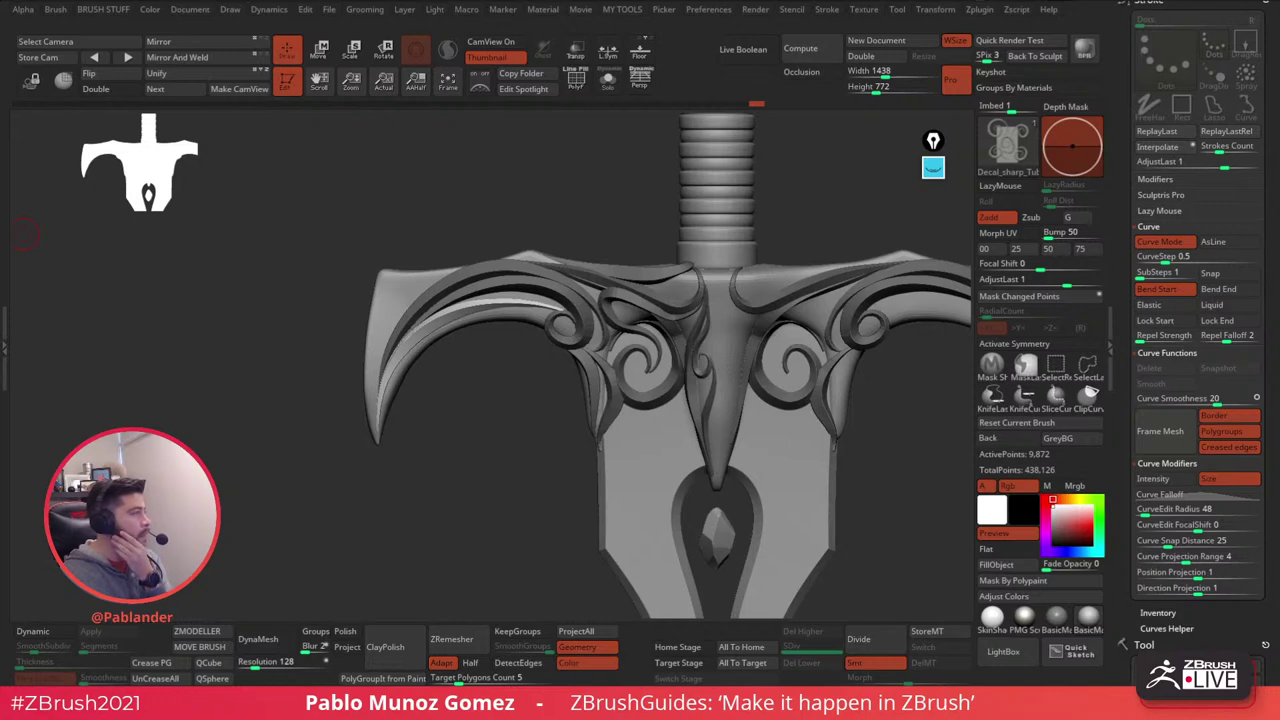
- Switch to the browser showing 3dconceptartist.com and look at the Featured Courses section
left_click_drag(2, 236, 668, 2)
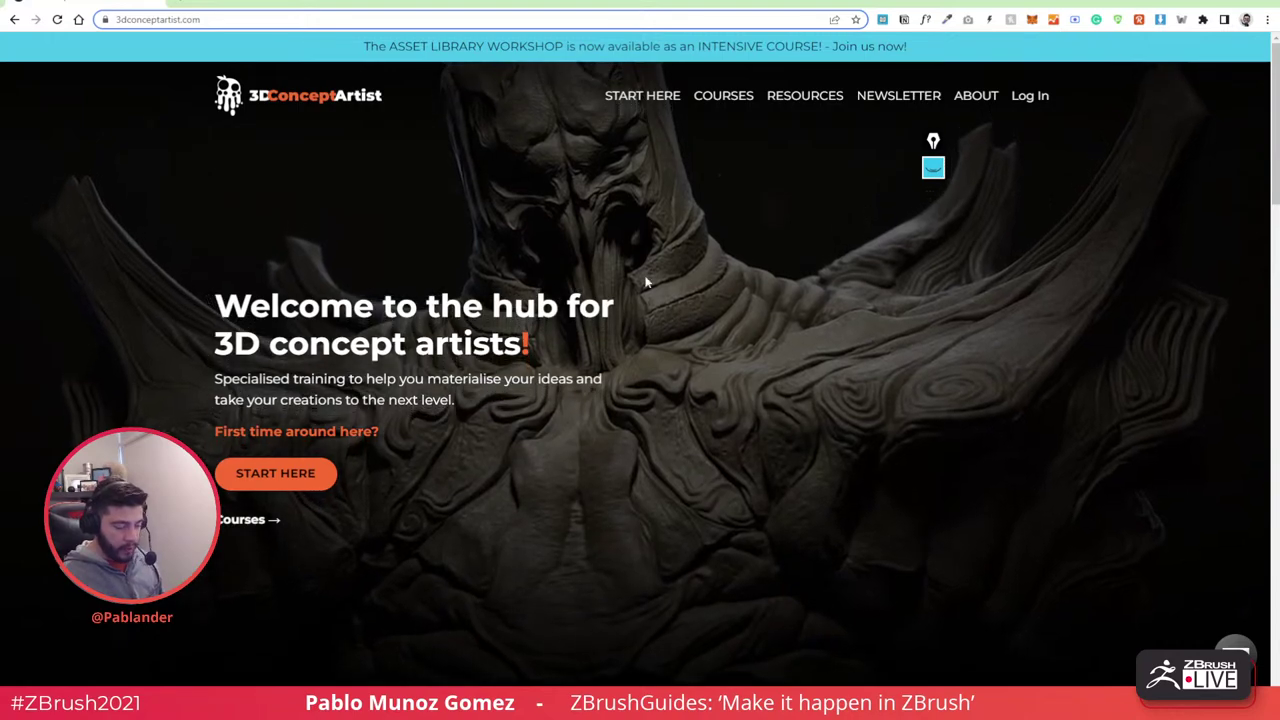
scroll(700, 285, "down", 6)
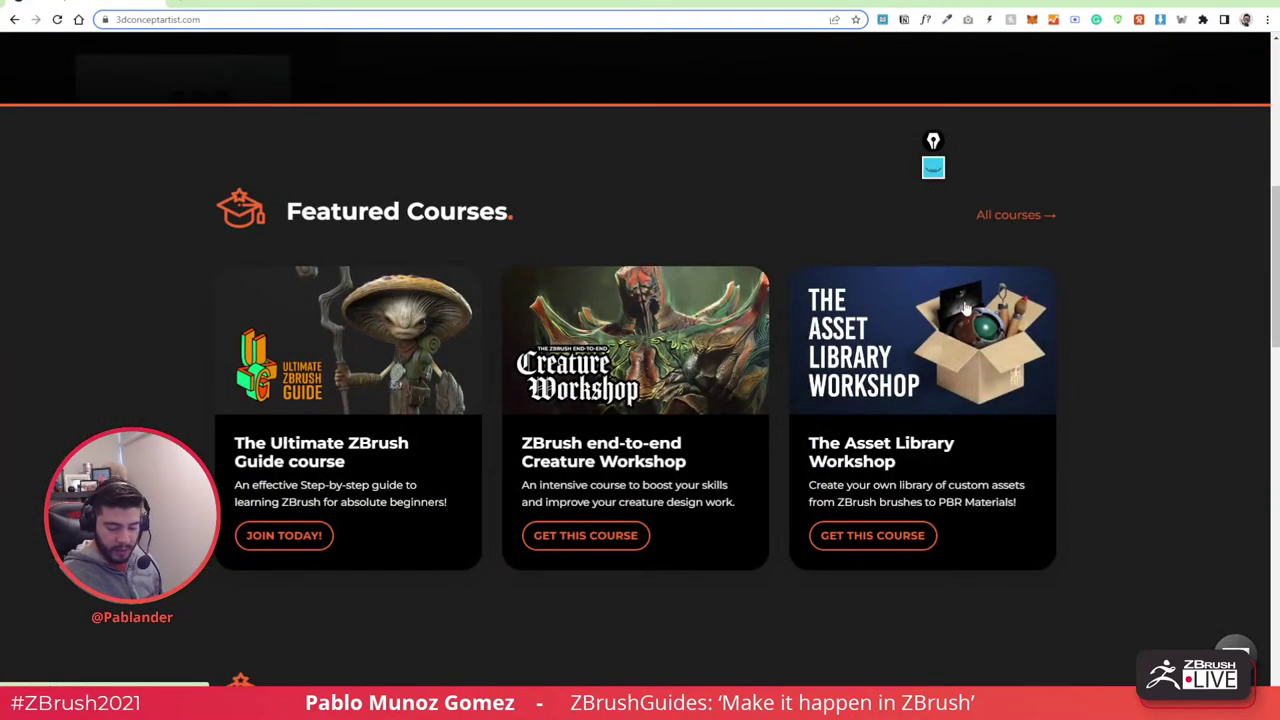
- Open the Asset Library Workshop course page from the announcement above the 3dconceptartist.com home page's header
scroll(489, 374, "up", 5)
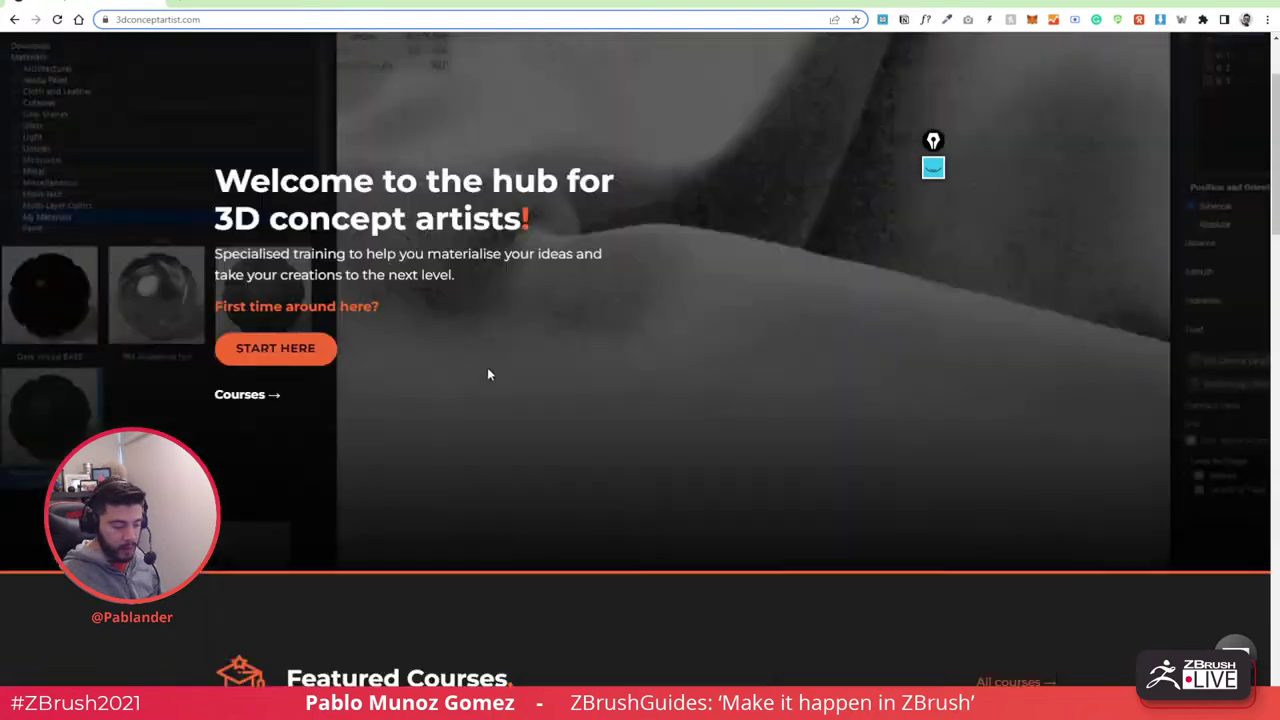
scroll(488, 374, "up", 2)
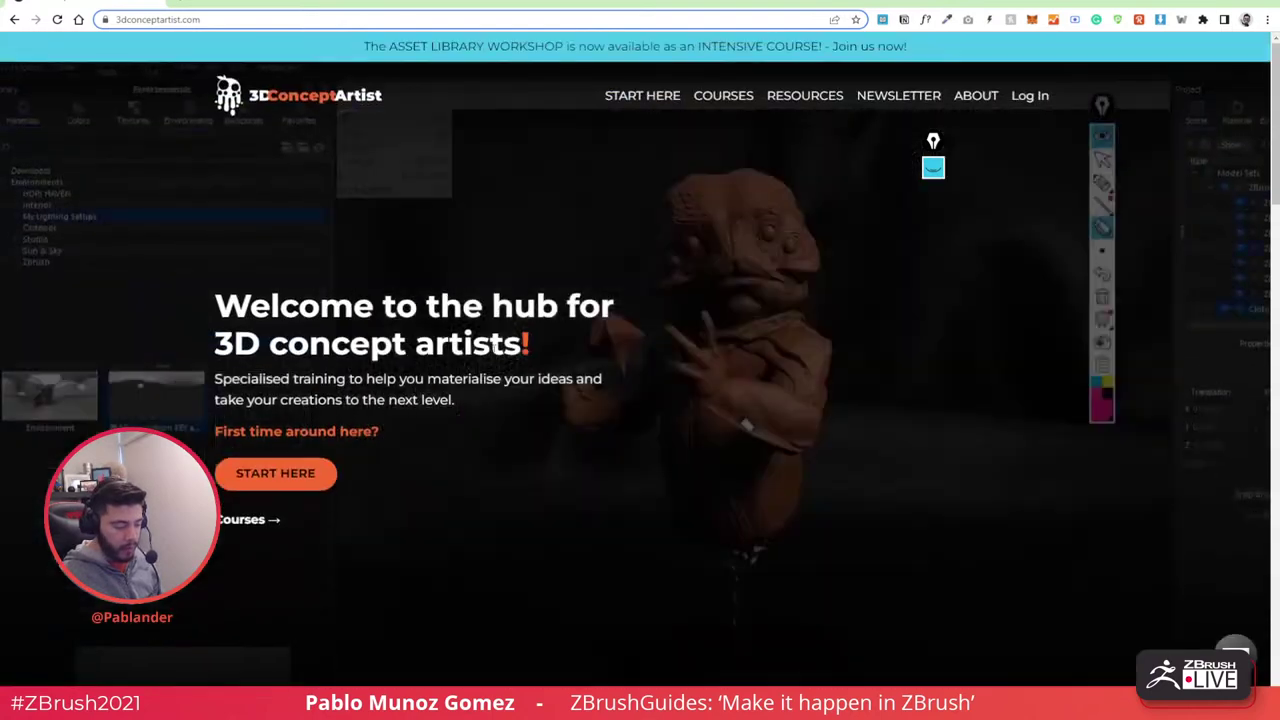
left_click(694, 54)
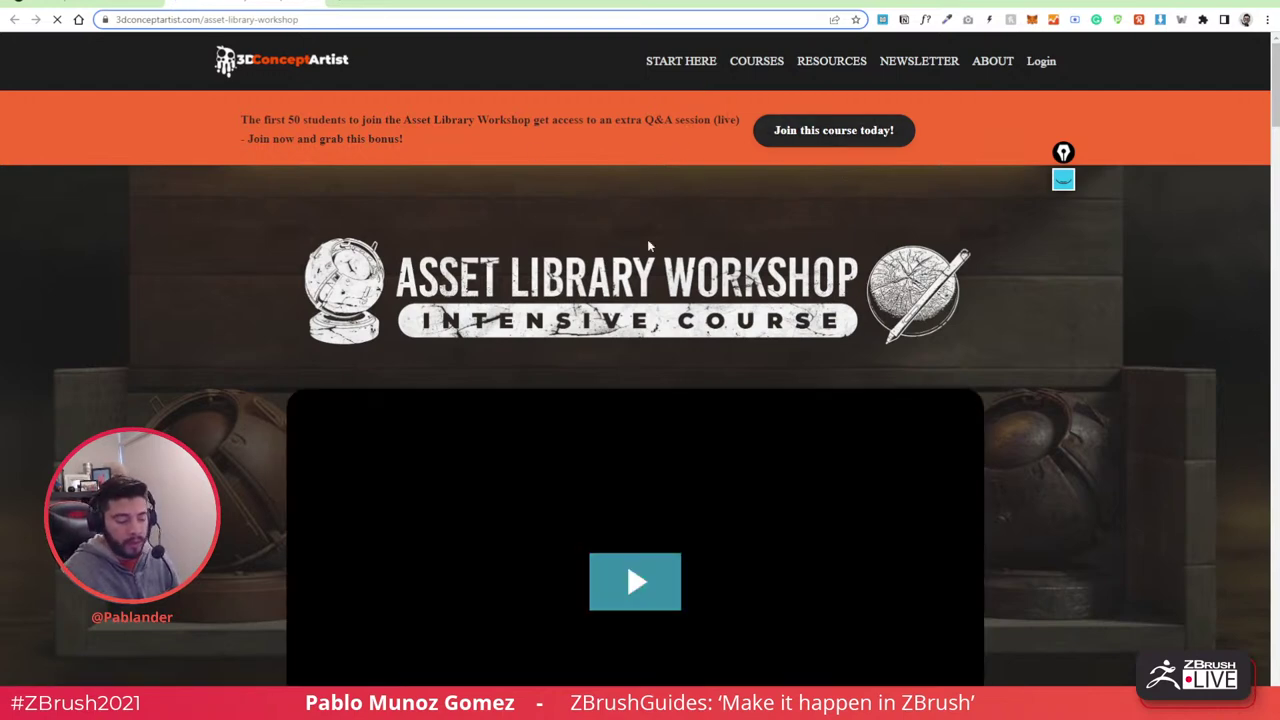
- Look through the Asset Library Workshop page, examining the sample assets, pricing, lesson coverage and student testimonials
scroll(860, 230, "down", 3)
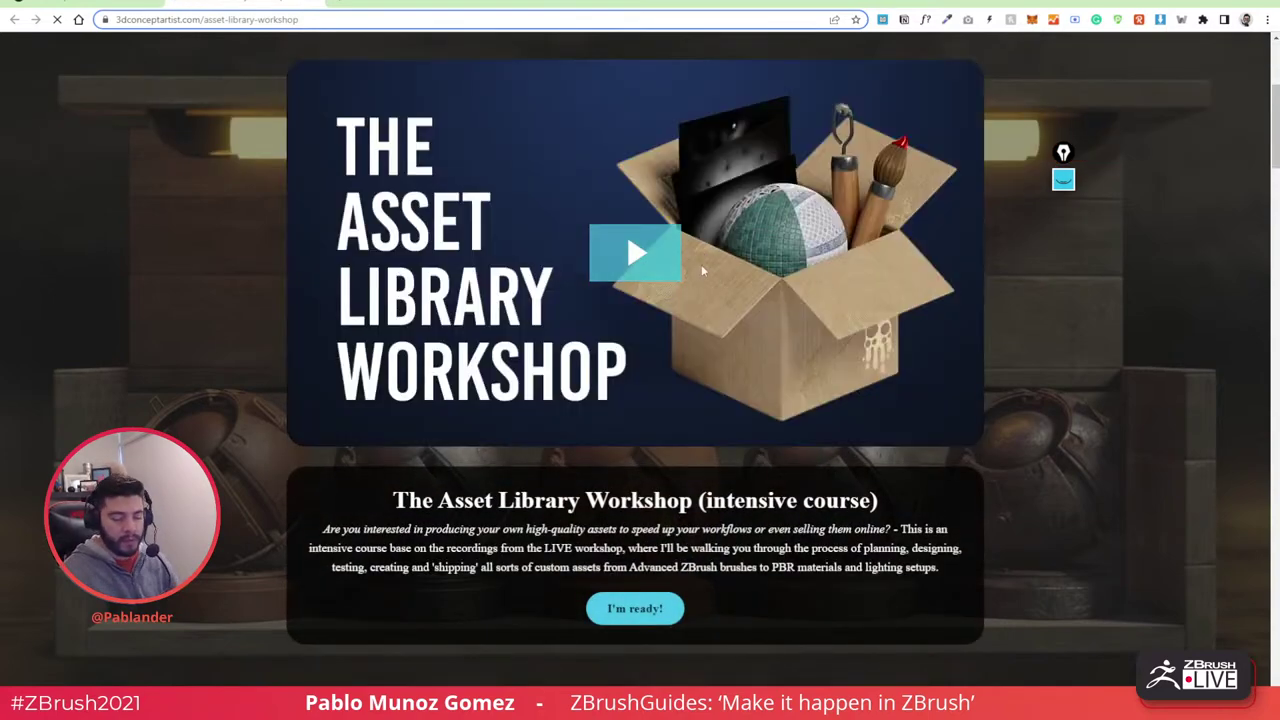
scroll(817, 266, "down", 4)
scroll(793, 242, "down", 7)
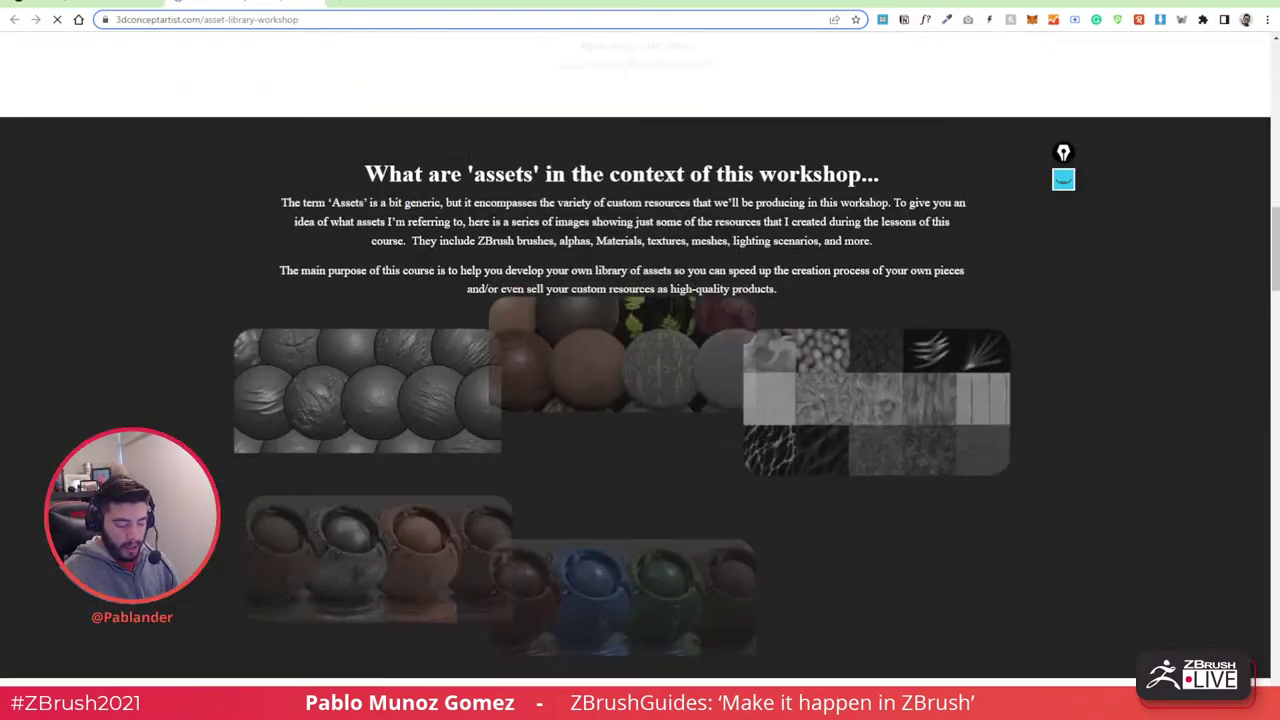
scroll(467, 207, "up", 2)
scroll(297, 196, "down", 1)
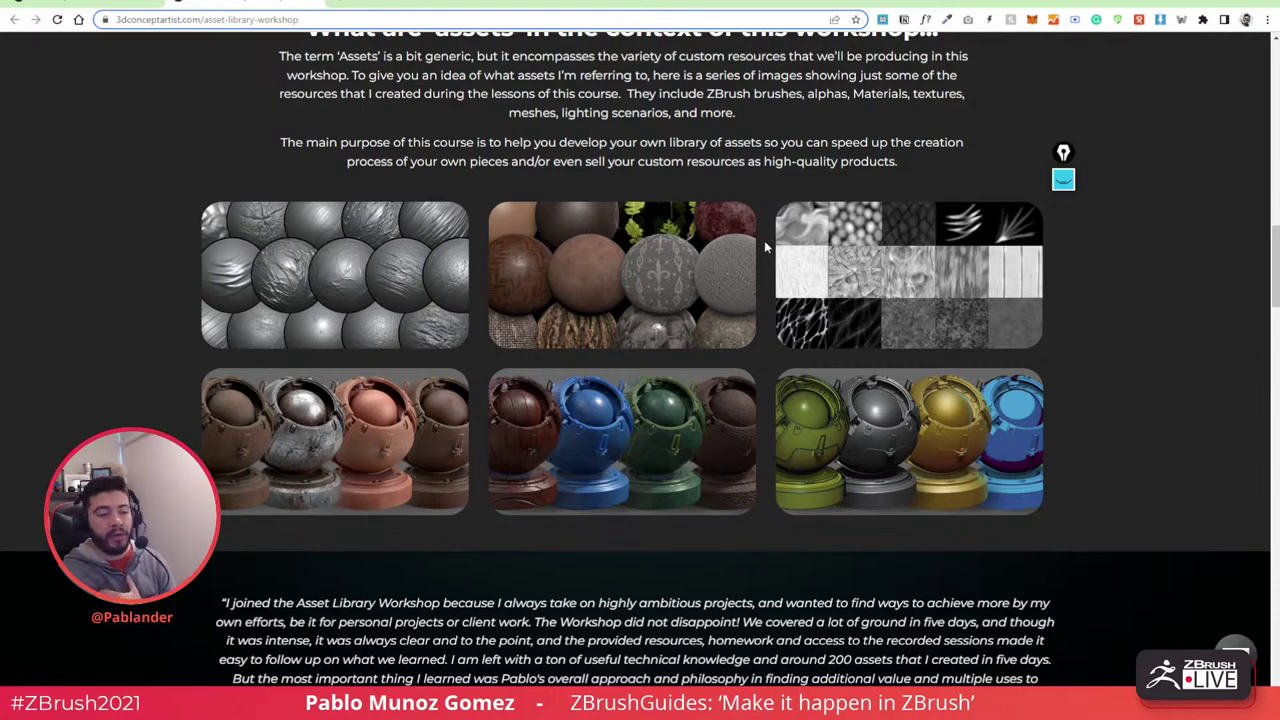
scroll(779, 184, "down", 2)
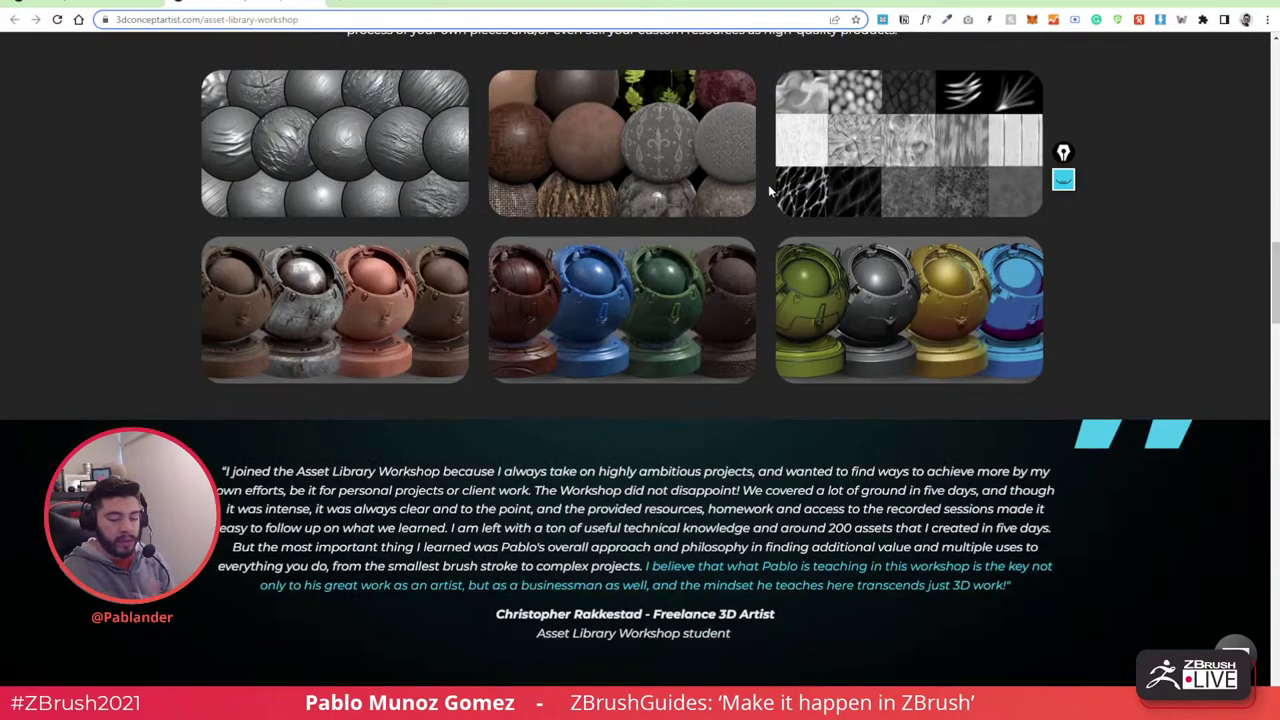
scroll(768, 188, "up", 3)
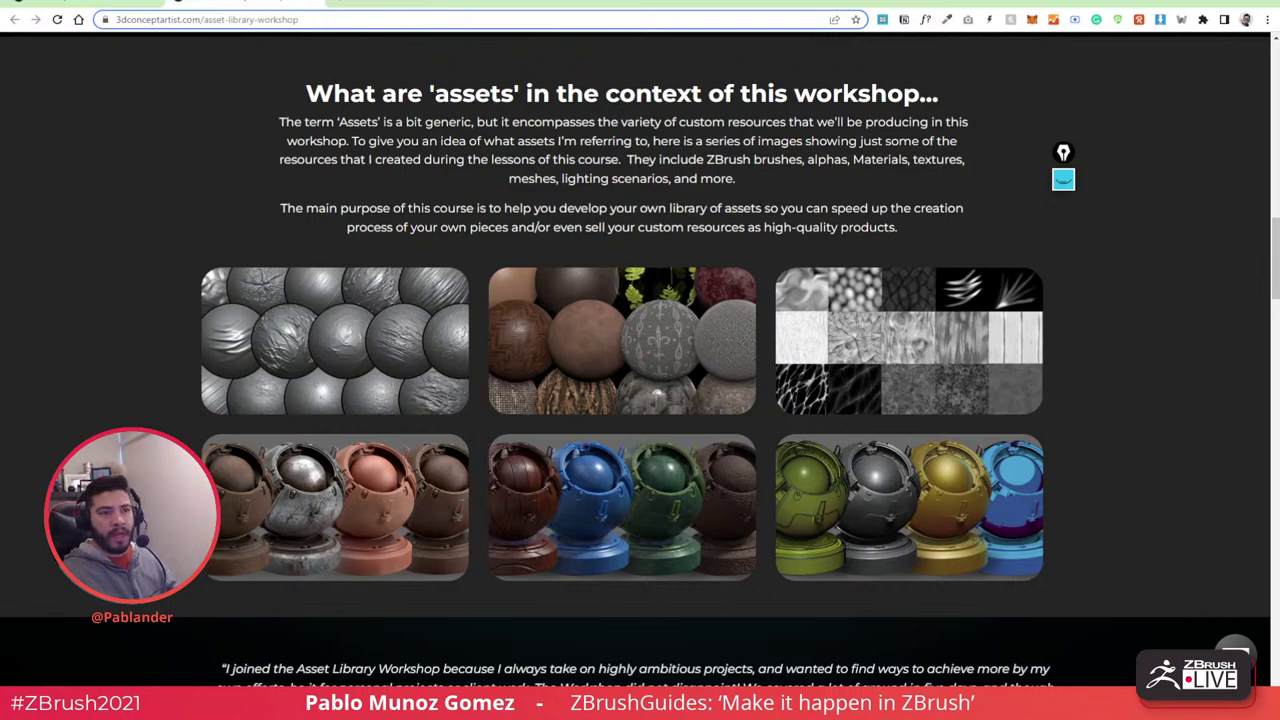
scroll(805, 230, "down", 1)
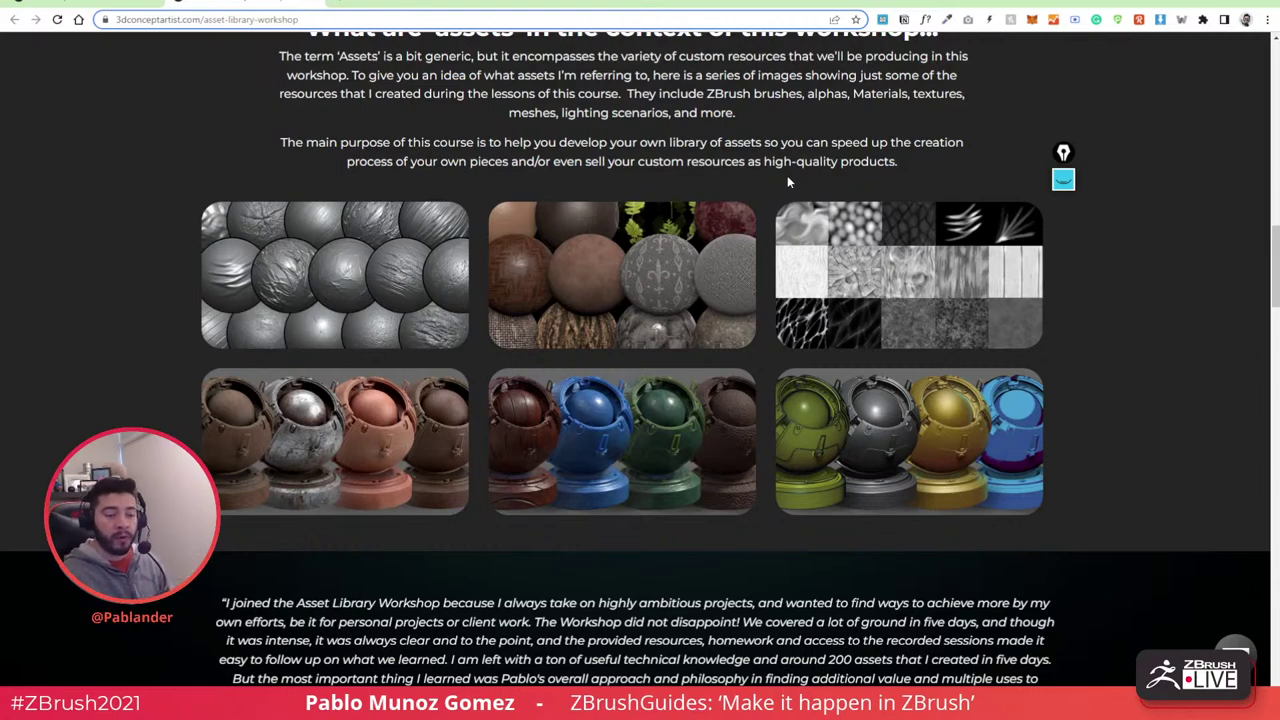
scroll(771, 183, "down", 8)
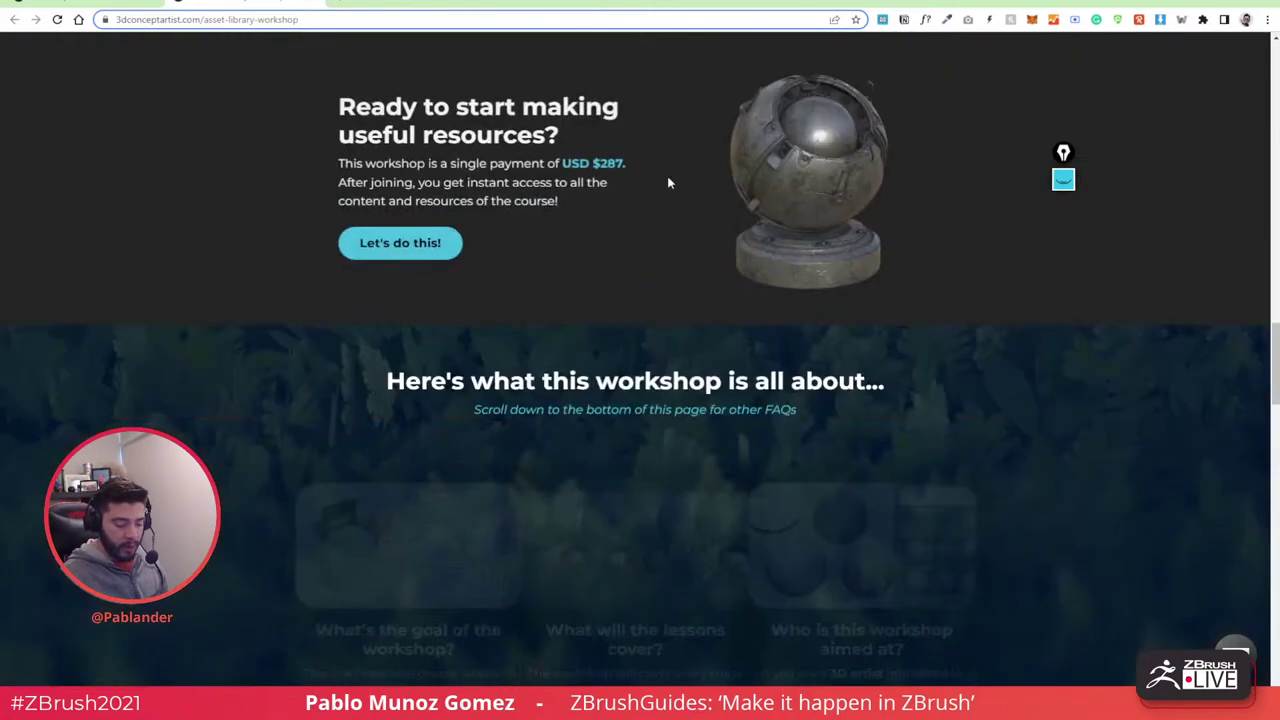
scroll(668, 180, "down", 2)
scroll(712, 193, "down", 4)
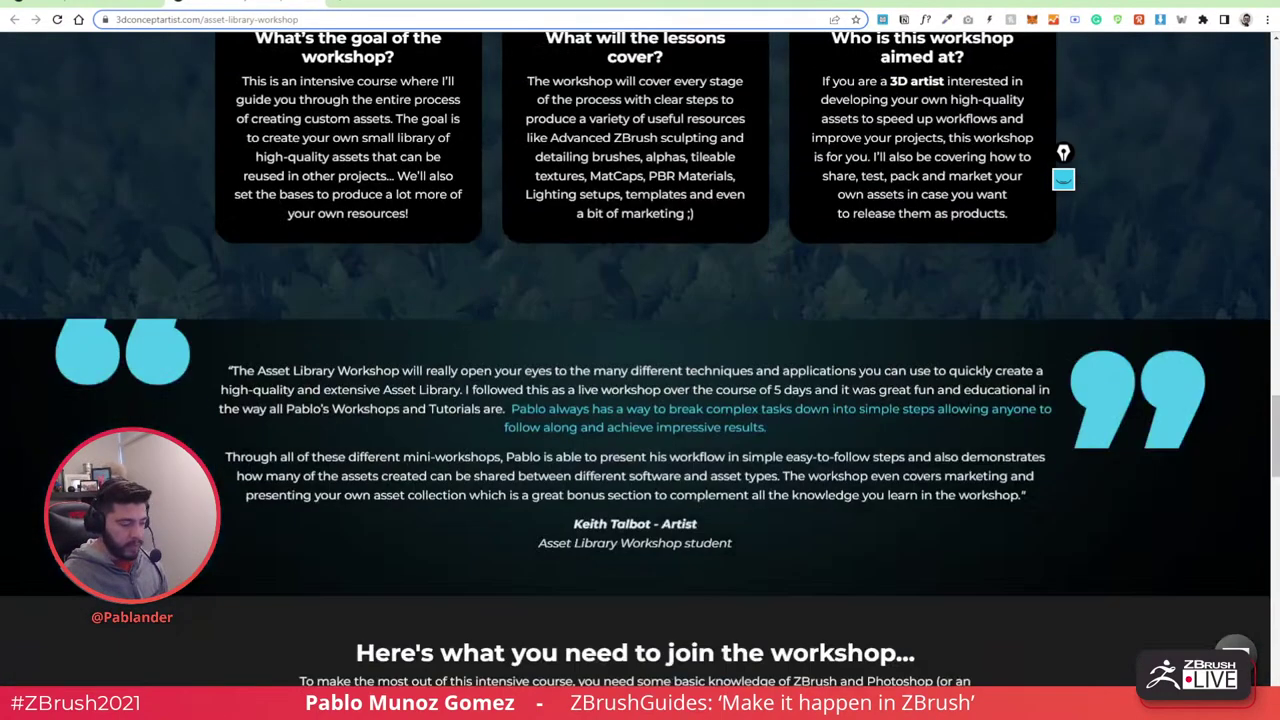
left_click(394, 20)
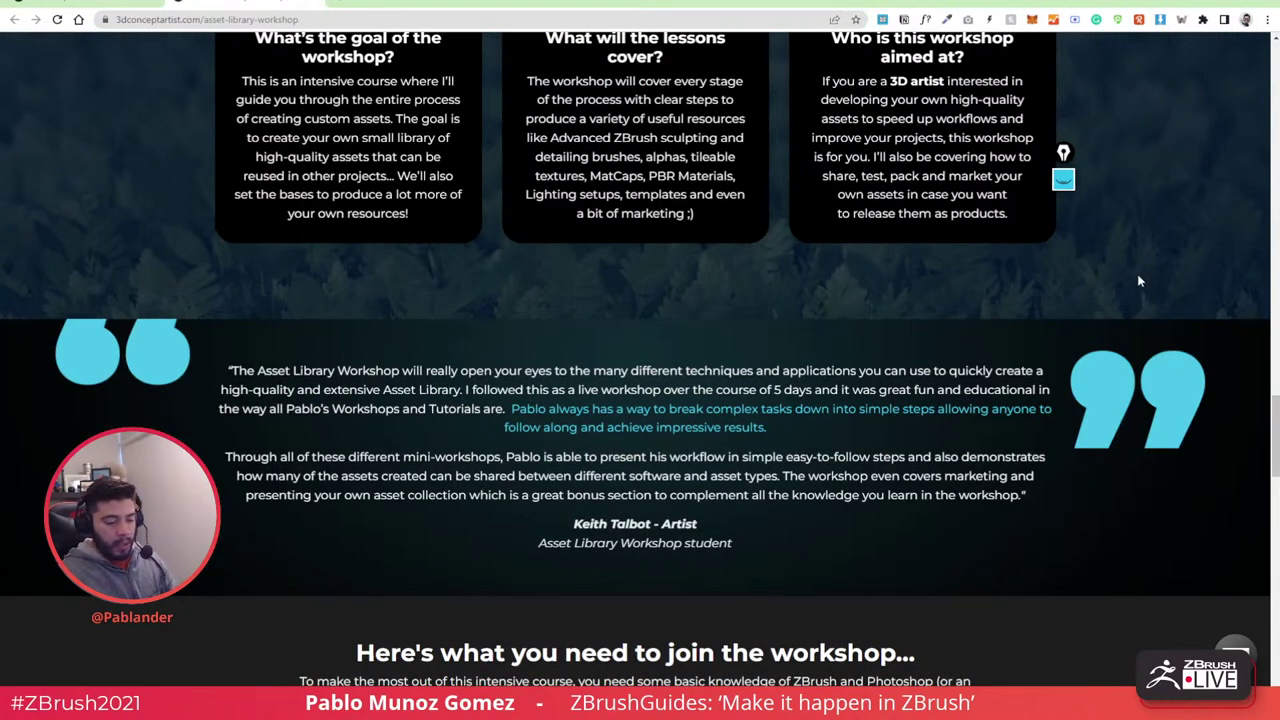
- Switch back to ZBrush and adjust the Decal_sharp_Tube brush's Draw Size for work around the crossguard's centre spike
key("alt+Tab")
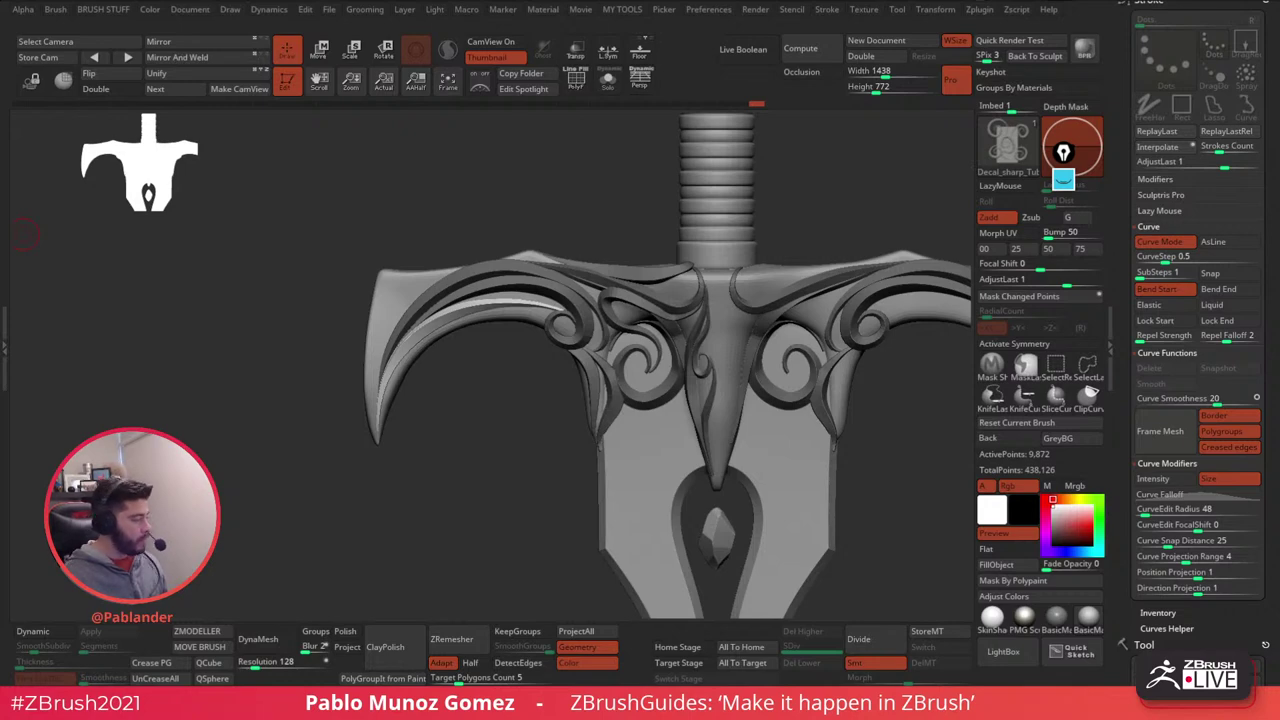
left_click_drag(852, 214, 625, 405)
mouse_move(817, 403)
left_mouse_down()
mouse_move(806, 400)
mouse_move(822, 436)
mouse_move(814, 394)
mouse_move(794, 424)
left_mouse_up()
mouse_move(673, 372)
left_mouse_down("alt")
mouse_move(620, 323)
mouse_move(685, 330)
mouse_move(680, 346)
left_mouse_up("alt")
key("space")
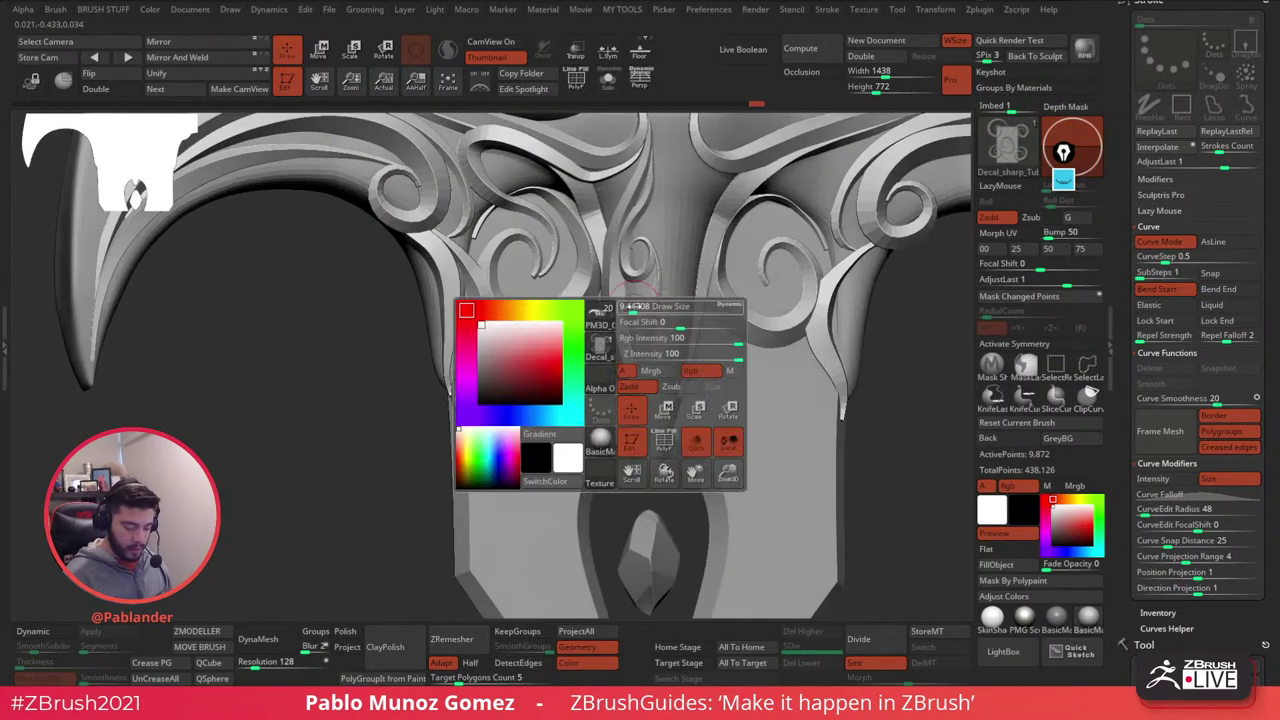
left_click_drag(622, 307, 630, 307)
right_click_drag(606, 308, 628, 310)
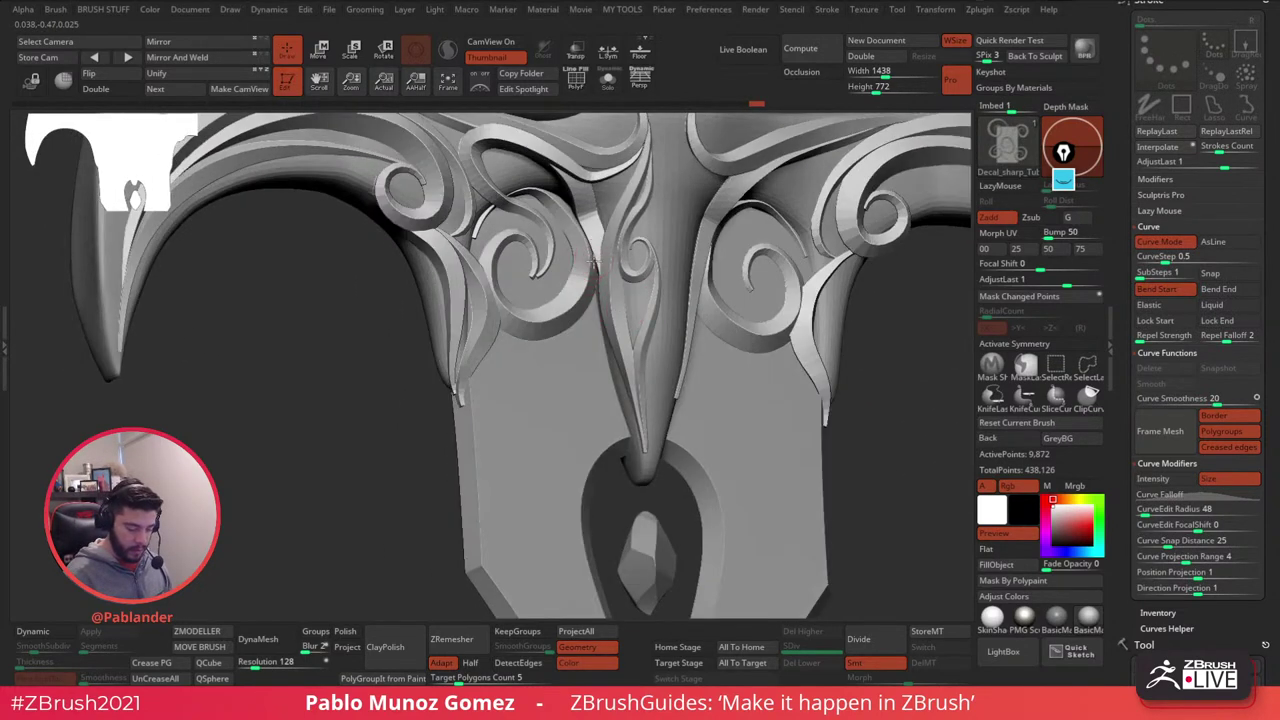
- Draw a fan of three curved tubes on the blade, running from below the left spiral to the centre spike's tip
mouse_move(594, 262)
left_mouse_down()
mouse_move(555, 358)
mouse_move(640, 452)
left_mouse_up()
left_click(673, 378)
right_click_drag(673, 378, 690, 302)
mouse_move(592, 268)
left_mouse_down()
mouse_move(590, 348)
mouse_move(684, 379)
left_mouse_up()
left_click(602, 308)
mouse_move(583, 266)
left_mouse_down()
mouse_move(557, 277)
mouse_move(614, 374)
mouse_move(683, 377)
left_mouse_up()
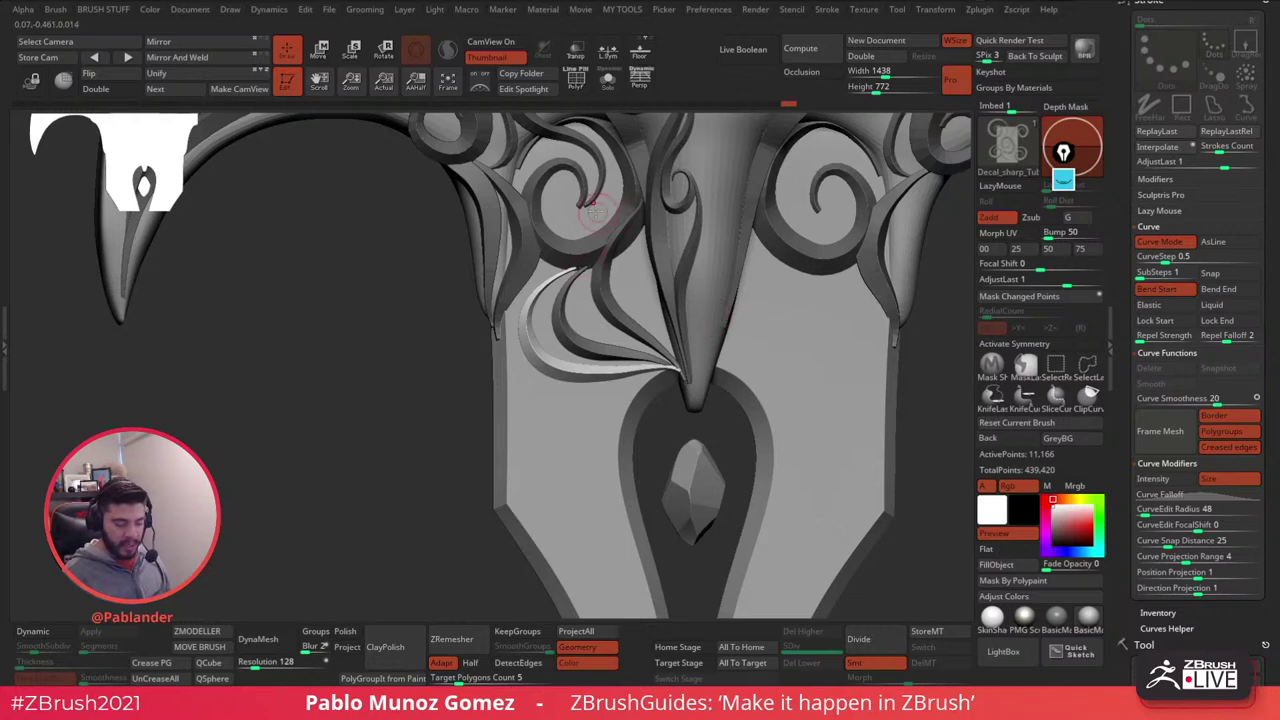
- Try to draw a short tube linking the fan's upper end to the tip of the crossguard's side tubes
right_click_drag(586, 220, 601, 285, "alt")
right_click_drag(683, 372, 664, 294, "alt")
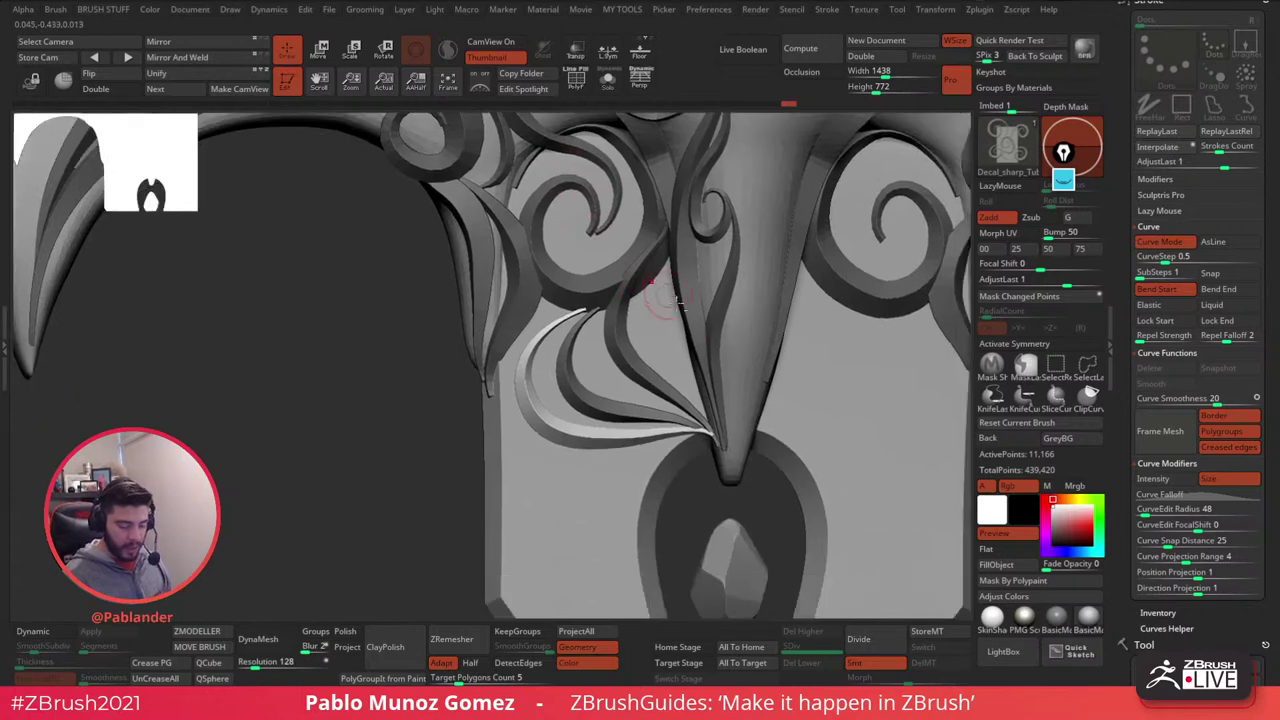
right_click_drag(680, 345, 668, 268, "alt")
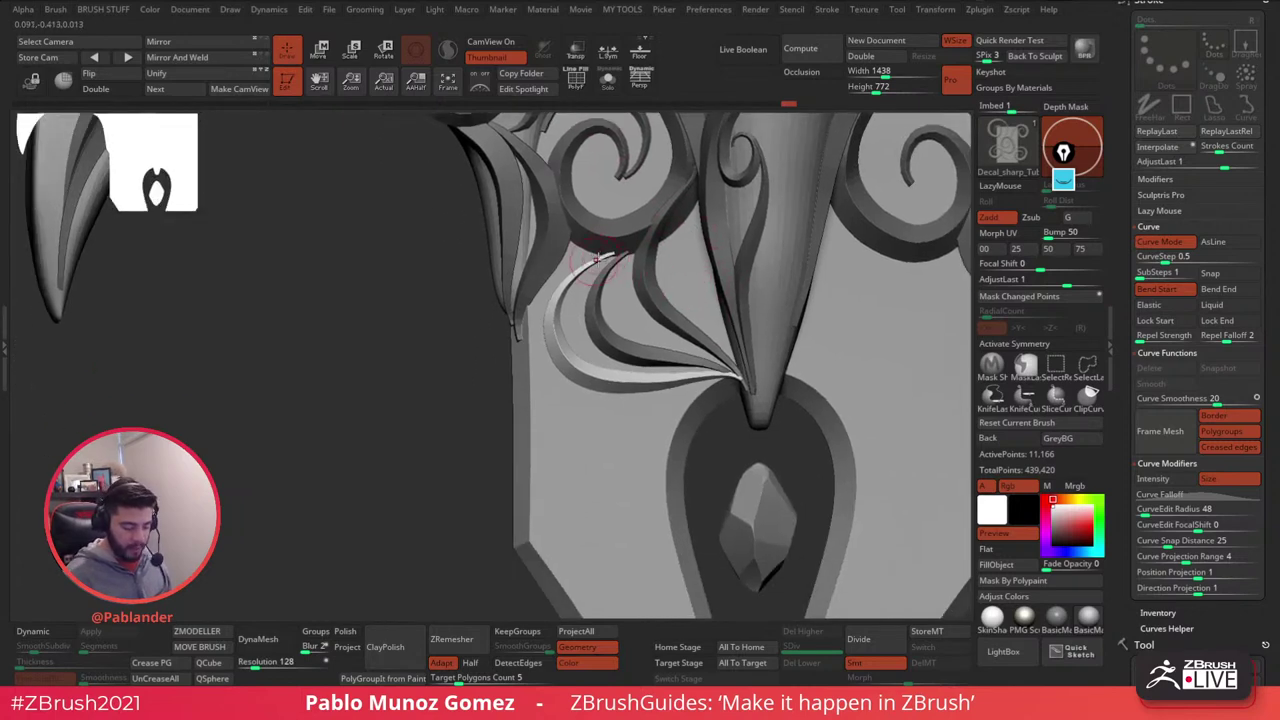
mouse_move(605, 255)
left_mouse_down()
mouse_move(530, 307)
mouse_move(521, 338)
left_mouse_up()
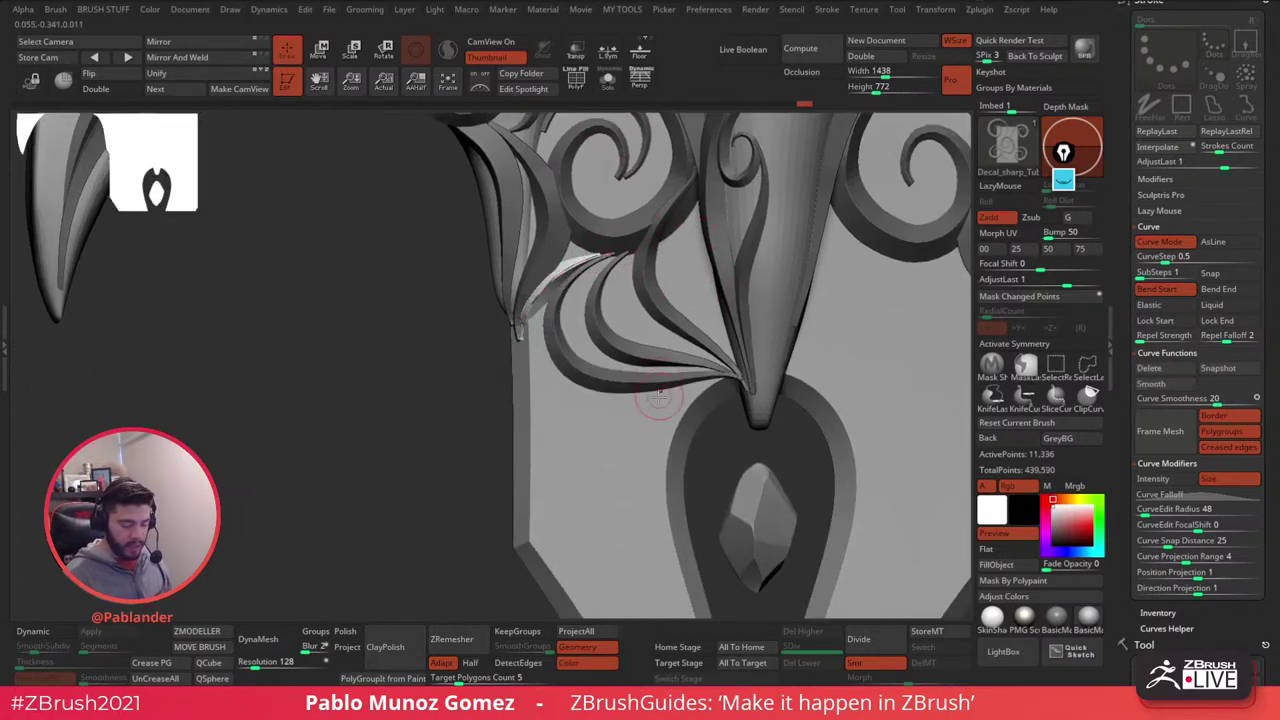
right_click_drag(664, 352, 649, 344)
key("ctrl+z")
left_click_drag(553, 278, 523, 341)
key("ctrl+z")
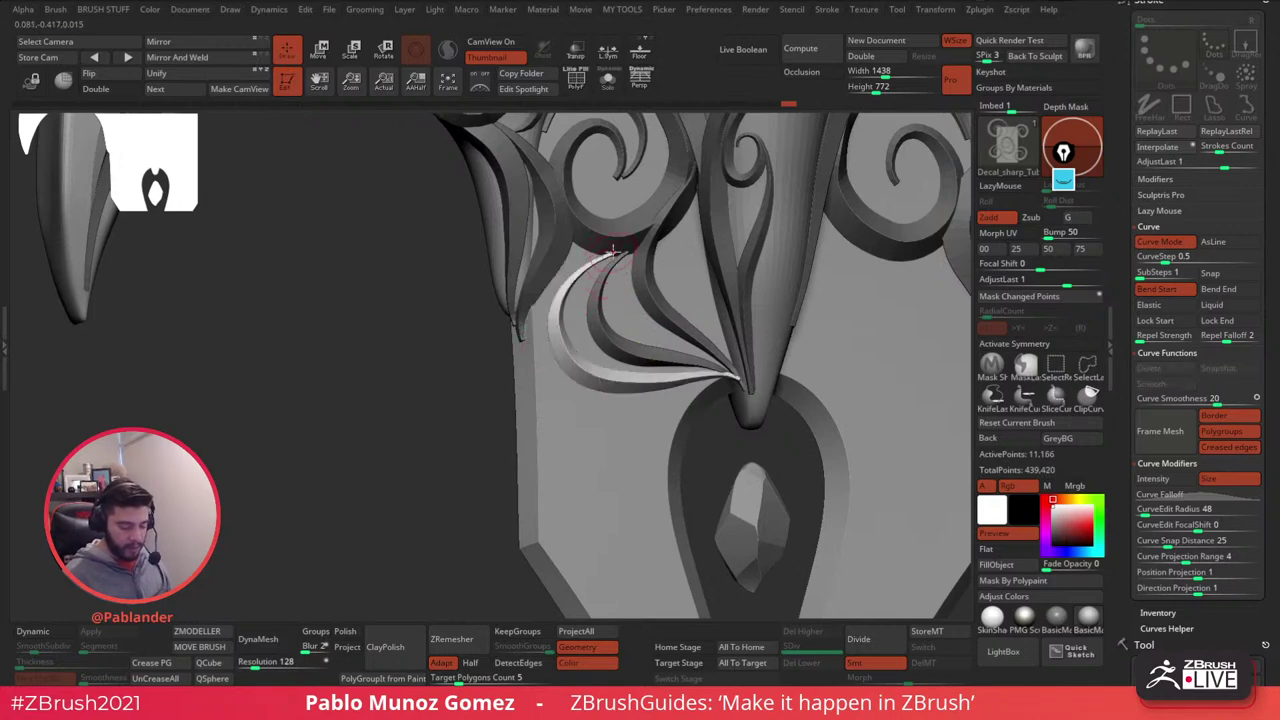
- Draw a short curved tube from the fan's upper end to the side tubes' tip, reposition its lower end and release the curve
mouse_move(615, 252)
left_mouse_down()
mouse_move(556, 276)
mouse_move(525, 366)
left_mouse_up()
right_click_drag(616, 342, 543, 320)
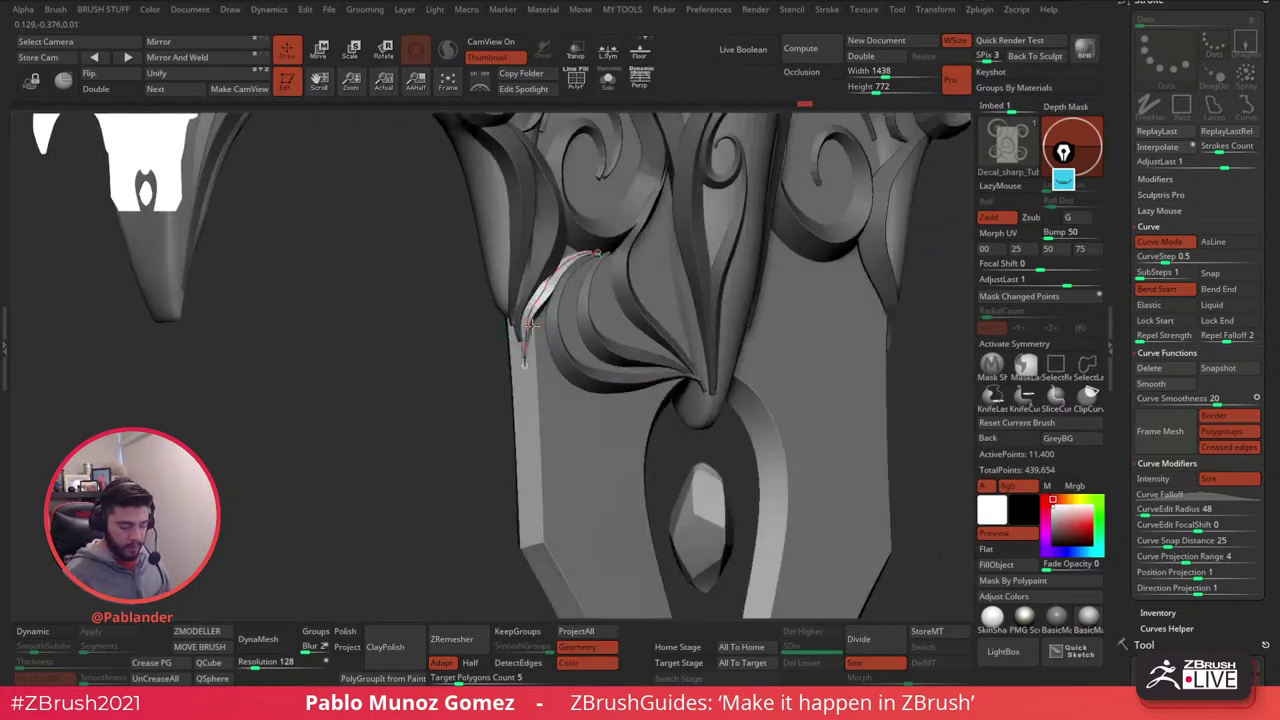
left_click_drag(524, 360, 524, 346)
mouse_move(538, 346)
right_mouse_down()
mouse_move(525, 347)
mouse_move(555, 312)
mouse_move(517, 346)
right_mouse_up()
left_click(563, 341)
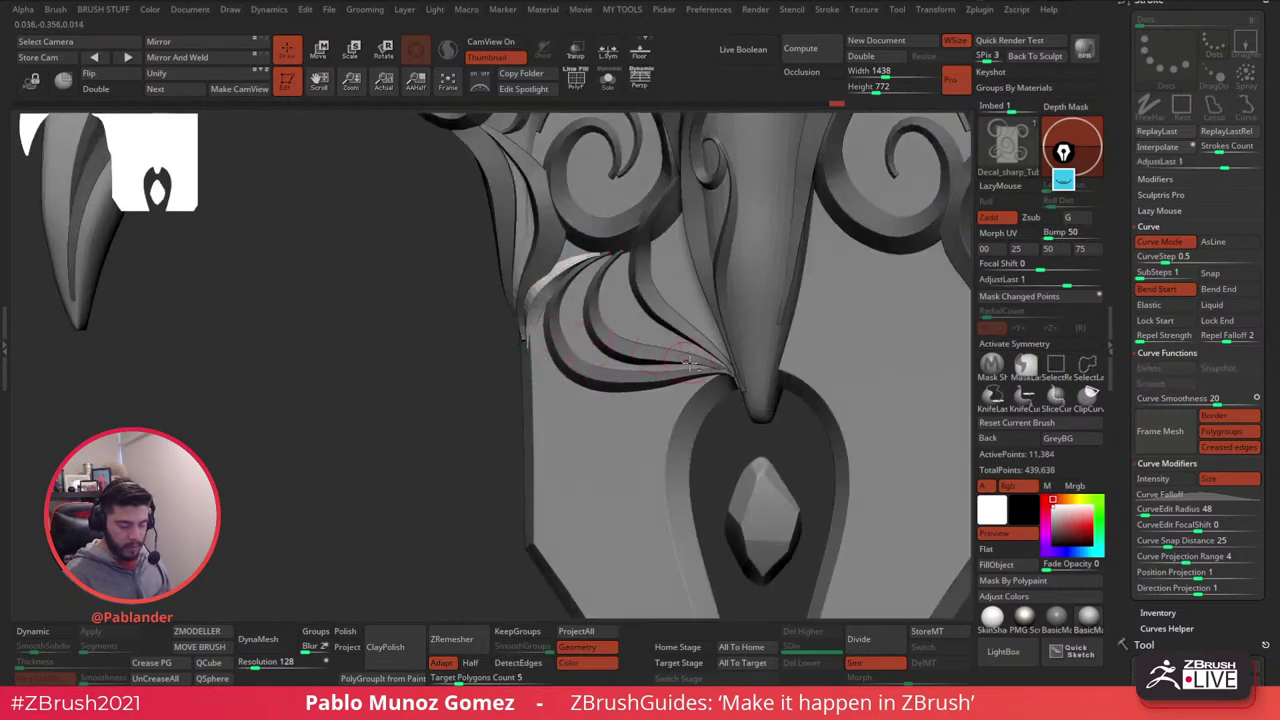
- Draw a small hooked tube in the gap between the left spiral and the centre spike
right_click_drag(672, 352, 698, 289, "ctrl")
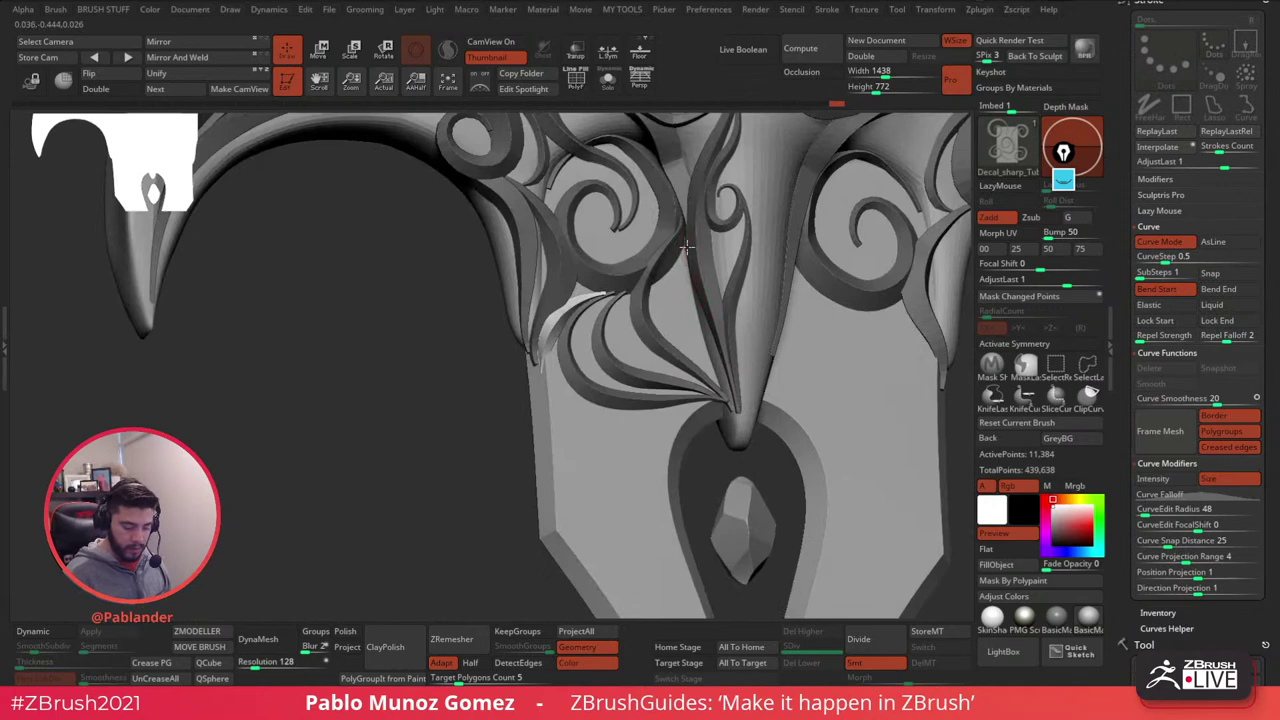
mouse_move(685, 249)
left_mouse_down()
mouse_move(657, 299)
mouse_move(695, 302)
mouse_move(687, 255)
left_mouse_up()
right_click_drag(702, 262, 713, 304)
left_click(728, 326)
- Draw a tube wrapping from the handle's base down onto the upper centre of the crossguard
right_click_drag(743, 350, 673, 367)
right_click_drag(674, 287, 680, 370)
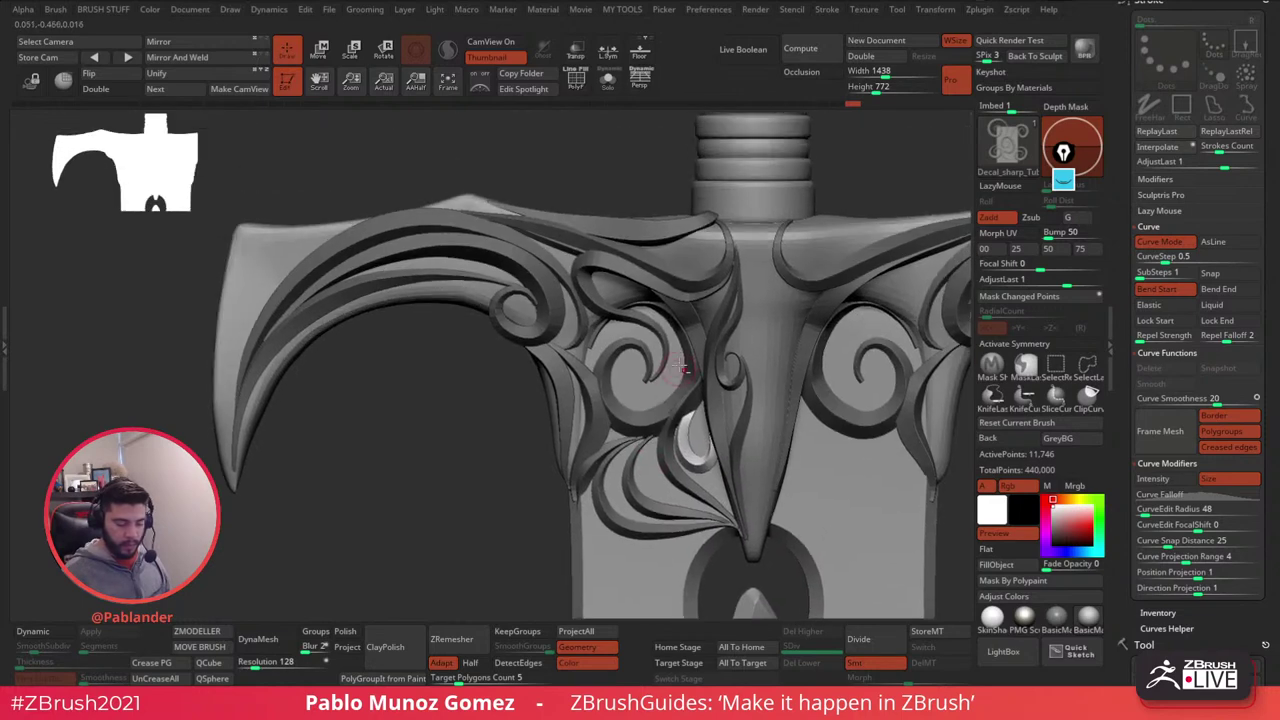
right_click_drag(728, 228, 663, 252)
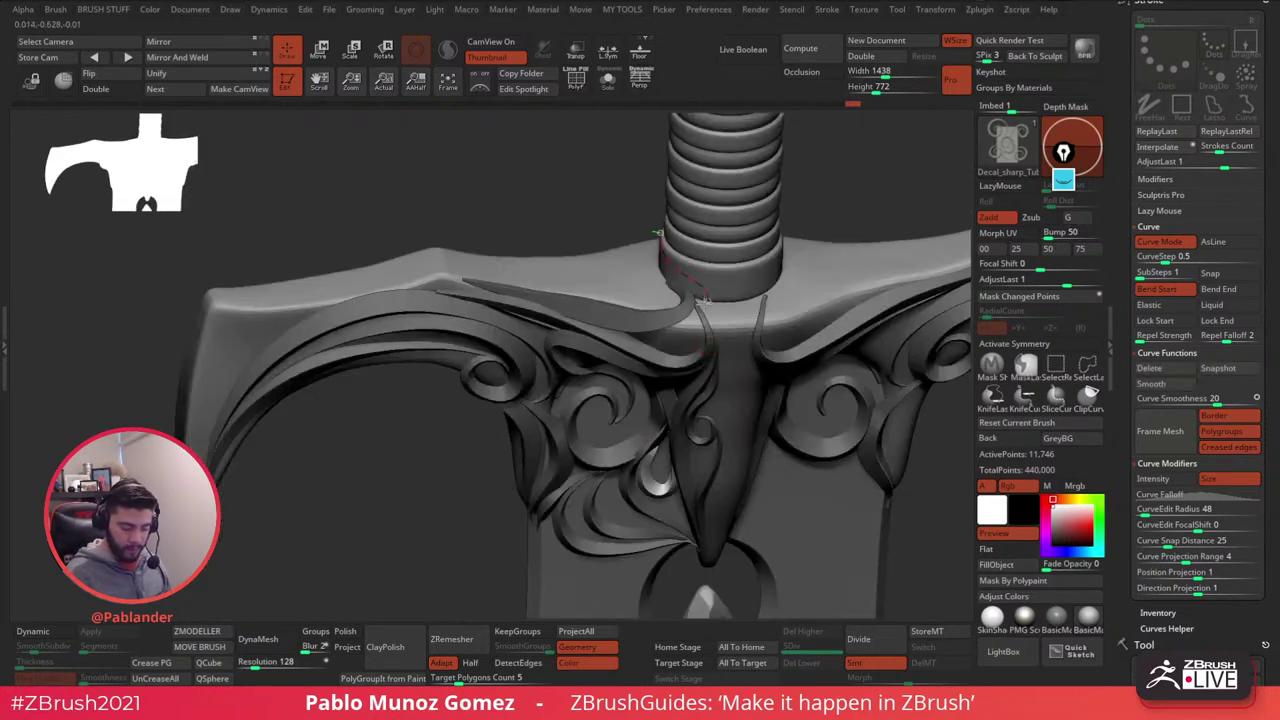
mouse_move(694, 343)
right_mouse_down()
mouse_move(696, 320)
mouse_move(706, 312)
mouse_move(693, 340)
mouse_move(710, 323)
mouse_move(691, 271)
mouse_move(650, 300)
mouse_move(658, 318)
mouse_move(636, 298)
mouse_move(600, 348)
mouse_move(622, 220)
right_mouse_up()
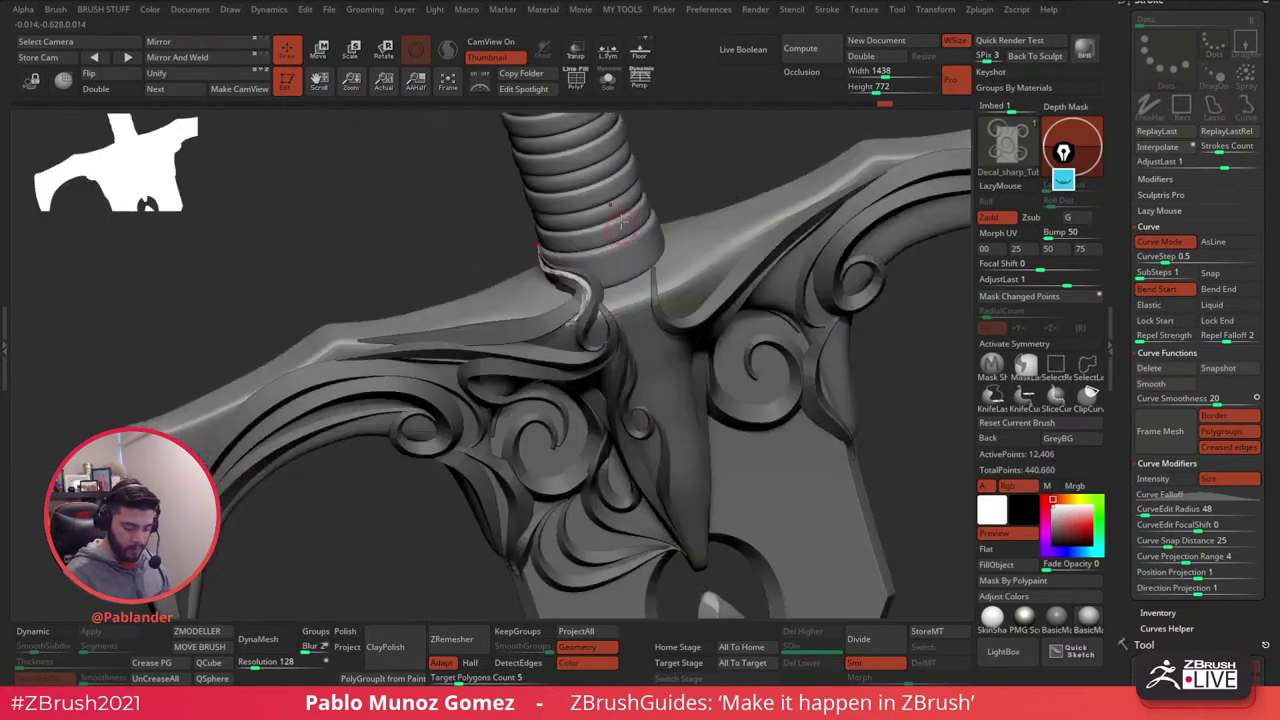
- Try to draw a long tube along the left arm's upper edge, from the handle's base to the arm's outer corner
mouse_move(597, 334)
right_mouse_down()
mouse_move(617, 399)
mouse_move(660, 360)
mouse_move(697, 243)
right_mouse_up()
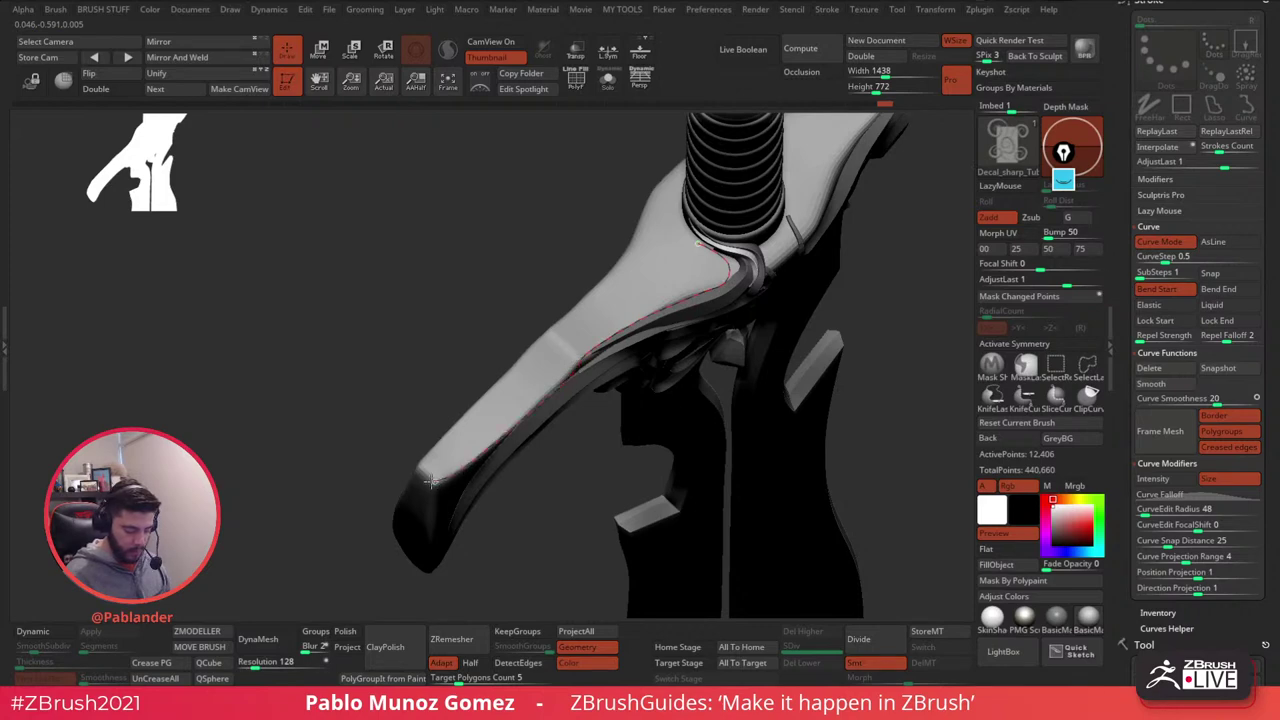
mouse_move(431, 481)
right_mouse_down()
mouse_move(480, 460)
mouse_move(554, 396)
mouse_move(655, 349)
right_mouse_up()
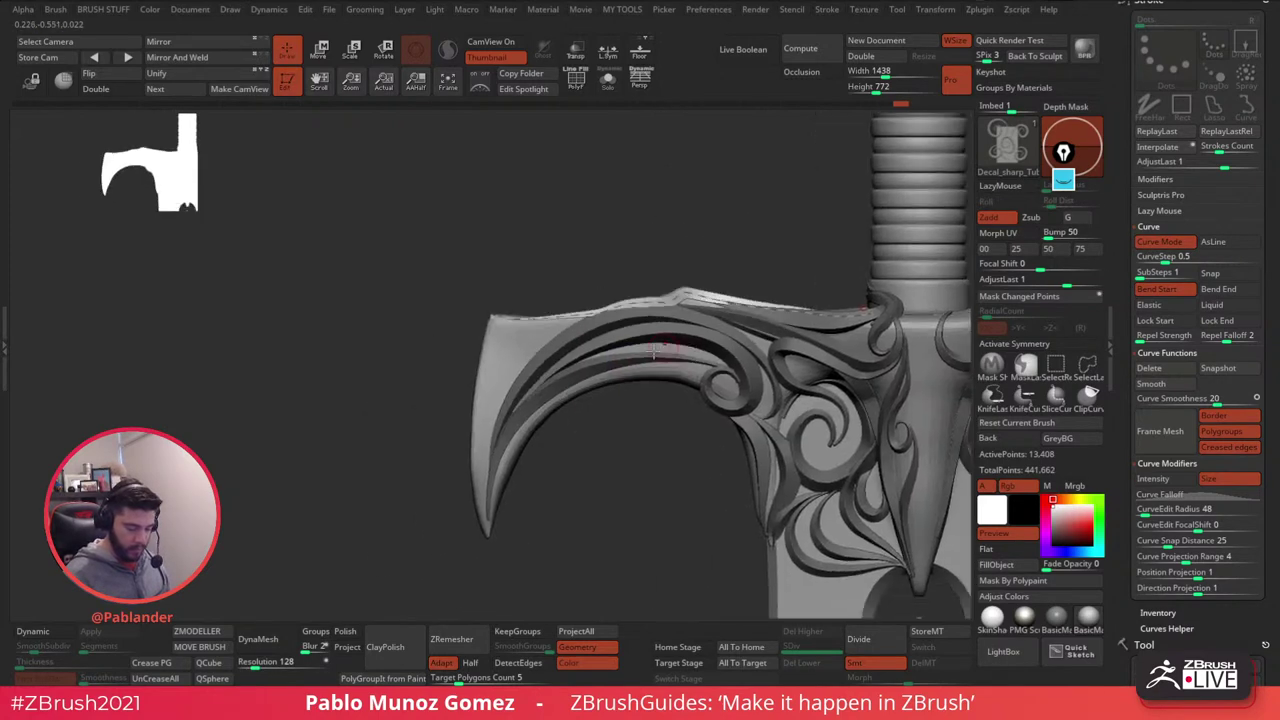
key("ctrl+z")
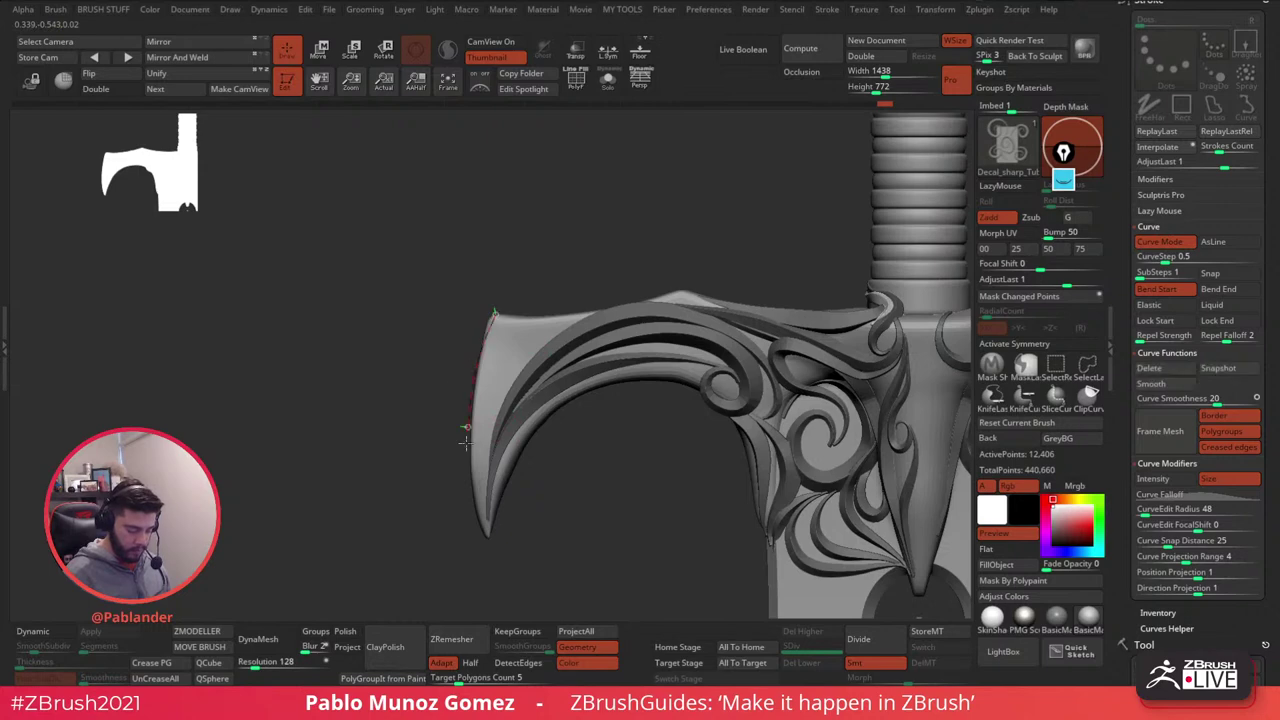
- Try to draw a tube along the left arm's underside, from the side tubes' tip around the small spiral
mouse_move(649, 463)
right_mouse_down()
mouse_move(580, 451)
mouse_move(591, 433)
mouse_move(611, 454)
mouse_move(557, 480)
mouse_move(634, 392)
mouse_move(765, 340)
mouse_move(734, 286)
mouse_move(791, 314)
right_mouse_up()
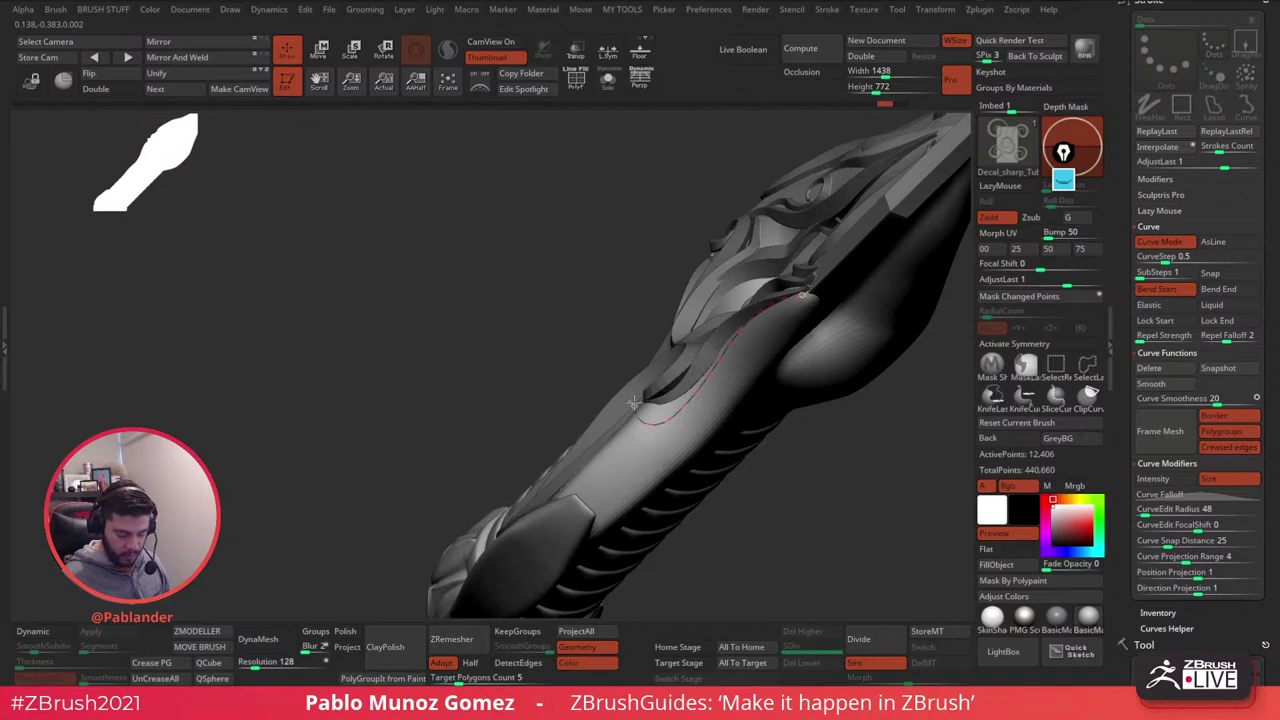
left_click_drag(643, 396, 648, 392)
mouse_move(669, 374)
right_mouse_down()
mouse_move(711, 414)
mouse_move(702, 408)
right_mouse_up()
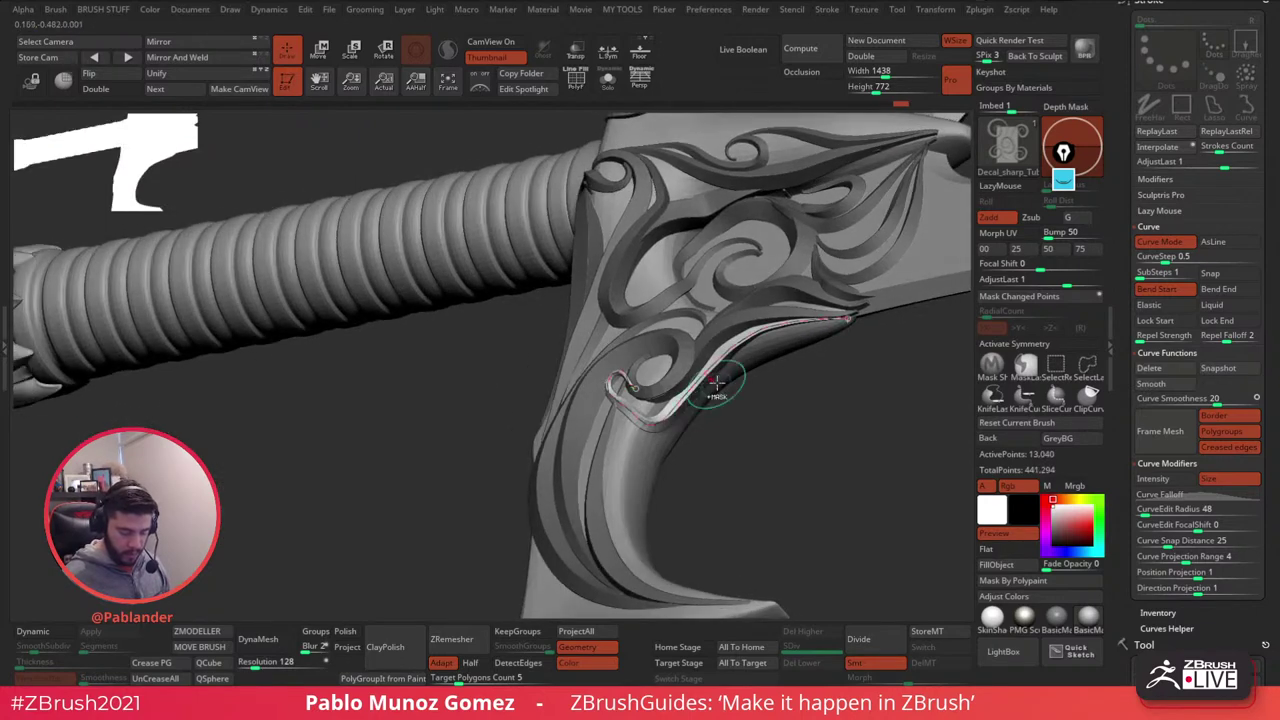
key("ctrl+z")
- Draw a tube along the left arm's underside, from the side tubes' tip to a hook beneath the small spiral
right_click_drag(770, 350, 819, 321)
left_click_drag(855, 311, 812, 320)
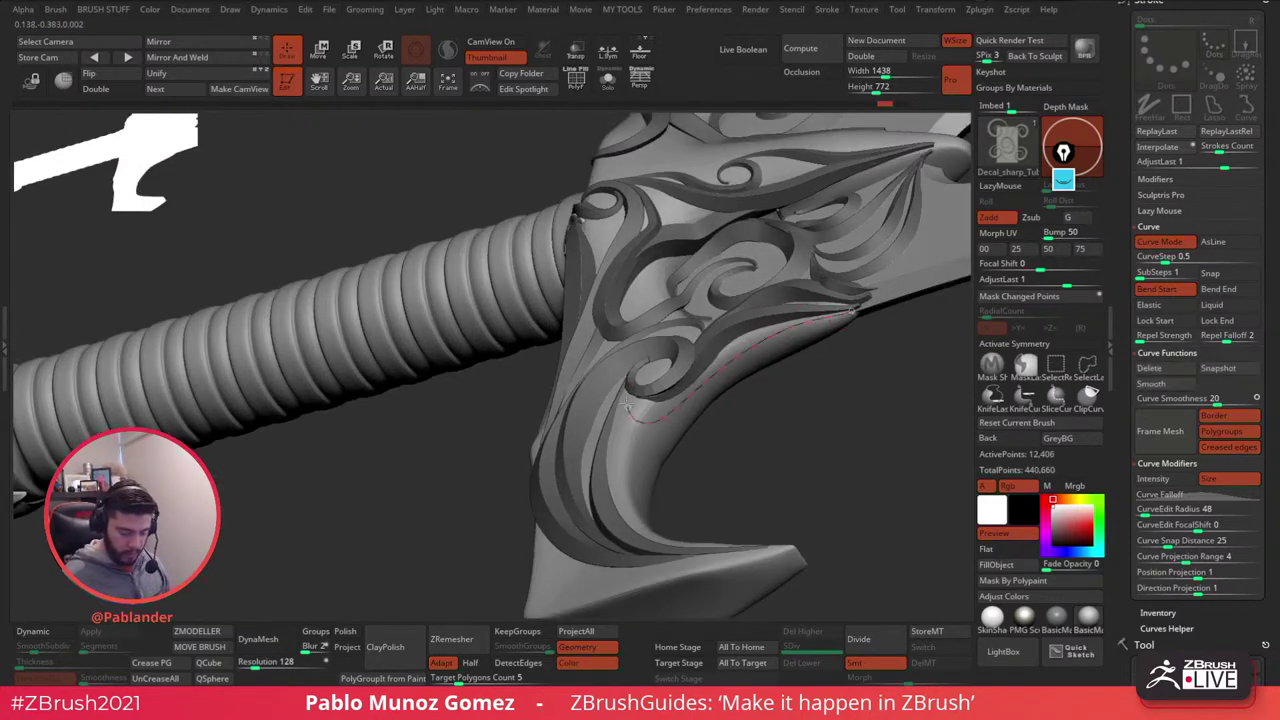
left_click_drag(626, 403, 630, 382)
mouse_move(650, 388)
right_mouse_down()
mouse_move(697, 392)
mouse_move(711, 443)
mouse_move(700, 440)
right_mouse_up()
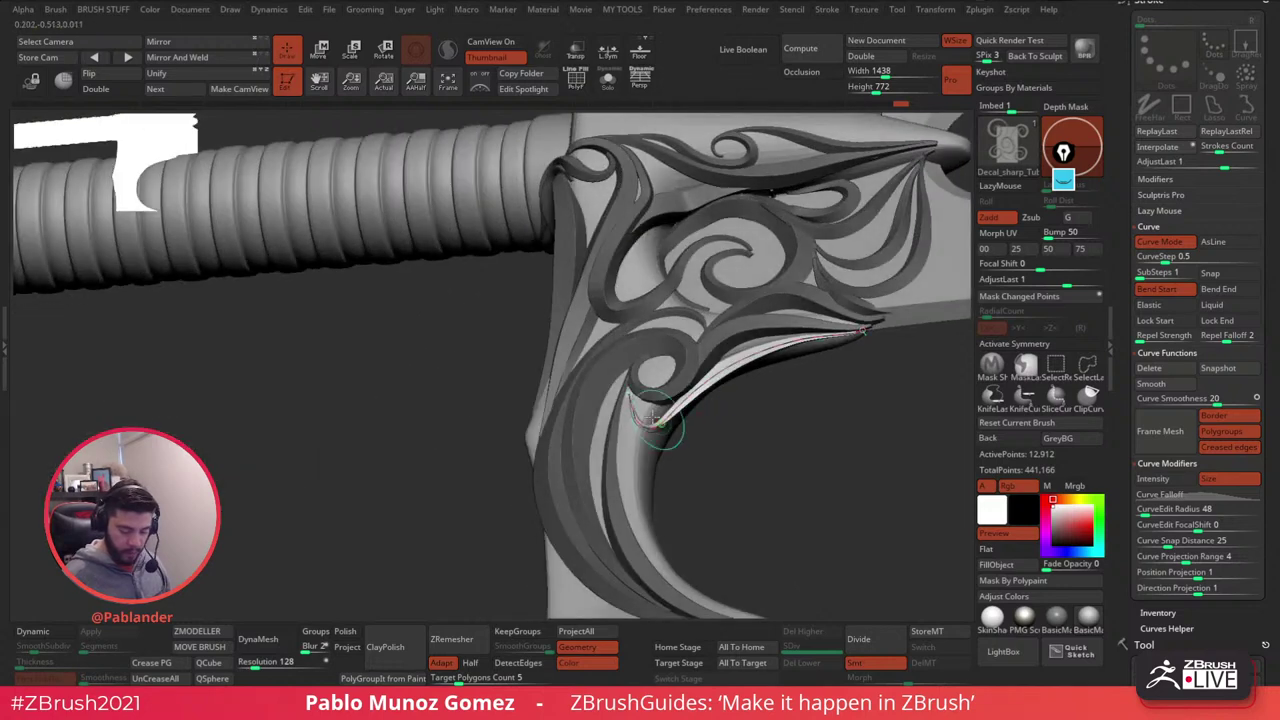
left_click(799, 277)
- Draw a second, lower tube hooking around the first one beneath the small spiral and running up the arm's underside
right_click_drag(806, 400, 626, 363, "alt")
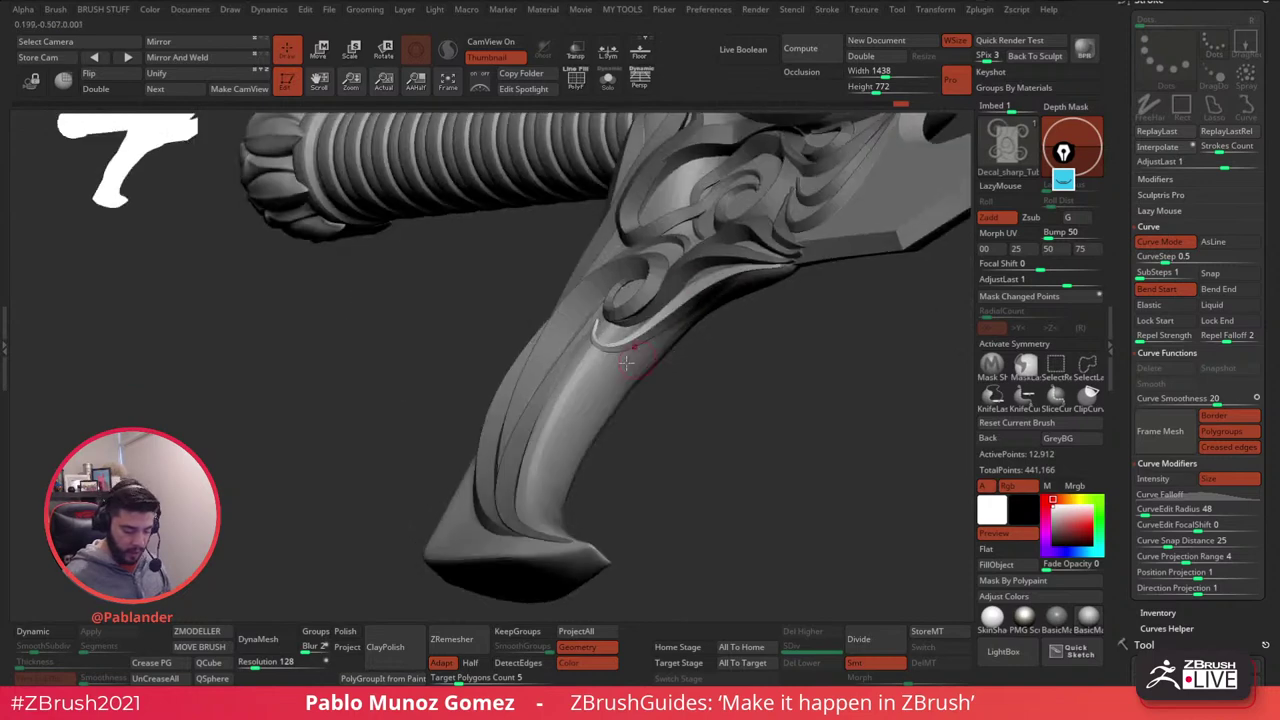
left_click(668, 330)
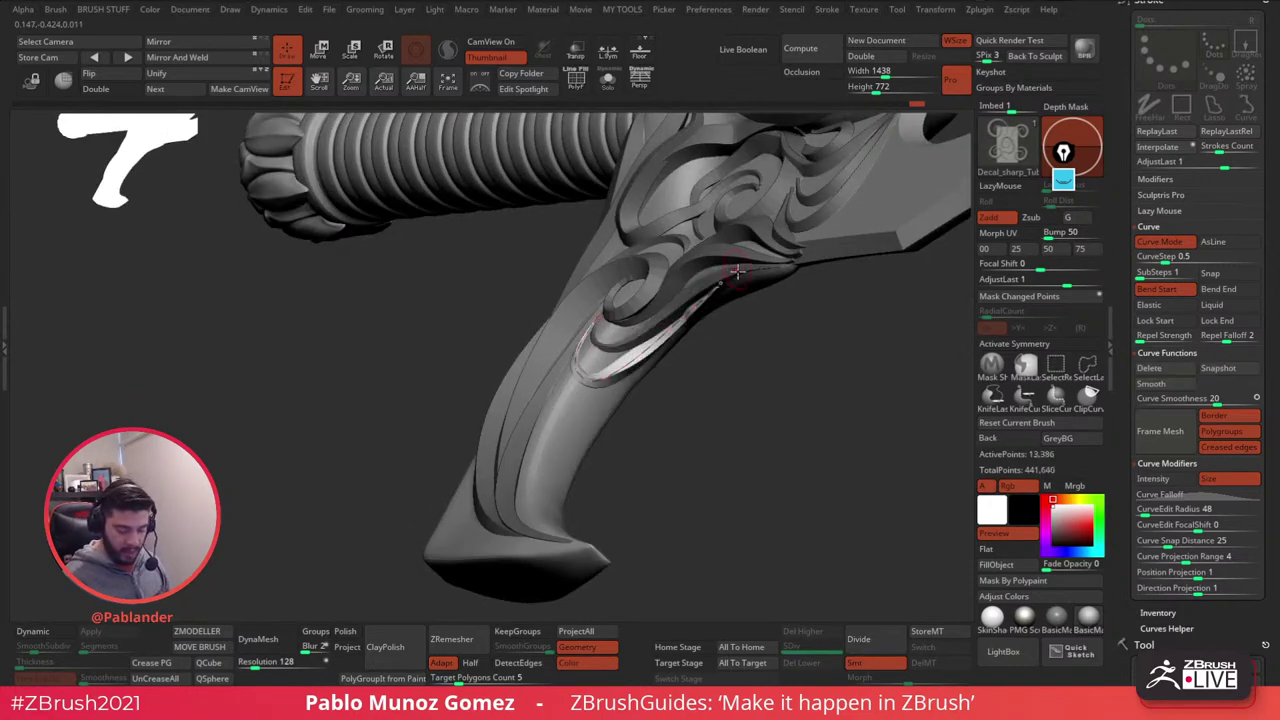
right_click_drag(705, 305, 693, 277)
left_click_drag(693, 292, 696, 272)
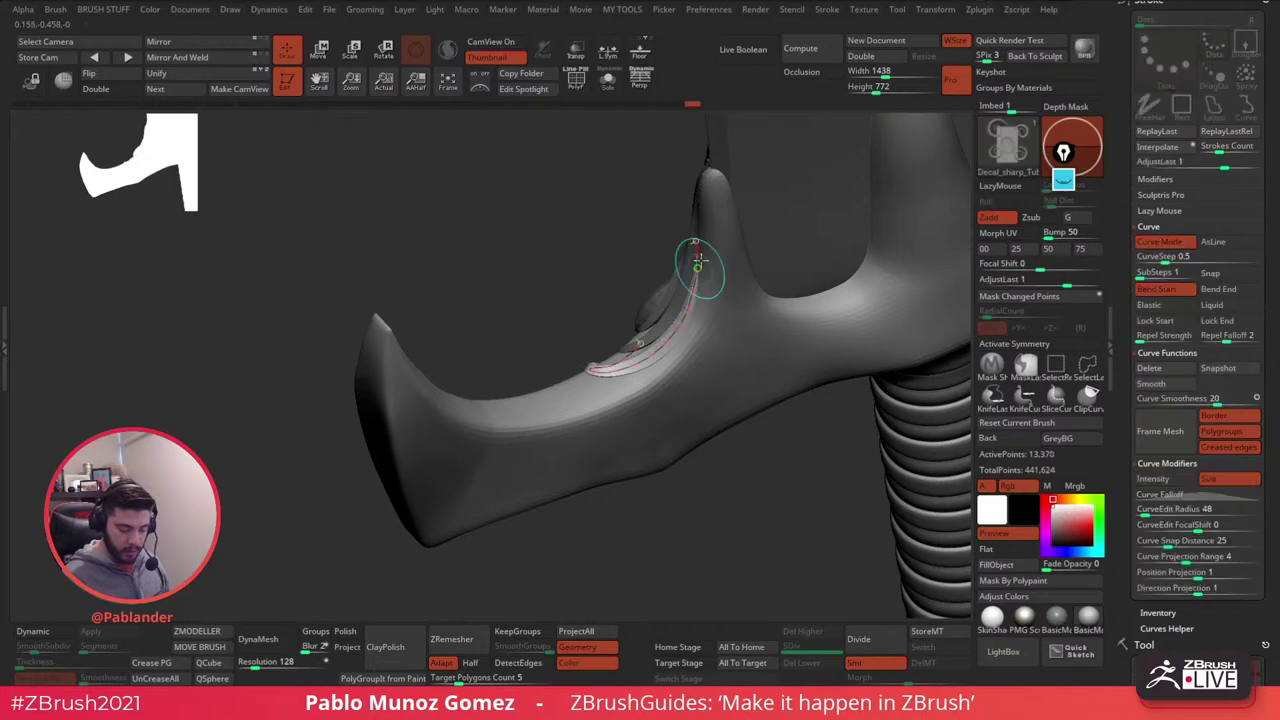
right_click_drag(697, 266, 722, 379)
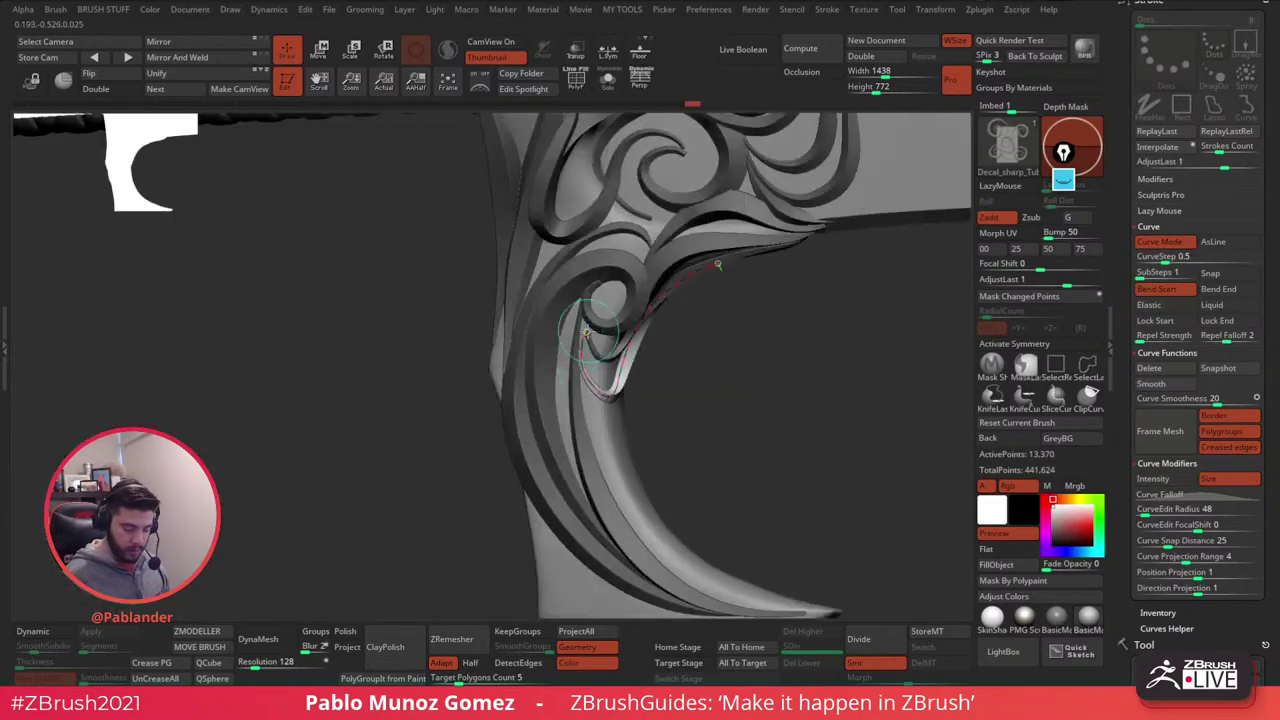
left_click(620, 453)
- Draw a short U-shaped tube in the gap between the two hooked tubes beneath the small spiral
right_click_drag(632, 444, 668, 344, "ctrl")
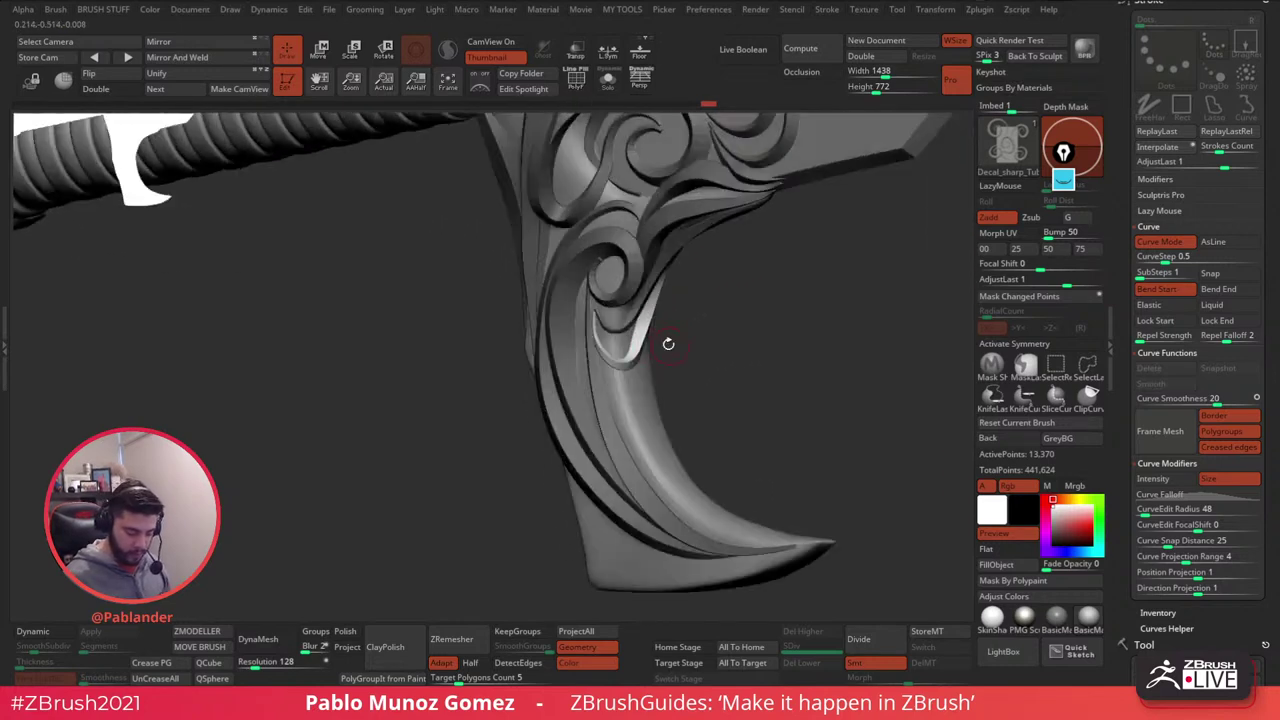
left_click_drag(634, 320, 637, 318)
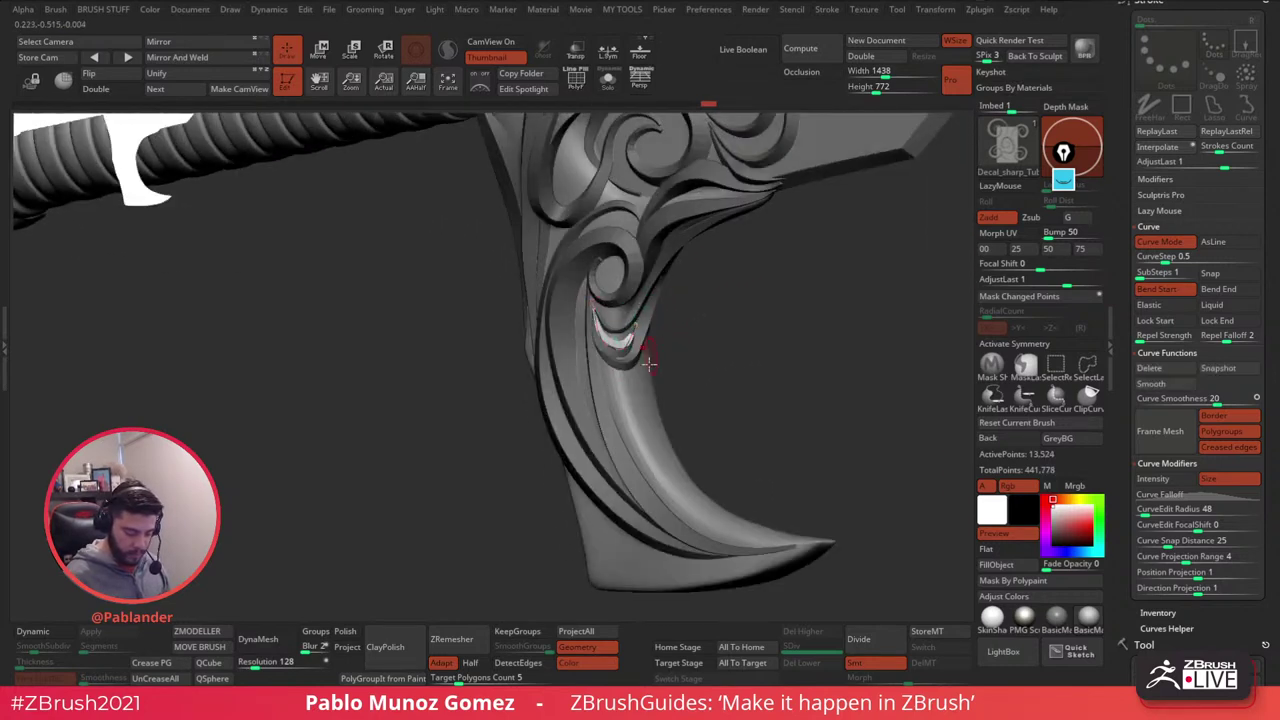
mouse_move(648, 346)
right_mouse_down()
mouse_move(612, 332)
mouse_move(640, 362)
mouse_move(645, 416)
right_mouse_up()
left_click(636, 312)
- Draw a long tube along the left arm's inner edge, from the hooked tubes to the arm's tip, and adjust its curve
right_click_drag(608, 354, 662, 286)
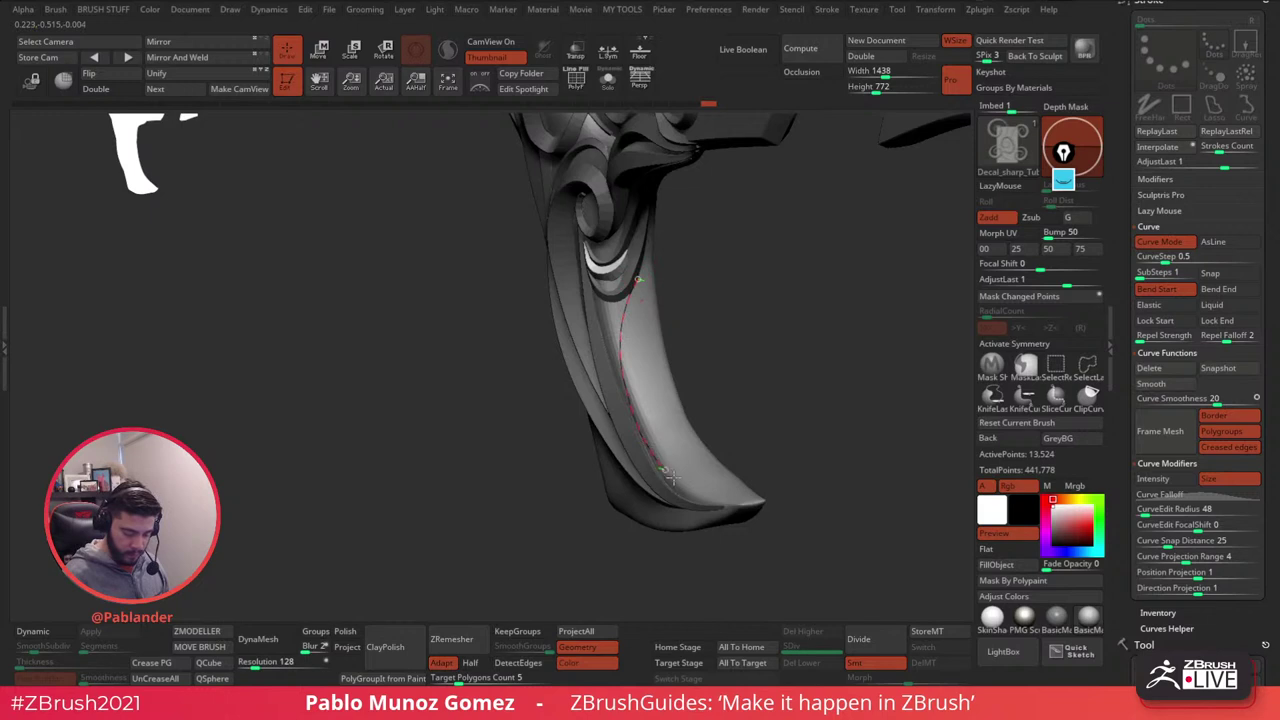
left_click_drag(724, 504, 736, 505)
left_click_drag(763, 395, 810, 391)
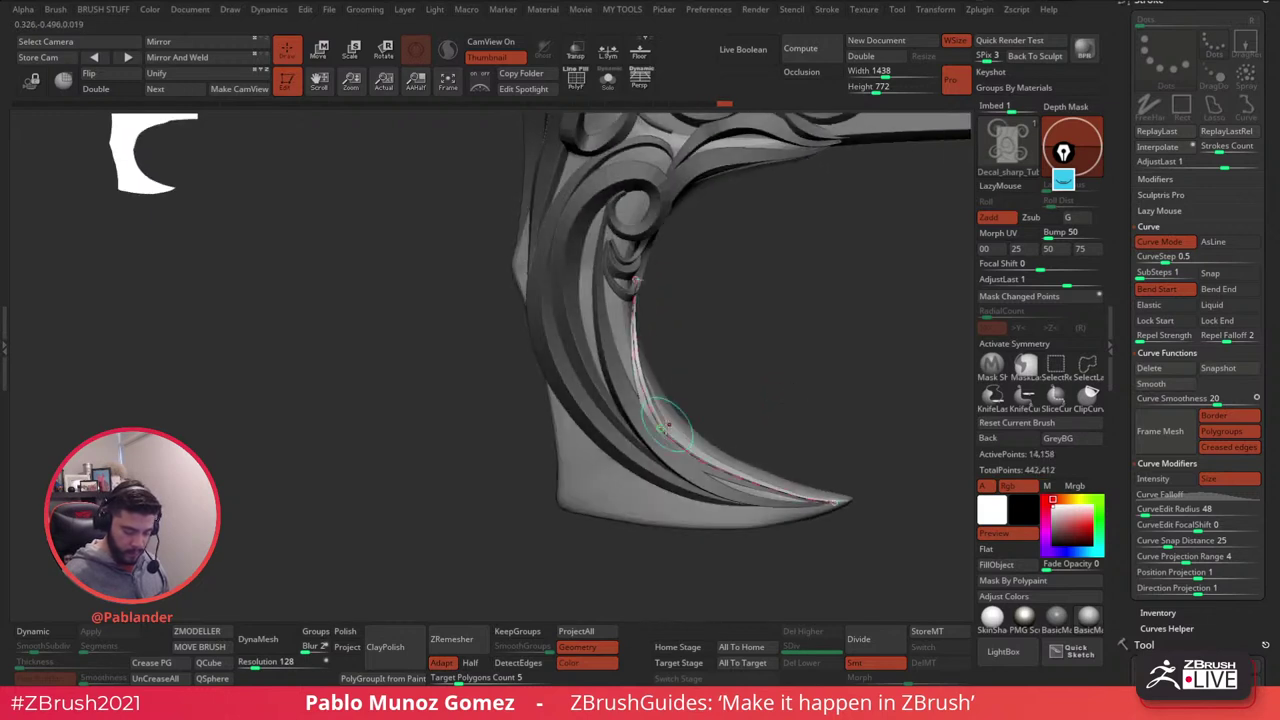
left_click_drag(671, 423, 665, 432)
left_click(652, 412)
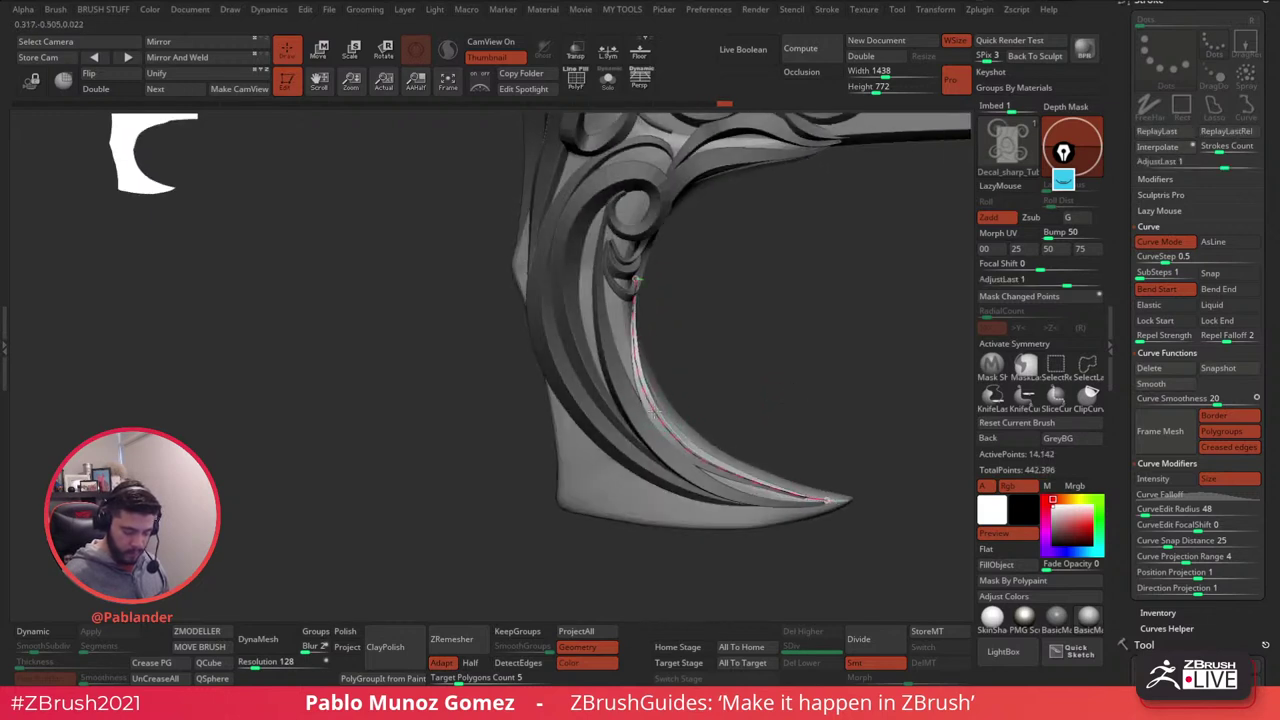
left_click(653, 411)
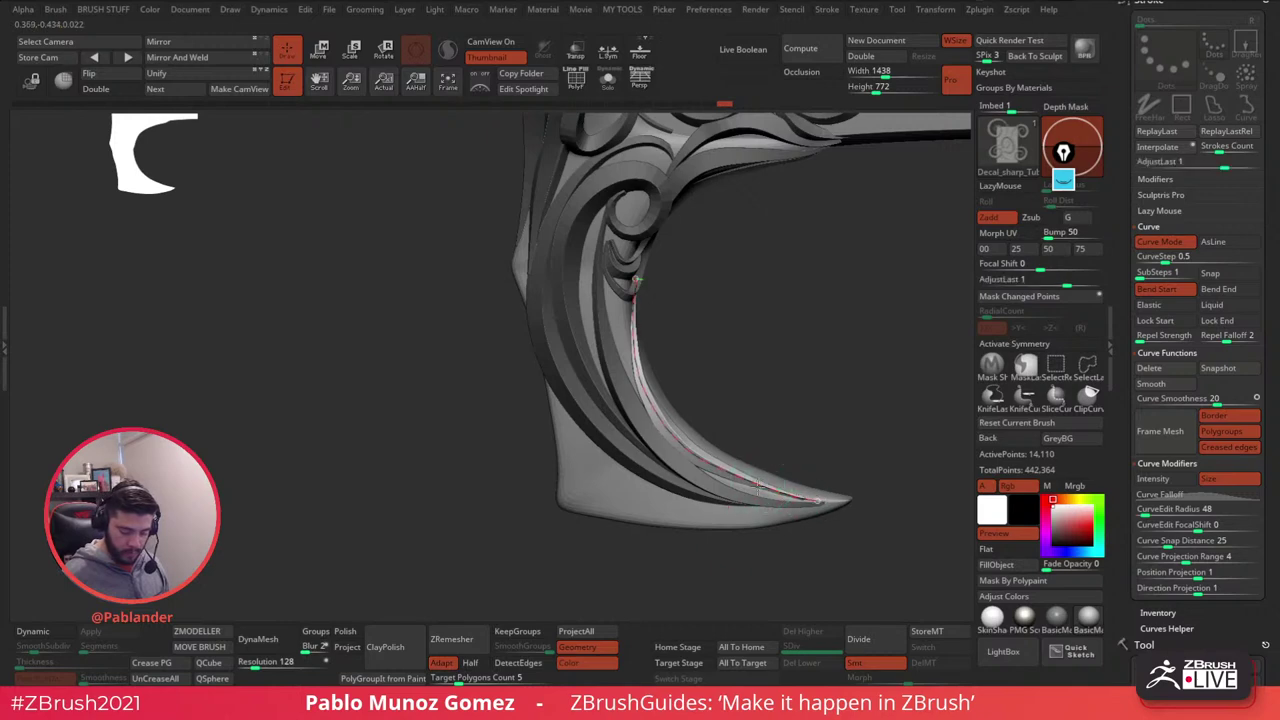
left_click_drag(720, 326, 693, 271, "alt")
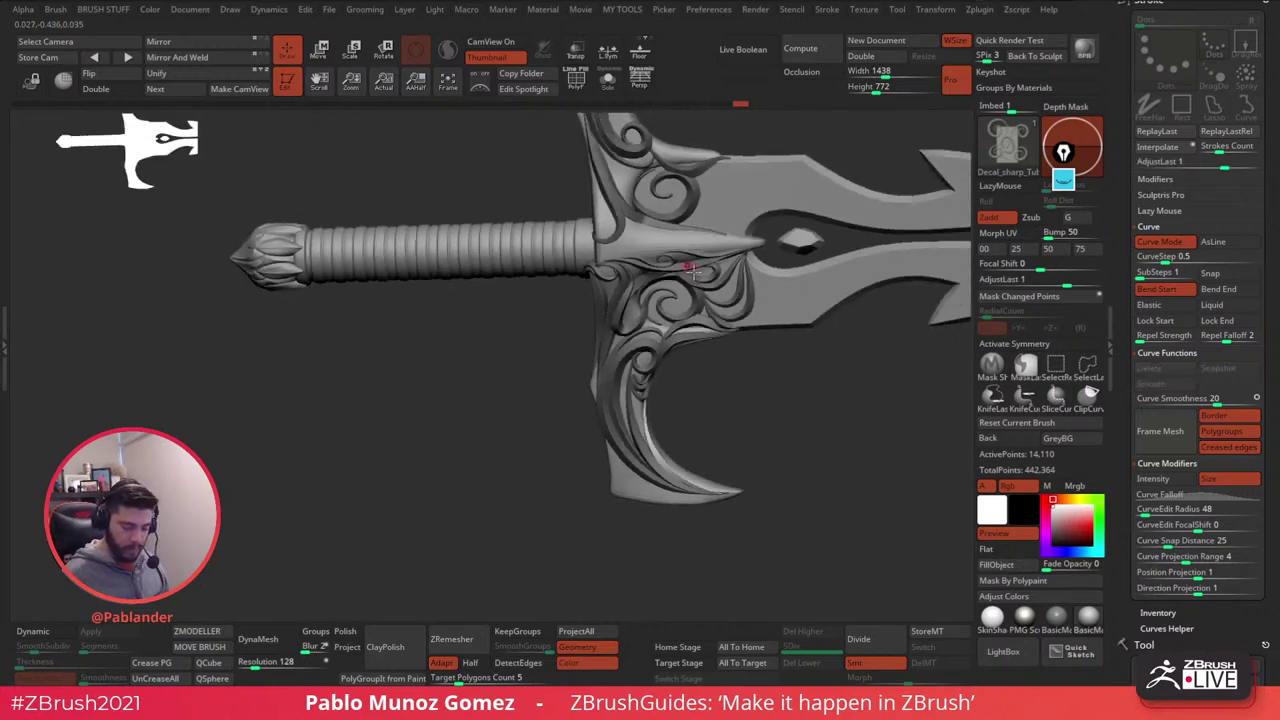
- Isolate the ornament tubes, hide those on the right half of the crossguard, and delete the hidden geometry
right_click_drag(733, 387, 627, 120)
left_click(609, 84)
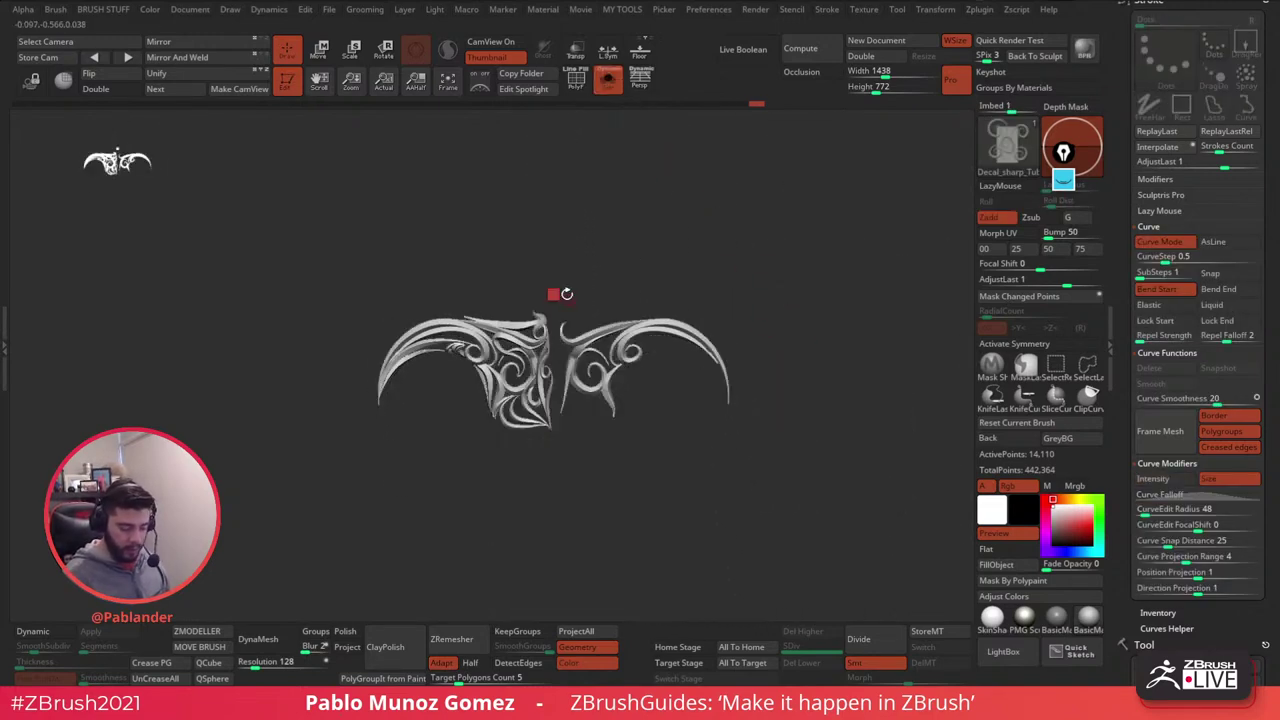
mouse_move(566, 294)
right_mouse_down("ctrl")
mouse_move(566, 330)
mouse_move(627, 273)
right_mouse_up("ctrl")
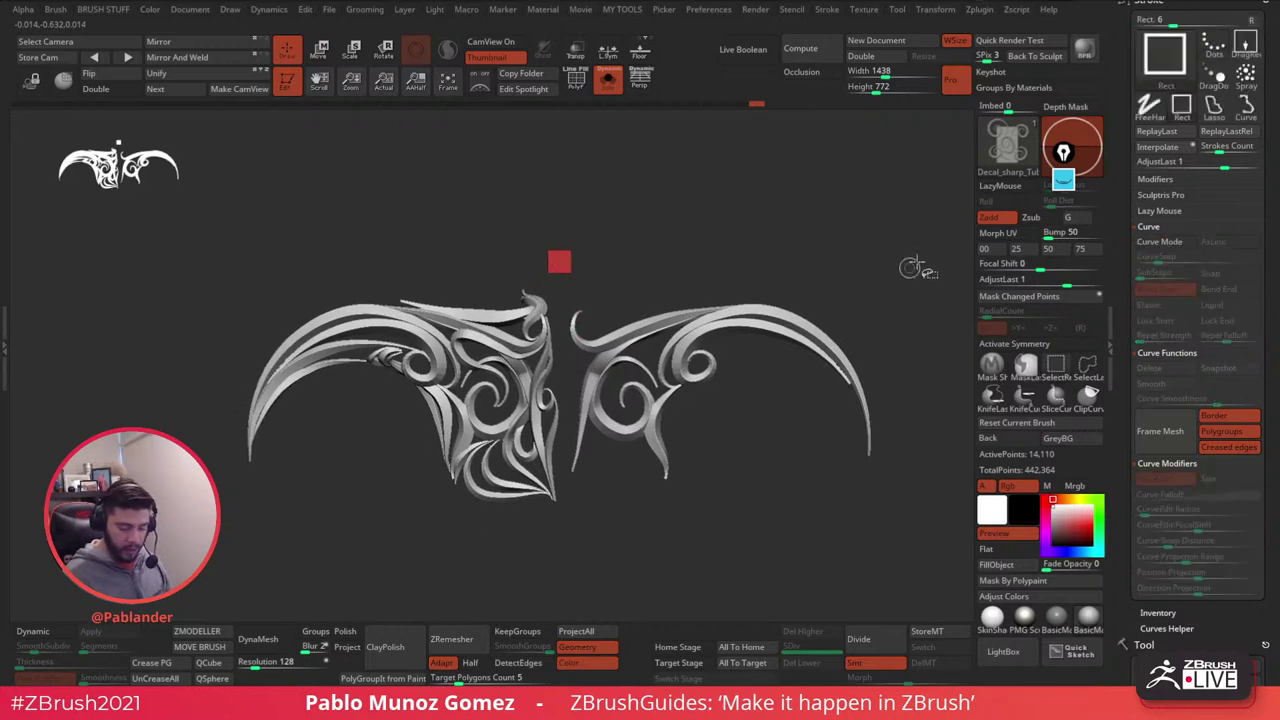
left_click_drag(915, 255, 566, 518, "ctrl+shift")
left_click_drag(637, 210, 526, 286, "ctrl+shift")
key("2")
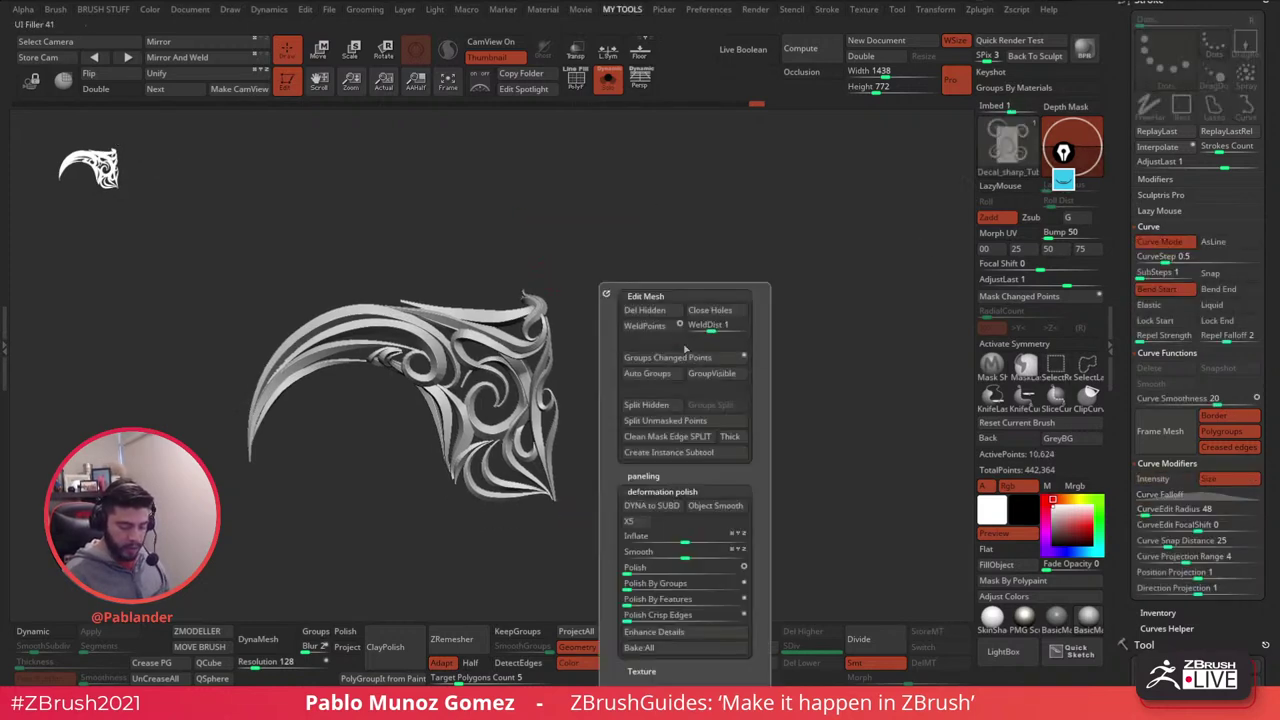
left_click(667, 313)
- Show the polygroup wireframe on the isolated ornament and run Auto Groups to give each tube its own polygroup
left_click_drag(771, 251, 737, 241)
key("shift+f")
left_click(607, 84)
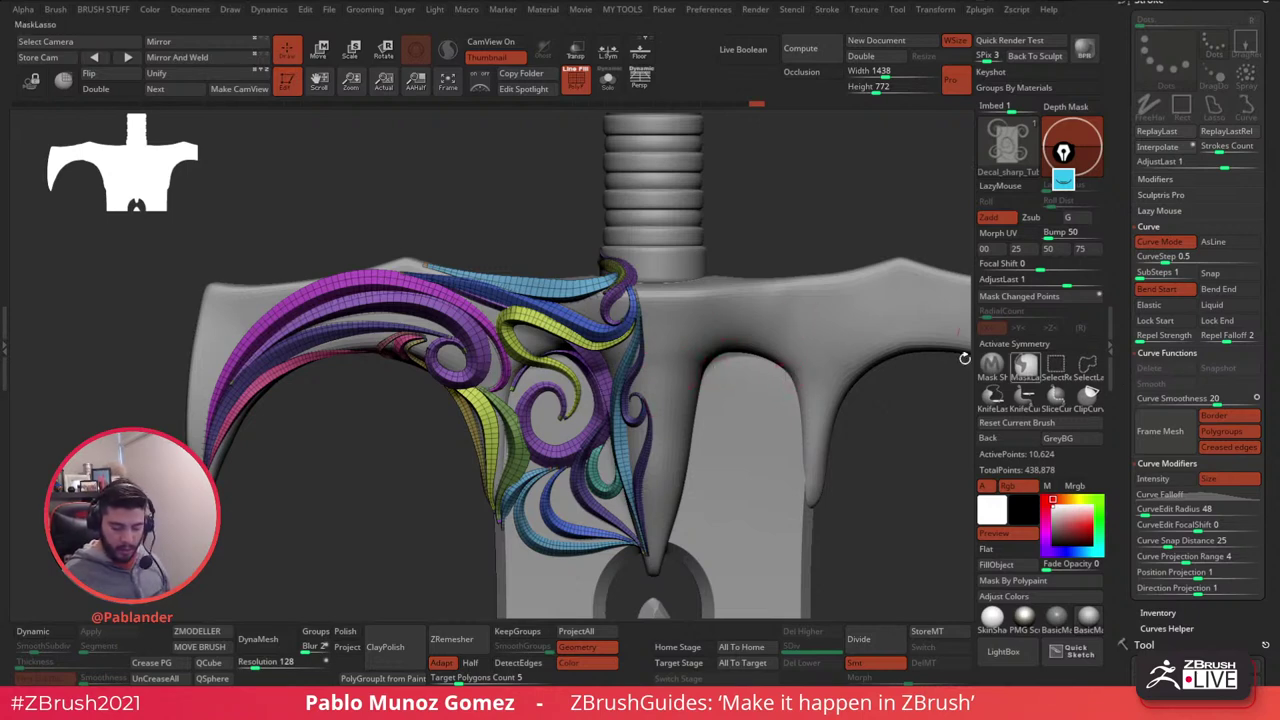
left_click(608, 83)
left_click_drag(814, 394, 910, 405)
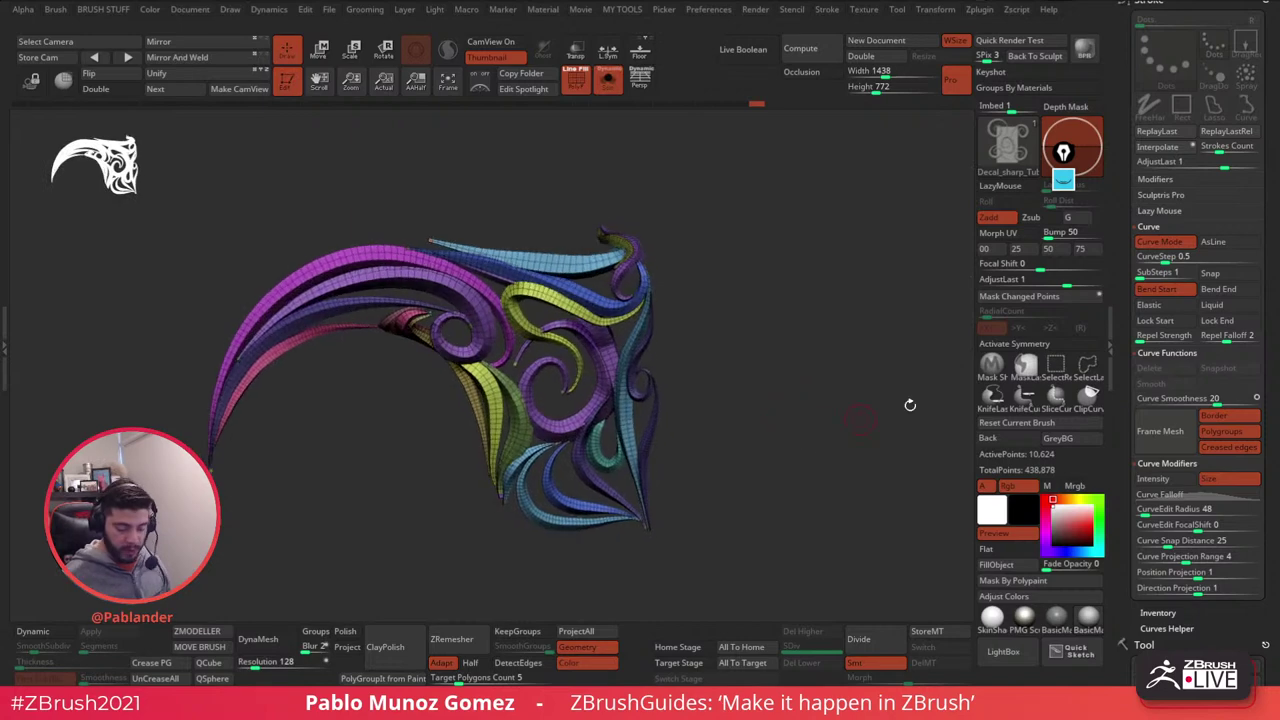
left_click_drag(1118, 424, 1118, 216)
left_click_drag(812, 364, 798, 360)
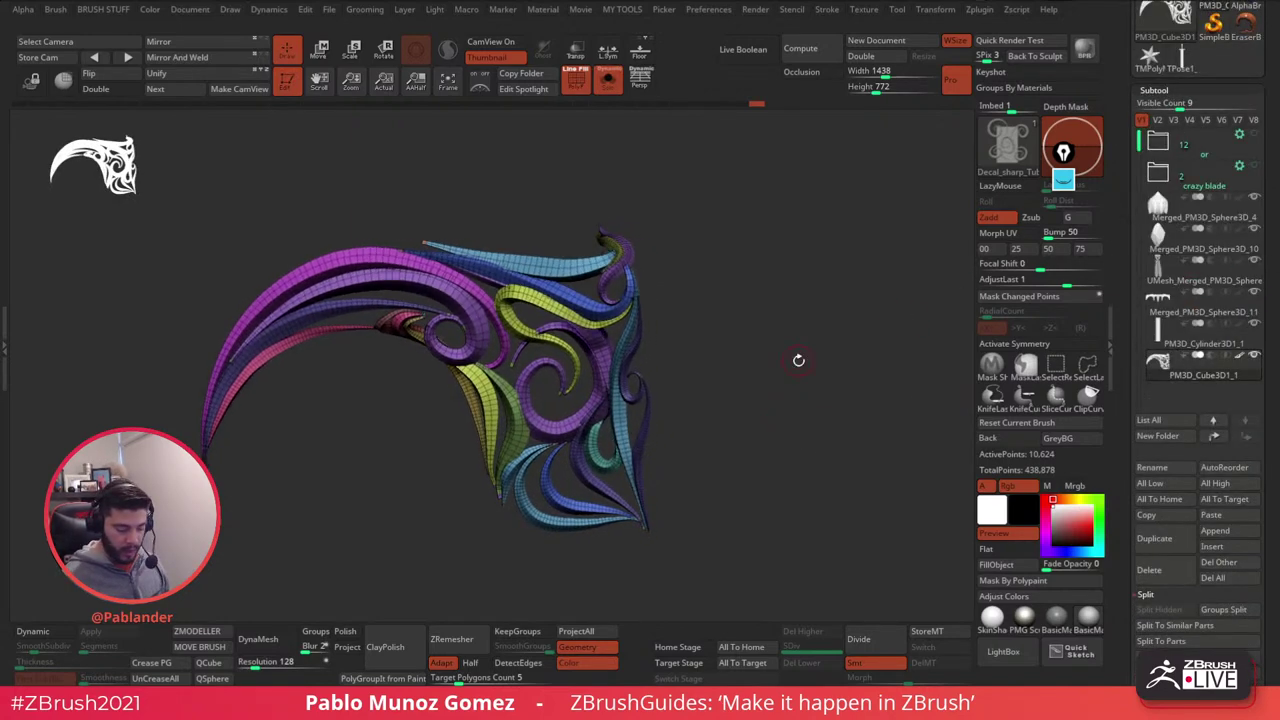
key("space")
left_click(778, 376)
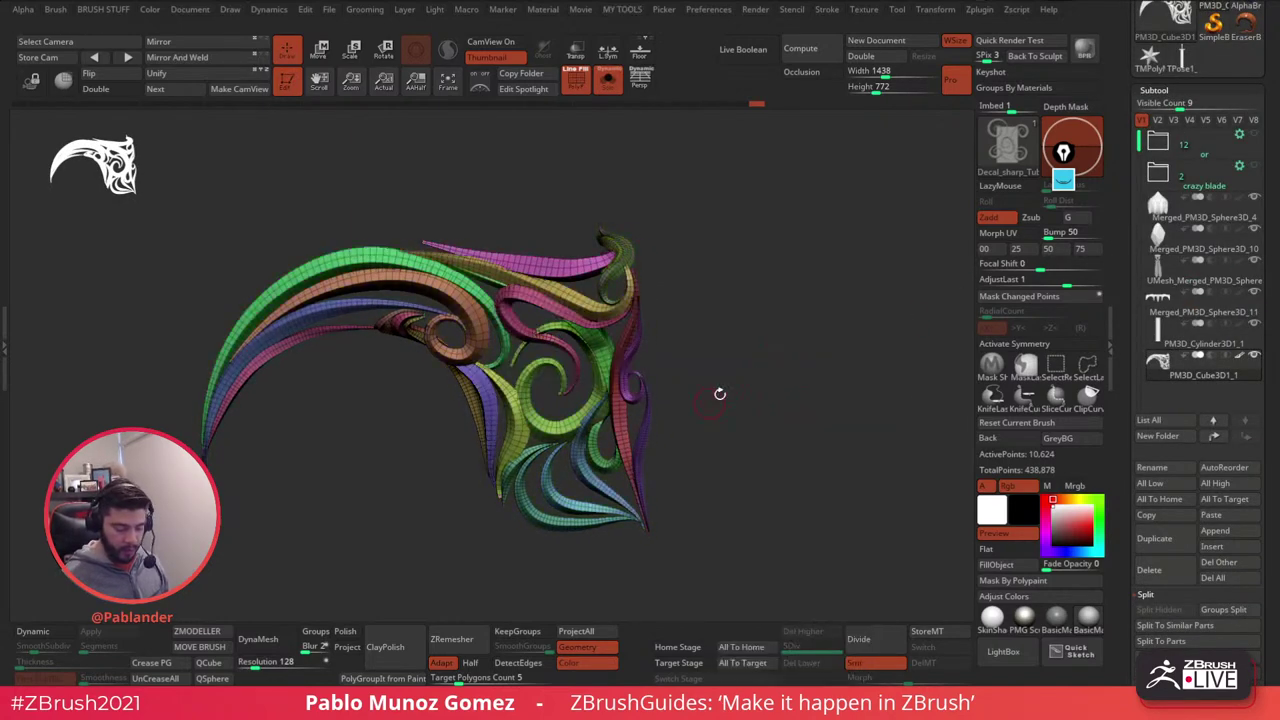
- Regroup the ornament tubes' polygons with Groups By Normals
scroll(1137, 487, "down", 10)
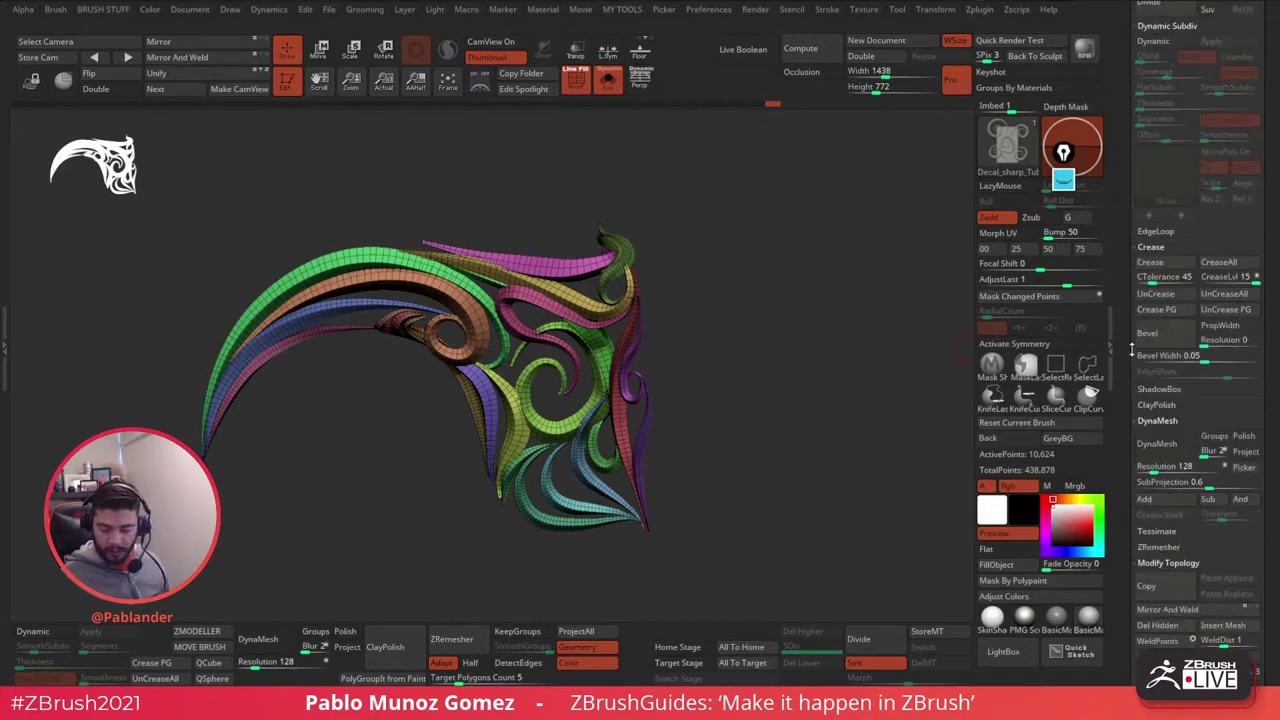
left_click_drag(1137, 489, 1186, 235)
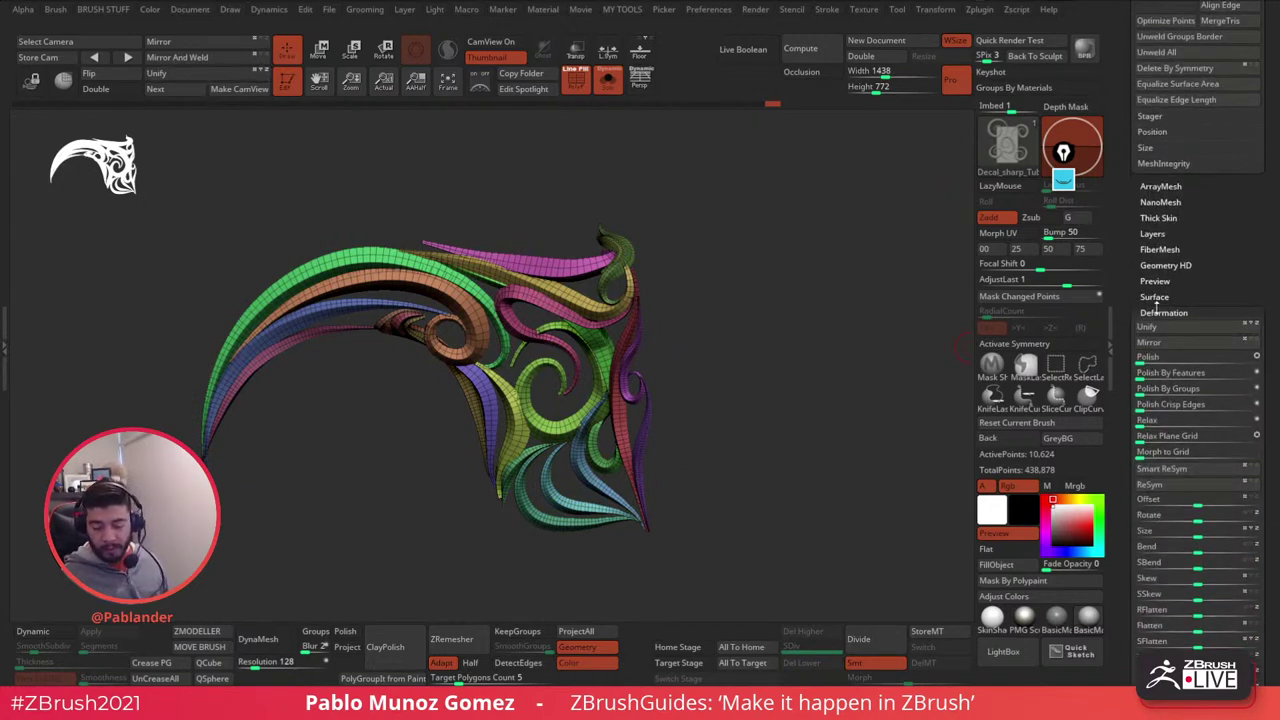
left_click(1157, 311)
left_click_drag(1184, 393, 1186, 172)
left_click(1172, 334, "shift")
left_click(1180, 213, "shift")
left_click(1162, 166)
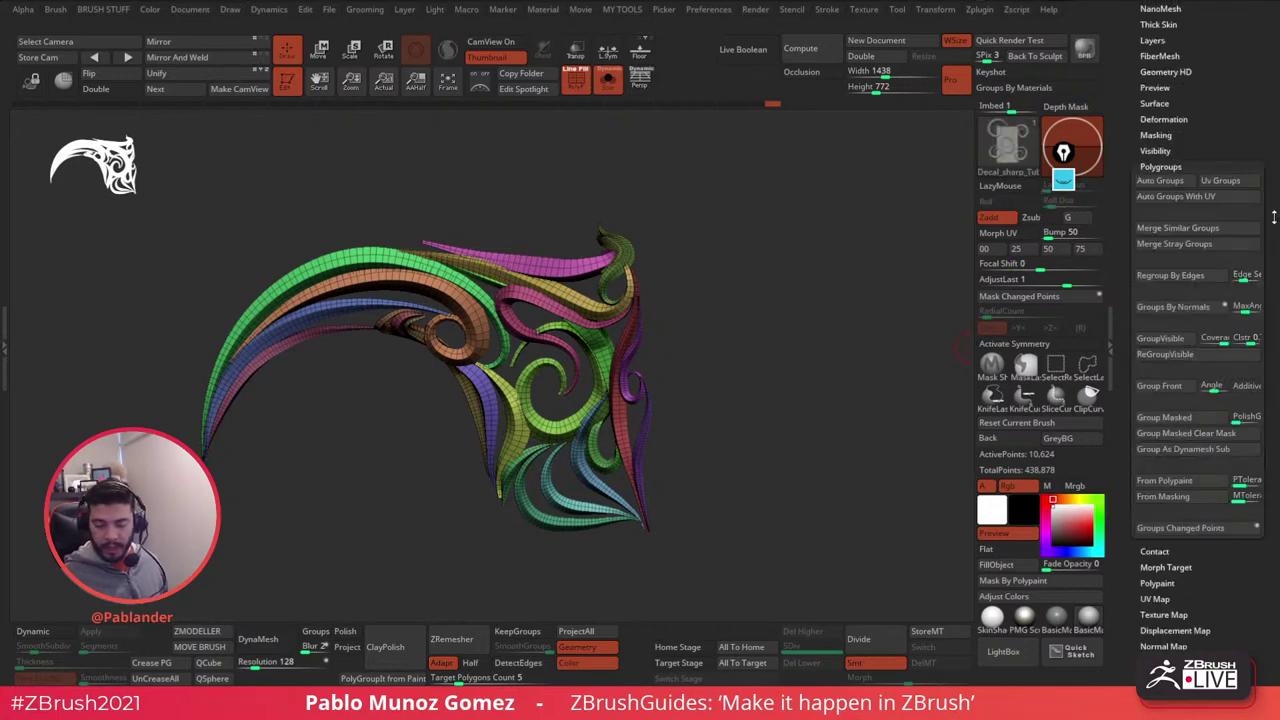
left_click(1185, 311)
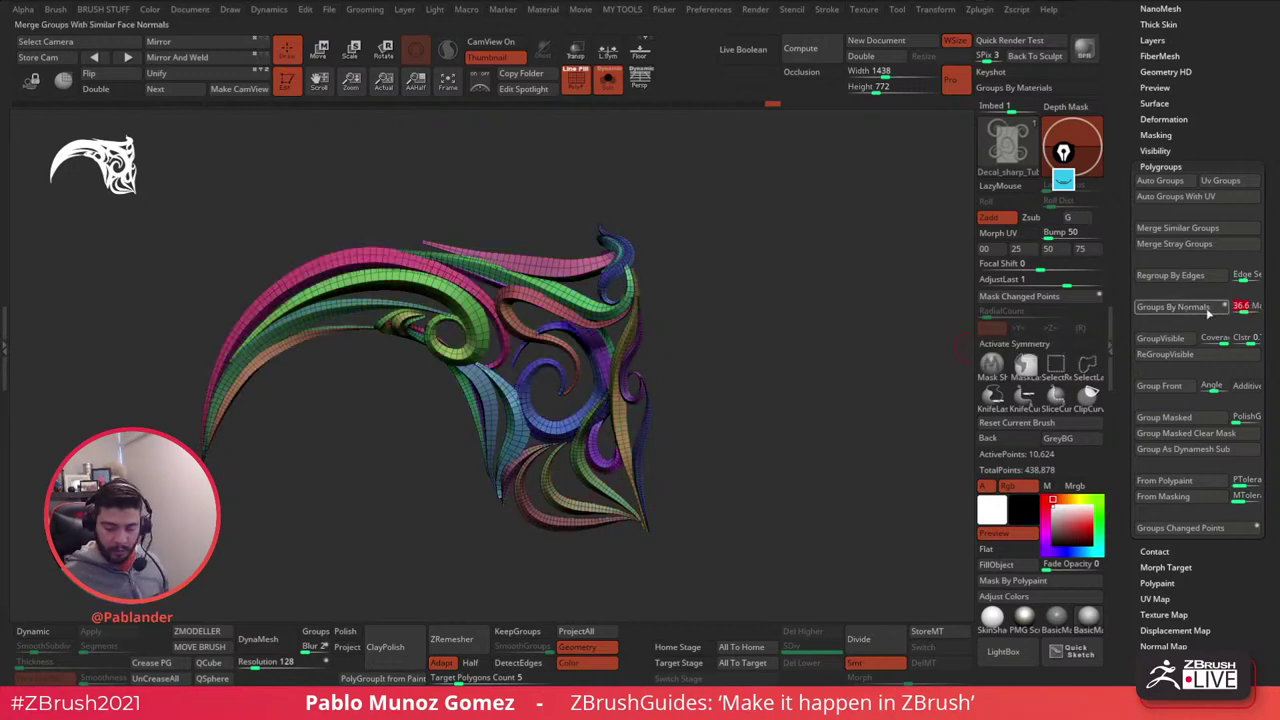
- Lower the maximum angle tolerance to 19.8 and run Groups By Normals again on the tubes
left_click_drag(1243, 309, 1240, 309)
left_click(1192, 309)
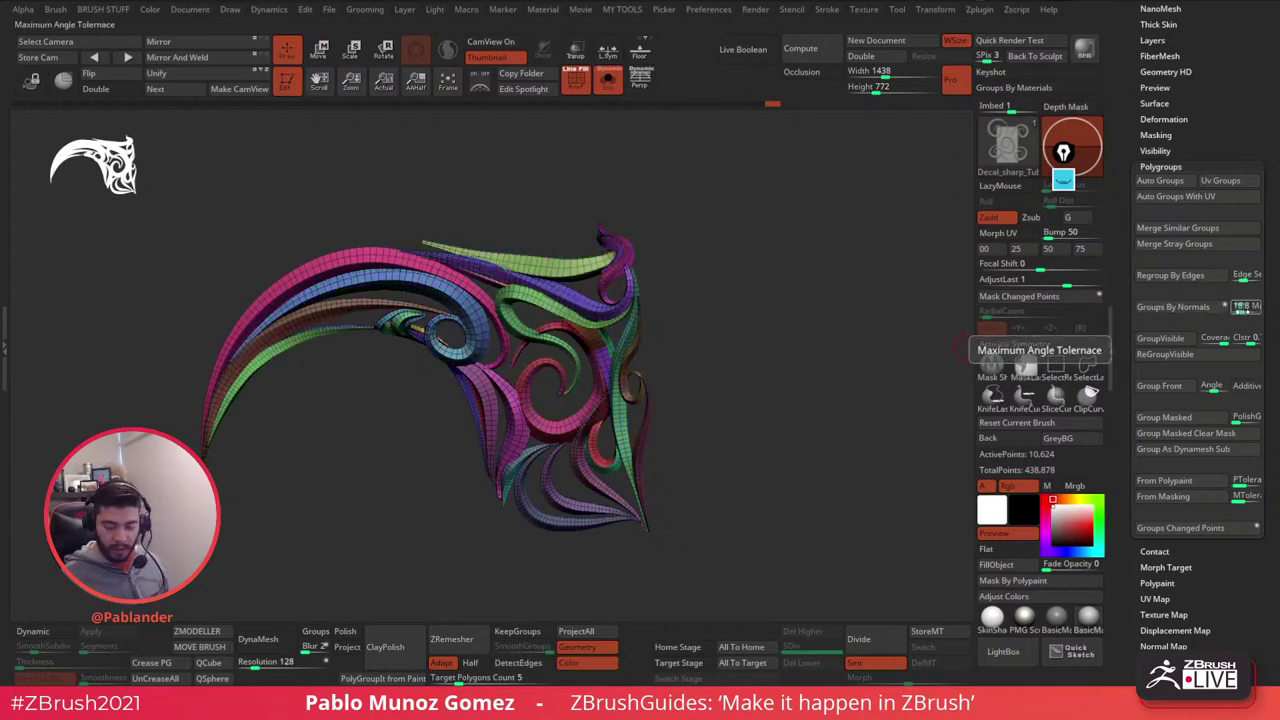
left_click_drag(860, 372, 585, 322, "alt")
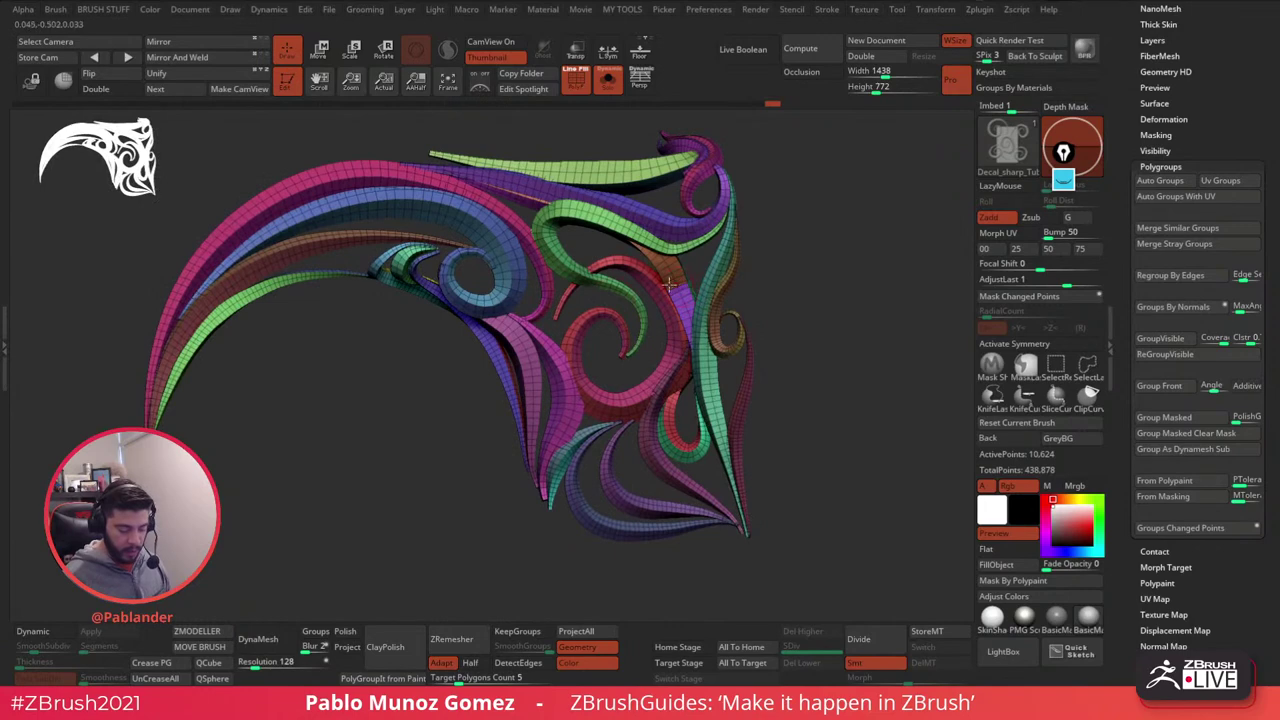
key("ctrl+z")
key("ctrl+z")
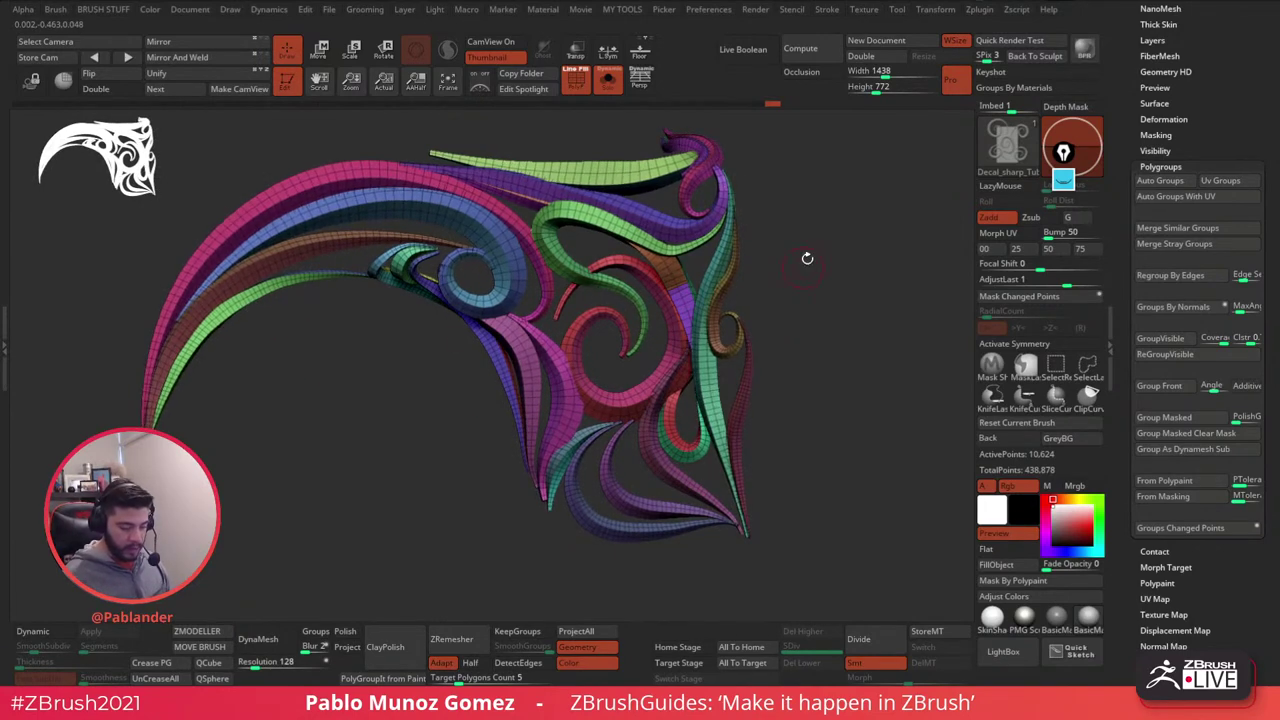
- Hide the polygroup wireframe and turn on dynamic subdivision for the ornament tubes
left_click_drag(806, 258, 798, 282)
left_click(577, 81)
left_click_drag(816, 439, 817, 427)
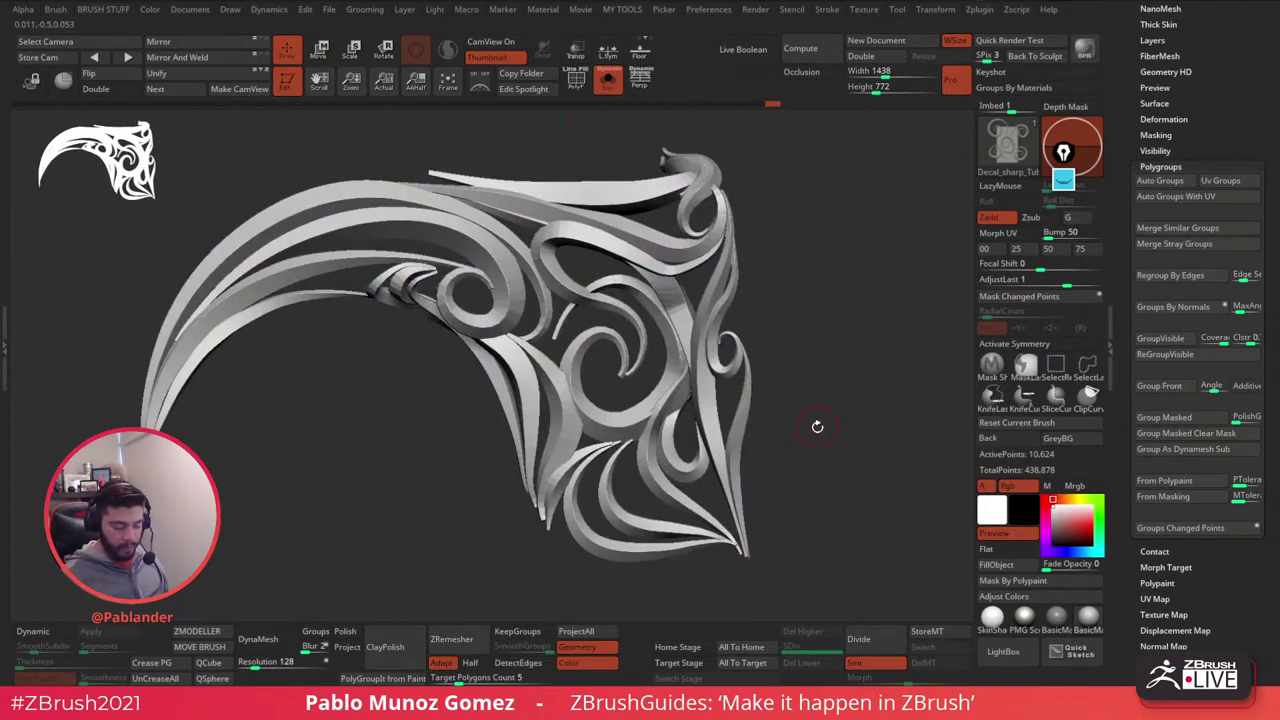
left_click(46, 632)
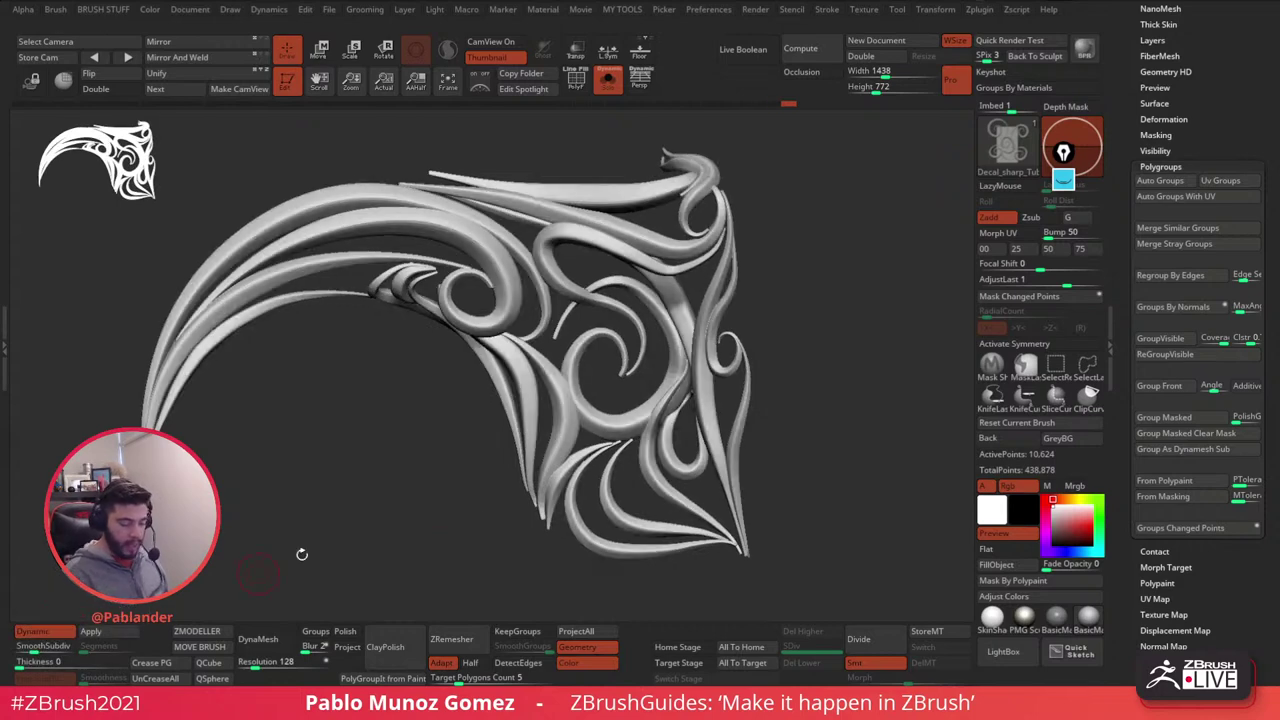
left_click_drag(812, 368, 842, 363)
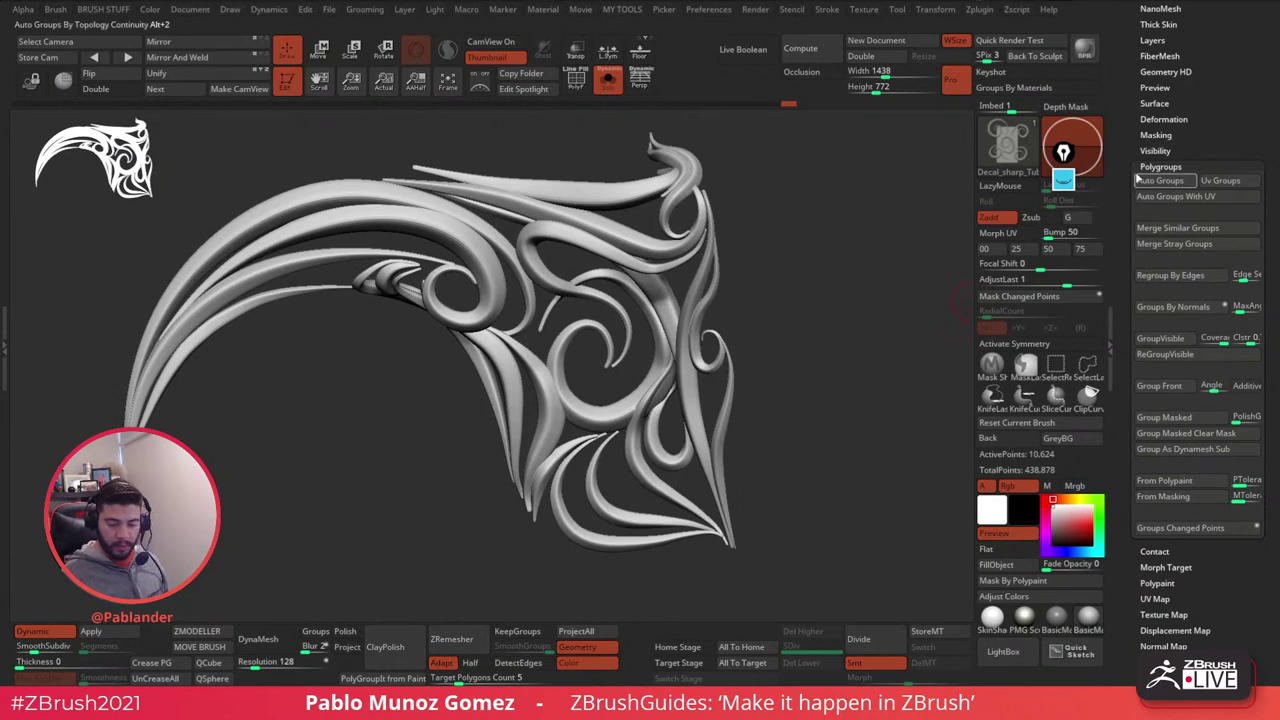
- Crease the ornament tubes' edges along their polygroup borders and check the result against the whole sword
left_click_drag(1122, 178, 1119, 347)
scroll(1119, 346, "up", 1)
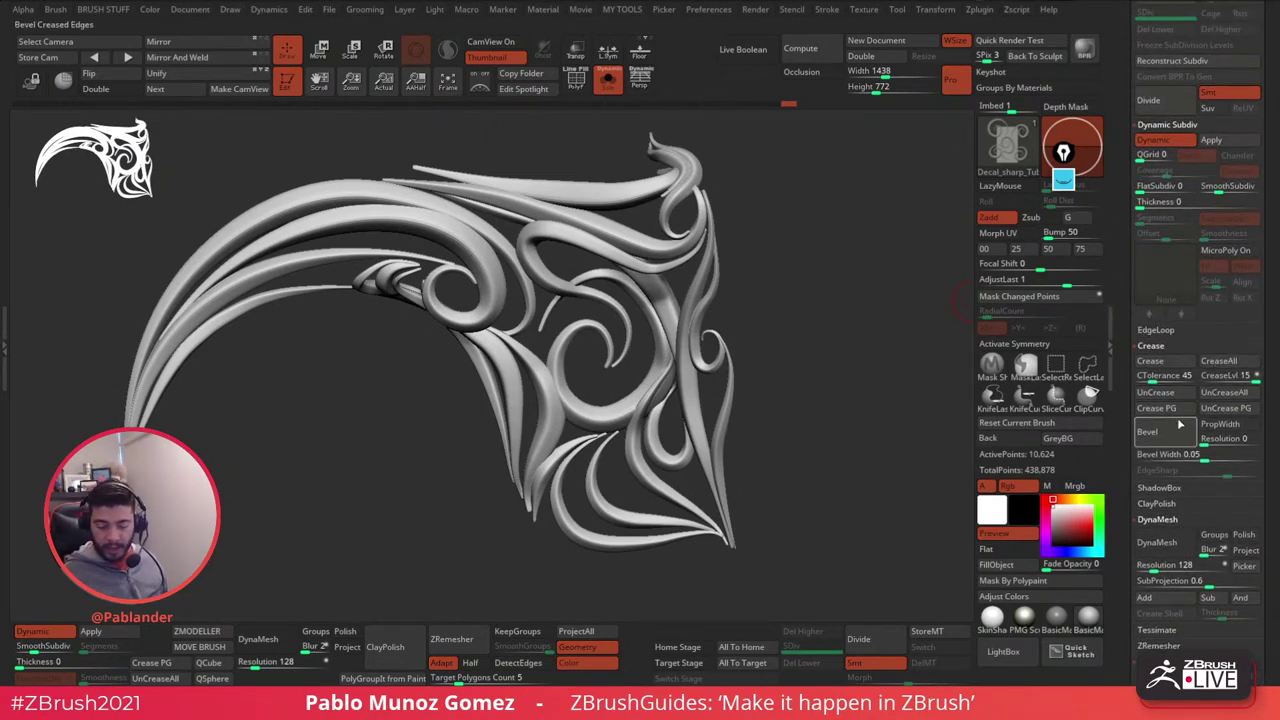
left_click(1174, 414)
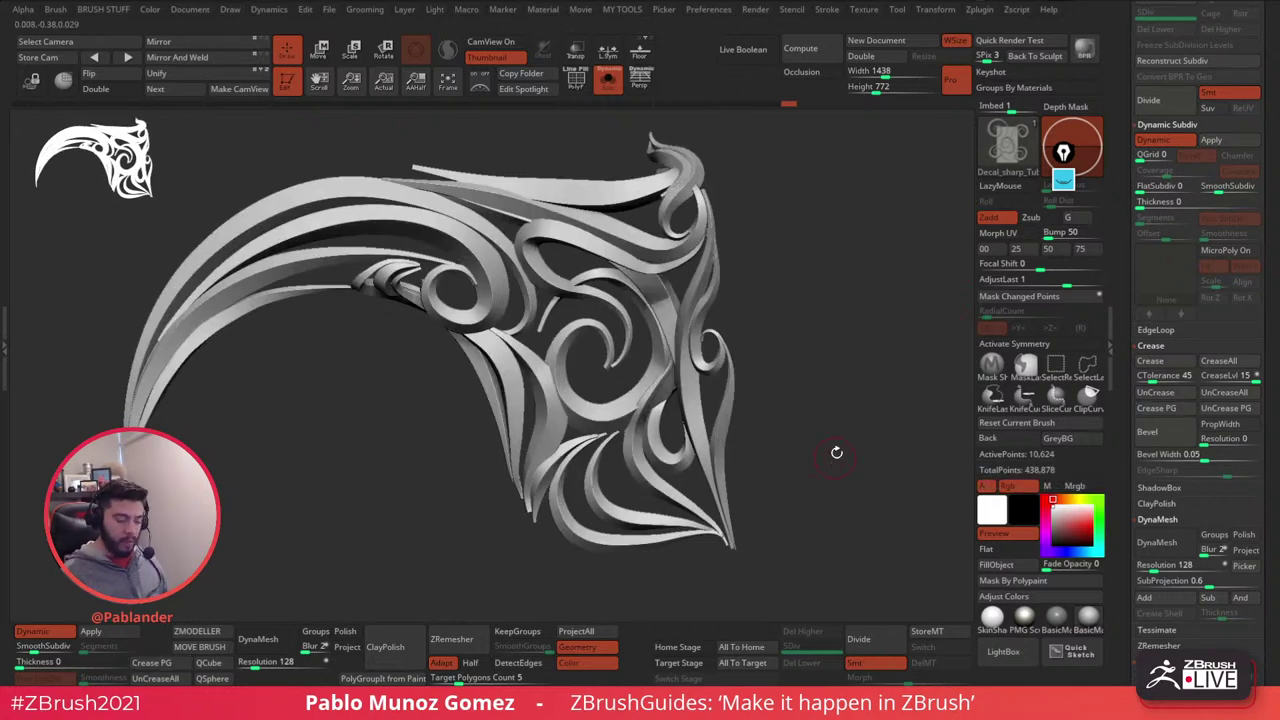
left_click_drag(830, 447, 829, 460)
left_click(610, 84)
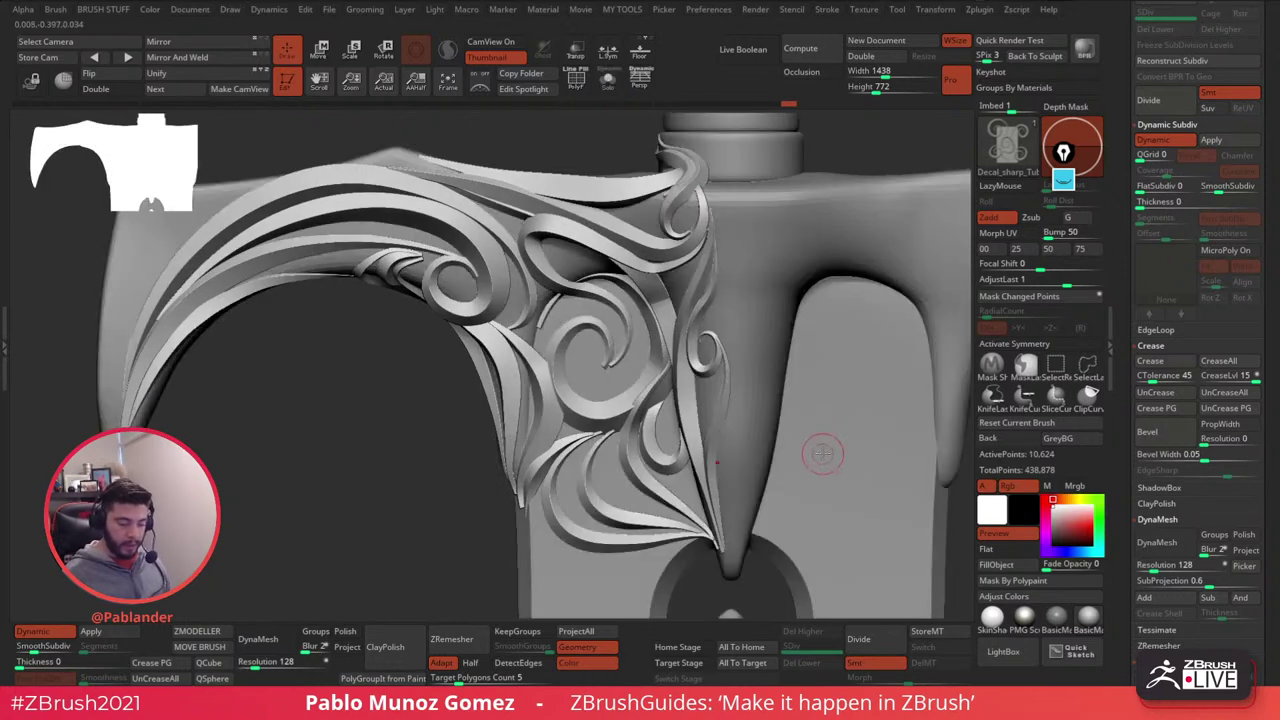
left_click(610, 84)
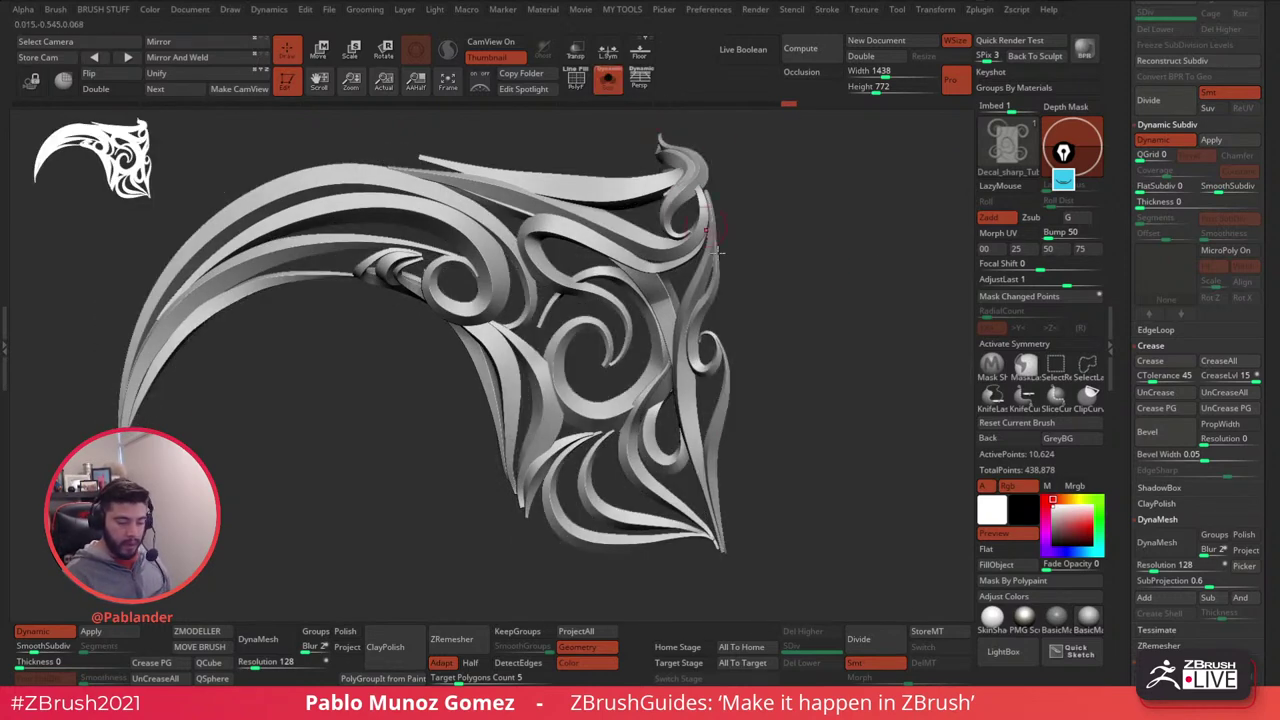
- Turn off the tubes' dynamic subdivision and bring the rest of the sword back into view
key("shift+d")
left_click_drag(782, 200, 671, 131, "alt")
left_click(609, 82)
left_click_drag(799, 178, 757, 197, "alt")
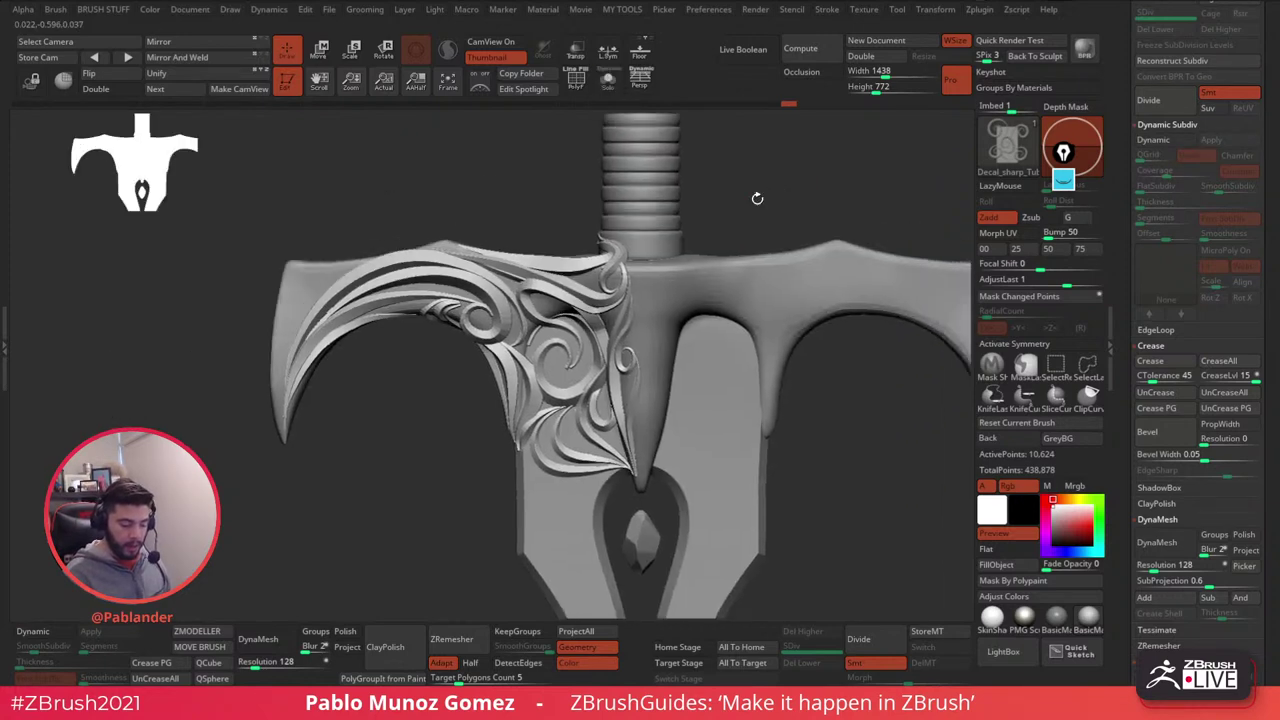
- Mirror and weld the crossguard ornament along X to cover the opposite half of the front face
left_click(211, 59)
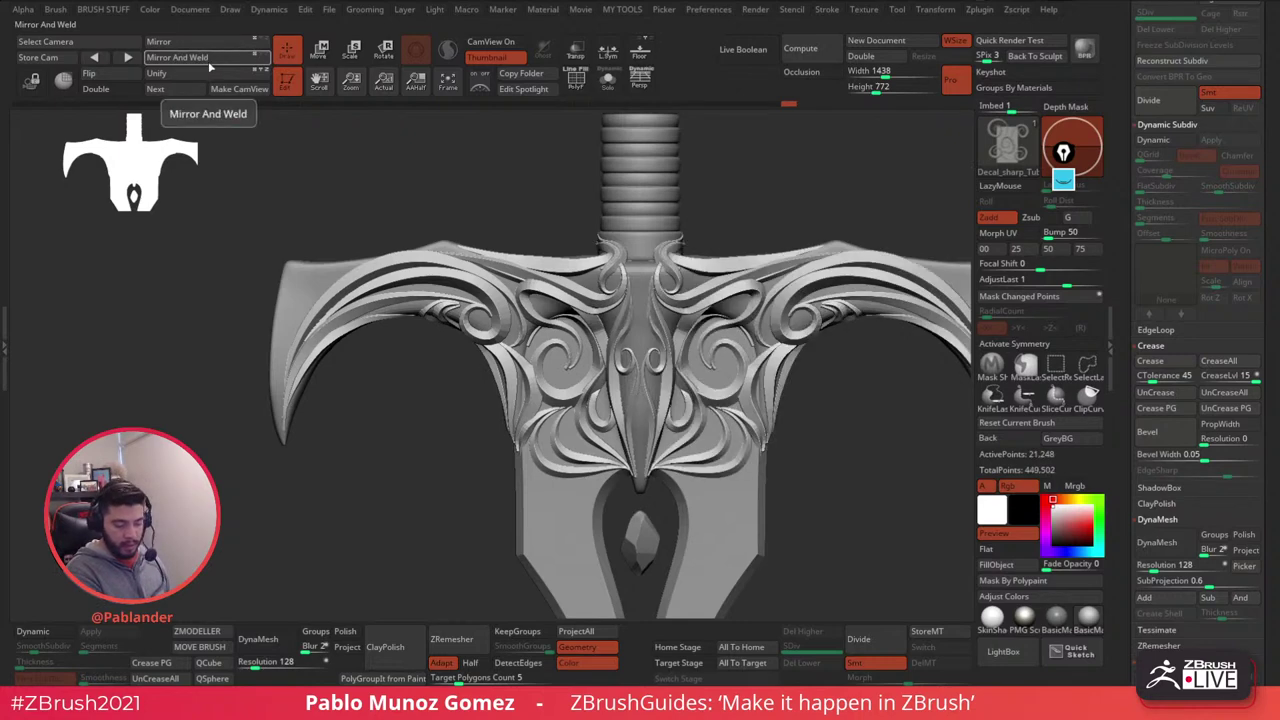
left_click_drag(836, 400, 776, 419)
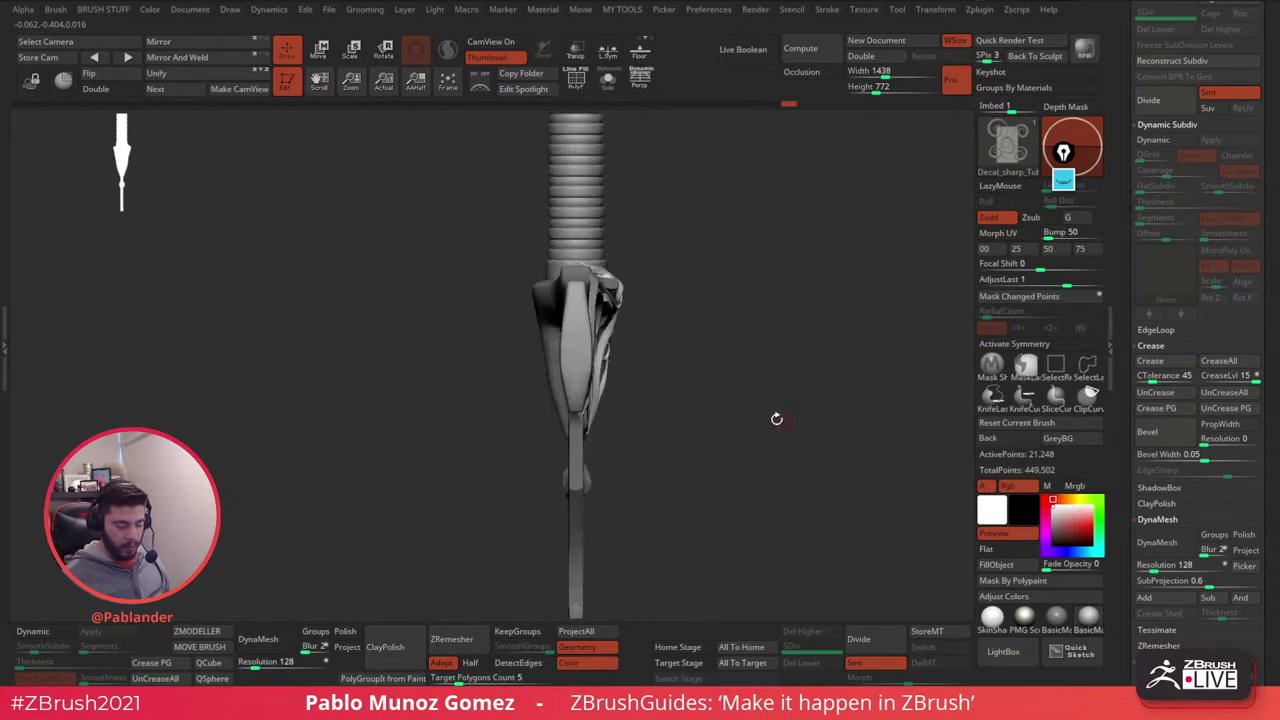
- Try to mirror and weld the ornament along Z in its current orientation, and undo the attempt
left_click(255, 55)
left_click(229, 60)
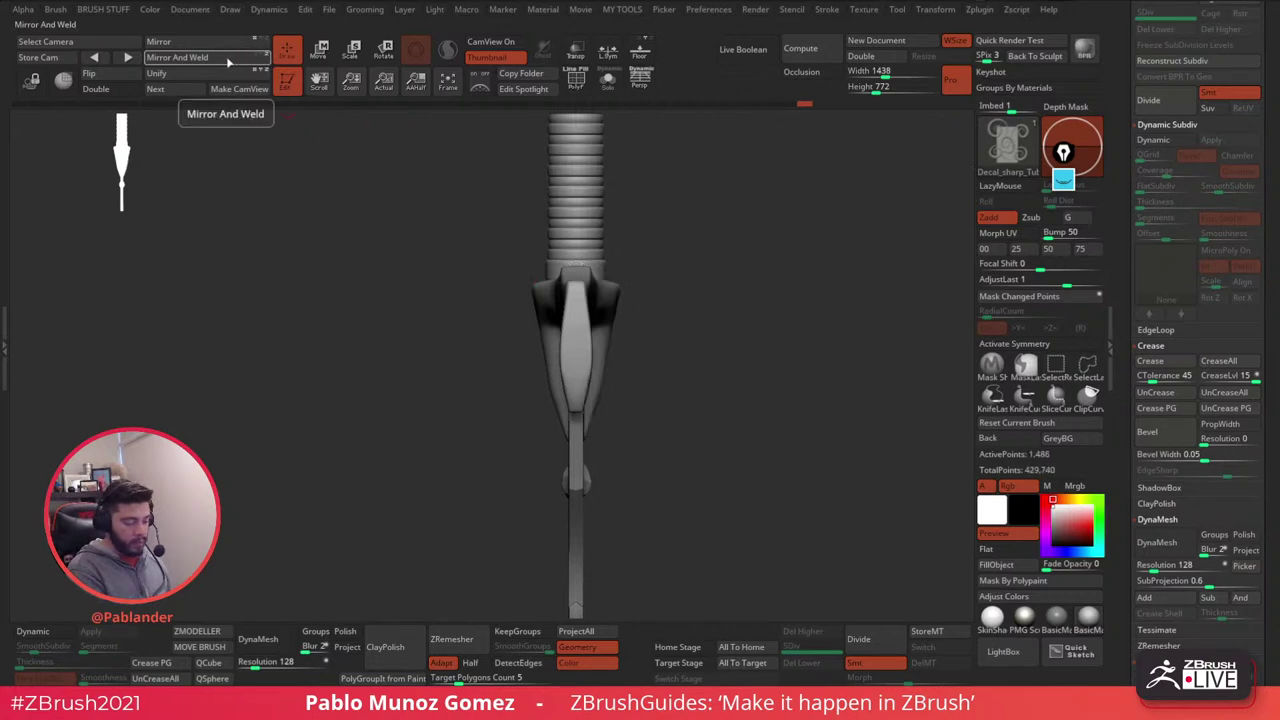
key("ctrl+z")
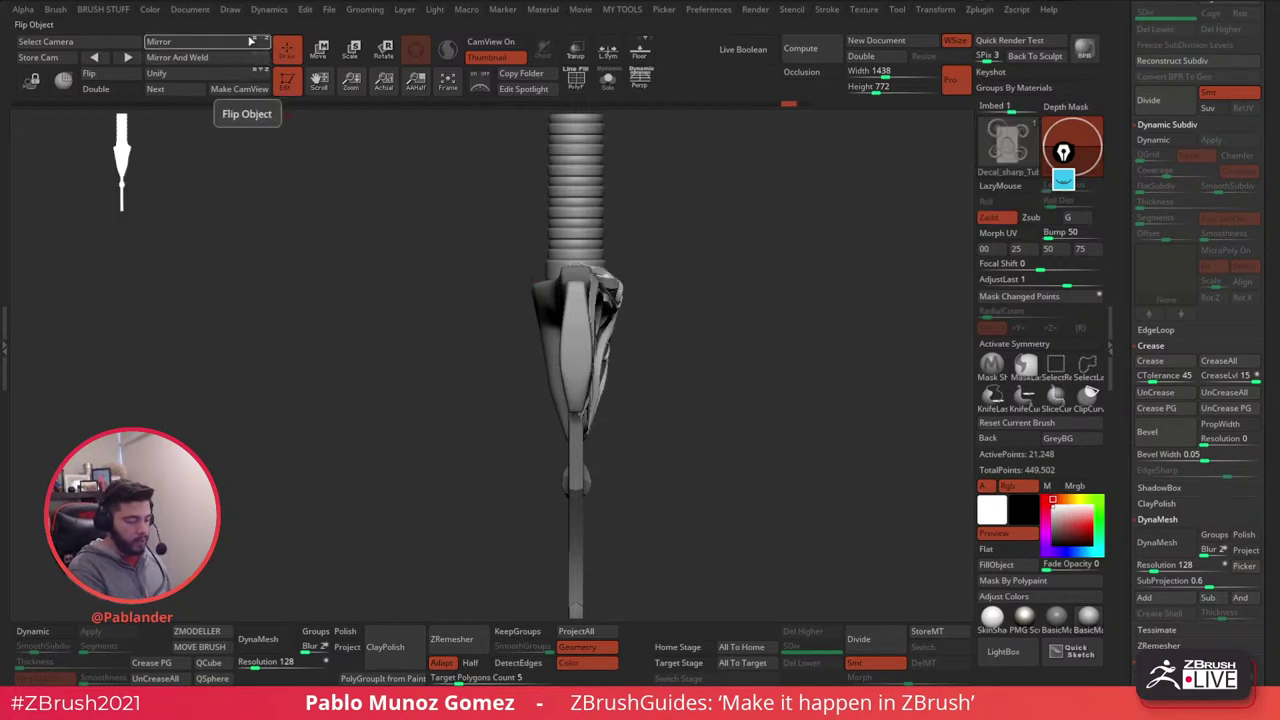
- Flip the ornament along Z, and mirror and weld it along Z to decorate both faces of the crossguard
left_click(228, 46)
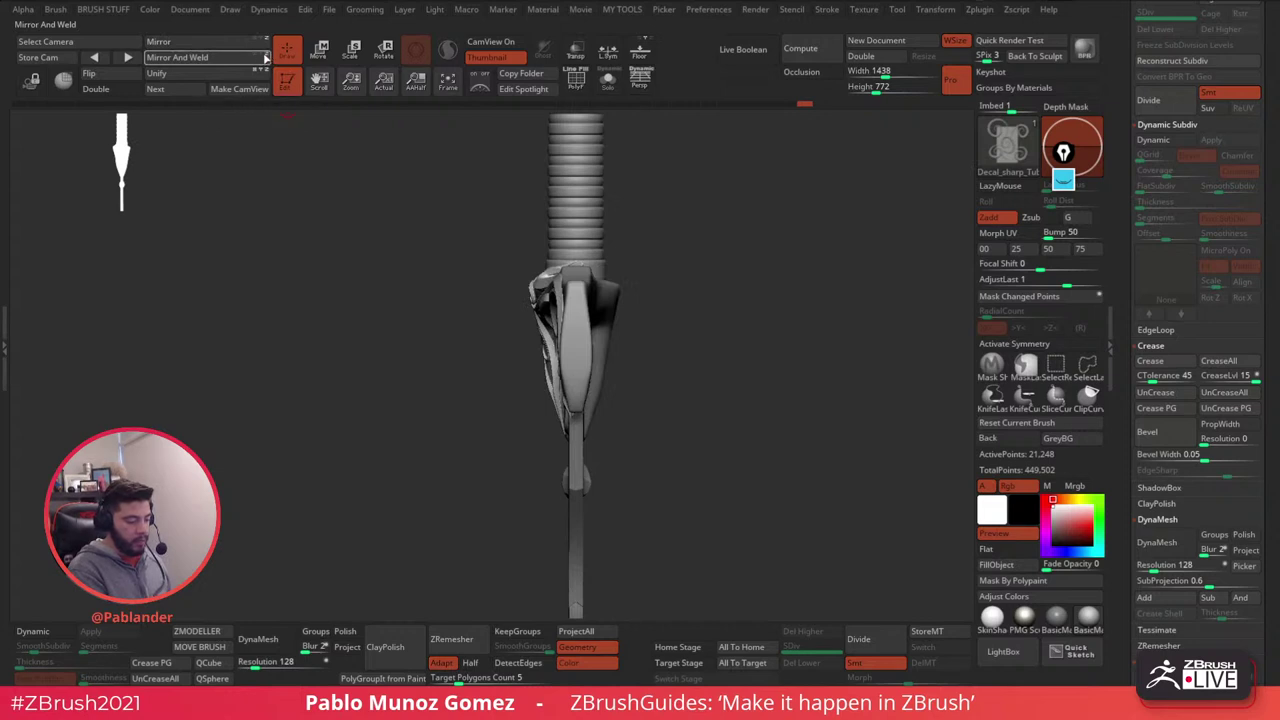
left_click(258, 57)
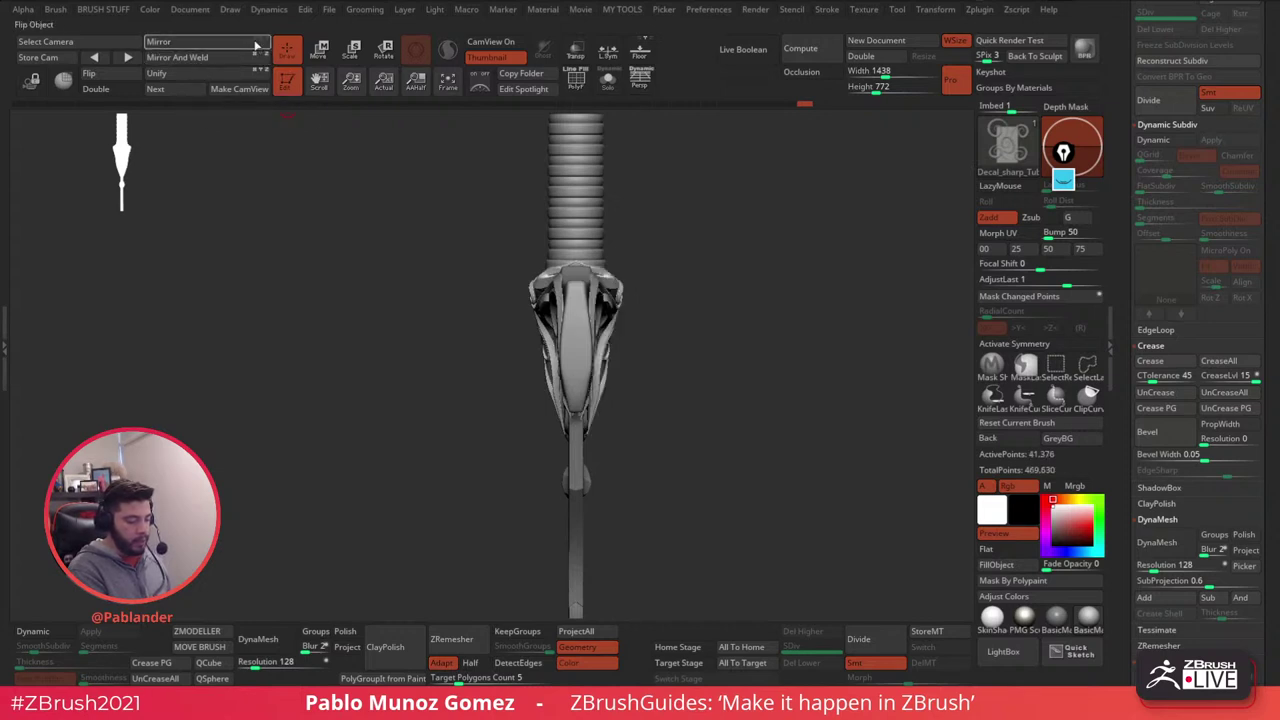
left_click_drag(352, 348, 788, 336)
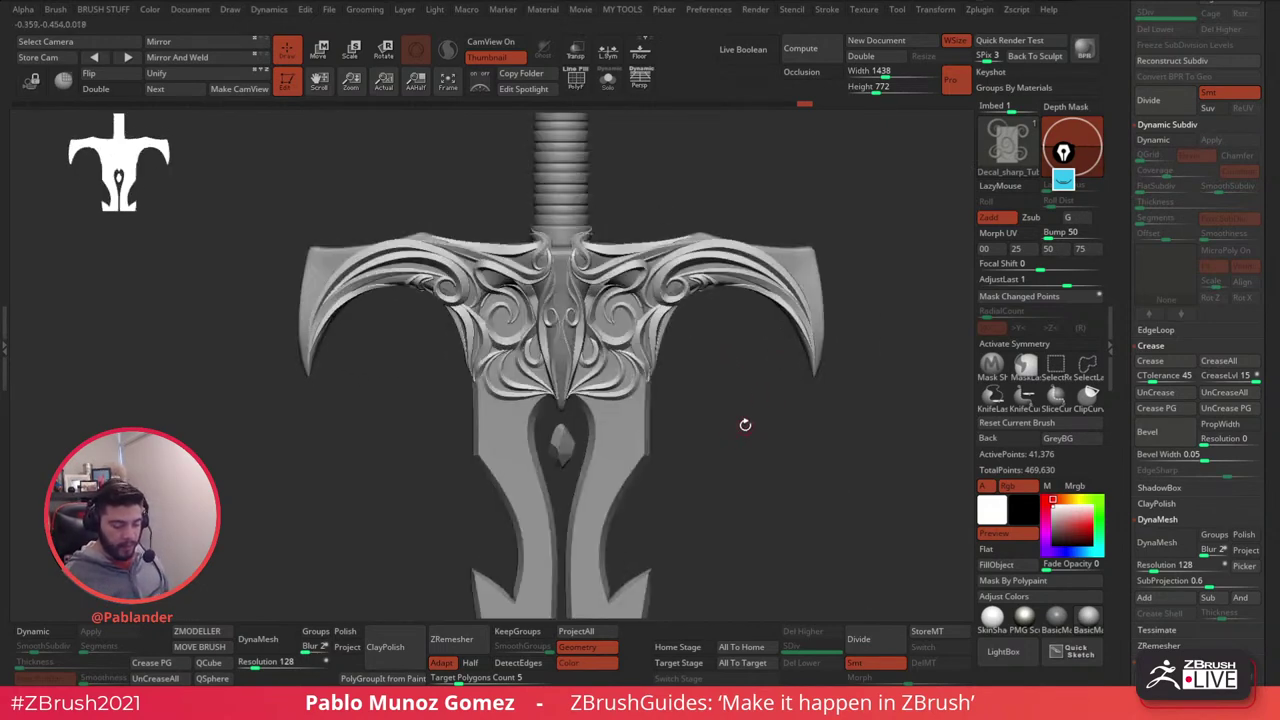
left_click_drag(745, 425, 693, 368)
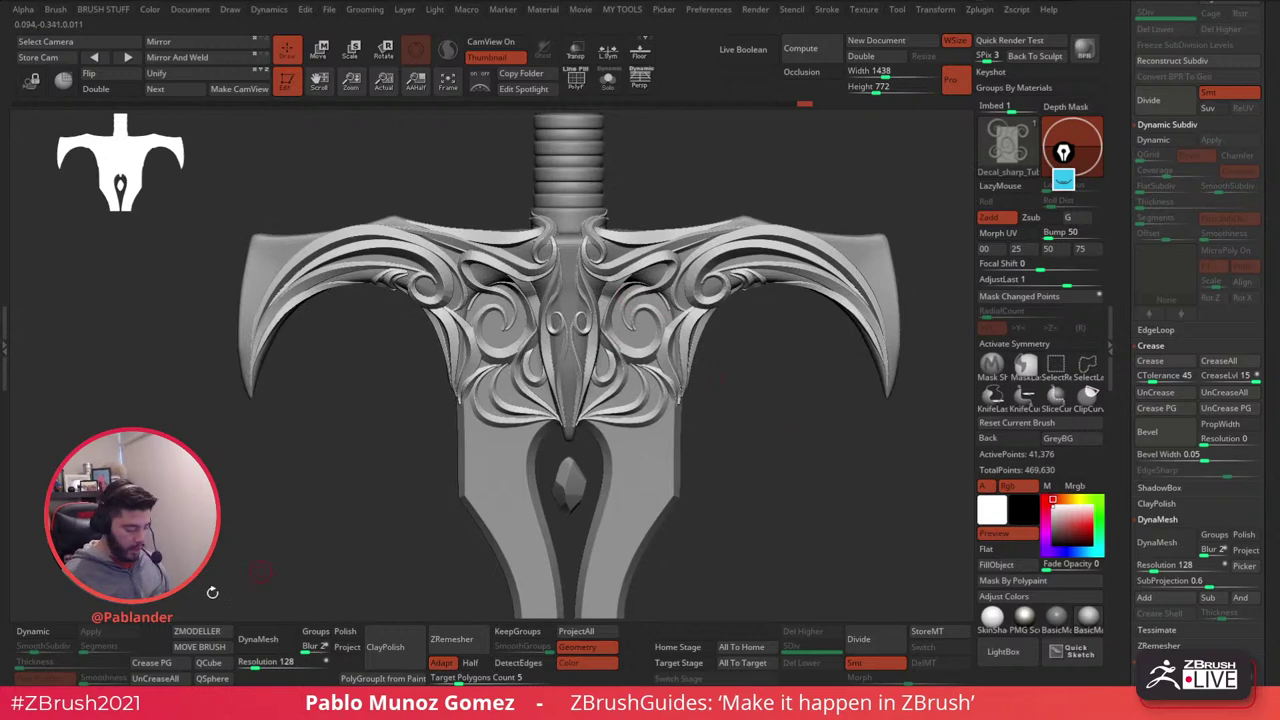
- Turn on dynamic subdivision for the mirrored ornament tubes
left_click(32, 631)
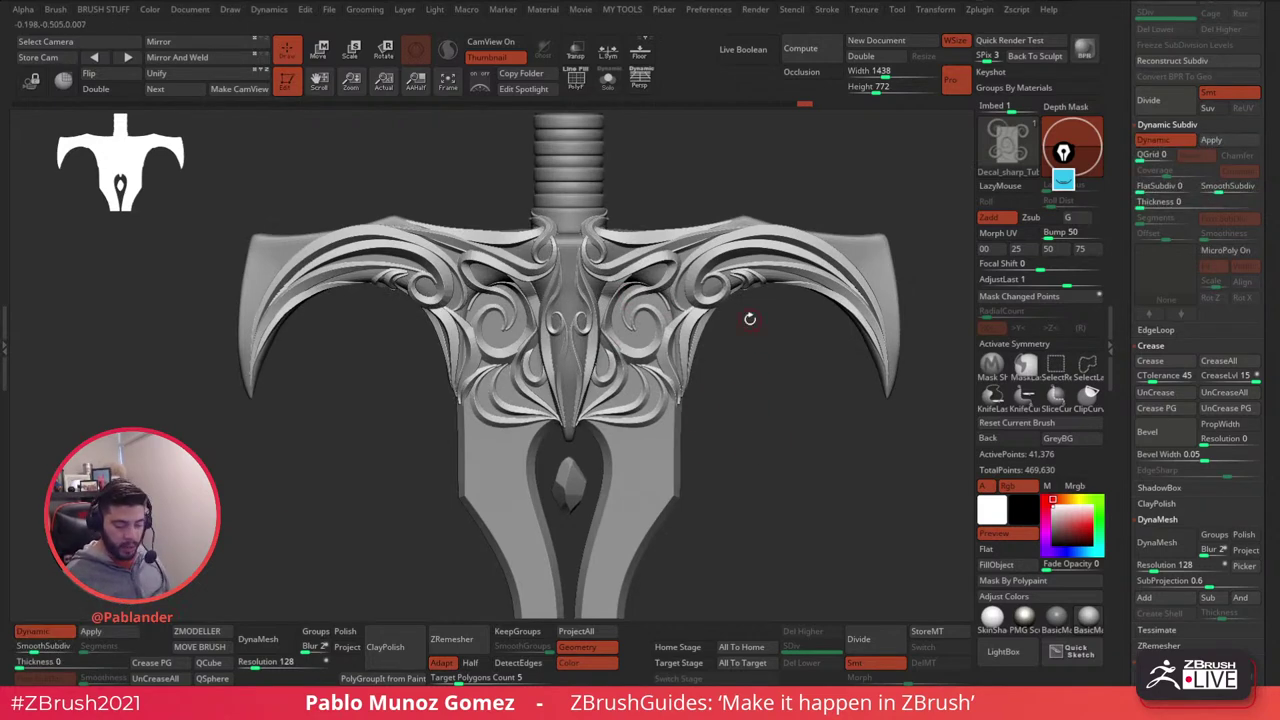
left_click_drag(750, 319, 700, 405, "alt")
left_click_drag(808, 432, 887, 434)
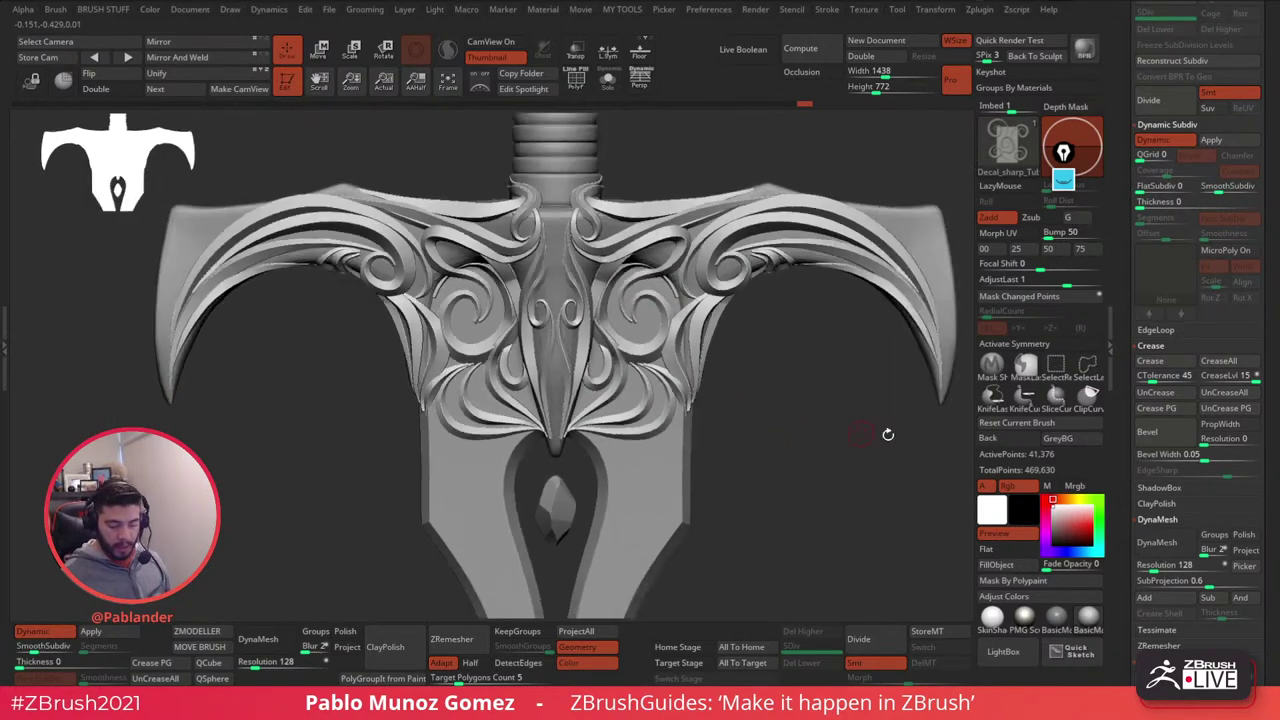
- Fill the ornament tubes with turquoise and set the current colour back to white
left_click(1098, 550)
left_click(1017, 568)
left_click(1053, 507)
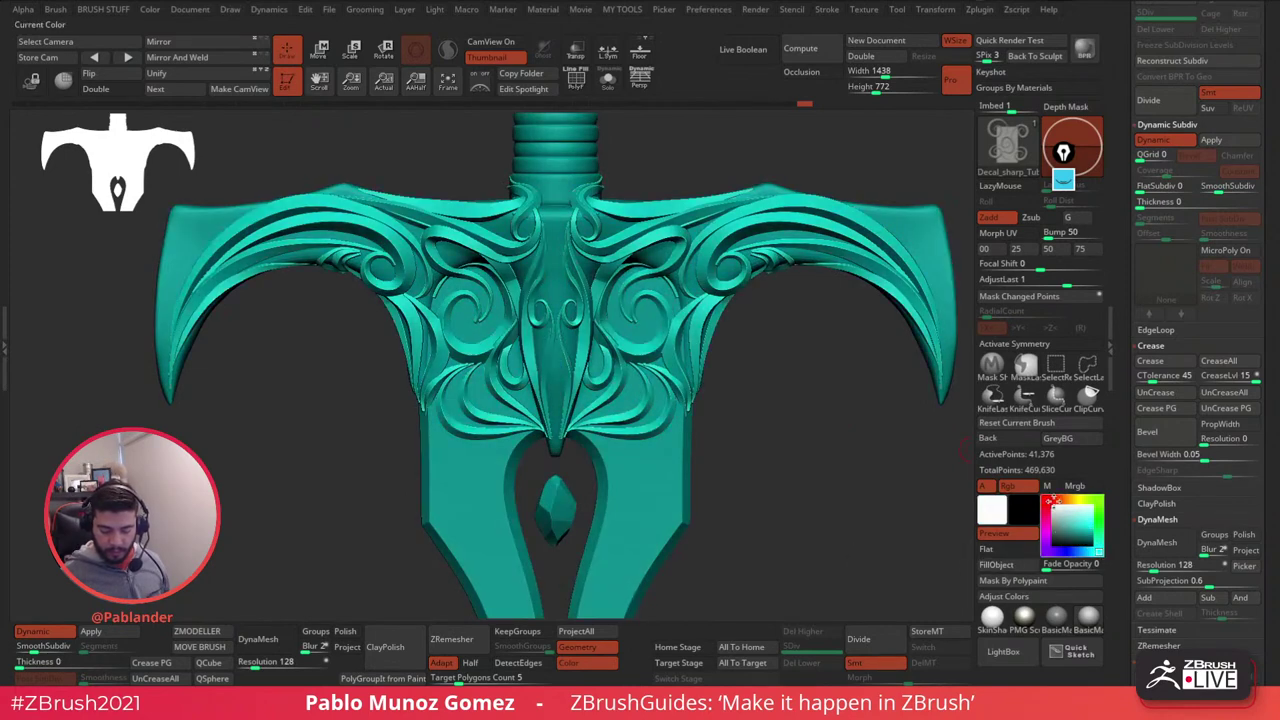
left_click_drag(827, 488, 774, 450)
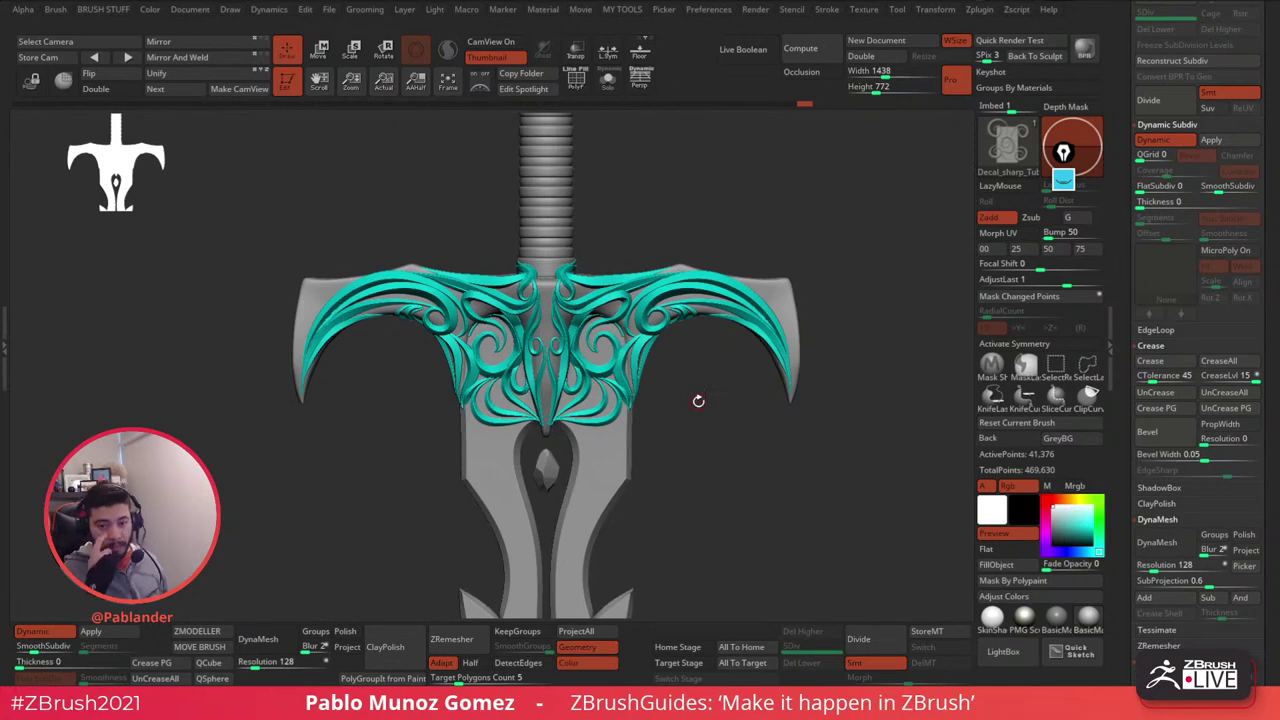
- Choose the Move Topological brush and activate symmetry along X and Z for the ornament
key("space")
left_click(728, 378)
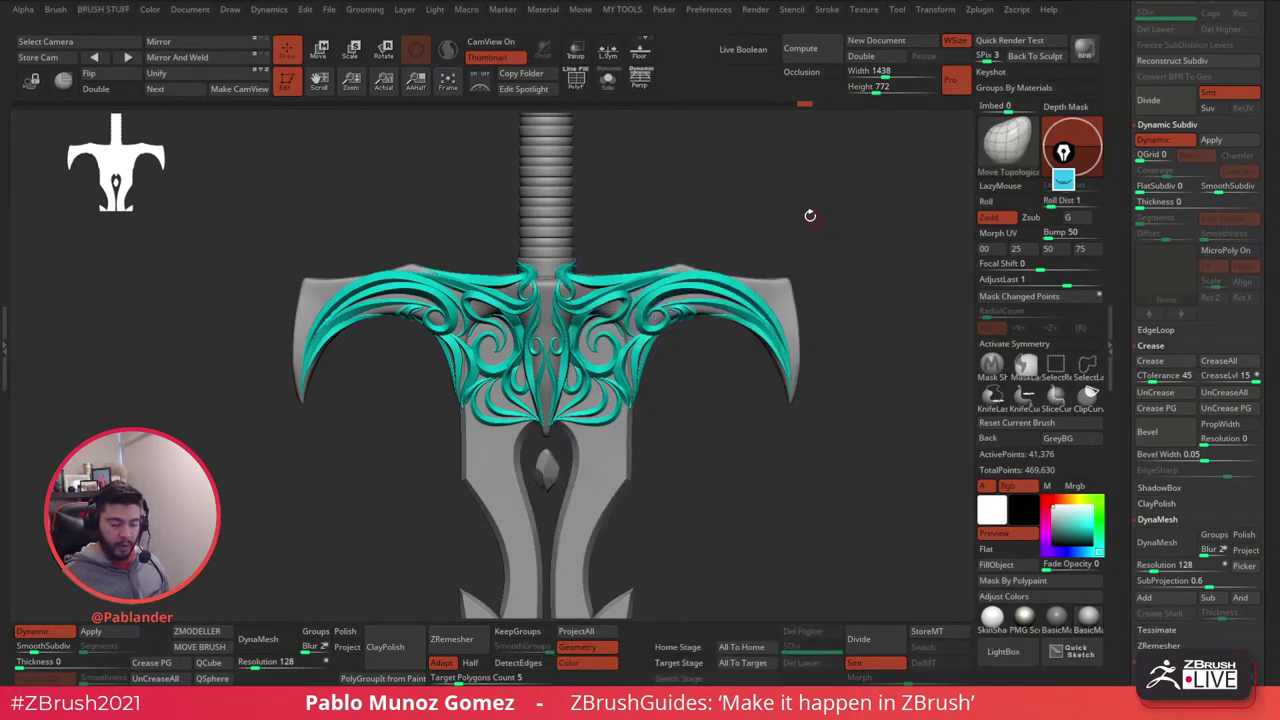
key("space")
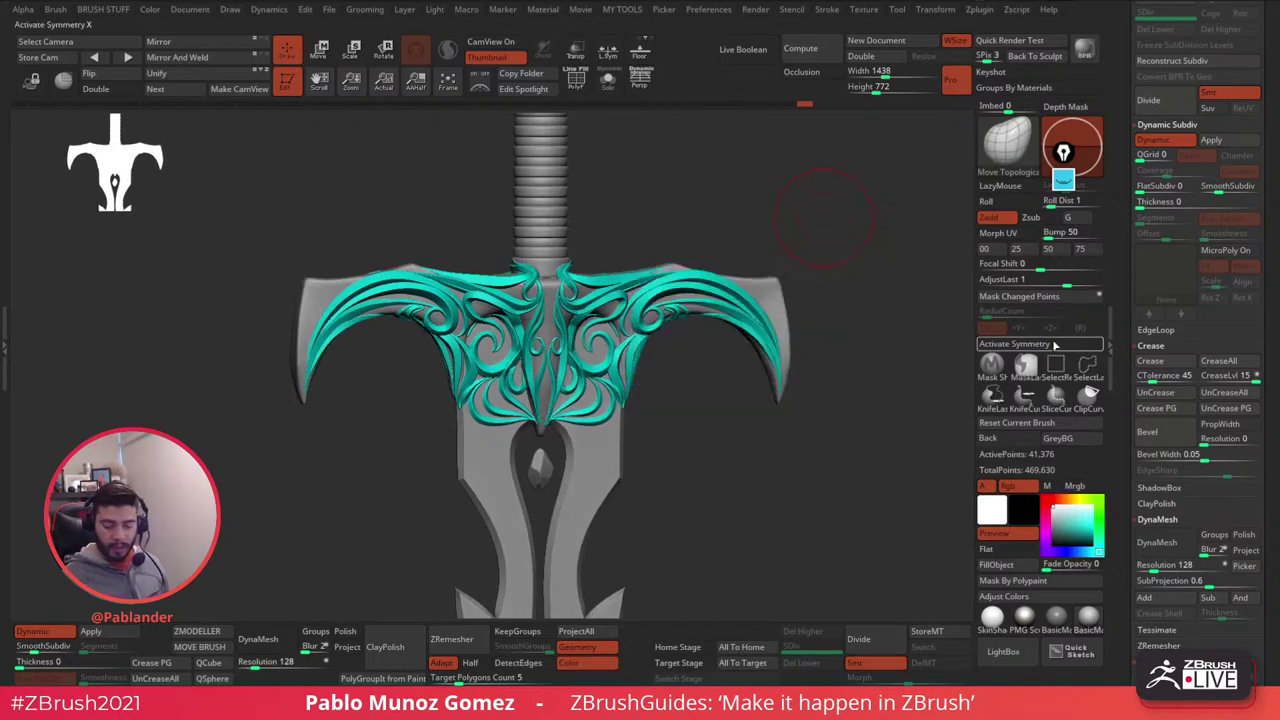
left_click(1050, 343)
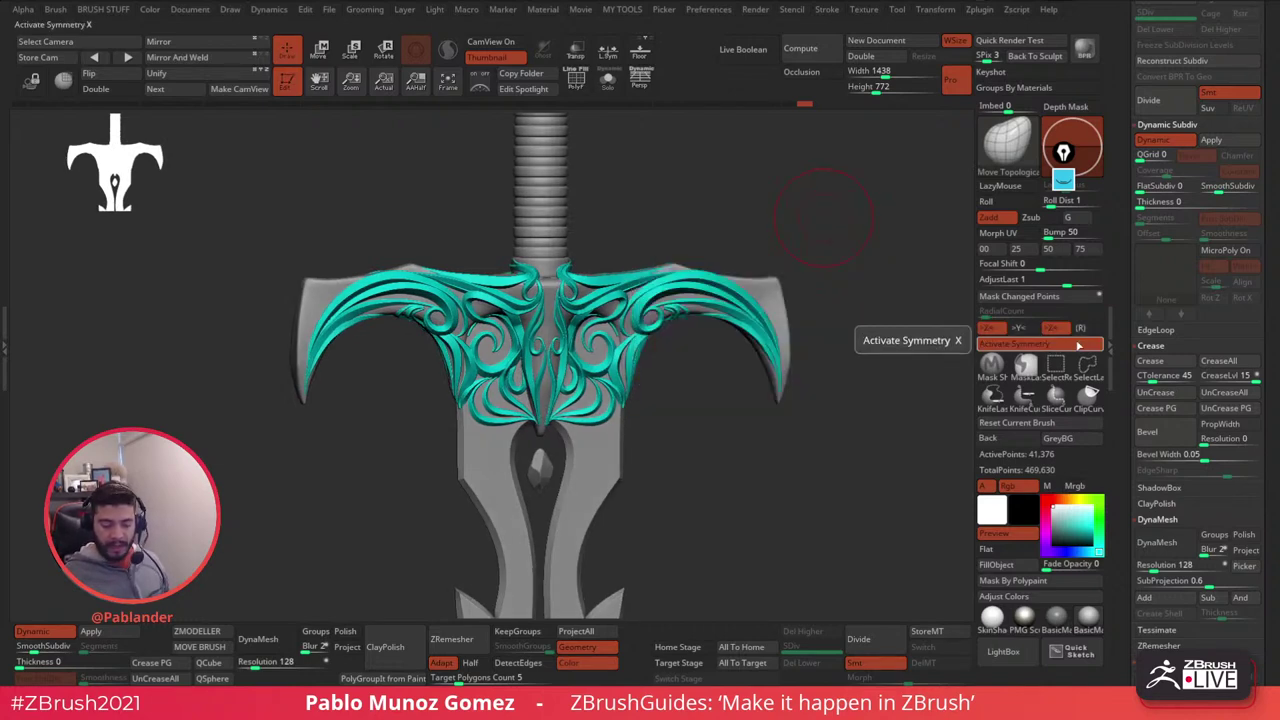
mouse_move(849, 283)
left_mouse_down()
mouse_move(785, 360)
mouse_move(800, 503)
mouse_move(609, 517)
mouse_move(600, 300)
left_mouse_up()
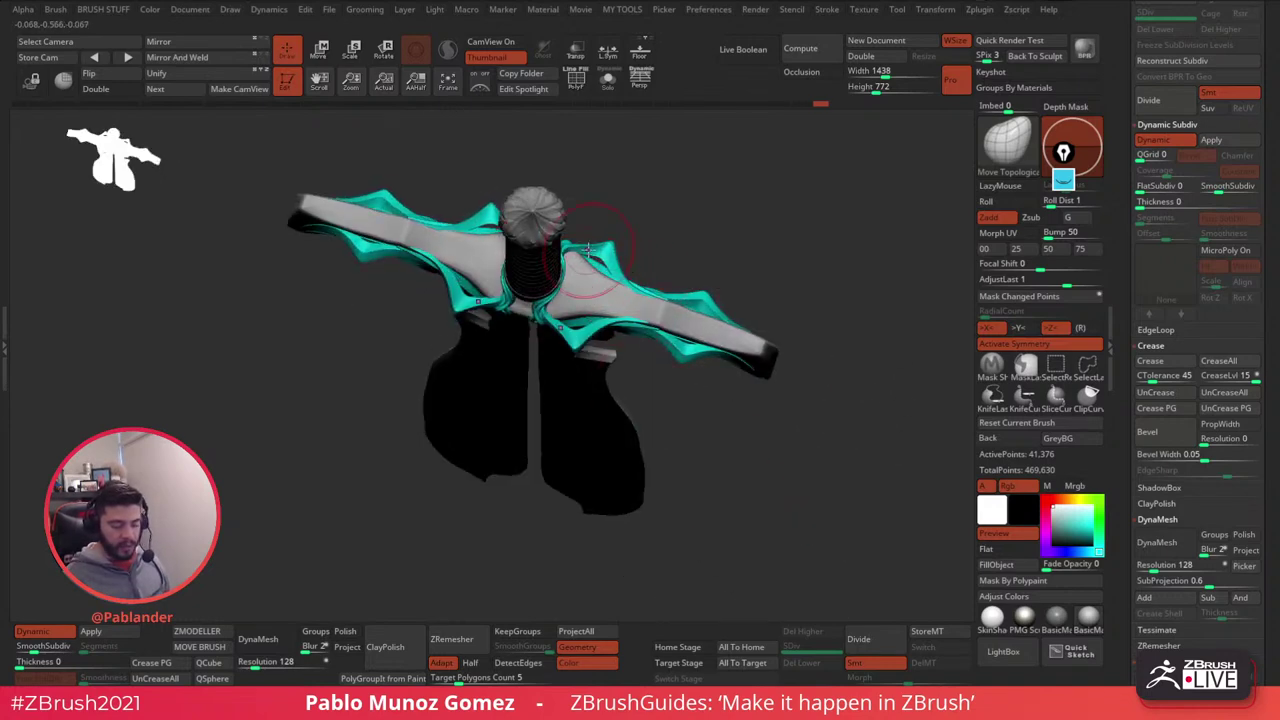
- Pull the upper tube bends beside the grip with Move Topological to reshape them away from the crossguard surface
left_click_drag(737, 265, 746, 203)
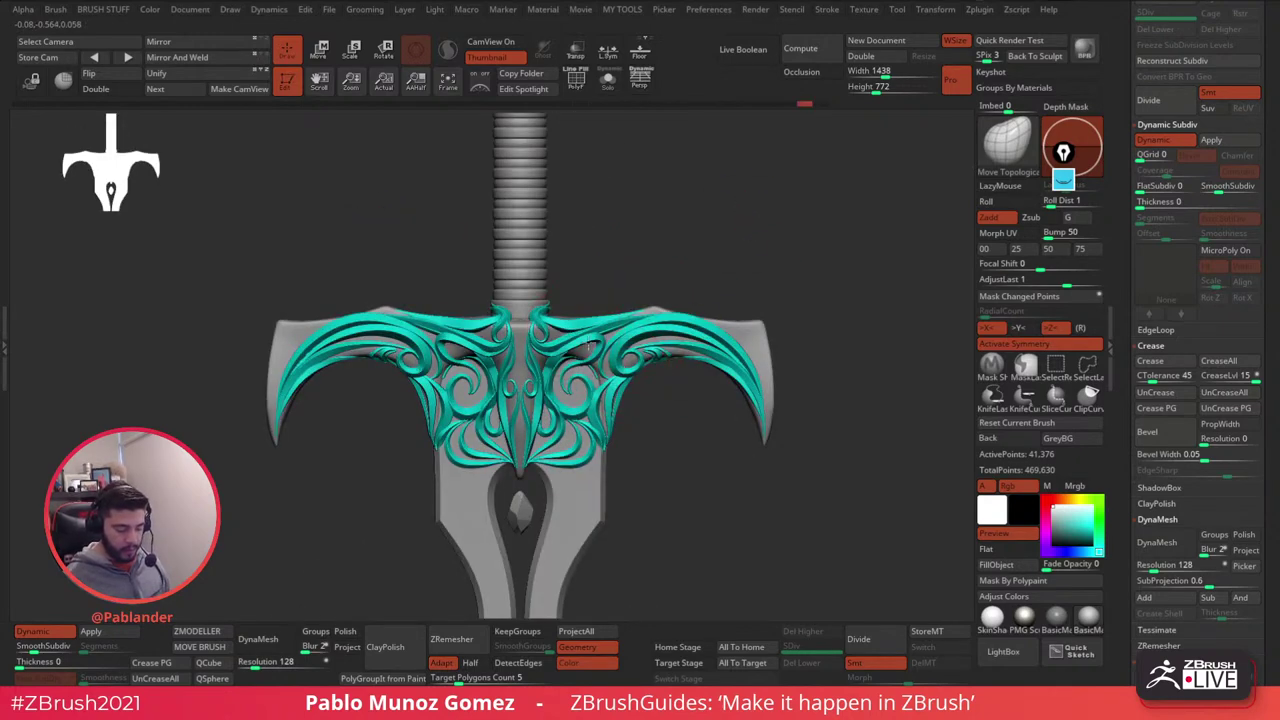
scroll(605, 354, "up", 3)
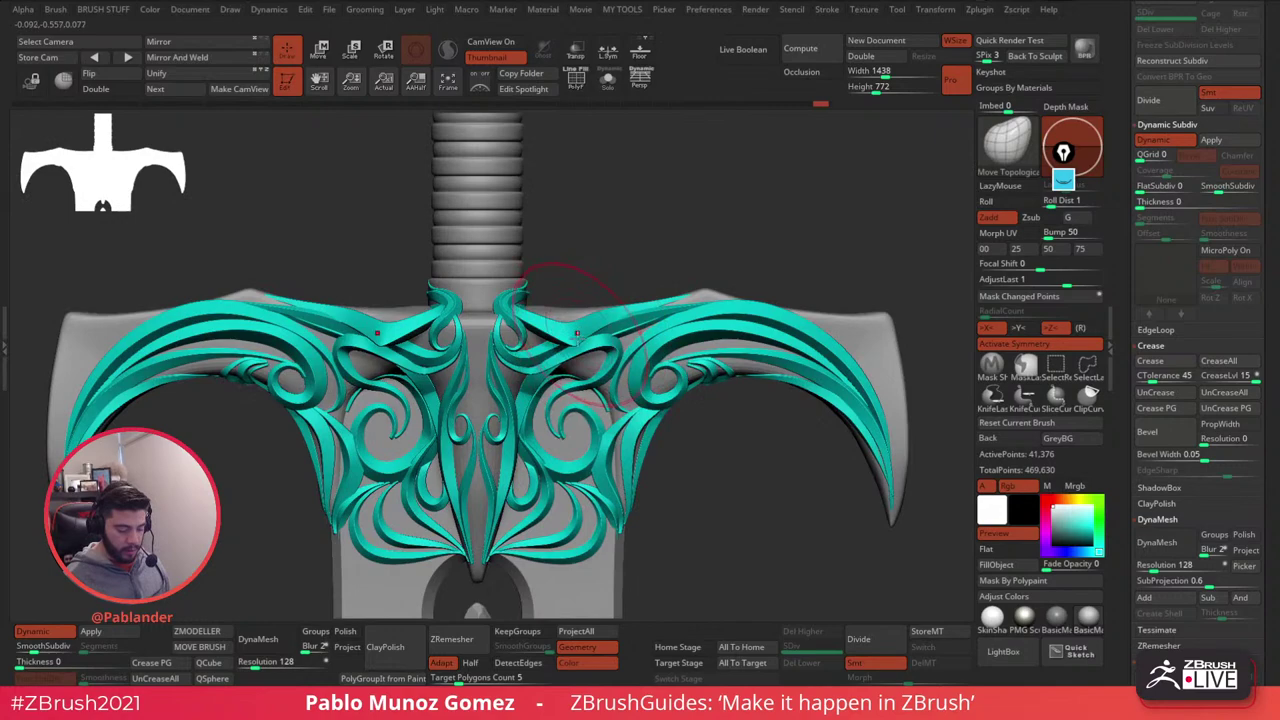
right_click_drag(572, 340, 583, 366)
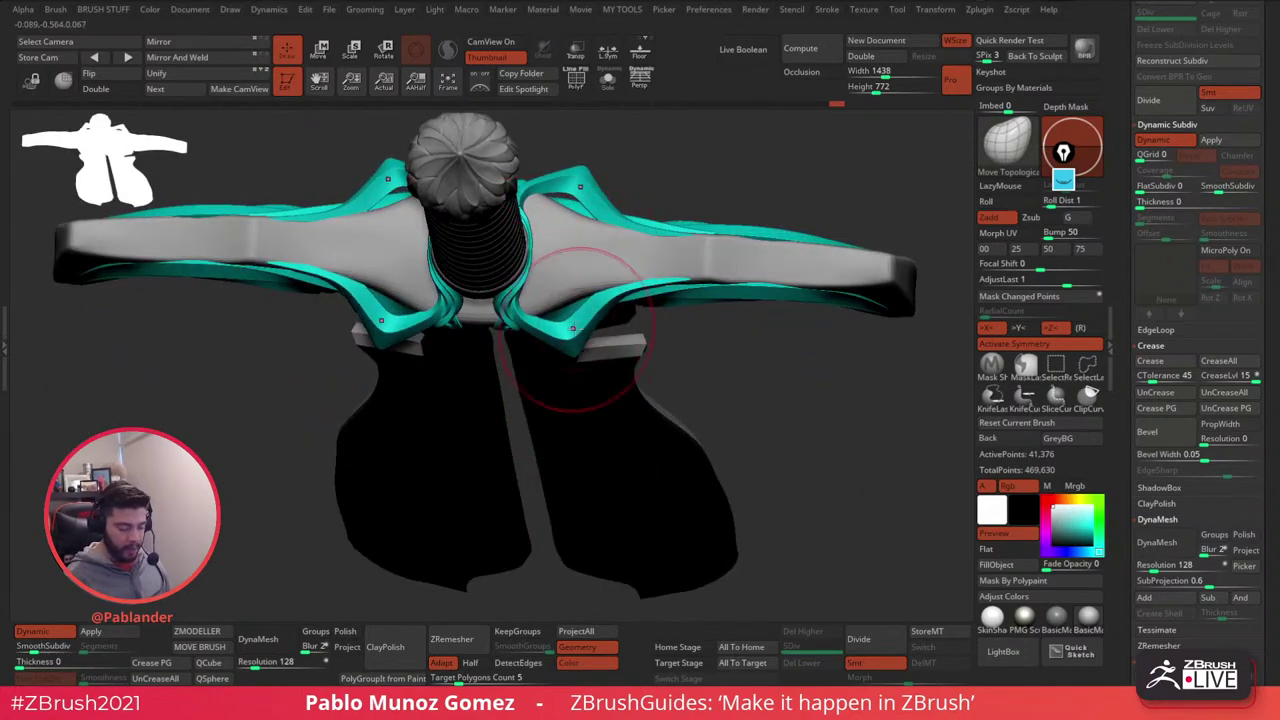
right_click_drag(578, 296, 710, 300)
key("space")
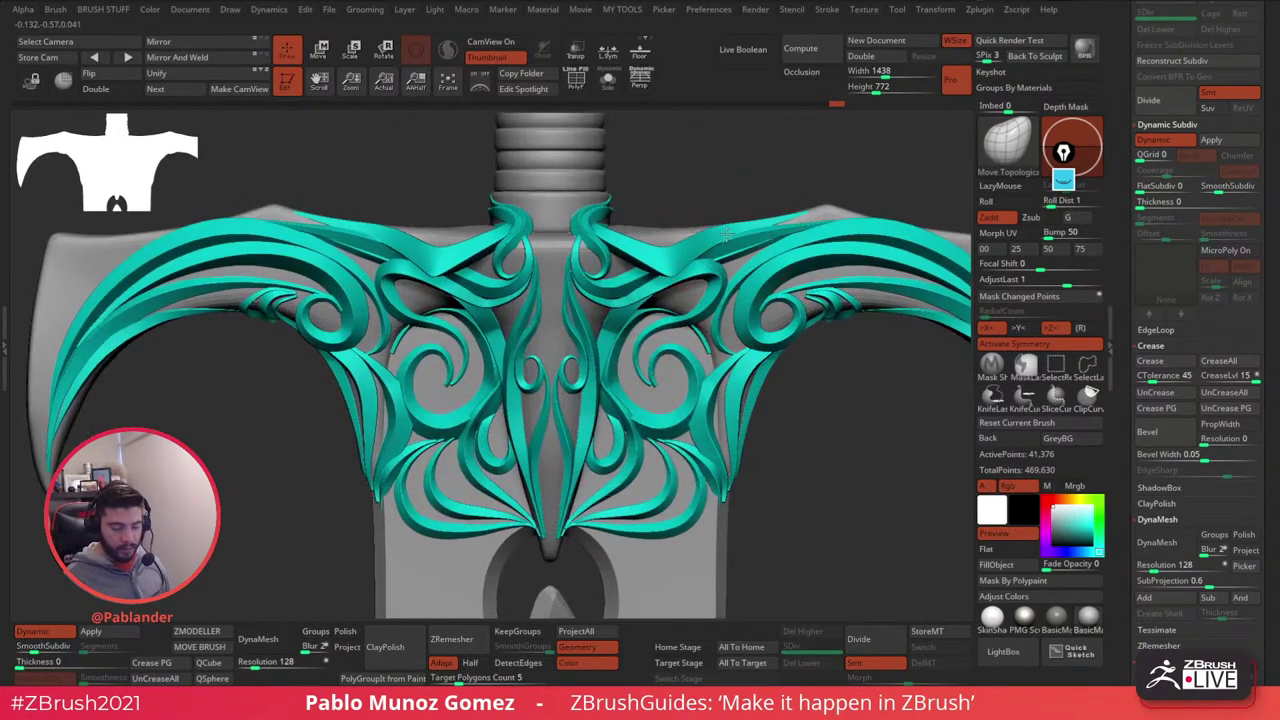
- Reshape the upper tubes with Move Topological where the right arm meets the centre of the crossguard
right_click_drag(726, 232, 702, 387)
right_click_drag(699, 283, 684, 394)
right_click_drag(722, 320, 662, 236)
right_click(727, 300)
right_click(737, 323)
key("space")
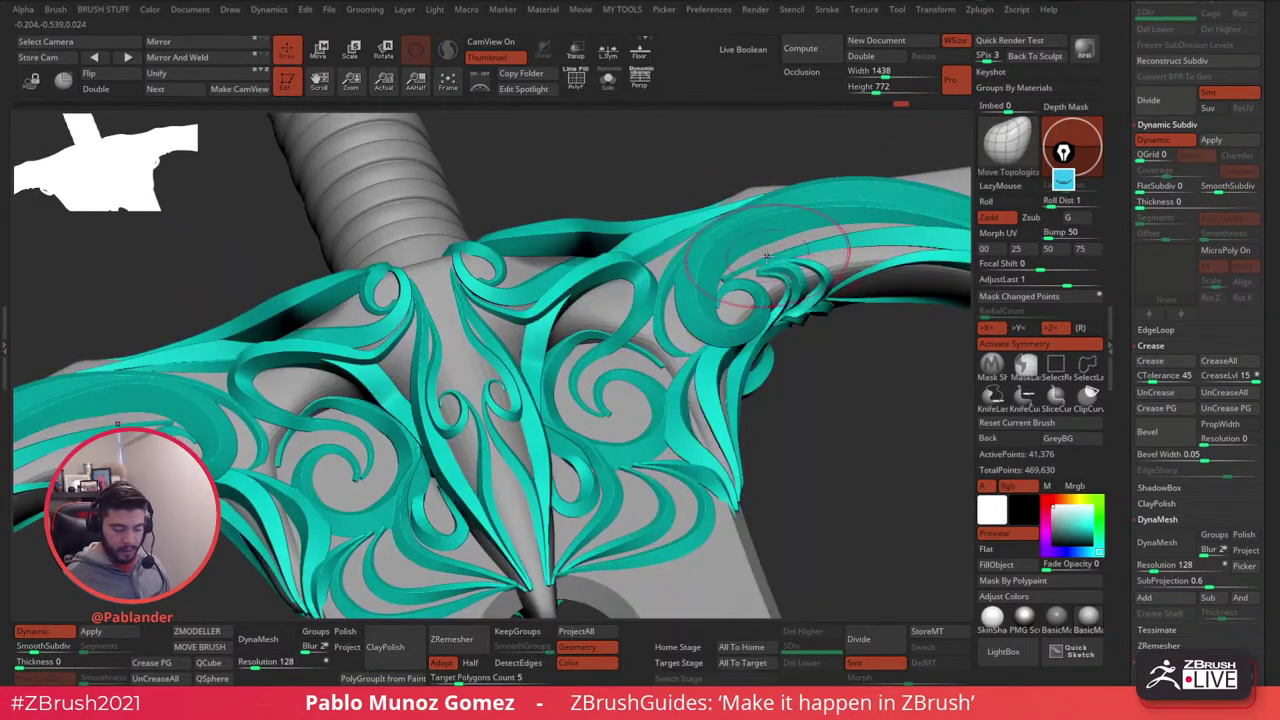
- Move the thin tube ends beside the large curl on the right arm with a smaller Move Topological brush
right_click_drag(766, 256, 750, 270)
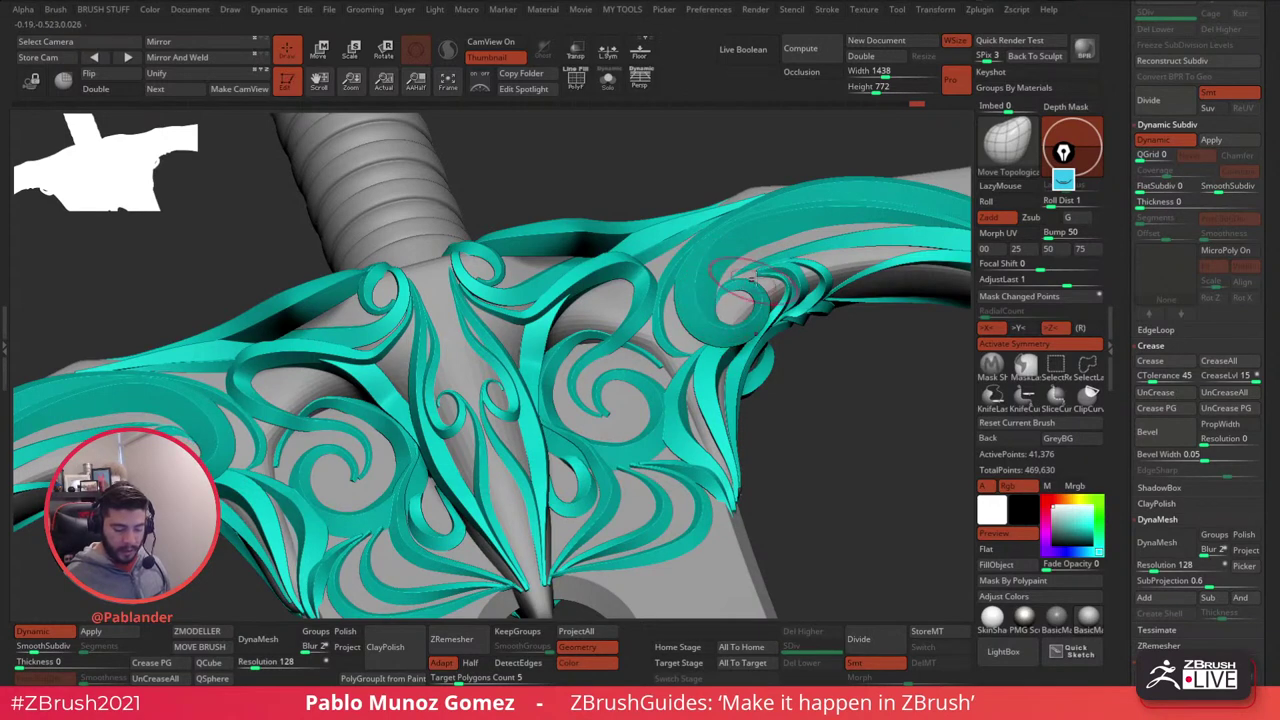
mouse_move(754, 268)
right_mouse_down()
mouse_move(766, 290)
mouse_move(742, 256)
mouse_move(752, 285)
mouse_move(750, 268)
right_mouse_up()
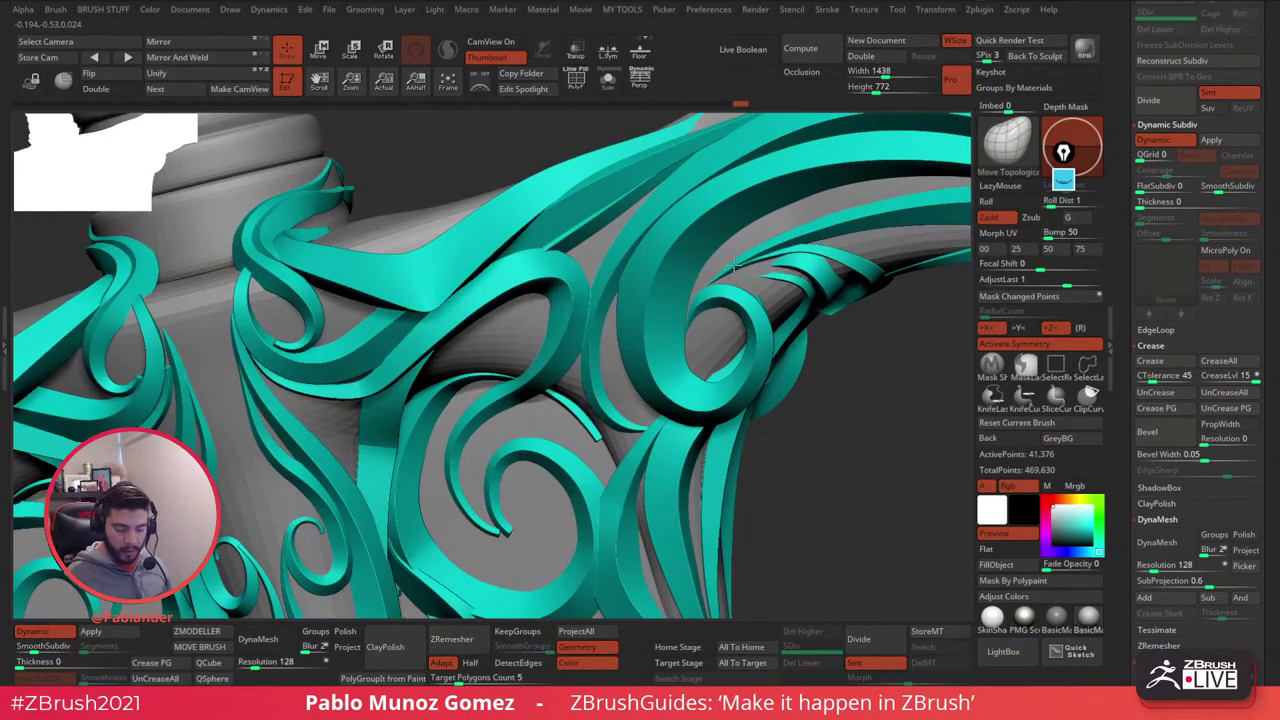
key("space")
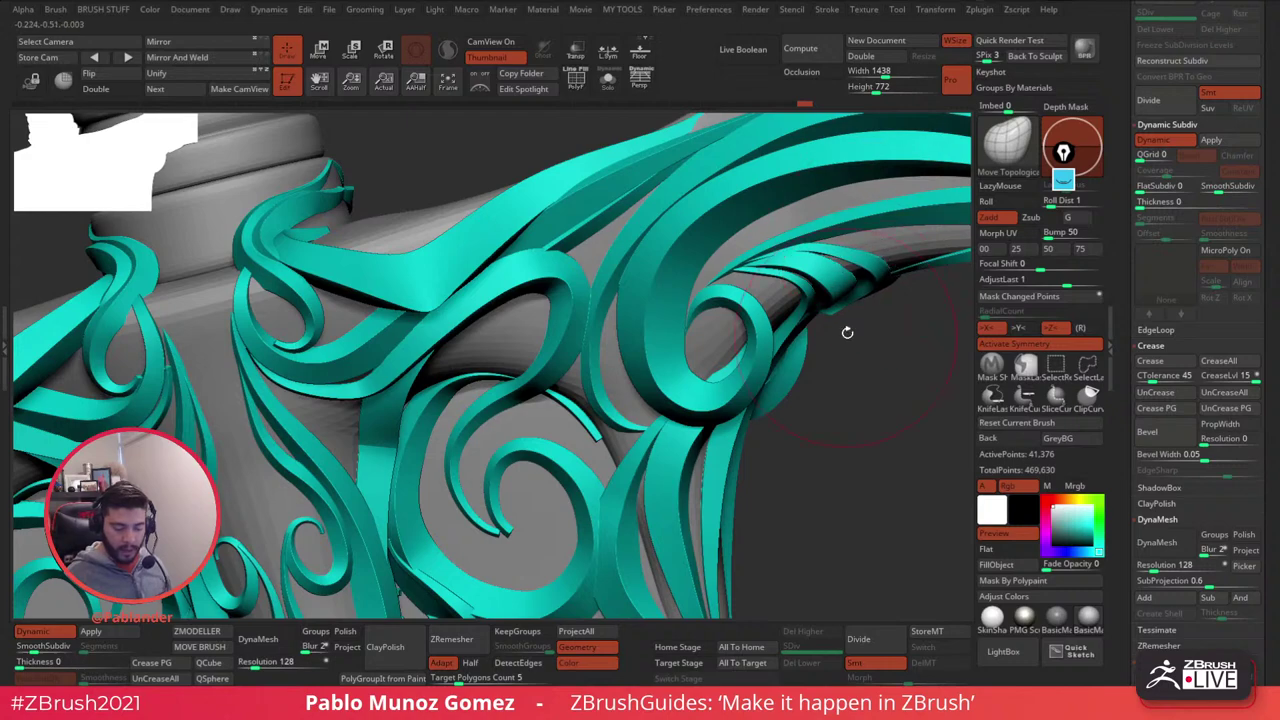
- Adjust the draw size and reshape the tubes wrapping around the underside of the right arm behind the large curl
left_click_drag(847, 332, 735, 350)
key("space")
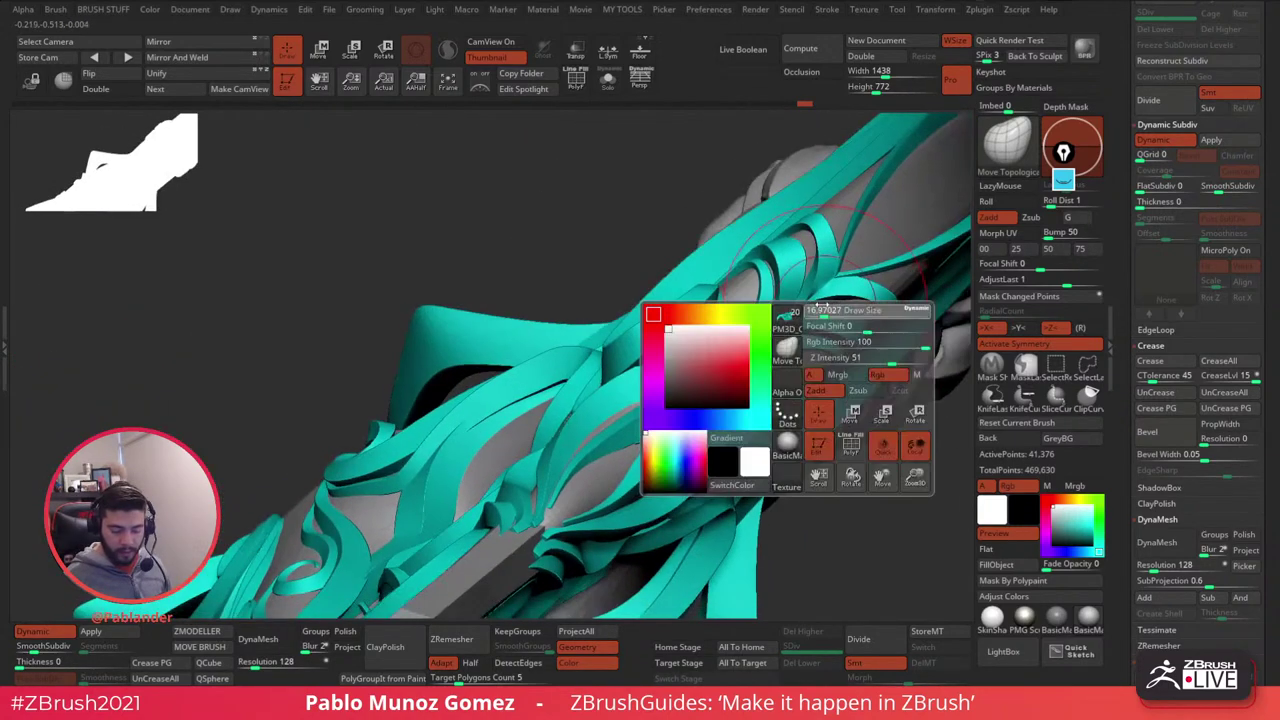
left_click_drag(822, 308, 815, 308)
right_click_drag(815, 308, 790, 317)
left_click_drag(790, 317, 805, 311, "shift")
mouse_move(805, 311)
right_mouse_down()
mouse_move(830, 320)
mouse_move(818, 289)
right_mouse_up()
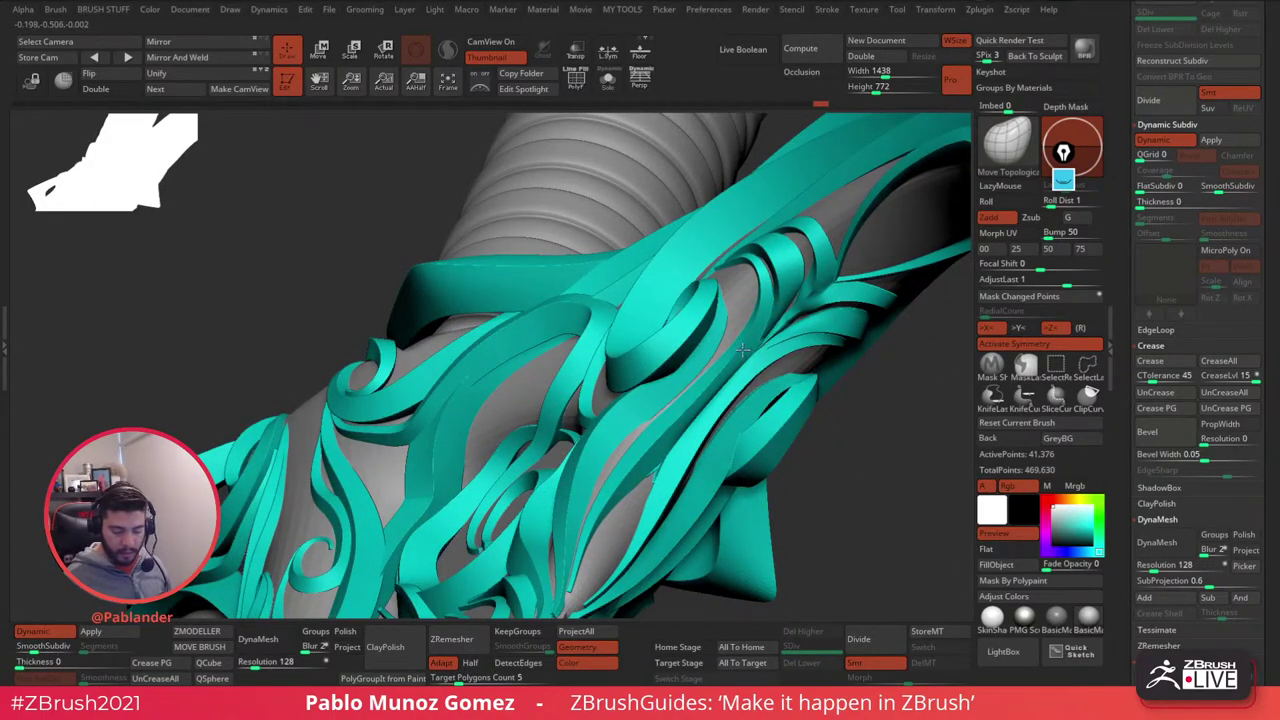
right_click_drag(783, 340, 692, 376)
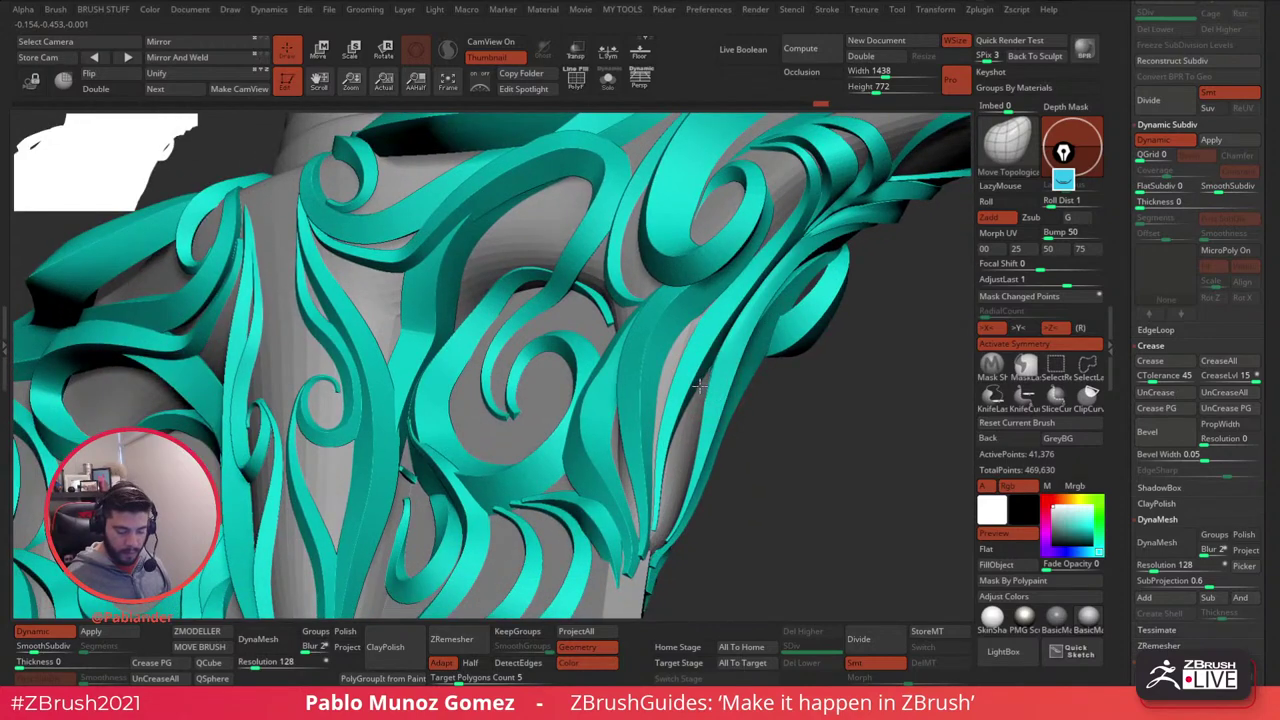
right_click_drag(762, 408, 842, 417)
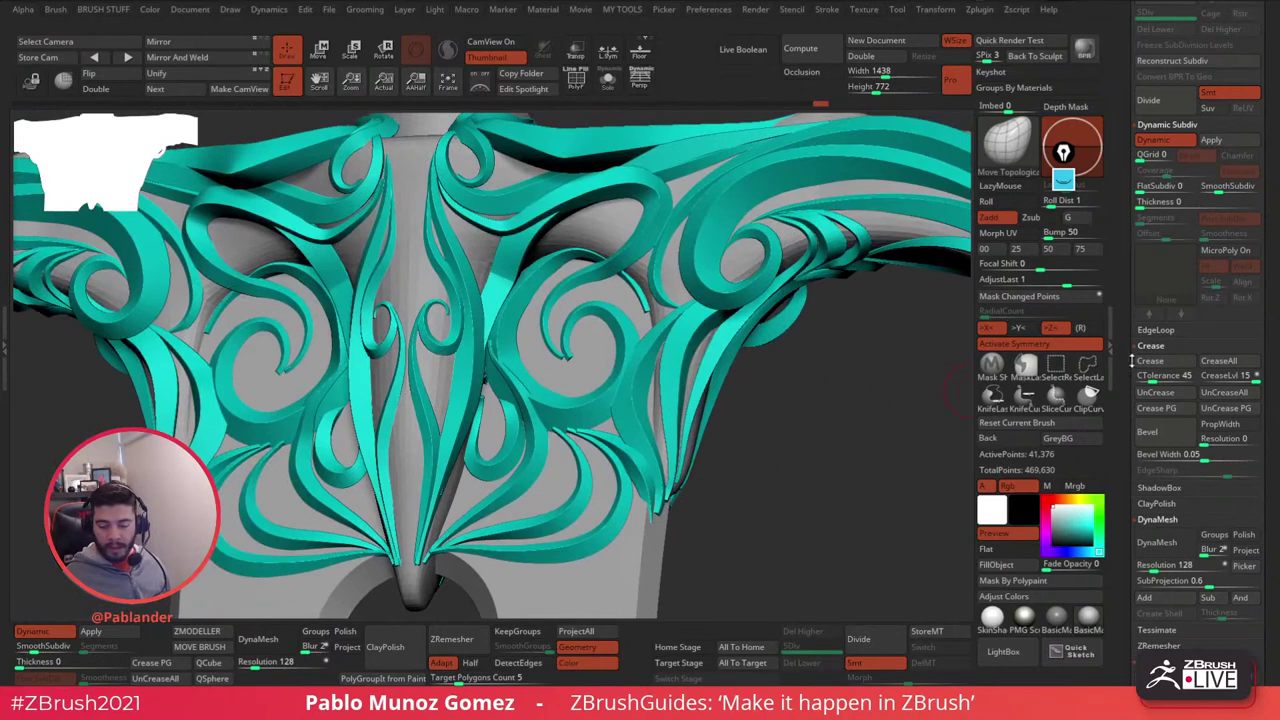
left_click_drag(1128, 362, 1125, 463)
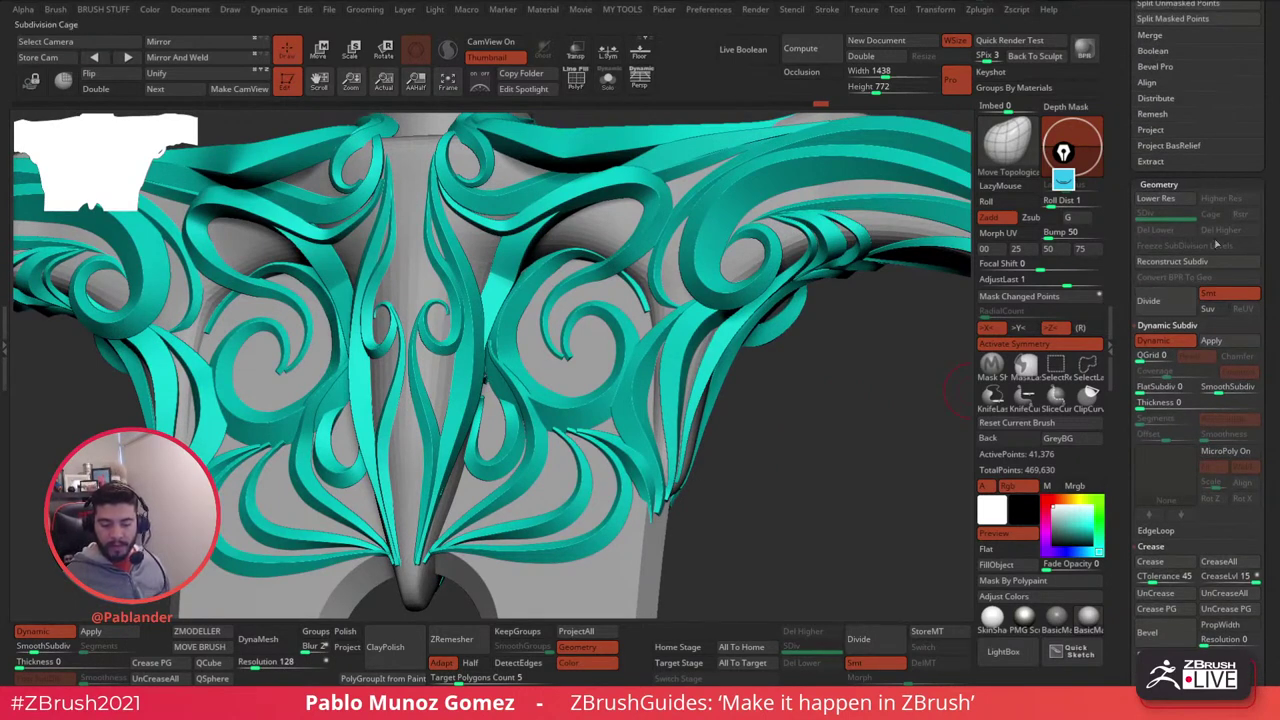
left_click(1175, 330)
left_click(1188, 330)
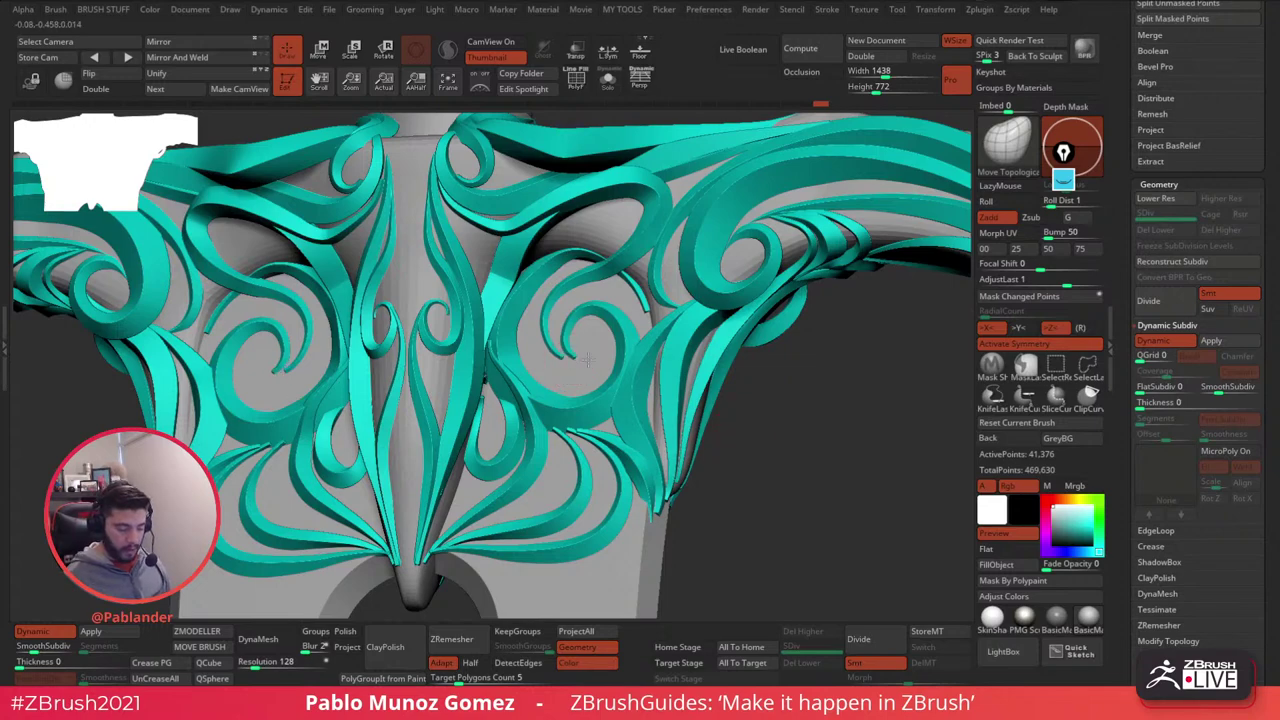
- Reposition the right spiral scroll and the tube ends around it on the front face using Move Topological
left_click_drag(580, 358, 568, 357)
right_click_drag(582, 358, 562, 355)
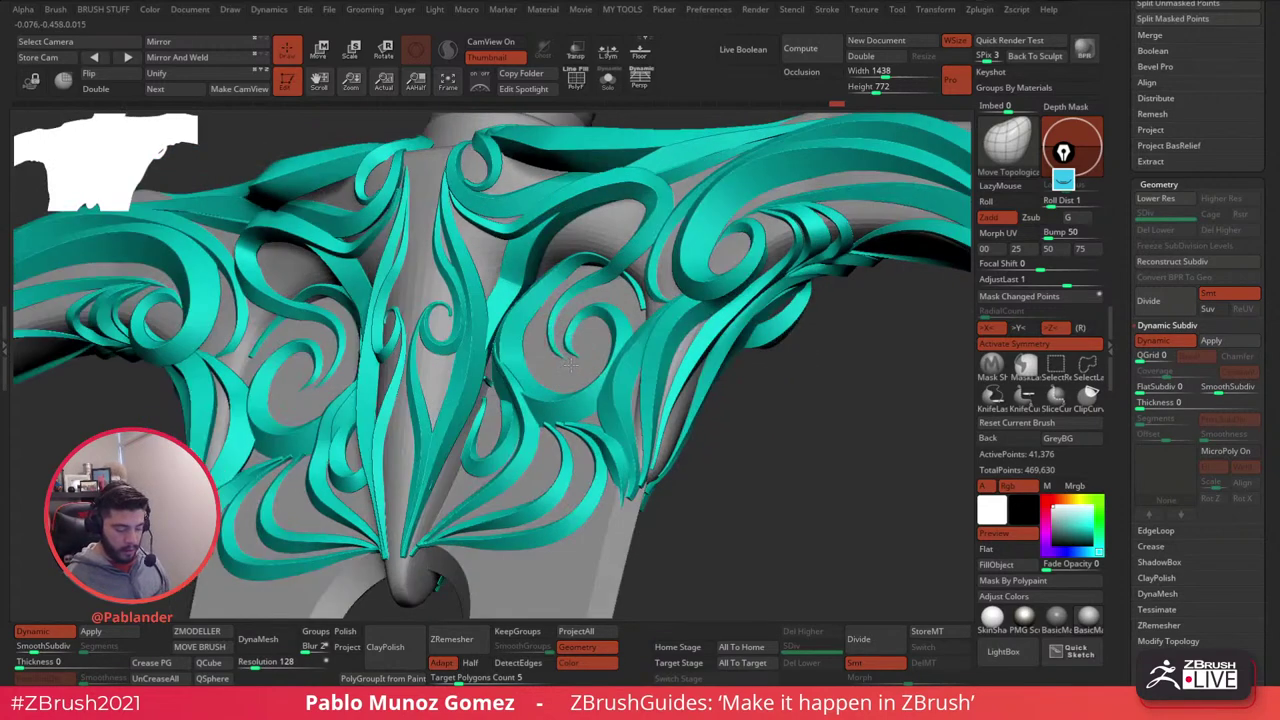
right_click_drag(640, 312, 640, 338)
right_click(544, 322)
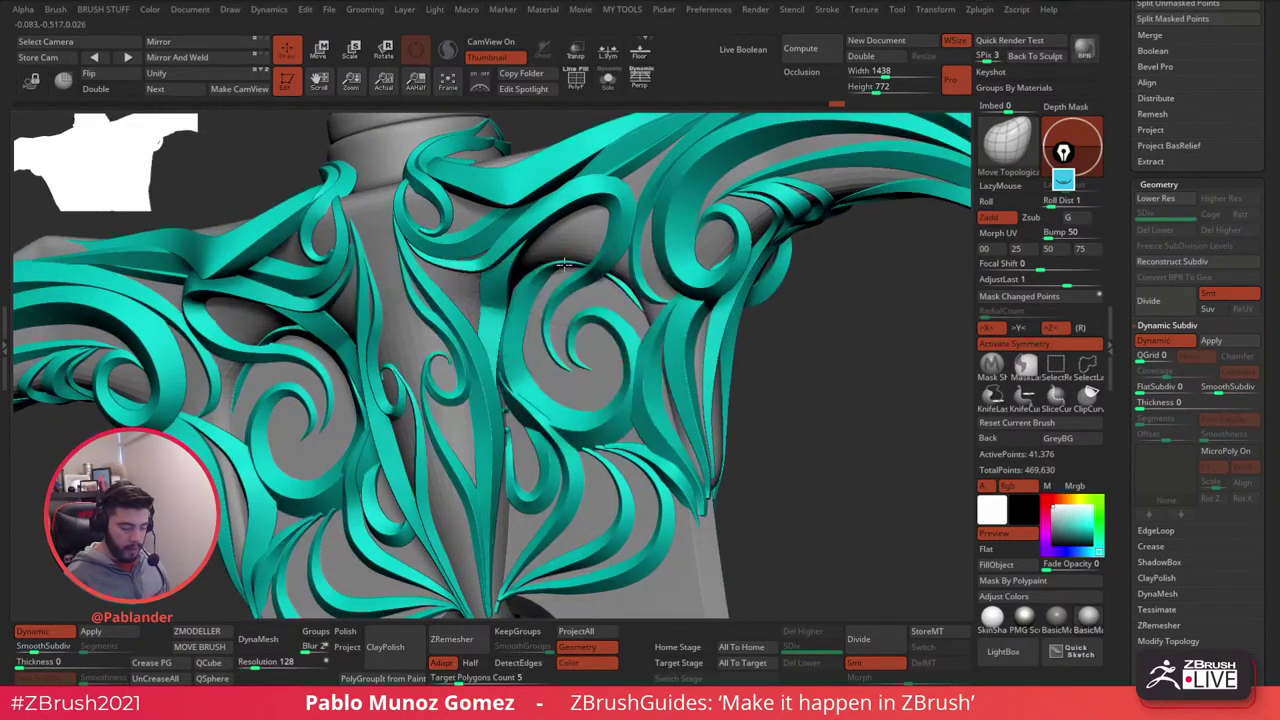
left_click_drag(565, 265, 538, 272)
mouse_move(592, 292)
right_mouse_down()
mouse_move(568, 283)
mouse_move(532, 330)
mouse_move(516, 388)
right_mouse_up()
- Move the loose tube end between the central spine and the right spiral scroll against its neighbouring tube
right_click(568, 283)
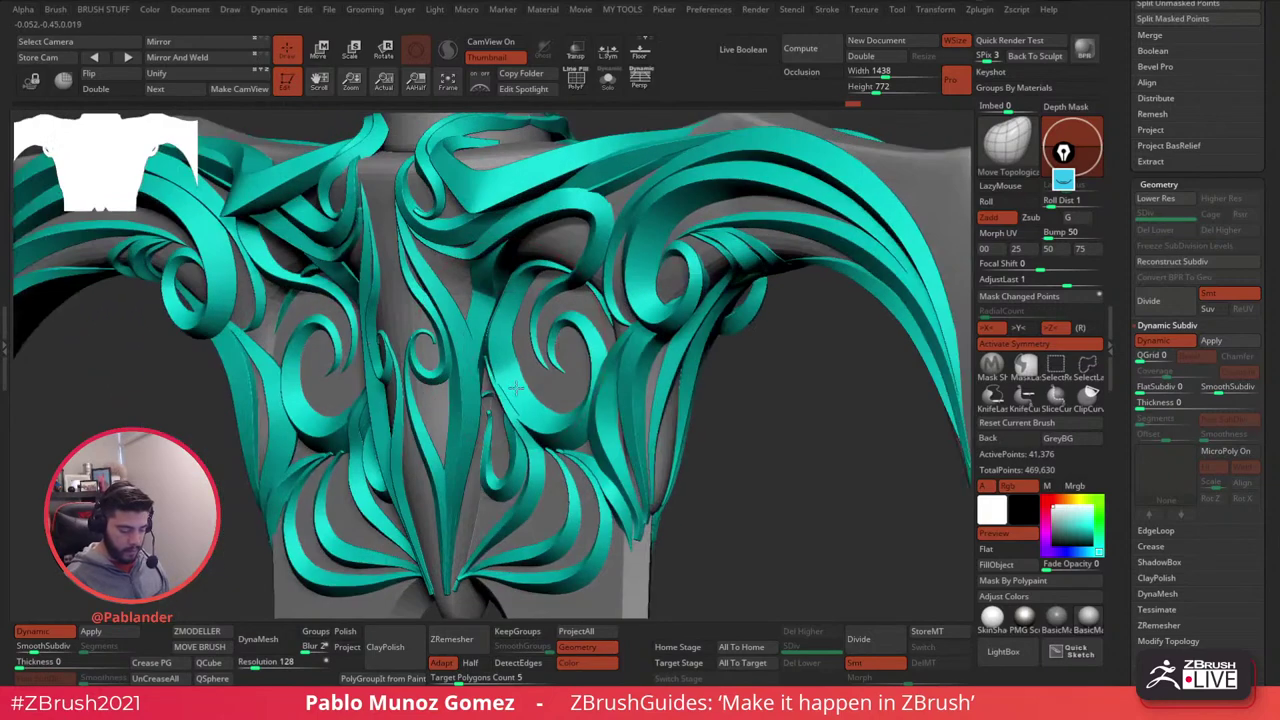
right_click_drag(497, 340, 511, 375)
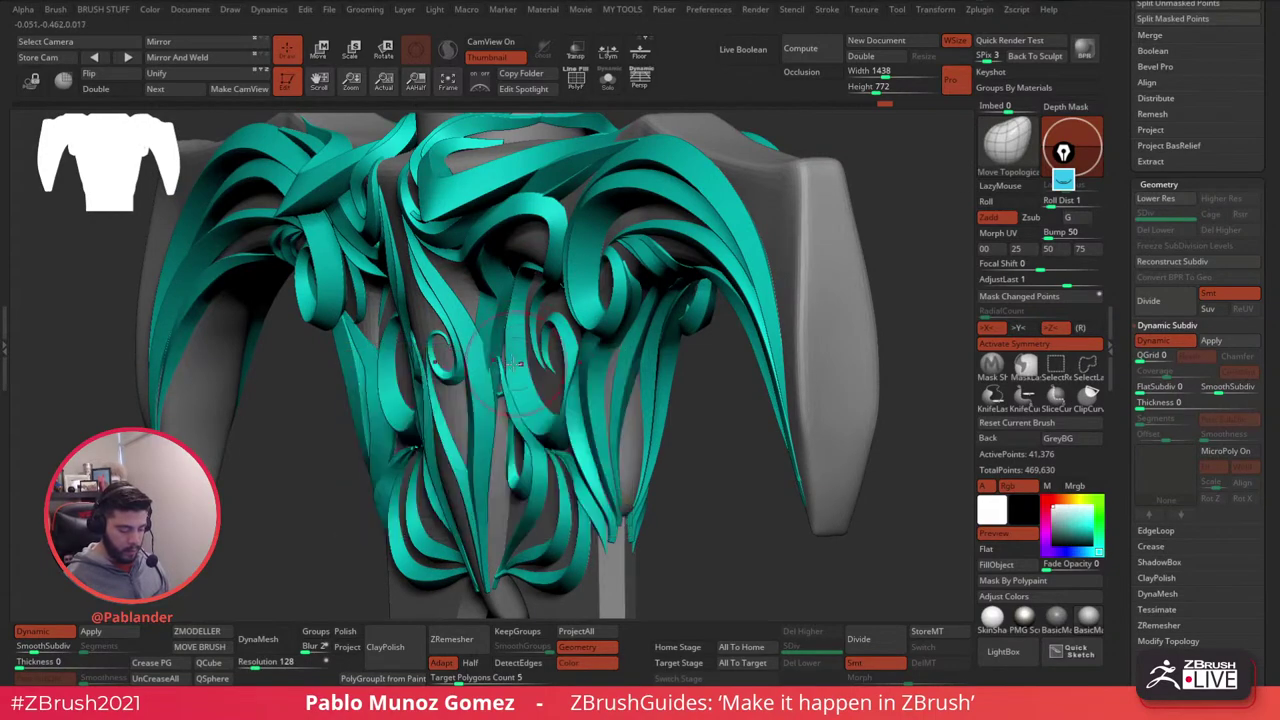
right_click_drag(515, 397, 508, 445)
right_click(508, 450)
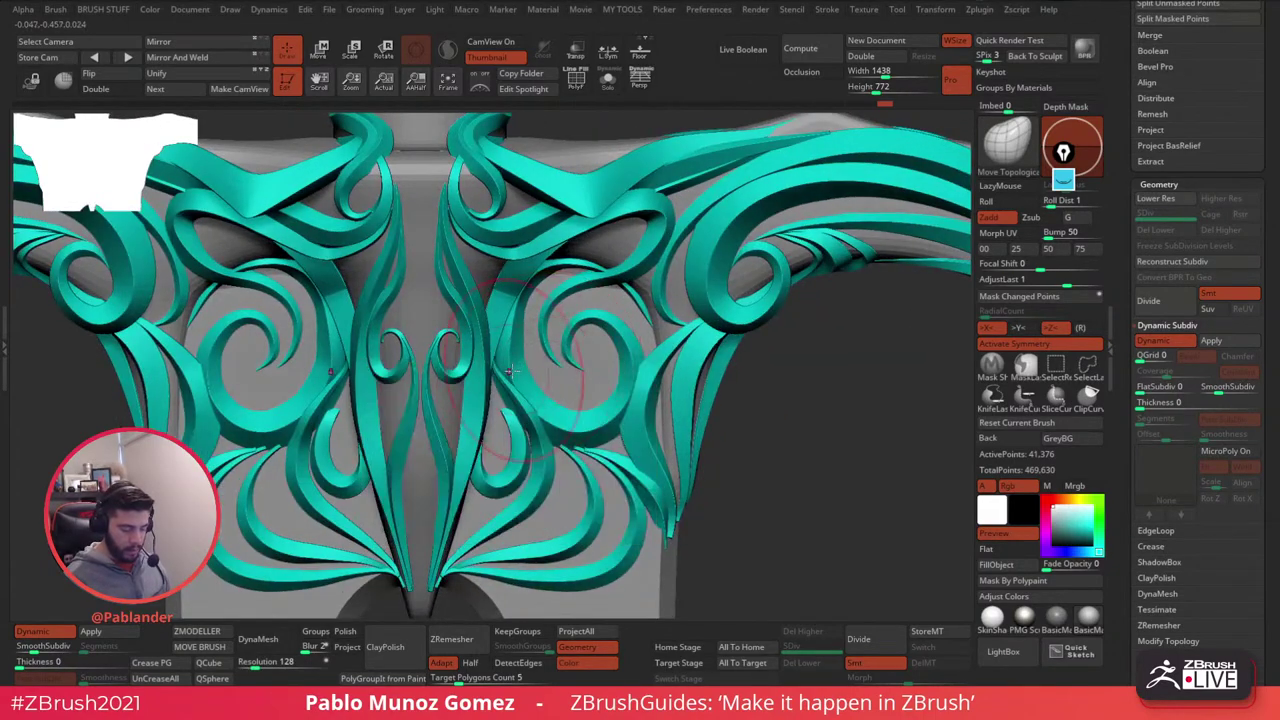
- Gather the tapered tube ends around the lower tip of the central spine using Move Topological
right_click_drag(537, 393, 565, 350, "alt")
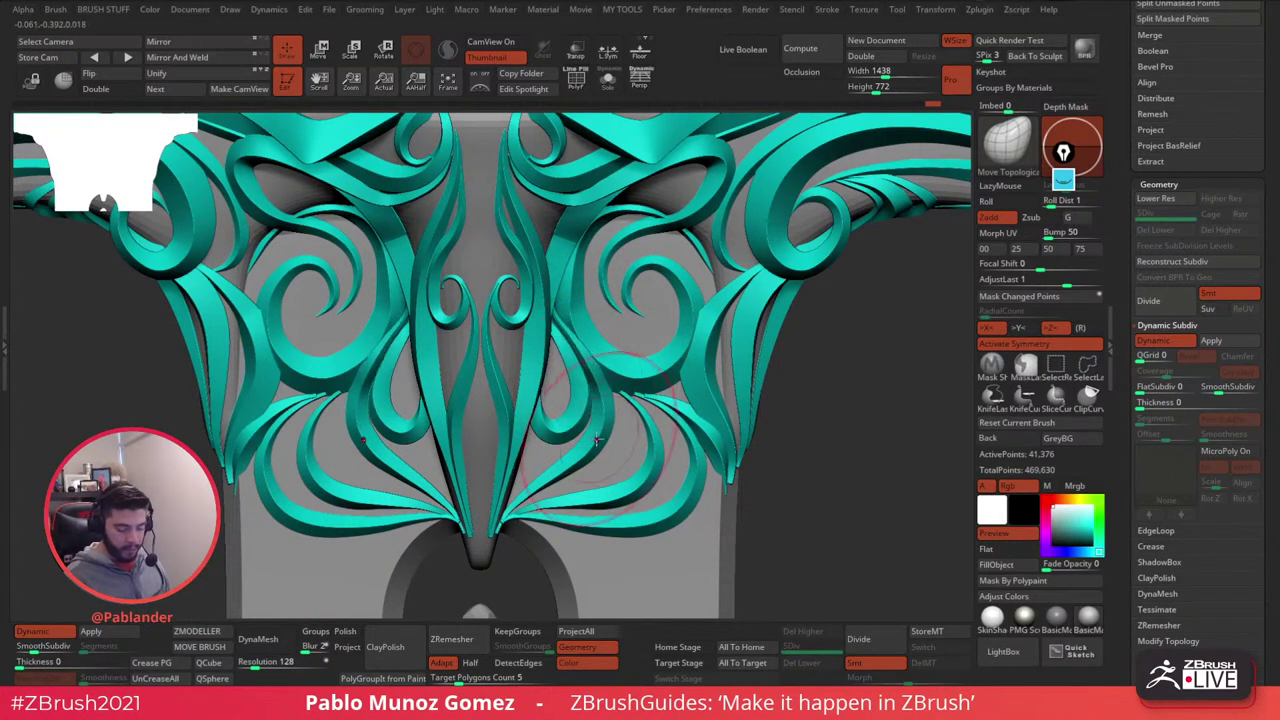
right_click_drag(522, 512, 576, 452, "alt")
mouse_move(576, 452)
right_mouse_down("ctrl")
mouse_move(568, 505)
mouse_move(626, 429)
mouse_move(592, 427)
right_mouse_up("ctrl")
left_click_drag(620, 430, 612, 420)
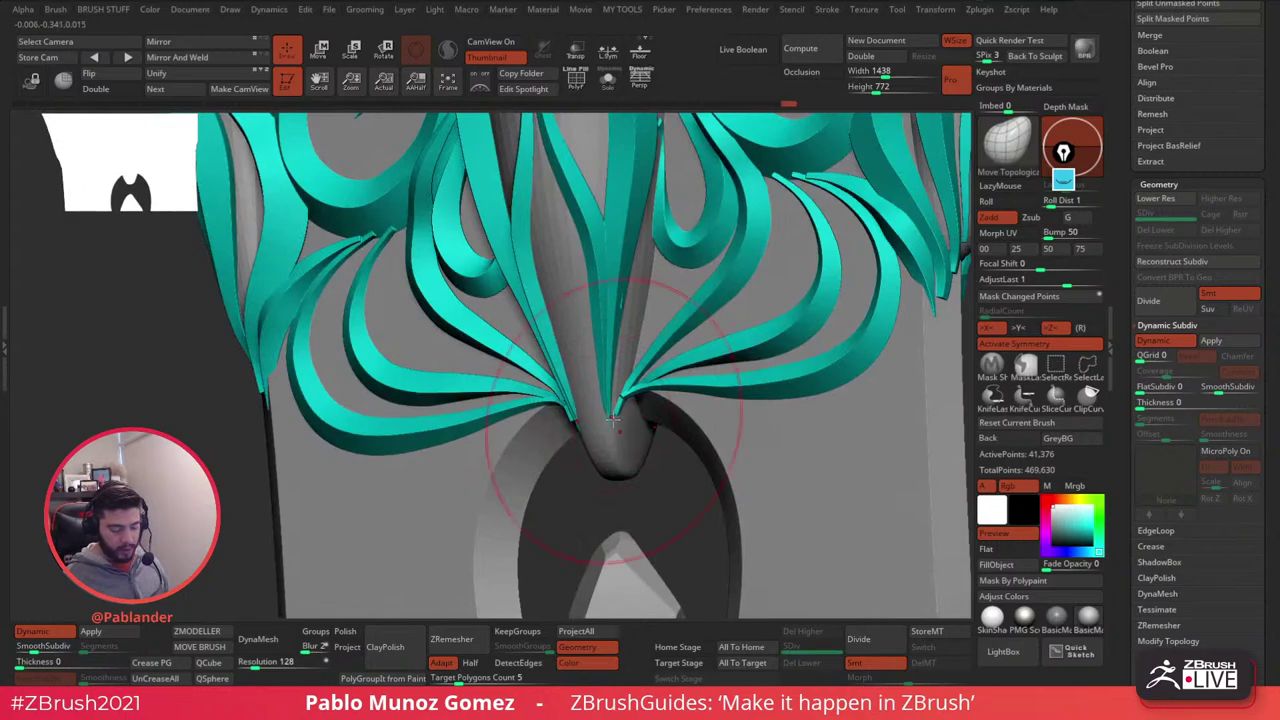
right_click_drag(612, 420, 607, 418)
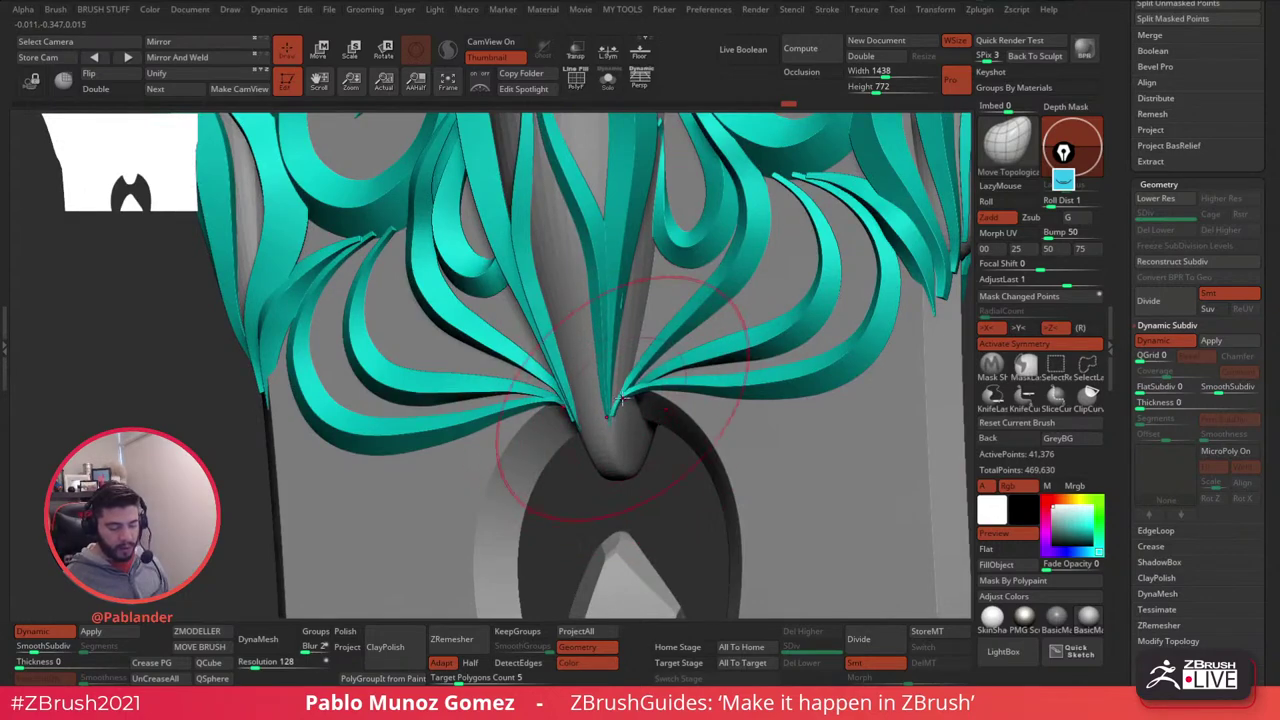
mouse_move(550, 460)
right_mouse_down()
mouse_move(648, 346)
mouse_move(620, 430)
right_mouse_up()
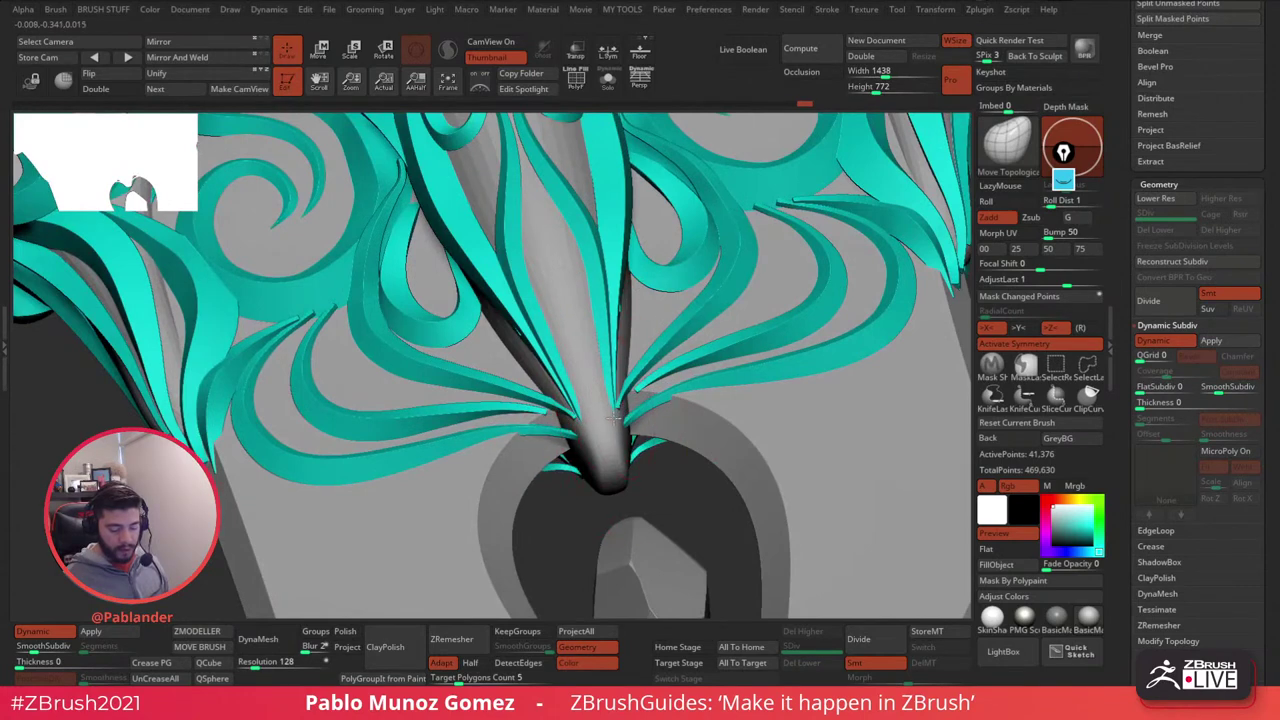
right_click_drag(607, 408, 614, 420)
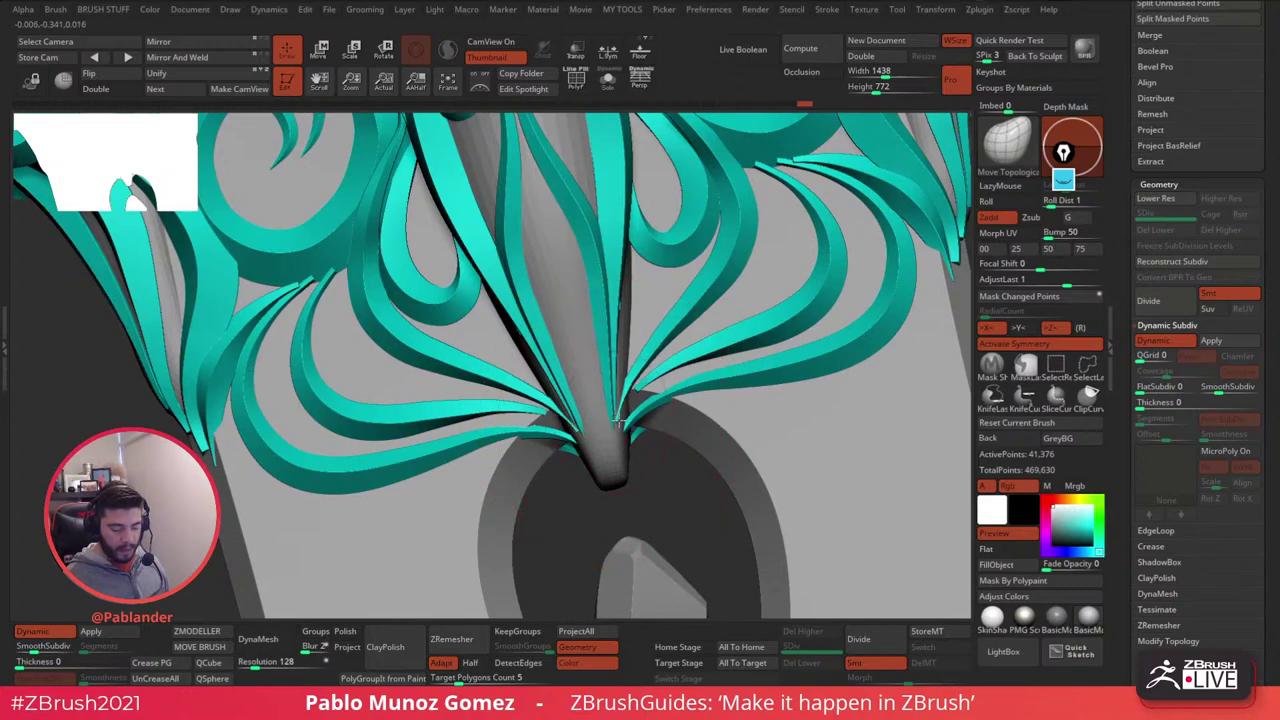
- Fit the thin tube ends closely against the spine tip above the blade opening with a smaller brush
mouse_move(607, 420)
right_mouse_down()
mouse_move(622, 403)
mouse_move(598, 438)
right_mouse_up()
key("space")
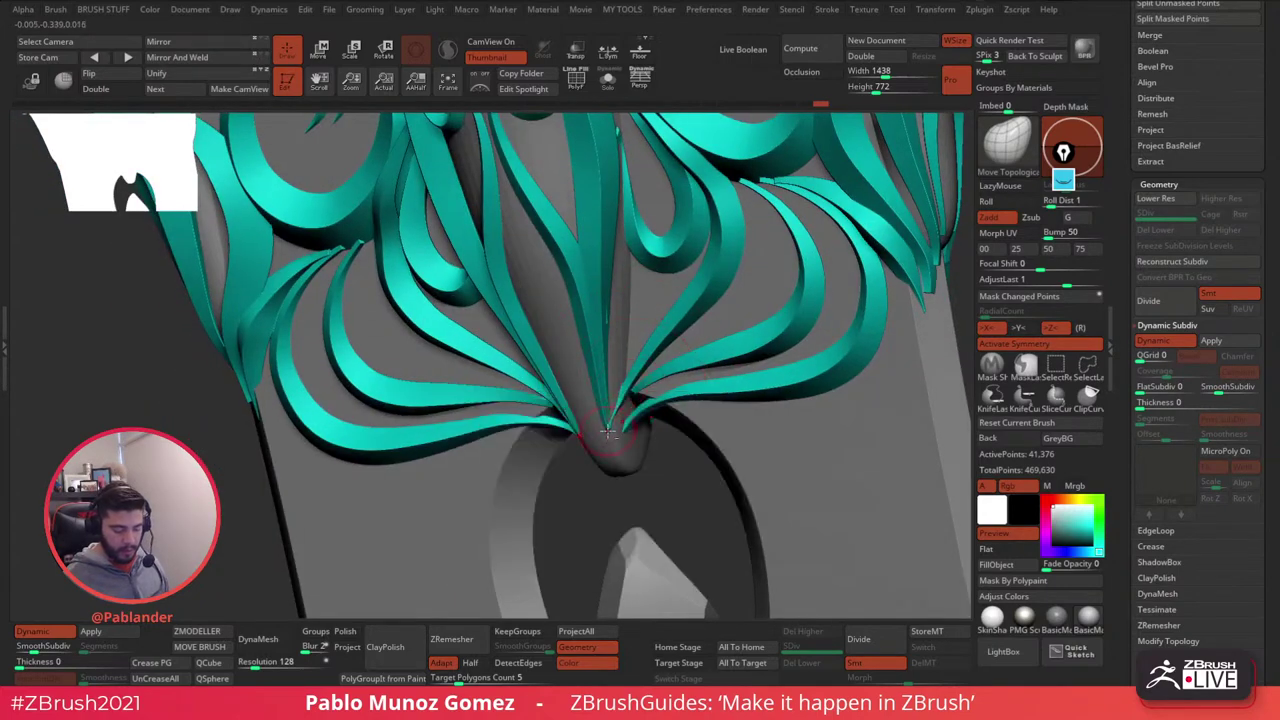
key("shift")
right_click_drag(612, 428, 613, 428)
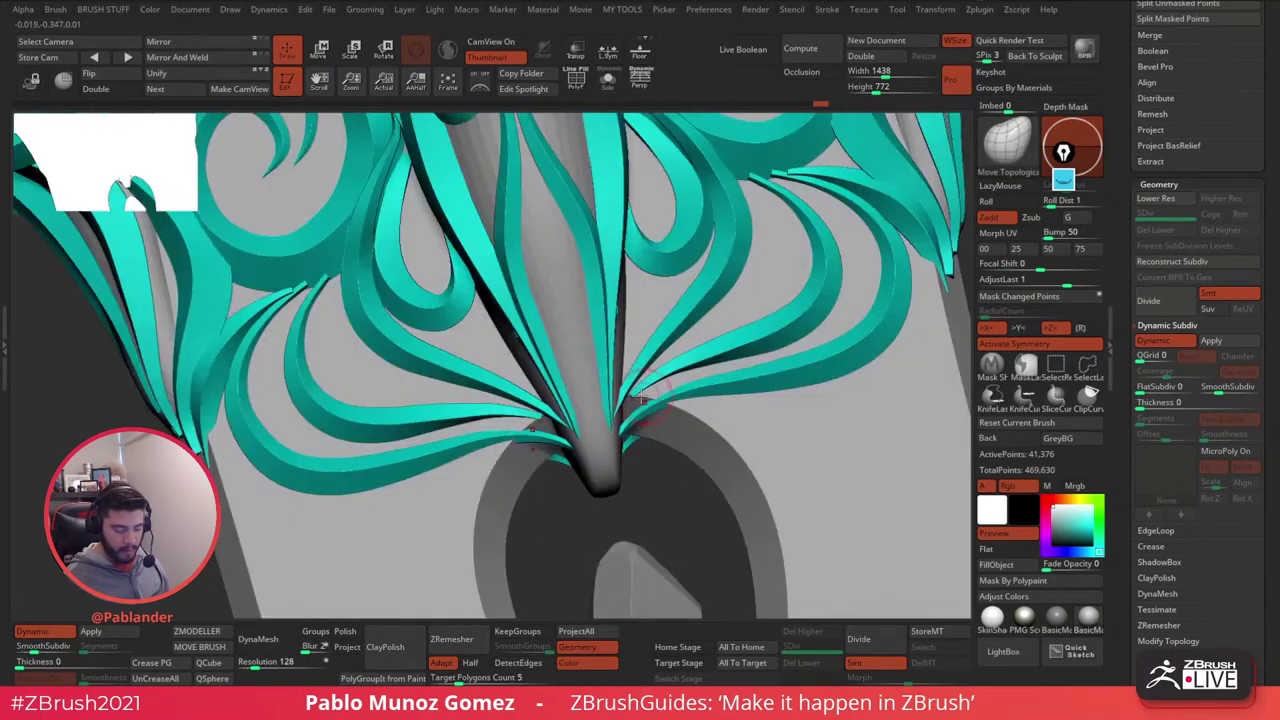
mouse_move(604, 393)
right_mouse_down()
mouse_move(640, 400)
mouse_move(628, 348)
mouse_move(592, 323)
mouse_move(568, 404)
right_mouse_up()
key("space")
right_click_drag(568, 404, 580, 430, "ctrl")
- Reshape the small curls beside the central spine by moving their inner ends toward the neighbouring tubes
right_click_drag(645, 290, 594, 271)
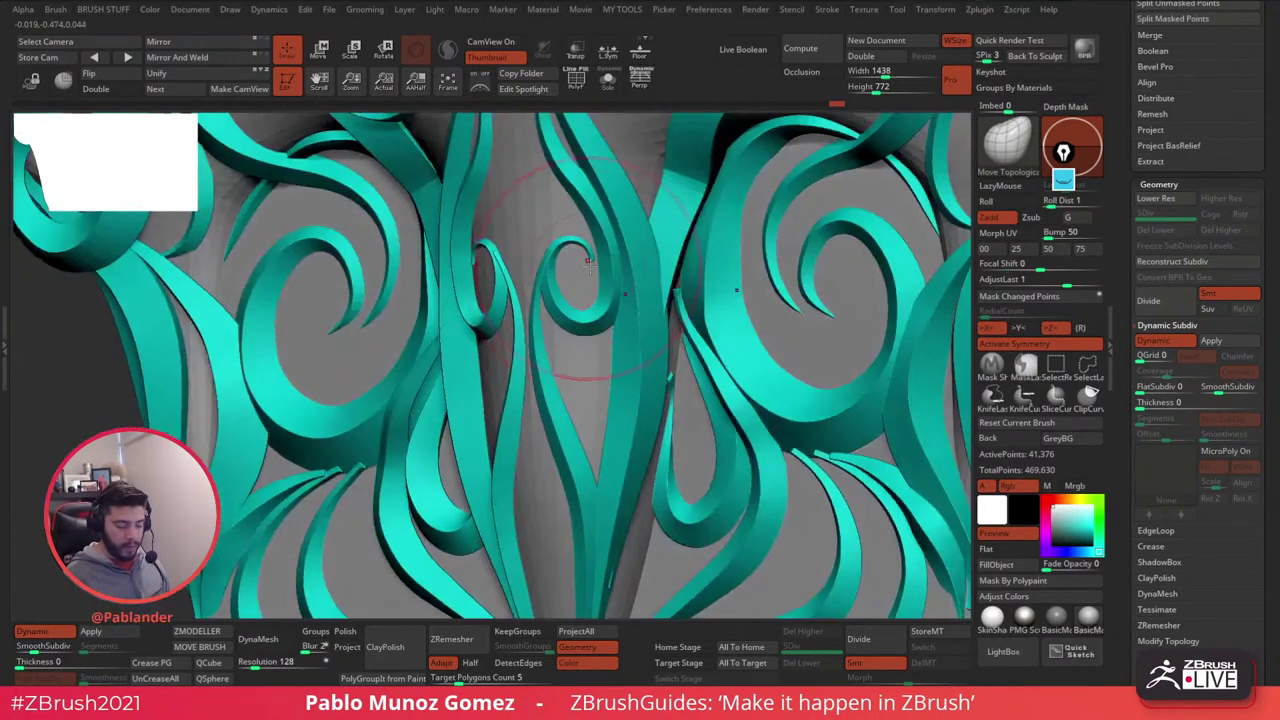
right_click(566, 340)
right_click_drag(566, 340, 584, 270, "ctrl")
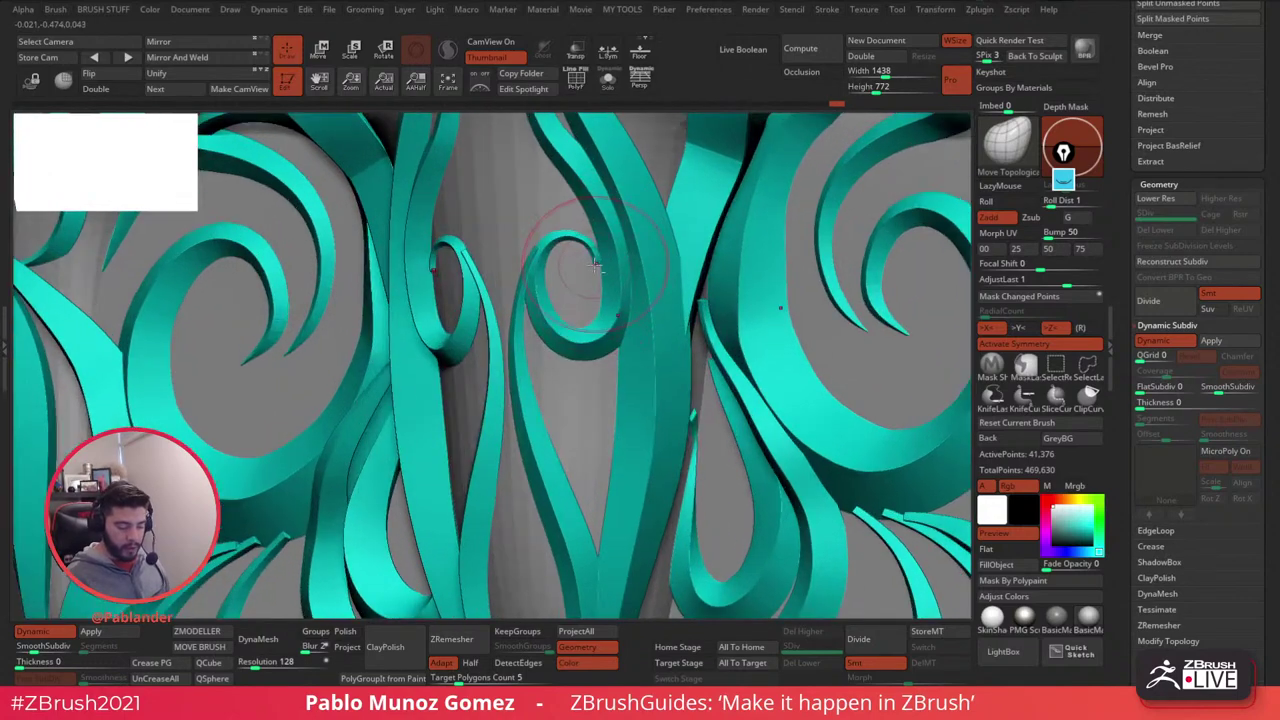
left_click_drag(584, 262, 593, 262)
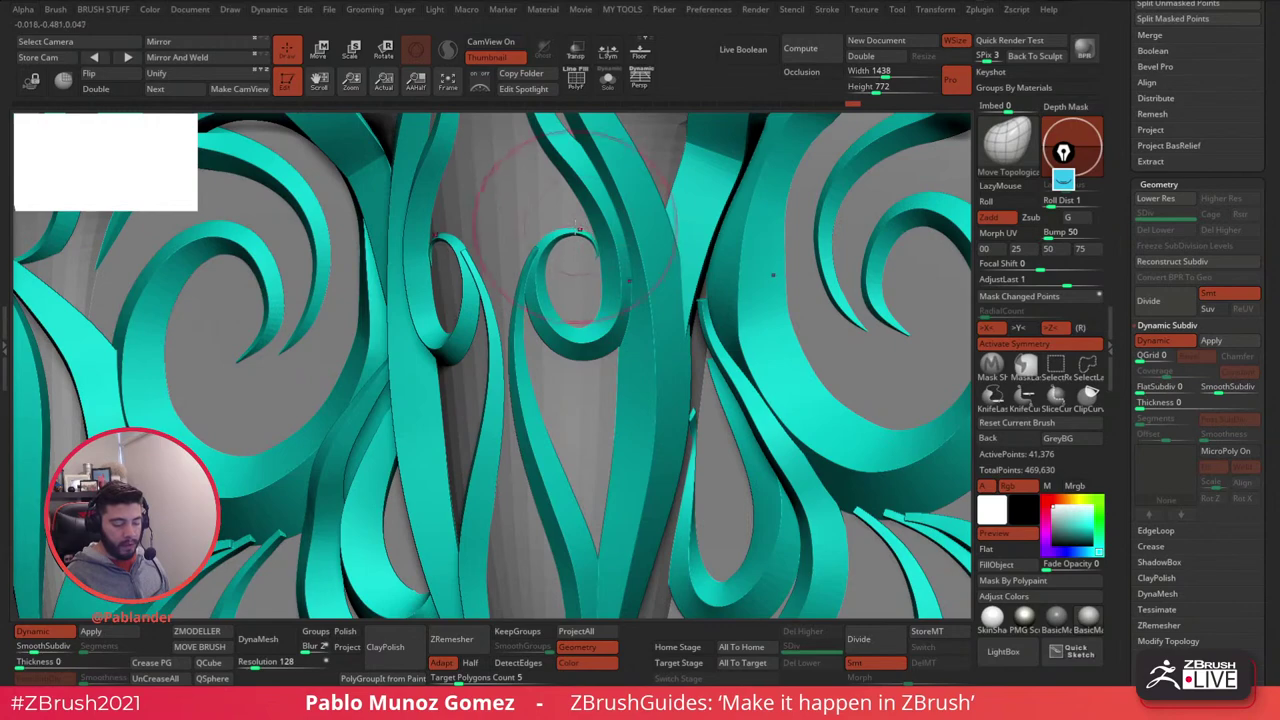
mouse_move(578, 229)
right_mouse_down()
mouse_move(520, 258)
mouse_move(545, 246)
mouse_move(527, 266)
right_mouse_up()
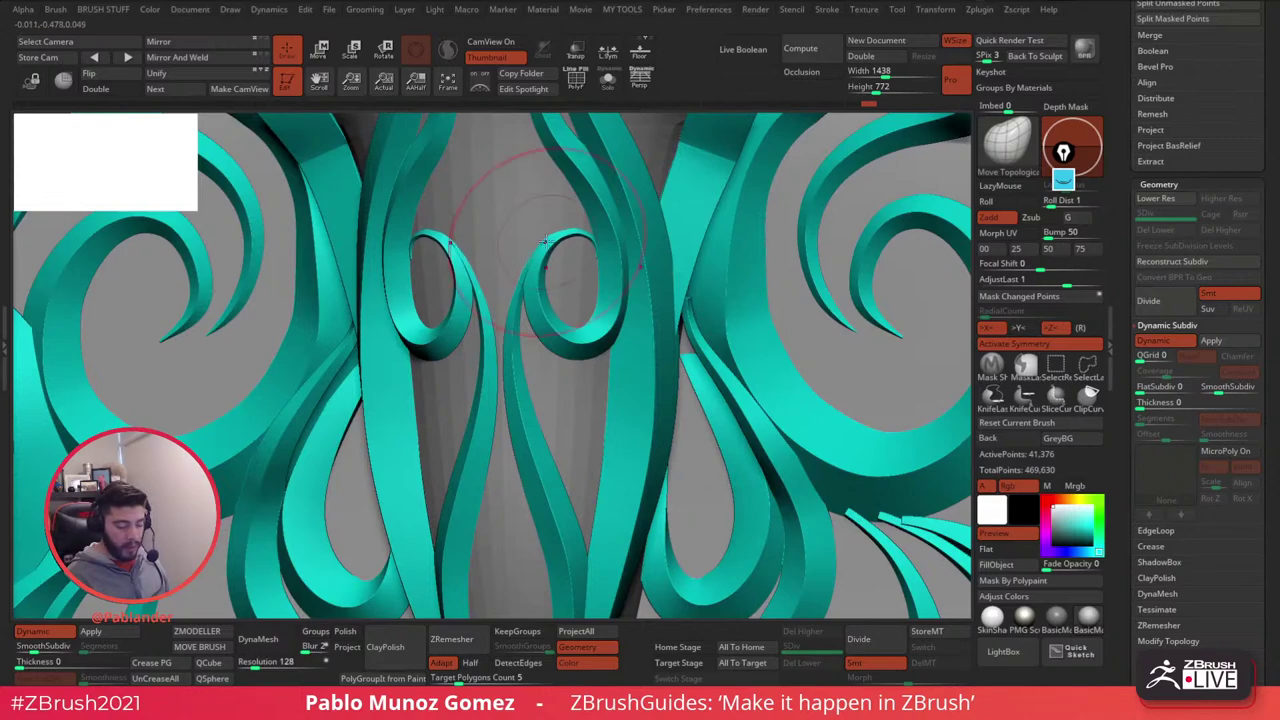
mouse_move(541, 280)
right_mouse_down("ctrl")
mouse_move(543, 245)
mouse_move(563, 275)
right_mouse_up("ctrl")
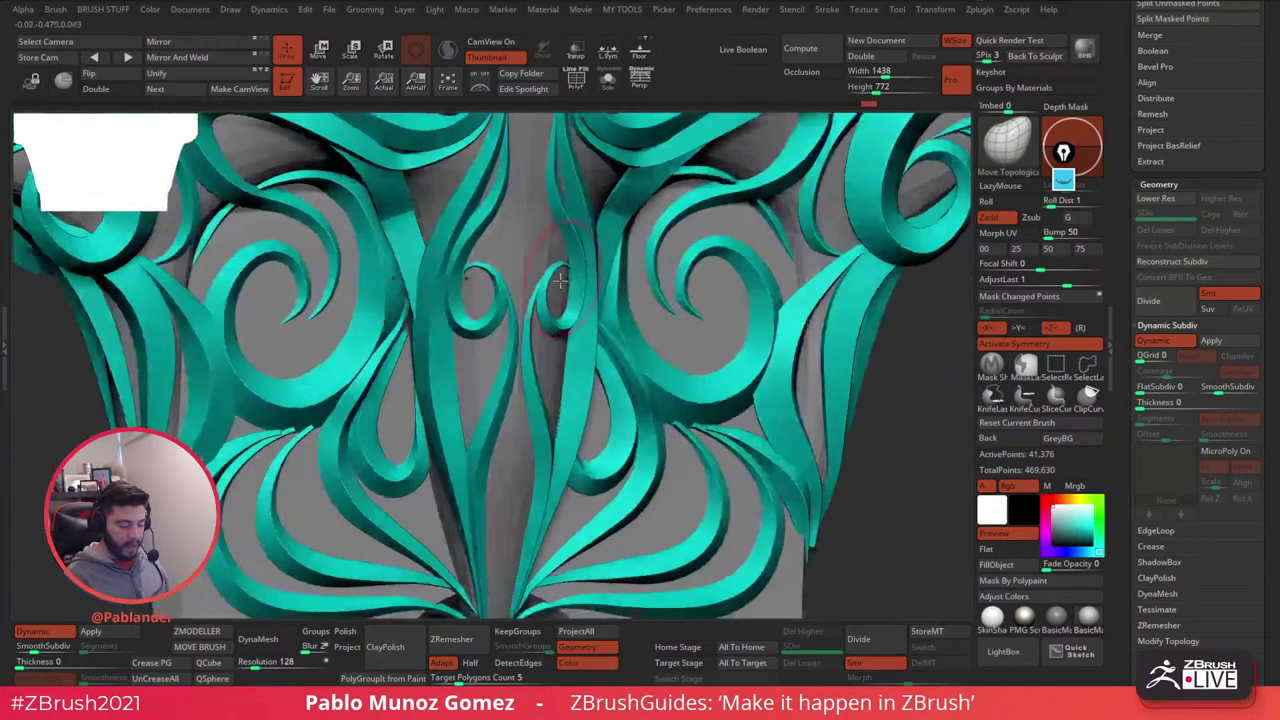
- Reposition the tubes around the teardrop loop below the grip collar on the left side
right_click_drag(470, 290, 508, 299)
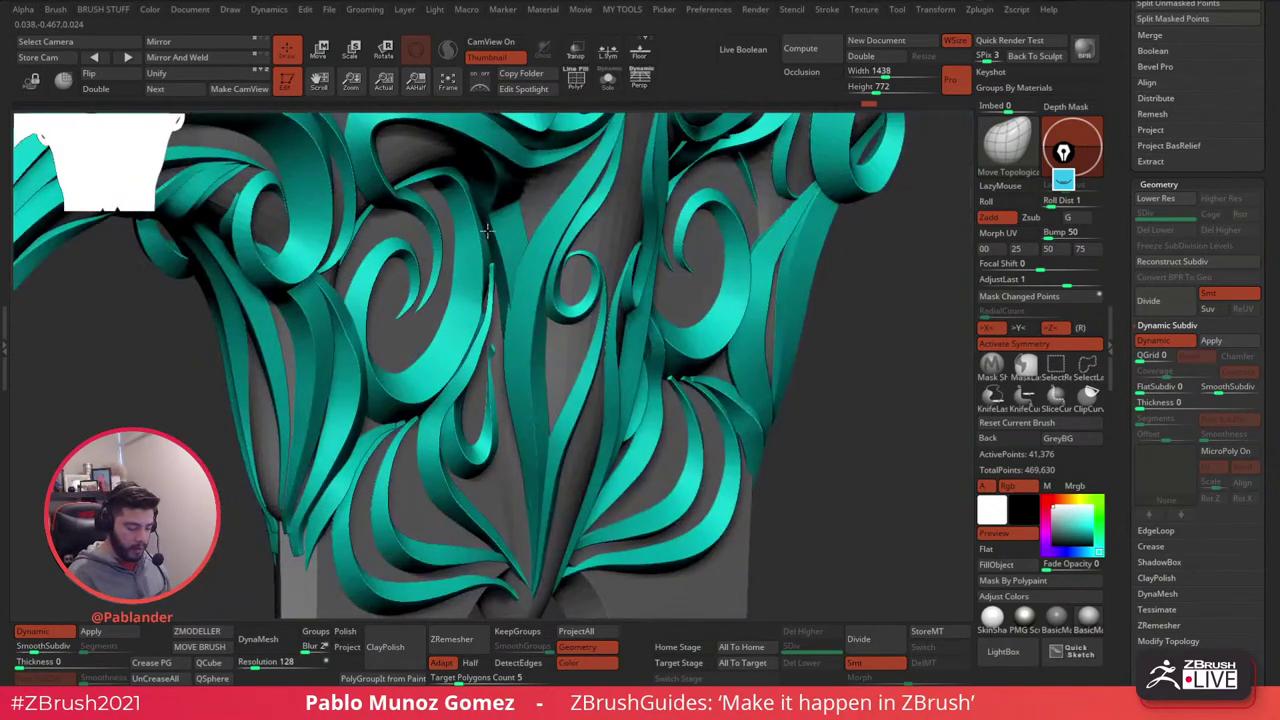
right_click_drag(488, 232, 498, 283)
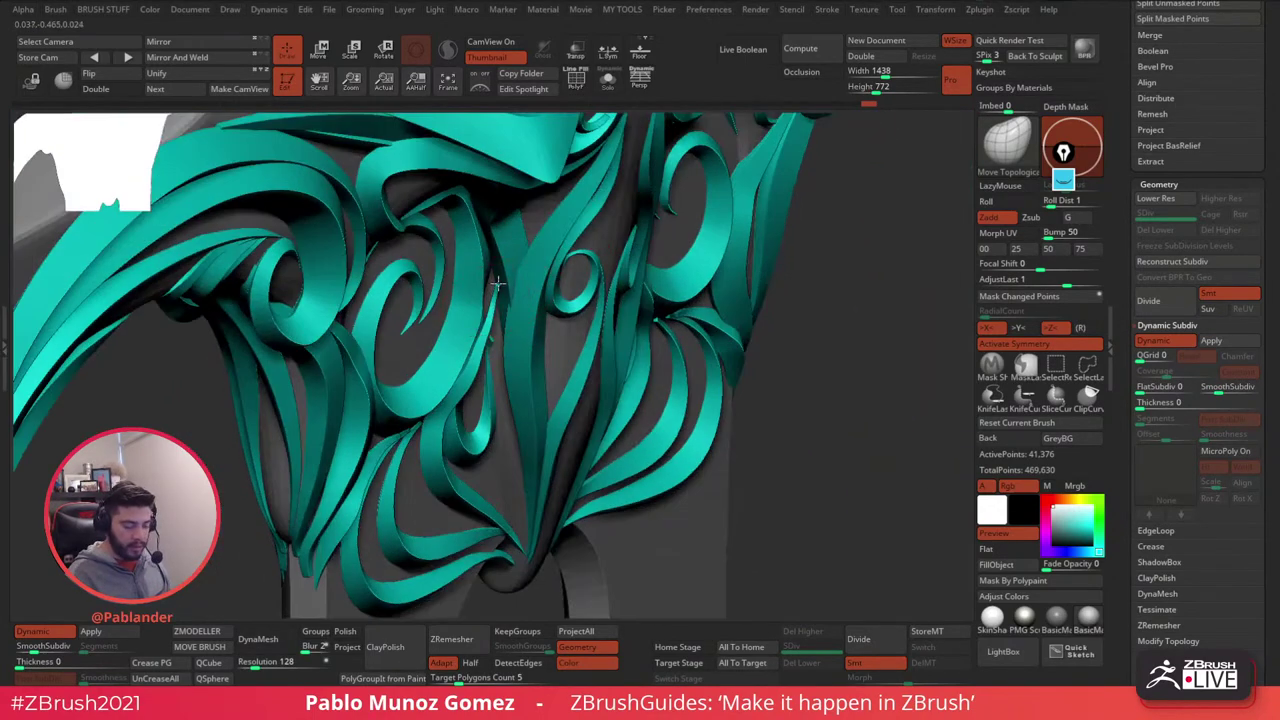
mouse_move(479, 207)
right_mouse_down()
mouse_move(482, 290)
mouse_move(514, 334)
mouse_move(473, 335)
mouse_move(432, 312)
mouse_move(563, 350)
right_mouse_up()
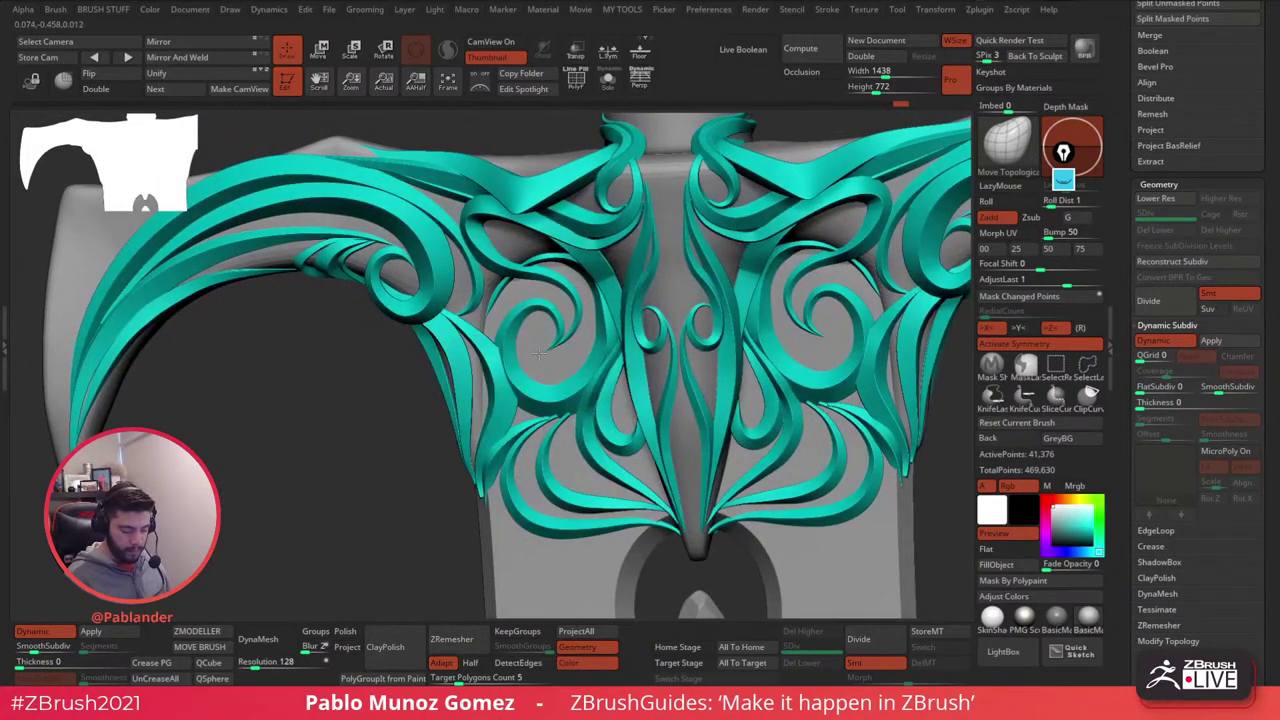
right_click_drag(540, 282, 585, 410, "alt")
left_click_drag(601, 277, 578, 278)
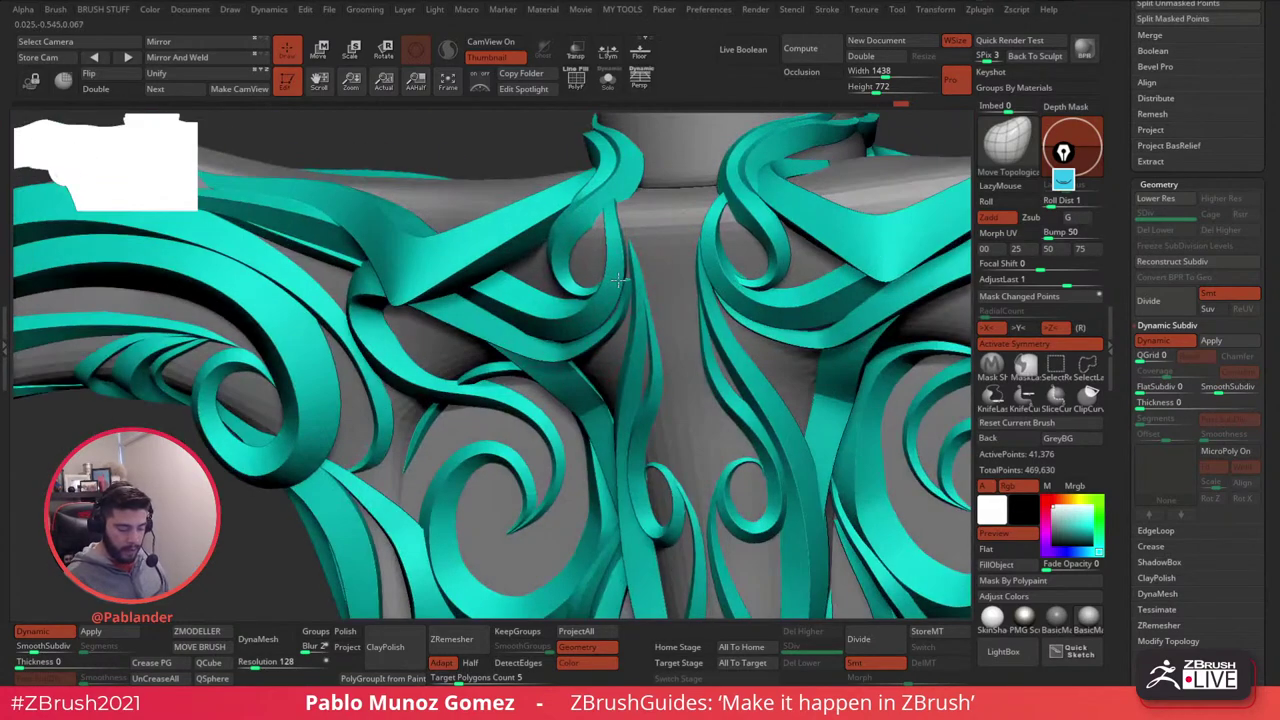
left_click_drag(612, 222, 604, 212)
mouse_move(590, 272)
right_mouse_down()
mouse_move(635, 276)
mouse_move(640, 252)
mouse_move(622, 222)
mouse_move(492, 252)
mouse_move(555, 280)
mouse_move(618, 344)
right_mouse_up()
- Adjust the tube ends tapering along the left arm so they converge at the arm's tip
right_click_drag(671, 339, 557, 271)
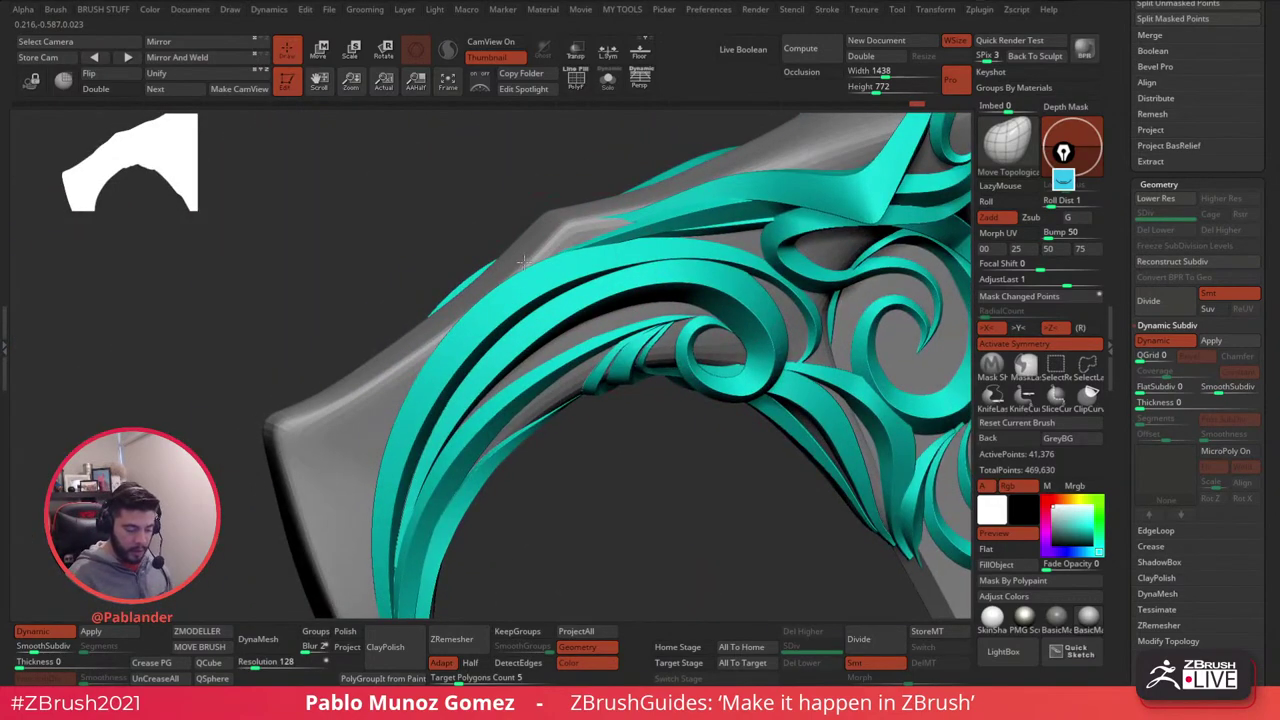
right_click_drag(670, 370, 443, 534)
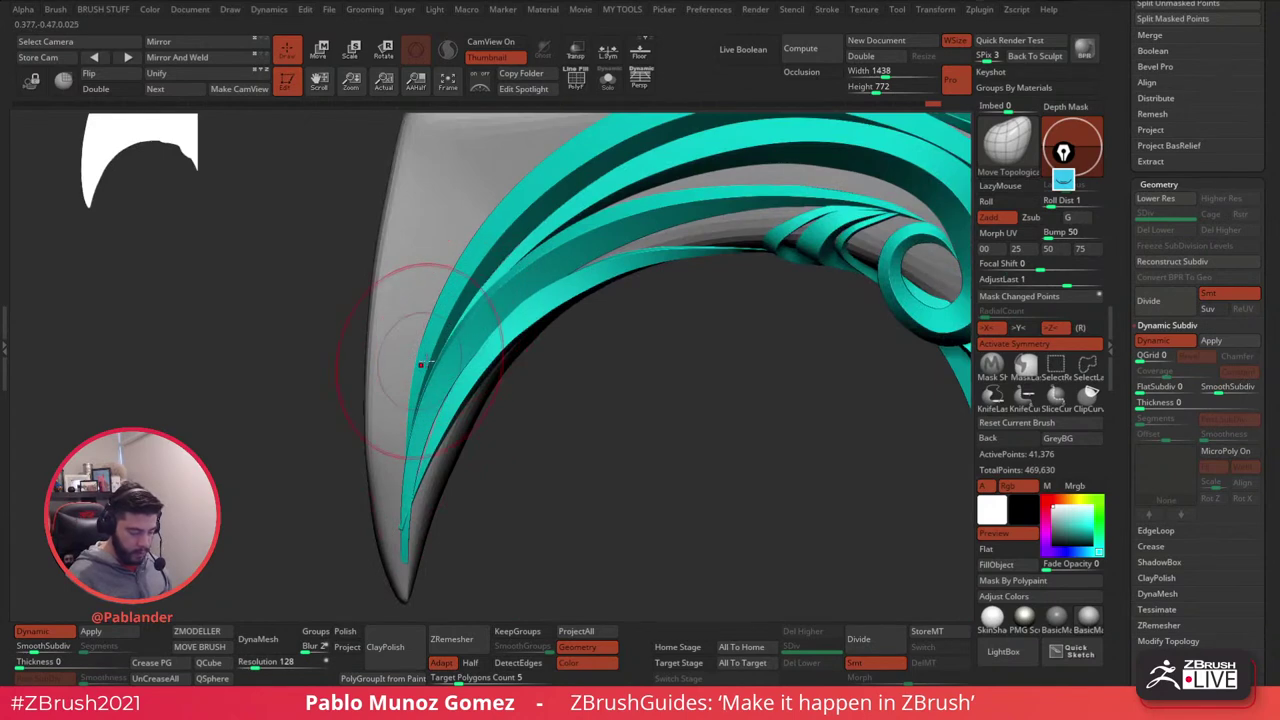
right_click_drag(414, 314, 500, 388)
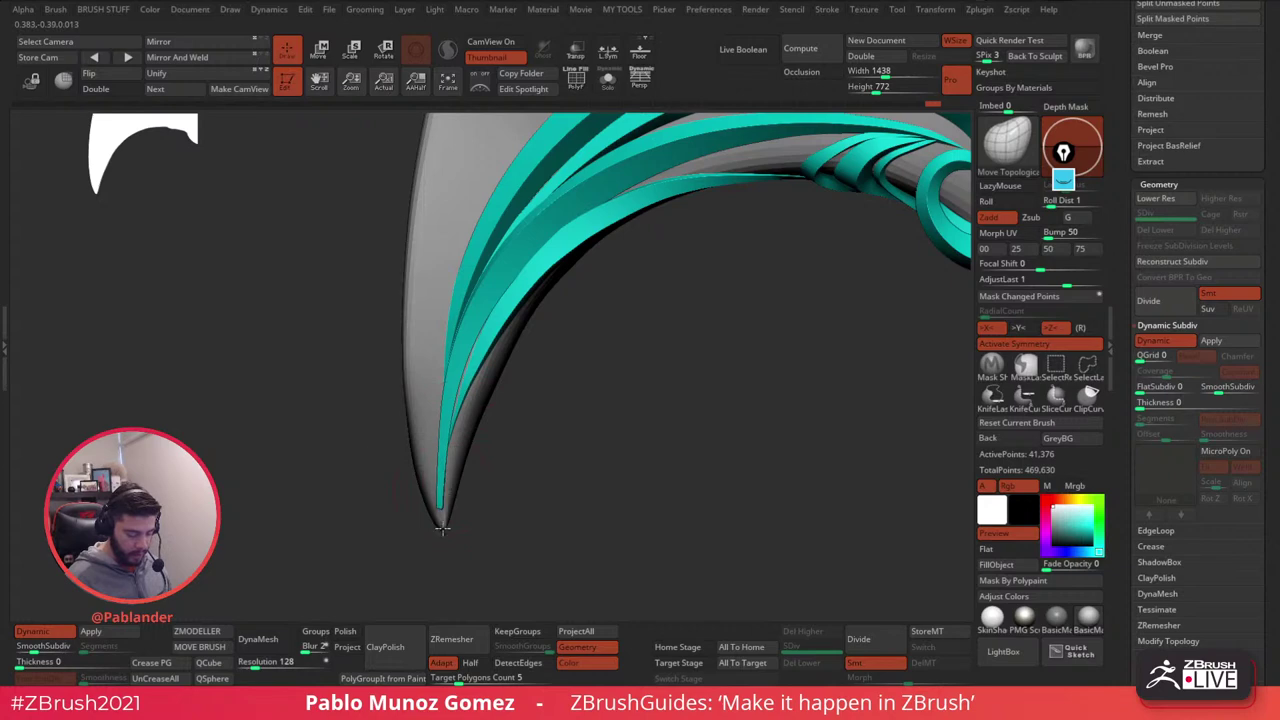
mouse_move(443, 530)
right_mouse_down()
mouse_move(529, 487)
mouse_move(455, 510)
right_mouse_up()
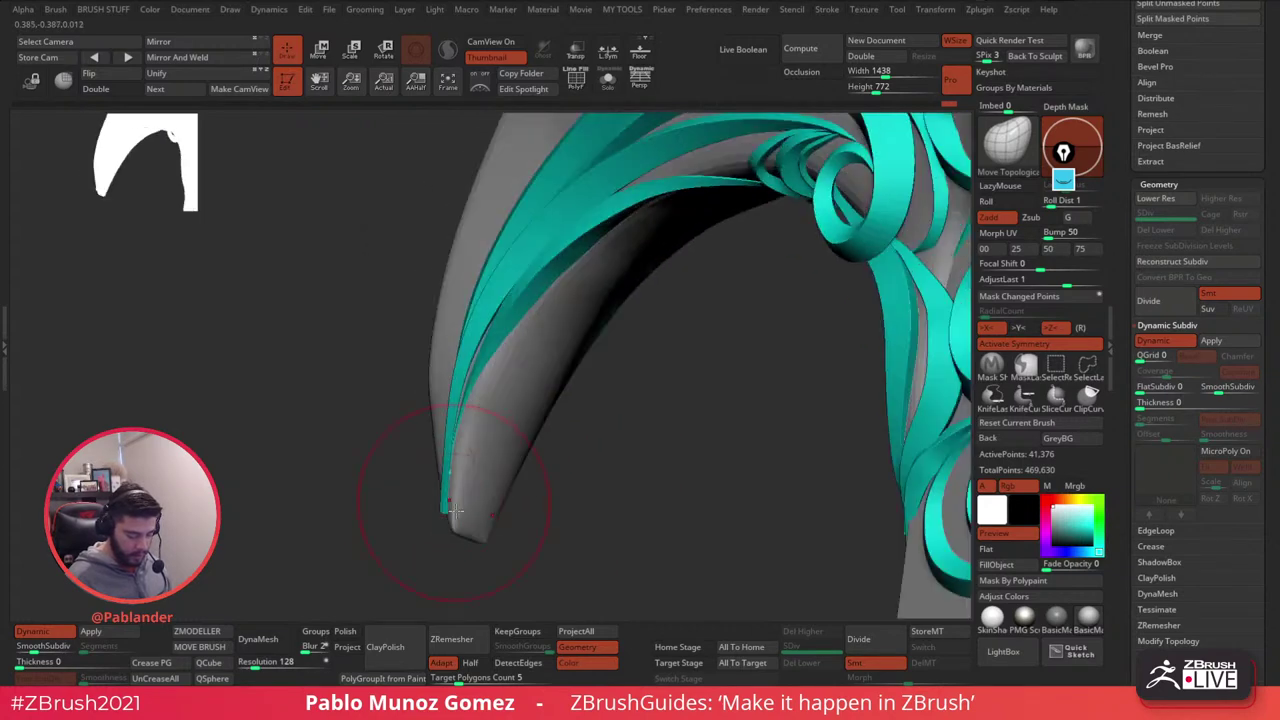
mouse_move(573, 478)
right_mouse_down("ctrl")
mouse_move(570, 406)
mouse_move(583, 458)
right_mouse_up("ctrl")
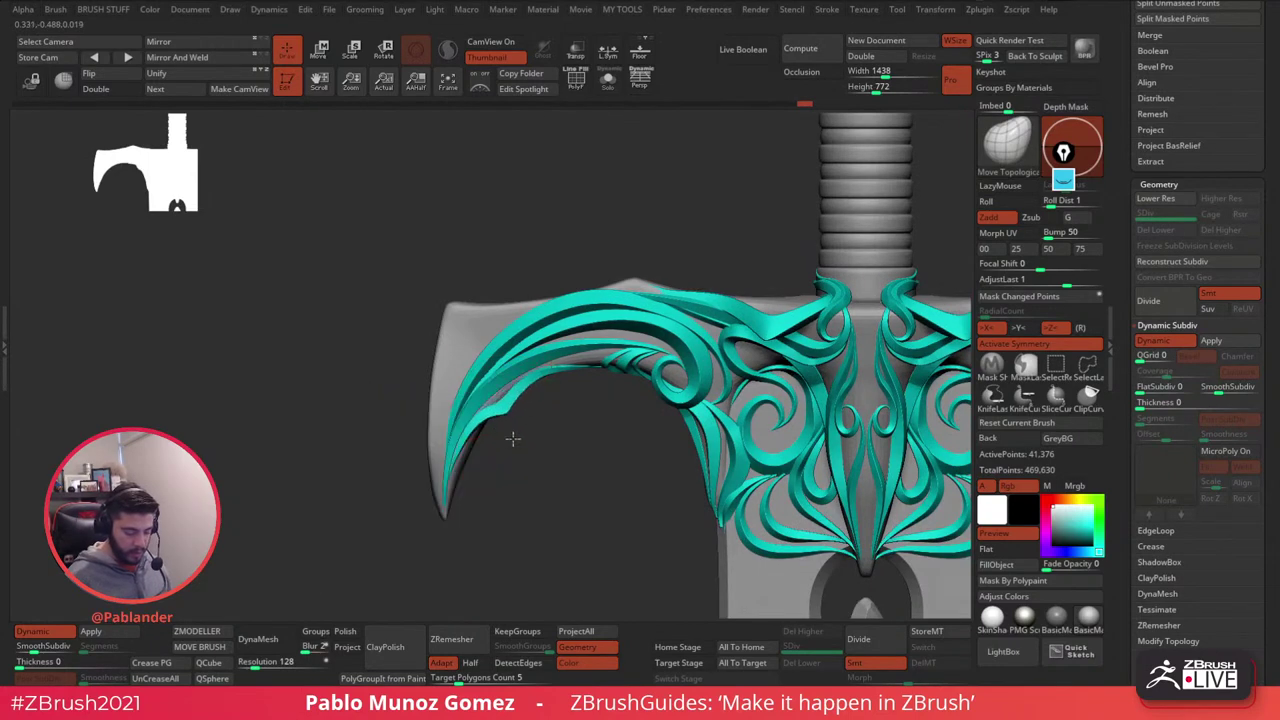
- Pull the lowest tube on the arm's inner curve outward into a pointed bend, undoing the first attempt
left_click_drag(516, 463, 516, 462)
key("ctrl+z")
left_click_drag(512, 396, 549, 436)
right_click_drag(595, 417, 595, 340)
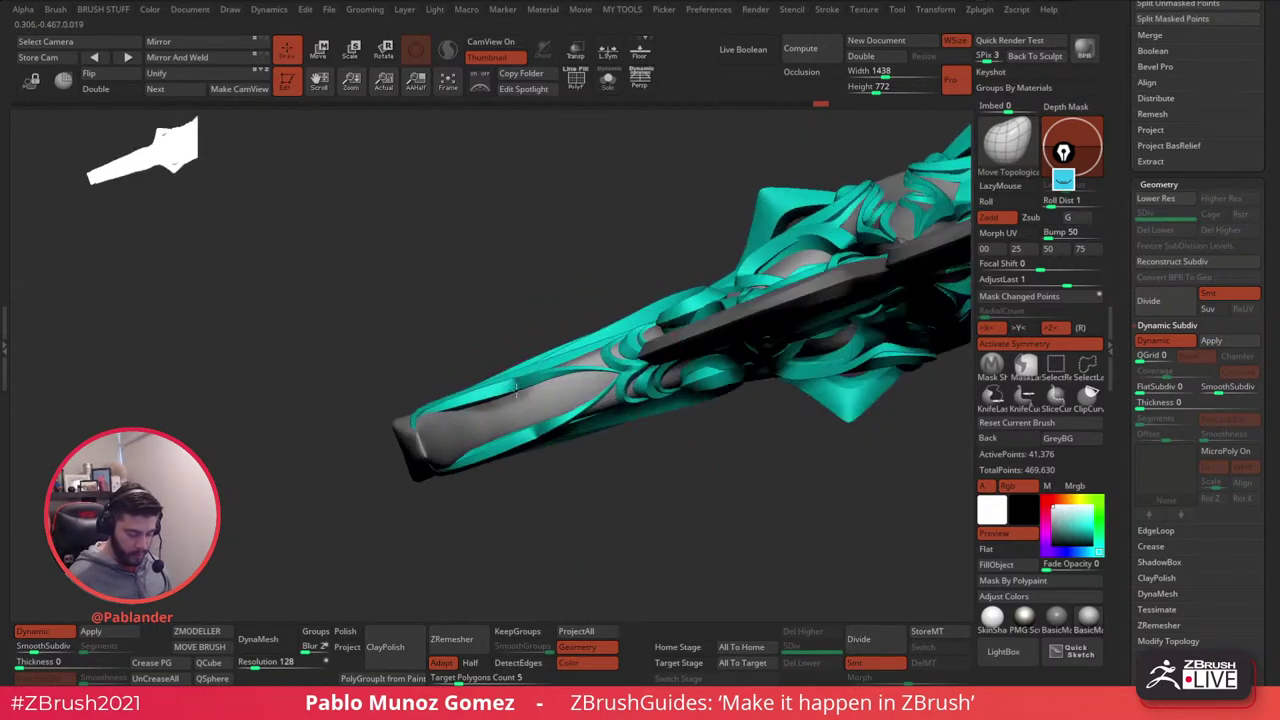
- Pull the outer tube below the large curl away from the guard into a pointed bend
right_click_drag(516, 444, 634, 351)
right_click_drag(520, 292, 575, 300)
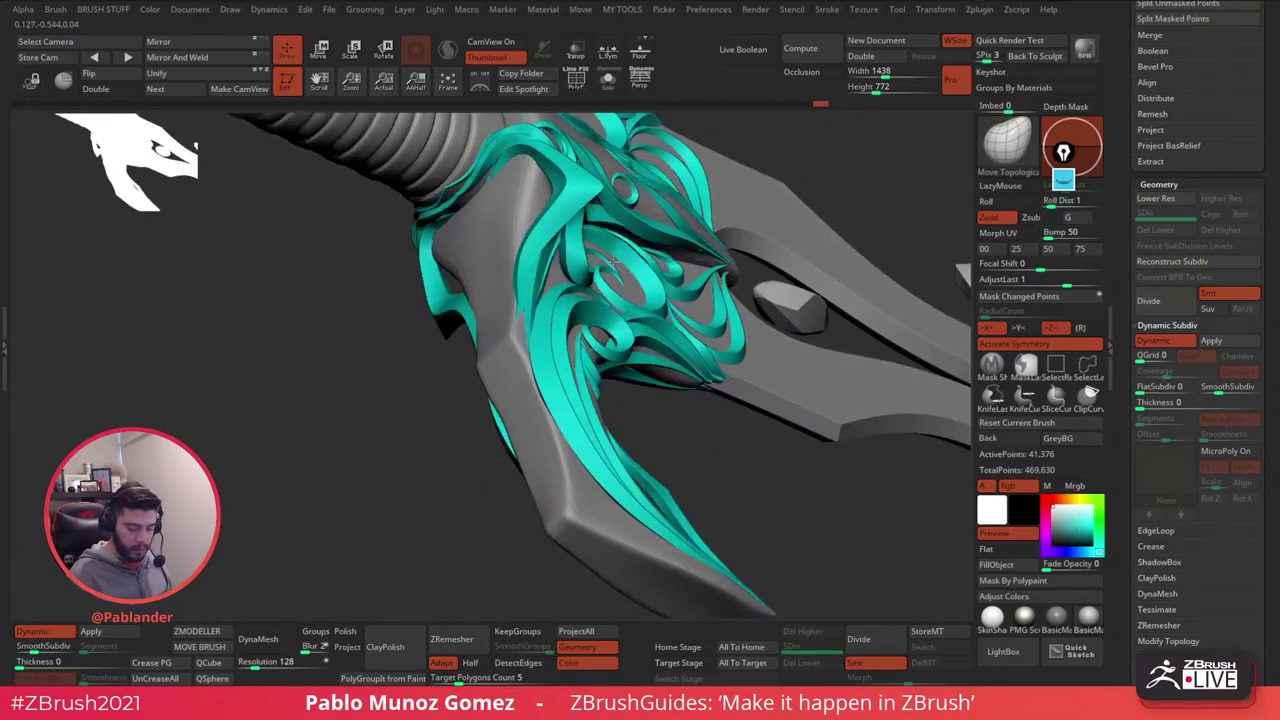
right_click_drag(624, 258, 612, 296)
left_click_drag(728, 252, 746, 246, "shift")
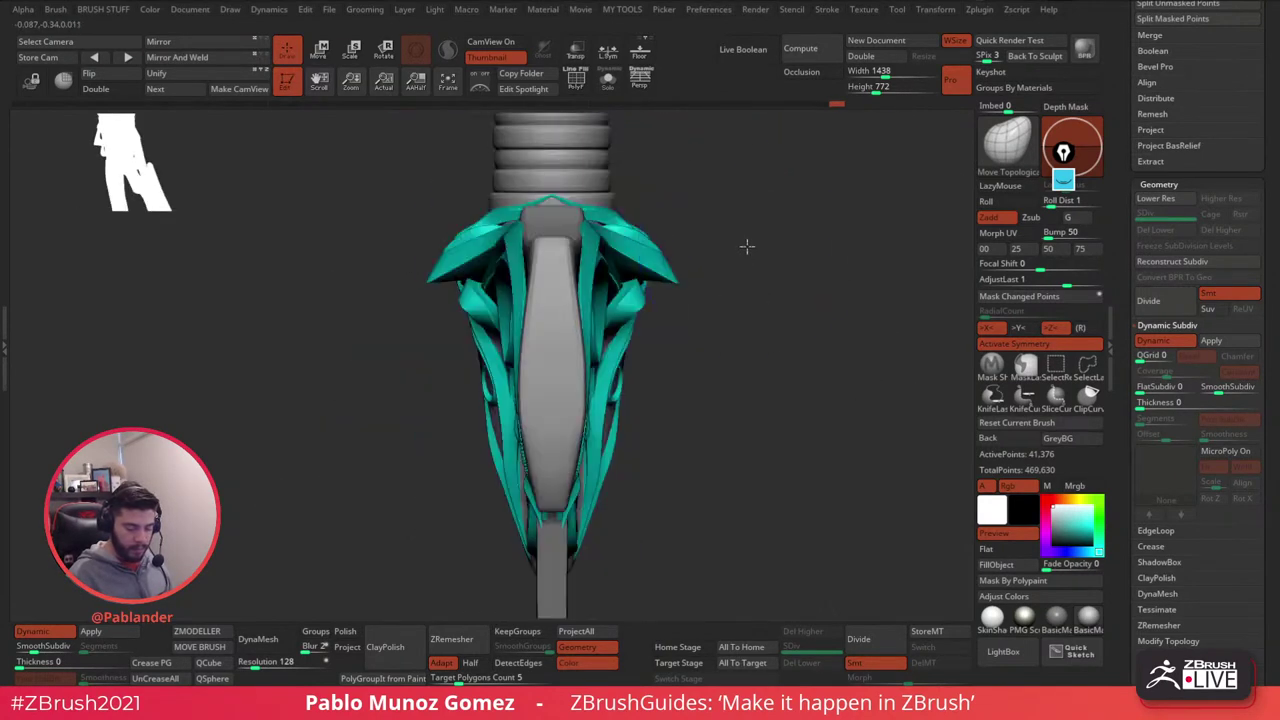
right_click_drag(674, 312, 530, 268)
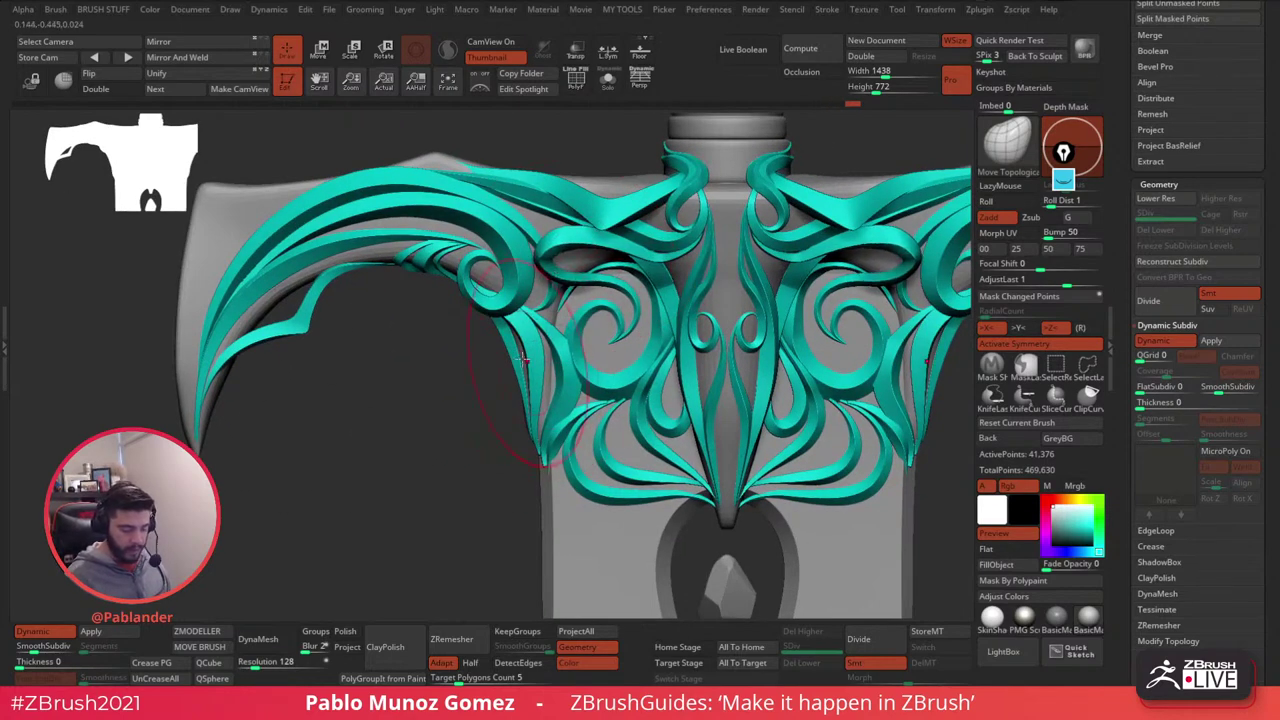
mouse_move(510, 348)
left_mouse_down()
mouse_move(443, 378)
mouse_move(477, 363)
mouse_move(449, 377)
mouse_move(499, 391)
mouse_move(508, 355)
mouse_move(594, 337)
mouse_move(704, 367)
mouse_move(623, 409)
mouse_move(694, 397)
mouse_move(674, 409)
left_mouse_up()
key("ctrl+z")
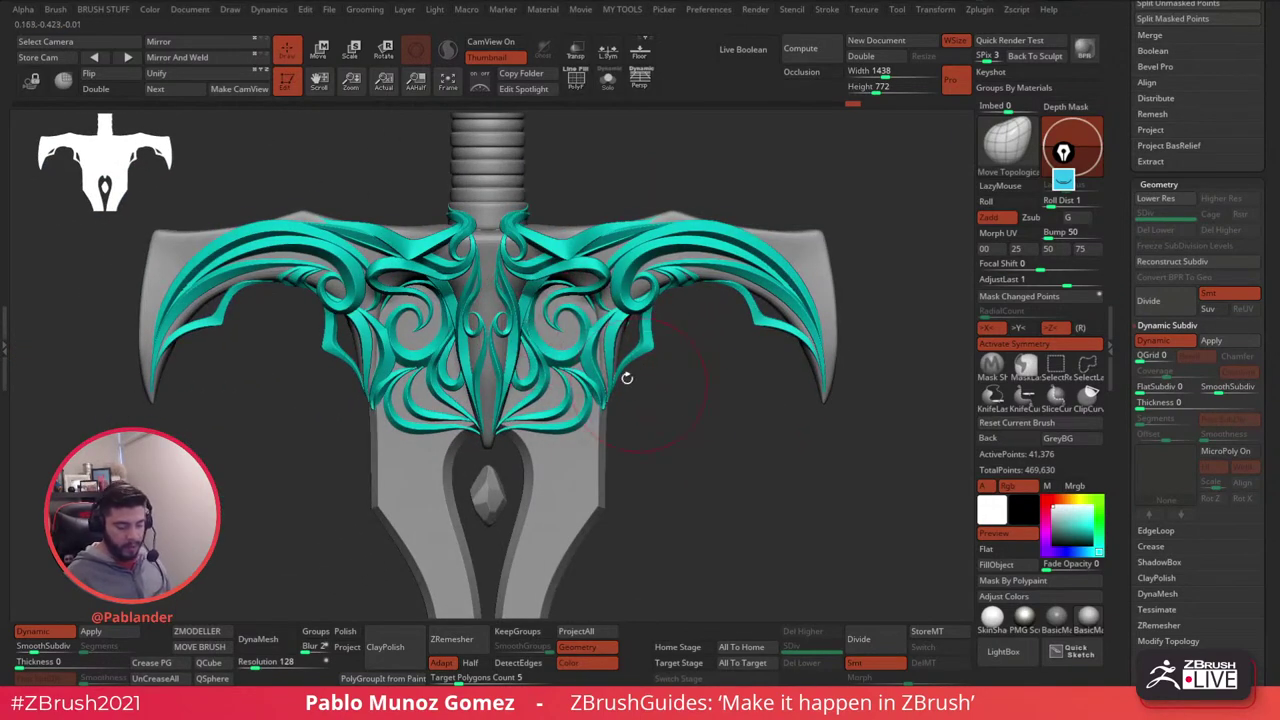
mouse_move(660, 400)
left_mouse_down()
mouse_move(668, 473)
mouse_move(663, 406)
mouse_move(686, 409)
mouse_move(684, 262)
left_mouse_up()
key("space")
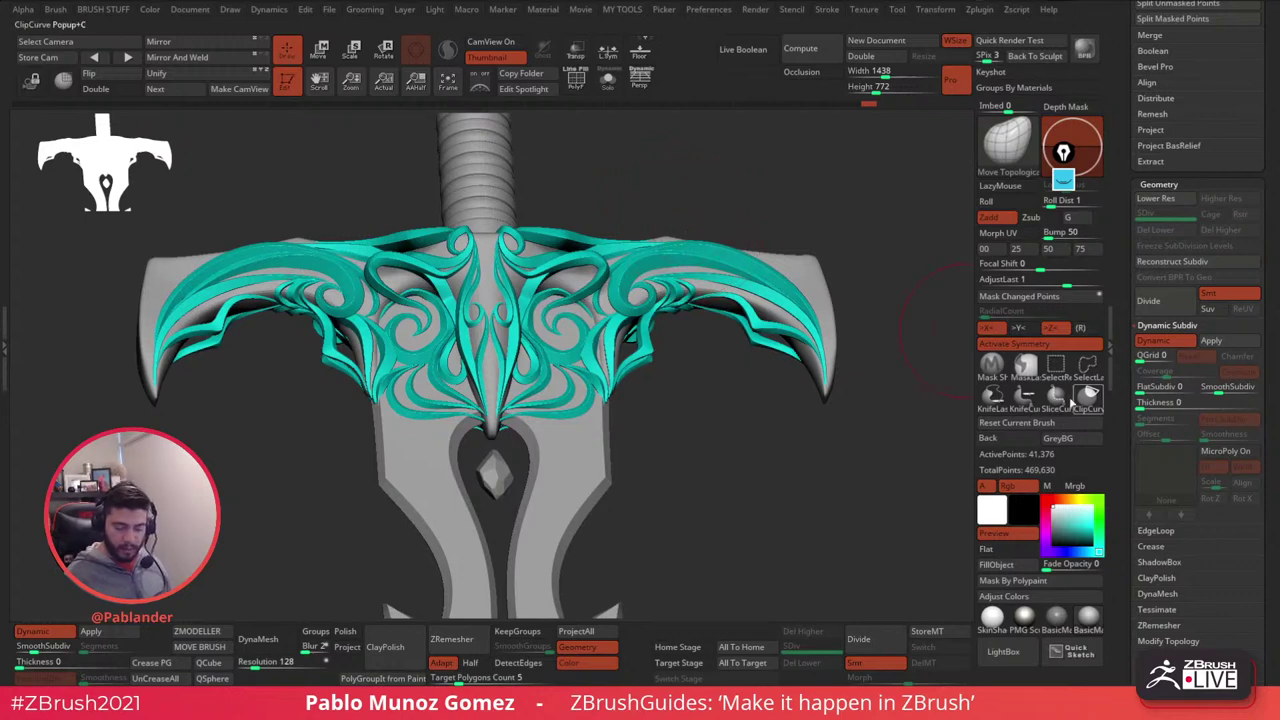
key("b")
left_click(728, 319)
left_click_drag(798, 224, 799, 145)
mouse_move(679, 248)
left_mouse_down()
mouse_move(680, 183)
mouse_move(737, 160)
mouse_move(723, 200)
mouse_move(621, 257)
mouse_move(643, 237)
mouse_move(624, 242)
mouse_move(651, 177)
mouse_move(624, 238)
mouse_move(674, 363)
mouse_move(660, 270)
left_mouse_up()
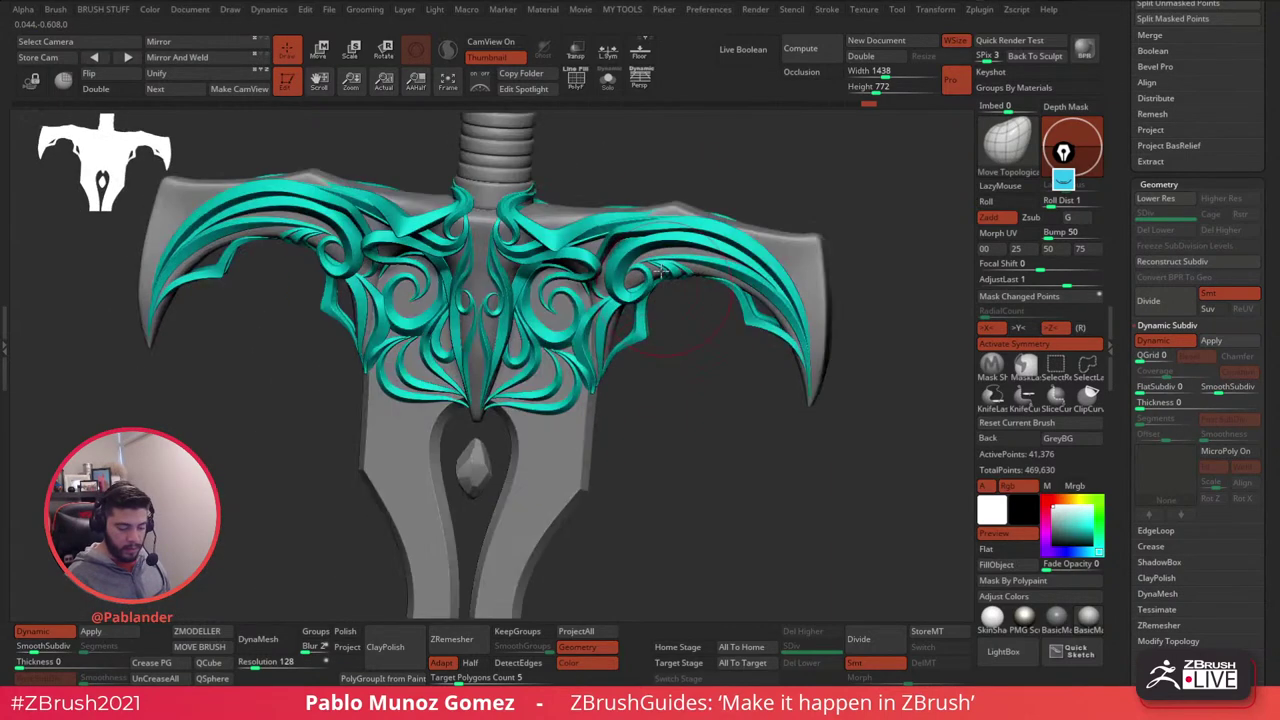
- Pull the long tubes flanking the central spine outward into angular bends beside the small curls
left_click_drag(606, 232, 623, 343)
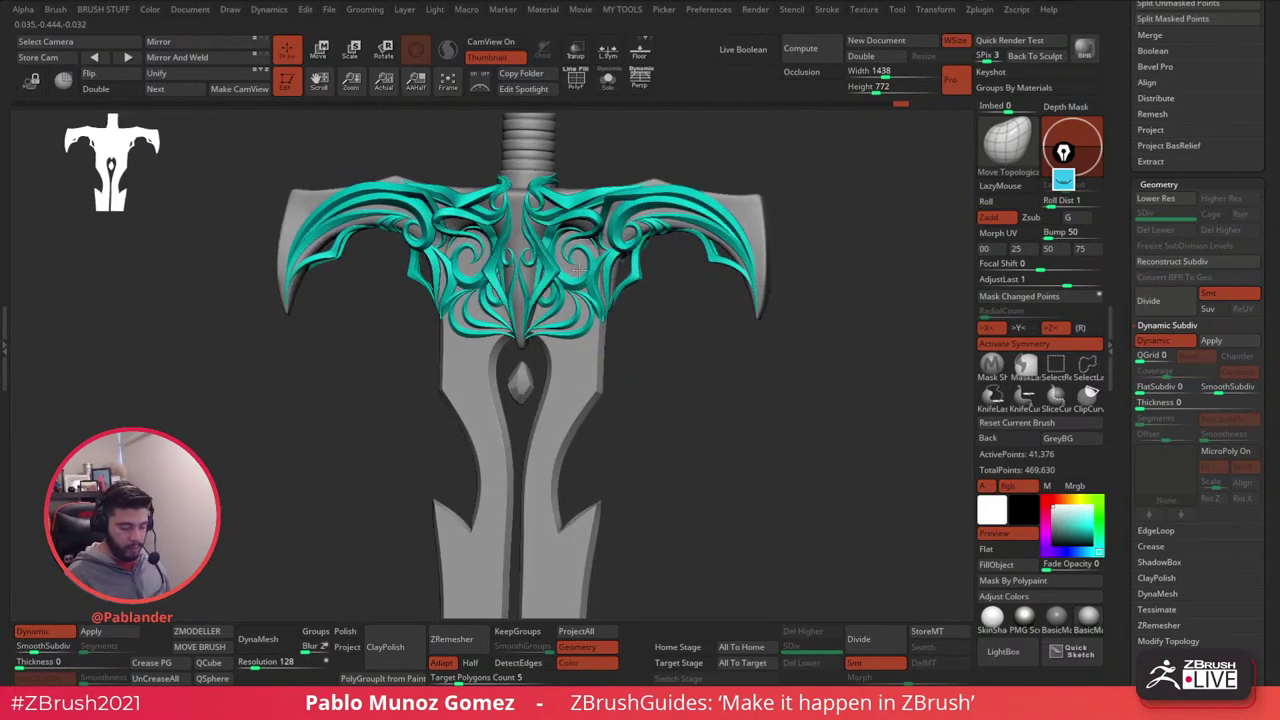
right_click_drag(606, 269, 662, 388)
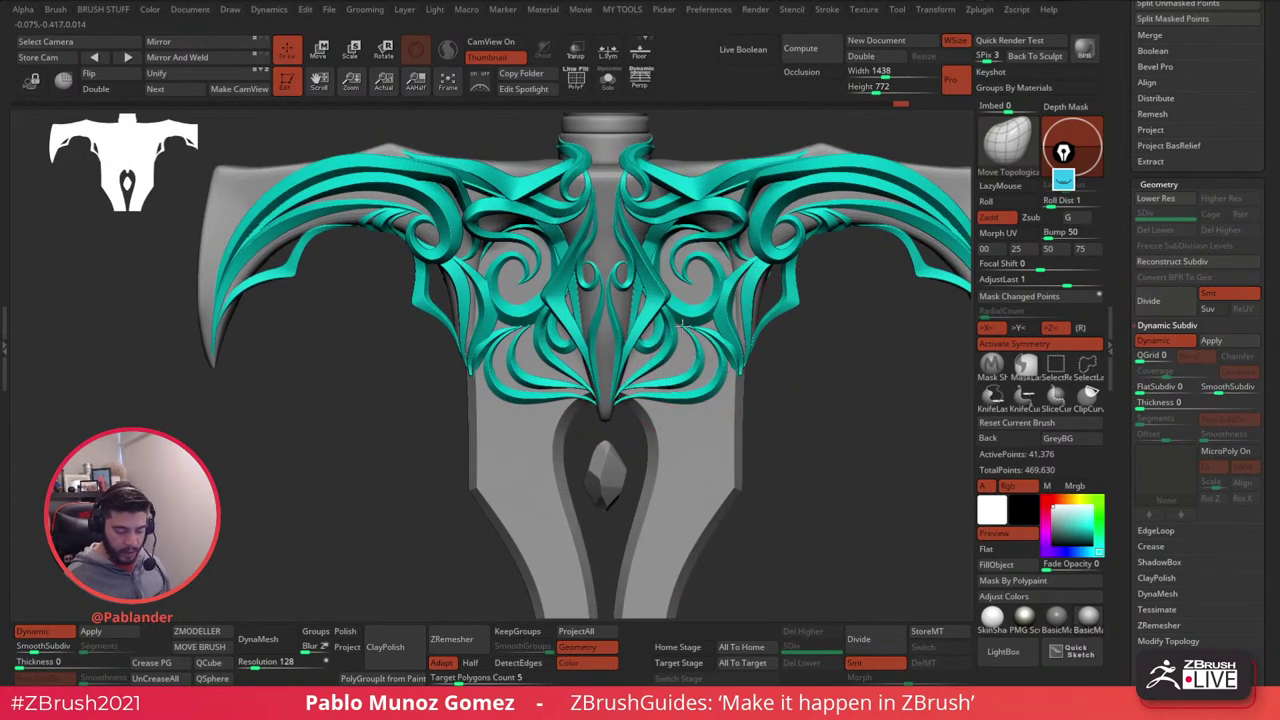
right_click_drag(681, 320, 655, 318, "ctrl")
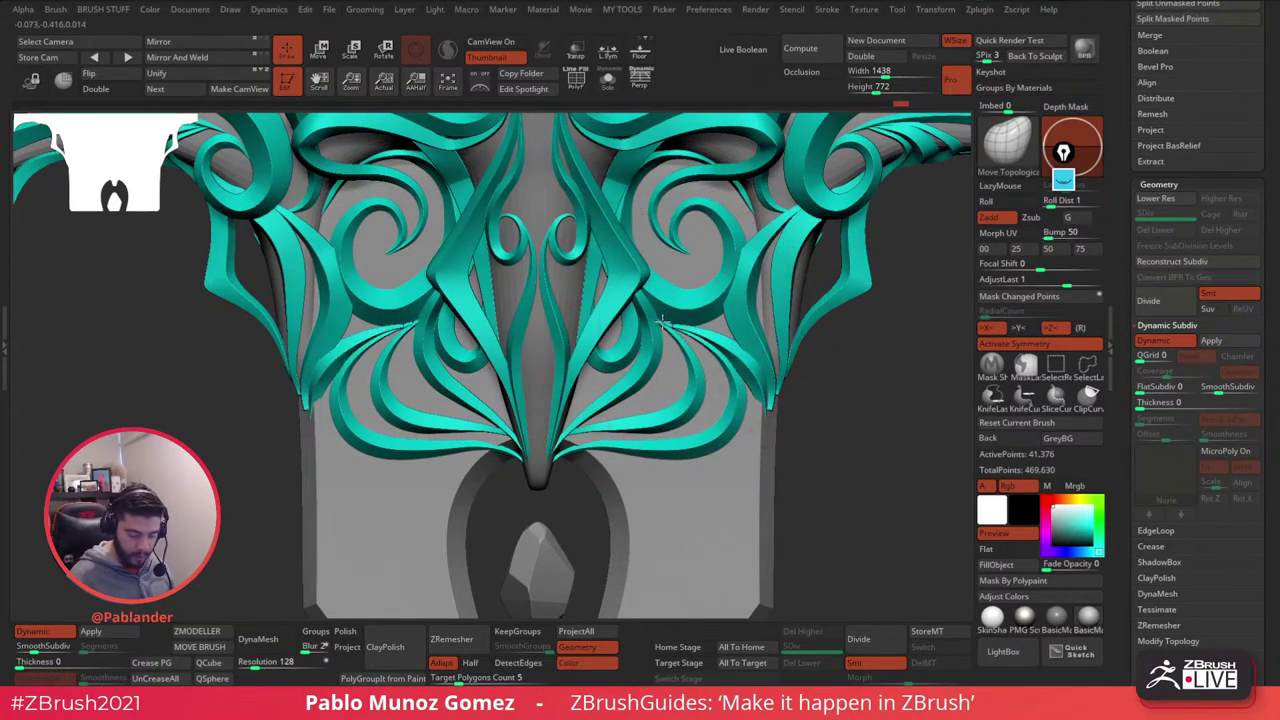
- Adjust the draw size and move the tube ends at the guard's outer lower corner against the blade edge
mouse_move(660, 320)
right_mouse_down("ctrl")
mouse_move(705, 383)
mouse_move(621, 282)
mouse_move(800, 449)
mouse_move(751, 429)
mouse_move(660, 338)
mouse_move(769, 406)
right_mouse_up("ctrl")
key("space")
left_click_drag(769, 406, 757, 405)
mouse_move(757, 405)
right_mouse_down()
mouse_move(850, 402)
mouse_move(722, 412)
right_mouse_up()
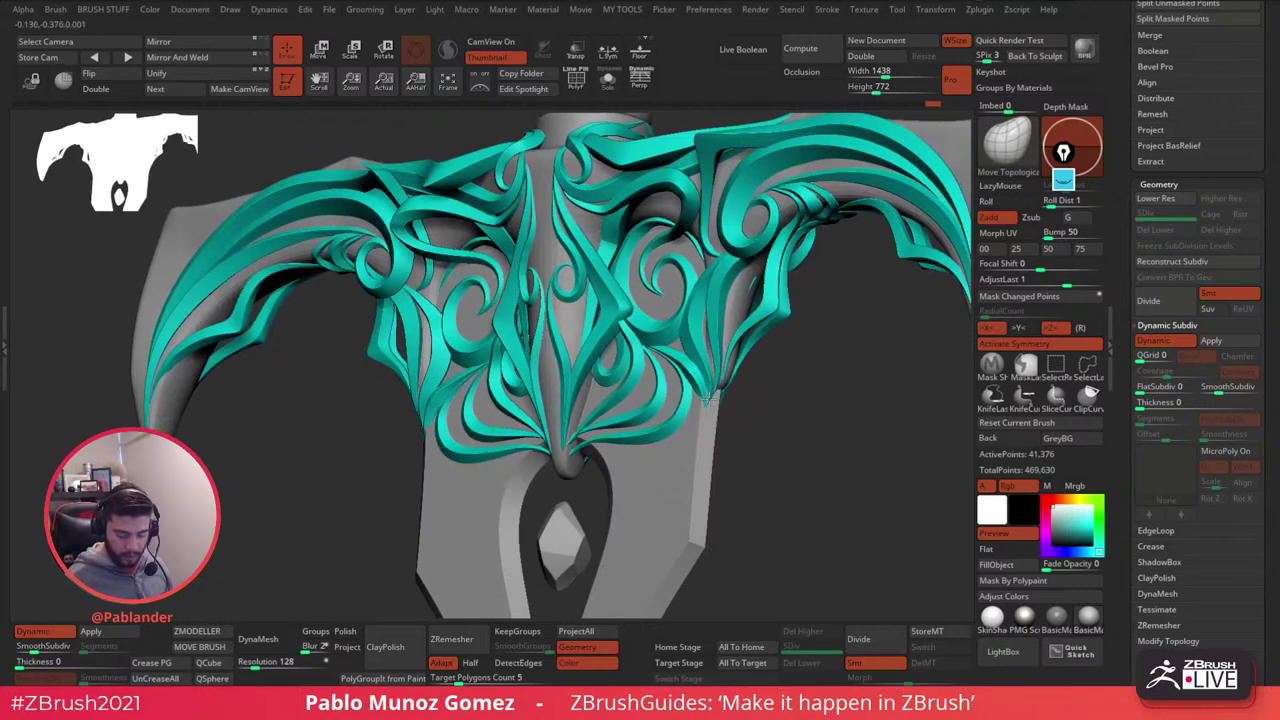
- Turn off the painted colour on the PM3D_Cube3D1_1 ornament subtool and view the whole sword
mouse_move(724, 380)
right_mouse_down()
mouse_move(770, 422)
mouse_move(745, 300)
mouse_move(800, 423)
mouse_move(737, 434)
mouse_move(736, 401)
mouse_move(826, 408)
mouse_move(811, 374)
mouse_move(741, 374)
right_mouse_up()
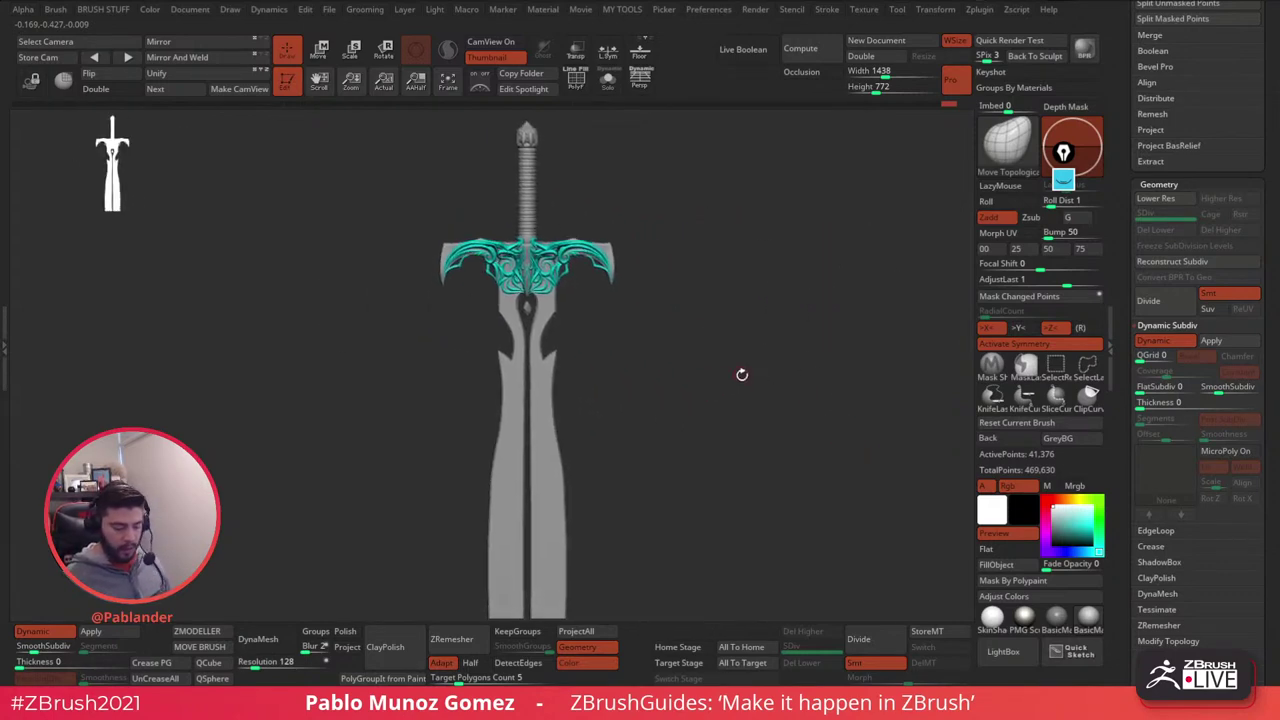
left_click_drag(1124, 335, 1130, 470)
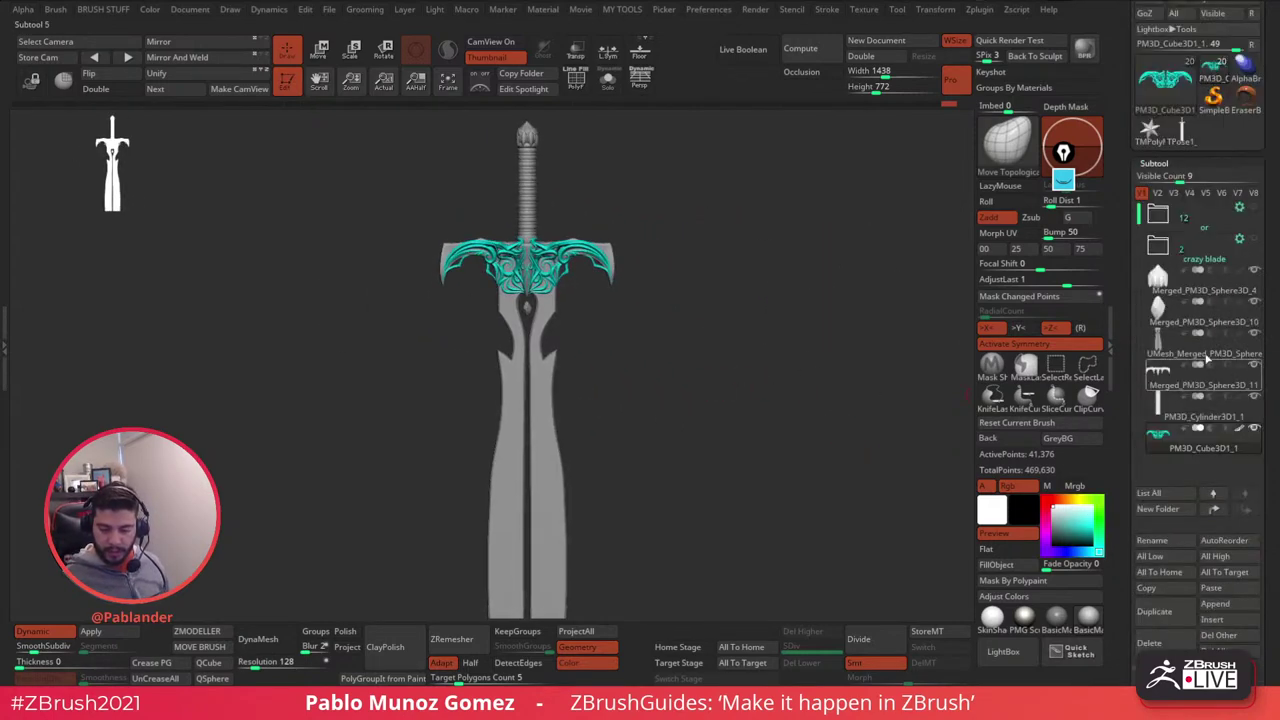
left_click(1241, 431)
mouse_move(803, 443)
right_mouse_down()
mouse_move(772, 423)
mouse_move(785, 426)
mouse_move(769, 403)
mouse_move(689, 366)
mouse_move(743, 529)
mouse_move(682, 422)
mouse_move(717, 451)
mouse_move(737, 409)
mouse_move(840, 423)
mouse_move(754, 416)
mouse_move(734, 394)
mouse_move(674, 406)
right_mouse_up()
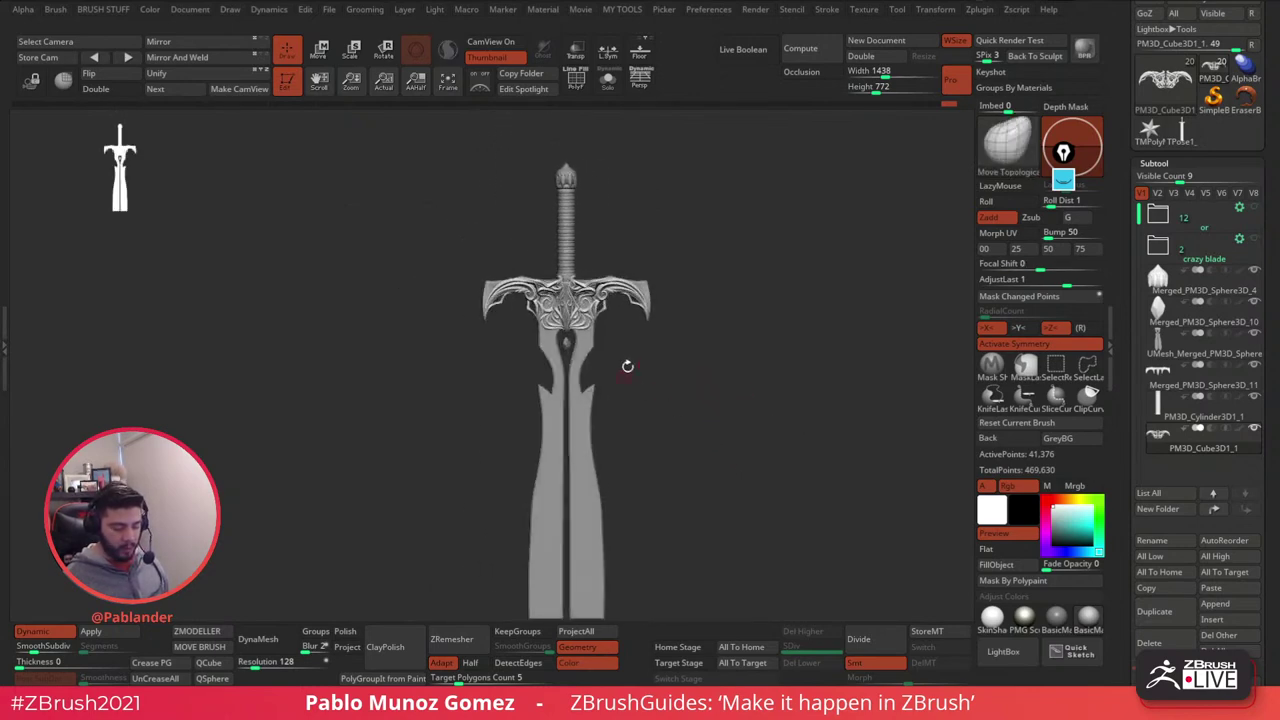
- Sketch magenta annotation strokes over the grip, the guard's curved arm and the blade, and clear them
mouse_move(678, 351)
right_mouse_down("ctrl")
mouse_move(668, 387)
mouse_move(774, 406)
right_mouse_up("ctrl")
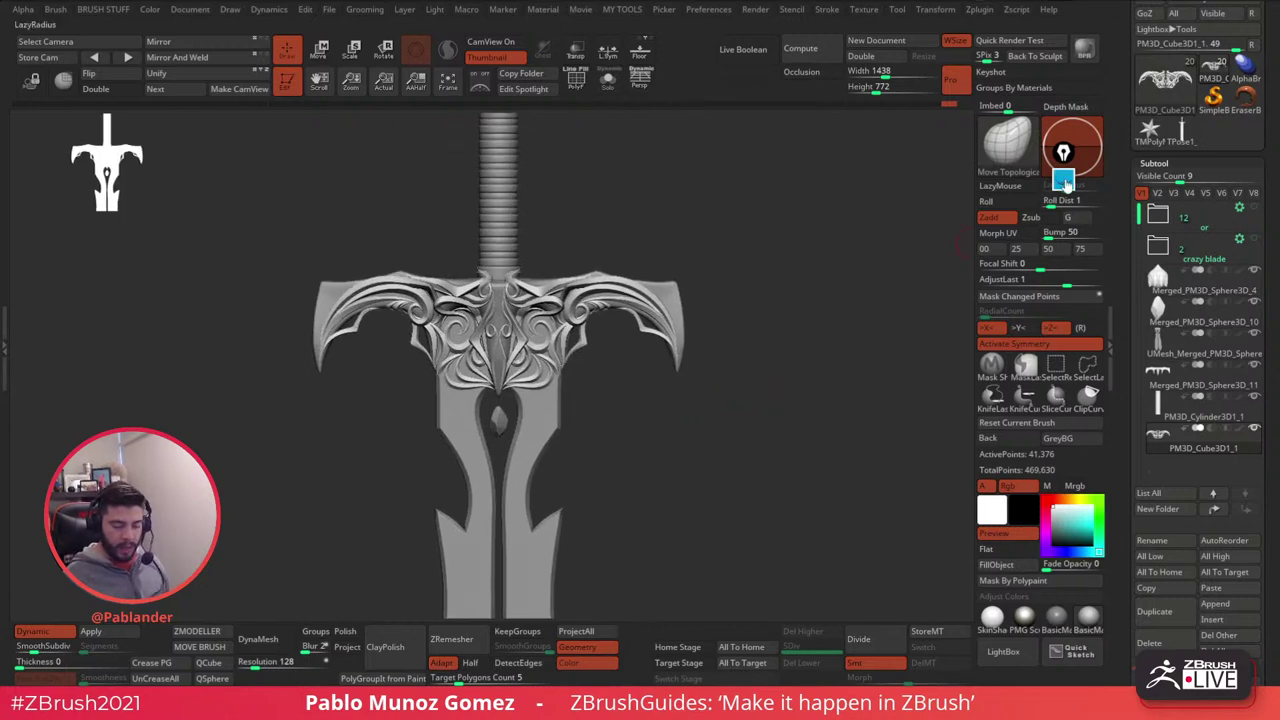
left_click(1064, 181)
mouse_move(1086, 219)
left_click_drag(550, 284, 612, 268)
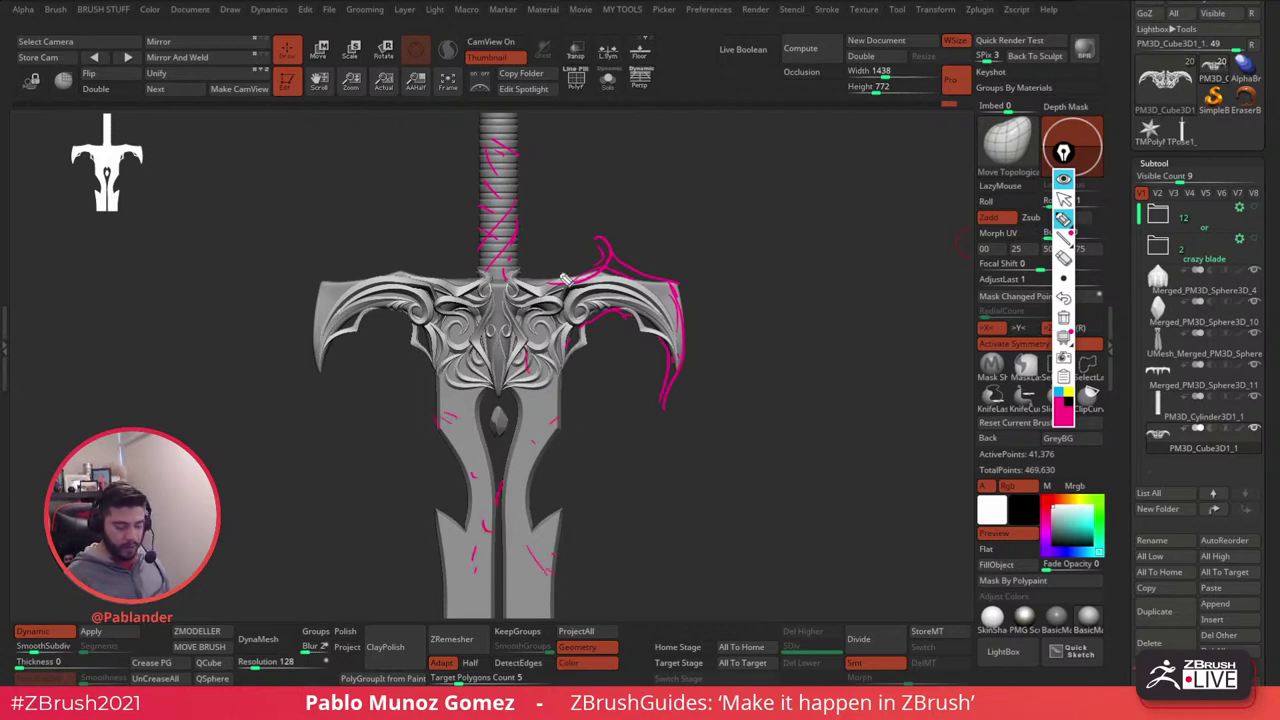
left_click(1063, 320)
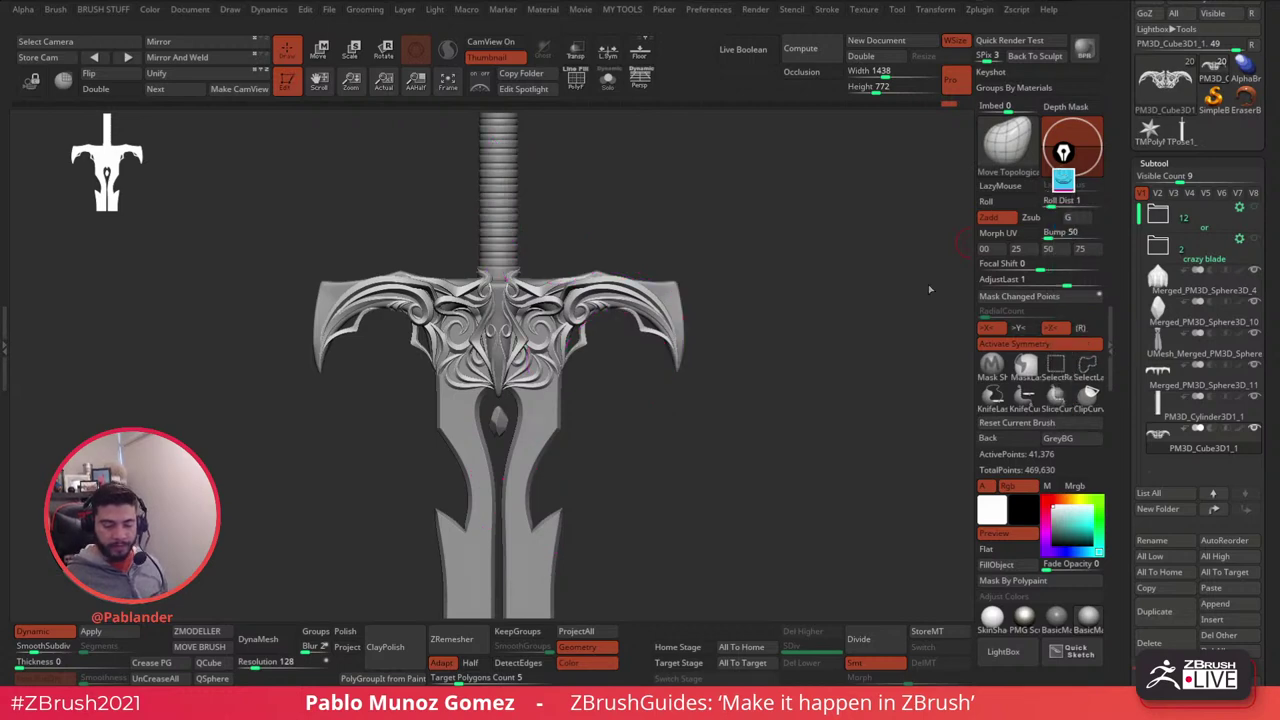
mouse_move(808, 420)
left_mouse_down()
mouse_move(757, 347)
mouse_move(765, 378)
mouse_move(837, 383)
mouse_move(749, 386)
mouse_move(769, 380)
mouse_move(749, 397)
mouse_move(766, 412)
left_mouse_up()
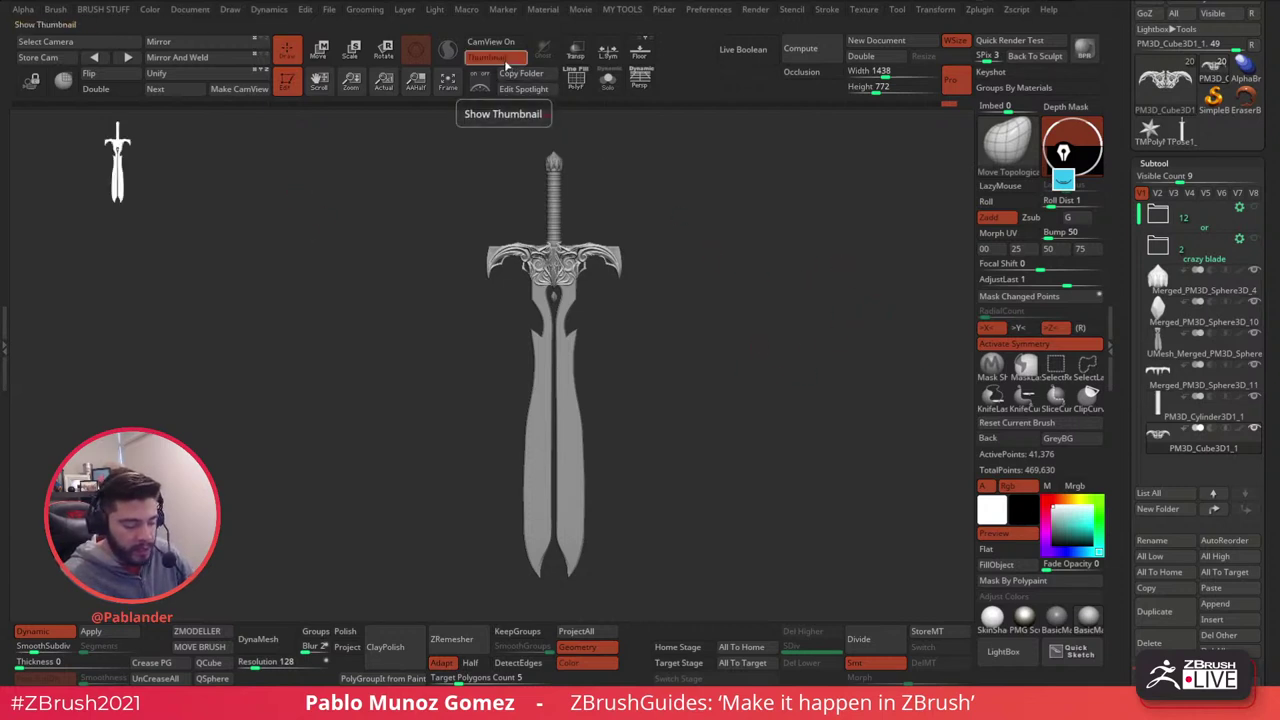
left_click(692, 10)
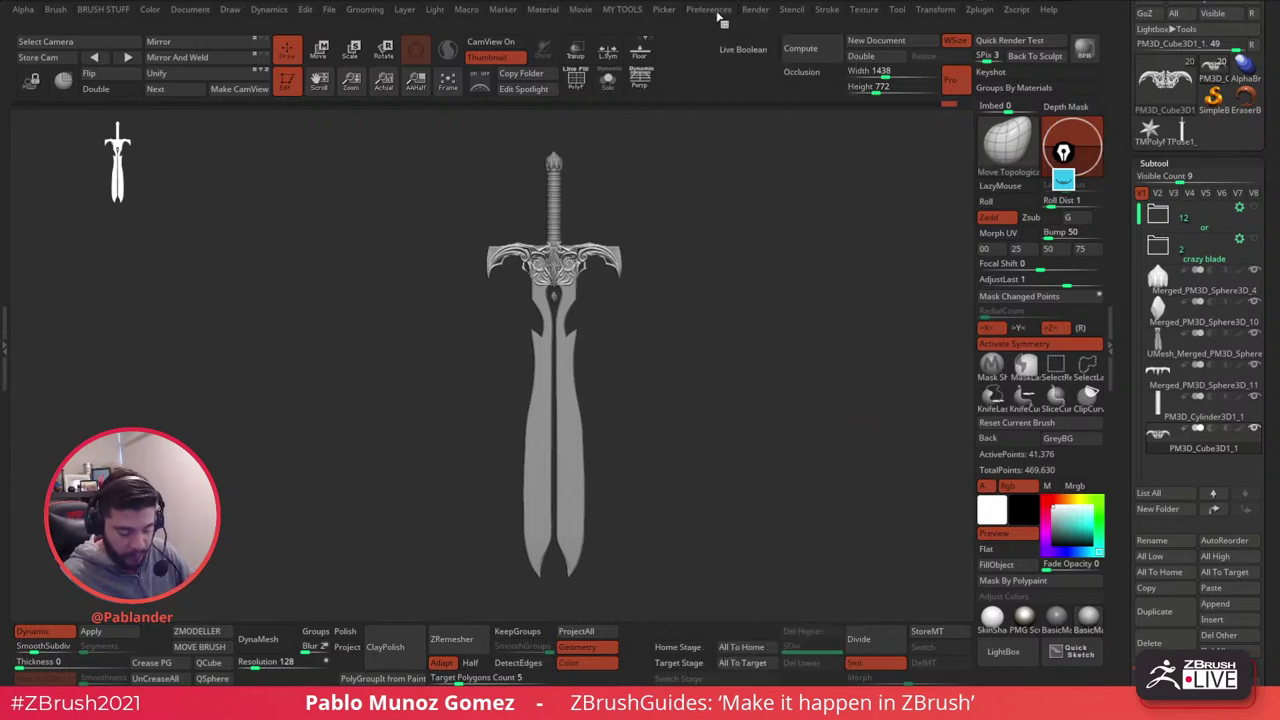
left_click(710, 10)
scroll(768, 458, "down", 3)
left_click(740, 552)
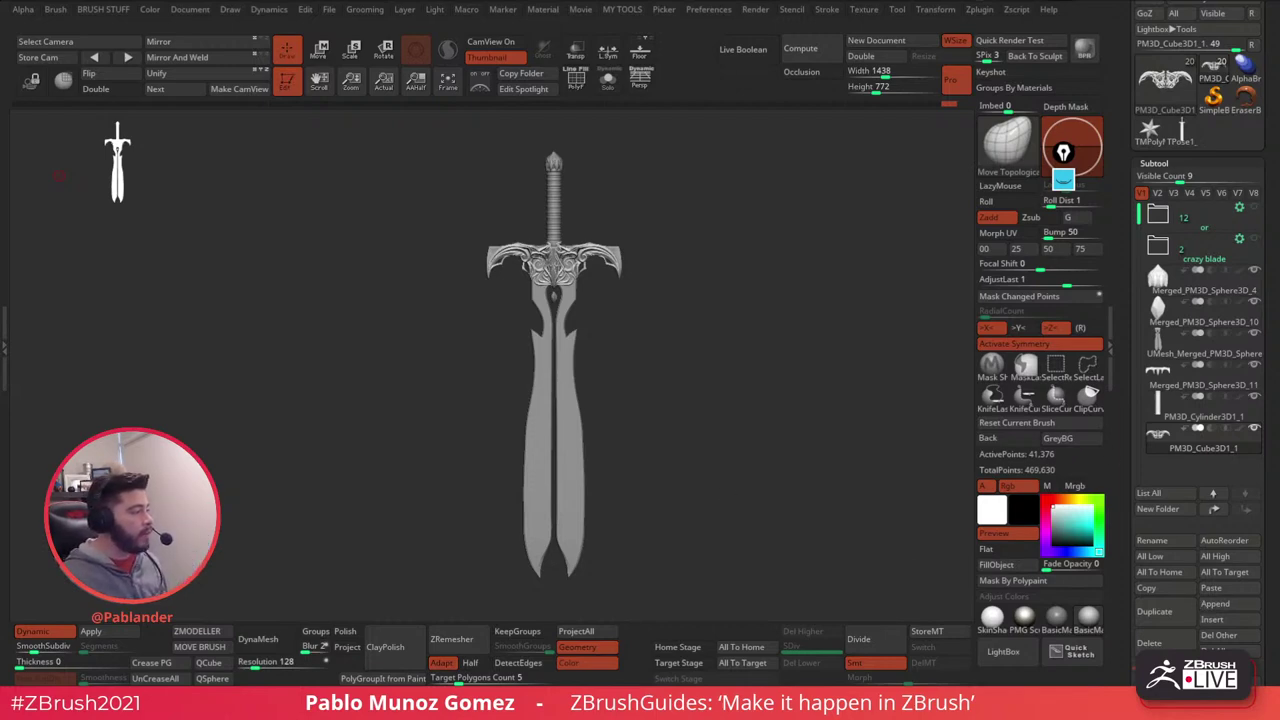
- Switch to the reference image board and examine the two Swords of Discord July Art Challenge statue images
key("alt+Tab")
middle_click_drag(634, 311, 608, 388)
scroll(453, 420, "up", 3)
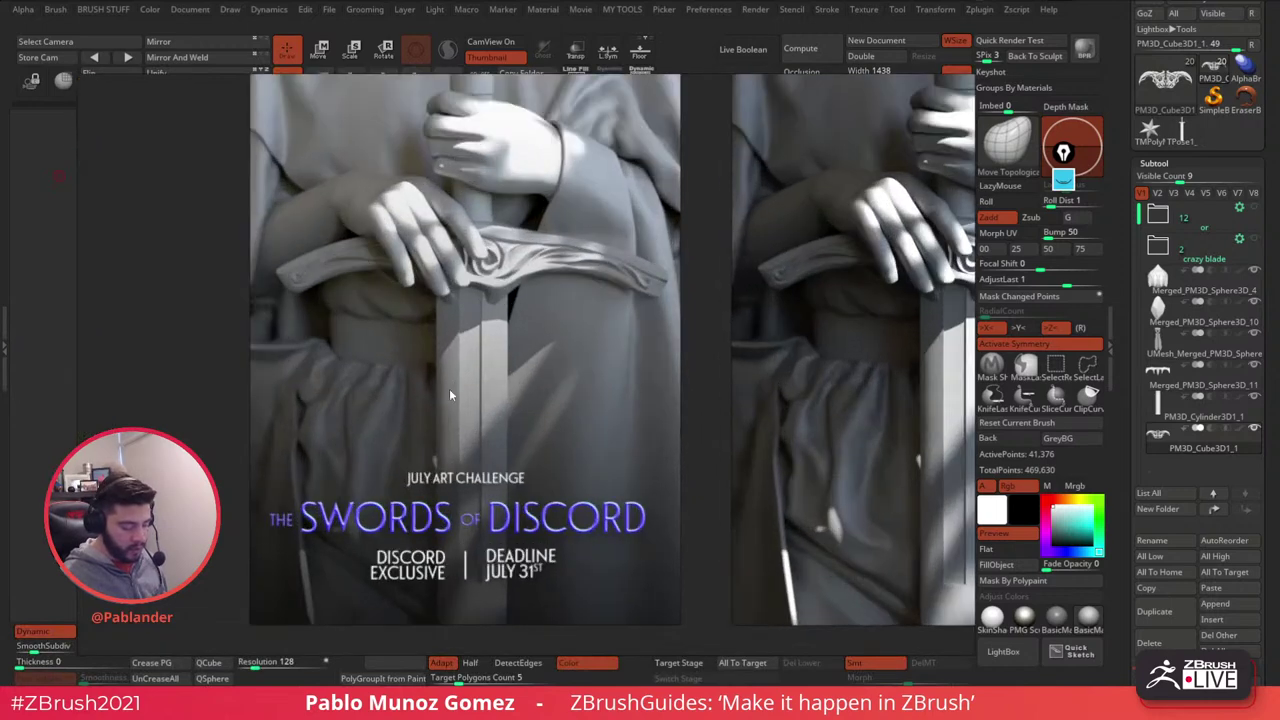
scroll(449, 395, "down", 5)
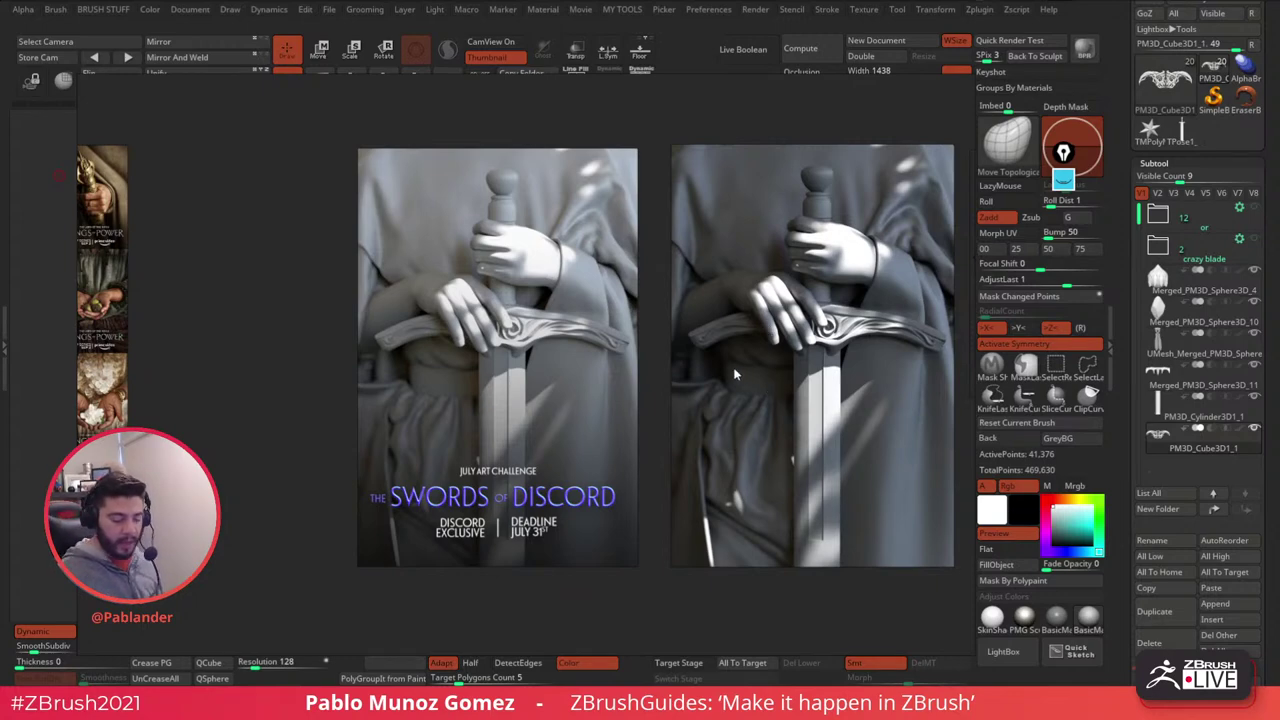
middle_click_drag(735, 370, 718, 366)
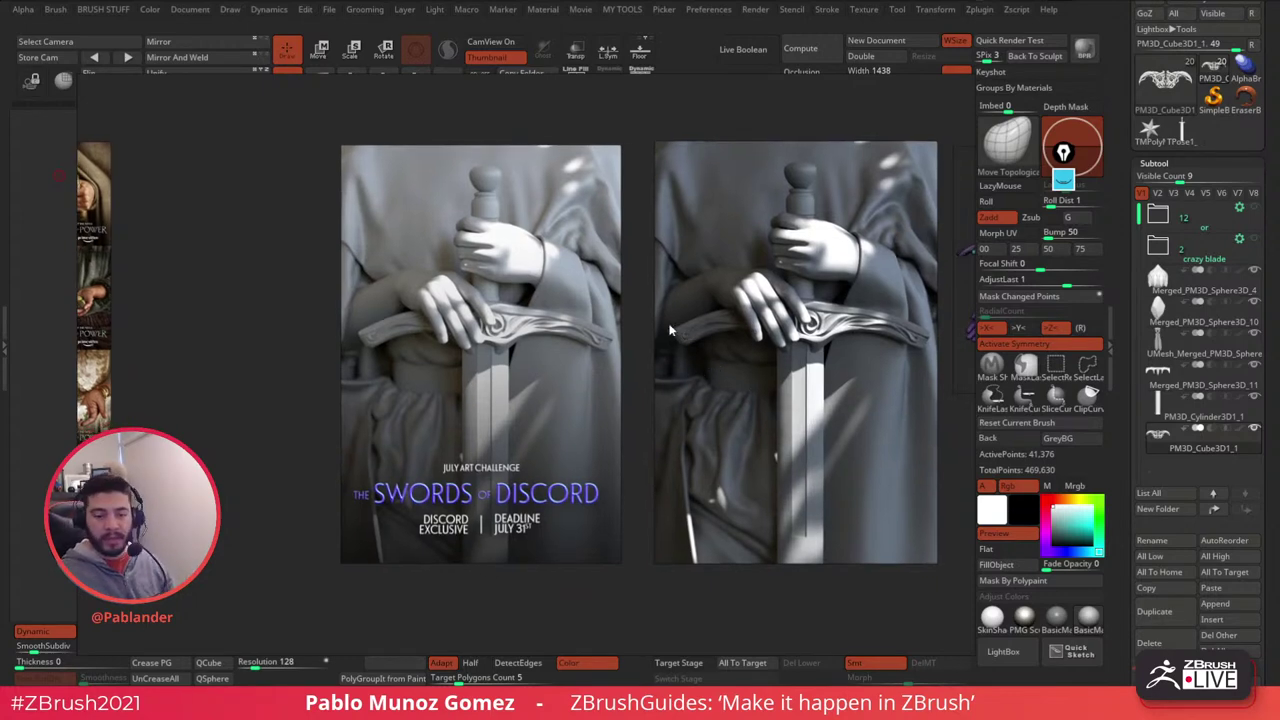